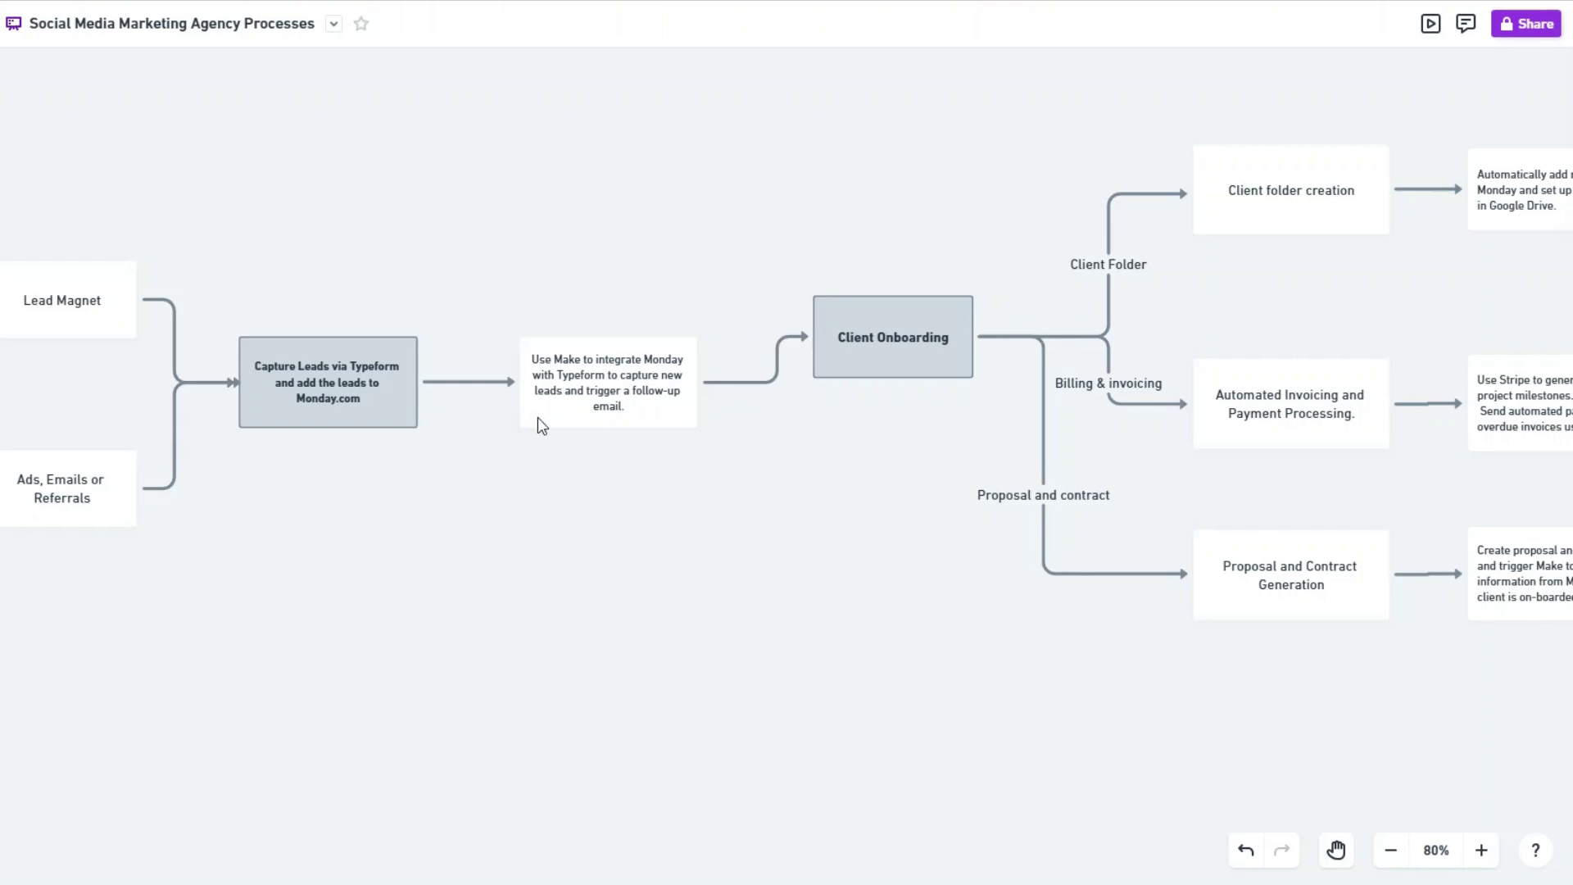
Step: Scroll the process map to show Client Onboarding's three branches converging on Content Calendar Setup
{"action": "scroll", "coordinate": [538, 418], "scroll_direction": "right", "scroll_amount": 10}
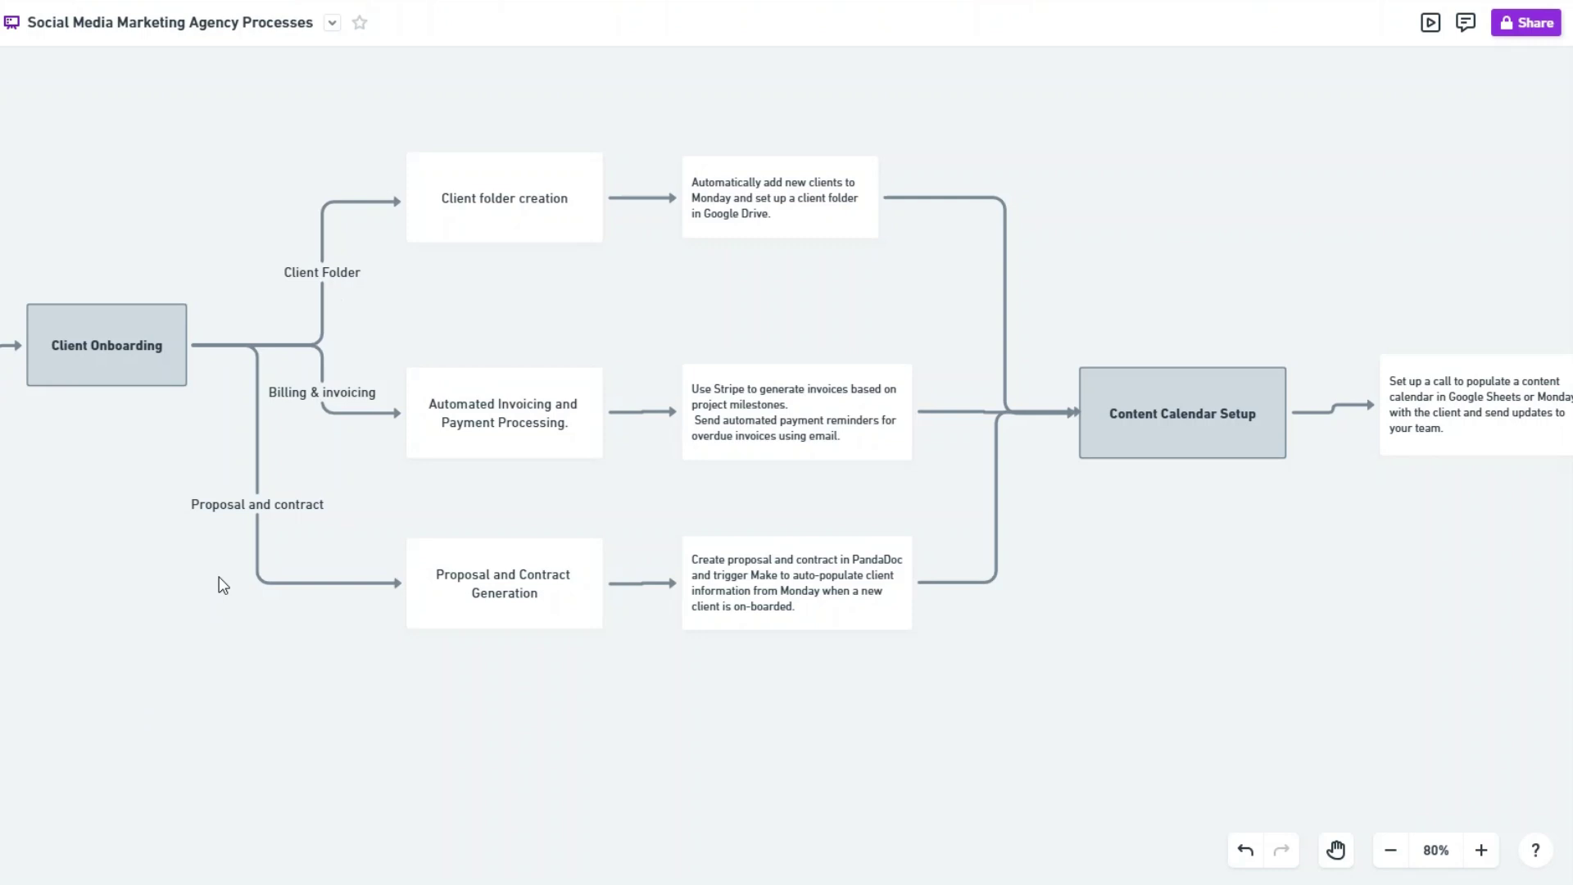
Step: Scroll the map to show Content Scheduling and Publishing, Social Media Advertising and Influencer Outreach
{"action": "scroll", "coordinate": [781, 632], "scroll_direction": "right", "scroll_amount": 10}
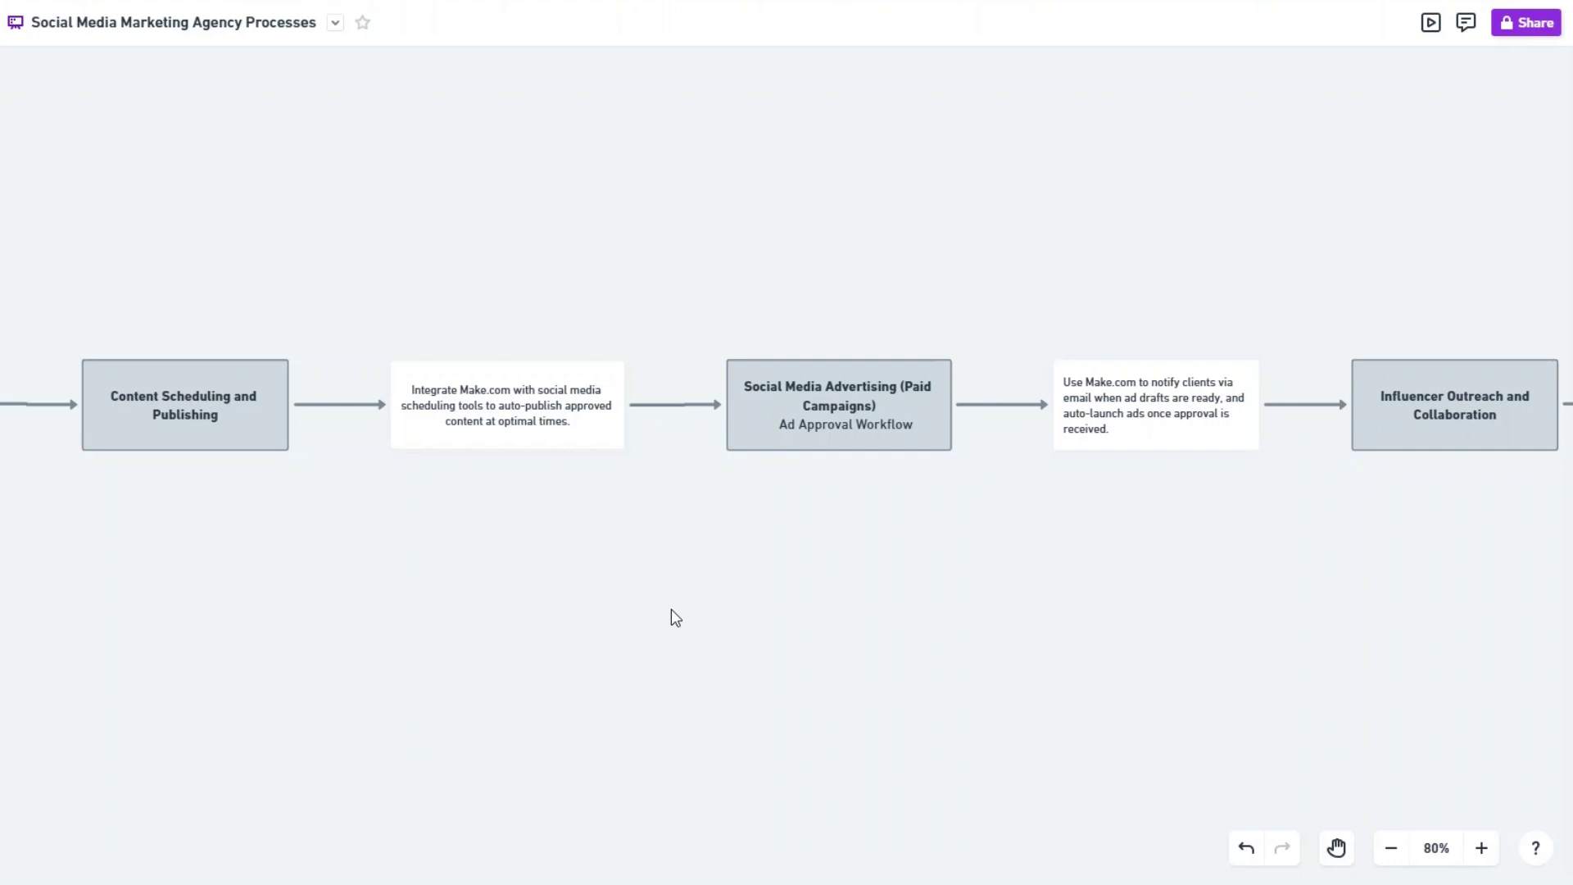
Step: Scroll the map through the Make.com notes to Client Feedback and Review
{"action": "scroll", "coordinate": [671, 608], "scroll_direction": "right", "scroll_amount": 5}
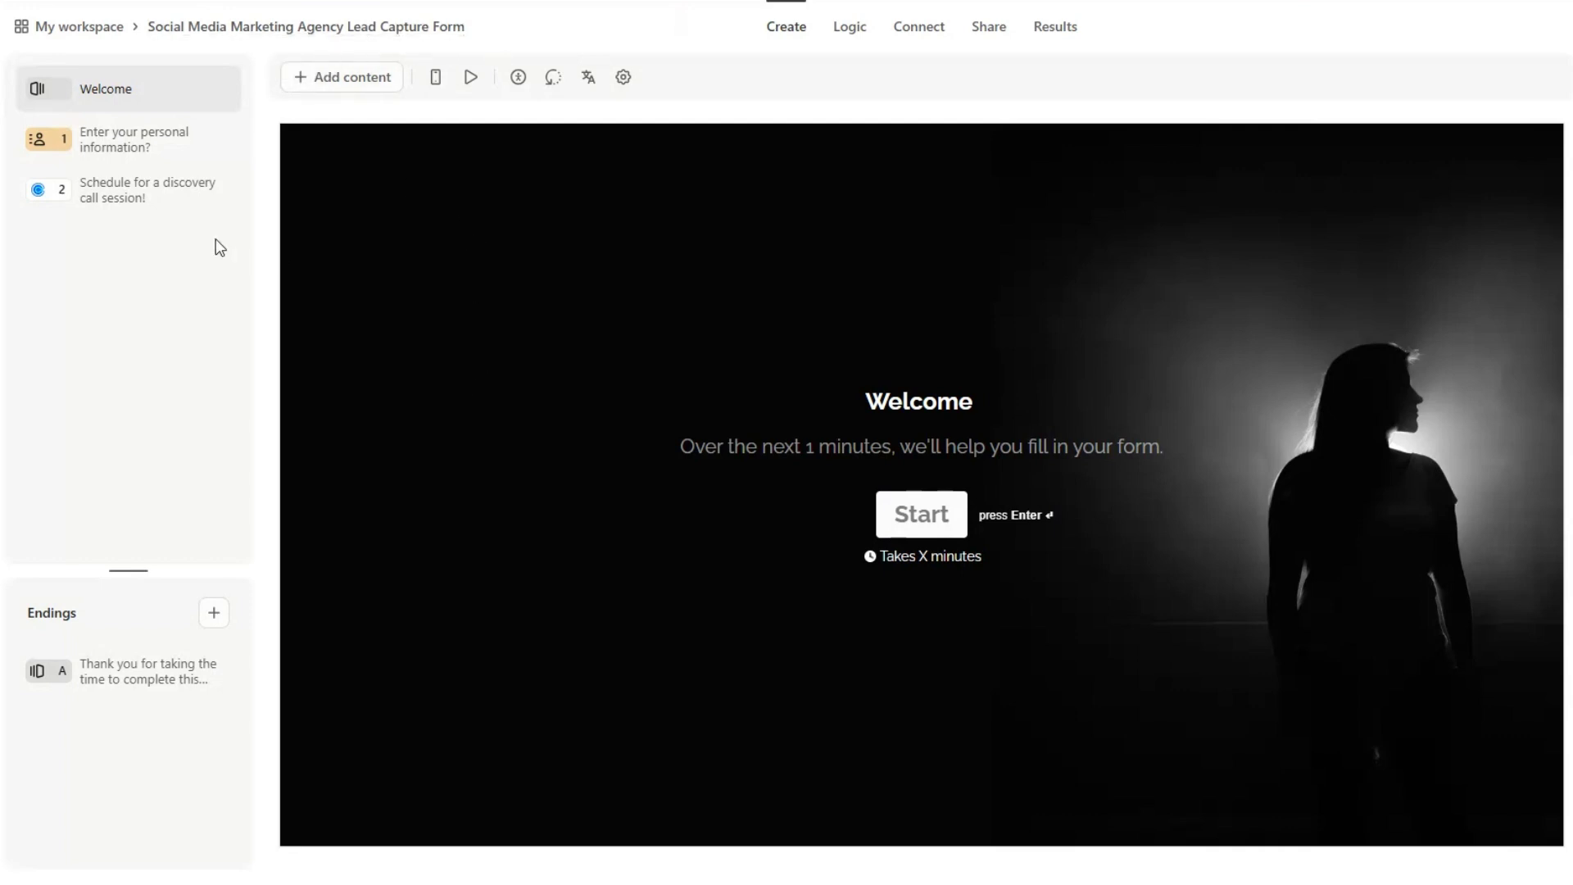
Step: Preview the personal-information and discovery-call scheduling questions of the lead capture form
{"action": "left_click", "coordinate": [131, 144]}
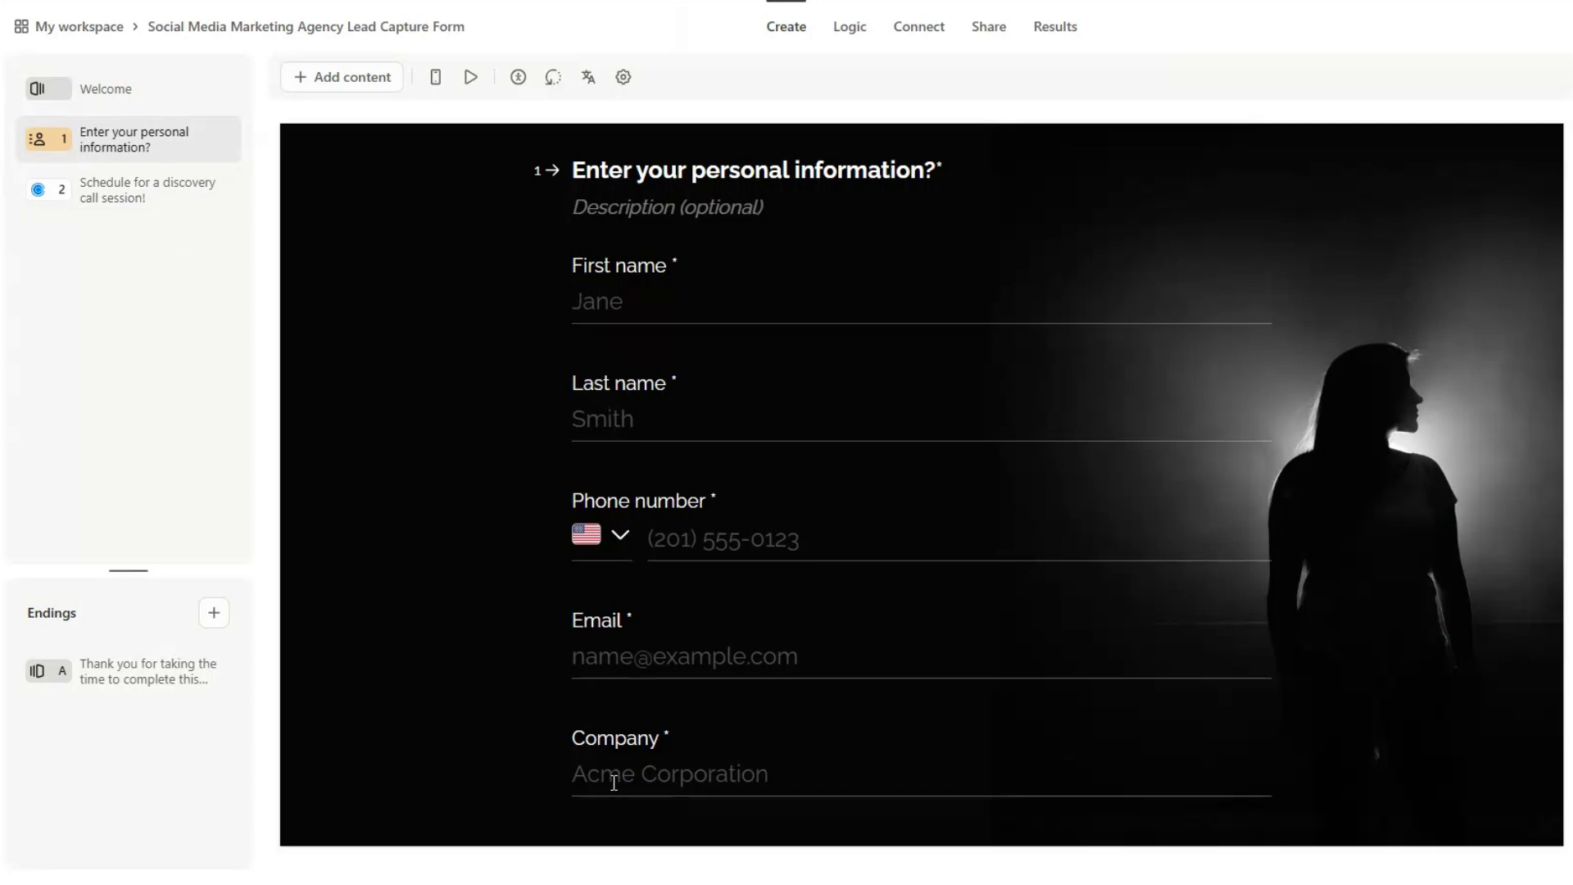
{"action": "left_click", "coordinate": [158, 194]}
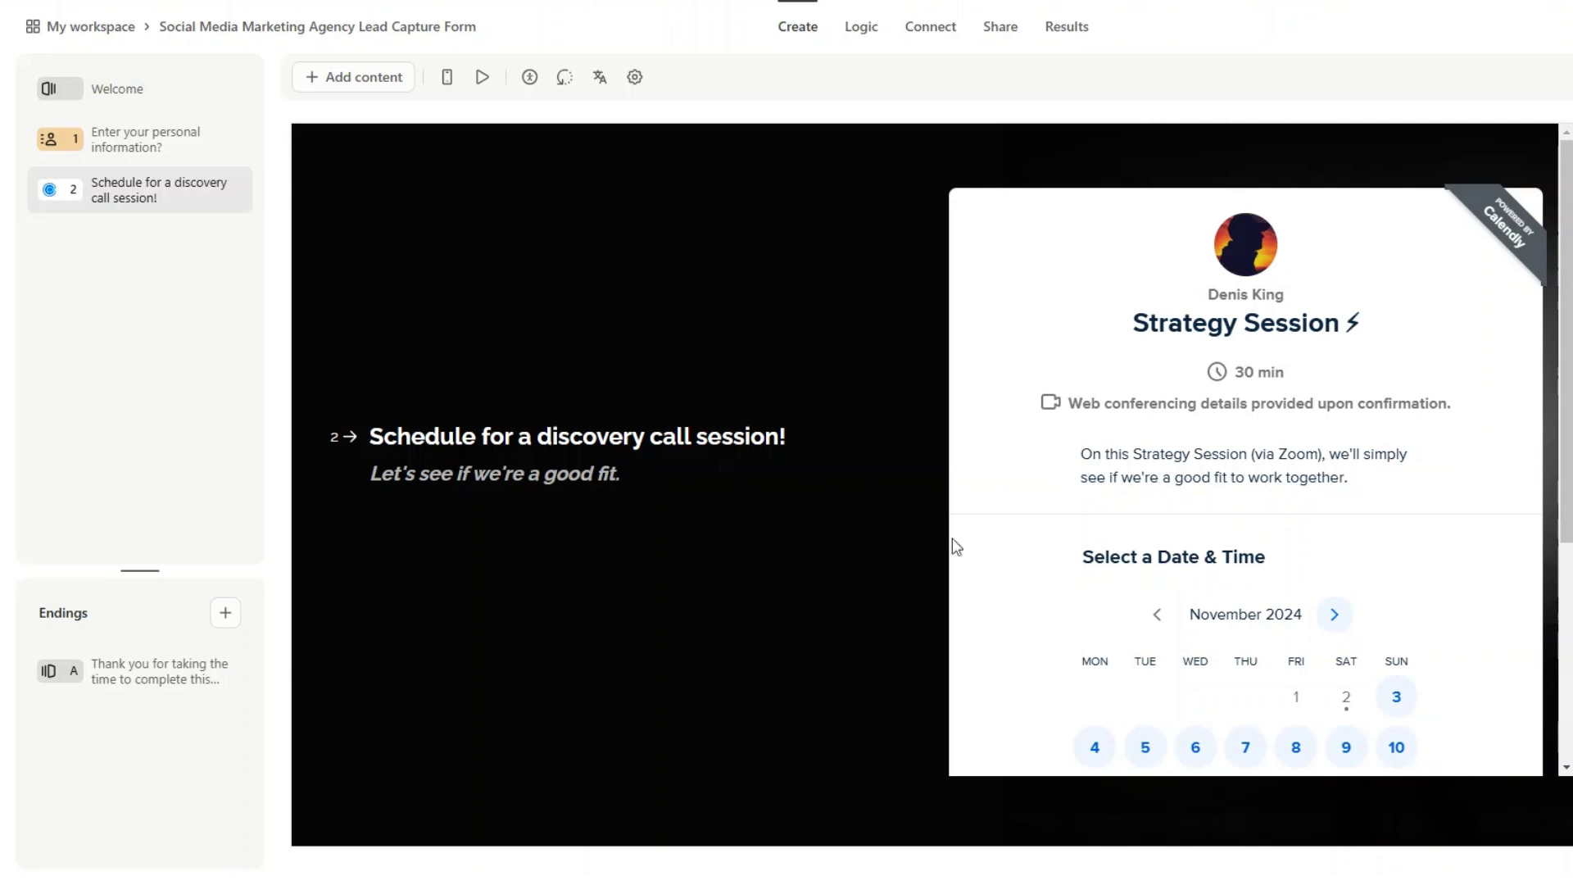
{"action": "left_click", "coordinate": [153, 147]}
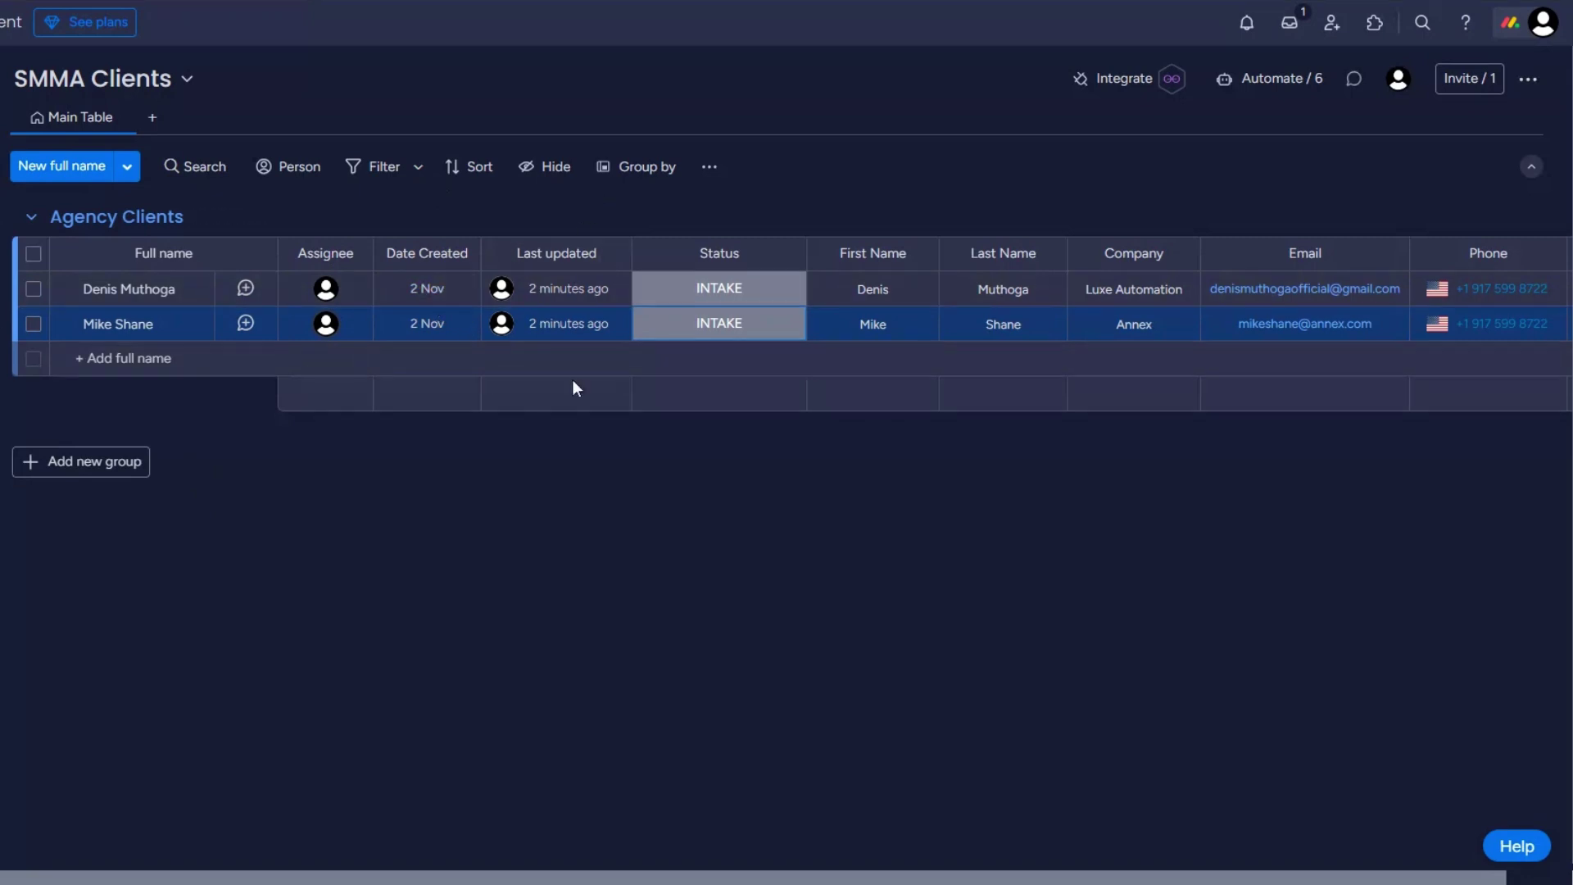
Step: View the first client's status labels in SMMA Clients, leaving it at INTAKE
{"action": "left_click", "coordinate": [705, 292]}
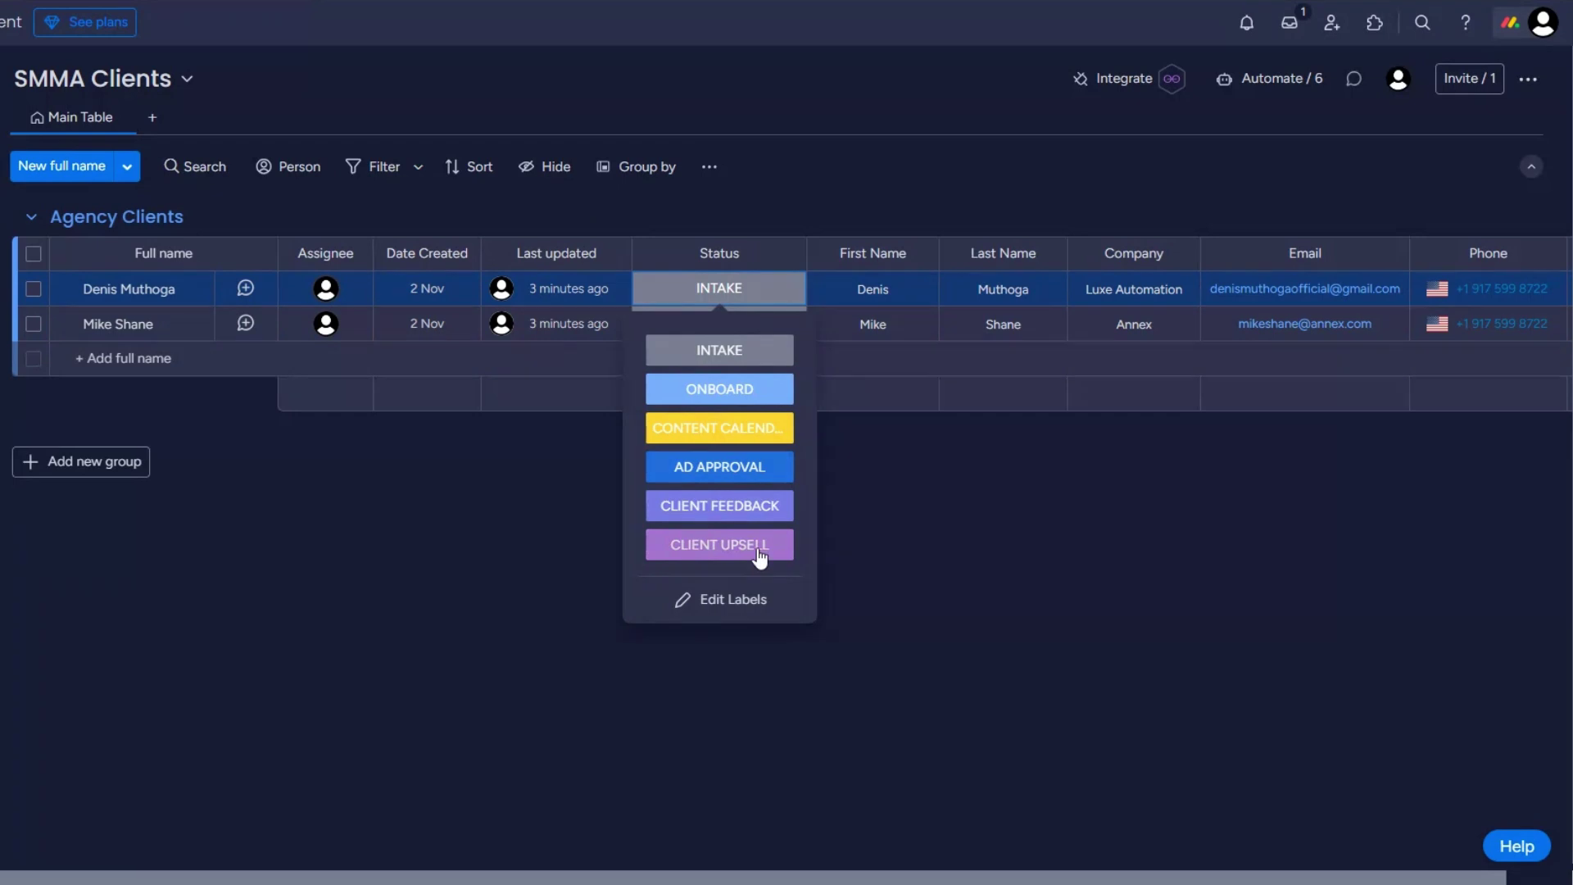
{"action": "left_click", "coordinate": [838, 533]}
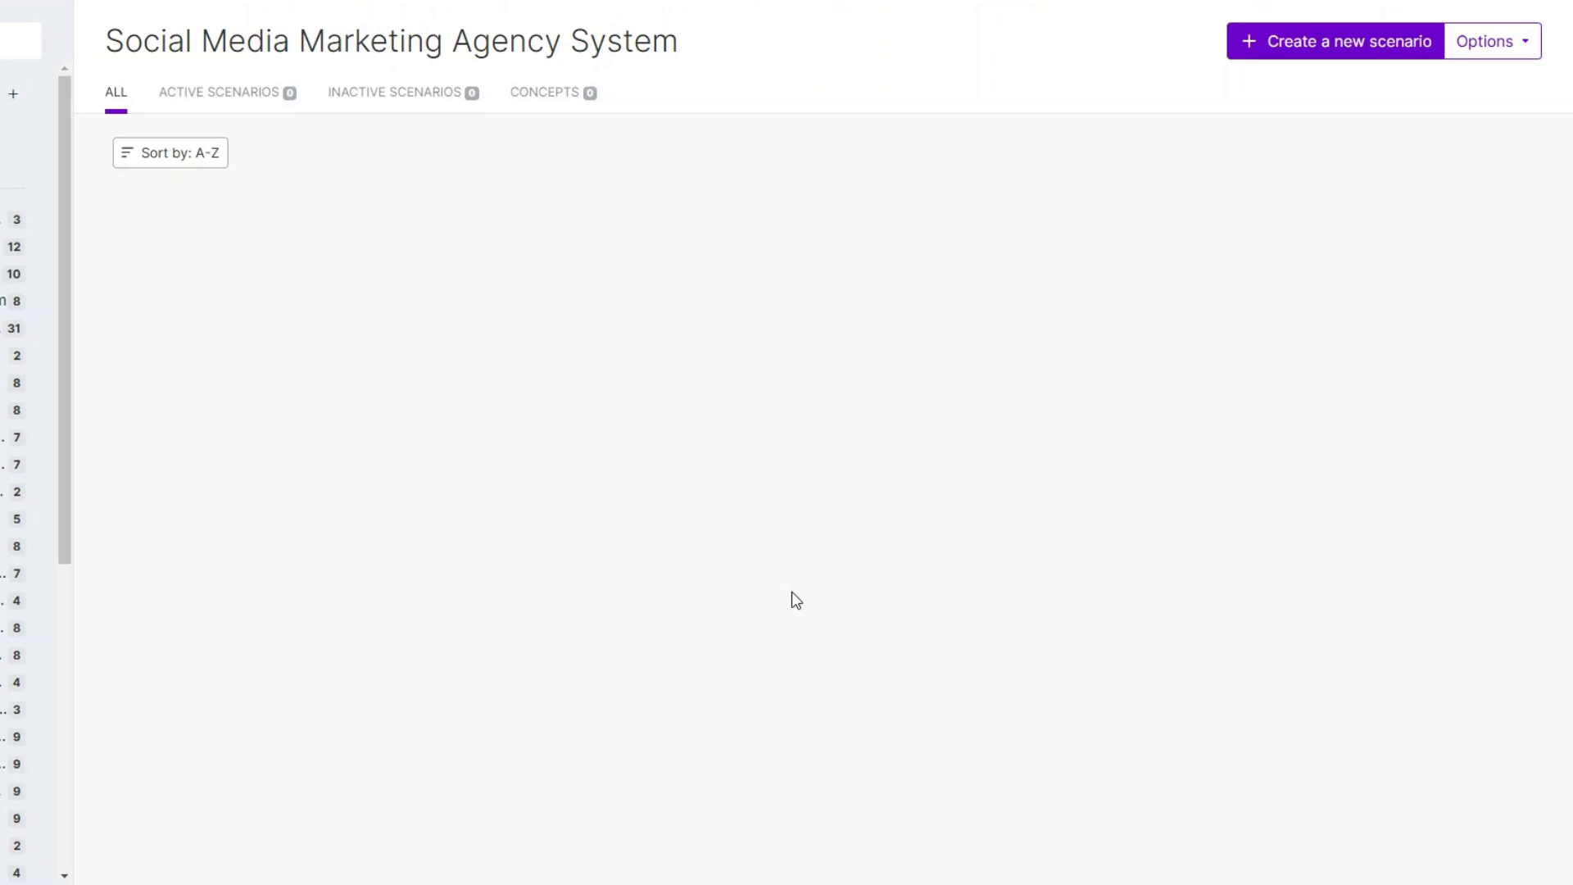
Step: Create a new scenario and list Typeform's modules for its first step
{"action": "left_click", "coordinate": [1334, 51]}
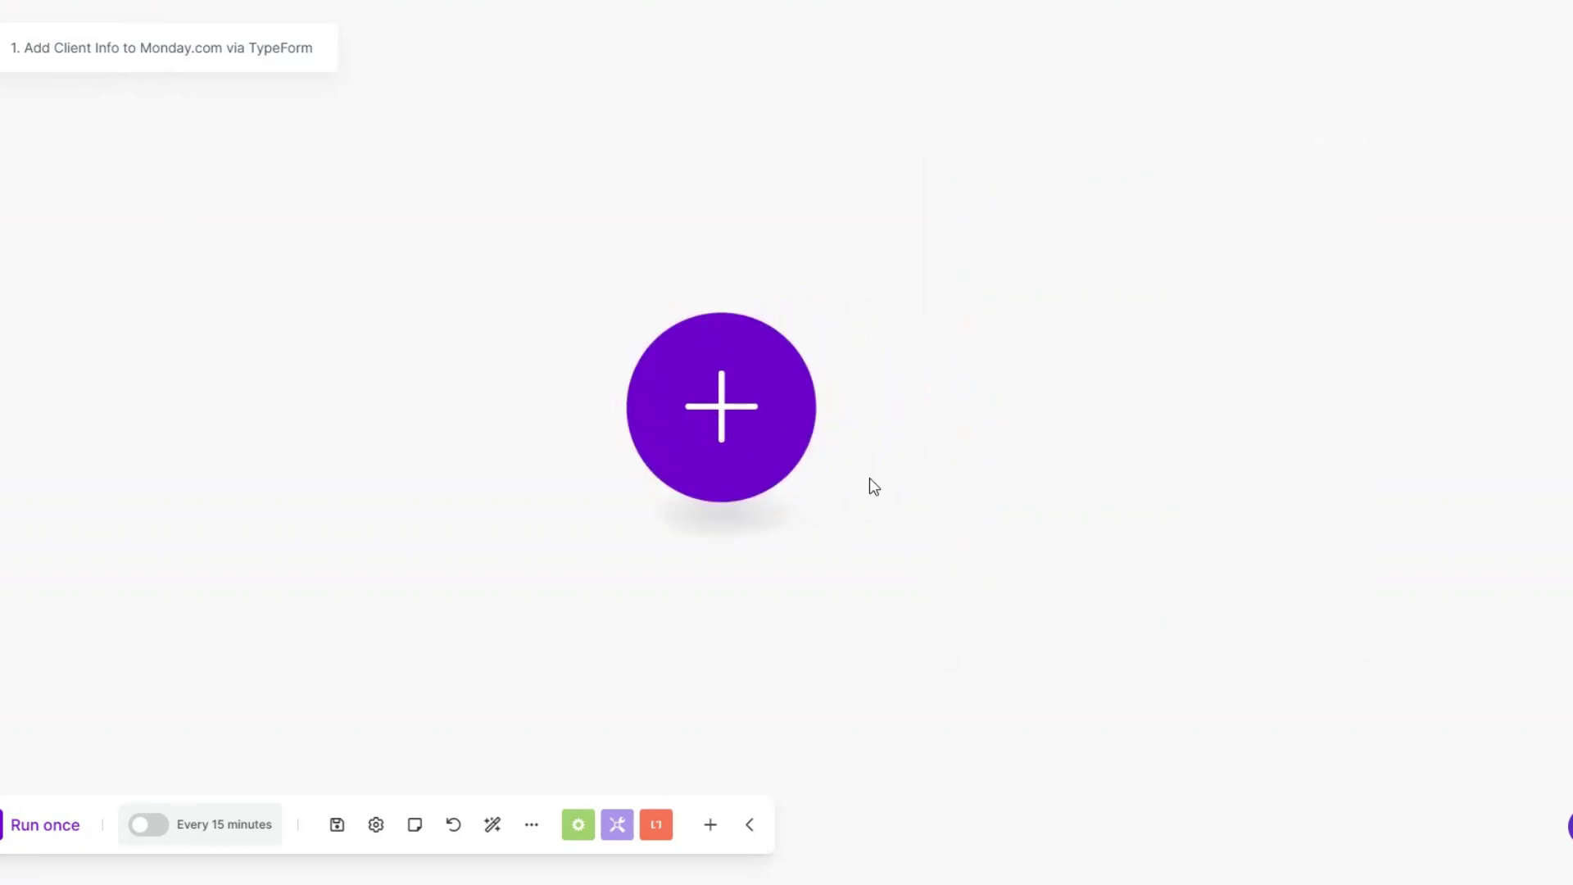
{"action": "left_click", "coordinate": [750, 406]}
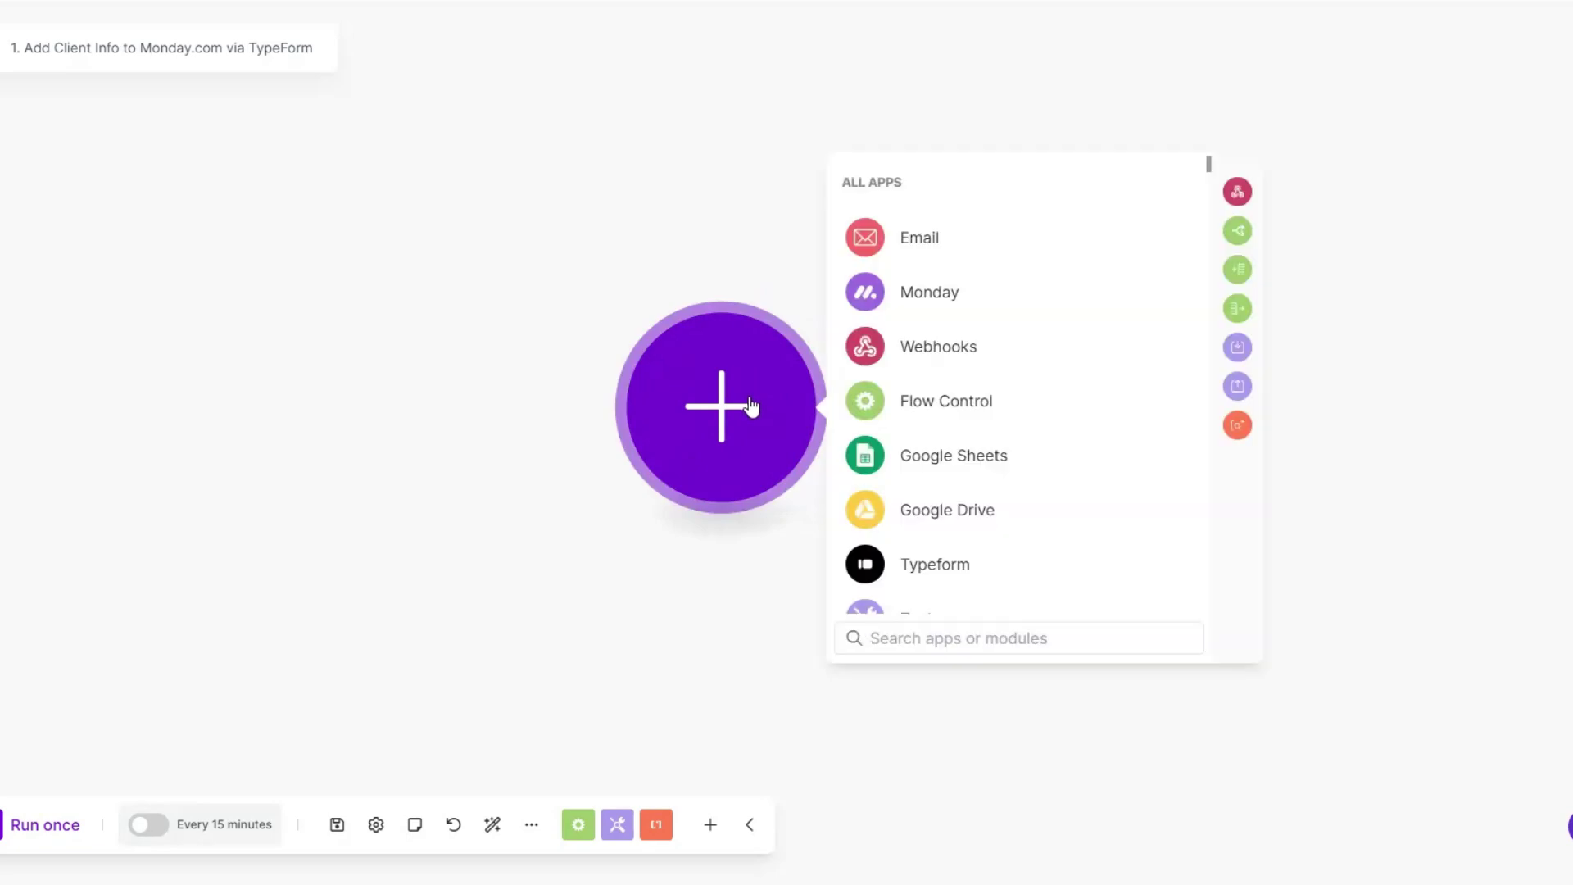
{"action": "left_click", "coordinate": [926, 564]}
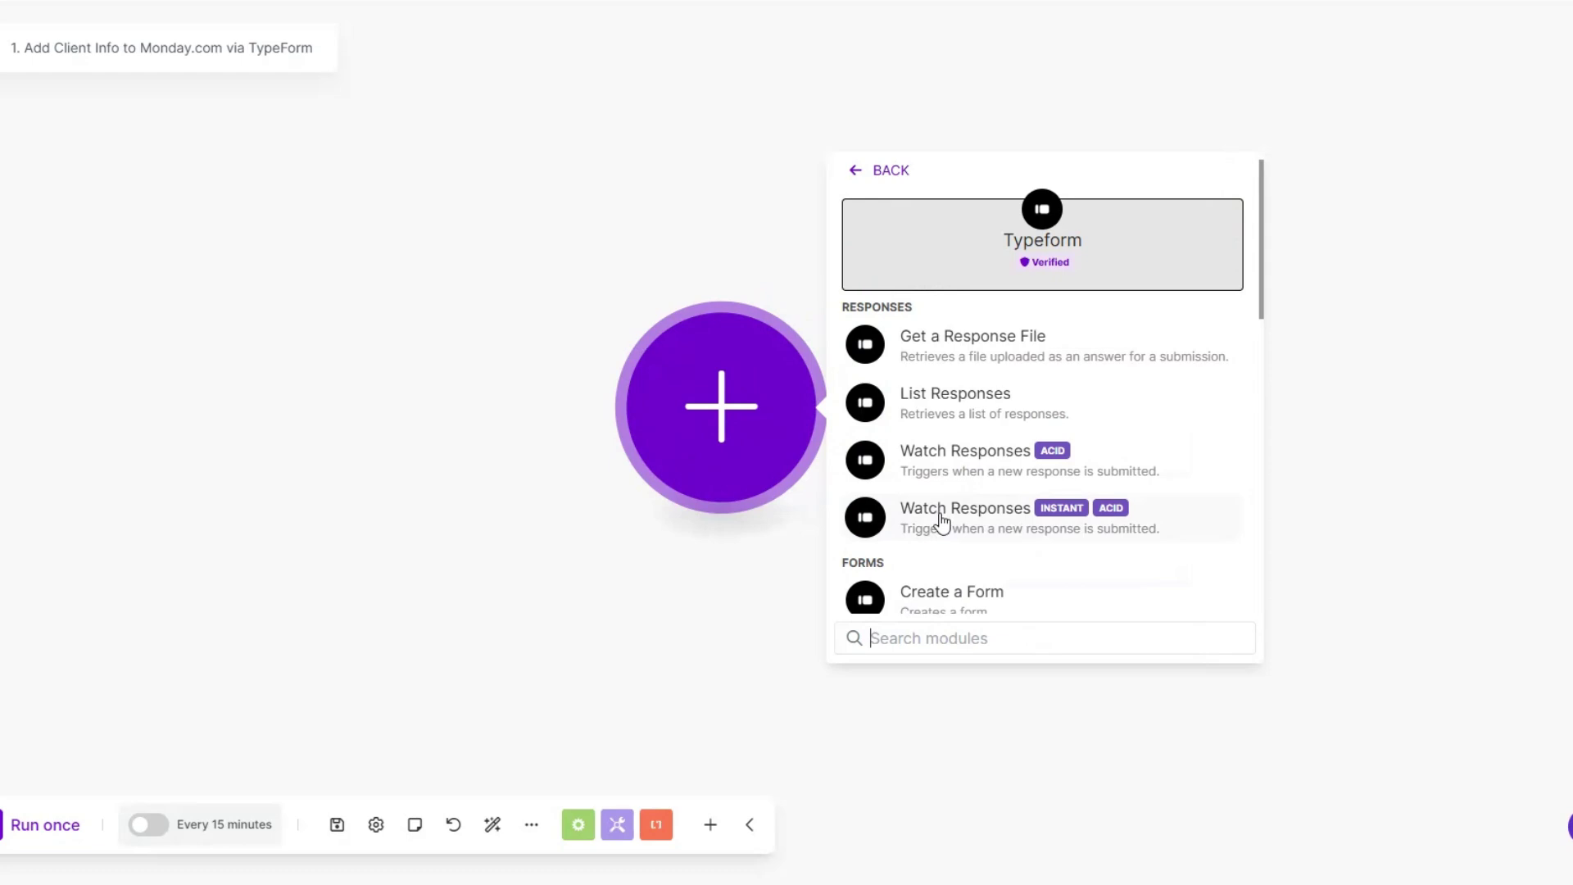
{"action": "left_click", "coordinate": [667, 459]}
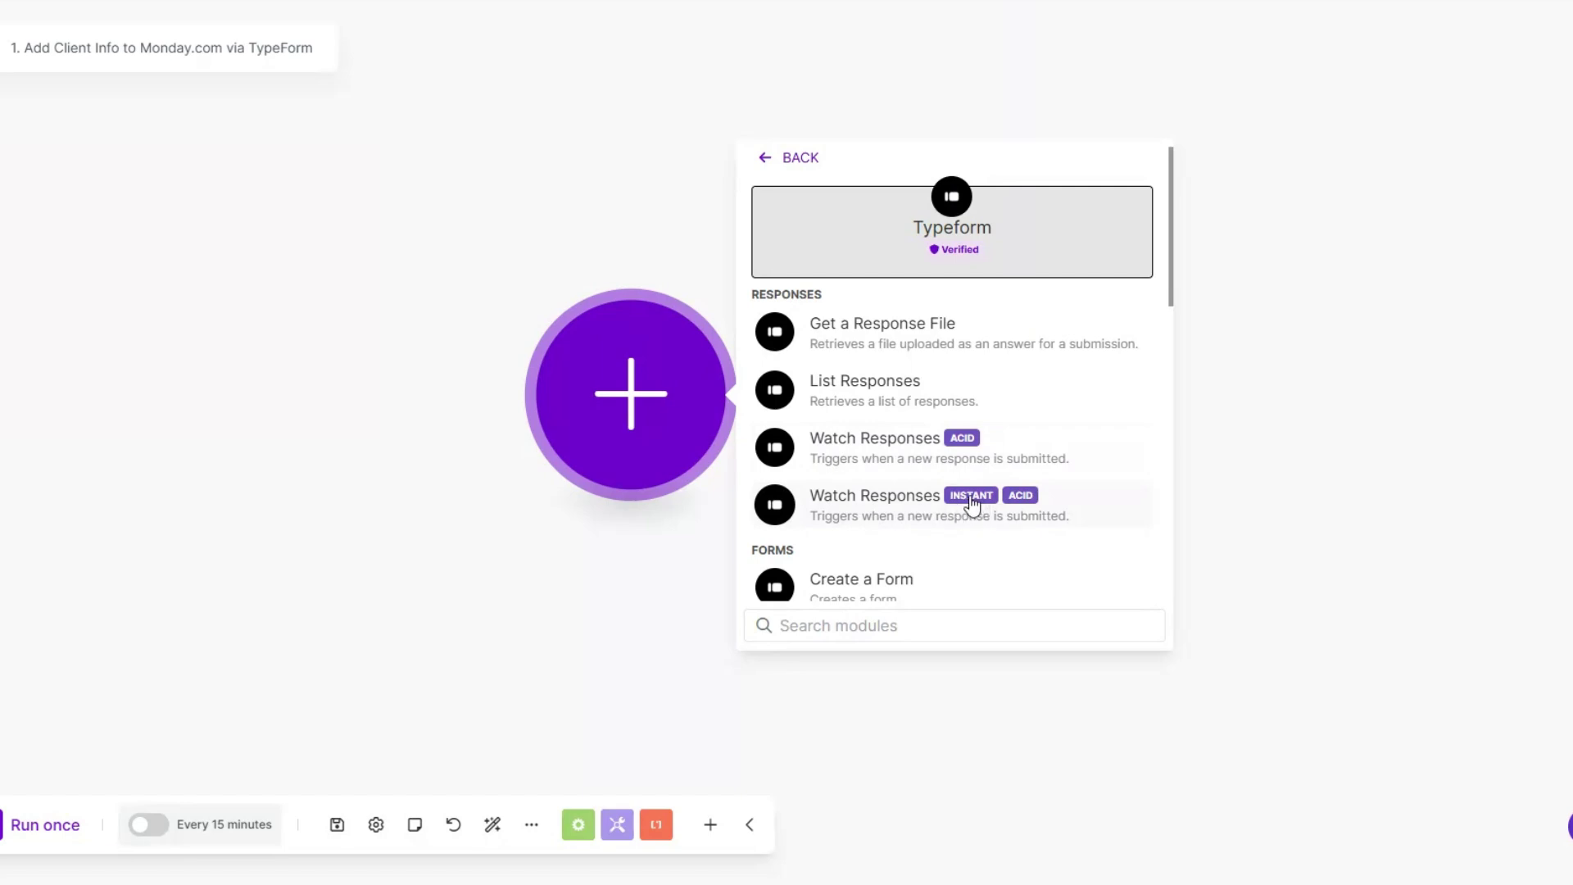
Step: Add the Typeform Watch Responses trigger and save a new named Typeform connection
{"action": "left_click", "coordinate": [909, 450]}
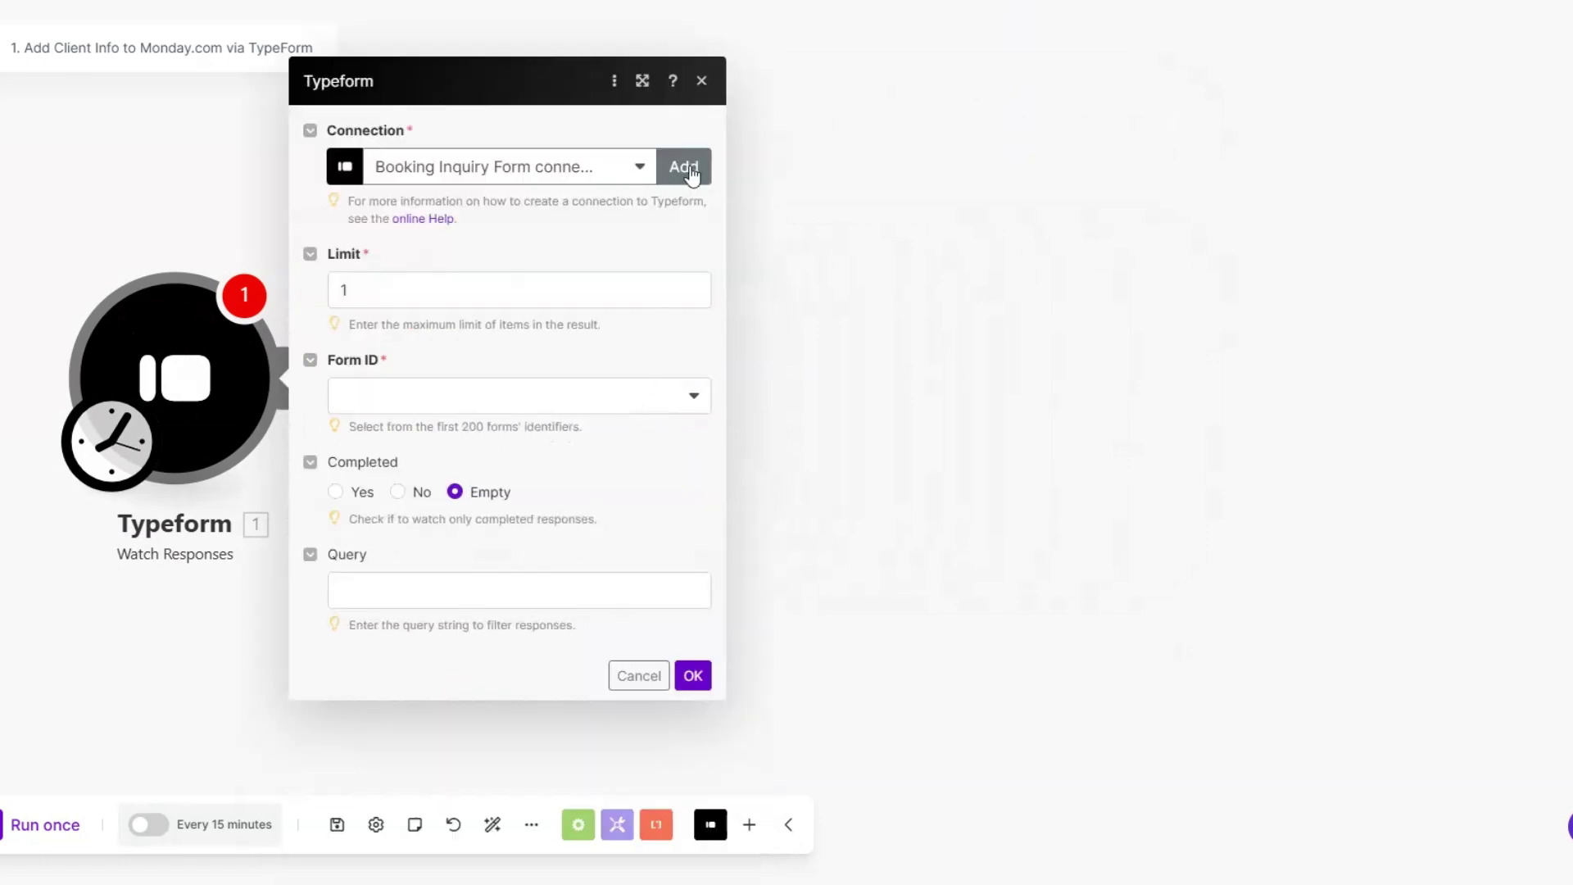
{"action": "left_click", "coordinate": [691, 170]}
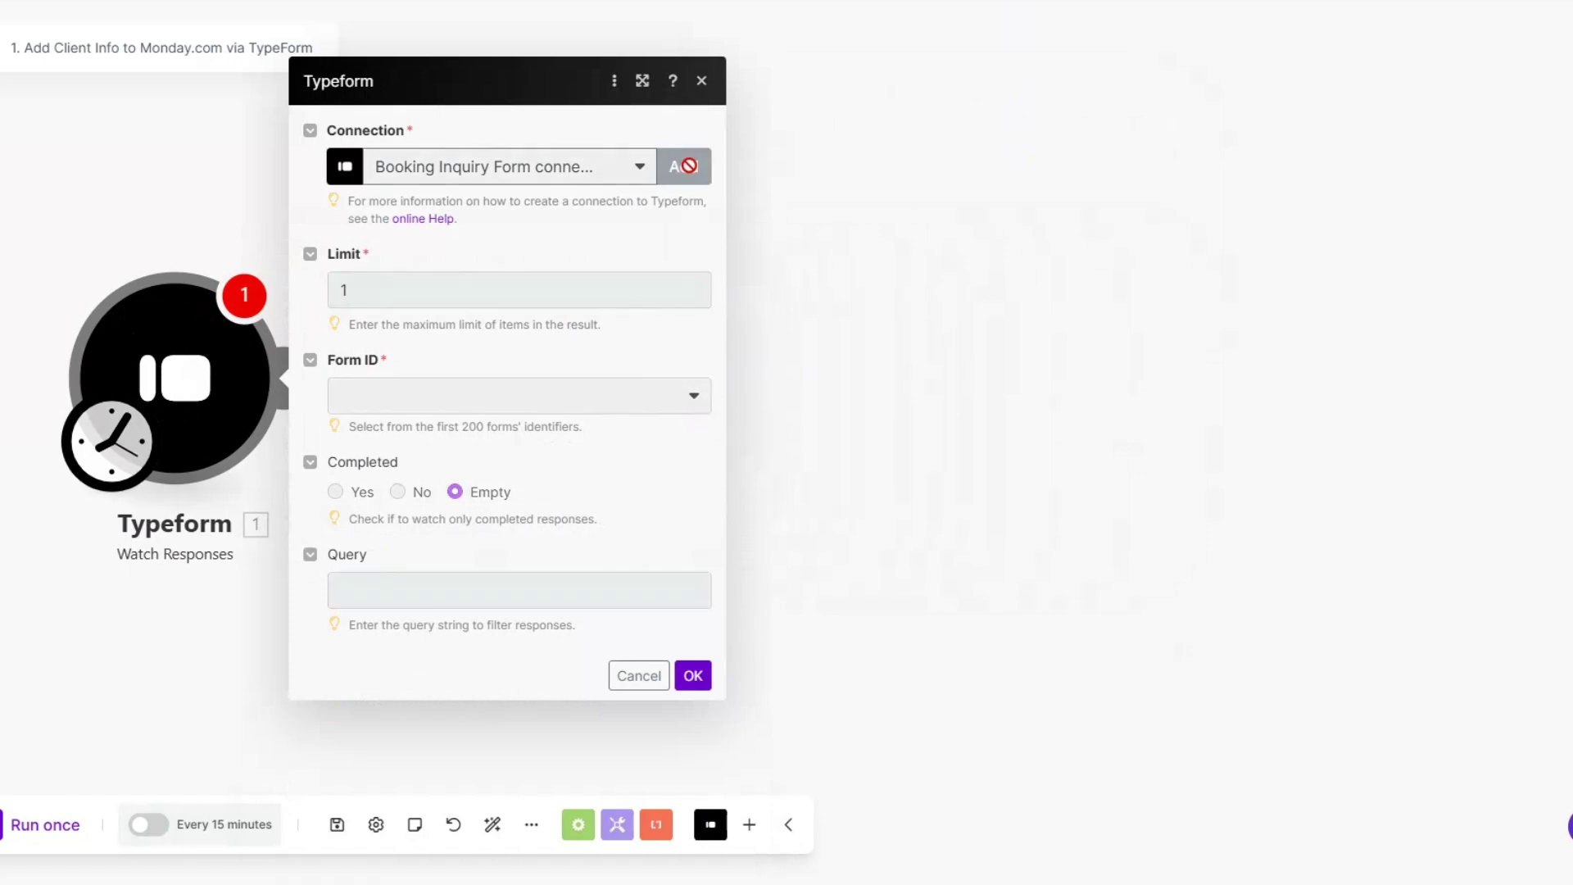
{"action": "left_click", "coordinate": [1037, 118]}
{"action": "left_click", "coordinate": [746, 263]}
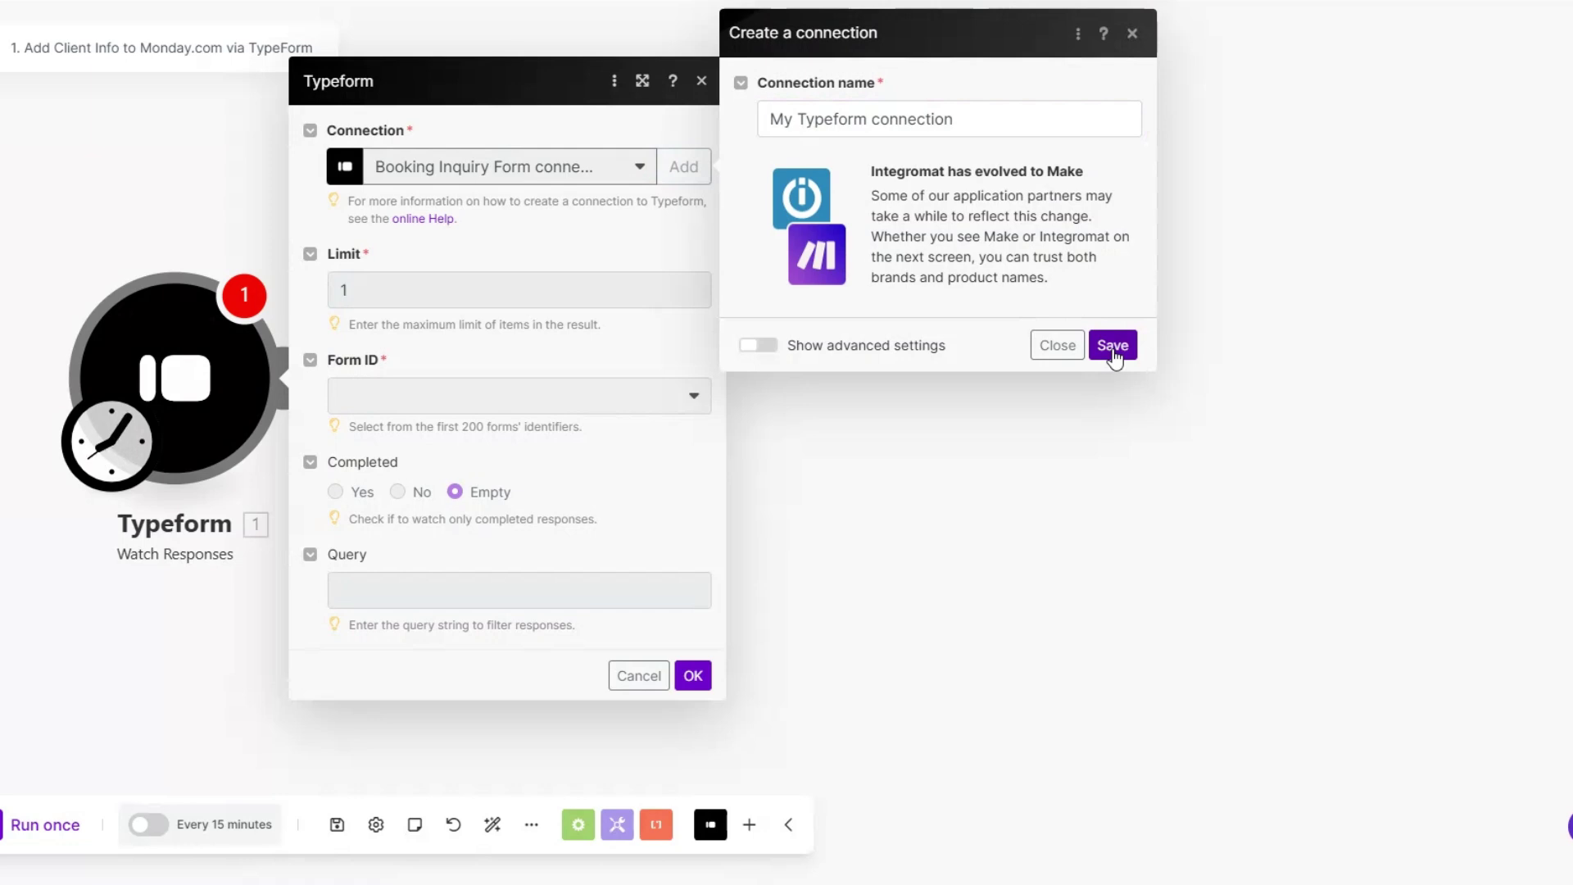
{"action": "left_click", "coordinate": [1057, 348]}
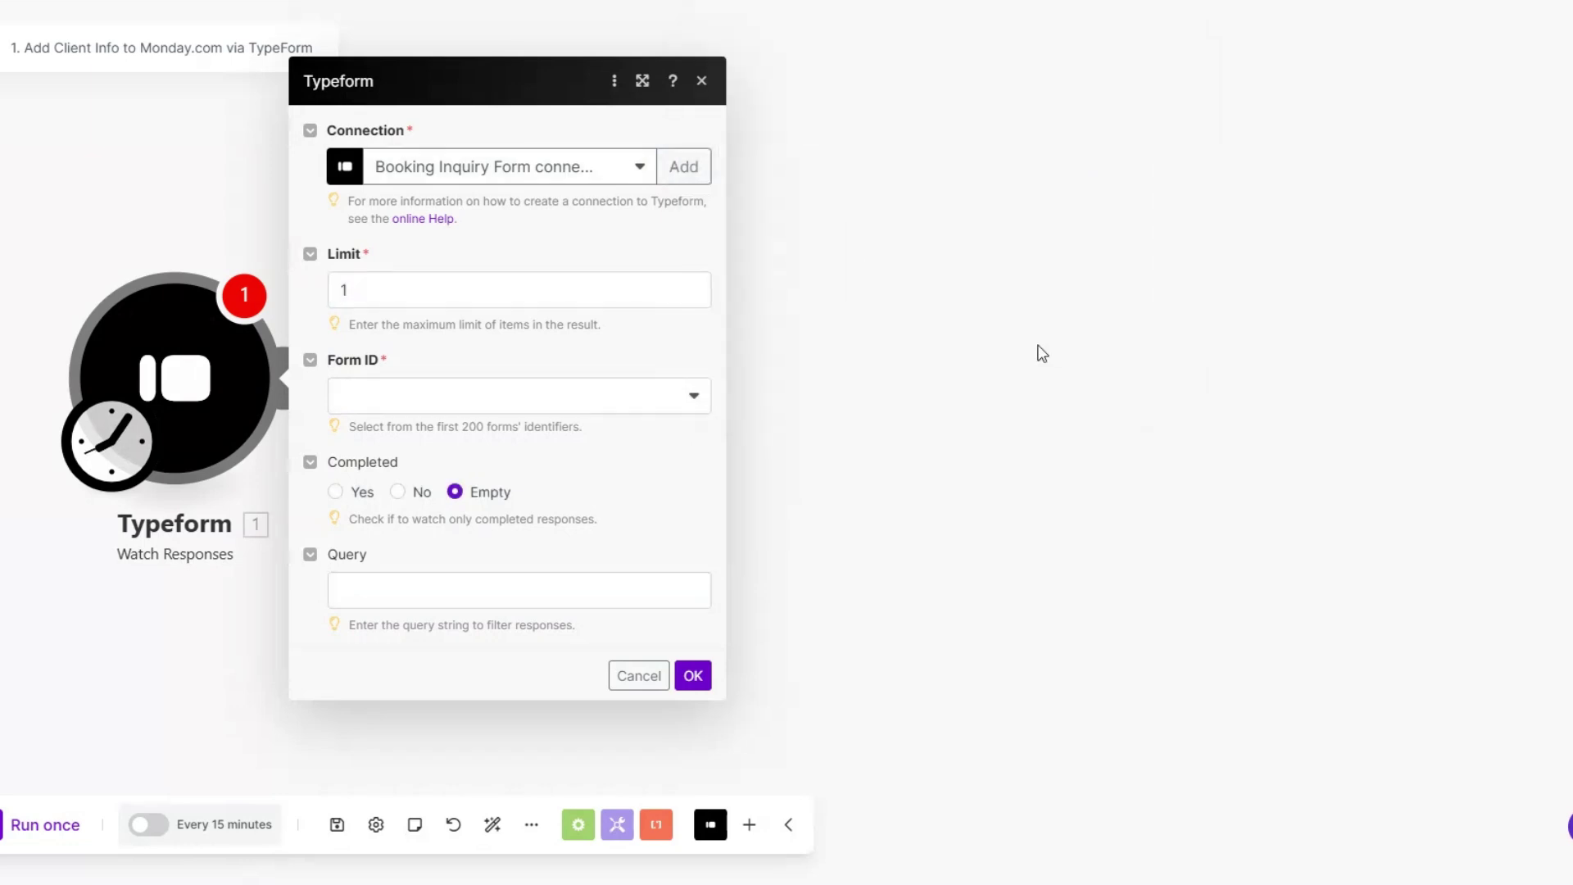
Step: Set the trigger to the new connection and the Social Media Marketing Agency Lead Capture Form
{"action": "left_click", "coordinate": [581, 184]}
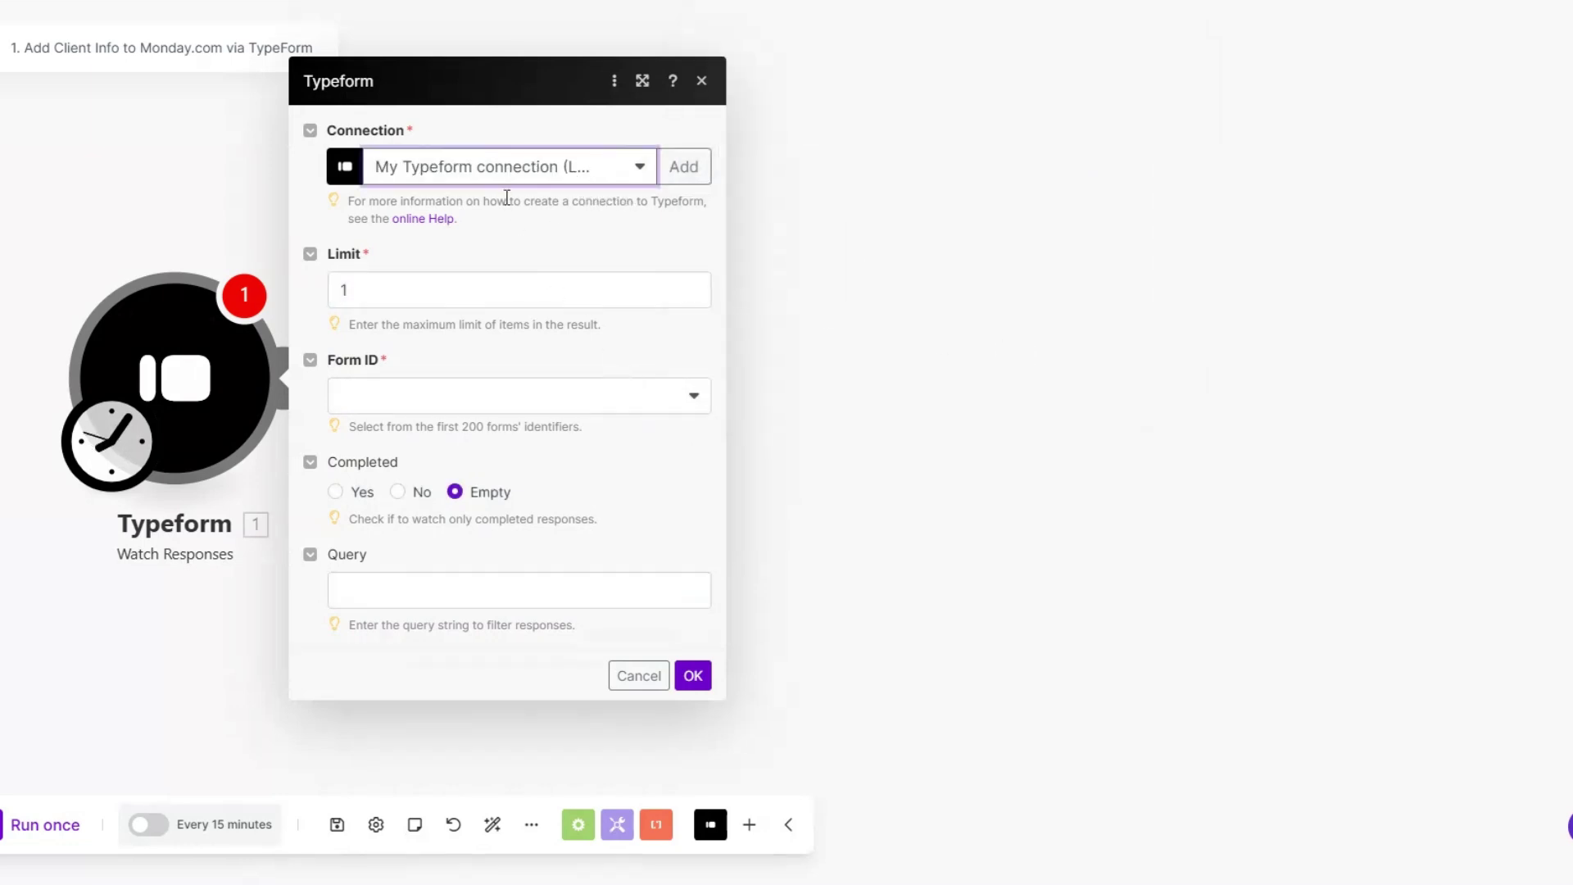
{"action": "left_click", "coordinate": [471, 401]}
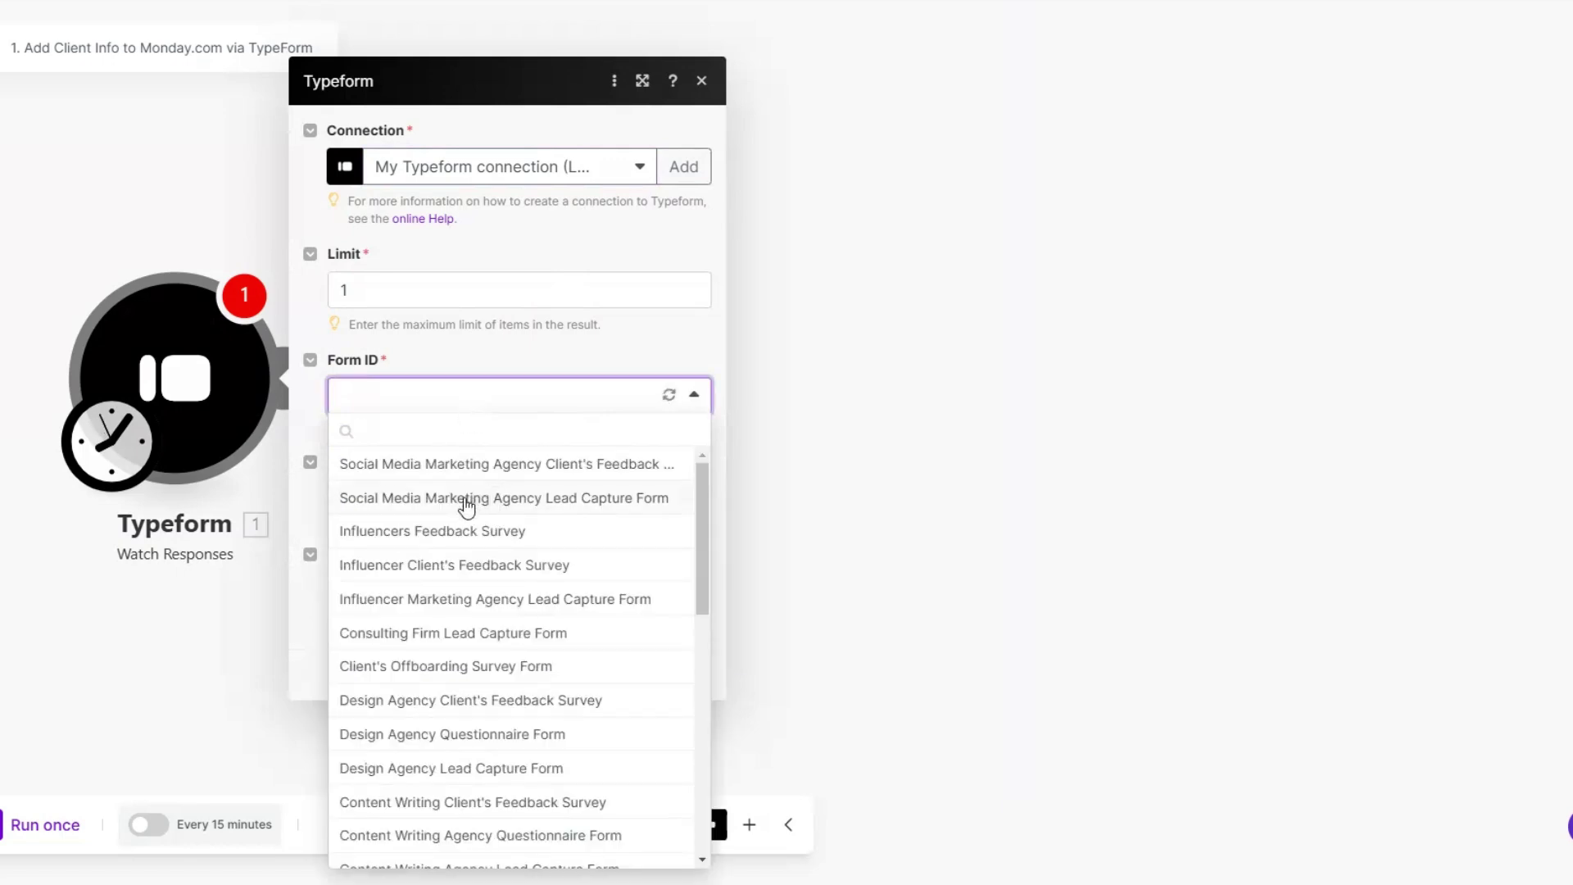
{"action": "left_click", "coordinate": [466, 499]}
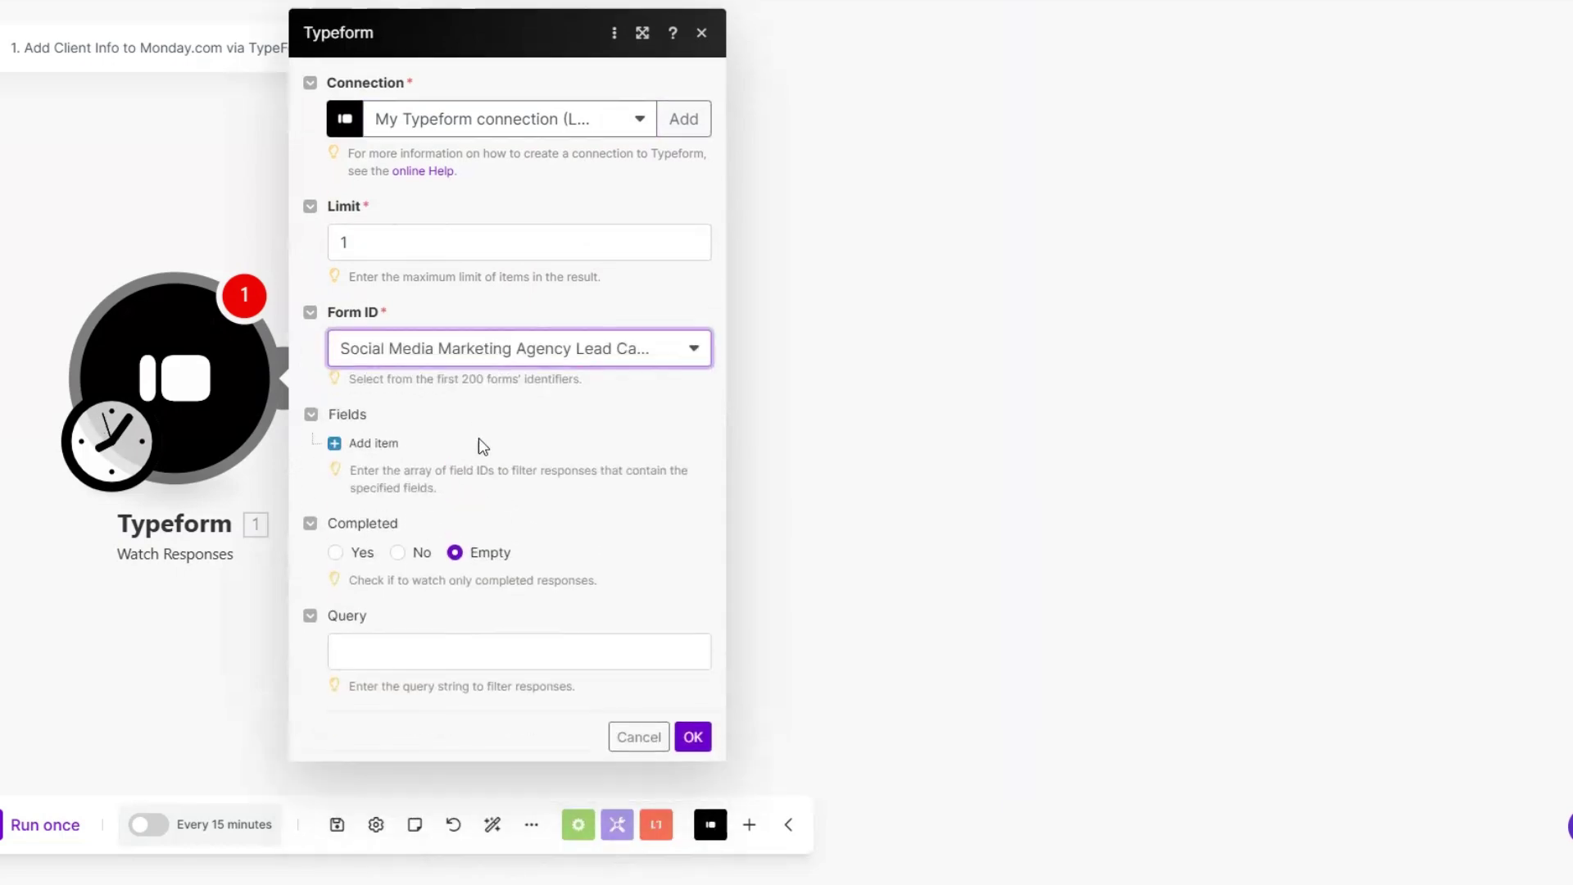
{"action": "left_click", "coordinate": [693, 737]}
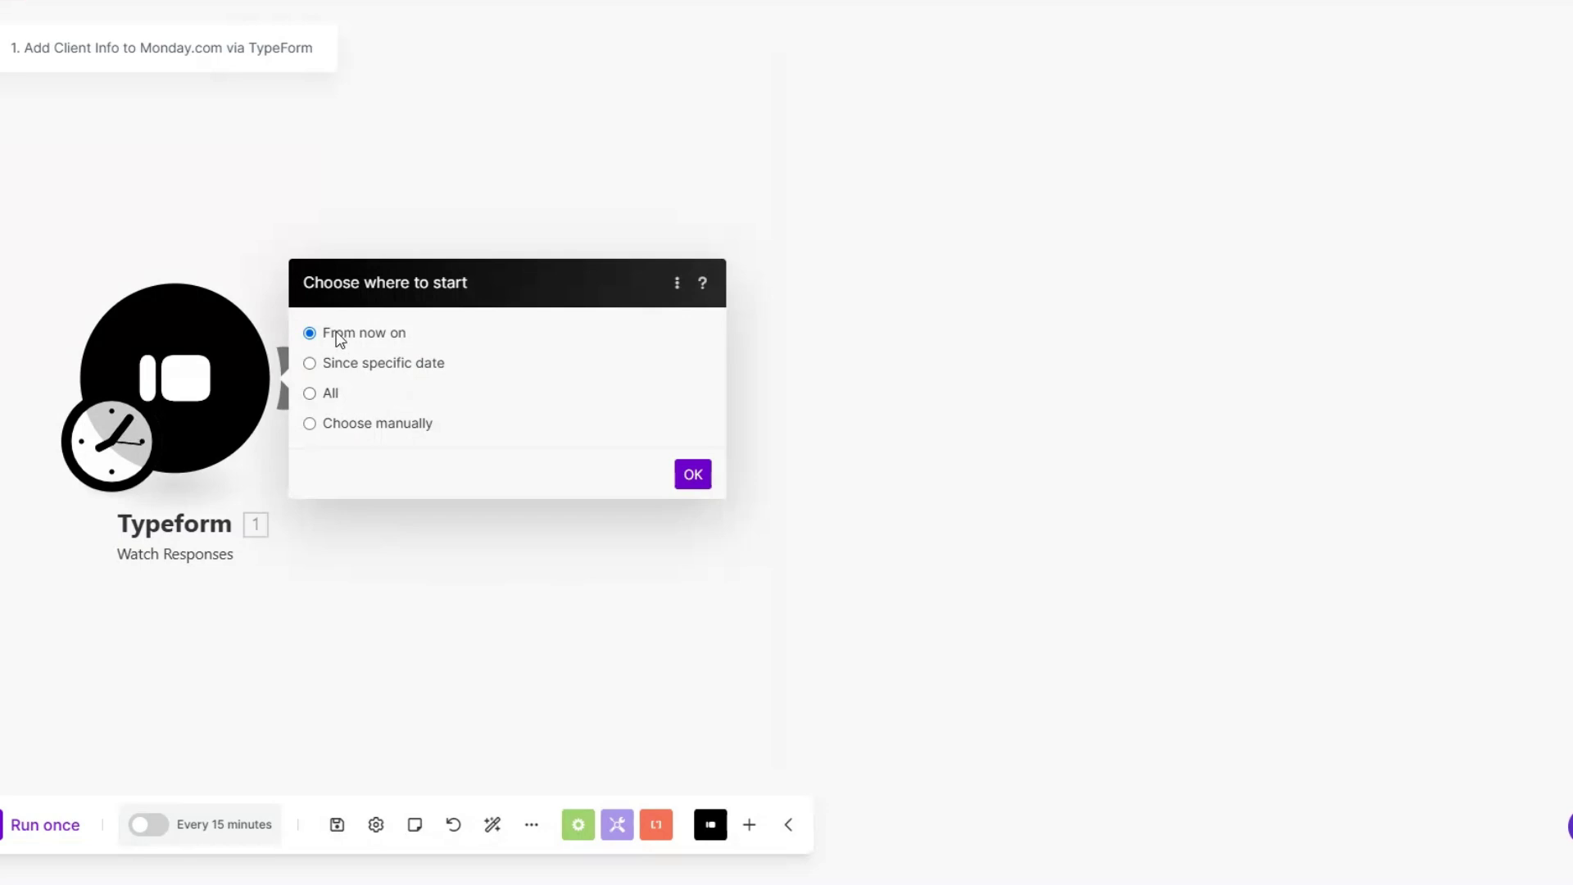
Step: Start the trigger from now on, then copy the lead capture form's share link
{"action": "left_click", "coordinate": [693, 475]}
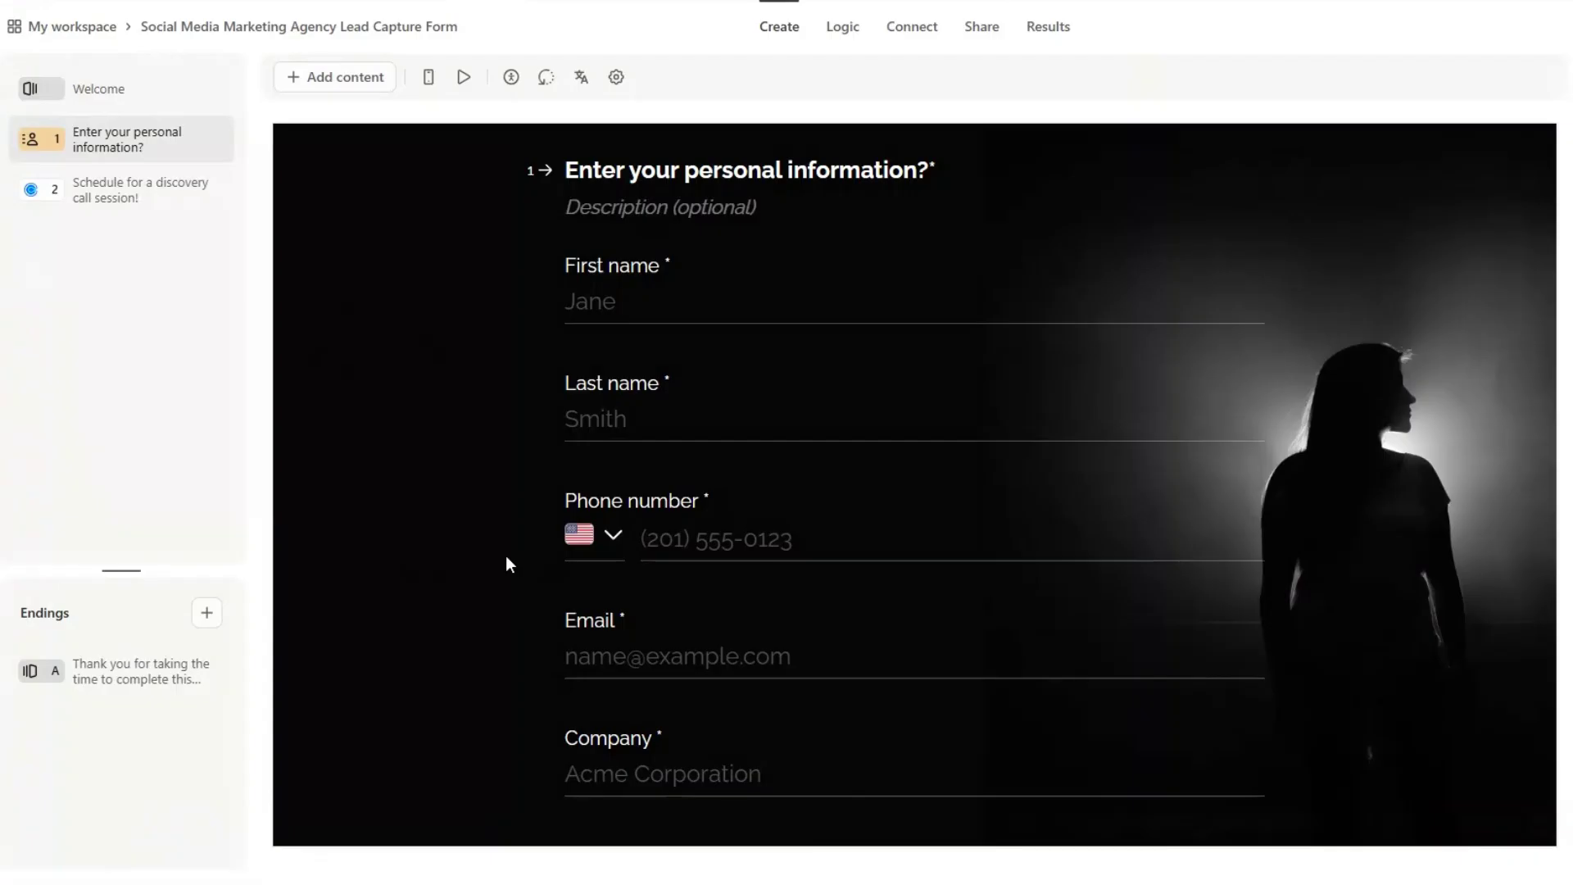
{"action": "left_click", "coordinate": [983, 26]}
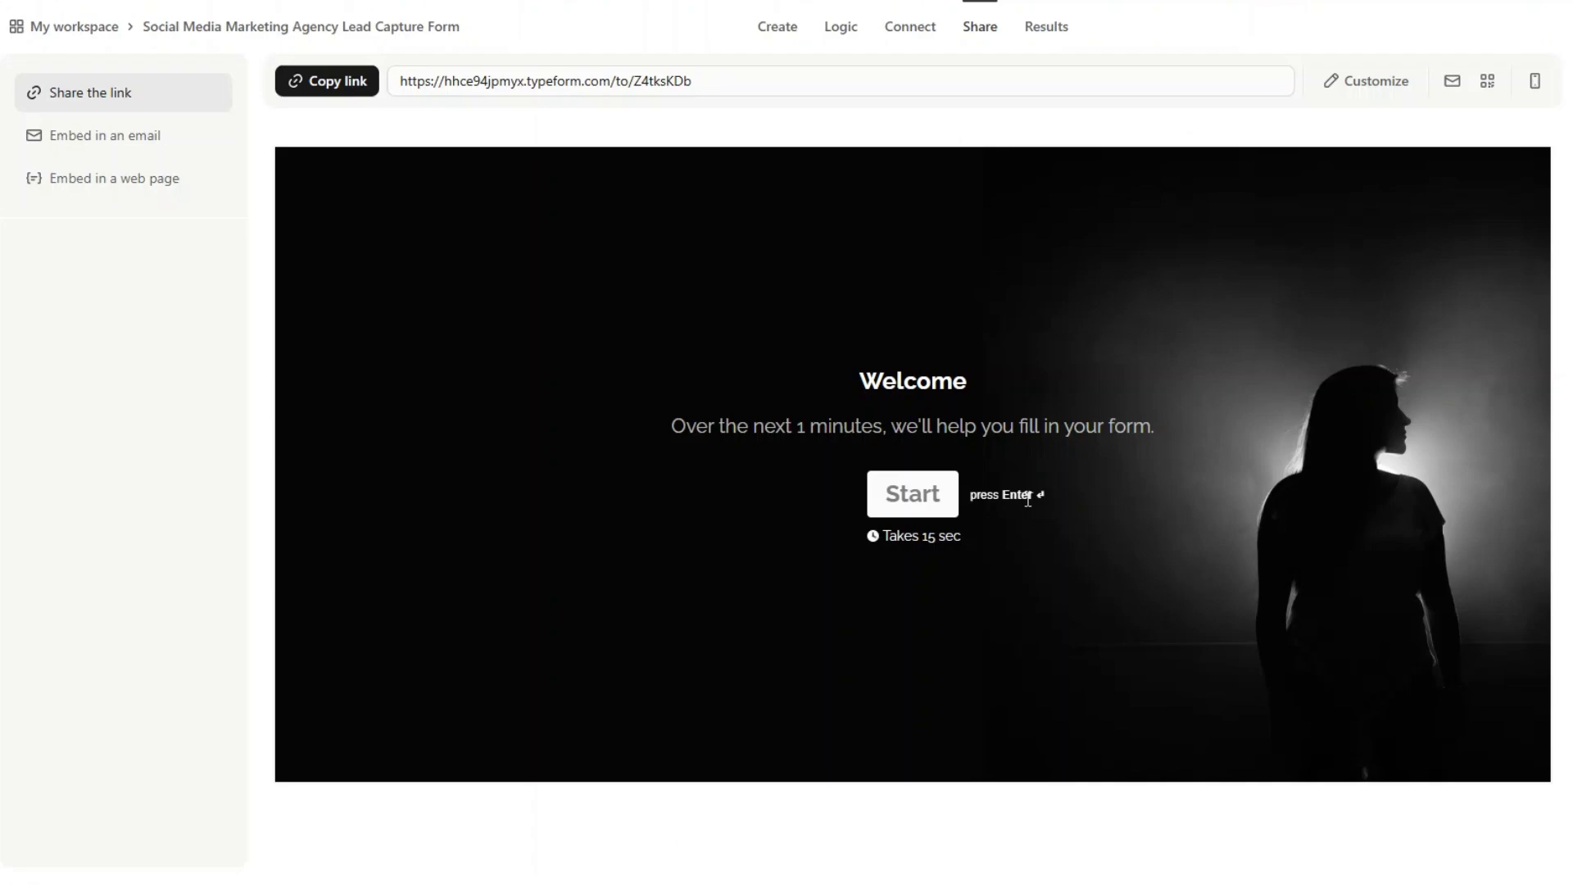
{"action": "left_click", "coordinate": [390, 82]}
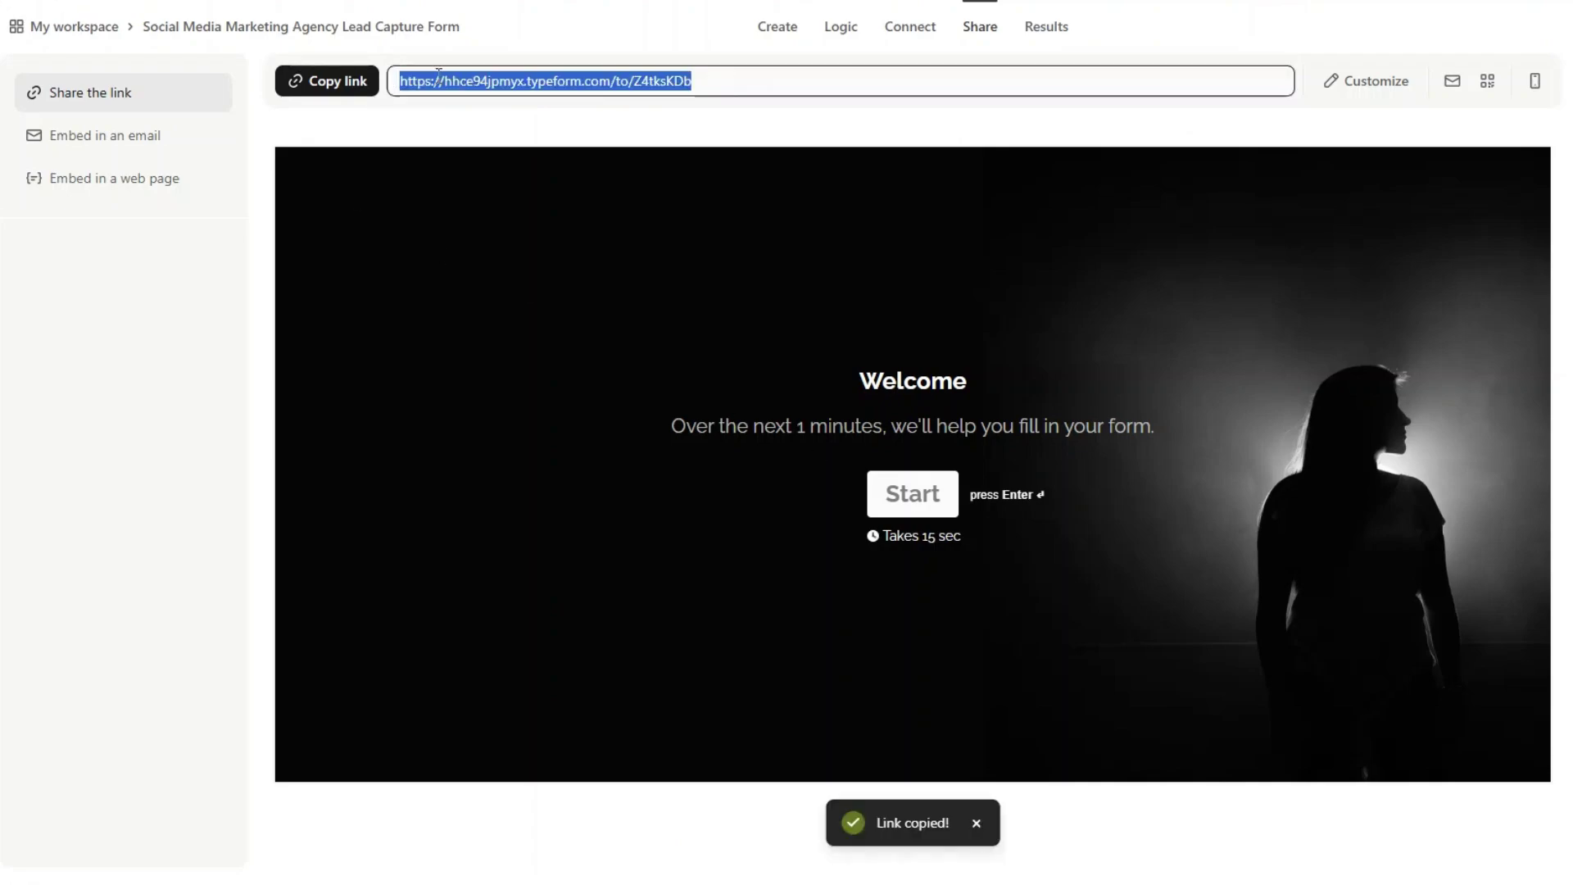
{"action": "left_click", "coordinate": [742, 87]}
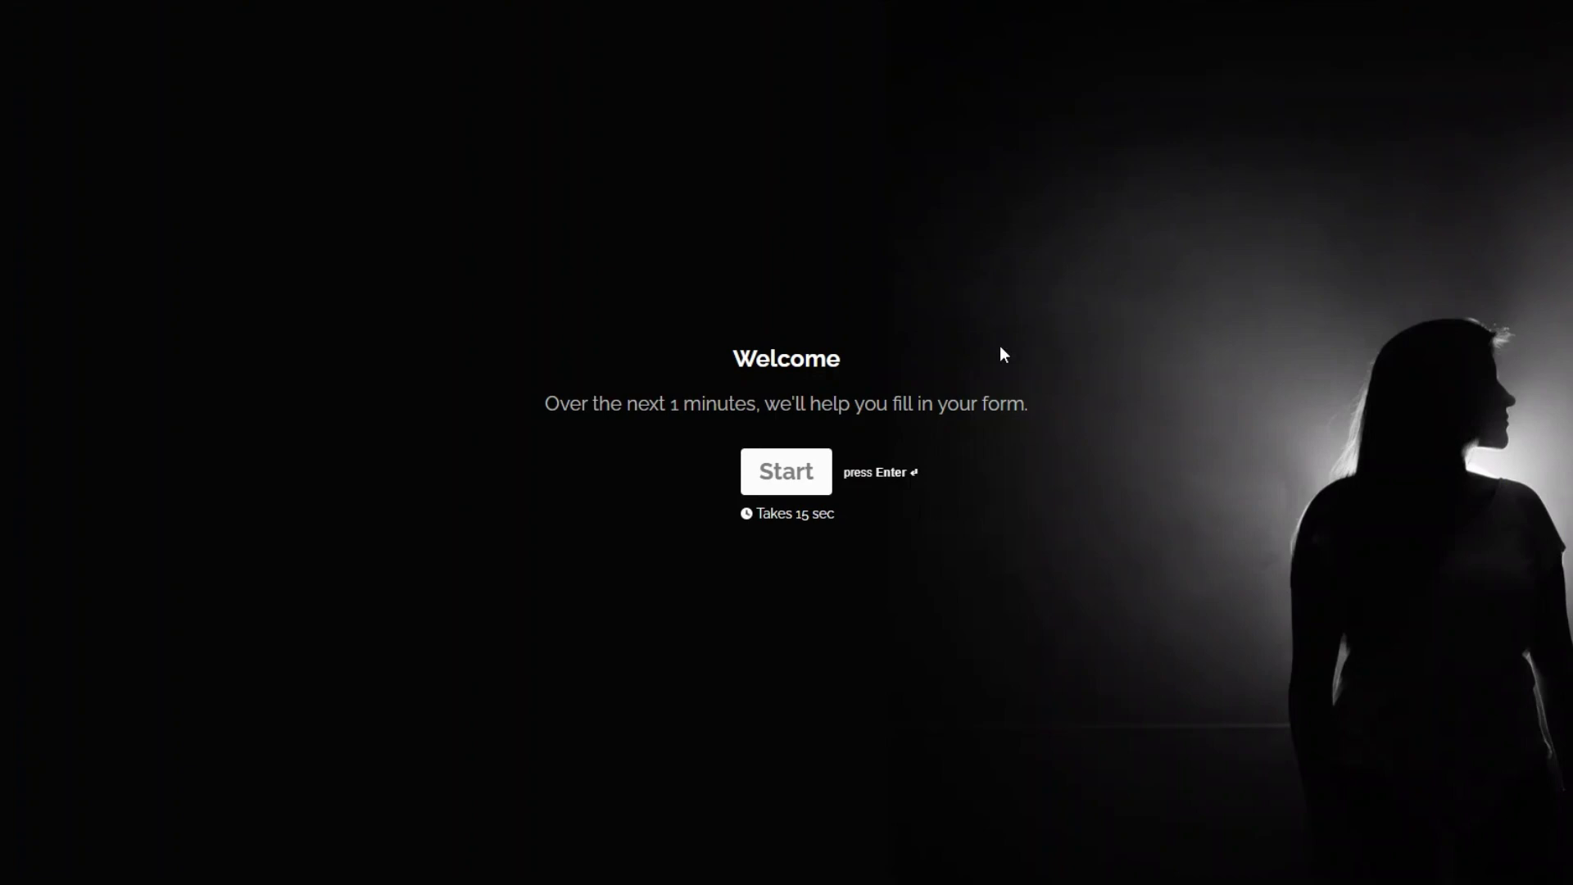
Step: Start the live form and enter the contact's first and last name
{"action": "left_click", "coordinate": [795, 471]}
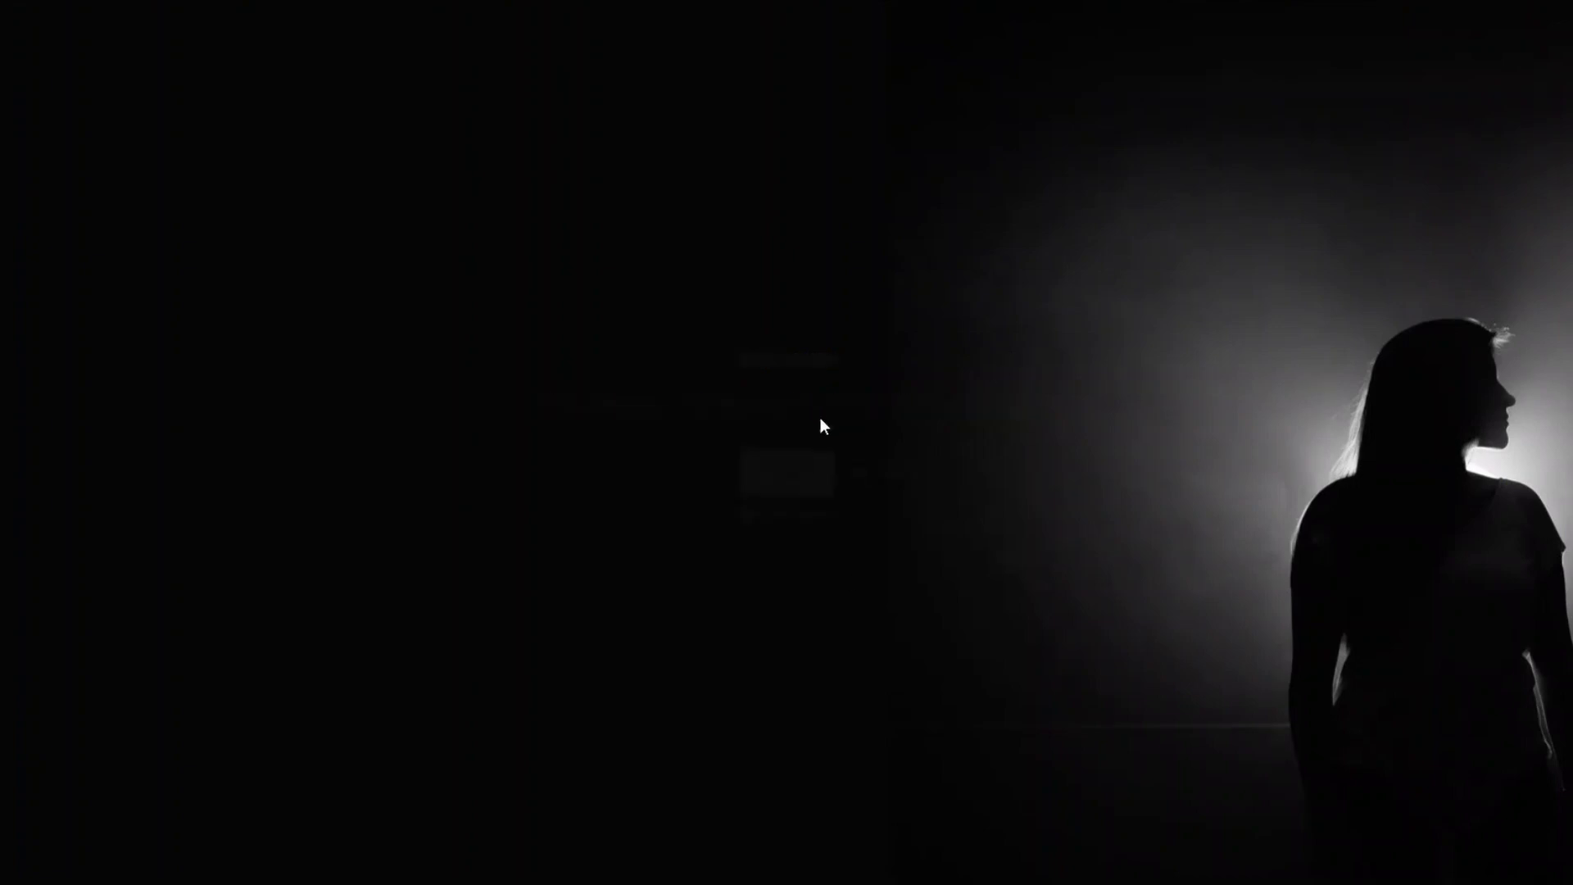
{"action": "left_click", "coordinate": [488, 199]}
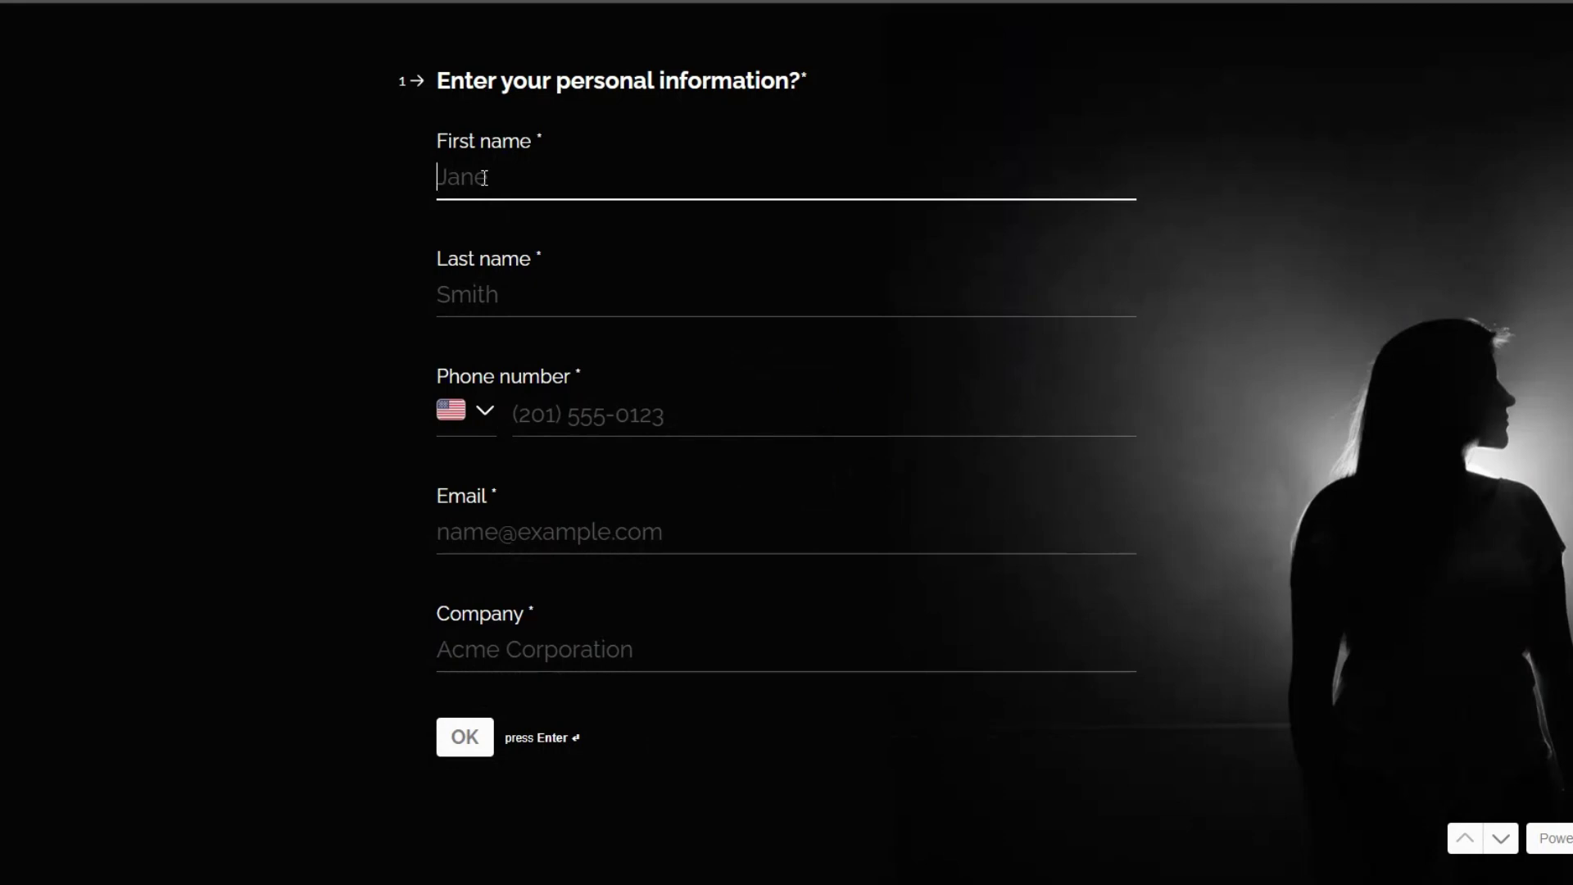
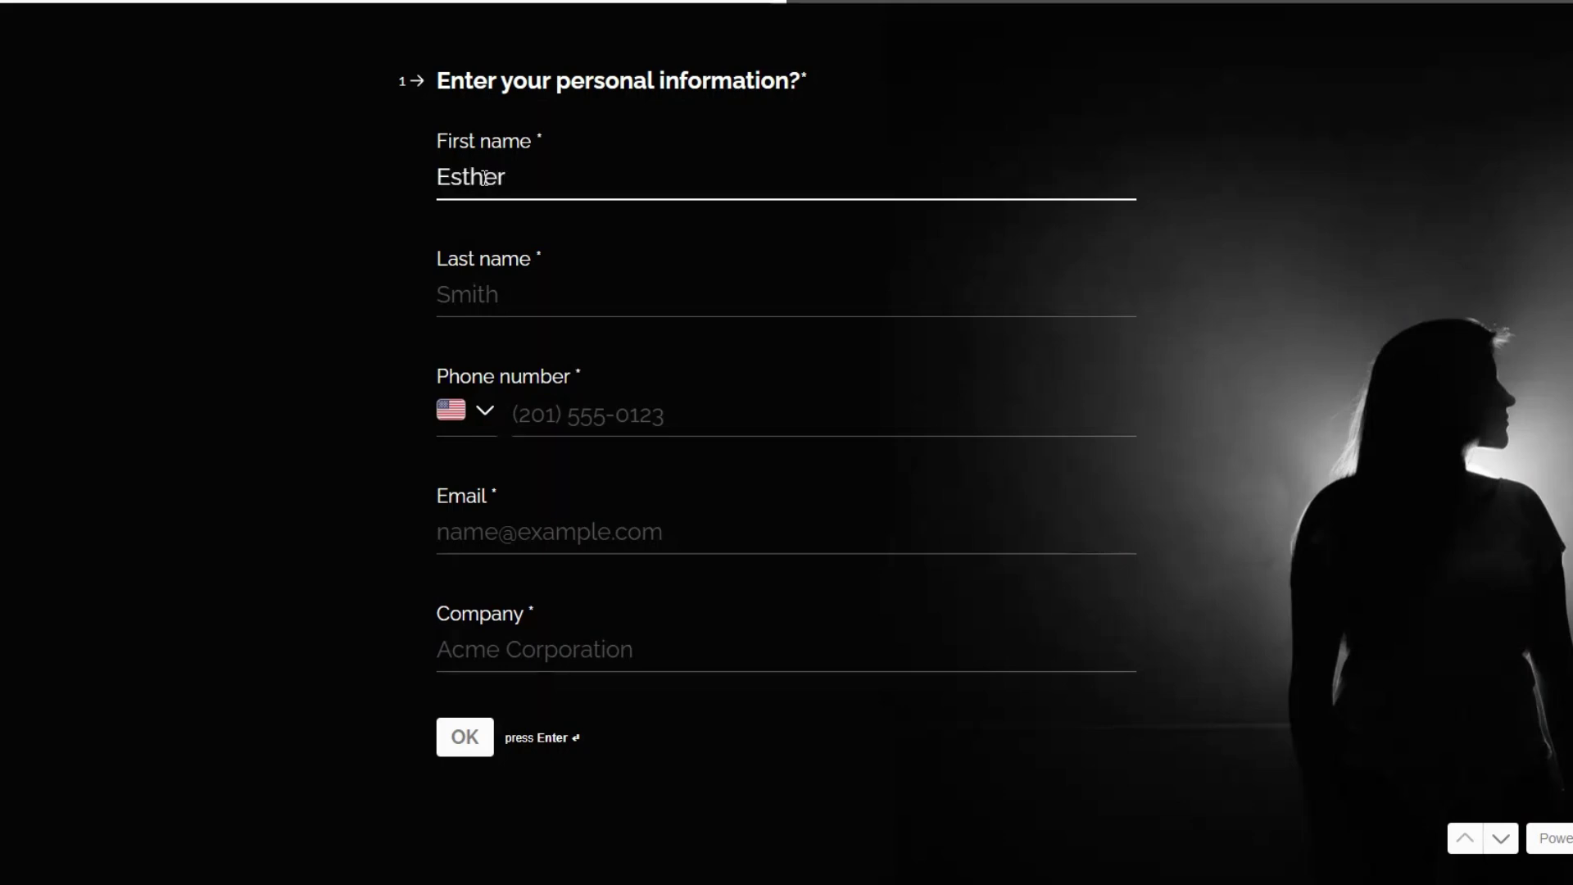
{"action": "left_click", "coordinate": [482, 294]}
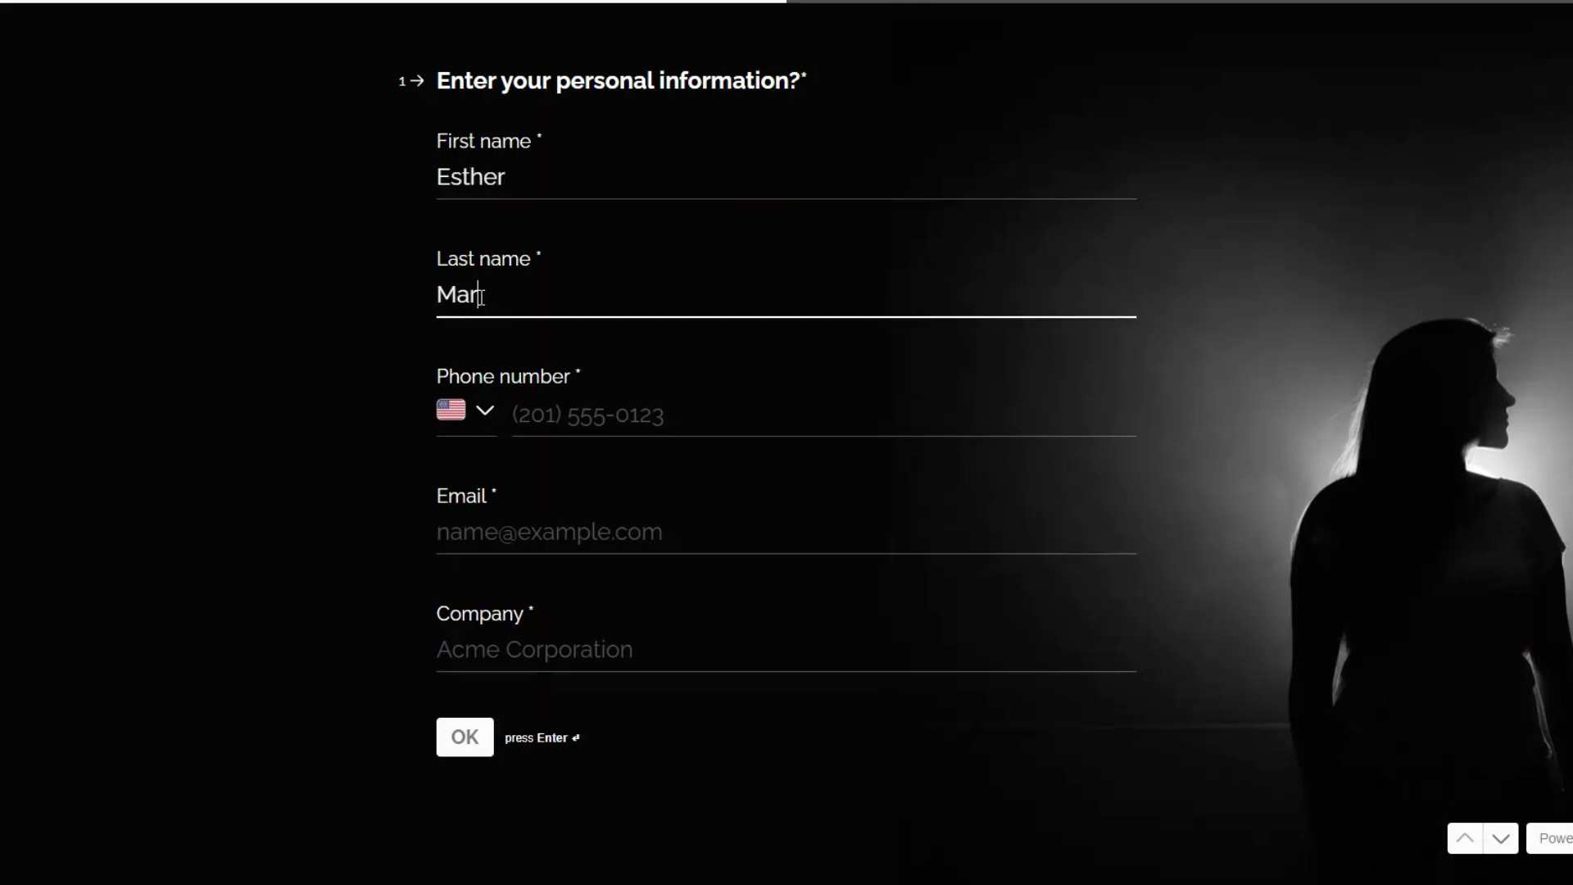
Step: Paste the contact's phone number, type their e-mail, and enter company Annex
{"action": "left_click", "coordinate": [528, 416]}
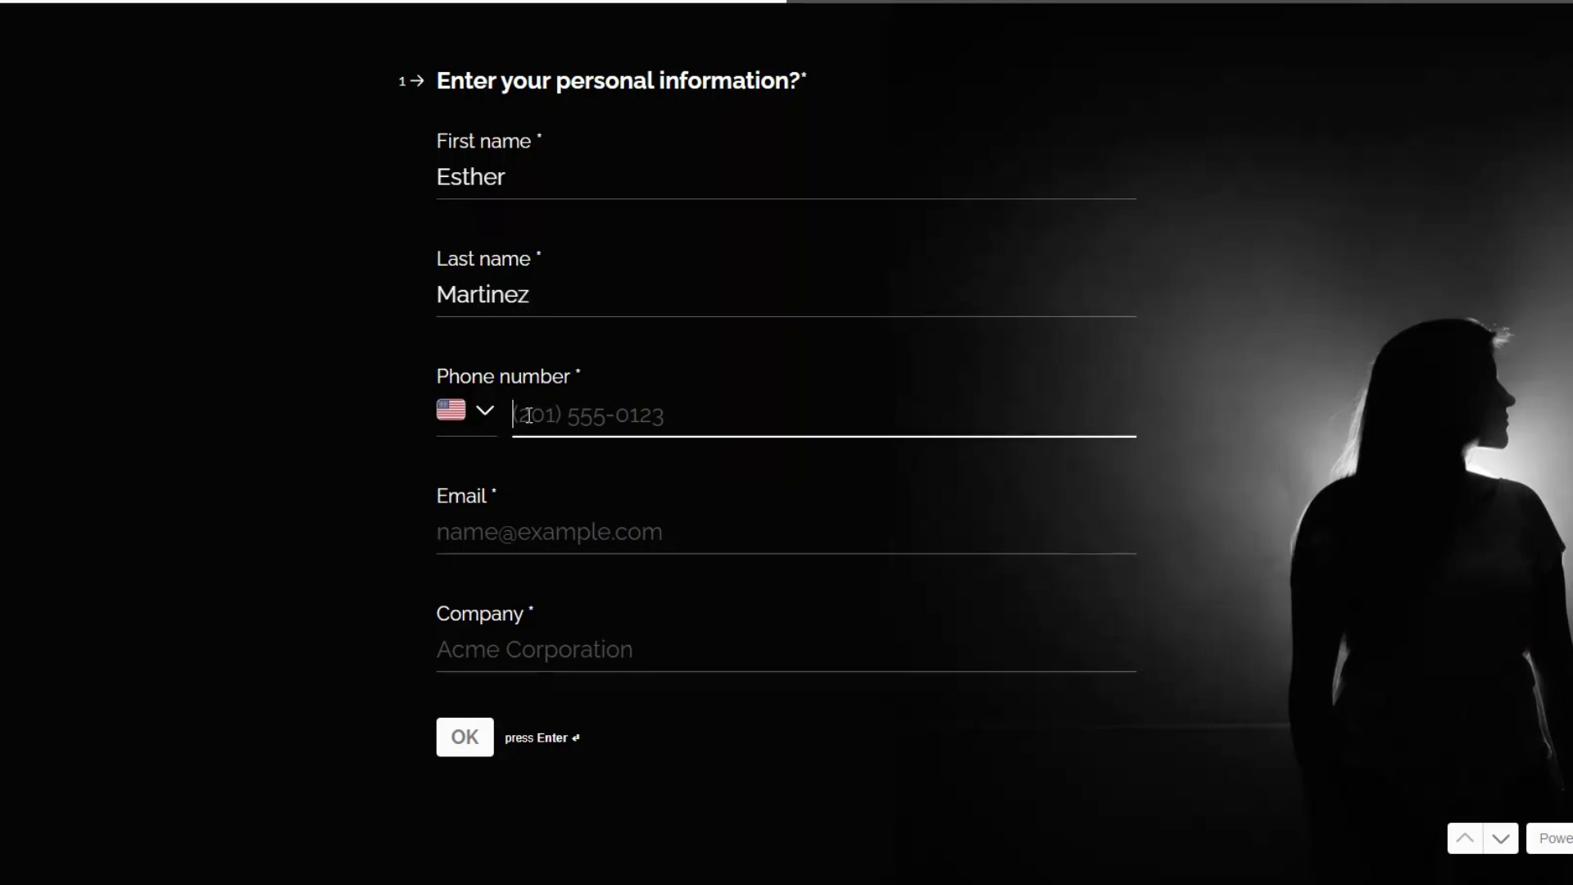
{"action": "key", "text": "ctrl+v"}
{"action": "left_click", "coordinate": [582, 523]}
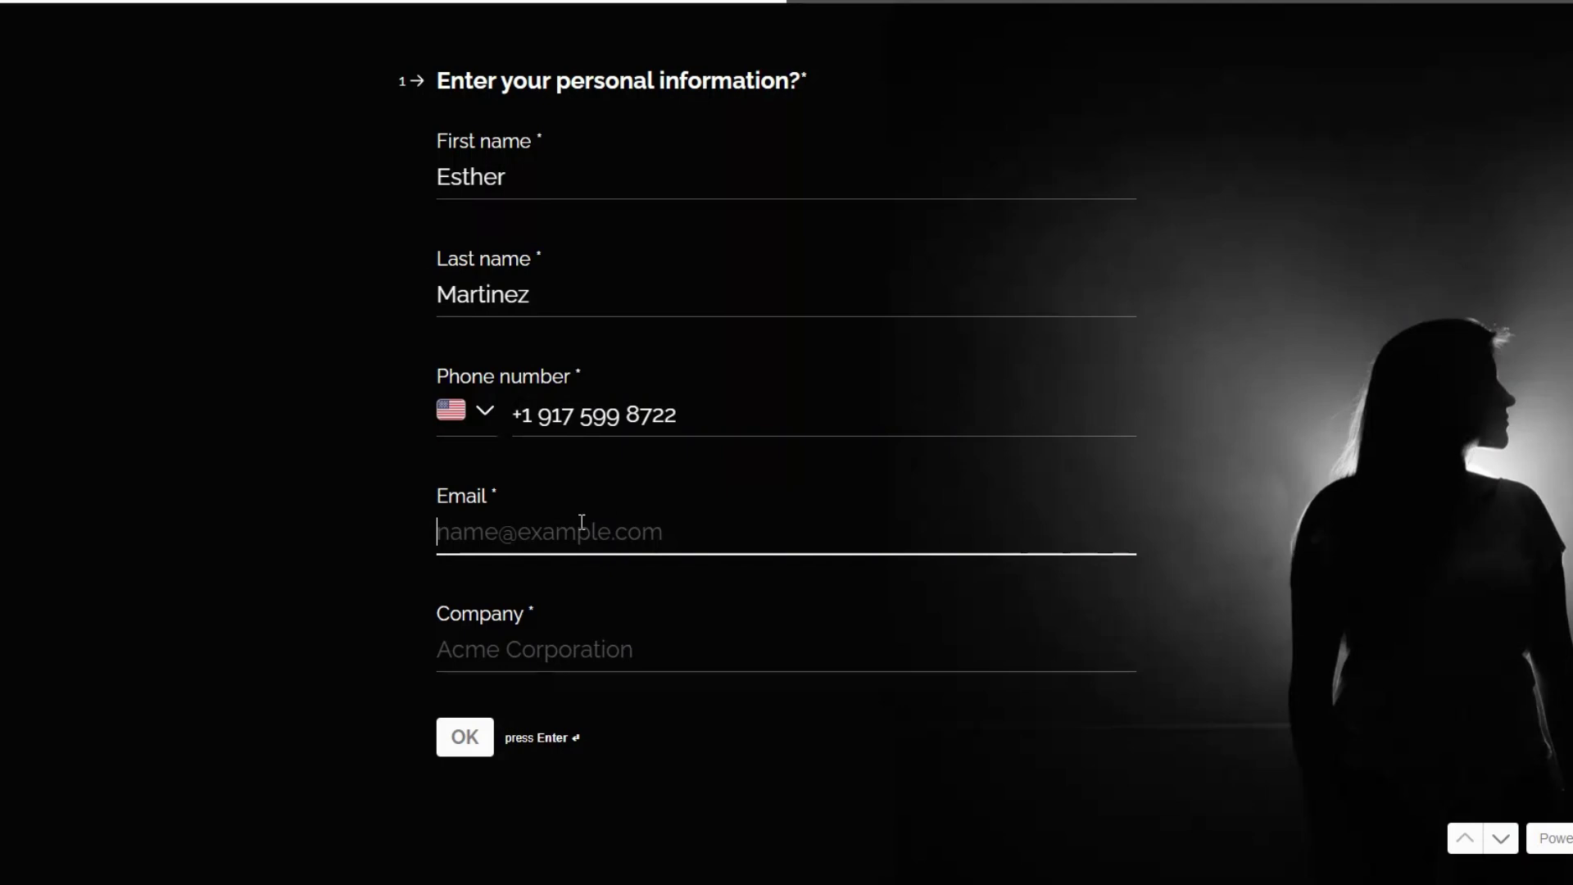
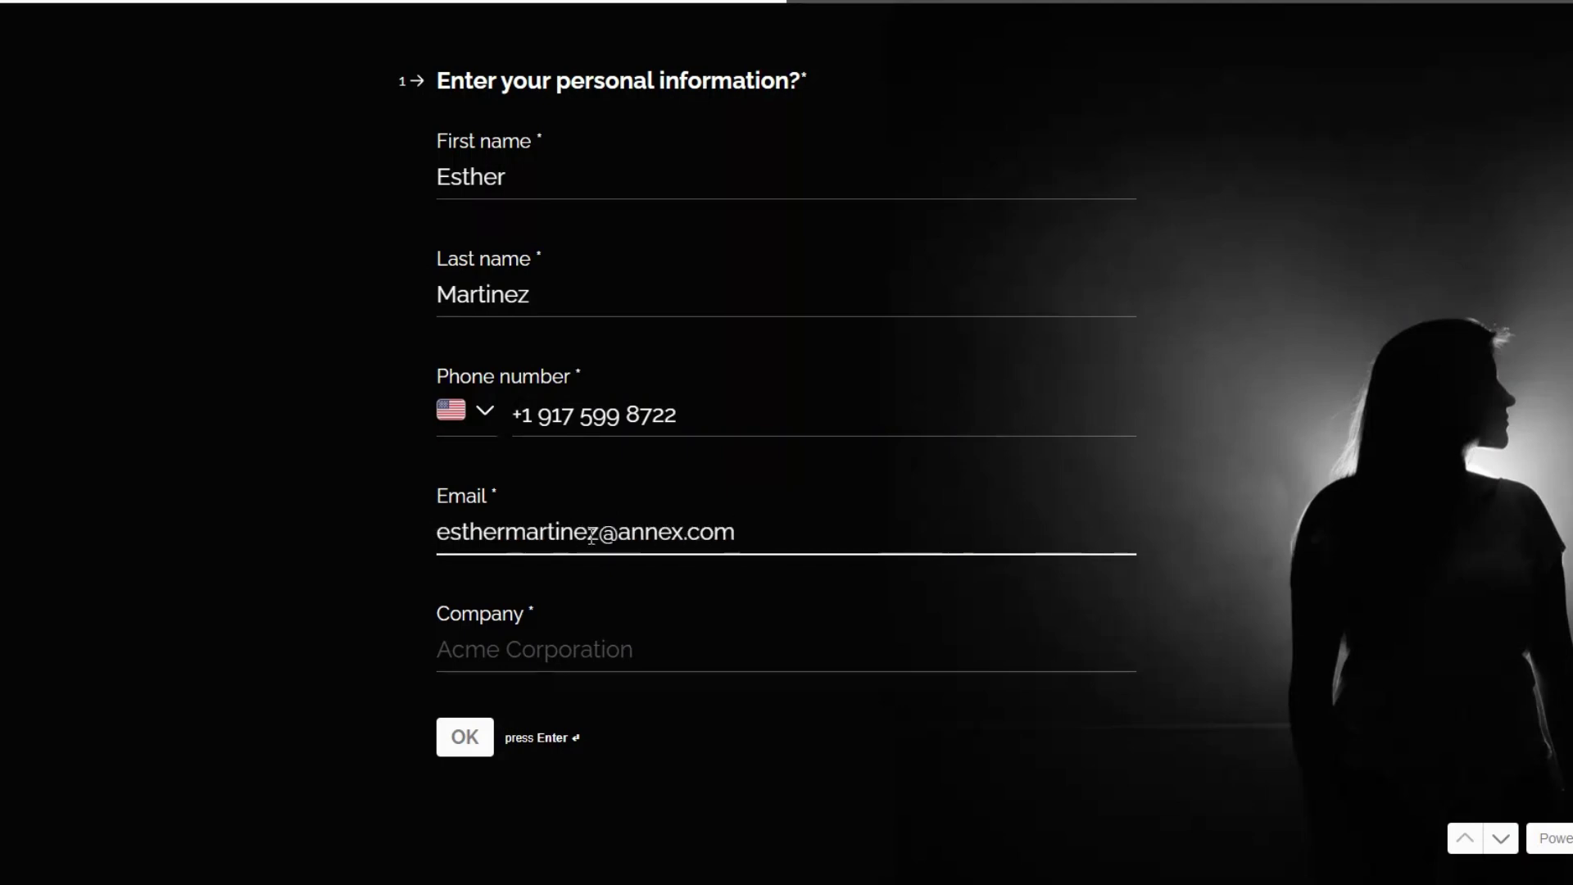
{"action": "left_click", "coordinate": [618, 653]}
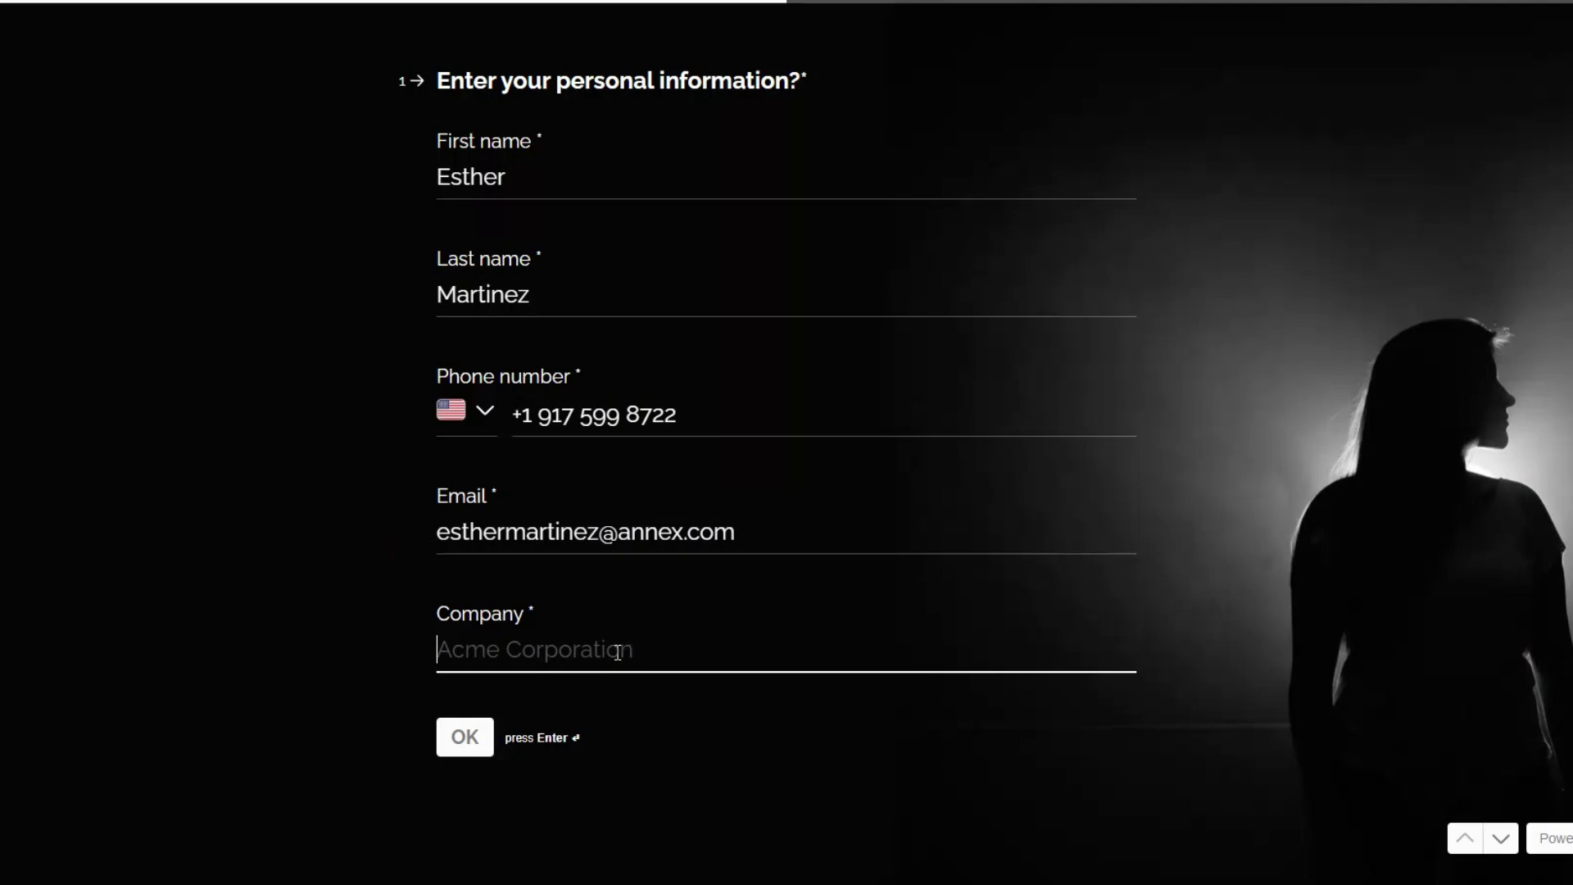
{"action": "type", "text": "A"}
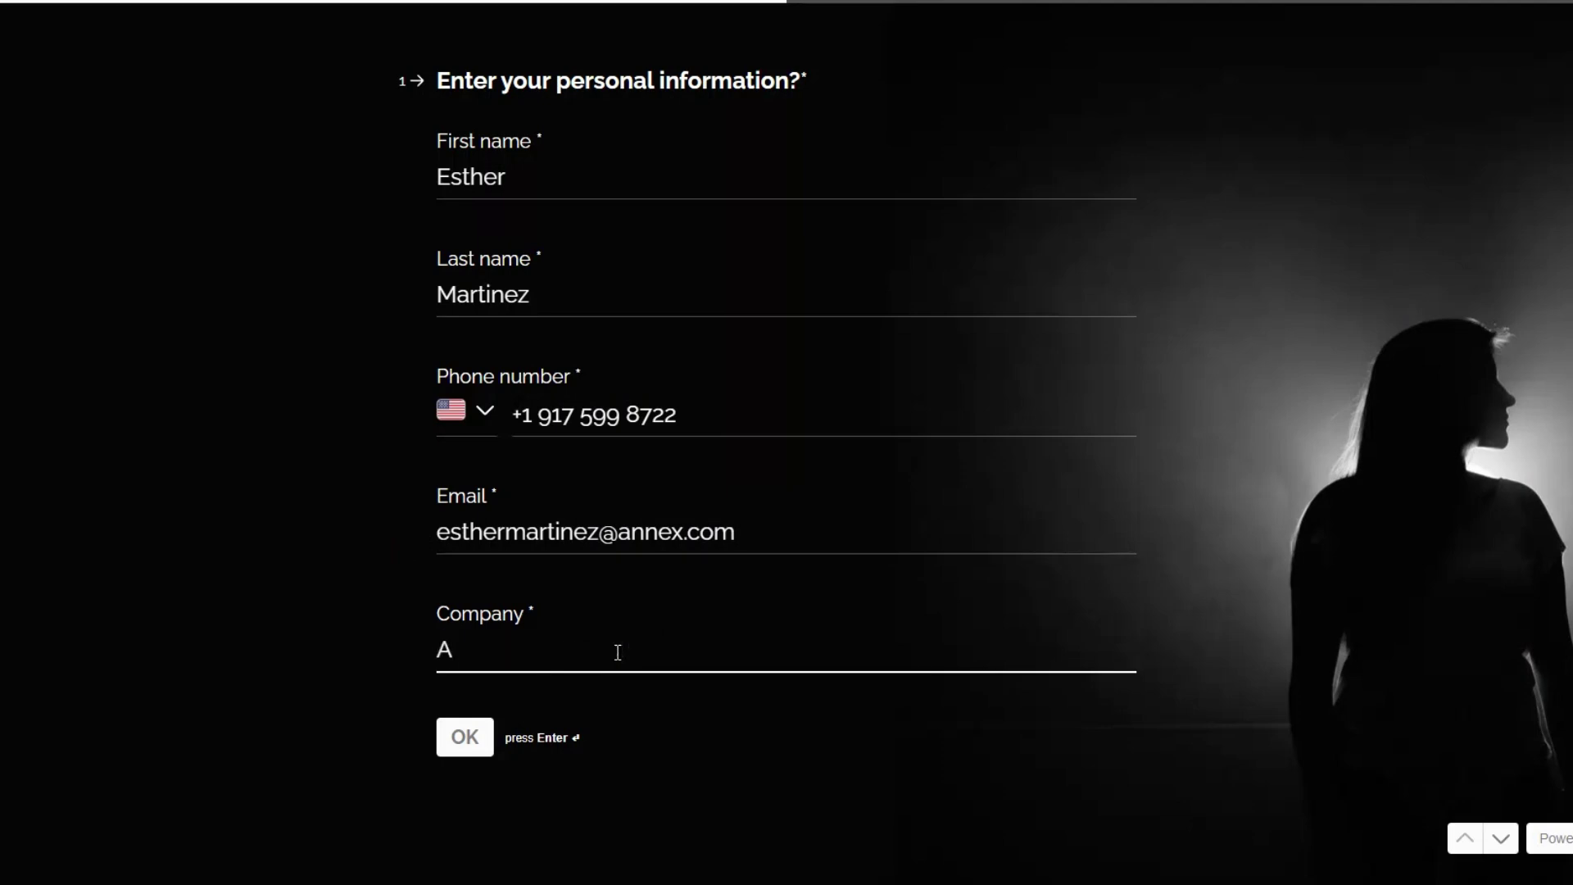
{"action": "type", "text": "nnex"}
Step: Submit the personal details and pick Sunday, November 3 at 01:00 for the Strategy Session
{"action": "left_click", "coordinate": [466, 741]}
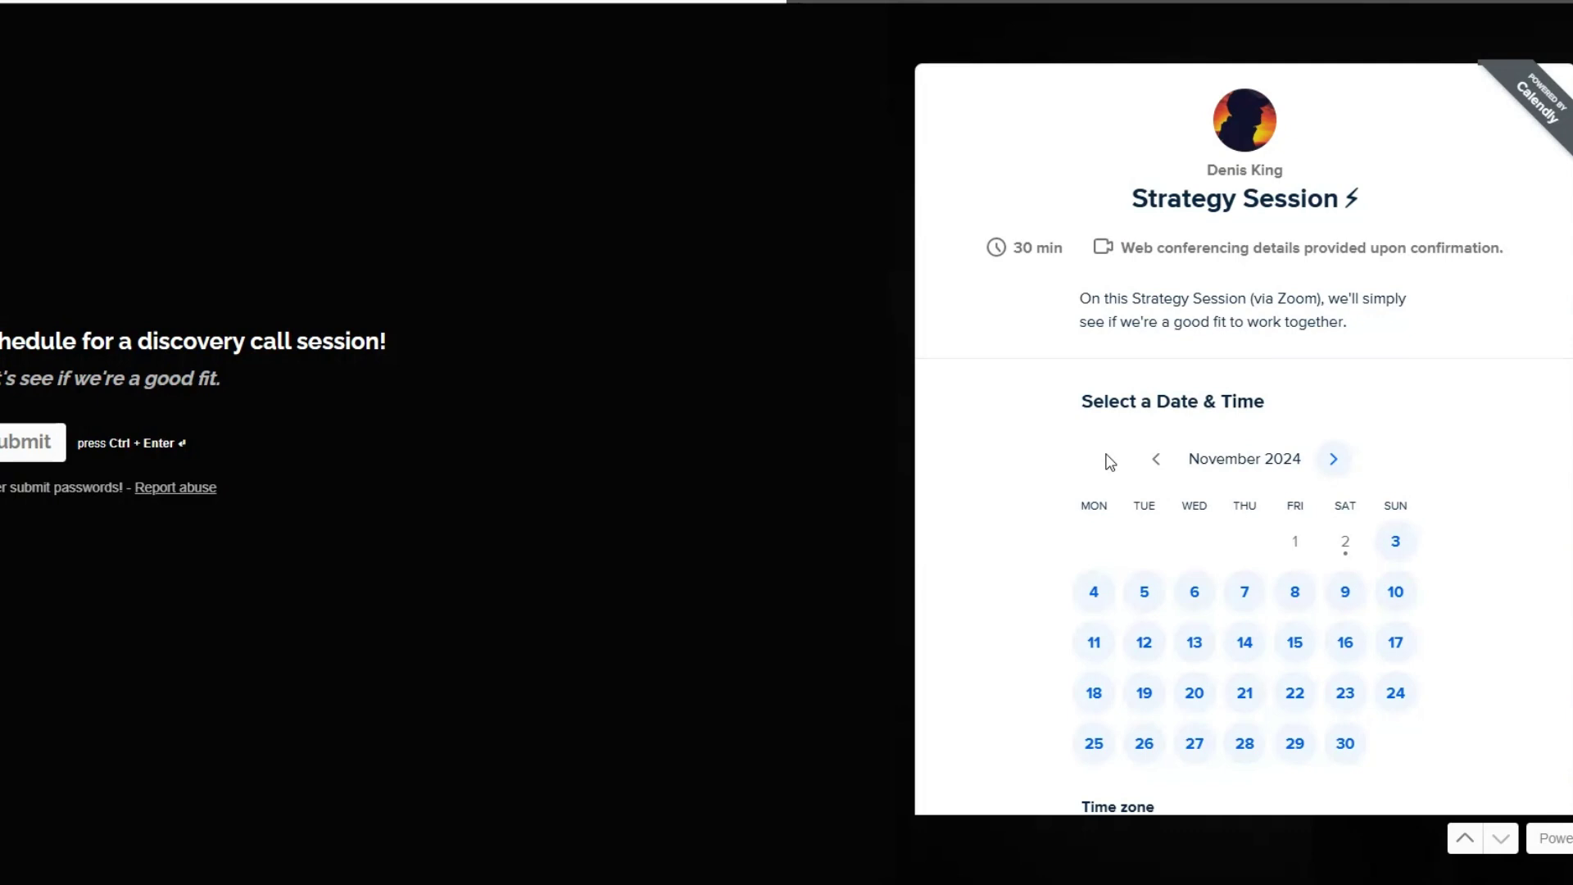
{"action": "left_click", "coordinate": [1397, 544]}
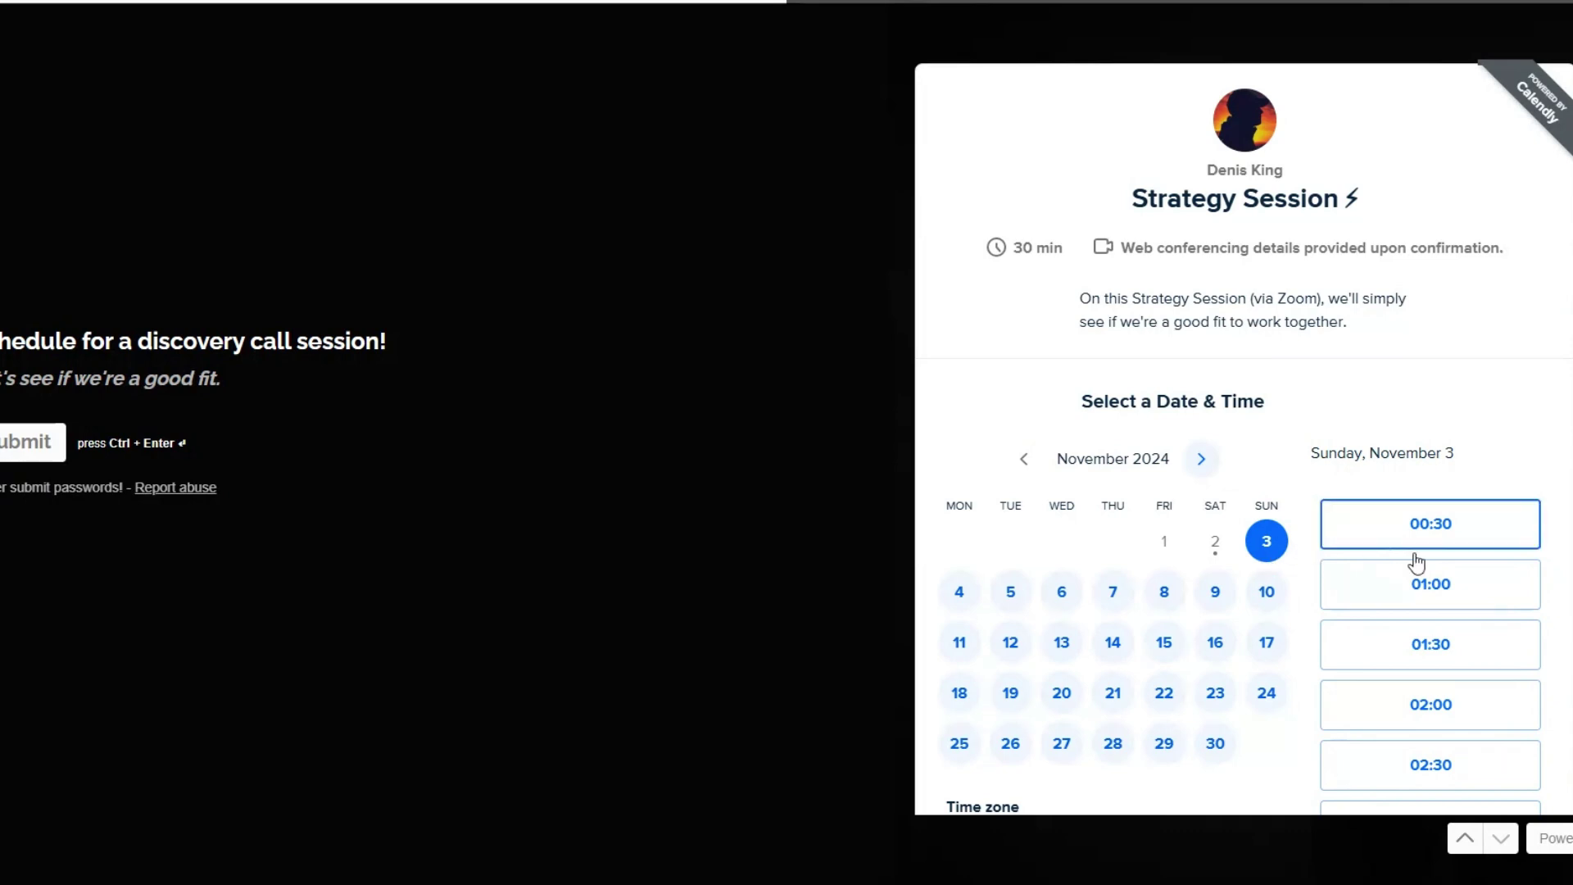
{"action": "left_click", "coordinate": [1421, 583]}
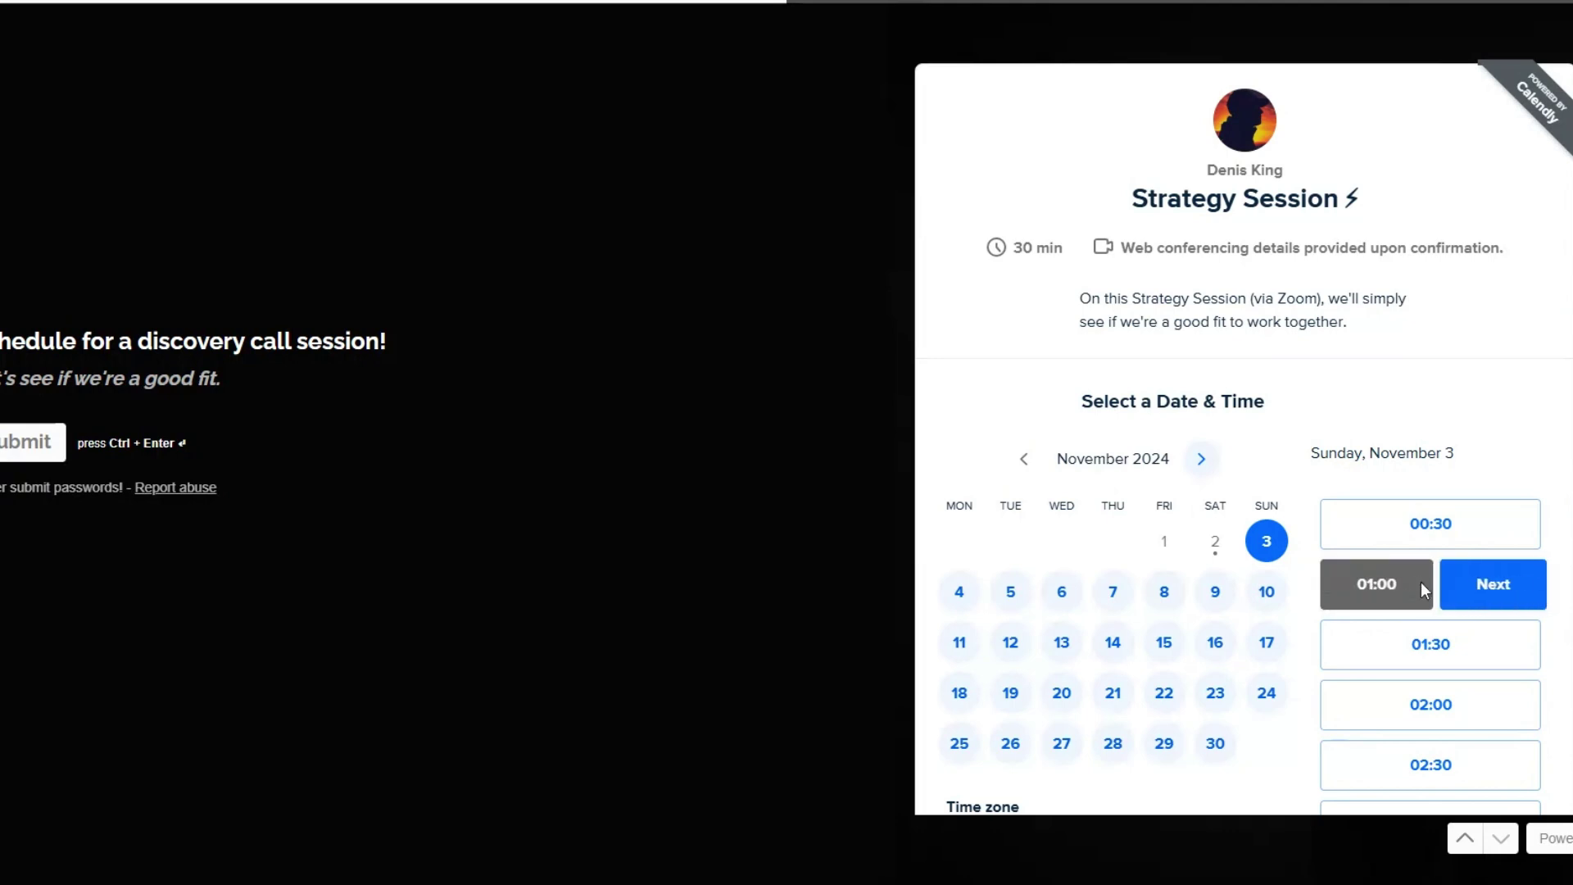
{"action": "left_click", "coordinate": [1489, 585]}
{"action": "left_click_drag", "start_coordinate": [760, 115], "coordinate": [1221, 126]}
{"action": "left_click", "coordinate": [1221, 126]}
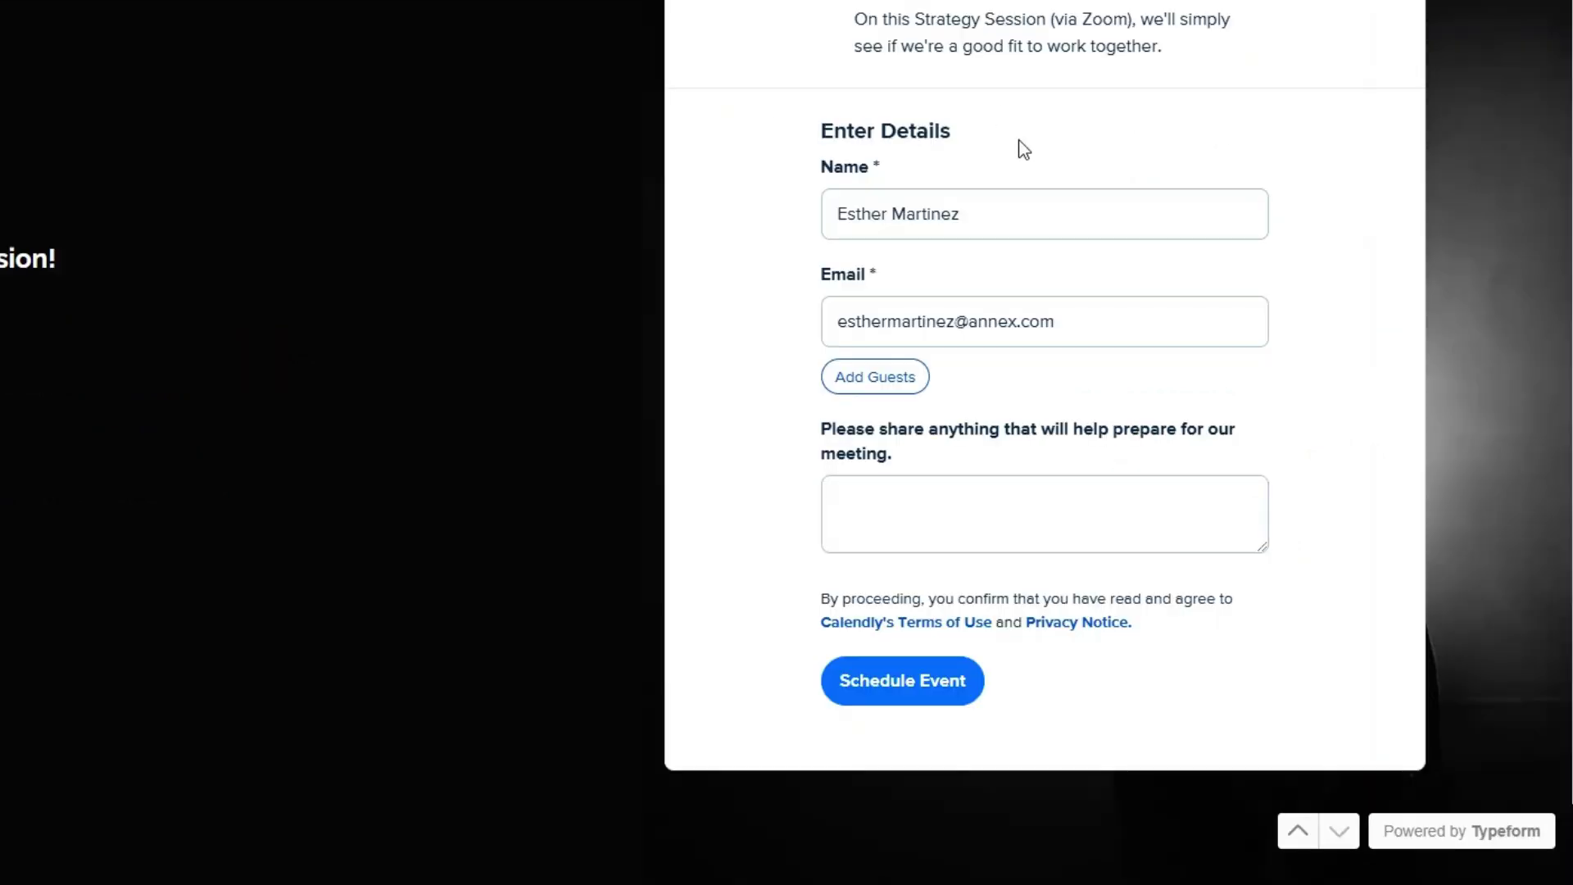
Step: Check the prefilled name and e-mail, schedule the event, and reach the thank-you message
{"action": "left_click", "coordinate": [964, 231]}
{"action": "left_click", "coordinate": [1077, 318]}
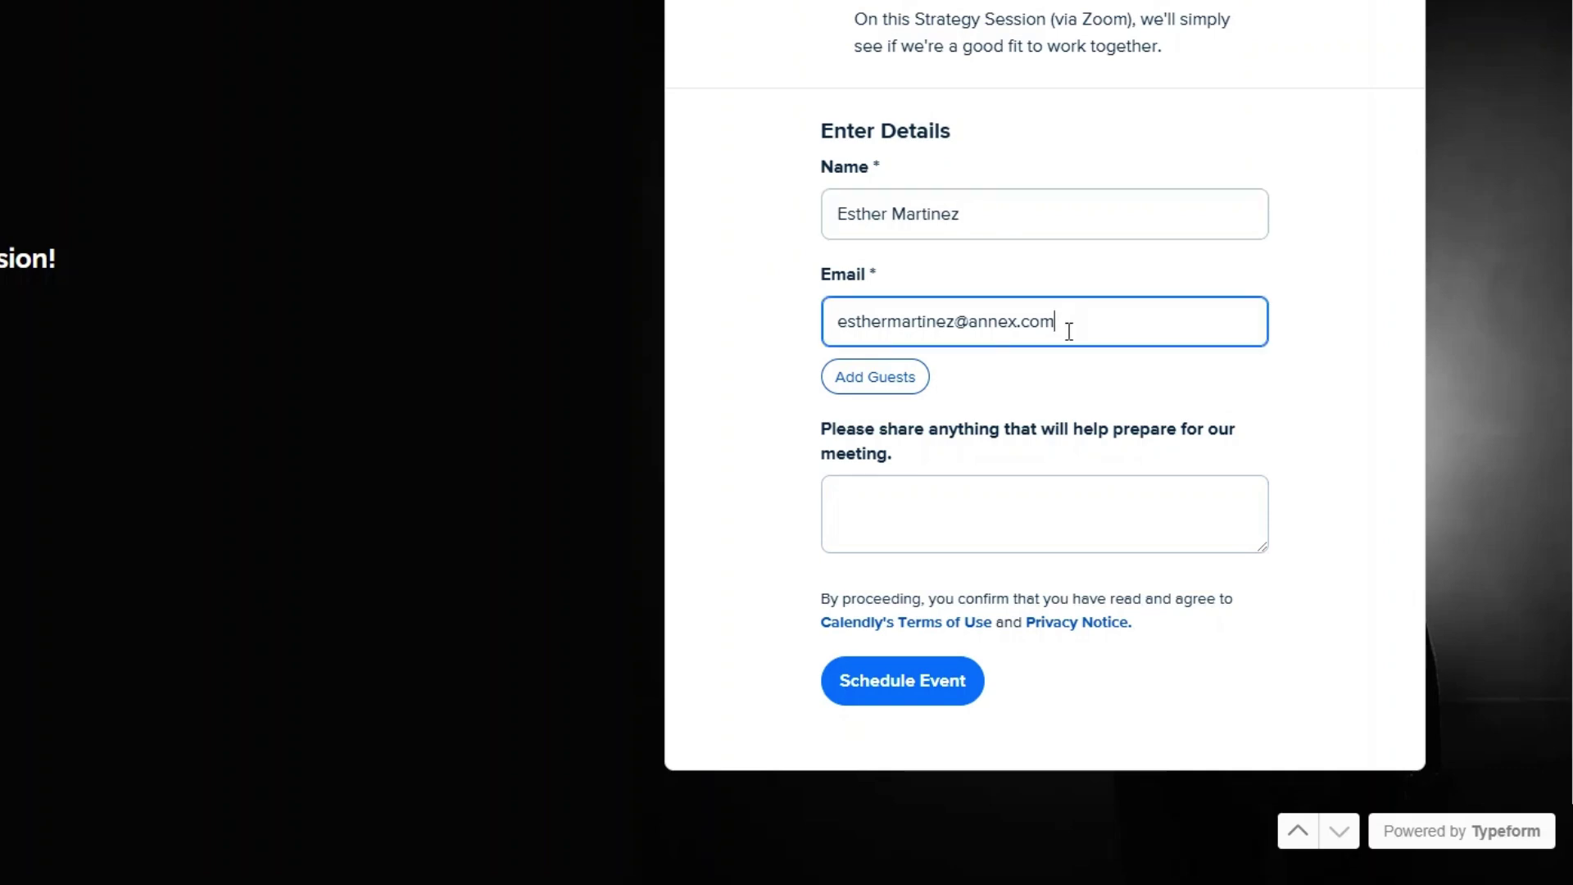
{"action": "left_click", "coordinate": [885, 684]}
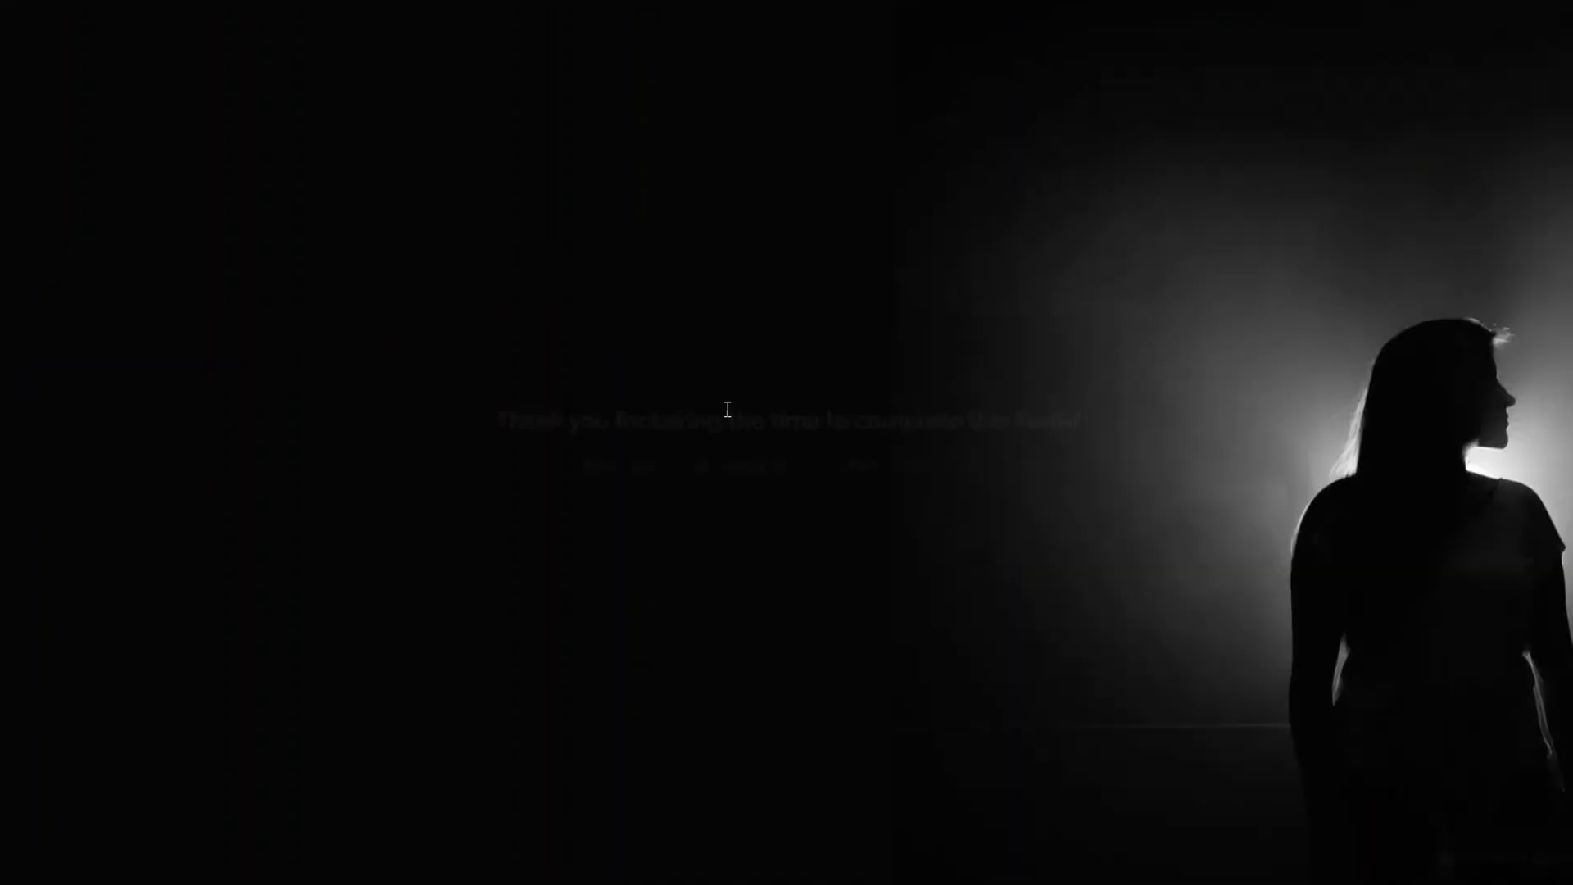
{"action": "left_click_drag", "start_coordinate": [494, 421], "coordinate": [1063, 434]}
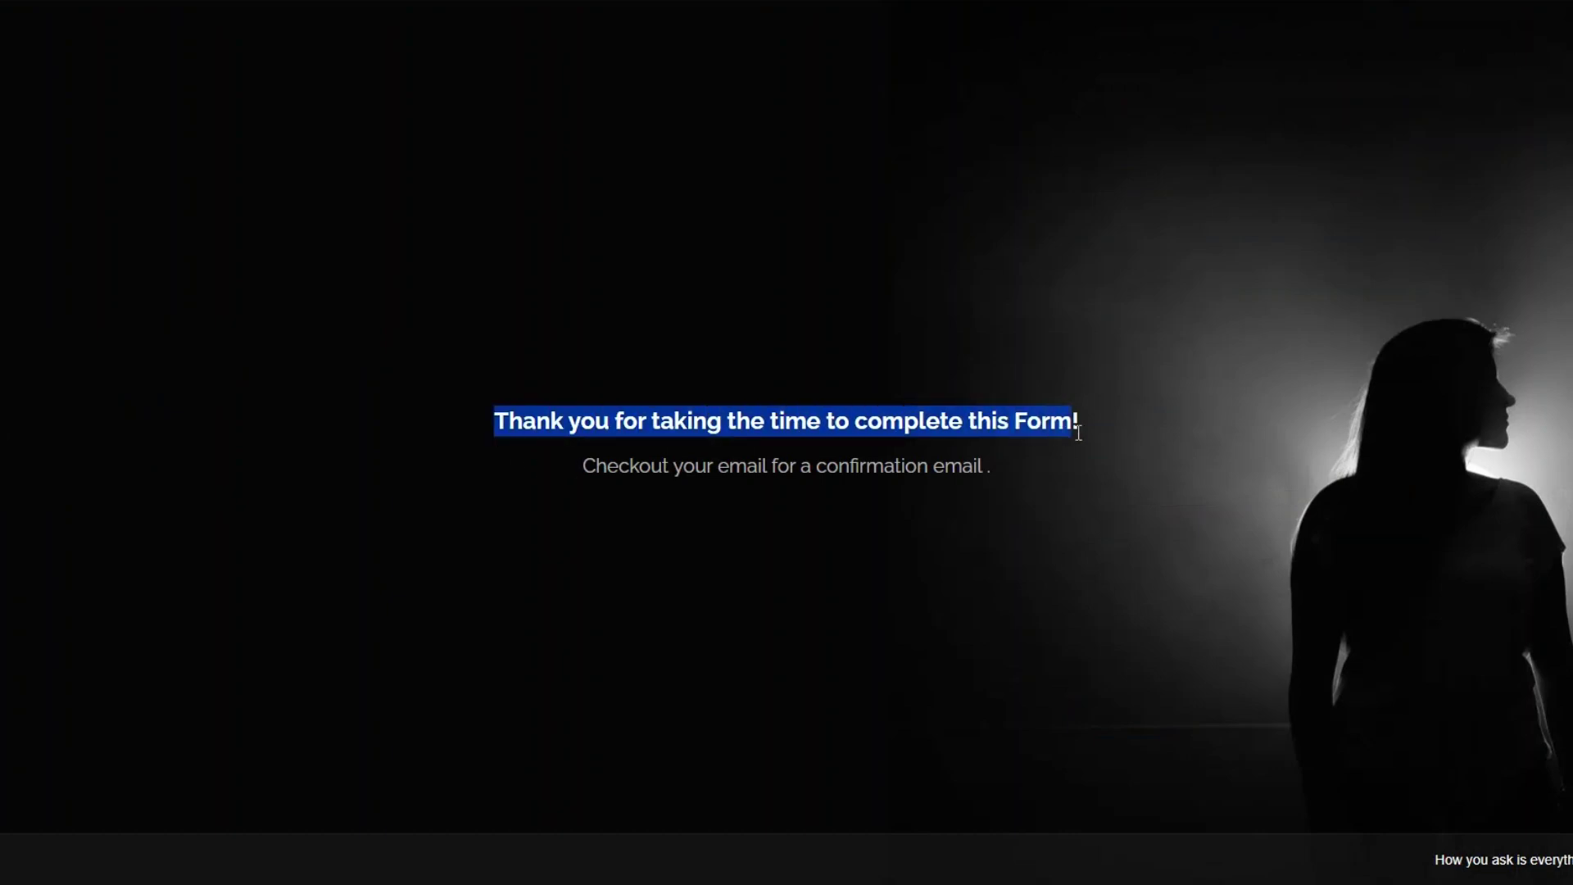
{"action": "left_click", "coordinate": [744, 481]}
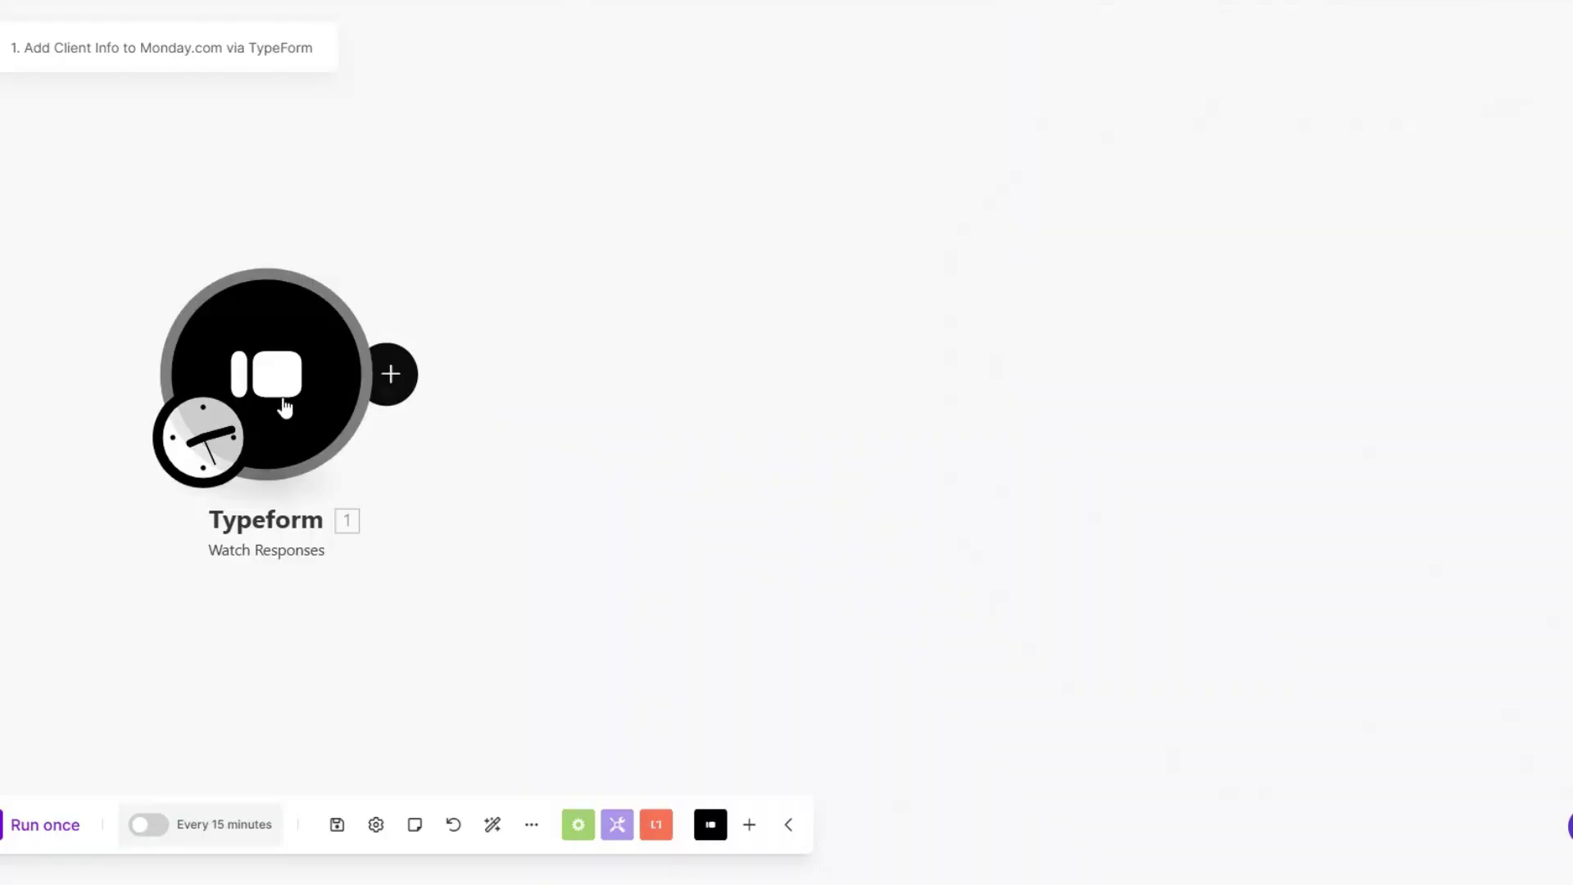
{"action": "left_click_drag", "start_coordinate": [281, 404], "coordinate": [379, 414]}
Step: Run only the Typeform trigger and review the returned name, phone, e-mail, company and Calendly link answers
{"action": "right_click", "coordinate": [390, 391]}
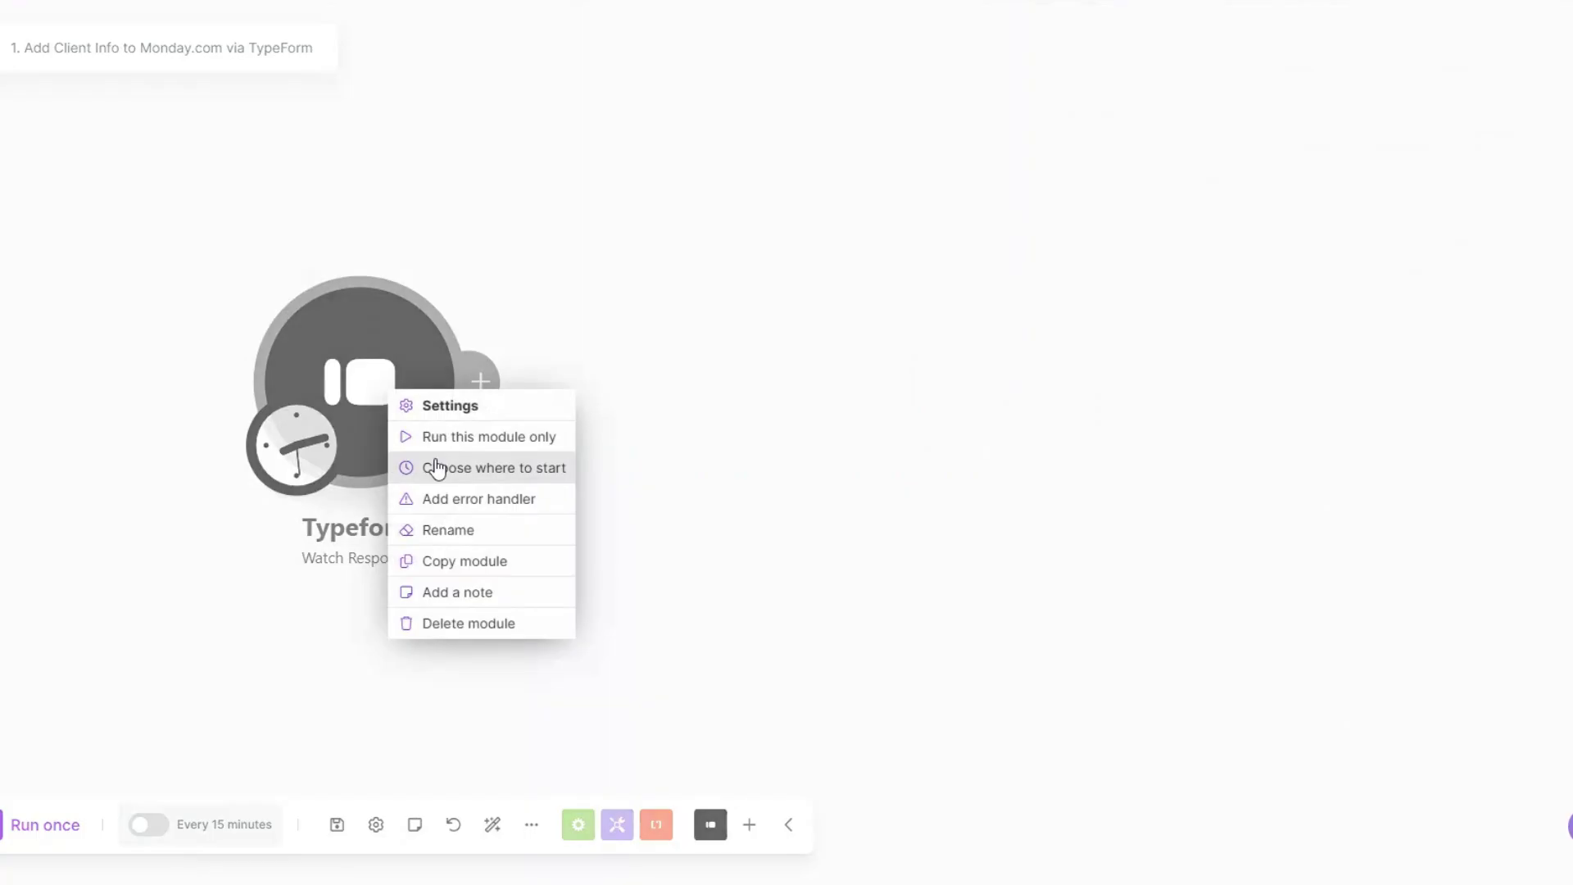
{"action": "left_click", "coordinate": [454, 440]}
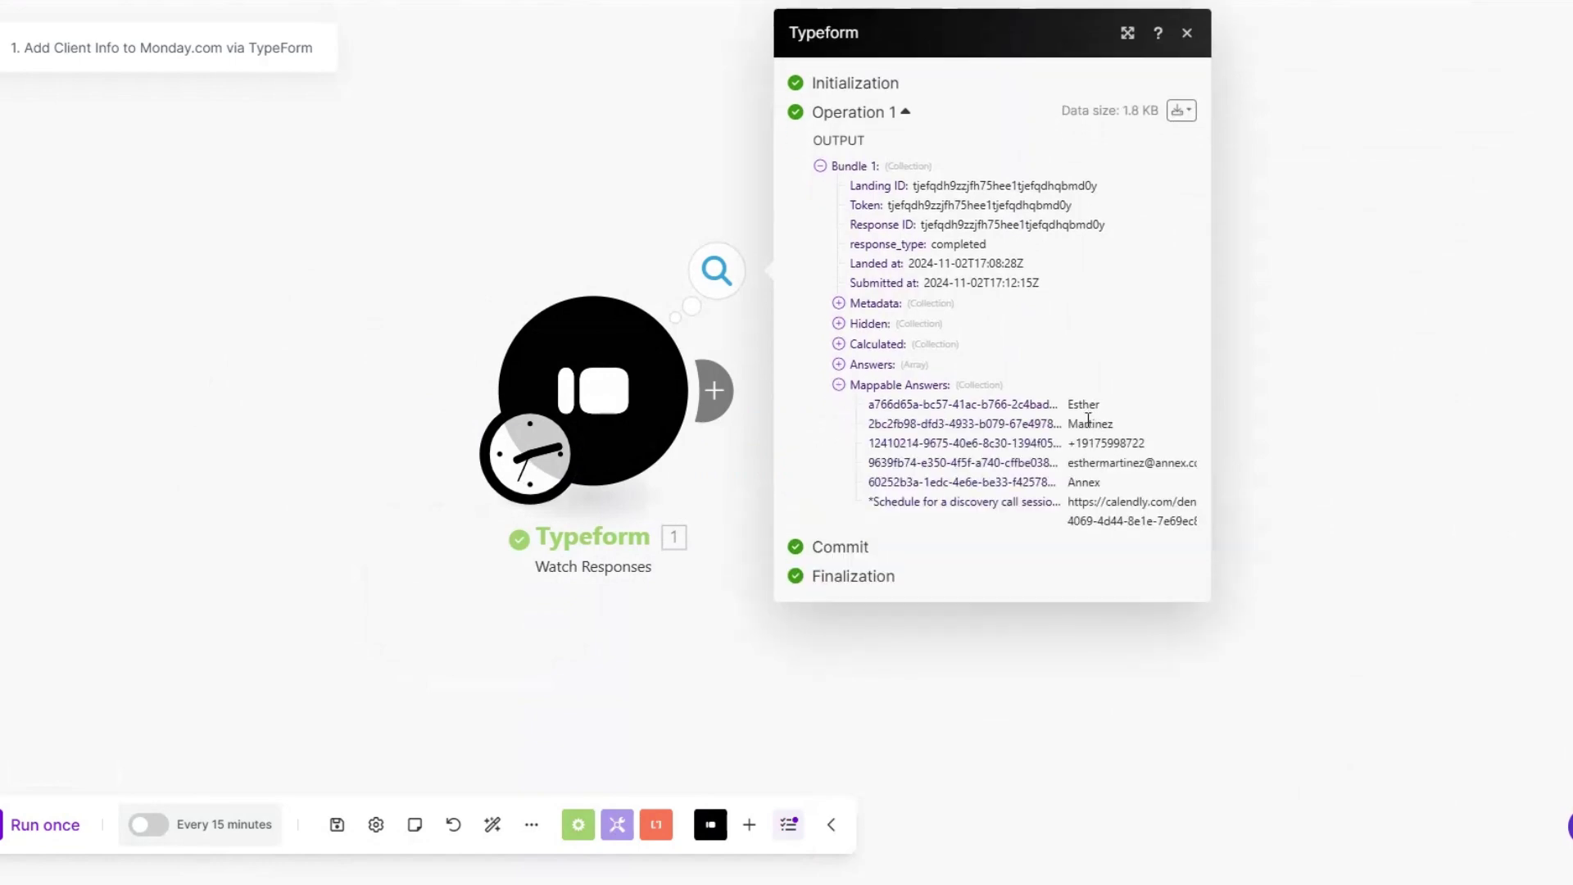
{"action": "left_click_drag", "start_coordinate": [1211, 443], "coordinate": [1286, 443]}
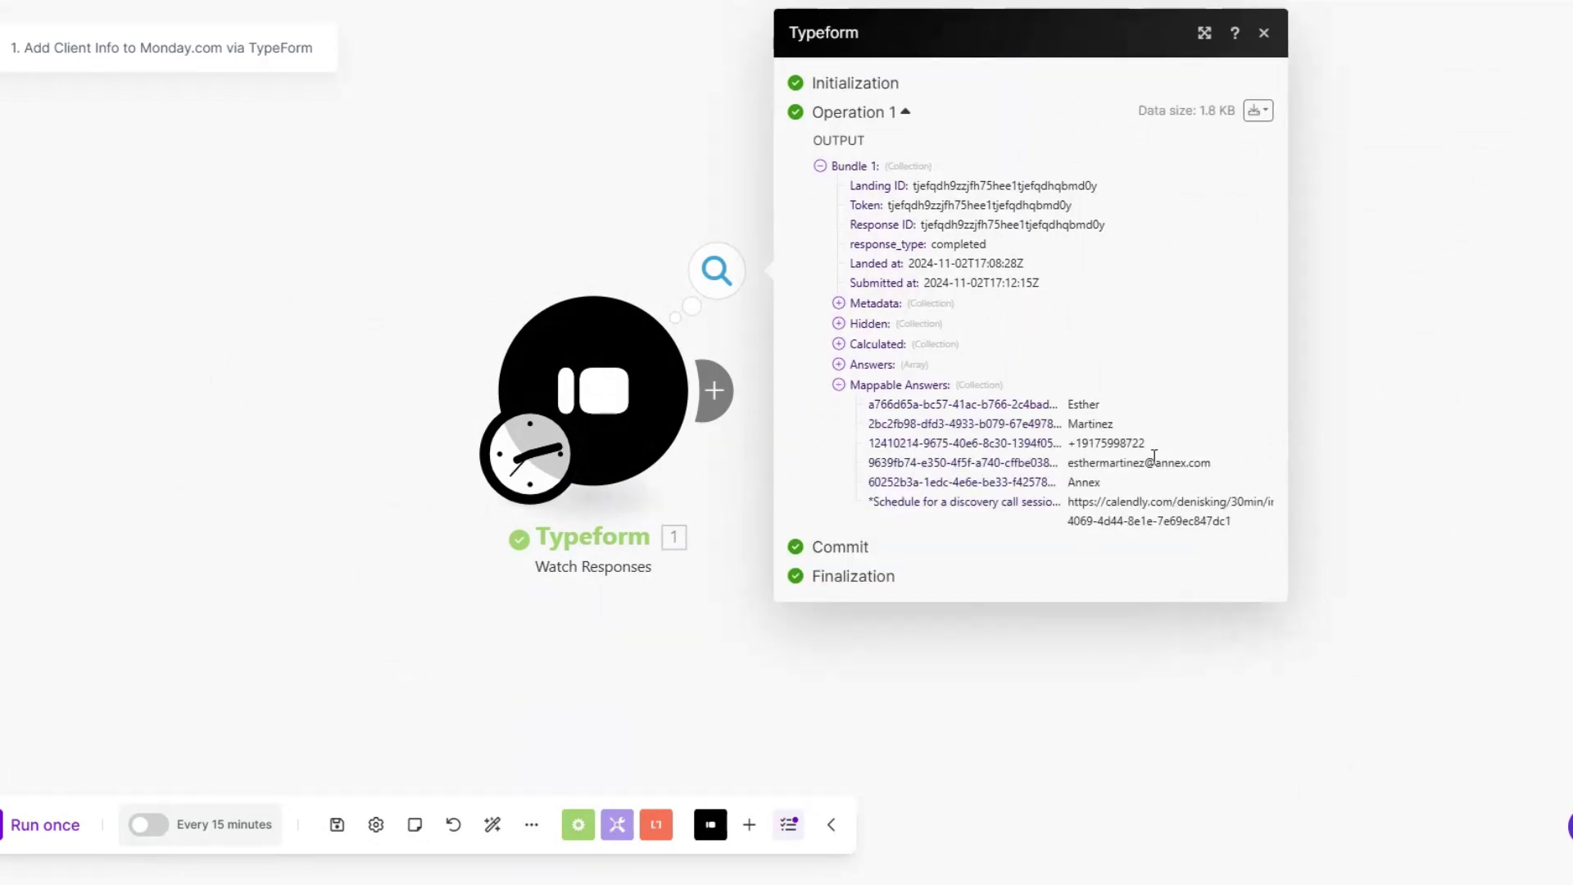
{"action": "left_click_drag", "start_coordinate": [1066, 406], "coordinate": [1158, 408]}
{"action": "left_click_drag", "start_coordinate": [1062, 425], "coordinate": [1221, 464]}
{"action": "left_click_drag", "start_coordinate": [1074, 501], "coordinate": [1239, 519]}
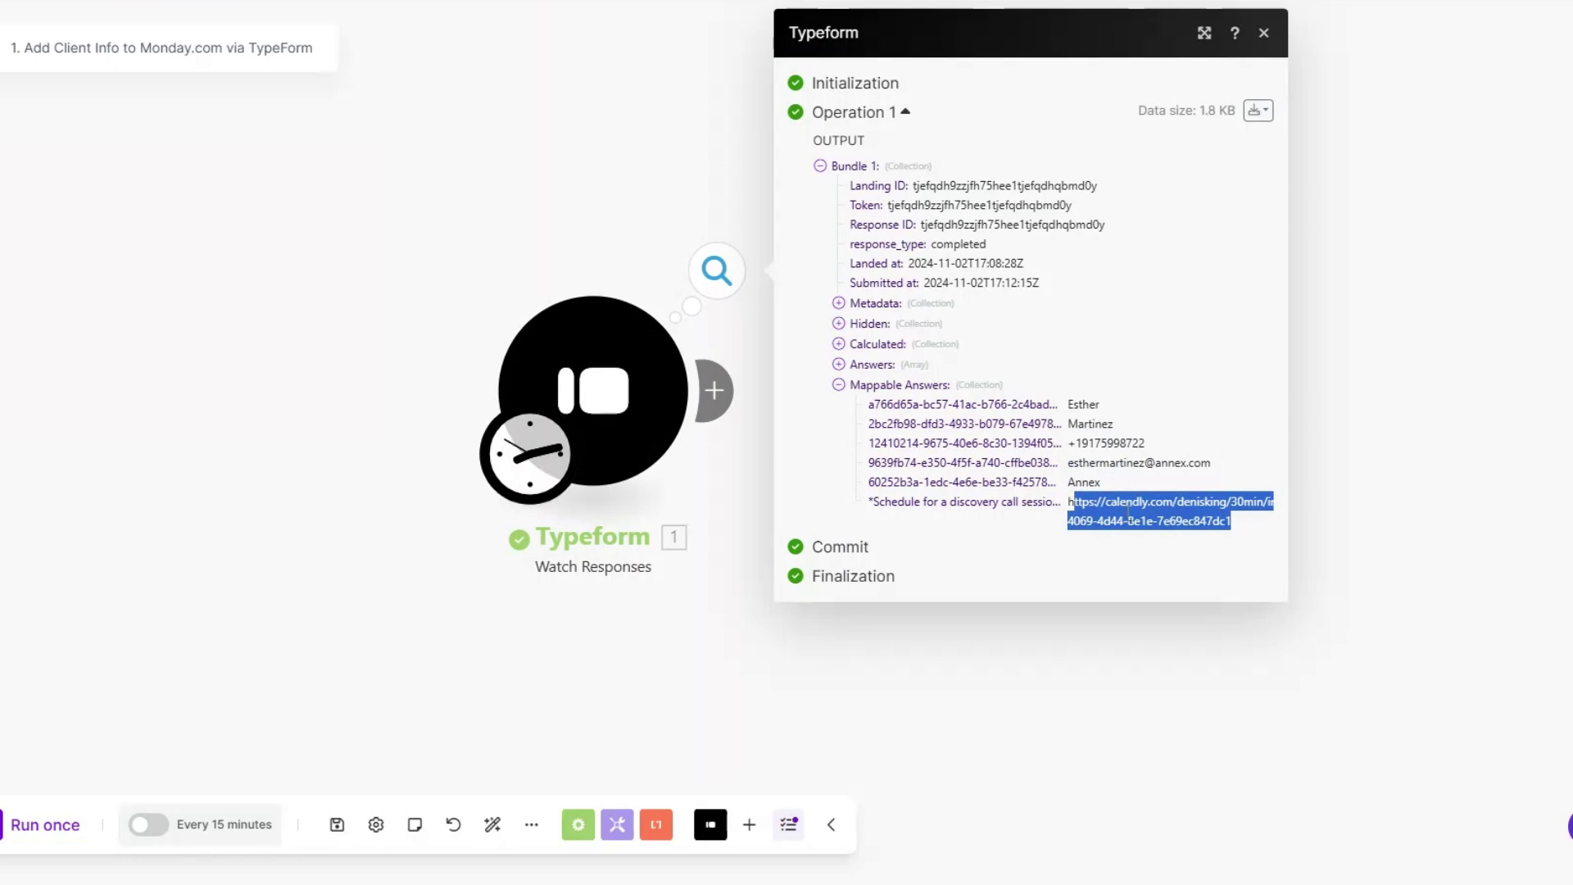
{"action": "left_click_drag", "start_coordinate": [1074, 401], "coordinate": [1218, 534]}
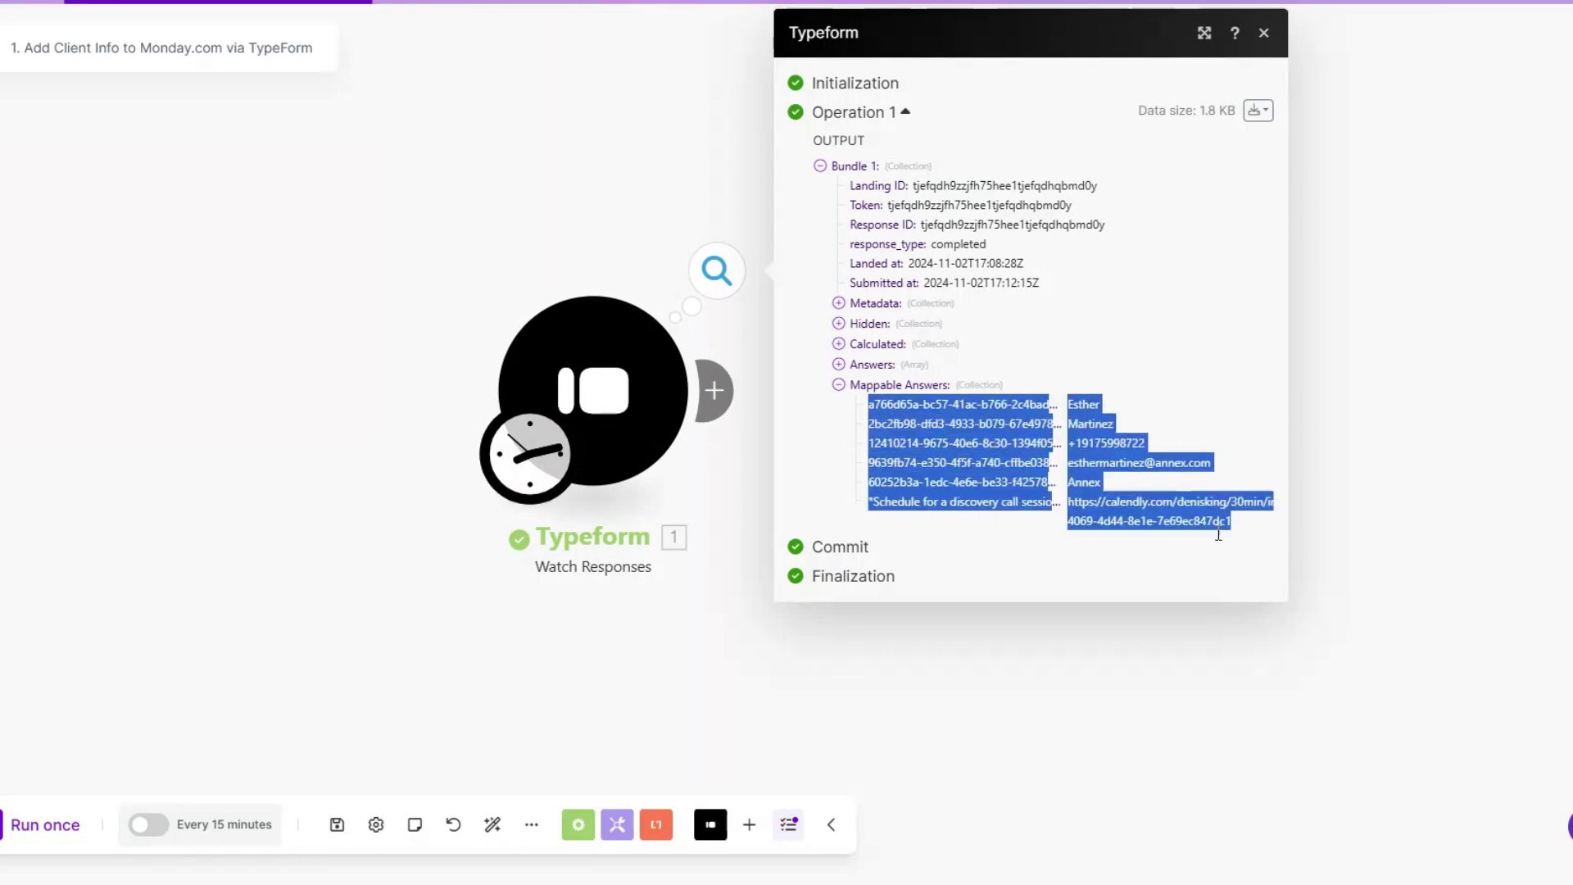
{"action": "left_click", "coordinate": [1362, 516]}
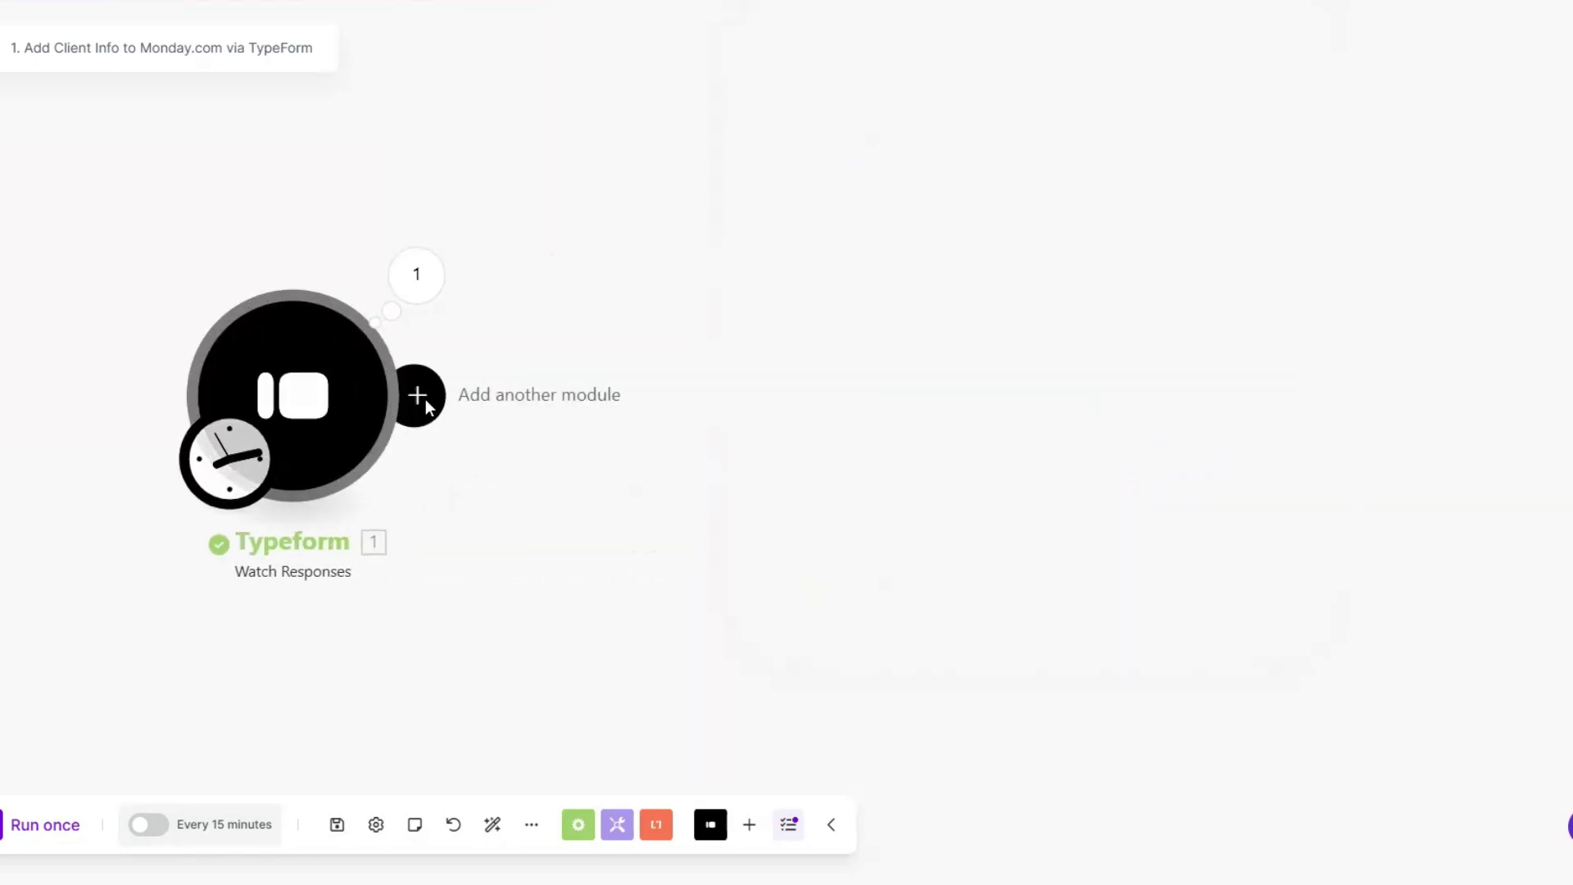
Step: Insert a Tools Sleep module after the Typeform trigger with its delay set to 3 seconds
{"action": "left_click", "coordinate": [418, 396]}
{"action": "scroll", "coordinate": [881, 393], "scroll_direction": "down", "scroll_amount": 5}
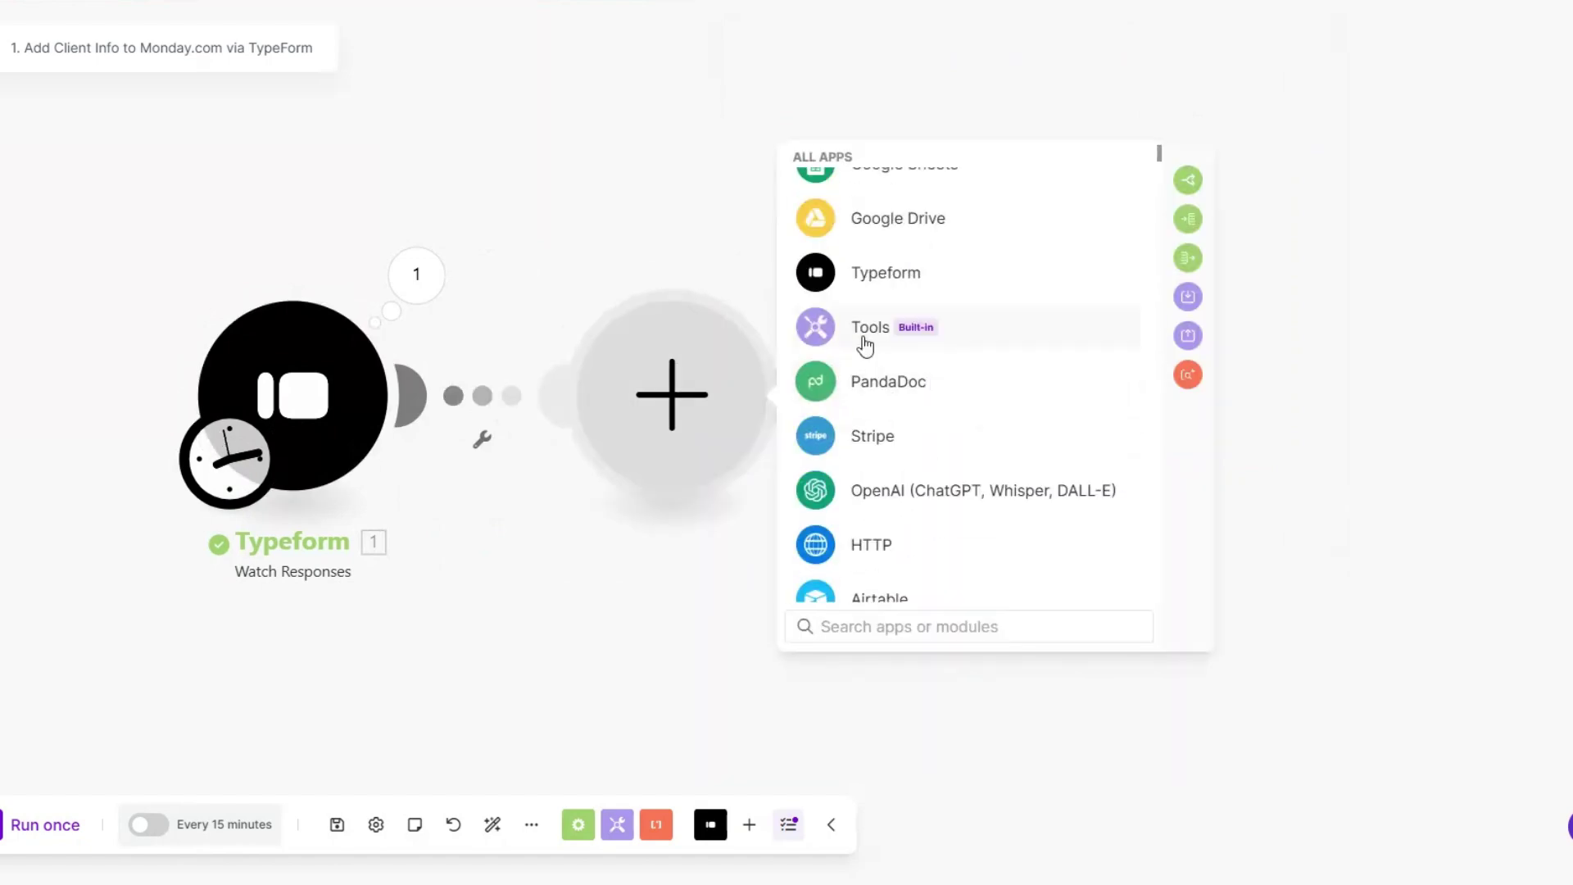
{"action": "left_click", "coordinate": [866, 349]}
{"action": "scroll", "coordinate": [901, 394], "scroll_direction": "down", "scroll_amount": 4}
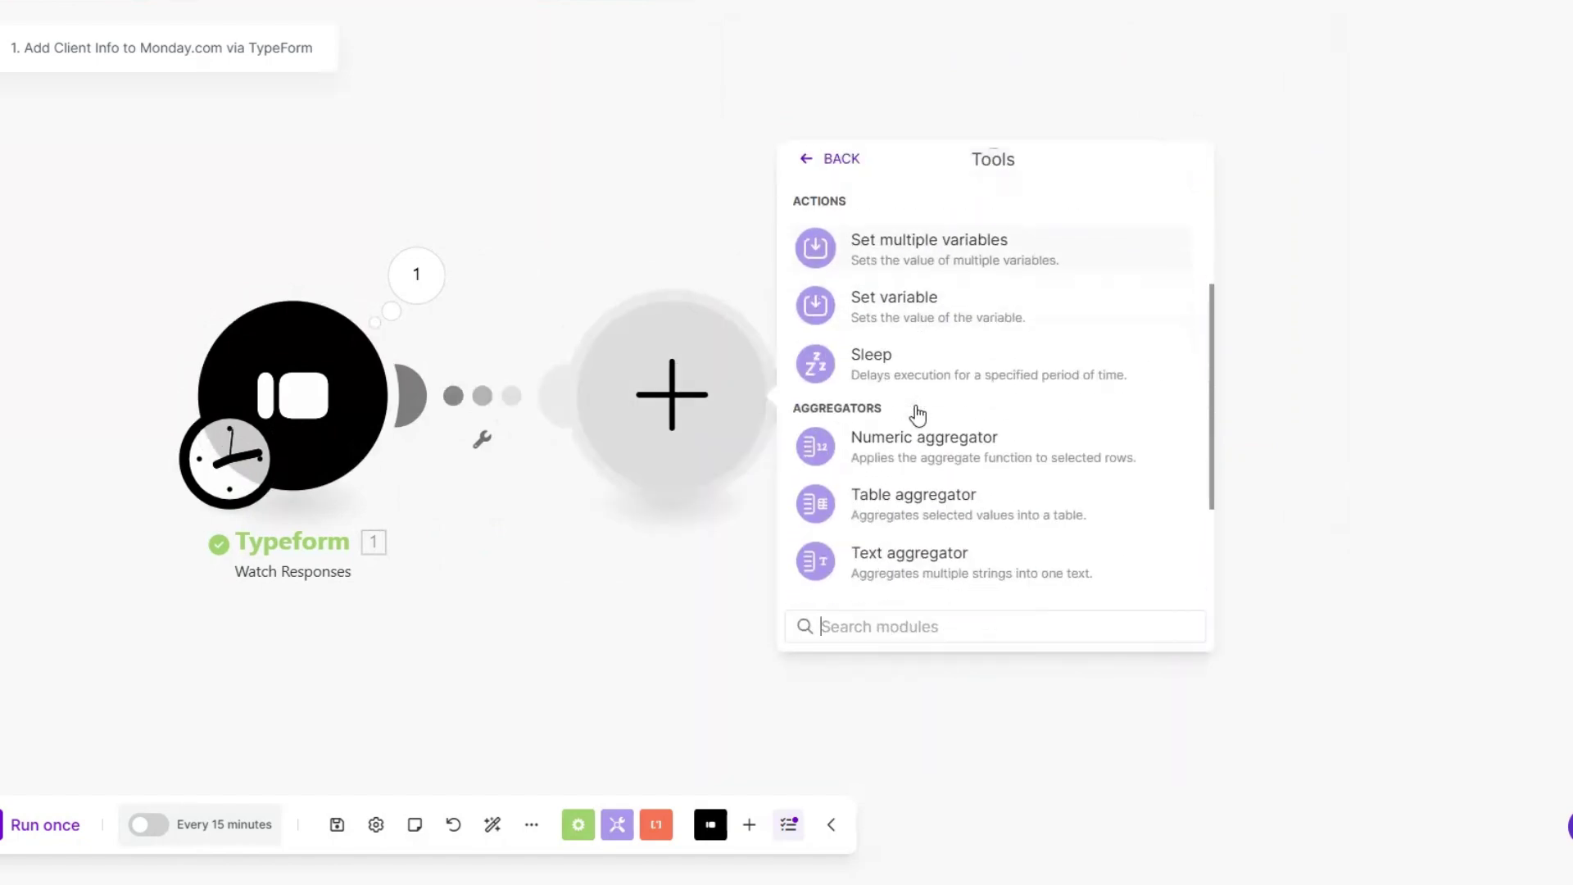
{"action": "key", "text": "Escape"}
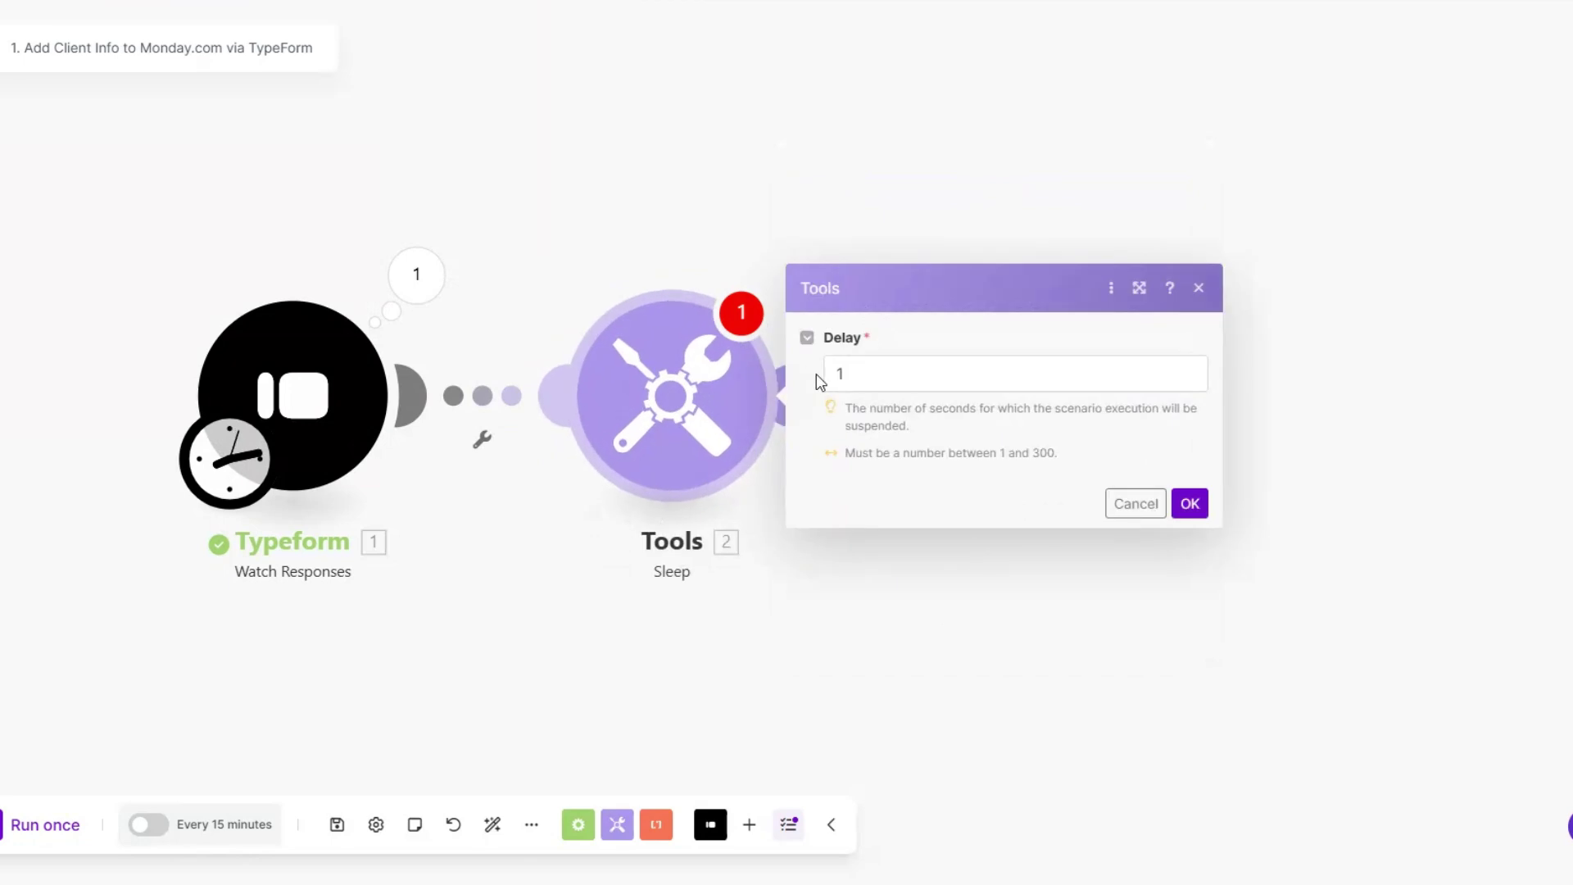
{"action": "left_click", "coordinate": [845, 391]}
{"action": "key", "text": "BackSpace"}
{"action": "type", "text": "3"}
{"action": "left_click", "coordinate": [1195, 508]}
{"action": "left_click", "coordinate": [1189, 504]}
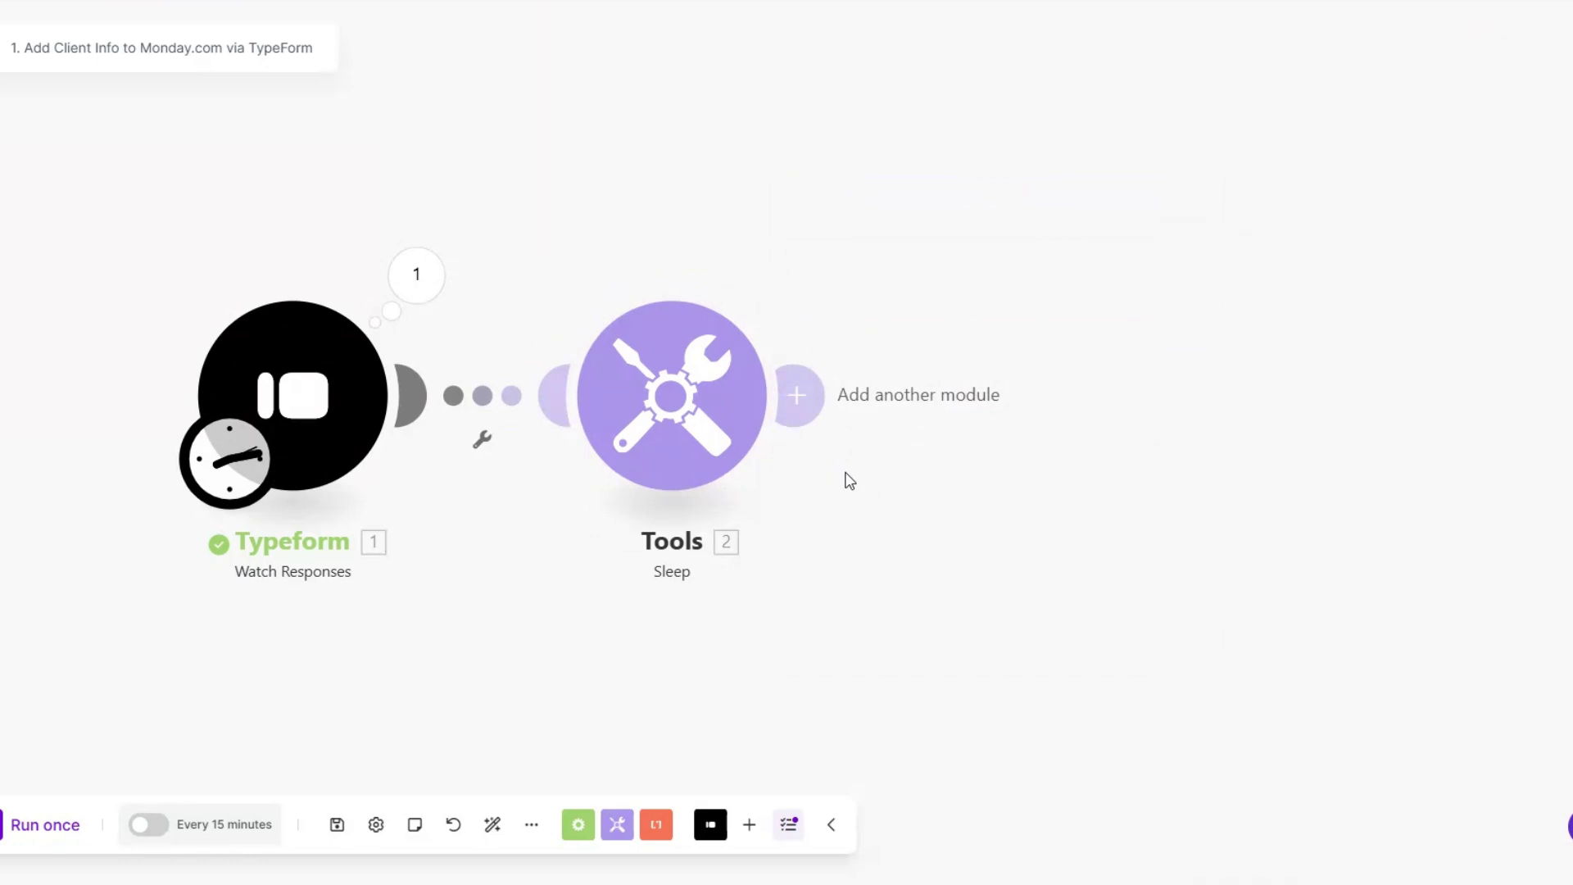
{"action": "left_click", "coordinate": [901, 397]}
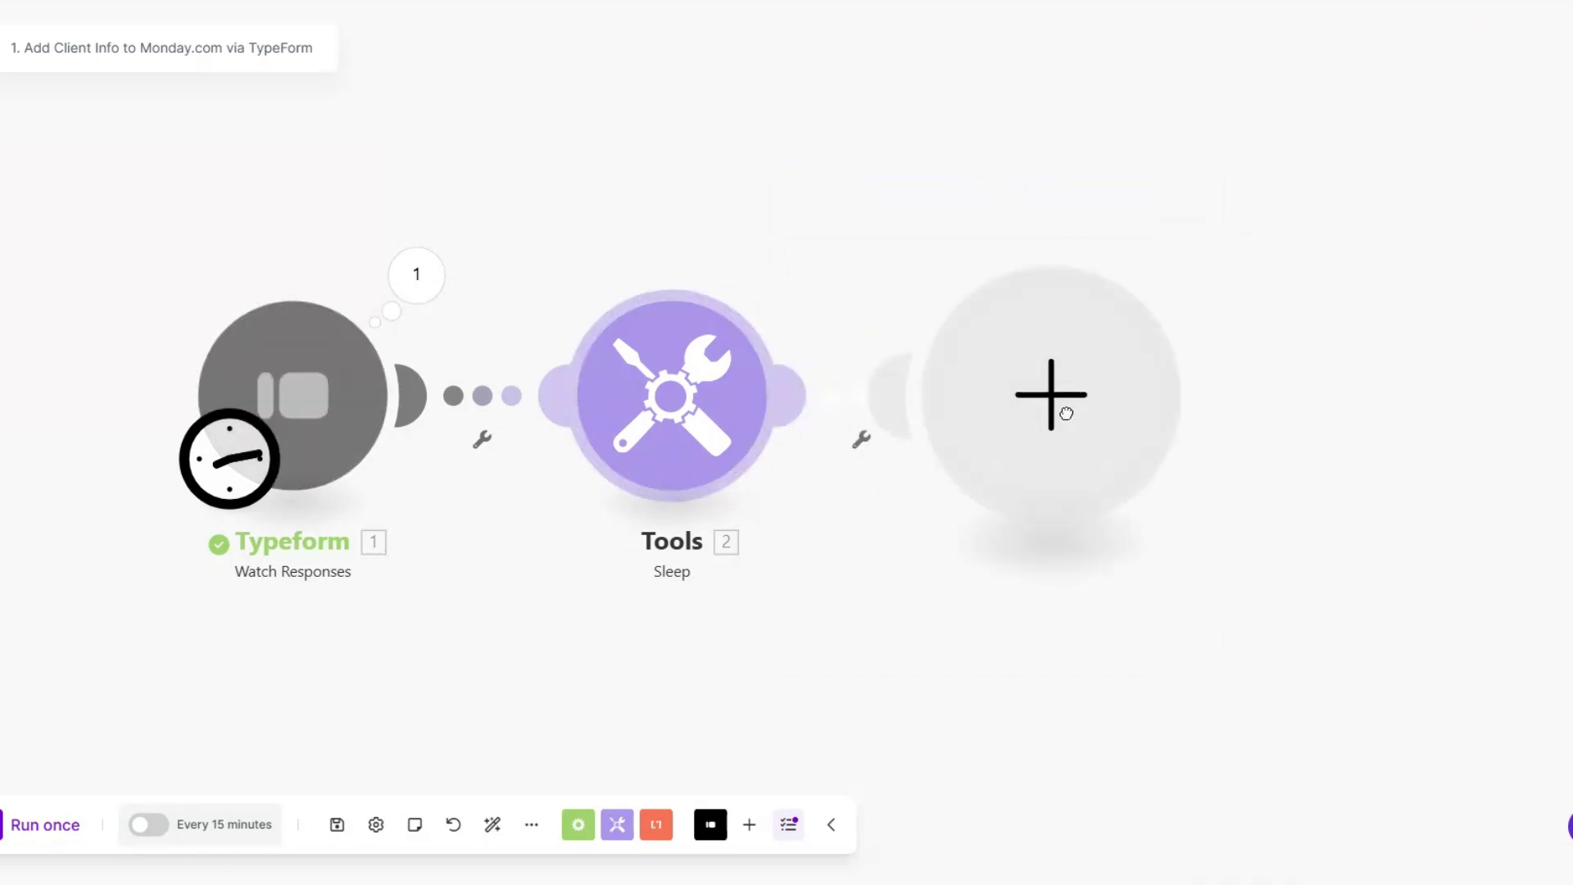
Step: Add a Monday 'Create an Item' module after the Sleep step
{"action": "left_click", "coordinate": [910, 413]}
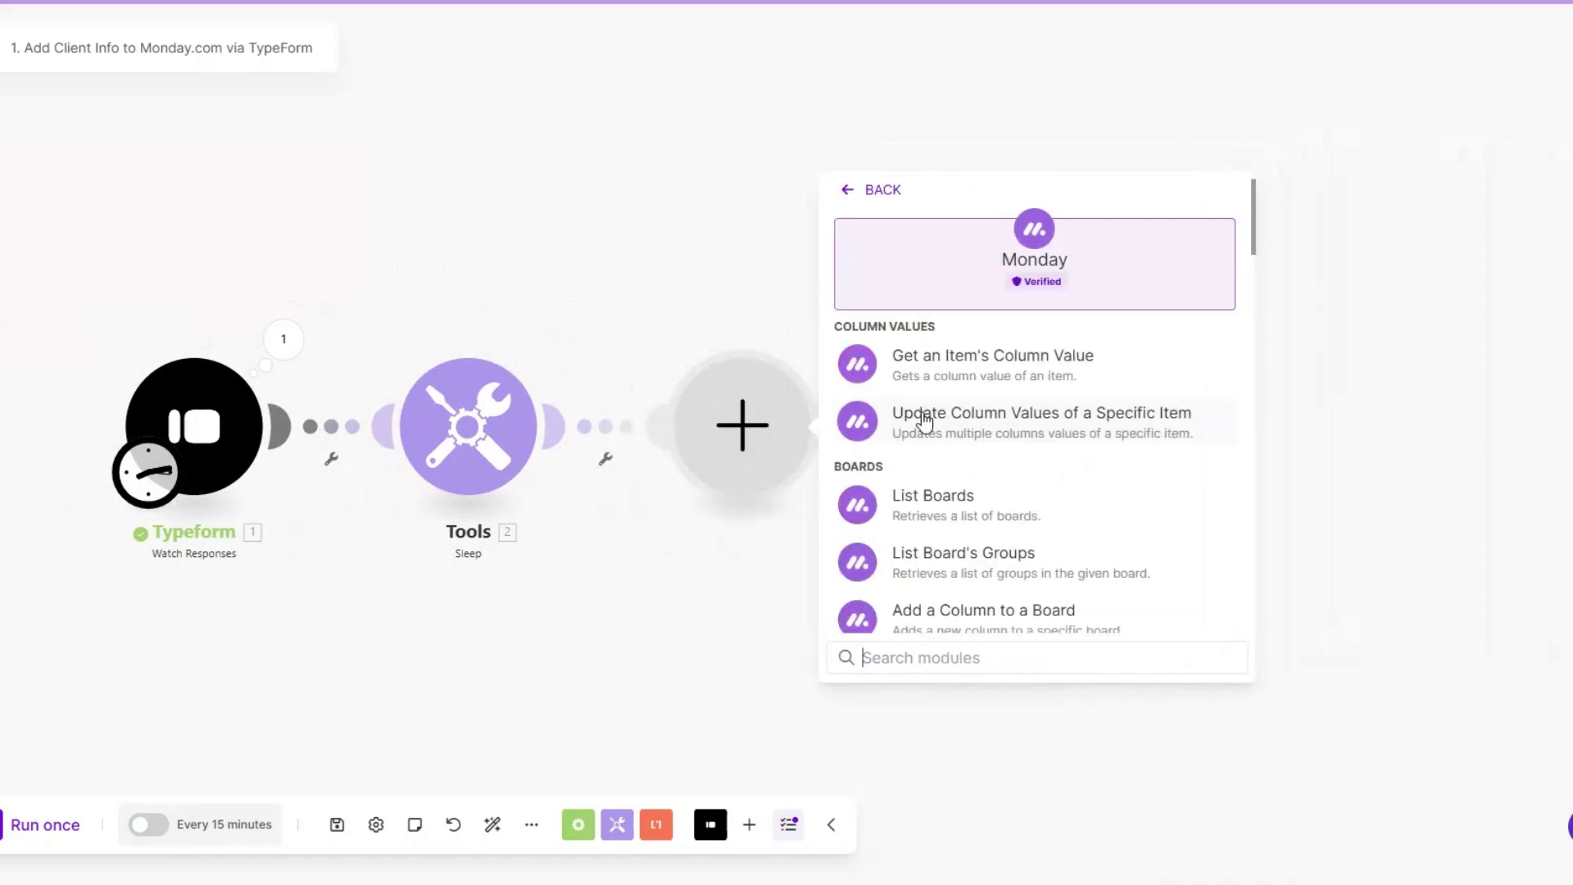
{"action": "type", "text": "create"}
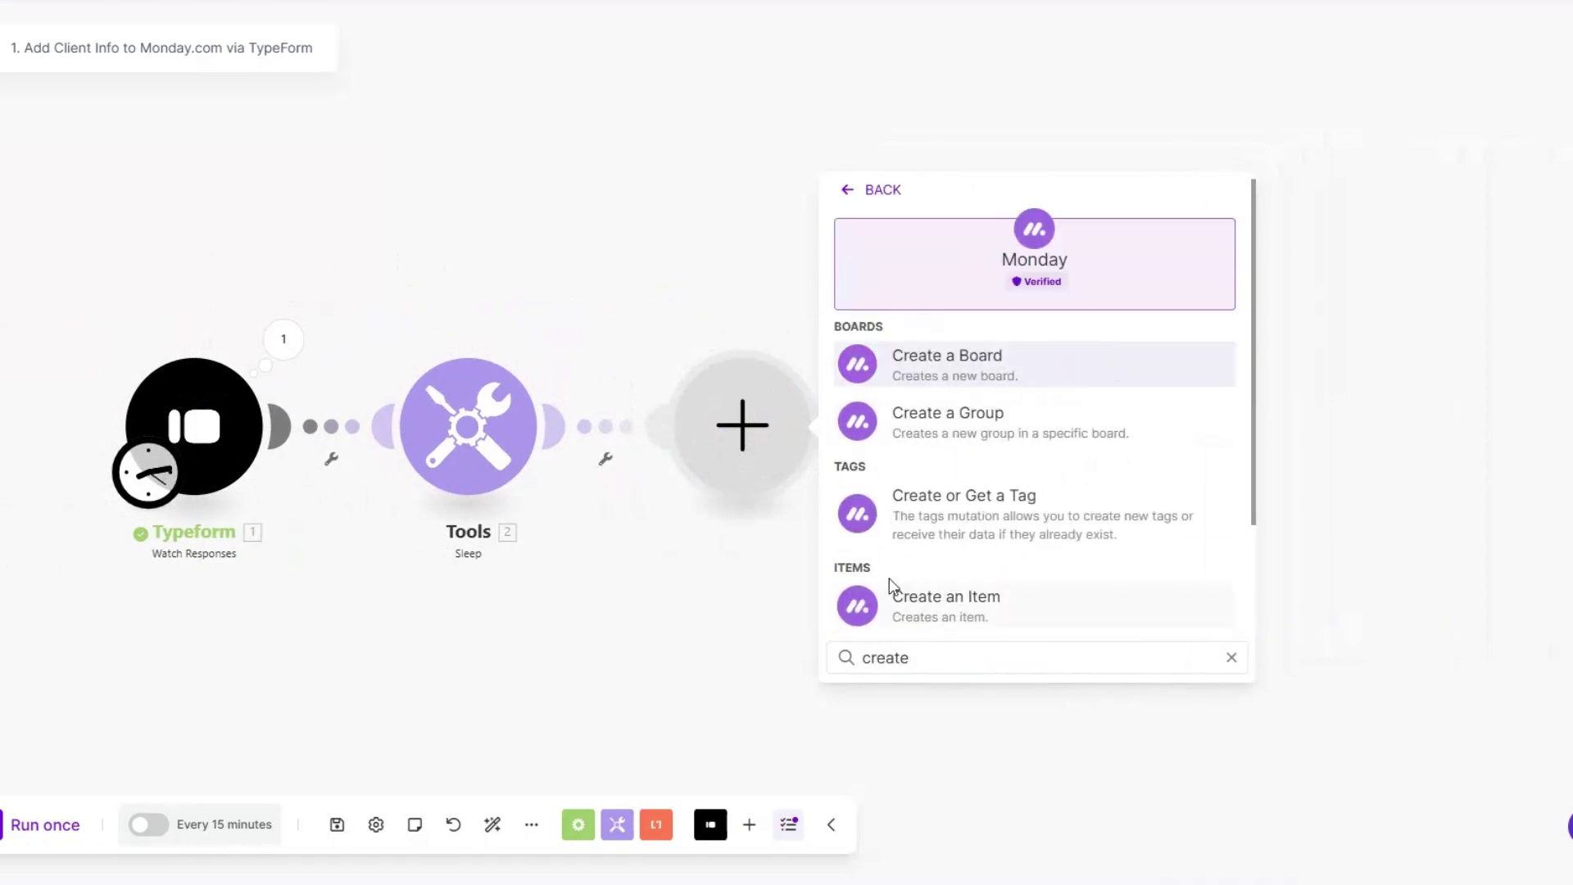
{"action": "left_click", "coordinate": [891, 589]}
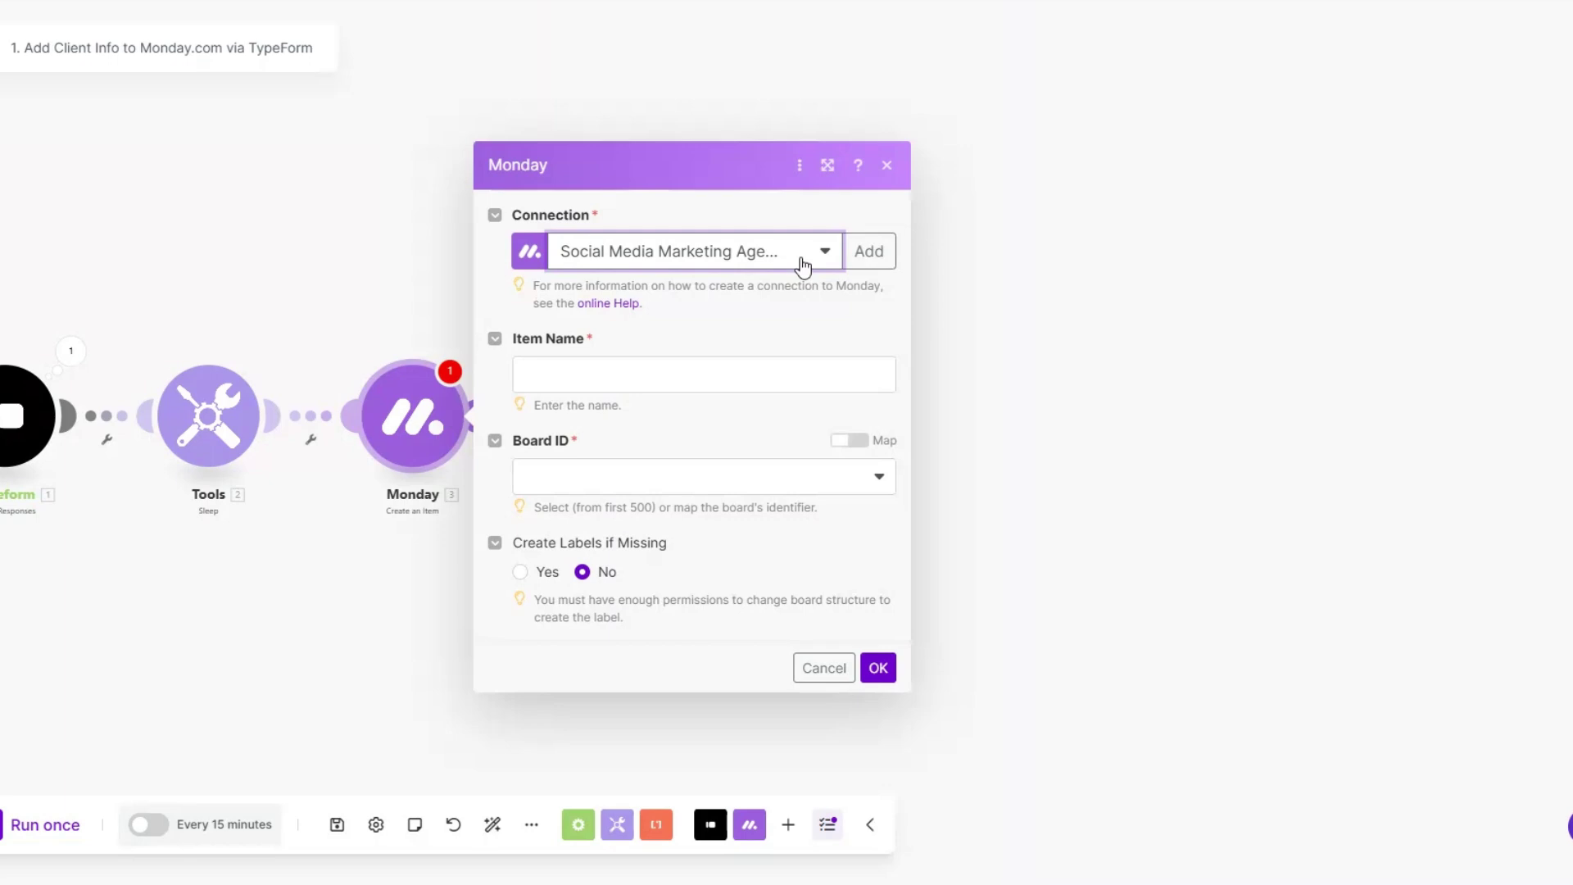
Step: Start a new Monday connection named 'My Monday v2 connection' and move to its API Key field
{"action": "left_click", "coordinate": [870, 254]}
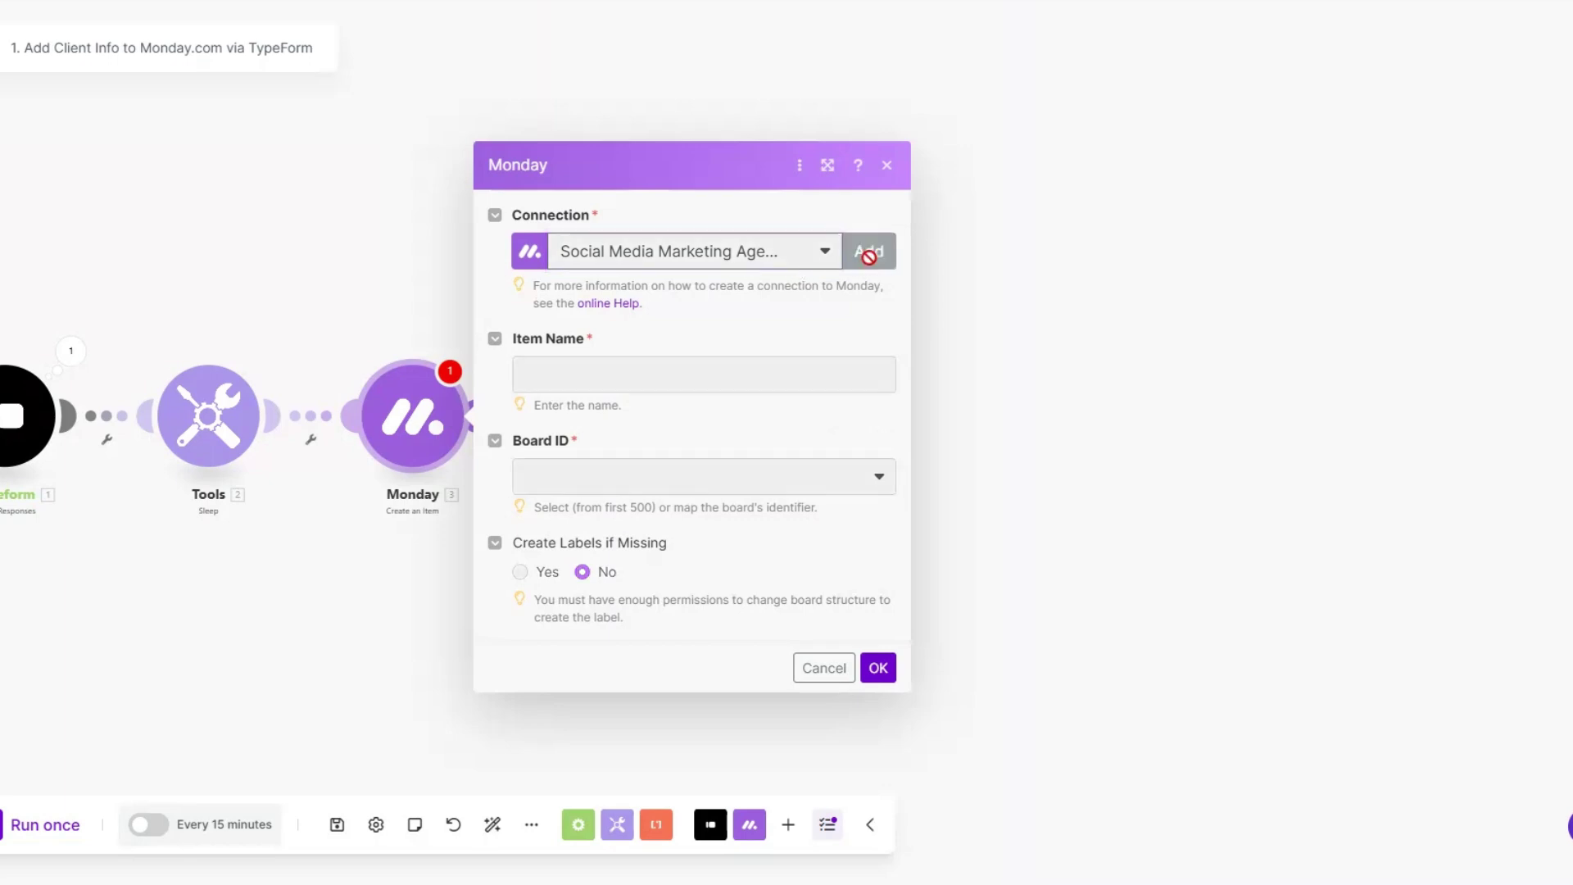
{"action": "left_click_drag", "start_coordinate": [1177, 217], "coordinate": [941, 222]}
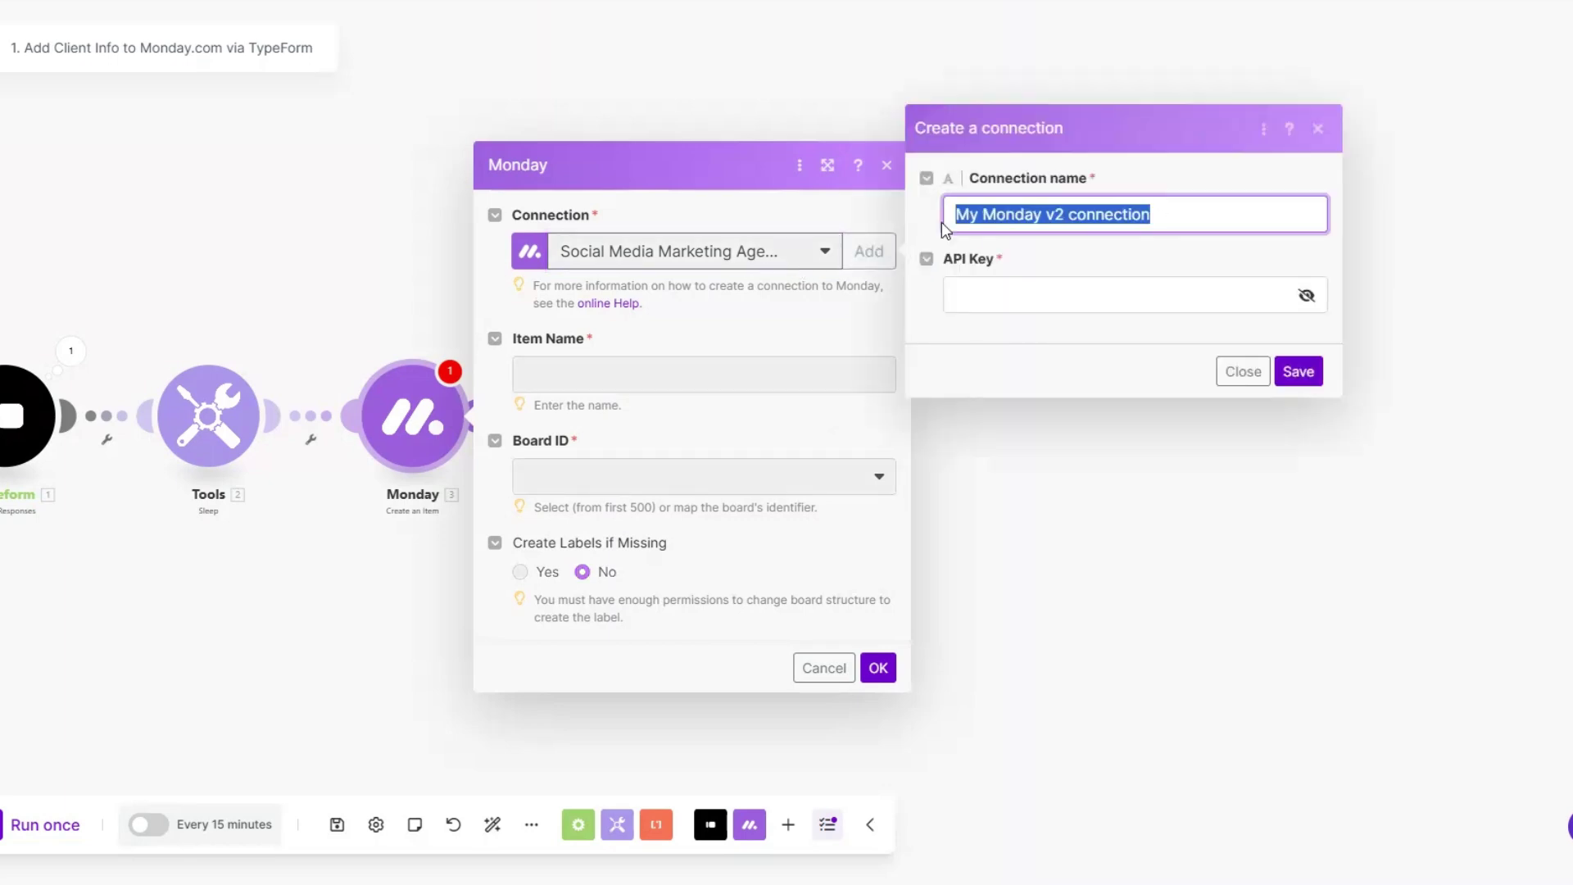
{"action": "left_click", "coordinate": [956, 215]}
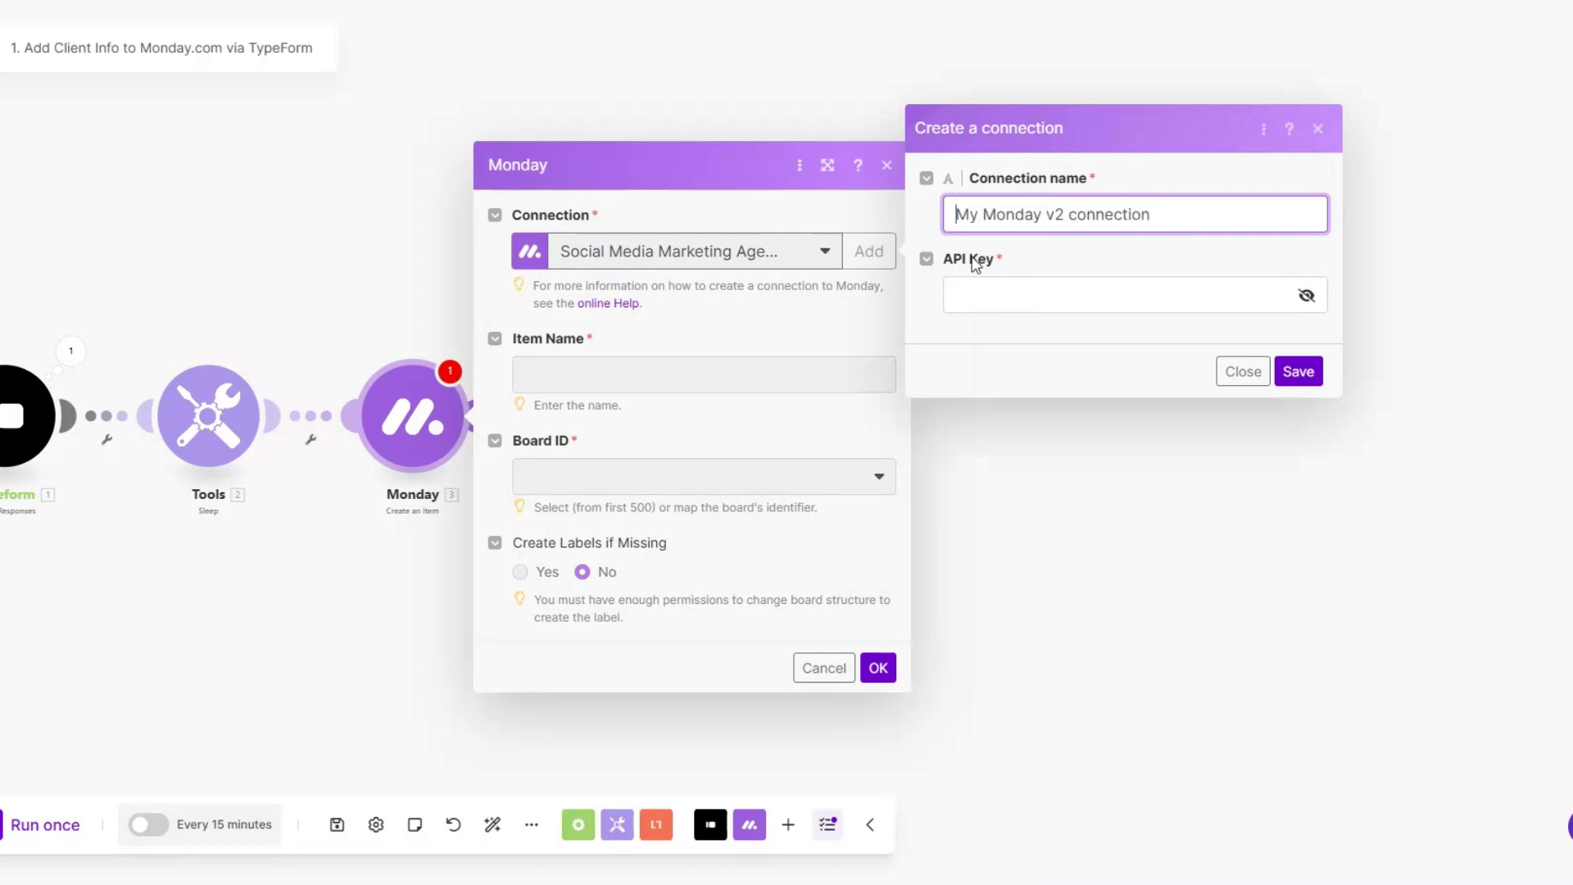
{"action": "left_click", "coordinate": [982, 287]}
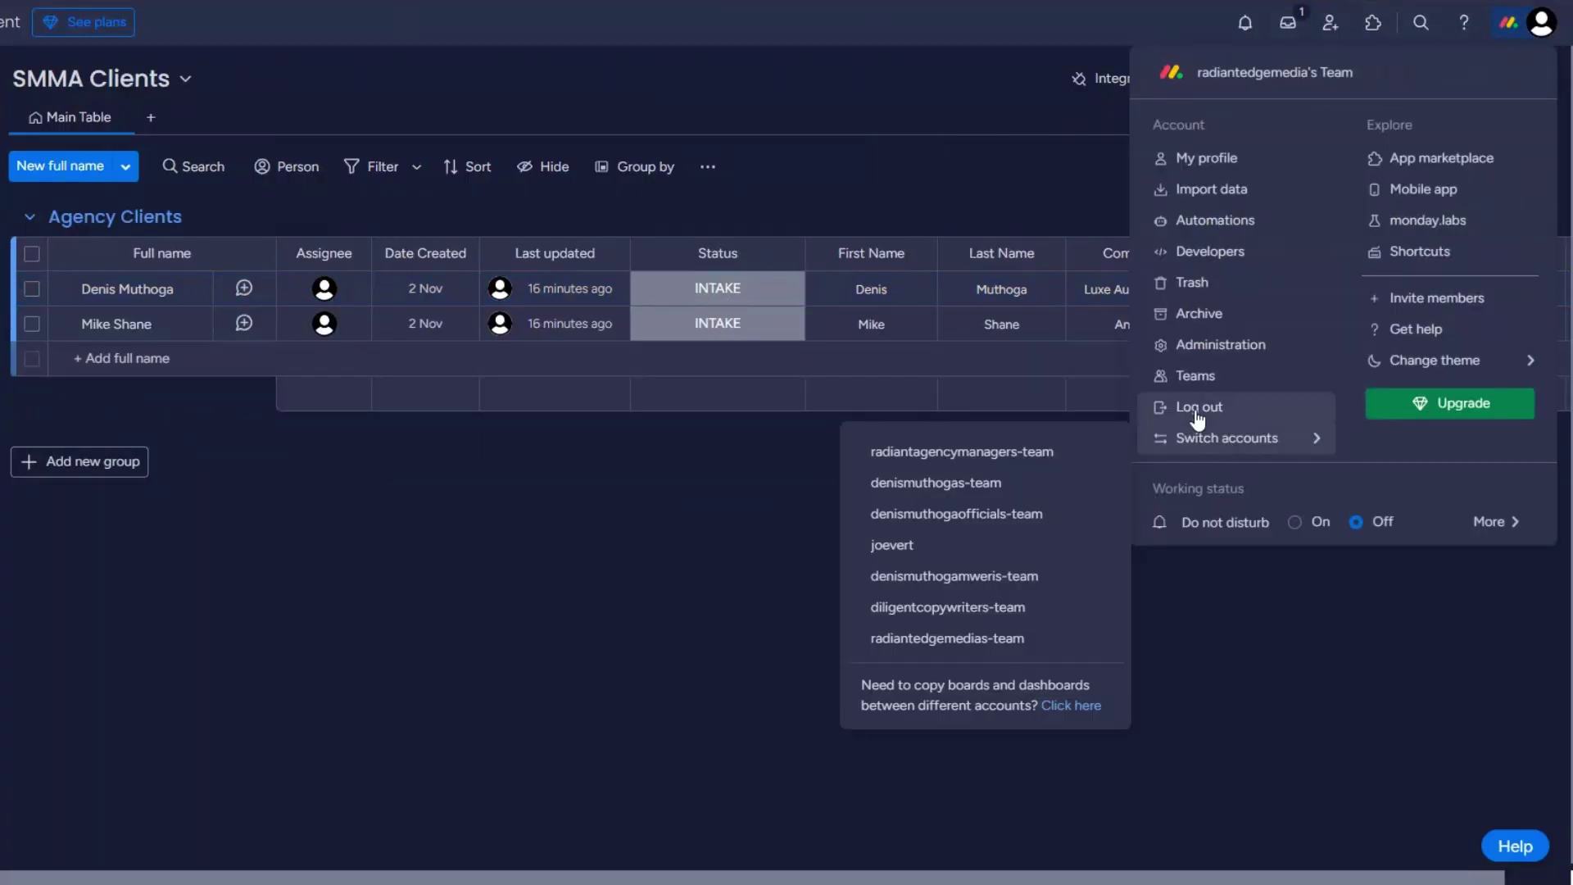
Step: Copy the Personal API Token from monday.com's Administration API settings
{"action": "left_click", "coordinate": [1201, 362]}
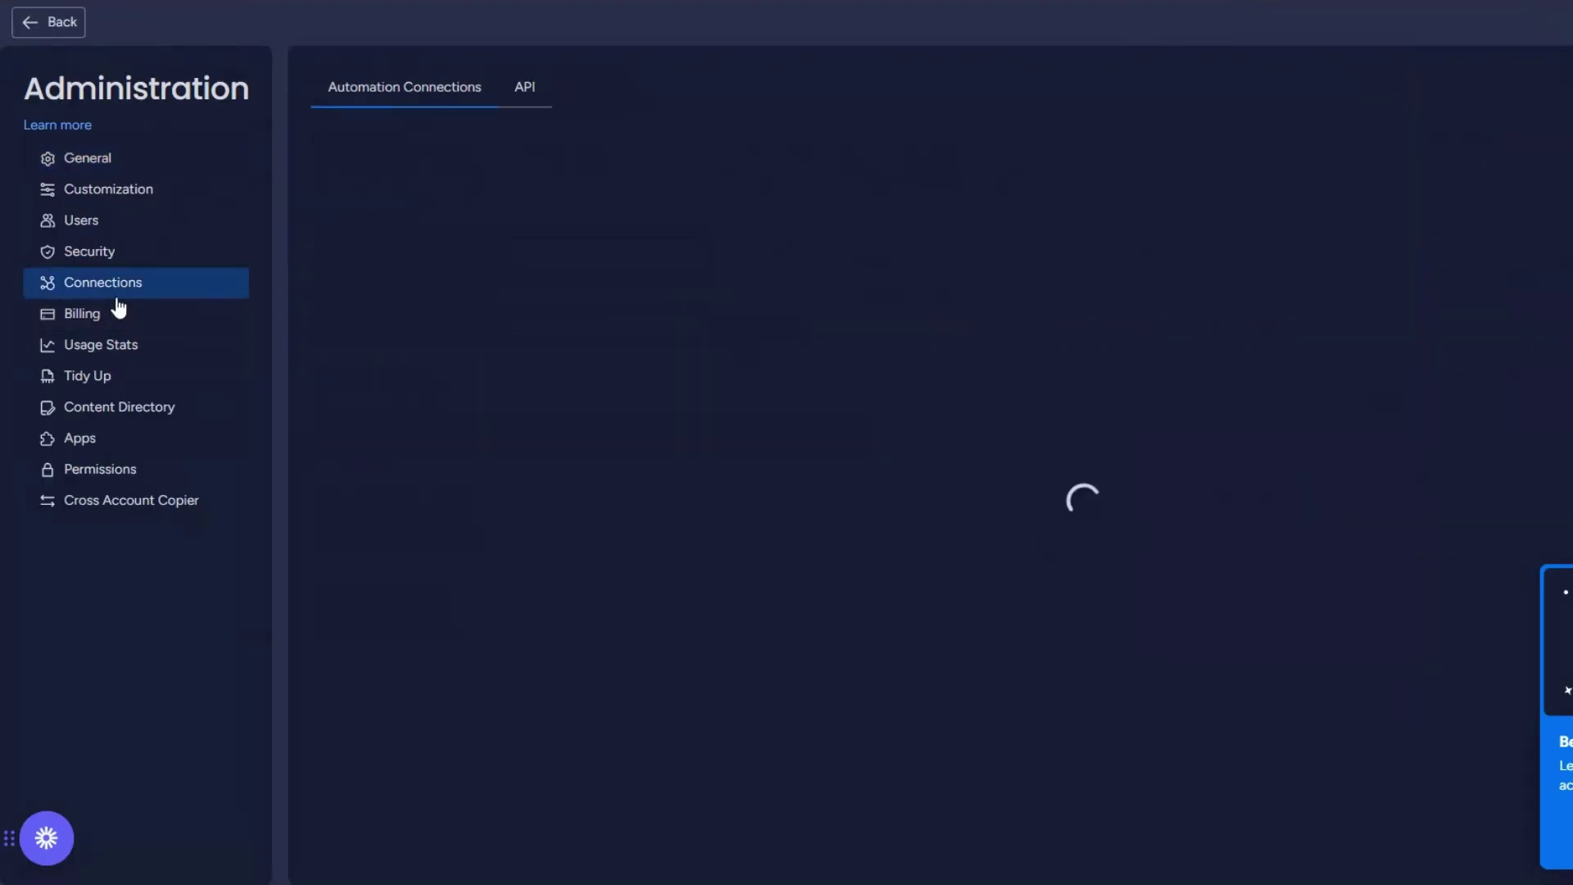
{"action": "left_click", "coordinate": [525, 86]}
{"action": "triple_click", "coordinate": [367, 175]}
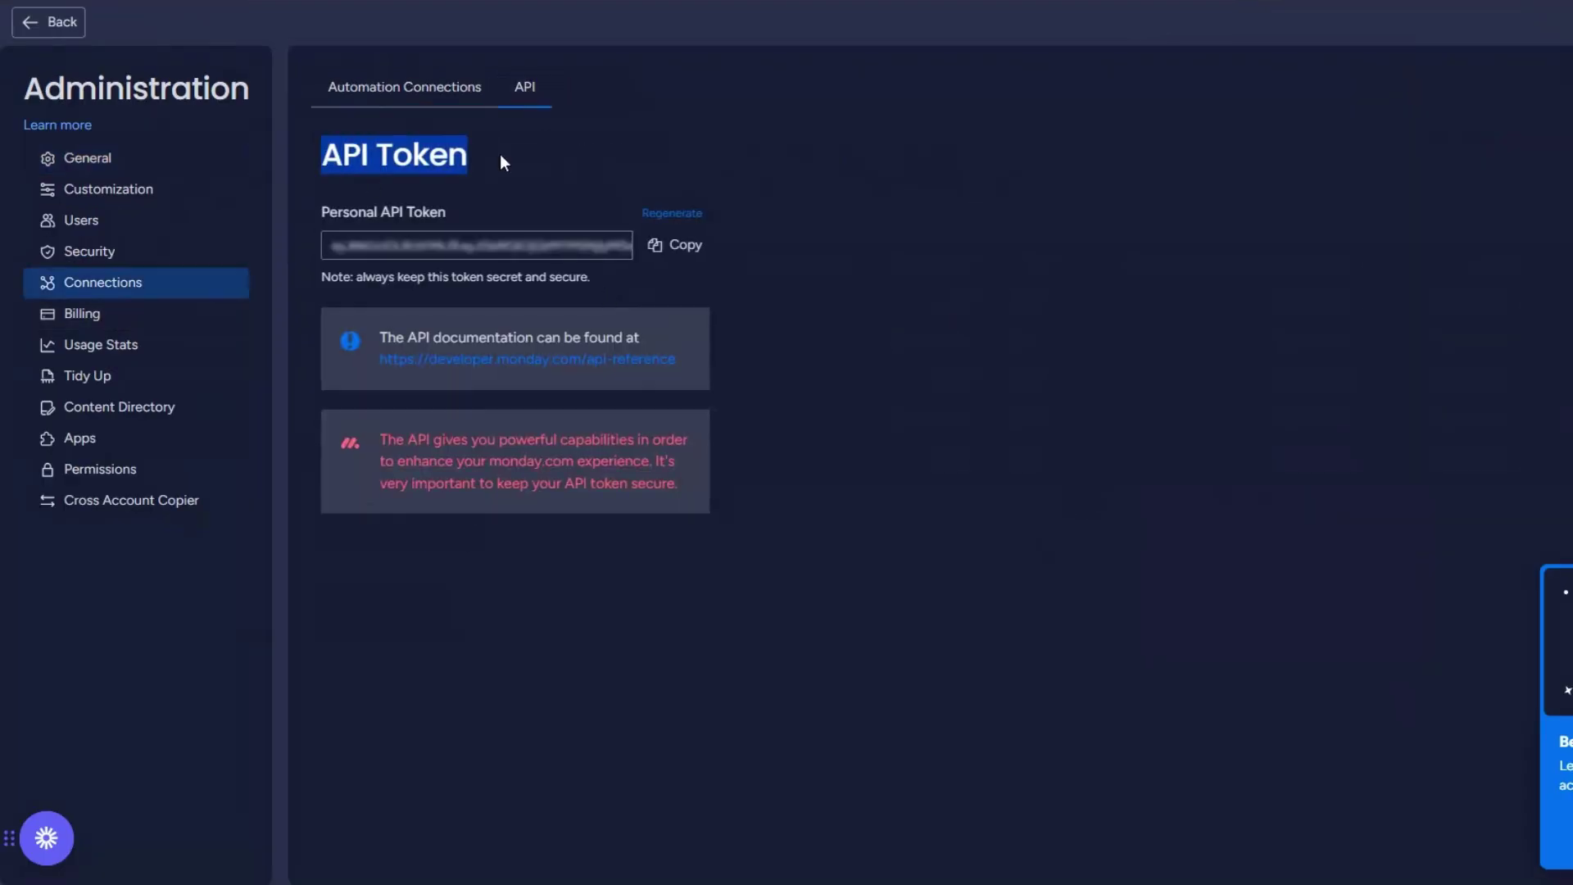
{"action": "left_click", "coordinate": [677, 246]}
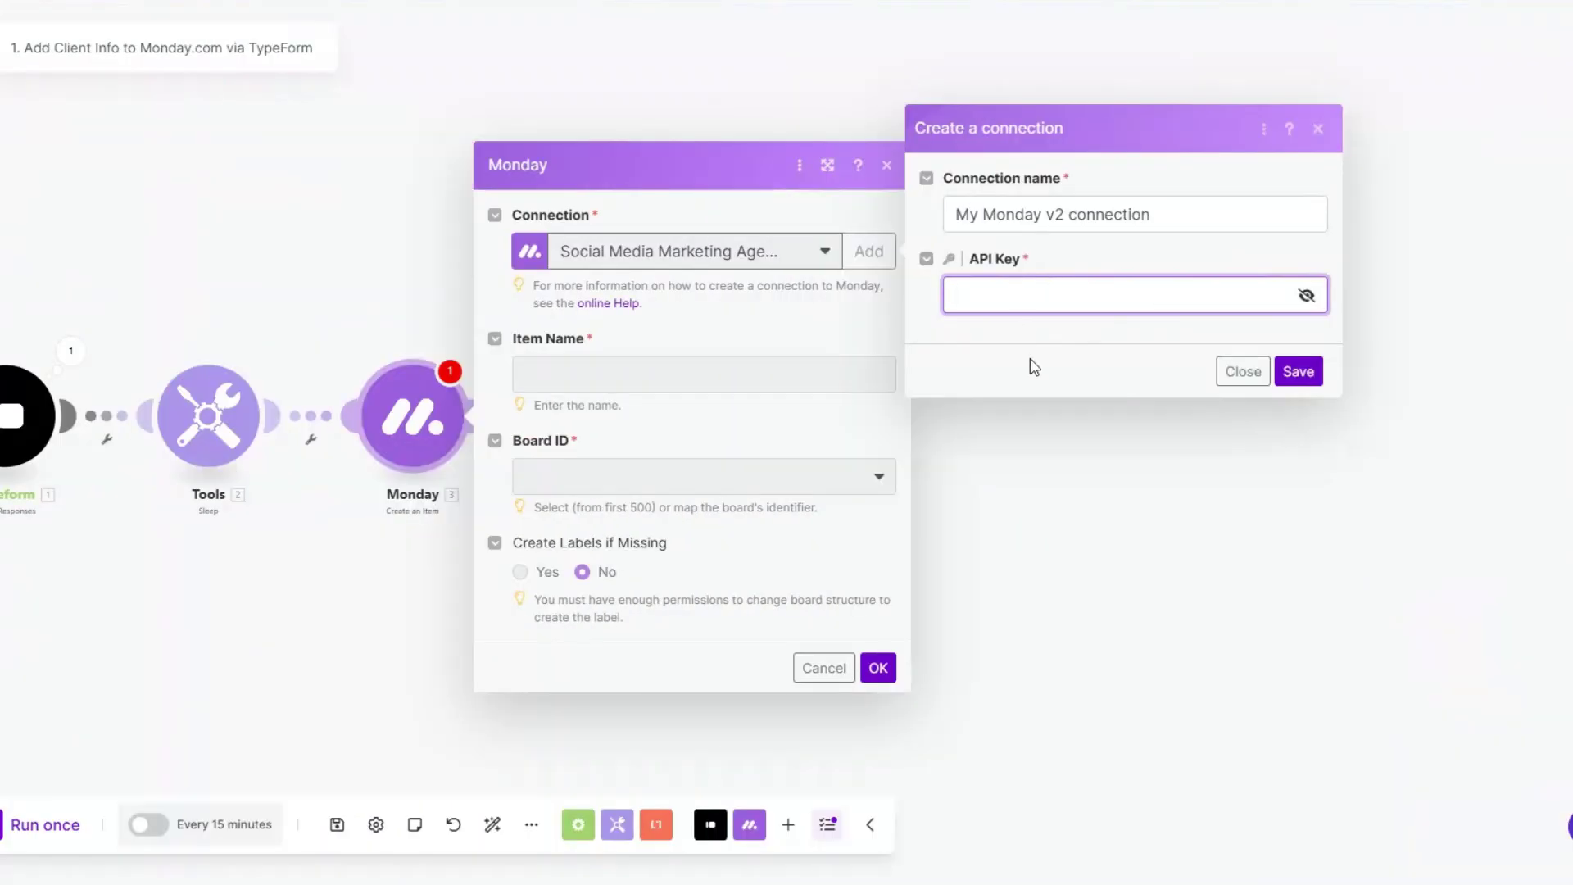
Step: Close the connection form, map two Typeform answers into Item Name, and choose board SMMA Clients :: public
{"action": "left_click", "coordinate": [1030, 361]}
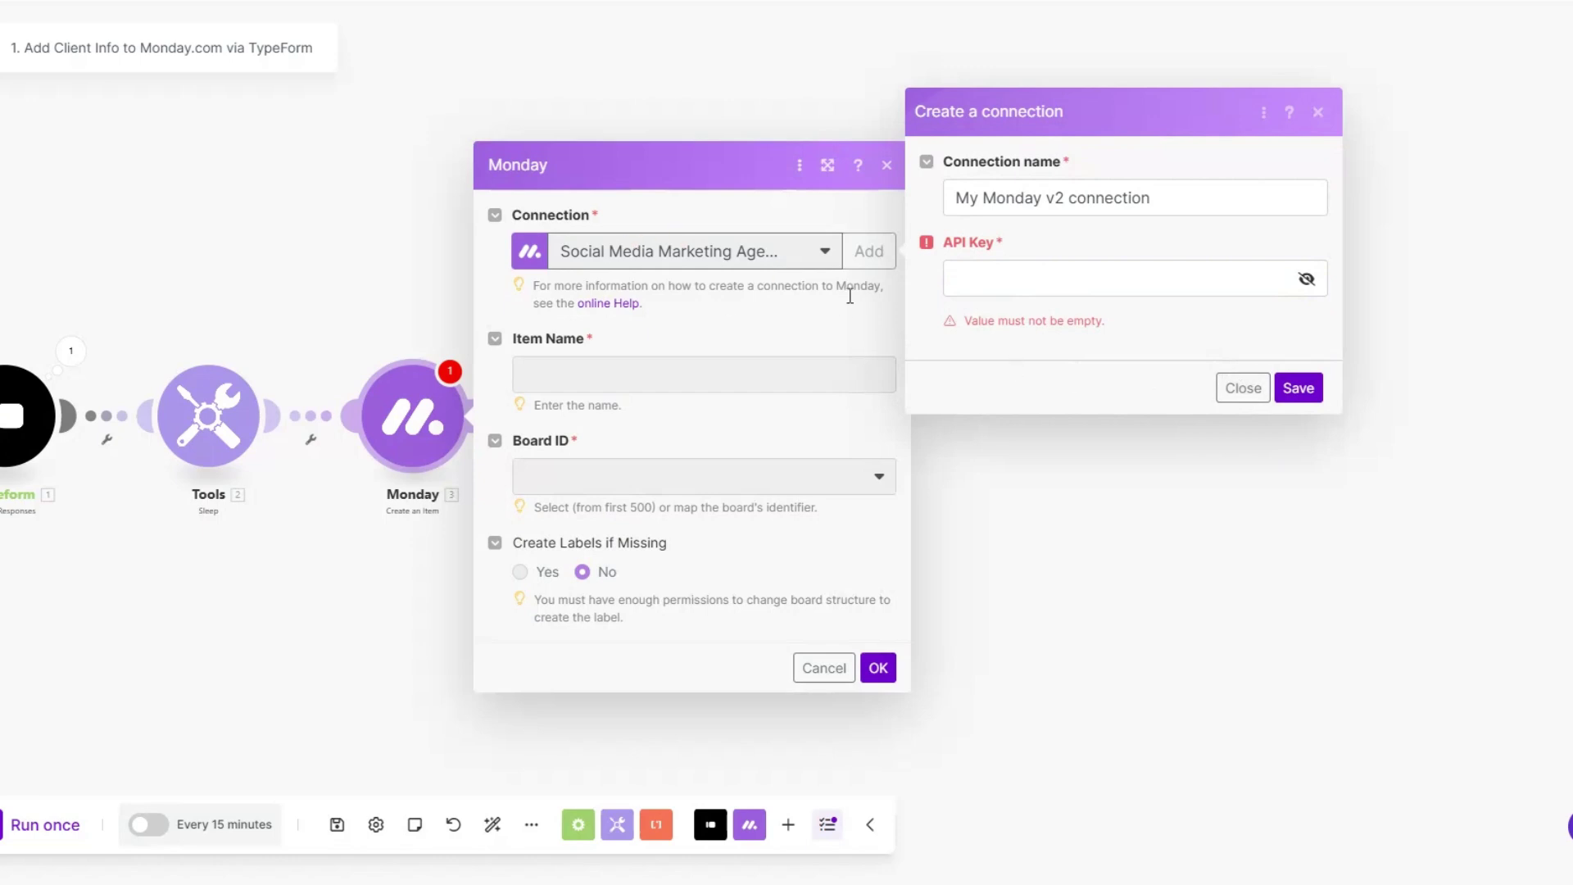
{"action": "left_click", "coordinate": [1231, 390]}
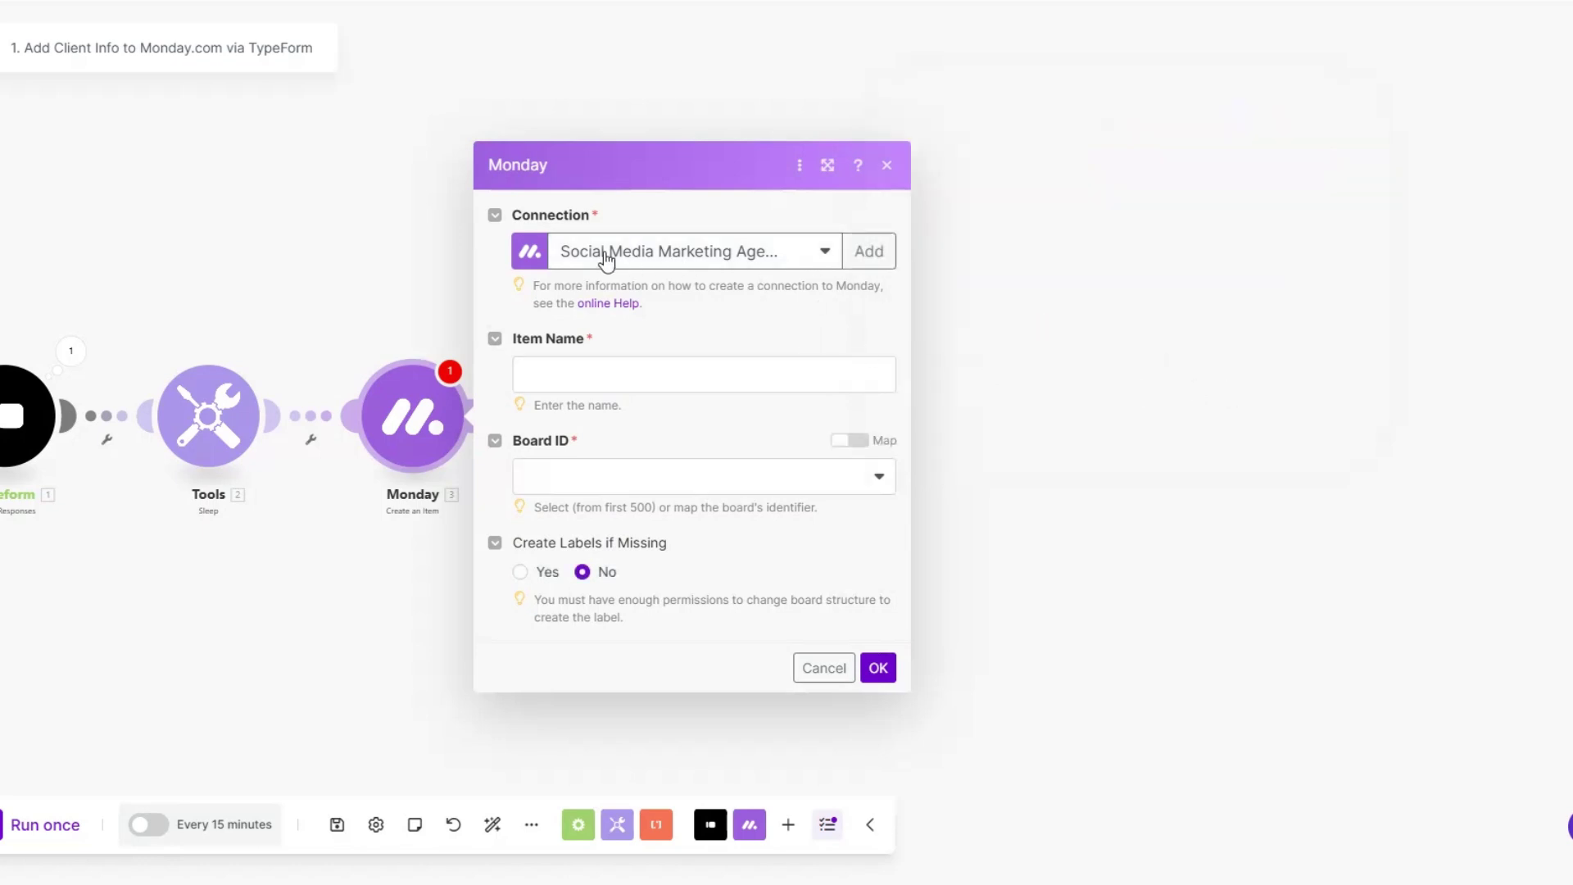
{"action": "left_click", "coordinate": [622, 373]}
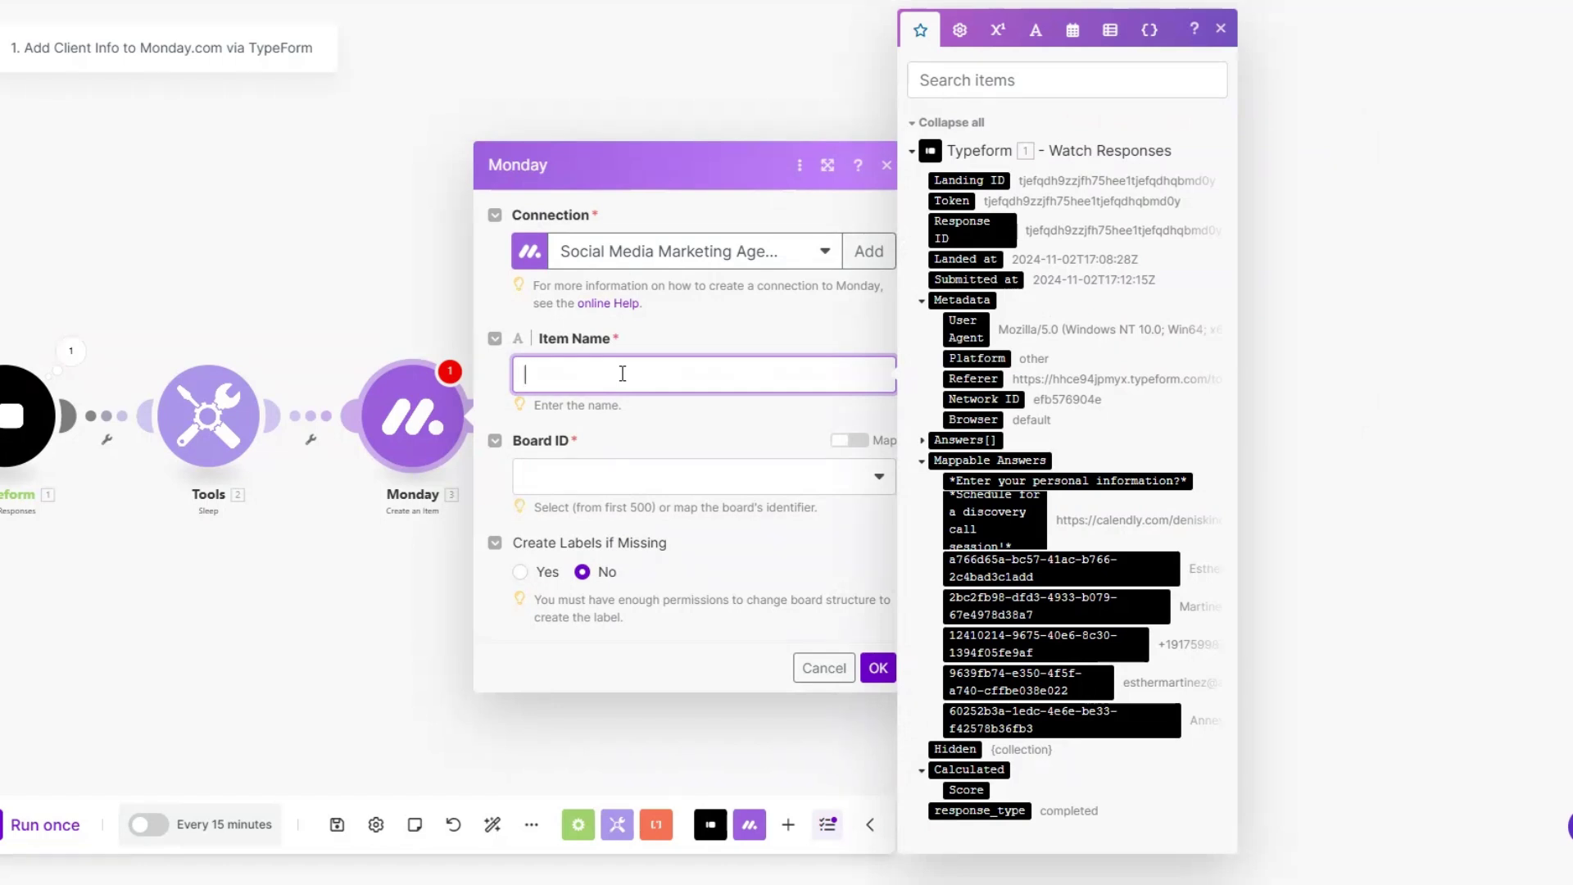
{"action": "left_click", "coordinate": [1058, 567]}
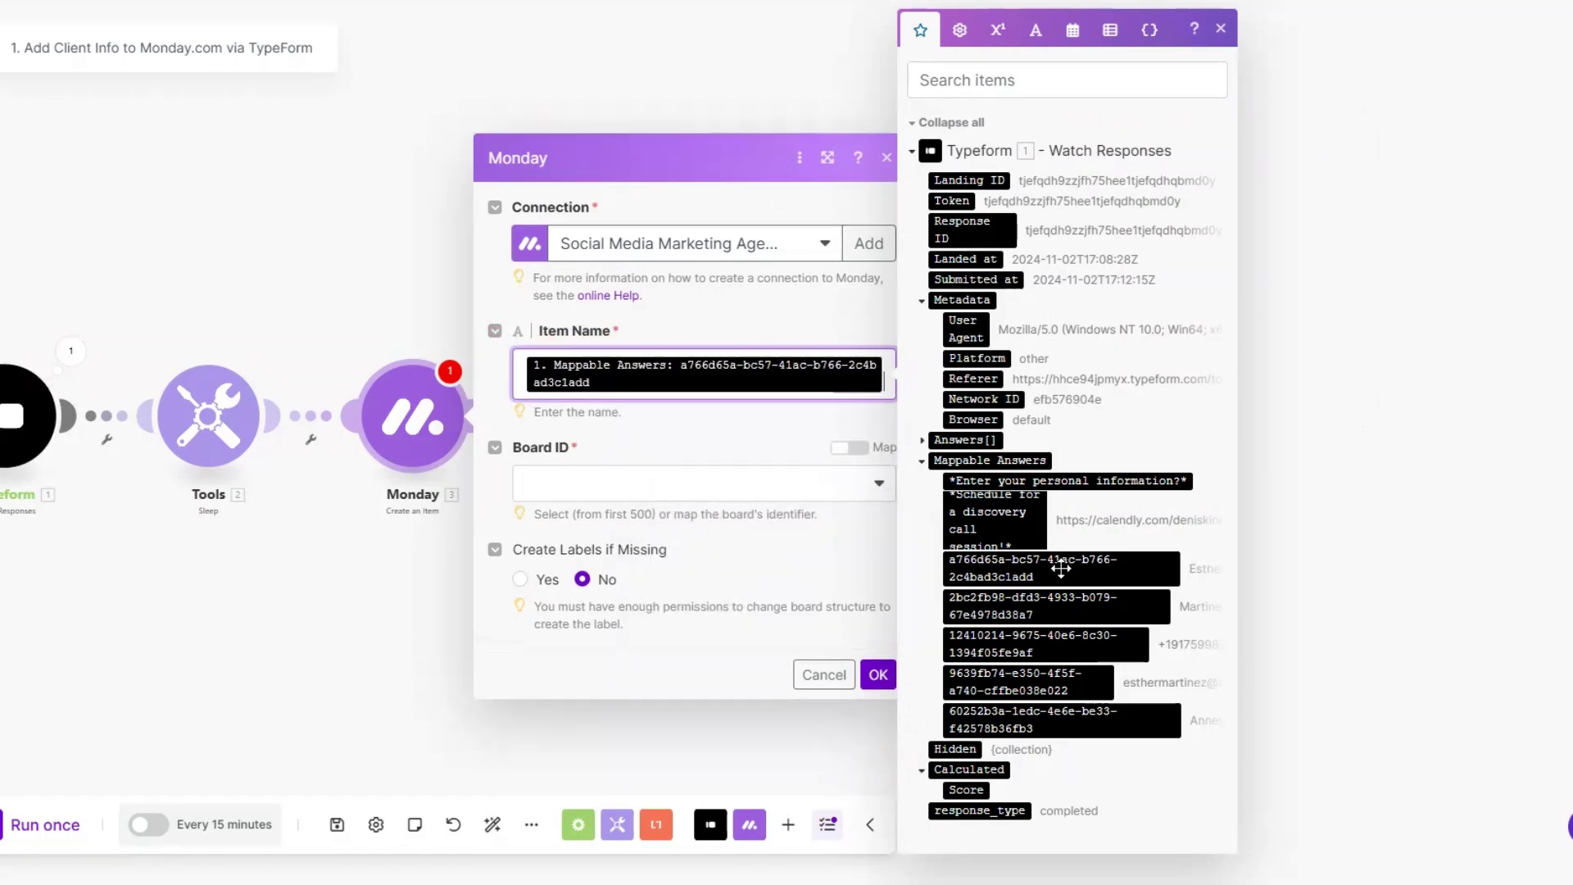
{"action": "left_click", "coordinate": [1057, 605]}
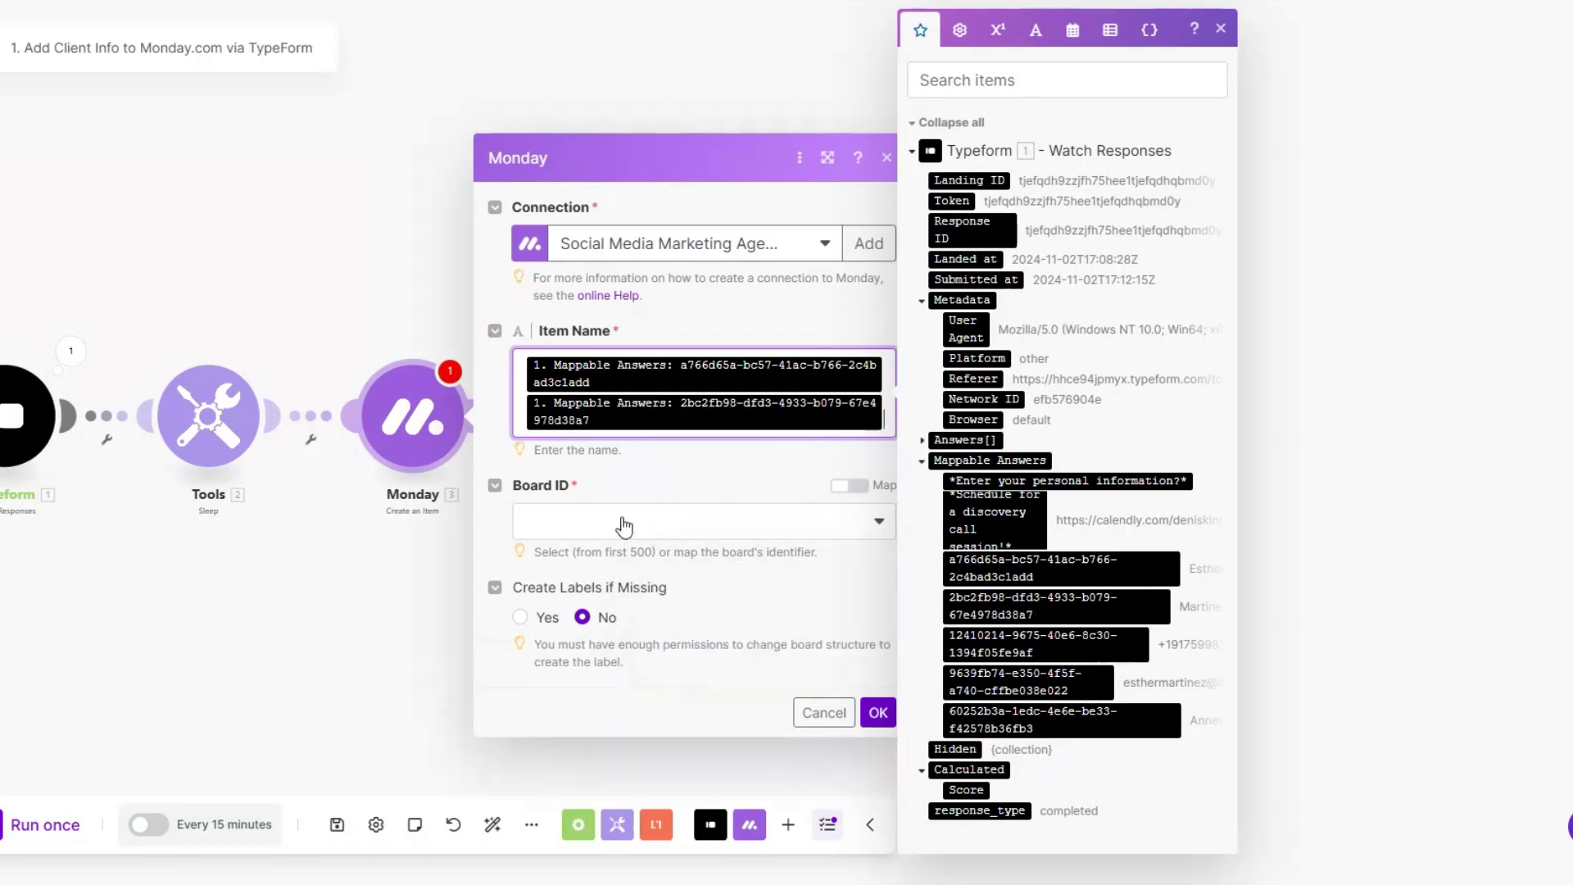
{"action": "left_click", "coordinate": [625, 522]}
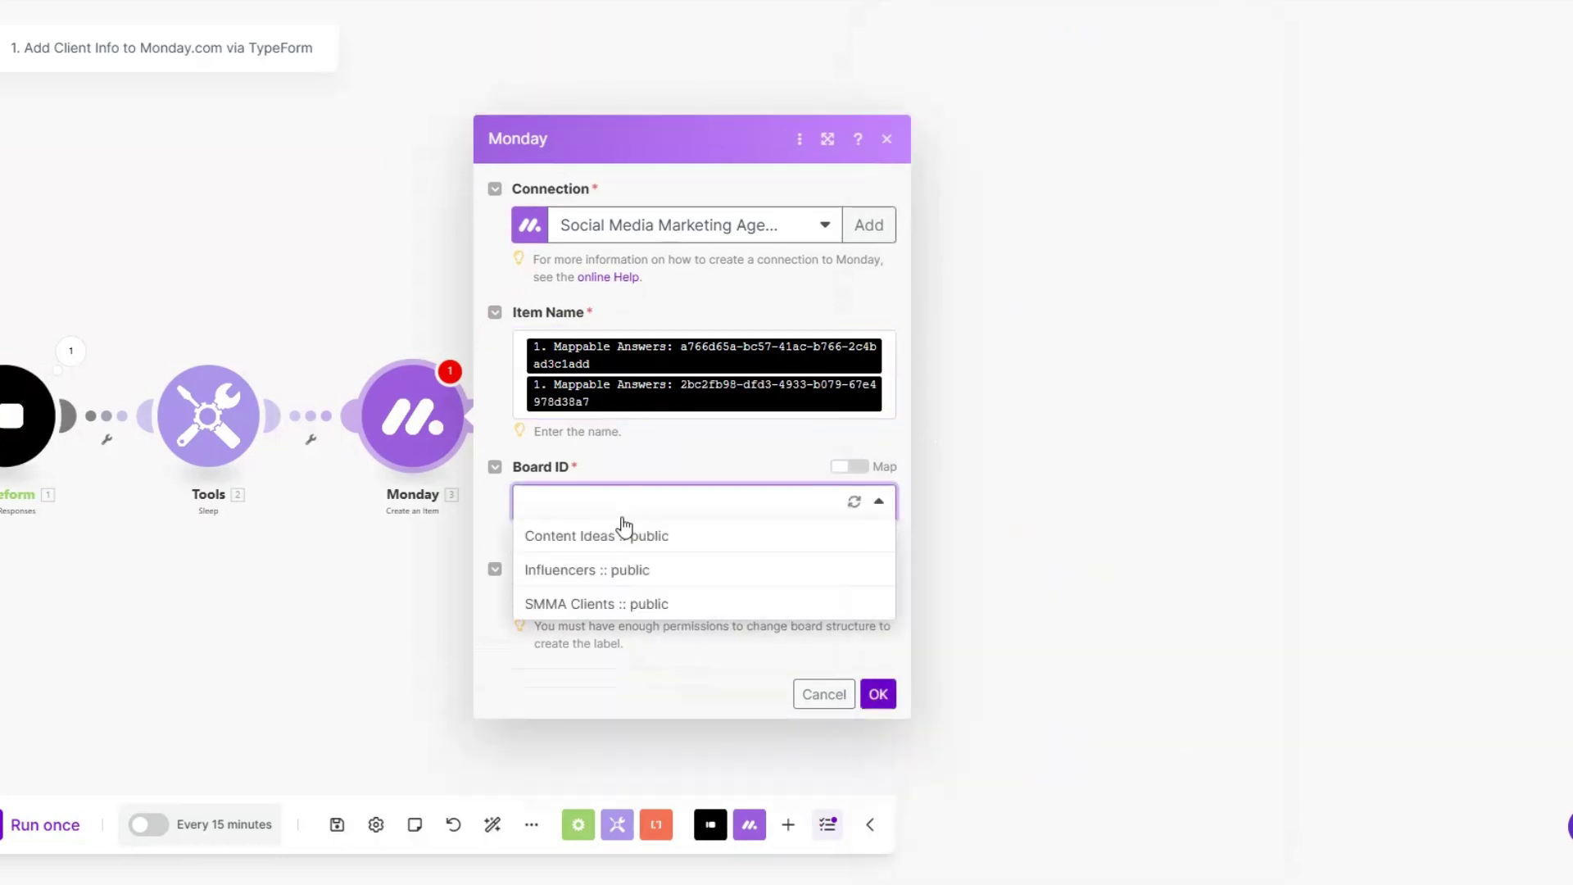
{"action": "left_click", "coordinate": [625, 614]}
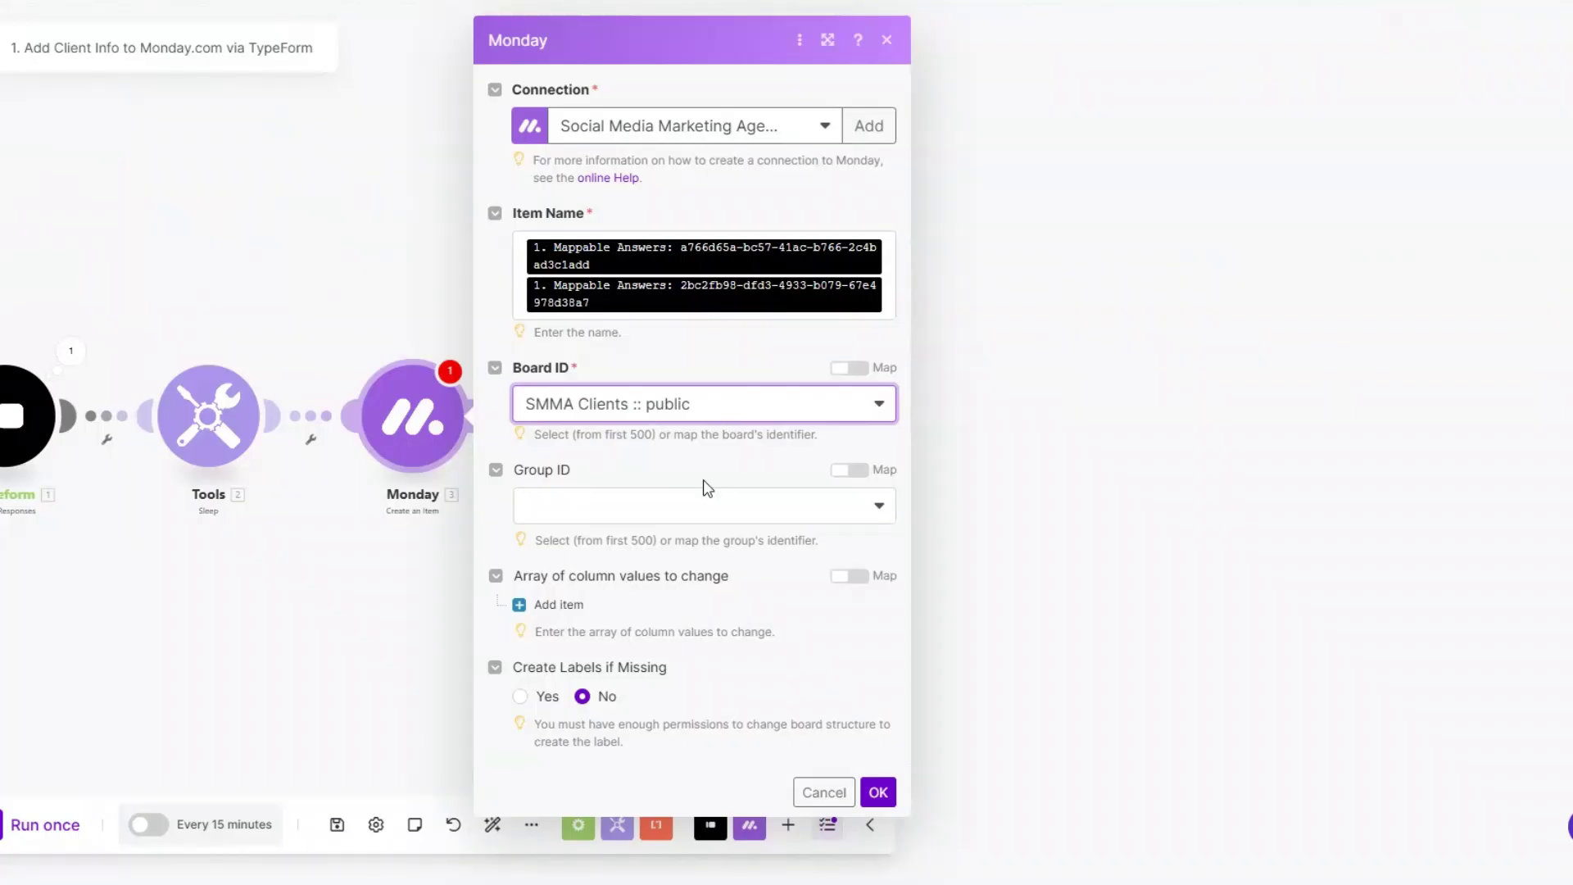
Step: Put the Monday item in the Agency Clients group
{"action": "left_click", "coordinate": [685, 514]}
{"action": "left_click", "coordinate": [660, 568]}
{"action": "left_click_drag", "start_coordinate": [239, 637], "coordinate": [508, 625]}
Step: Add an Assignee column value assigning the item to the listed Person
{"action": "left_click", "coordinate": [852, 600]}
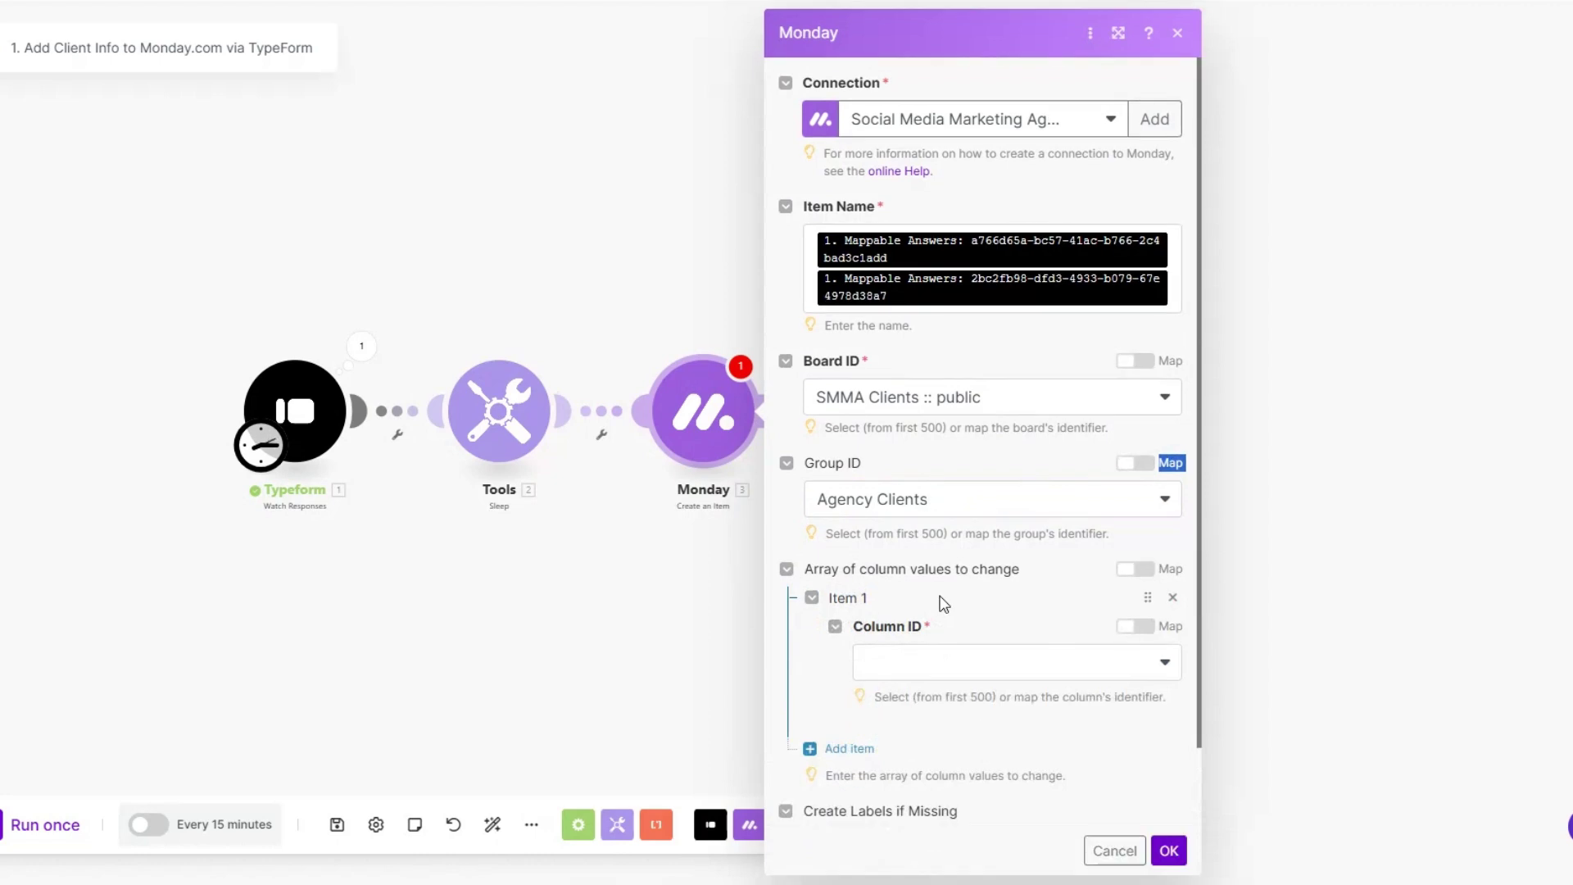
{"action": "left_click", "coordinate": [914, 665]}
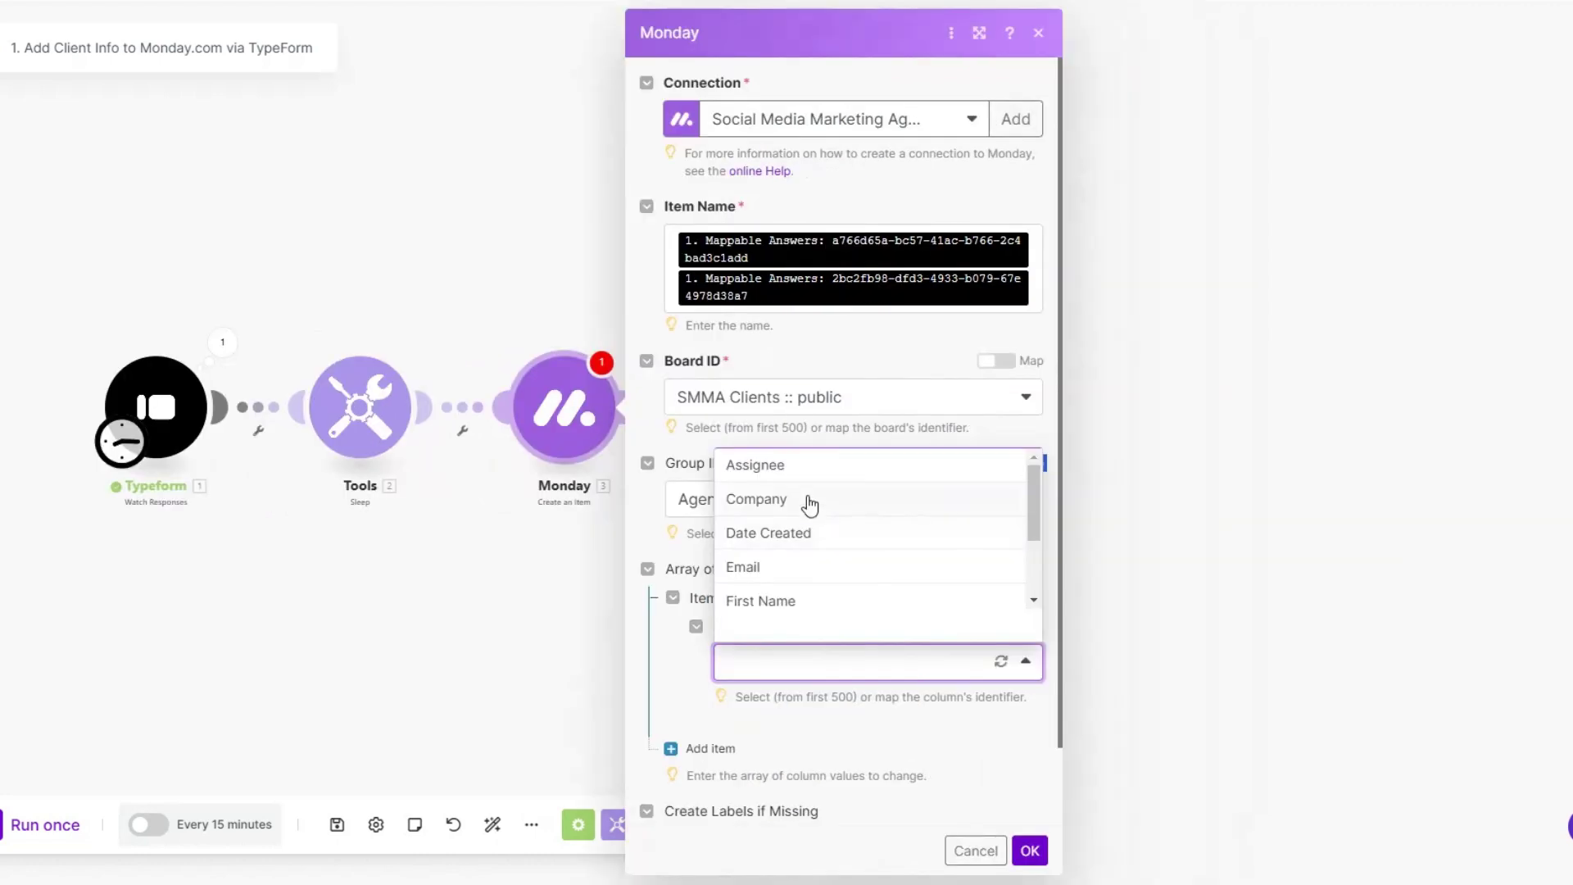
{"action": "left_click", "coordinate": [800, 467]}
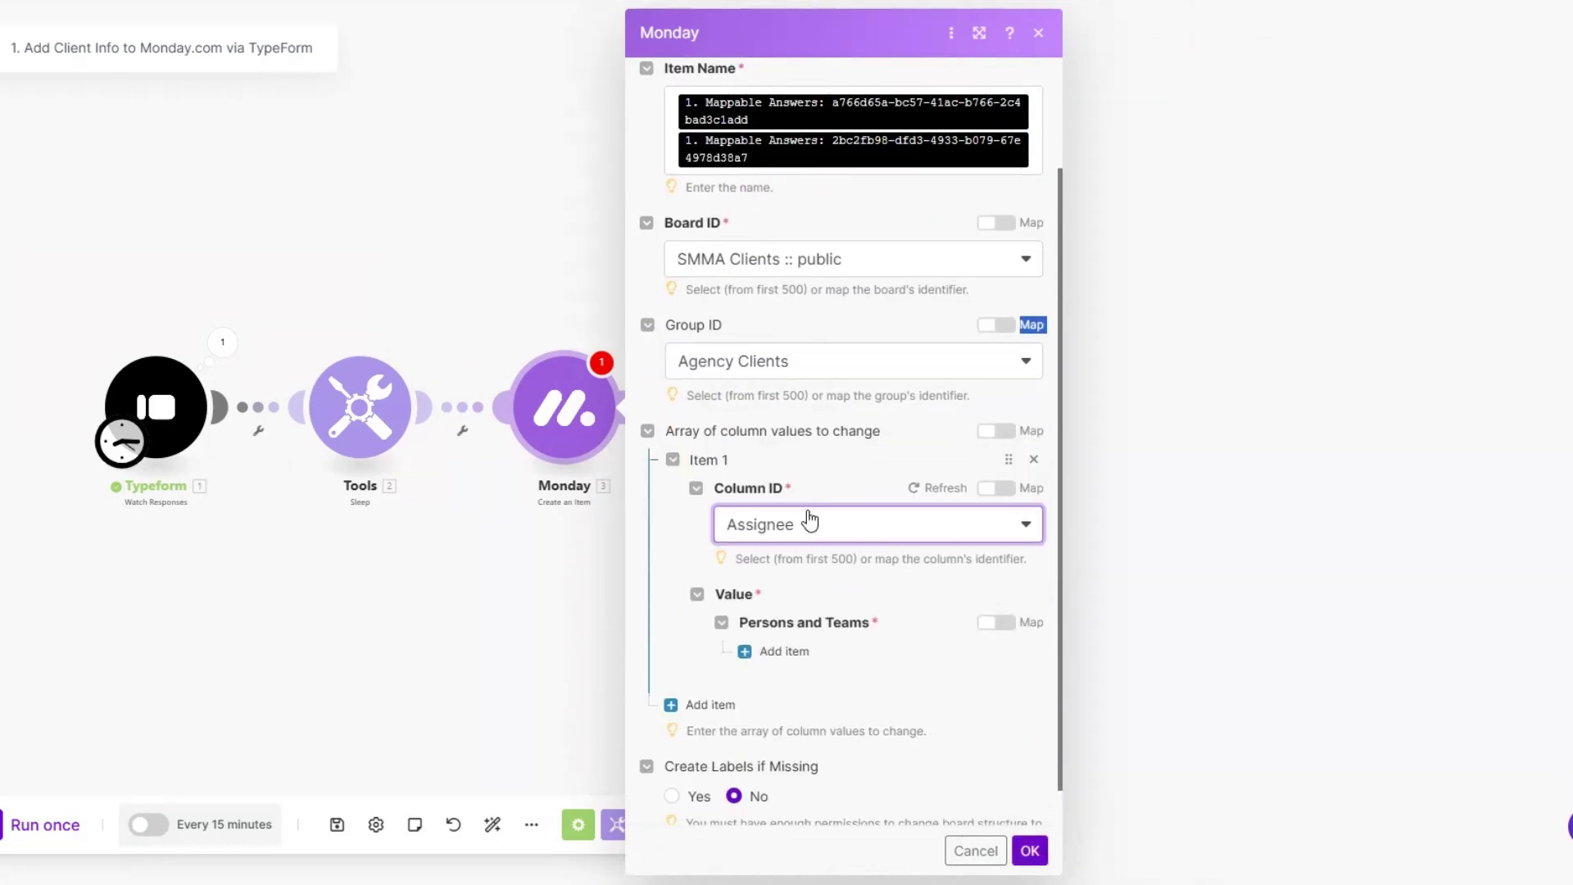
{"action": "left_click", "coordinate": [796, 650]}
{"action": "scroll", "coordinate": [819, 598], "scroll_direction": "down", "scroll_amount": 2}
{"action": "left_click", "coordinate": [835, 551]}
{"action": "left_click", "coordinate": [828, 583]}
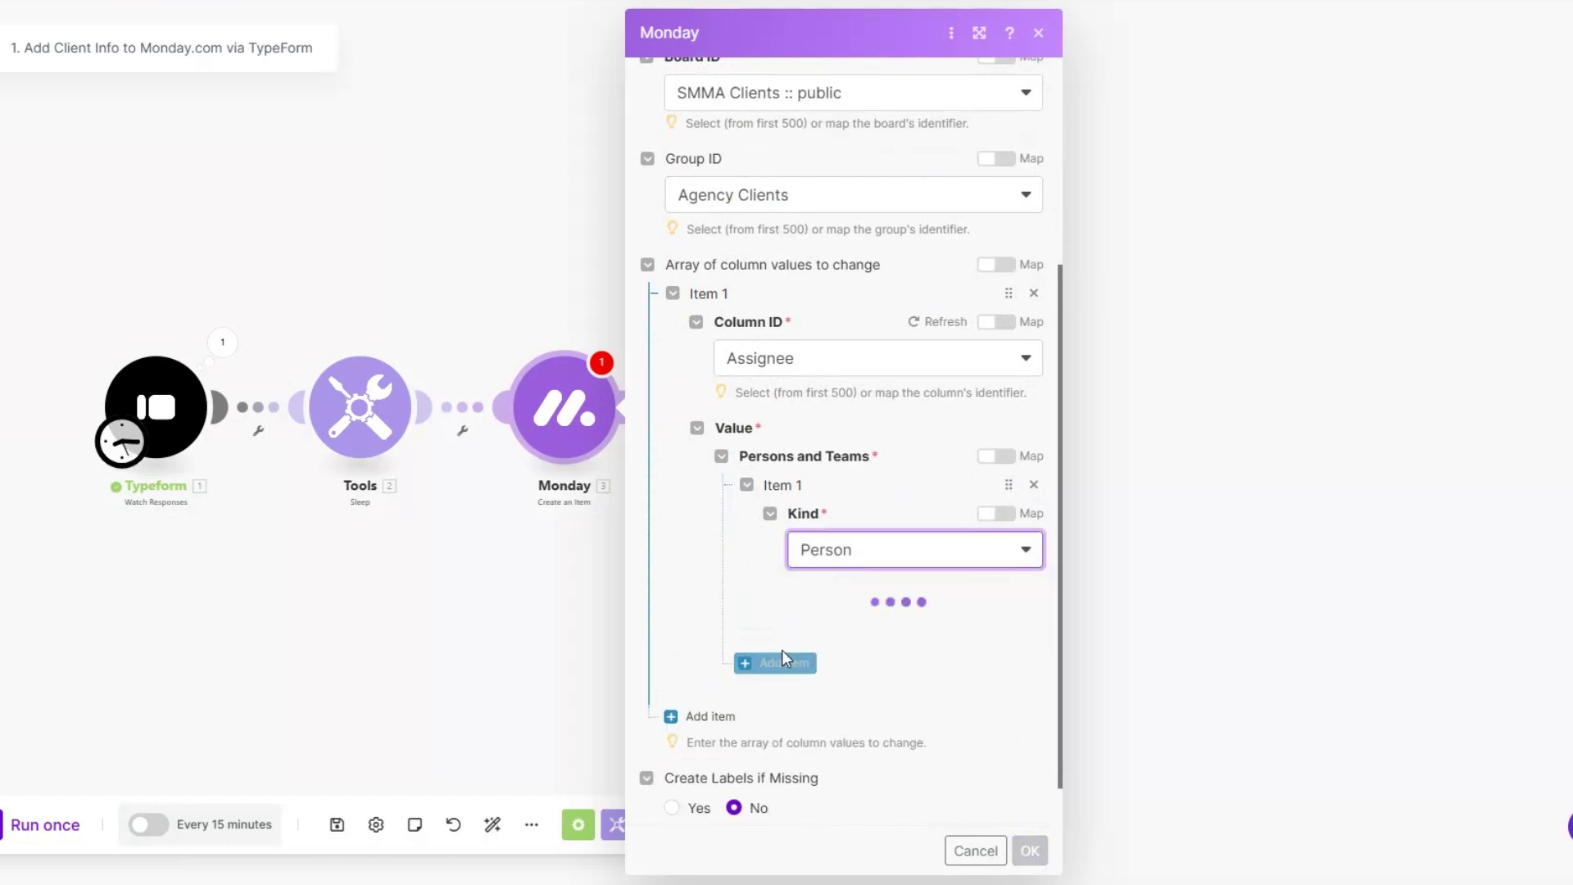
{"action": "scroll", "coordinate": [788, 649], "scroll_direction": "down", "scroll_amount": 1}
{"action": "left_click", "coordinate": [839, 580]}
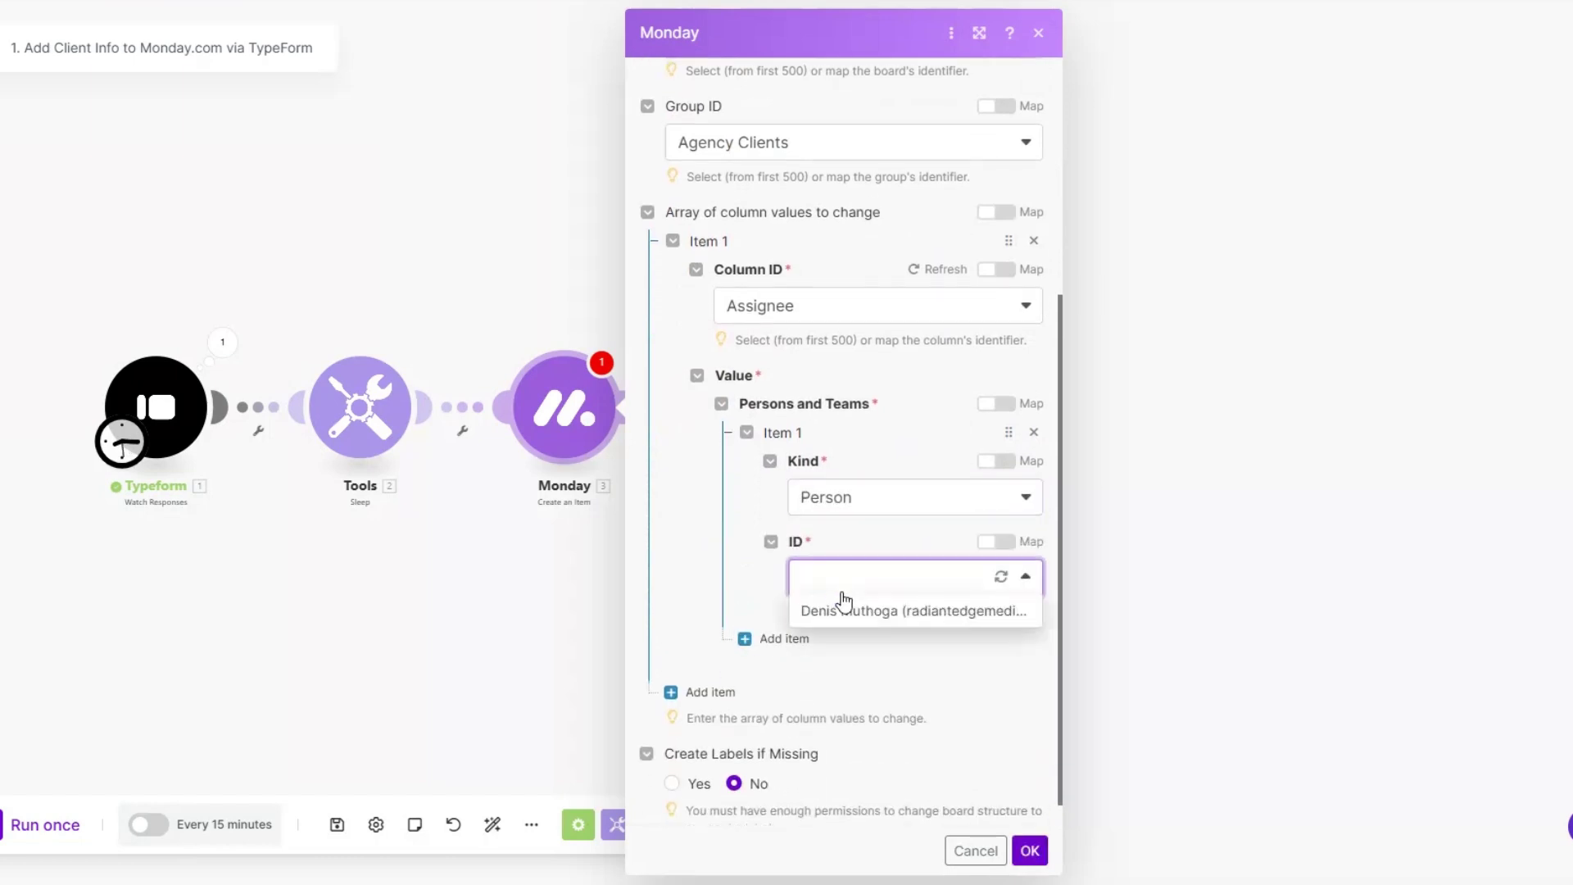
{"action": "left_click", "coordinate": [834, 610]}
{"action": "scroll", "coordinate": [901, 606], "scroll_direction": "down", "scroll_amount": 1}
Step: Add a Company column value mapped from the 60252b3a answer
{"action": "left_click", "coordinate": [701, 665]}
{"action": "scroll", "coordinate": [749, 557], "scroll_direction": "down", "scroll_amount": 2}
{"action": "left_click", "coordinate": [753, 580]}
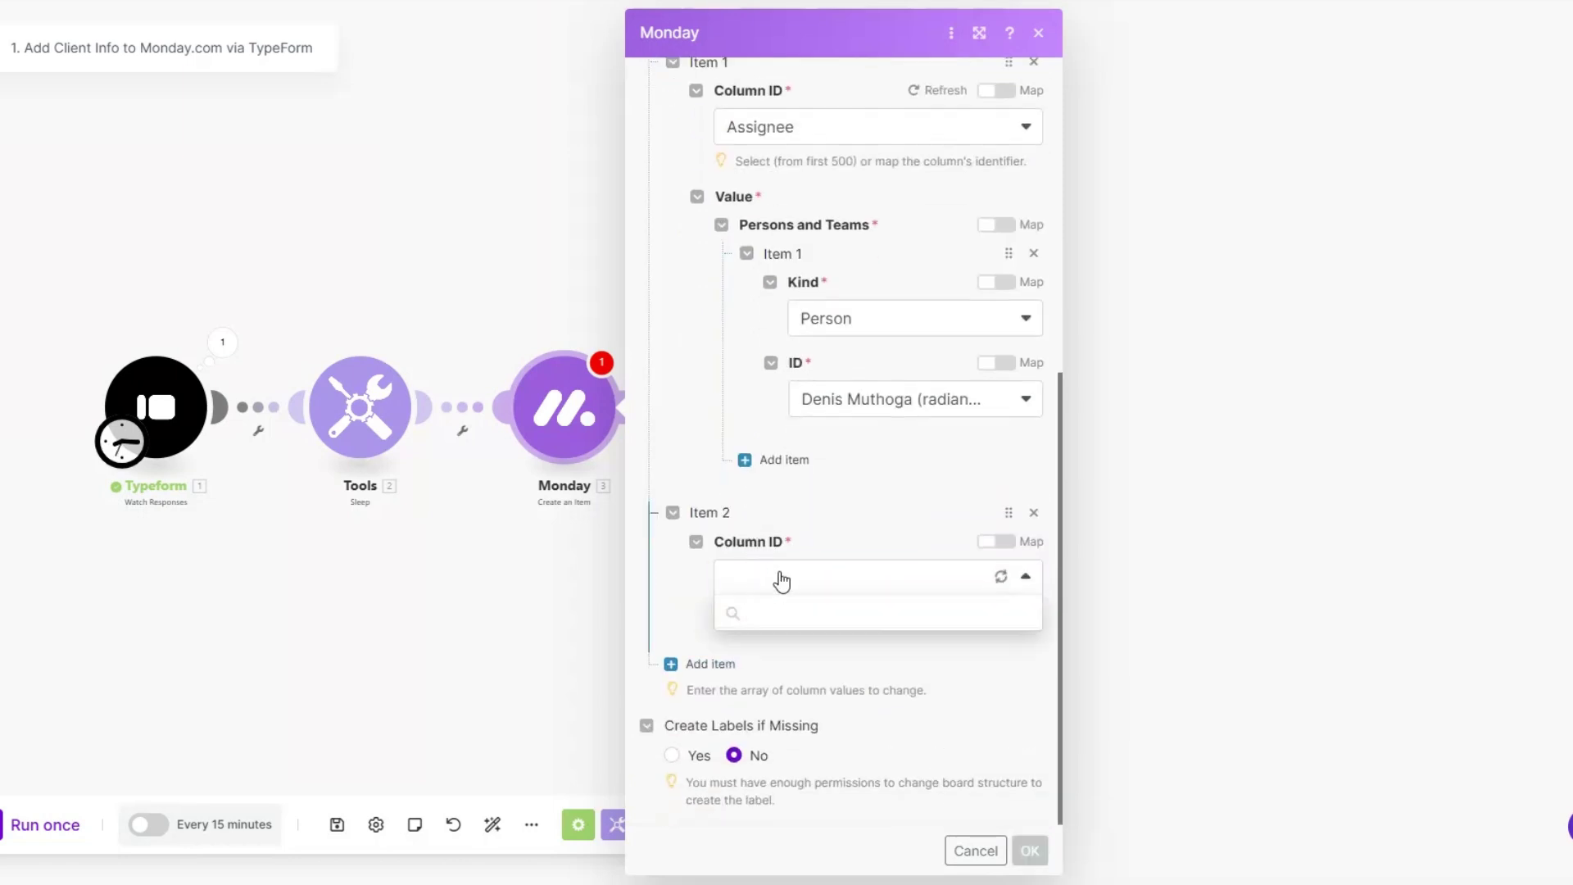
{"action": "left_click", "coordinate": [779, 648]}
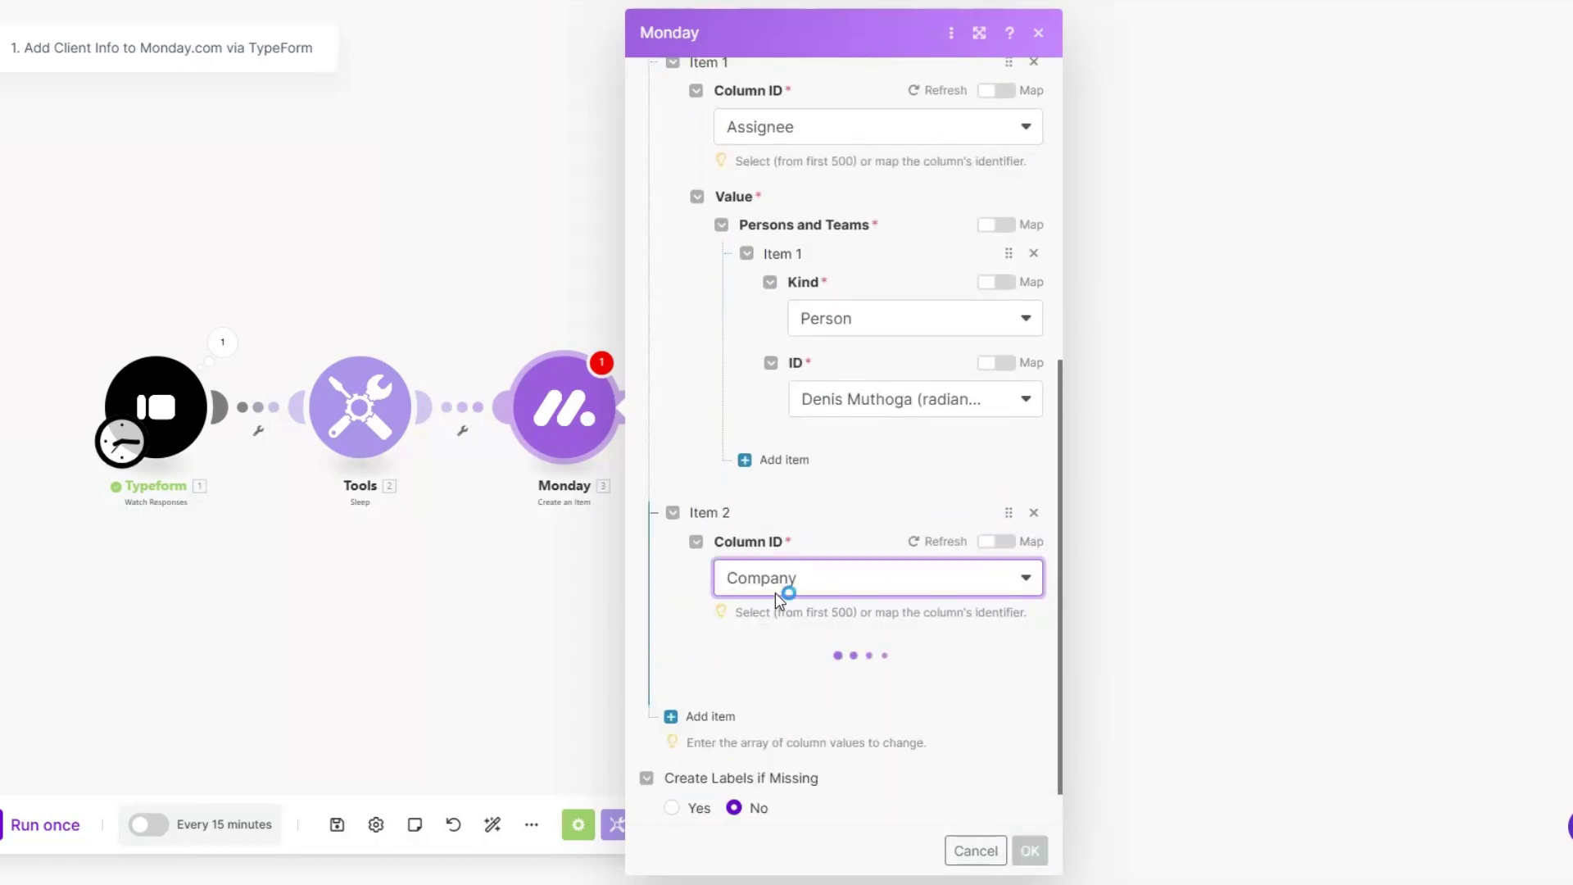
{"action": "scroll", "coordinate": [775, 593], "scroll_direction": "down", "scroll_amount": 1}
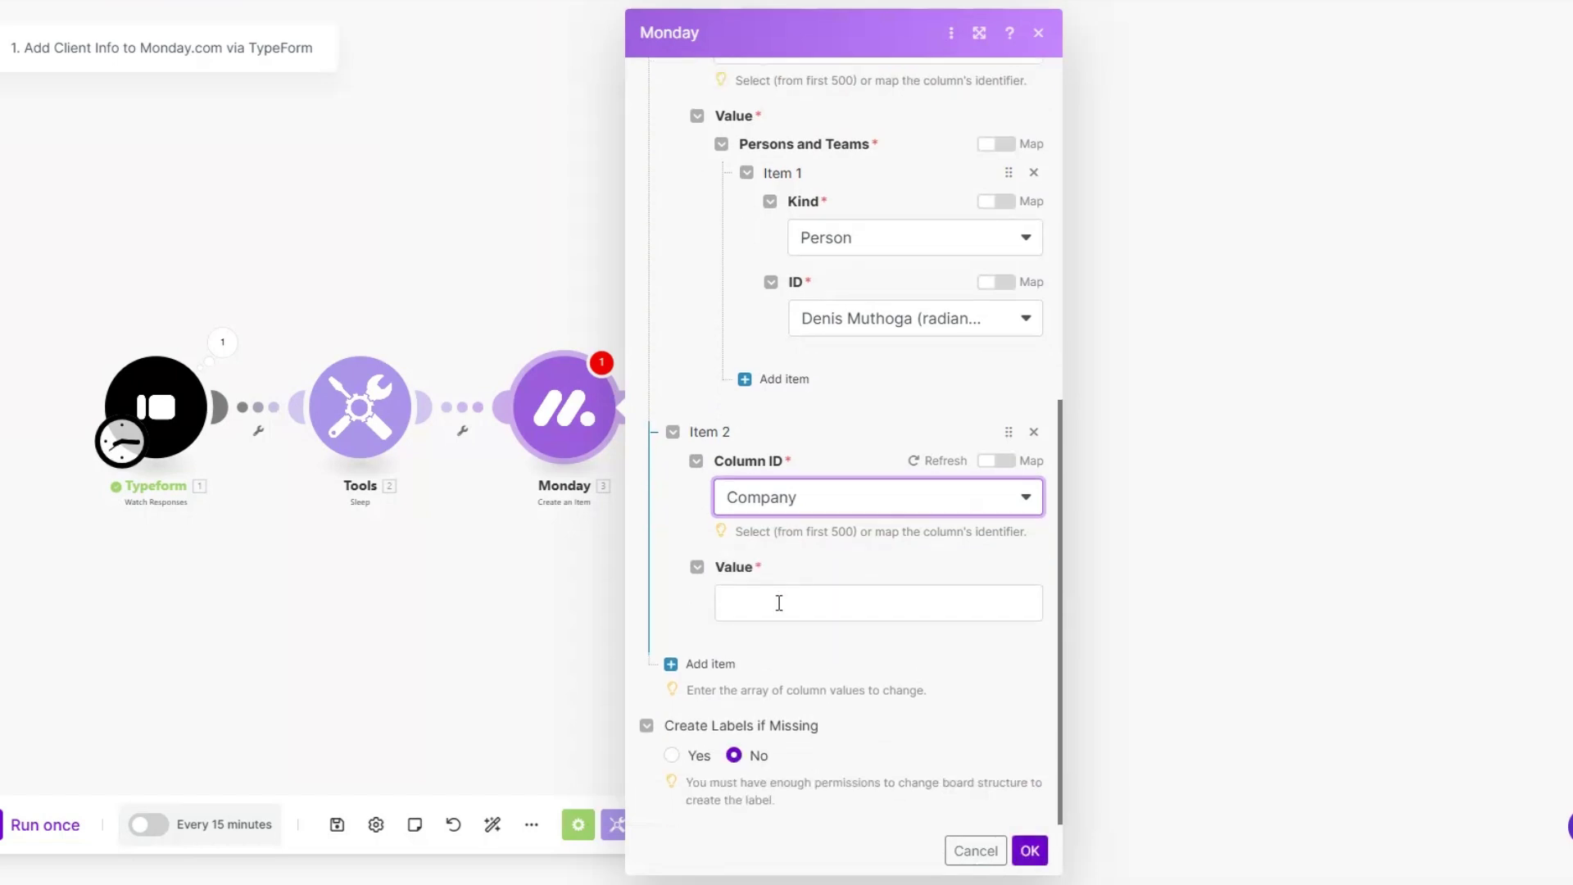
{"action": "left_click", "coordinate": [779, 600]}
{"action": "left_click", "coordinate": [1188, 740]}
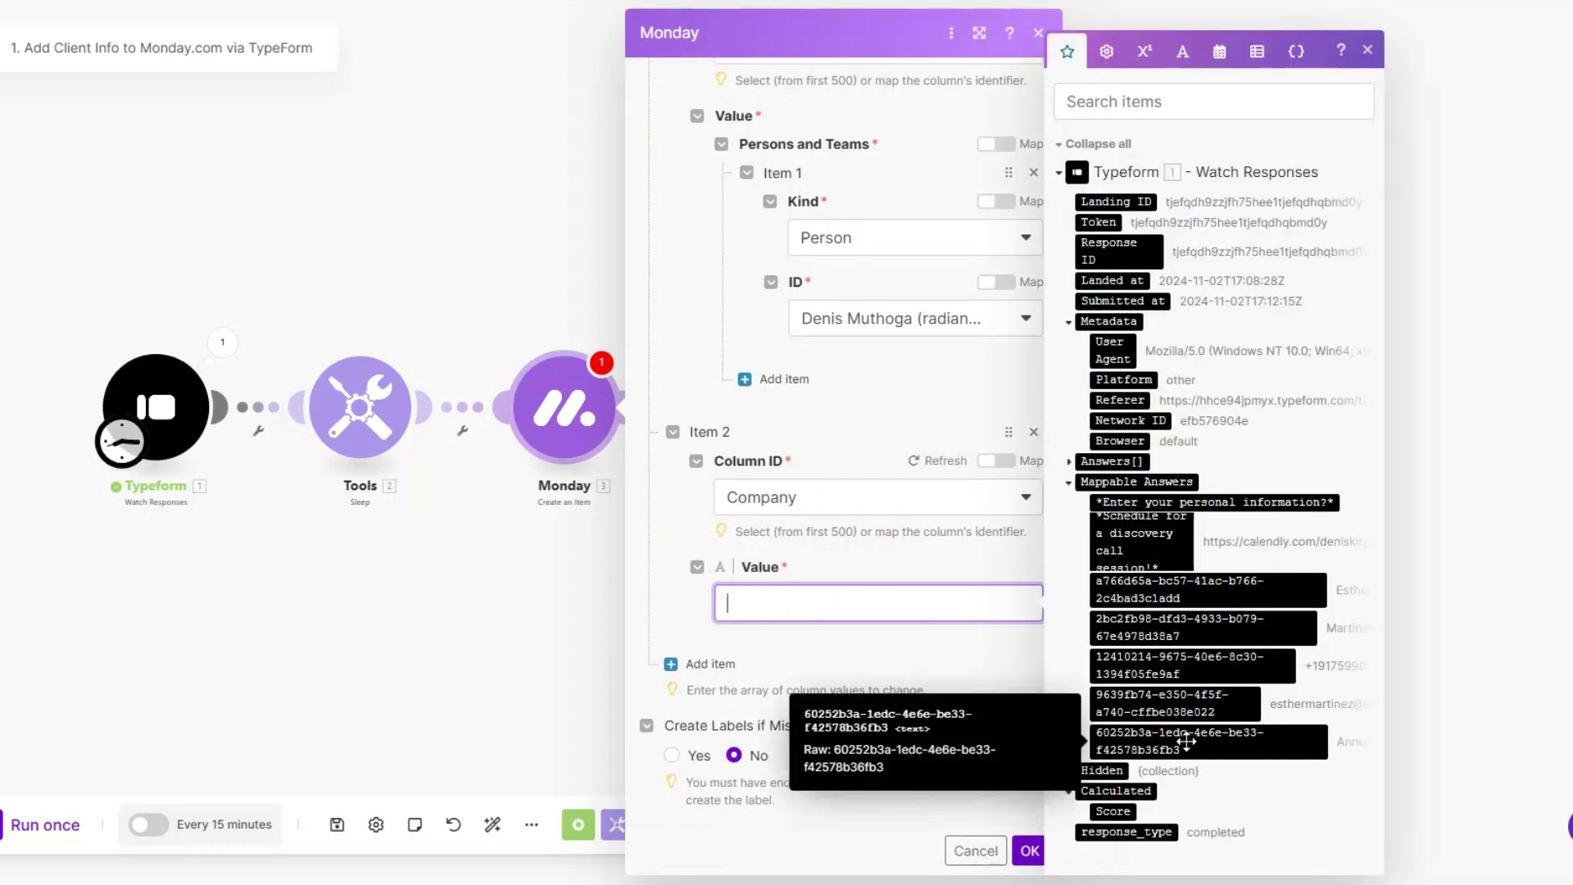
Step: Add a Date Created column value mapped from the Submitted at time
{"action": "left_click", "coordinate": [709, 678]}
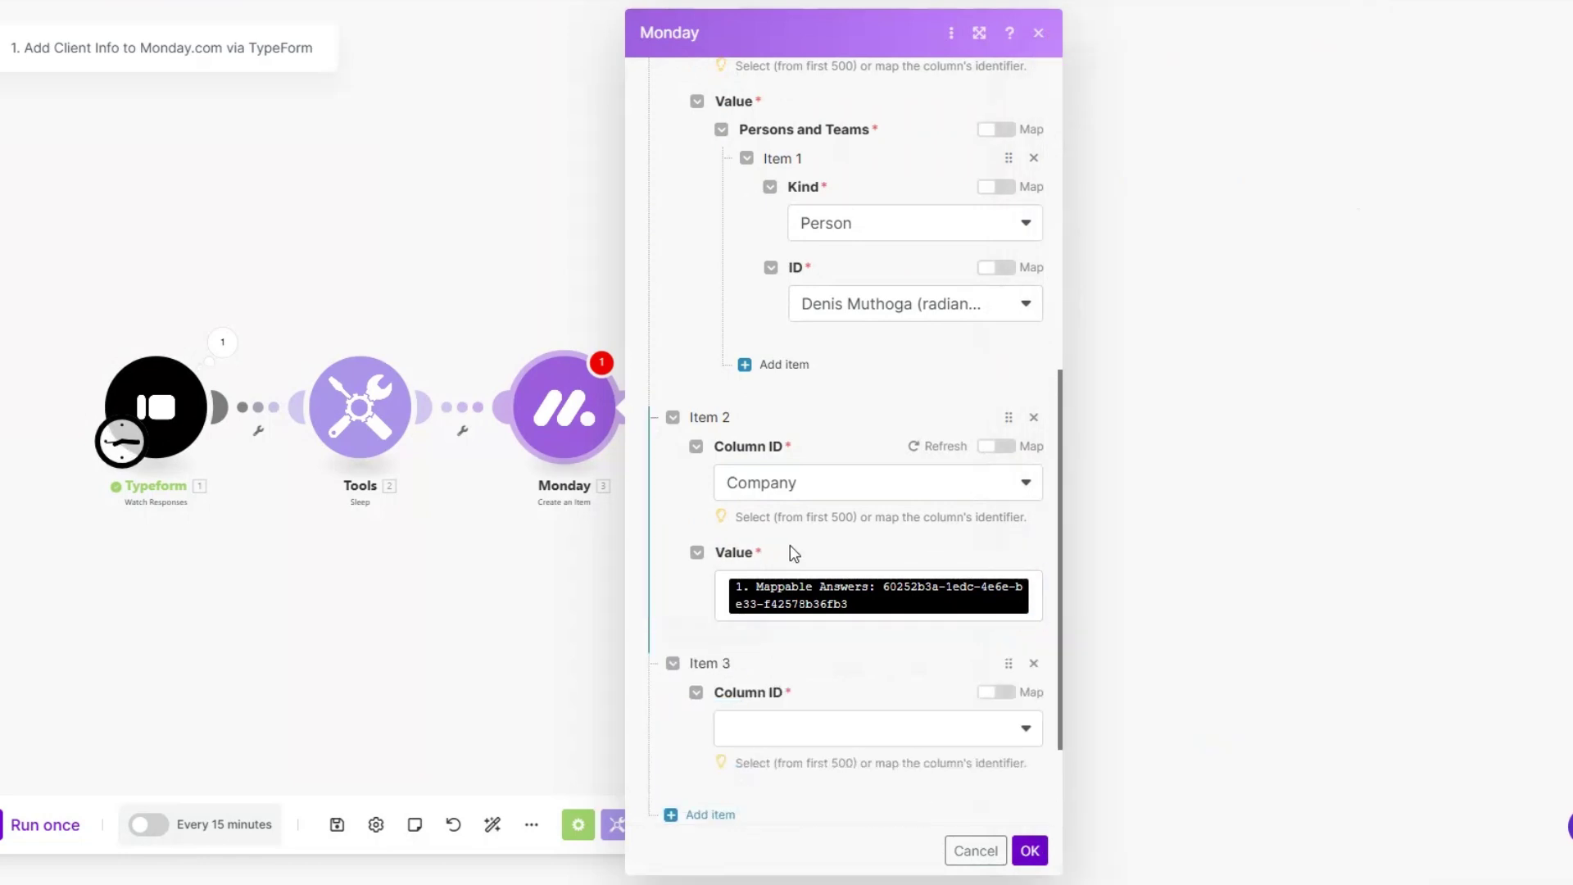
{"action": "scroll", "coordinate": [790, 544], "scroll_direction": "down", "scroll_amount": 2}
{"action": "left_click", "coordinate": [792, 577]}
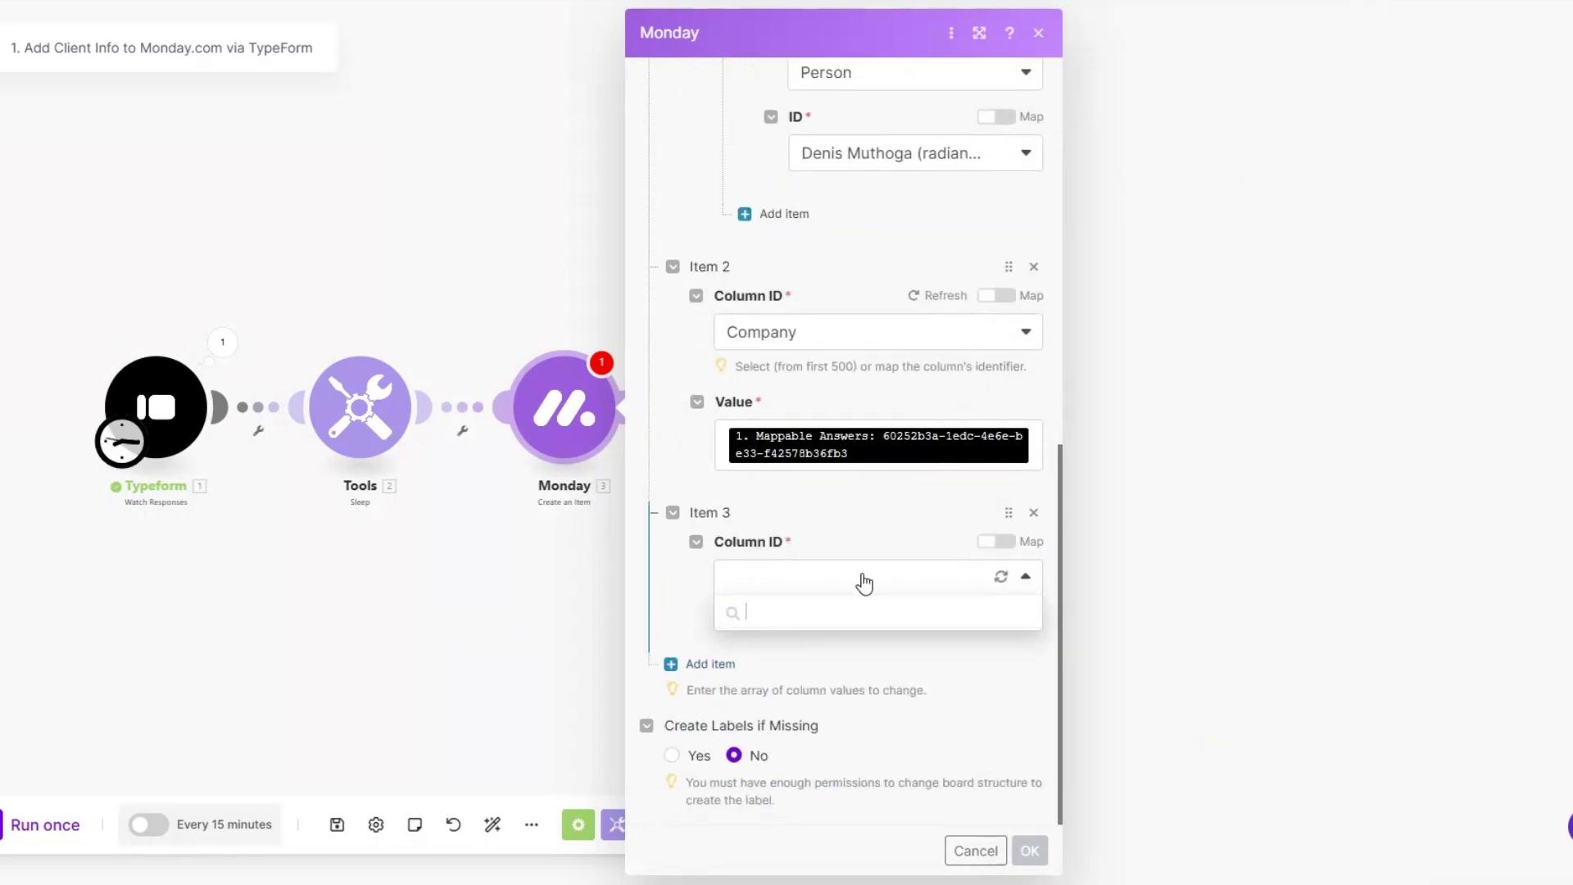
{"action": "left_click", "coordinate": [801, 681]}
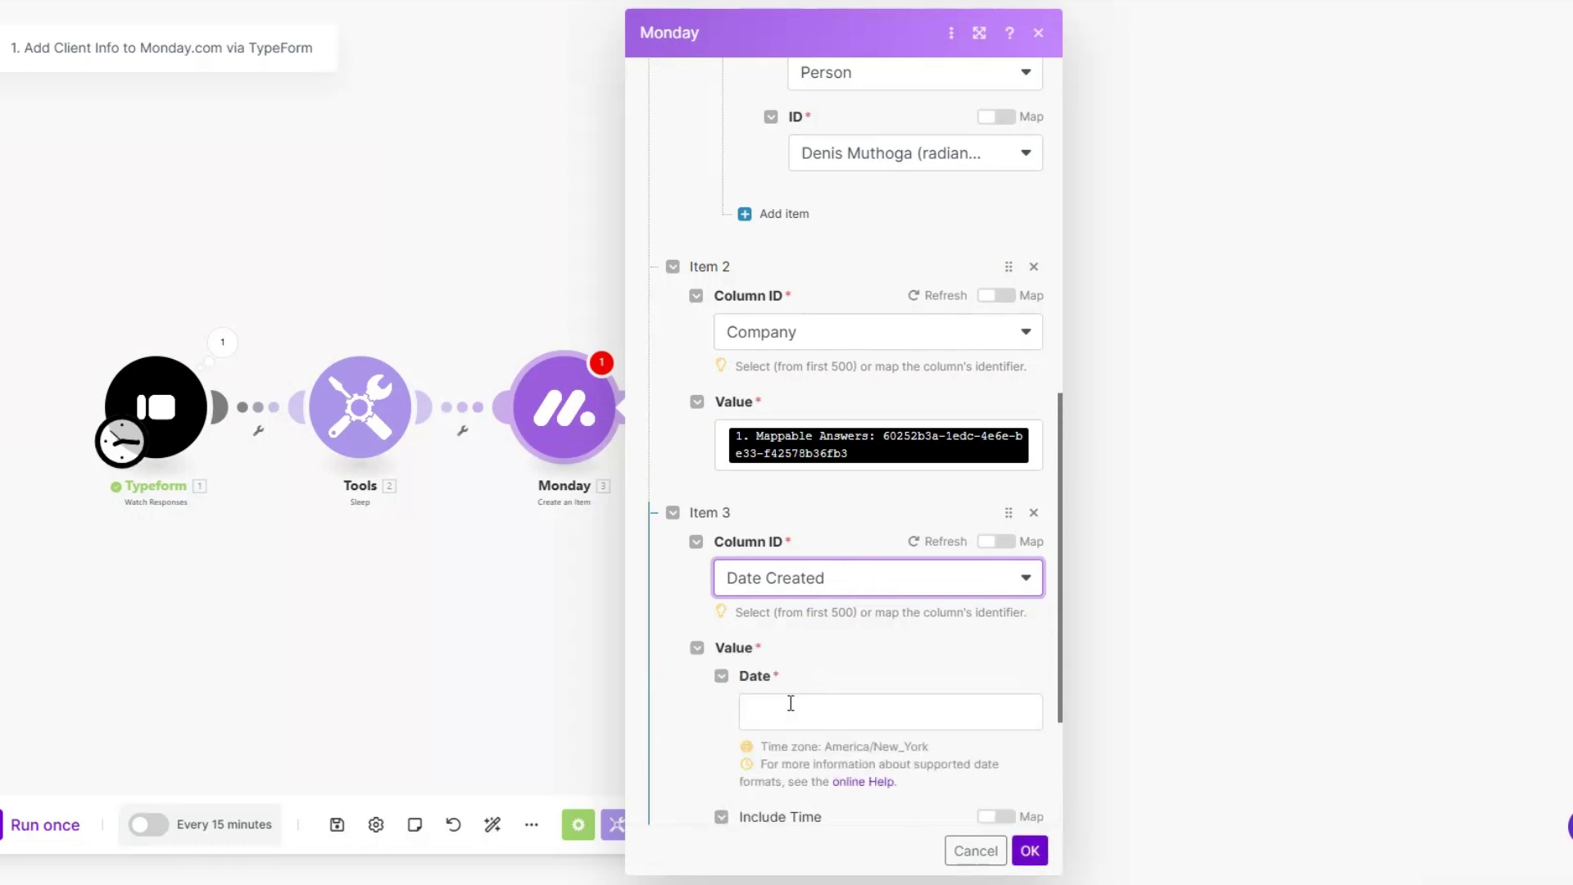
{"action": "left_click", "coordinate": [790, 706]}
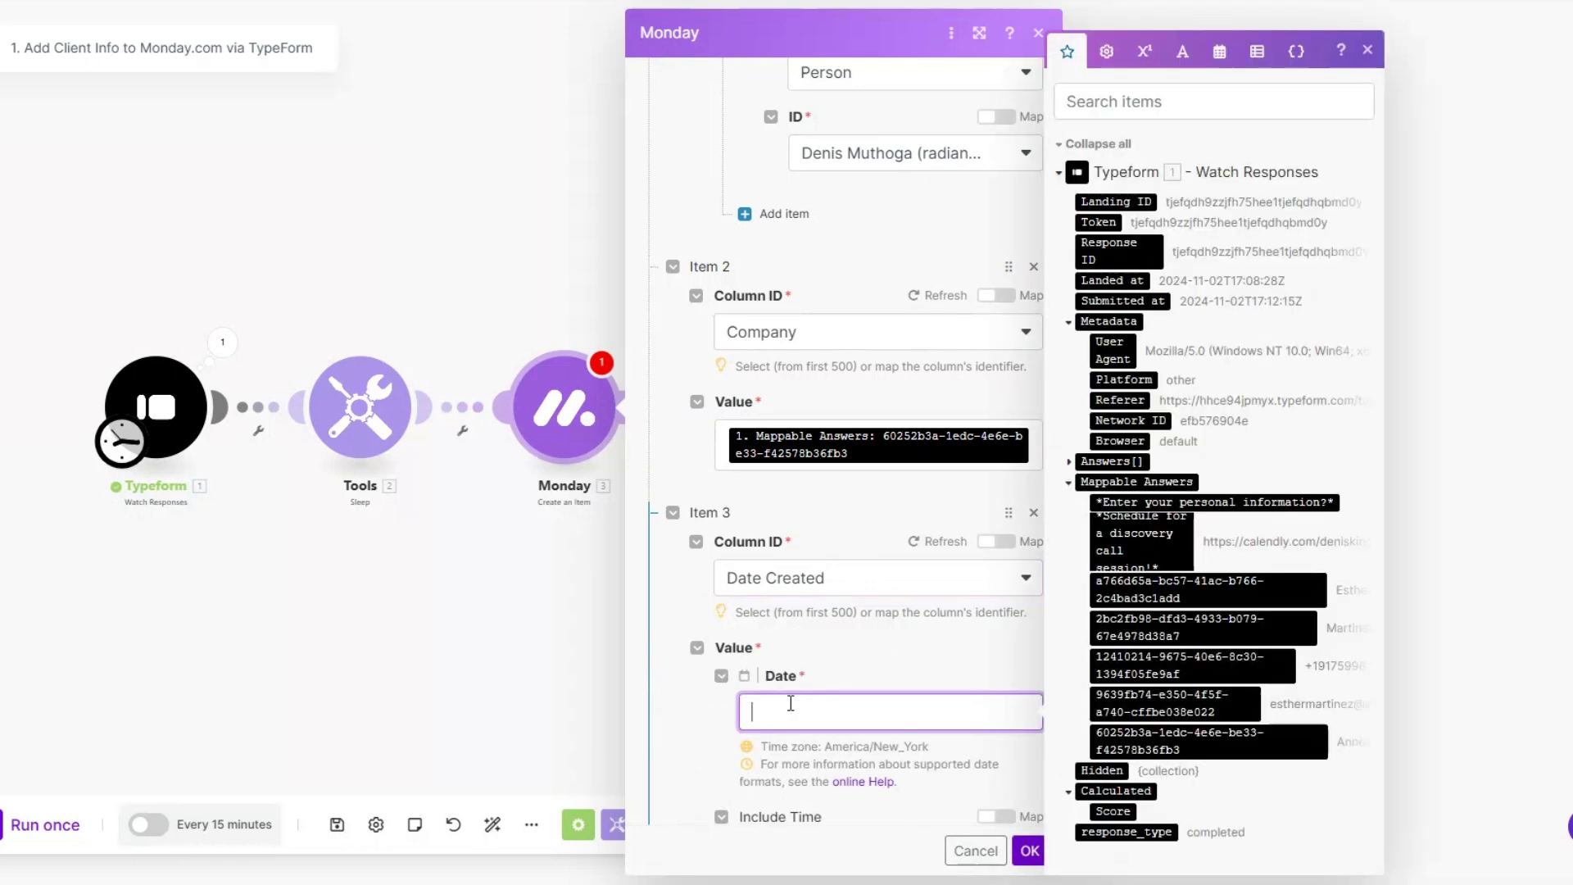
{"action": "left_click", "coordinate": [1121, 301]}
{"action": "scroll", "coordinate": [679, 573], "scroll_direction": "down", "scroll_amount": 3}
Step: Add an Email column value mapping the 9639fb74 answer into both the Email and Text fields
{"action": "left_click", "coordinate": [703, 665]}
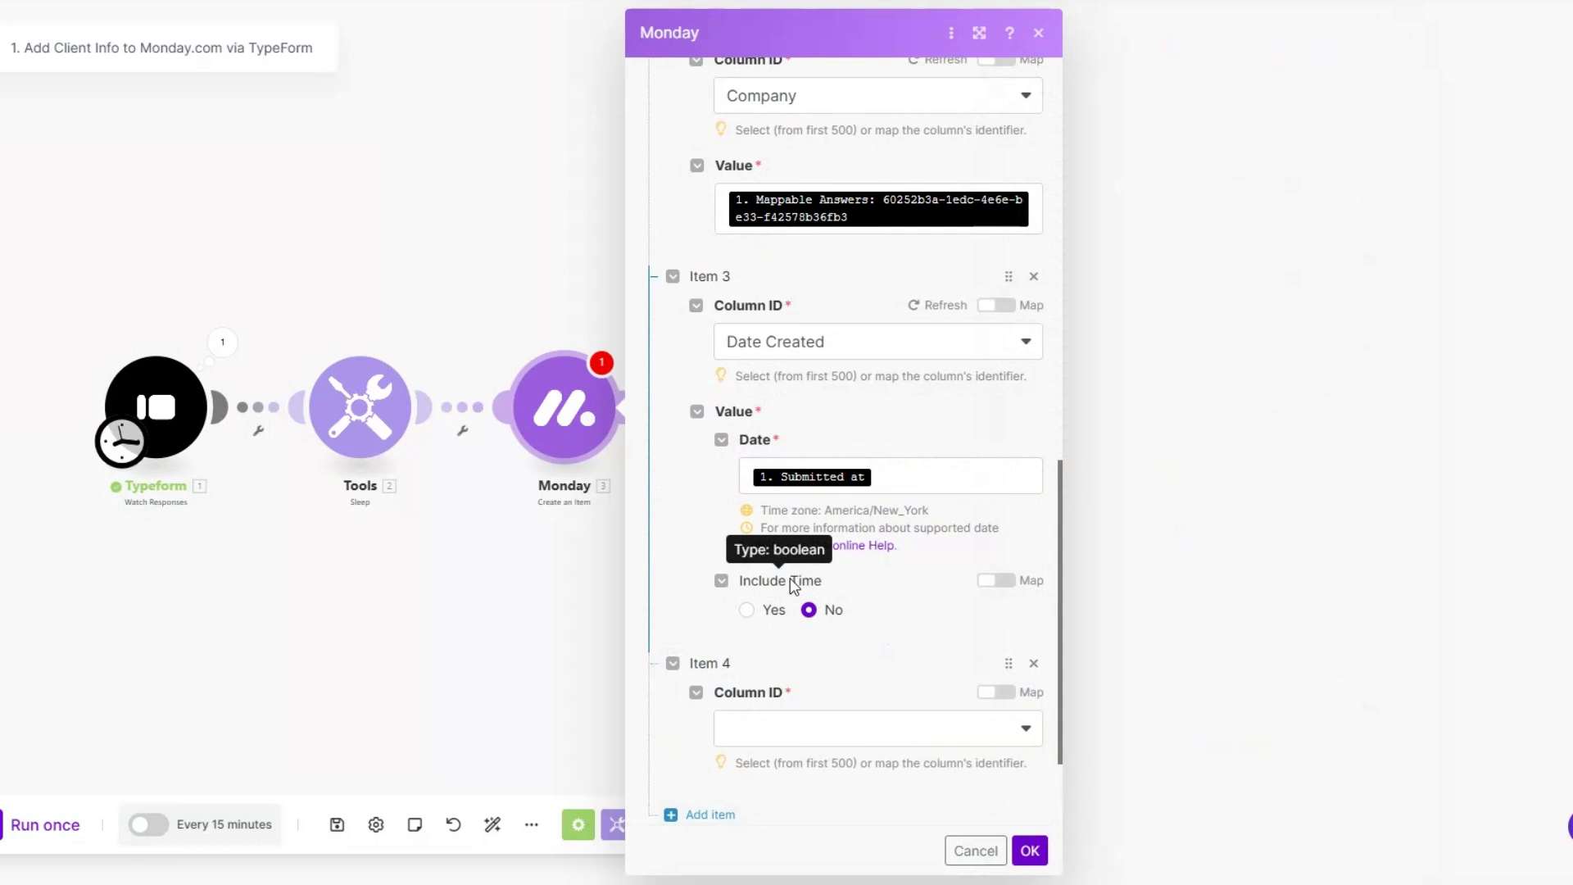
{"action": "scroll", "coordinate": [790, 577], "scroll_direction": "down", "scroll_amount": 1}
{"action": "left_click", "coordinate": [771, 623]}
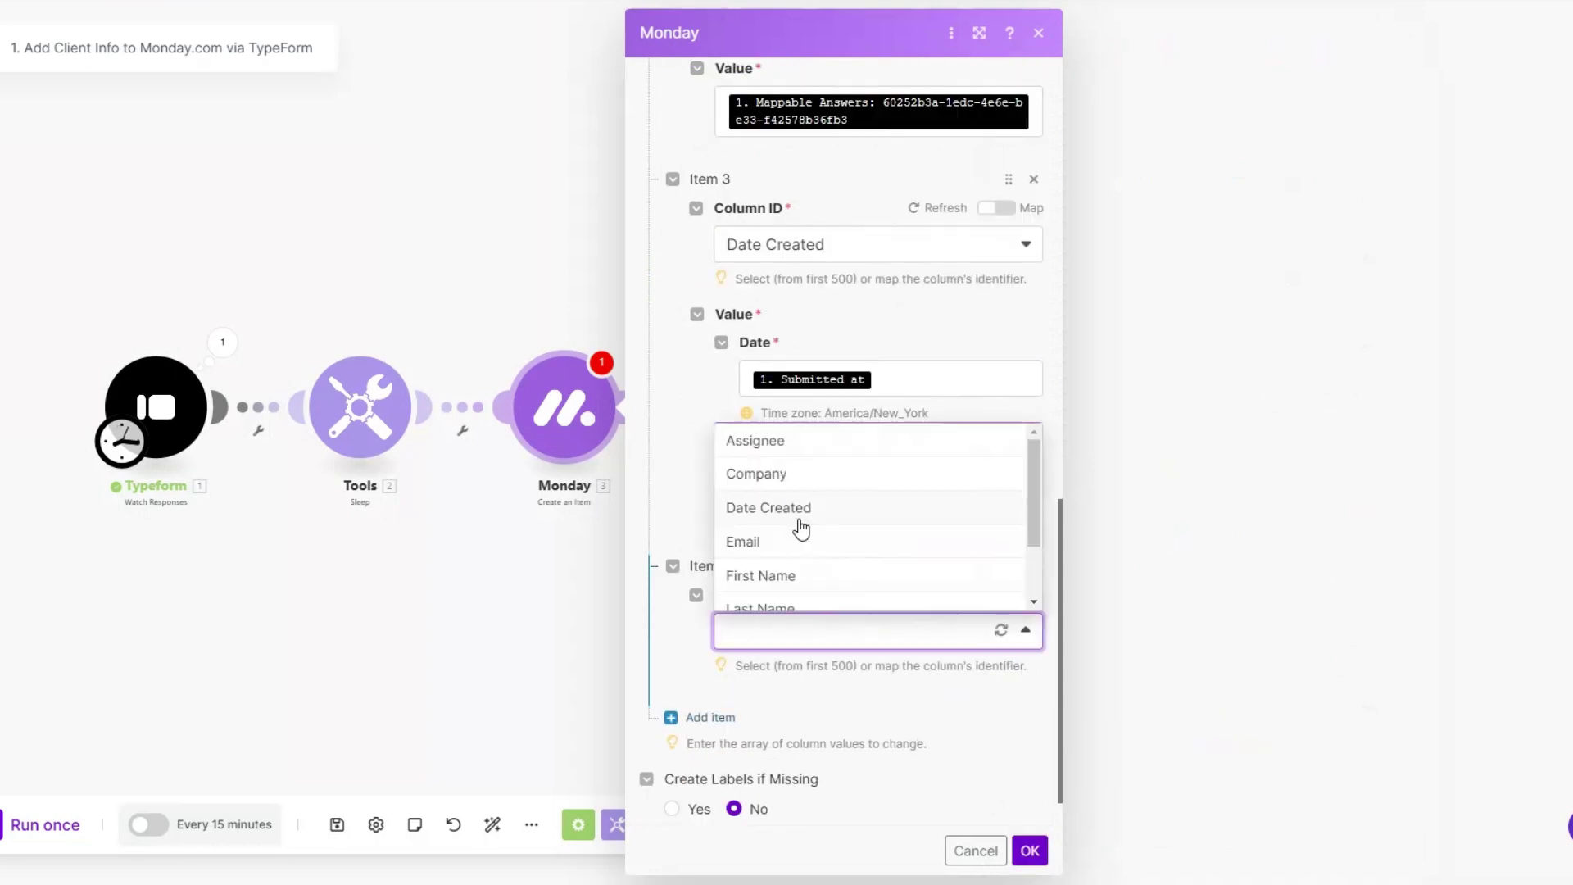
{"action": "left_click", "coordinate": [797, 537]}
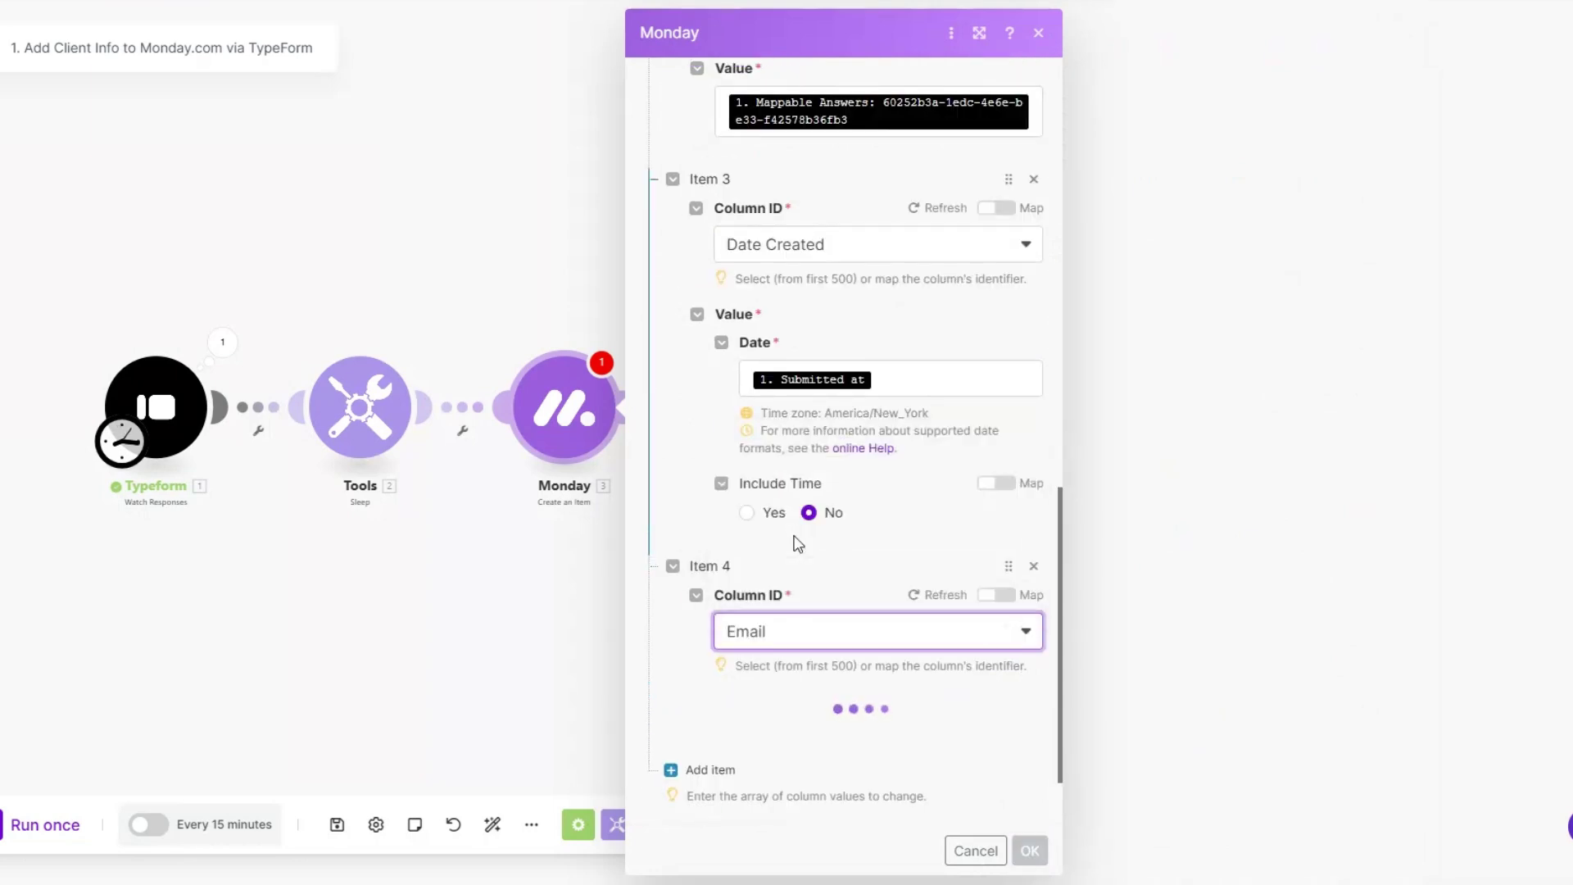
{"action": "scroll", "coordinate": [793, 532], "scroll_direction": "down", "scroll_amount": 3}
{"action": "left_click", "coordinate": [793, 521]}
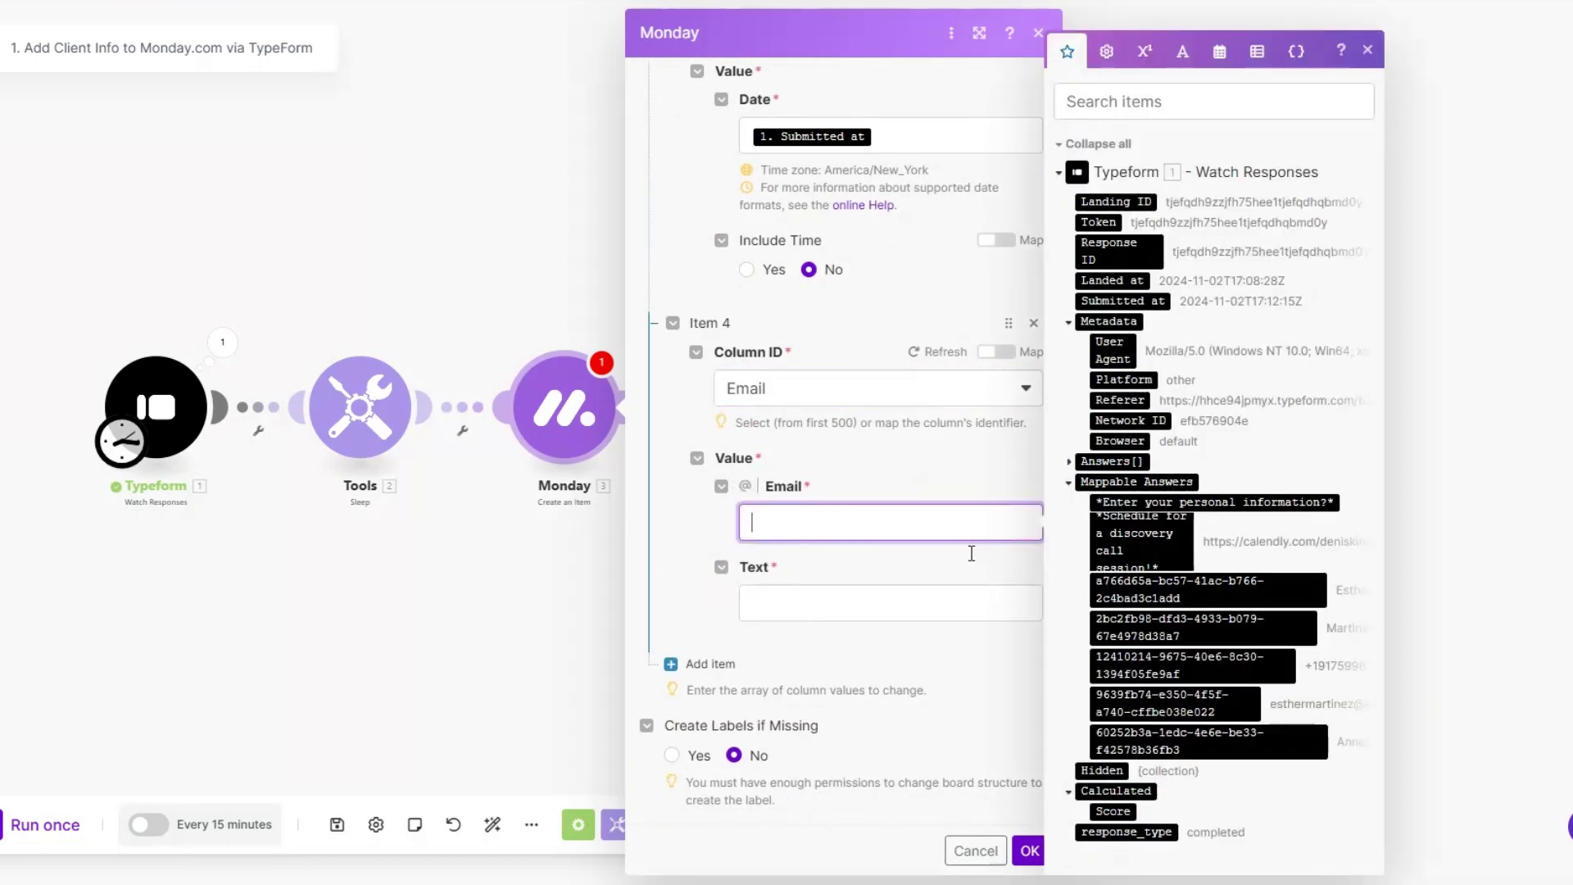
{"action": "left_click", "coordinate": [1177, 703]}
{"action": "left_click", "coordinate": [837, 609]}
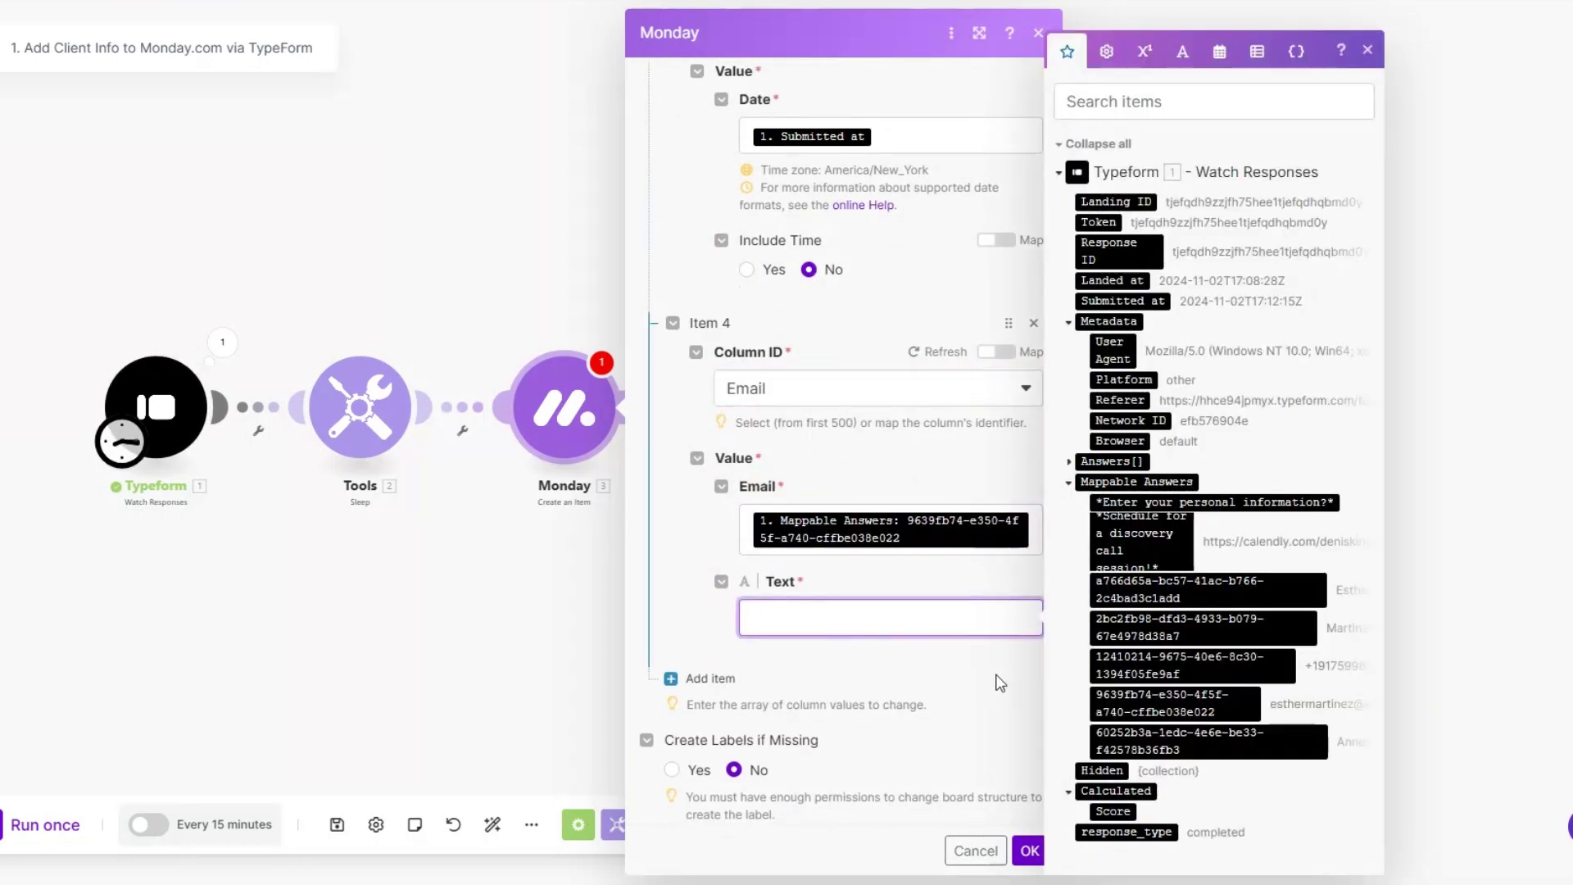
{"action": "left_click", "coordinate": [1177, 703]}
{"action": "scroll", "coordinate": [835, 651], "scroll_direction": "down", "scroll_amount": 1}
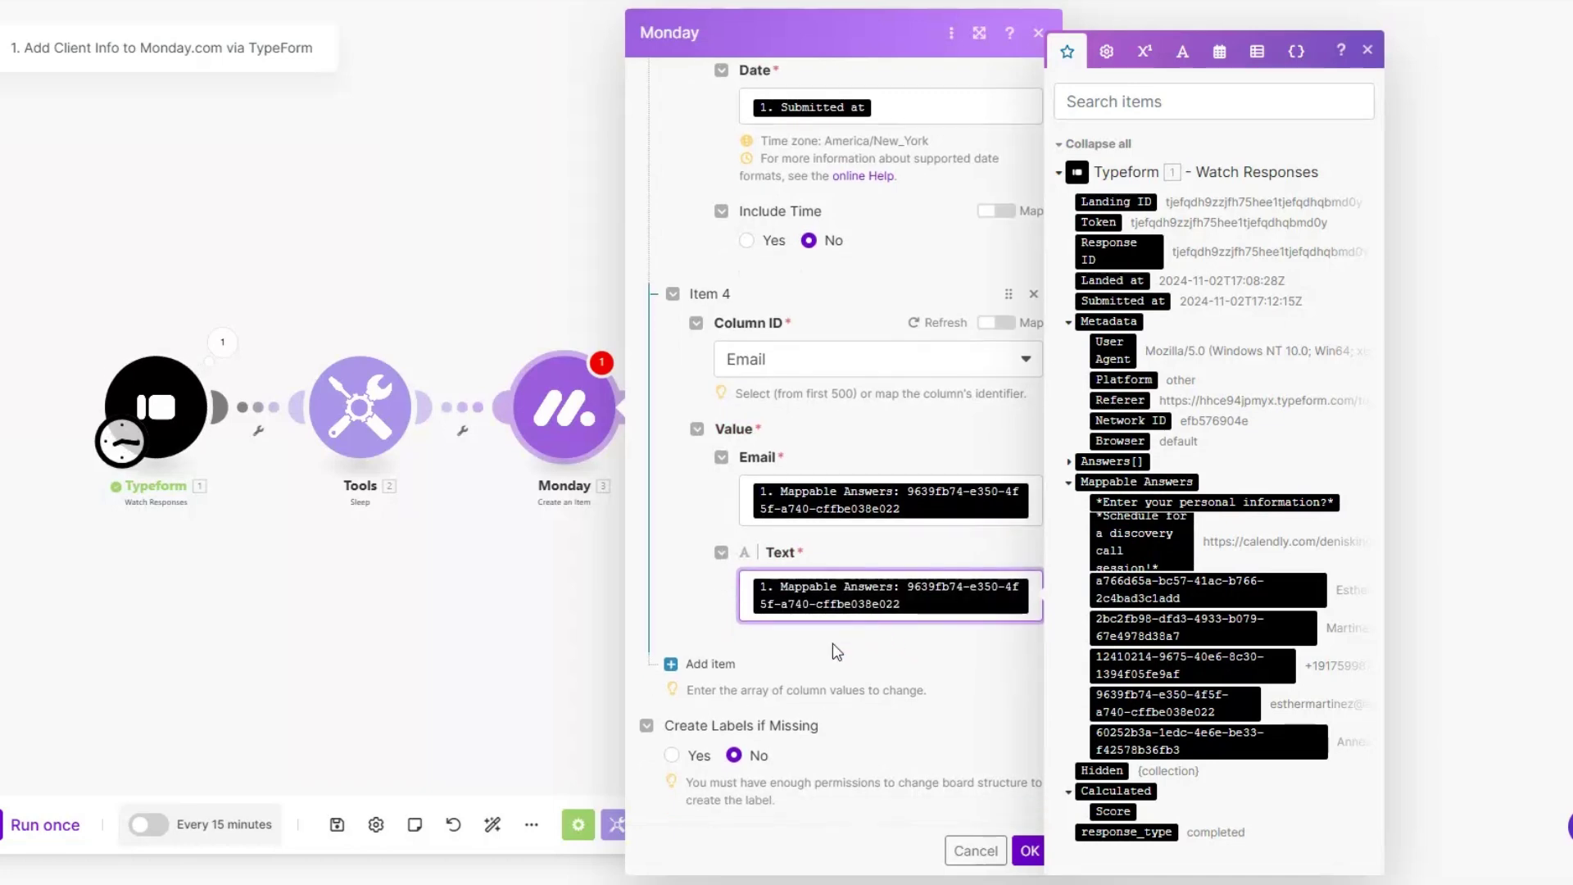
Step: Add a First Name column value mapped from the first-name answer
{"action": "left_click", "coordinate": [709, 664]}
{"action": "left_click", "coordinate": [818, 584]}
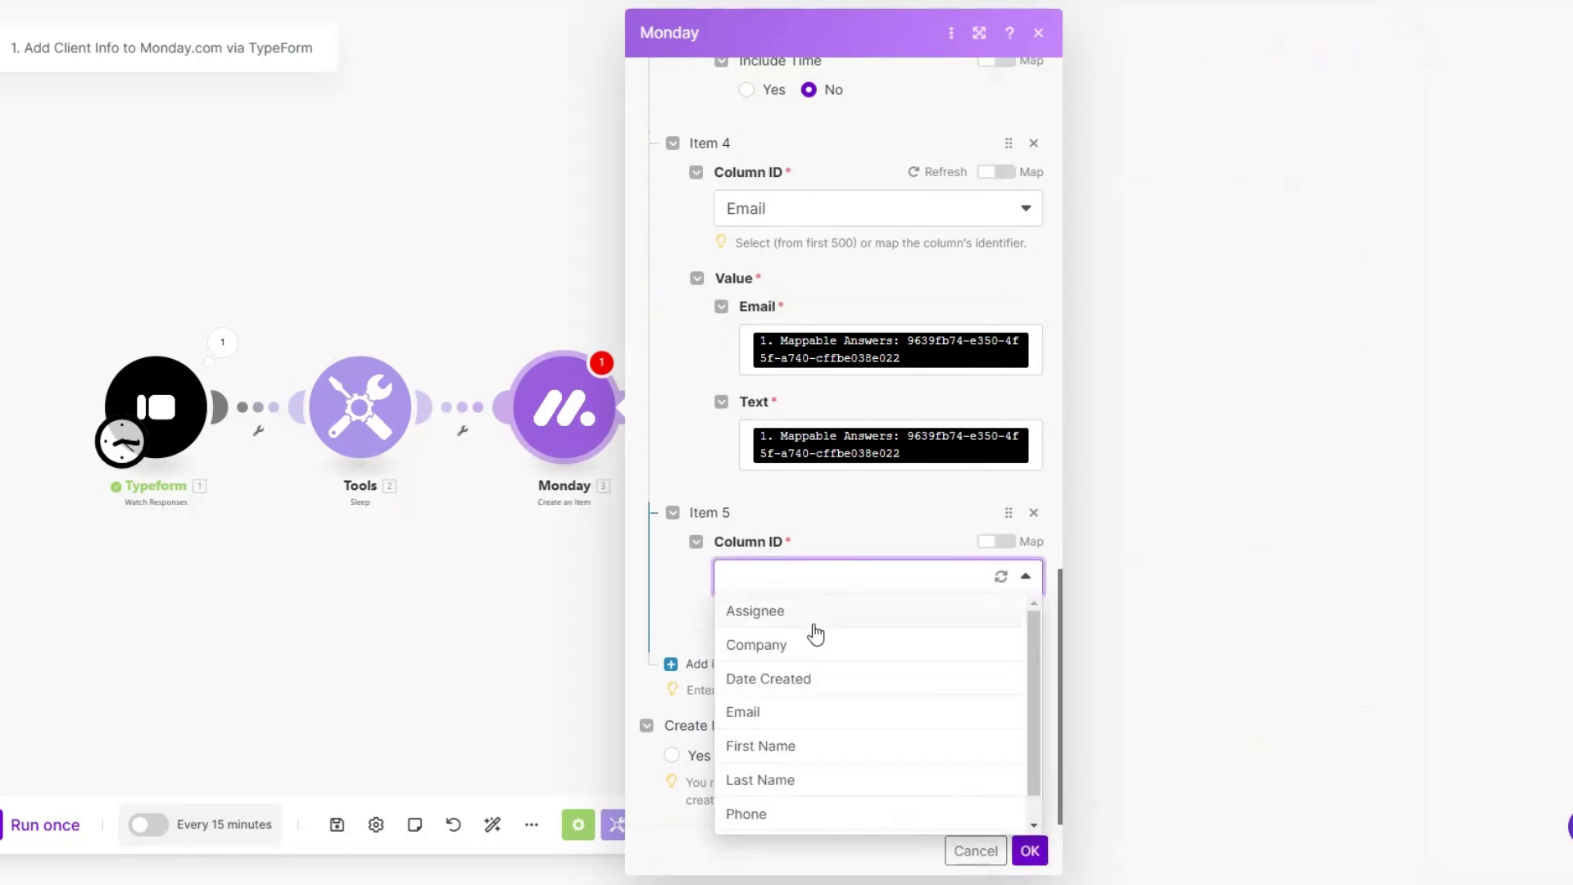
{"action": "scroll", "coordinate": [795, 680], "scroll_direction": "down", "scroll_amount": 1}
{"action": "left_click", "coordinate": [791, 717]}
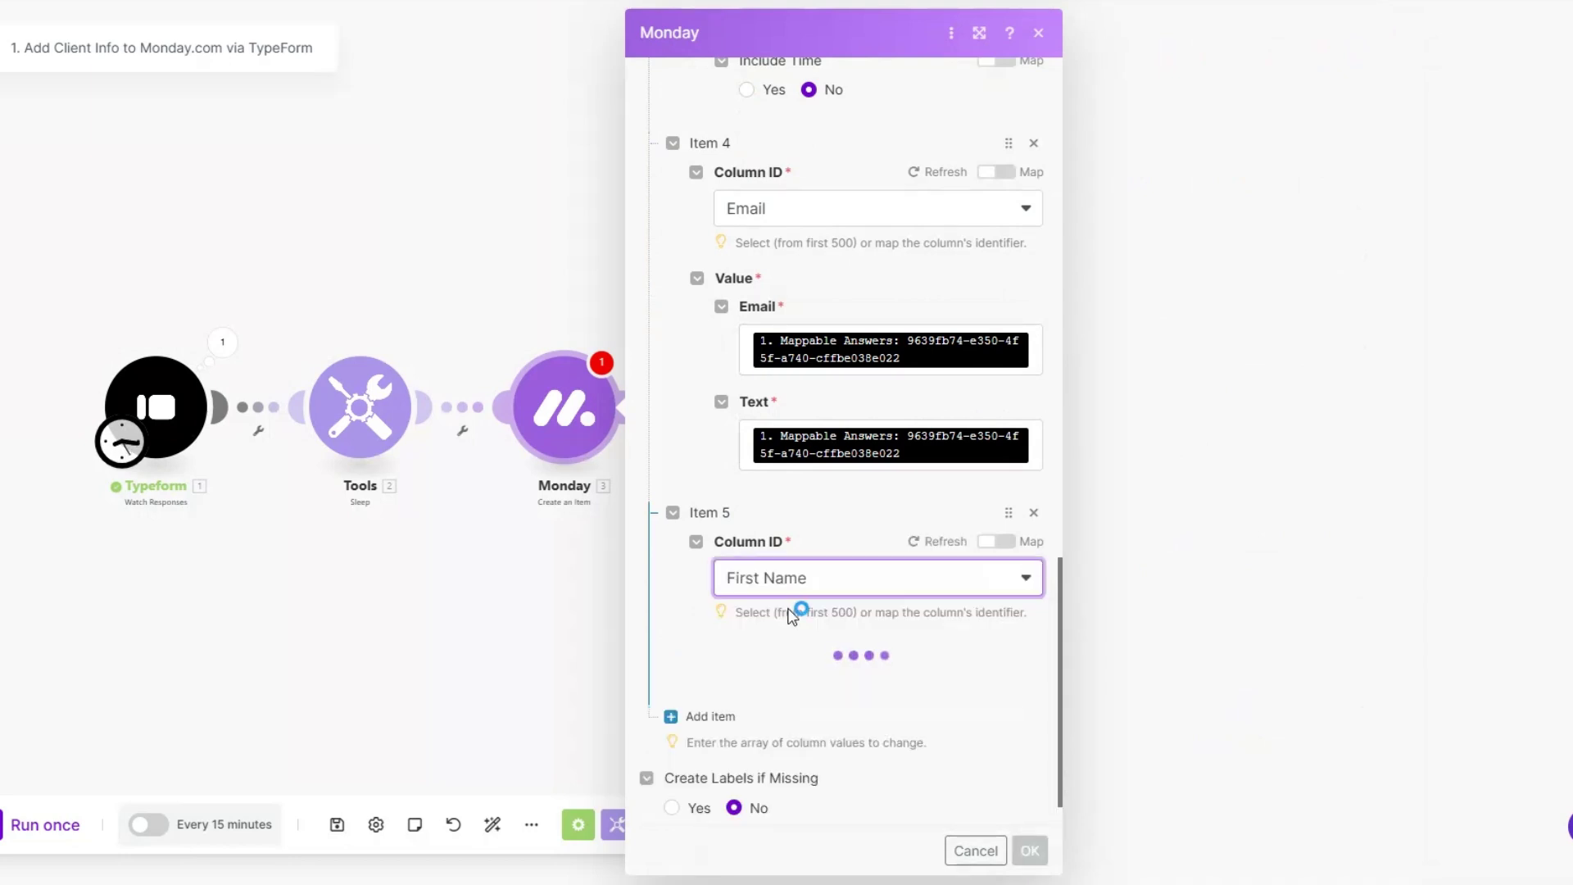
{"action": "scroll", "coordinate": [790, 607], "scroll_direction": "down", "scroll_amount": 1}
{"action": "left_click", "coordinate": [790, 608]}
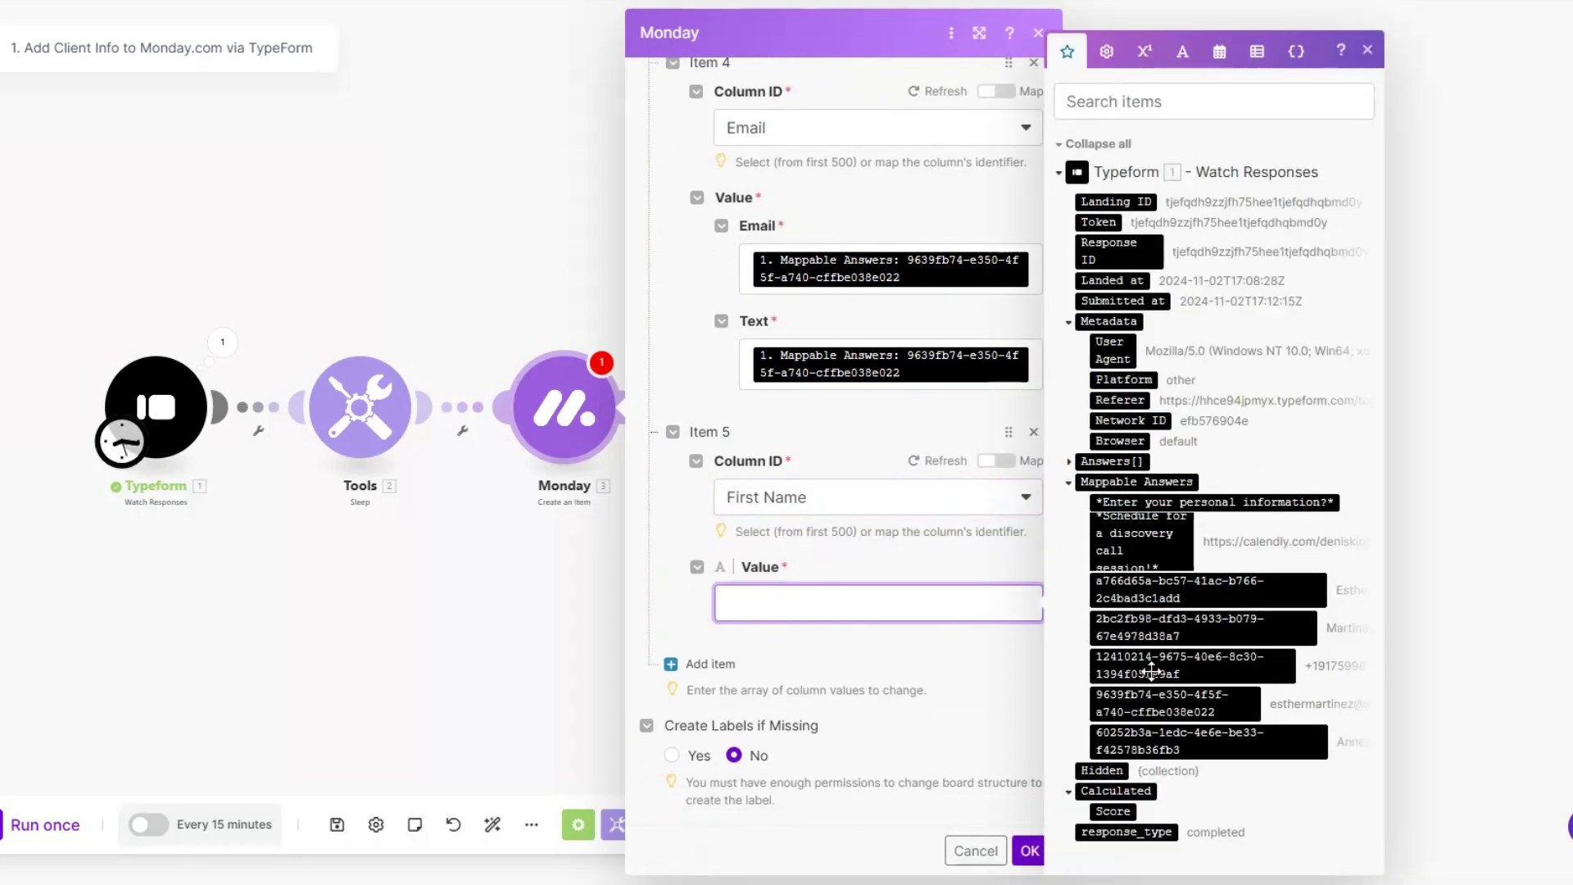
{"action": "left_click", "coordinate": [1179, 591]}
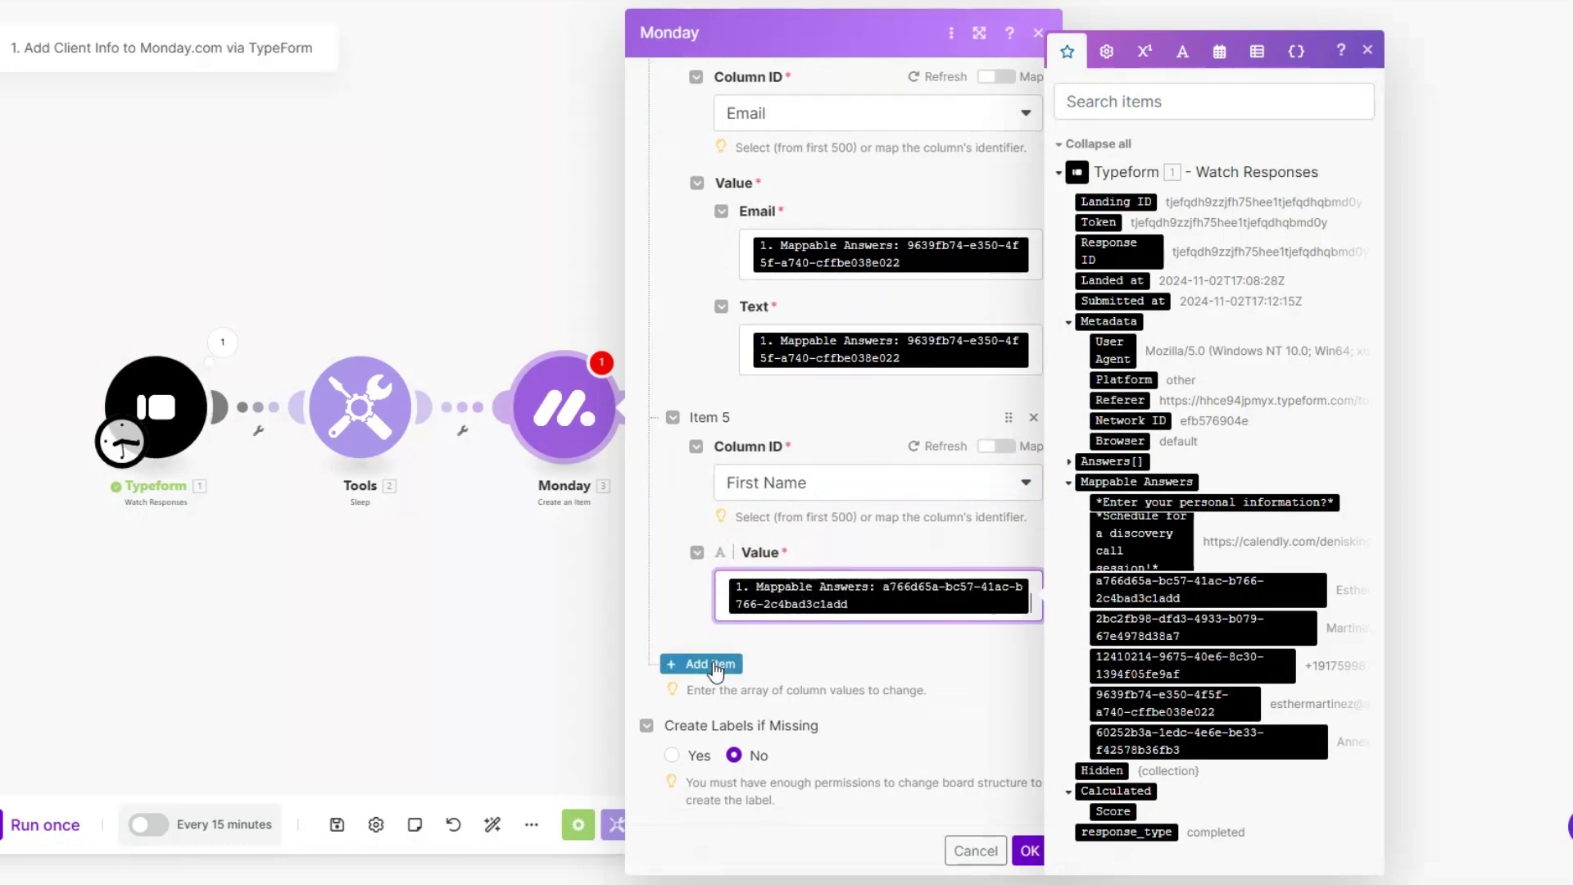
Step: Add a Last Name column value mapped from the last-name answer, then add a seventh column item
{"action": "left_click", "coordinate": [706, 678]}
{"action": "scroll", "coordinate": [779, 606], "scroll_direction": "down", "scroll_amount": 1}
{"action": "left_click", "coordinate": [776, 583]}
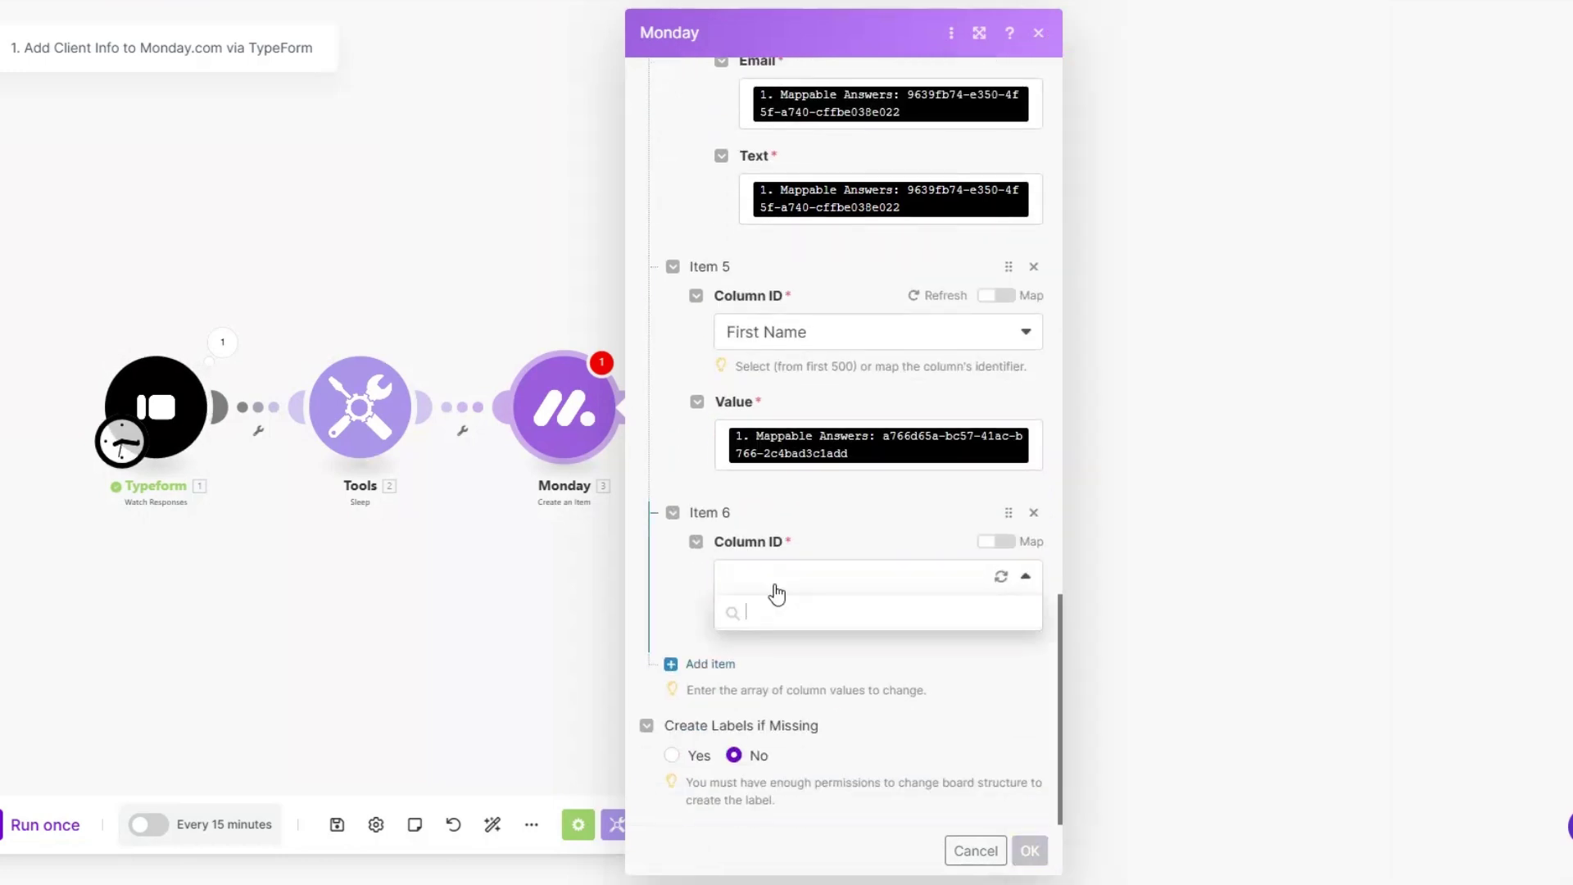
{"action": "left_click", "coordinate": [780, 784]}
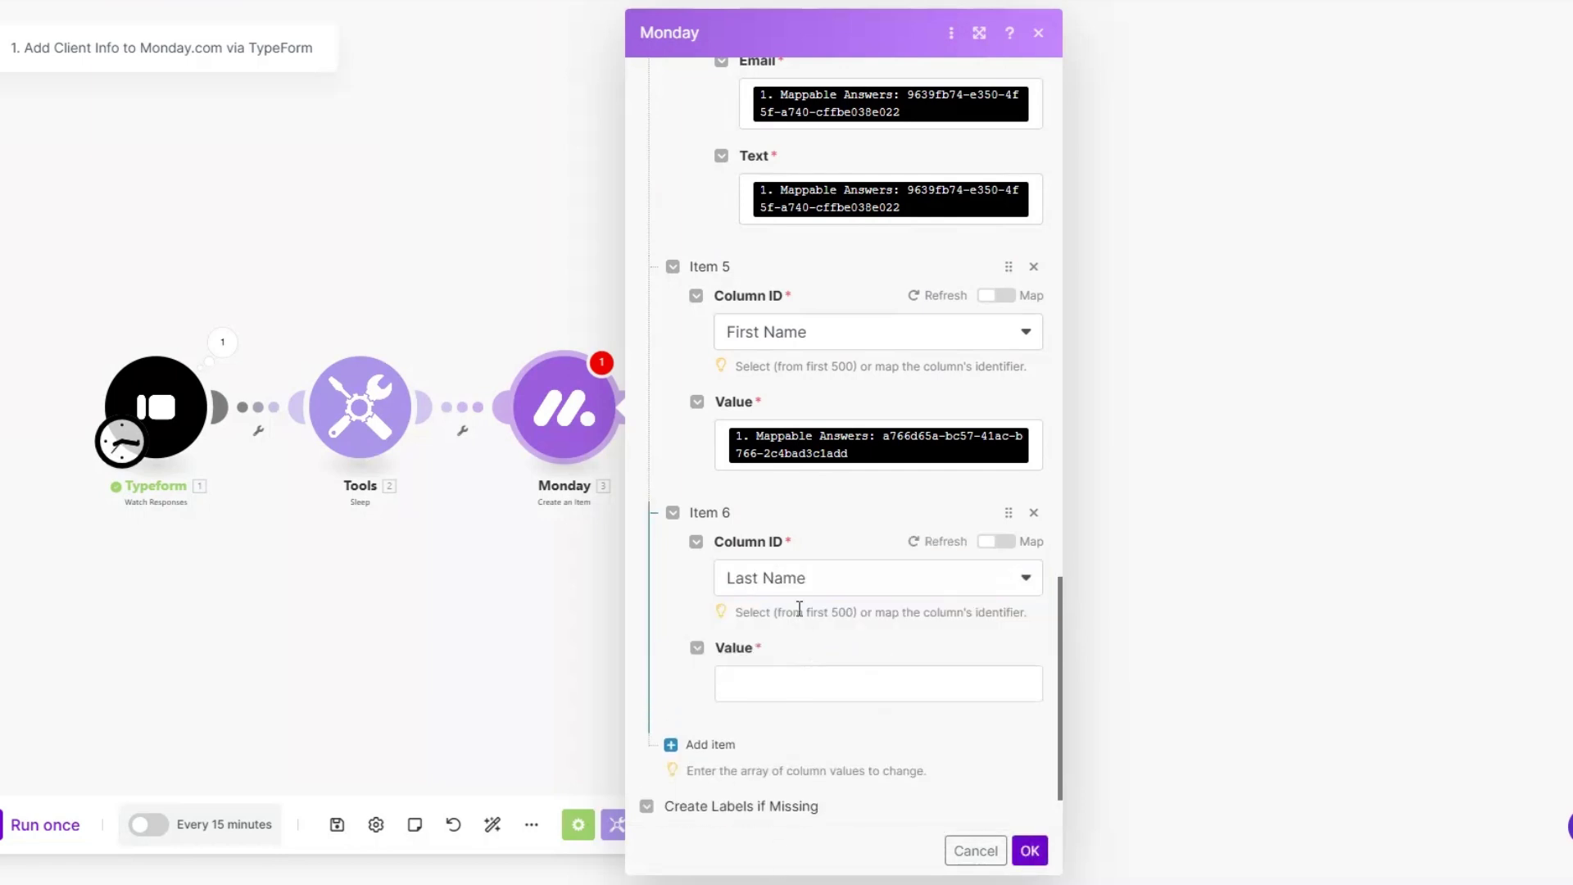
{"action": "left_click", "coordinate": [795, 683]}
{"action": "left_click", "coordinate": [1196, 628]}
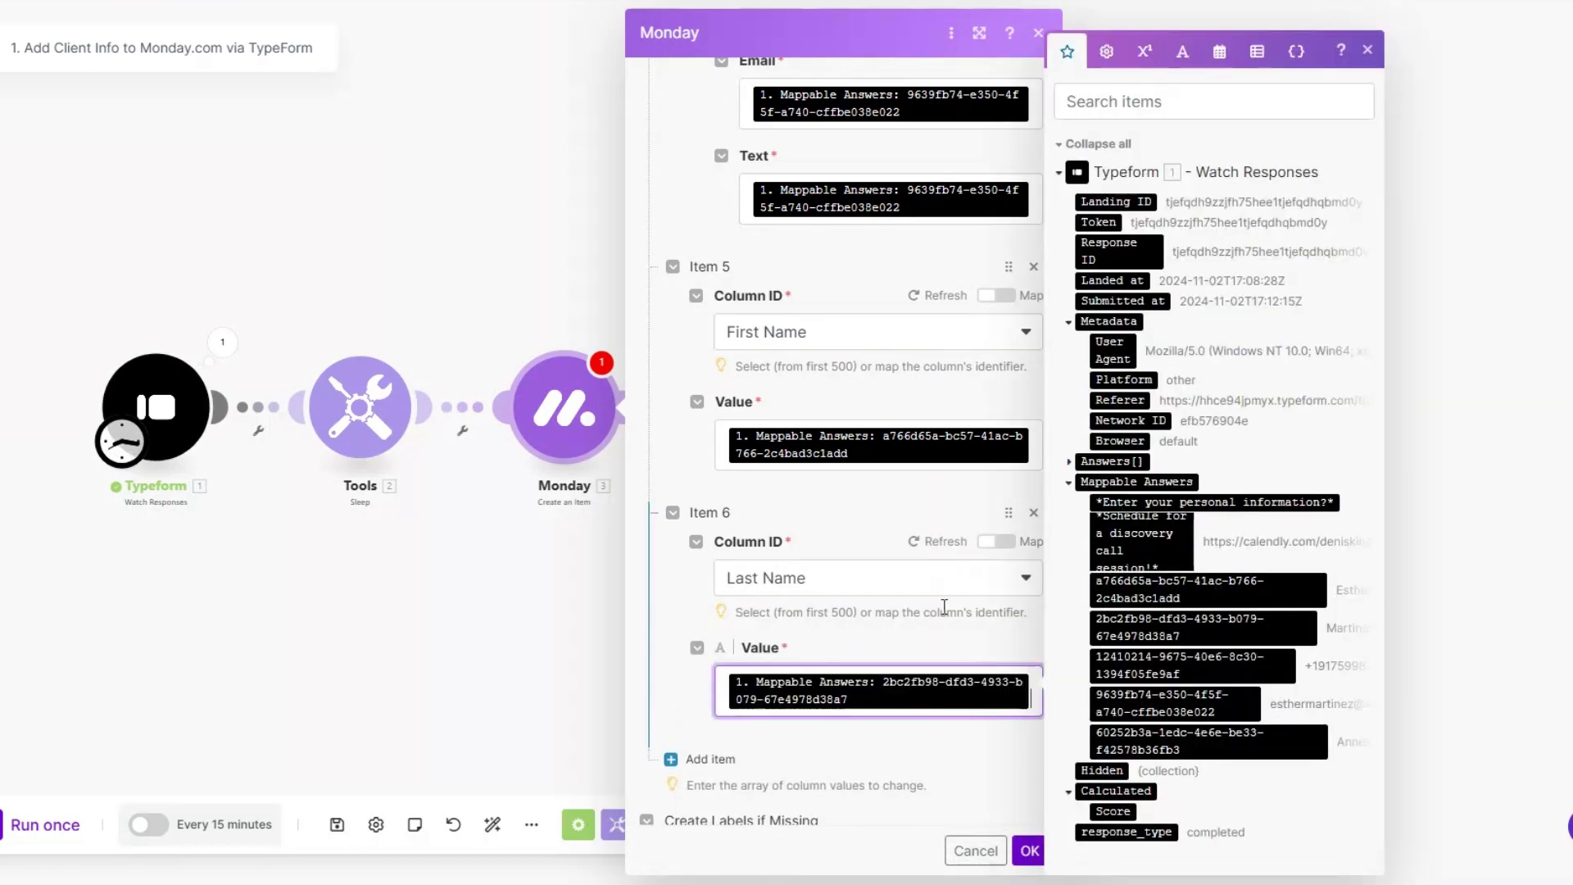
{"action": "scroll", "coordinate": [813, 612], "scroll_direction": "down", "scroll_amount": 1}
{"action": "left_click", "coordinate": [706, 660]}
{"action": "scroll", "coordinate": [793, 592], "scroll_direction": "down", "scroll_amount": 2}
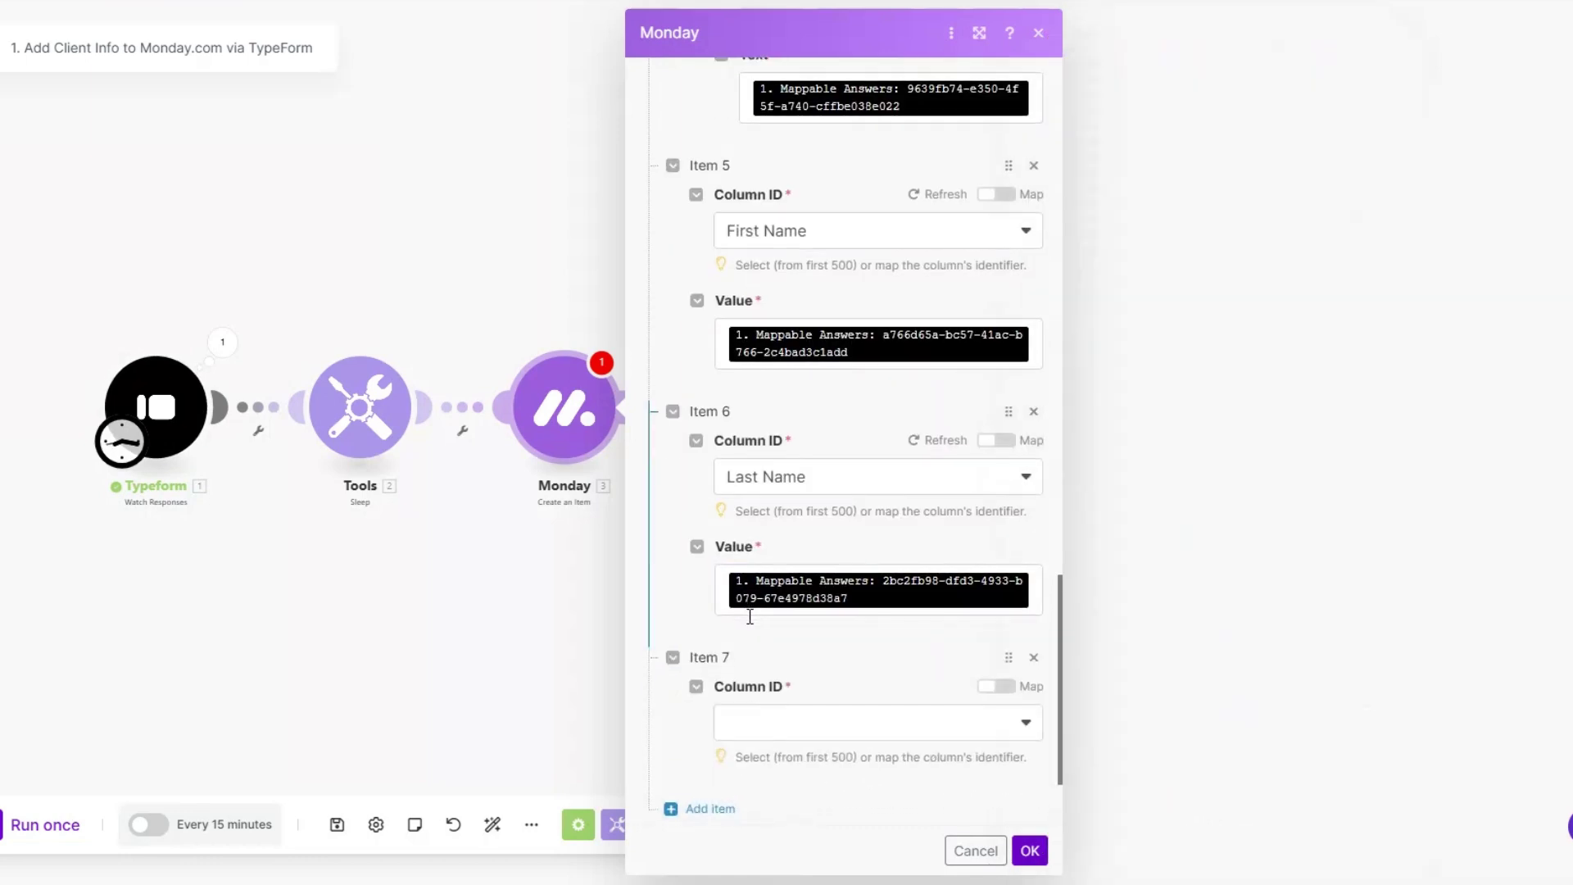
{"action": "left_click", "coordinate": [793, 591]}
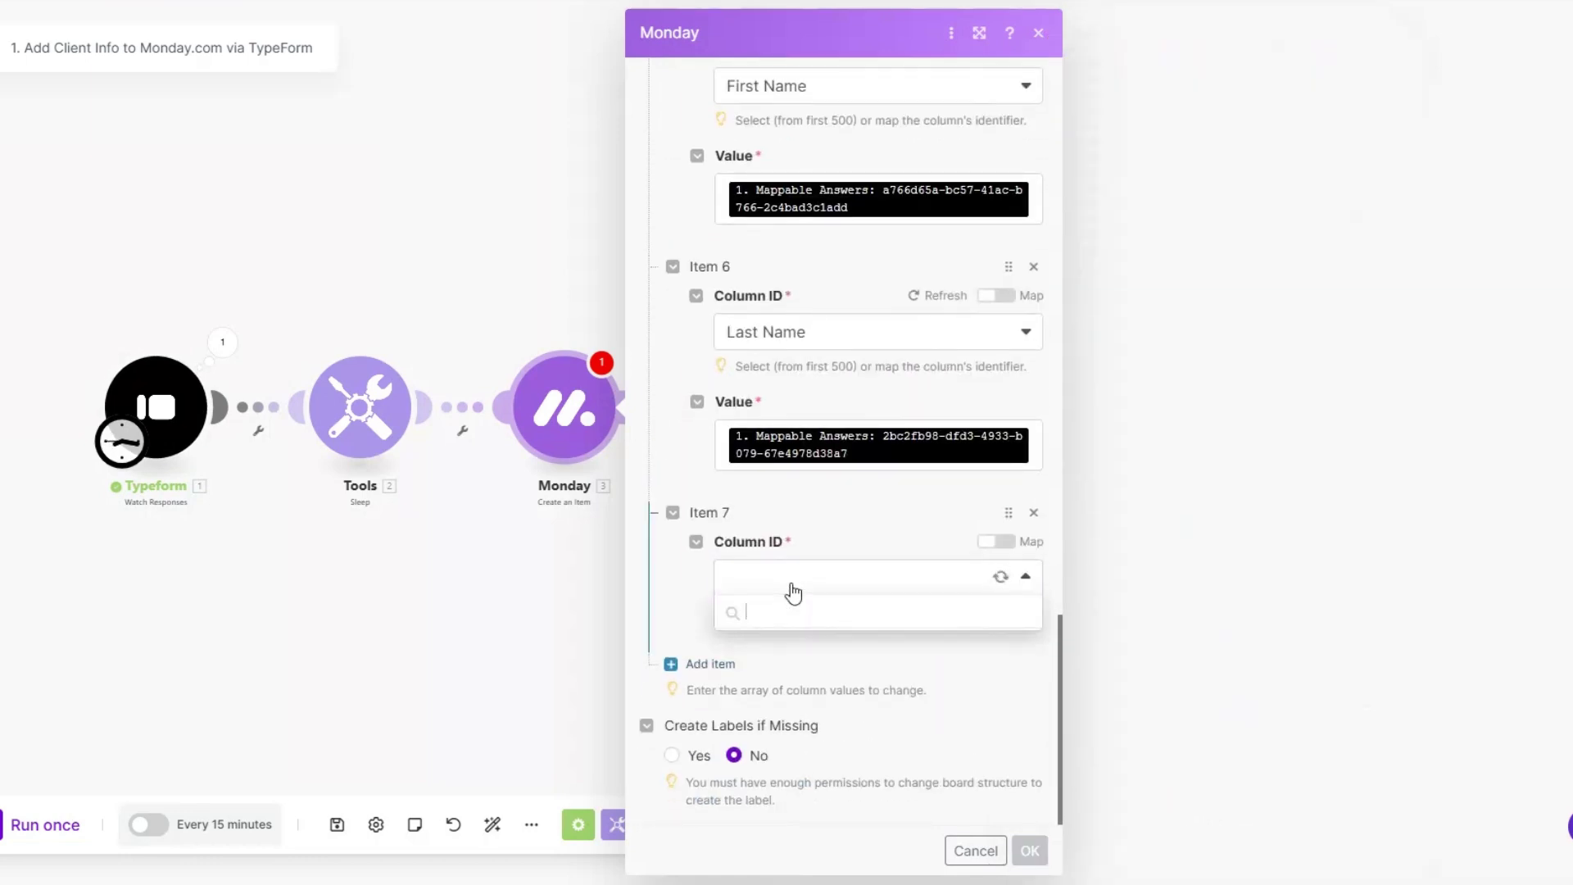
Step: Set Item 7 to the Phone column with the mapped phone answer and country code US
{"action": "scroll", "coordinate": [829, 733], "scroll_direction": "down", "scroll_amount": 1}
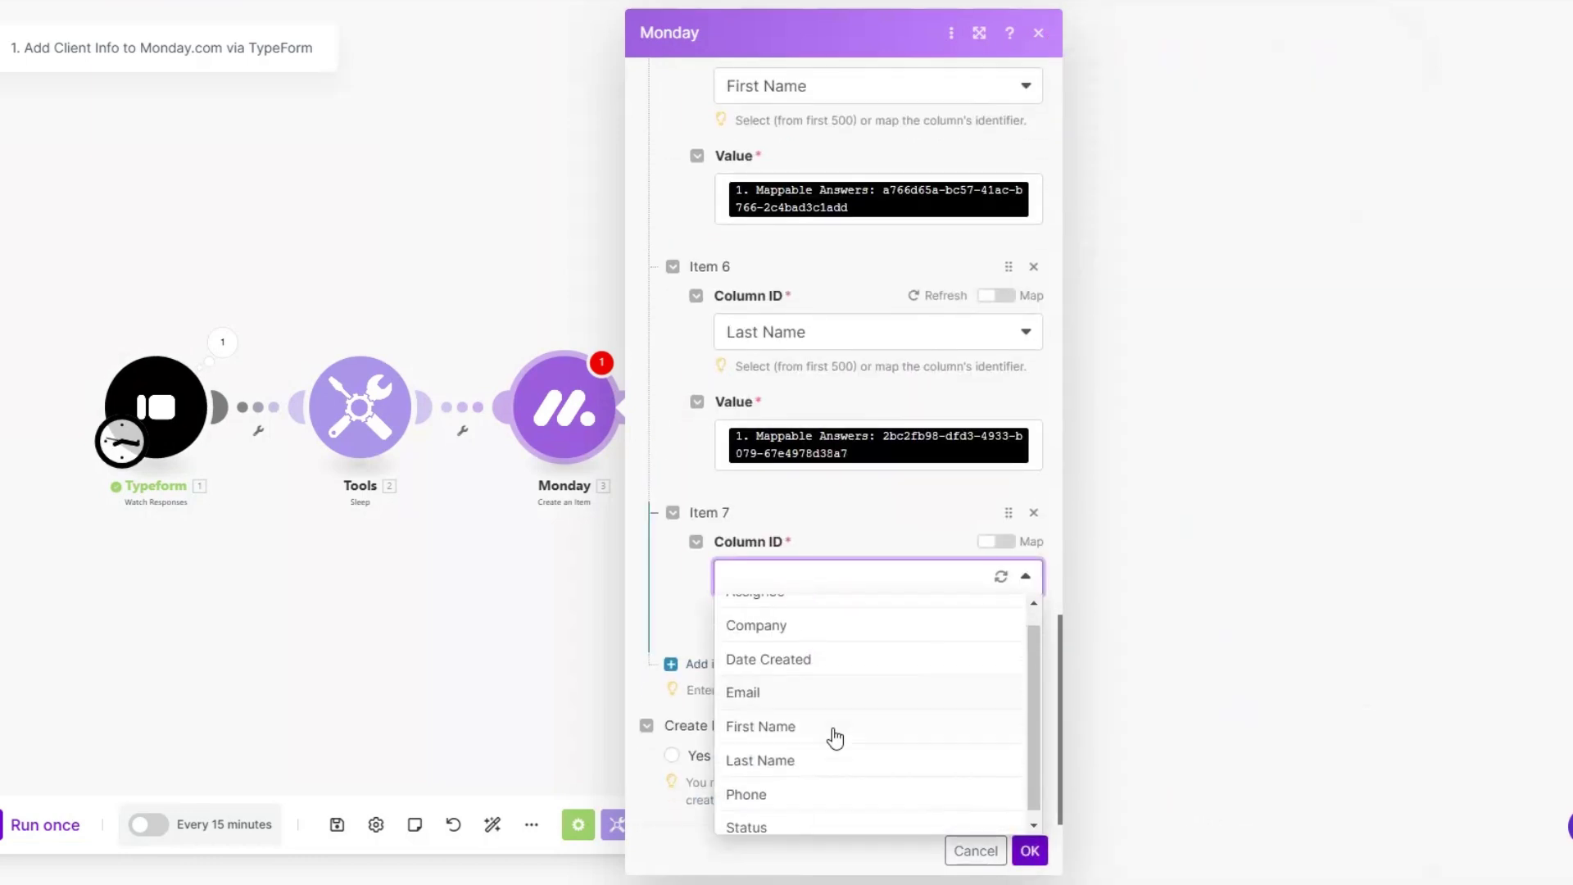
{"action": "left_click", "coordinate": [784, 790]}
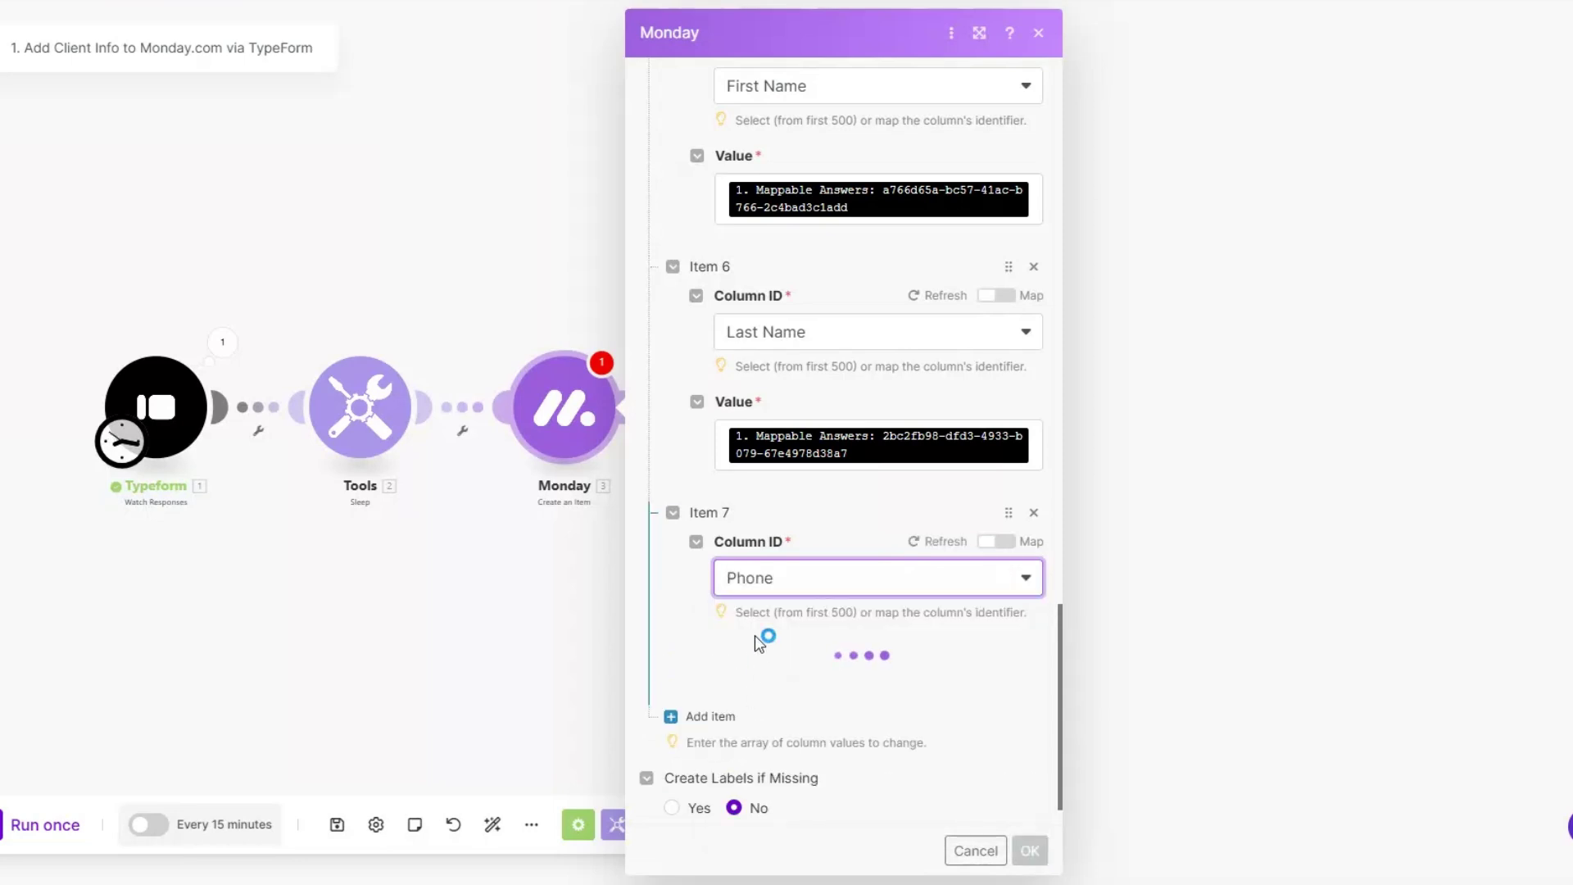
{"action": "left_click", "coordinate": [778, 709]}
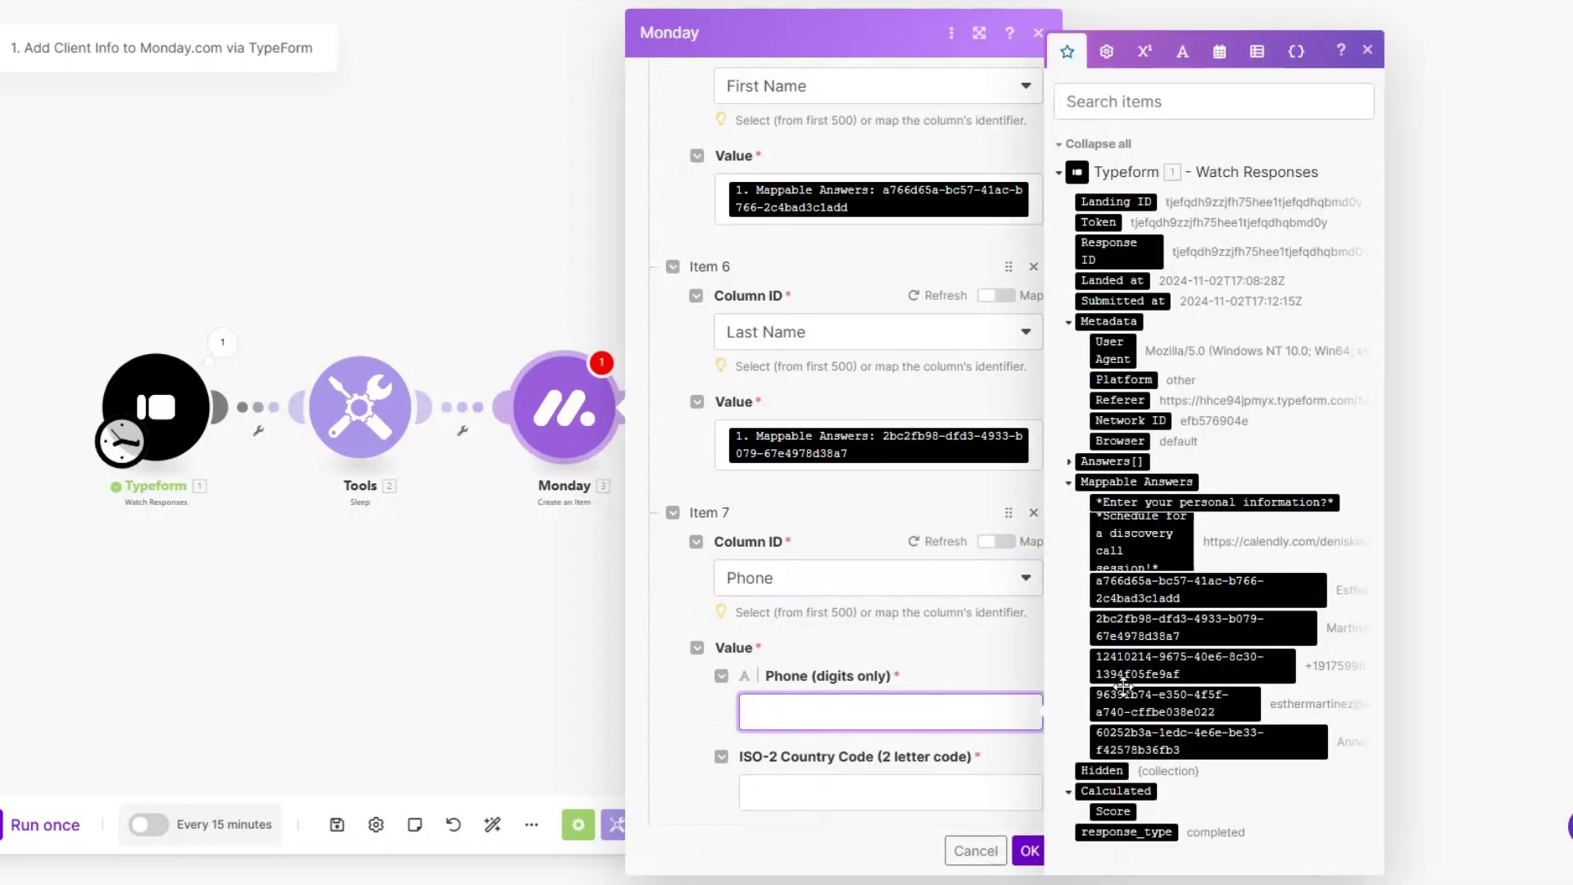
{"action": "left_click_drag", "start_coordinate": [1141, 666], "coordinate": [786, 709]}
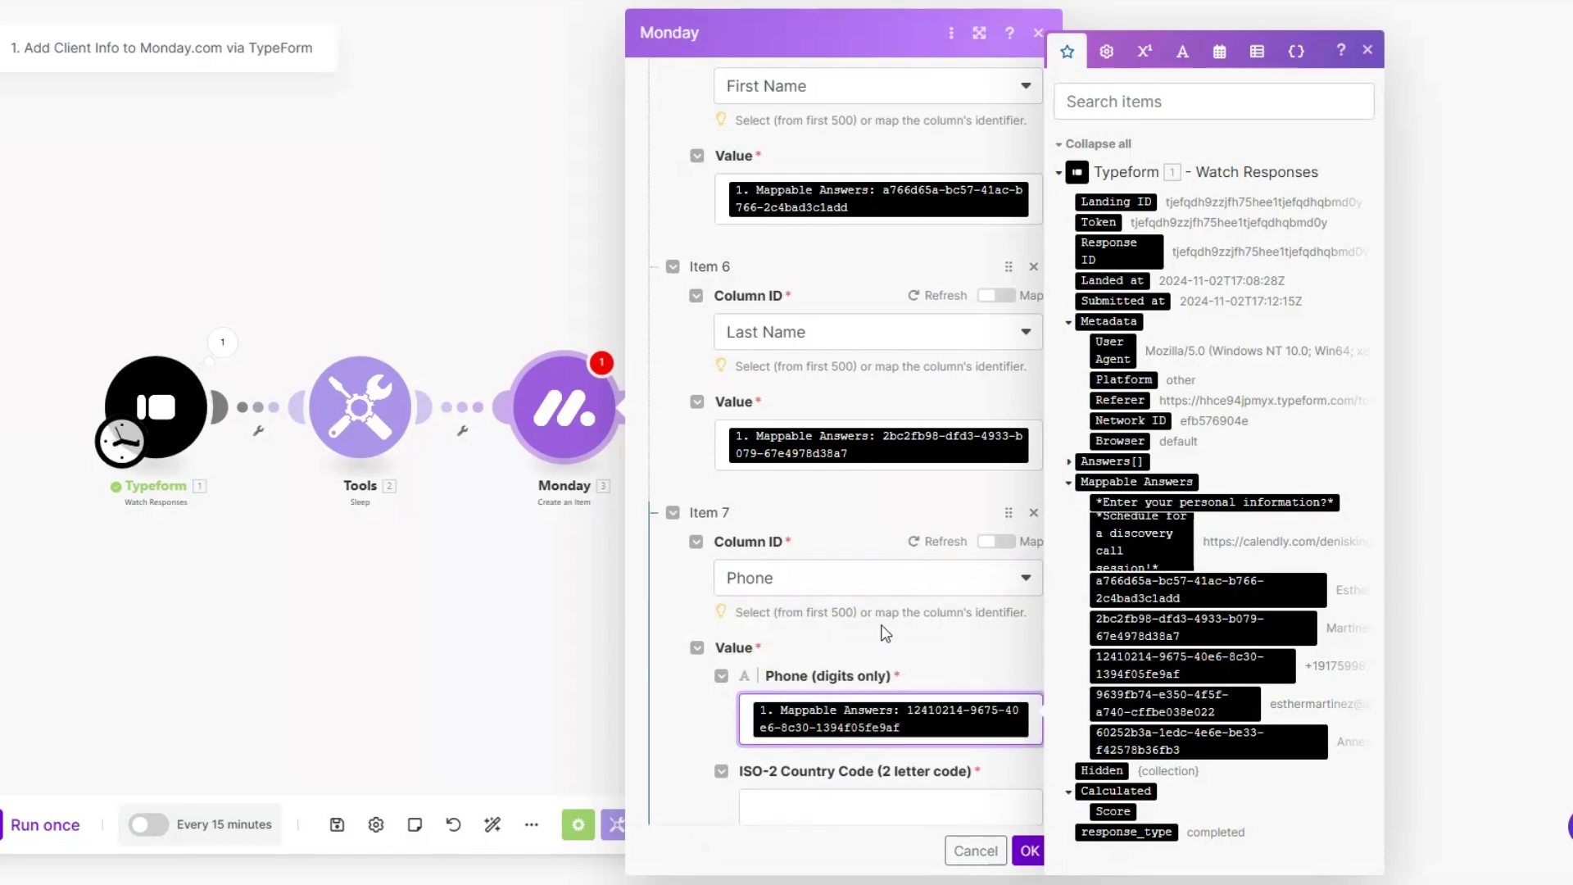
{"action": "scroll", "coordinate": [848, 600], "scroll_direction": "down", "scroll_amount": 3}
{"action": "left_click", "coordinate": [848, 601]}
{"action": "type", "text": "US"}
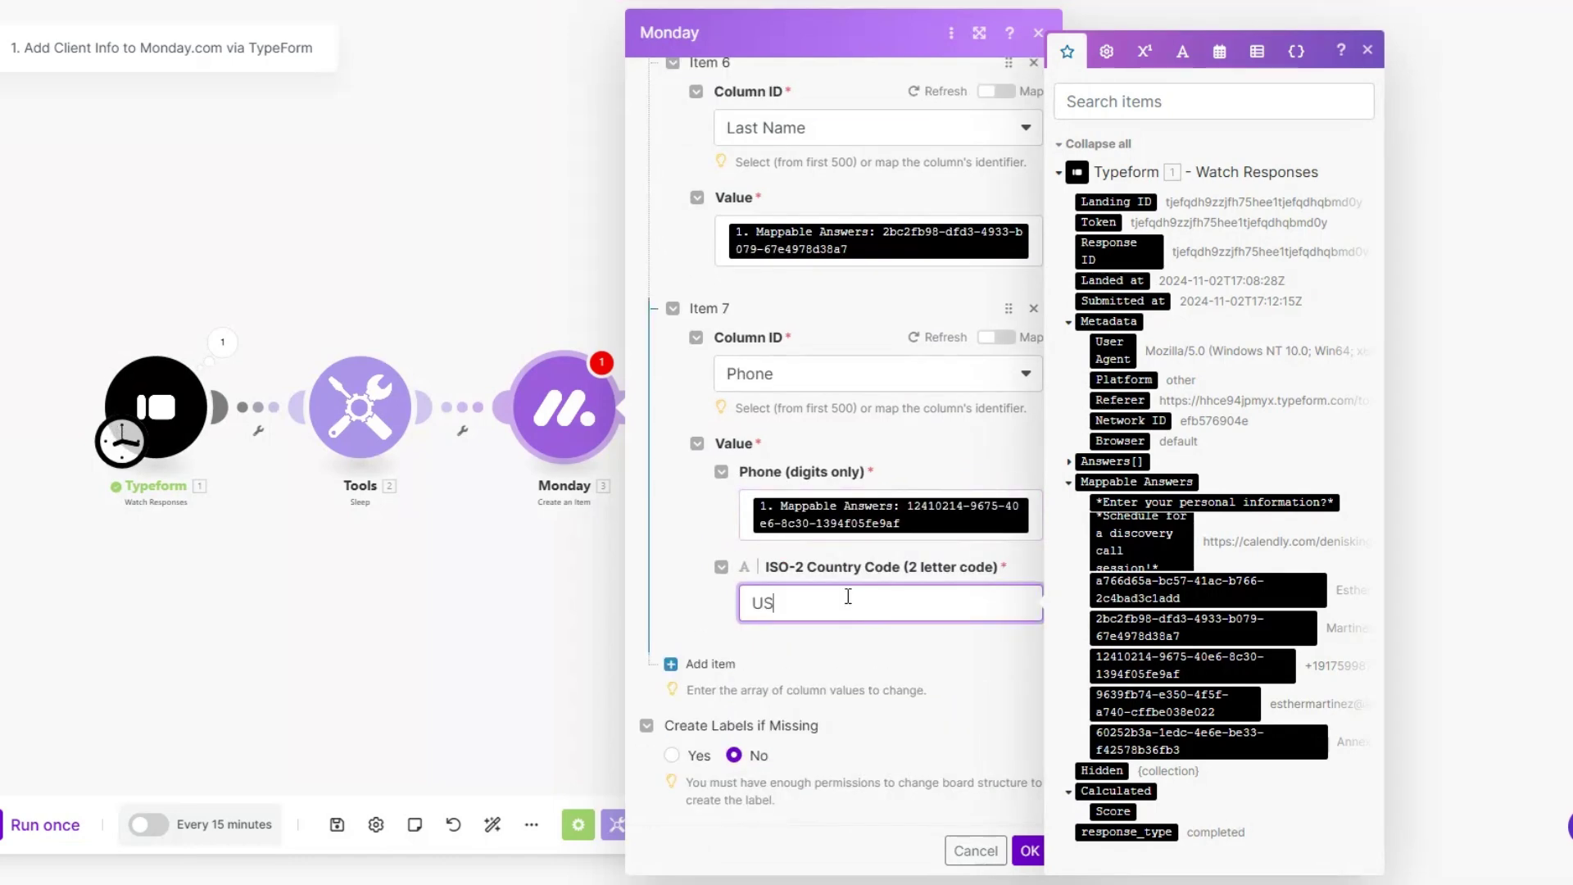
Step: Add Item 8 setting the Status column by label to INTAKE, then save the module
{"action": "left_click", "coordinate": [710, 664]}
{"action": "scroll", "coordinate": [795, 622], "scroll_direction": "down", "scroll_amount": 2}
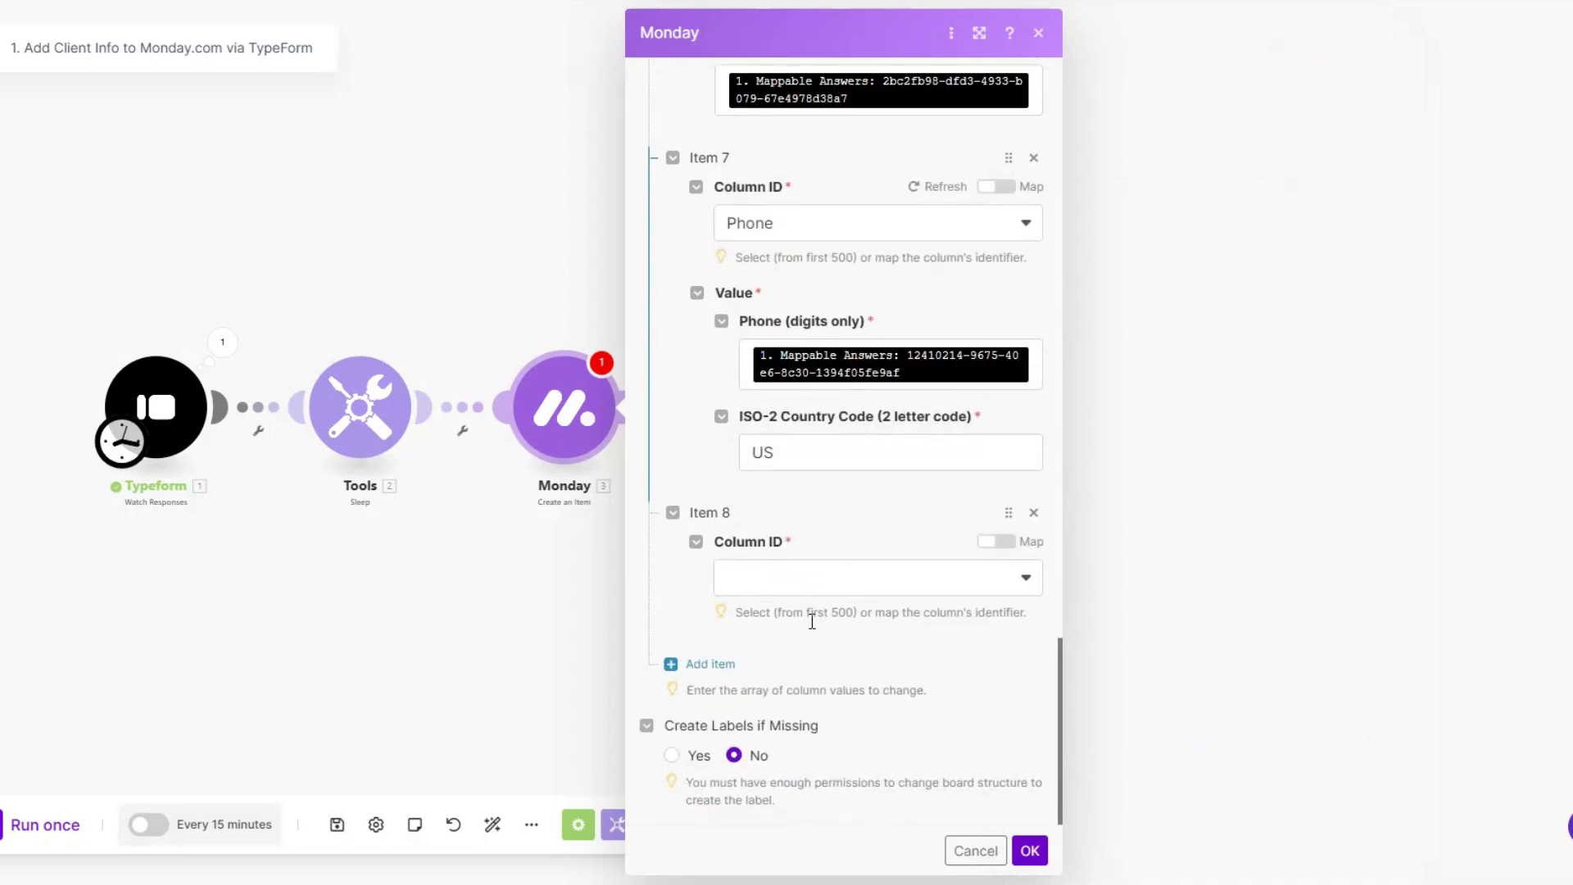
{"action": "left_click", "coordinate": [794, 578]}
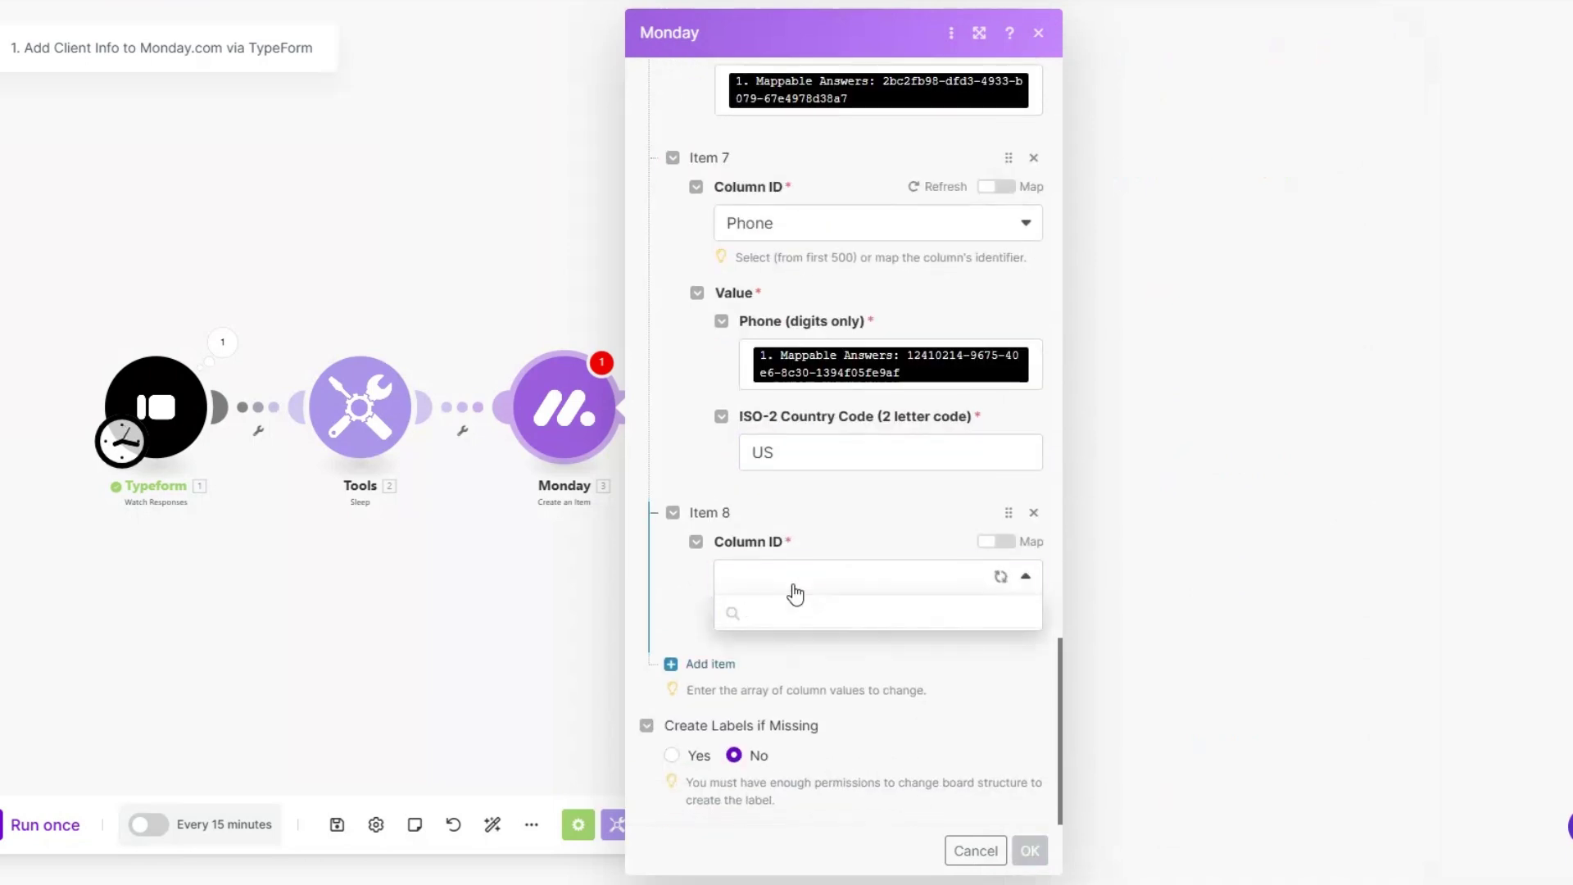
{"action": "scroll", "coordinate": [793, 753], "scroll_direction": "down", "scroll_amount": 1}
{"action": "left_click", "coordinate": [786, 818]}
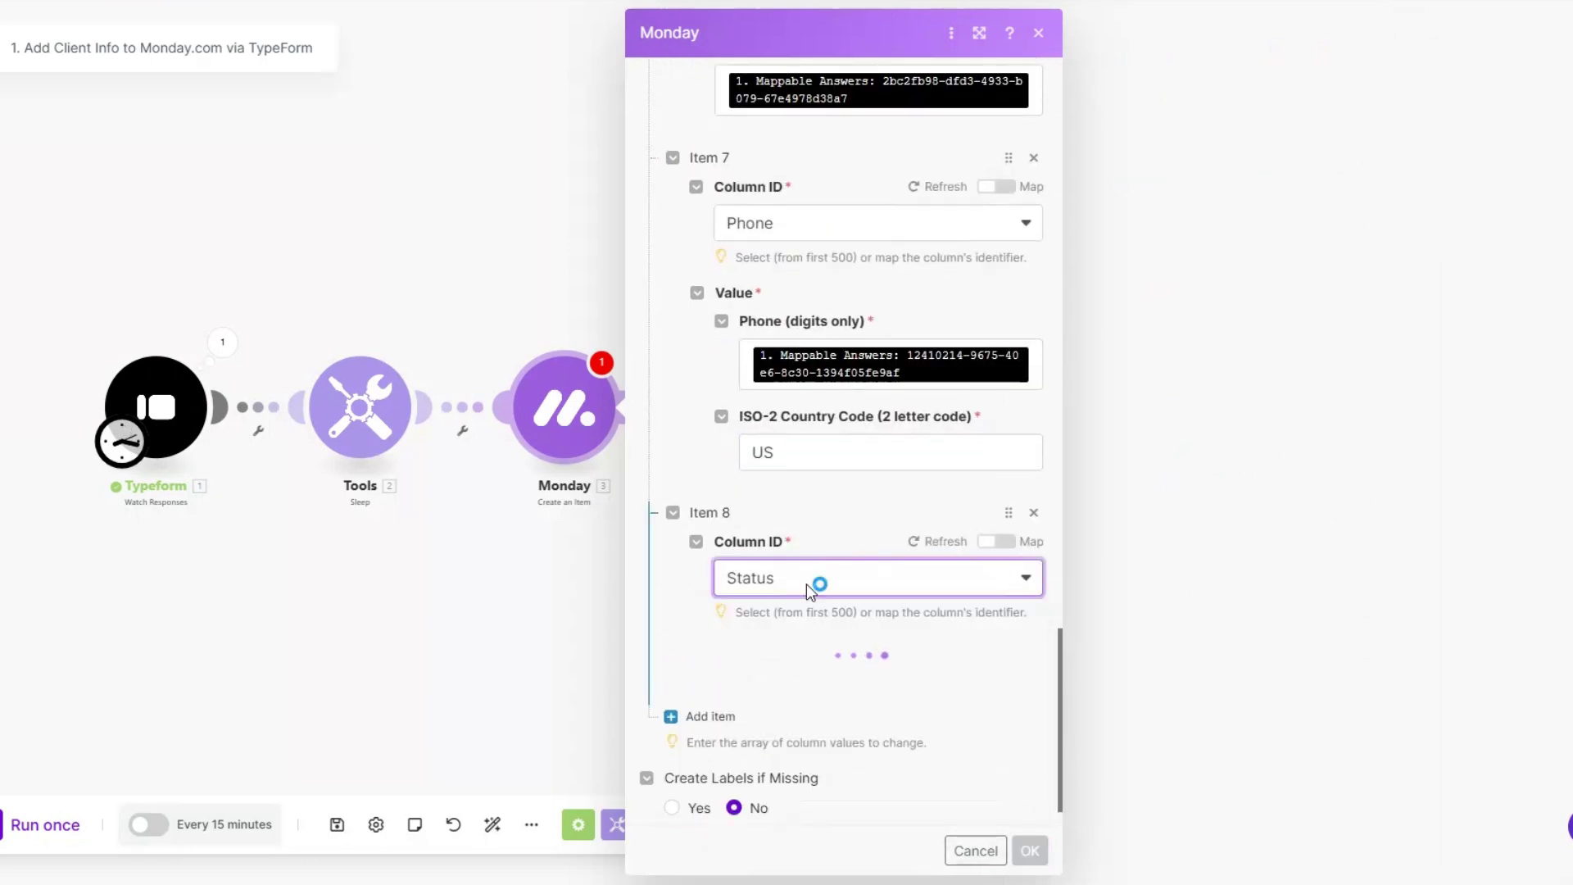
{"action": "left_click", "coordinate": [811, 713]}
{"action": "left_click", "coordinate": [803, 730]}
{"action": "scroll", "coordinate": [800, 737], "scroll_direction": "down", "scroll_amount": 2}
{"action": "left_click", "coordinate": [796, 623]}
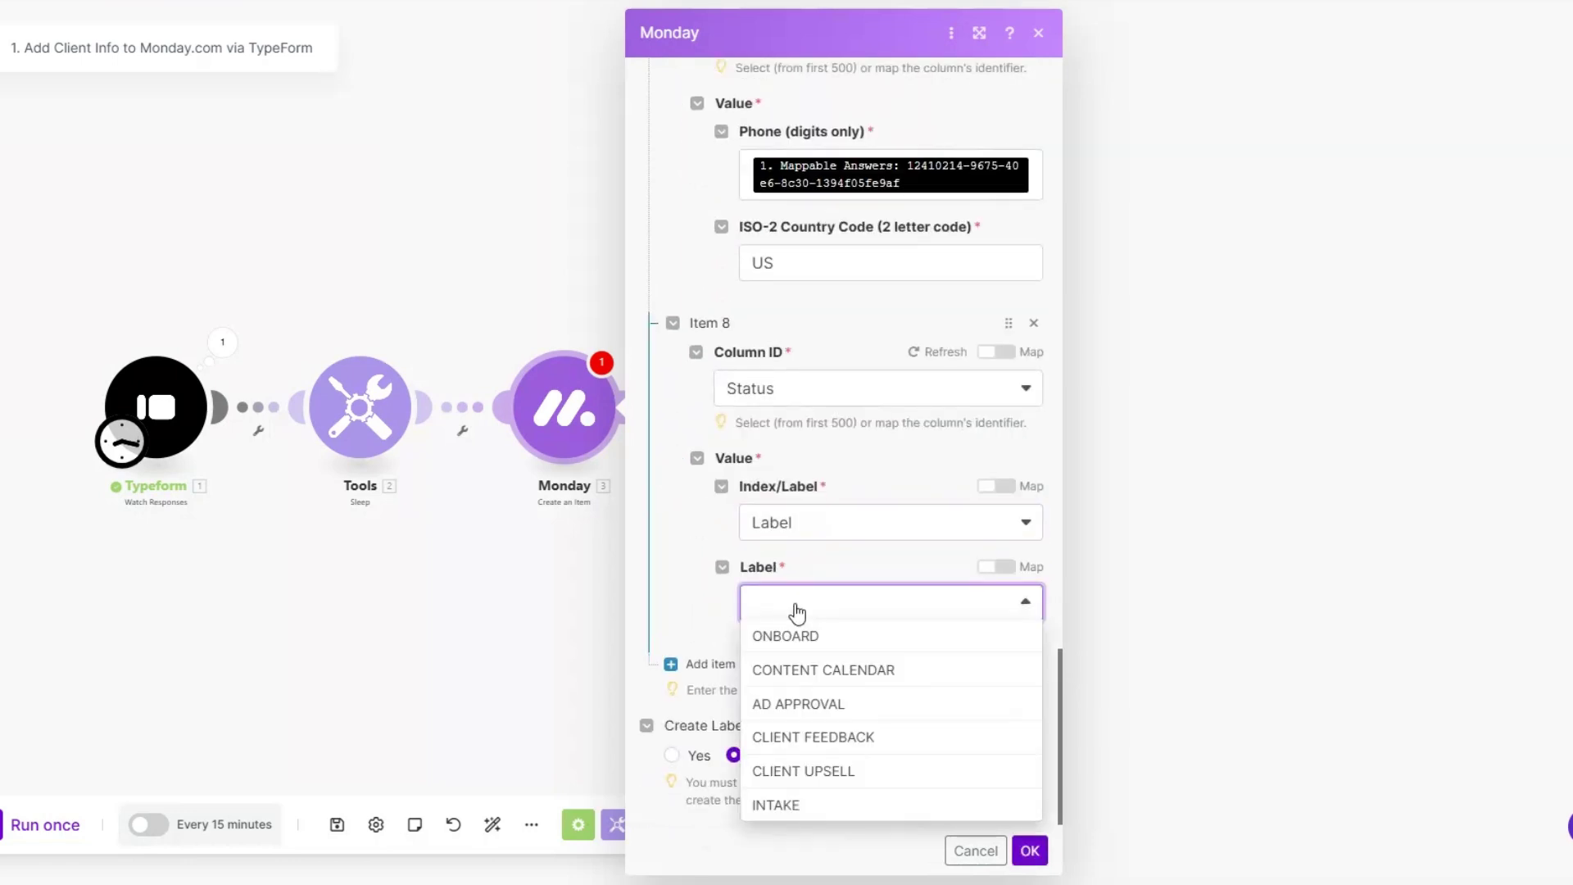
{"action": "left_click", "coordinate": [810, 804]}
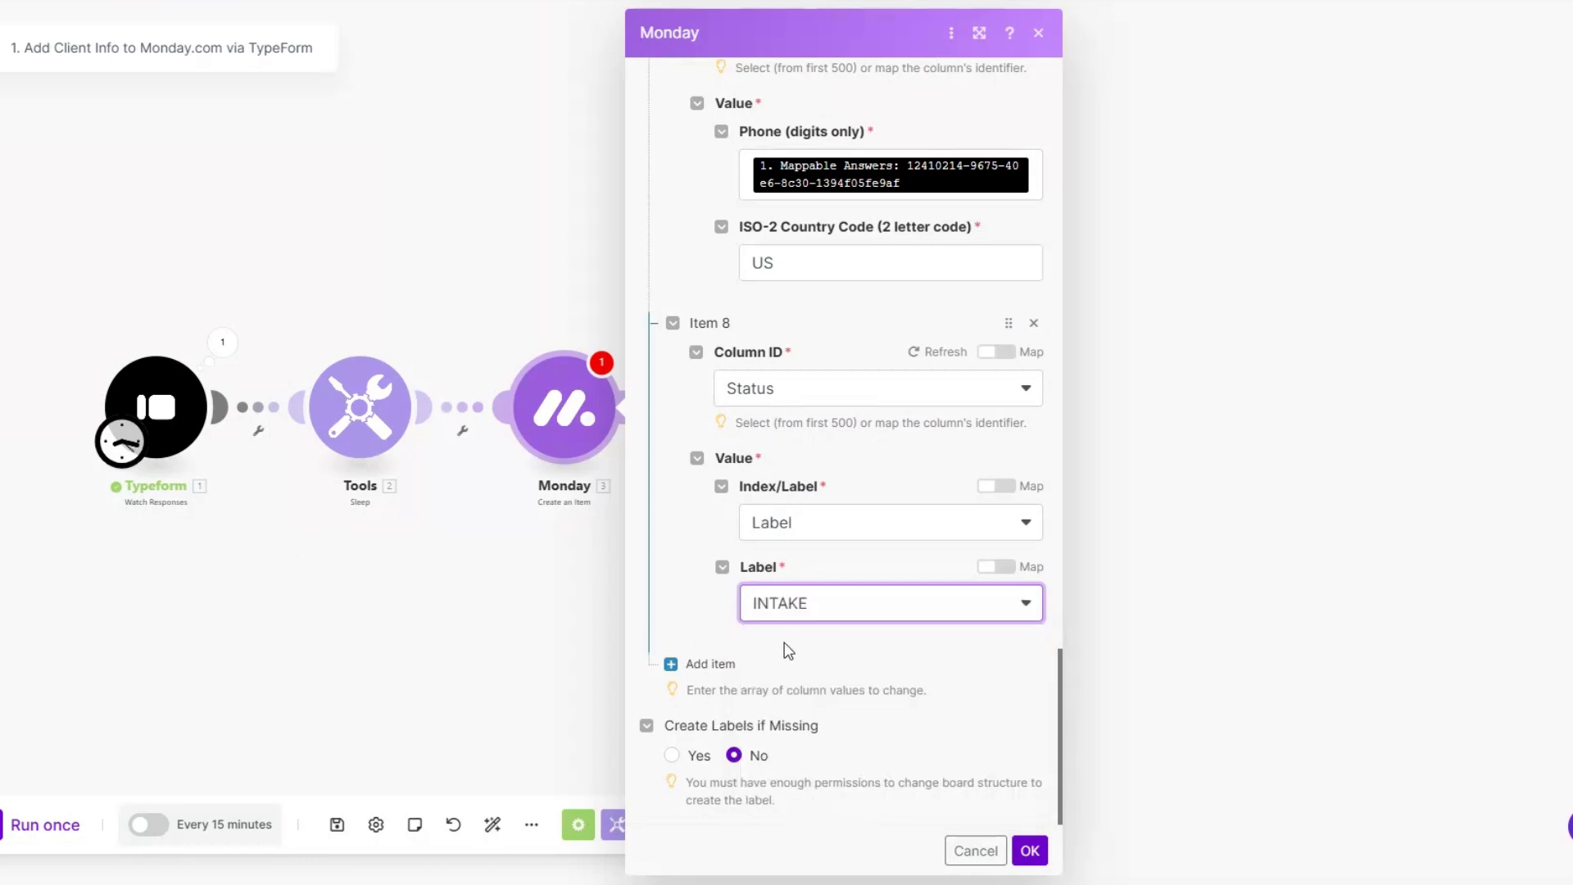
{"action": "left_click", "coordinate": [1030, 851]}
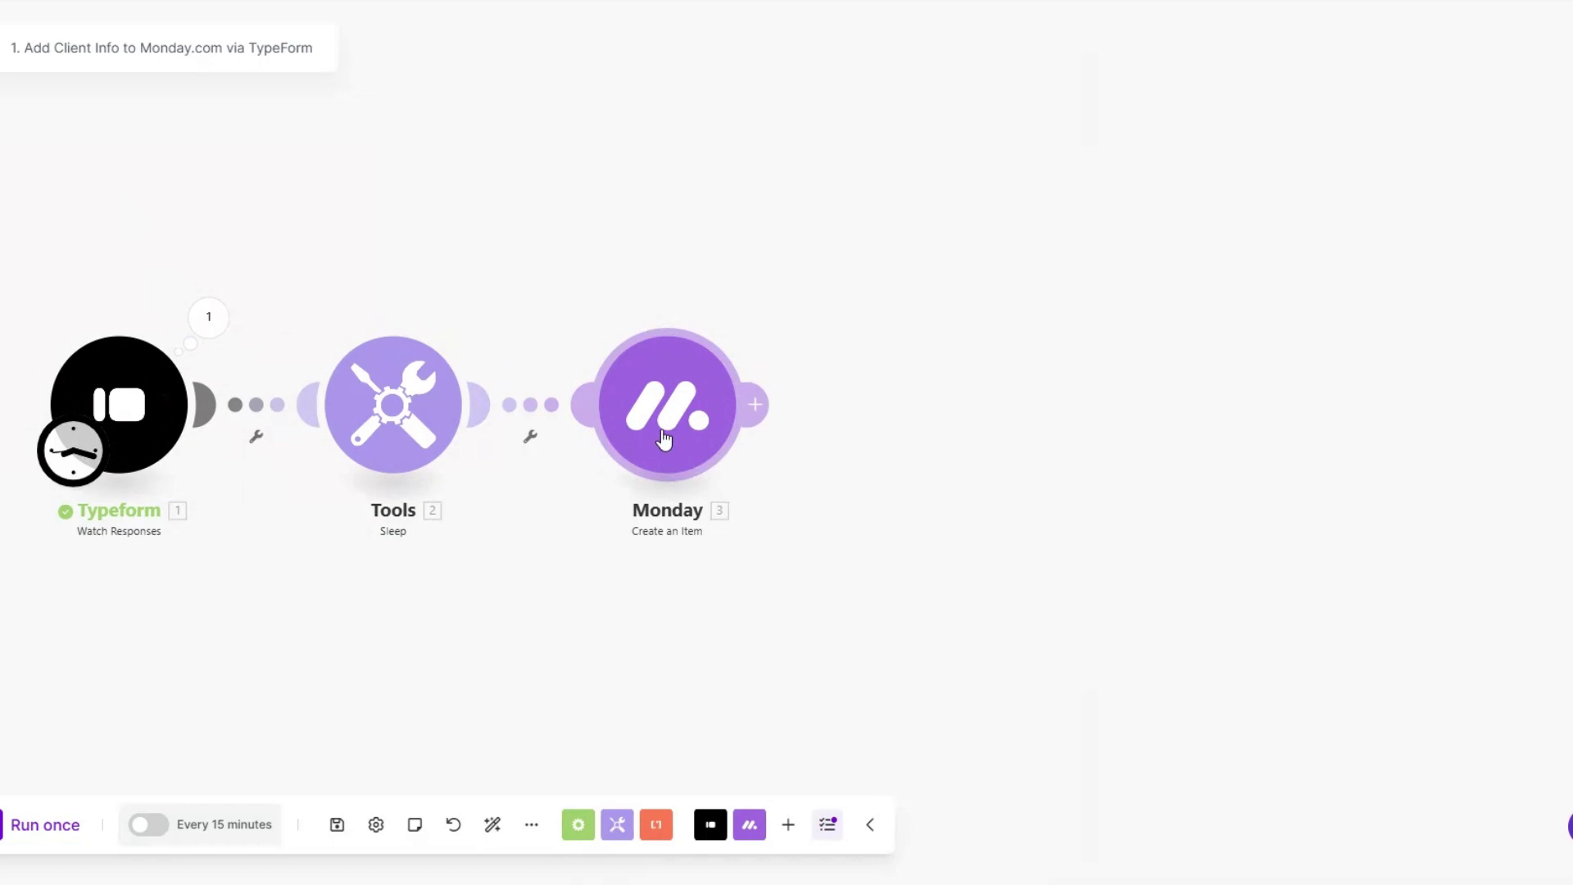
Step: Add an Email 'Send an email' module after Monday and rename it 'Confirmation Email'
{"action": "left_click", "coordinate": [757, 406]}
{"action": "left_click", "coordinate": [1088, 411]}
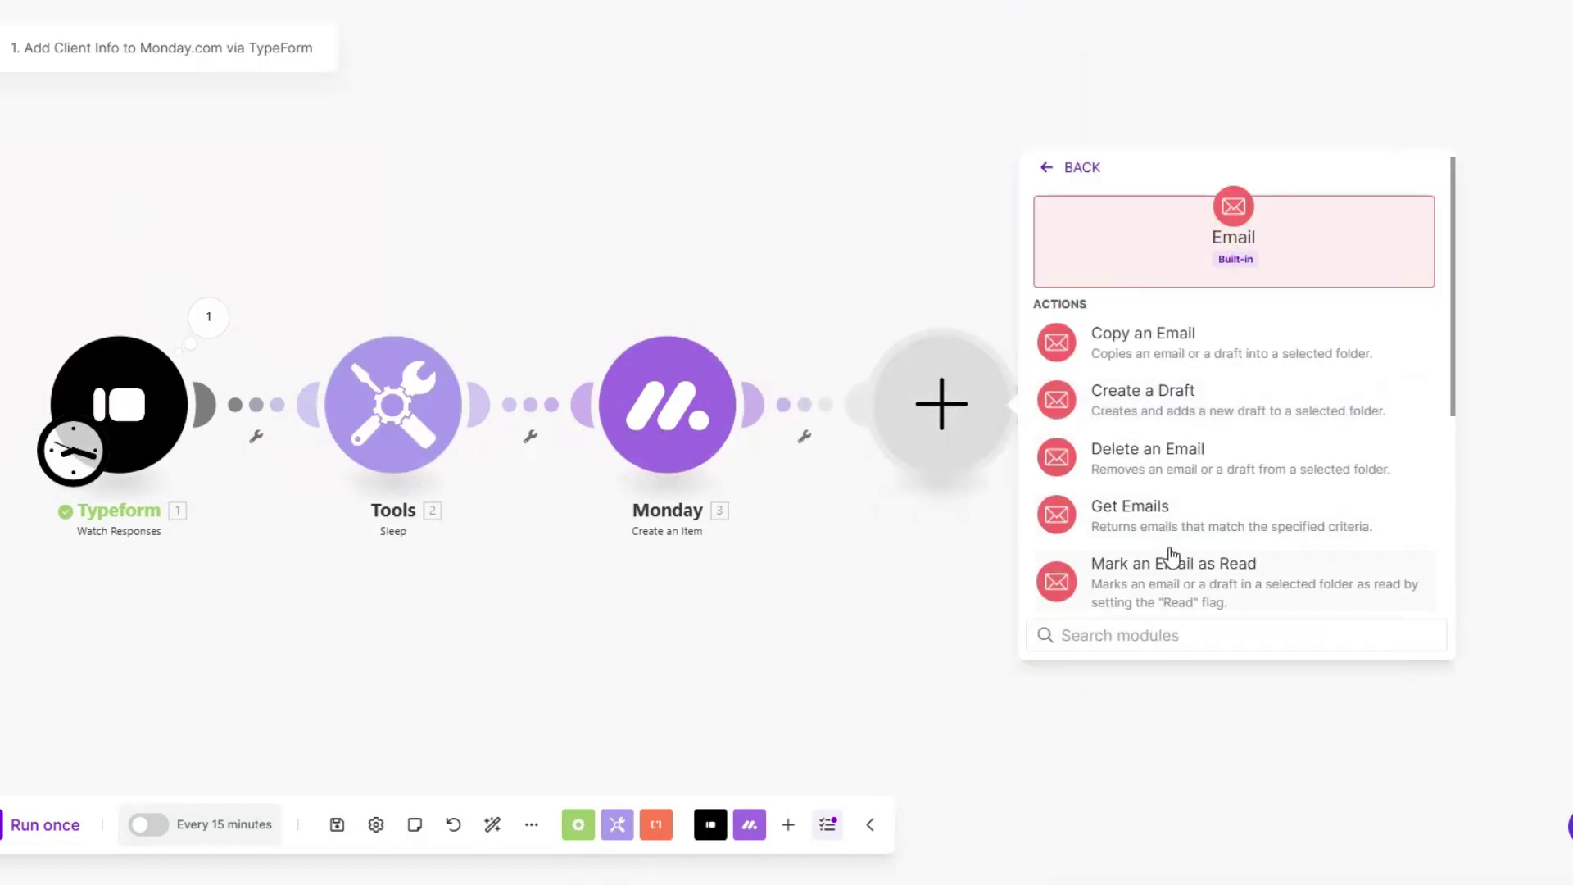
{"action": "scroll", "coordinate": [1168, 563], "scroll_direction": "down", "scroll_amount": 3}
{"action": "left_click", "coordinate": [1159, 491]}
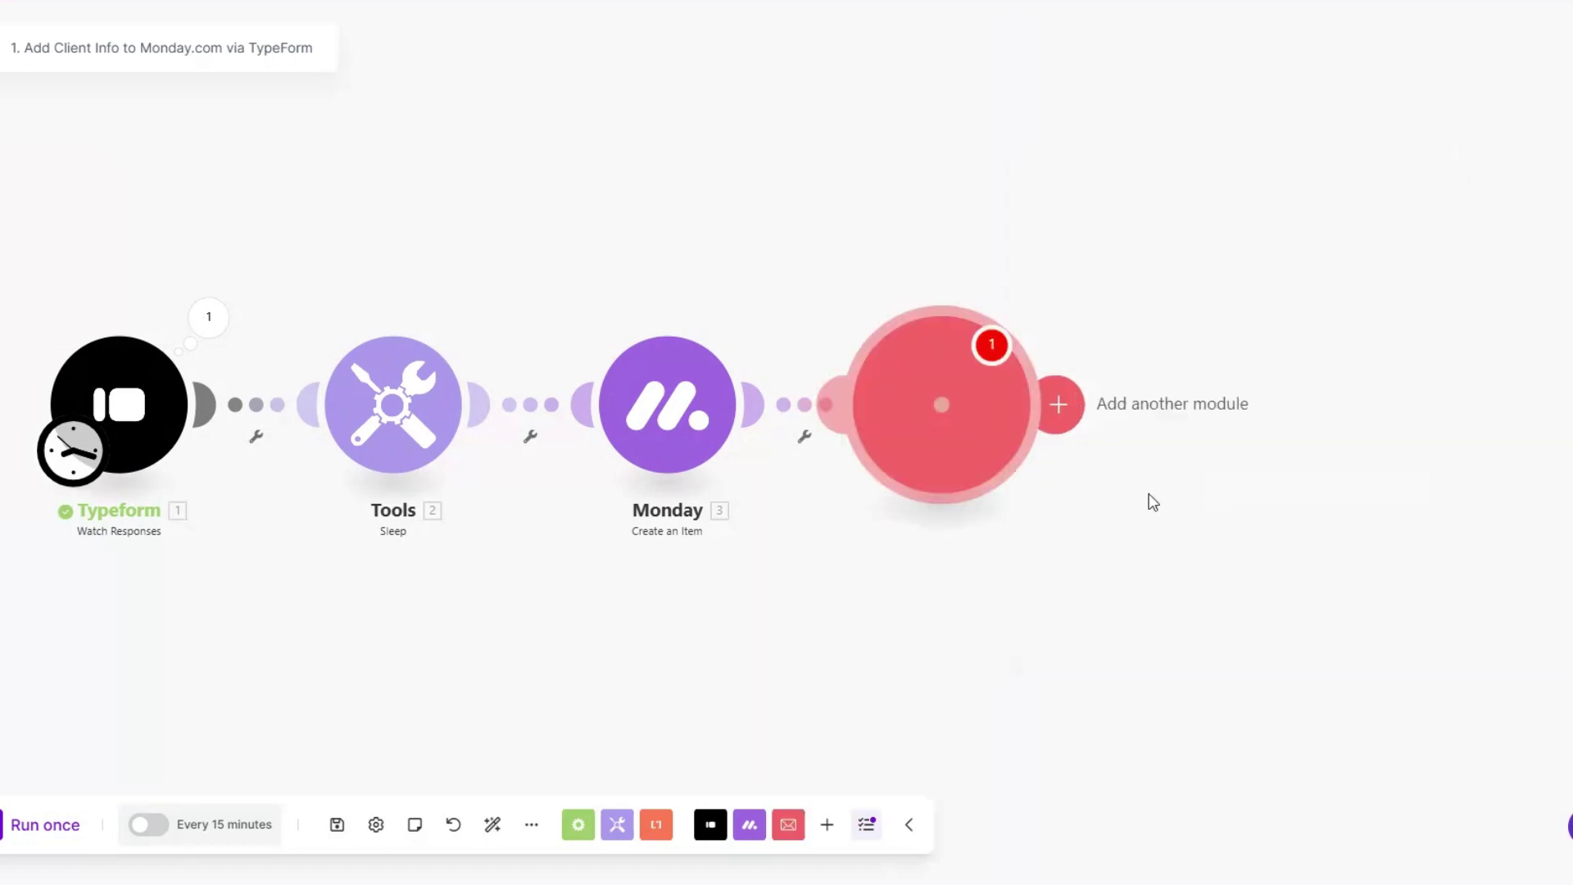
{"action": "right_click", "coordinate": [946, 409]}
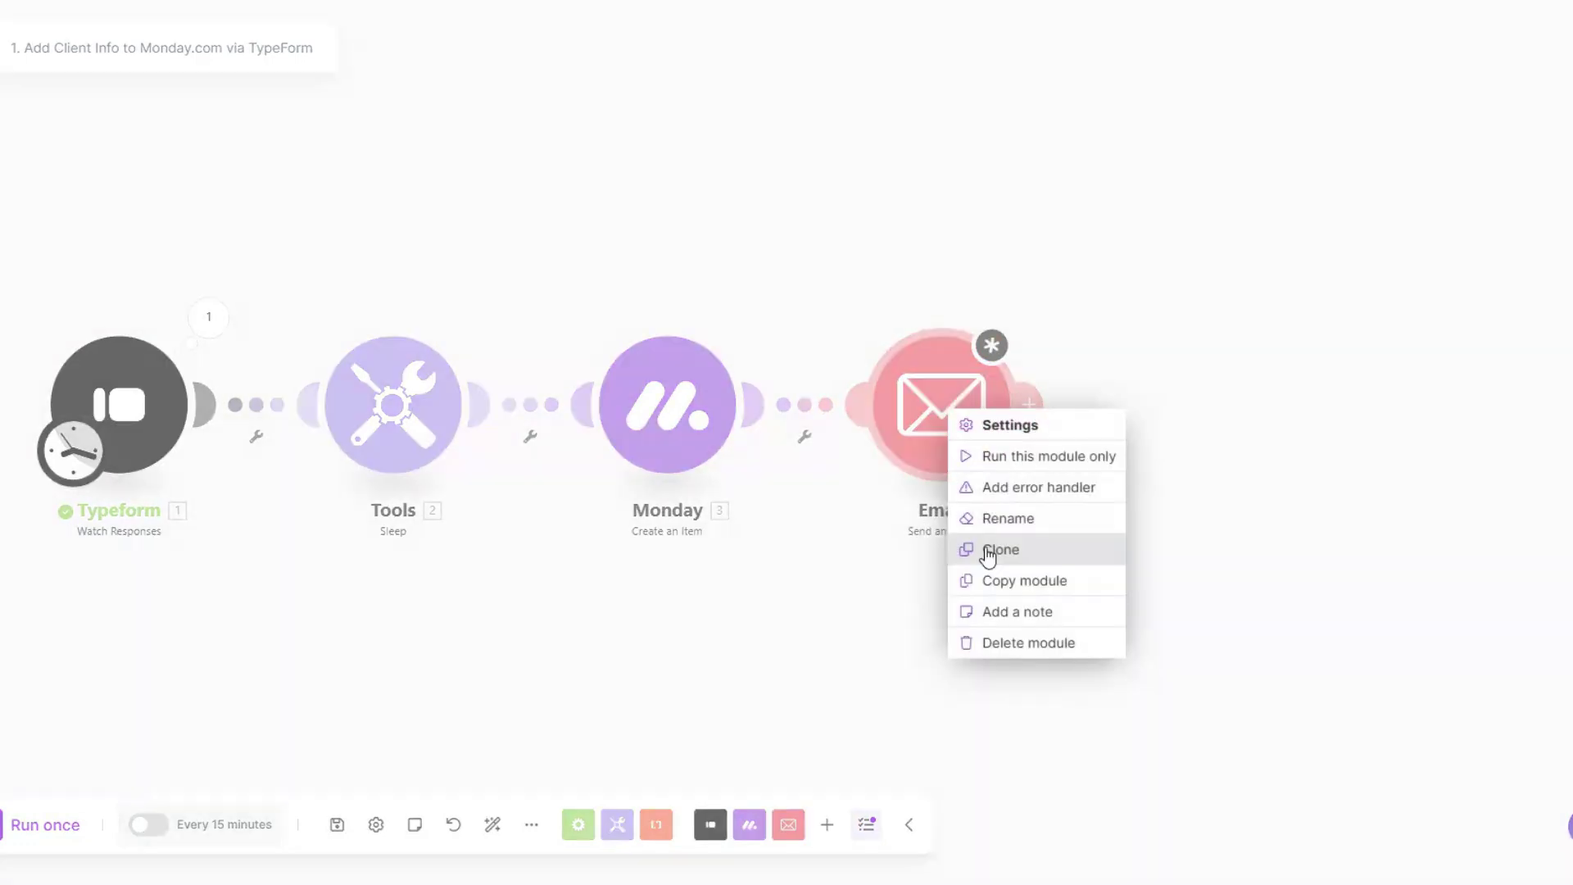
{"action": "left_click", "coordinate": [993, 524]}
{"action": "type", "text": "Confirmation Email"}
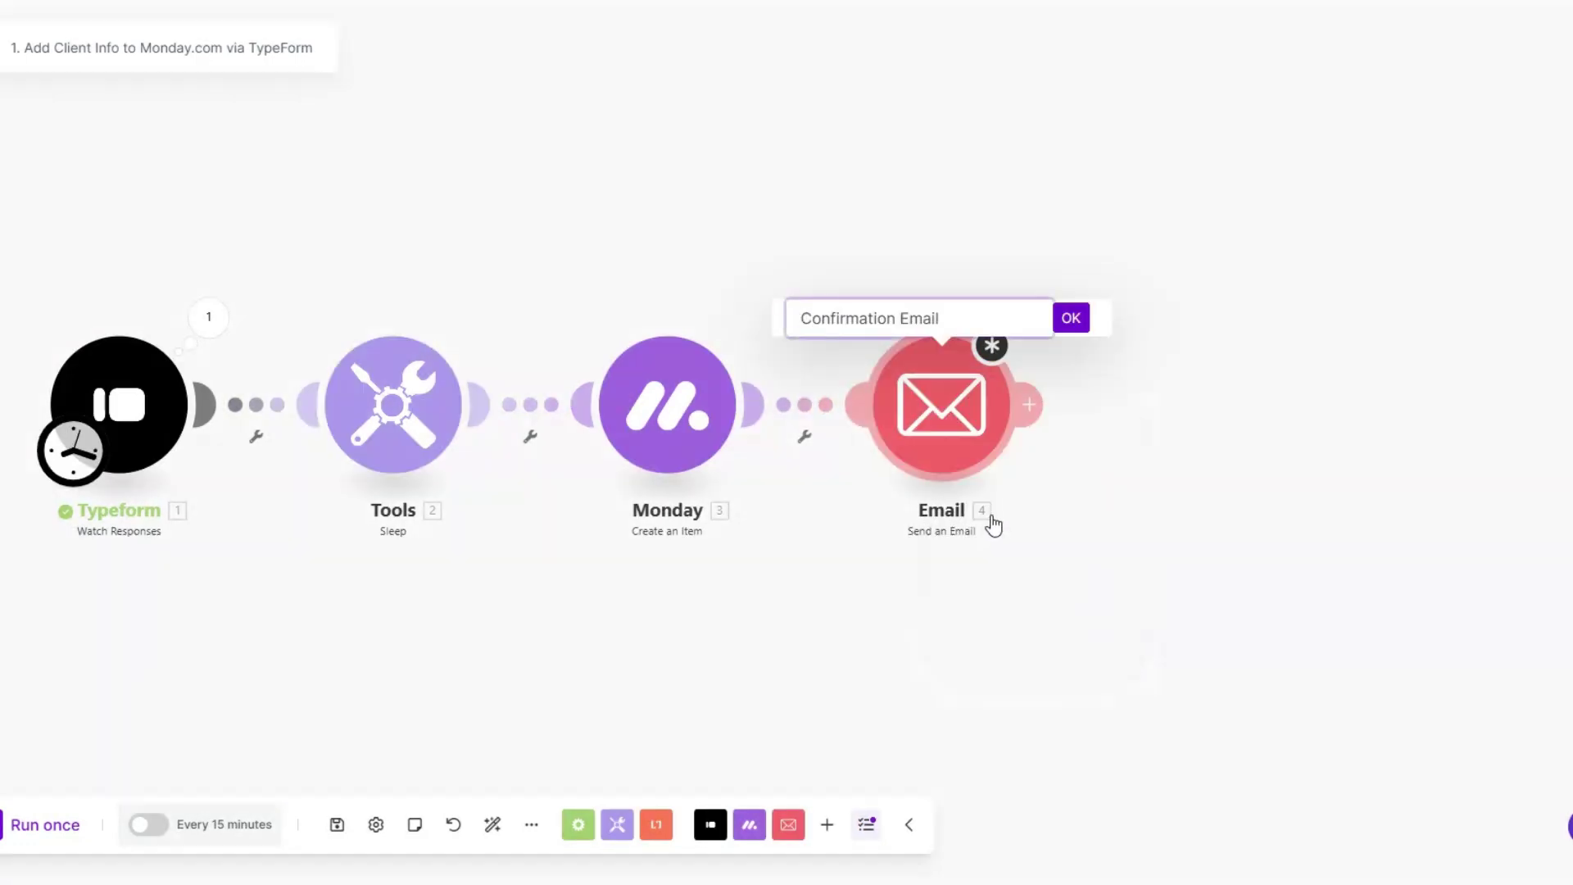
{"action": "left_click", "coordinate": [1079, 331]}
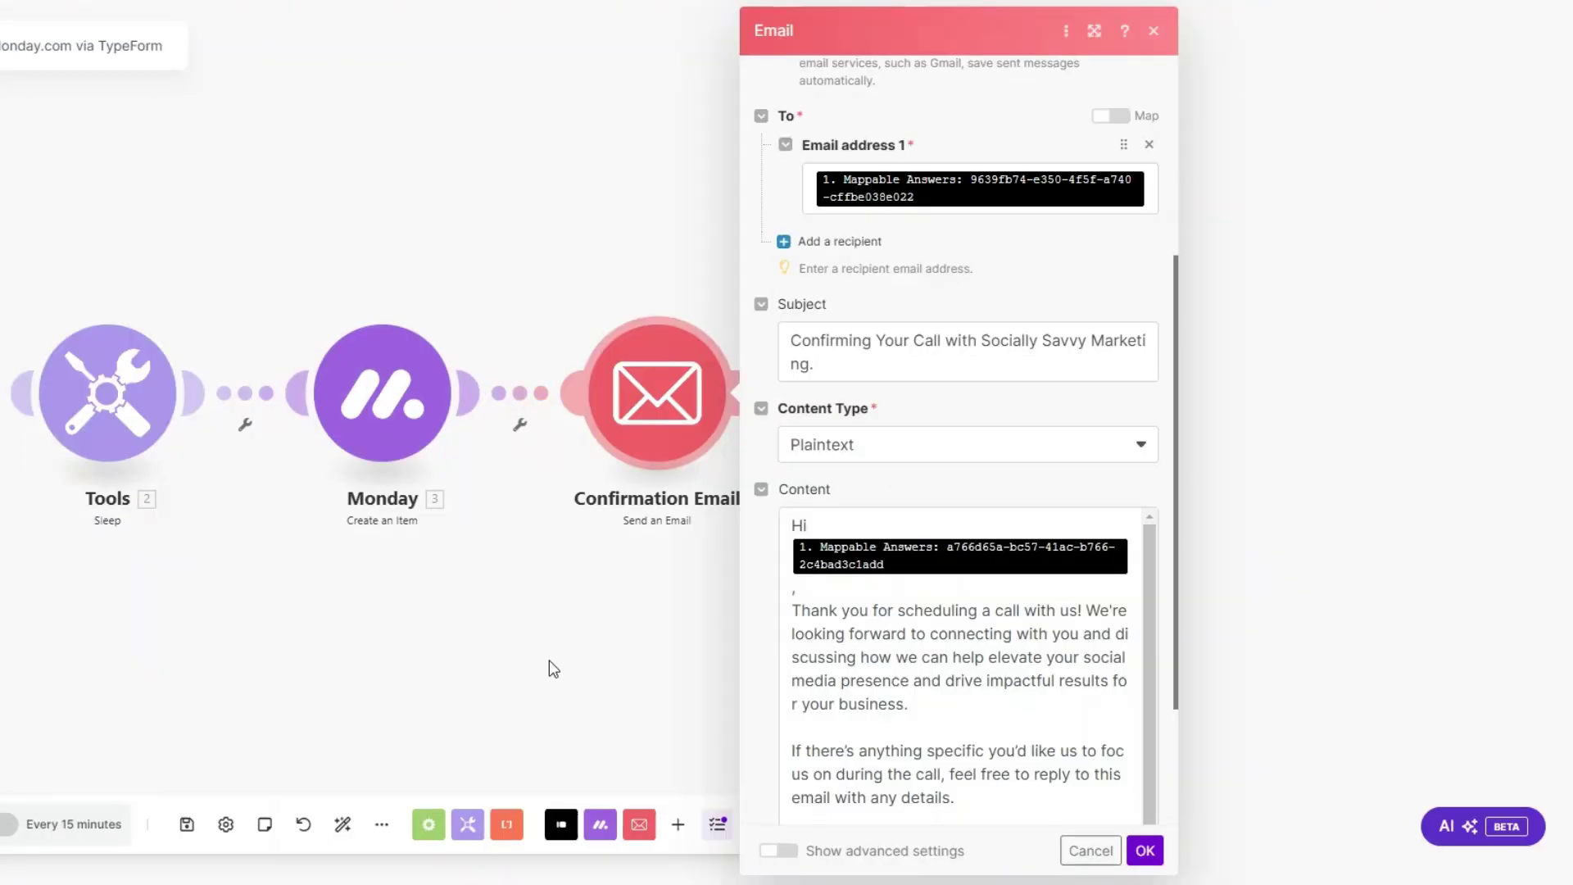
Step: Map the Typeform email answer into To and review the 'Confirming Your Call with Socially Savvy Marketing' subject and body
{"action": "scroll", "coordinate": [802, 358], "scroll_direction": "up", "scroll_amount": 2}
{"action": "scroll", "coordinate": [802, 359], "scroll_direction": "up", "scroll_amount": 3}
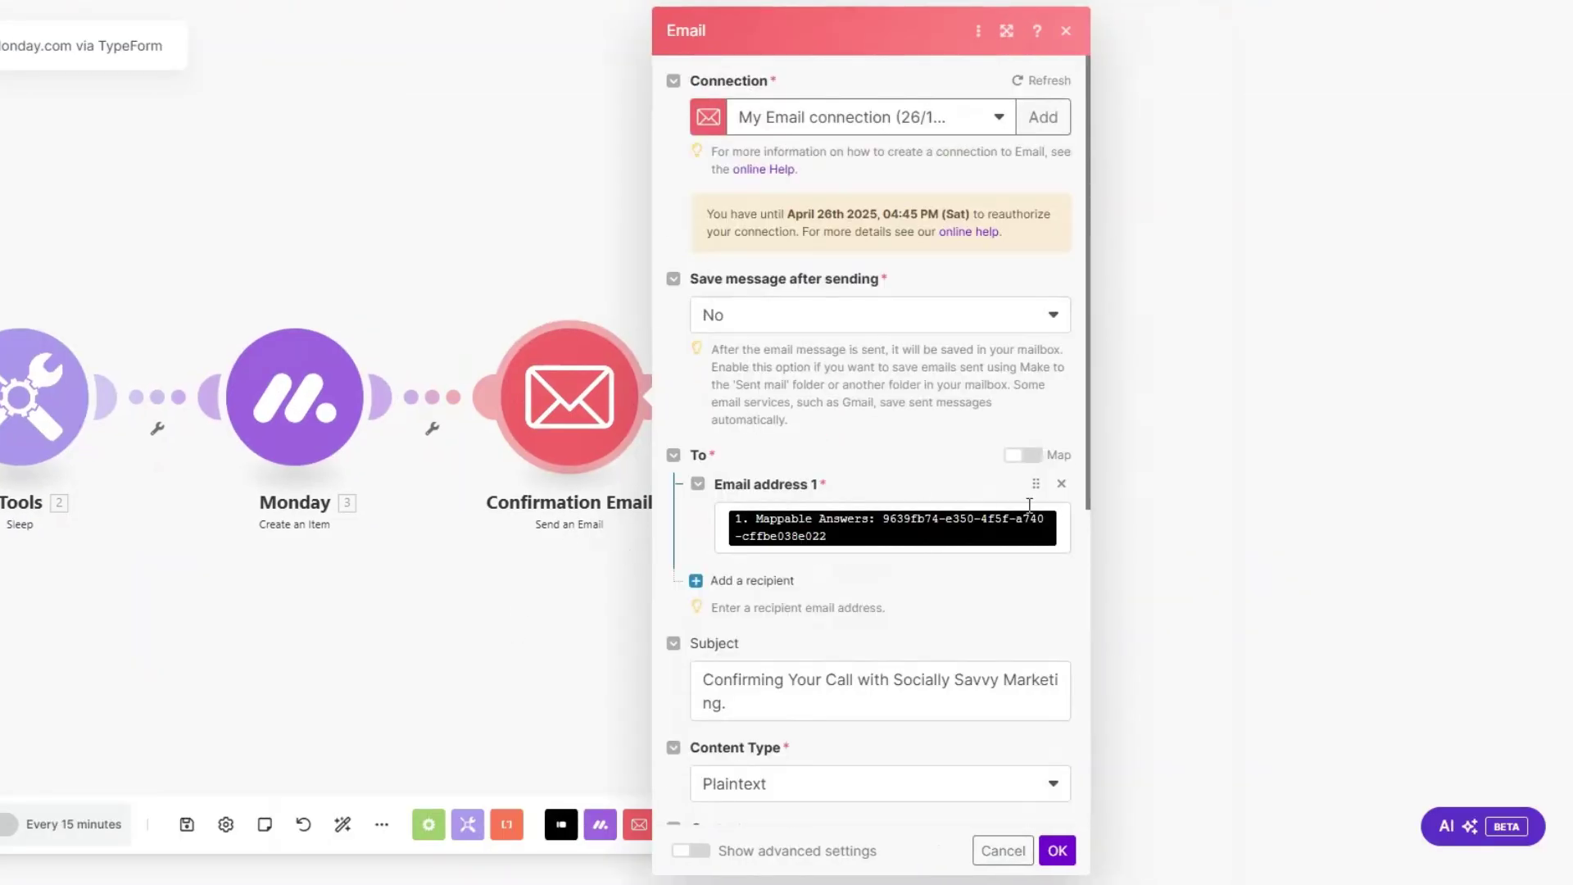
{"action": "left_click", "coordinate": [1069, 521]}
{"action": "scroll", "coordinate": [1236, 463], "scroll_direction": "down", "scroll_amount": 1}
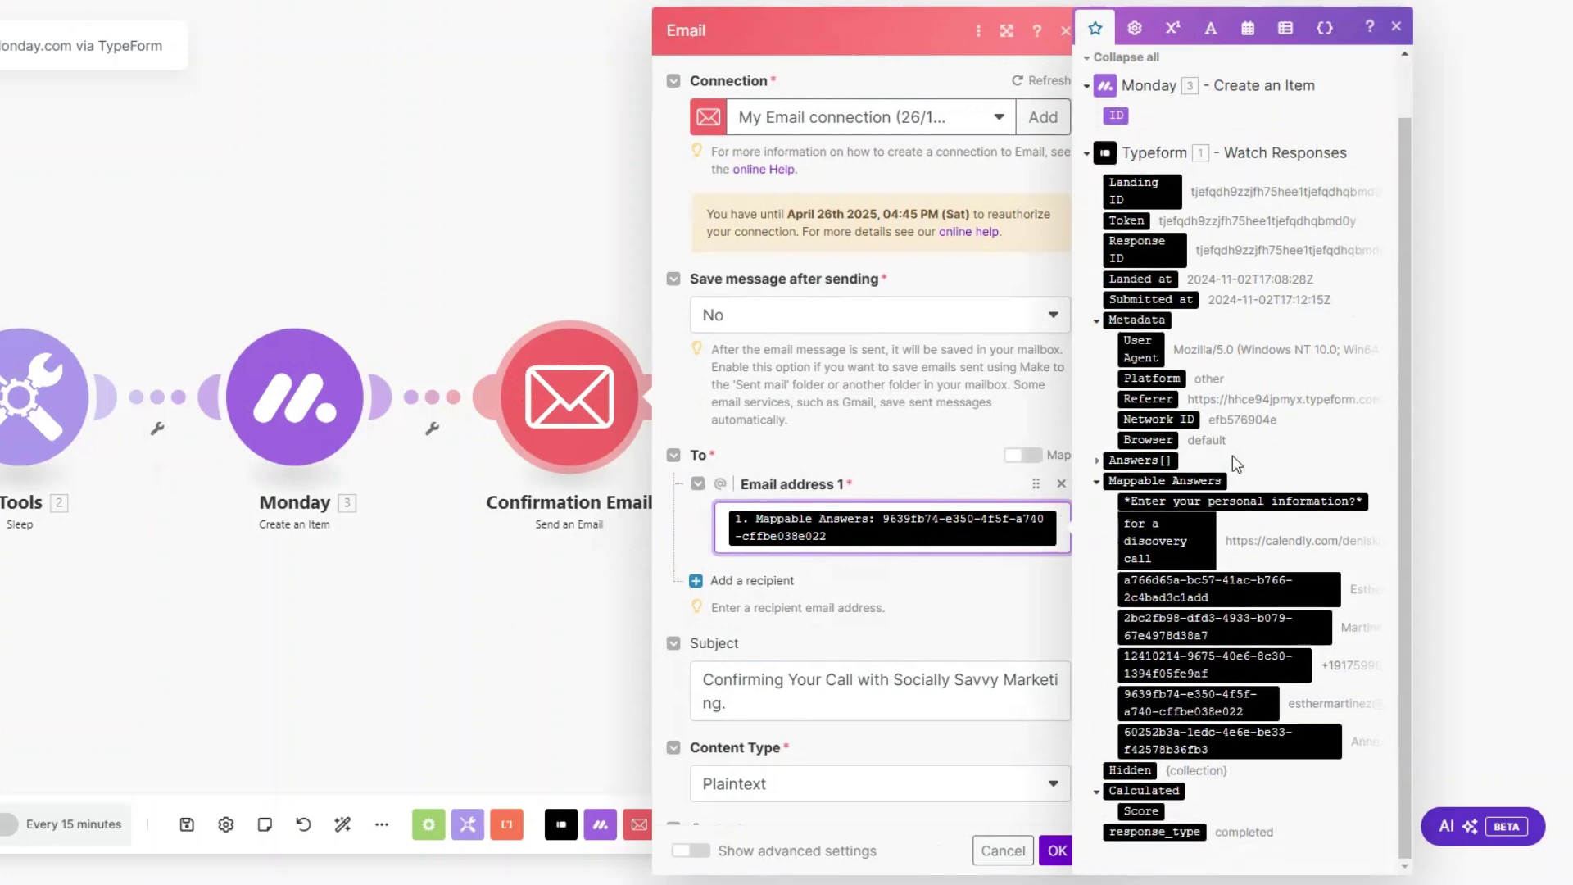
{"action": "left_click_drag", "start_coordinate": [1223, 702], "coordinate": [888, 421]}
{"action": "scroll", "coordinate": [888, 421], "scroll_direction": "down", "scroll_amount": 6}
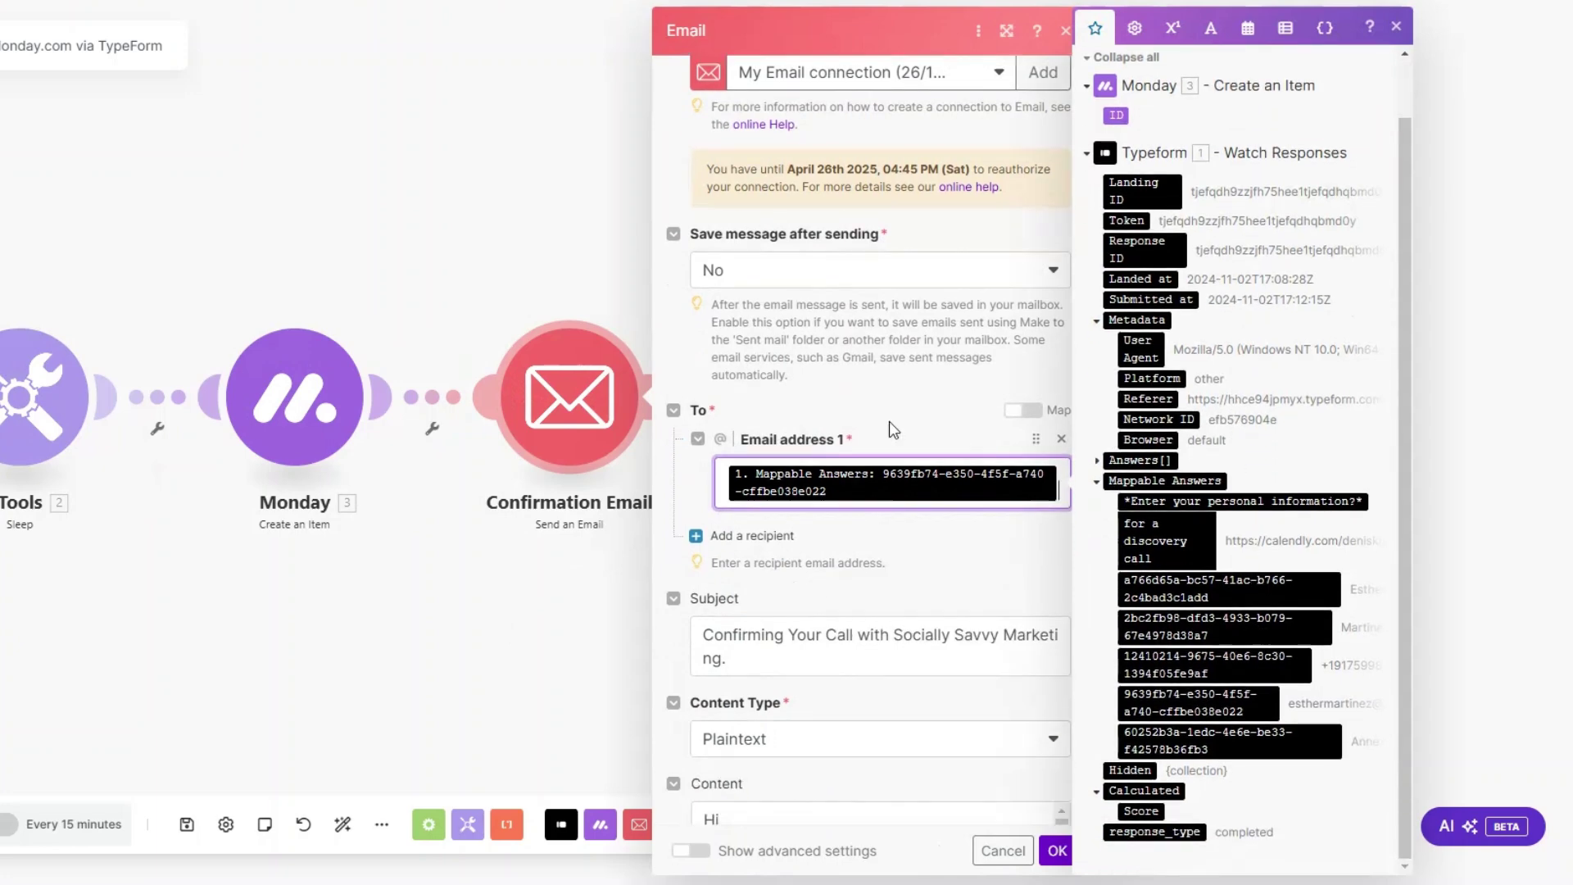
{"action": "left_click", "coordinate": [740, 215]}
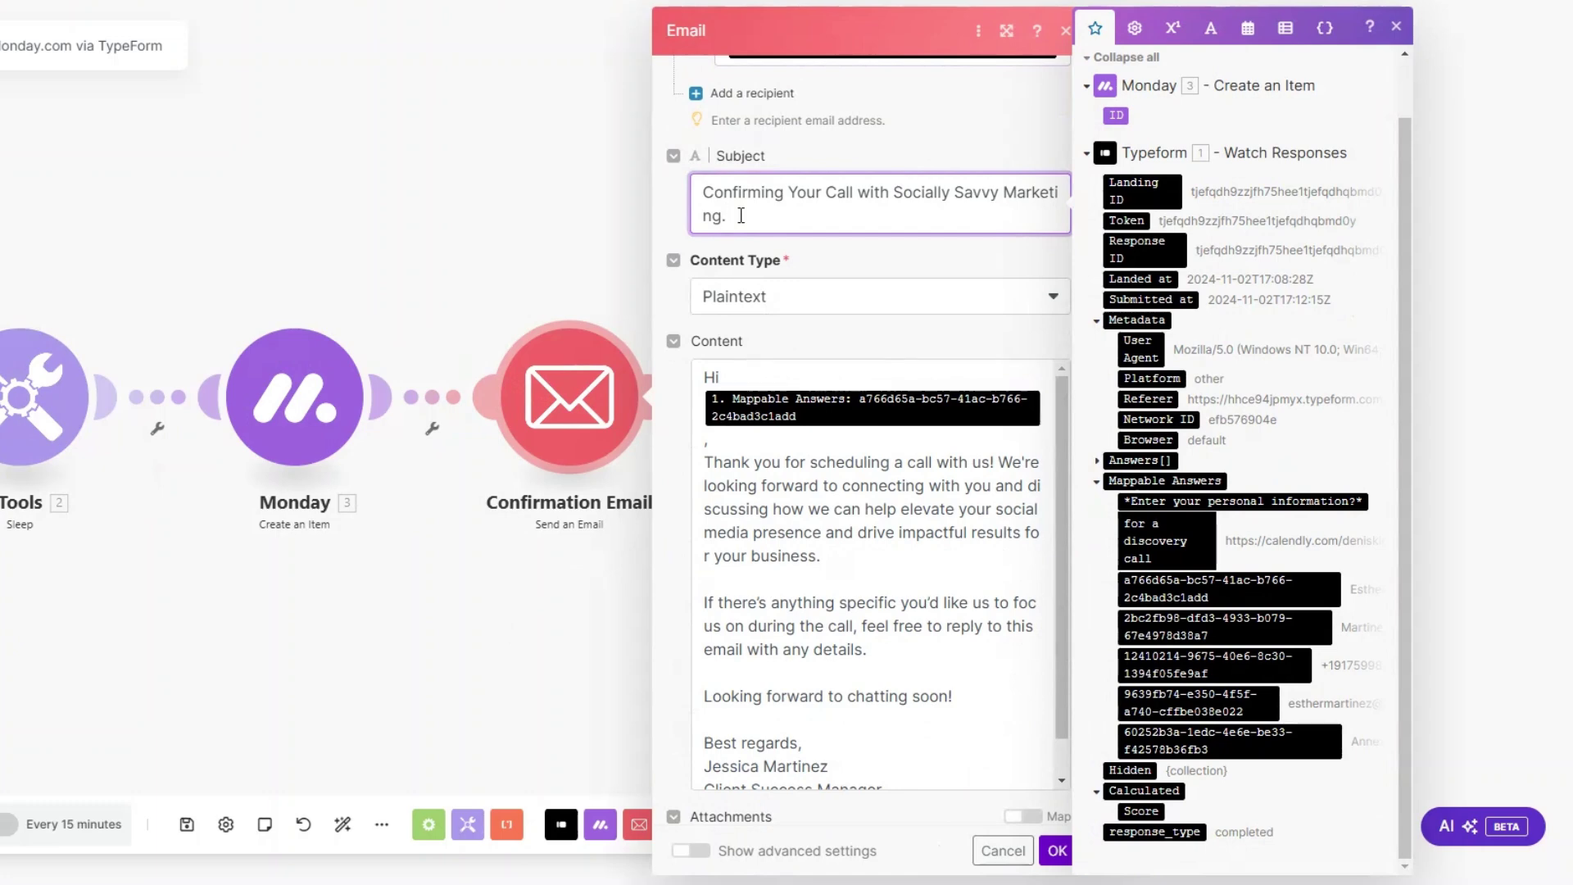
{"action": "scroll", "coordinate": [740, 214], "scroll_direction": "down", "scroll_amount": 1}
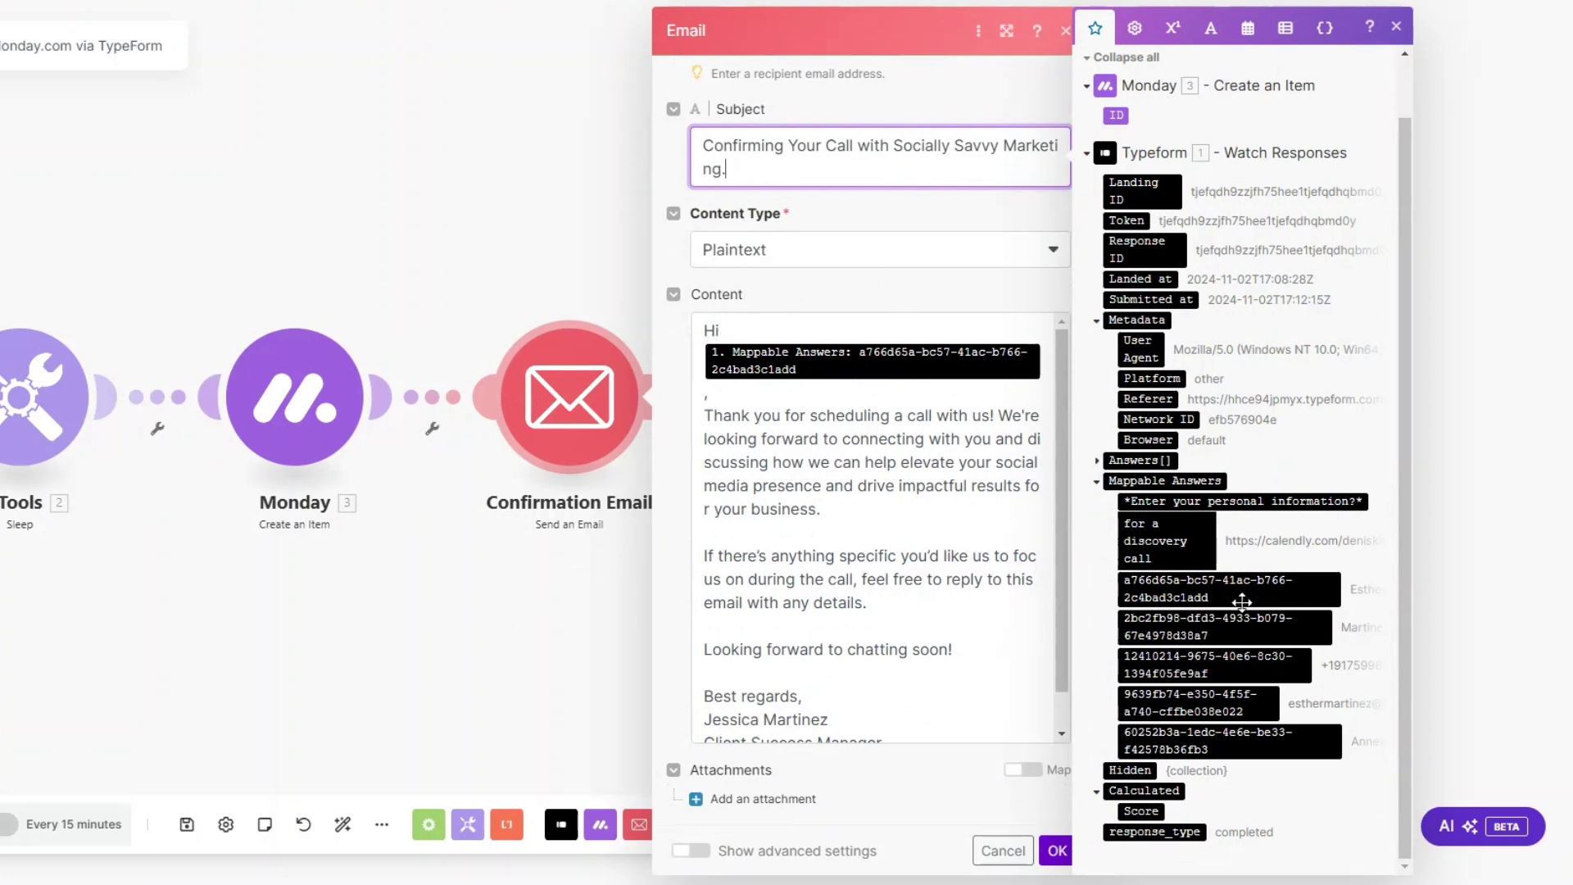
{"action": "scroll", "coordinate": [912, 408], "scroll_direction": "down", "scroll_amount": 1}
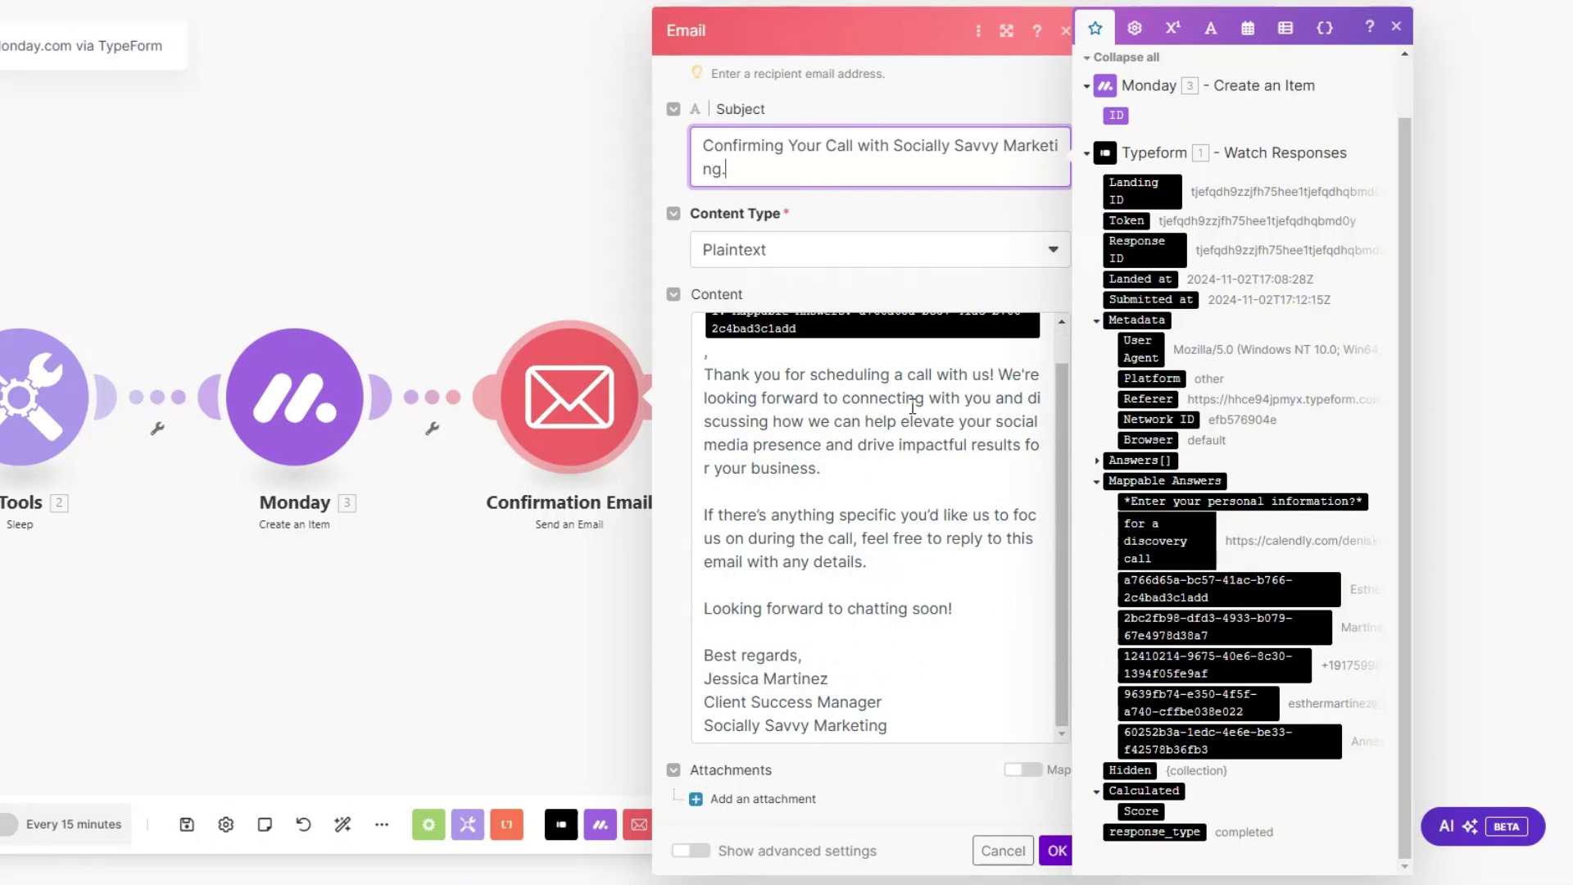
{"action": "left_click_drag", "start_coordinate": [706, 725], "coordinate": [924, 718]}
{"action": "left_click", "coordinate": [934, 725]}
Step: Save the email settings and set the Typeform trigger to start from a manually chosen latest response
{"action": "left_click", "coordinate": [1055, 852]}
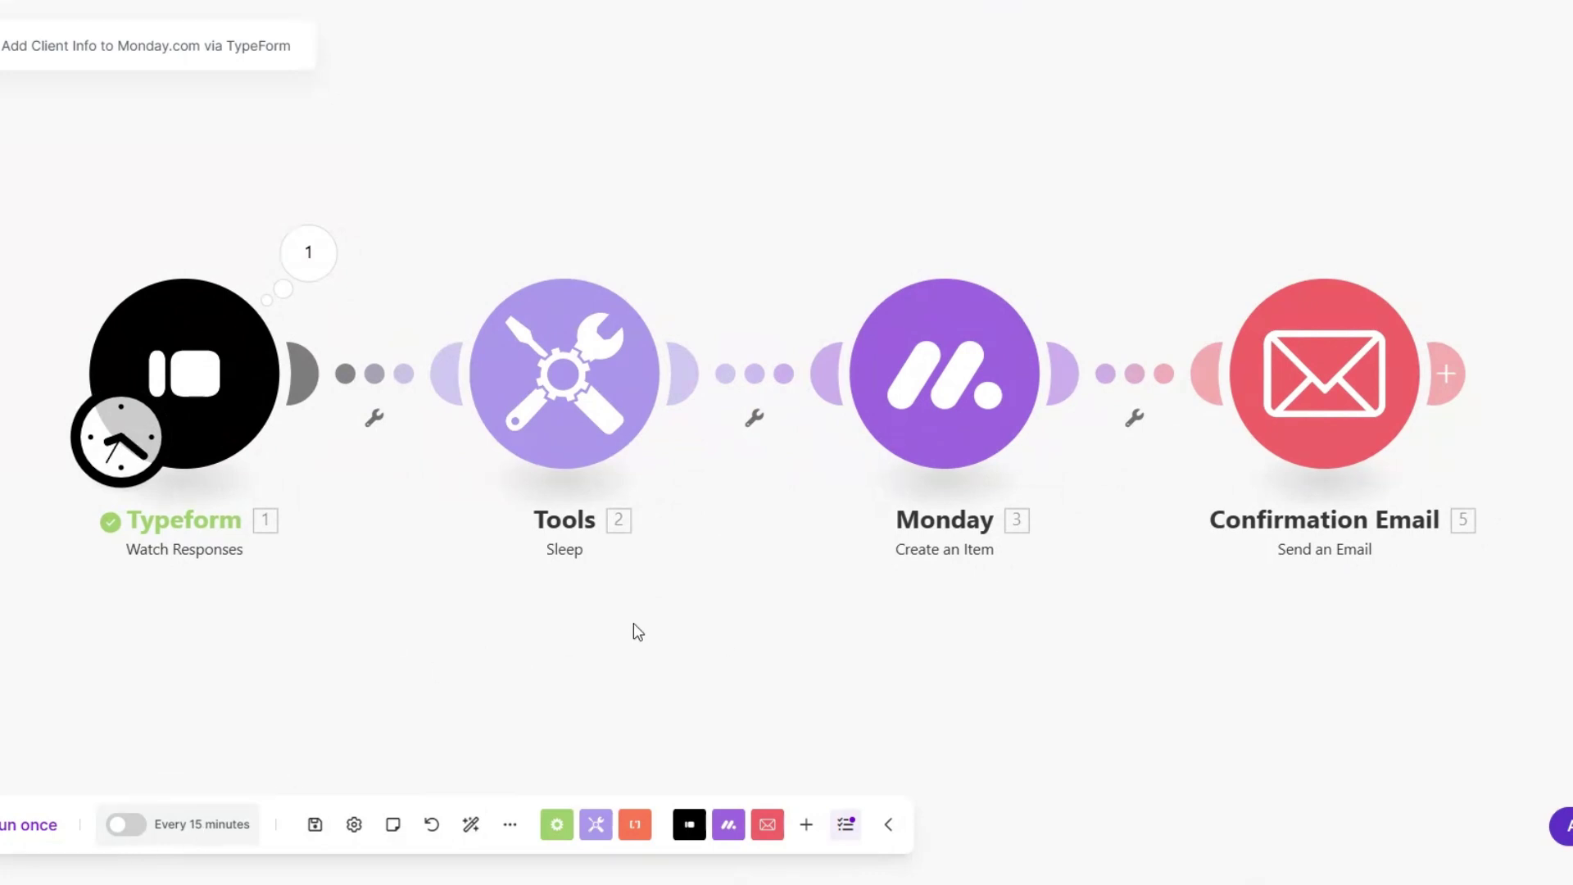
{"action": "right_click", "coordinate": [243, 402]}
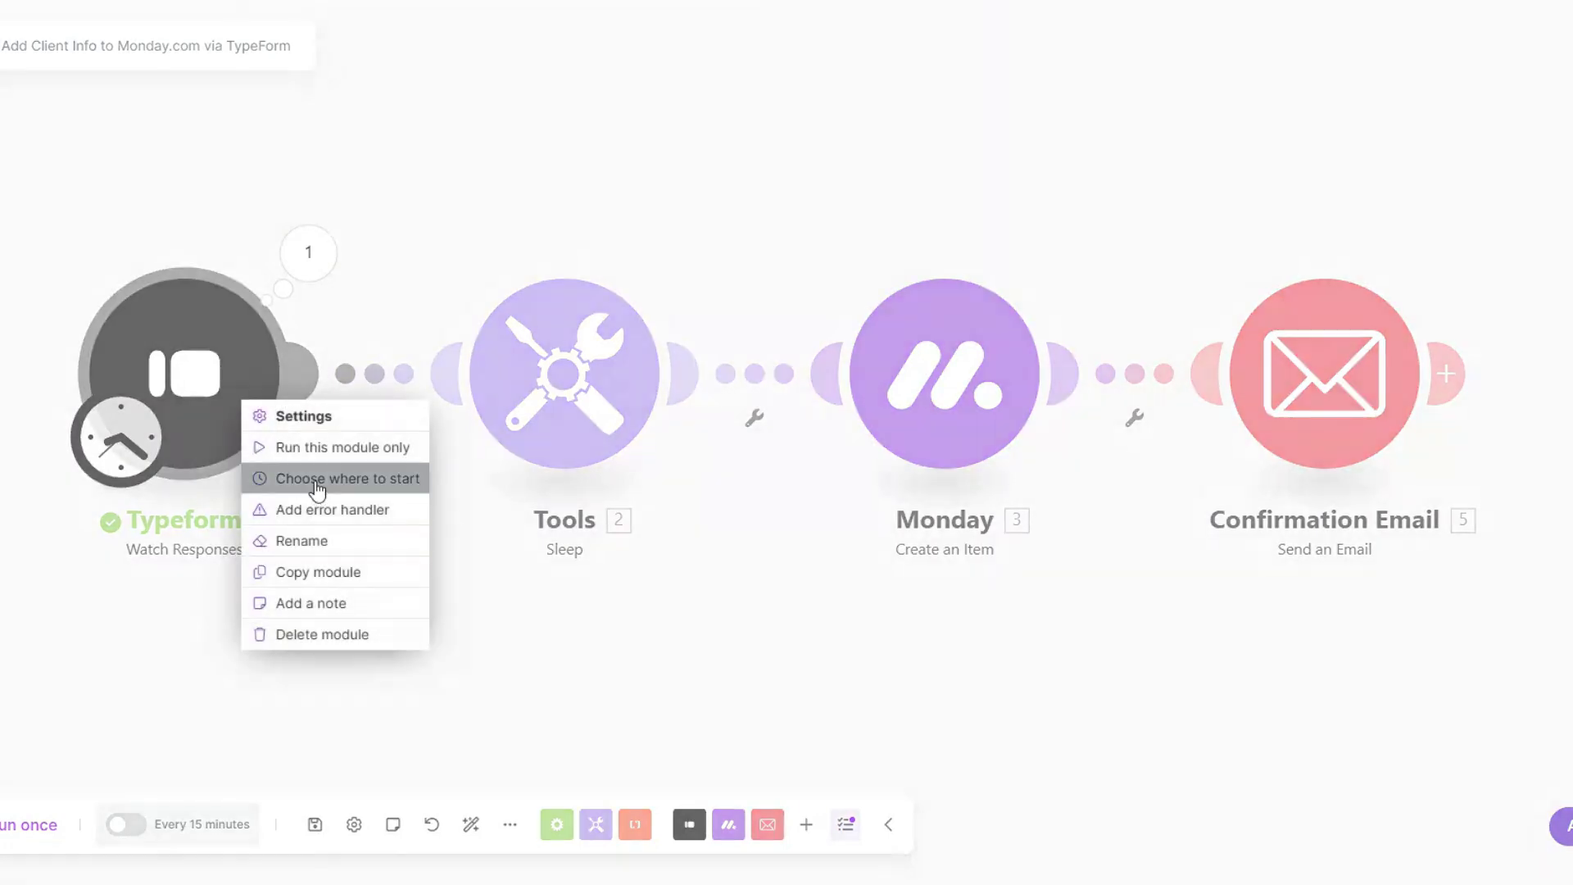
{"action": "left_click", "coordinate": [318, 489]}
{"action": "left_click", "coordinate": [371, 421]}
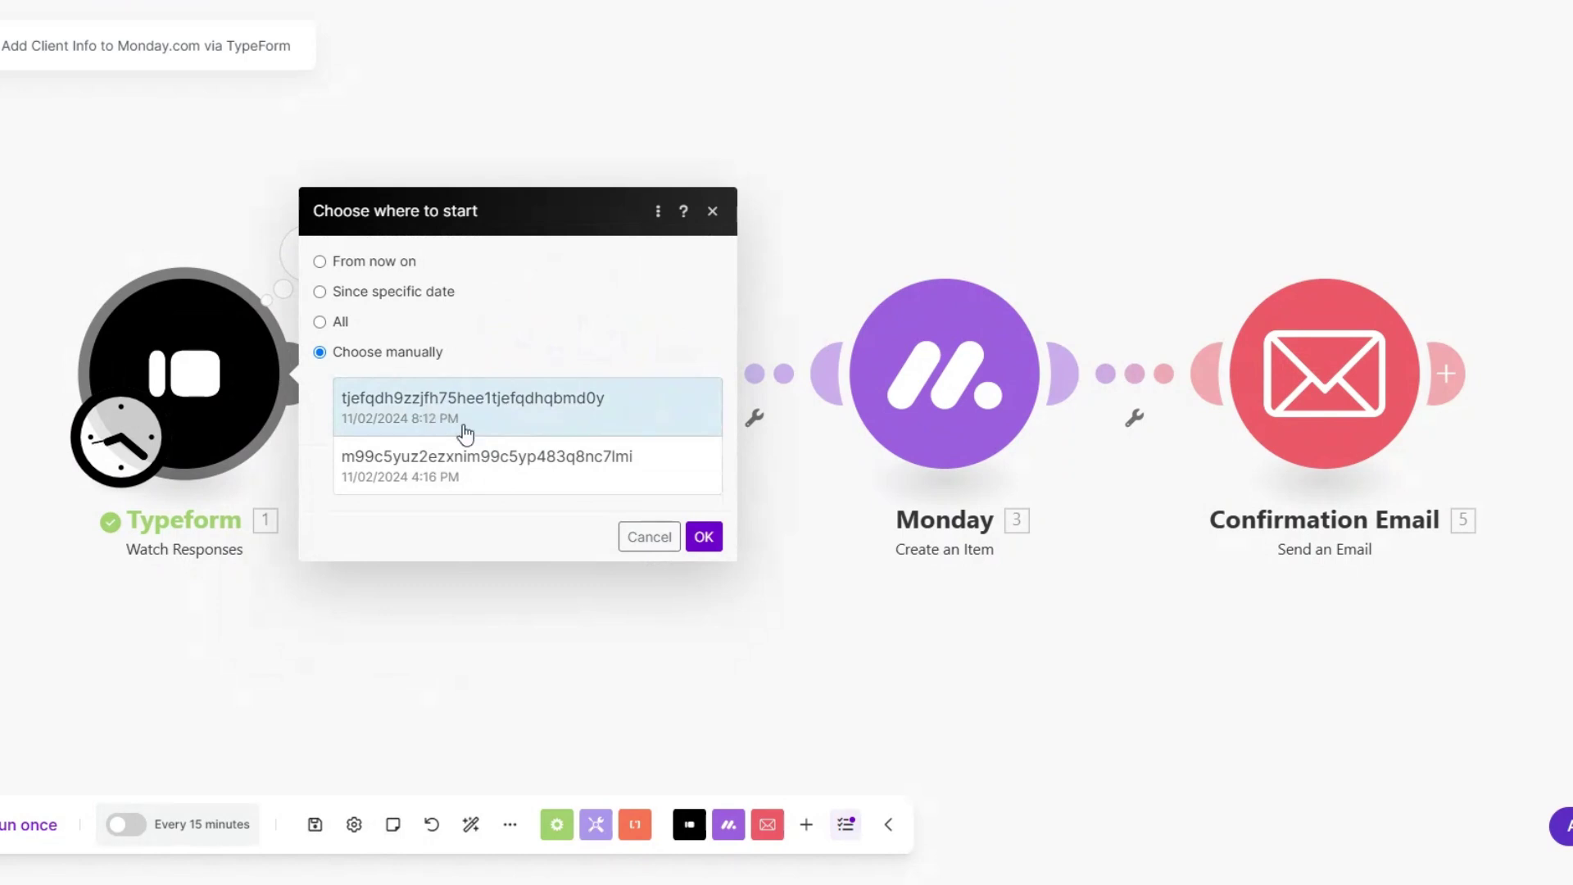
{"action": "left_click", "coordinate": [704, 536]}
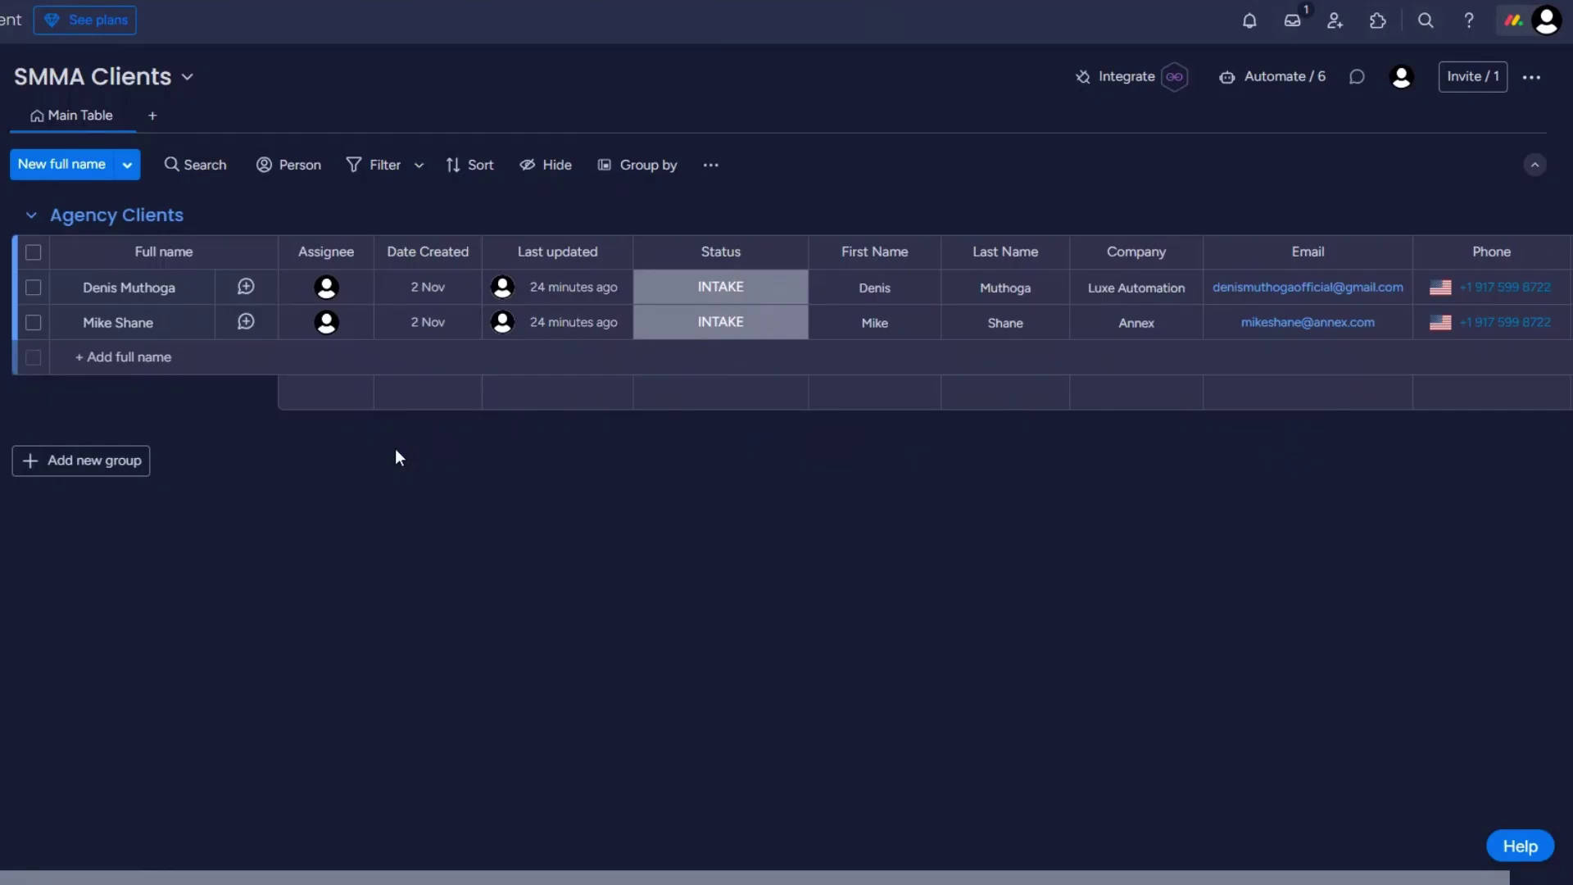
Step: Run the Typeform, Sleep, Monday and Confirmation Email scenario once
{"action": "left_click", "coordinate": [41, 828]}
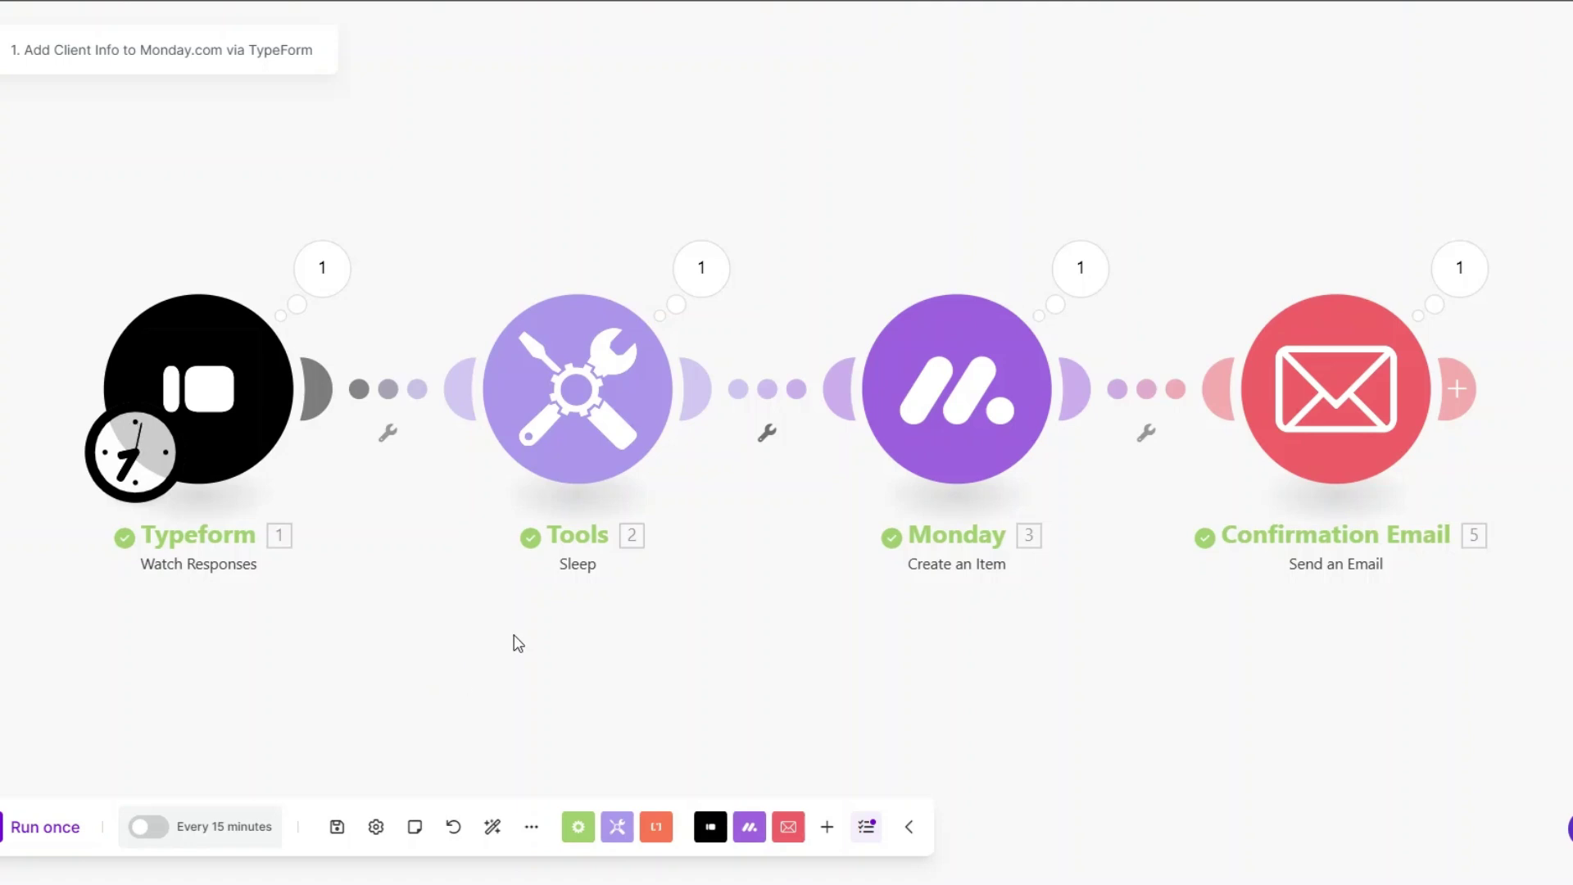
Step: Inspect the Typeform module's output, expanding and reviewing the Mappable Answers values
{"action": "left_click", "coordinate": [332, 270]}
{"action": "left_click", "coordinate": [445, 416]}
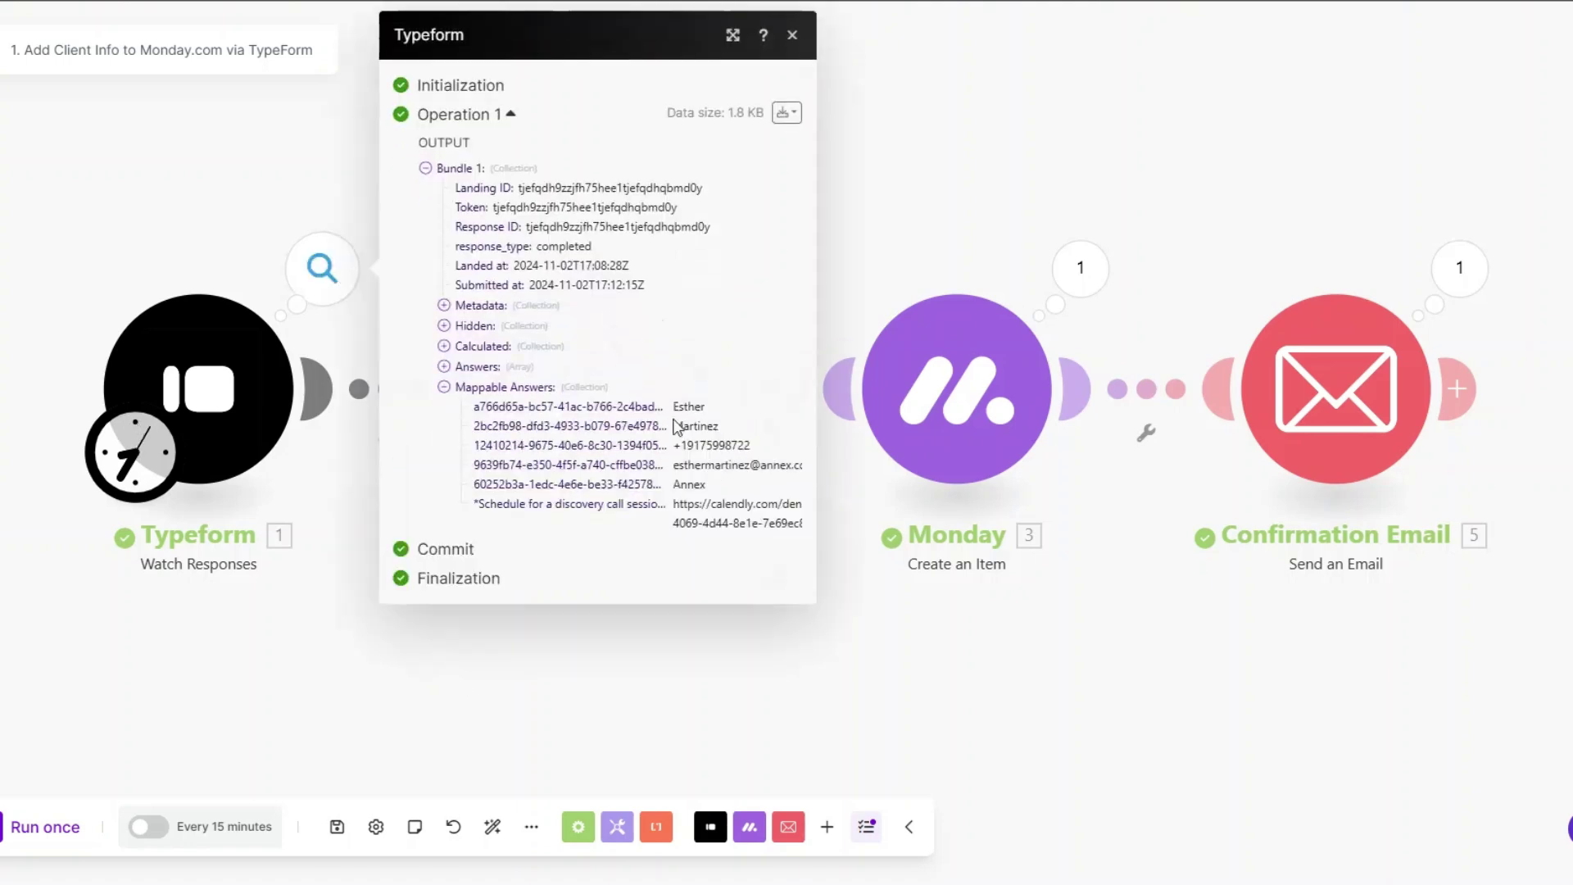
{"action": "left_click_drag", "start_coordinate": [679, 412], "coordinate": [765, 555]}
{"action": "left_click", "coordinate": [923, 649]}
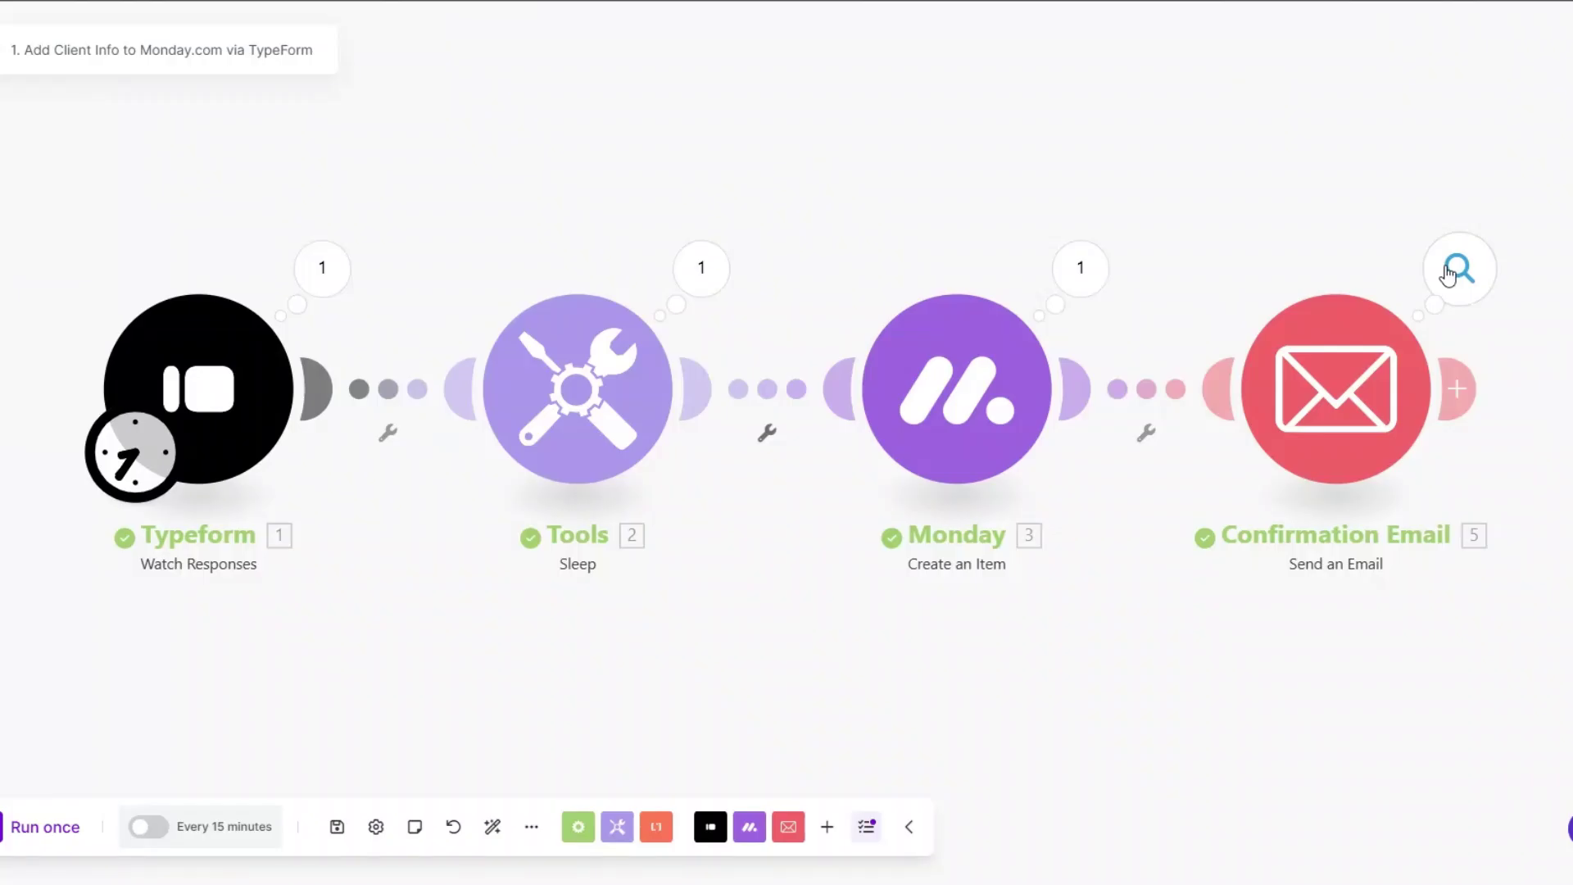
Step: Review the Email module's run details, checking the sent email's subject and body
{"action": "left_click", "coordinate": [1458, 268]}
{"action": "left_click_drag", "start_coordinate": [1087, 352], "coordinate": [1365, 362]}
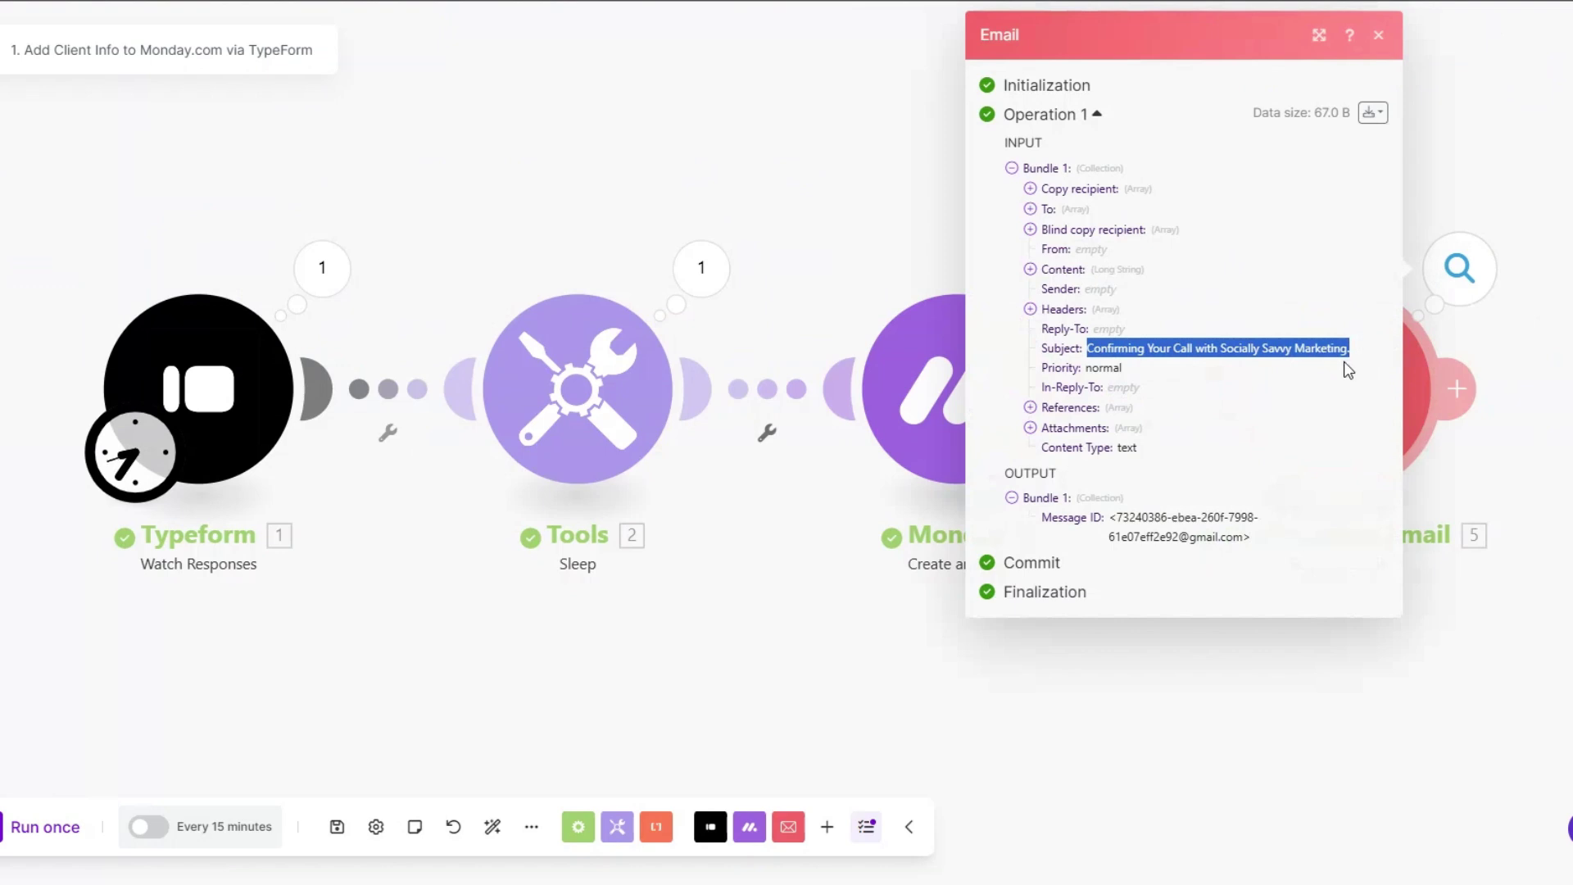
{"action": "left_click", "coordinate": [1029, 269]}
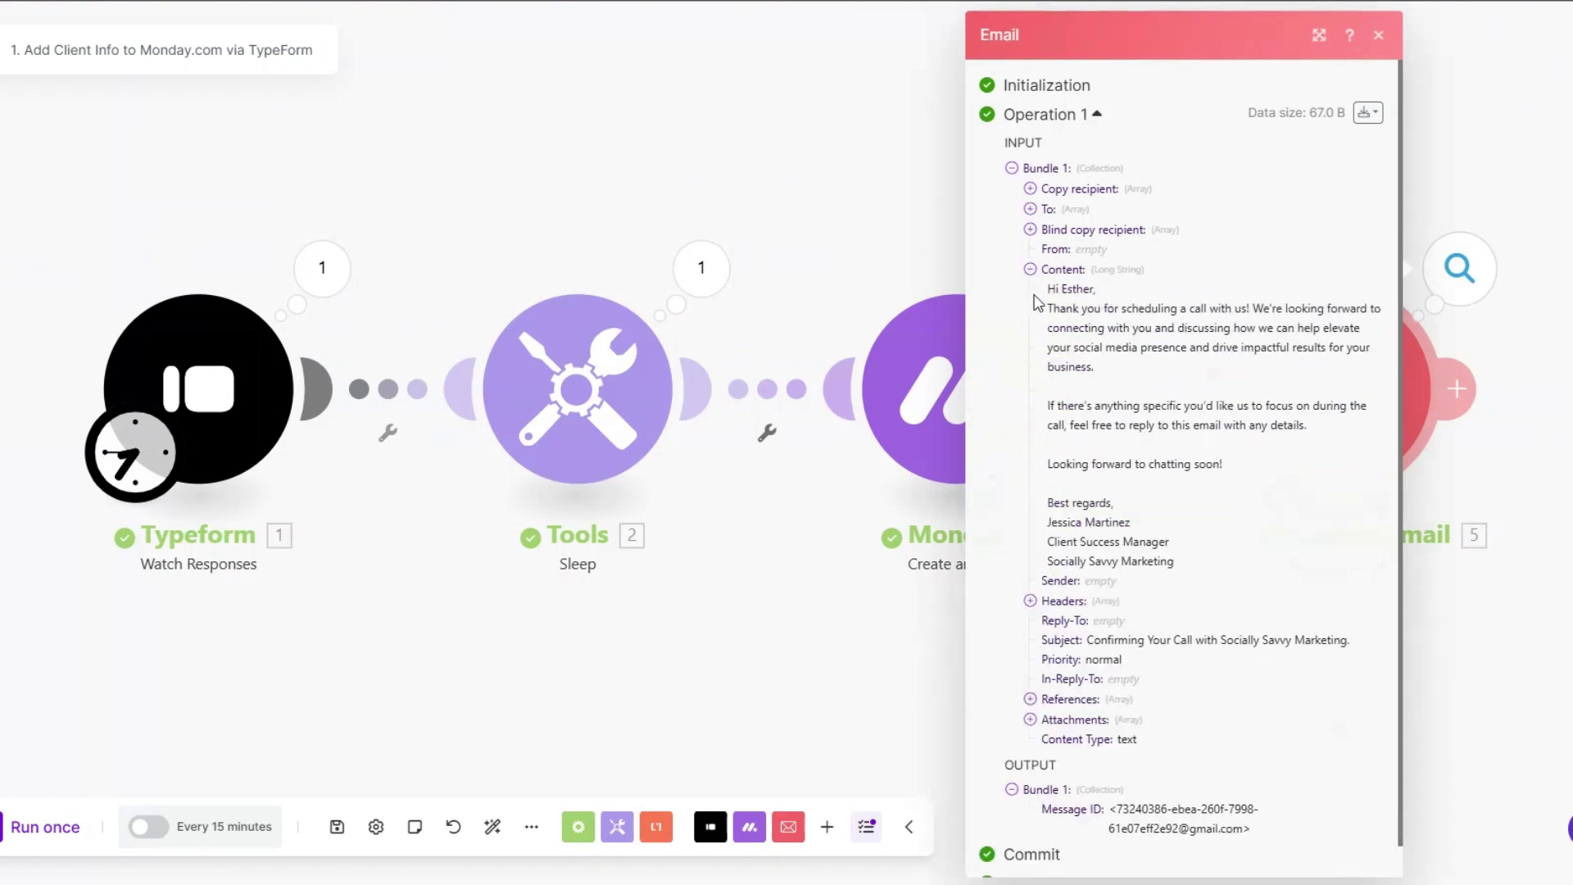
{"action": "mouse_move", "coordinate": [1042, 285]}
{"action": "left_mouse_down"}
{"action": "mouse_move", "coordinate": [1083, 446]}
{"action": "mouse_move", "coordinate": [1186, 561]}
{"action": "left_mouse_up"}
{"action": "left_click", "coordinate": [1182, 504]}
{"action": "left_click_drag", "start_coordinate": [648, 638], "coordinate": [625, 639]}
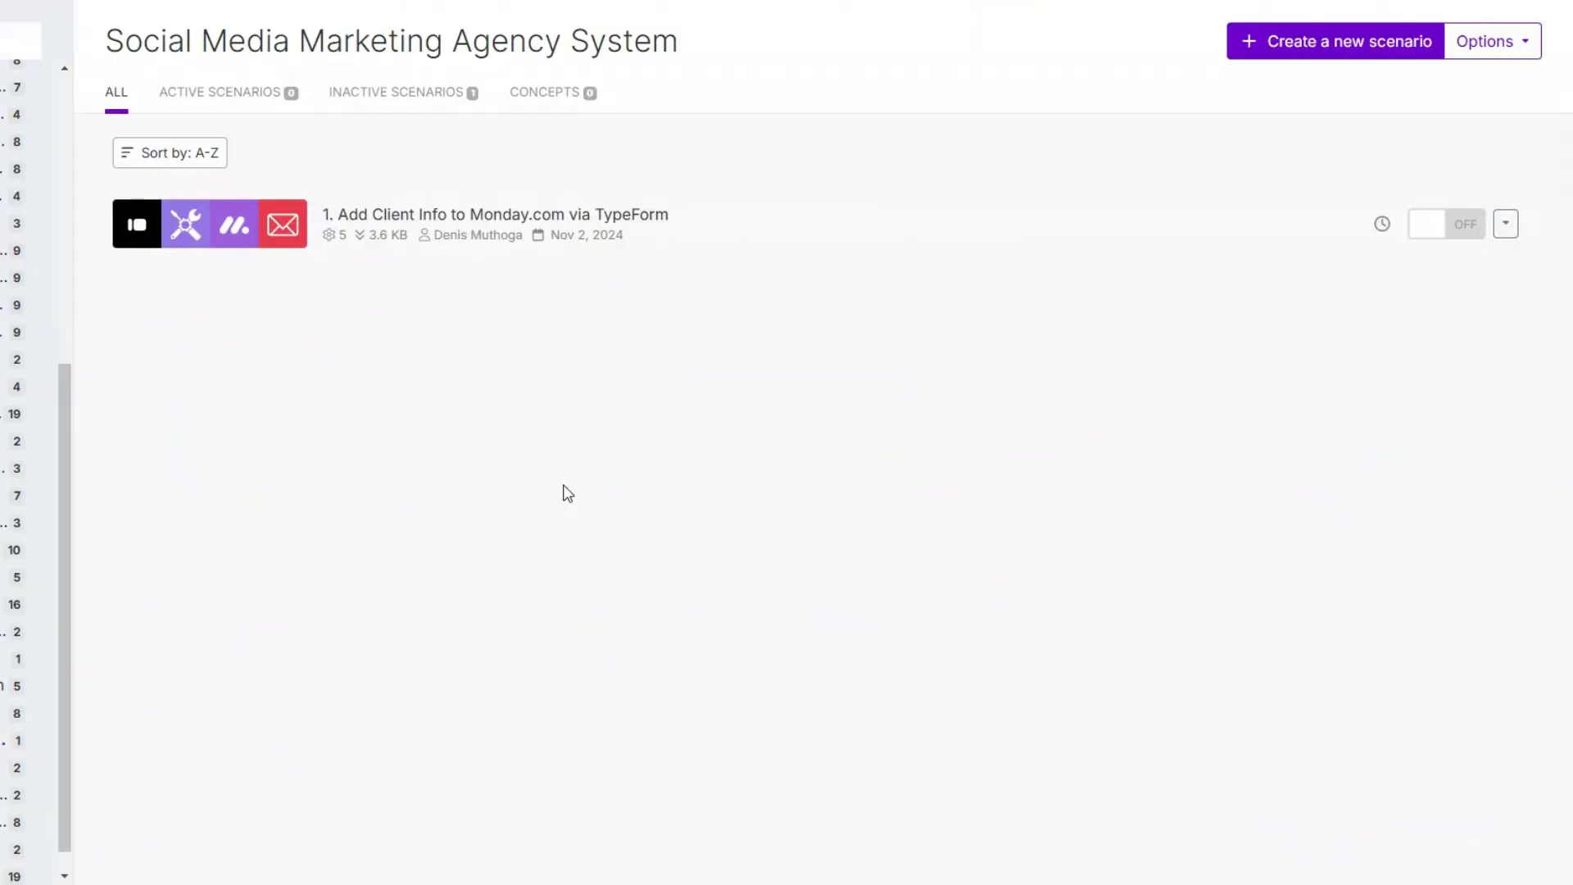
Step: Start a new scenario whose first module is a Webhooks Custom webhook trigger
{"action": "left_click", "coordinate": [1289, 51]}
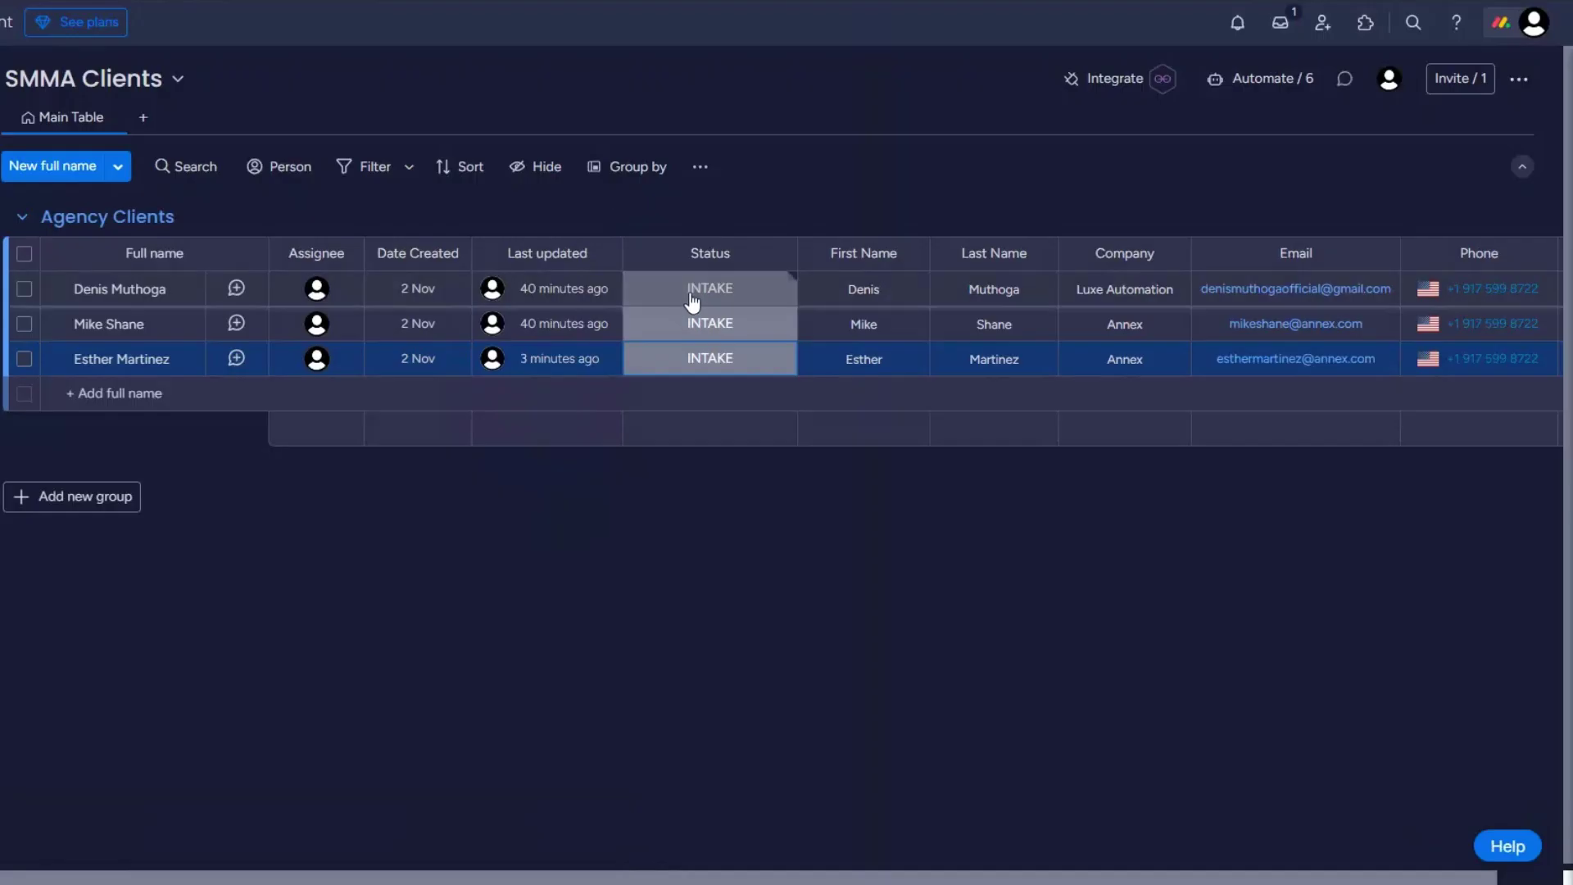
{"action": "left_click", "coordinate": [692, 293]}
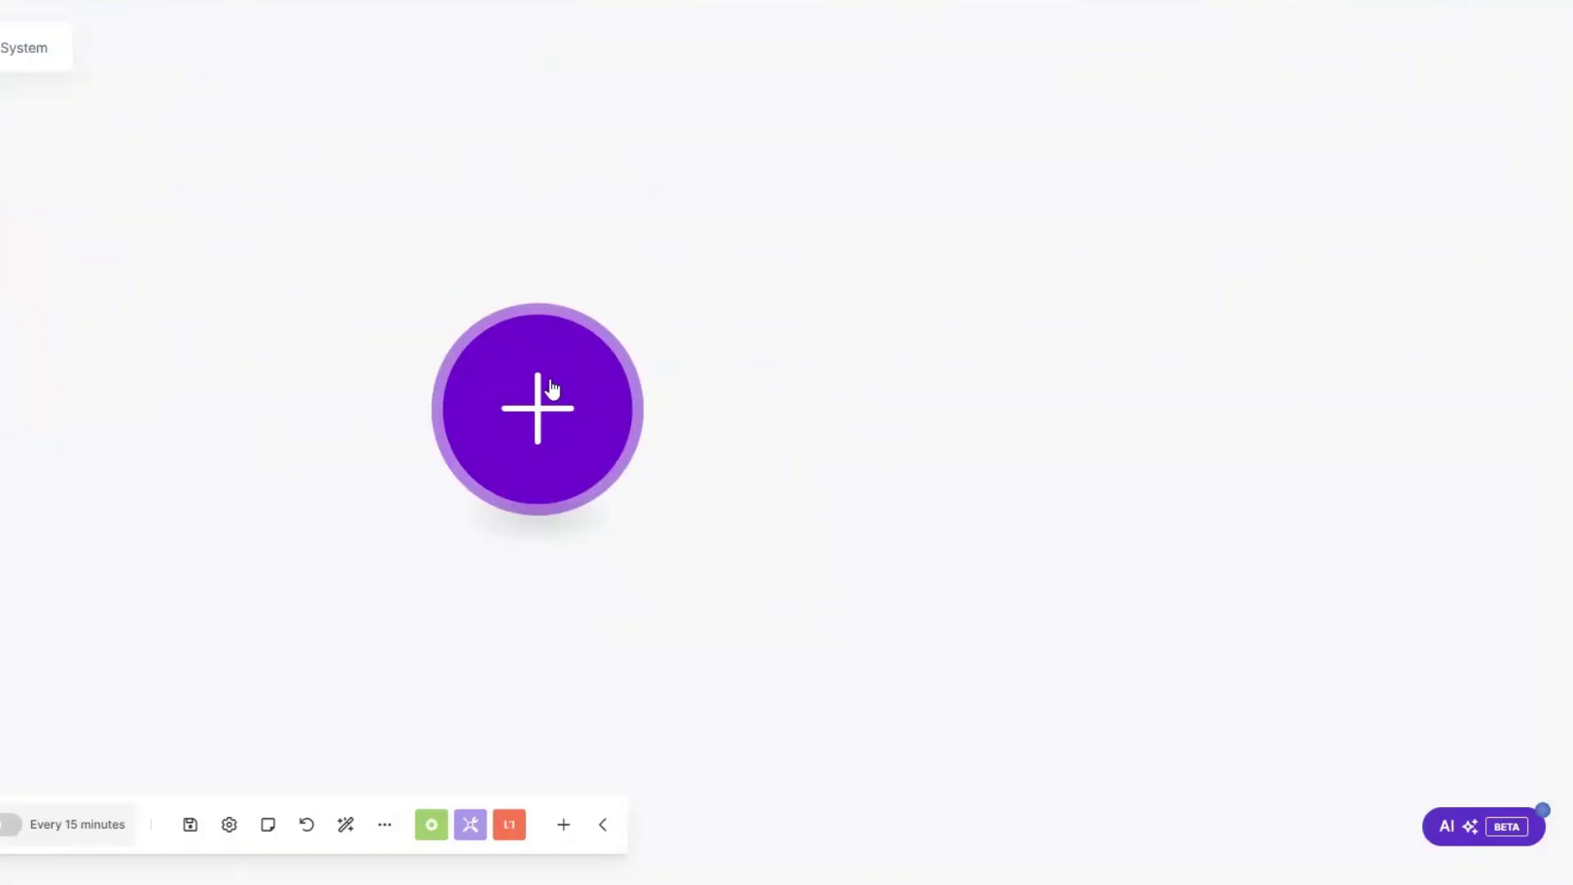
{"action": "left_click", "coordinate": [552, 389]}
{"action": "left_click", "coordinate": [769, 354]}
{"action": "left_click", "coordinate": [779, 406]}
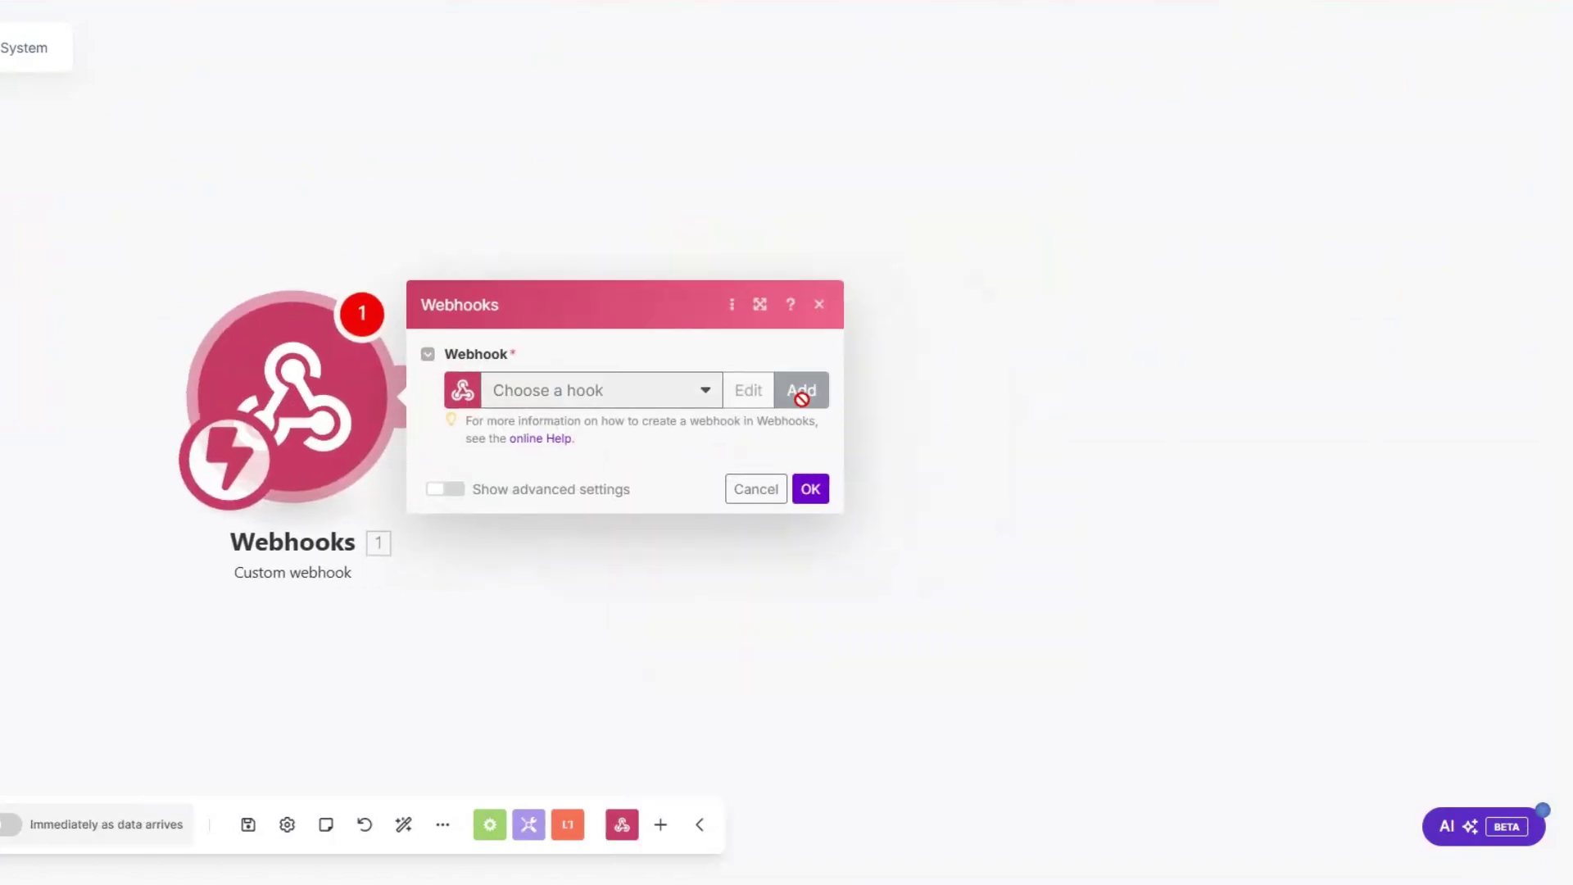
Step: Create a webhook named 'Client Onboarding', save it and copy its address
{"action": "left_click", "coordinate": [801, 390]}
{"action": "left_click_drag", "start_coordinate": [1052, 311], "coordinate": [892, 321]}
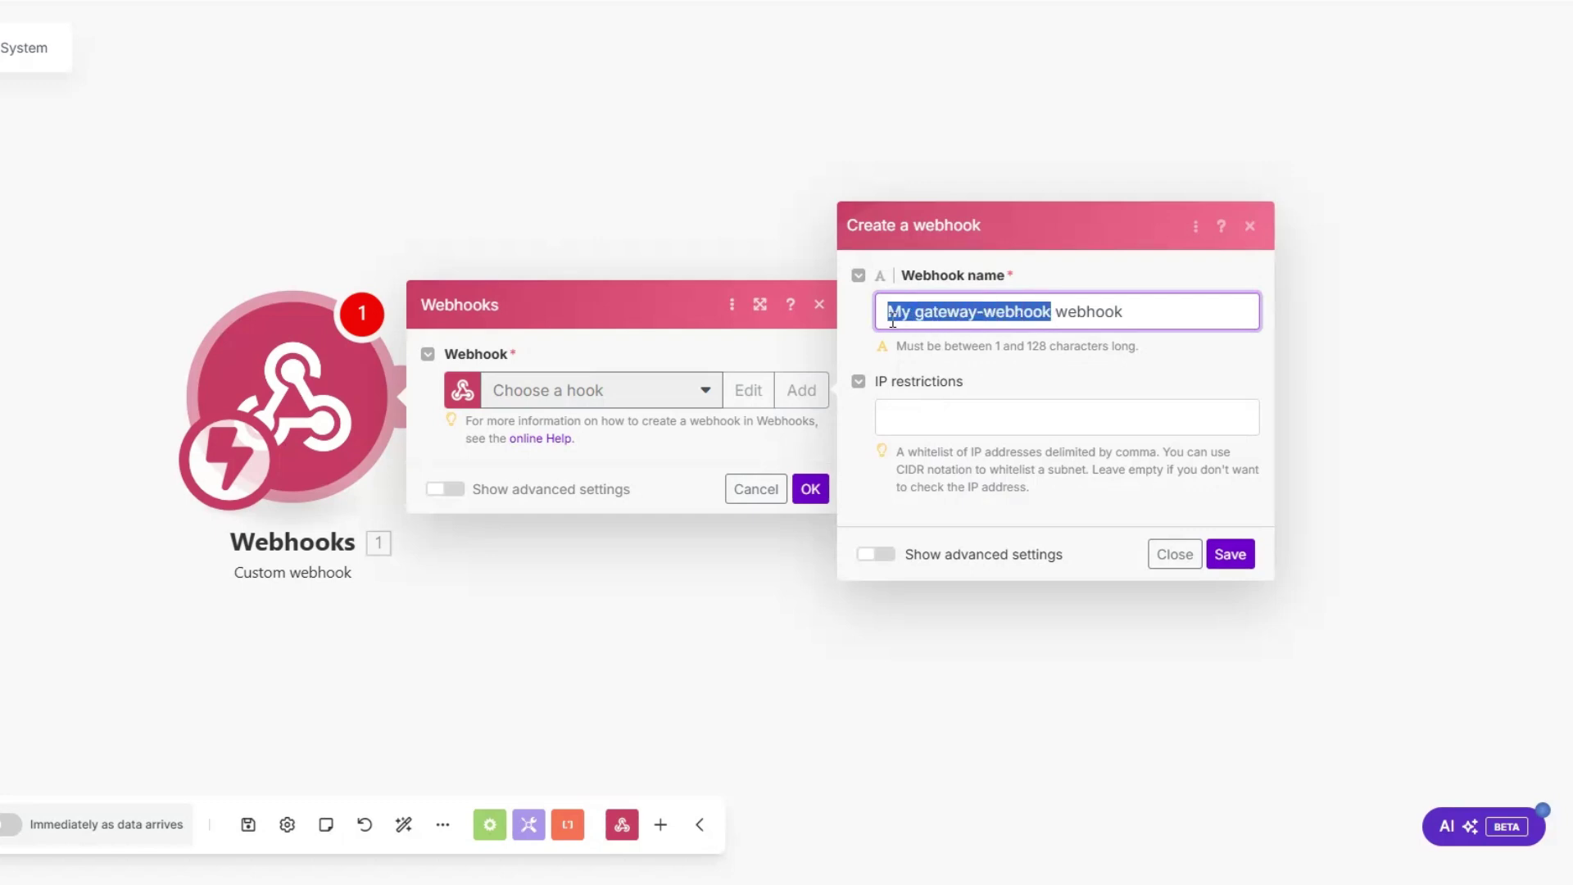
{"action": "type", "text": "Client Onboarding"}
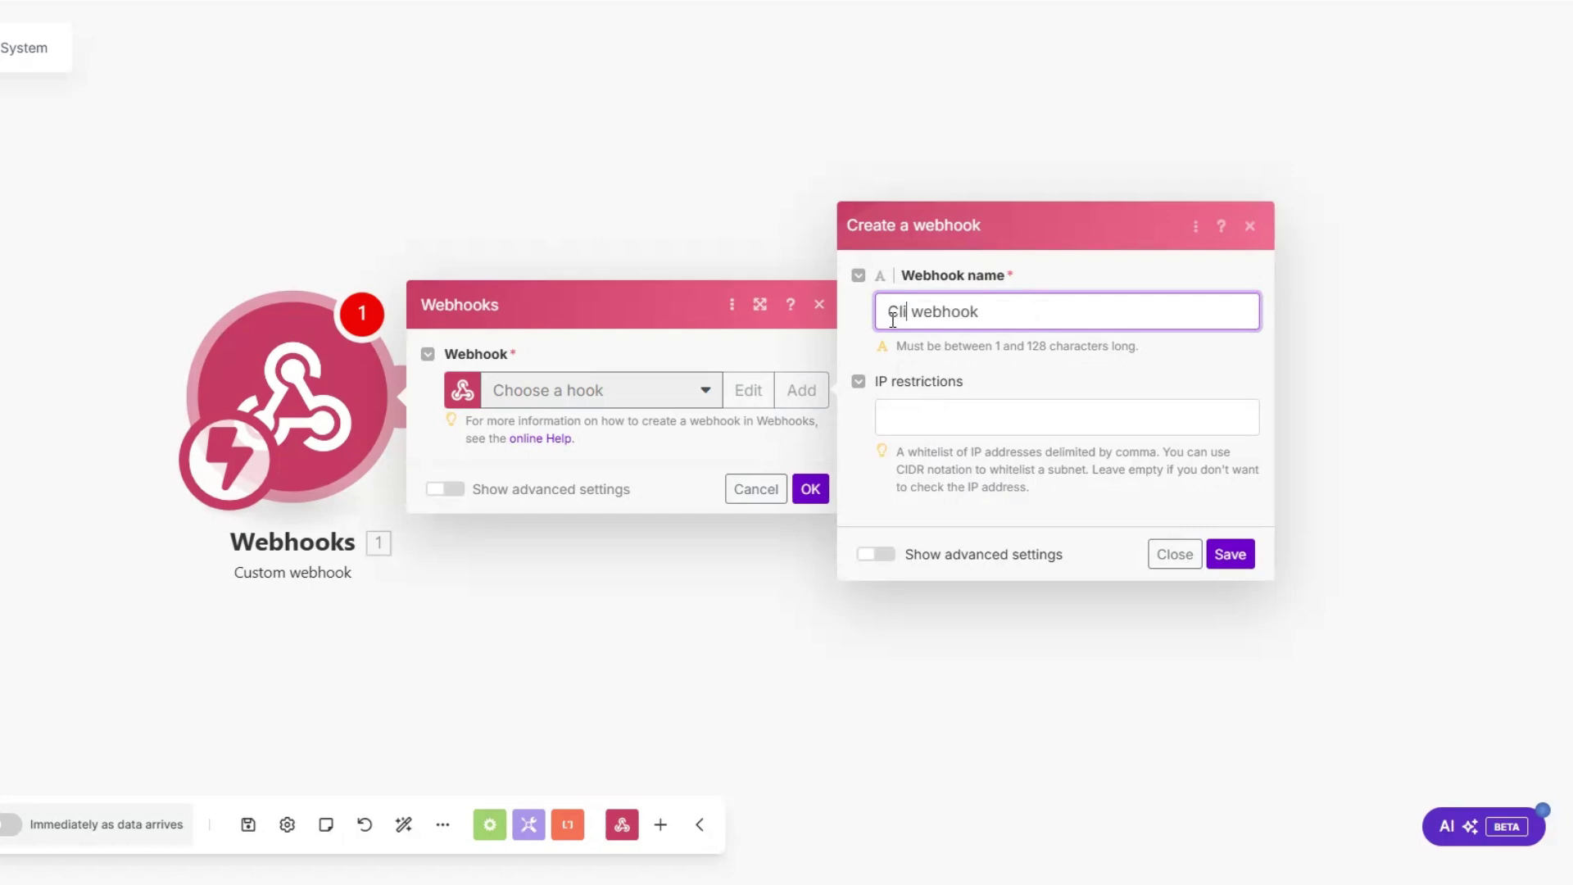
{"action": "left_click", "coordinate": [1230, 555]}
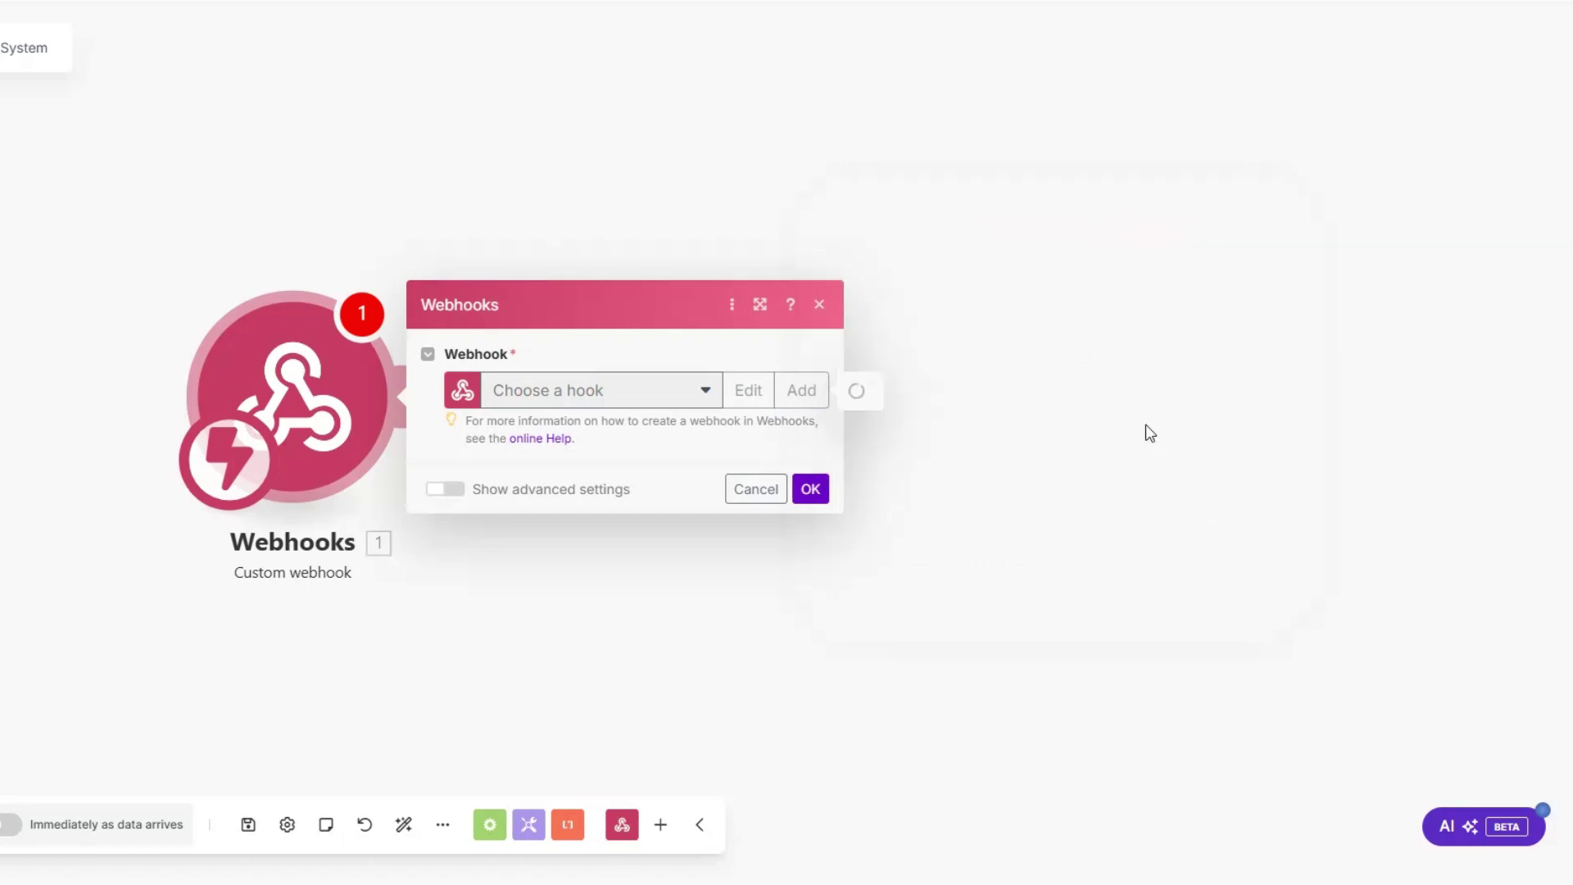
{"action": "left_click", "coordinate": [697, 477]}
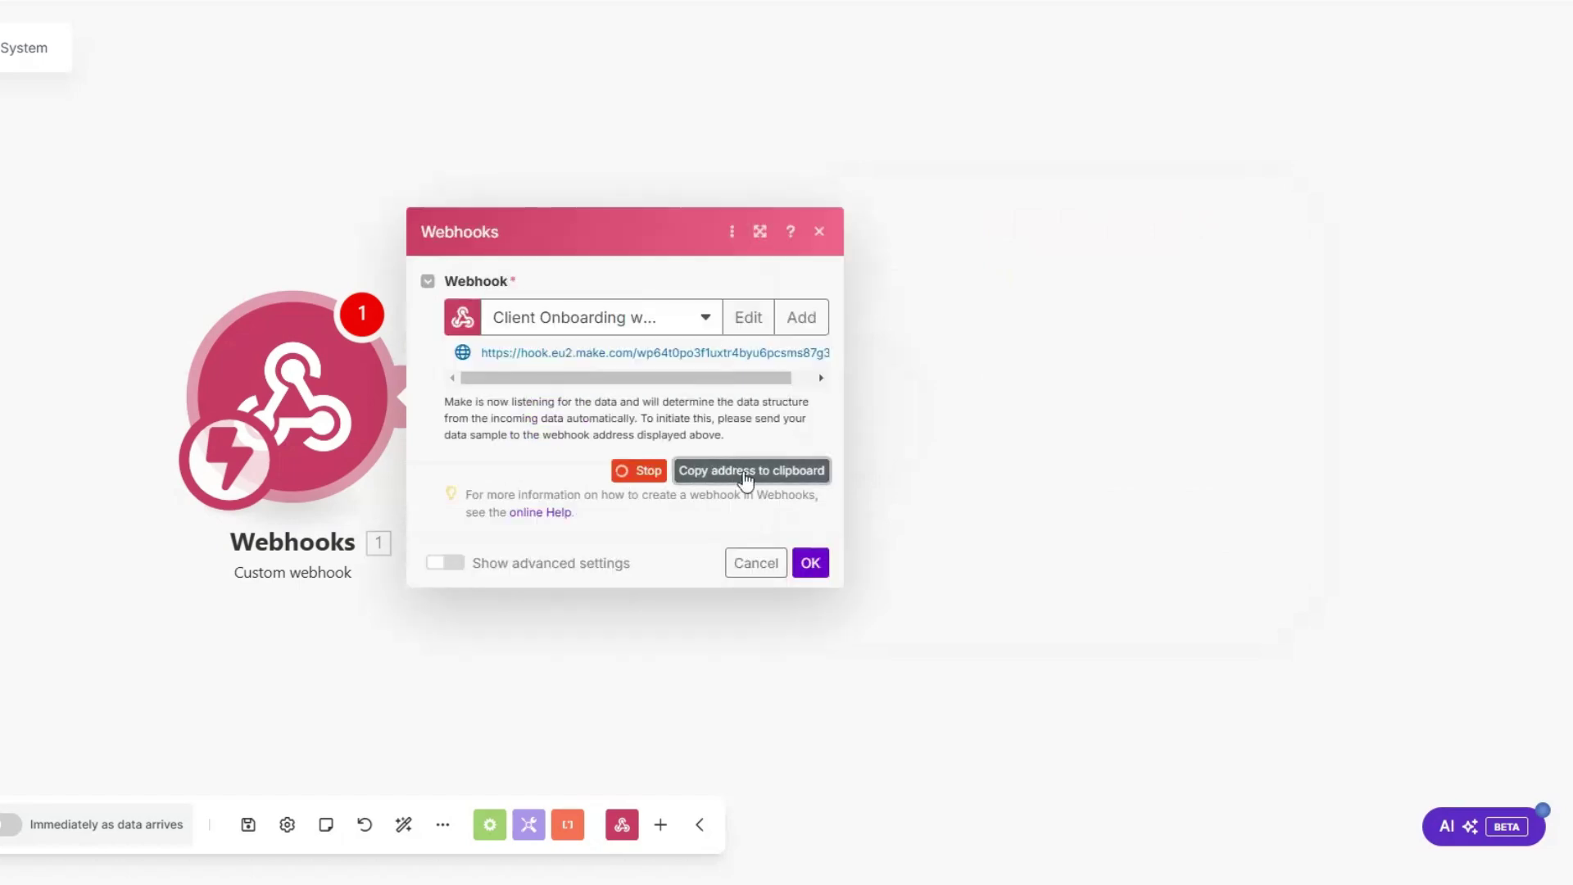
{"action": "left_click", "coordinate": [810, 565]}
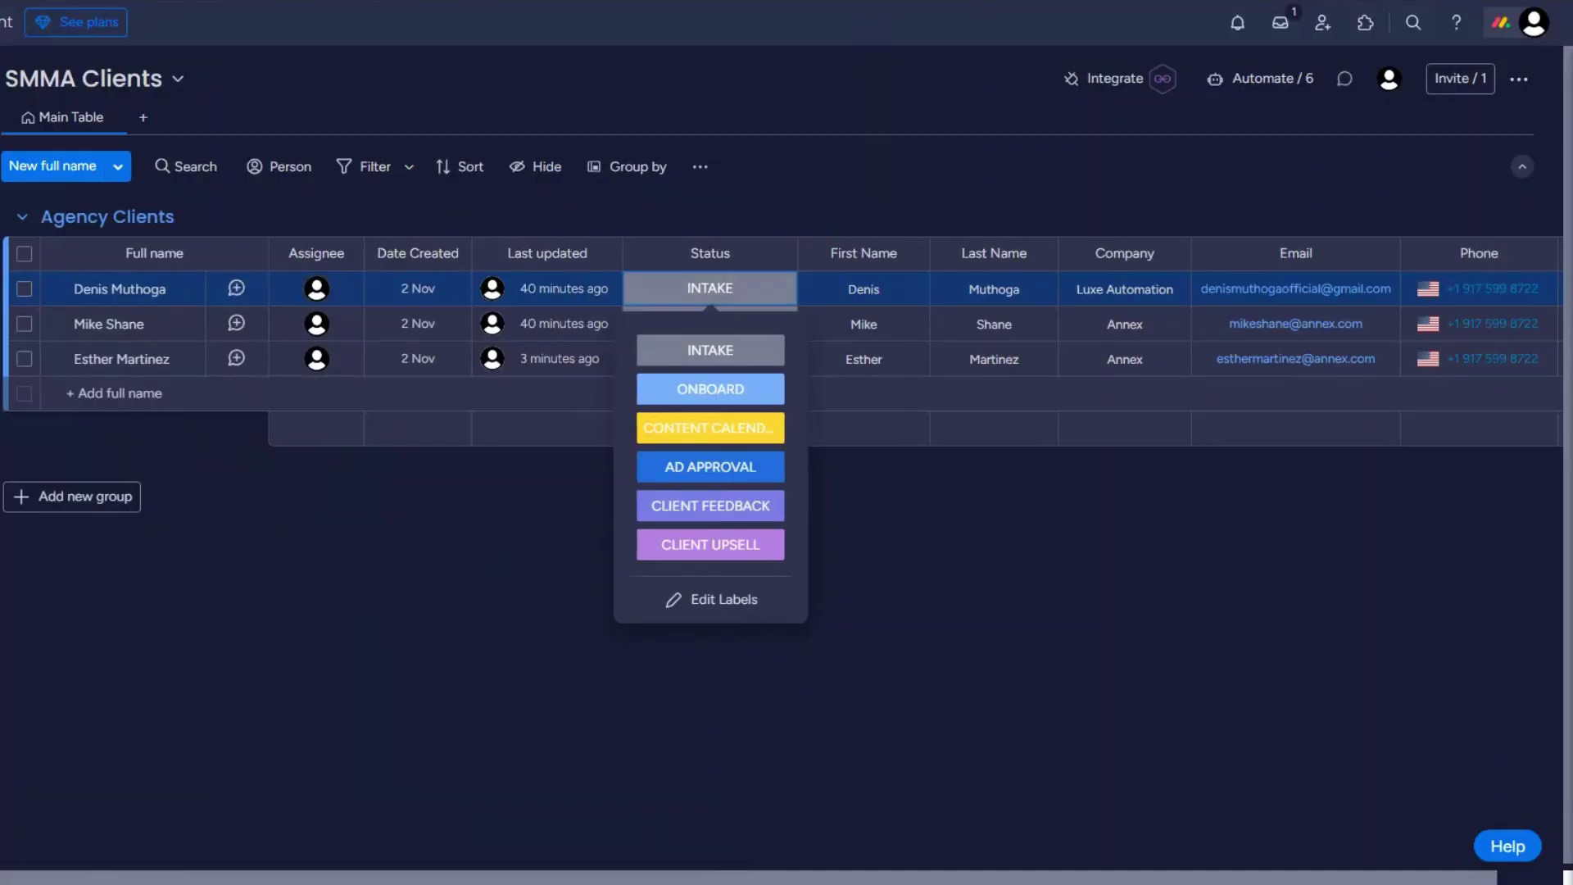
Step: Add a monday.com 'When a status changes' webhook integration using the pasted Make webhook URL
{"action": "left_click", "coordinate": [1102, 80]}
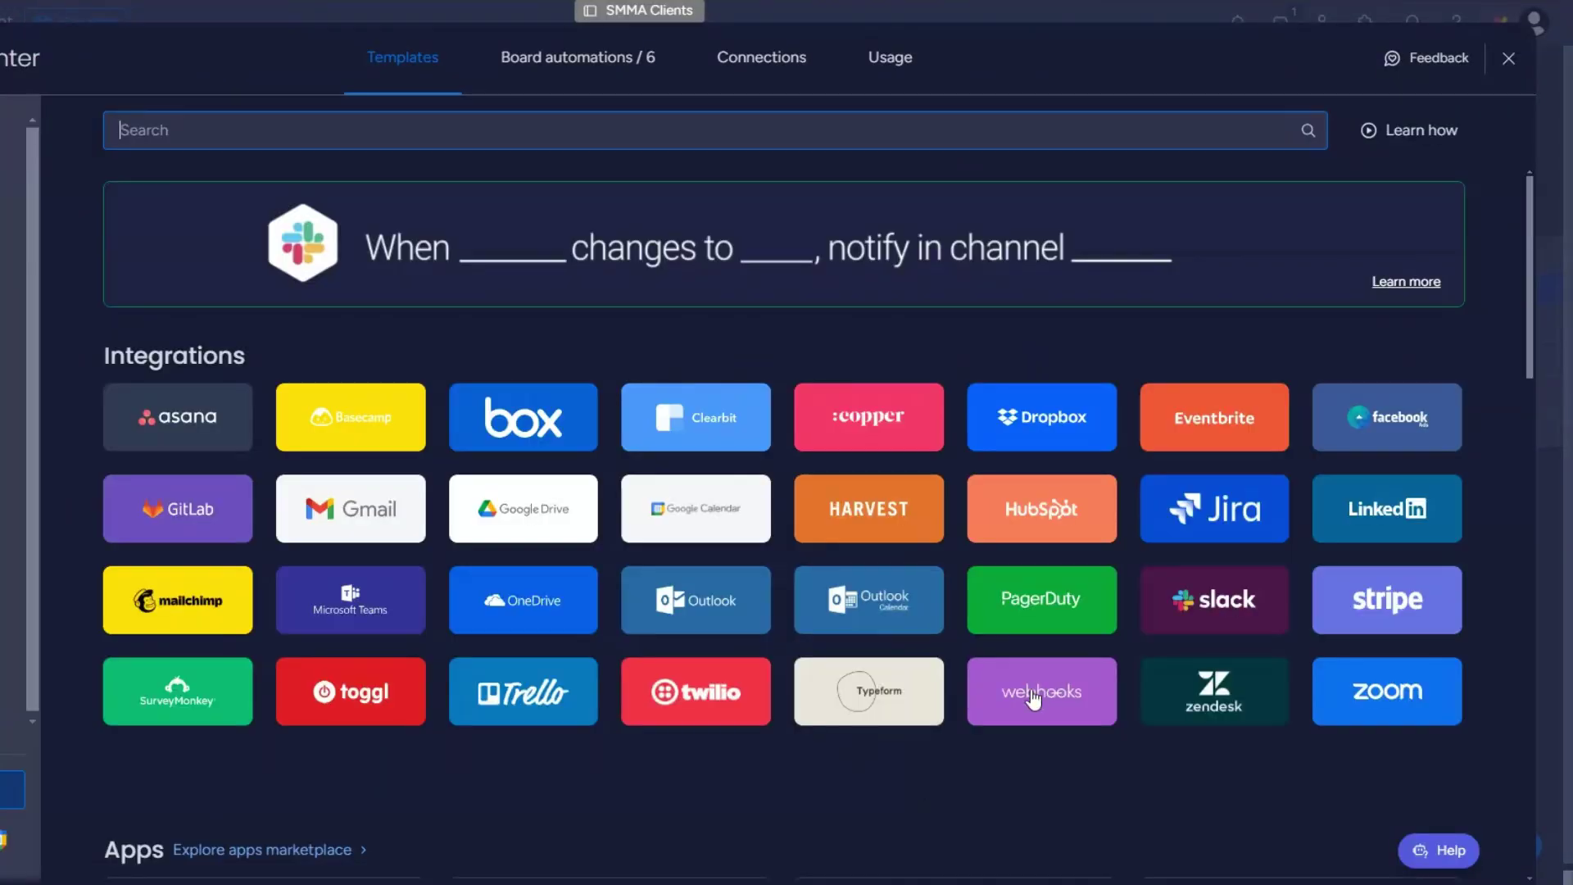
{"action": "left_click", "coordinate": [1030, 699]}
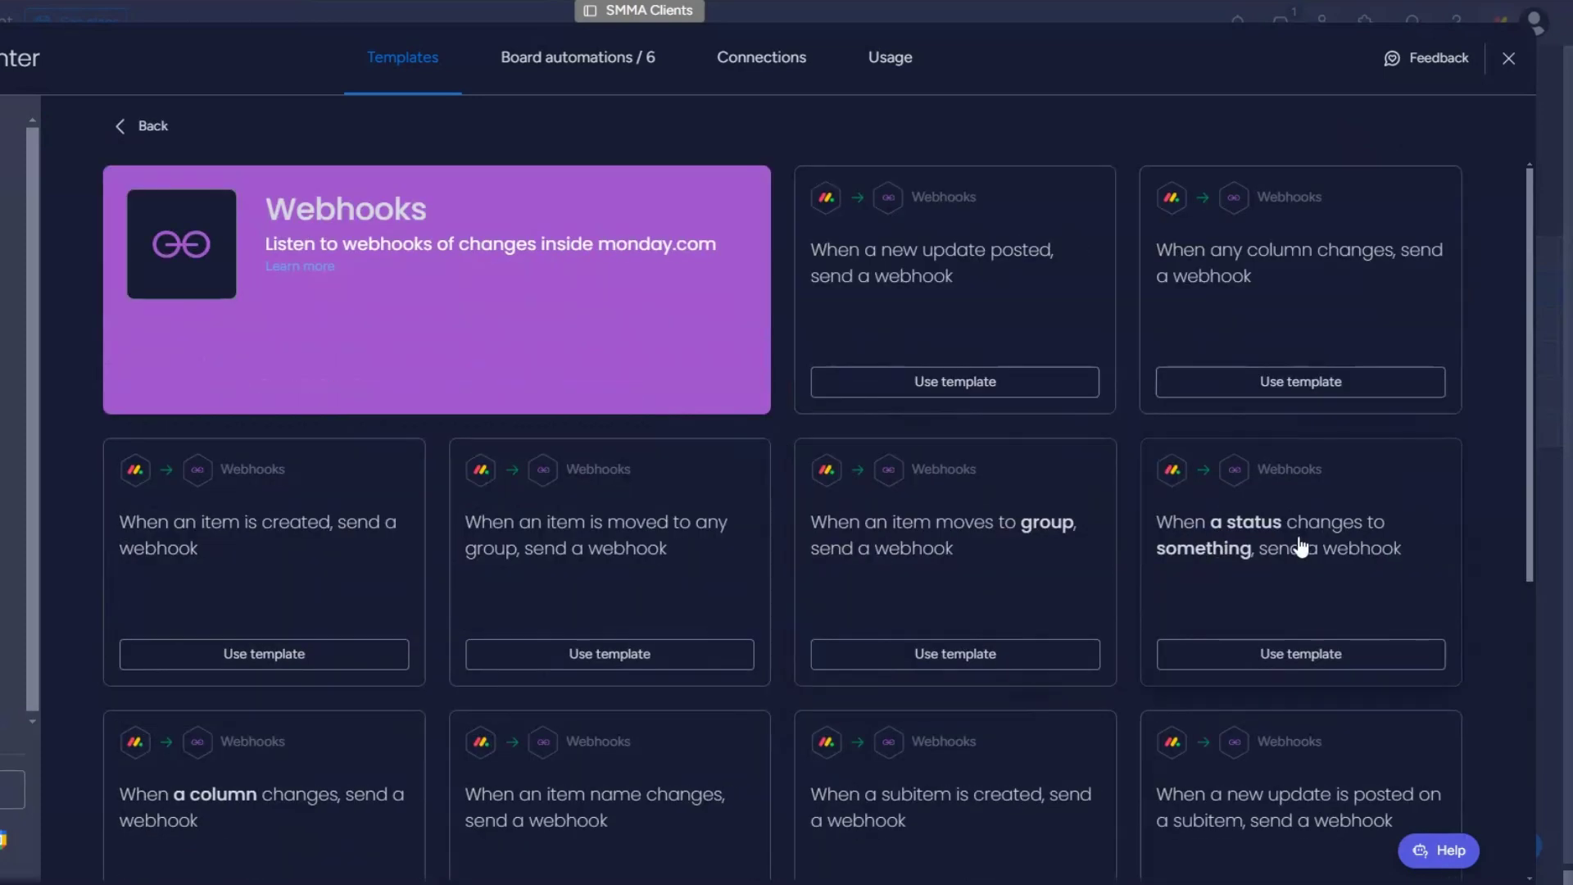
{"action": "left_click", "coordinate": [1268, 582]}
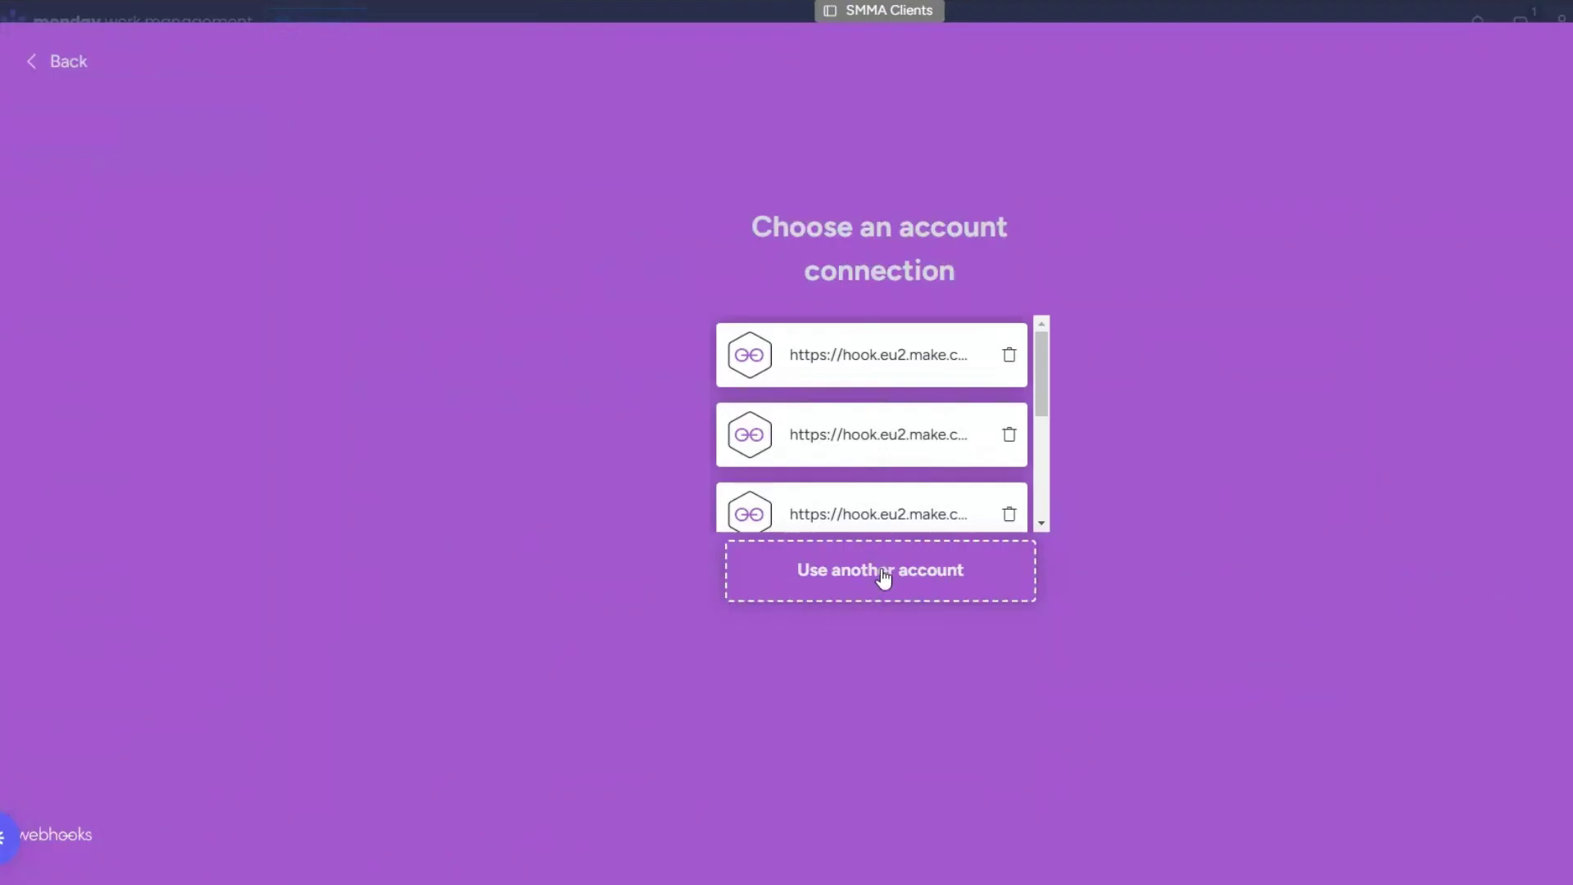
{"action": "left_click", "coordinate": [881, 579]}
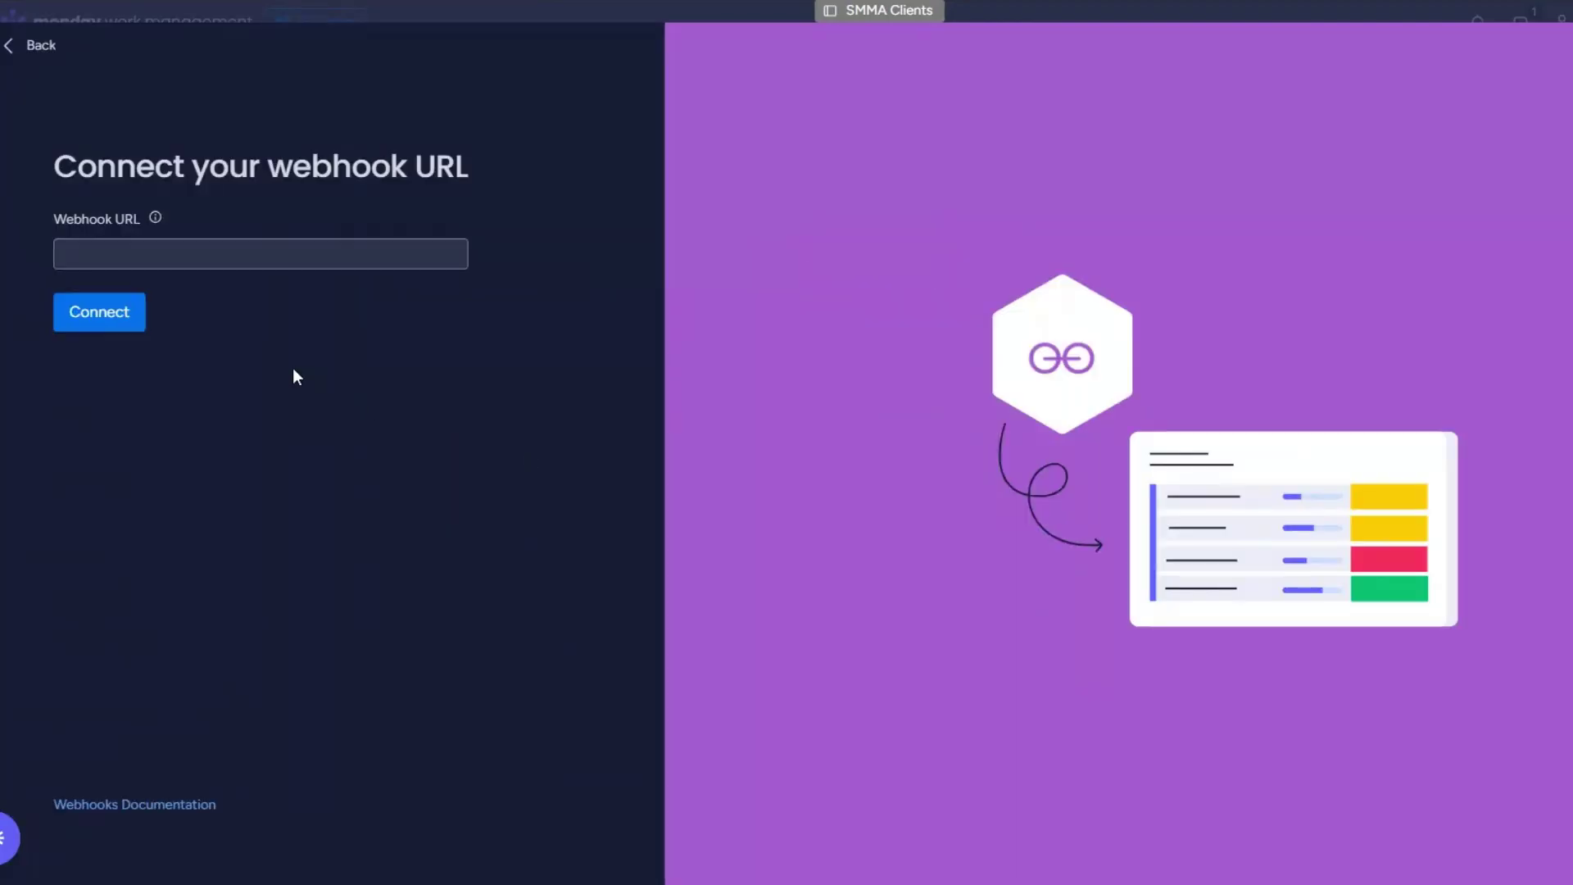
{"action": "key", "text": "ctrl+v"}
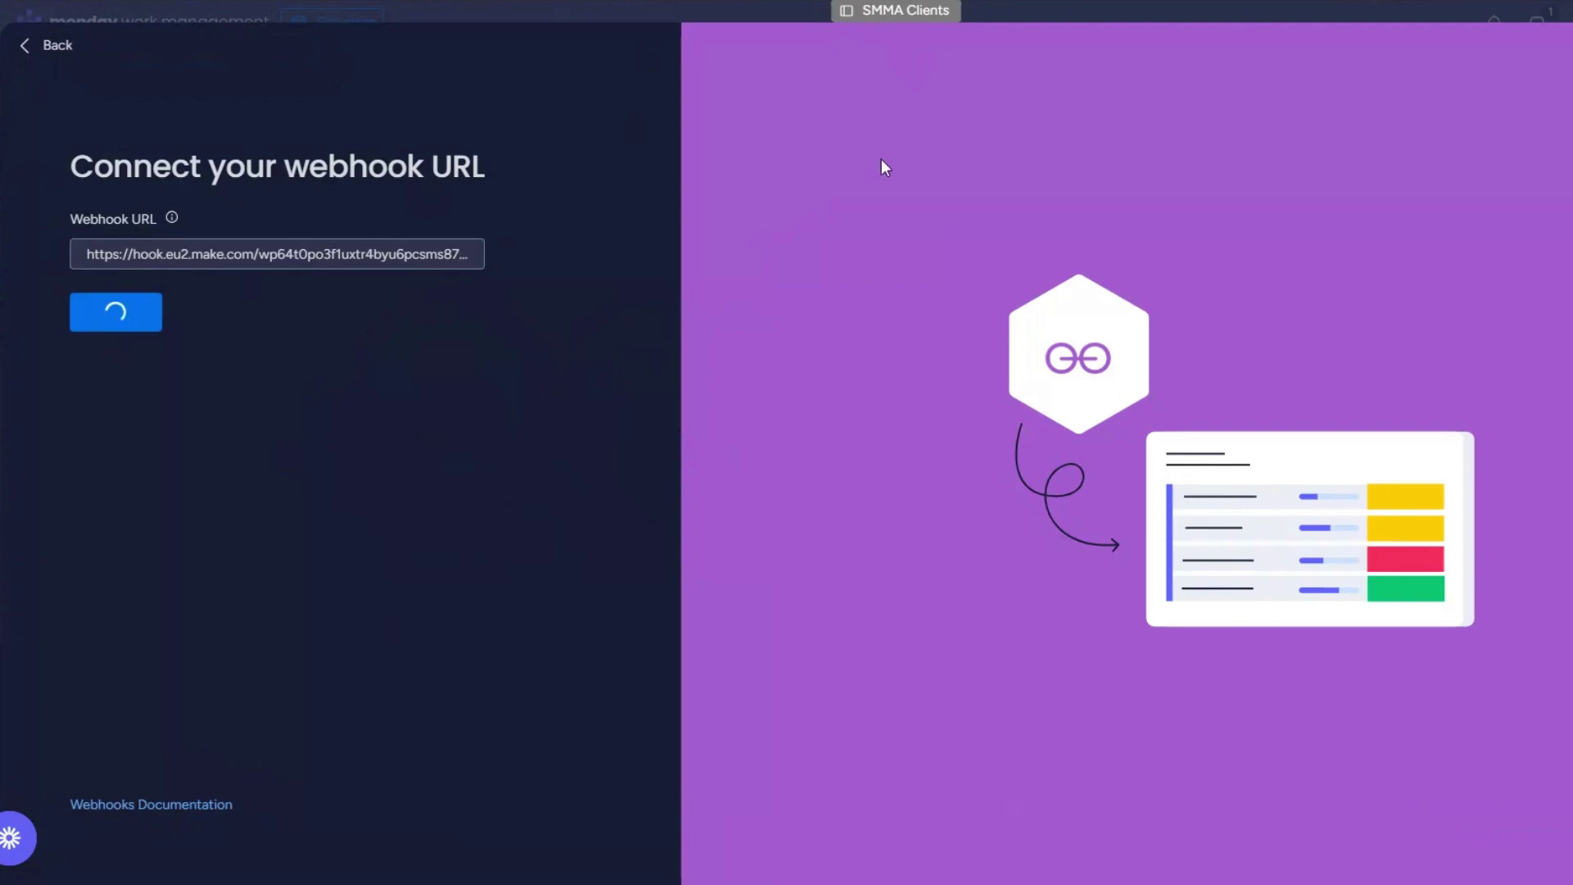
{"action": "left_click_drag", "start_coordinate": [771, 40], "coordinate": [1026, 40]}
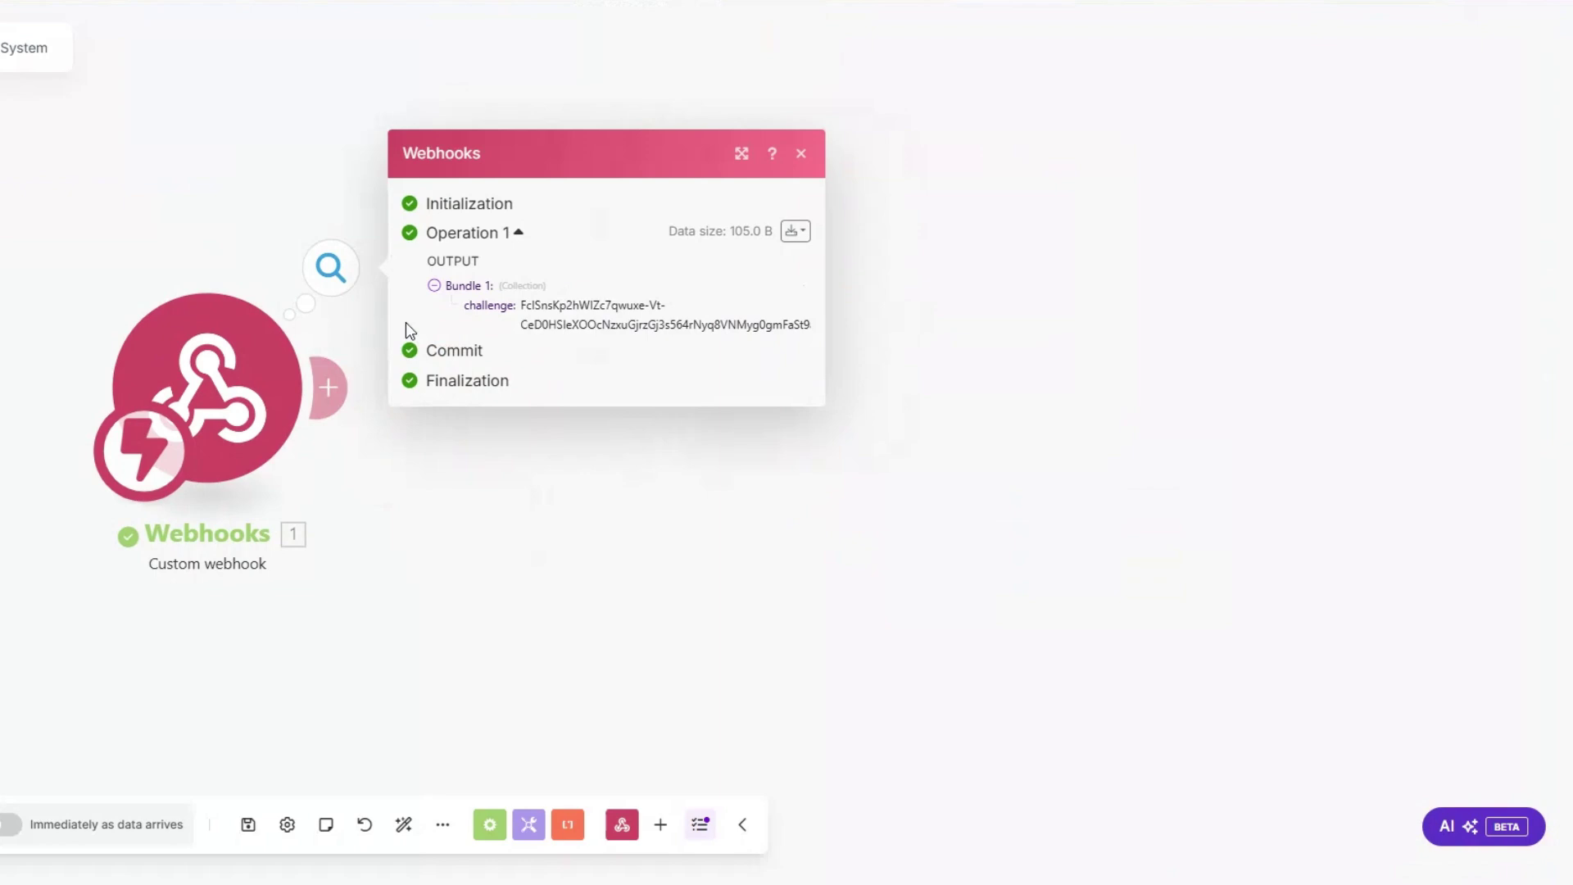
Step: Add a Webhook response module whose JSON body returns the incoming challenge value
{"action": "left_click_drag", "start_coordinate": [519, 305], "coordinate": [593, 472]}
{"action": "left_click", "coordinate": [593, 472]}
{"action": "left_click", "coordinate": [328, 388]}
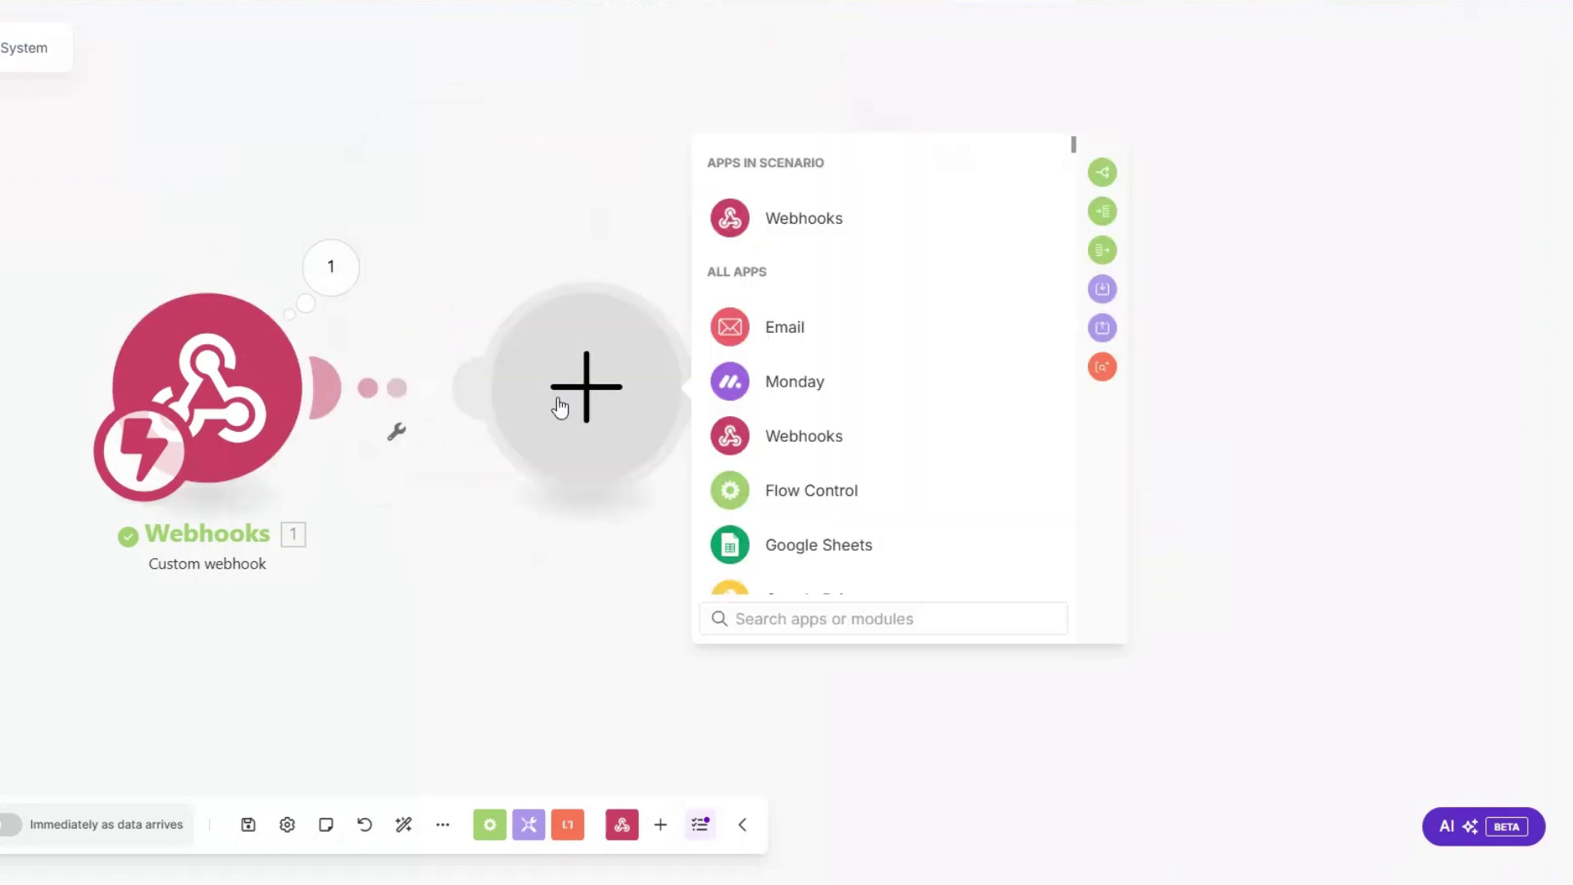
{"action": "left_click", "coordinate": [810, 220]}
{"action": "left_click", "coordinate": [822, 317]}
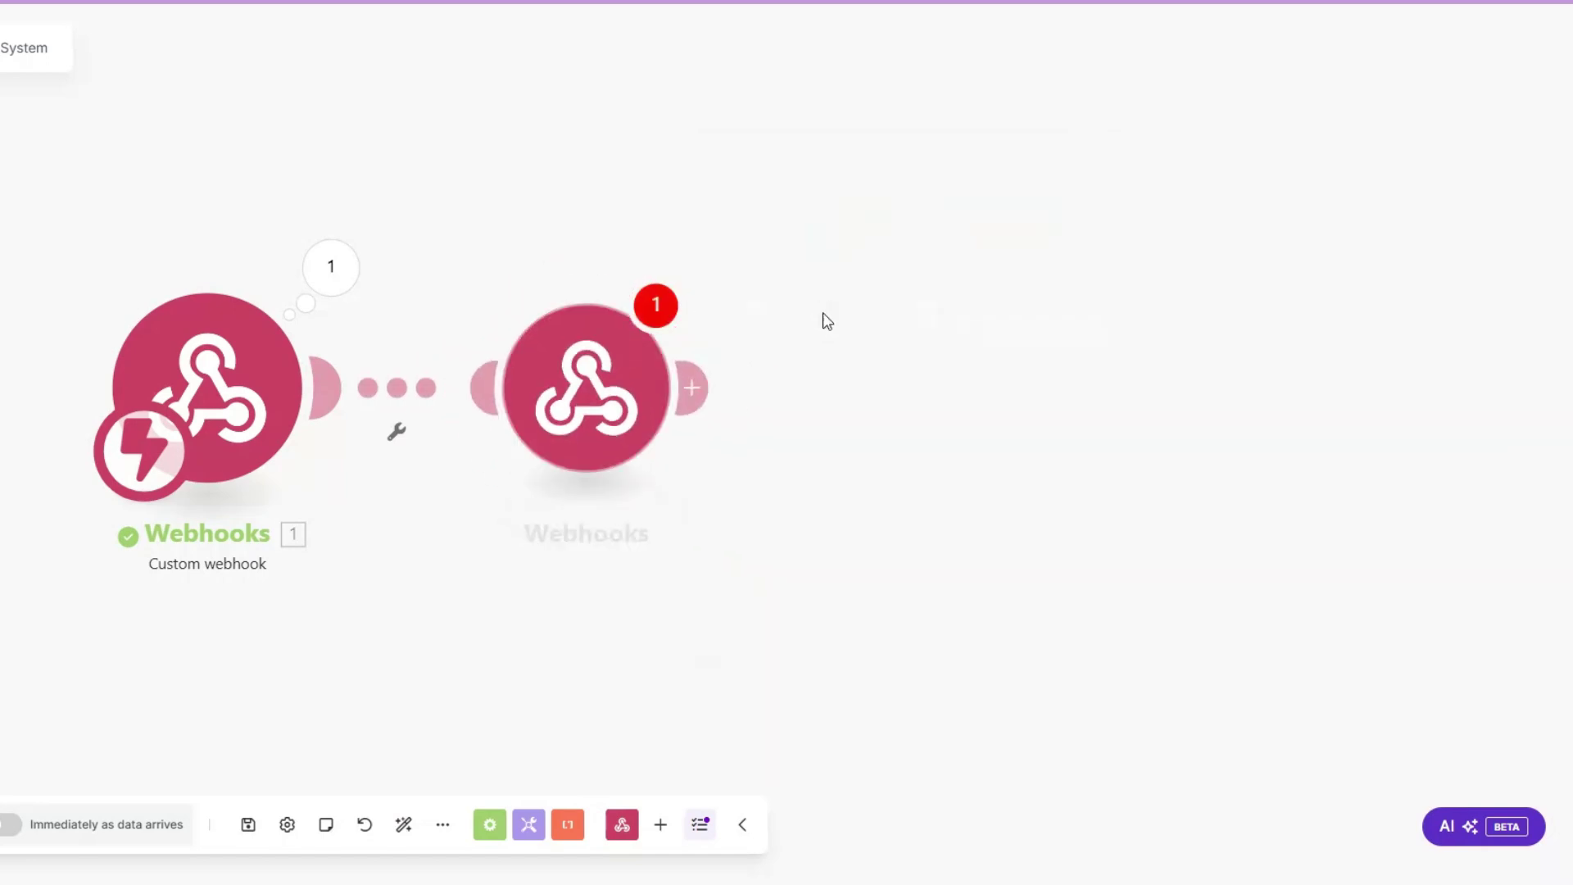
{"action": "left_click", "coordinate": [778, 446]}
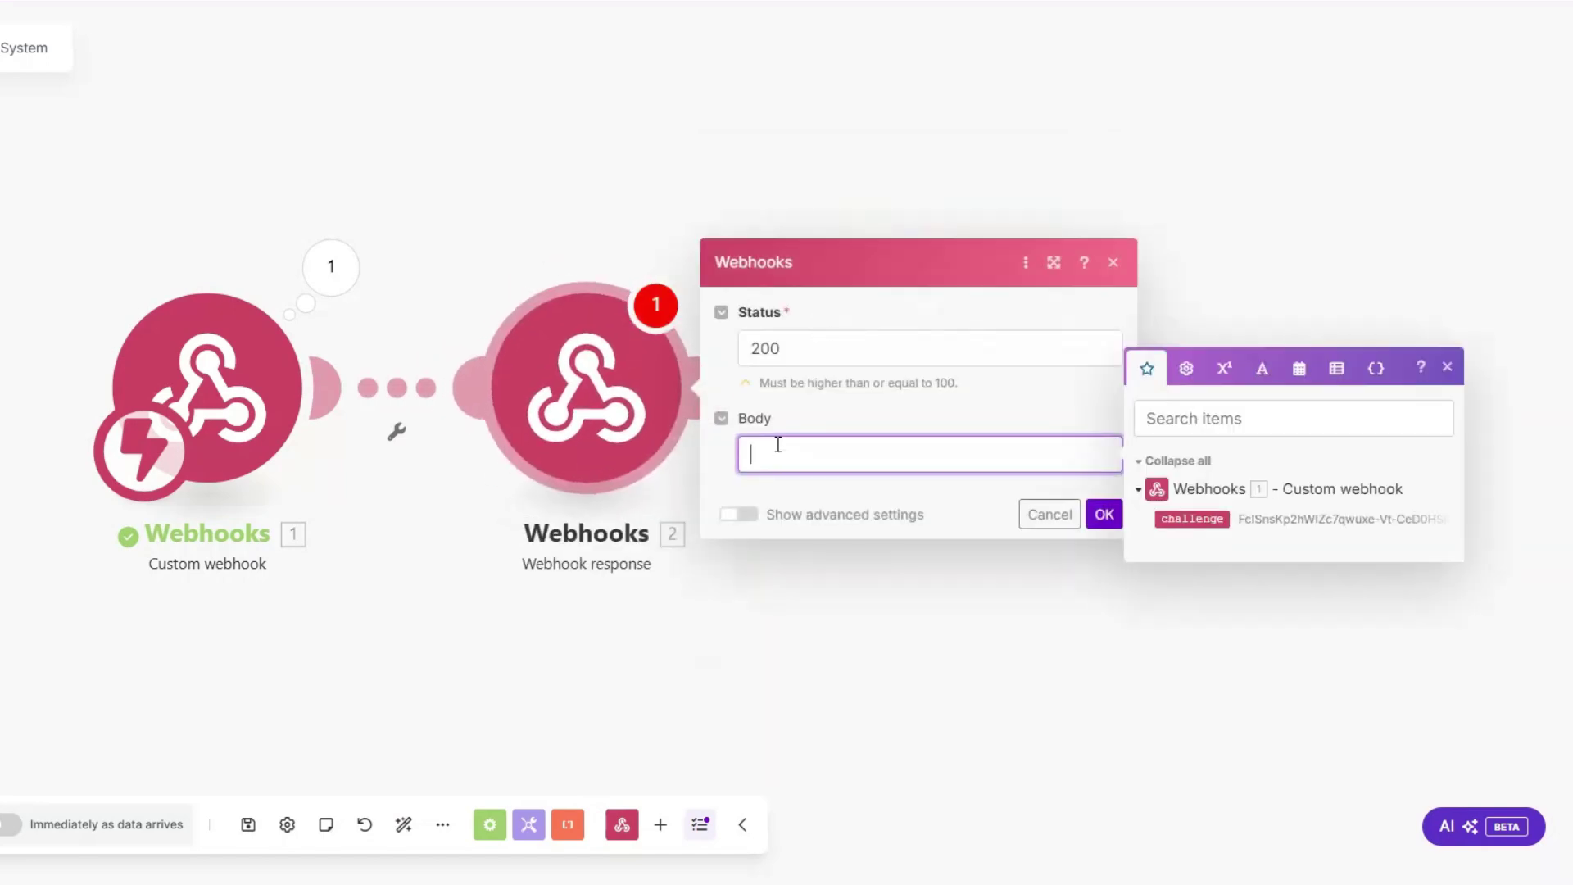
{"action": "type", "text": "{}"}
{"action": "type", "text": "\"\""}
{"action": "type", "text": ":\"\""}
{"action": "type", "text": "challenge"}
{"action": "left_click_drag", "start_coordinate": [1186, 516], "coordinate": [918, 455]}
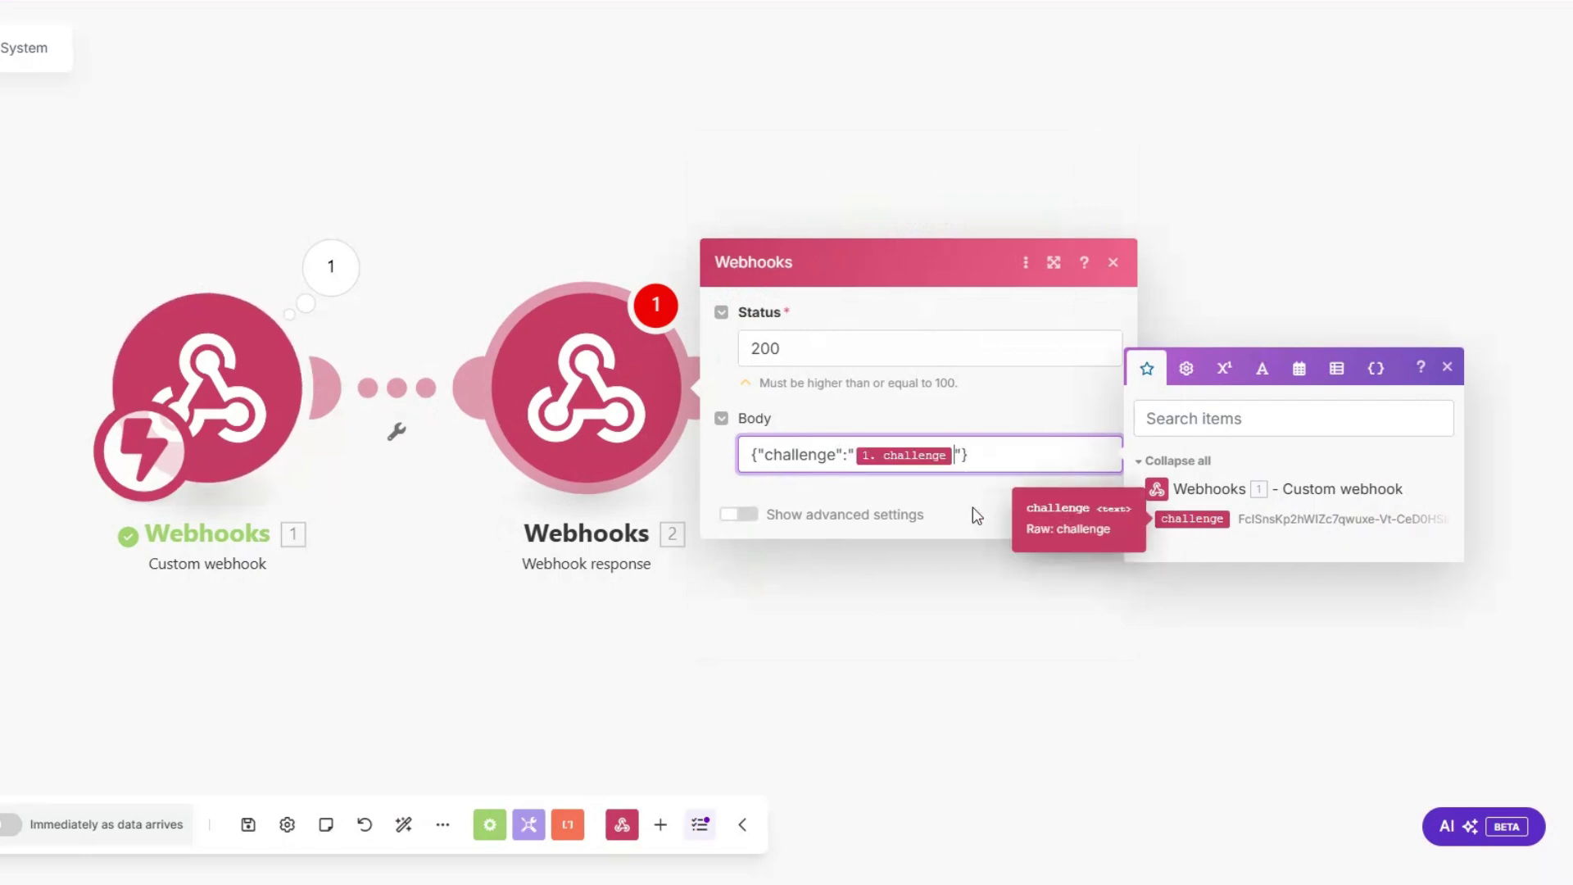
{"action": "left_click", "coordinate": [1104, 513]}
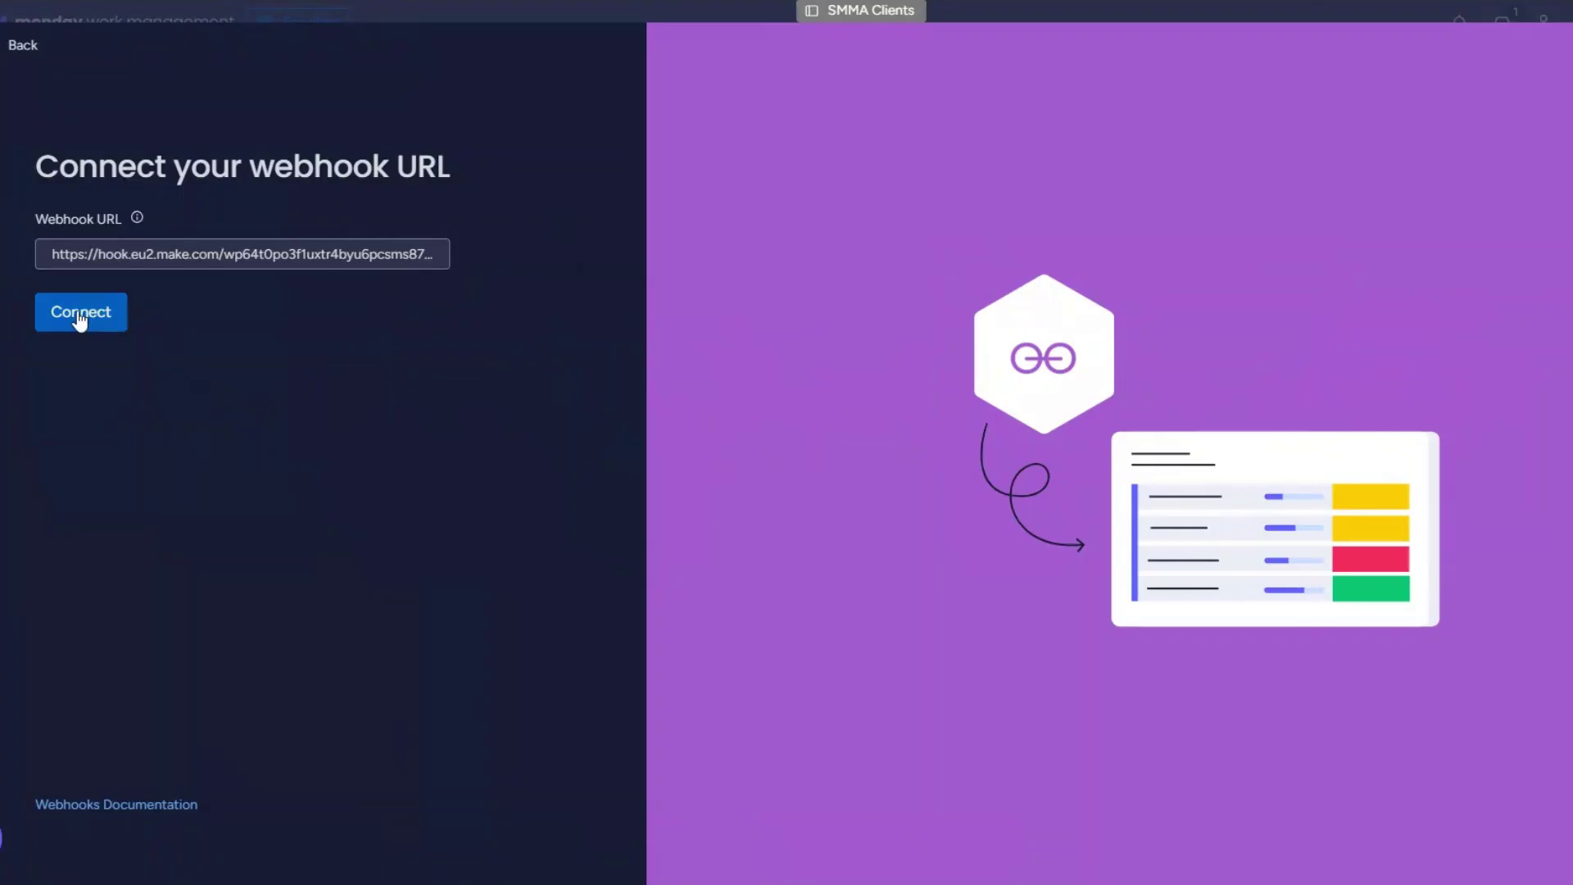
Step: Run the scenario once to answer the challenge, then delete the response module
{"action": "left_click", "coordinate": [80, 315]}
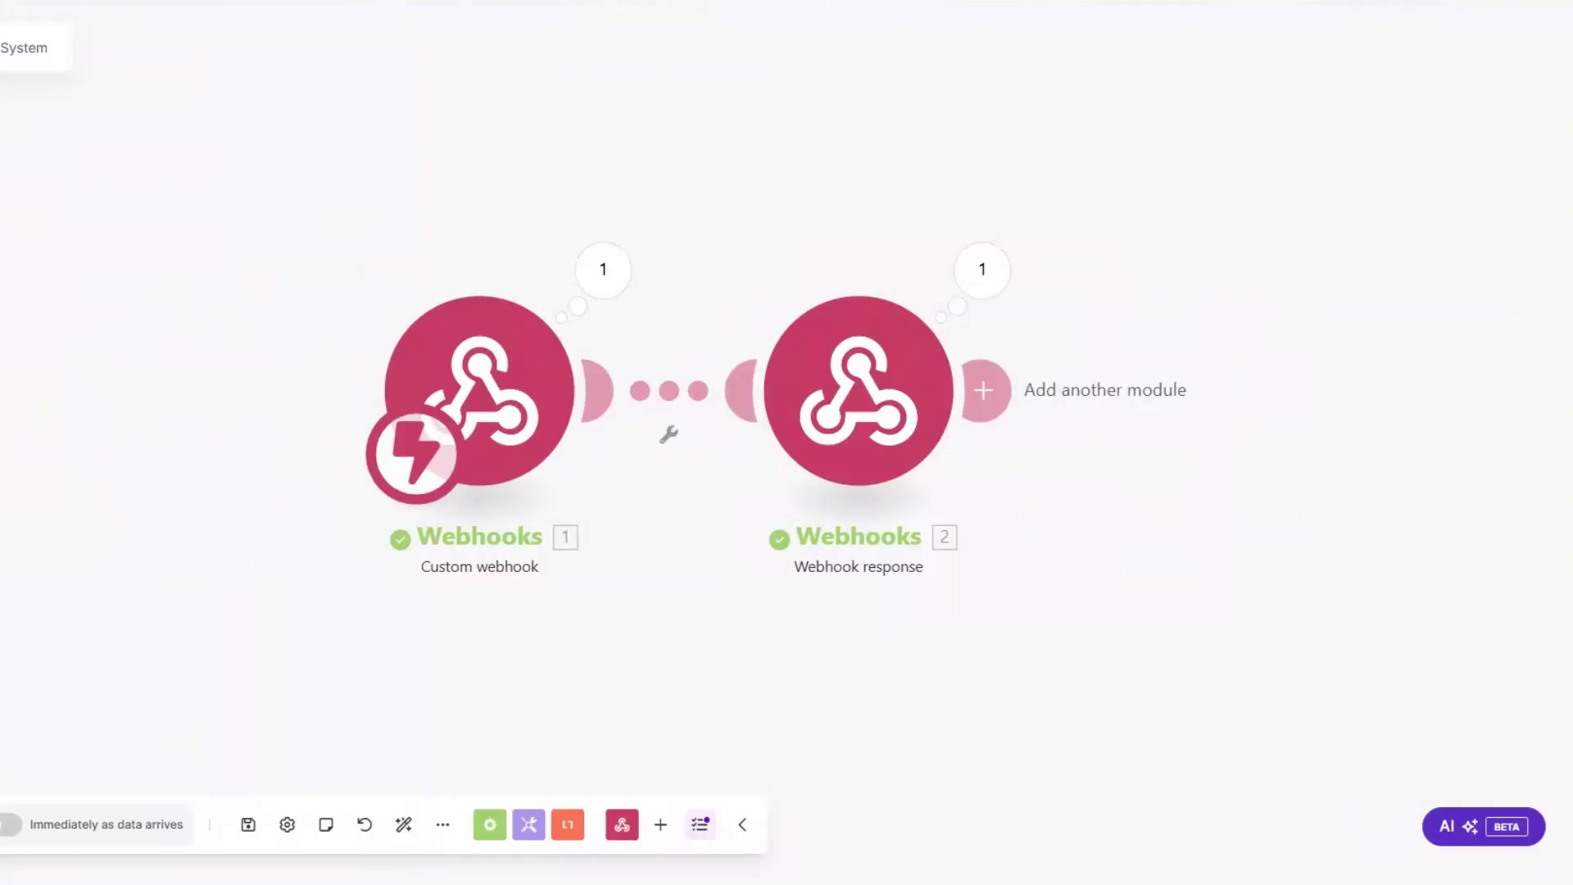
{"action": "right_click", "coordinate": [751, 400]}
{"action": "left_click", "coordinate": [773, 632]}
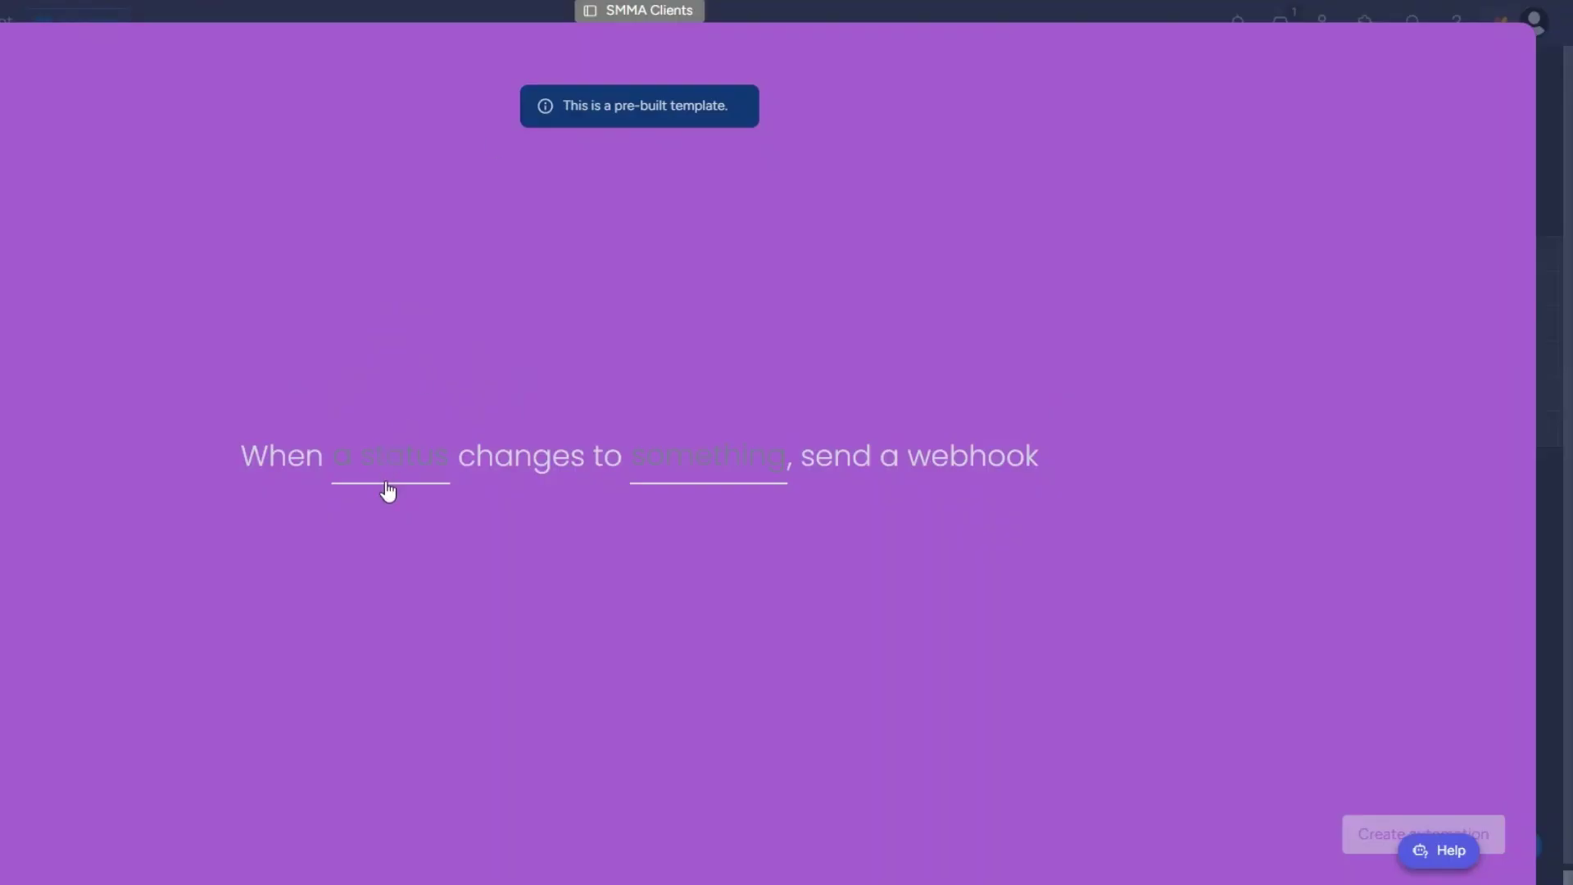
Step: Send the webhook when Status changes to ONBOARD, then set the third client to ONBOARD
{"action": "left_click", "coordinate": [385, 477]}
{"action": "left_click", "coordinate": [387, 542]}
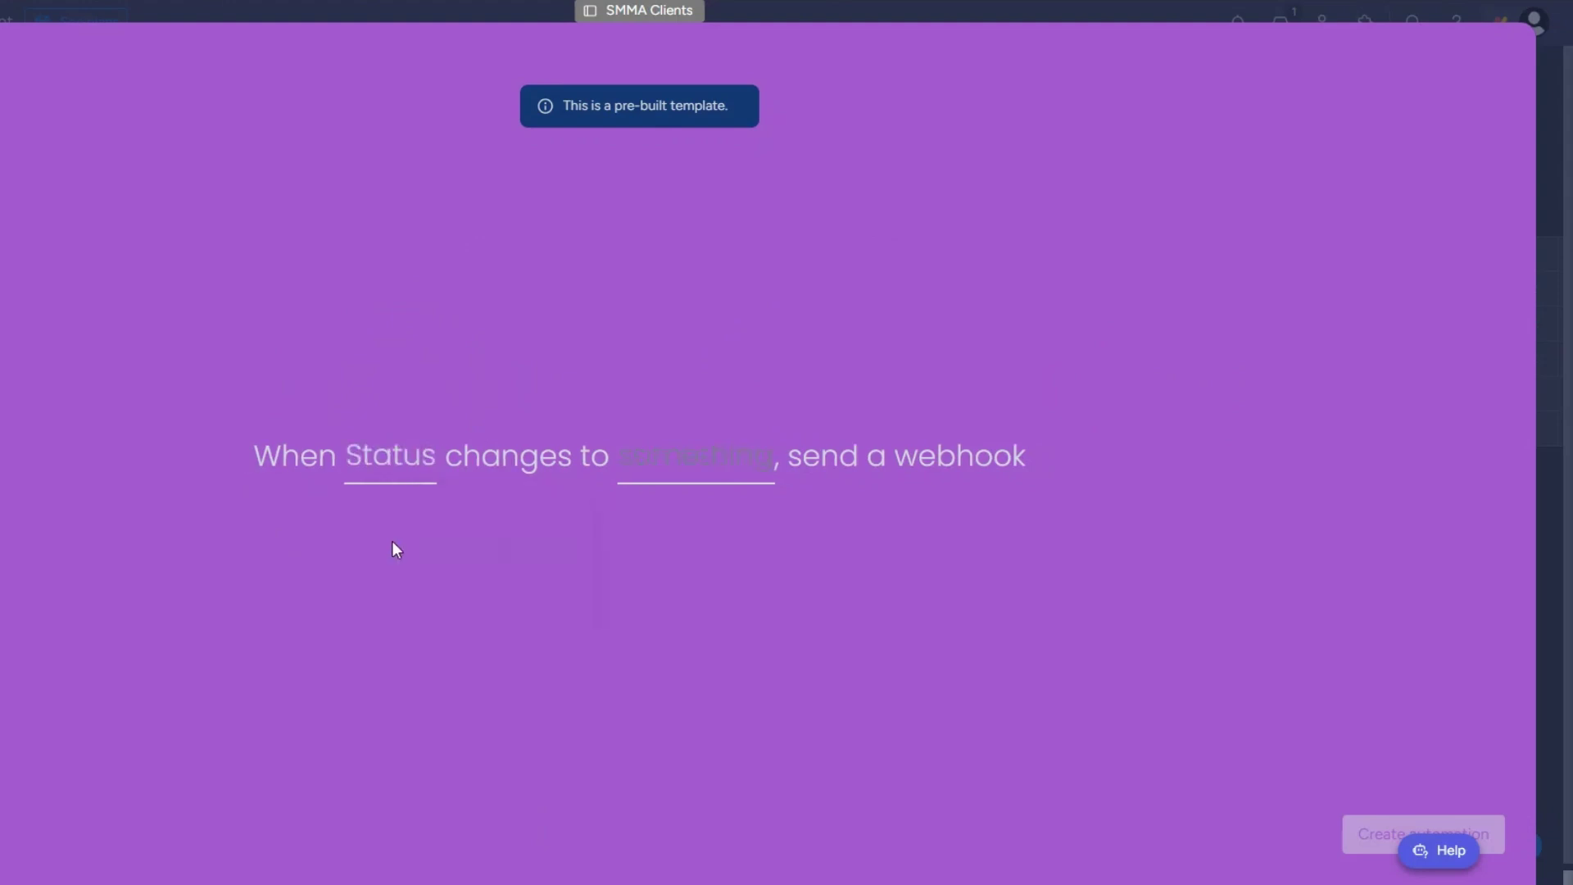
{"action": "left_click", "coordinate": [703, 470]}
{"action": "left_click", "coordinate": [694, 619]}
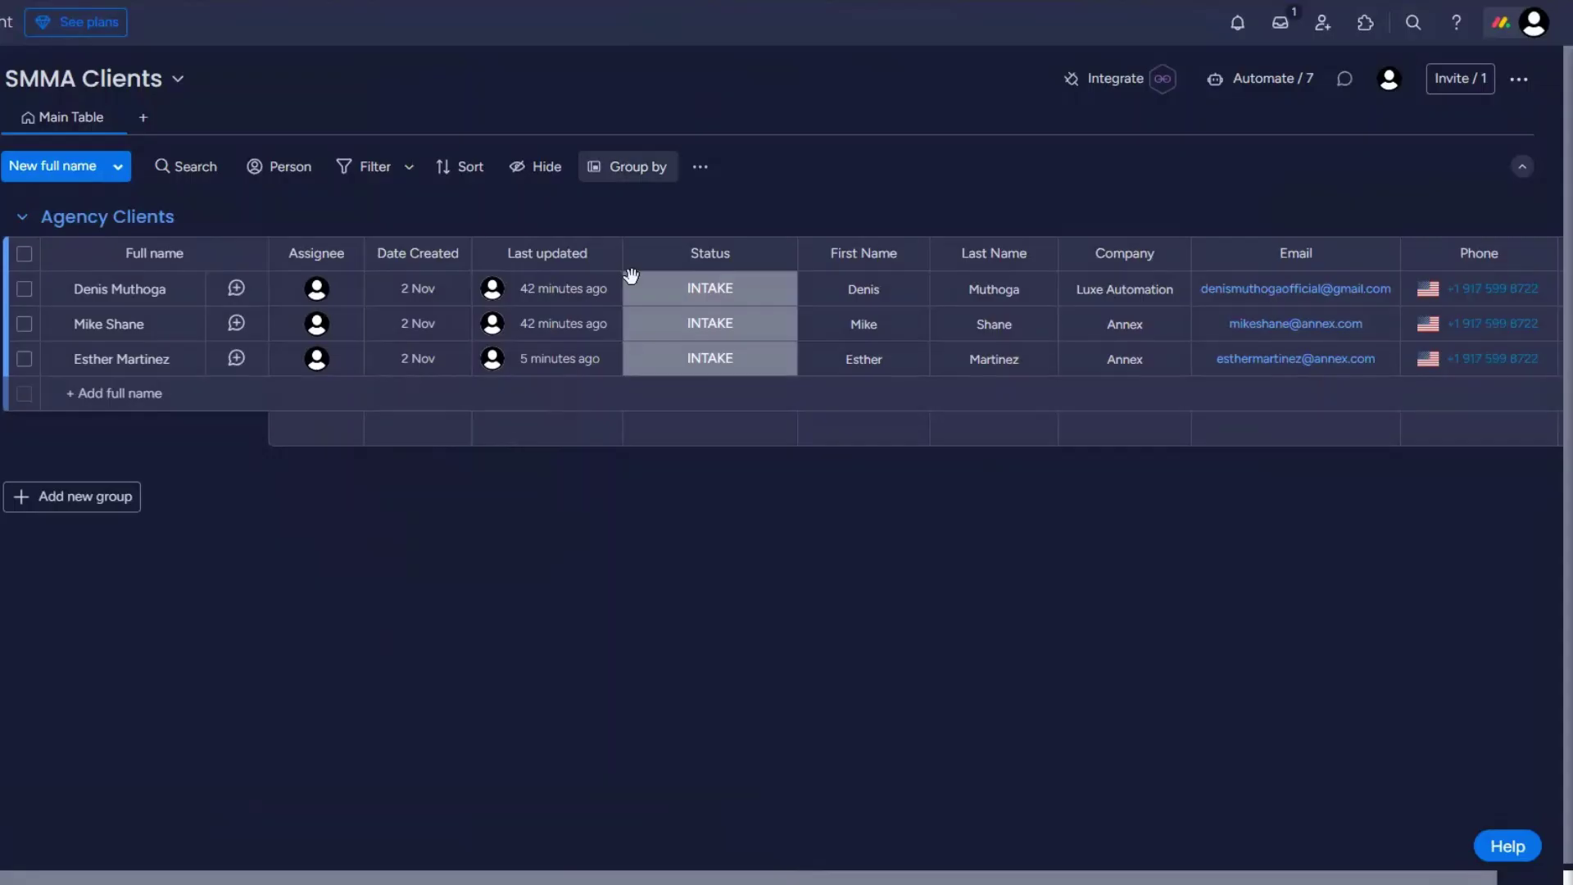
{"action": "left_click", "coordinate": [687, 373]}
{"action": "left_click", "coordinate": [731, 458]}
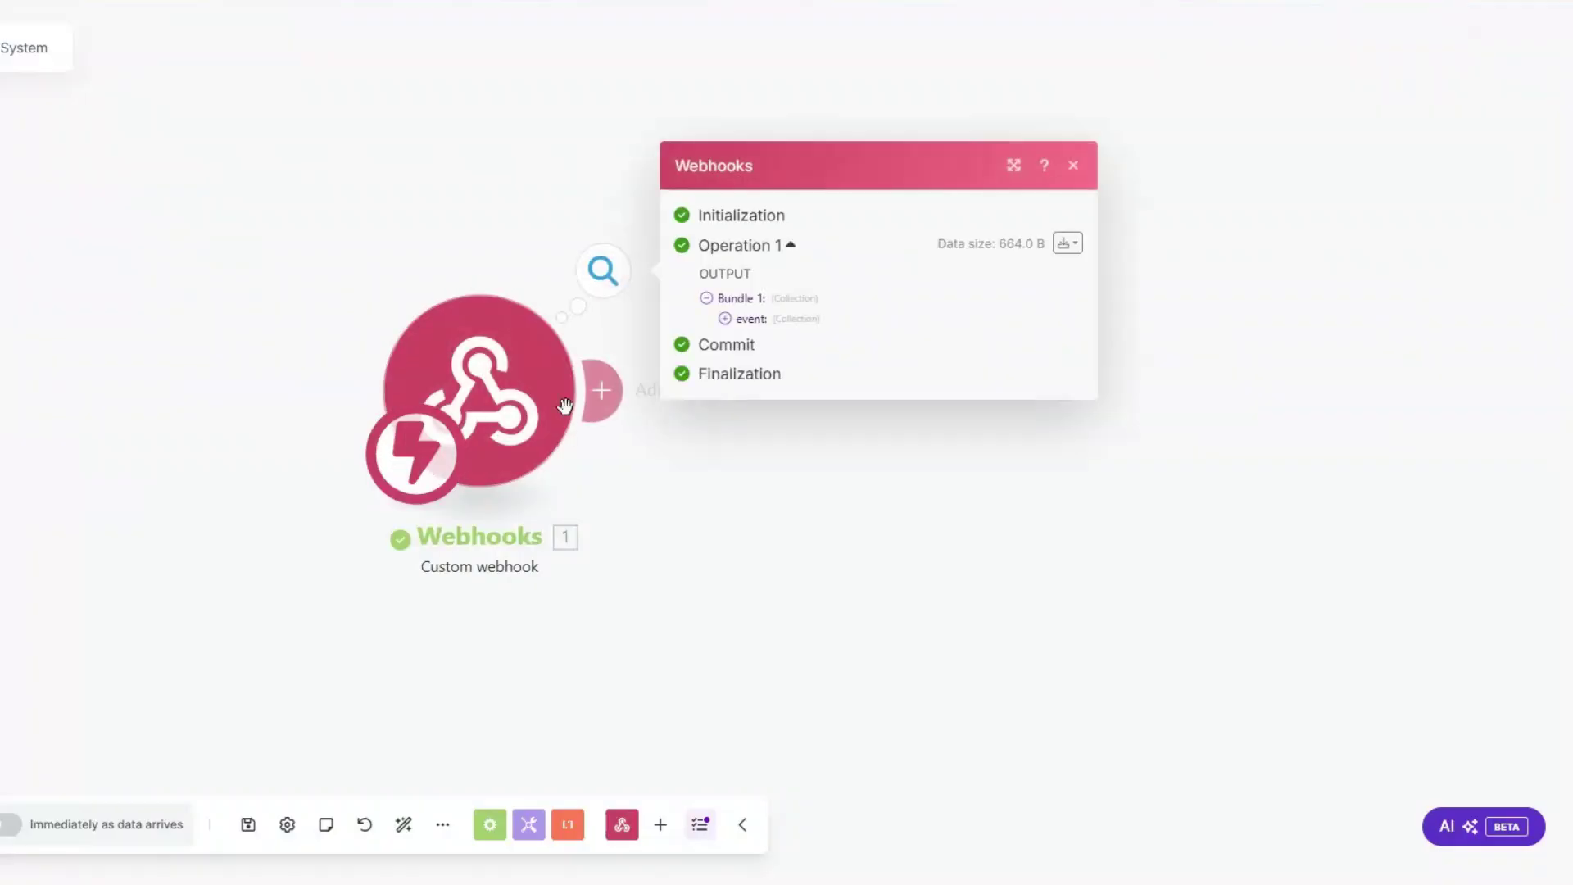
Step: Inspect the received event's item name and pulseId, then add a module after the webhook
{"action": "left_click", "coordinate": [502, 300]}
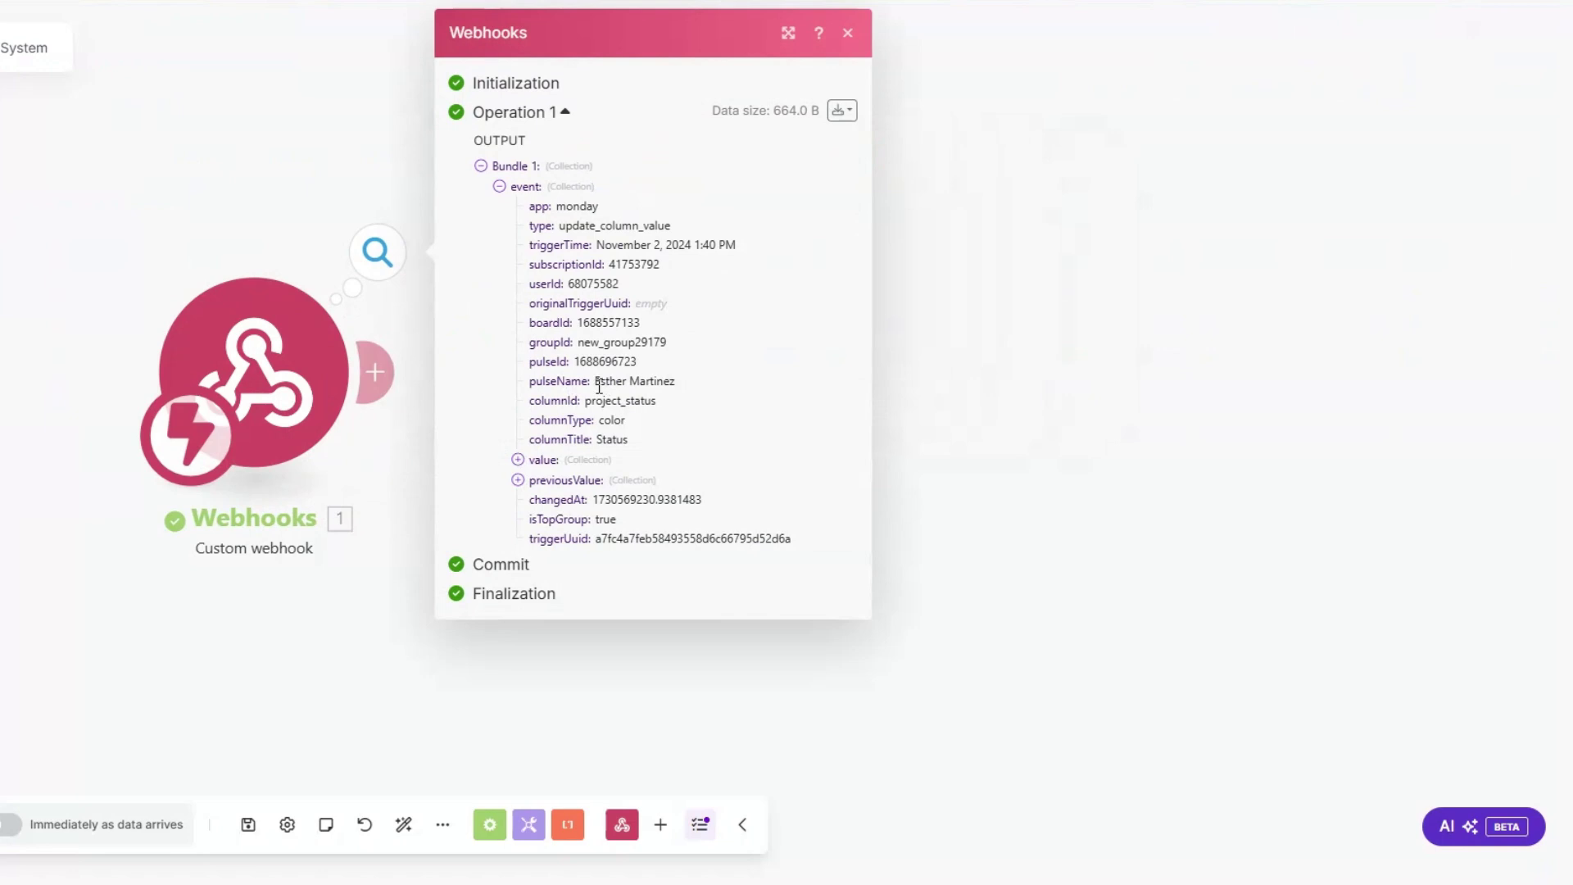
{"action": "left_click_drag", "start_coordinate": [595, 381], "coordinate": [686, 389]}
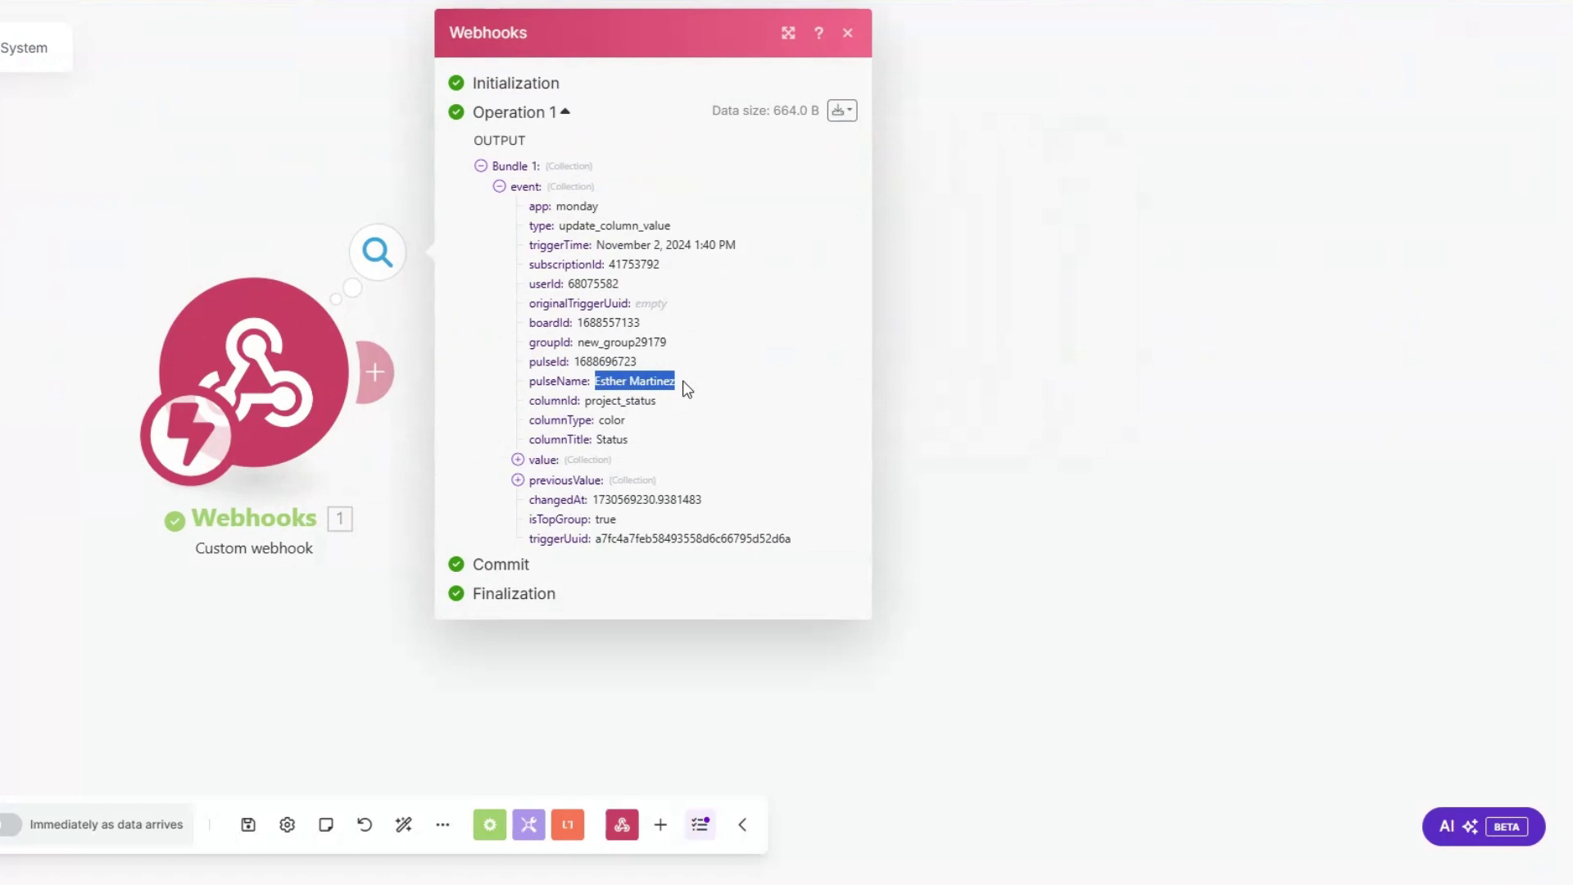
{"action": "left_click_drag", "start_coordinate": [574, 361], "coordinate": [665, 367]}
{"action": "key", "text": "ctrl+c"}
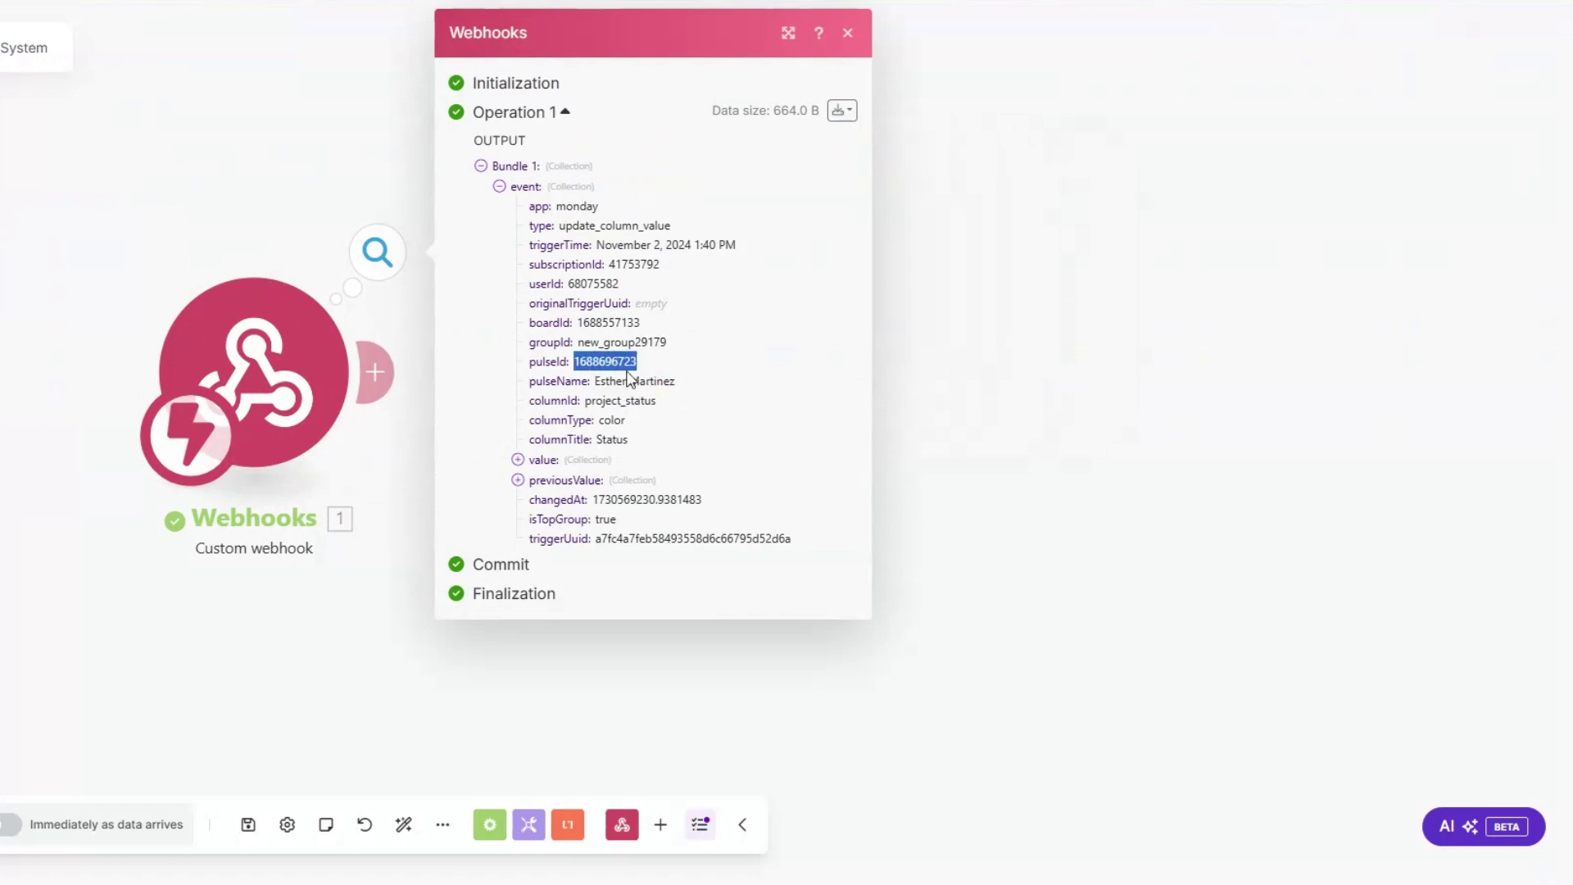
{"action": "key", "text": "Escape"}
{"action": "left_click", "coordinate": [391, 374]}
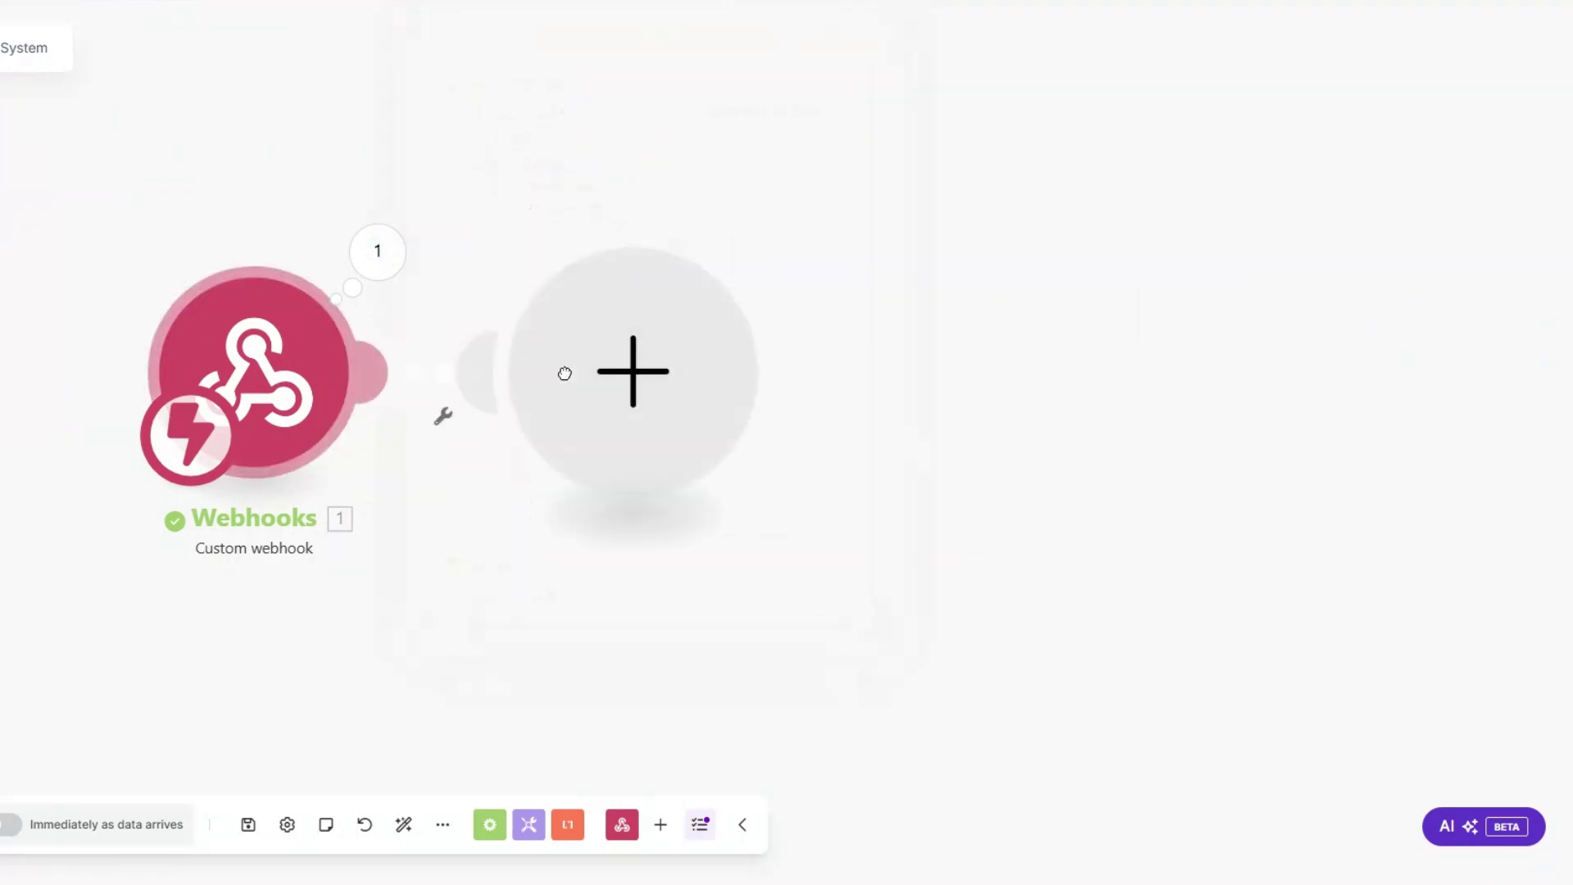
Step: Add a Monday Get an Item module with ID from pulseId and board SMMA Clients, then run it alone
{"action": "left_click", "coordinate": [873, 370]}
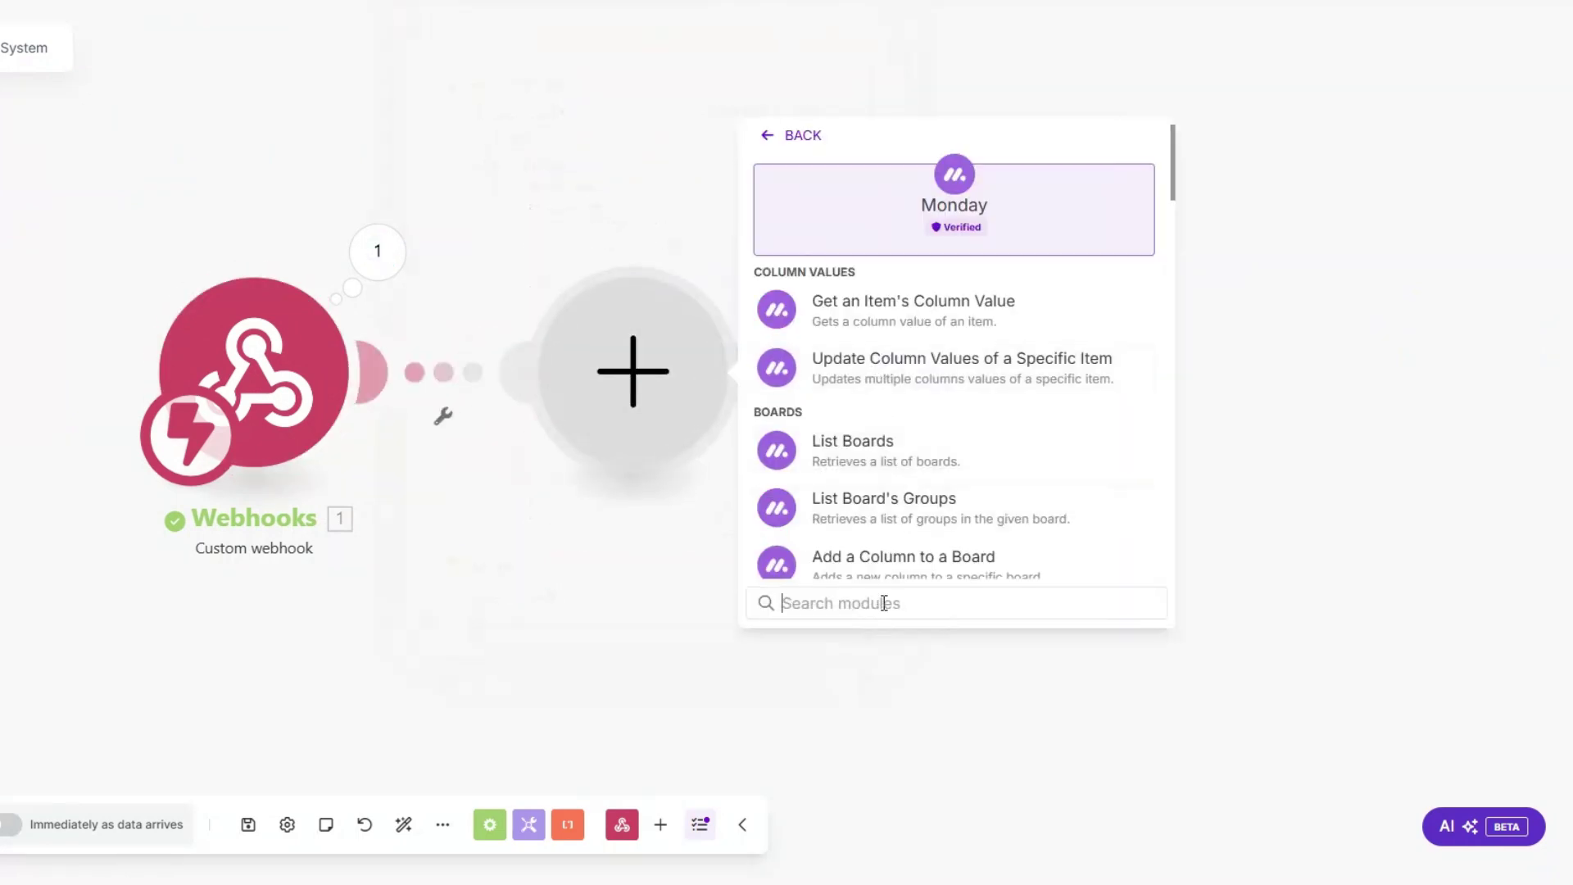
{"action": "type", "text": "get"}
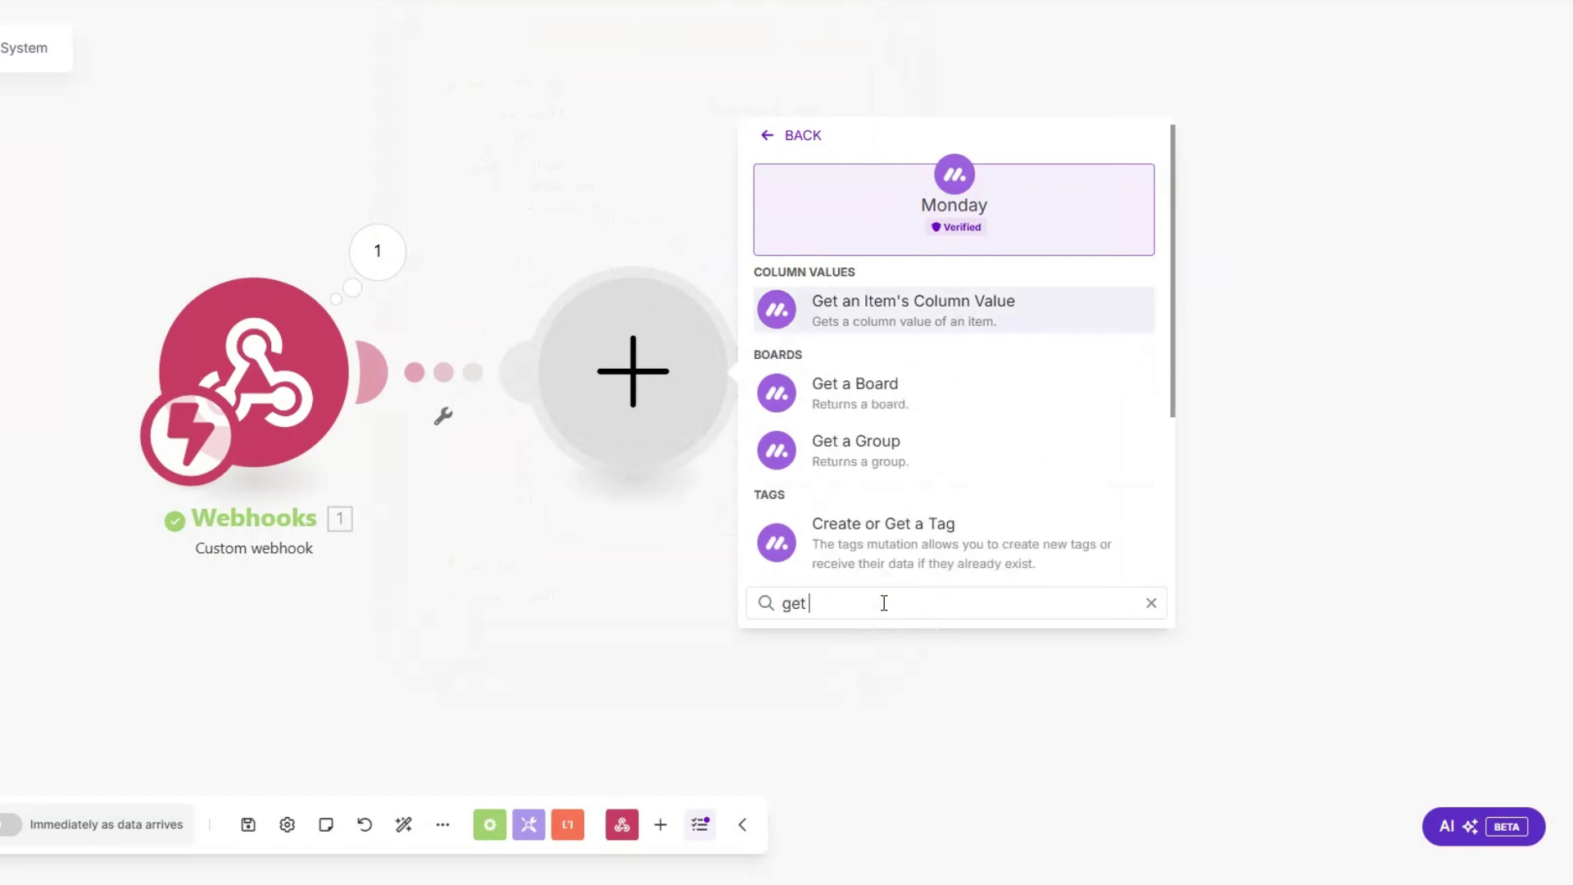
{"action": "type", "text": " an"}
{"action": "left_click", "coordinate": [895, 388]}
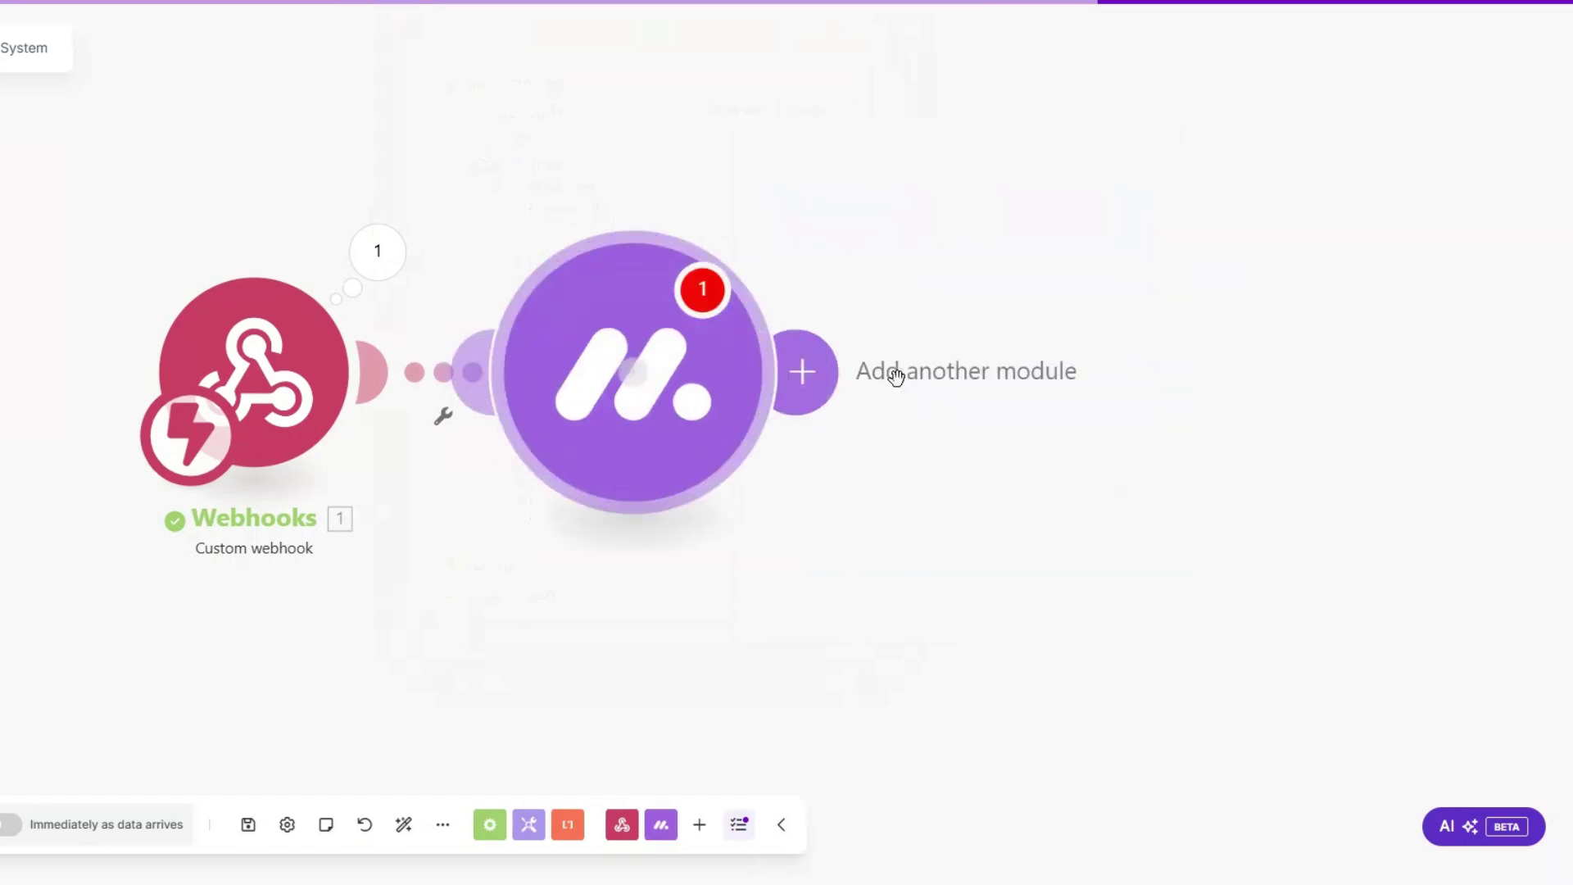
{"action": "left_click", "coordinate": [680, 237]}
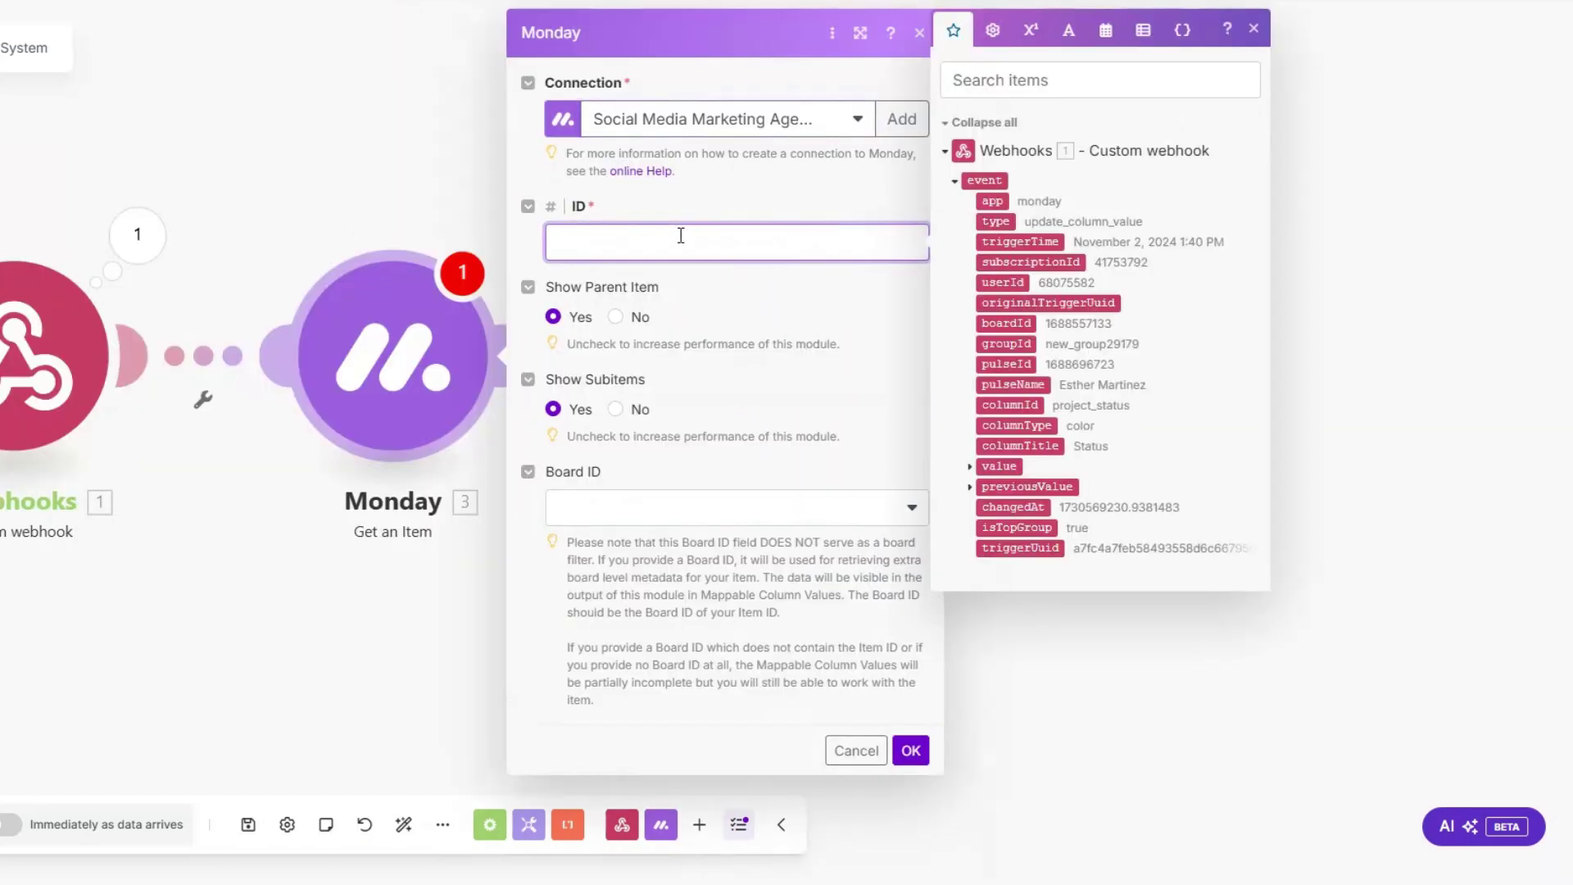
{"action": "left_click", "coordinate": [1012, 363]}
{"action": "left_click", "coordinate": [652, 512]}
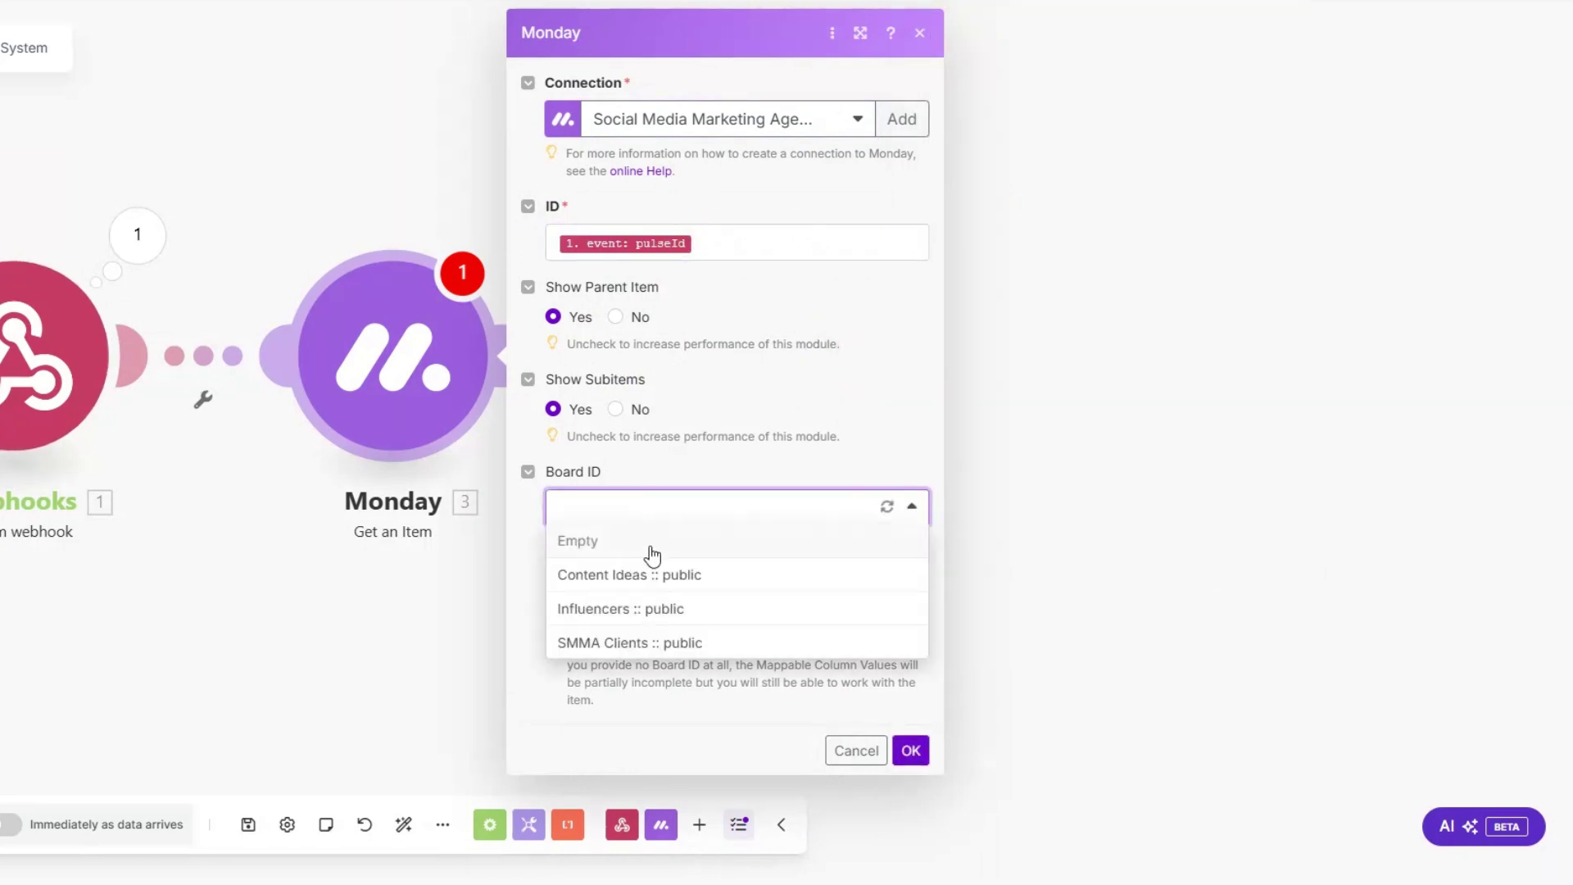
{"action": "left_click", "coordinate": [638, 648]}
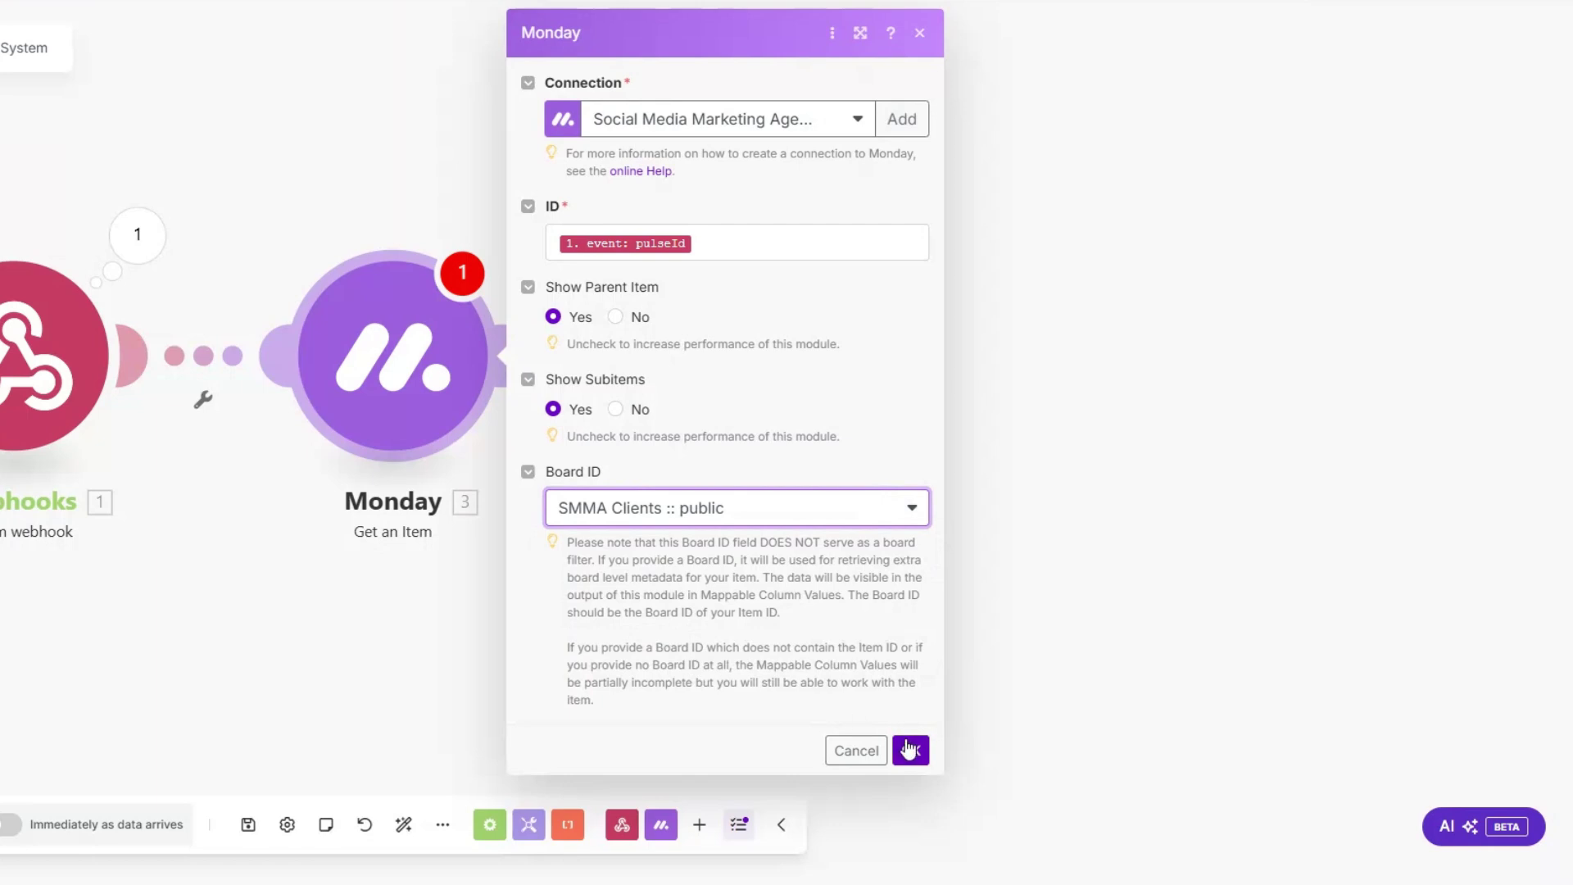
{"action": "left_click", "coordinate": [910, 750]}
{"action": "right_click", "coordinate": [378, 352]}
{"action": "left_click", "coordinate": [426, 403]}
{"action": "left_click", "coordinate": [640, 456]}
{"action": "key", "text": "ctrl+v"}
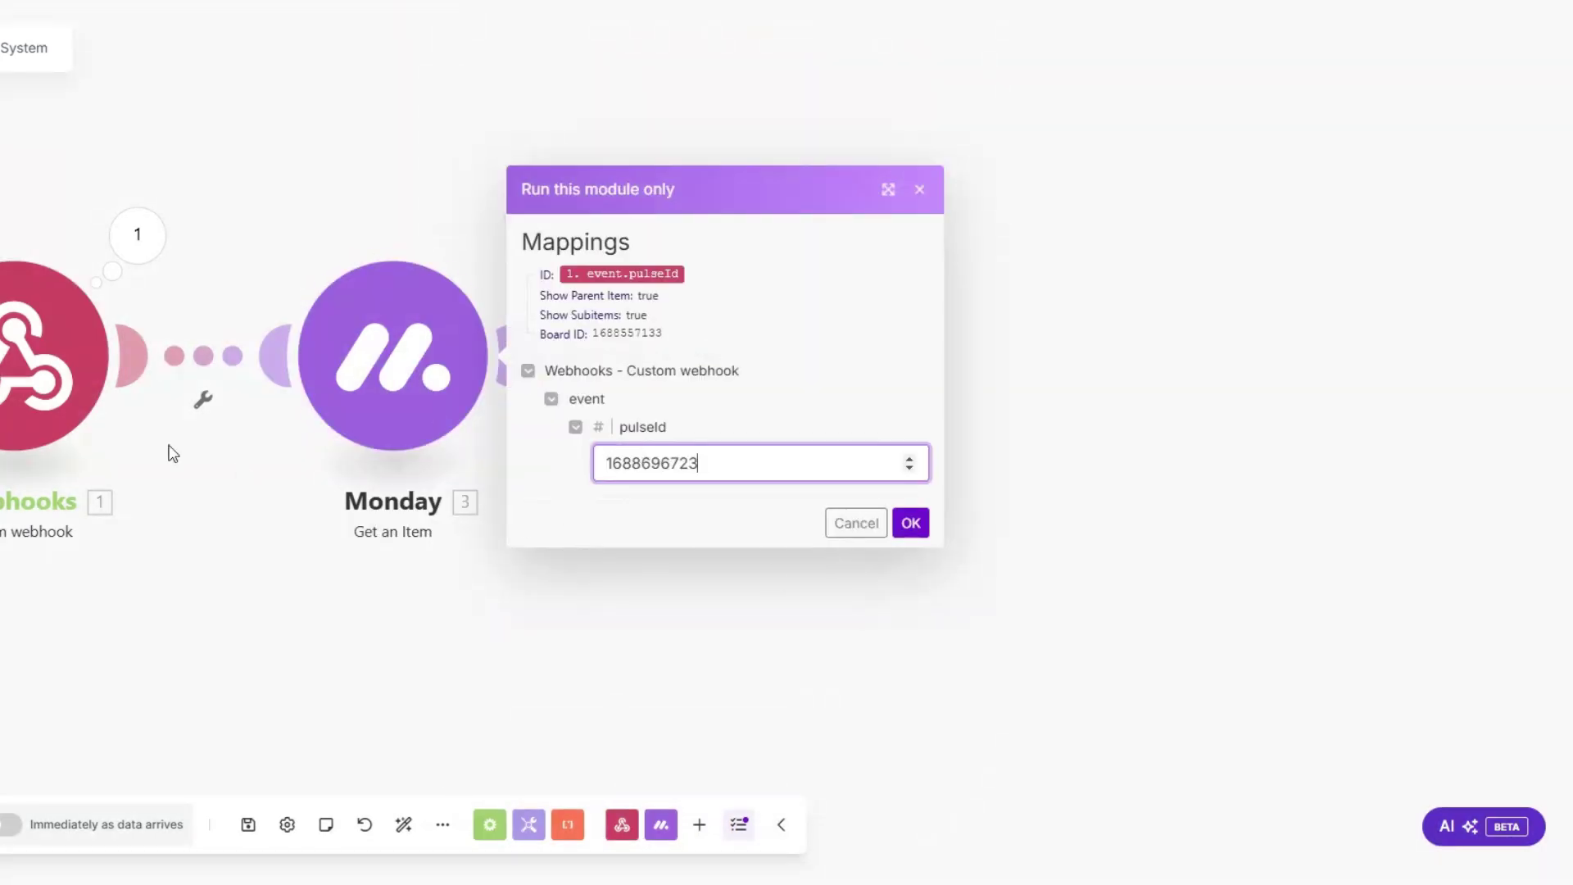
{"action": "left_click", "coordinate": [910, 522]}
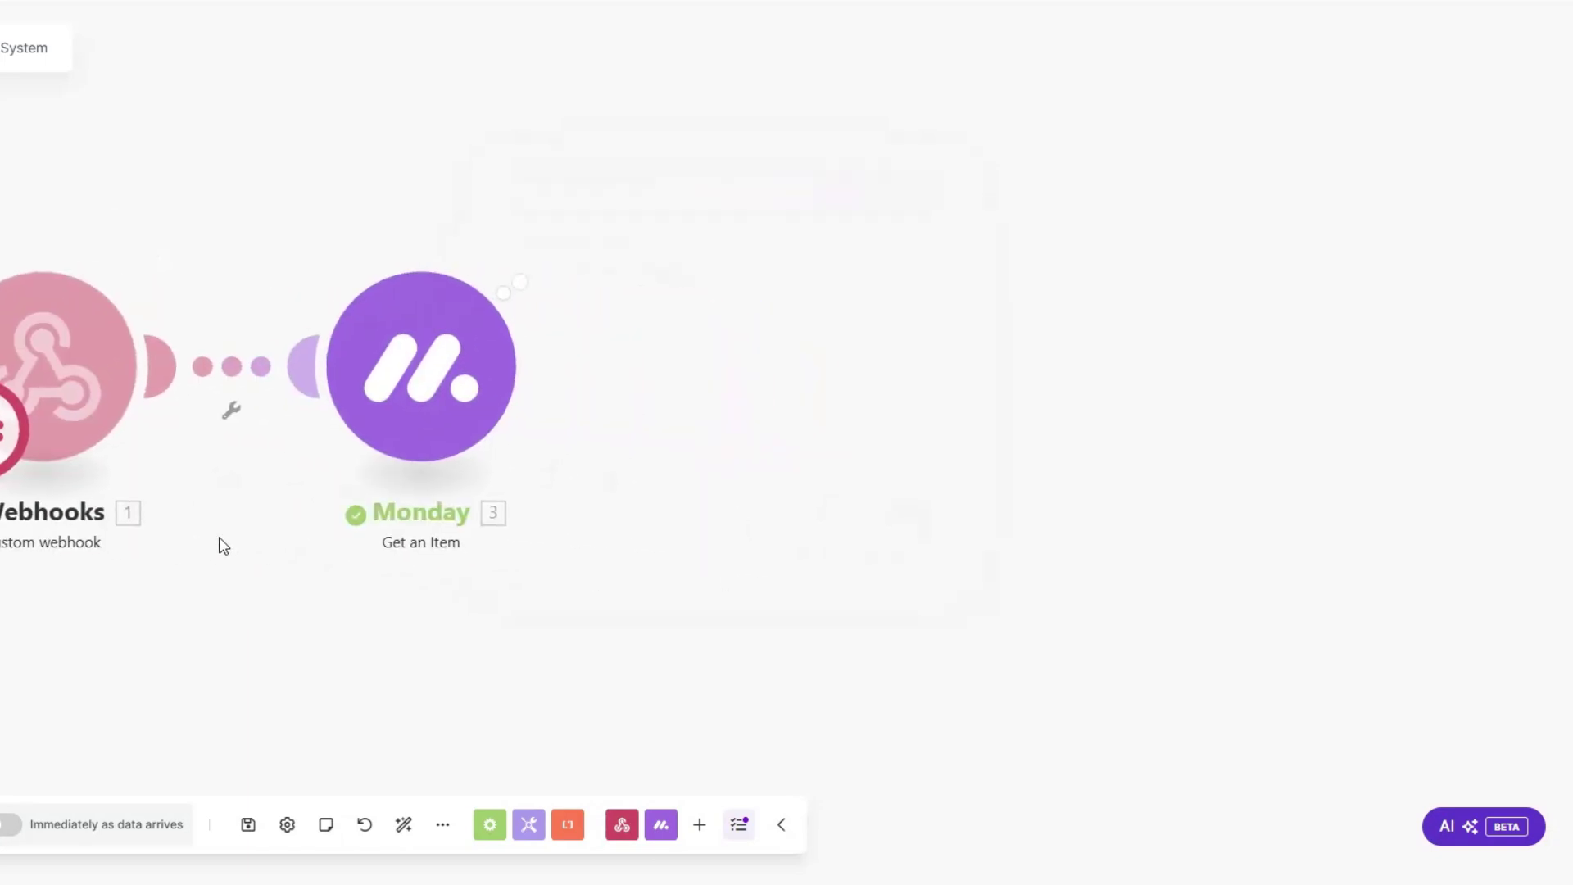
{"action": "left_click", "coordinate": [668, 591]}
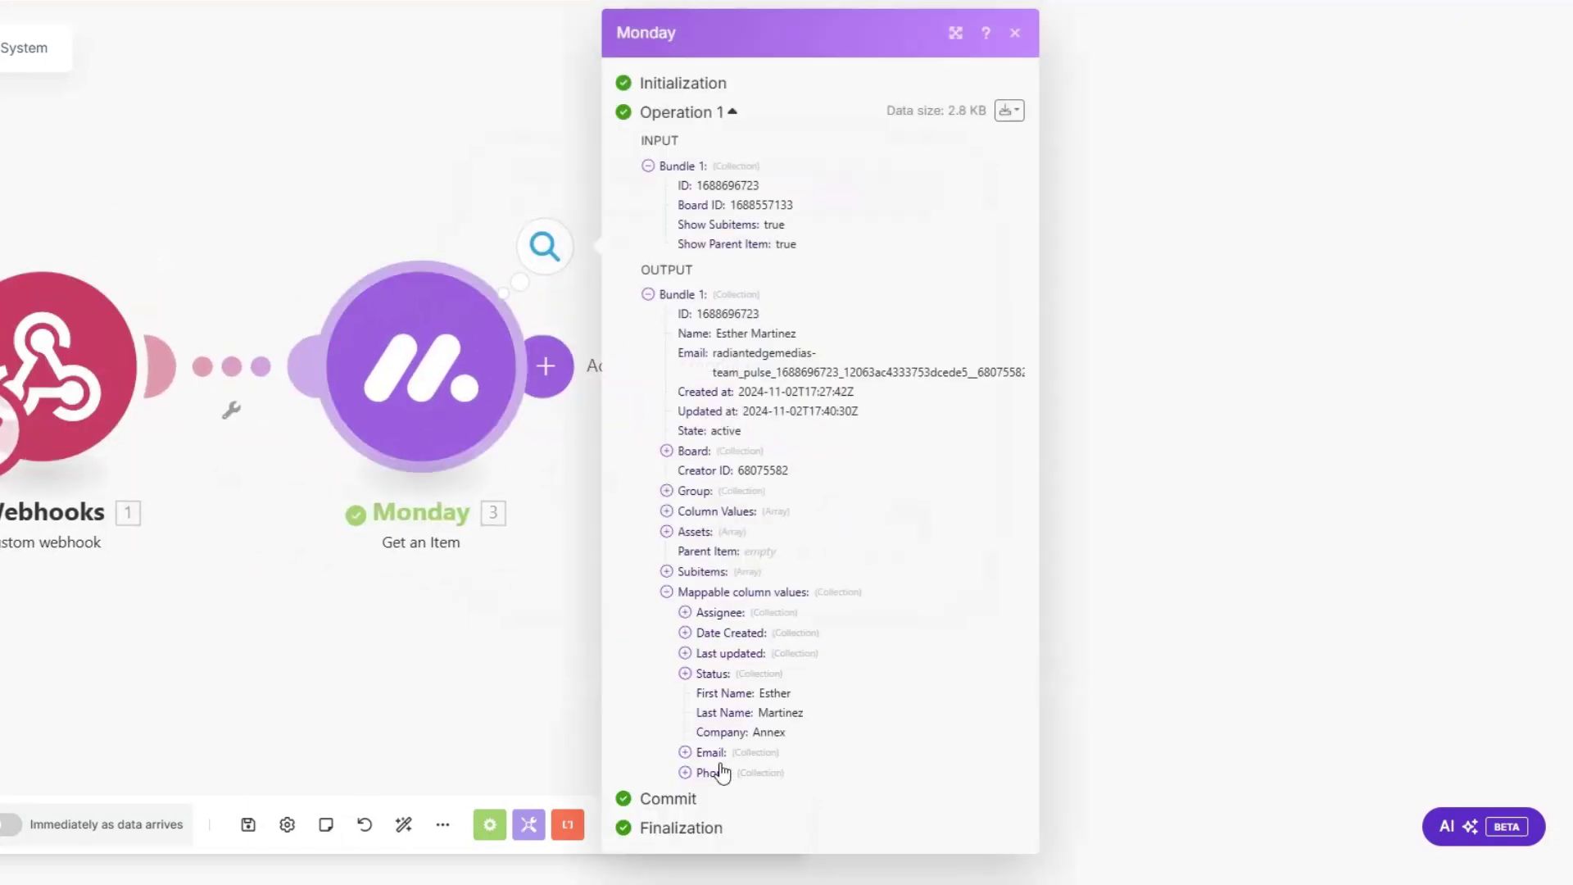
{"action": "left_click", "coordinate": [685, 773]}
{"action": "scroll", "coordinate": [848, 662], "scroll_direction": "down", "scroll_amount": 1}
{"action": "left_click", "coordinate": [685, 716]}
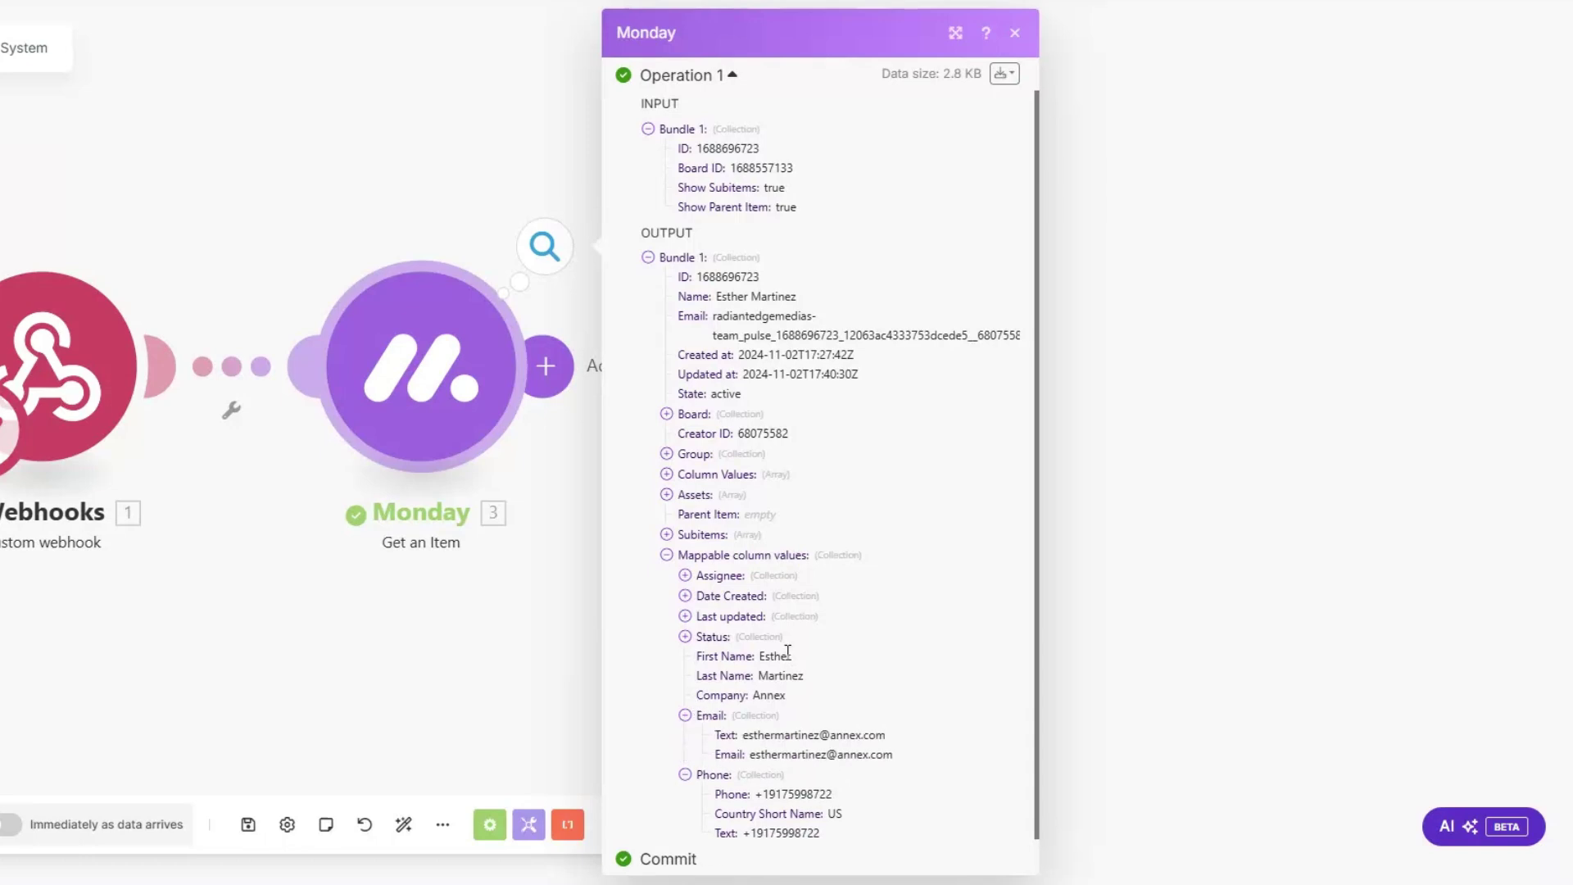
{"action": "scroll", "coordinate": [852, 653], "scroll_direction": "down", "scroll_amount": 1}
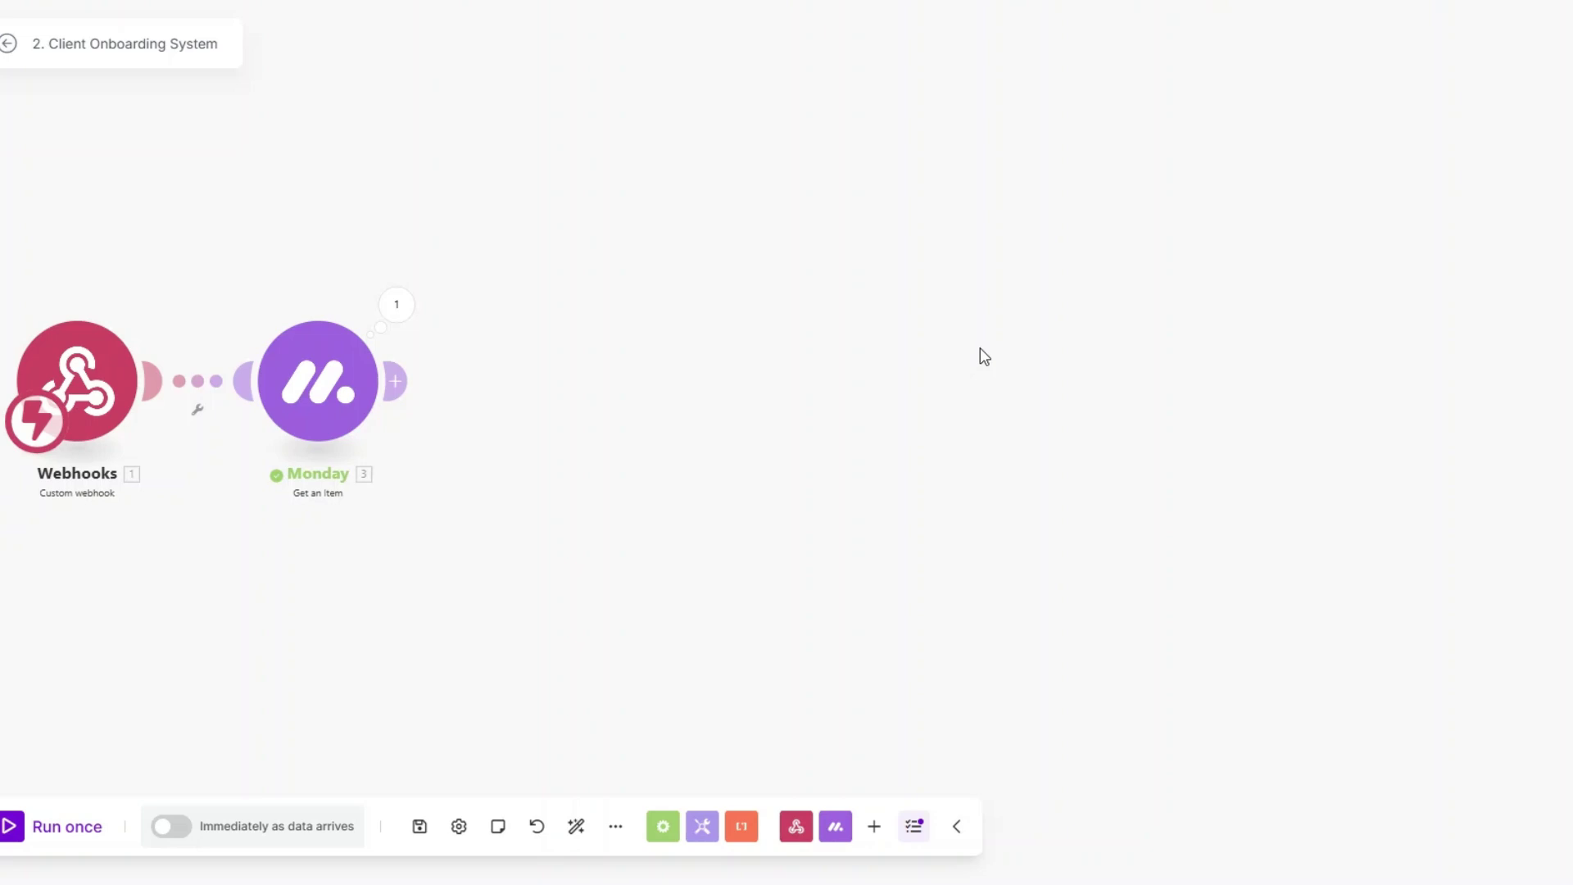
Step: Add a Google Drive Create a Folder step in Luxe Automation named First Name + 's Folder
{"action": "left_click_drag", "start_coordinate": [396, 381], "coordinate": [565, 372]}
{"action": "scroll", "coordinate": [741, 434], "scroll_direction": "down", "scroll_amount": 4}
{"action": "left_click", "coordinate": [729, 366]}
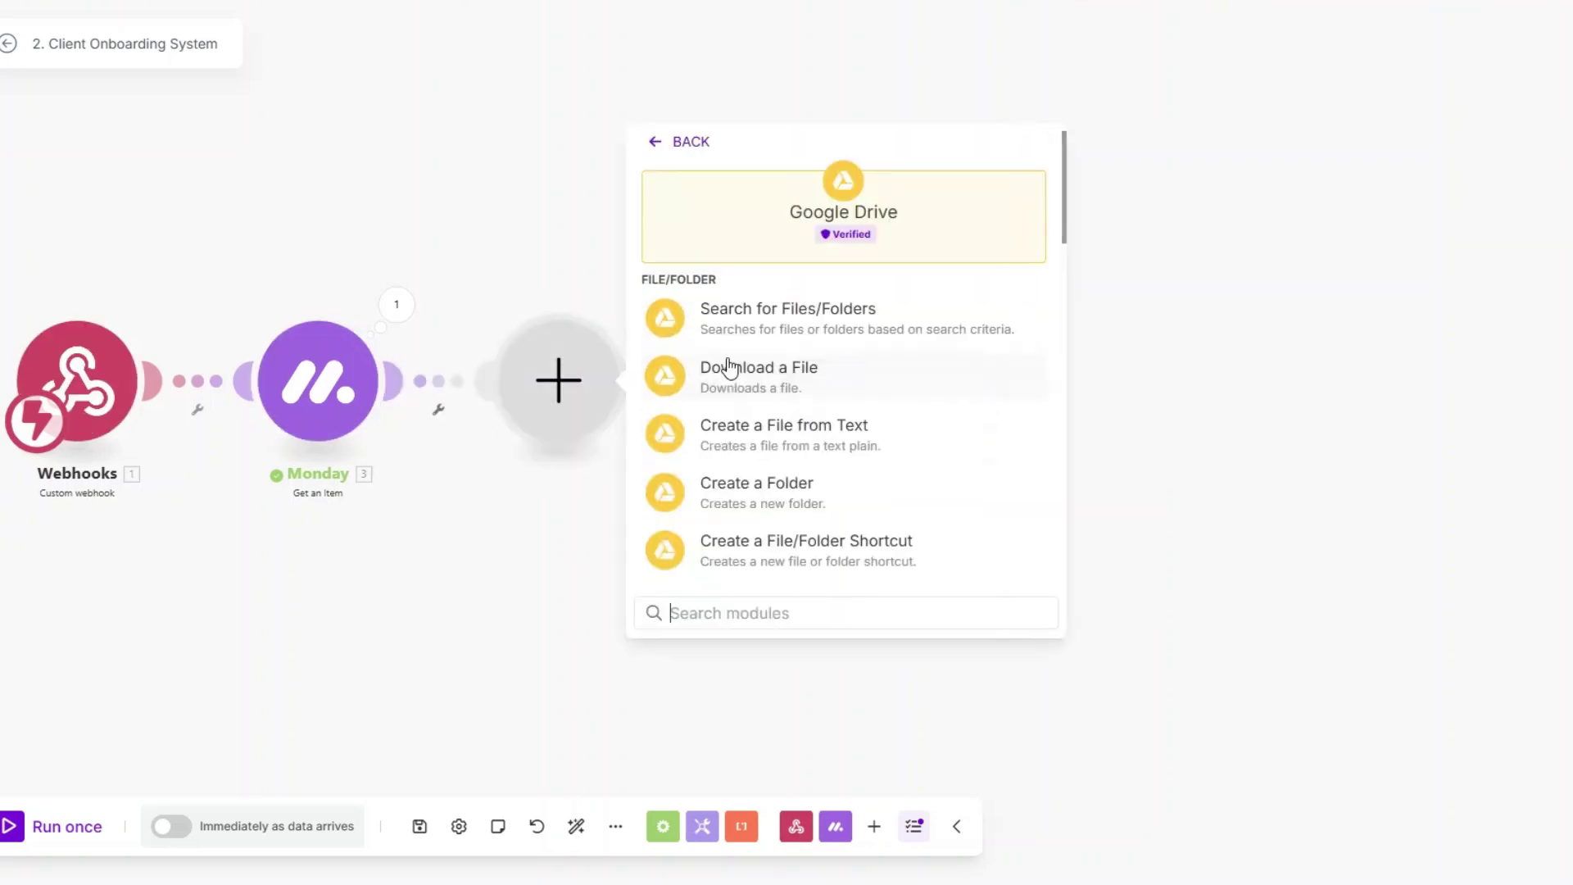
{"action": "left_click", "coordinate": [746, 483]}
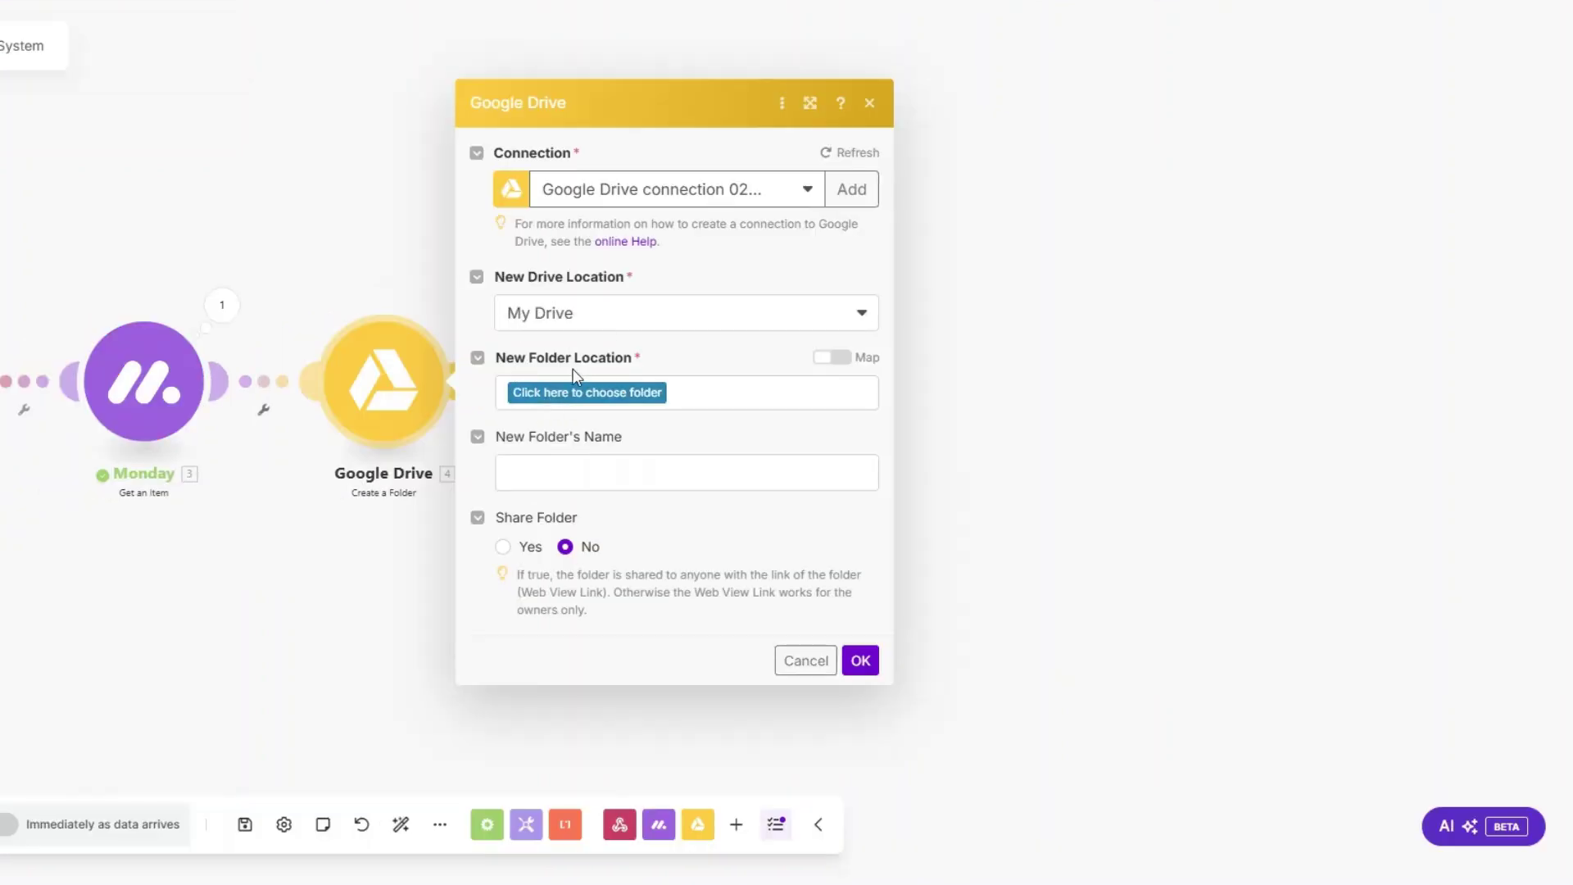
{"action": "left_click", "coordinate": [579, 393]}
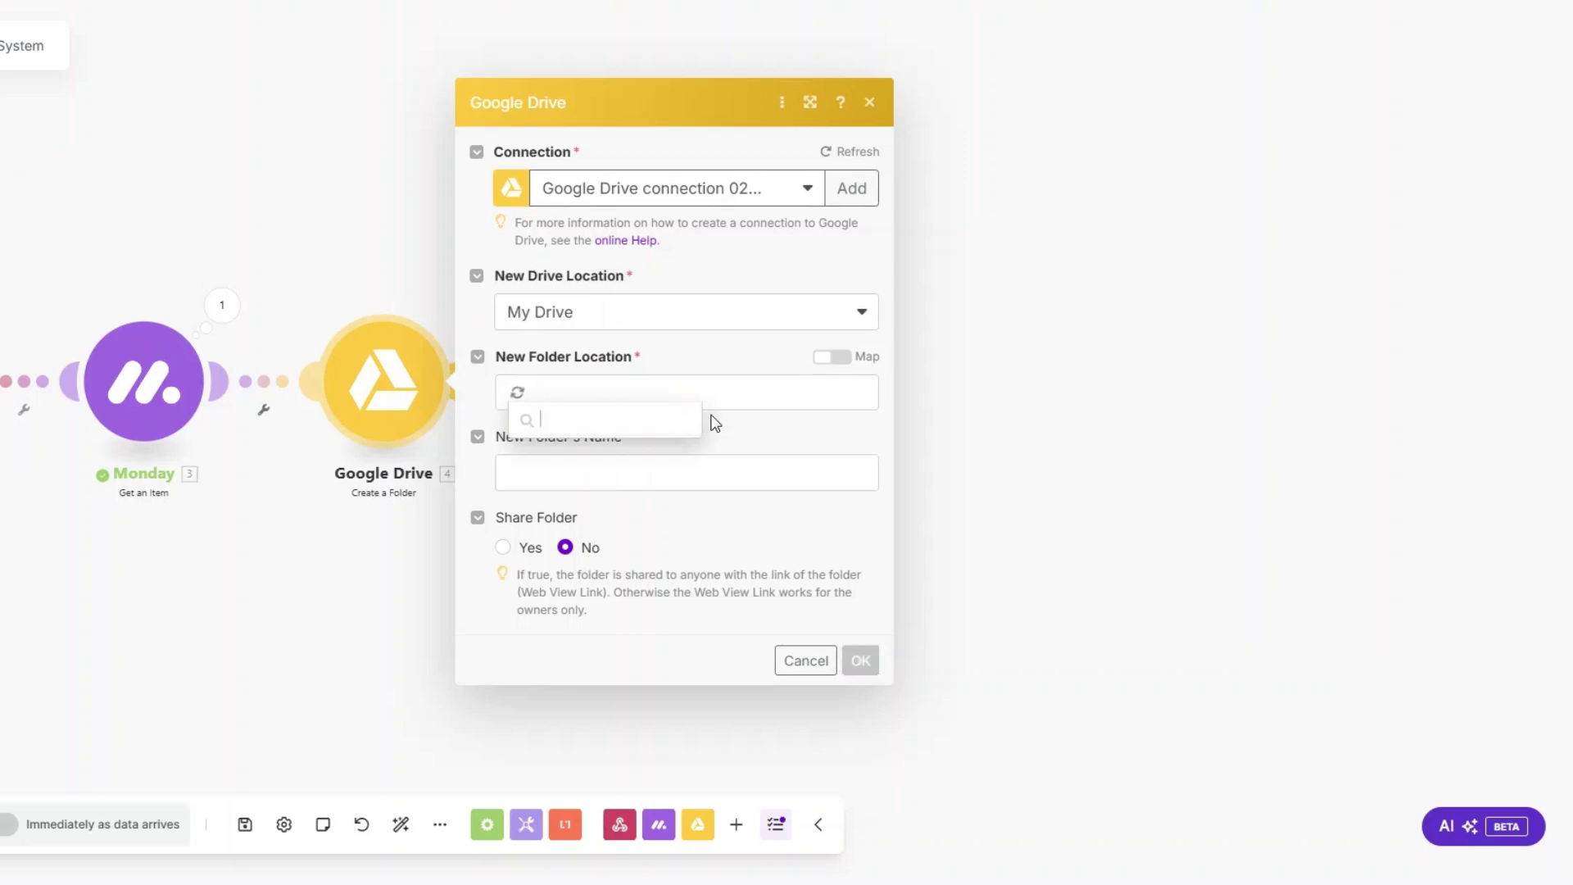
{"action": "left_click", "coordinate": [602, 453]}
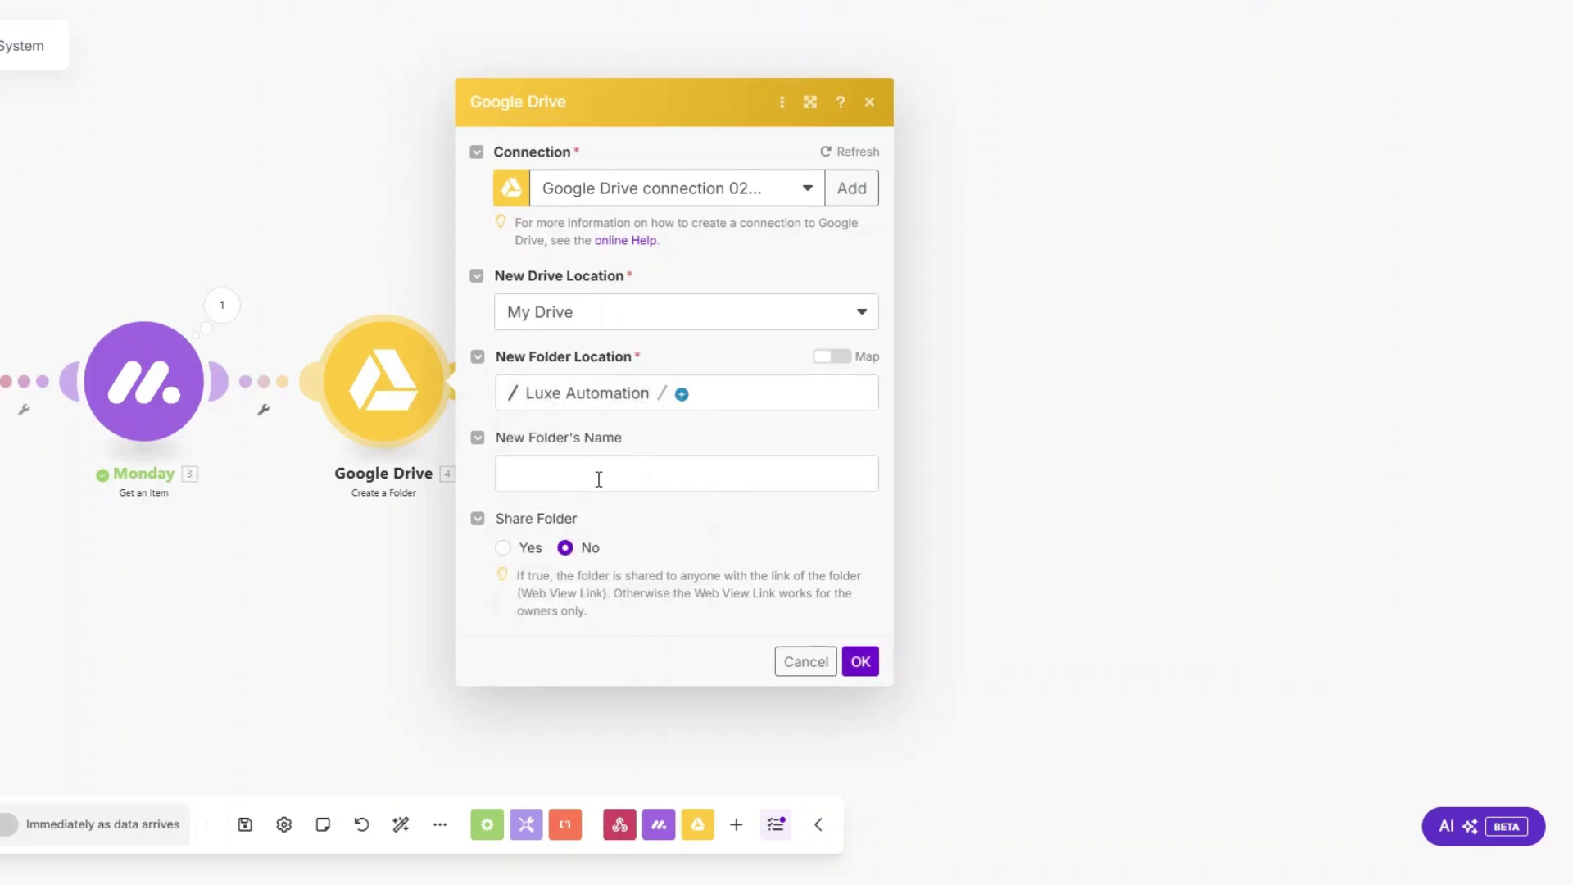
{"action": "left_click", "coordinate": [599, 480]}
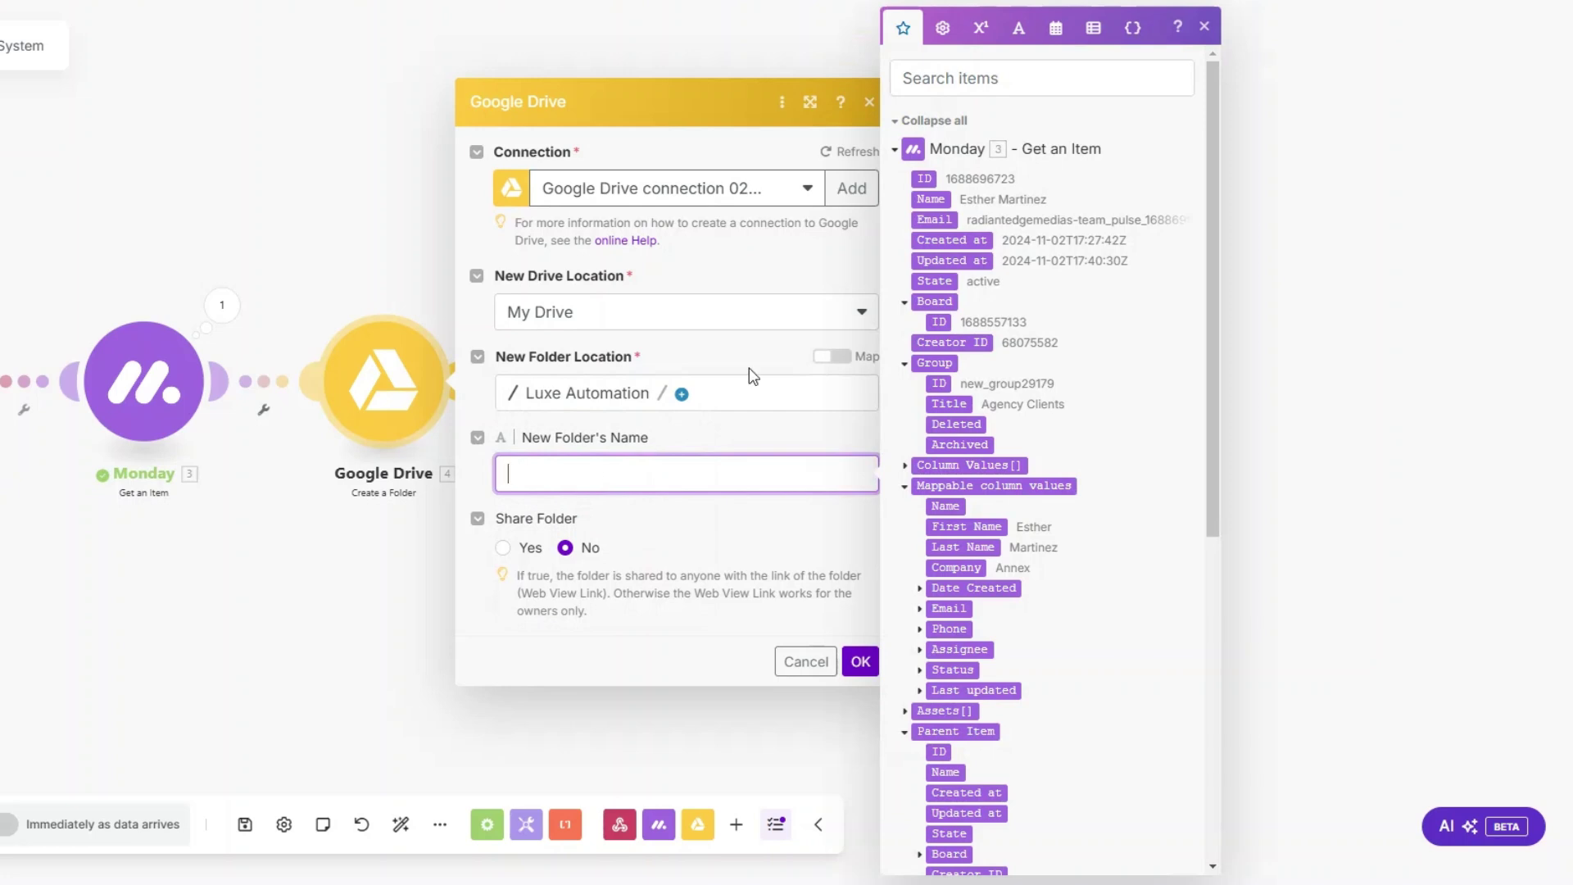
{"action": "scroll", "coordinate": [1004, 393], "scroll_direction": "down", "scroll_amount": 2}
{"action": "left_click", "coordinate": [976, 429]}
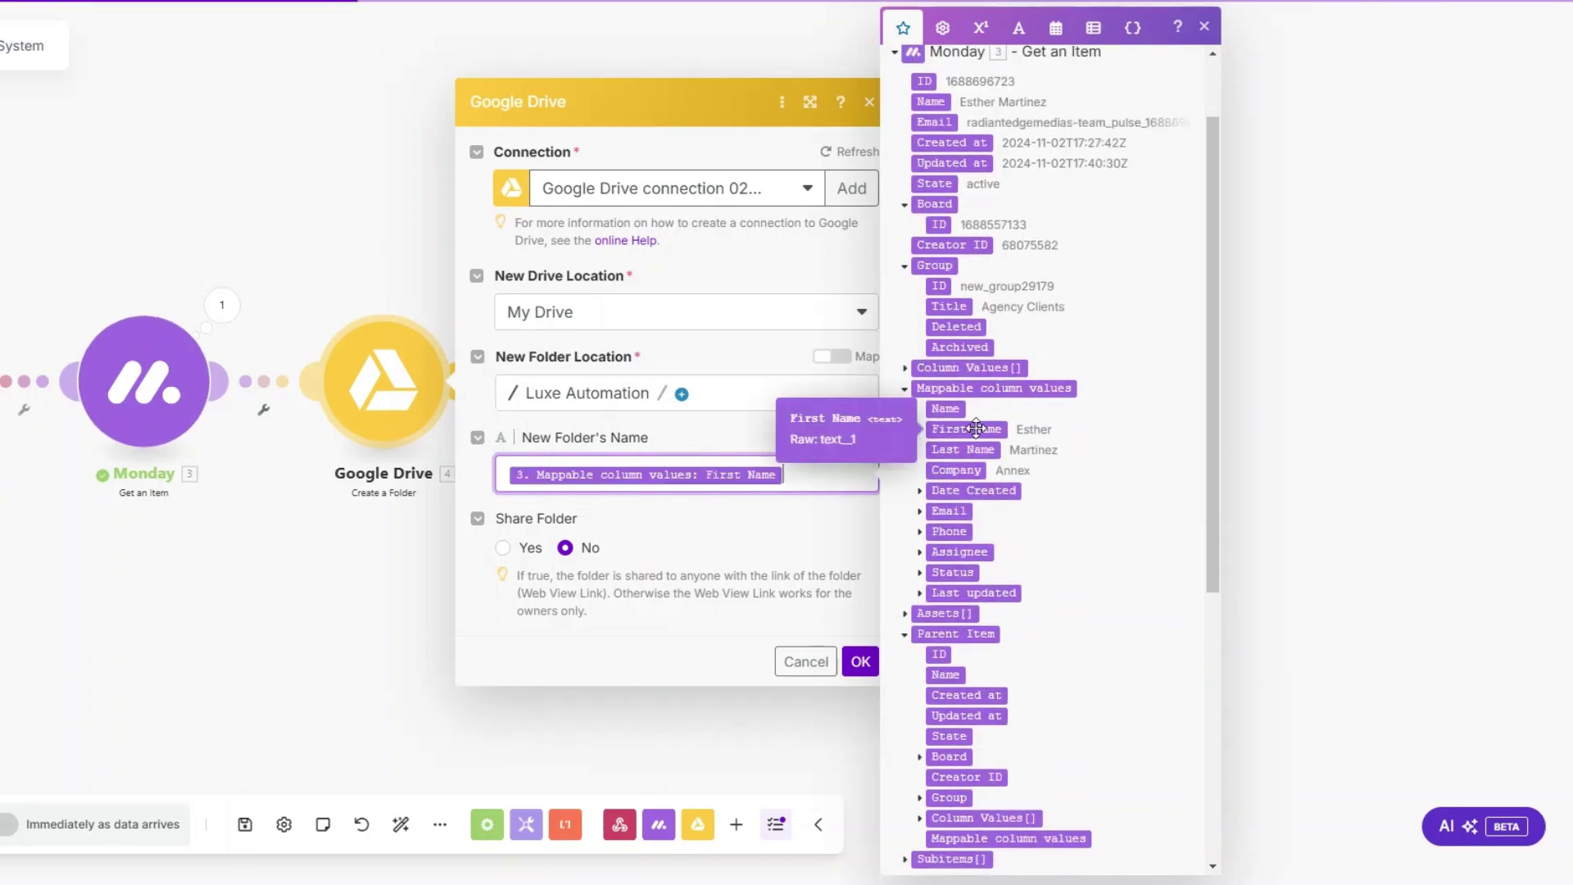
{"action": "type", "text": "'s F"}
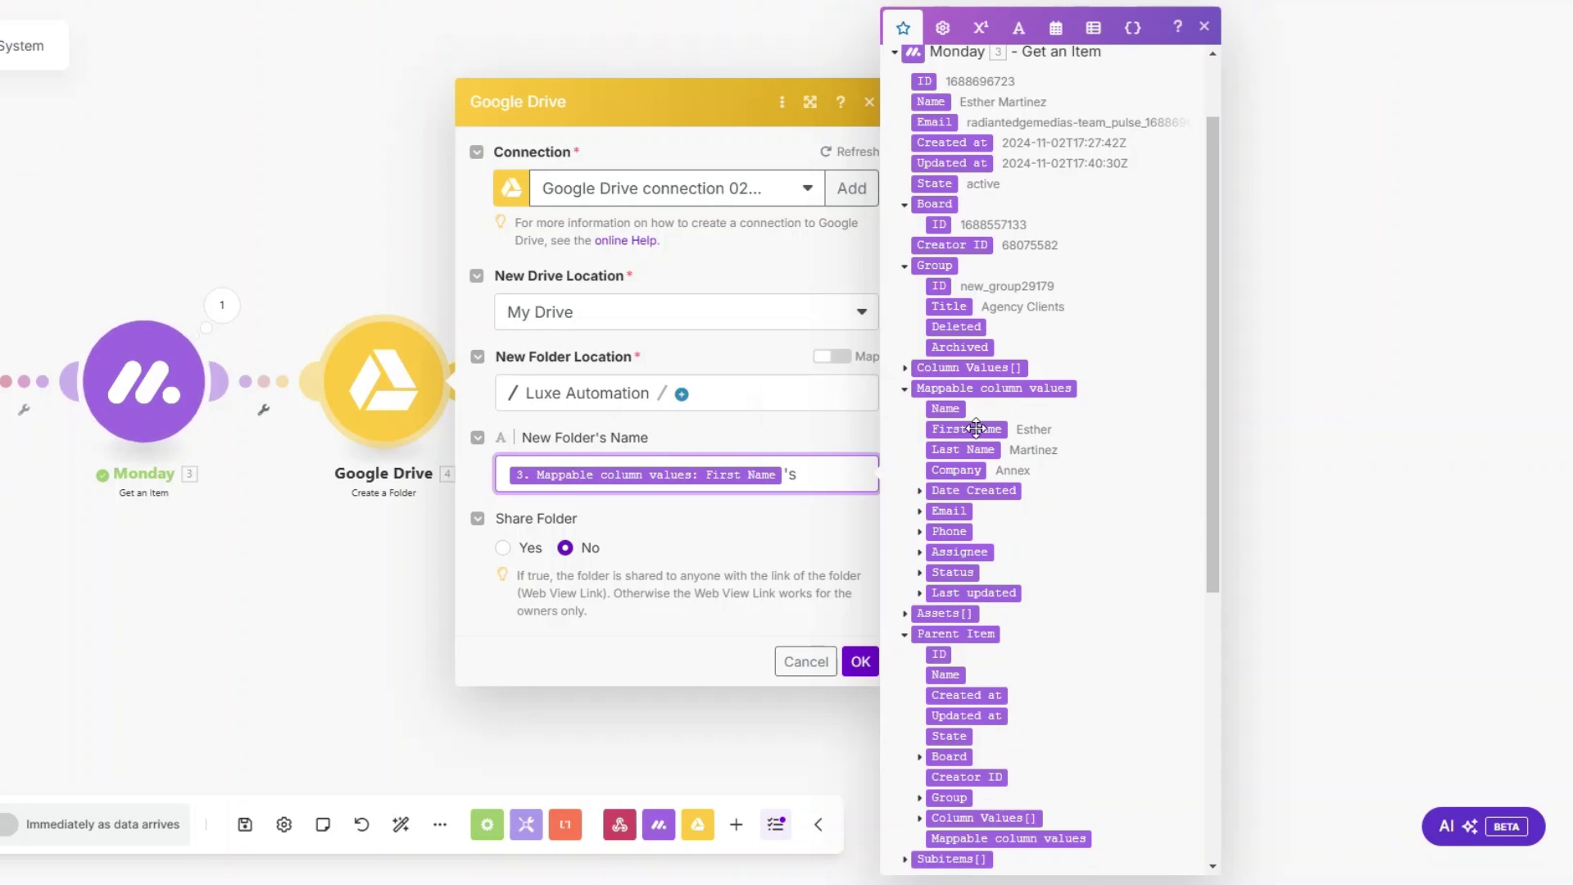
{"action": "type", "text": "older"}
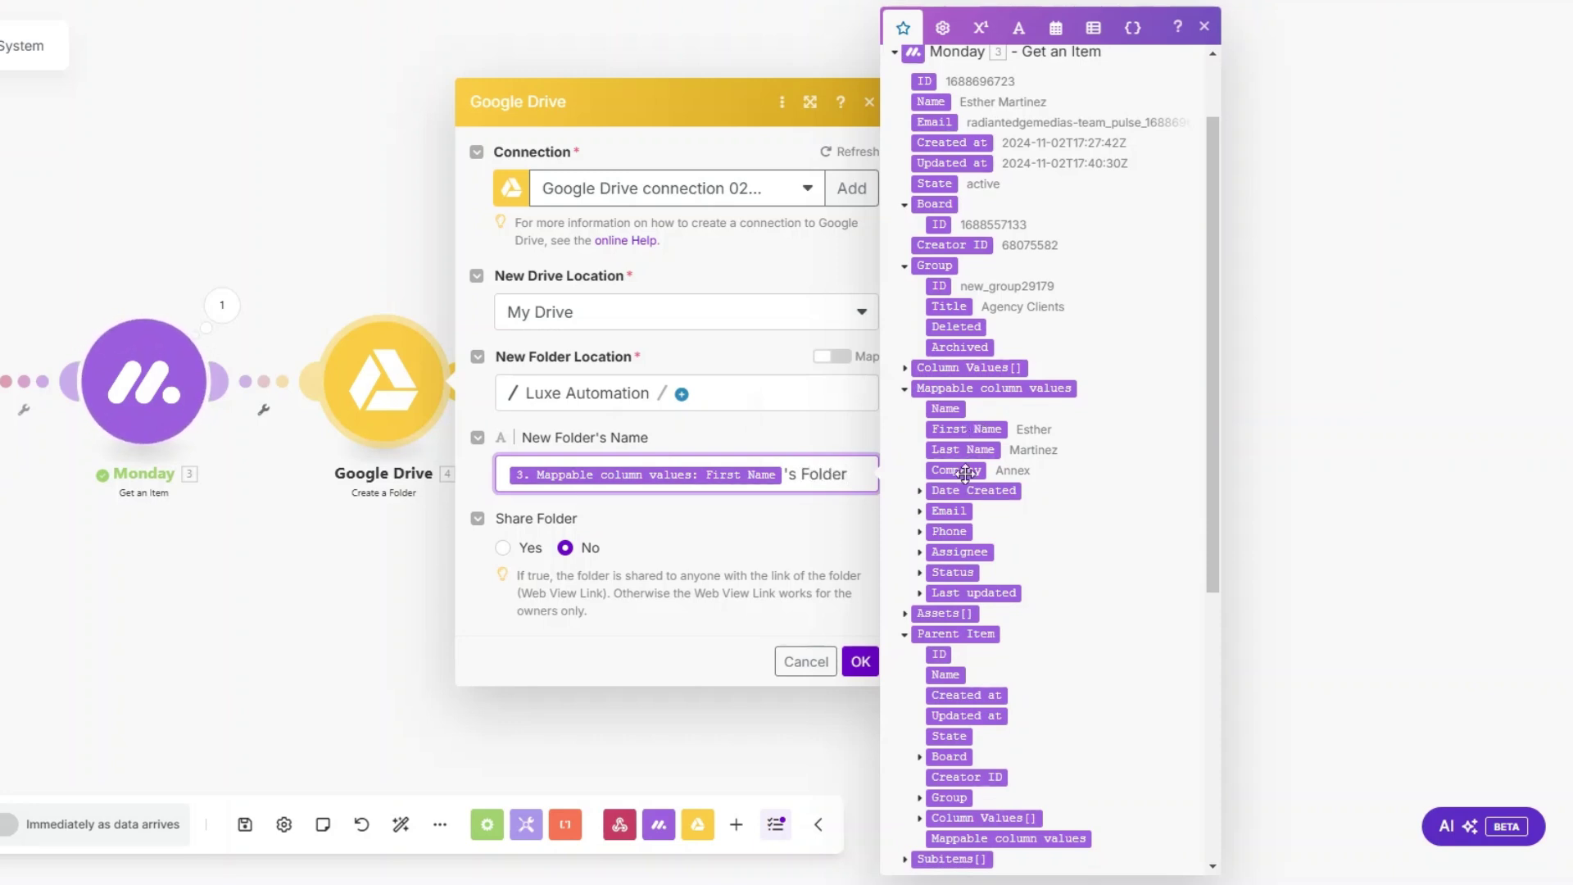
{"action": "left_click", "coordinate": [859, 662]}
Step: Rename the Google Drive step to 'Client's Folder'
{"action": "right_click", "coordinate": [400, 365]}
{"action": "left_click", "coordinate": [483, 489]}
{"action": "type", "text": "Client's Folder"}
{"action": "left_click", "coordinate": [513, 303]}
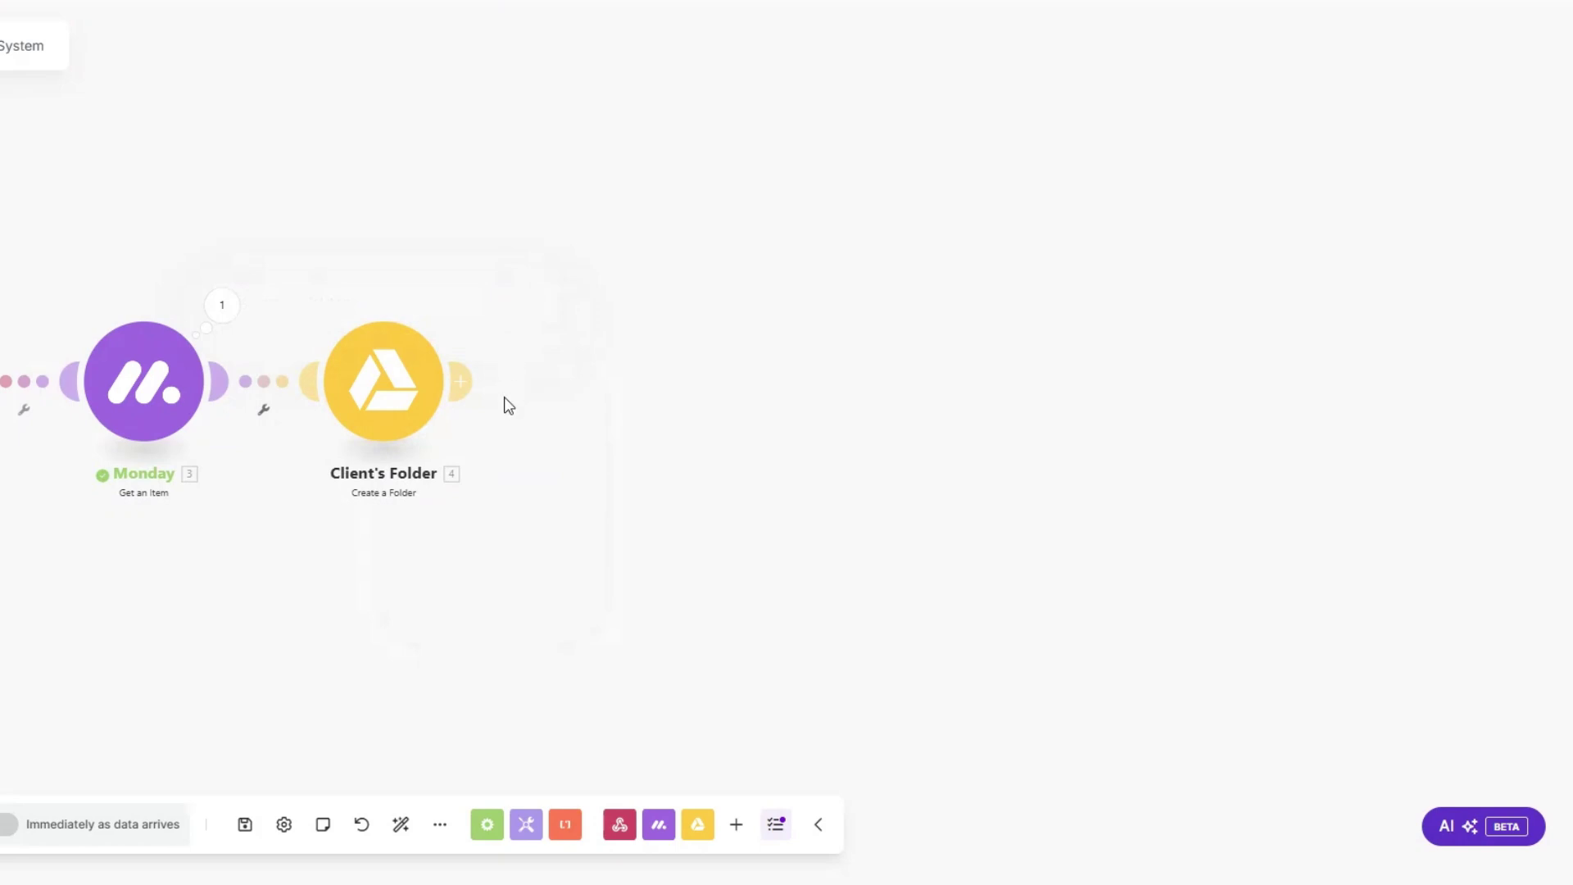
Step: Scroll through the pages of PandaDoc's Social Media Marketing Contract and Proposal templates
{"action": "left_click", "coordinate": [463, 385]}
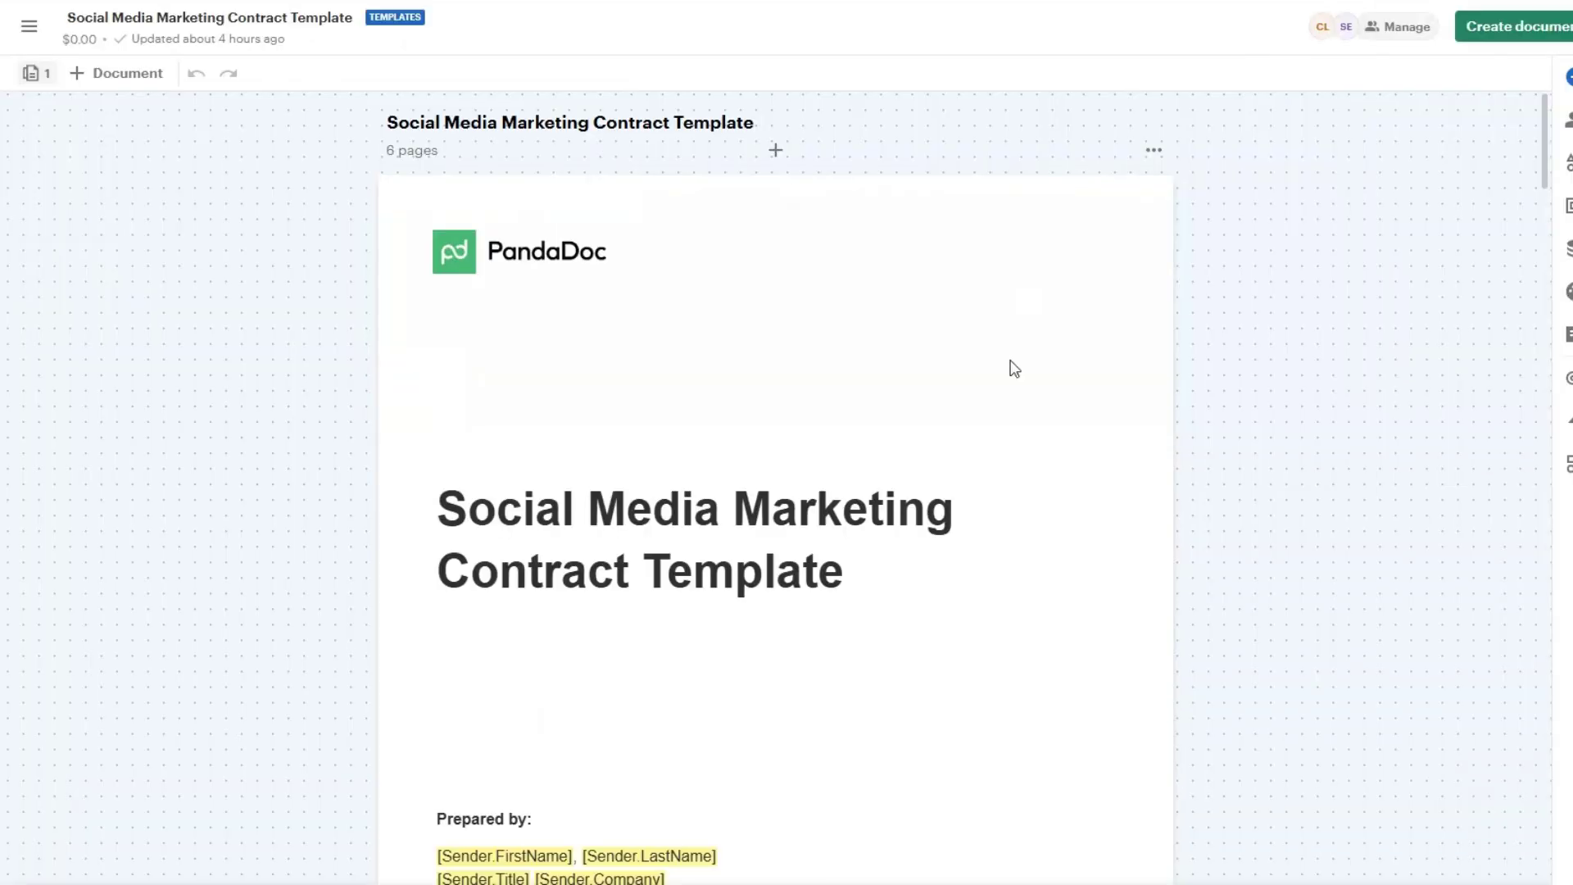
{"action": "scroll", "coordinate": [1013, 367], "scroll_direction": "down", "scroll_amount": 3}
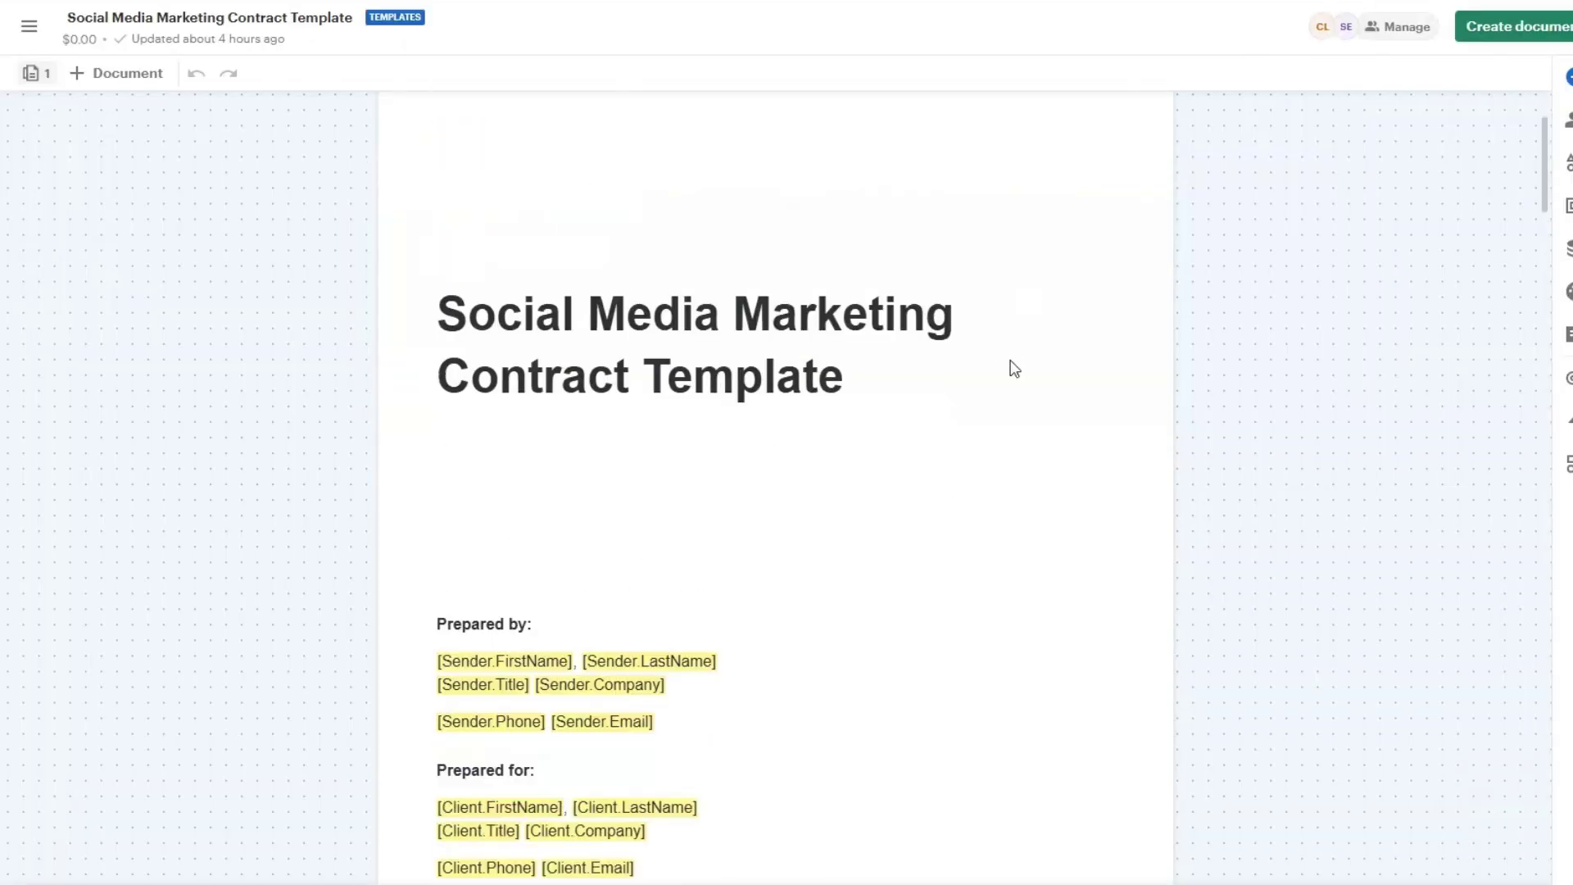
{"action": "scroll", "coordinate": [1034, 377], "scroll_direction": "down", "scroll_amount": 20}
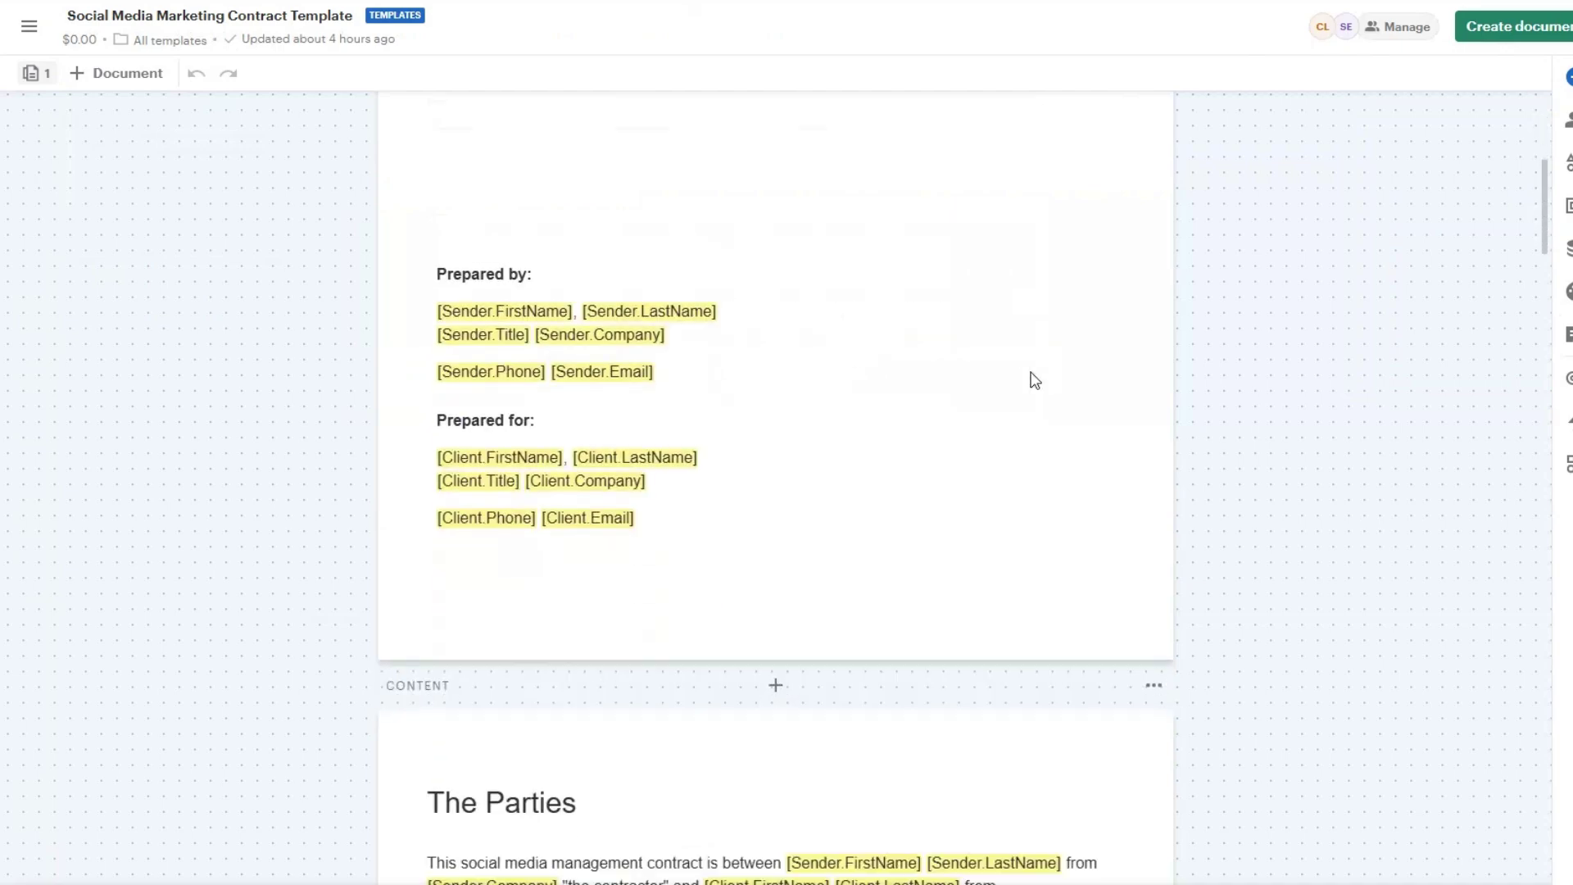
{"action": "scroll", "coordinate": [1034, 380], "scroll_direction": "down", "scroll_amount": 20}
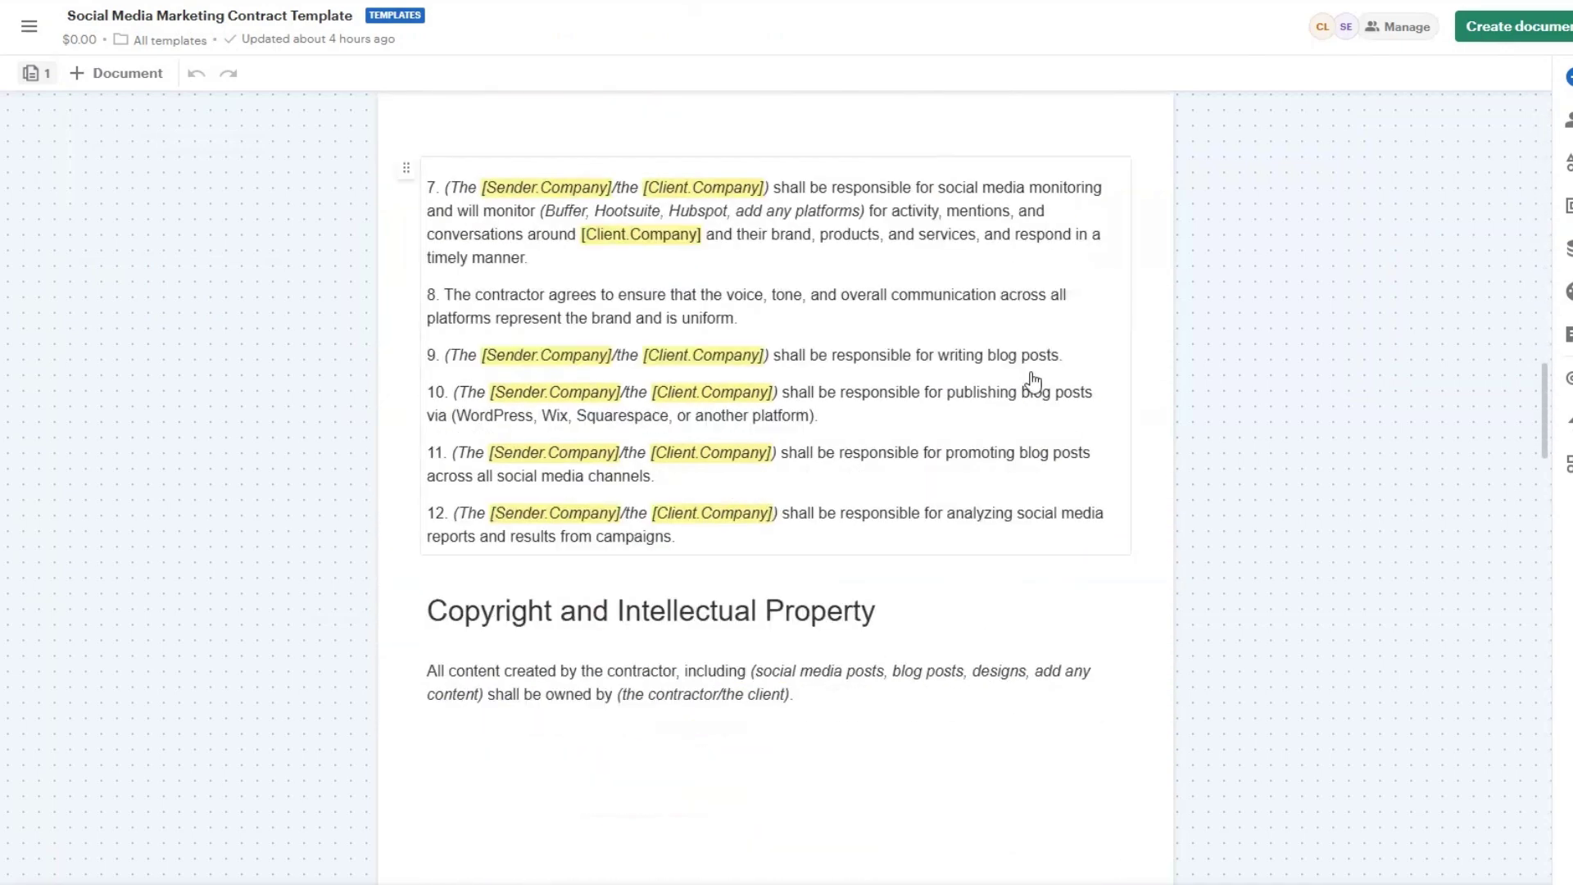
{"action": "scroll", "coordinate": [1034, 380], "scroll_direction": "down", "scroll_amount": 20}
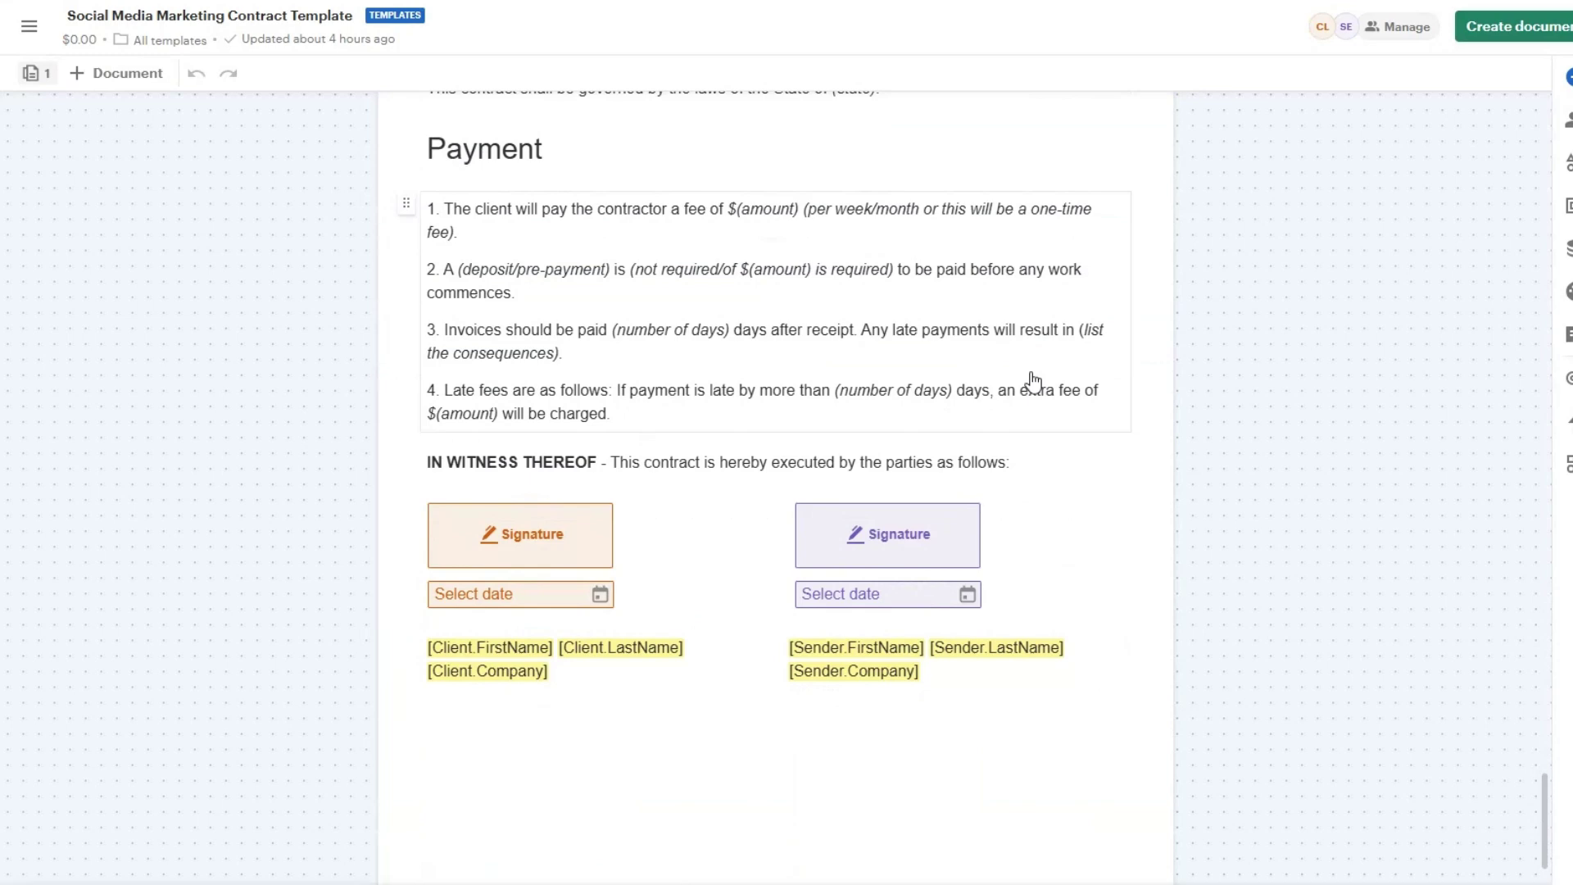
{"action": "left_click_drag", "start_coordinate": [1545, 819], "coordinate": [1548, 154]}
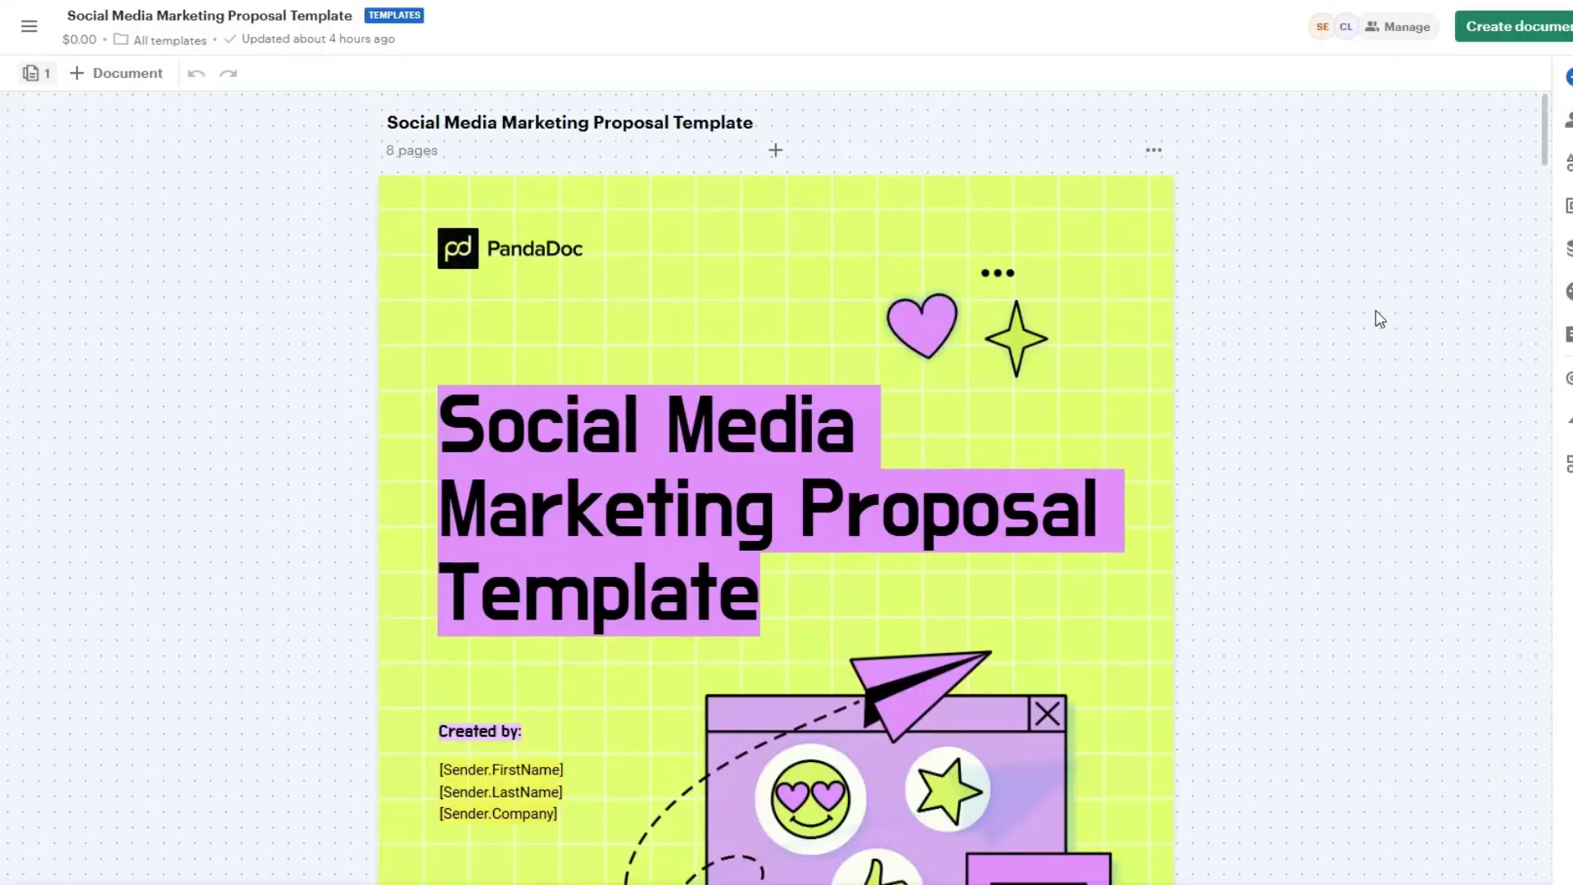
{"action": "scroll", "coordinate": [1365, 435], "scroll_direction": "down", "scroll_amount": 15}
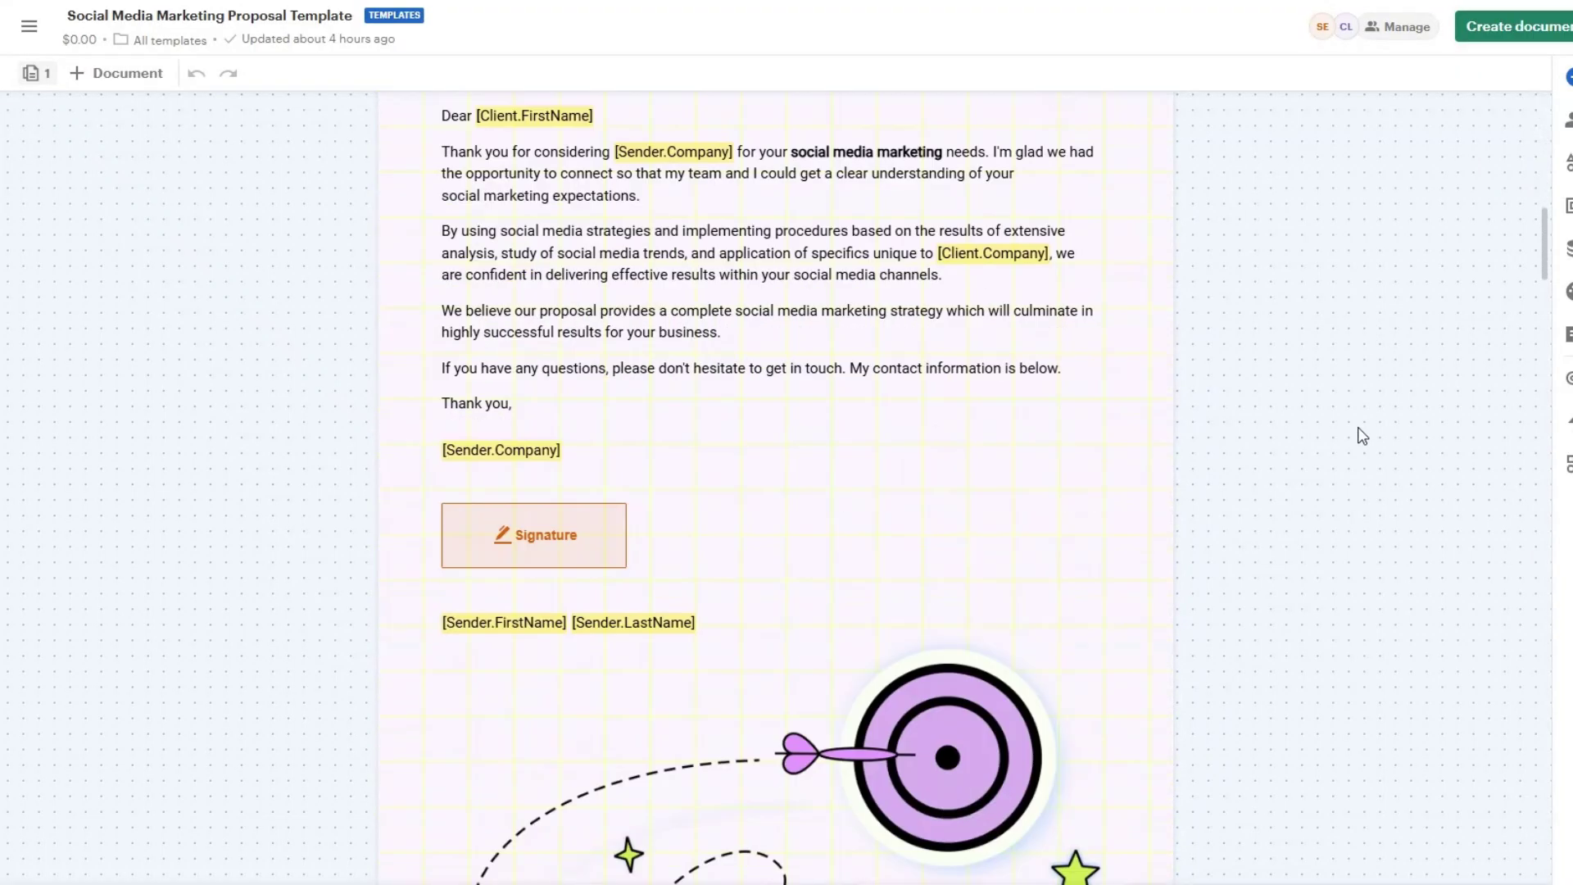
{"action": "scroll", "coordinate": [1362, 435], "scroll_direction": "down", "scroll_amount": 12}
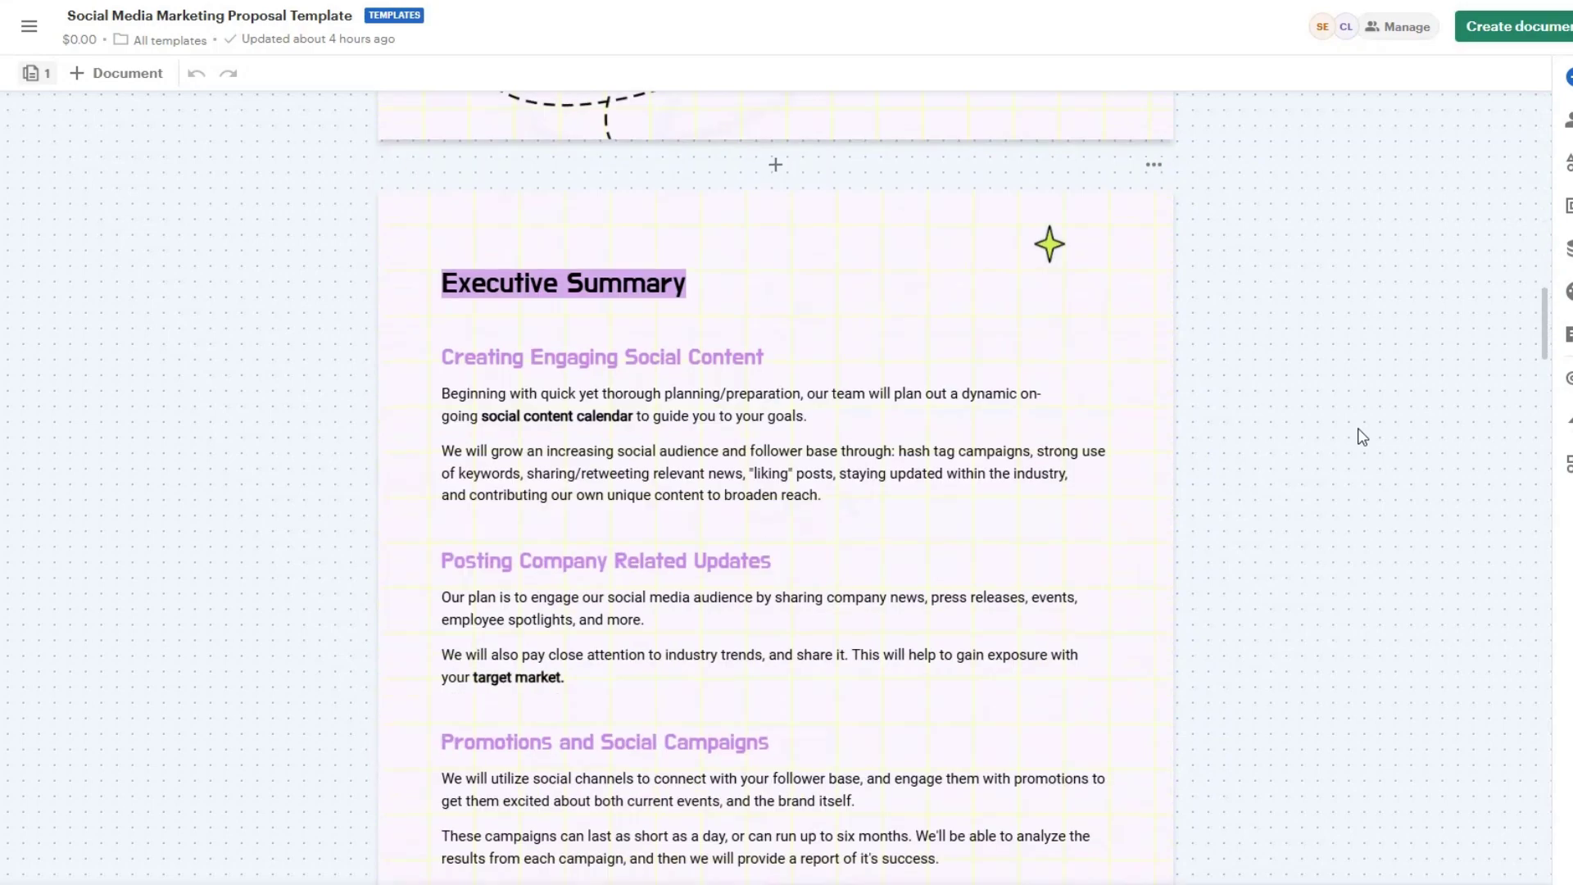
{"action": "scroll", "coordinate": [1403, 396], "scroll_direction": "down", "scroll_amount": 15}
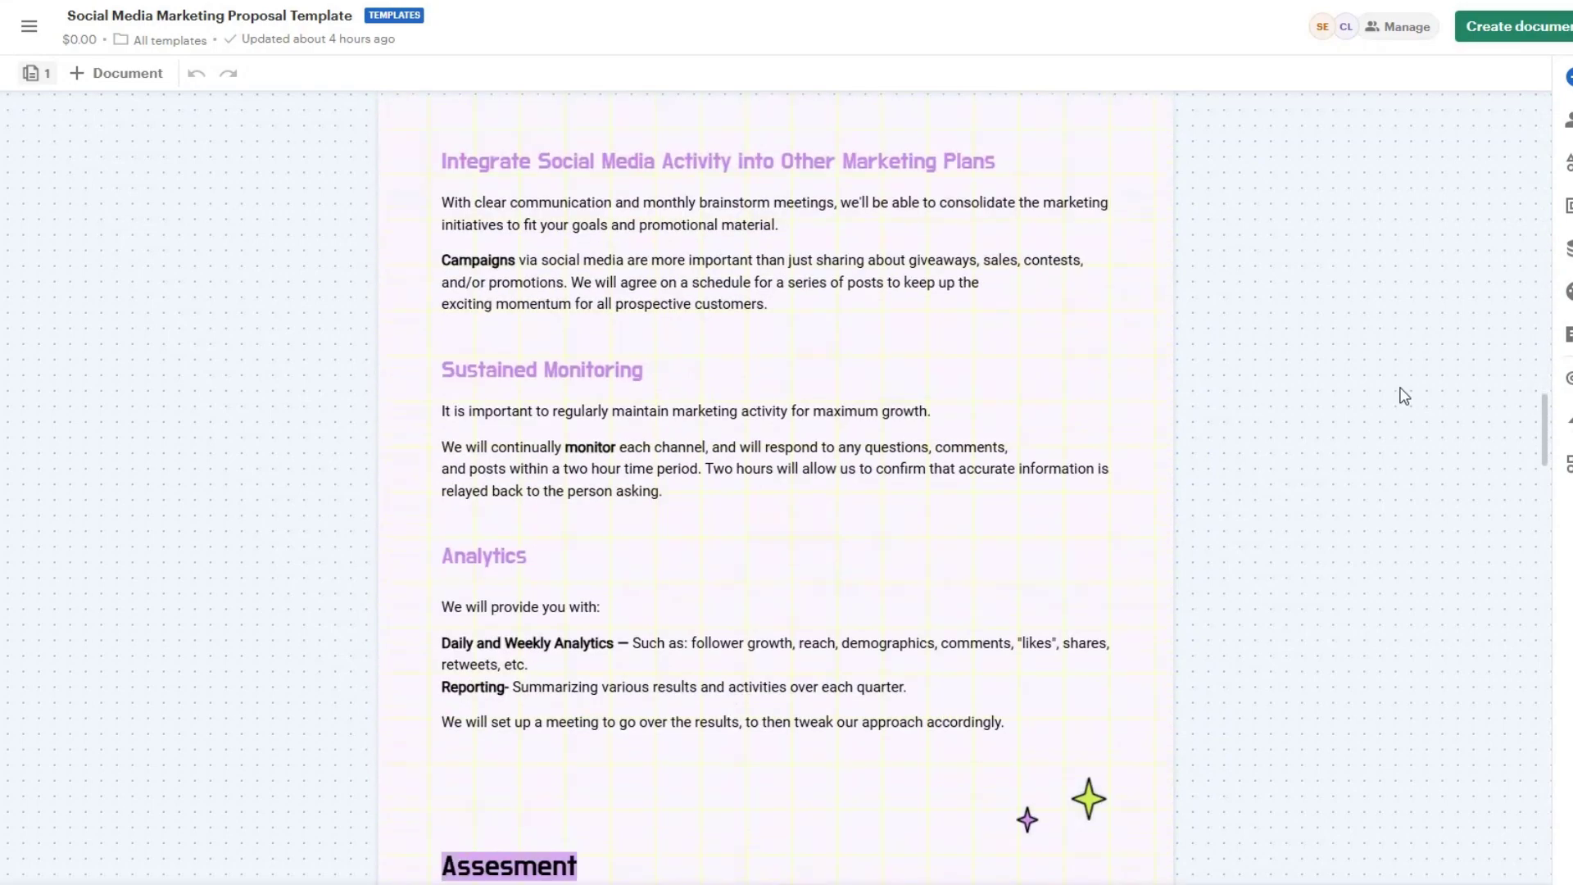
{"action": "scroll", "coordinate": [1403, 396], "scroll_direction": "down", "scroll_amount": 15}
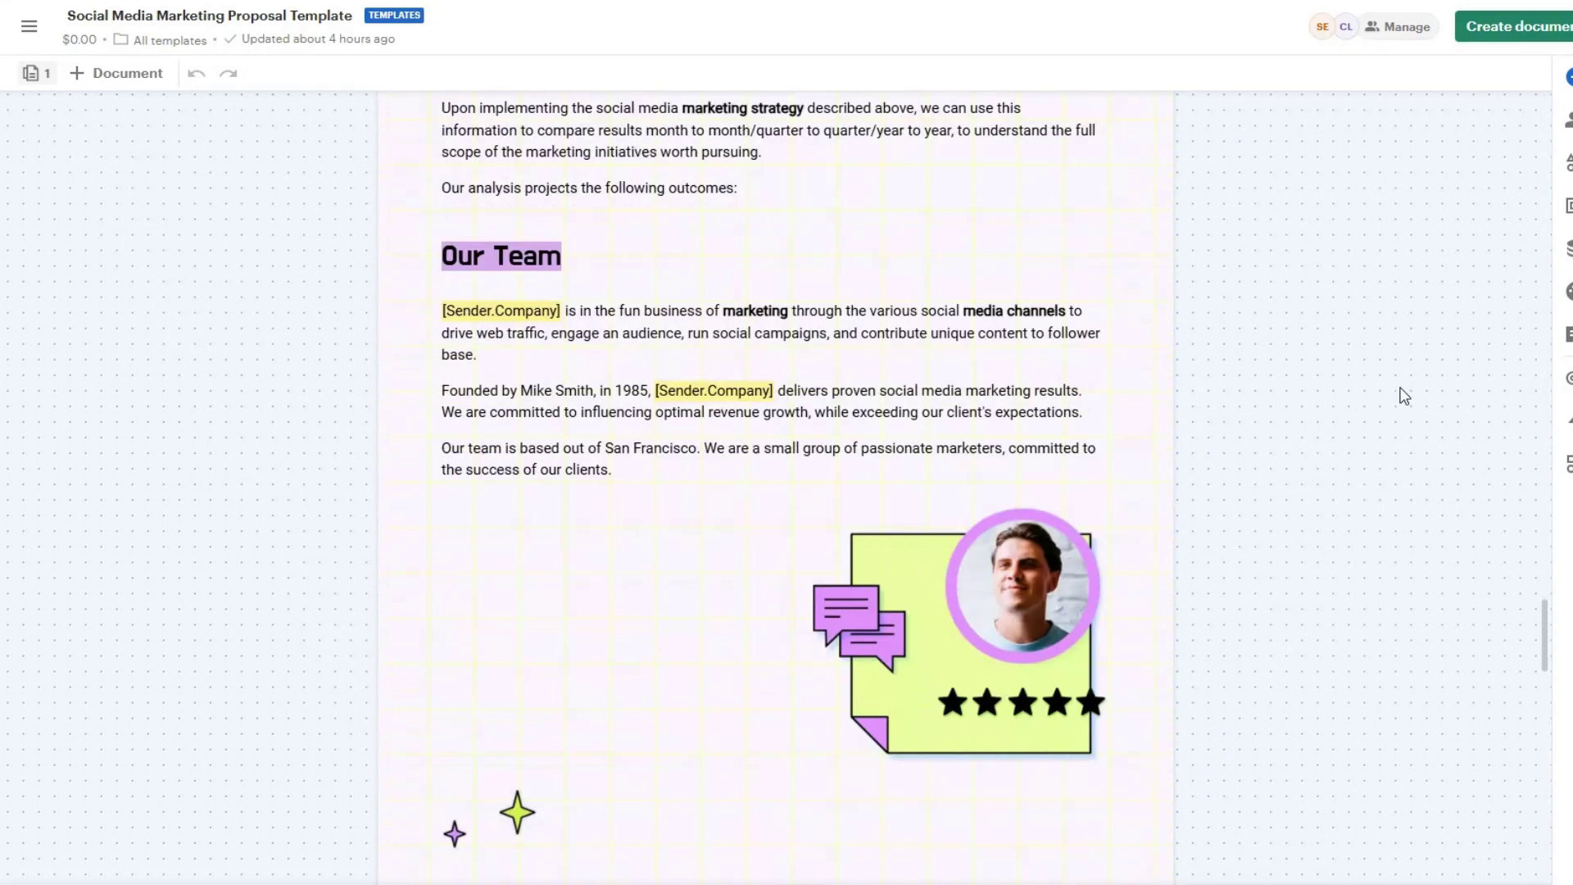
{"action": "scroll", "coordinate": [1403, 396], "scroll_direction": "down", "scroll_amount": 12}
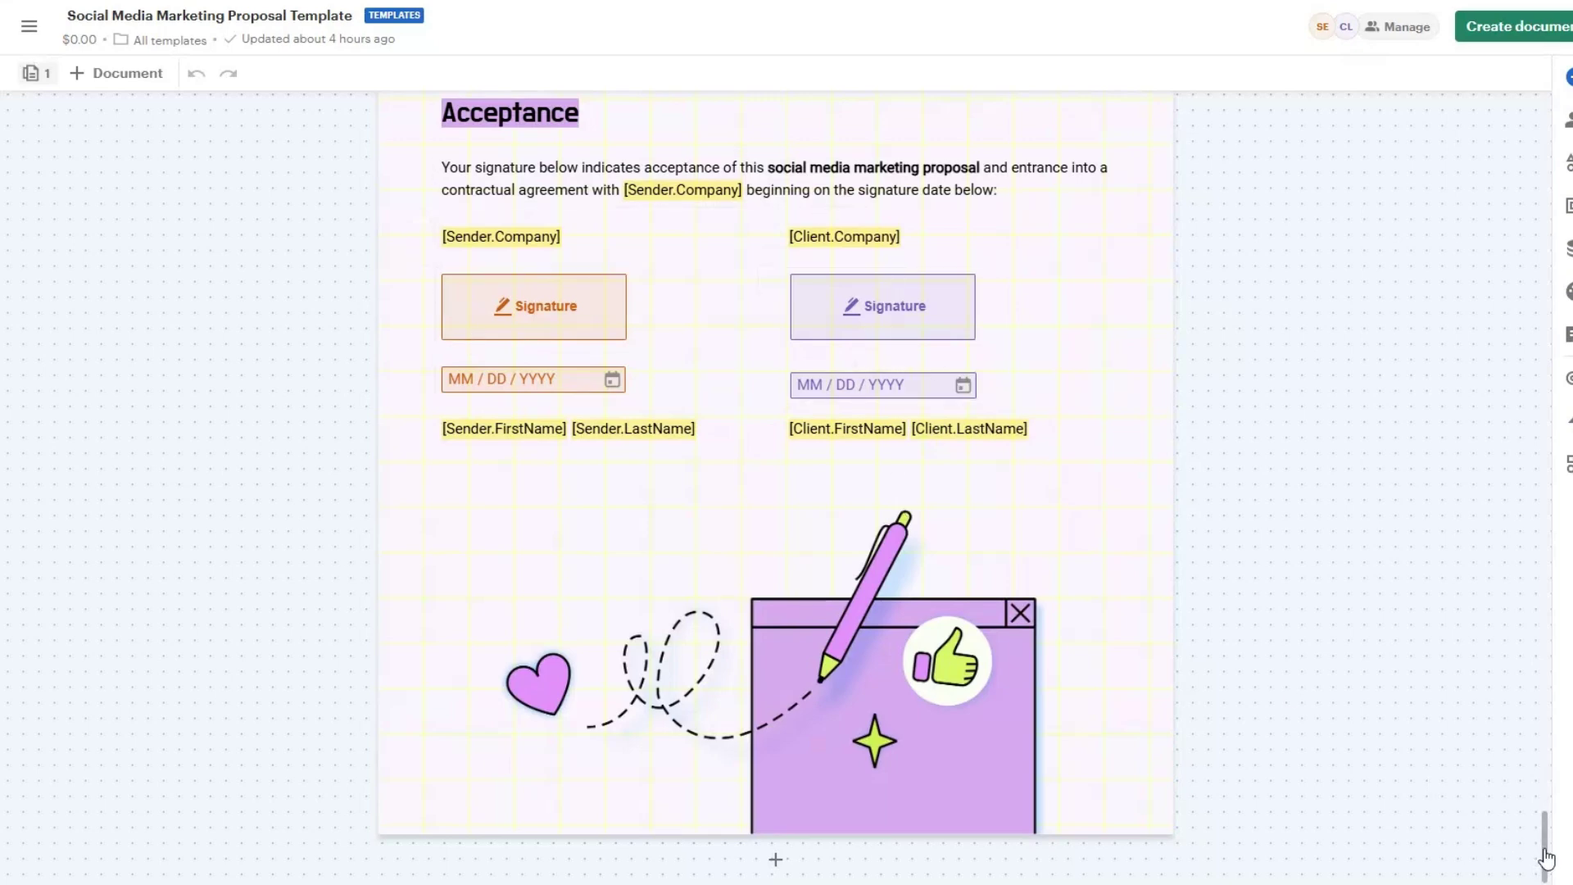
{"action": "left_click_drag", "start_coordinate": [1544, 859], "coordinate": [1544, 123]}
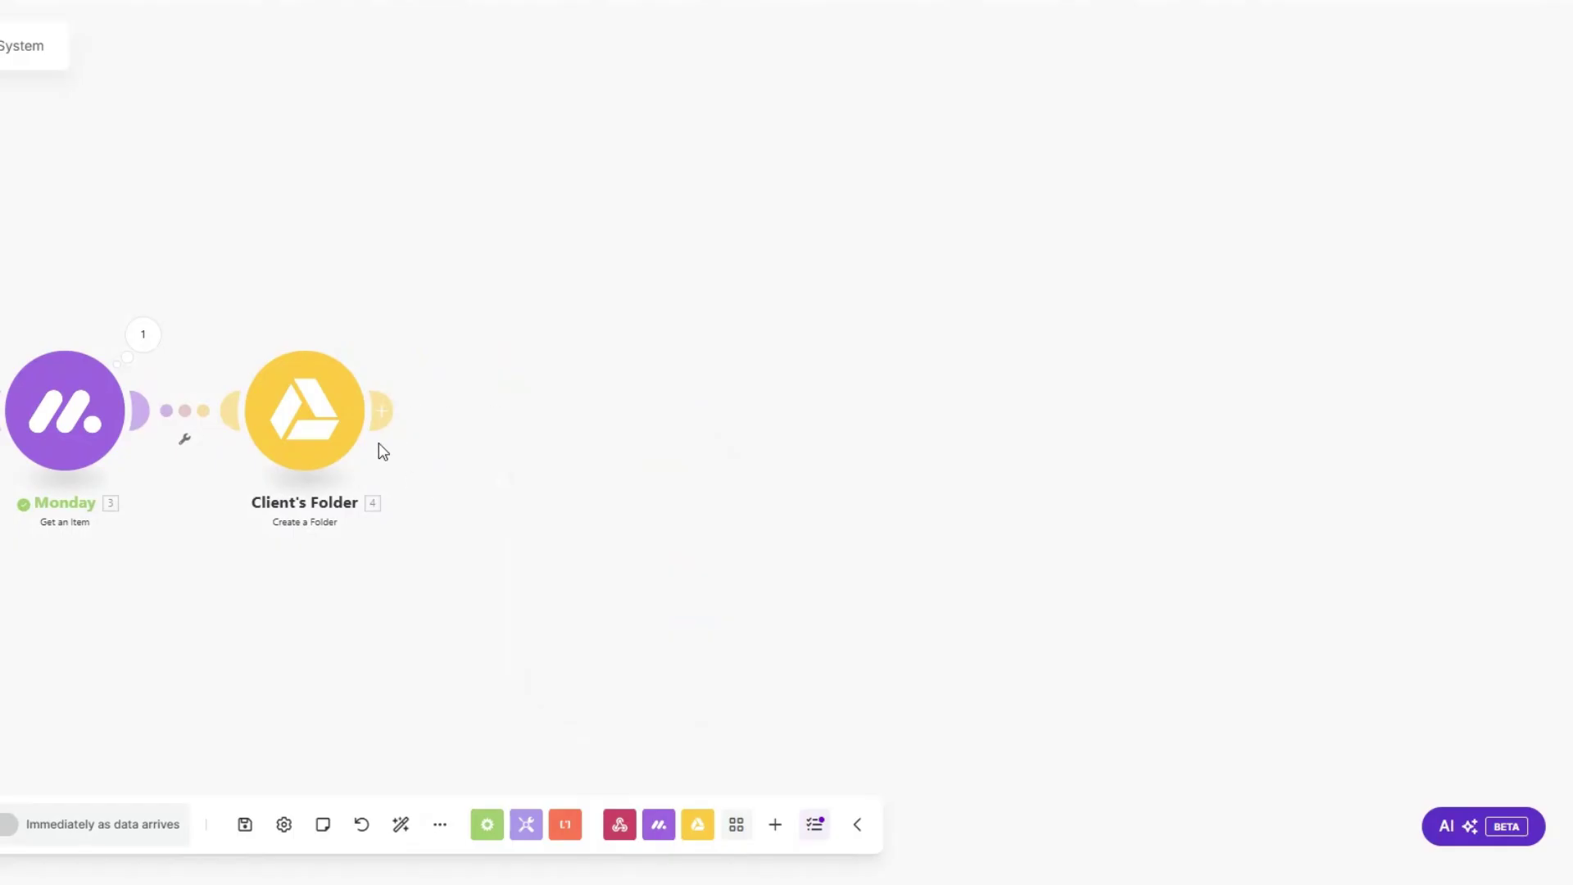
Step: Add a PandaDoc Create a Document step after Client's Folder, discarding a new connection attempt
{"action": "left_click", "coordinate": [378, 426]}
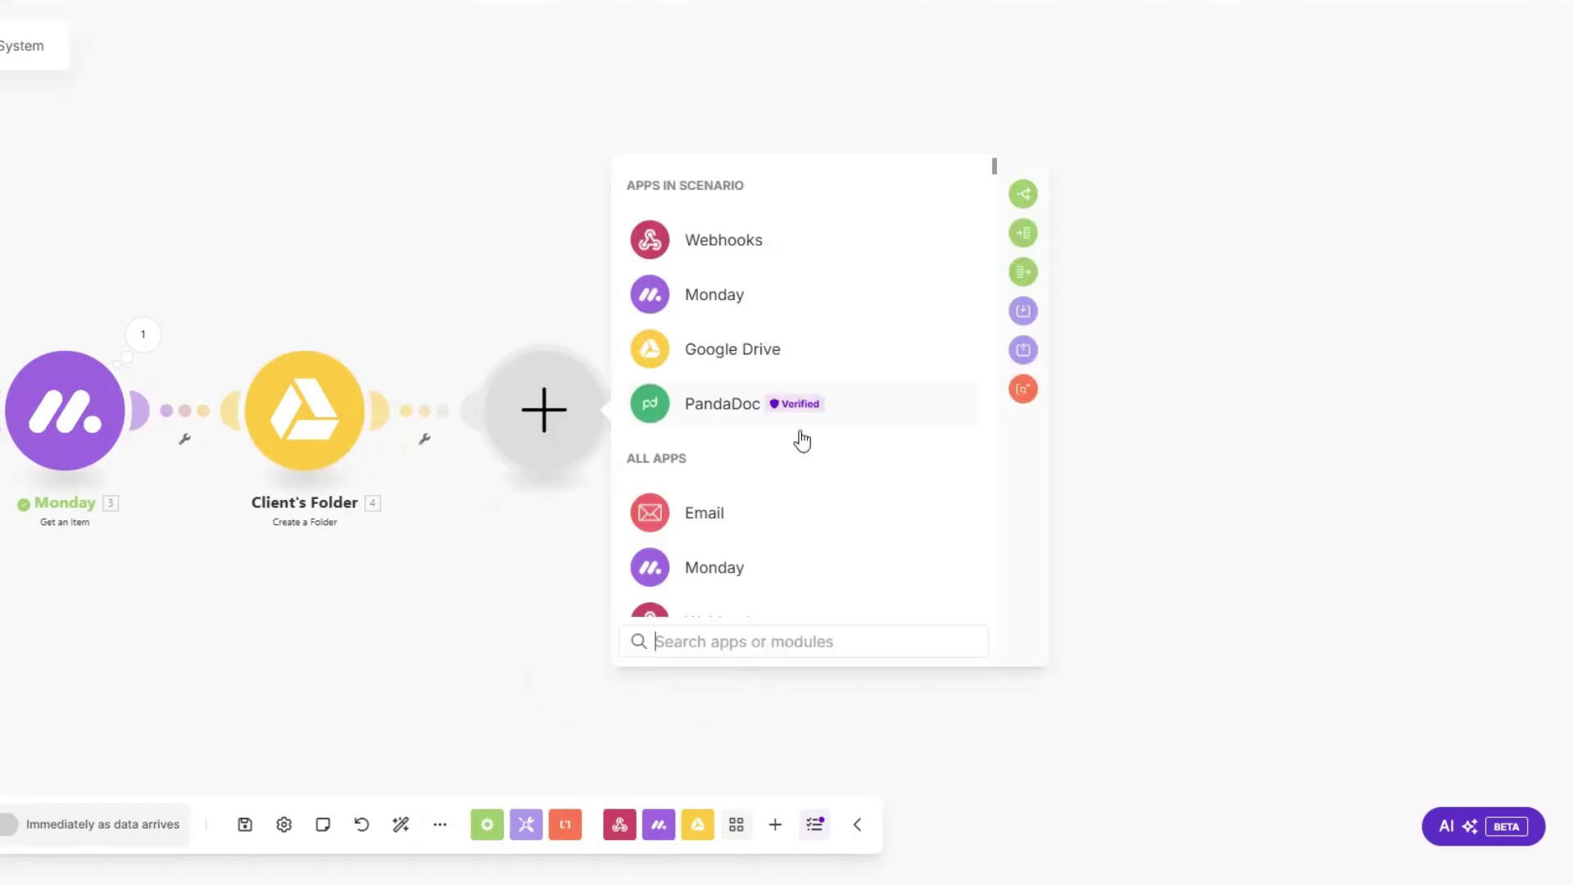
{"action": "left_click", "coordinate": [778, 413]}
{"action": "left_click", "coordinate": [744, 455]}
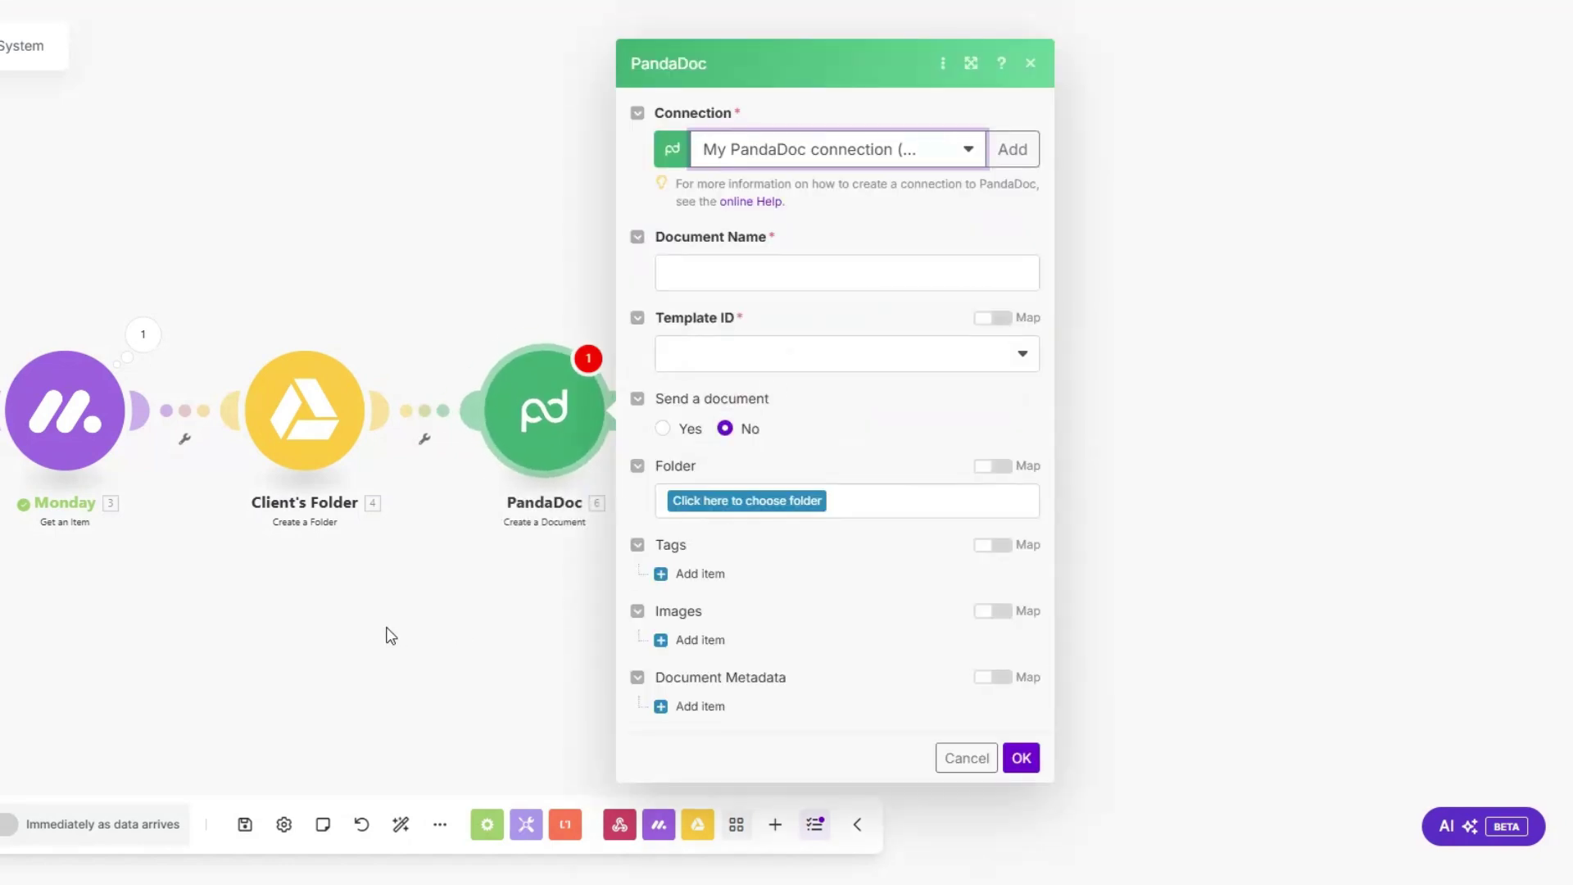
{"action": "left_click_drag", "start_coordinate": [391, 635], "coordinate": [291, 637]}
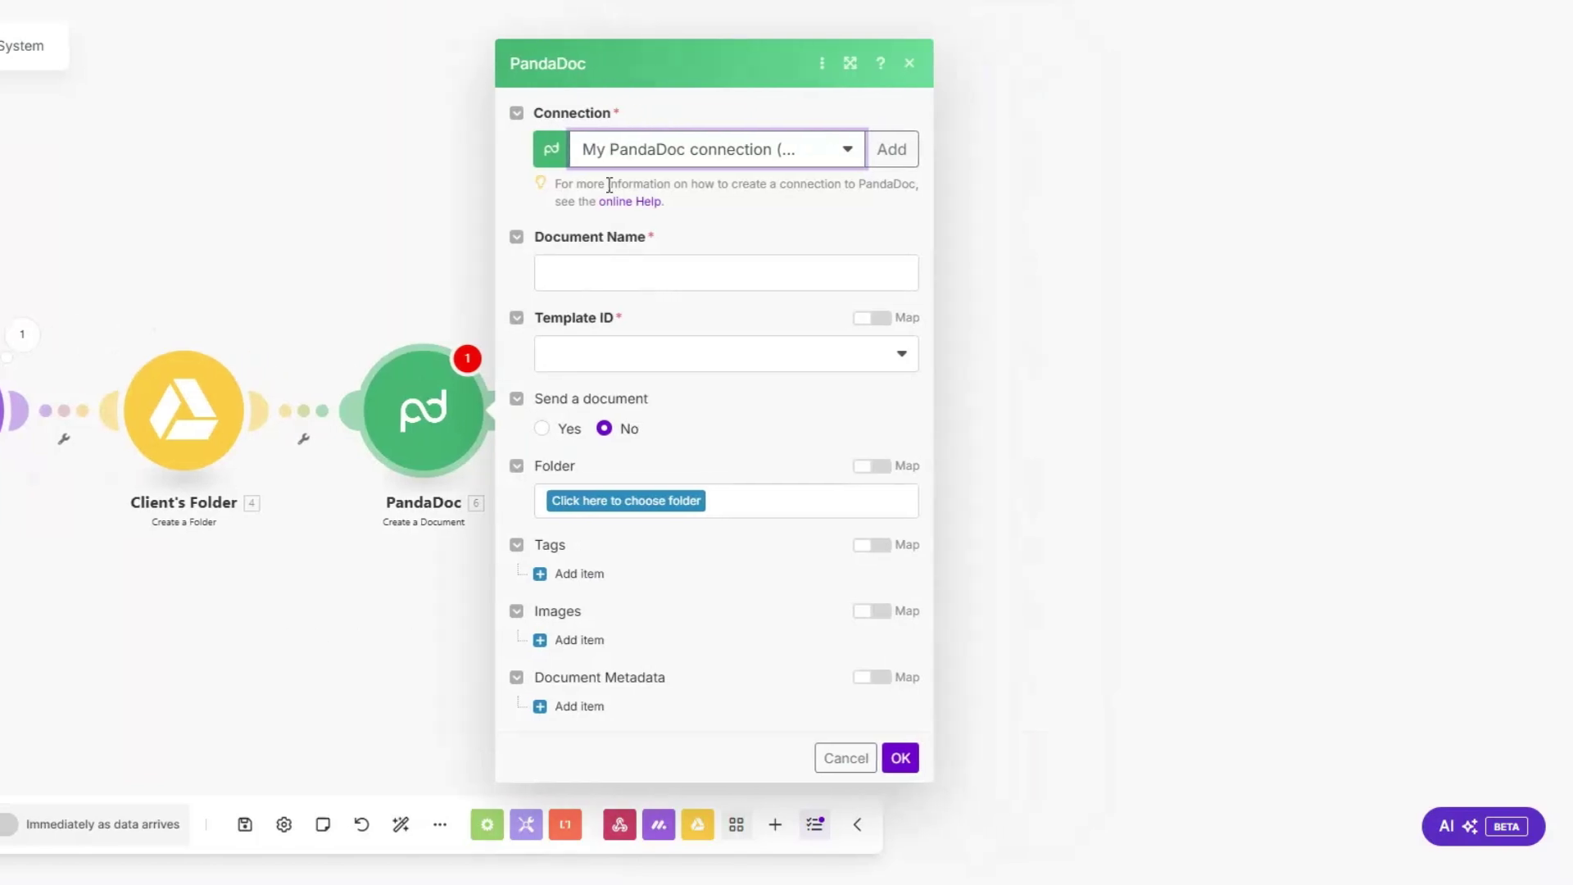
{"action": "left_click", "coordinate": [887, 149]}
{"action": "left_click", "coordinate": [1118, 115]}
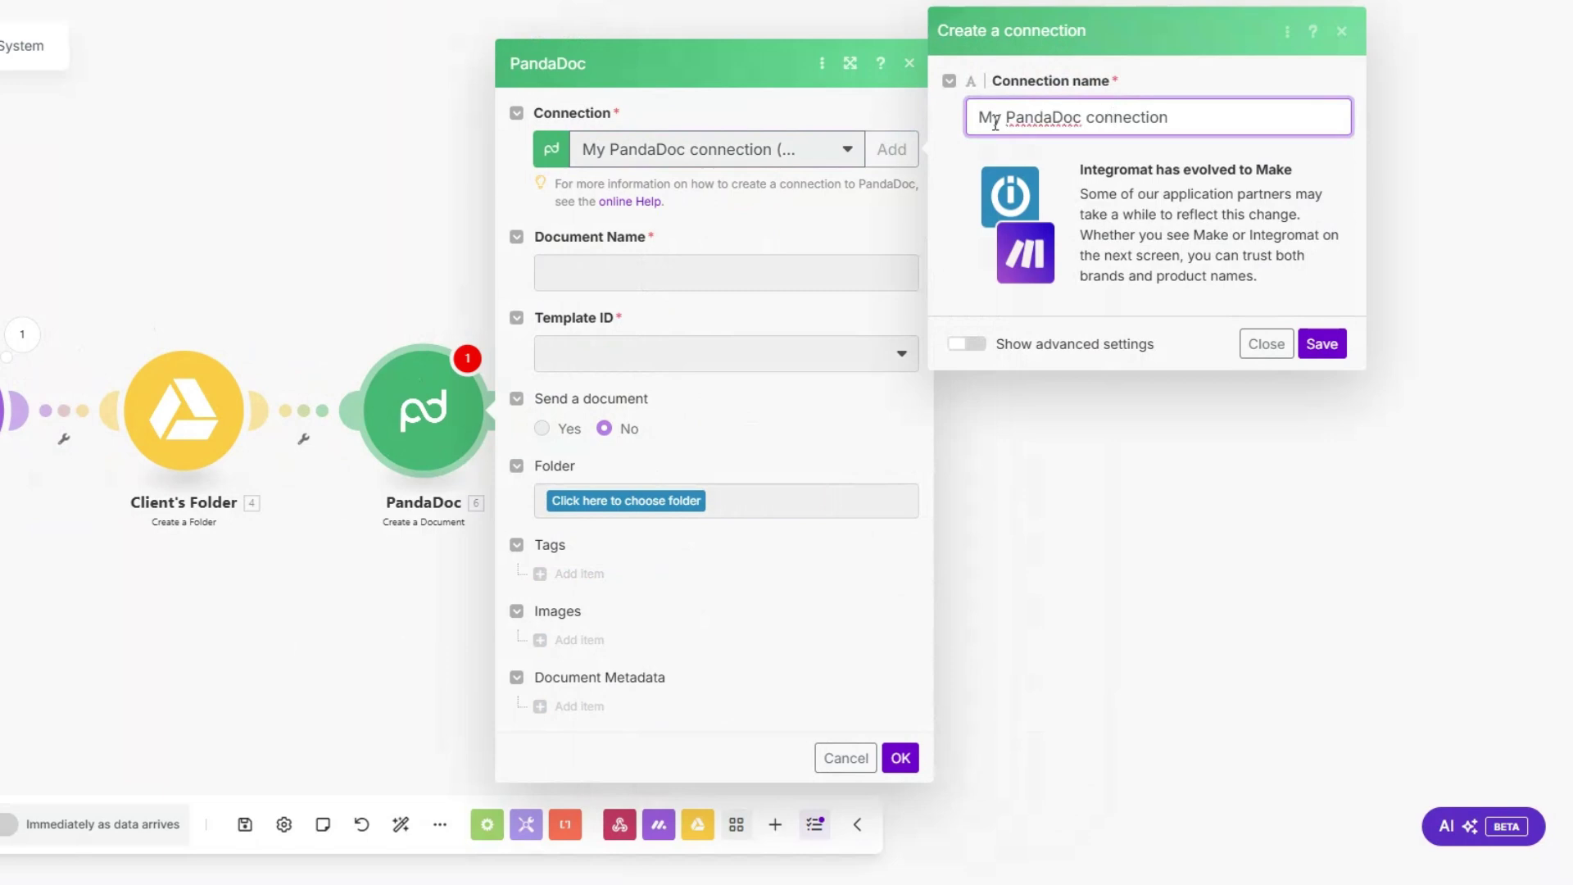
{"action": "left_click_drag", "start_coordinate": [981, 118], "coordinate": [1215, 122]}
{"action": "left_click", "coordinate": [1204, 299]}
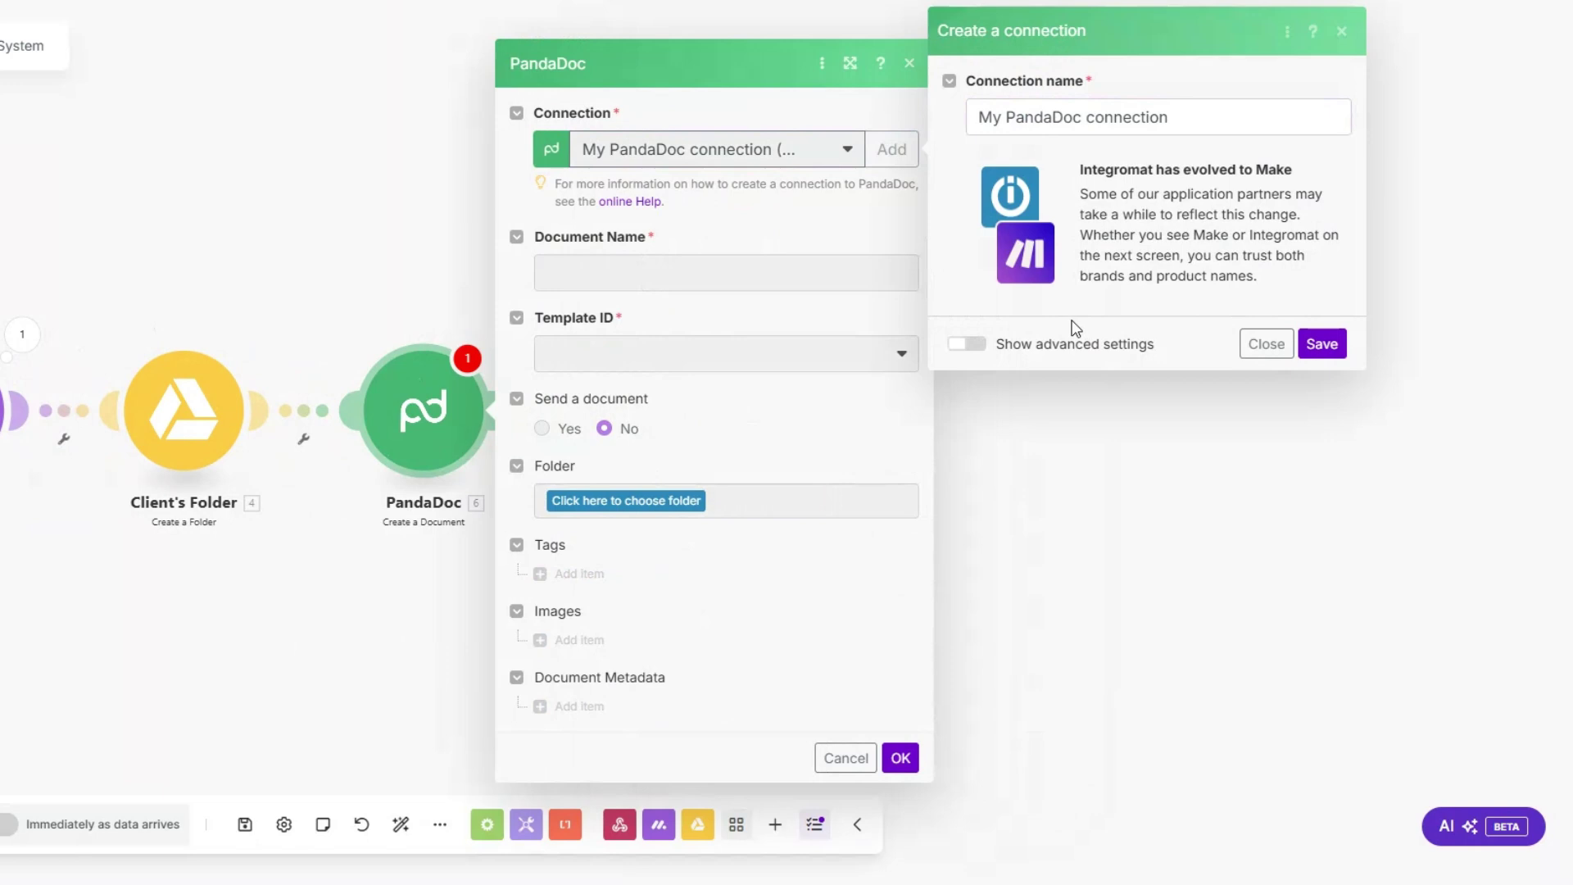
{"action": "left_click", "coordinate": [1265, 344]}
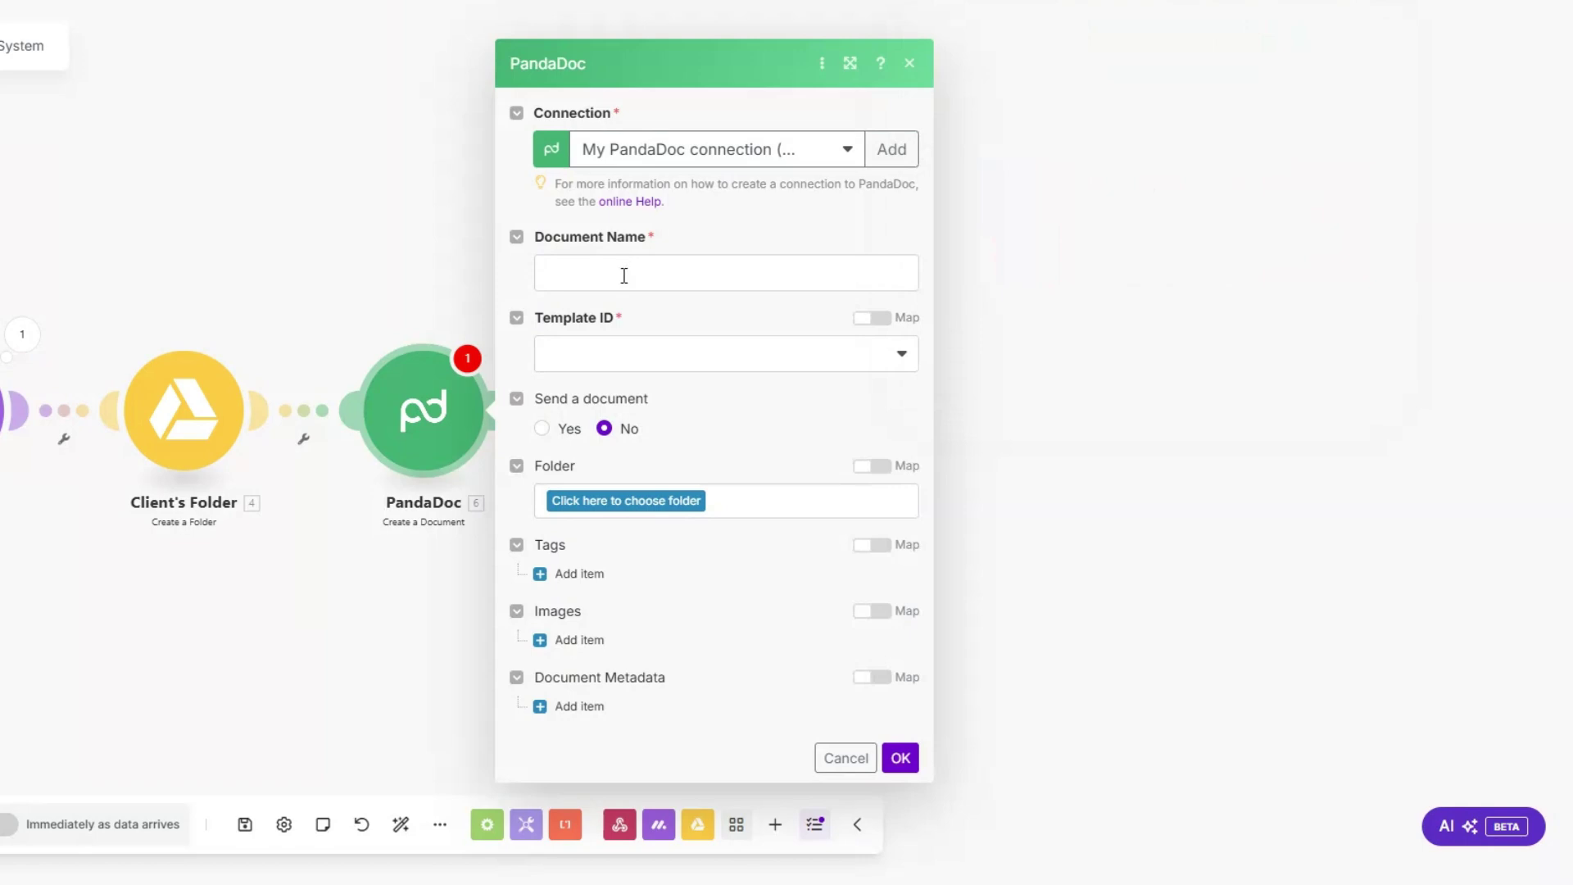
Step: Name the document First Name + 's Proposal' and select the Social Media Marketing Proposal Template
{"action": "left_click", "coordinate": [622, 277]}
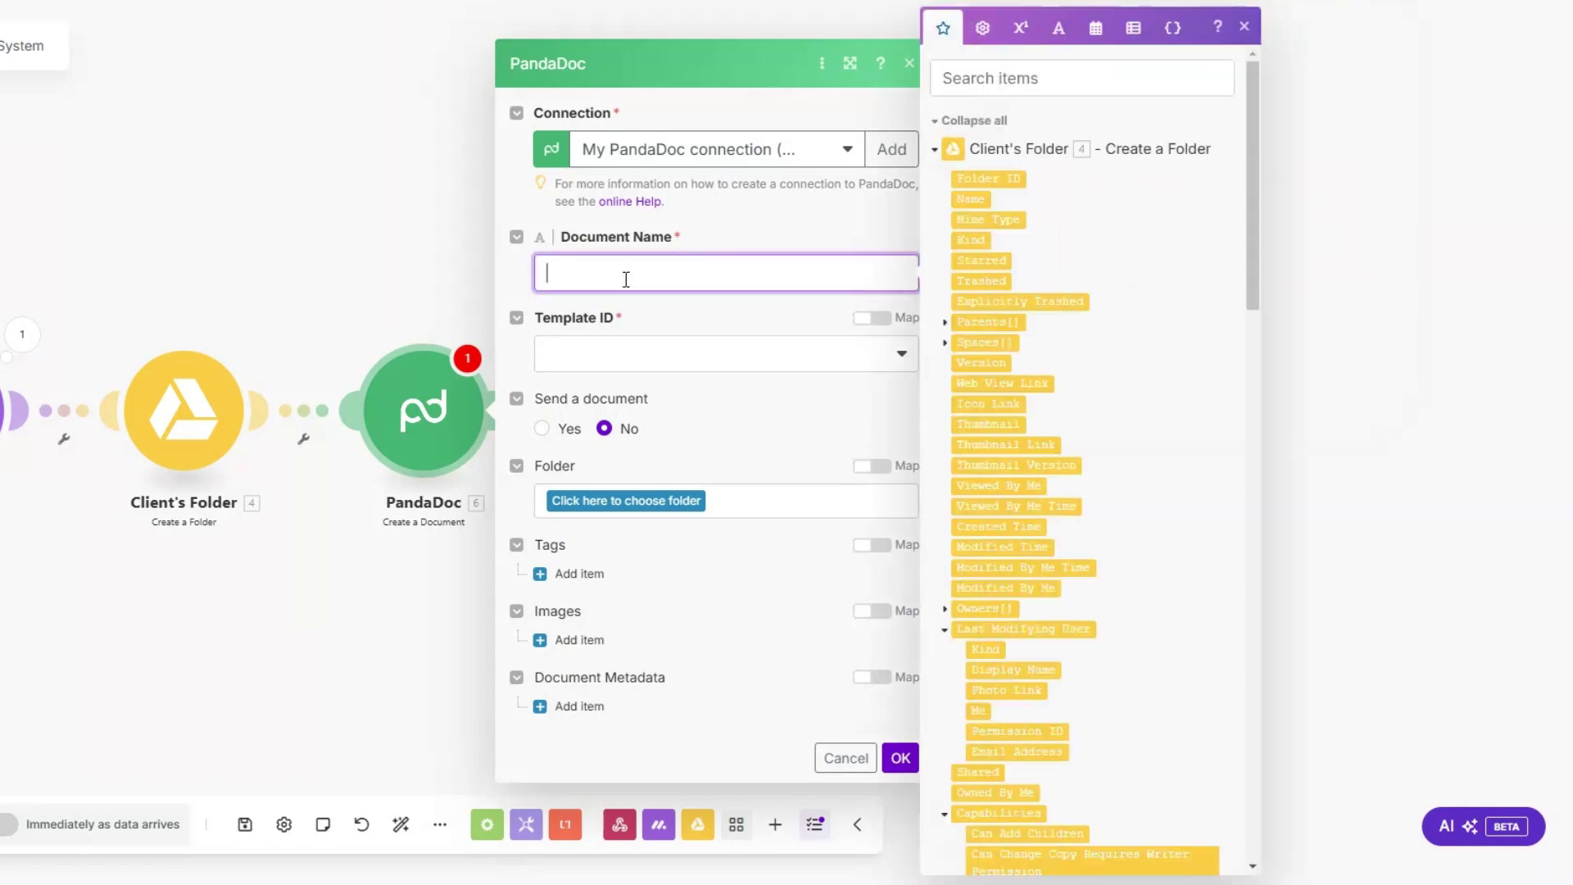
{"action": "left_click_drag", "start_coordinate": [1252, 228], "coordinate": [1236, 639]}
{"action": "left_click", "coordinate": [1013, 436]}
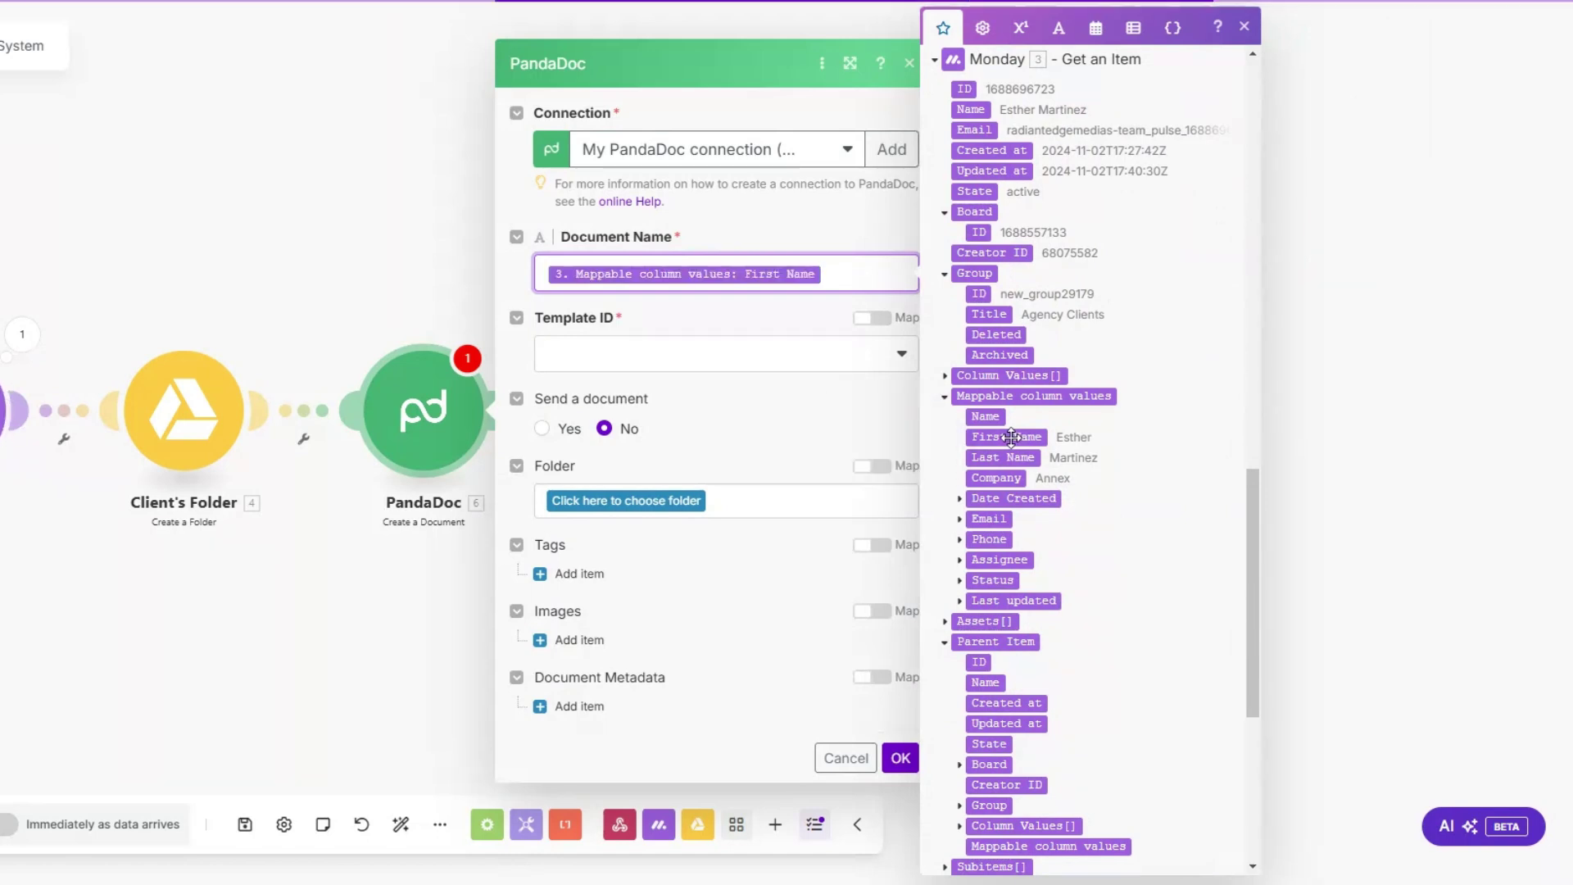
{"action": "type", "text": "'s P"}
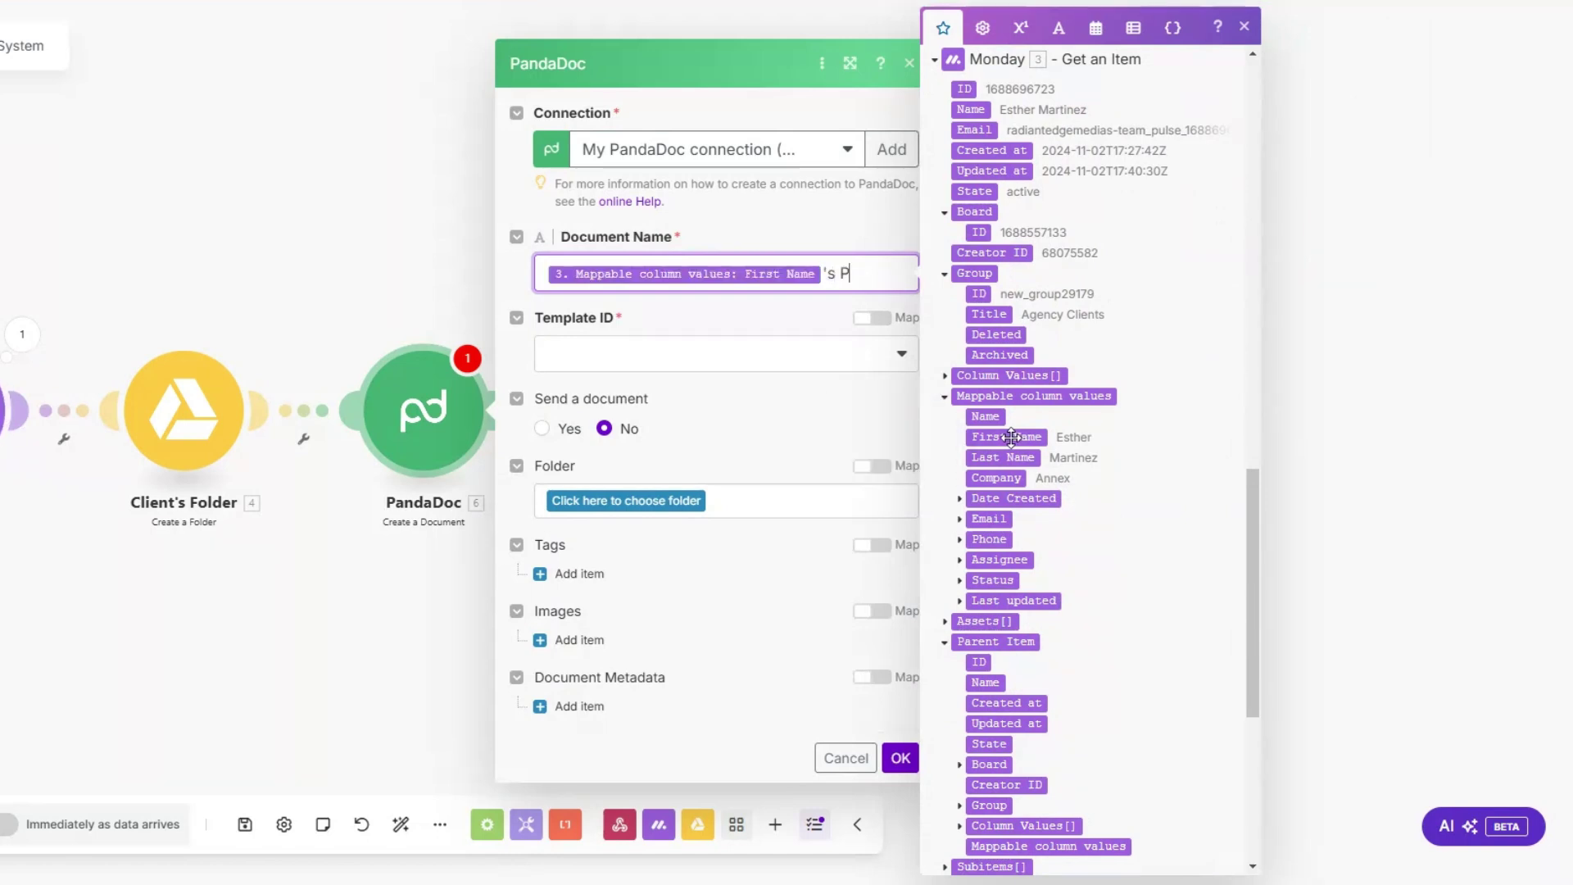
{"action": "type", "text": "roposal"}
{"action": "left_click", "coordinate": [688, 354]}
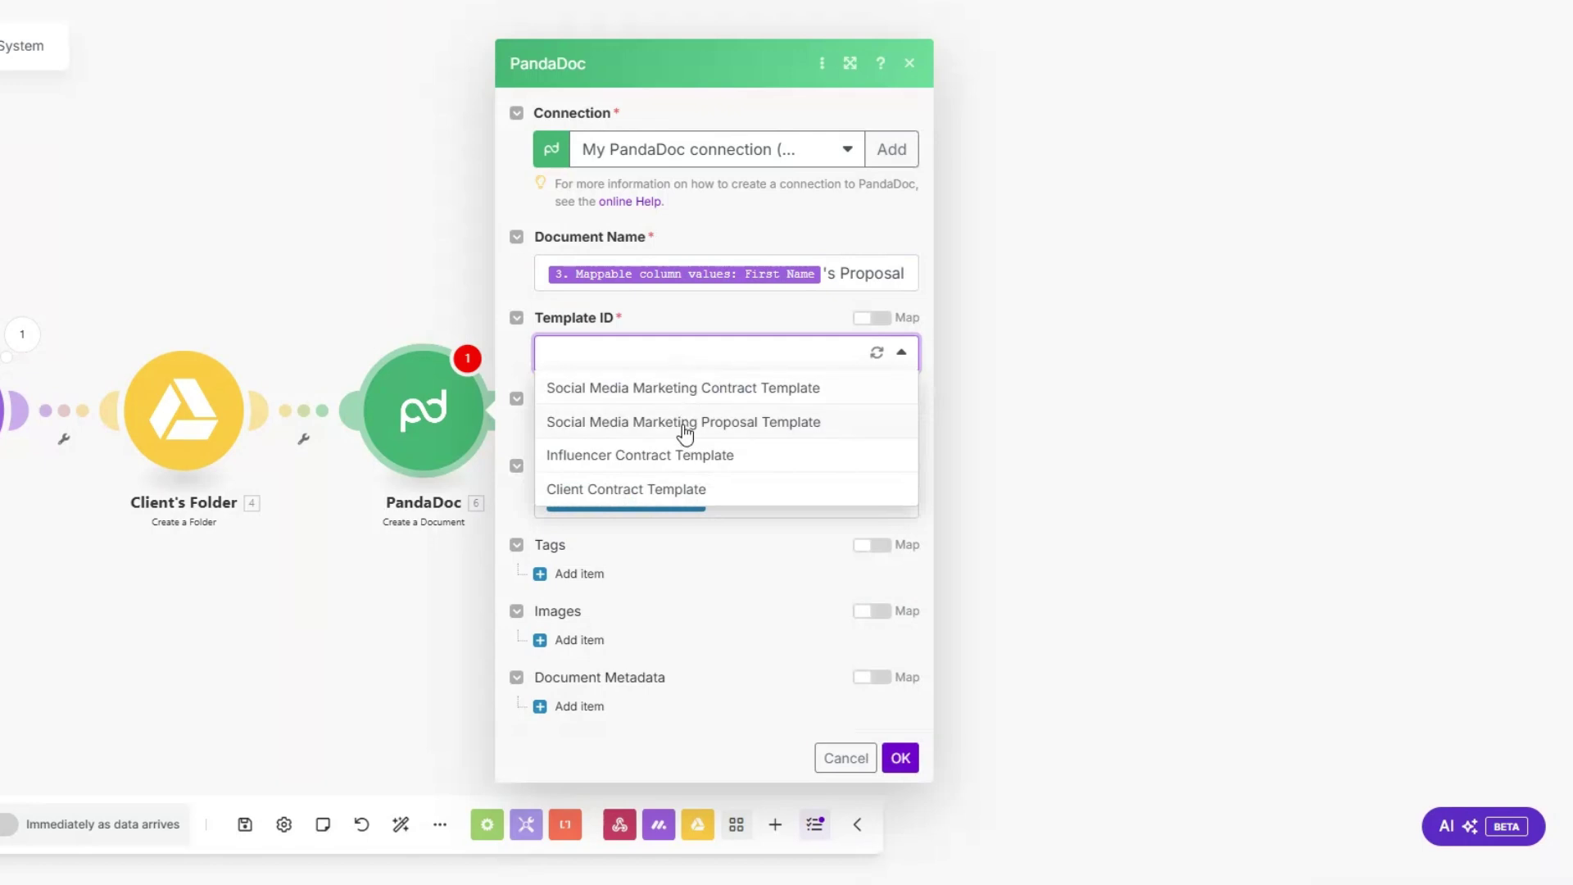
{"action": "left_click", "coordinate": [685, 423]}
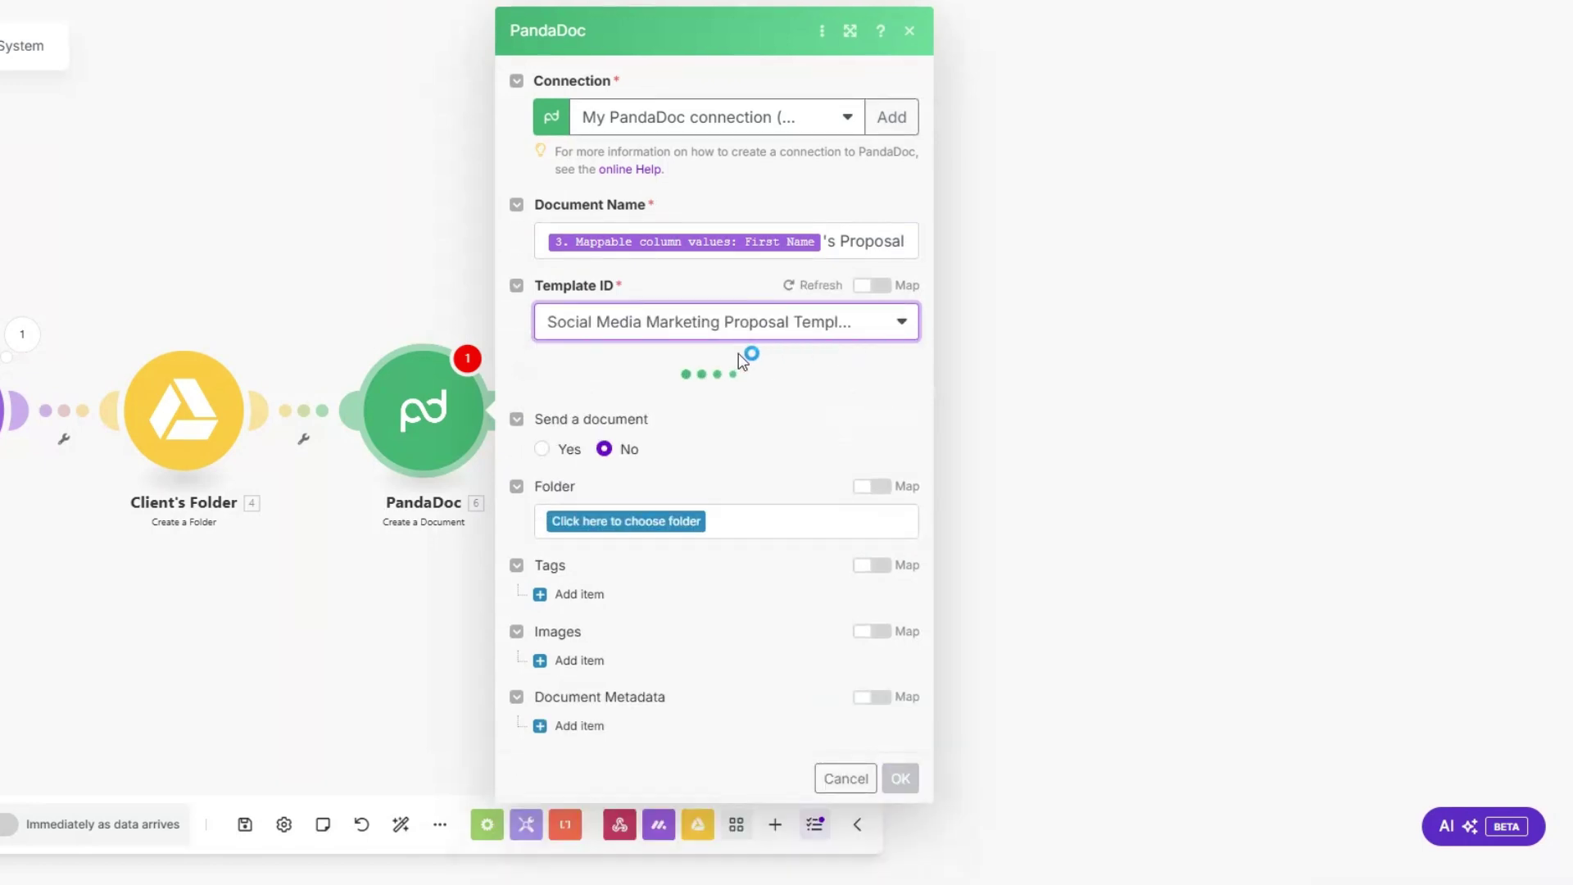
{"action": "scroll", "coordinate": [738, 365], "scroll_direction": "down", "scroll_amount": 12}
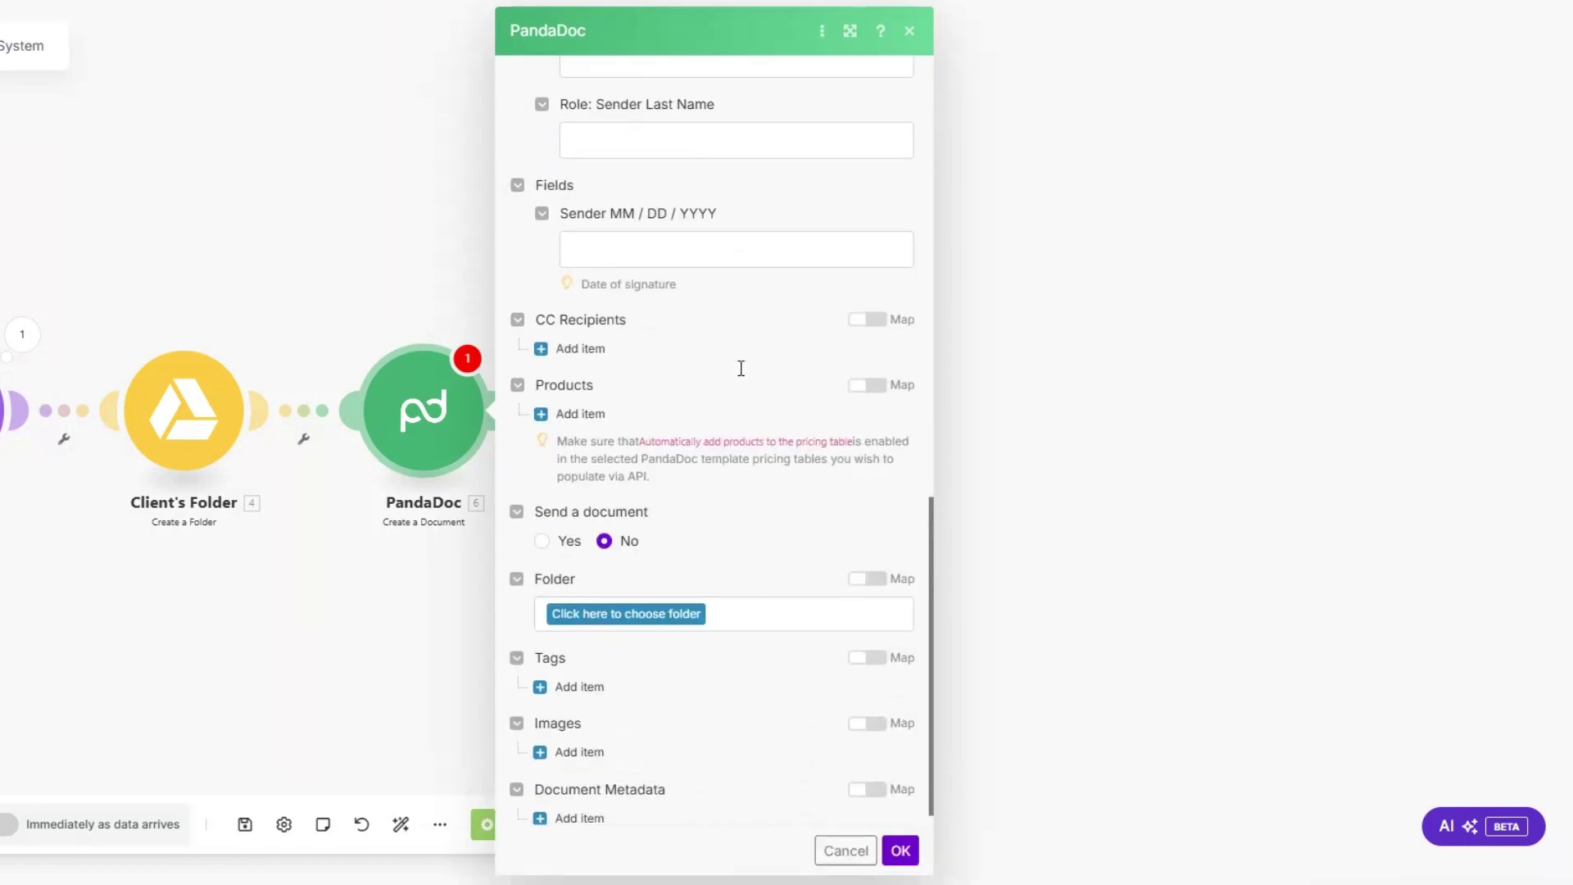
{"action": "scroll", "coordinate": [740, 368], "scroll_direction": "down", "scroll_amount": 1}
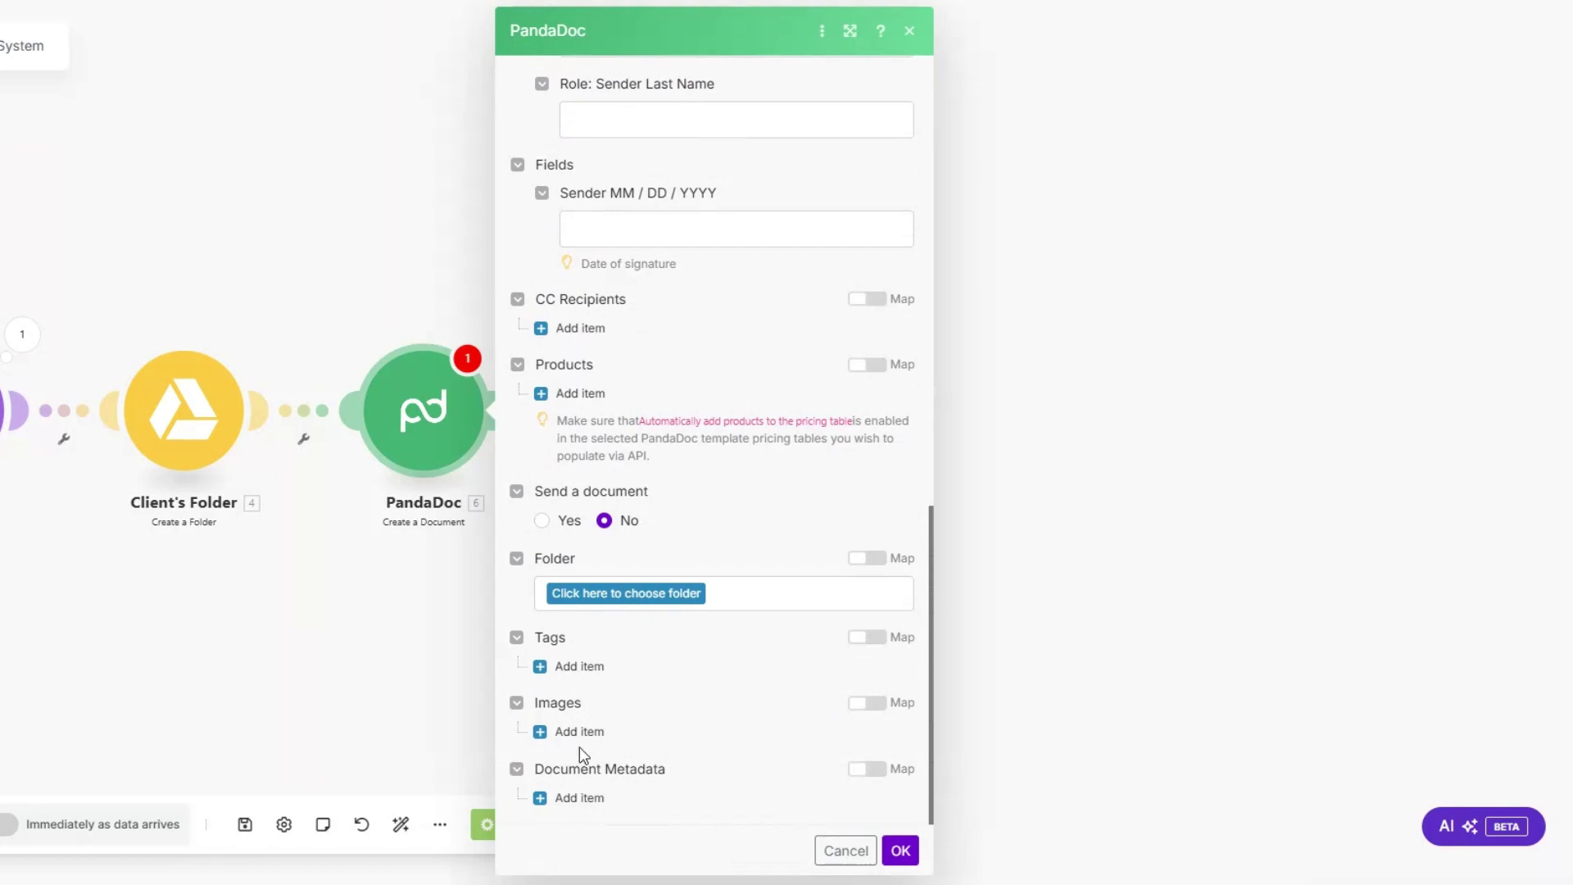
Step: Save the PandaDoc step and run it alone with a test First Name
{"action": "left_click", "coordinate": [900, 851]}
{"action": "right_click", "coordinate": [416, 414]}
{"action": "left_click", "coordinate": [497, 467]}
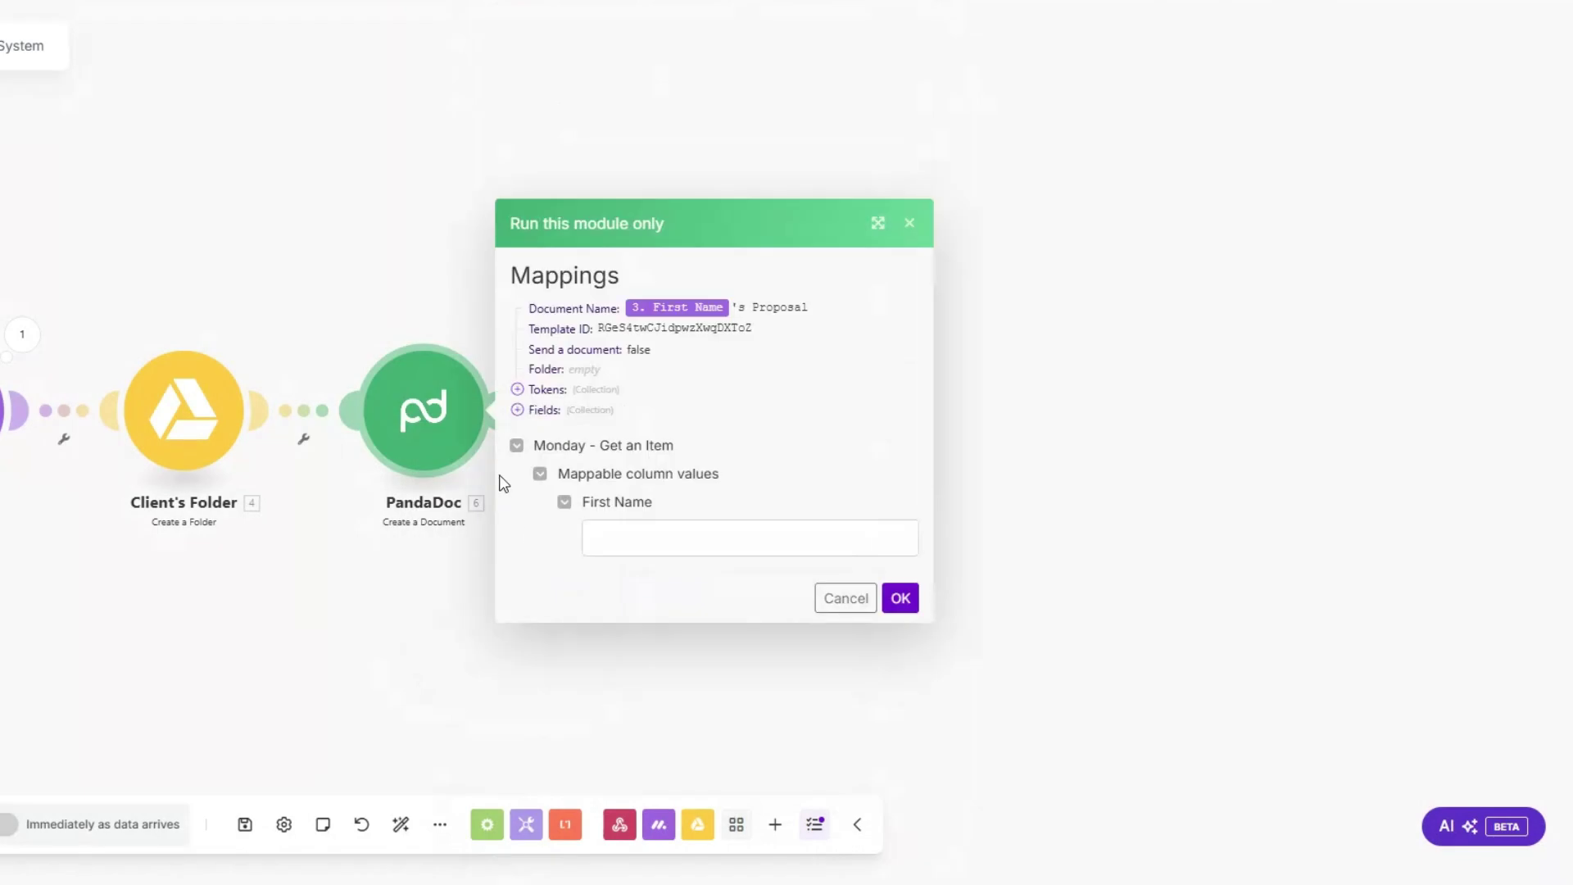
{"action": "left_click", "coordinate": [612, 536]}
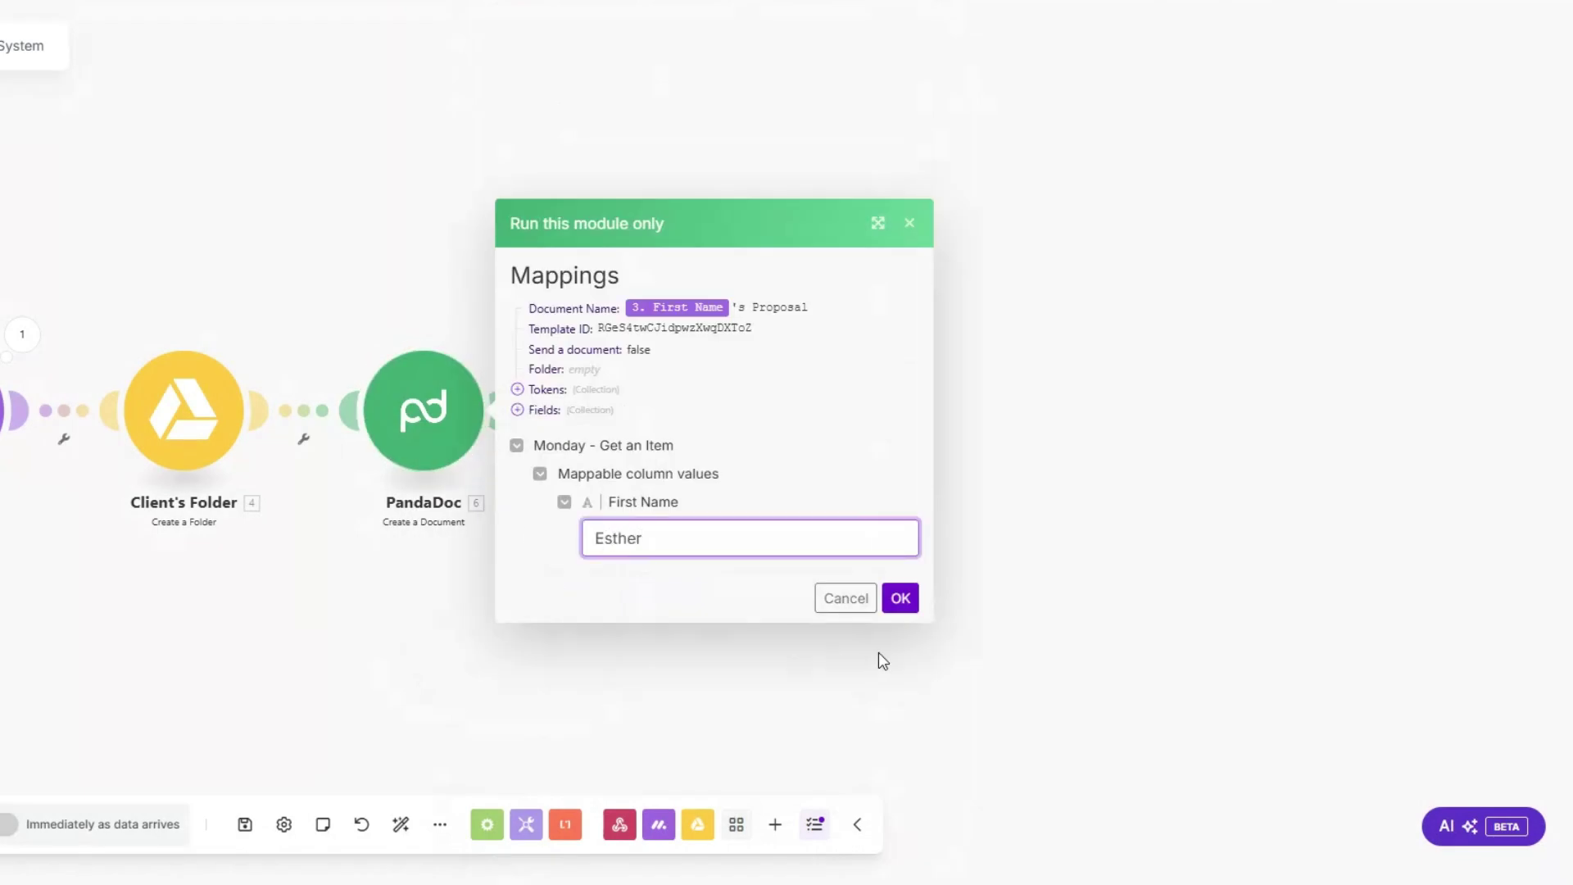
{"action": "left_click", "coordinate": [901, 598]}
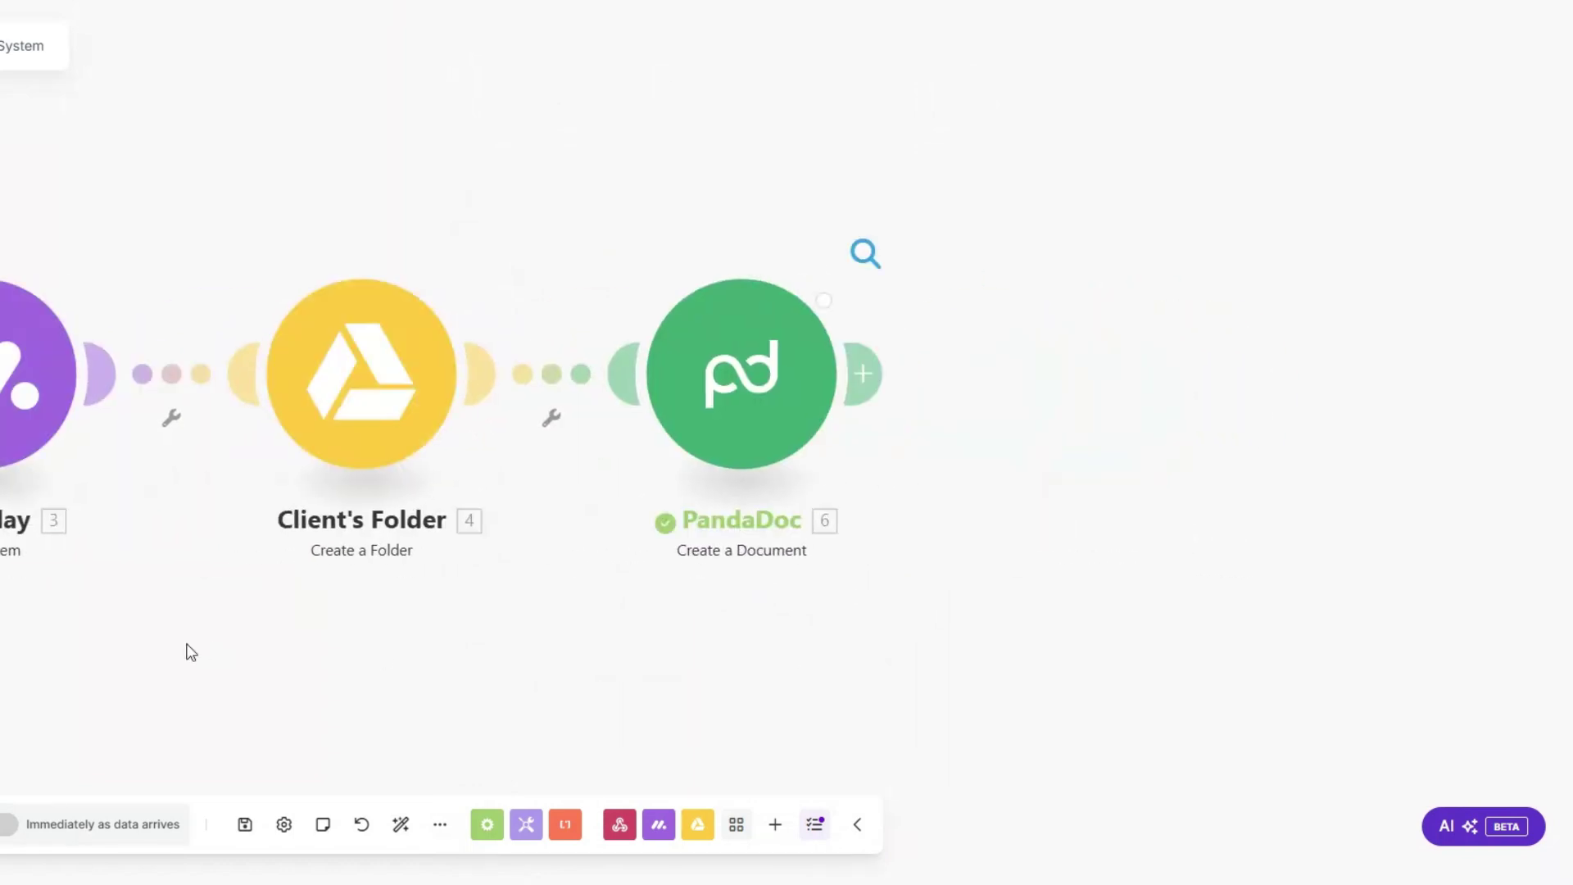
Step: Check the generated proposal name and document ID in the output, then add a following module
{"action": "left_click_drag", "start_coordinate": [1037, 372], "coordinate": [1156, 378]}
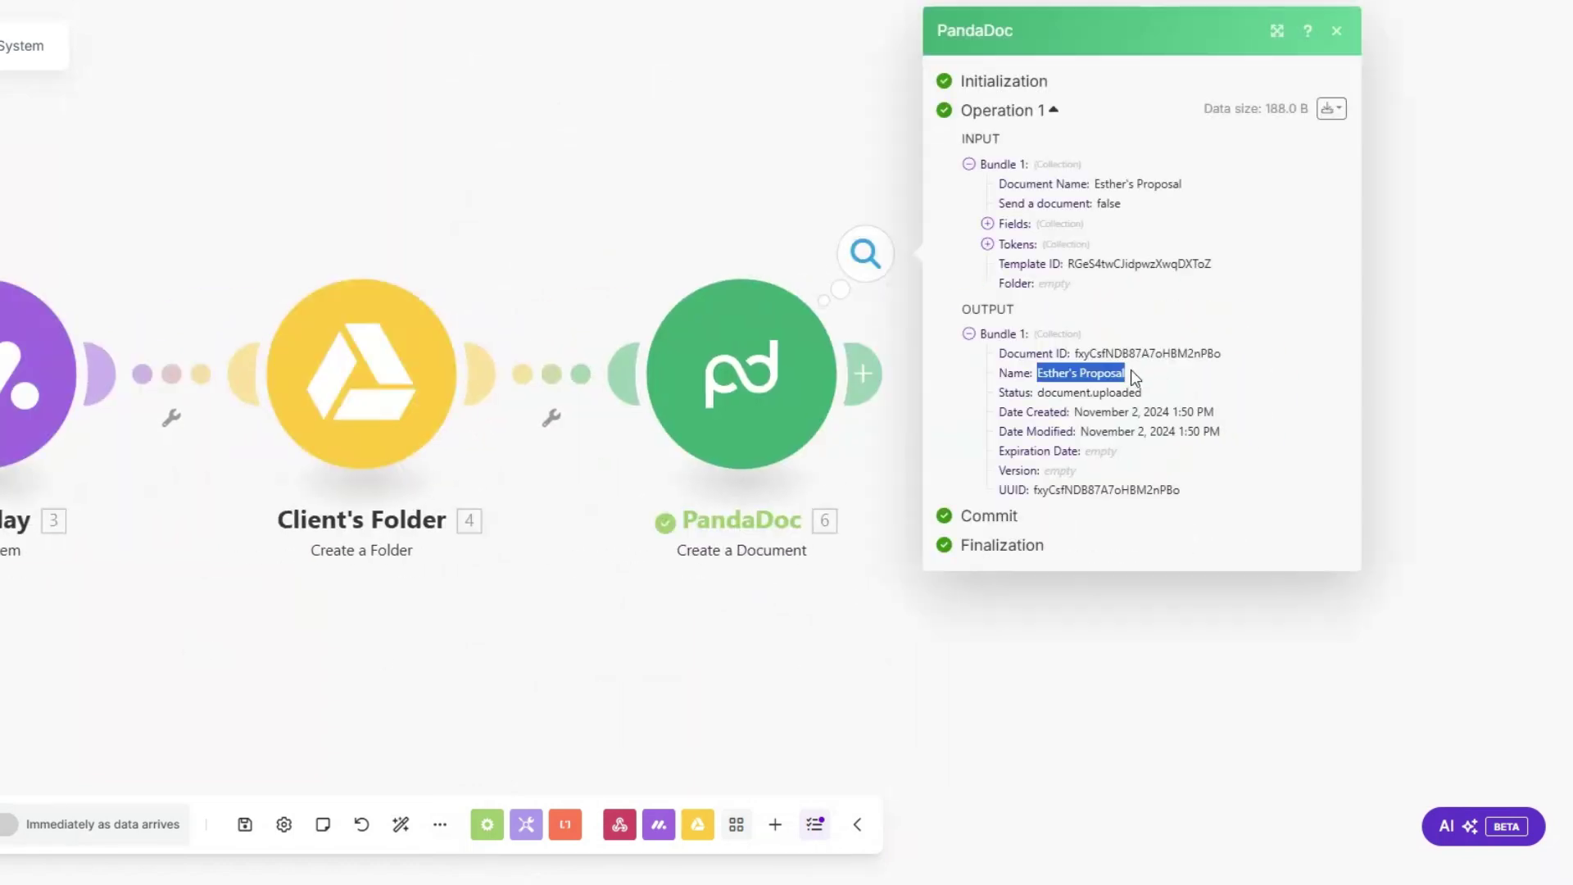
{"action": "left_click", "coordinate": [1094, 371]}
{"action": "left_click_drag", "start_coordinate": [1072, 373], "coordinate": [1177, 353]}
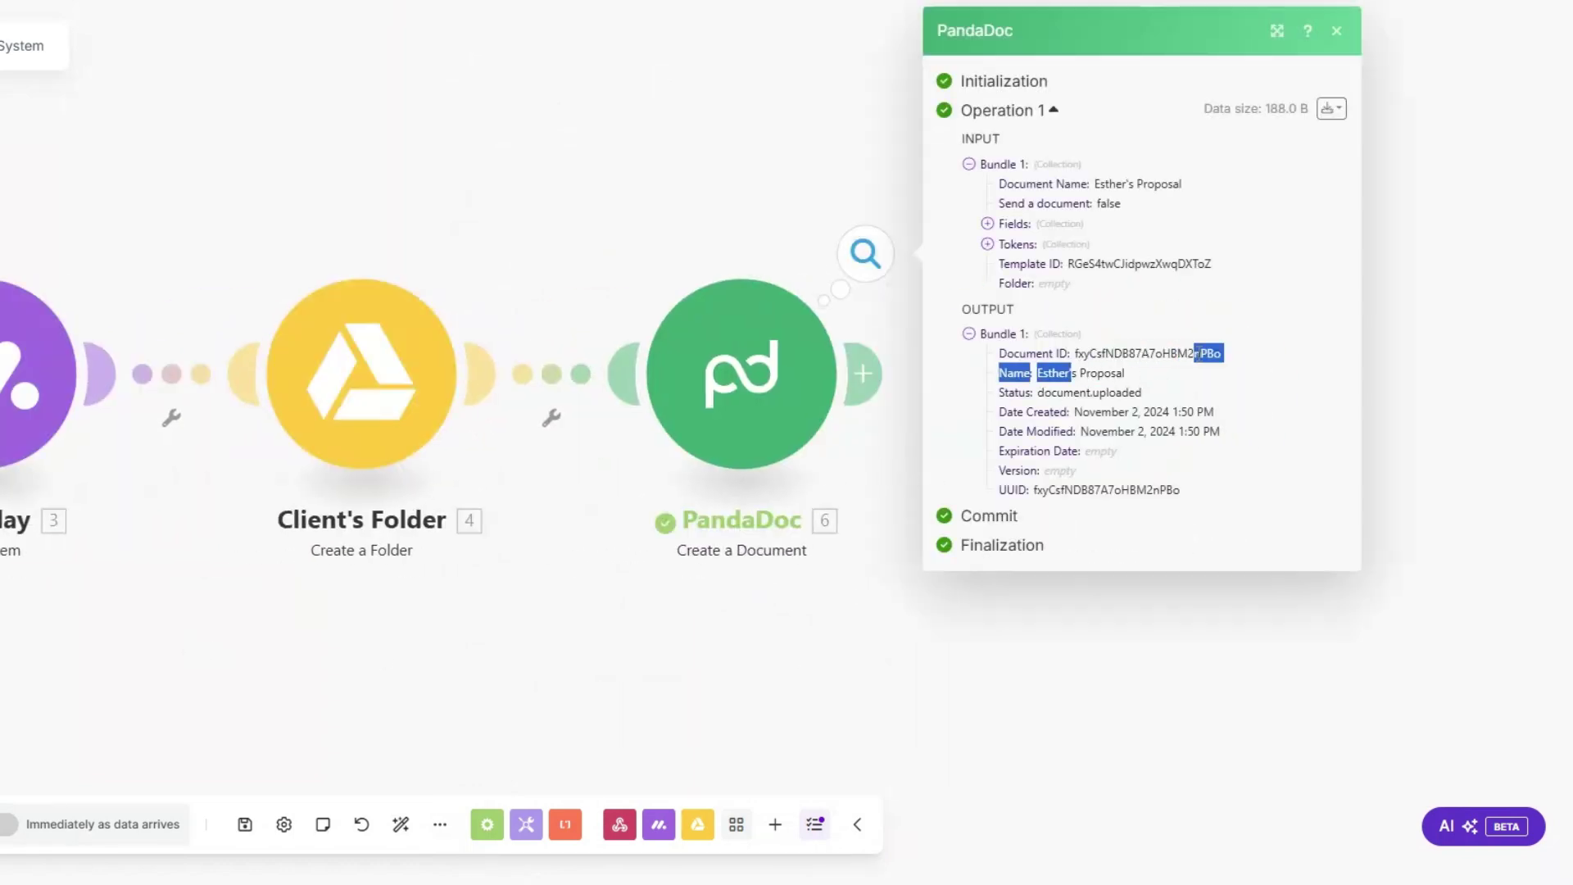
{"action": "left_click", "coordinate": [862, 374]}
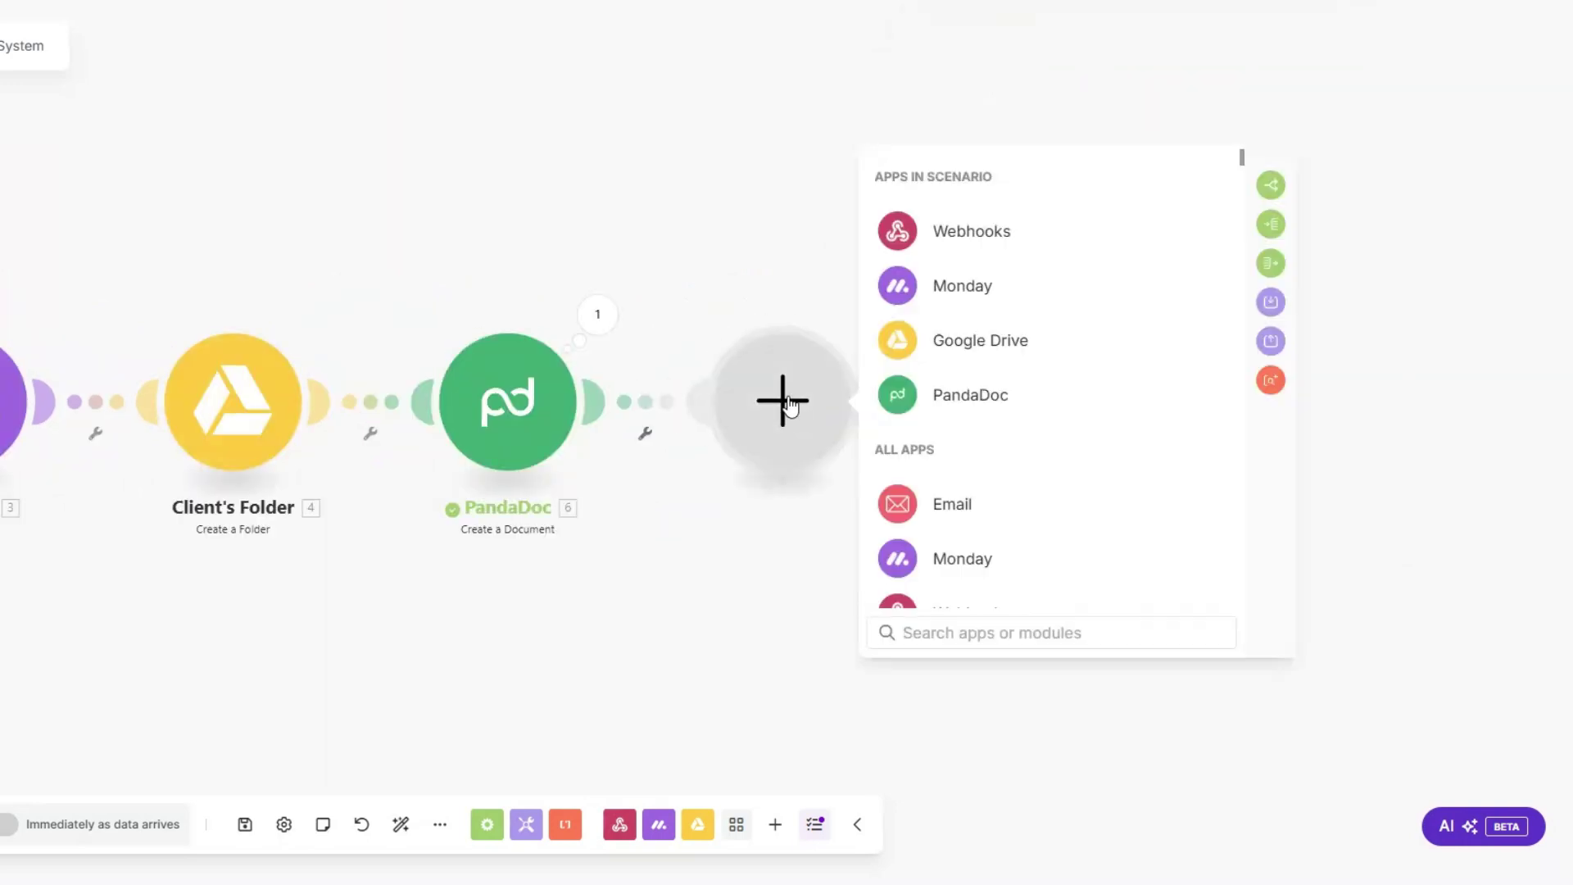
Step: Add a PandaDoc Download a Document step using 6. Document ID
{"action": "left_click", "coordinate": [970, 395]}
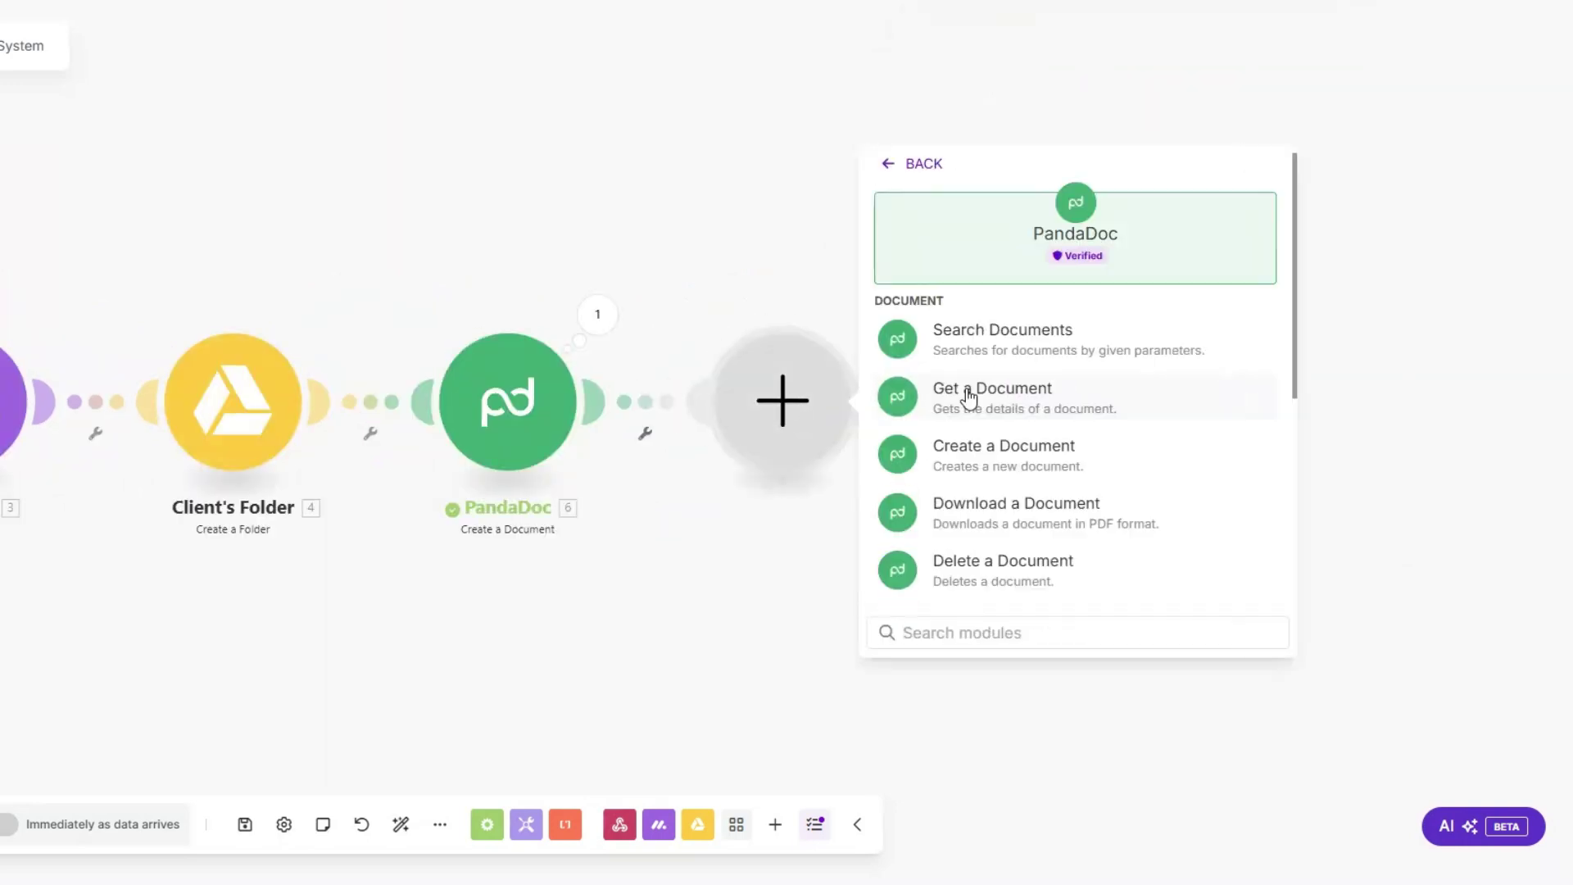
{"action": "left_click", "coordinate": [976, 513]}
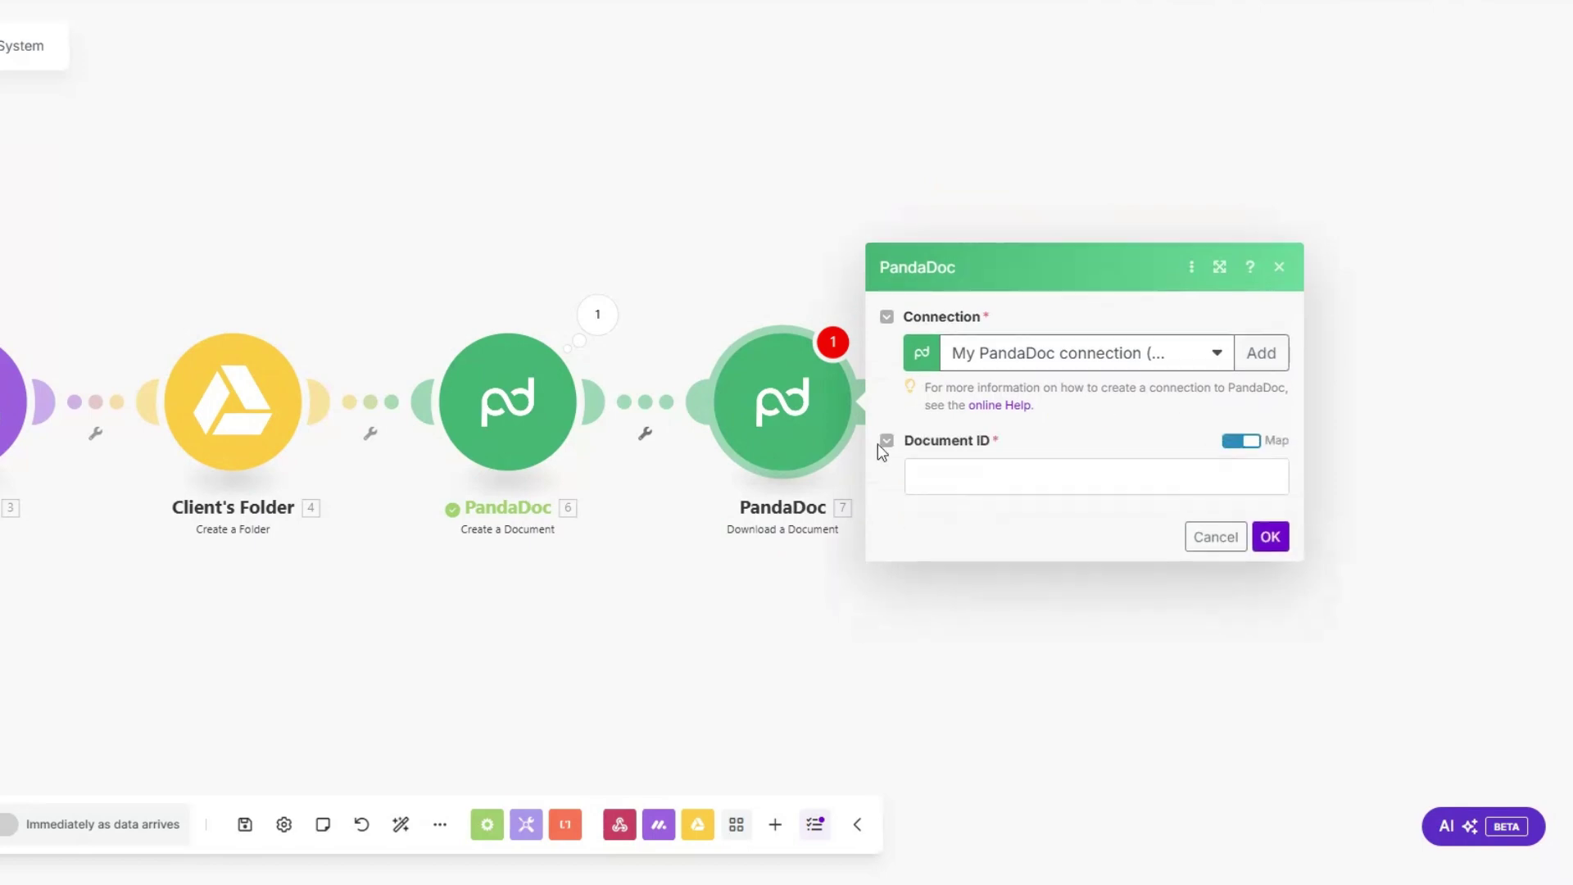
{"action": "left_click", "coordinate": [1057, 479]}
{"action": "left_click", "coordinate": [655, 179]}
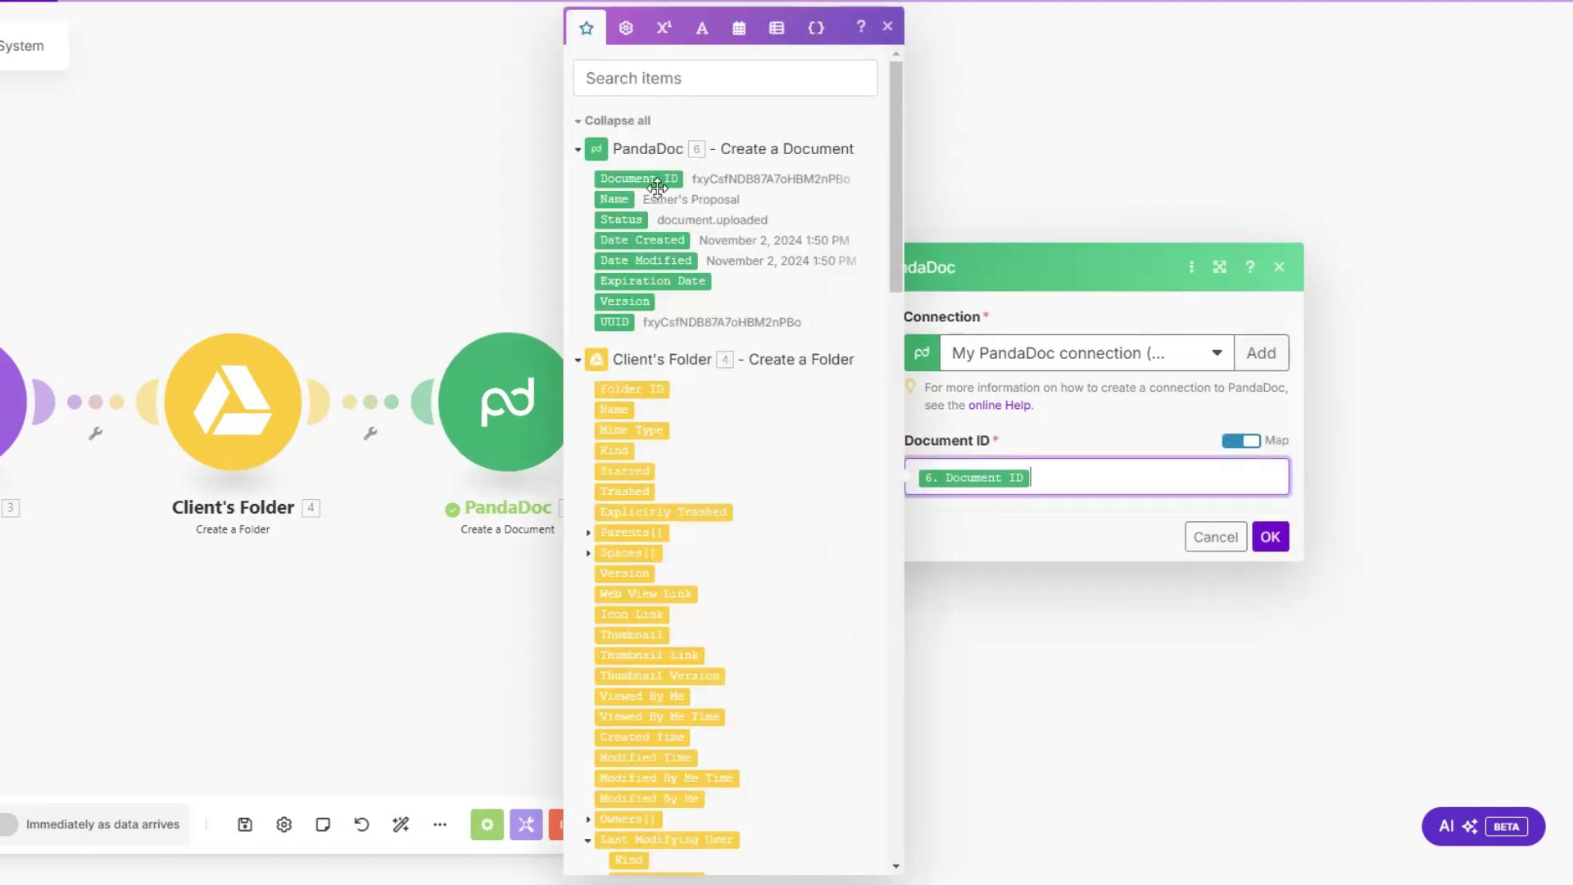
{"action": "left_click", "coordinate": [1271, 537]}
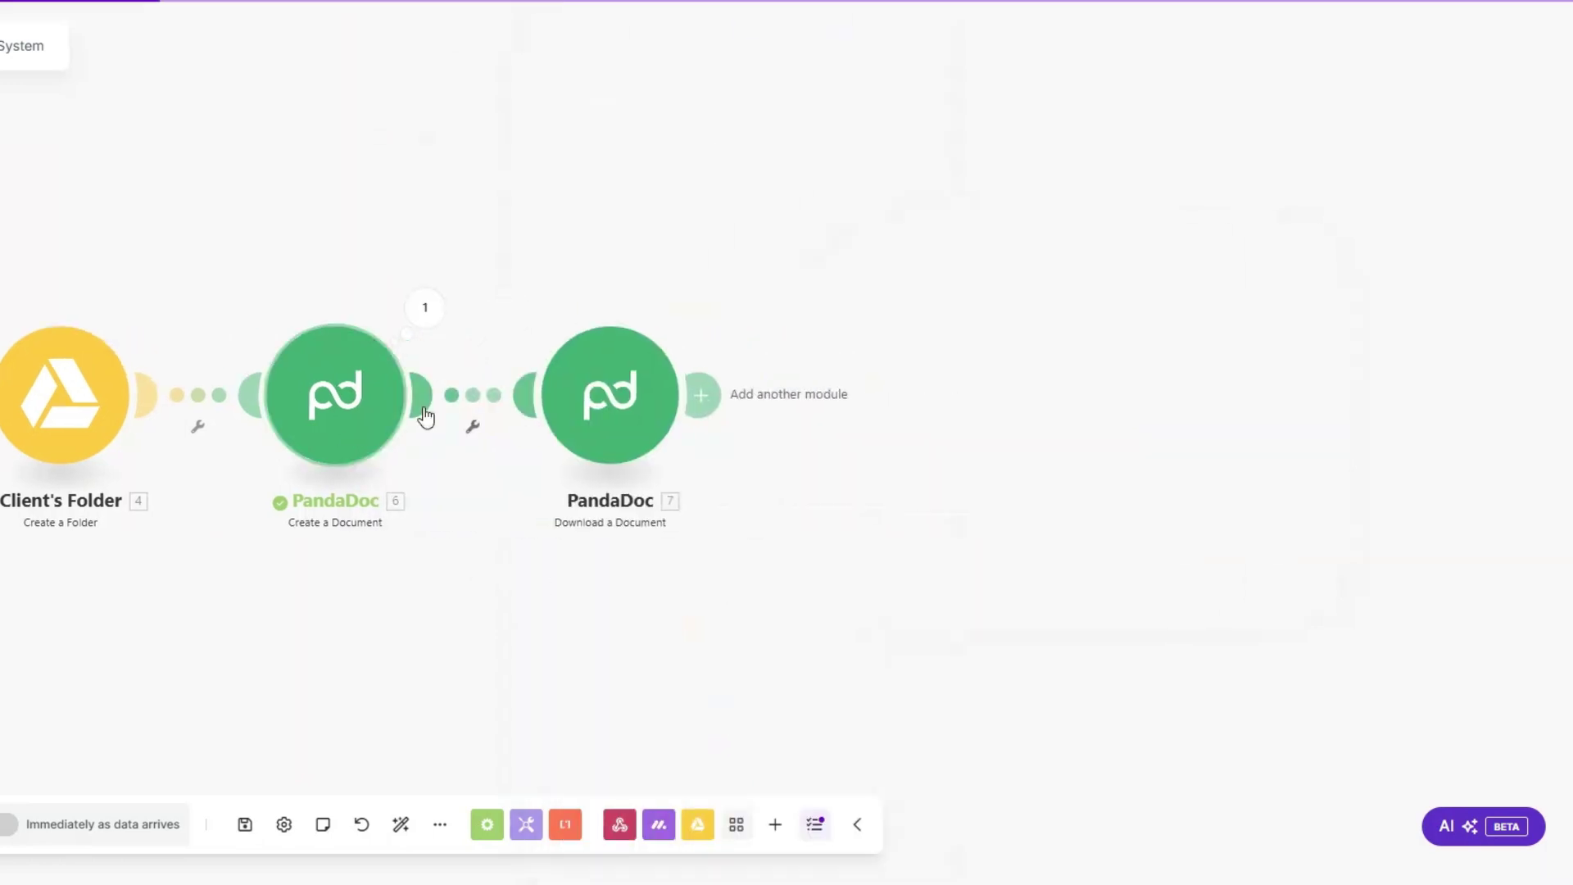
Step: Rename the two PandaDoc modules 'Create Proposal' and 'Download Proposal'
{"action": "right_click", "coordinate": [318, 427]}
{"action": "left_click", "coordinate": [382, 535]}
{"action": "type", "text": "Create Proposal"}
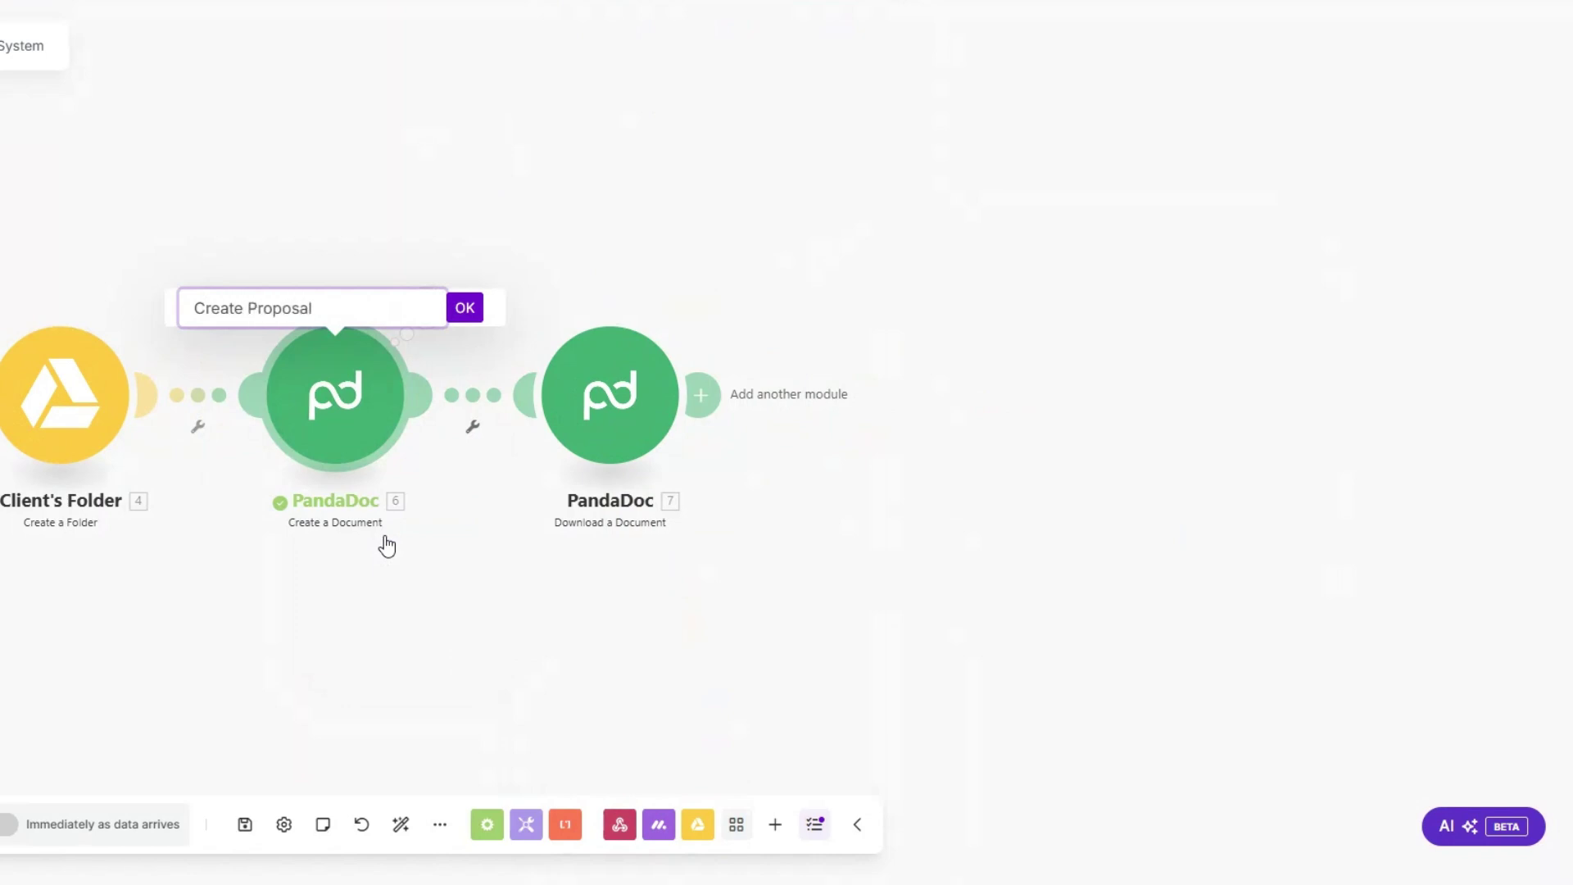
{"action": "left_click", "coordinate": [464, 308]}
{"action": "right_click", "coordinate": [592, 406]}
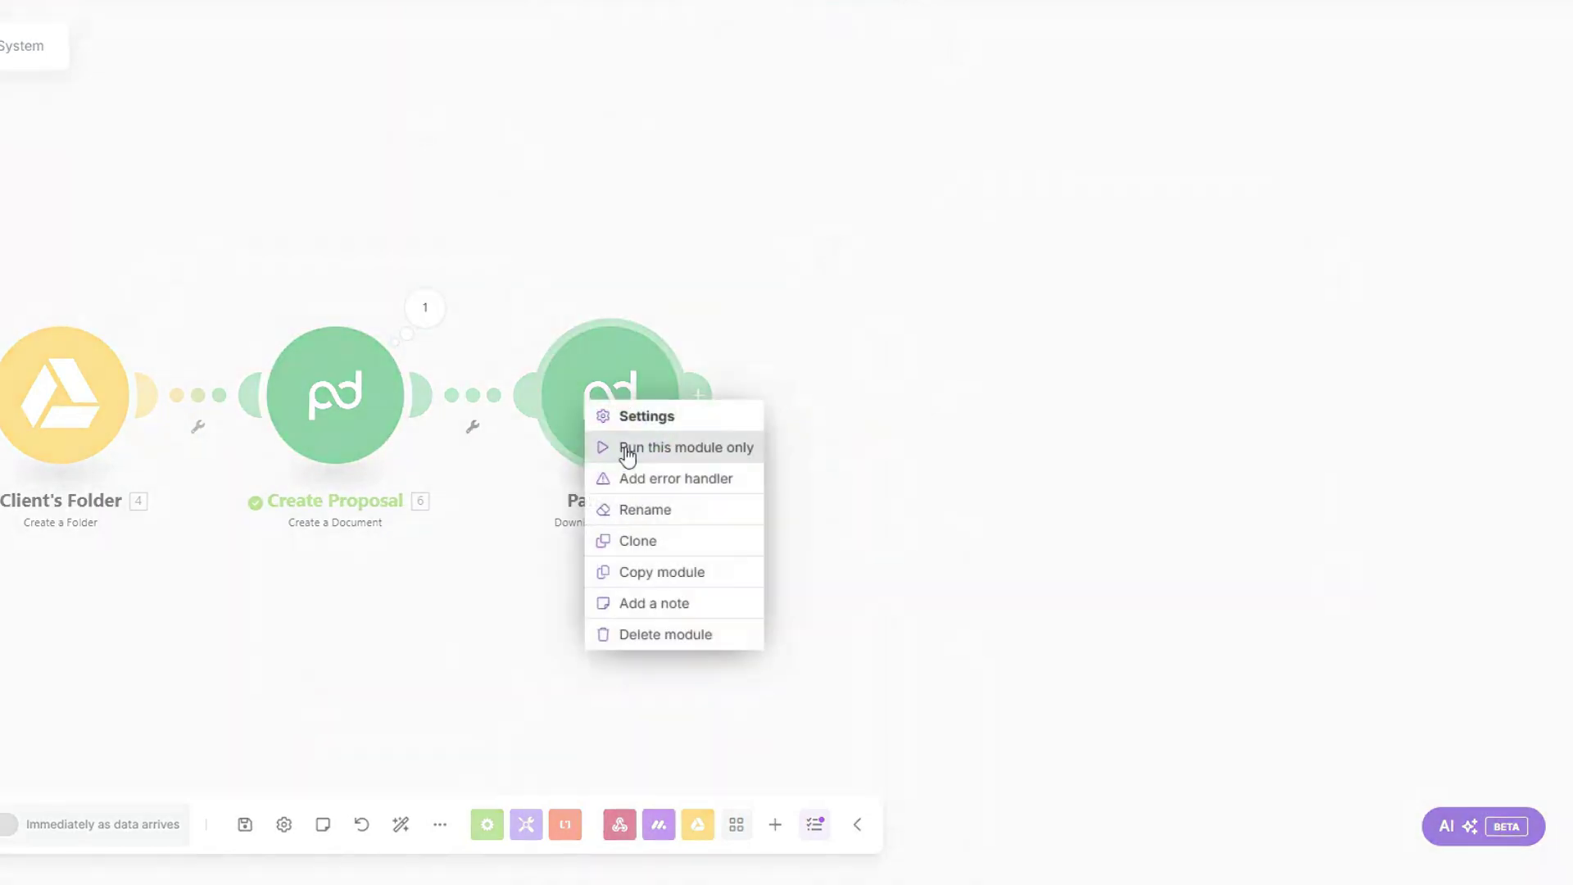
{"action": "left_click", "coordinate": [663, 513]}
{"action": "type", "text": "Download Proposal"}
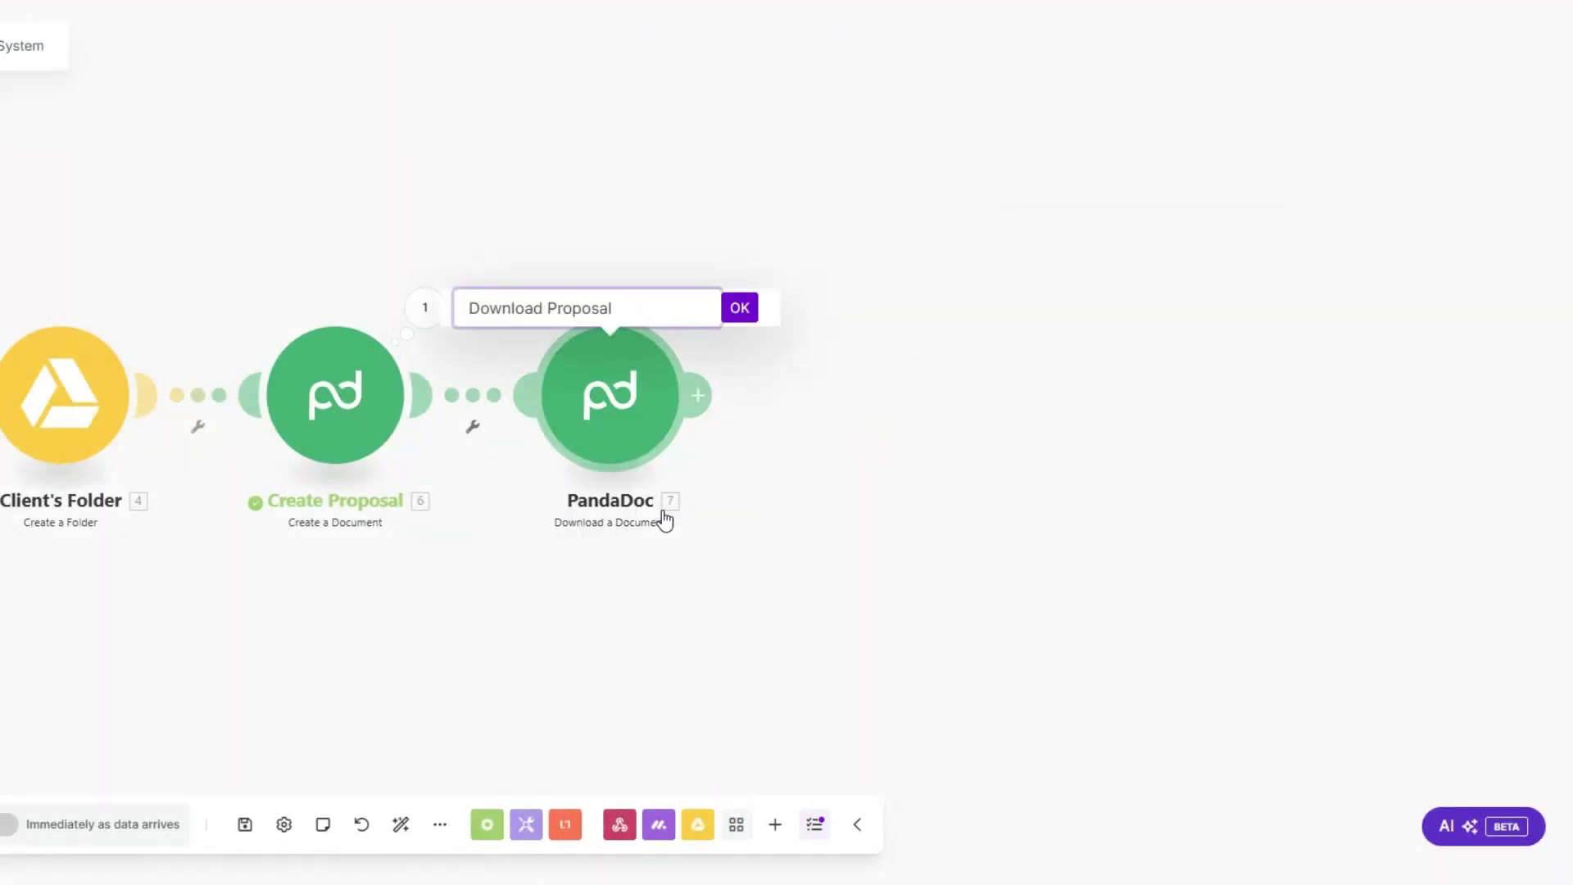
{"action": "left_click", "coordinate": [740, 309]}
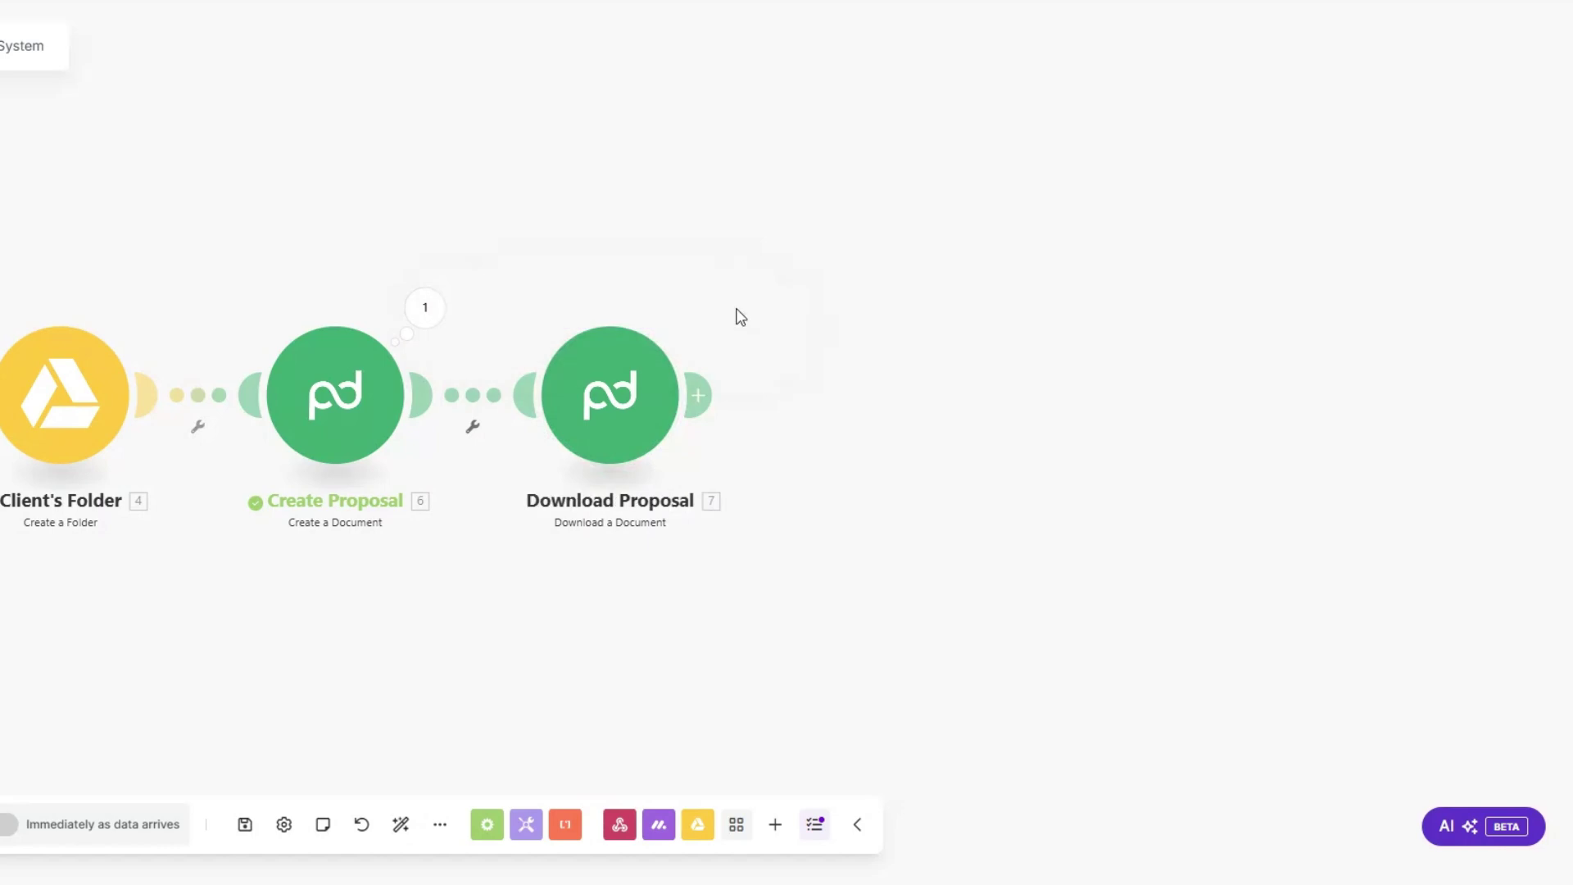
{"action": "left_click", "coordinate": [697, 395]}
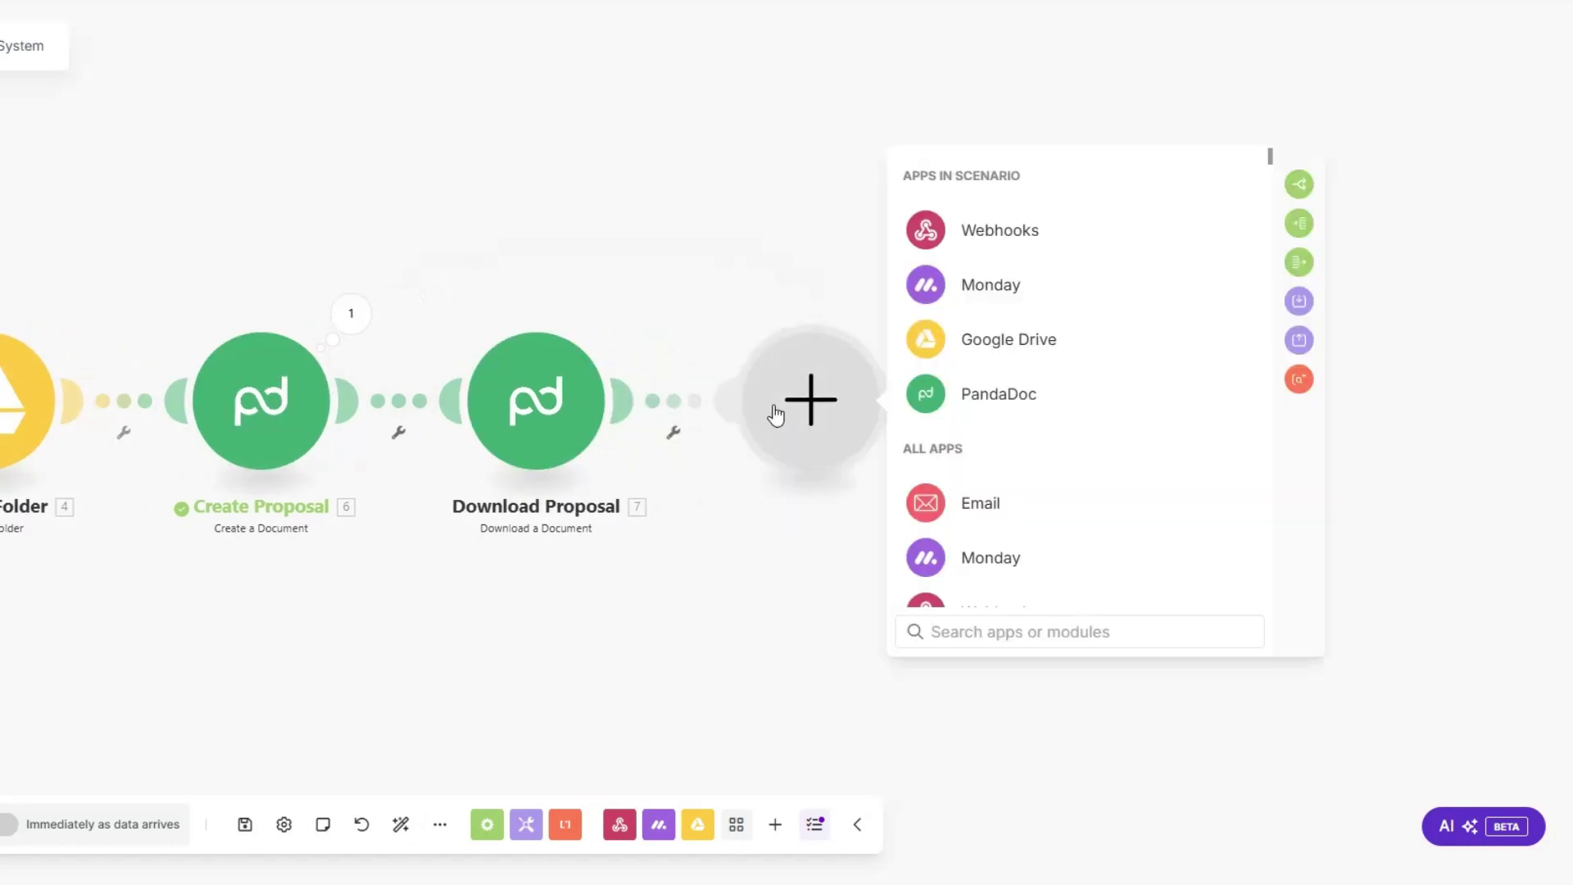
Step: Add a PandaDoc Create a Document step named First Name + 's Contract' using the Social Media Marketing Contract Template
{"action": "left_click", "coordinate": [999, 394]}
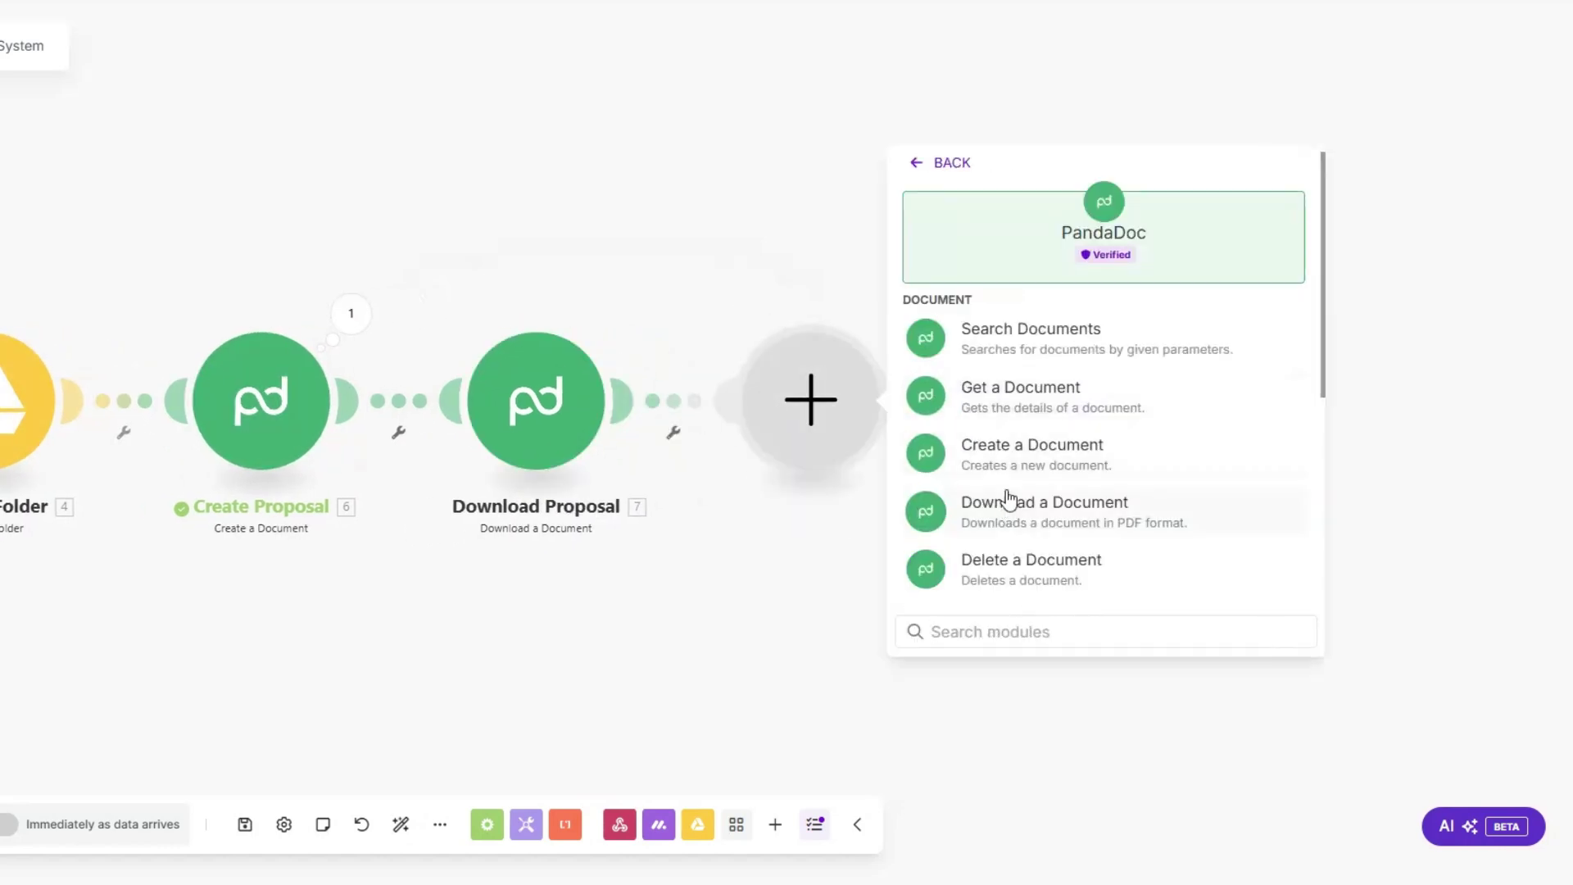
{"action": "left_click", "coordinate": [1017, 452]}
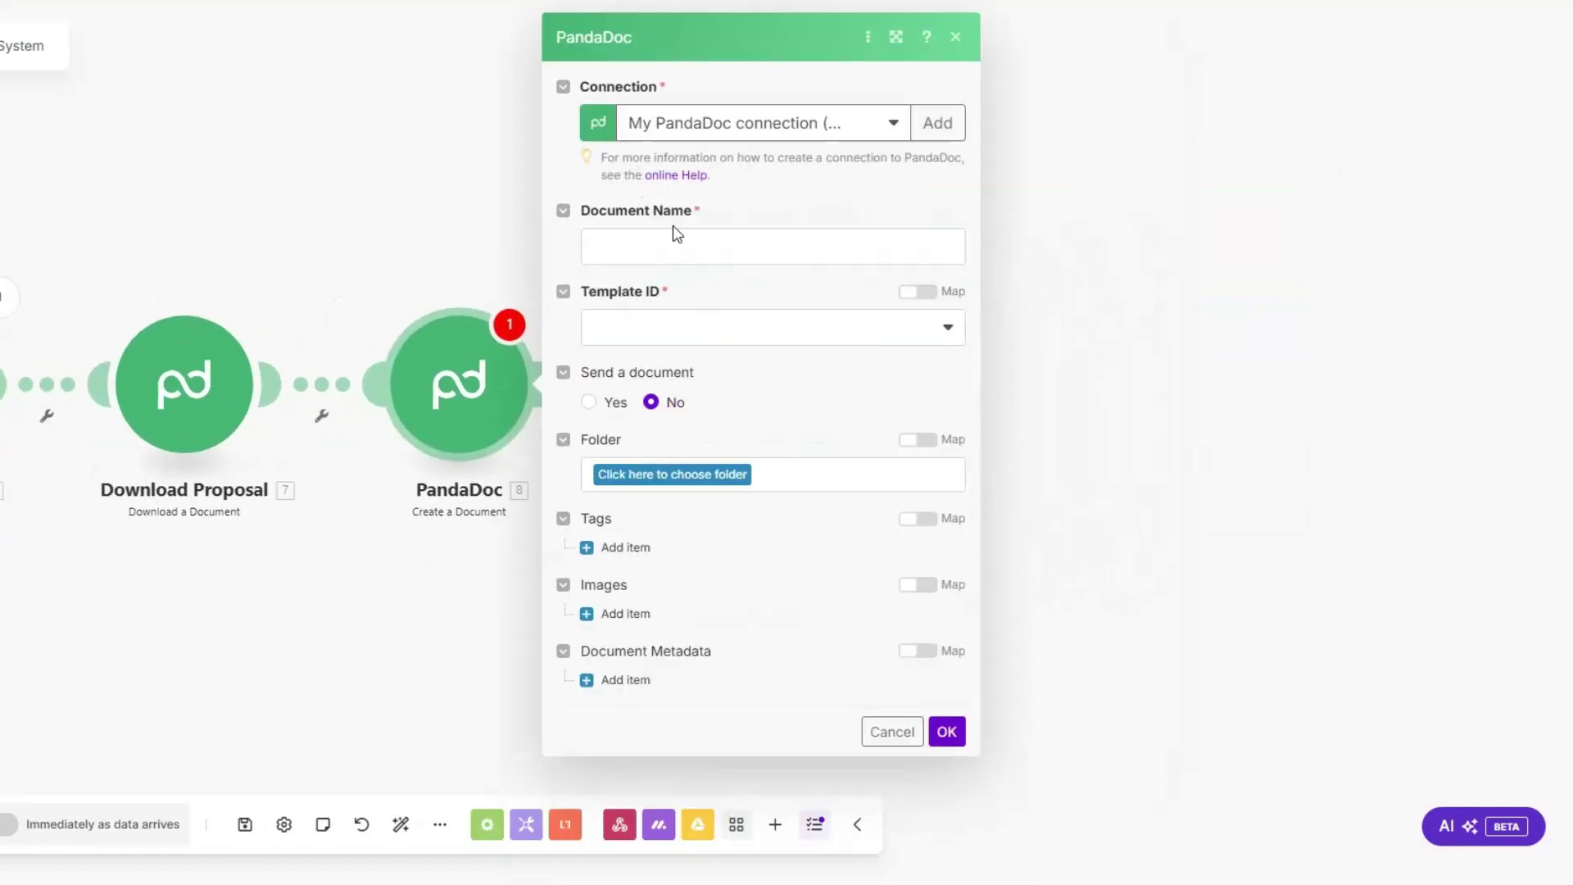
{"action": "left_click", "coordinate": [670, 244]}
{"action": "scroll", "coordinate": [1198, 357], "scroll_direction": "down", "scroll_amount": 15}
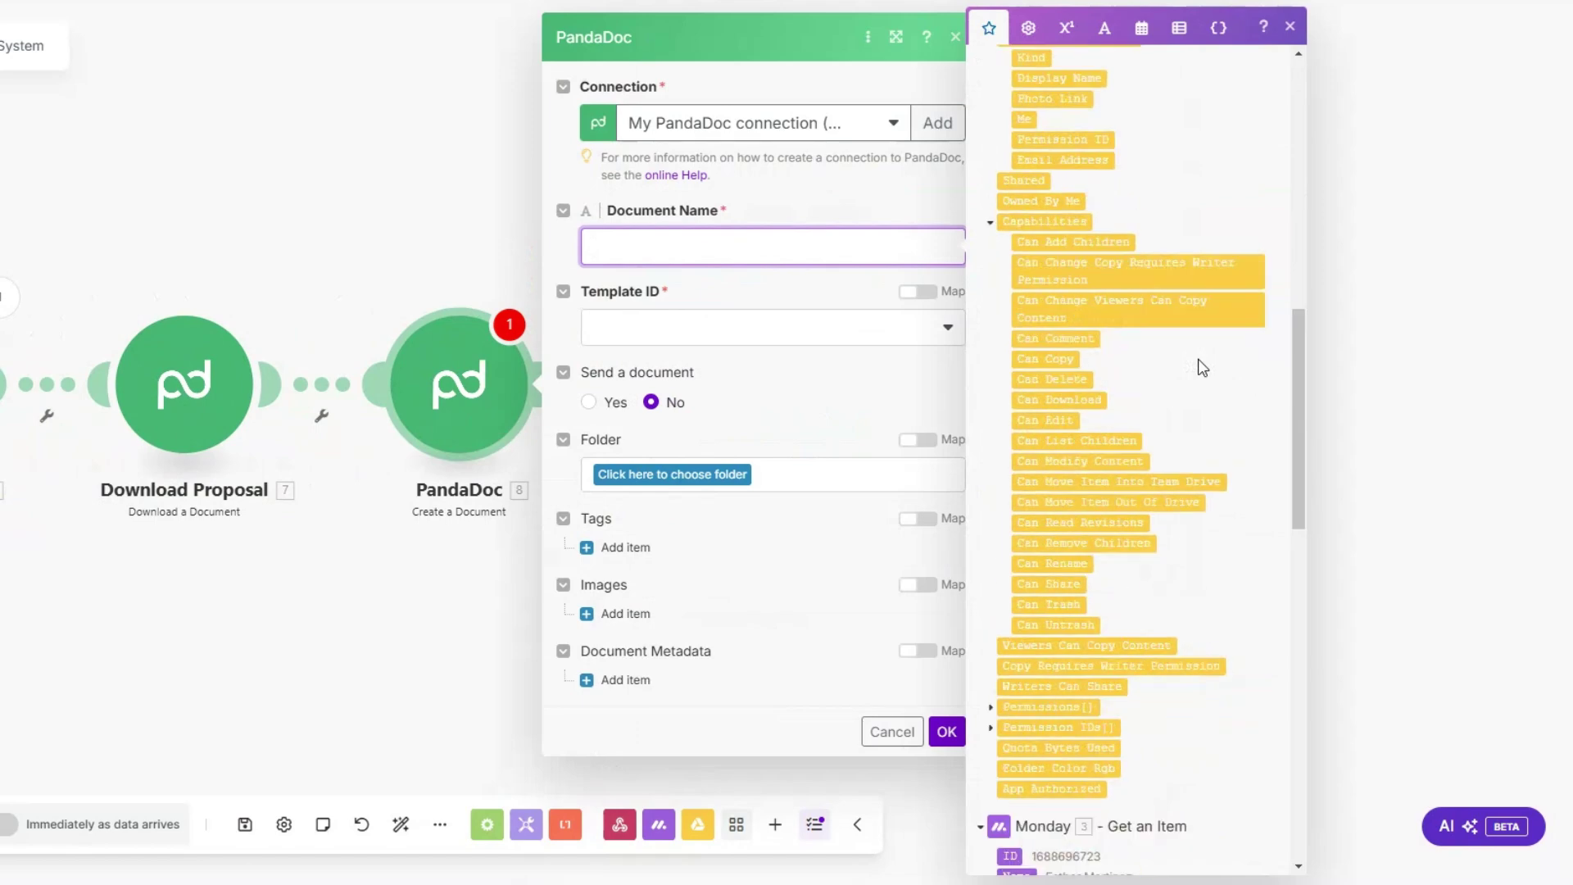
{"action": "left_click", "coordinate": [1049, 582]}
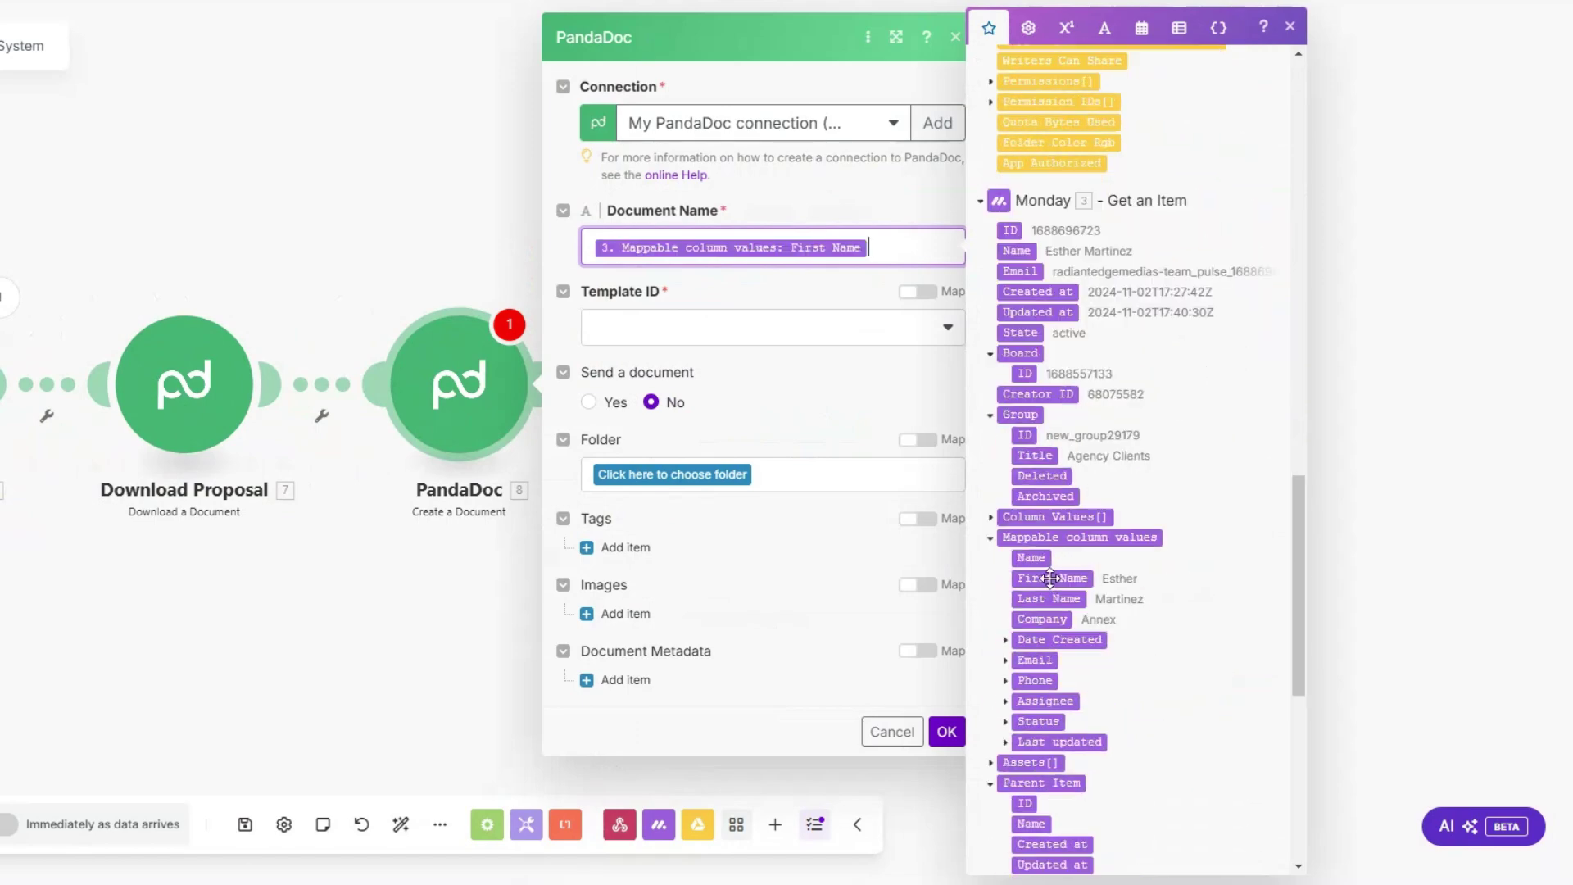
{"action": "type", "text": "'s Contract"}
{"action": "left_click", "coordinate": [737, 342]}
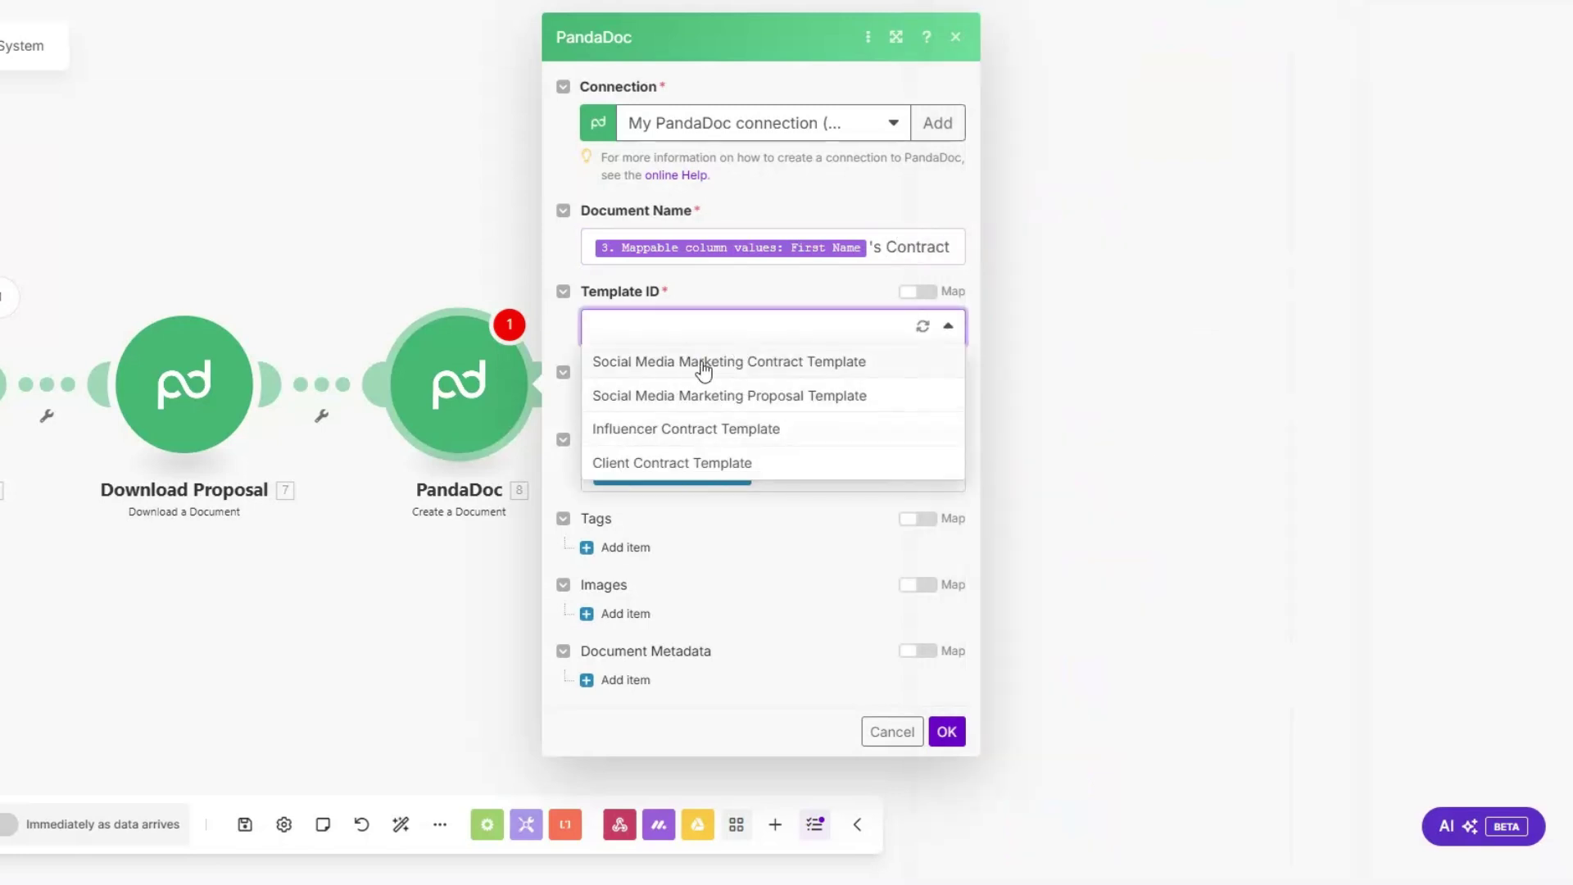
{"action": "left_click", "coordinate": [778, 361]}
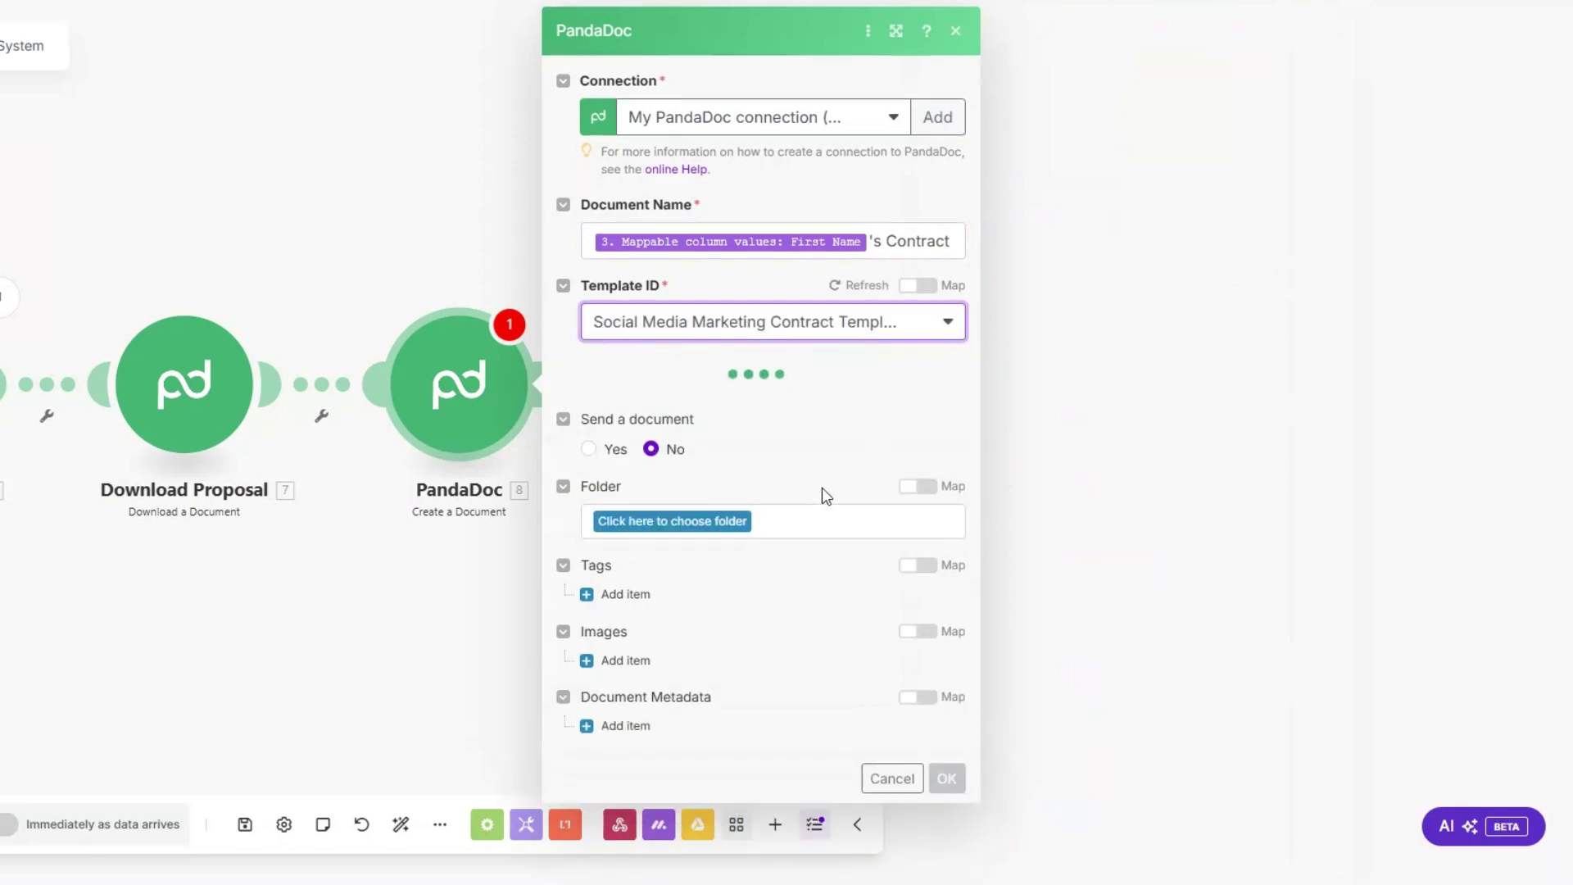
{"action": "scroll", "coordinate": [822, 496], "scroll_direction": "down", "scroll_amount": 5}
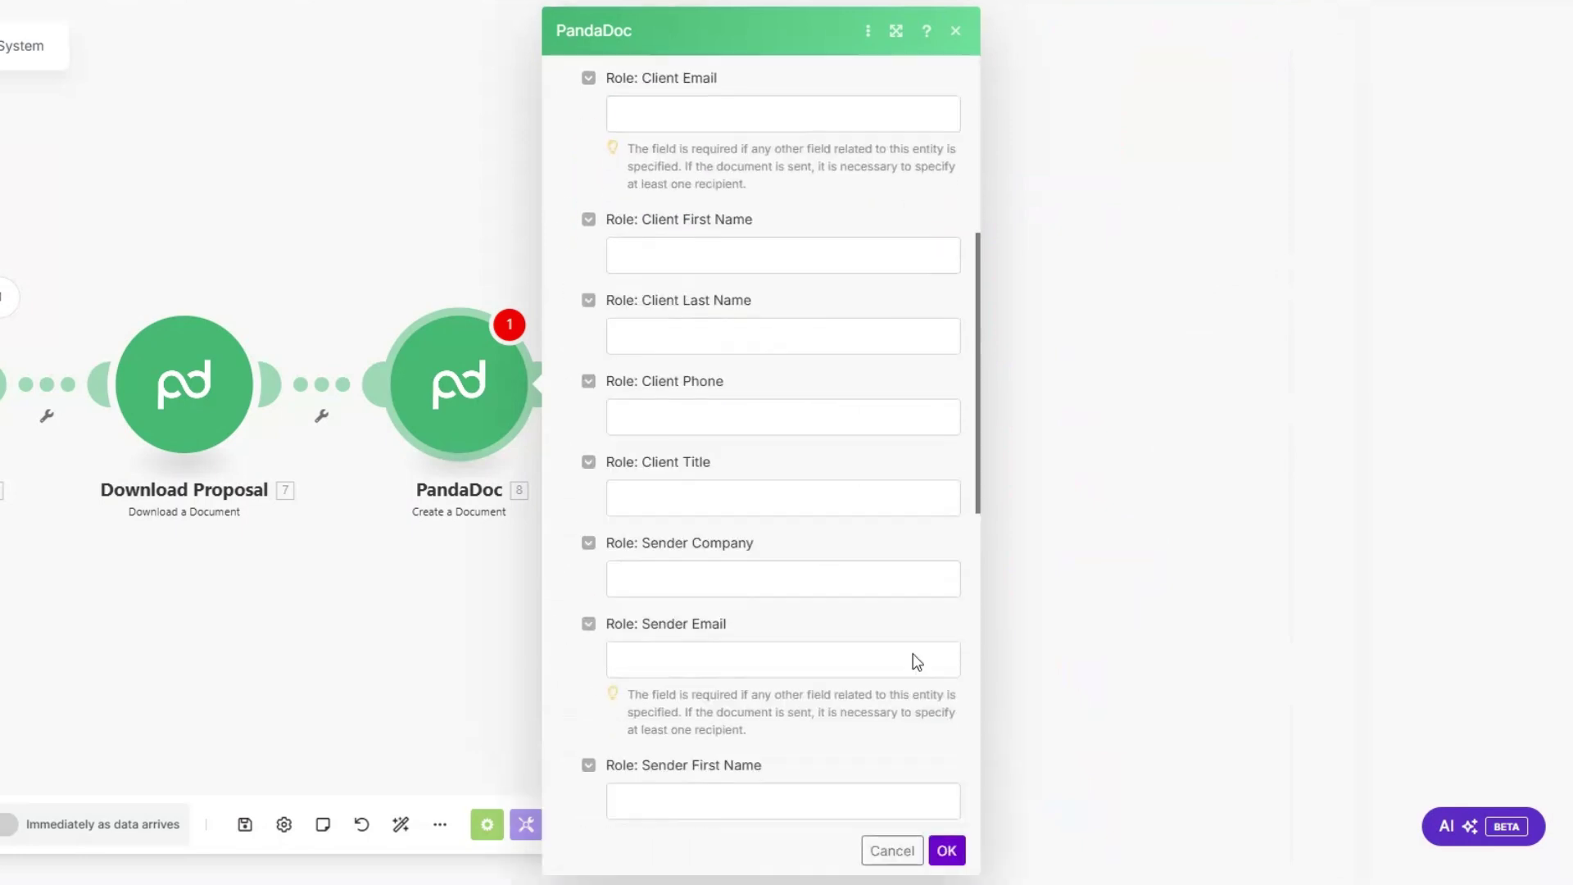
{"action": "left_click", "coordinate": [945, 850]}
Step: Test-run the contract module alone with a test first name and check the generated contract name
{"action": "right_click", "coordinate": [461, 398]}
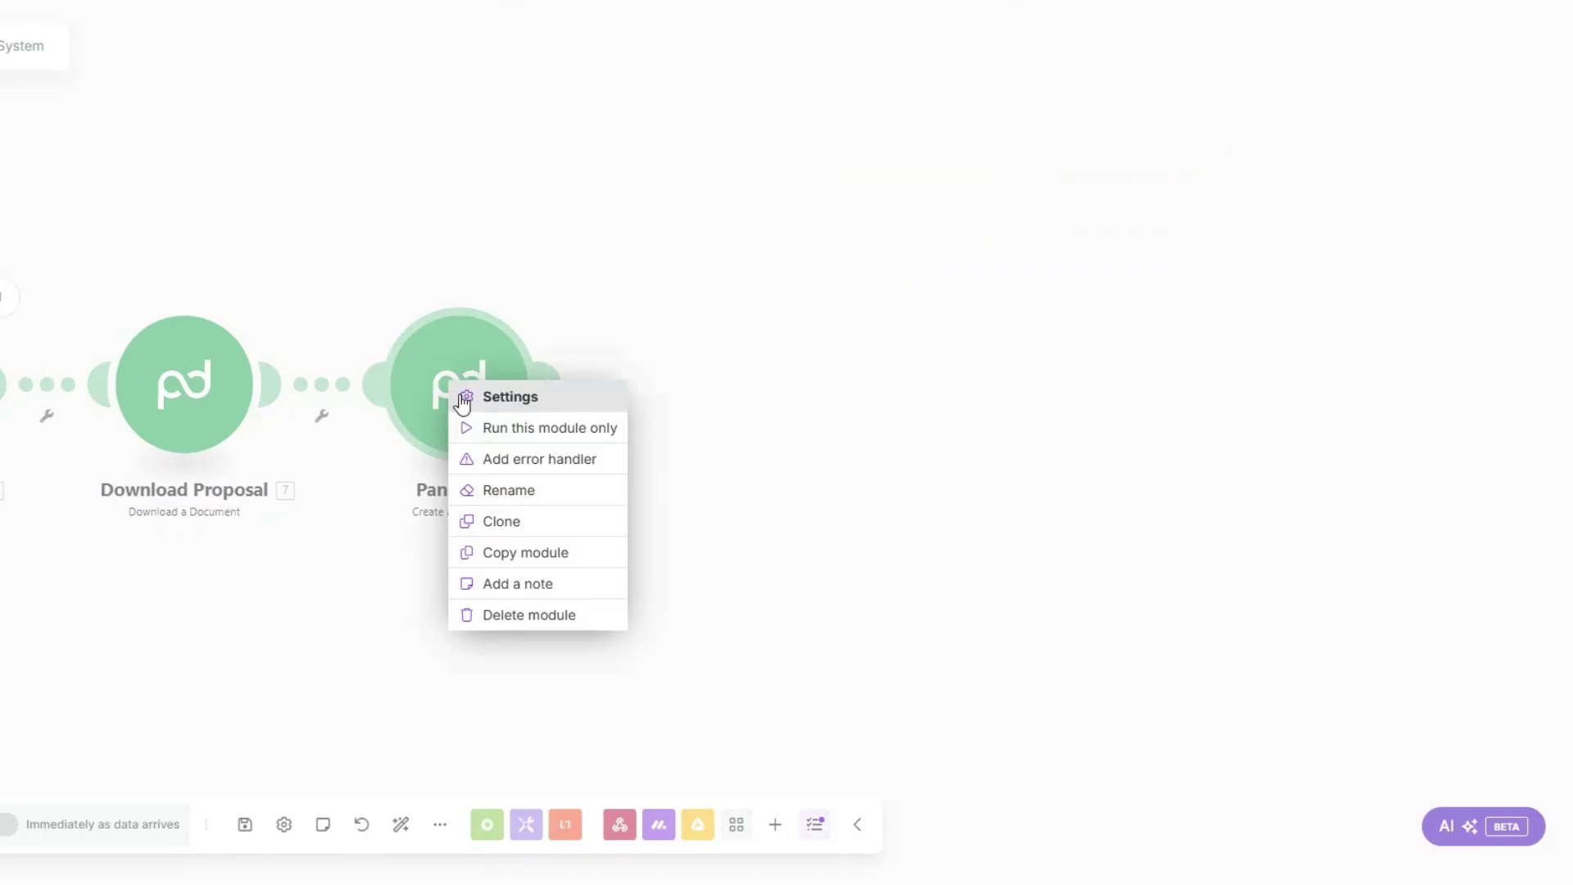
{"action": "left_click", "coordinate": [519, 429]}
{"action": "left_click", "coordinate": [688, 509]}
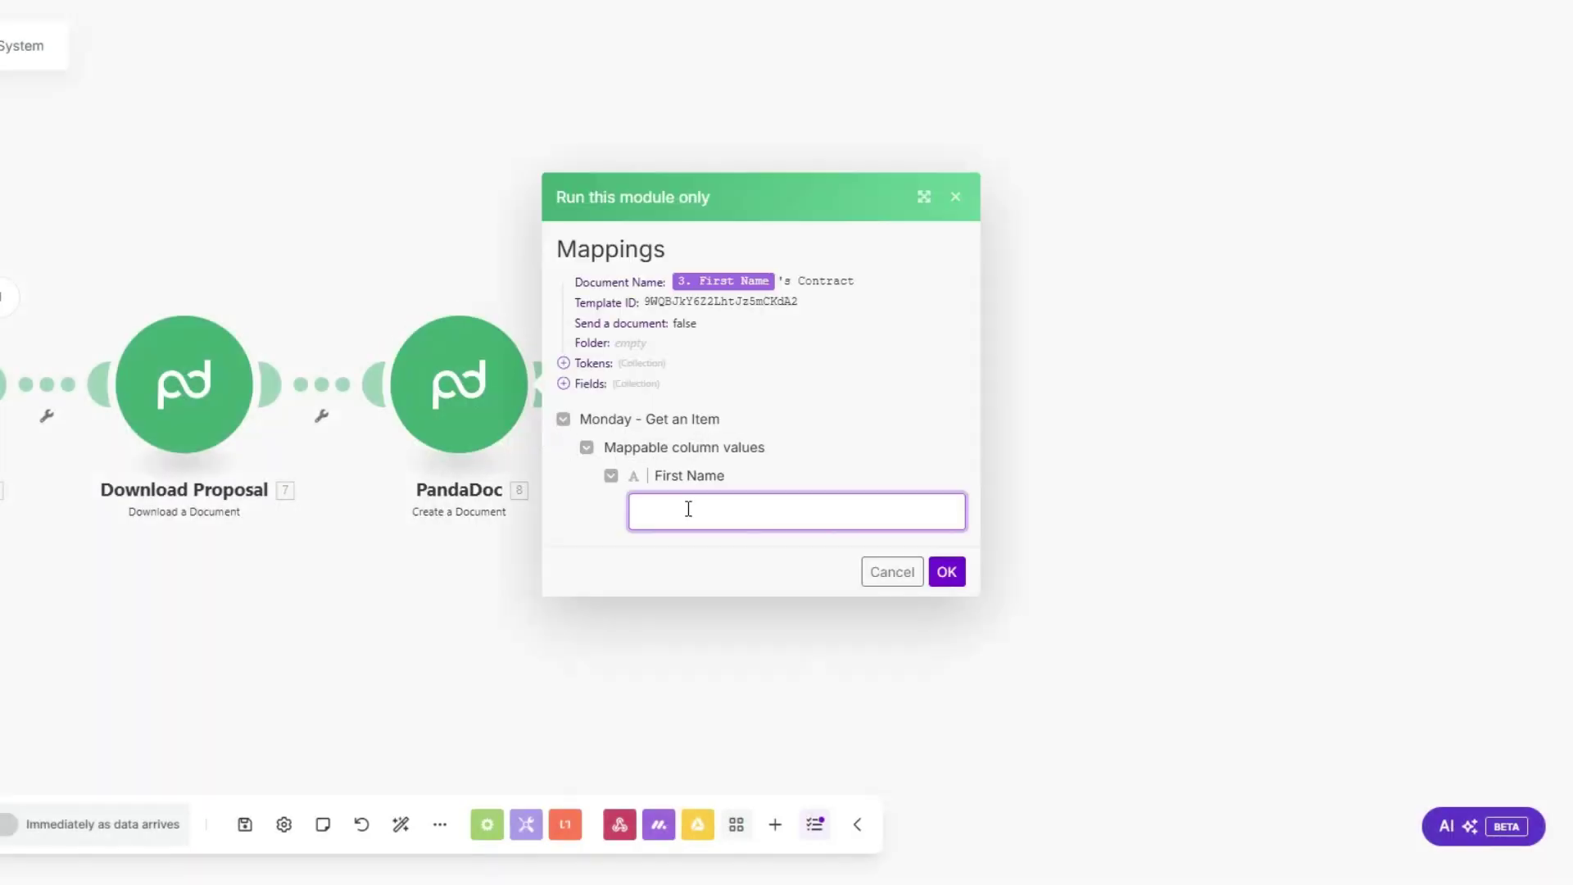
{"action": "type", "text": "Esther"}
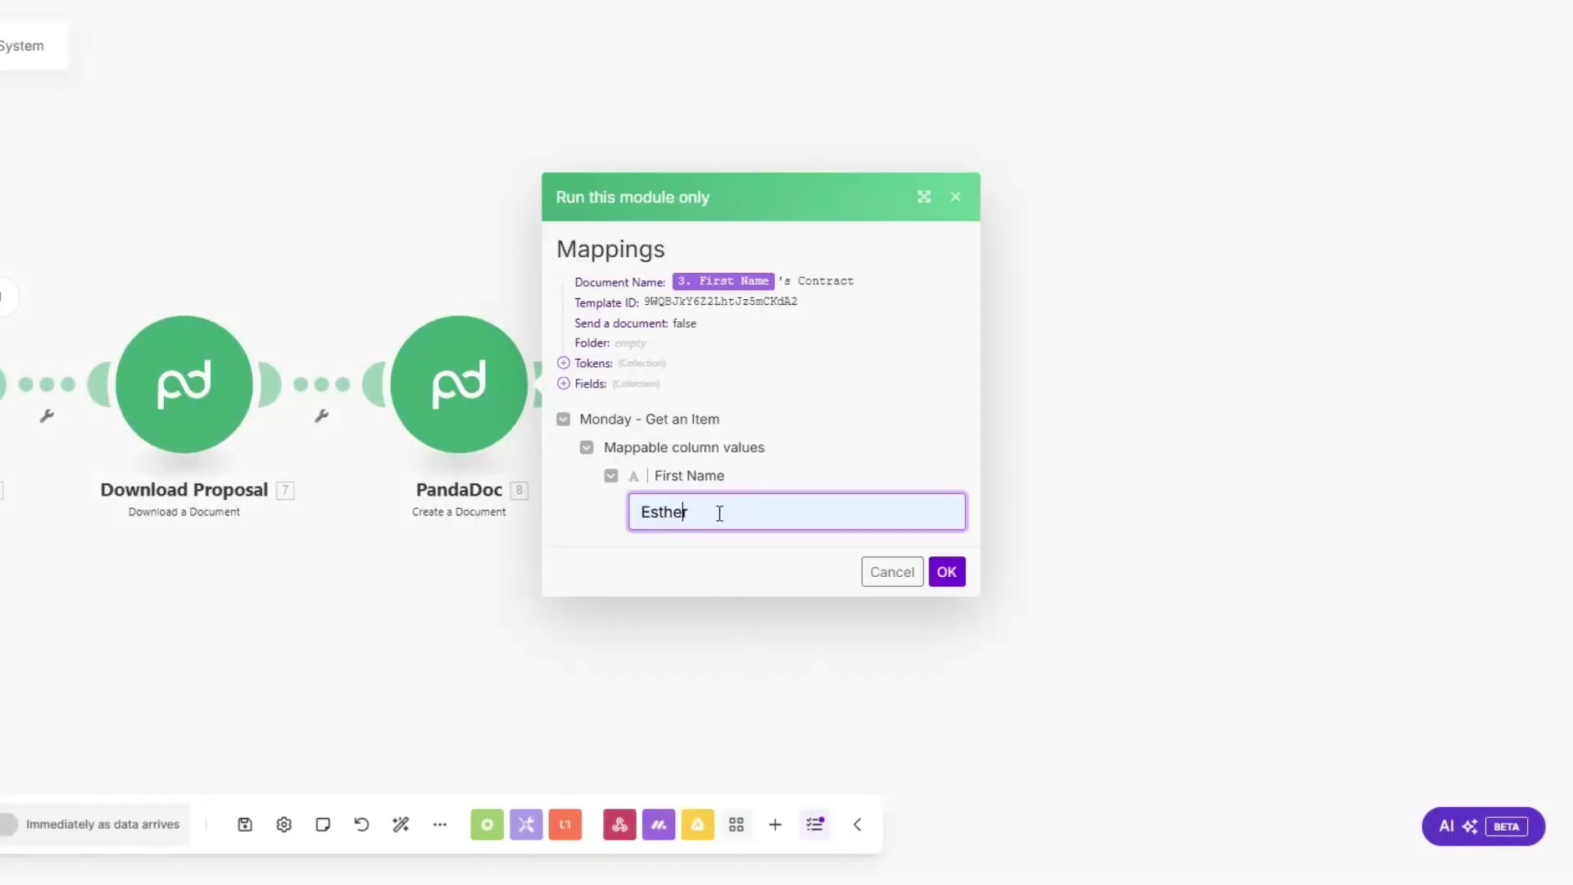
{"action": "left_click", "coordinate": [947, 571]}
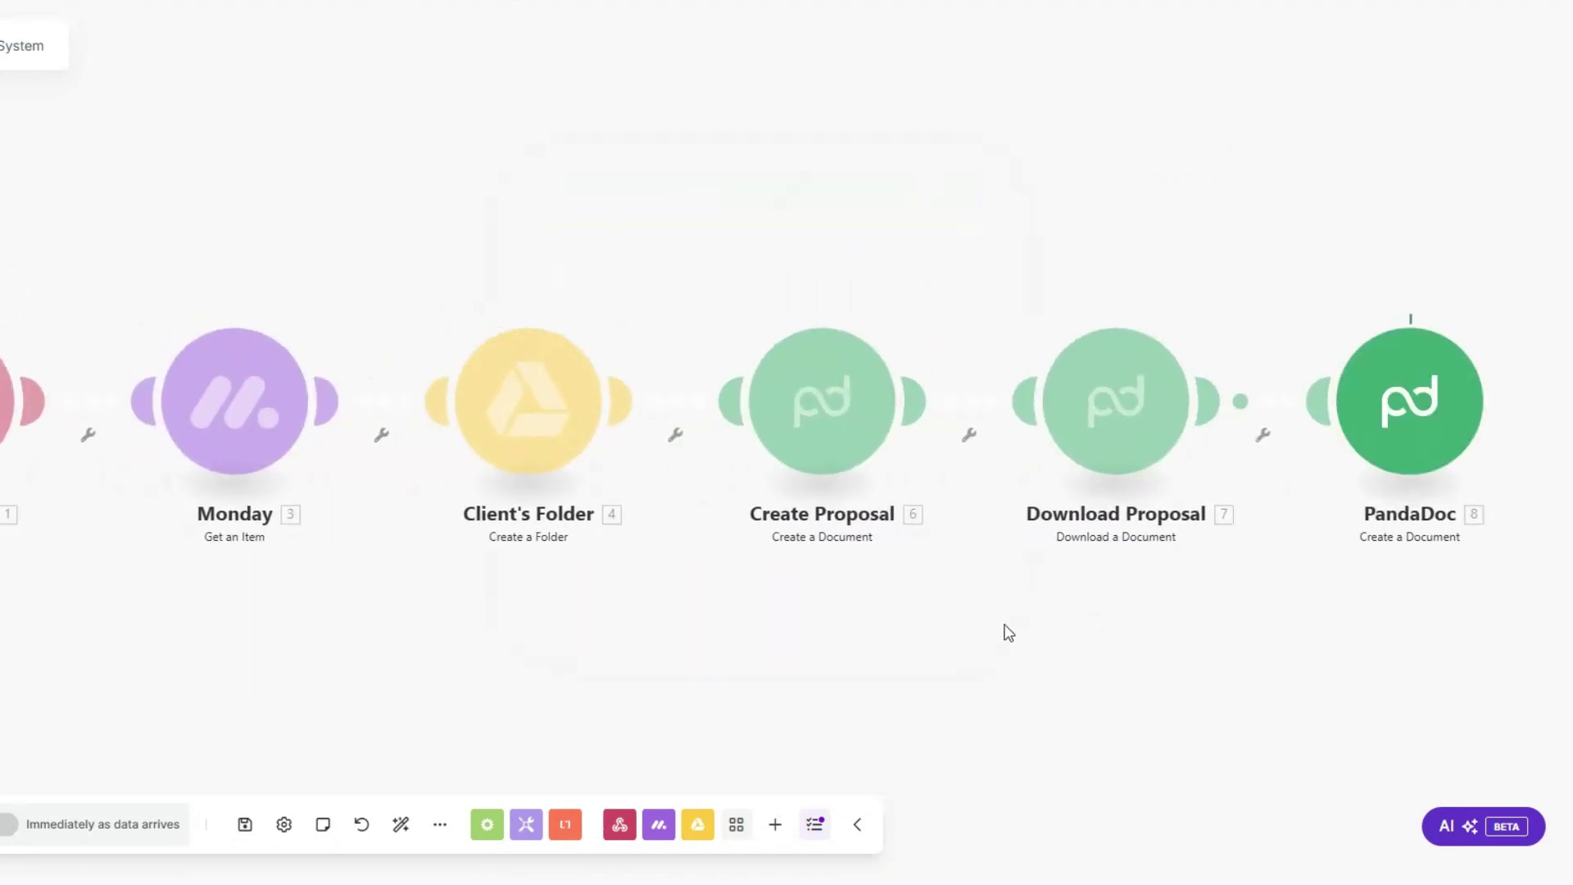
{"action": "left_click_drag", "start_coordinate": [1037, 374], "coordinate": [1214, 354]}
{"action": "left_click_drag", "start_coordinate": [1036, 373], "coordinate": [1176, 371]}
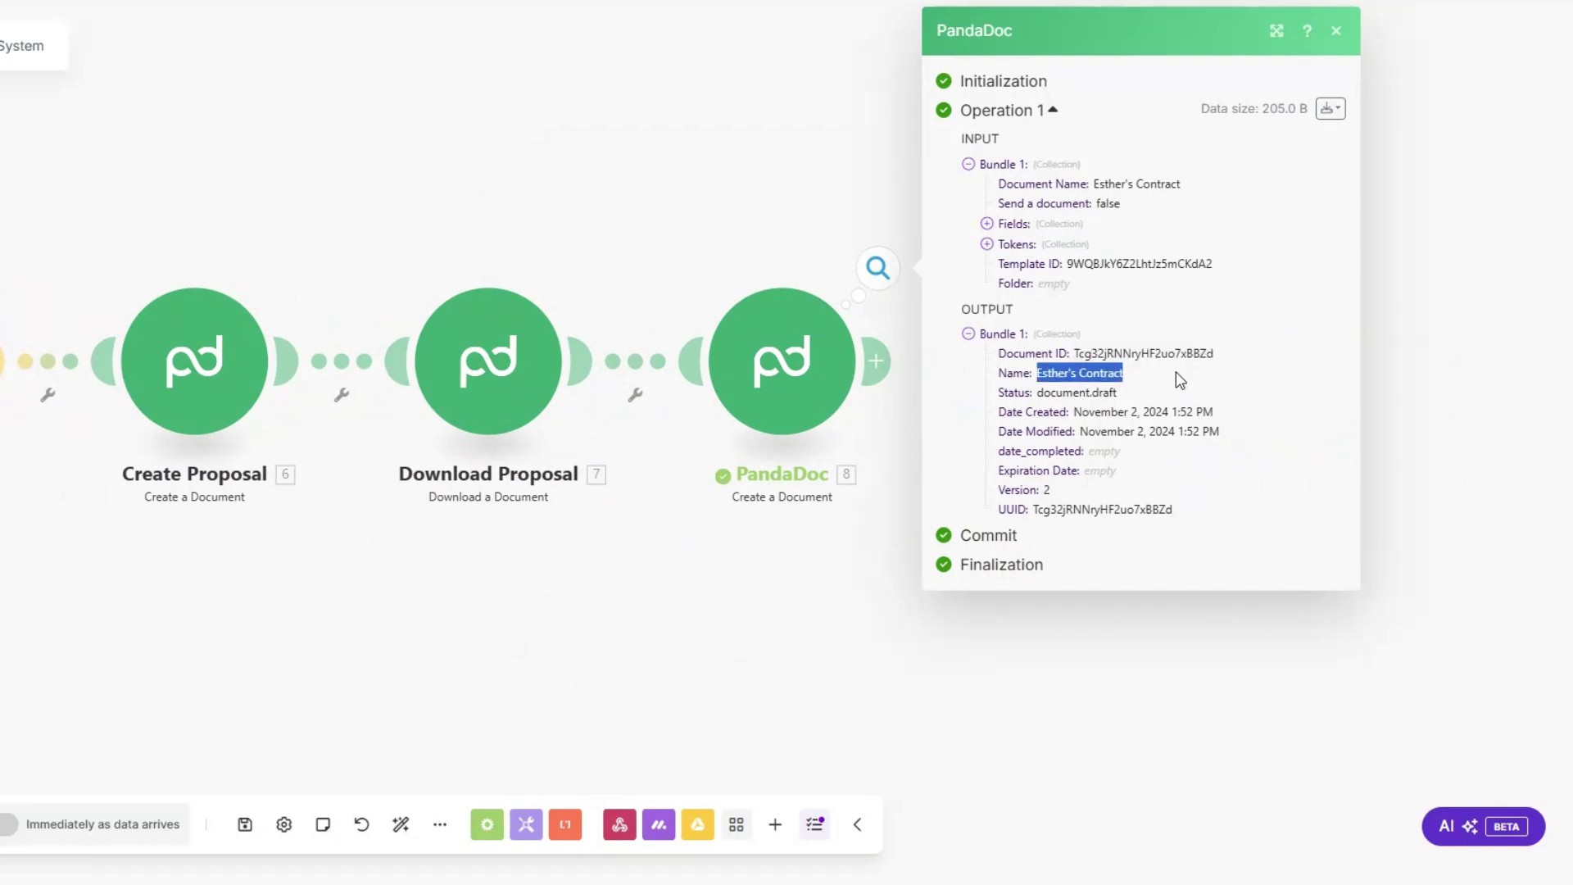
{"action": "left_click", "coordinate": [818, 607]}
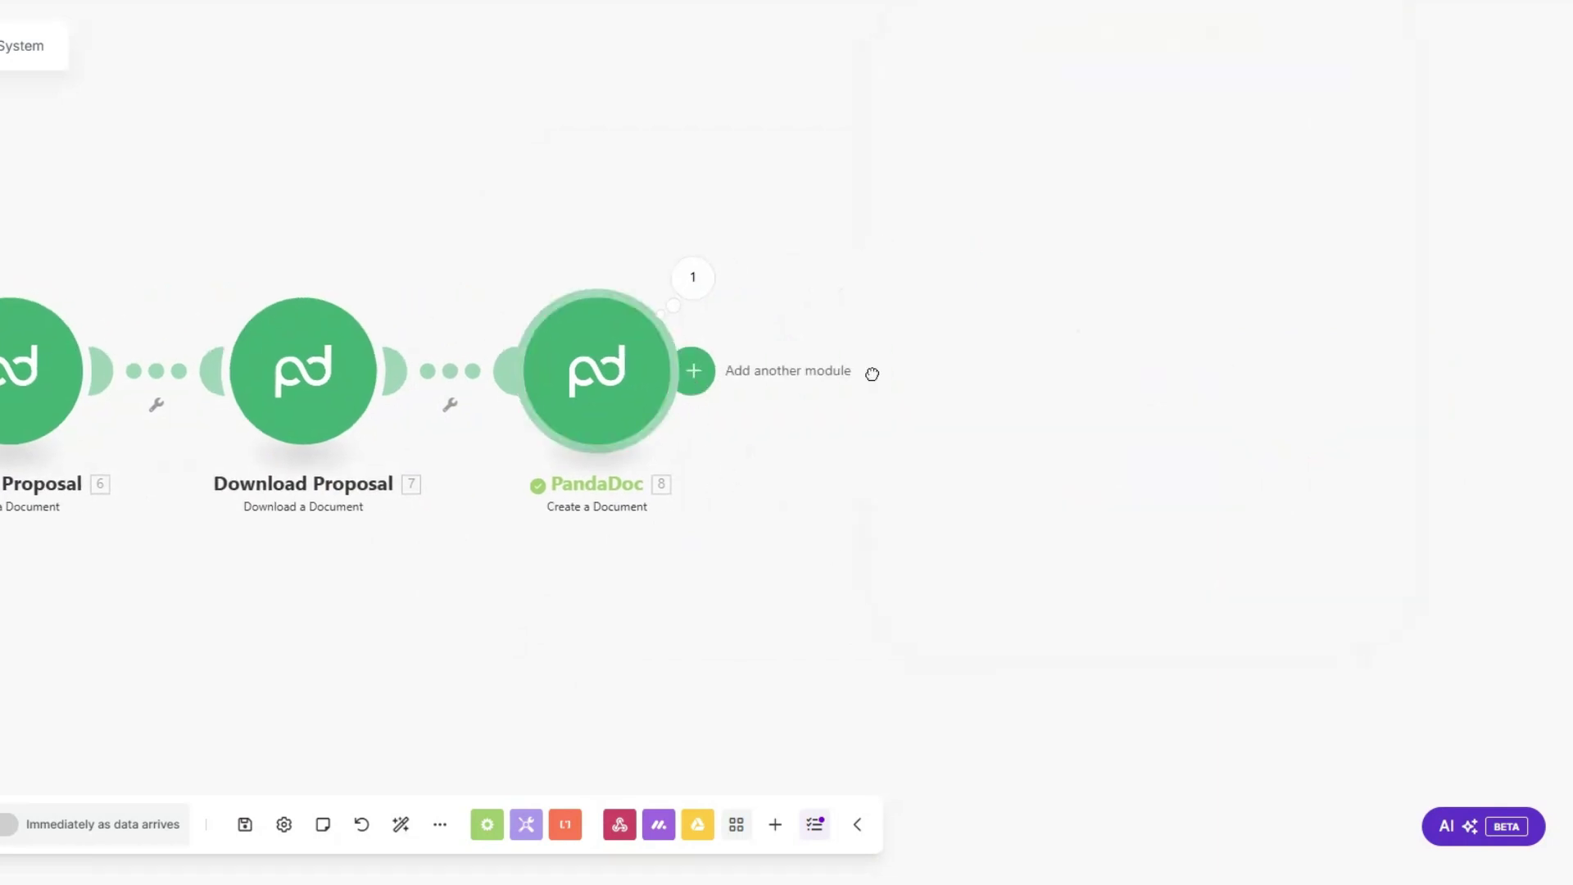
Step: Add a PandaDoc Download a Document step mapped to 8. Document ID
{"action": "left_click", "coordinate": [692, 369]}
{"action": "left_click", "coordinate": [1088, 365]}
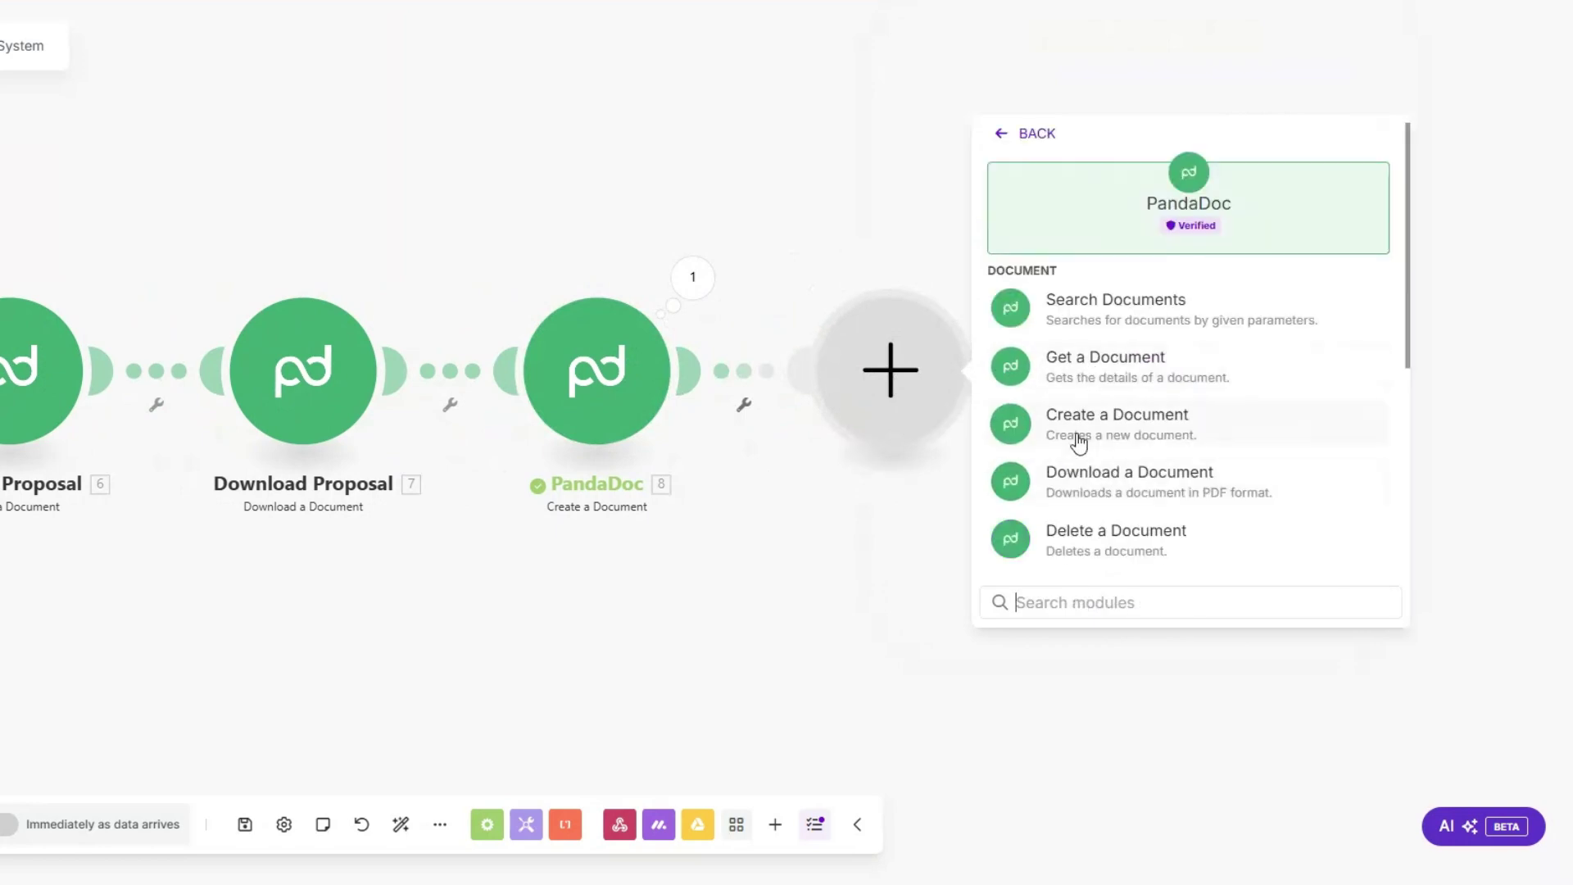
{"action": "left_click", "coordinate": [1090, 476]}
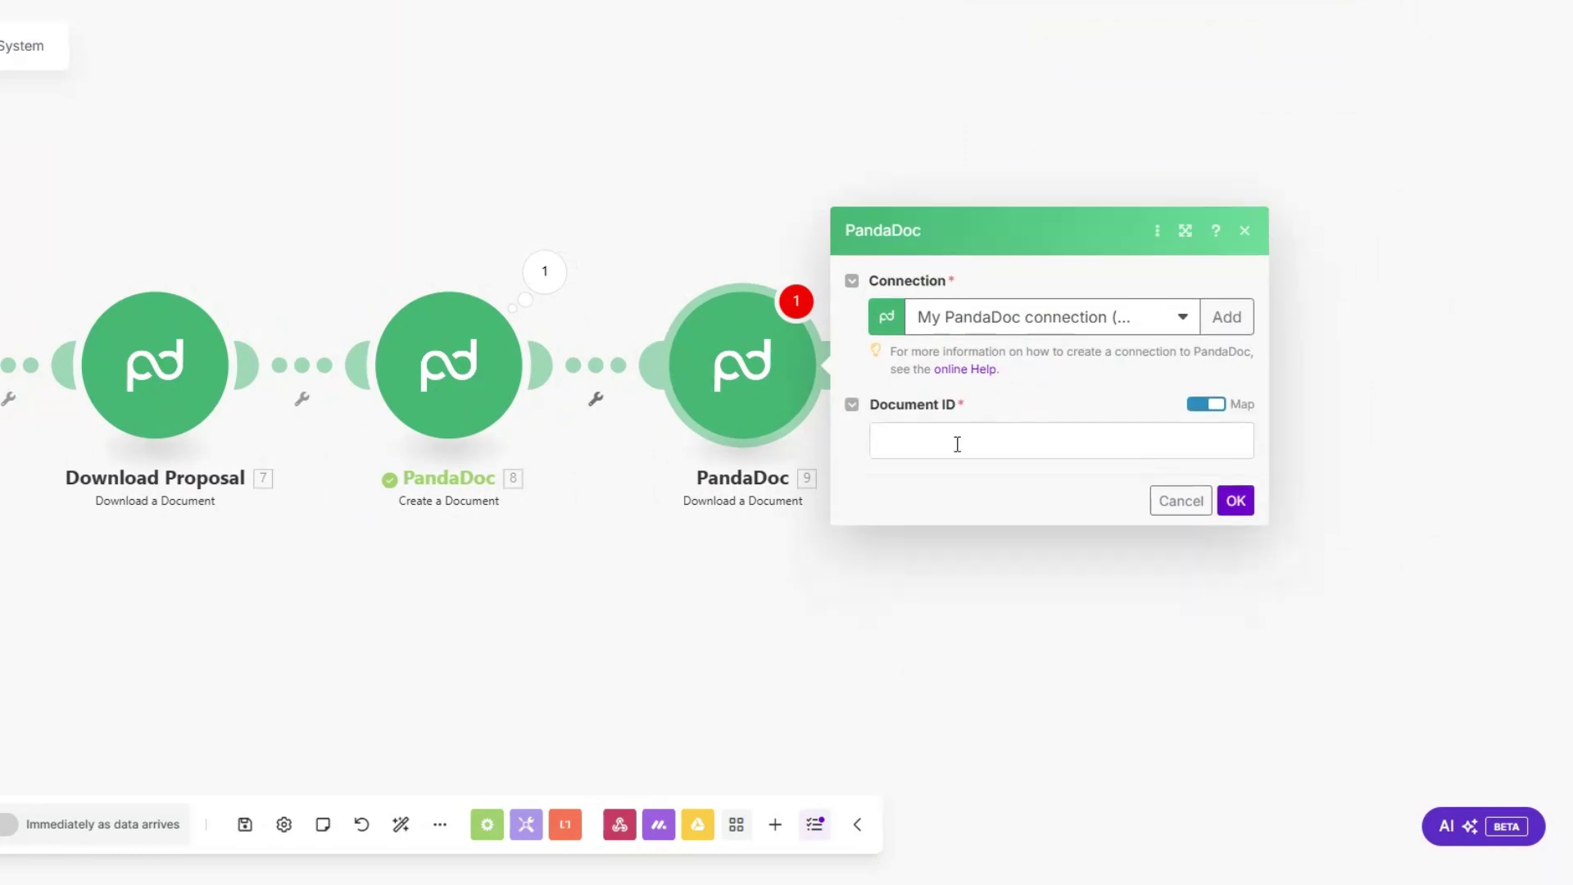
{"action": "left_click", "coordinate": [955, 443]}
{"action": "left_click", "coordinate": [627, 180]}
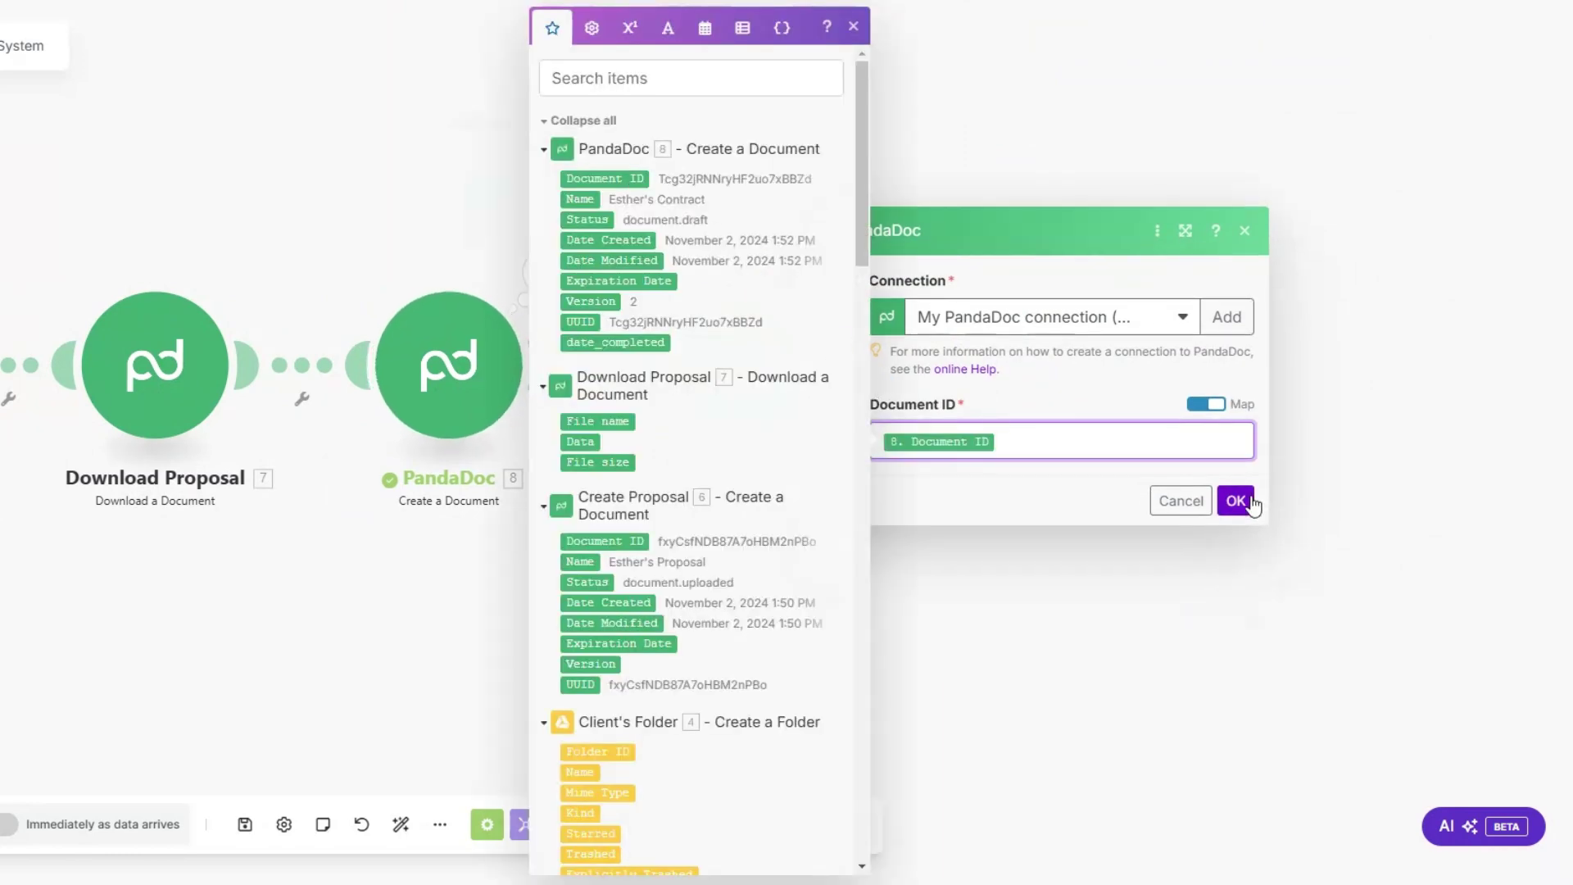
{"action": "left_click", "coordinate": [1238, 504]}
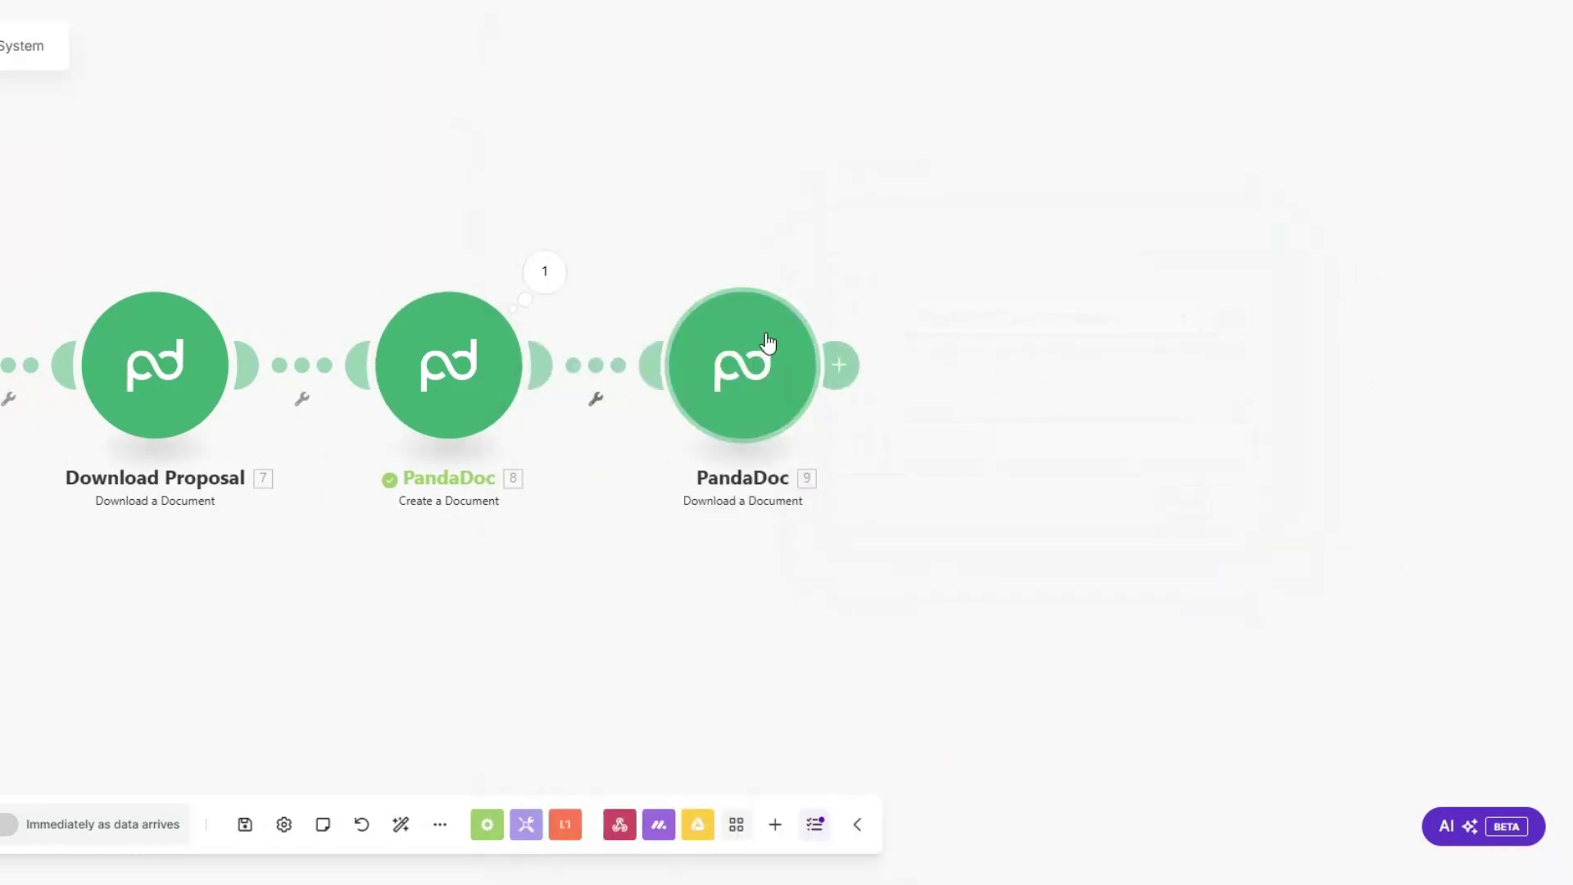
Step: Rename the contract modules 'Create Contract' and 'Download Contract'
{"action": "right_click", "coordinate": [447, 377]}
{"action": "left_click", "coordinate": [482, 481]}
{"action": "type", "text": "Create Contract"}
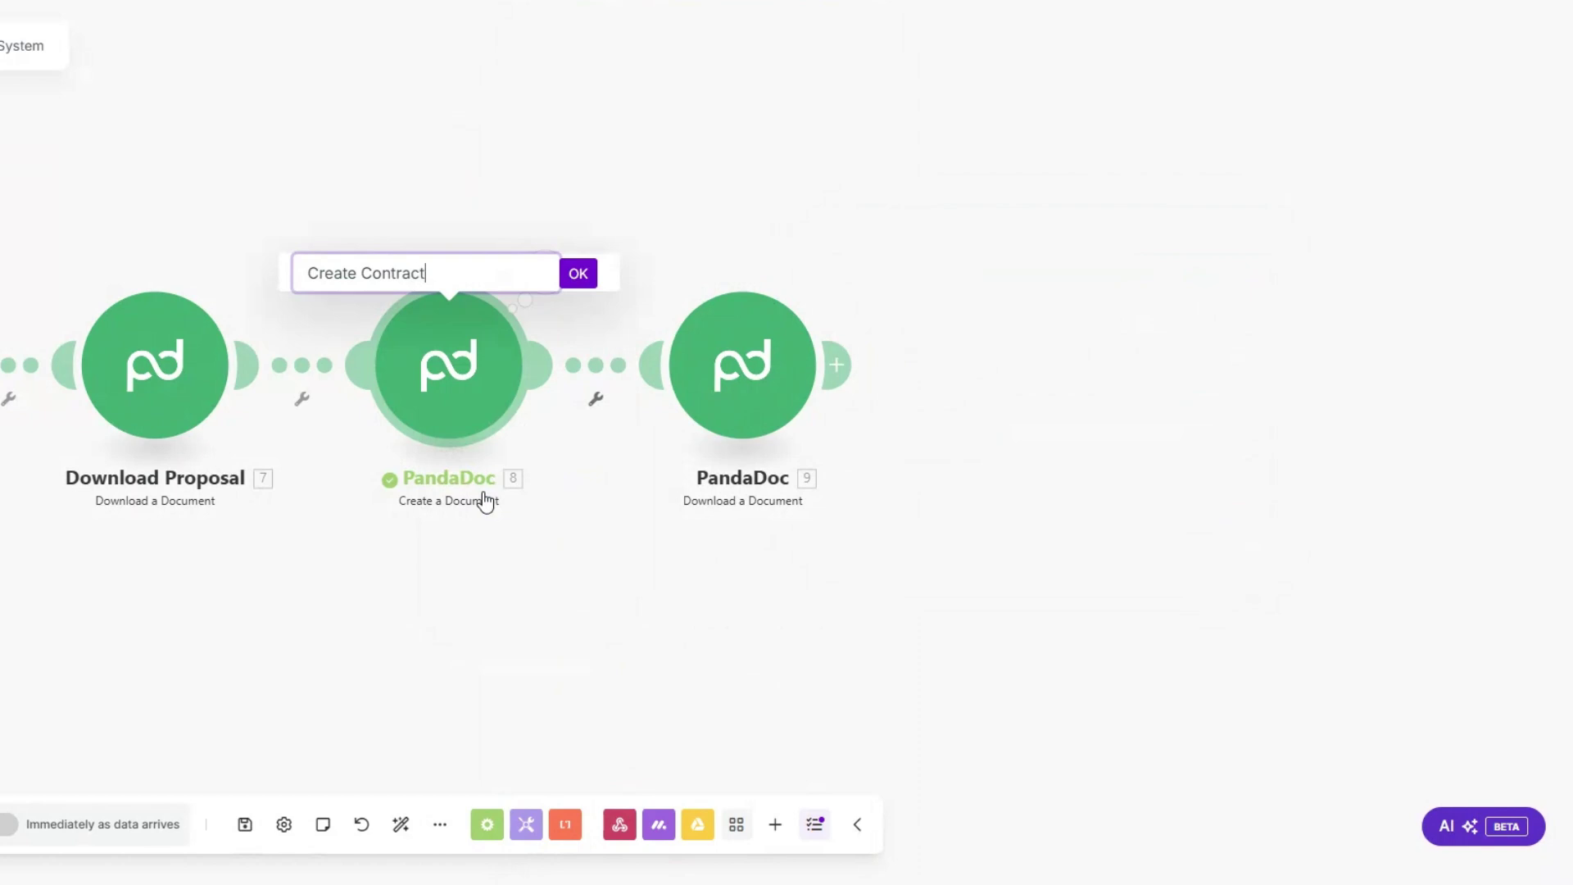
{"action": "left_click", "coordinate": [578, 277]}
{"action": "right_click", "coordinate": [754, 360]}
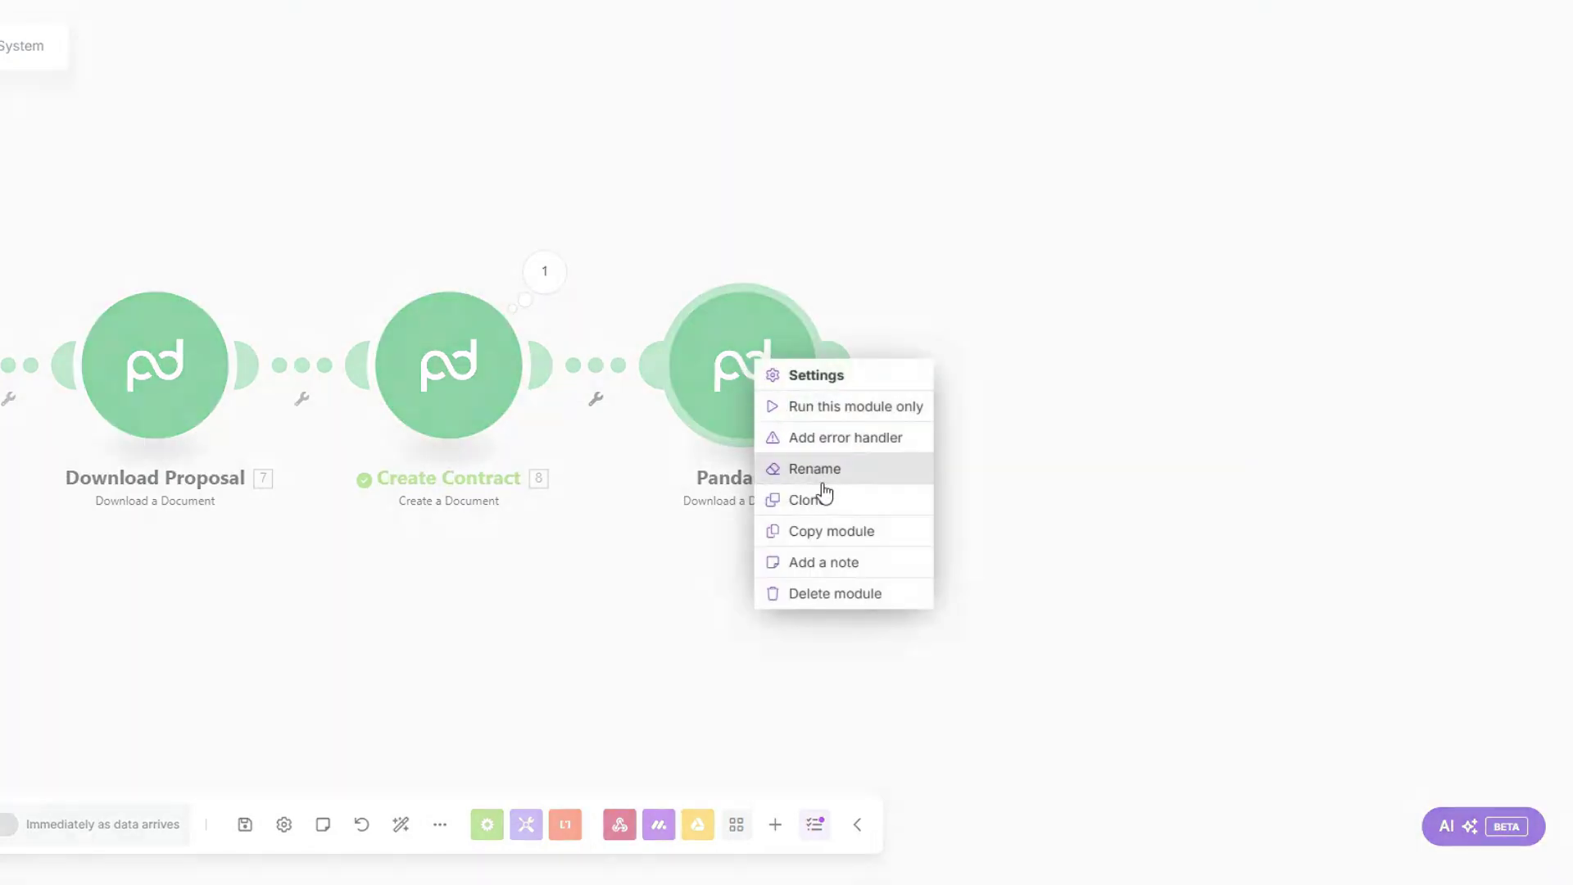
{"action": "left_click", "coordinate": [823, 480]}
{"action": "type", "text": "Dow"}
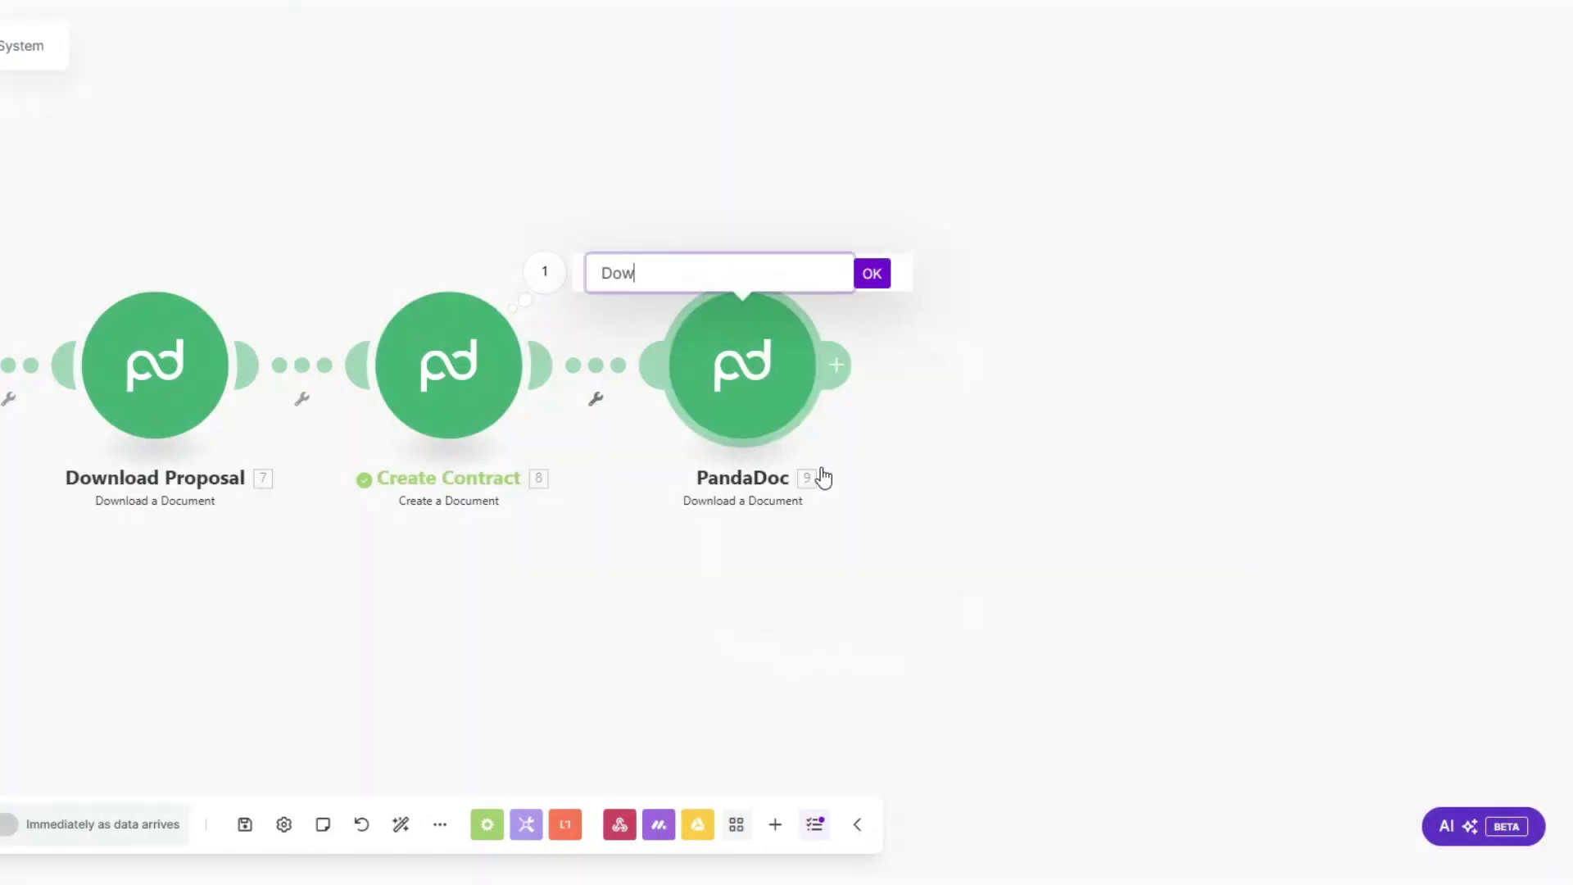
{"action": "type", "text": "nload Contract"}
{"action": "left_click", "coordinate": [872, 273]}
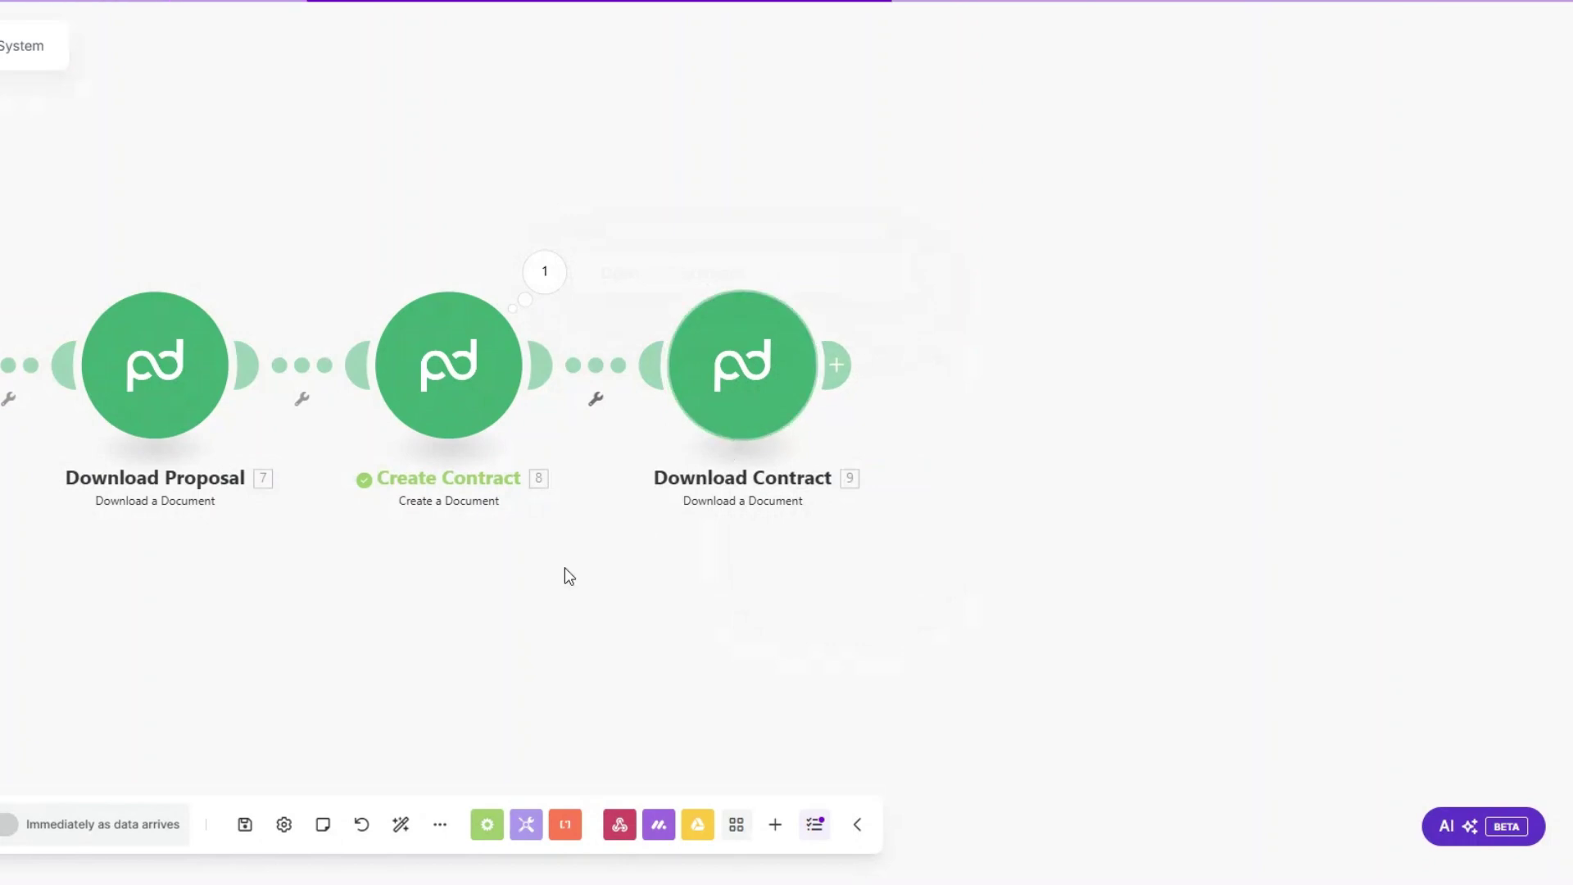
{"action": "scroll", "coordinate": [794, 226], "scroll_direction": "down", "scroll_amount": 2}
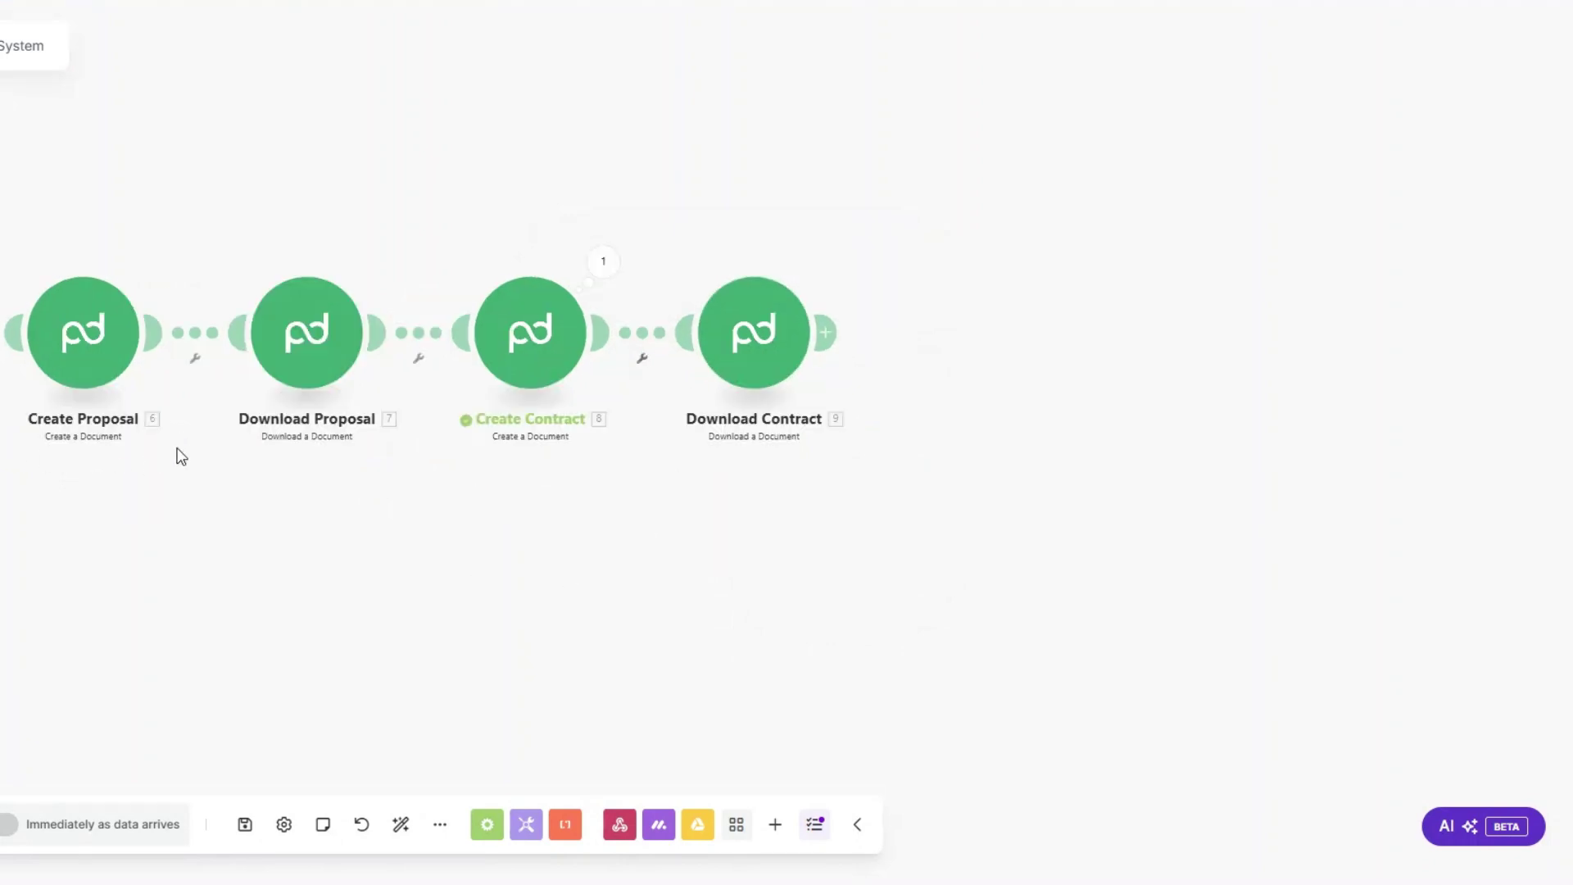
{"action": "left_click_drag", "start_coordinate": [708, 522], "coordinate": [647, 544]}
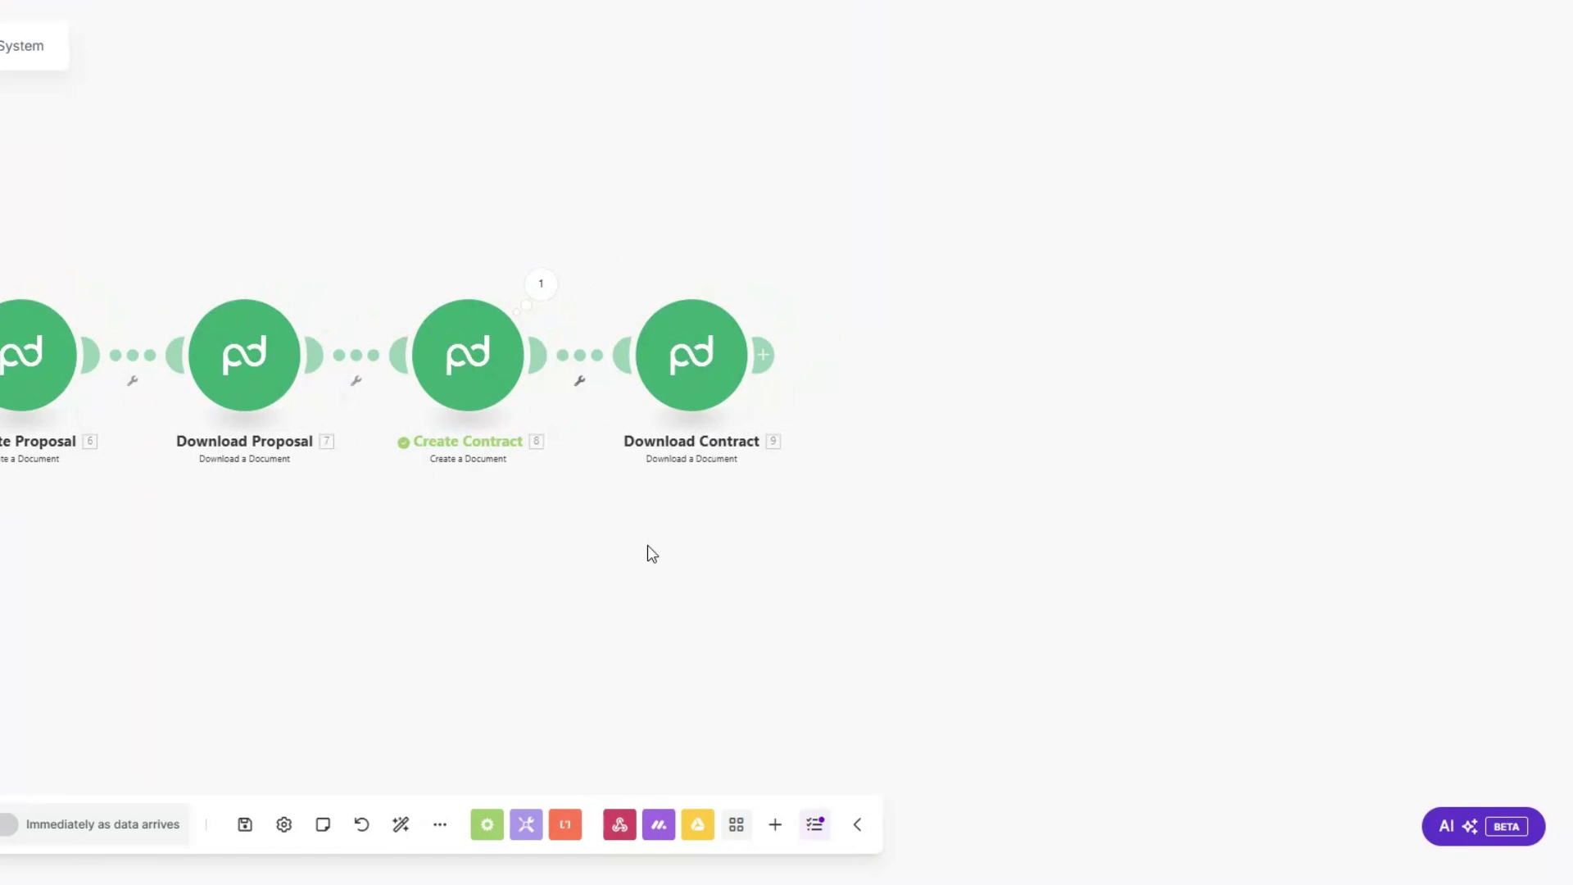
Step: Add a Stripe Create a Customer step with description 'Social Media Marketing Services'
{"action": "left_click", "coordinate": [763, 354]}
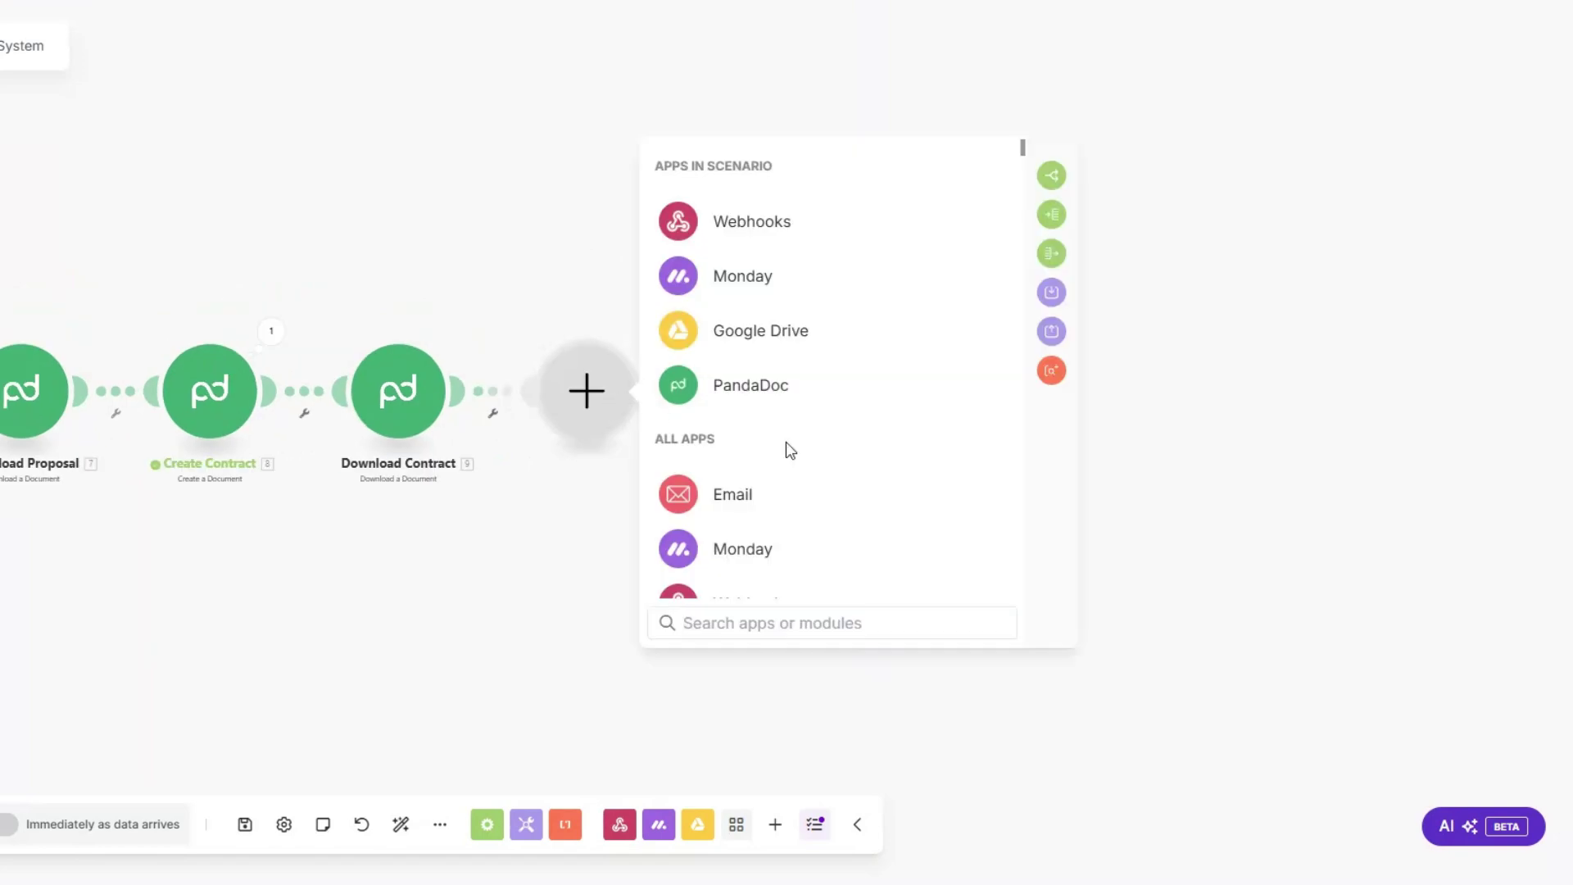
{"action": "scroll", "coordinate": [786, 449], "scroll_direction": "down", "scroll_amount": 5}
{"action": "left_click", "coordinate": [741, 501]}
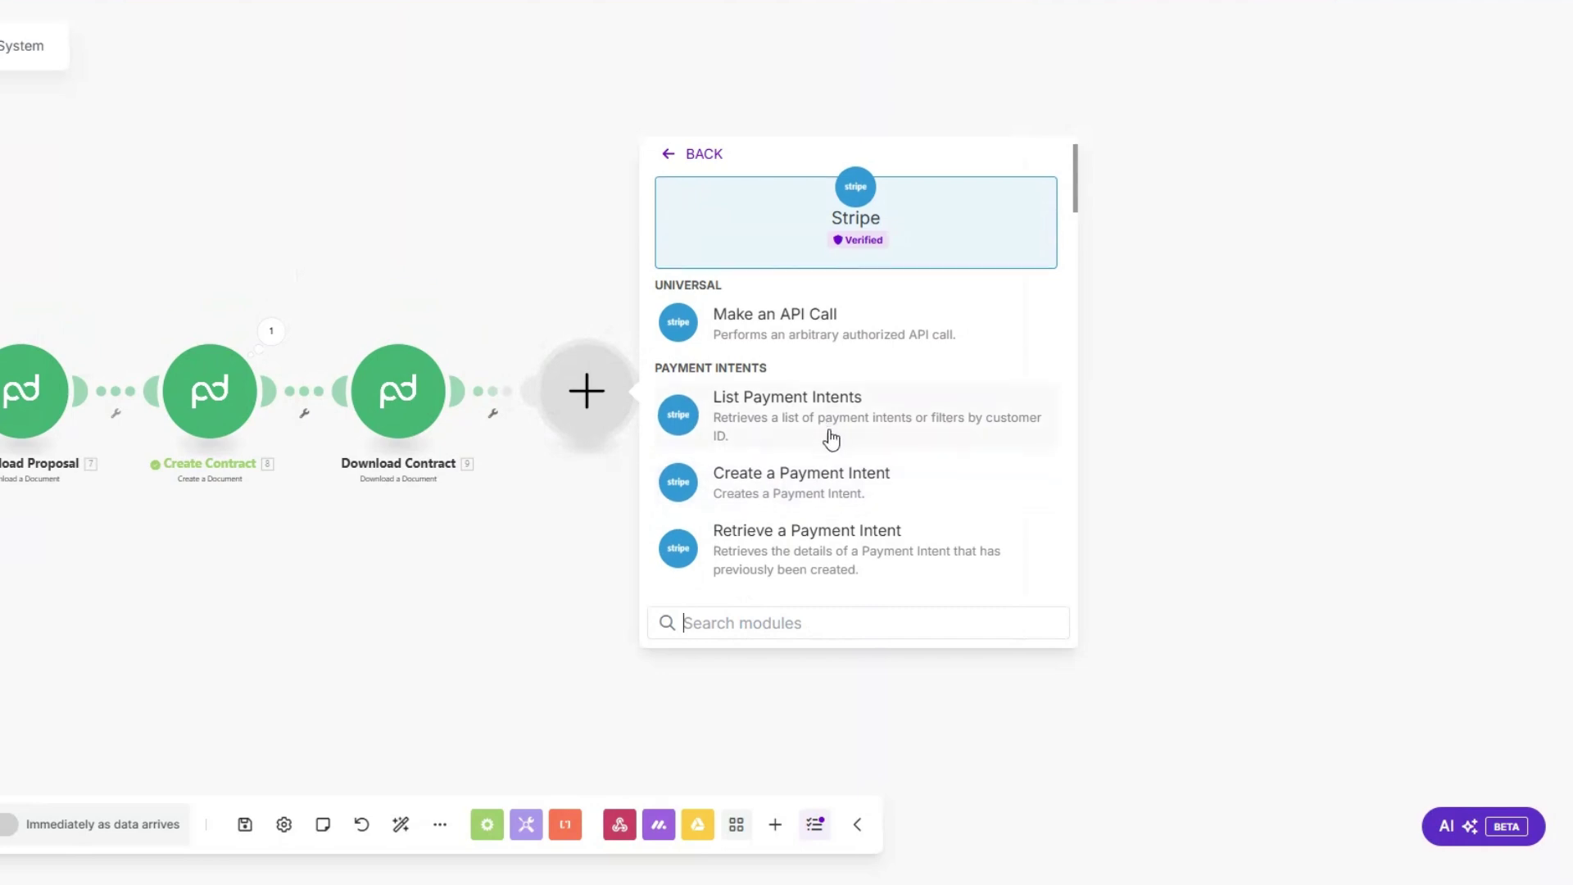
{"action": "scroll", "coordinate": [831, 440], "scroll_direction": "down", "scroll_amount": 8}
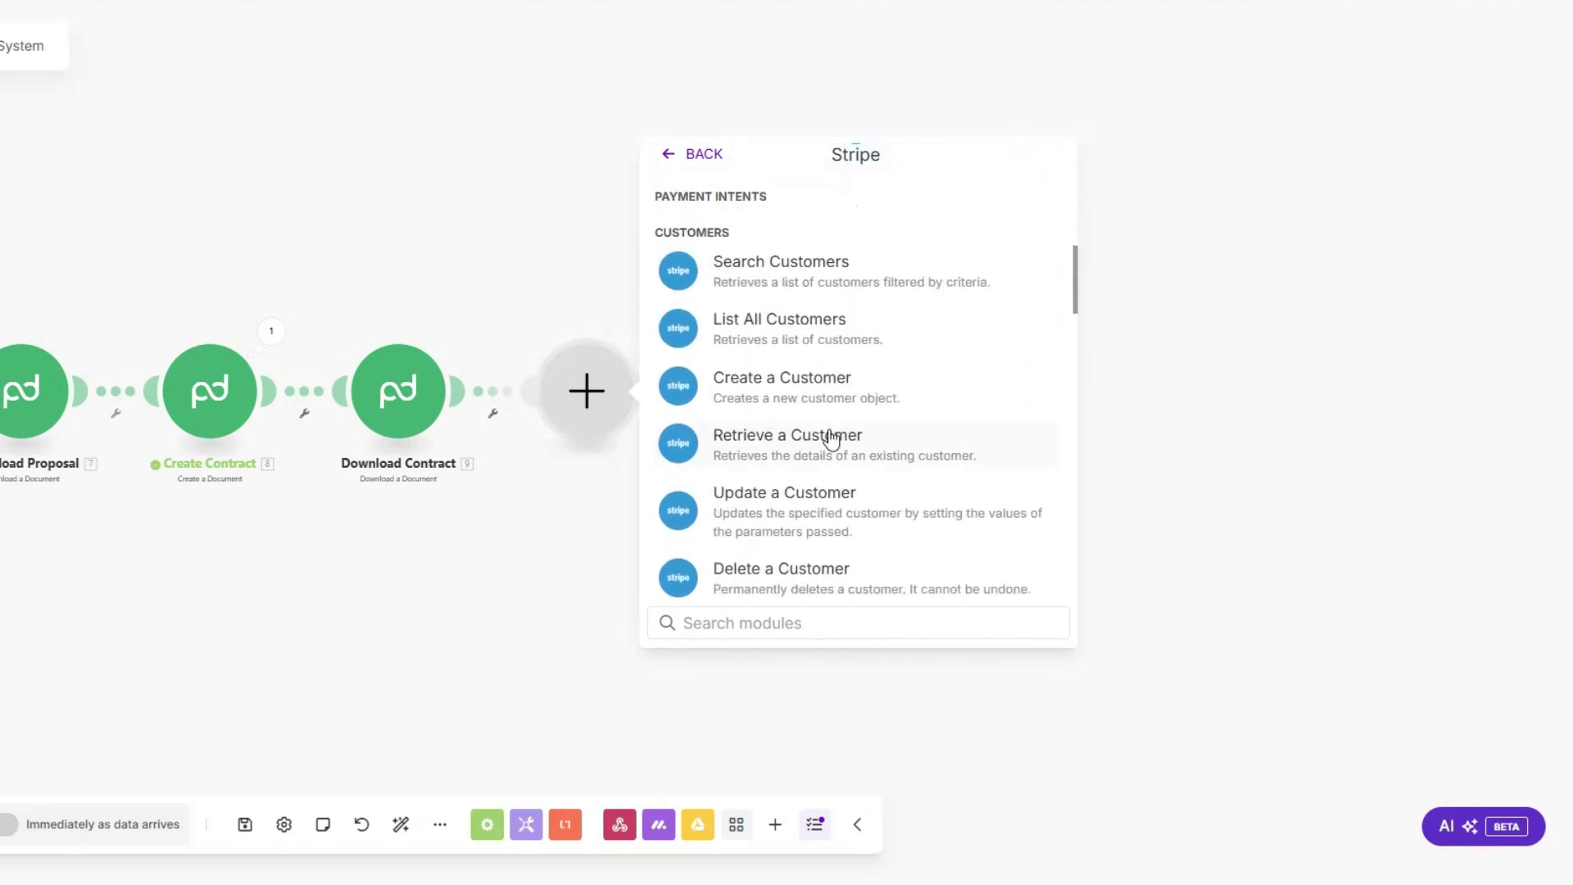
{"action": "left_click", "coordinate": [786, 376]}
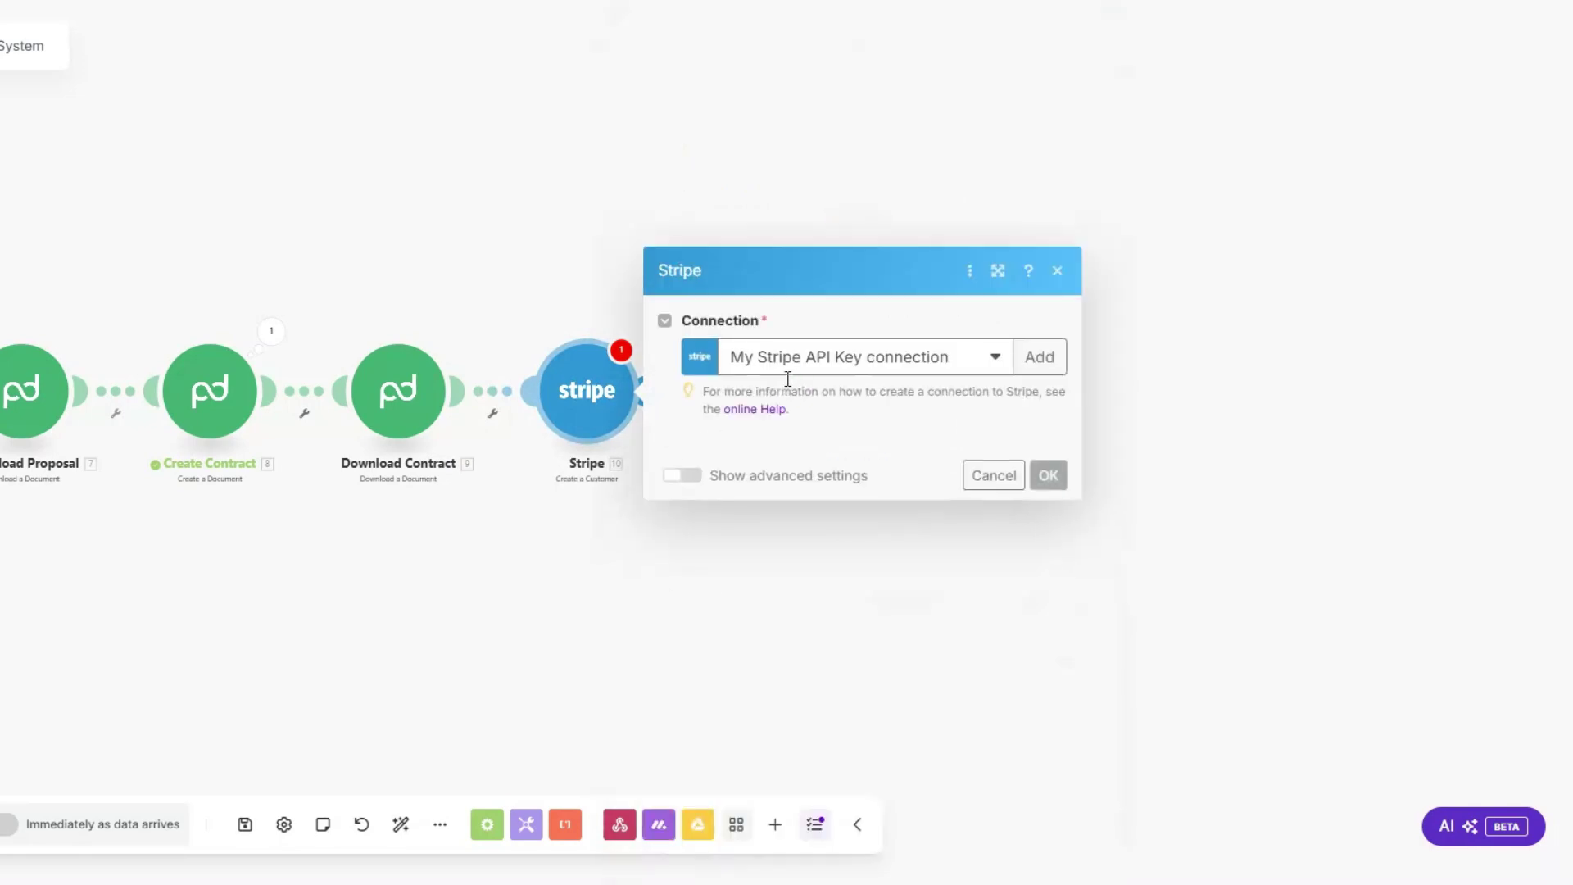
{"action": "left_click", "coordinate": [766, 242]}
{"action": "type", "text": "Social Media Marketing Services"}
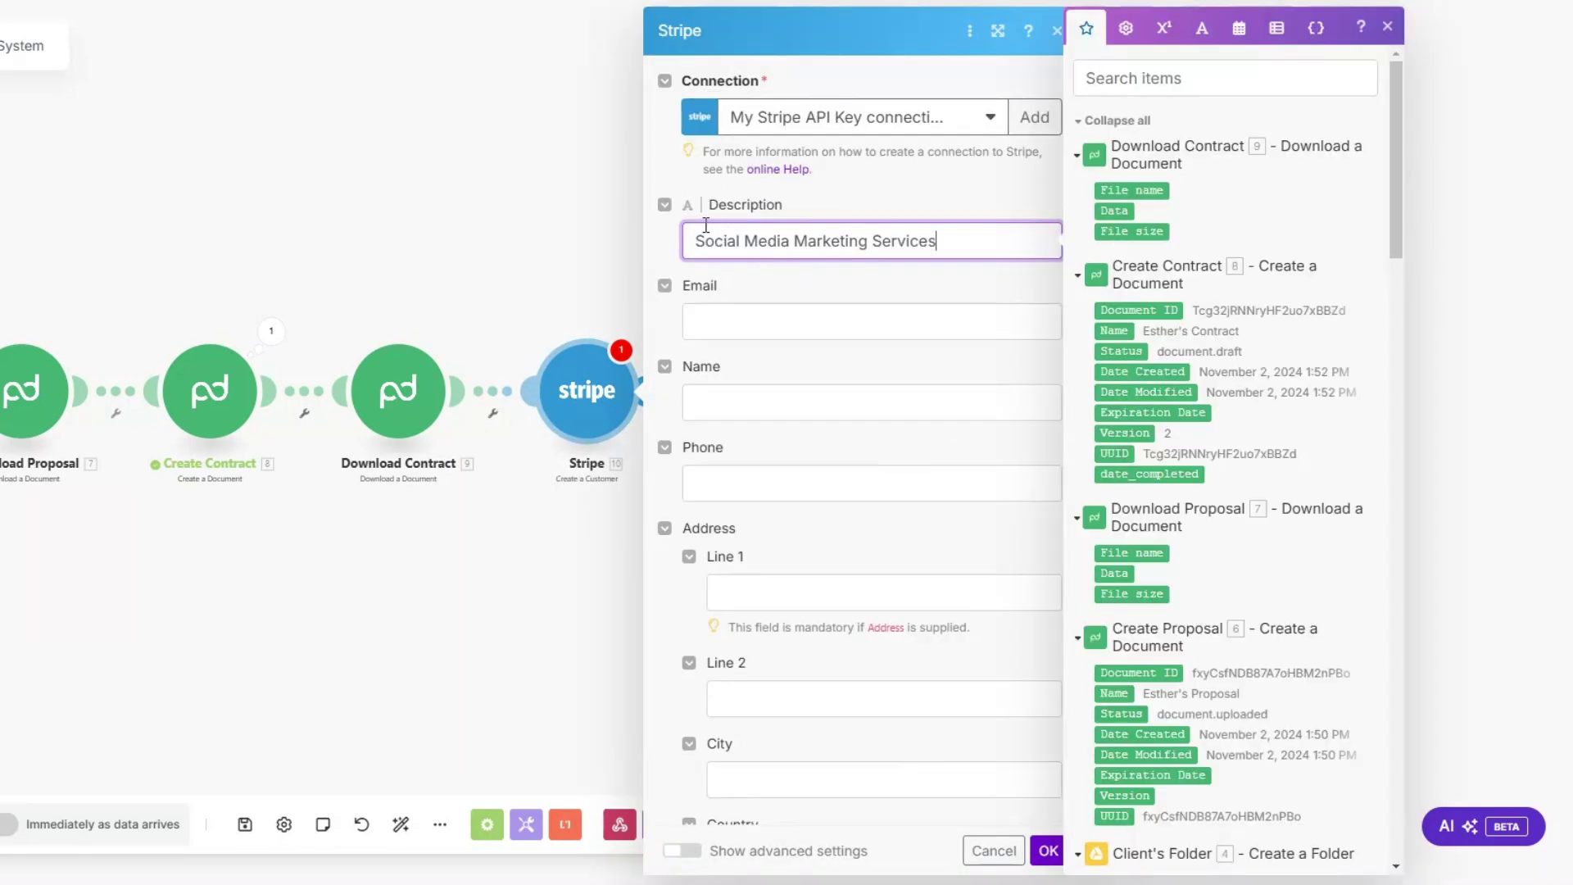
{"action": "left_click_drag", "start_coordinate": [695, 241], "coordinate": [1031, 253]}
Step: Map the client's email, First and Last Name, and phone into the customer fields, then save
{"action": "left_click", "coordinate": [788, 327]}
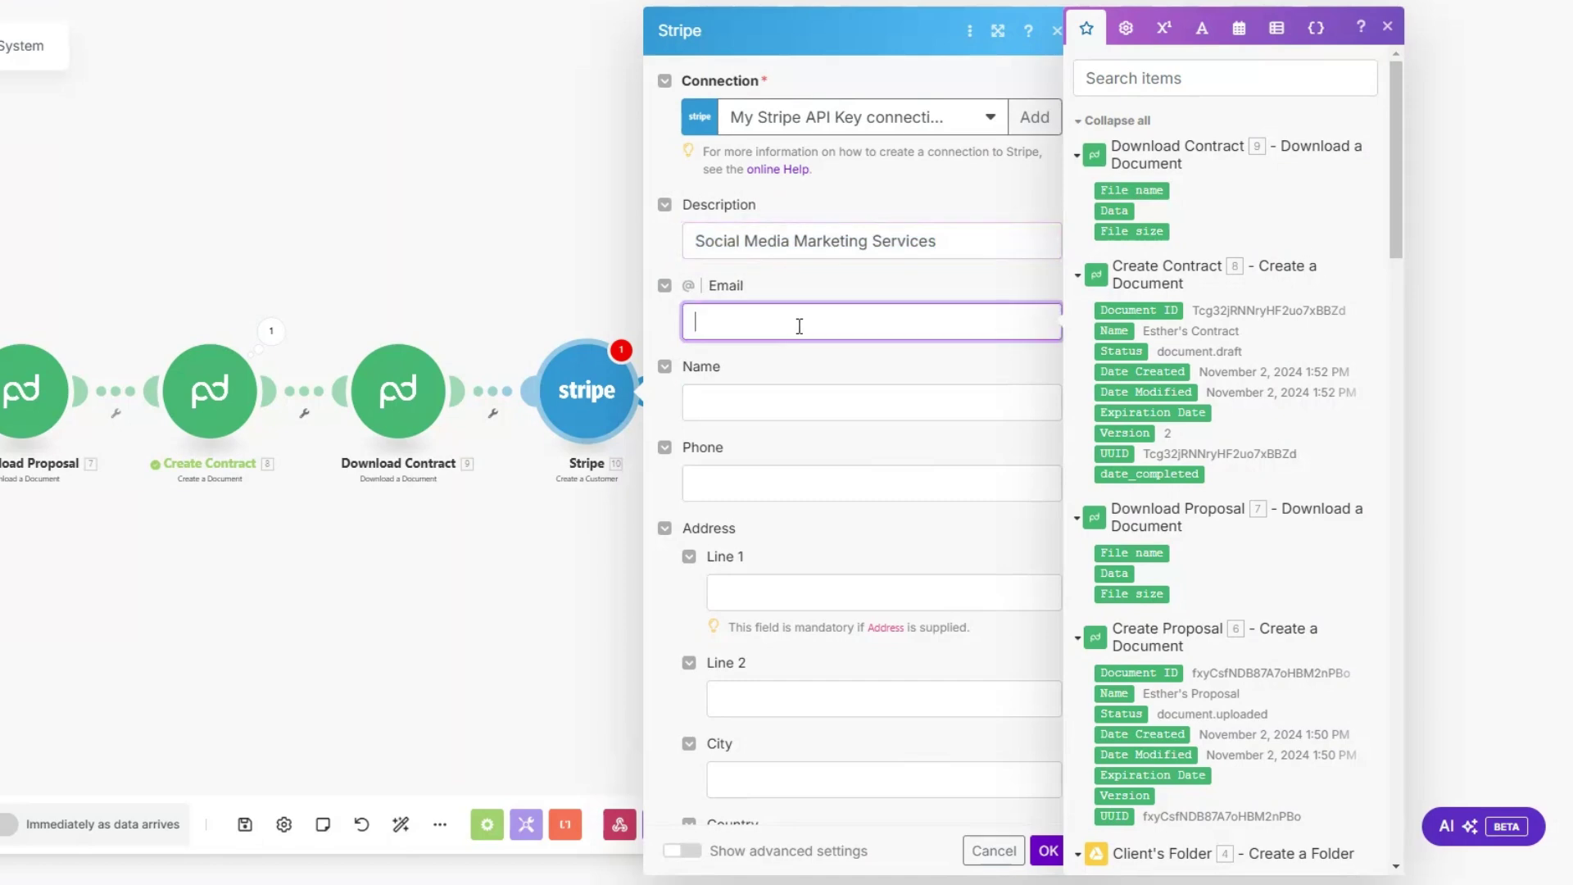
{"action": "scroll", "coordinate": [1382, 205], "scroll_direction": "down", "scroll_amount": 15}
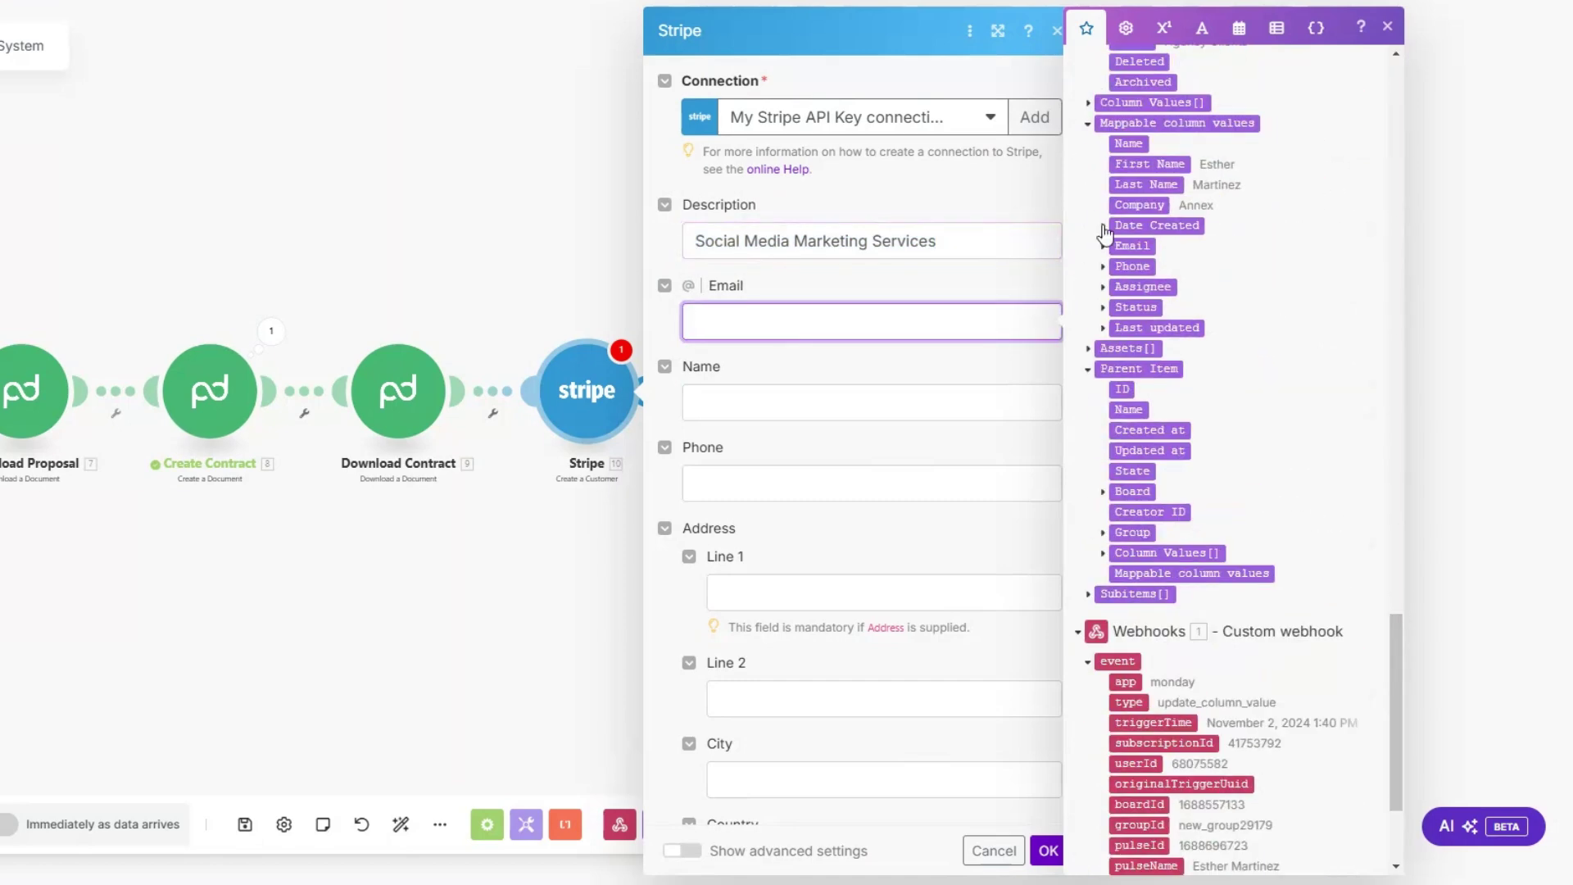
{"action": "left_click", "coordinate": [1102, 246]}
{"action": "left_click", "coordinate": [1146, 266]}
{"action": "left_click", "coordinate": [777, 394]}
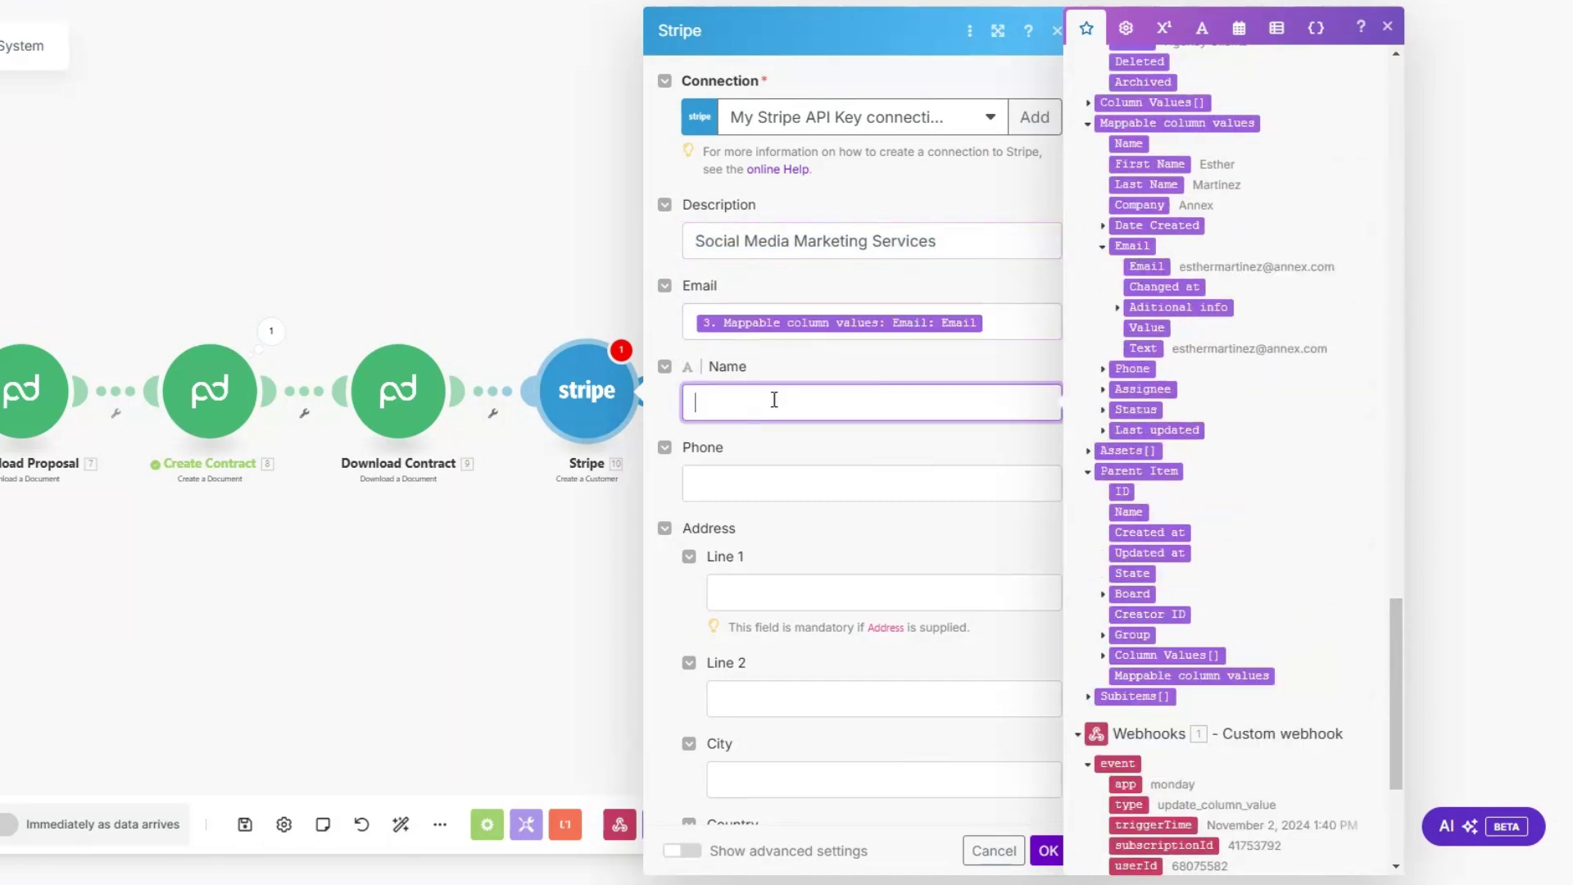
{"action": "left_click", "coordinate": [1146, 163]}
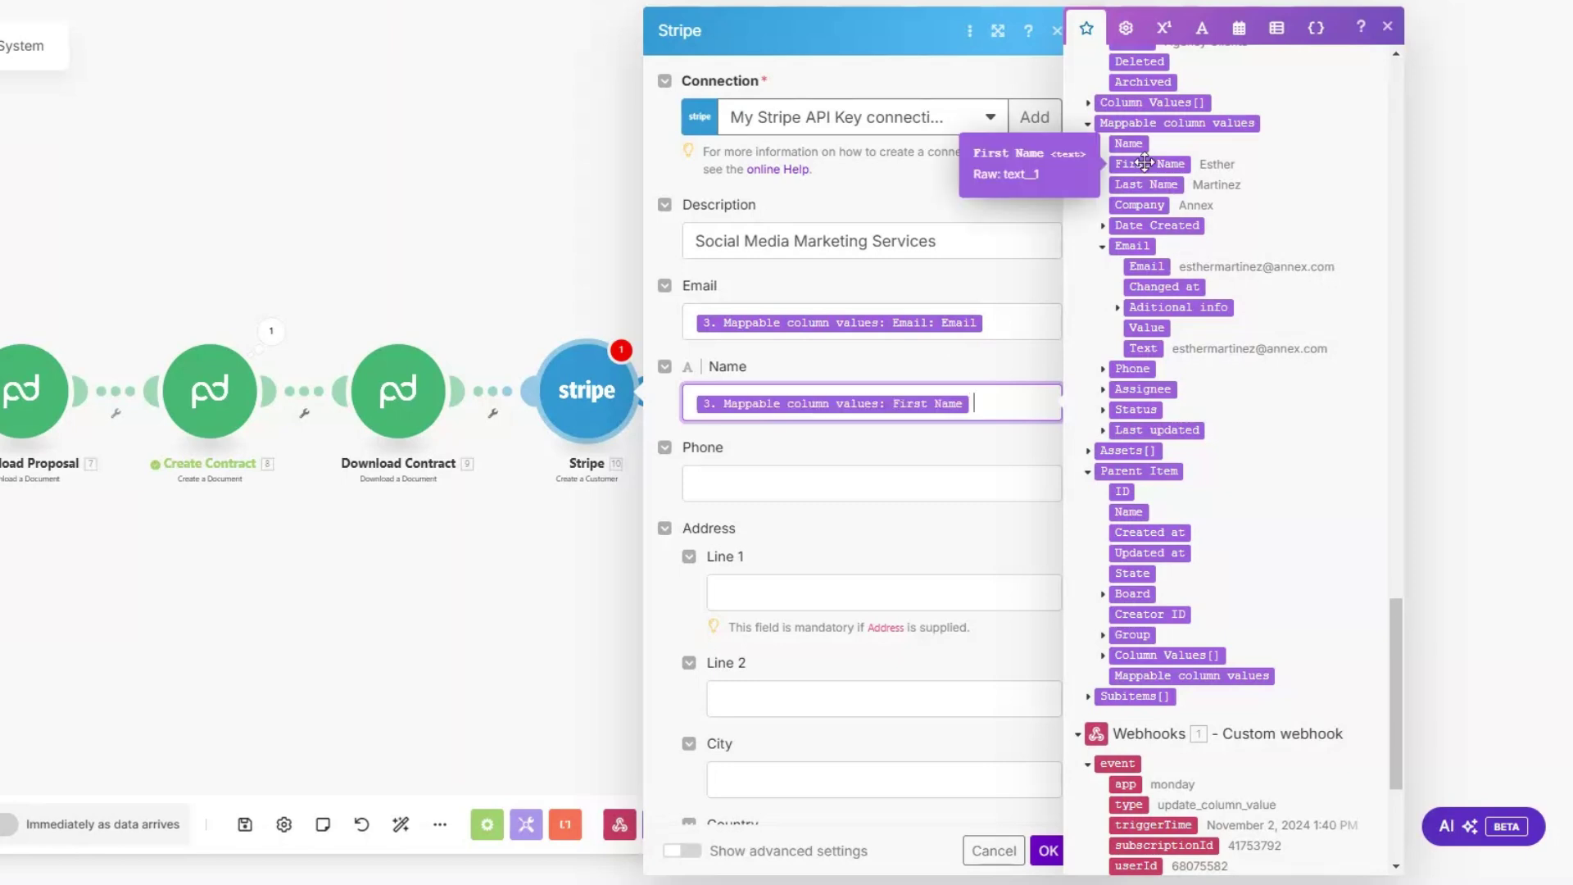
{"action": "left_click", "coordinate": [1146, 184]}
{"action": "scroll", "coordinate": [910, 471], "scroll_direction": "down", "scroll_amount": 2}
{"action": "left_click", "coordinate": [793, 312]}
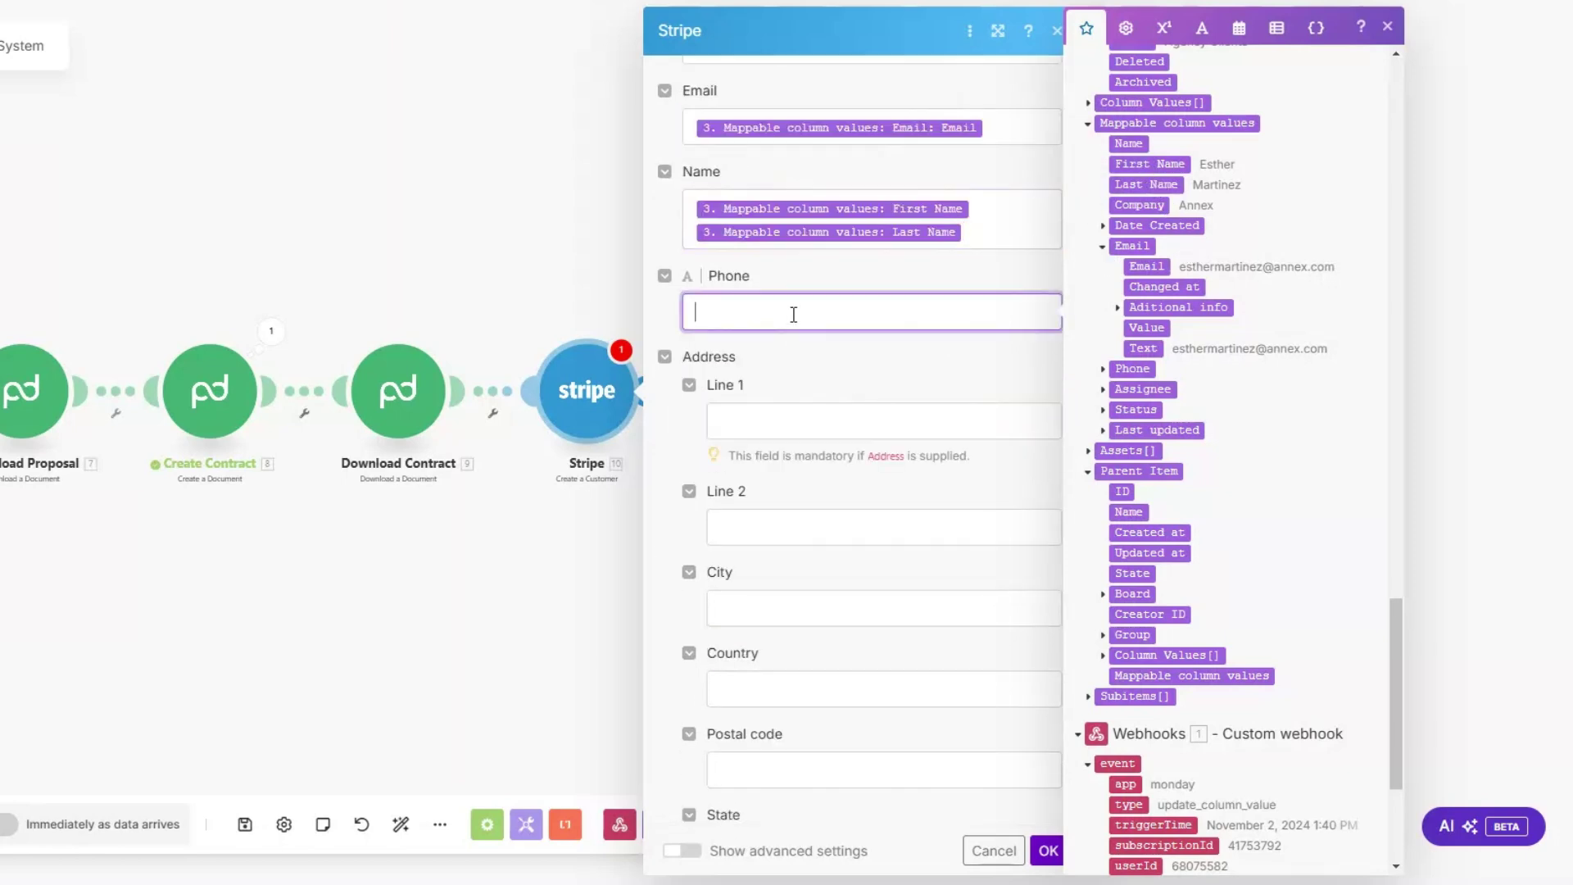
{"action": "left_click", "coordinate": [1102, 368]}
{"action": "left_click", "coordinate": [1129, 390]}
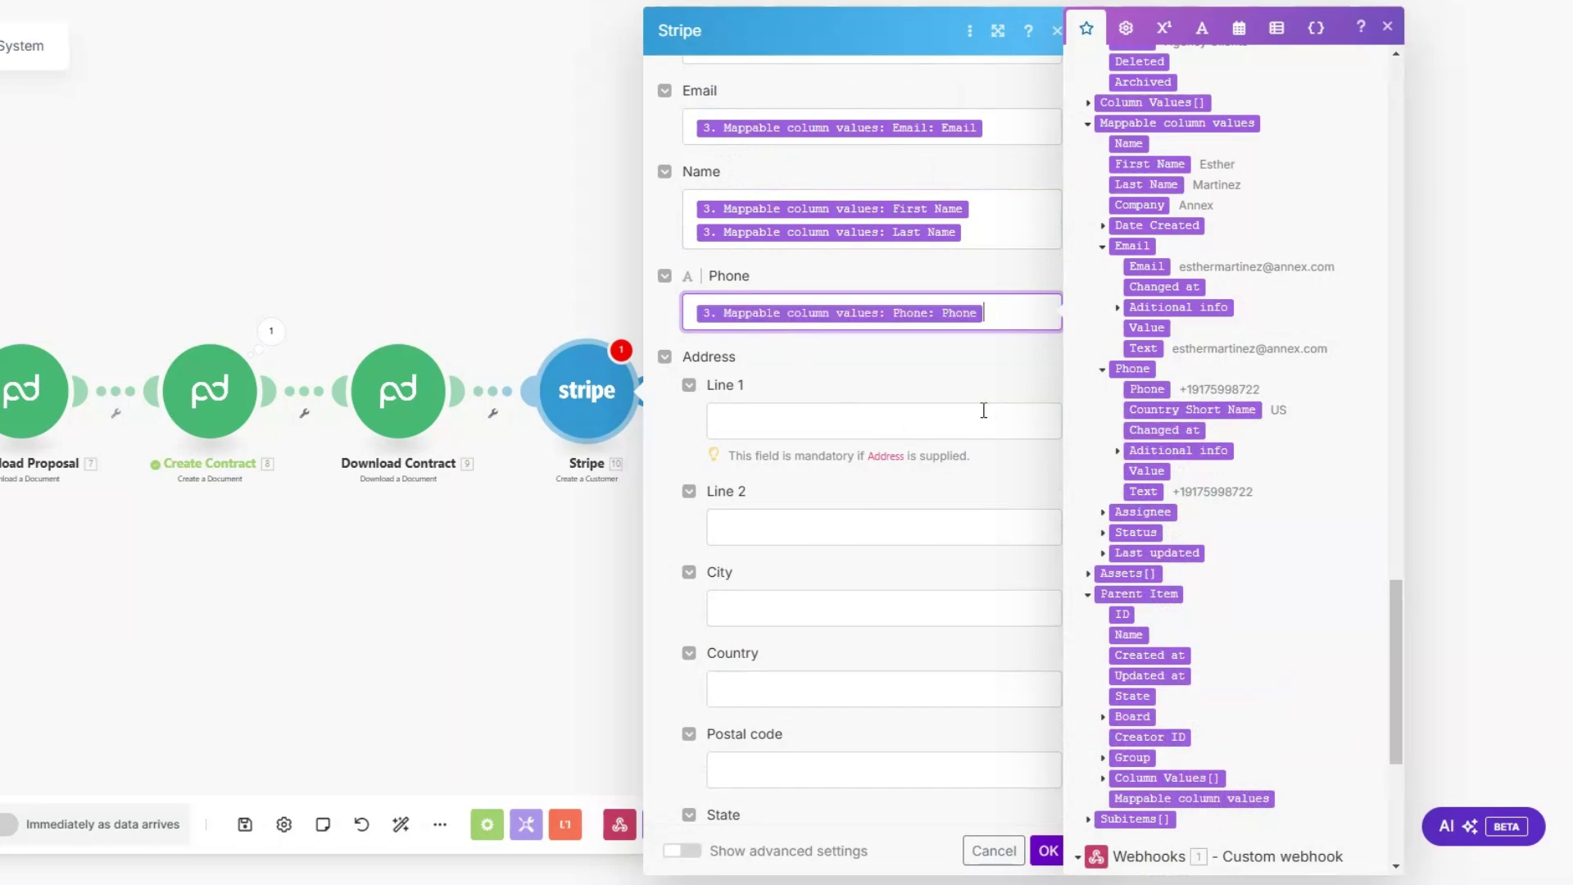
{"action": "scroll", "coordinate": [827, 108], "scroll_direction": "down", "scroll_amount": 4}
{"action": "scroll", "coordinate": [868, 440], "scroll_direction": "down", "scroll_amount": 8}
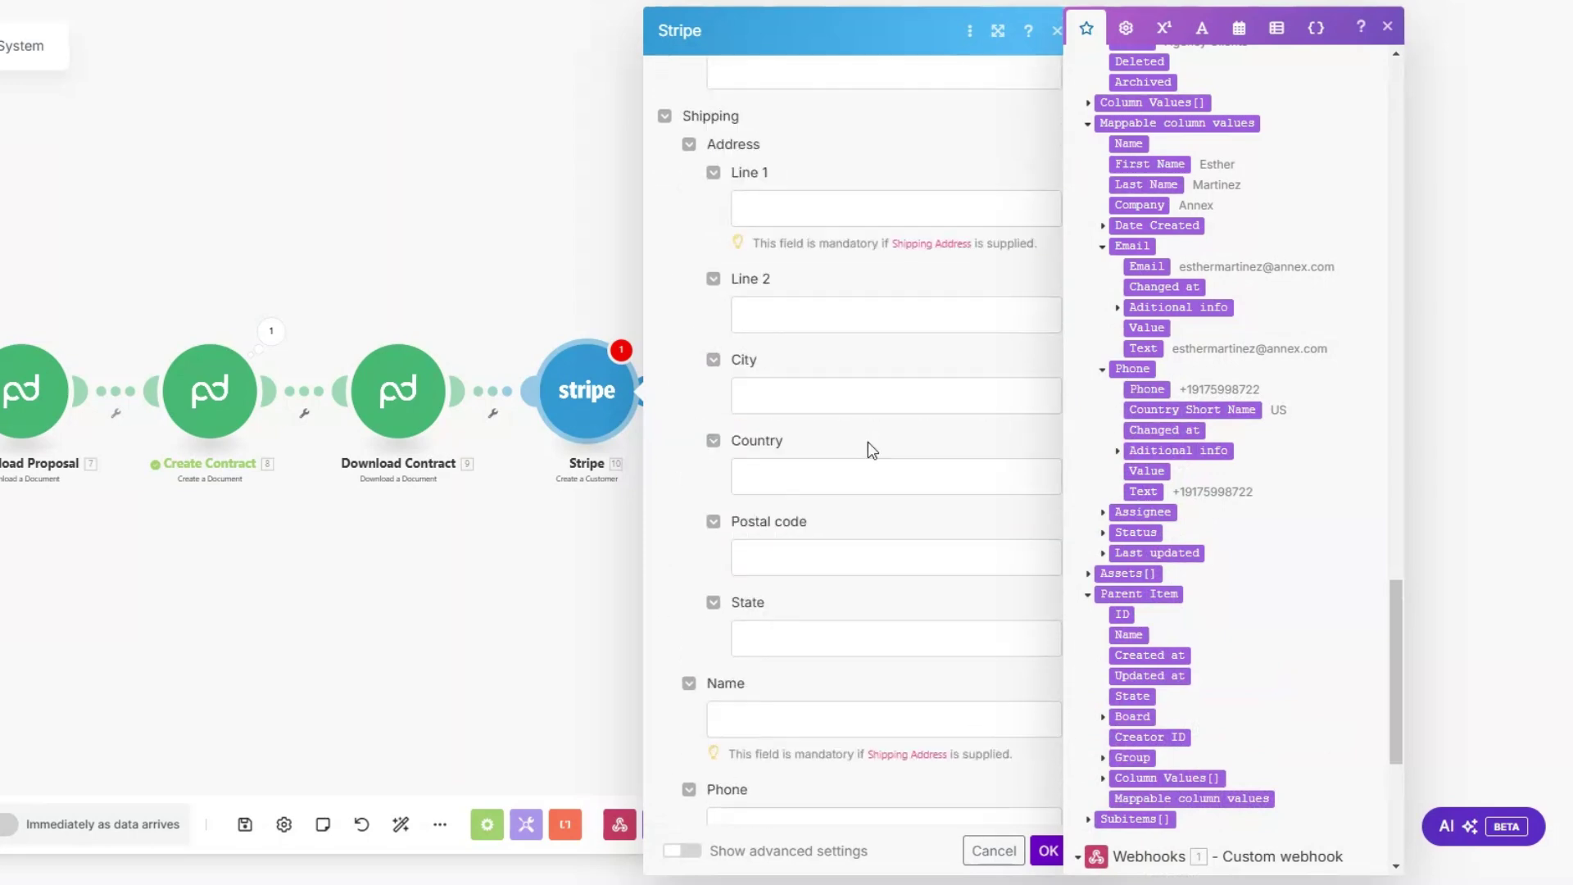
{"action": "left_click", "coordinate": [1047, 850]}
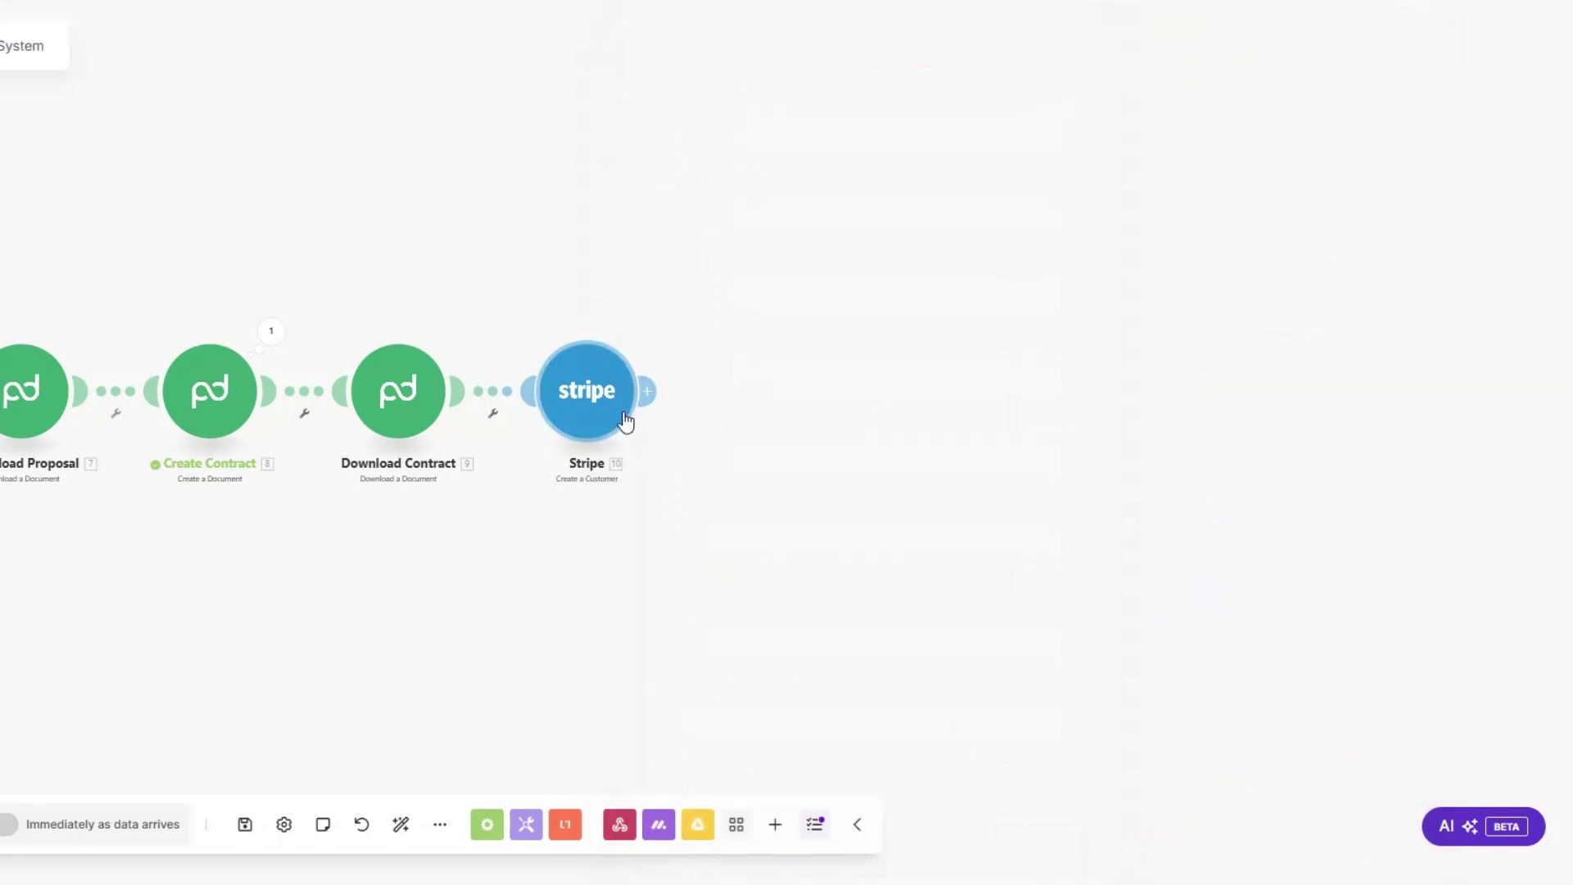
Step: Add a Stripe Create a Payment Intent step charging 200000 usd with the service description
{"action": "left_click", "coordinate": [784, 406]}
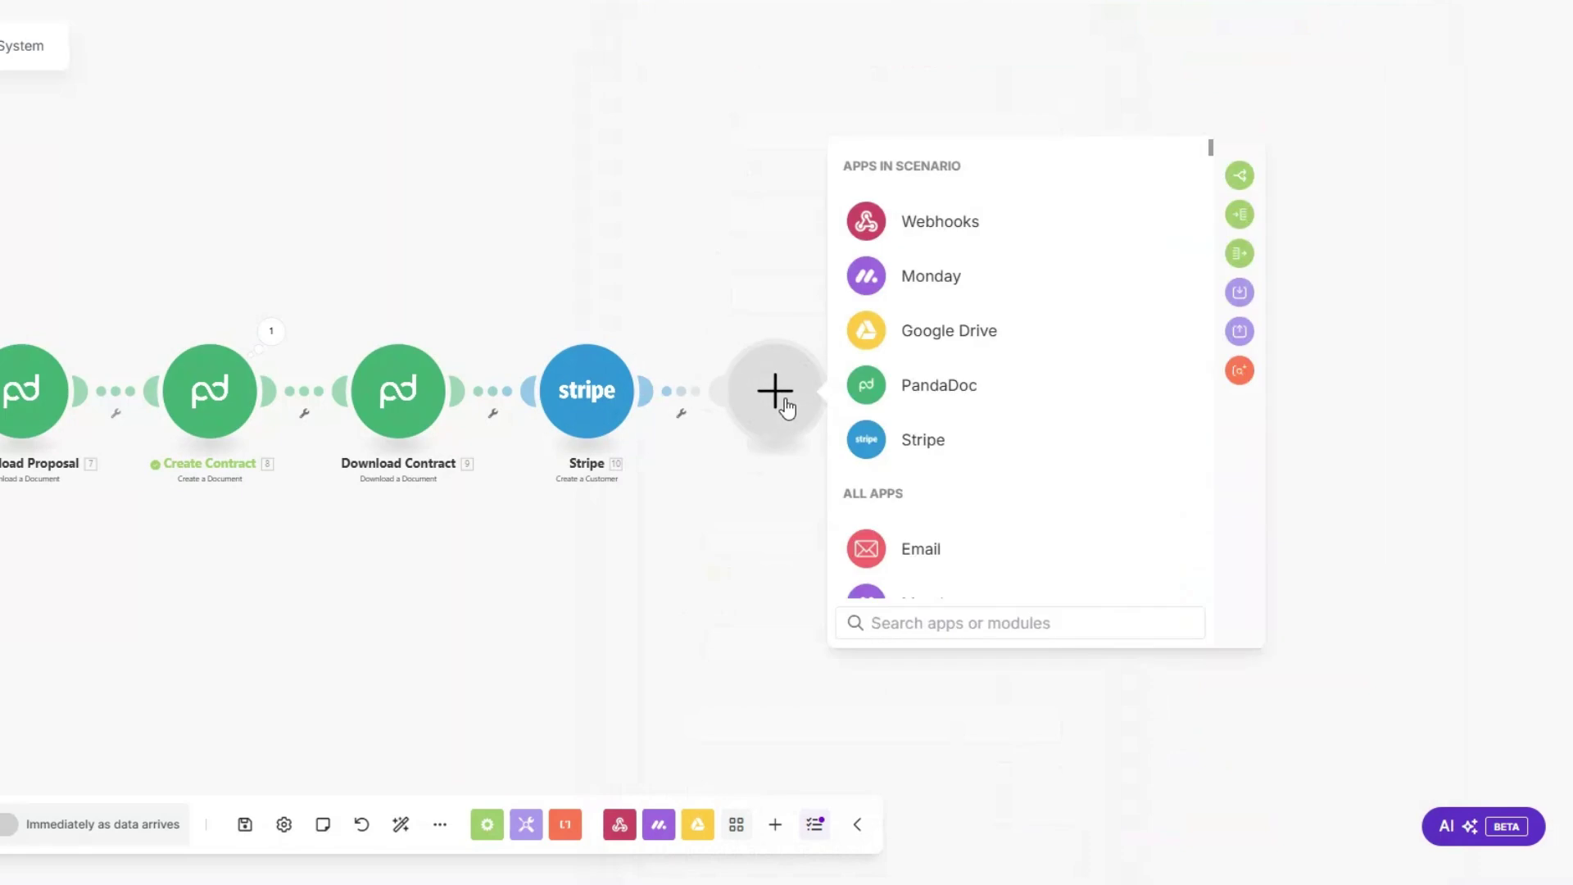
{"action": "left_click", "coordinate": [983, 439]}
{"action": "left_click", "coordinate": [966, 394]}
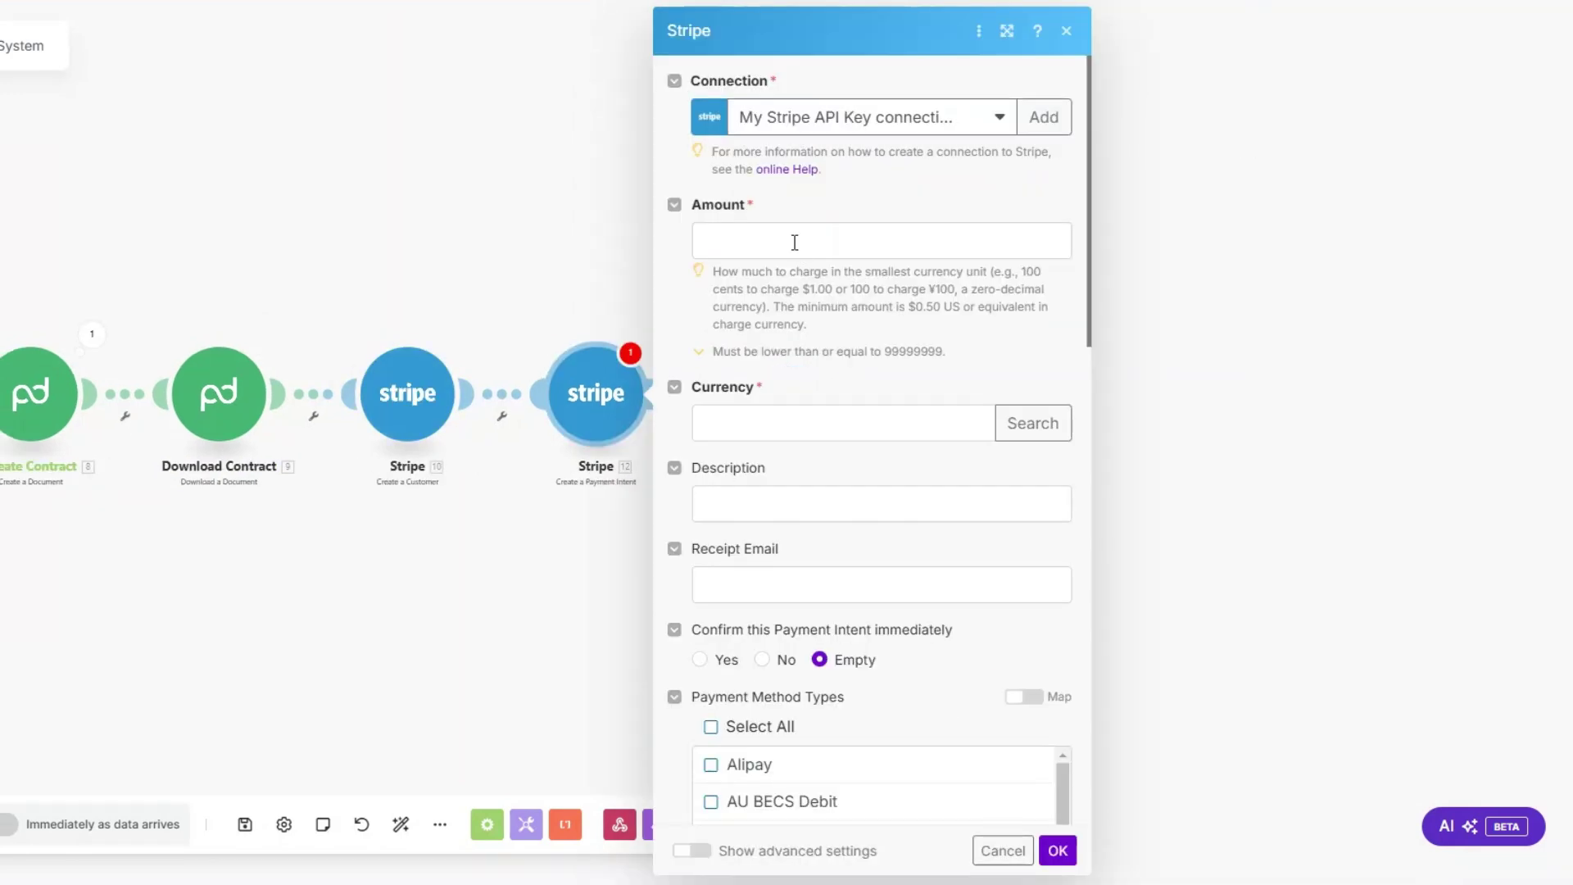
{"action": "left_click", "coordinate": [794, 240]}
{"action": "type", "text": "200000"}
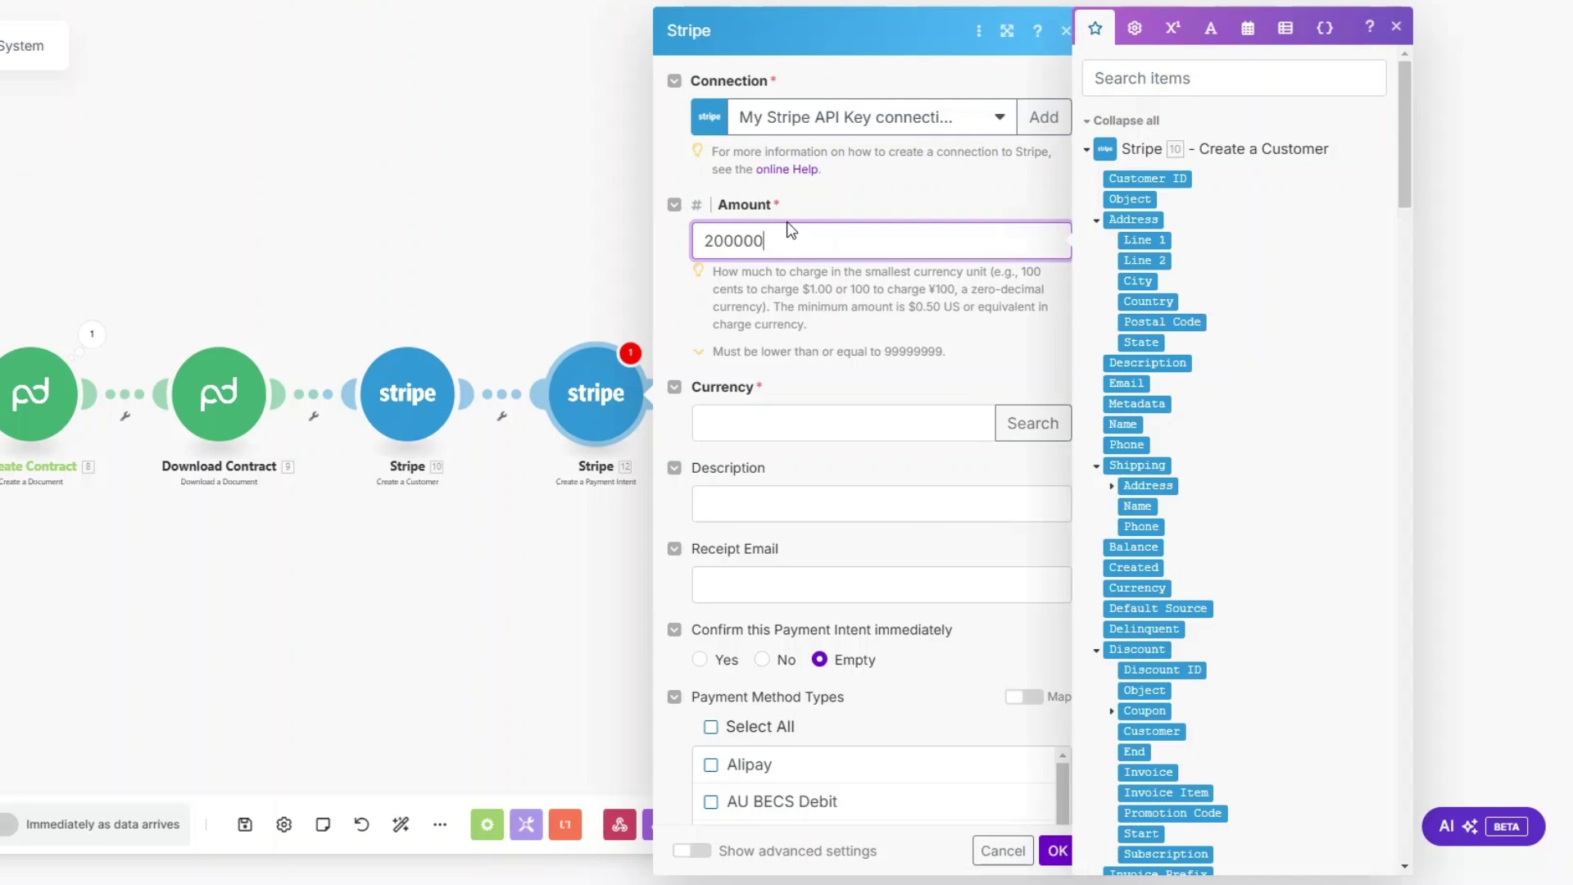
{"action": "left_click_drag", "start_coordinate": [789, 230], "coordinate": [679, 253]}
{"action": "left_click", "coordinate": [785, 418]}
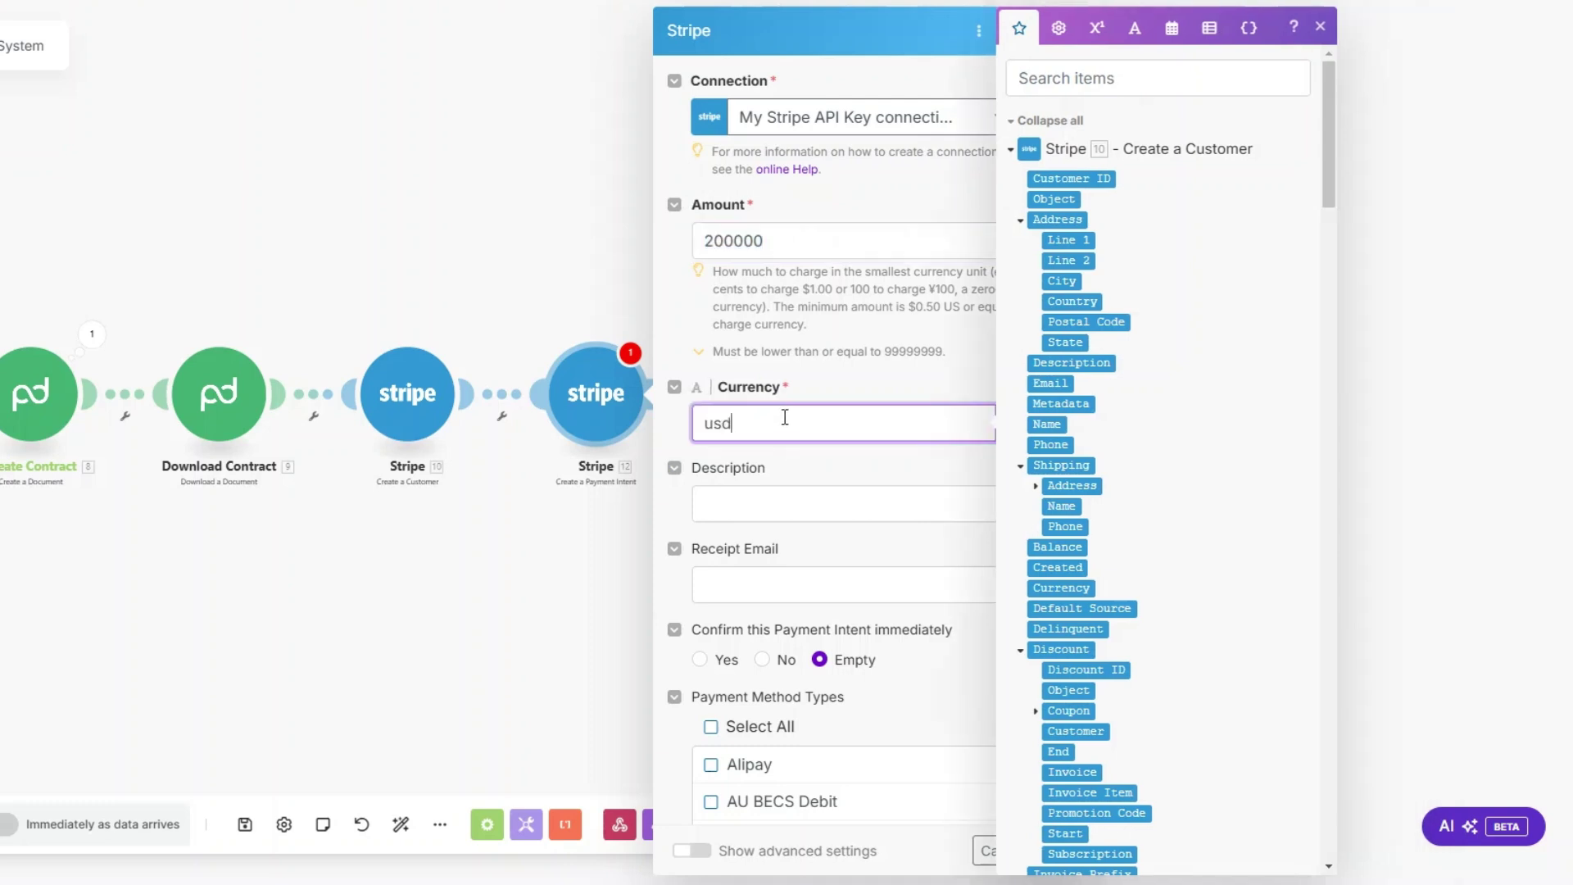
{"action": "left_click", "coordinate": [780, 516]}
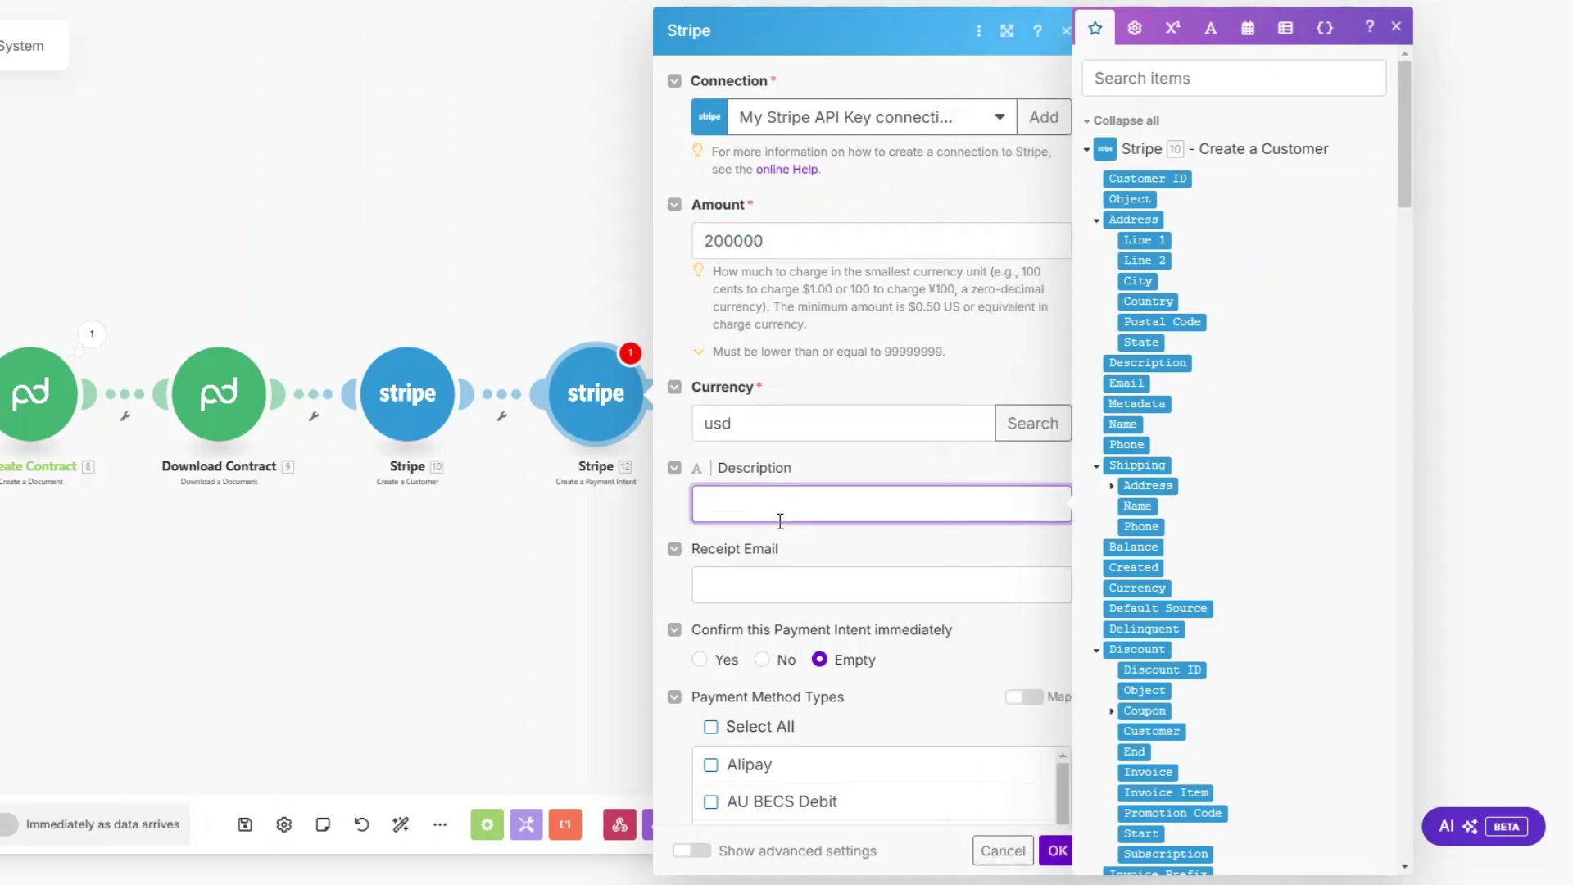
{"action": "type", "text": "Social media marketing services"}
Step: Map the client's email as Receipt Email and 10. Customer ID as the customer, then save
{"action": "scroll", "coordinate": [818, 581], "scroll_direction": "down", "scroll_amount": 1}
{"action": "key", "text": "Tab"}
{"action": "left_click_drag", "start_coordinate": [1401, 193], "coordinate": [1355, 747]}
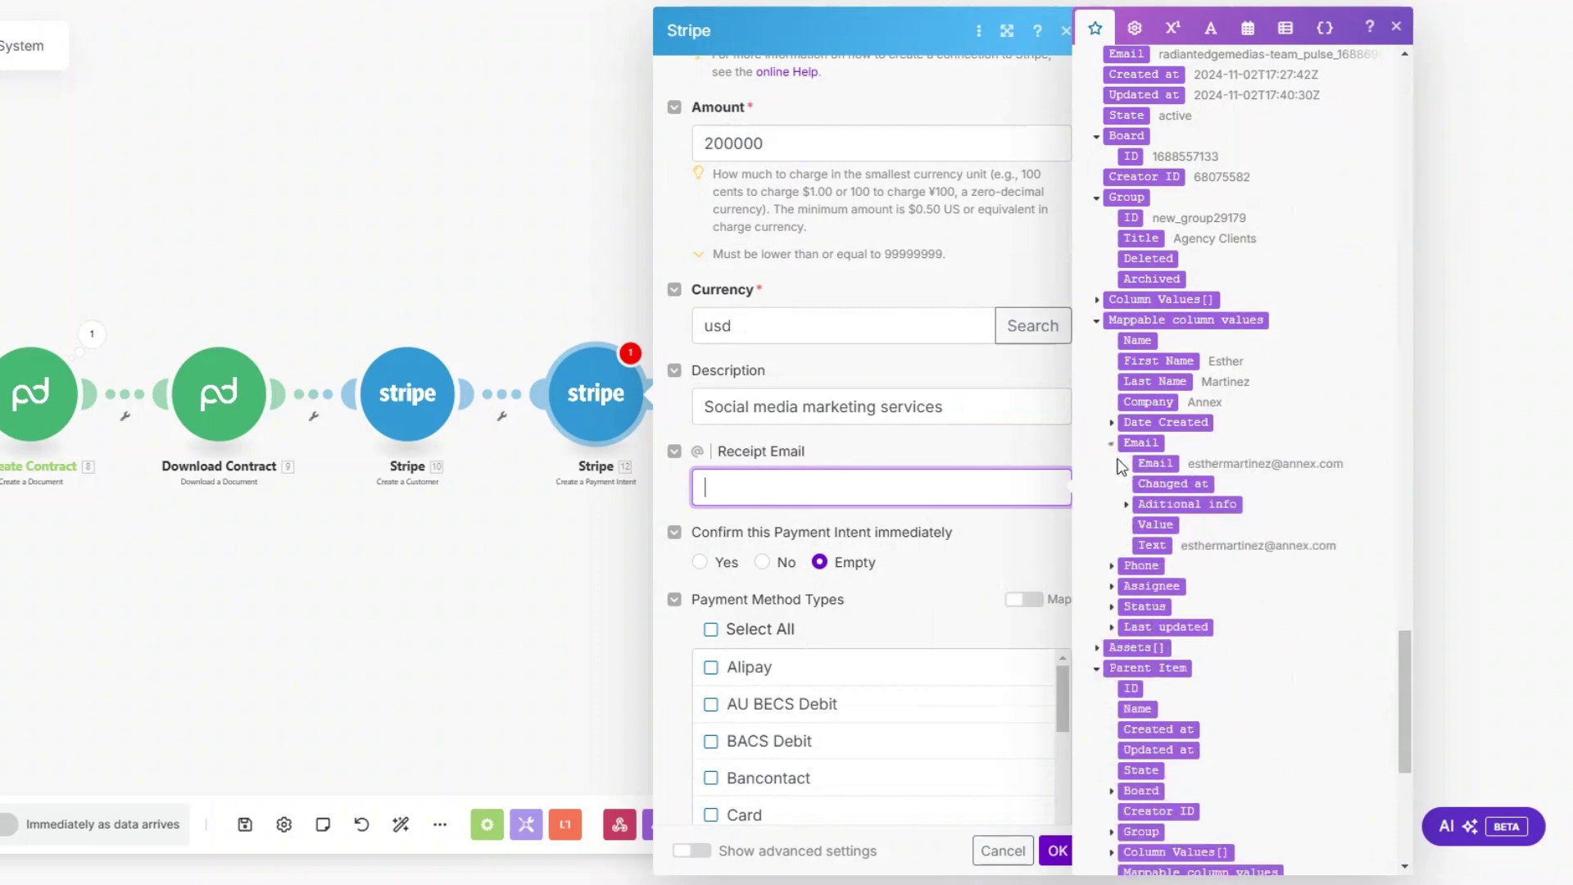
{"action": "left_click", "coordinate": [1142, 465]}
{"action": "scroll", "coordinate": [920, 435], "scroll_direction": "down", "scroll_amount": 3}
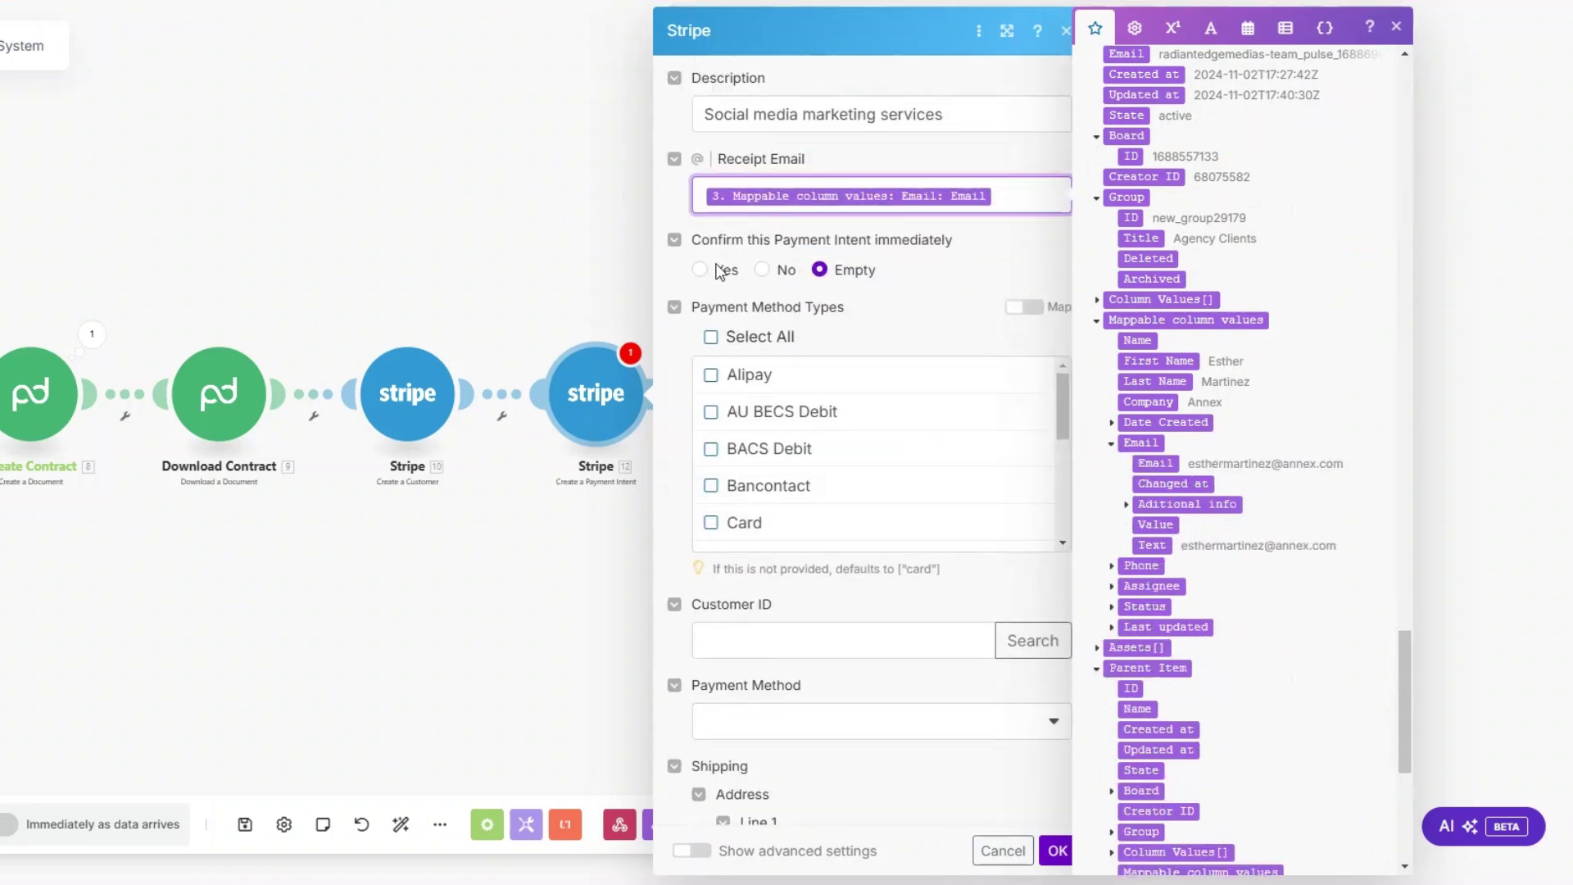
{"action": "scroll", "coordinate": [955, 243], "scroll_direction": "down", "scroll_amount": 4}
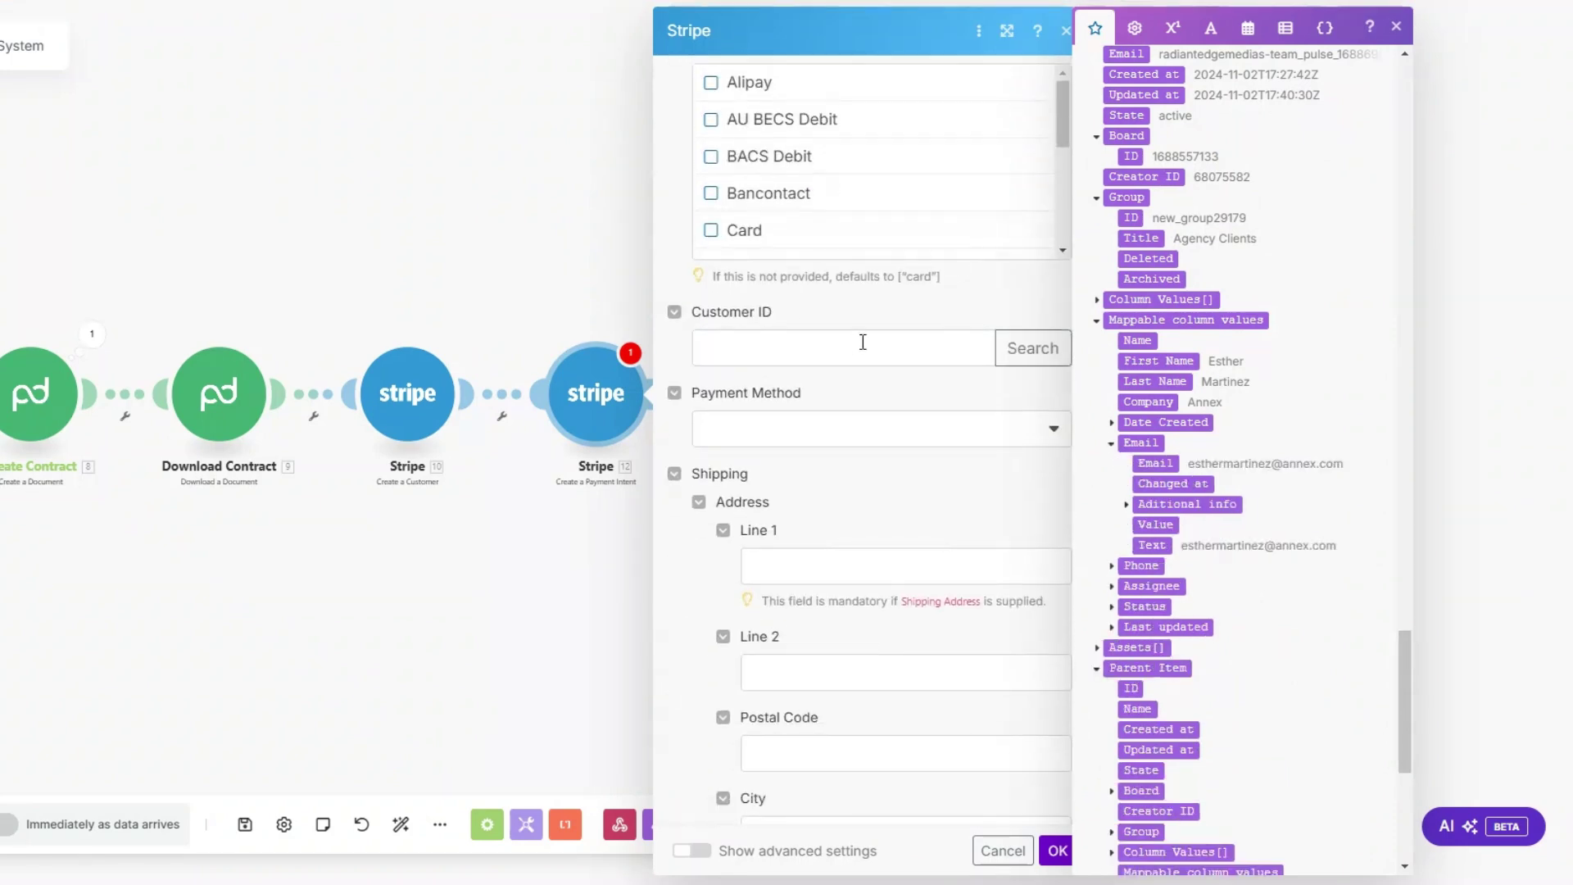
{"action": "left_click", "coordinate": [855, 341]}
{"action": "left_click_drag", "start_coordinate": [1329, 639], "coordinate": [1320, 62]}
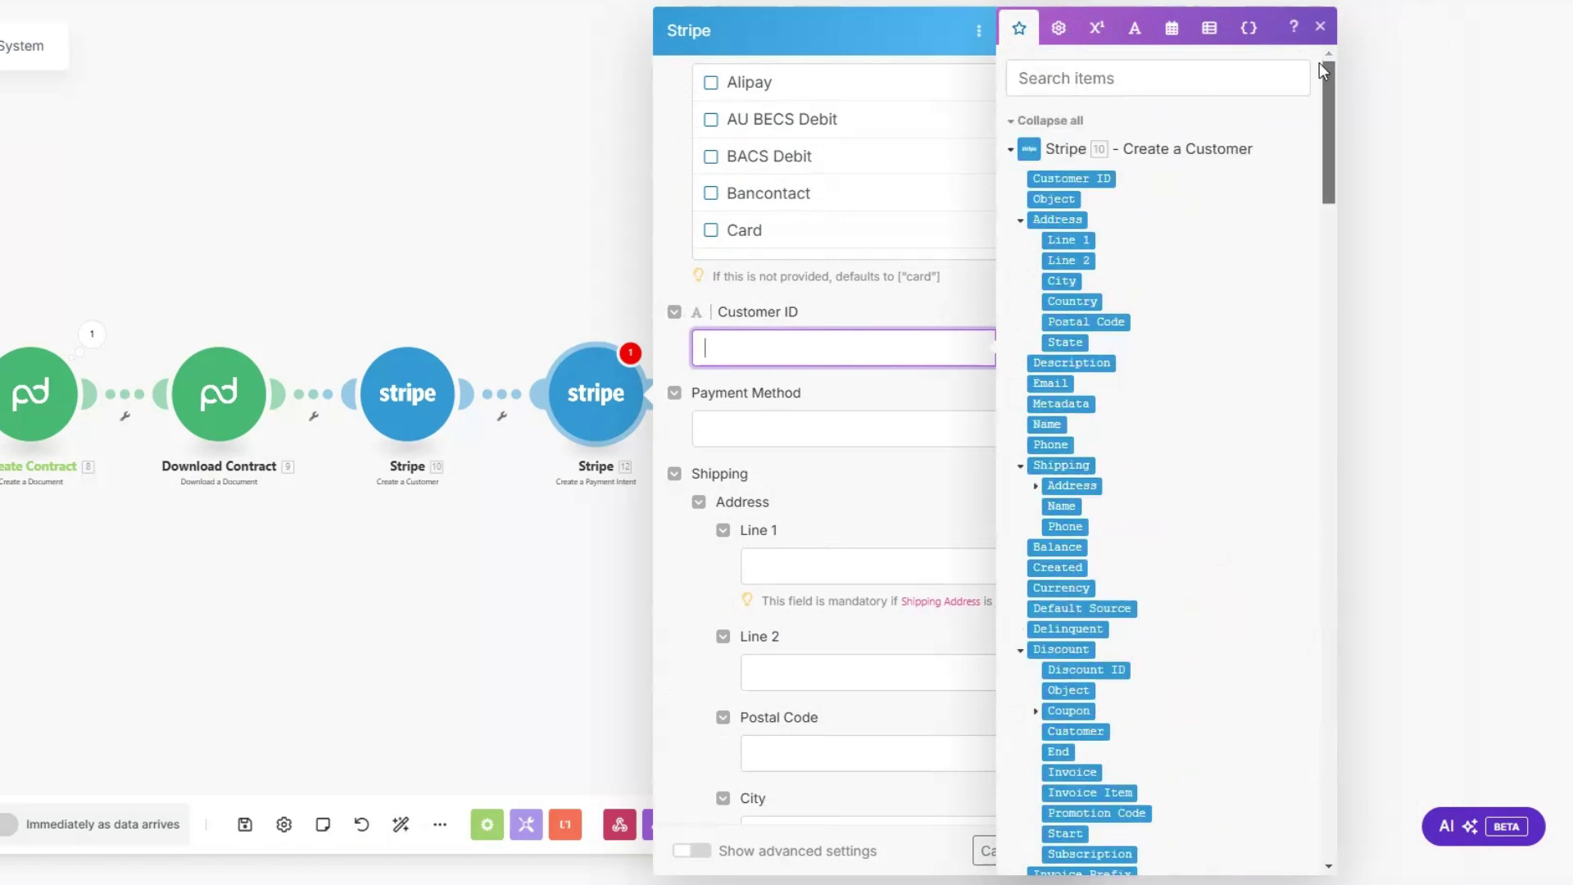
{"action": "left_click", "coordinate": [1078, 178]}
{"action": "scroll", "coordinate": [856, 499], "scroll_direction": "down", "scroll_amount": 8}
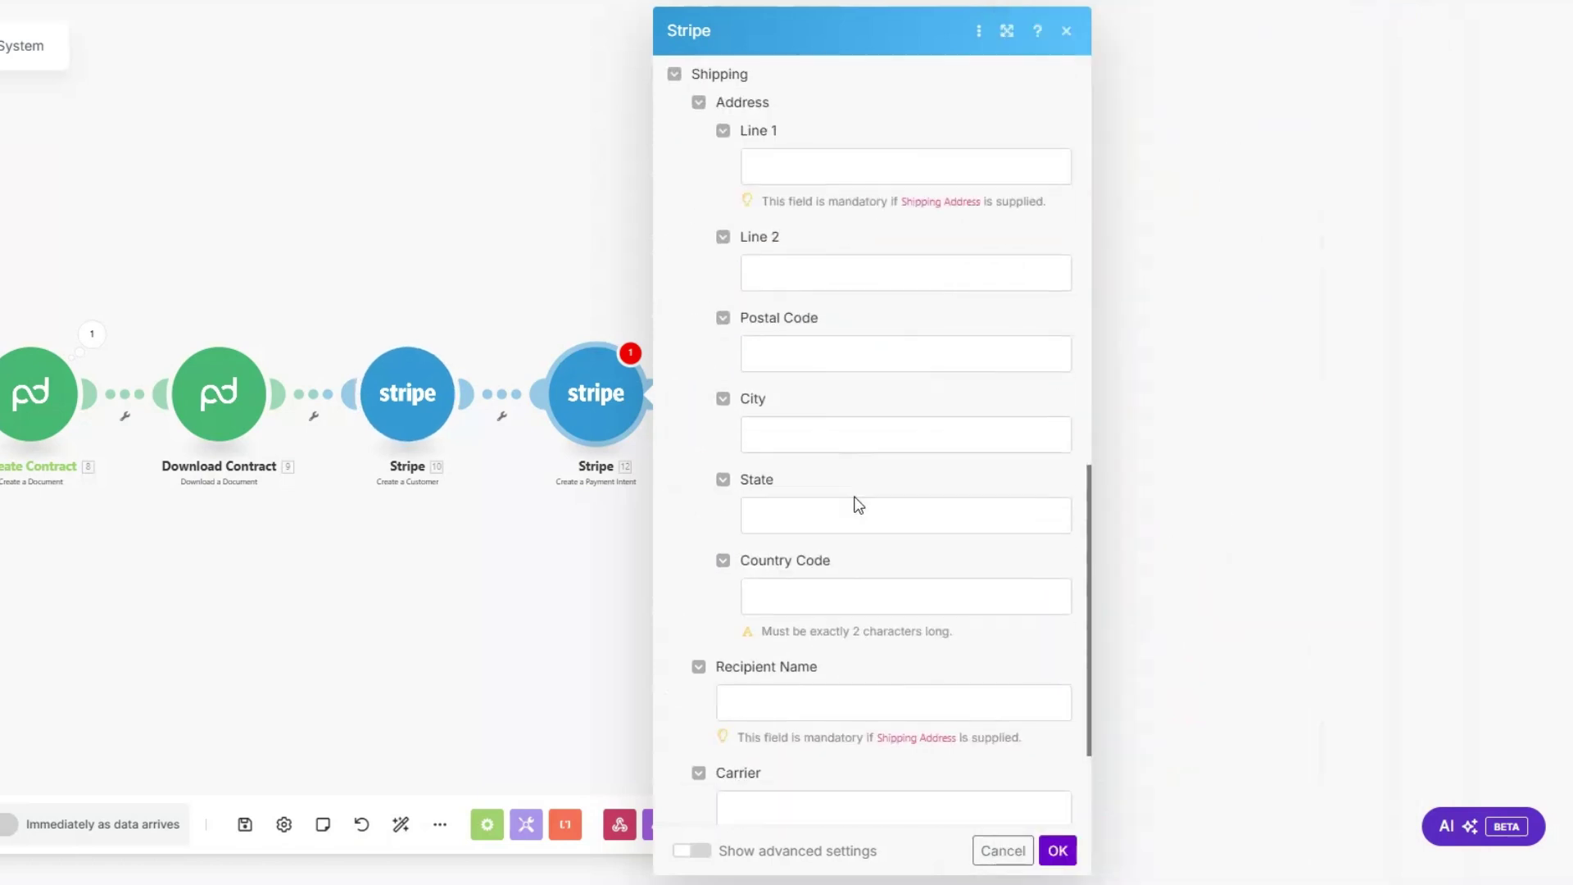
{"action": "left_click", "coordinate": [1058, 850]}
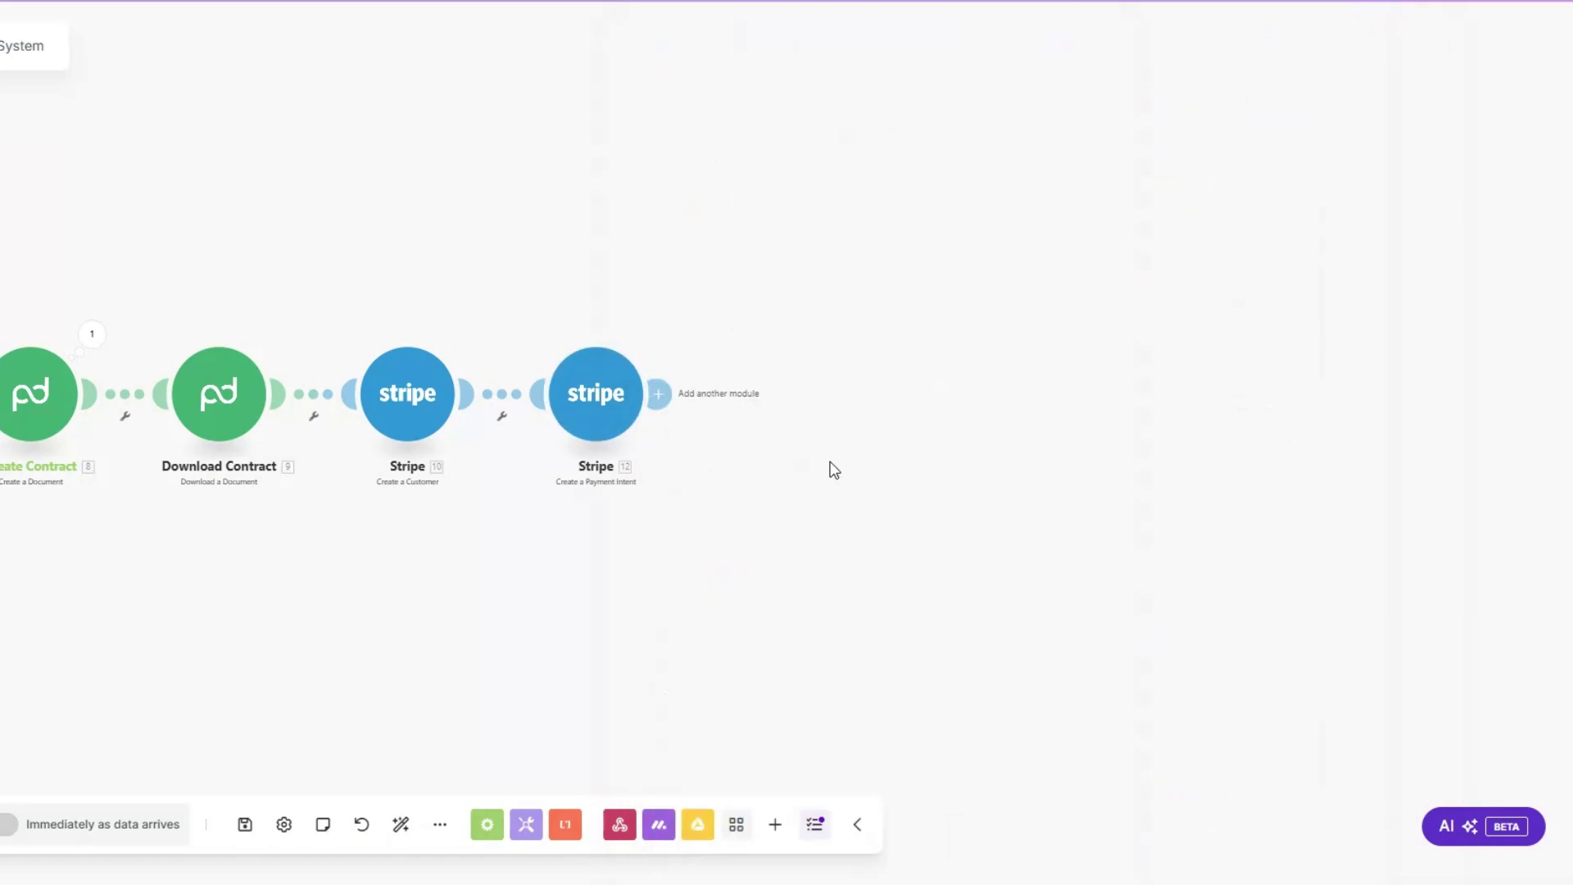
Step: Add a Stripe Create an Invoice step with 10. Customer ID mapped
{"action": "left_click", "coordinate": [772, 398]}
{"action": "left_click", "coordinate": [918, 443]}
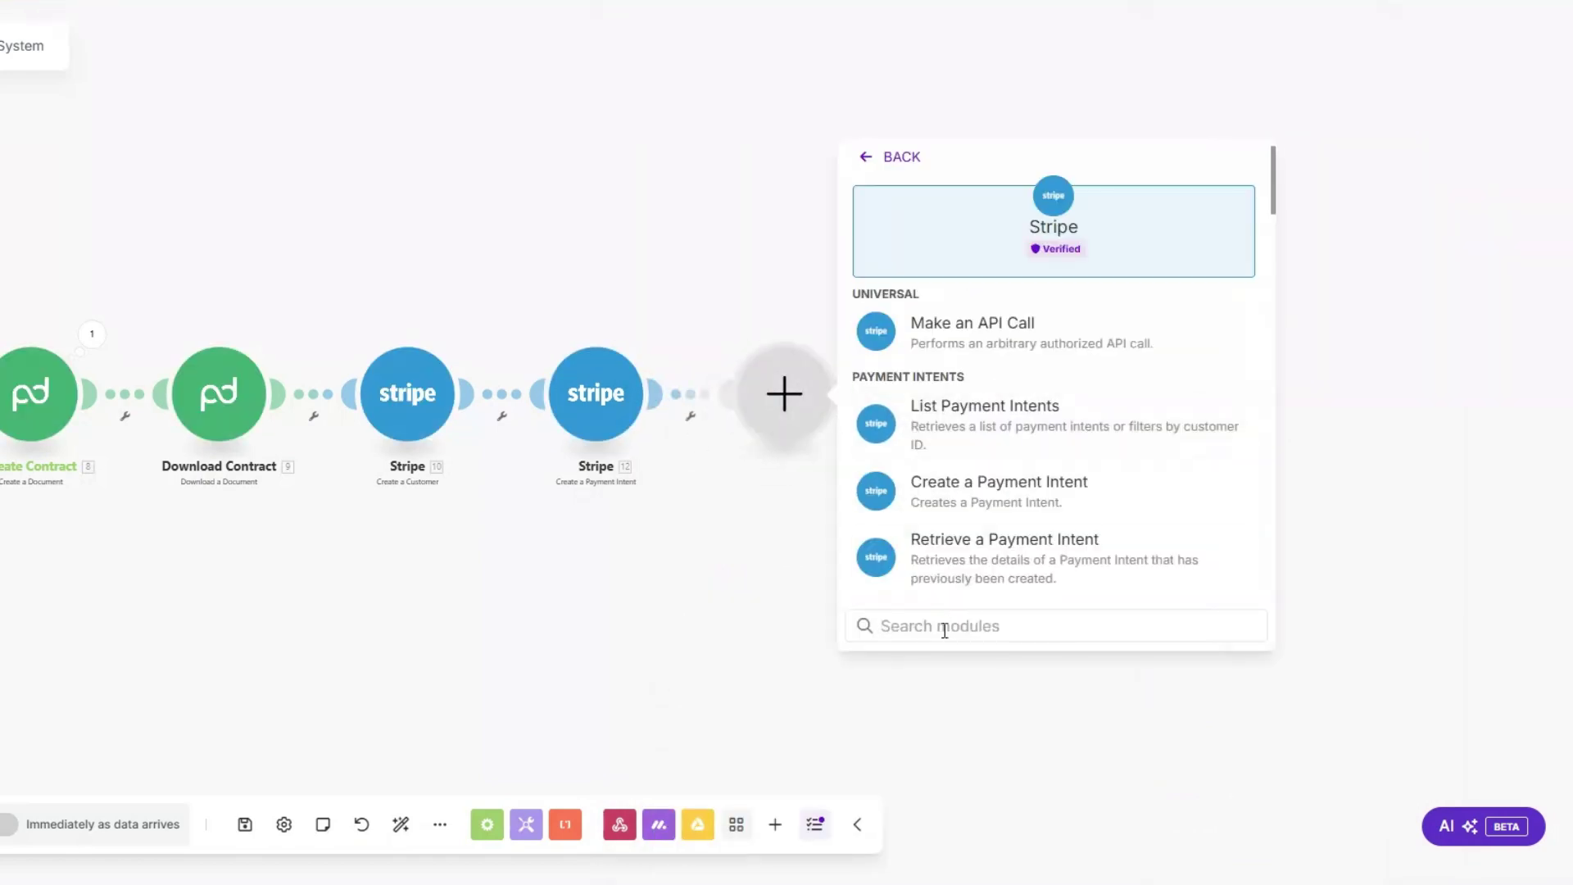
{"action": "type", "text": "invoi"}
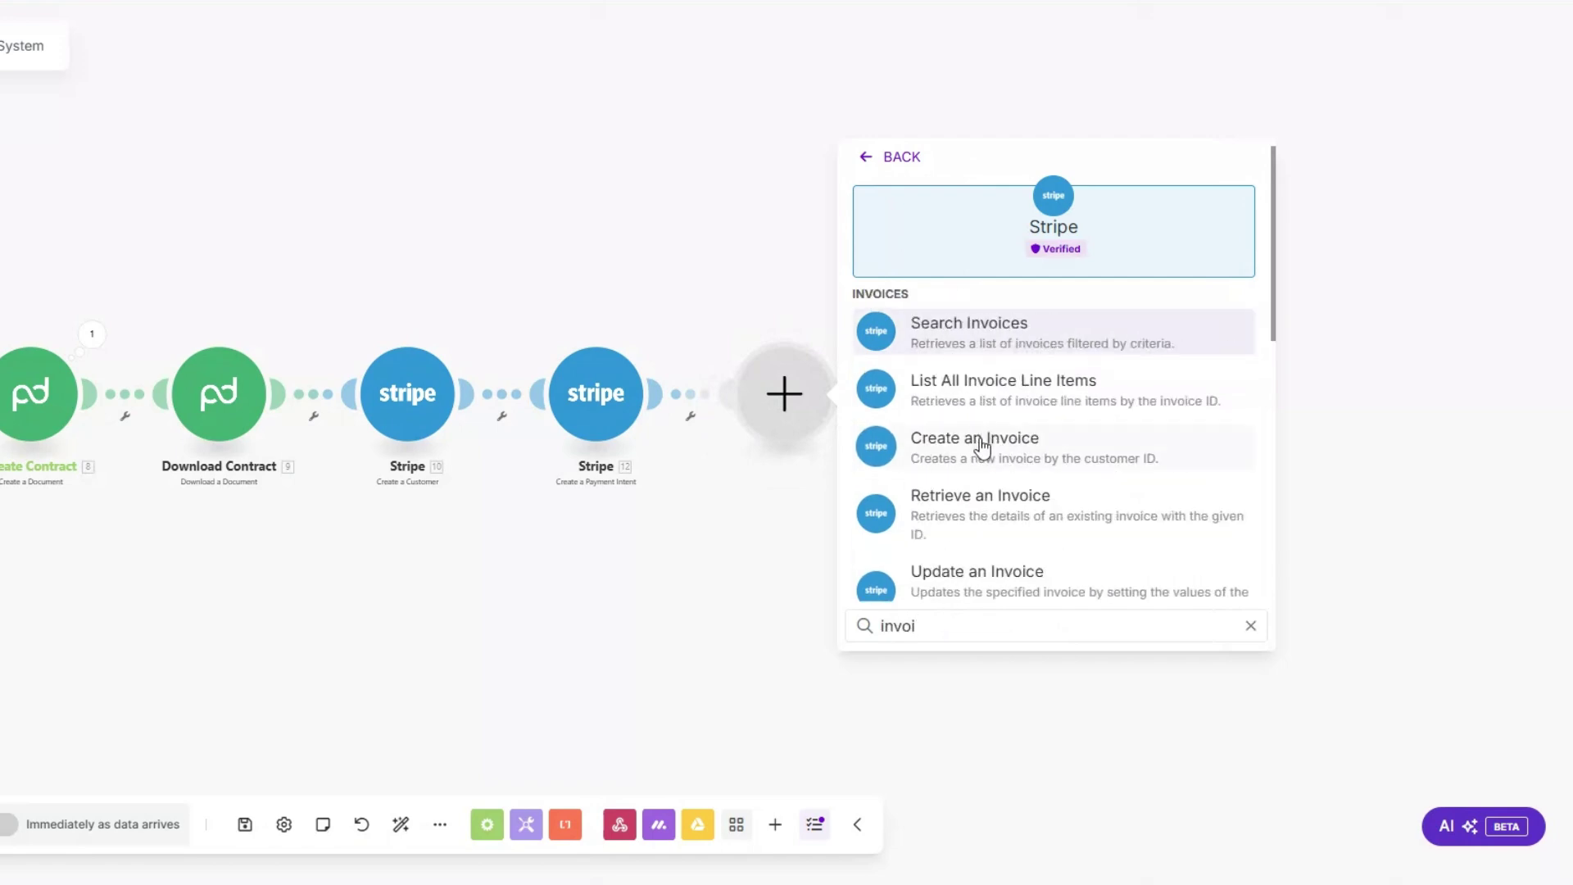
{"action": "left_click", "coordinate": [982, 447]}
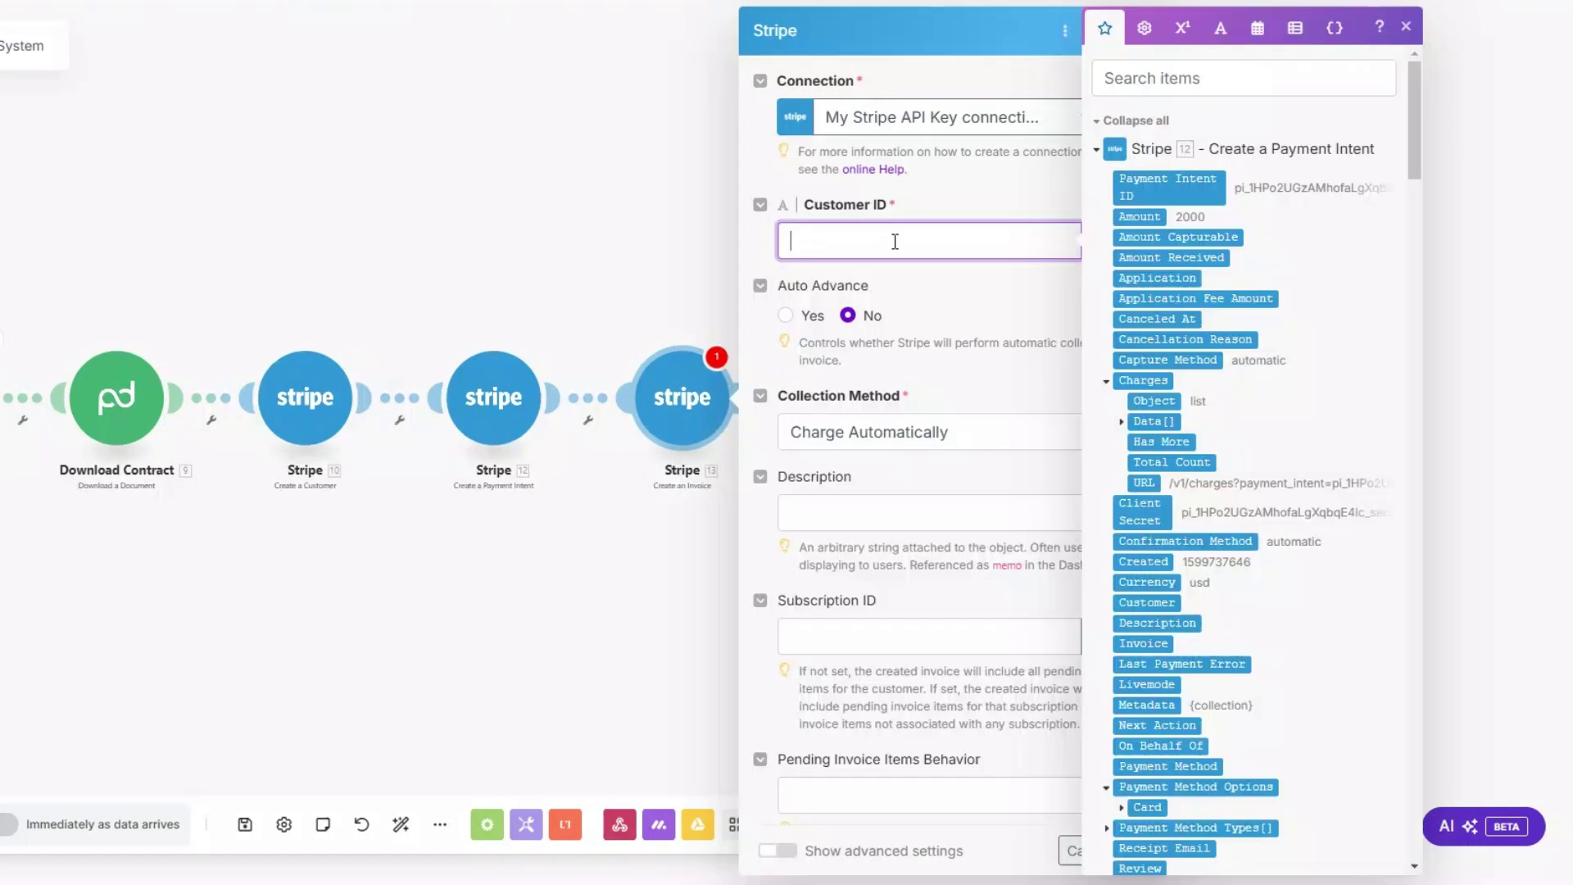
{"action": "scroll", "coordinate": [1180, 295], "scroll_direction": "down", "scroll_amount": 12}
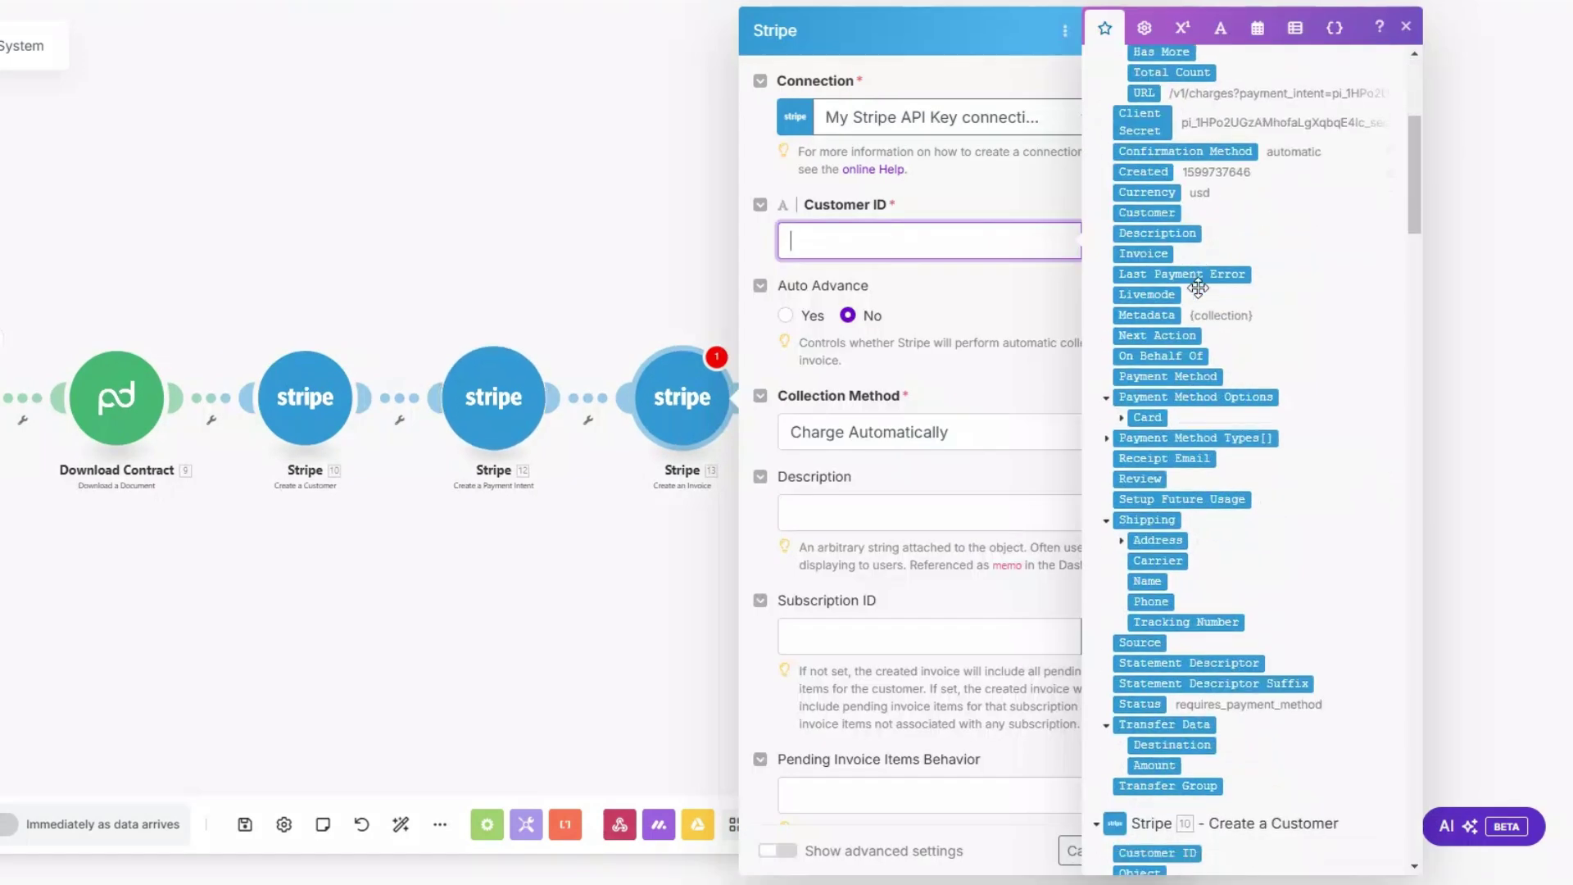
{"action": "left_click", "coordinate": [1159, 270]}
{"action": "left_click", "coordinate": [934, 304]}
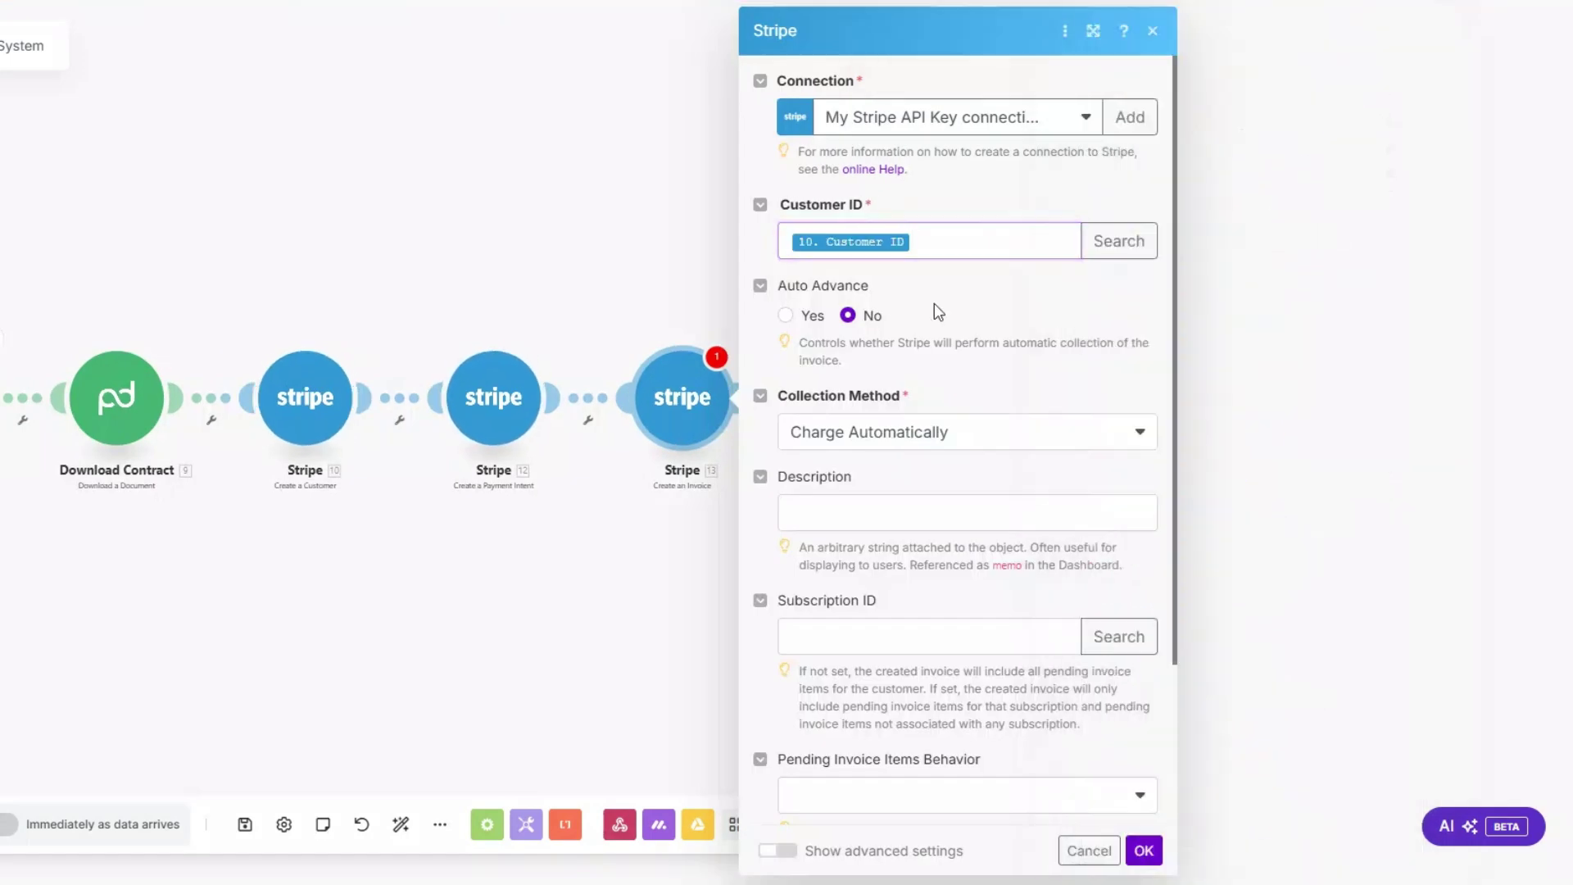
Step: Set the invoice collection method to Send Invoice, due in 3 days, and save
{"action": "scroll", "coordinate": [938, 439], "scroll_direction": "down", "scroll_amount": 3}
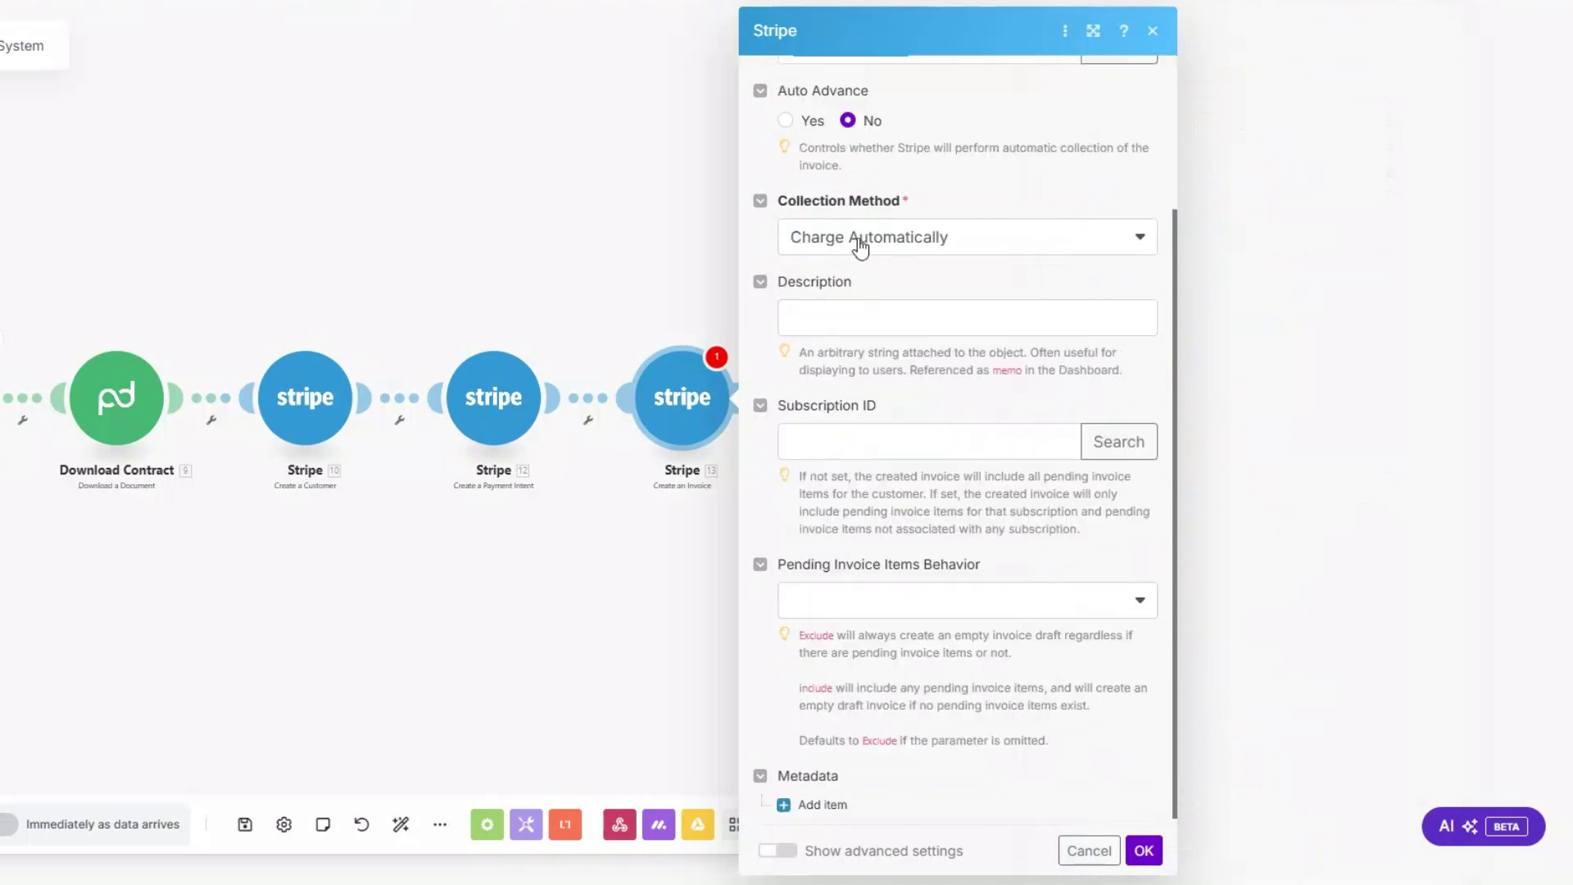
{"action": "left_click", "coordinate": [860, 239]}
{"action": "left_click", "coordinate": [850, 303]}
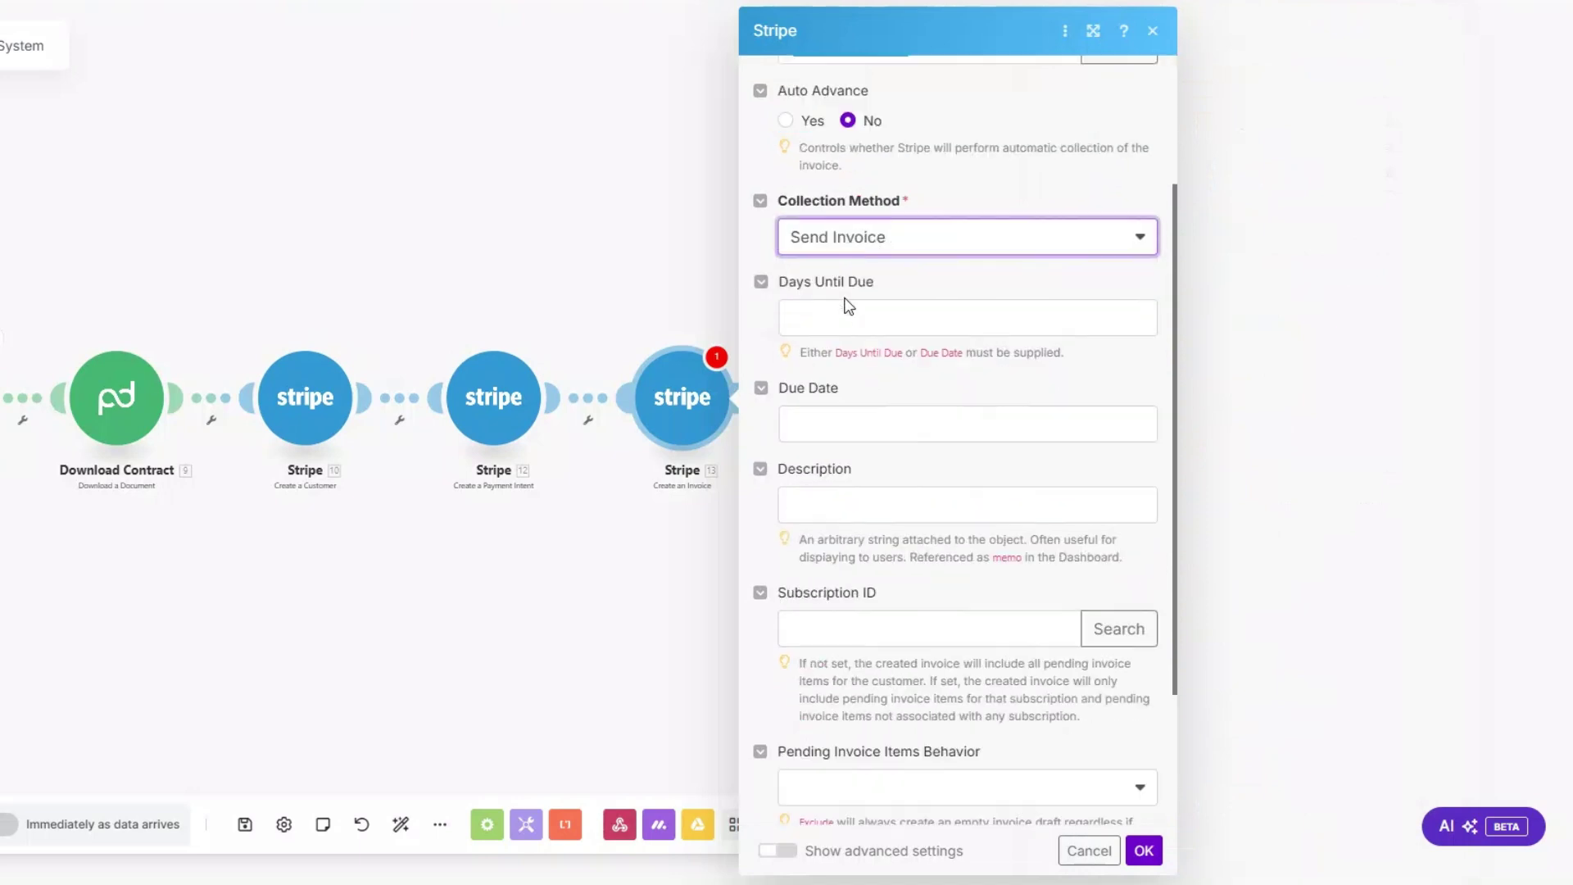
{"action": "left_click", "coordinate": [837, 318]}
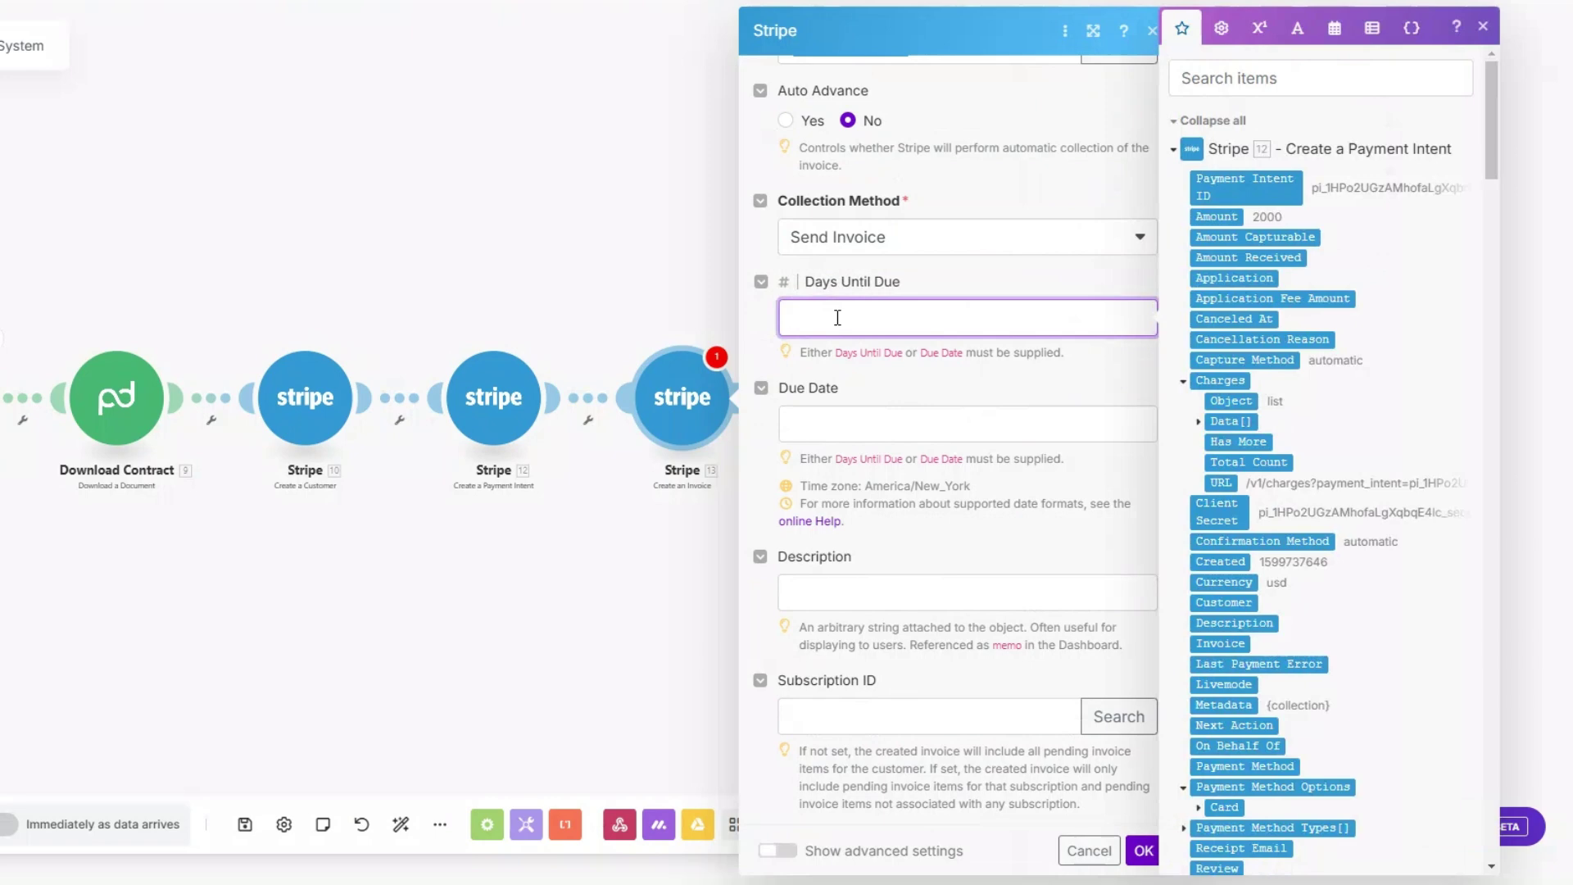
{"action": "scroll", "coordinate": [837, 318], "scroll_direction": "down", "scroll_amount": 3}
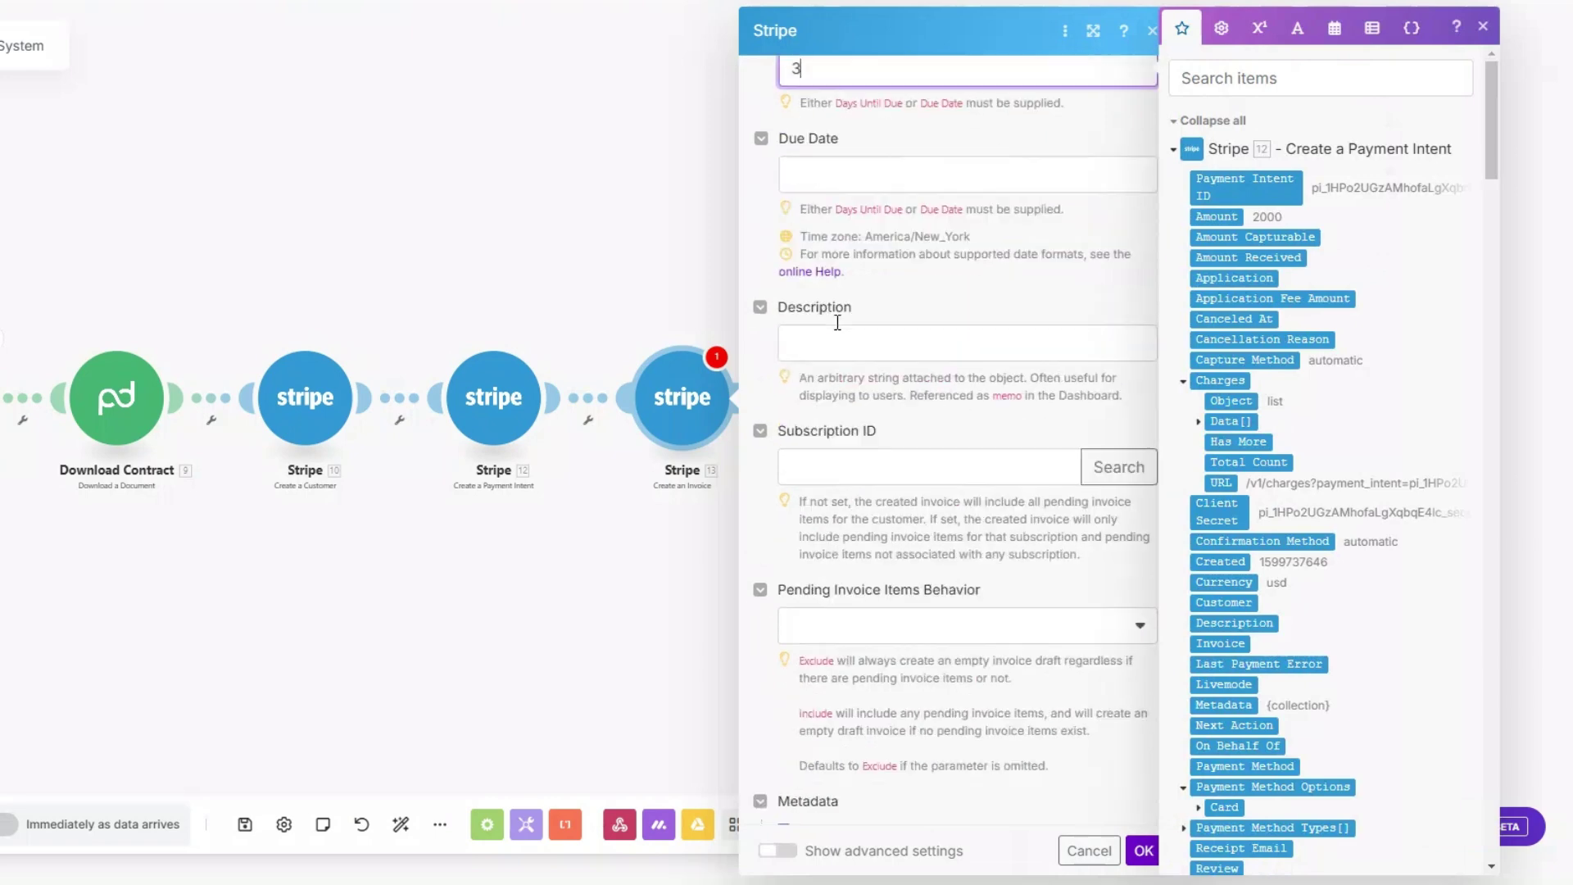
{"action": "left_click", "coordinate": [838, 139]}
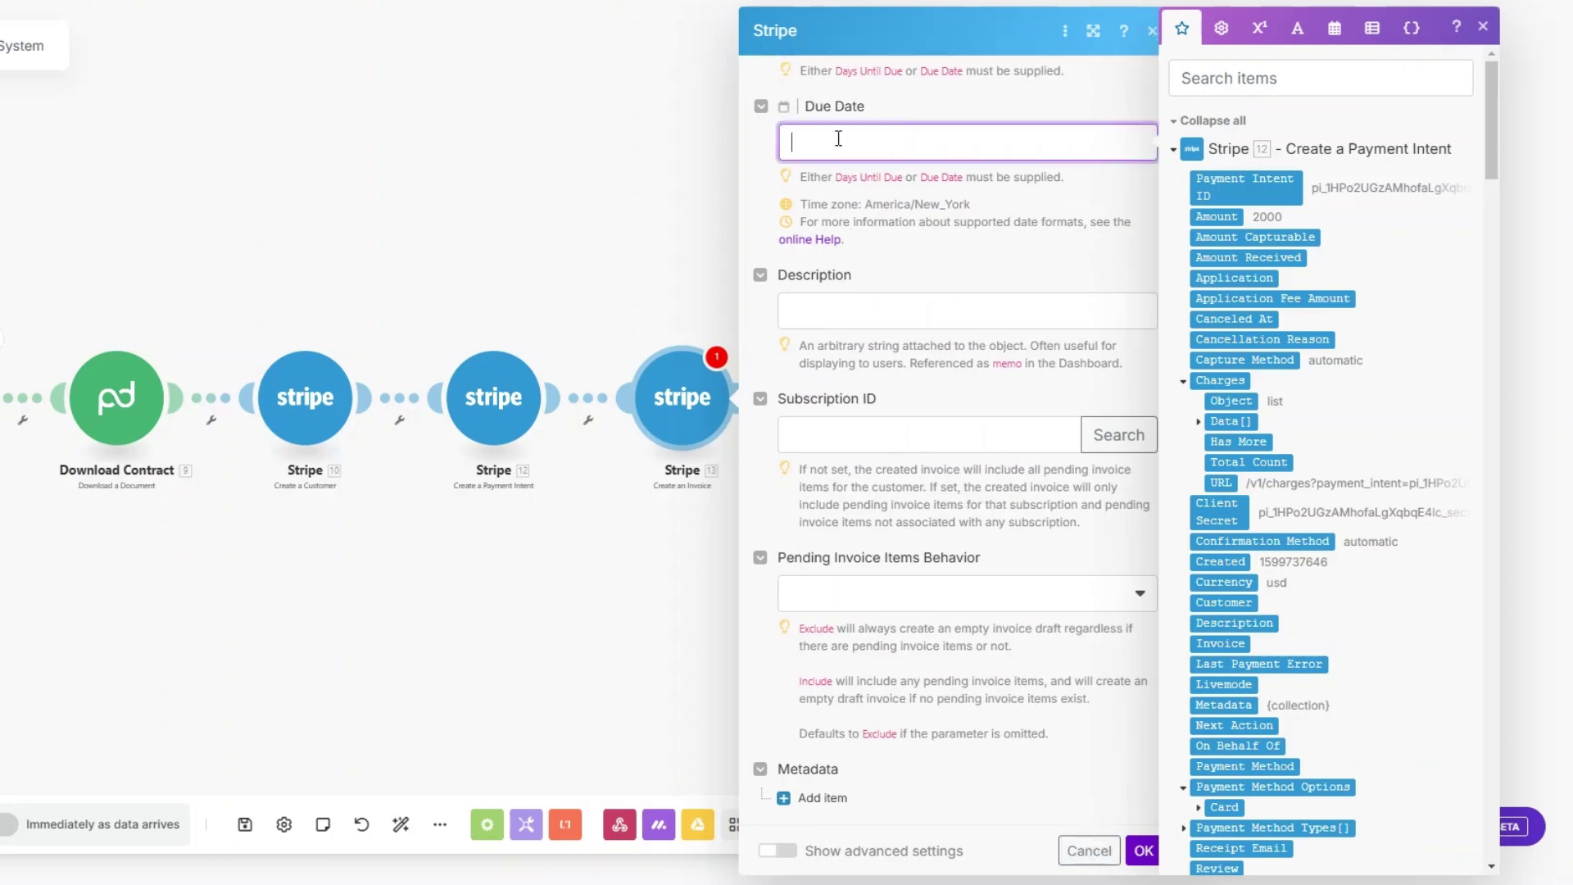
{"action": "scroll", "coordinate": [976, 441], "scroll_direction": "up", "scroll_amount": 2}
{"action": "left_click", "coordinate": [1144, 851]}
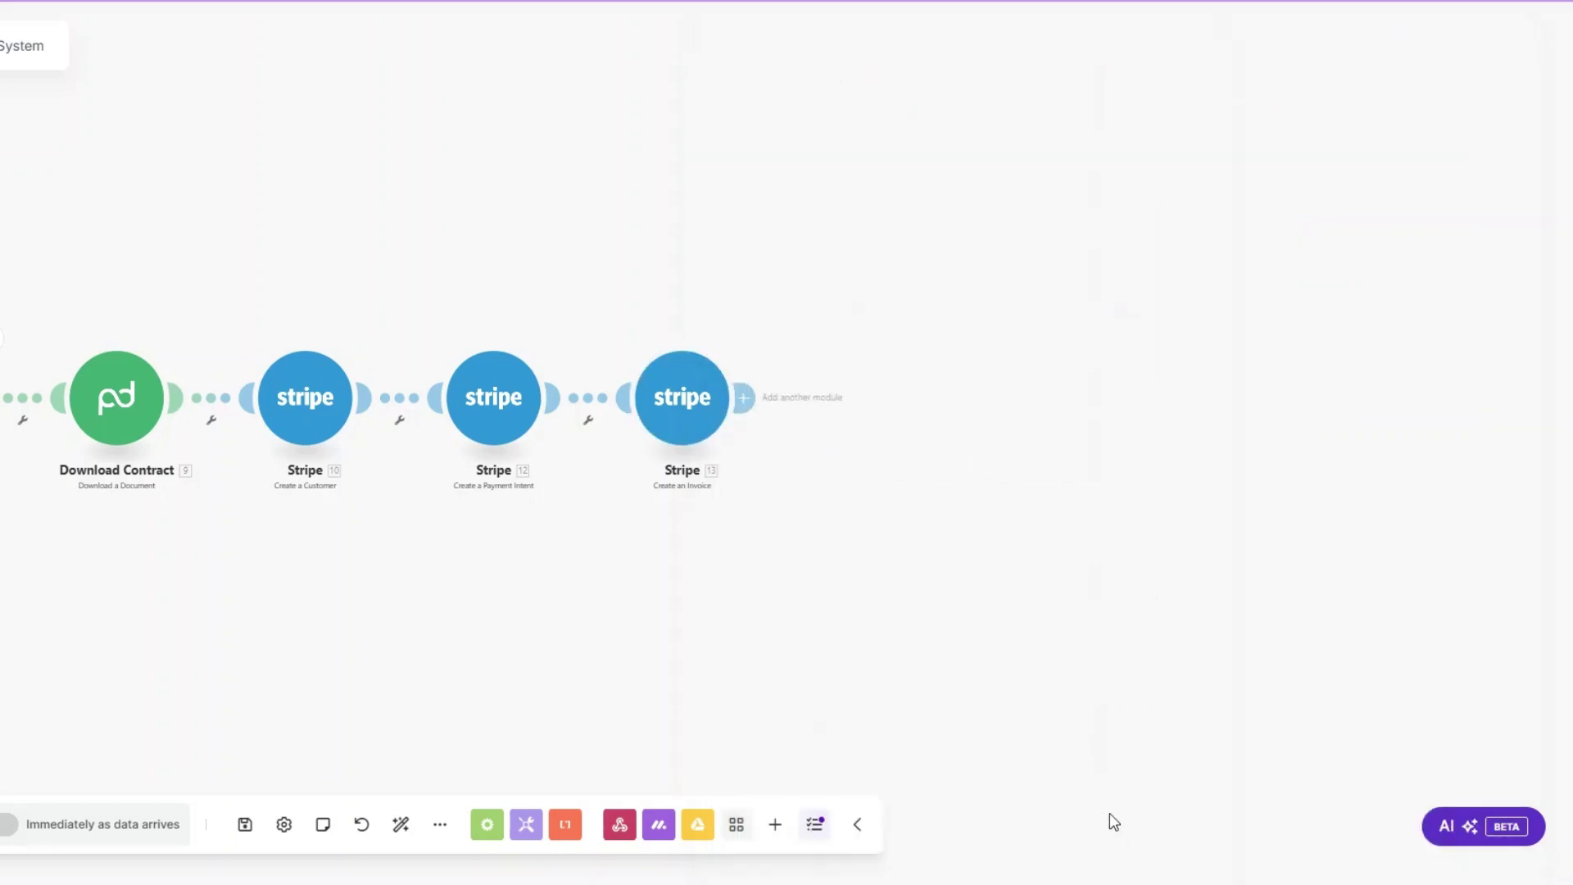
Step: Add an Email 'Send an Email' module after the Stripe invoice module
{"action": "left_click", "coordinate": [815, 405]}
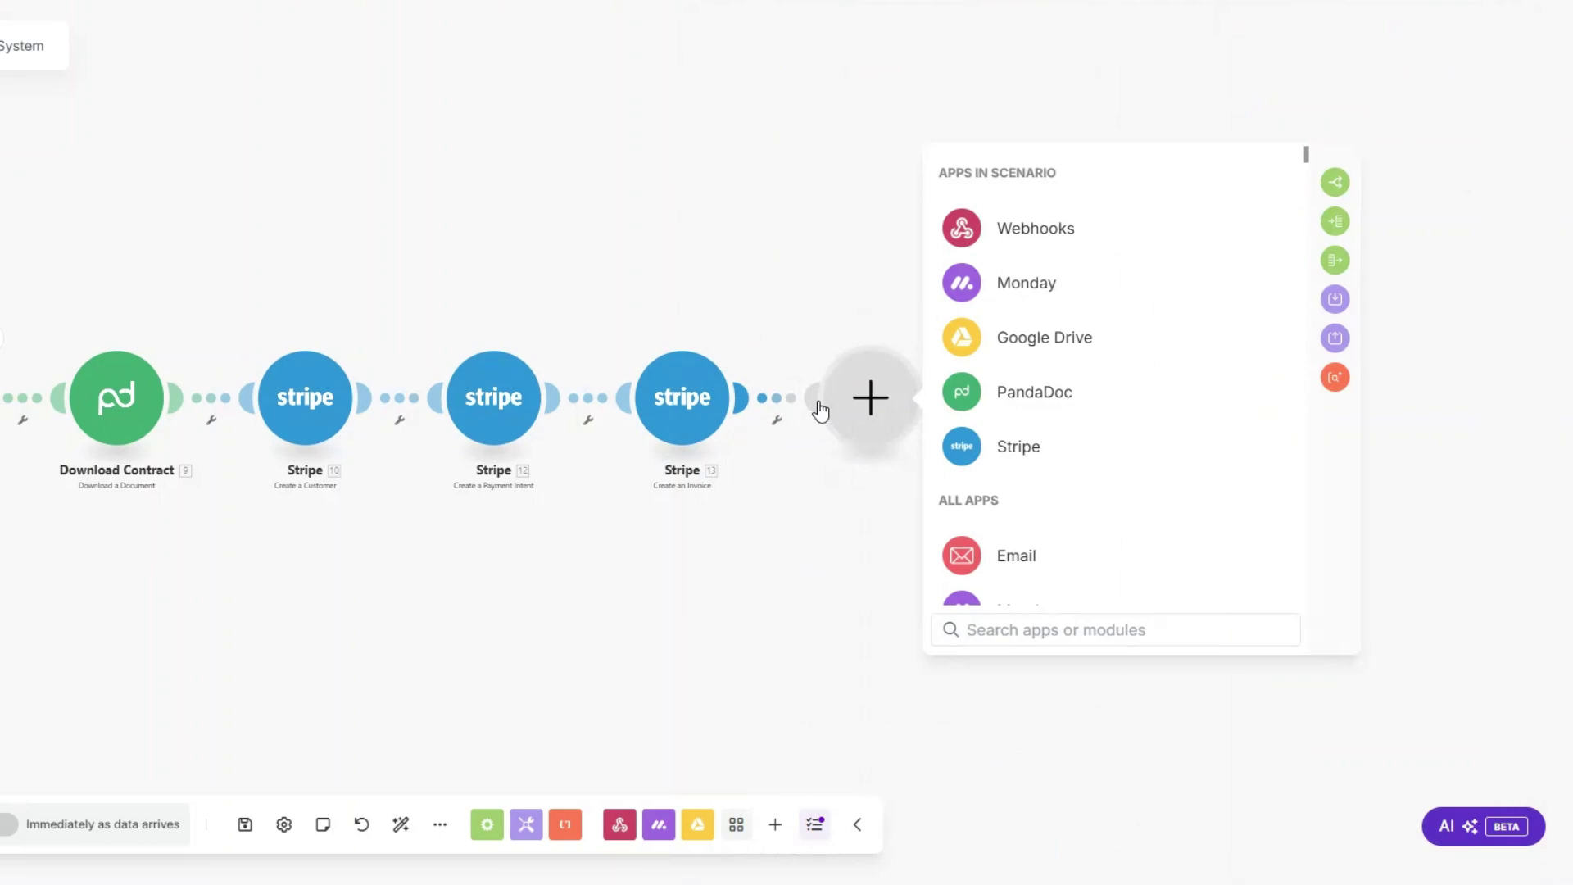
{"action": "left_click", "coordinate": [1020, 557]}
{"action": "scroll", "coordinate": [1031, 501], "scroll_direction": "down", "scroll_amount": 3}
{"action": "left_click", "coordinate": [1011, 576]}
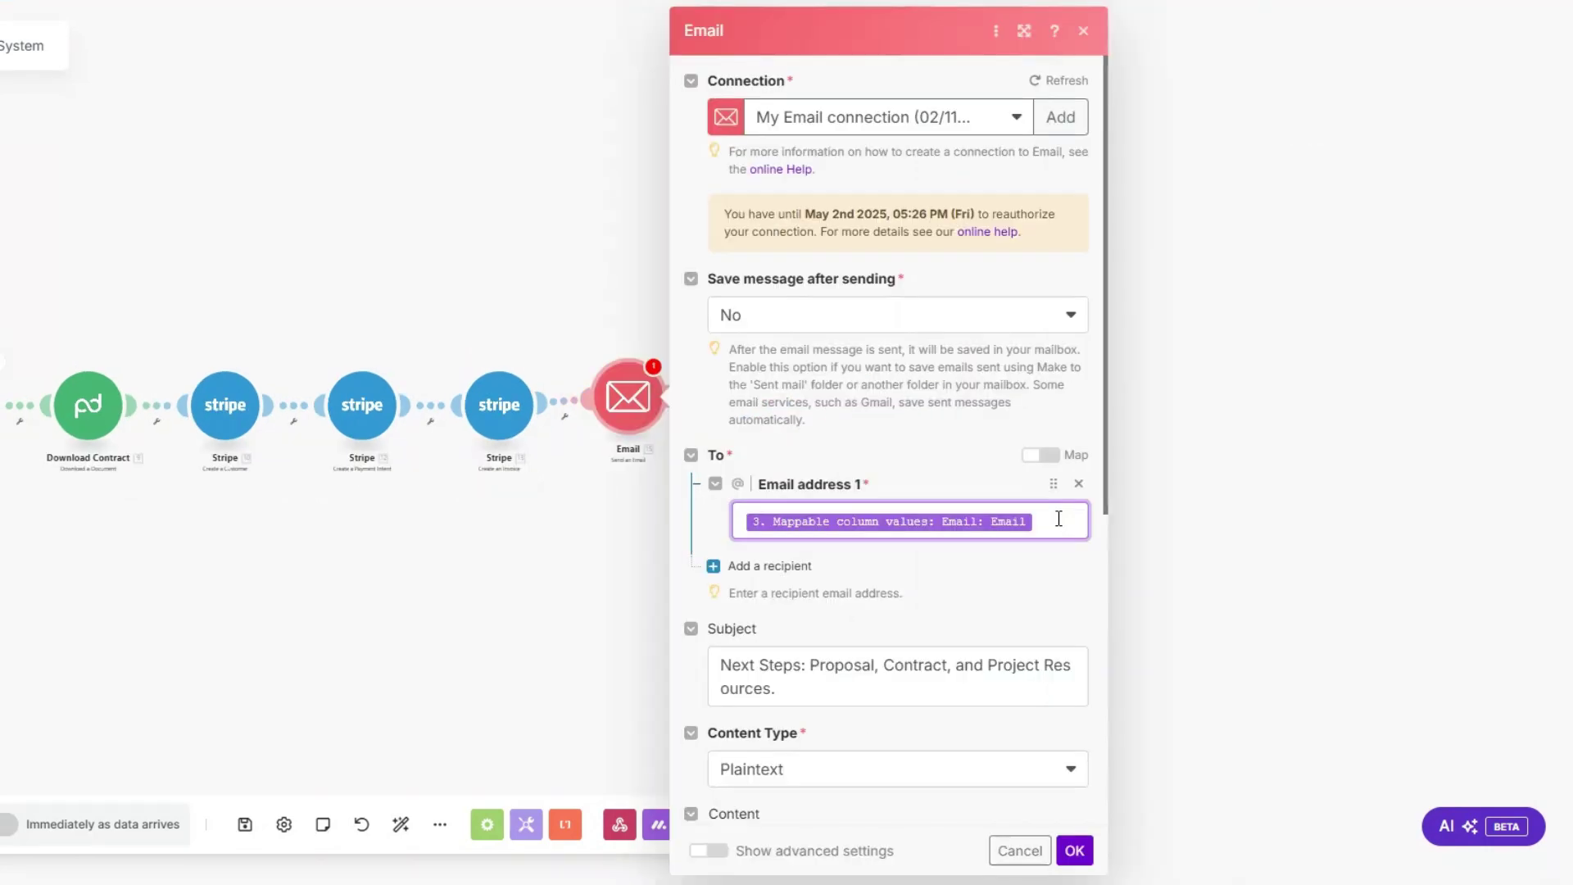
Step: Address the email to the client's mapped Monday email with subject 'Next Steps: Proposal, Contract, and Project Resources.'
{"action": "left_click", "coordinate": [1059, 518]}
{"action": "left_click_drag", "start_coordinate": [1422, 115], "coordinate": [1424, 750]}
{"action": "left_click", "coordinate": [1128, 528]}
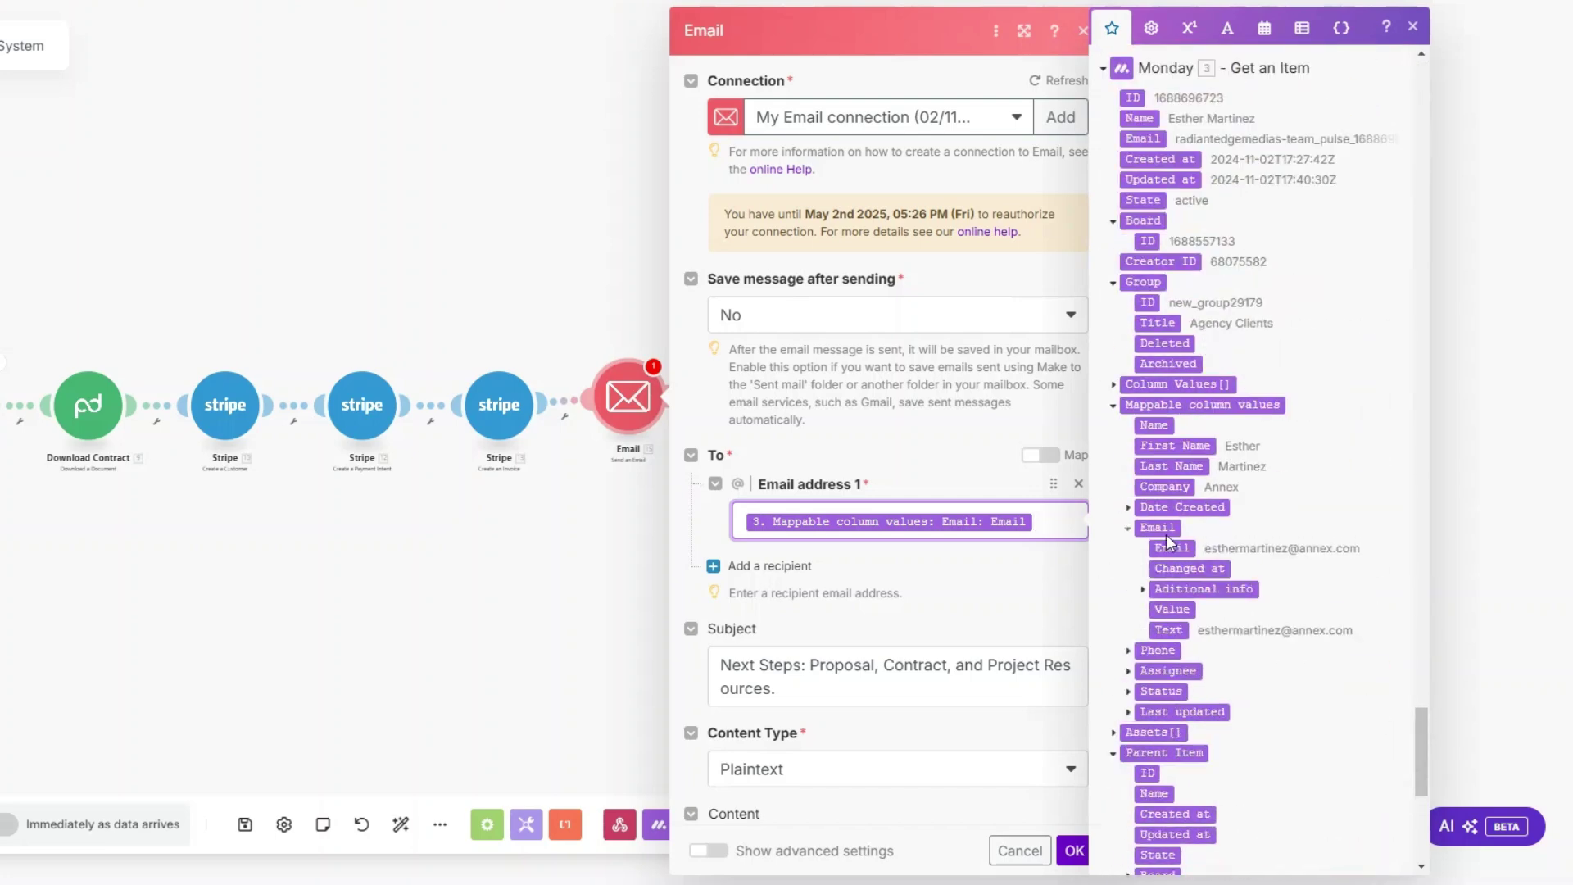
{"action": "scroll", "coordinate": [901, 451], "scroll_direction": "down", "scroll_amount": 3}
{"action": "left_click", "coordinate": [807, 394]}
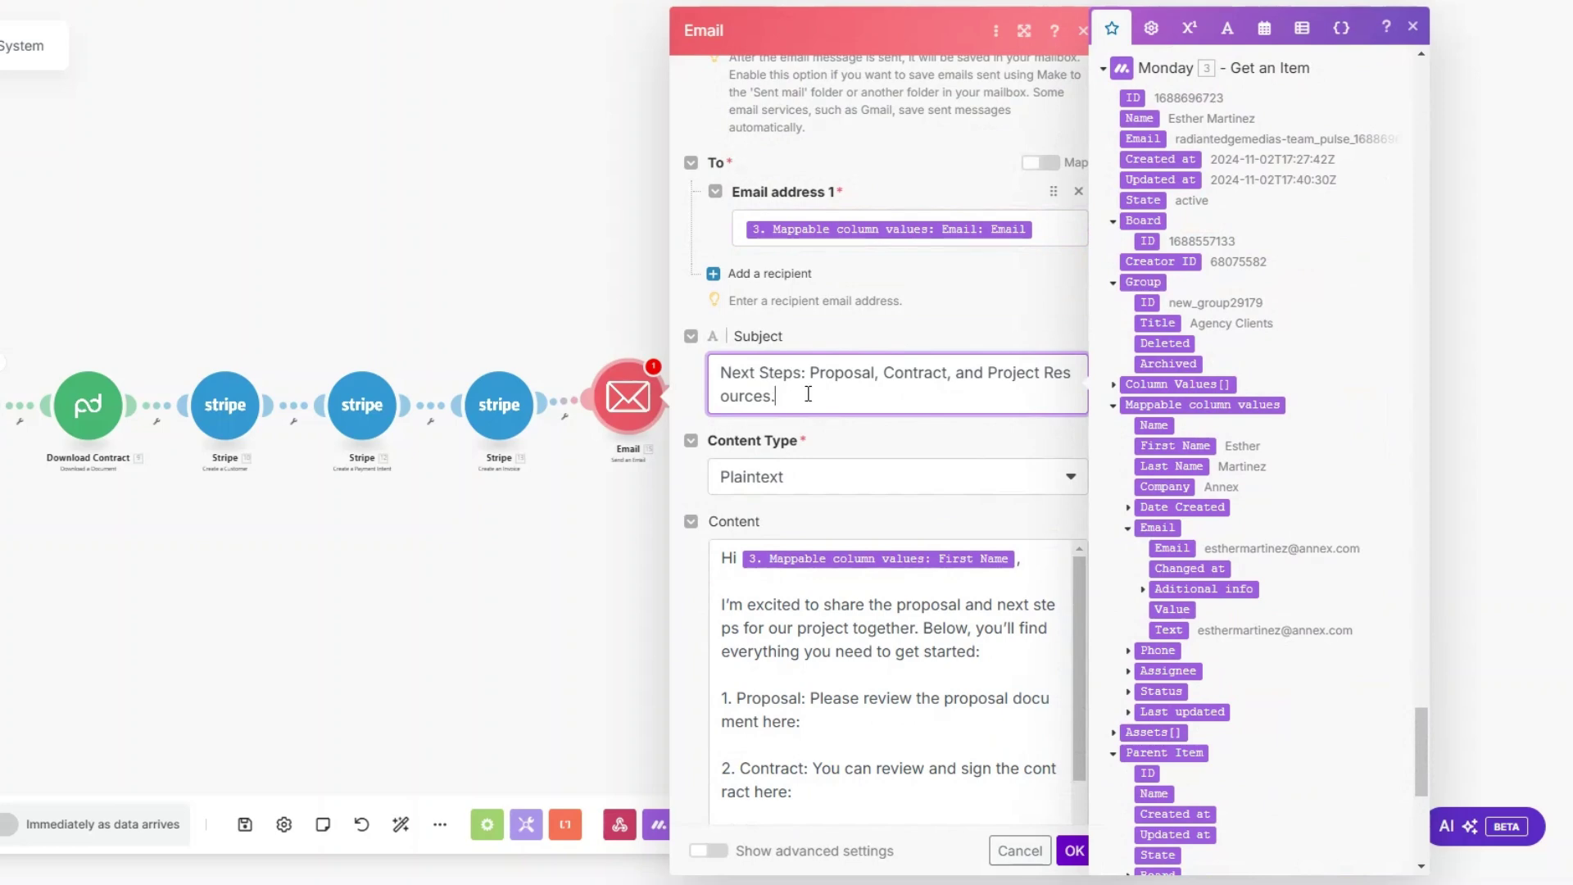
Step: Delete the blank line after 'Hi' in the email Content
{"action": "scroll", "coordinate": [825, 396], "scroll_direction": "down", "scroll_amount": 3}
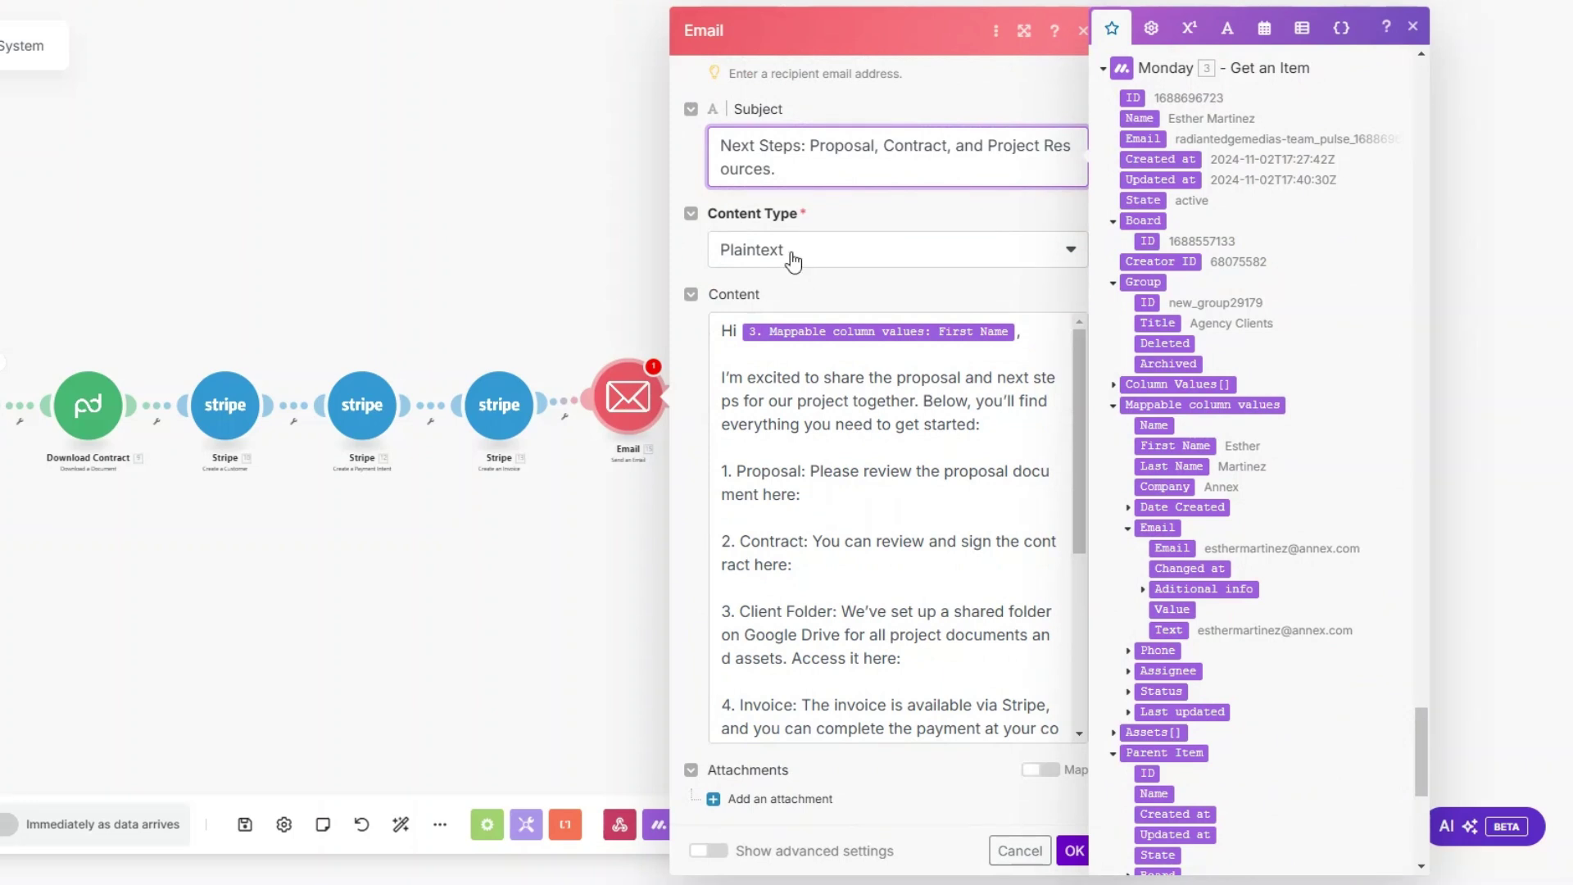
{"action": "left_click", "coordinate": [729, 354]}
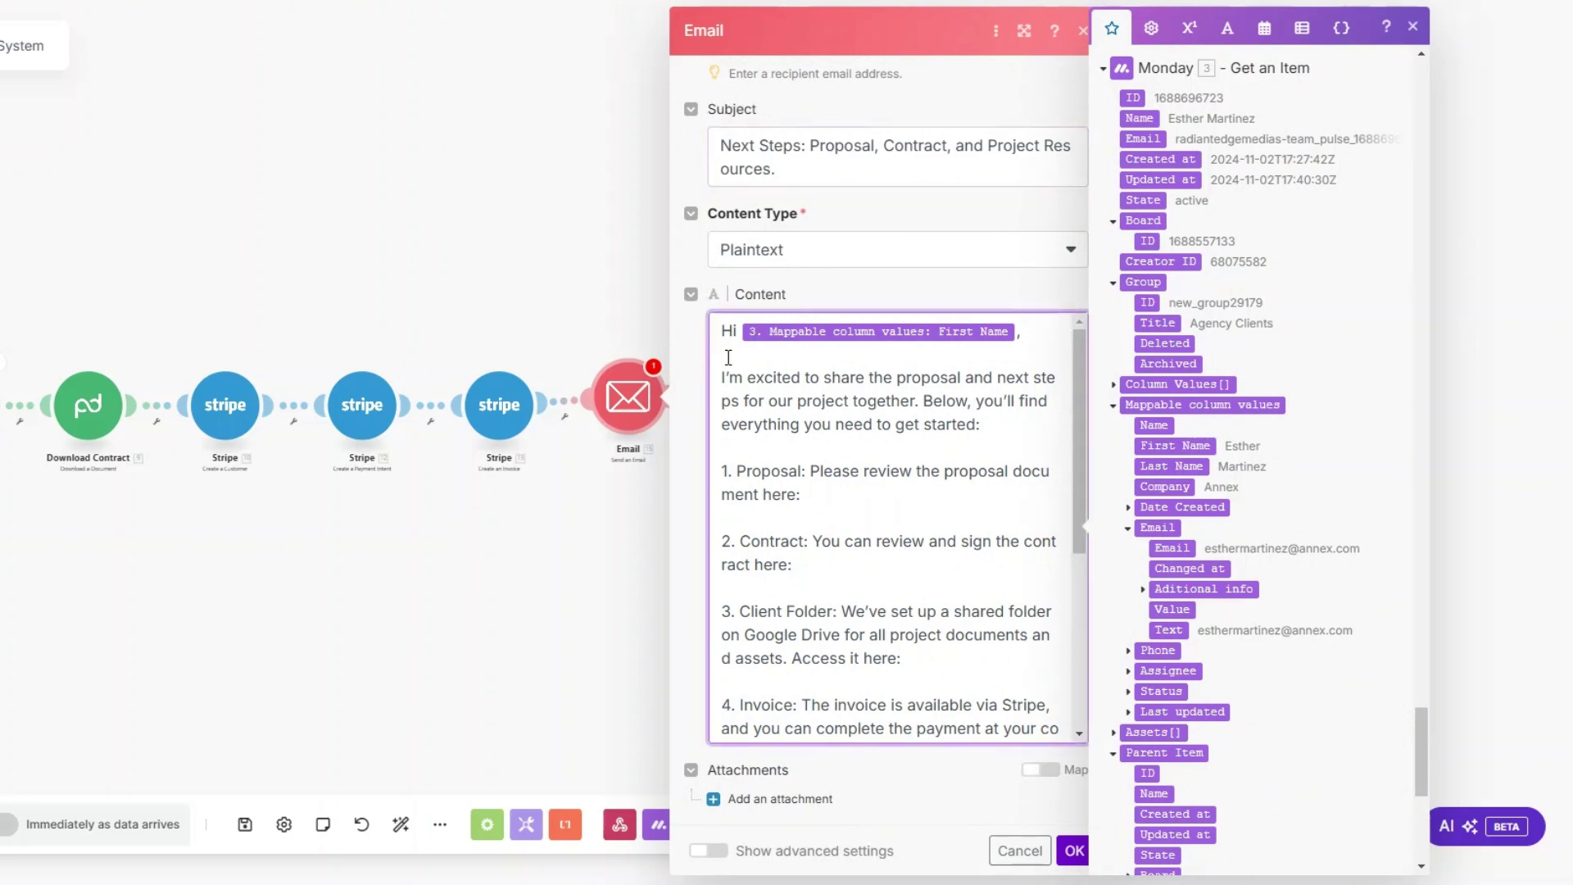
{"action": "key", "text": "BackSpace"}
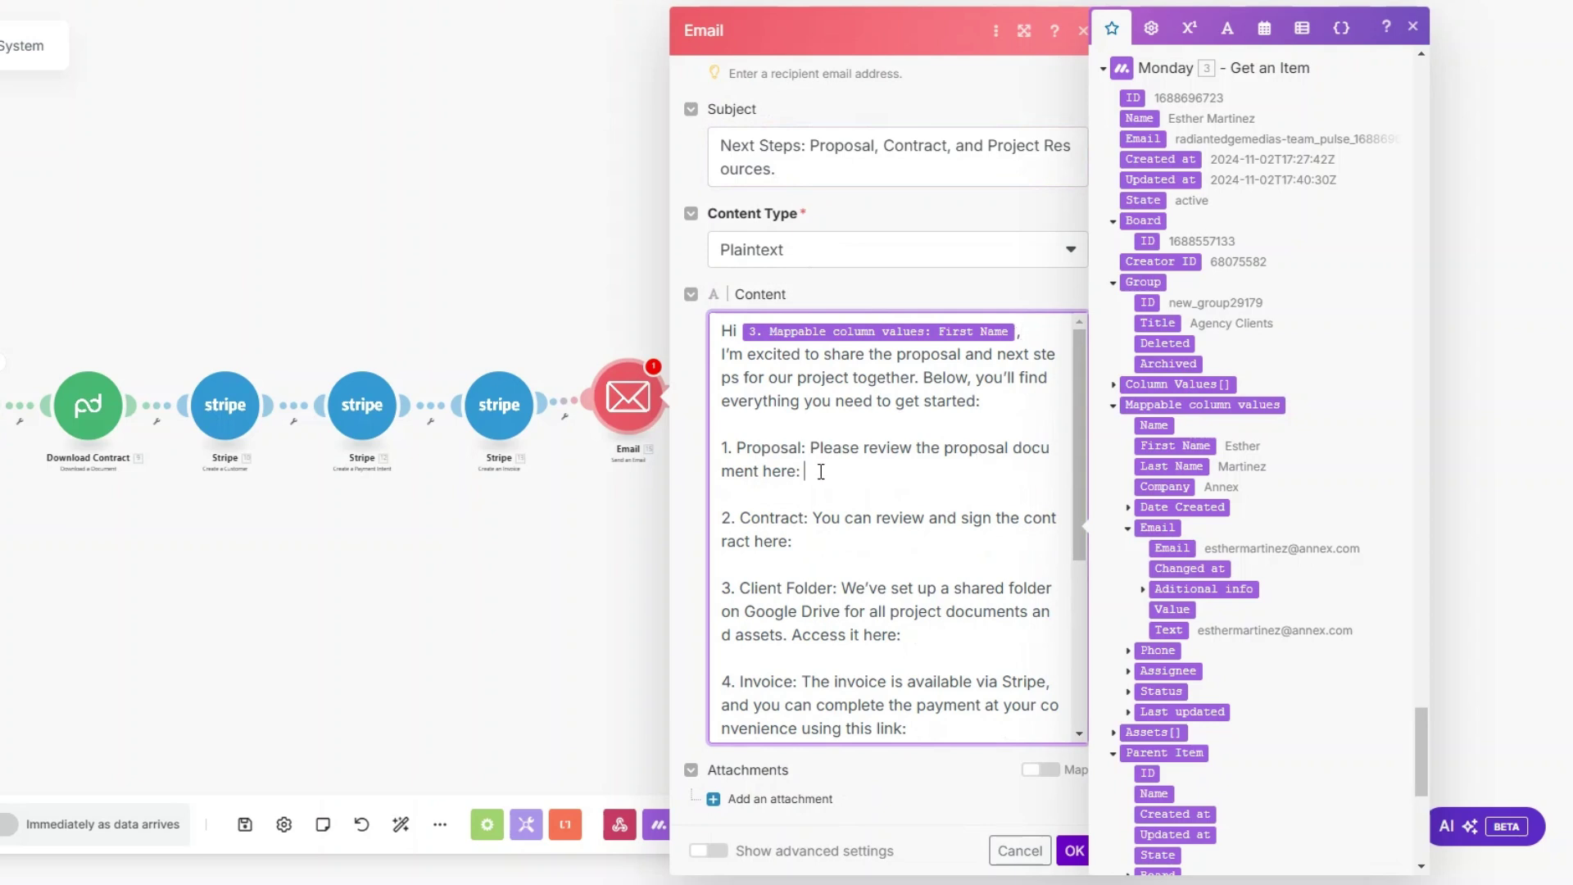
Step: Map 7. File name after the proposal line and 9. File name after the contract line
{"action": "left_click_drag", "start_coordinate": [1424, 733], "coordinate": [1361, 519]}
{"action": "scroll", "coordinate": [1361, 518], "scroll_direction": "down", "scroll_amount": 2}
{"action": "left_click", "coordinate": [1156, 521]}
{"action": "left_click", "coordinate": [830, 541]}
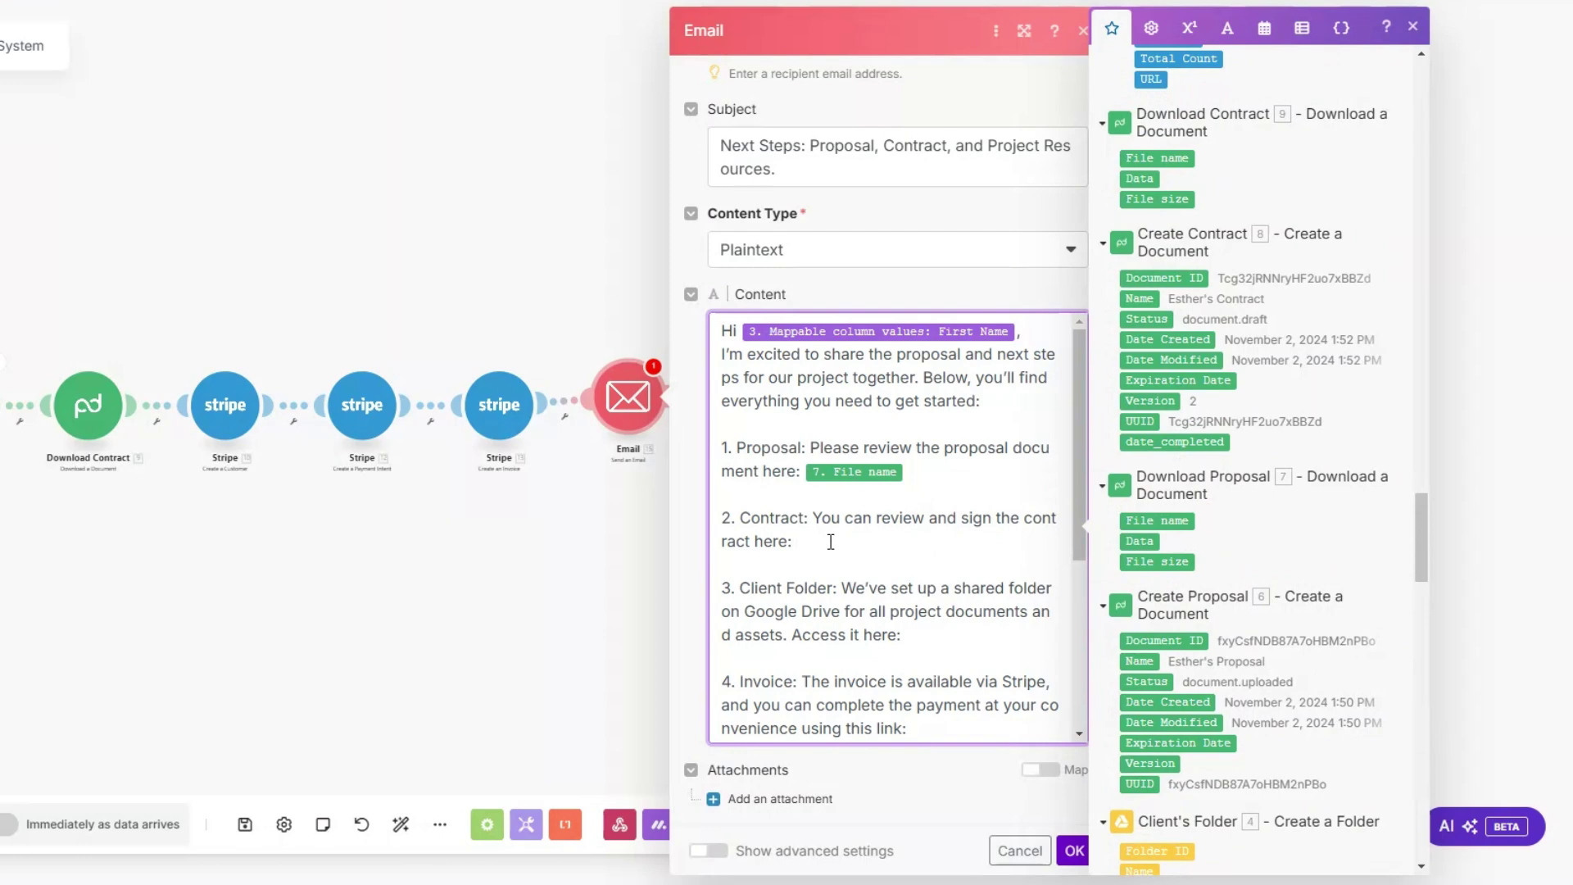
{"action": "left_click_drag", "start_coordinate": [1426, 537], "coordinate": [1408, 493]}
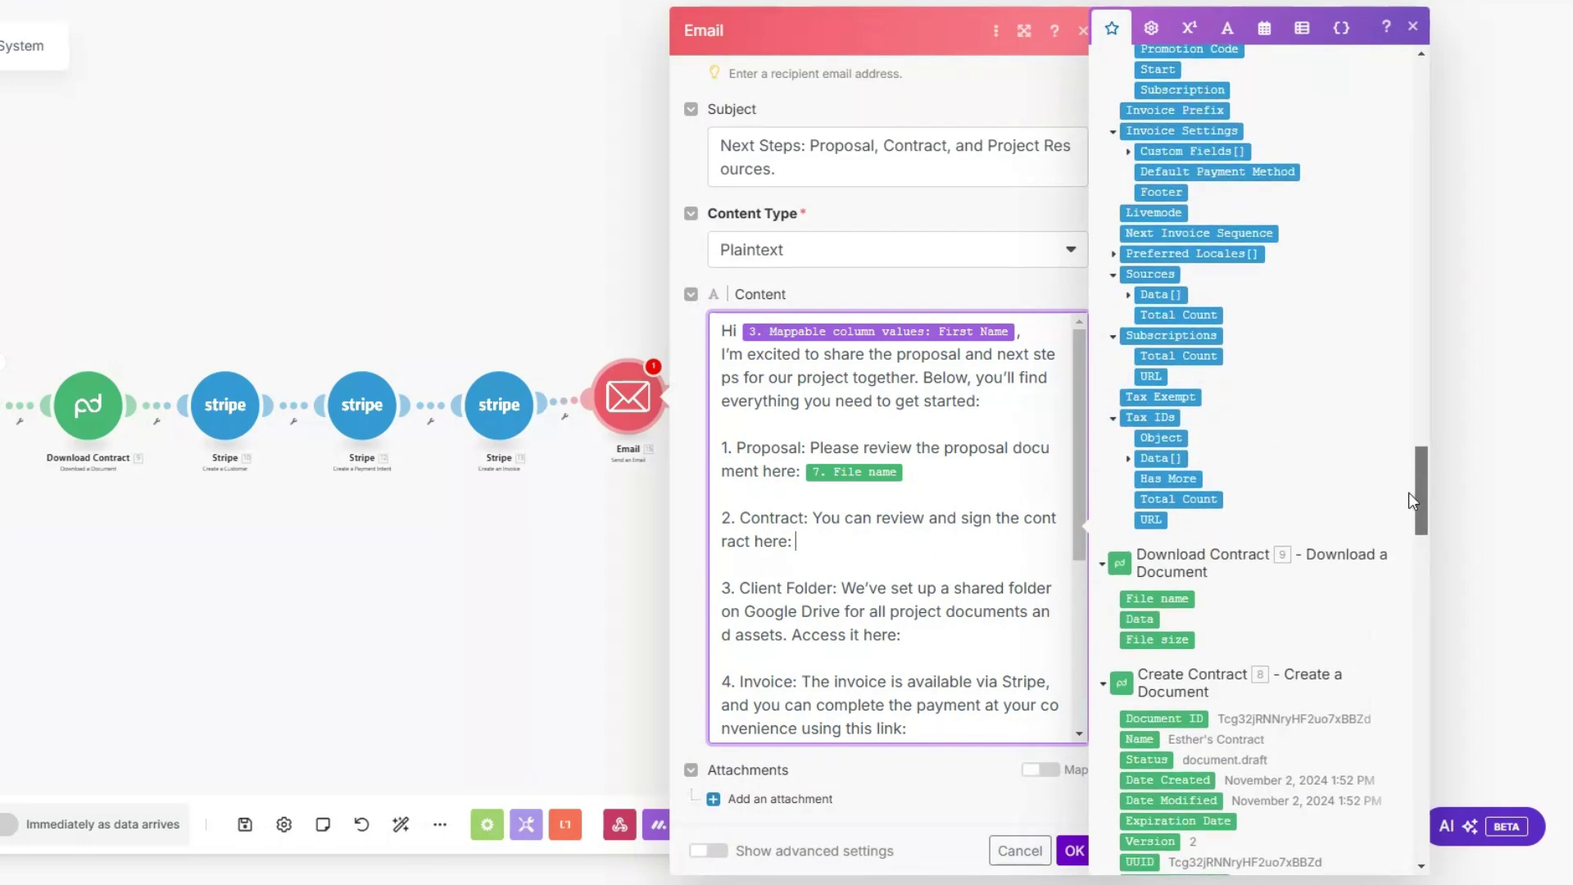
{"action": "left_click", "coordinate": [1152, 597]}
{"action": "scroll", "coordinate": [951, 521], "scroll_direction": "down", "scroll_amount": 3}
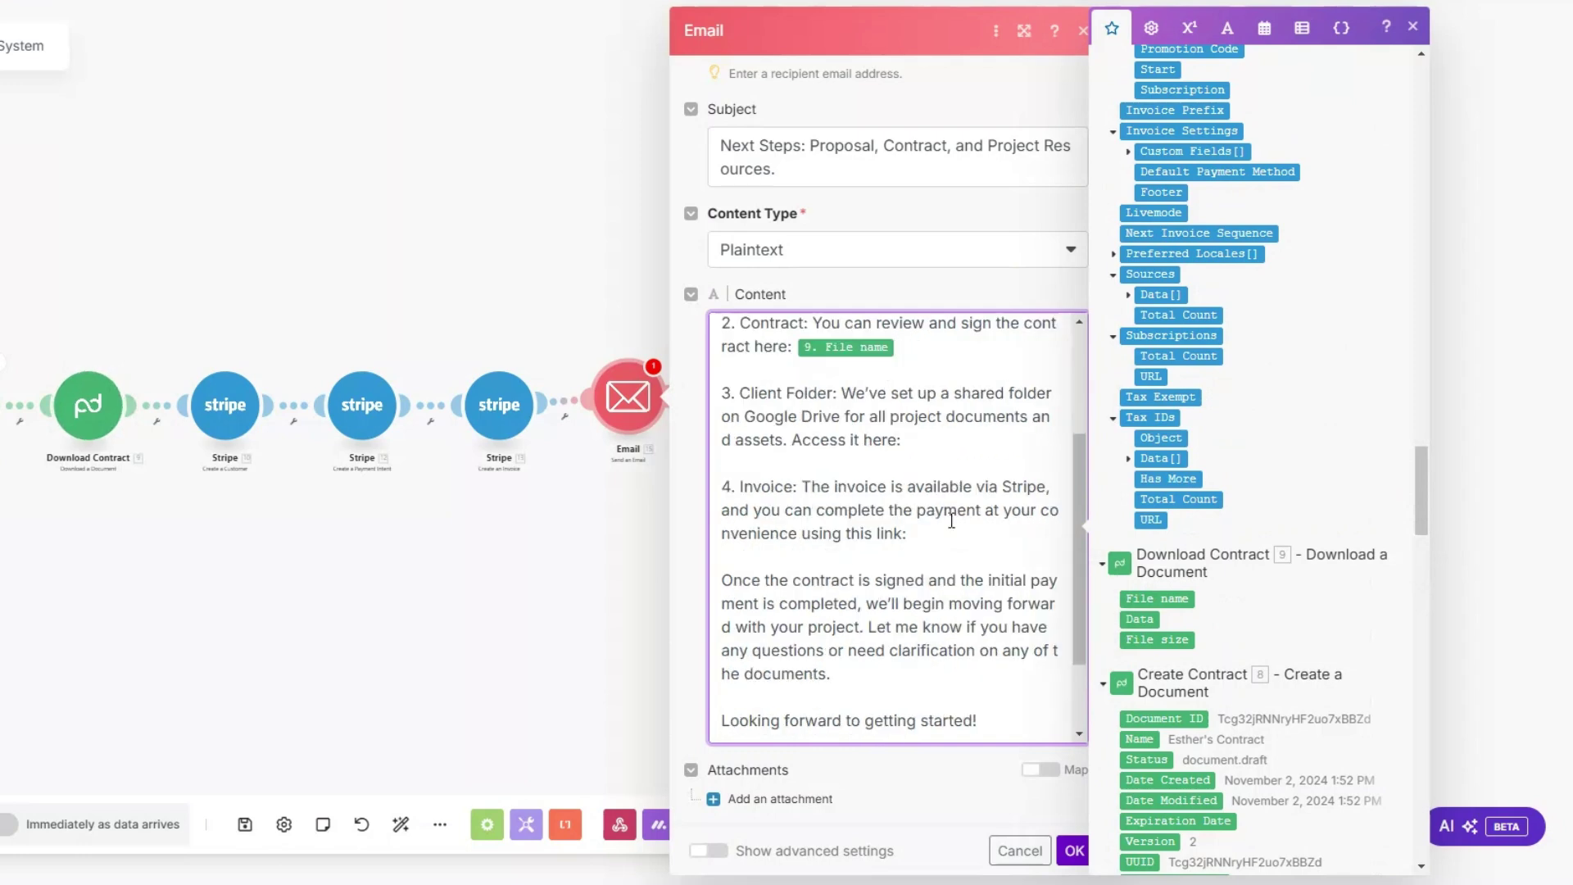
Step: Map 4. Web View Link after the folder line and 13. Hosted Invoice URL after the invoice line
{"action": "left_click", "coordinate": [931, 439]}
{"action": "left_click_drag", "start_coordinate": [1420, 498], "coordinate": [1419, 617]}
{"action": "left_click_drag", "start_coordinate": [1165, 405], "coordinate": [978, 451]}
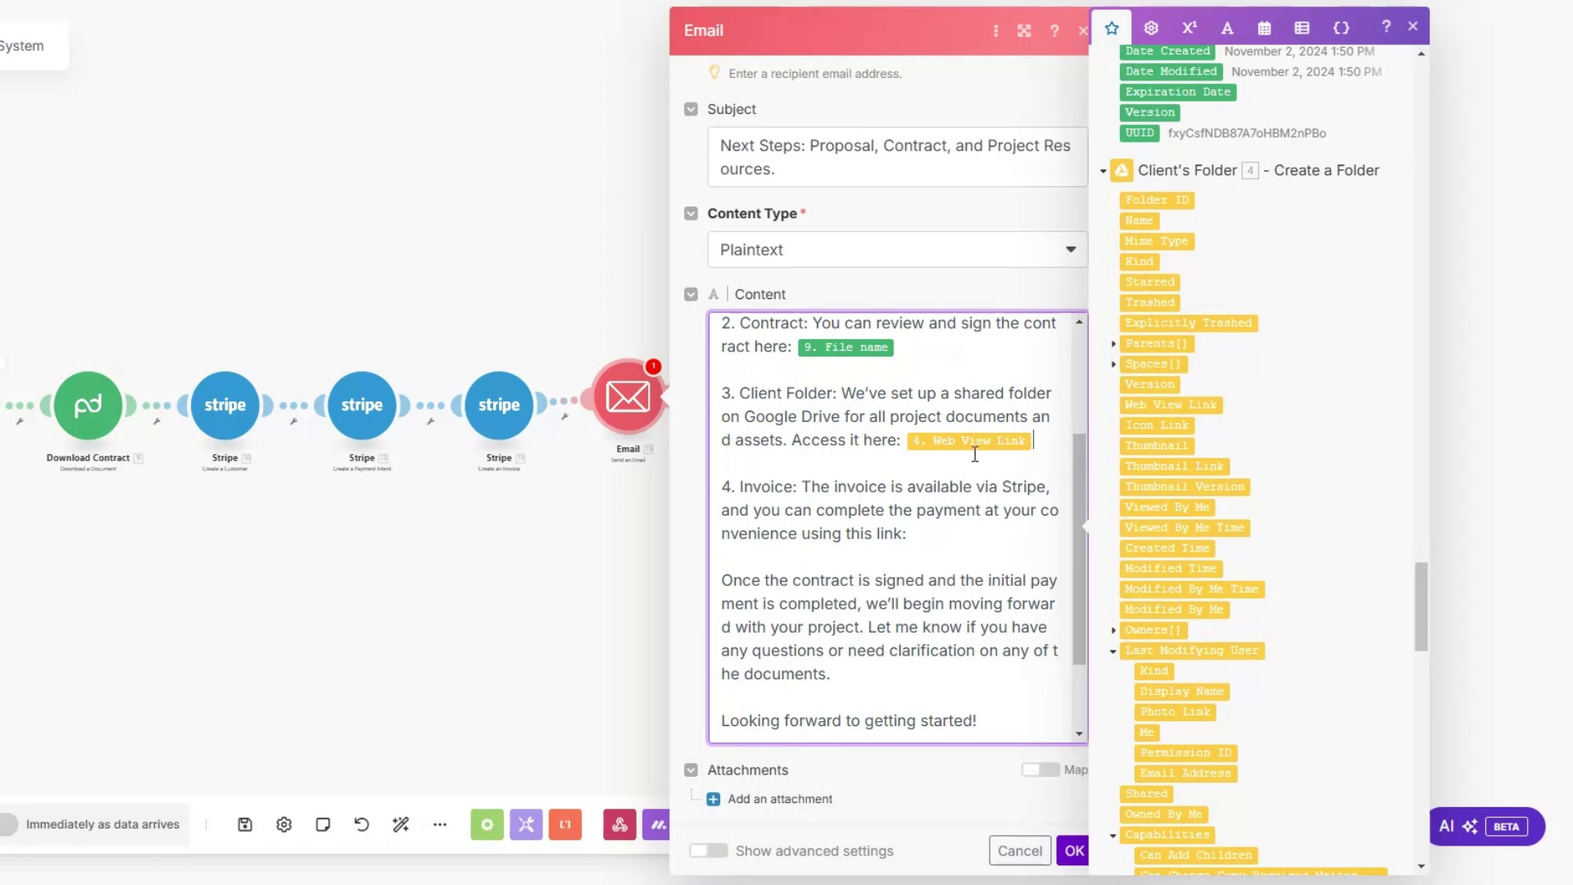
{"action": "left_click", "coordinate": [961, 530]}
{"action": "left_click_drag", "start_coordinate": [1423, 635], "coordinate": [1462, 131]}
{"action": "scroll", "coordinate": [1155, 475], "scroll_direction": "down", "scroll_amount": 3}
{"action": "scroll", "coordinate": [1194, 707], "scroll_direction": "down", "scroll_amount": 2}
{"action": "left_click", "coordinate": [1155, 717]}
{"action": "scroll", "coordinate": [951, 510], "scroll_direction": "down", "scroll_amount": 3}
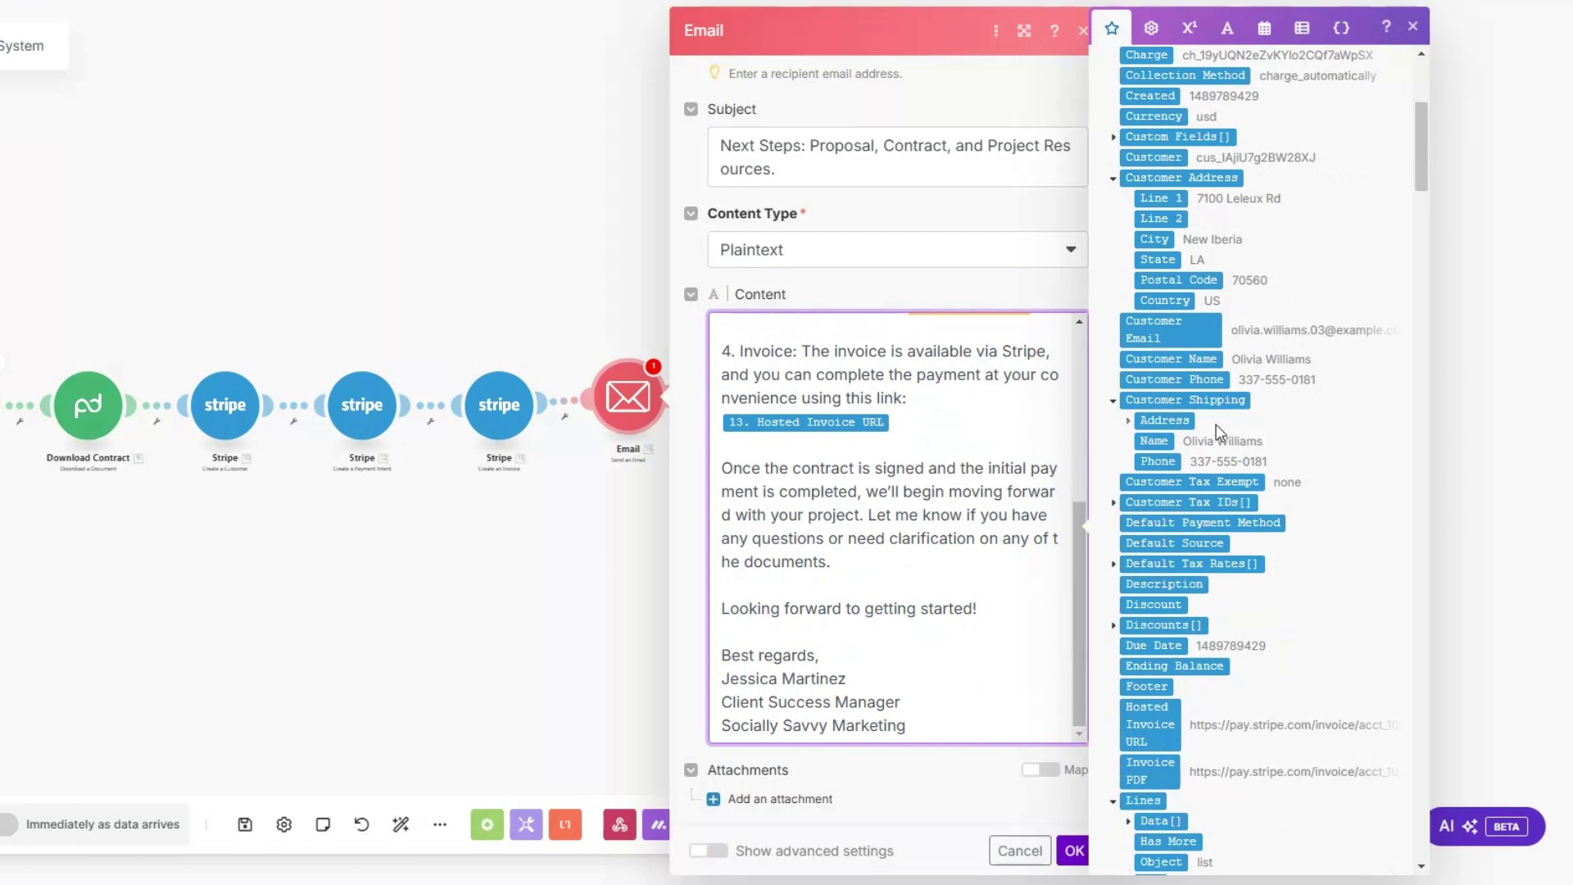
{"action": "scroll", "coordinate": [1216, 425], "scroll_direction": "up", "scroll_amount": 5}
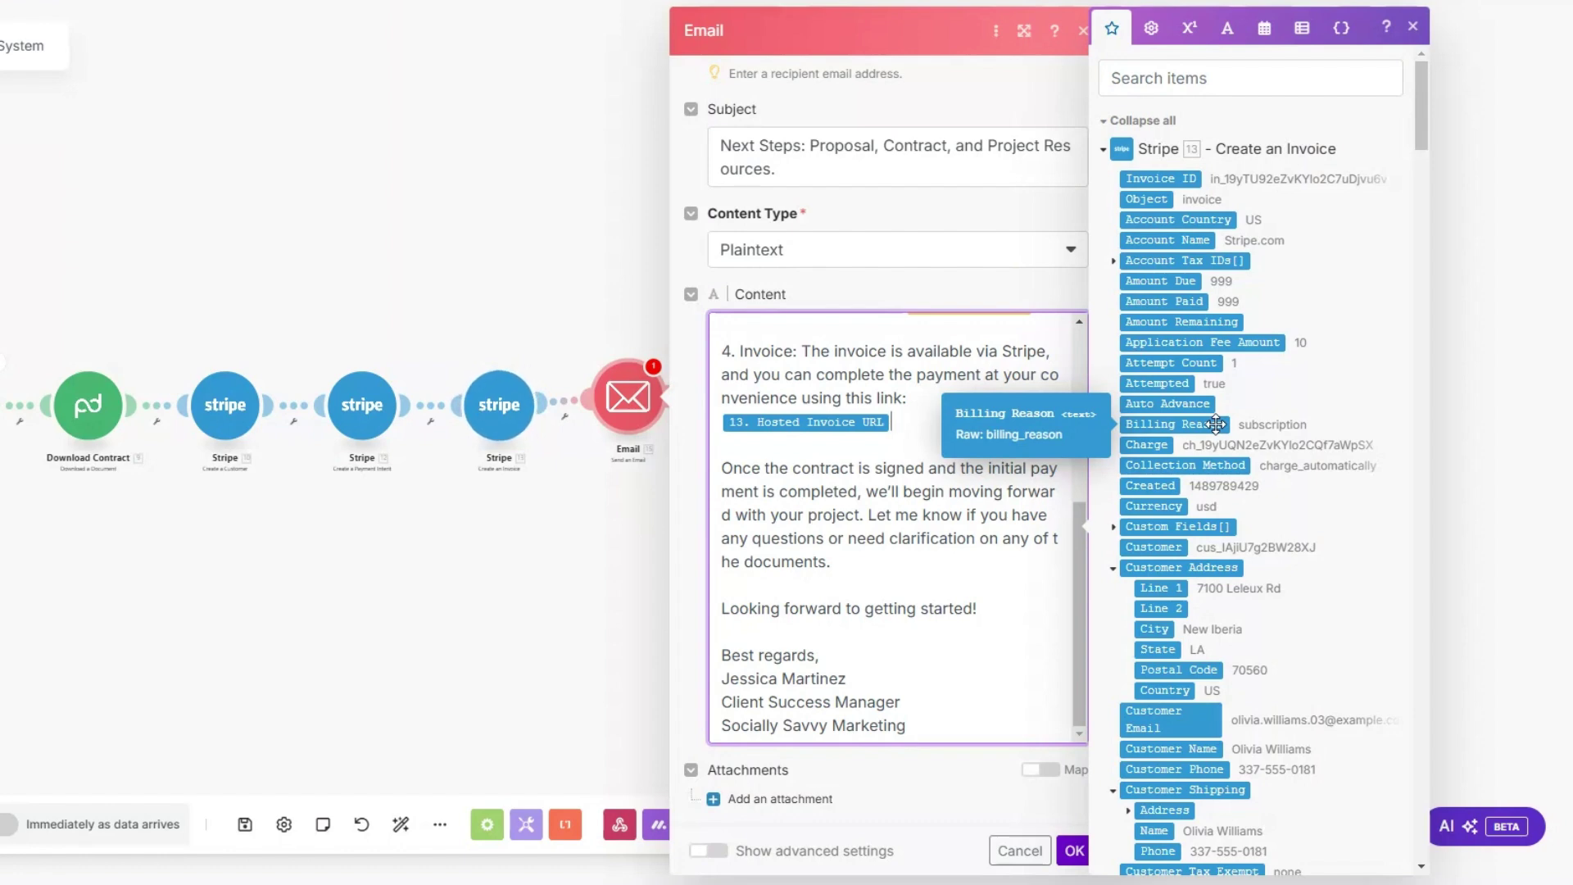
{"action": "left_click", "coordinate": [1070, 851]}
{"action": "left_click_drag", "start_coordinate": [293, 607], "coordinate": [618, 644]}
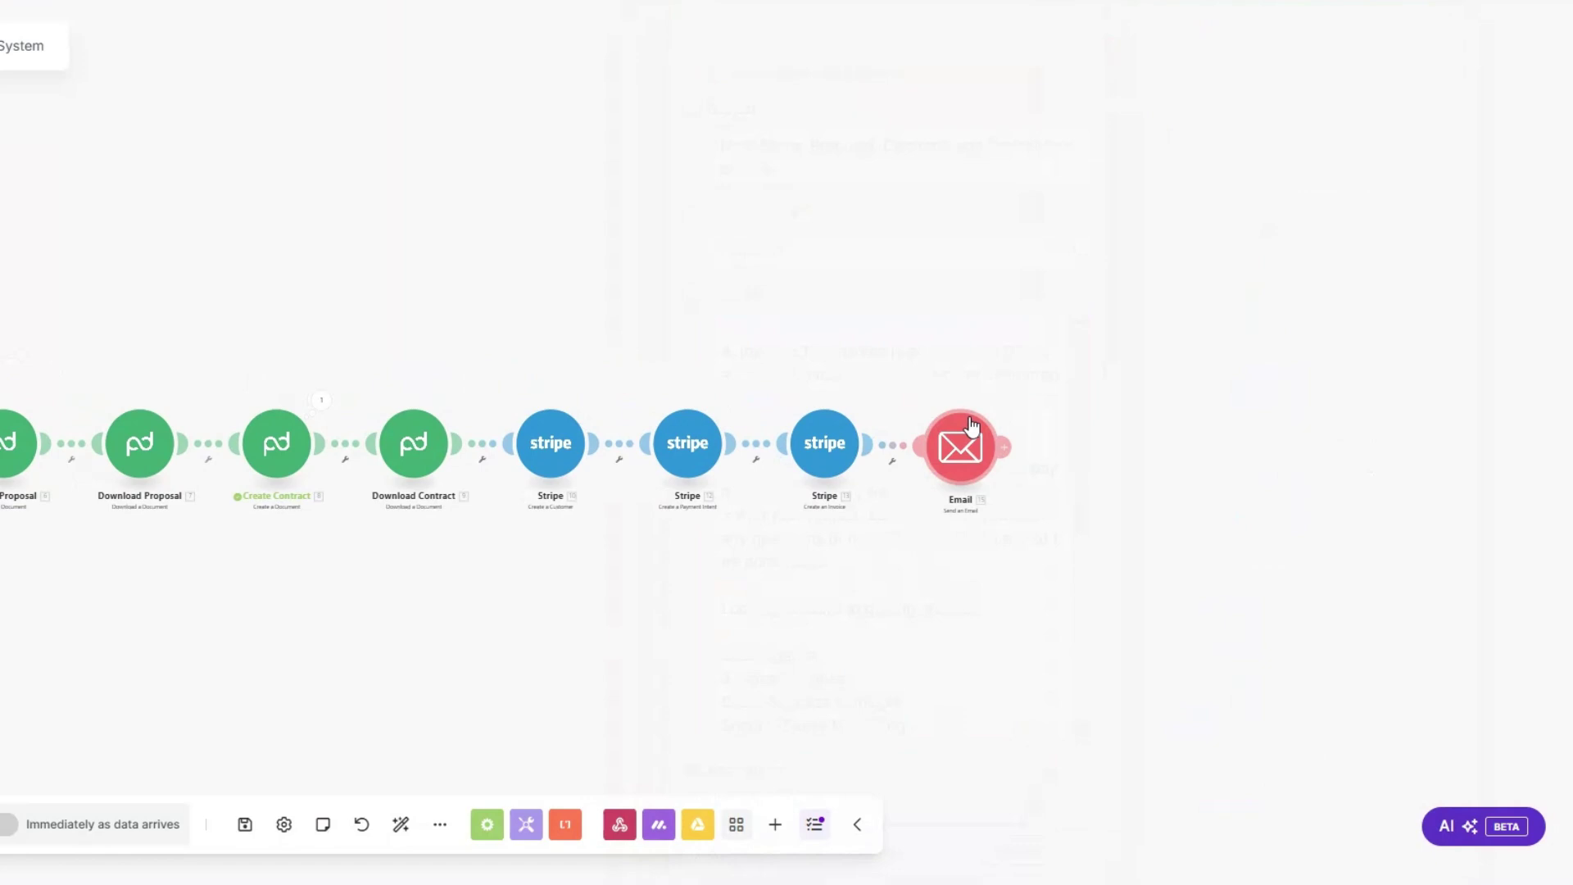
Step: Add a Stripe 'Search Invoices' module after the Email module
{"action": "left_click", "coordinate": [1003, 446]}
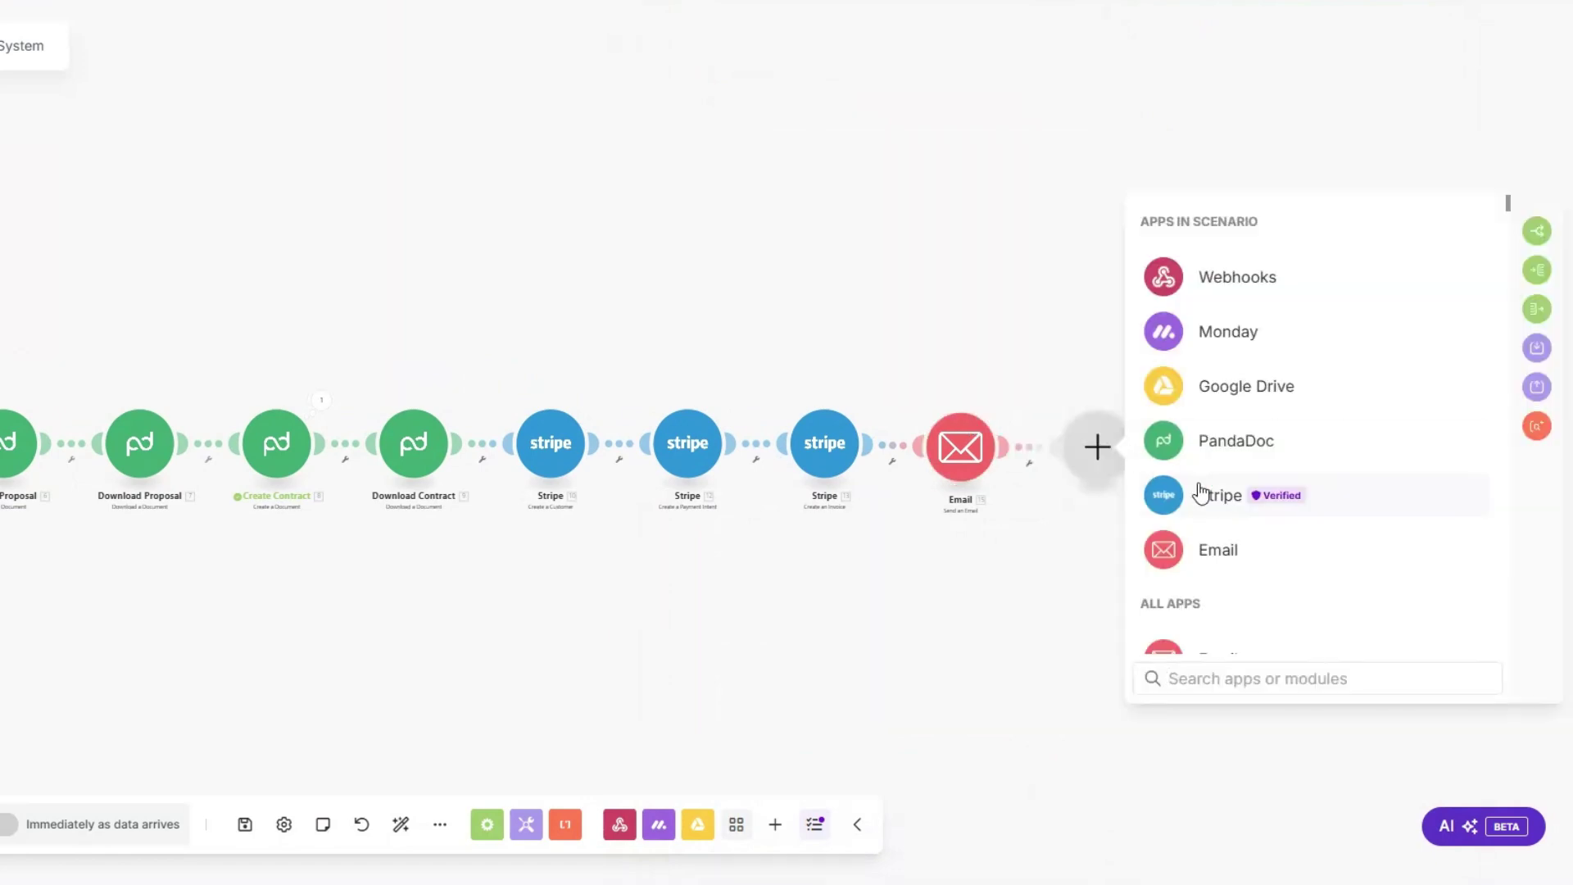
{"action": "left_click", "coordinate": [1197, 493]}
{"action": "type", "text": "search"}
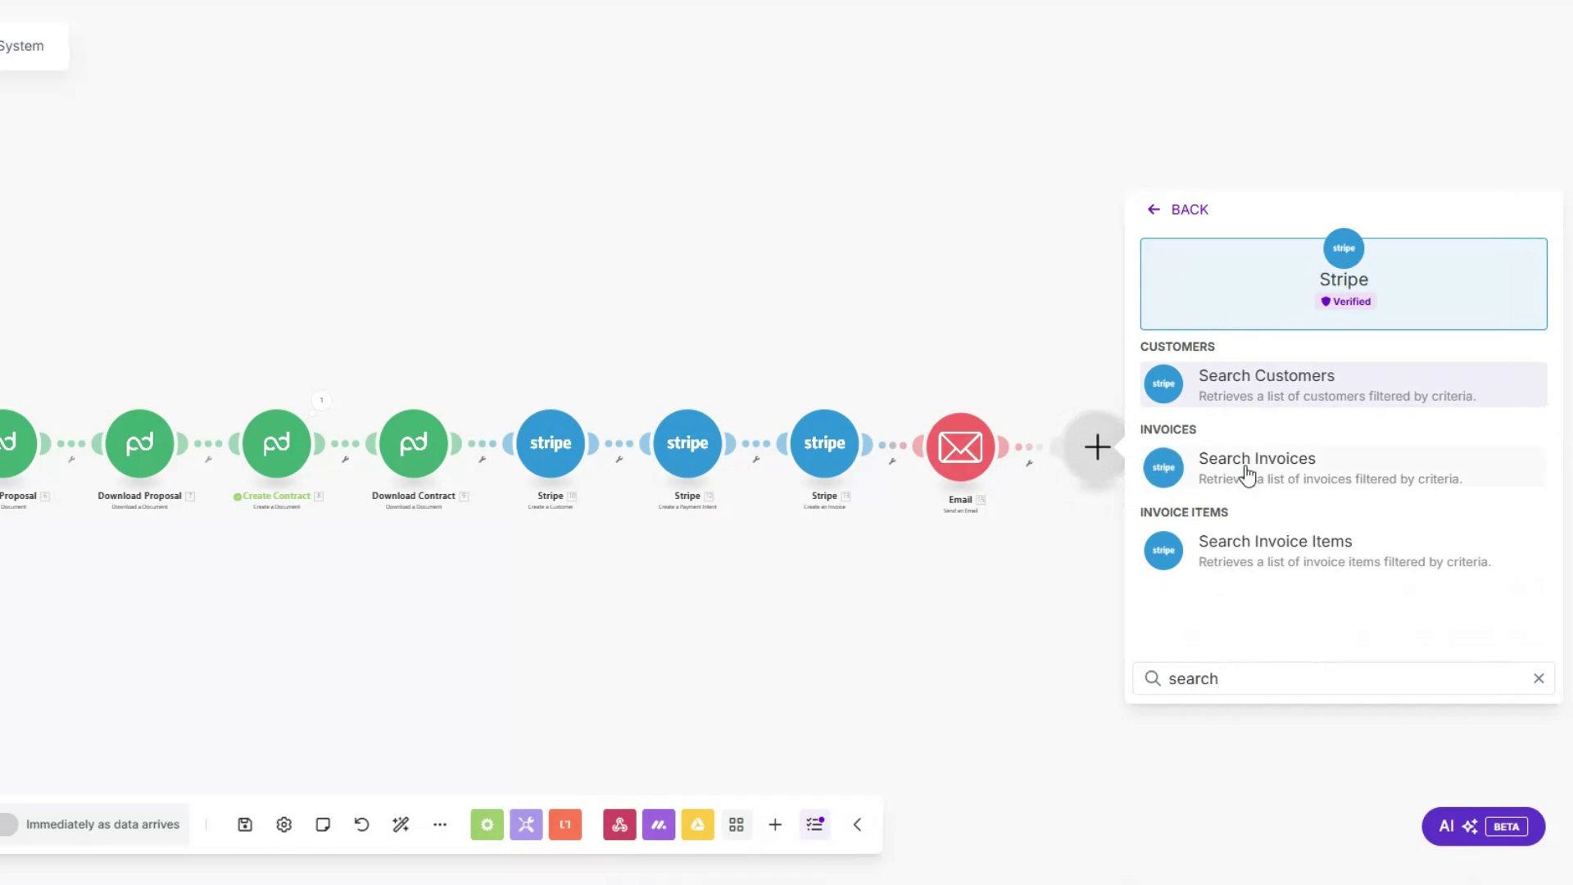
{"action": "left_click", "coordinate": [1246, 463]}
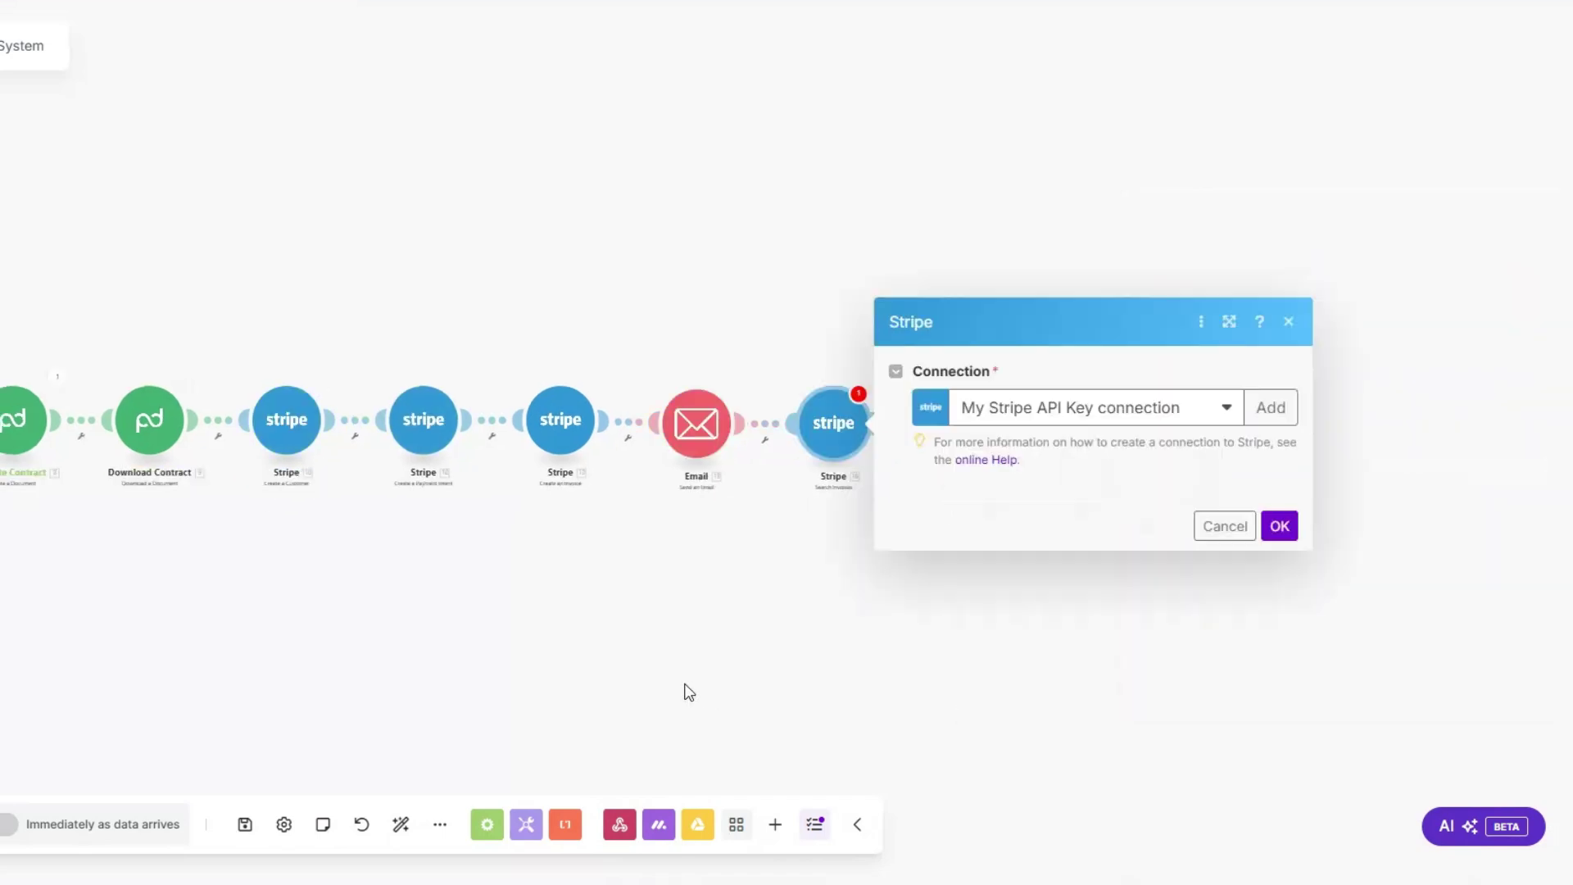
Step: Search by mapped 10. Customer ID, status Open, Charge Automatically, with limit 1
{"action": "left_click", "coordinate": [939, 243]}
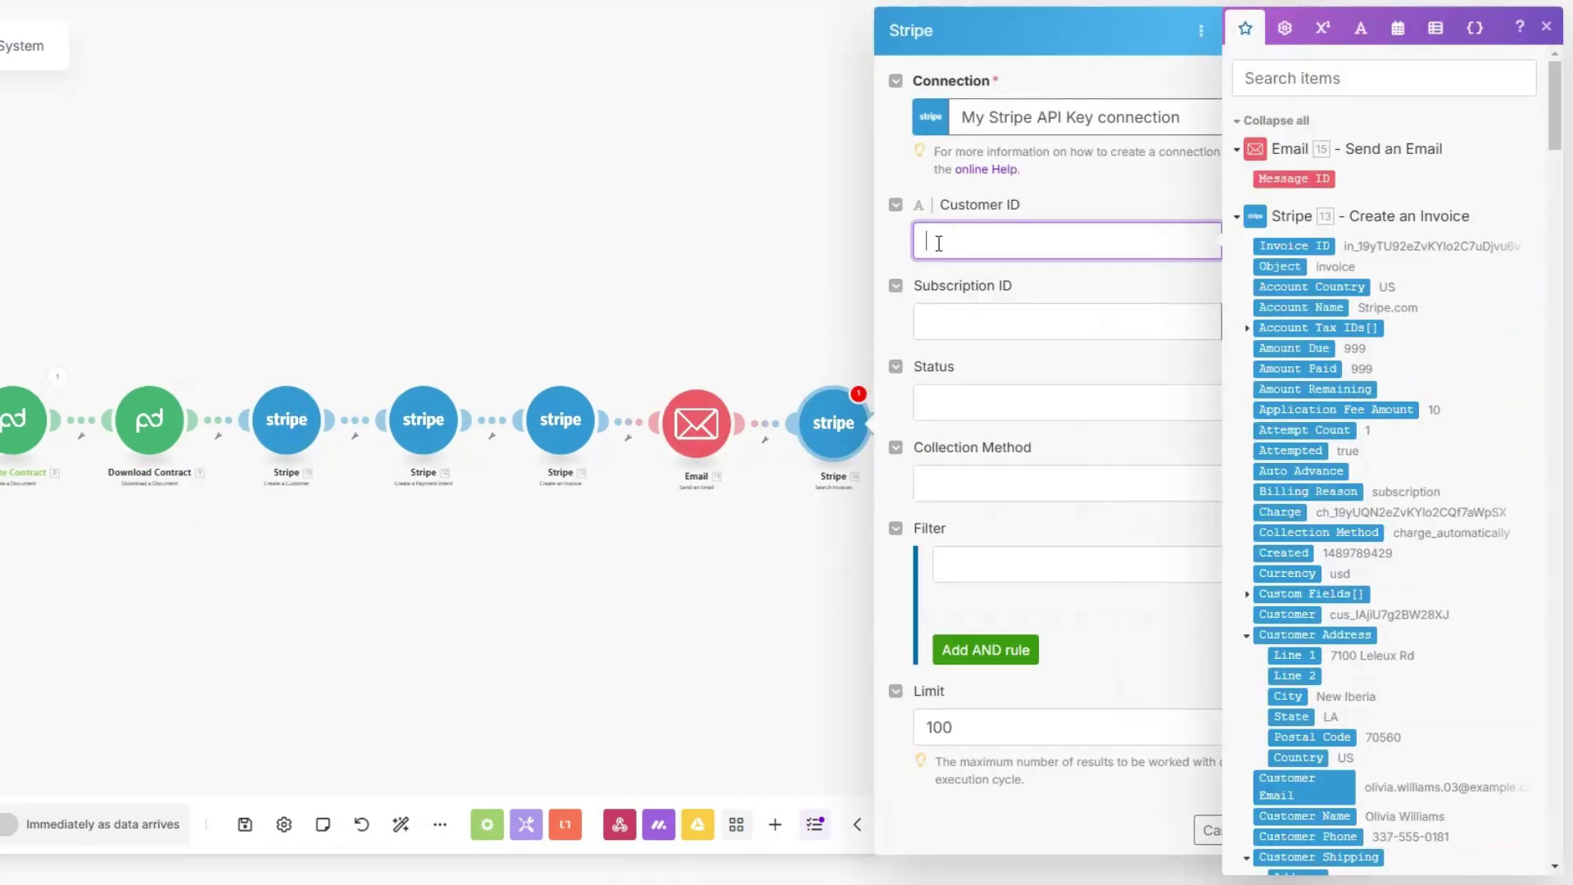
{"action": "scroll", "coordinate": [1388, 438], "scroll_direction": "down", "scroll_amount": 10}
{"action": "scroll", "coordinate": [1403, 445], "scroll_direction": "up", "scroll_amount": 10}
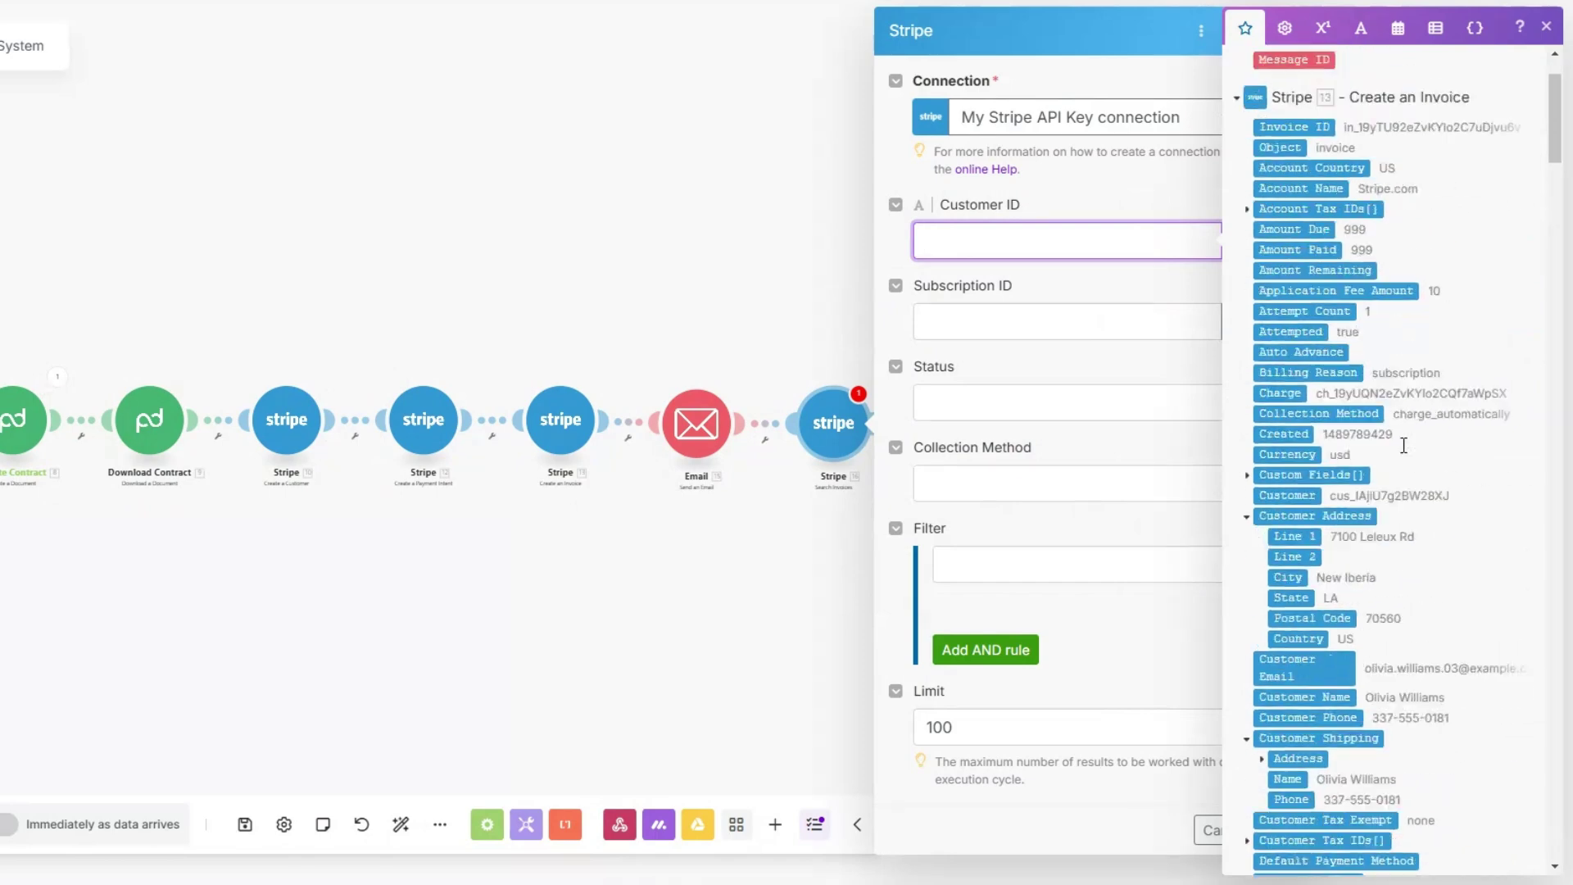
{"action": "scroll", "coordinate": [1402, 445], "scroll_direction": "down", "scroll_amount": 15}
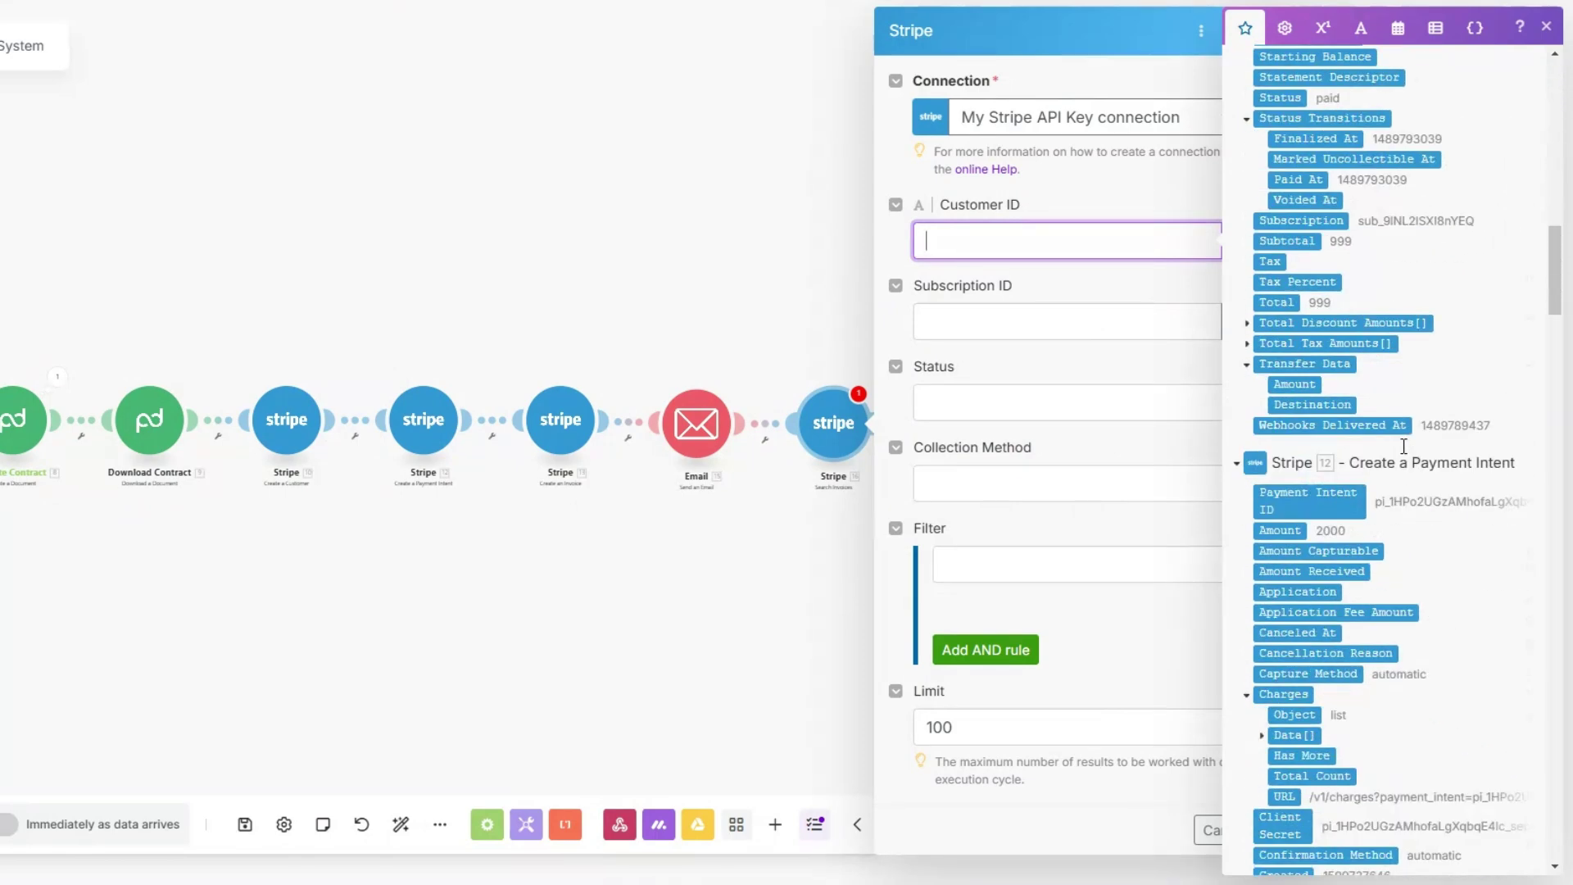
{"action": "left_click_drag", "start_coordinate": [1298, 278], "coordinate": [1089, 239]}
{"action": "left_click", "coordinate": [1042, 406]}
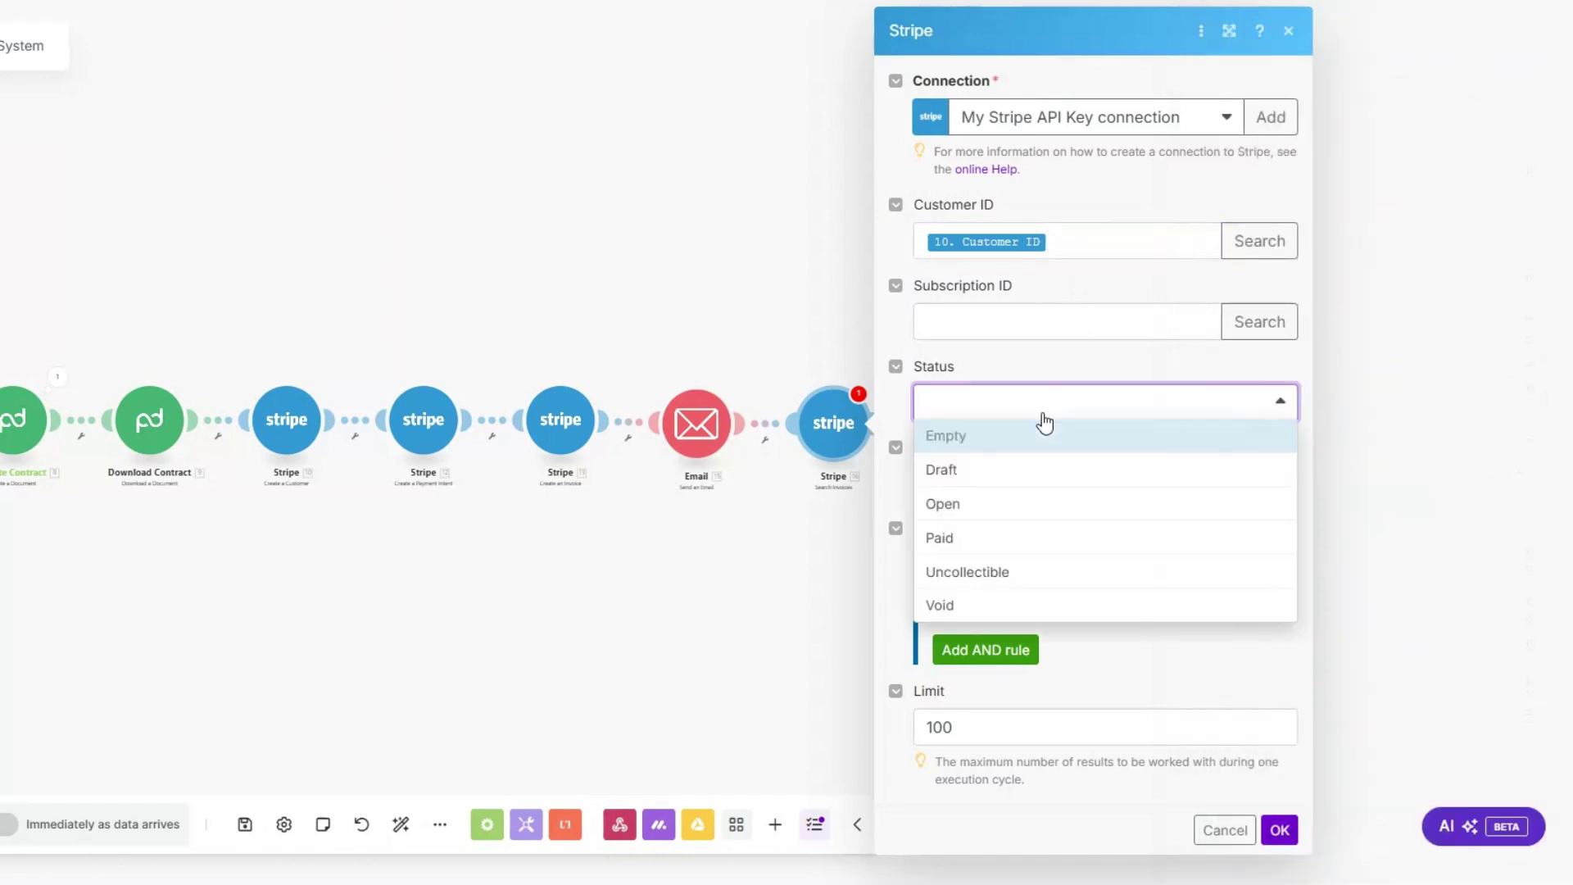
{"action": "left_click", "coordinate": [1045, 514]}
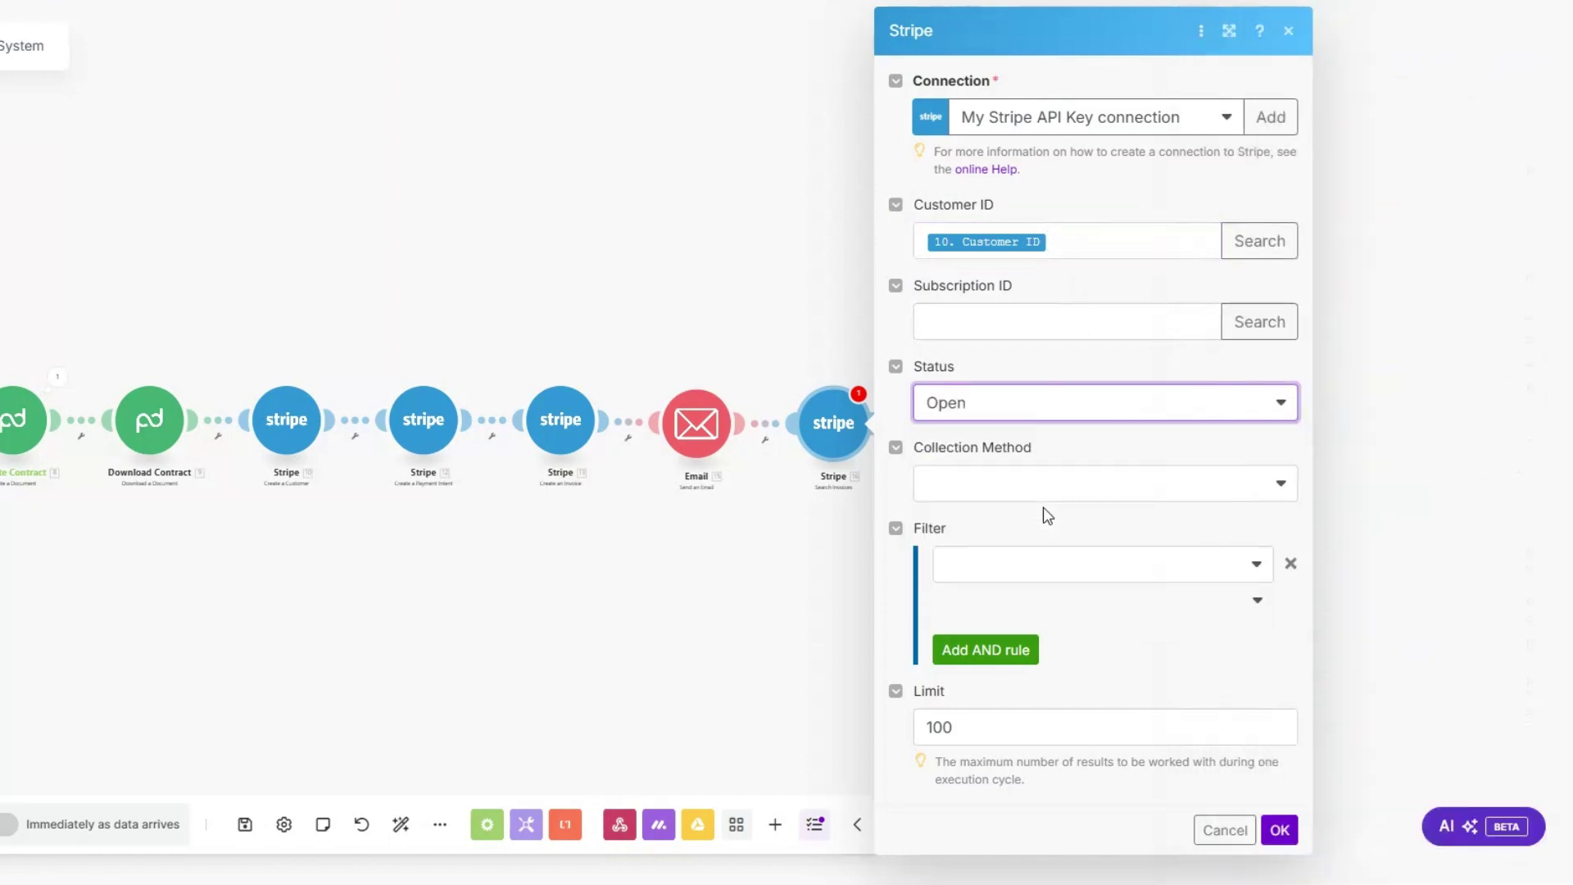
{"action": "left_click", "coordinate": [1034, 490]}
{"action": "left_click", "coordinate": [1029, 550]}
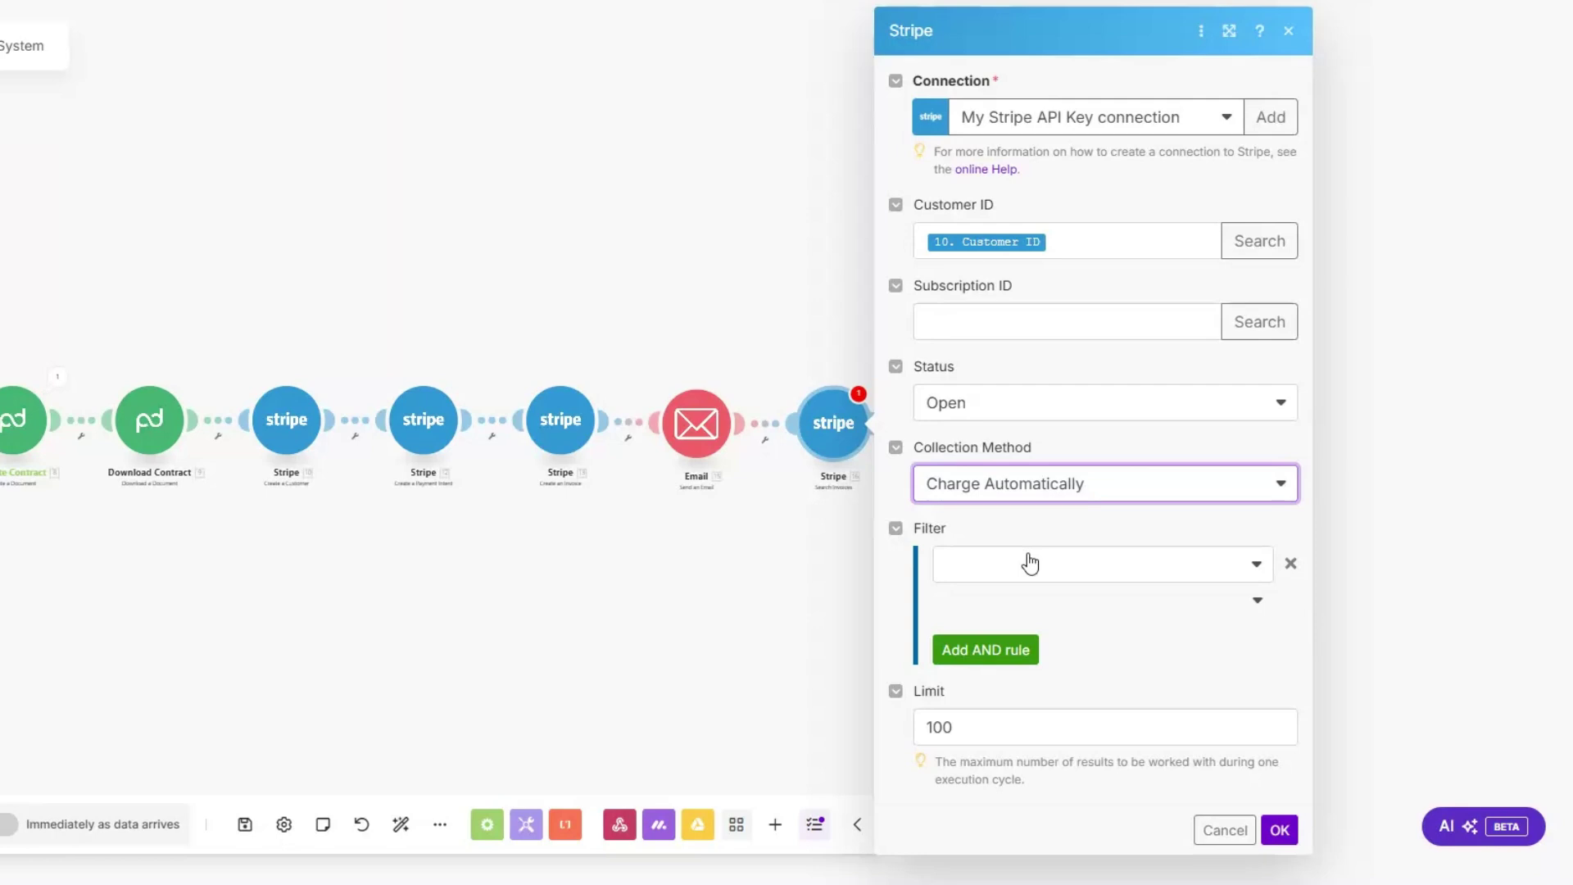
{"action": "left_click", "coordinate": [980, 727]}
{"action": "key", "text": "BackSpace"}
{"action": "key", "text": "BackSpace"}
{"action": "left_click", "coordinate": [1276, 827]}
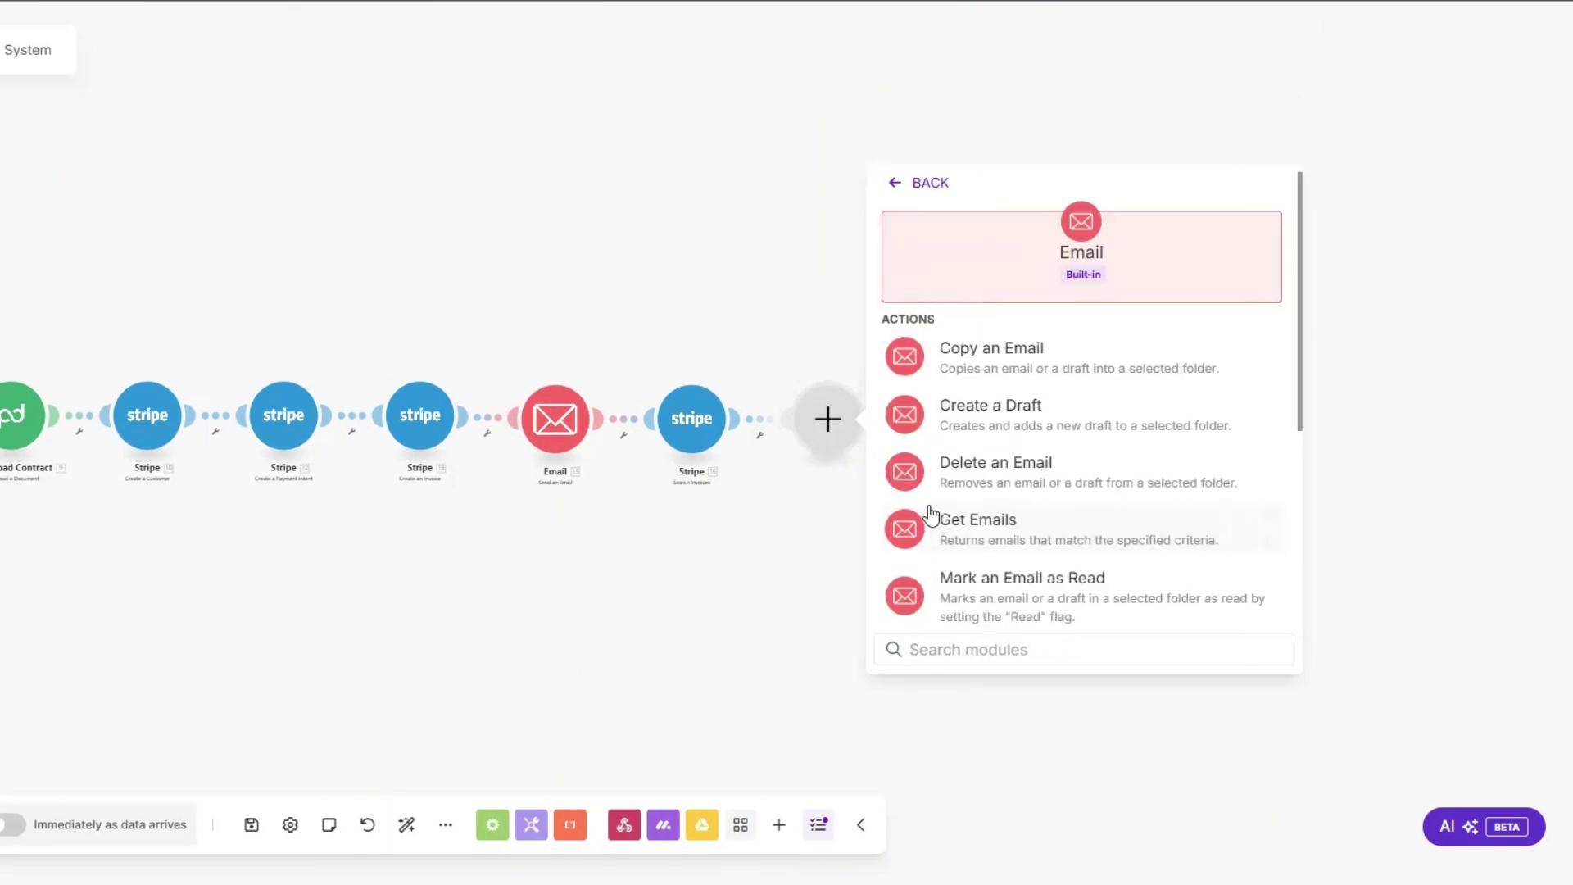
Step: Rename the new email module to 'Payment Reminder Email'
{"action": "scroll", "coordinate": [1012, 520], "scroll_direction": "down", "scroll_amount": 5}
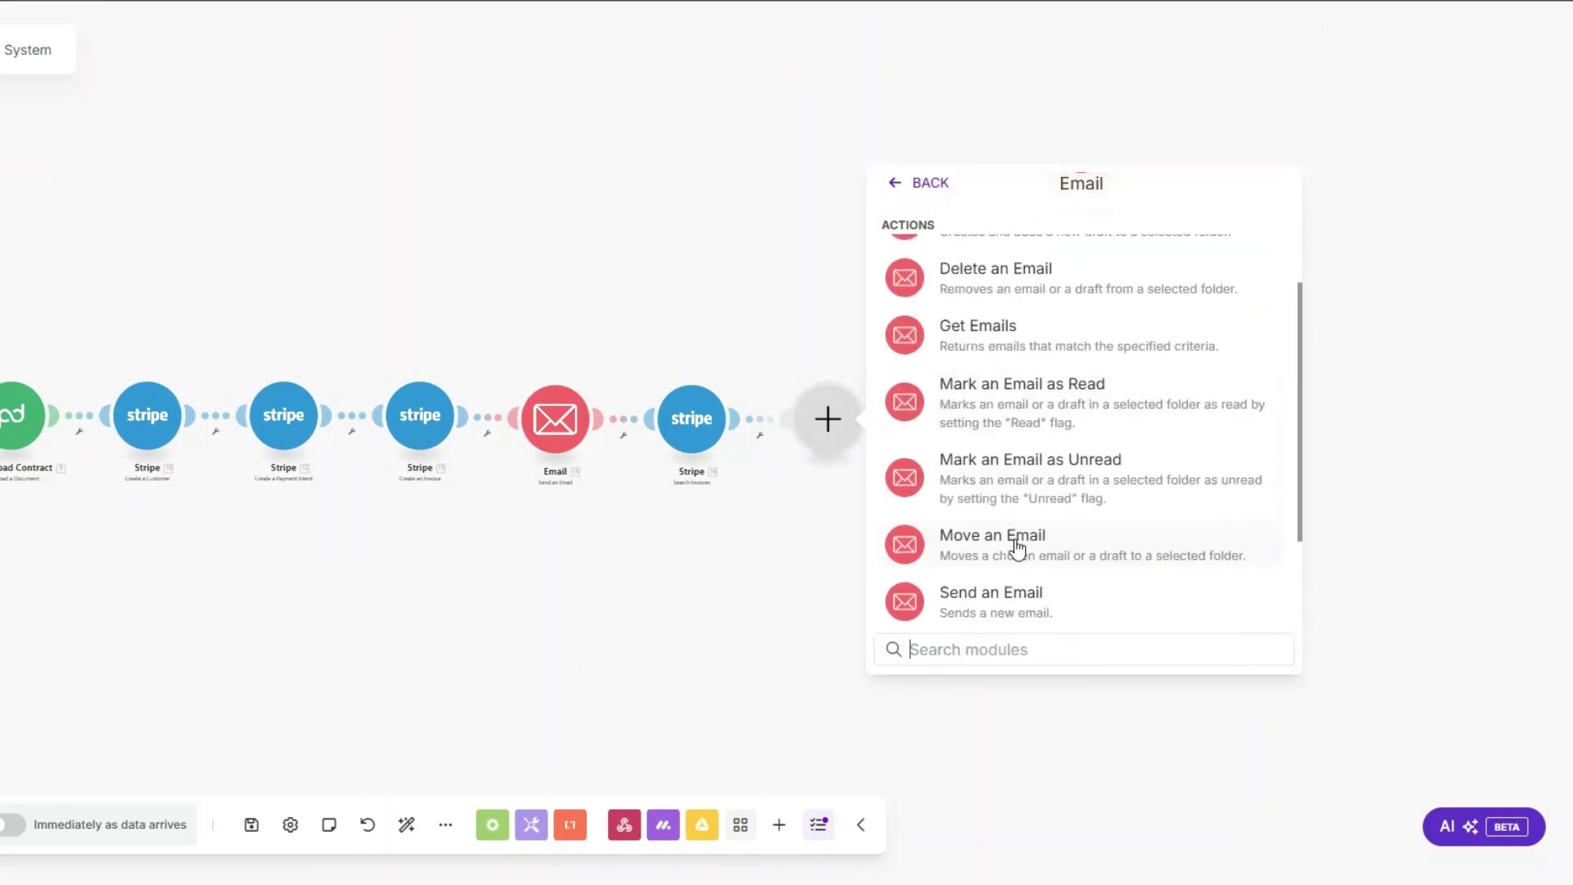
{"action": "key", "text": "Escape"}
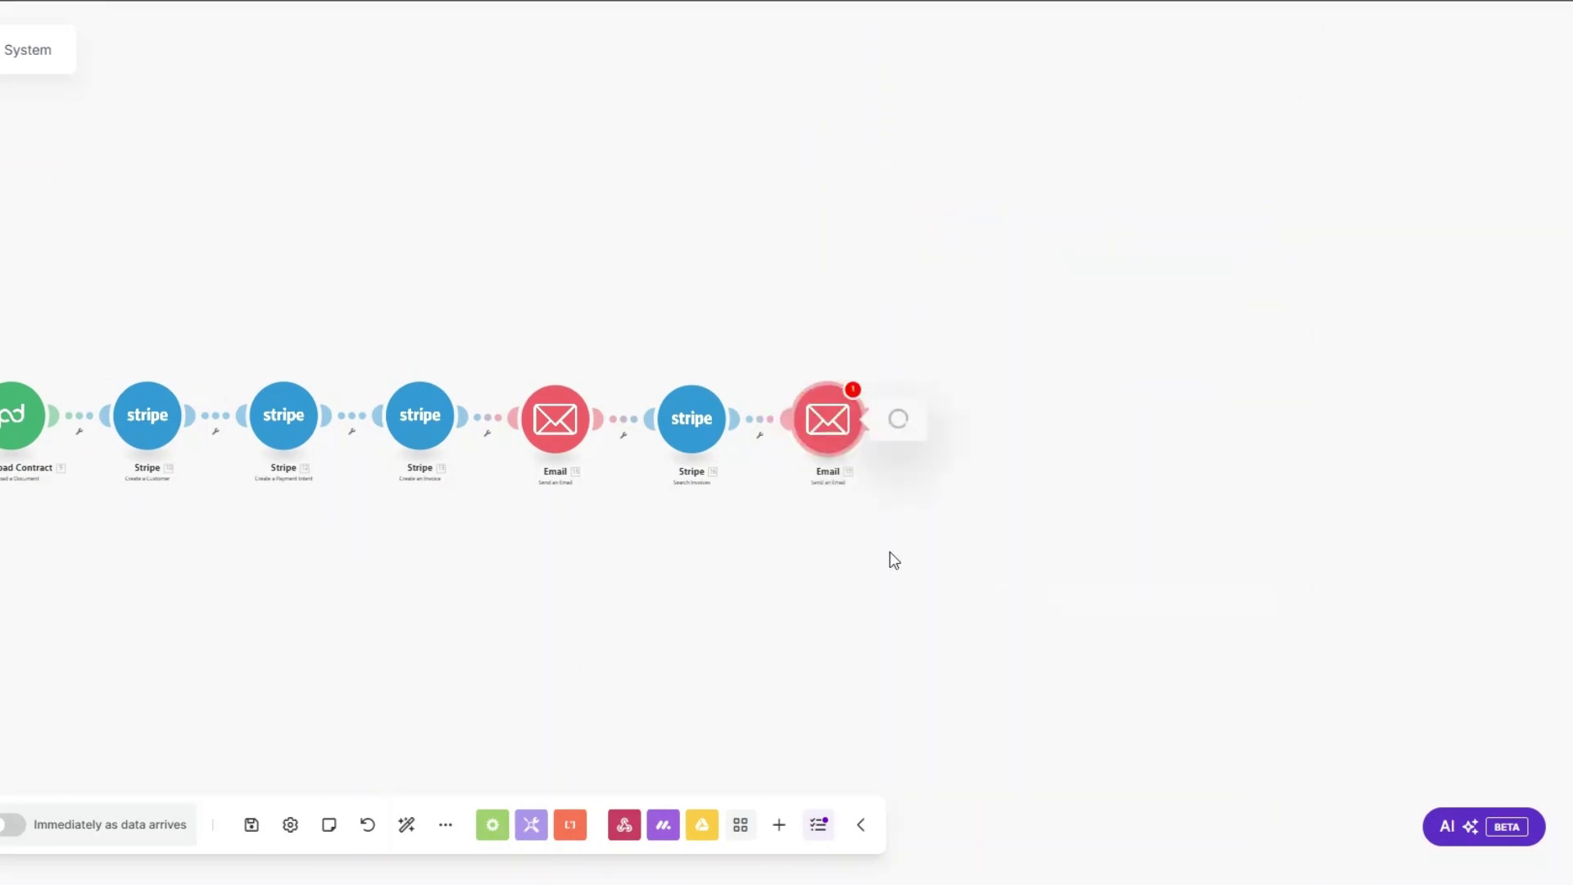
{"action": "left_click", "coordinate": [801, 542]}
{"action": "right_click", "coordinate": [828, 420]}
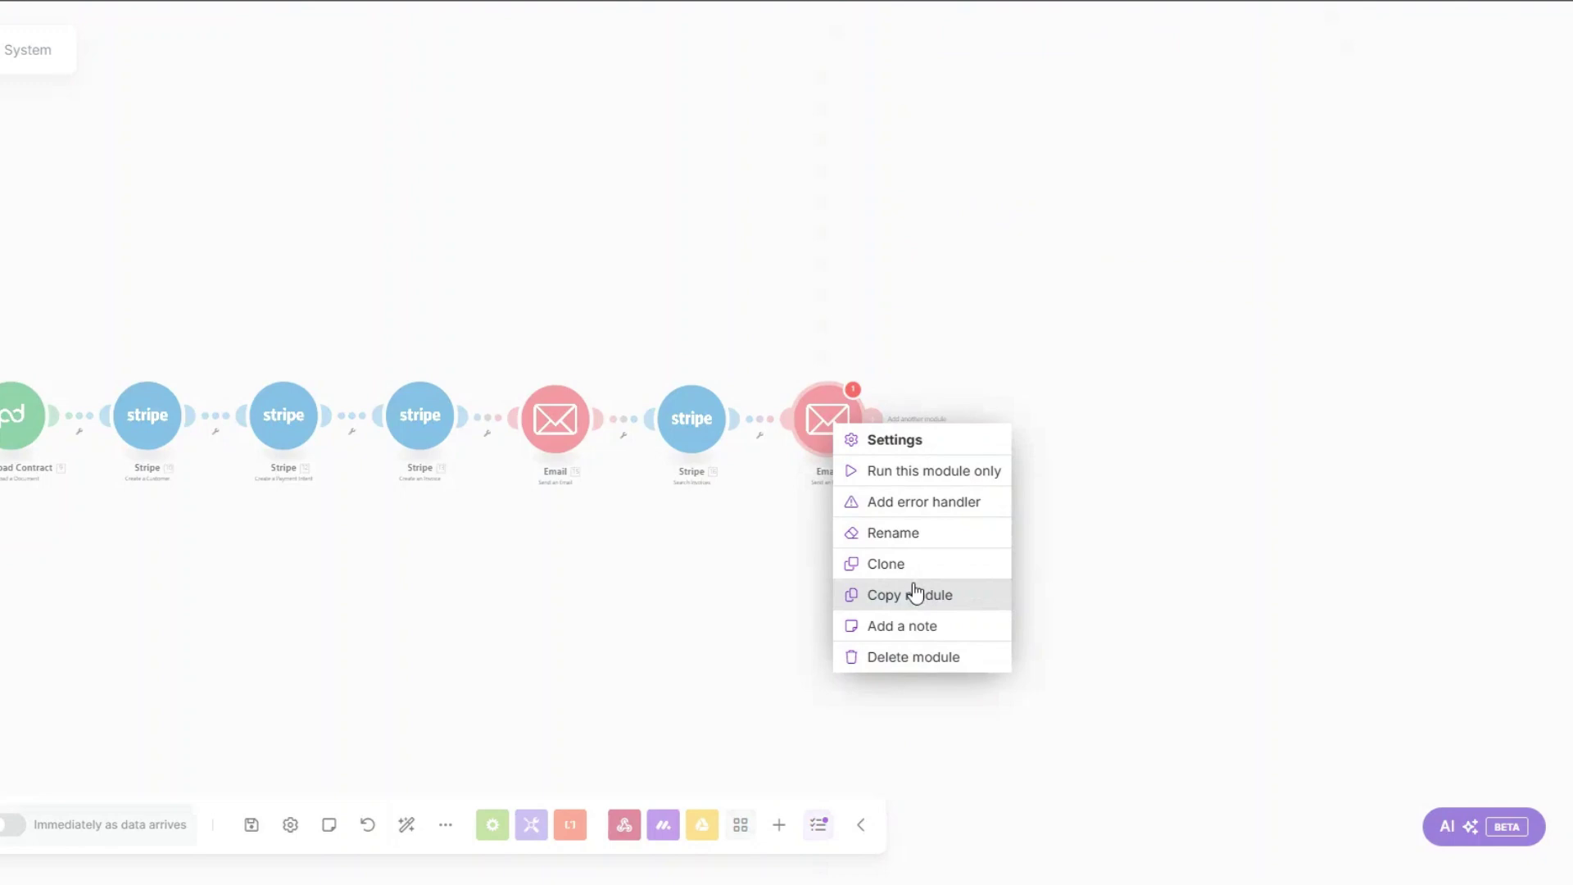
{"action": "left_click", "coordinate": [902, 546]}
{"action": "type", "text": "Payment Reminder"}
{"action": "left_click", "coordinate": [957, 366]}
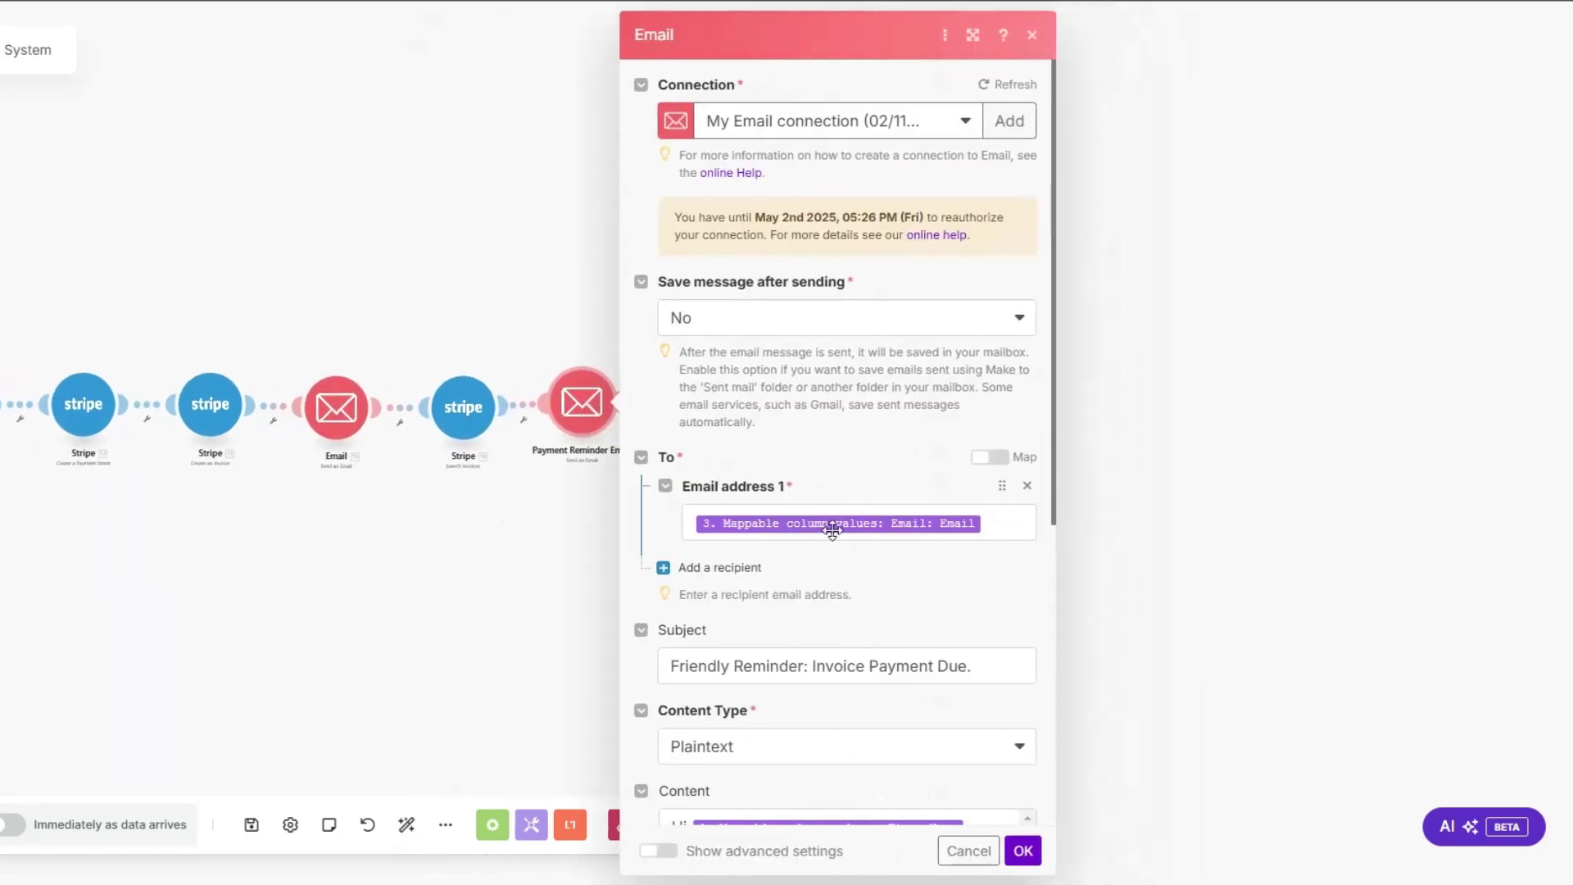
Step: Map the client's email as recipient, keeping subject 'Friendly Reminder: Invoice Payment Due.' and the invoice-link body
{"action": "left_click", "coordinate": [1003, 514]}
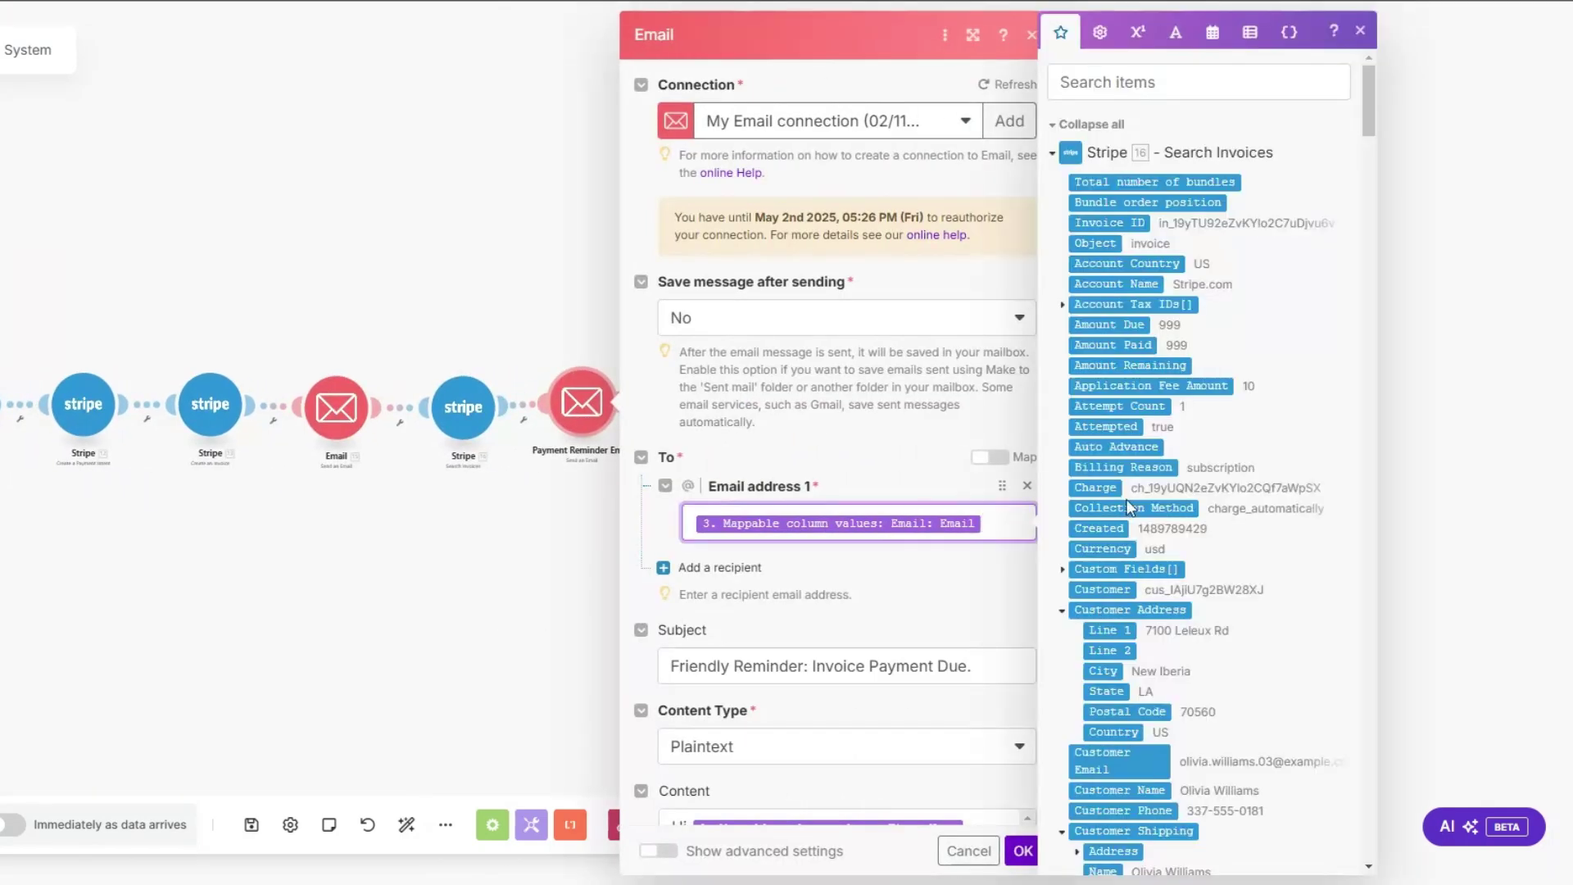
{"action": "left_click_drag", "start_coordinate": [1368, 82], "coordinate": [1368, 782]}
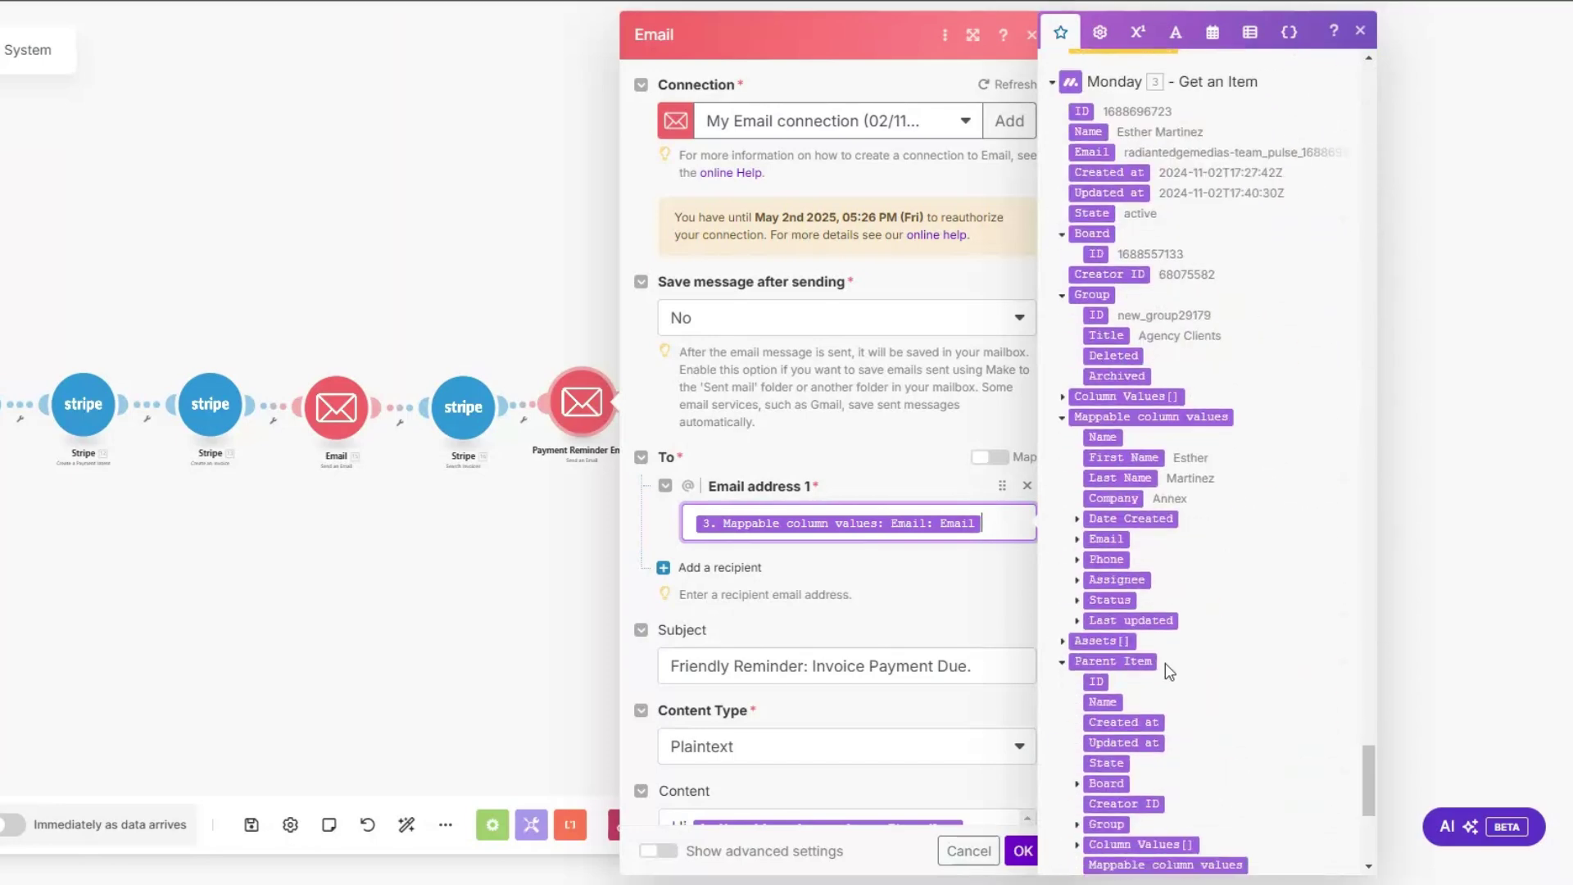
{"action": "left_click", "coordinate": [1078, 539]}
{"action": "scroll", "coordinate": [778, 410], "scroll_direction": "down", "scroll_amount": 3}
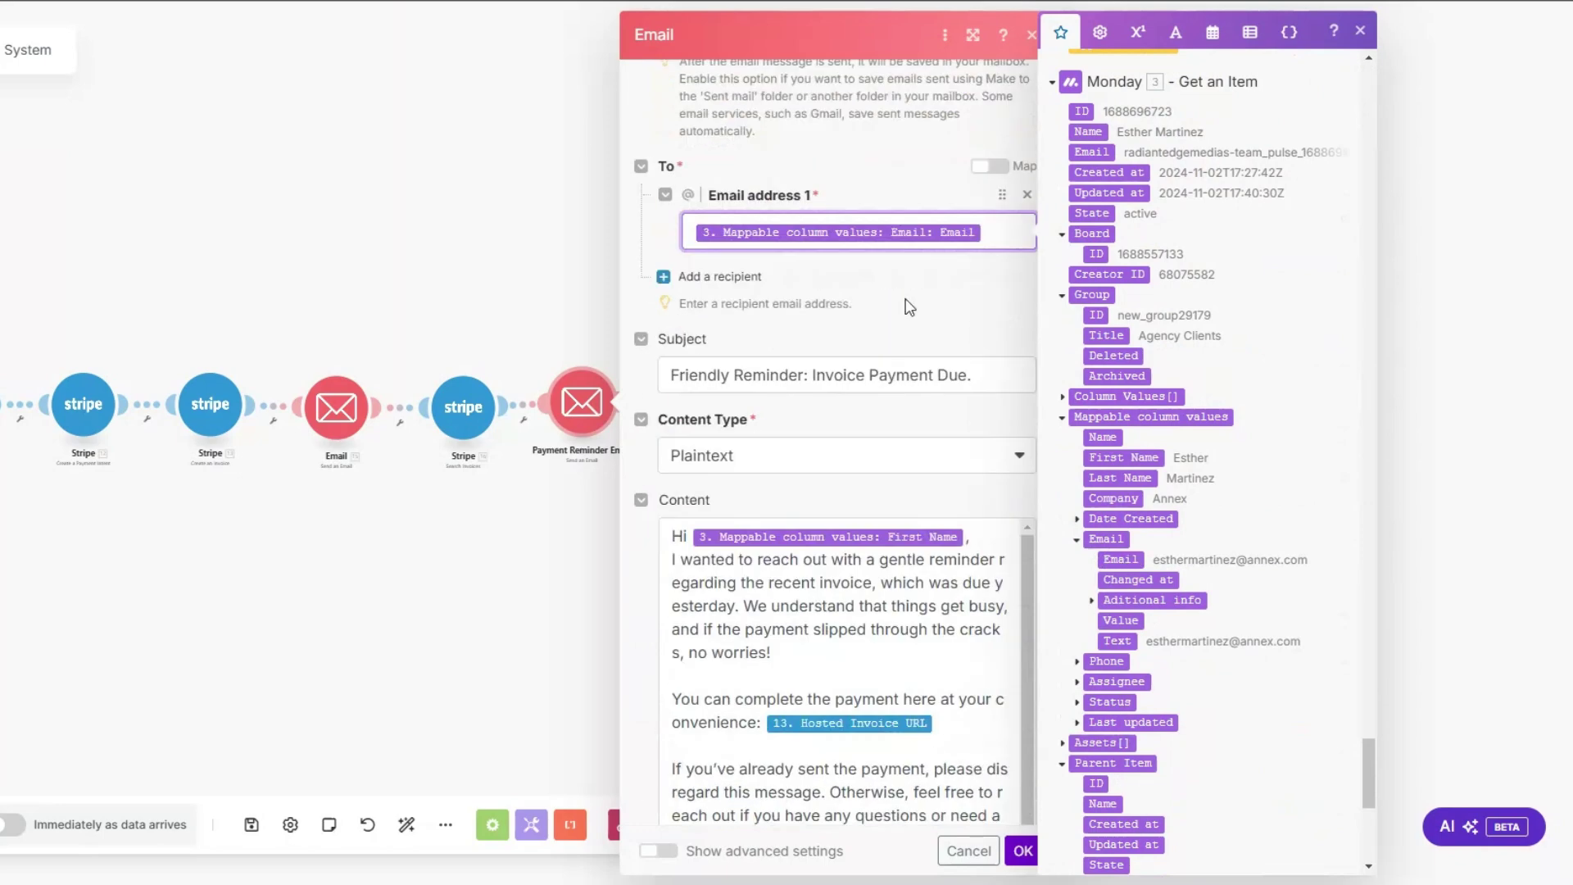
{"action": "left_click", "coordinate": [989, 376]}
{"action": "scroll", "coordinate": [989, 375], "scroll_direction": "down", "scroll_amount": 2}
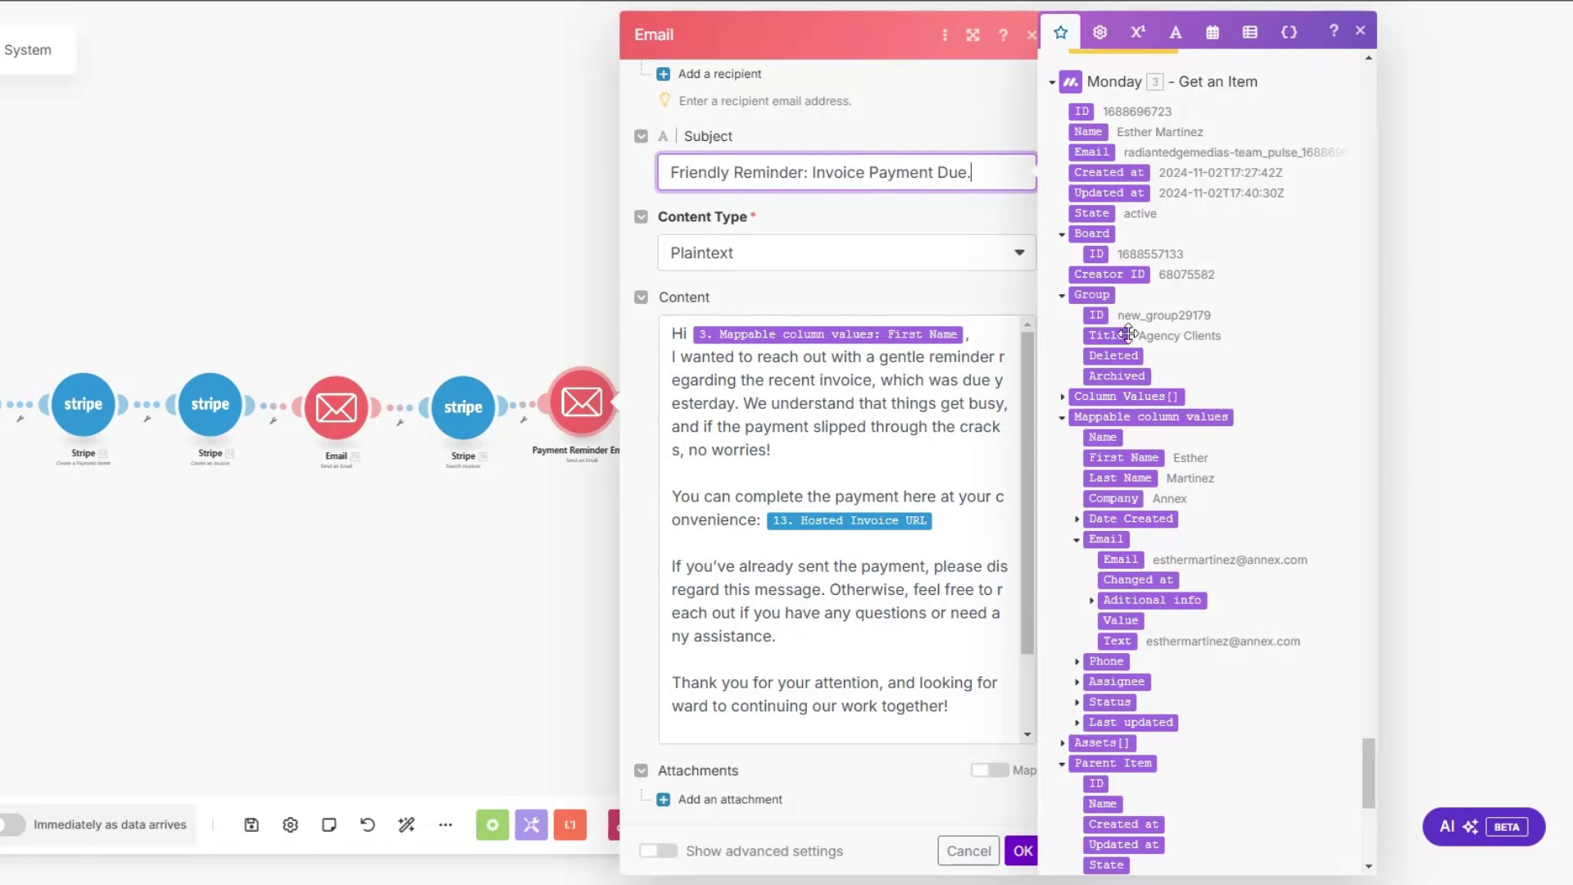
{"action": "left_click_drag", "start_coordinate": [1364, 767], "coordinate": [1363, 96]}
{"action": "scroll", "coordinate": [1197, 504], "scroll_direction": "down", "scroll_amount": 5}
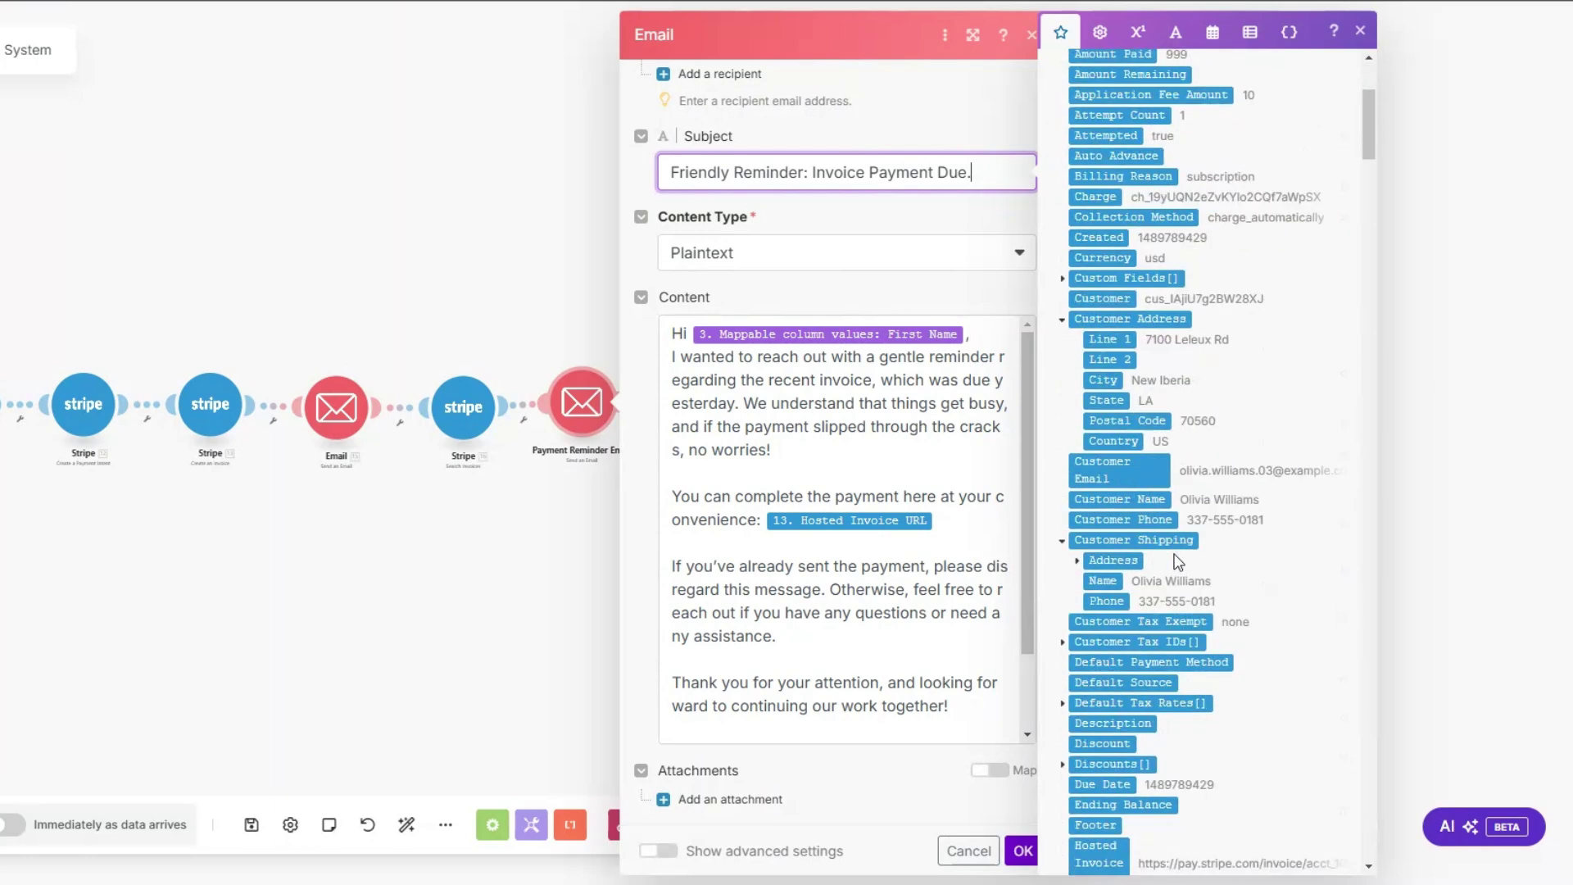
{"action": "mouse_move", "coordinate": [1113, 779]}
{"action": "left_mouse_down"}
{"action": "mouse_move", "coordinate": [930, 765]}
{"action": "mouse_move", "coordinate": [959, 521]}
{"action": "left_mouse_up"}
{"action": "left_click", "coordinate": [959, 522]}
{"action": "scroll", "coordinate": [959, 522], "scroll_direction": "down", "scroll_amount": 1}
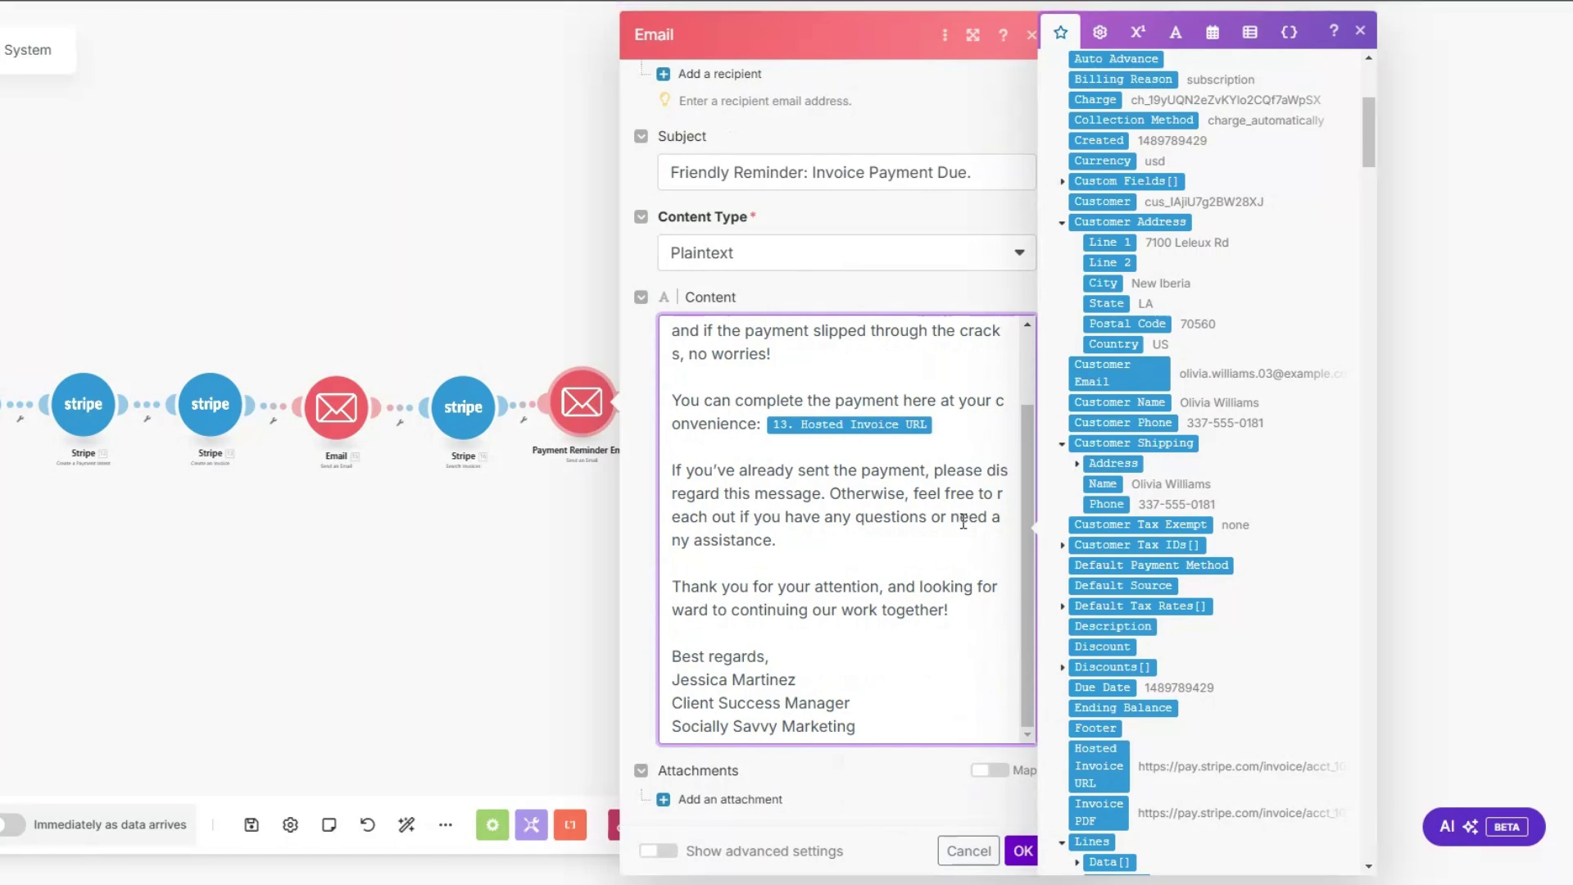
{"action": "left_click", "coordinate": [1023, 850]}
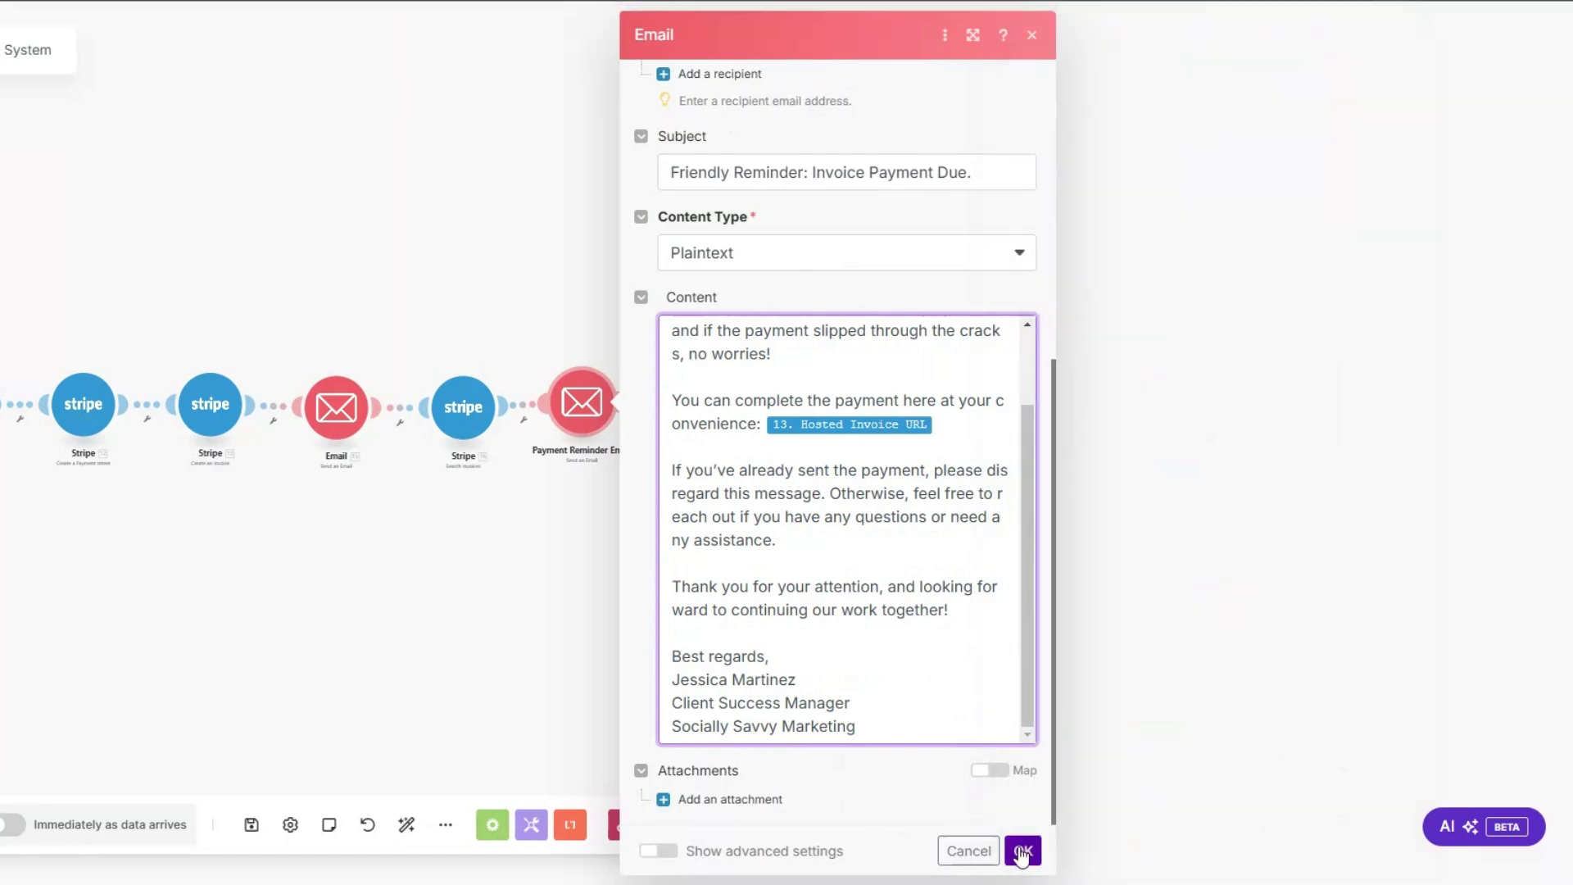
Step: Create a filter labelled 'Payment Reminder?' requiring the invoice Amount Due to exist
{"action": "left_click", "coordinate": [806, 443]}
{"action": "left_click", "coordinate": [816, 478]}
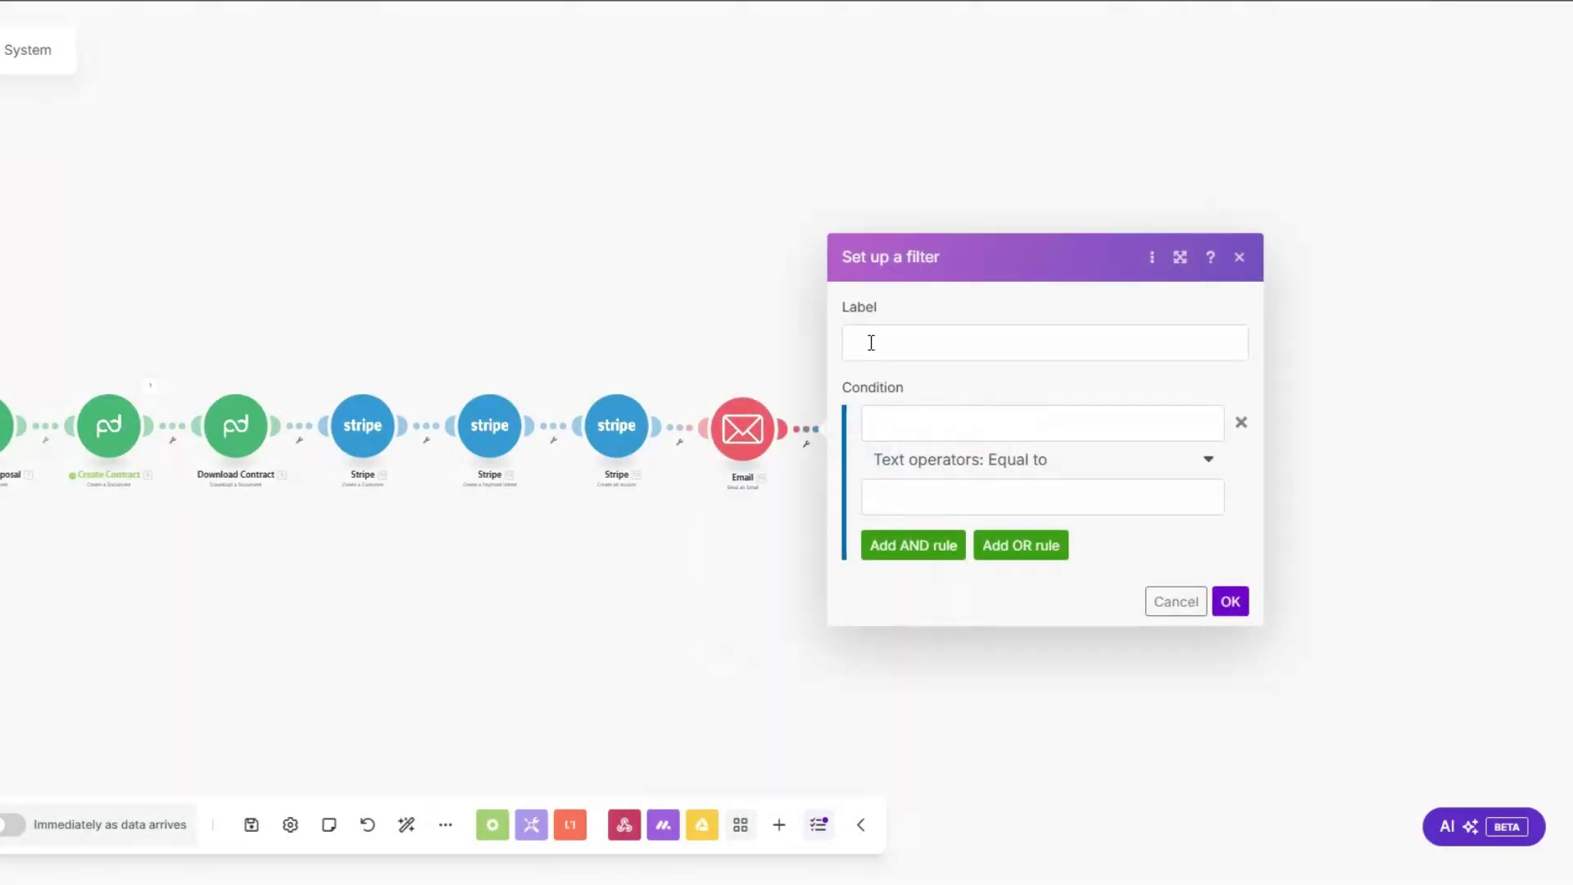
{"action": "left_click", "coordinate": [871, 342]}
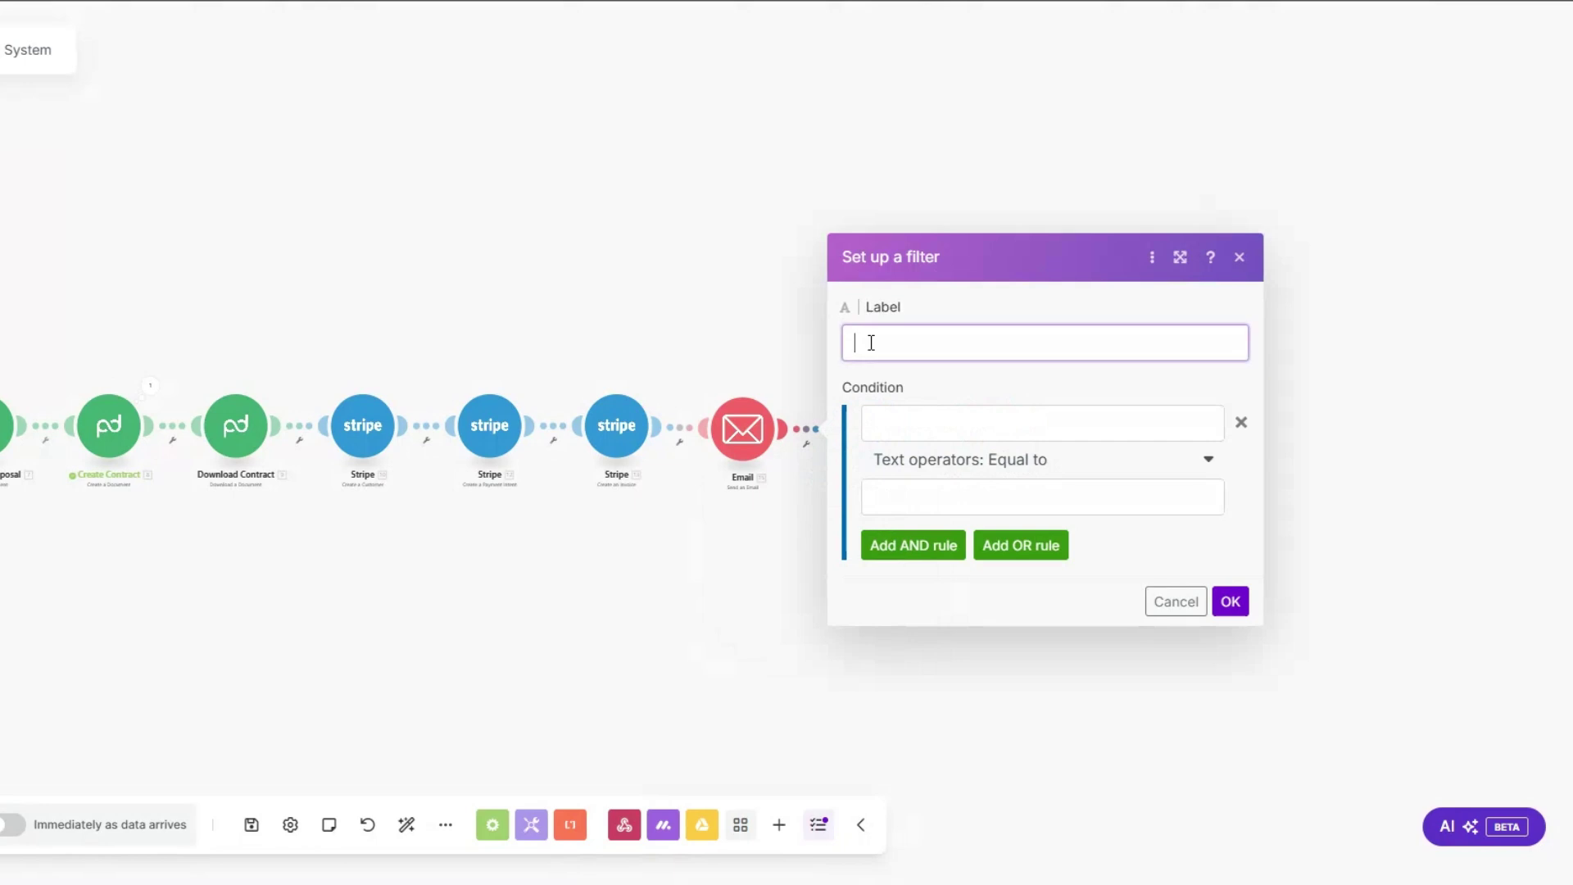
{"action": "type", "text": "Payment Reminder?"}
{"action": "left_click", "coordinate": [1066, 424]}
{"action": "left_click", "coordinate": [1310, 351]}
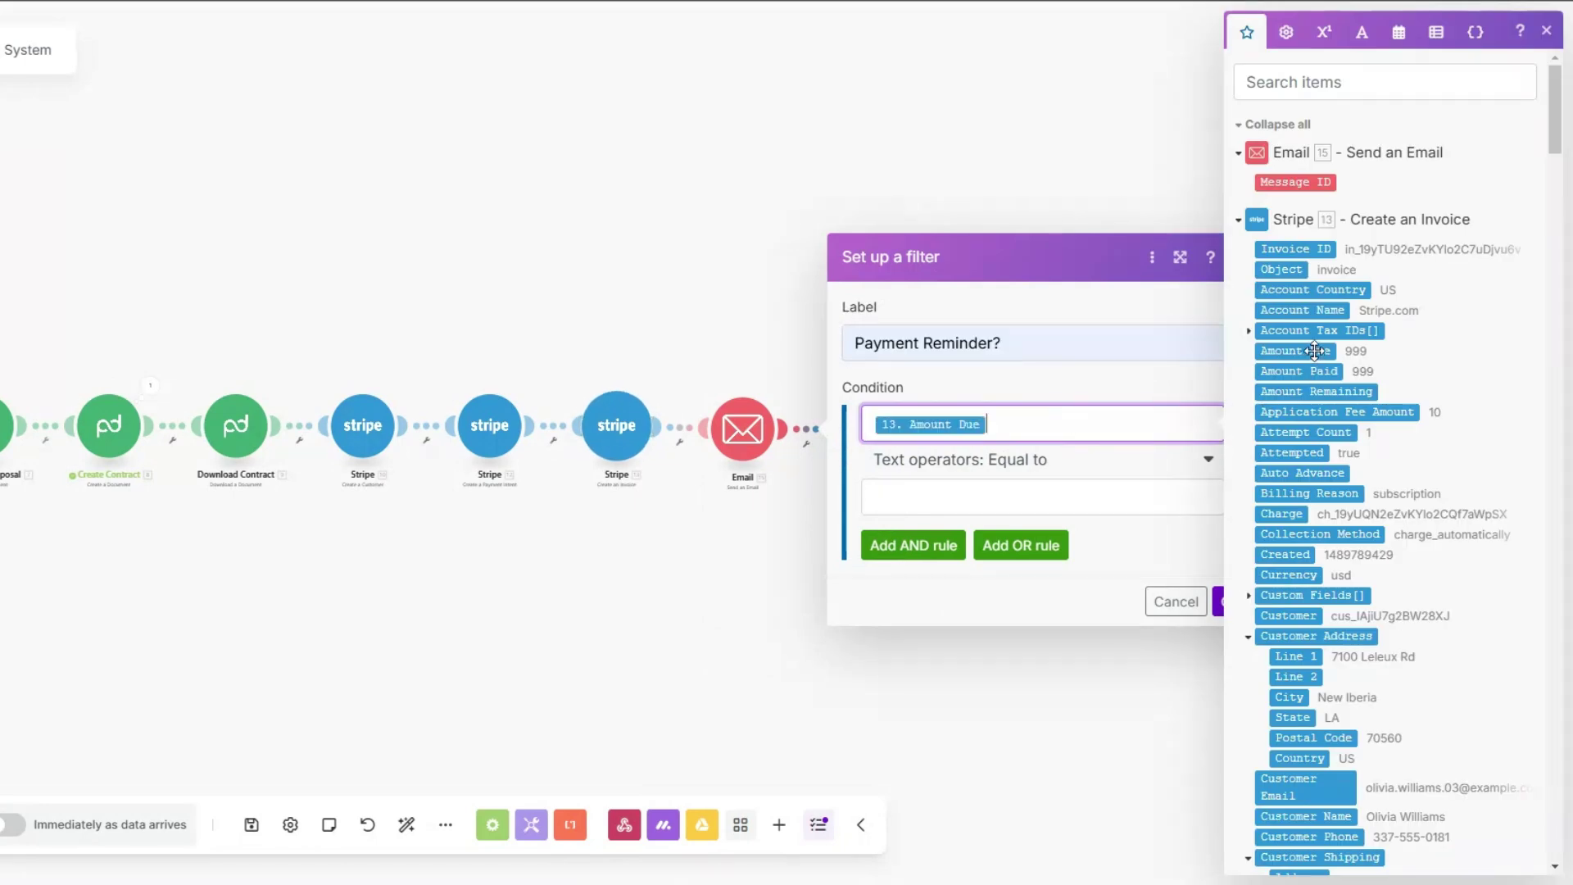
{"action": "left_click", "coordinate": [1019, 469]}
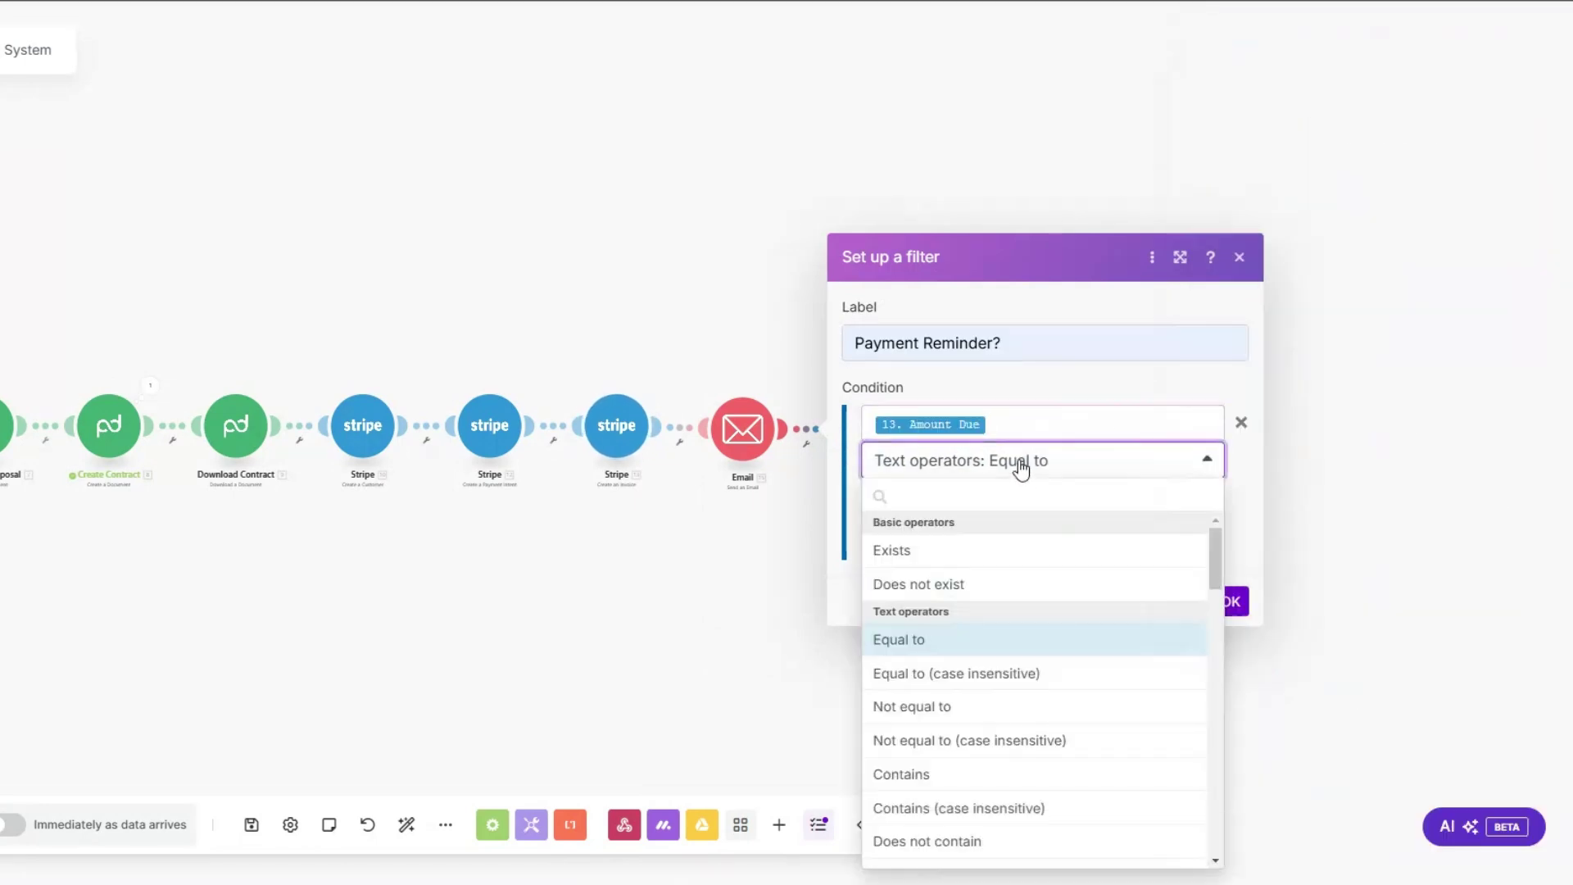
{"action": "left_click", "coordinate": [935, 553]}
Step: Add an AND rule with Date equal to addDays(Due Date; …) and save the filter
{"action": "left_click", "coordinate": [926, 510]}
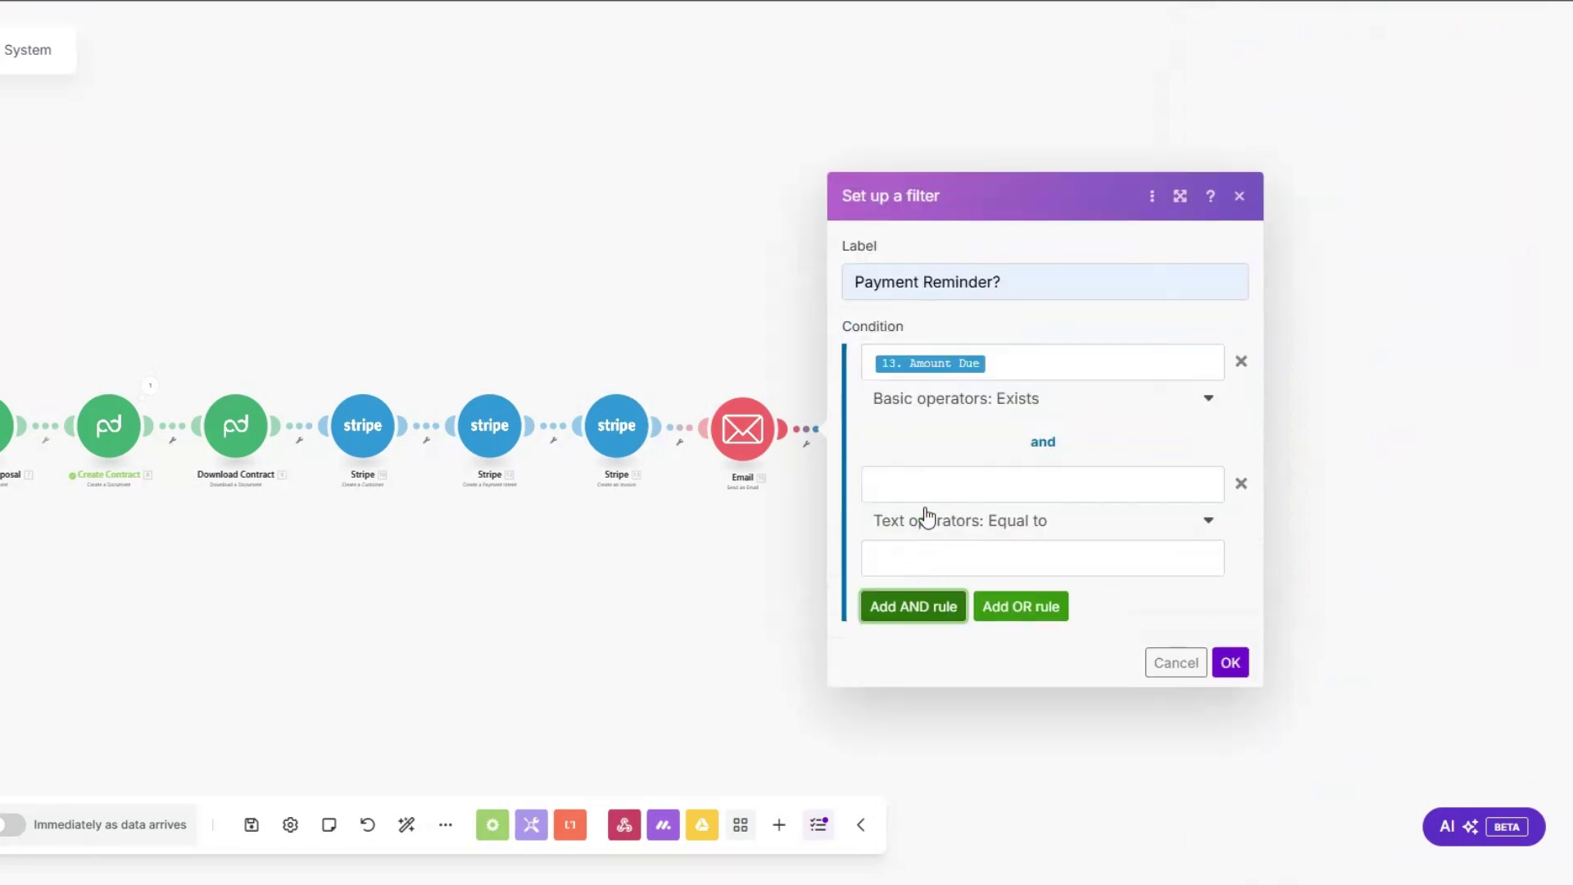
{"action": "left_click", "coordinate": [941, 488]}
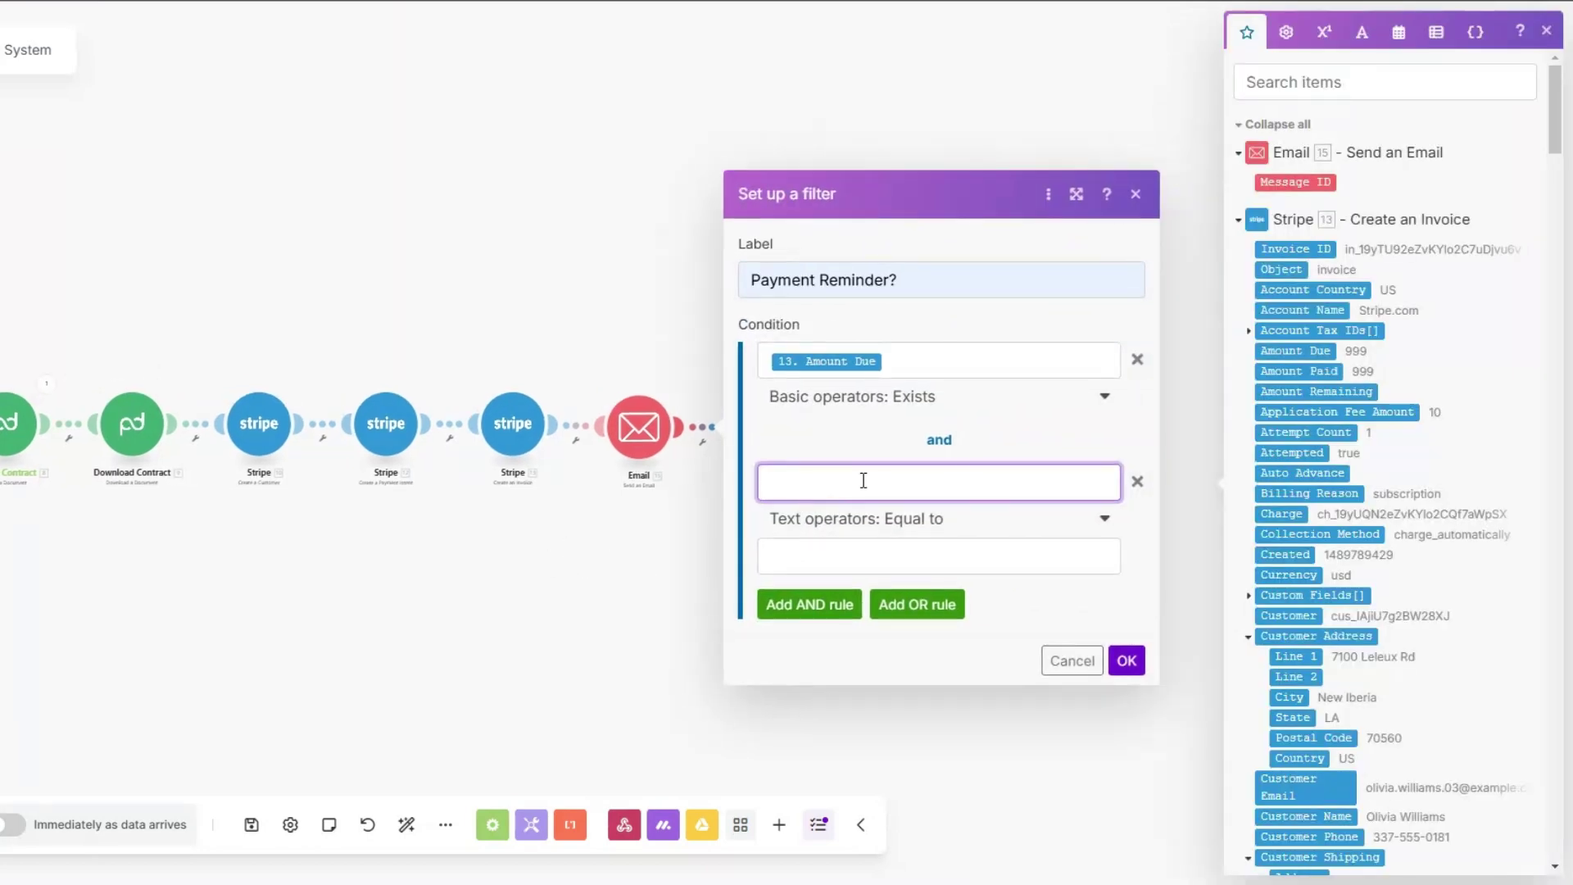
{"action": "type", "text": "Da"}
{"action": "left_click", "coordinate": [924, 552]}
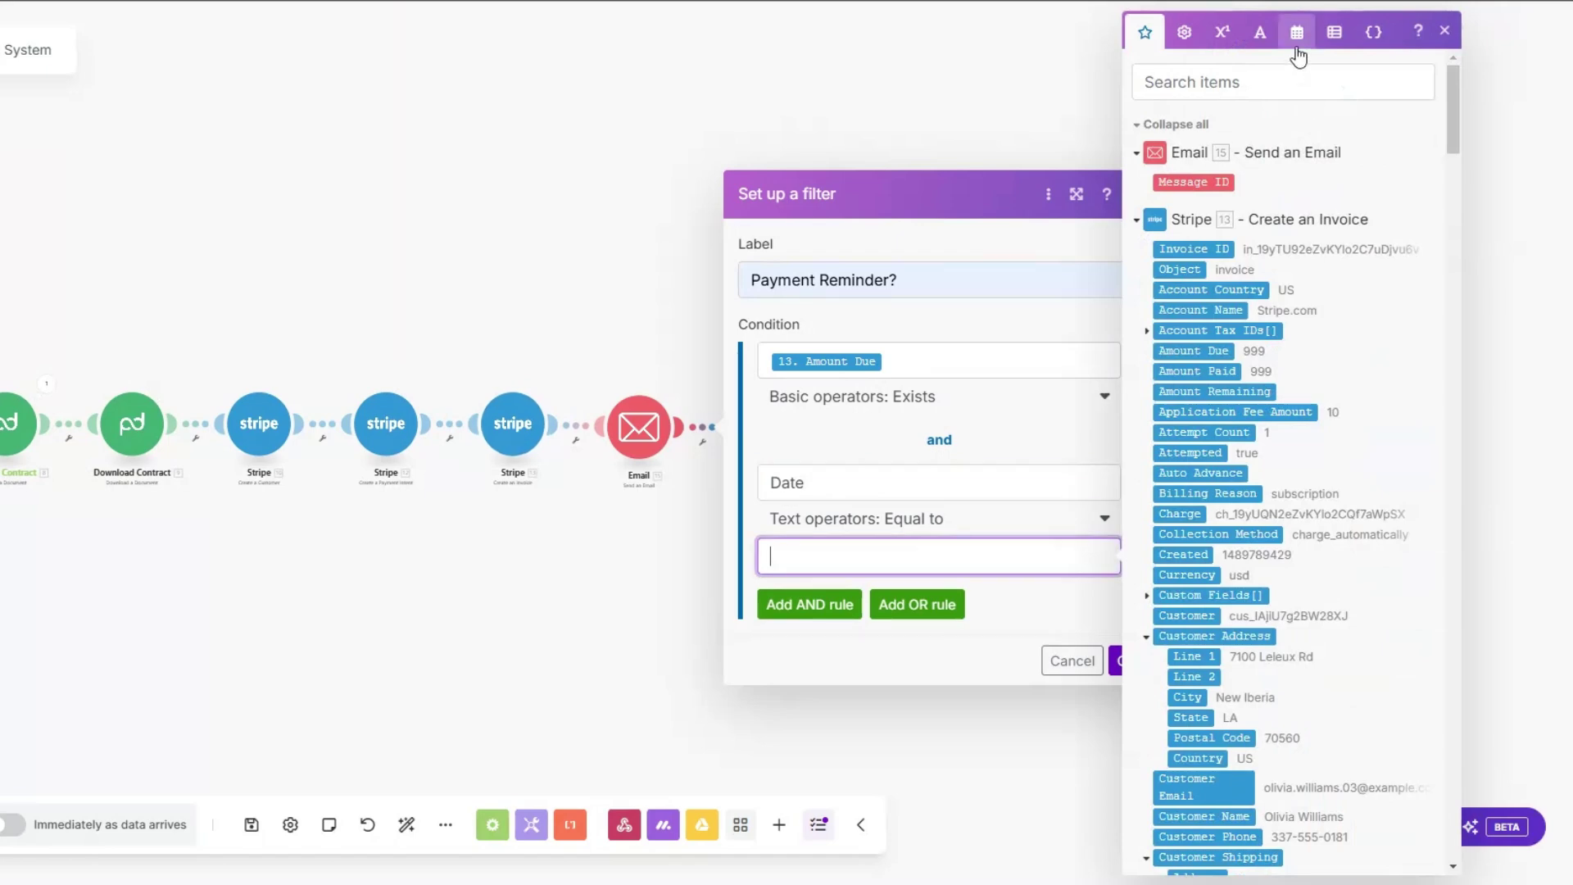
{"action": "left_click", "coordinate": [1298, 56]}
{"action": "left_click", "coordinate": [1404, 751]}
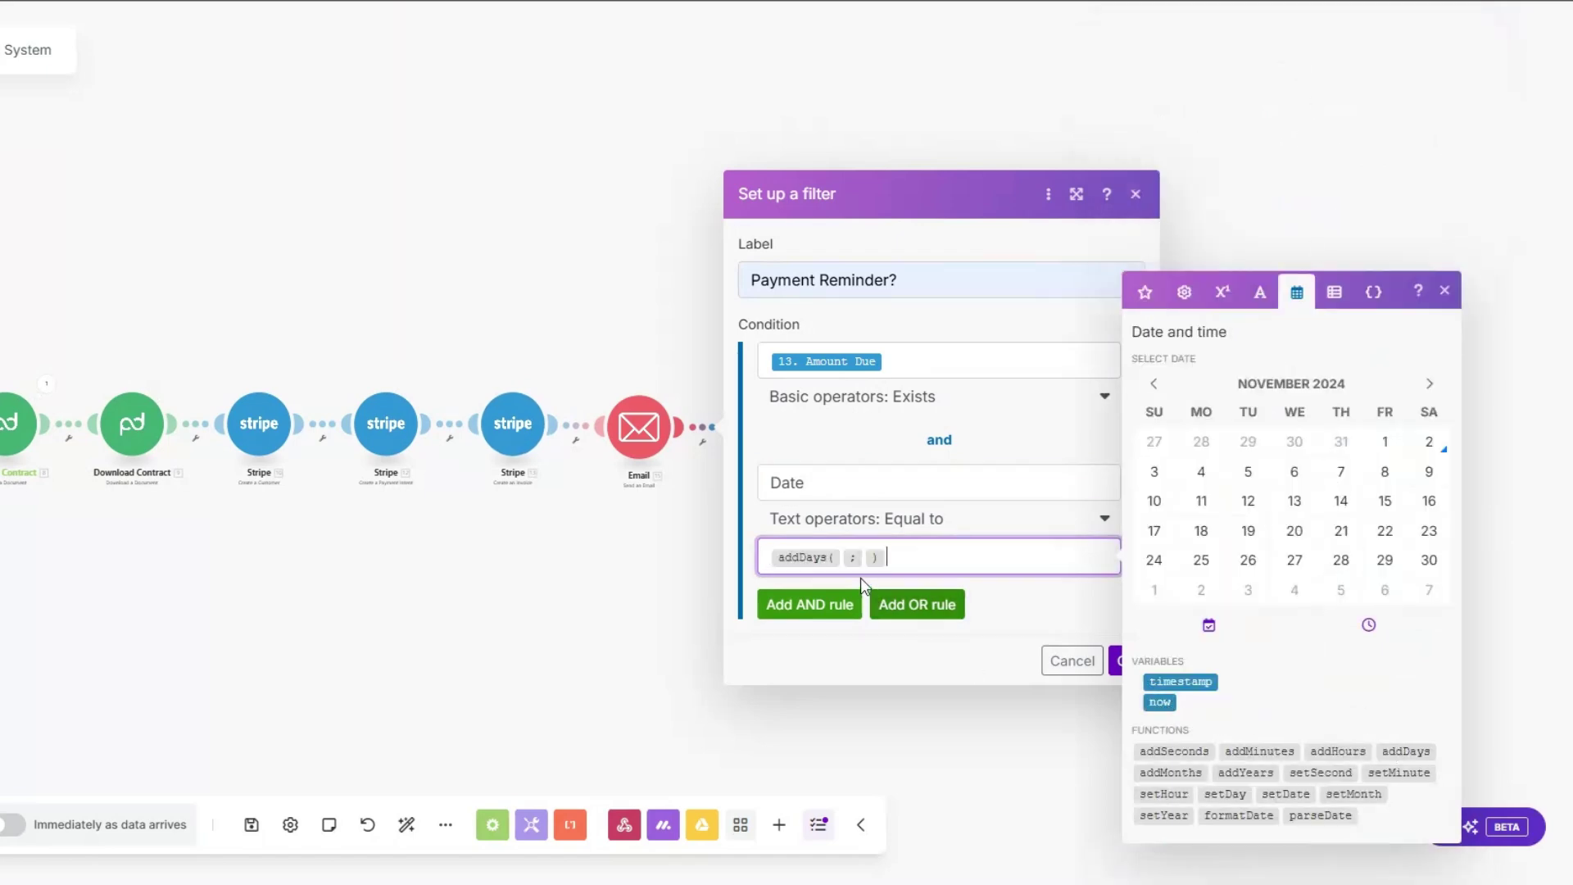
{"action": "left_click", "coordinate": [1144, 292]}
{"action": "scroll", "coordinate": [1226, 465], "scroll_direction": "down", "scroll_amount": 5}
{"action": "left_click", "coordinate": [1187, 714]}
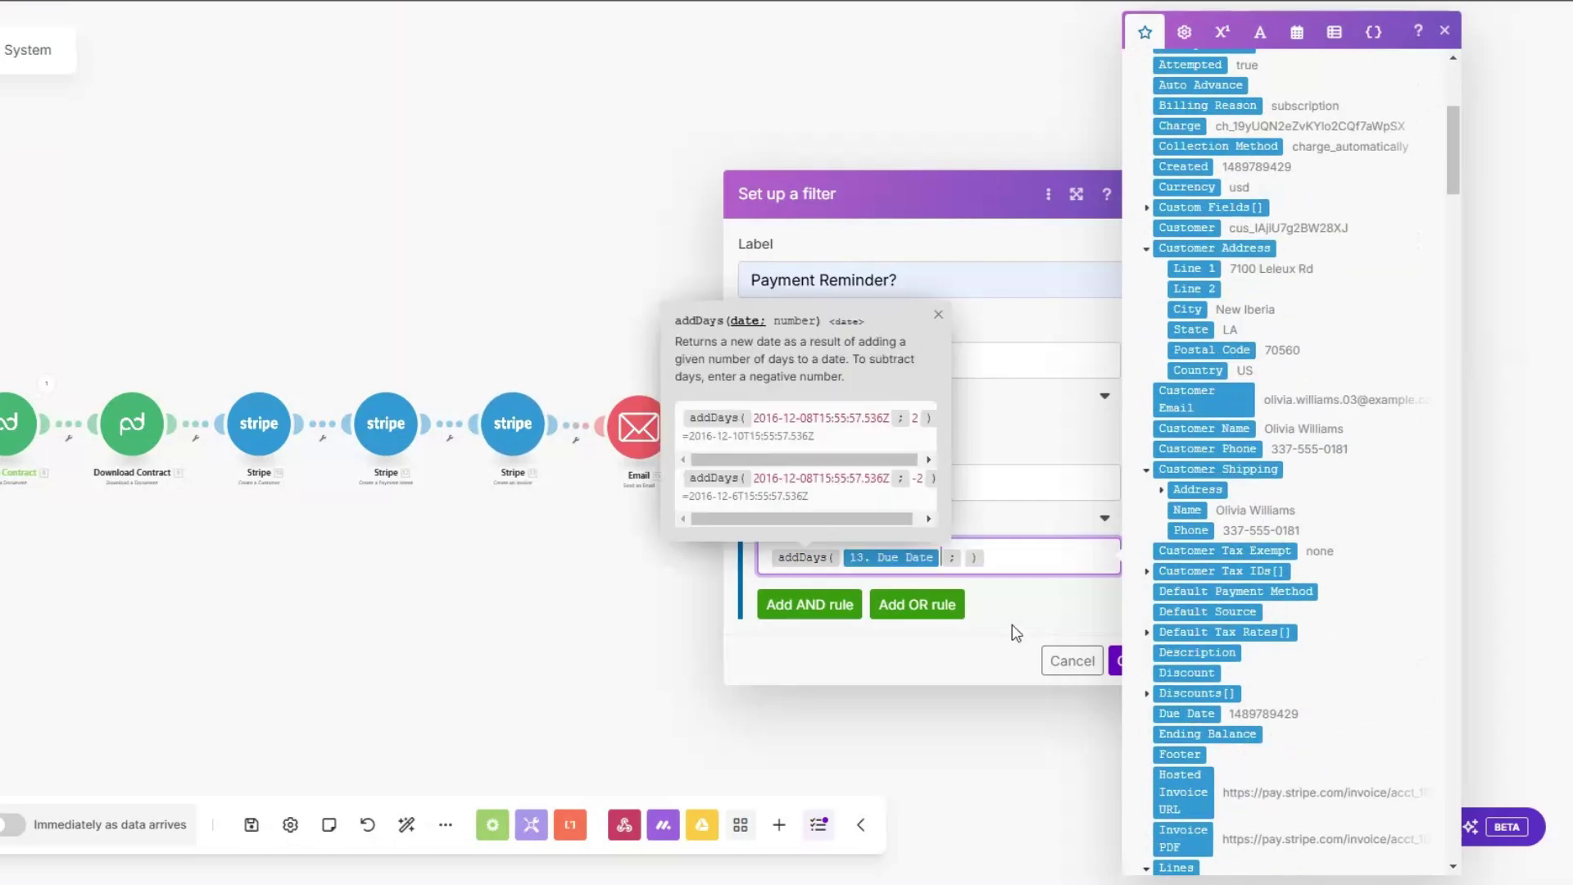
{"action": "left_click", "coordinate": [965, 557]}
{"action": "left_click", "coordinate": [1117, 660]}
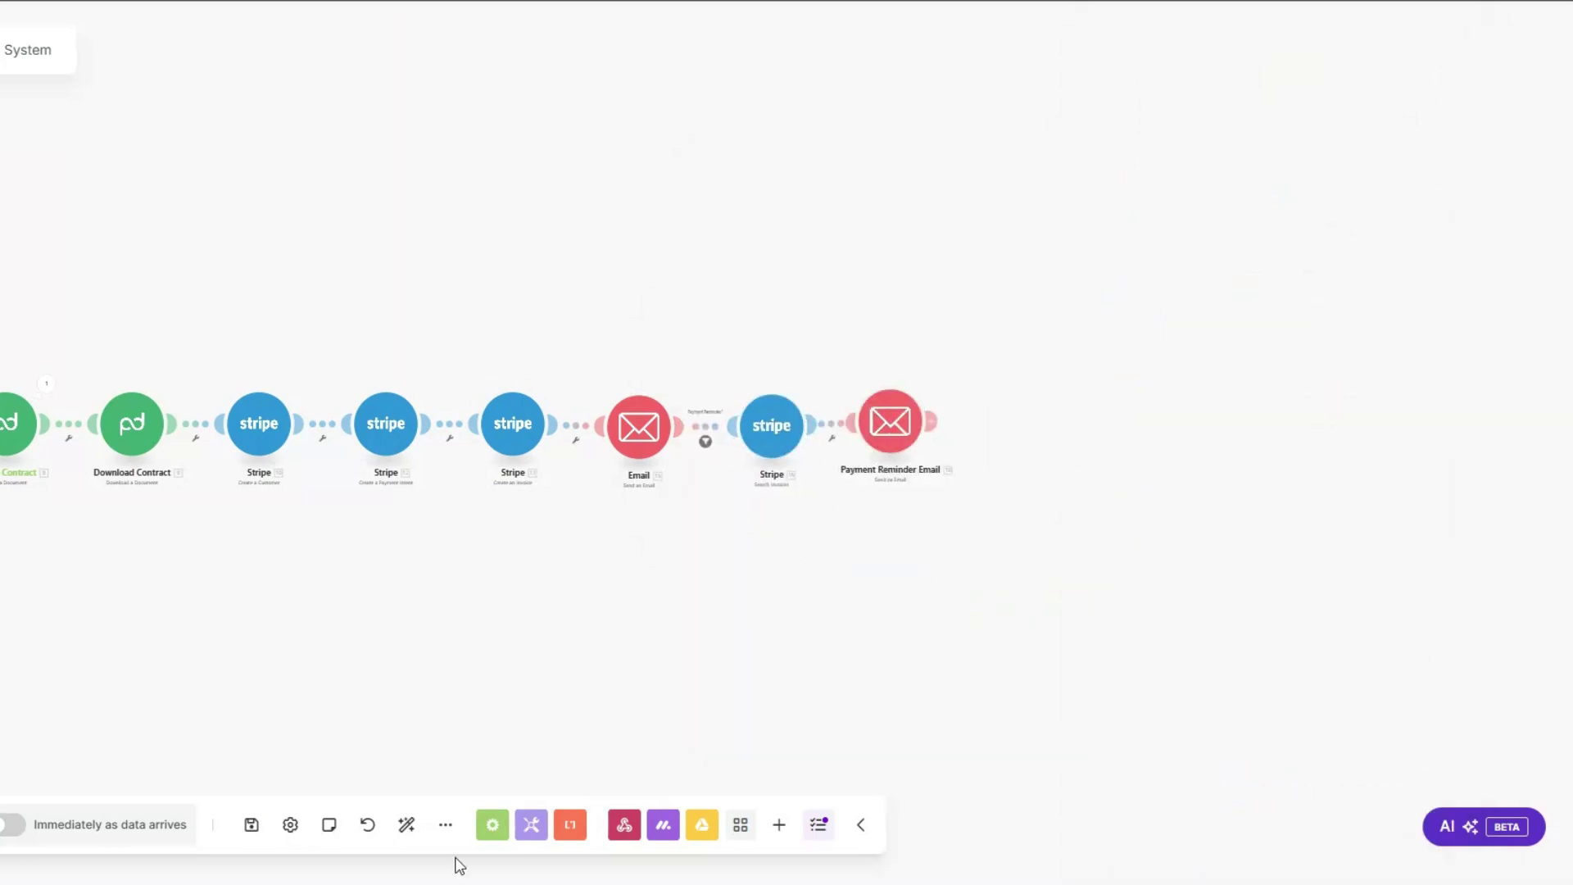
Step: Auto-align the modules, run the scenario once, and set the first client's status to ONBOARD
{"action": "left_click", "coordinate": [406, 824]}
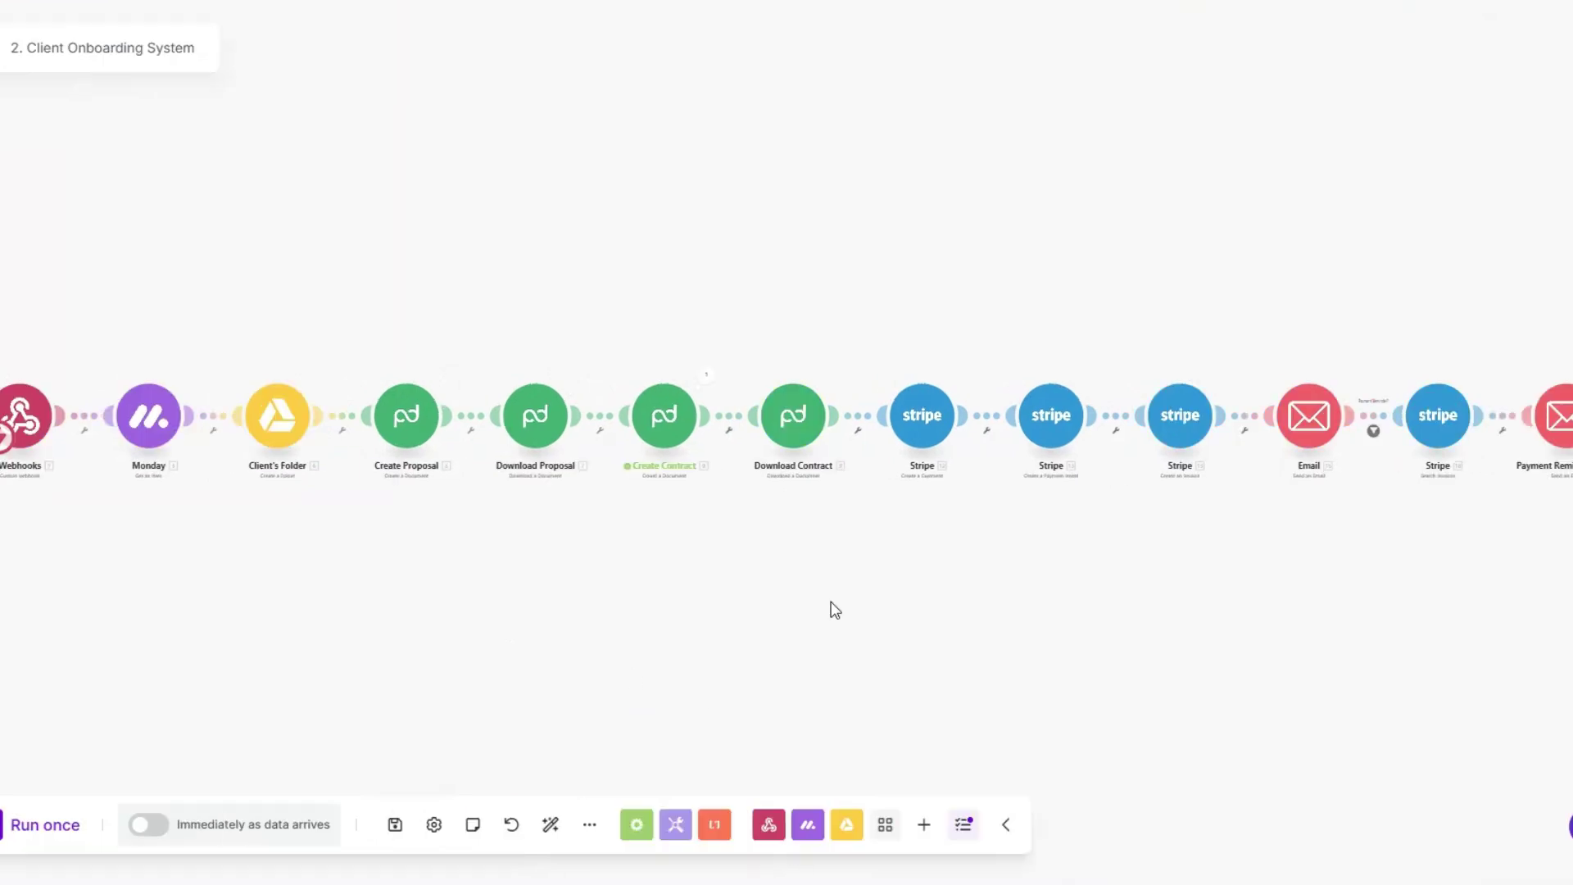
{"action": "left_click", "coordinate": [27, 826]}
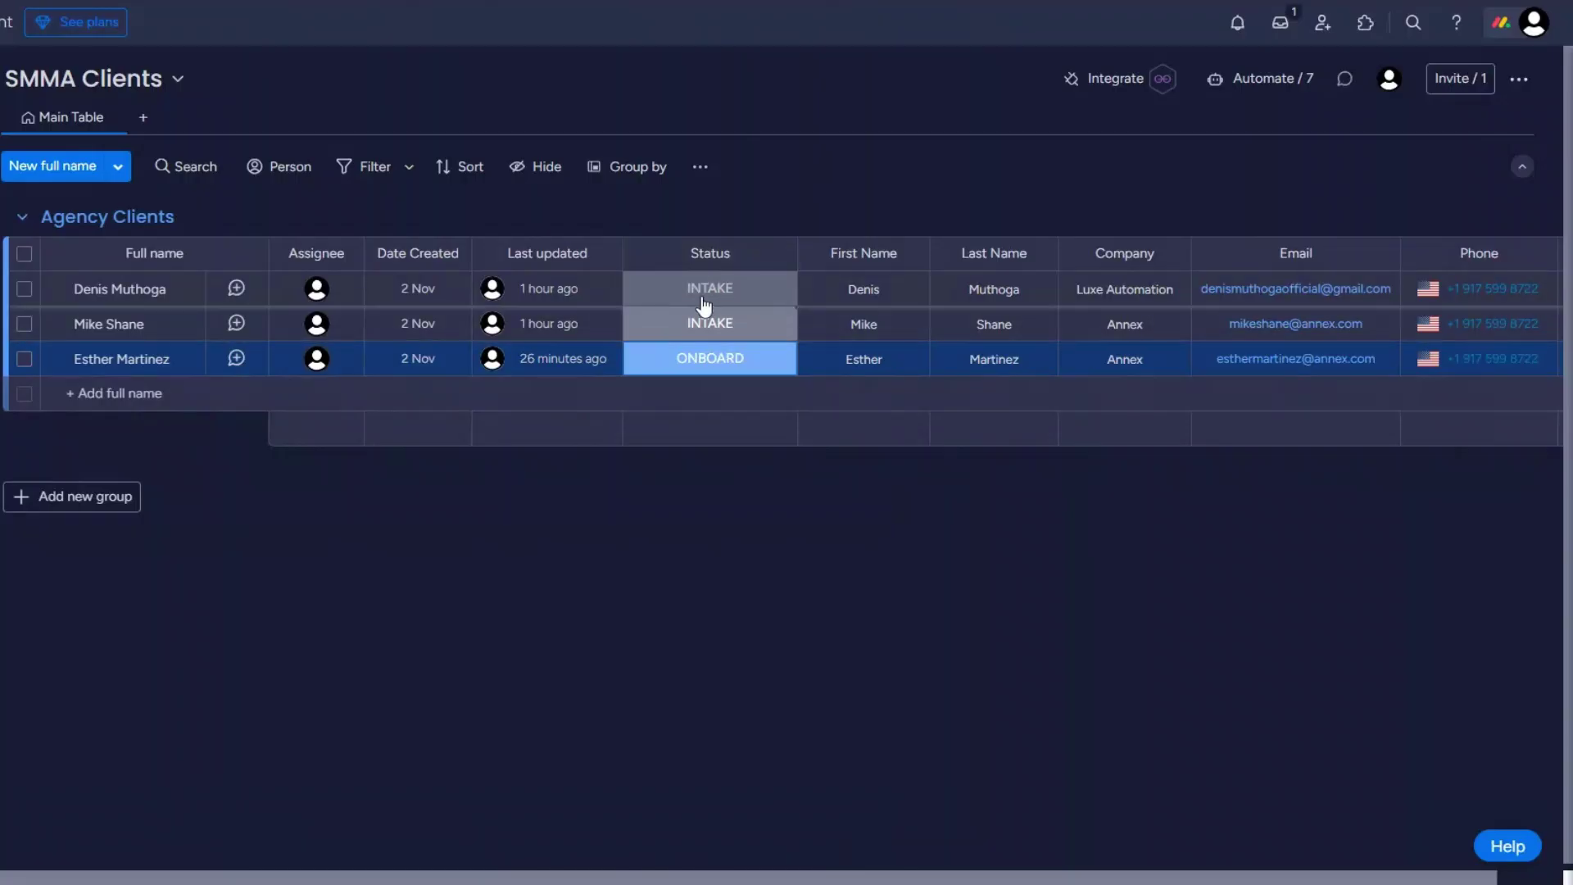
{"action": "left_click", "coordinate": [705, 305]}
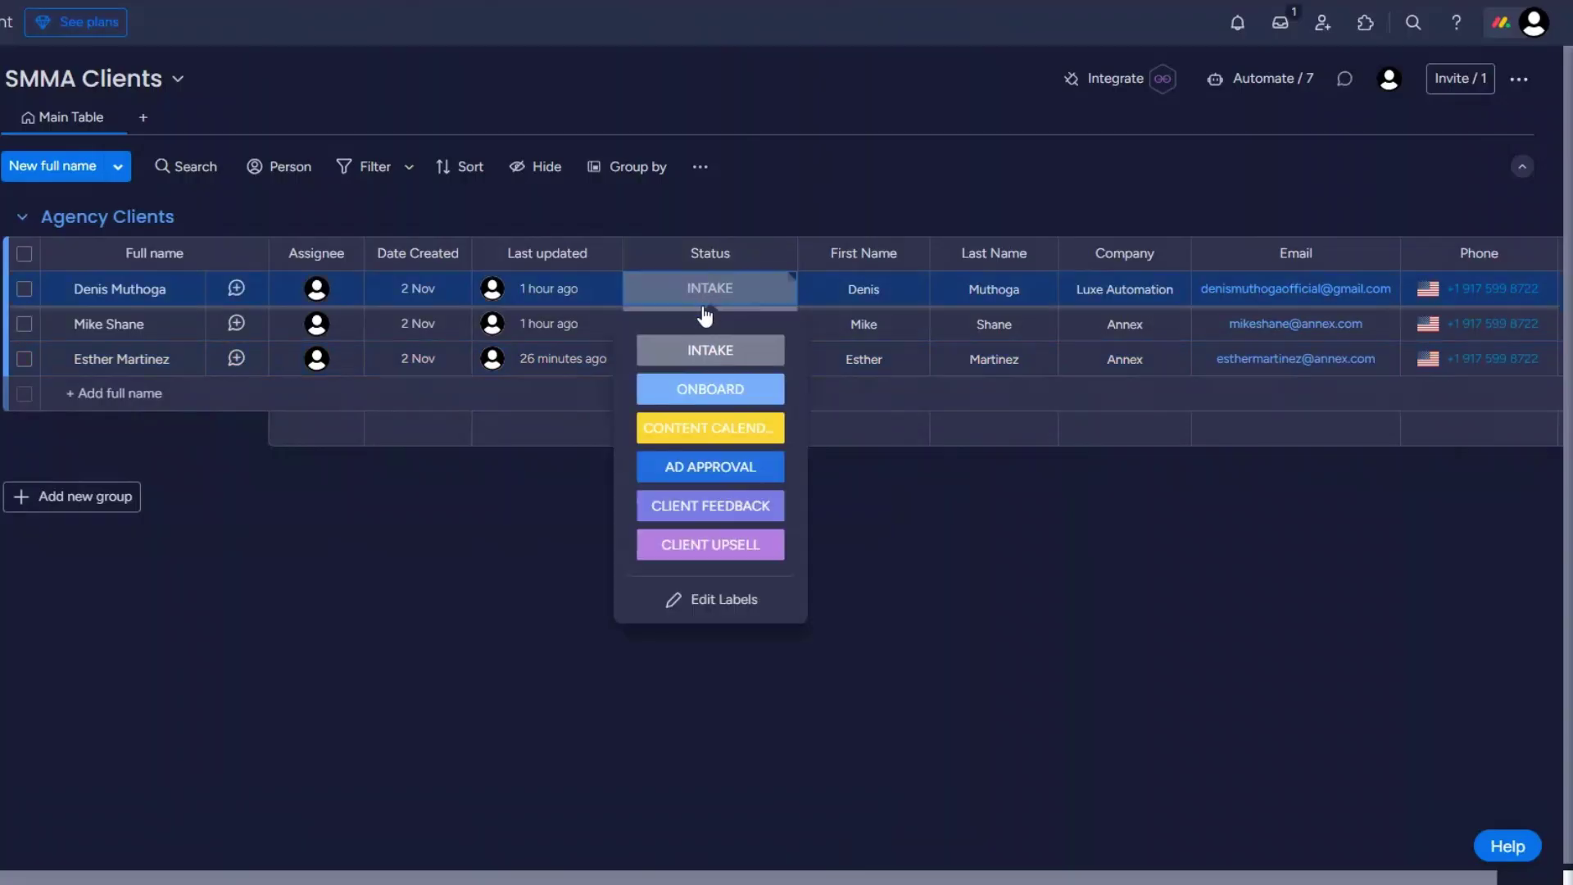
{"action": "left_click", "coordinate": [702, 394]}
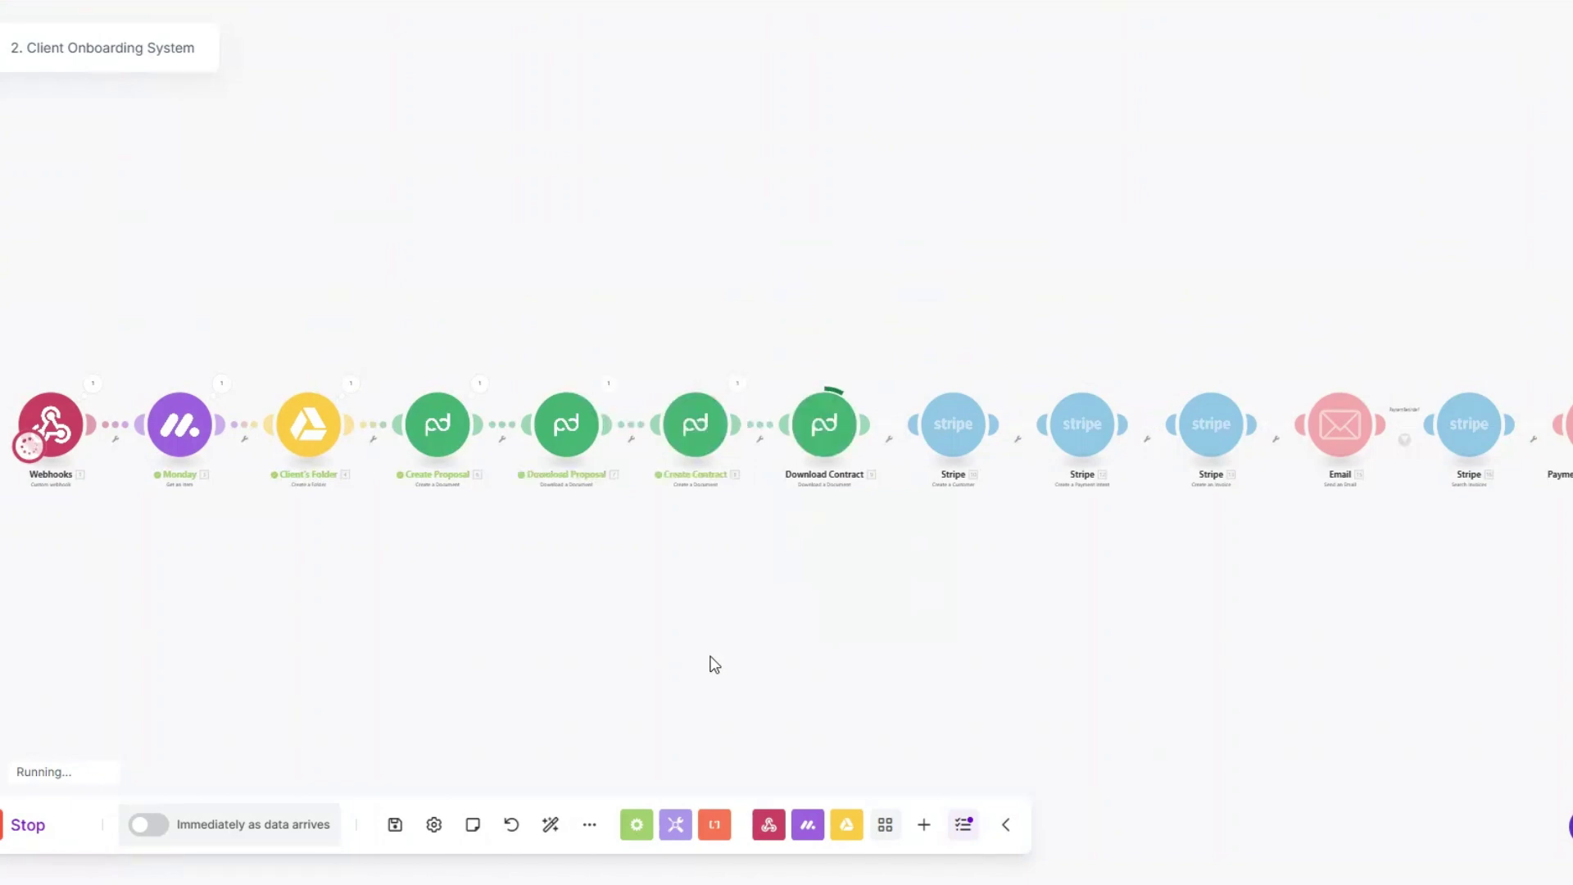
Step: Check the Email module's output shows subject 'Next Steps: Proposal, Contract, and Project Resources.'
{"action": "left_click_drag", "start_coordinate": [520, 584], "coordinate": [518, 577]}
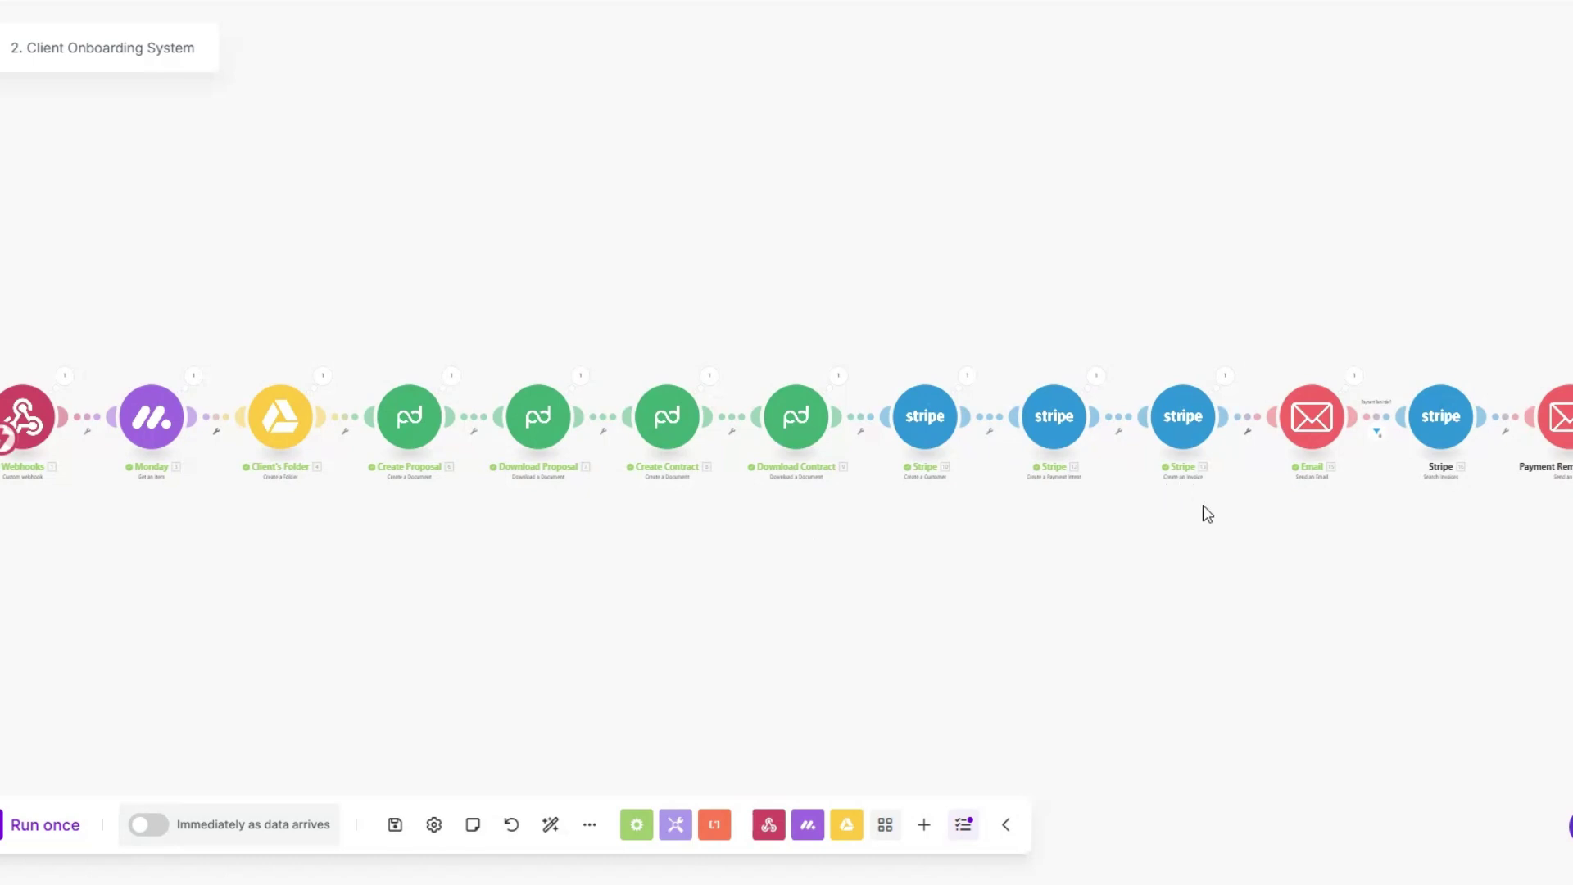
{"action": "left_click", "coordinate": [1354, 378]}
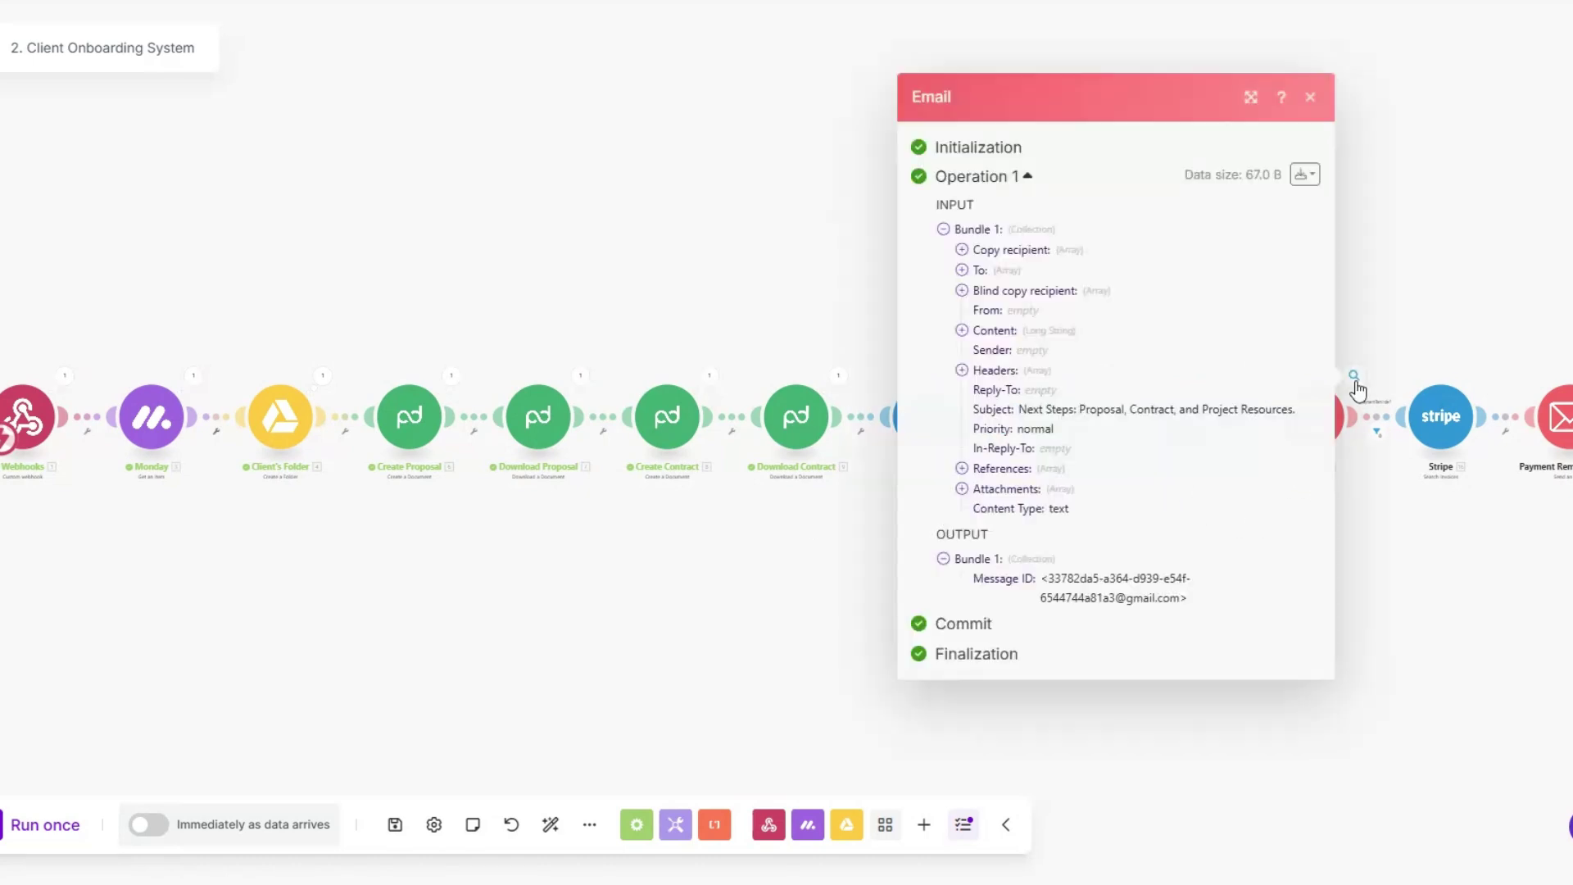
{"action": "left_click_drag", "start_coordinate": [1023, 415], "coordinate": [1302, 414]}
{"action": "left_click", "coordinate": [605, 609]}
{"action": "left_click_drag", "start_coordinate": [601, 601], "coordinate": [592, 602]}
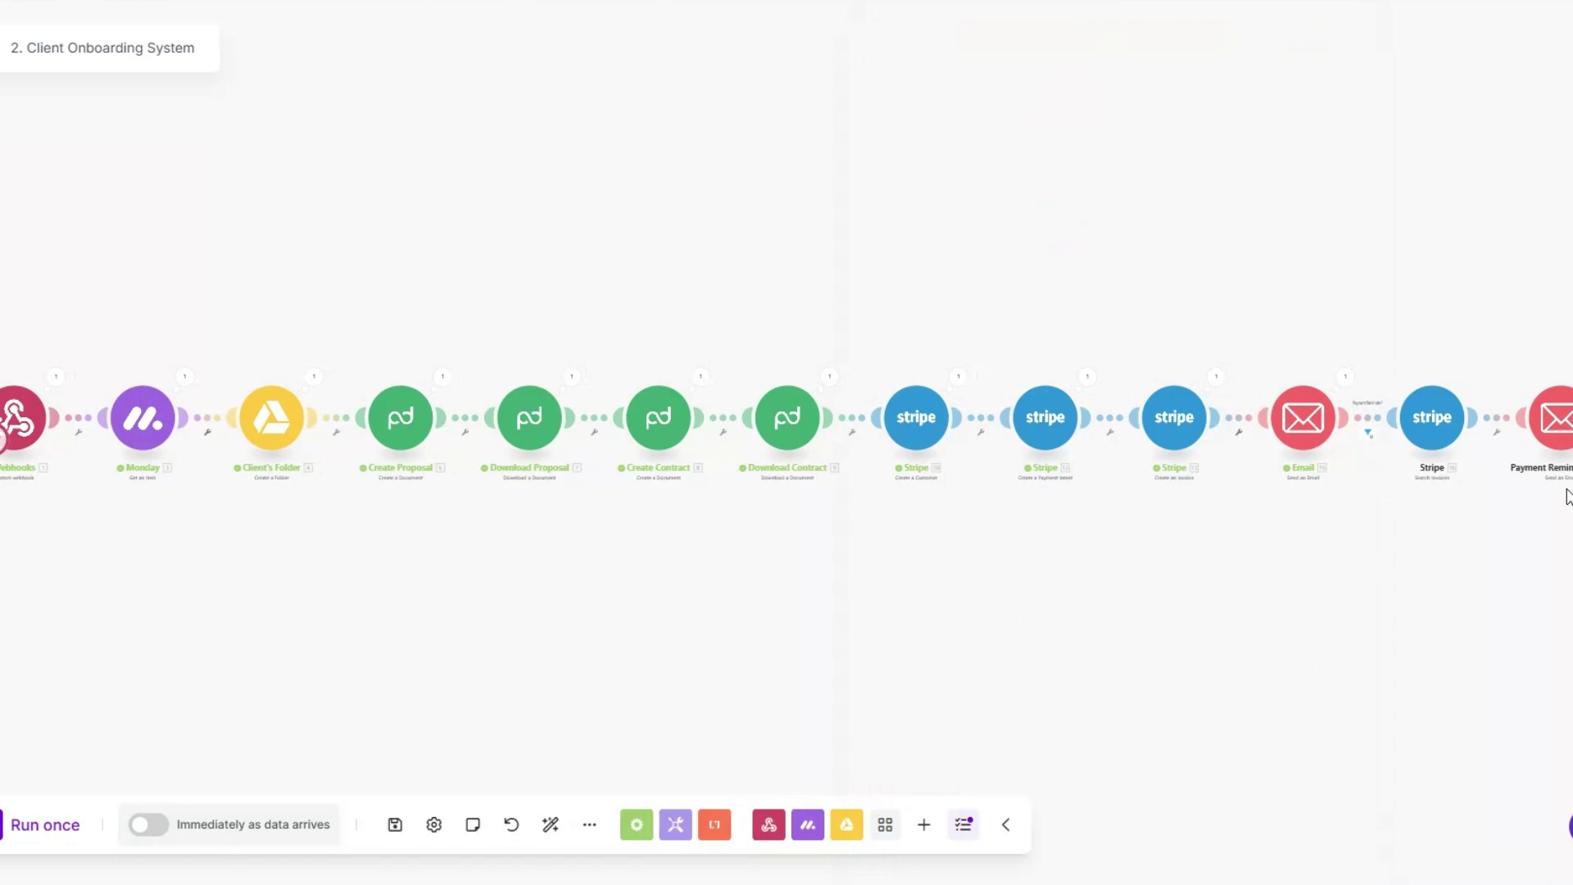
Step: Create a new scenario named '3. Content Calendar Setup' and shift its empty start module left
{"action": "left_click_drag", "start_coordinate": [1144, 550], "coordinate": [1155, 550]}
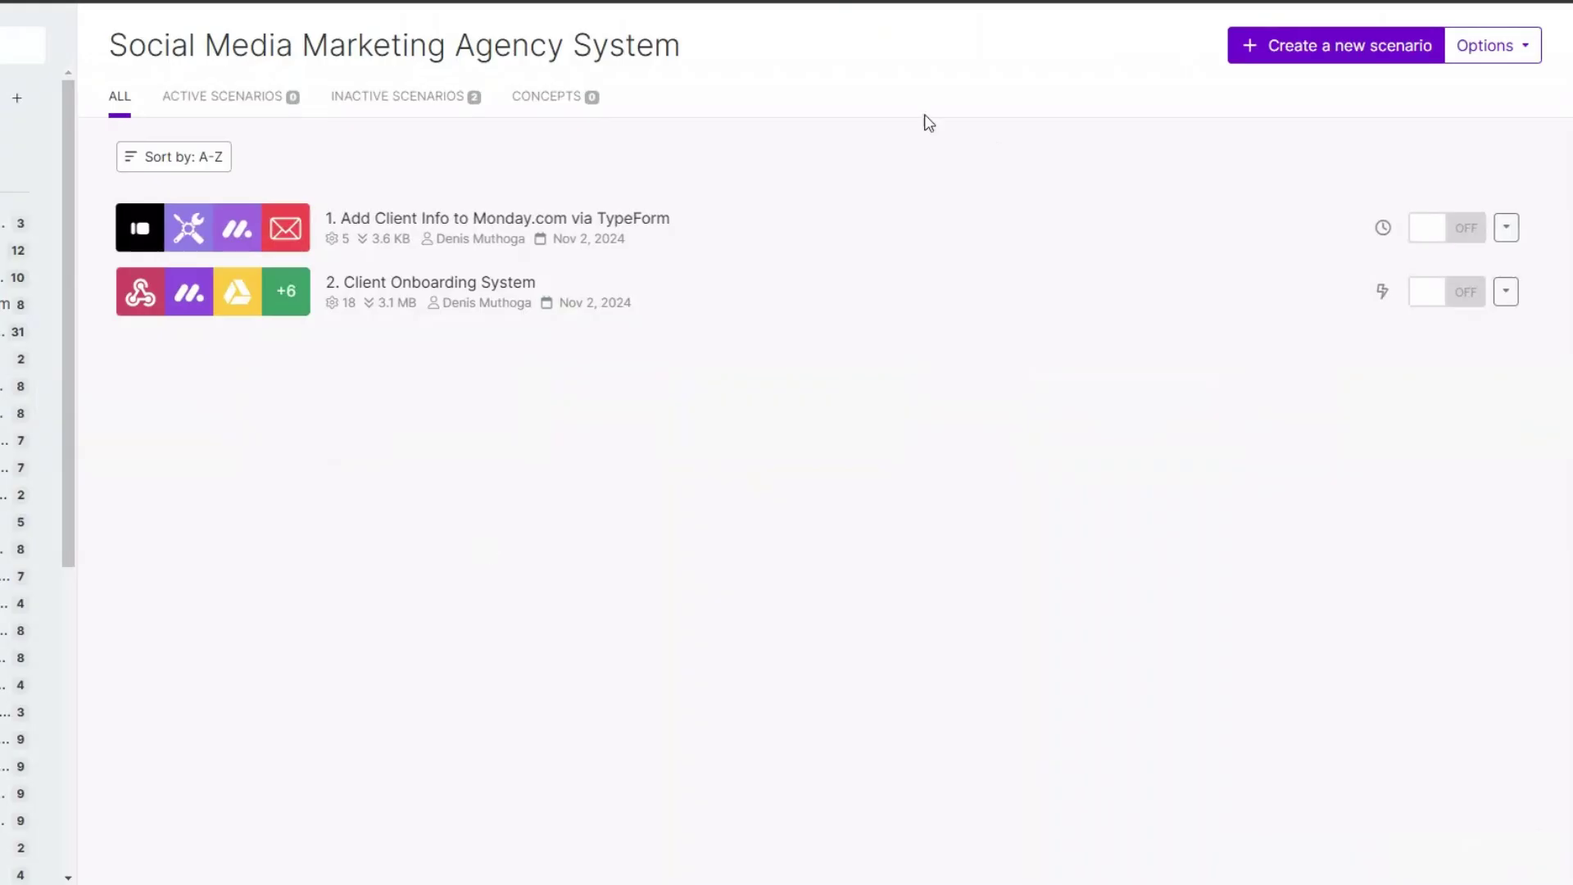
{"action": "left_click", "coordinate": [1285, 48]}
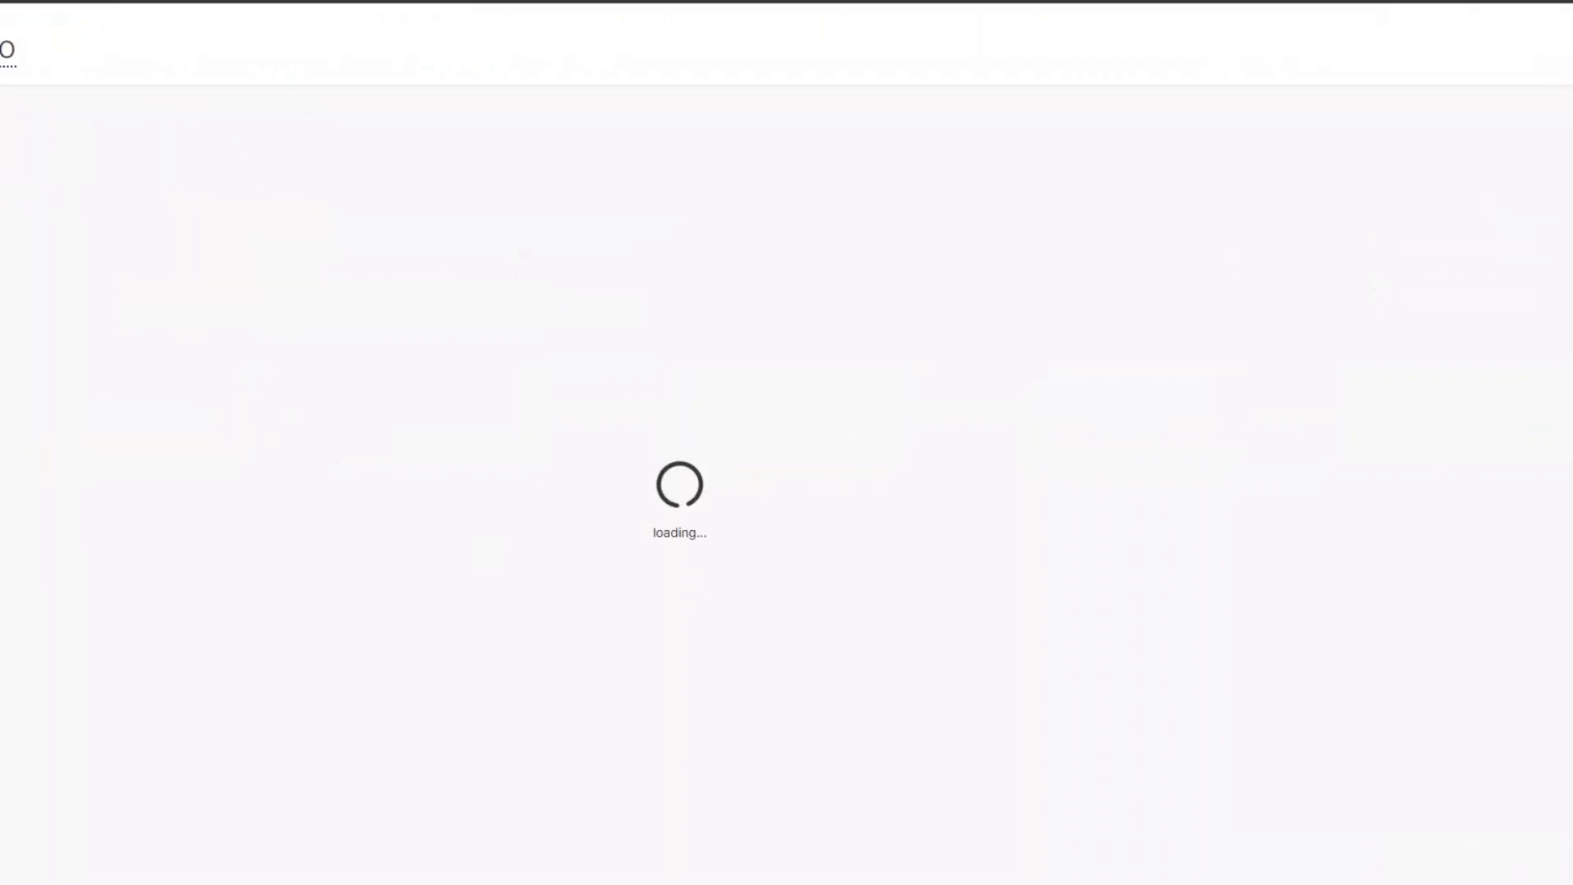
{"action": "left_click", "coordinate": [161, 50]}
{"action": "type", "text": "3. Content Calendar Setup"}
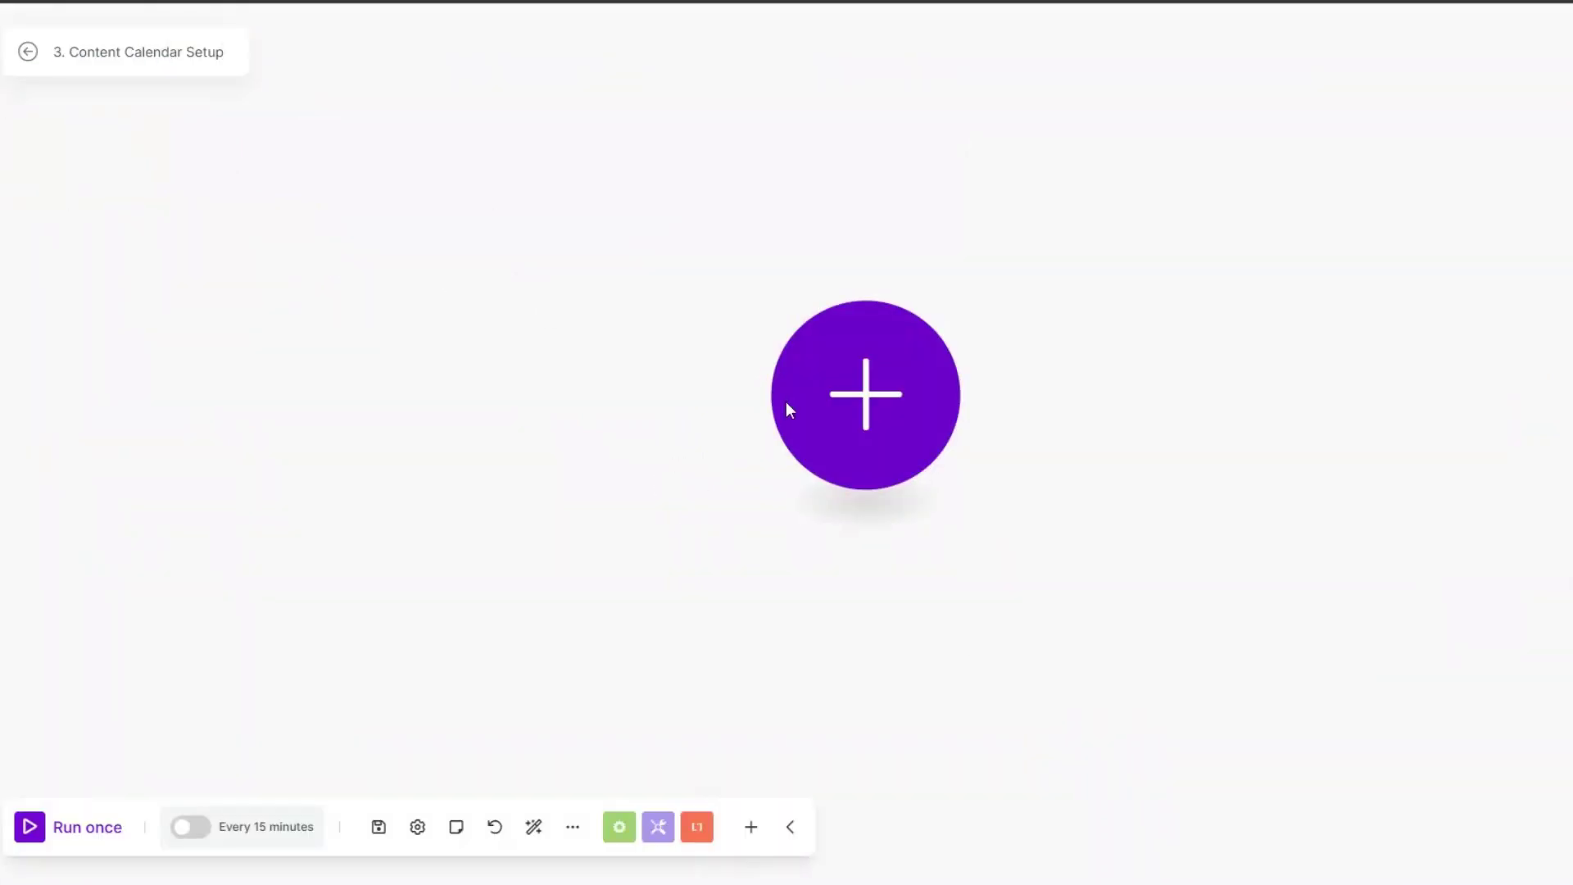
{"action": "left_click_drag", "start_coordinate": [855, 416], "coordinate": [731, 414]}
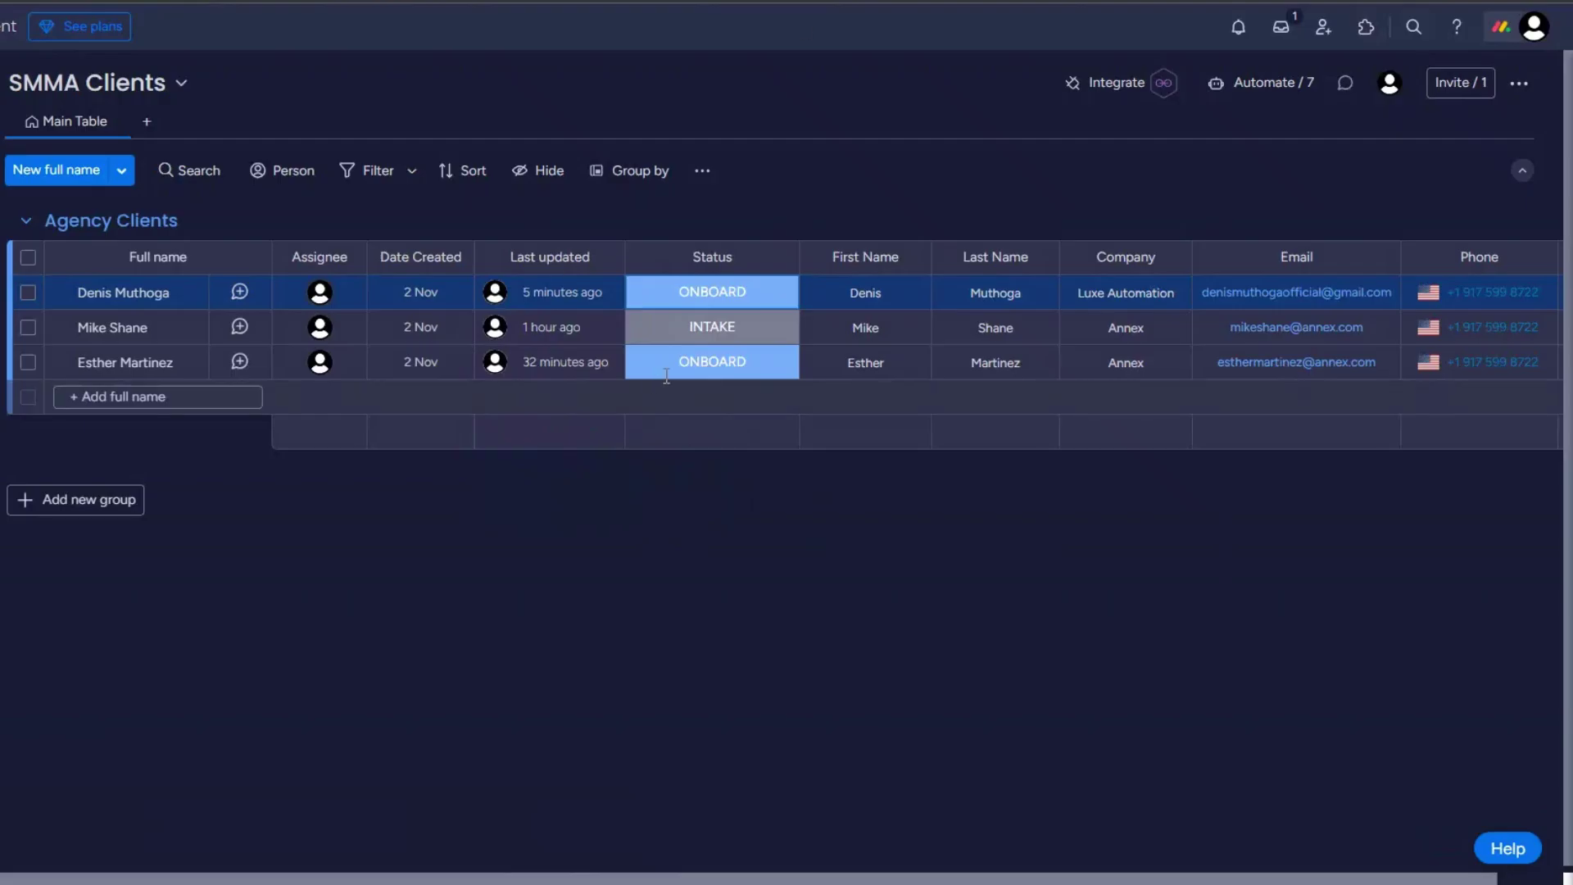
{"action": "left_click", "coordinate": [700, 303]}
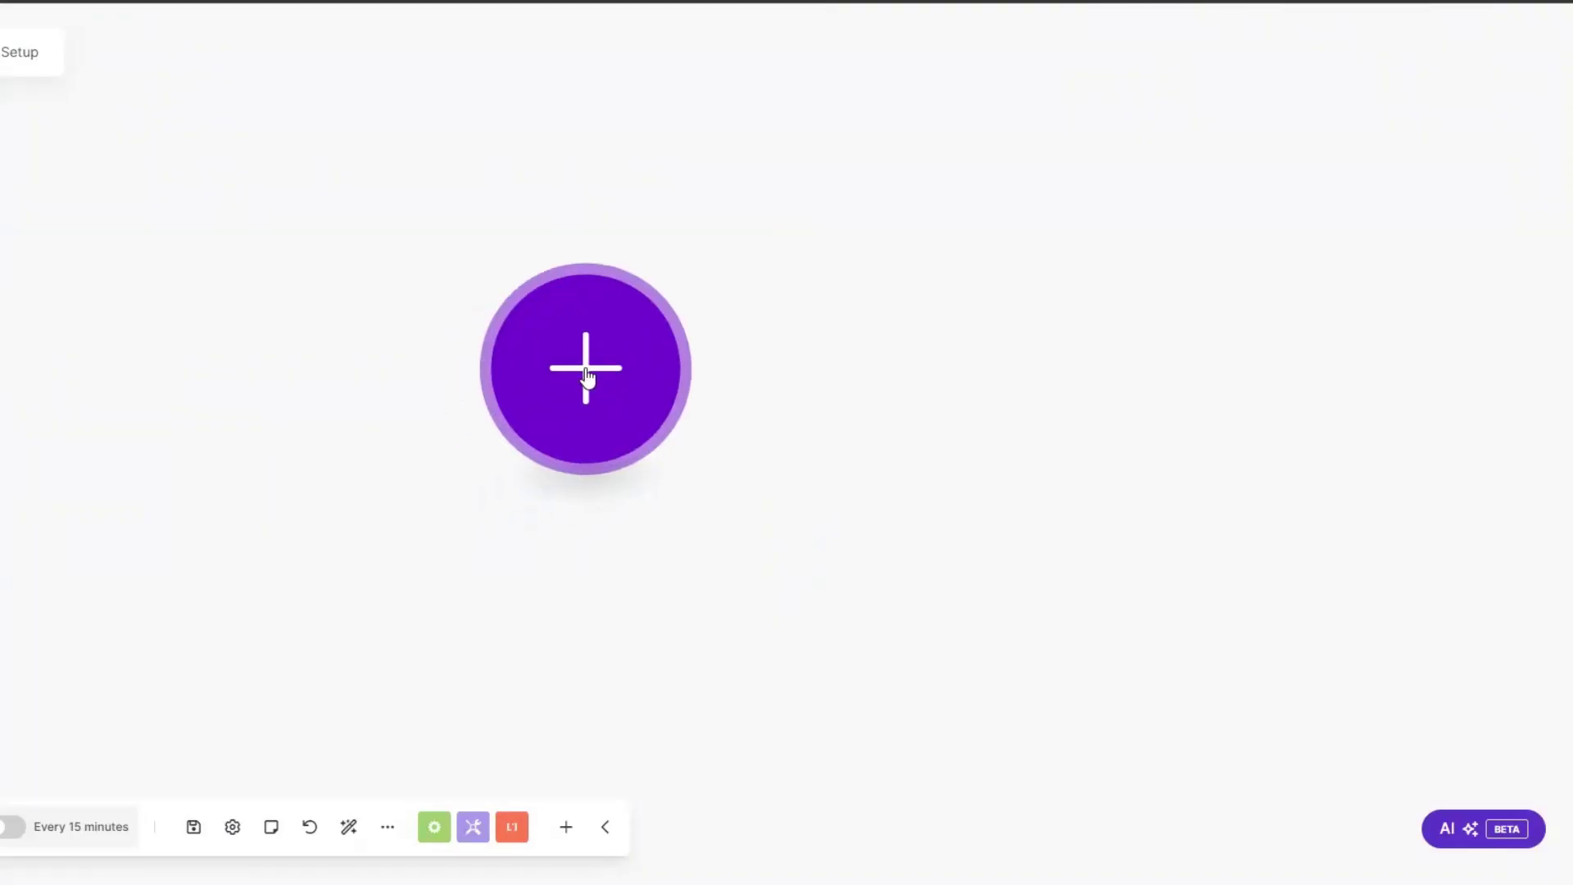
Step: Add a Webhooks Custom webhook trigger named 'Content Calendar Setup webhook' and copy its address
{"action": "left_click", "coordinate": [586, 377]}
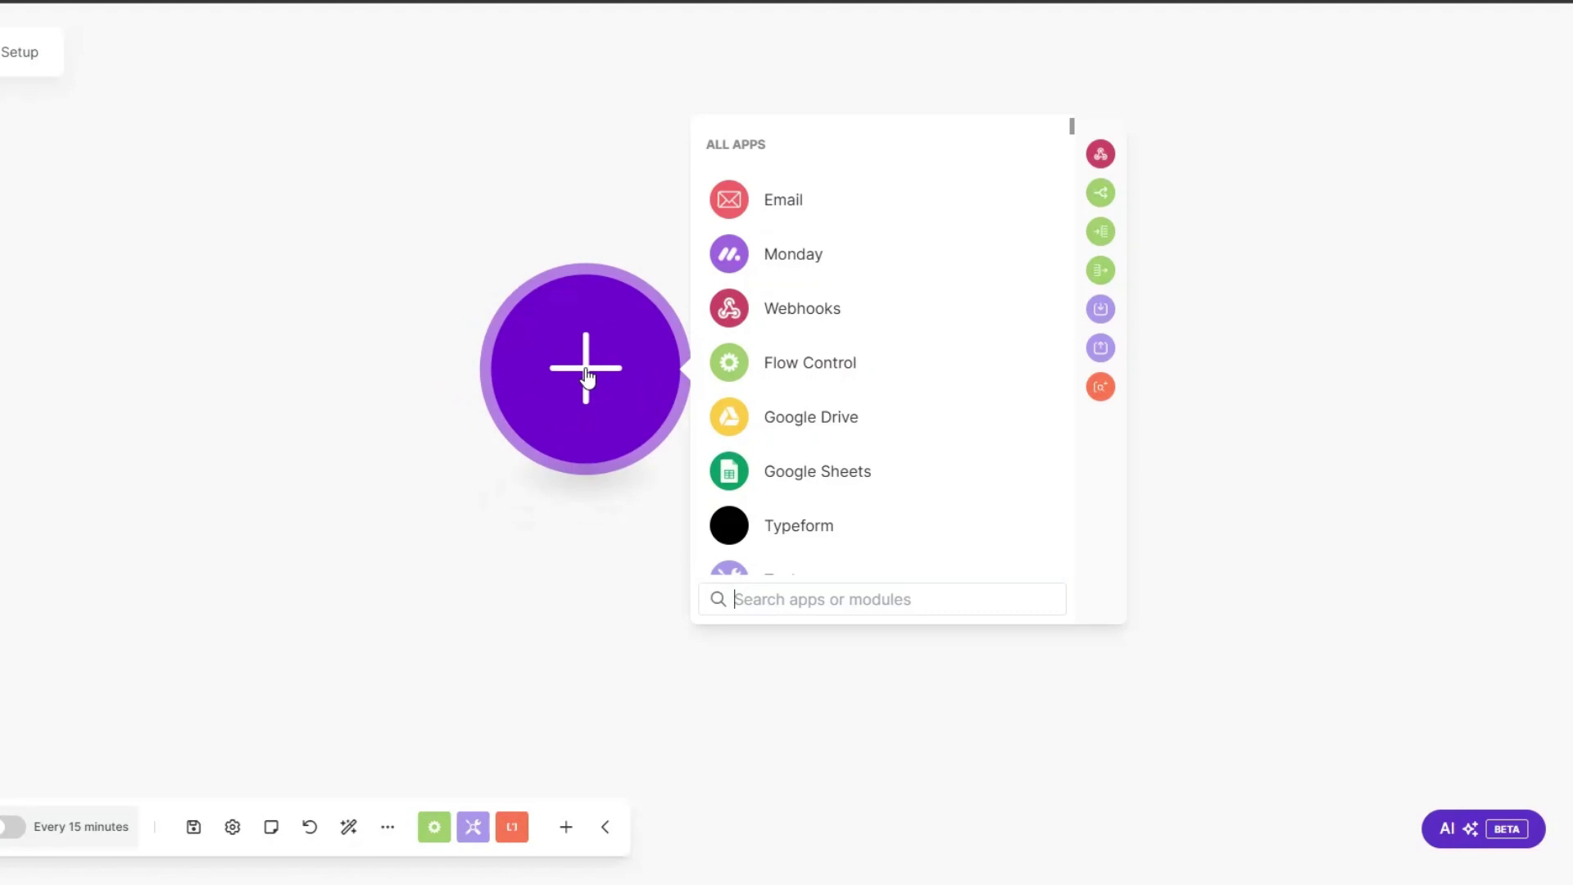
{"action": "left_click", "coordinate": [800, 326]}
{"action": "left_click", "coordinate": [822, 372]}
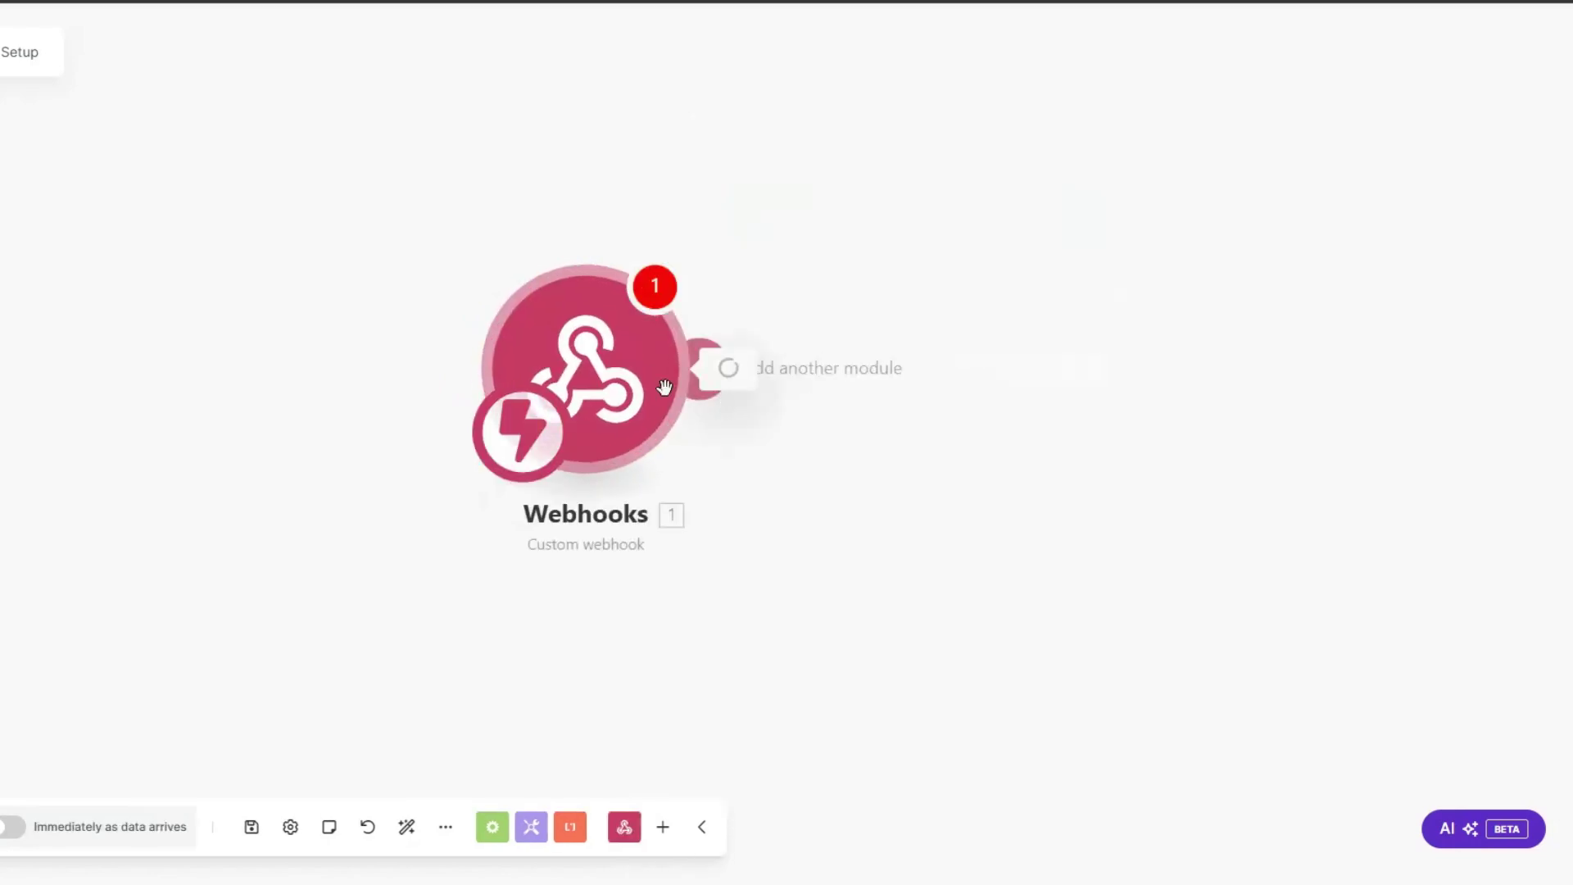
{"action": "left_click", "coordinate": [816, 376]}
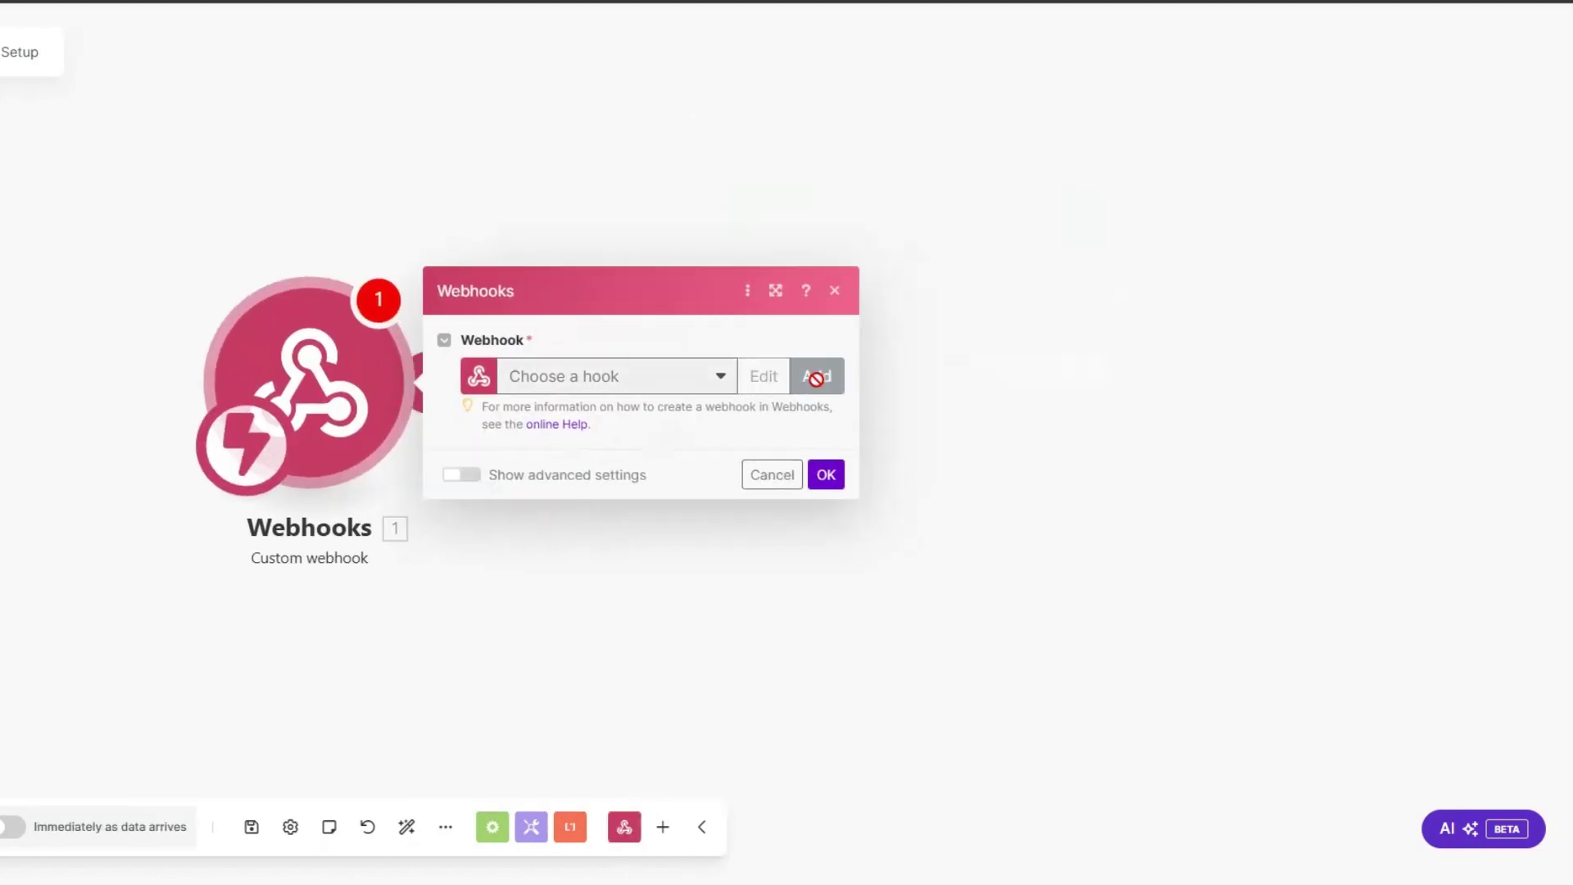
{"action": "left_click", "coordinate": [1057, 299]}
{"action": "left_click_drag", "start_coordinate": [1067, 299], "coordinate": [889, 312]}
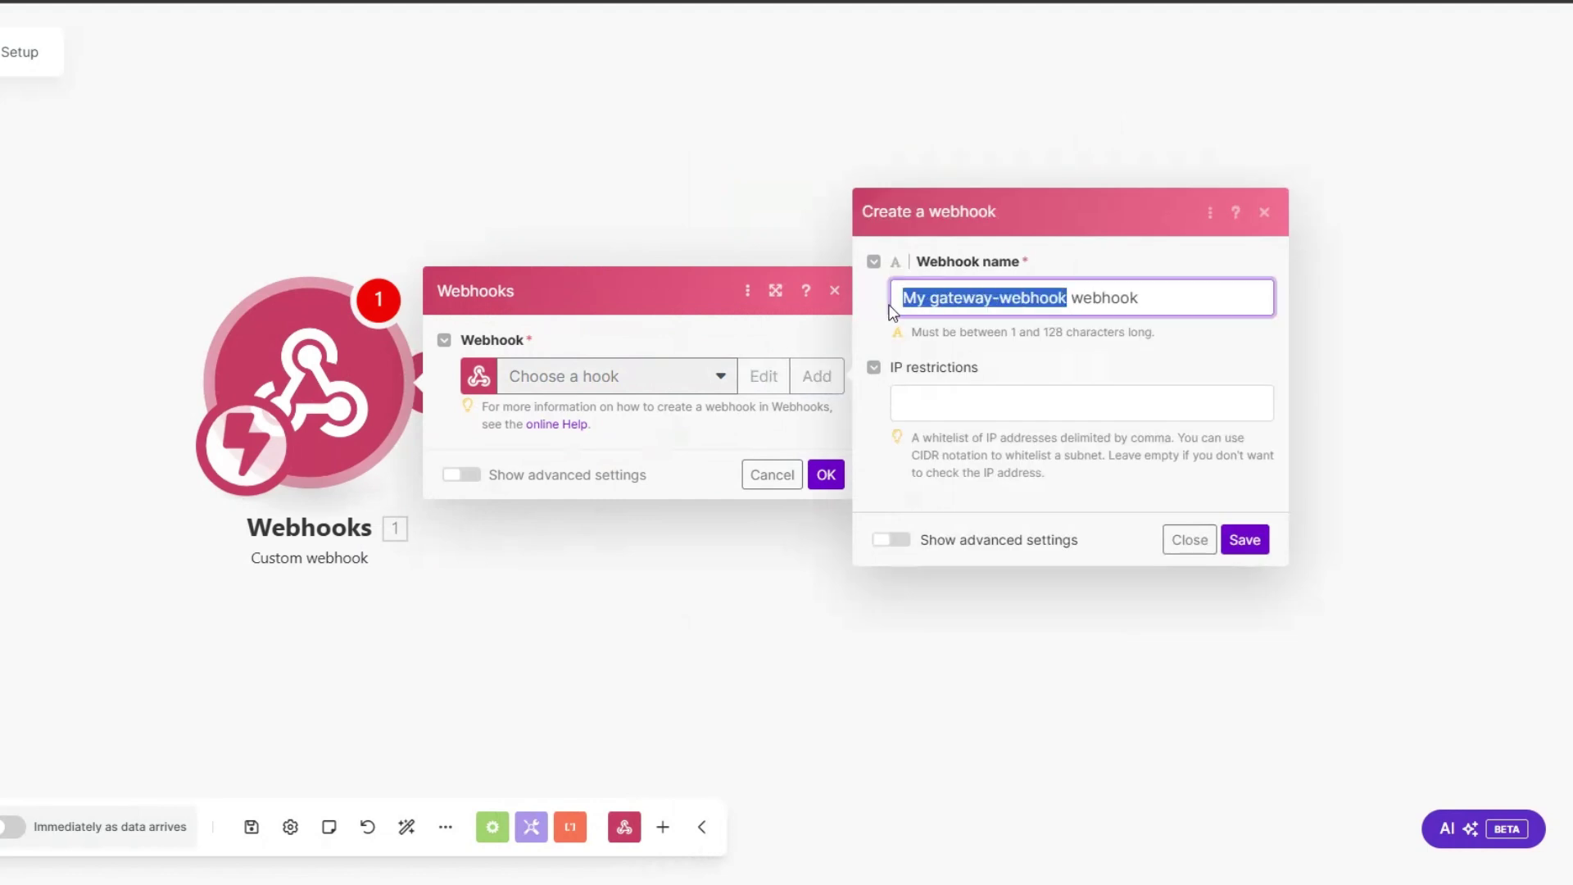
{"action": "type", "text": "Content Calendar Setup"}
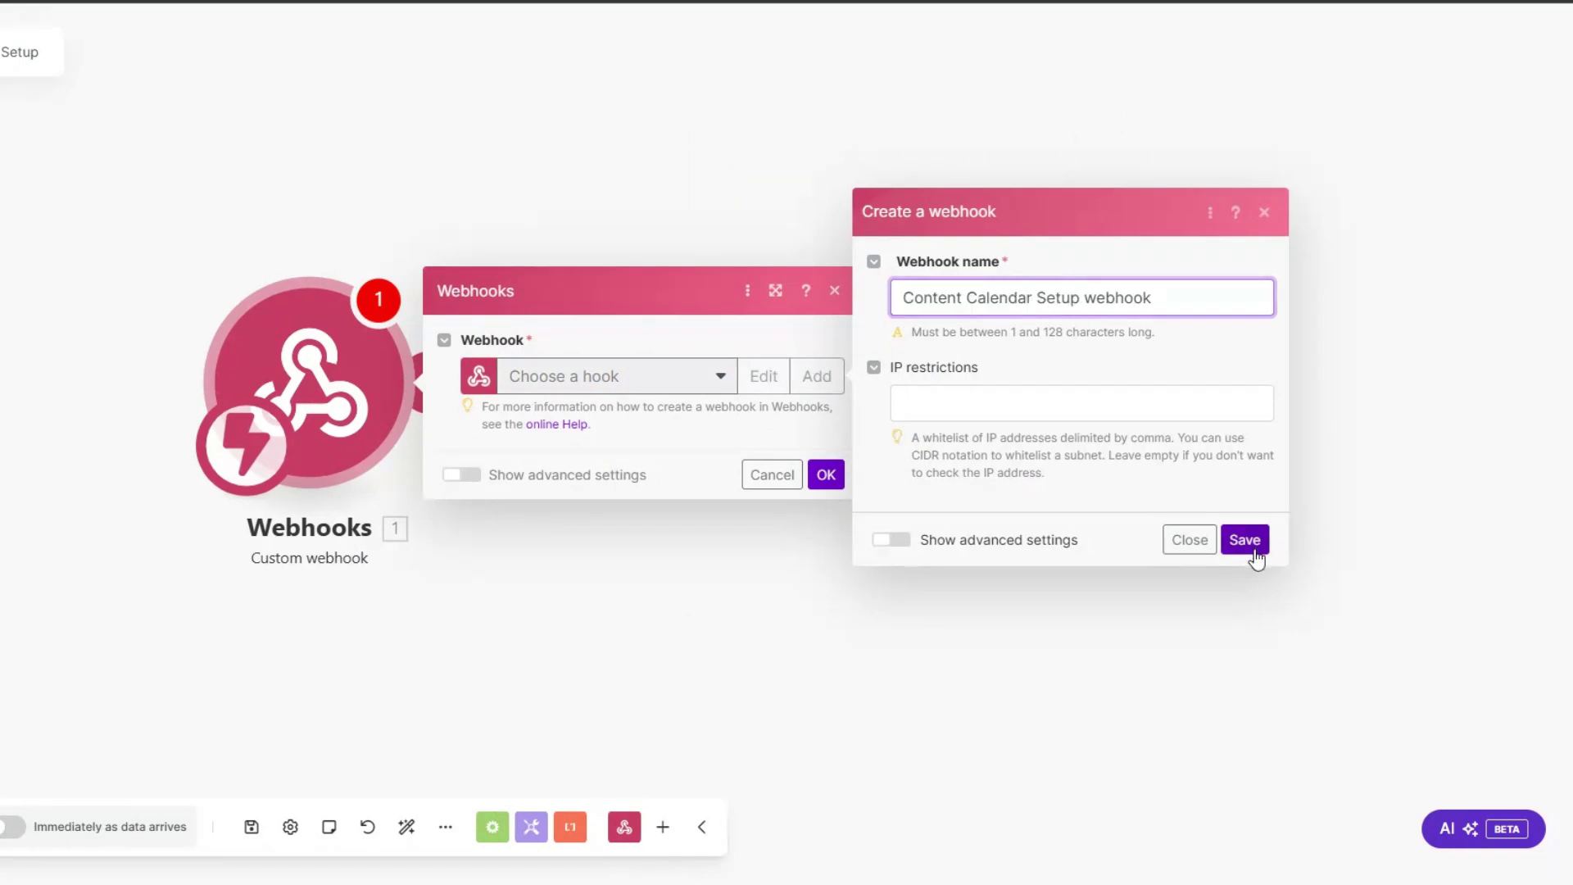
{"action": "left_click", "coordinate": [1244, 539]}
{"action": "left_click", "coordinate": [801, 467]}
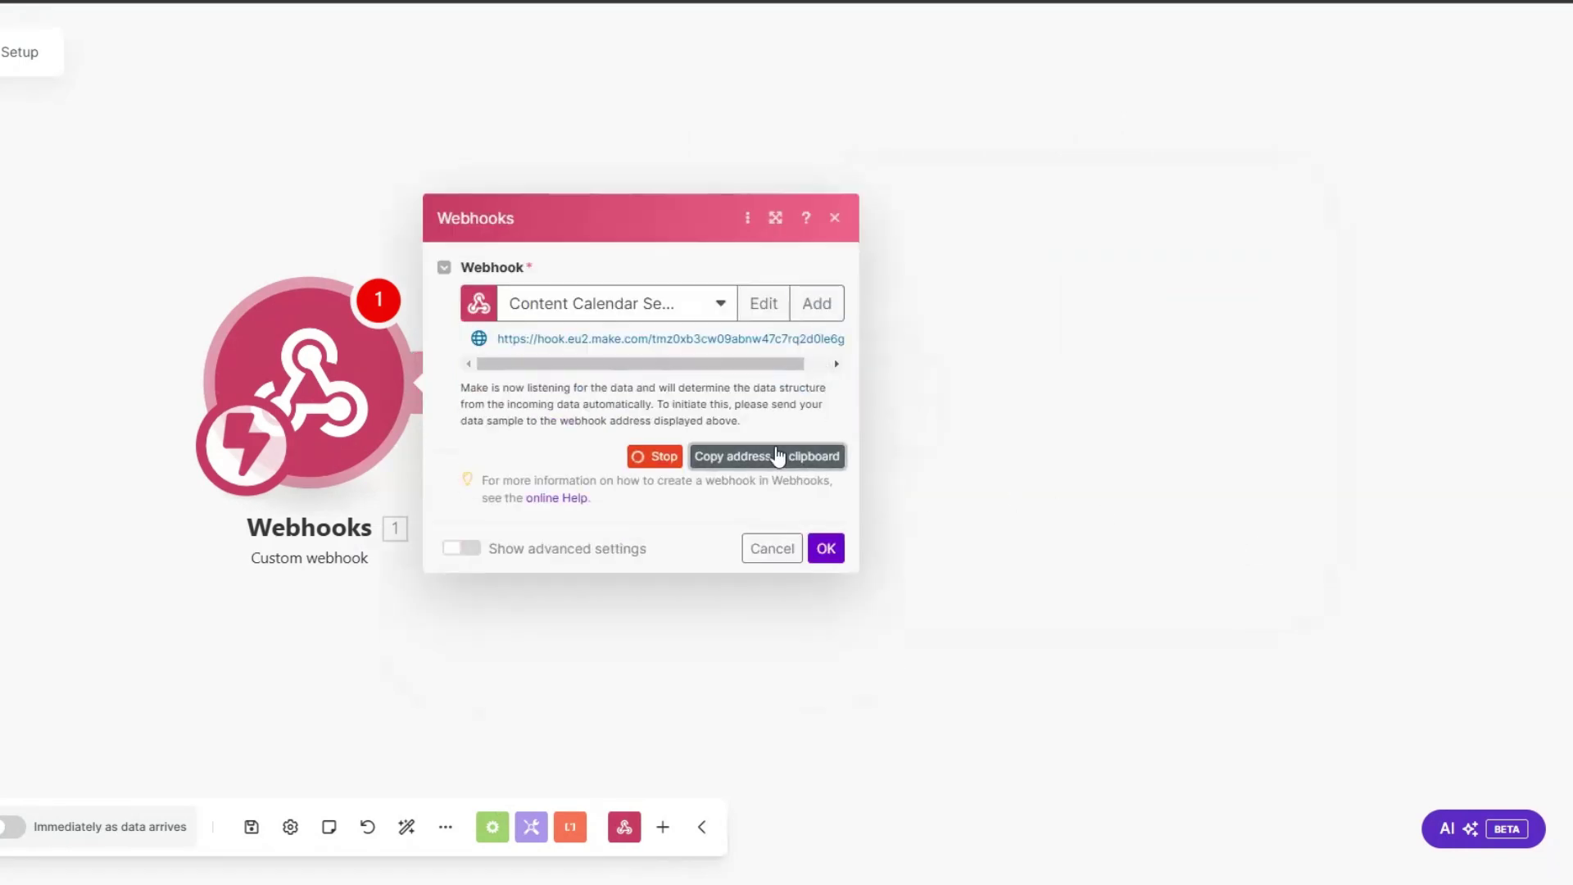
{"action": "left_click", "coordinate": [826, 549]}
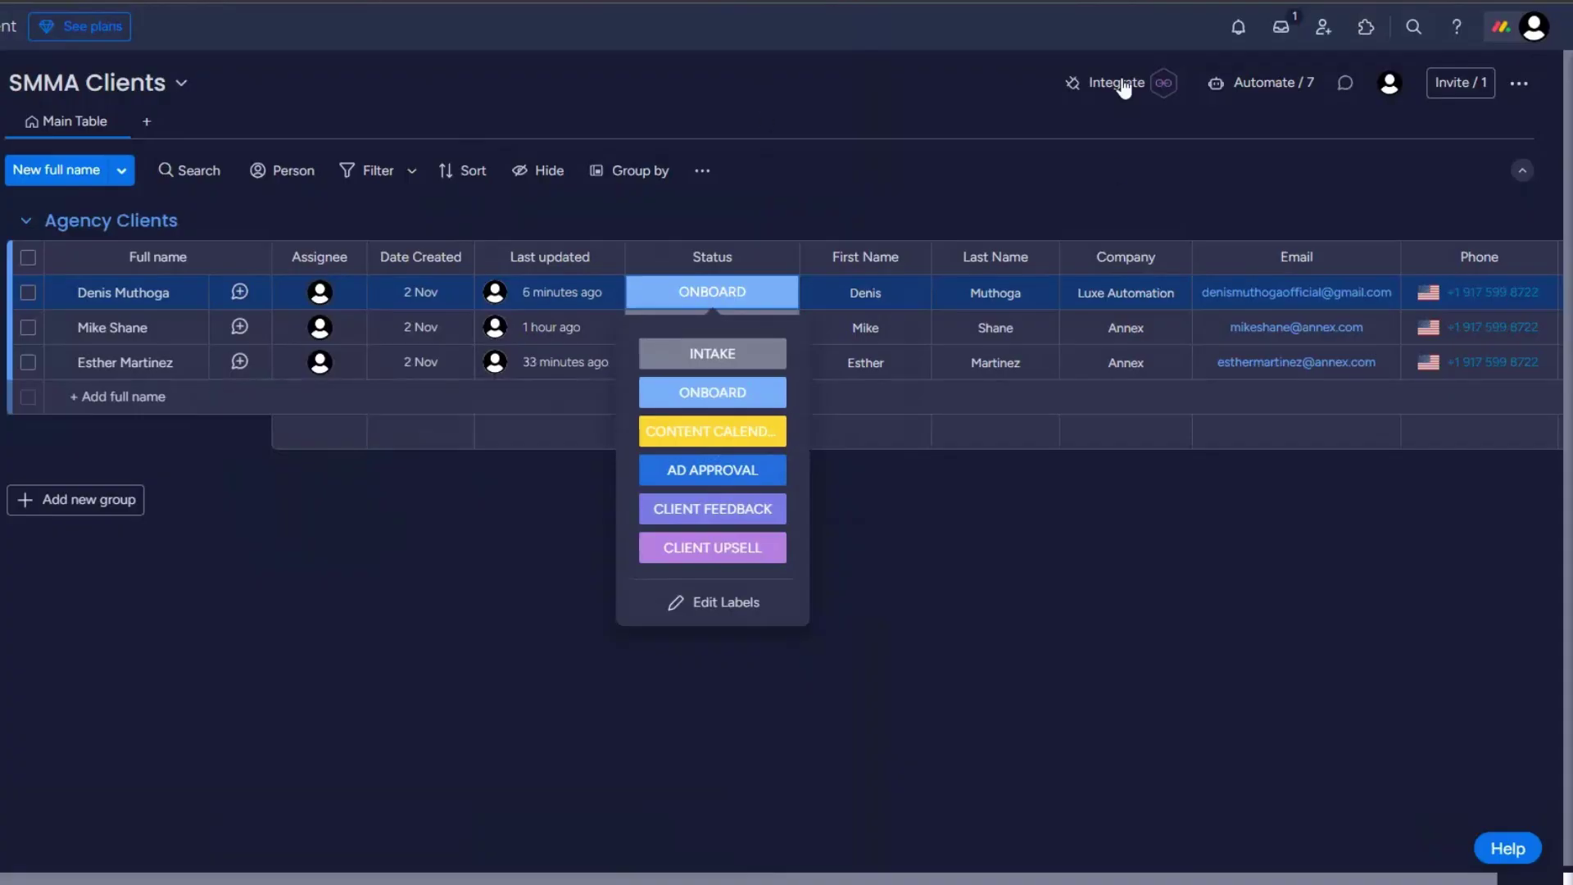
{"action": "left_click", "coordinate": [1121, 83]}
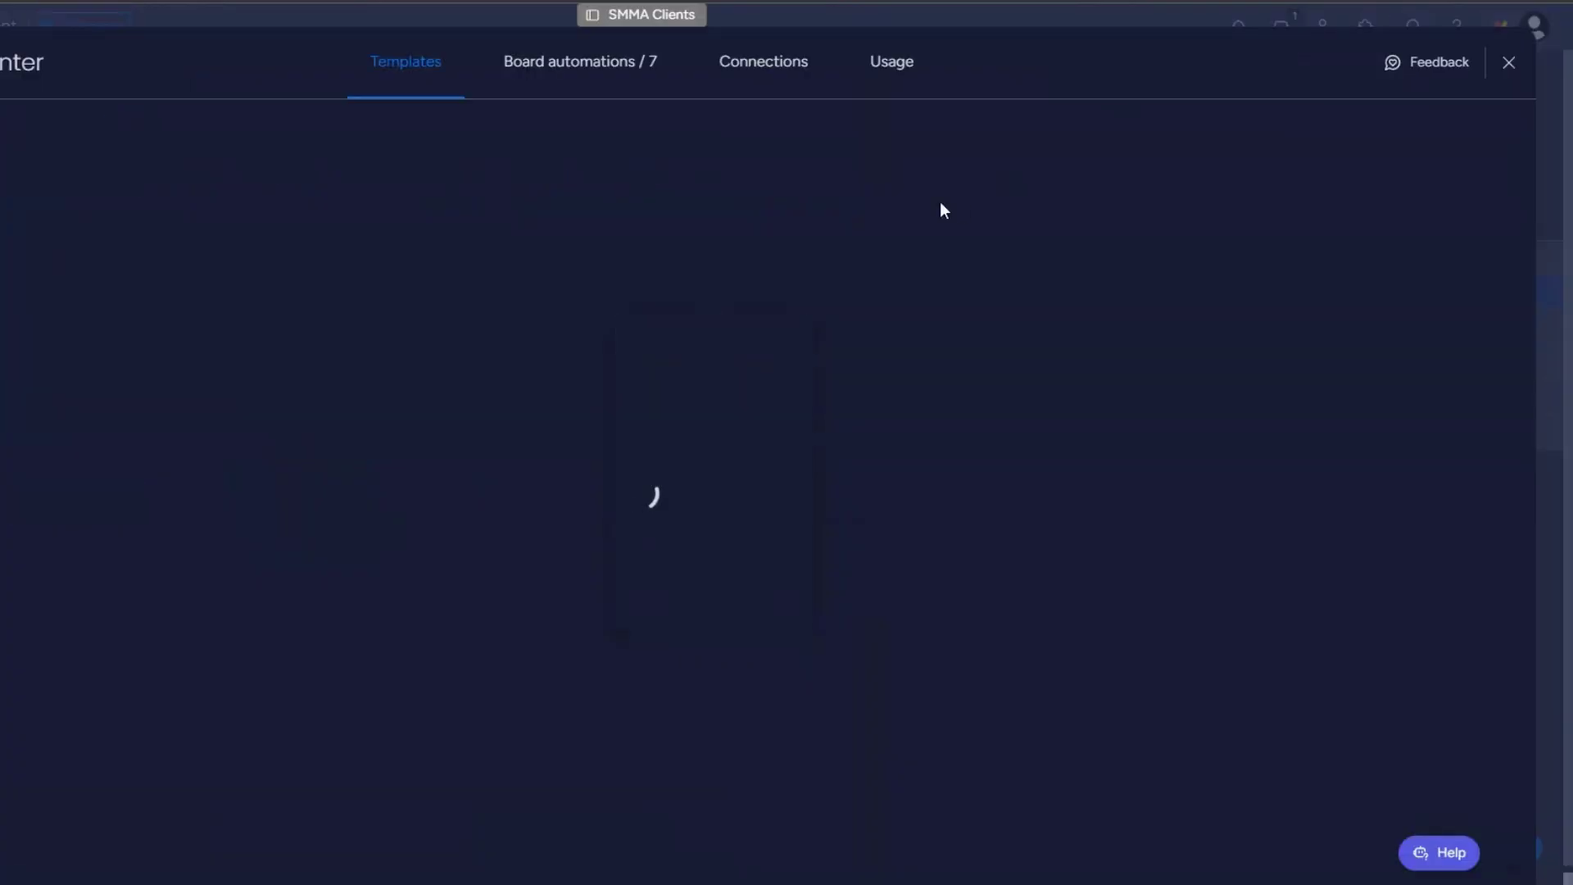
Step: Choose monday.com's status-change webhook template and paste the Make webhook URL, which fails to connect
{"action": "left_click", "coordinate": [1031, 686]}
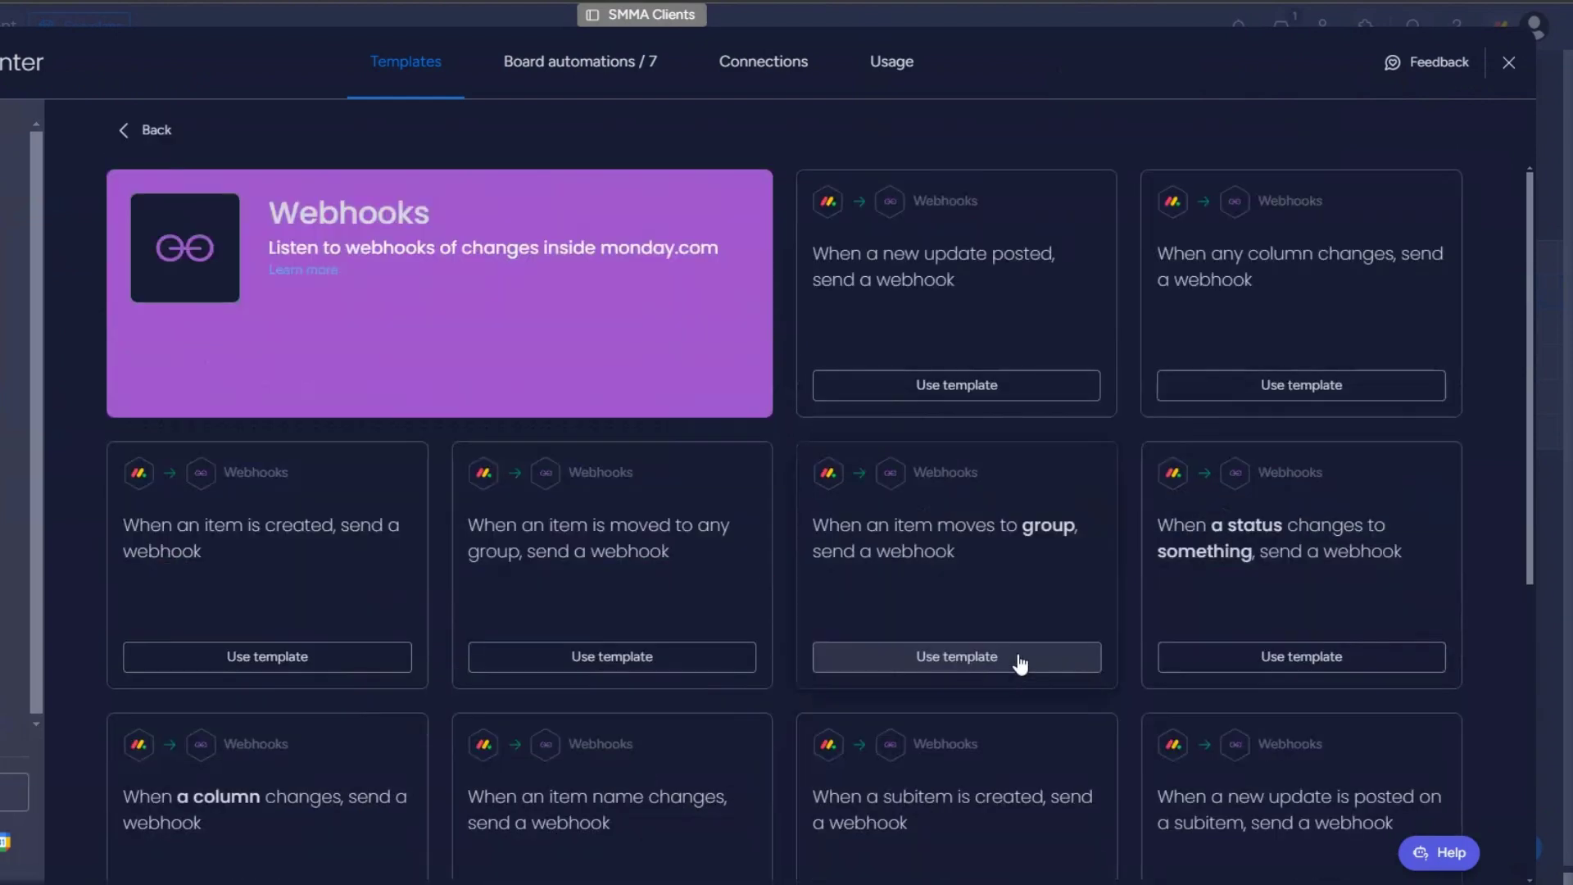
{"action": "left_click", "coordinate": [1279, 572]}
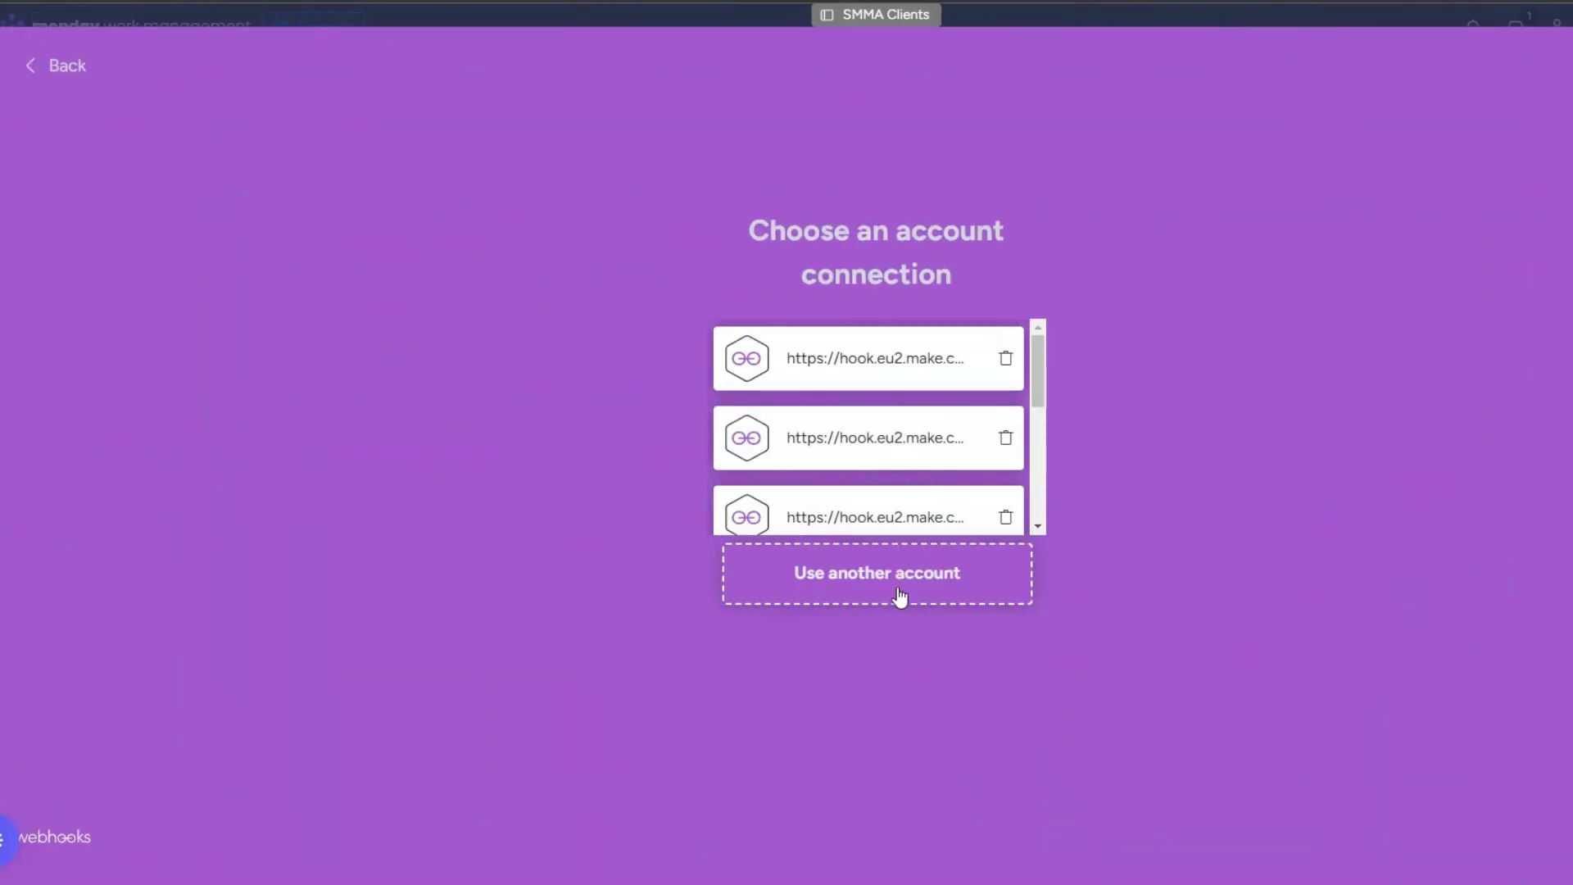
{"action": "left_click", "coordinate": [900, 602]}
{"action": "left_click", "coordinate": [311, 253]}
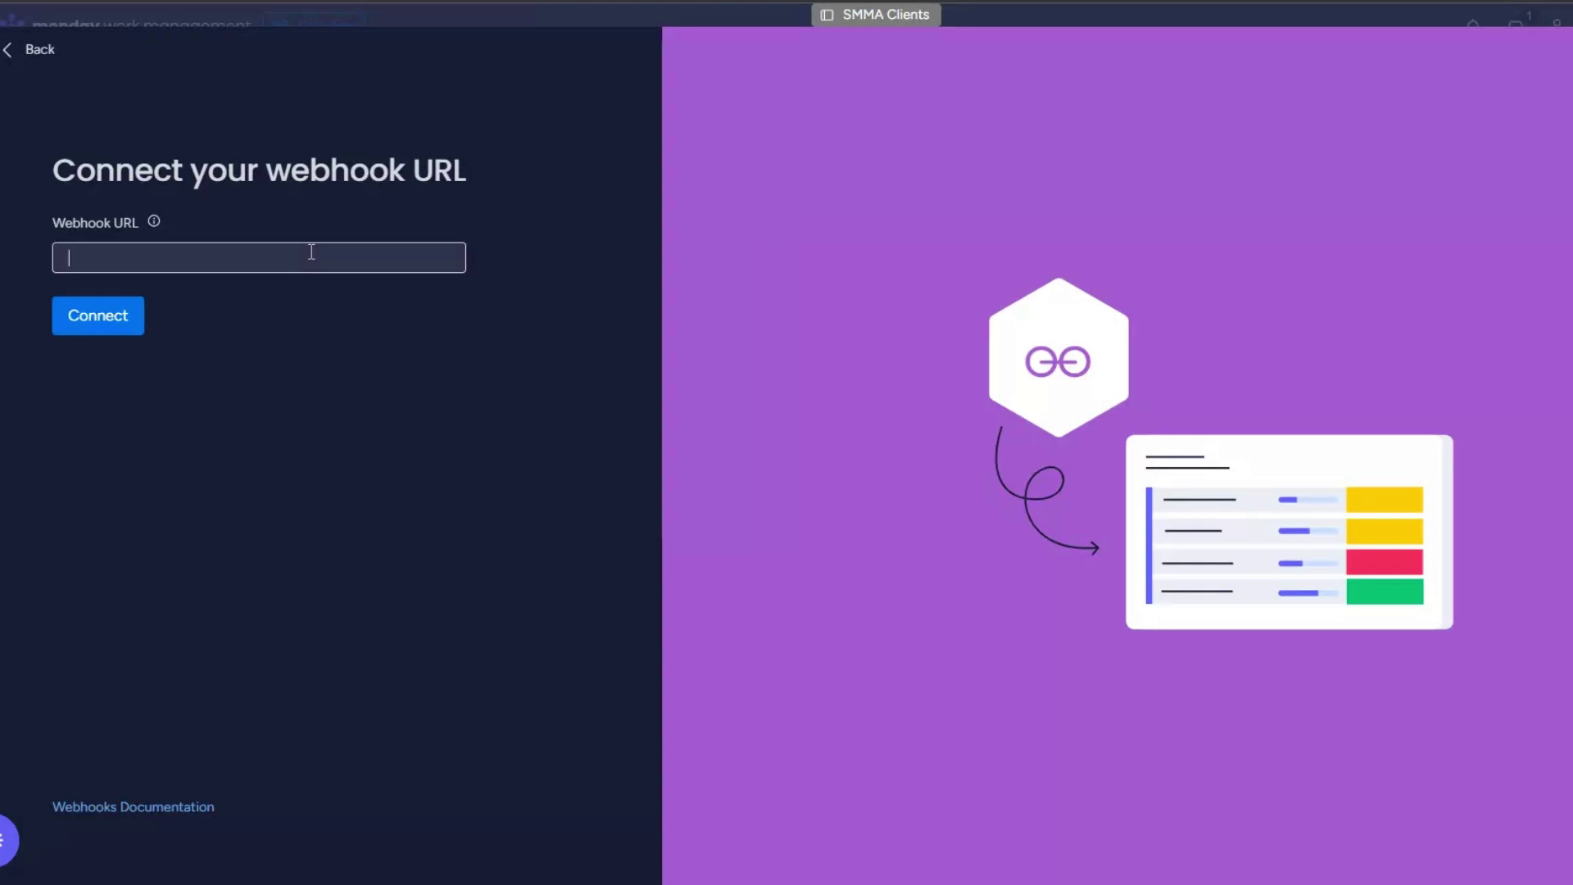
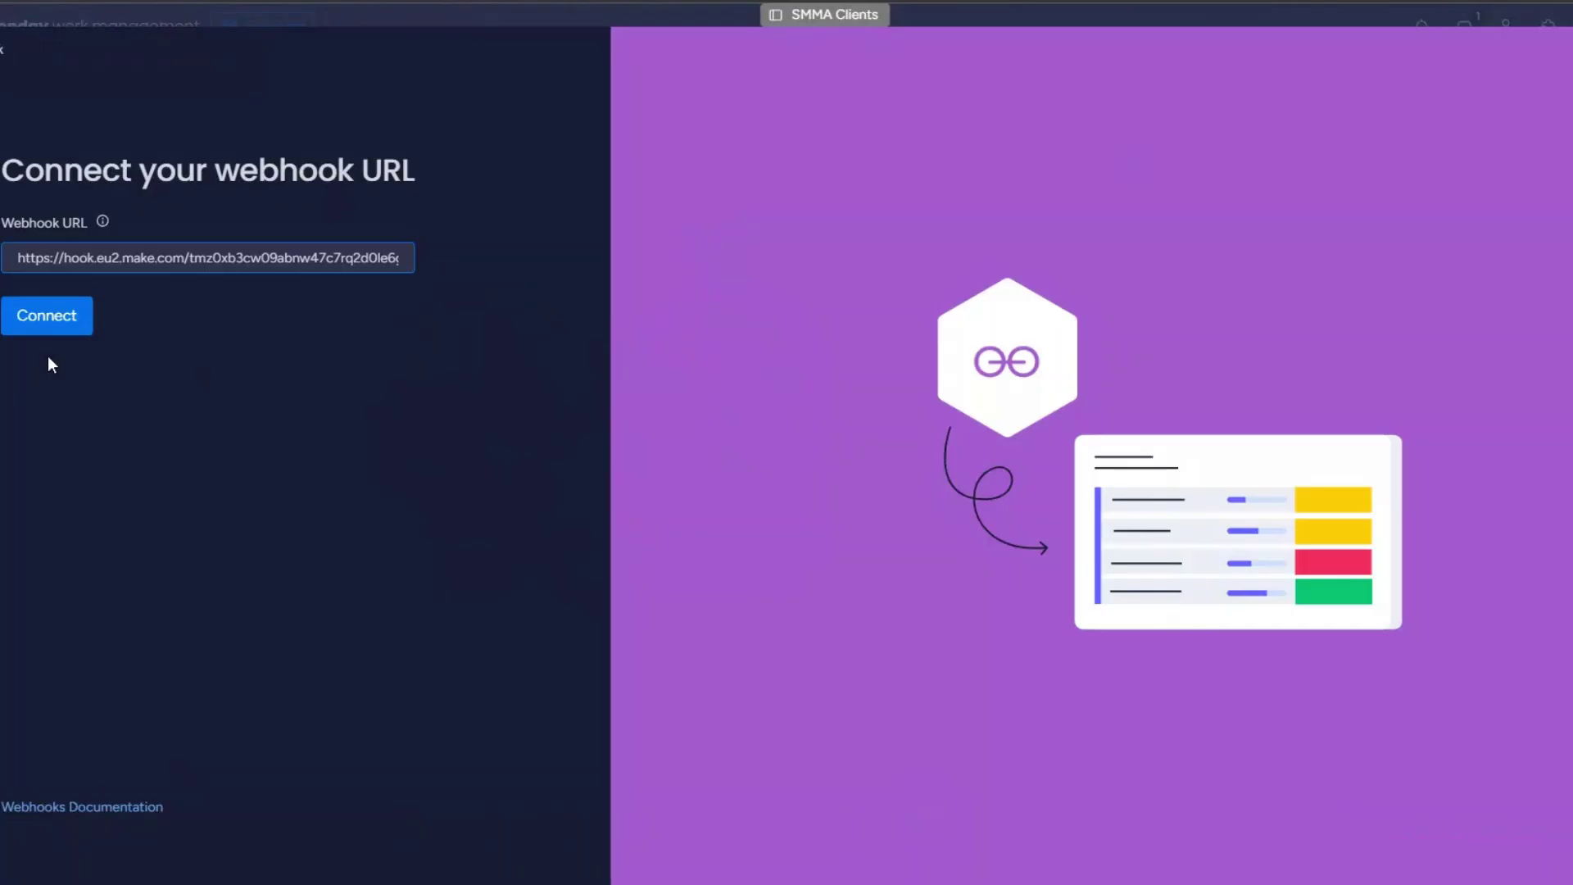
{"action": "left_click", "coordinate": [48, 325]}
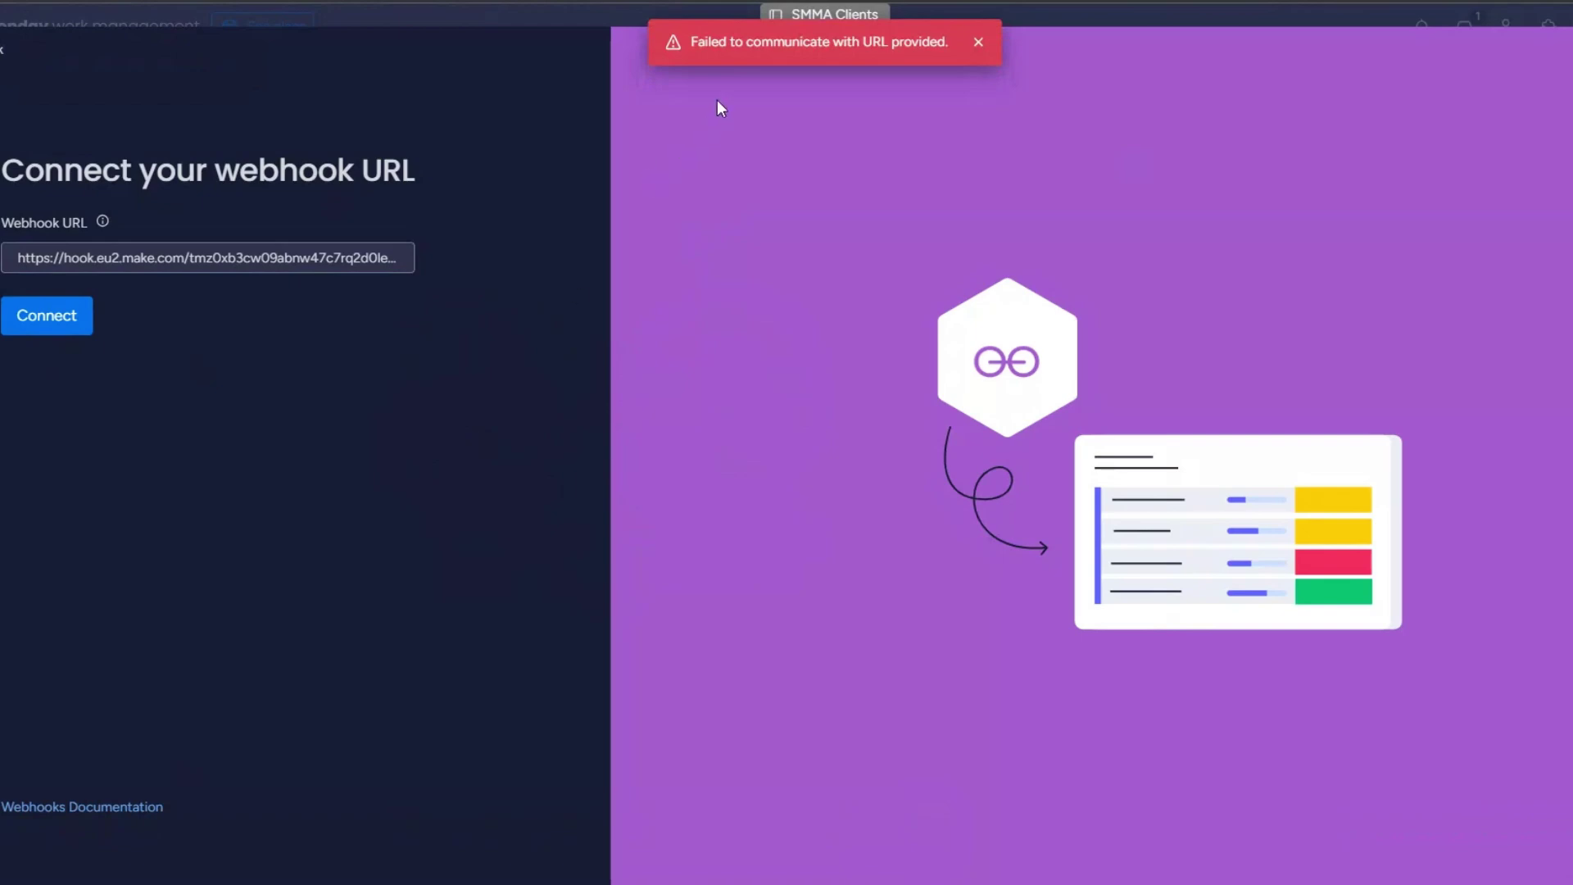
{"action": "left_click_drag", "start_coordinate": [691, 41], "coordinate": [955, 43]}
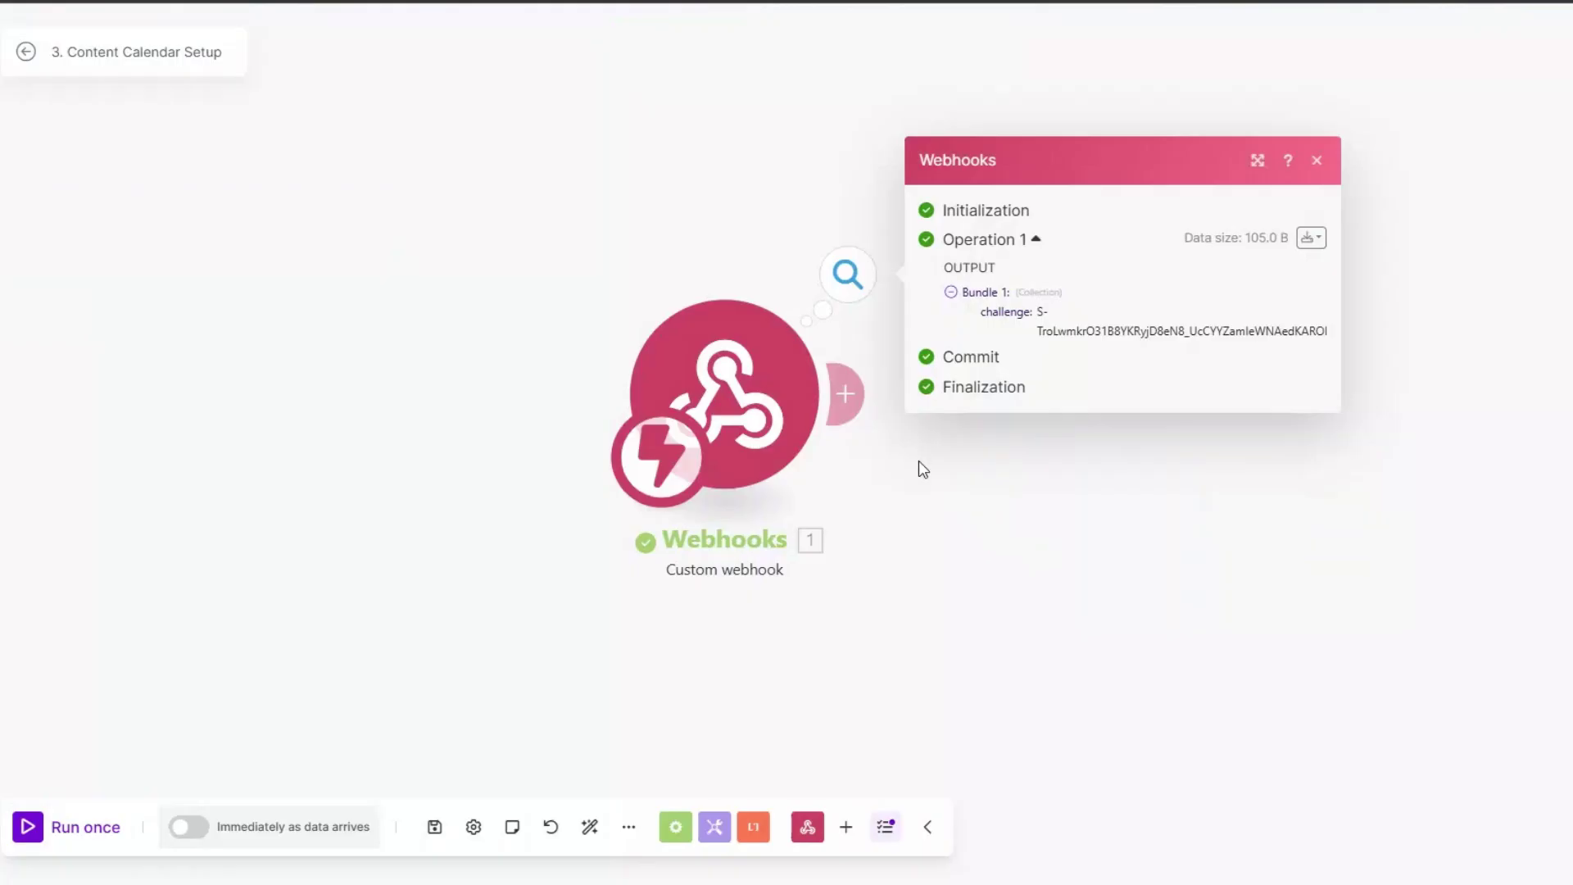
{"action": "left_click_drag", "start_coordinate": [921, 467], "coordinate": [590, 496]}
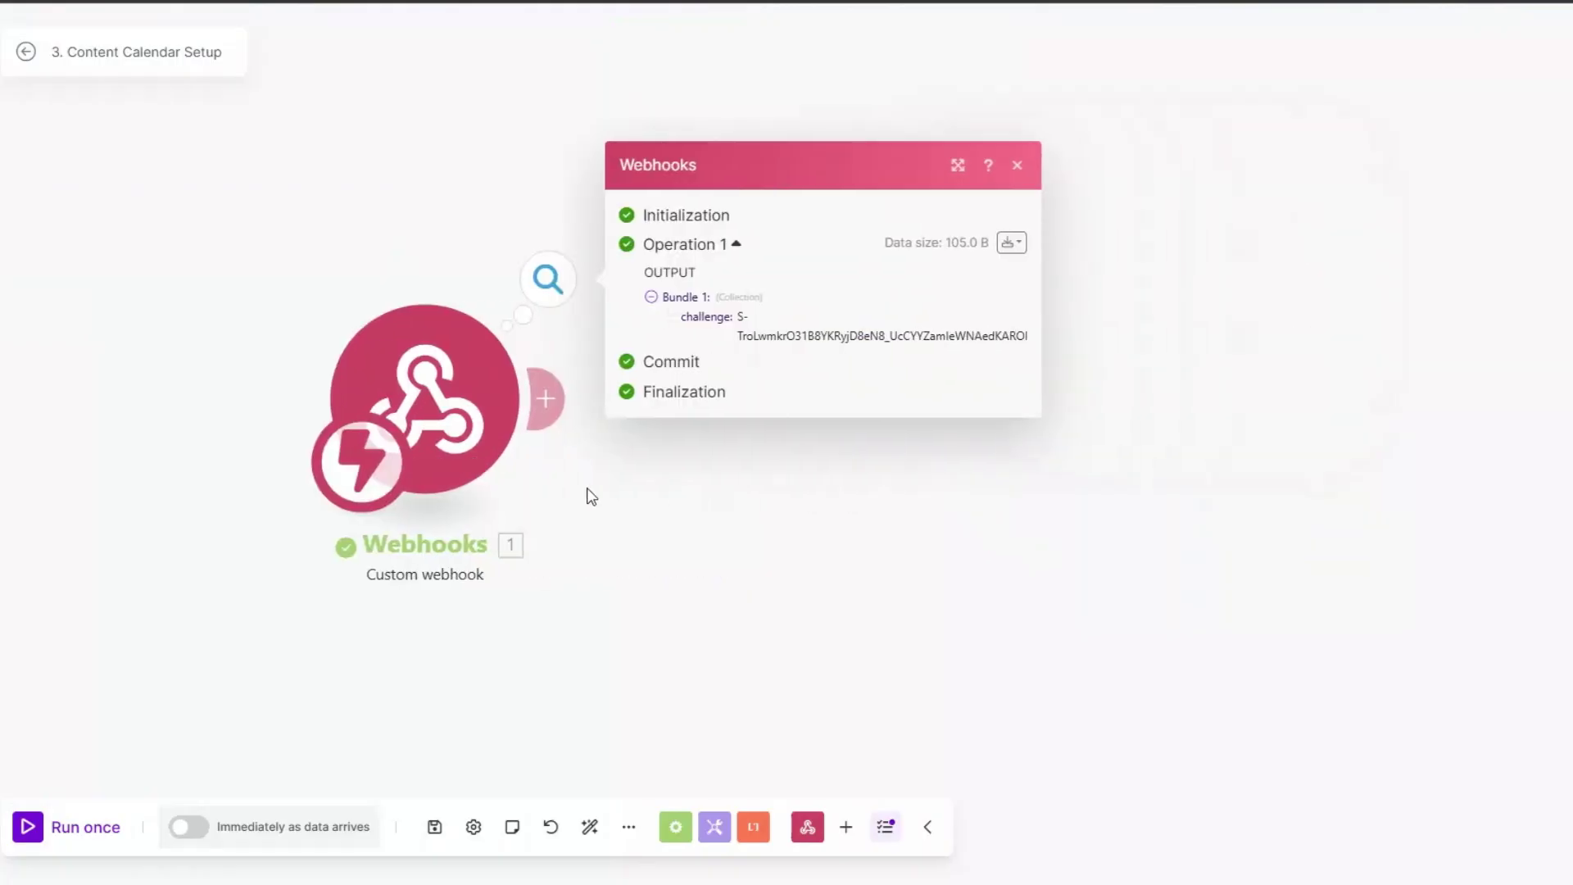
Step: Add a Webhooks 'Webhook response' module after the custom webhook
{"action": "left_click_drag", "start_coordinate": [736, 320], "coordinate": [956, 442]}
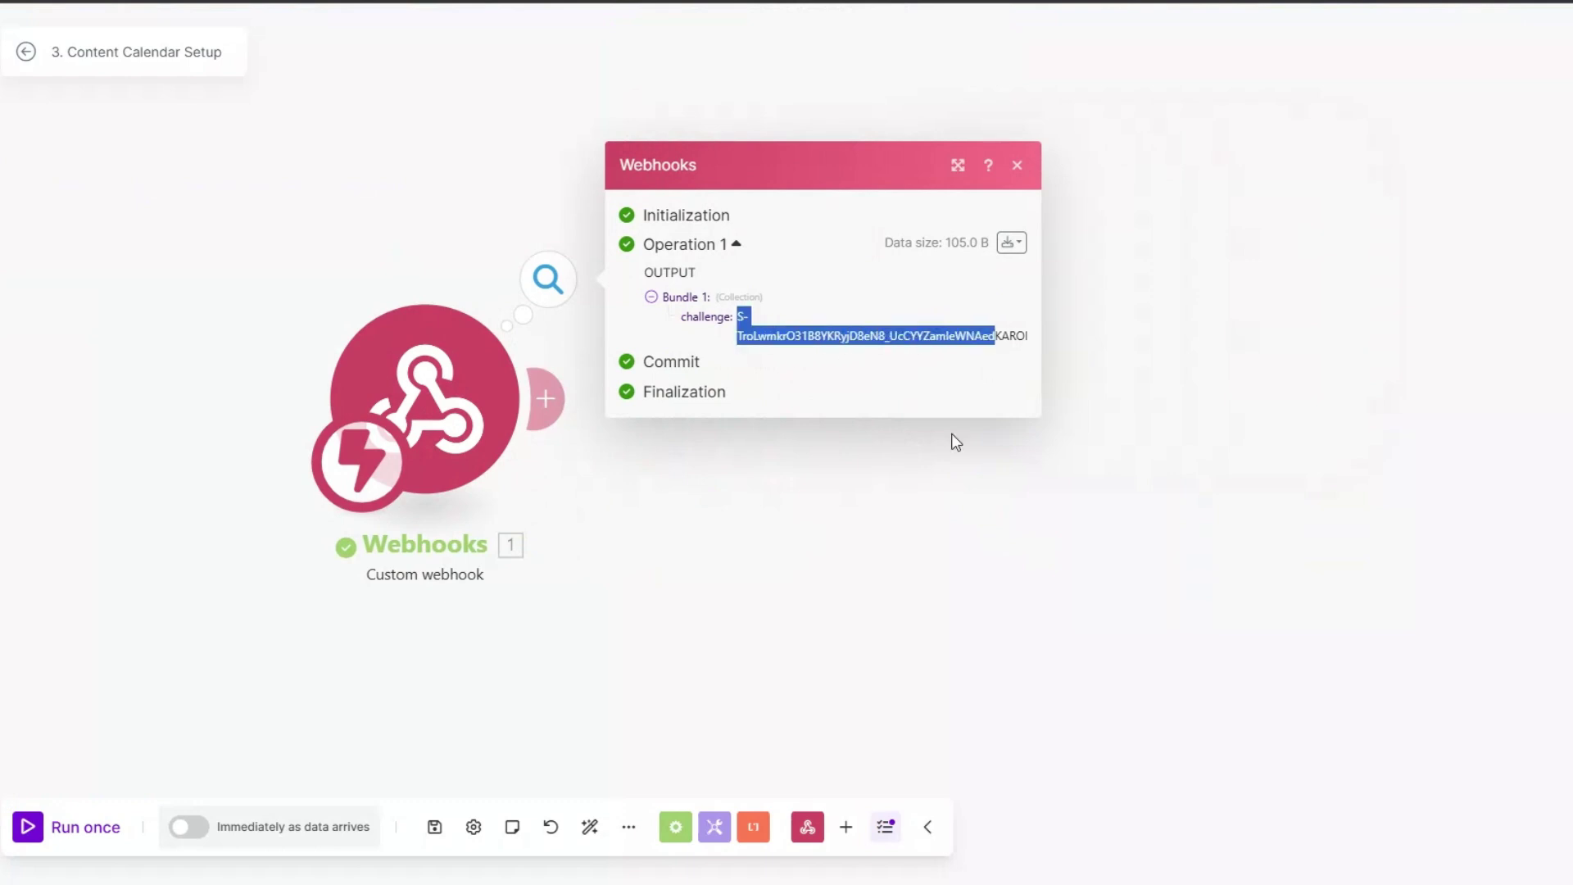
{"action": "left_click", "coordinate": [956, 442]}
{"action": "left_click", "coordinate": [545, 399]}
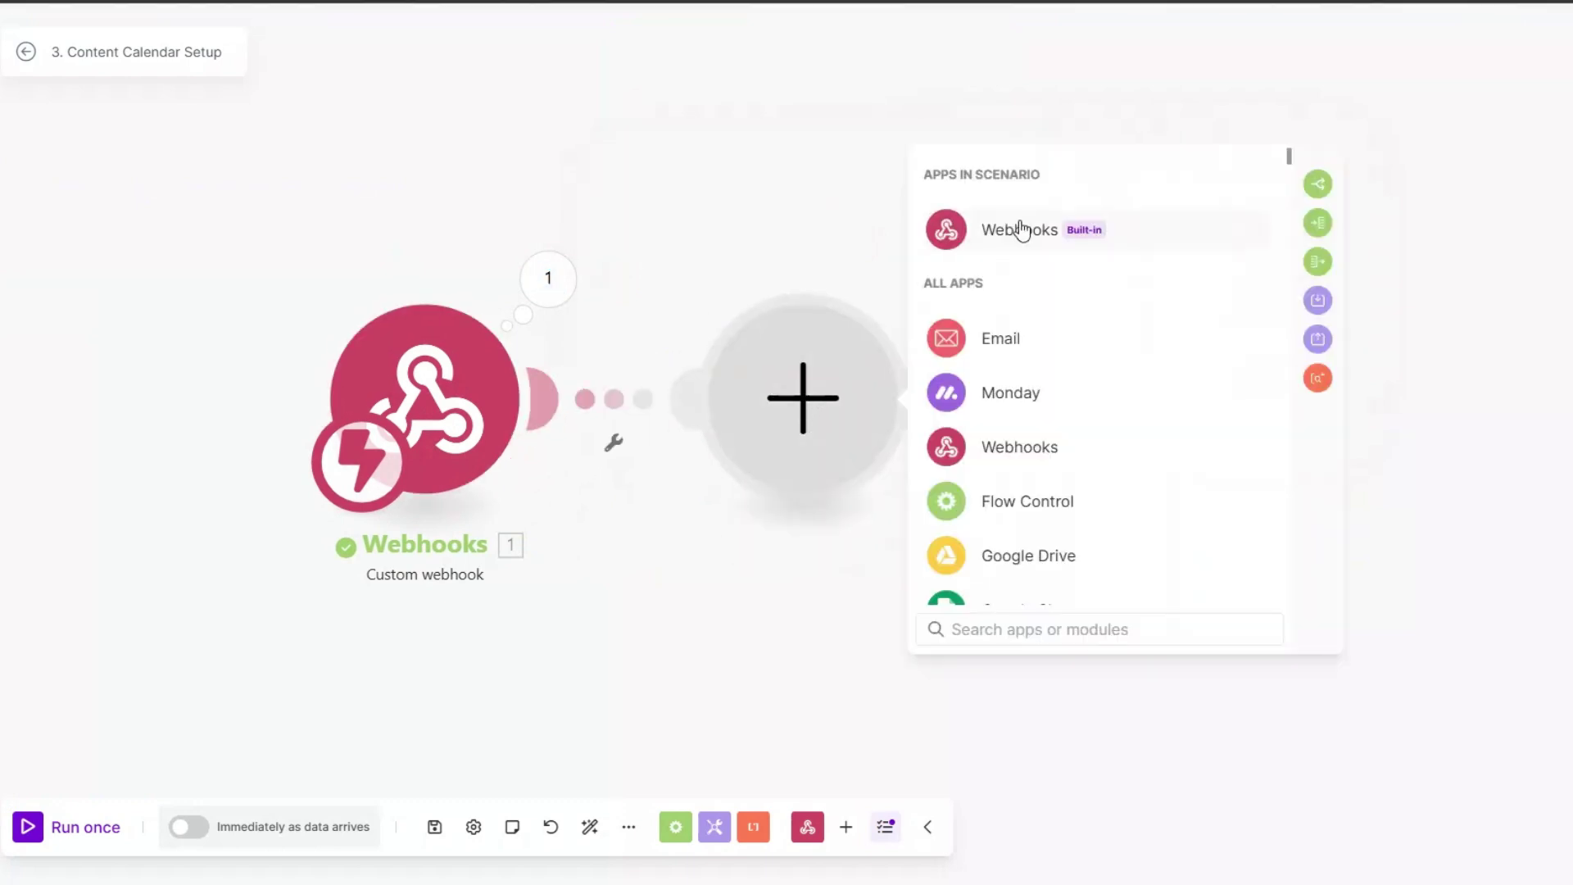
{"action": "left_click", "coordinate": [1020, 229]}
{"action": "left_click", "coordinate": [1071, 329]}
Step: Set the response body to {"challenge":"1. challenge"} with the mapped challenge value and save
{"action": "left_click", "coordinate": [1019, 464]}
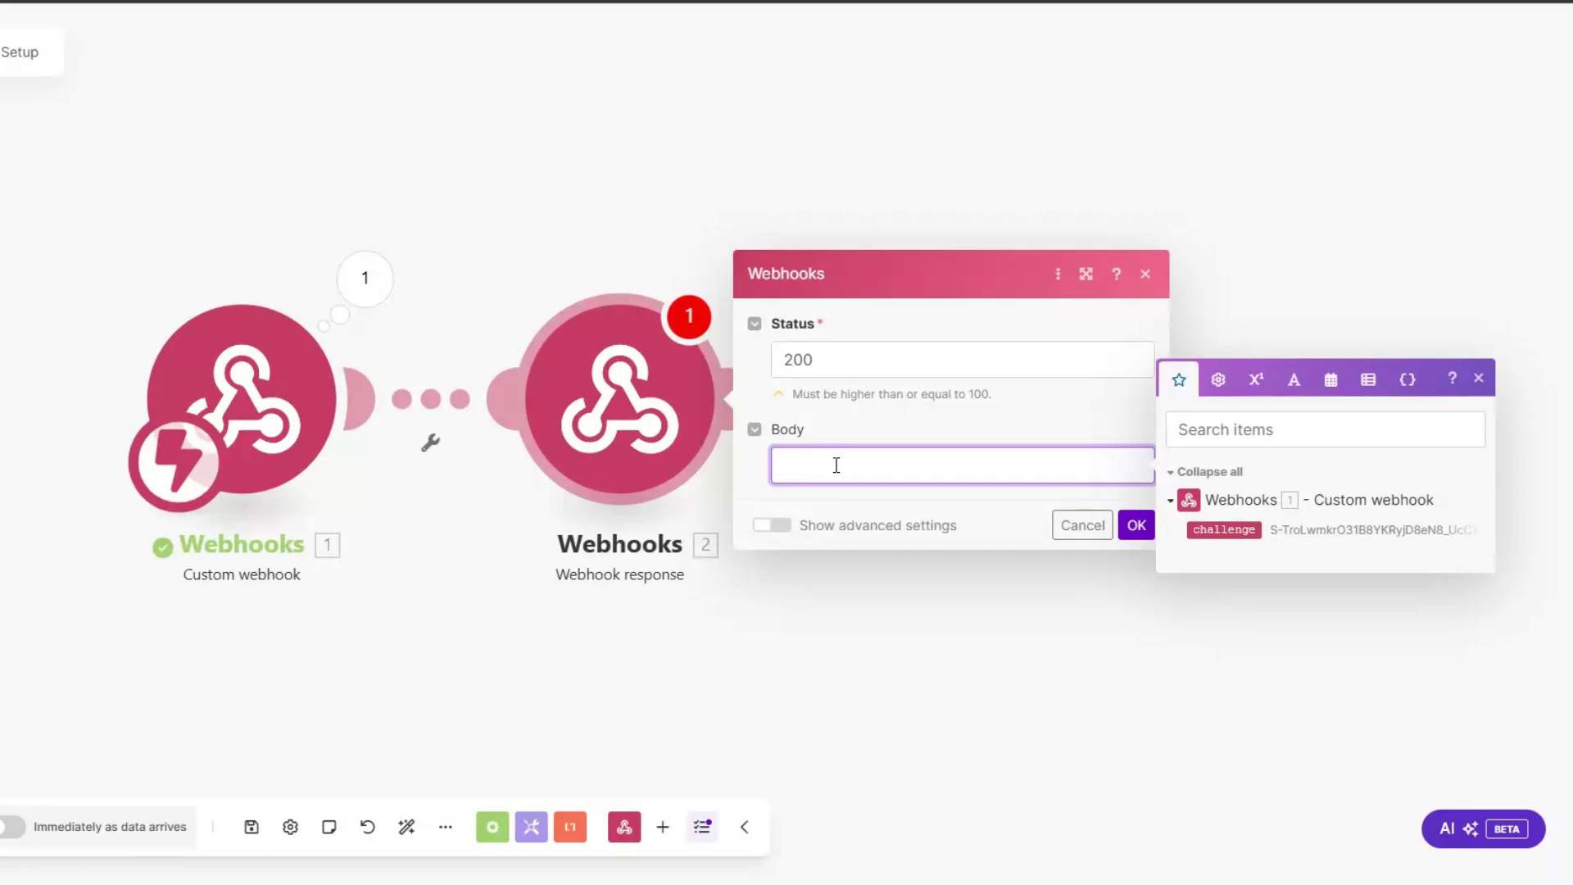
{"action": "type", "text": "{}\"\":\"\""}
{"action": "key", "text": "Left"}
{"action": "key", "text": "Left"}
{"action": "key", "text": "Left"}
{"action": "type", "text": "challenge"}
{"action": "left_click", "coordinate": [1245, 529]}
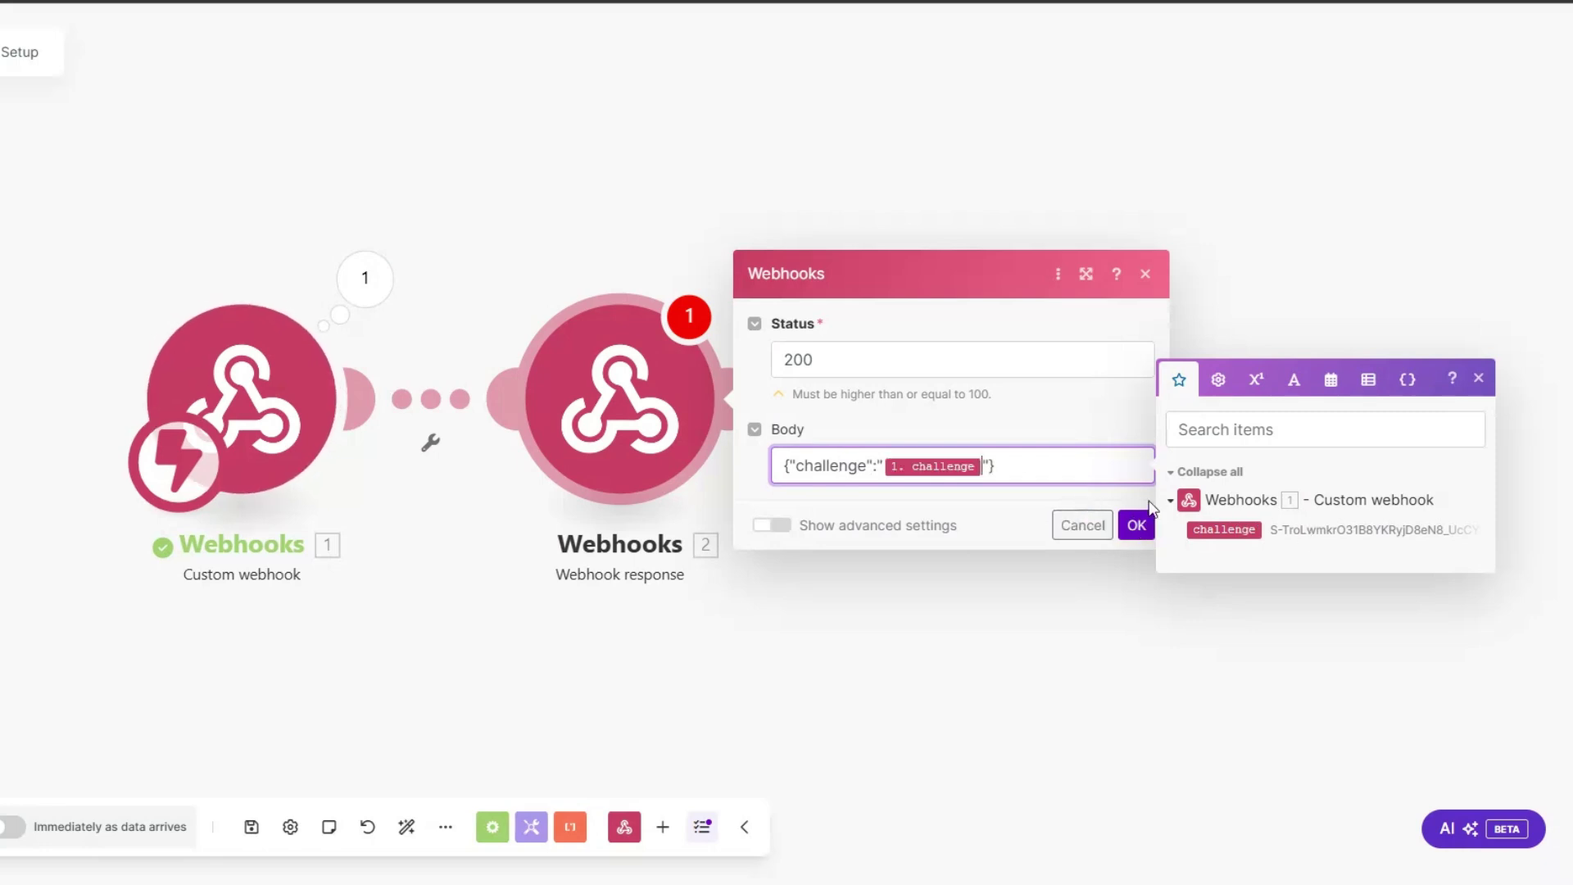
{"action": "left_click", "coordinate": [1137, 524]}
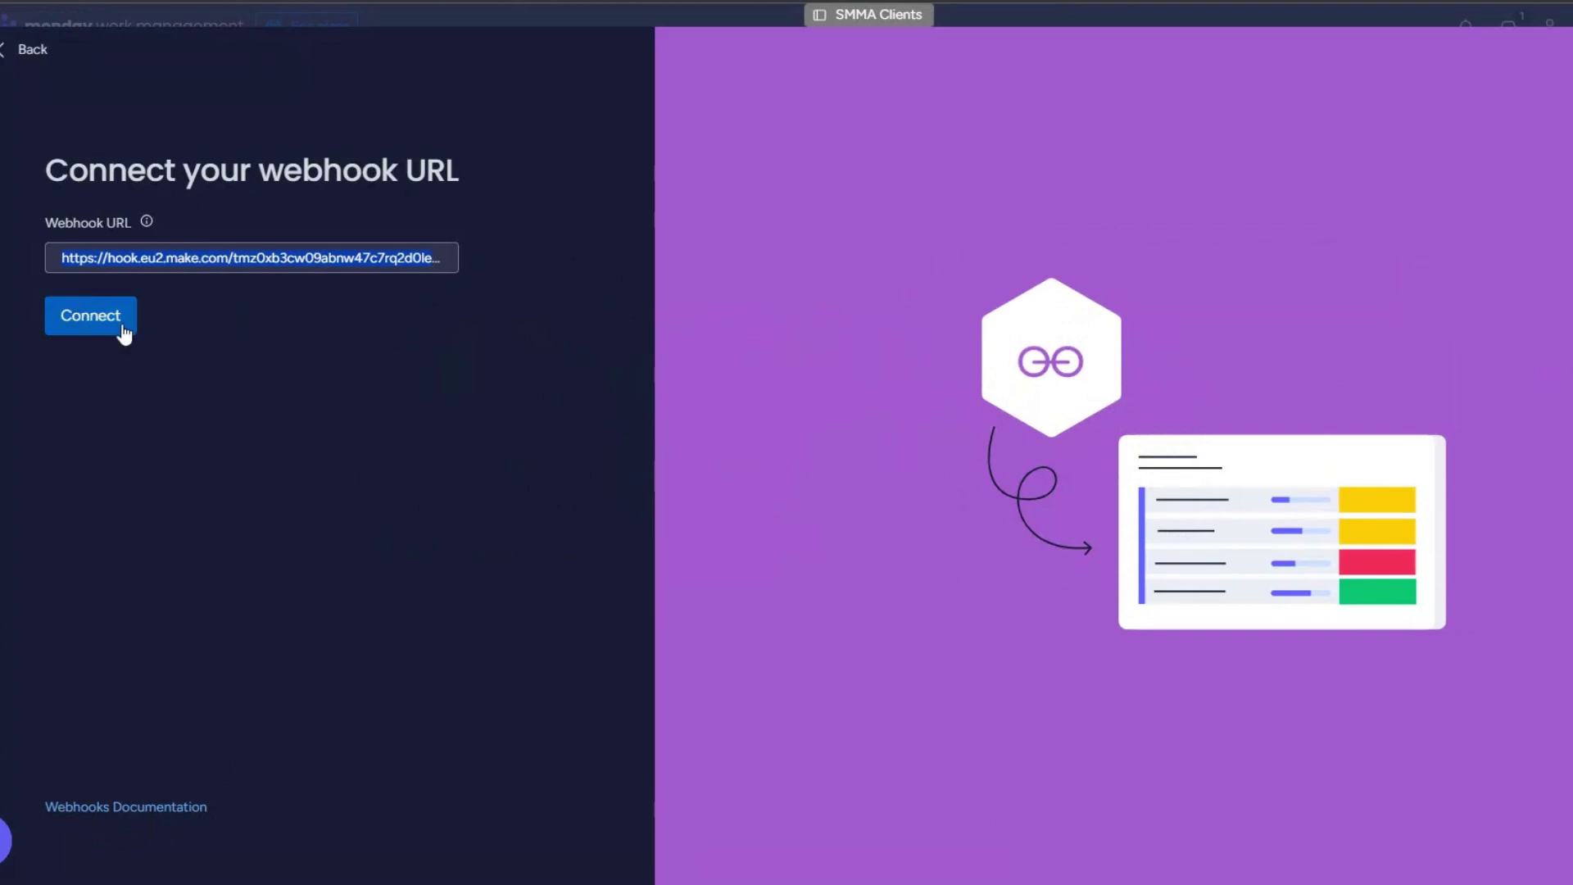
Step: Connect the webhook URL and delete the webhook response module
{"action": "left_click", "coordinate": [123, 327]}
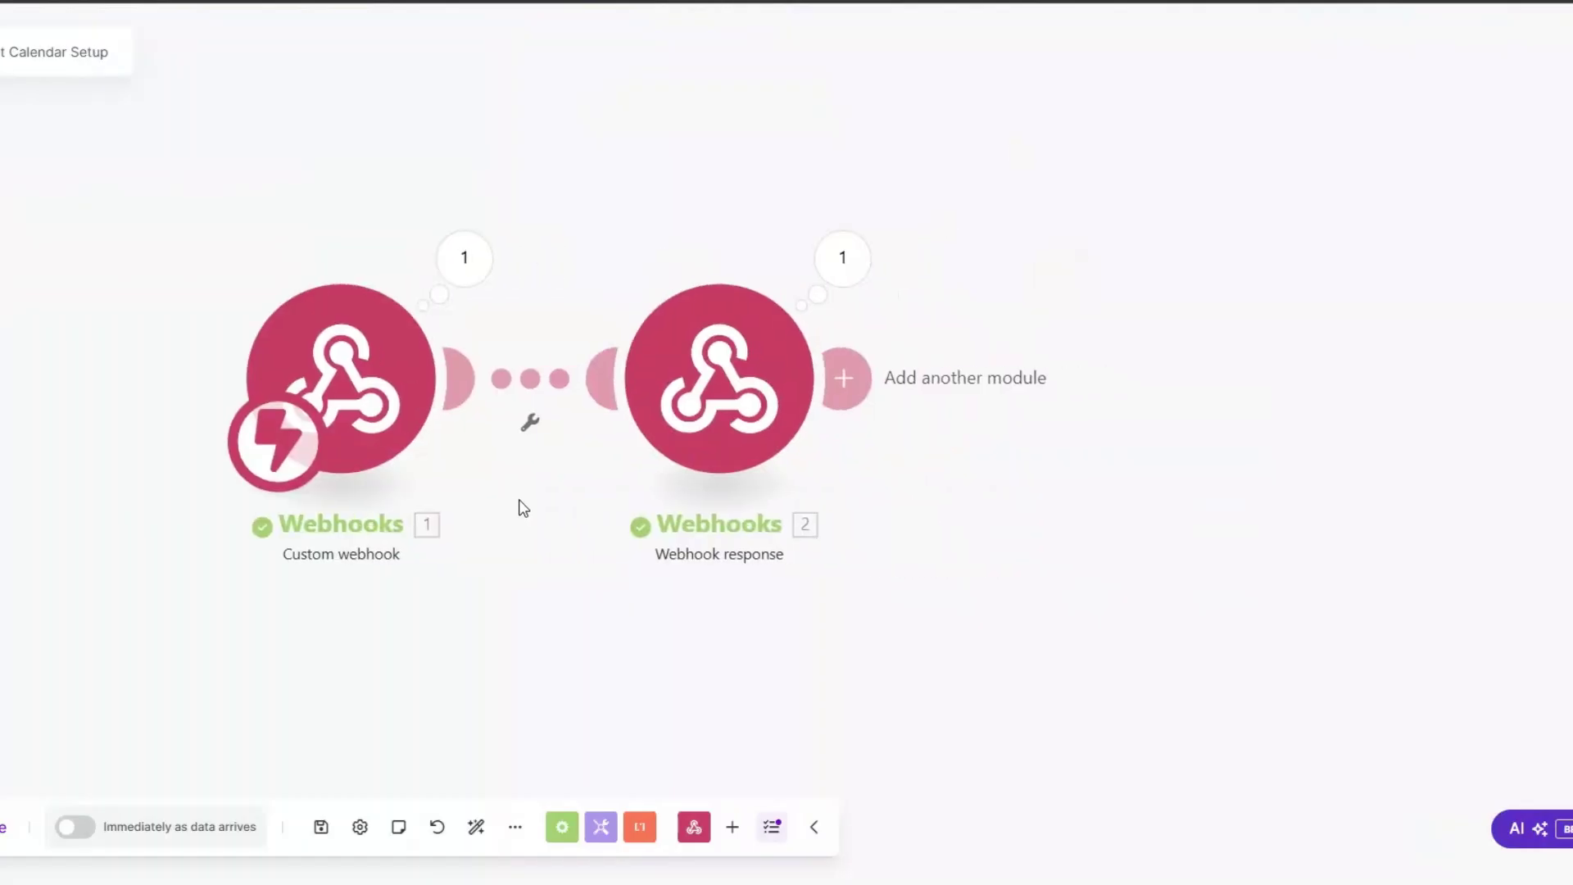
{"action": "right_click", "coordinate": [663, 397]}
{"action": "left_click", "coordinate": [696, 628]}
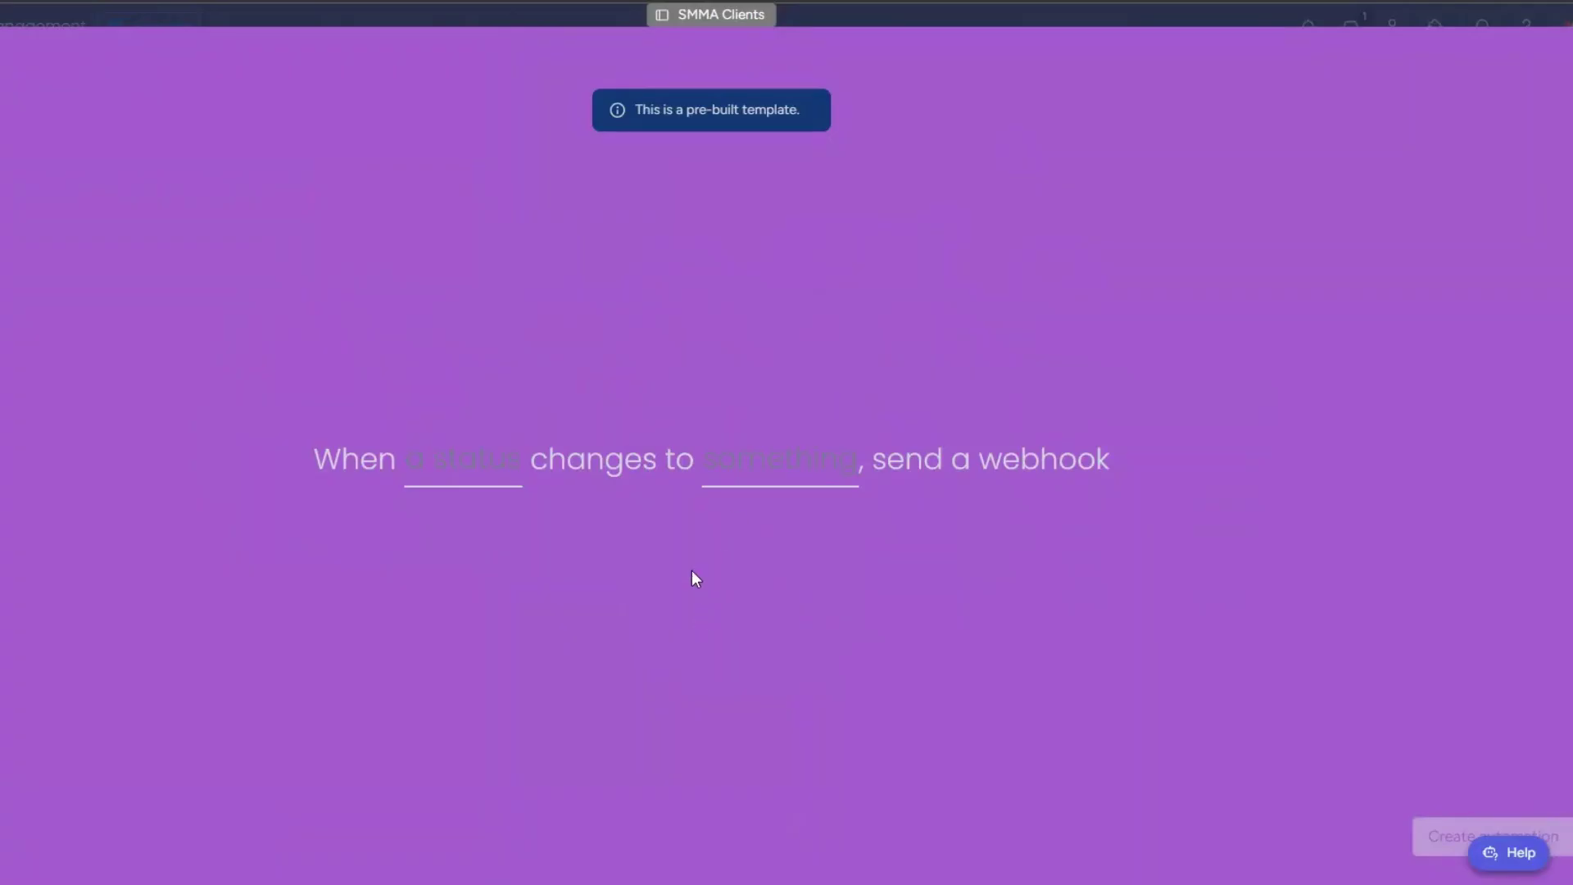
Step: Create the automation that sends the webhook when Status changes to CONTENT CALENDAR
{"action": "left_click", "coordinate": [464, 470]}
{"action": "left_click", "coordinate": [475, 550]}
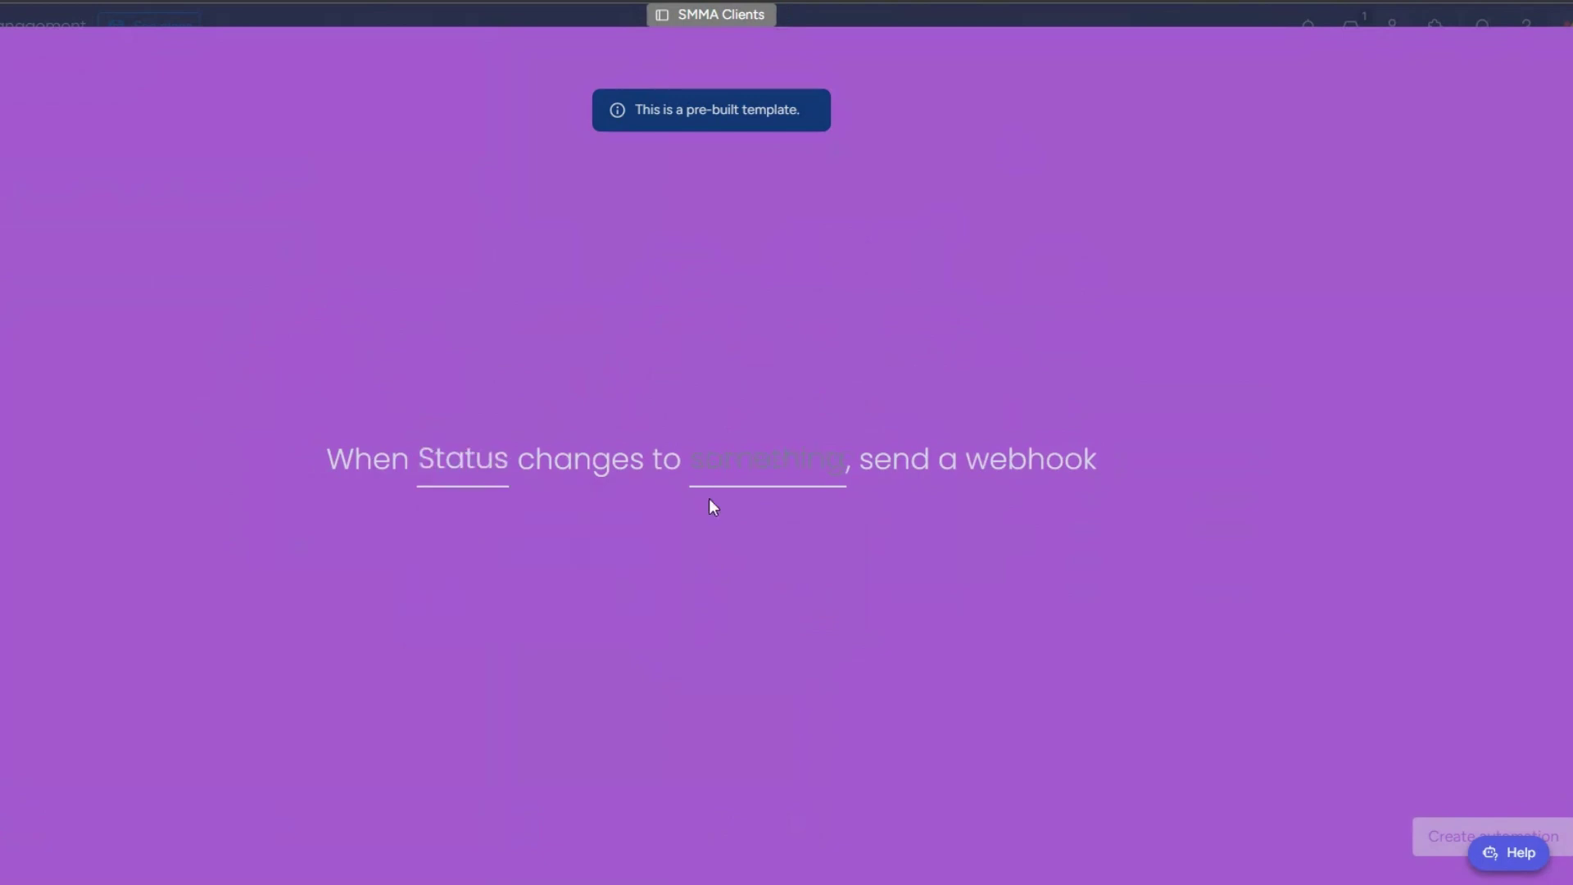
{"action": "left_click", "coordinate": [774, 481]}
{"action": "left_click", "coordinate": [775, 663]}
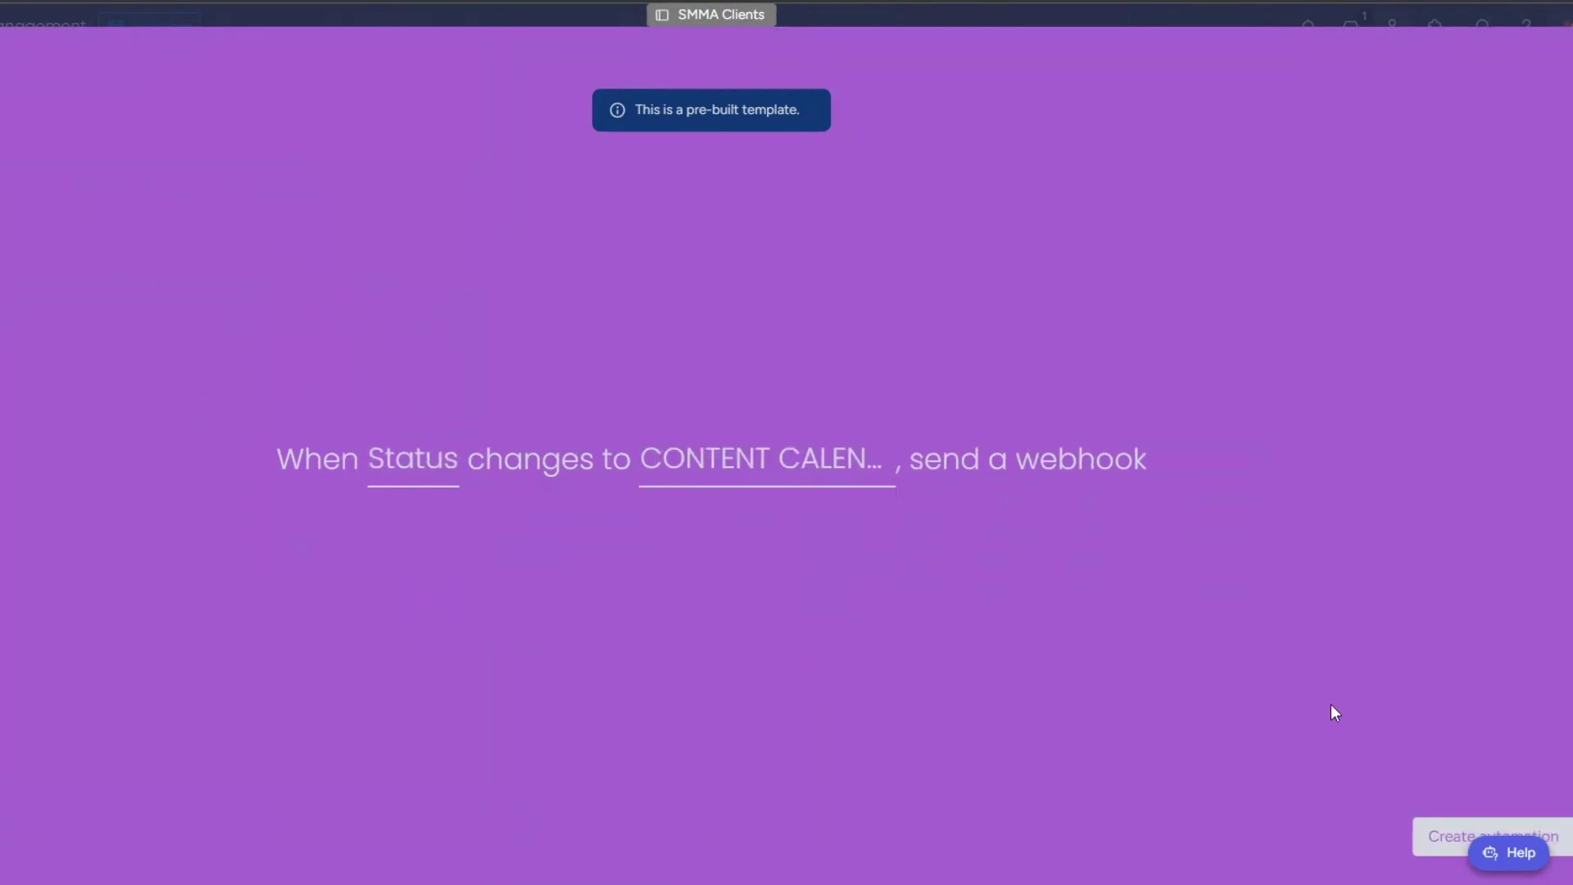
{"action": "left_click", "coordinate": [1446, 837]}
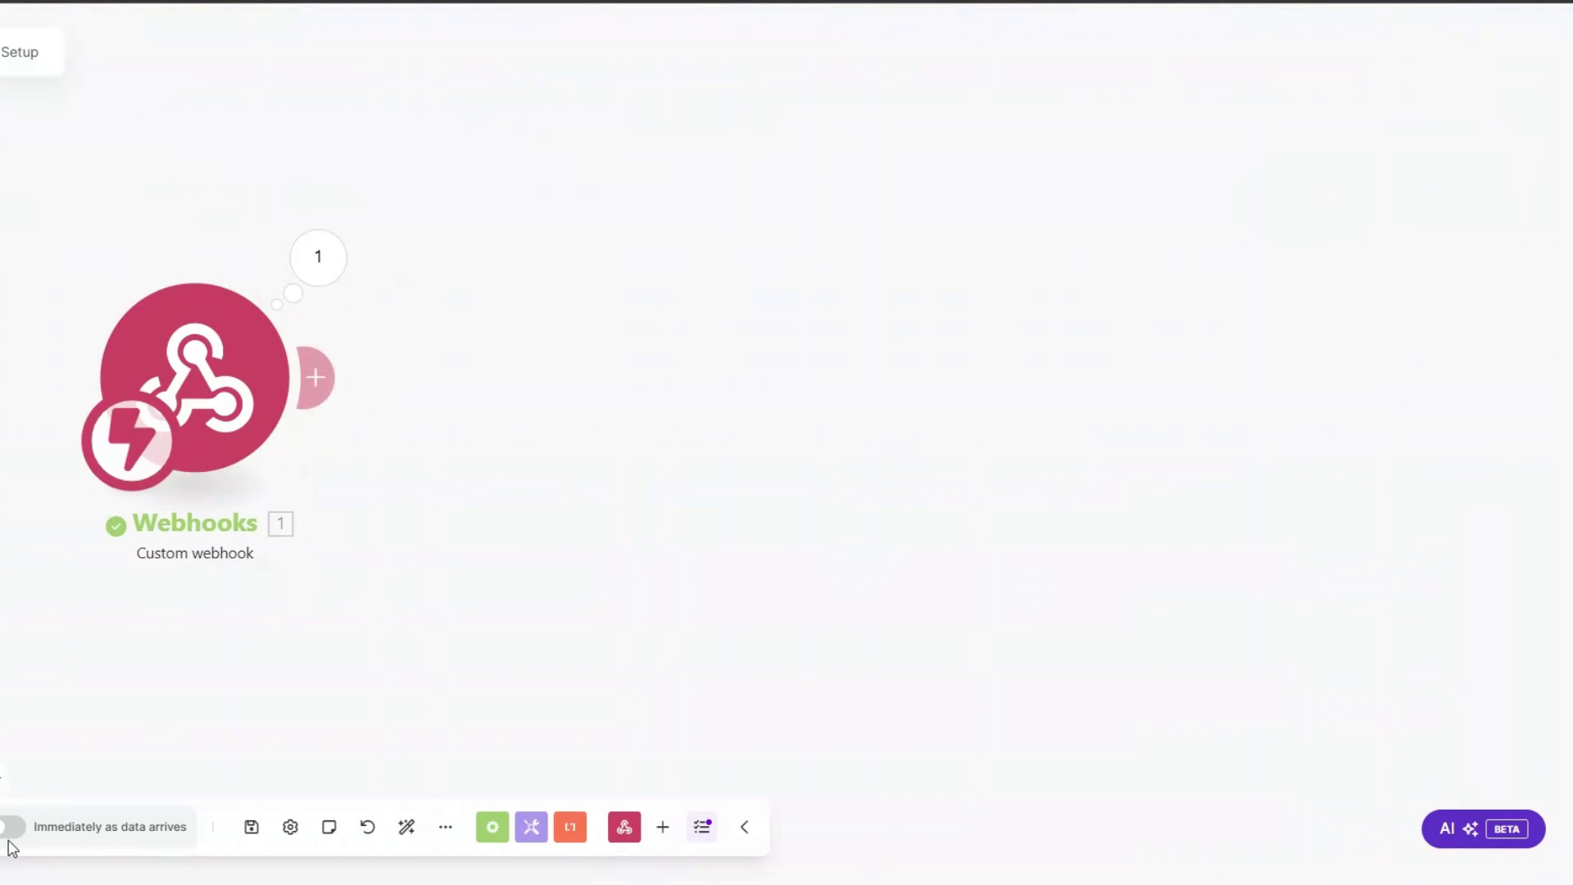
Step: Run the Make.com scenario, then change a client row's status to the yellow label
{"action": "left_click", "coordinate": [11, 844]}
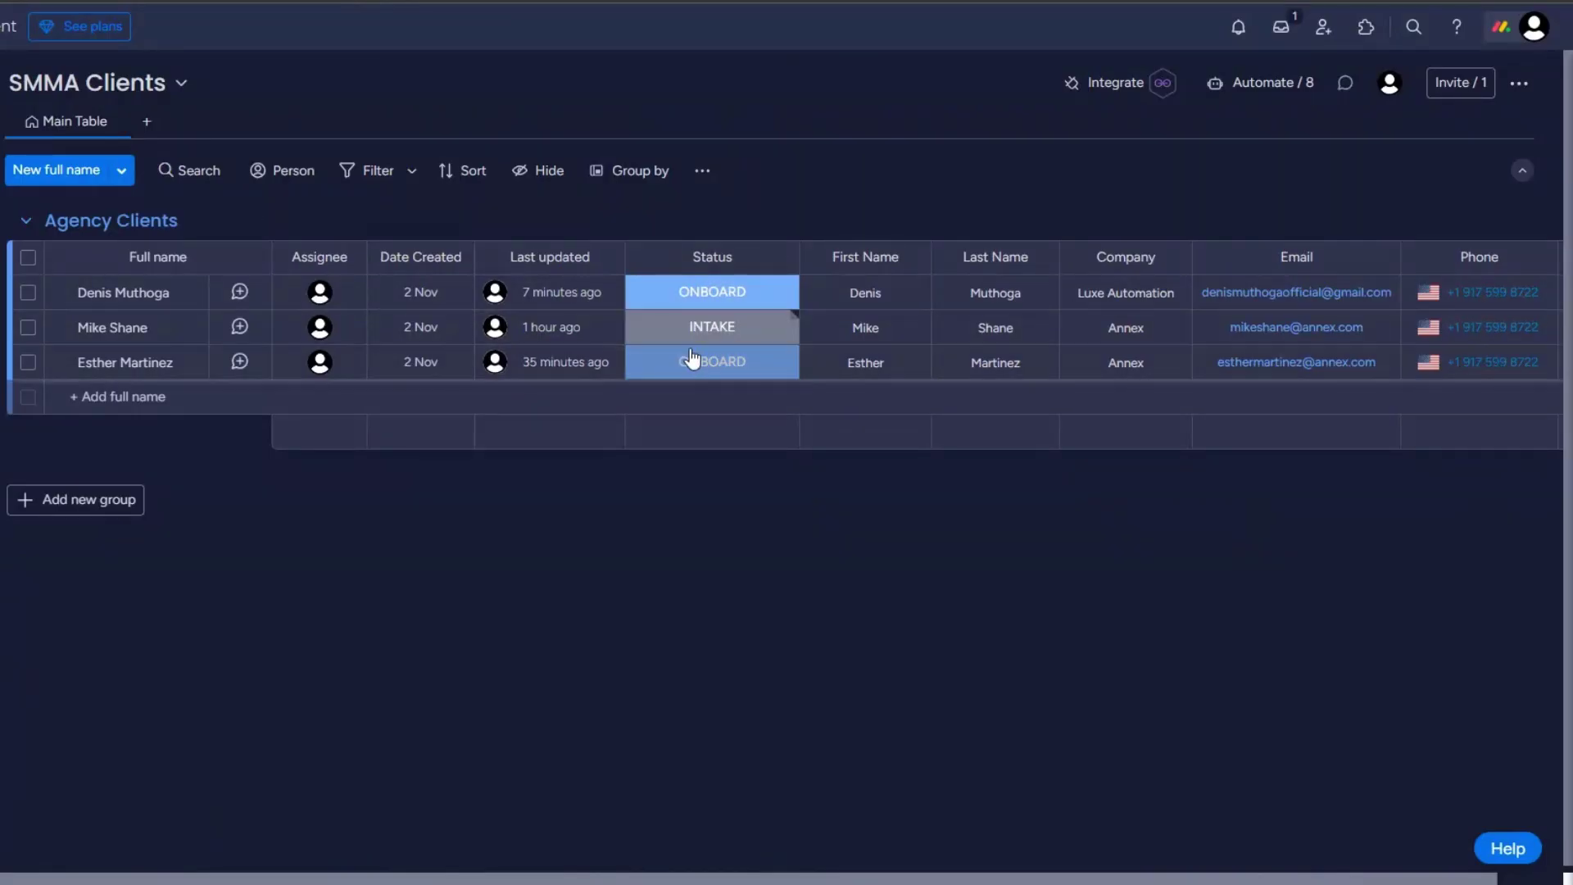
{"action": "left_click", "coordinate": [692, 358]}
{"action": "left_click", "coordinate": [710, 498]}
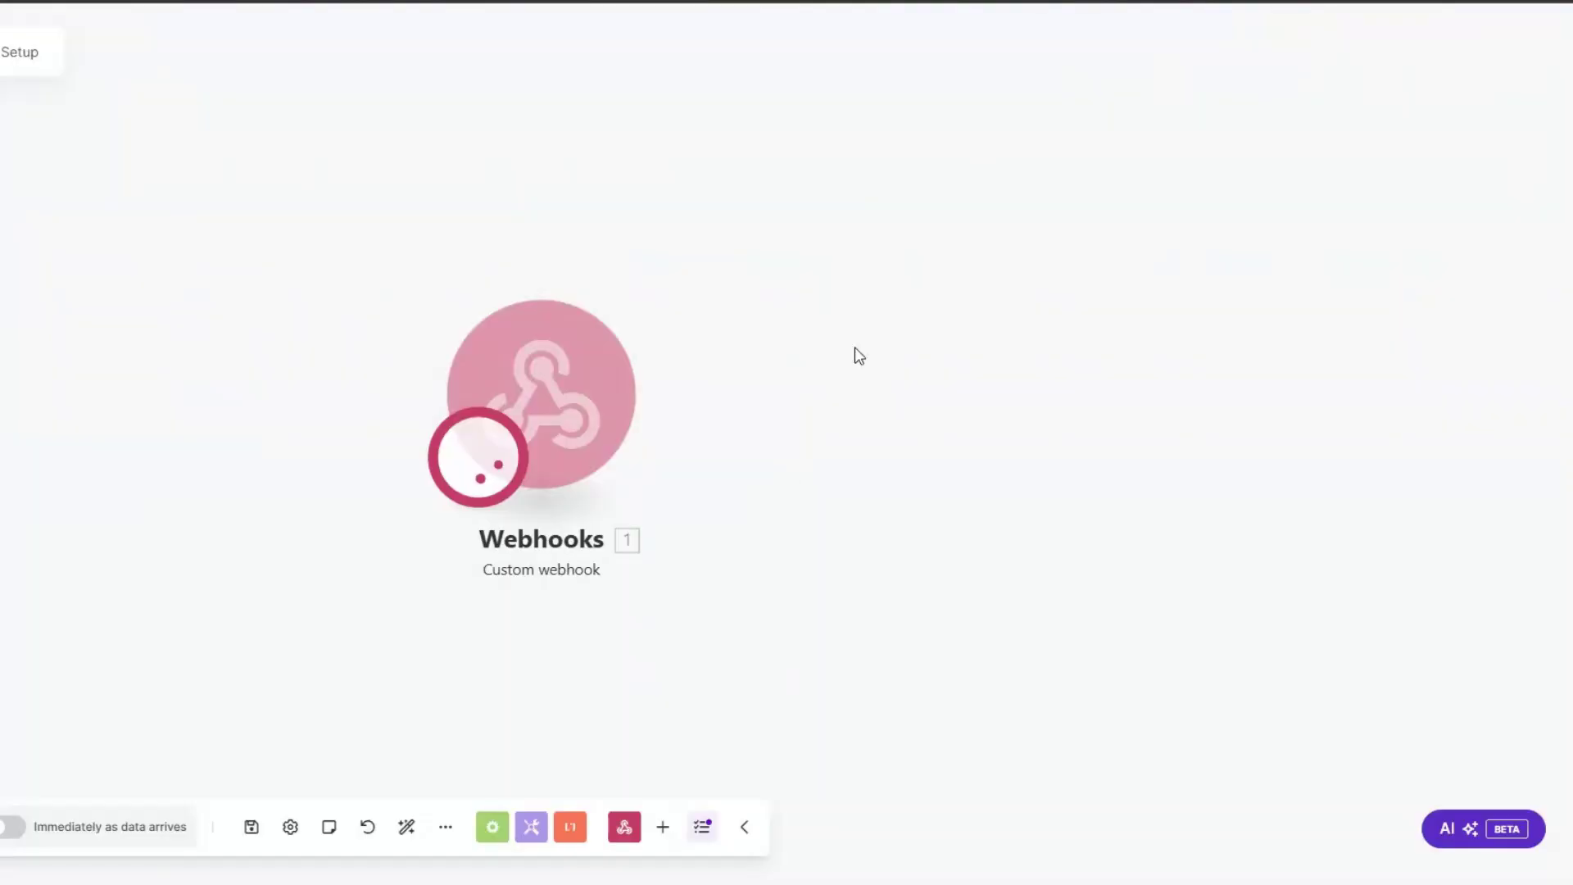
Step: Inspect the webhook's received output, selecting the pulseName and pulseId values
{"action": "left_click", "coordinate": [663, 271]}
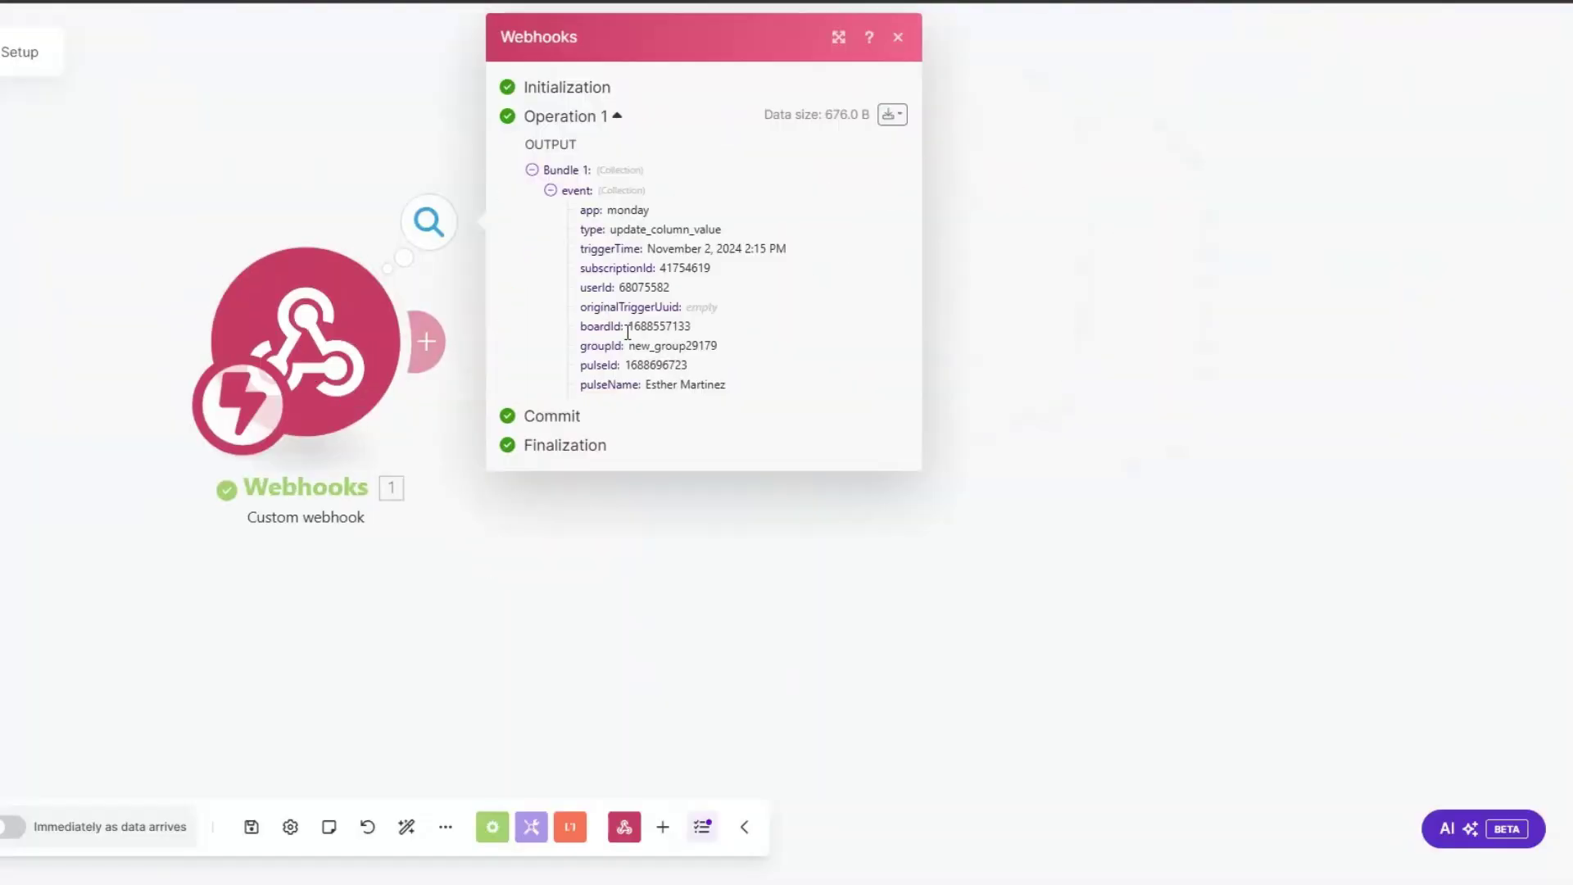
{"action": "left_click_drag", "start_coordinate": [647, 385], "coordinate": [769, 394]}
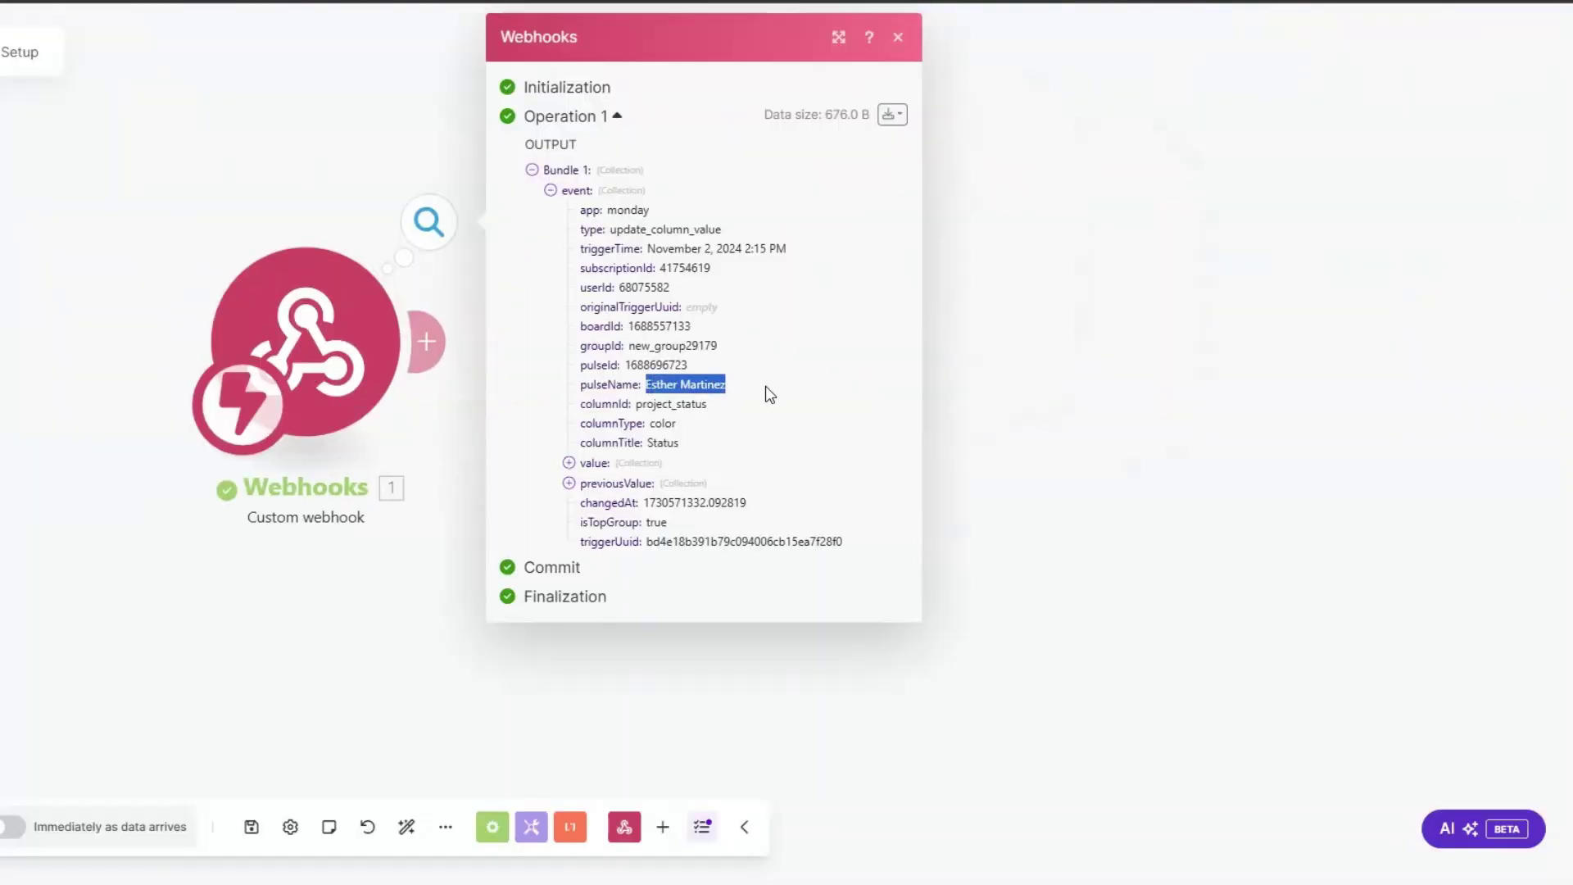
{"action": "left_click", "coordinate": [774, 387]}
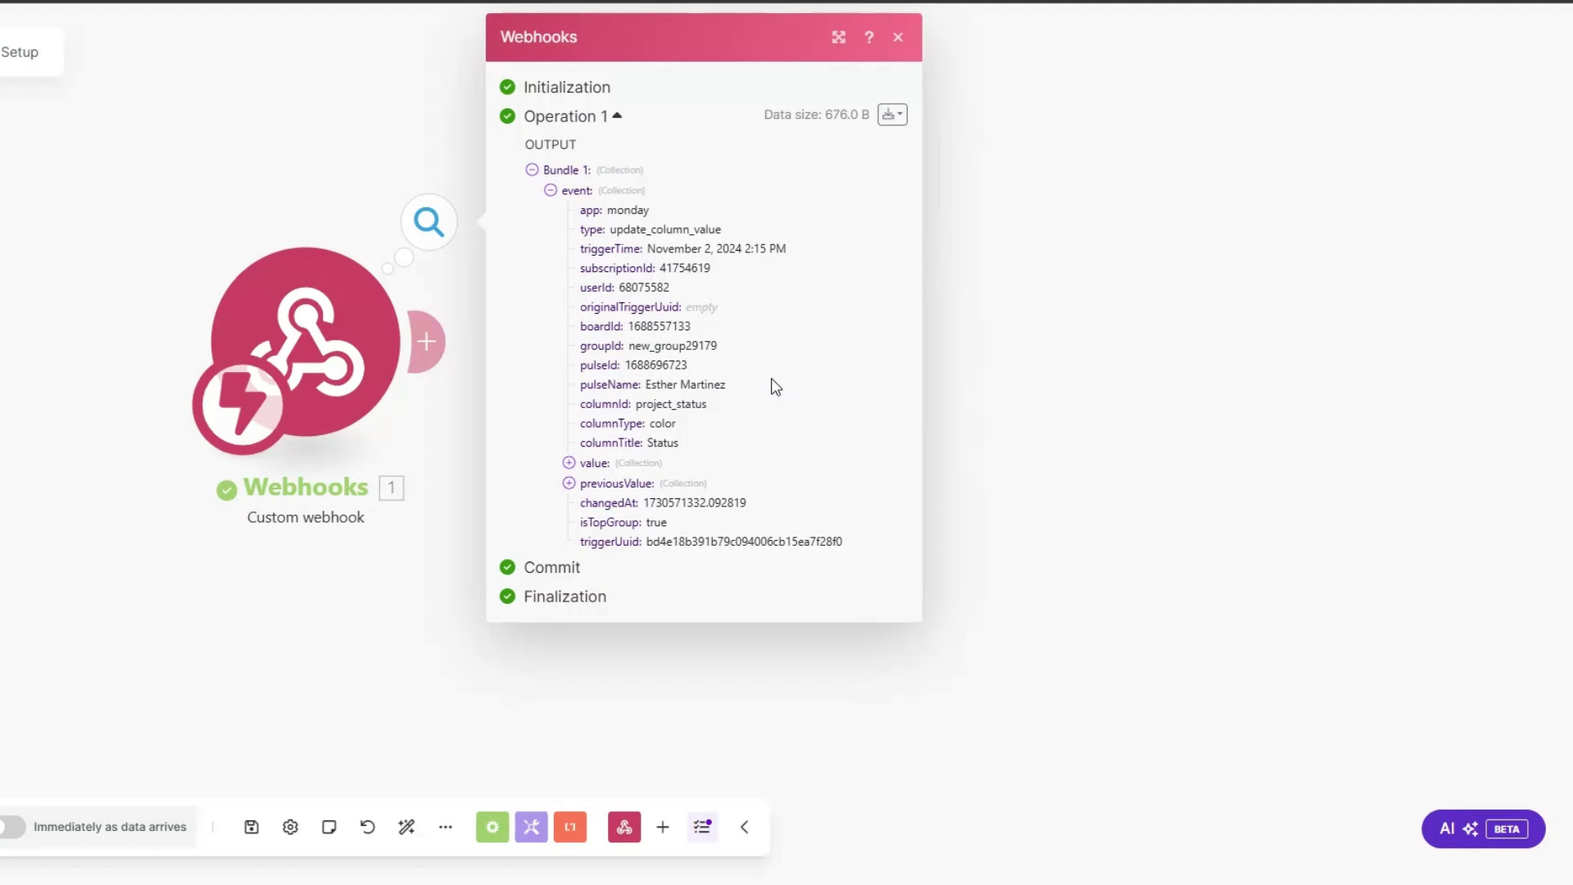
{"action": "left_click_drag", "start_coordinate": [625, 364], "coordinate": [690, 365]}
{"action": "key", "text": "ctrl+c"}
{"action": "left_click", "coordinate": [1125, 438]}
Step: Add a Monday Get an Item module using the webhook pulseId on the SMMA Clients board
{"action": "left_click", "coordinate": [442, 360]}
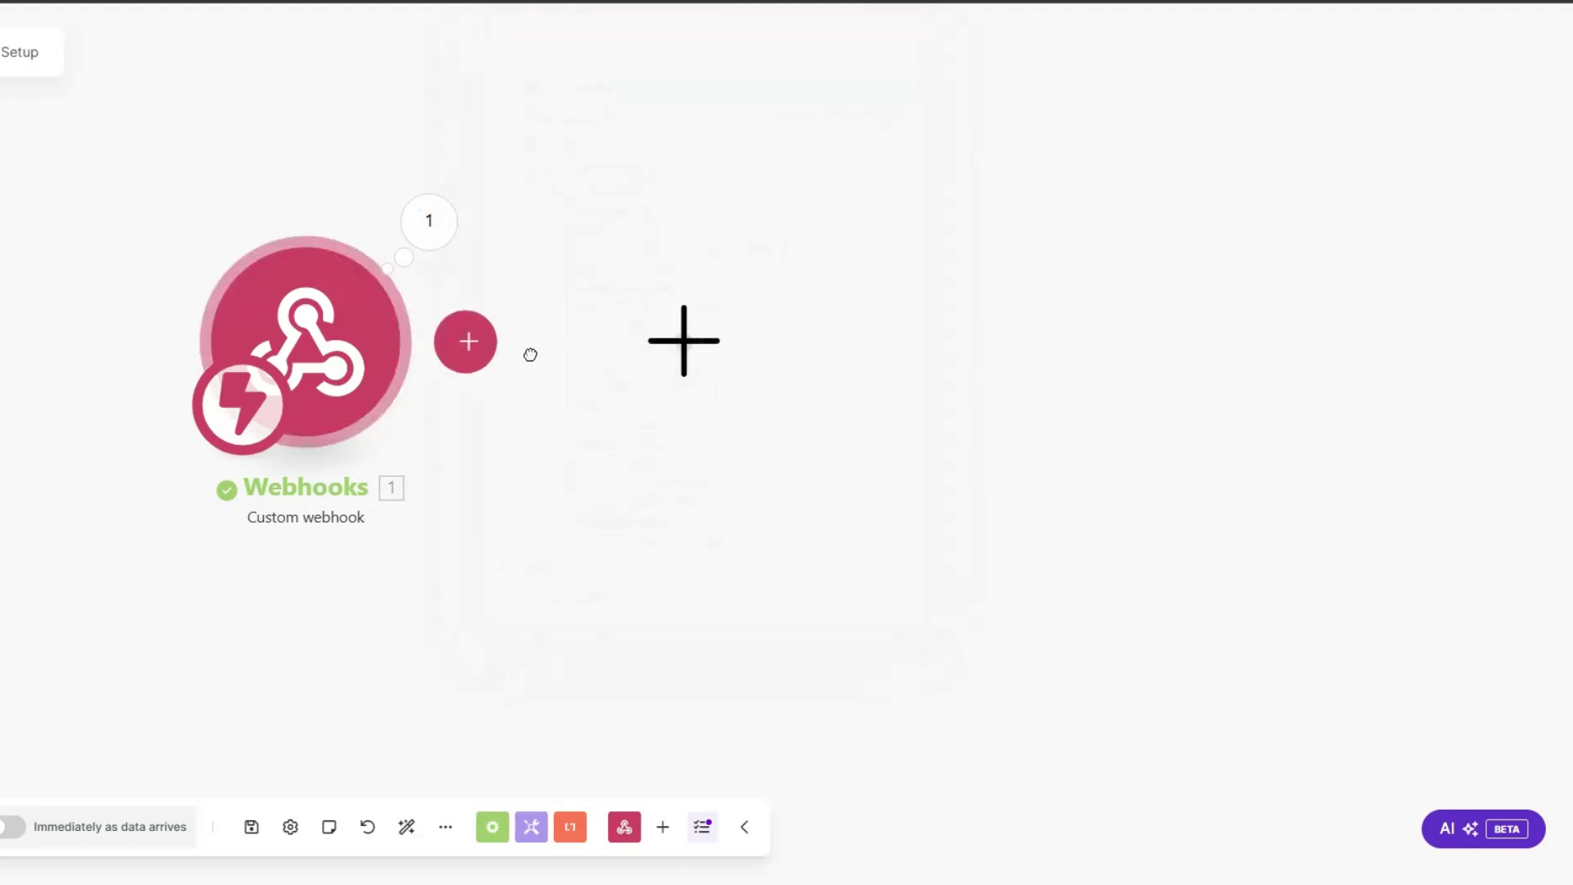
{"action": "left_click", "coordinate": [892, 343]}
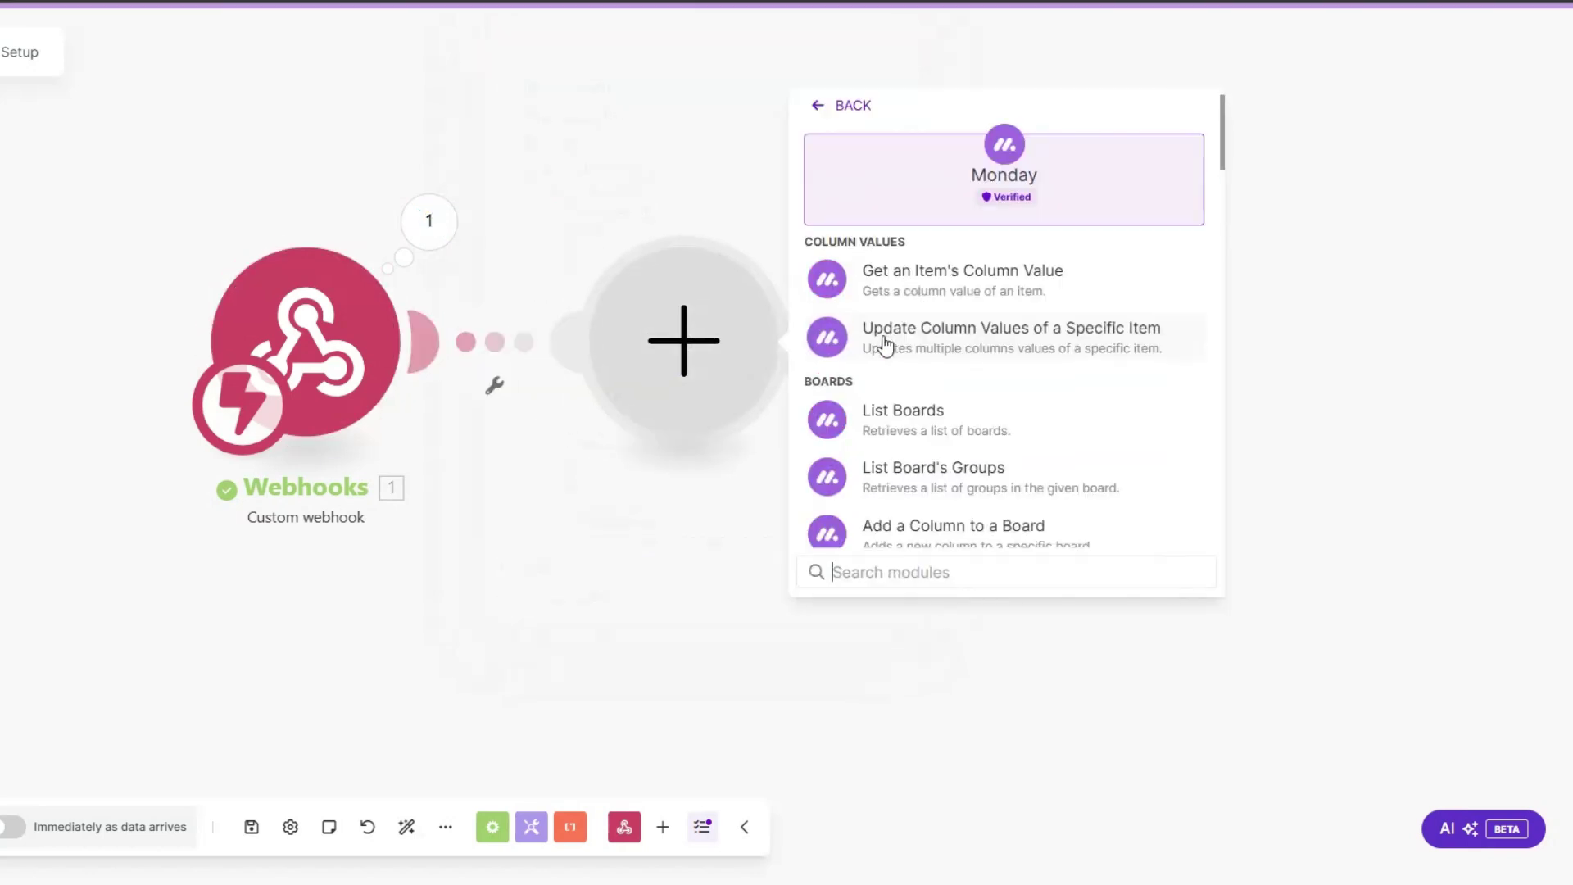
{"action": "left_click", "coordinate": [937, 571]}
{"action": "type", "text": "get an"}
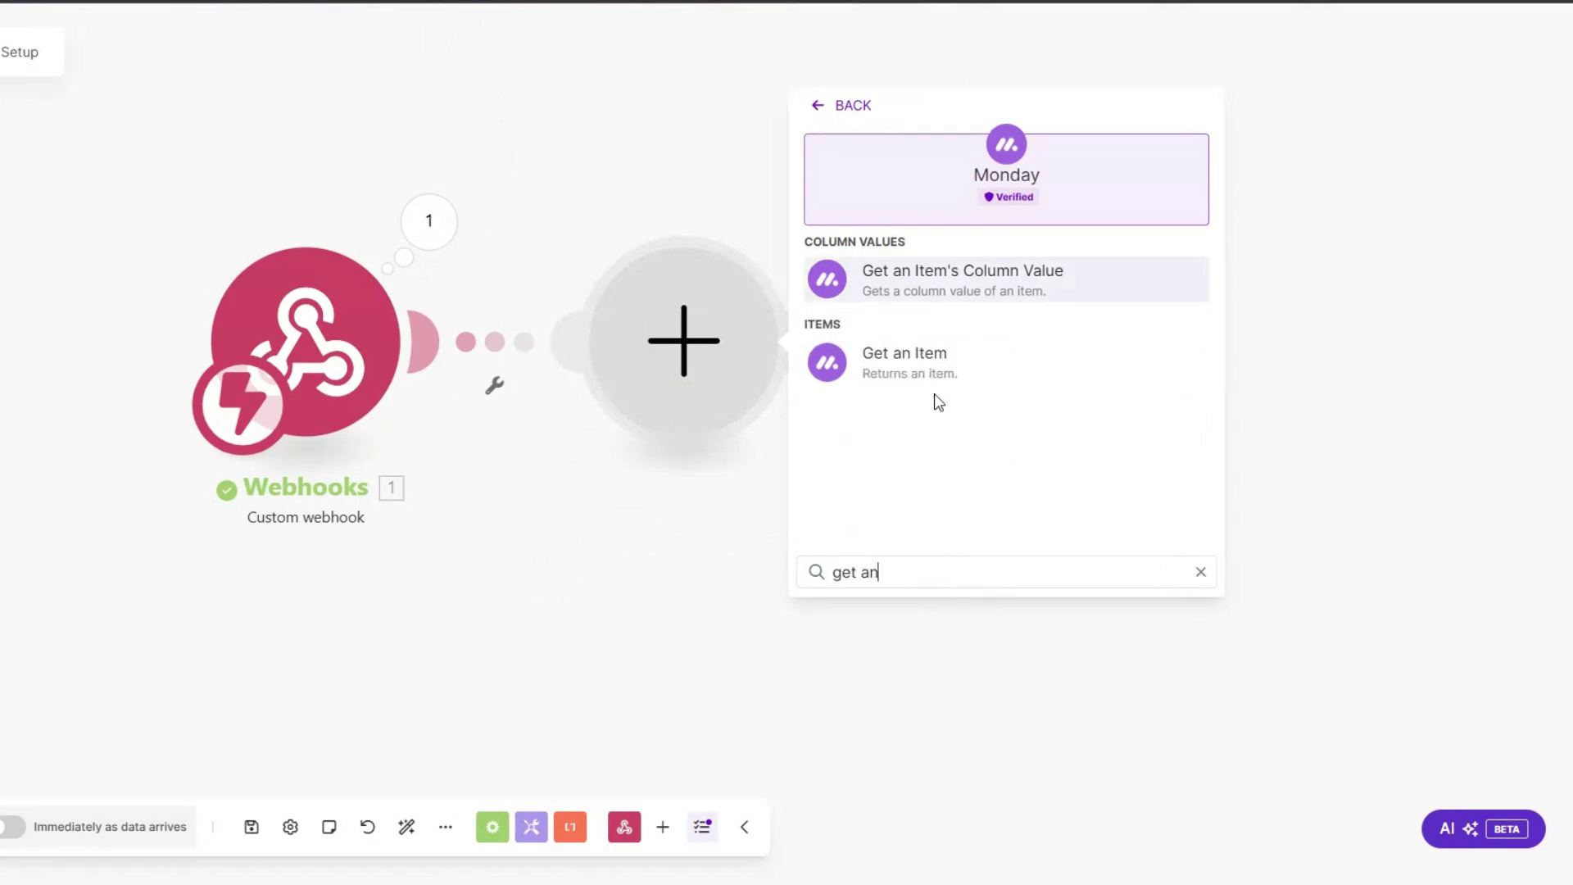
{"action": "left_click", "coordinate": [924, 367]}
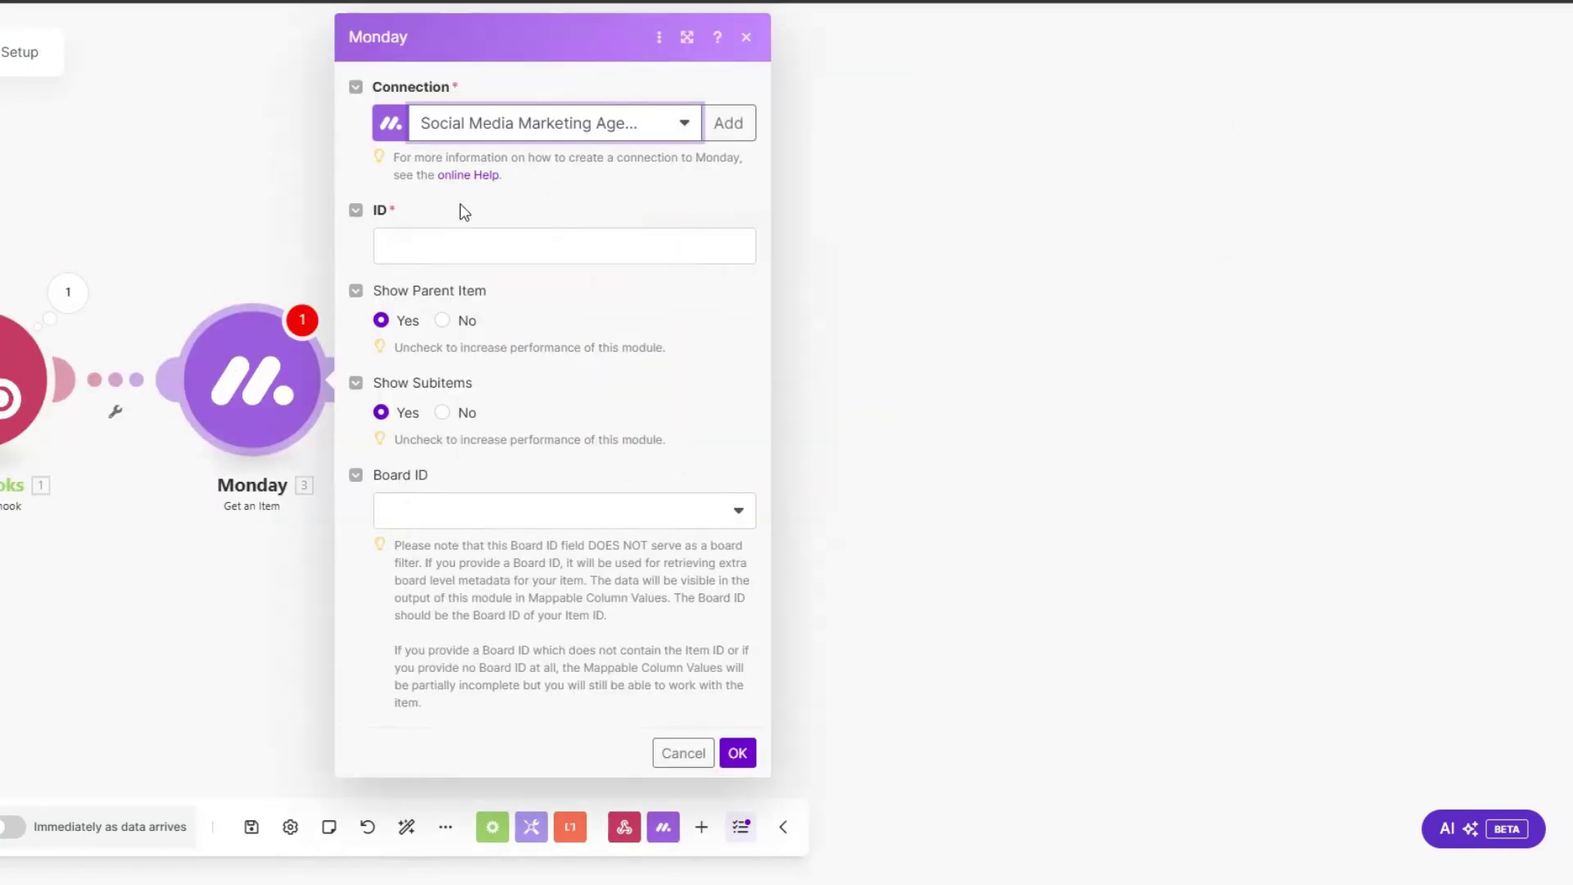
{"action": "left_click", "coordinate": [495, 246]}
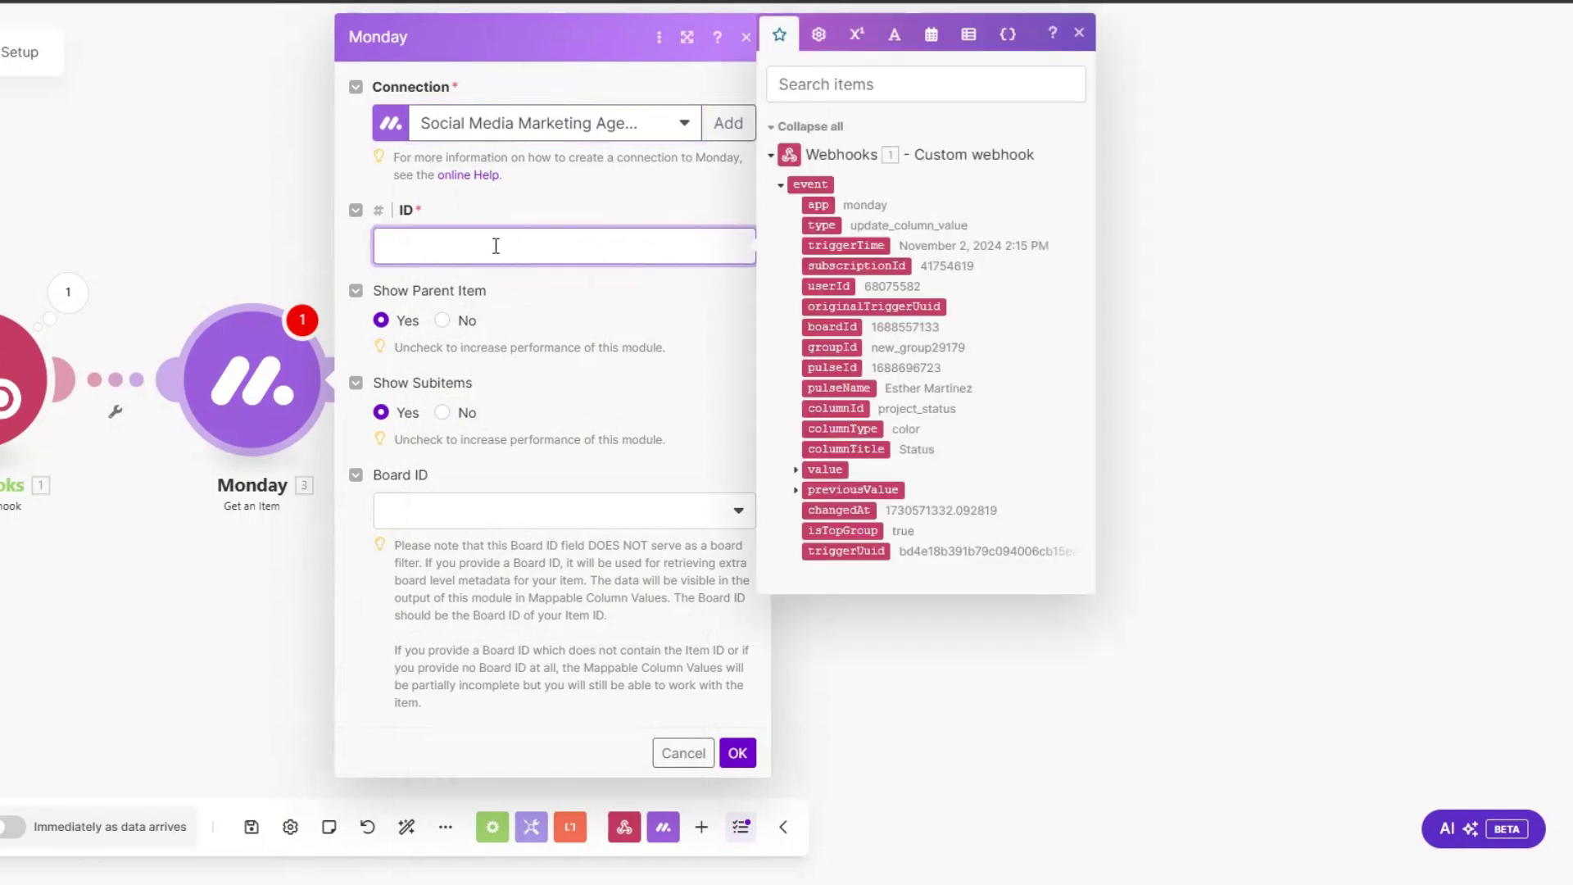
{"action": "left_click", "coordinate": [833, 367]}
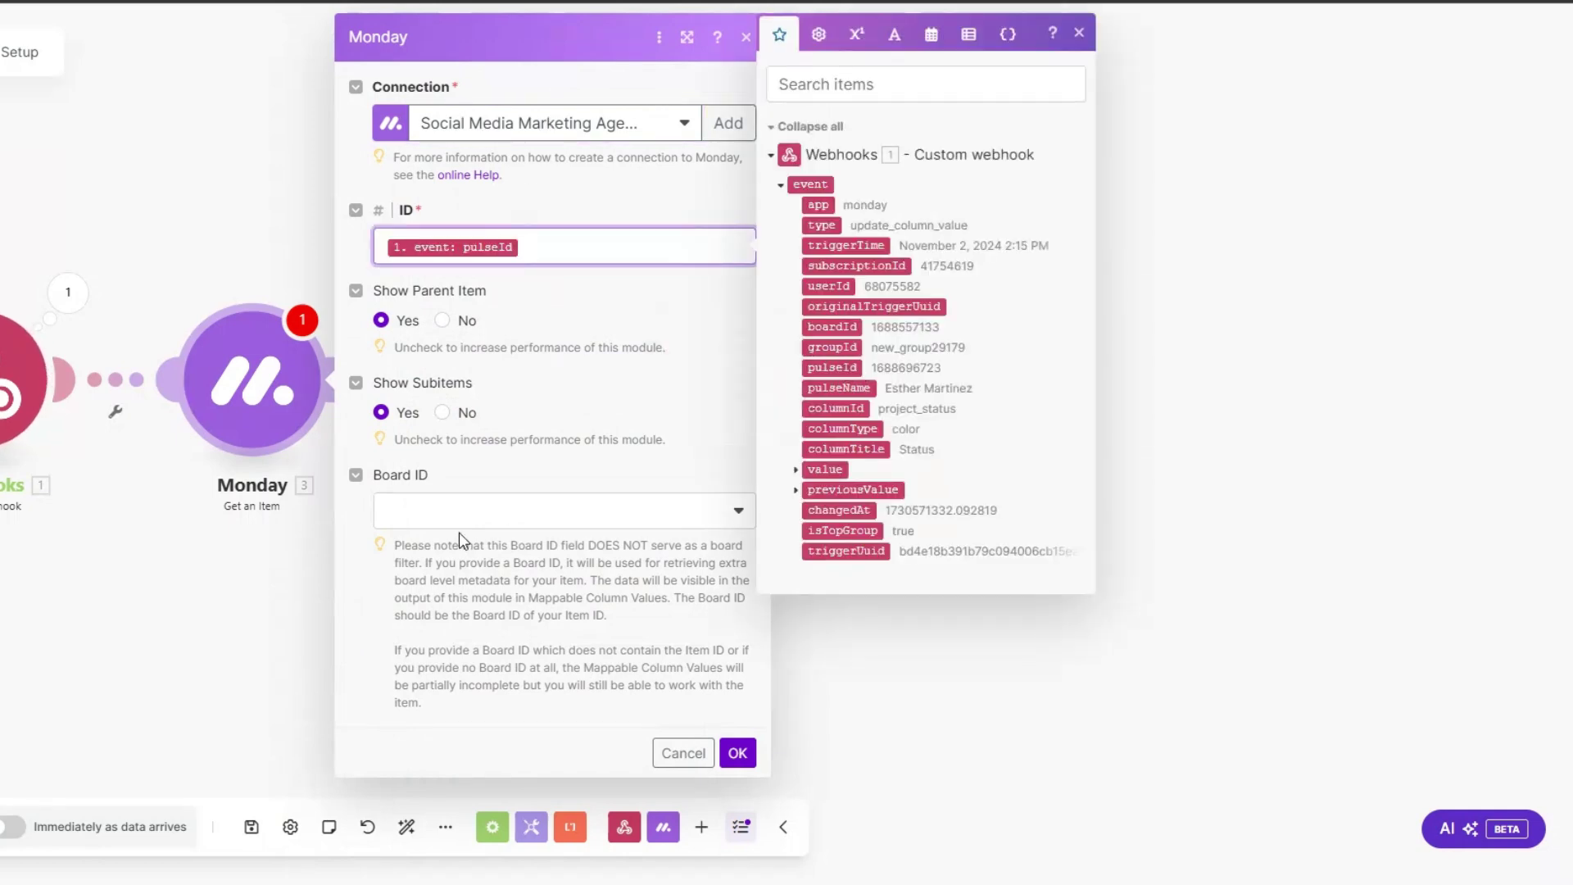
{"action": "left_click", "coordinate": [483, 496]}
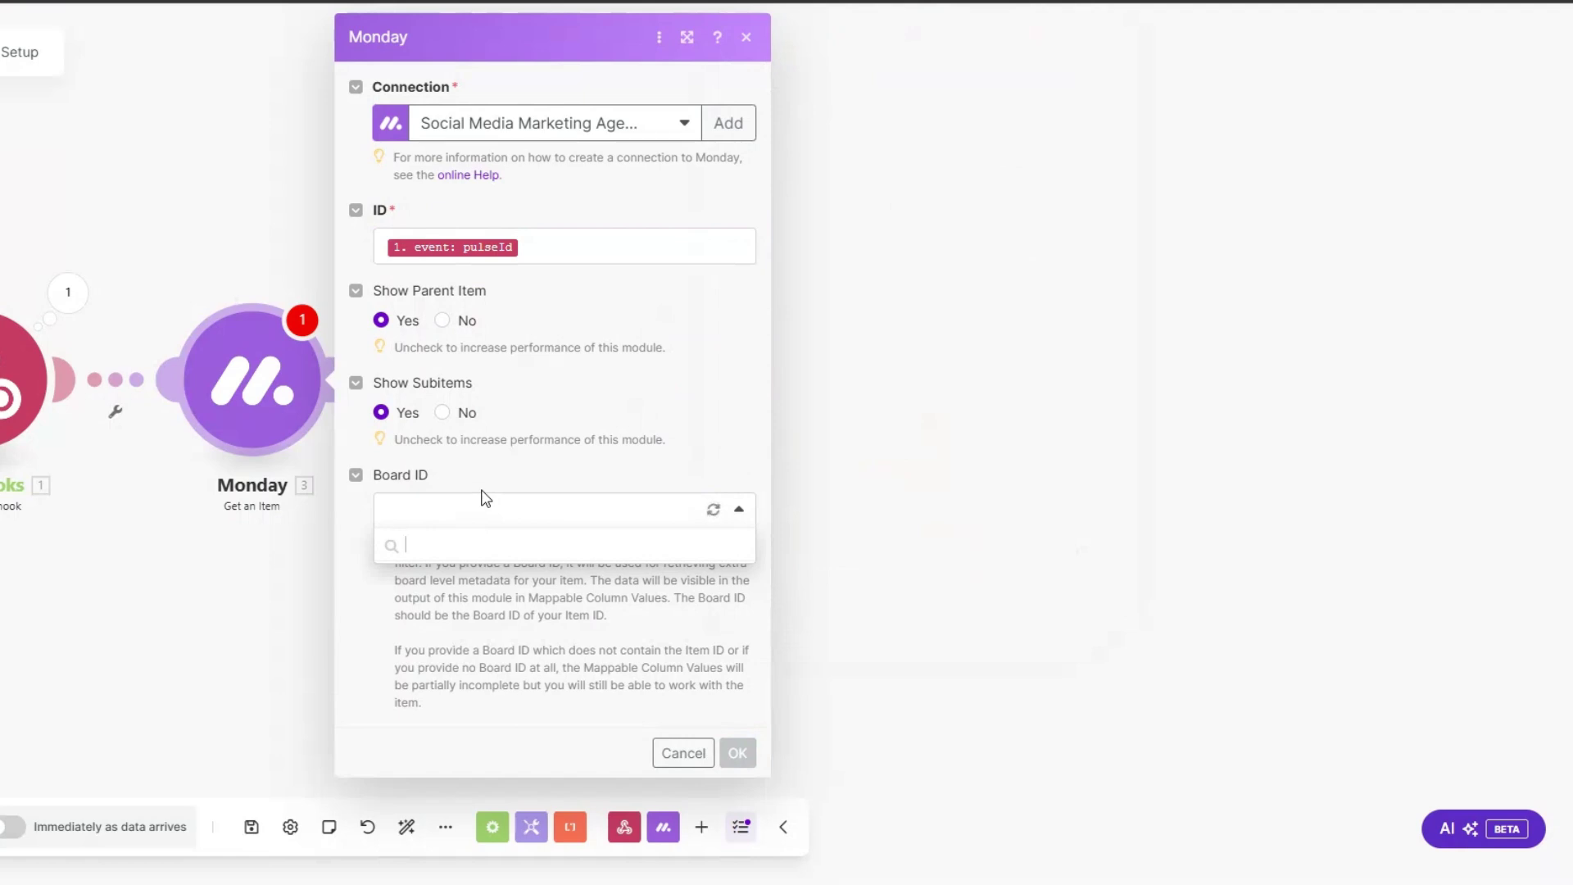
{"action": "left_click", "coordinate": [429, 647]}
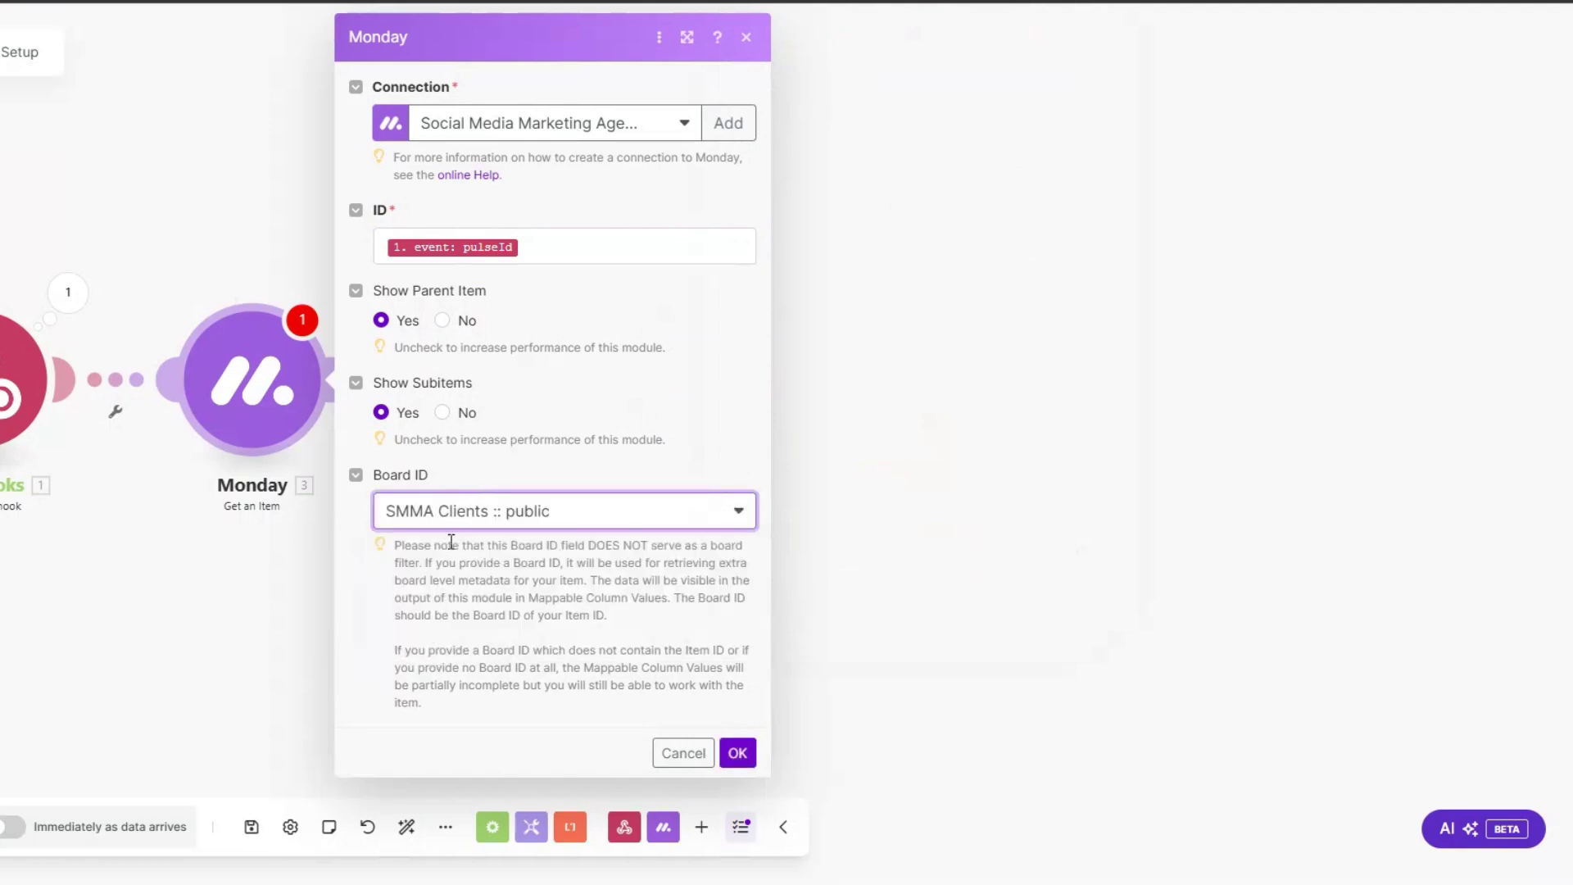
{"action": "left_click", "coordinate": [737, 752]}
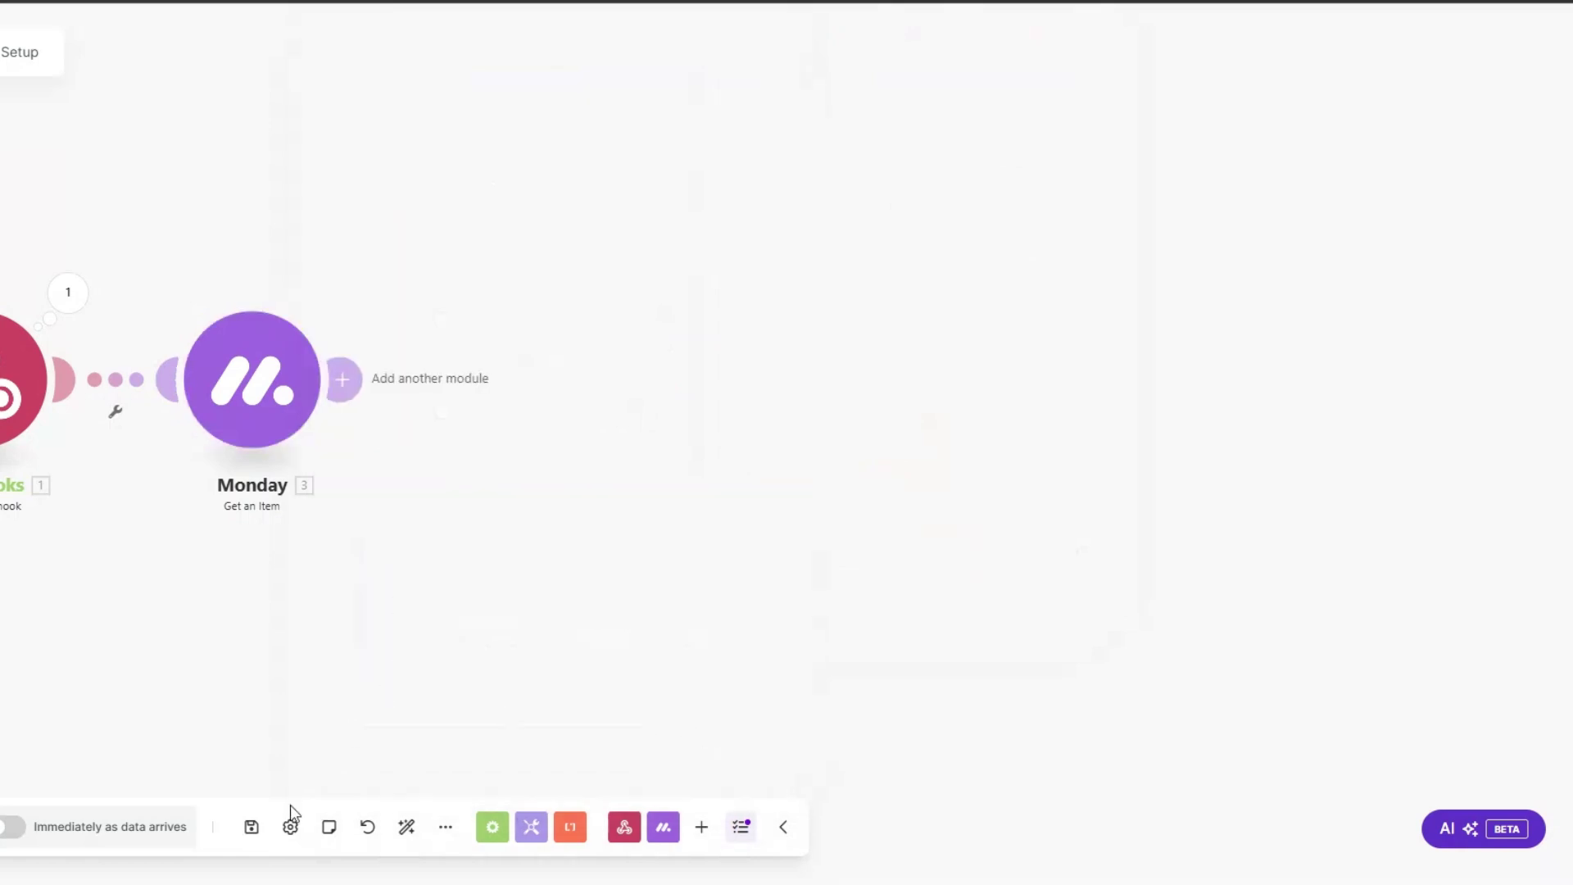
Step: Run only the Monday module with a pasted test pulseId
{"action": "right_click", "coordinate": [297, 403]}
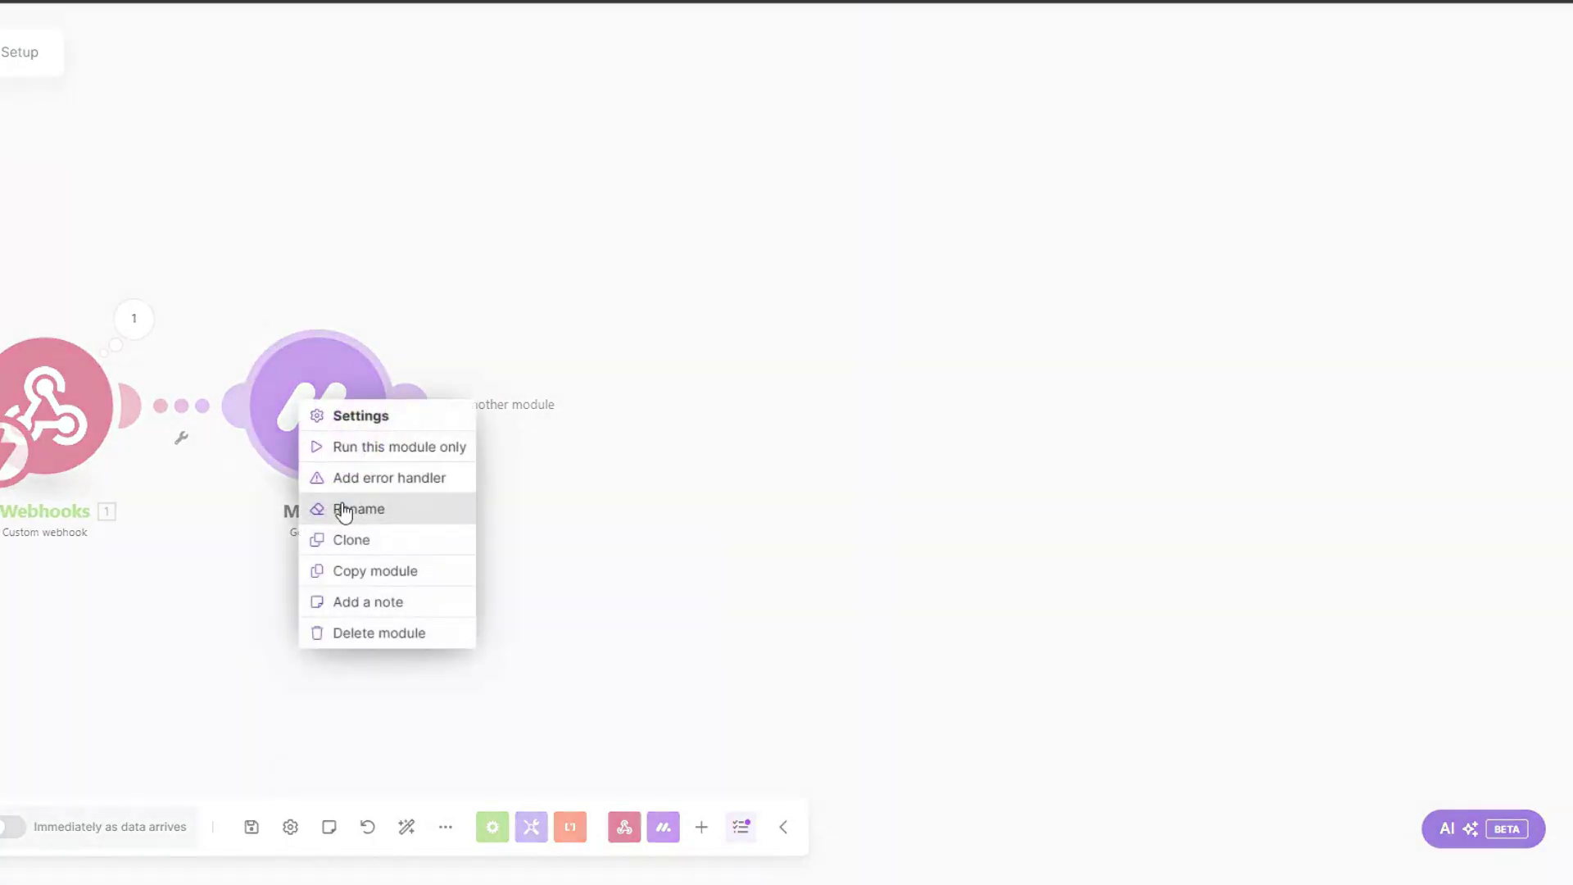
{"action": "left_click", "coordinate": [353, 449]}
{"action": "left_click", "coordinate": [513, 509]}
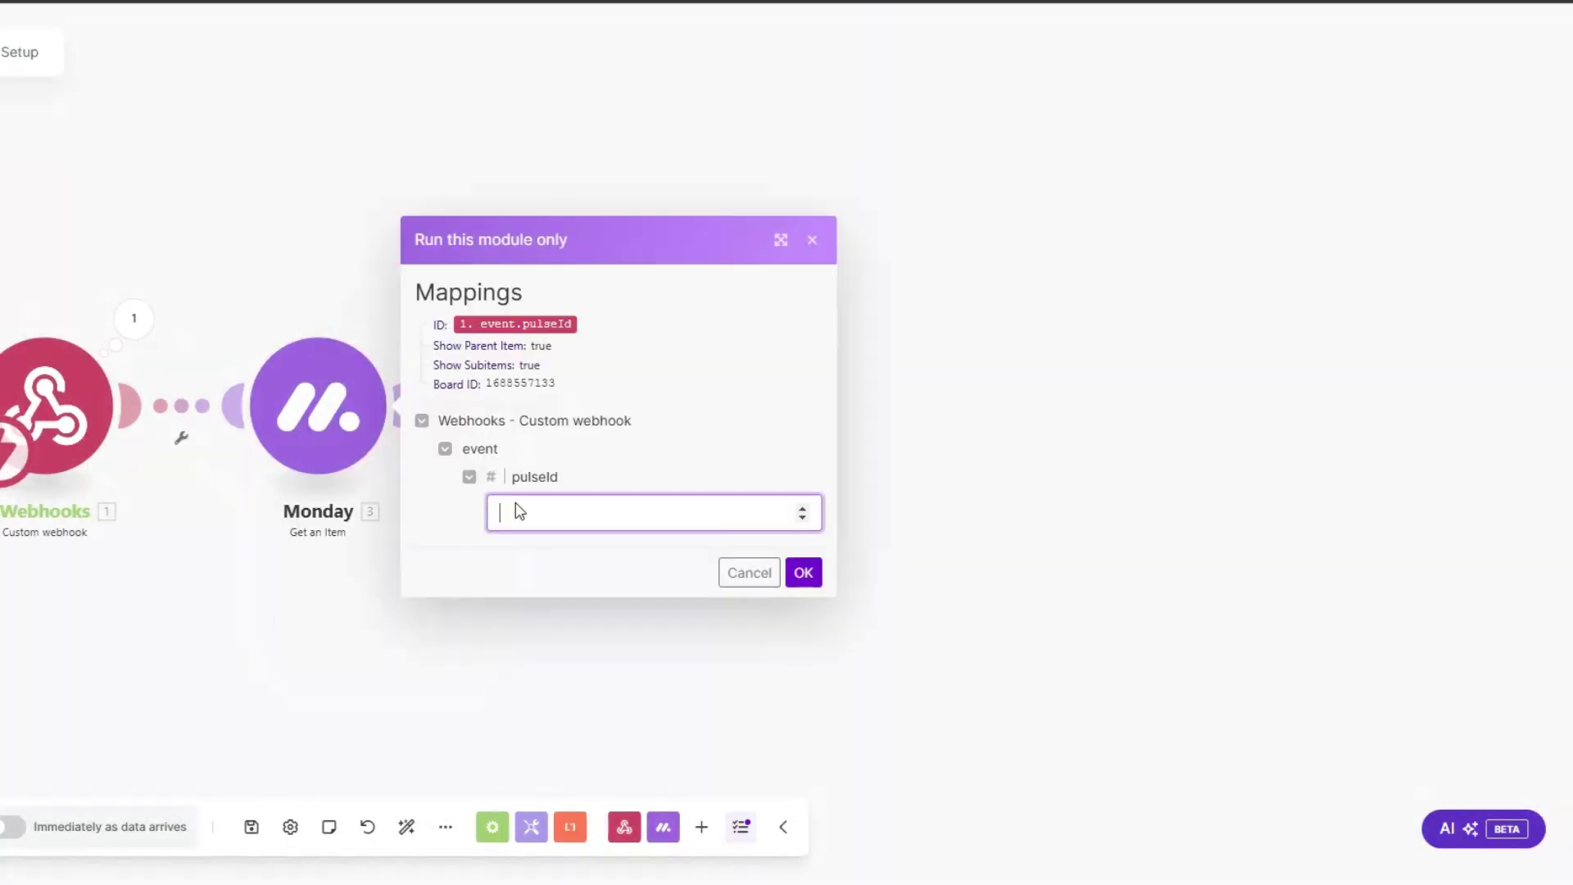
{"action": "key", "text": "ctrl+v"}
{"action": "left_click", "coordinate": [802, 571]}
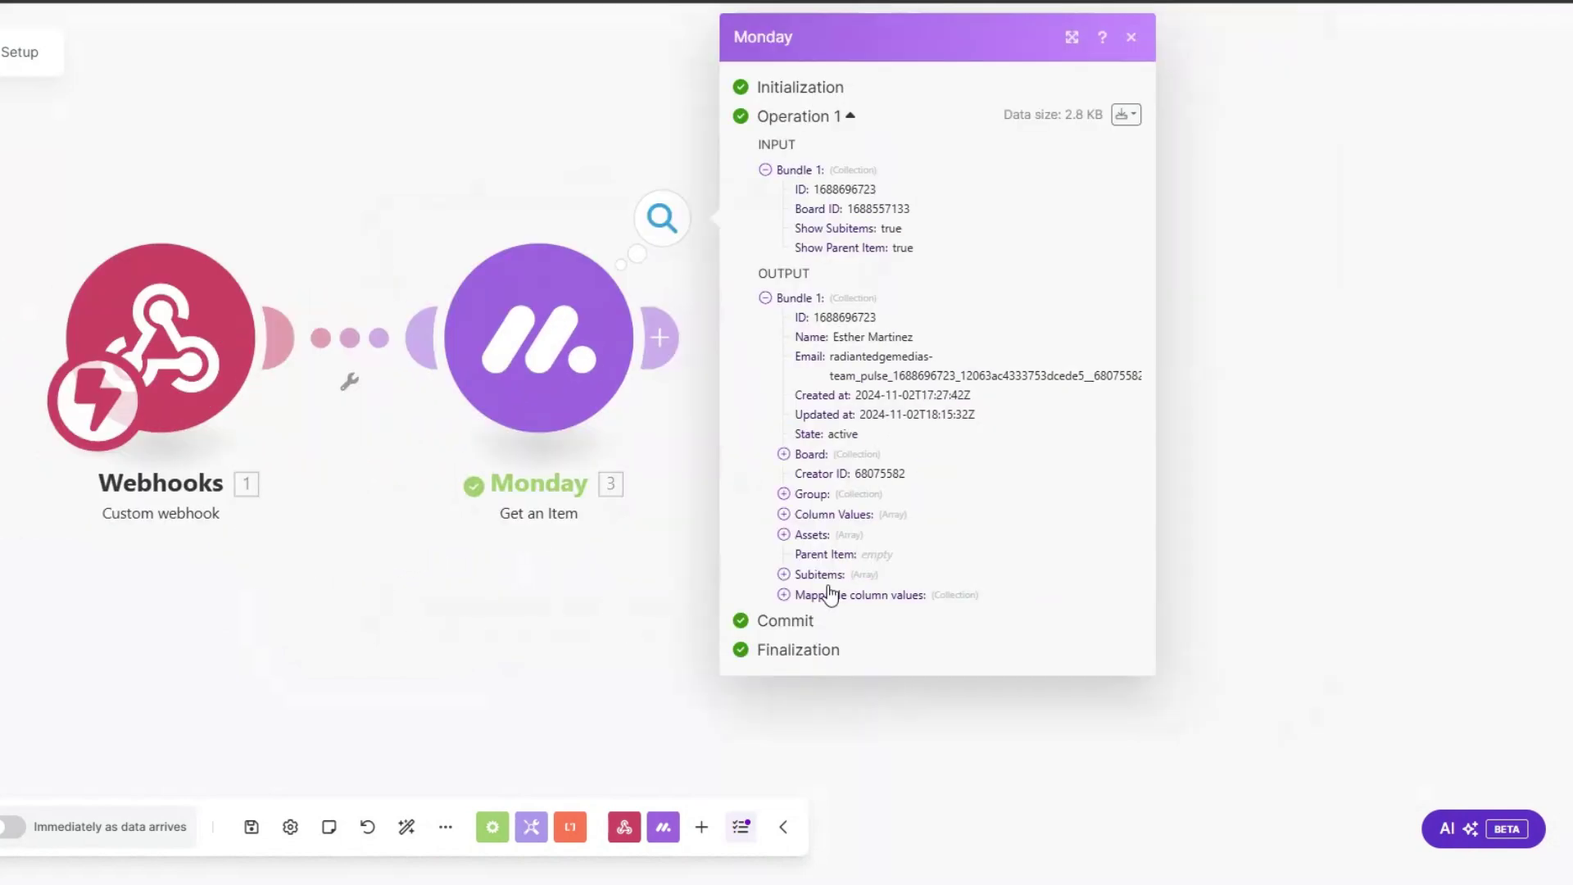
Step: Expand the mappable column values, email and phone in the output, then close it
{"action": "left_click", "coordinate": [783, 595]}
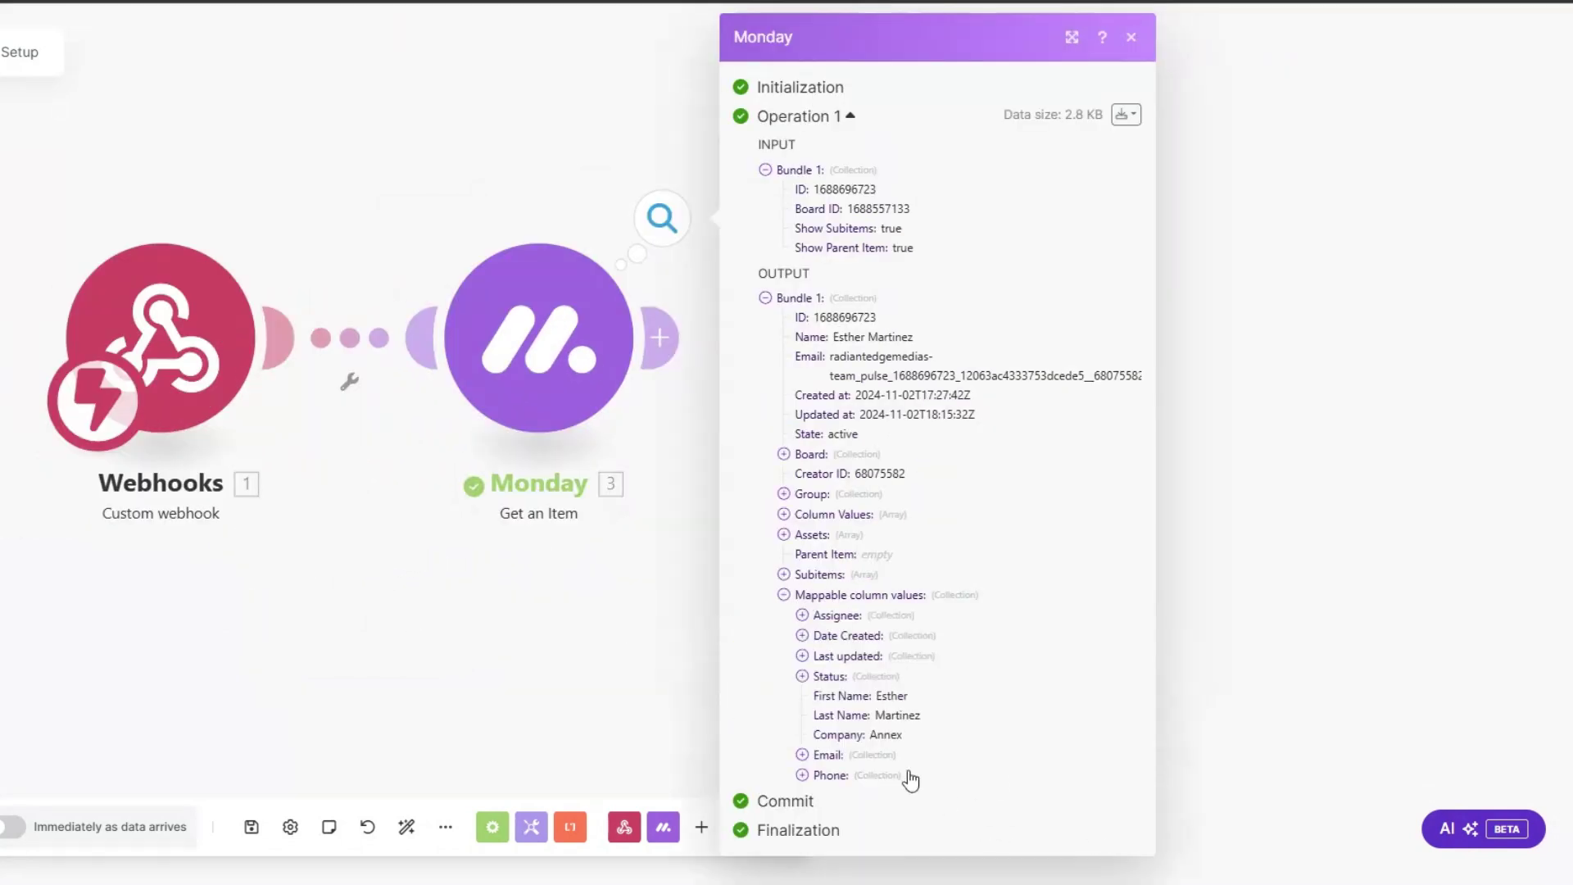
{"action": "left_click", "coordinate": [802, 755]}
{"action": "left_click", "coordinate": [802, 813]}
{"action": "left_click", "coordinate": [553, 677]}
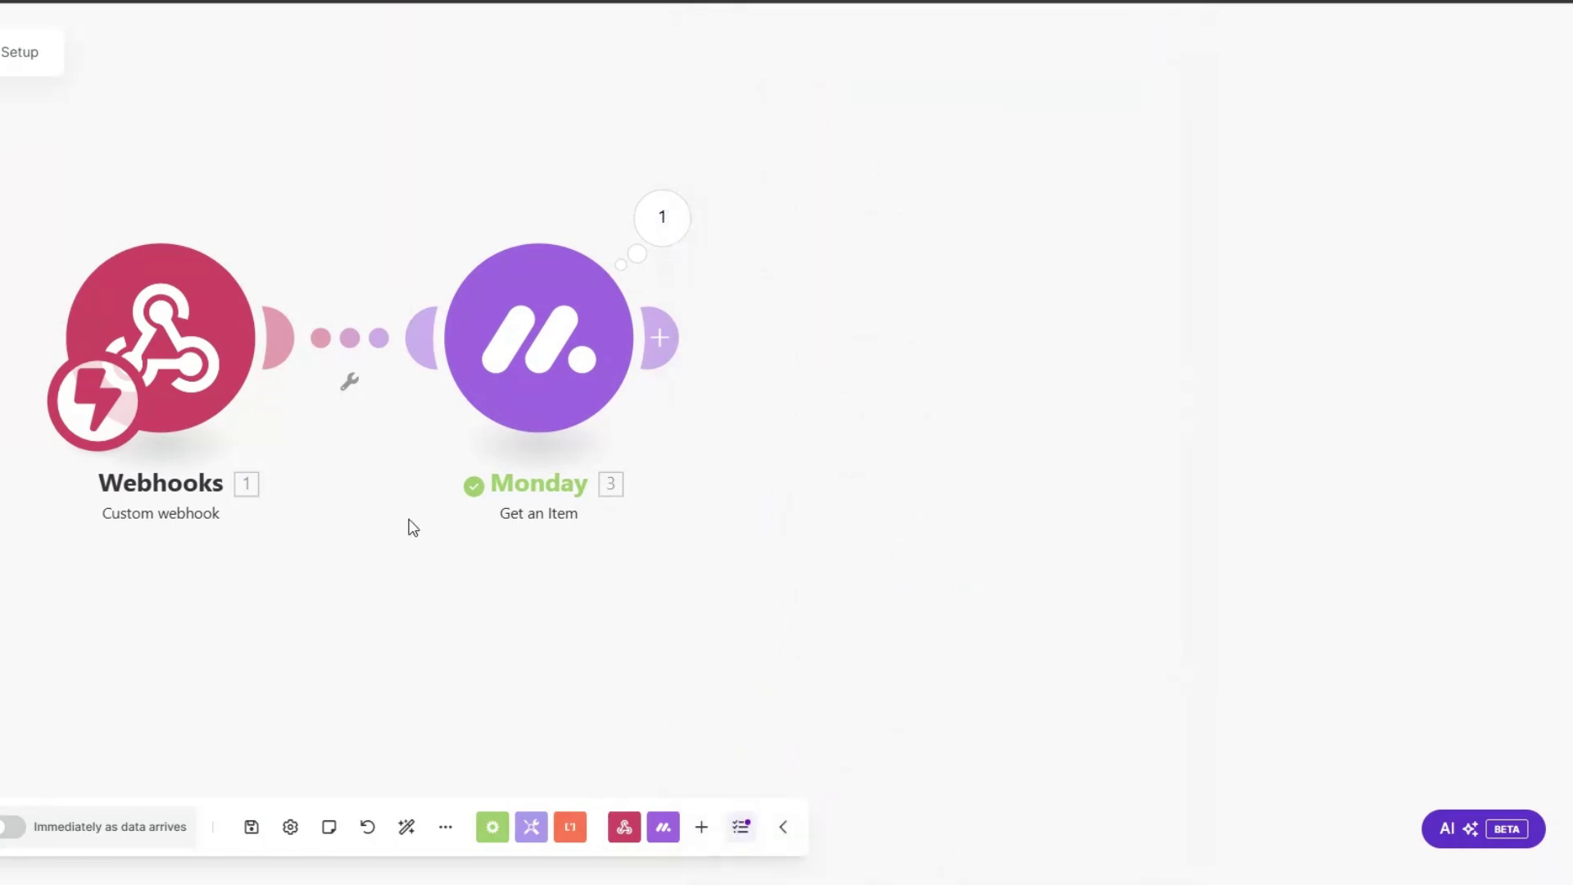
Step: Add a Calendly Create a Scheduling Link module after the Monday module
{"action": "left_click", "coordinate": [509, 376]}
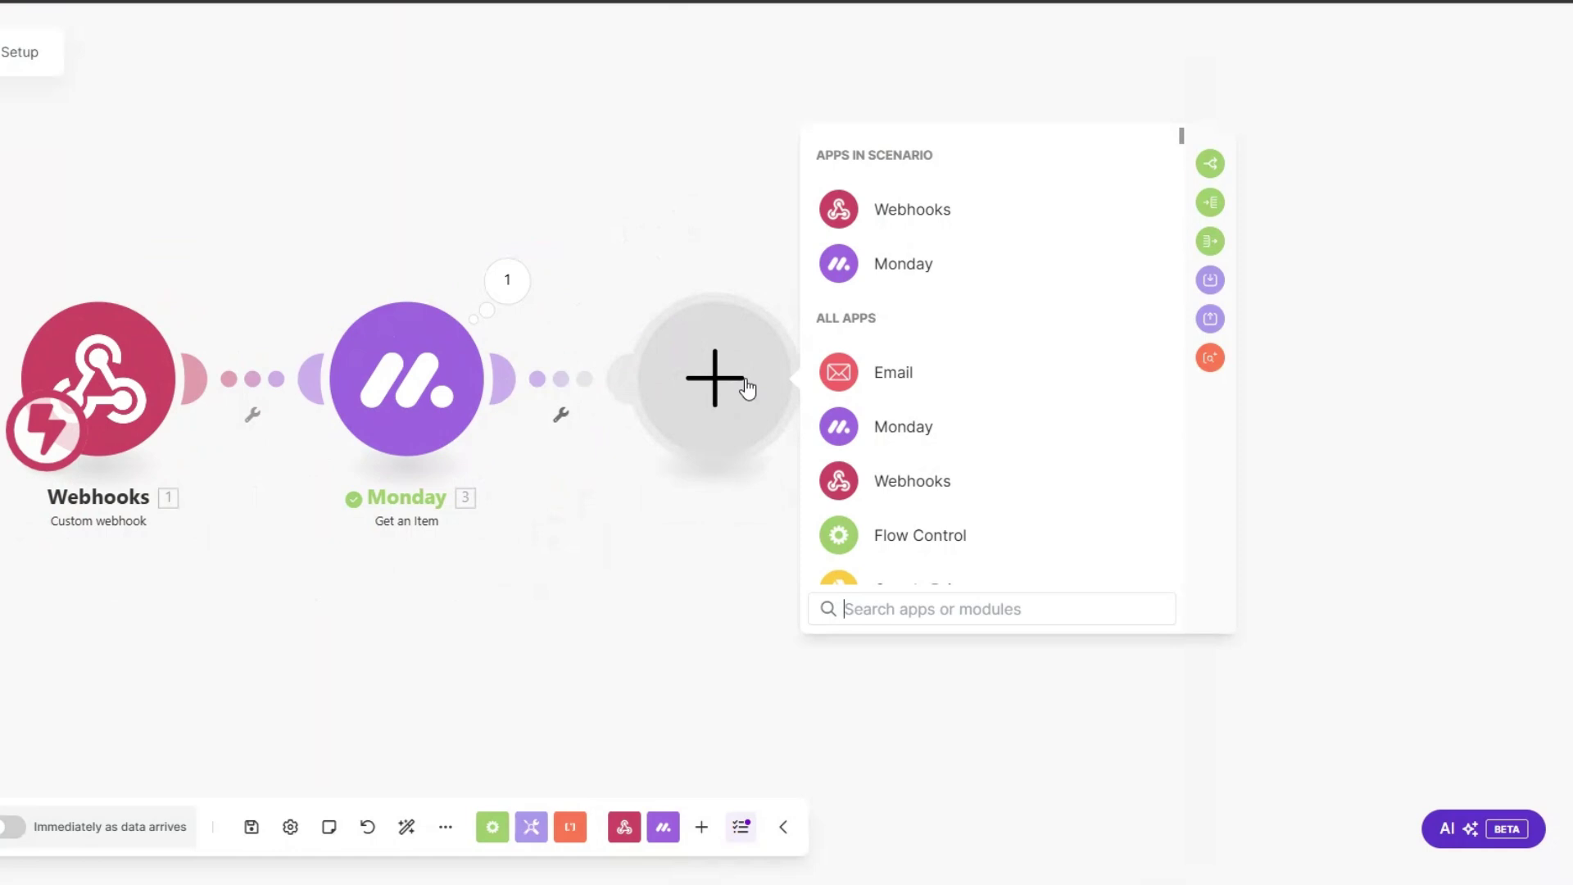
{"action": "scroll", "coordinate": [969, 397], "scroll_direction": "down", "scroll_amount": 6}
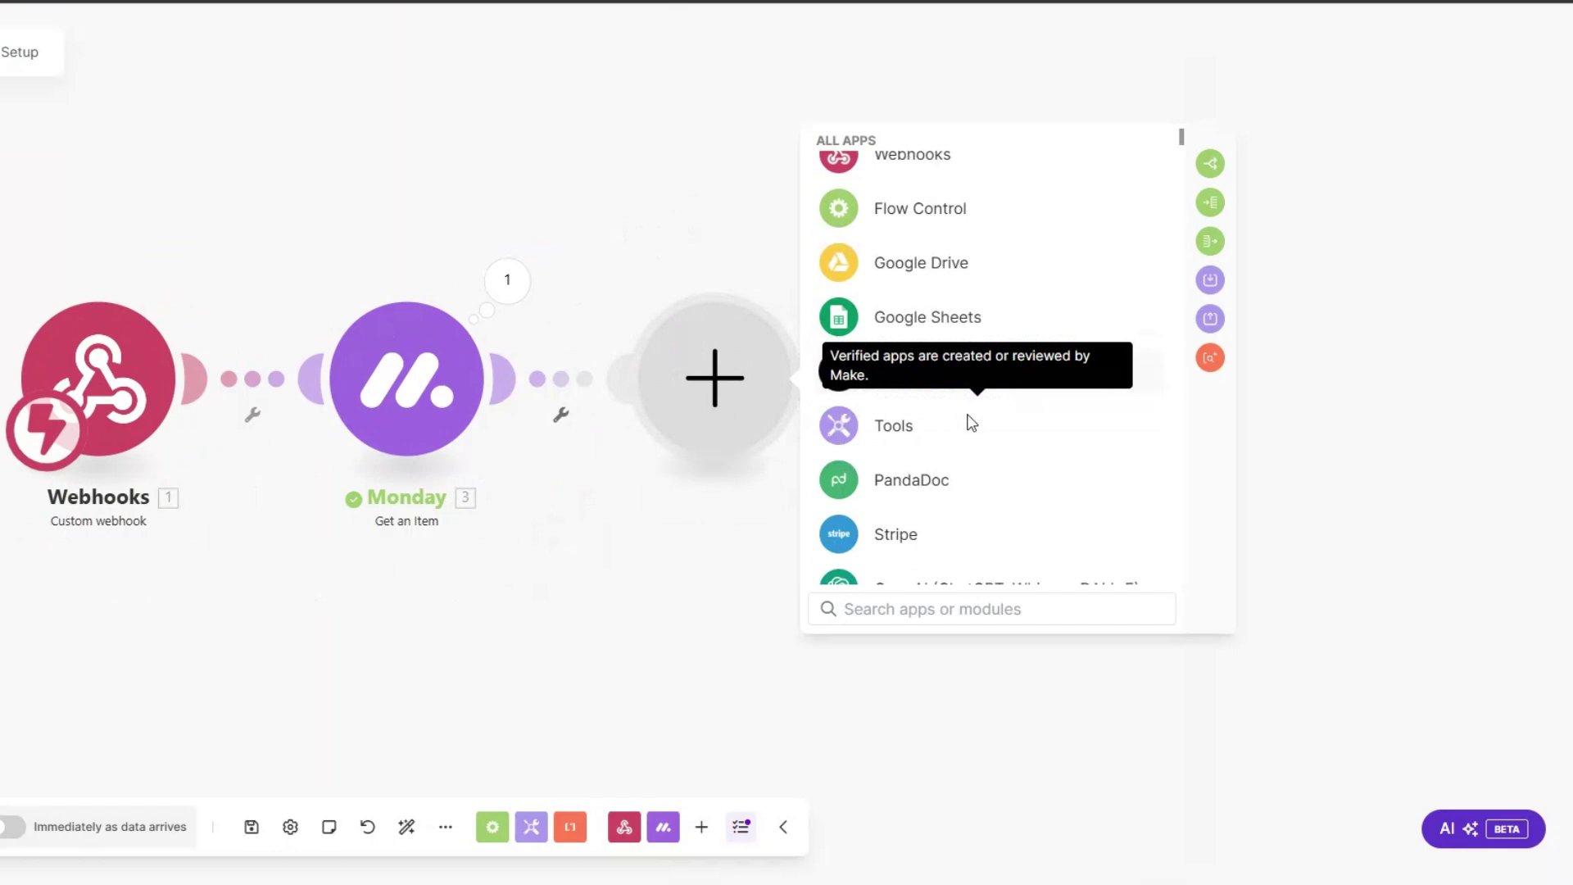
{"action": "type", "text": "cal"}
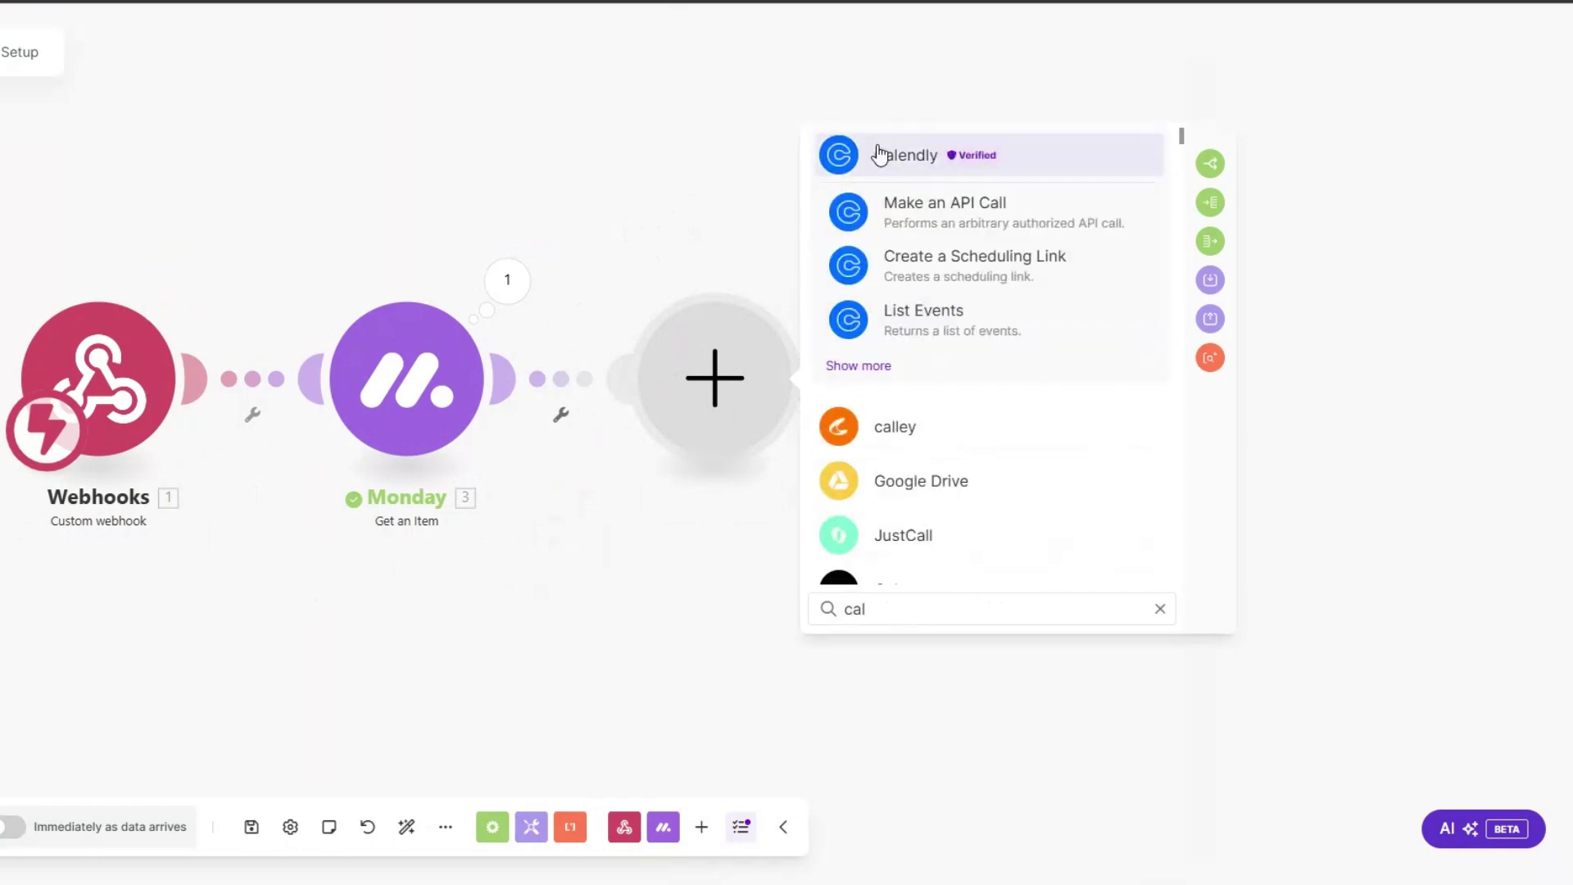
{"action": "left_click", "coordinate": [970, 154]}
{"action": "scroll", "coordinate": [912, 397], "scroll_direction": "down", "scroll_amount": 5}
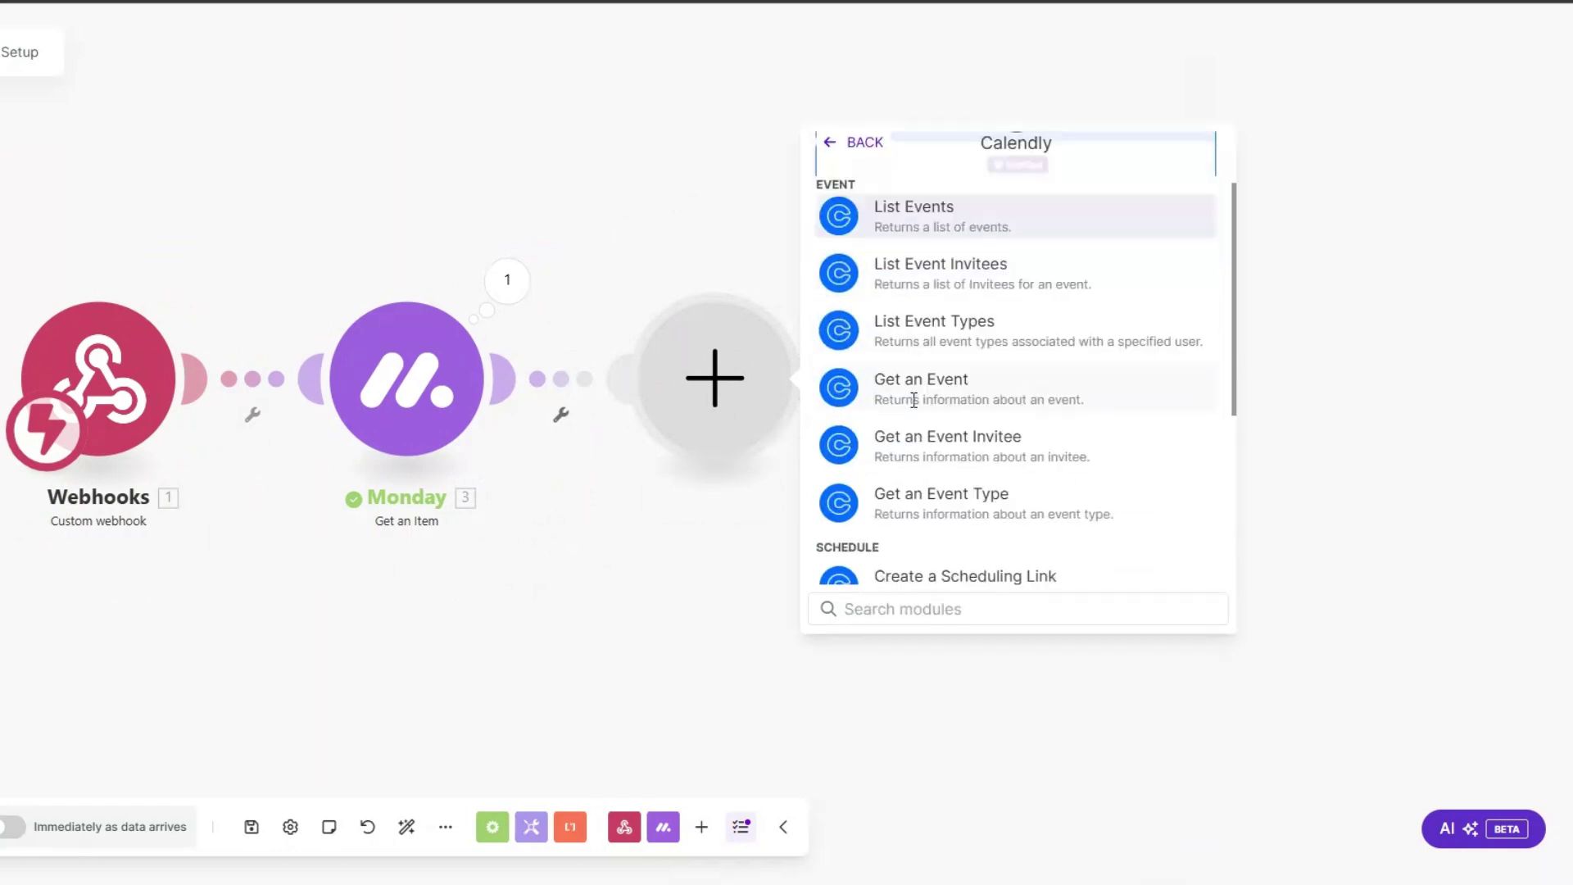
{"action": "left_click", "coordinate": [942, 309]}
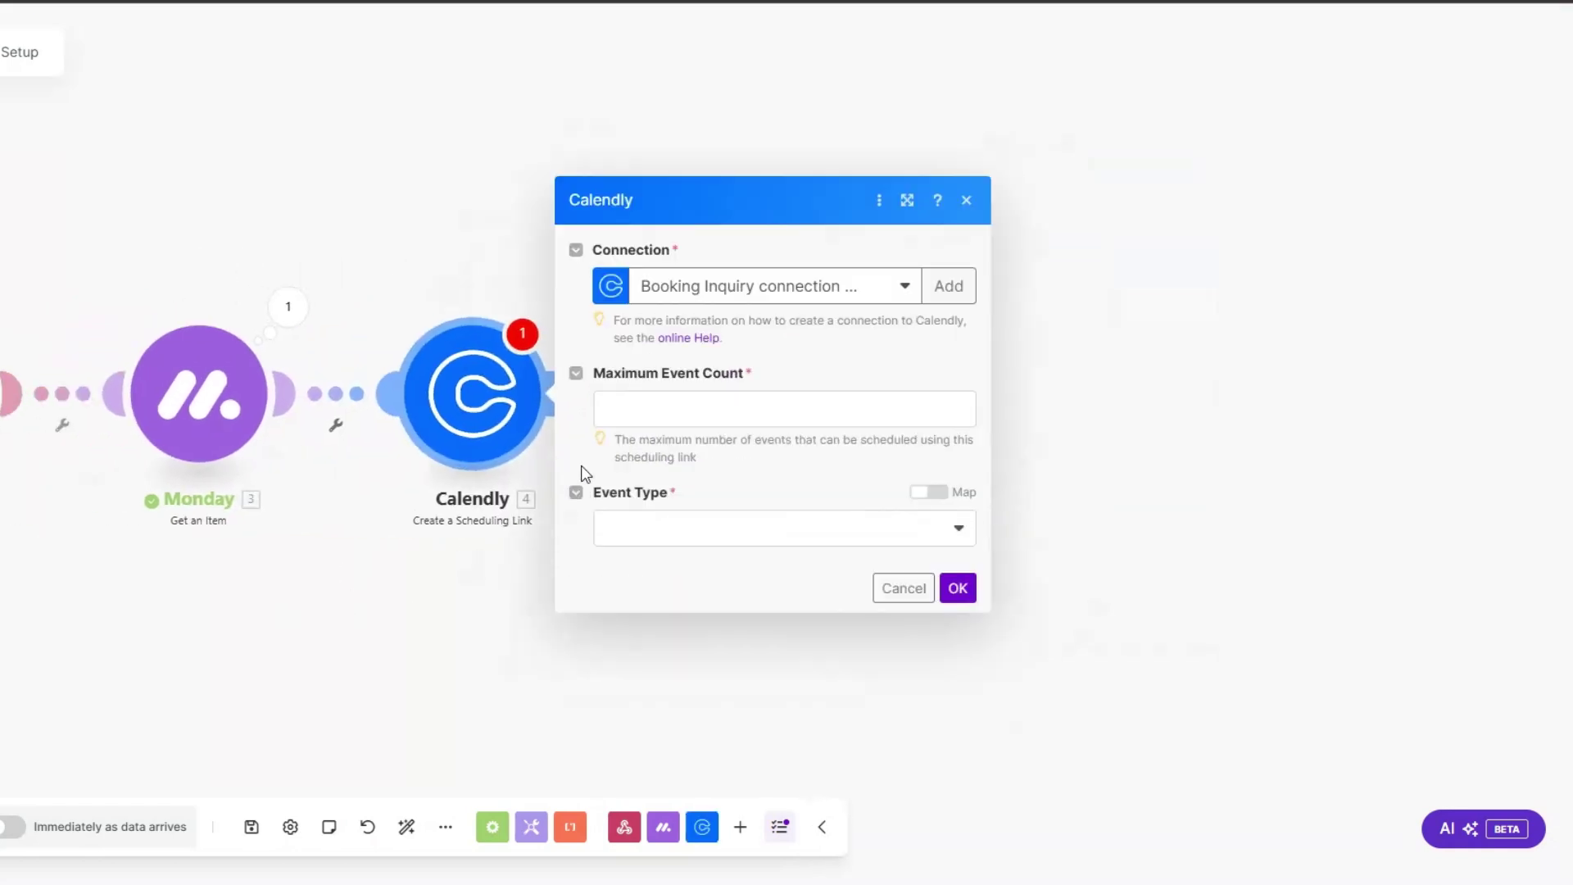
Step: Set Maximum Event Count to 1 and event type Client Interview, and confirm
{"action": "left_click", "coordinate": [656, 405]}
{"action": "type", "text": "1"}
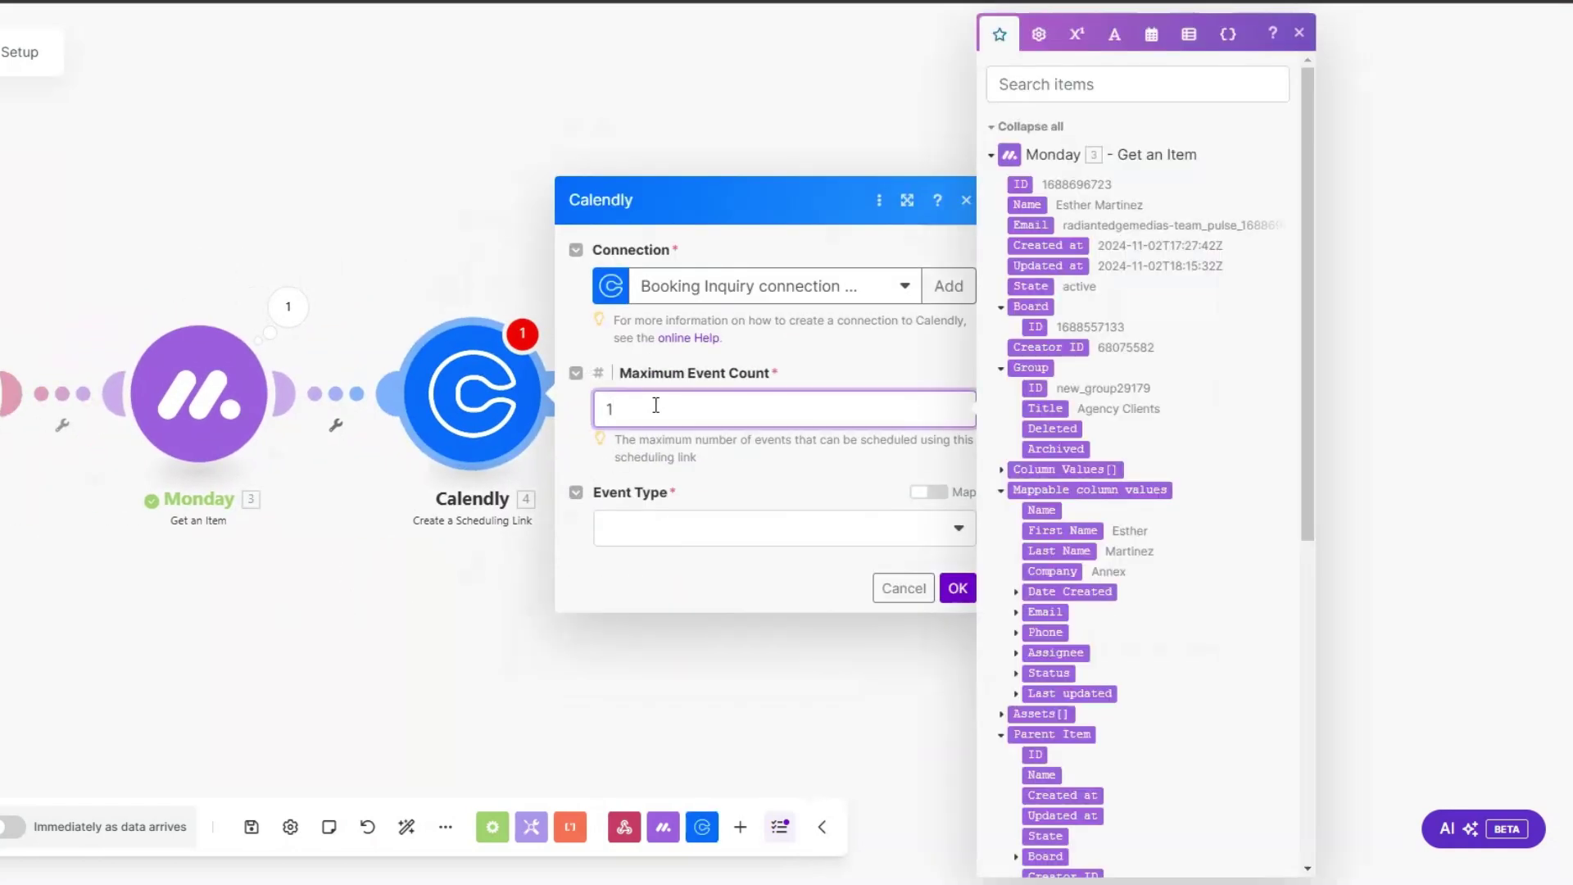
{"action": "left_click", "coordinate": [714, 541]}
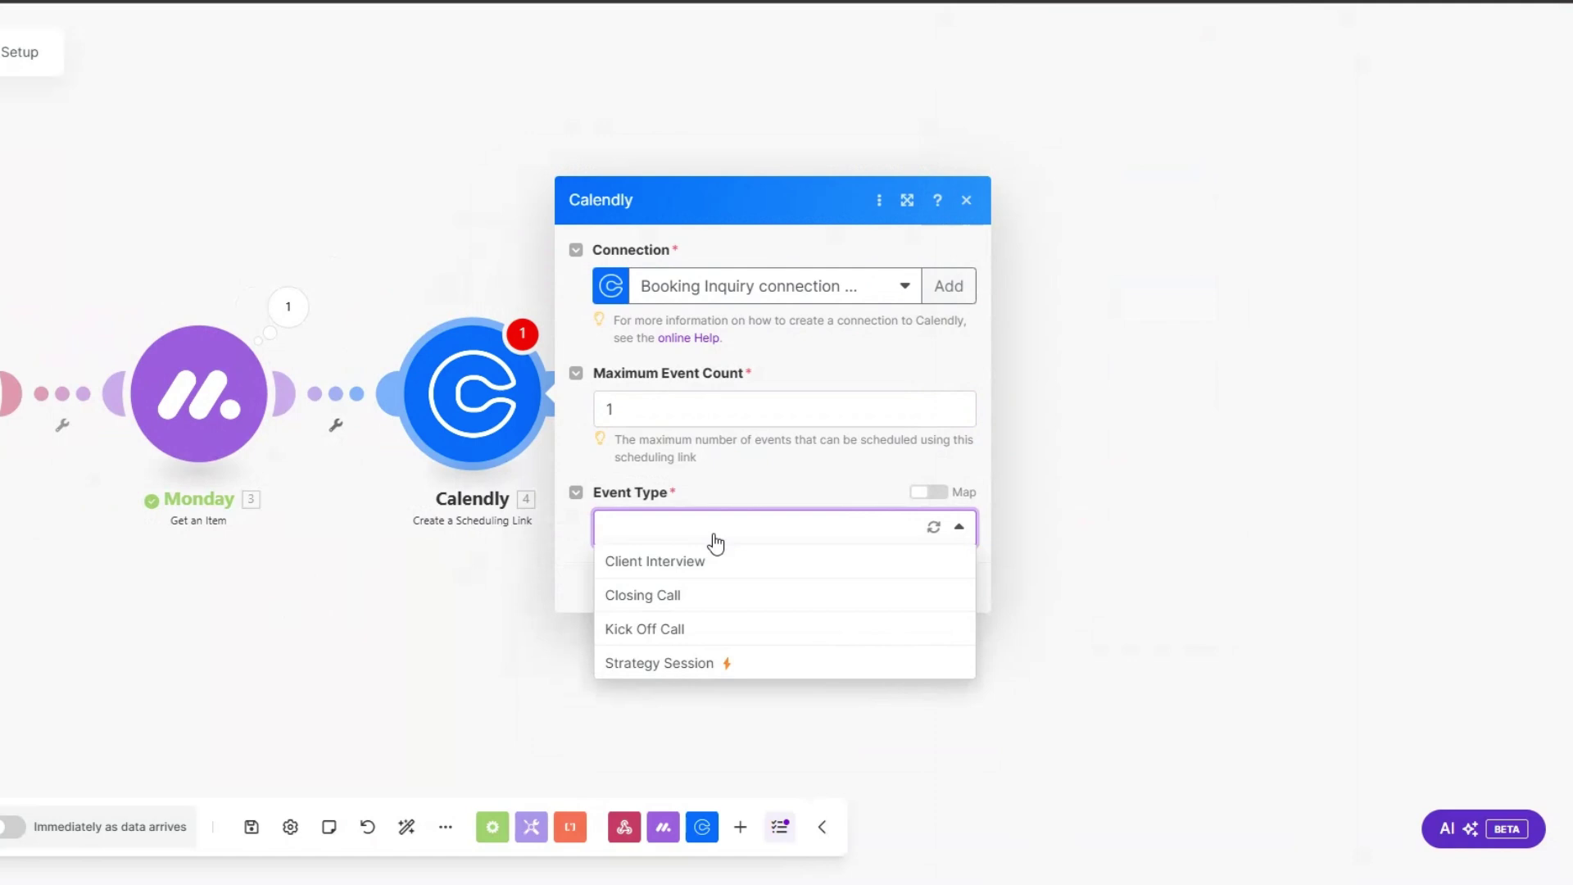
{"action": "left_click", "coordinate": [715, 562]}
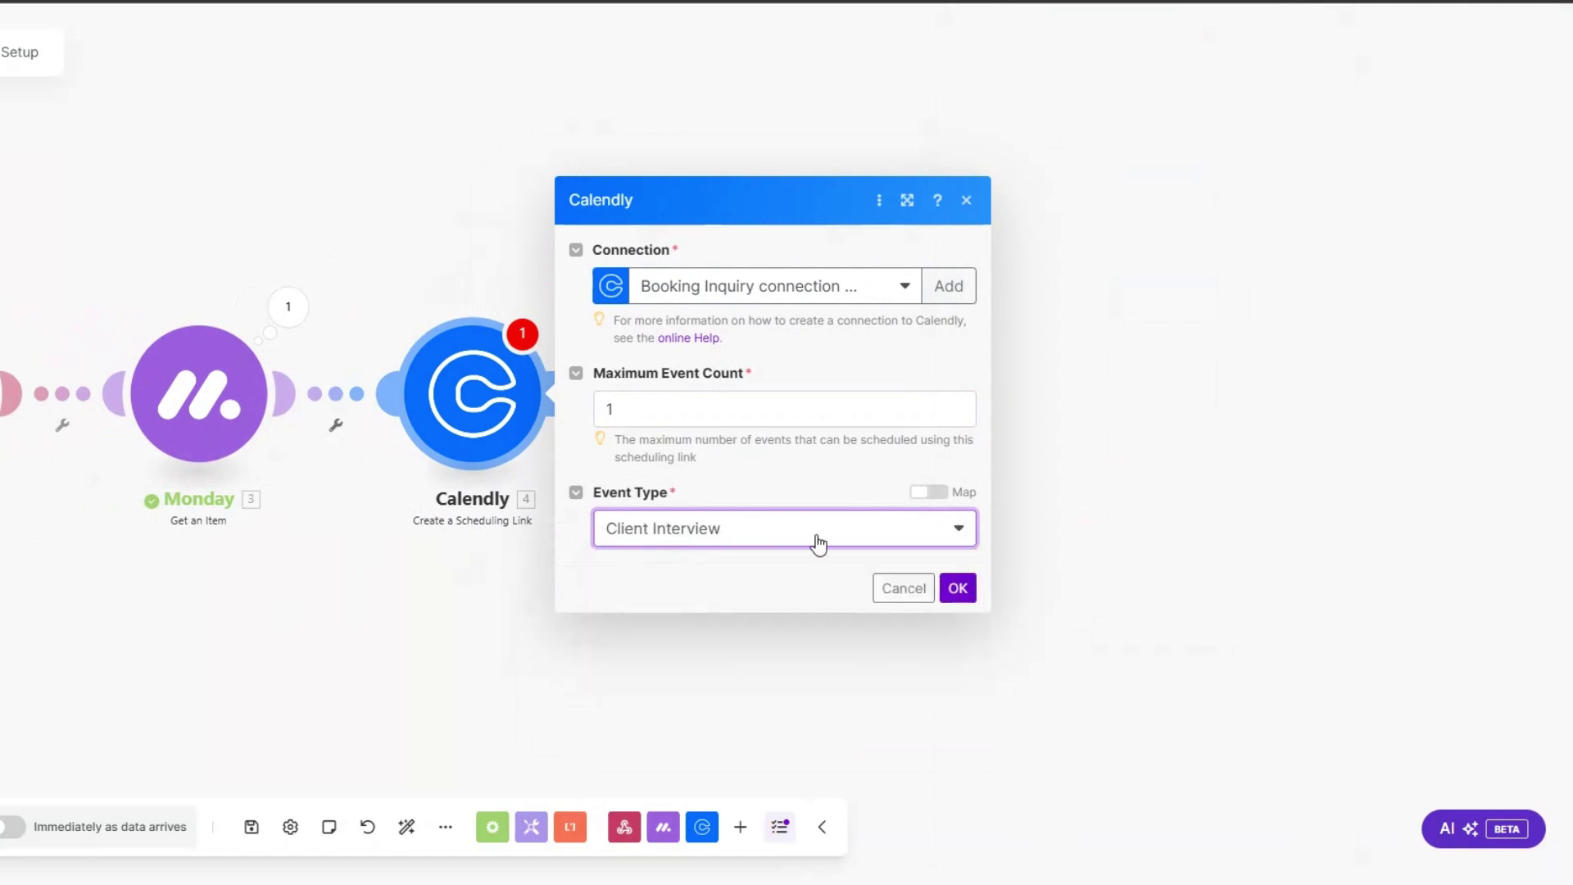
{"action": "left_click", "coordinate": [949, 587]}
{"action": "left_click", "coordinate": [563, 393]}
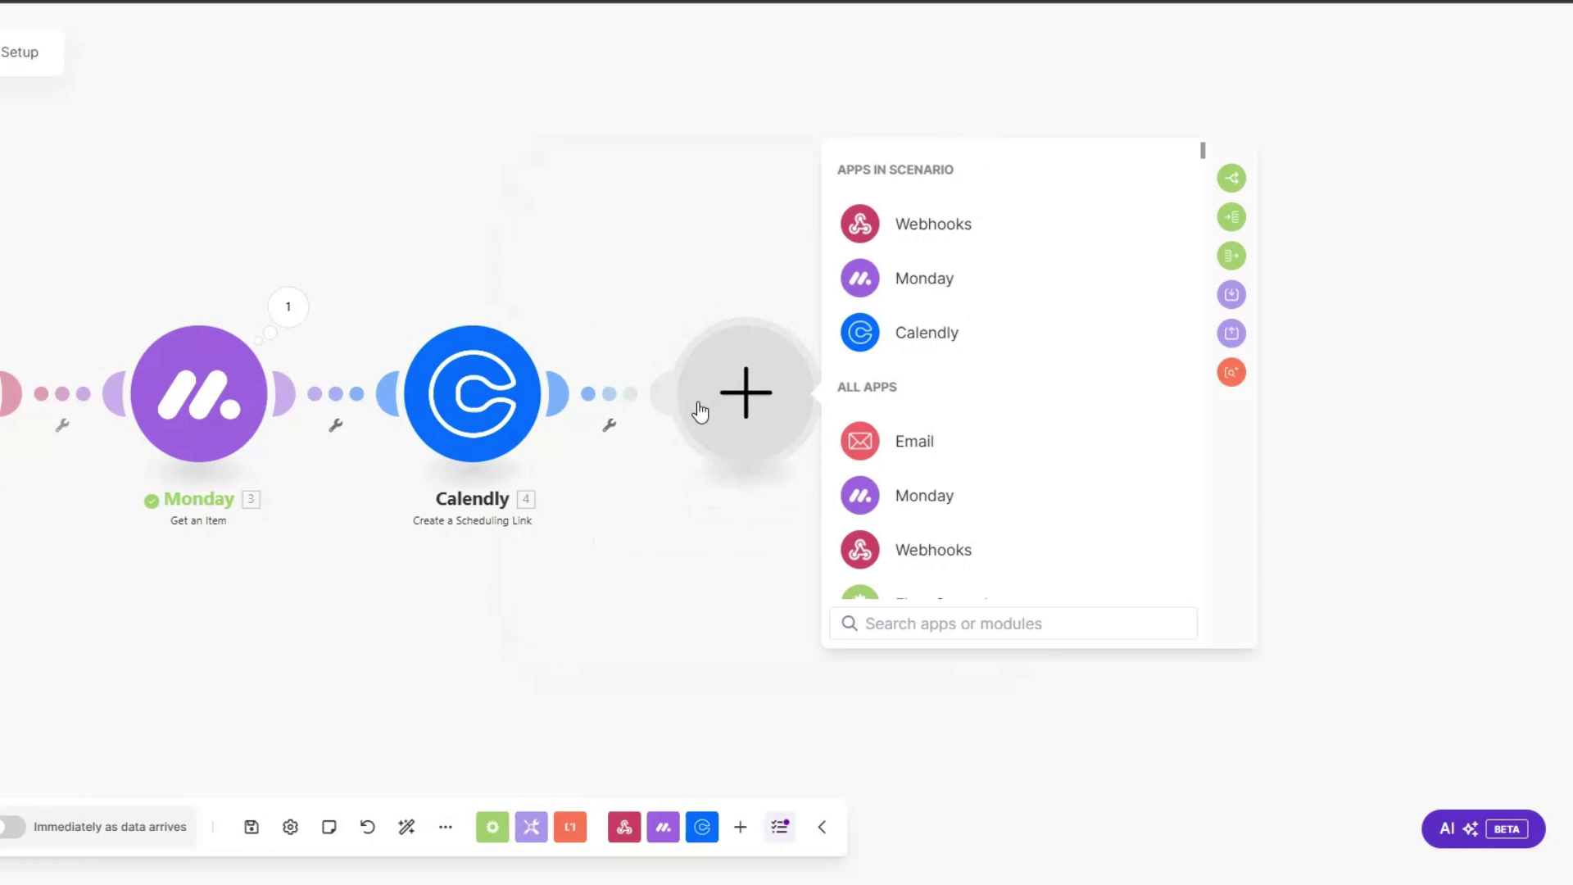
Step: Add an Email Send an Email module and rename it 'Scheduling Email'
{"action": "left_click", "coordinate": [916, 442]}
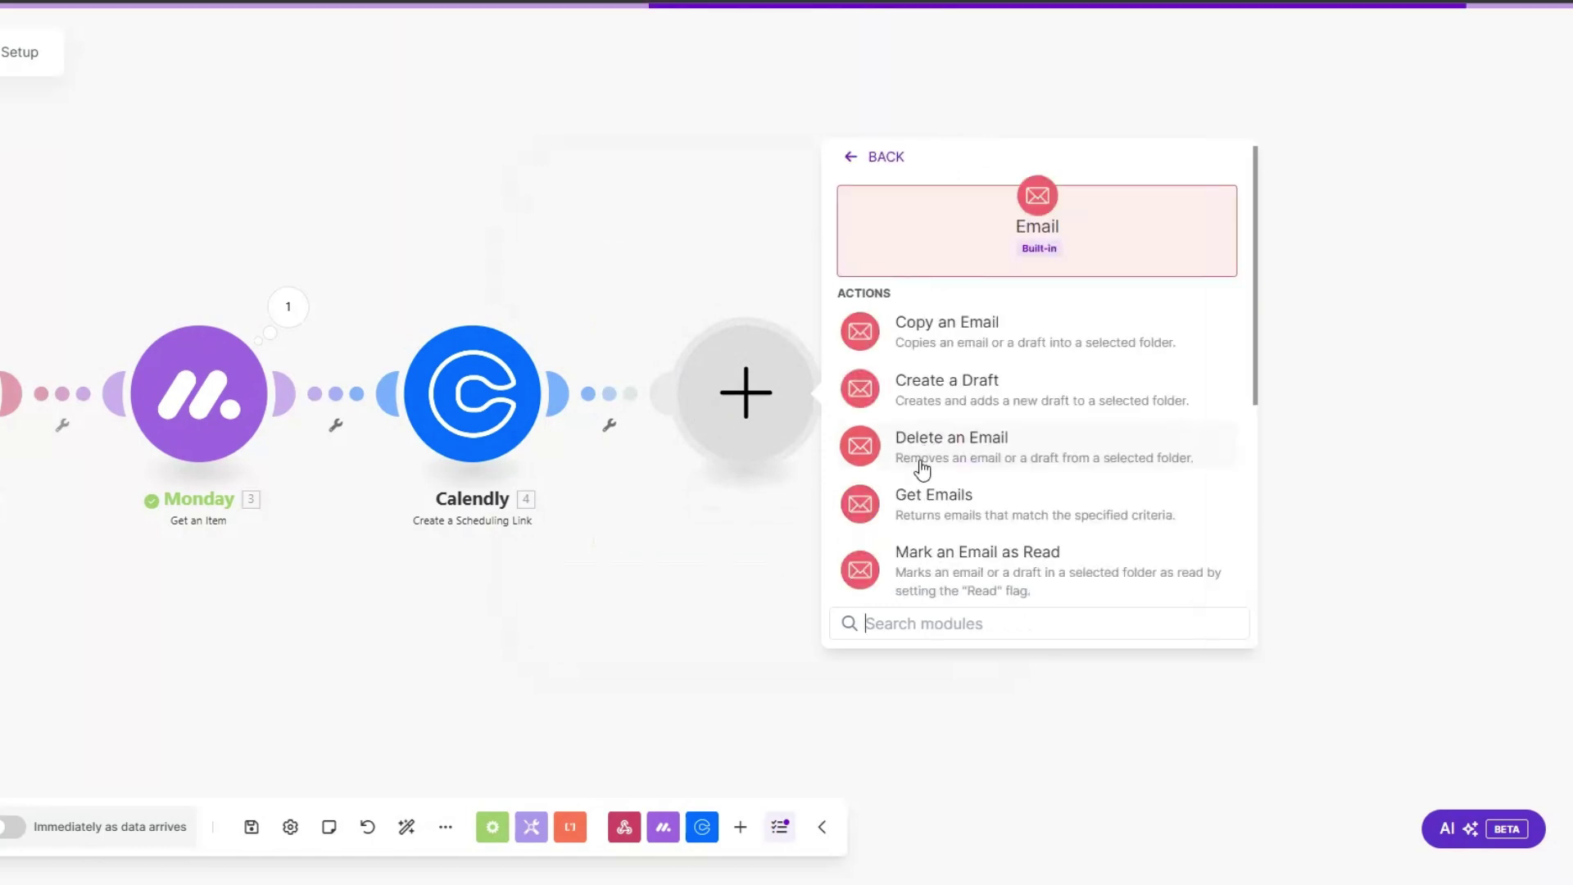
{"action": "scroll", "coordinate": [946, 575], "scroll_direction": "down", "scroll_amount": 3}
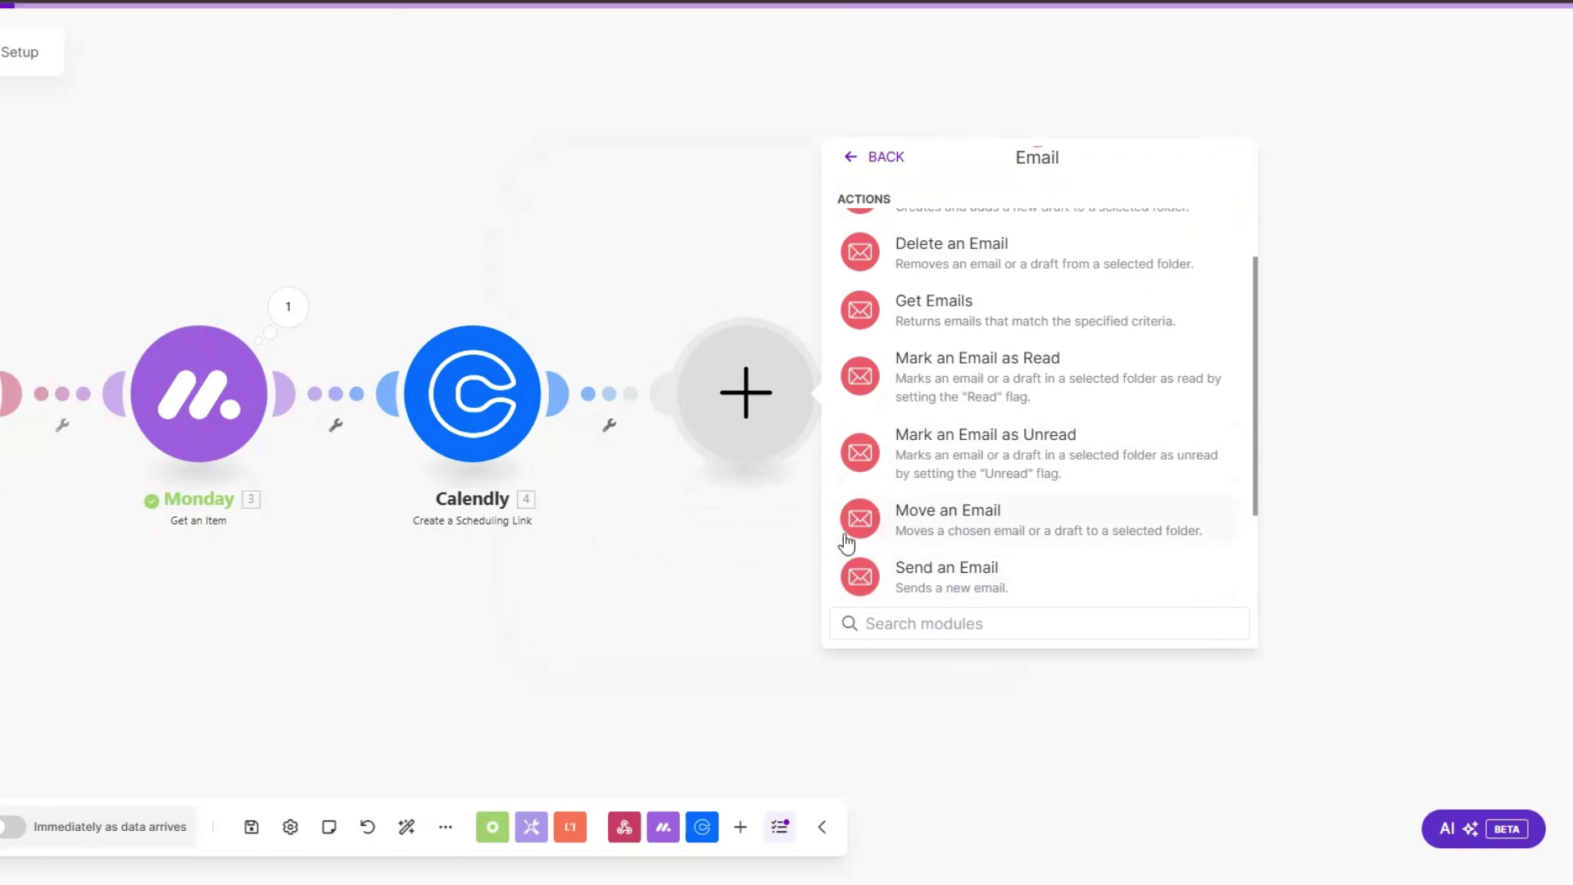
{"action": "left_click", "coordinate": [856, 565]}
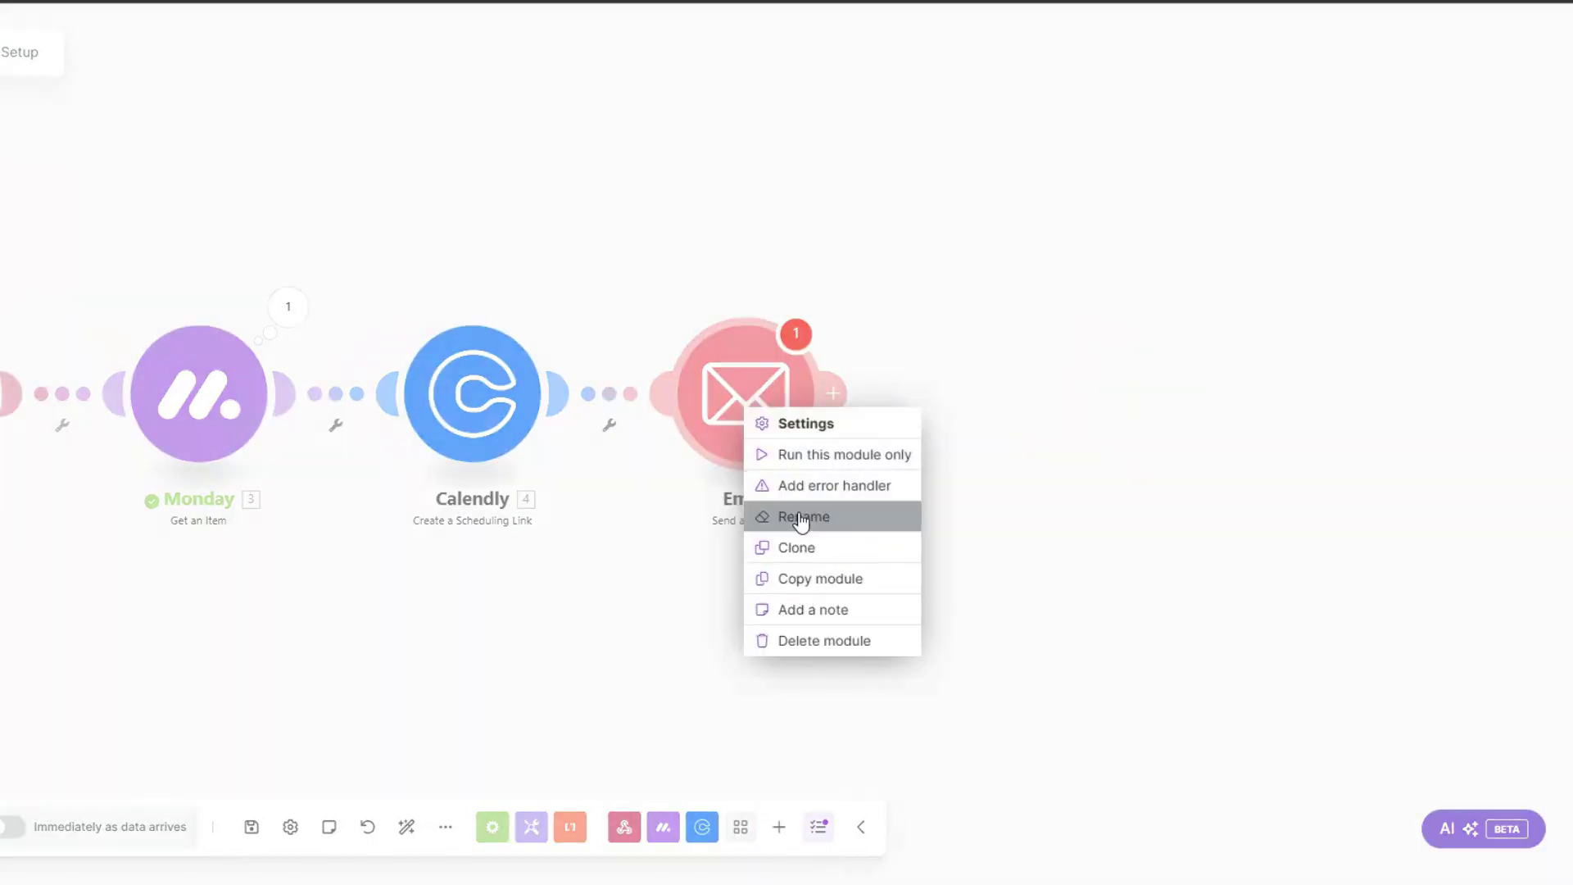
{"action": "left_click", "coordinate": [801, 516]}
{"action": "type", "text": "Scheduling "}
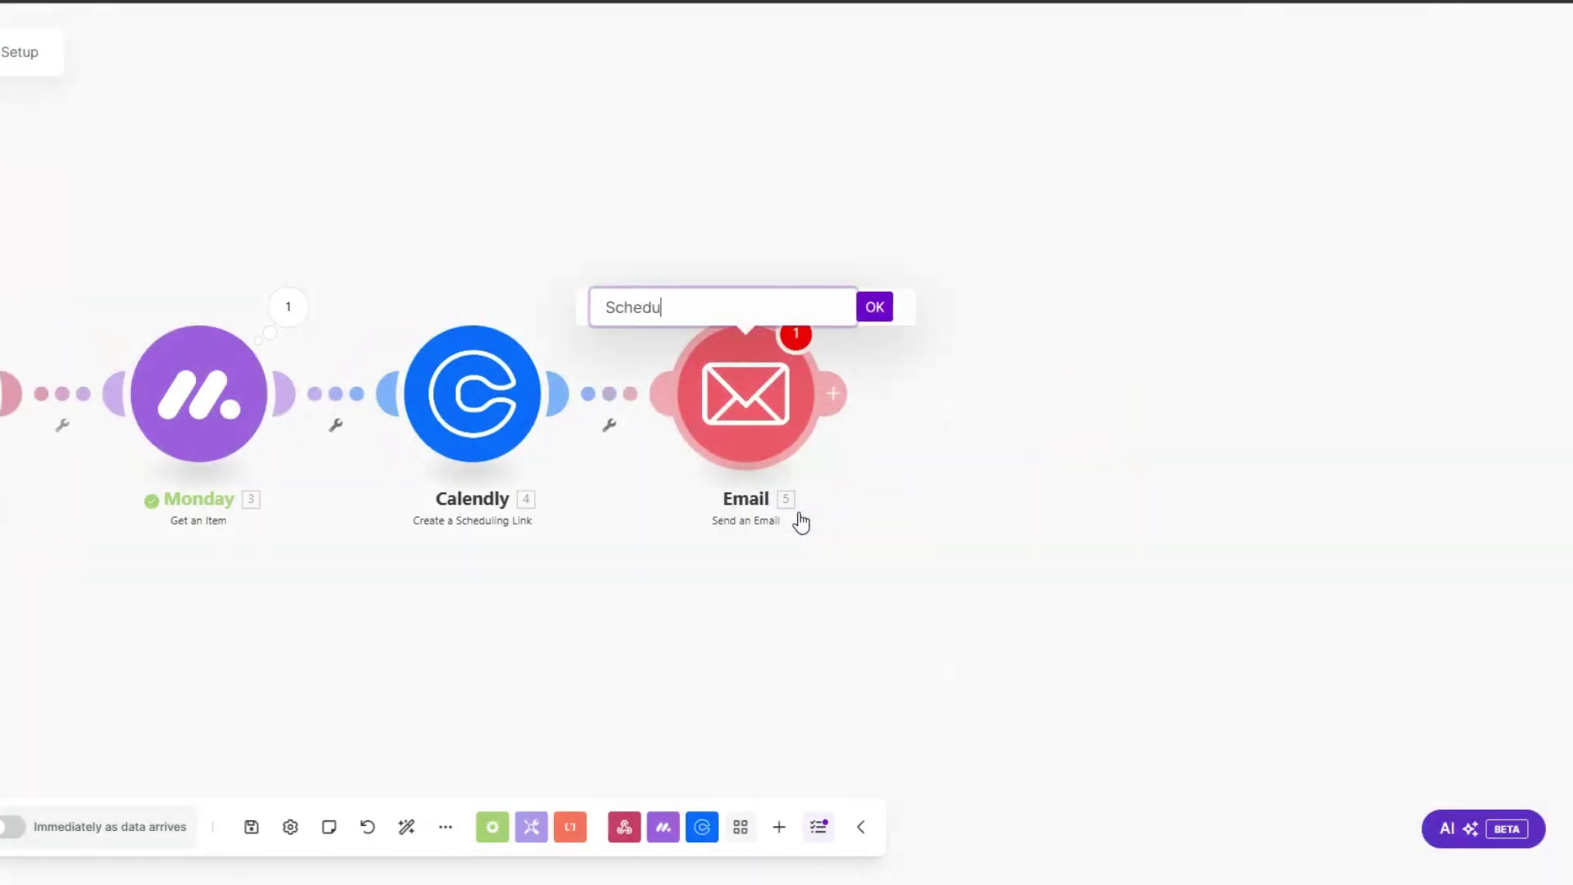
{"action": "type", "text": "Email"}
{"action": "left_click", "coordinate": [867, 397]}
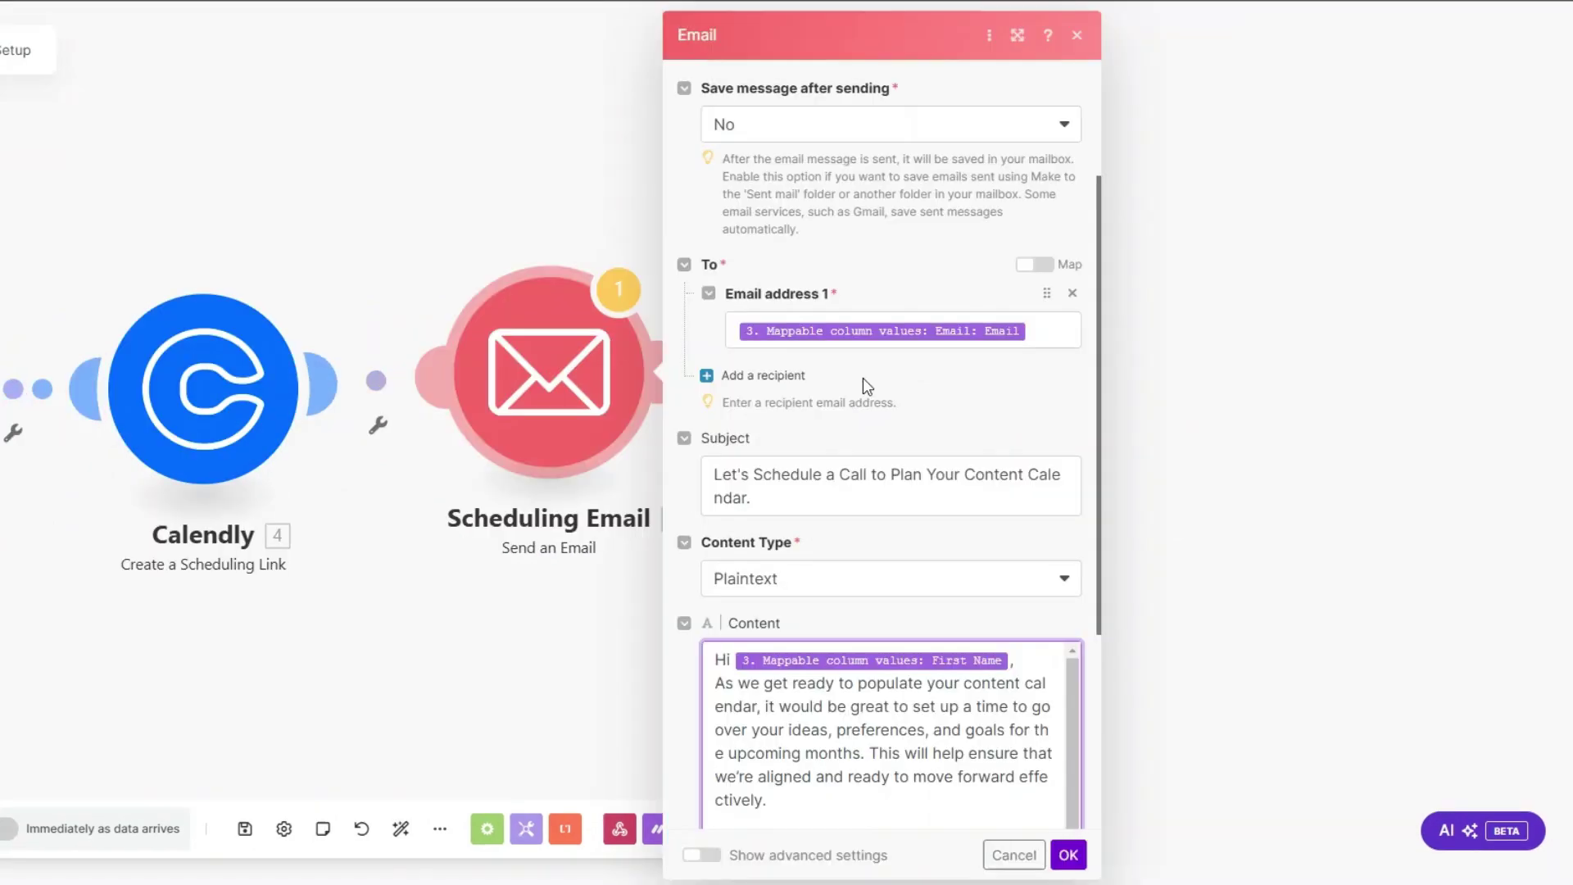
Step: Map the recipient to the Monday item's email values and edit the subject line
{"action": "scroll", "coordinate": [865, 382], "scroll_direction": "up", "scroll_amount": 3}
{"action": "left_click", "coordinate": [1055, 527]}
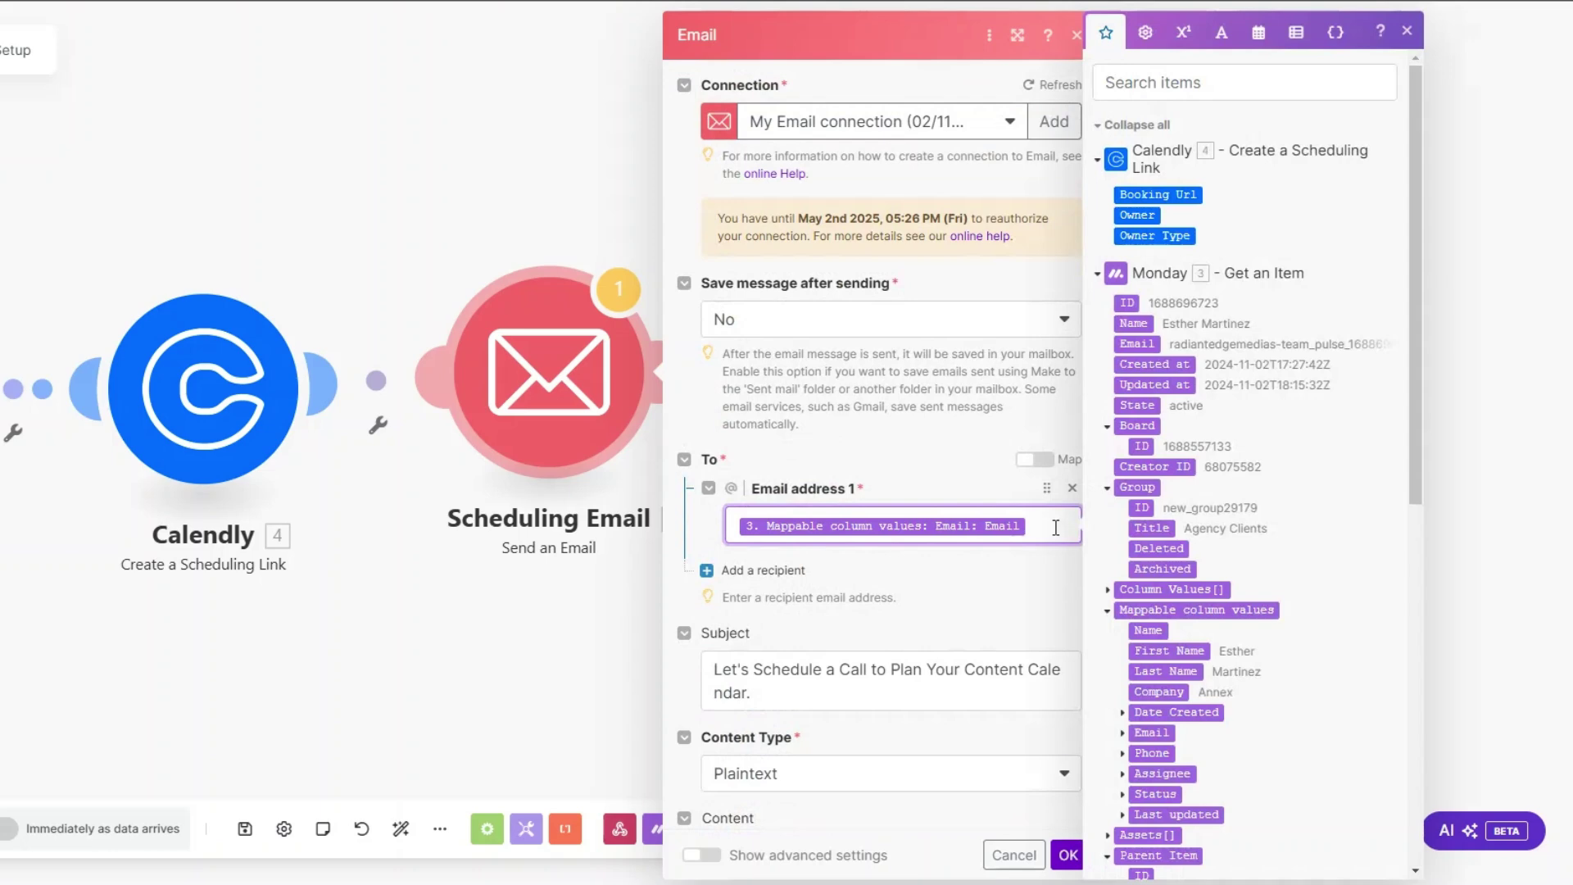
{"action": "scroll", "coordinate": [1409, 354], "scroll_direction": "down", "scroll_amount": 1}
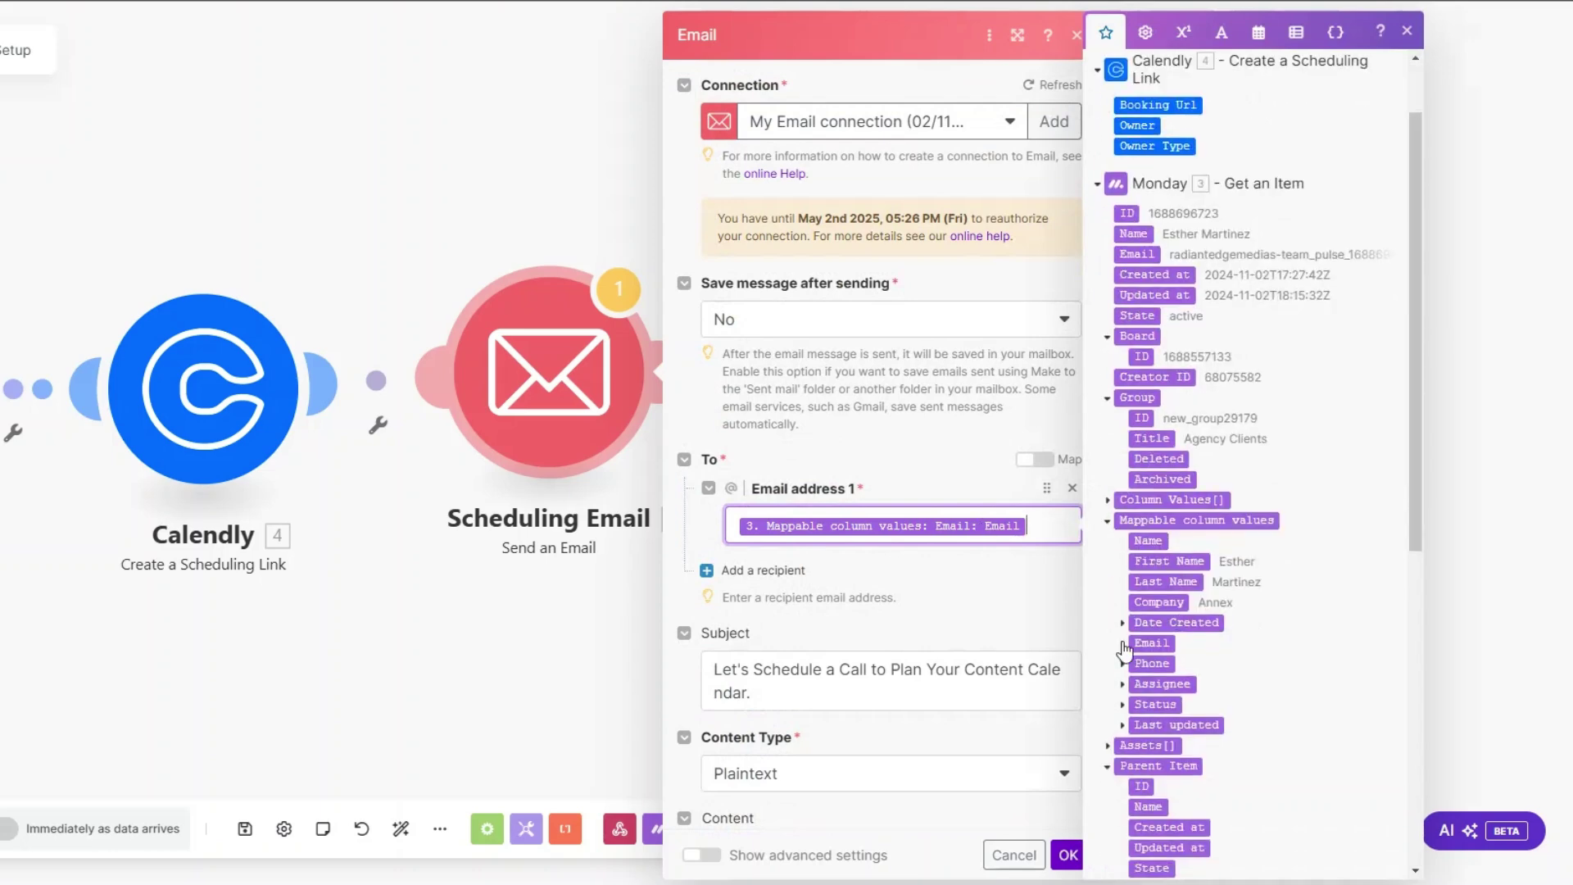
{"action": "left_click", "coordinate": [1122, 644]}
{"action": "scroll", "coordinate": [947, 514], "scroll_direction": "down", "scroll_amount": 3}
{"action": "left_click", "coordinate": [814, 394]}
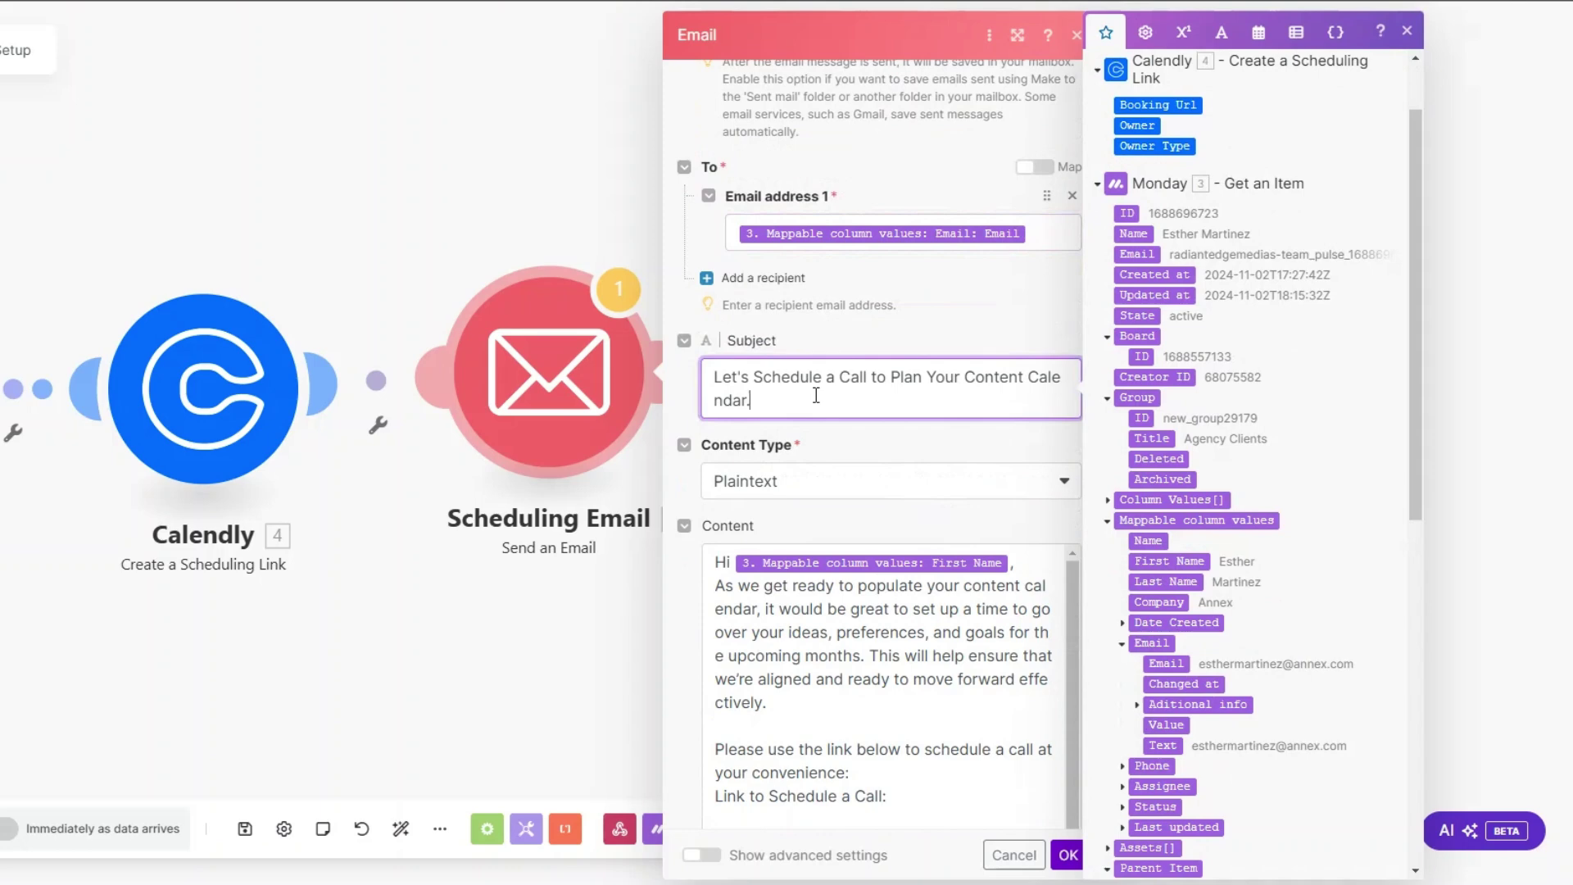
Step: Insert the Calendly Booking Url after 'Link to Schedule a Call:' in the body and save
{"action": "scroll", "coordinate": [815, 395], "scroll_direction": "down", "scroll_amount": 3}
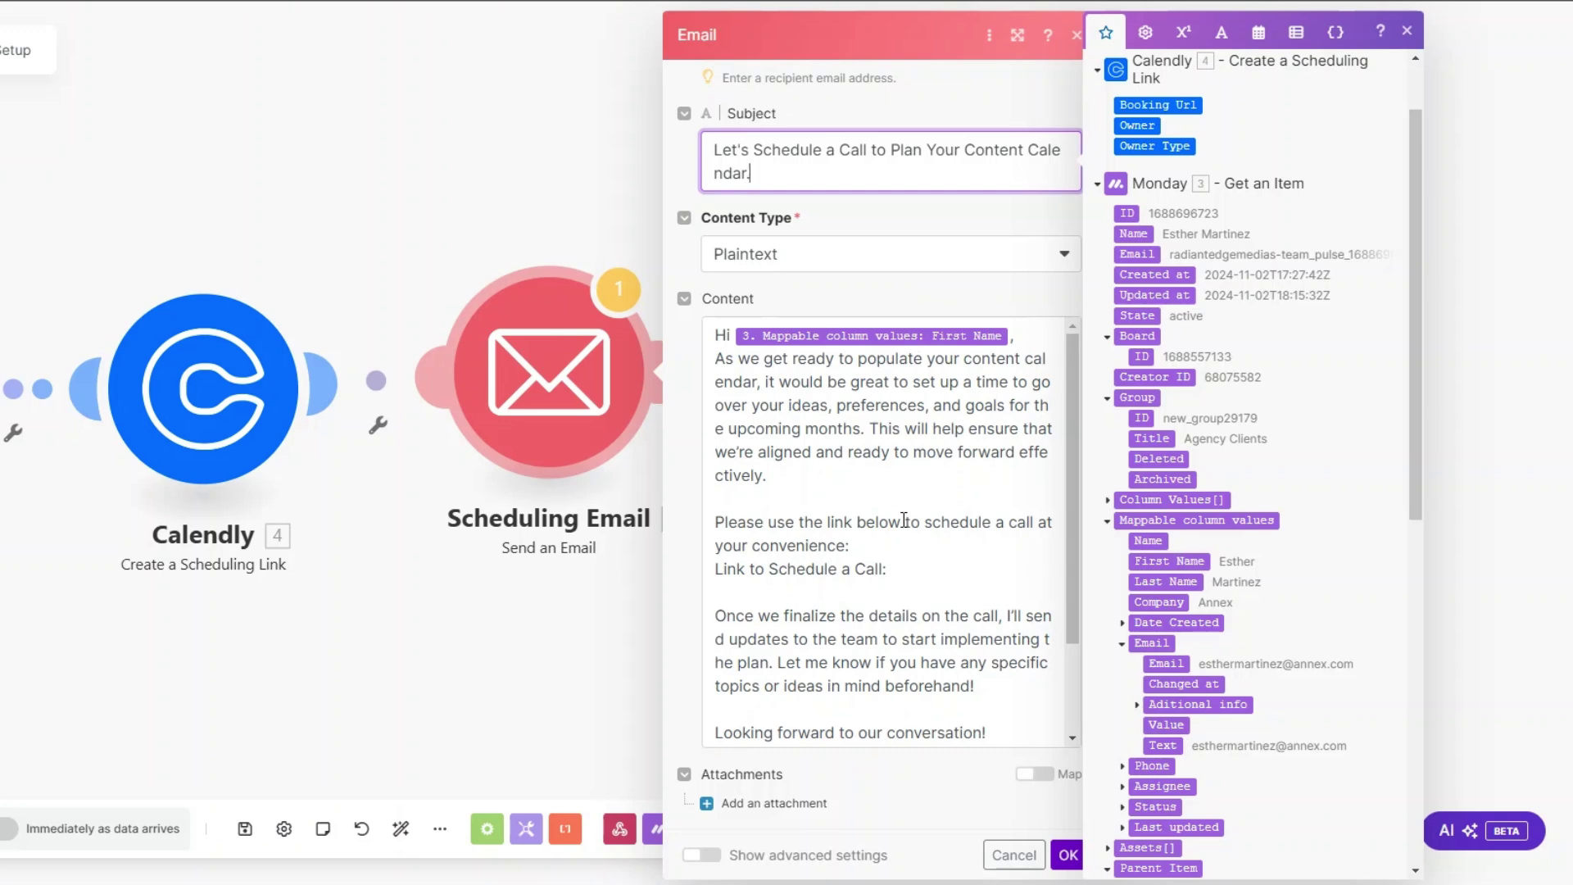
{"action": "left_click", "coordinate": [949, 583]}
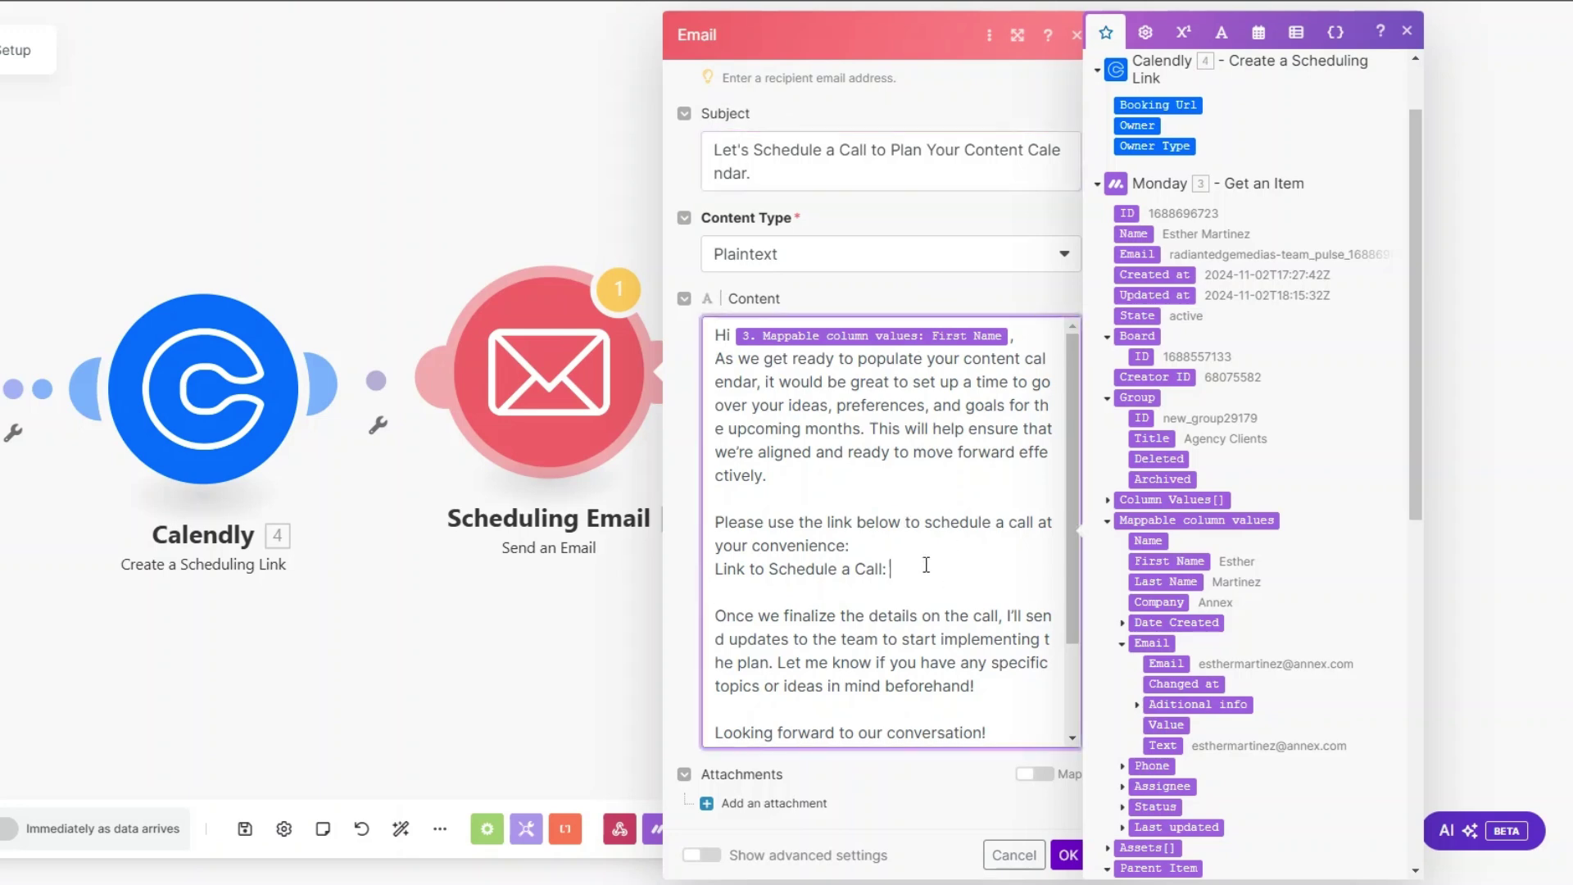
{"action": "scroll", "coordinate": [1192, 430], "scroll_direction": "up", "scroll_amount": 2}
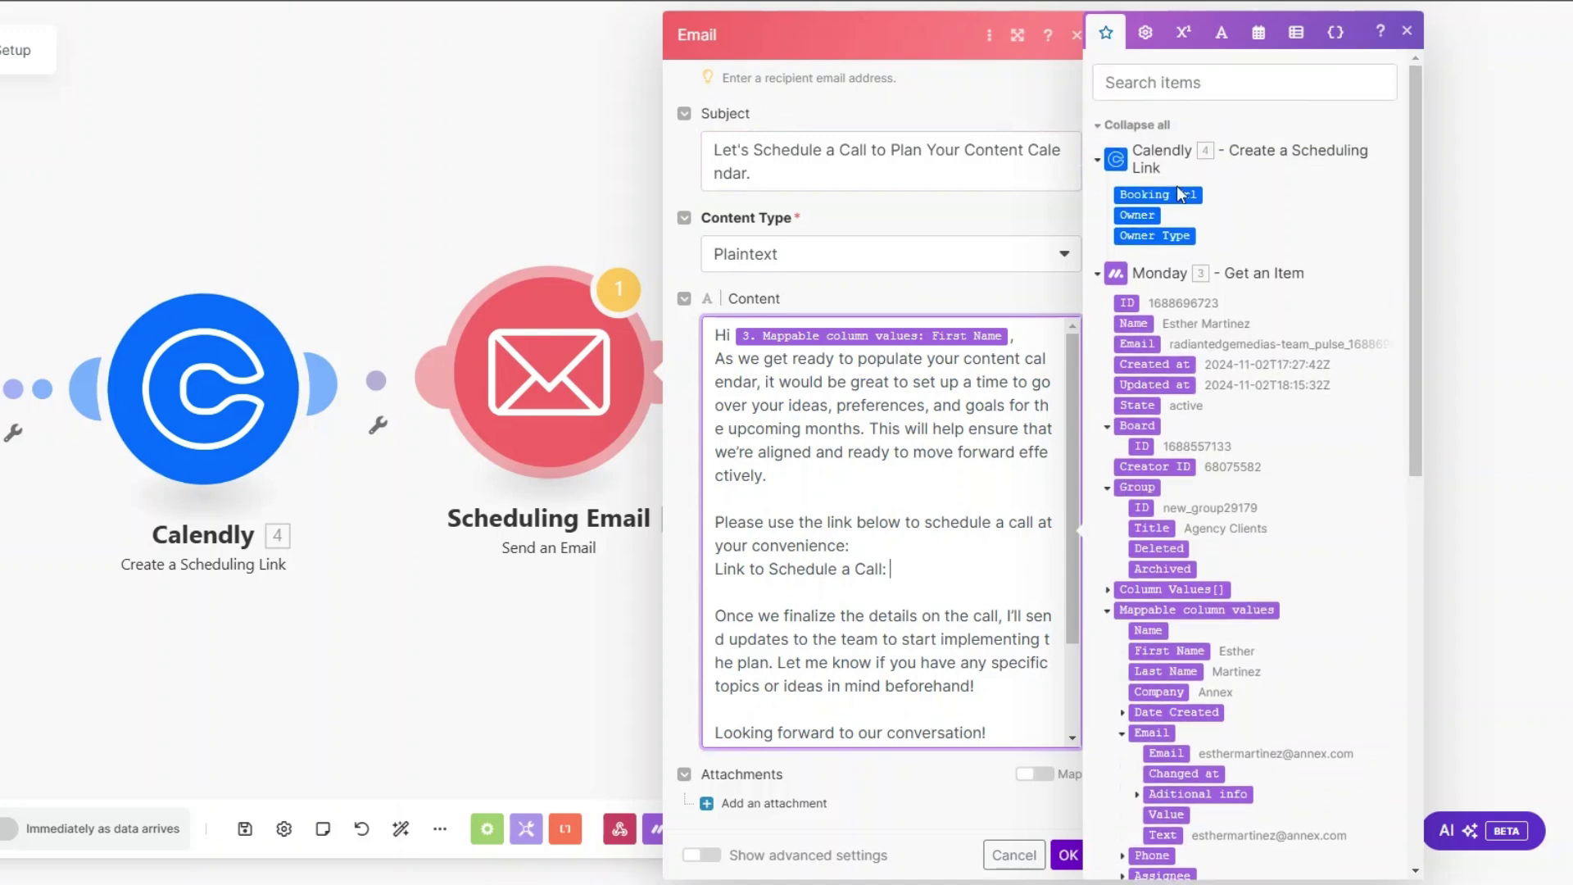
{"action": "left_click", "coordinate": [1157, 194]}
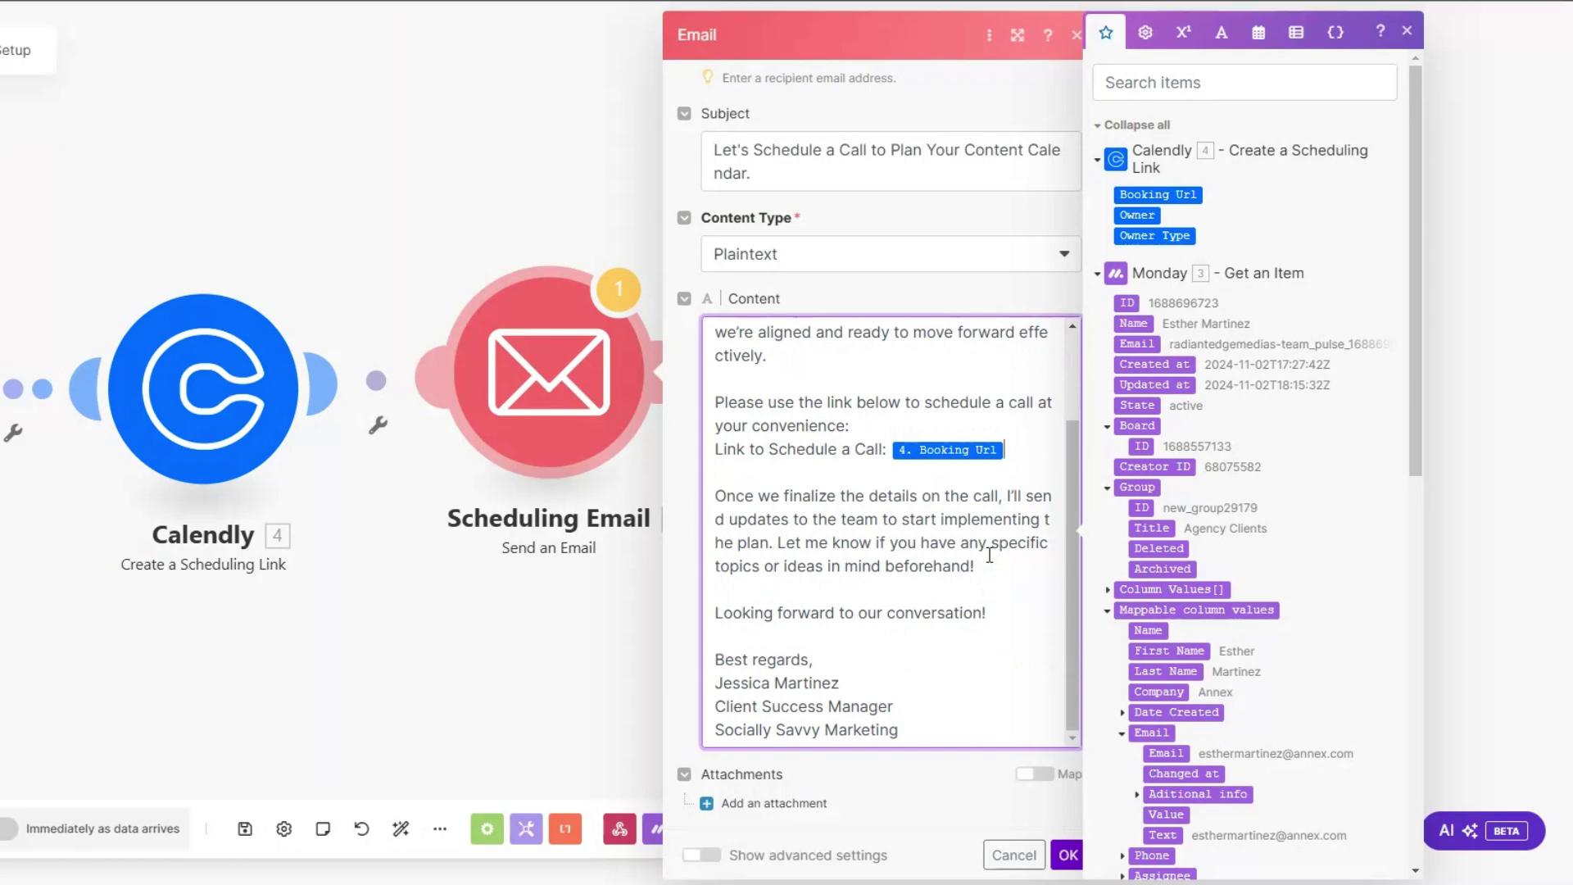
{"action": "left_click", "coordinate": [1066, 856]}
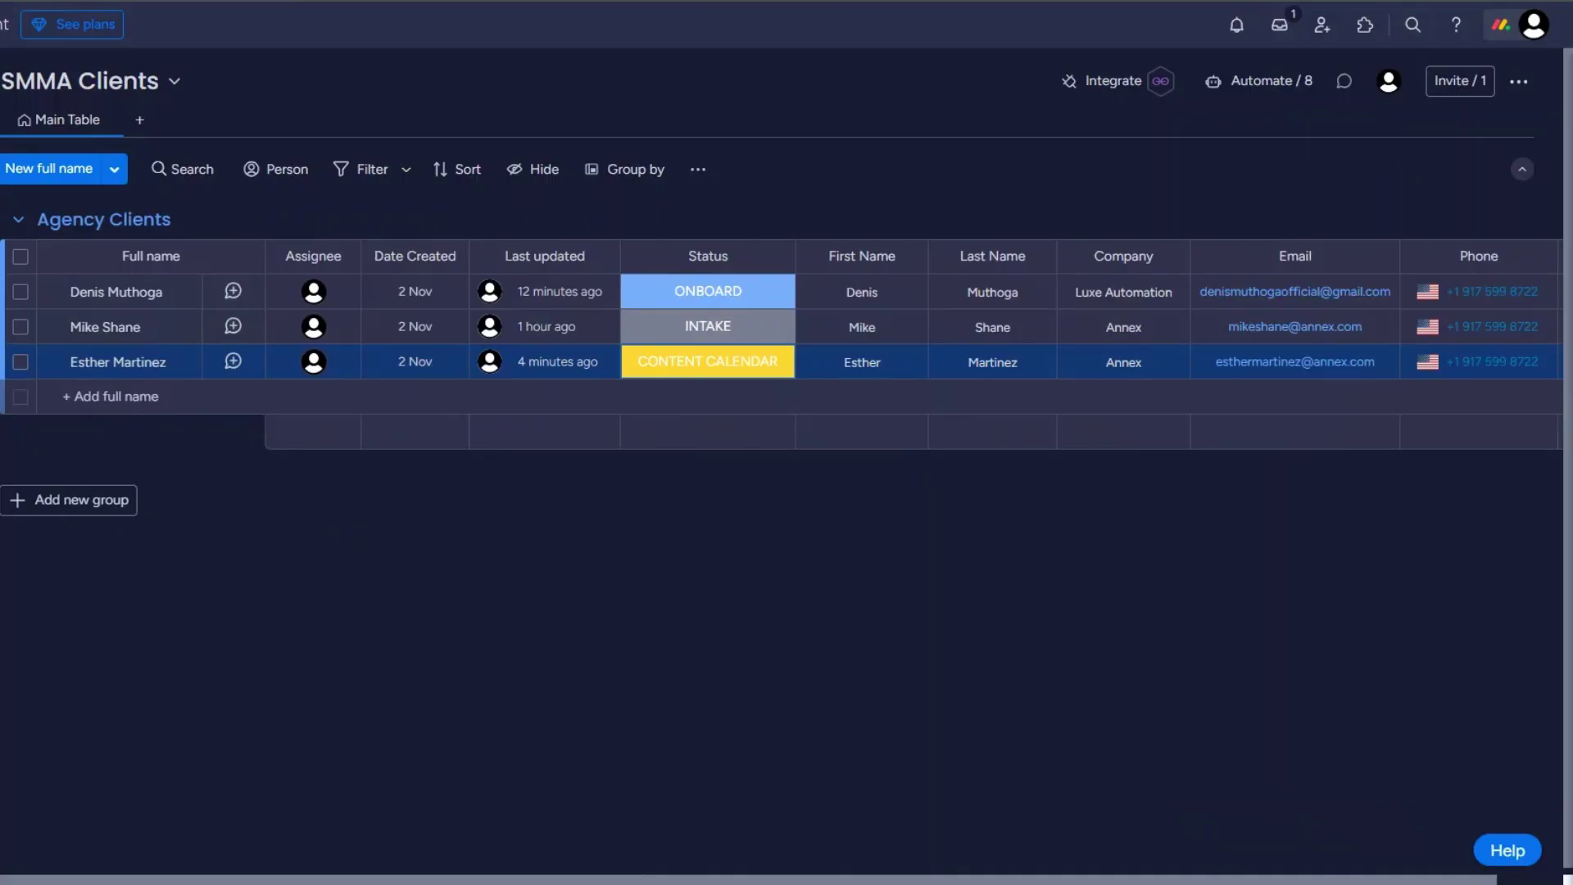
Step: Change the first client's status on the SMMA Clients board to CONTENT CALENDAR
{"action": "left_click", "coordinate": [720, 291]}
{"action": "left_click", "coordinate": [738, 435]}
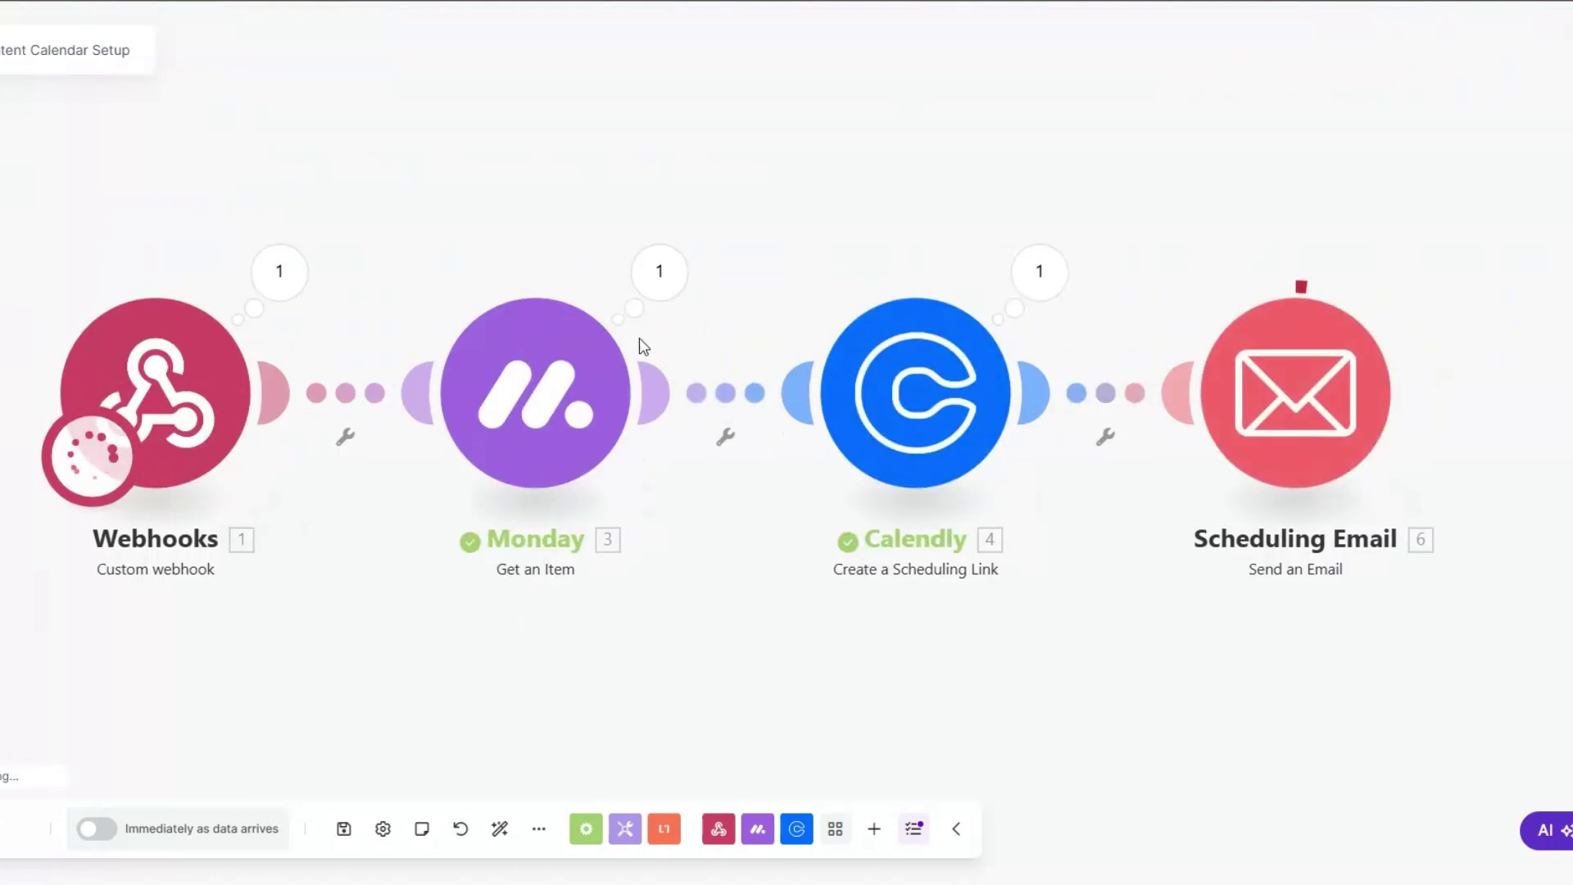
{"action": "left_click_drag", "start_coordinate": [672, 593], "coordinate": [642, 587]}
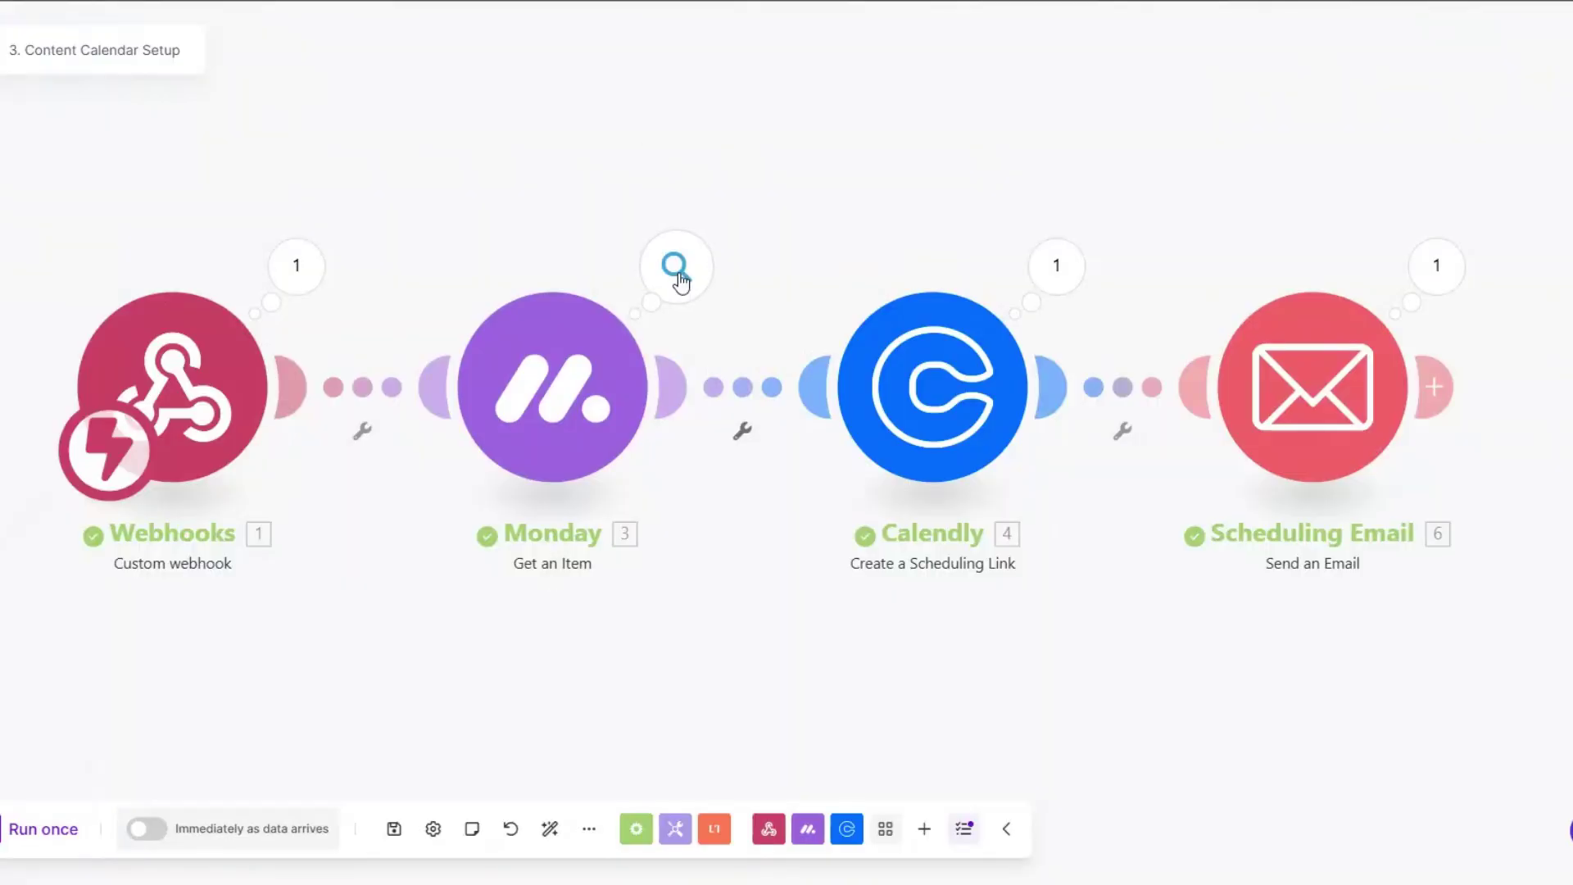
Step: Inspect the Monday and Calendly run outputs, selecting the generated booking URL
{"action": "left_click", "coordinate": [675, 271]}
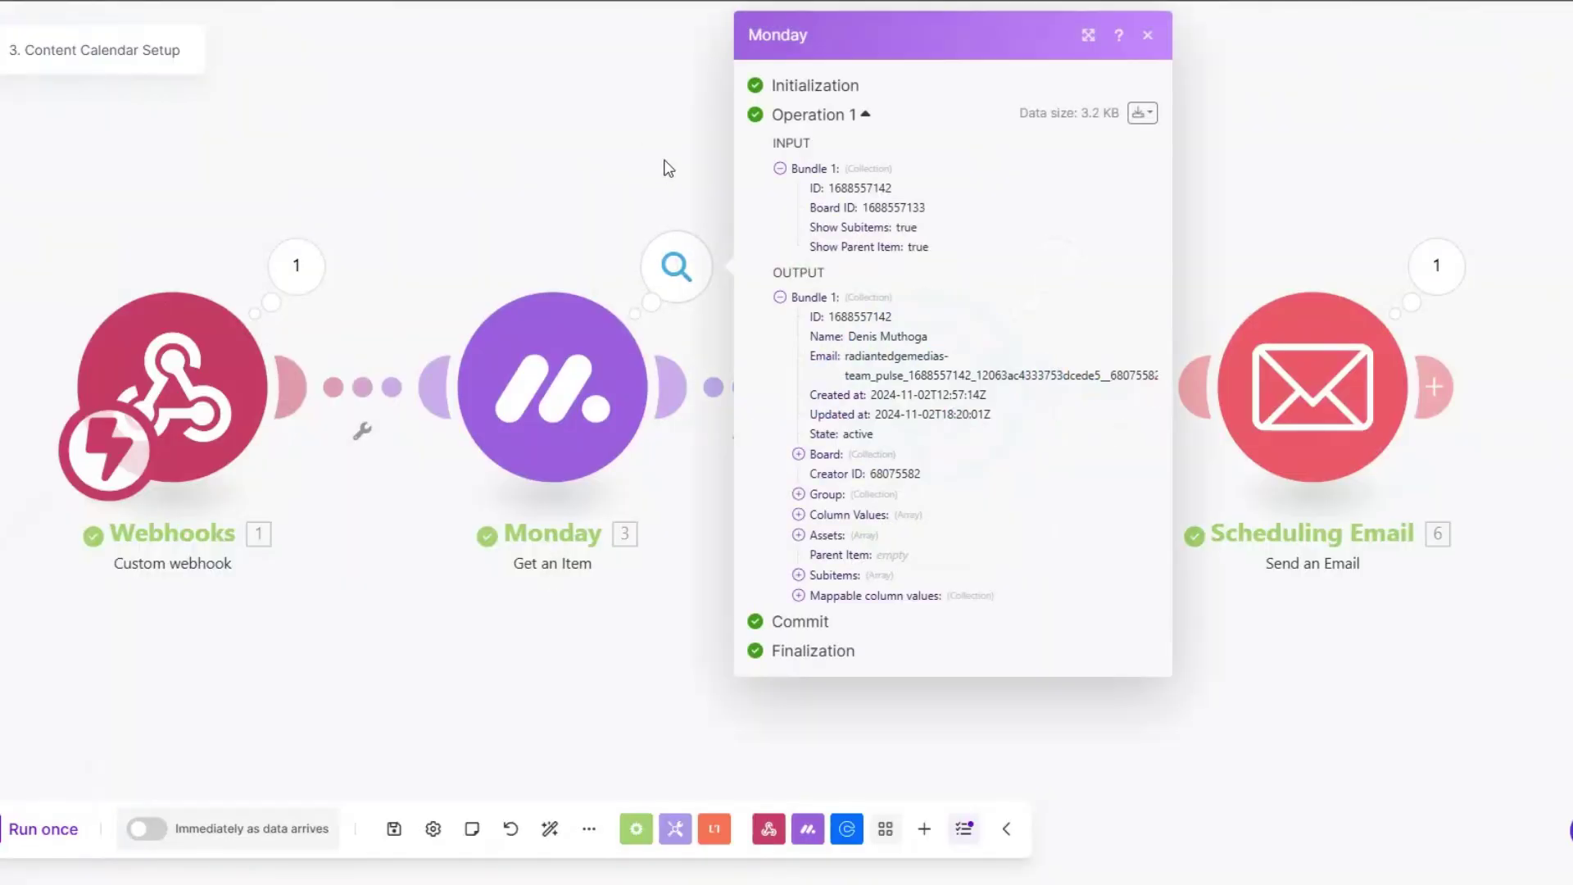
{"action": "left_click", "coordinate": [666, 164]}
{"action": "left_click", "coordinate": [1056, 267]}
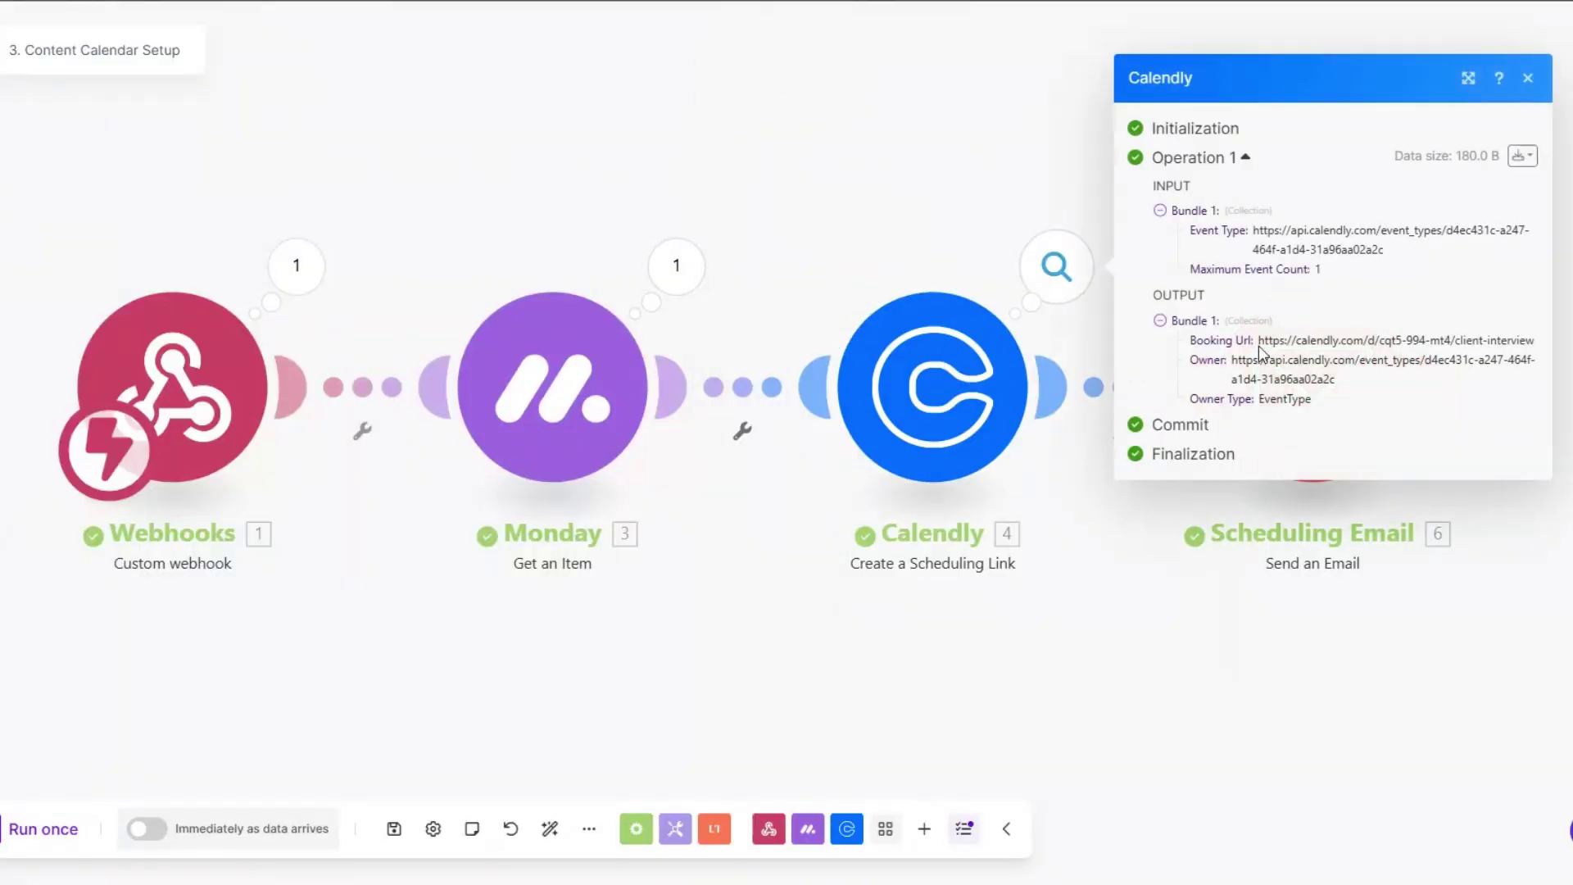
{"action": "left_click_drag", "start_coordinate": [1259, 341], "coordinate": [1533, 341]}
{"action": "key", "text": "Escape"}
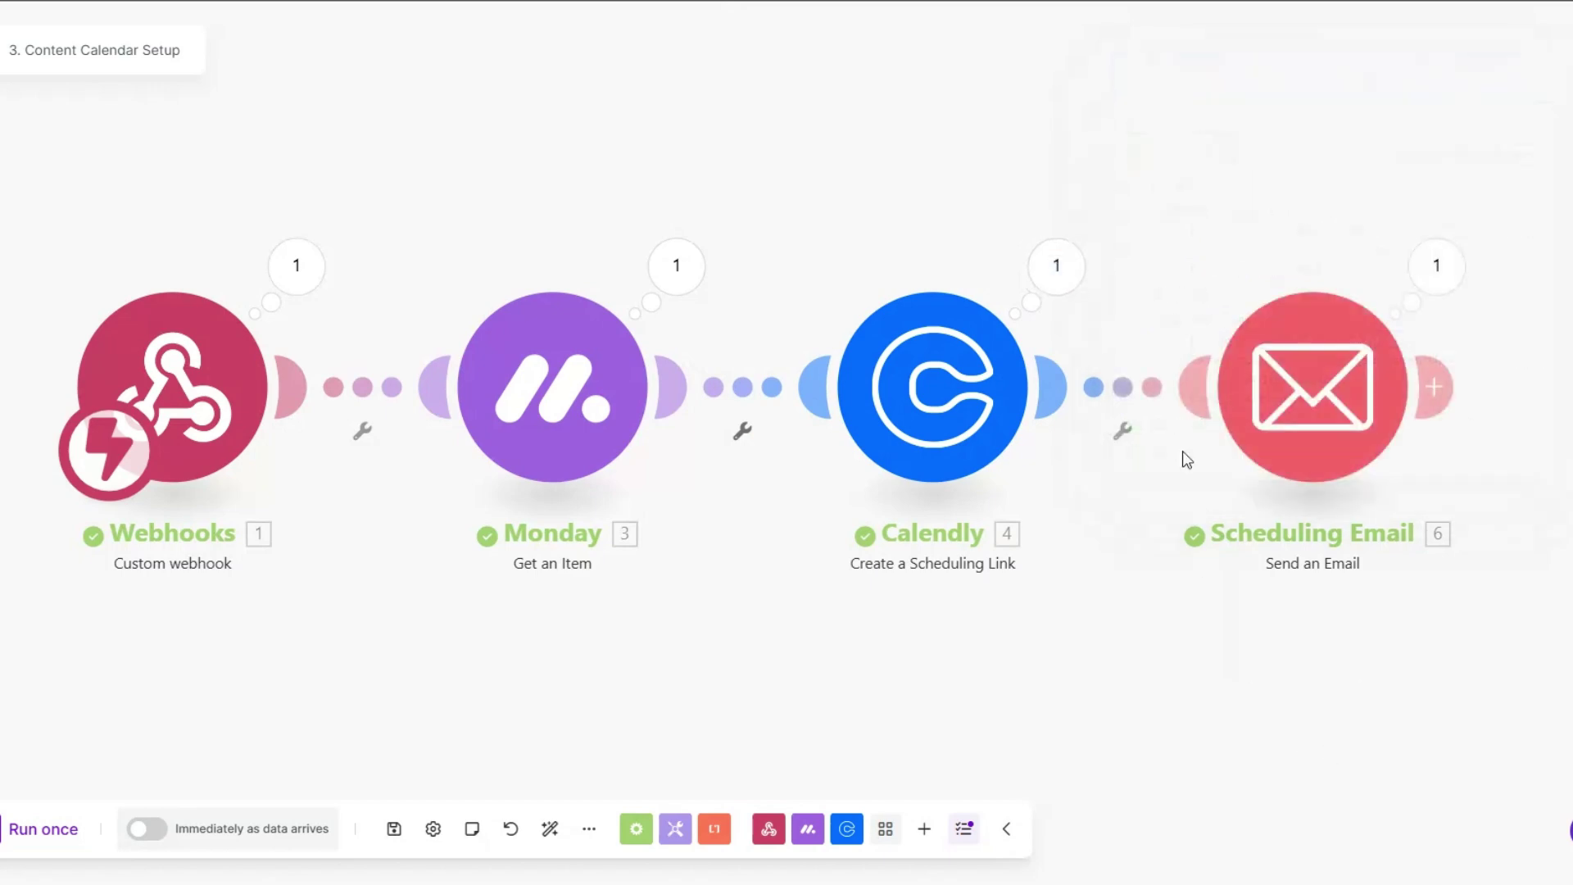
Step: Review the sent Scheduling Email's subject, body and scheduling link, then close the output
{"action": "left_click", "coordinate": [1436, 270]}
{"action": "left_click_drag", "start_coordinate": [1062, 348], "coordinate": [1327, 365]}
{"action": "left_click", "coordinate": [1321, 356]}
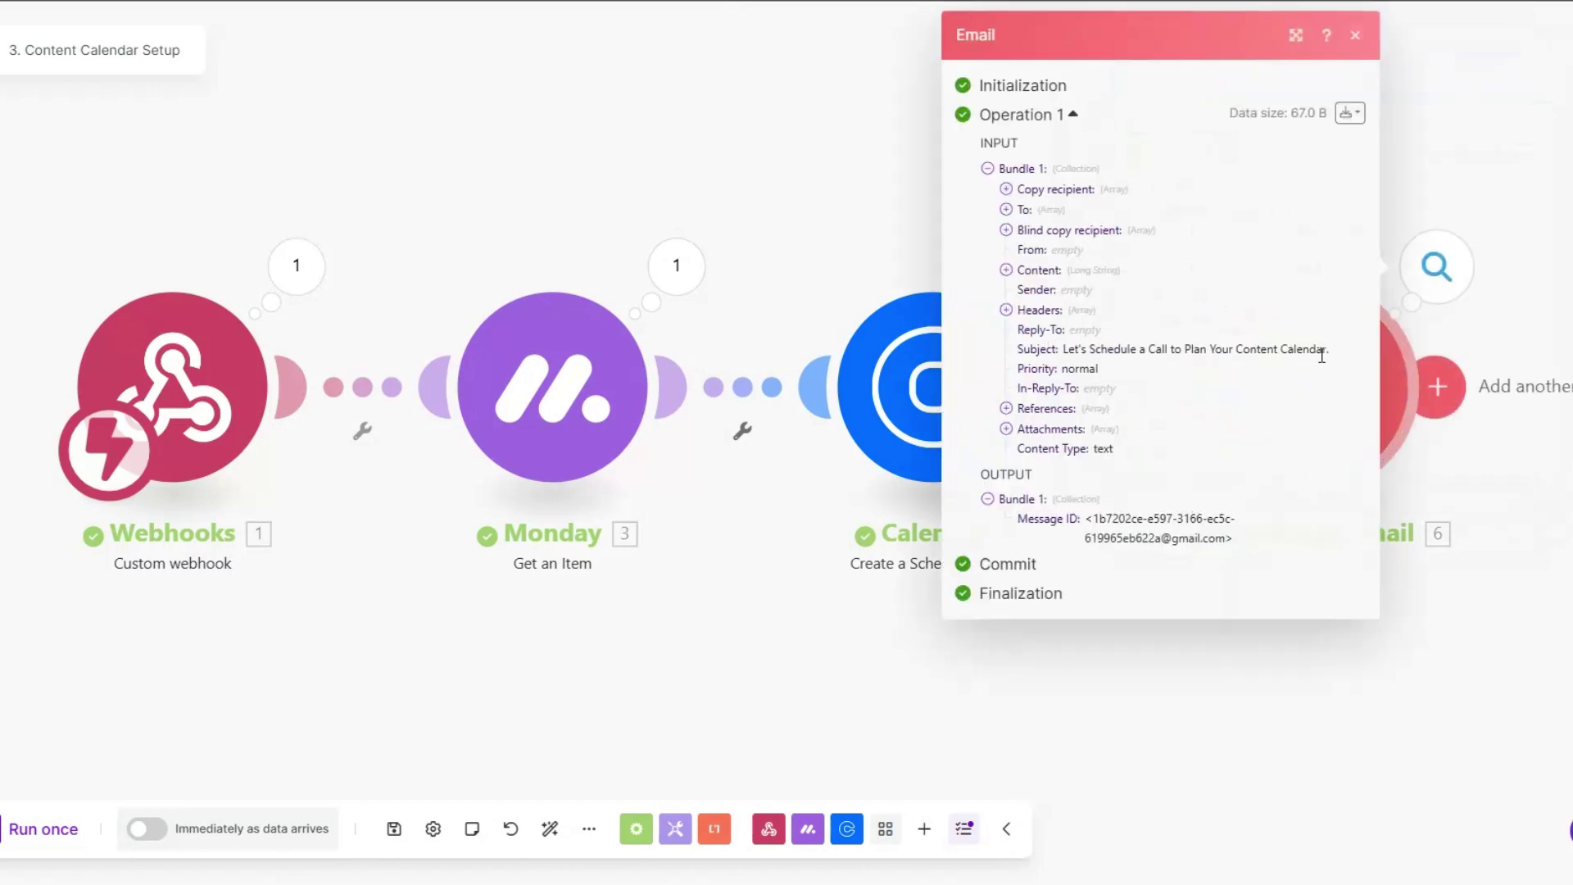
{"action": "left_click", "coordinate": [1006, 270]}
{"action": "left_click_drag", "start_coordinate": [1026, 291], "coordinate": [1178, 667]}
{"action": "left_click", "coordinate": [1199, 559]}
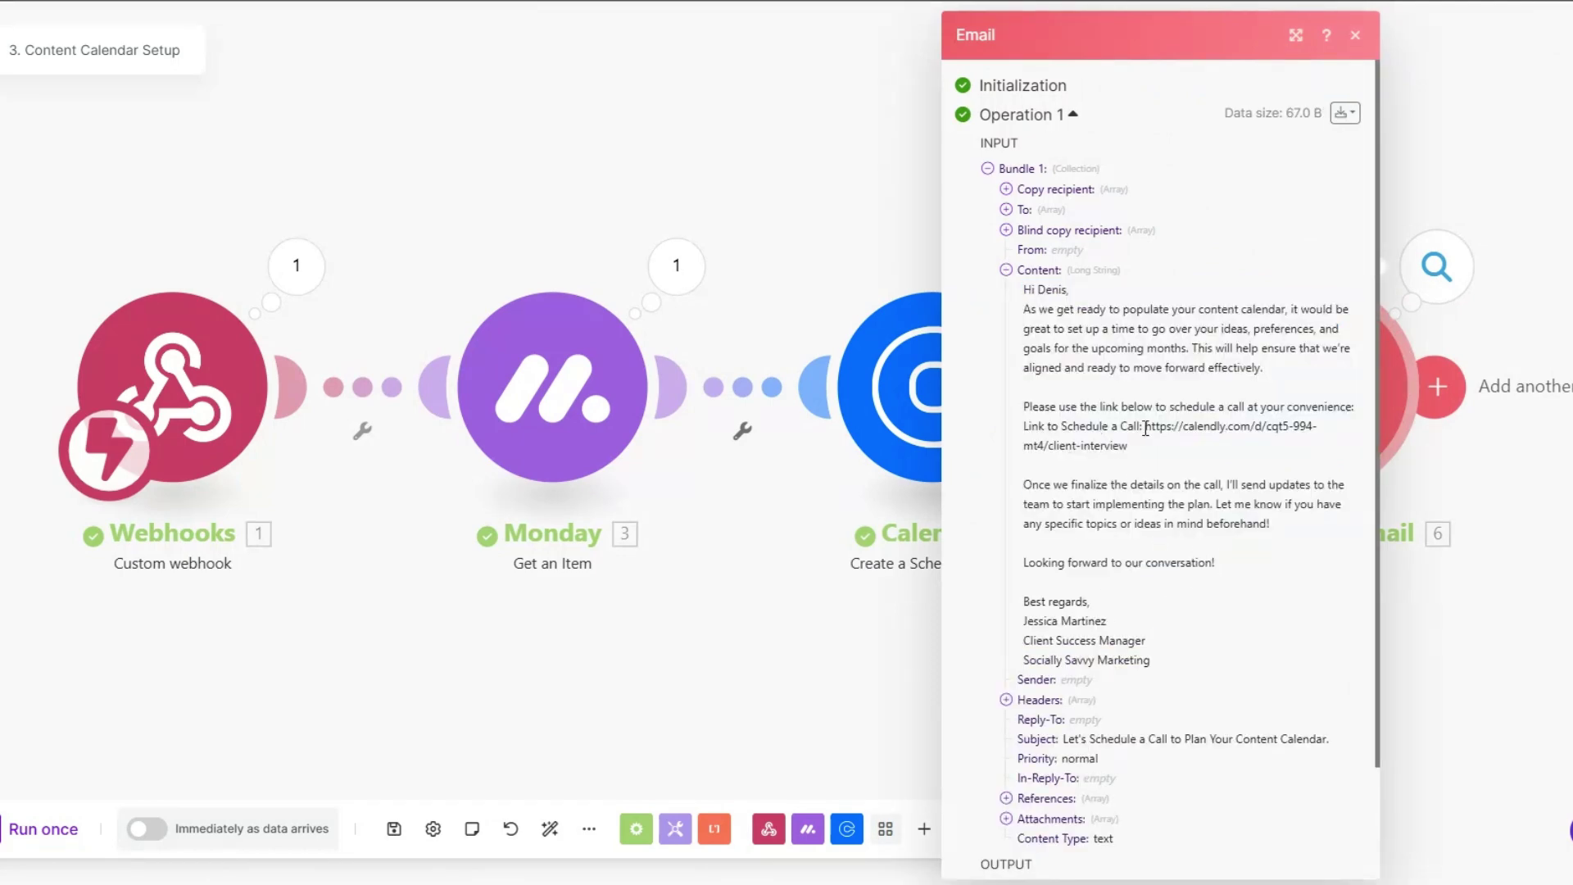
{"action": "left_click_drag", "start_coordinate": [1144, 426], "coordinate": [1157, 459]}
{"action": "left_click", "coordinate": [1137, 424]}
{"action": "left_click", "coordinate": [751, 734]}
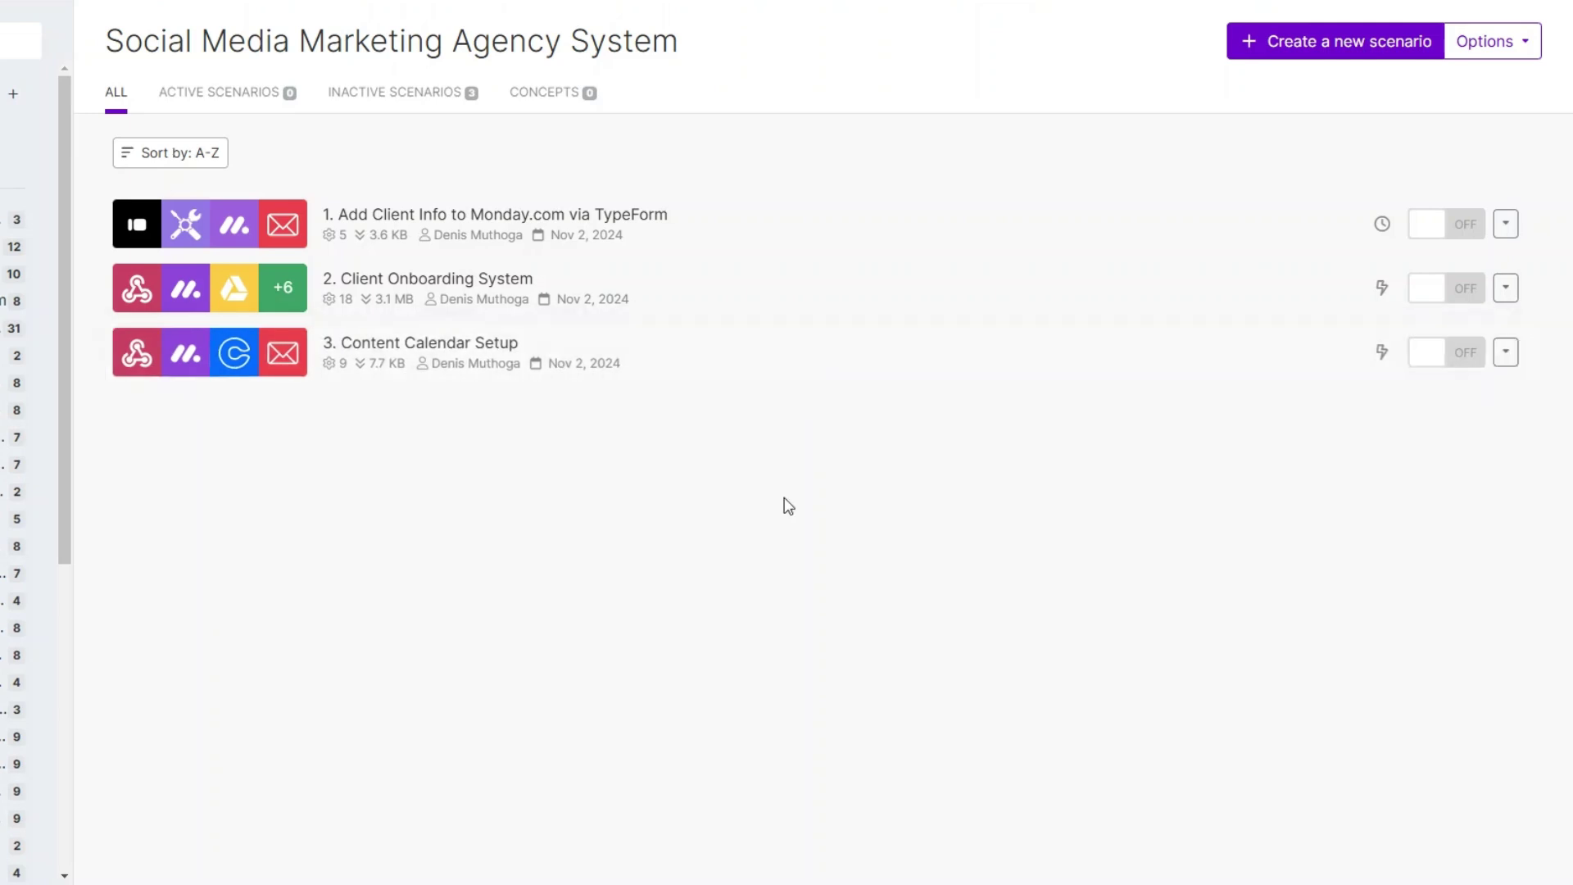
Step: Create a new scenario from the scenario list
{"action": "left_click", "coordinate": [1327, 40]}
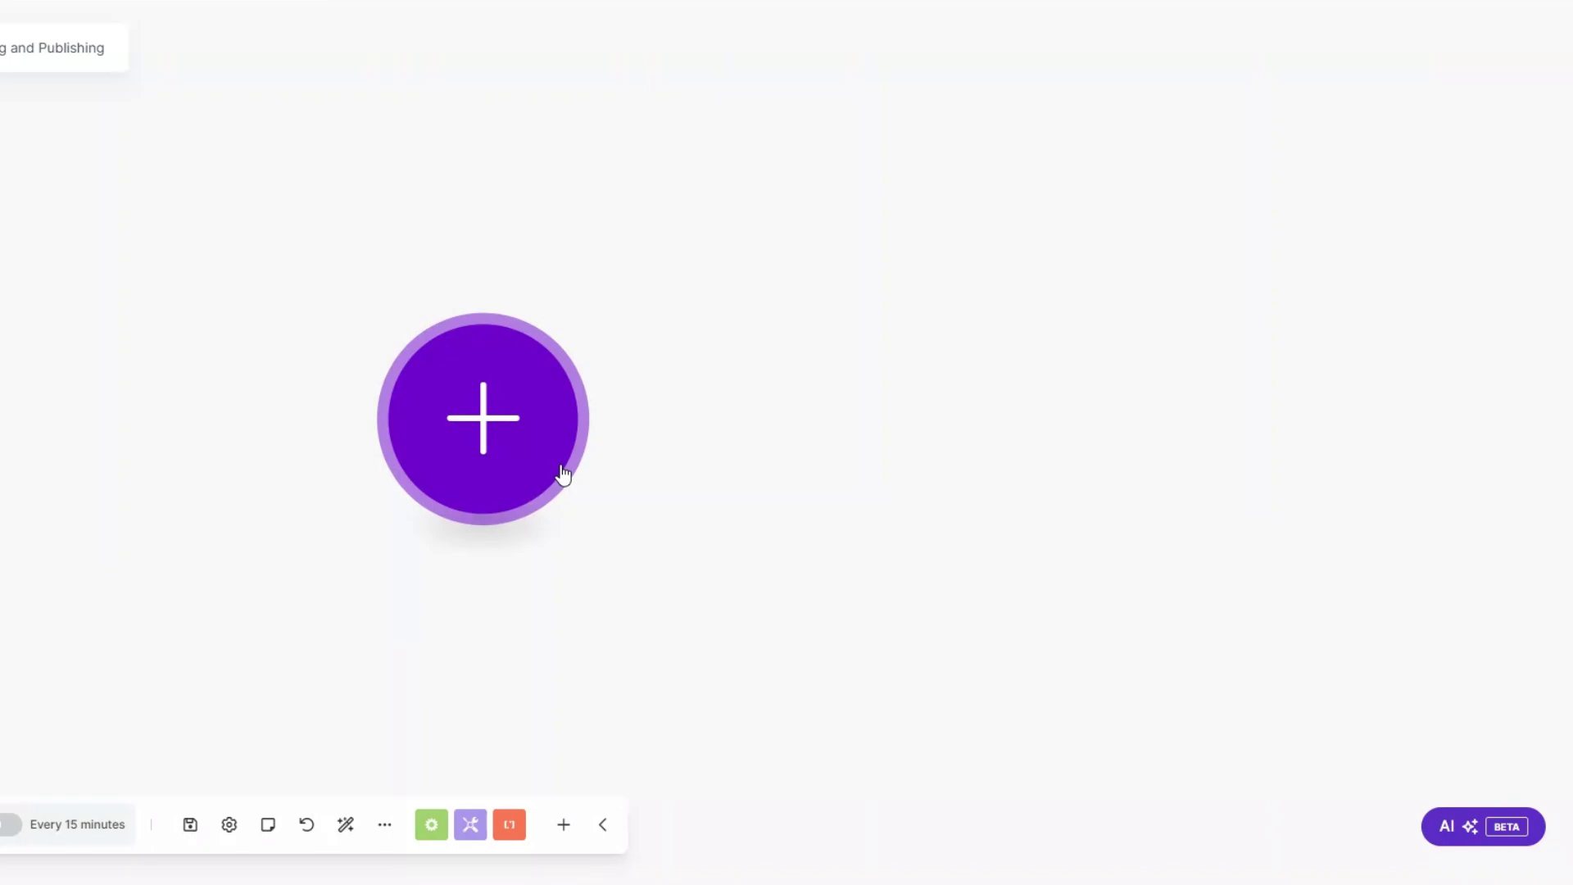
Step: Add a Google Drive Watch Files in a Folder trigger watching the Luxe Automation folder
{"action": "left_click", "coordinate": [474, 363]}
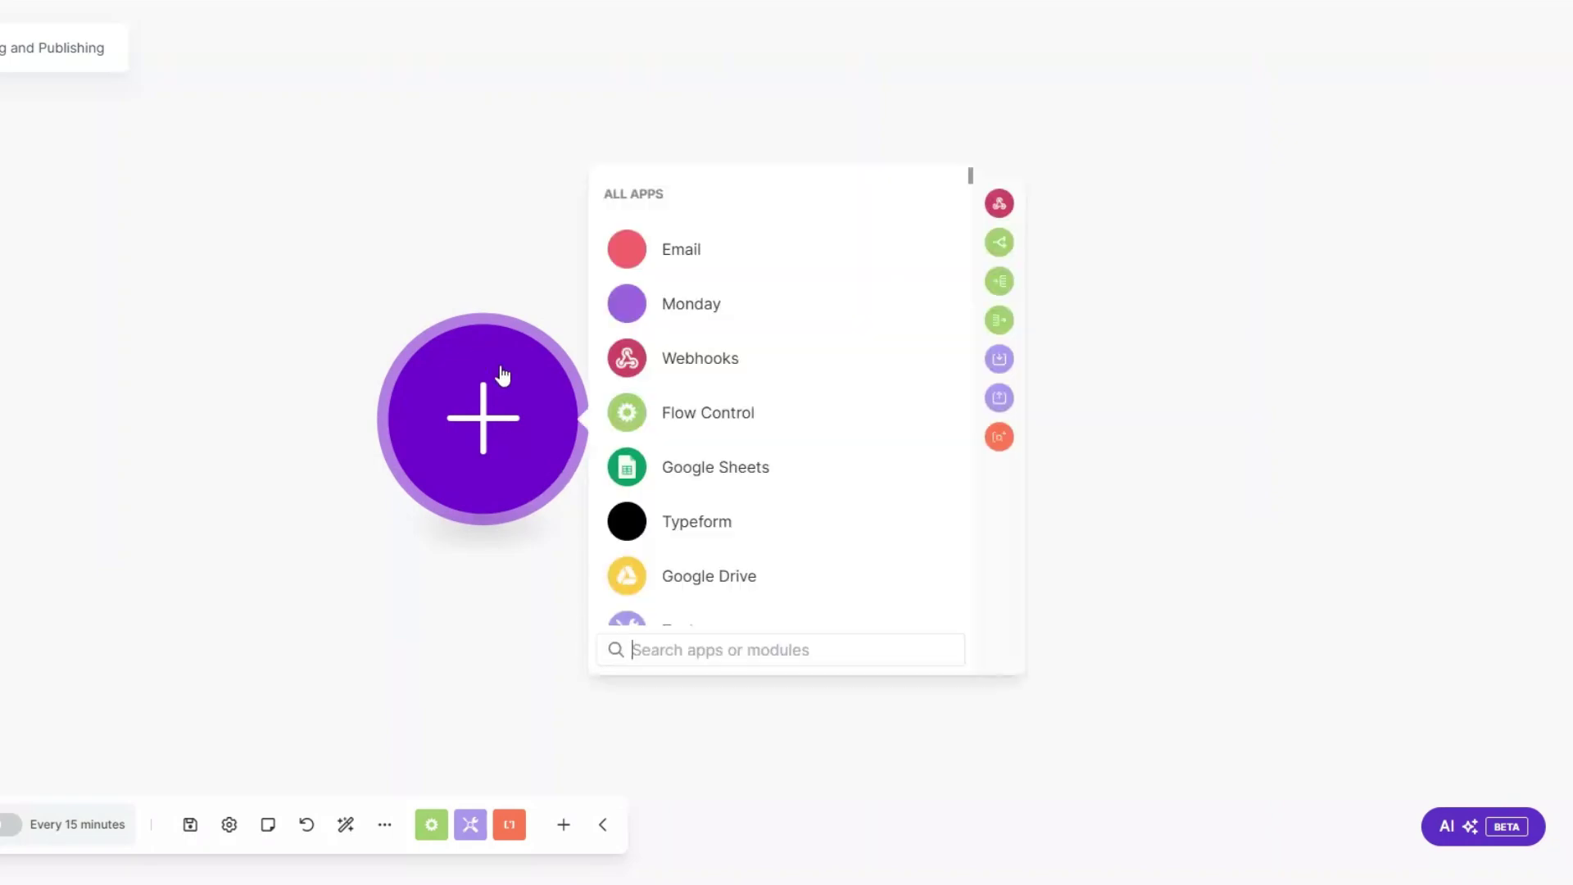
{"action": "left_click", "coordinate": [696, 595]}
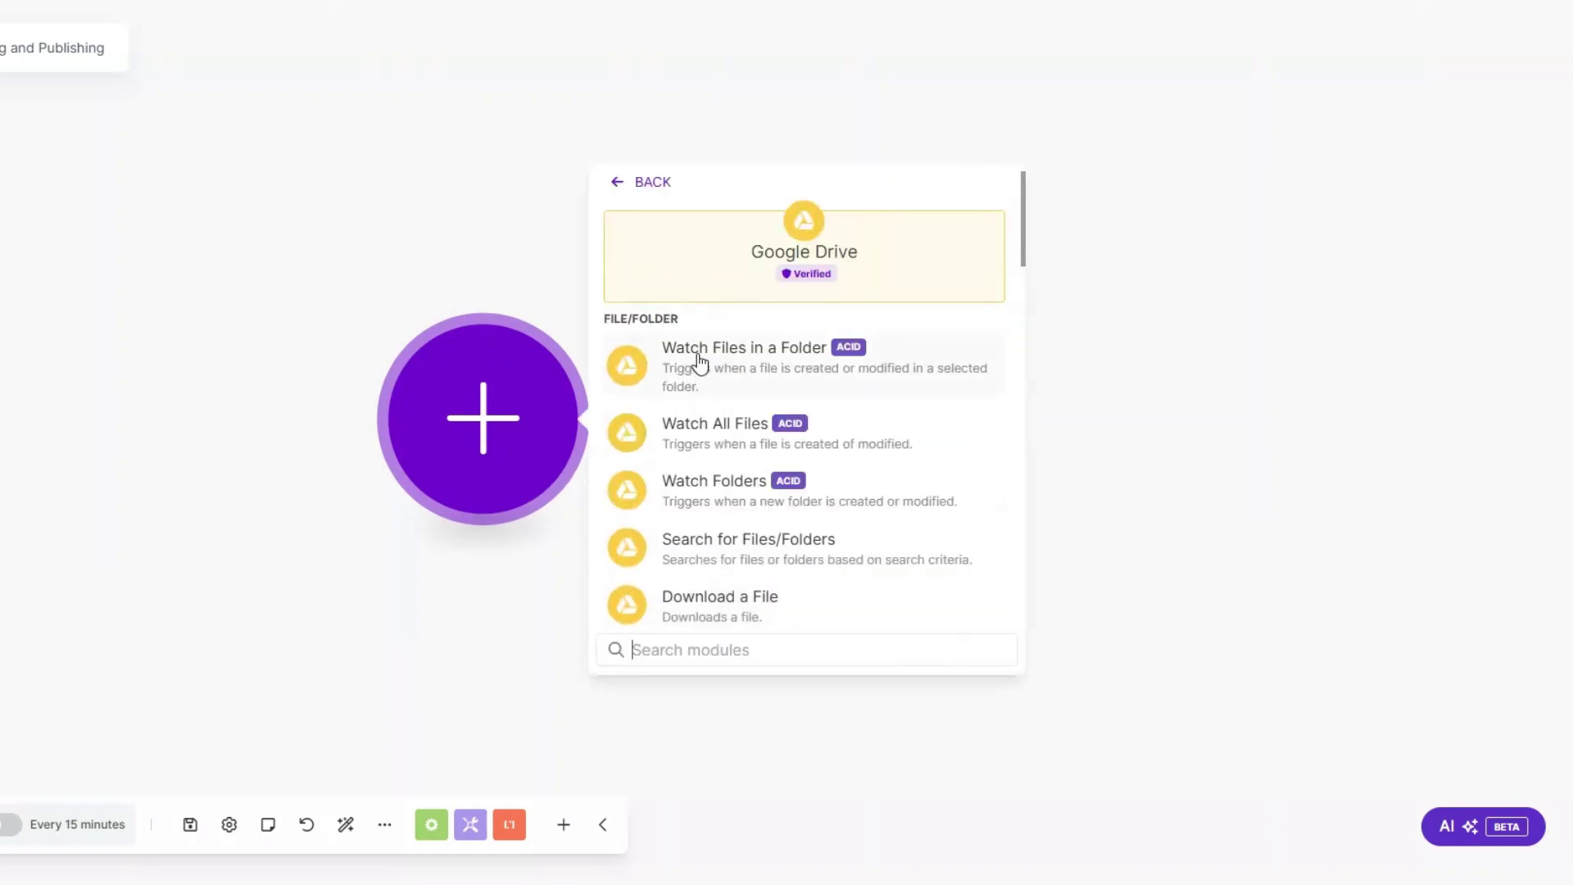
{"action": "left_click", "coordinate": [748, 350]}
{"action": "left_click_drag", "start_coordinate": [513, 410], "coordinate": [173, 390]}
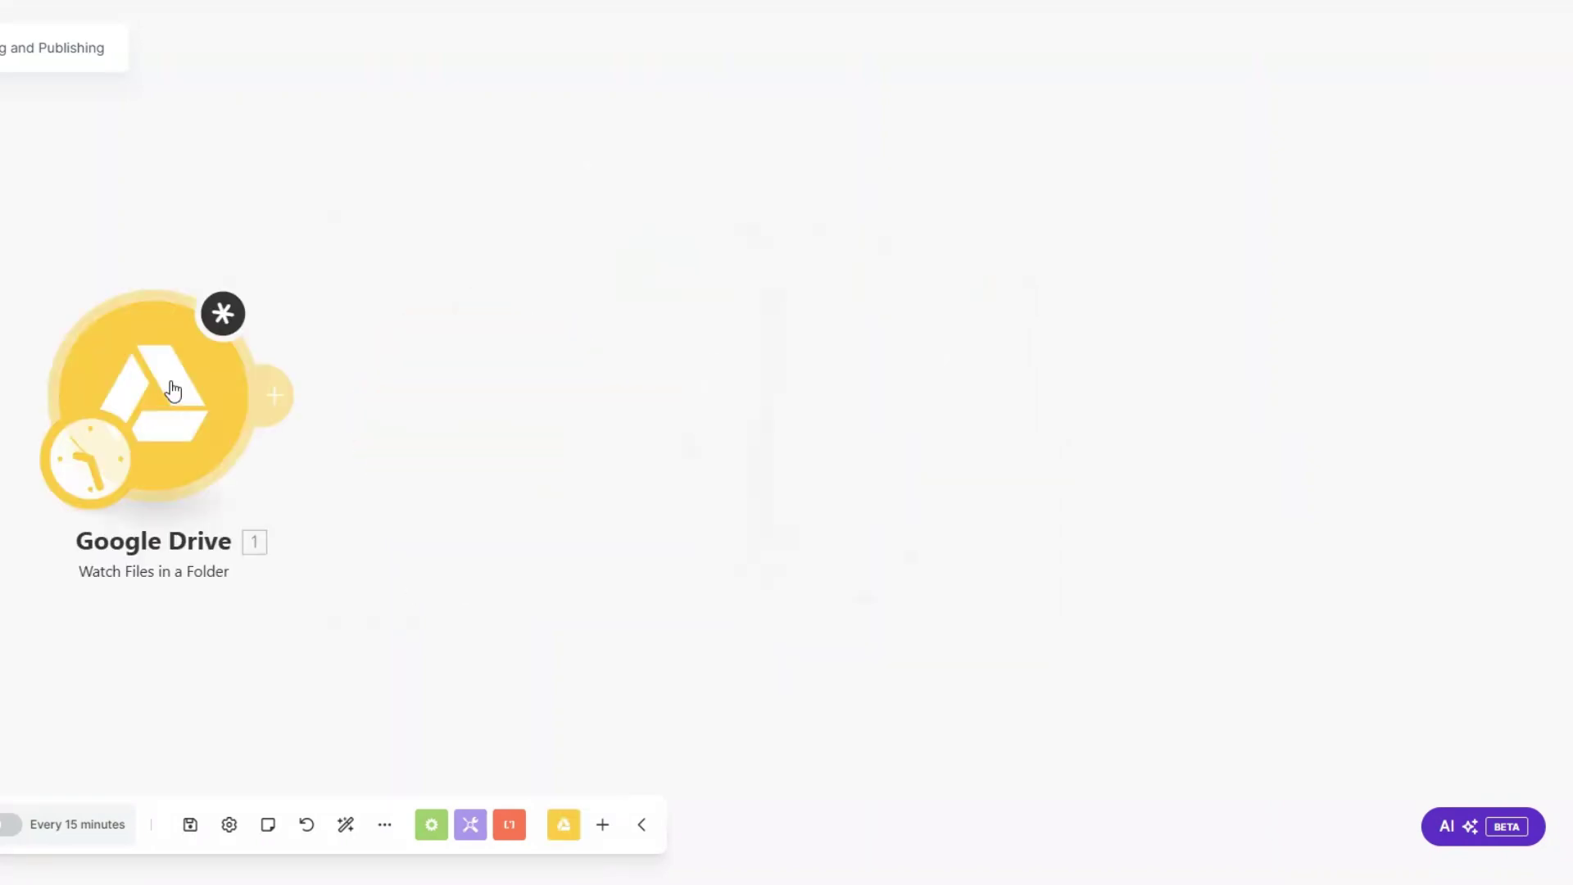
{"action": "left_click", "coordinate": [172, 390]}
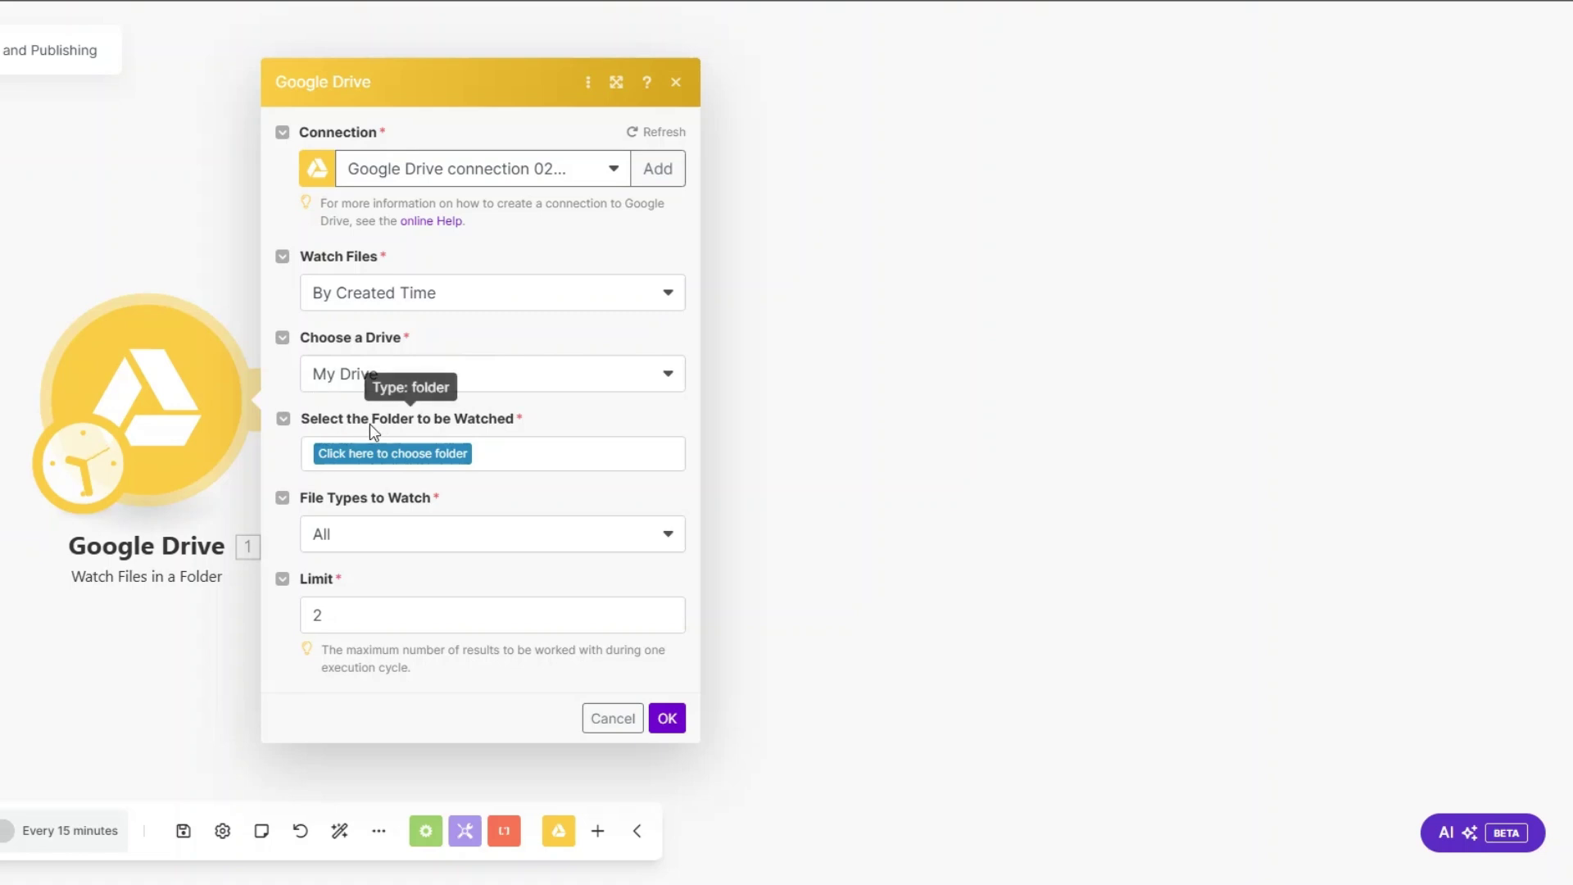
{"action": "left_click", "coordinate": [414, 442]}
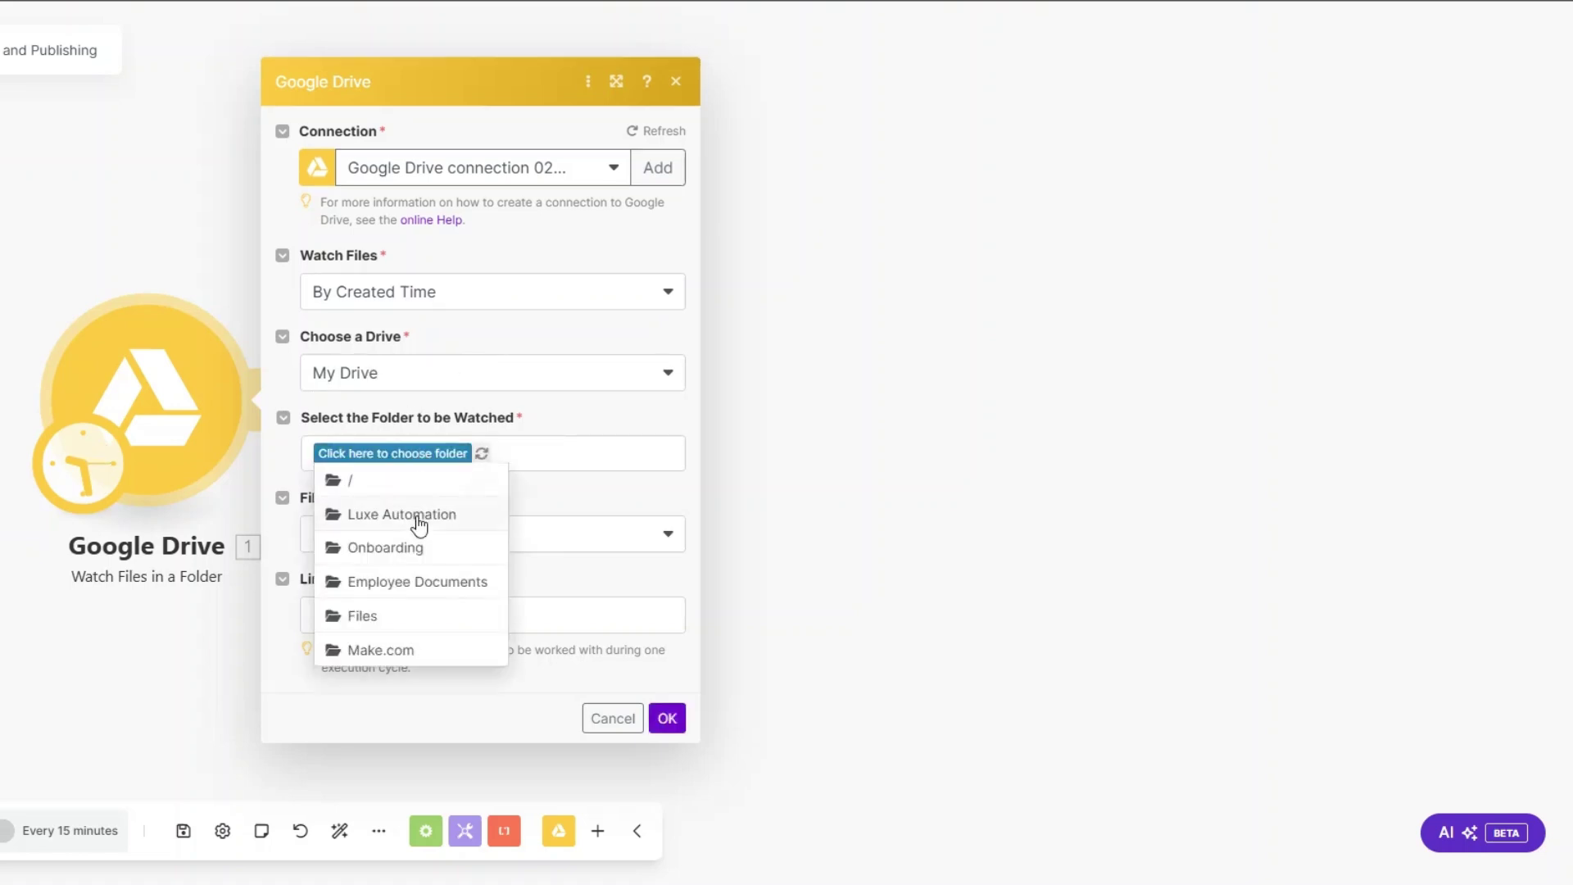
{"action": "left_click", "coordinate": [417, 517]}
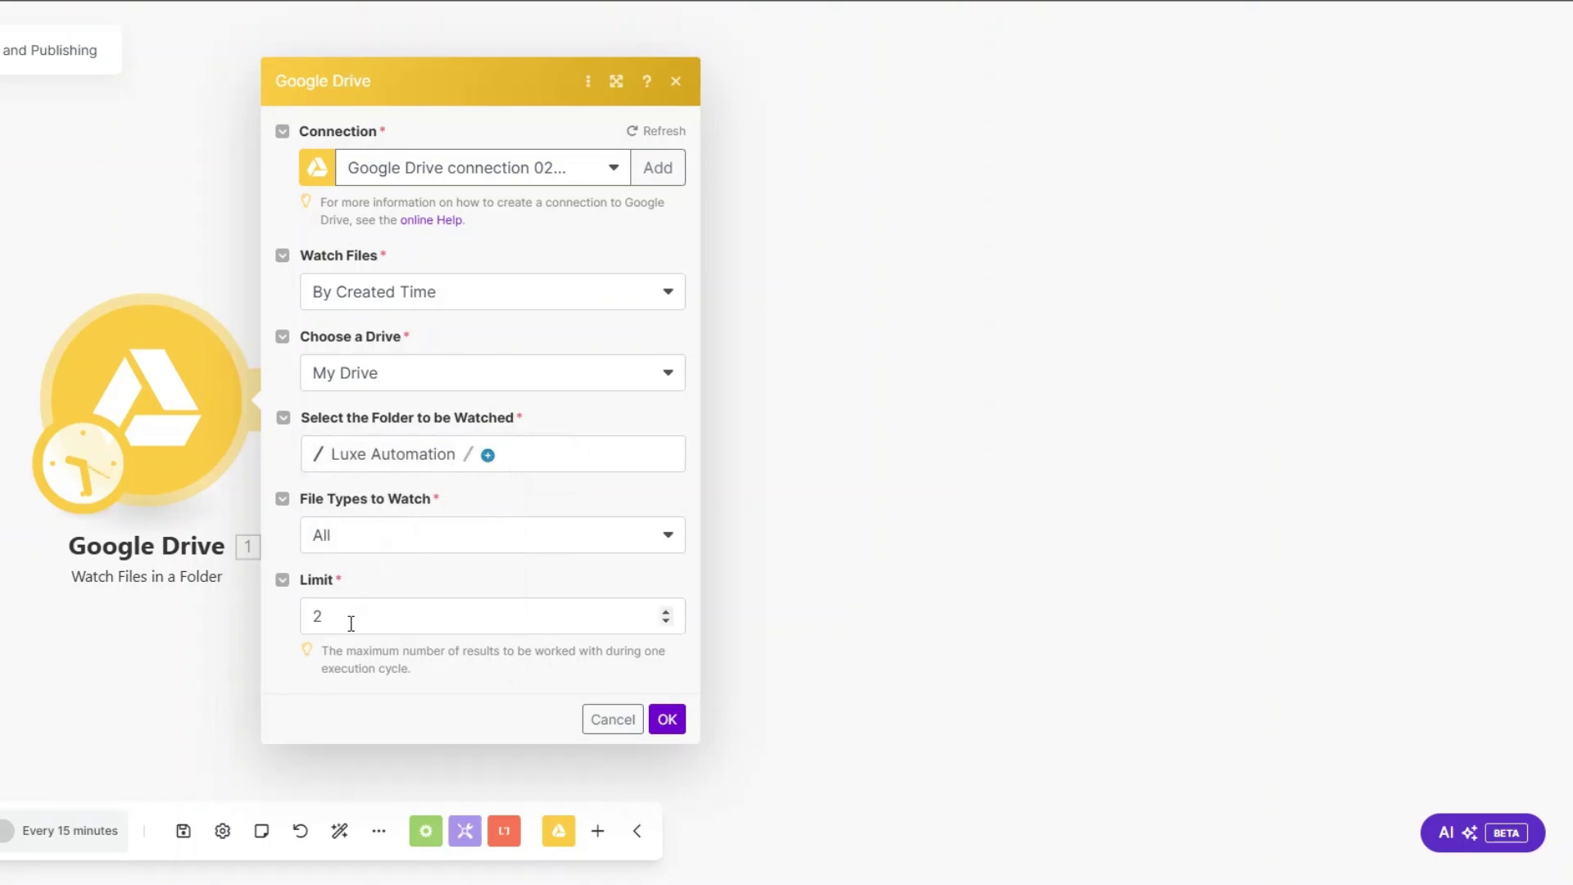
{"action": "left_click_drag", "start_coordinate": [336, 620], "coordinate": [294, 622]}
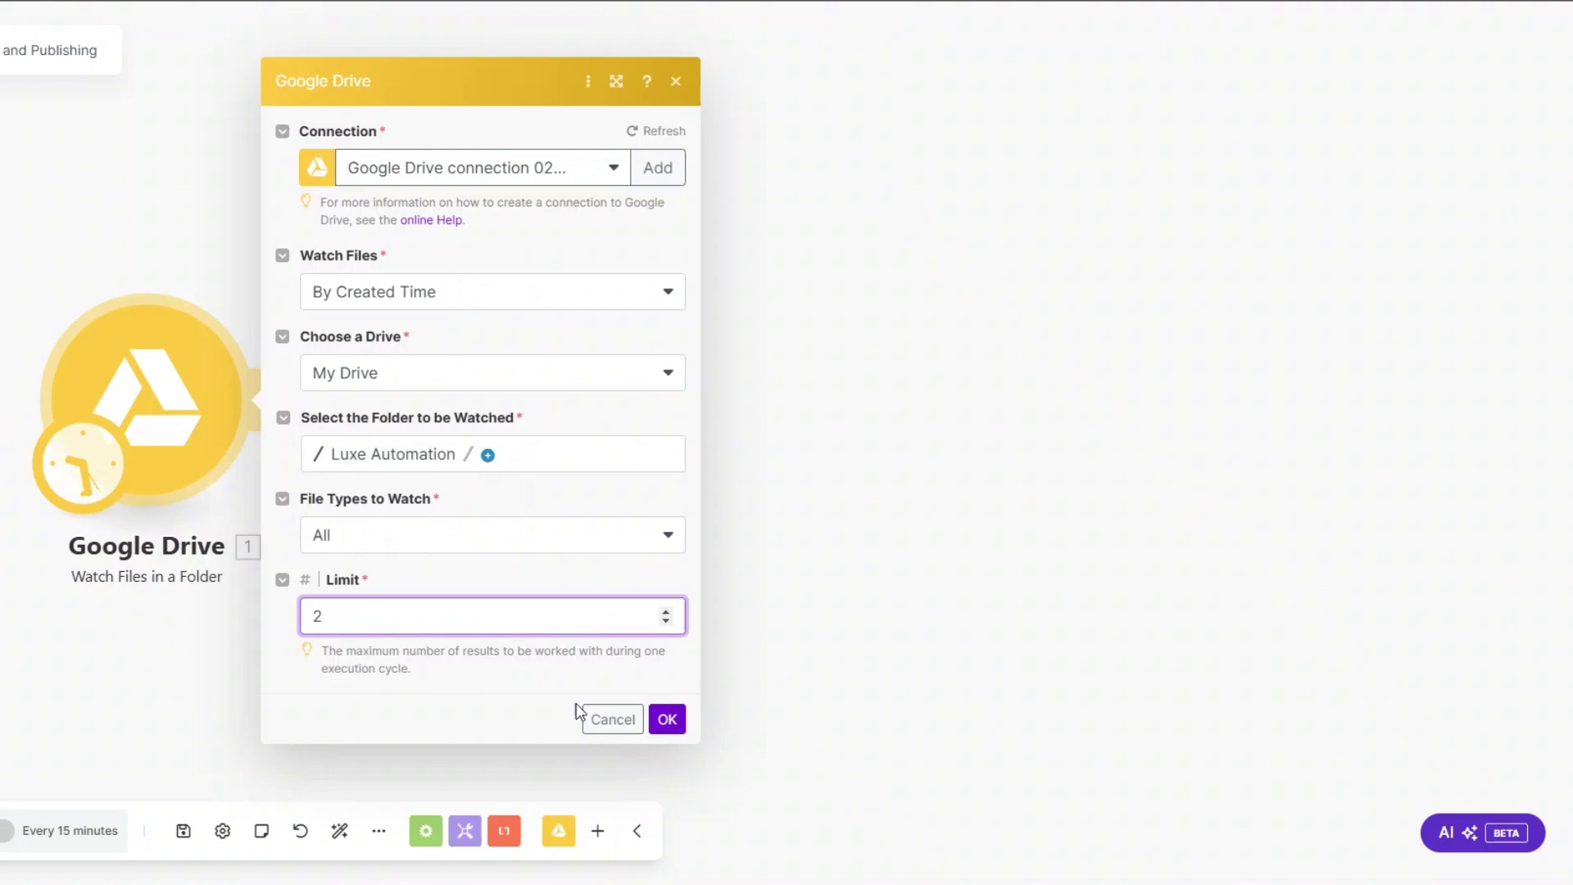
{"action": "left_click", "coordinate": [667, 719]}
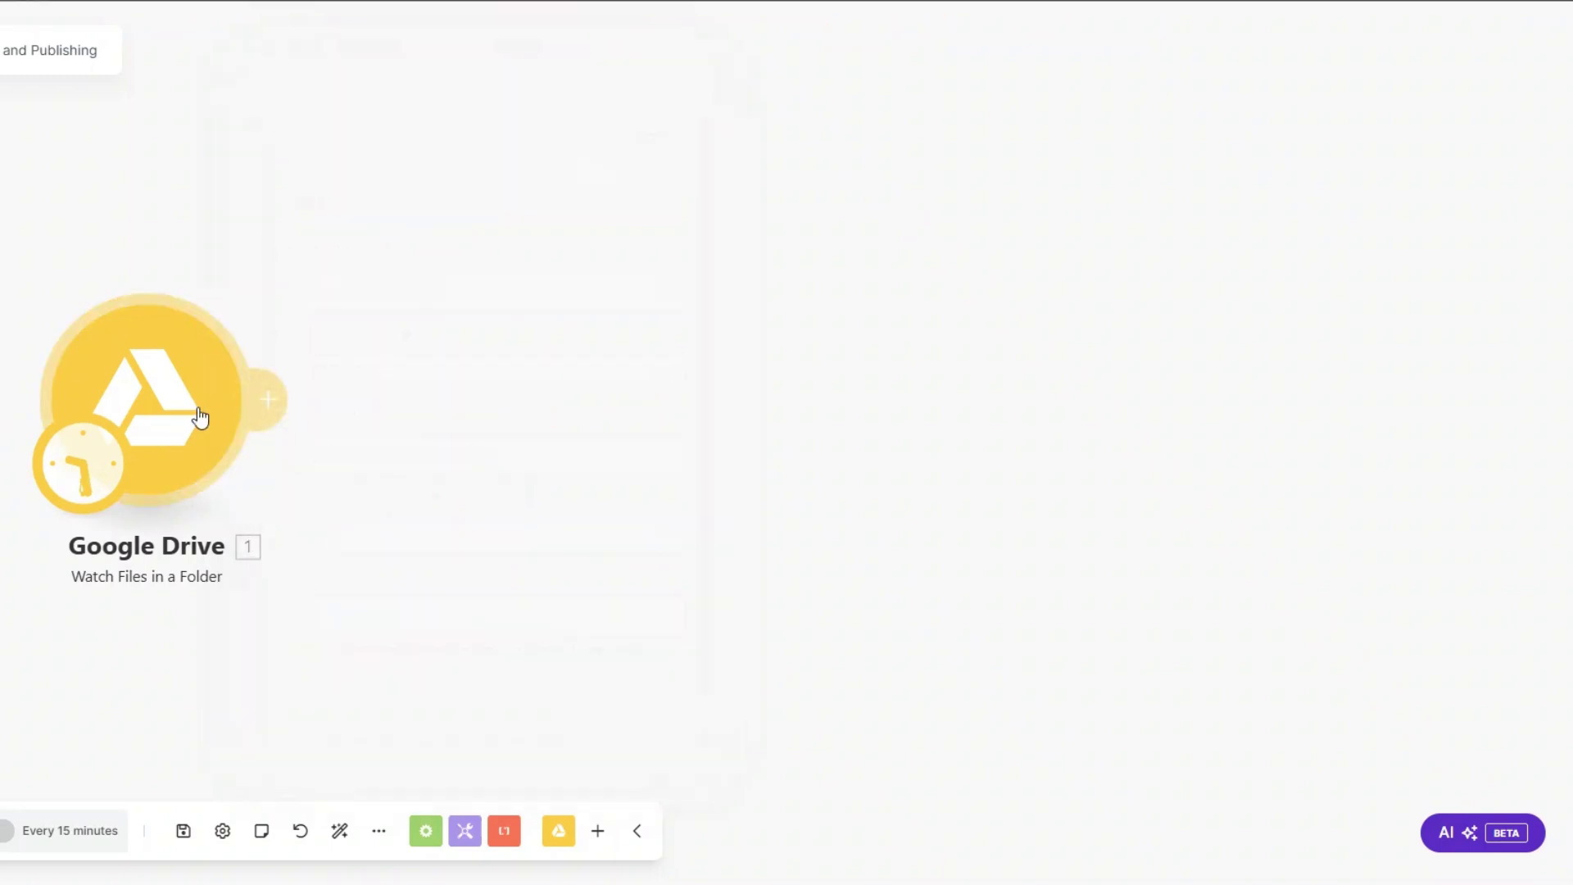
Step: Make the trigger start from Images.jpg and test-run it on its own
{"action": "right_click", "coordinate": [200, 417]}
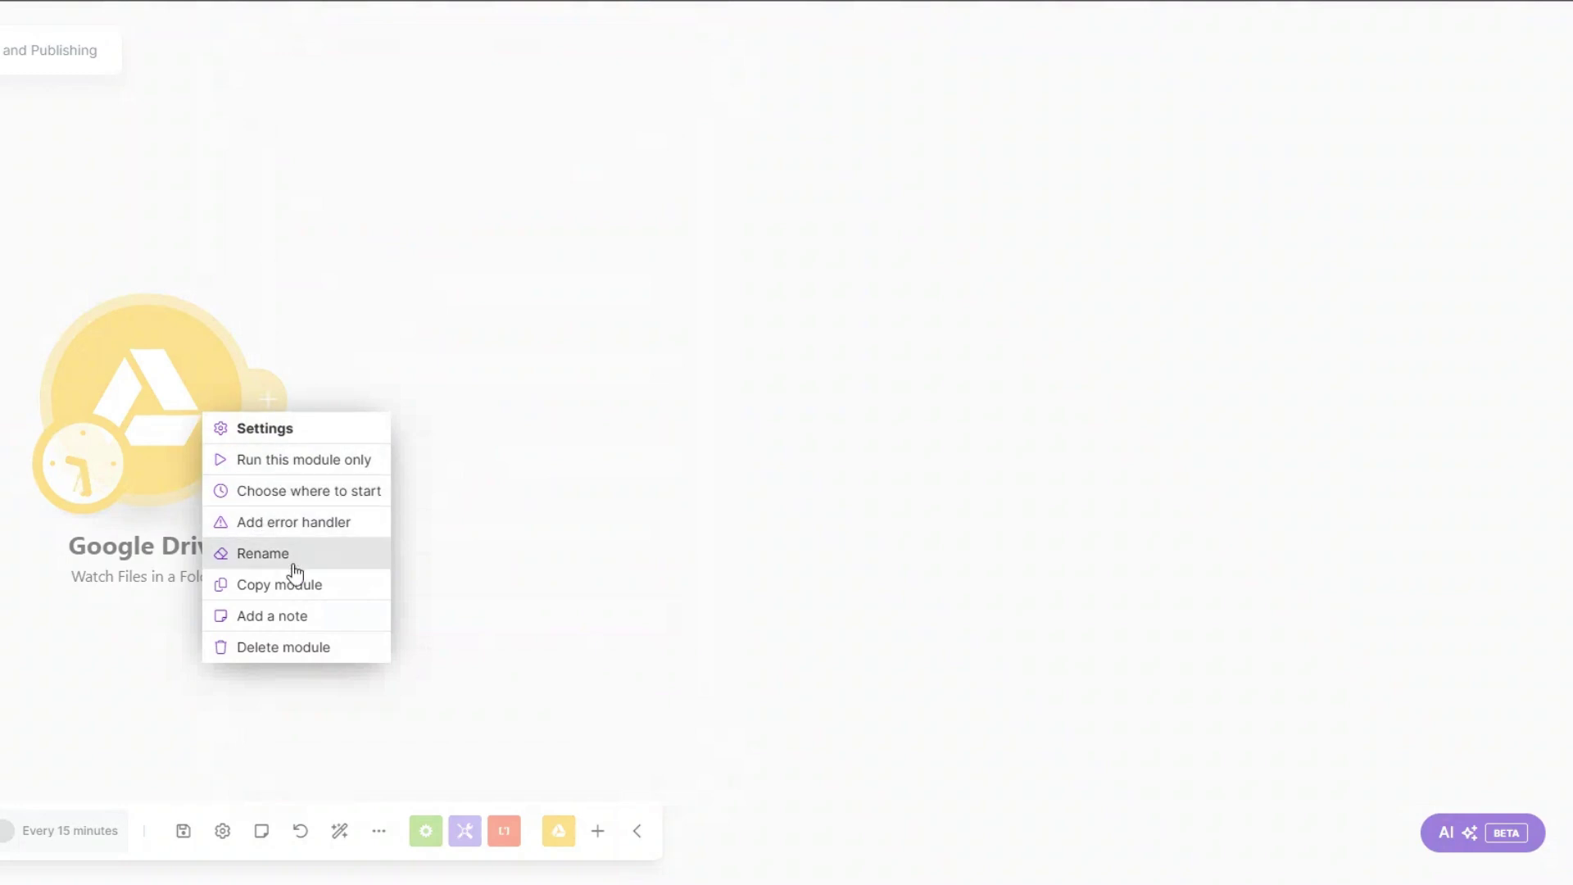
{"action": "left_click", "coordinate": [297, 491]}
{"action": "left_click", "coordinate": [350, 449]}
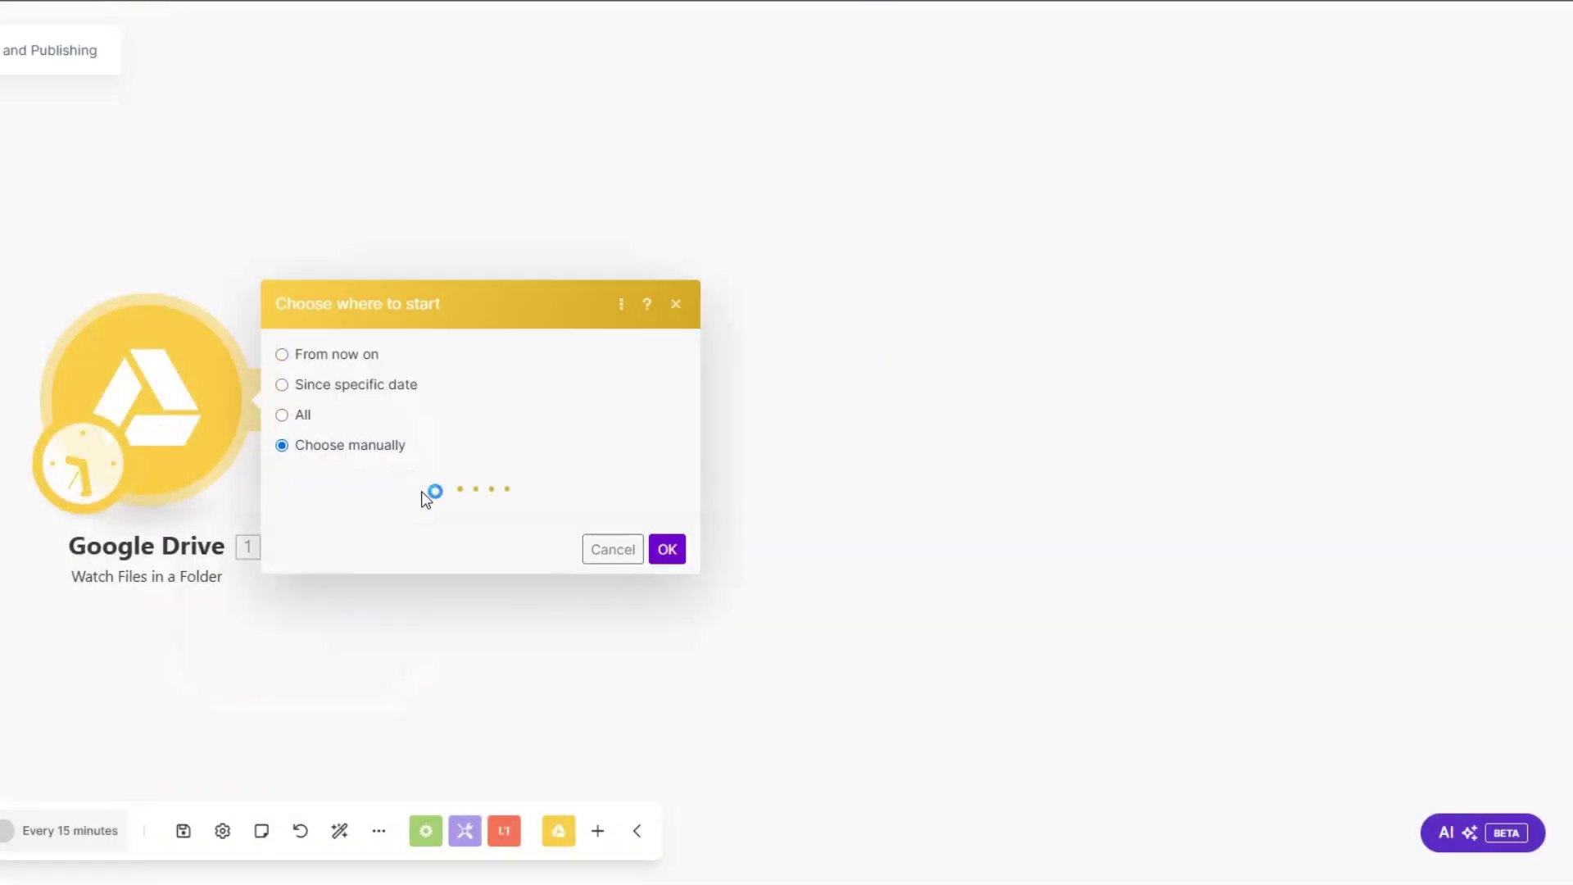
{"action": "left_click", "coordinate": [452, 482]}
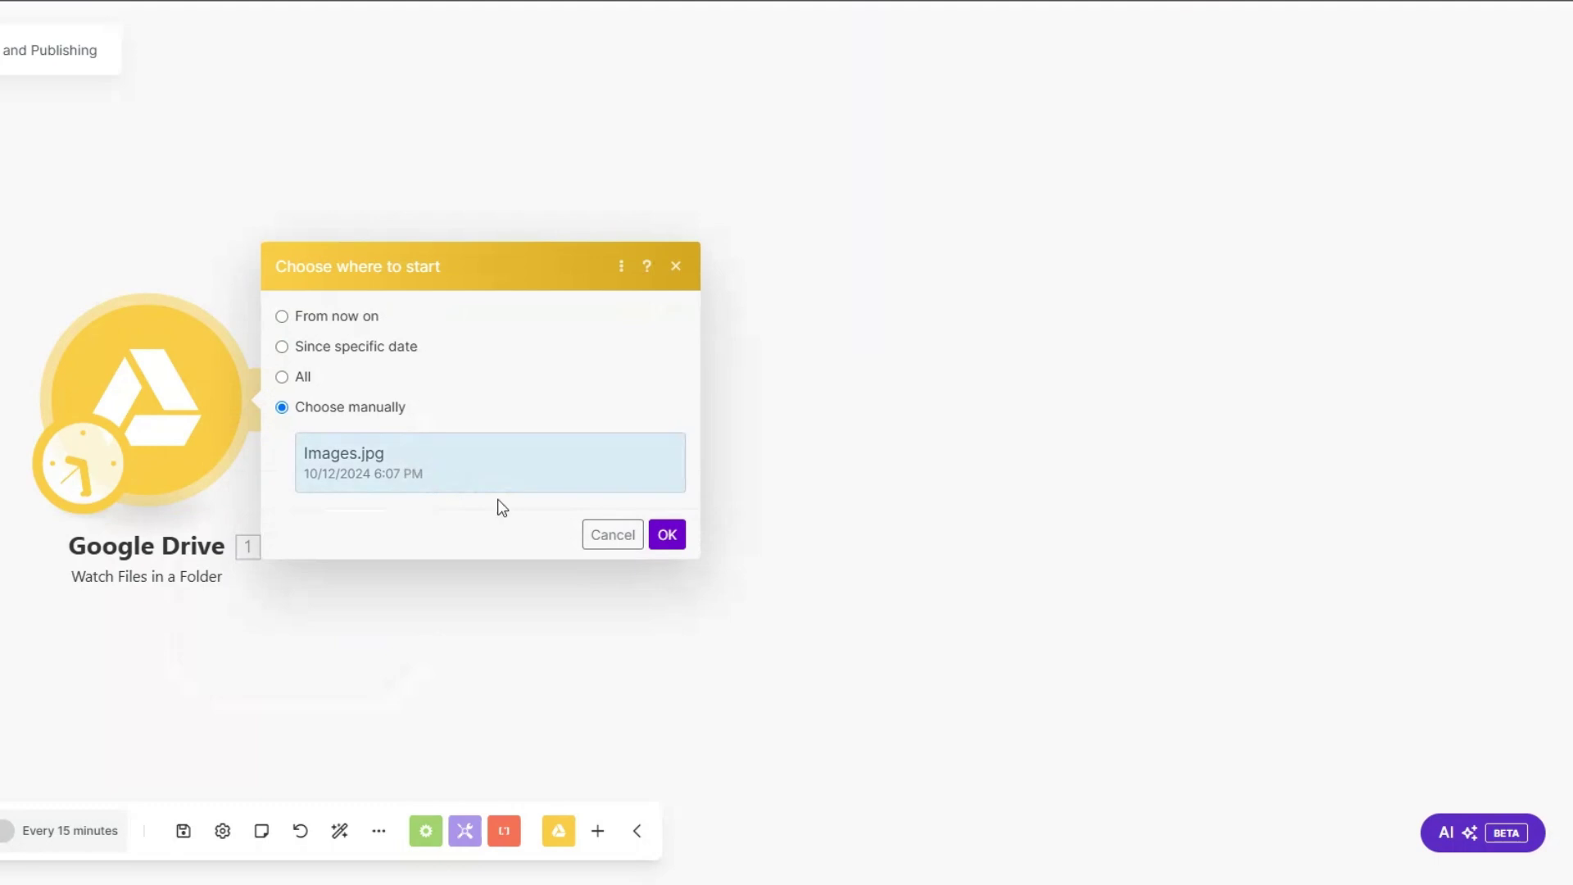
{"action": "left_click", "coordinate": [667, 536]}
{"action": "right_click", "coordinate": [103, 398]}
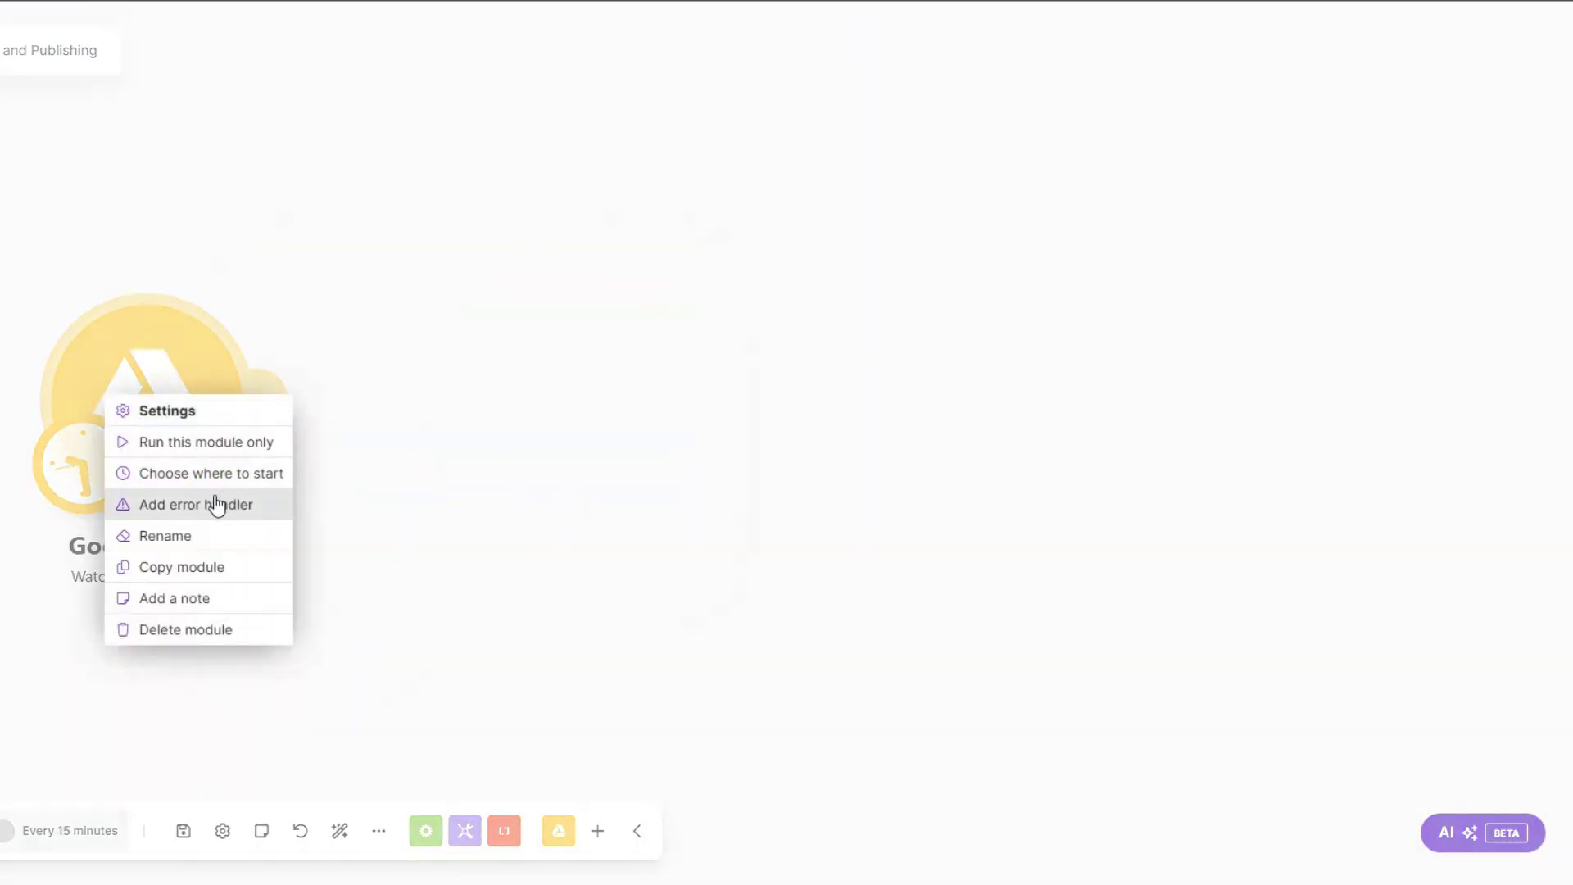
{"action": "left_click", "coordinate": [219, 446]}
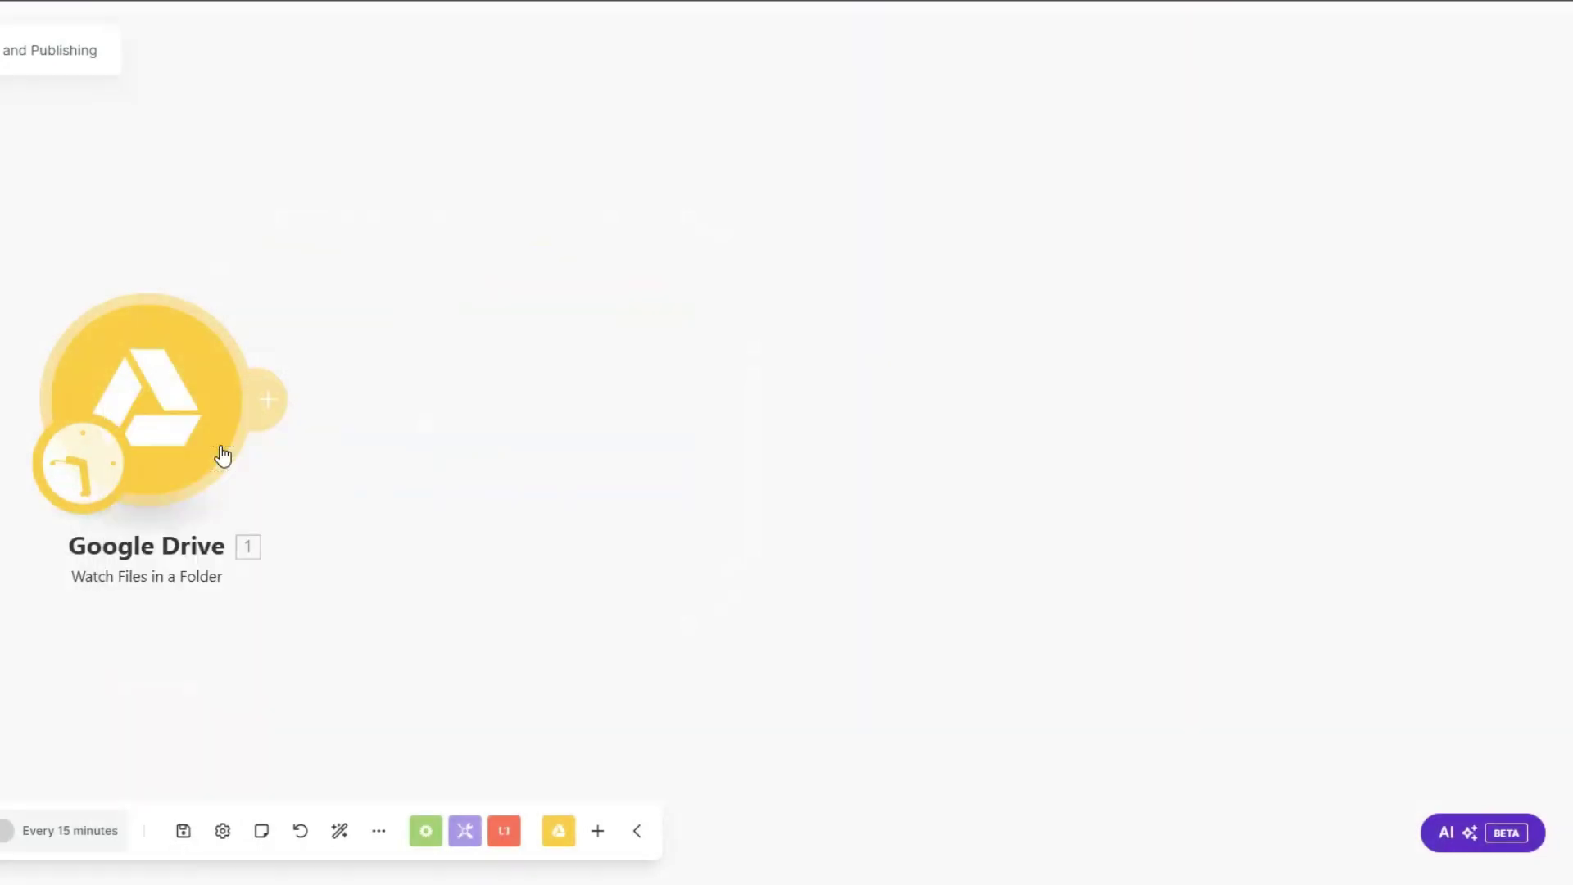
{"action": "scroll", "coordinate": [845, 551], "scroll_direction": "down", "scroll_amount": 5}
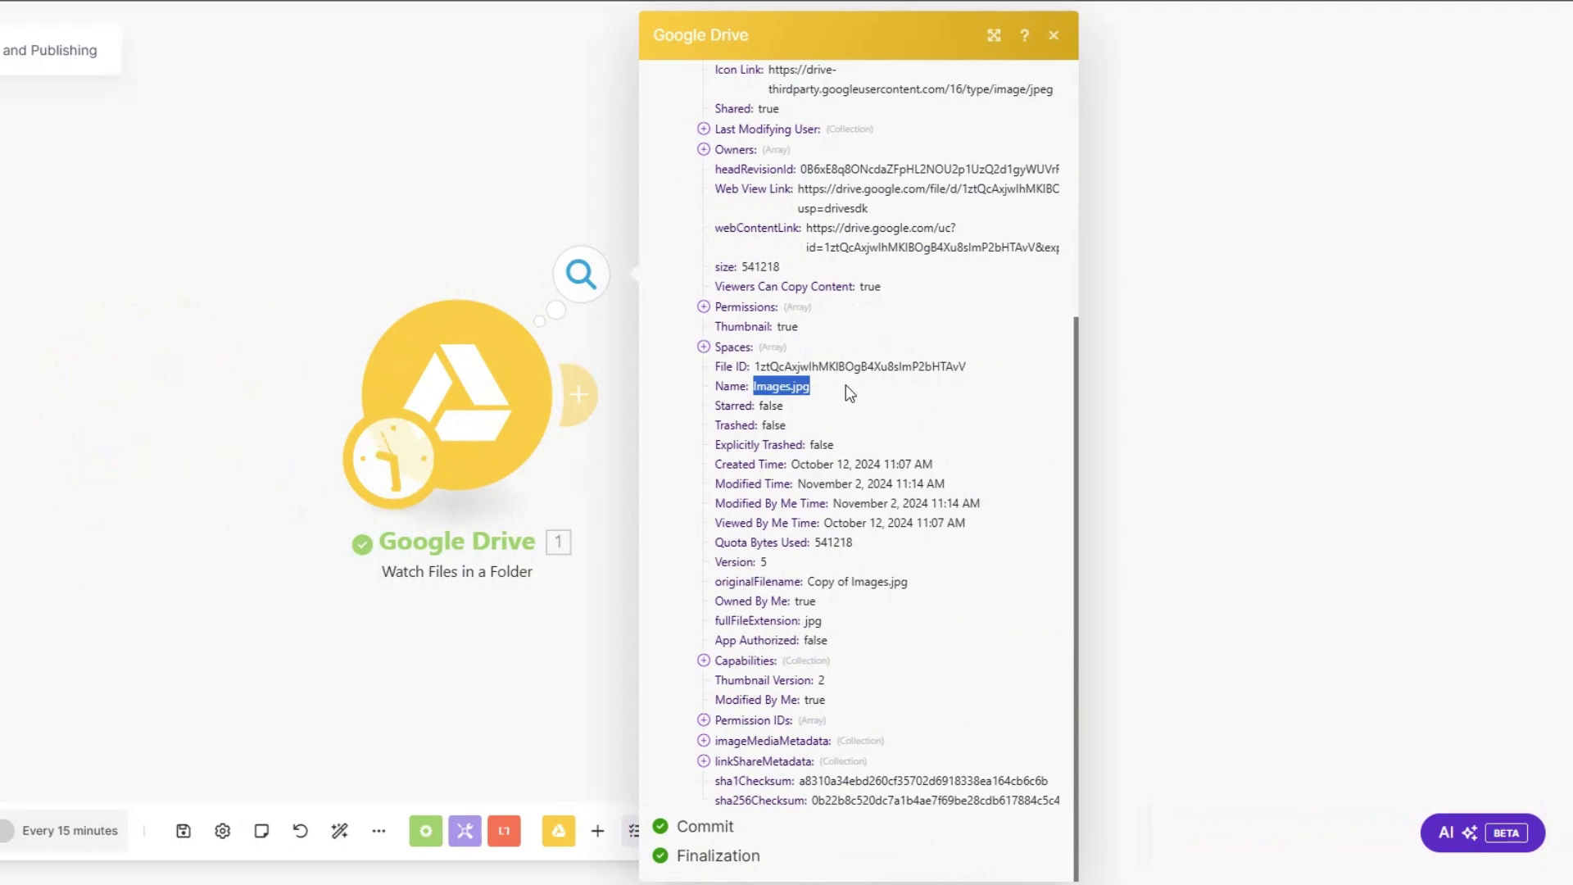
{"action": "left_click_drag", "start_coordinate": [586, 456], "coordinate": [302, 443]}
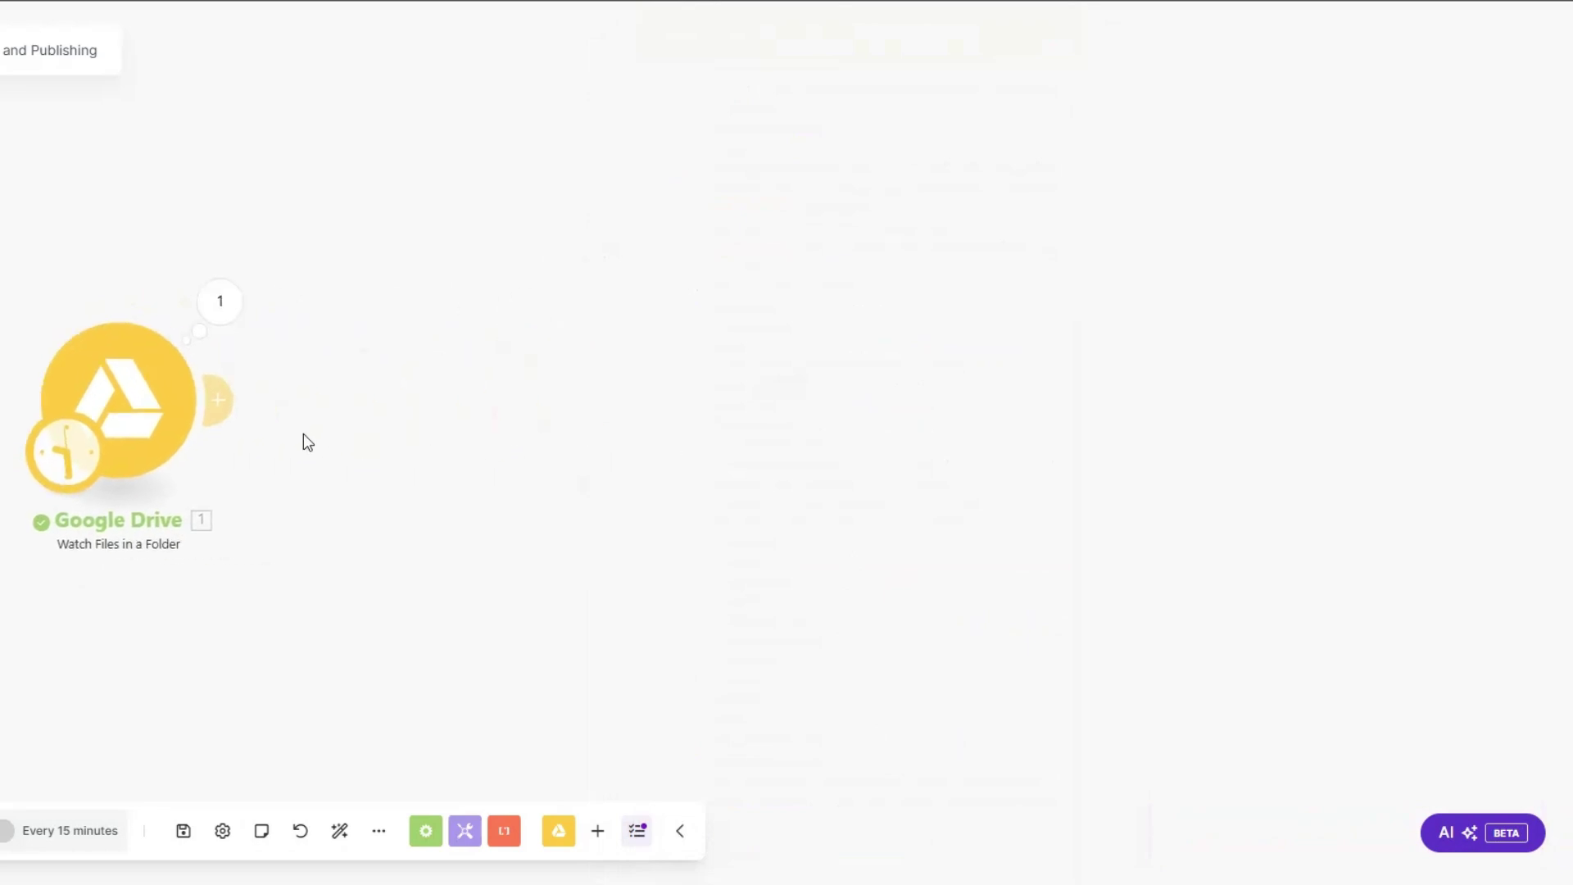
Step: Add a Google Drive Get a Share Link module for the watched file, Reader role, Anyone access
{"action": "left_click", "coordinate": [218, 400]}
{"action": "left_click", "coordinate": [611, 239]}
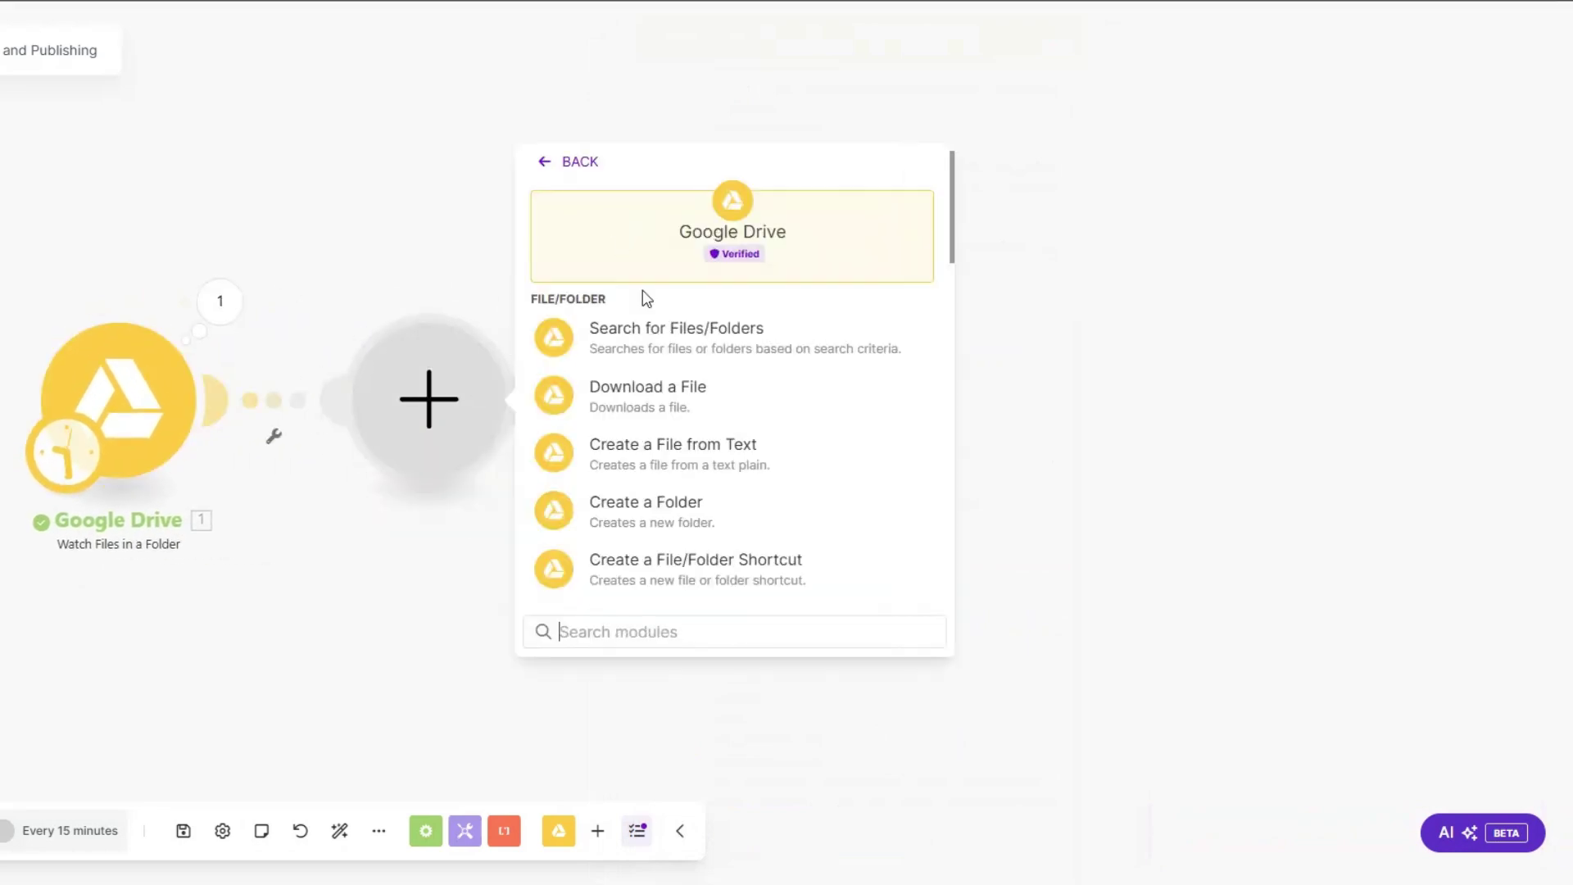
{"action": "scroll", "coordinate": [686, 401], "scroll_direction": "down", "scroll_amount": 3}
{"action": "scroll", "coordinate": [687, 401], "scroll_direction": "down", "scroll_amount": 4}
{"action": "left_click", "coordinate": [677, 505]}
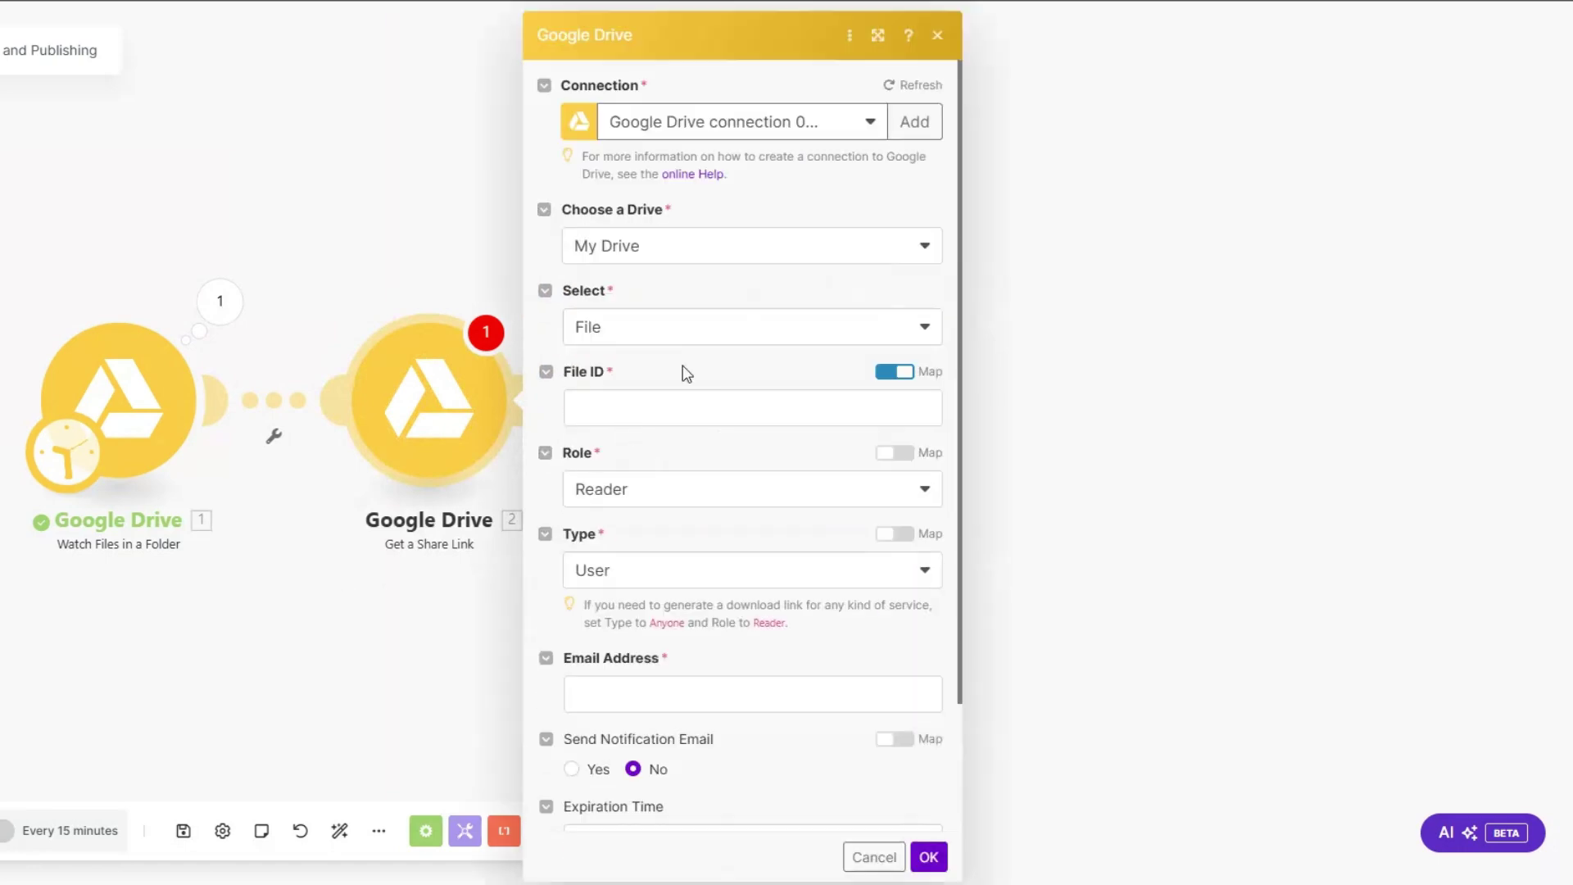
{"action": "left_click", "coordinate": [638, 400]}
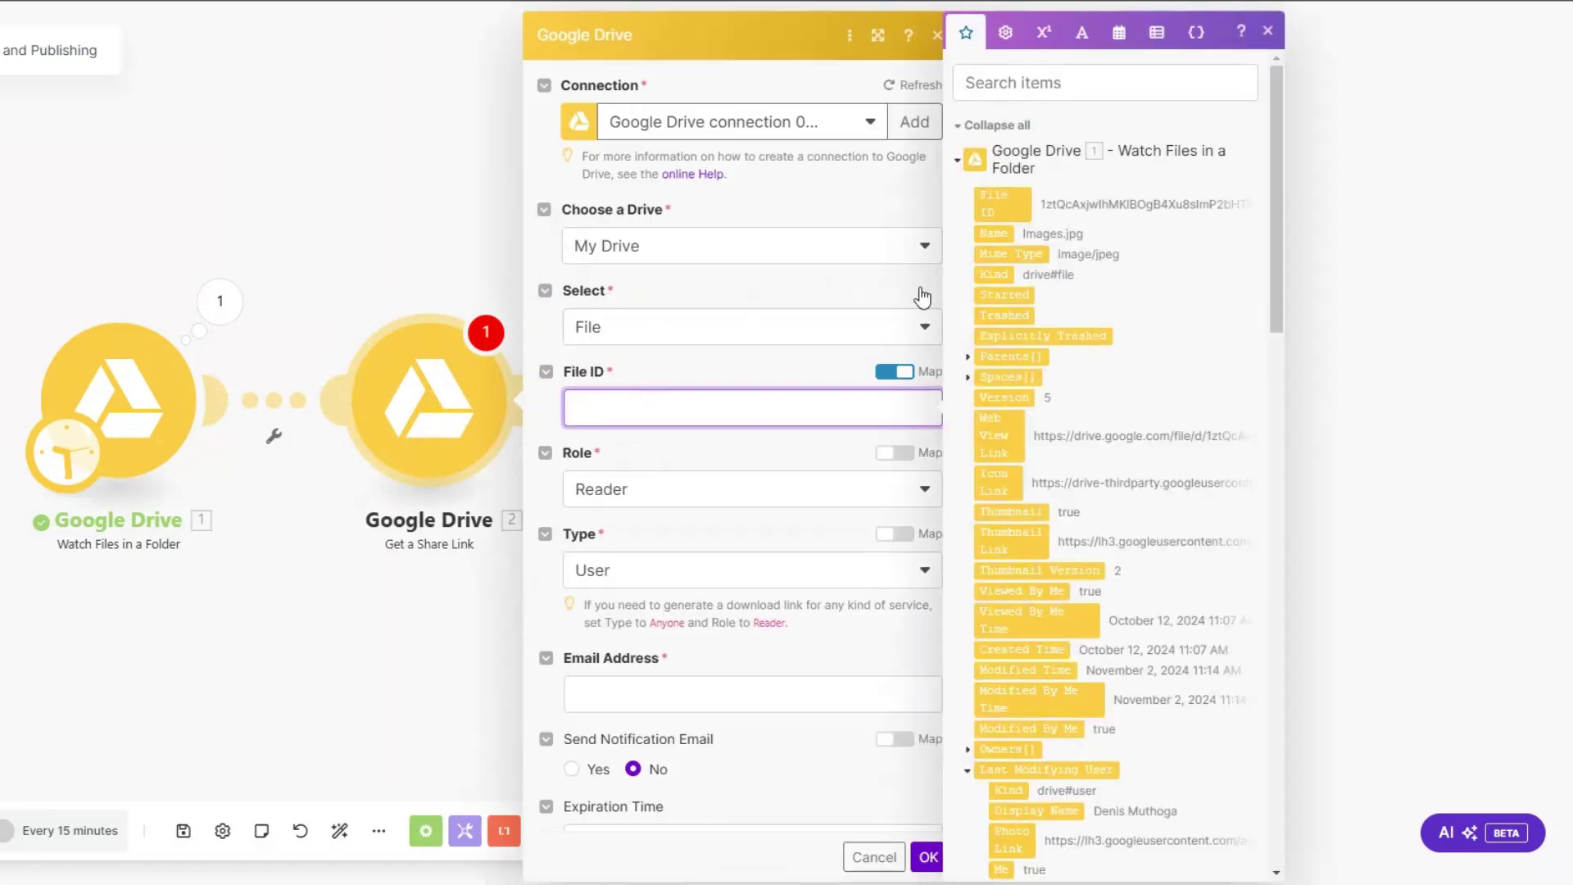
{"action": "left_click", "coordinate": [1001, 203]}
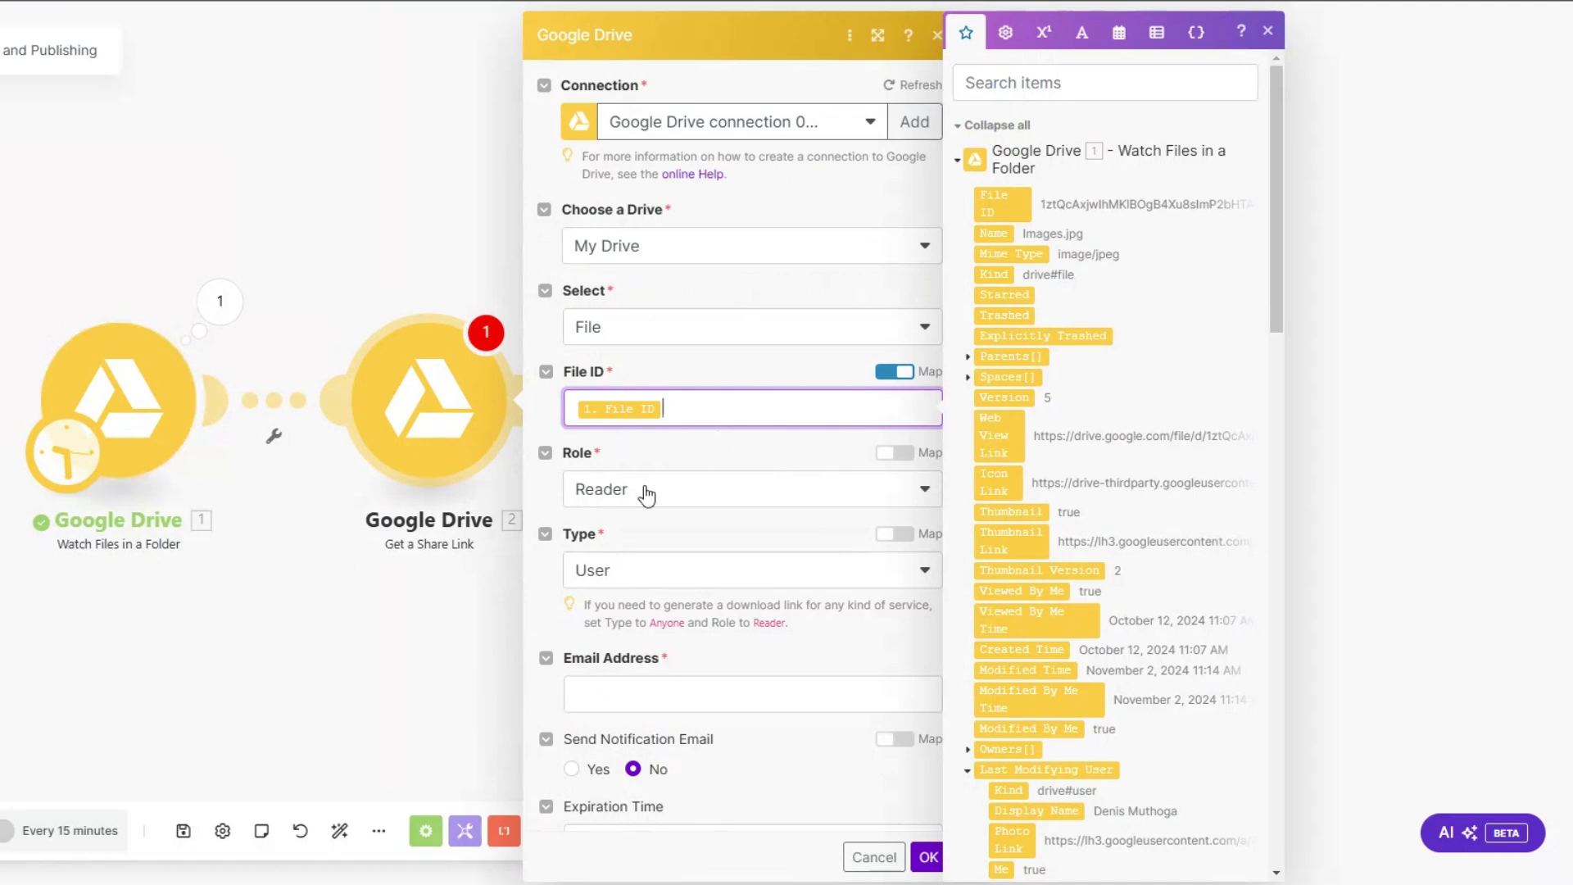
{"action": "left_click", "coordinate": [639, 489]}
{"action": "left_click", "coordinate": [622, 627]}
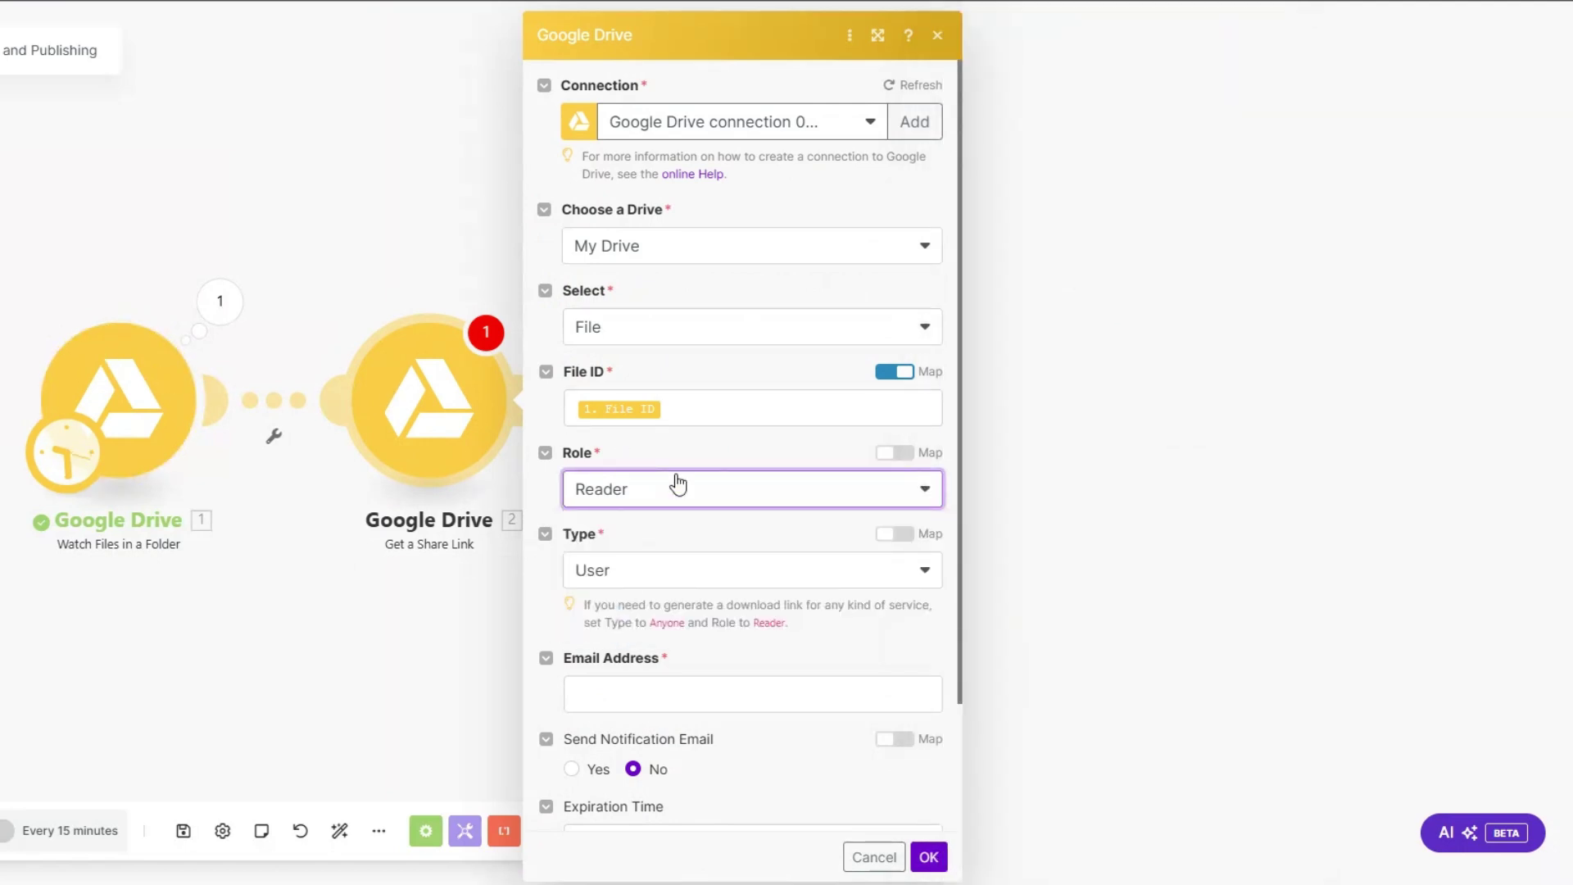
{"action": "scroll", "coordinate": [677, 483], "scroll_direction": "down", "scroll_amount": 2}
{"action": "left_click", "coordinate": [627, 428]}
{"action": "left_click", "coordinate": [626, 565]}
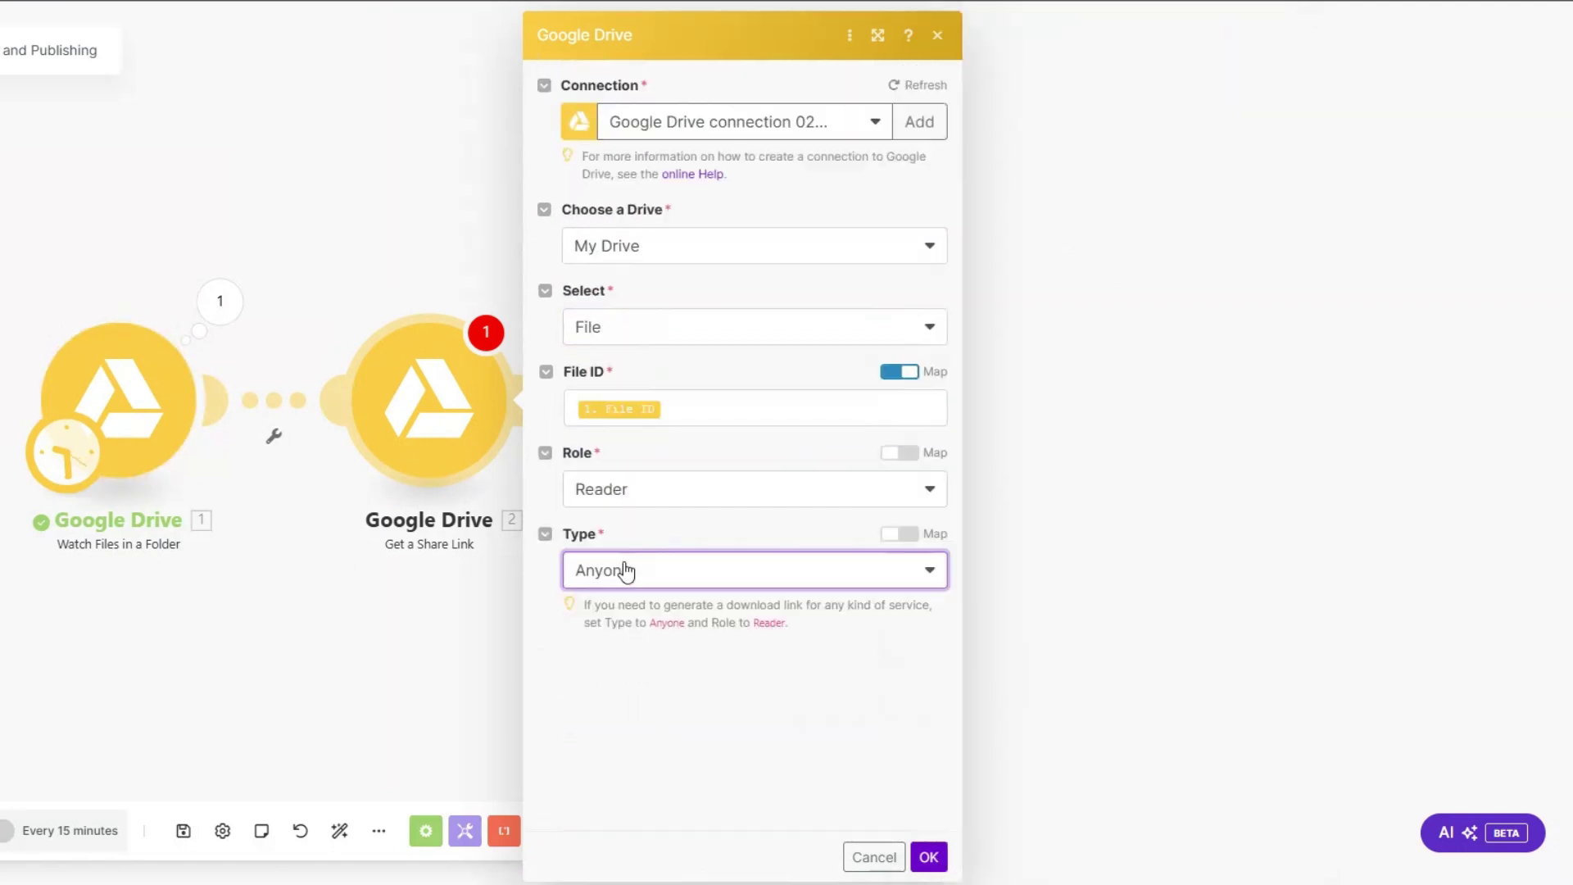
{"action": "left_click", "coordinate": [929, 753]}
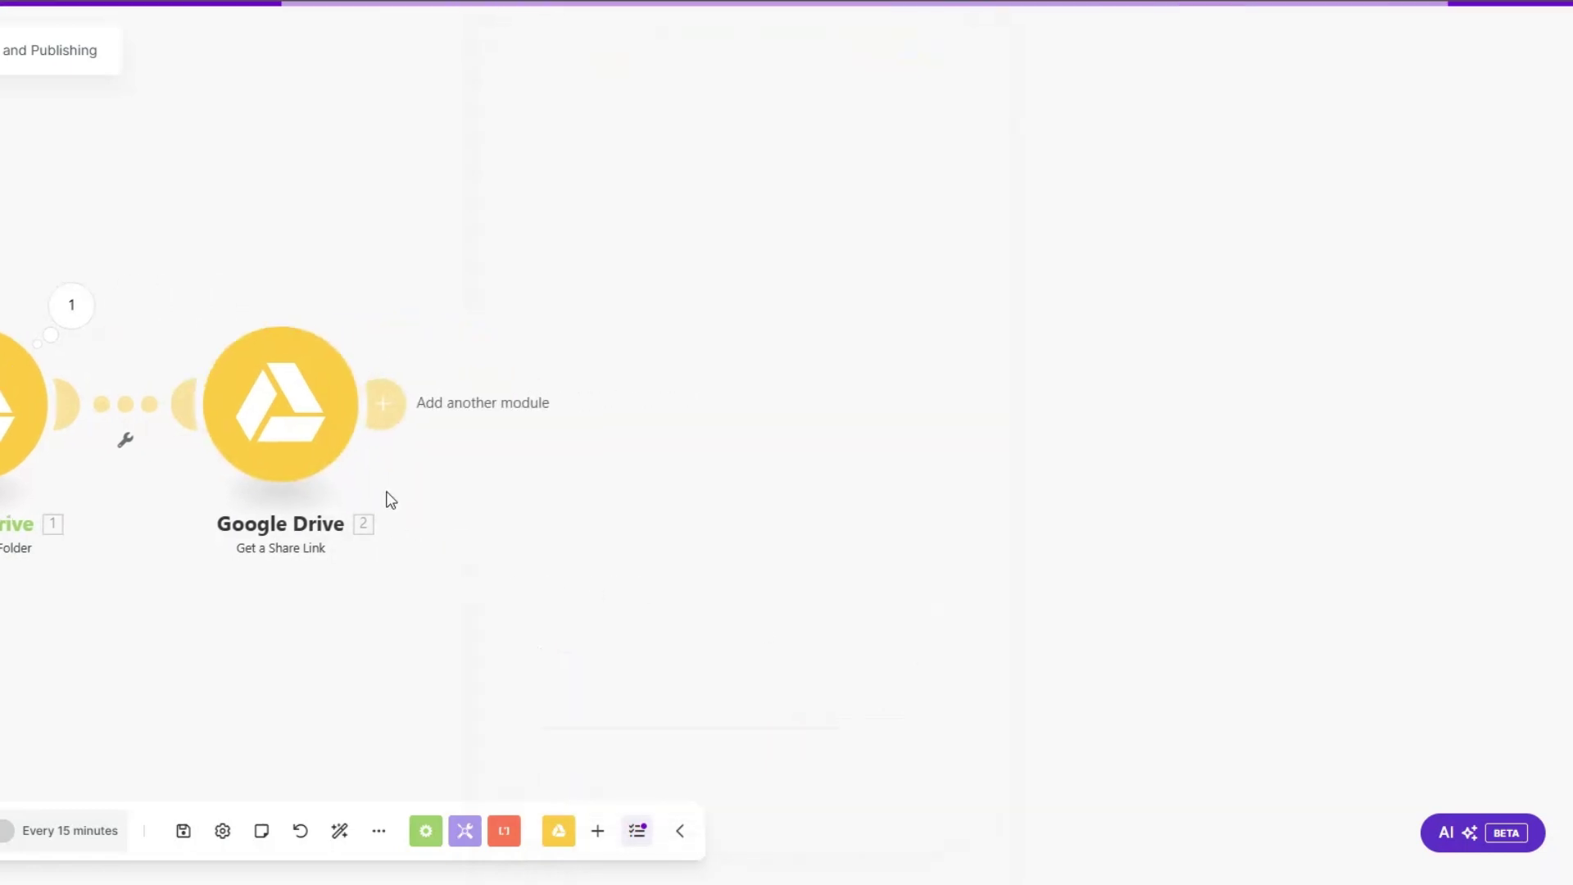
Step: Add an HTTP Get a file module with the Share Link mapped as its URL
{"action": "left_click", "coordinate": [589, 405]}
{"action": "scroll", "coordinate": [800, 426], "scroll_direction": "down", "scroll_amount": 5}
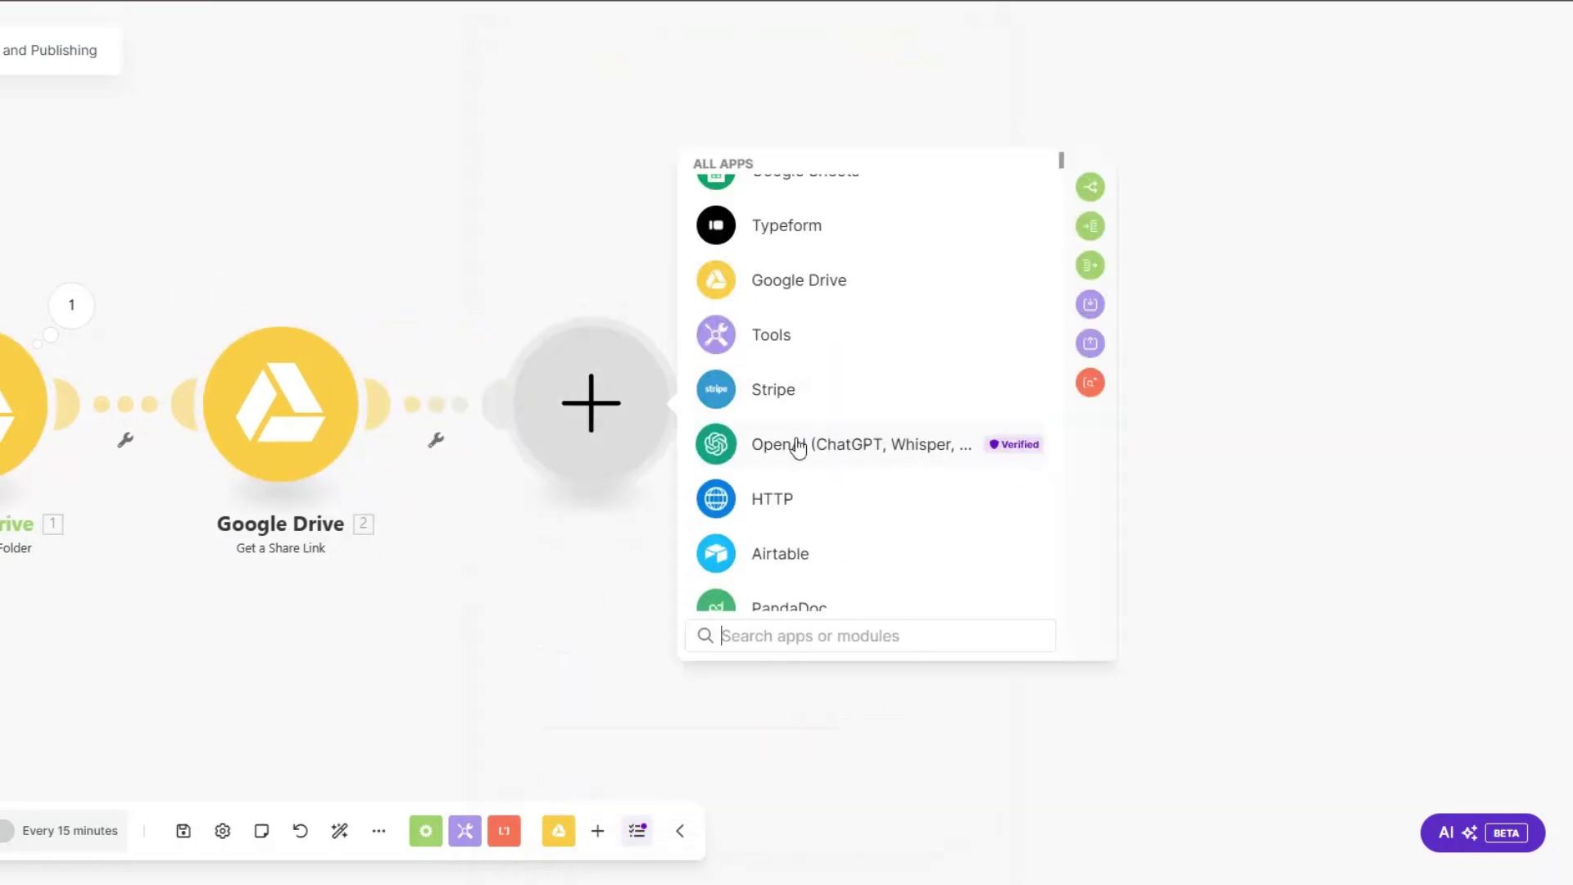
{"action": "left_click", "coordinate": [775, 508]}
{"action": "left_click", "coordinate": [784, 338]}
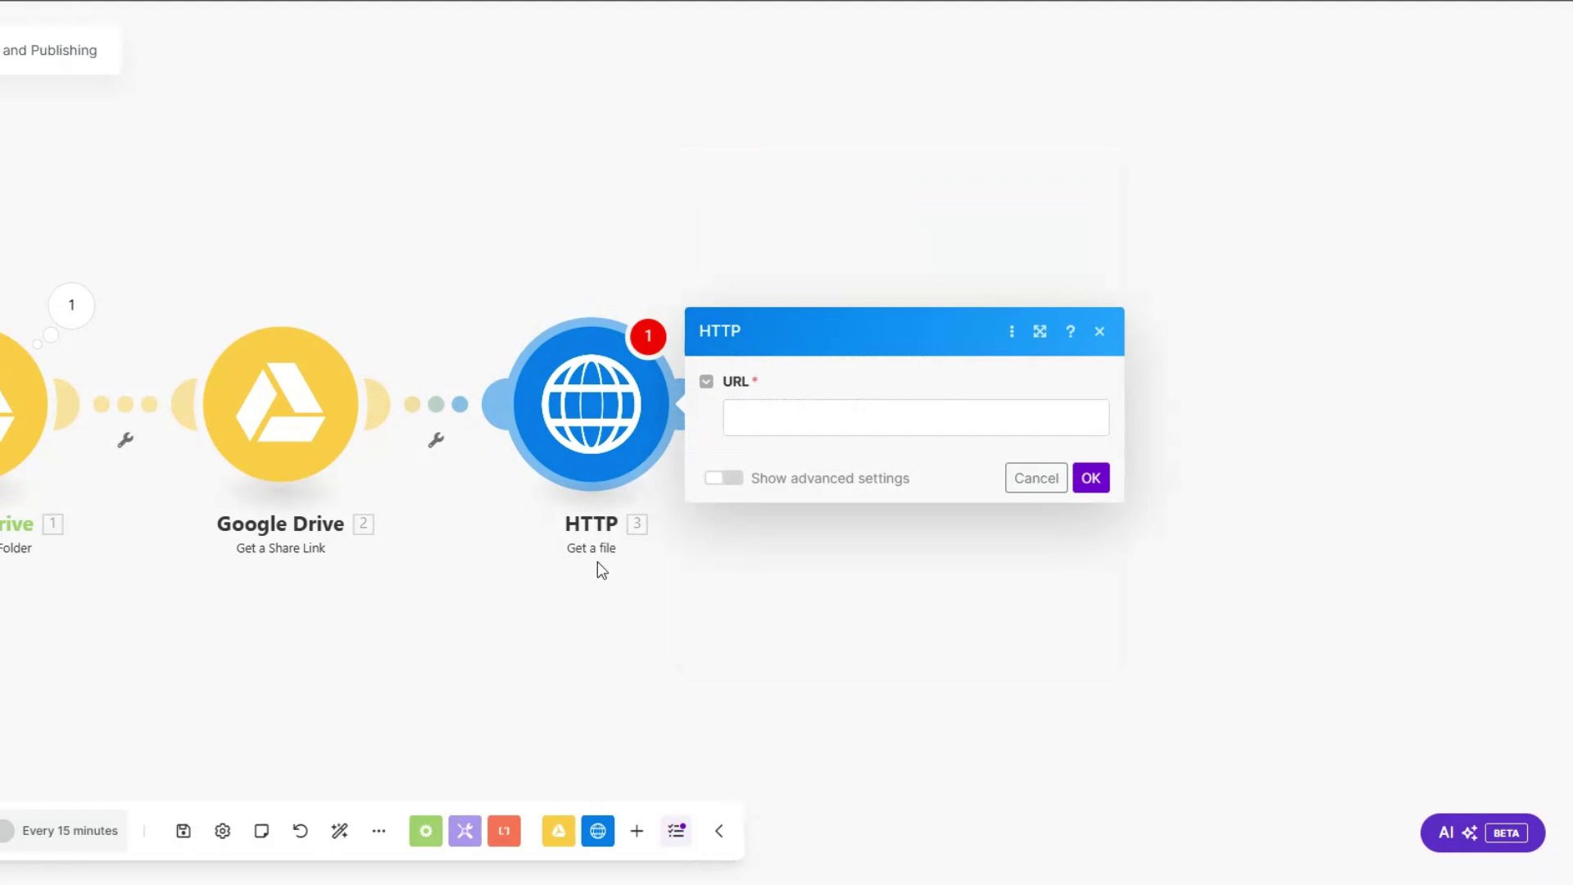
{"action": "left_click", "coordinate": [797, 422]}
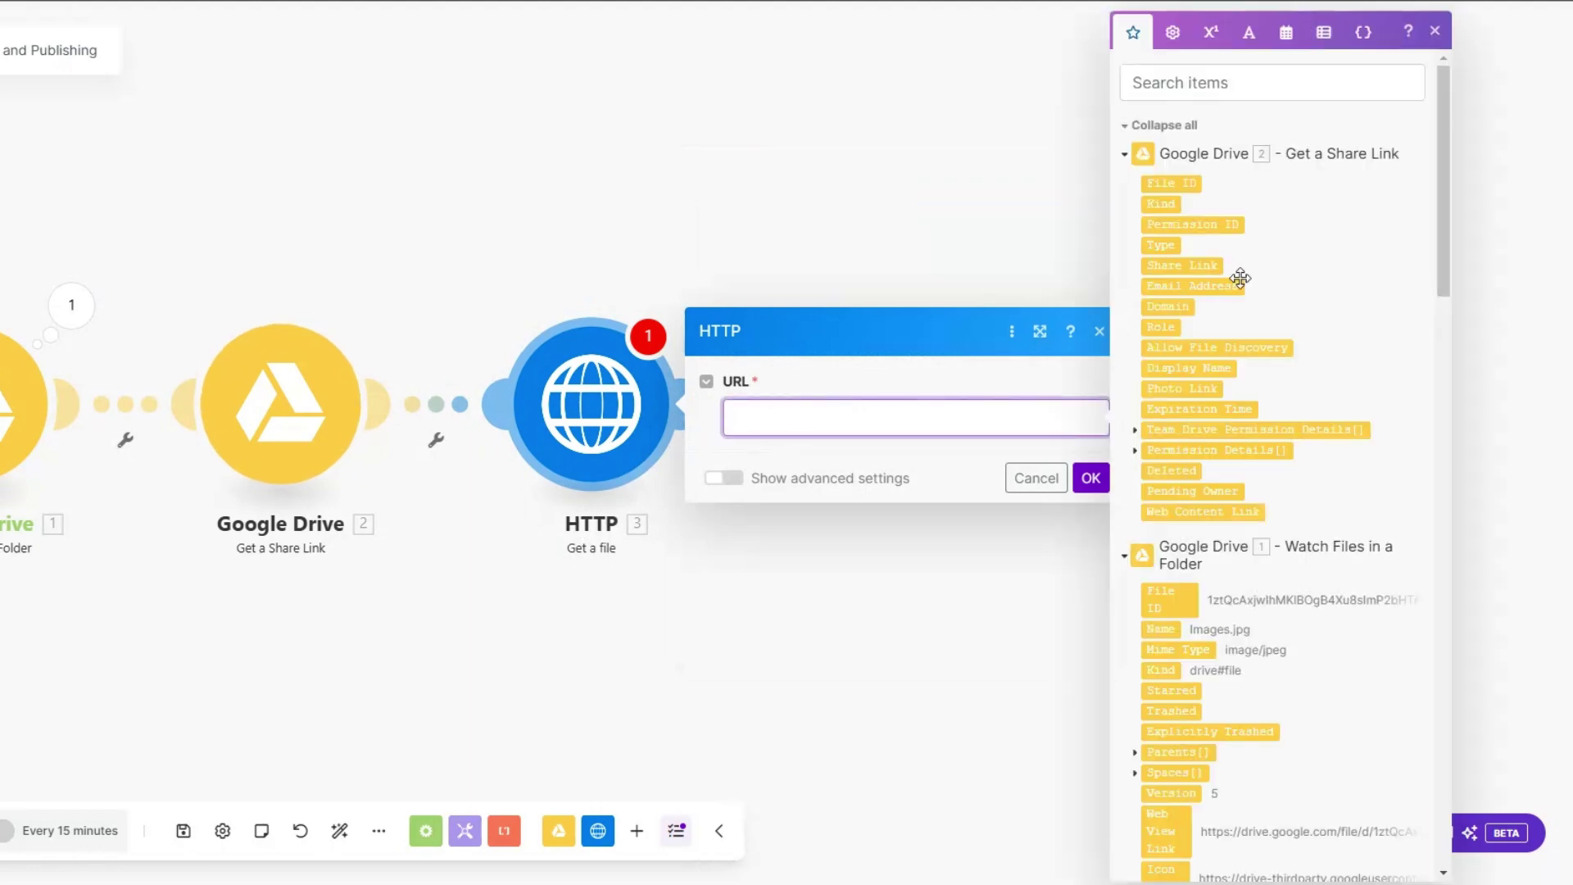
{"action": "left_click", "coordinate": [1184, 264]}
{"action": "left_click", "coordinate": [1091, 478]}
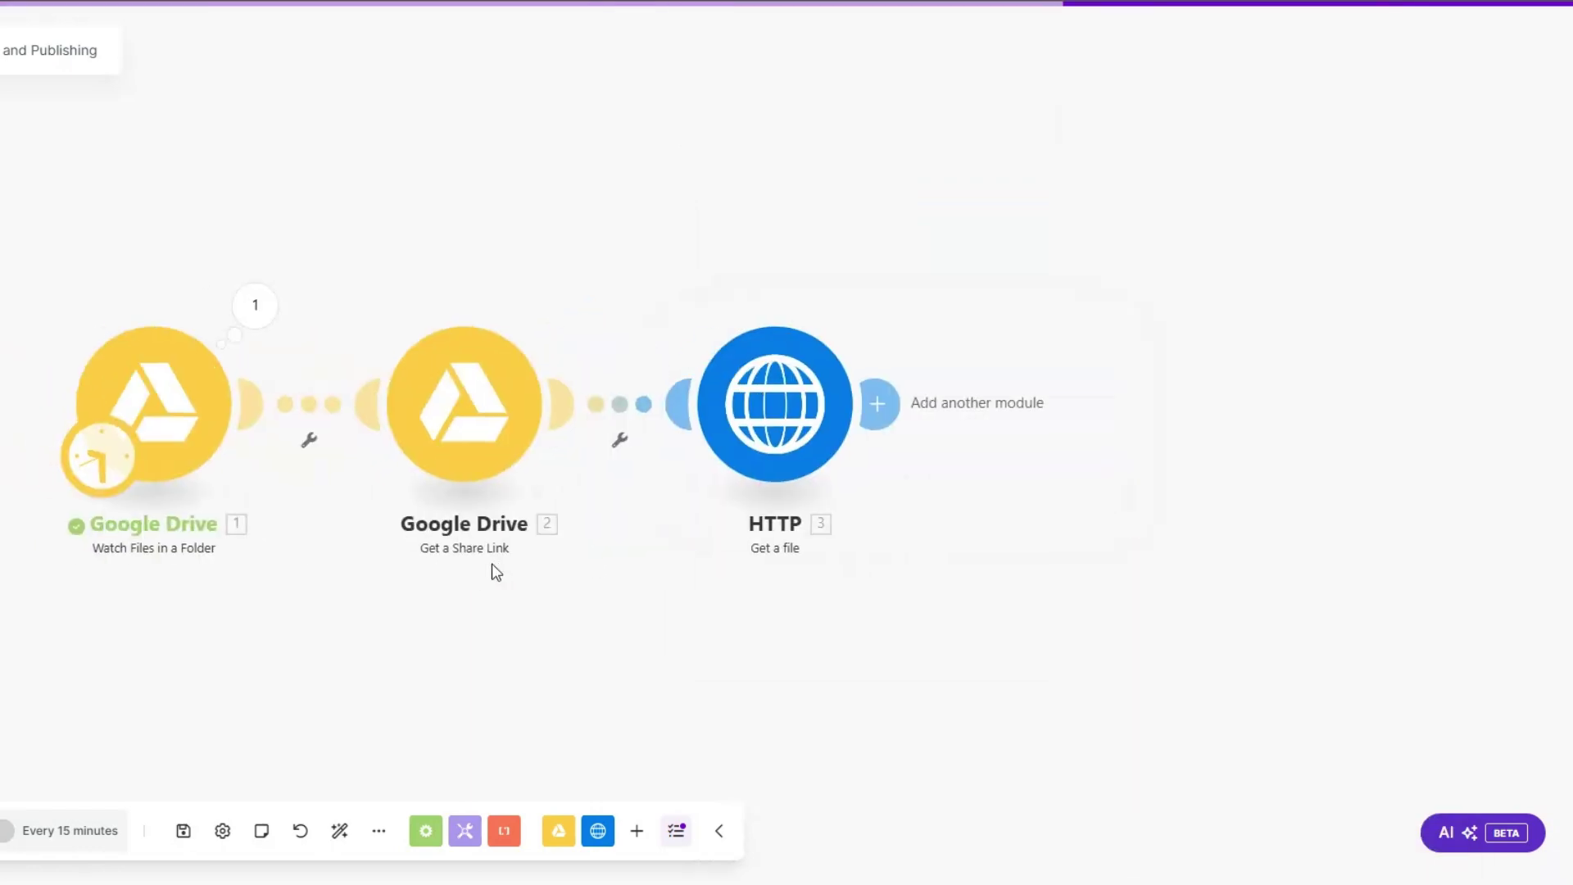
Step: Set the Drive trigger to start again from Images.jpg
{"action": "right_click", "coordinate": [170, 402]}
{"action": "left_click", "coordinate": [263, 470]}
{"action": "left_click", "coordinate": [314, 426]}
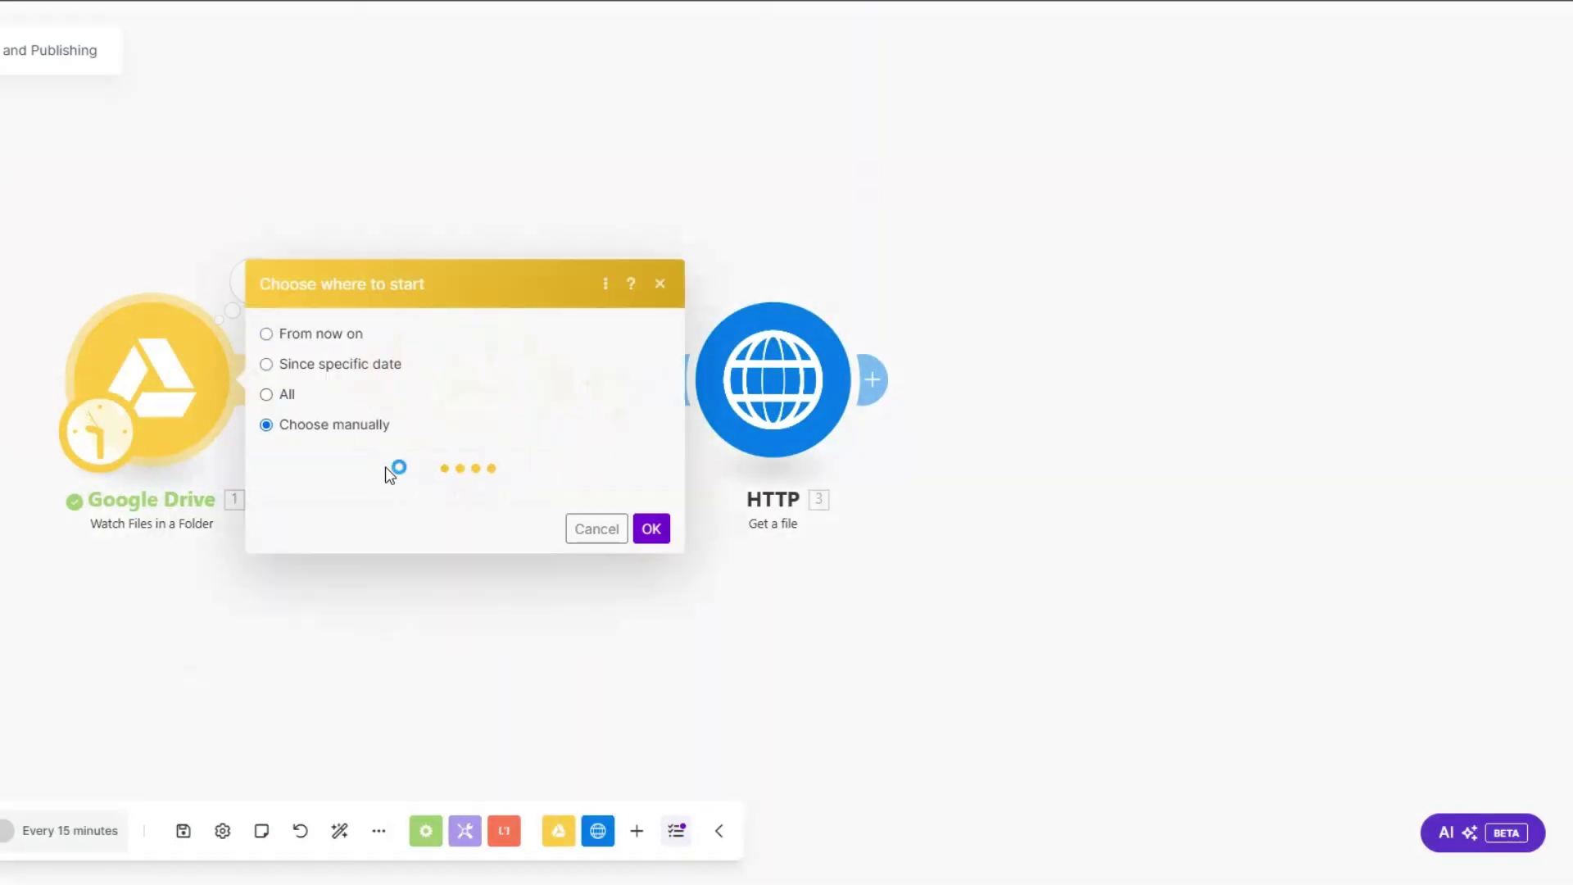
{"action": "left_click", "coordinate": [393, 450]}
{"action": "left_click", "coordinate": [662, 518]}
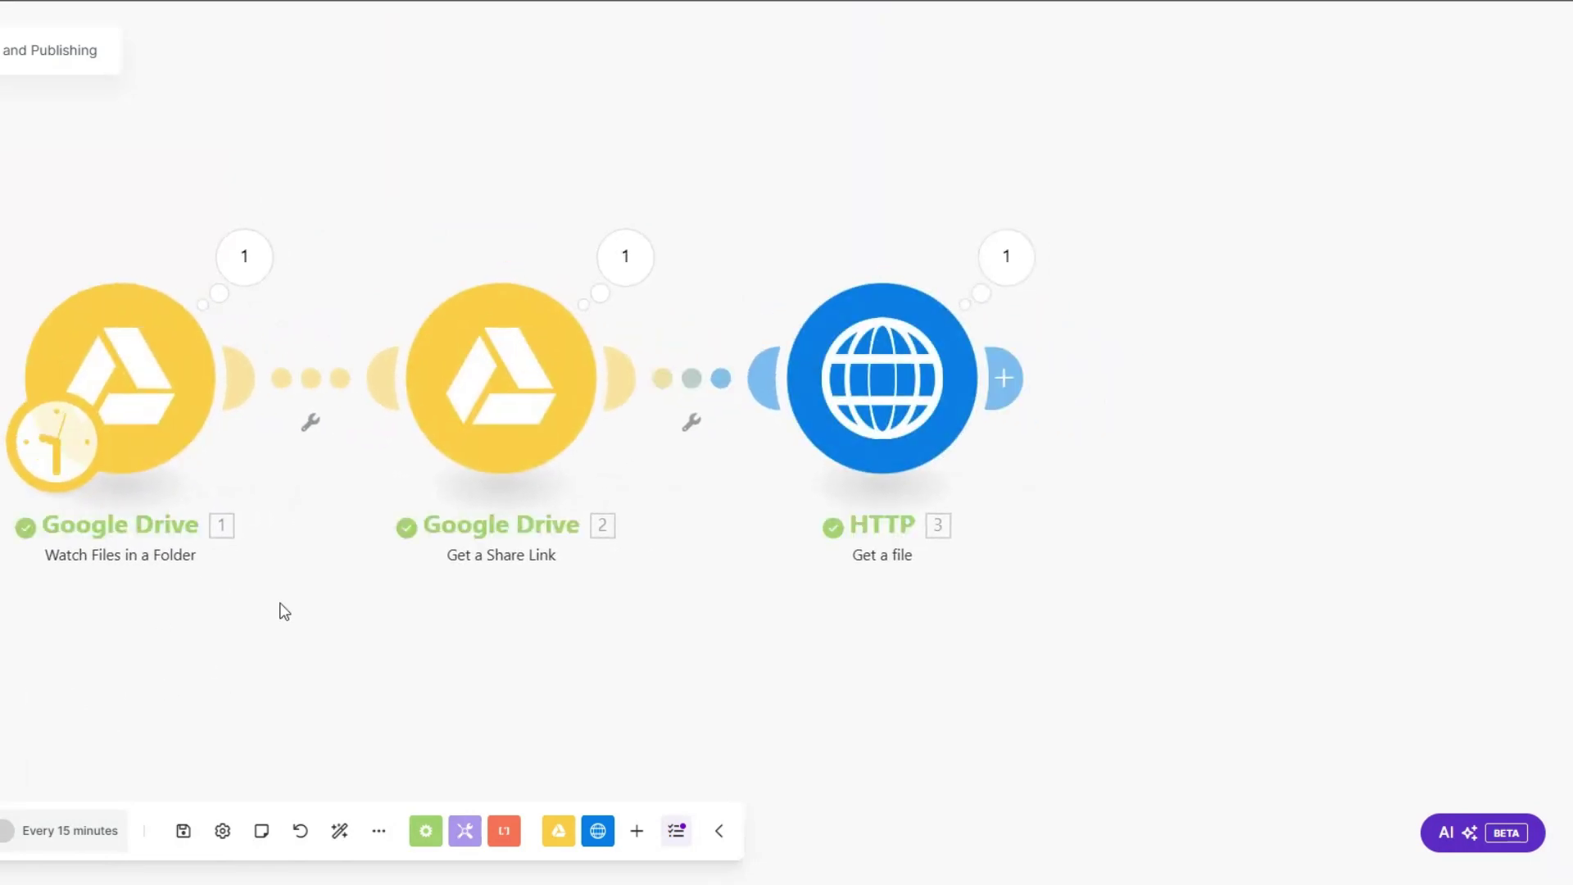
Step: Review the Drive and share-link outputs, marking Images.jpg and the generated share URL
{"action": "left_click", "coordinate": [242, 261]}
{"action": "scroll", "coordinate": [438, 725], "scroll_direction": "down", "scroll_amount": 5}
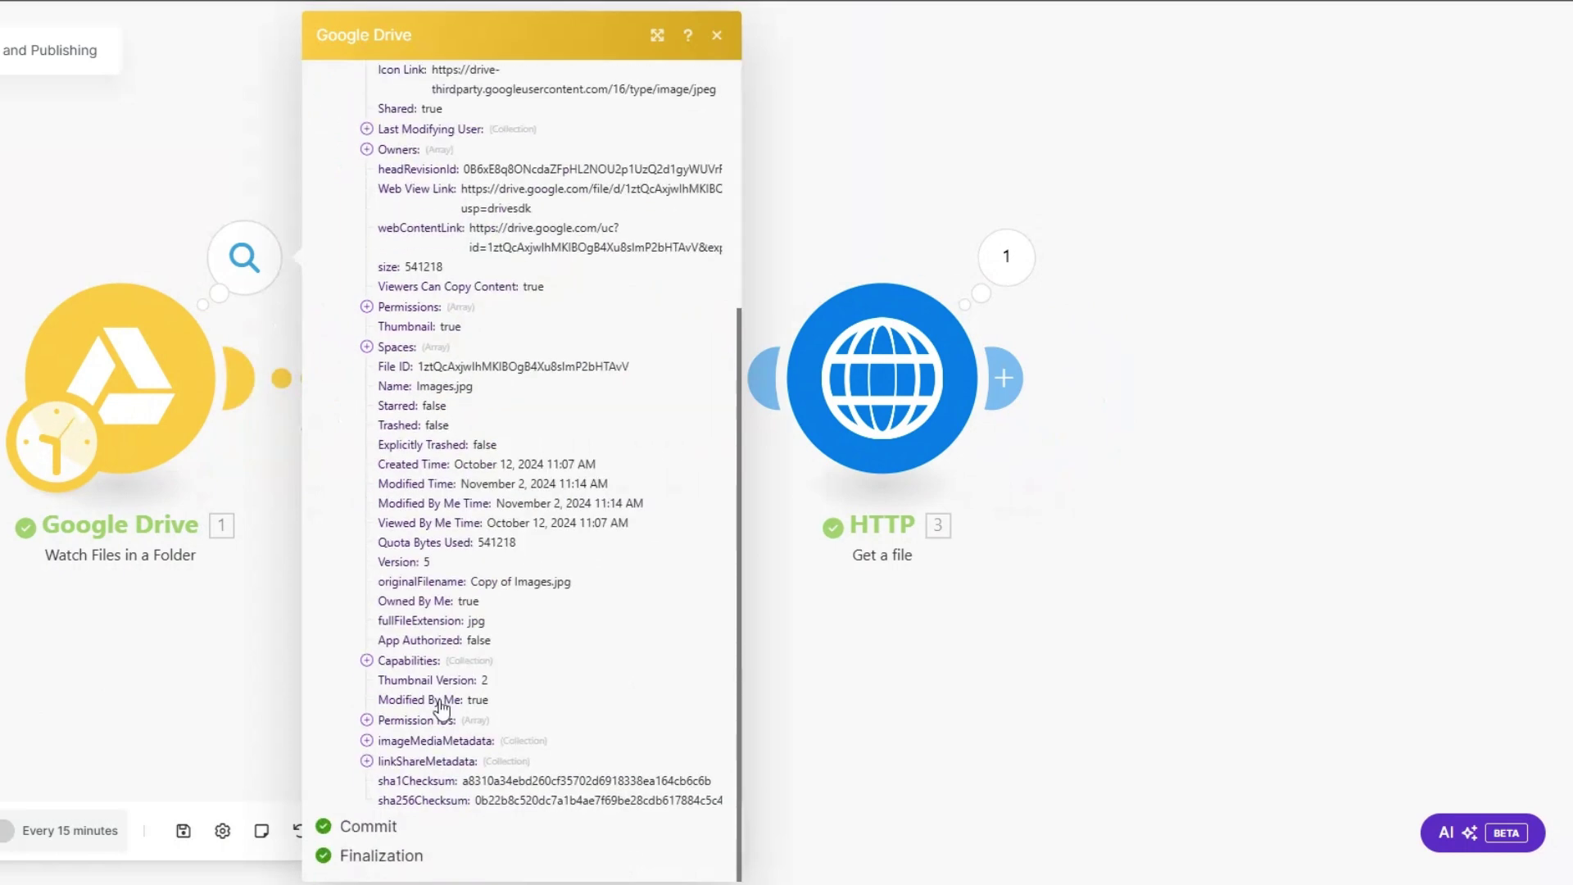
{"action": "left_click_drag", "start_coordinate": [380, 387], "coordinate": [473, 387]}
{"action": "left_click", "coordinate": [932, 796]}
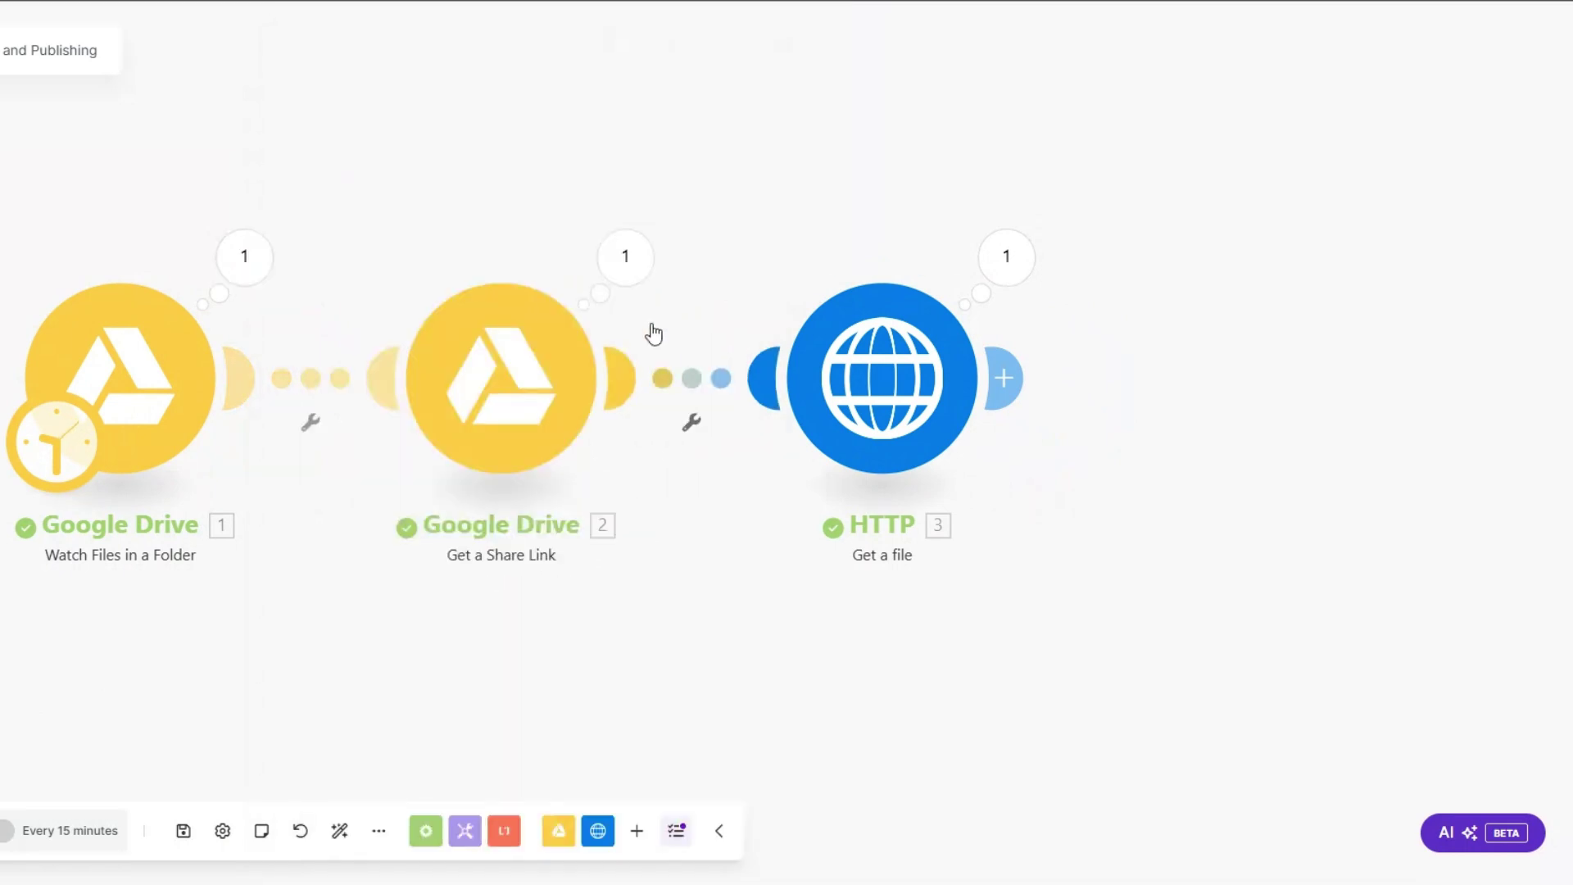
{"action": "left_click", "coordinate": [627, 264]}
{"action": "left_click_drag", "start_coordinate": [819, 473], "coordinate": [1070, 475]}
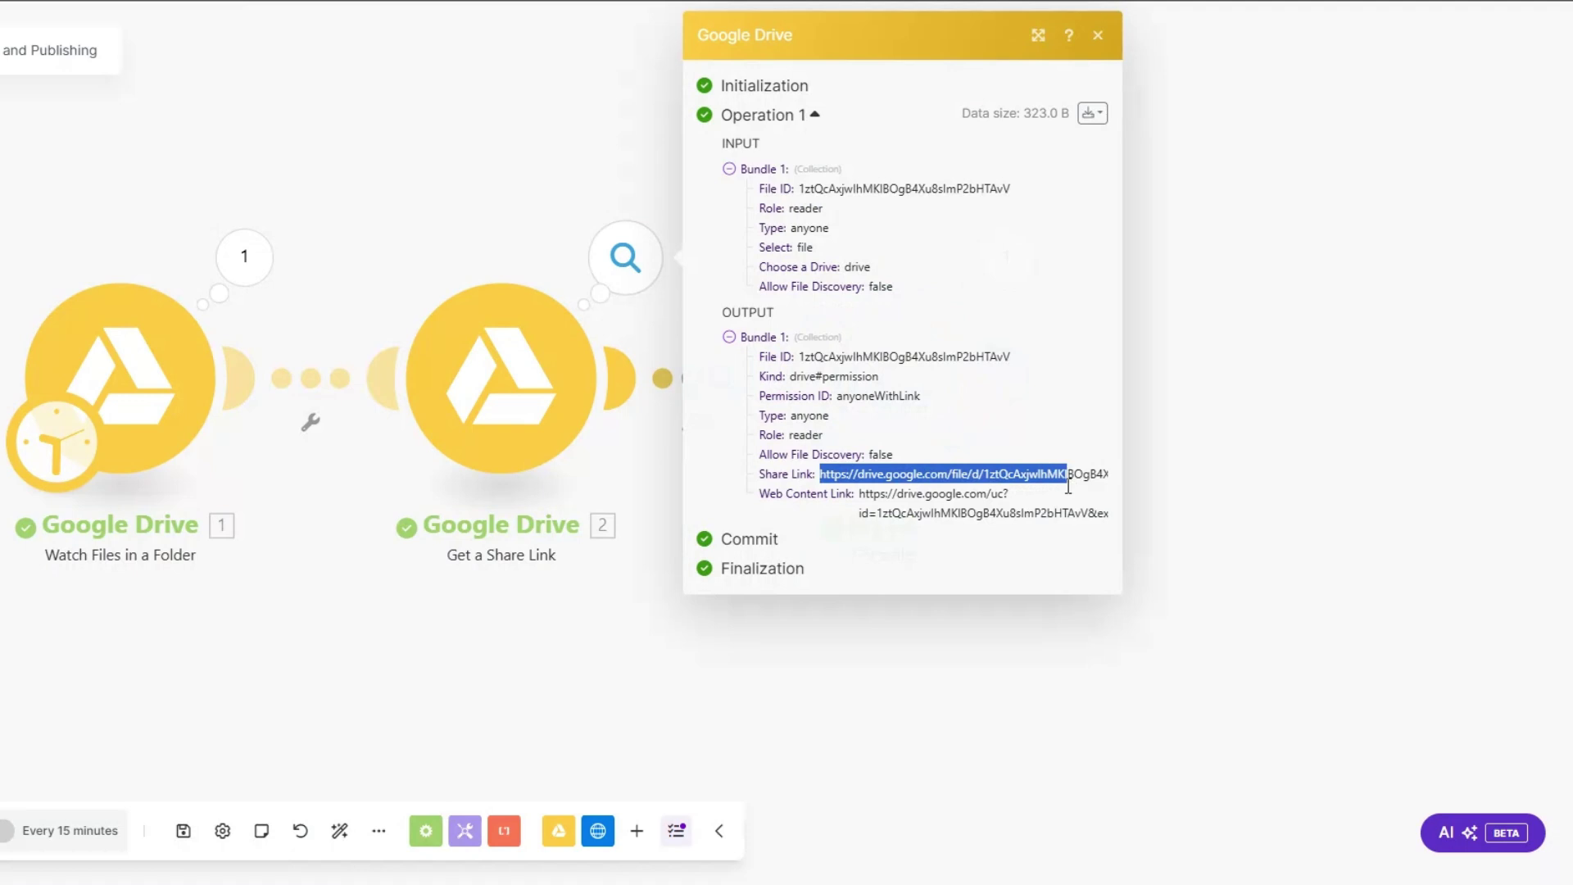
{"action": "left_click", "coordinate": [987, 655]}
Step: Check the HTTP Get a file output and start a new module after it
{"action": "left_click", "coordinate": [1007, 260]}
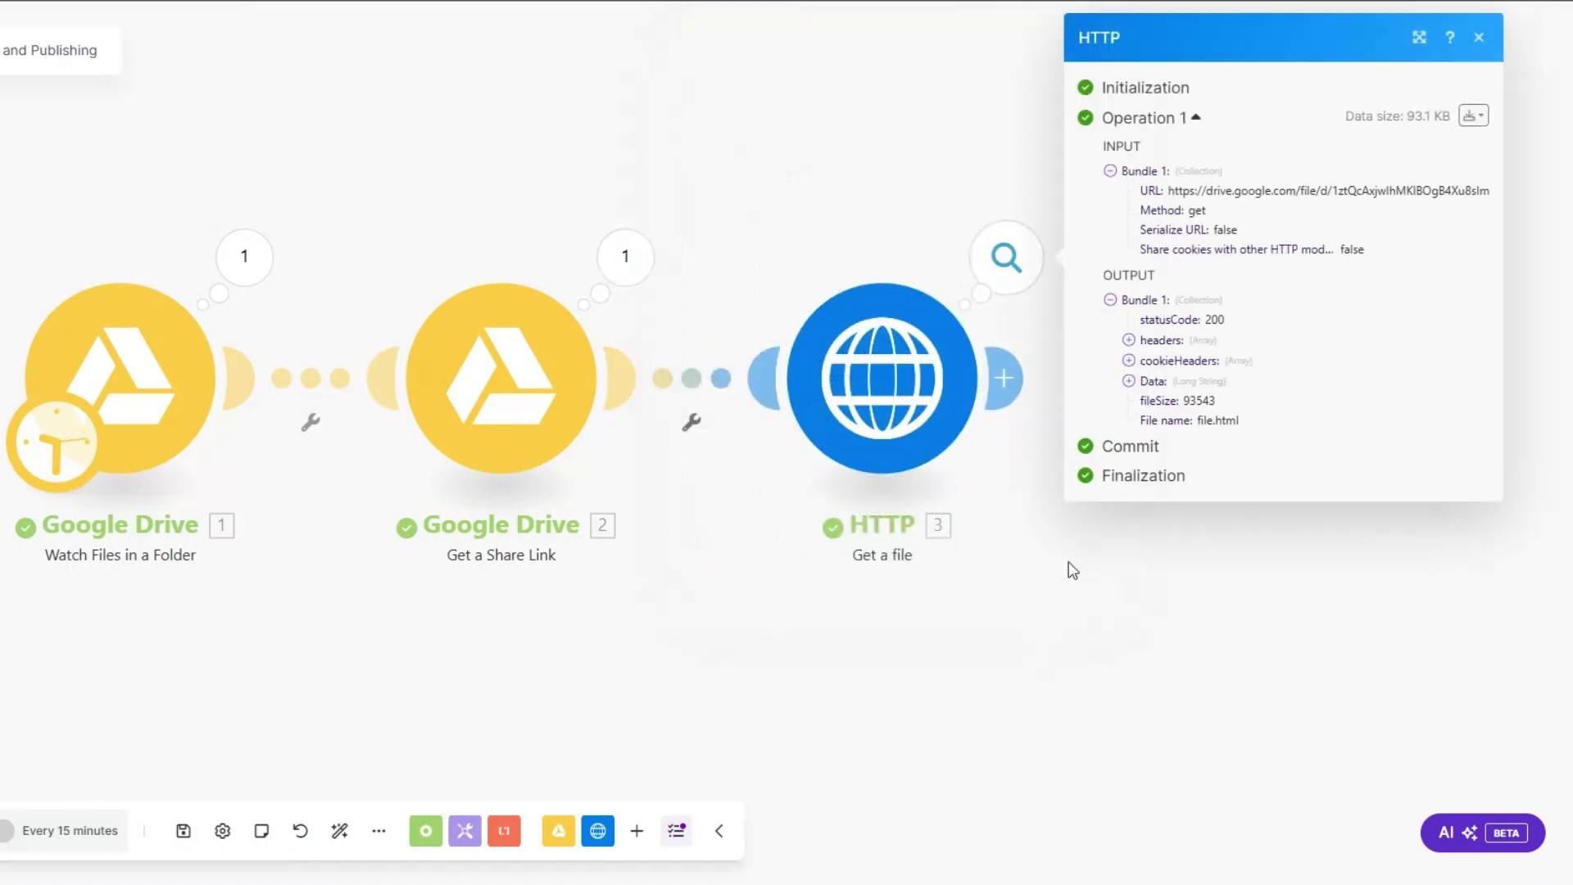
{"action": "left_click_drag", "start_coordinate": [1068, 563], "coordinate": [684, 561]}
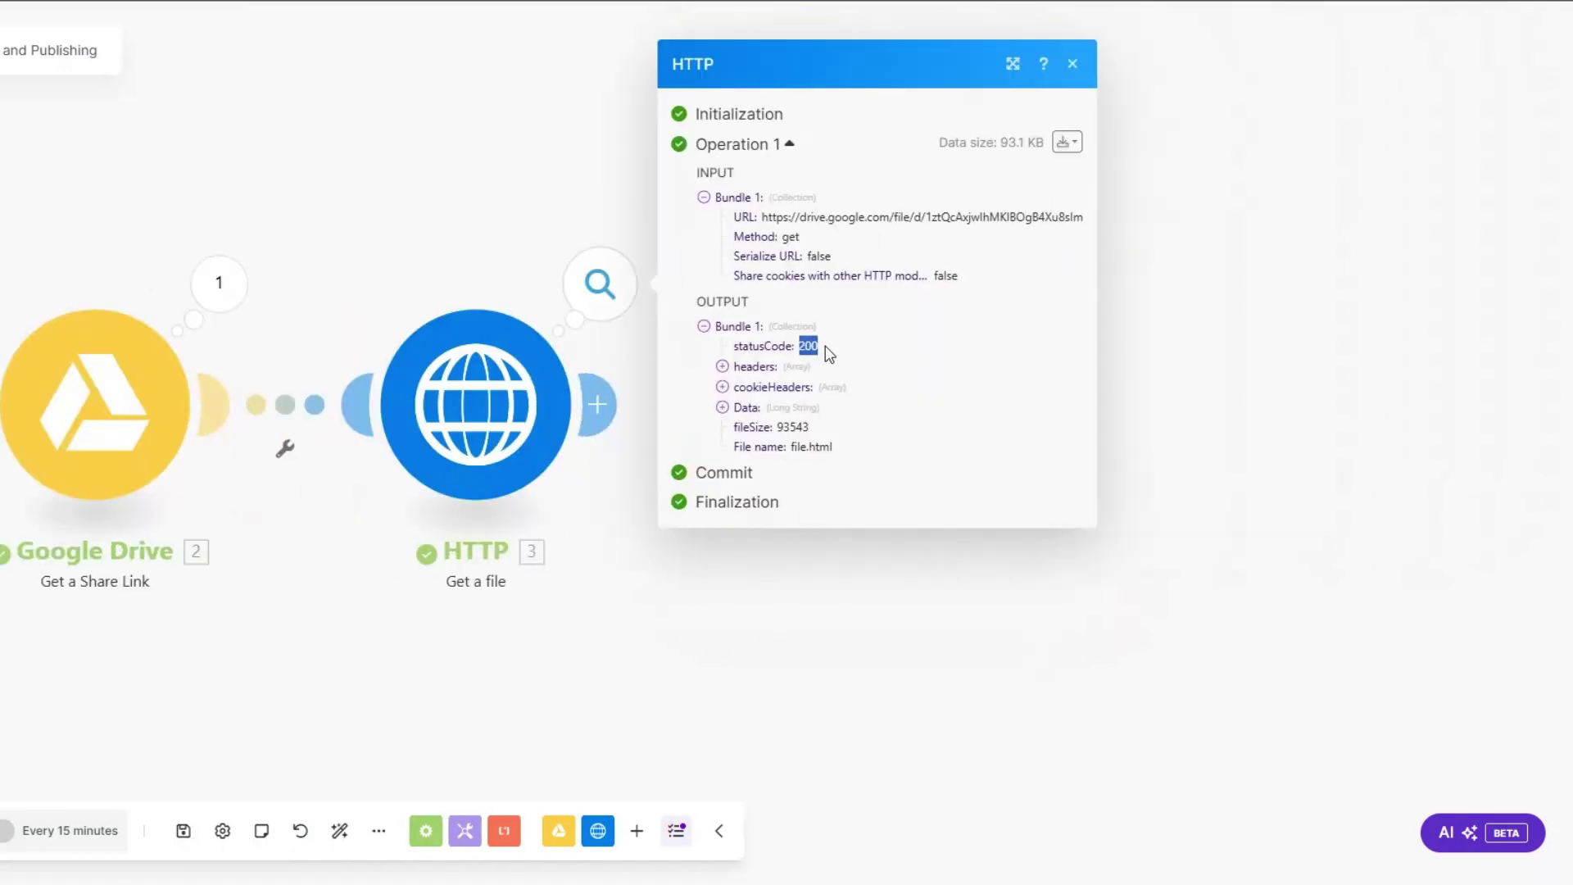
{"action": "scroll", "coordinate": [682, 551], "scroll_direction": "down", "scroll_amount": 2}
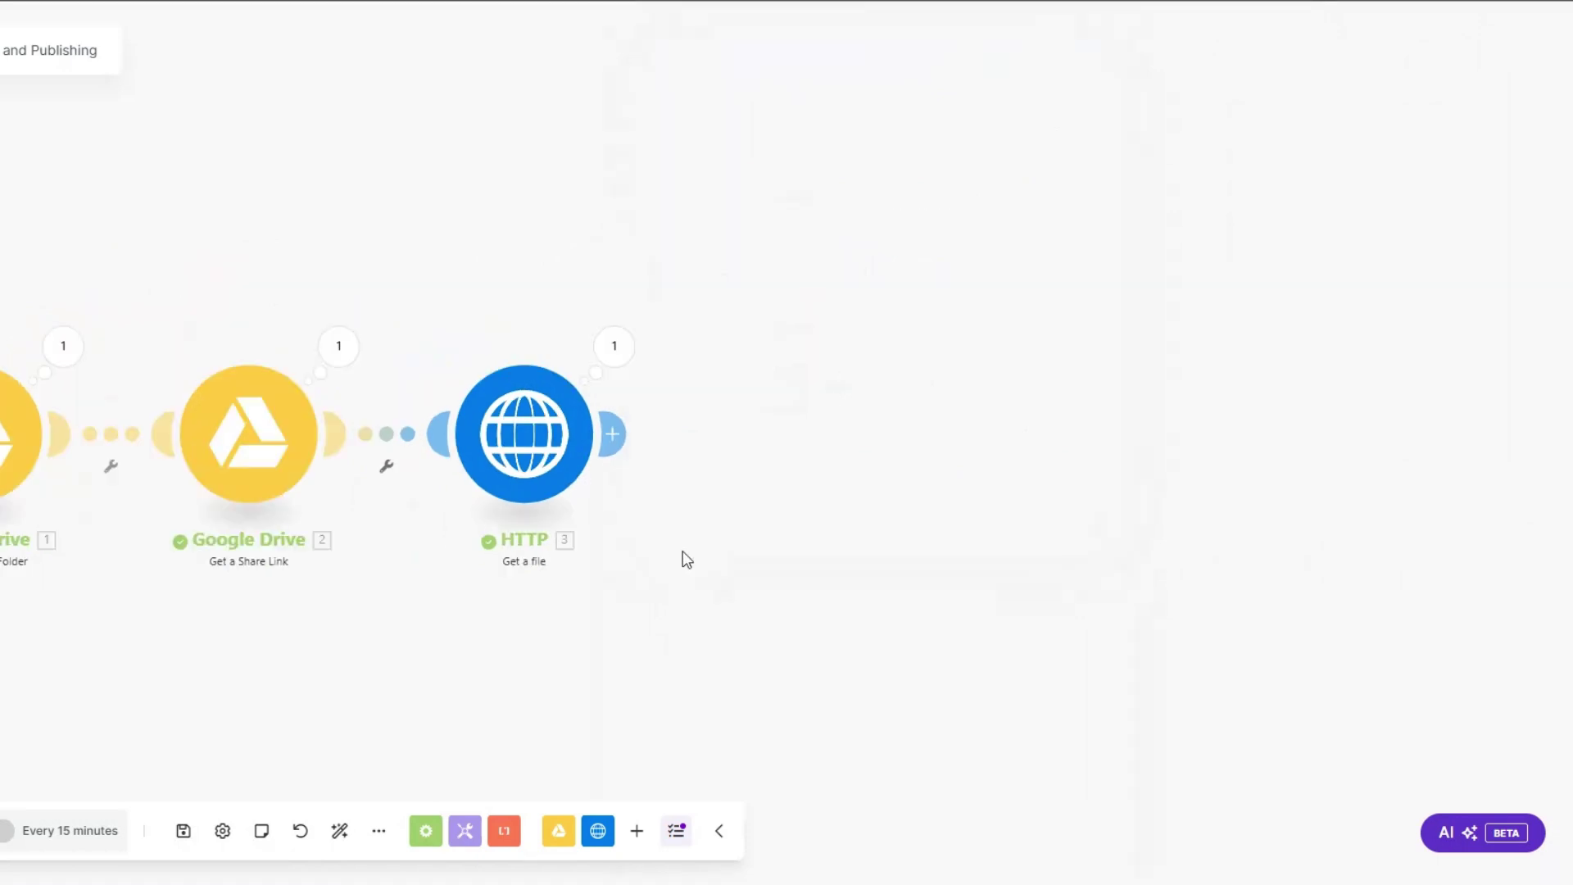
{"action": "left_click_drag", "start_coordinate": [681, 551], "coordinate": [671, 513]}
{"action": "left_click", "coordinate": [587, 286]}
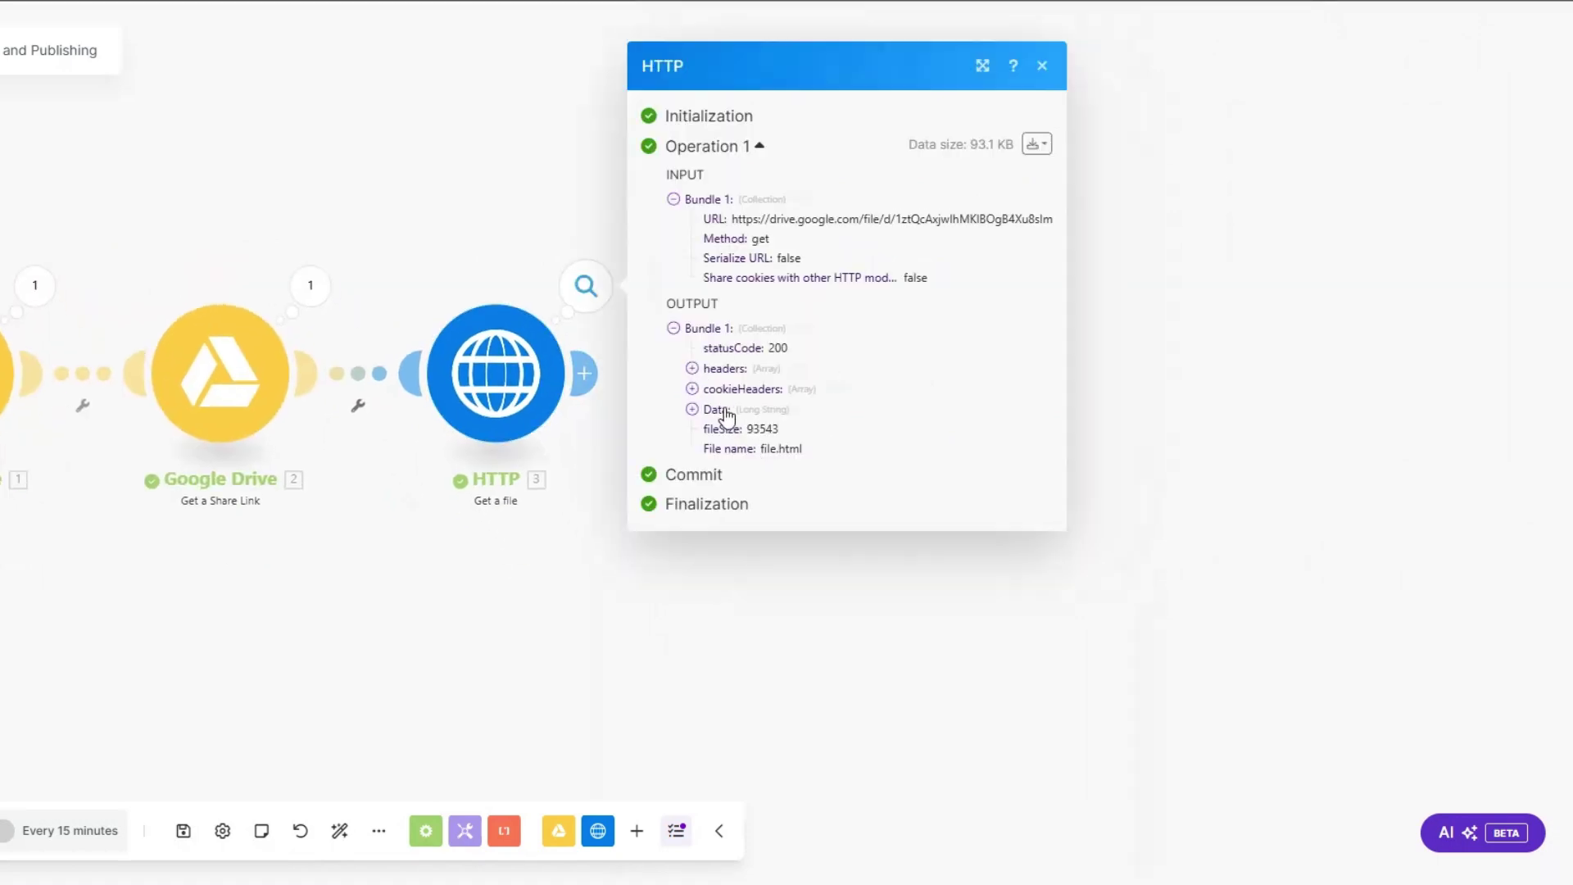
{"action": "left_click", "coordinate": [607, 558]}
{"action": "left_click", "coordinate": [583, 373]}
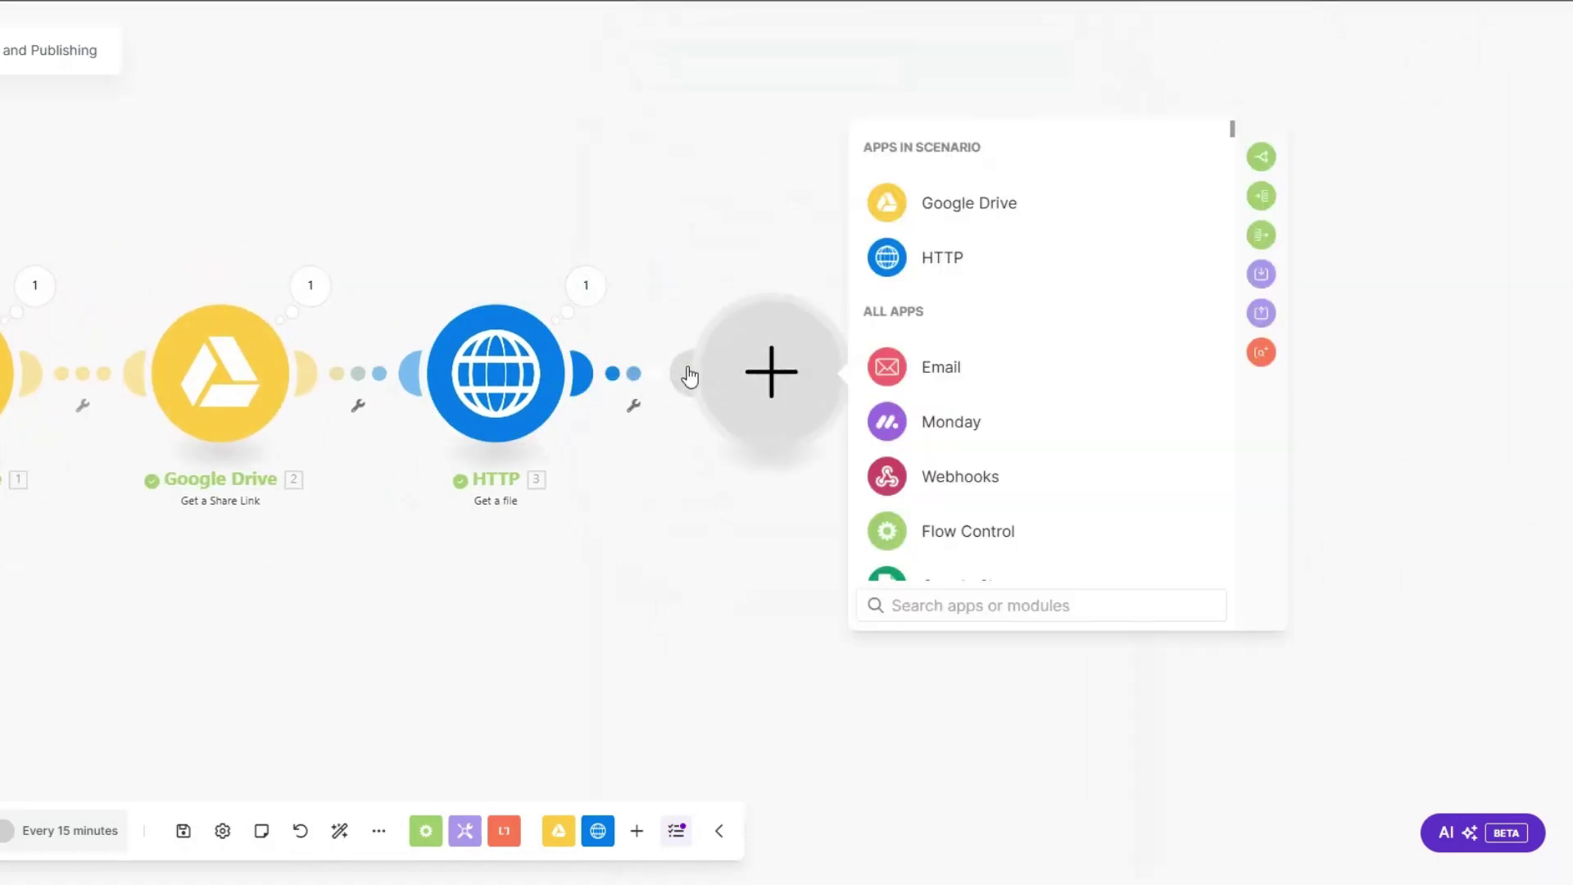
Step: Add a Router after the HTTP step and give it four branches
{"action": "left_click_drag", "start_coordinate": [673, 473], "coordinate": [407, 490]}
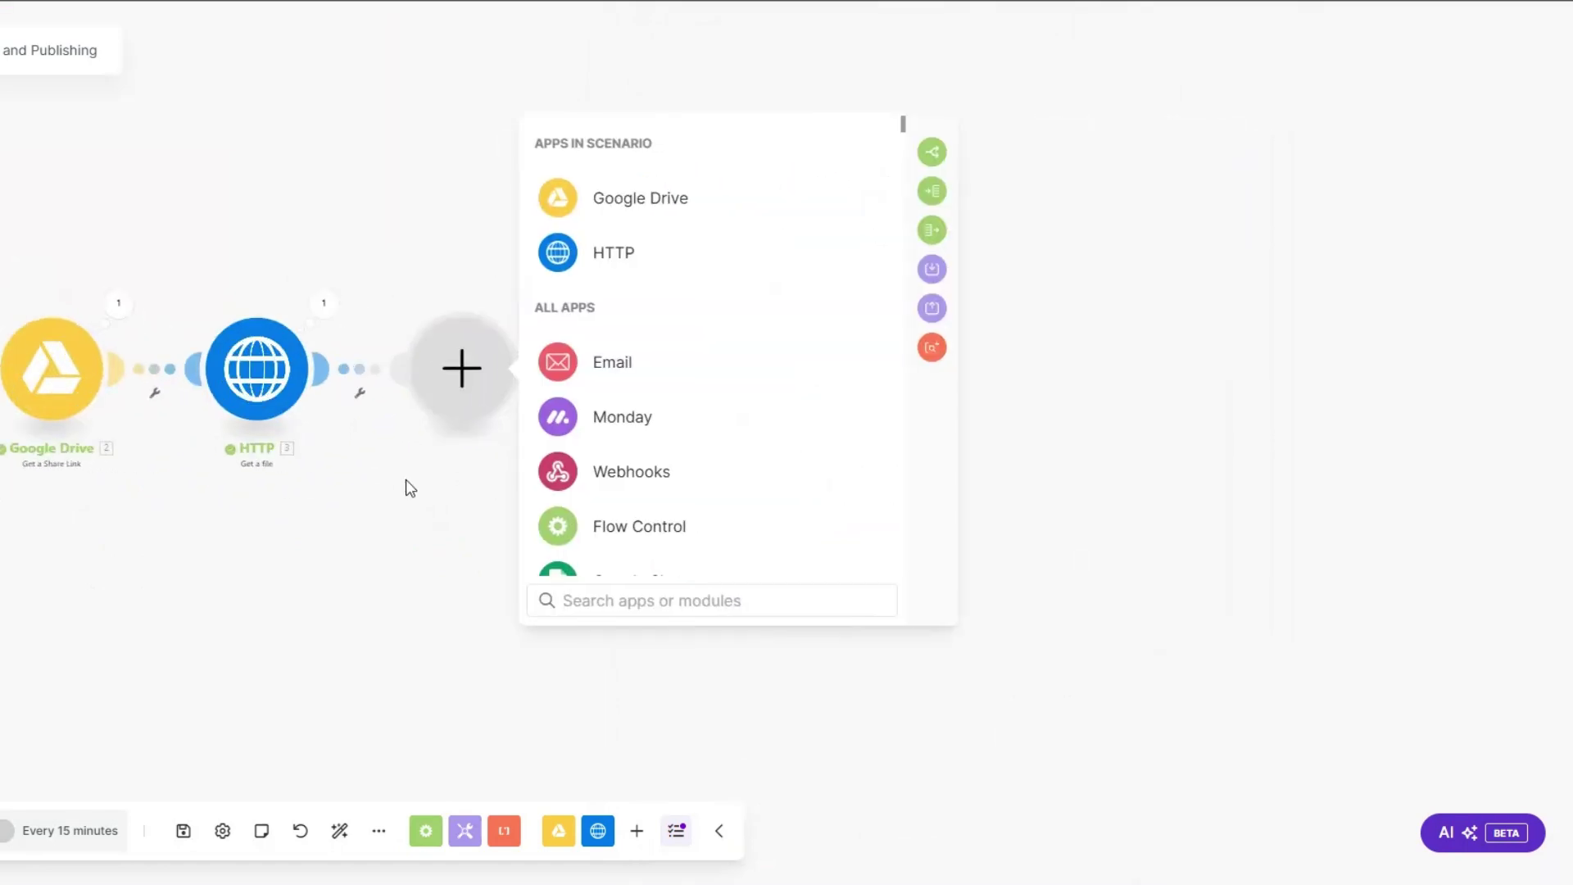
{"action": "left_click", "coordinate": [615, 528]}
{"action": "left_click", "coordinate": [616, 545]}
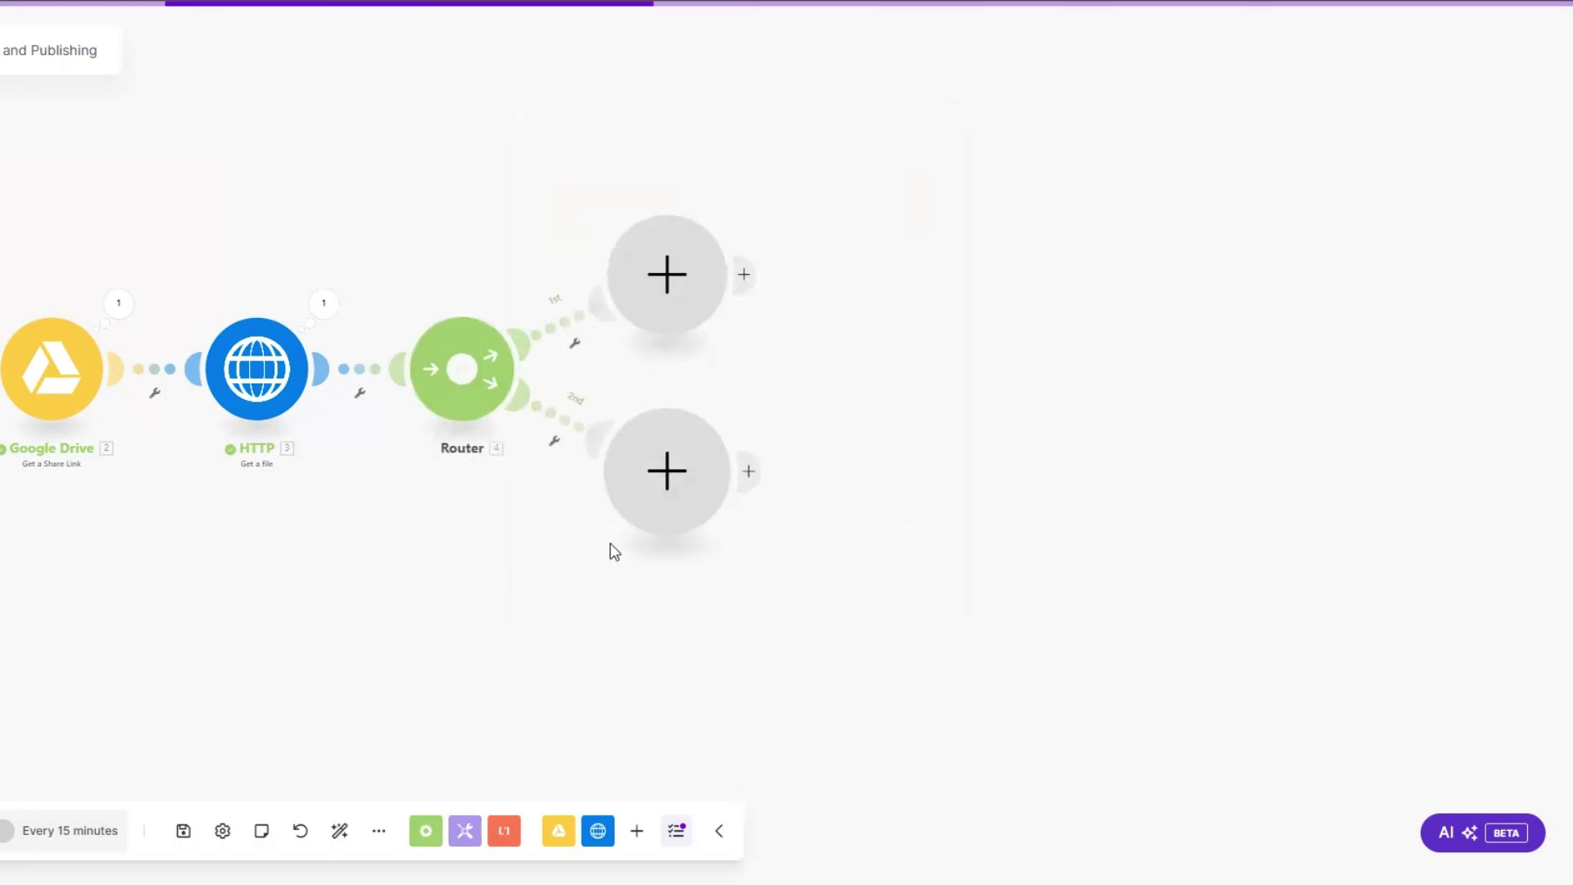
{"action": "left_click", "coordinate": [462, 369]}
{"action": "left_click", "coordinate": [462, 369]}
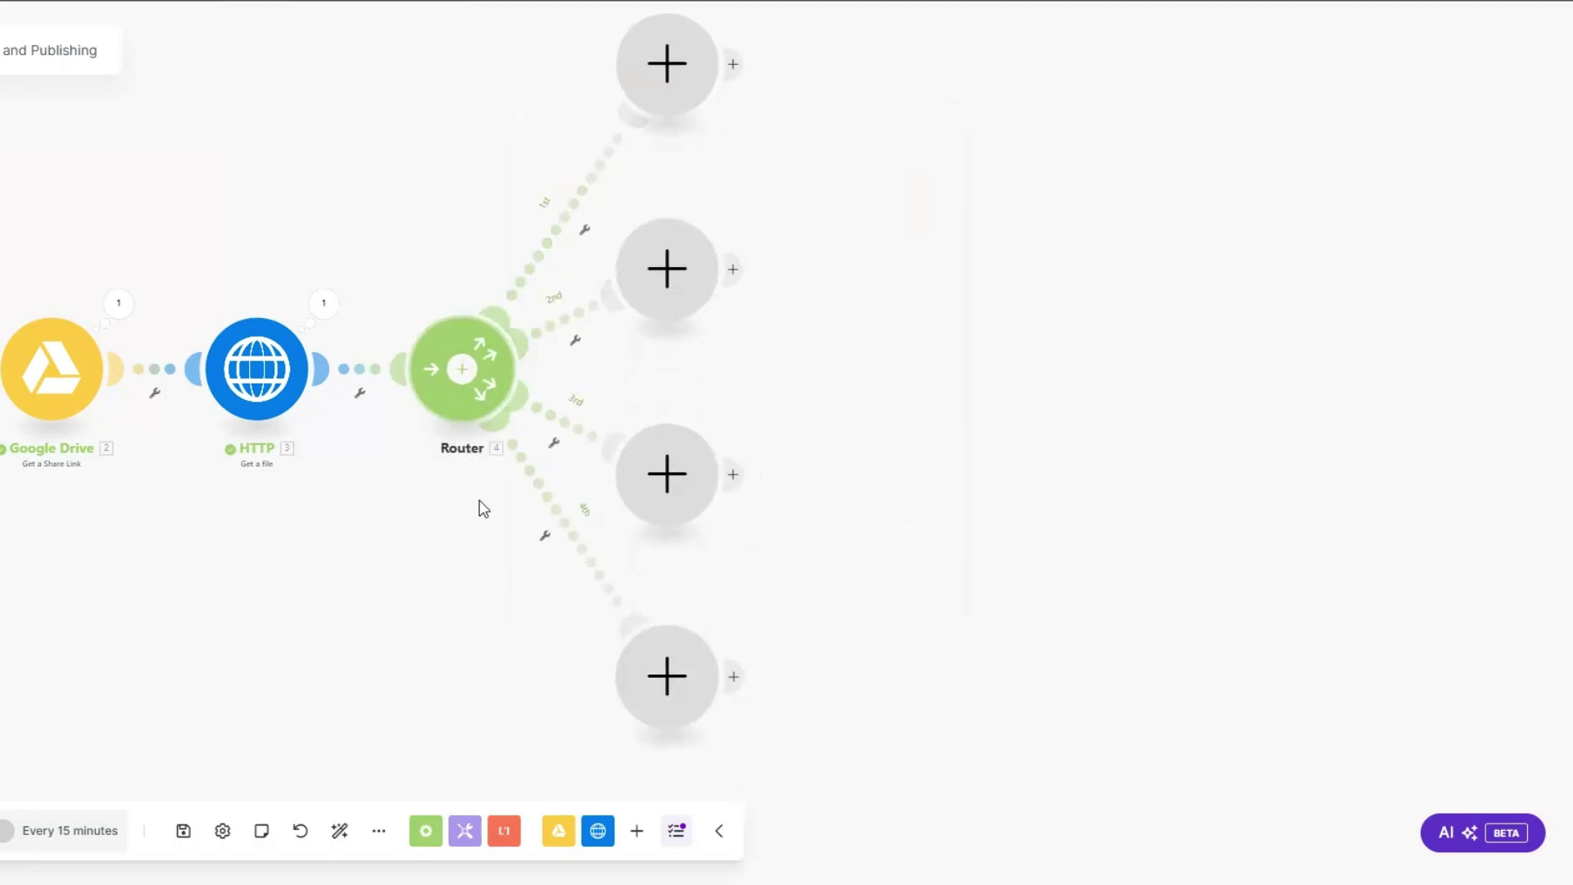
{"action": "left_click_drag", "start_coordinate": [484, 498], "coordinate": [490, 580]}
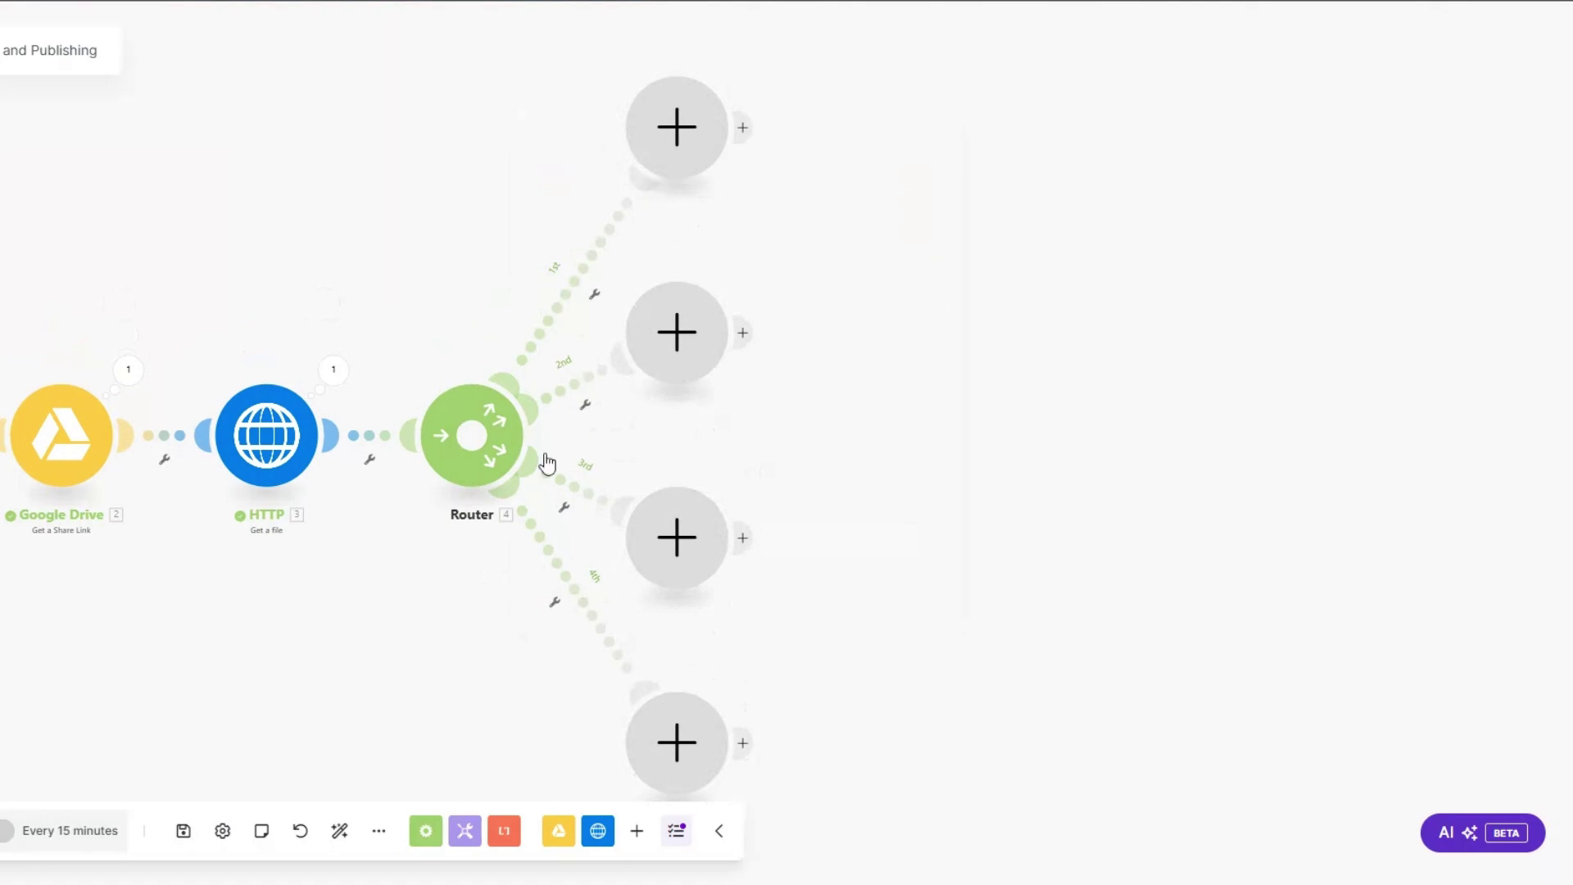
Step: Put a Facebook Pages photo post module on the Router's first branch
{"action": "left_click", "coordinate": [668, 111]}
{"action": "type", "text": "faceb"}
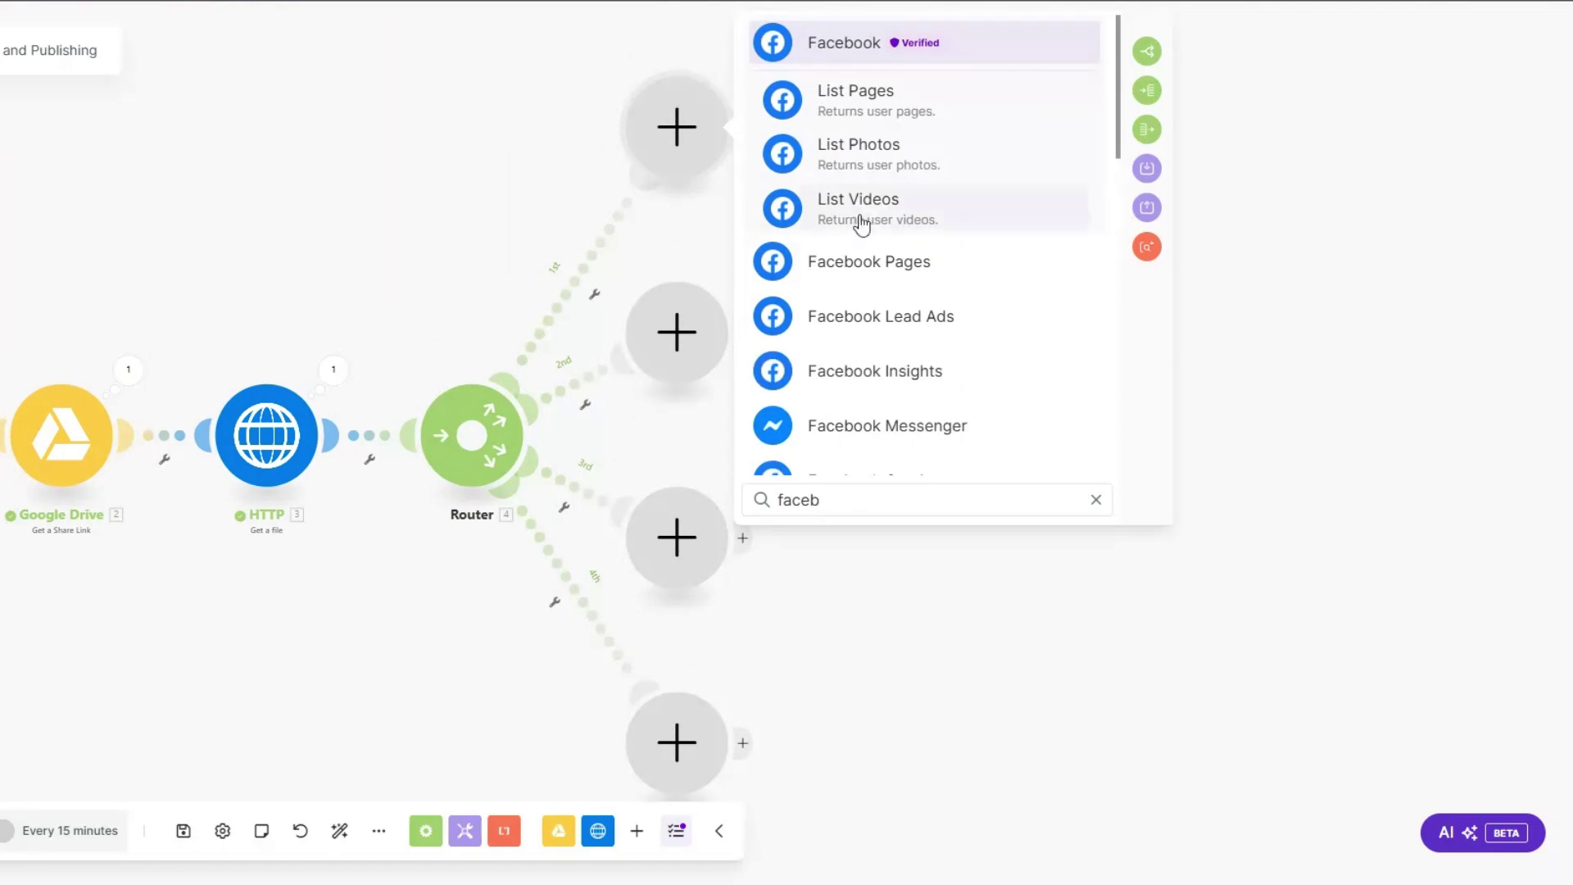
{"action": "left_click", "coordinate": [883, 266]}
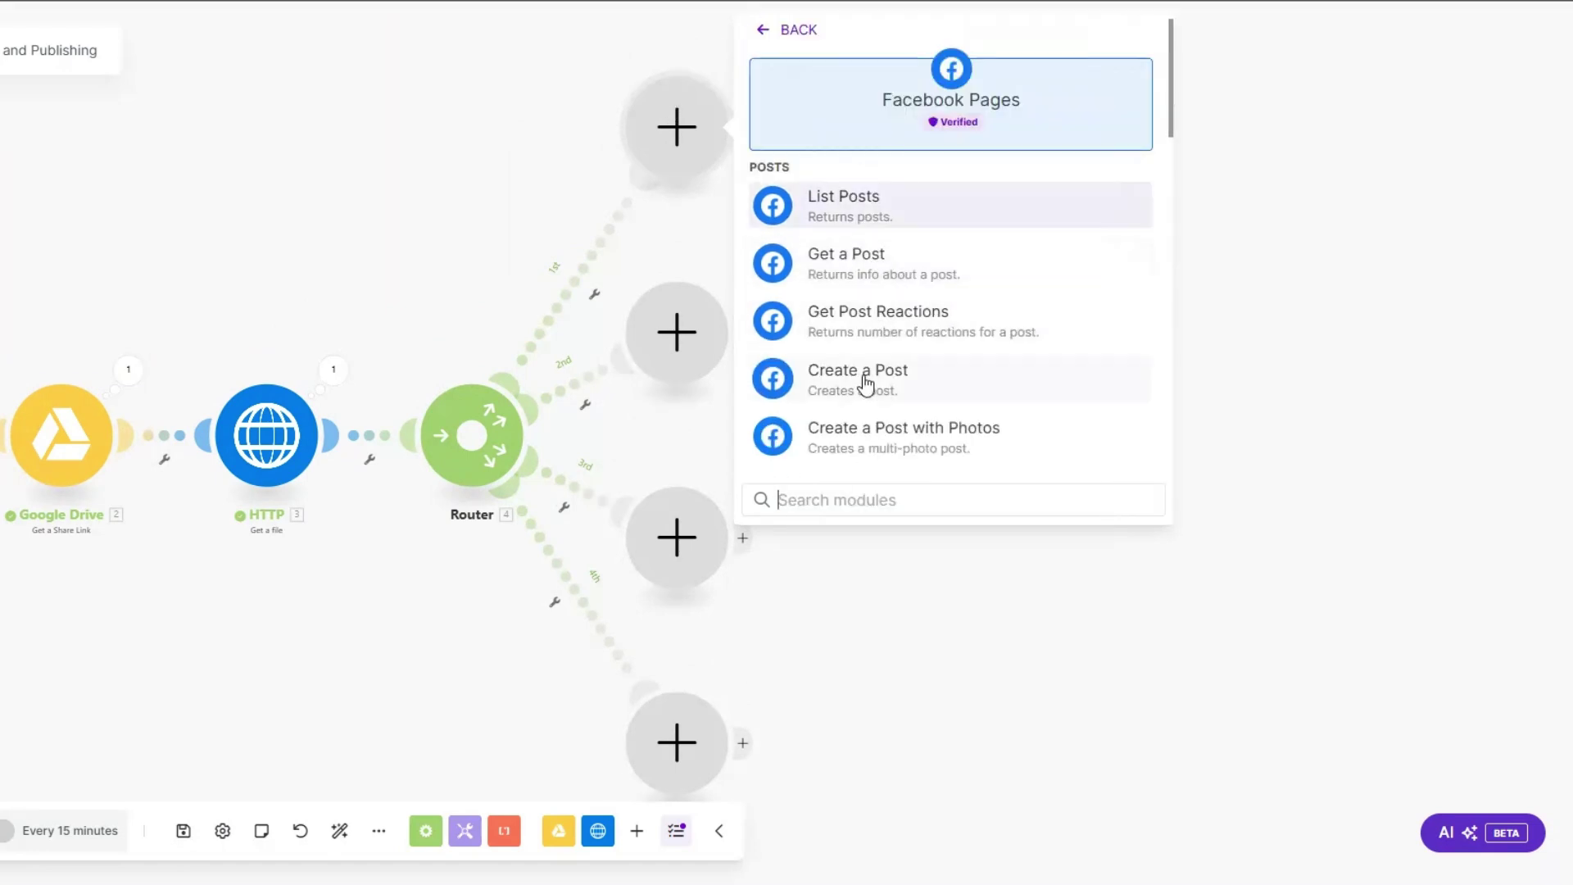
{"action": "left_click", "coordinate": [862, 439]}
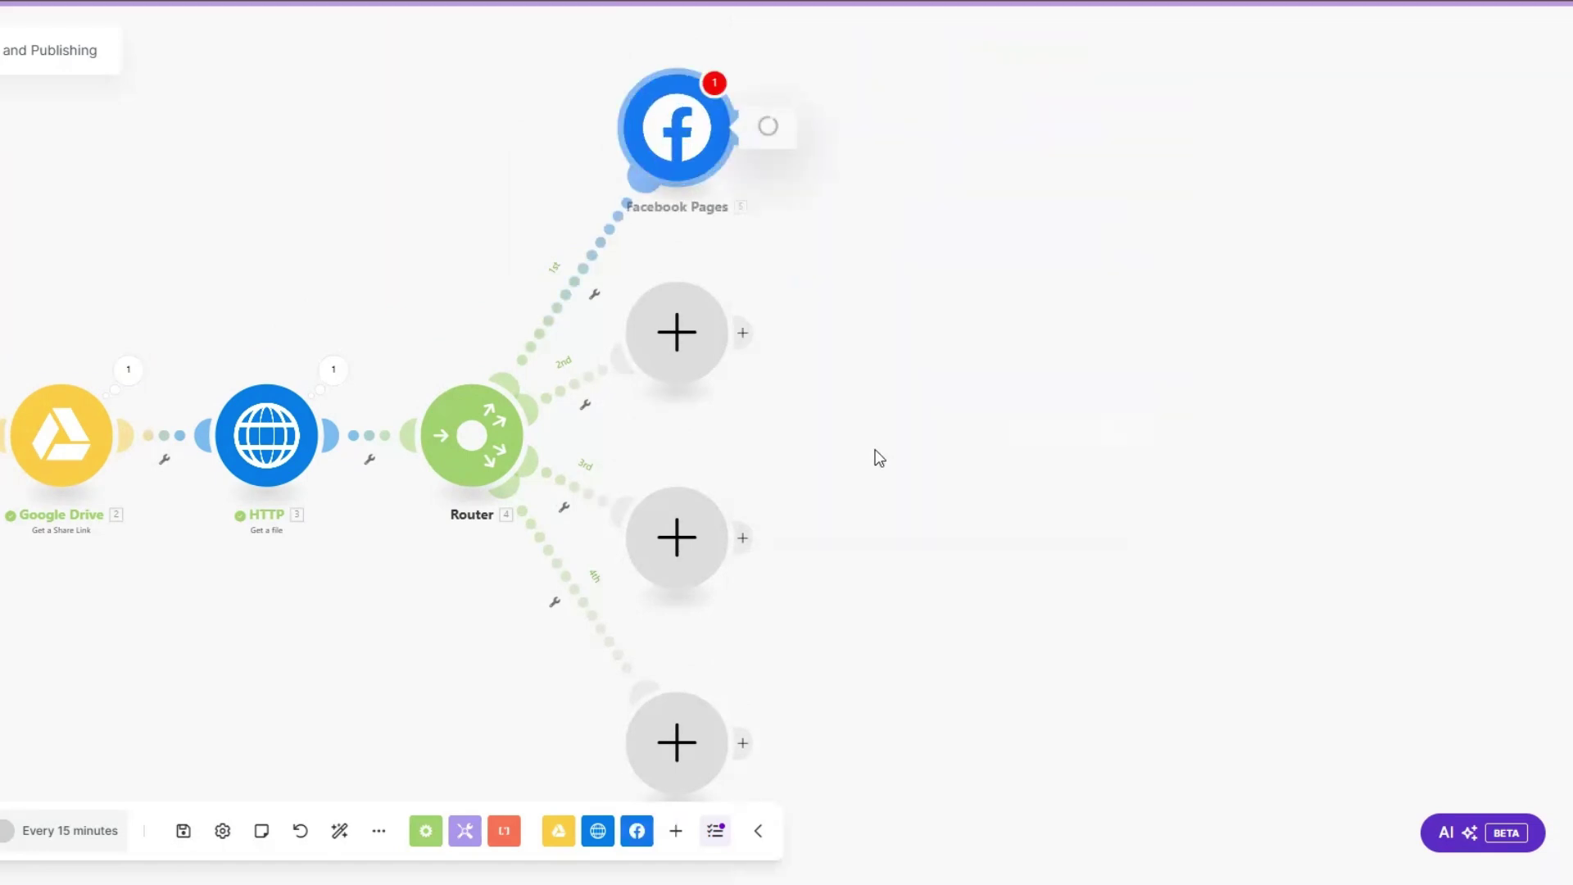
Step: Put an Instagram for Business photo post module on the second branch
{"action": "left_click", "coordinate": [687, 354]}
{"action": "type", "text": "insta"}
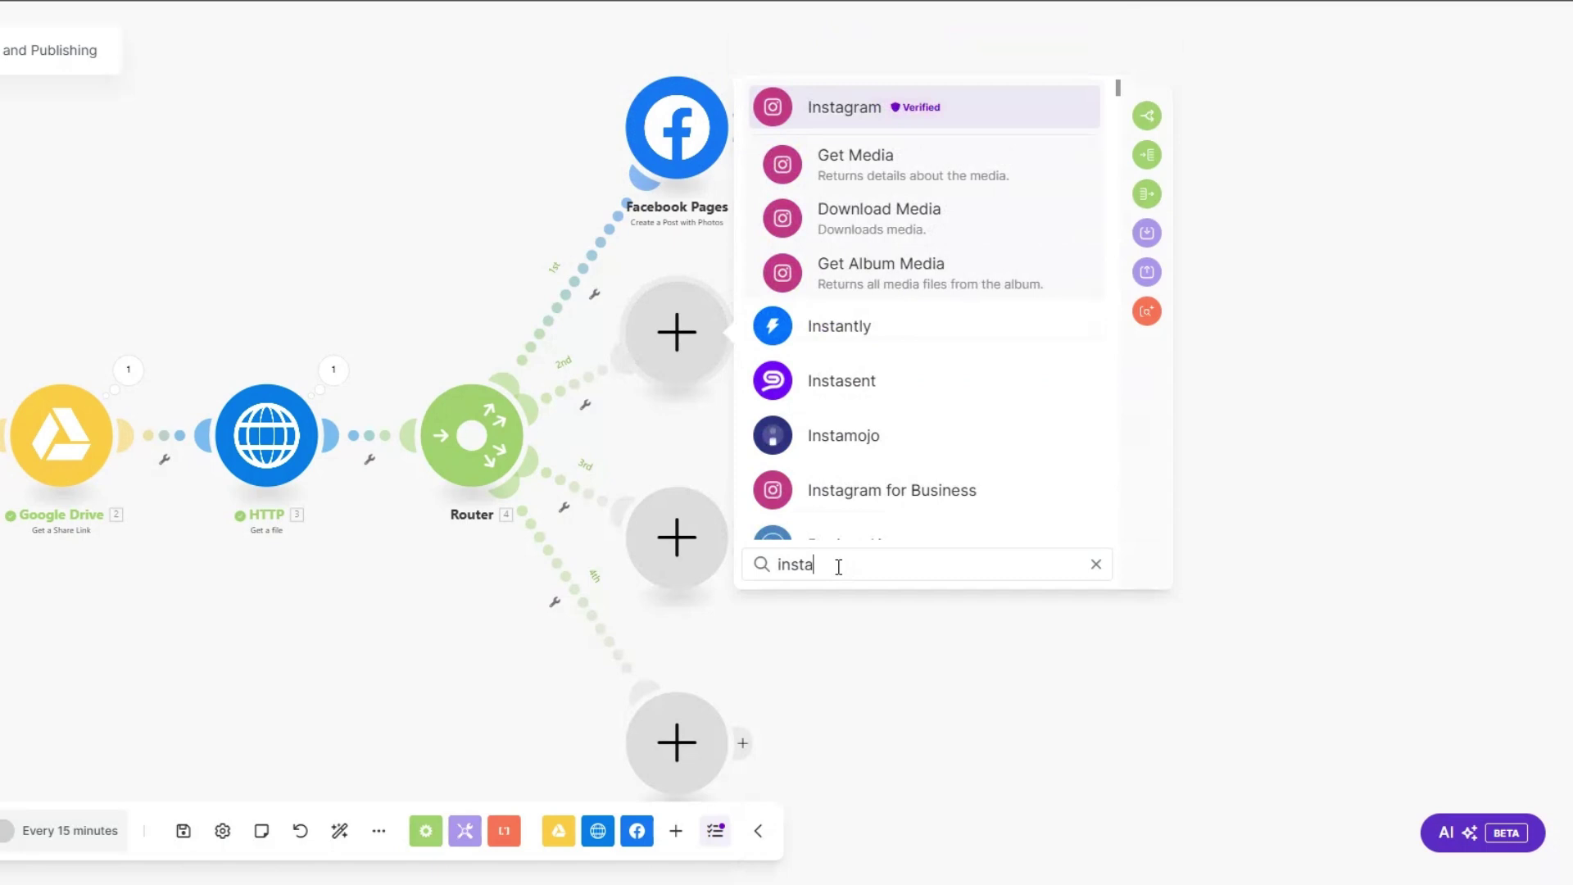
{"action": "scroll", "coordinate": [887, 385], "scroll_direction": "down", "scroll_amount": 2}
{"action": "left_click", "coordinate": [875, 298]}
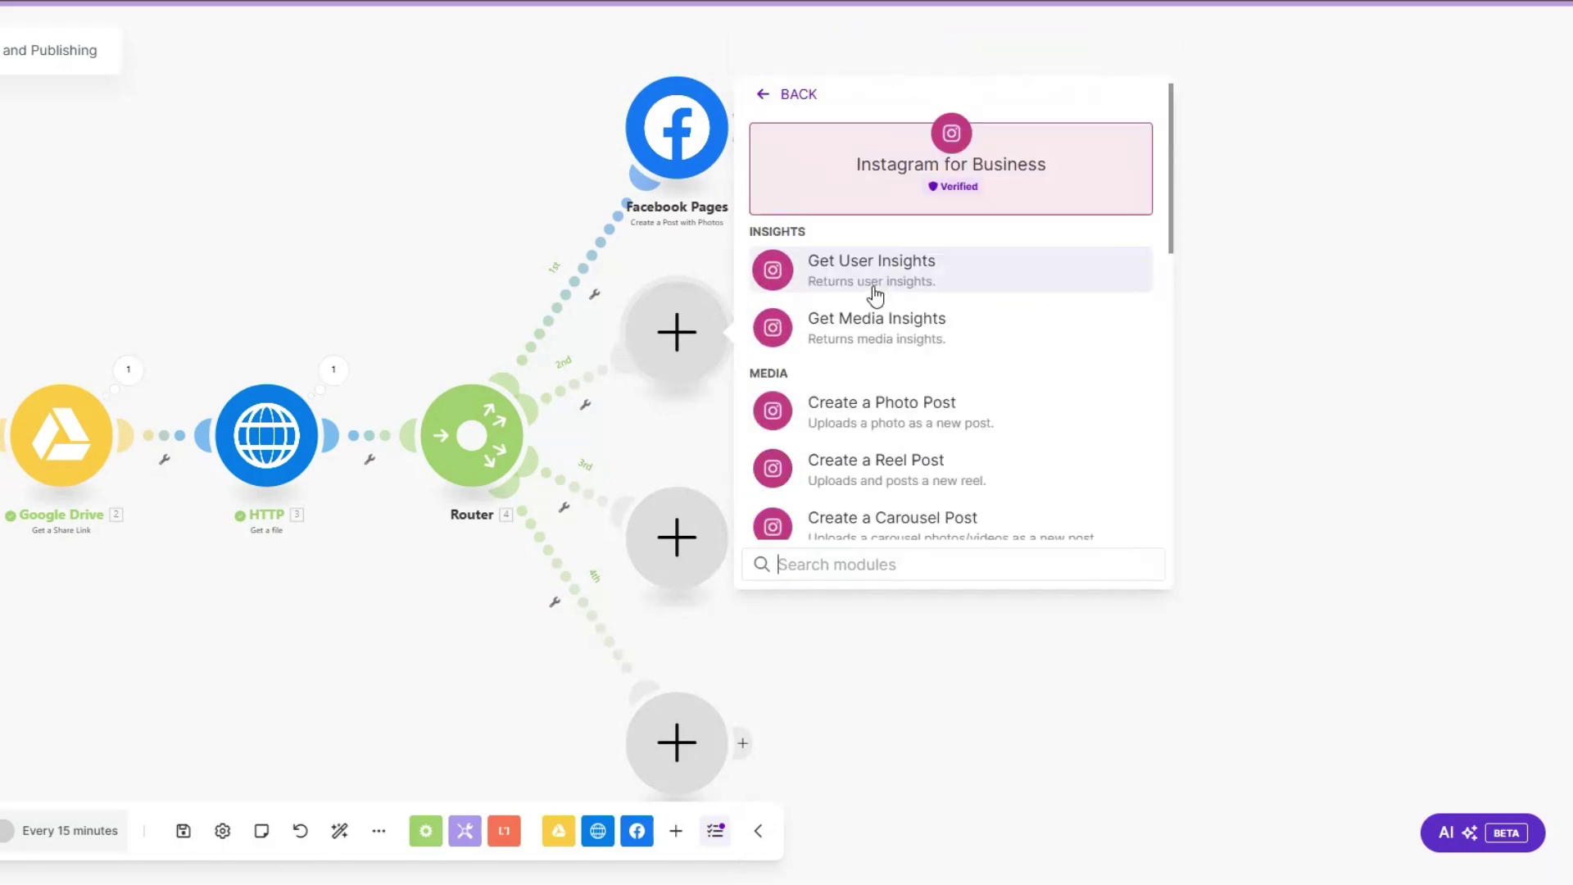
{"action": "scroll", "coordinate": [891, 352], "scroll_direction": "down", "scroll_amount": 2}
{"action": "left_click", "coordinate": [878, 311]}
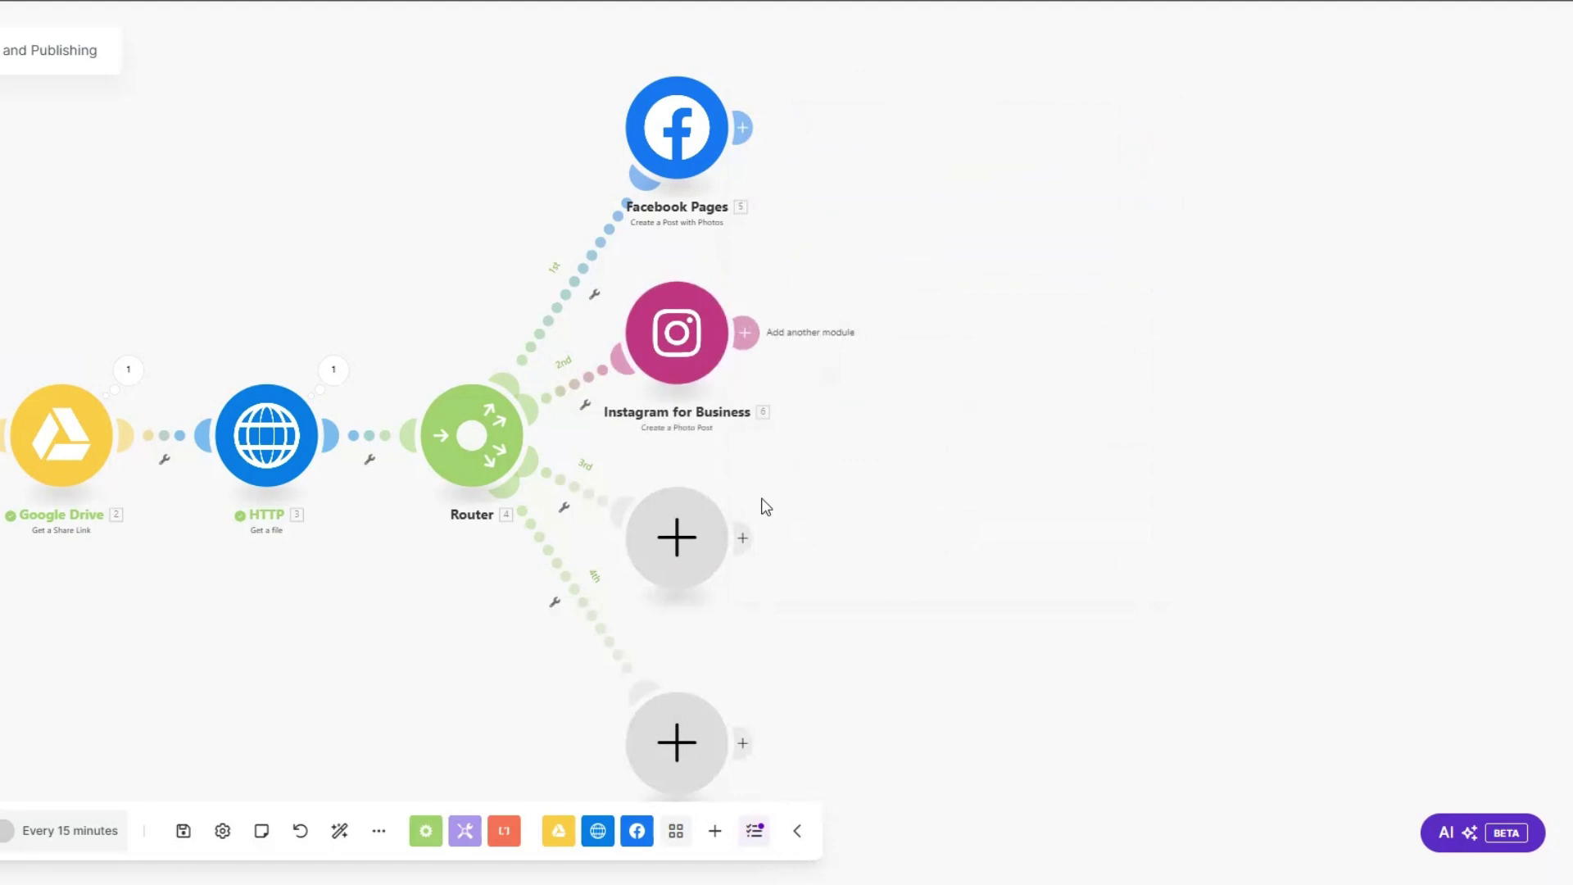
Step: Put a LinkedIn user image post module on the third branch
{"action": "left_click", "coordinate": [709, 539]}
{"action": "scroll", "coordinate": [843, 491], "scroll_direction": "down", "scroll_amount": 3}
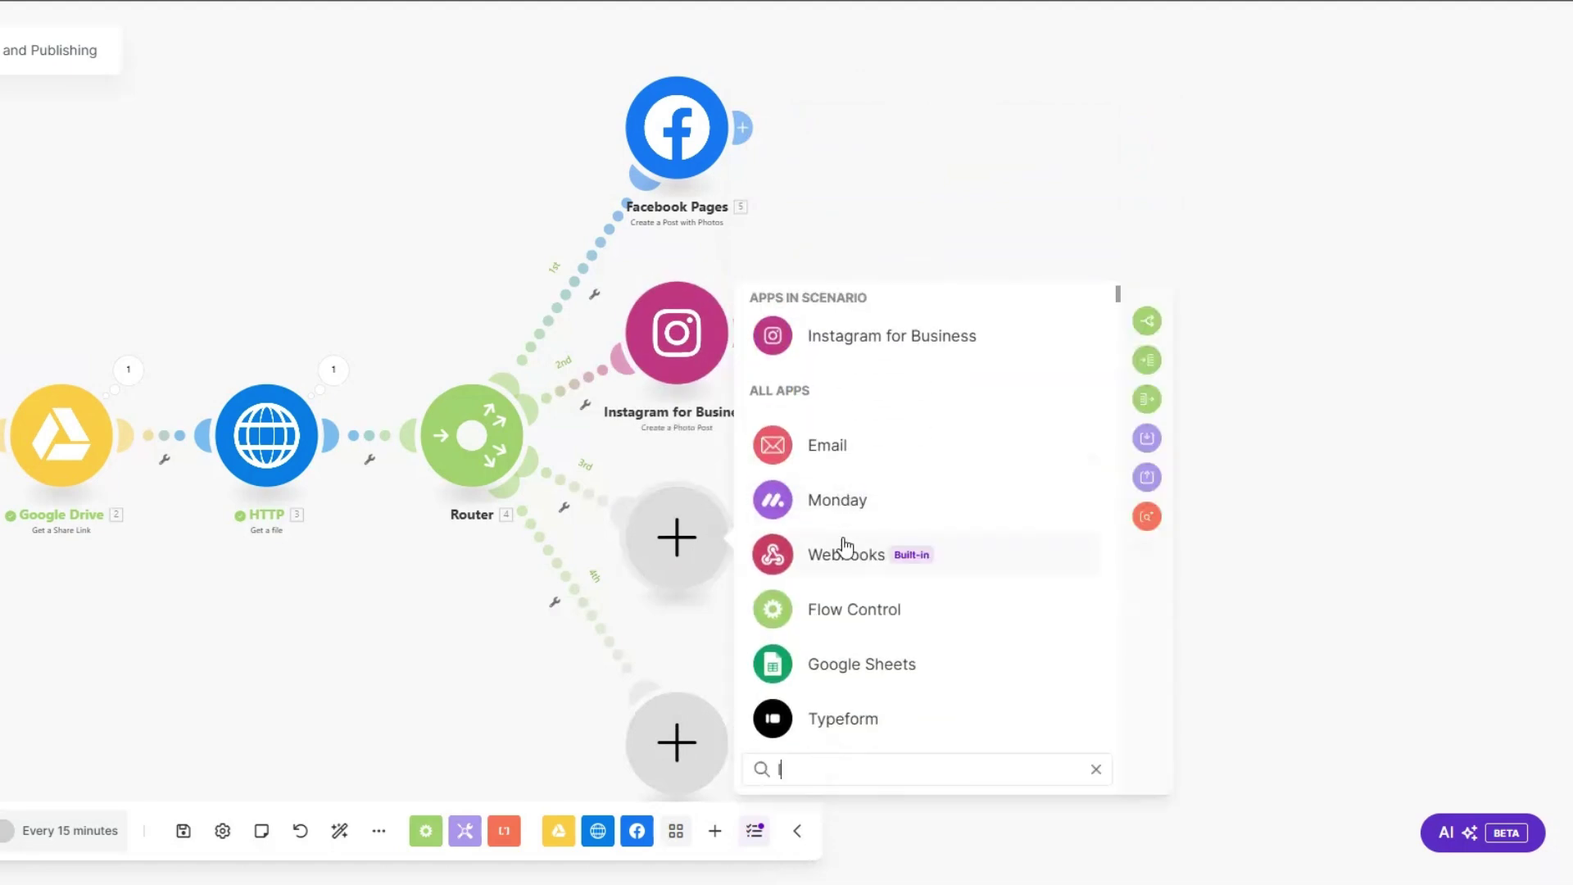
{"action": "type", "text": "linked"}
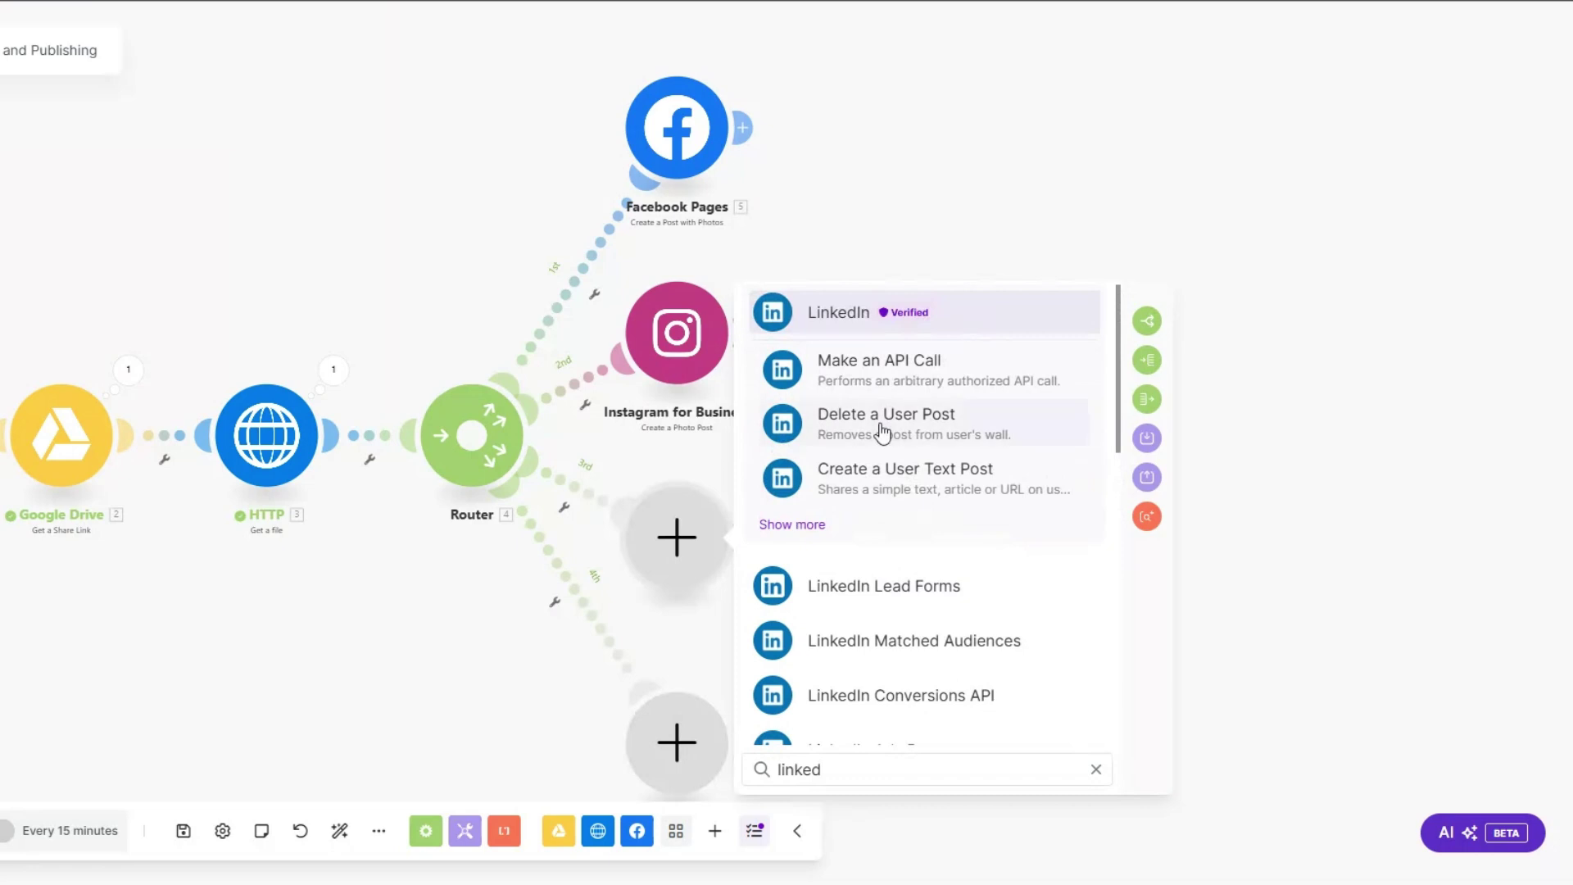
{"action": "left_click", "coordinate": [838, 312]}
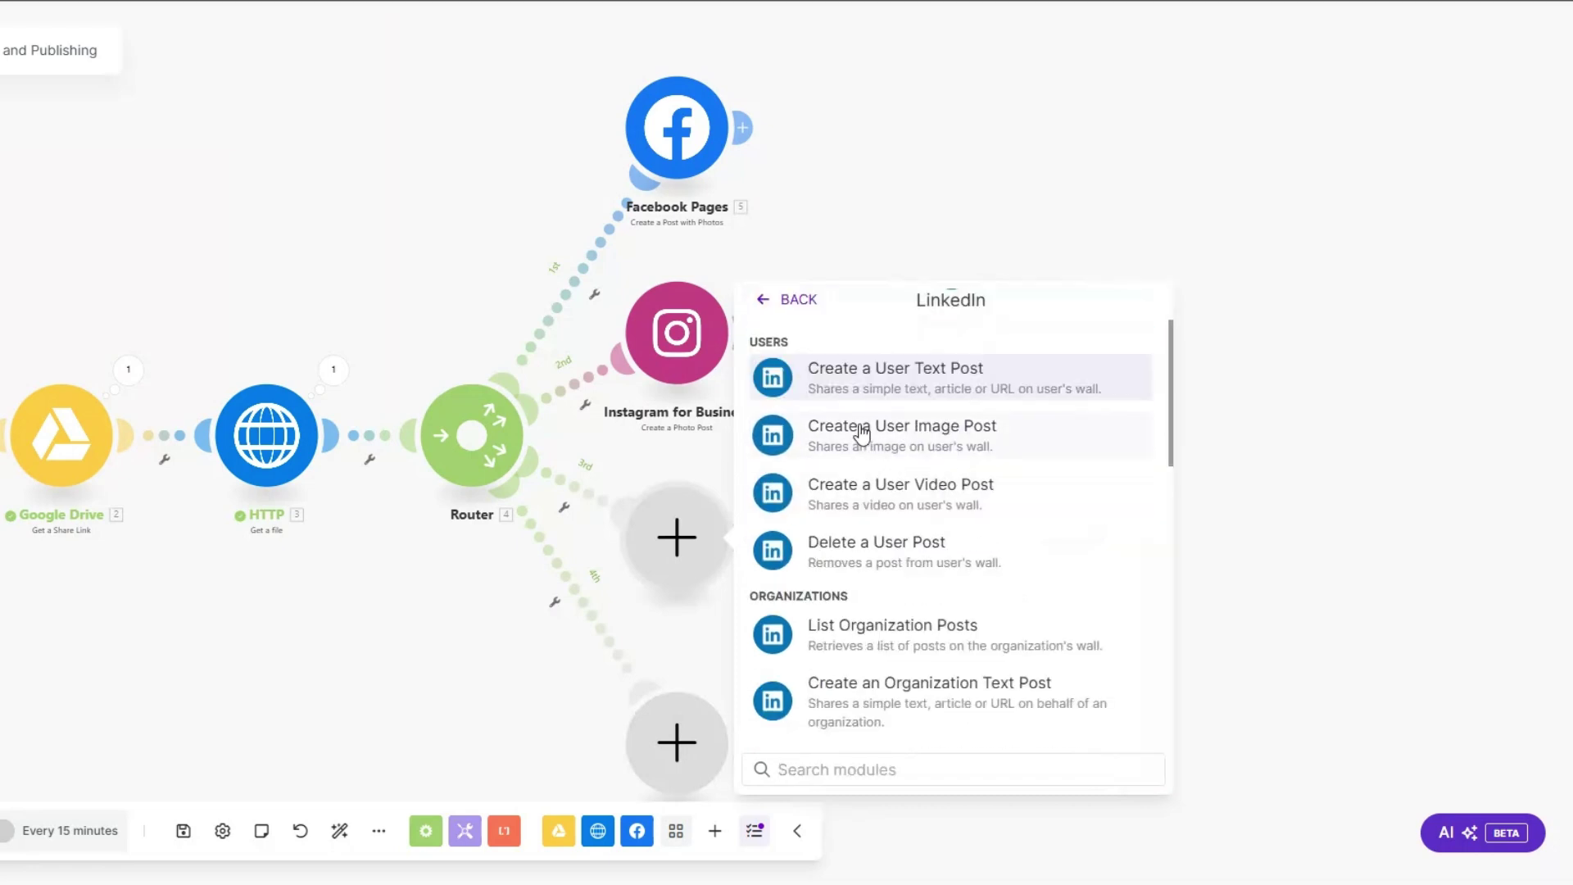
{"action": "left_click", "coordinate": [860, 435]}
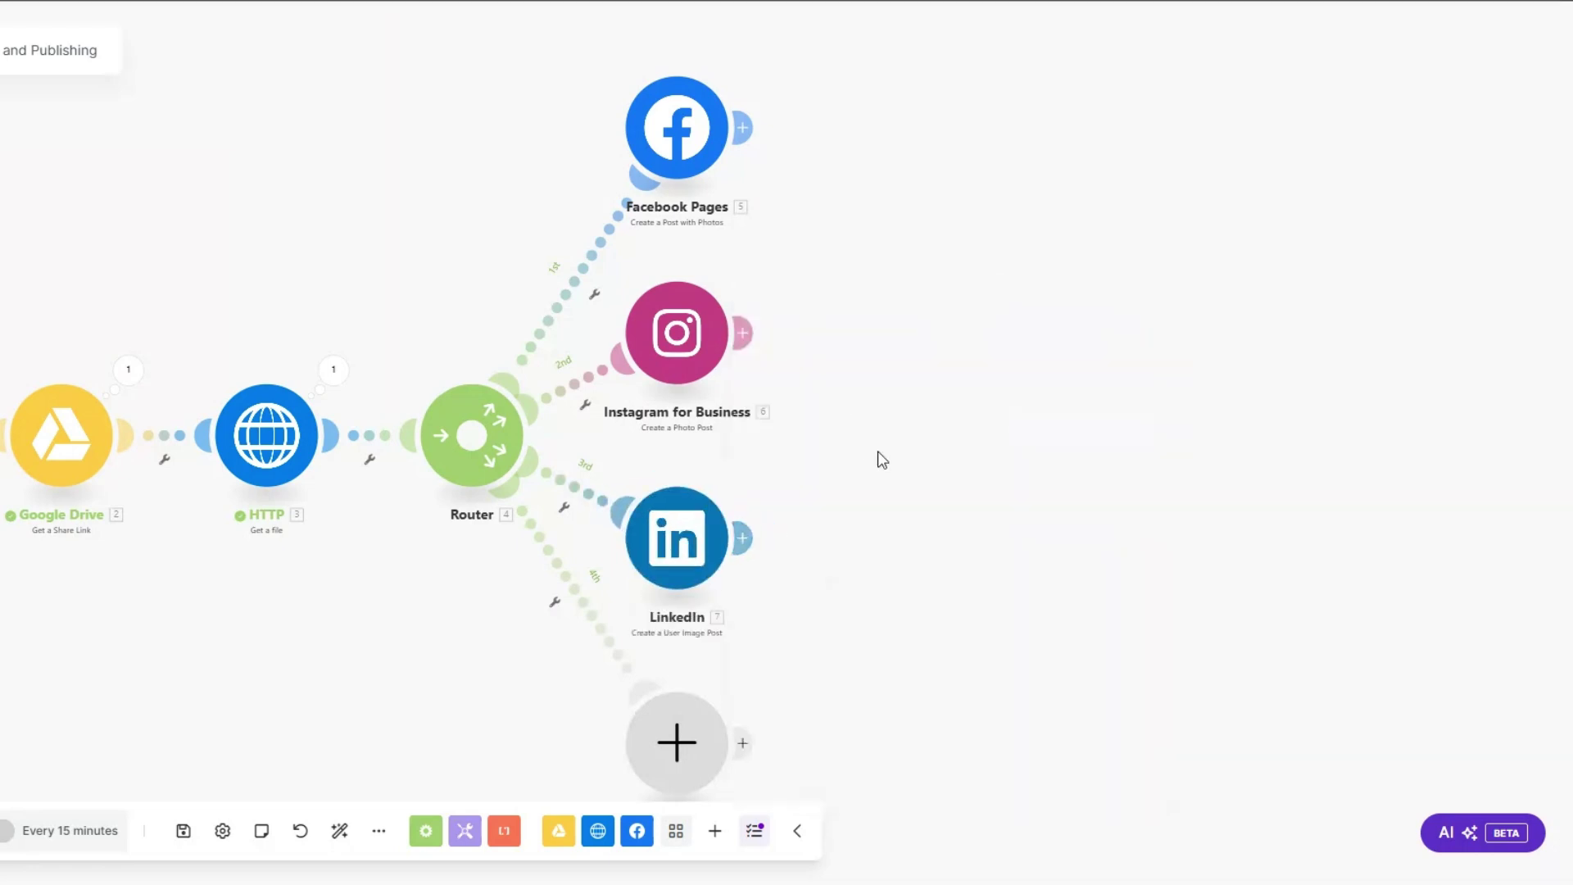
Step: Put an X (formerly Twitter) v5 Upload a Media module on the fourth branch
{"action": "left_click", "coordinate": [725, 676]}
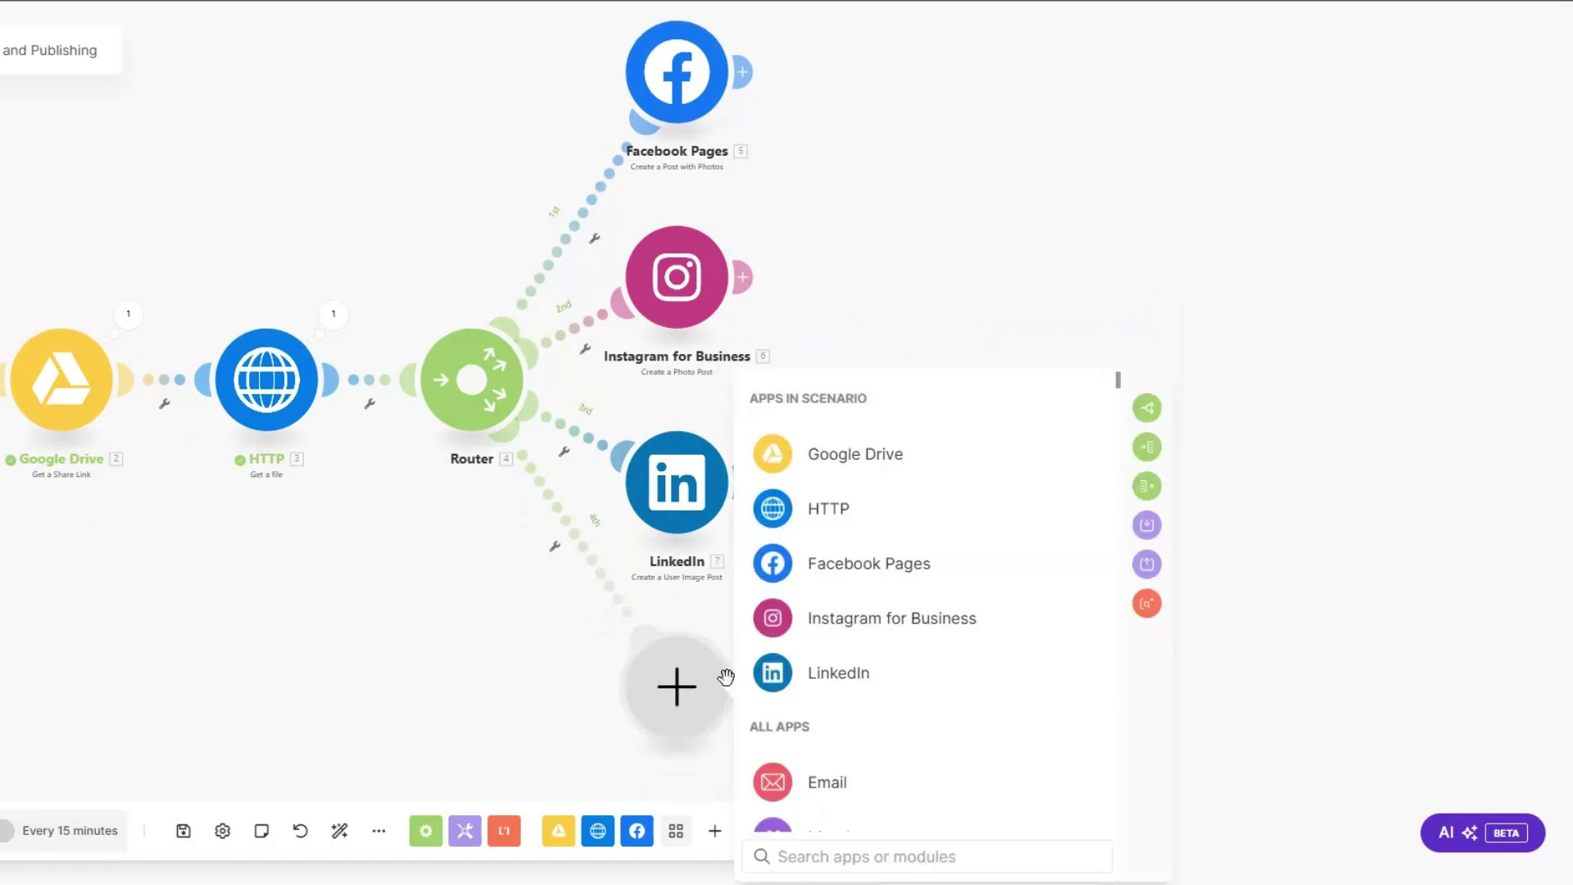
{"action": "type", "text": "twitt"}
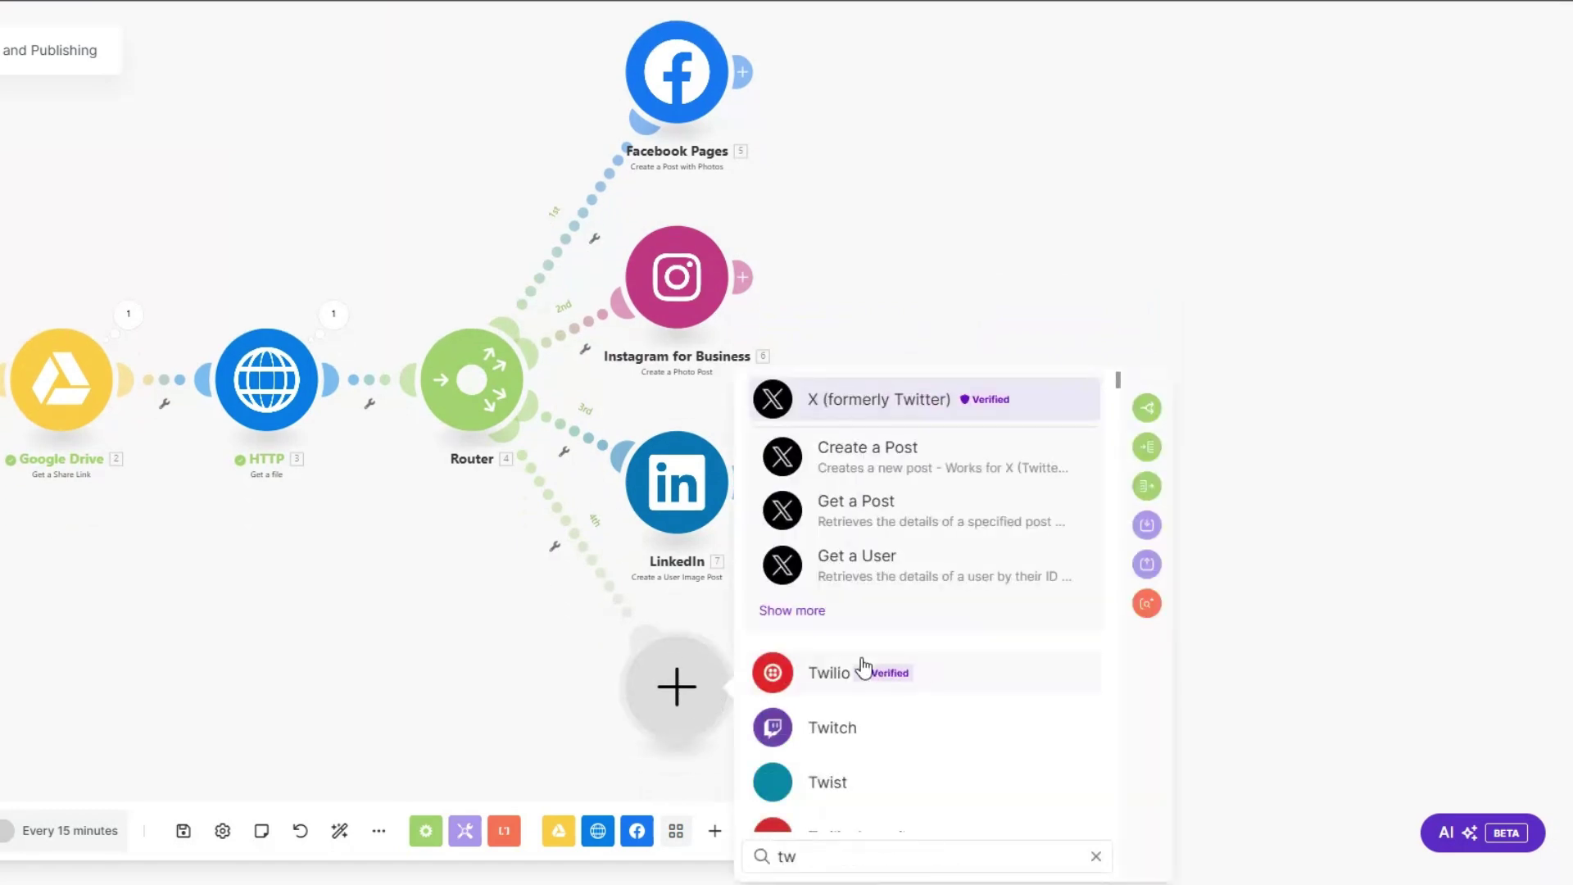
{"action": "left_click", "coordinate": [860, 406]}
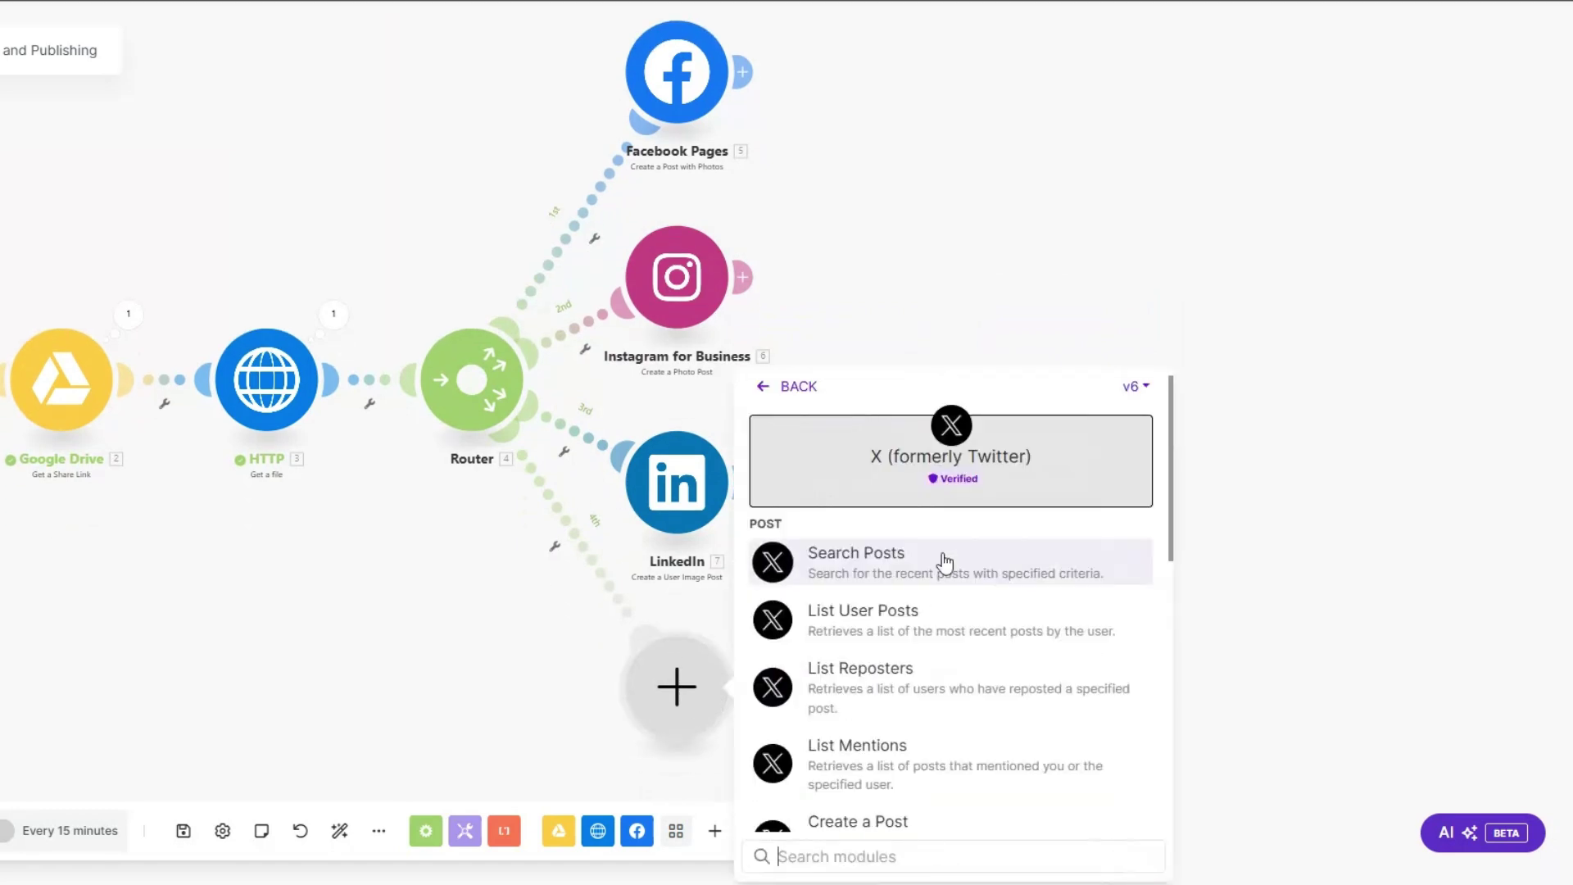
{"action": "left_click", "coordinate": [1134, 385]}
{"action": "left_click", "coordinate": [1133, 465]}
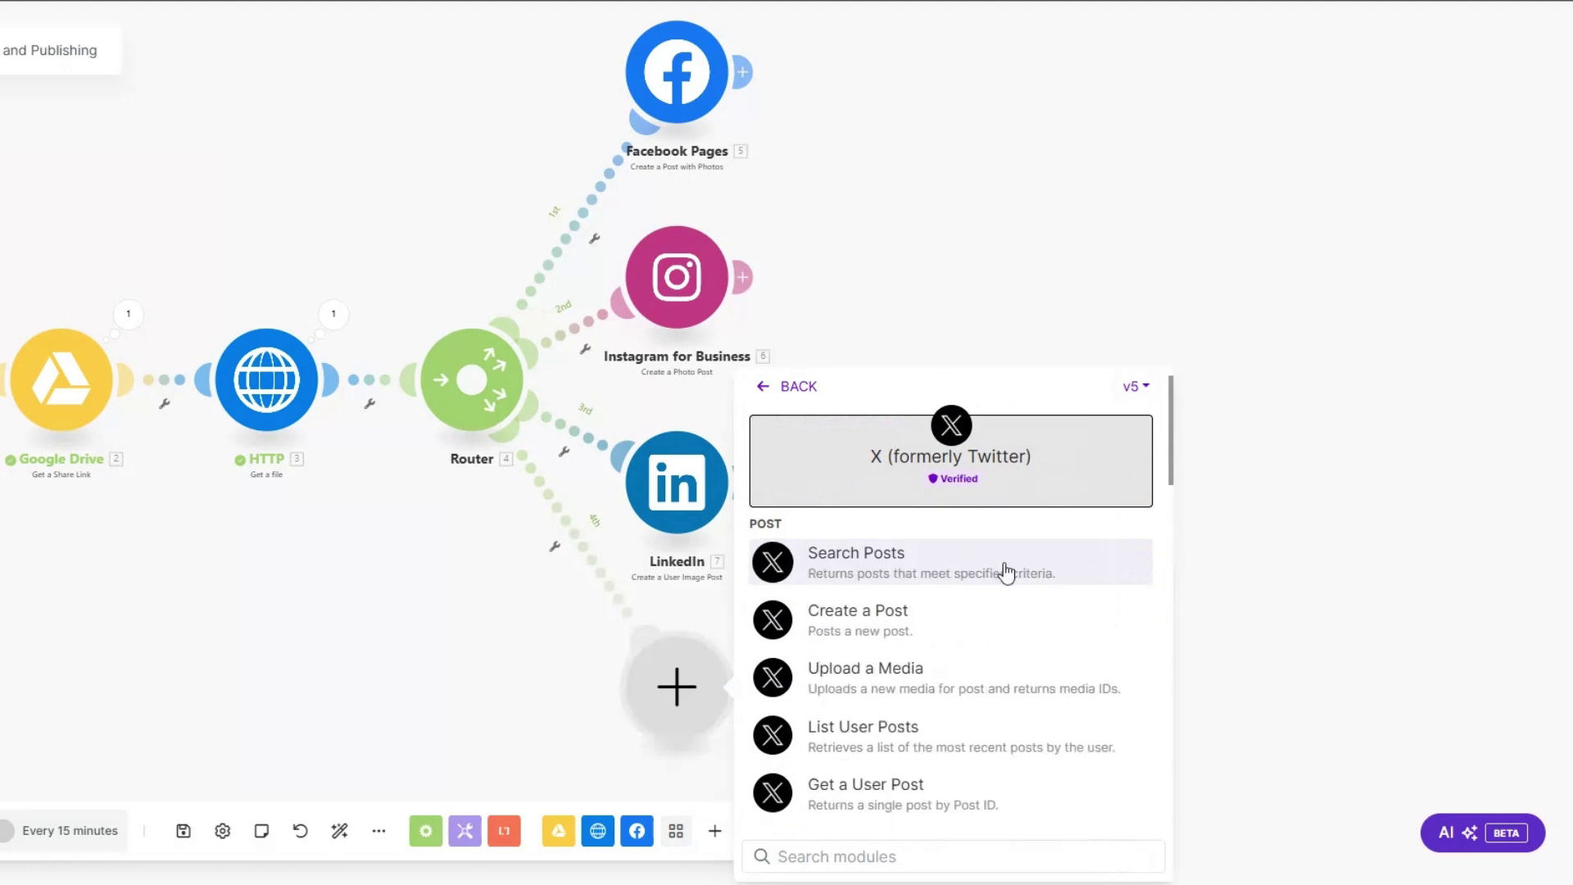
{"action": "left_click", "coordinate": [897, 674]}
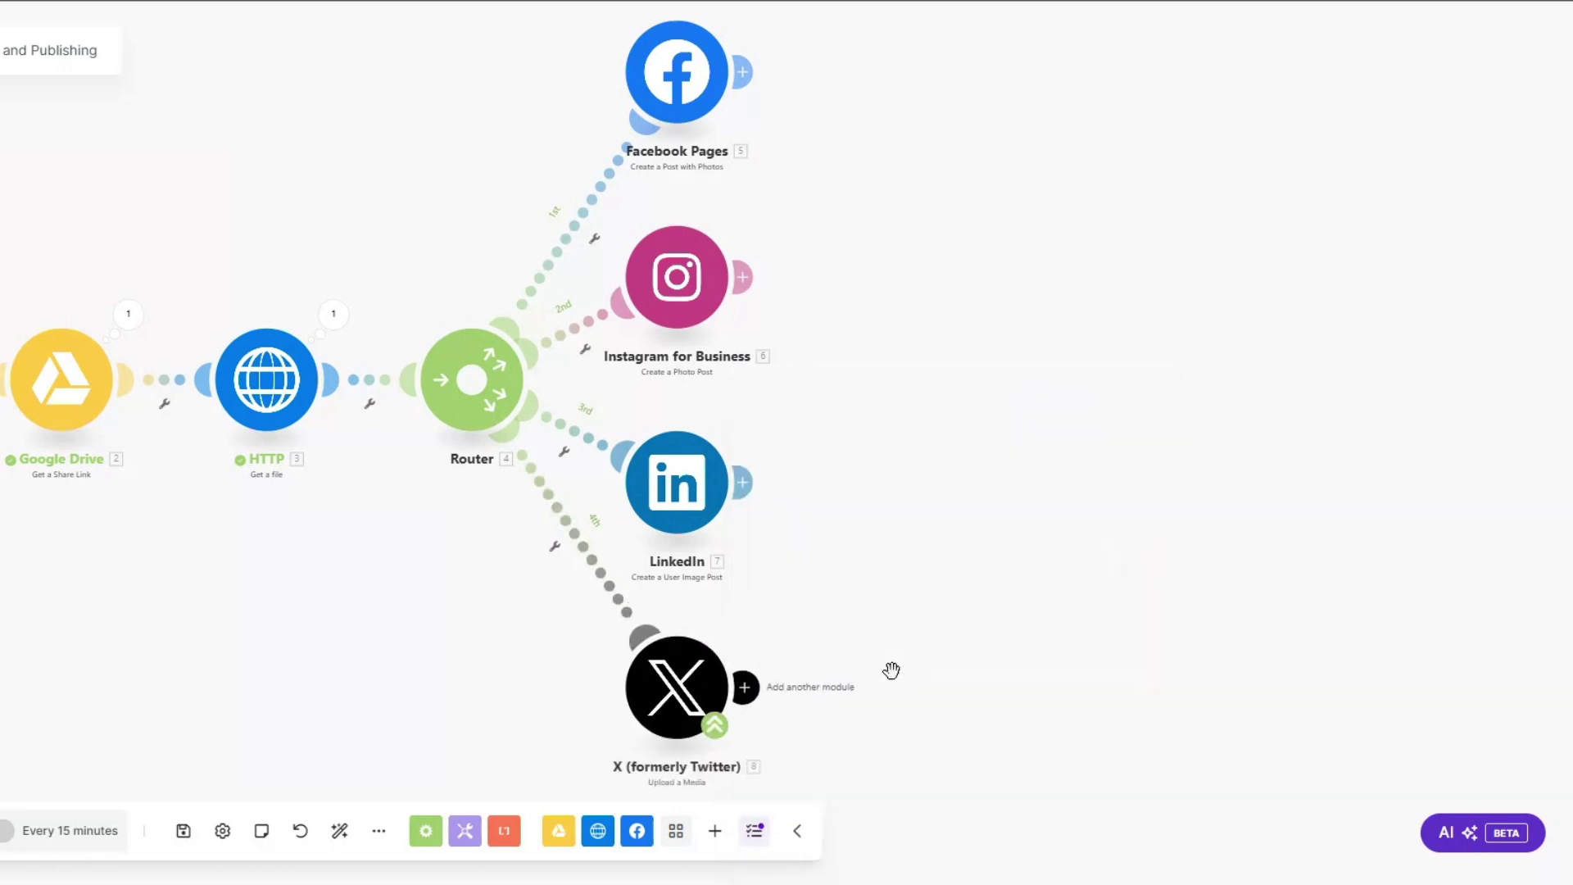
Step: Add an X v6 Create a Post module after the Upload a Media step
{"action": "left_click", "coordinate": [742, 686]}
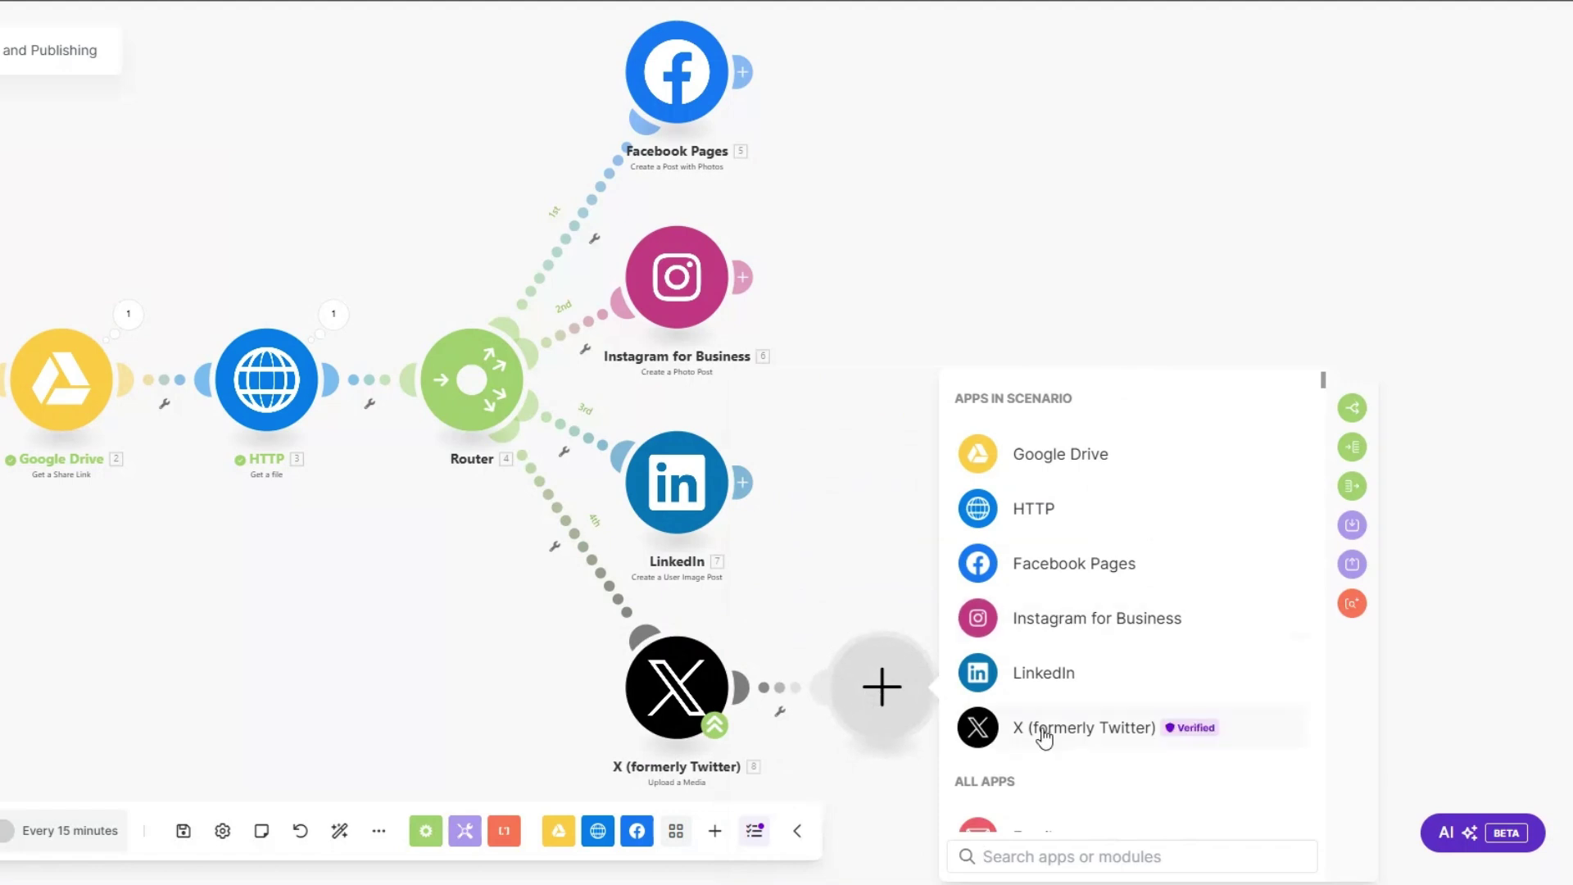
{"action": "left_click", "coordinate": [1043, 732]}
{"action": "left_click", "coordinate": [1343, 387]}
{"action": "left_click", "coordinate": [1335, 434]}
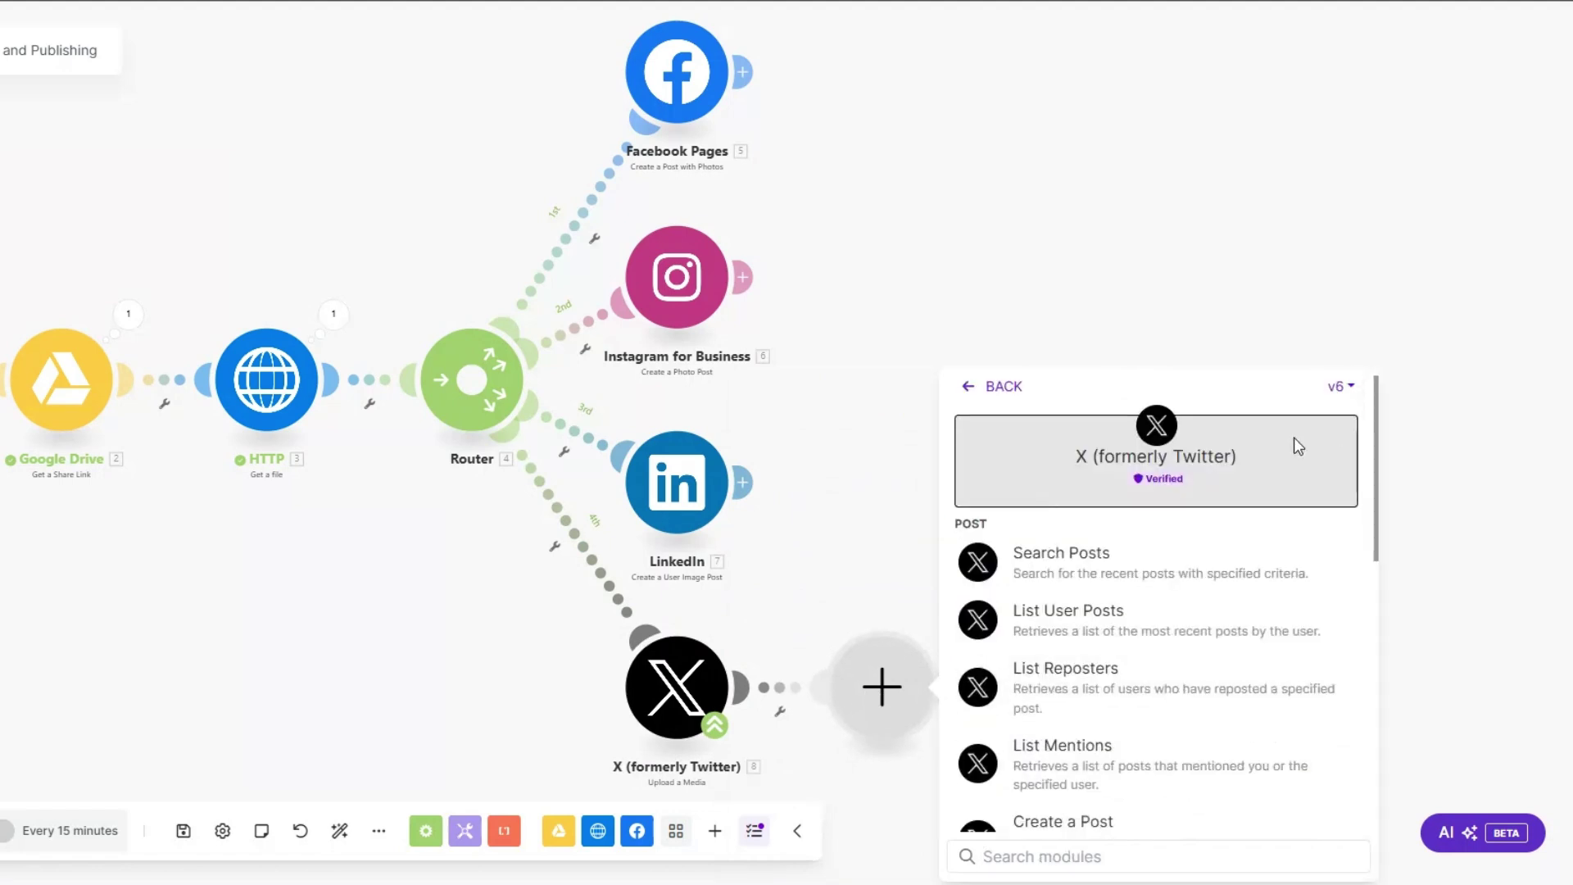
{"action": "left_click", "coordinate": [1057, 727]}
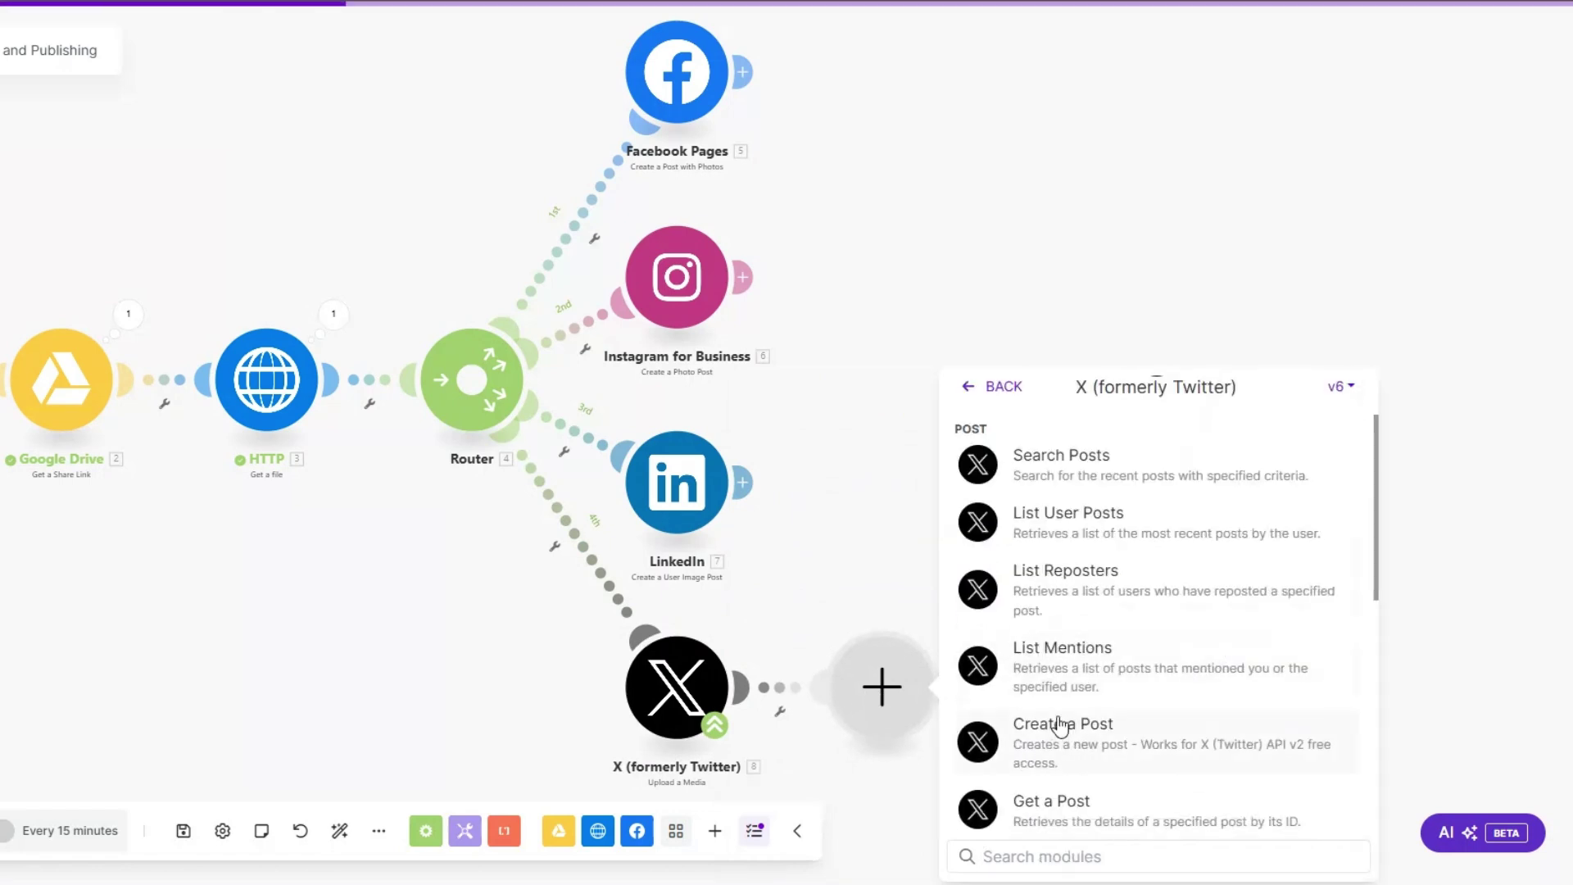
Step: Set Facebook Pages to post the HTTP file to Luxe Automation with caption 'social media post'
{"action": "left_click", "coordinate": [729, 97]}
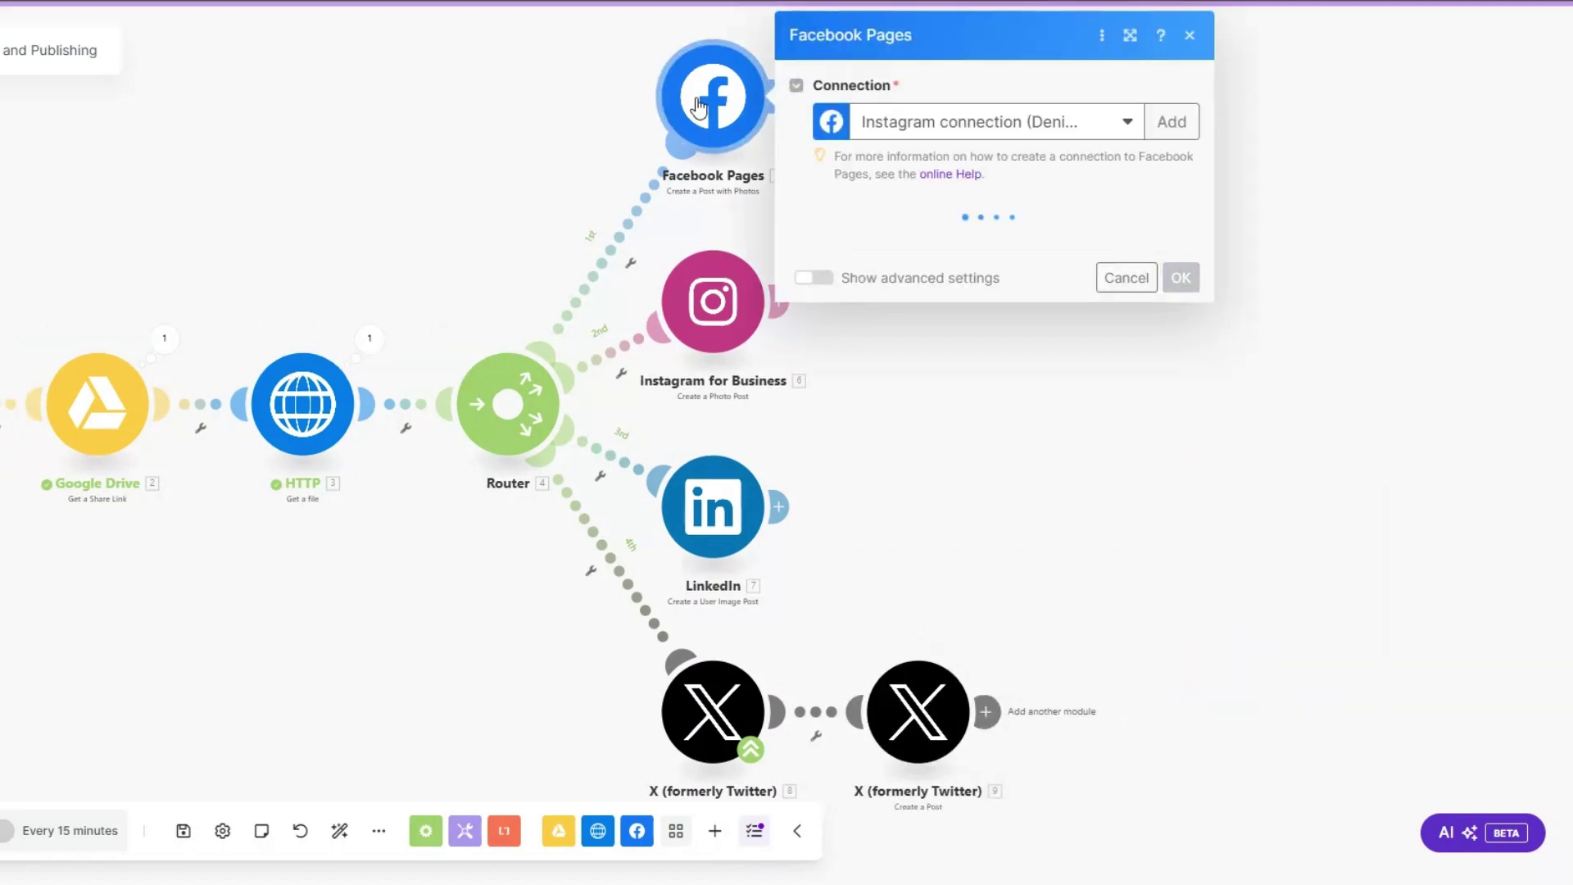
{"action": "left_click", "coordinate": [901, 250]}
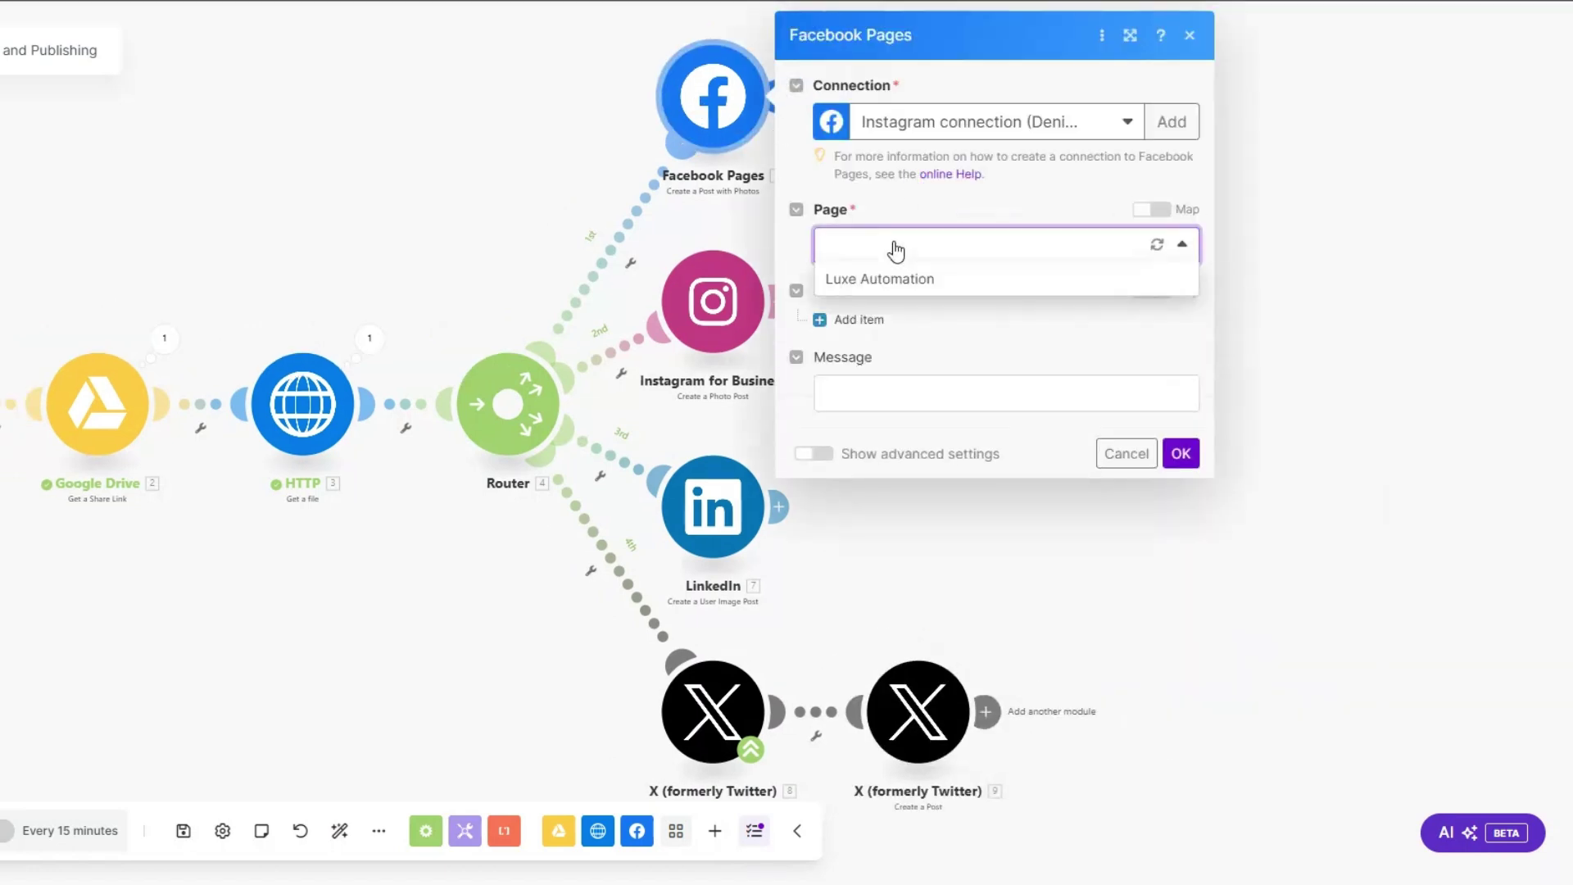
{"action": "left_click", "coordinate": [889, 278]}
{"action": "left_click", "coordinate": [860, 321]}
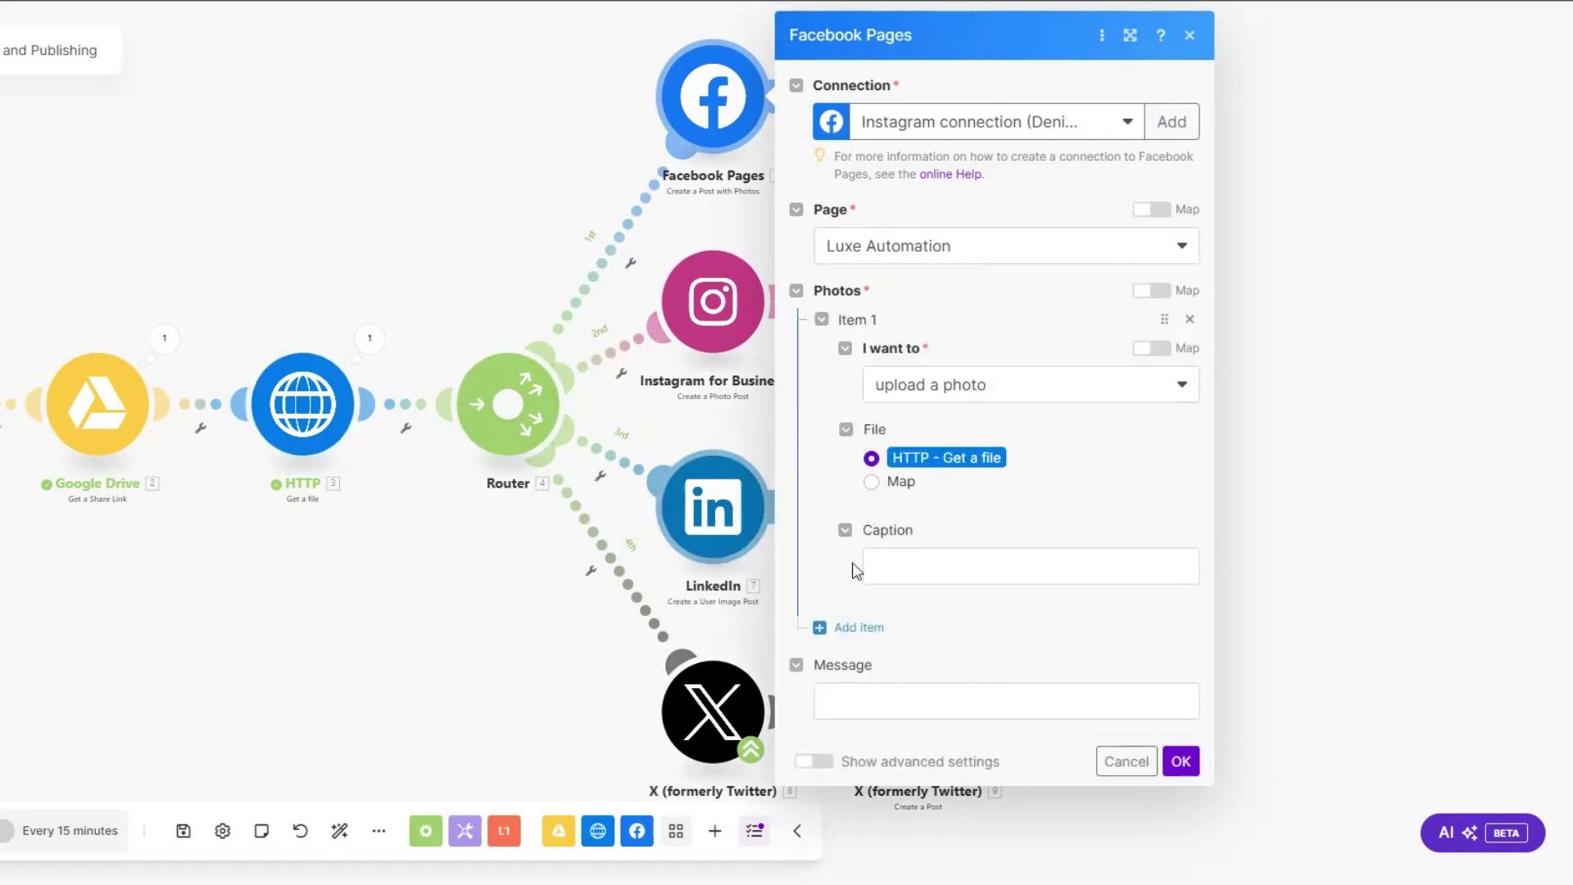
{"action": "left_click", "coordinate": [904, 565]}
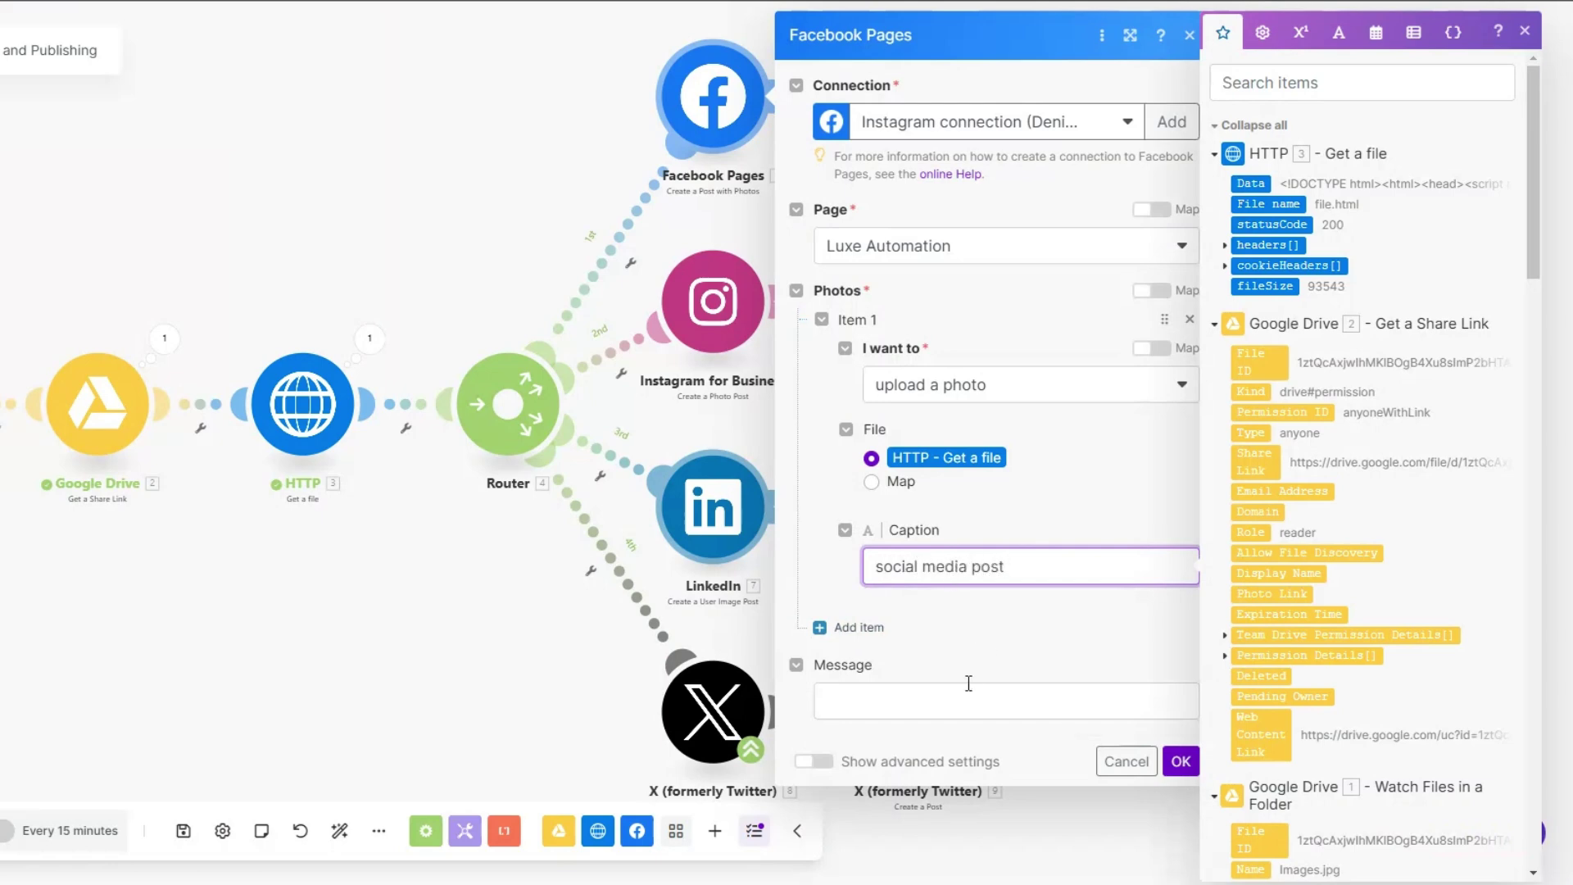
{"action": "left_click", "coordinate": [1181, 761]}
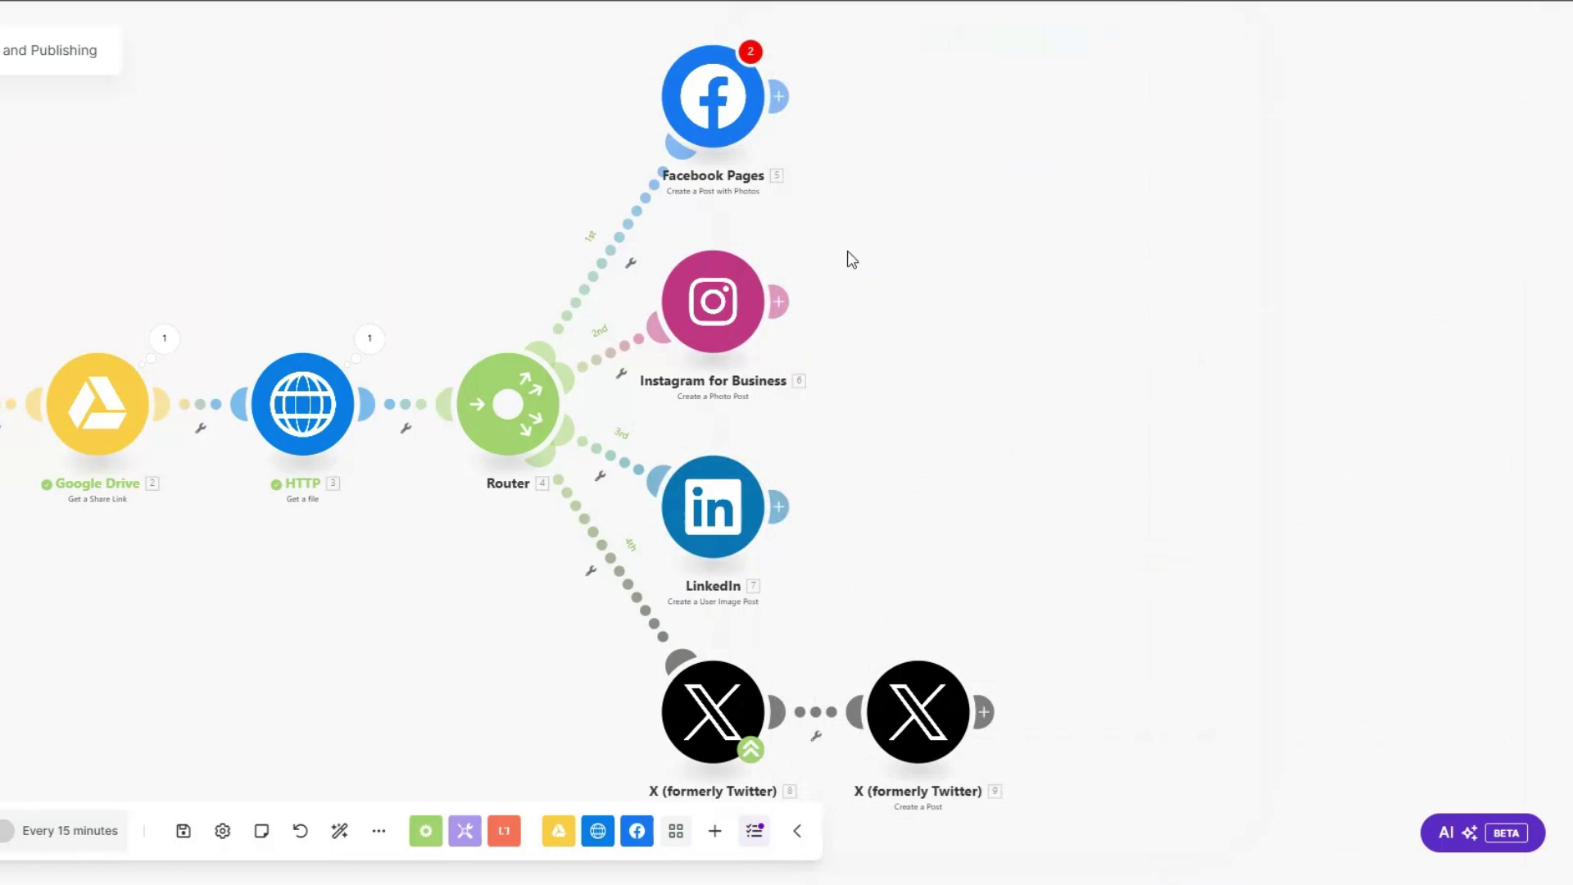
{"action": "left_click", "coordinate": [738, 122]}
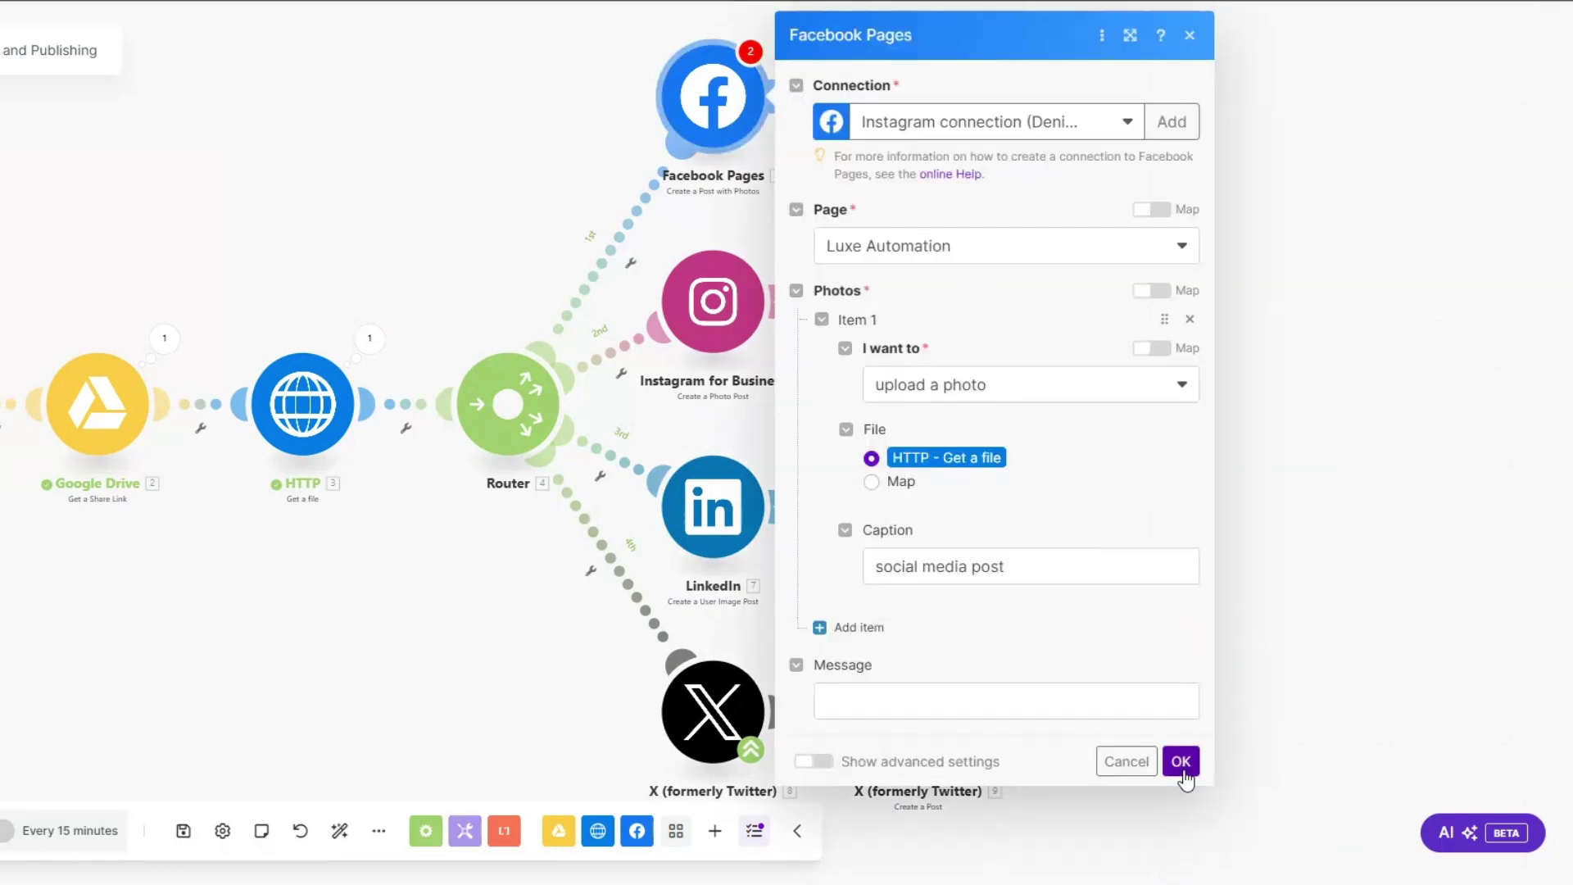
{"action": "left_click", "coordinate": [1180, 761]}
Step: Begin filling Instagram for Business page, photo URL and caption, then discard the changes
{"action": "left_click", "coordinate": [742, 303]}
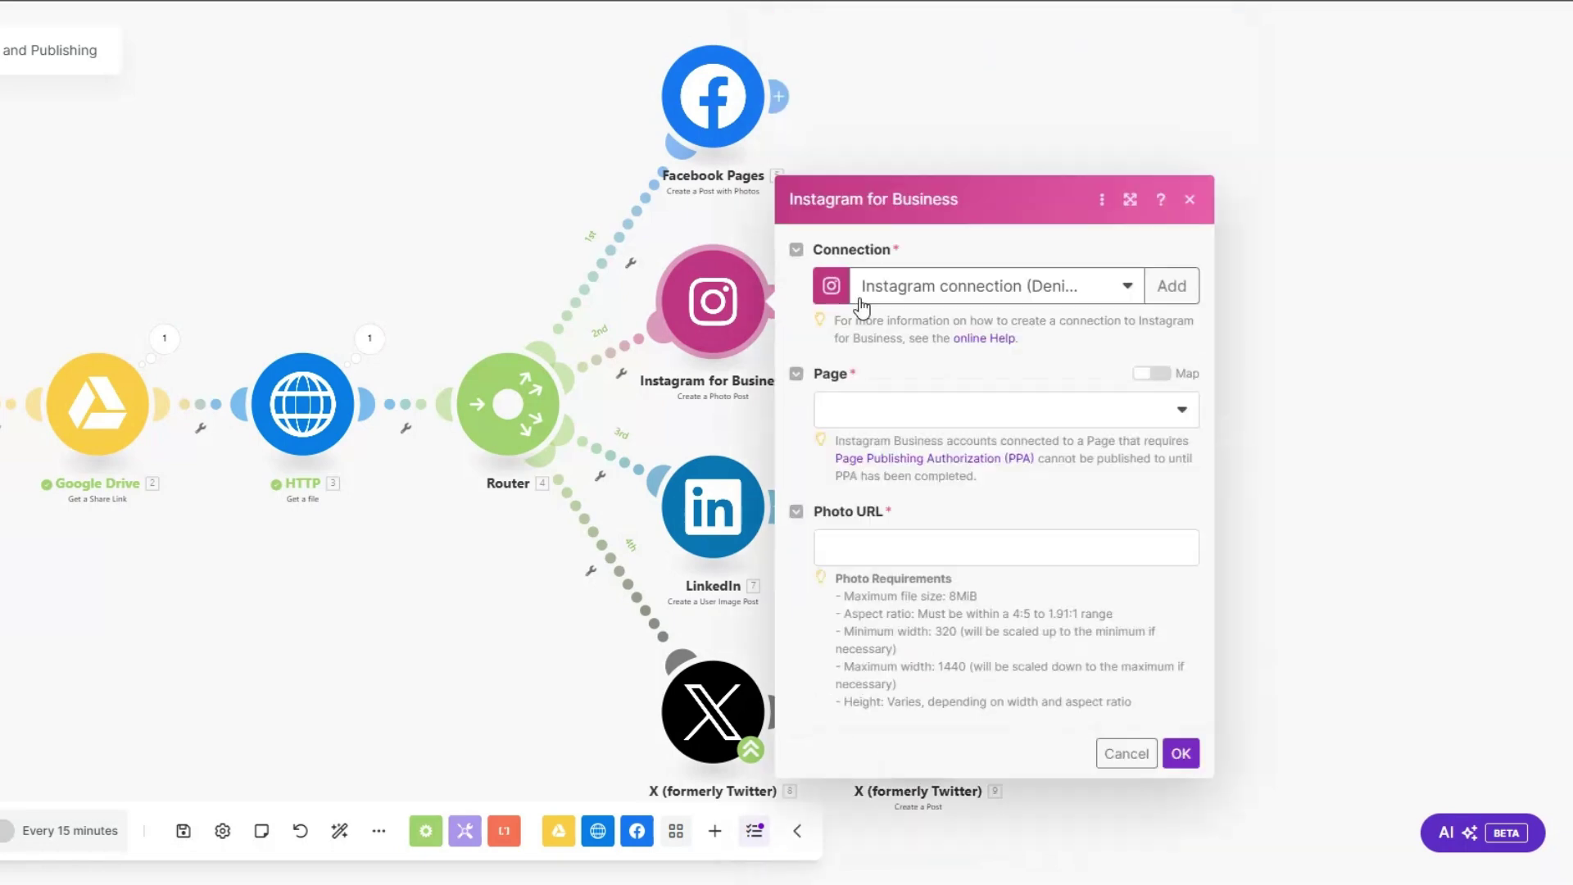
{"action": "left_click", "coordinate": [882, 258]}
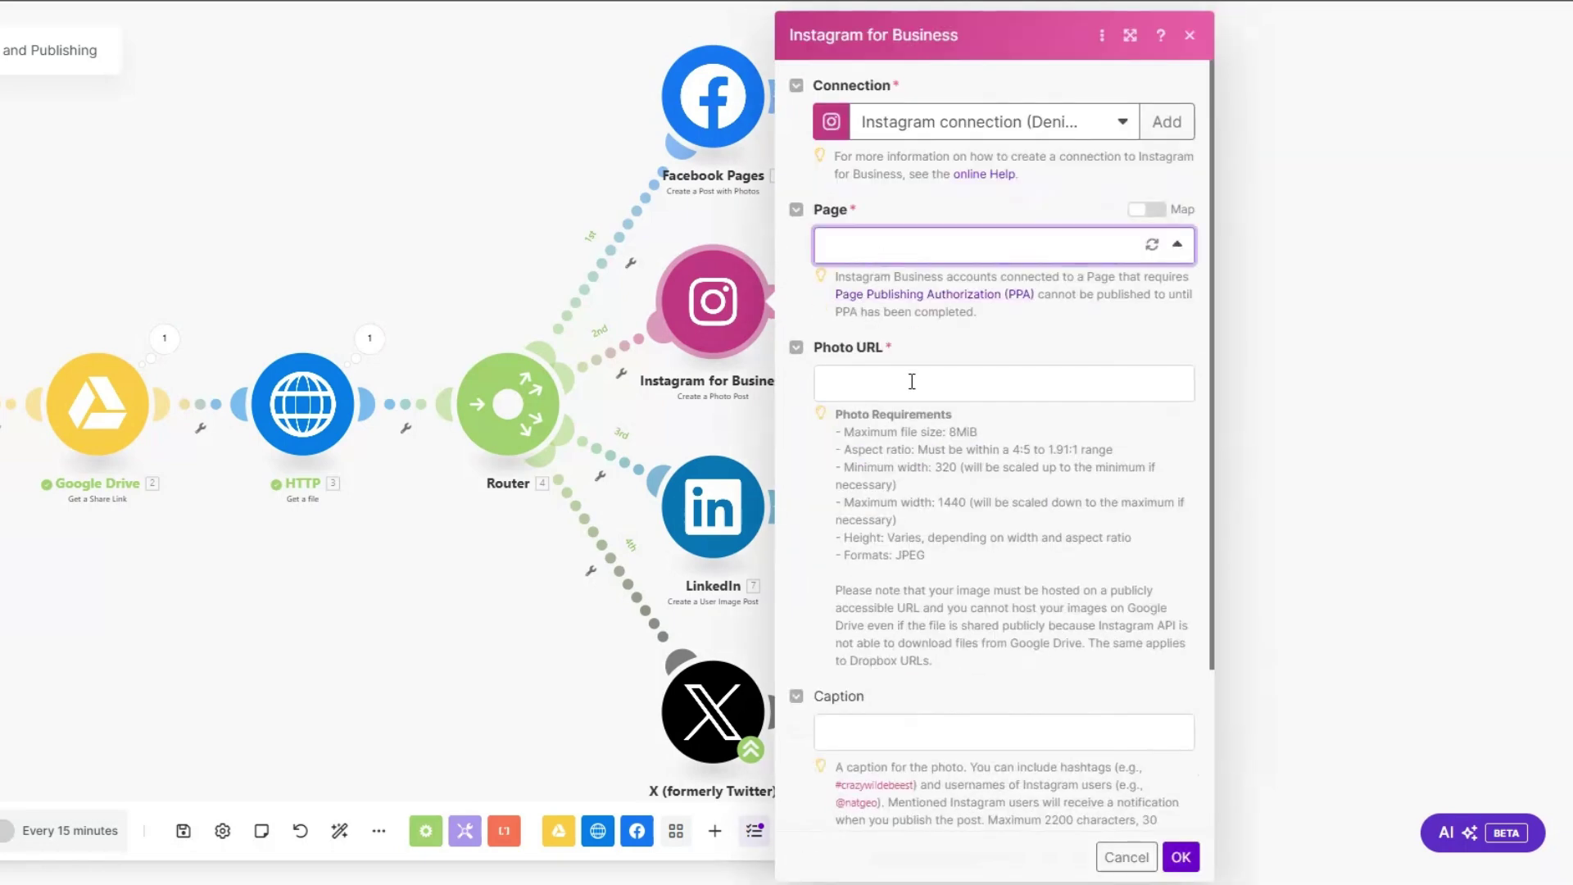
{"action": "left_click", "coordinate": [915, 375]}
{"action": "scroll", "coordinate": [913, 388], "scroll_direction": "down", "scroll_amount": 3}
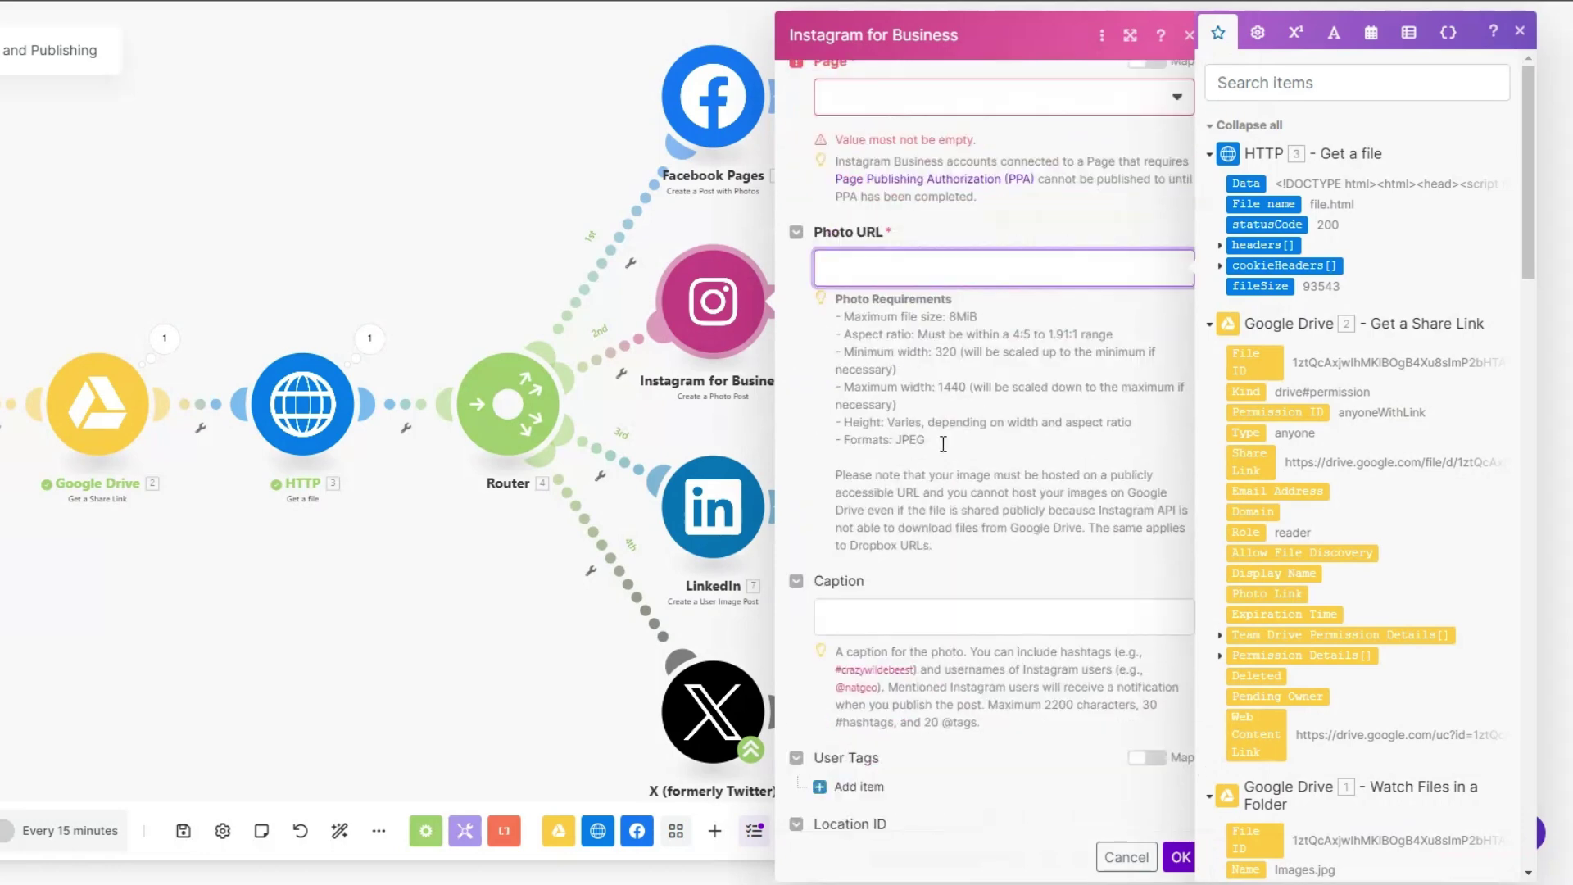
{"action": "left_click", "coordinate": [917, 518]}
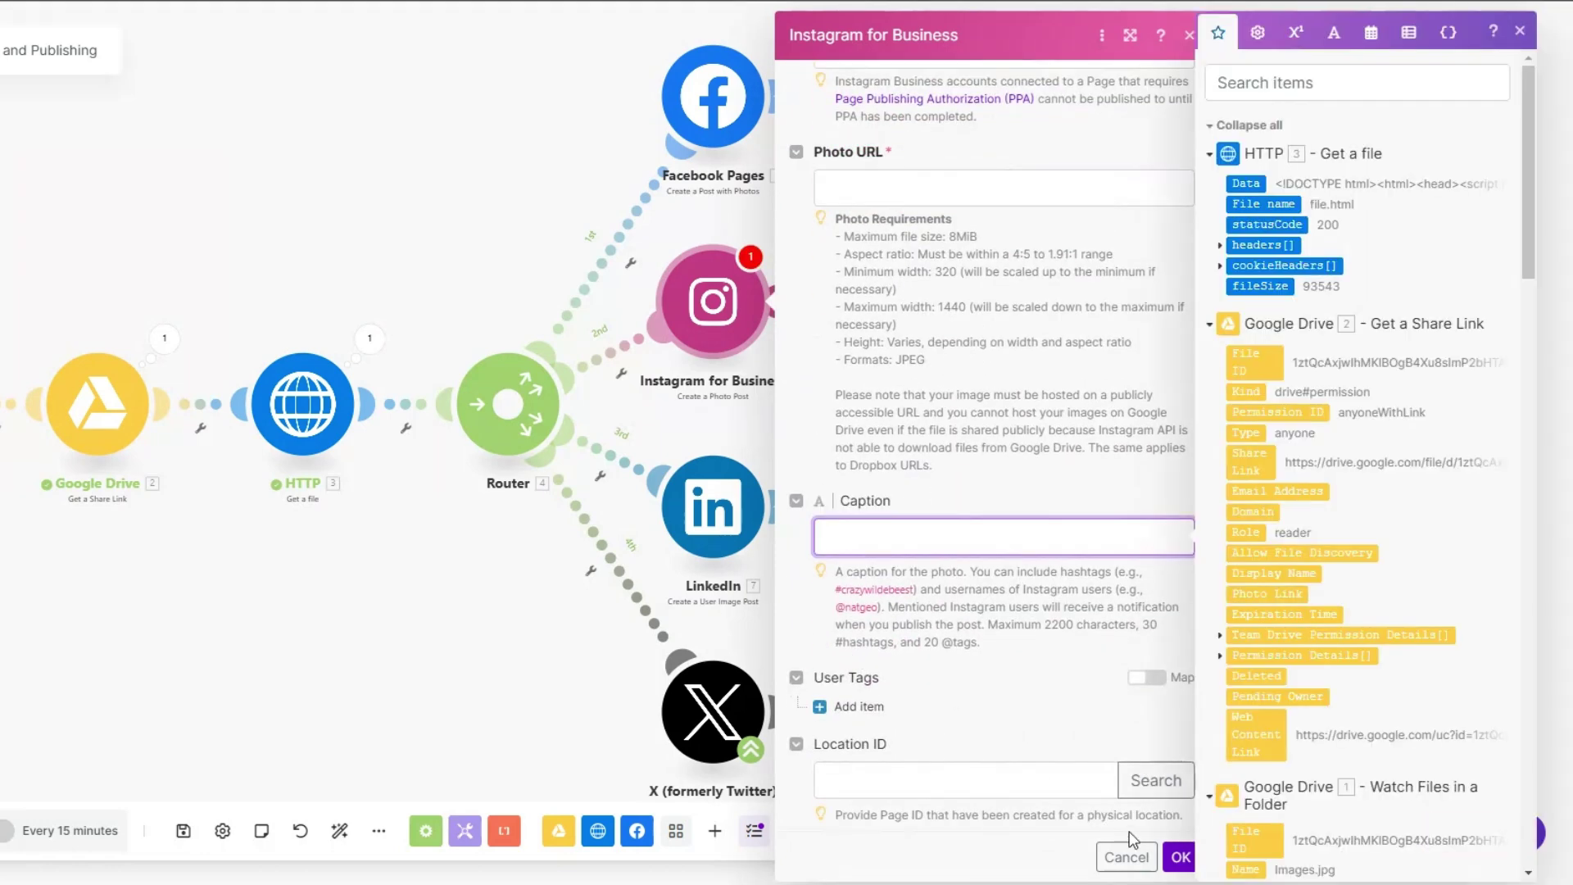
{"action": "left_click", "coordinate": [1126, 857]}
{"action": "left_click", "coordinate": [708, 704]}
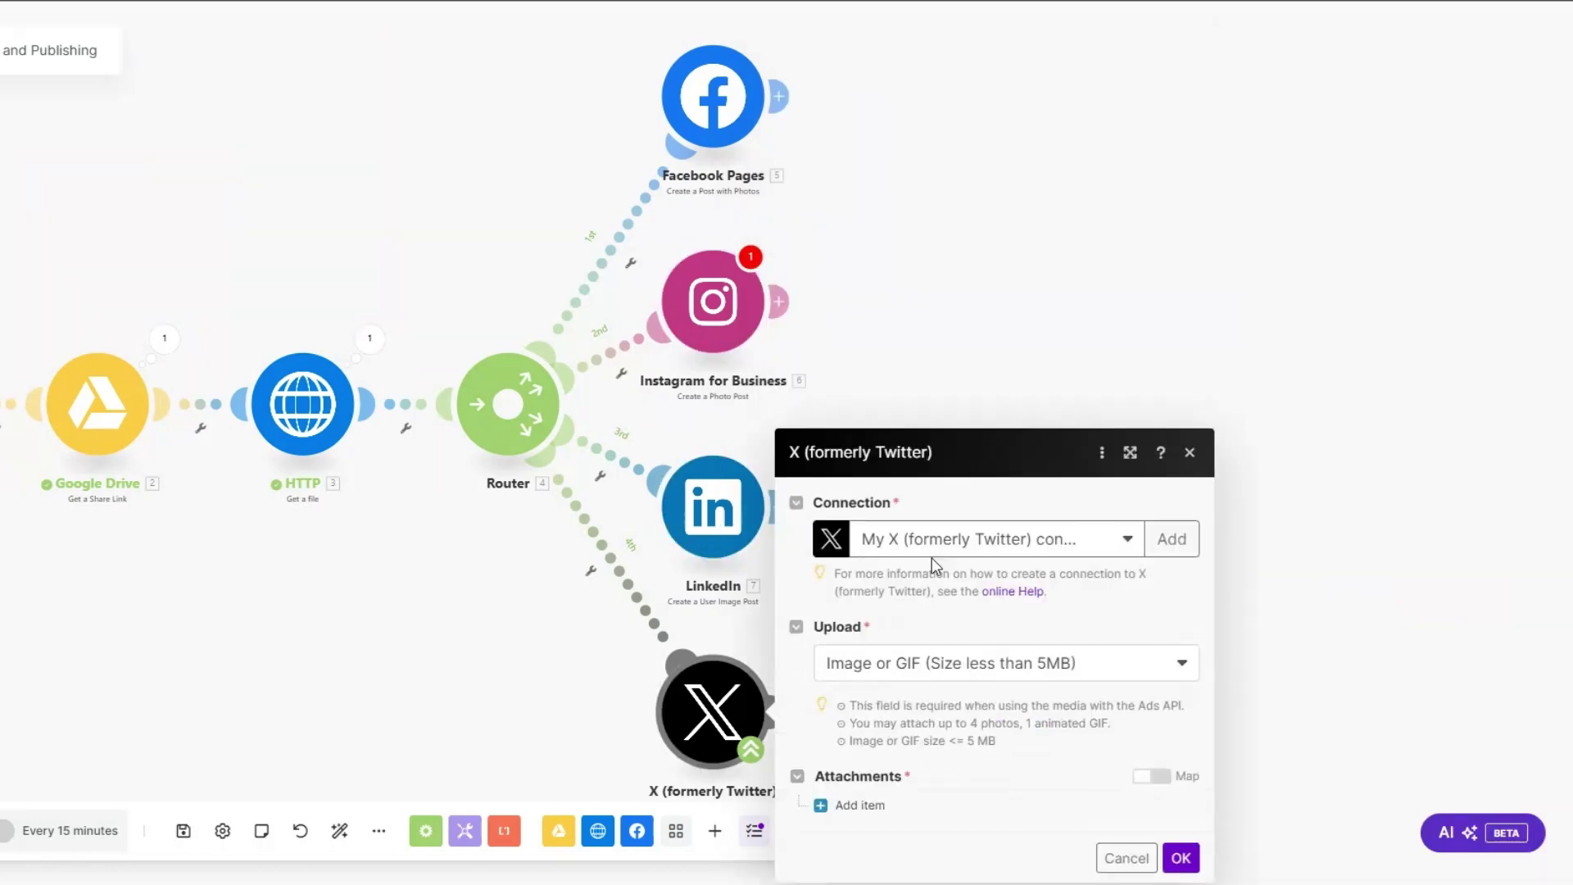
Step: Attach the HTTP-fetched file as the X Upload a Media attachment
{"action": "left_click", "coordinate": [856, 806]}
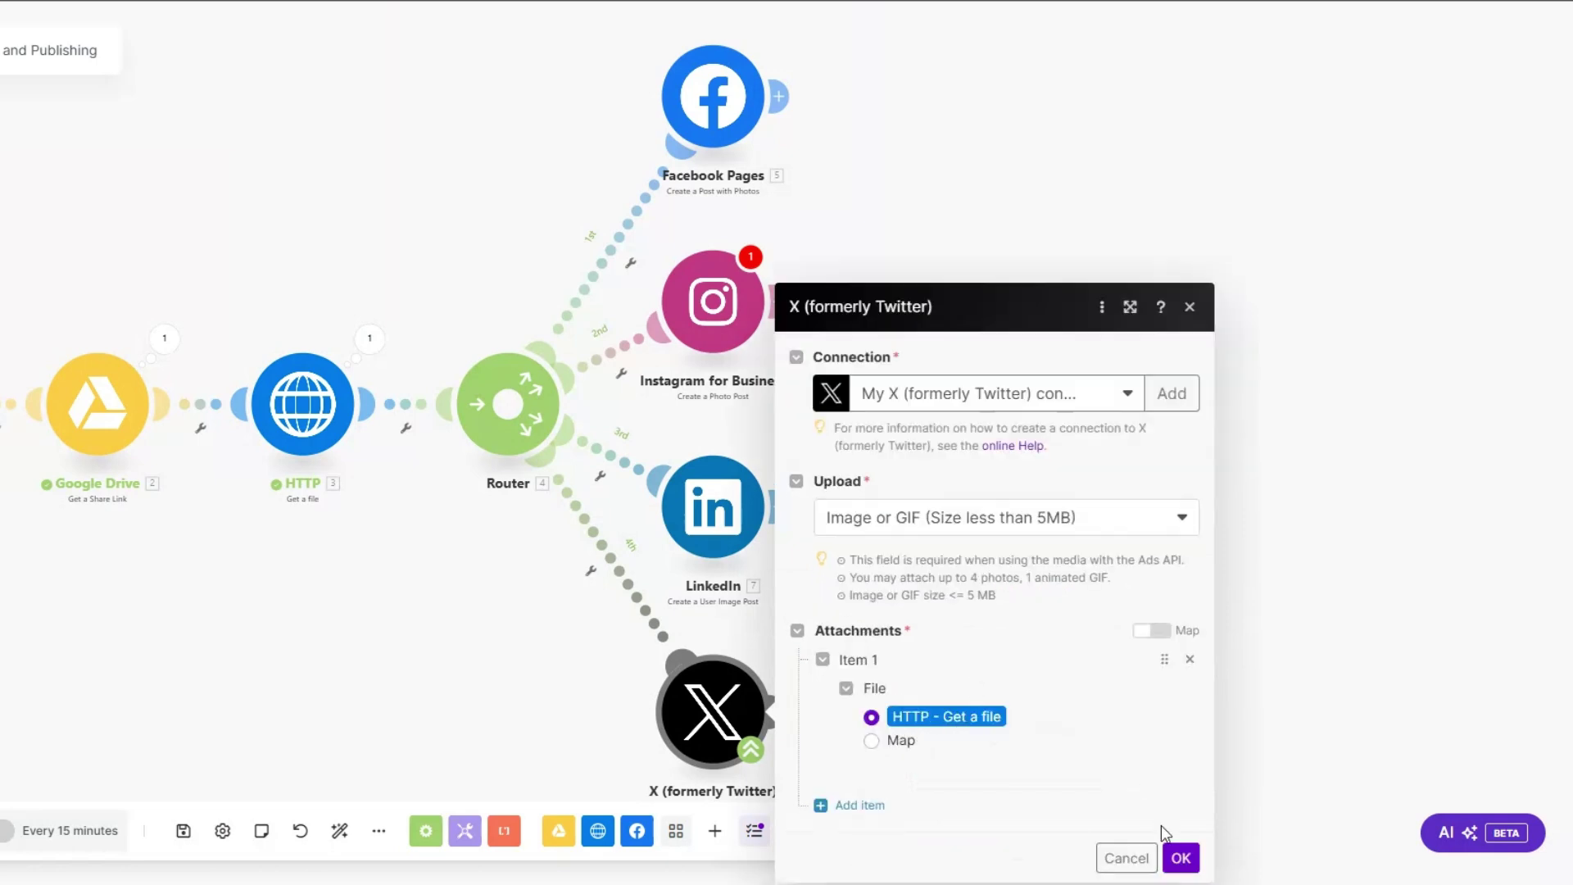
{"action": "left_click", "coordinate": [1179, 858]}
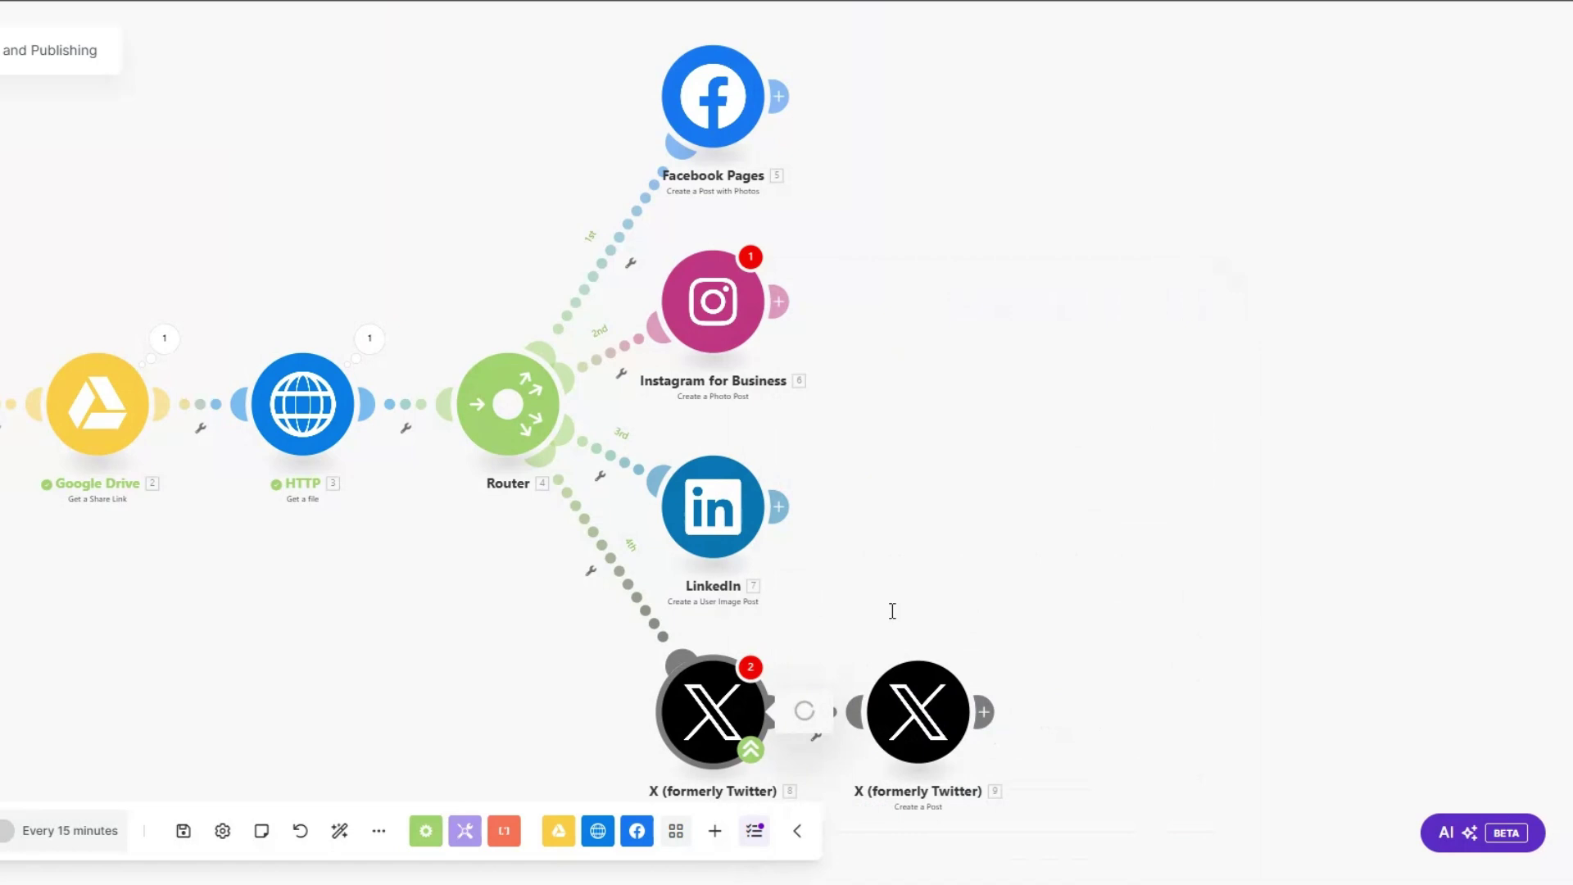
{"action": "left_click", "coordinate": [1180, 858]}
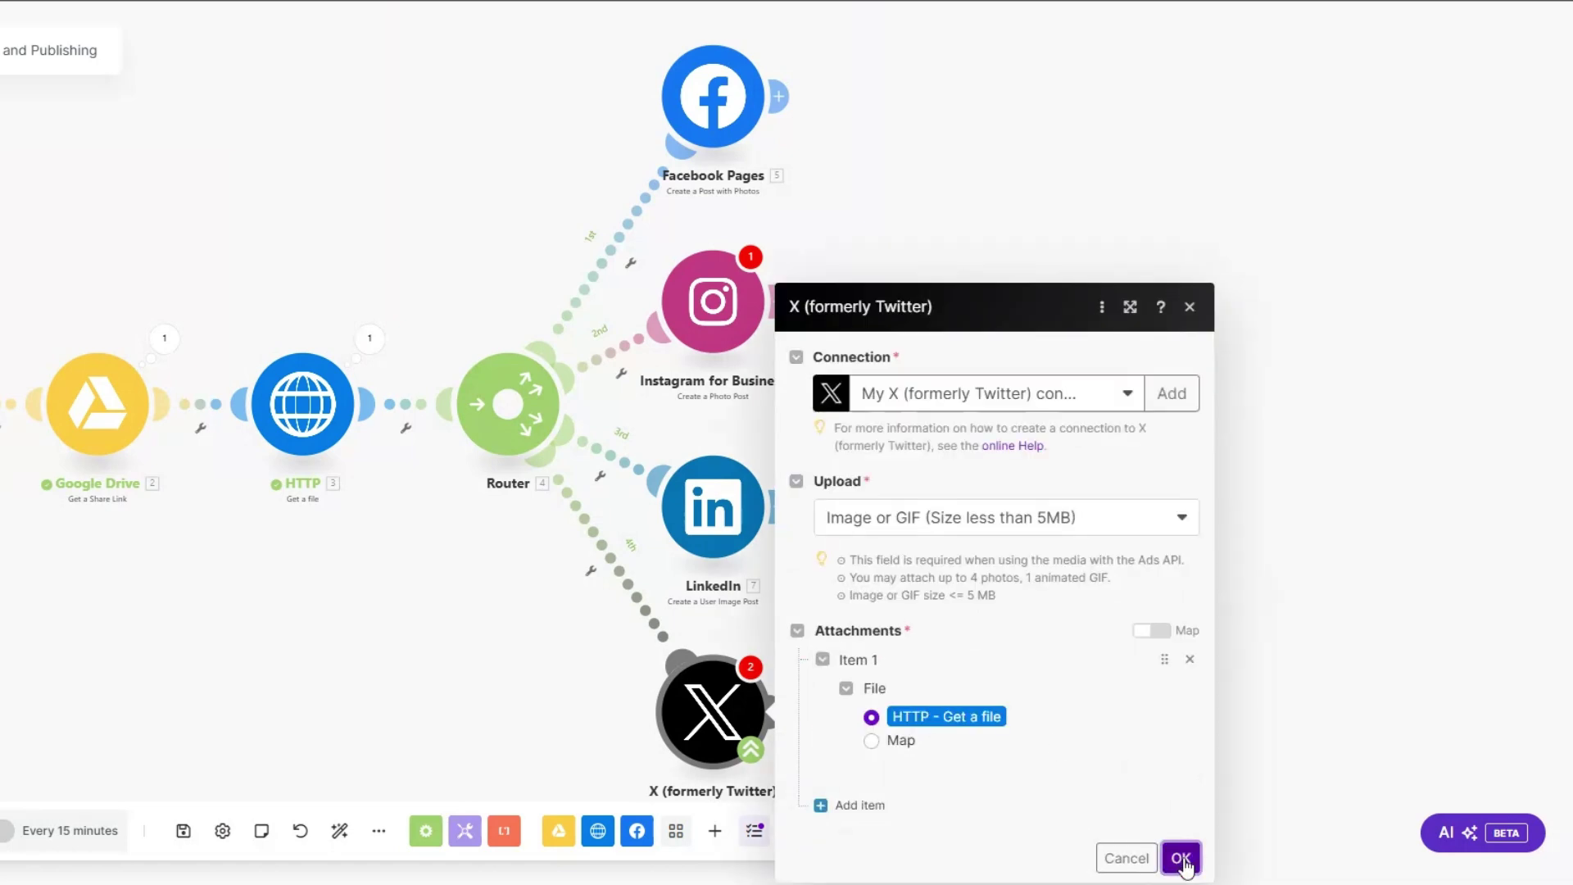
Step: Set the X Create a Post text content to 'social media post'
{"action": "left_click", "coordinate": [915, 717]}
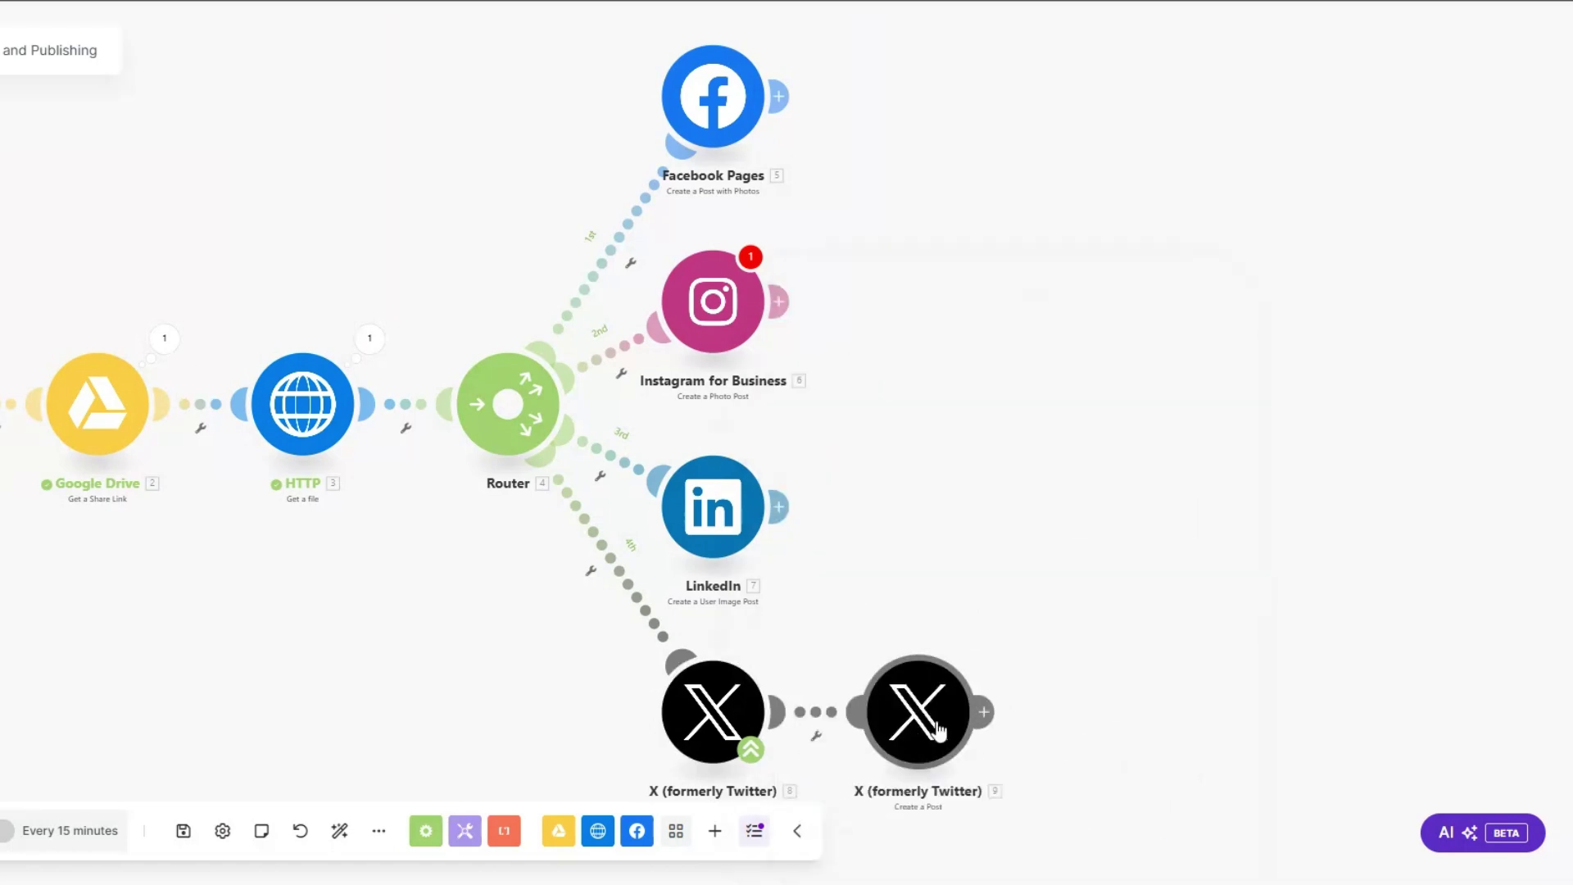
{"action": "left_click", "coordinate": [1101, 763]}
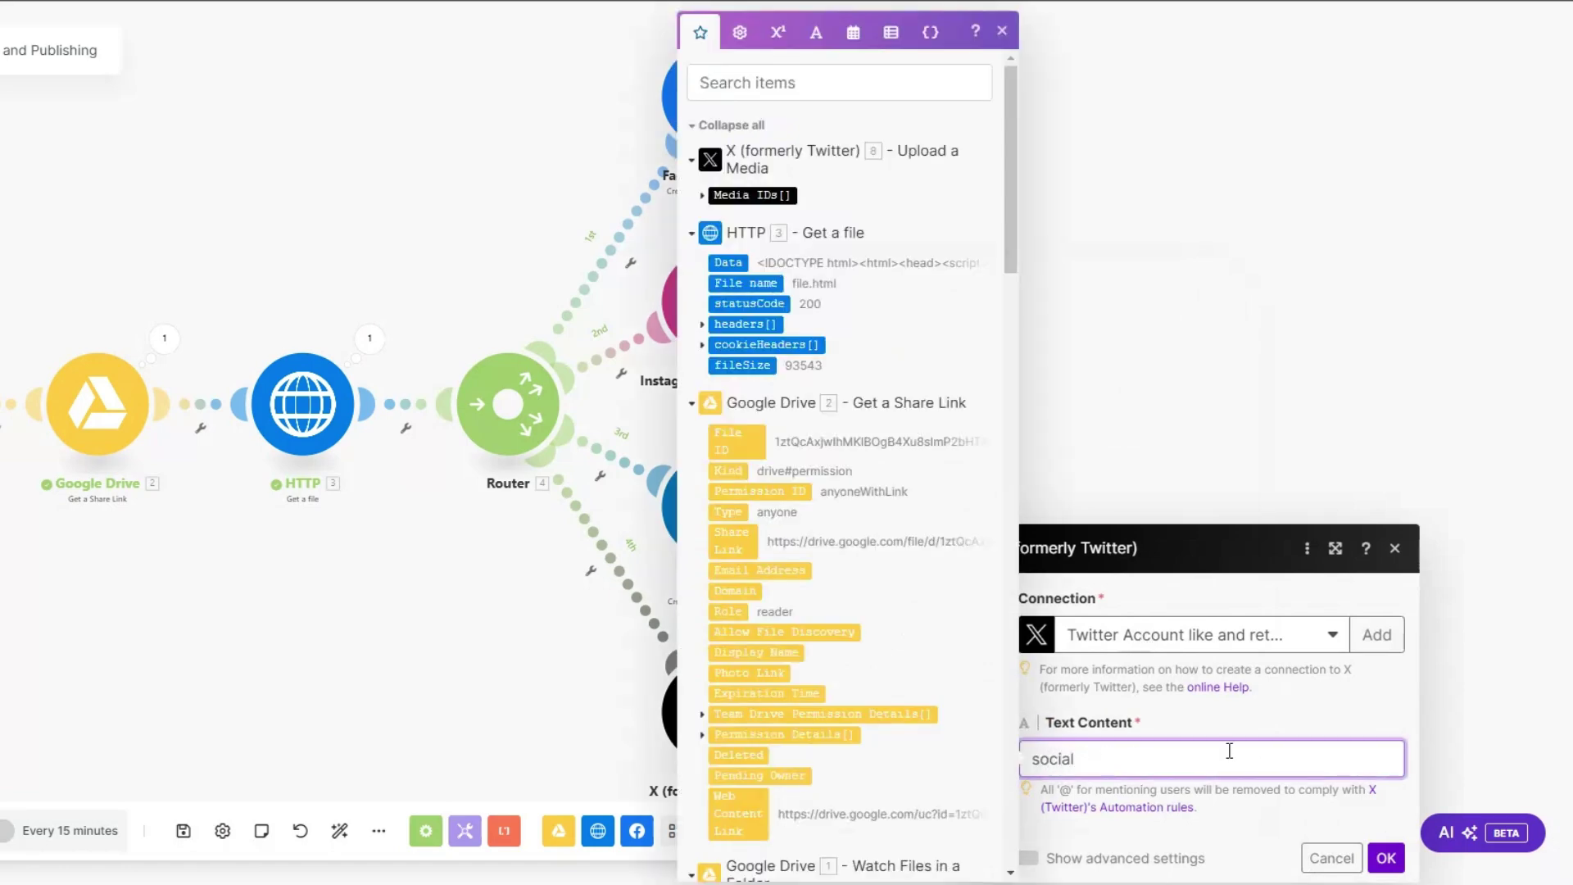
{"action": "type", "text": "media post"}
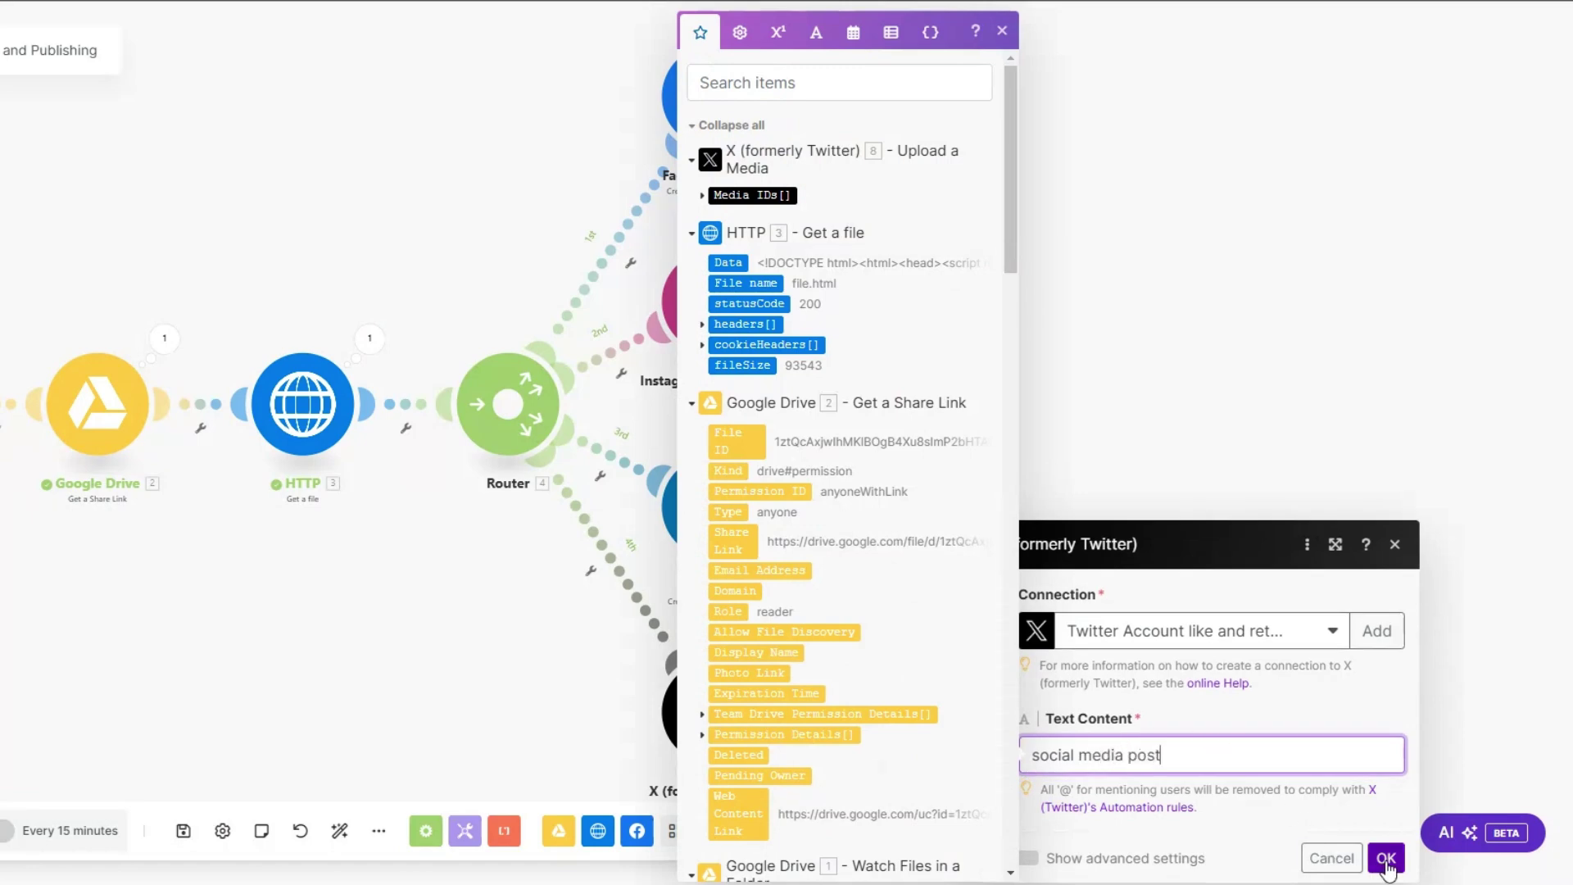
{"action": "left_click", "coordinate": [1385, 857]}
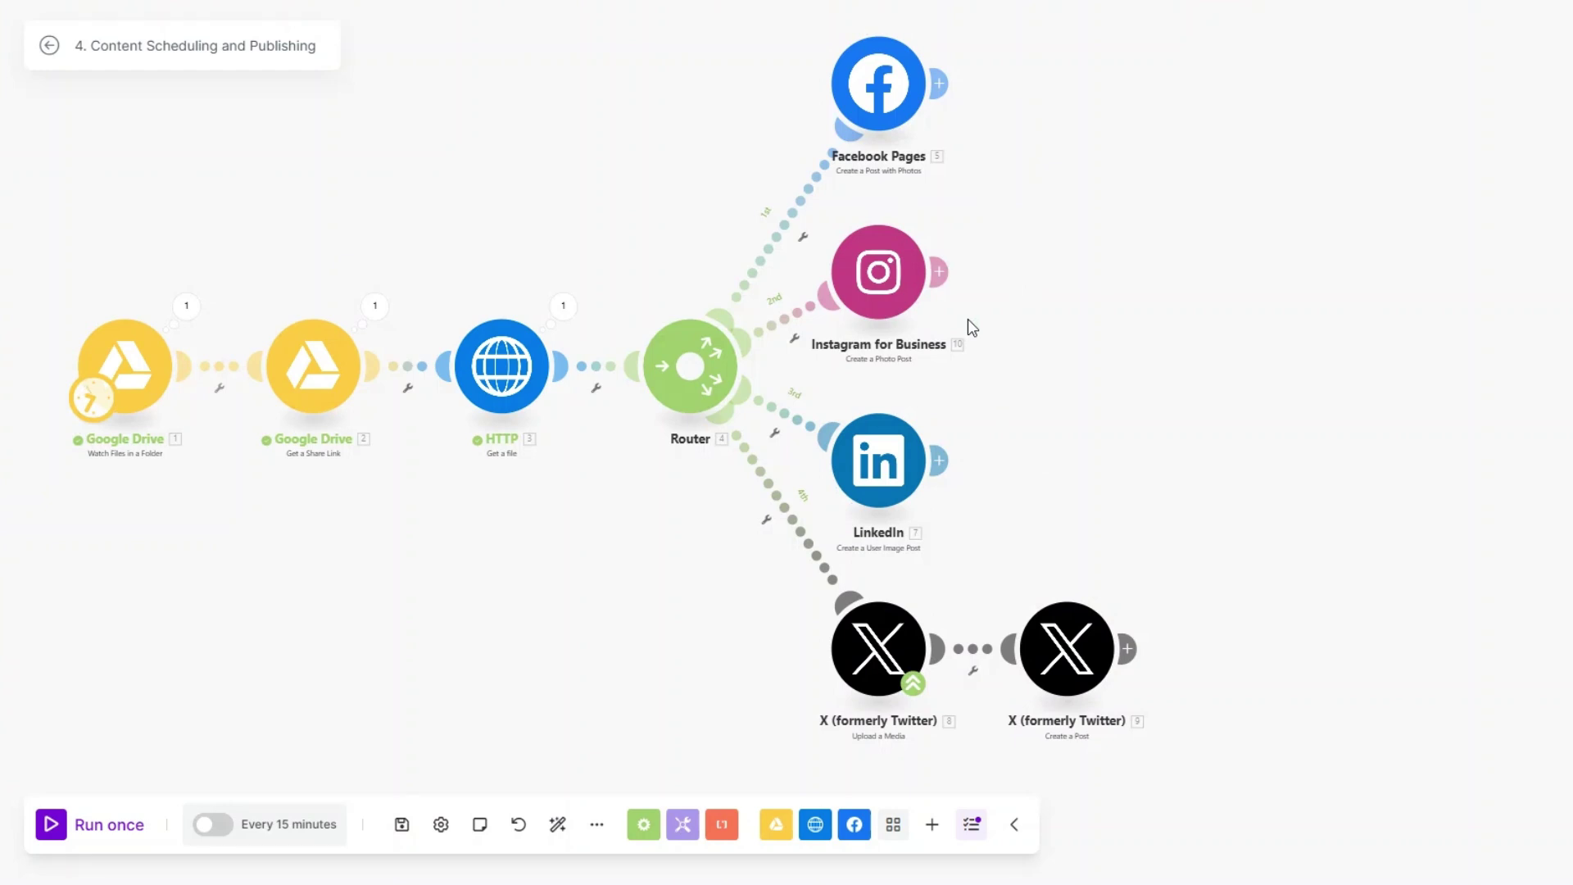
Step: Add a Vista Social Schedule a New Post module after Facebook Pages
{"action": "left_click", "coordinate": [938, 82]}
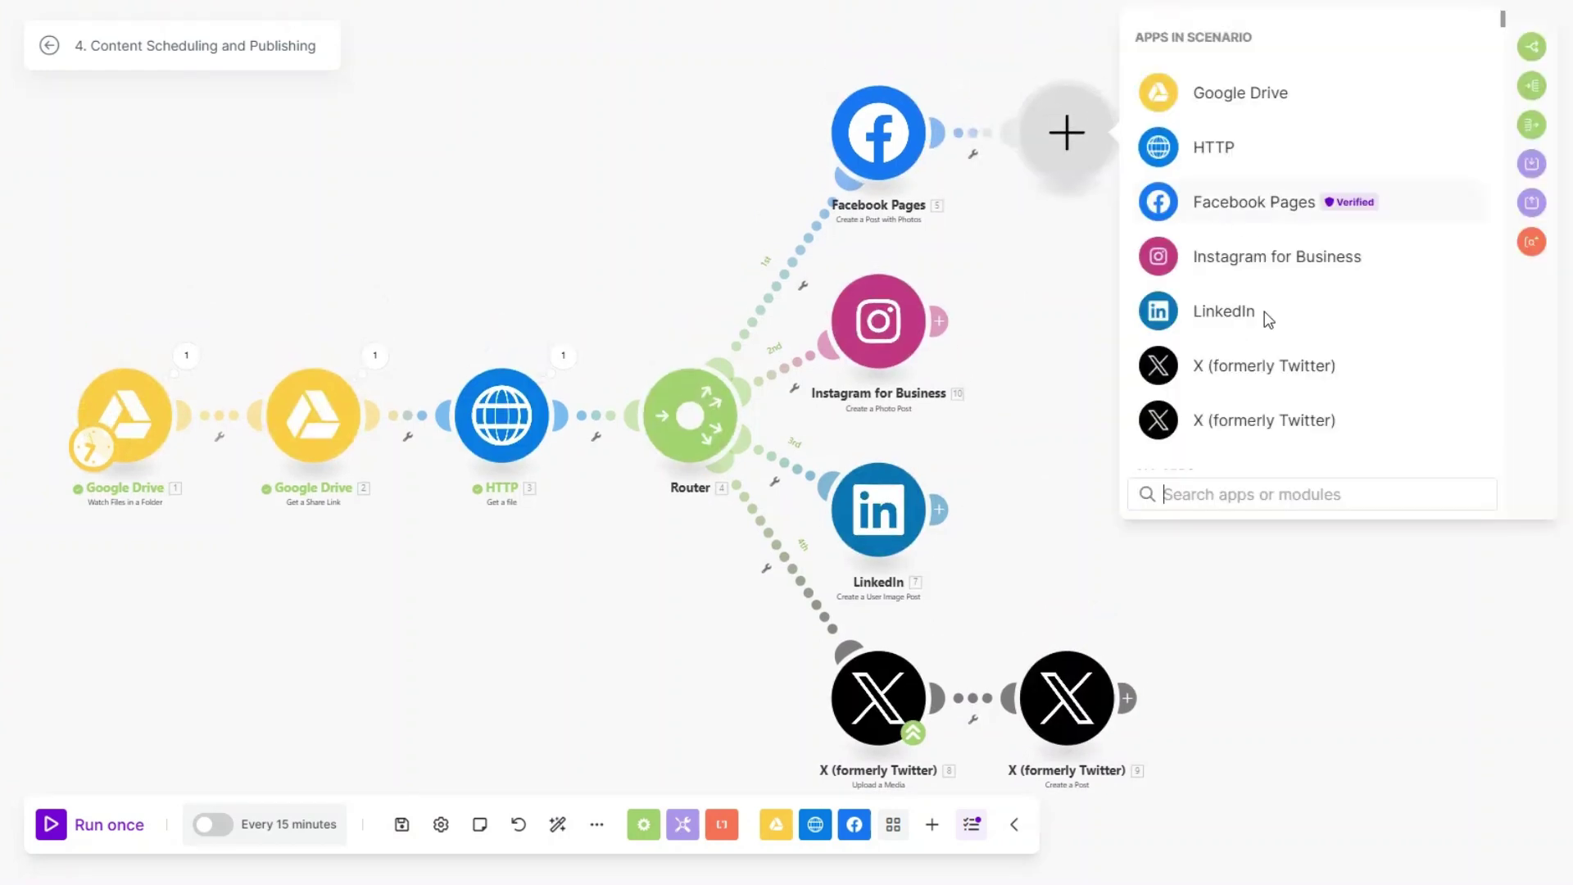
{"action": "type", "text": "vista"}
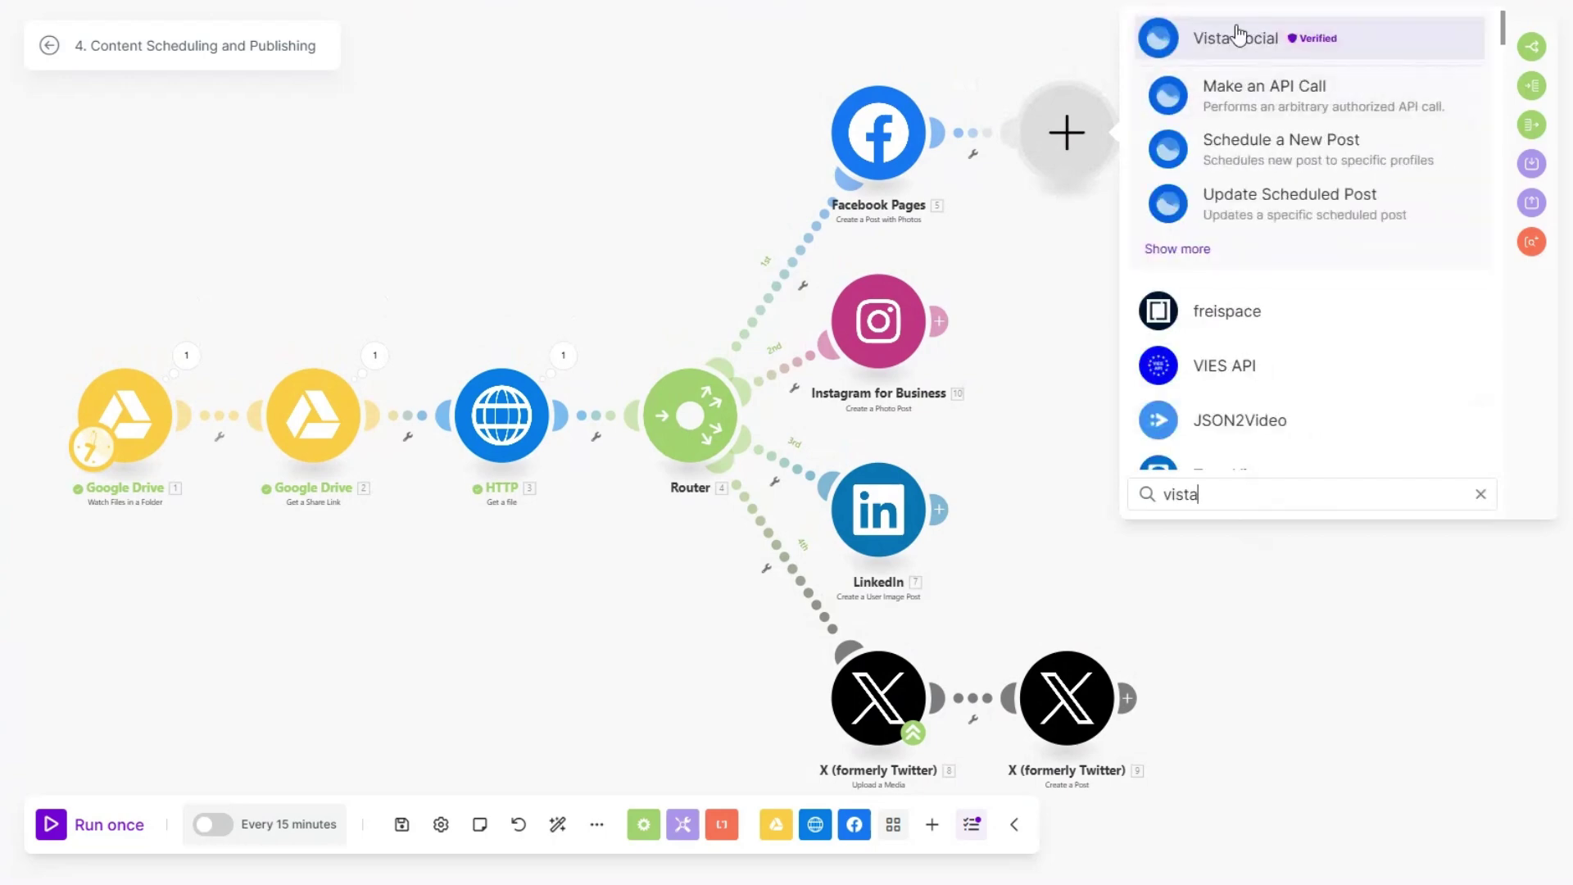
{"action": "left_click", "coordinate": [1235, 35]}
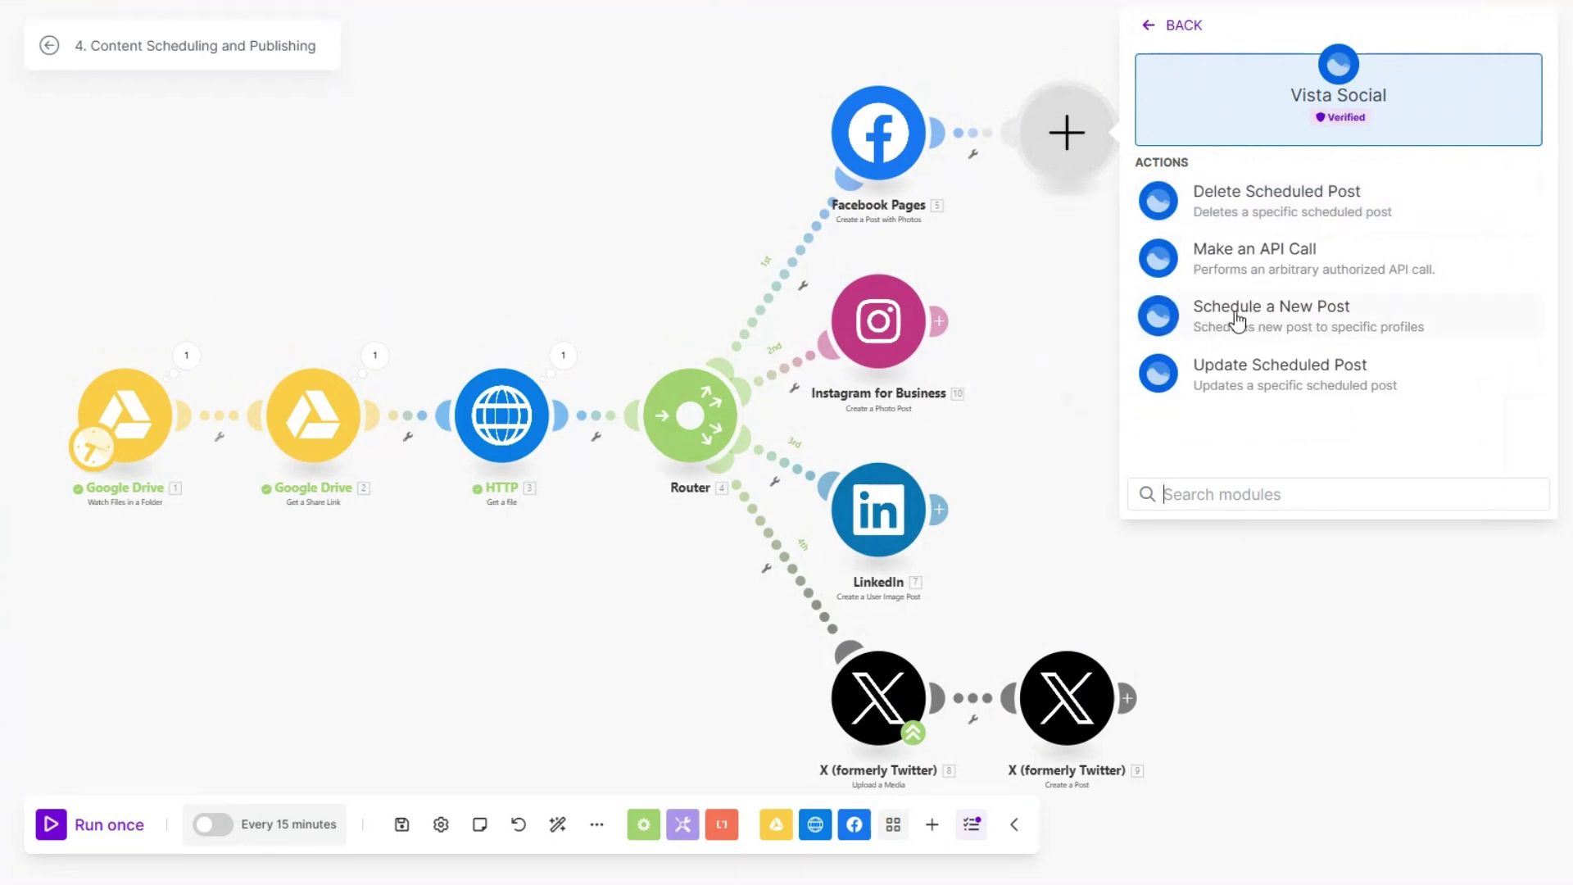
{"action": "left_click", "coordinate": [1292, 318]}
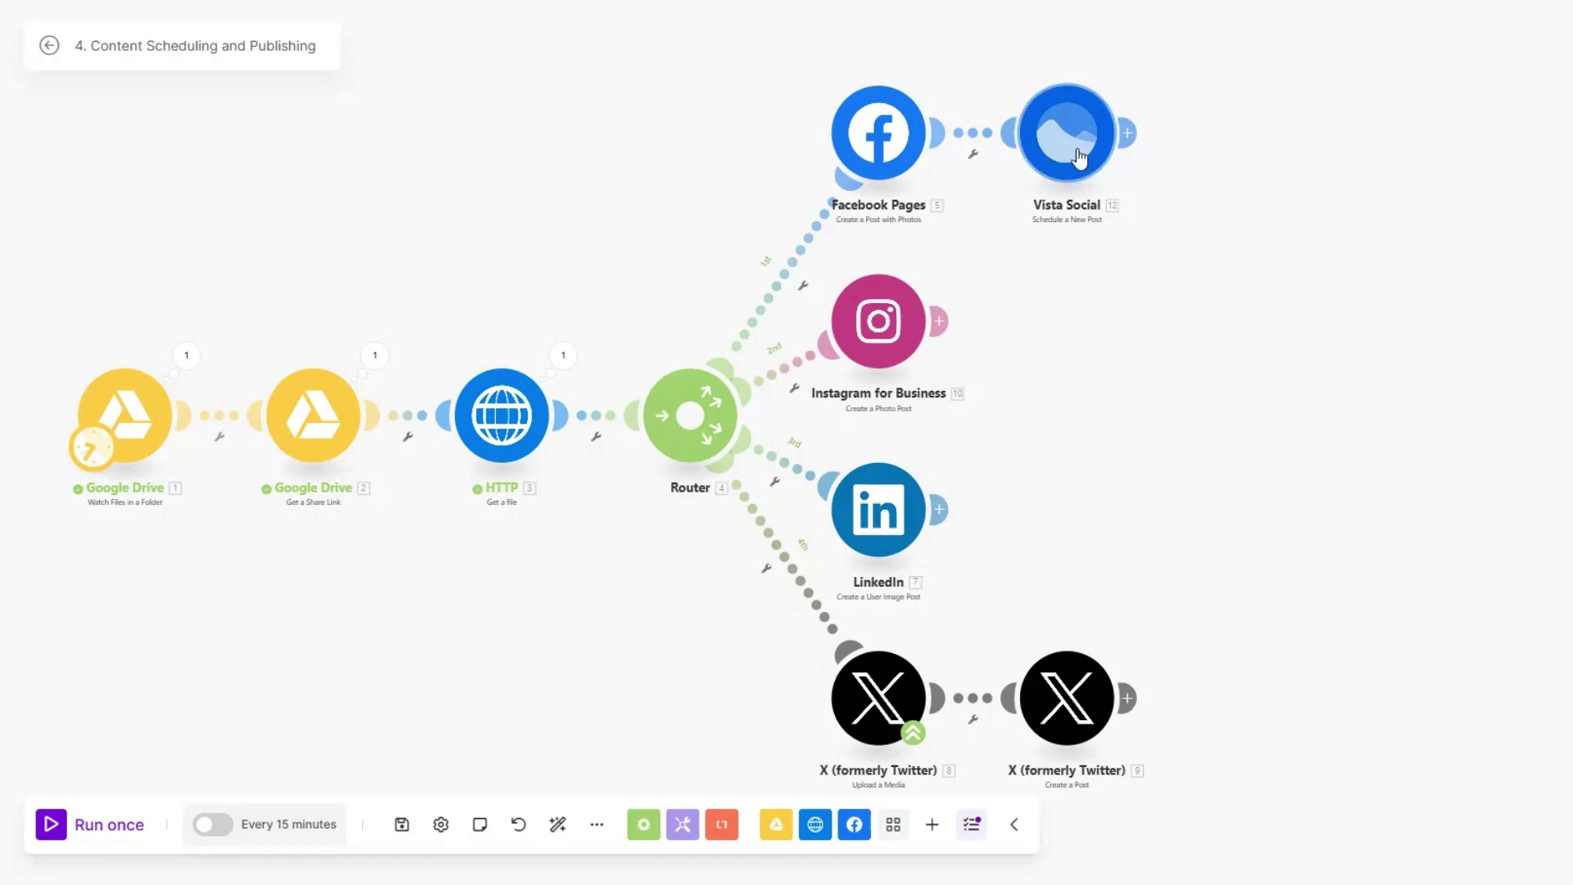
Step: Clone the Vista Social module onto the Instagram for Business branch
{"action": "right_click", "coordinate": [1061, 160]}
{"action": "left_click", "coordinate": [1138, 293]}
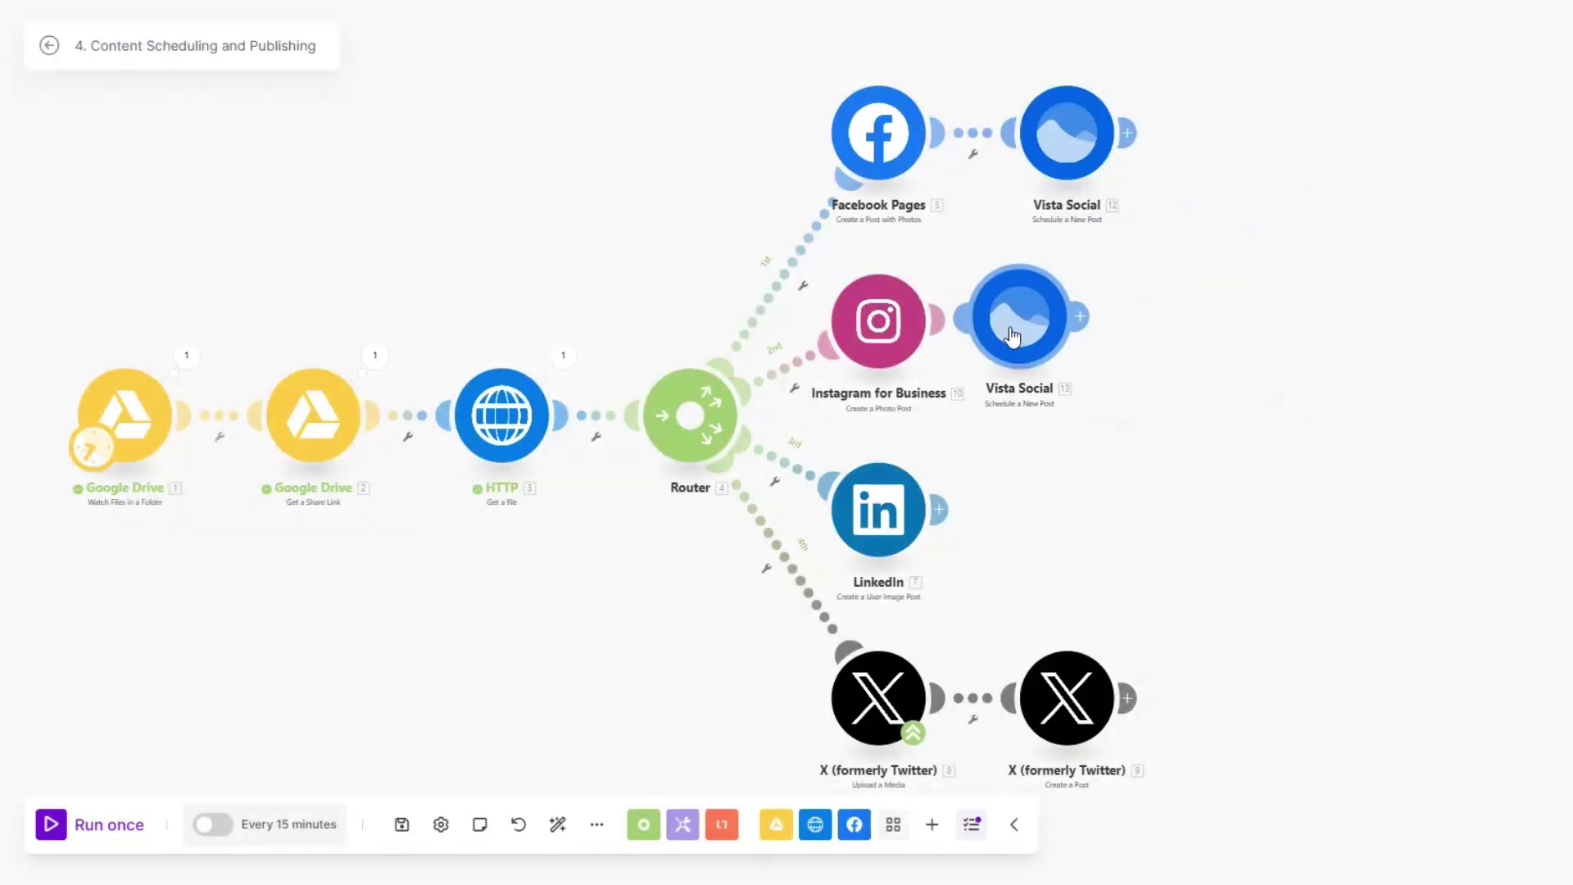
{"action": "left_click", "coordinate": [1068, 335]}
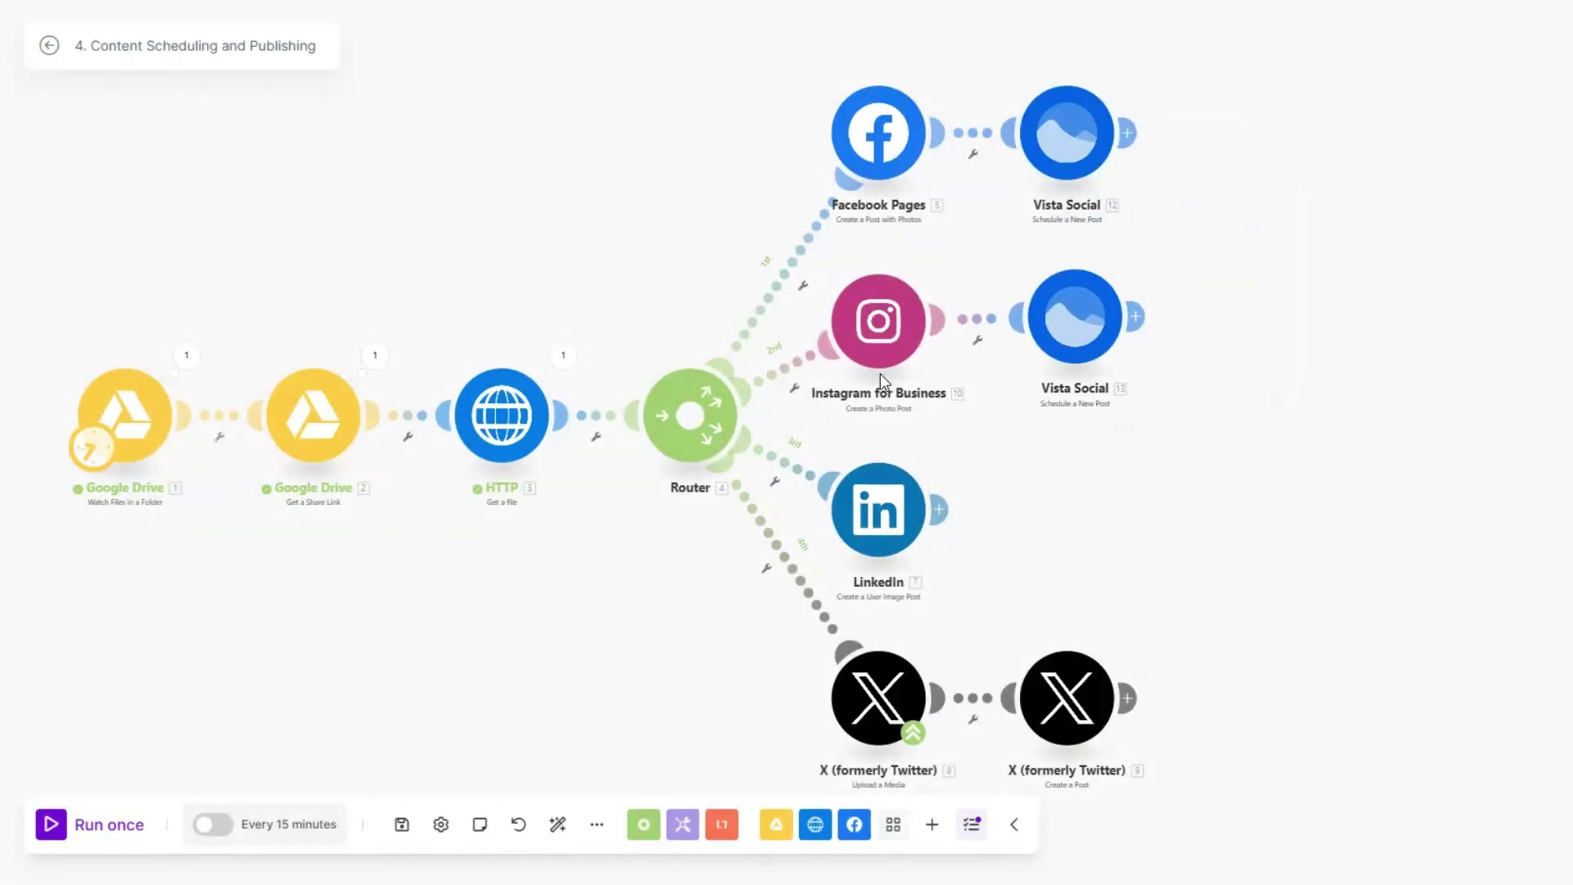
{"action": "right_click", "coordinate": [1063, 334]}
{"action": "left_click", "coordinate": [1129, 489]}
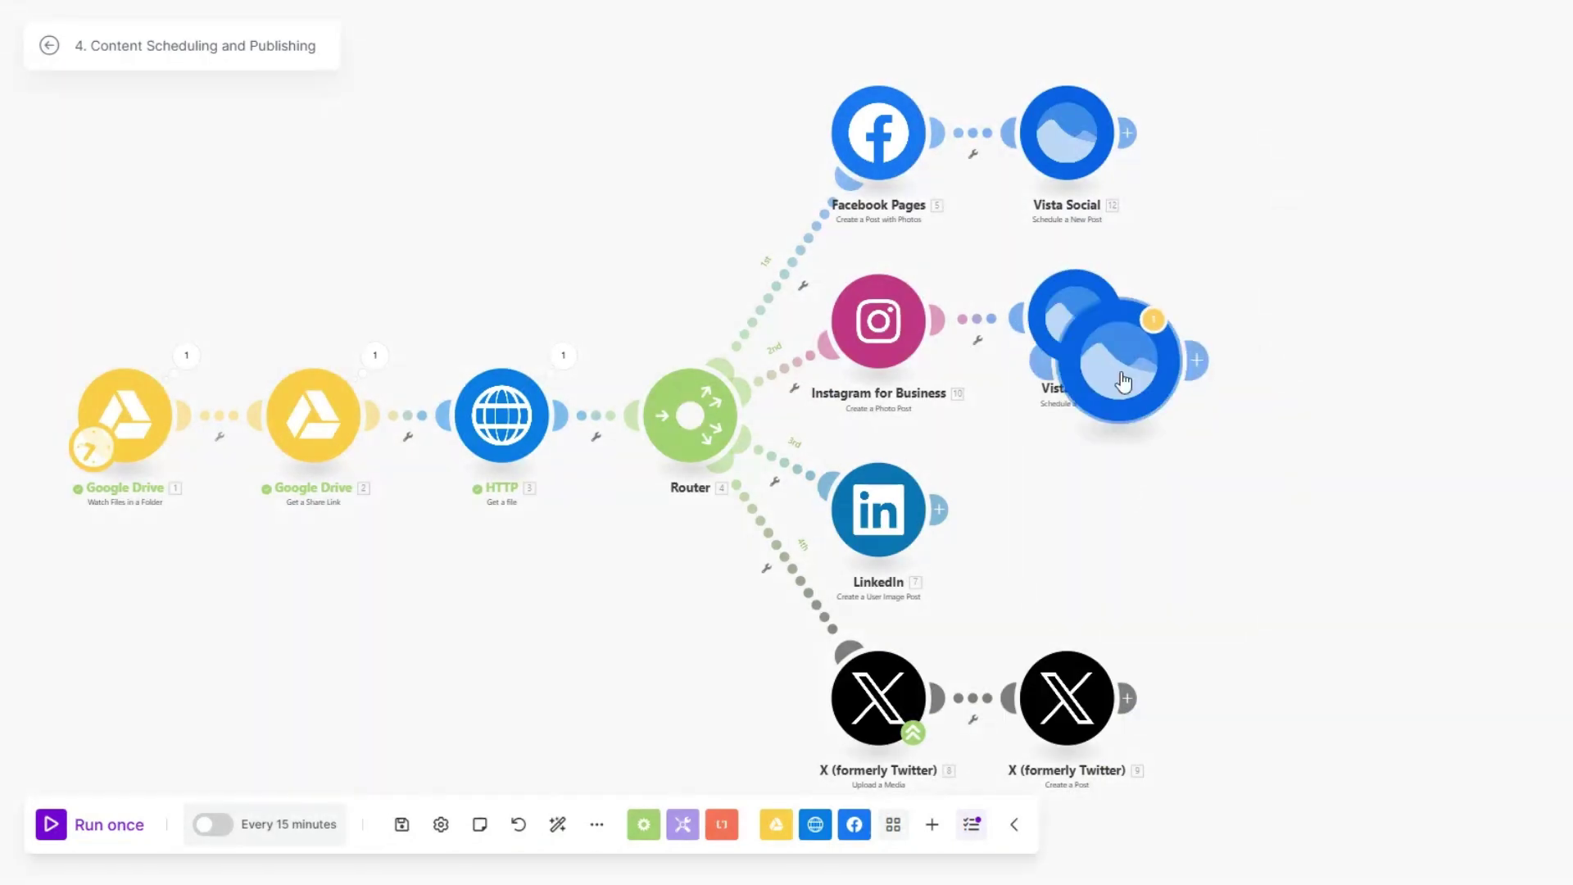
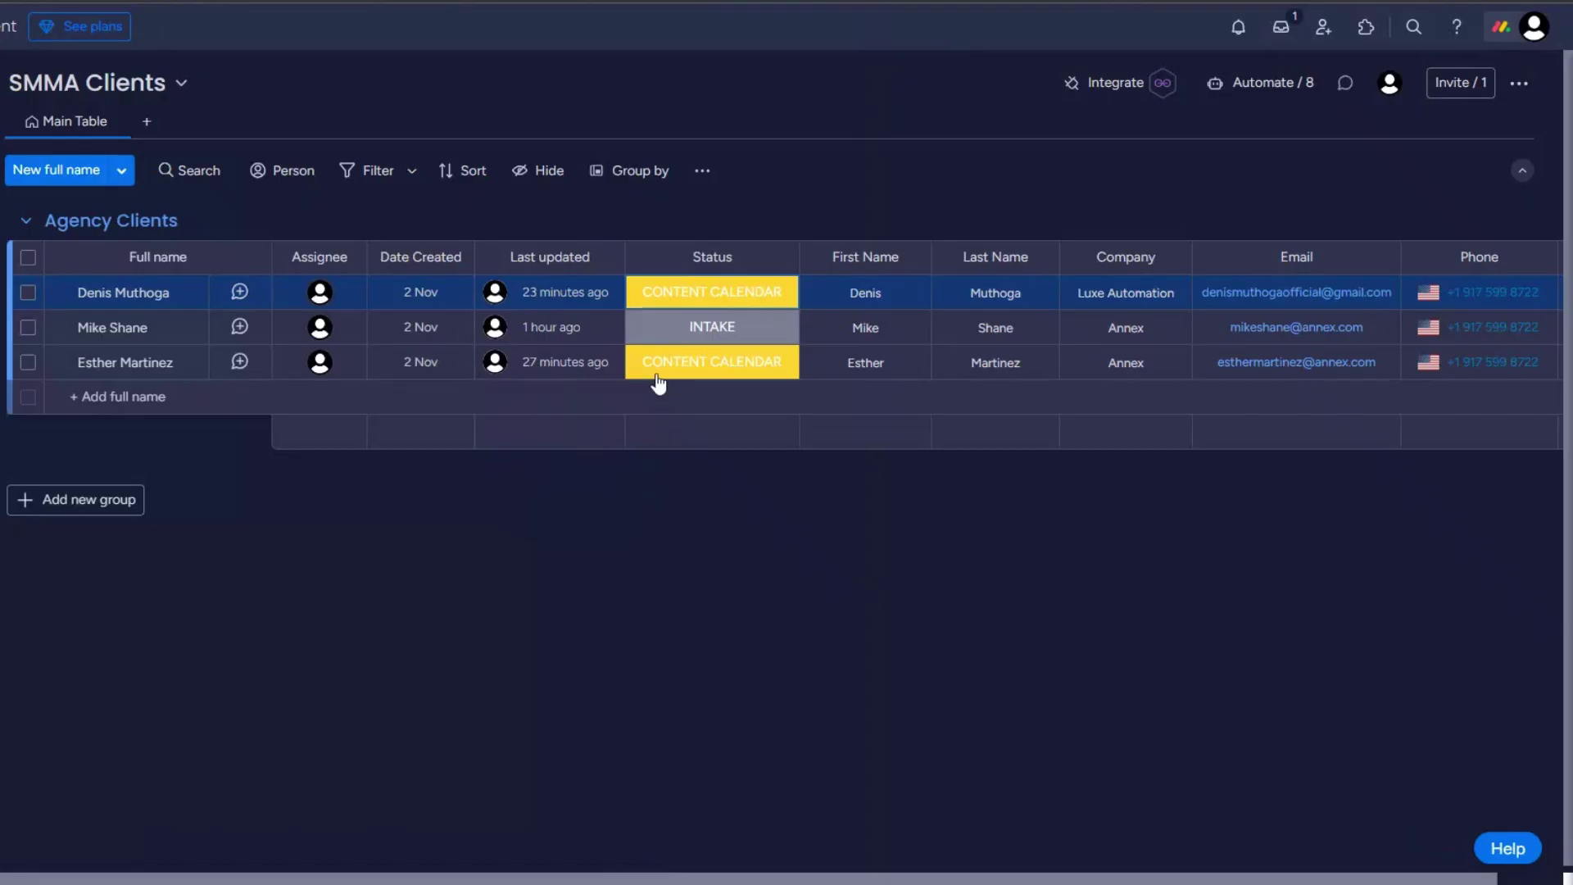
Step: Show the first client's status labels, then begin the scenario with a Webhooks trigger
{"action": "left_click", "coordinate": [697, 297]}
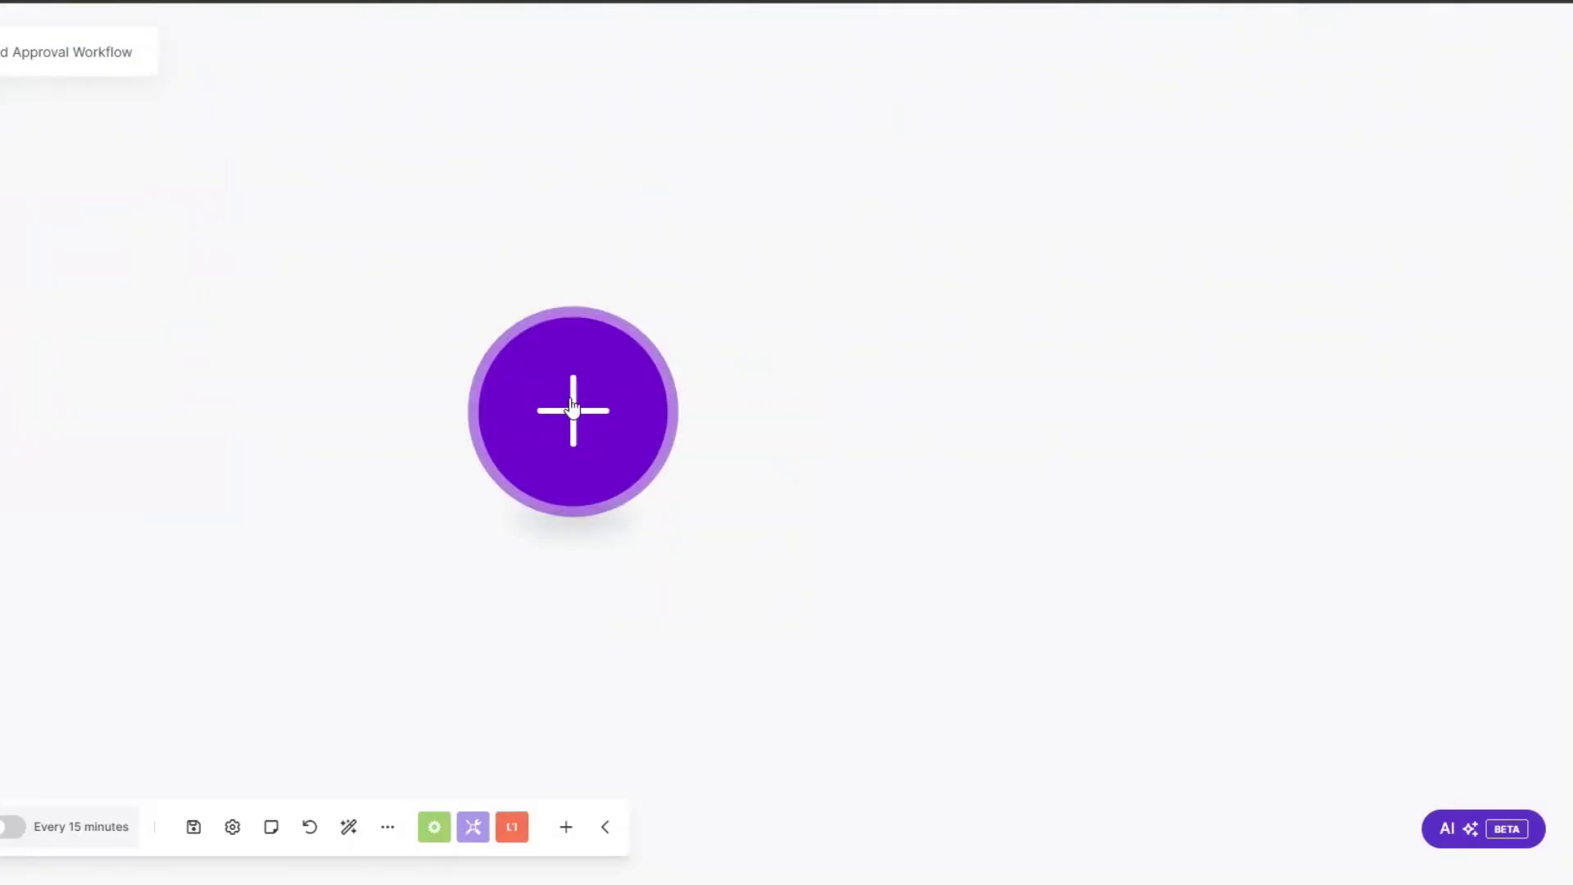
{"action": "left_click", "coordinate": [597, 365]}
{"action": "left_click", "coordinate": [788, 351]}
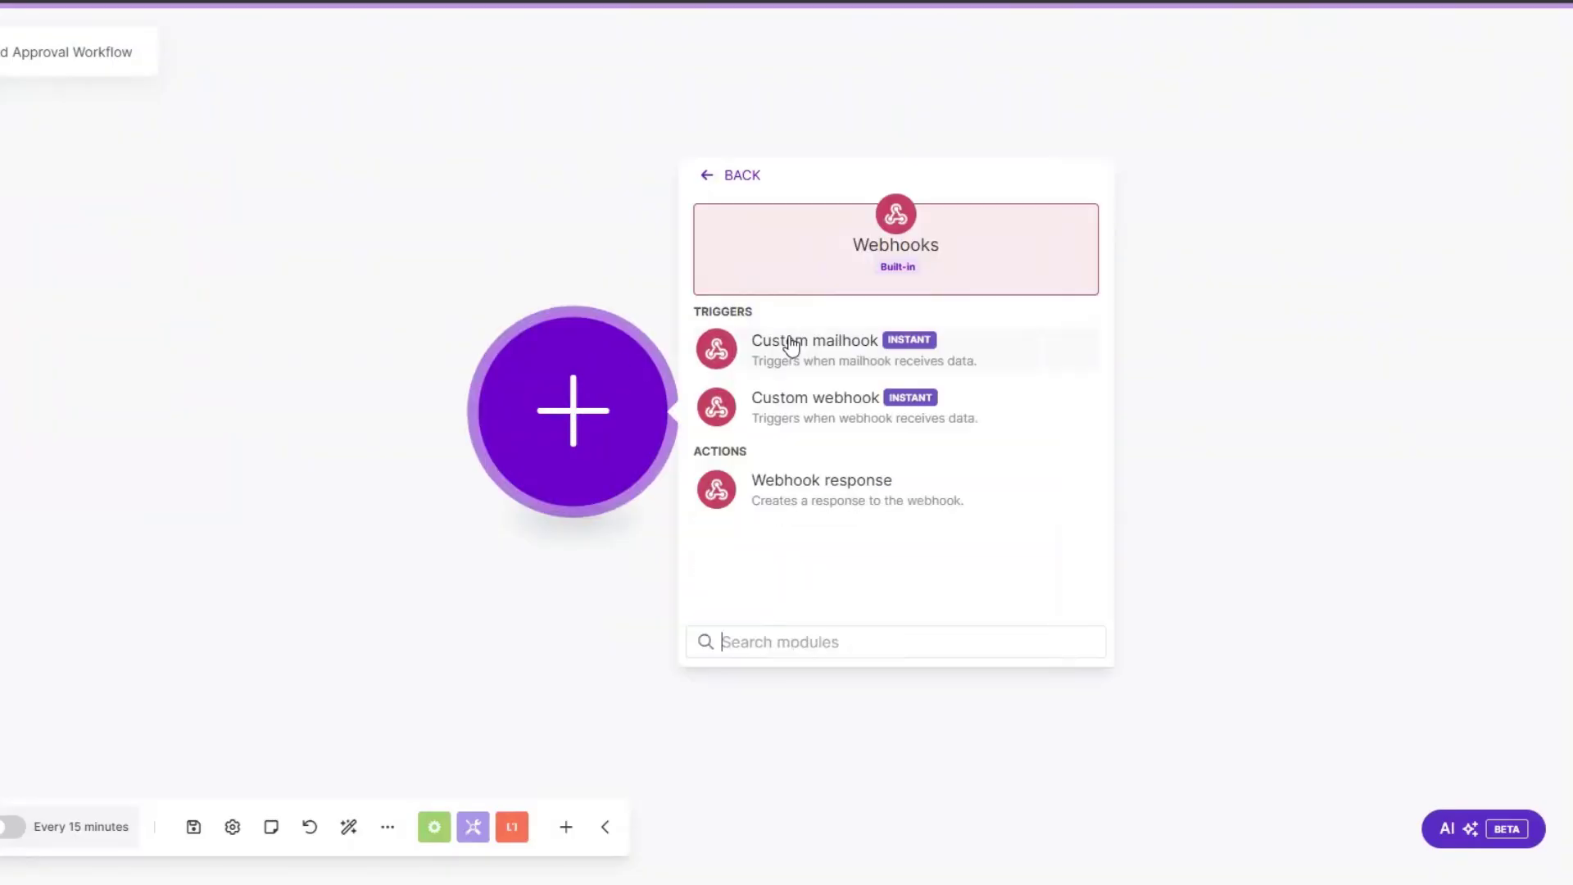
Step: Add a Custom webhook trigger named 'Ad Approval Workflow' and copy its URL
{"action": "left_click", "coordinate": [808, 410]}
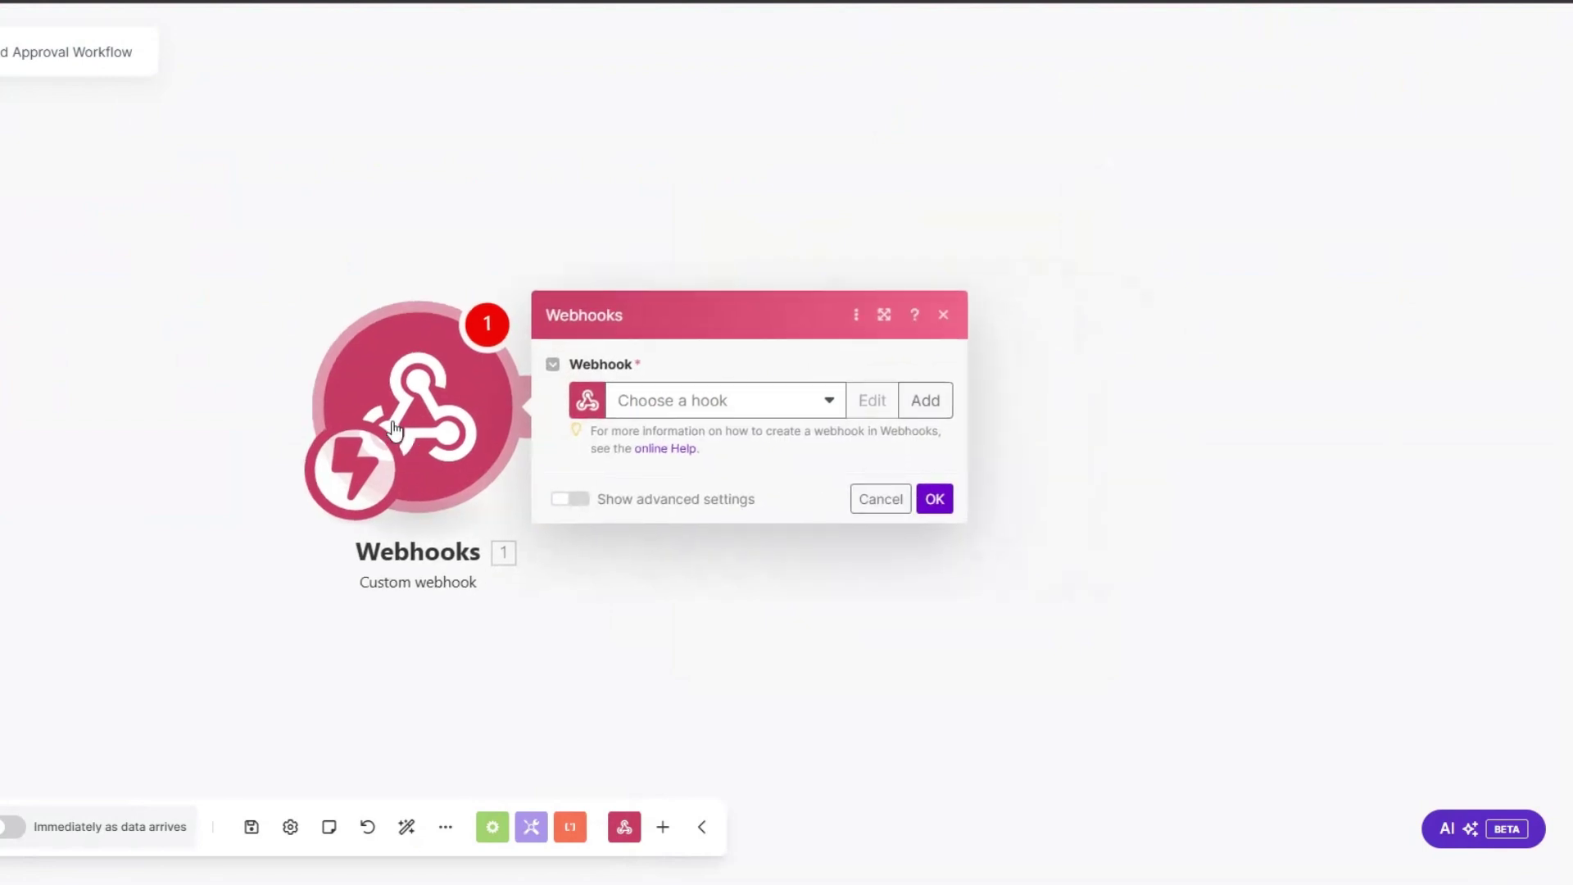
{"action": "left_click", "coordinate": [765, 391]}
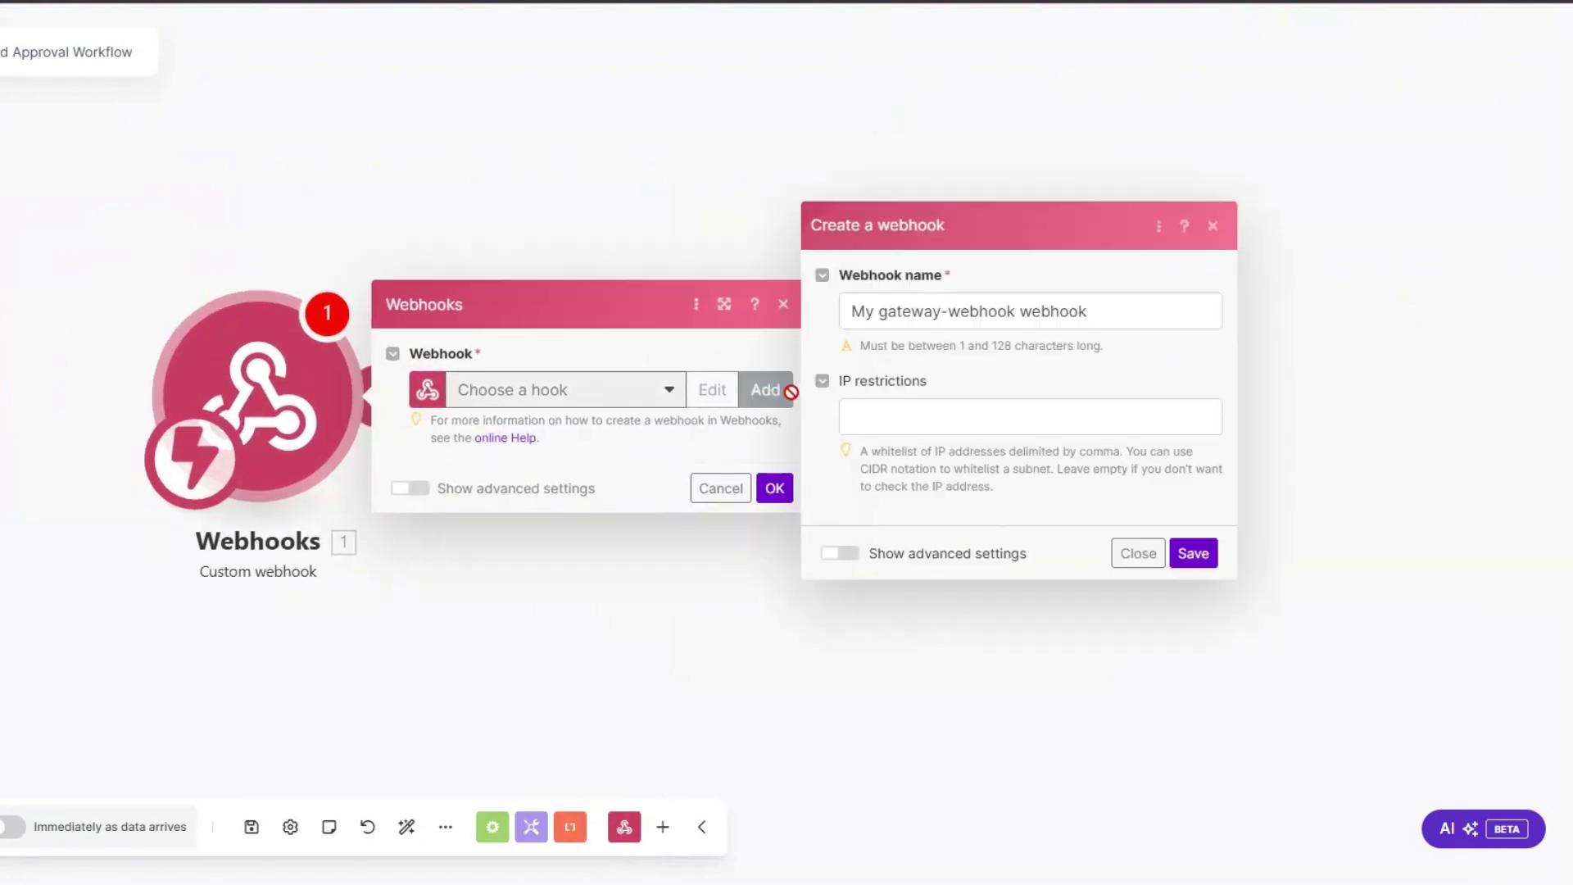
{"action": "left_click_drag", "start_coordinate": [1016, 311], "coordinate": [832, 323]}
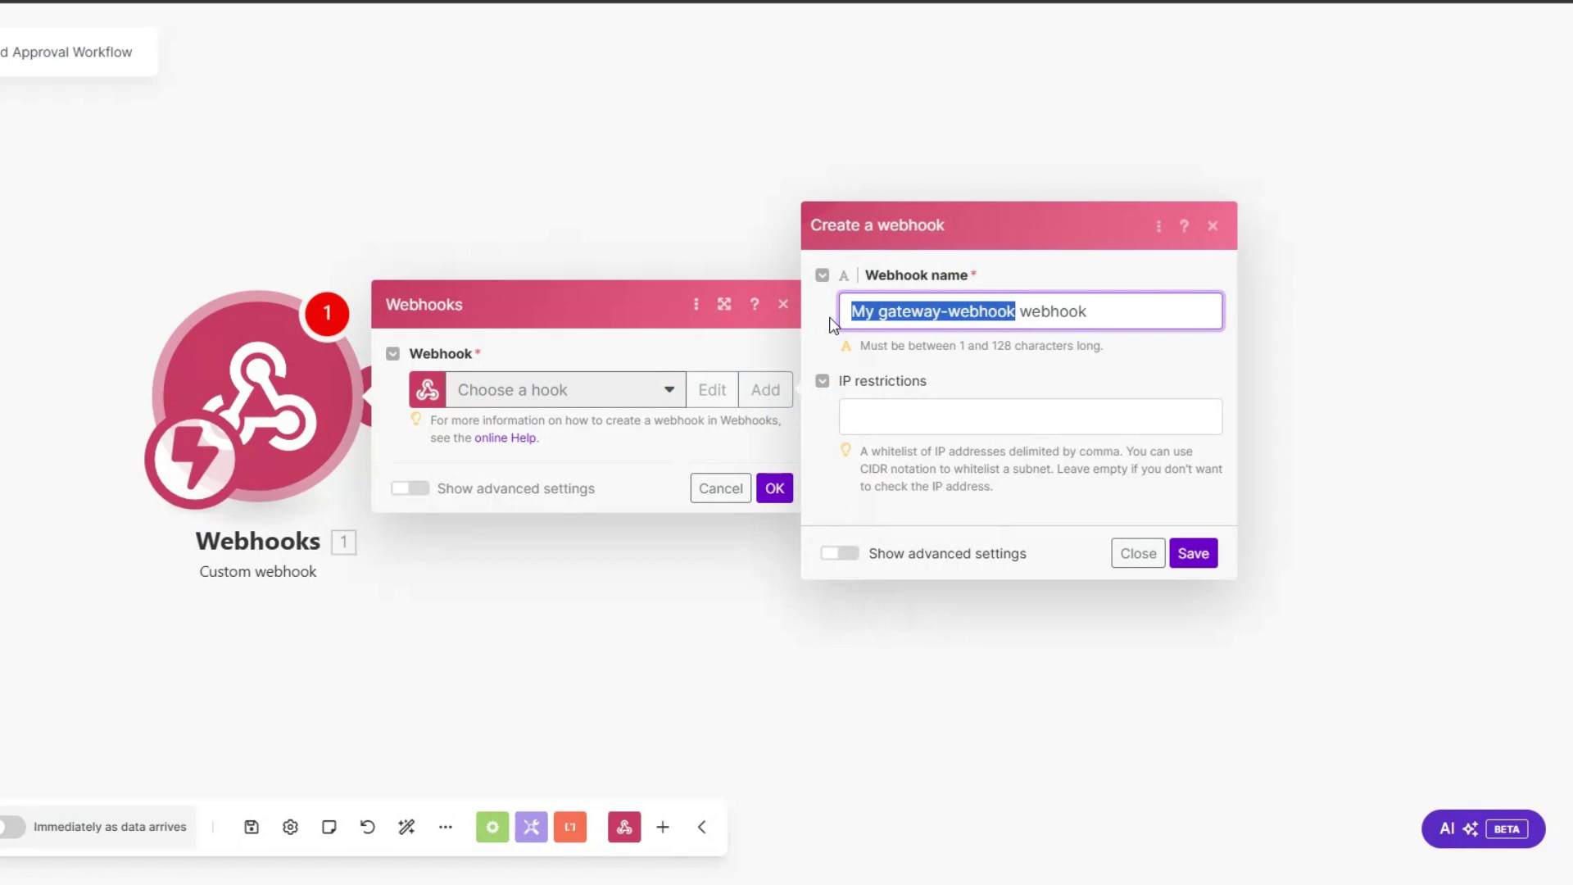
{"action": "type", "text": "Ad Approval"}
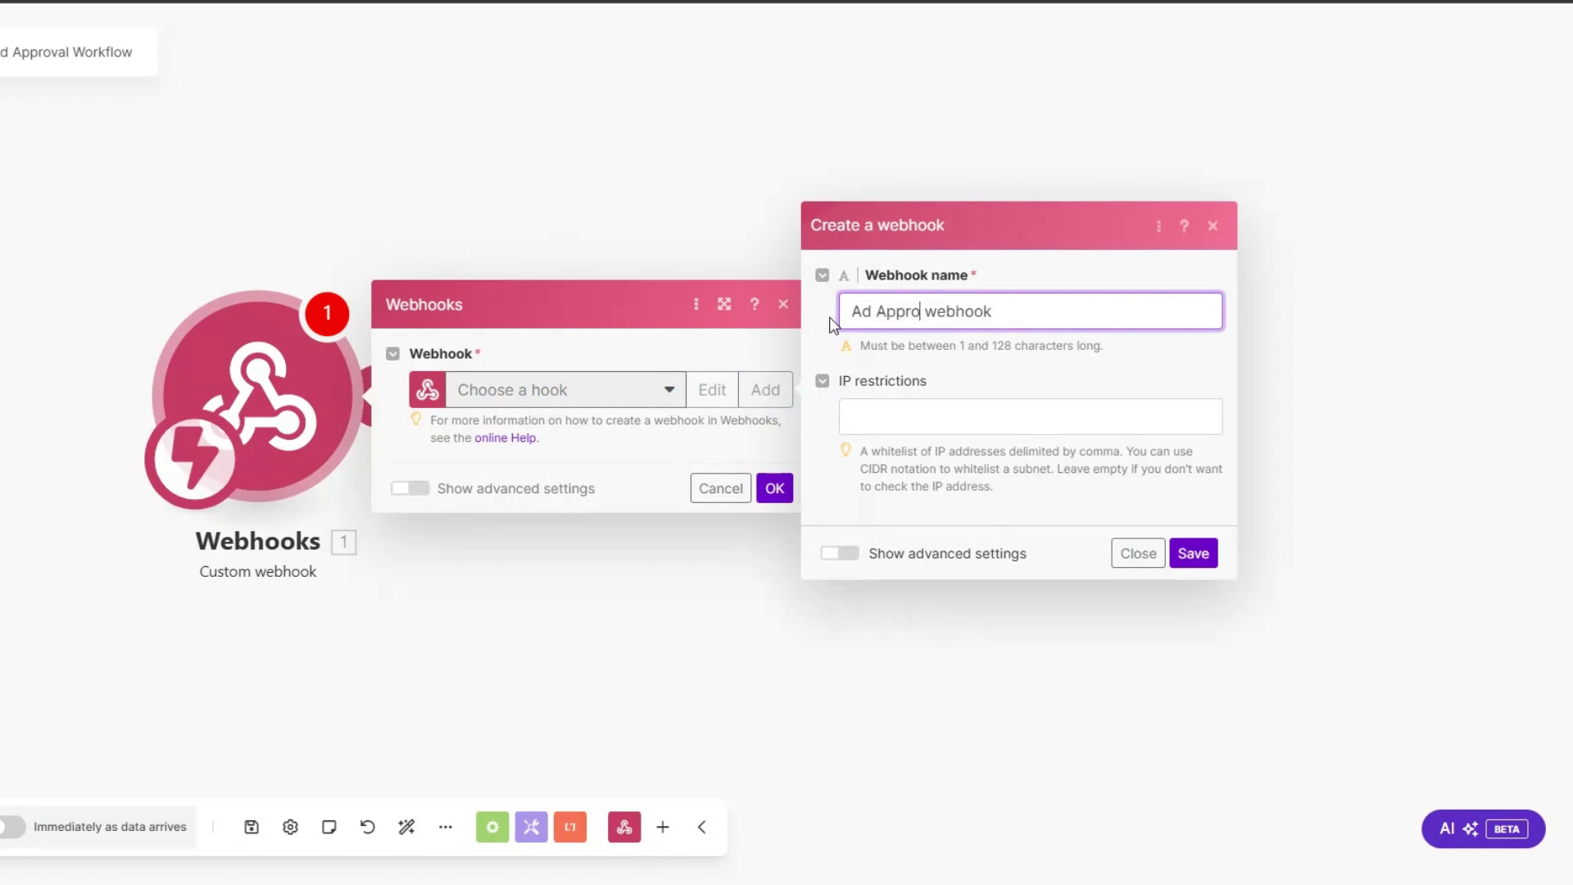
{"action": "type", "text": " Workflow"}
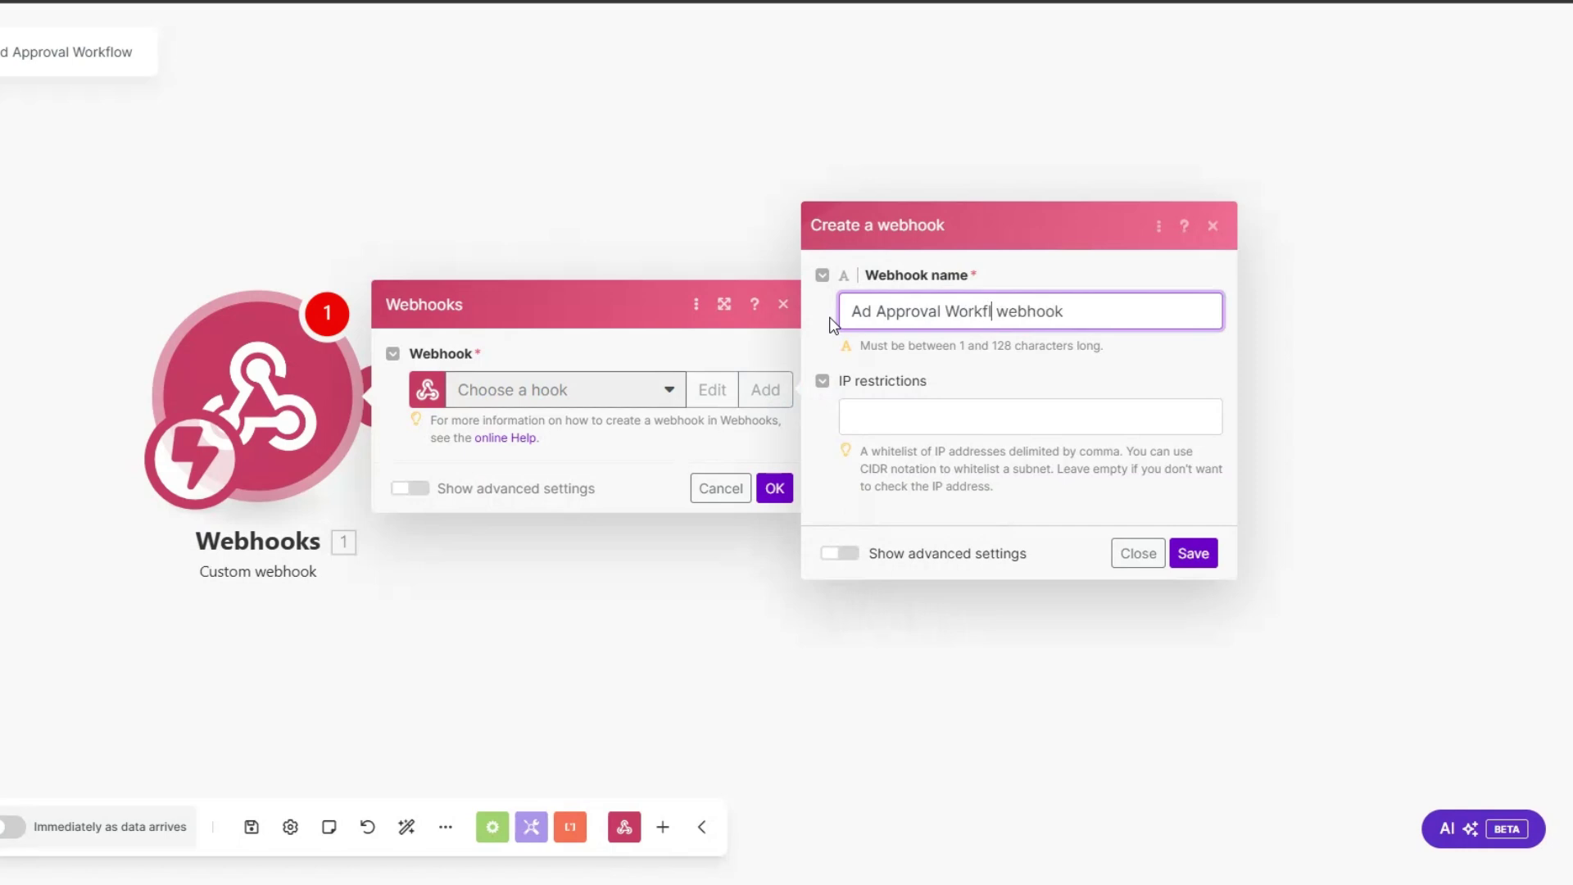
{"action": "left_click", "coordinate": [1194, 553]}
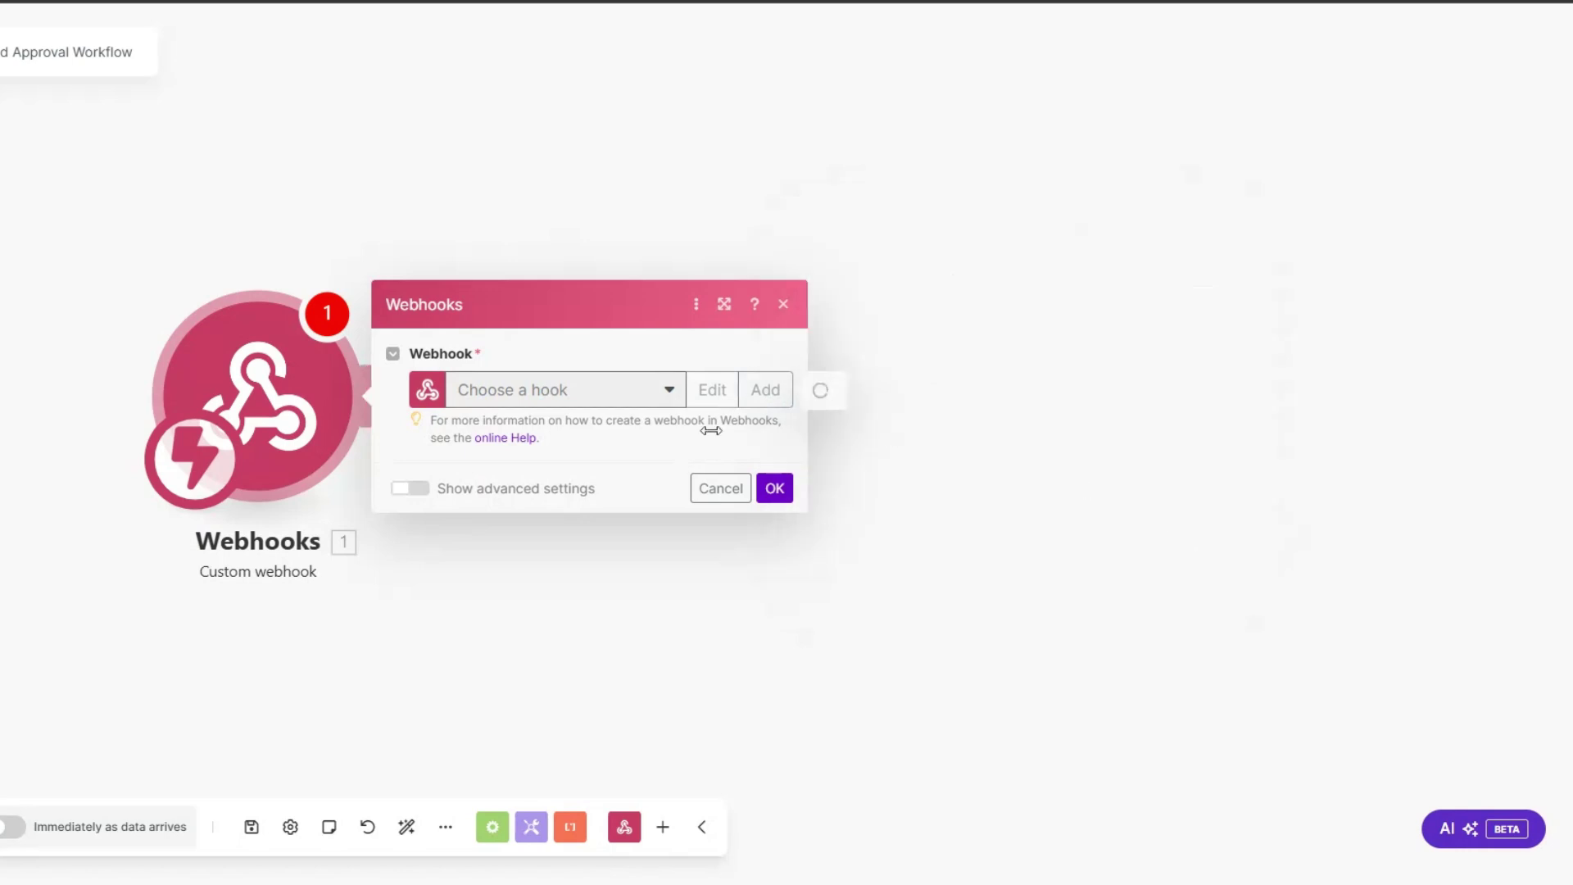
{"action": "left_click", "coordinate": [710, 475]}
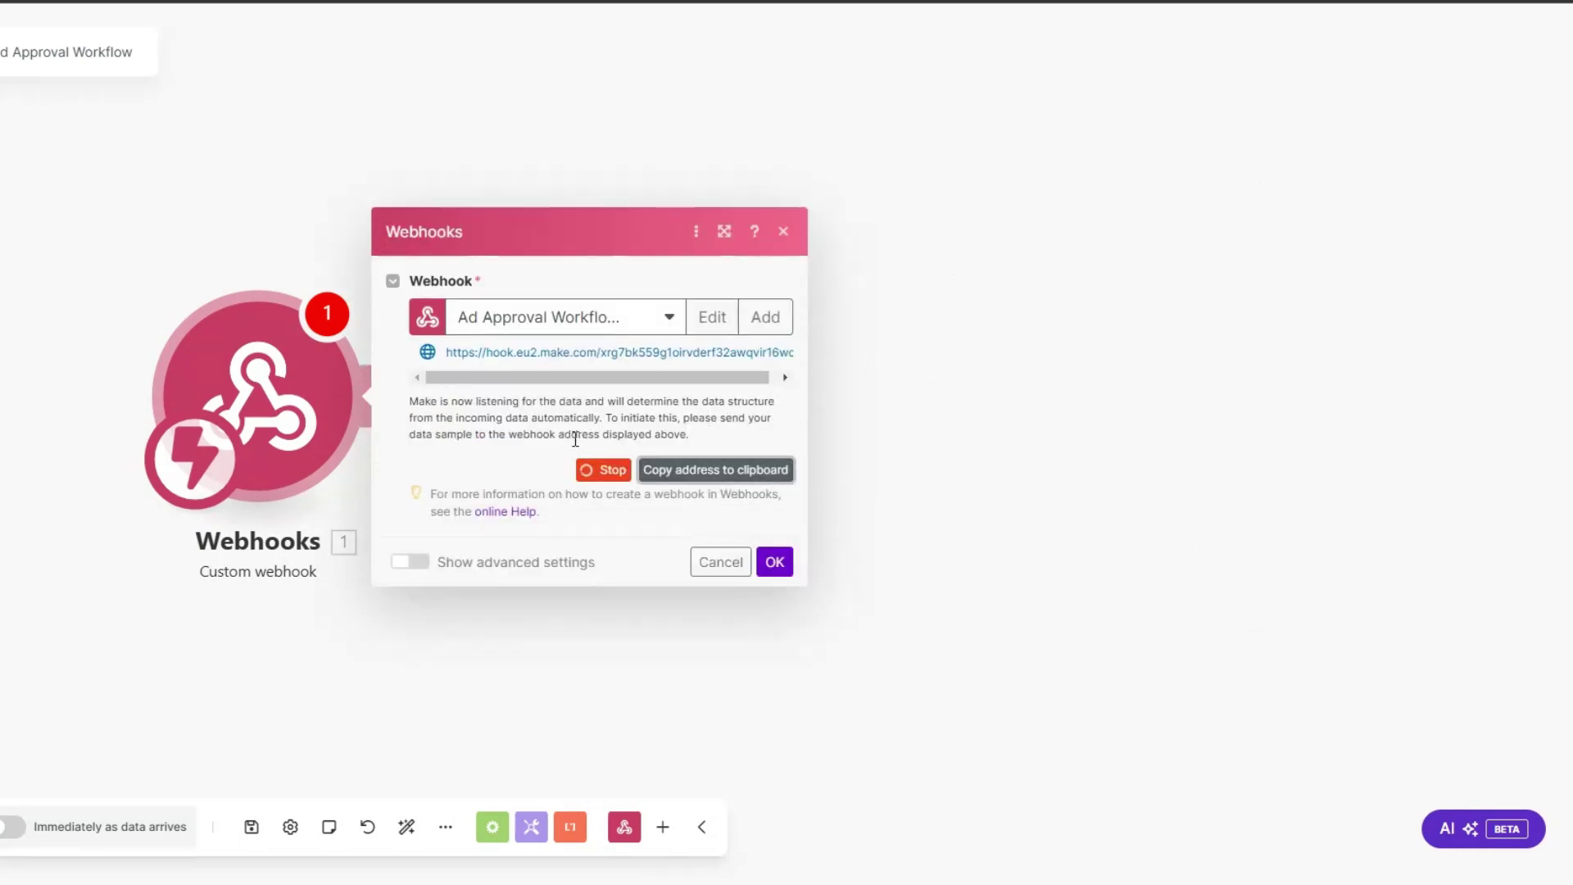
{"action": "left_click", "coordinate": [774, 561]}
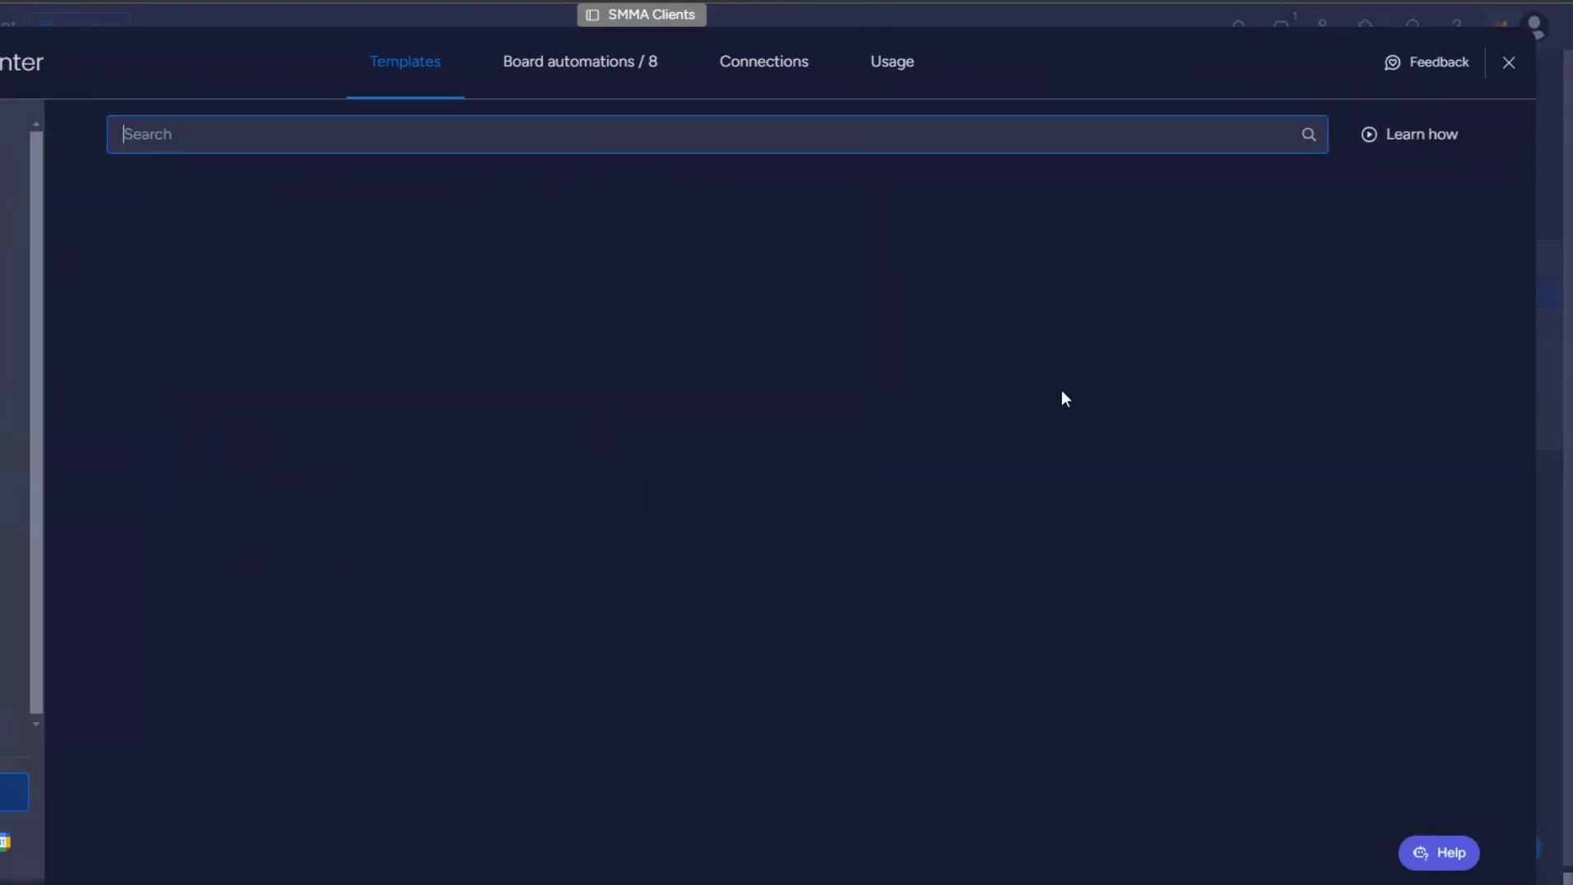
Step: Use monday's 'When a status changes, send a webhook' template with the pasted Make URL
{"action": "left_click", "coordinate": [1036, 694]}
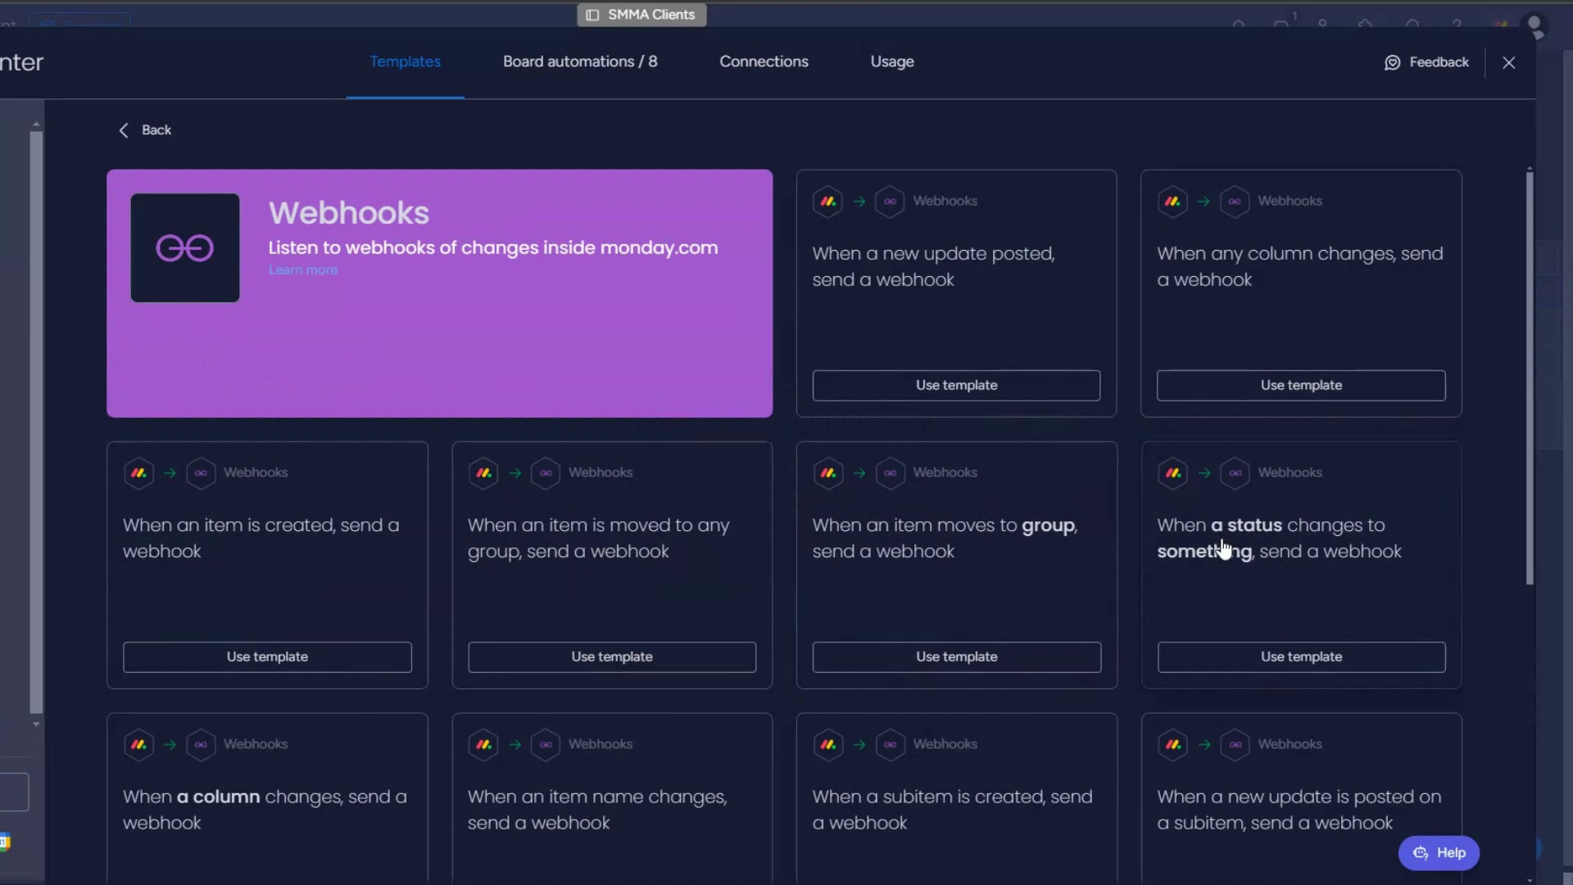
{"action": "left_click", "coordinate": [1284, 580]}
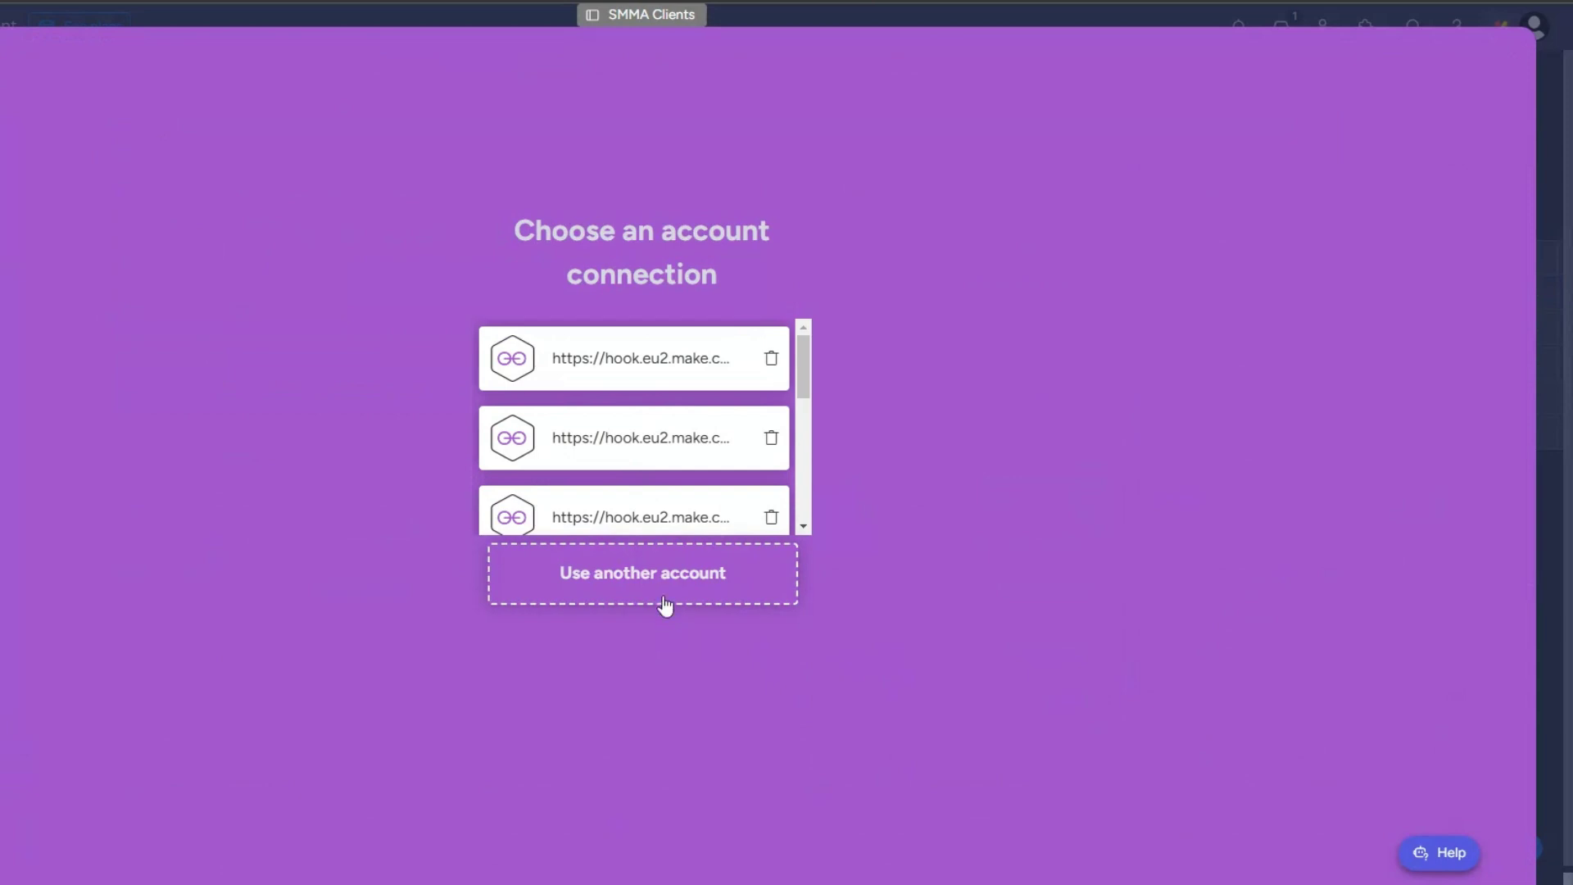
{"action": "left_click", "coordinate": [665, 604]}
{"action": "left_click", "coordinate": [232, 250]}
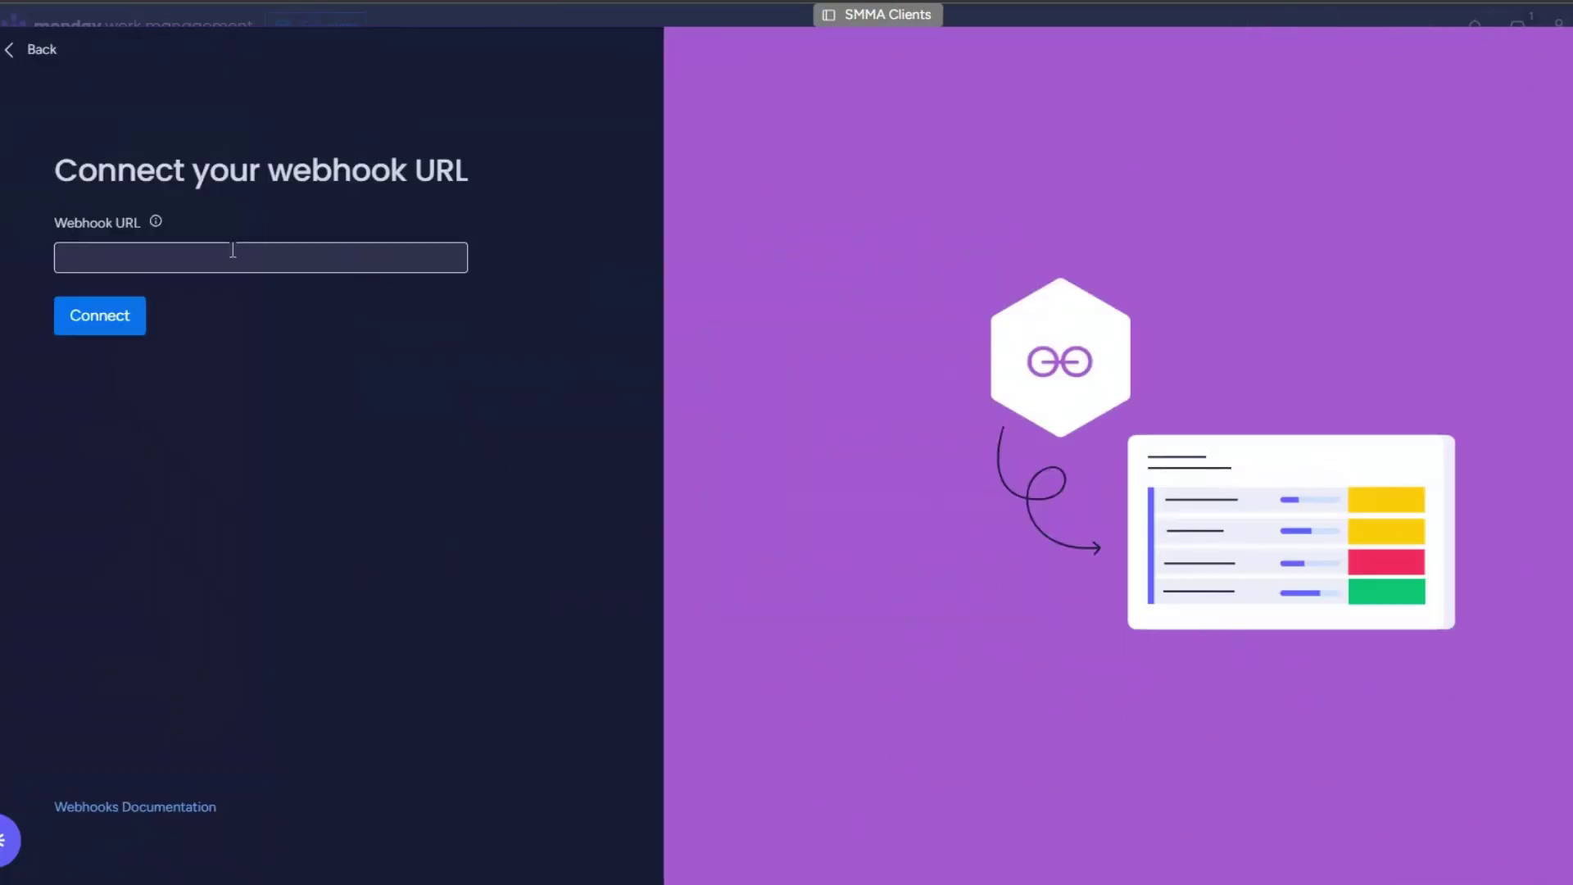
{"action": "key", "text": "ctrl+v"}
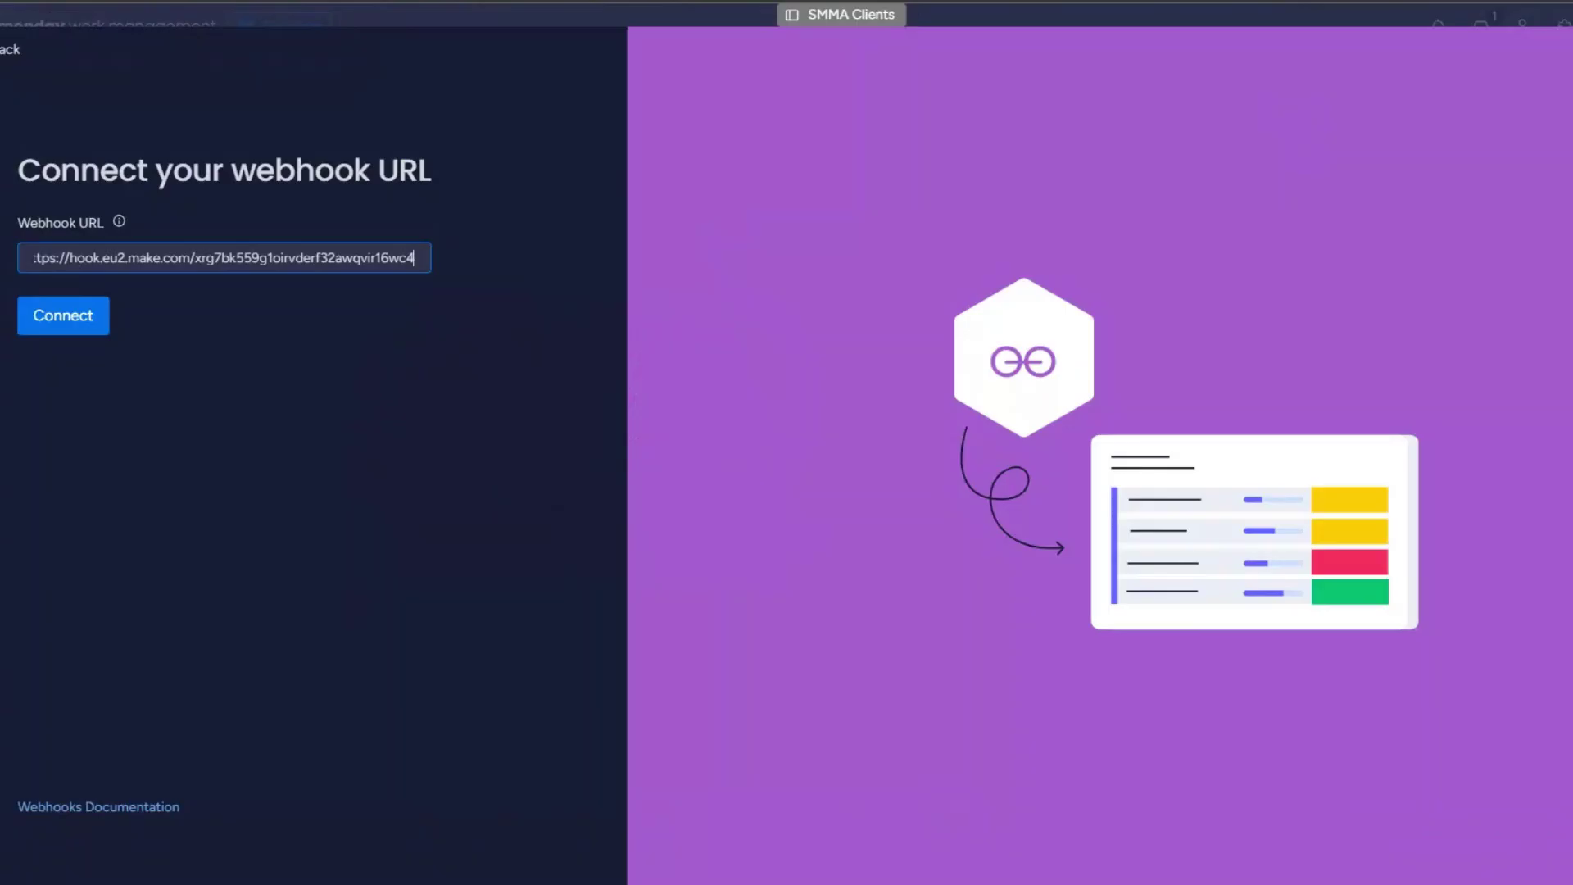
Step: Add a Webhook response module returning body {"challenge": 1.challenge}
{"action": "key", "text": "Return"}
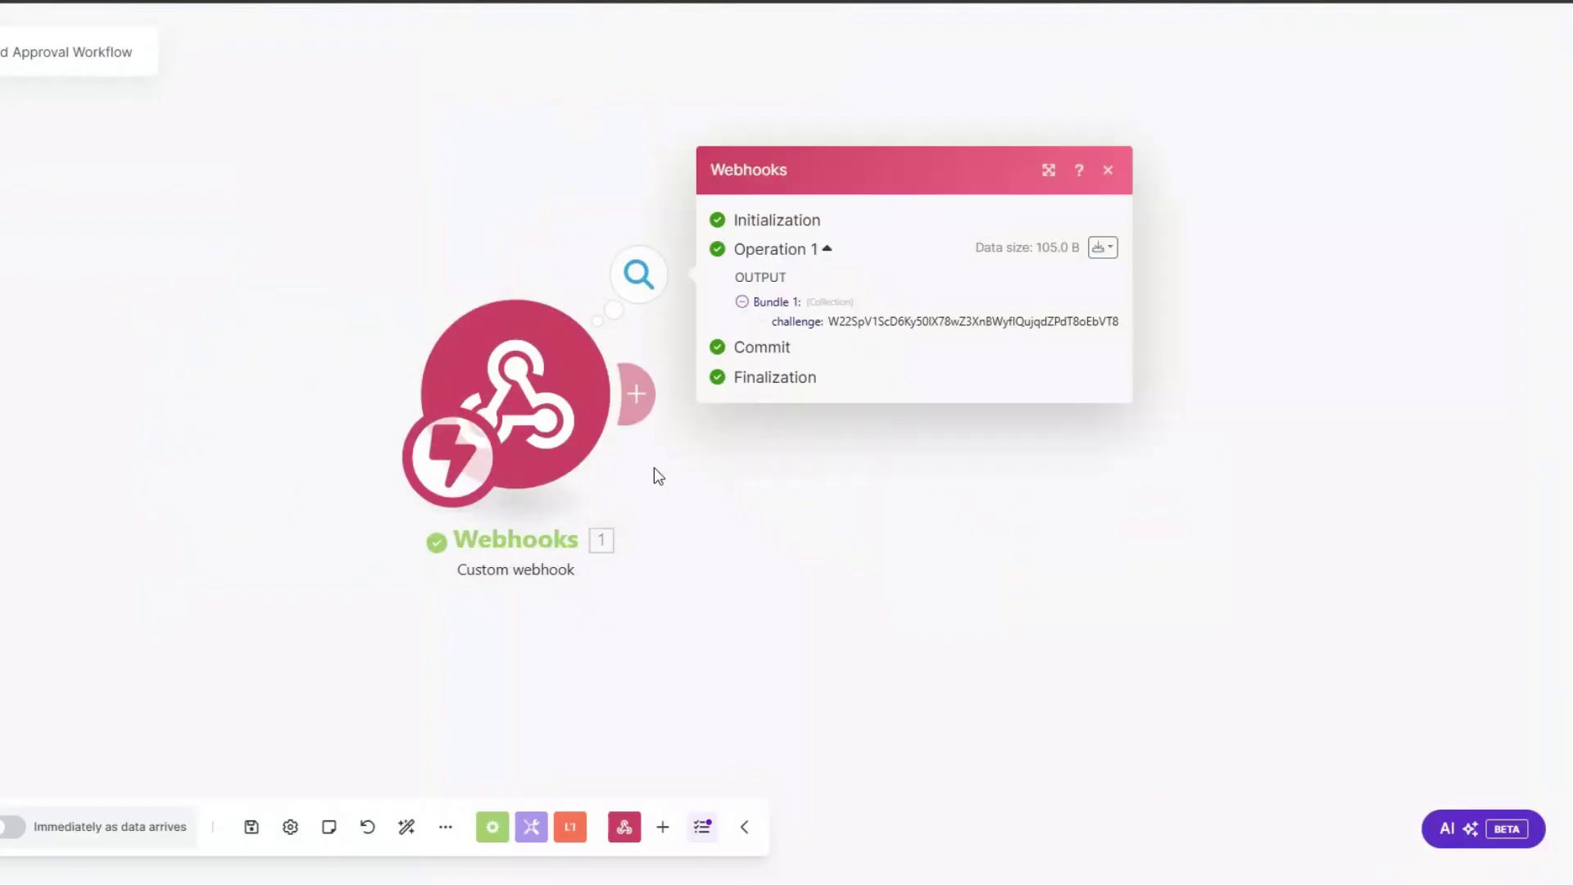
{"action": "left_click", "coordinate": [636, 393]}
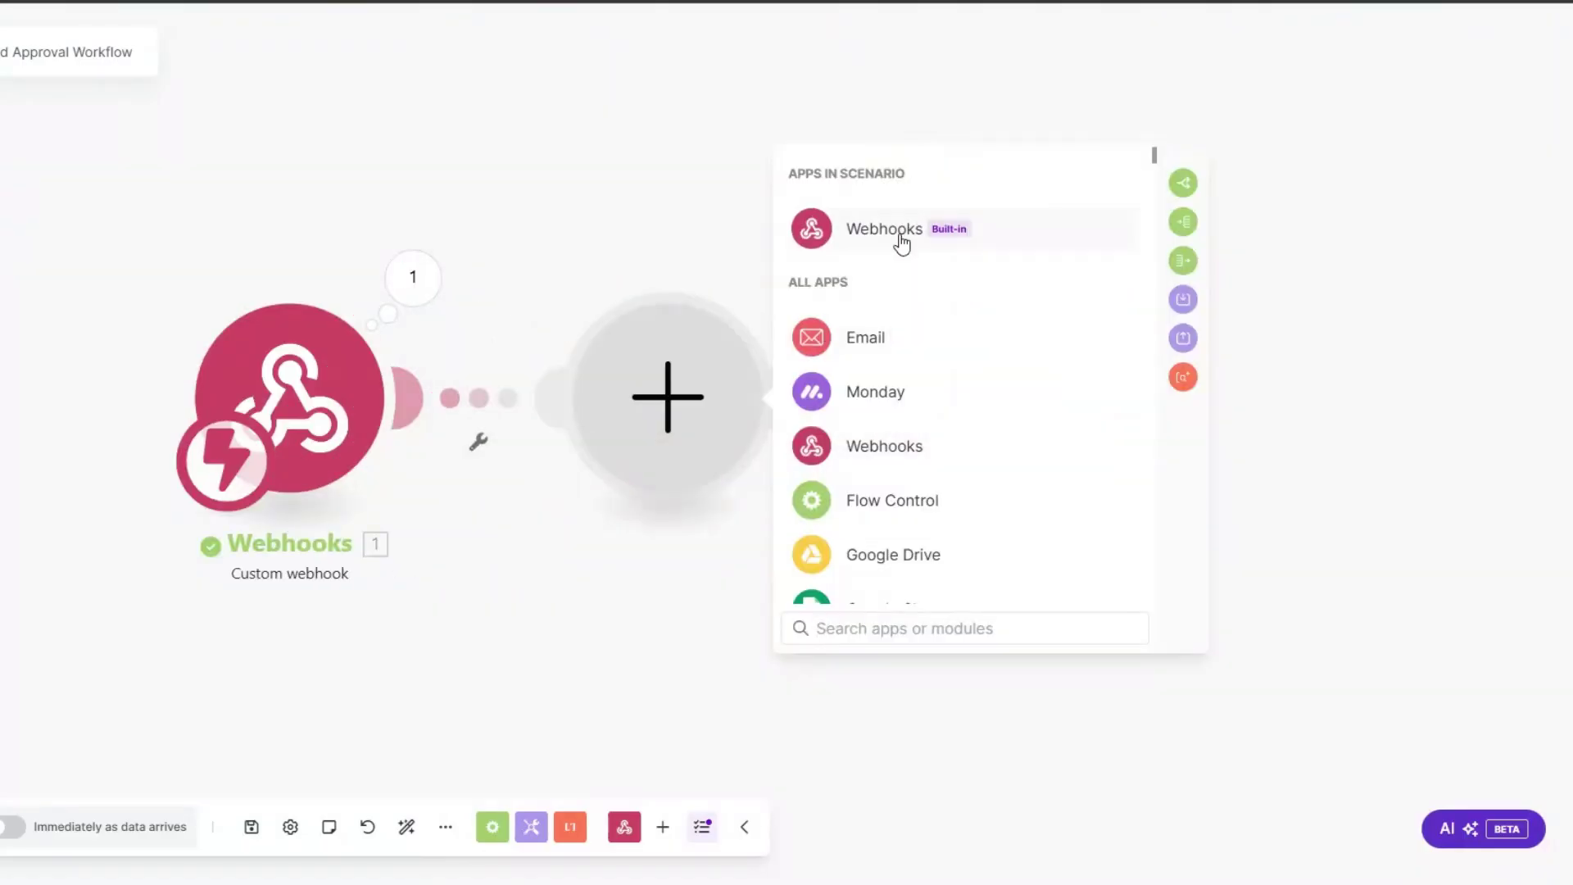
{"action": "left_click", "coordinate": [902, 238]}
{"action": "left_click", "coordinate": [902, 327]}
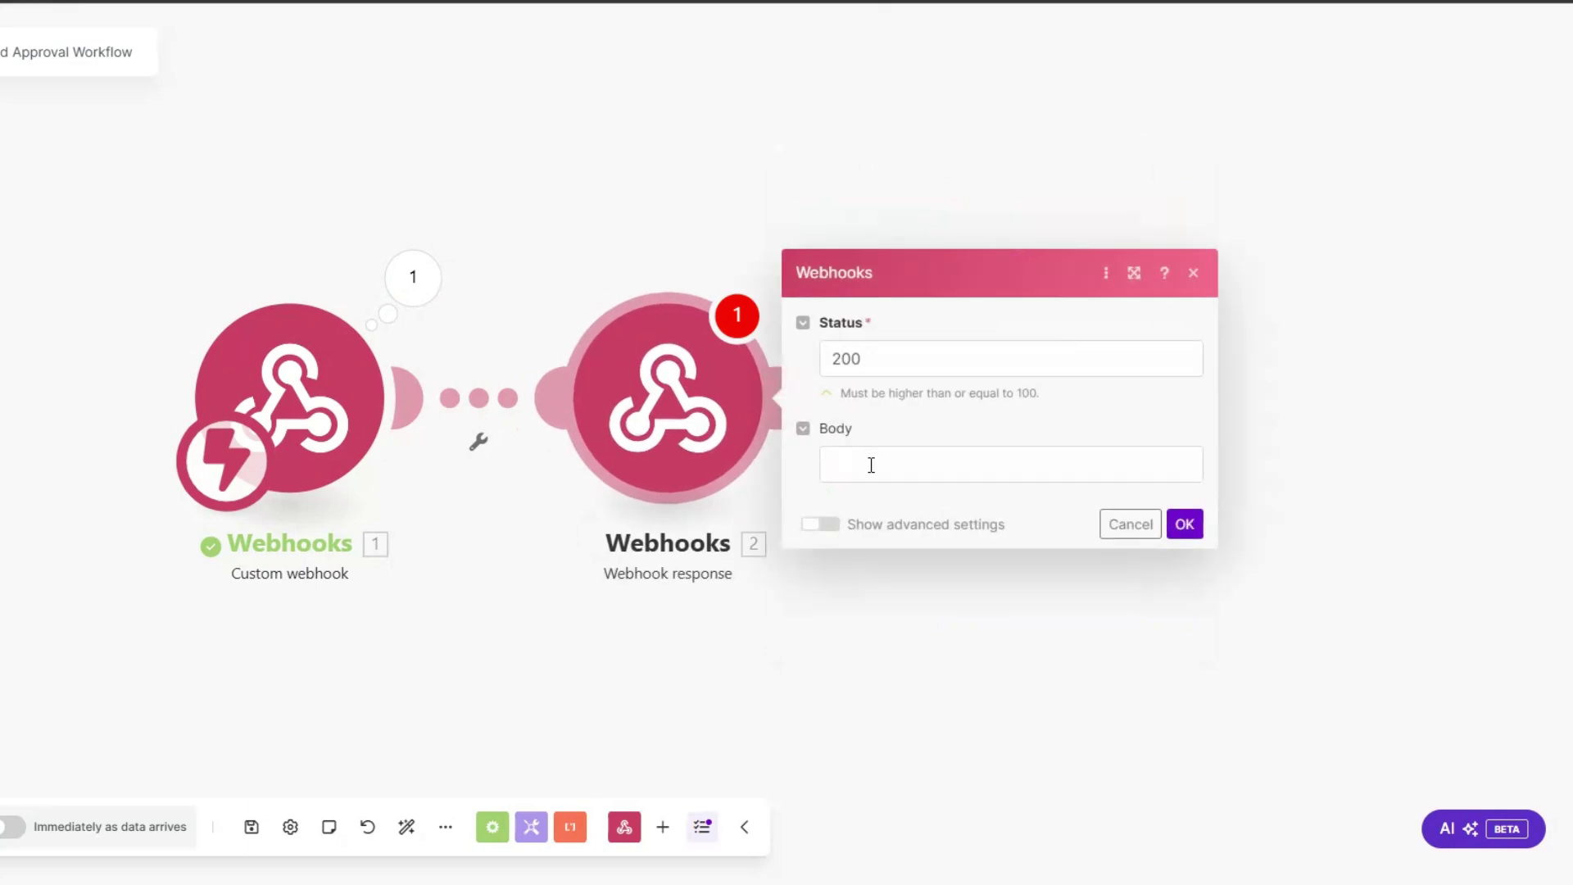
{"action": "left_click", "coordinate": [871, 464]}
{"action": "type", "text": "{}"}
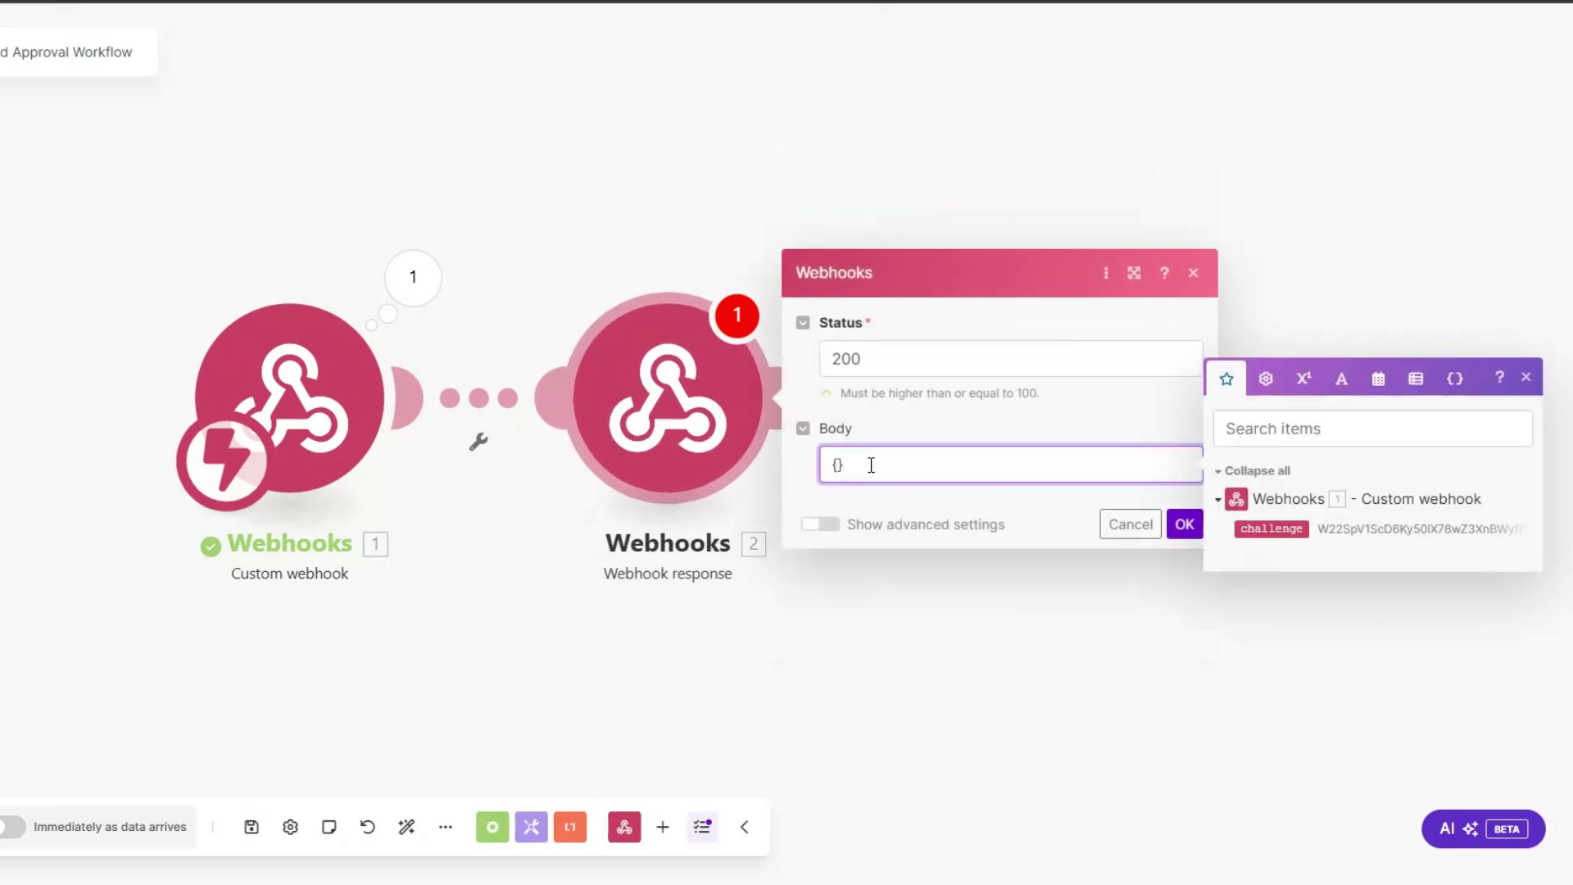
{"action": "type", "text": "\"\":\"\""}
{"action": "type", "text": "challenge"}
{"action": "left_click", "coordinate": [1272, 528]}
{"action": "left_click", "coordinate": [1186, 526]}
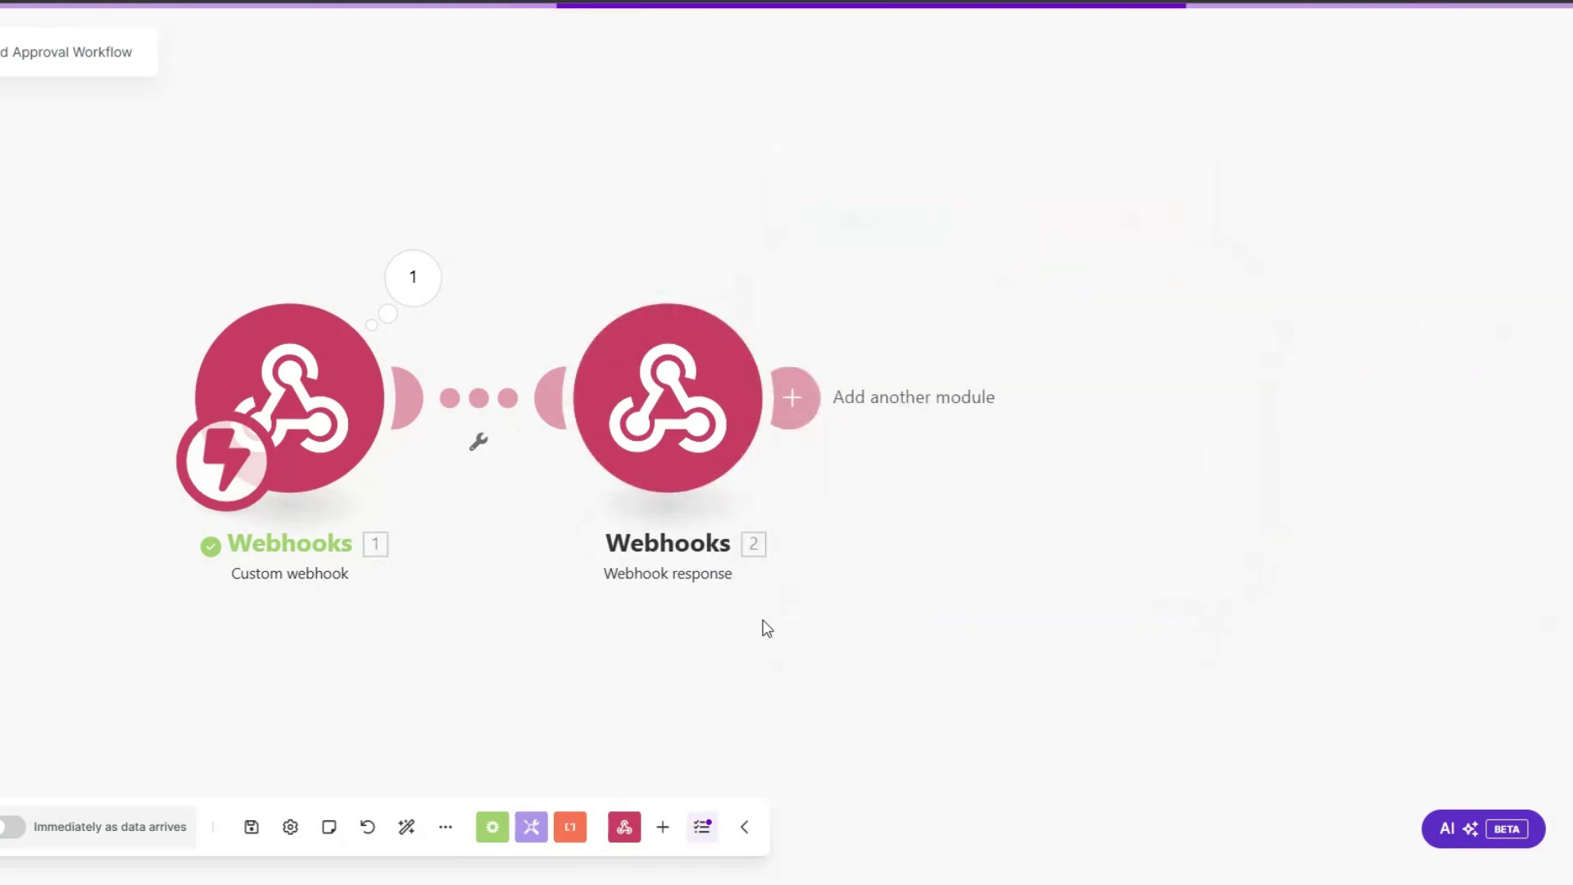
Step: Run once so monday's webhook URL connects, then delete the response module
{"action": "left_click", "coordinate": [1, 827]}
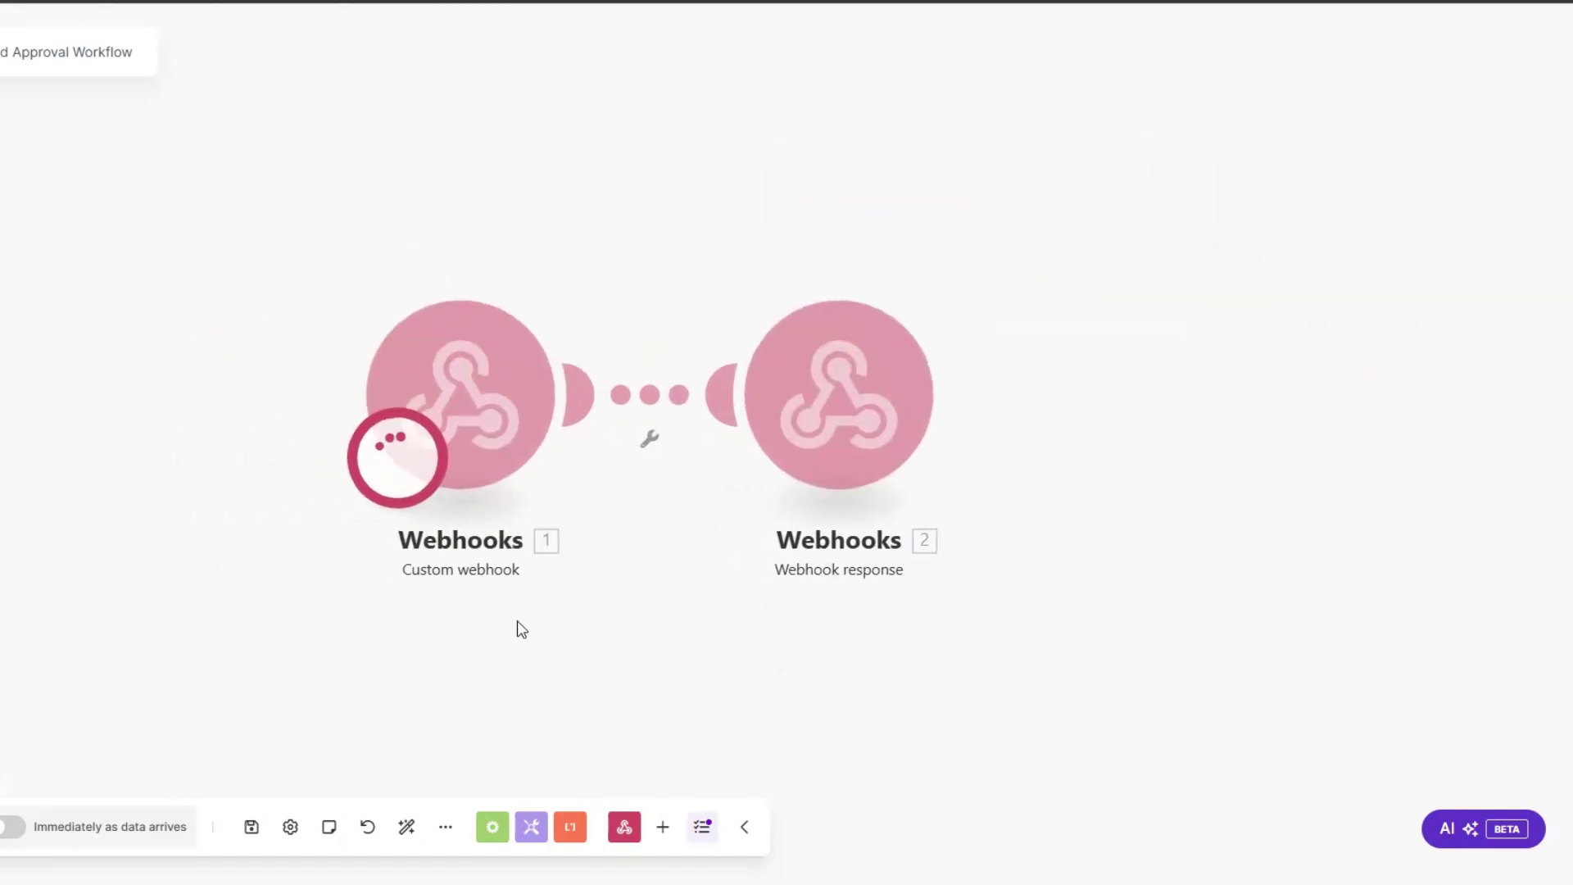
{"action": "left_click", "coordinate": [737, 2]}
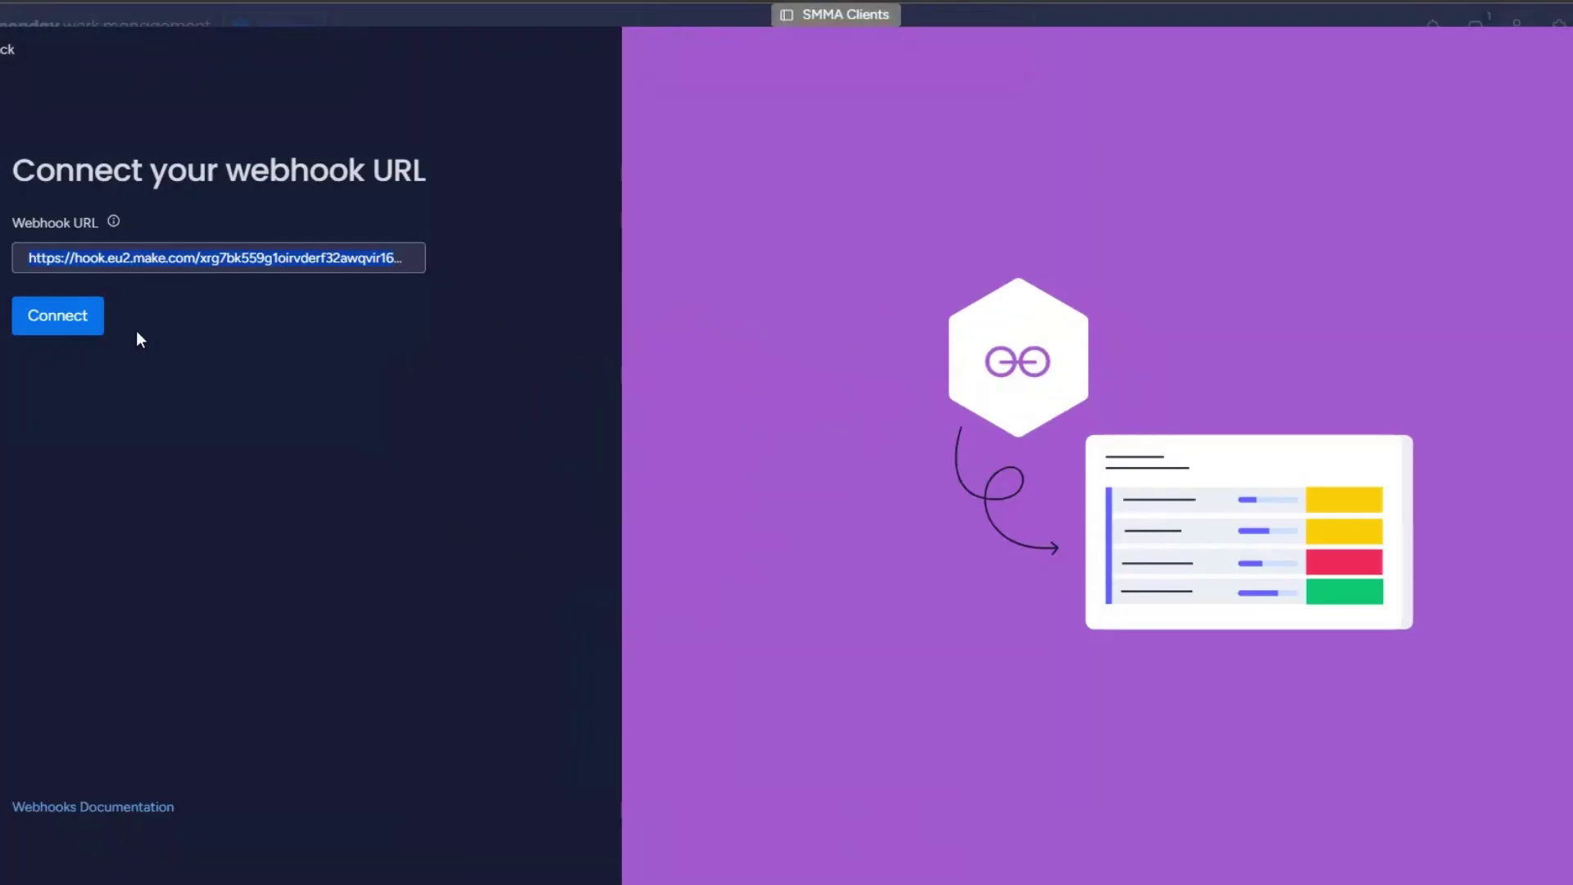
{"action": "key", "text": "Return"}
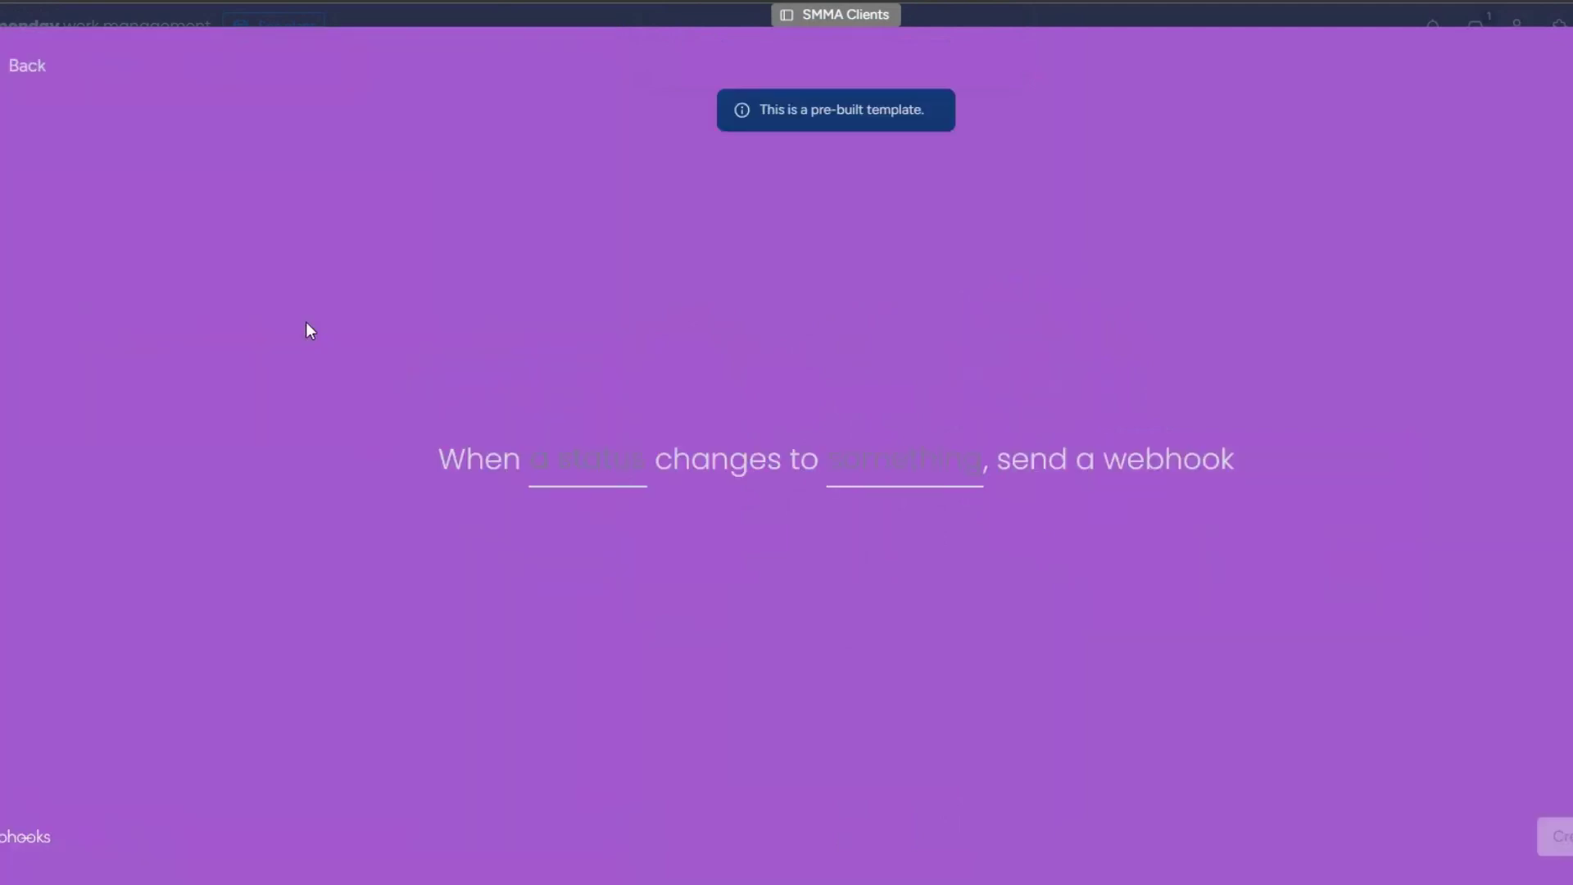
{"action": "key", "text": "ctrl+Tab"}
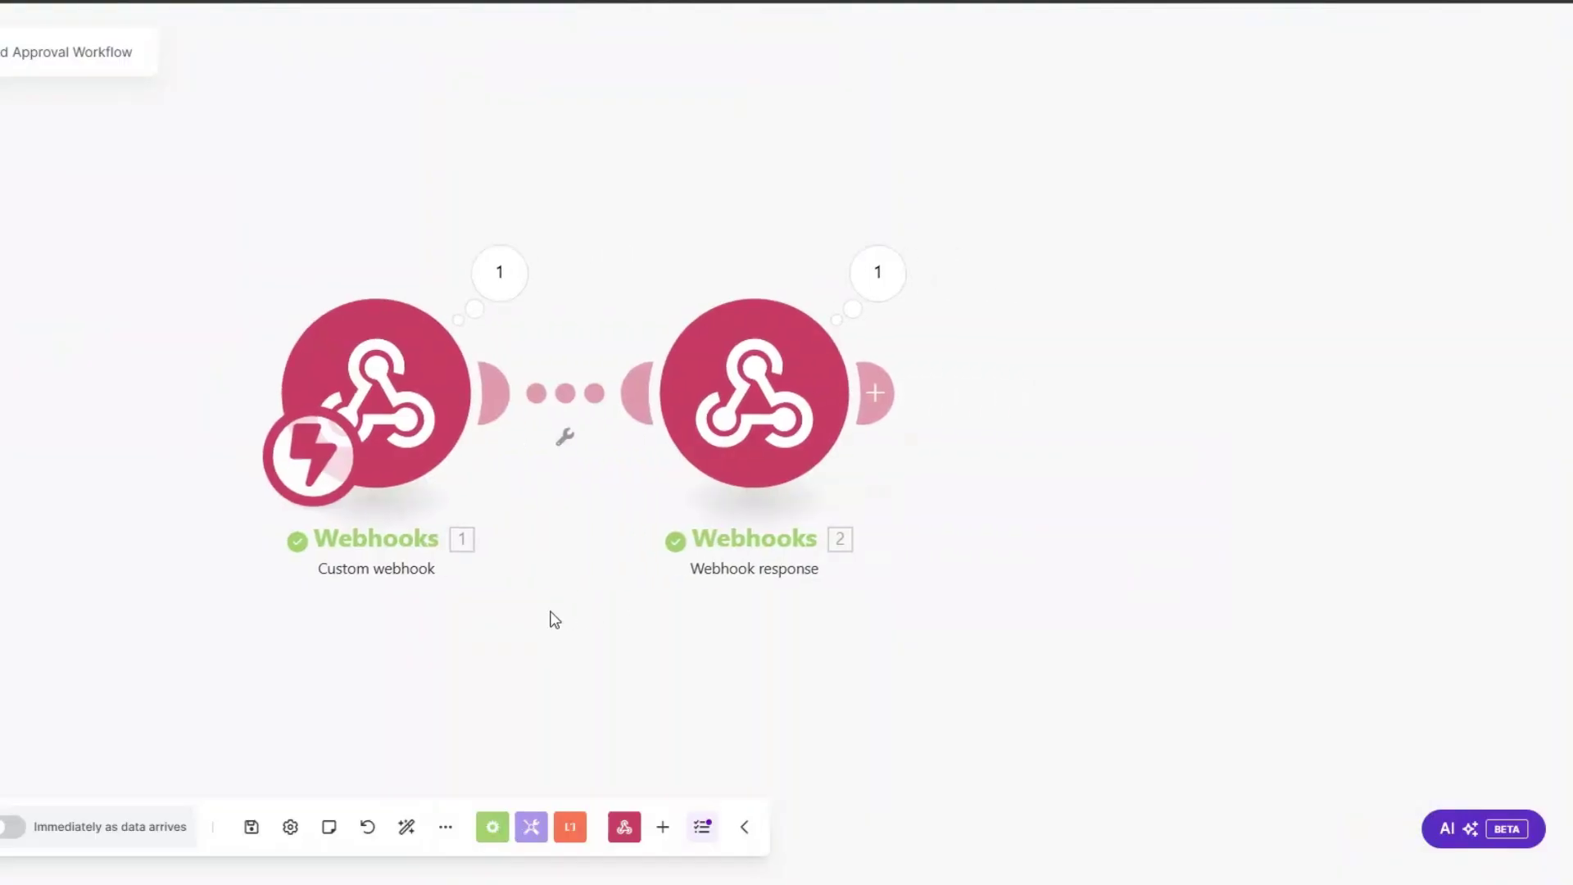
{"action": "right_click", "coordinate": [736, 374]}
{"action": "left_click", "coordinate": [781, 609]}
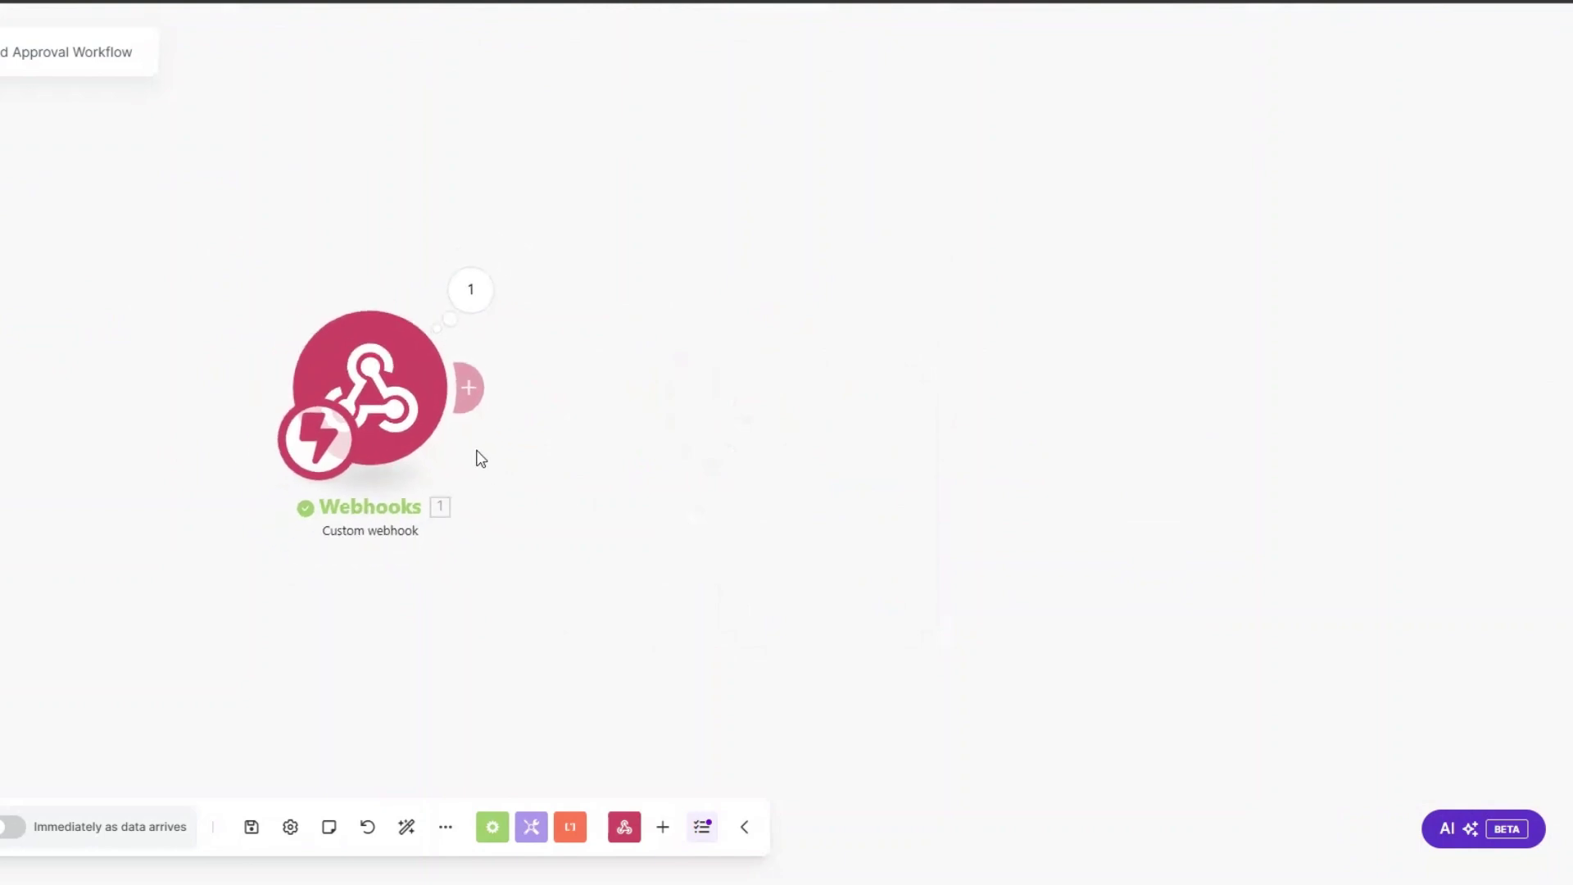
Step: Trigger the webhook when the Status column changes to AD APPROVAL and create the automation
{"action": "key", "text": "ctrl+Tab"}
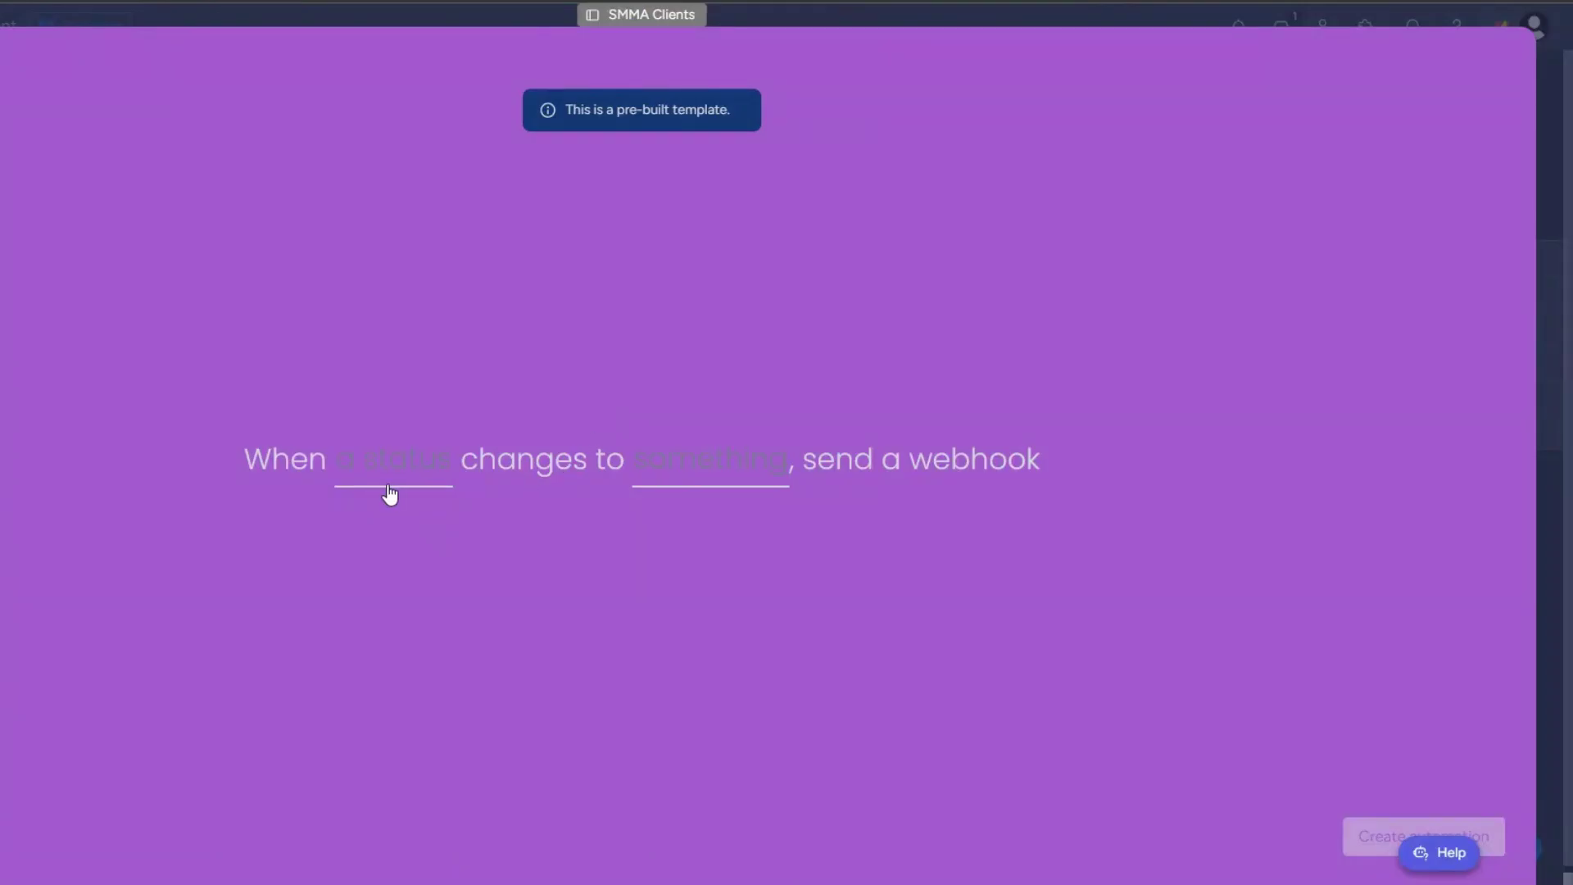
{"action": "left_click", "coordinate": [388, 475]}
{"action": "left_click", "coordinate": [385, 547]}
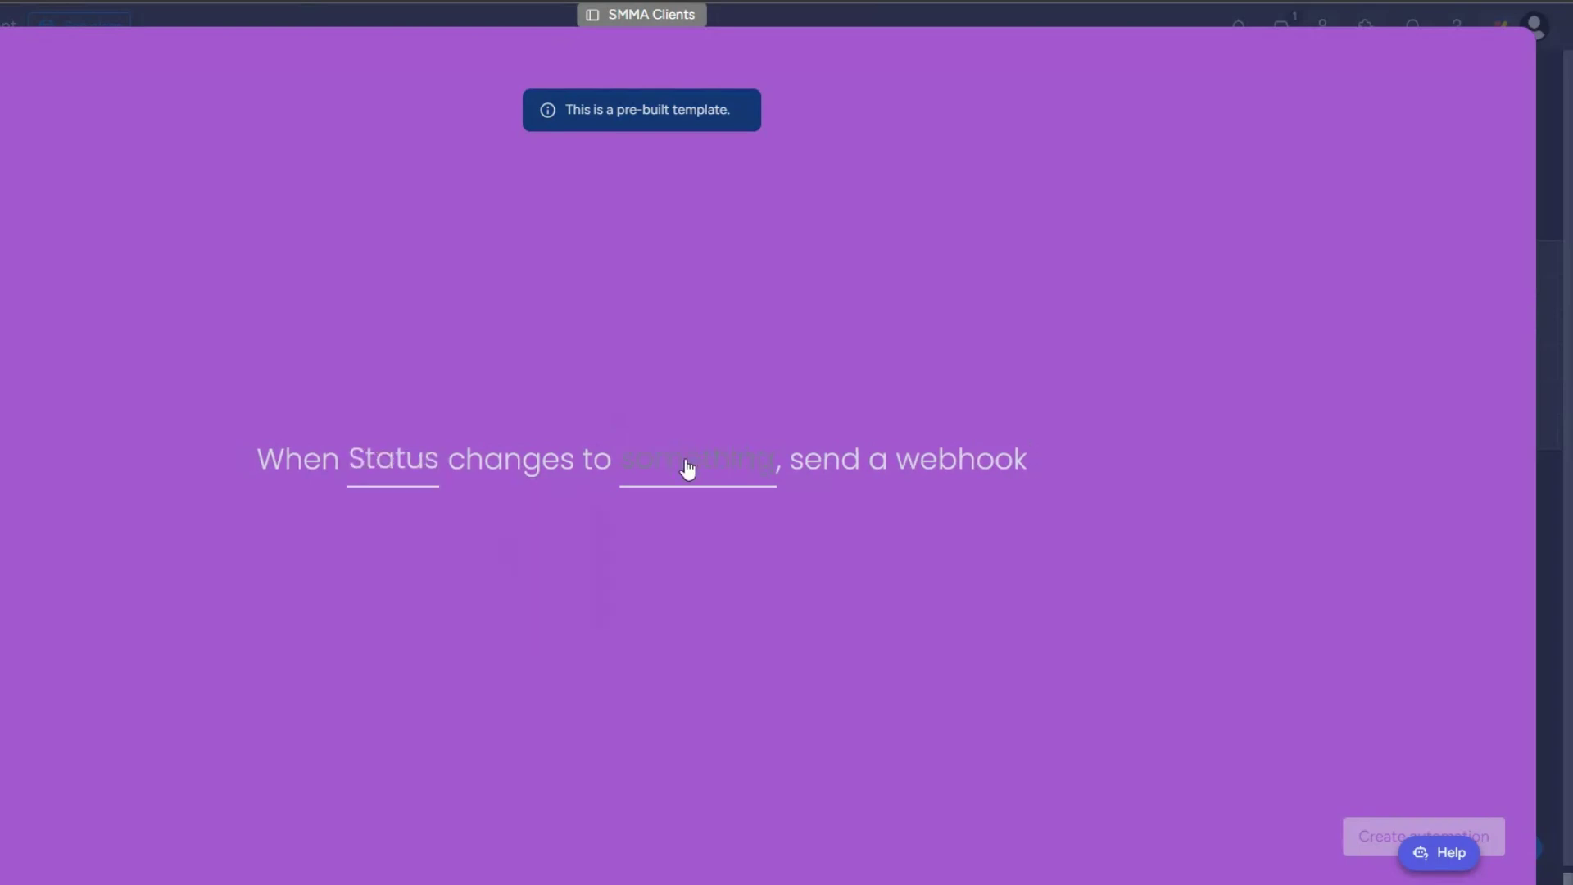
{"action": "left_click", "coordinate": [687, 469]}
{"action": "scroll", "coordinate": [727, 606], "scroll_direction": "down", "scroll_amount": 1}
{"action": "left_click", "coordinate": [724, 583]}
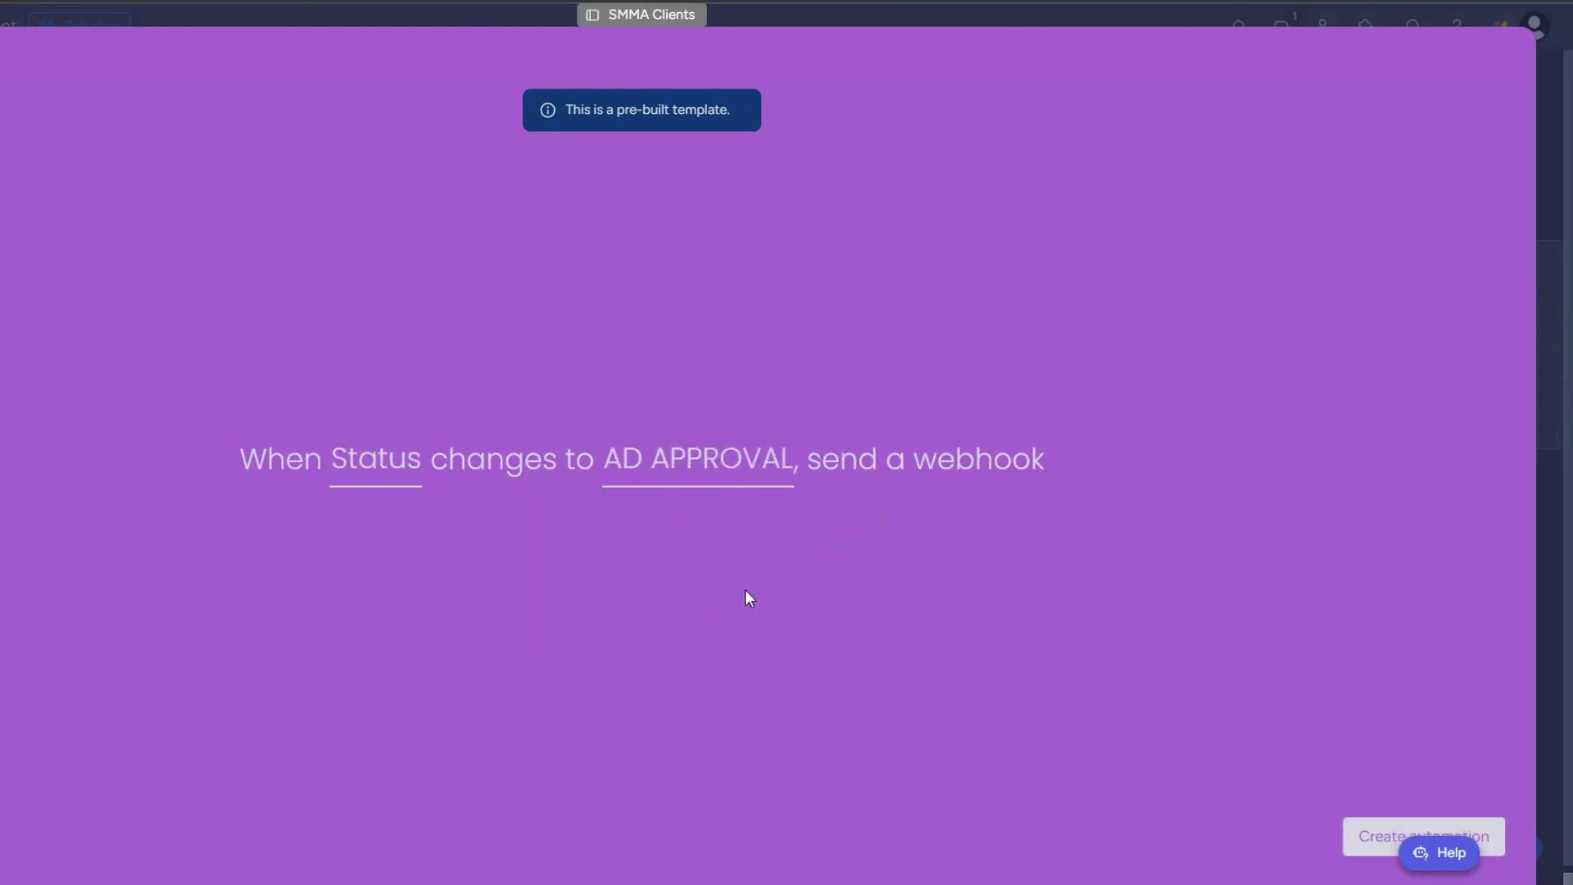
{"action": "left_click", "coordinate": [1353, 832]}
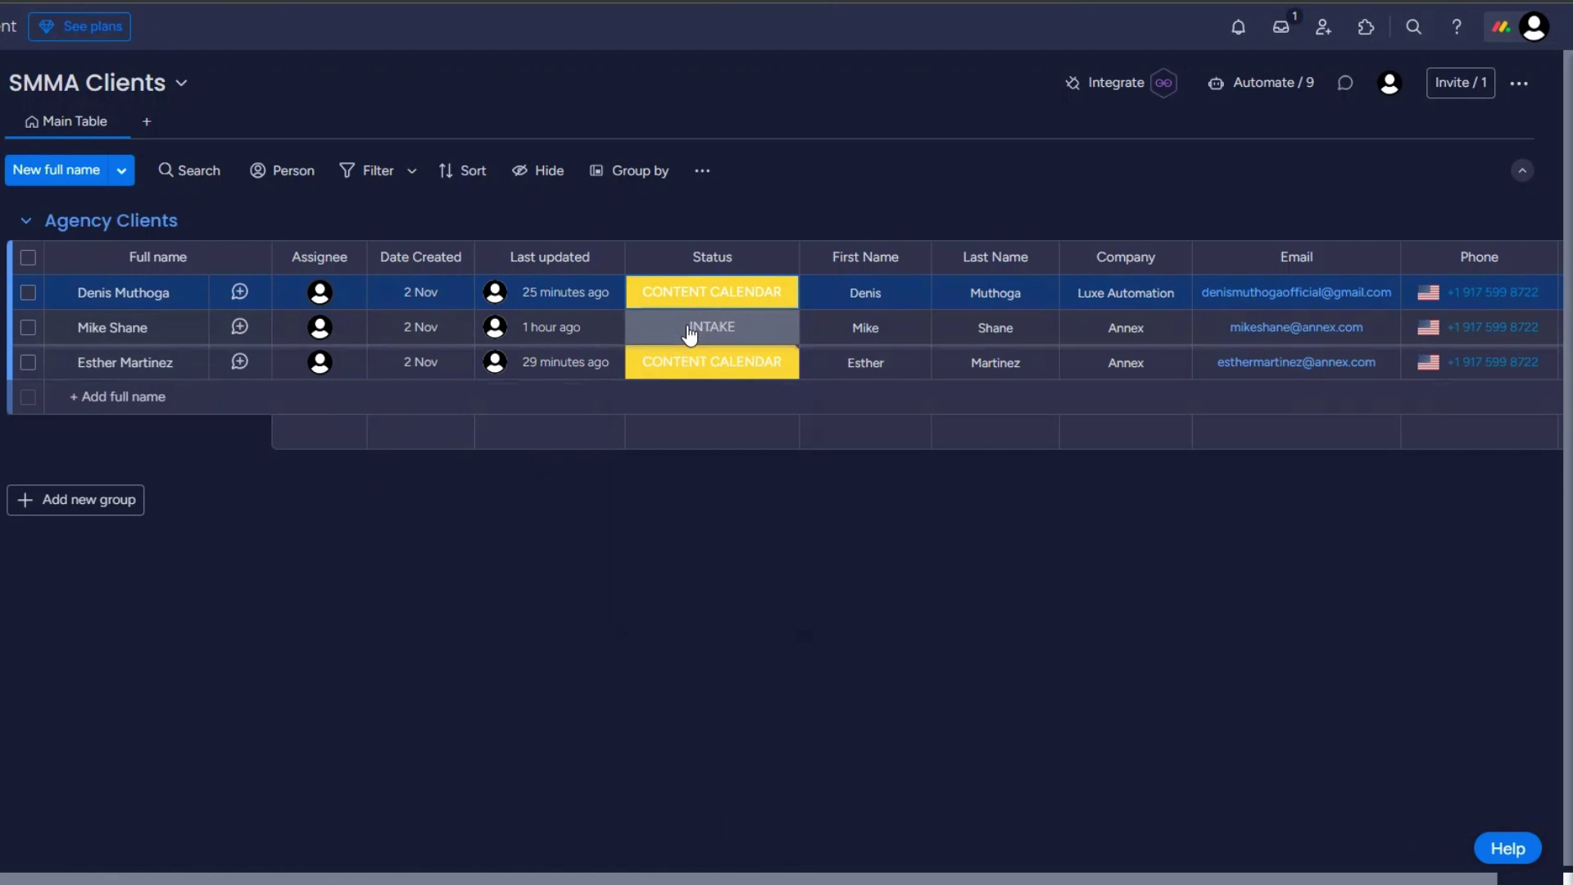
Step: Set the second client to AD APPROVAL, then inspect the received event and its pulseId
{"action": "left_click", "coordinate": [688, 329]}
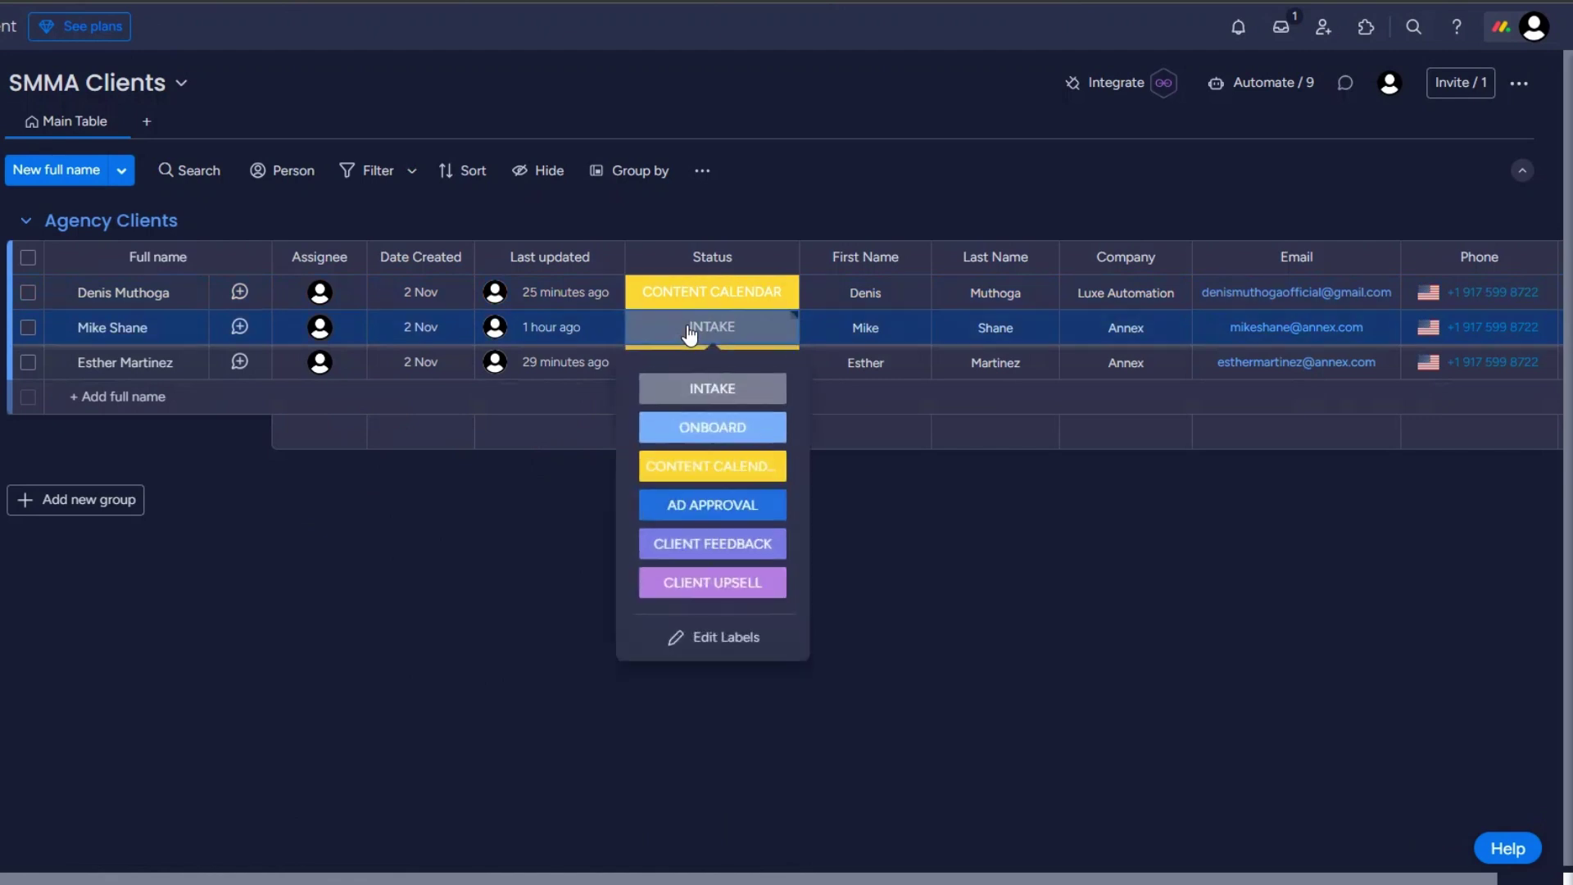
{"action": "left_click", "coordinate": [707, 516]}
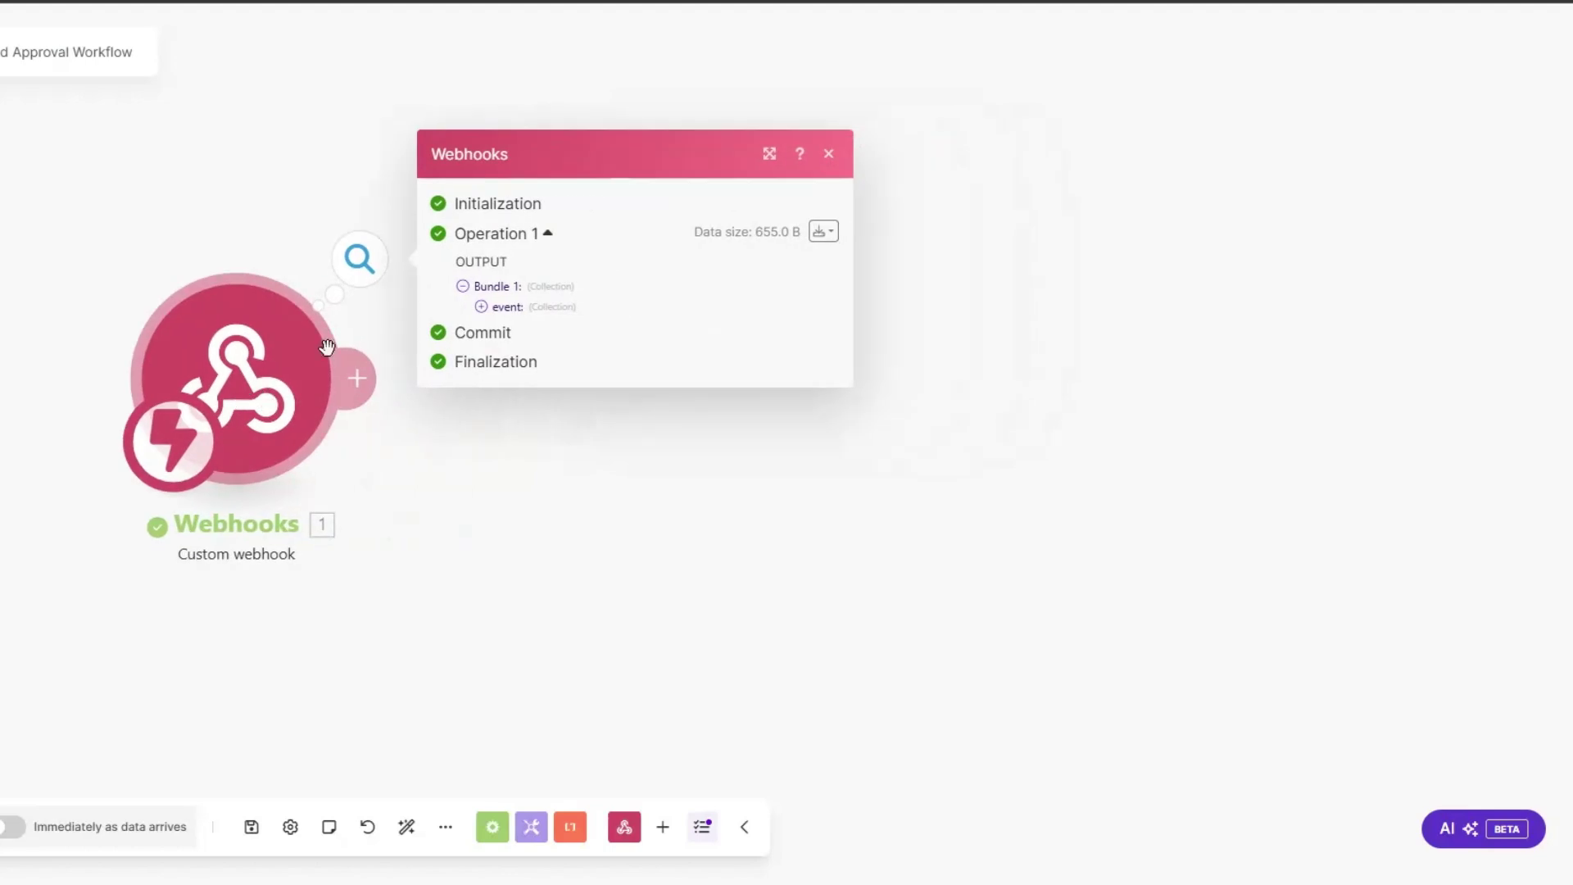
{"action": "left_click", "coordinate": [482, 307]}
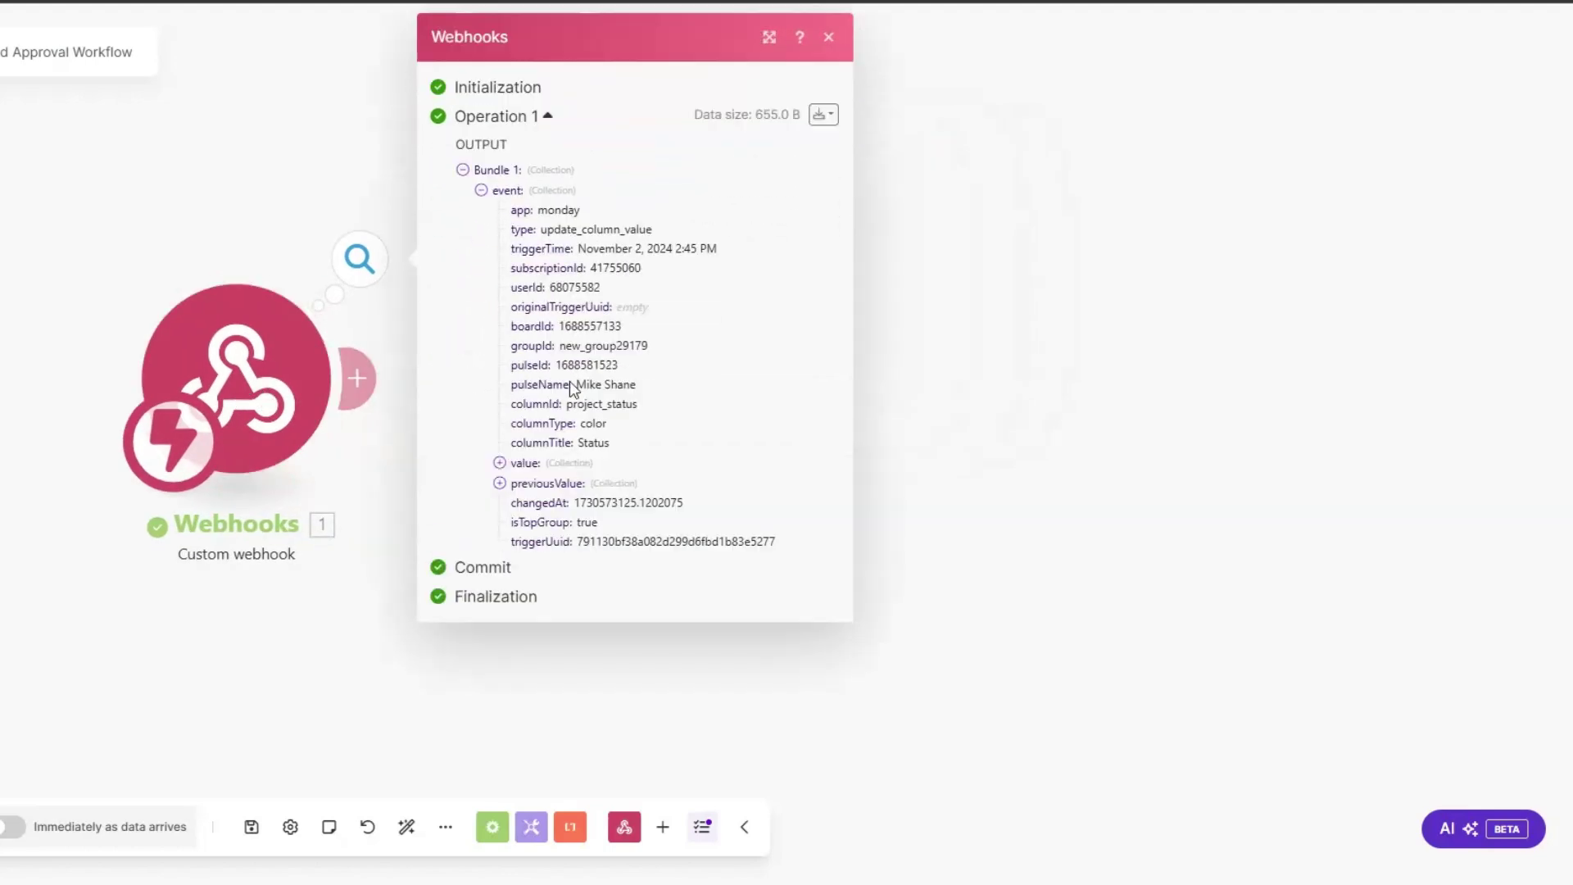
{"action": "left_click_drag", "start_coordinate": [576, 385], "coordinate": [651, 386]}
{"action": "left_click_drag", "start_coordinate": [557, 365], "coordinate": [627, 363]}
{"action": "key", "text": "ctrl+c"}
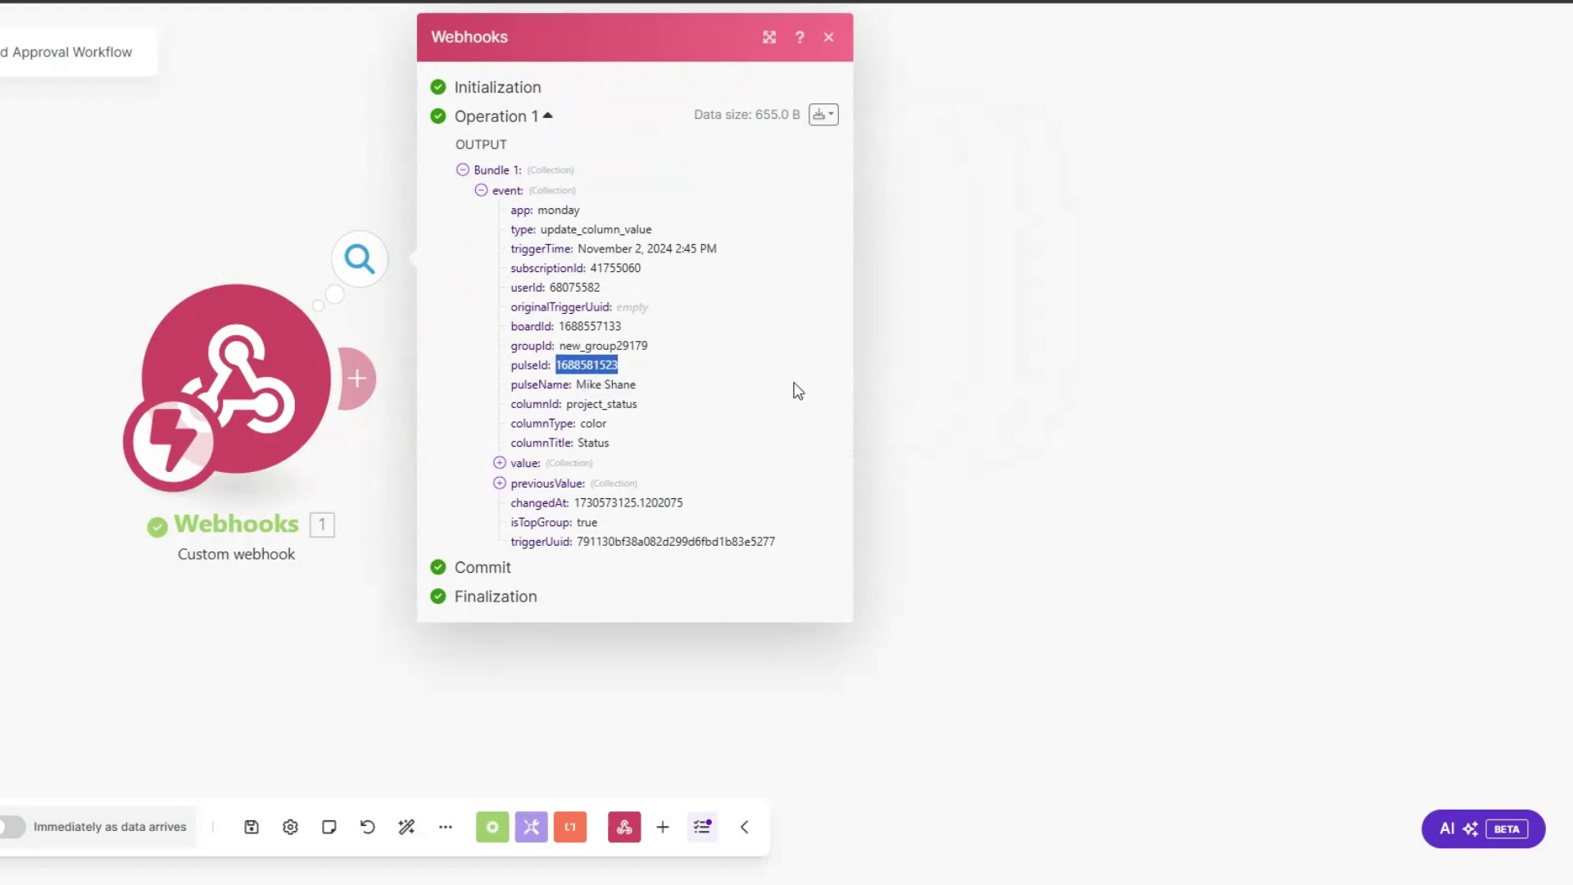
{"action": "left_click", "coordinate": [400, 408]}
{"action": "left_click", "coordinate": [357, 378]}
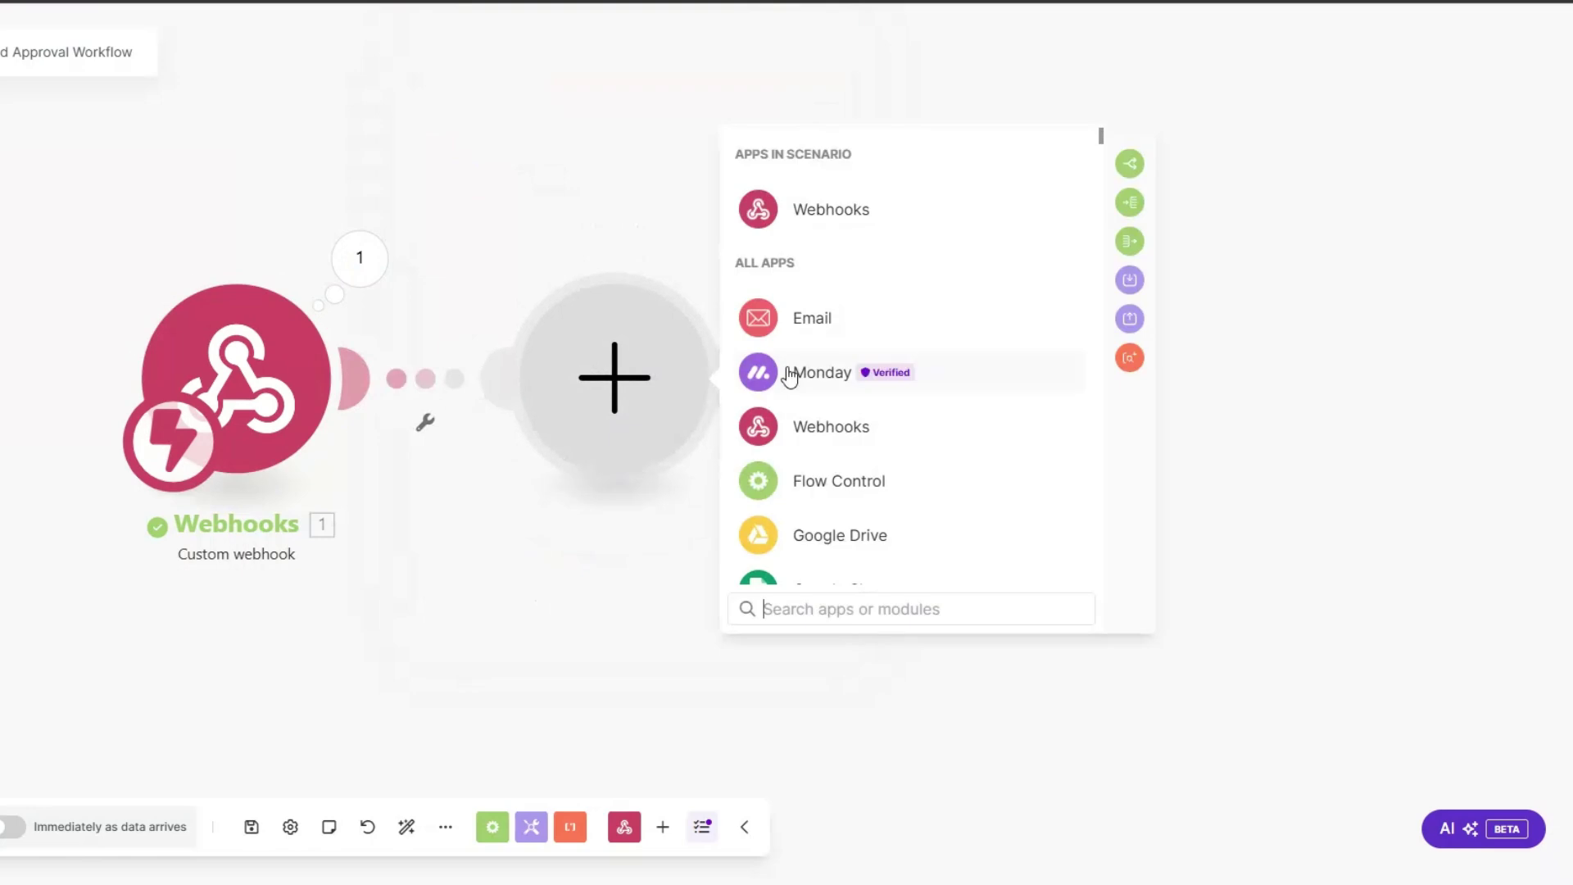
Step: Add a Monday Get an Item module with ID mapped to event pulseId on SMMA Clients
{"action": "left_click", "coordinate": [789, 376]}
{"action": "left_click", "coordinate": [835, 606]}
{"action": "type", "text": "get"}
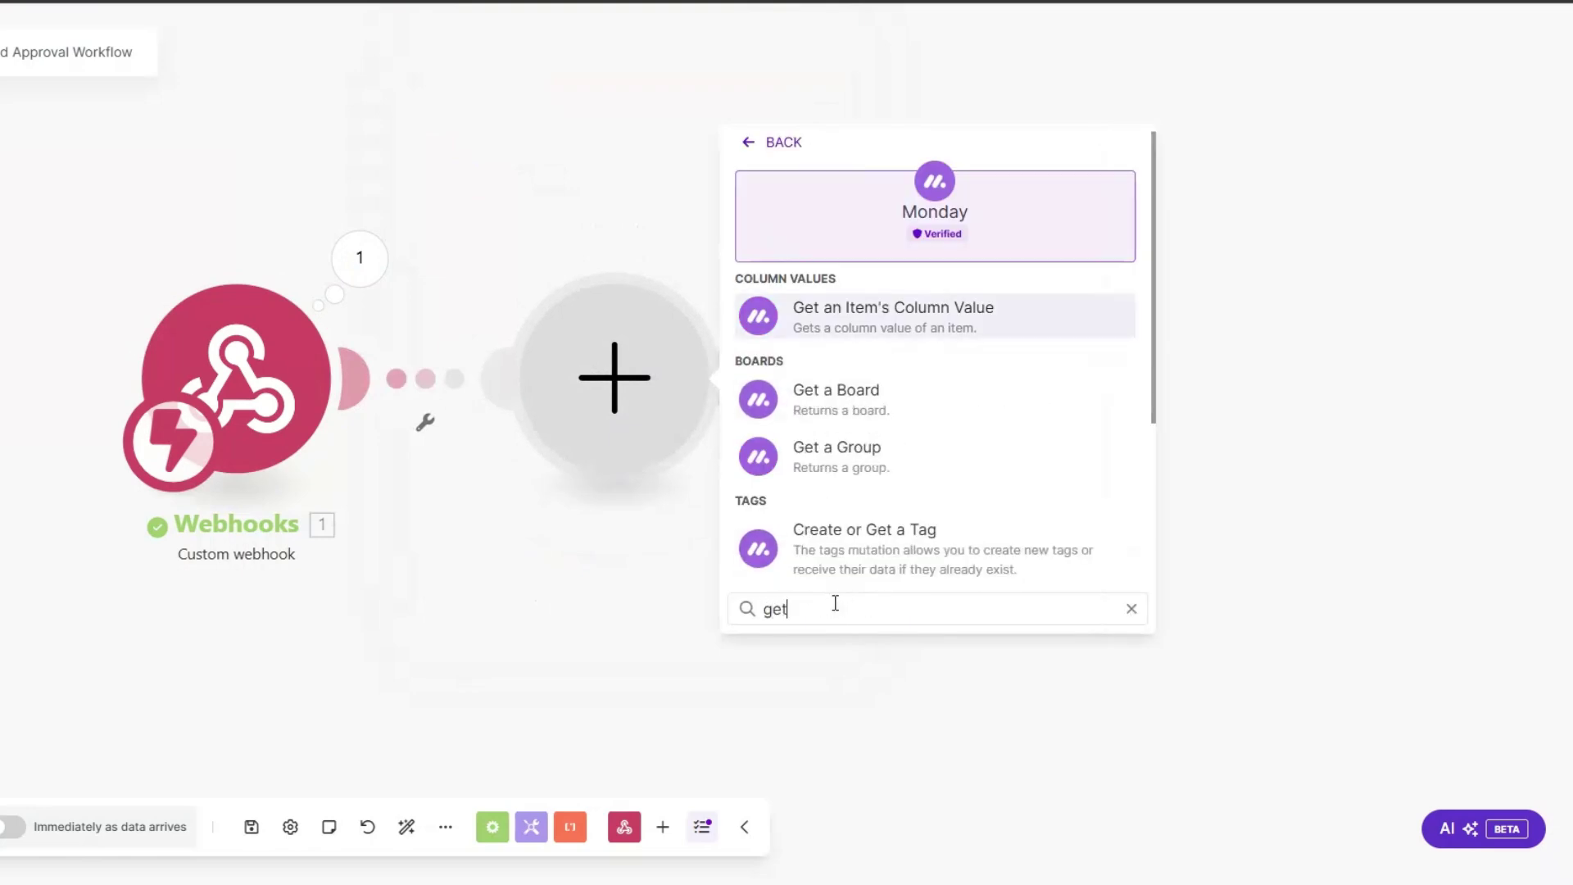
{"action": "type", "text": " an"}
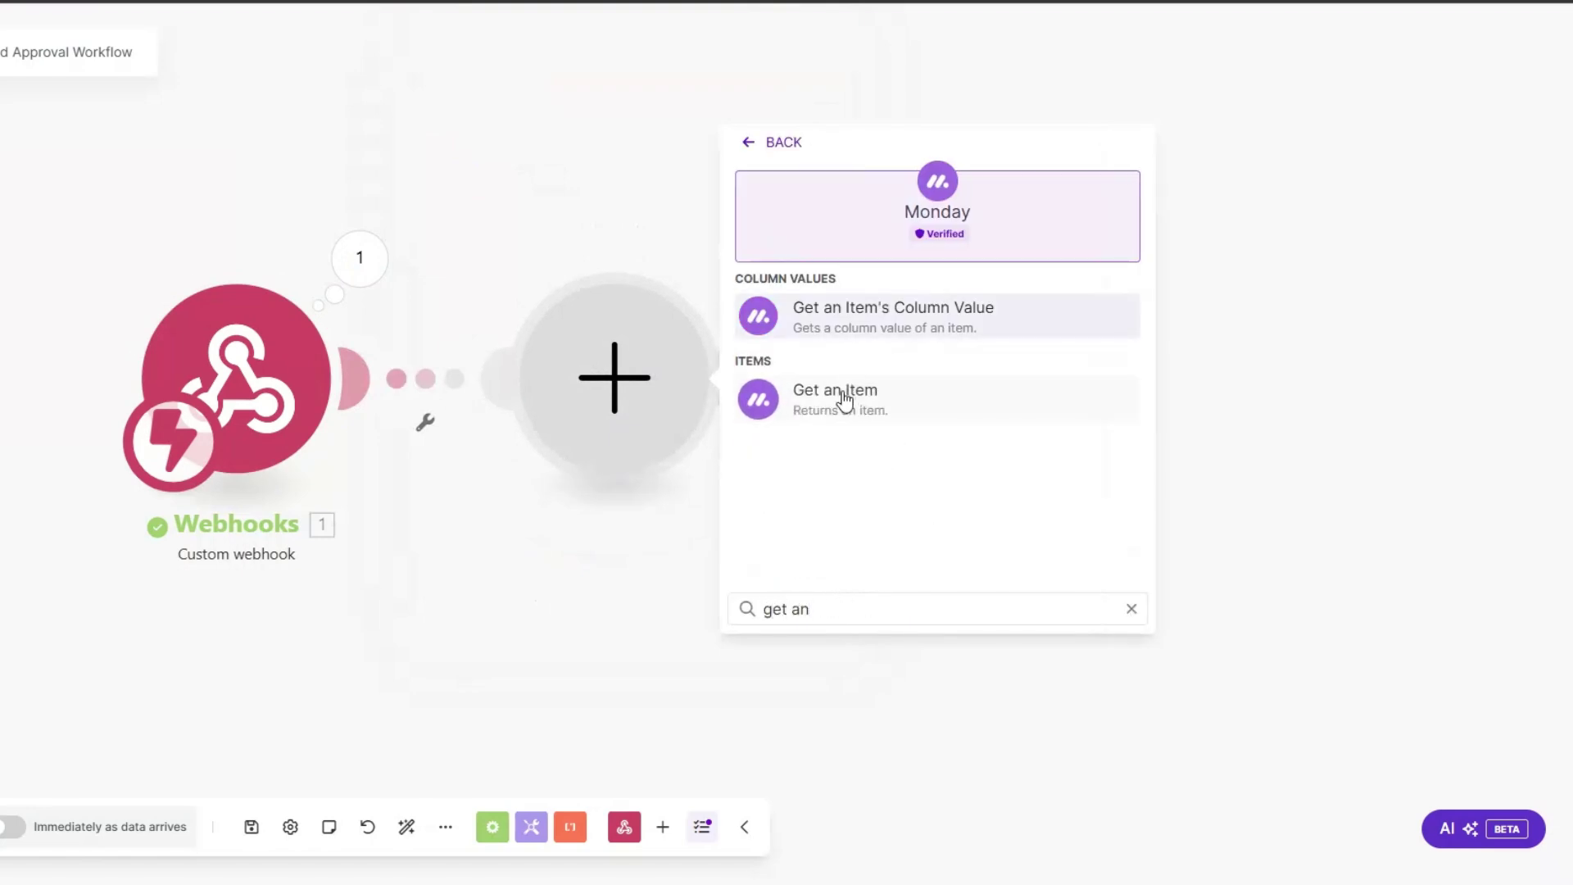
{"action": "left_click", "coordinate": [940, 398]}
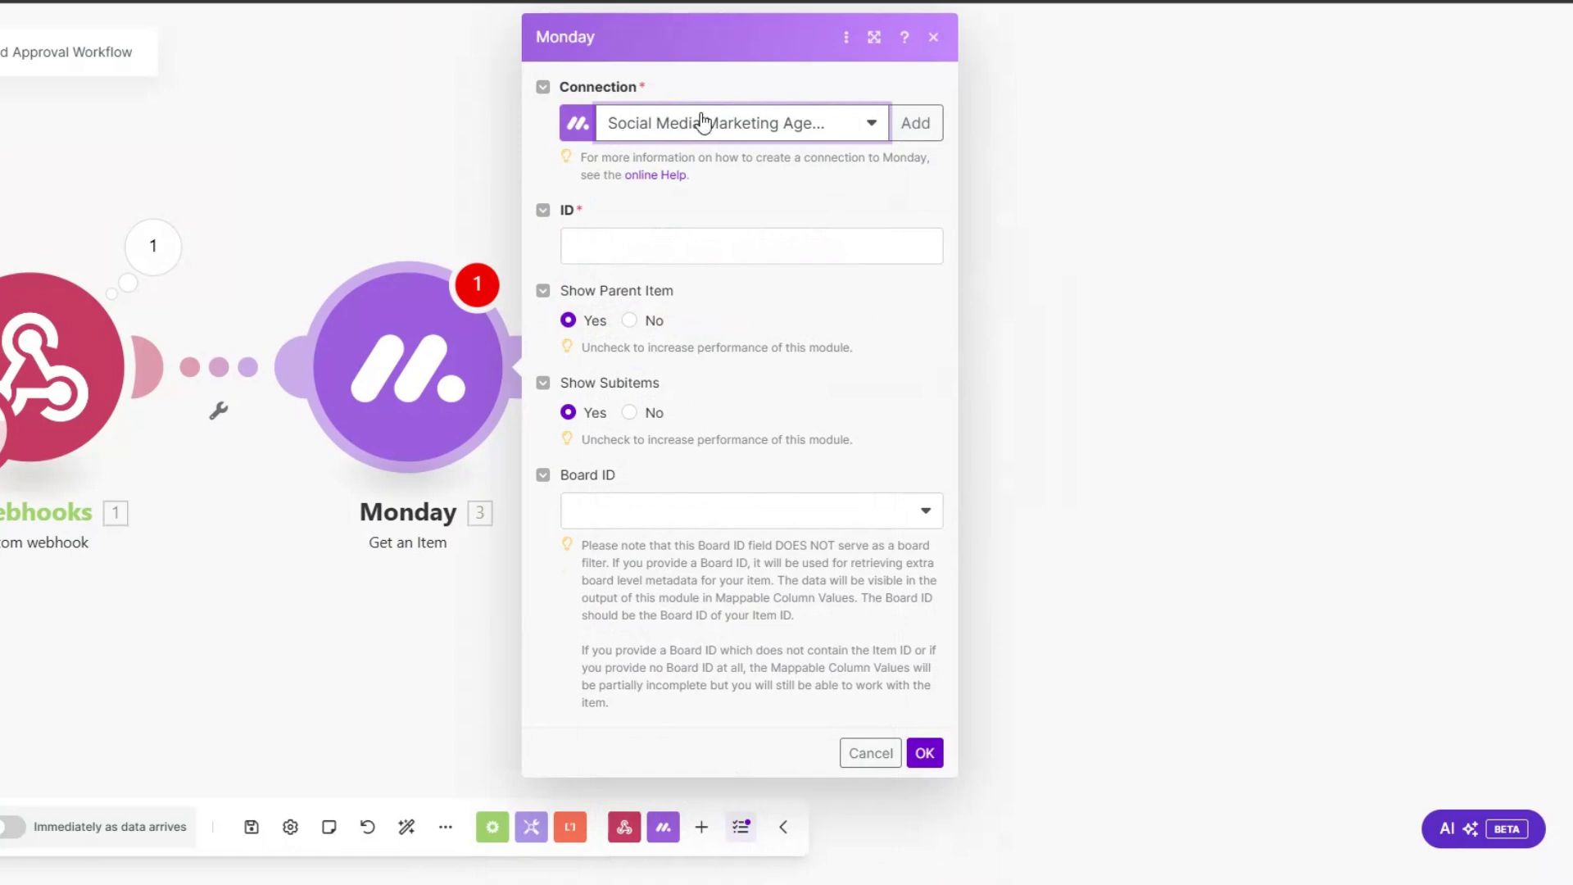
{"action": "left_click", "coordinate": [674, 240]}
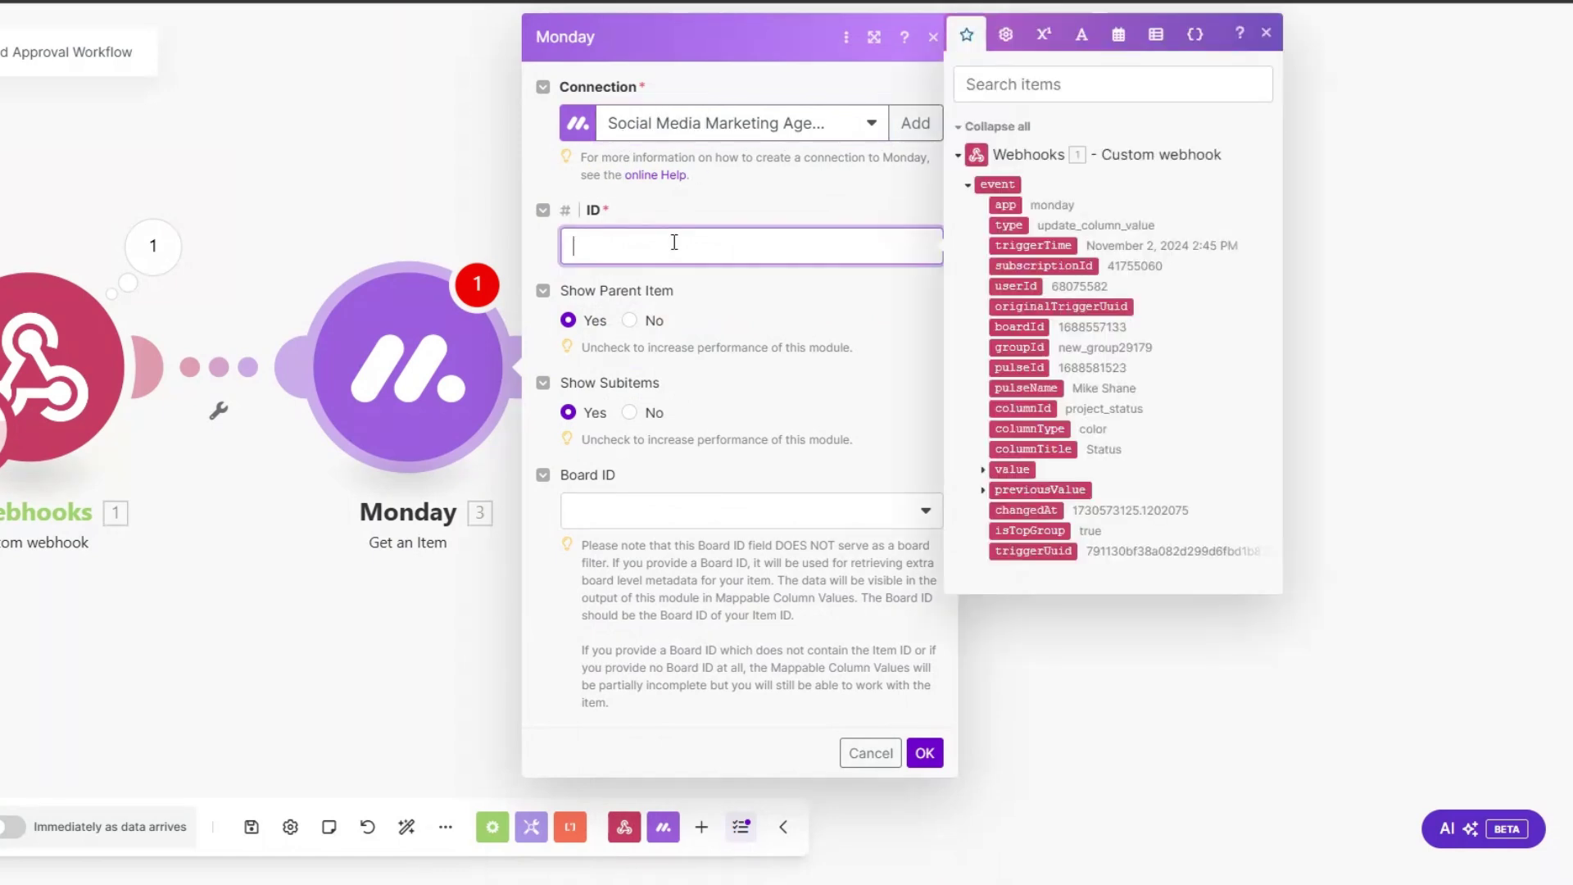
{"action": "left_click", "coordinate": [1033, 365]}
{"action": "left_click", "coordinate": [706, 519]}
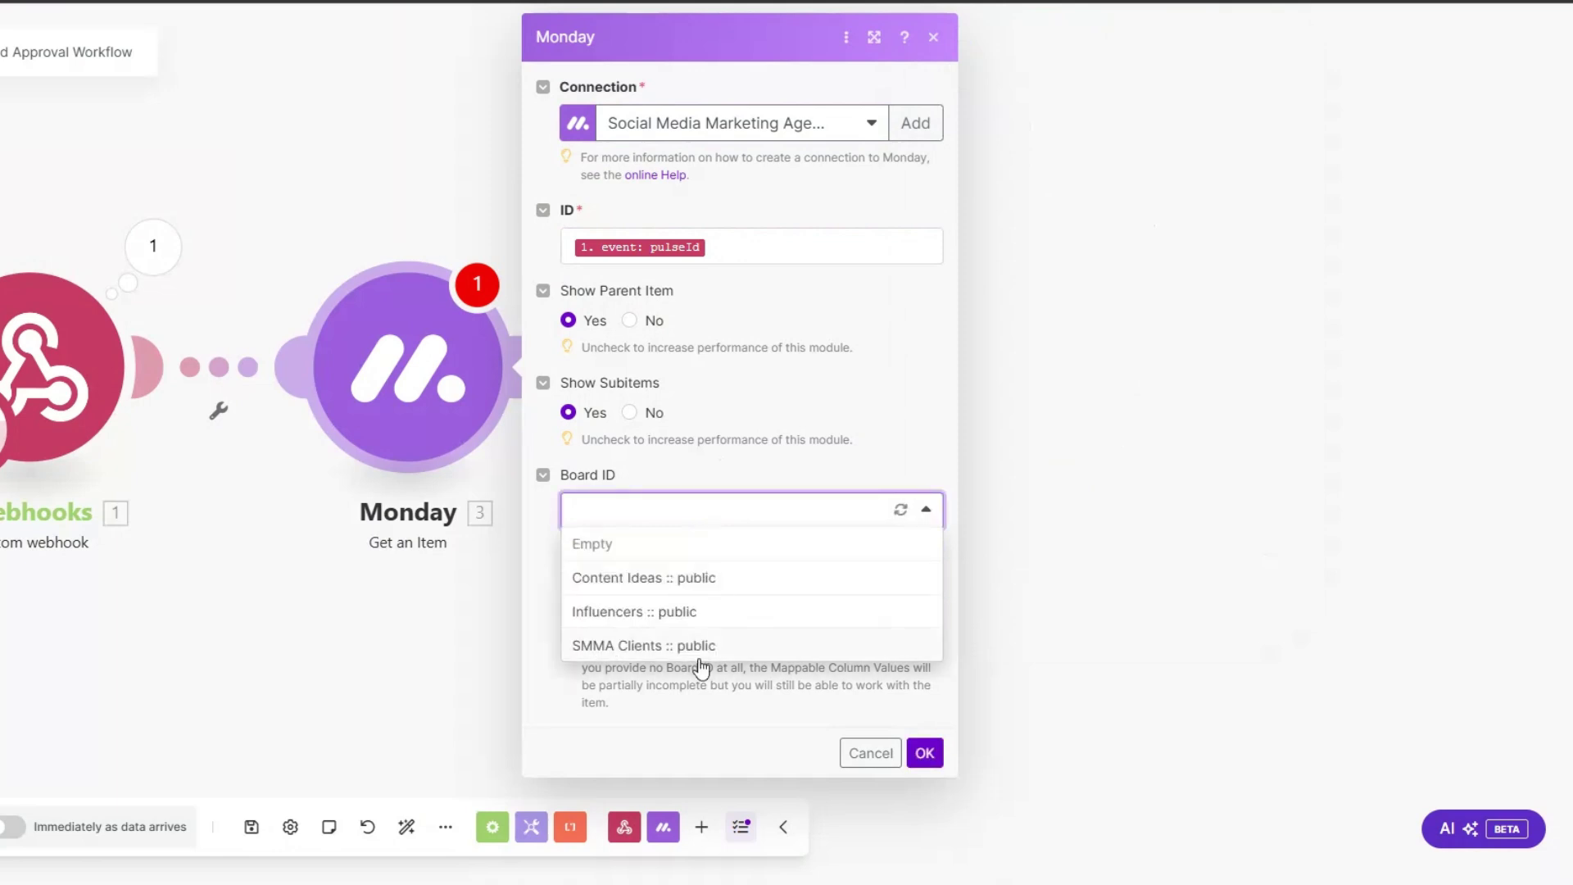
{"action": "left_click", "coordinate": [699, 645]}
{"action": "left_click", "coordinate": [924, 752]}
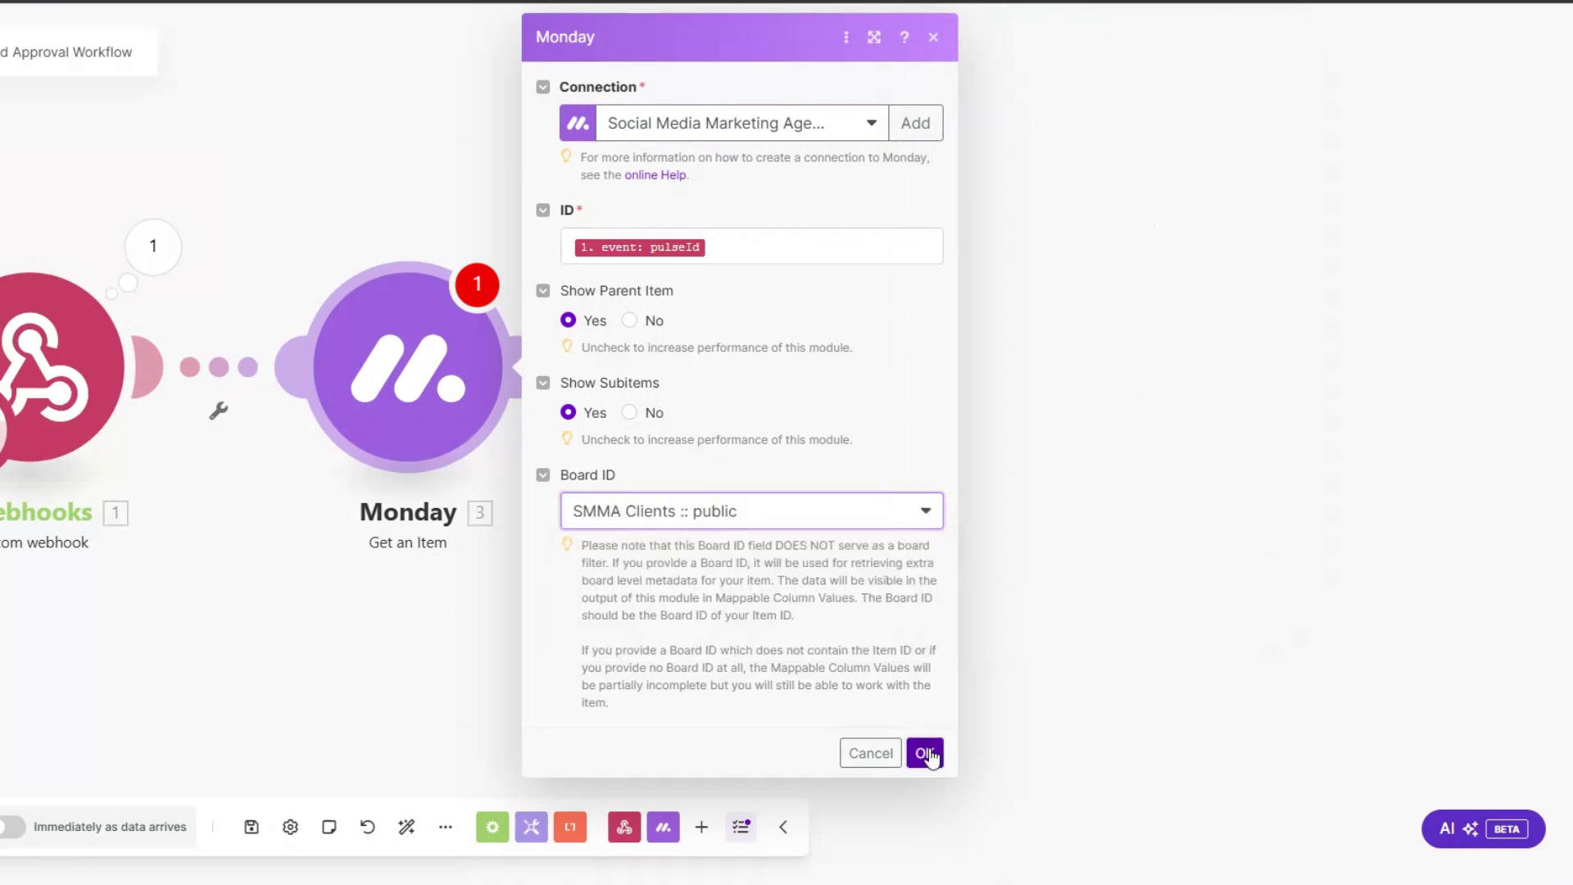
{"action": "left_click_drag", "start_coordinate": [527, 509], "coordinate": [663, 530]}
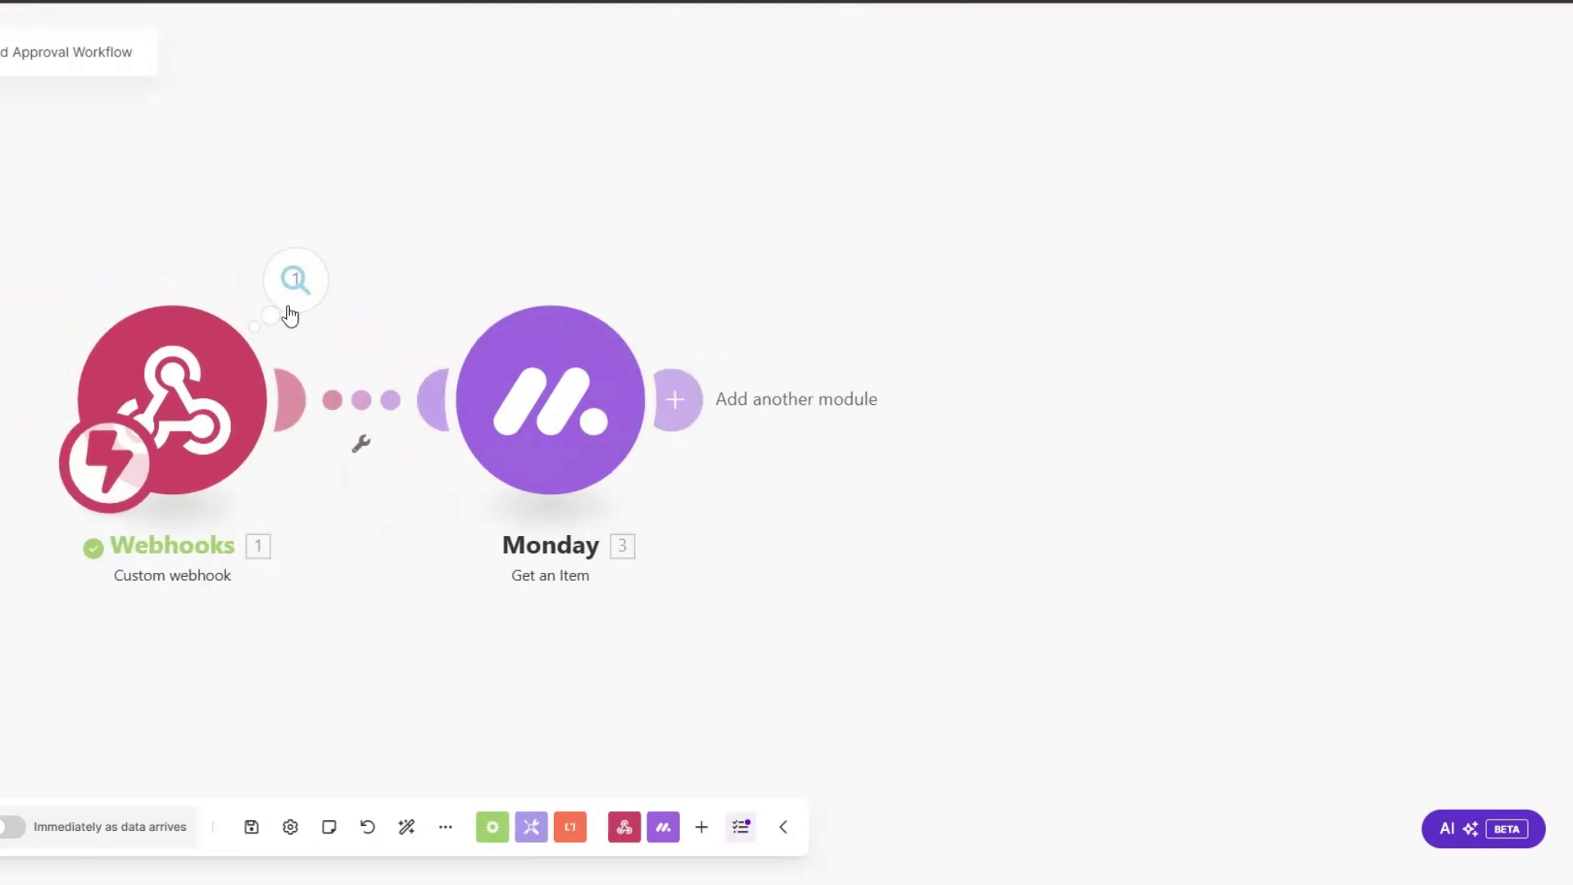
{"action": "right_click", "coordinate": [544, 370]}
{"action": "key", "text": "Escape"}
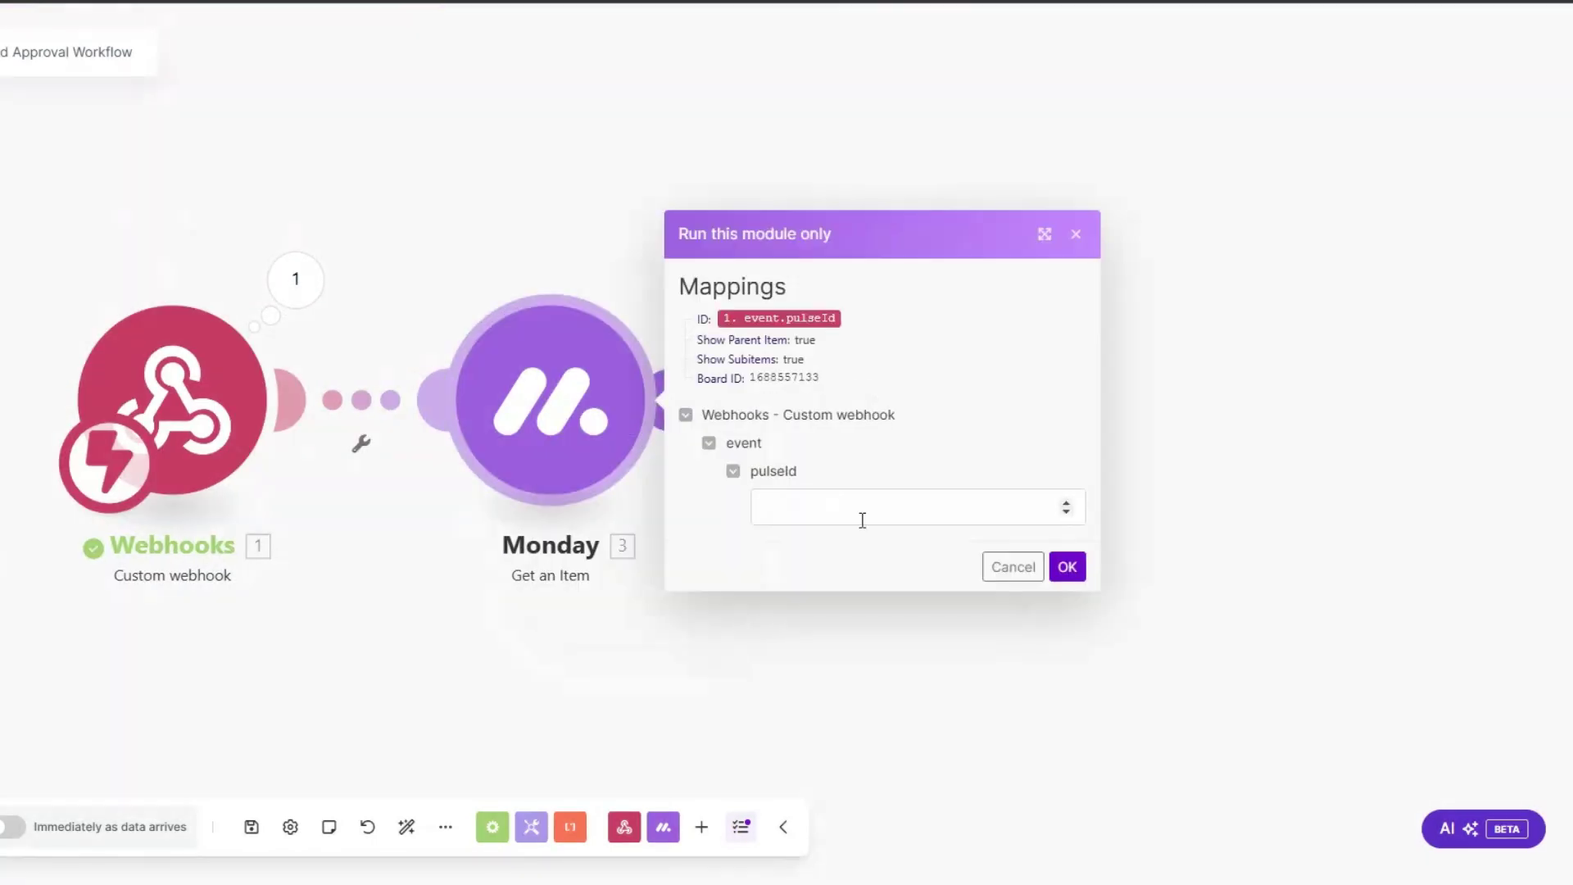
{"action": "left_click", "coordinate": [801, 502]}
{"action": "key", "text": "ctrl+v"}
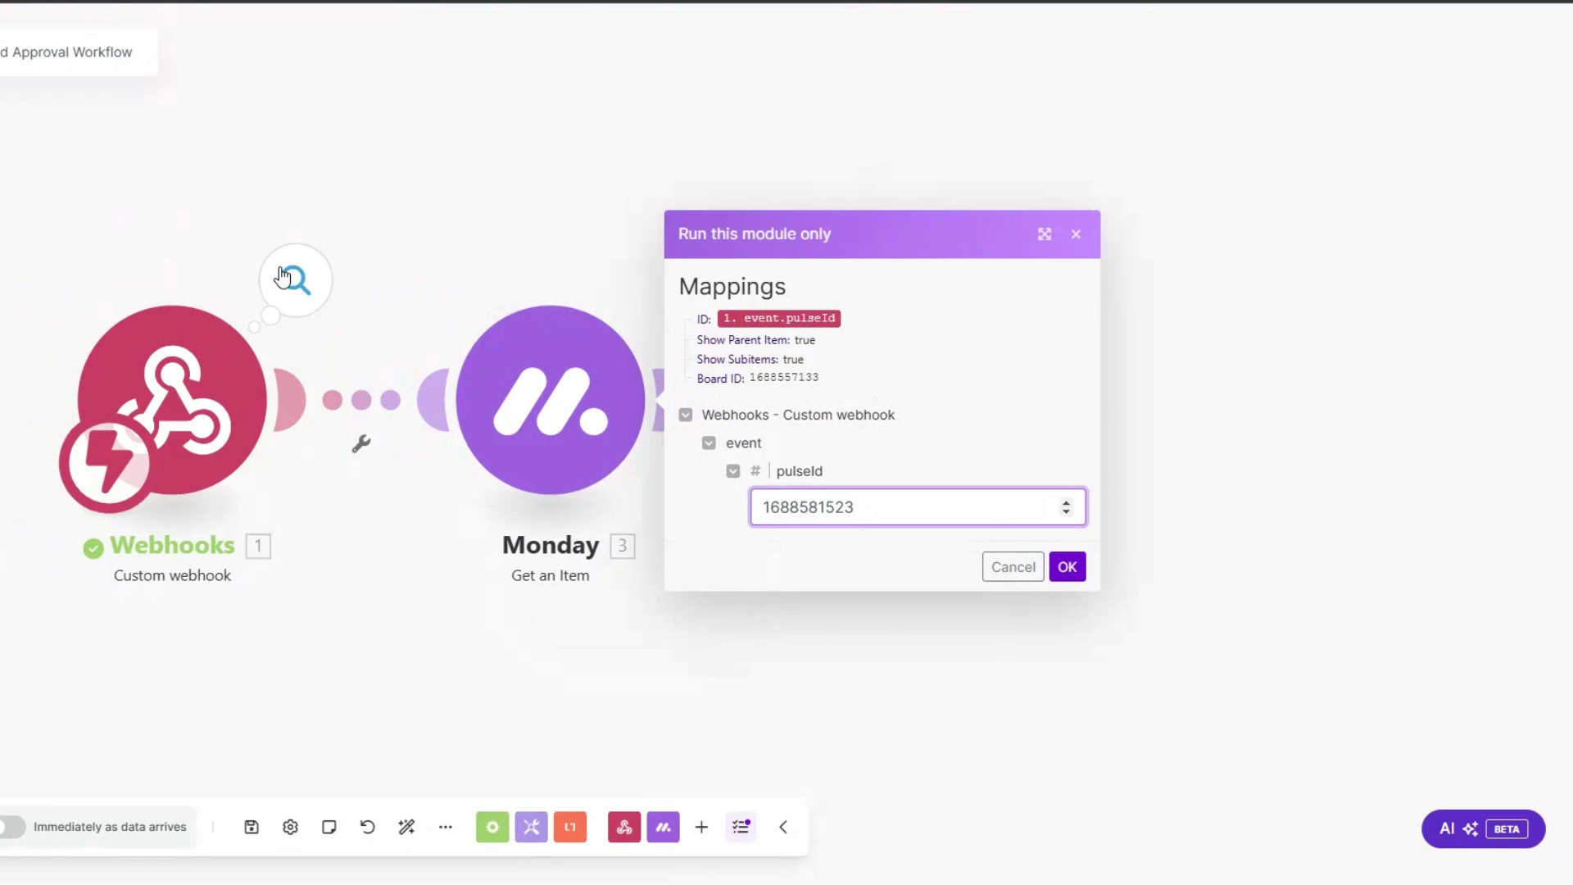
{"action": "left_click", "coordinate": [1065, 571]}
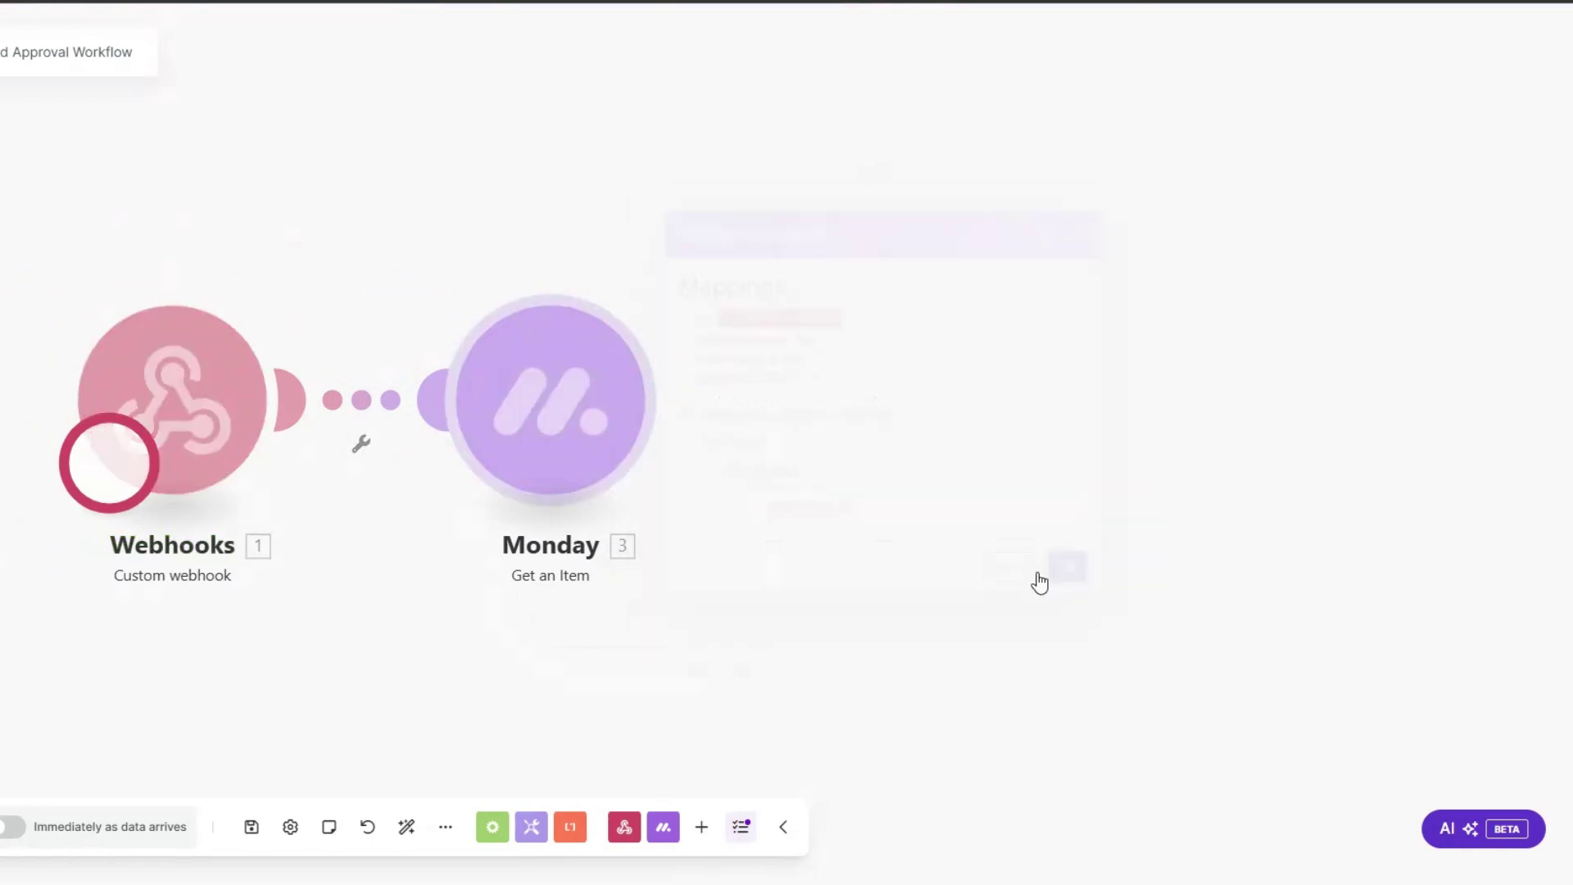
{"action": "left_click", "coordinate": [736, 264]}
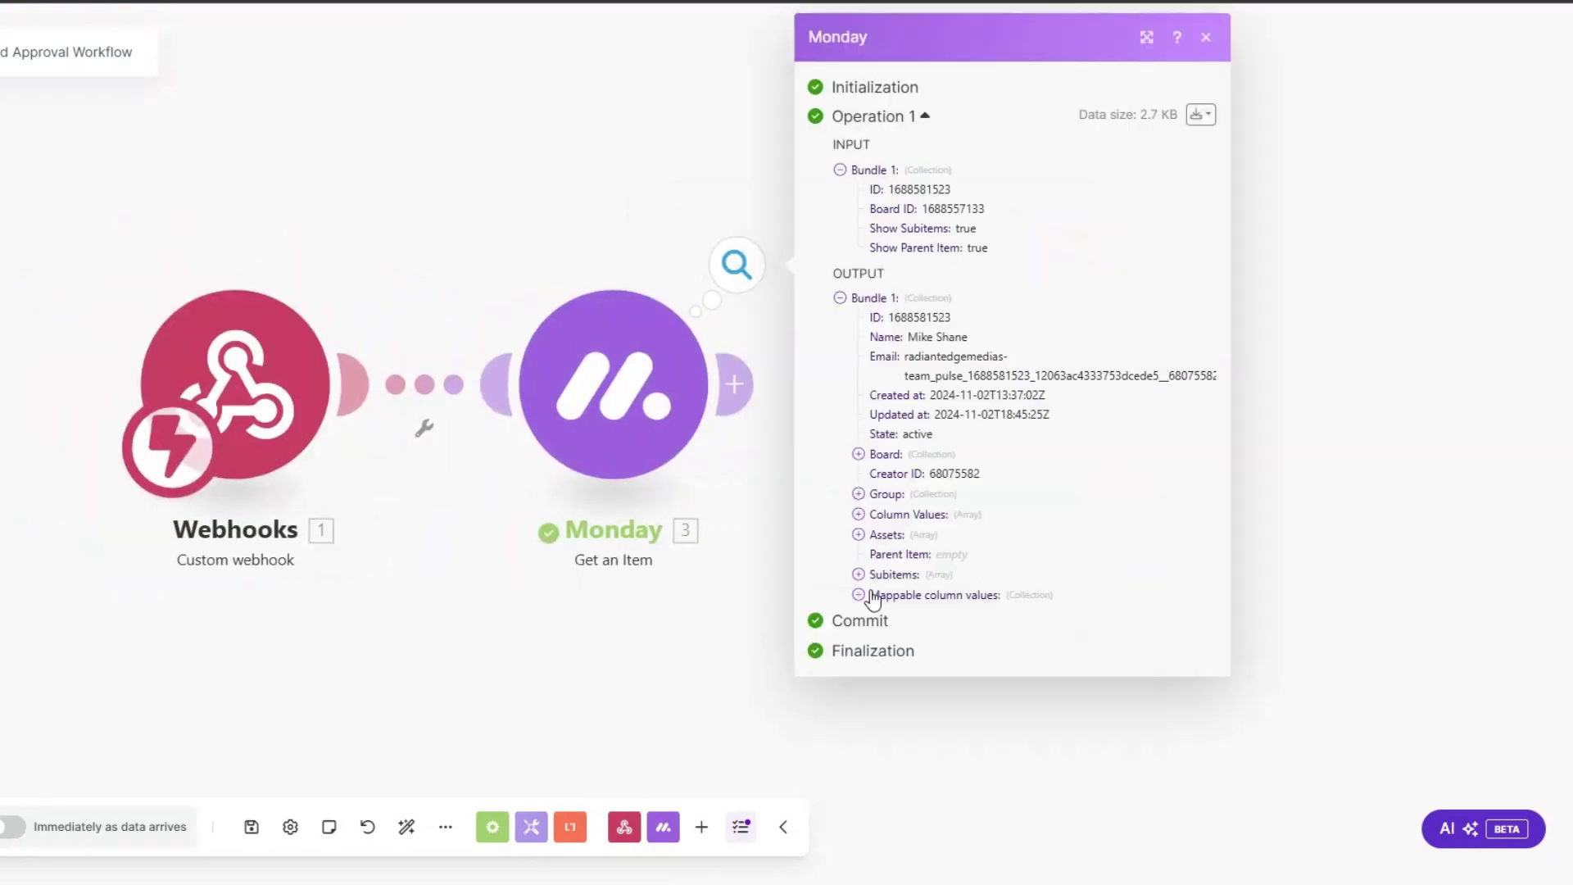
{"action": "left_click", "coordinate": [877, 754]}
{"action": "left_click_drag", "start_coordinate": [1063, 793], "coordinate": [876, 801]}
{"action": "left_click", "coordinate": [876, 813]}
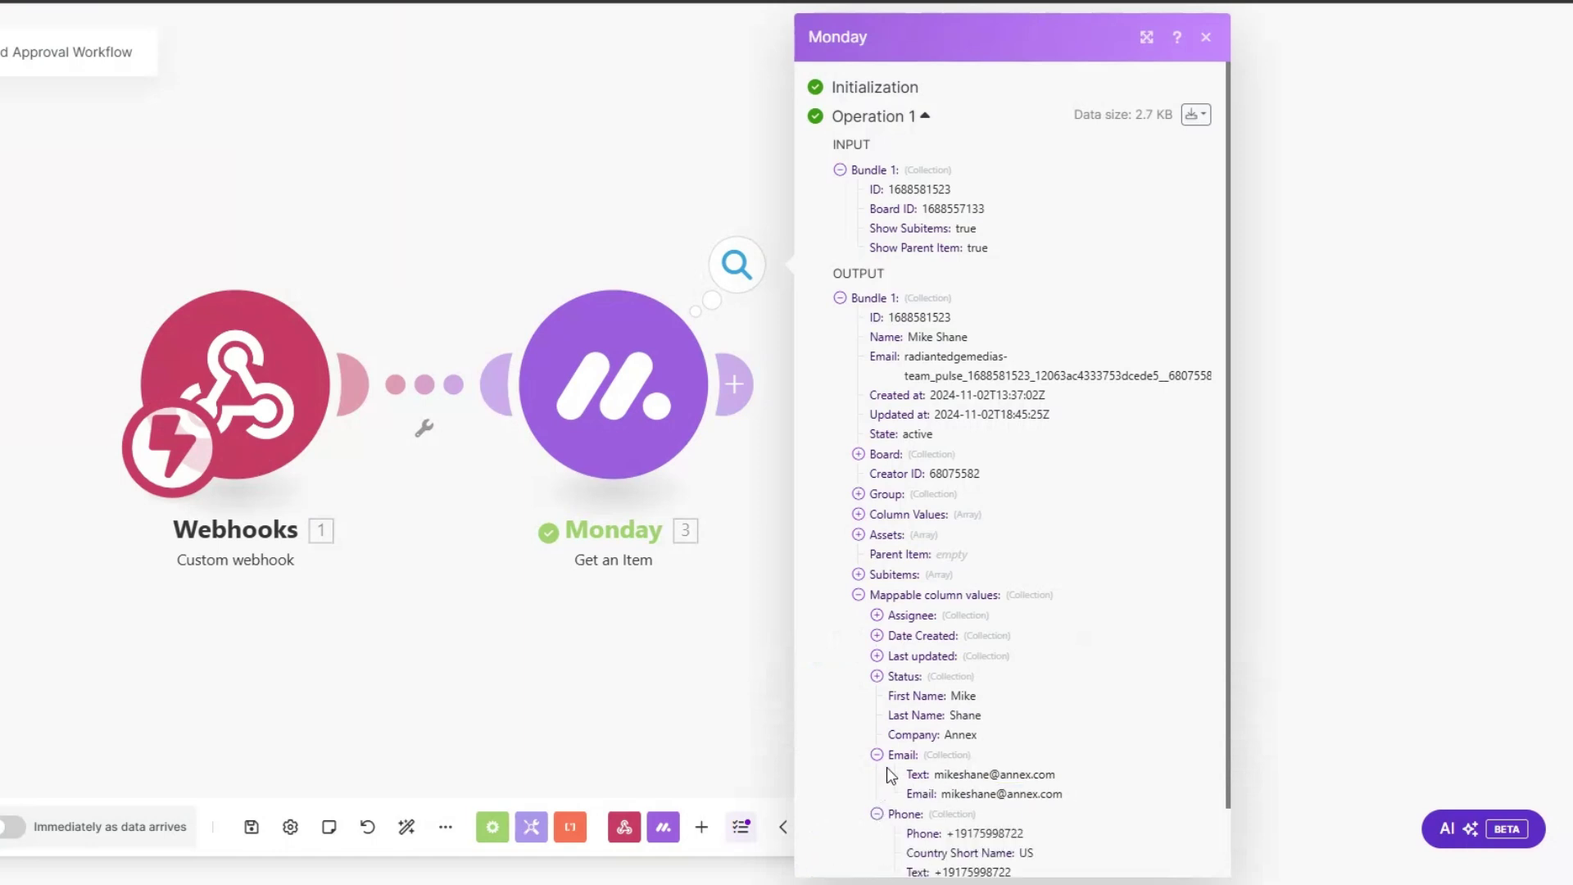
{"action": "scroll", "coordinate": [956, 688], "scroll_direction": "down", "scroll_amount": 1}
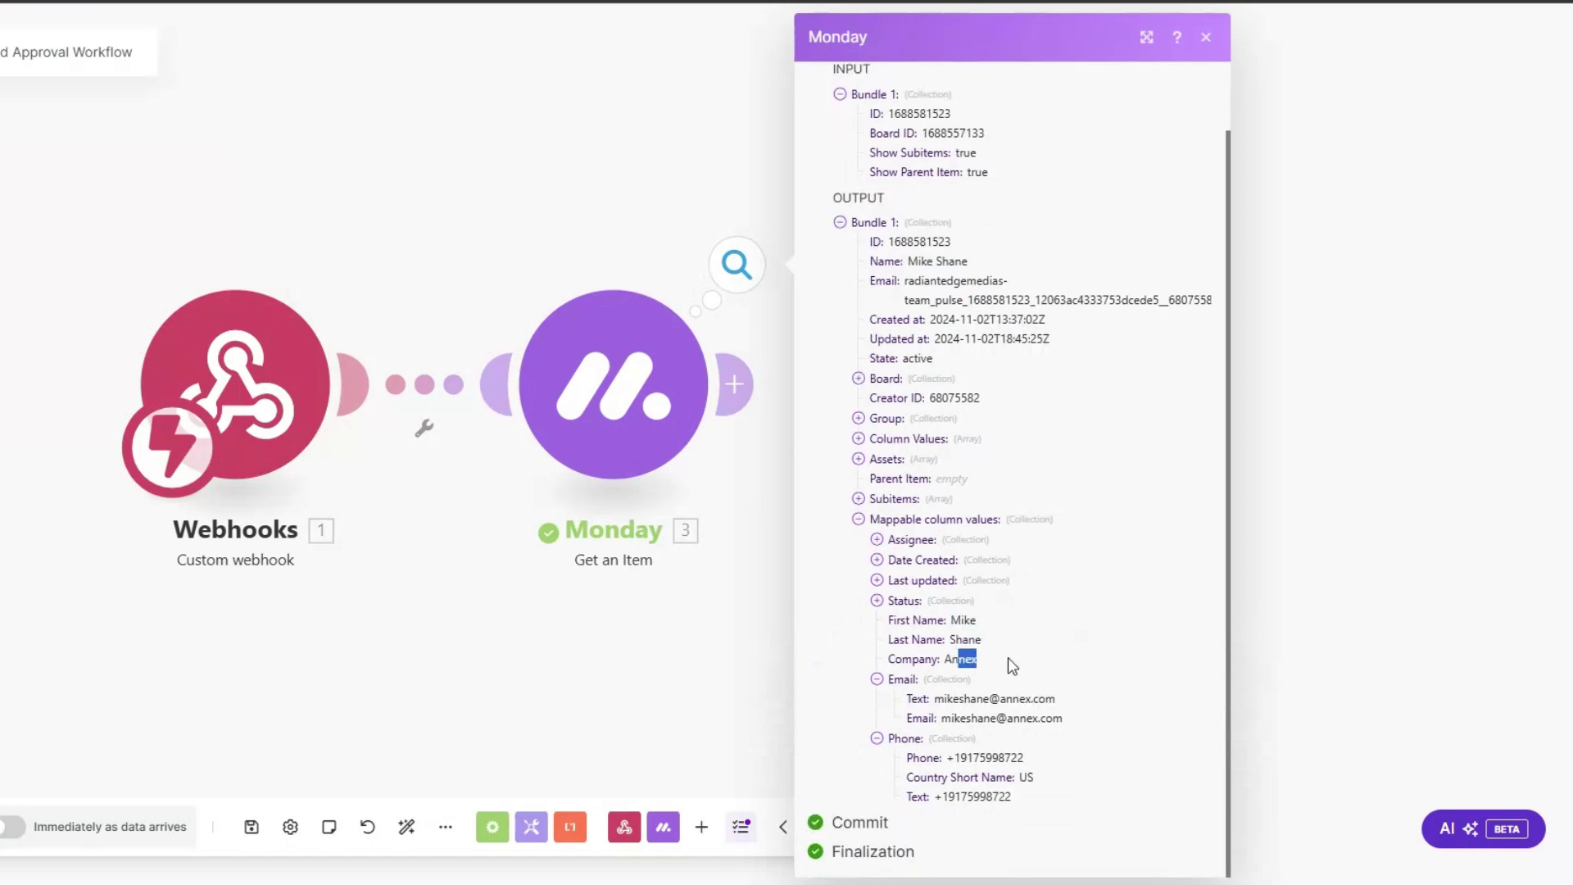
{"action": "left_click_drag", "start_coordinate": [942, 717], "coordinate": [934, 758]}
{"action": "left_click", "coordinate": [783, 610]}
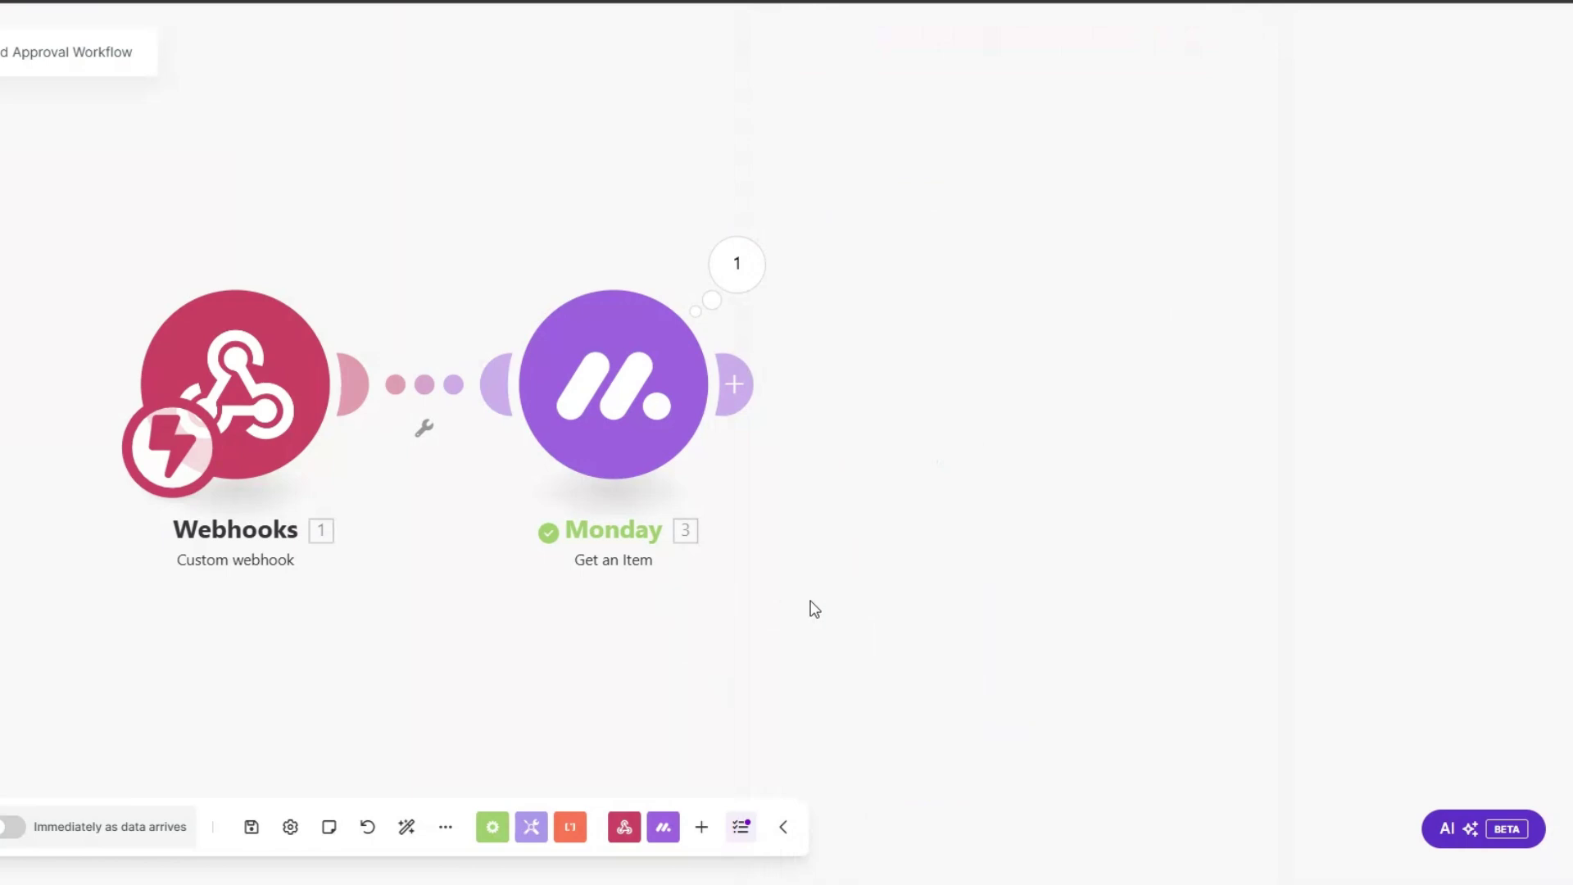
{"action": "left_click_drag", "start_coordinate": [808, 607], "coordinate": [623, 602]}
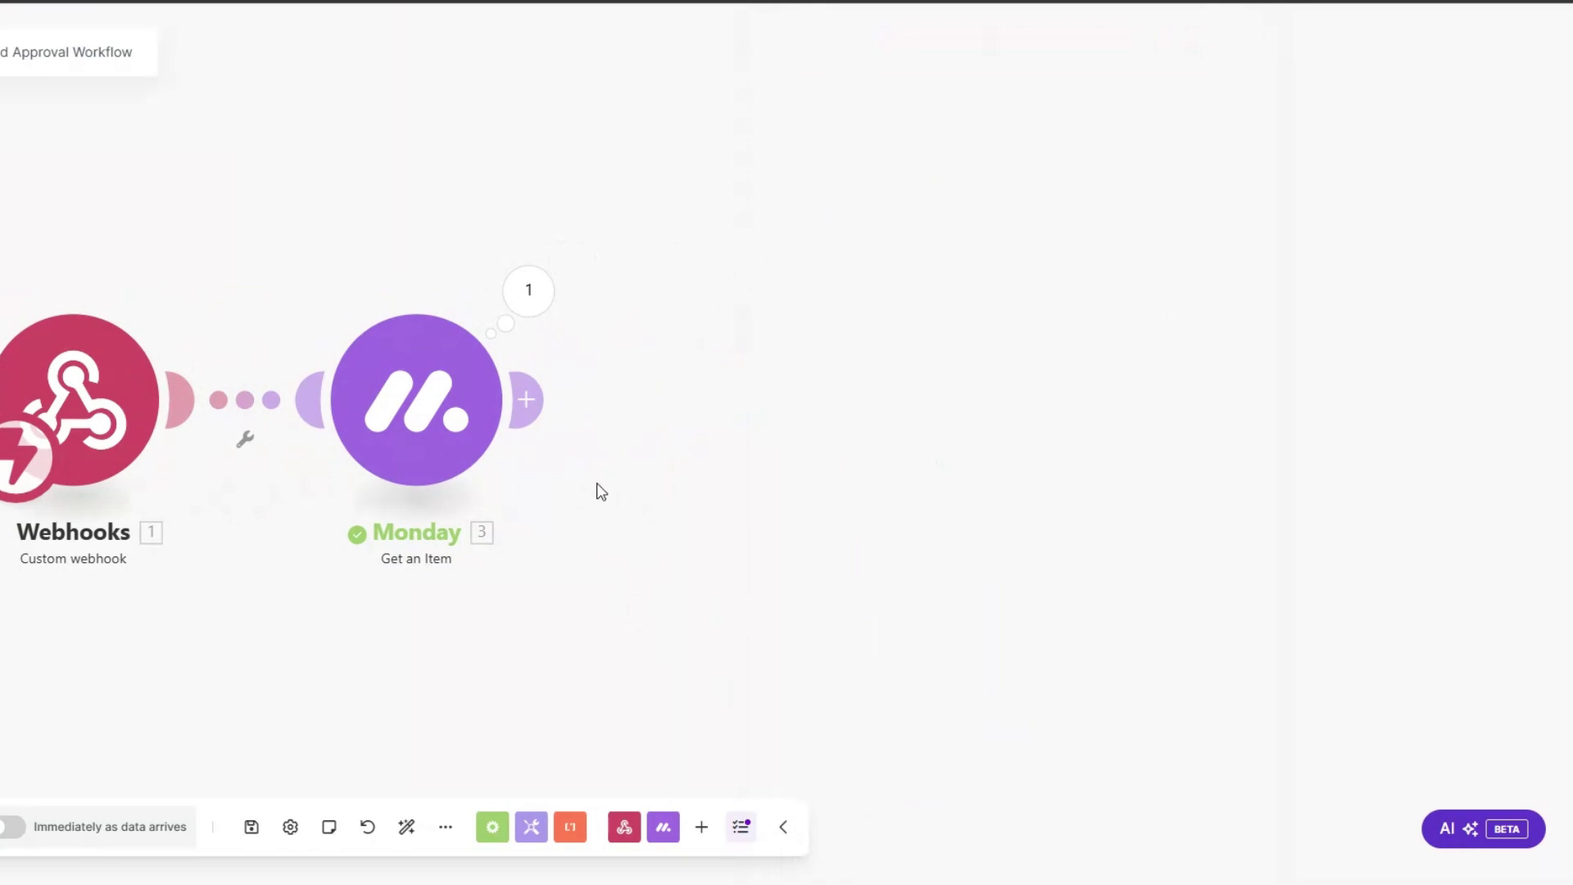
Step: Add an Email 'Send an Email' module named Ad Approval Email after Get an Item
{"action": "left_click", "coordinate": [526, 400]}
{"action": "left_click", "coordinate": [942, 394]}
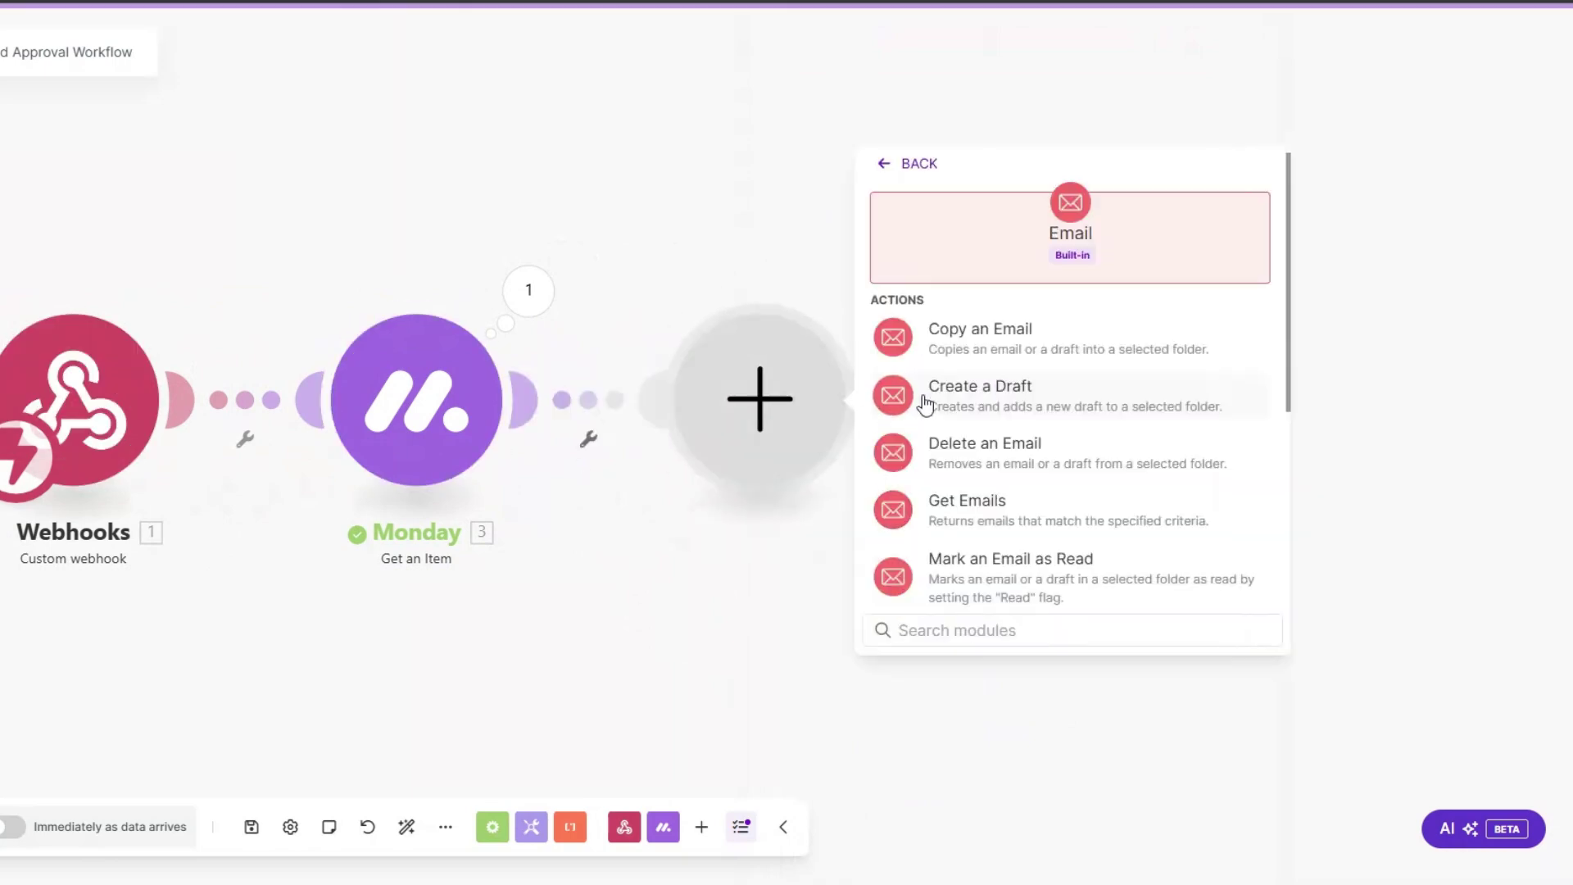
{"action": "scroll", "coordinate": [983, 459], "scroll_direction": "down", "scroll_amount": 3}
{"action": "left_click", "coordinate": [986, 483]}
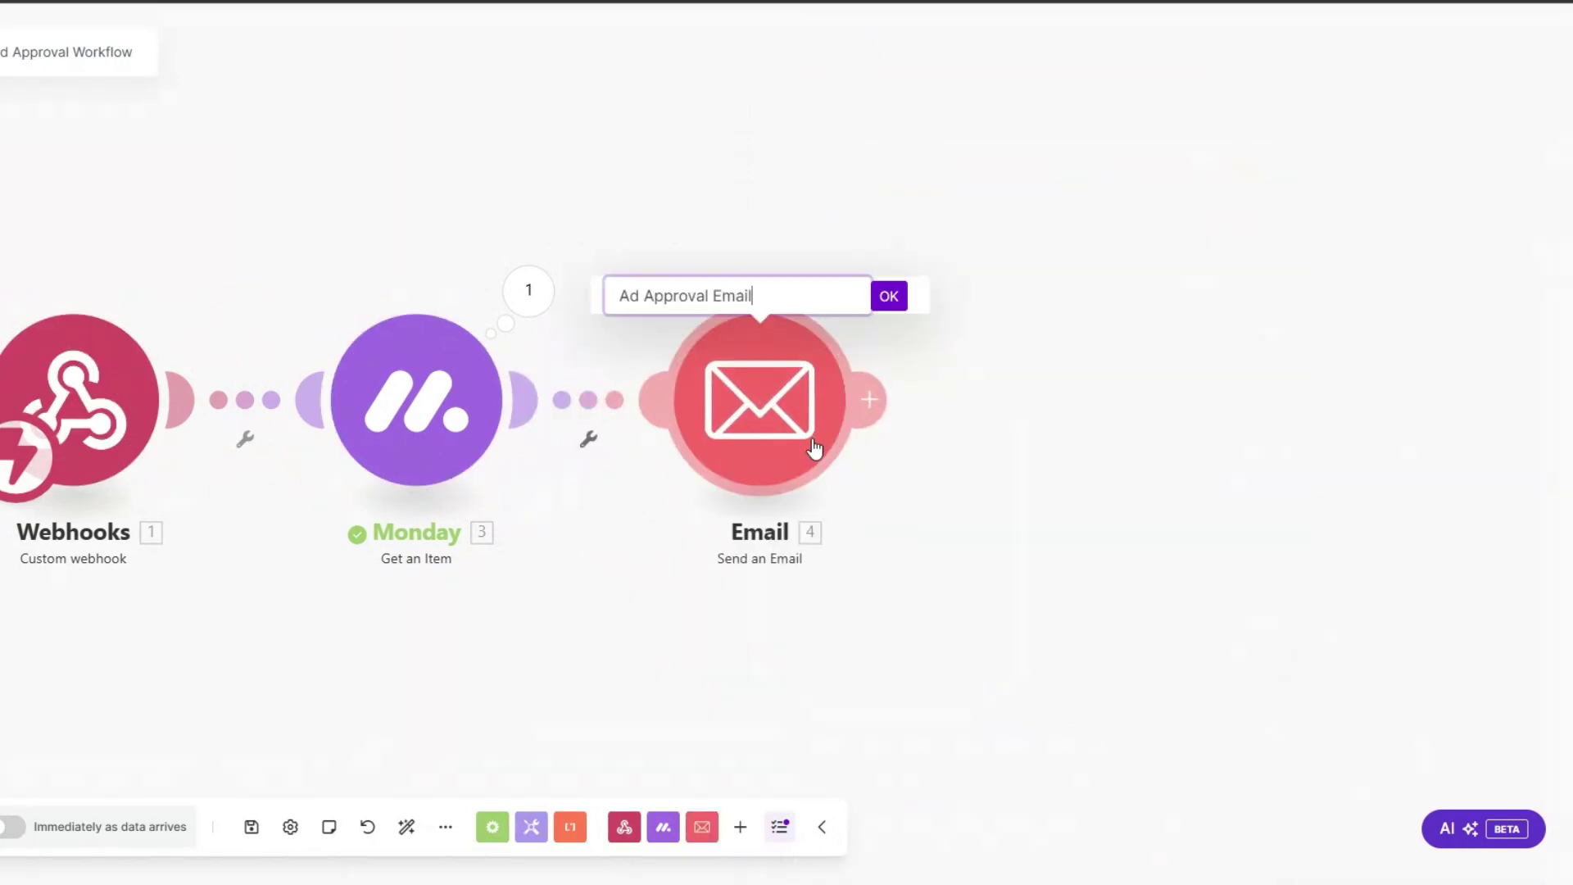
{"action": "scroll", "coordinate": [815, 449], "scroll_direction": "up", "scroll_amount": 1}
{"action": "left_click", "coordinate": [883, 284]}
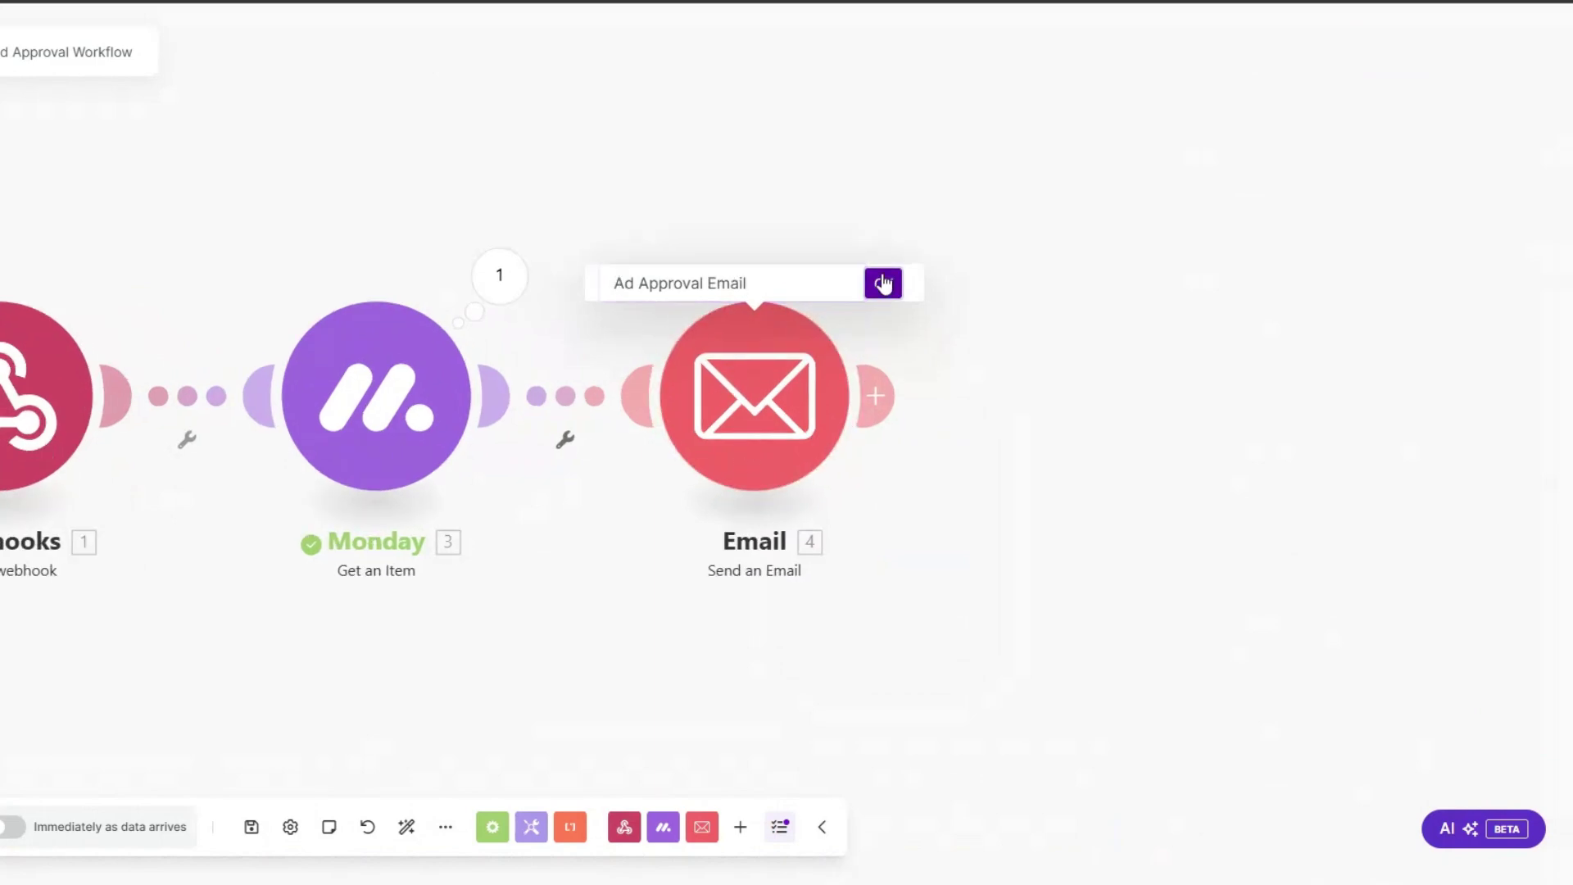
Step: Send it to the item's Email with a subject and body announcing ad drafts in Google Drive
{"action": "left_click", "coordinate": [813, 347]}
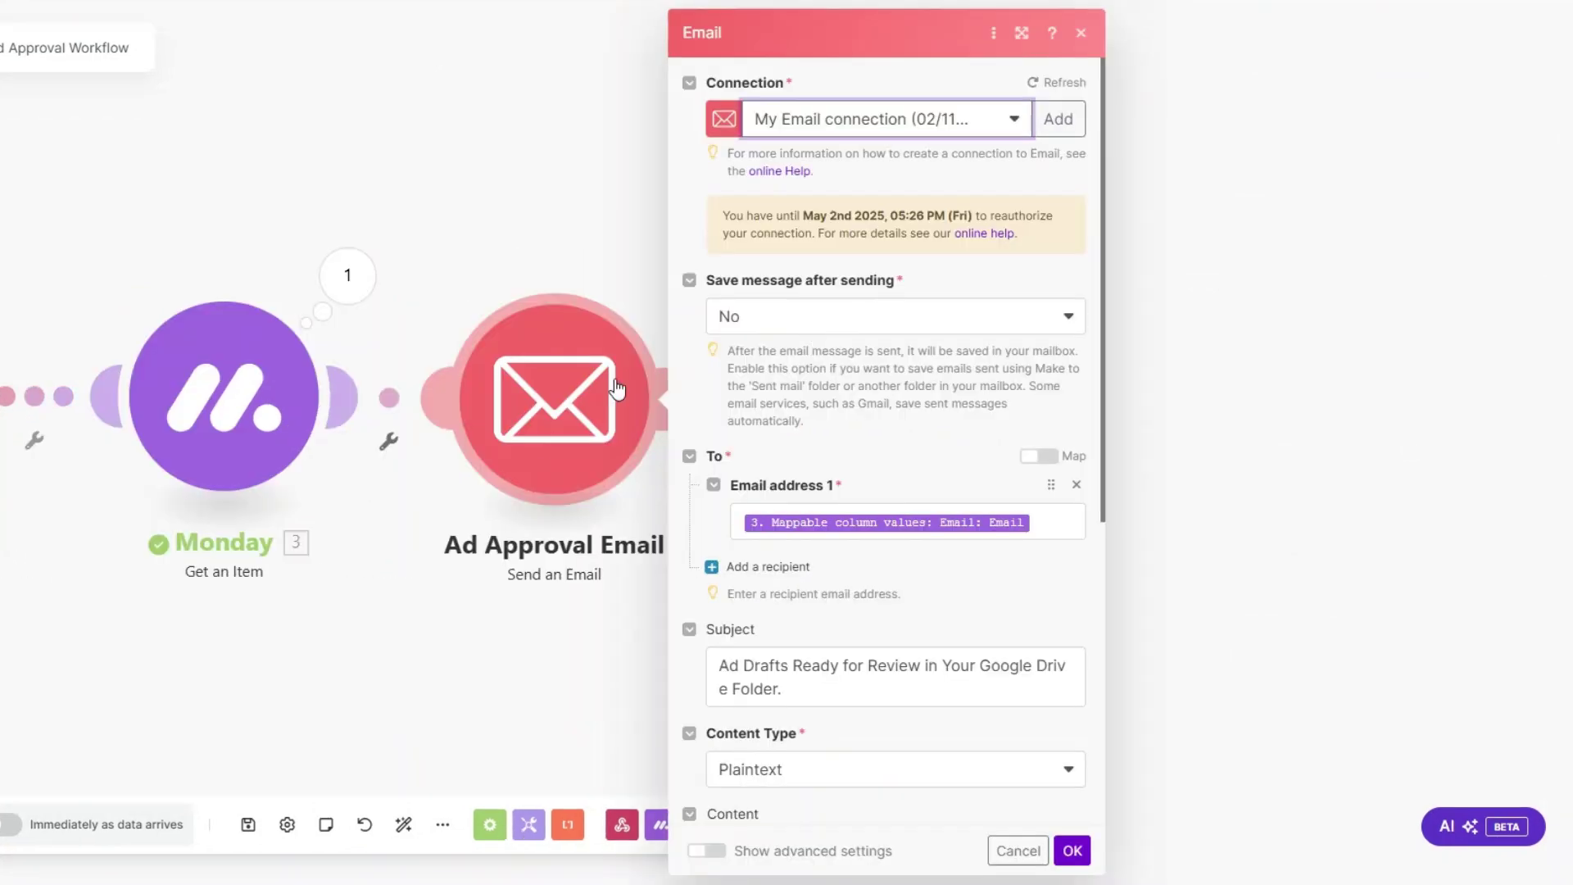
{"action": "scroll", "coordinate": [890, 351], "scroll_direction": "down", "scroll_amount": 5}
{"action": "scroll", "coordinate": [1043, 240], "scroll_direction": "up", "scroll_amount": 1}
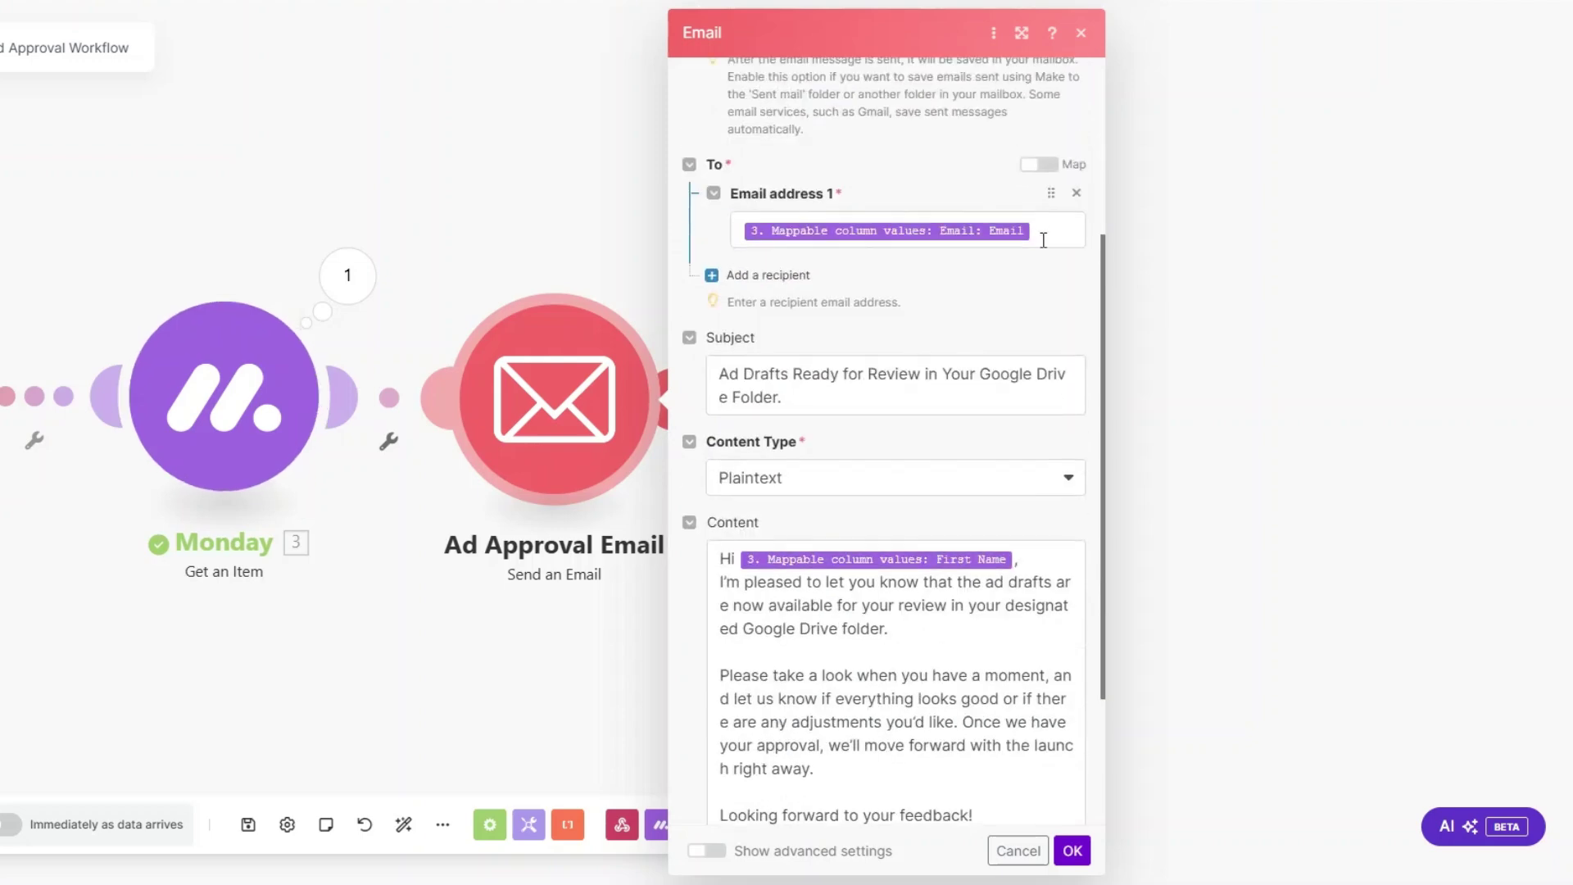
{"action": "left_click", "coordinate": [1043, 240]}
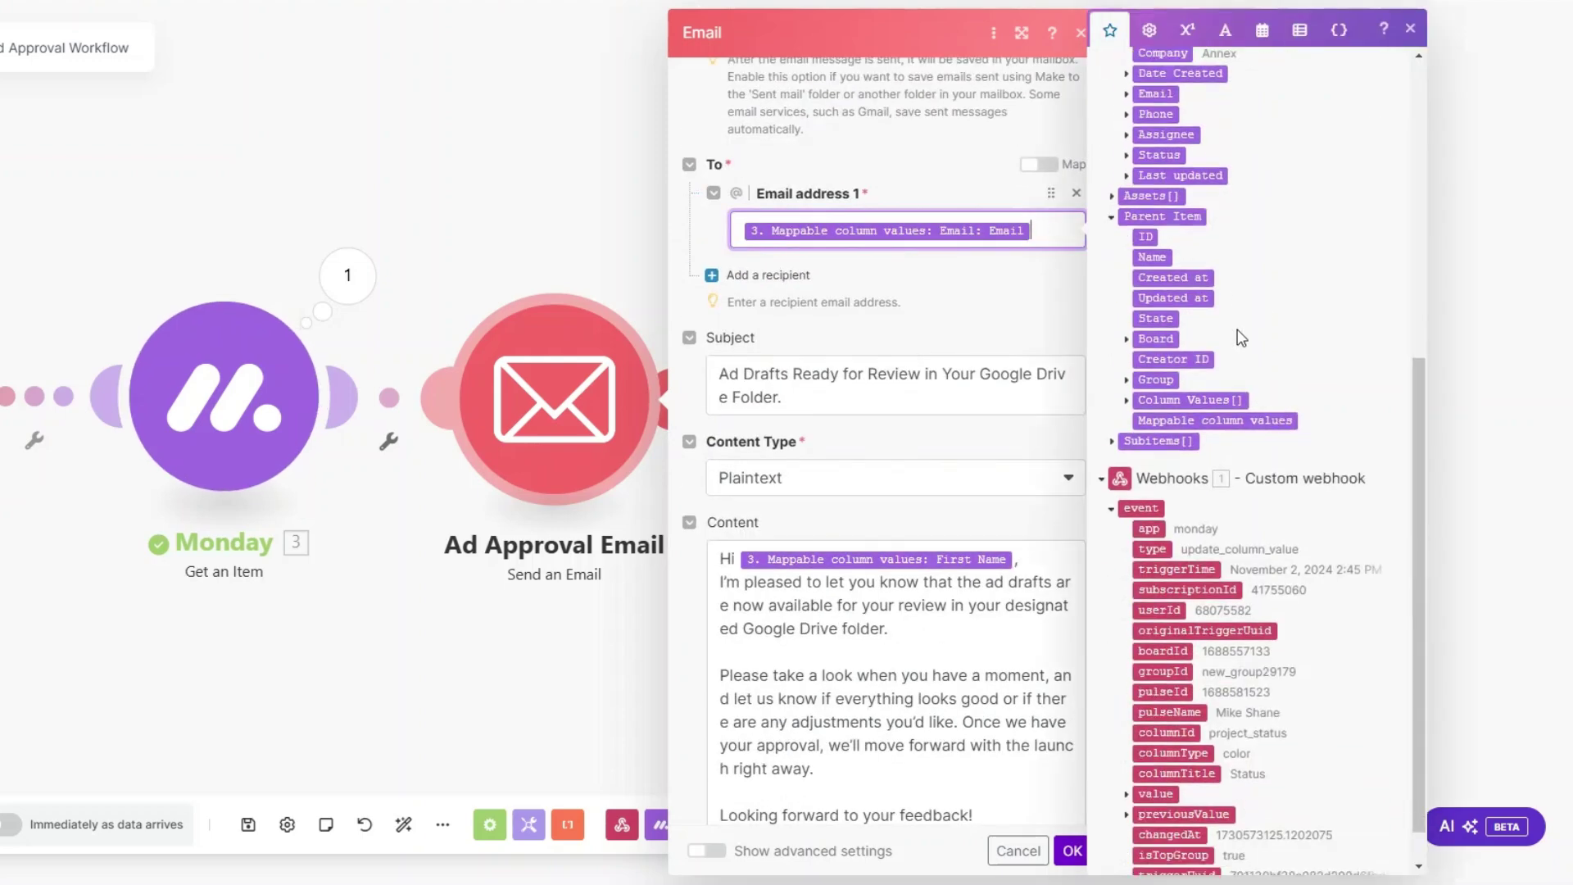
{"action": "left_click", "coordinate": [1127, 535]}
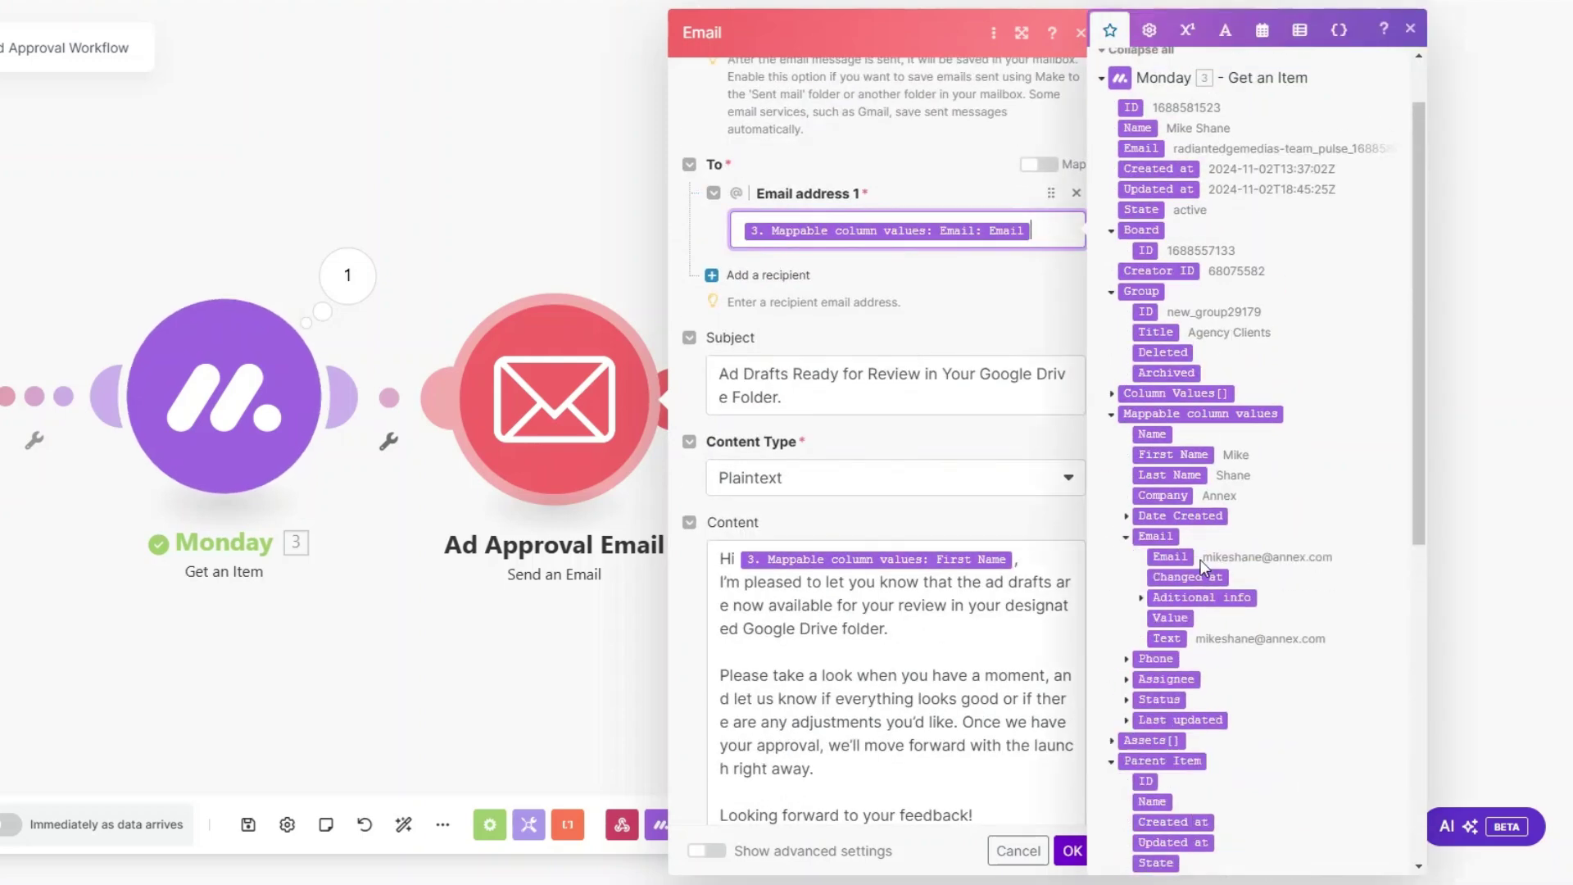
{"action": "scroll", "coordinate": [885, 335], "scroll_direction": "down", "scroll_amount": 2}
{"action": "left_click", "coordinate": [828, 206]}
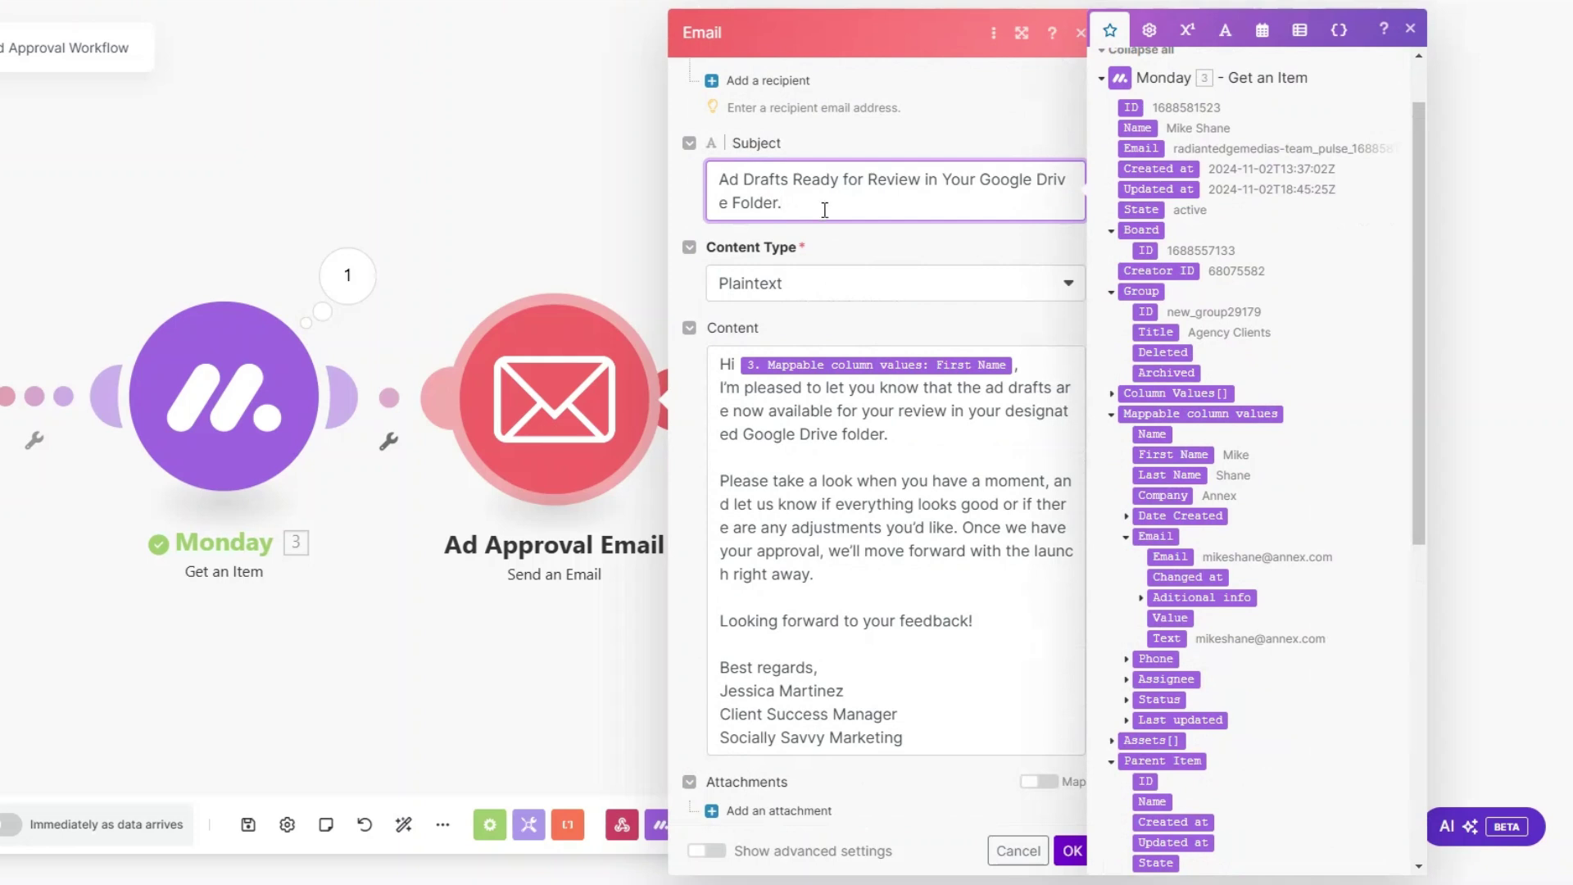
{"action": "scroll", "coordinate": [819, 222], "scroll_direction": "down", "scroll_amount": 1}
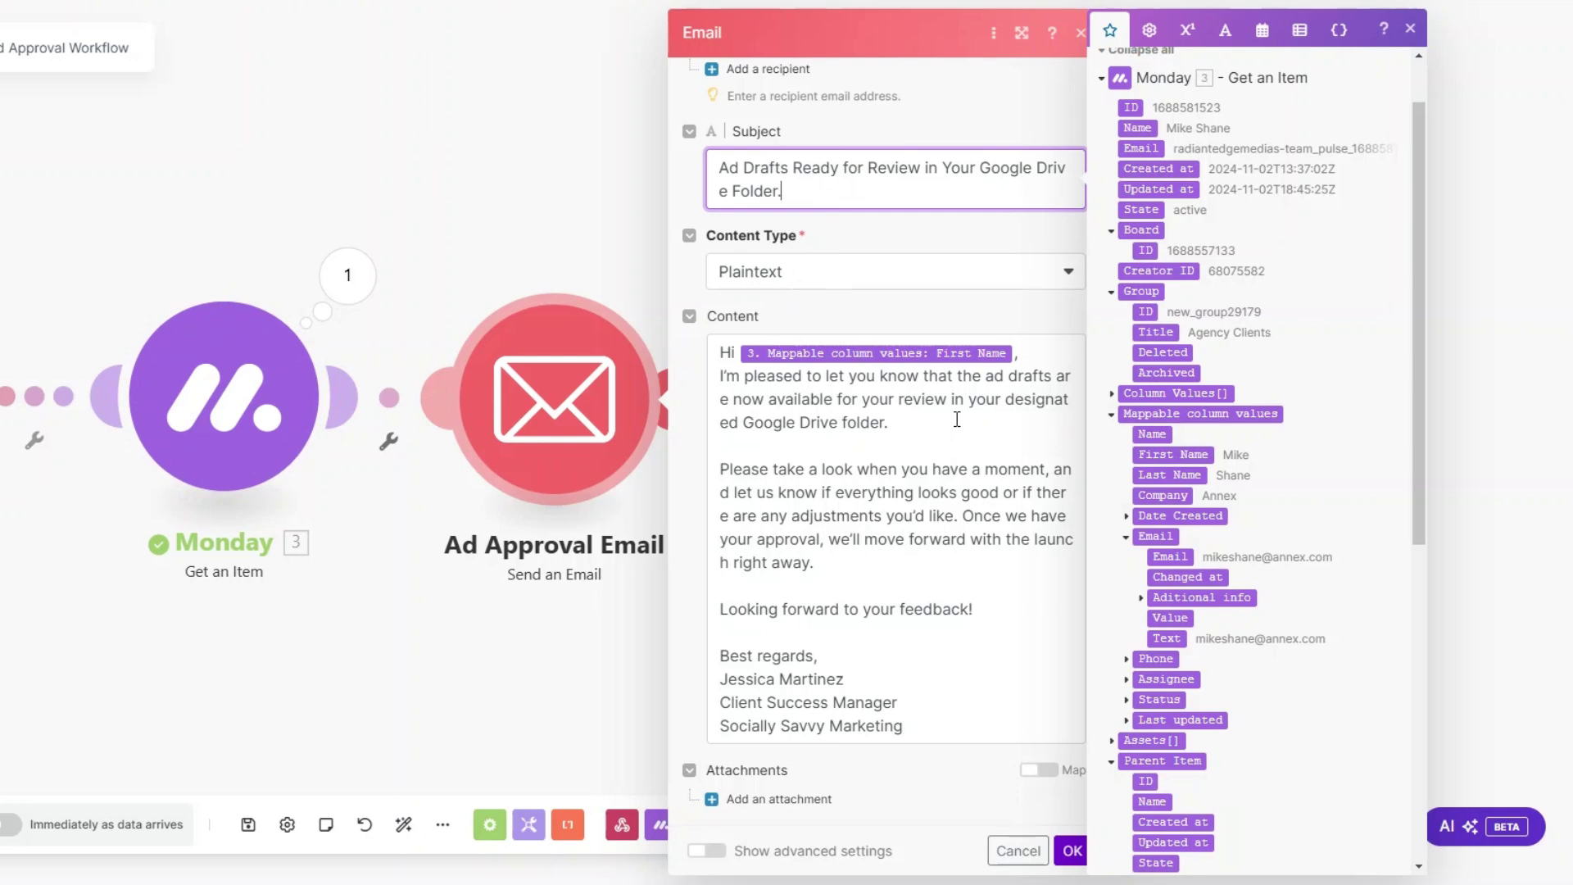
{"action": "left_click", "coordinate": [1065, 852]}
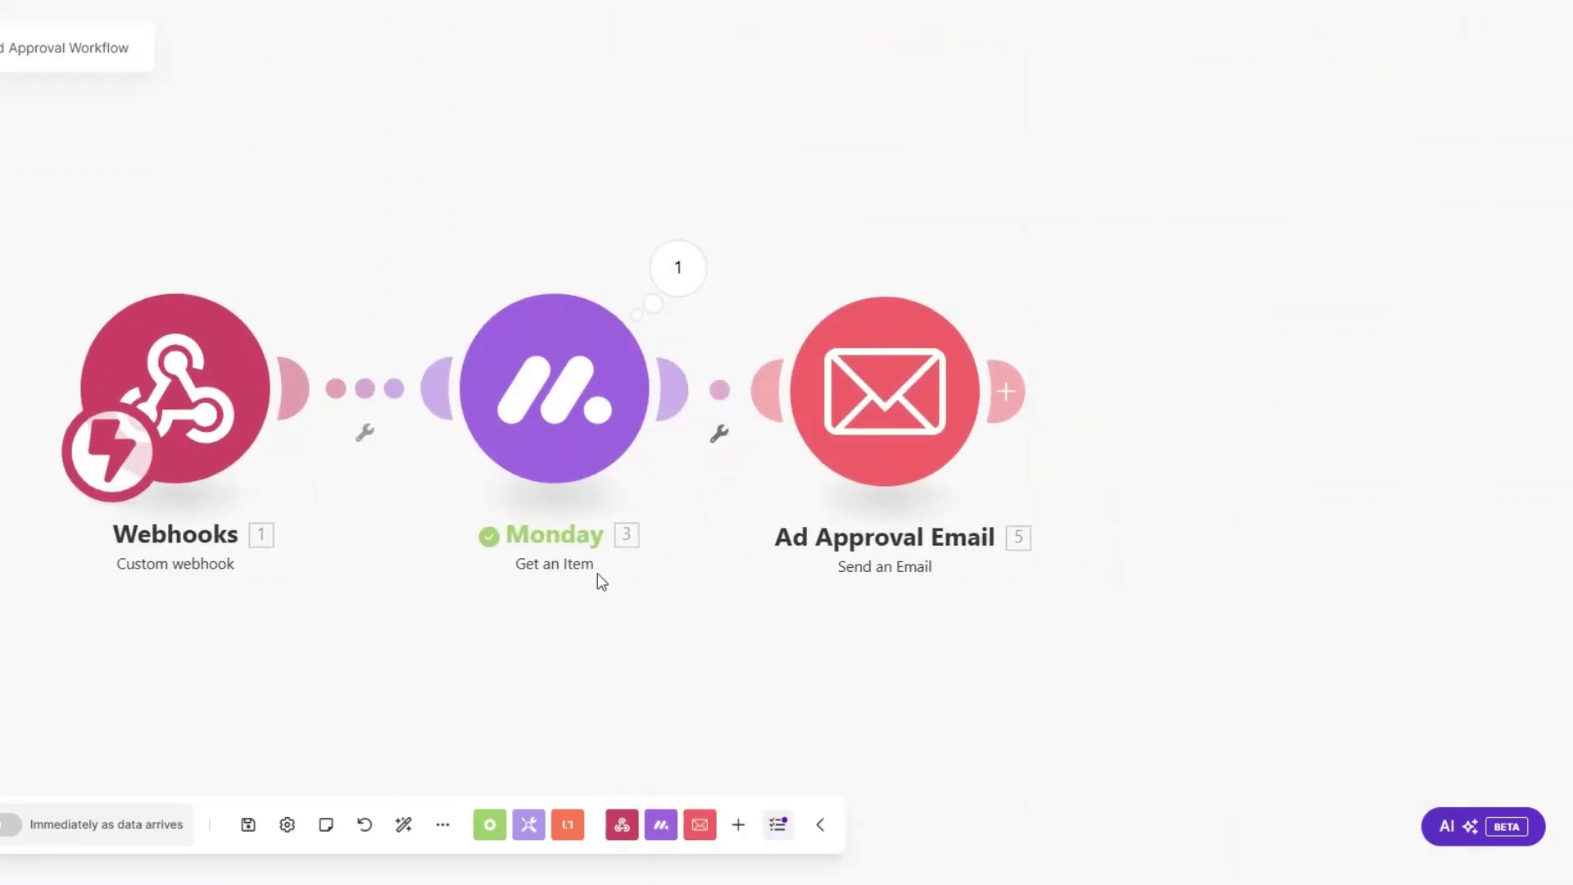
Step: Auto-align the scenario, then set the first client's status to AD APPROVAL in monday.com
{"action": "left_click", "coordinate": [403, 824]}
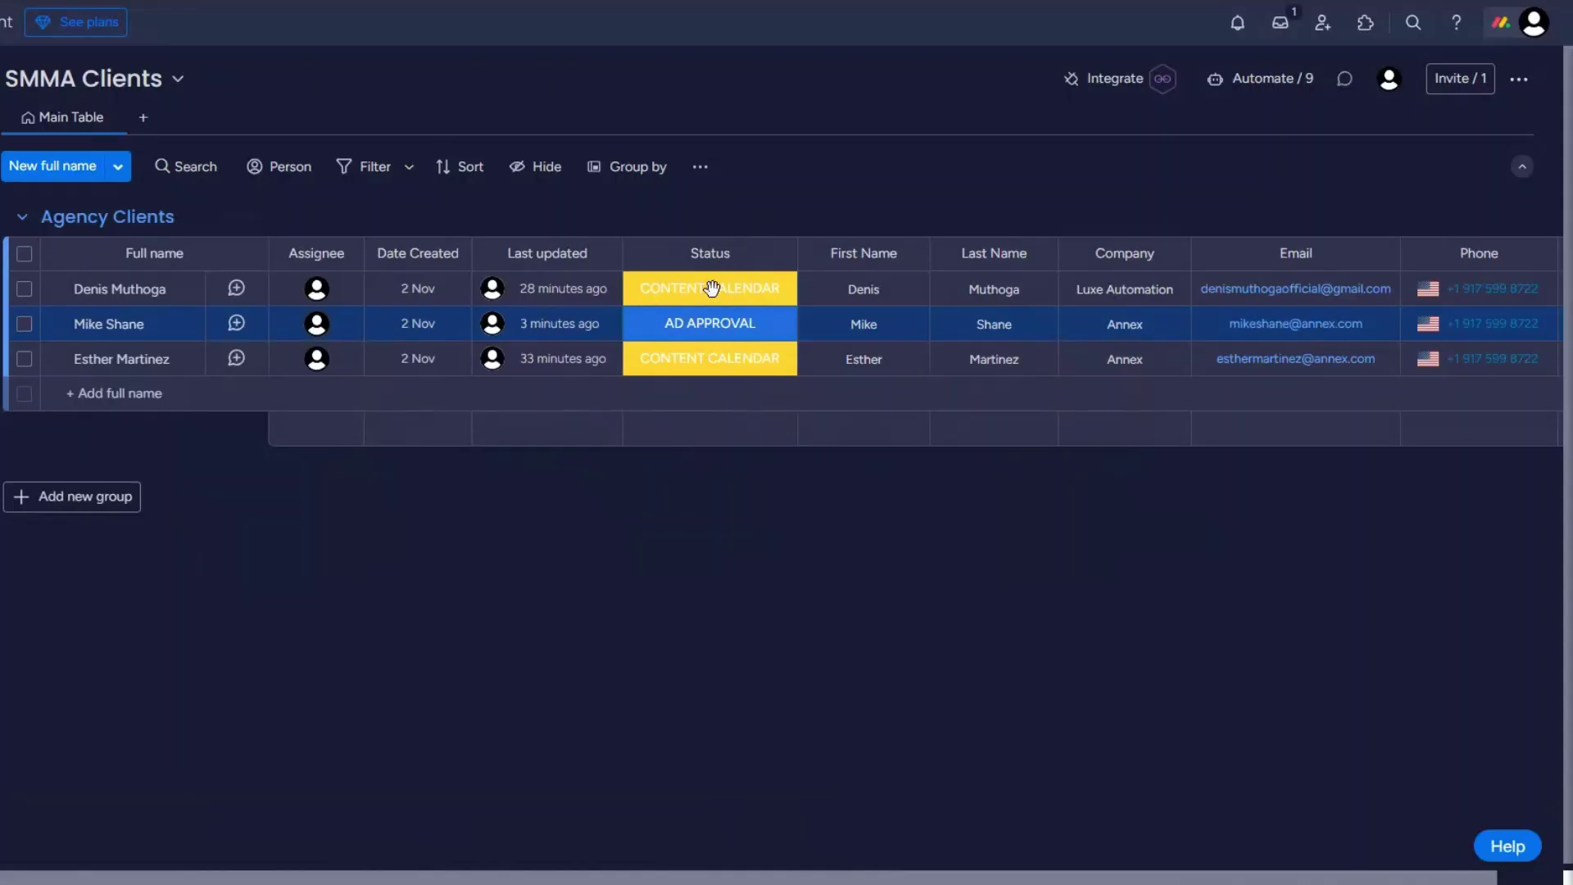
{"action": "left_click", "coordinate": [711, 291]}
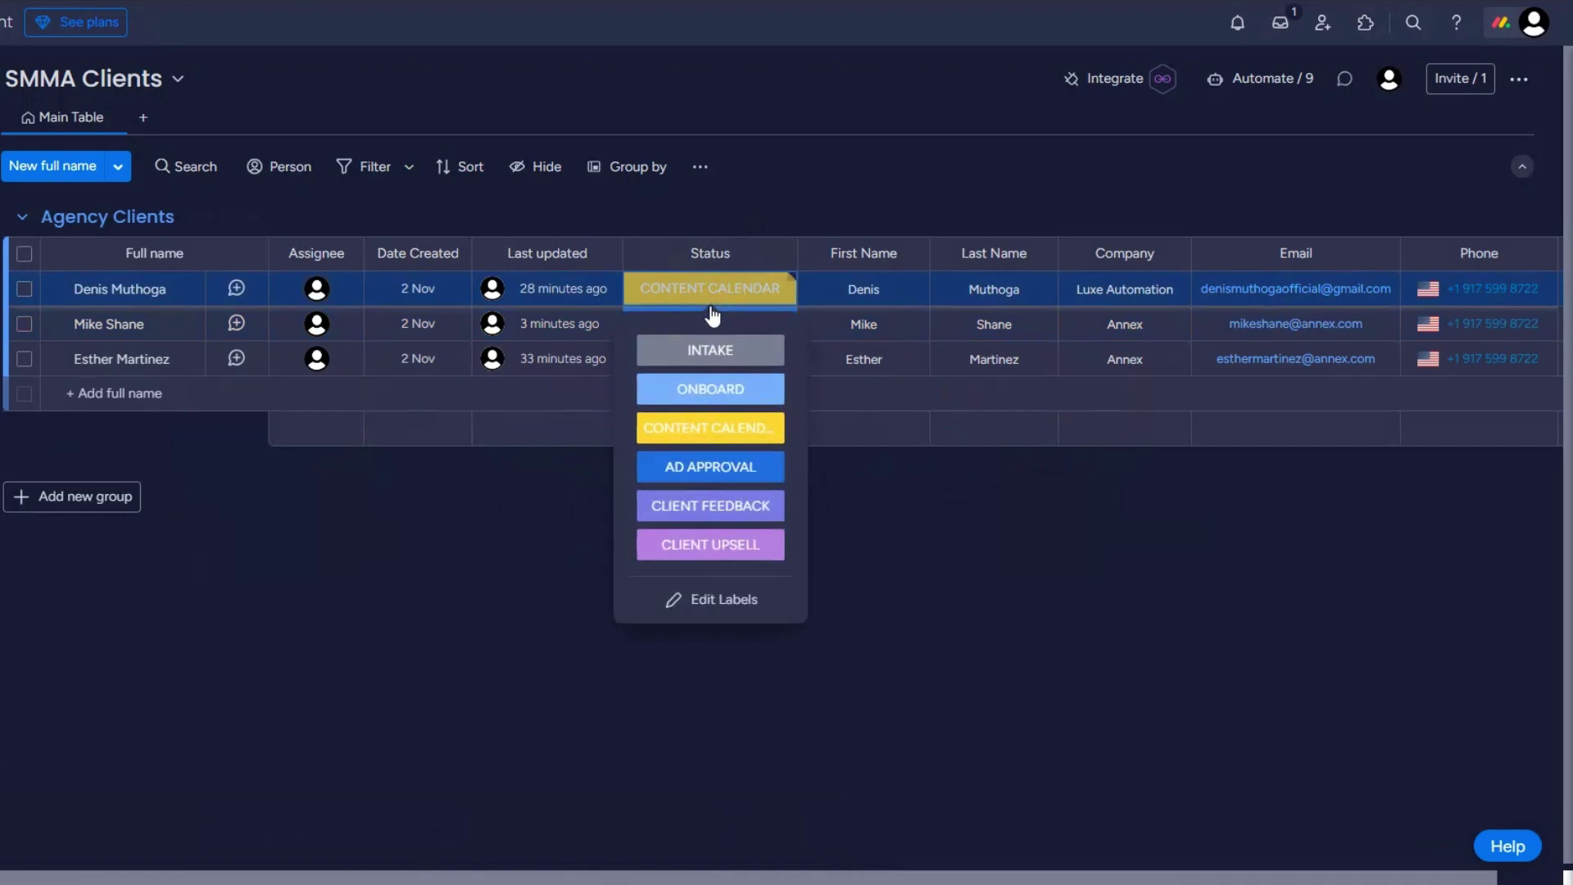
{"action": "left_click", "coordinate": [711, 467]}
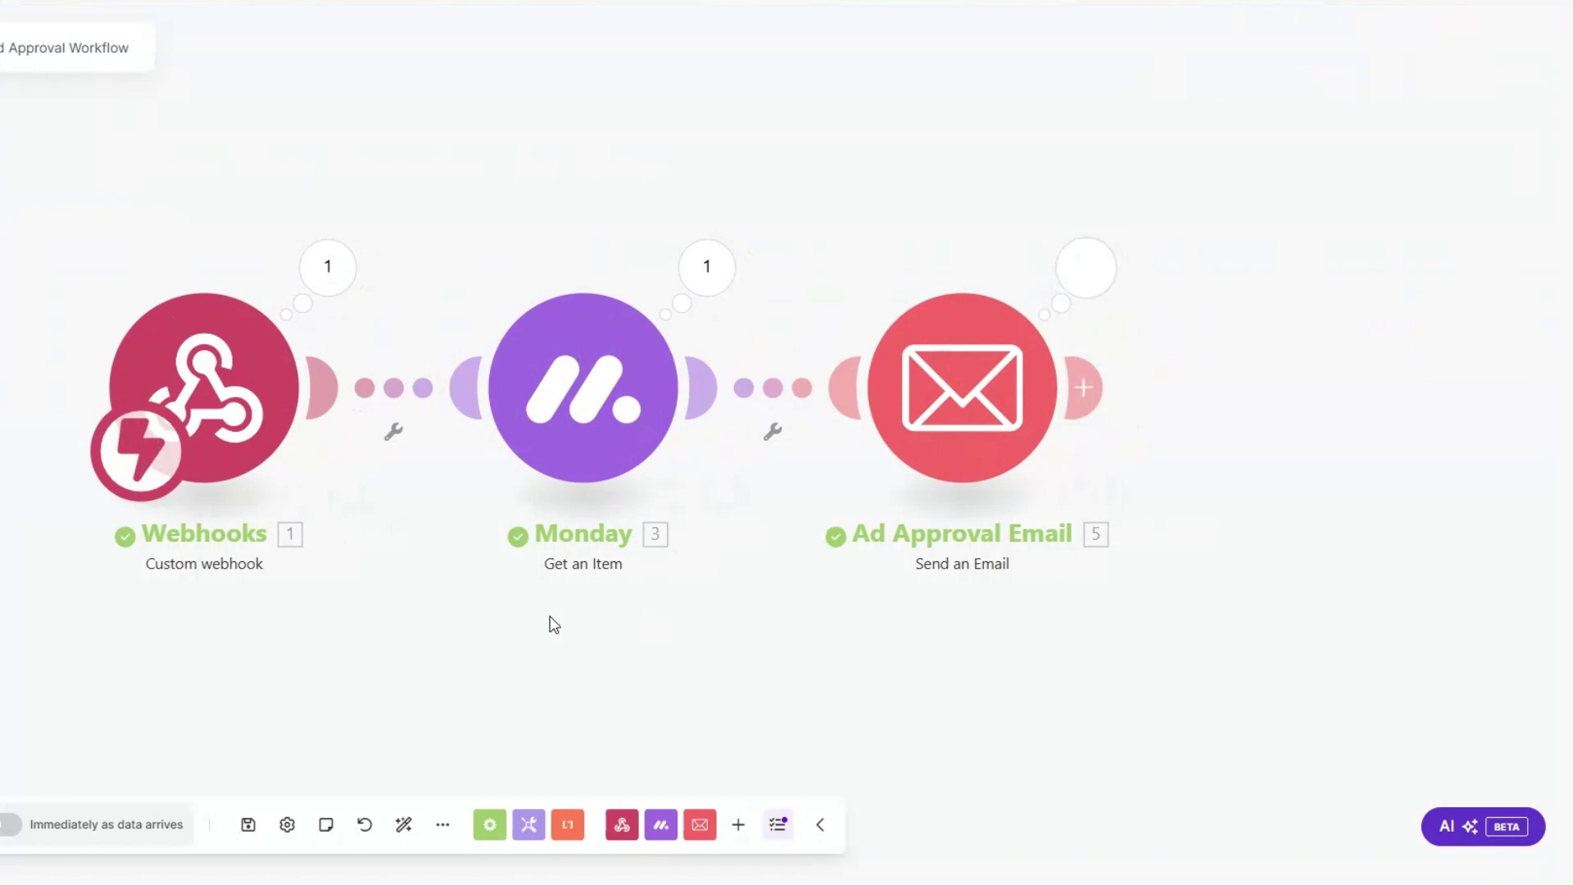
Step: Inspect the Email operation's 'Ad Drafts Ready for Review' subject and body, then close the details
{"action": "left_click_drag", "start_coordinate": [548, 623], "coordinate": [513, 633]}
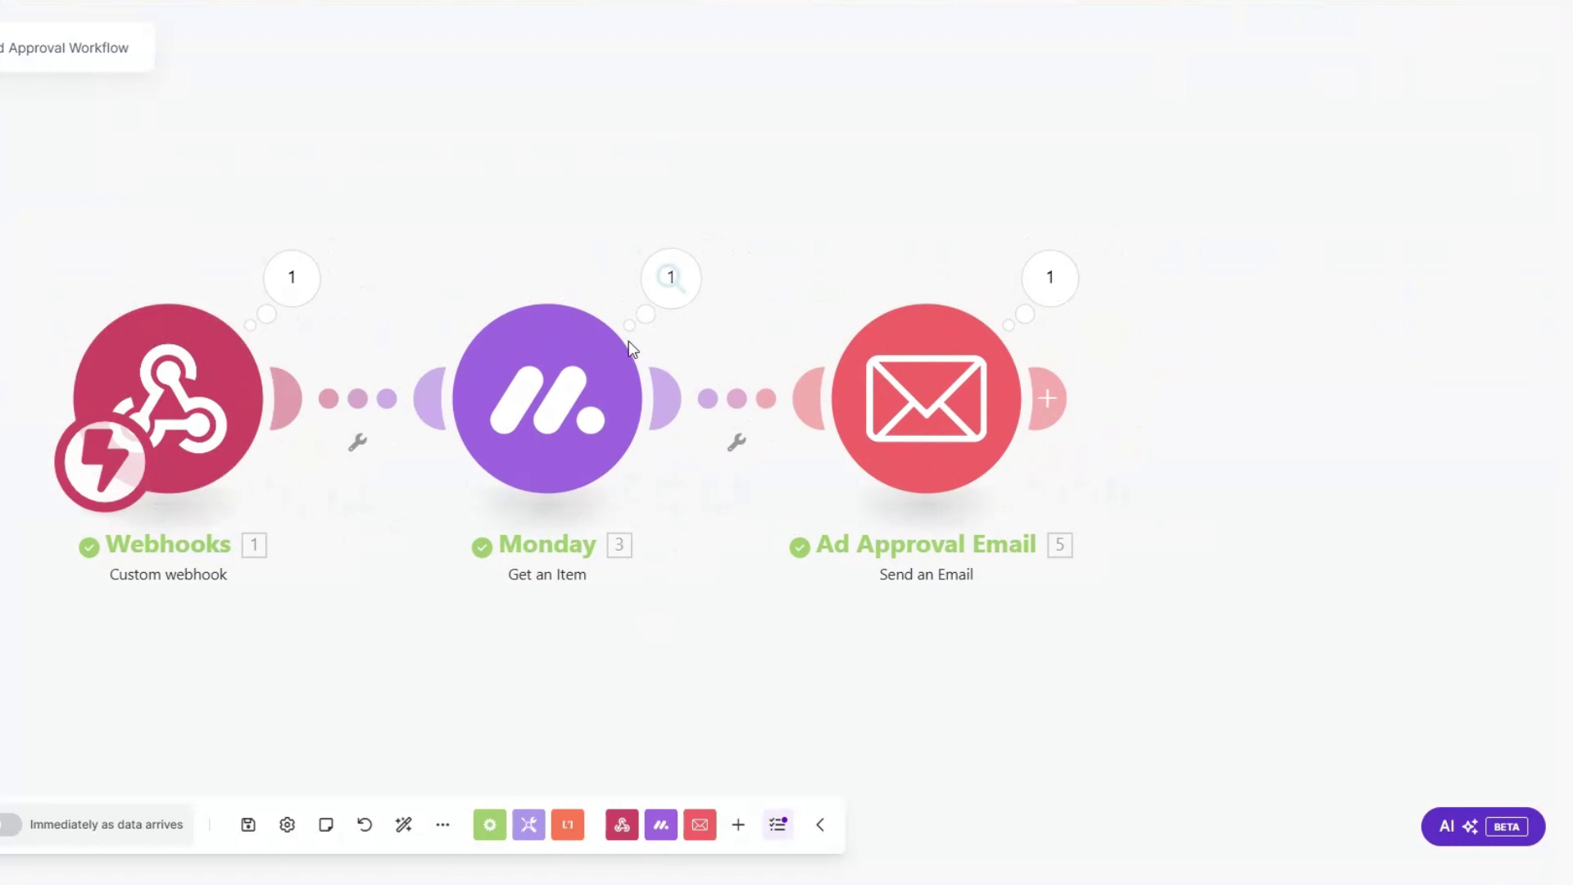
{"action": "left_click", "coordinate": [1049, 278]}
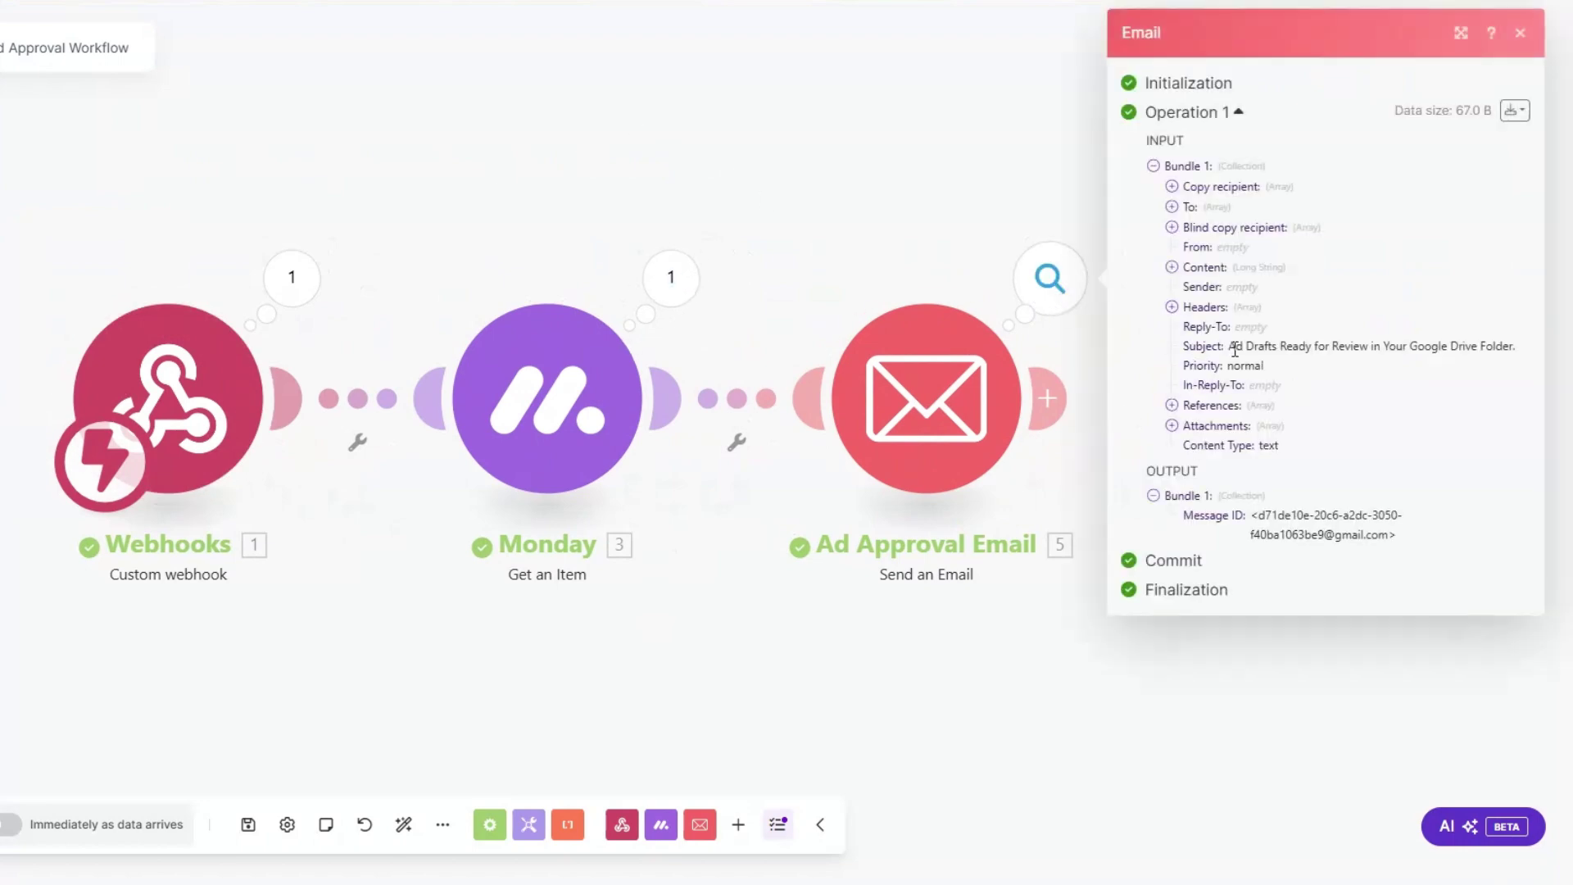
{"action": "left_click_drag", "start_coordinate": [1229, 346], "coordinate": [1524, 356]}
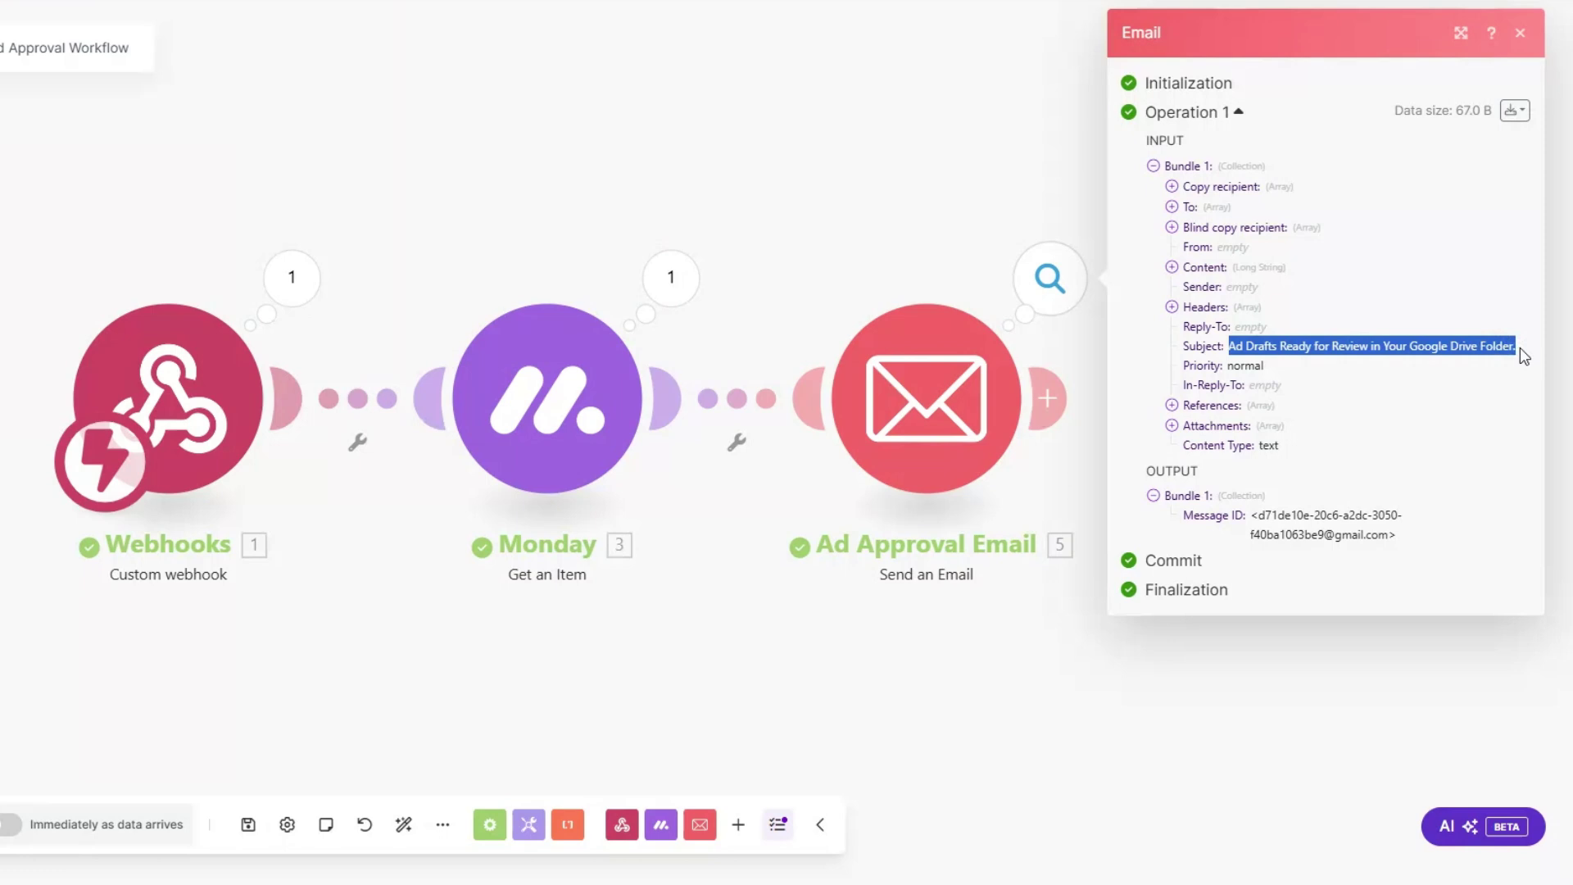
{"action": "left_click", "coordinate": [1171, 267]}
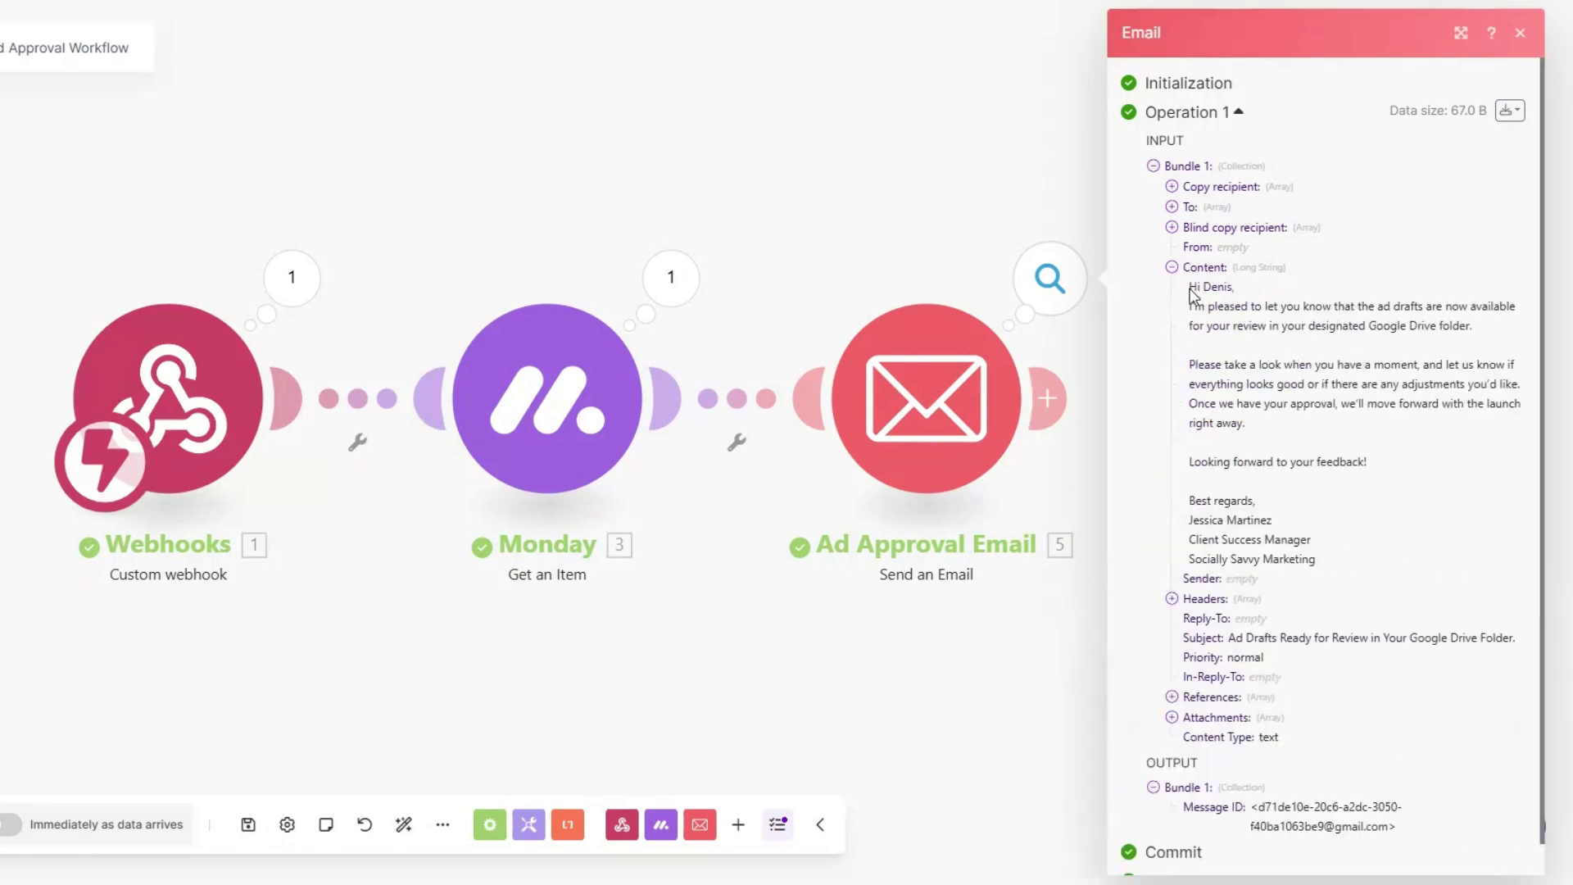
{"action": "left_click_drag", "start_coordinate": [1190, 287], "coordinate": [1323, 559]}
{"action": "left_click", "coordinate": [1330, 515]}
{"action": "left_click", "coordinate": [639, 643]}
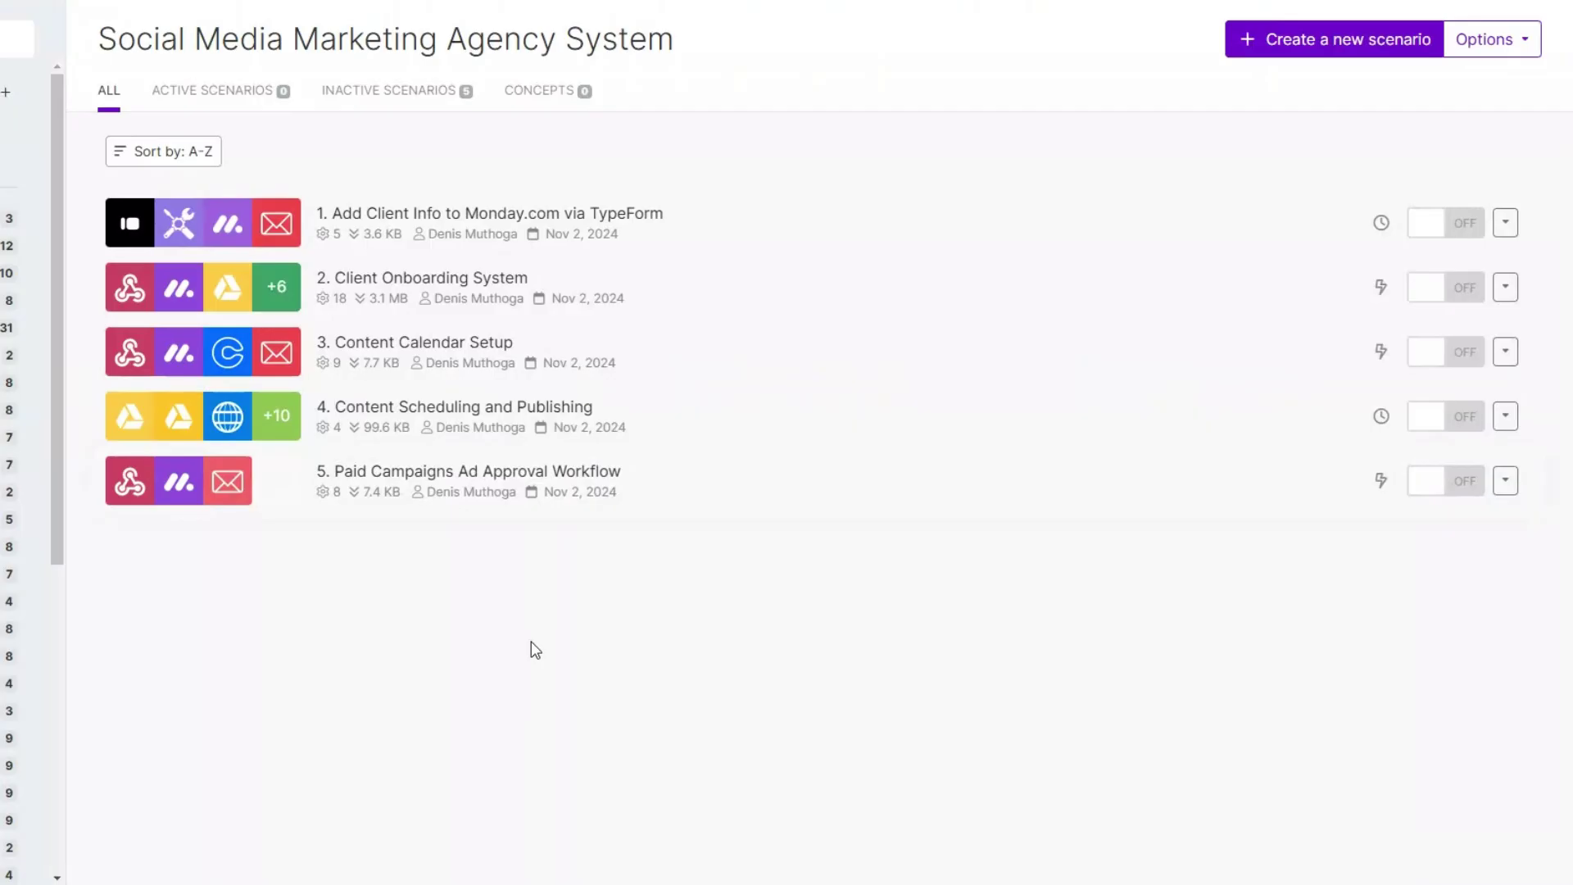
Step: Create a new scenario named 6. Influencer Outreach and Collaboration in the agency folder
{"action": "left_click", "coordinate": [1314, 44]}
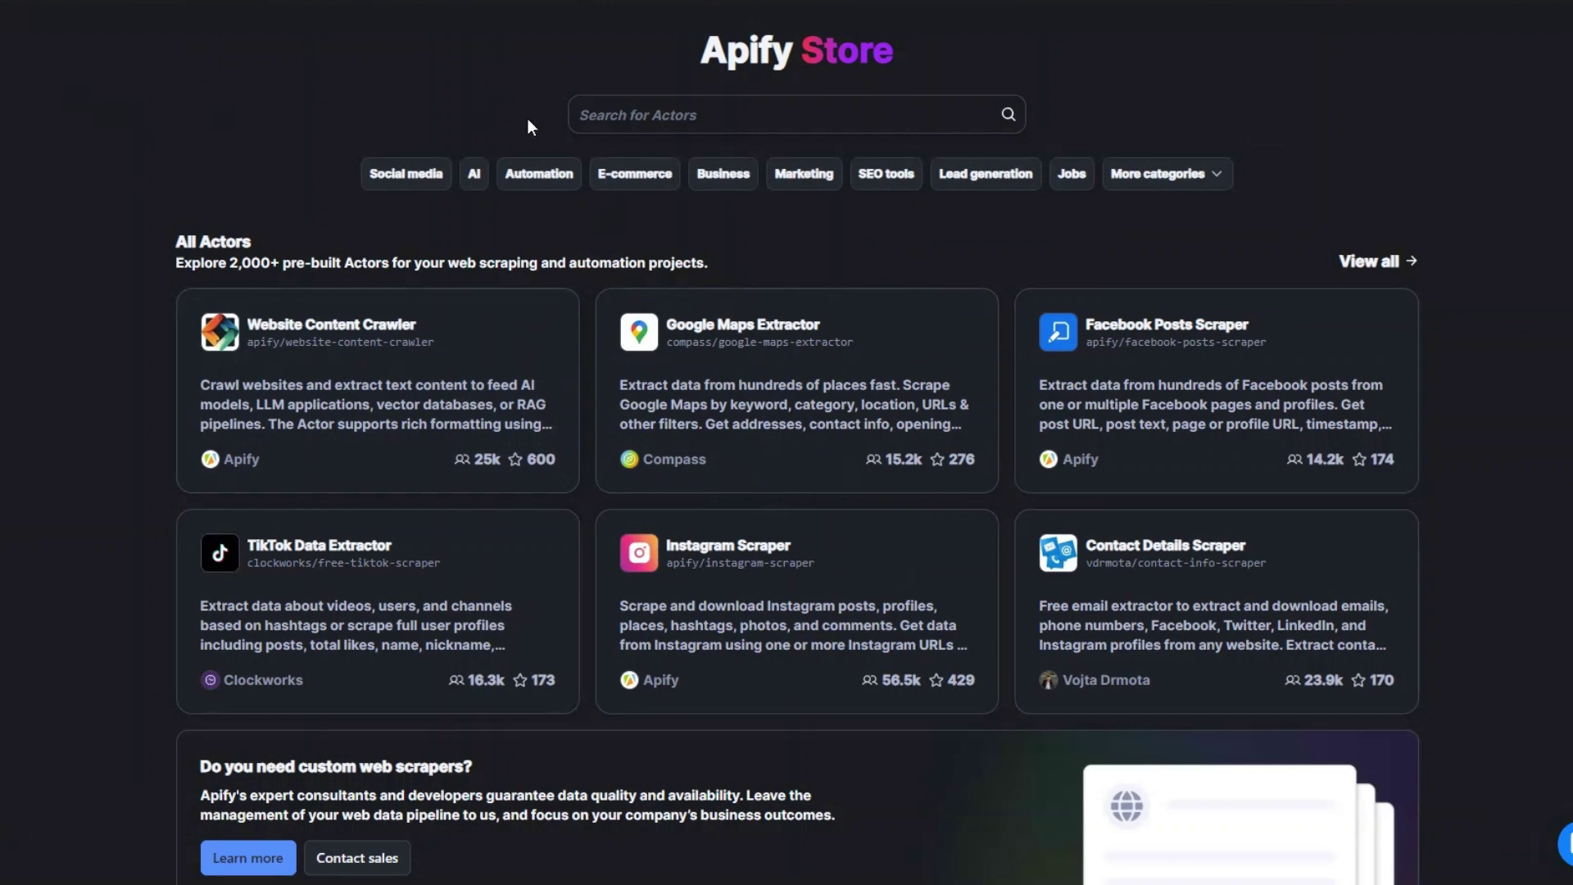
Step: Search the Apify Store for 'instagram' (102 Actors) and open the Instagram Email Scraper
{"action": "left_click", "coordinate": [615, 120]}
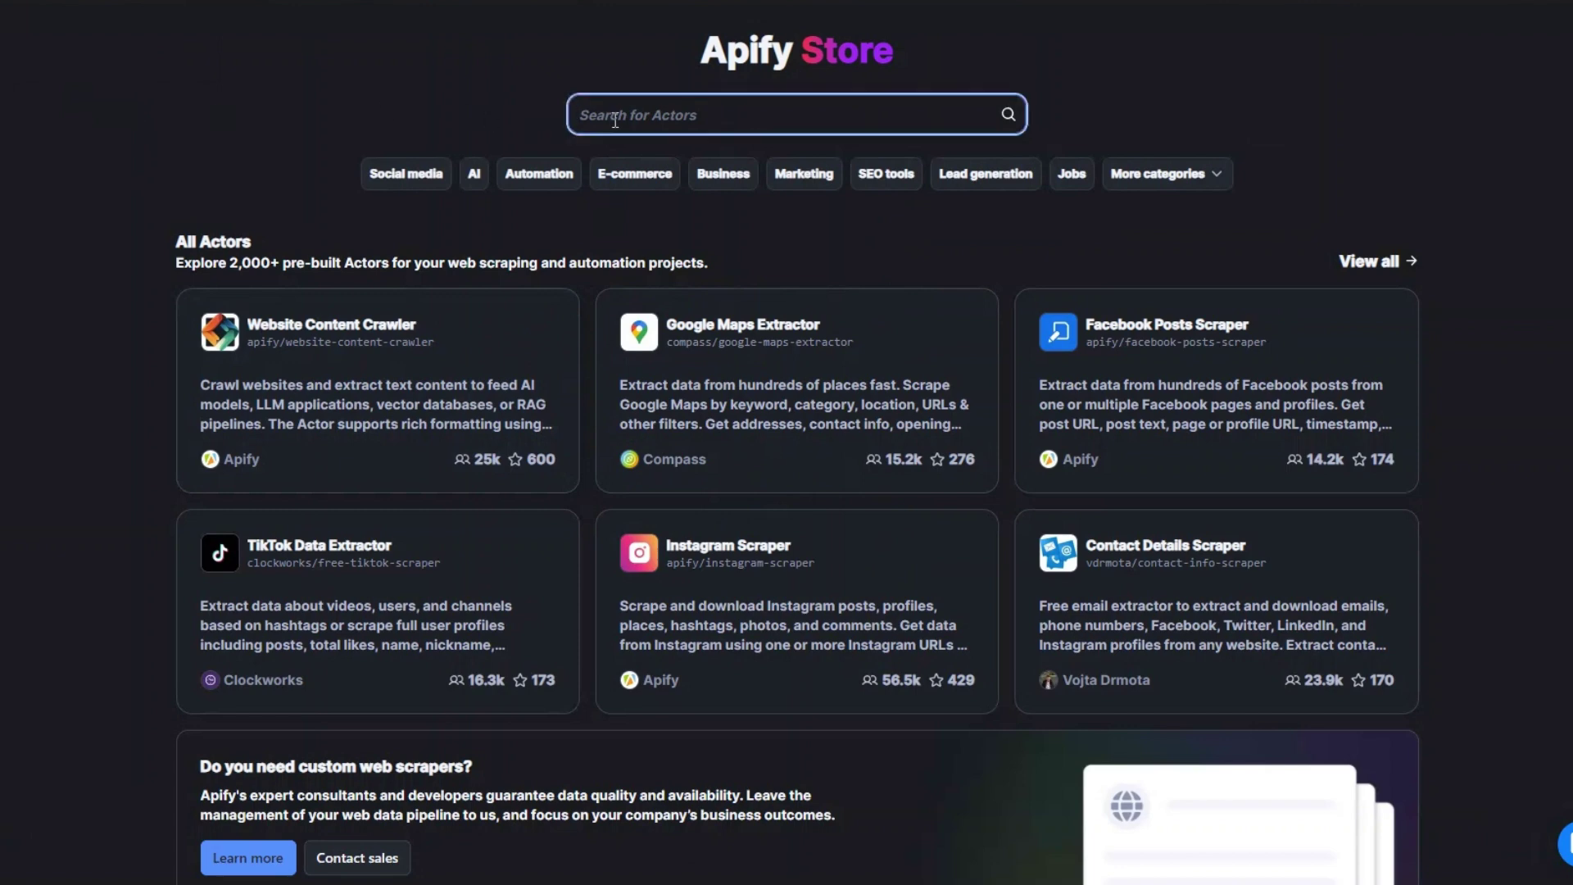
{"action": "type", "text": "inst"}
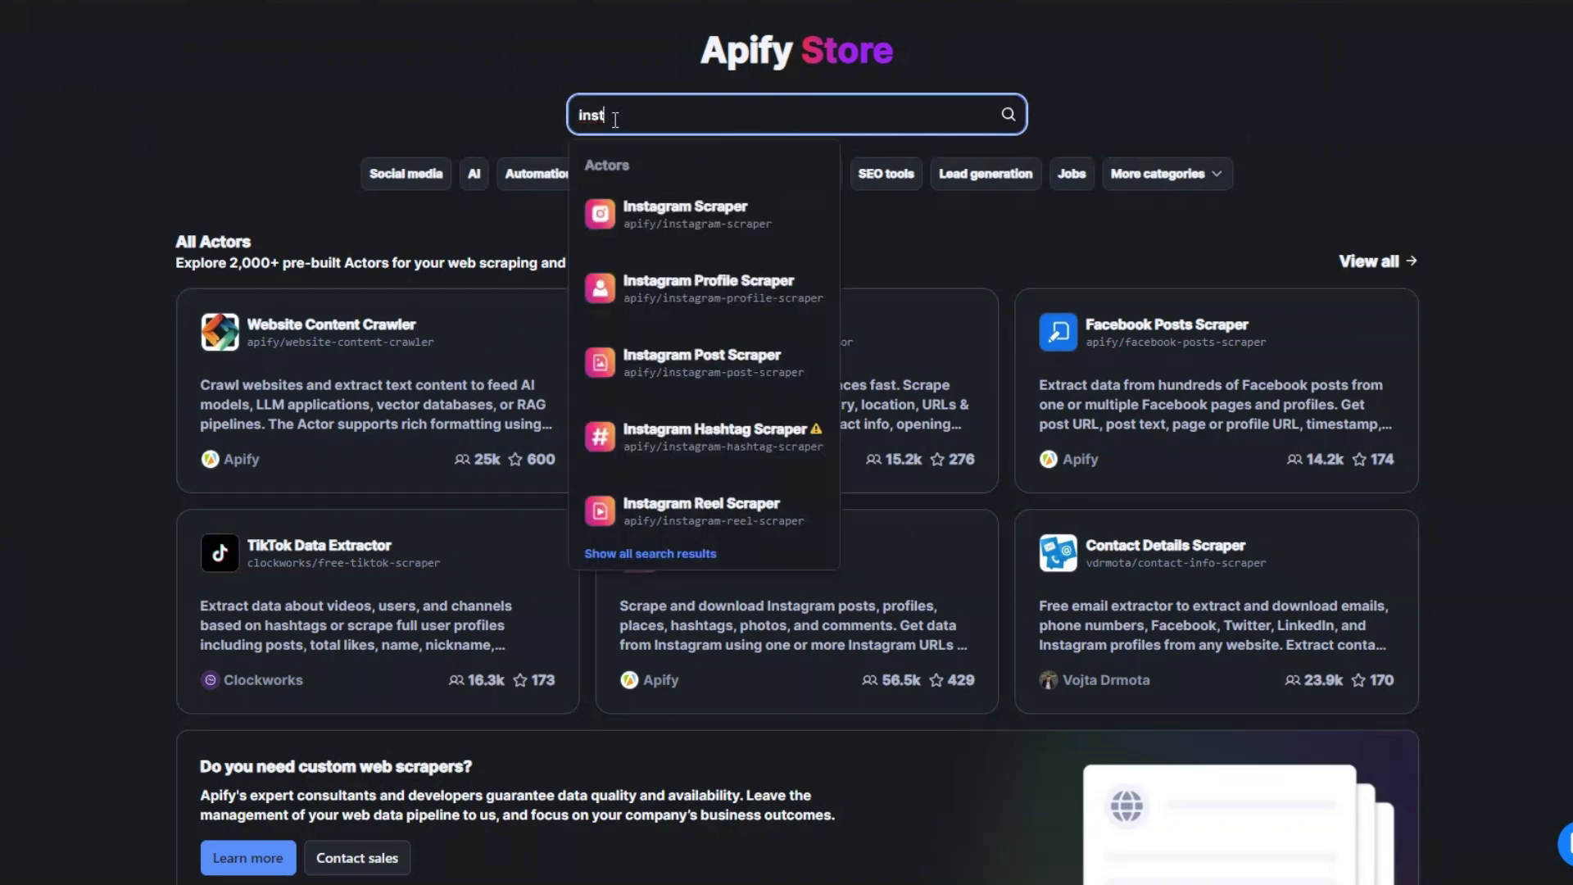
{"action": "type", "text": "agram"}
{"action": "left_click", "coordinate": [1007, 114]}
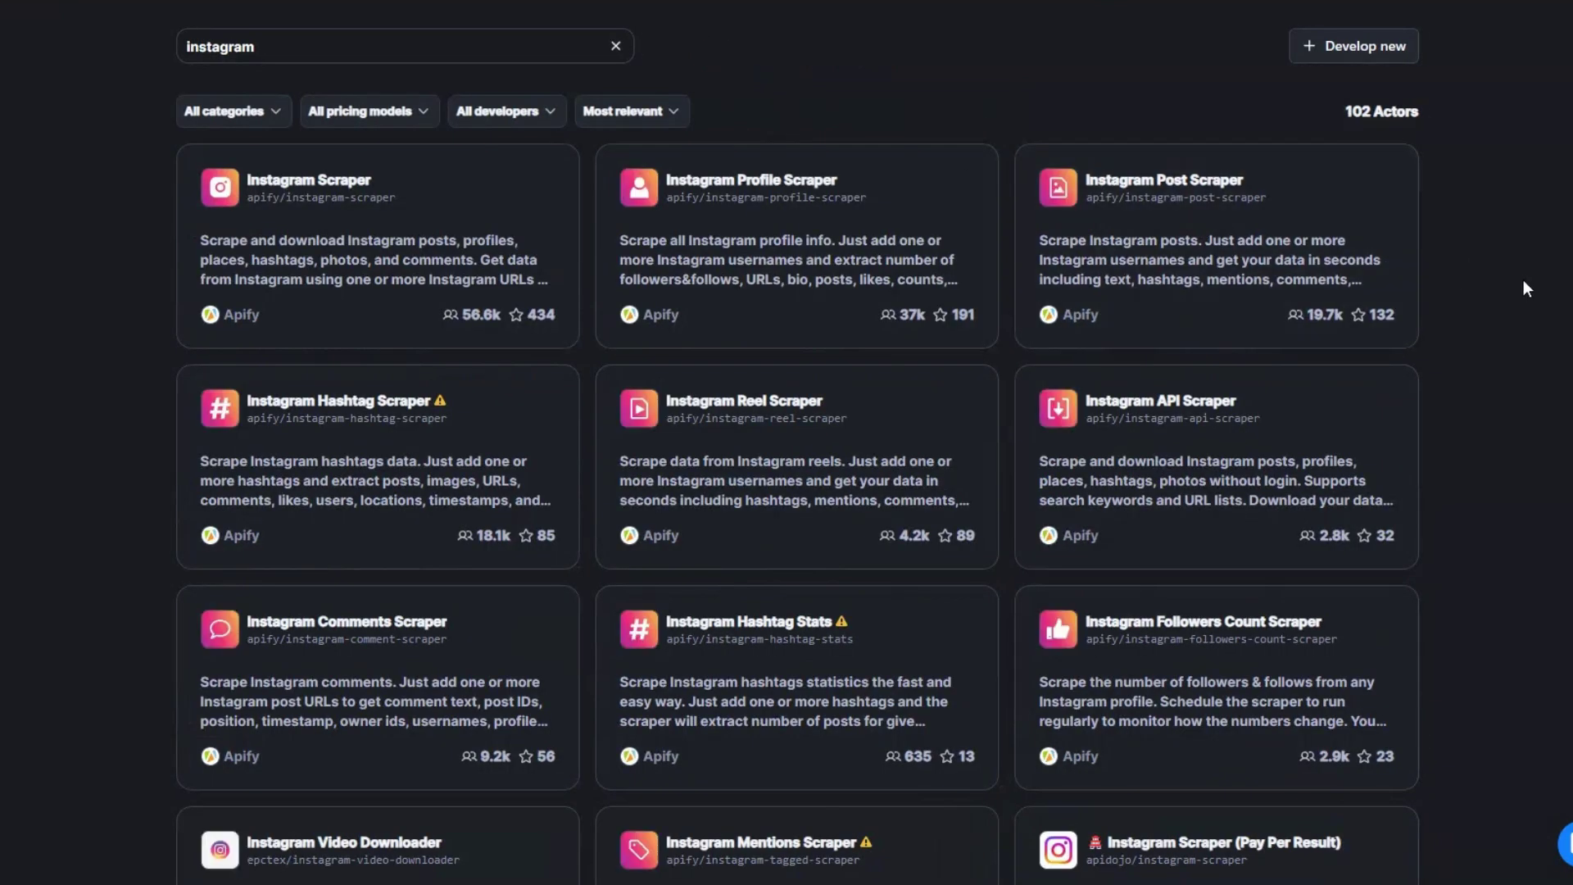
{"action": "left_click_drag", "start_coordinate": [1343, 105], "coordinate": [1420, 112]}
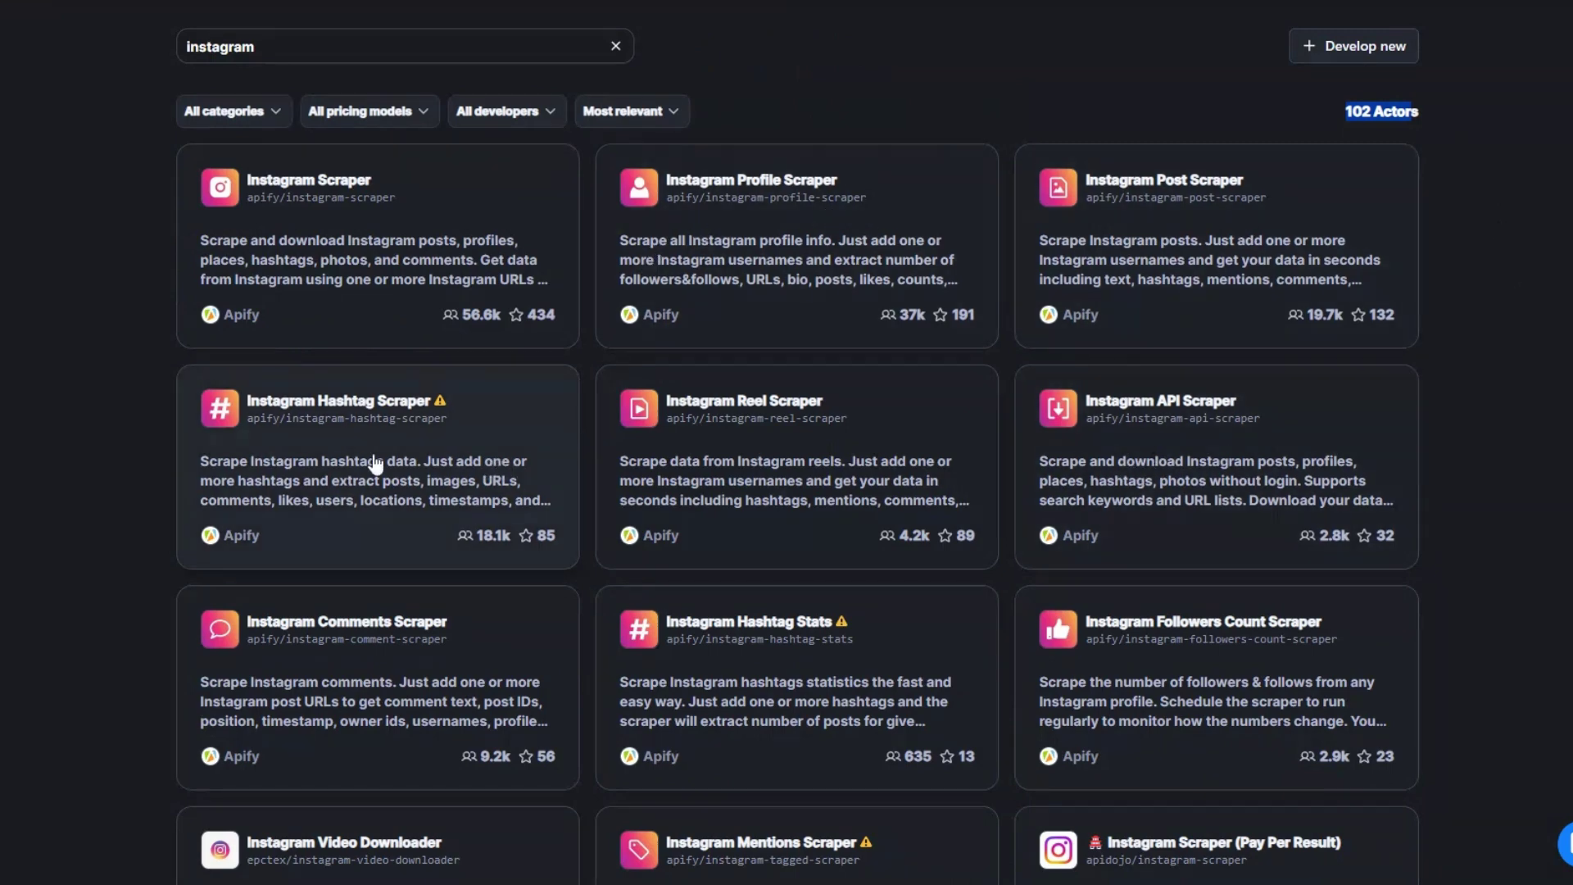
{"action": "scroll", "coordinate": [377, 463], "scroll_direction": "down", "scroll_amount": 3}
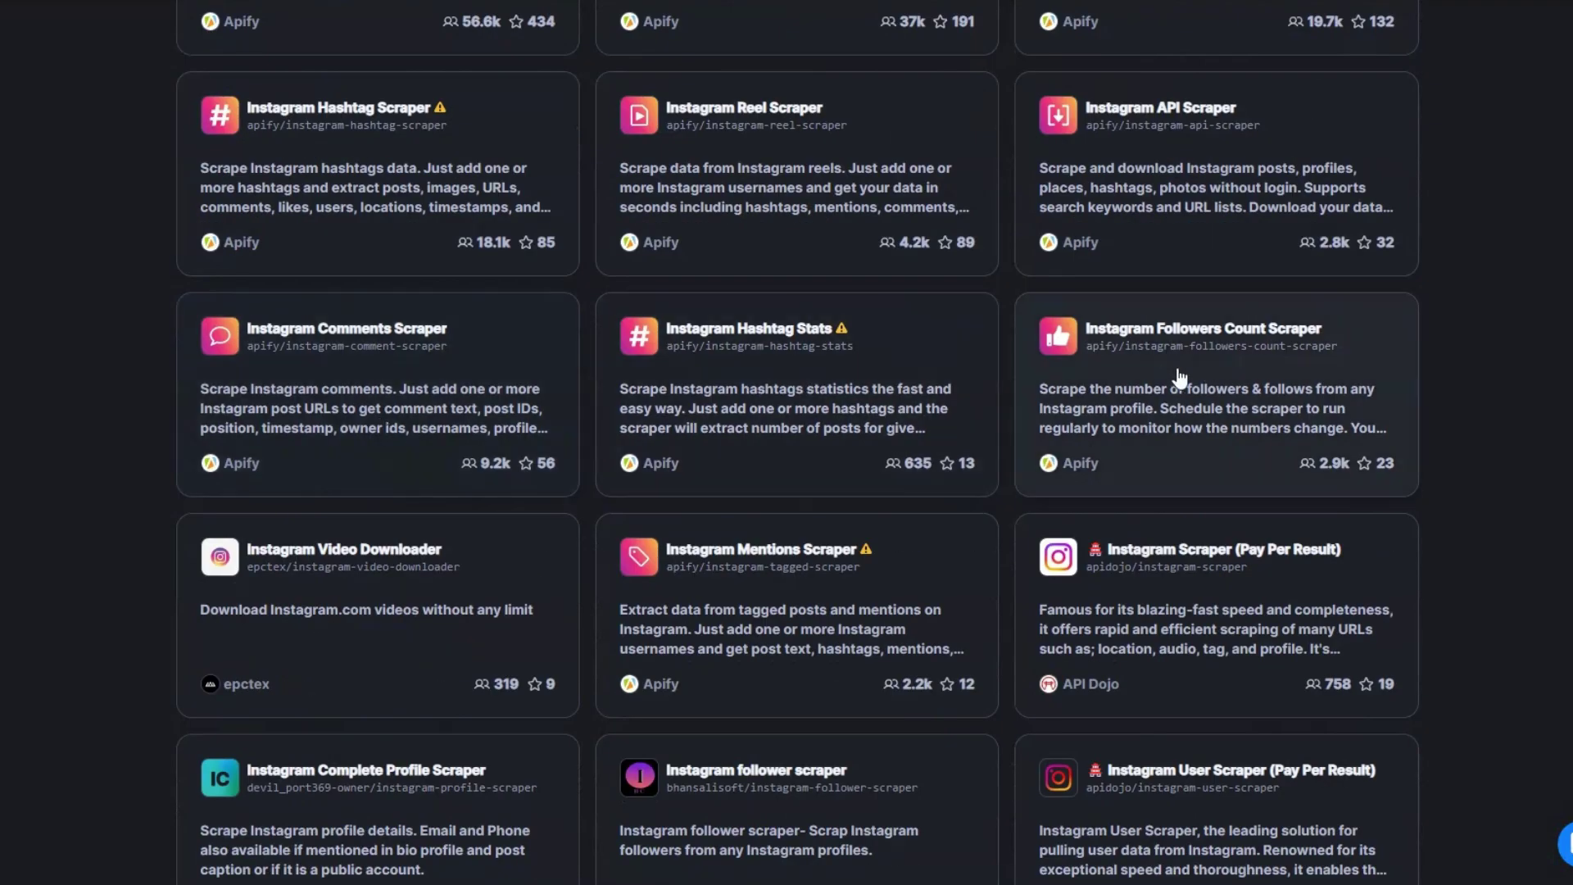
{"action": "scroll", "coordinate": [507, 452], "scroll_direction": "down", "scroll_amount": 2}
{"action": "scroll", "coordinate": [764, 405], "scroll_direction": "down", "scroll_amount": 5}
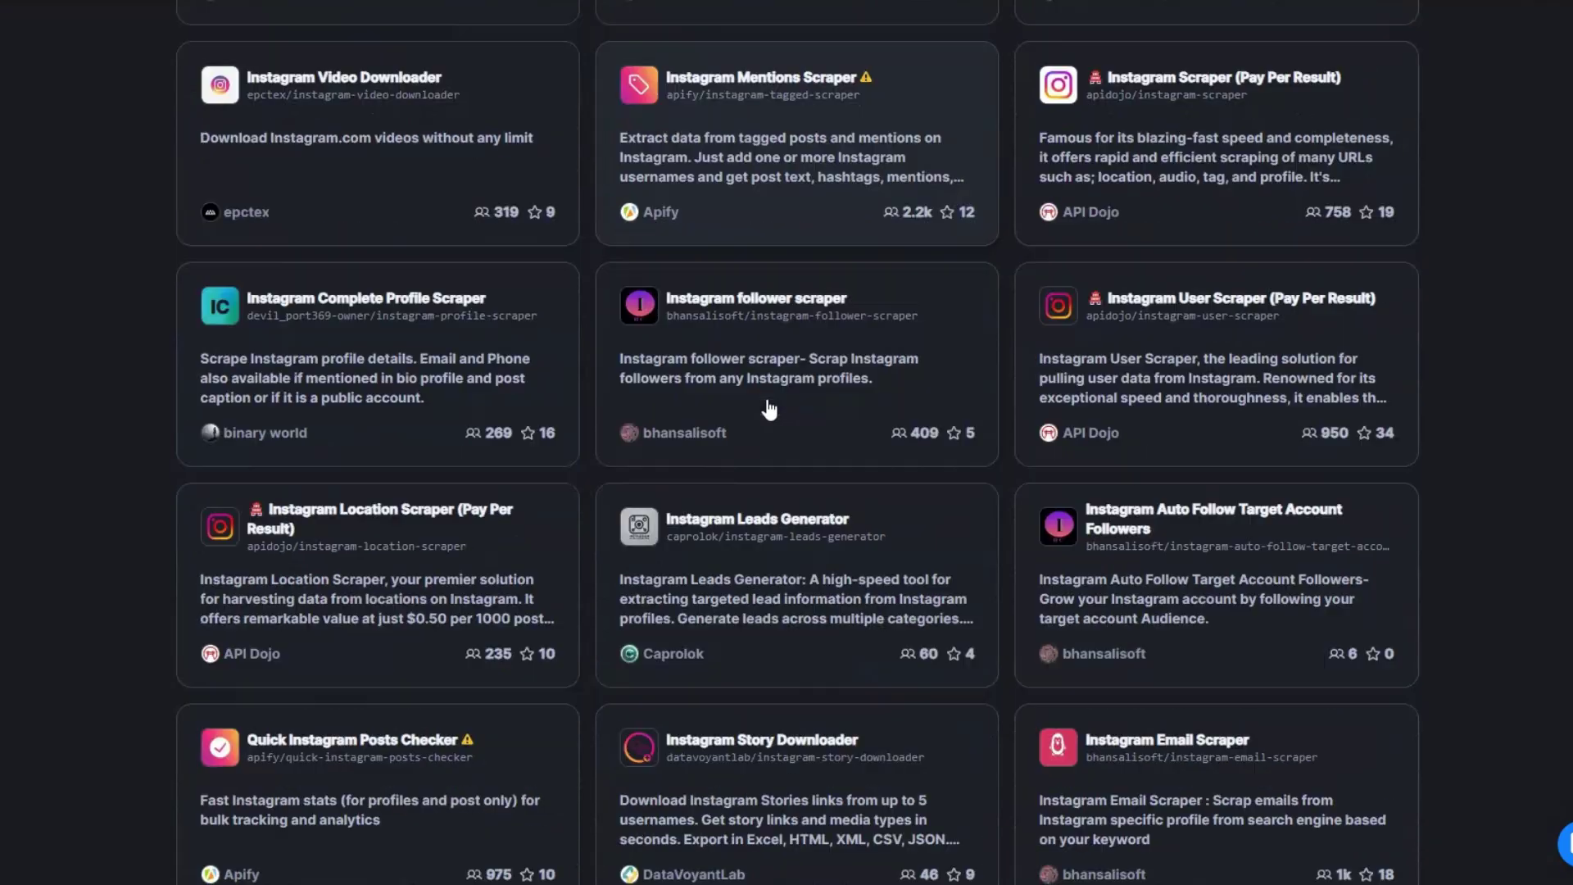
{"action": "scroll", "coordinate": [767, 410], "scroll_direction": "down", "scroll_amount": 2}
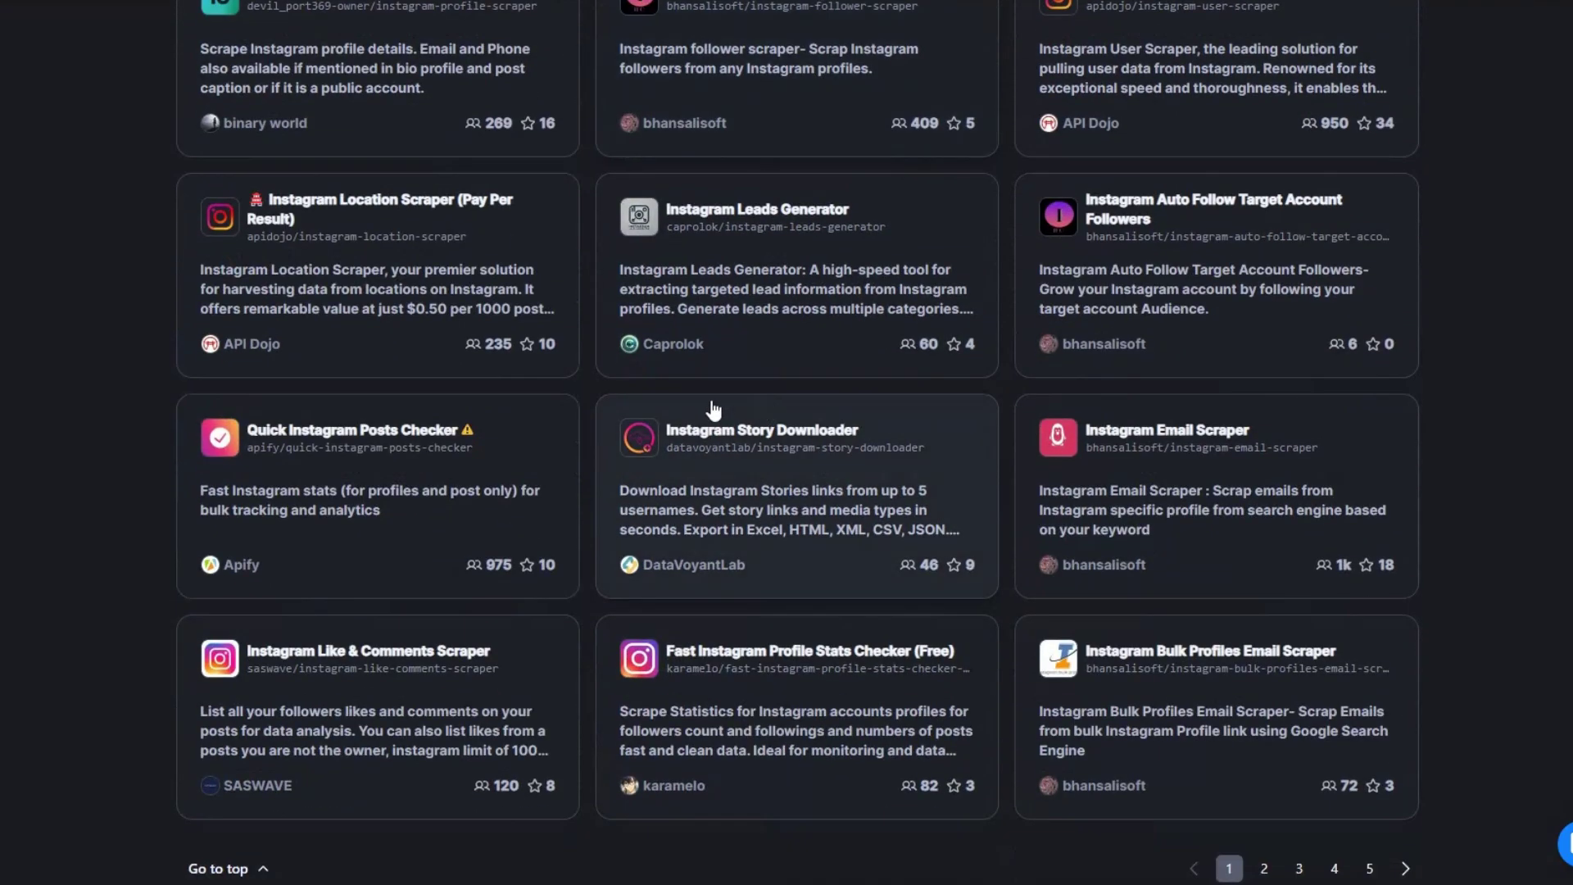
{"action": "left_click", "coordinate": [1126, 434]}
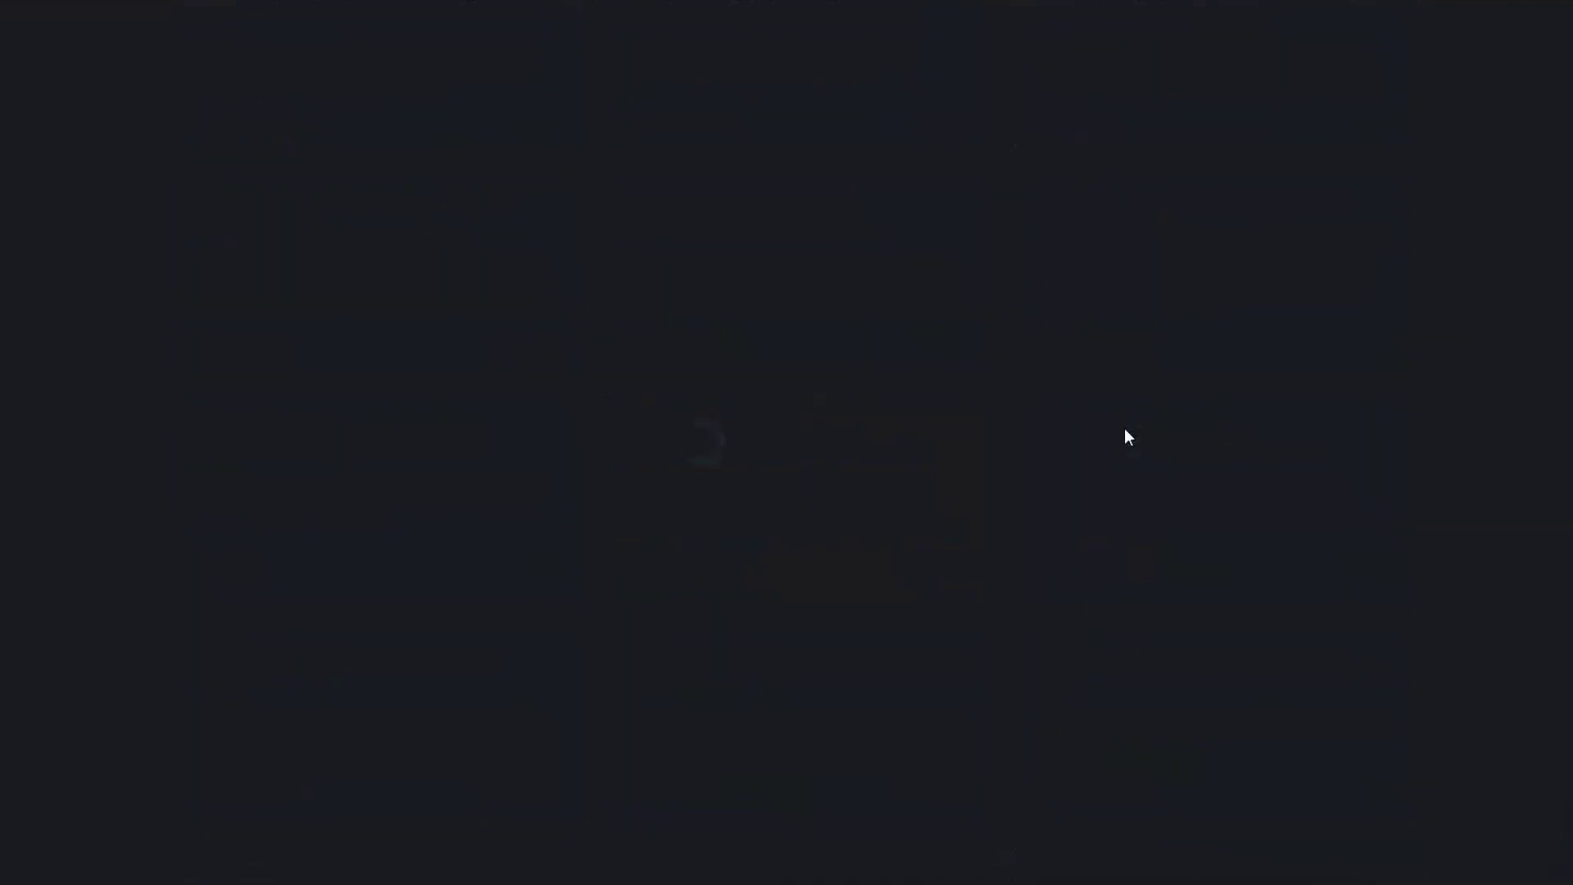
Step: Keep Keyword 'fashion', set Social Network to Instagram, and leave the optional fields blank
{"action": "left_click", "coordinate": [183, 327]}
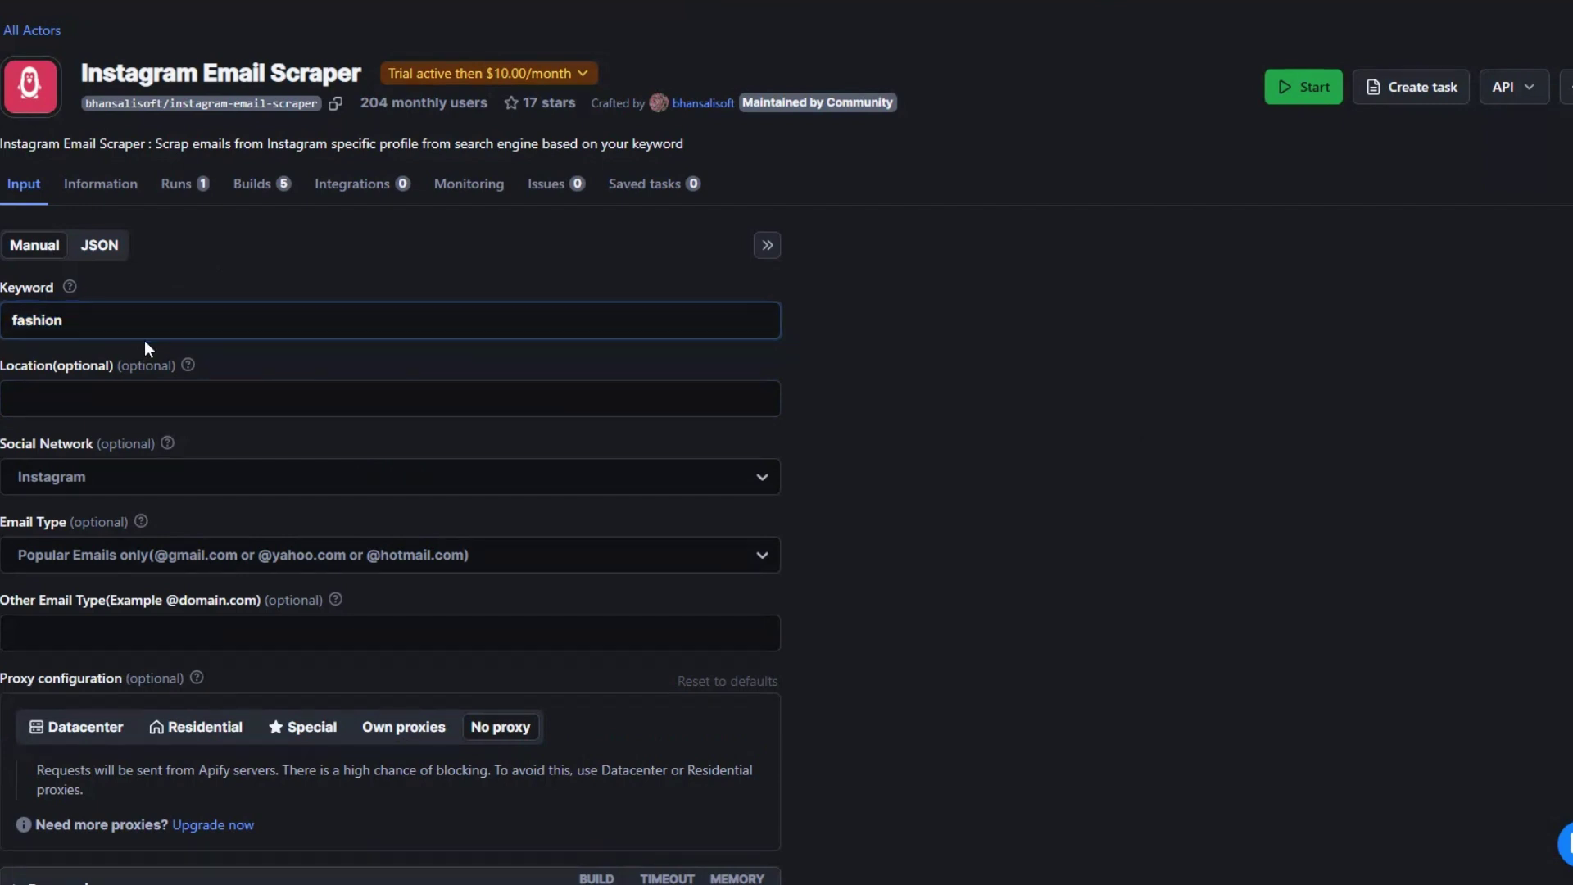
{"action": "double_click", "coordinate": [95, 319]}
{"action": "left_click", "coordinate": [95, 319]}
{"action": "left_click", "coordinate": [167, 384]}
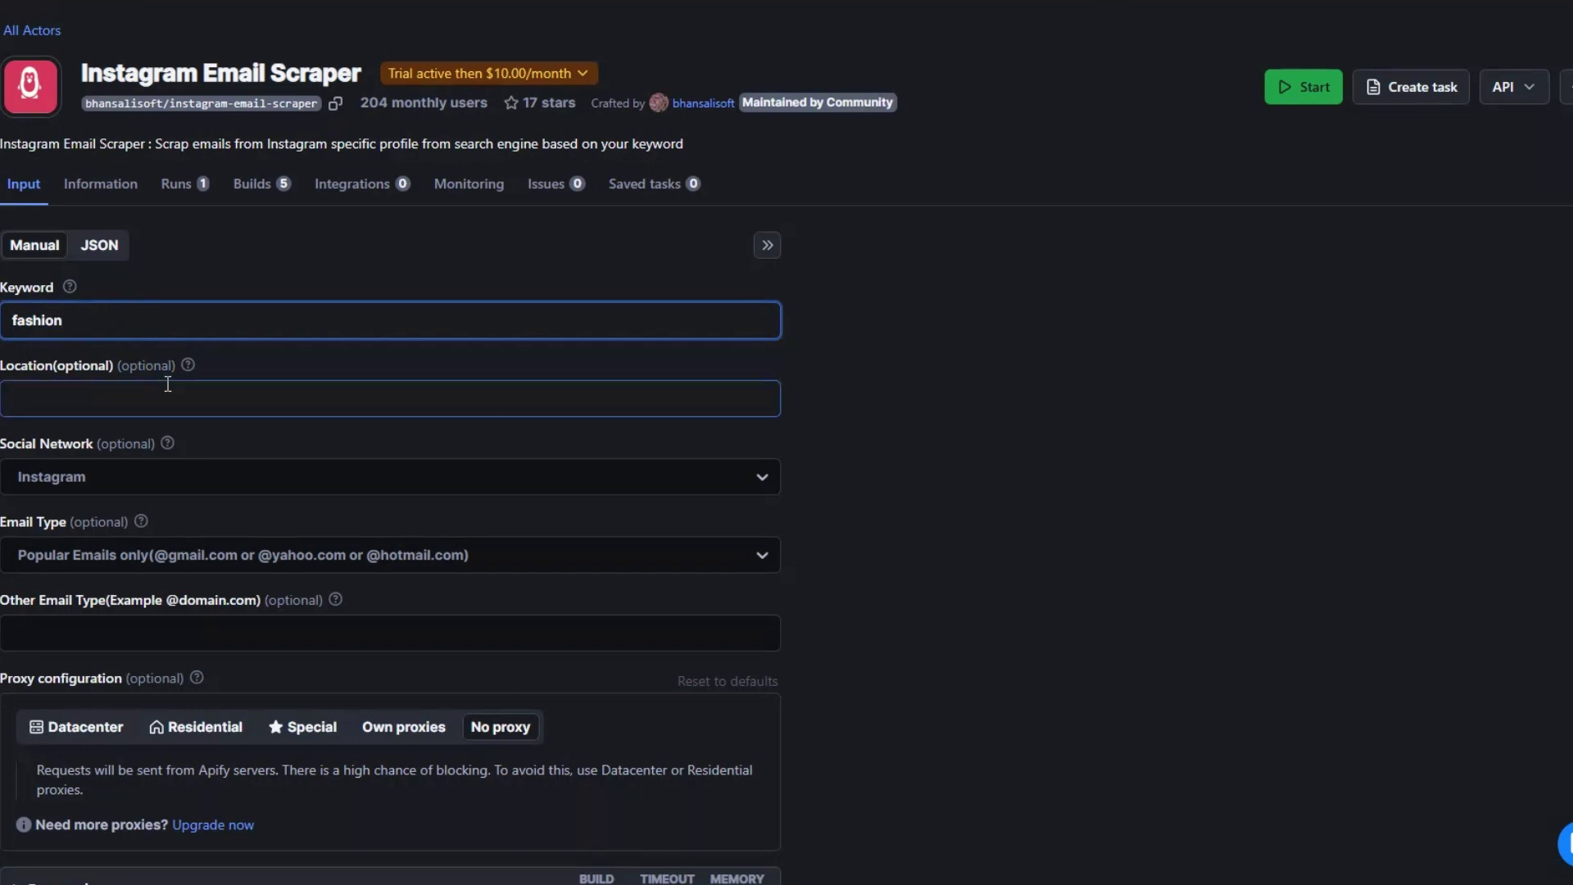
{"action": "left_click", "coordinate": [328, 486]}
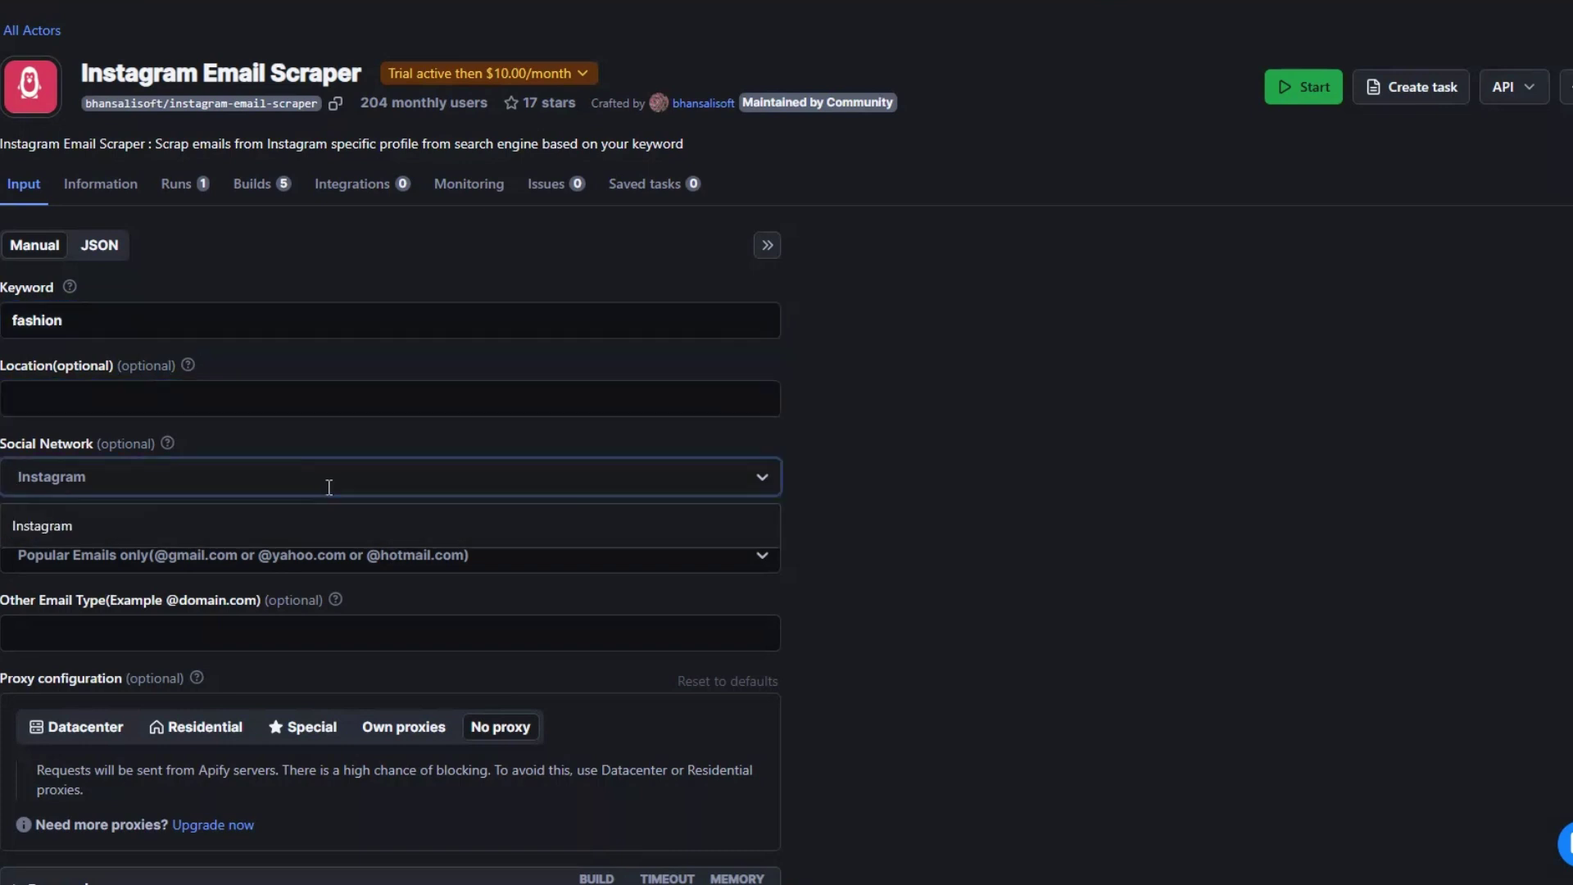
{"action": "left_click", "coordinate": [341, 529]}
{"action": "scroll", "coordinate": [401, 492], "scroll_direction": "down", "scroll_amount": 2}
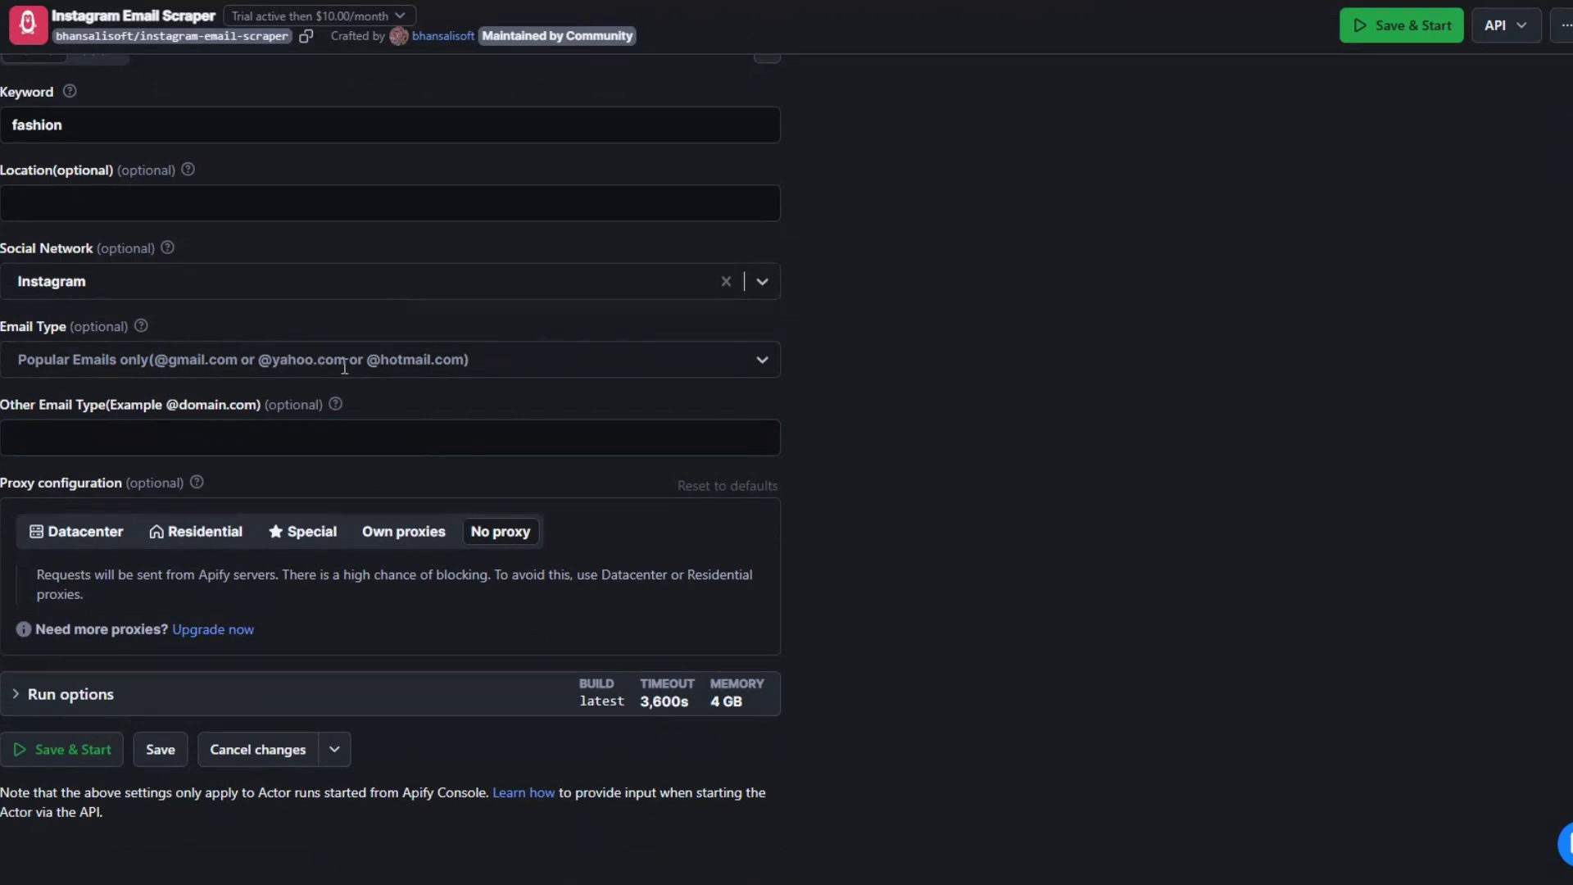
{"action": "left_click", "coordinate": [216, 444]}
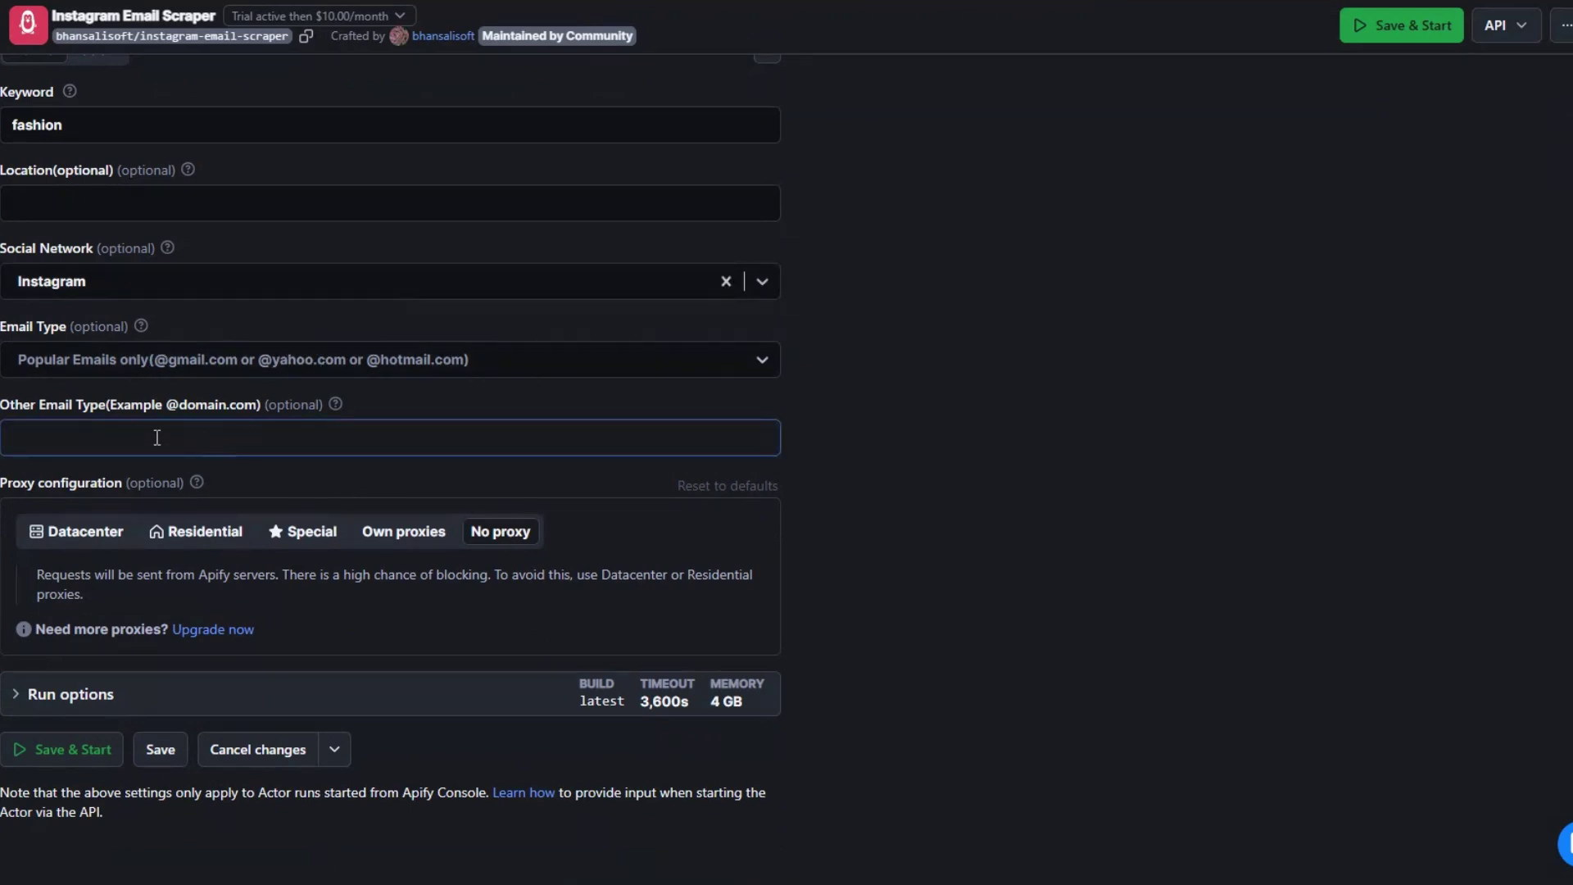
{"action": "left_click", "coordinate": [646, 467]}
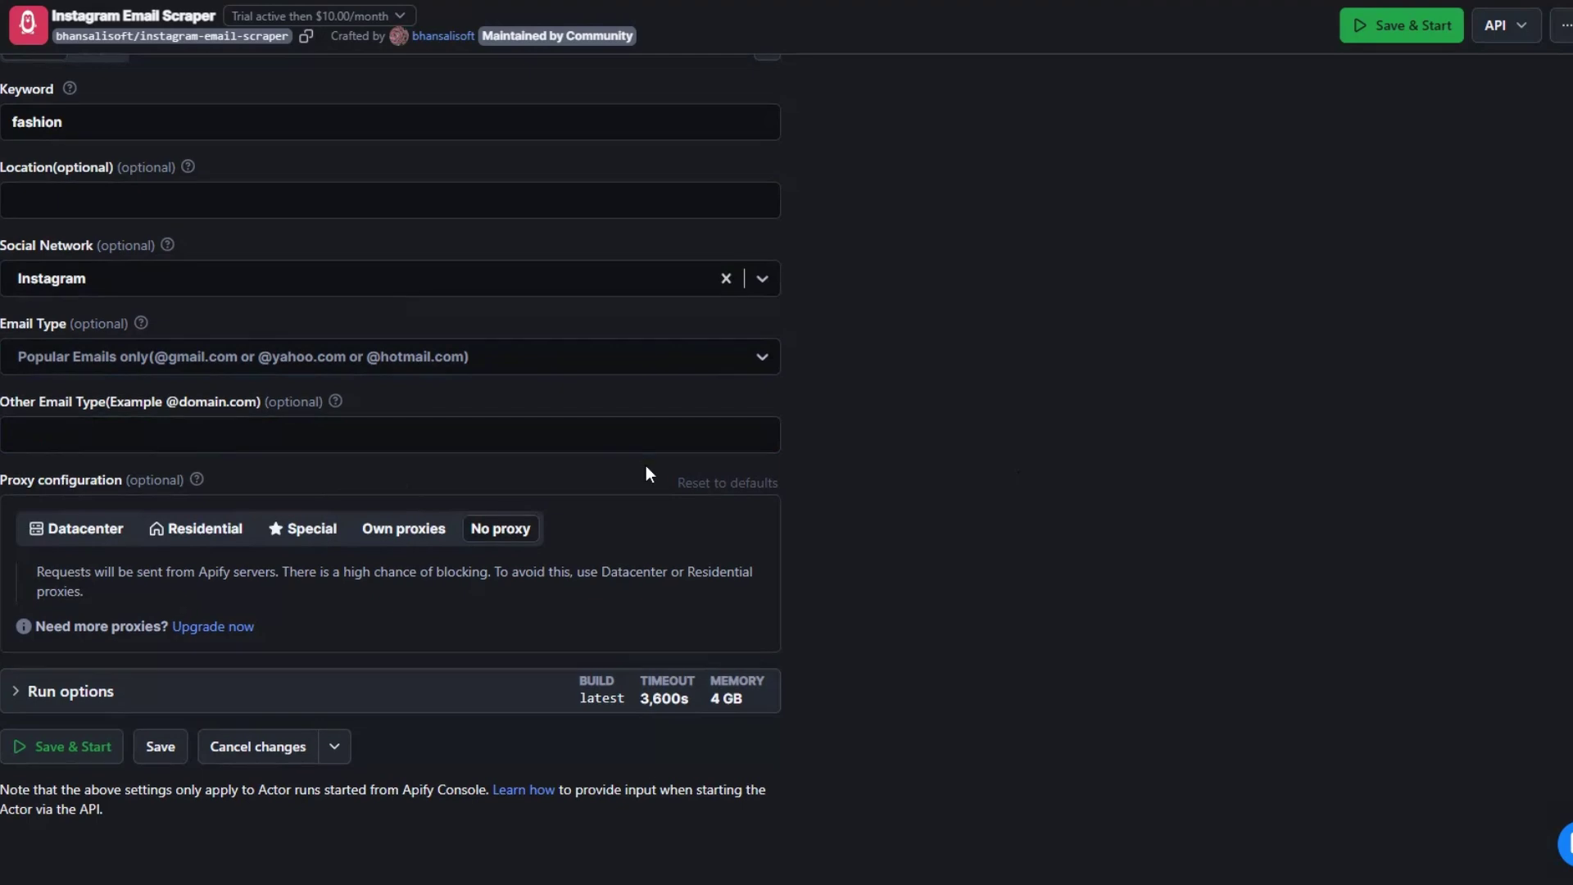
{"action": "scroll", "coordinate": [646, 467], "scroll_direction": "up", "scroll_amount": 3}
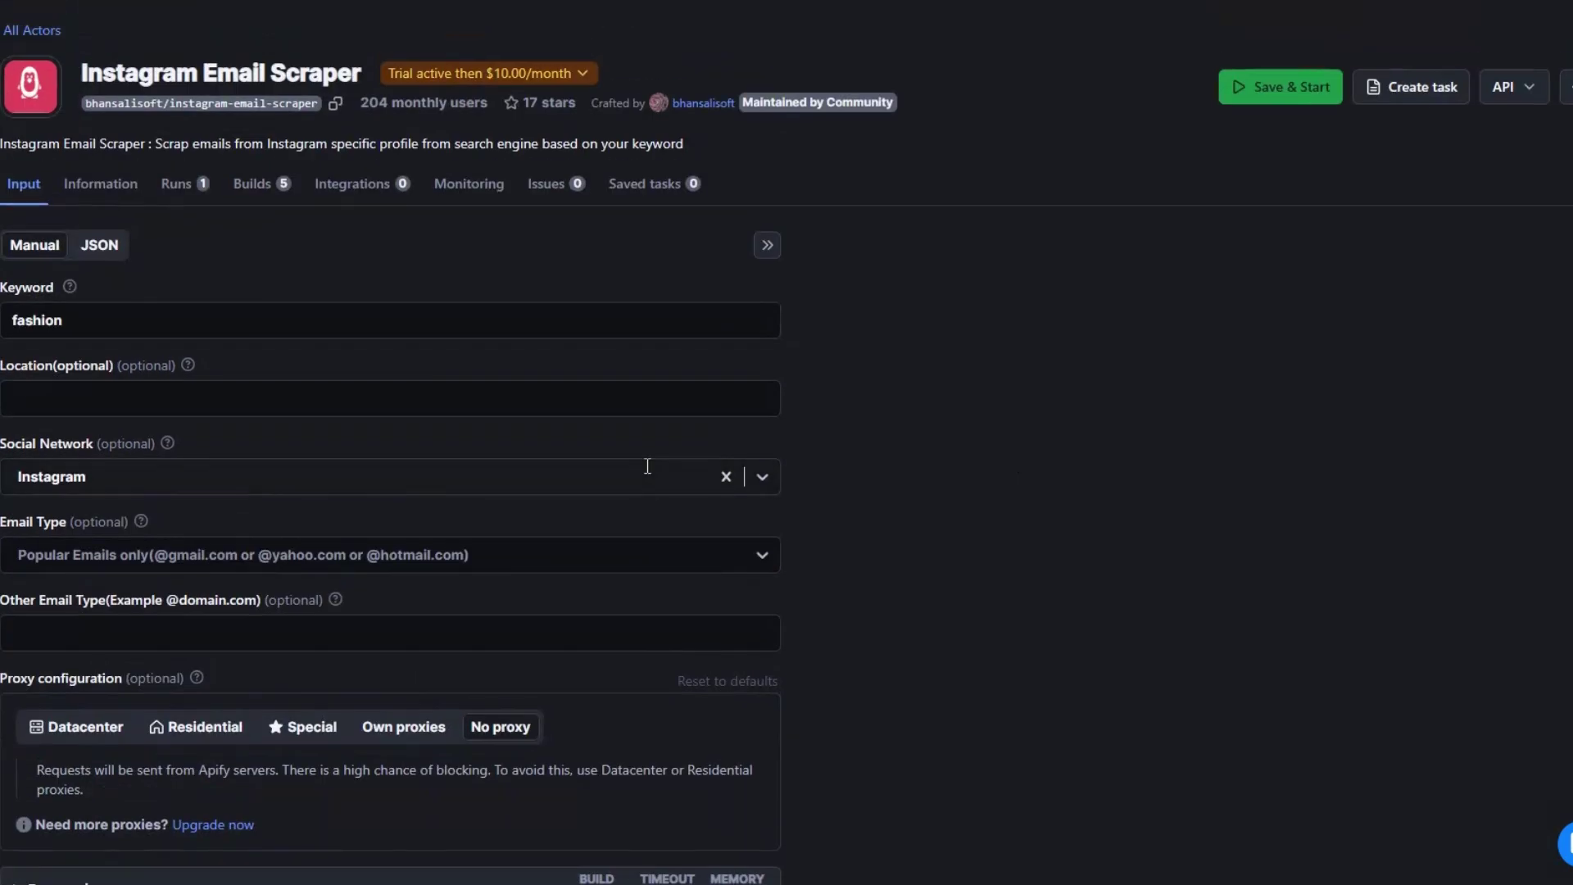
{"action": "scroll", "coordinate": [437, 425], "scroll_direction": "down", "scroll_amount": 3}
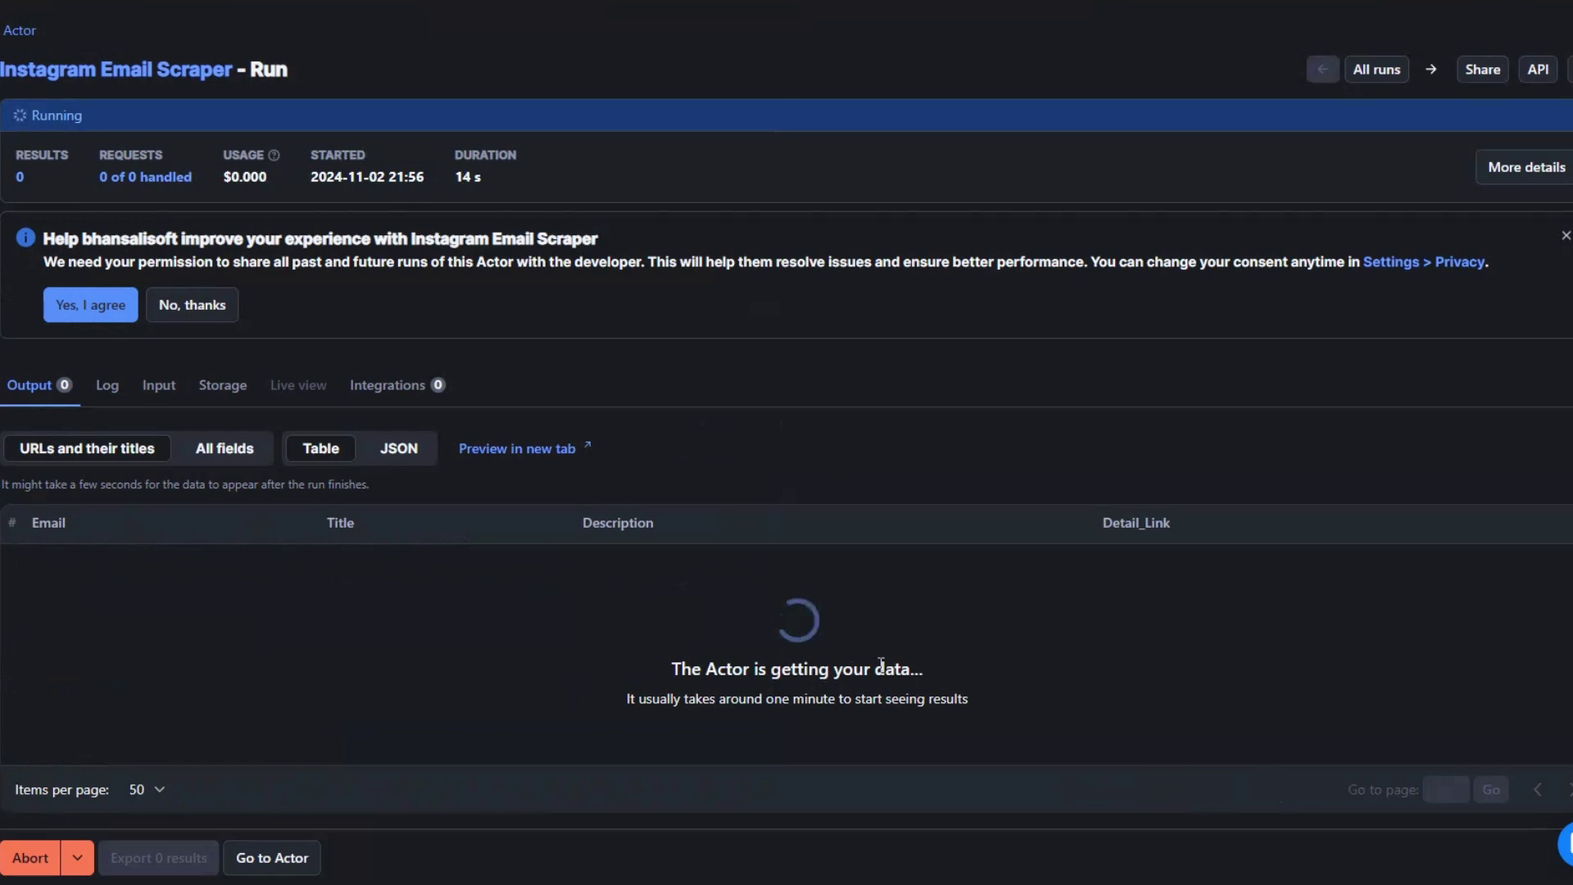
Step: Abort the running Instagram Email Scraper run
{"action": "scroll", "coordinate": [546, 329], "scroll_direction": "down", "scroll_amount": 4}
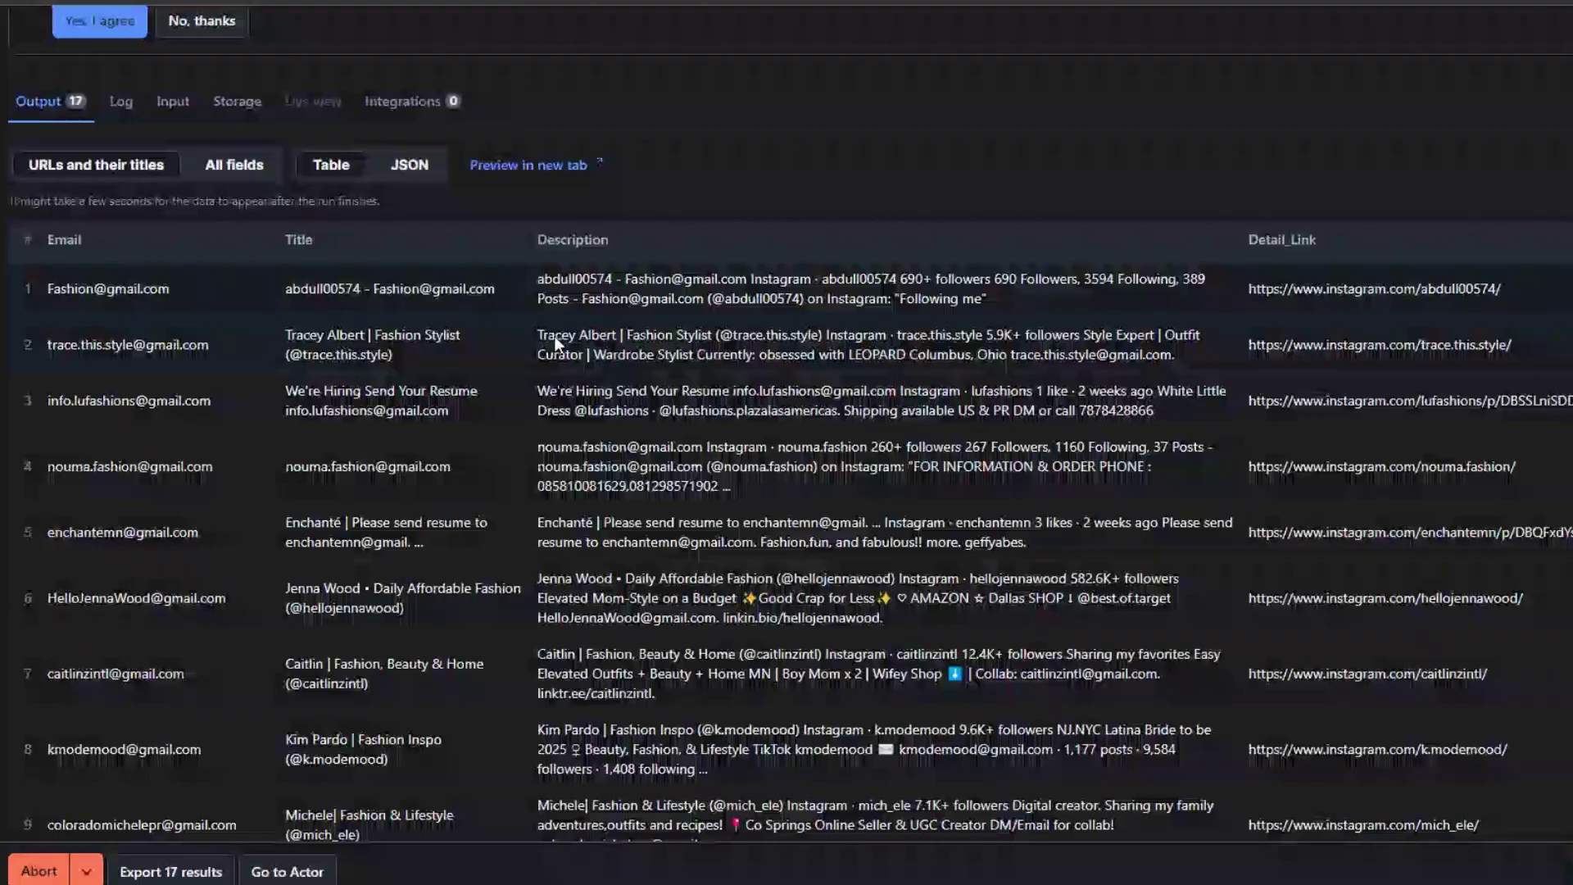
{"action": "scroll", "coordinate": [557, 343], "scroll_direction": "down", "scroll_amount": 3}
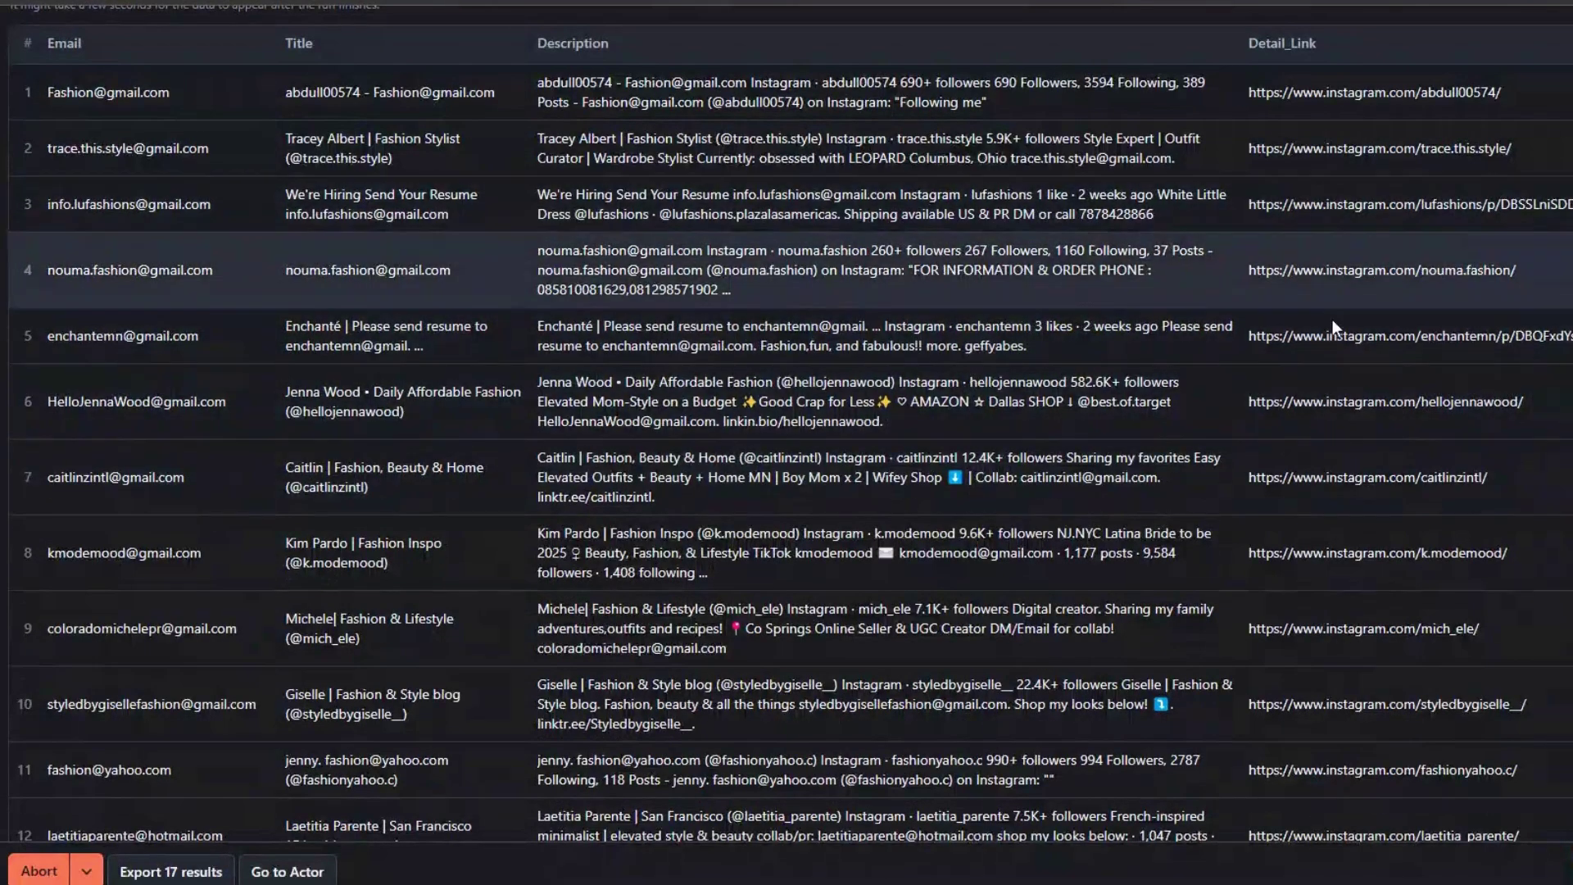
{"action": "scroll", "coordinate": [1180, 239], "scroll_direction": "down", "scroll_amount": 15}
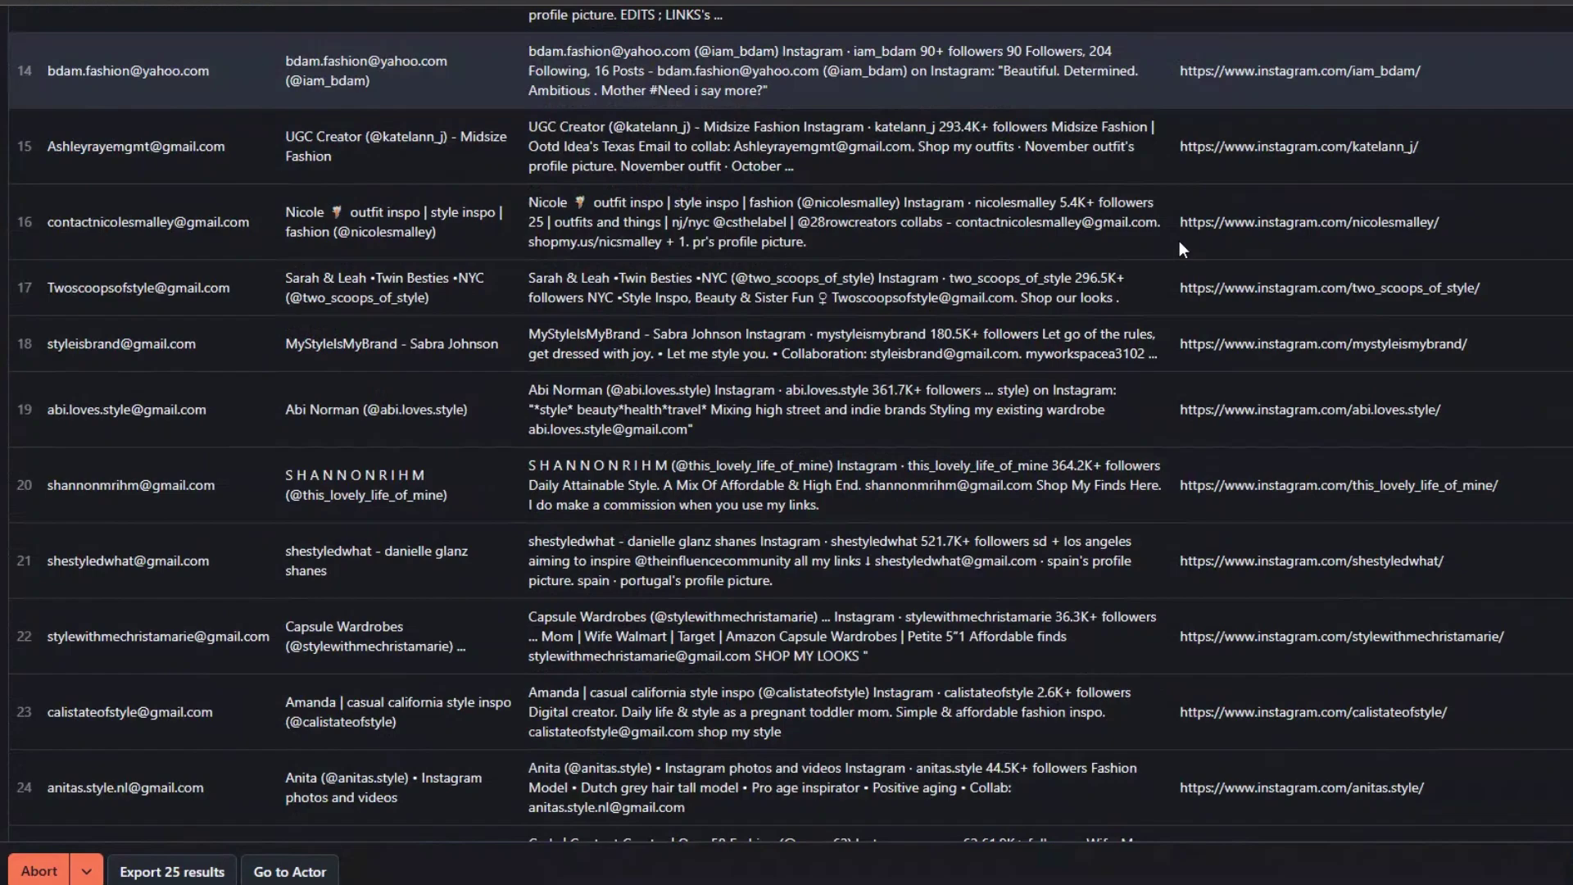
{"action": "scroll", "coordinate": [1178, 243], "scroll_direction": "up", "scroll_amount": 15}
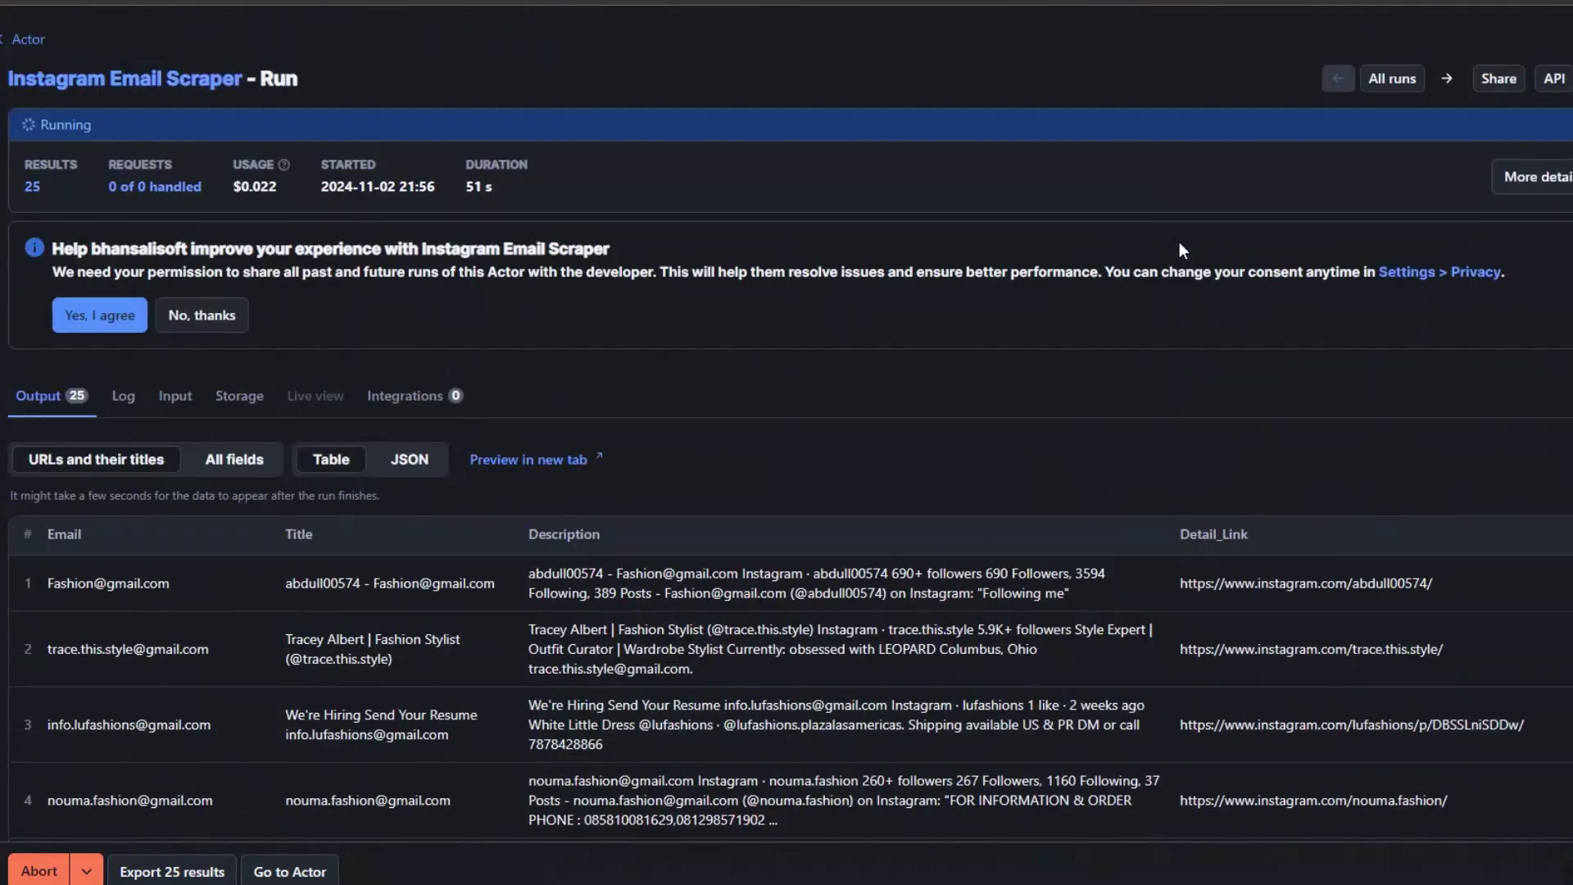
{"action": "left_click", "coordinate": [39, 871]}
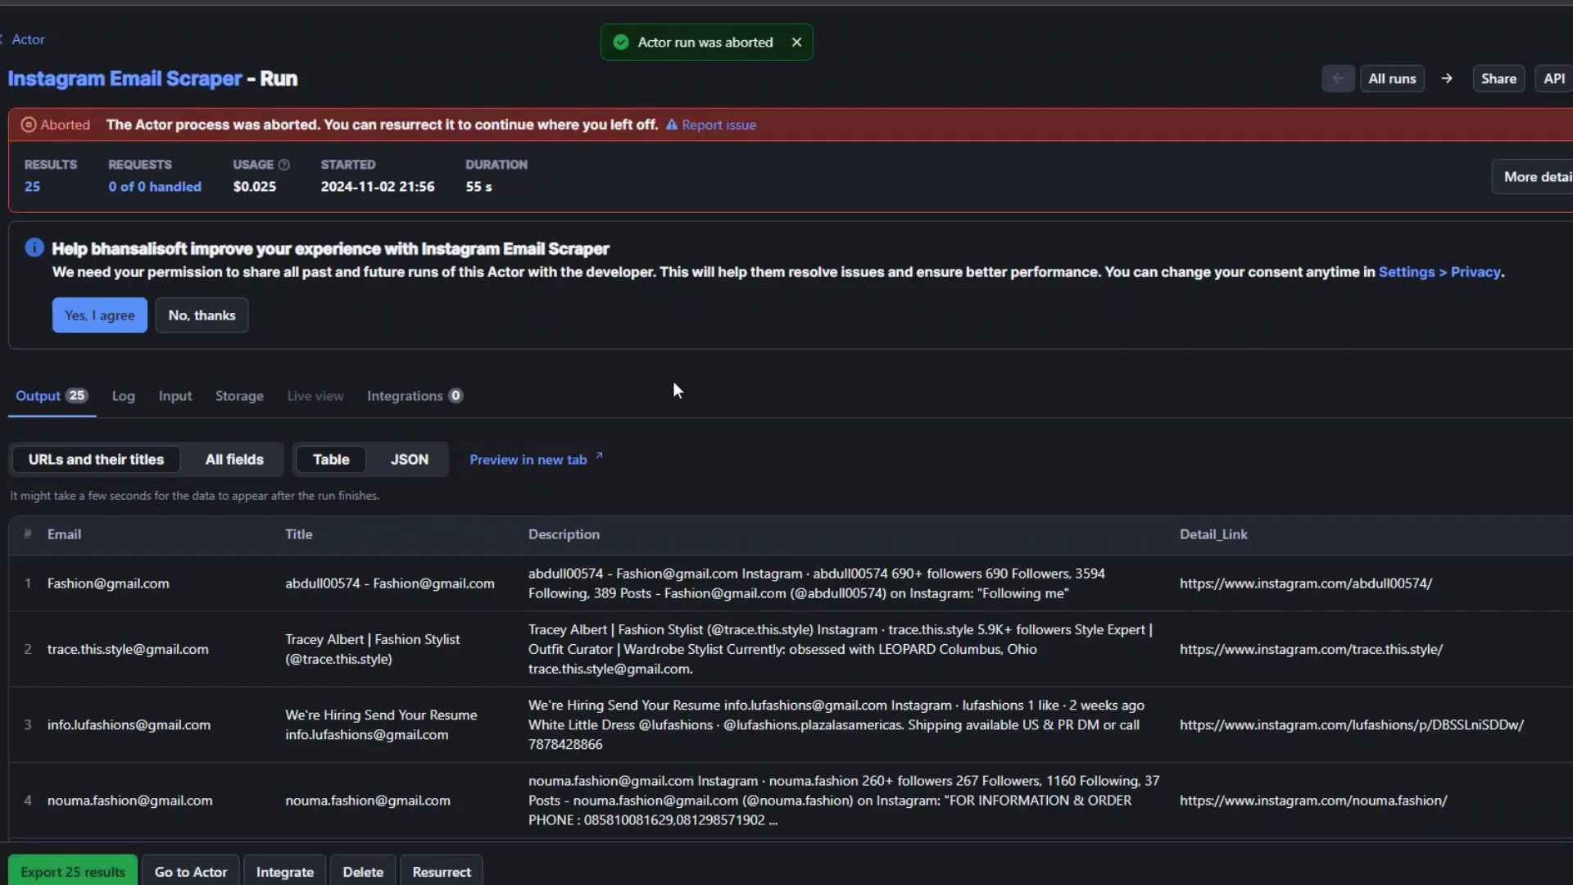
Step: Review the 30 scraped fashion influencer emails and handles in the Output table
{"action": "scroll", "coordinate": [673, 381], "scroll_direction": "down", "scroll_amount": 5}
{"action": "scroll", "coordinate": [673, 380], "scroll_direction": "down", "scroll_amount": 20}
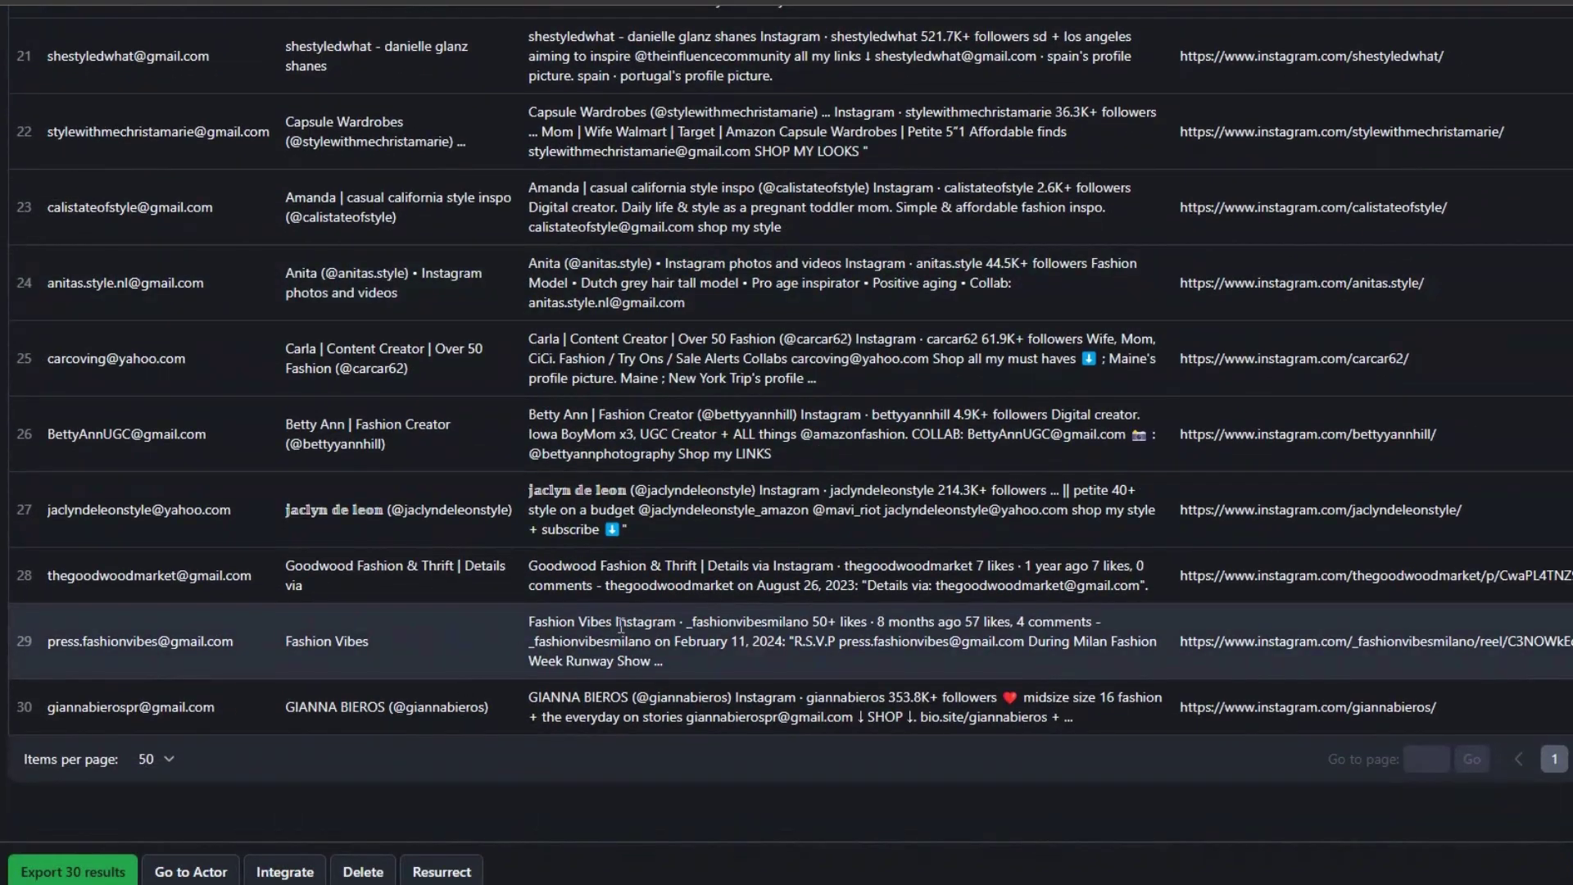
{"action": "scroll", "coordinate": [1301, 564], "scroll_direction": "up", "scroll_amount": 1}
{"action": "scroll", "coordinate": [1299, 557], "scroll_direction": "up", "scroll_amount": 15}
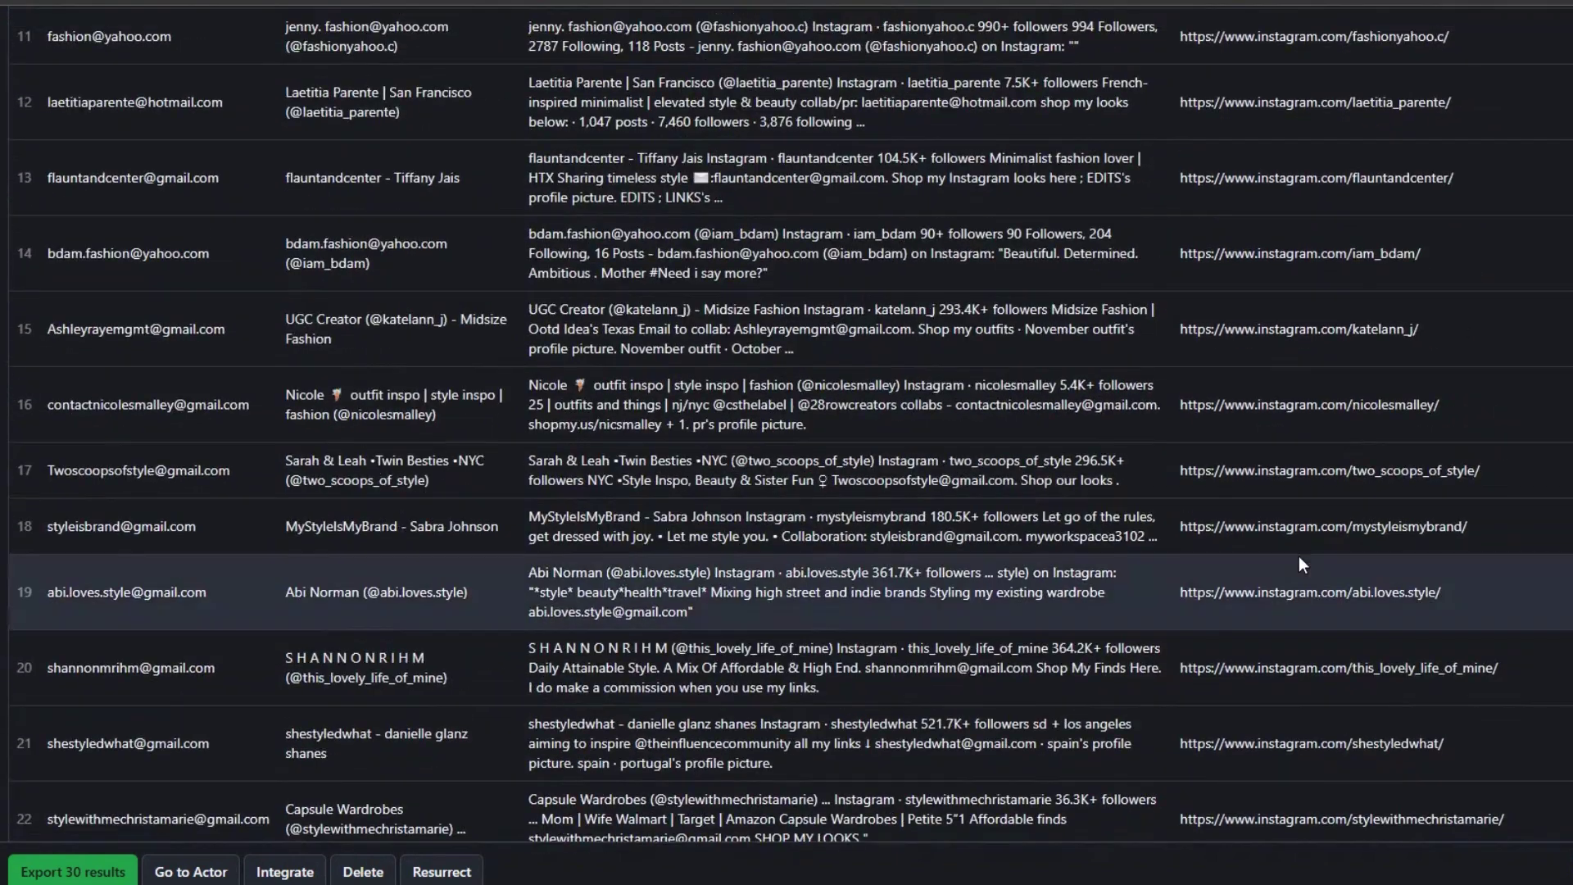
{"action": "scroll", "coordinate": [1299, 555], "scroll_direction": "down", "scroll_amount": 3}
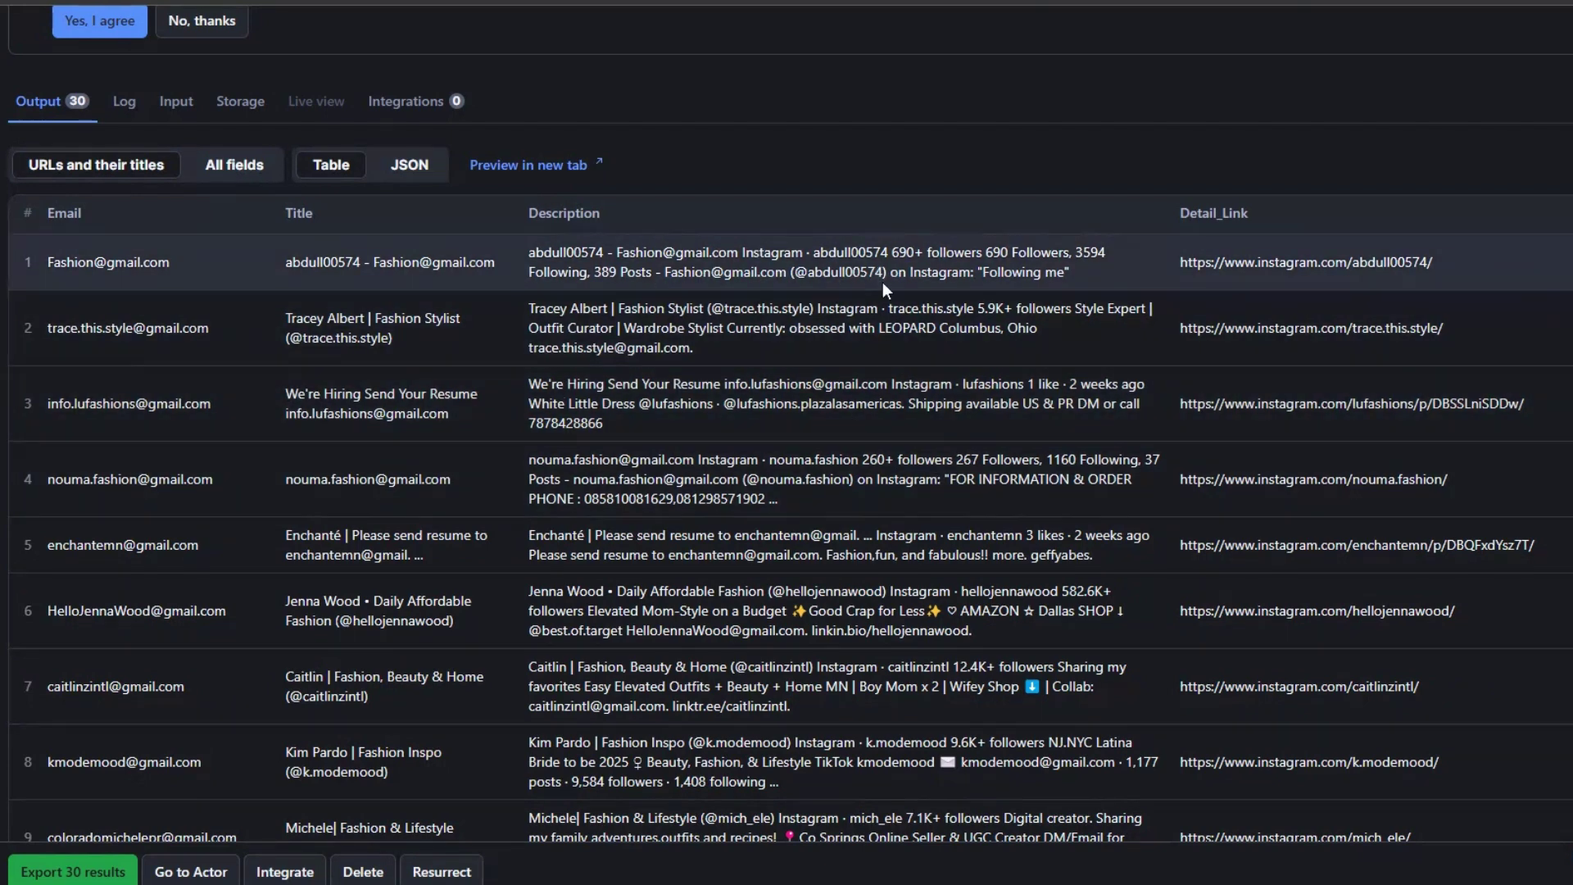
{"action": "left_click_drag", "start_coordinate": [943, 251], "coordinate": [1105, 254]}
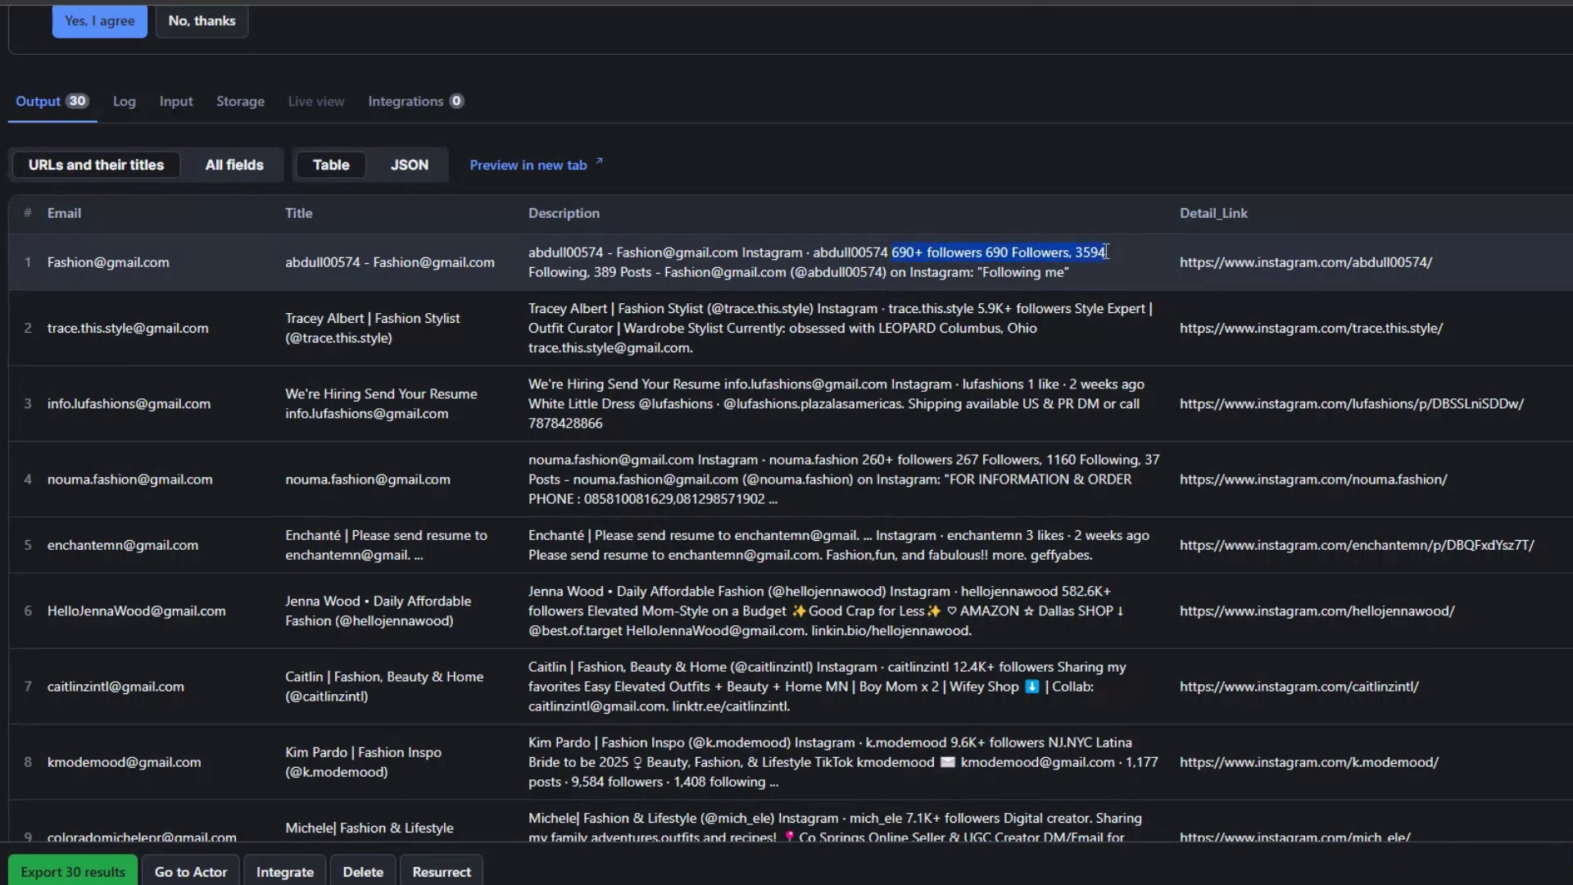
{"action": "left_click_drag", "start_coordinate": [702, 271], "coordinate": [880, 272]}
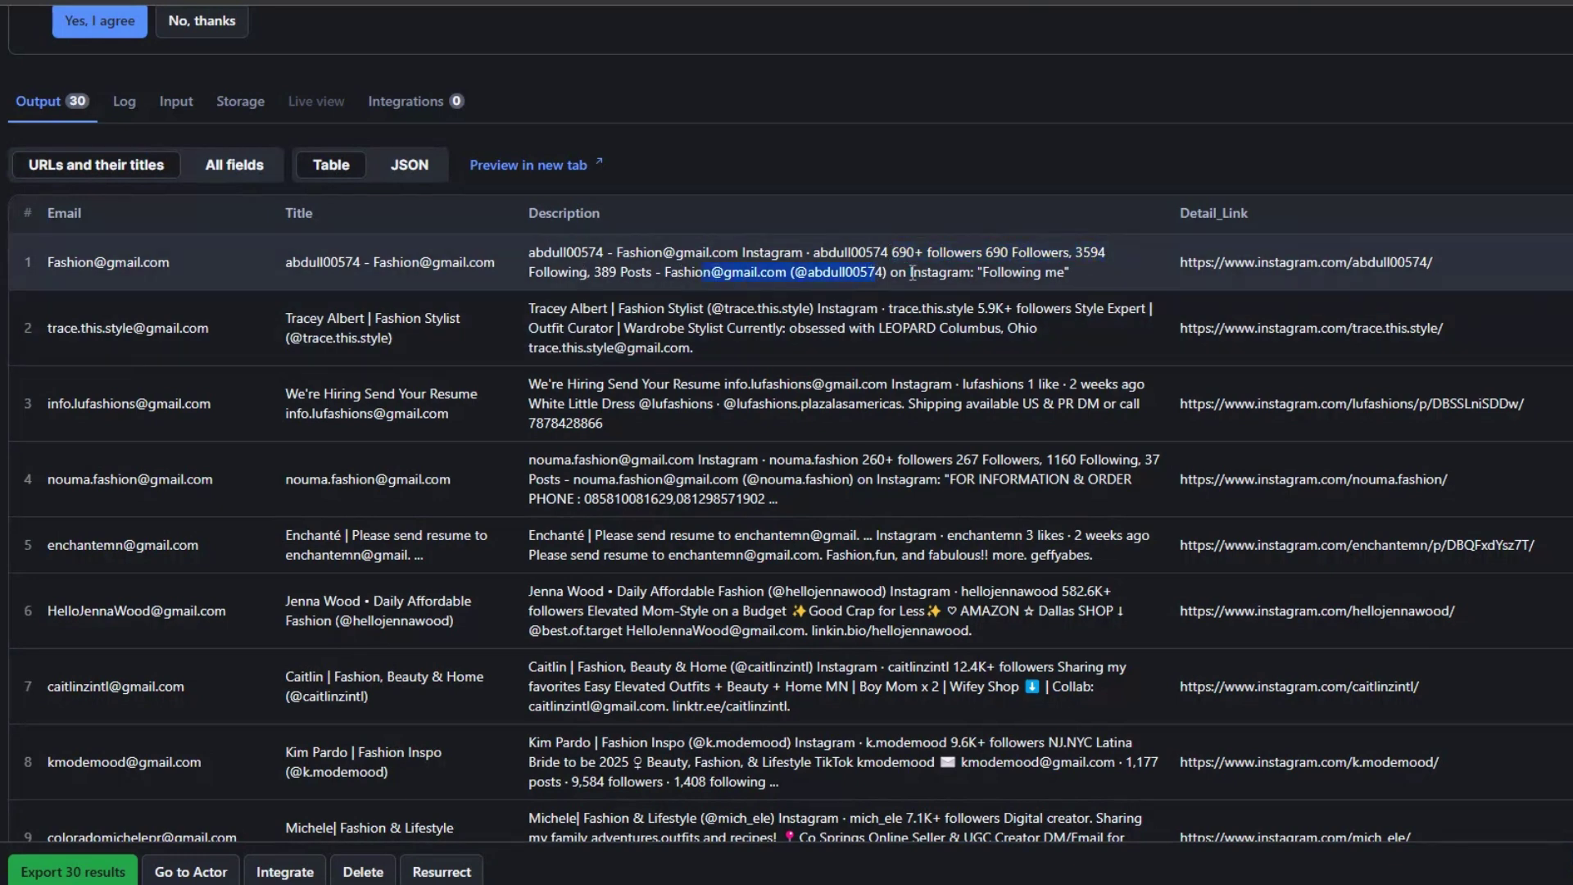
{"action": "scroll", "coordinate": [1017, 273], "scroll_direction": "up", "scroll_amount": 2}
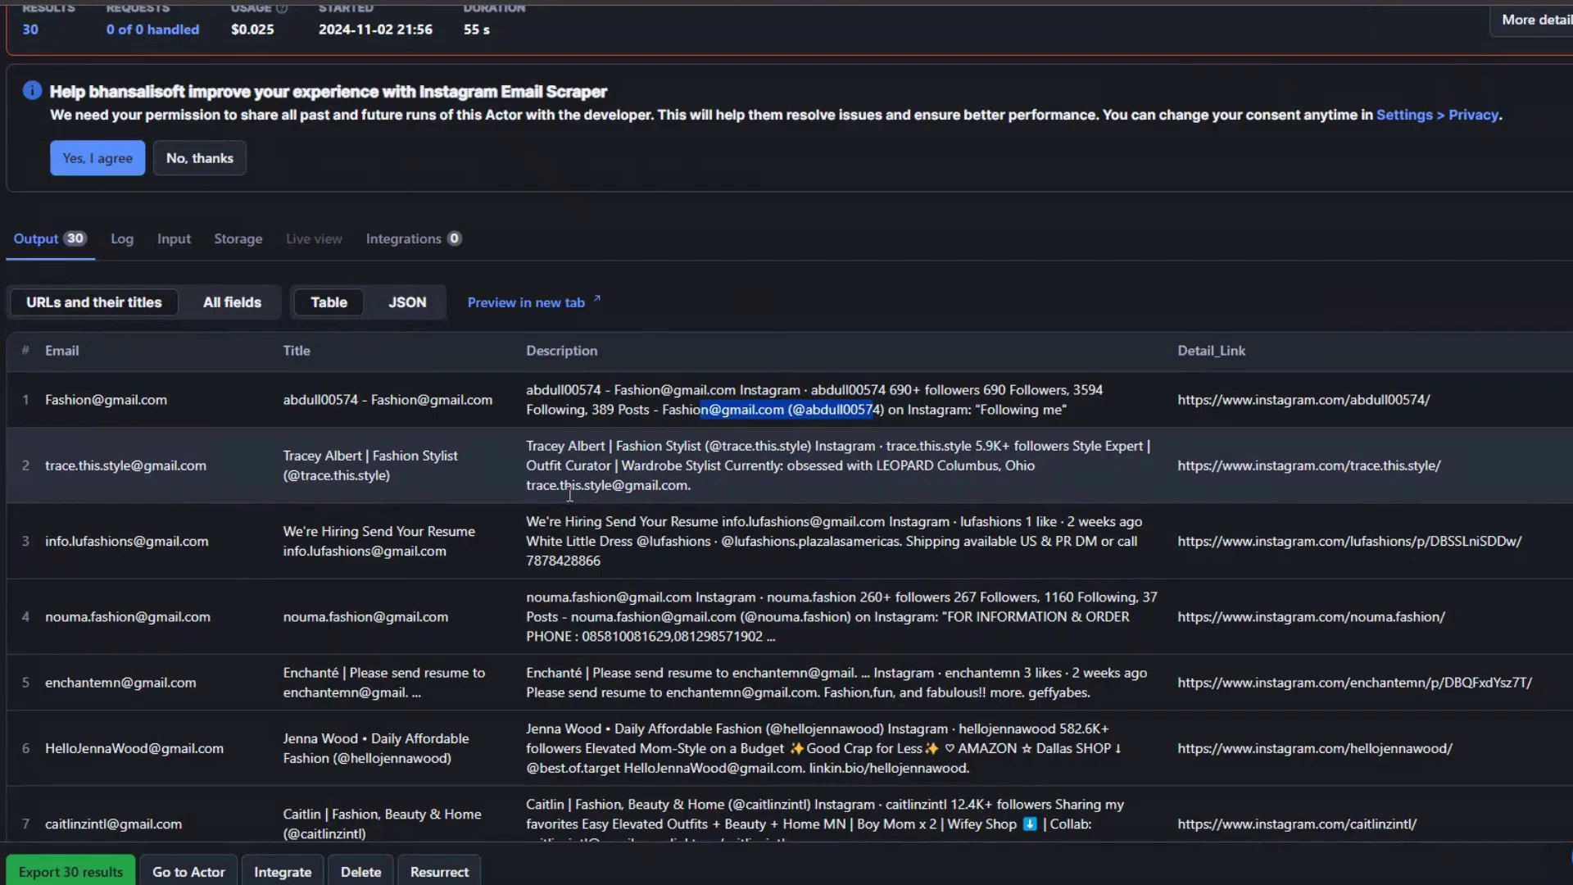
{"action": "scroll", "coordinate": [569, 494], "scroll_direction": "up", "scroll_amount": 2}
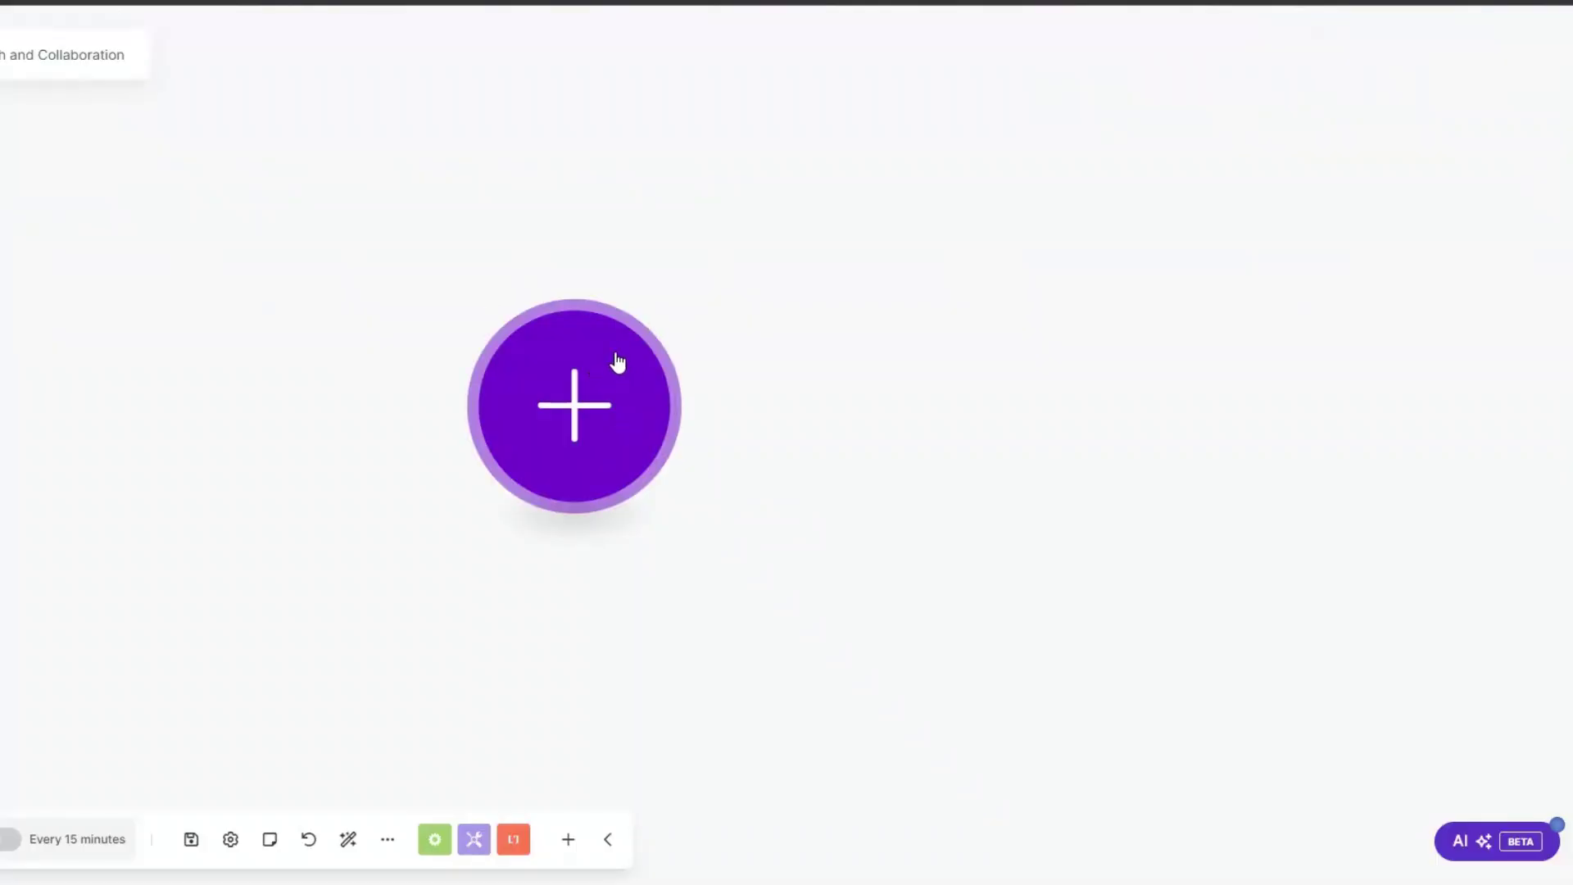
Step: Add an Apify Run an Actor module as the first module and begin a new Apify connection
{"action": "left_click", "coordinate": [614, 361]}
{"action": "scroll", "coordinate": [790, 517], "scroll_direction": "down", "scroll_amount": 2}
{"action": "scroll", "coordinate": [791, 502], "scroll_direction": "down", "scroll_amount": 5}
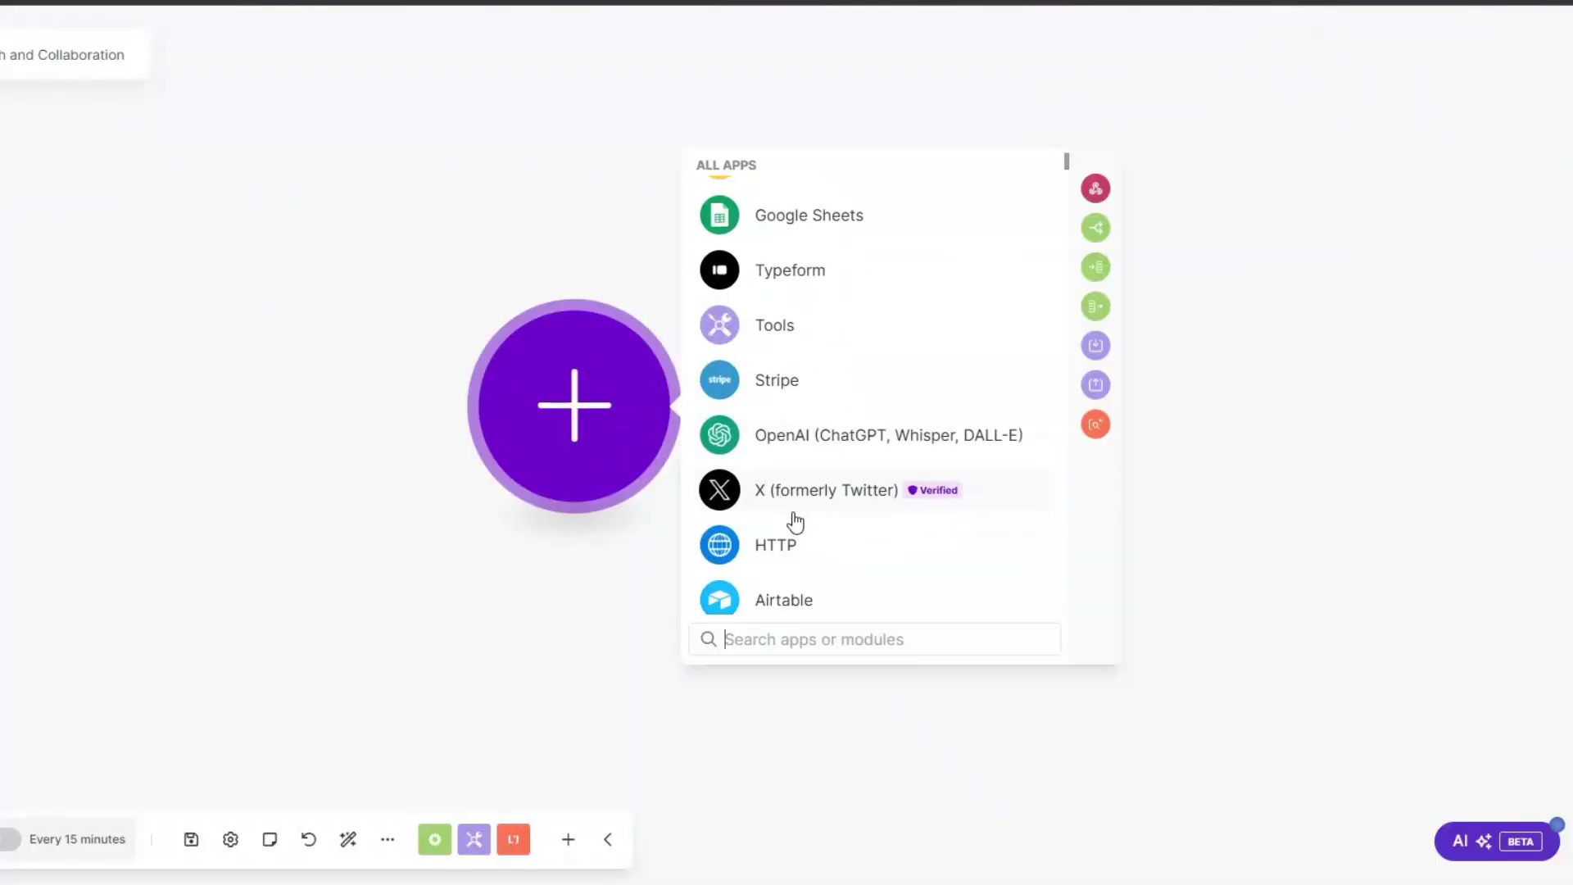
{"action": "left_click", "coordinate": [793, 524]}
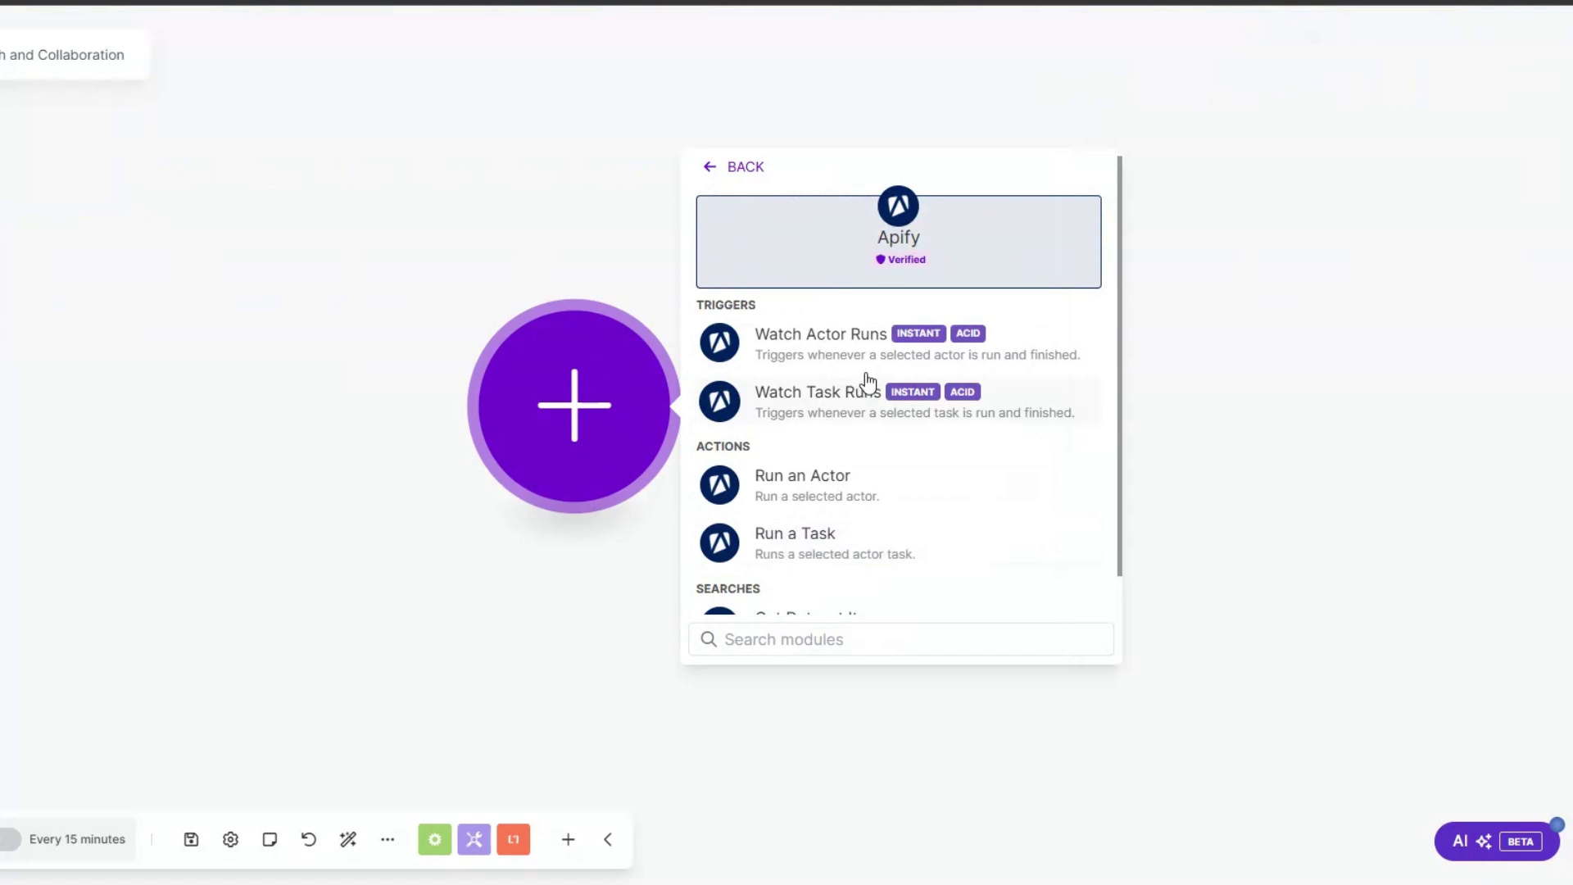
{"action": "left_click", "coordinate": [824, 484]}
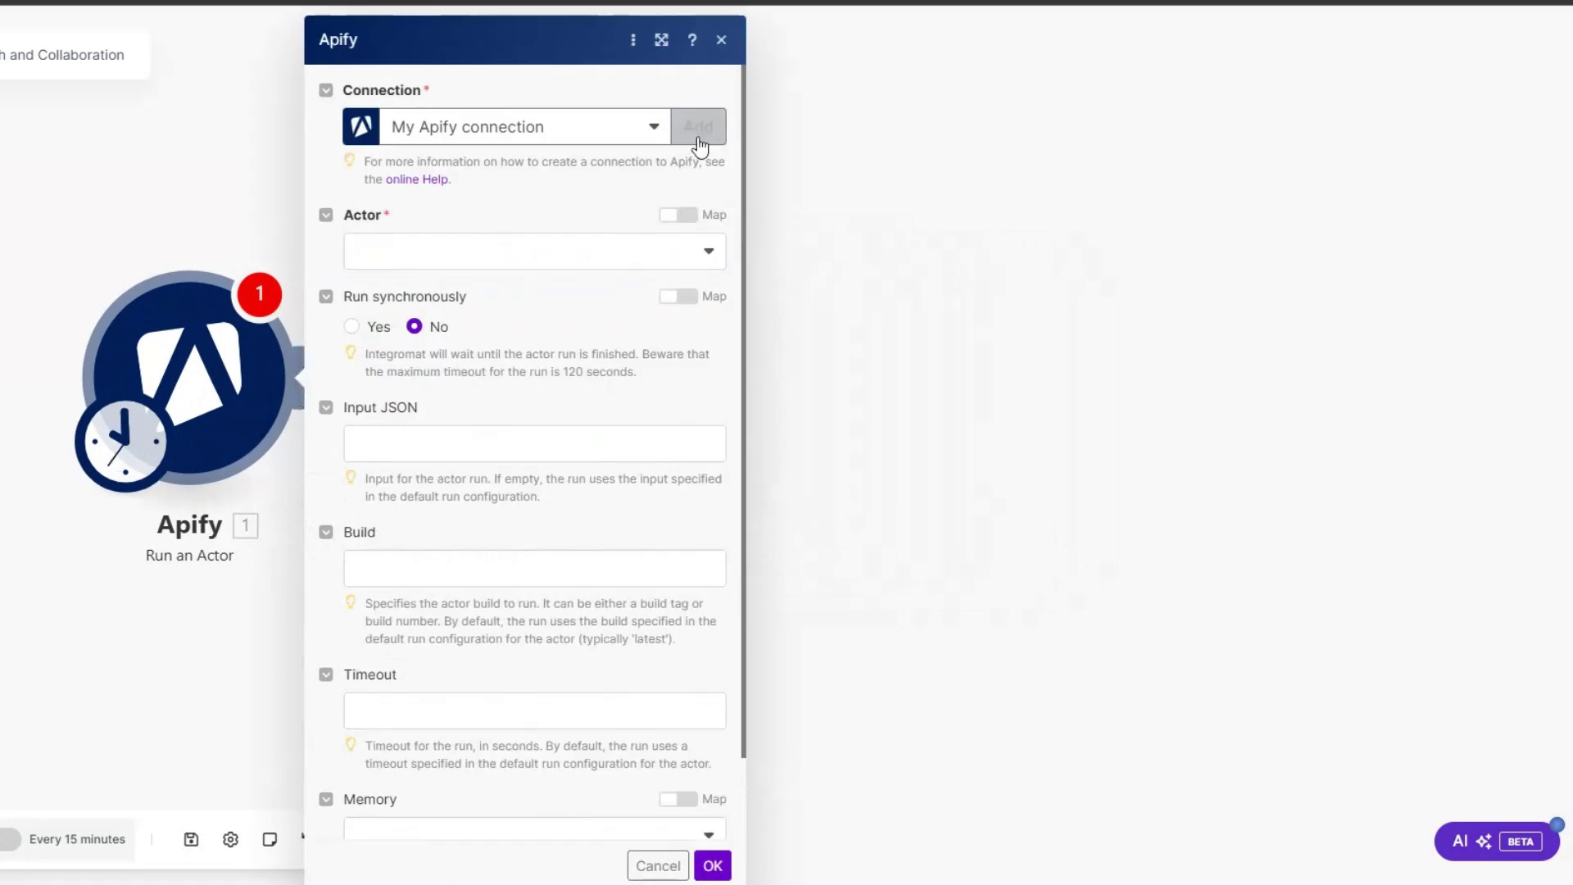
{"action": "left_click", "coordinate": [698, 127]}
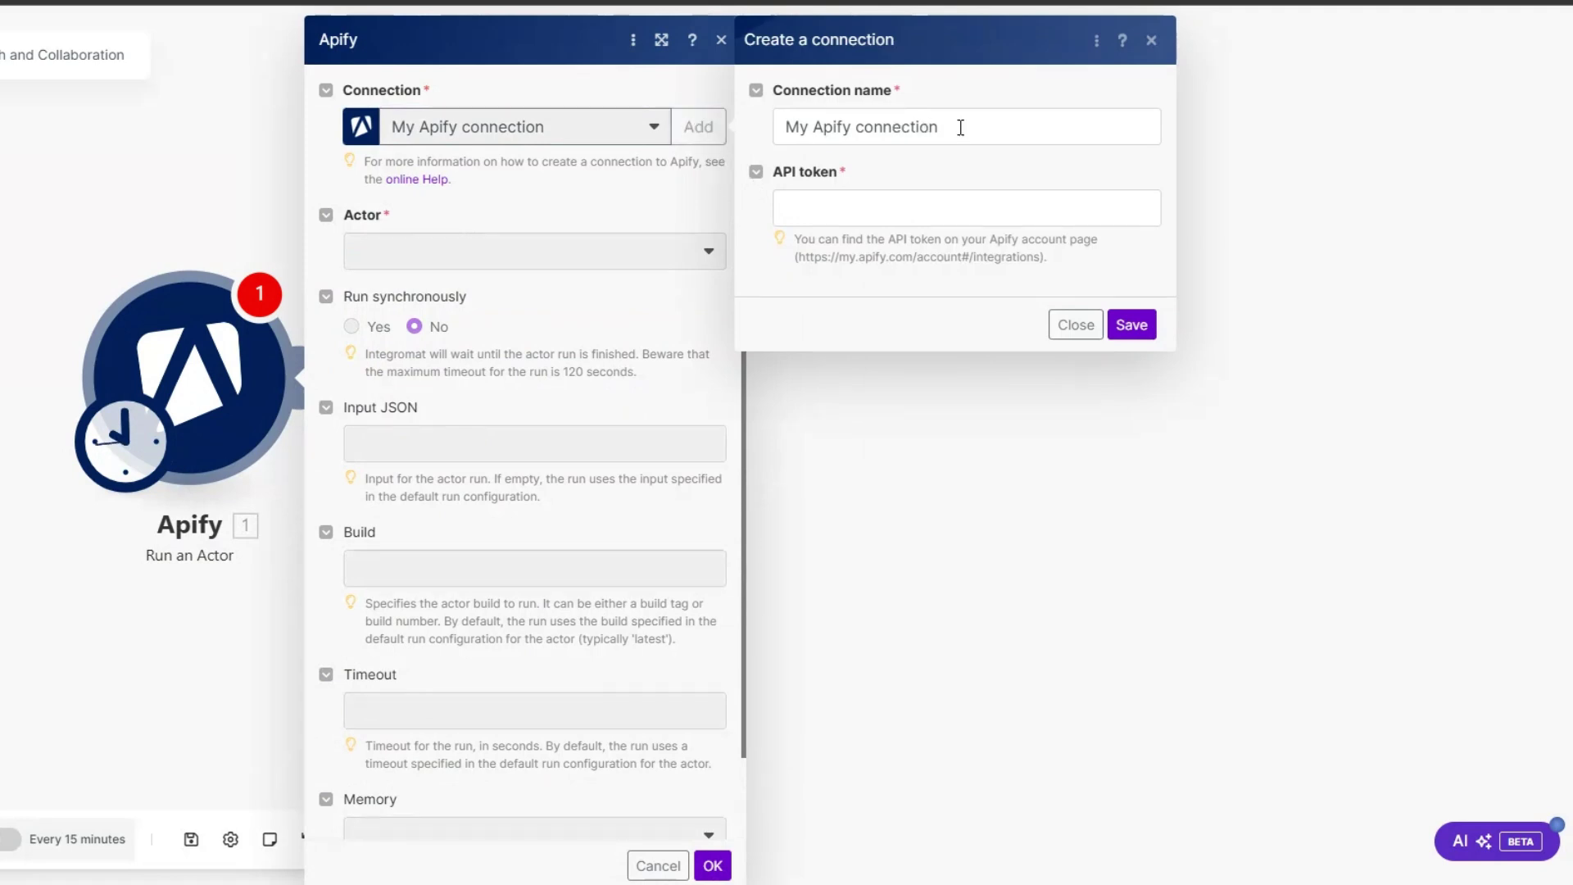
Step: Authorise the new Apify connection with the default personal API token from API & Integrations settings
{"action": "left_click_drag", "start_coordinate": [959, 126], "coordinate": [755, 129]}
{"action": "left_click", "coordinate": [807, 205]}
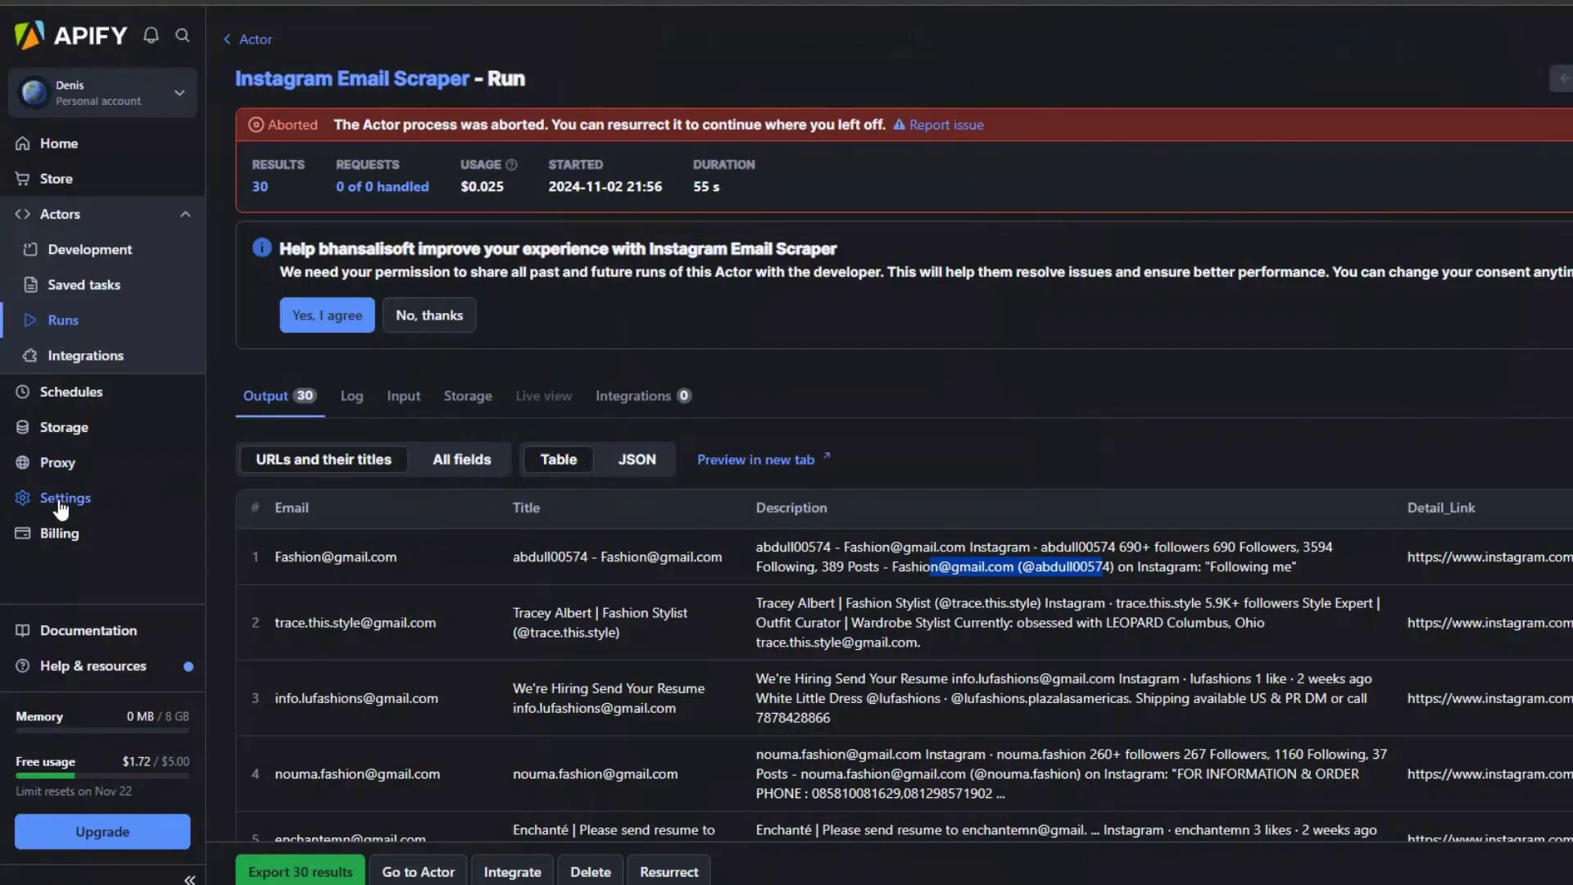
{"action": "left_click", "coordinate": [60, 502]}
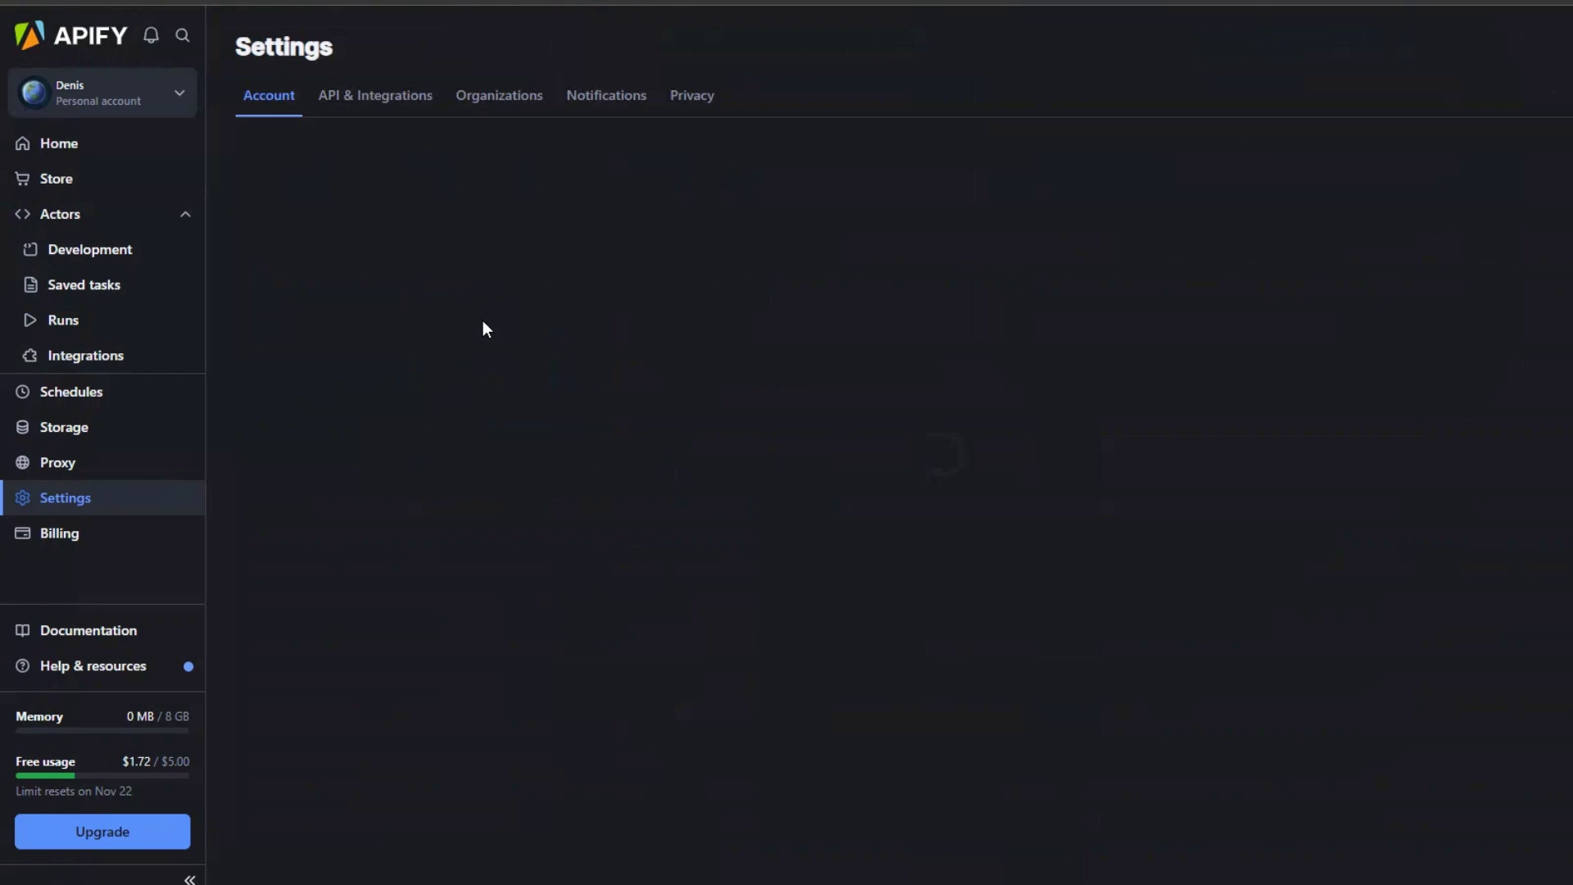
{"action": "left_click", "coordinate": [386, 105]}
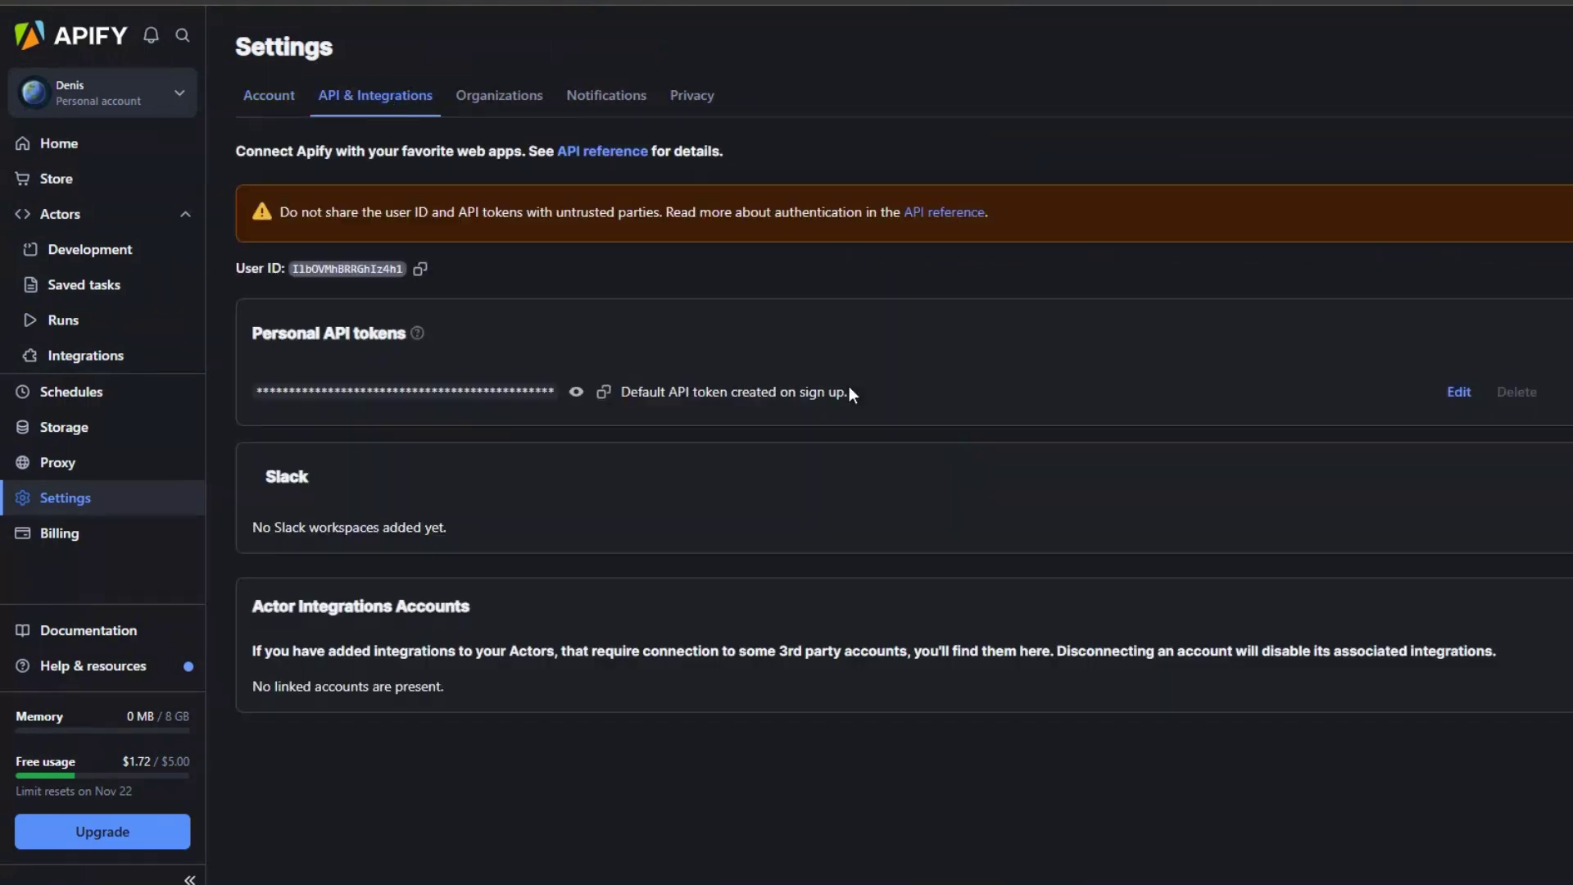
{"action": "triple_click", "coordinate": [266, 330]}
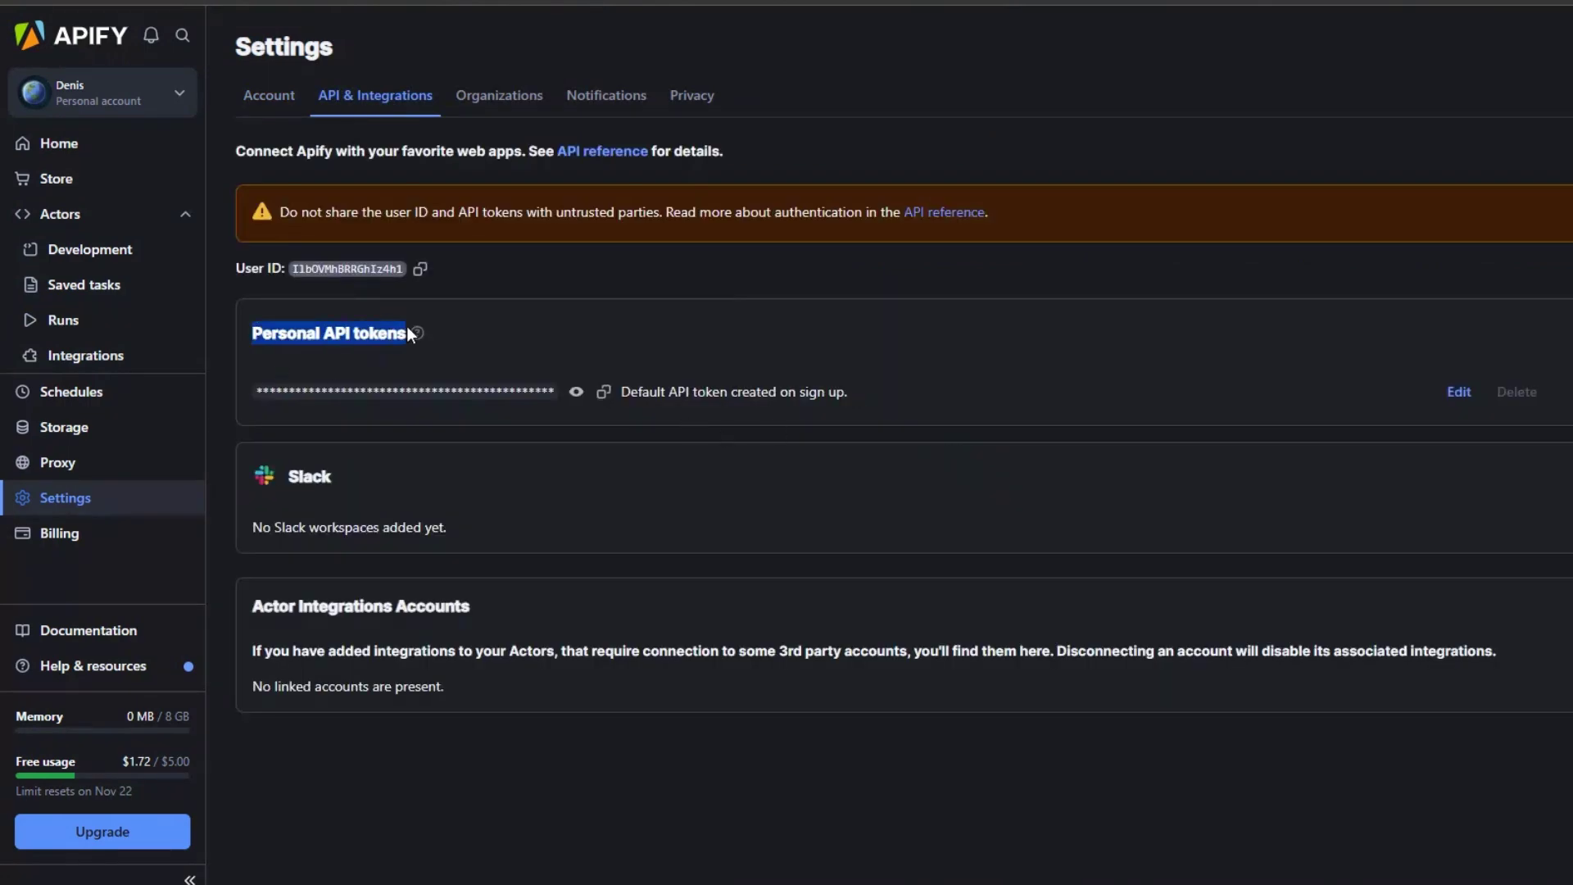
{"action": "left_click", "coordinate": [603, 392]}
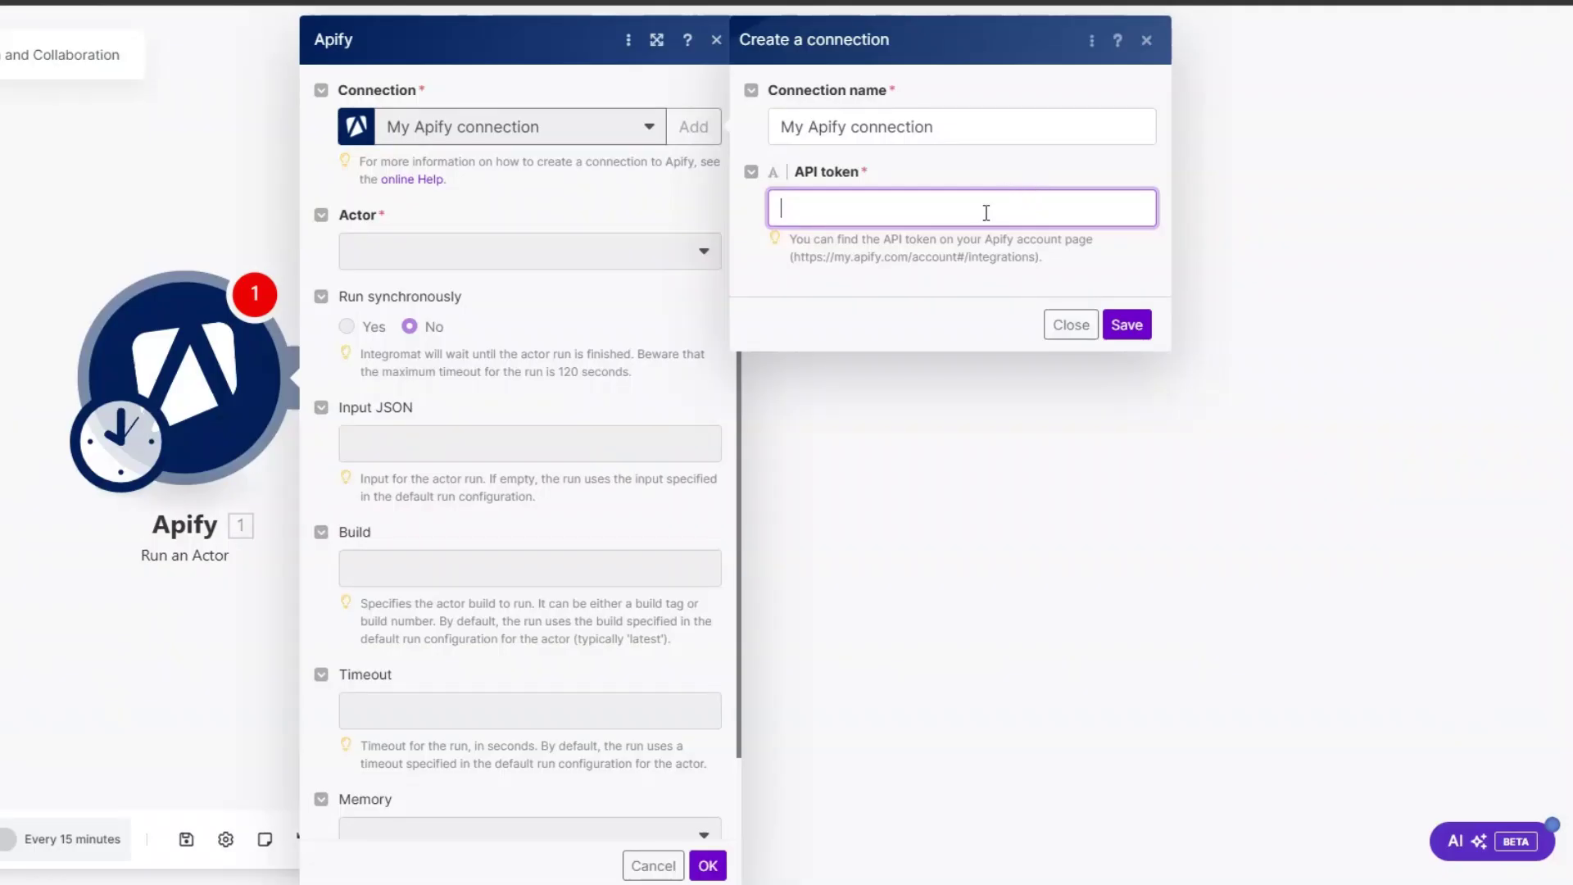
{"action": "left_click", "coordinate": [815, 324]}
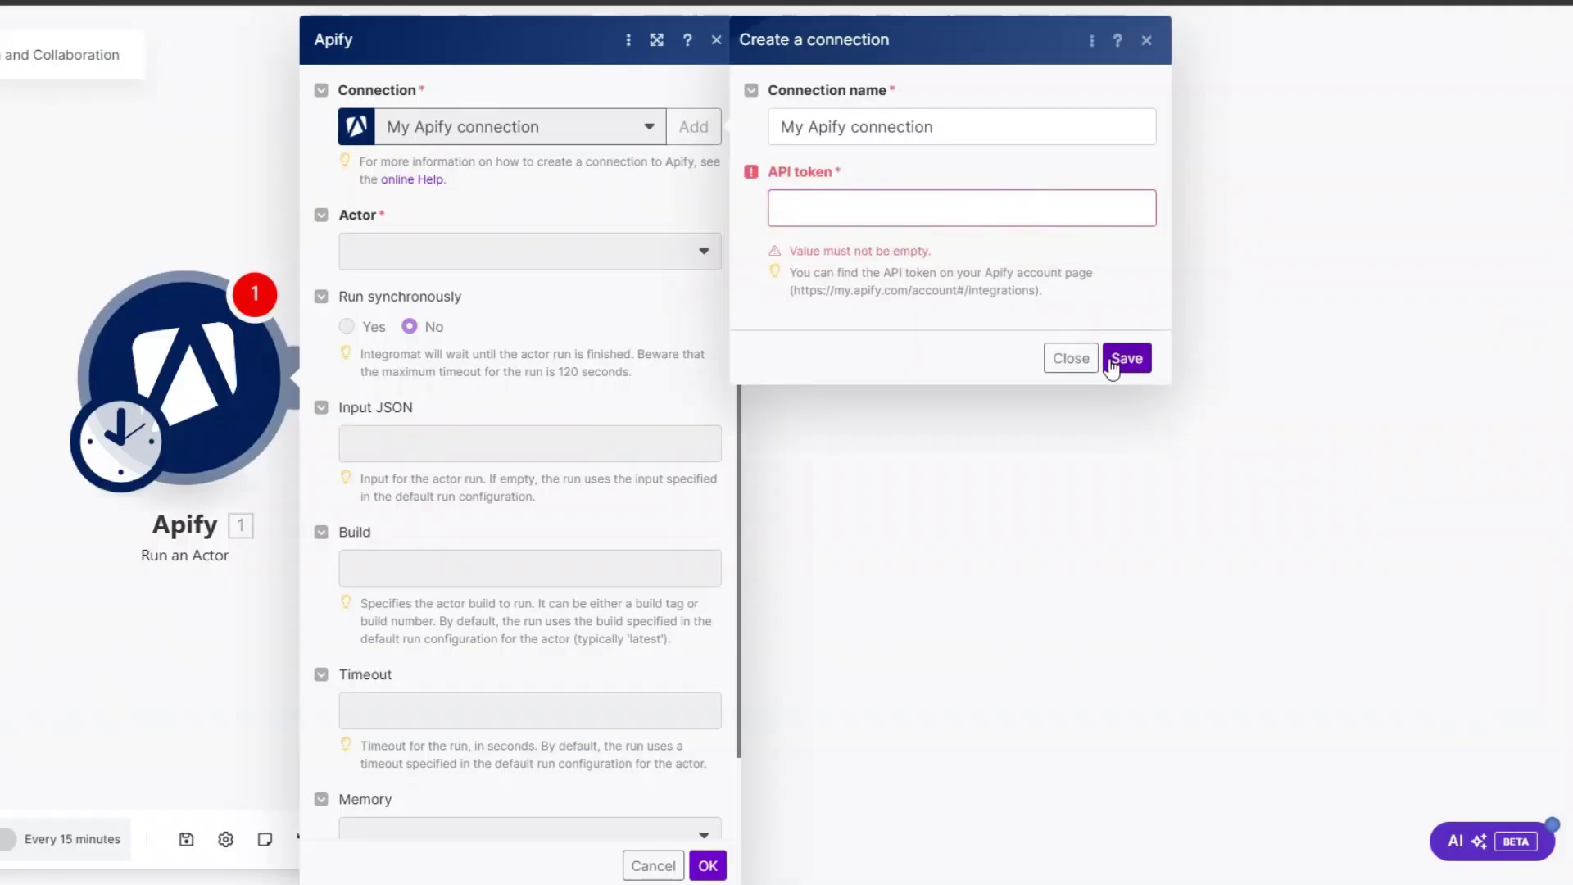
{"action": "left_click", "coordinate": [1064, 358]}
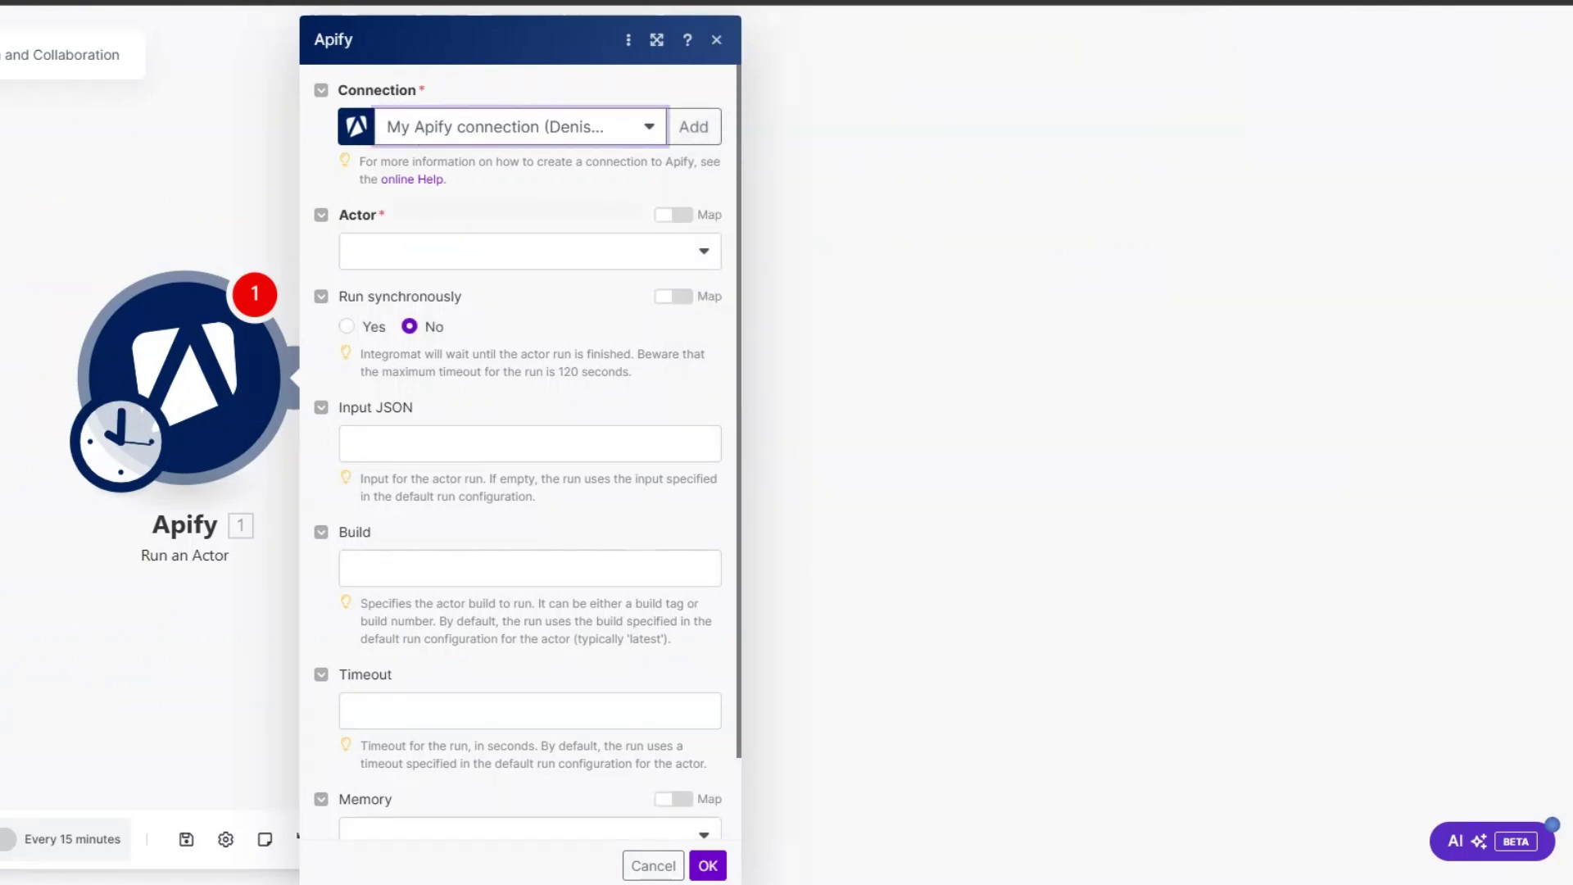
Step: Choose bhansalisoft/instagram-email-scraper as the Actor and set it to run synchronously
{"action": "left_click", "coordinate": [424, 255]}
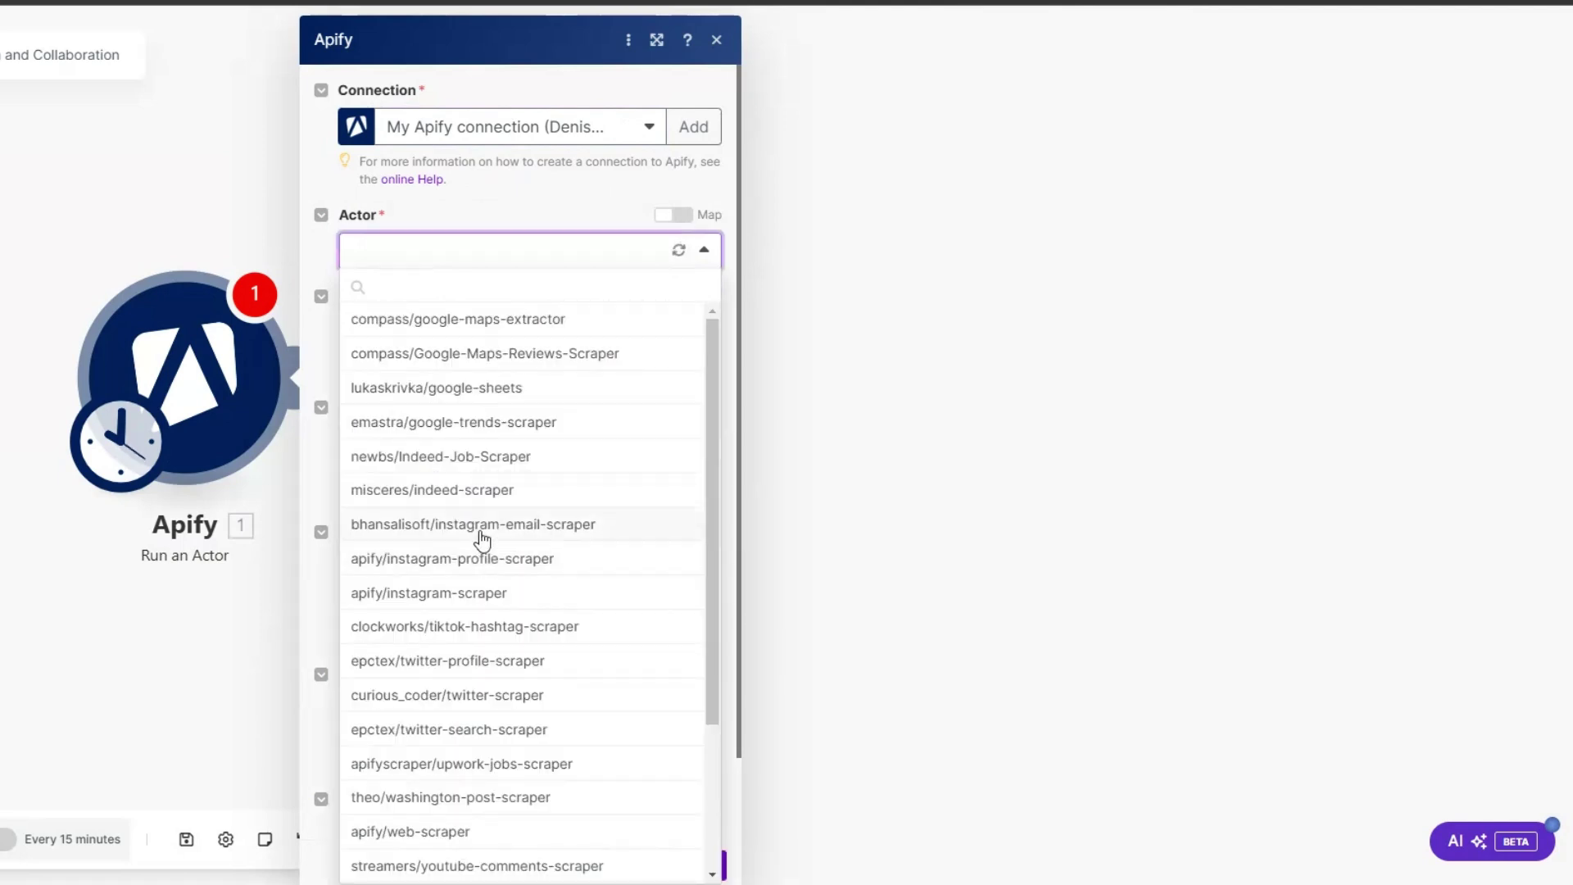
{"action": "left_click", "coordinate": [481, 524]}
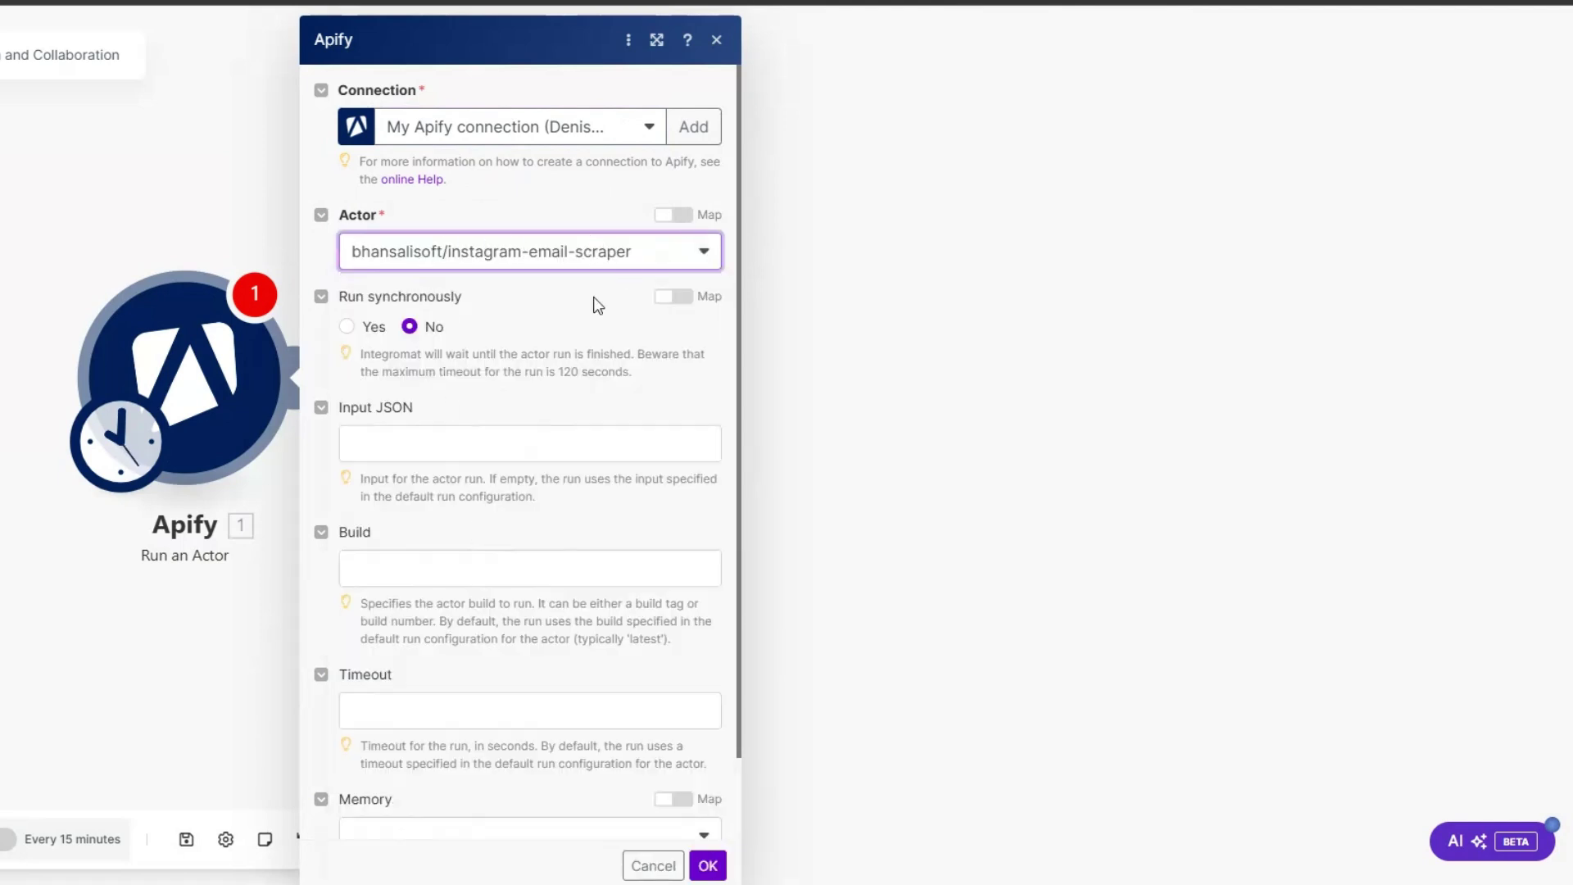
{"action": "left_click", "coordinate": [347, 327]}
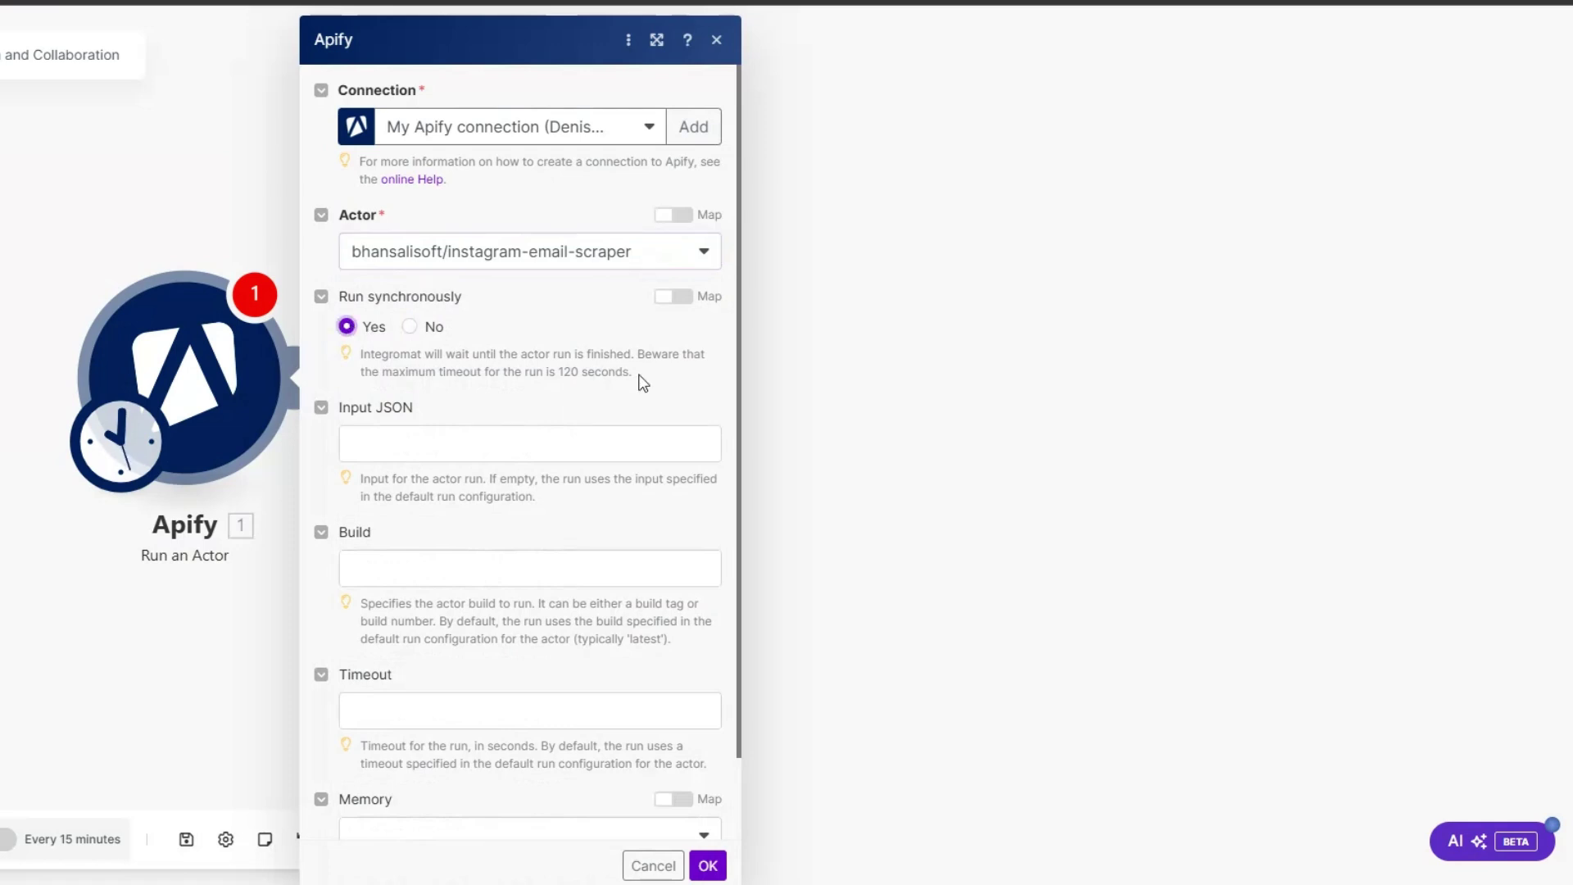
Step: Paste the actor's fashion/Instagram input JSON from Apify into Input JSON and save the module
{"action": "left_click", "coordinate": [440, 447]}
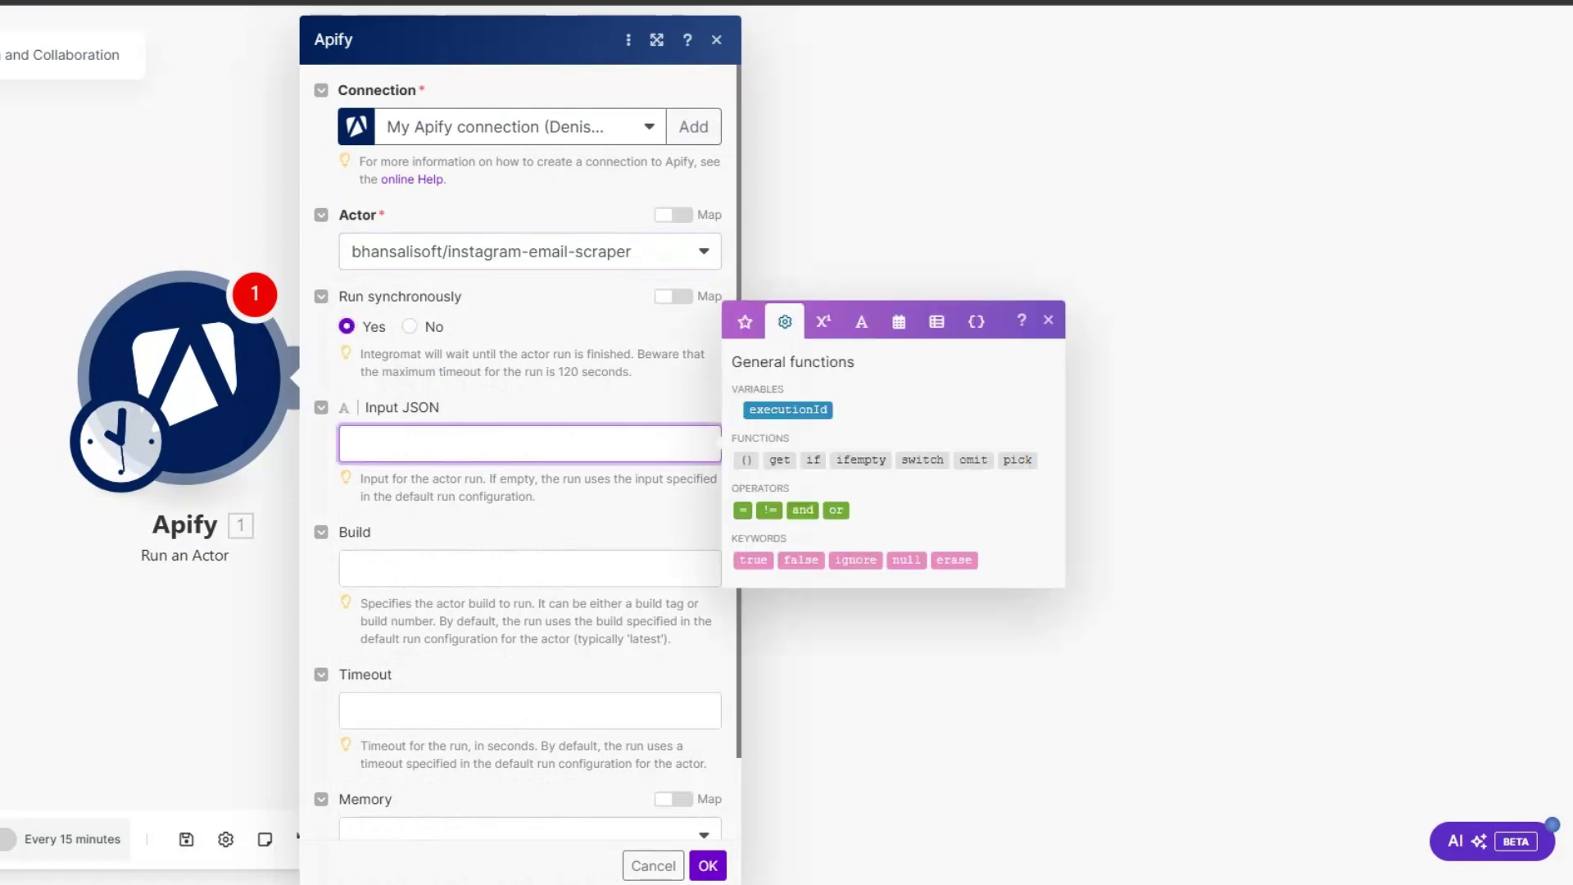
{"action": "key", "text": "alt+Tab"}
{"action": "left_click", "coordinate": [119, 250]}
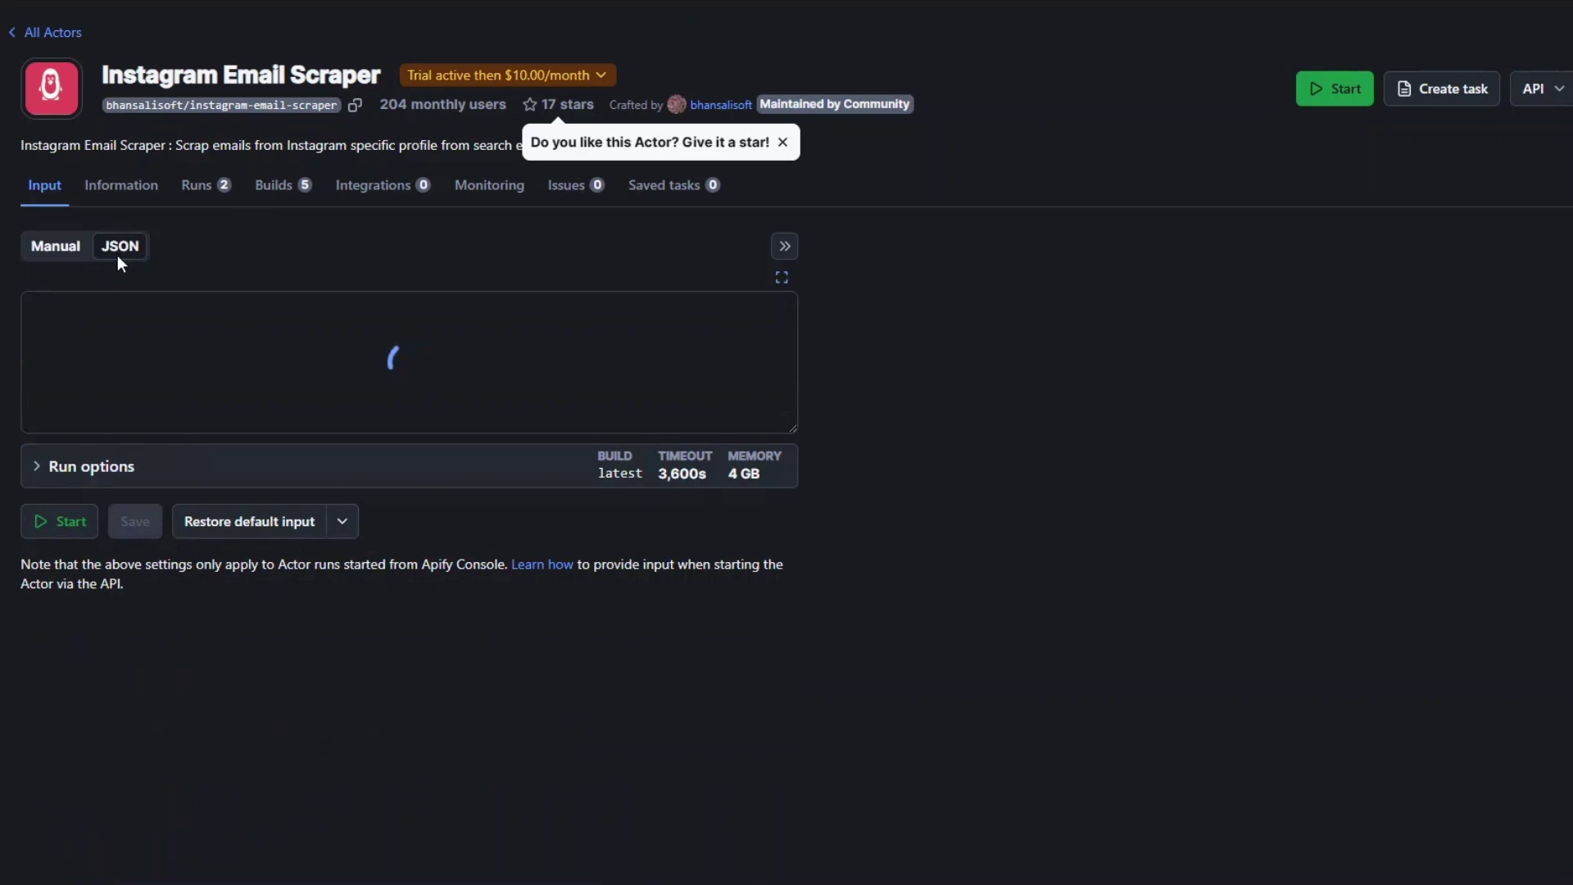
{"action": "left_click_drag", "start_coordinate": [81, 301], "coordinate": [115, 407]}
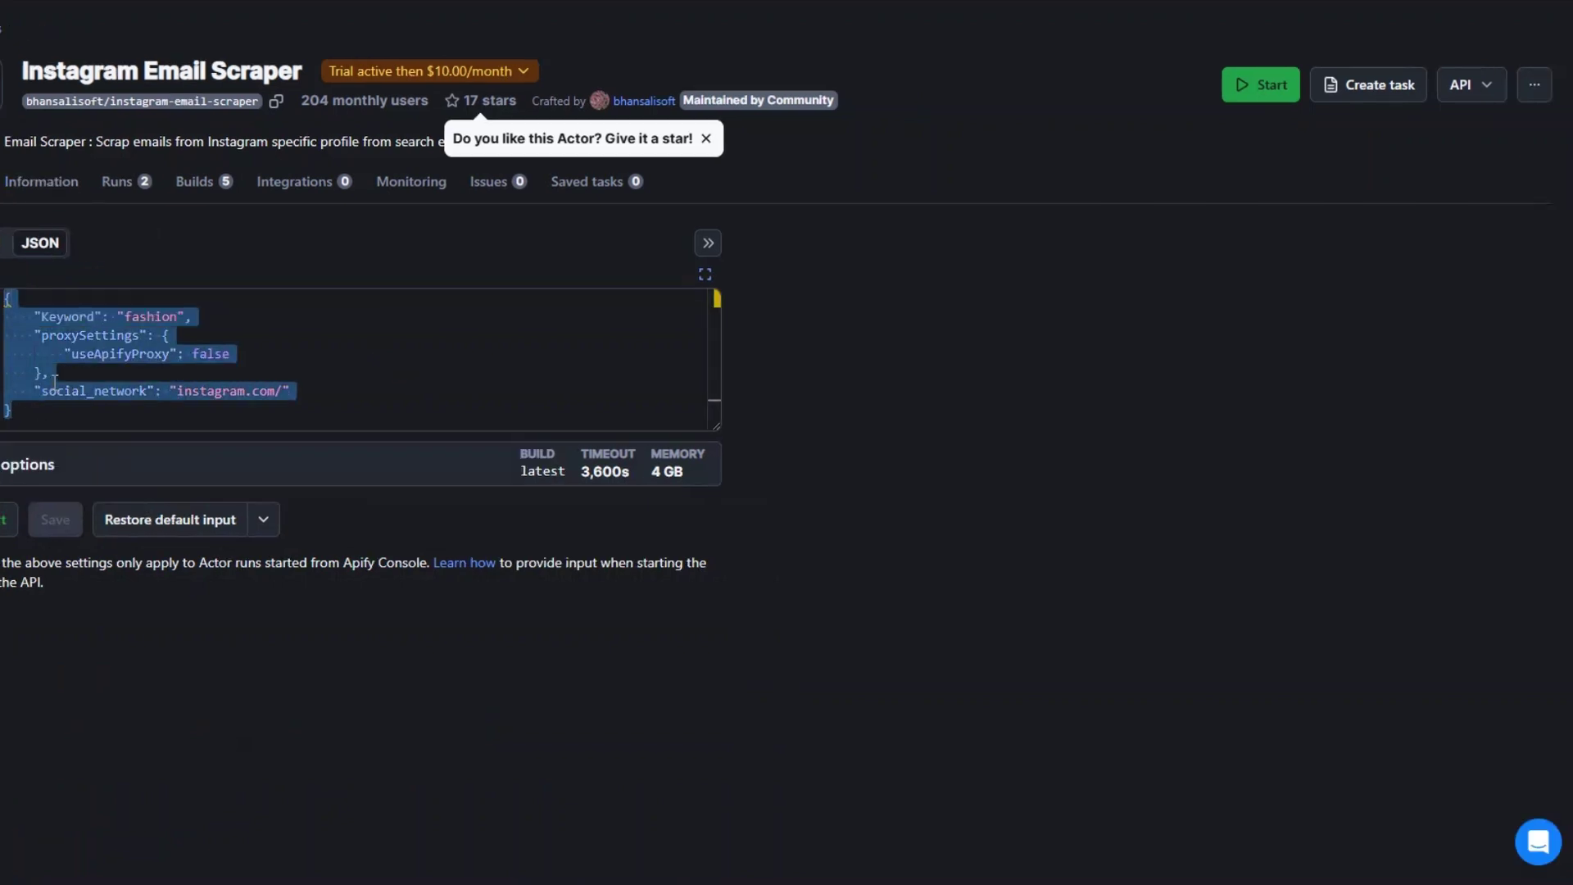
{"action": "right_click", "coordinate": [54, 381]}
{"action": "left_click", "coordinate": [137, 539]}
{"action": "key", "text": "alt+Tab"}
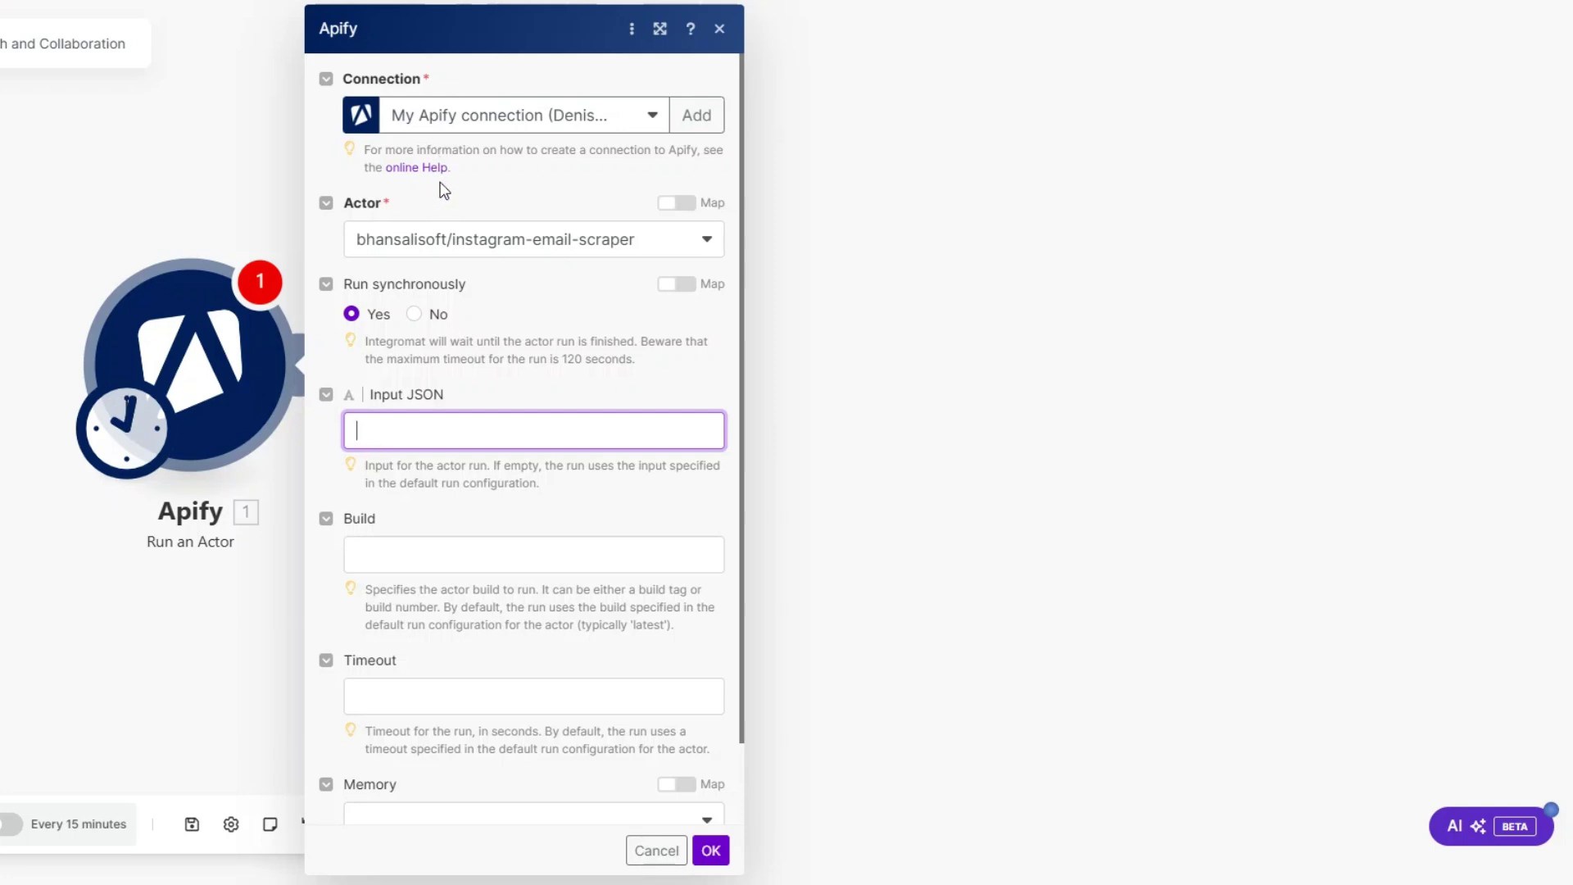
{"action": "key", "text": "ctrl+v"}
{"action": "scroll", "coordinate": [672, 456], "scroll_direction": "down", "scroll_amount": 3}
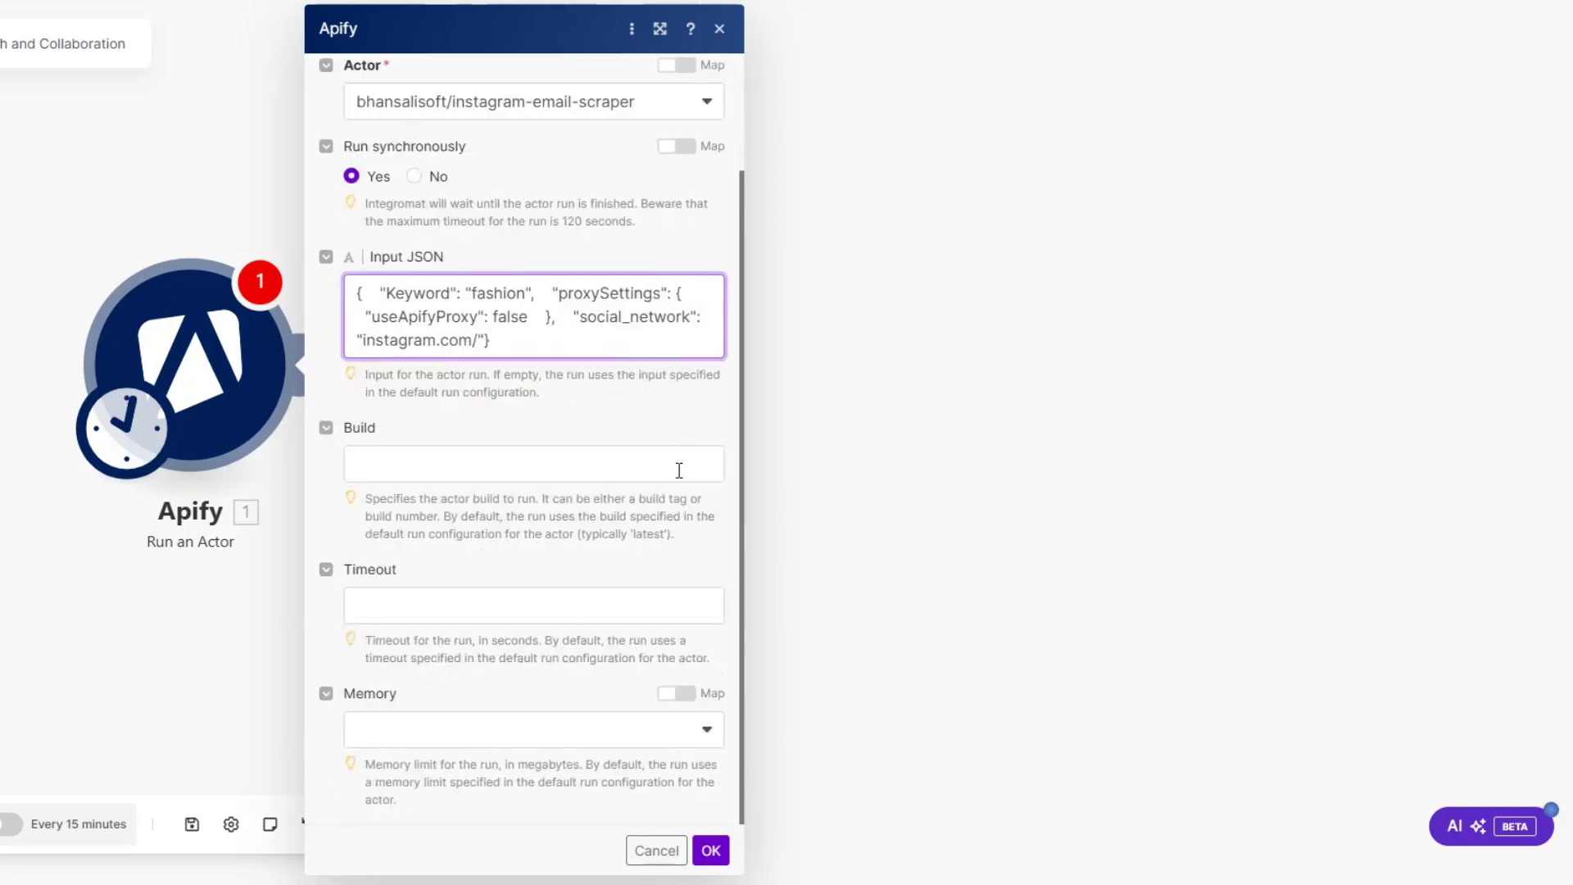
{"action": "left_click", "coordinate": [710, 850]}
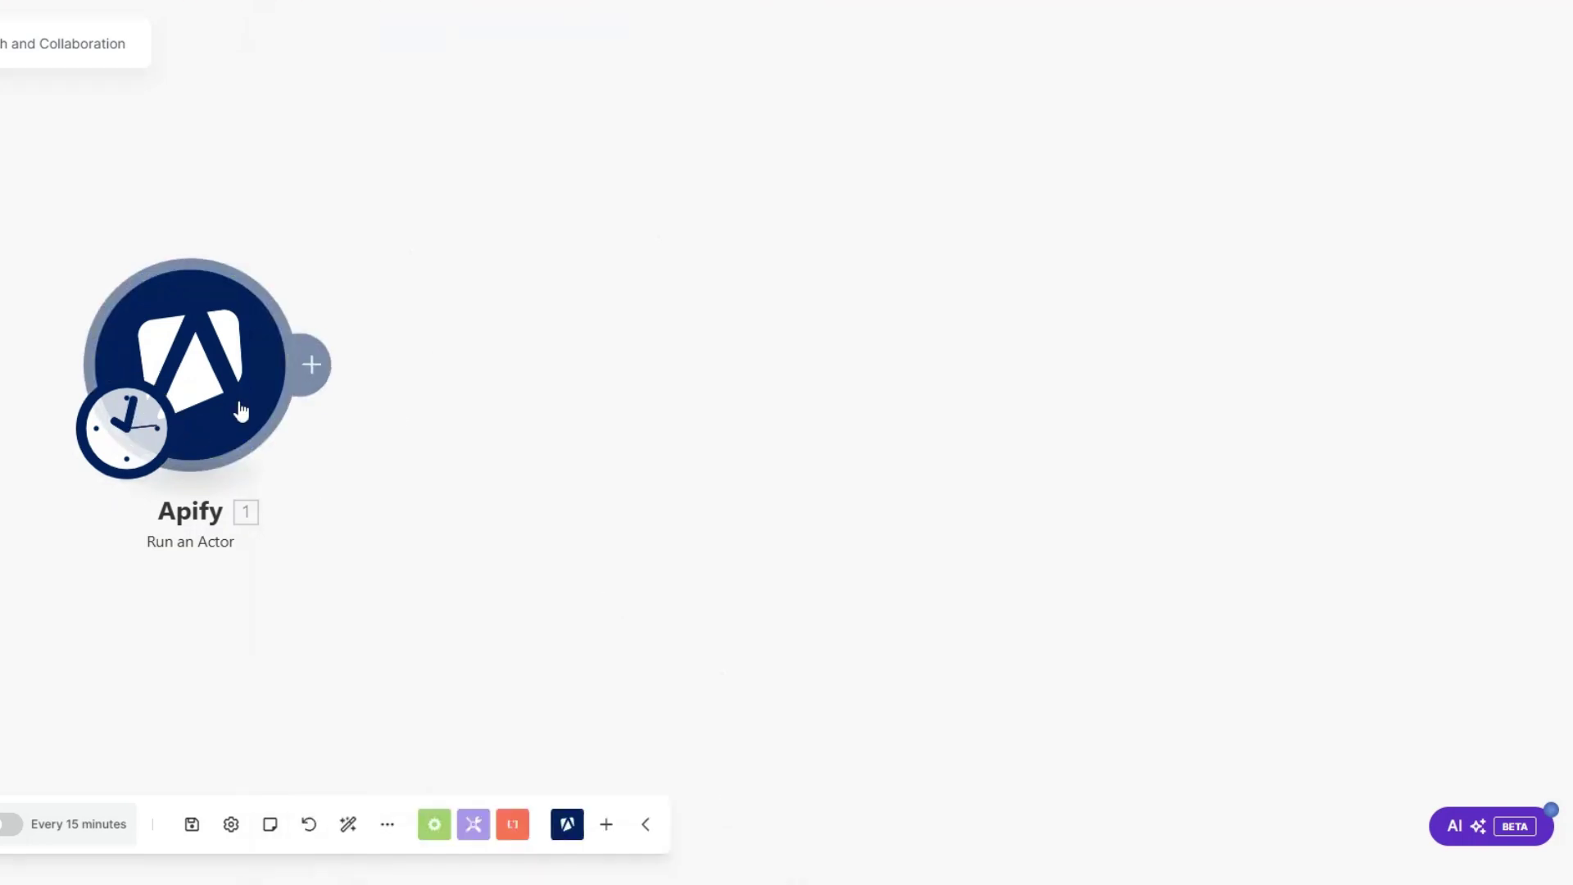
Step: Add Apify Get Dataset Items after Run an Actor, mapping 1. defaultDatasetId with Limit 5
{"action": "left_click", "coordinate": [313, 363]}
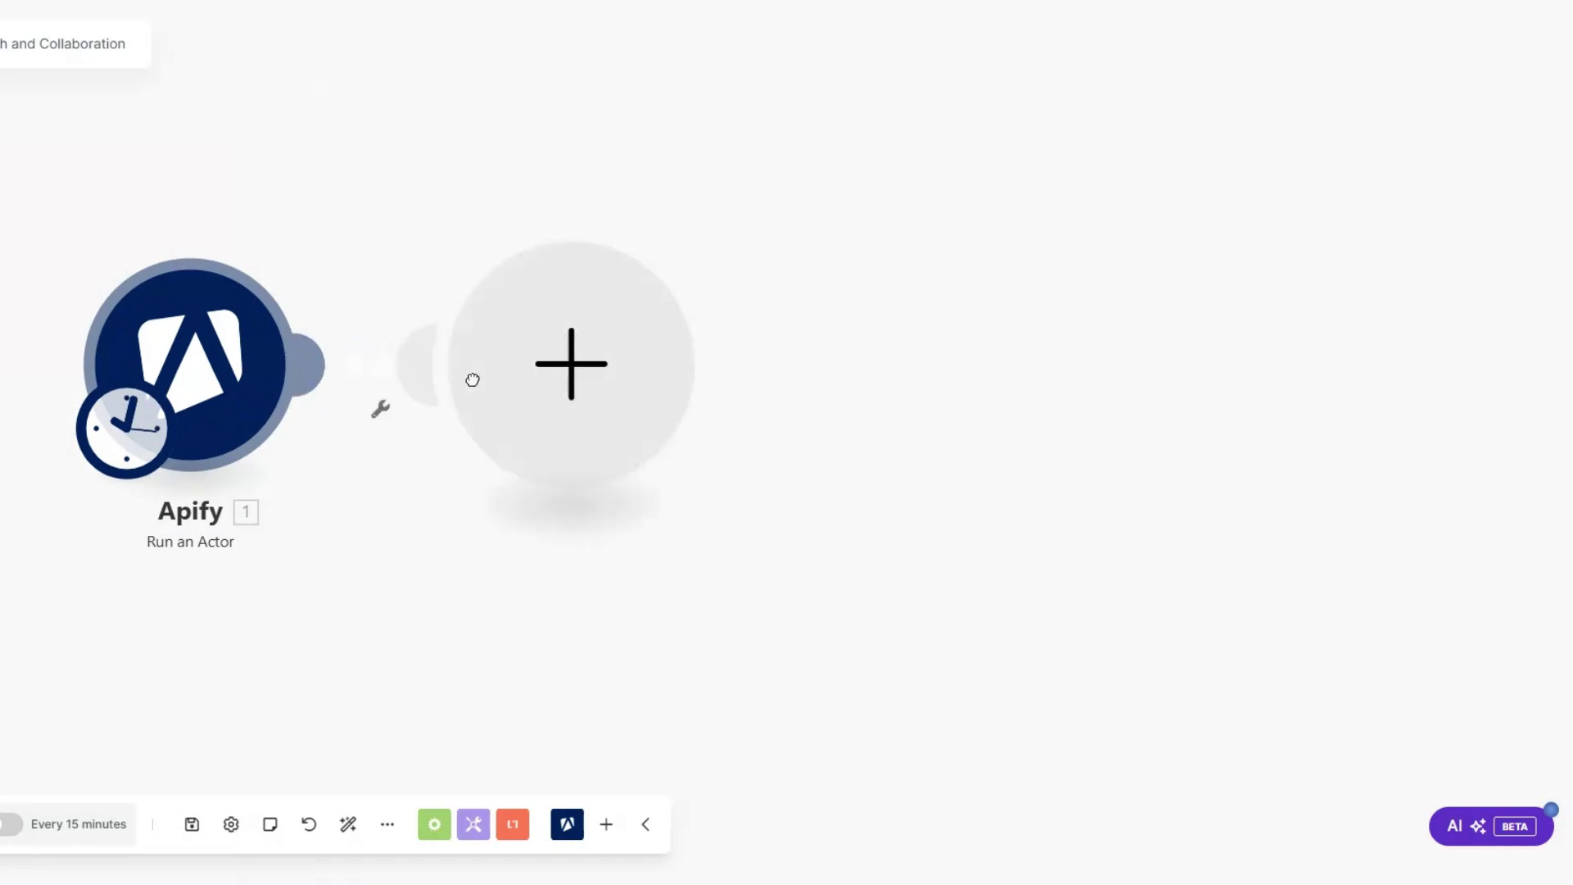
{"action": "left_click", "coordinate": [772, 209]}
{"action": "left_click", "coordinate": [780, 439]}
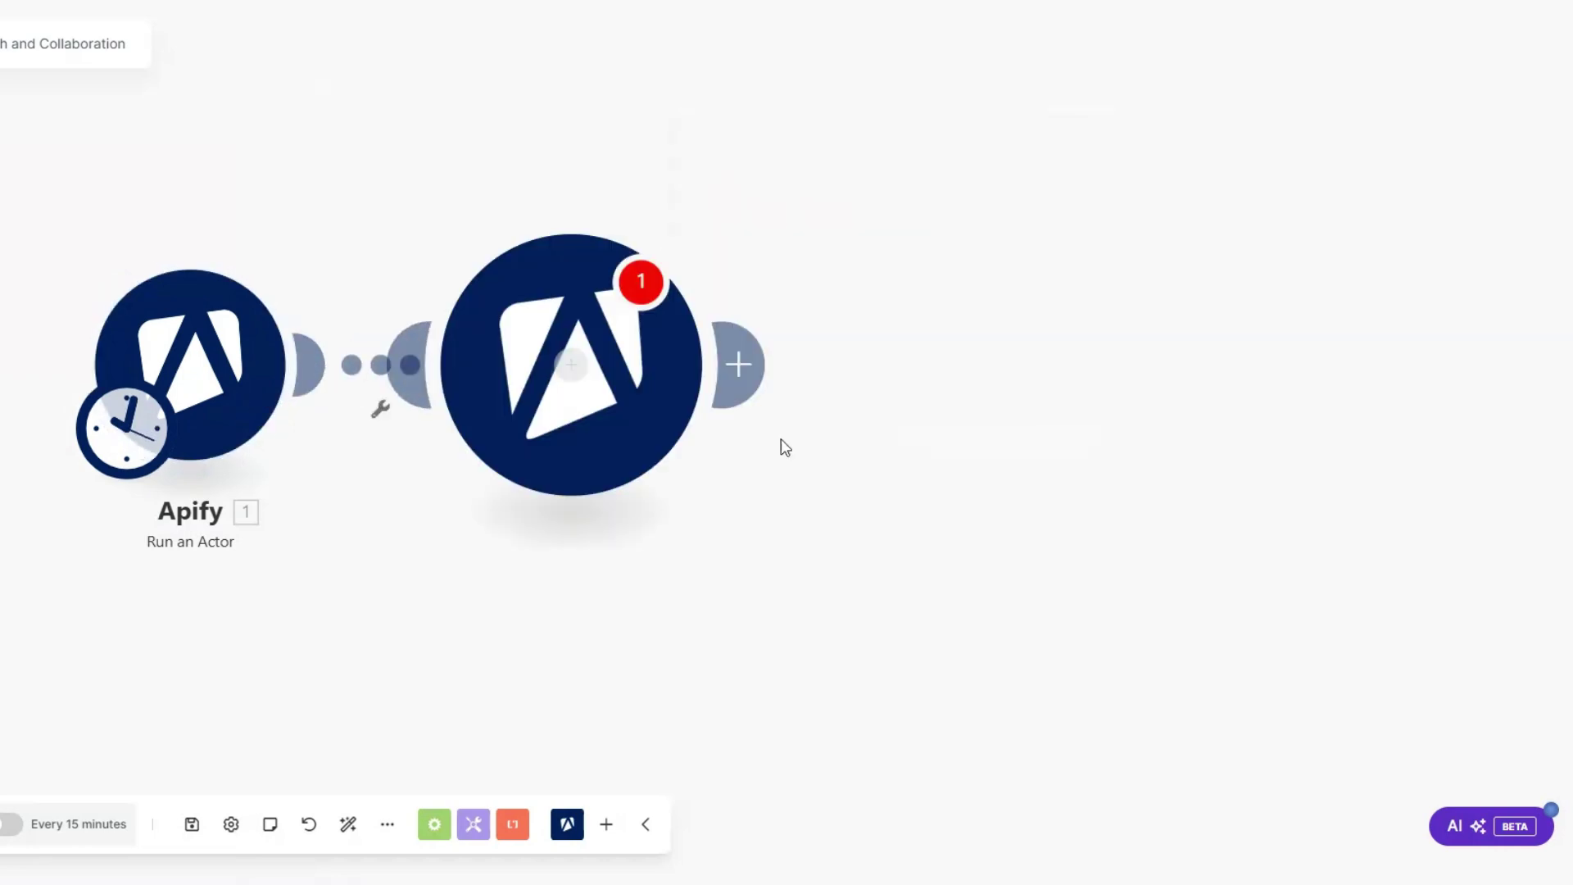
{"action": "left_click", "coordinate": [786, 232]}
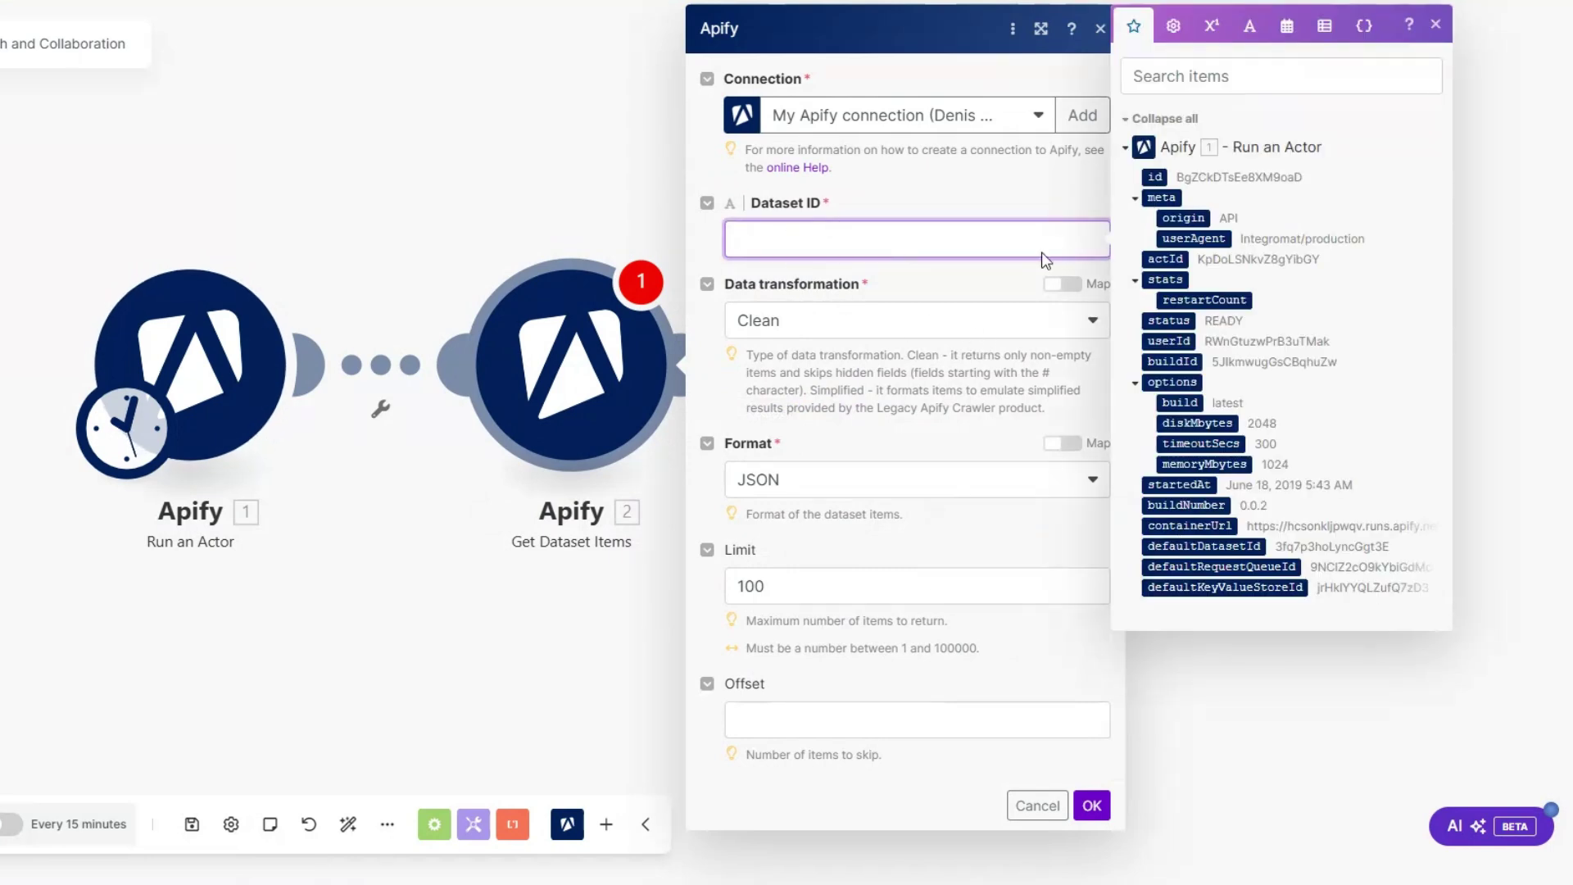
{"action": "left_click", "coordinate": [1204, 545]}
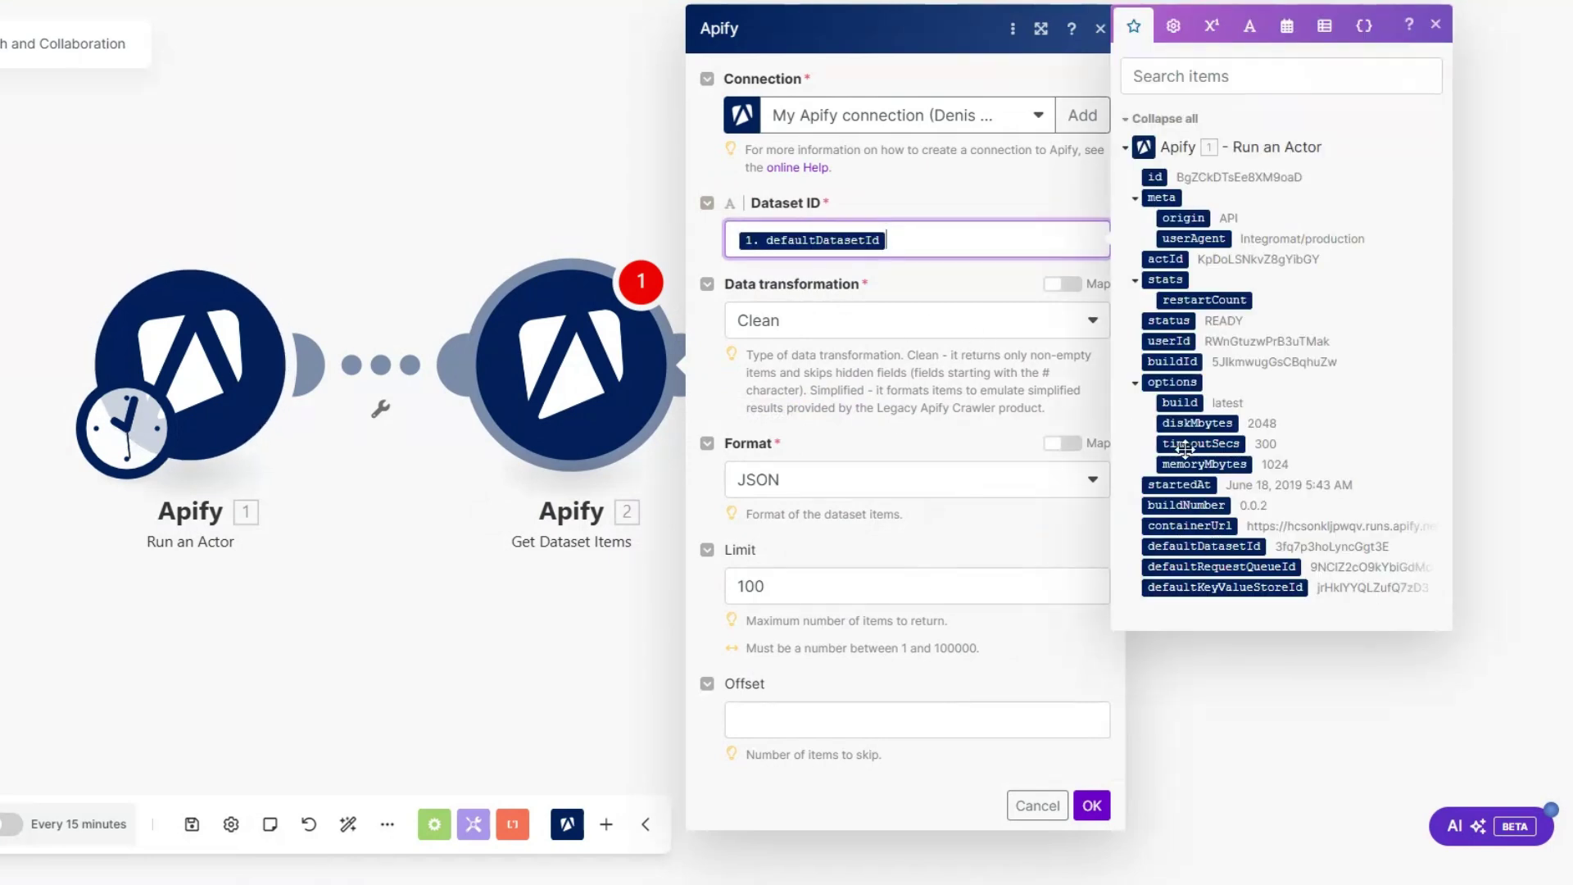
{"action": "left_click", "coordinate": [797, 588]}
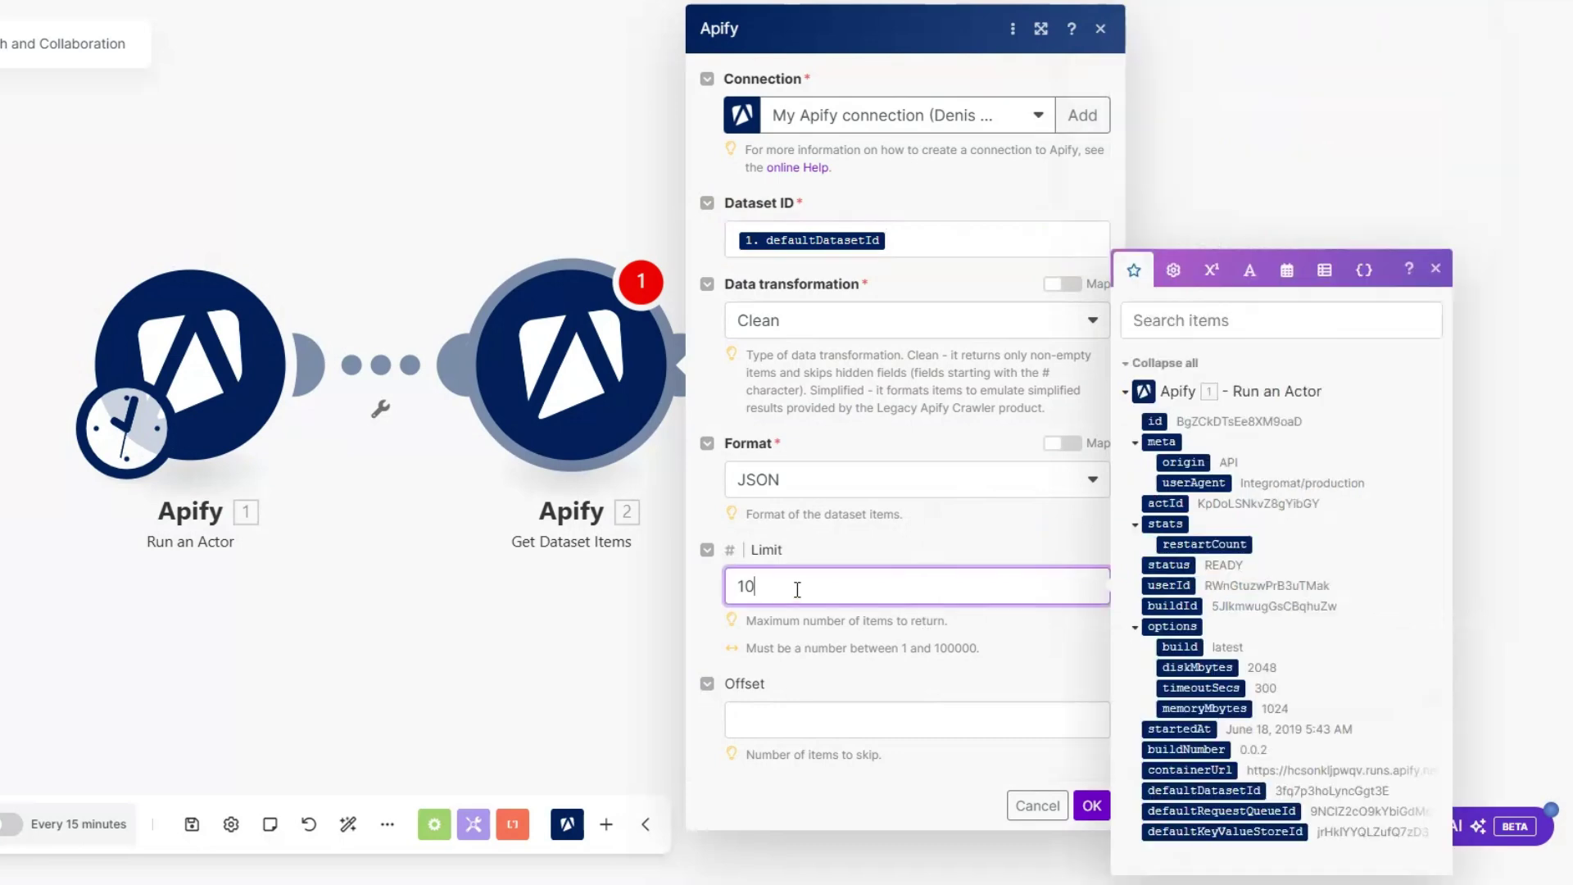
{"action": "type", "text": "5"}
{"action": "left_click", "coordinate": [1092, 806]}
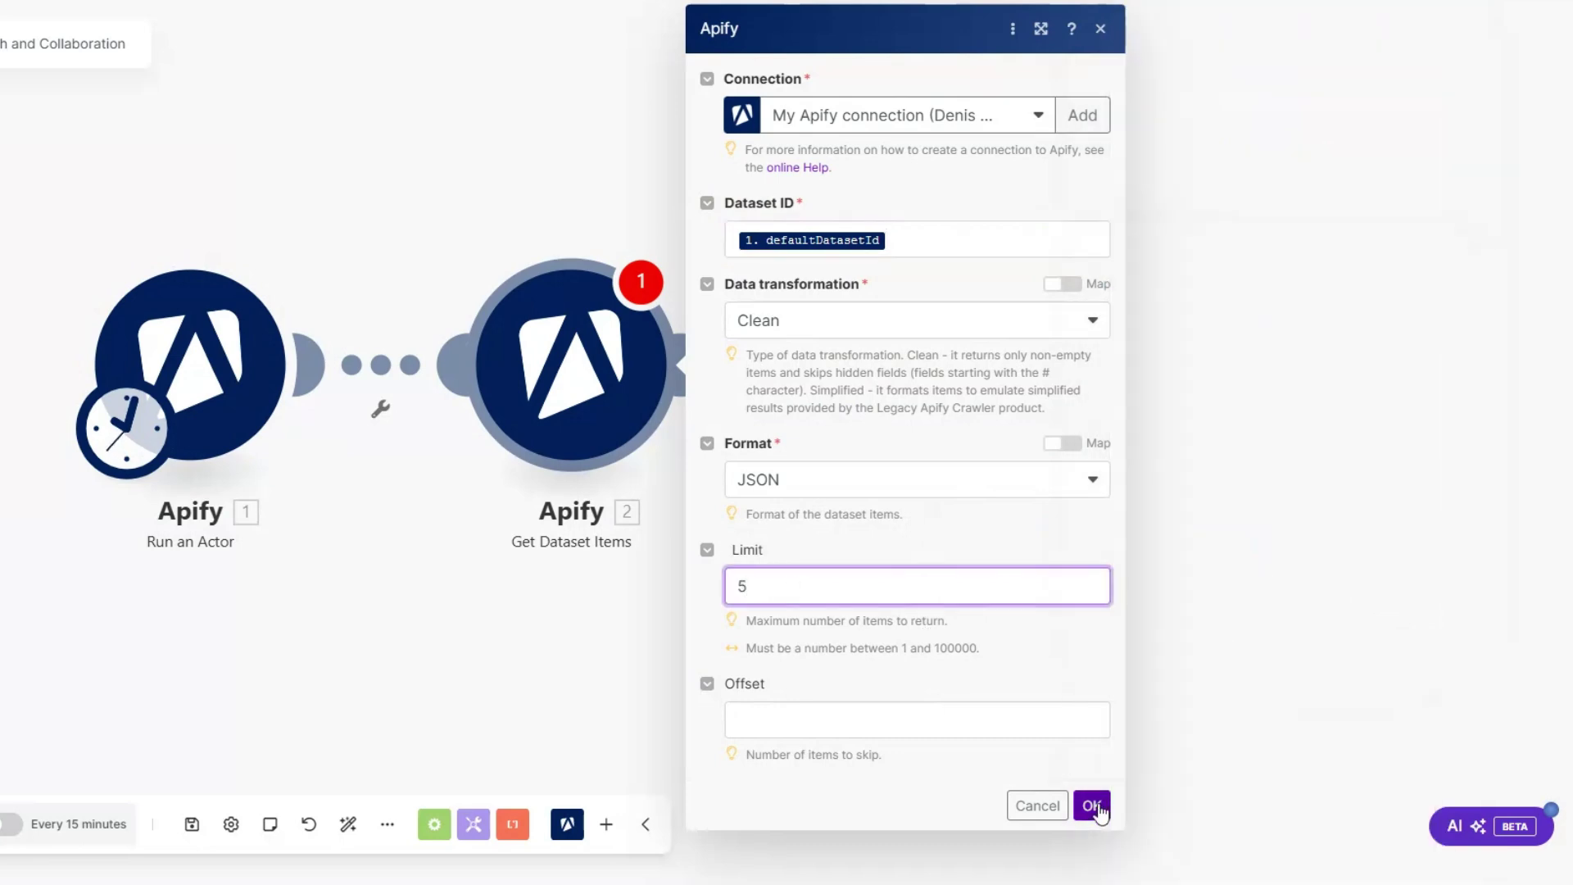
Step: Find dataset ID QxTQChbLR1Wv2G0I0 in the latest scraper run's Storage tab in Apify
{"action": "right_click", "coordinate": [166, 373]}
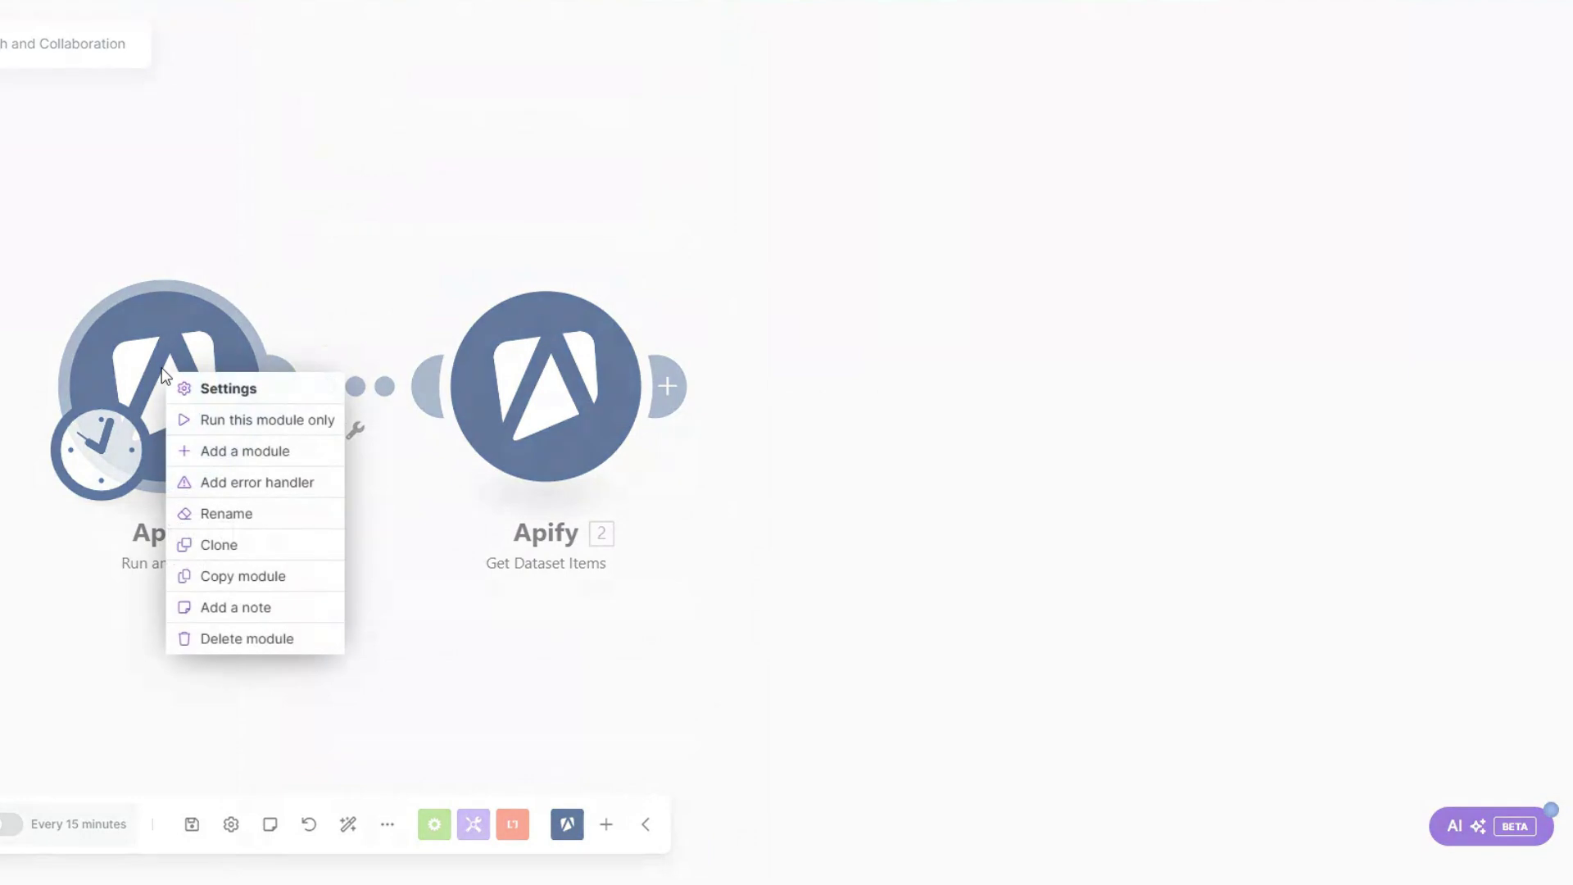
{"action": "left_click", "coordinate": [186, 383]}
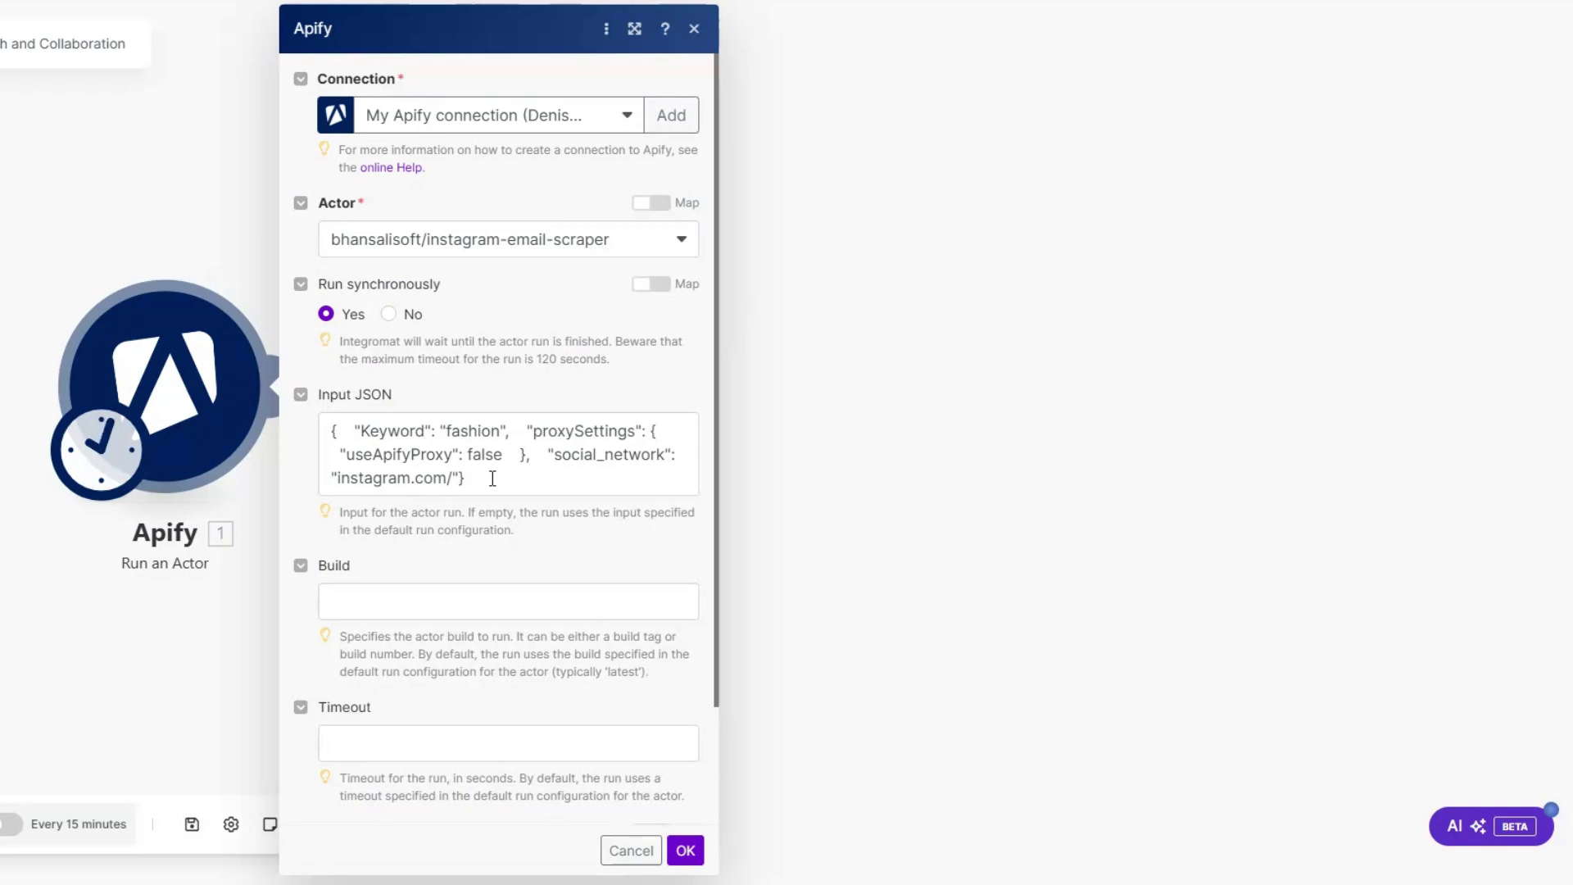
{"action": "left_click_drag", "start_coordinate": [447, 431], "coordinate": [500, 439]}
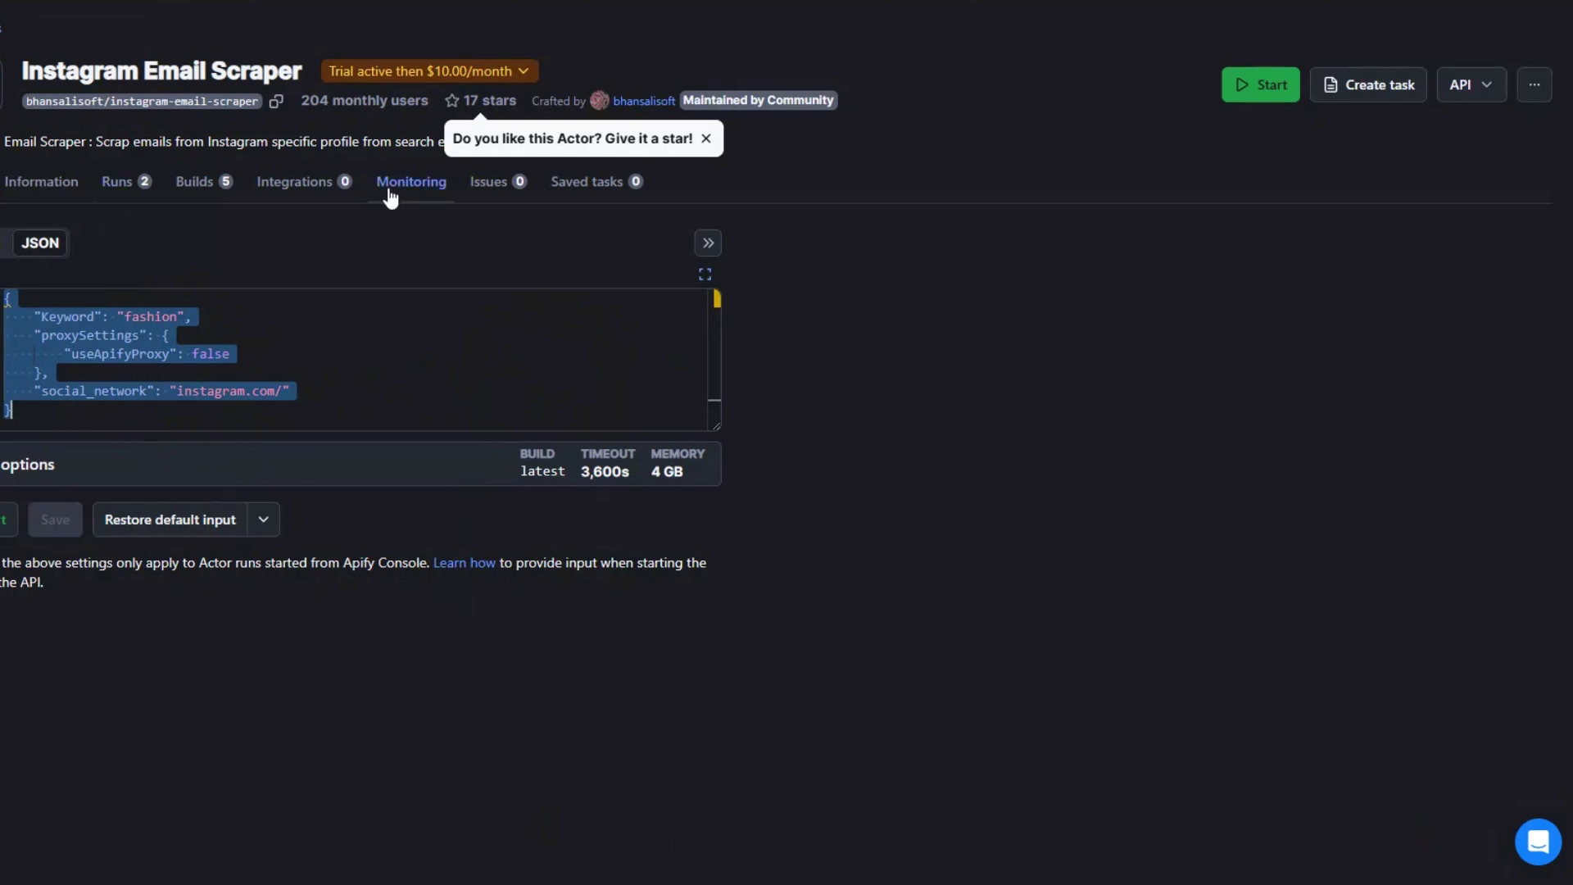
{"action": "left_click", "coordinate": [115, 187]}
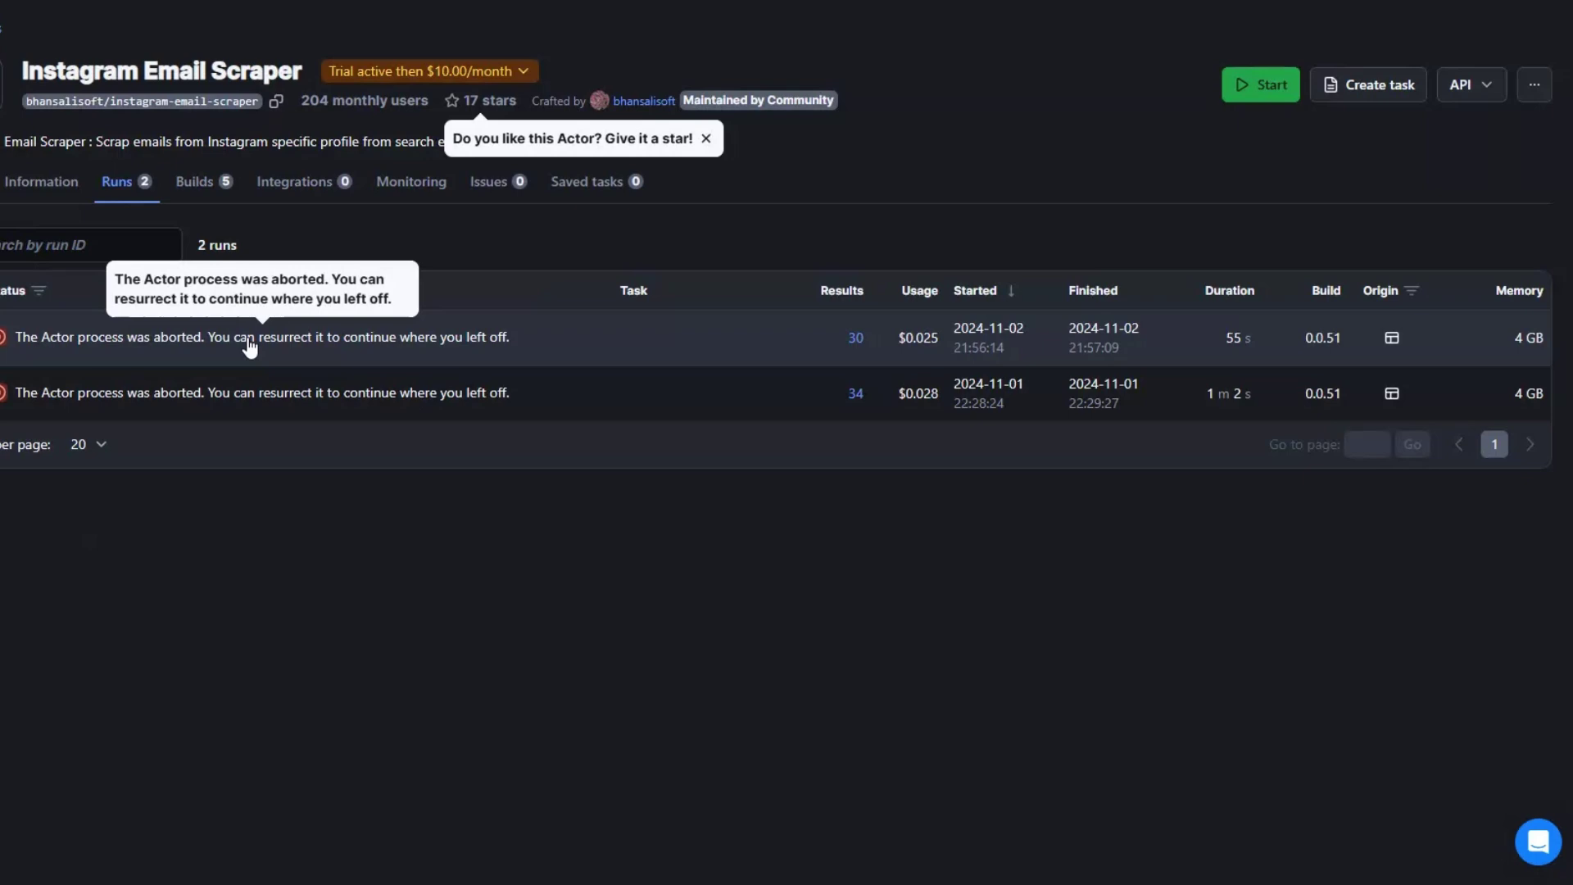
{"action": "left_click", "coordinate": [250, 345]}
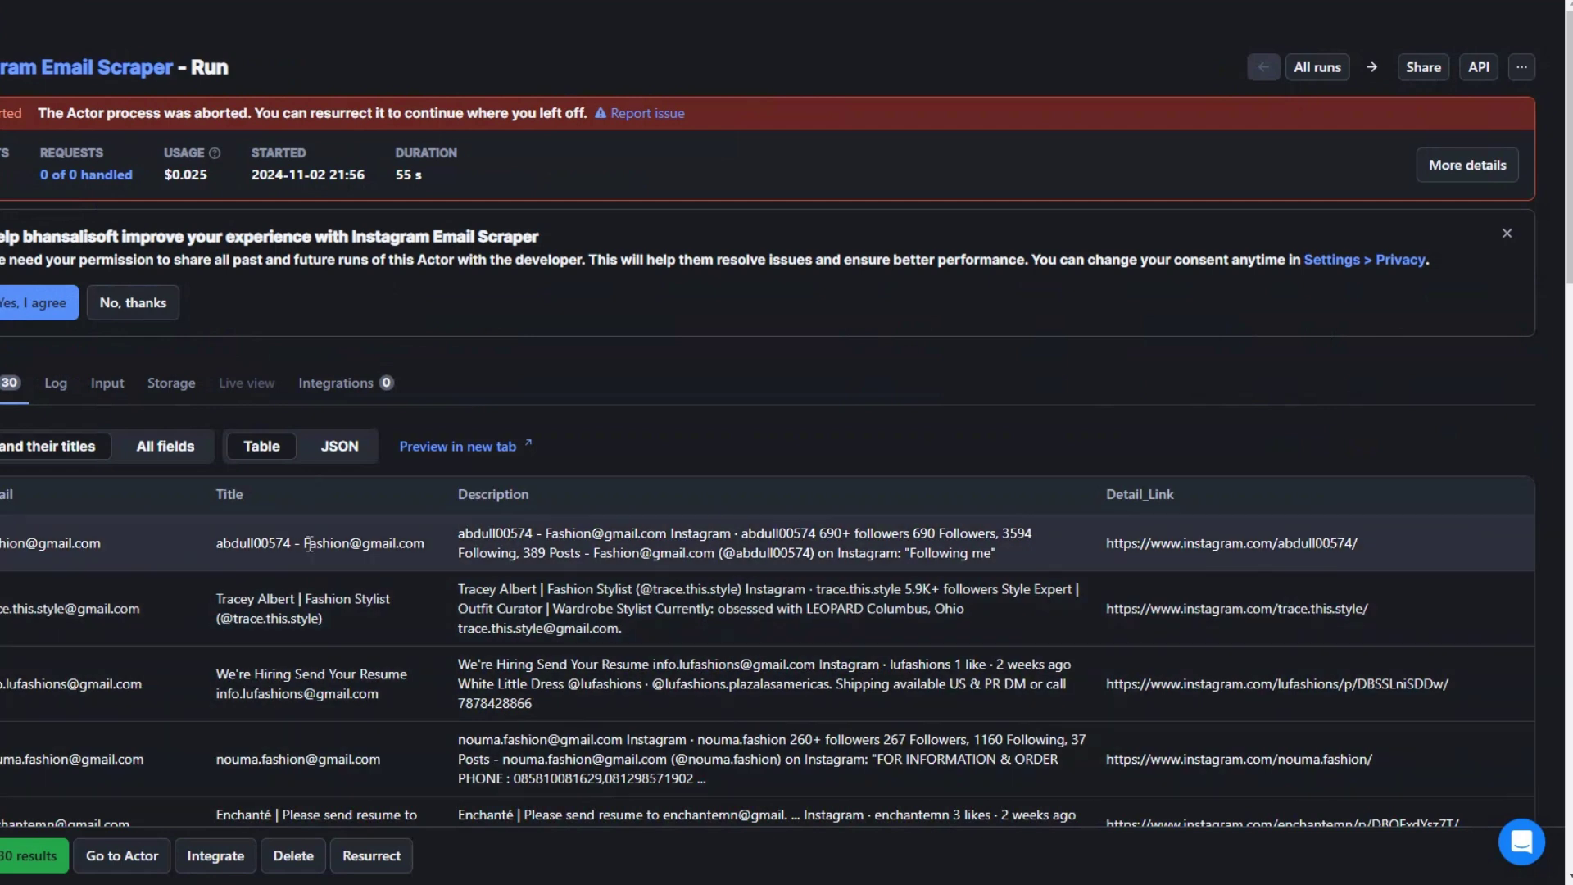
{"action": "left_click", "coordinate": [168, 382]}
{"action": "scroll", "coordinate": [565, 608], "scroll_direction": "down", "scroll_amount": 1}
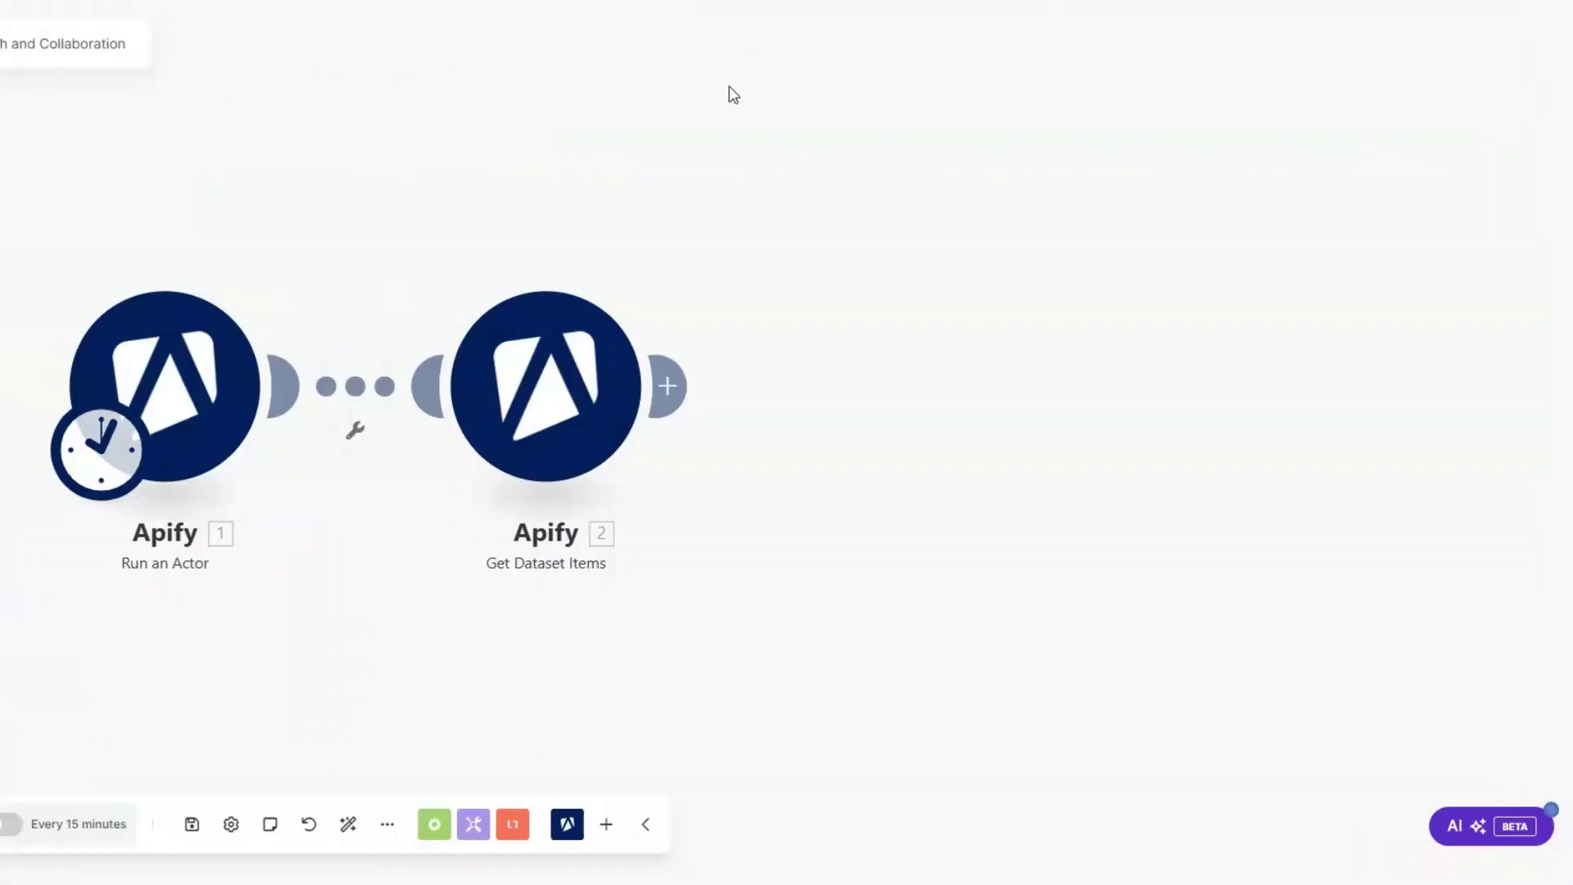
Step: Set Get Dataset Items' Dataset ID to QxTQChbLR1Wv2G0I0 and raise its Limit to 10
{"action": "left_click", "coordinate": [557, 385]}
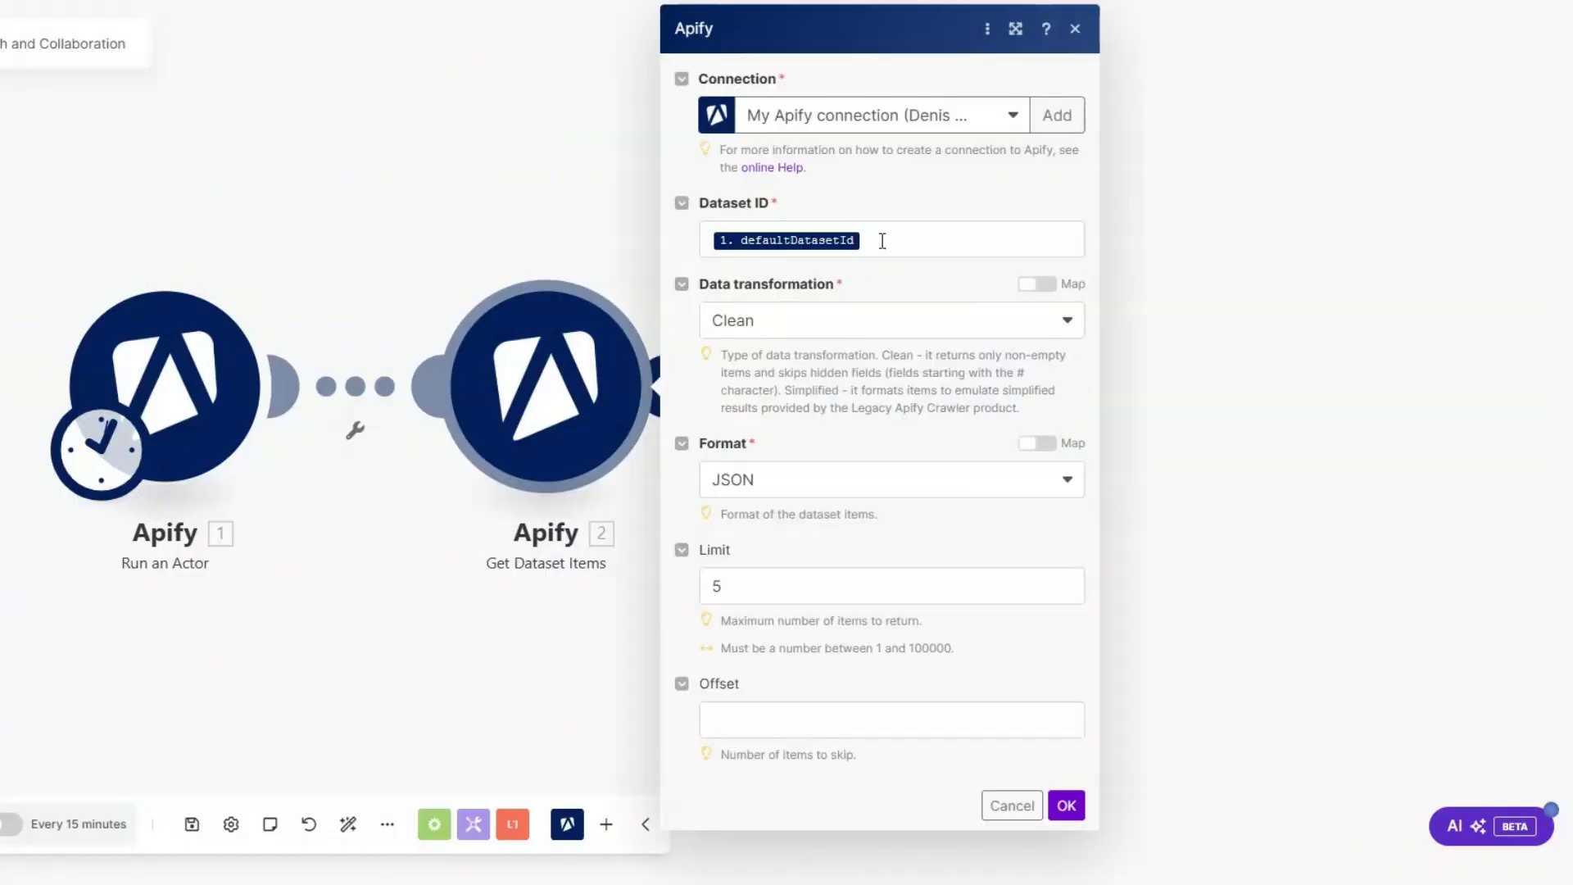
{"action": "left_click", "coordinate": [892, 238]}
{"action": "key", "text": "BackSpace"}
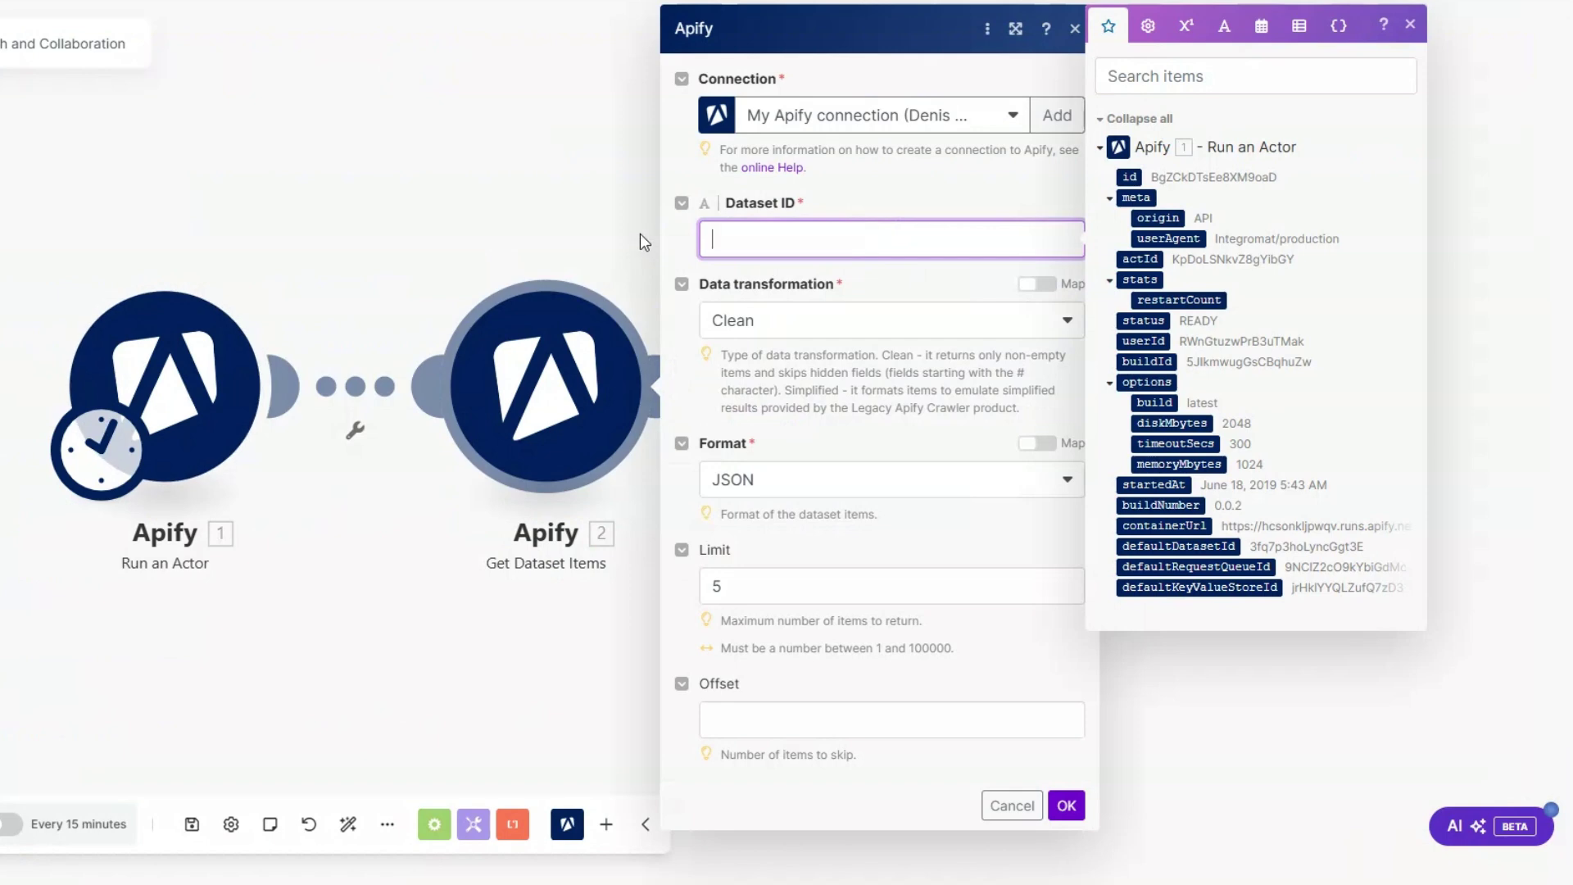
{"action": "key", "text": "ctrl+v"}
{"action": "left_click", "coordinate": [712, 586]}
{"action": "key", "text": "BackSpace"}
{"action": "type", "text": "10"}
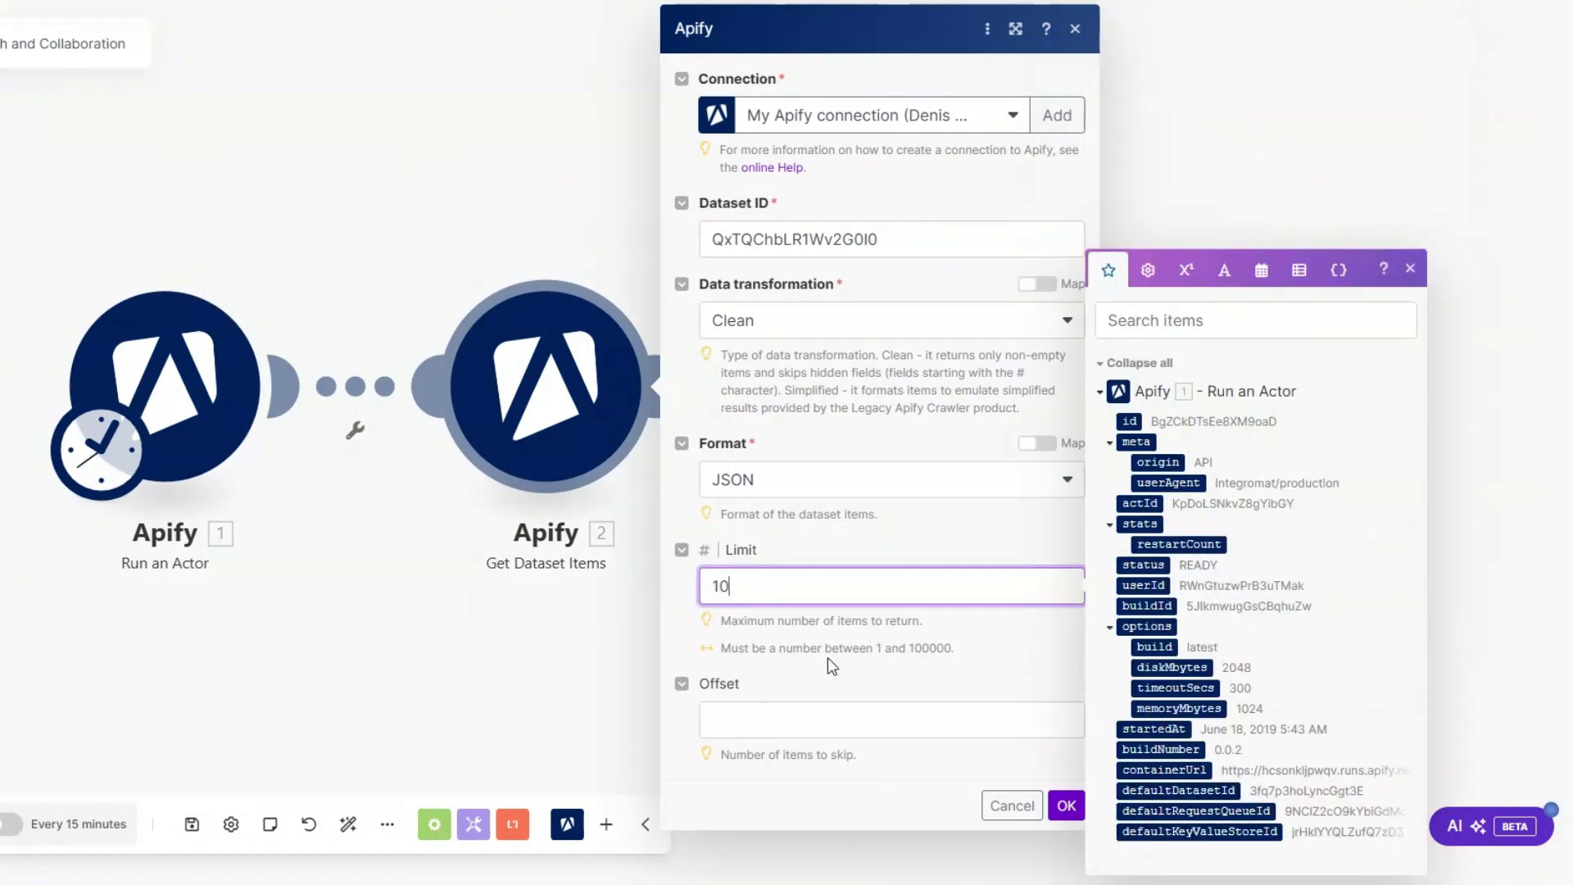
{"action": "left_click", "coordinate": [1066, 805]}
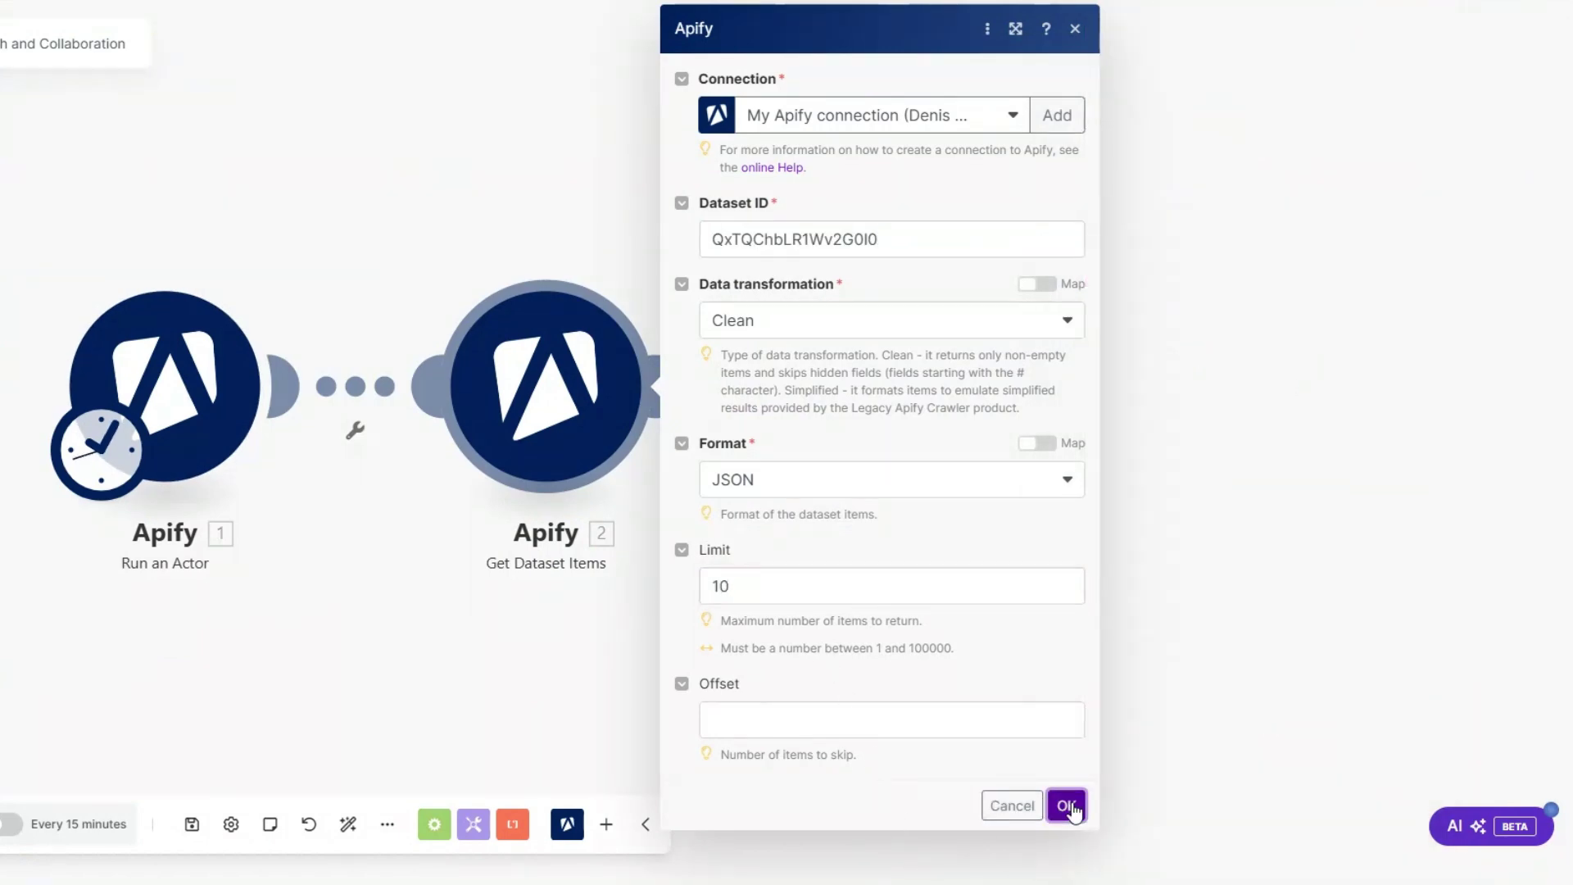
Step: Unlink Get Dataset Items from the Run an Actor module
{"action": "left_click", "coordinate": [357, 428]}
{"action": "left_click", "coordinate": [384, 433]}
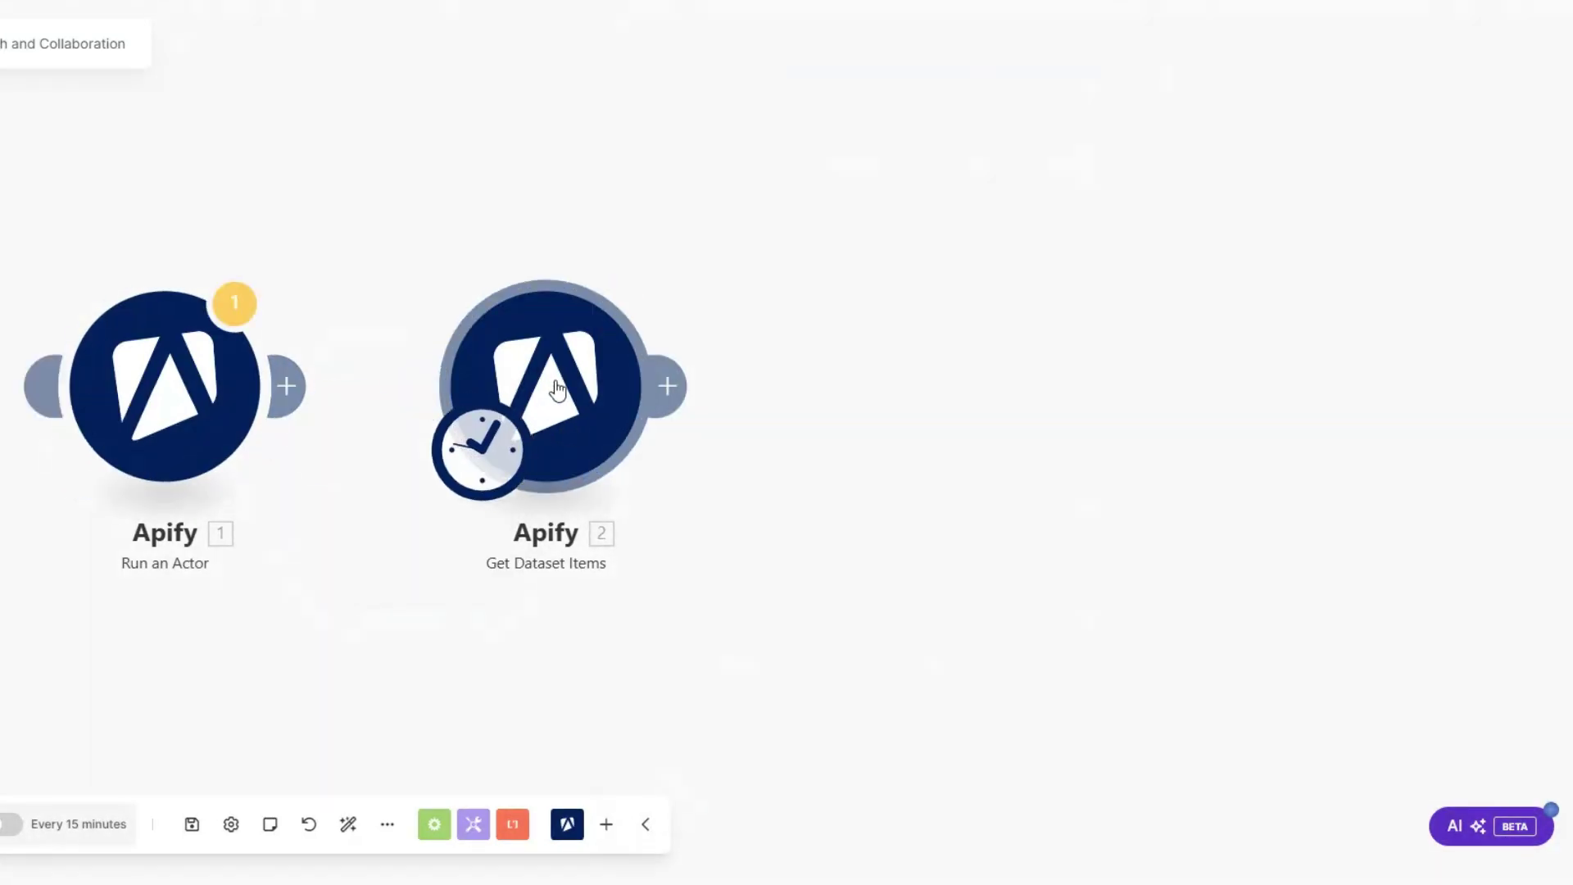
{"action": "right_click", "coordinate": [577, 432]}
Step: Run Get Dataset Items alone to fetch the 10 influencer bundles
{"action": "left_click", "coordinate": [632, 447]}
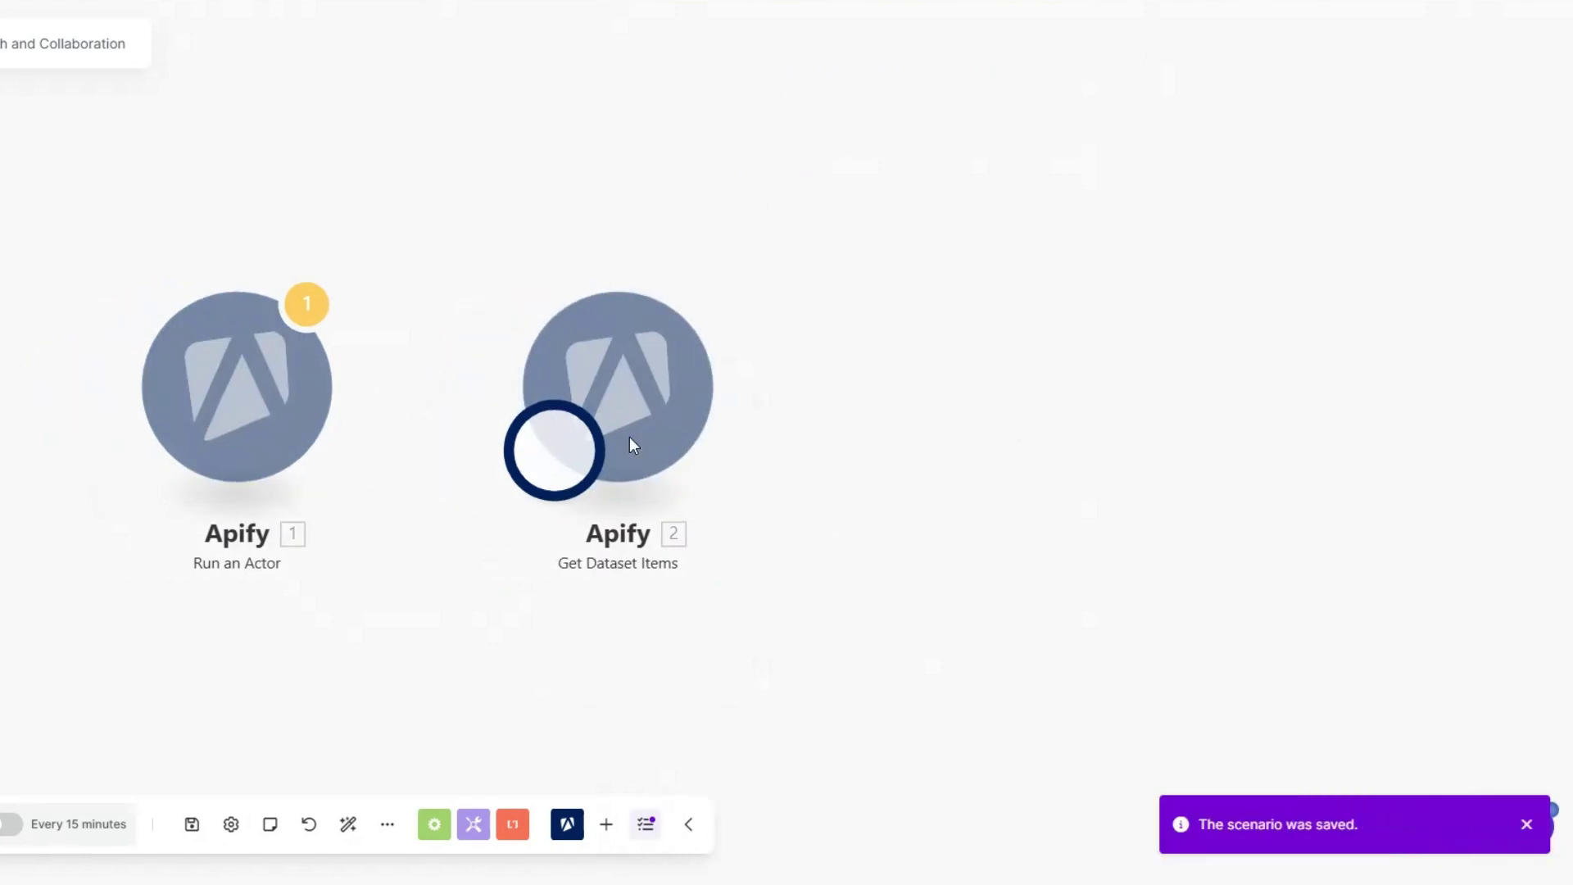
{"action": "scroll", "coordinate": [903, 372], "scroll_direction": "down", "scroll_amount": 7}
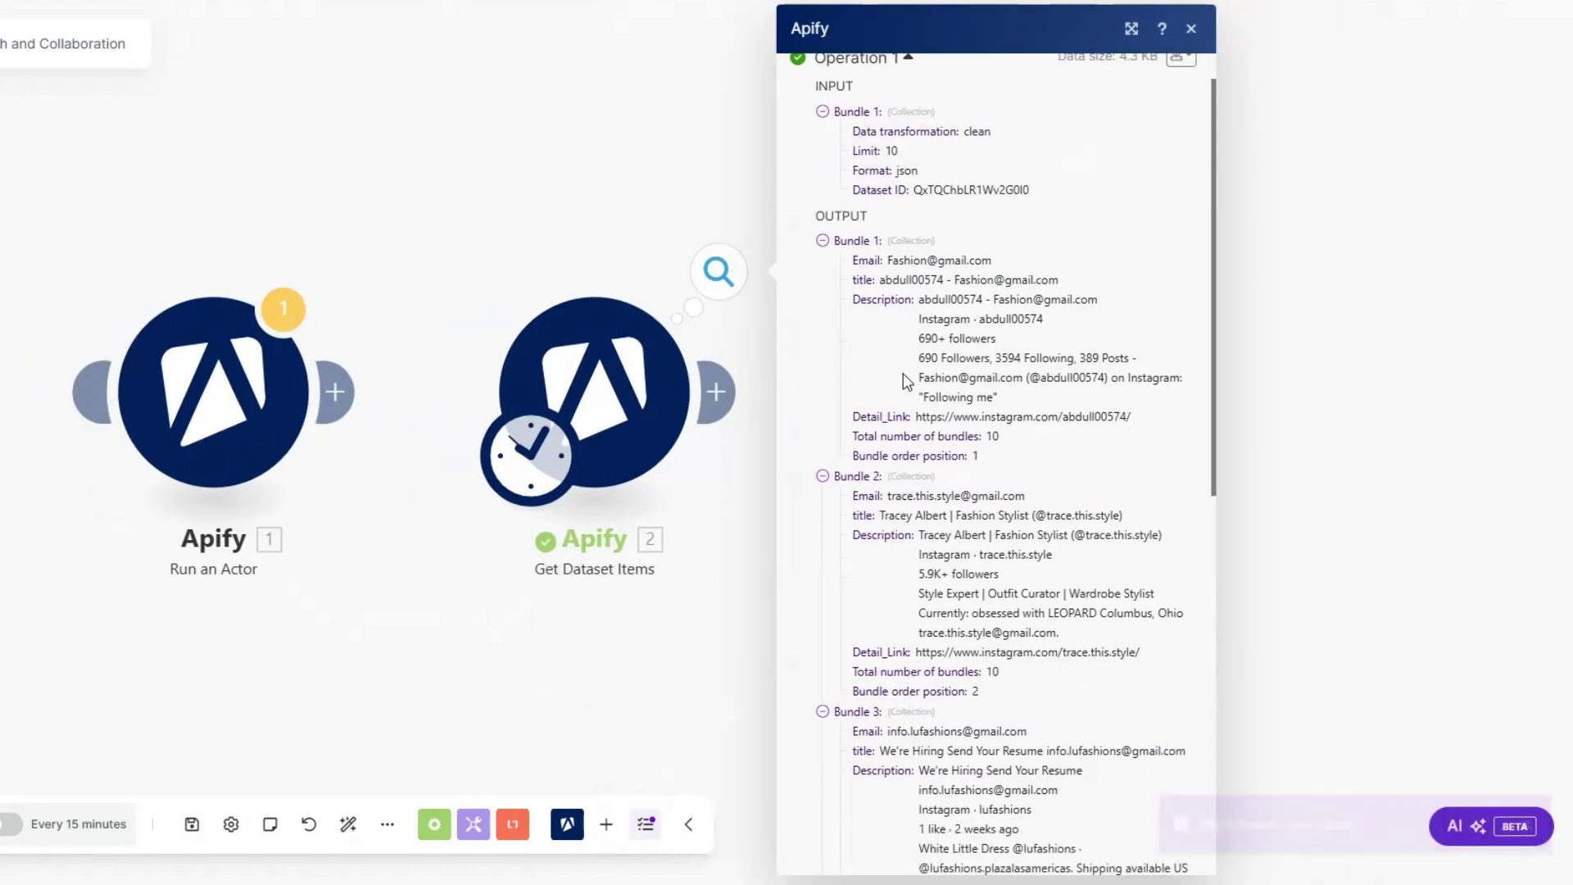
{"action": "scroll", "coordinate": [904, 375], "scroll_direction": "down", "scroll_amount": 3}
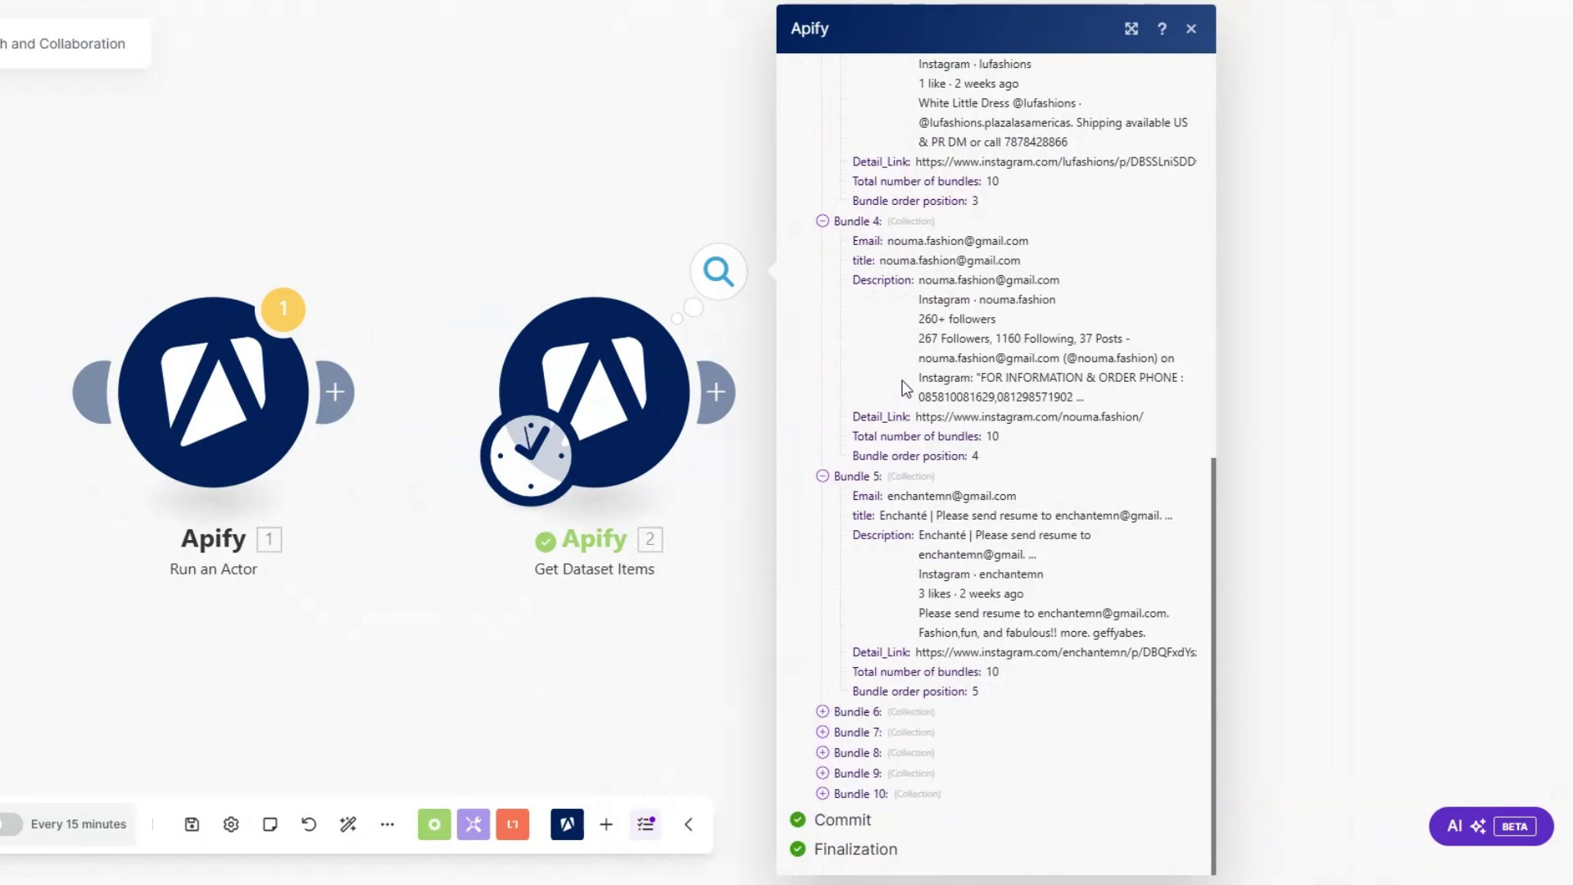
{"action": "scroll", "coordinate": [904, 388], "scroll_direction": "up", "scroll_amount": 10}
Step: Inspect the first influencer's title and description in the output, then add a module after it
{"action": "left_click_drag", "start_coordinate": [889, 313], "coordinate": [1073, 333]}
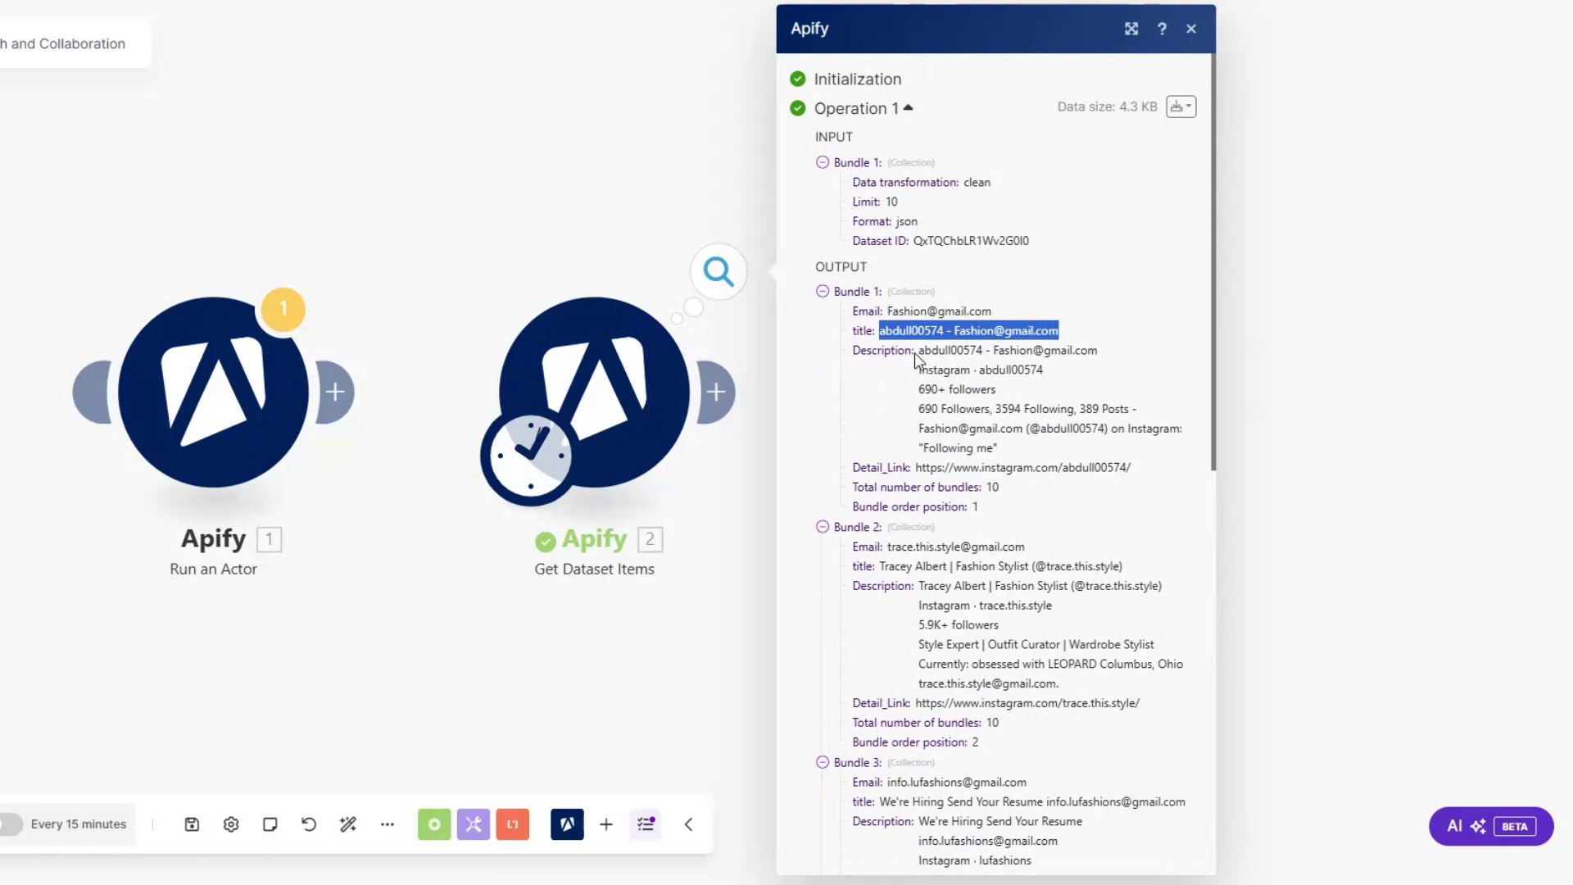
{"action": "left_click_drag", "start_coordinate": [914, 352], "coordinate": [1104, 356]}
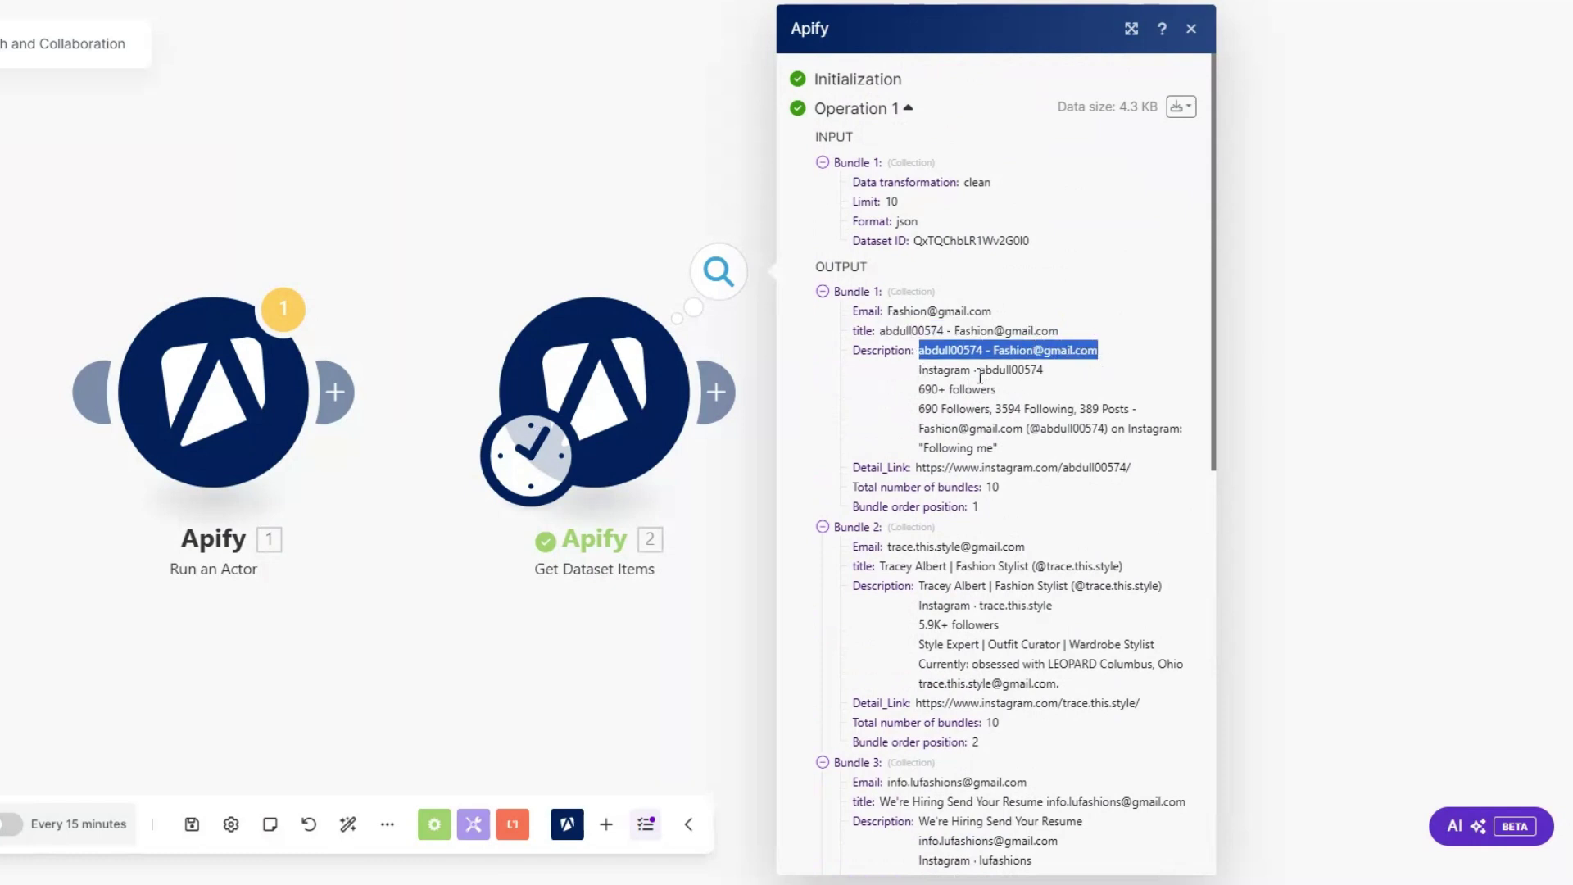
{"action": "left_click_drag", "start_coordinate": [981, 373], "coordinate": [1071, 375]}
{"action": "left_click_drag", "start_coordinate": [919, 394], "coordinate": [1100, 403]}
{"action": "left_click", "coordinate": [999, 407]}
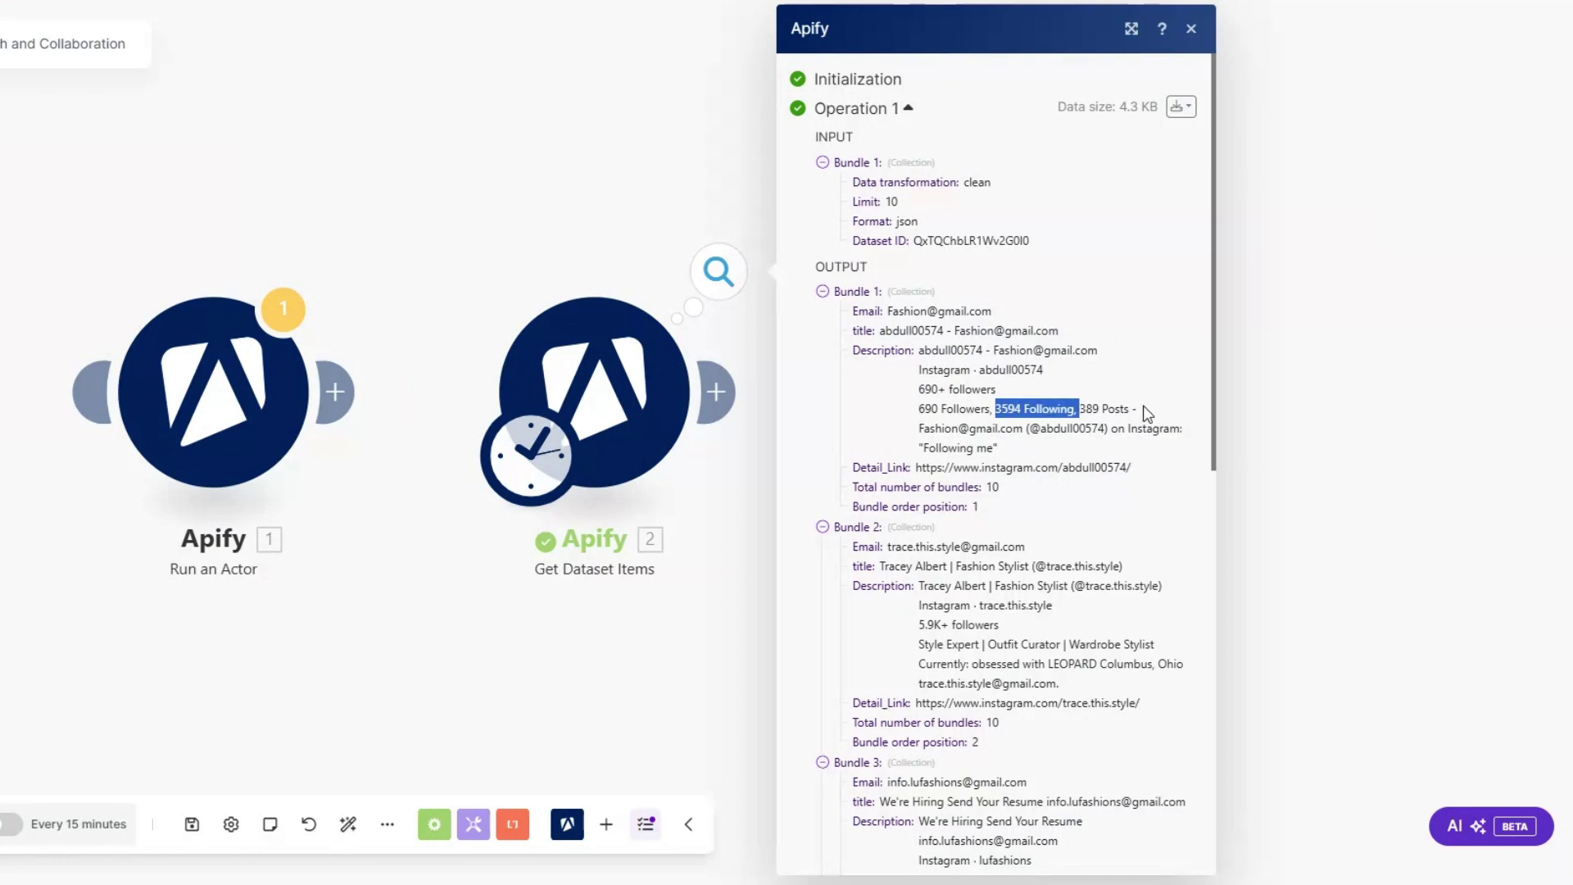
{"action": "key", "text": "Escape"}
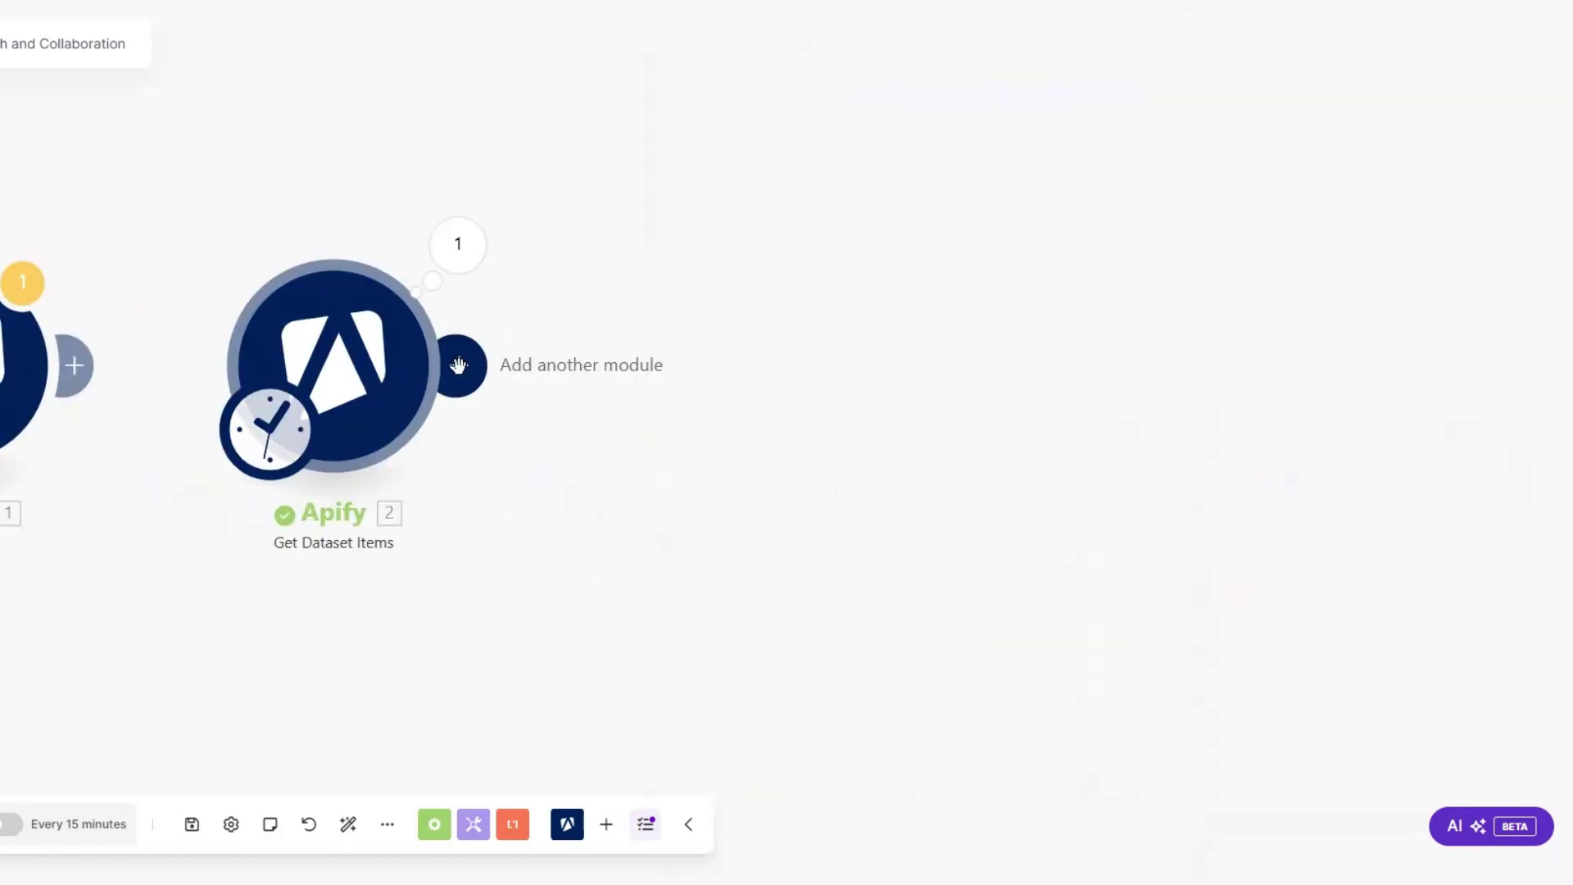
{"action": "left_click", "coordinate": [459, 366]}
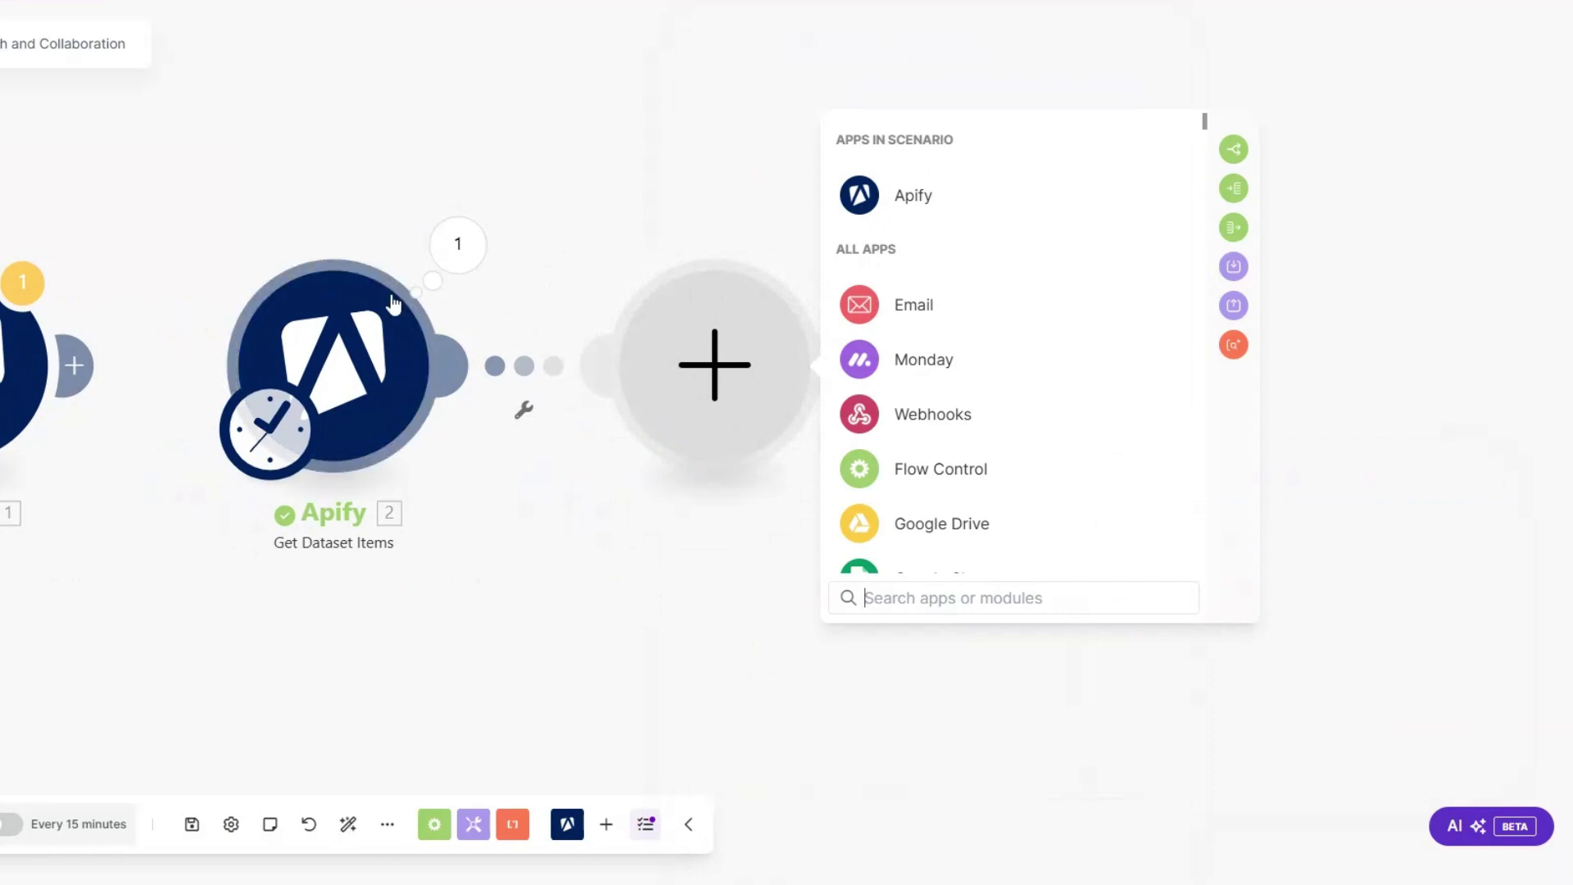
Step: Add a monday Create an Item module on the Influencers board, named by each influencer's Email
{"action": "left_click", "coordinate": [946, 359]}
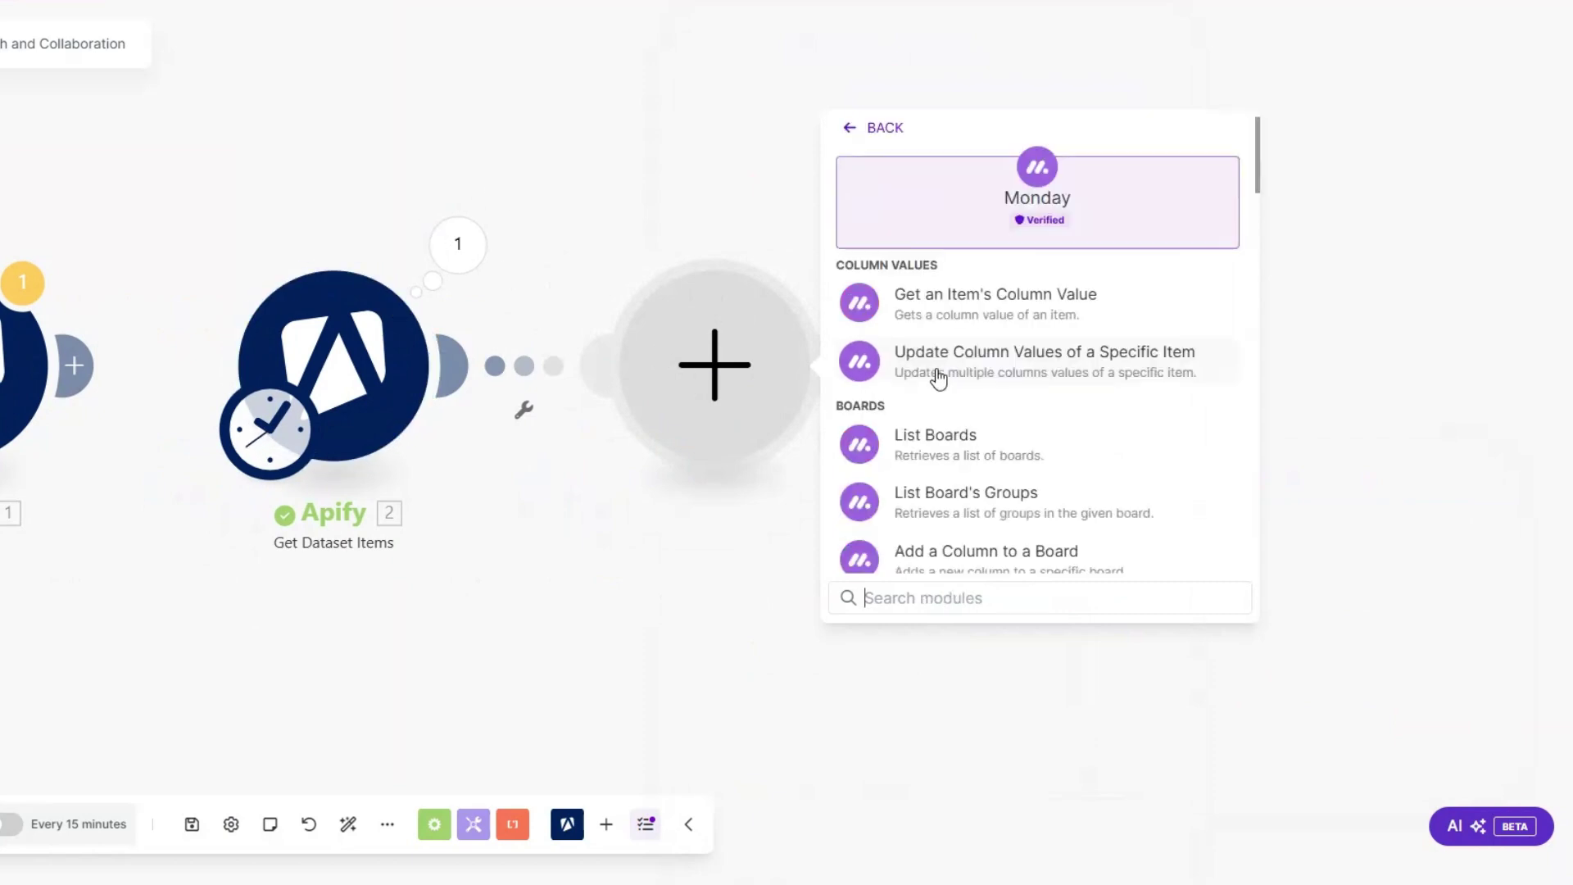
{"action": "type", "text": "creat"}
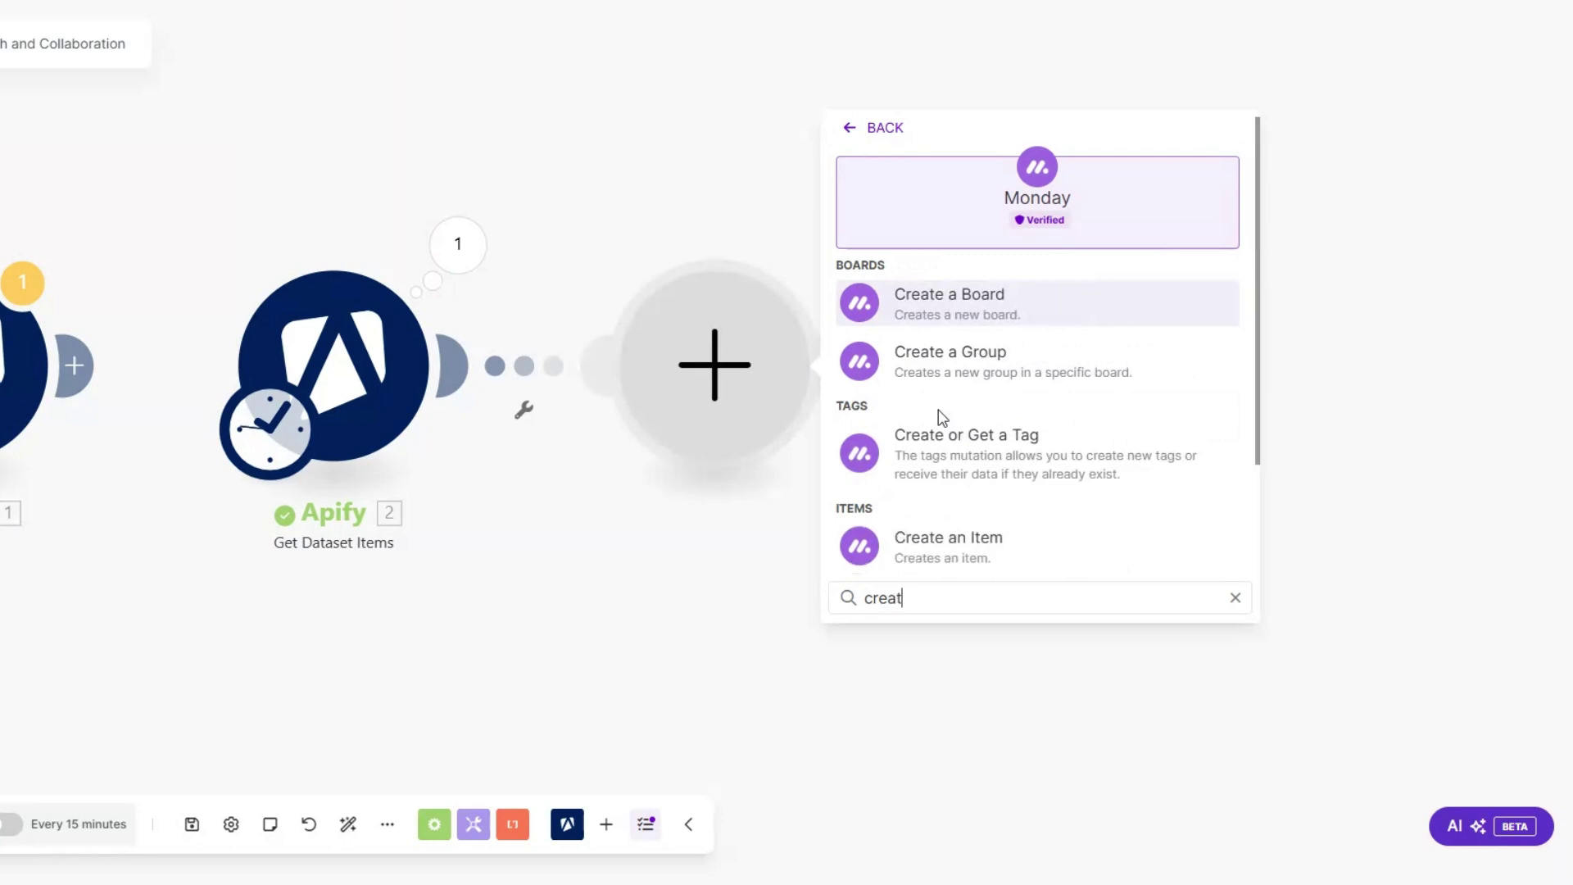
{"action": "left_click", "coordinate": [1004, 544]}
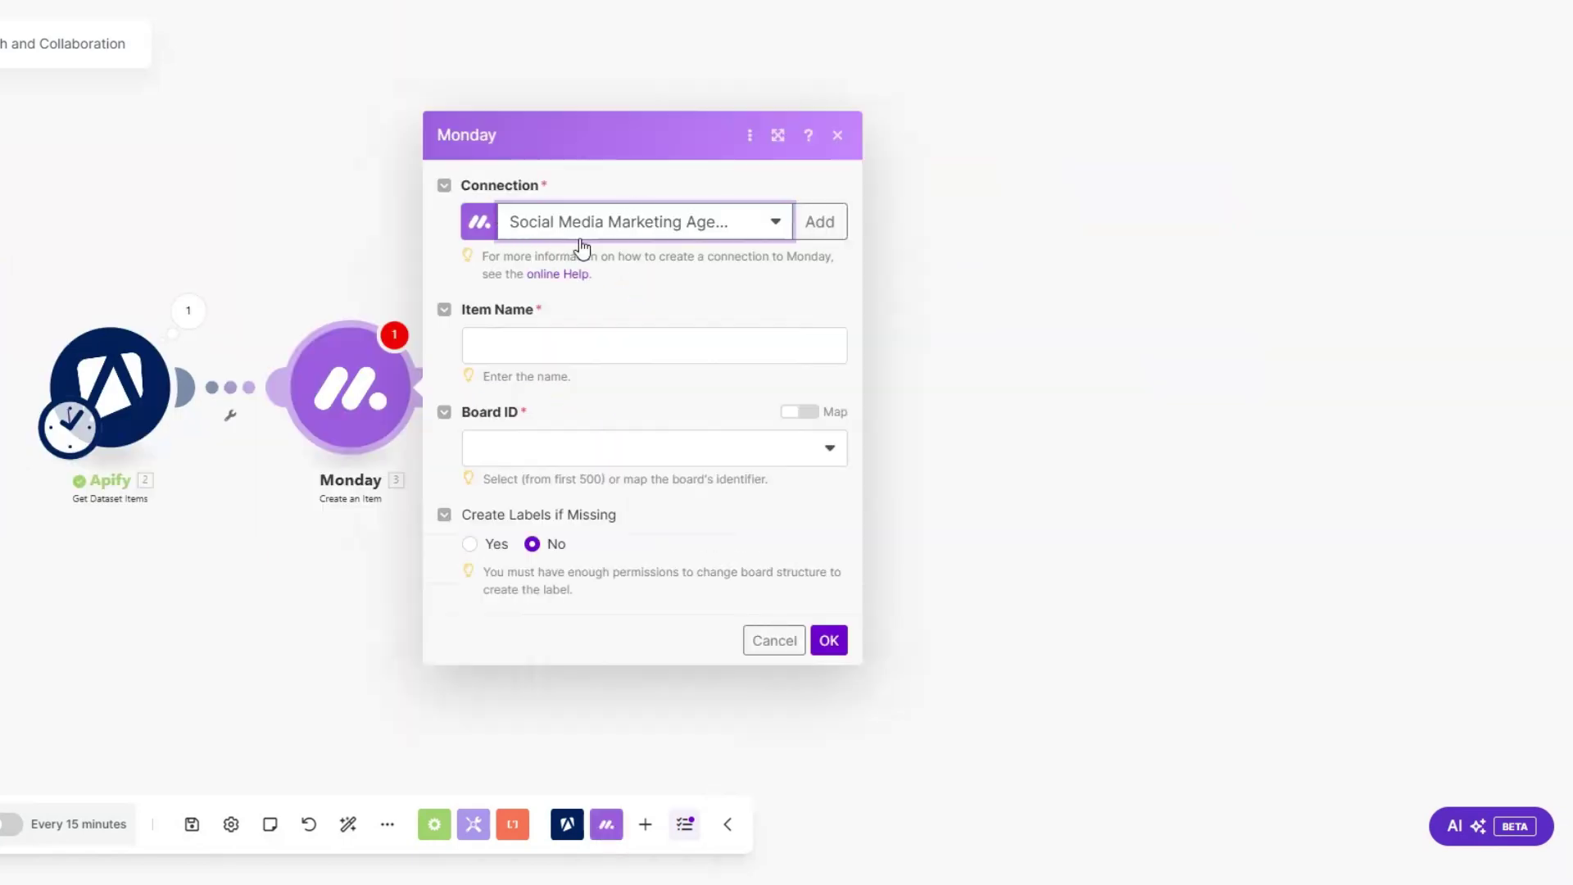
{"action": "left_click", "coordinate": [580, 340]}
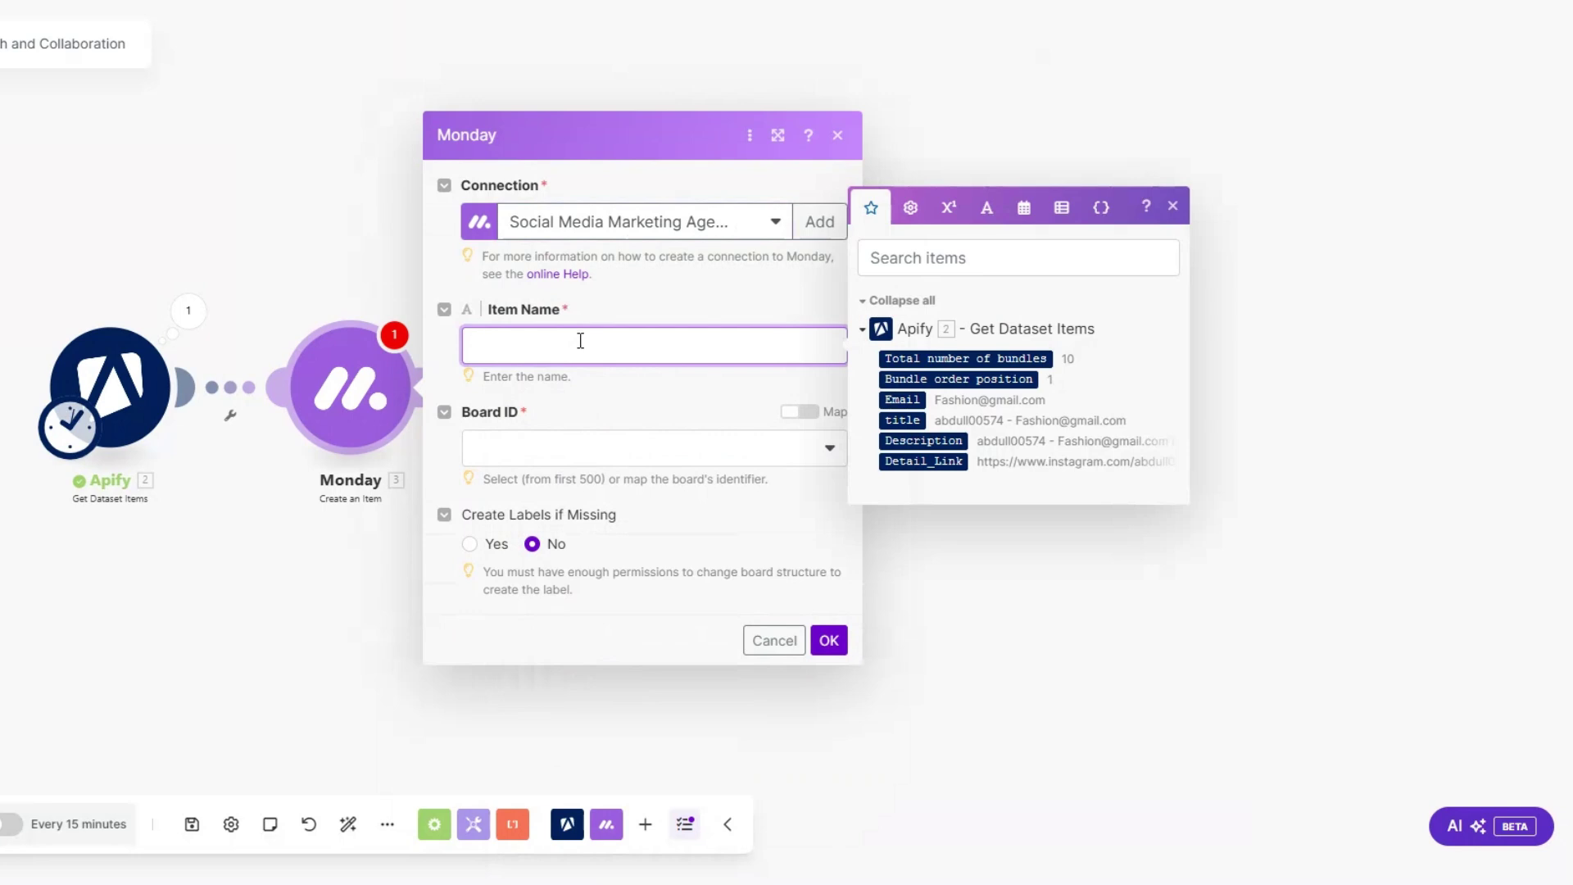
{"action": "left_click", "coordinate": [901, 399]}
{"action": "left_click", "coordinate": [596, 457]}
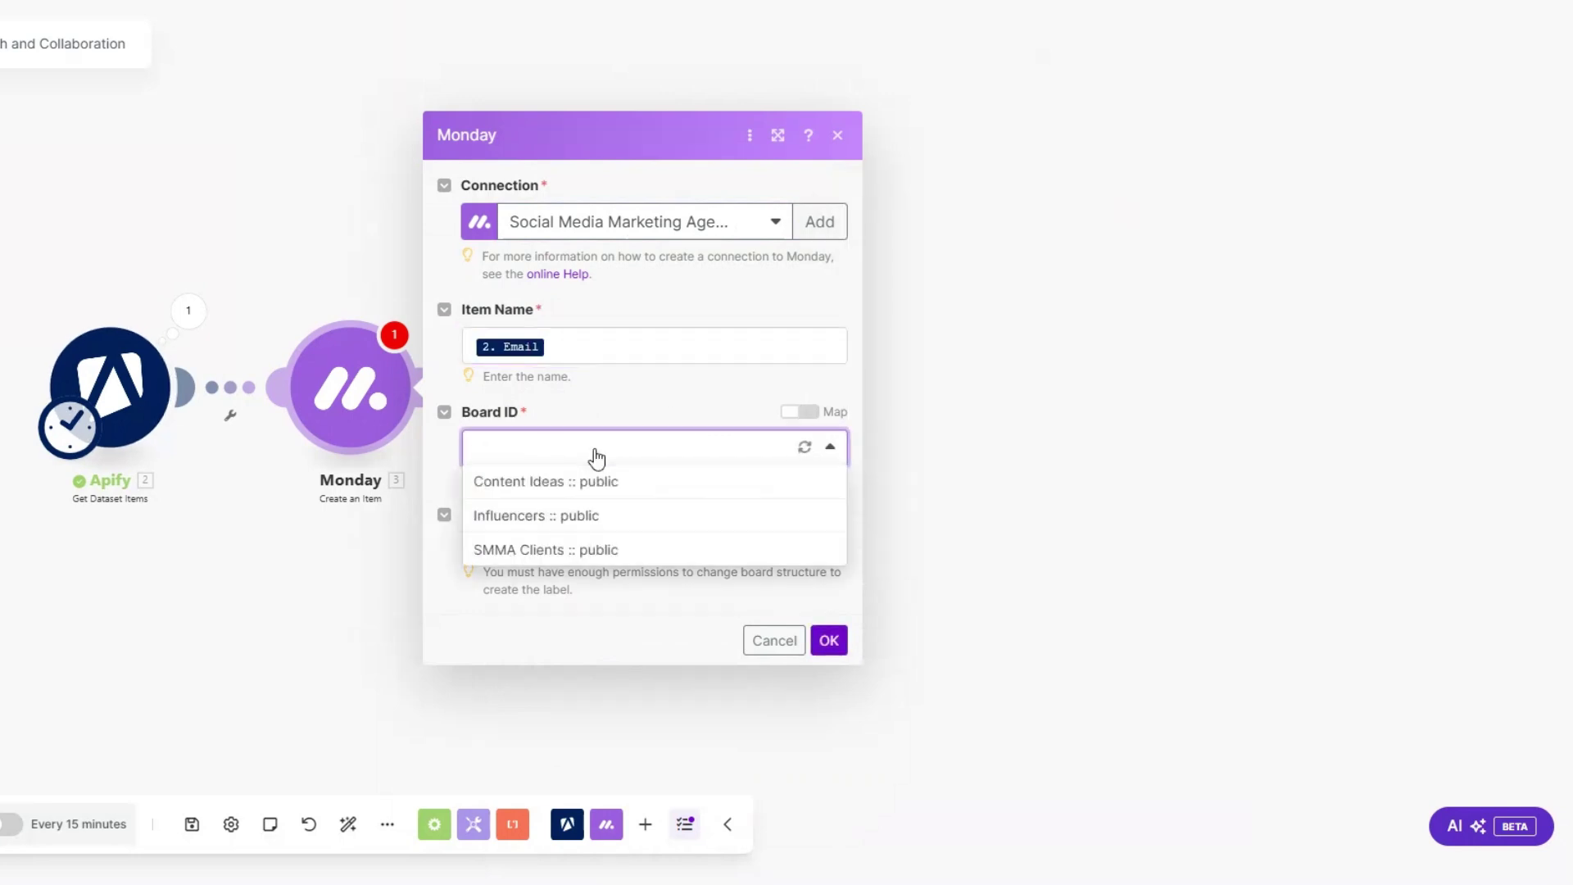
{"action": "left_click", "coordinate": [577, 520]}
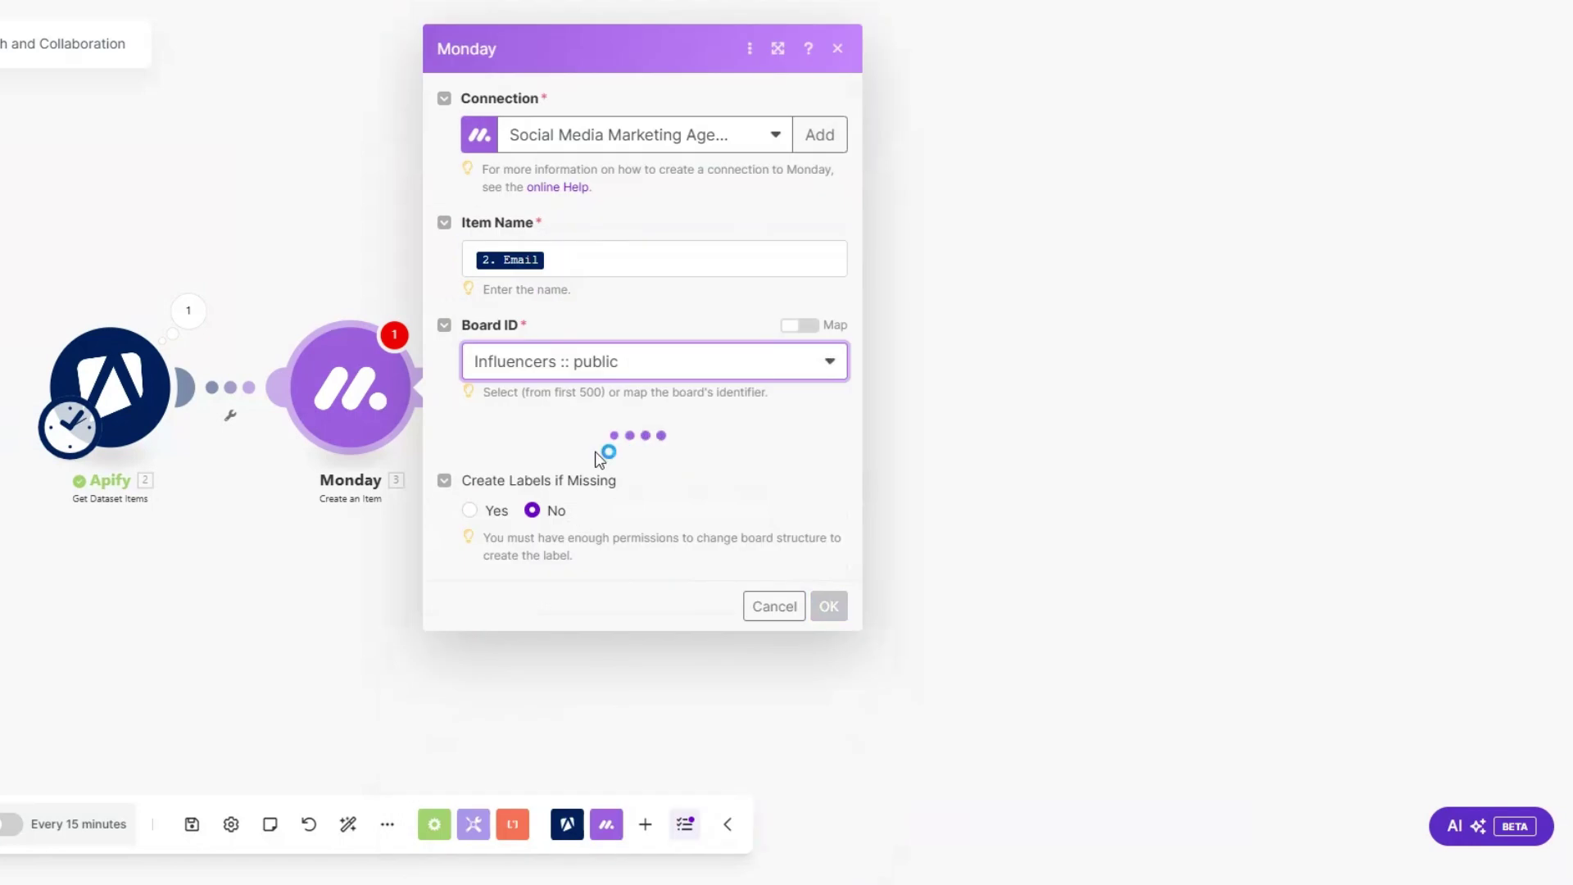
Step: Place items in the Influencer List group and map Description into the Description column
{"action": "left_click", "coordinate": [556, 461]}
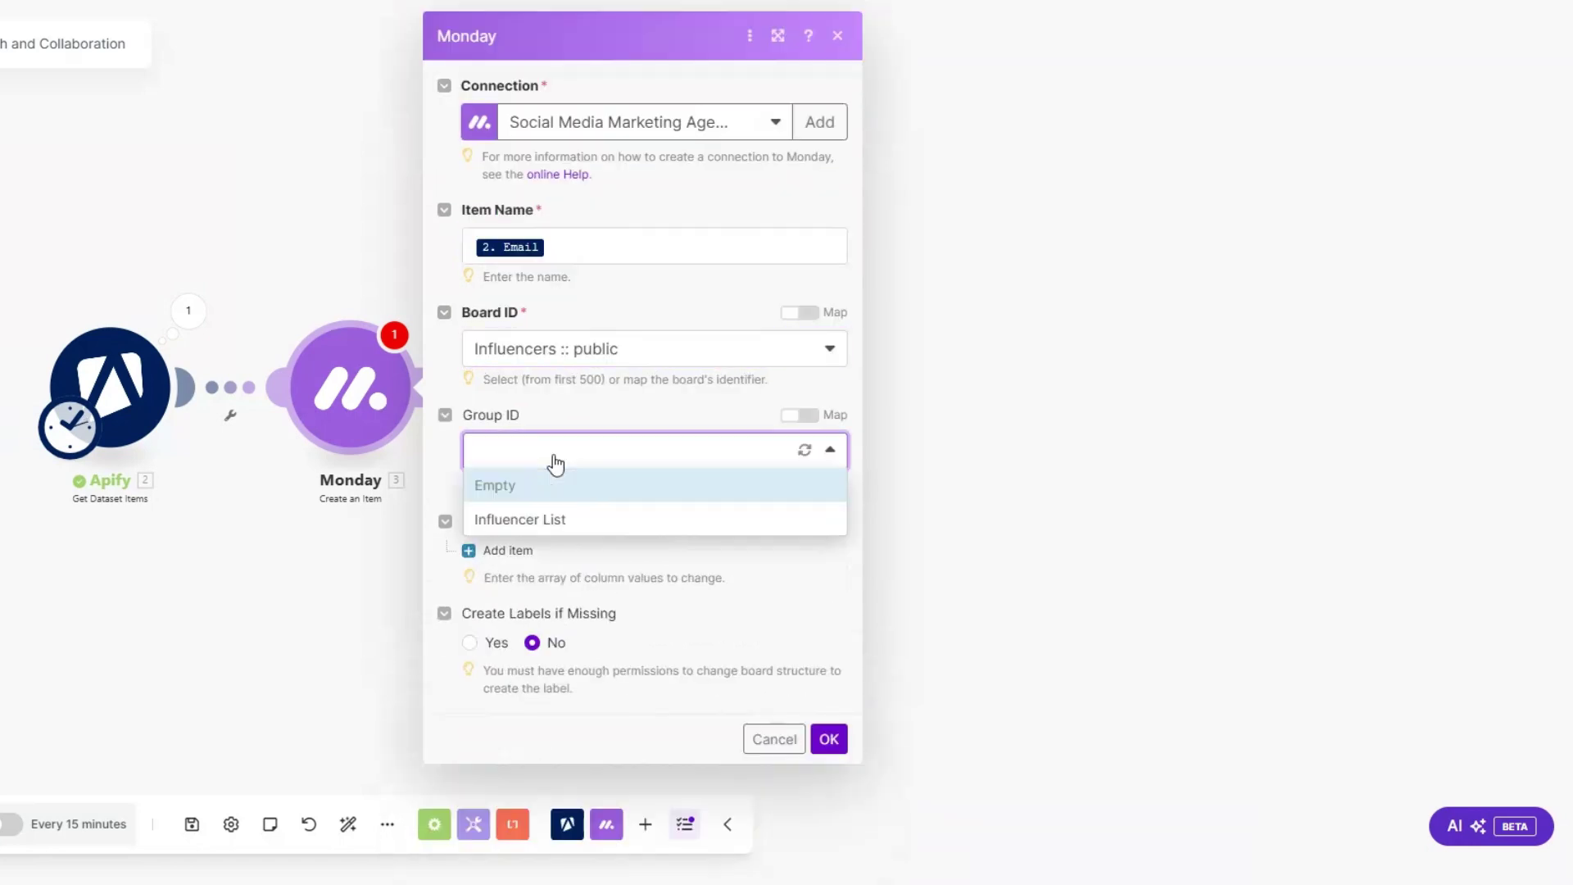
{"action": "left_click", "coordinate": [550, 520]}
{"action": "left_click", "coordinate": [500, 550]}
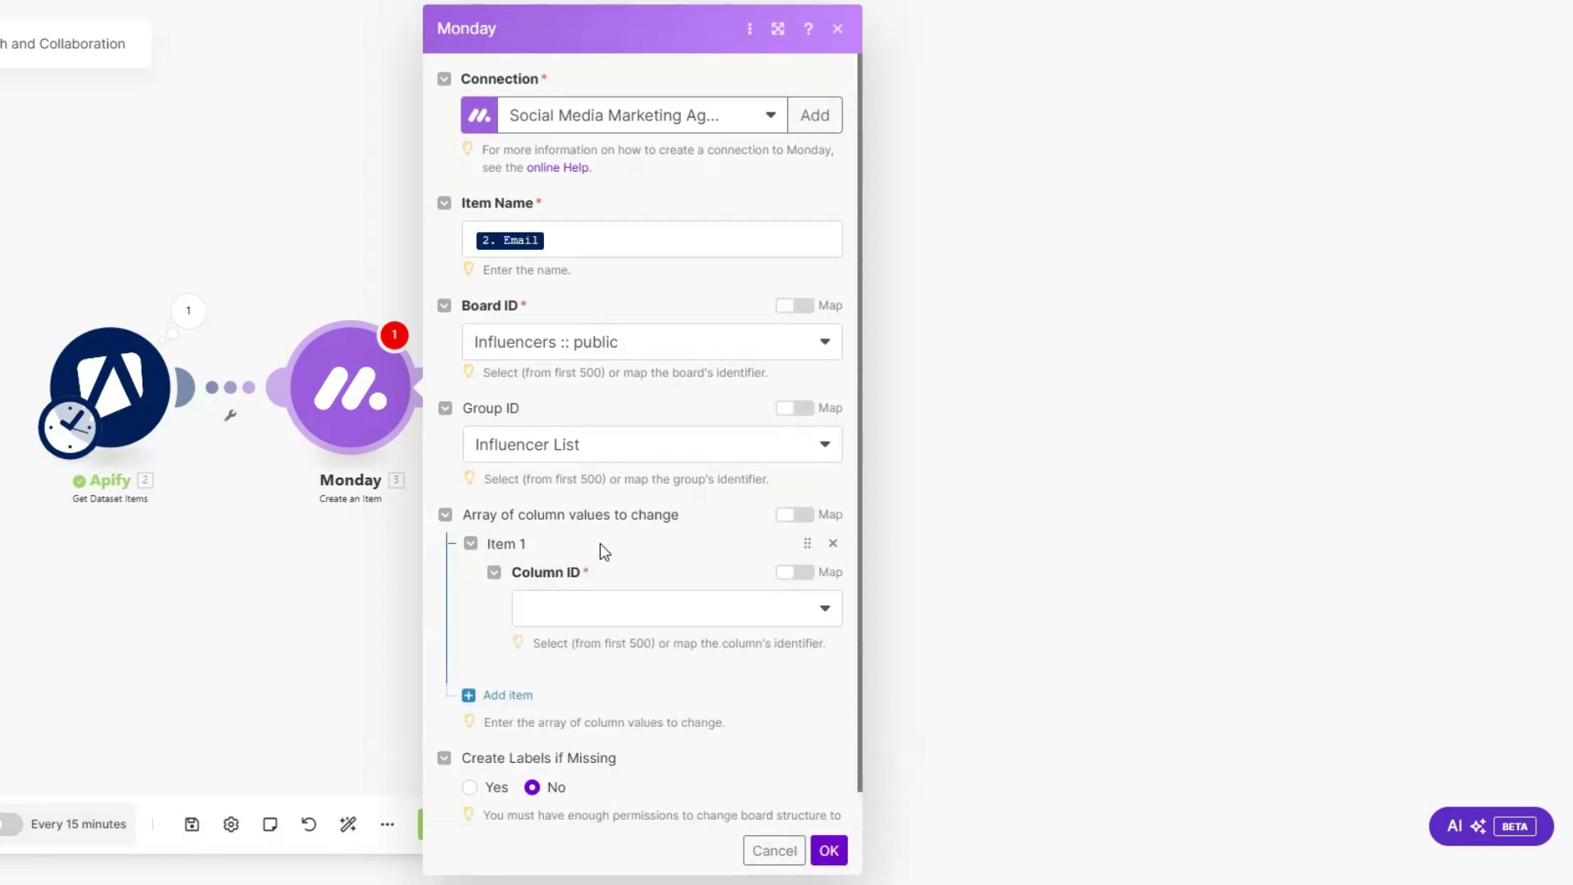
{"action": "left_click", "coordinate": [598, 610]}
{"action": "left_click", "coordinate": [573, 642]}
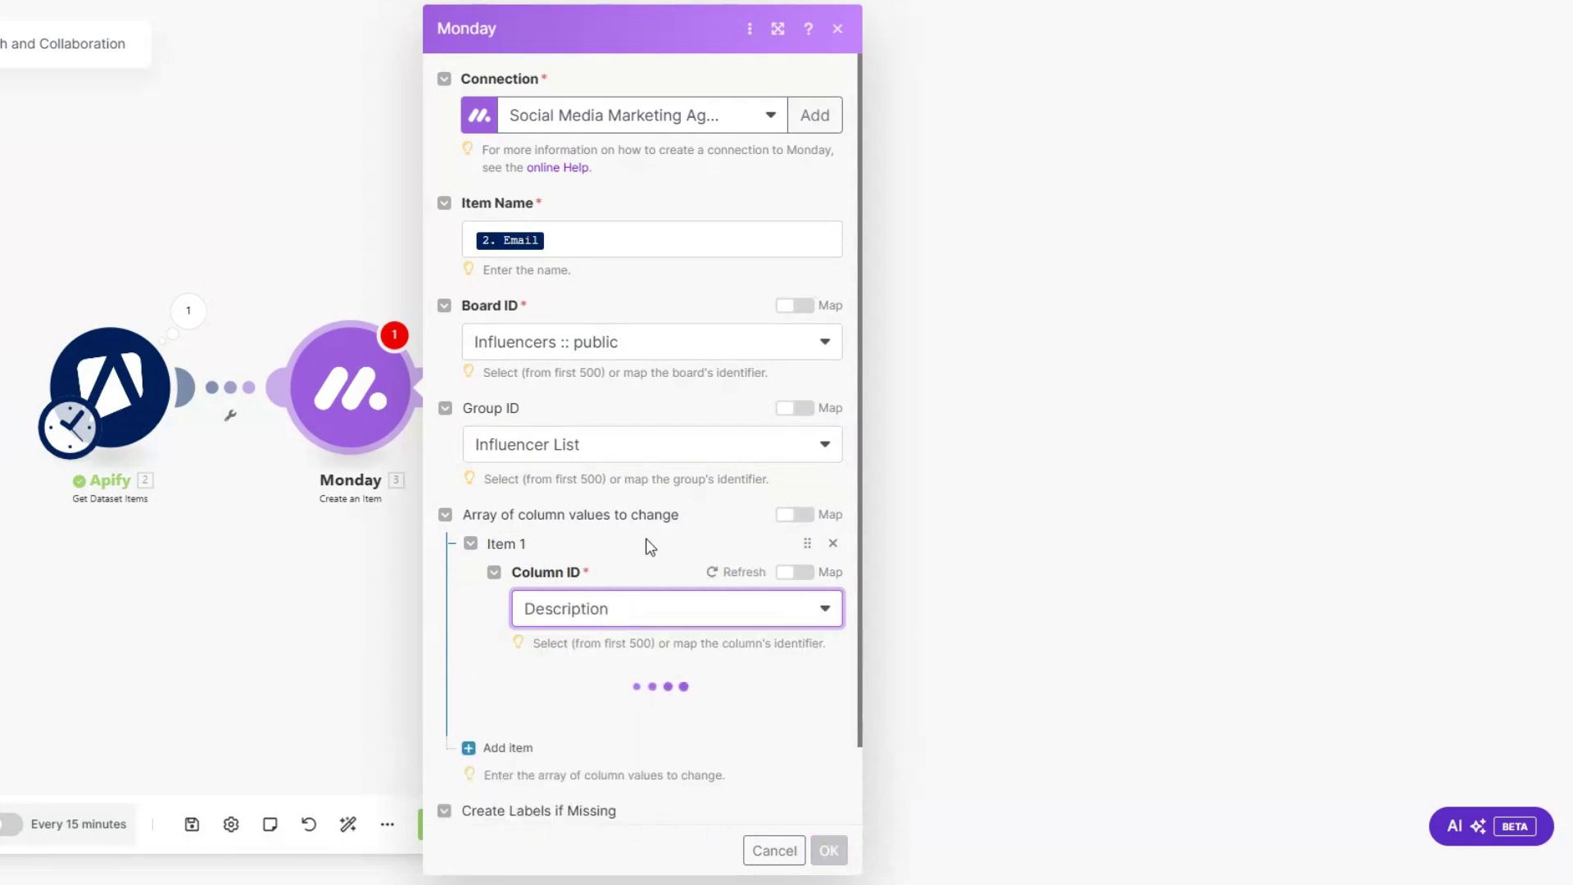
{"action": "scroll", "coordinate": [647, 550], "scroll_direction": "down", "scroll_amount": 2}
{"action": "scroll", "coordinate": [646, 543], "scroll_direction": "down", "scroll_amount": 1}
{"action": "left_click", "coordinate": [655, 601]}
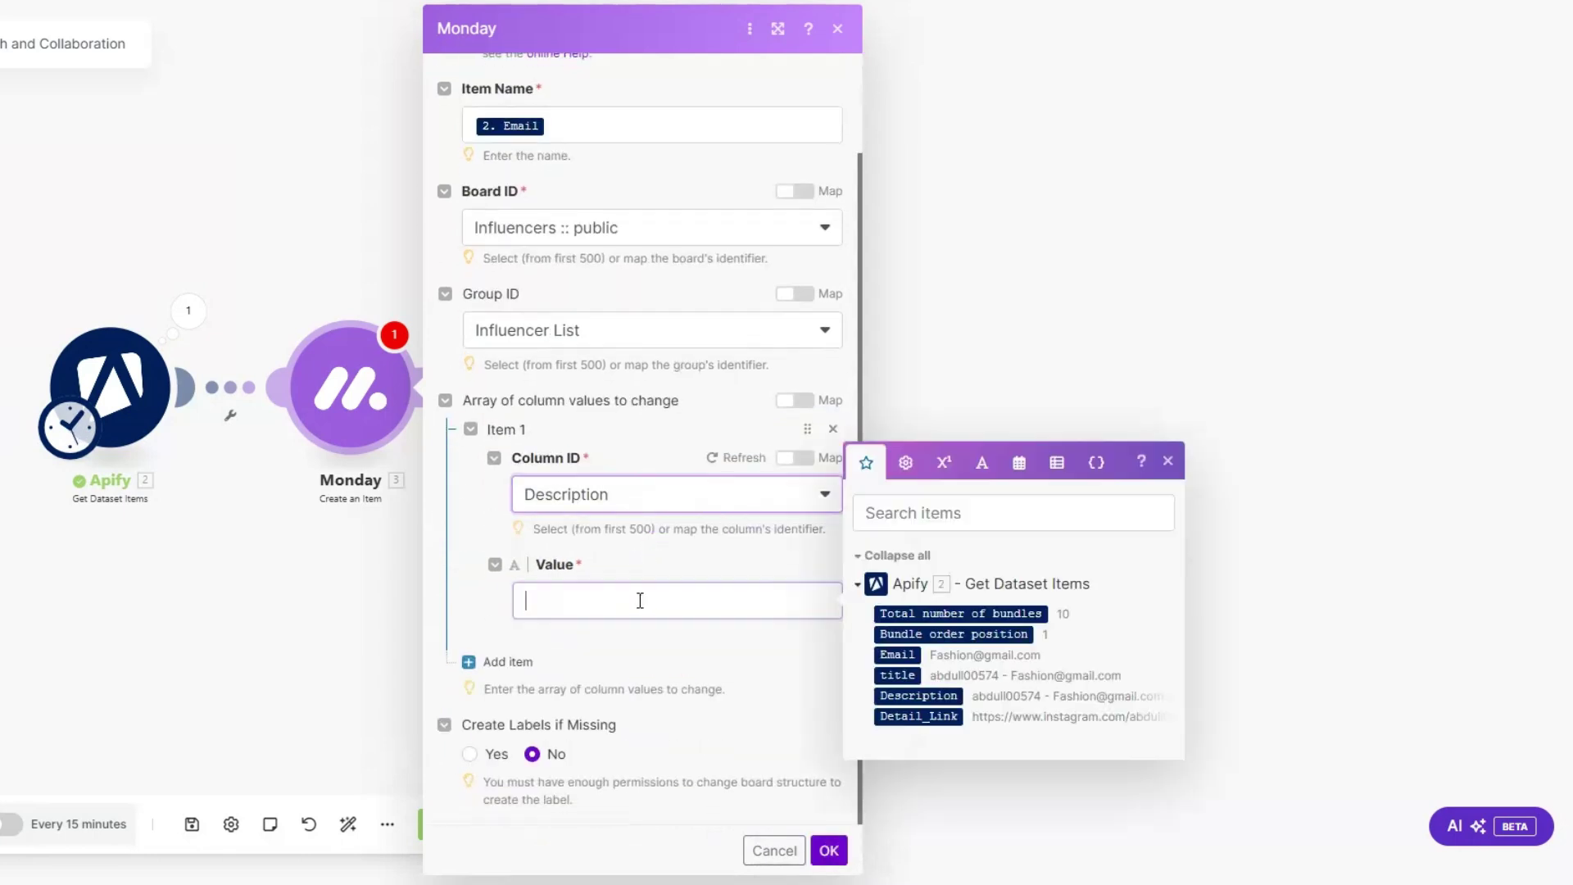
{"action": "left_click_drag", "start_coordinate": [919, 696], "coordinate": [717, 599]}
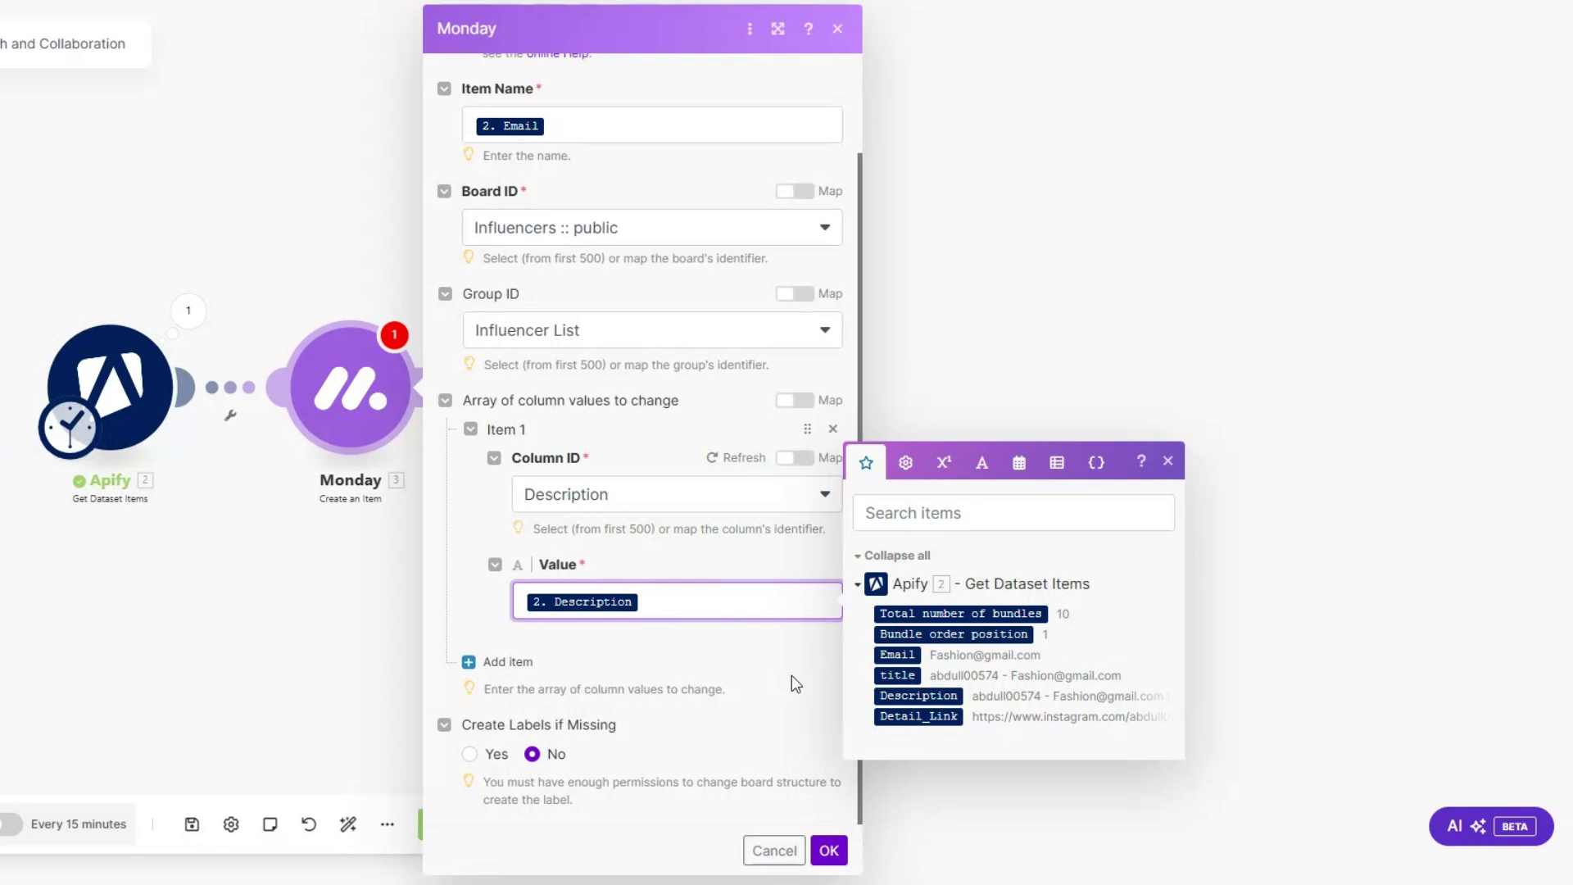
Step: Map Detail_Link into the Instagram Account Link column's URL and display text
{"action": "left_click", "coordinate": [508, 662]}
{"action": "left_click", "coordinate": [658, 573]}
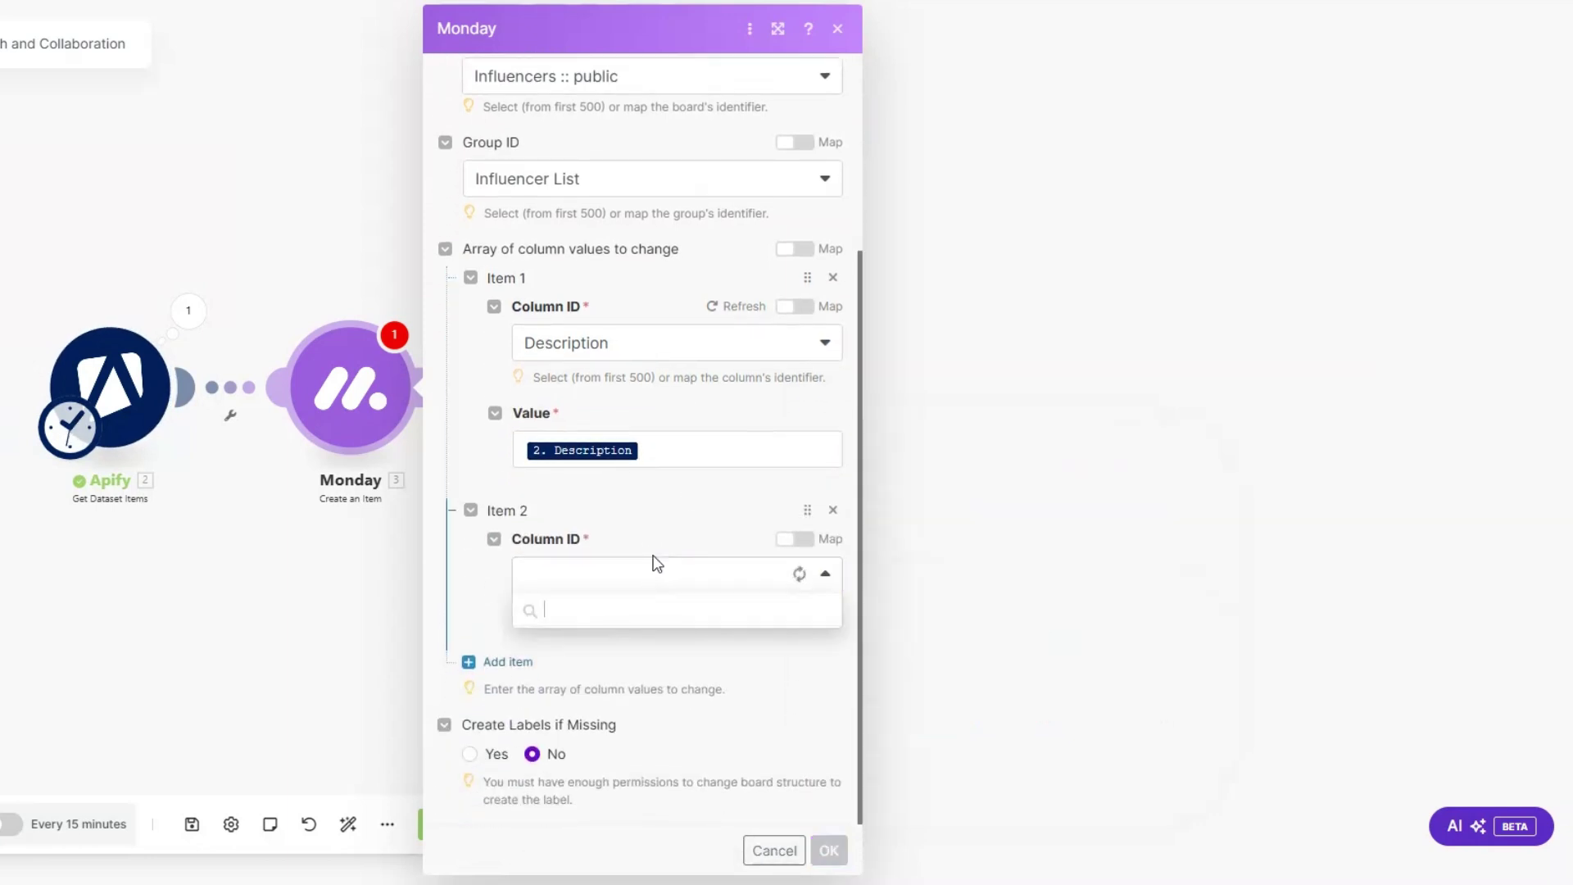
{"action": "left_click", "coordinate": [610, 643]}
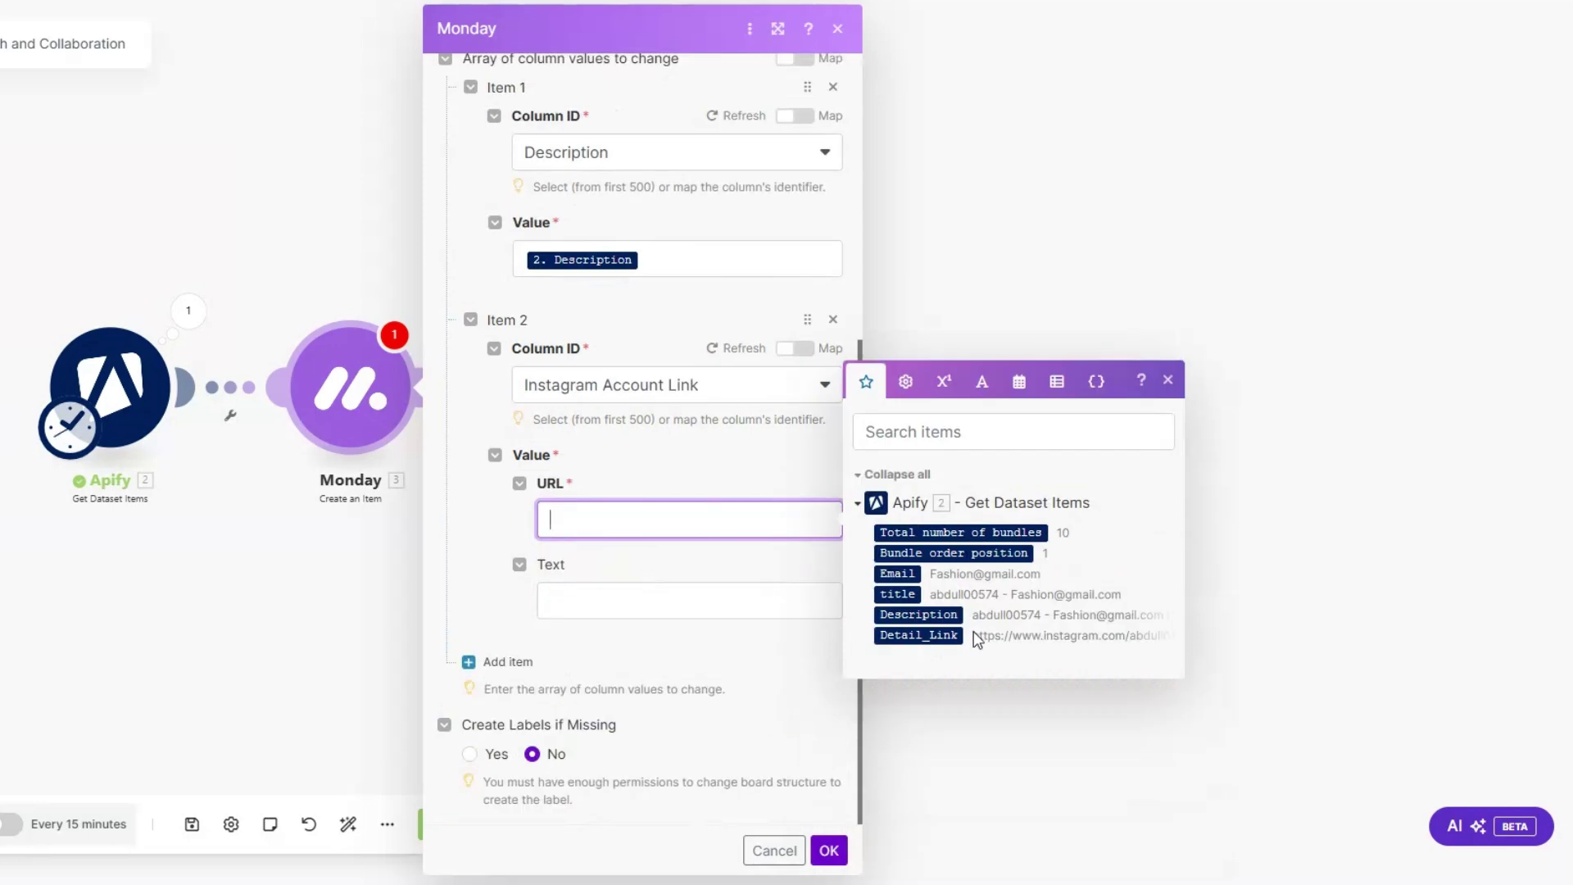
{"action": "left_click", "coordinate": [972, 634]}
{"action": "left_click", "coordinate": [683, 600]}
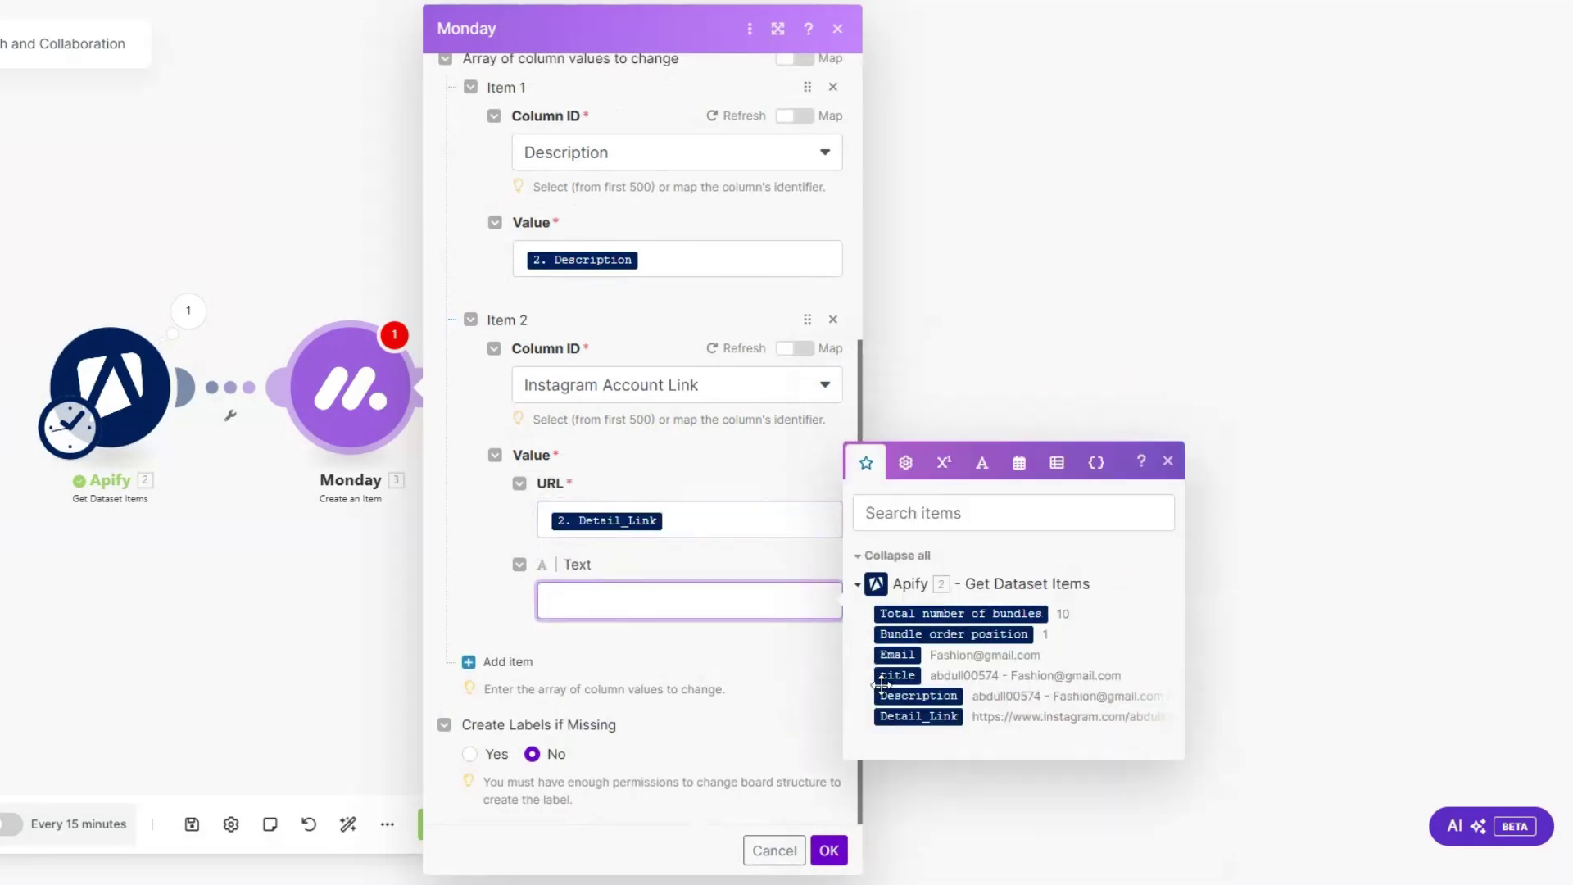
{"action": "left_click", "coordinate": [919, 715]}
Step: Map the scraped title into the Title column and save the Monday step
{"action": "left_click", "coordinate": [525, 661]}
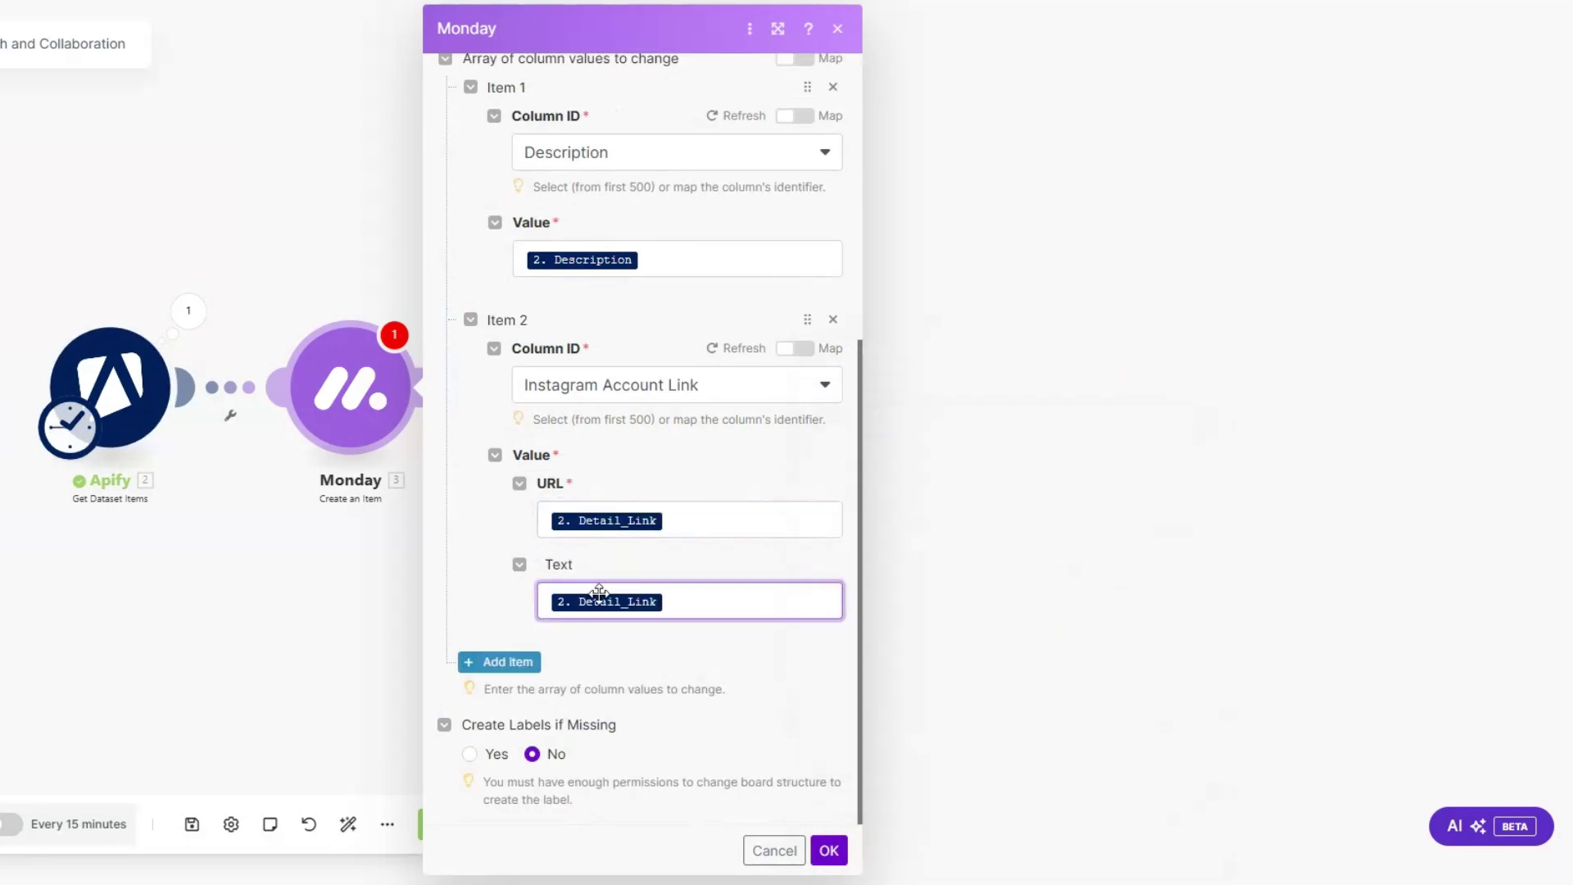
{"action": "left_click", "coordinate": [601, 589]}
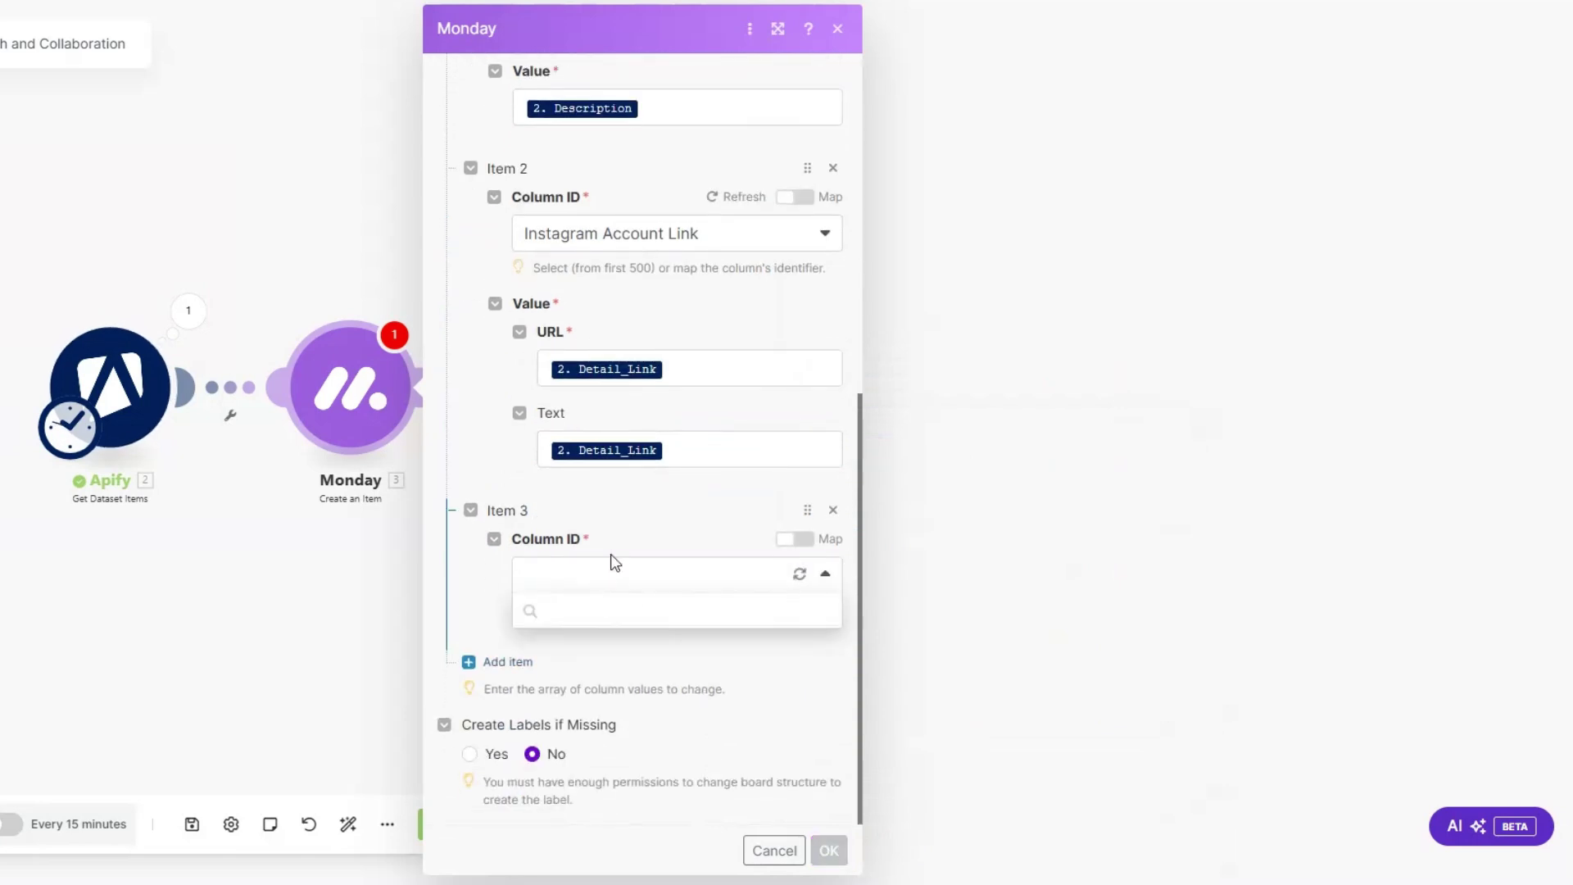
{"action": "left_click", "coordinate": [583, 677]}
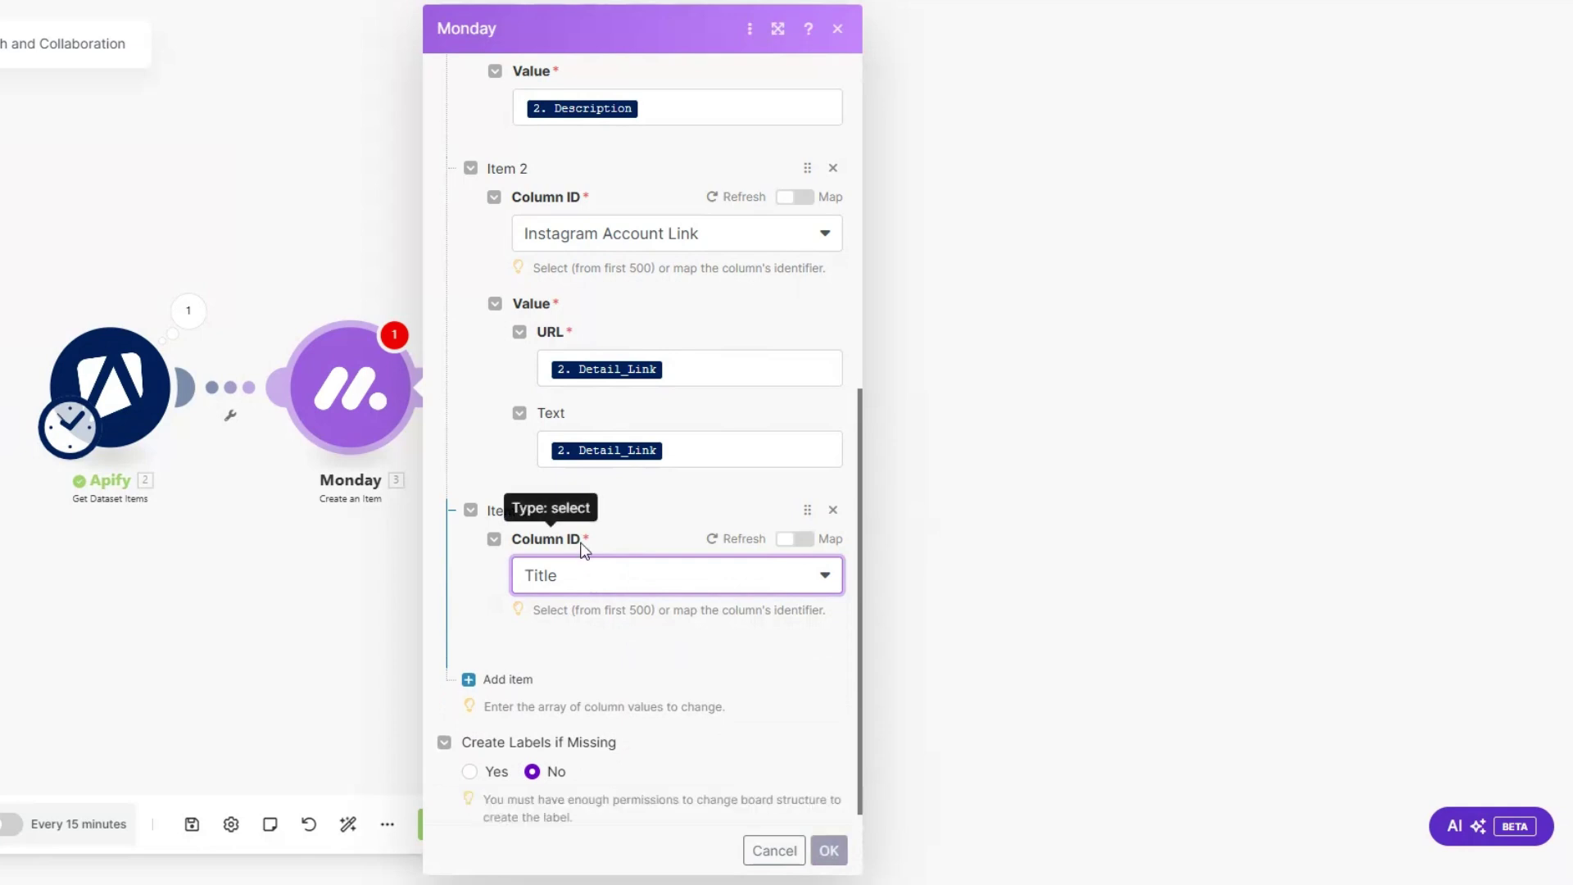
{"action": "left_click", "coordinate": [594, 682]}
{"action": "left_click", "coordinate": [897, 756]}
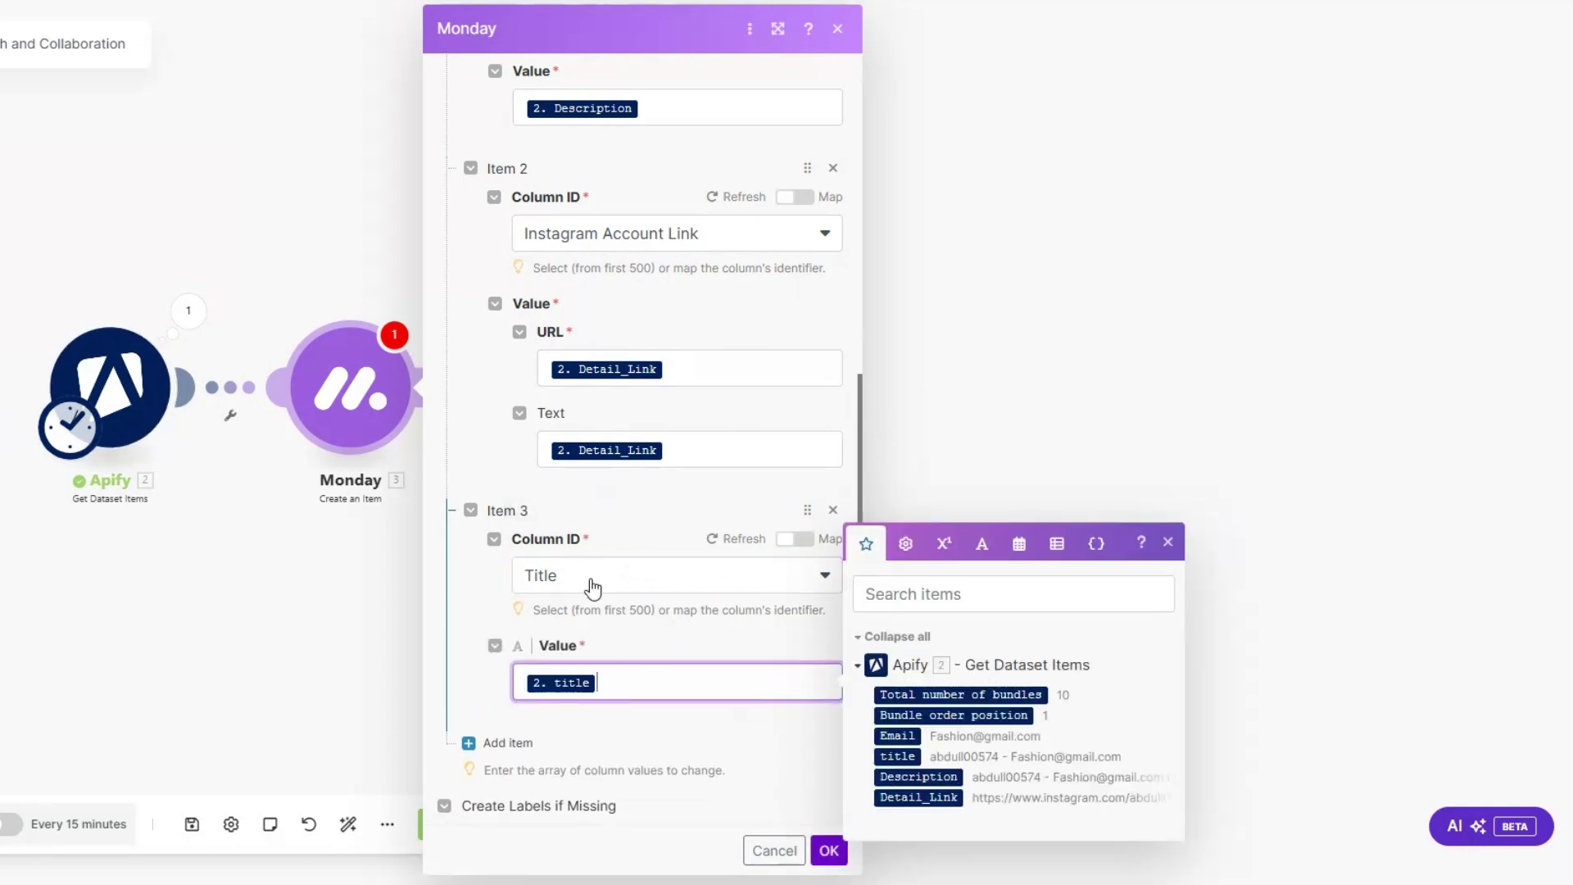
{"action": "scroll", "coordinate": [632, 639], "scroll_direction": "down", "scroll_amount": 1}
{"action": "left_click", "coordinate": [829, 851]}
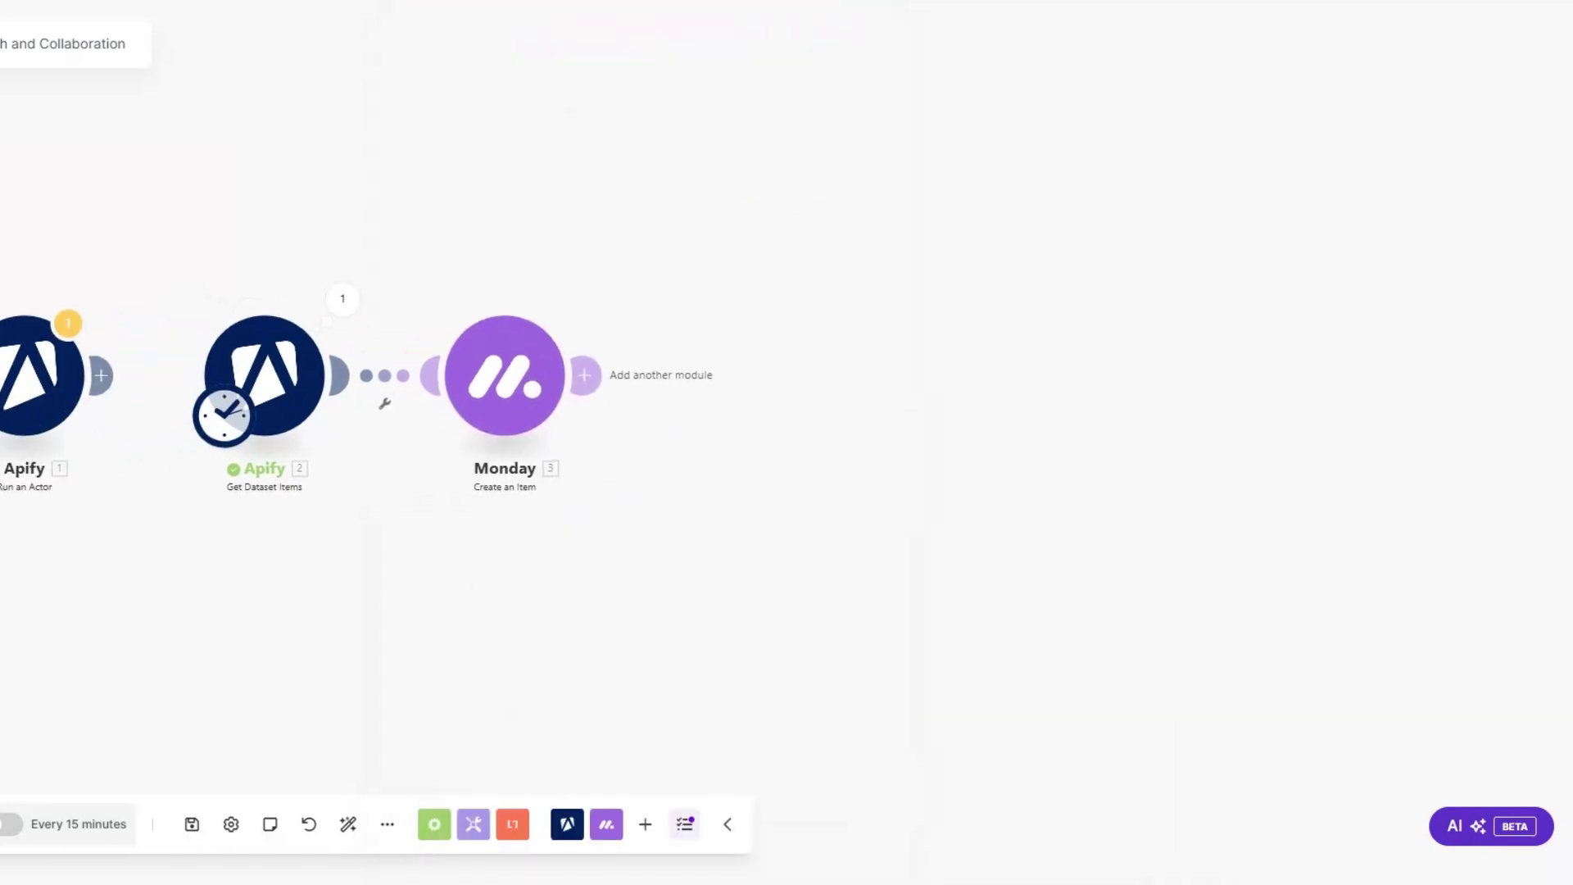
Step: Add an Email 'Send an Email' step after Monday named 'Influencer Outreach Email'
{"action": "left_click", "coordinate": [577, 386]}
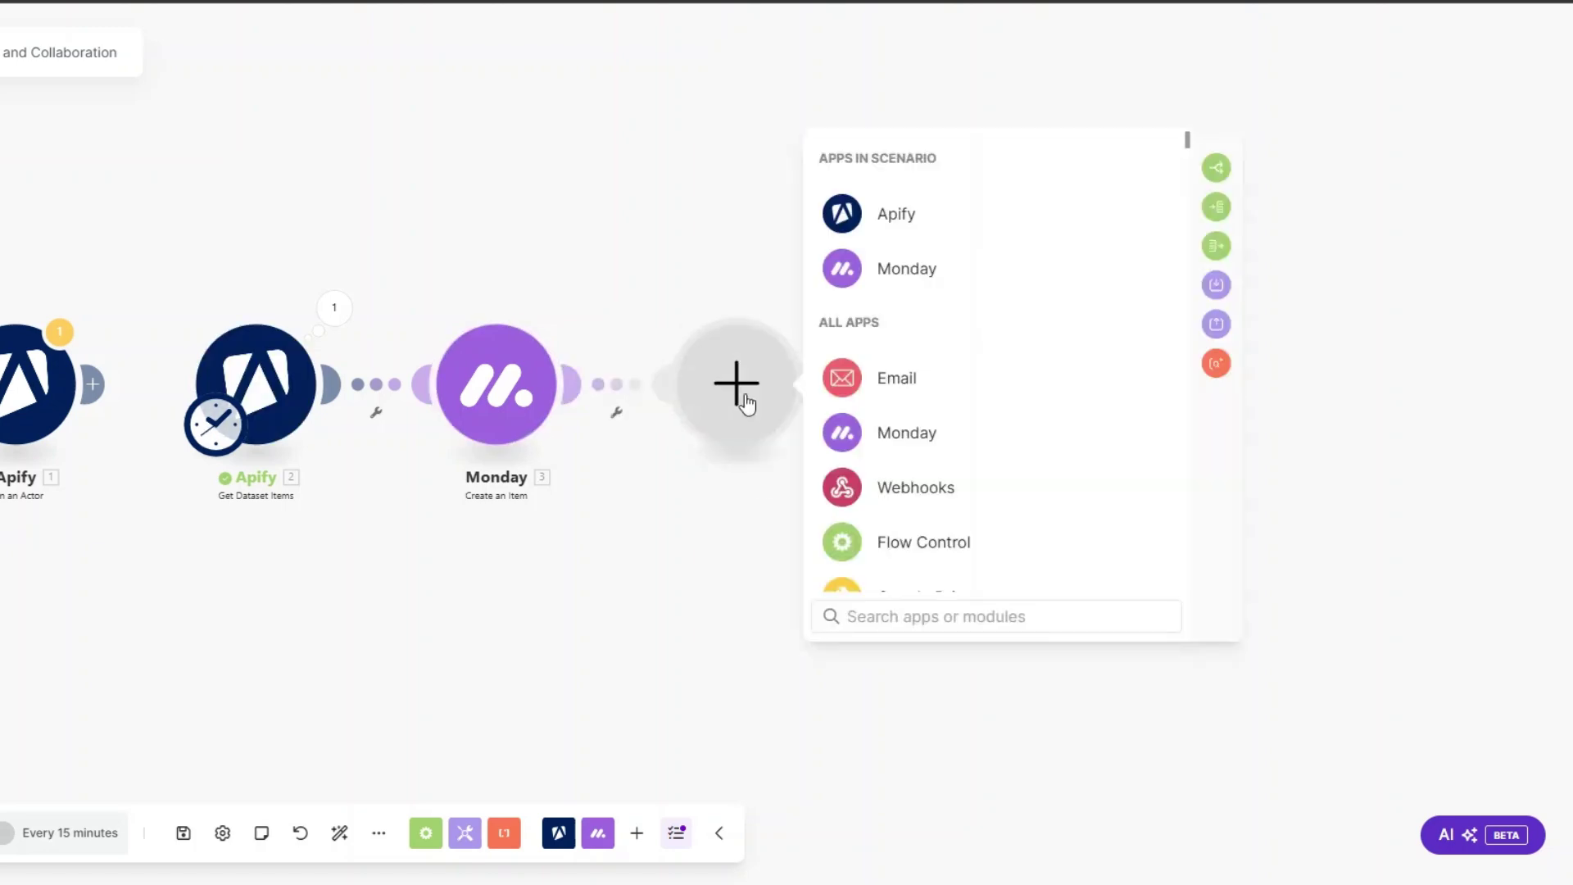
{"action": "left_click", "coordinate": [912, 377]}
{"action": "scroll", "coordinate": [915, 389], "scroll_direction": "down", "scroll_amount": 3}
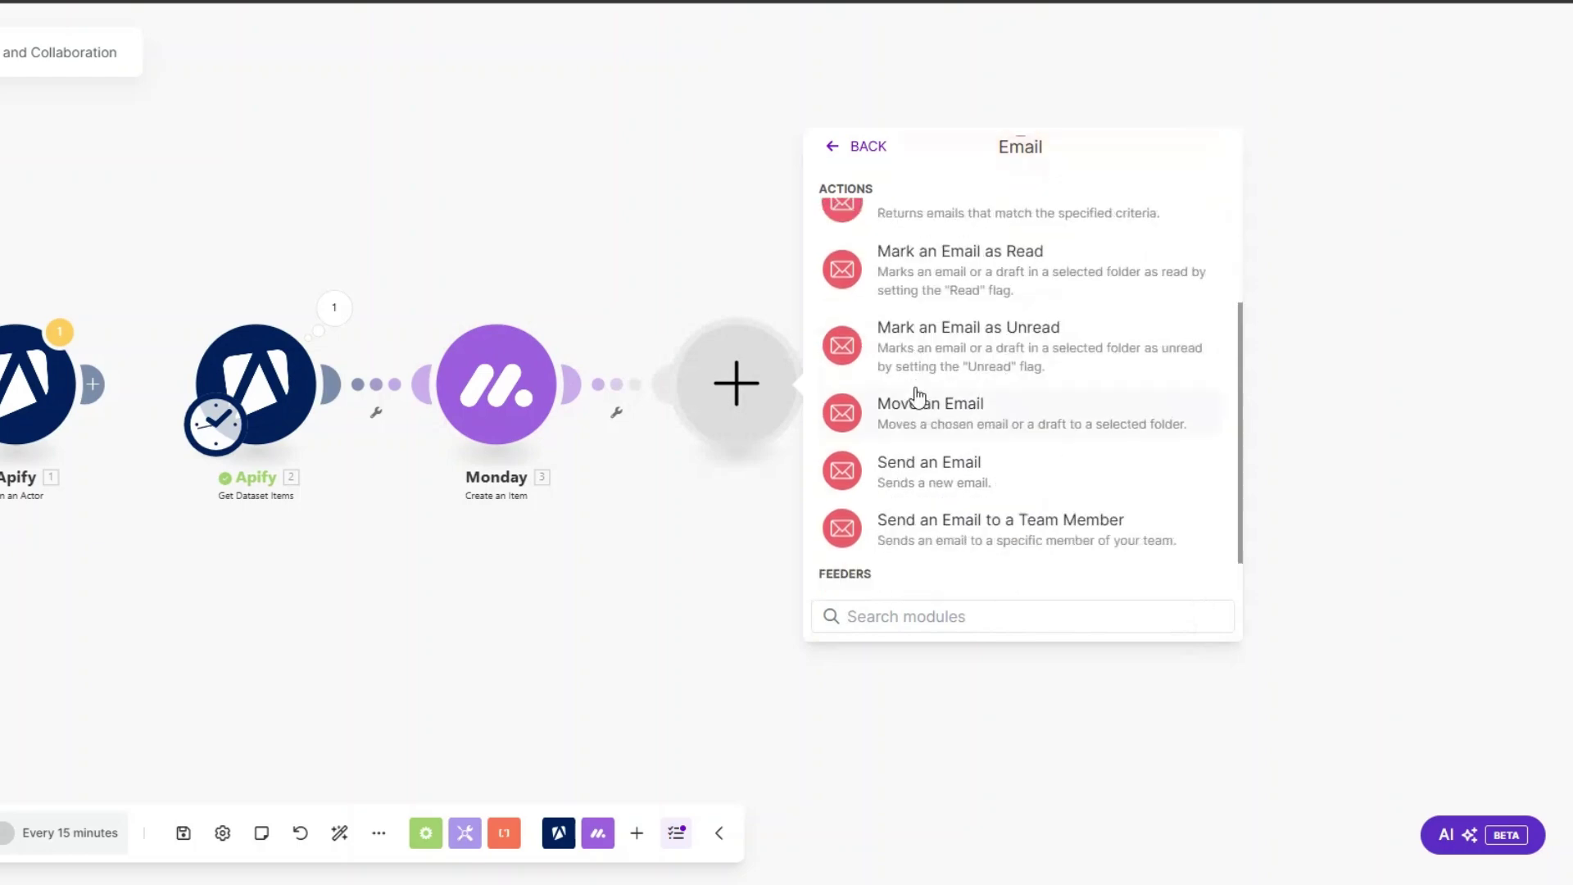
{"action": "left_click", "coordinate": [920, 466]}
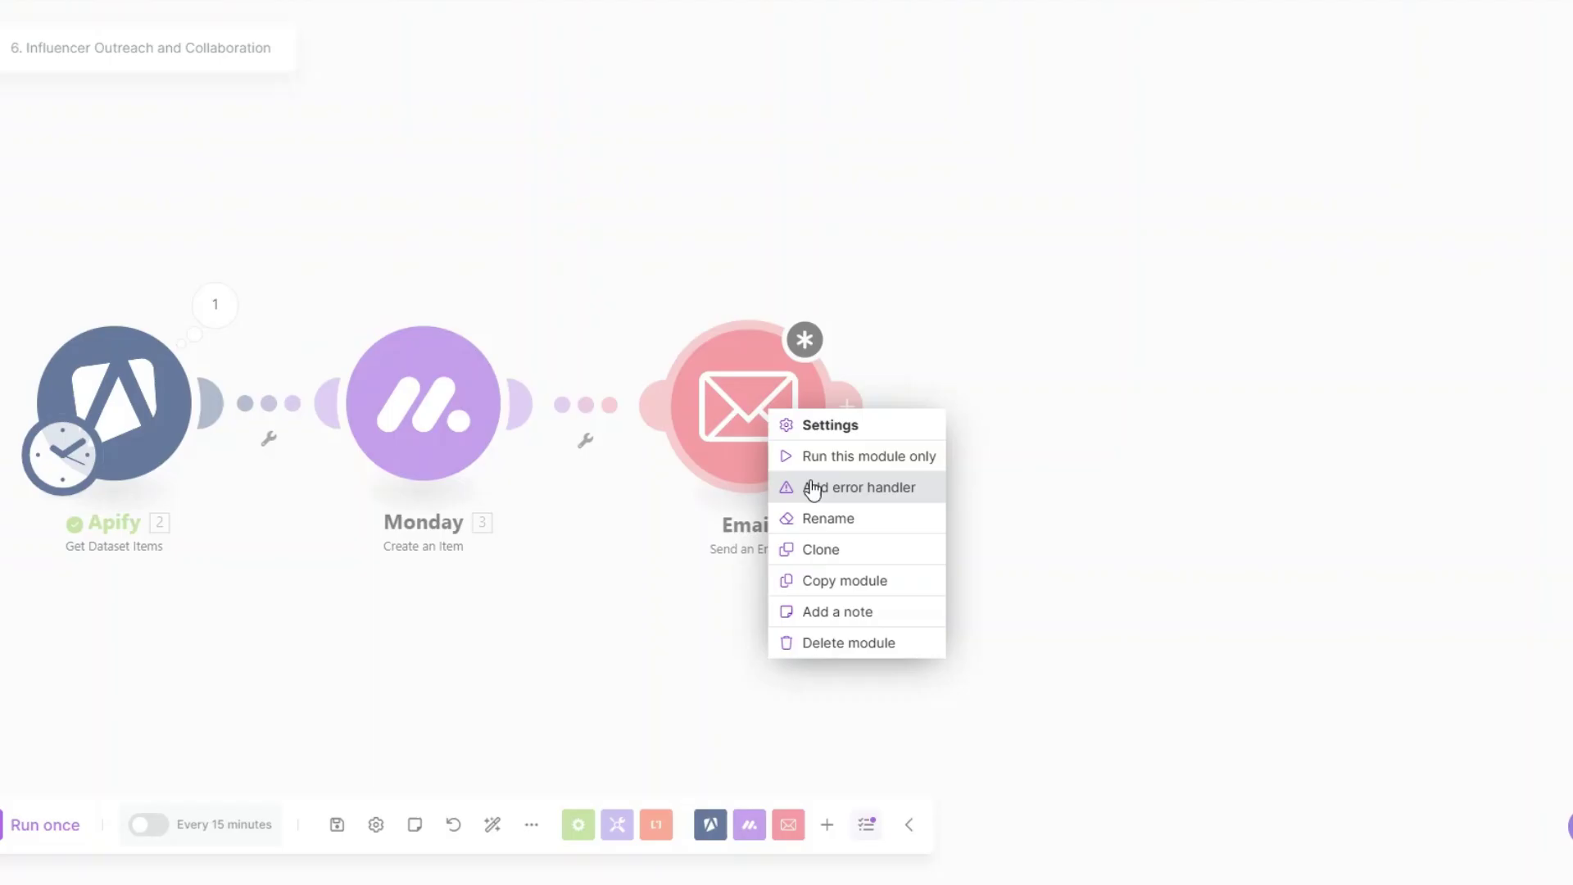
{"action": "left_click", "coordinate": [815, 517]}
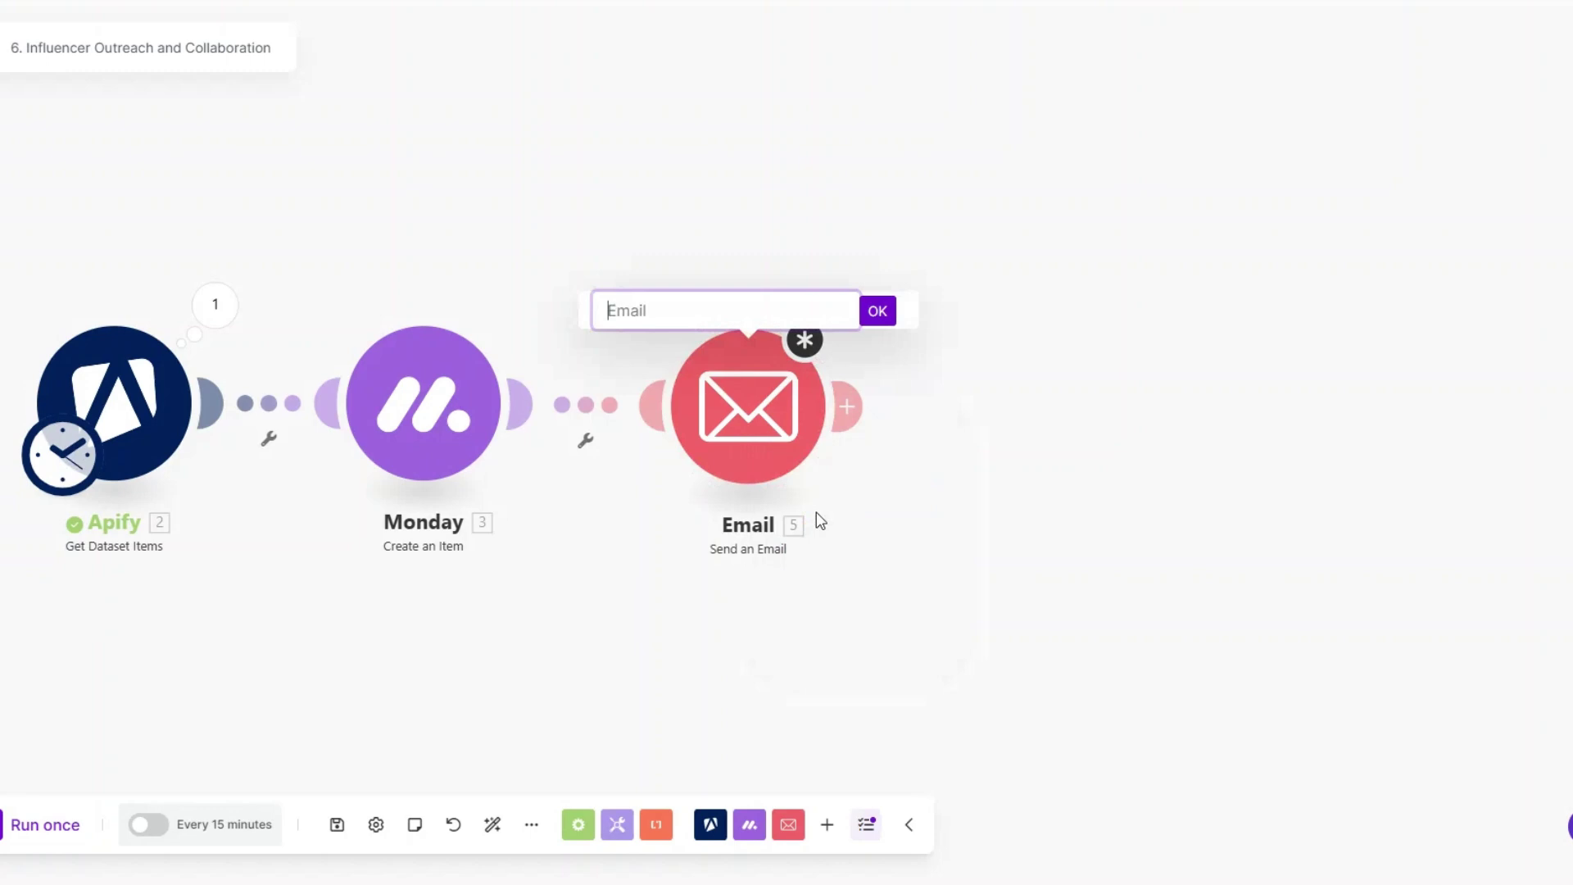
{"action": "type", "text": "Influencer Outreach Email"}
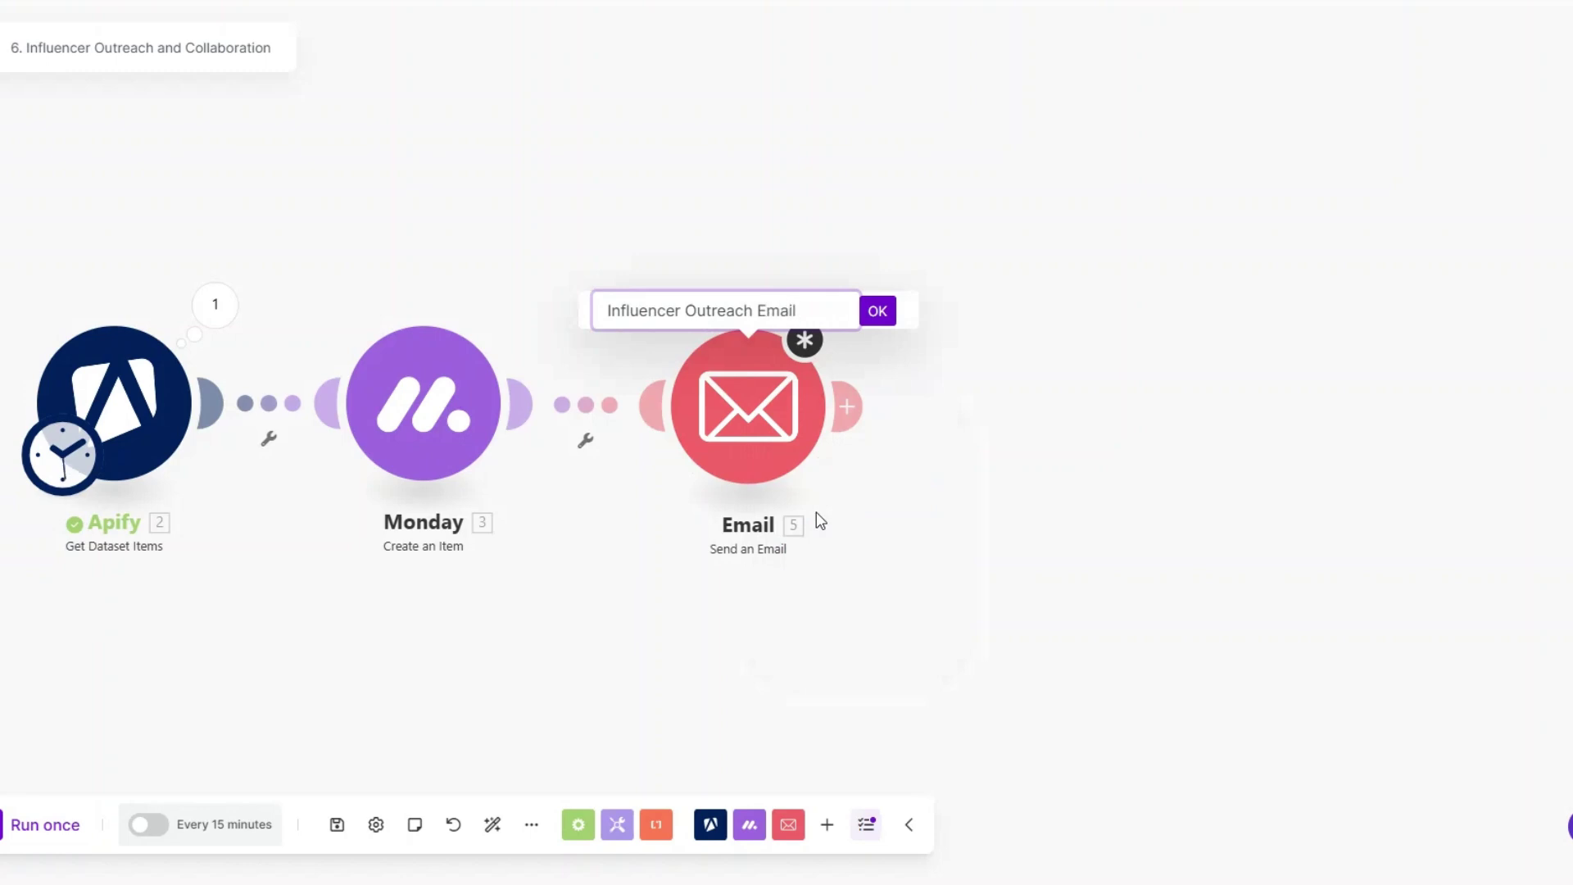
{"action": "left_click", "coordinate": [877, 310]}
Step: Check the To, Subject and Content settings of the email step and save them
{"action": "left_click", "coordinate": [760, 426]}
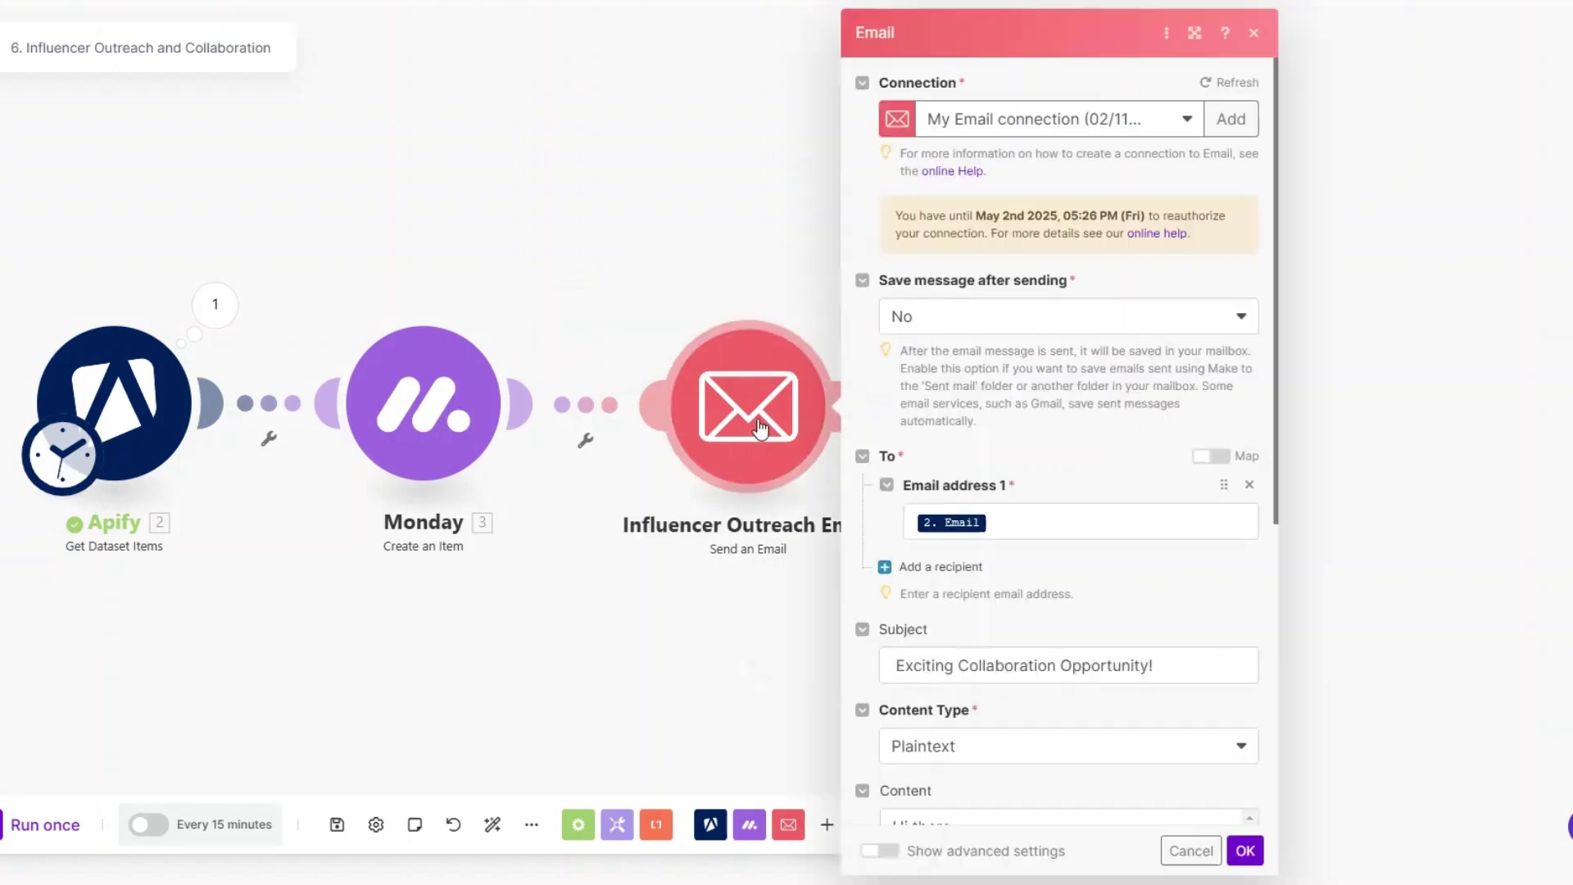
{"action": "scroll", "coordinate": [1053, 267], "scroll_direction": "down", "scroll_amount": 4}
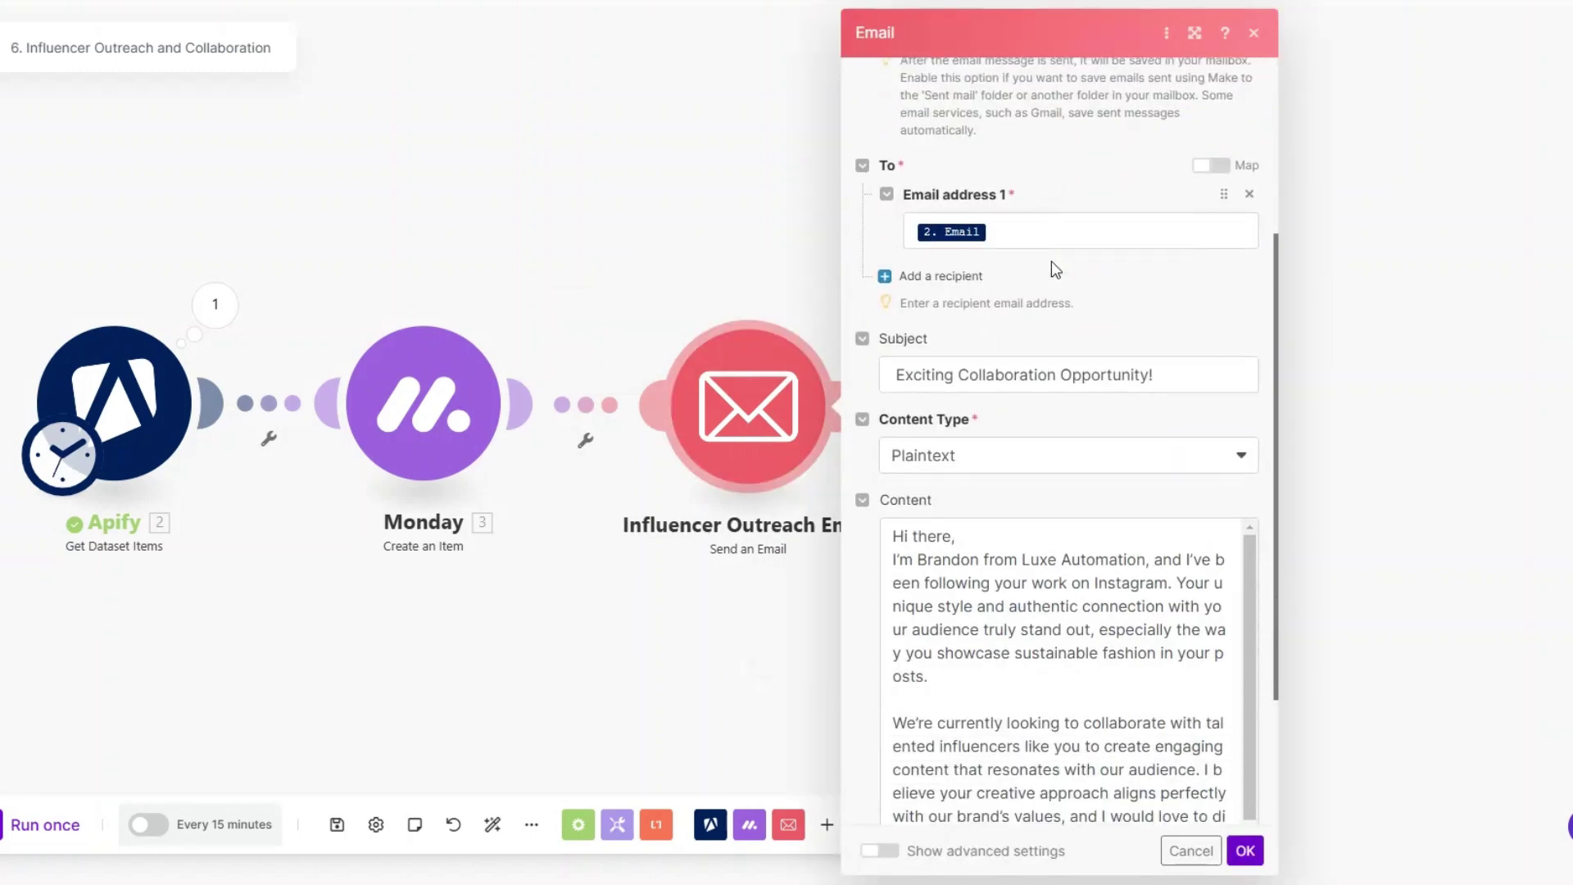
{"action": "left_click", "coordinate": [1020, 224]}
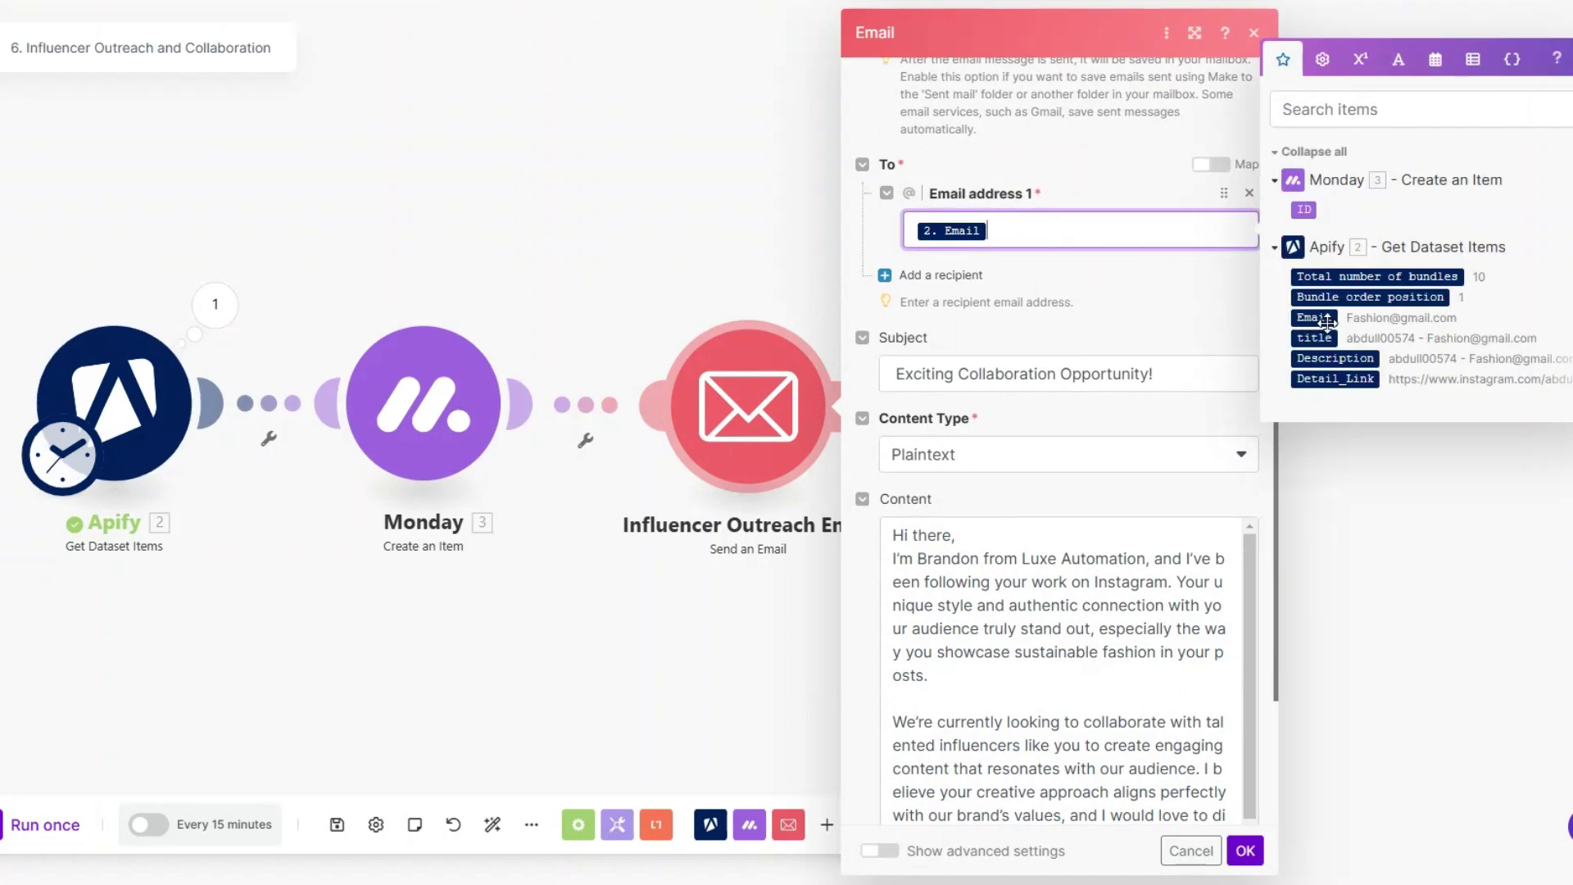
{"action": "left_click", "coordinate": [1188, 373]}
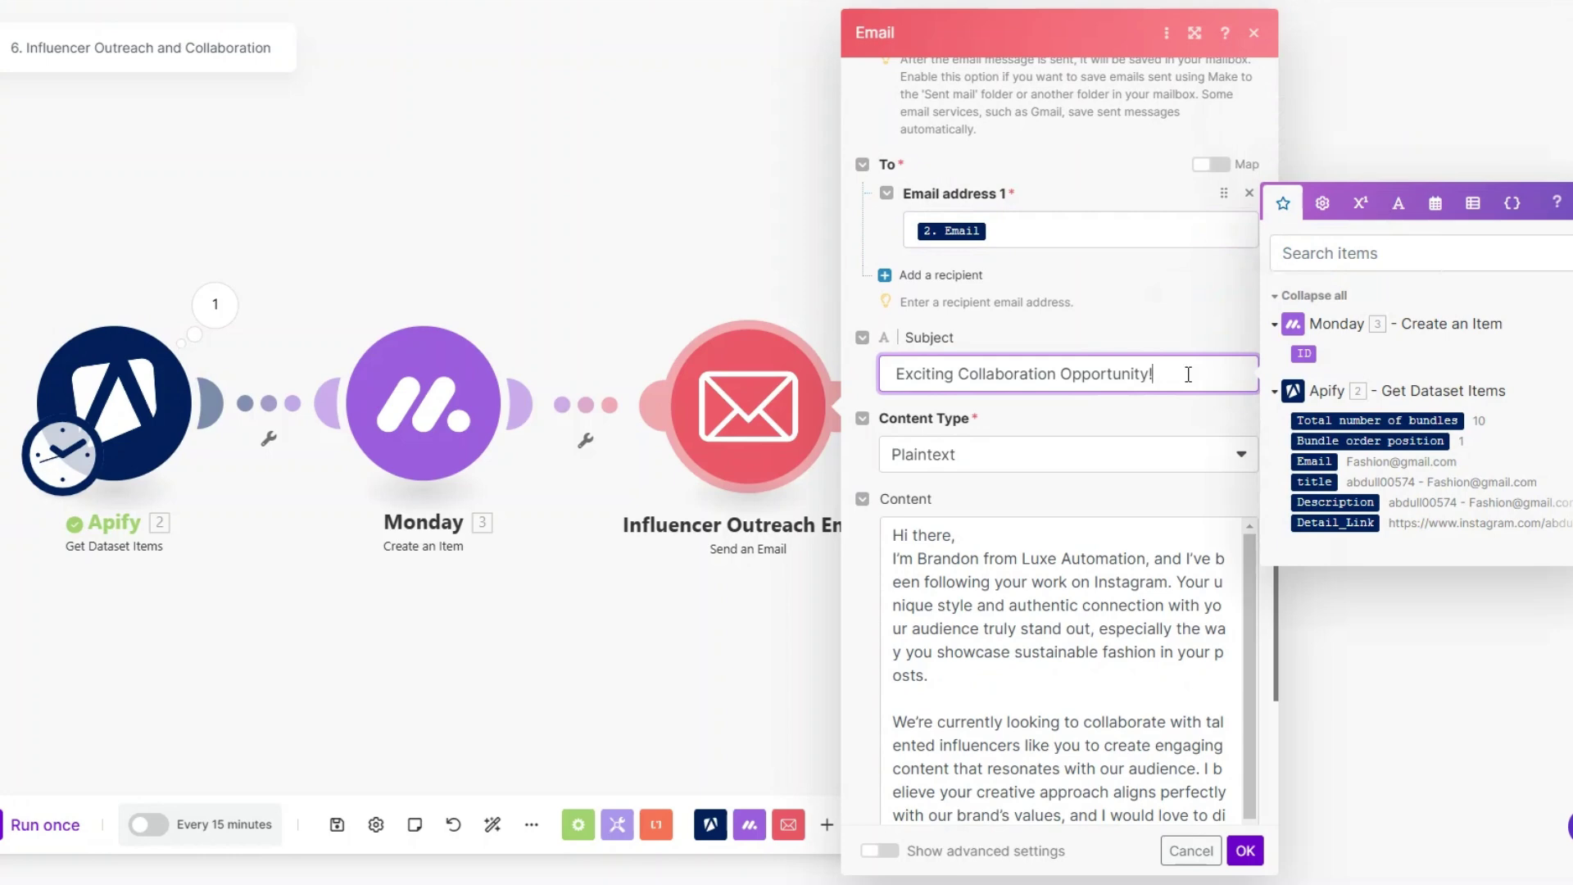
{"action": "scroll", "coordinate": [1188, 373], "scroll_direction": "down", "scroll_amount": 3}
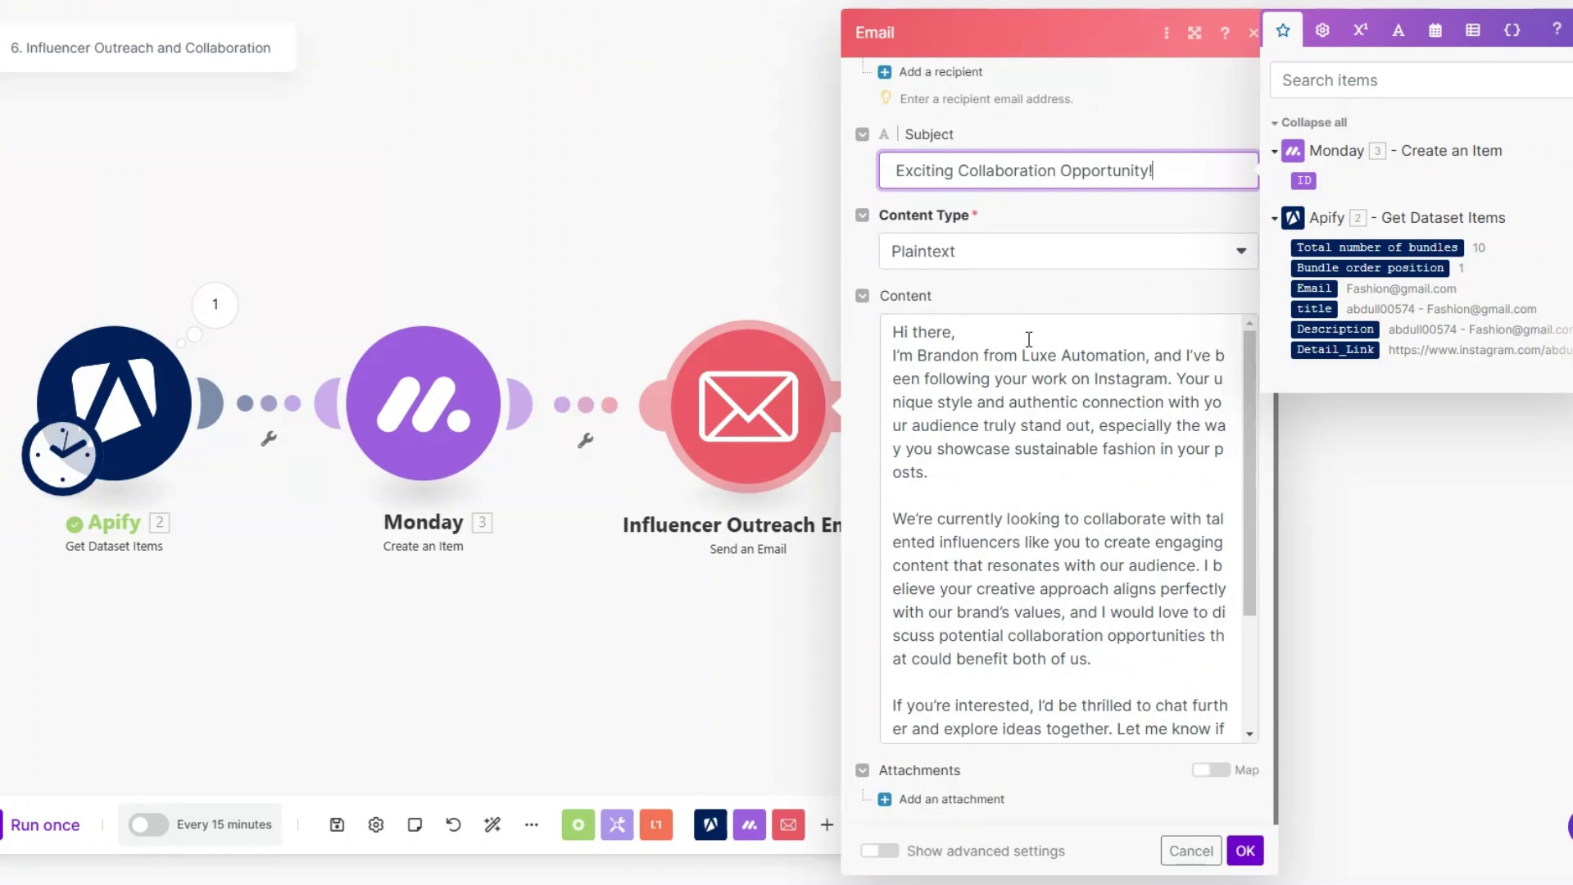
{"action": "scroll", "coordinate": [1020, 493], "scroll_direction": "down", "scroll_amount": 2}
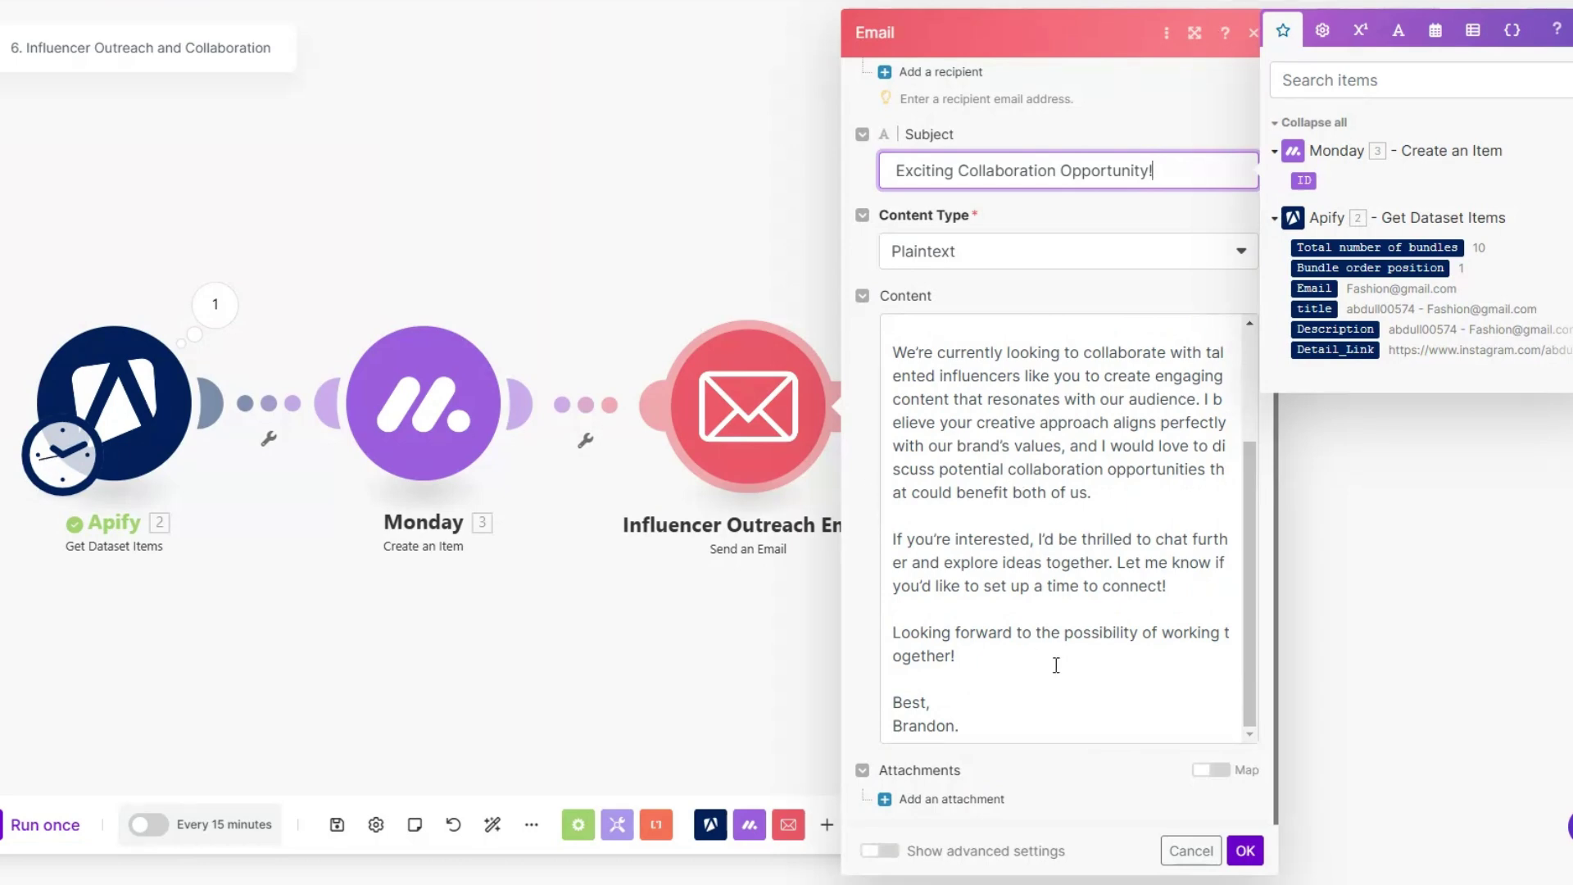
{"action": "left_click", "coordinate": [1252, 854]}
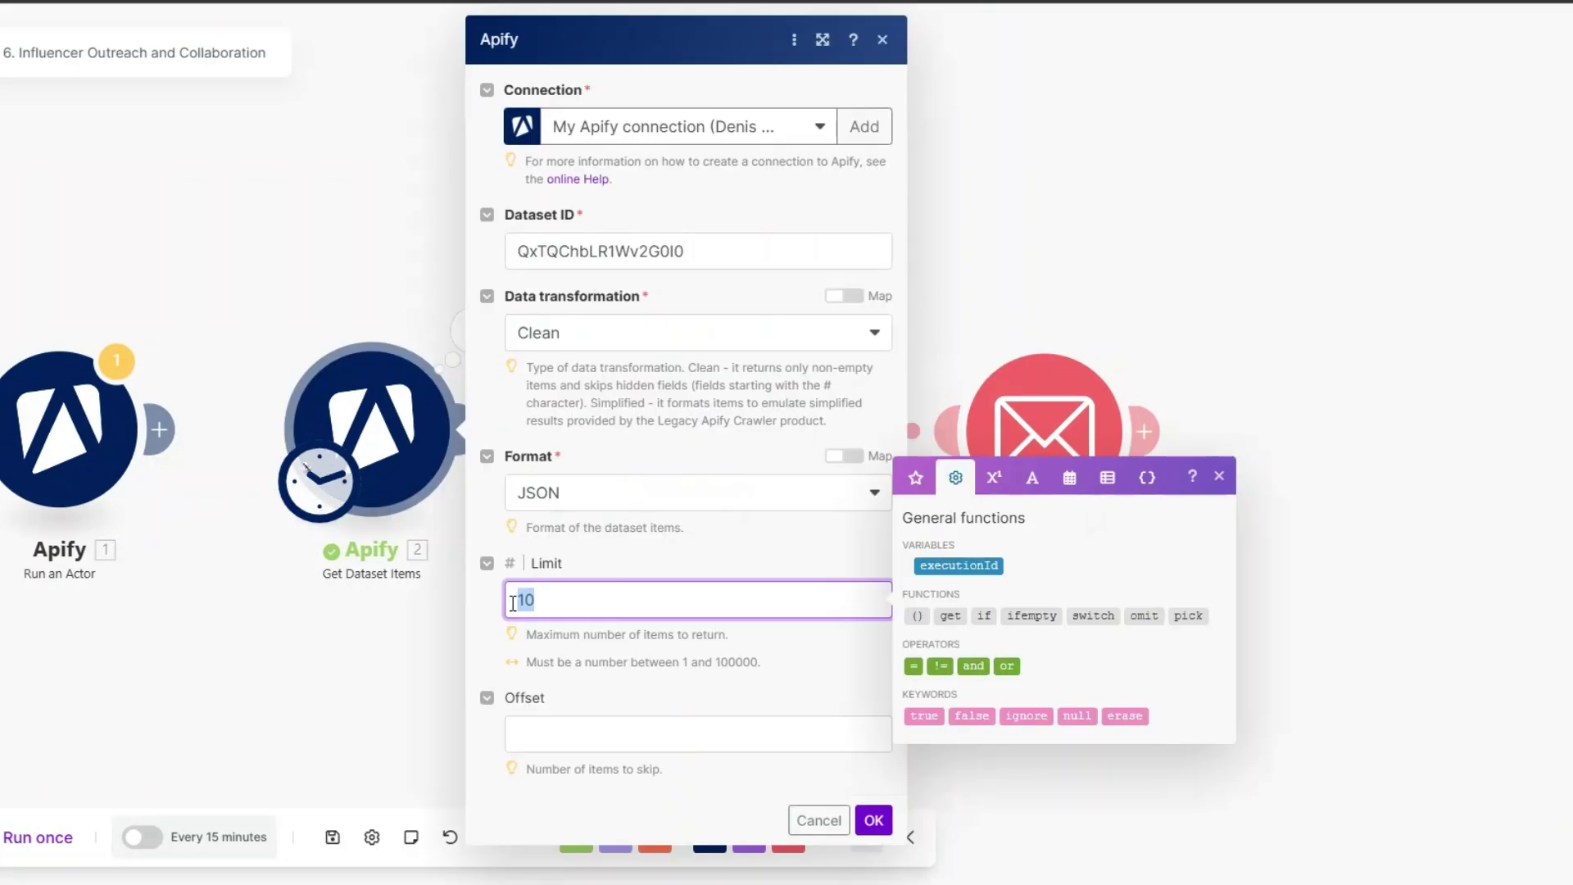
{"action": "type", "text": "3"}
{"action": "left_click", "coordinate": [873, 820]}
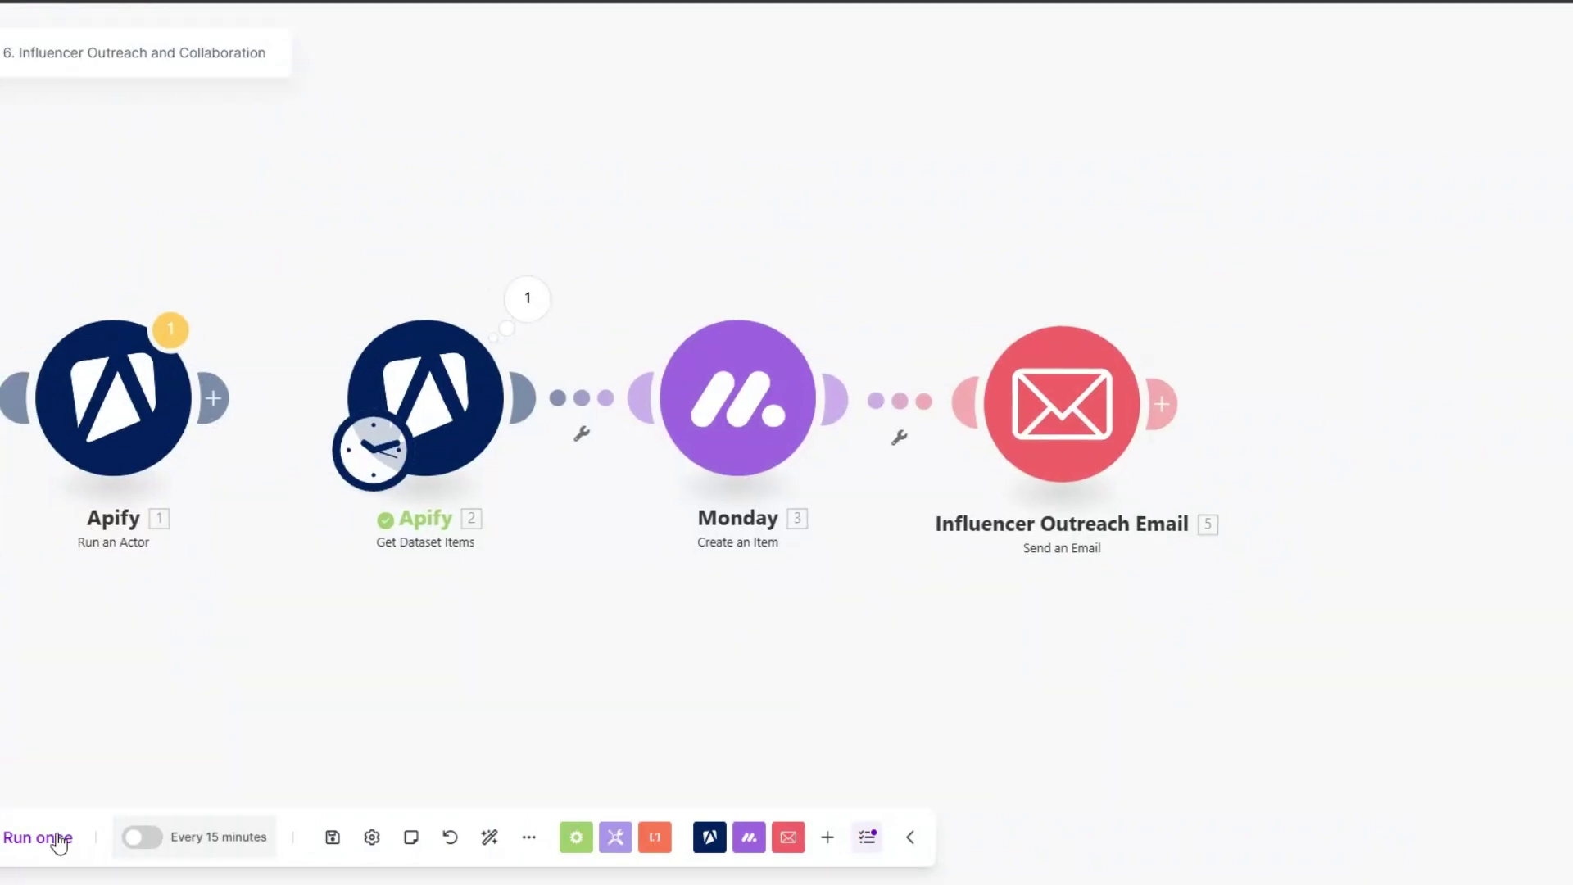
{"action": "left_click", "coordinate": [50, 837]}
{"action": "left_click_drag", "start_coordinate": [427, 666], "coordinate": [375, 665]}
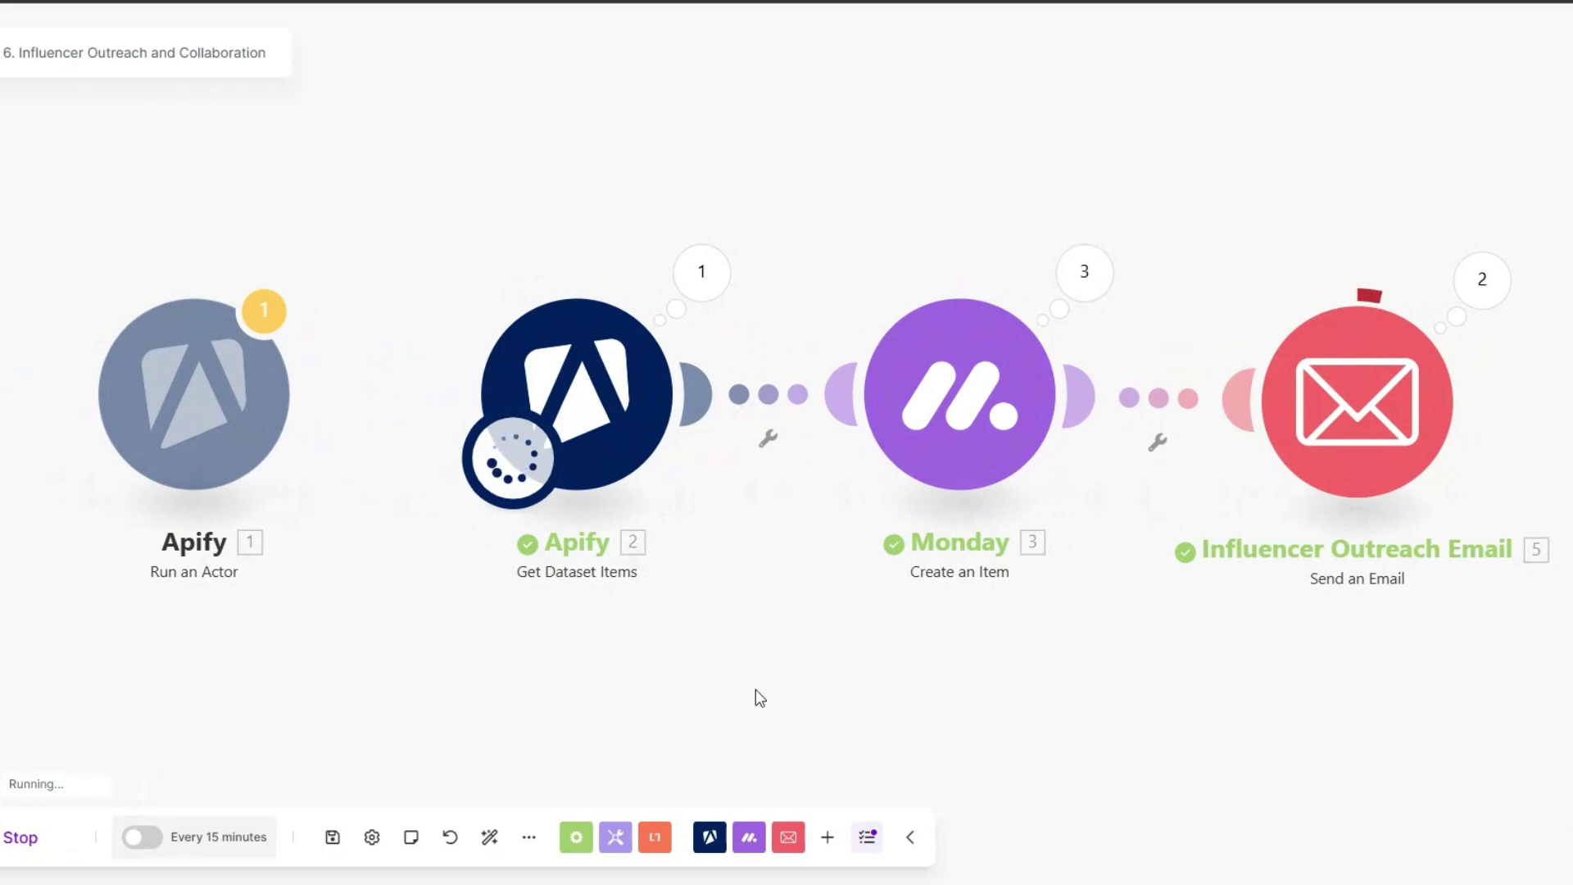
{"action": "left_click_drag", "start_coordinate": [707, 676], "coordinate": [582, 681]}
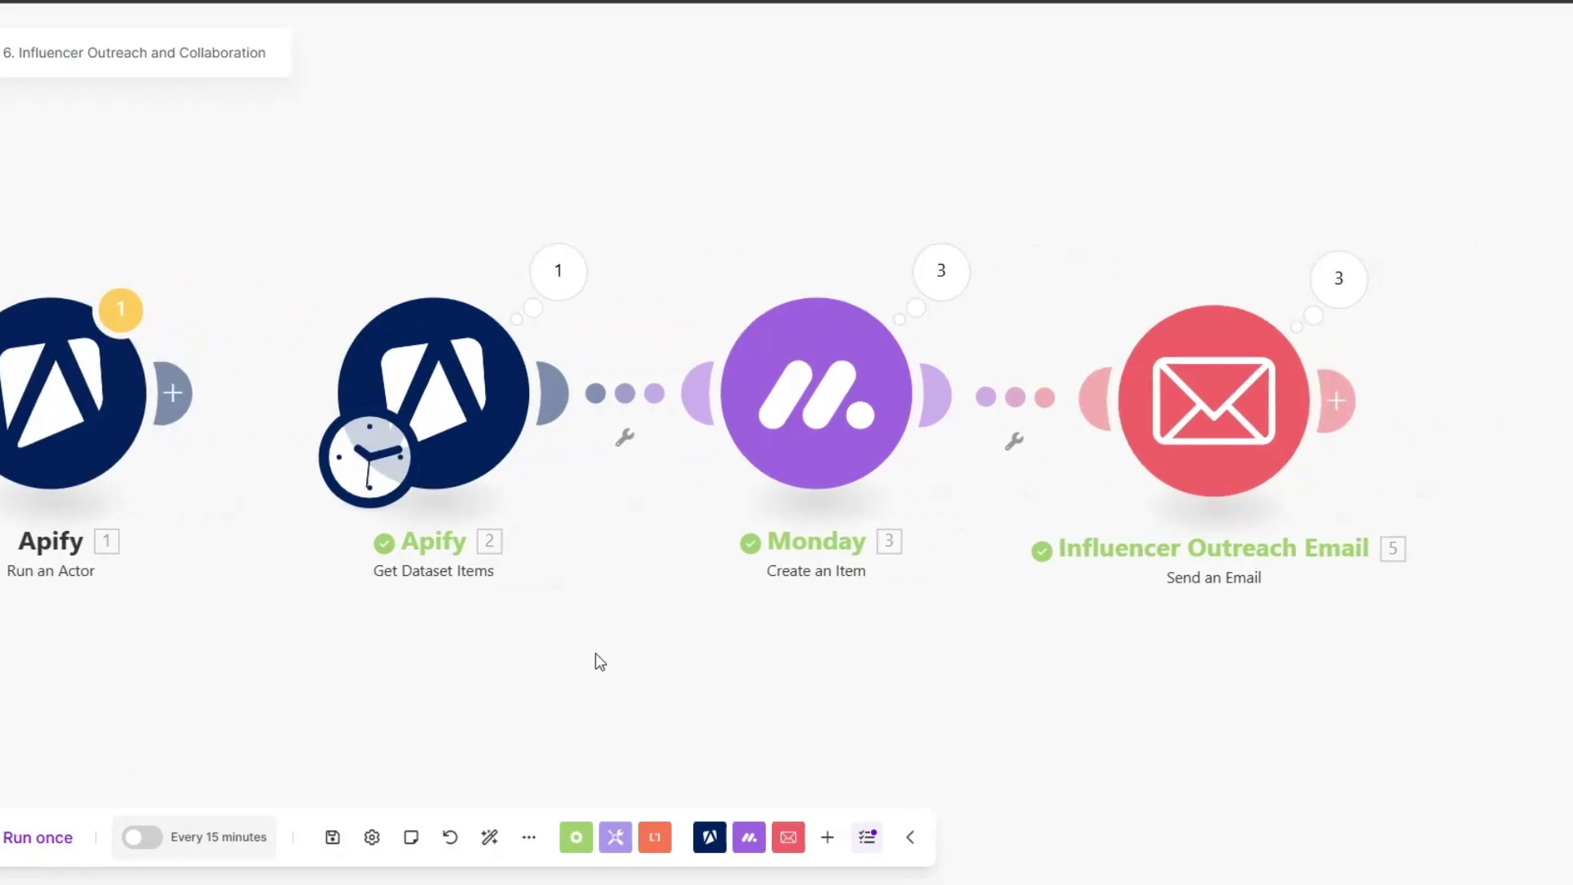
{"action": "left_click", "coordinate": [558, 286]}
{"action": "scroll", "coordinate": [814, 453], "scroll_direction": "down", "scroll_amount": 5}
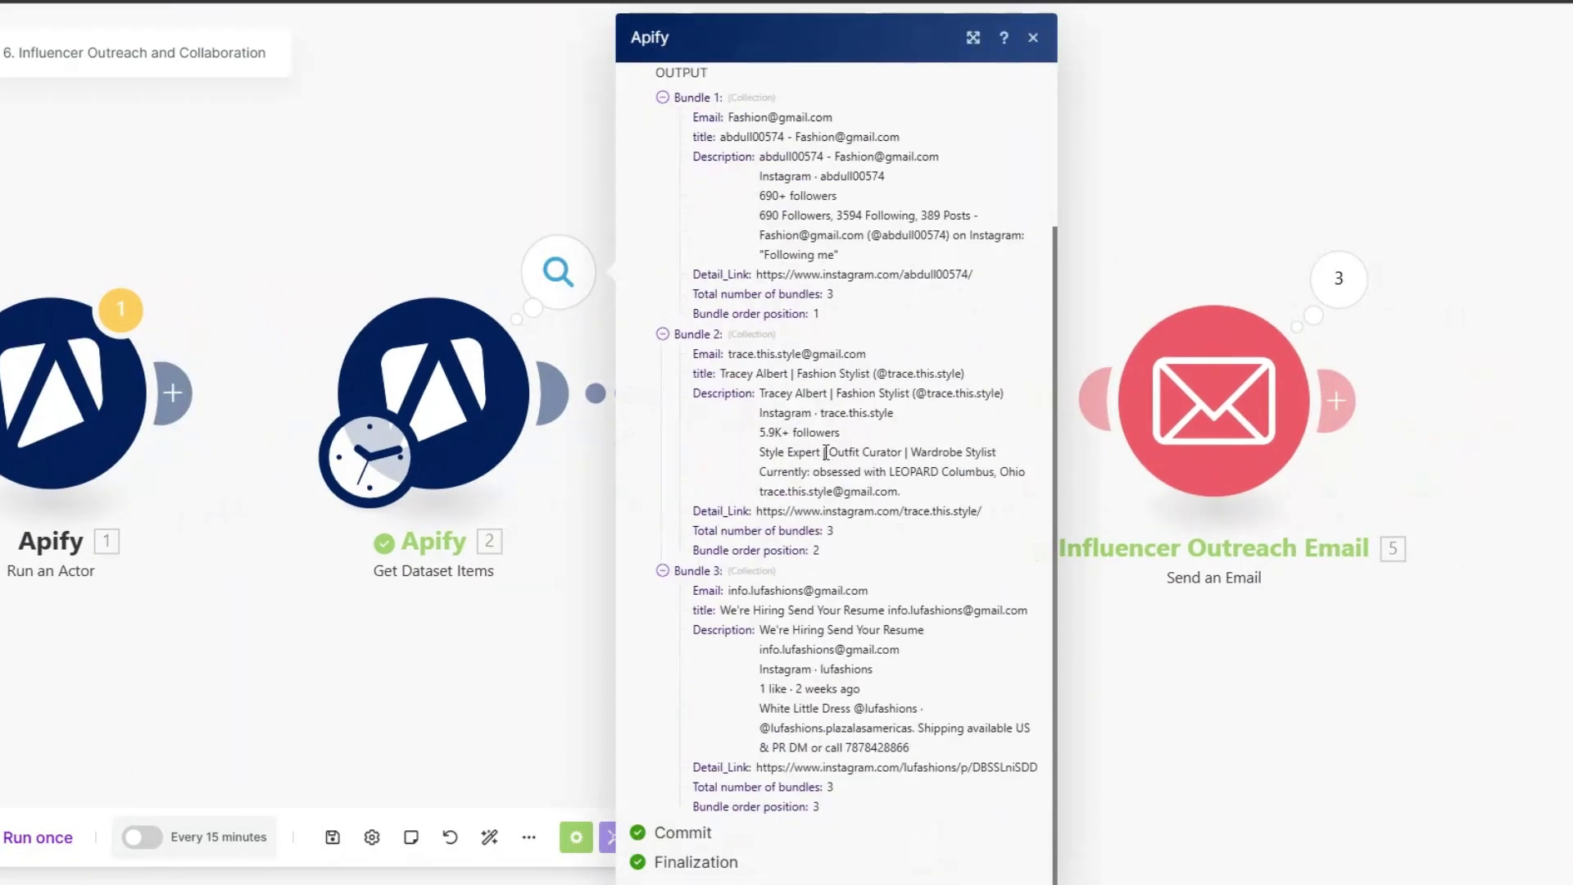
{"action": "left_click", "coordinate": [455, 453]}
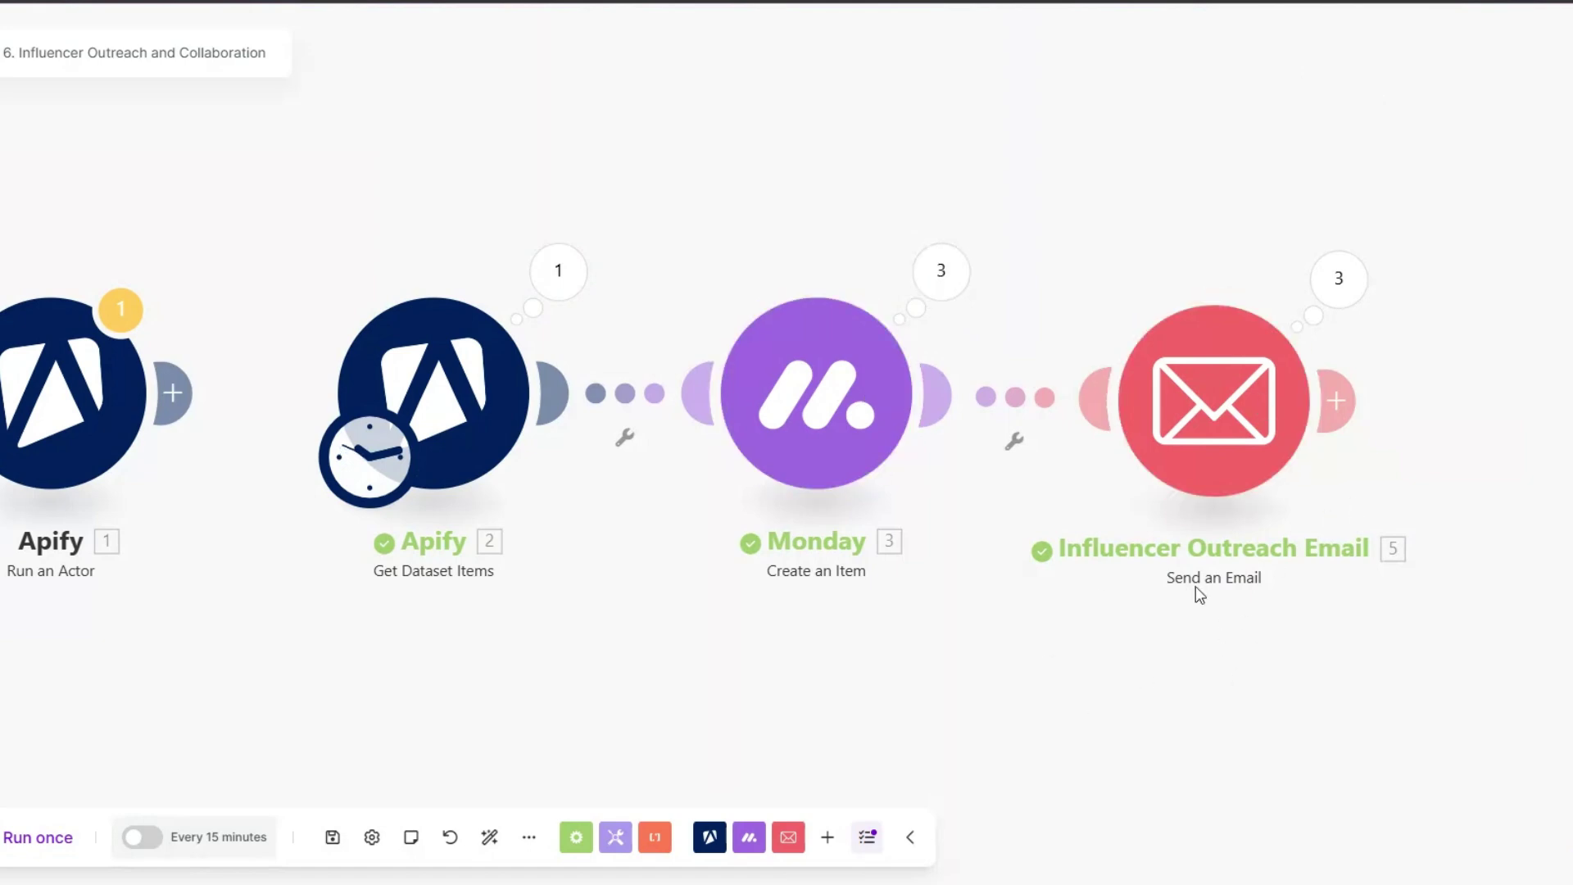
{"action": "left_click", "coordinate": [1332, 296]}
{"action": "left_click", "coordinate": [1004, 108]}
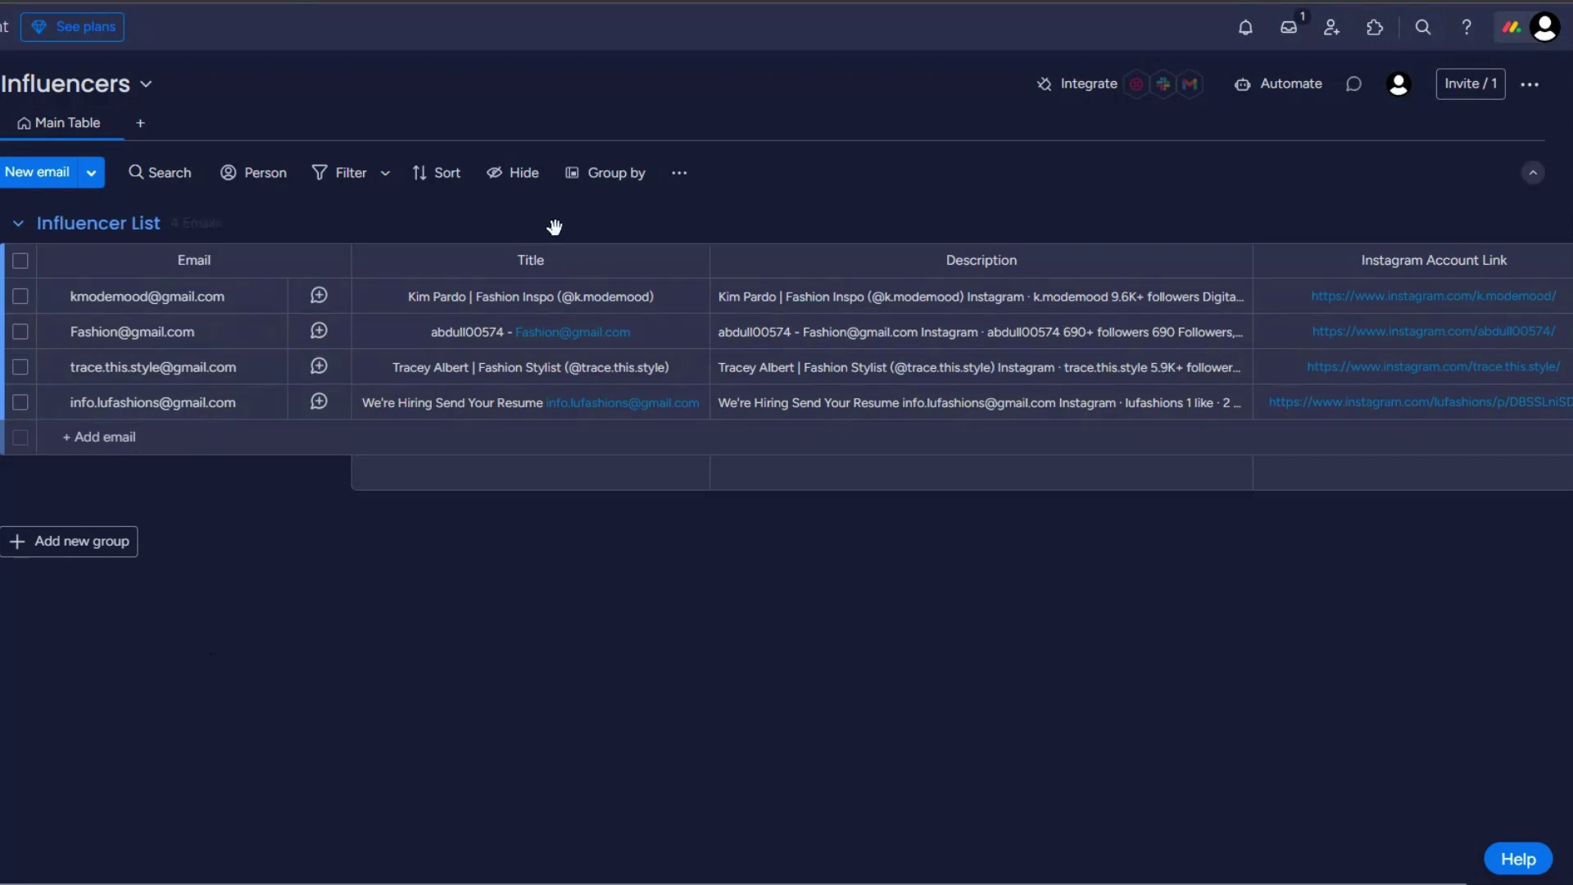
{"action": "left_click", "coordinate": [611, 332]}
{"action": "key", "text": "Escape"}
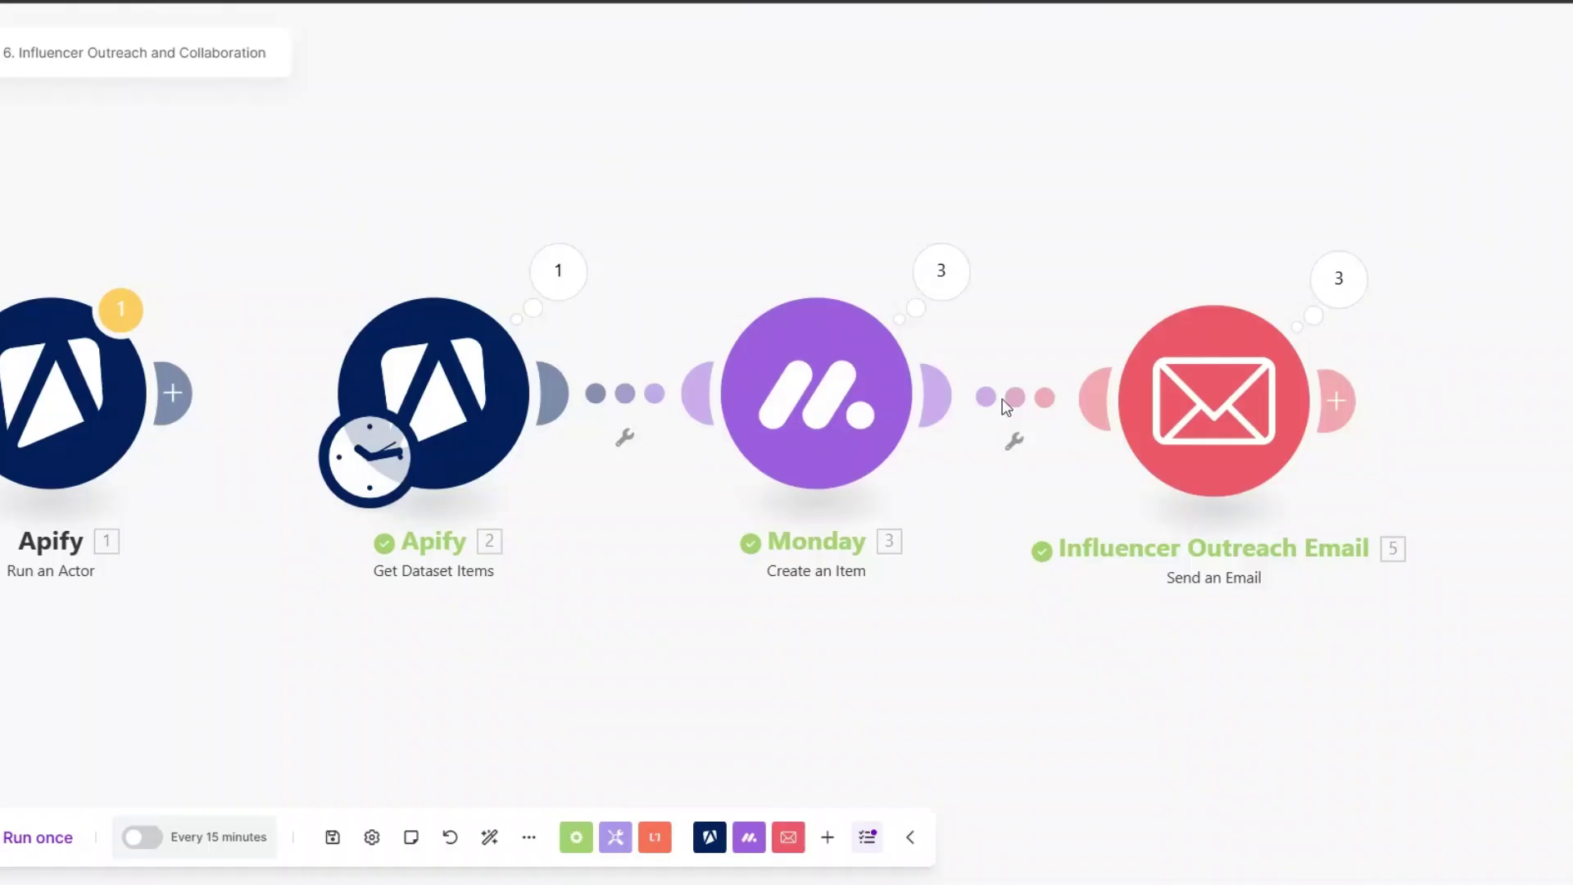
Step: Inspect Operation 3's email subject and full body in the Email module's results
{"action": "left_click", "coordinate": [1338, 280]}
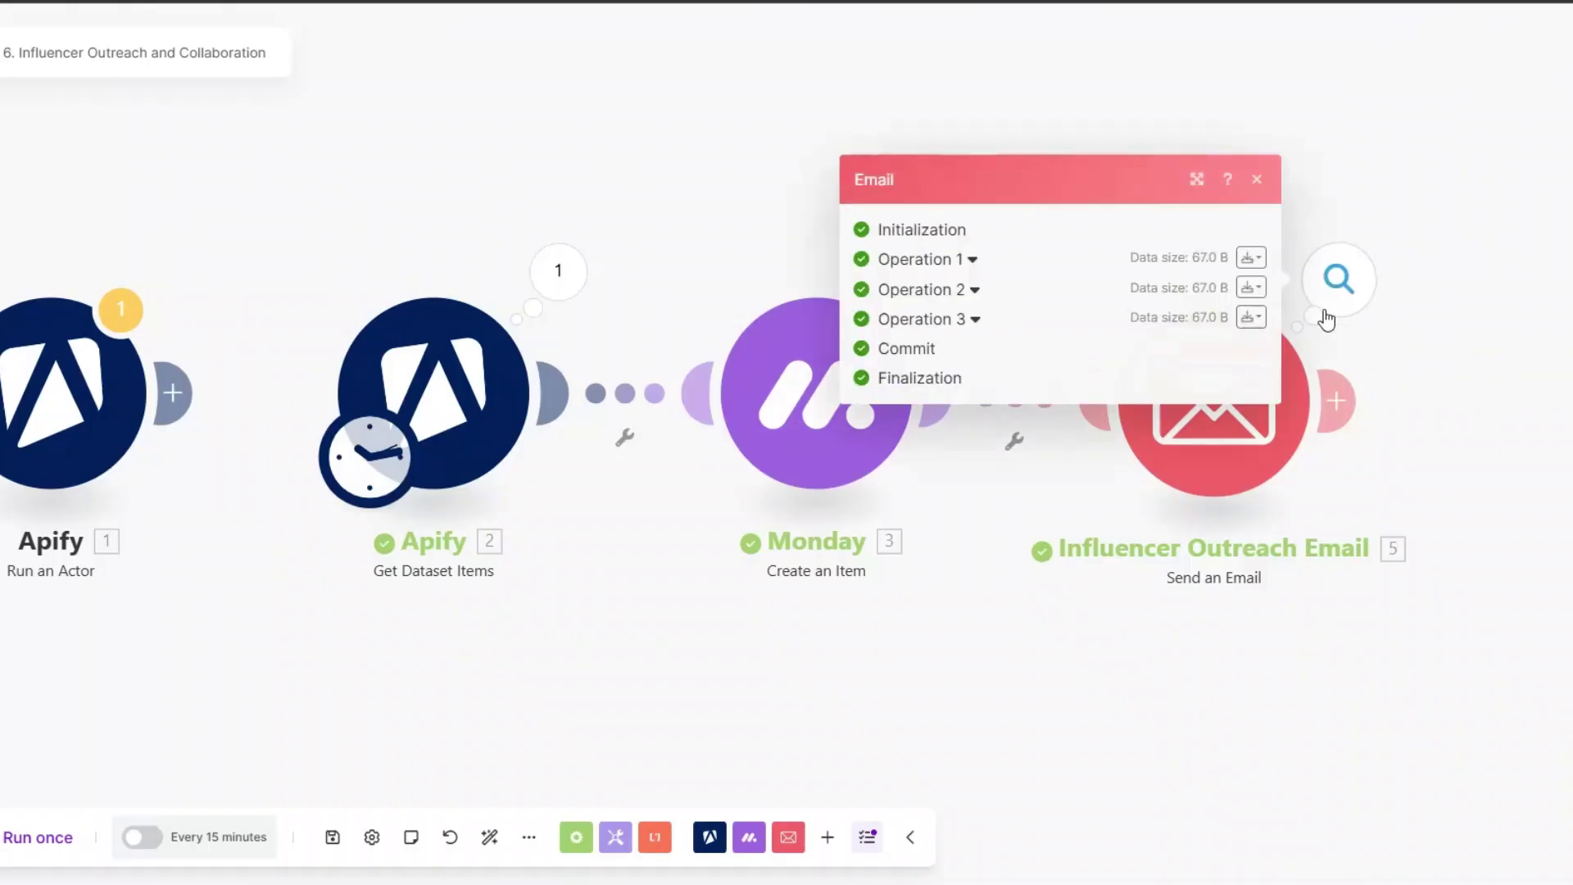
{"action": "left_click", "coordinate": [975, 320]}
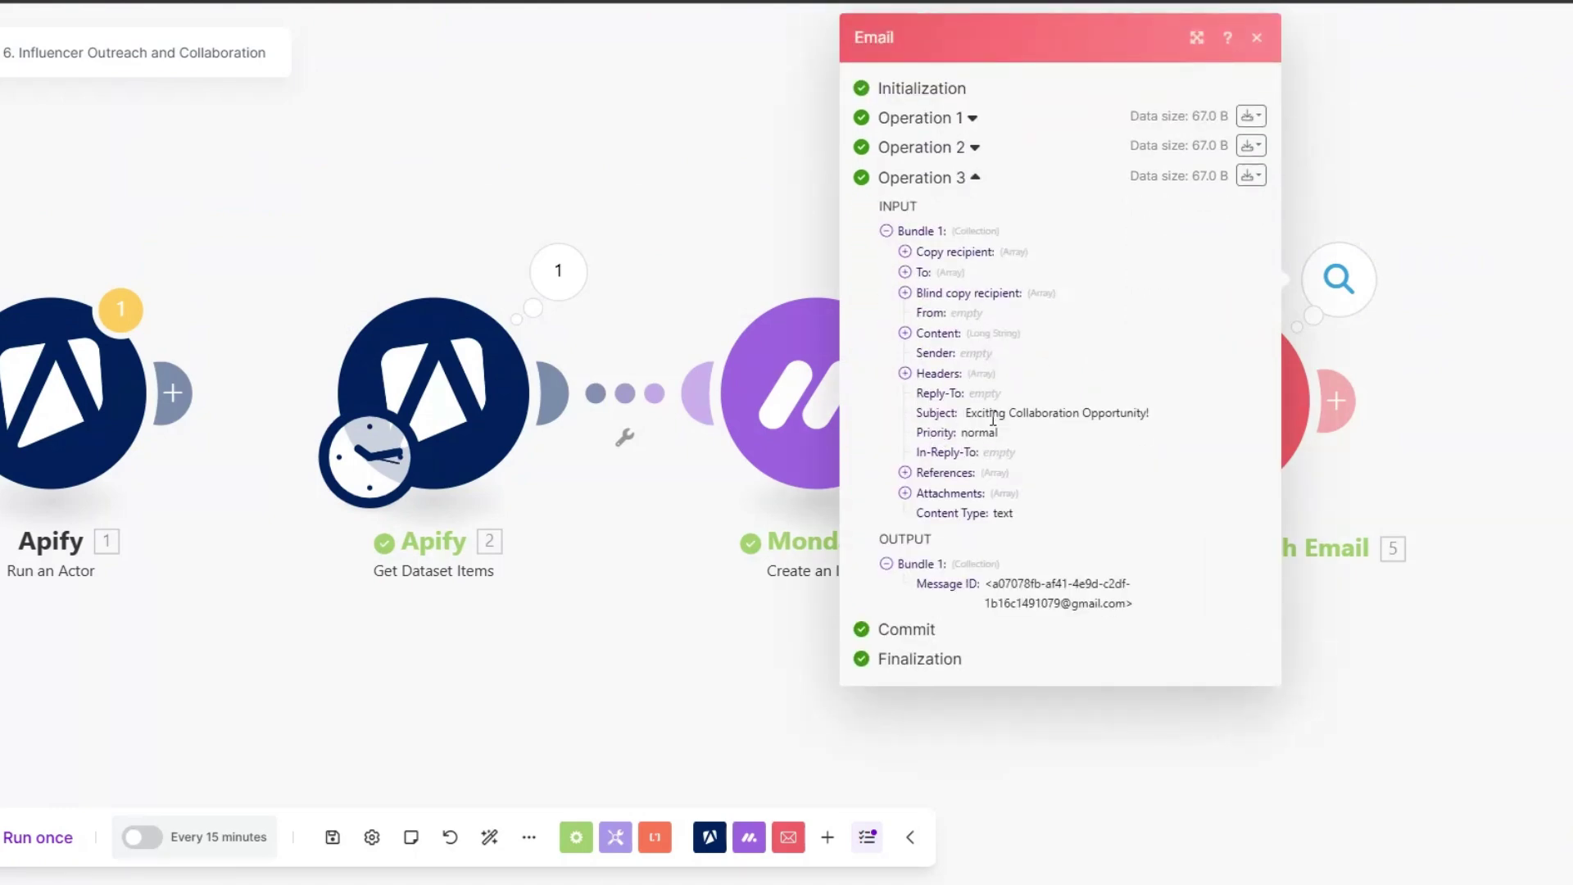
{"action": "left_click_drag", "start_coordinate": [968, 417], "coordinate": [1144, 411]}
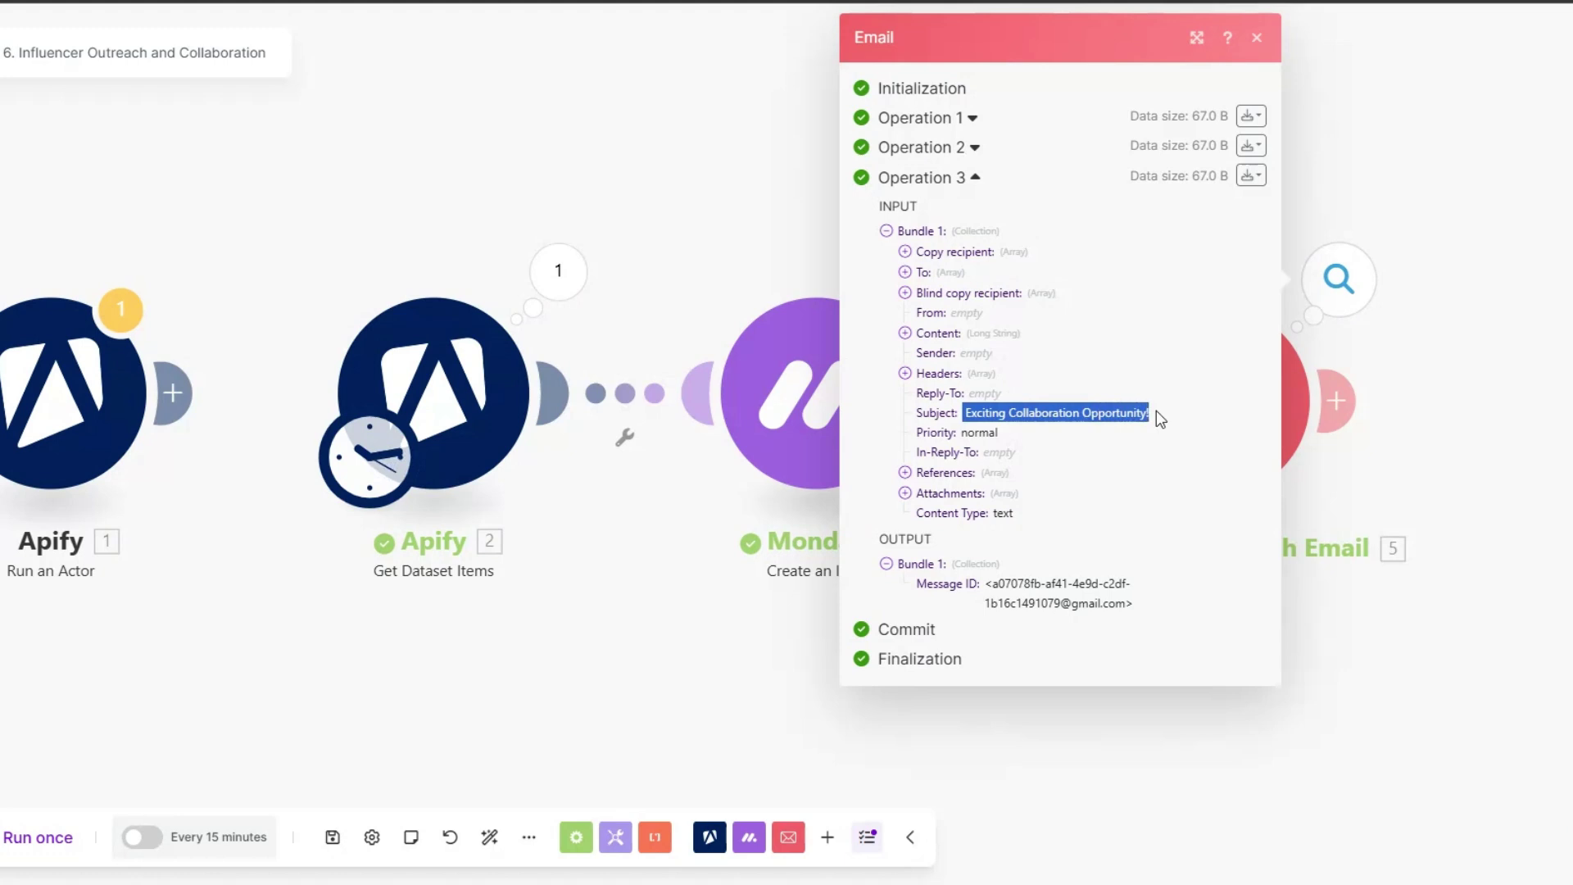
{"action": "left_click", "coordinate": [904, 333]}
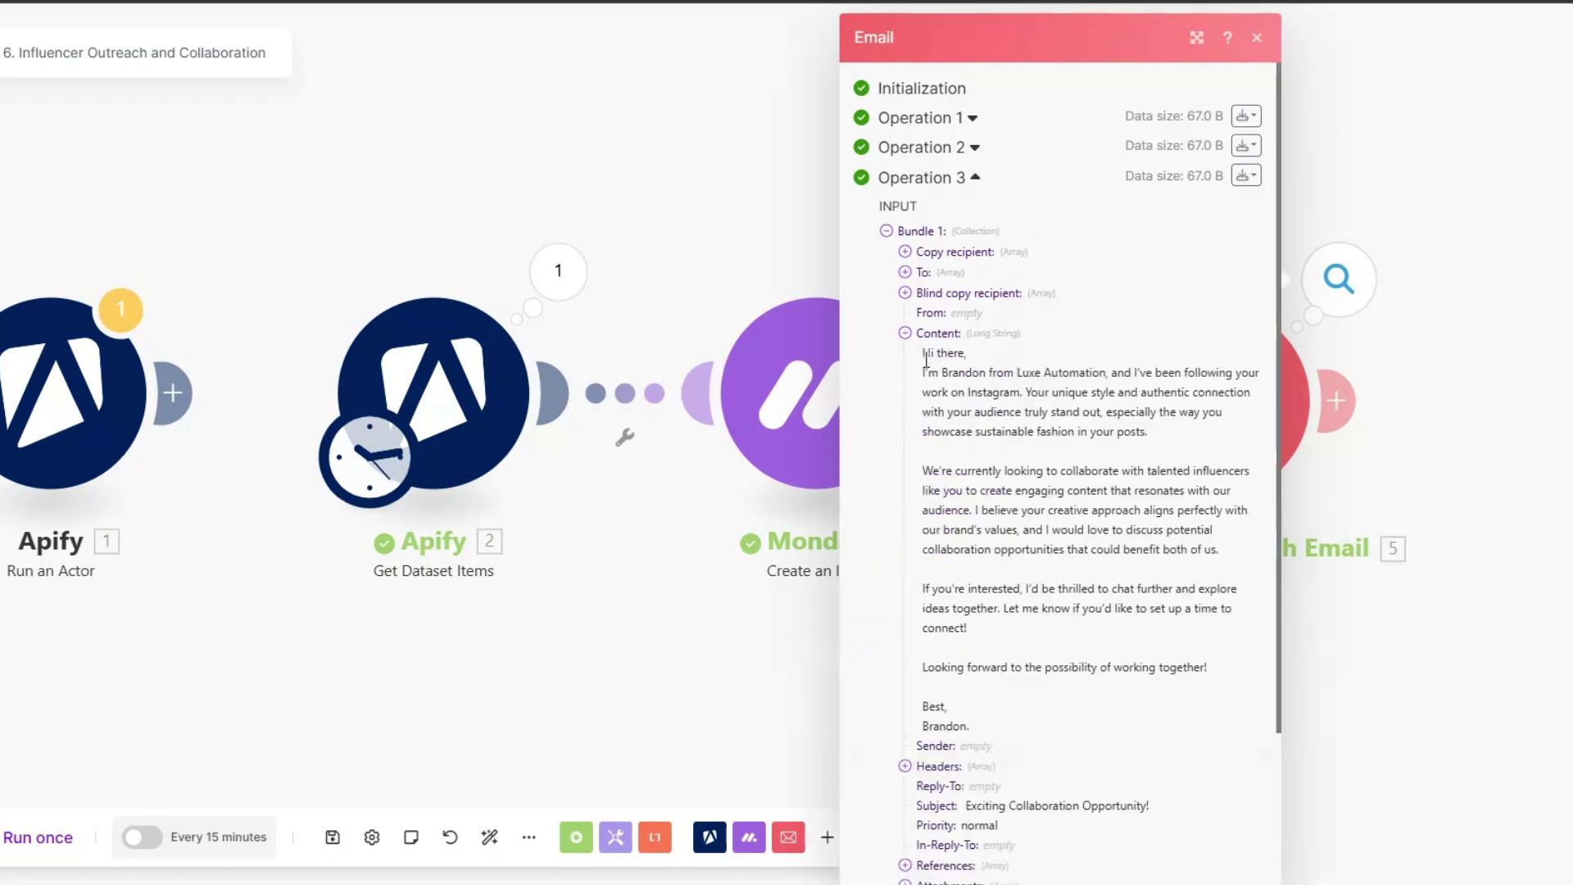
{"action": "left_click_drag", "start_coordinate": [923, 352], "coordinate": [1038, 725]}
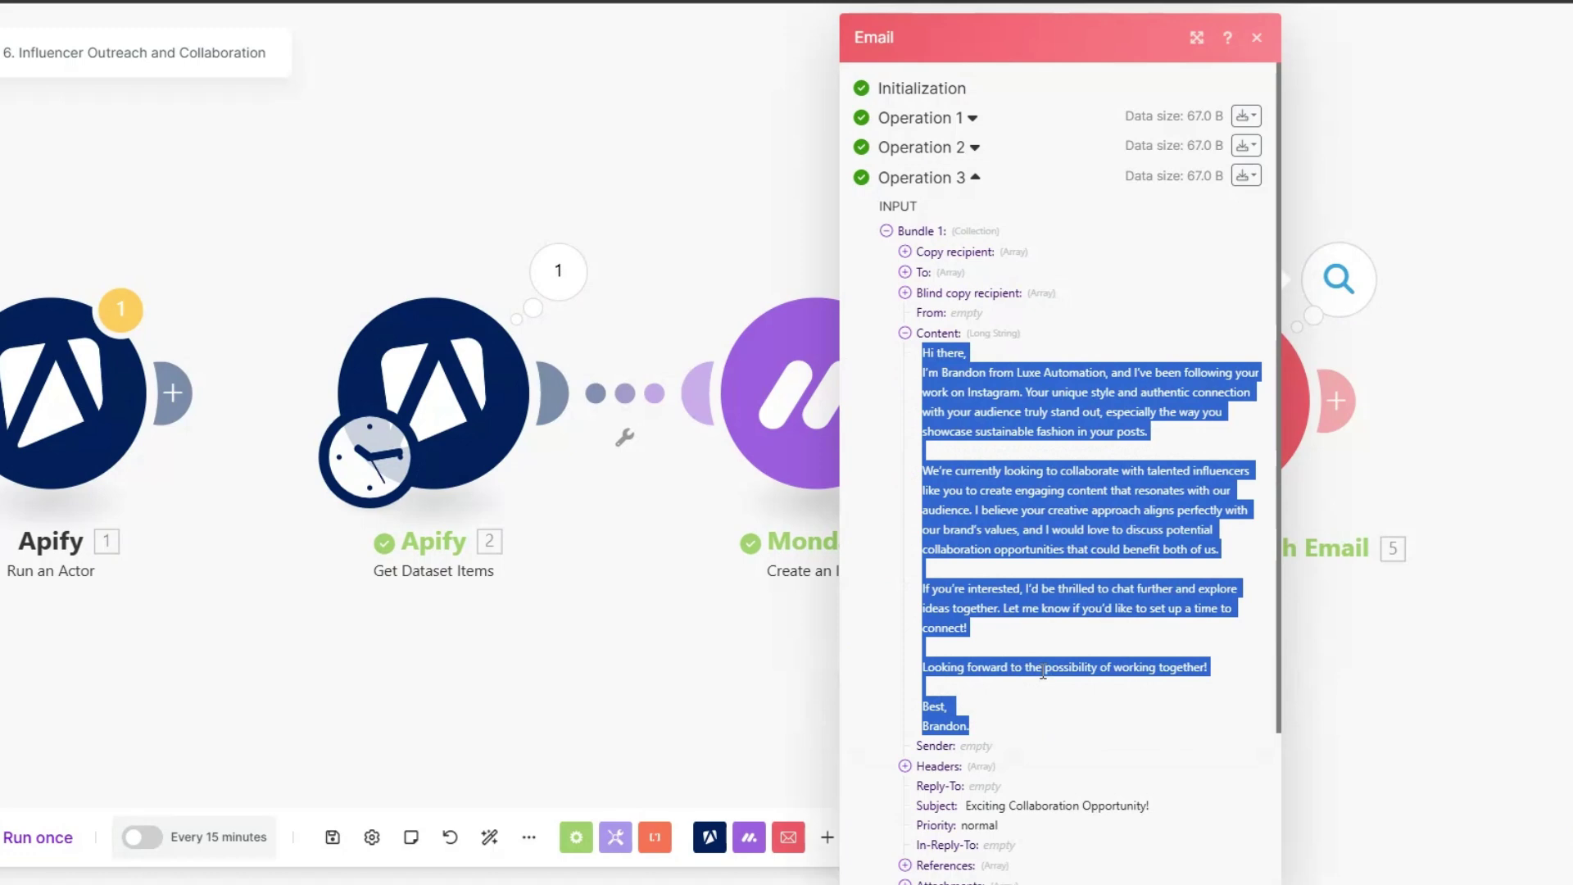
{"action": "left_click", "coordinate": [705, 691]}
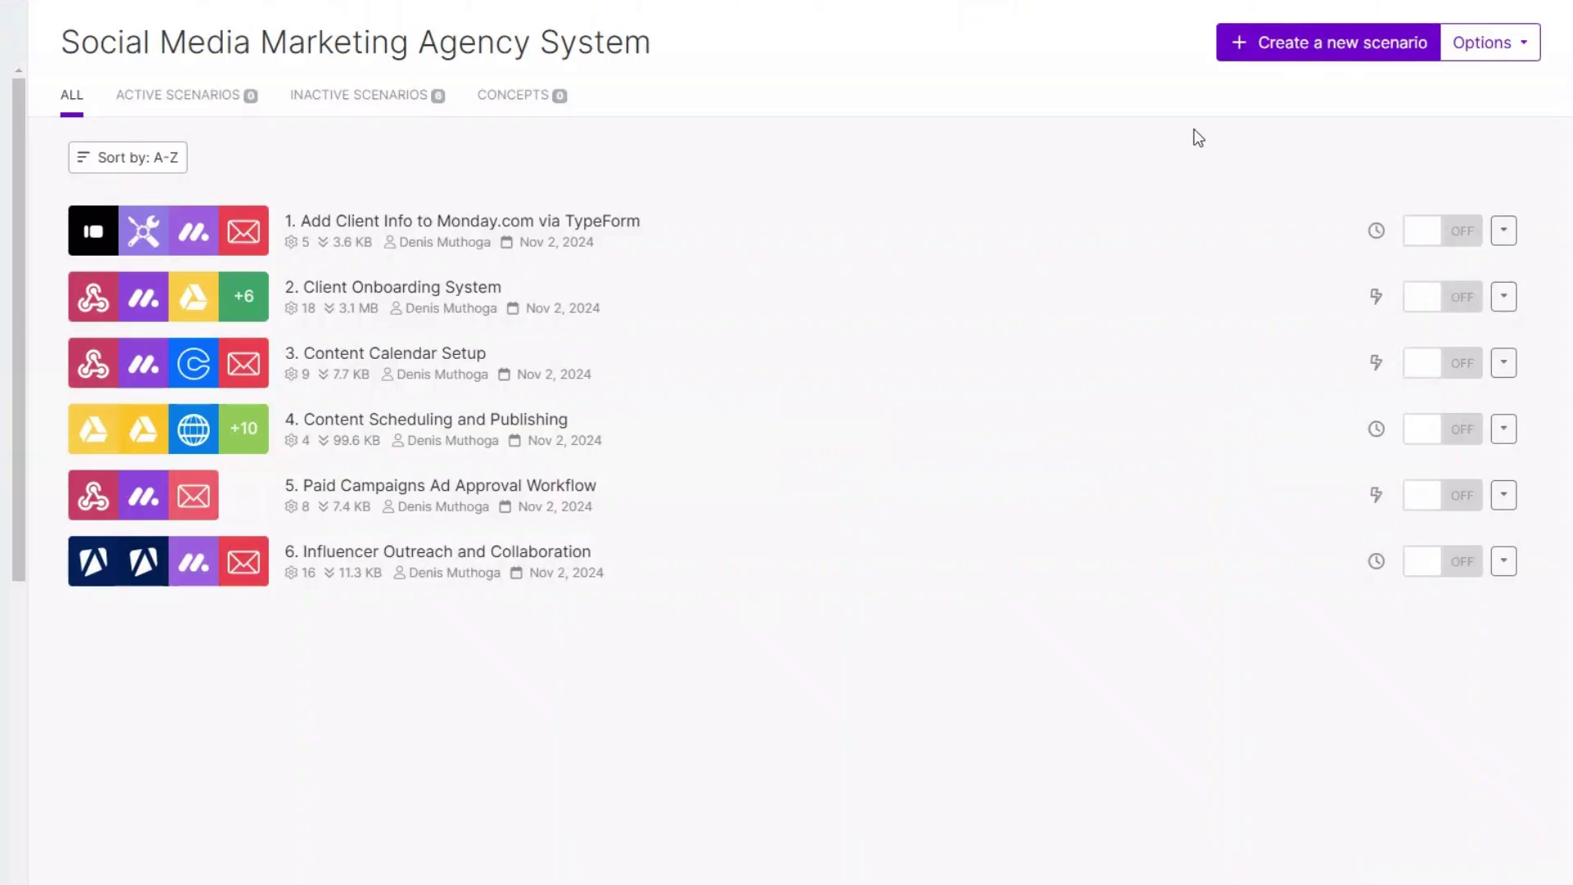
Step: Start a new scenario with a Webhooks Custom webhook as its trigger
{"action": "left_click", "coordinate": [671, 578]}
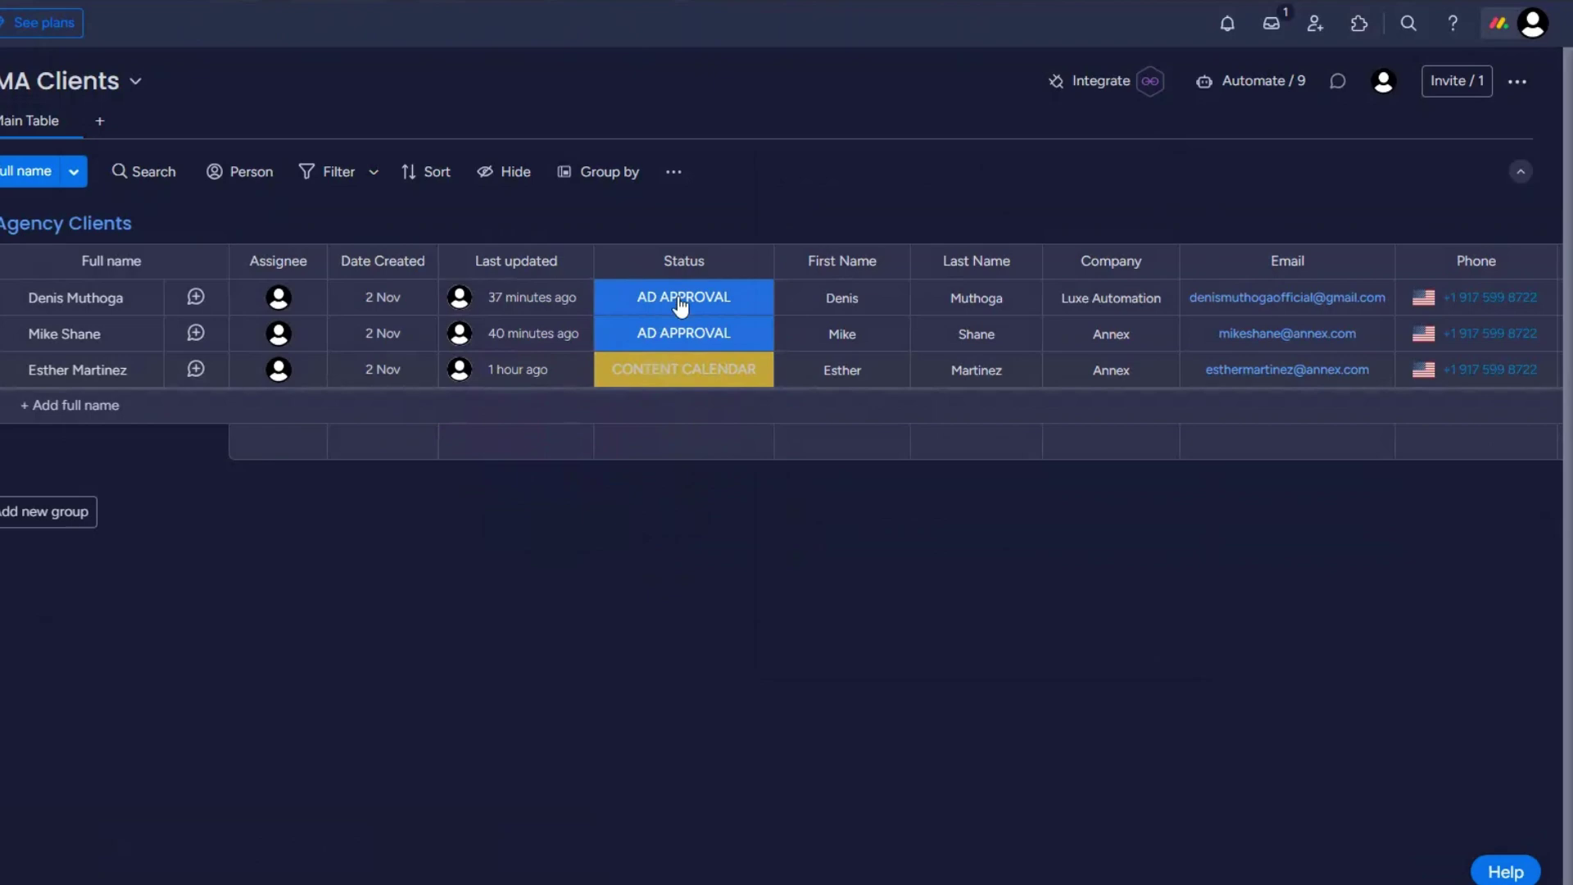
{"action": "left_click", "coordinate": [680, 305]}
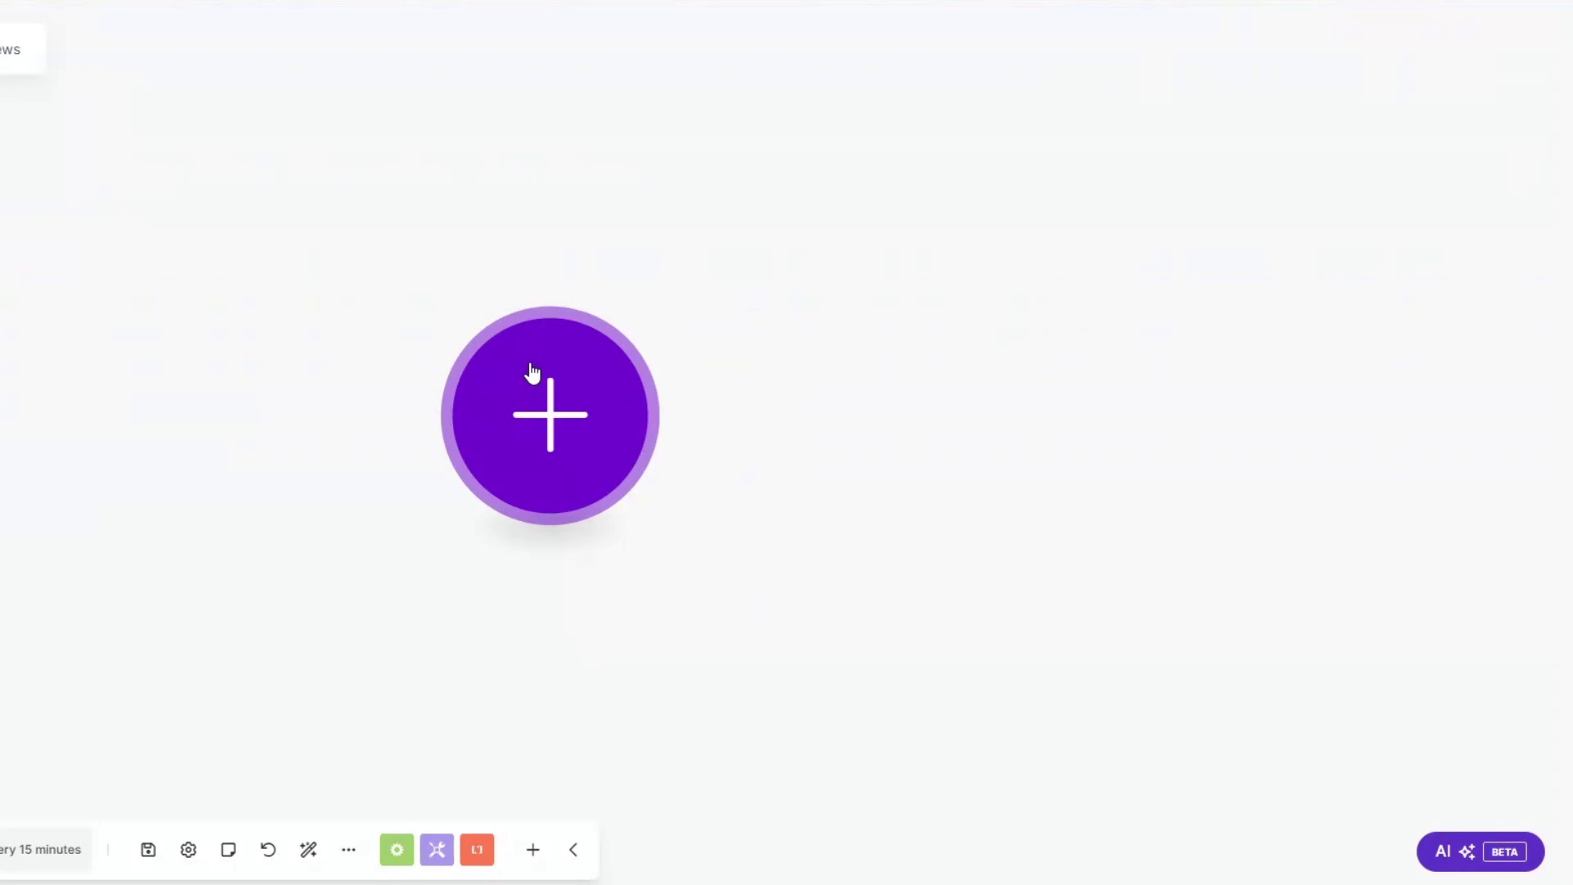
{"action": "left_click", "coordinate": [530, 372]}
{"action": "left_click", "coordinate": [751, 469]}
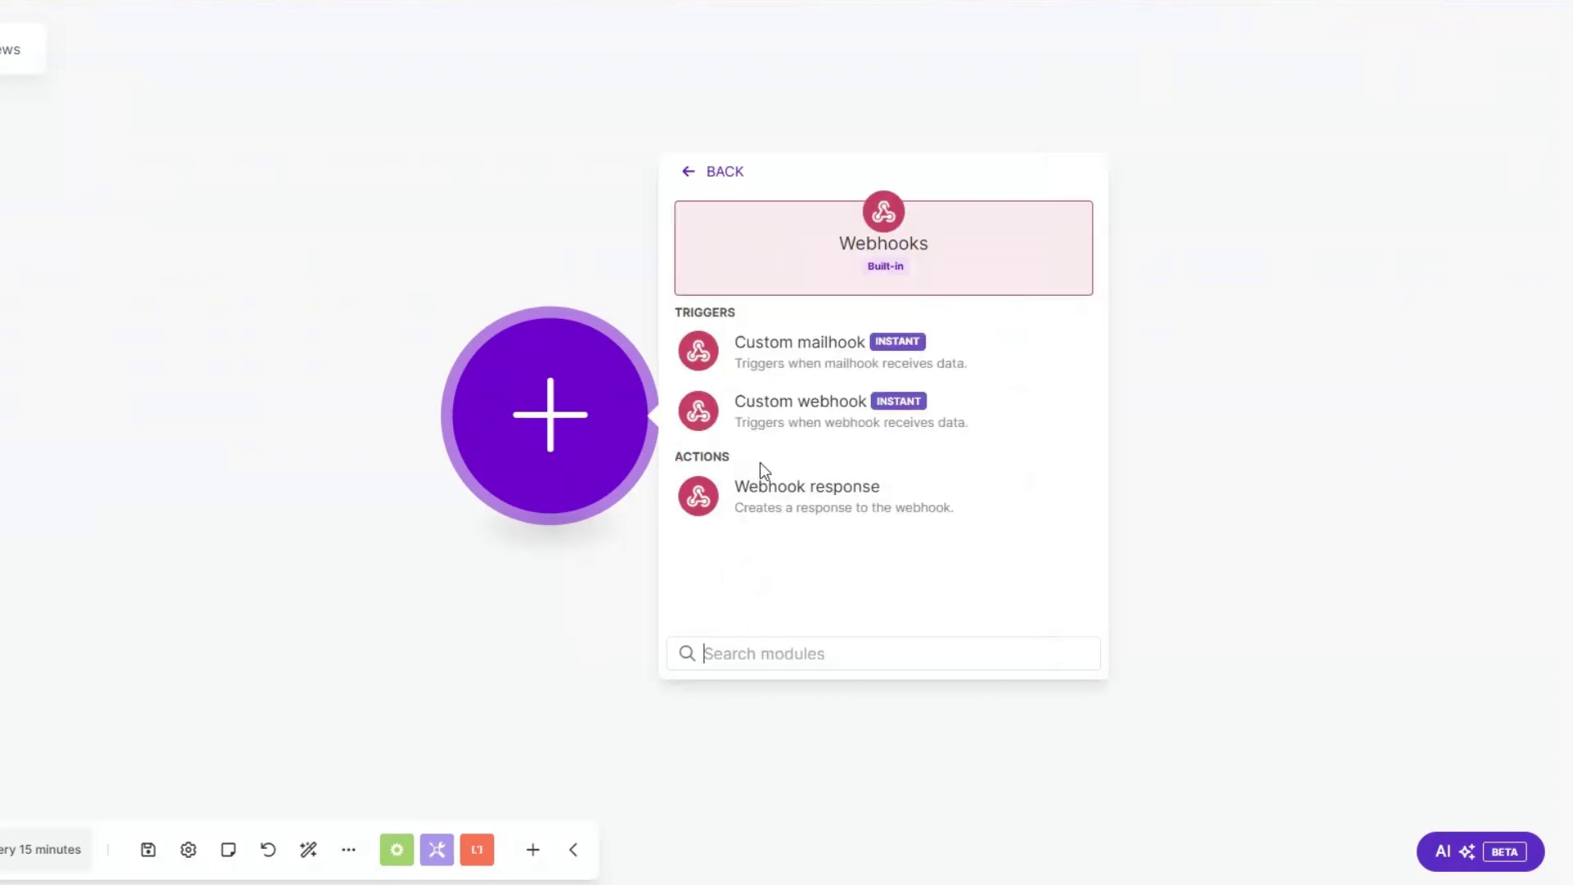
{"action": "left_click", "coordinate": [797, 407]}
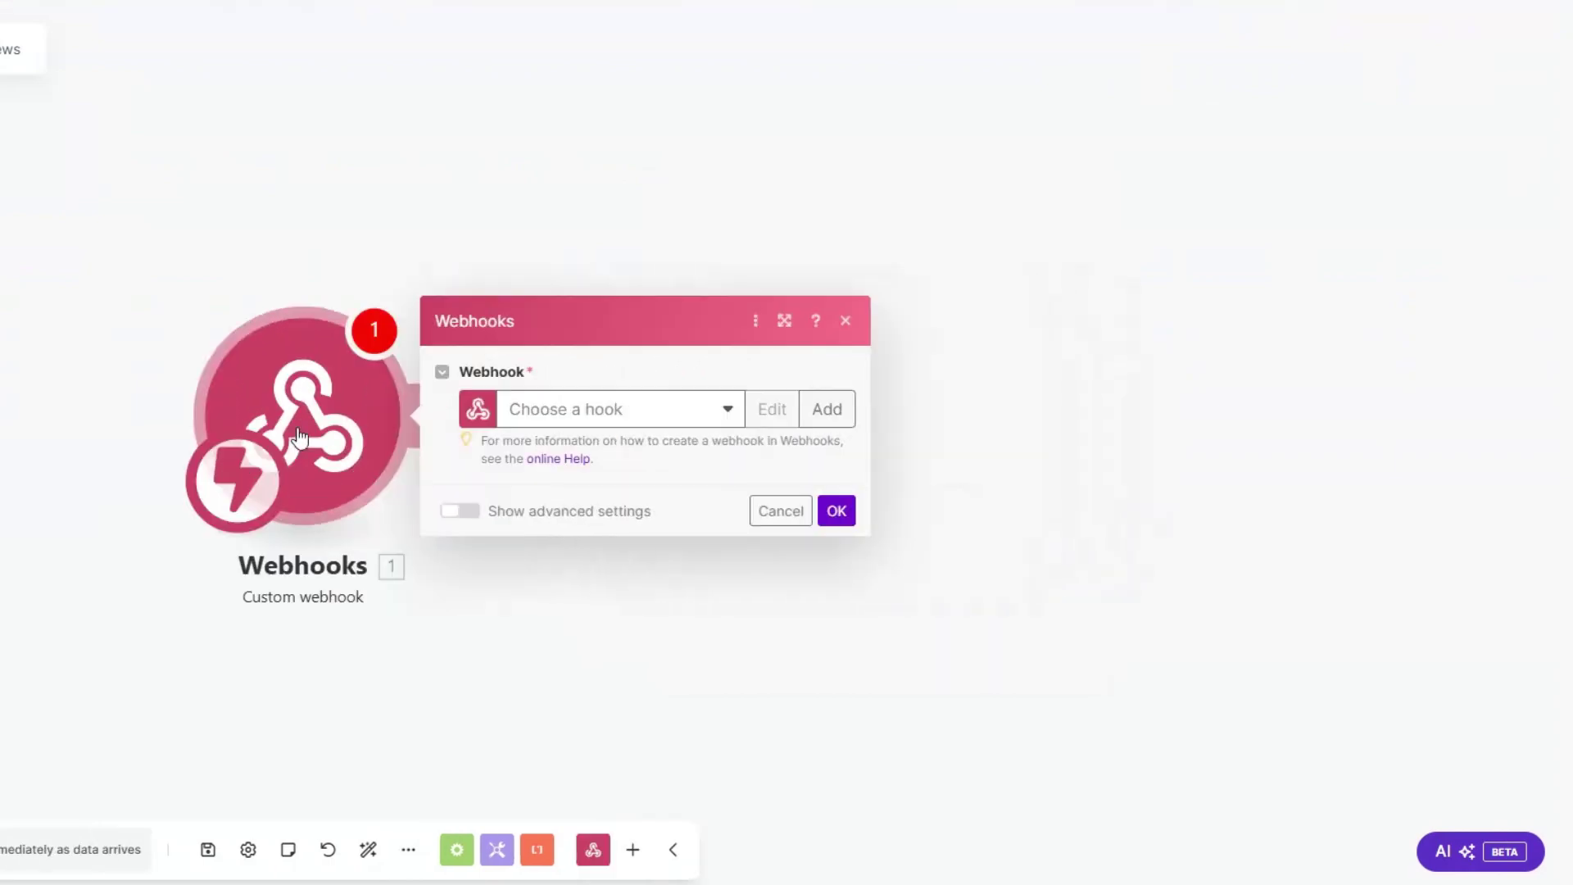
Step: Create a webhook named 'Client Feedback', save it and copy its address
{"action": "left_click", "coordinate": [827, 409]}
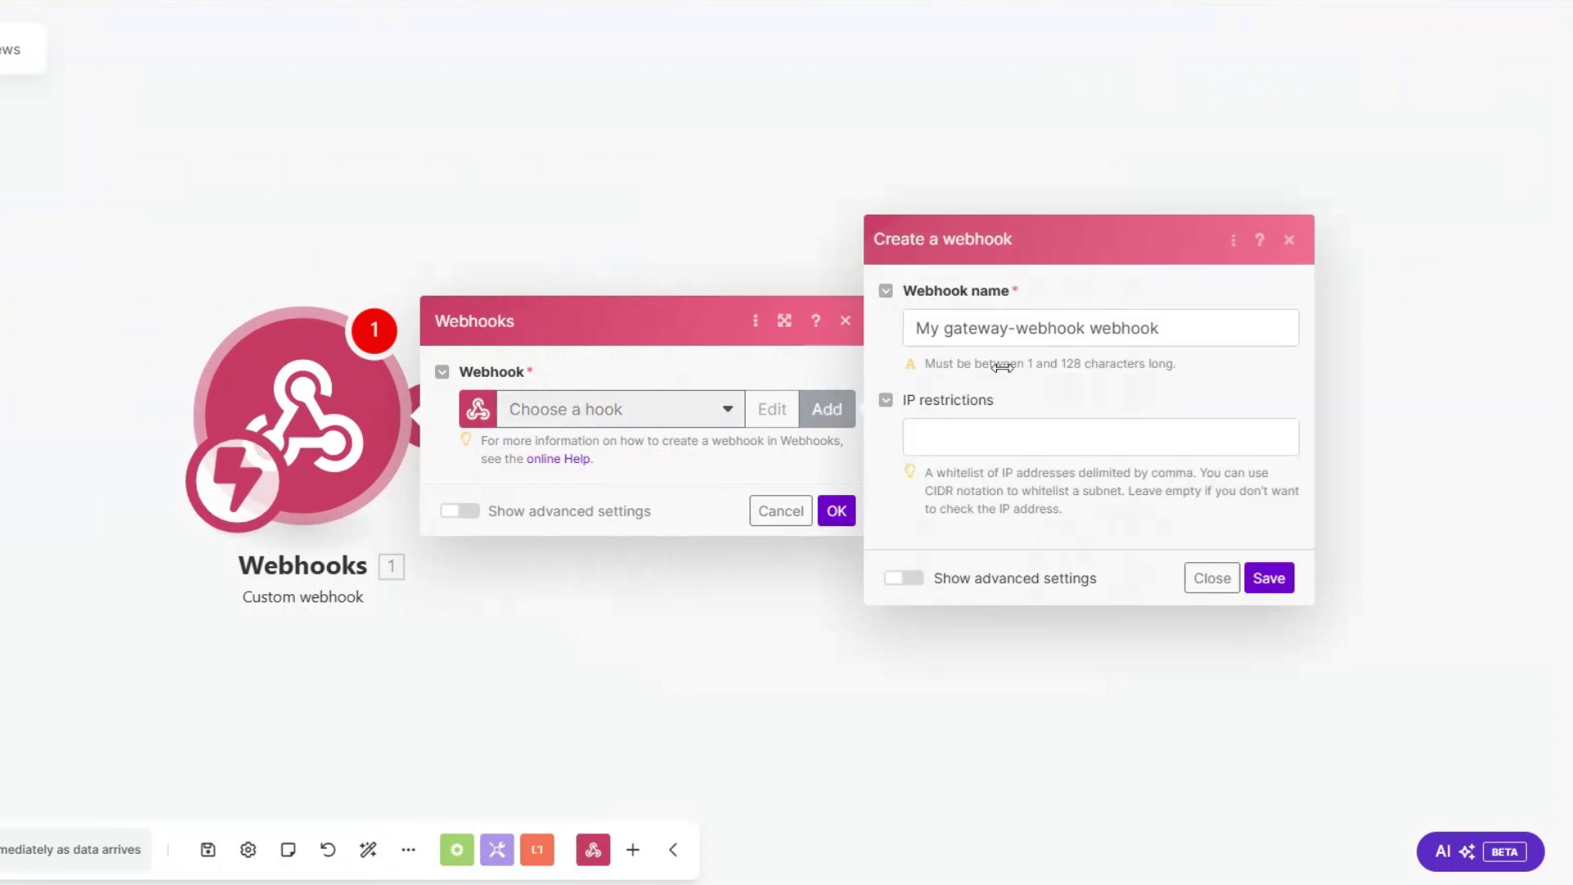
{"action": "left_click_drag", "start_coordinate": [1086, 328], "coordinate": [906, 330]}
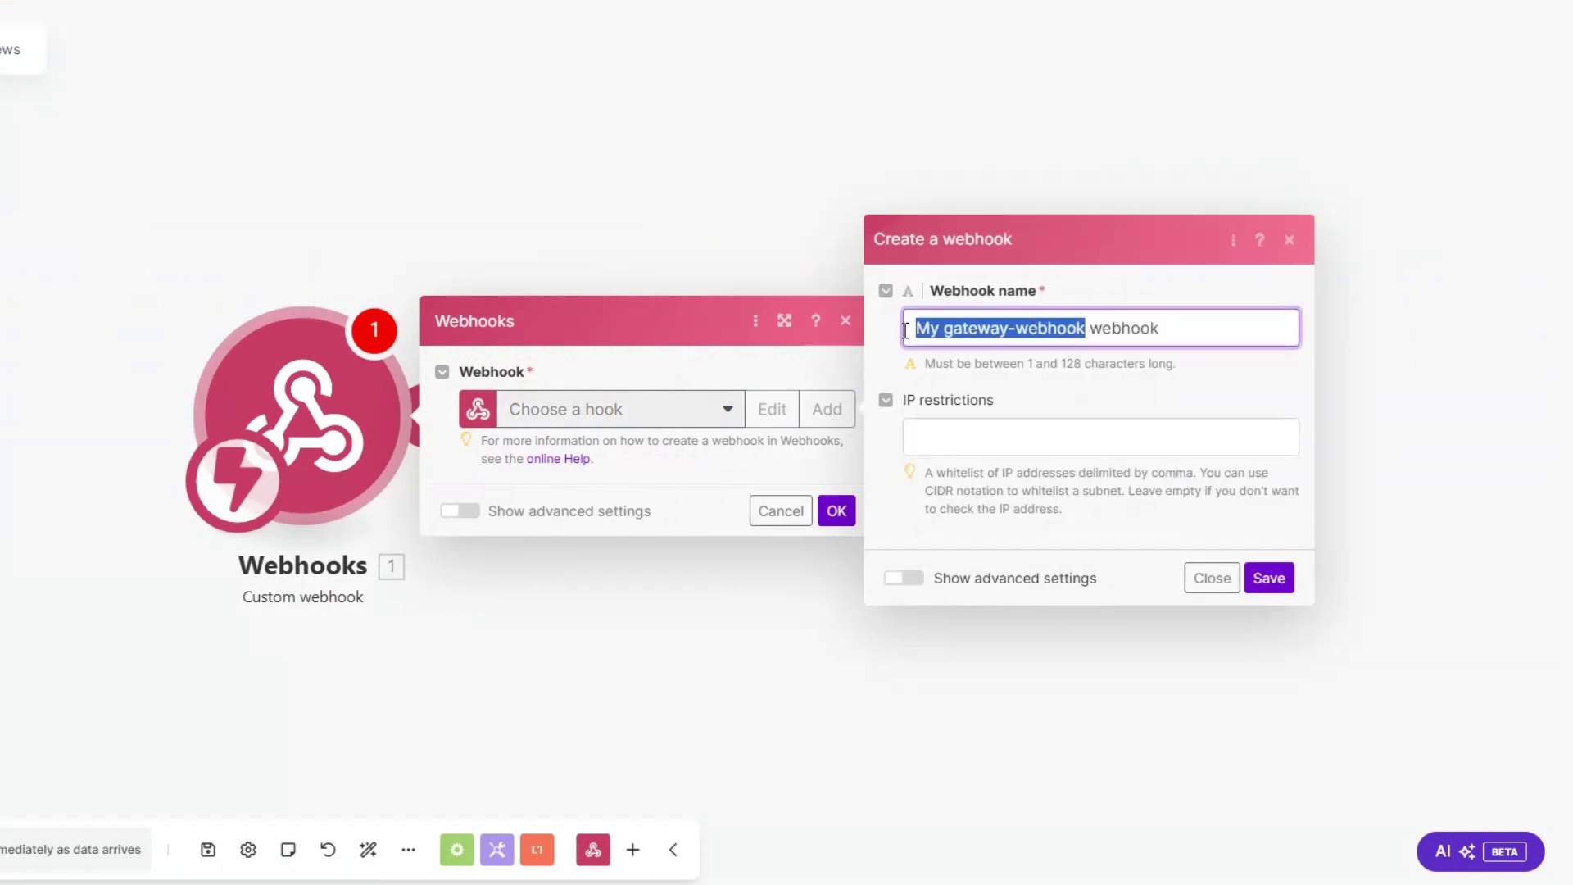
{"action": "type", "text": "Client Fe"}
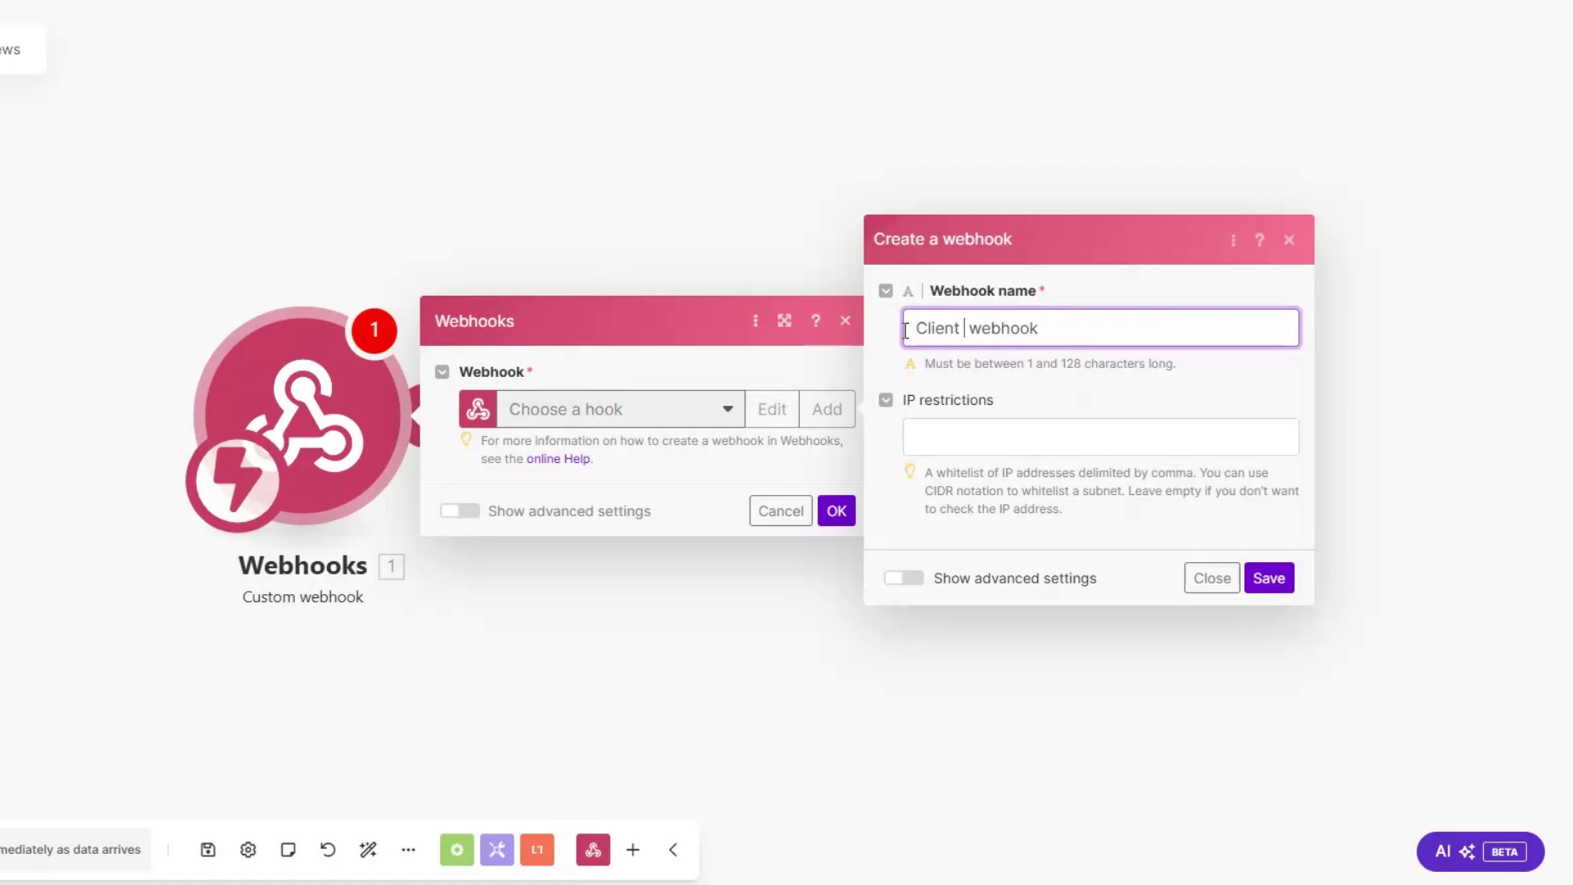
{"action": "type", "text": "edback"}
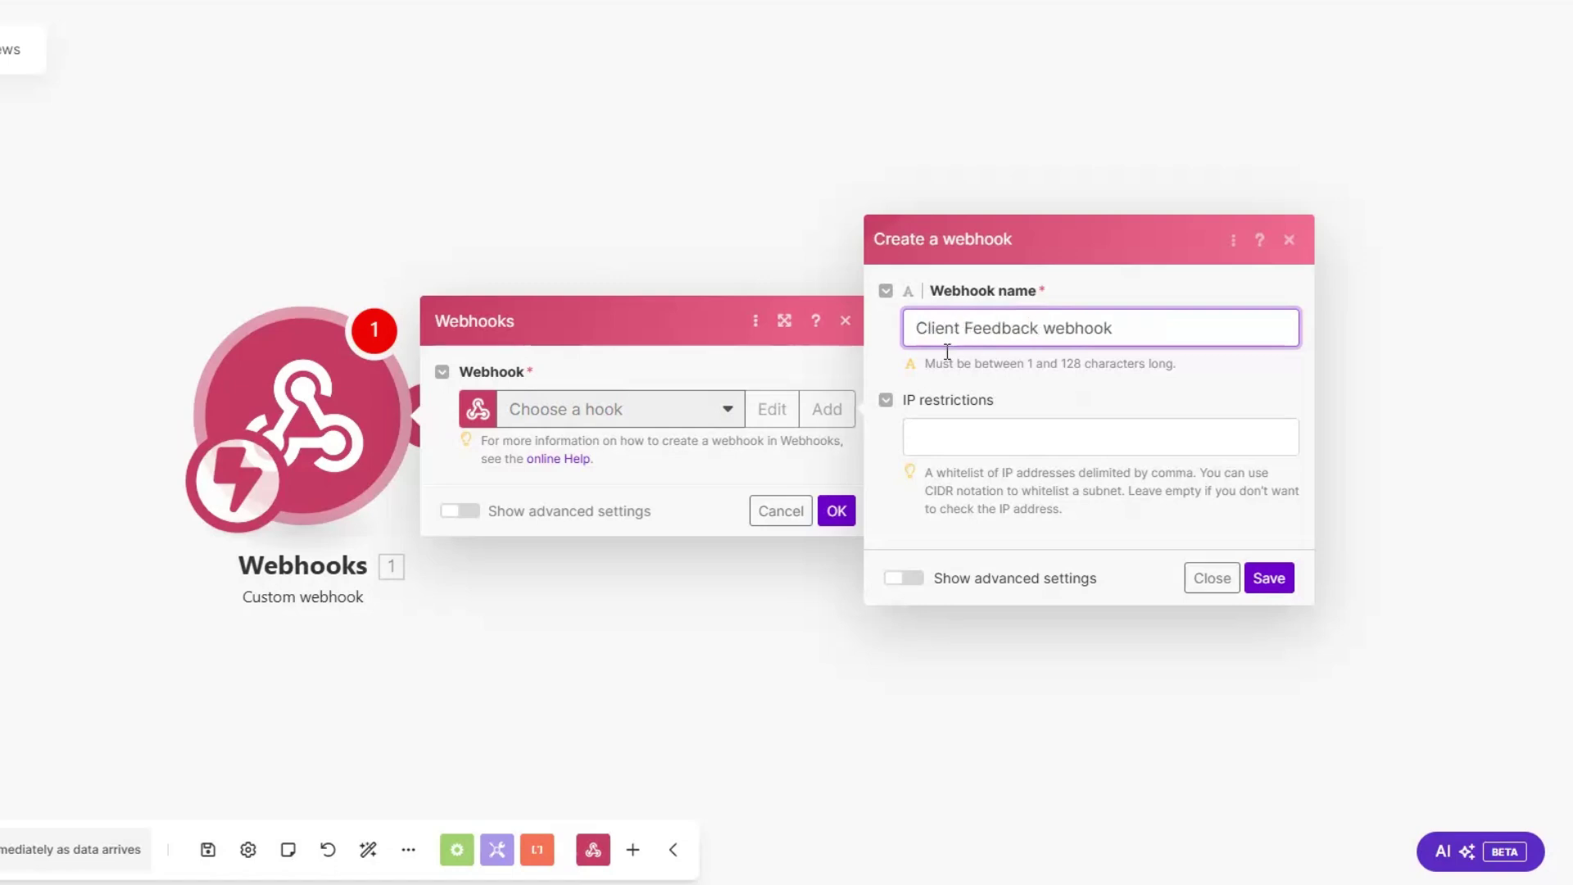
{"action": "left_click", "coordinate": [1269, 578]}
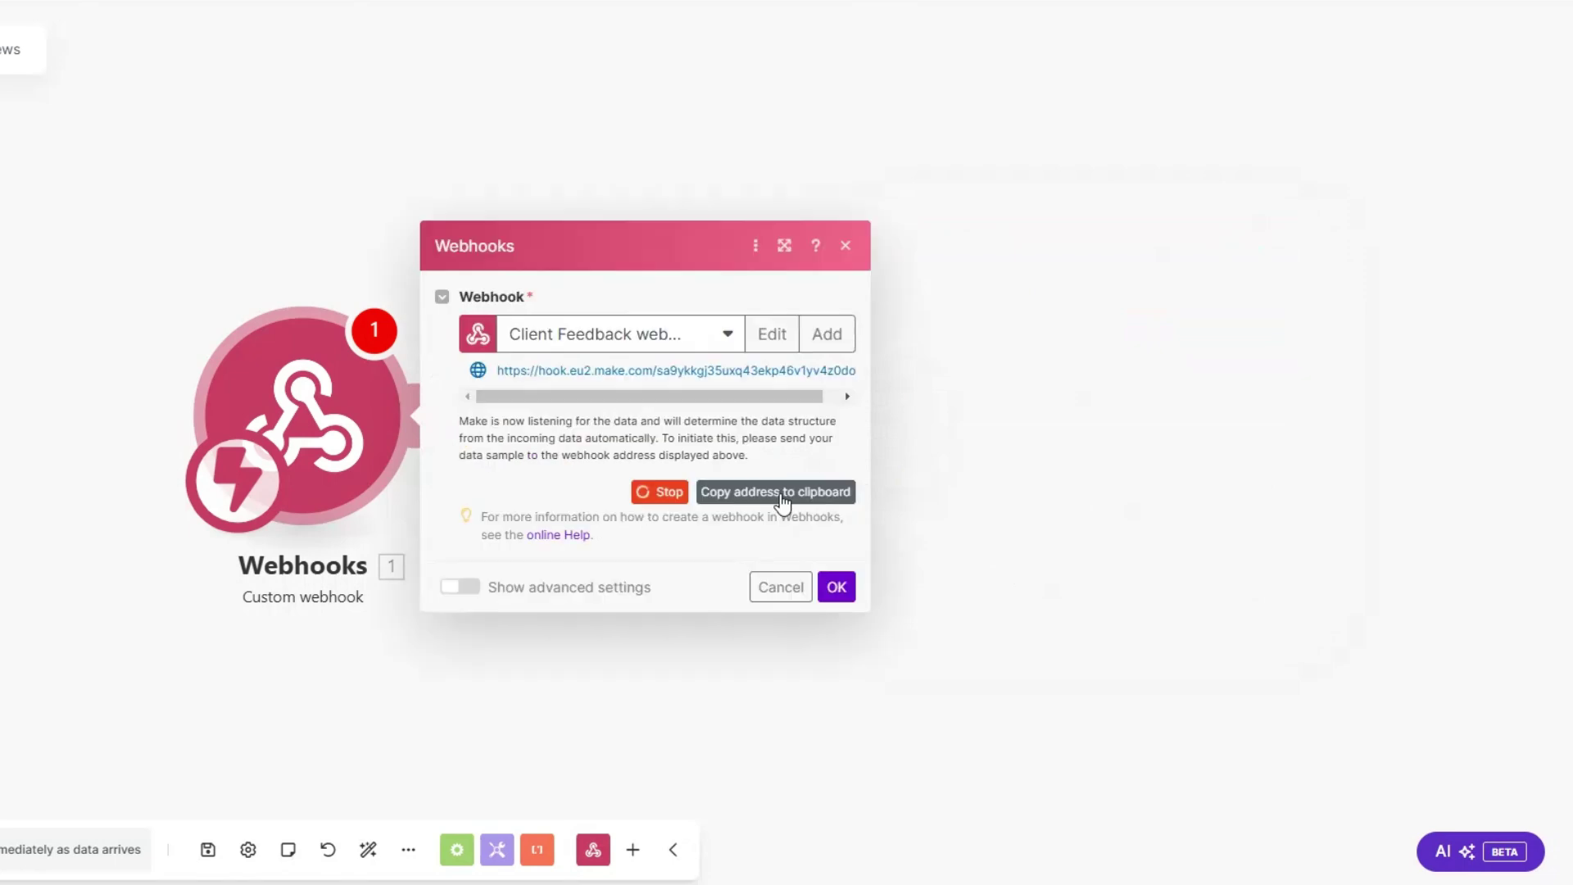
{"action": "left_click", "coordinate": [744, 492]}
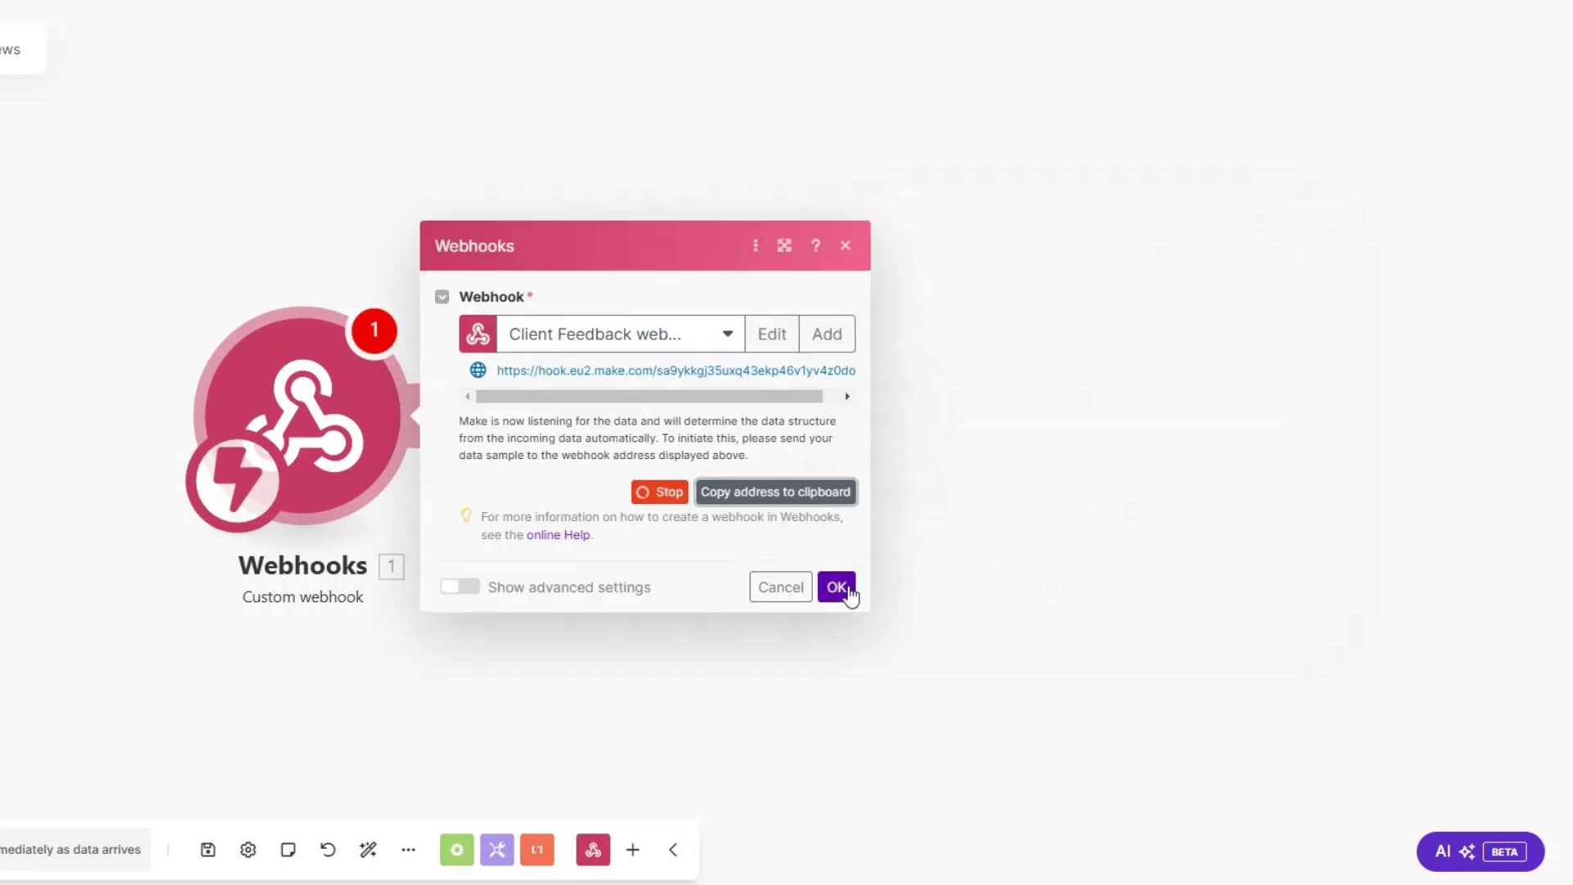
{"action": "left_click", "coordinate": [844, 588]}
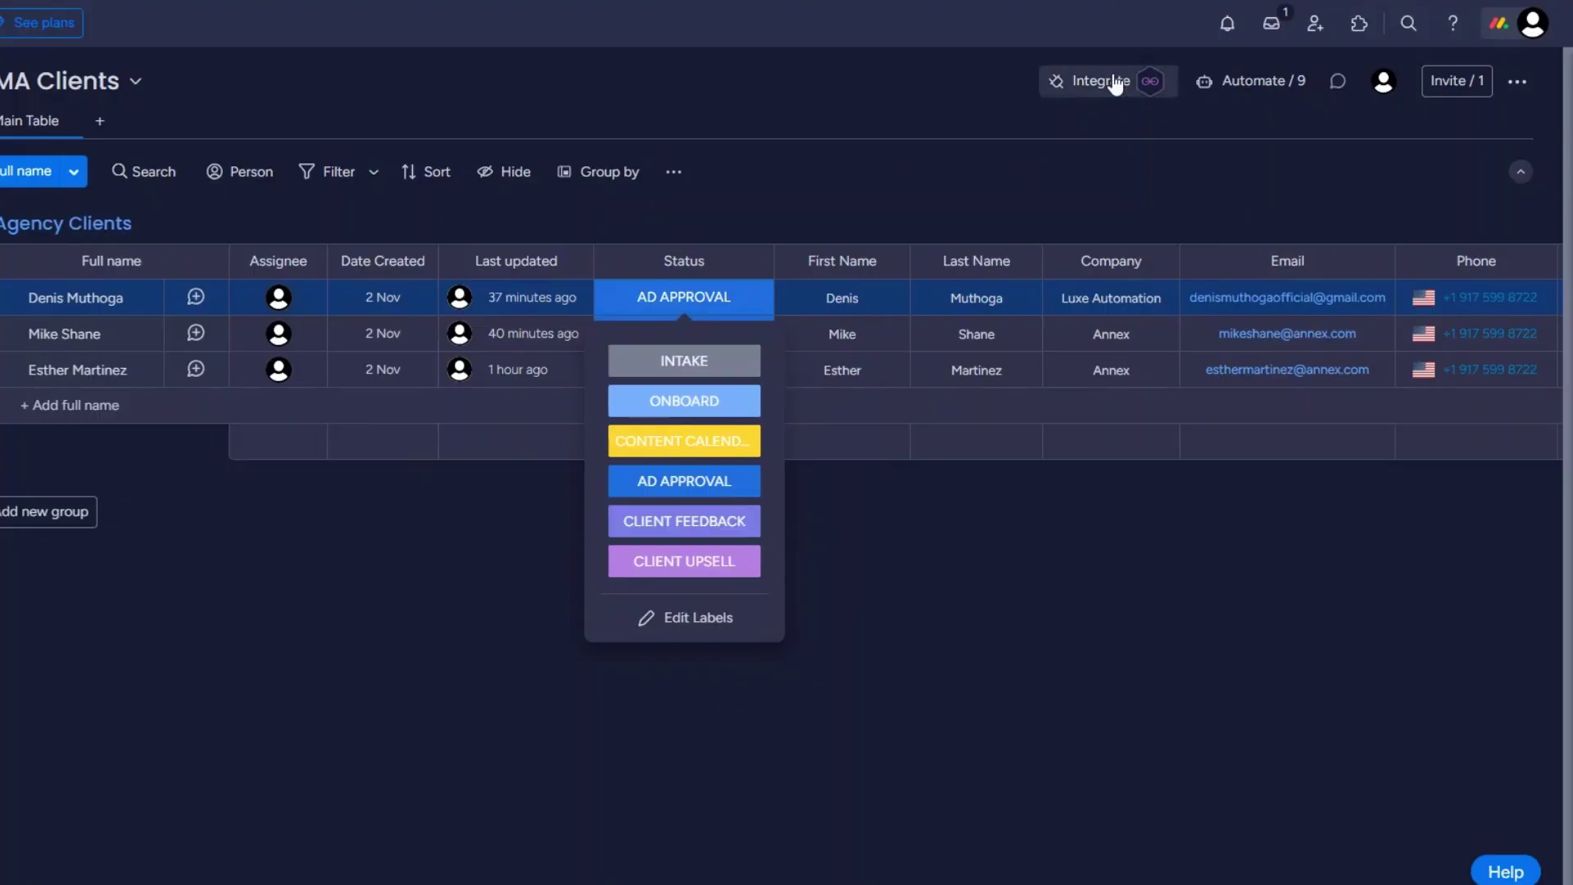
Step: On the SMMA Clients board, pick the Webhooks 'When a status changes to something' template
{"action": "left_click", "coordinate": [1113, 83]}
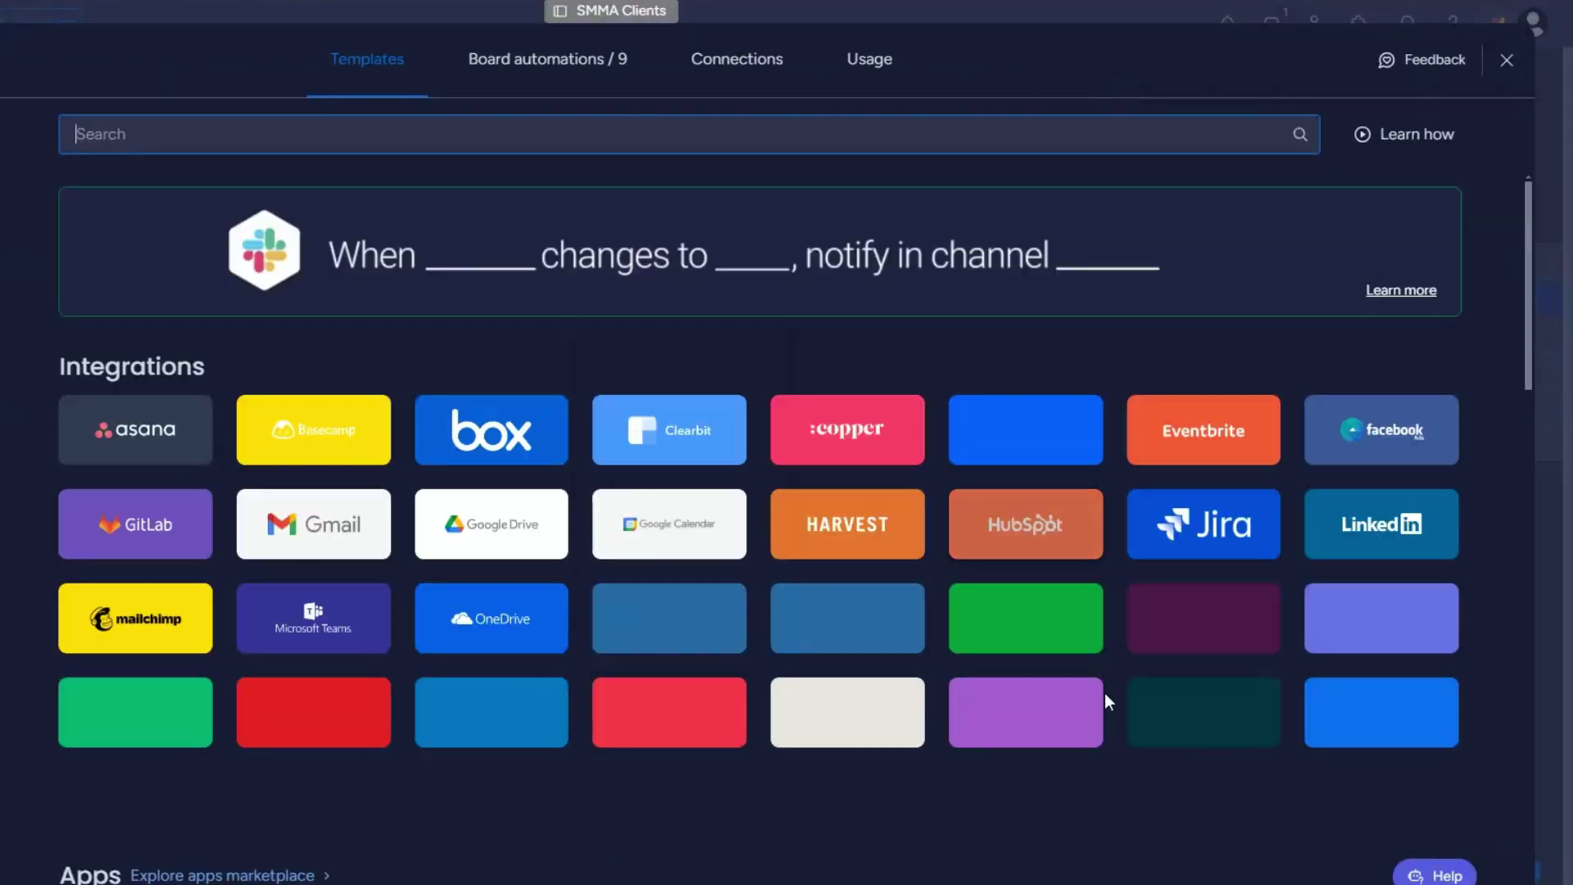
{"action": "left_click", "coordinate": [1020, 720]}
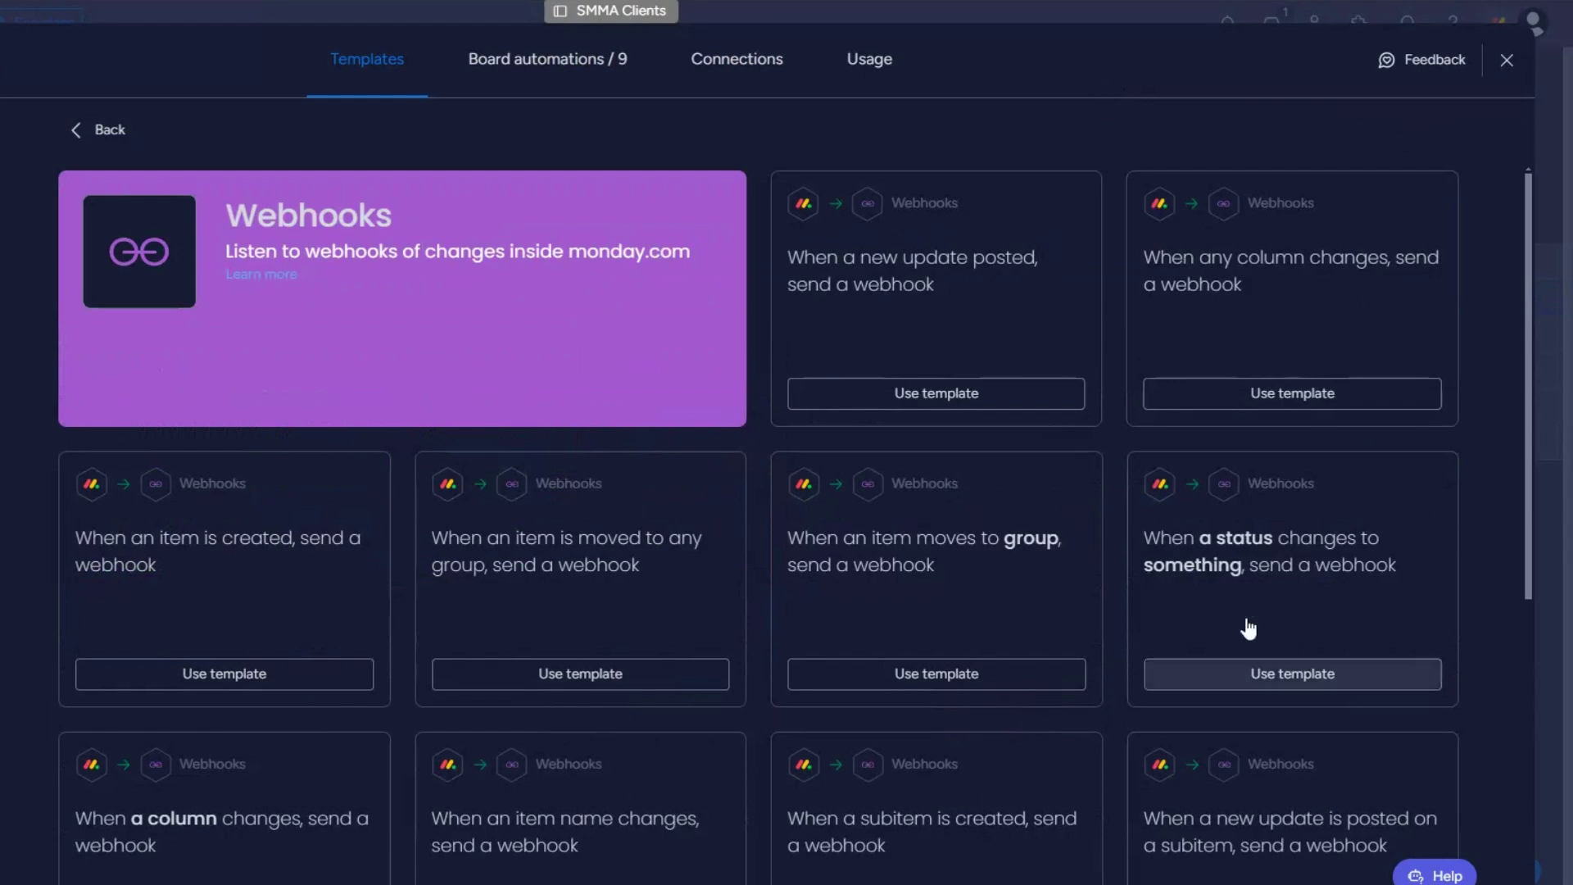
{"action": "left_click", "coordinate": [1267, 583]}
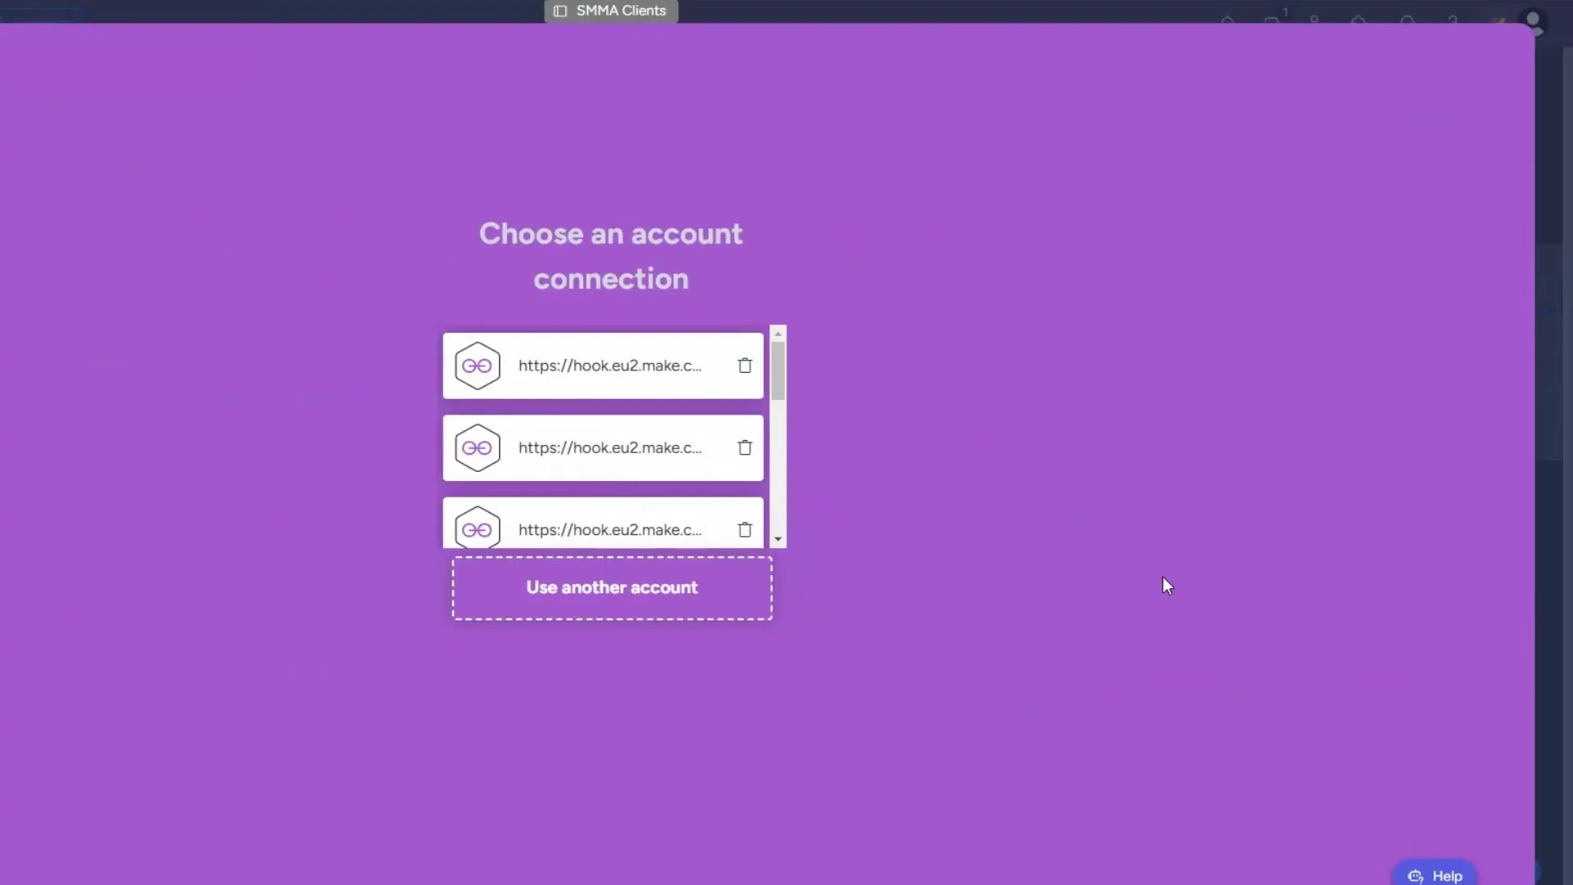
{"action": "left_click", "coordinate": [542, 592]}
Step: Paste the Make webhook URL, run the scenario to listen, and connect it
{"action": "left_click", "coordinate": [188, 266]}
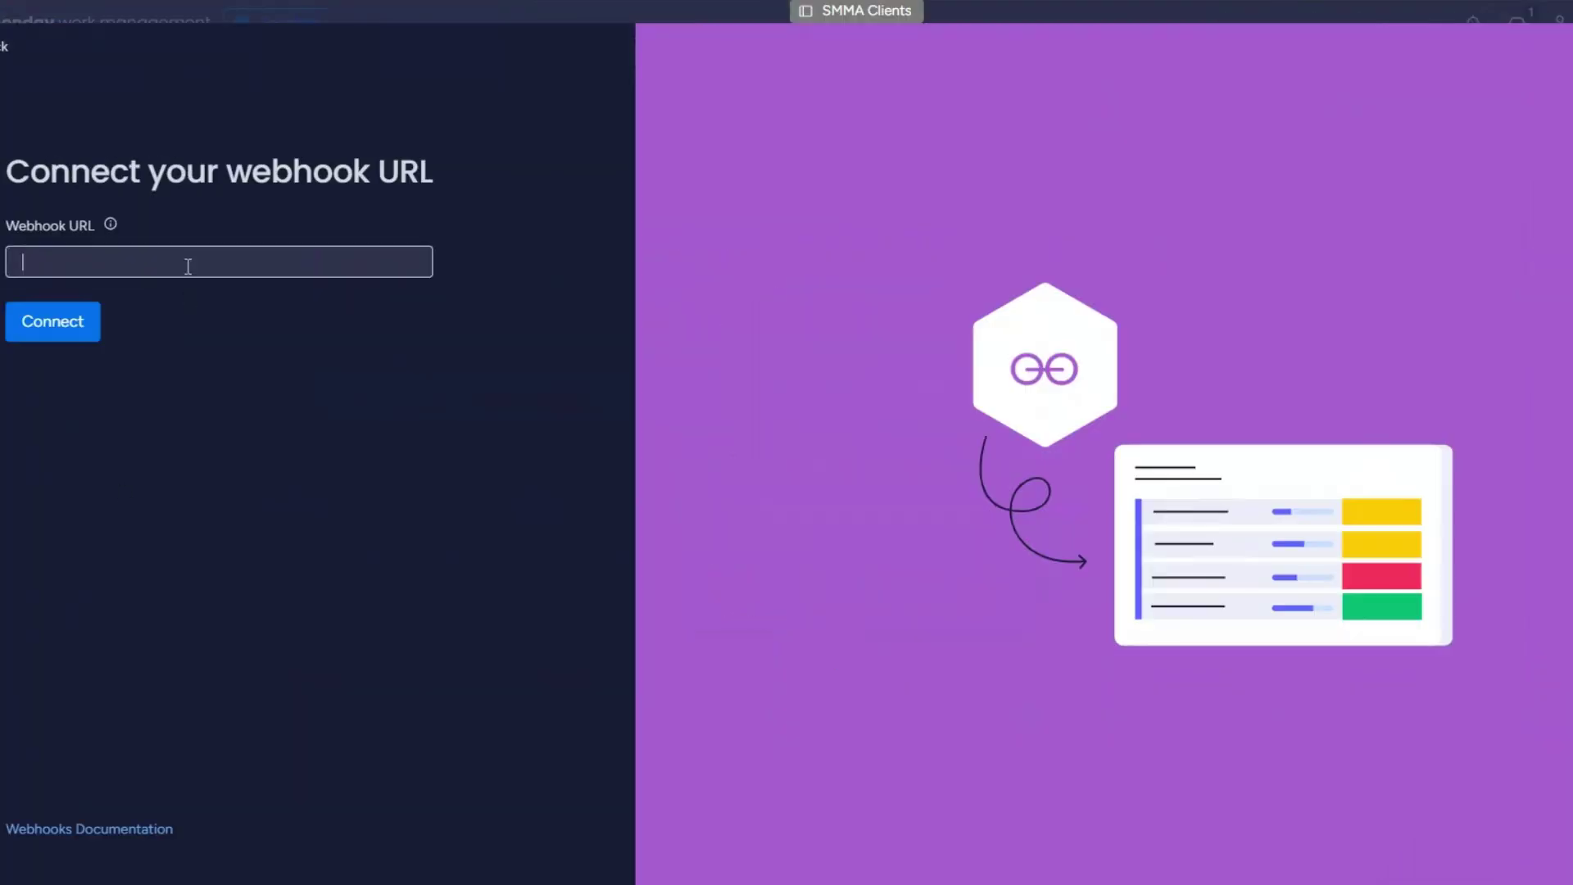
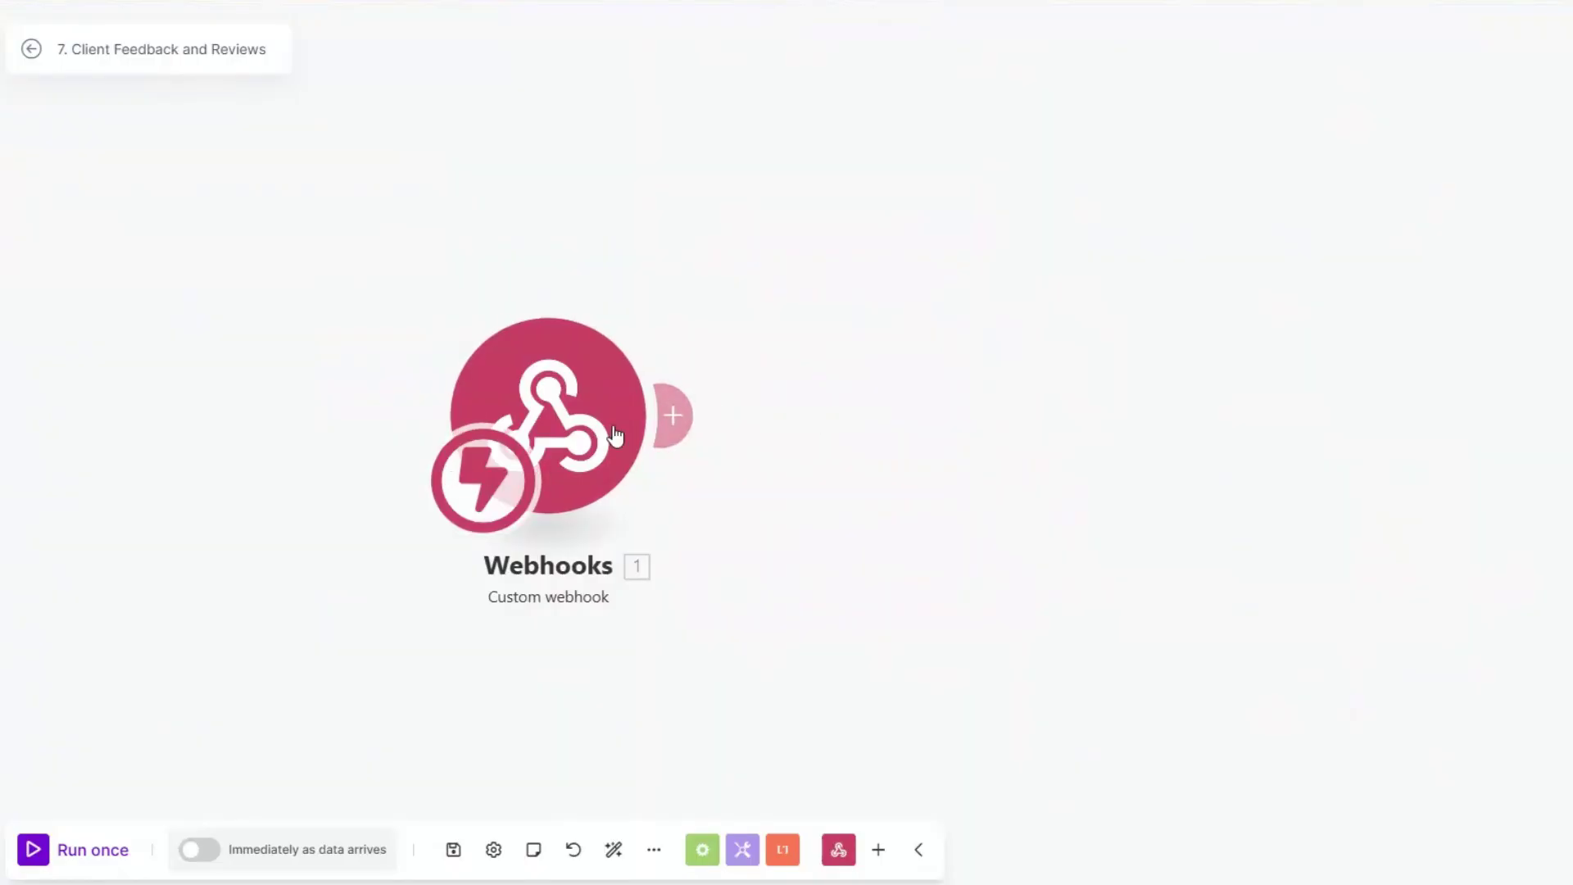
{"action": "left_click", "coordinate": [102, 854]}
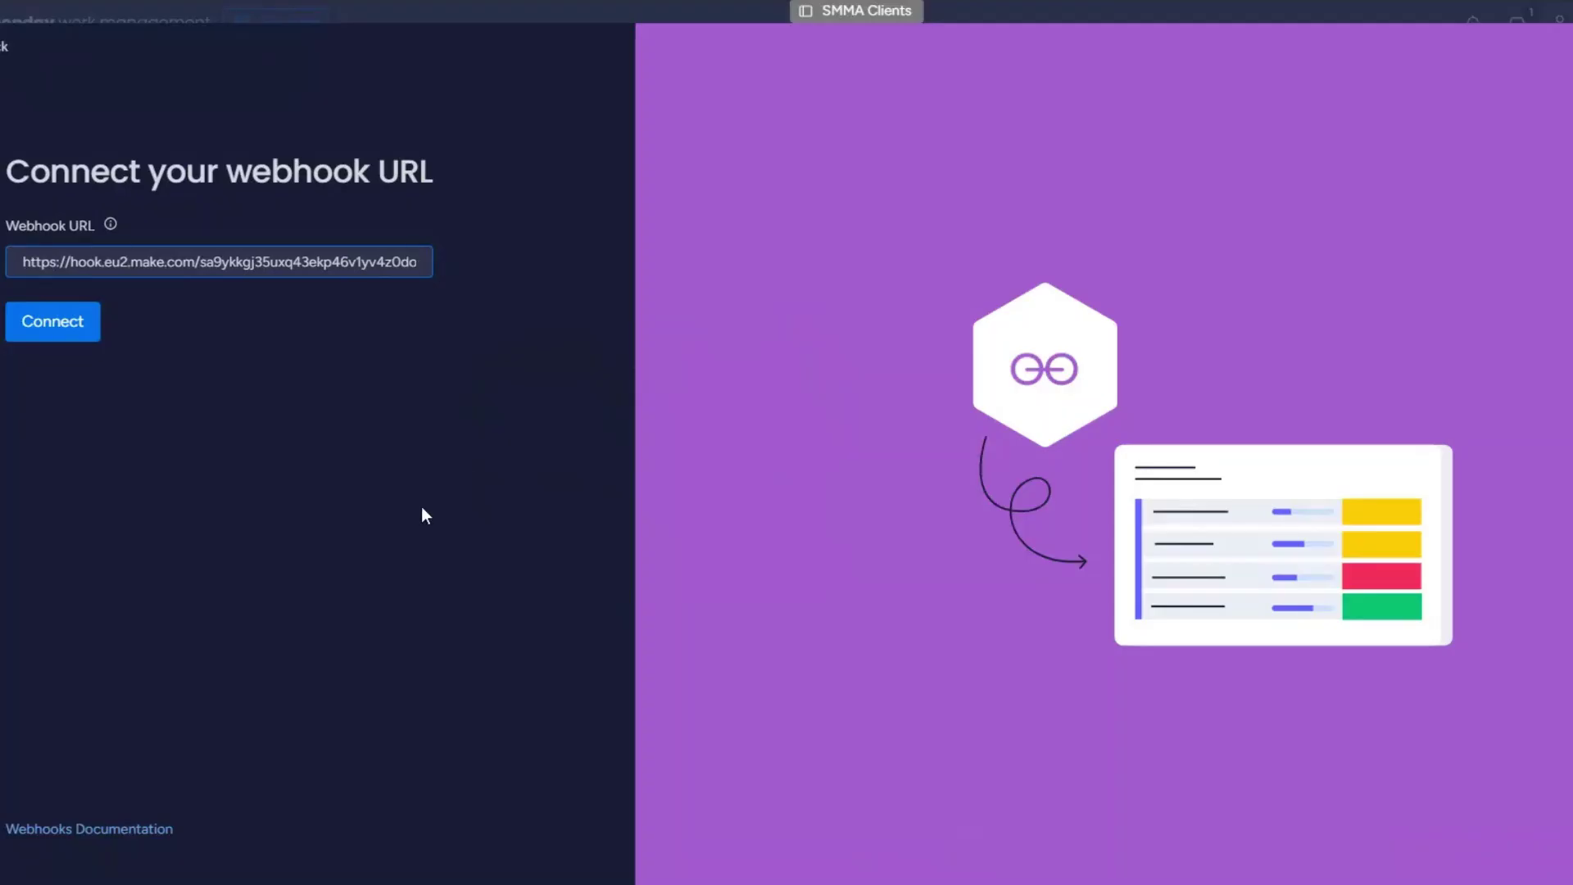
{"action": "left_click", "coordinate": [69, 322]}
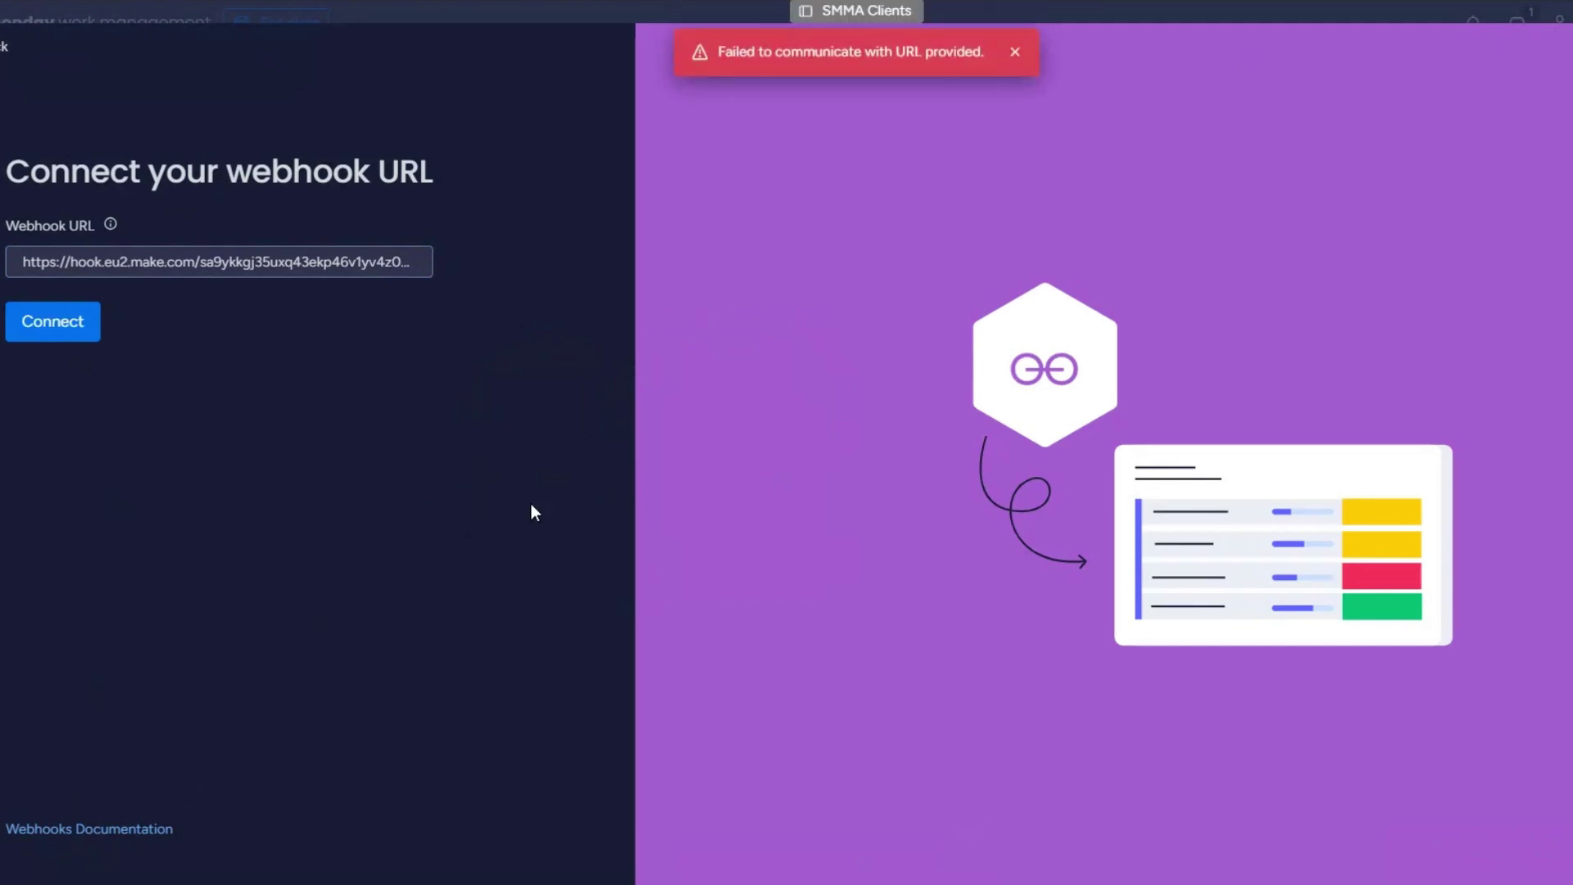
{"action": "left_click_drag", "start_coordinate": [729, 33], "coordinate": [935, 59]}
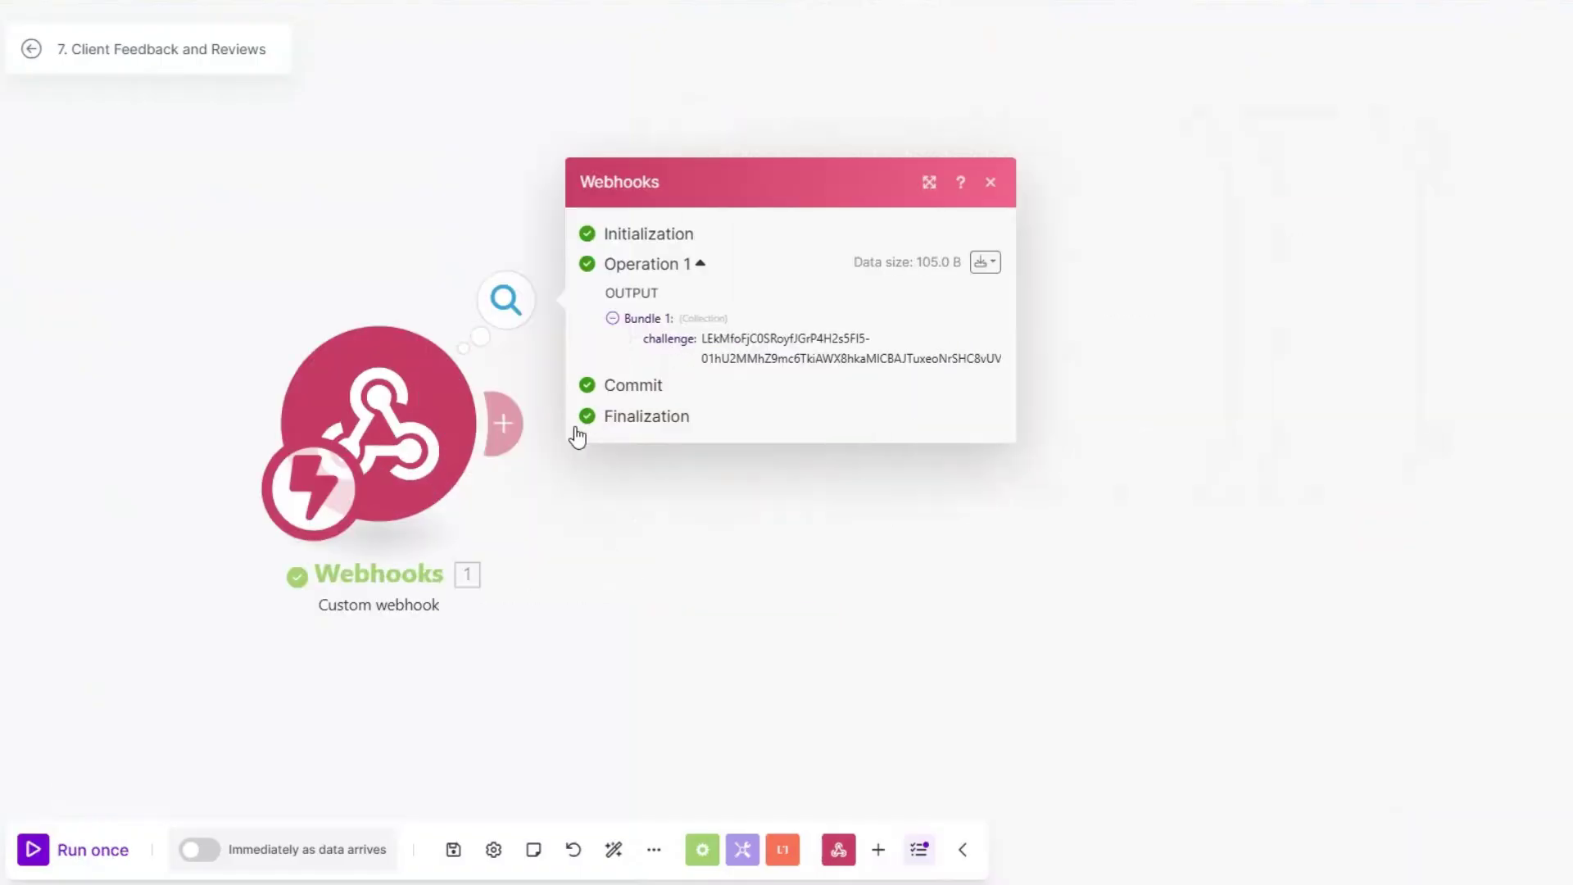
Step: Add a Webhook response with status 200 and body {"challenge":""} containing the incoming challenge value
{"action": "left_click", "coordinate": [508, 428]}
{"action": "left_click", "coordinate": [960, 247]}
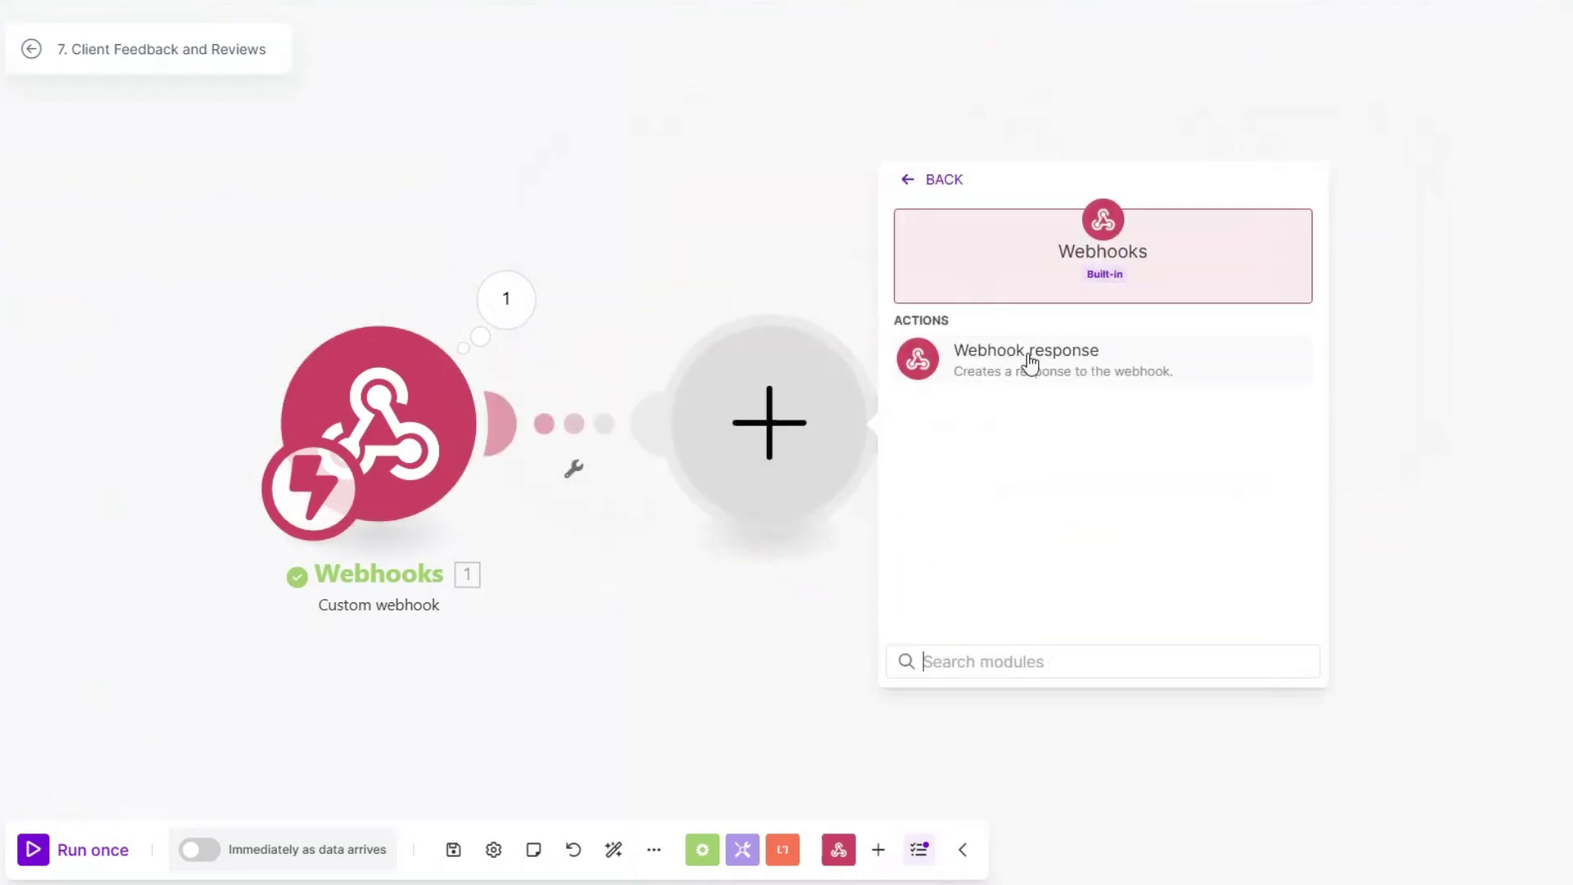
{"action": "left_click", "coordinate": [1029, 357]}
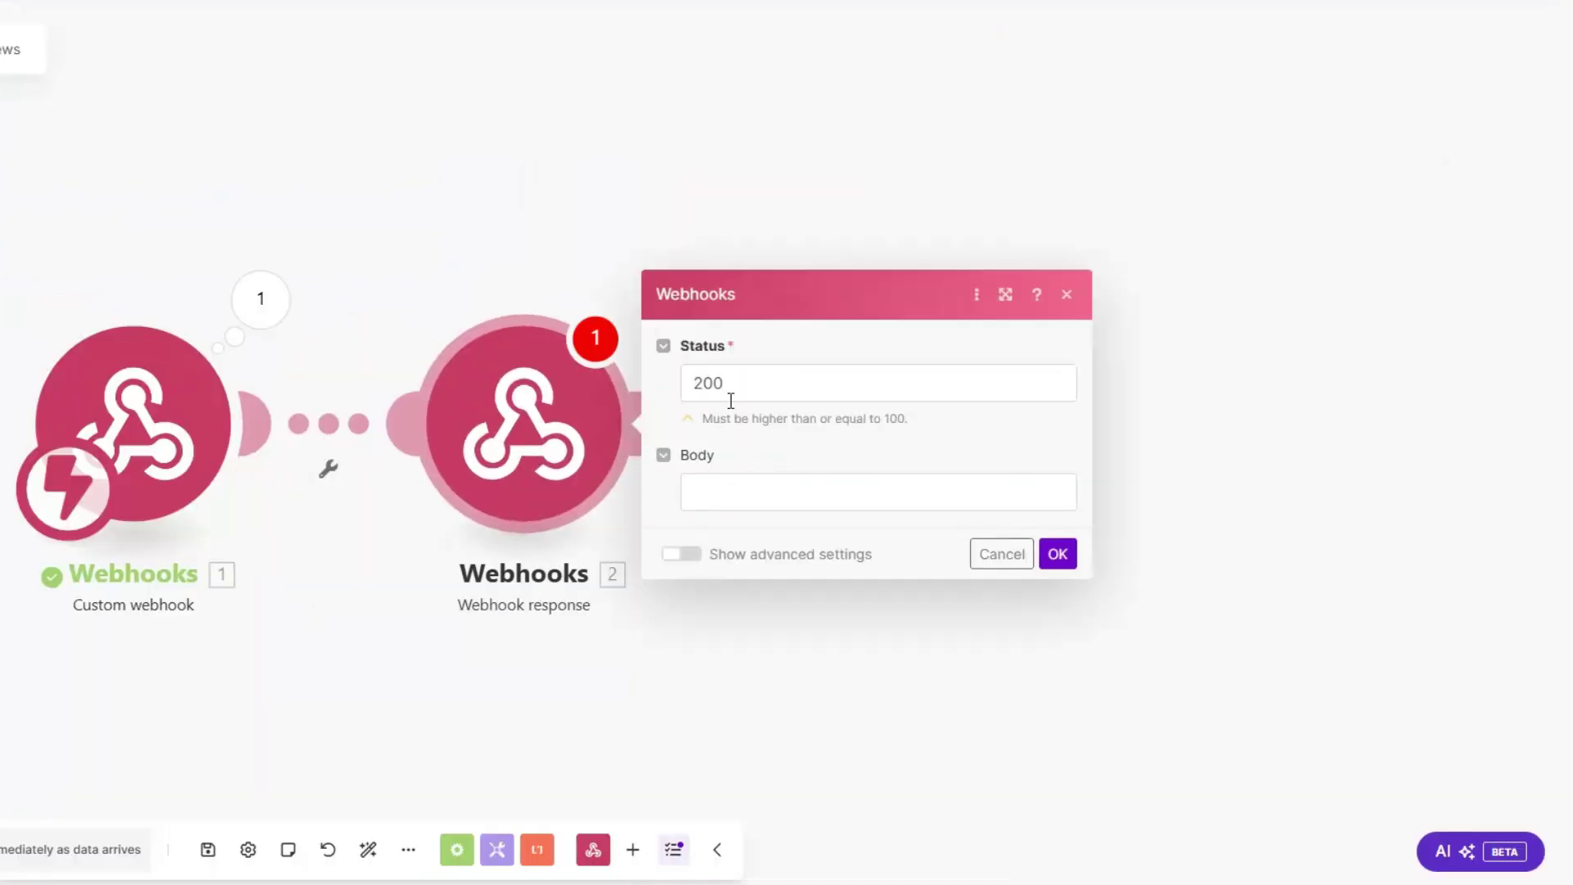
{"action": "left_click", "coordinate": [745, 492]}
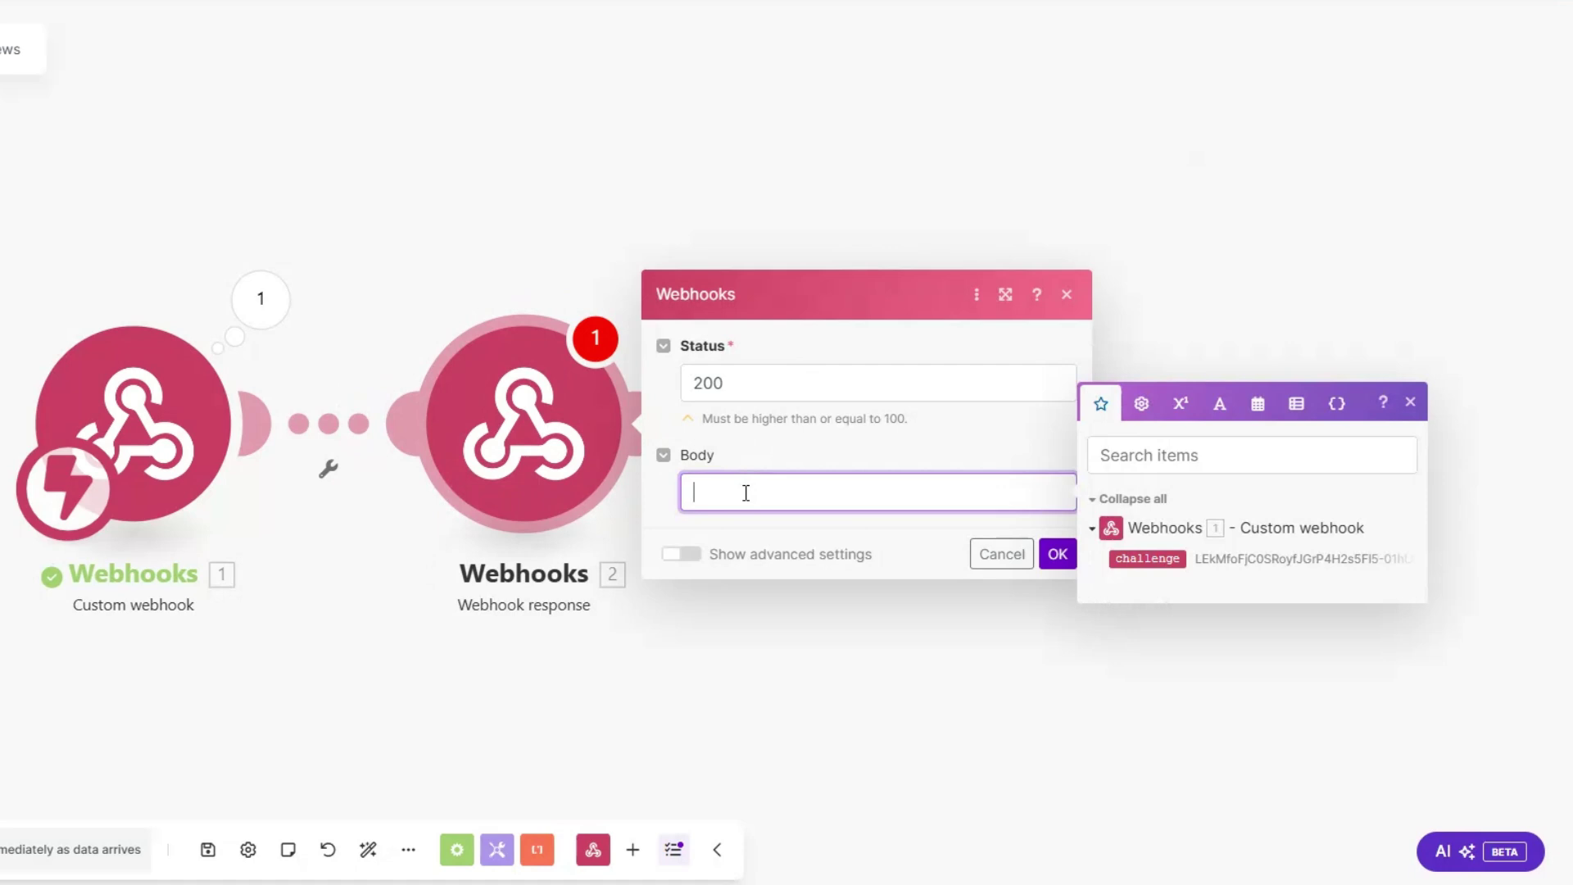
{"action": "type", "text": "{}"}
{"action": "type", "text": "\"\""}
{"action": "type", "text": ":\"\""}
{"action": "key", "text": "Left"}
{"action": "type", "text": "challenge"}
{"action": "key", "text": "End"}
{"action": "left_click", "coordinate": [1151, 560]}
{"action": "left_click", "coordinate": [1057, 553]}
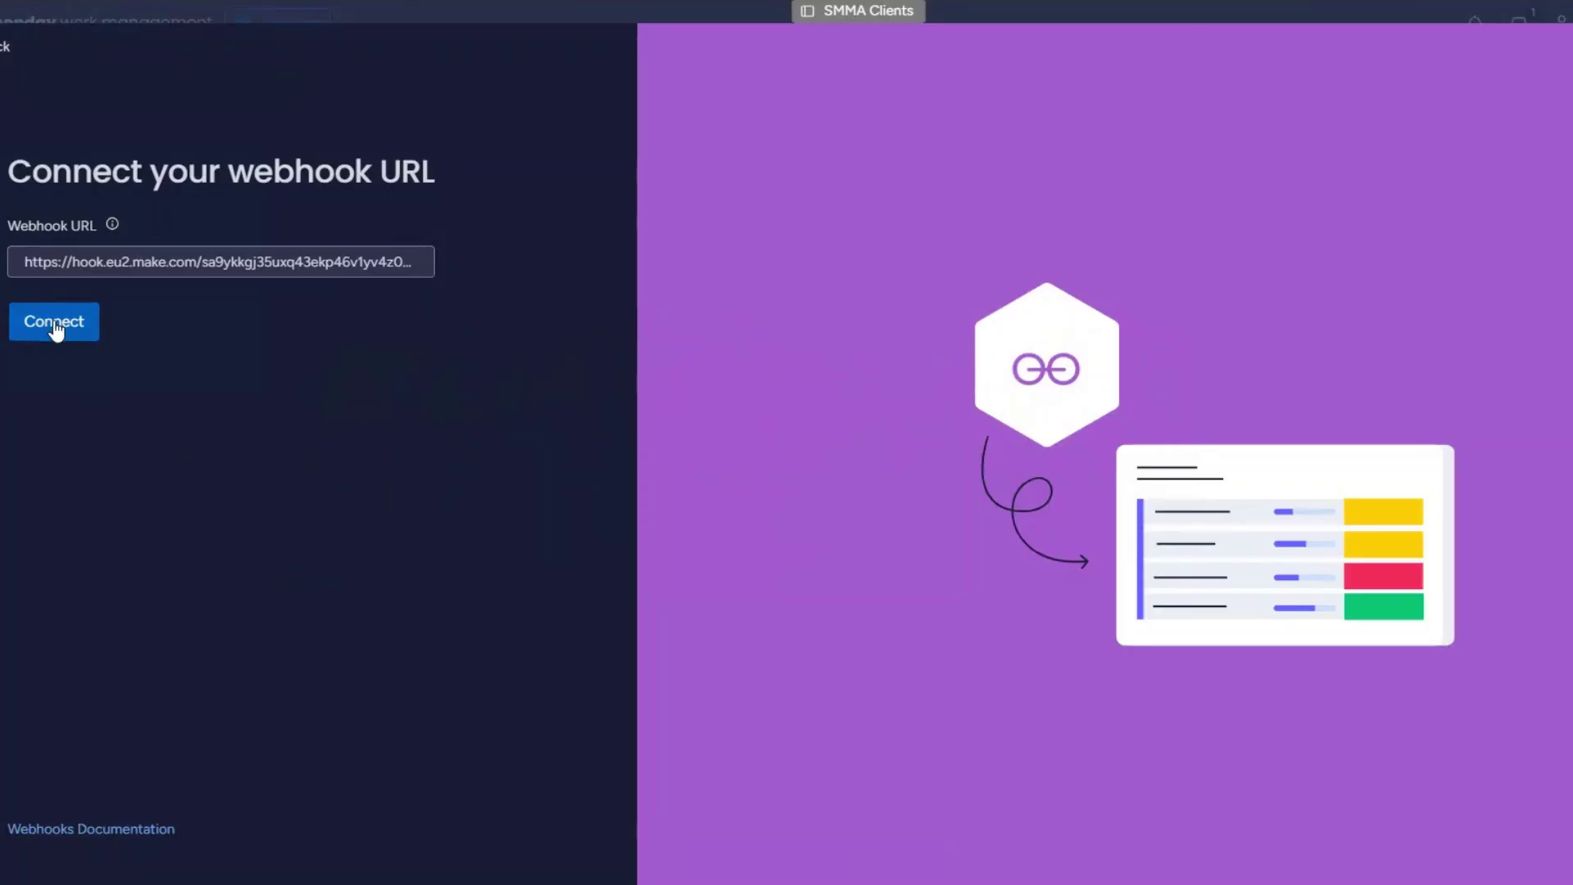
Step: Connect monday to the webhook URL and delete the Webhook response module in Make
{"action": "left_click", "coordinate": [55, 328]}
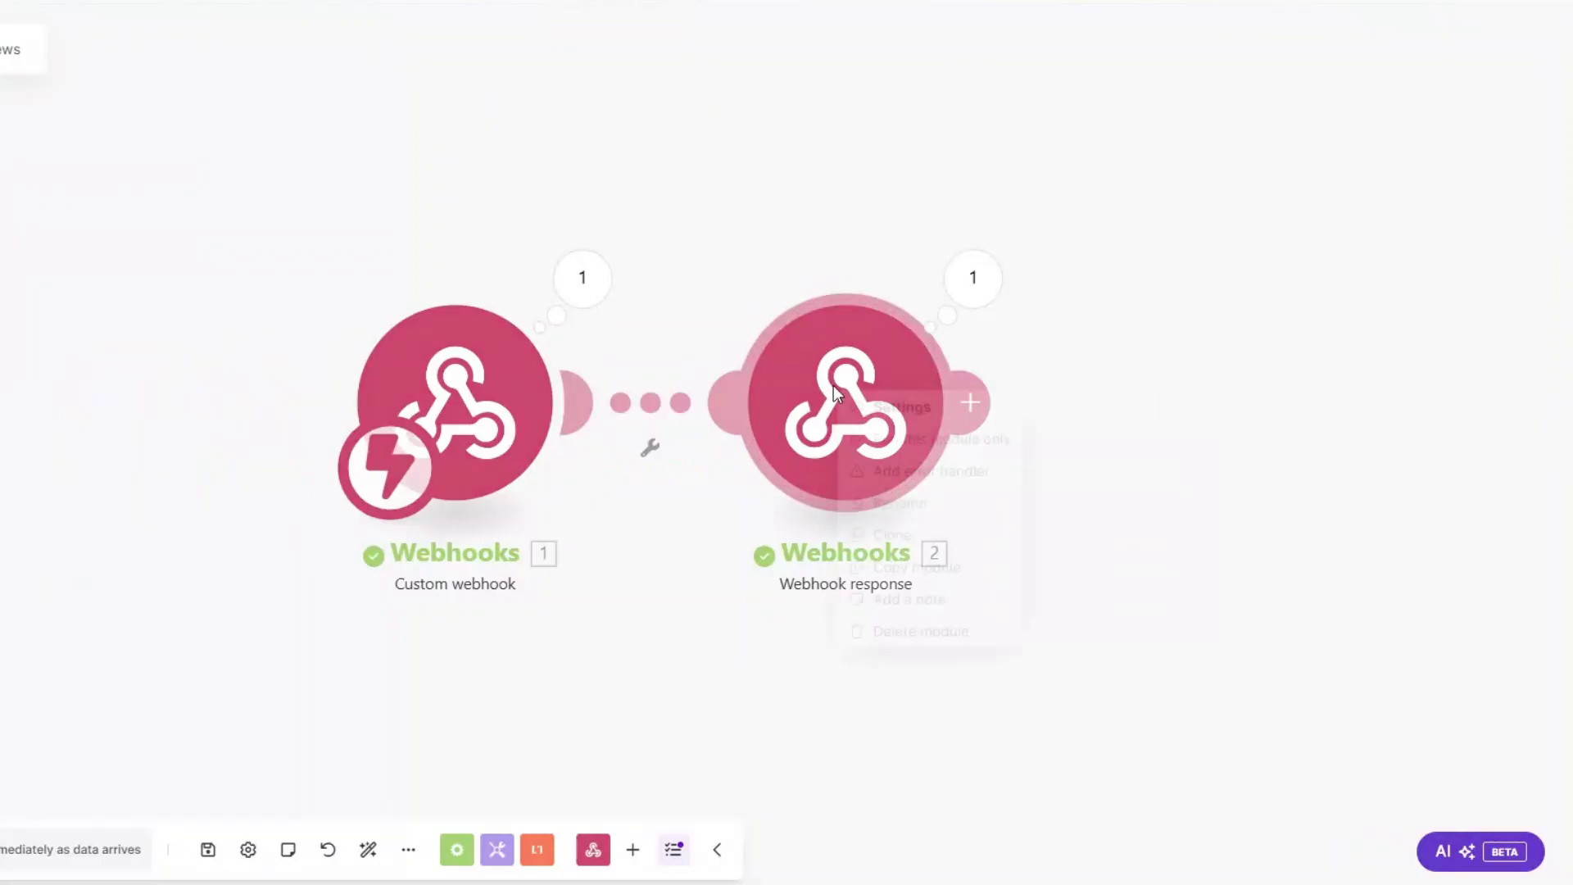
{"action": "right_click", "coordinate": [842, 395]}
{"action": "left_click", "coordinate": [883, 632]}
{"action": "left_click_drag", "start_coordinate": [620, 538], "coordinate": [319, 538]}
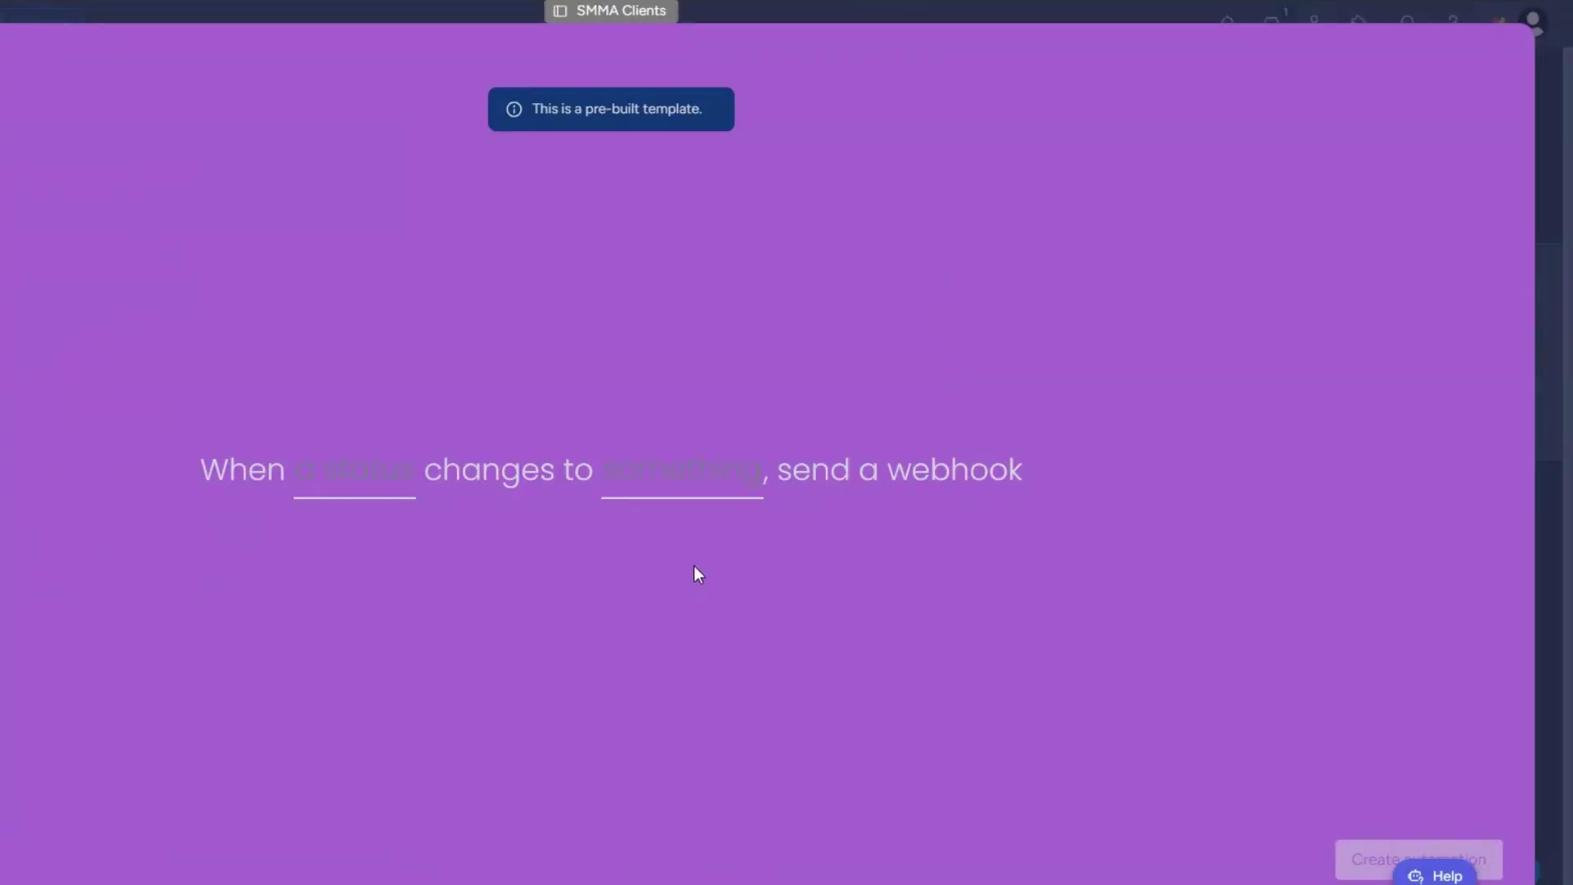
Step: Create a webhook automation on Status changing to CLIENT FEEDBACK, then set the second client to it
{"action": "left_click", "coordinate": [352, 479]}
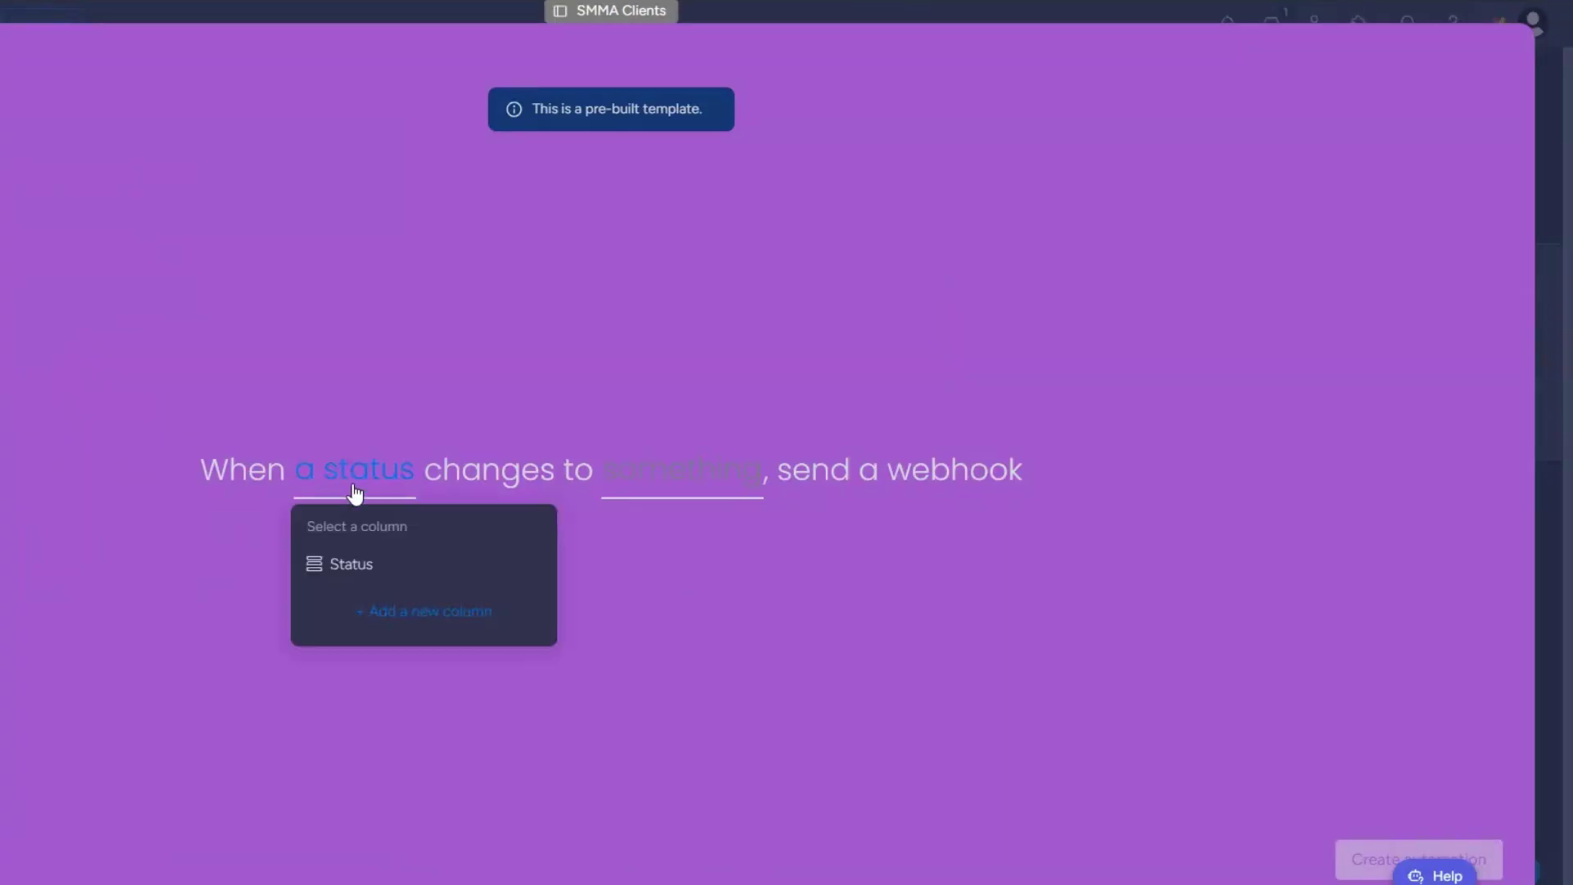
{"action": "left_click", "coordinate": [344, 561]}
{"action": "left_click", "coordinate": [702, 469]}
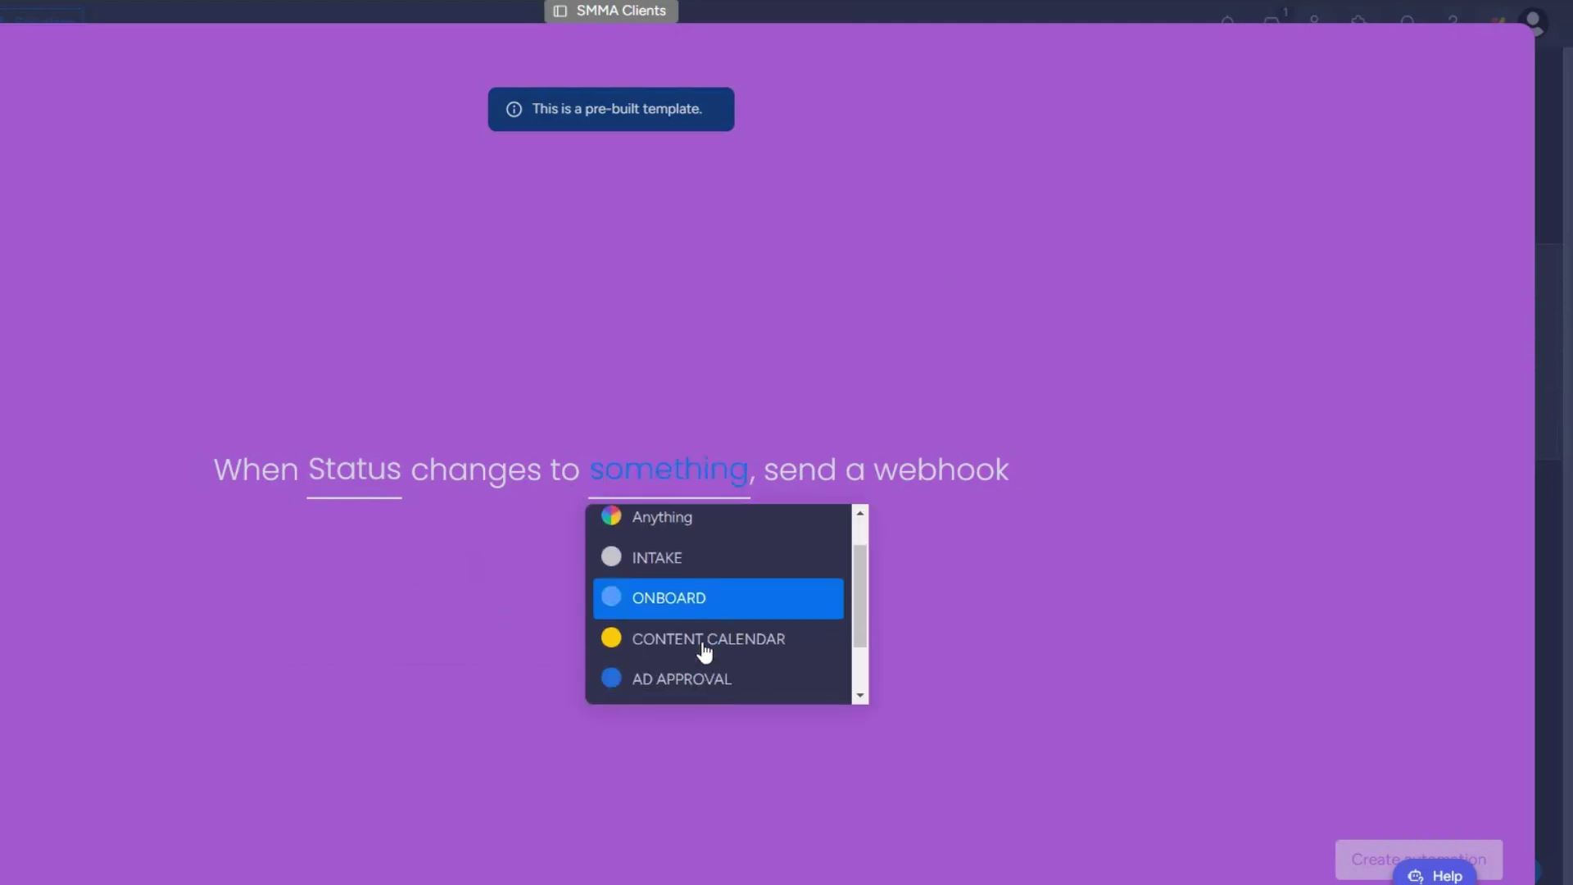
{"action": "scroll", "coordinate": [702, 650], "scroll_direction": "down", "scroll_amount": 1}
{"action": "left_click", "coordinate": [699, 653]}
{"action": "left_click", "coordinate": [1355, 860]}
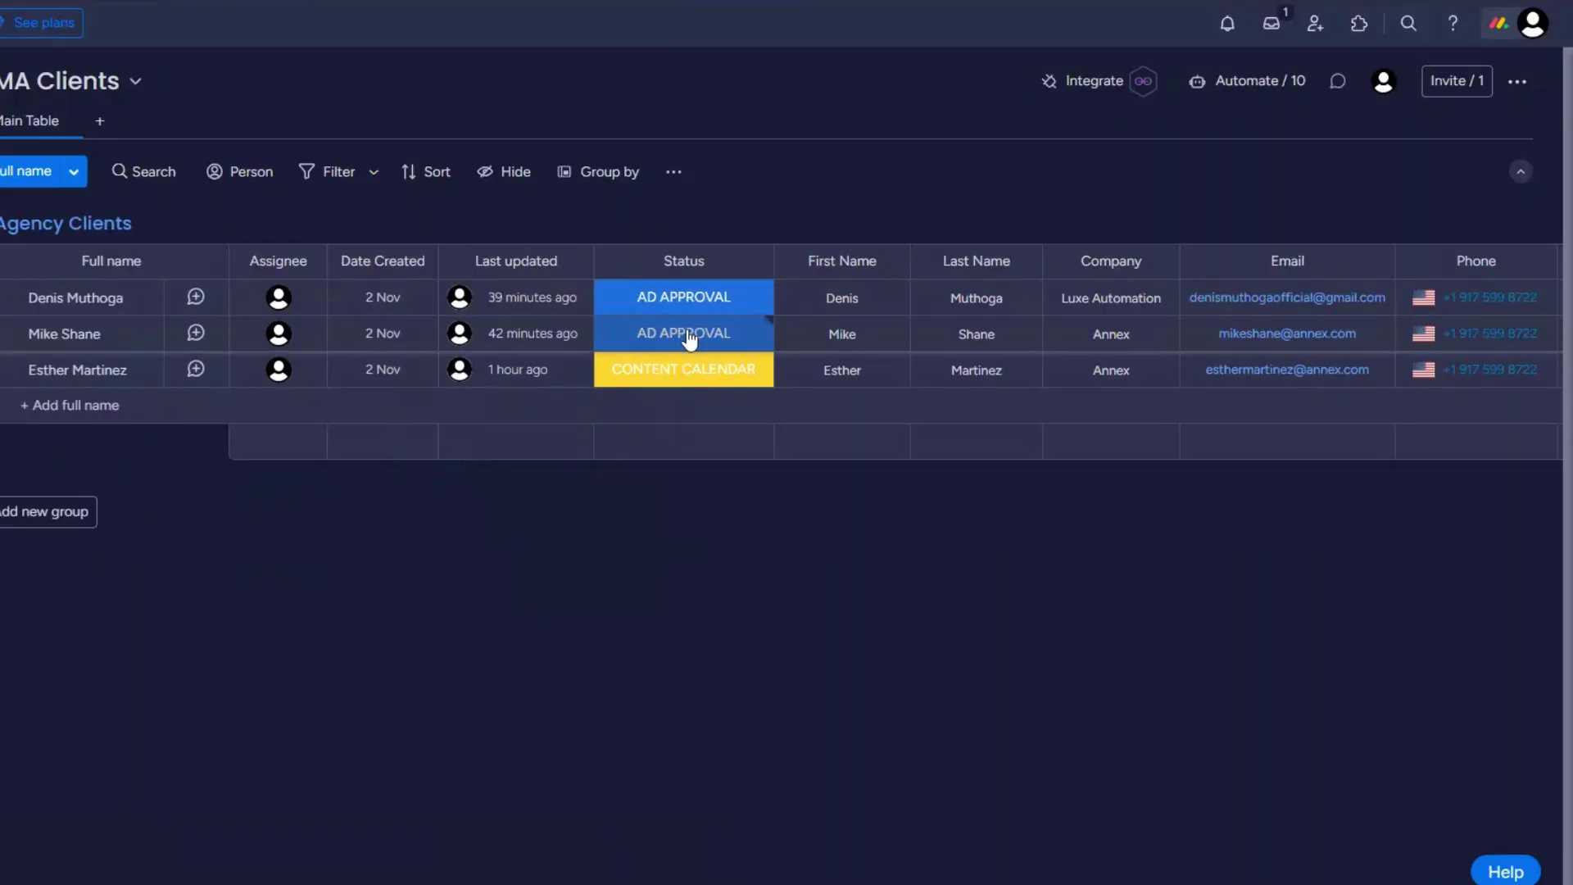
{"action": "left_click", "coordinate": [689, 336]}
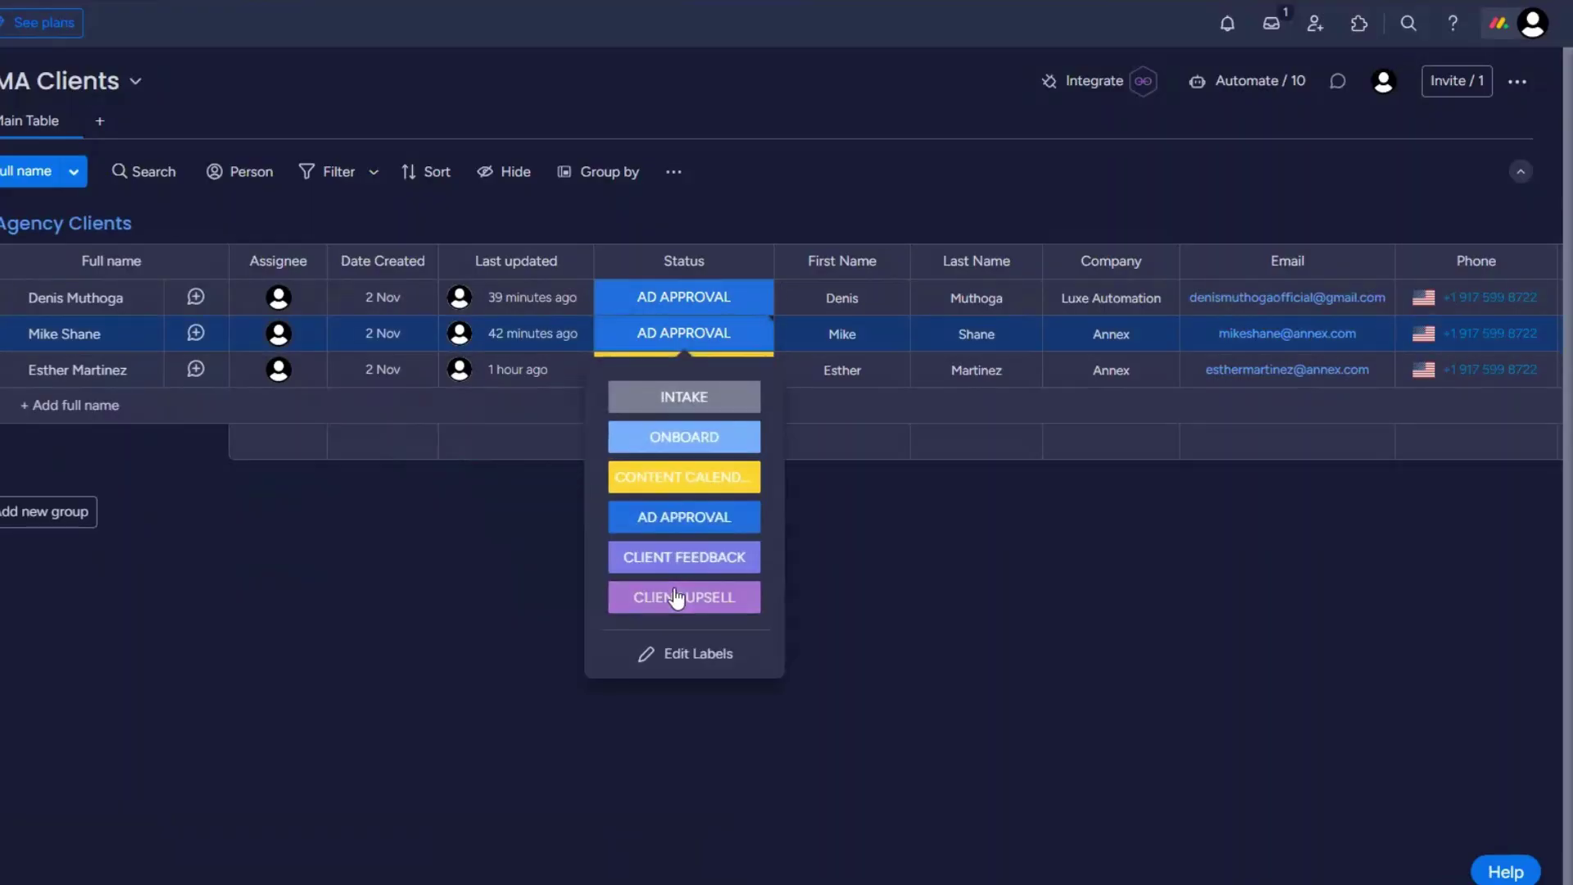
{"action": "left_click", "coordinate": [677, 565]}
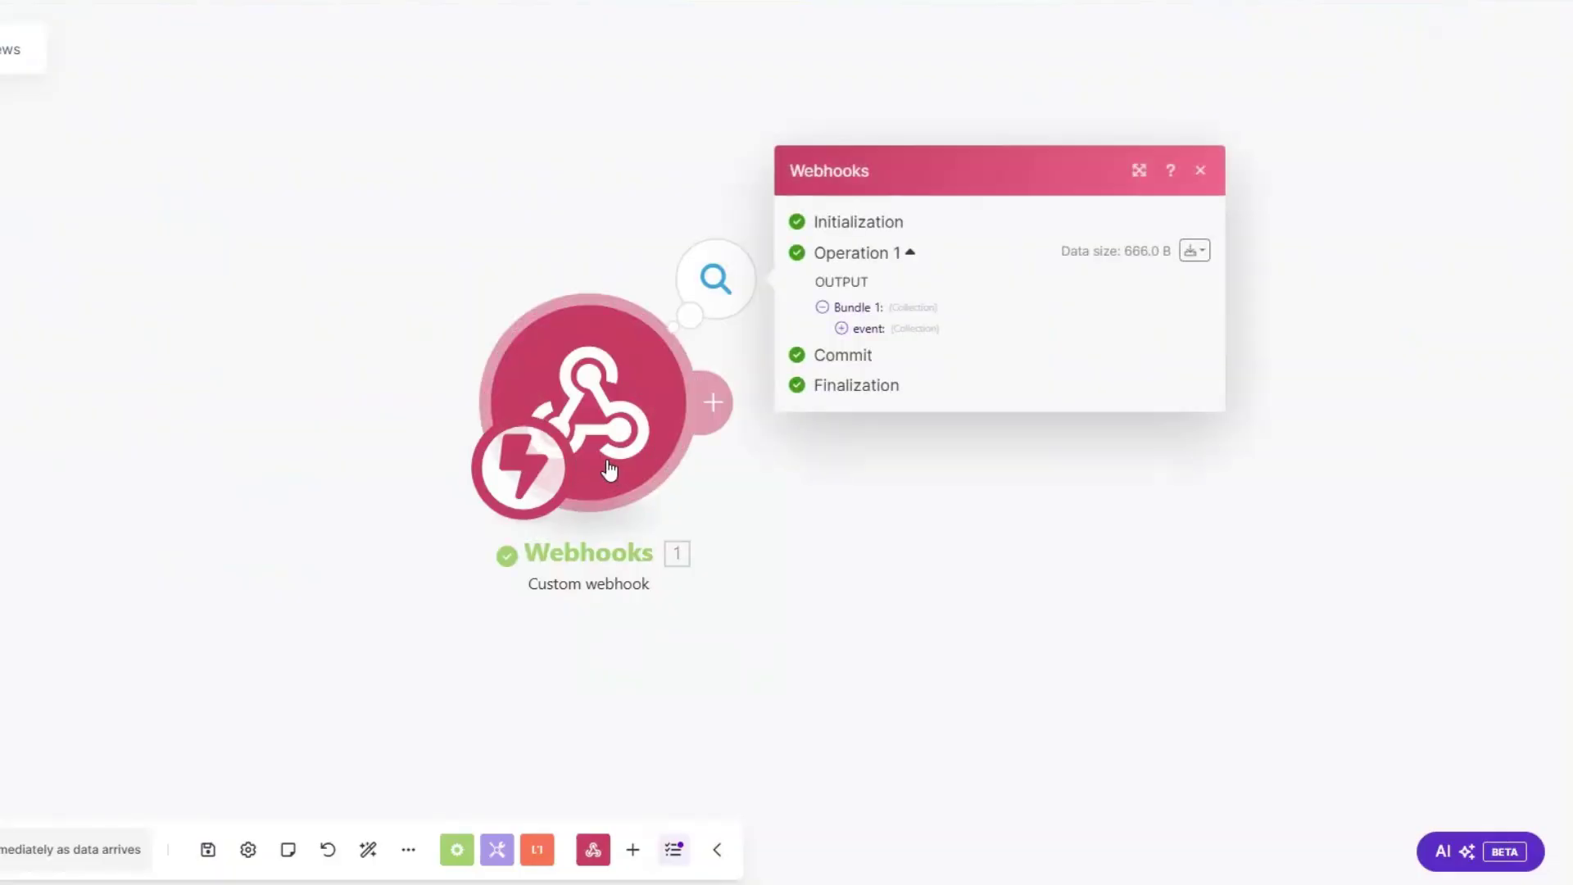
Step: Inspect the webhook output's event data to find the item's pulseId
{"action": "left_click_drag", "start_coordinate": [609, 469], "coordinate": [283, 469]}
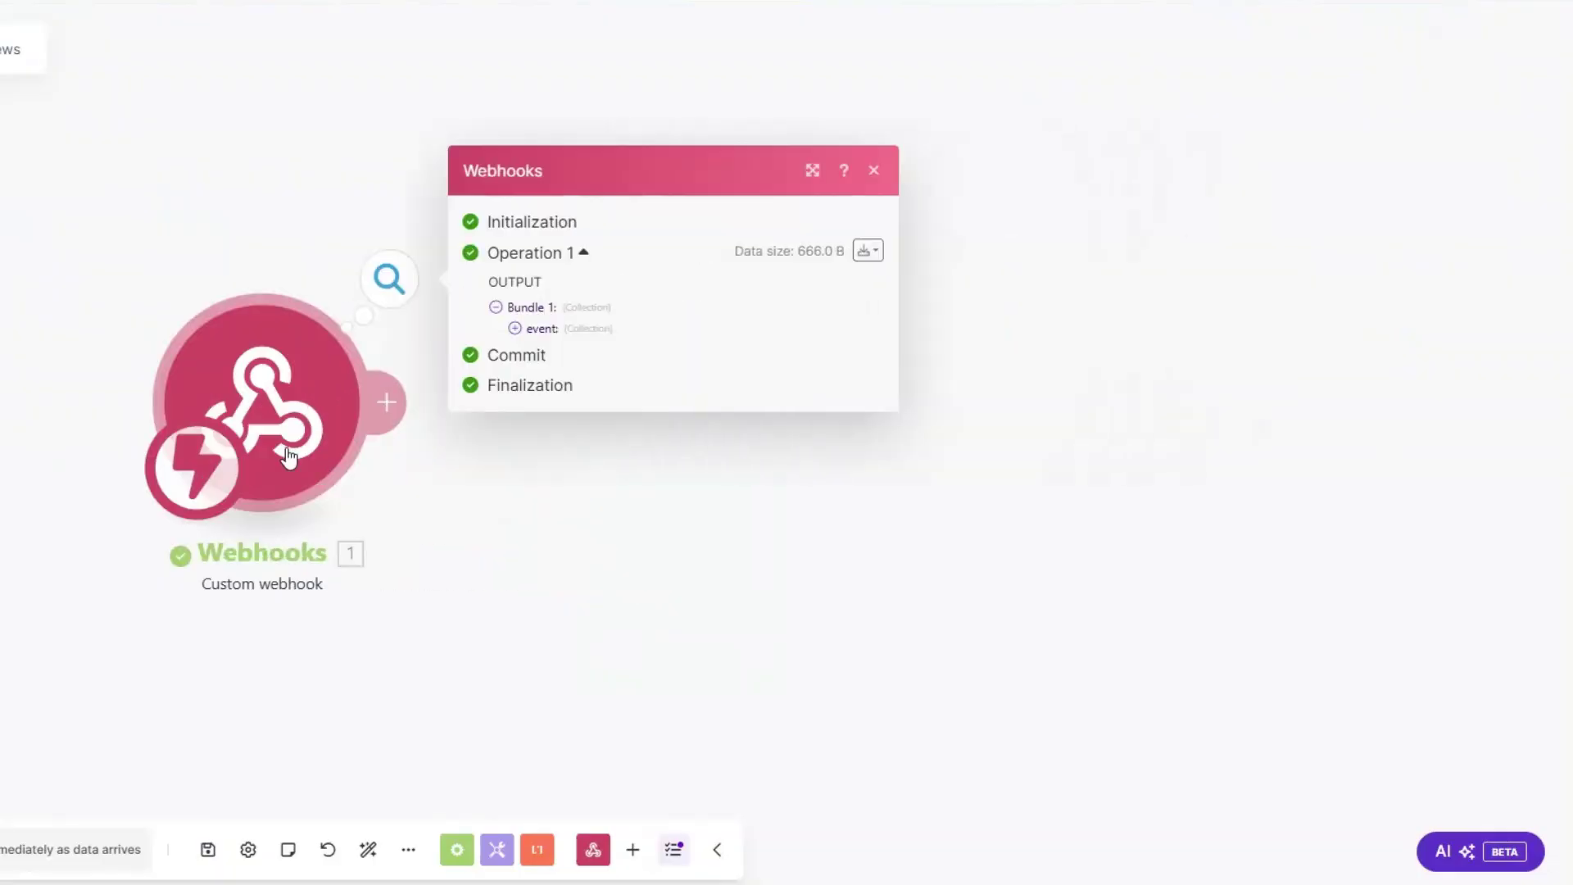
{"action": "left_click", "coordinate": [514, 328]}
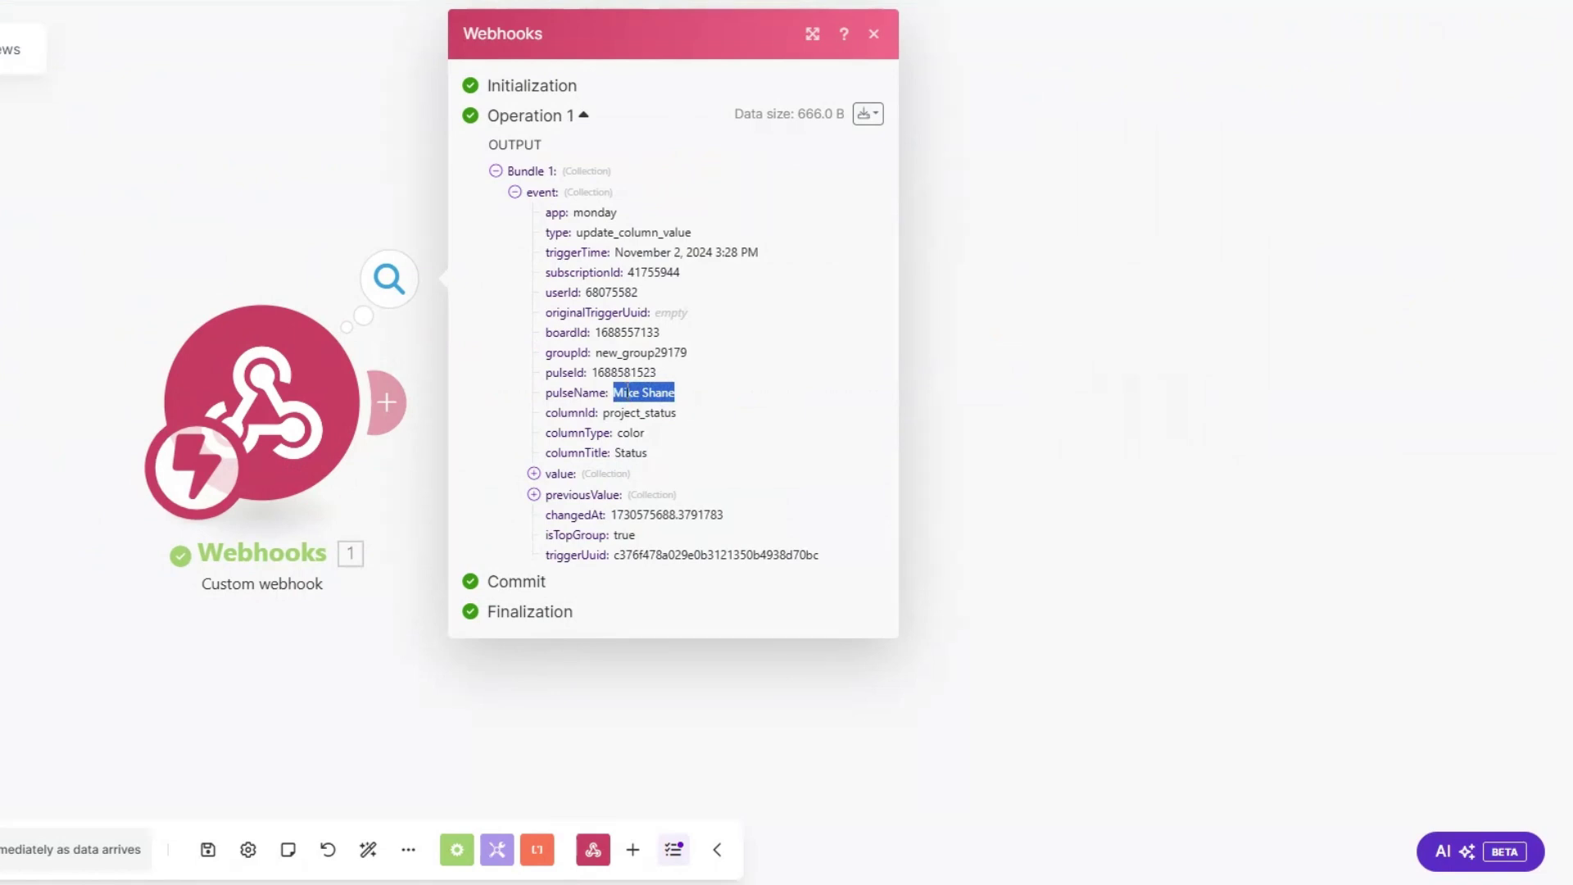
{"action": "left_click_drag", "start_coordinate": [592, 372], "coordinate": [665, 374]}
{"action": "key", "text": "ctrl+c"}
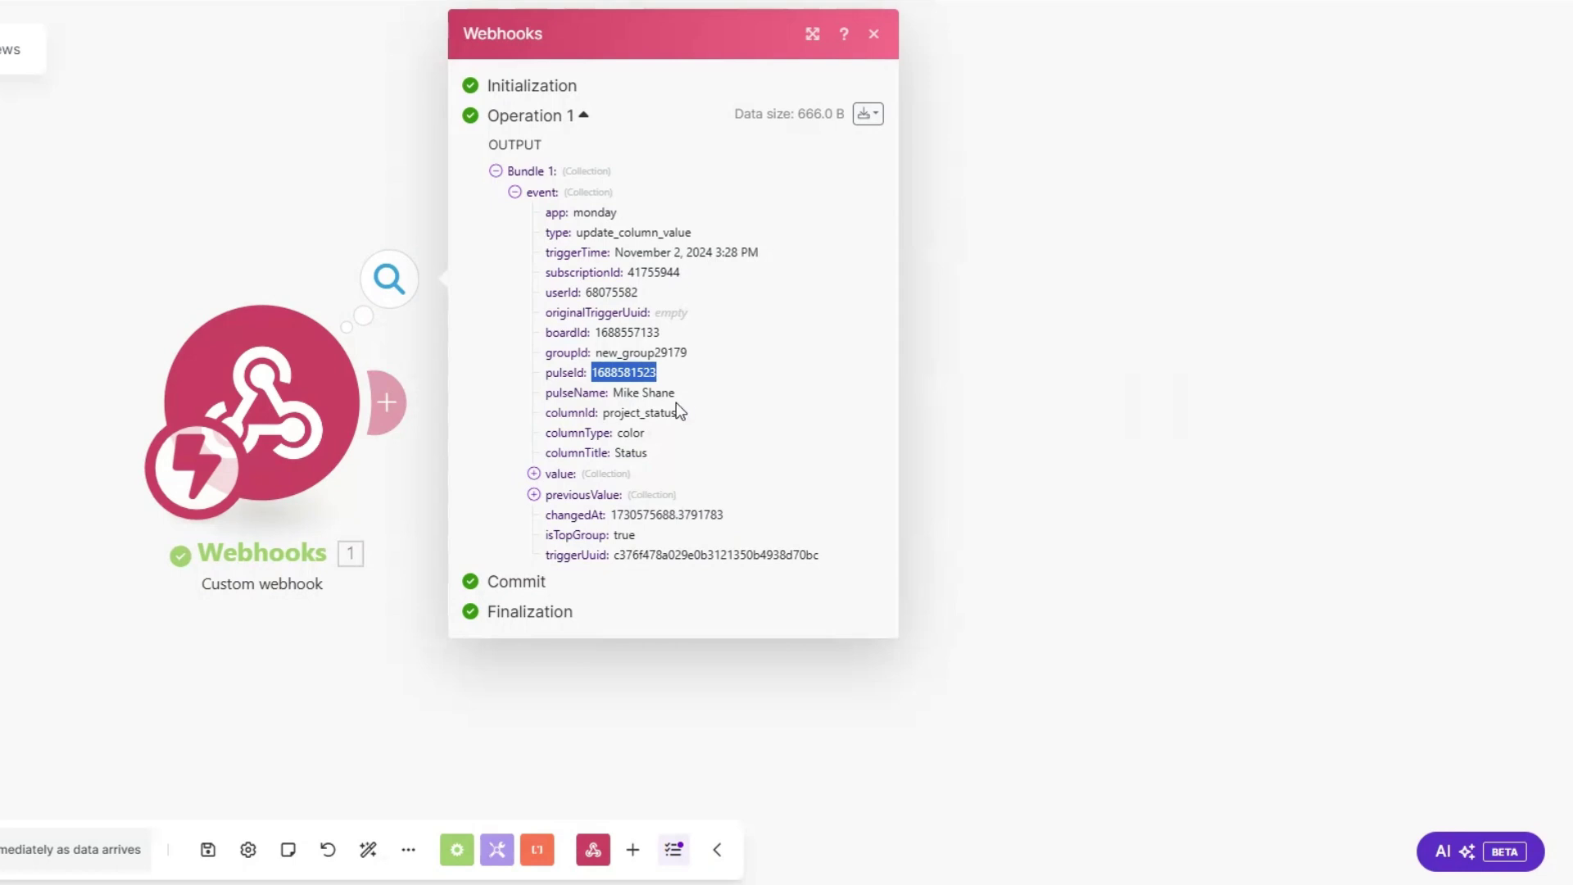
{"action": "left_click", "coordinate": [373, 498]}
Step: Add a Monday Get an Item module with ID mapped from event pulseId and board SMMA Clients
{"action": "left_click", "coordinate": [386, 401]}
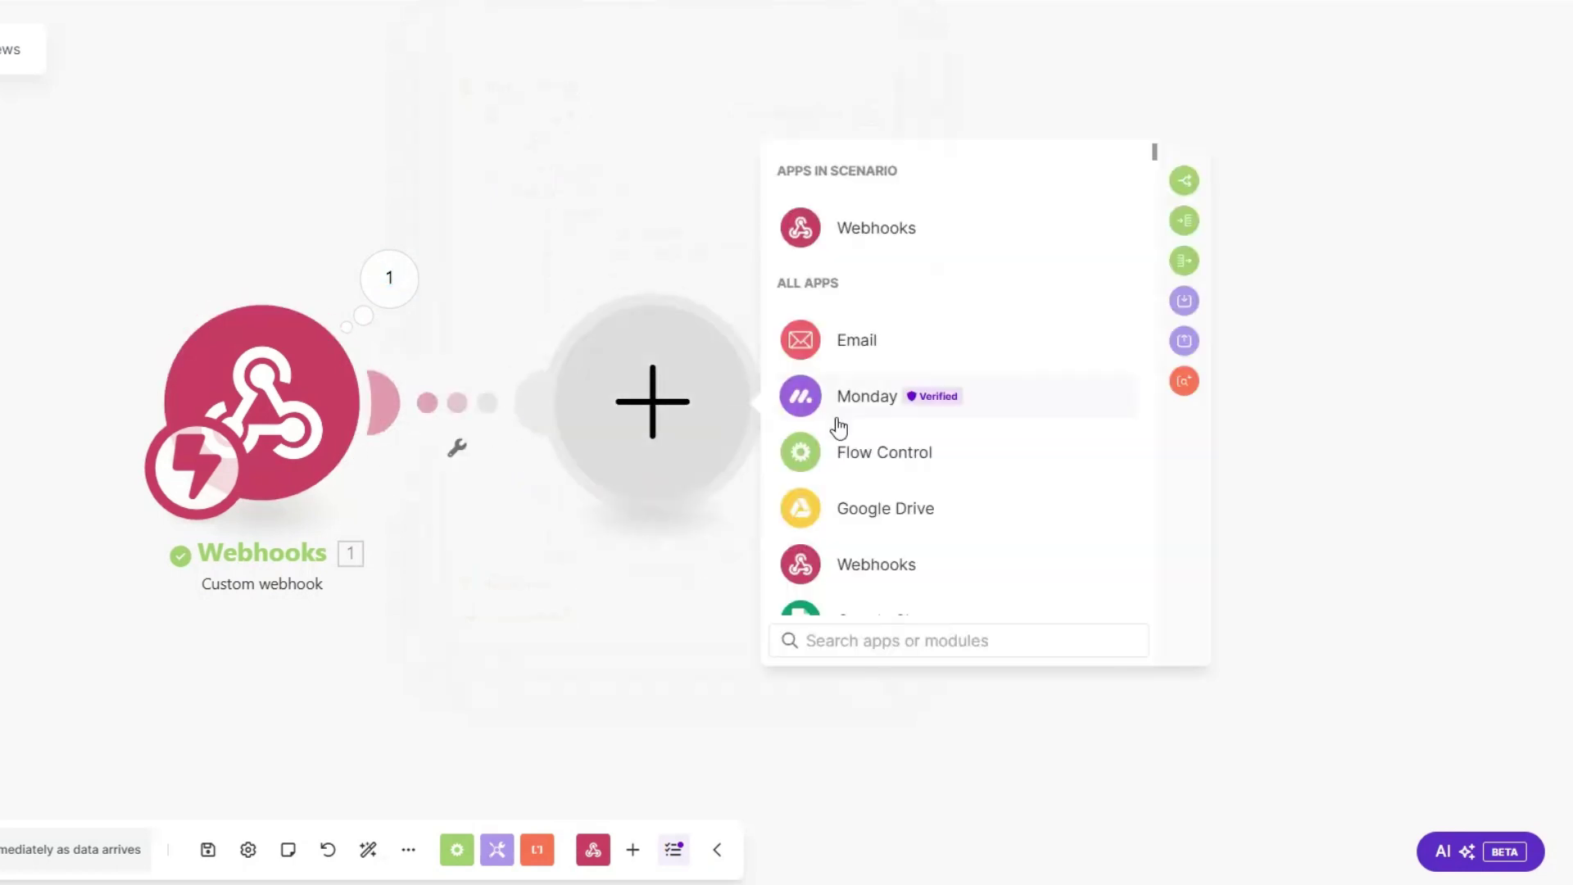
{"action": "left_click", "coordinate": [839, 414]}
{"action": "left_click", "coordinate": [843, 639]}
{"action": "type", "text": "get a"}
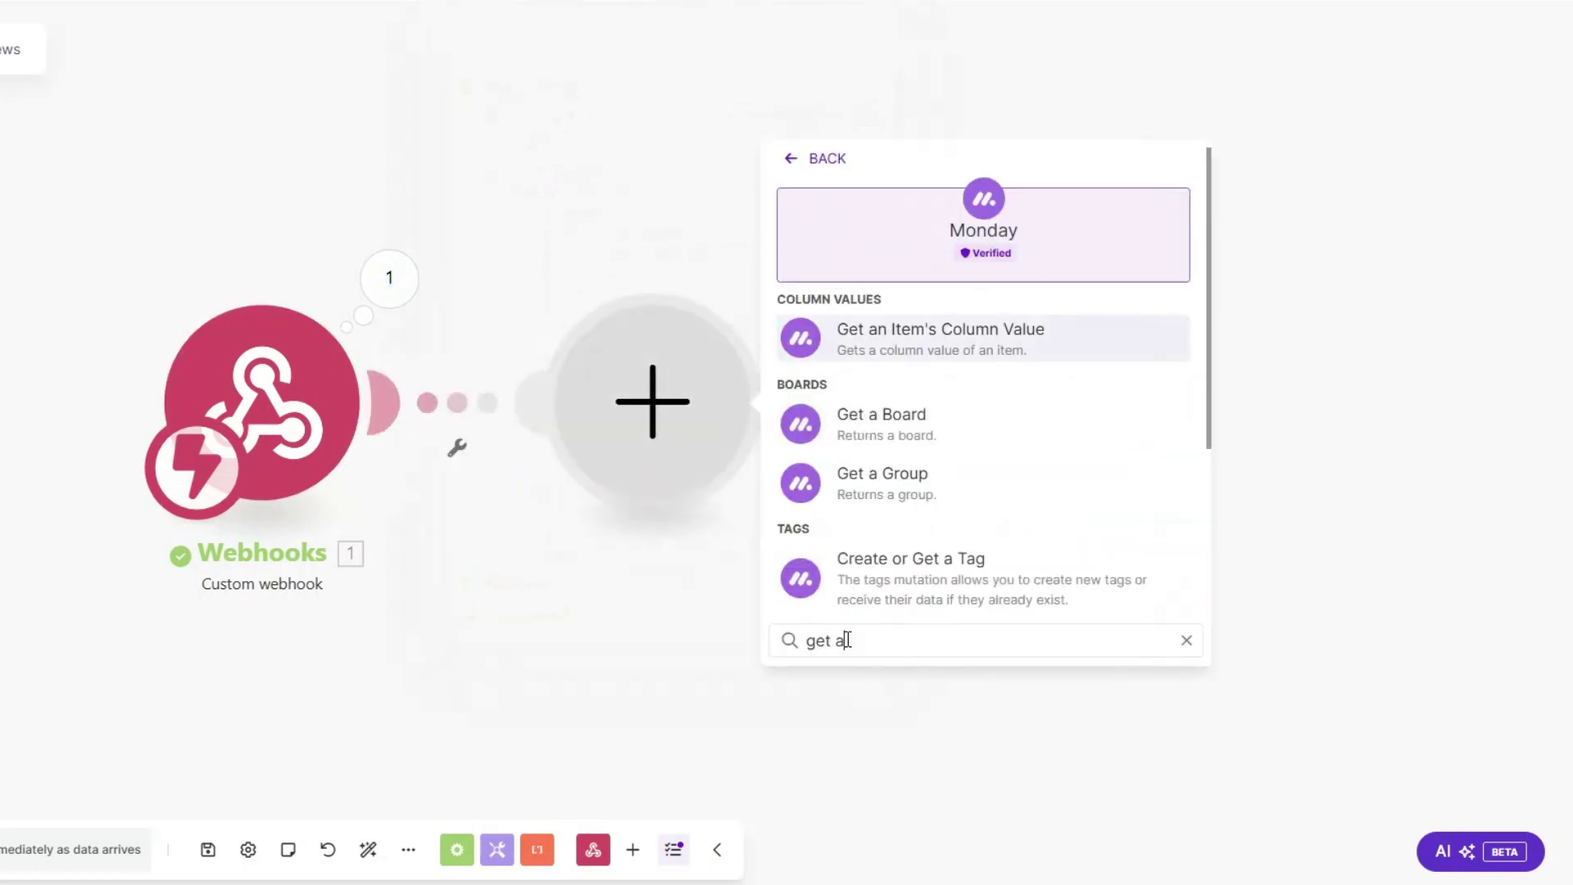
{"action": "type", "text": "n"}
{"action": "left_click", "coordinate": [847, 425]}
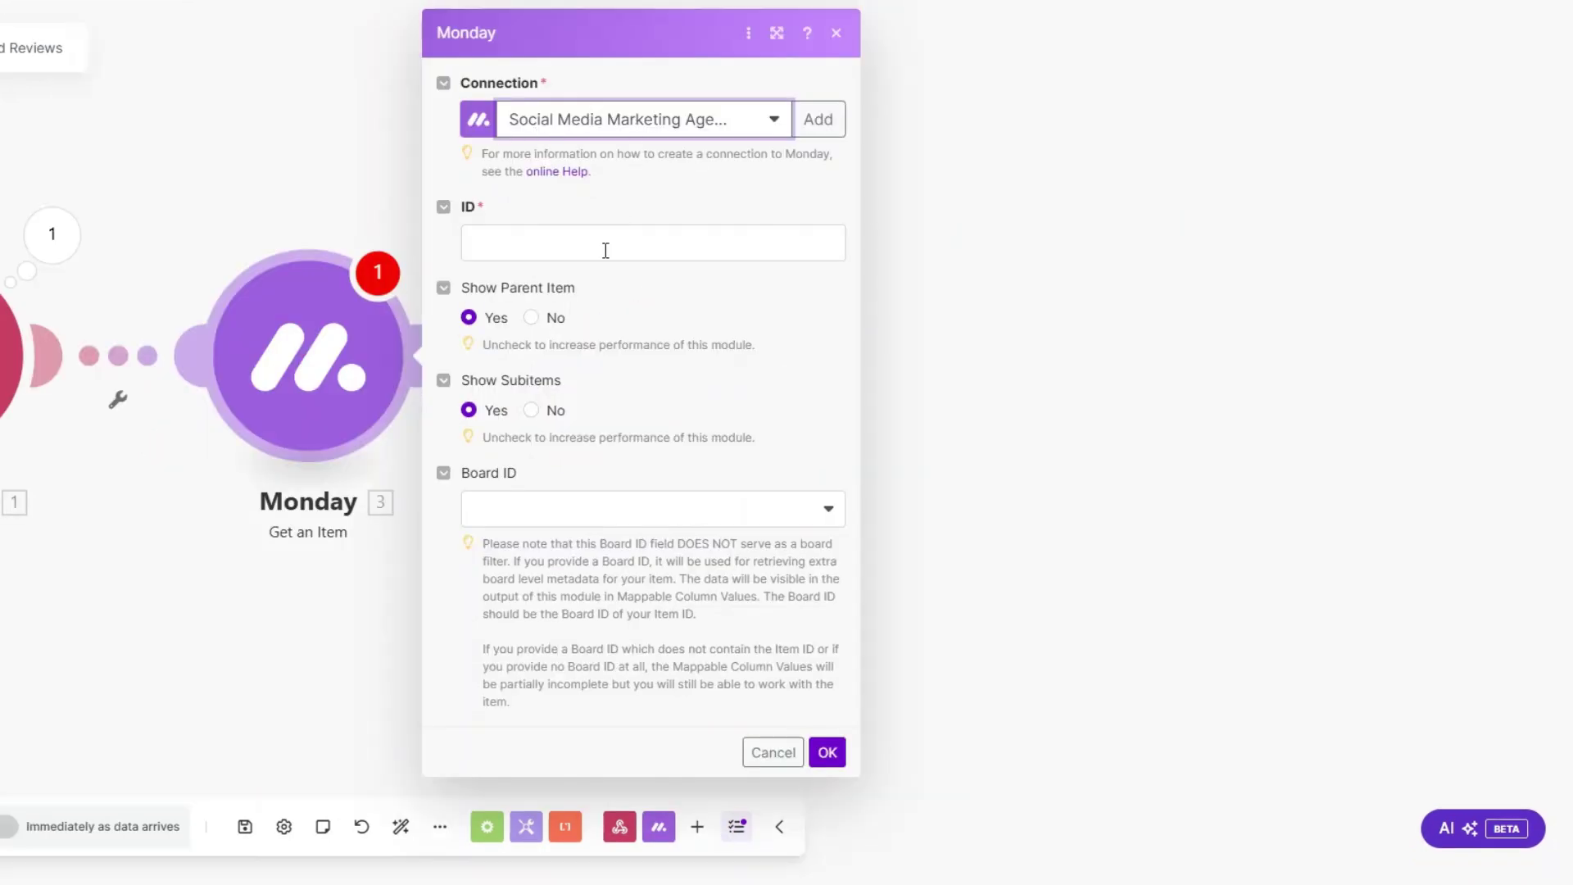
{"action": "left_click", "coordinate": [605, 250]}
{"action": "left_click", "coordinate": [923, 365]}
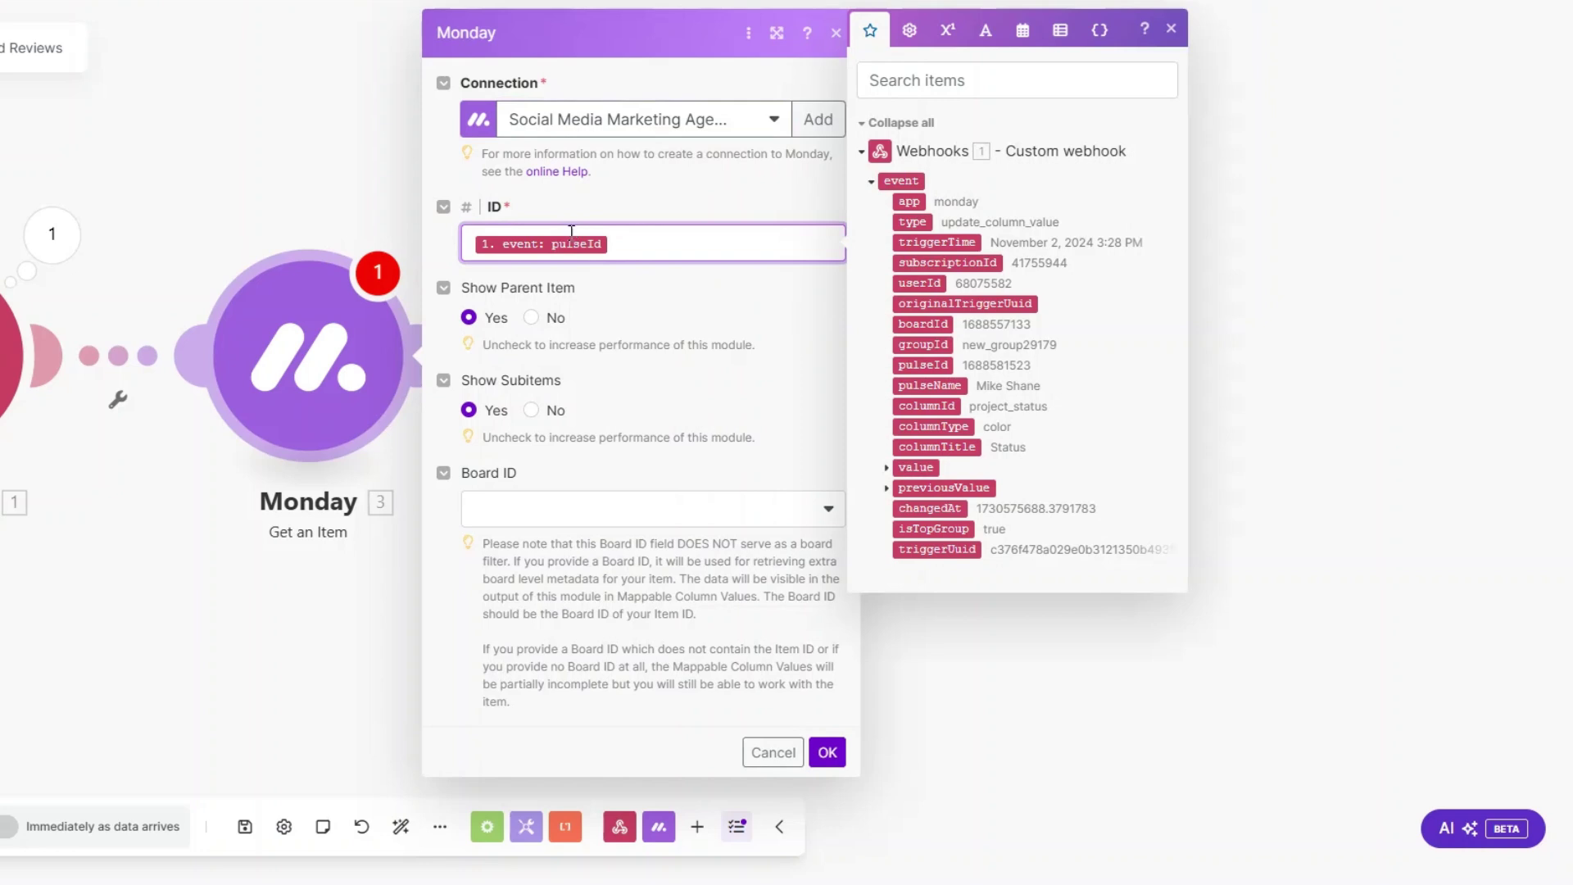
{"action": "left_click", "coordinate": [590, 521]}
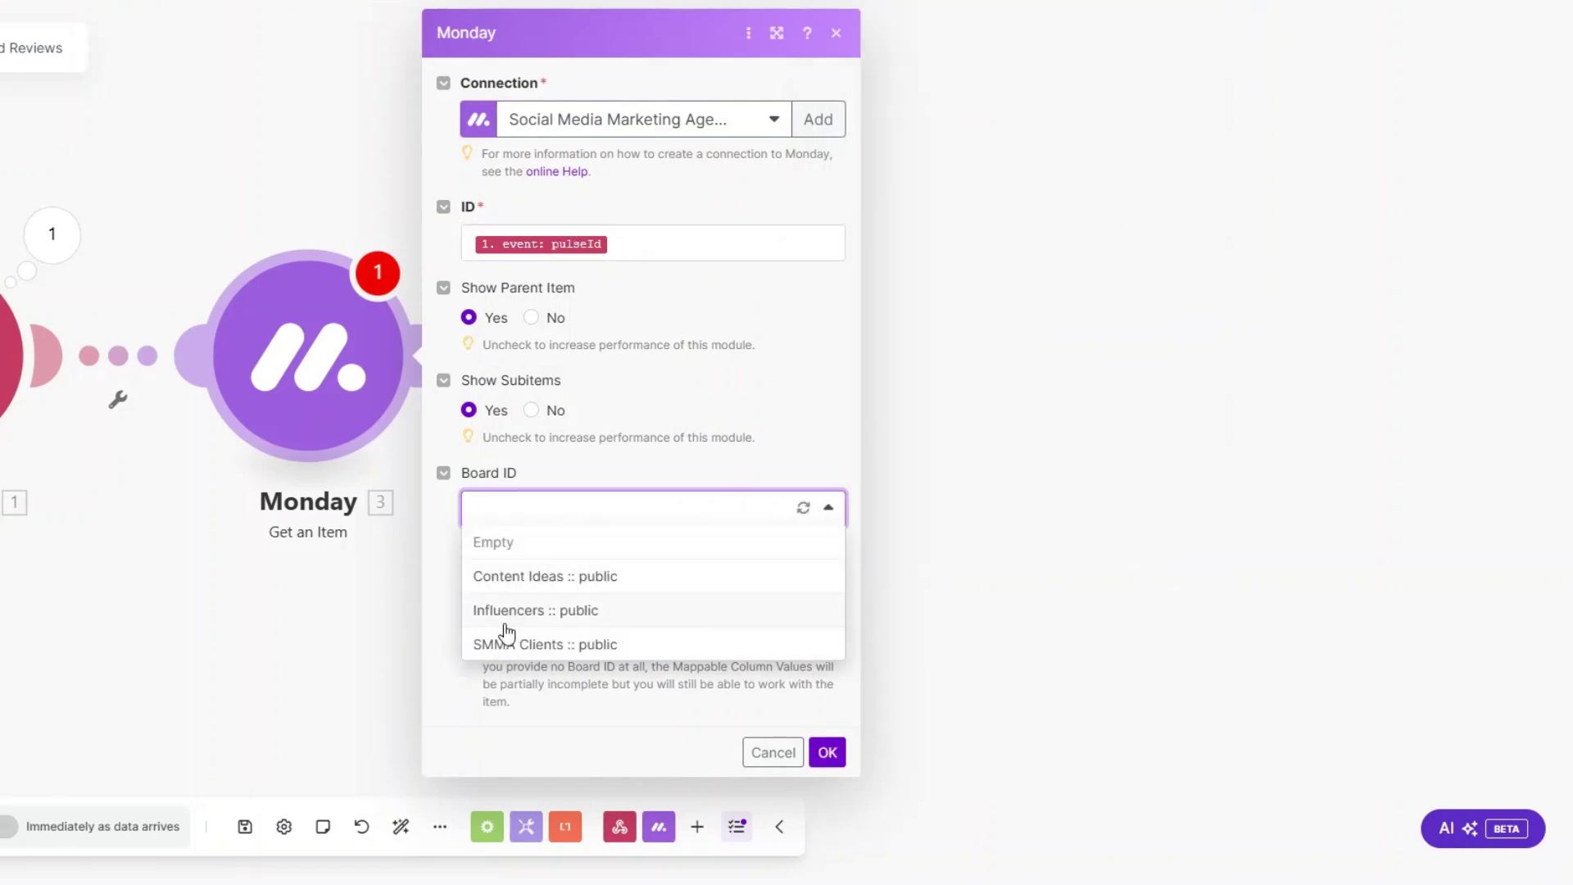
{"action": "left_click", "coordinate": [506, 644]}
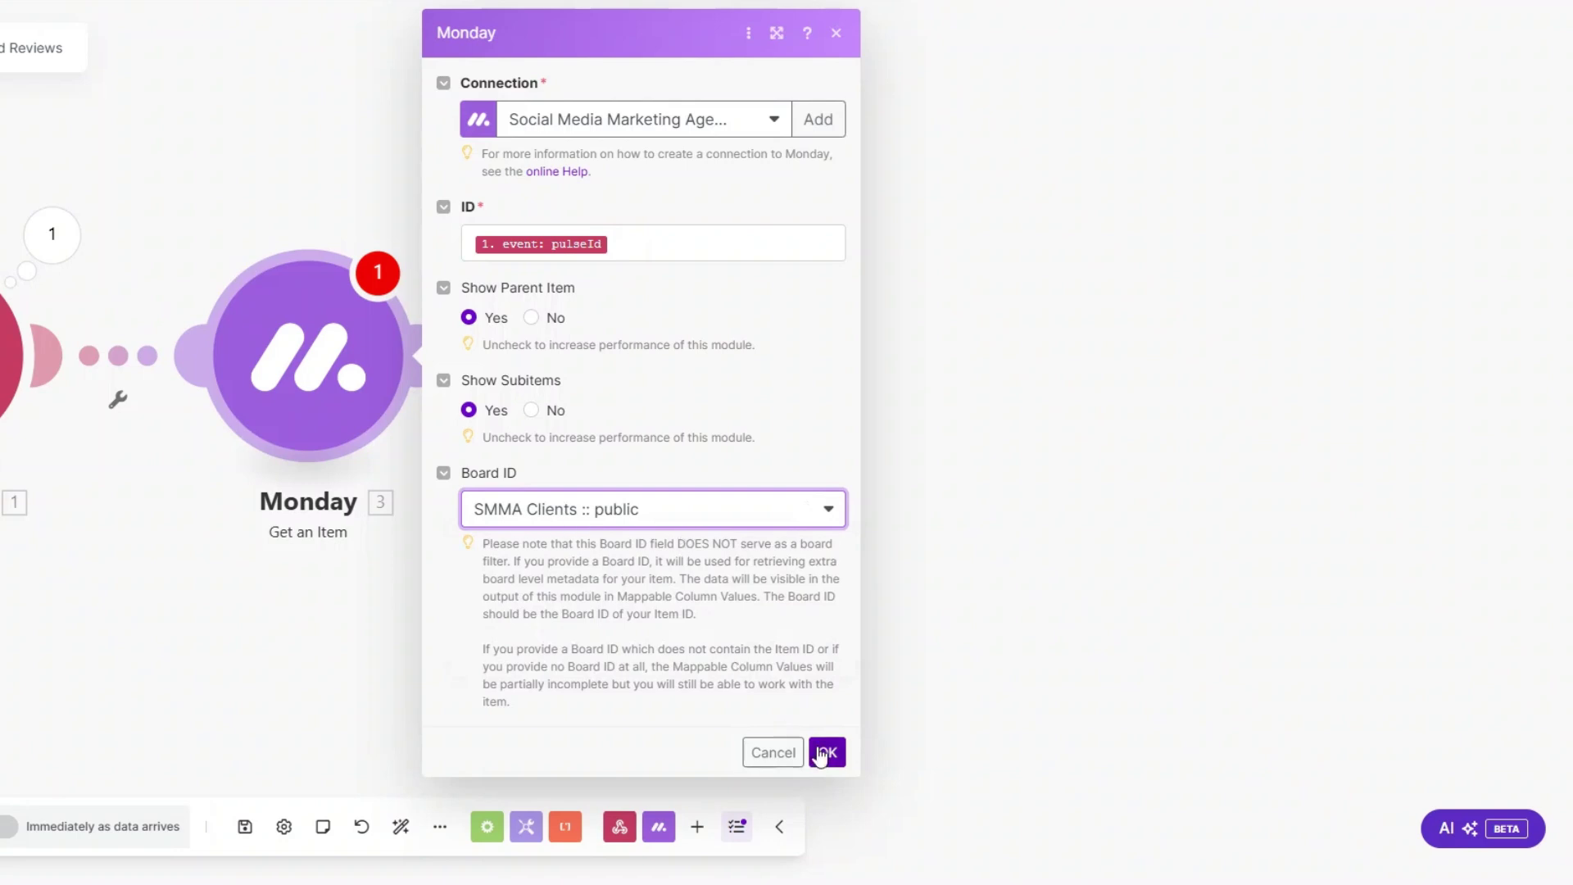
{"action": "left_click", "coordinate": [825, 751]}
Step: Run Get an Item alone using the pasted sample pulseId
{"action": "right_click", "coordinate": [419, 379]}
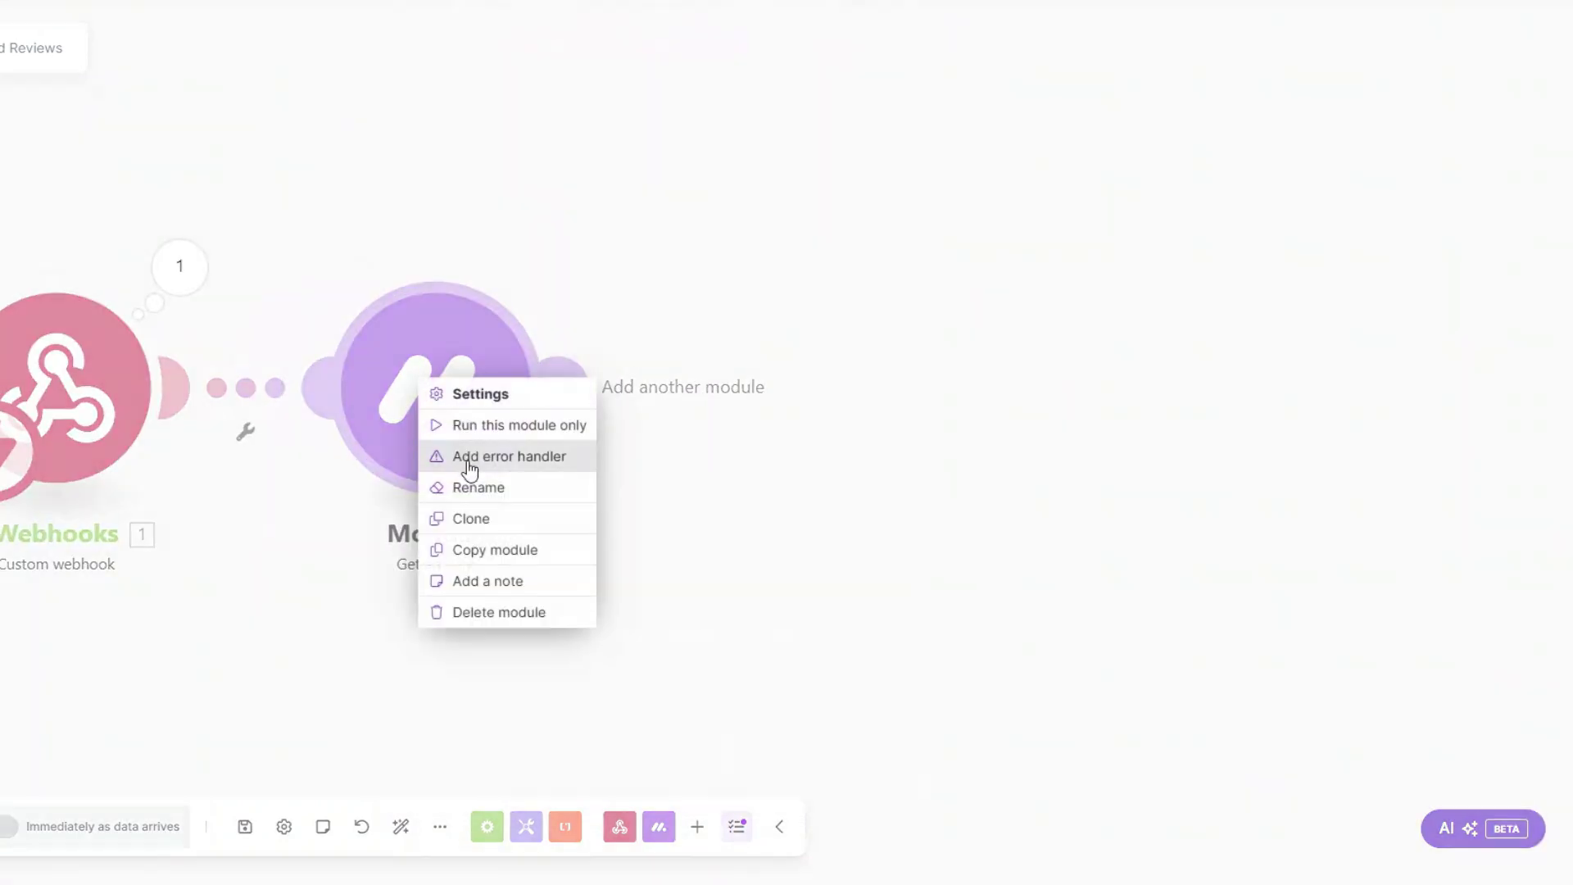
{"action": "left_click", "coordinate": [475, 428]}
{"action": "left_click", "coordinate": [701, 500]}
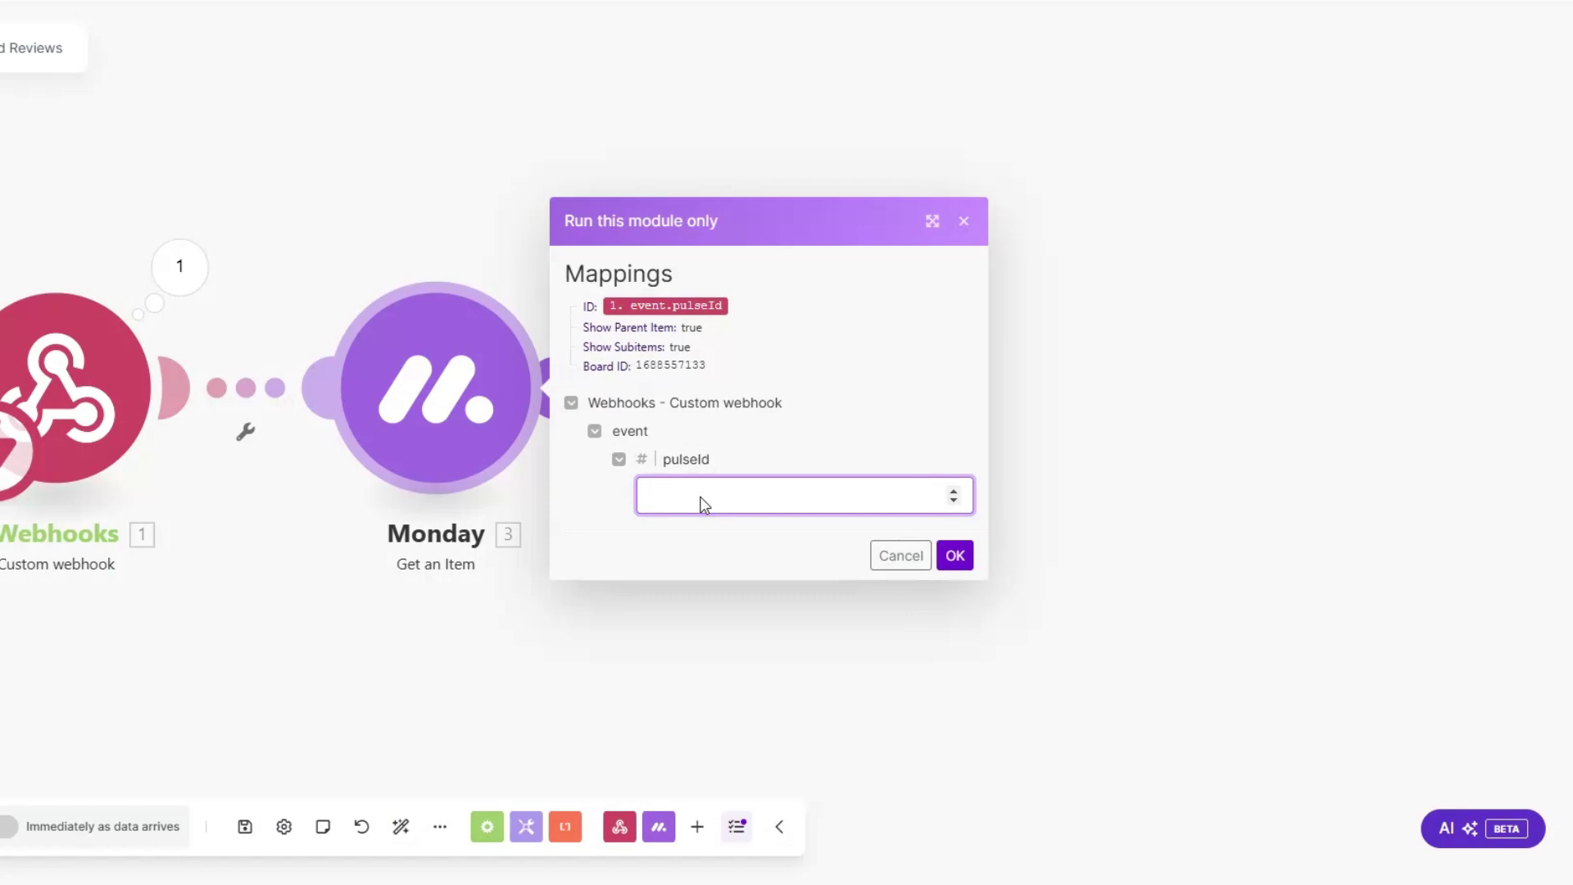
{"action": "key", "text": "ctrl+v"}
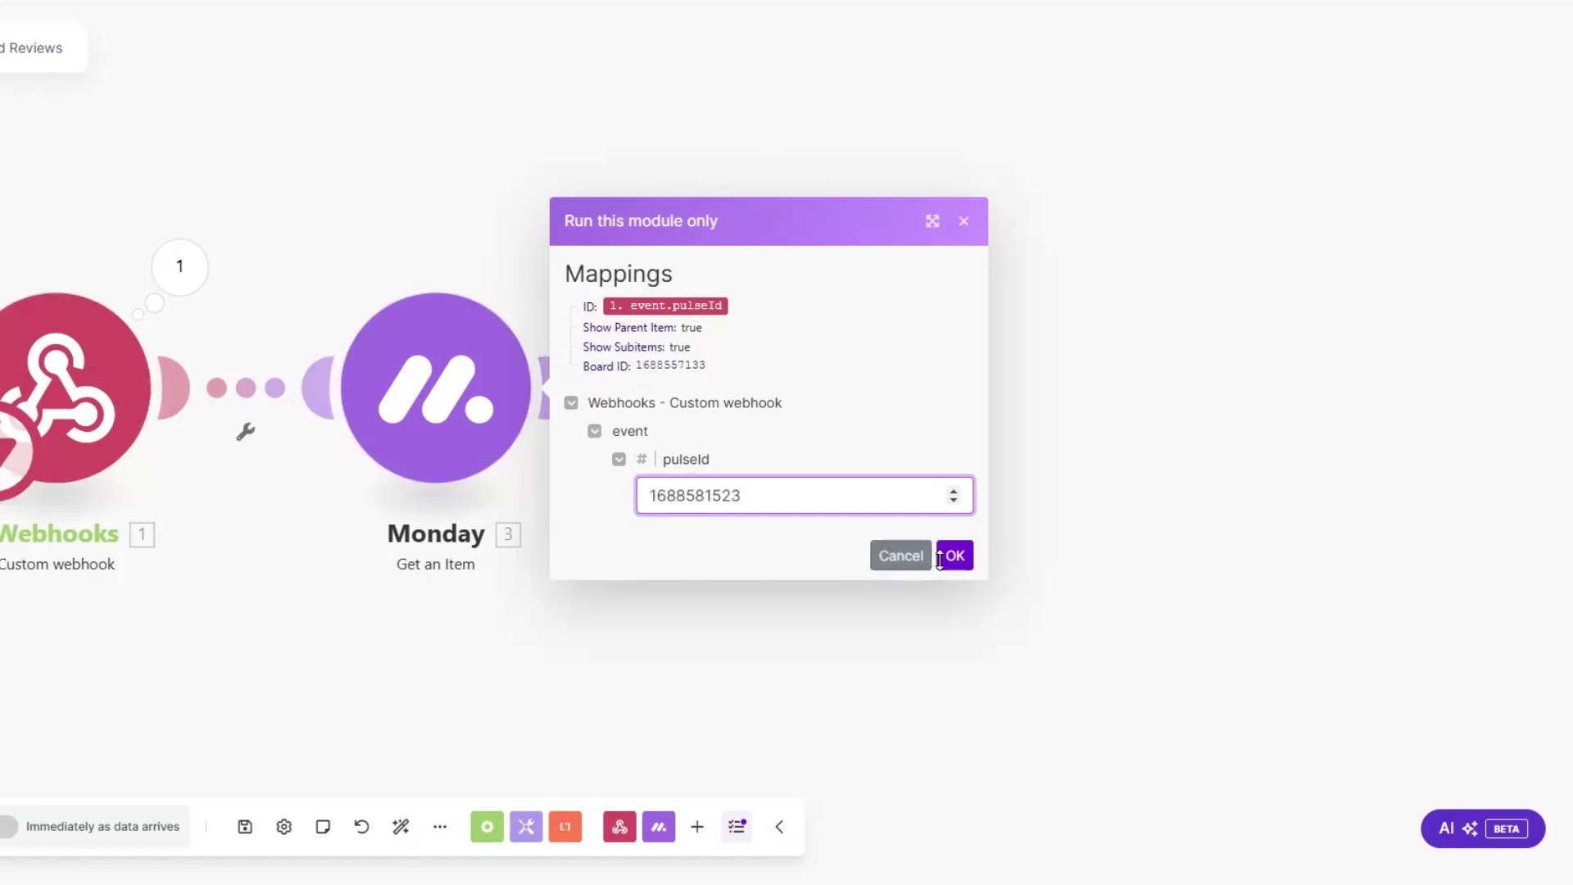
{"action": "left_click", "coordinate": [951, 556]}
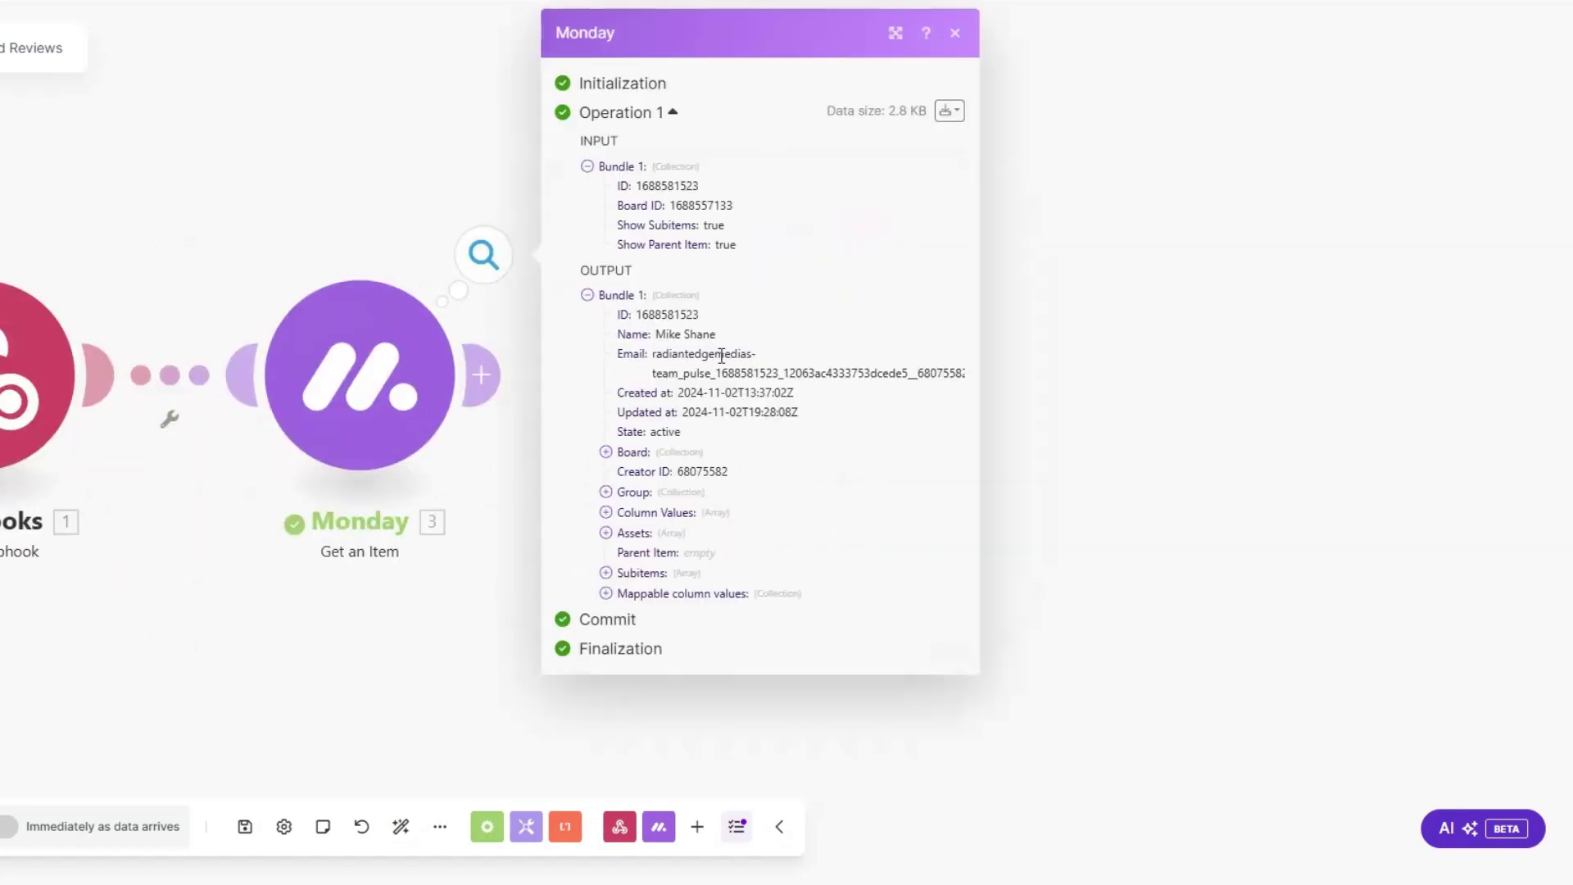
Step: Check the client's email and phone number in the output's mappable column values
{"action": "left_click", "coordinate": [606, 594]}
{"action": "left_click", "coordinate": [624, 774]}
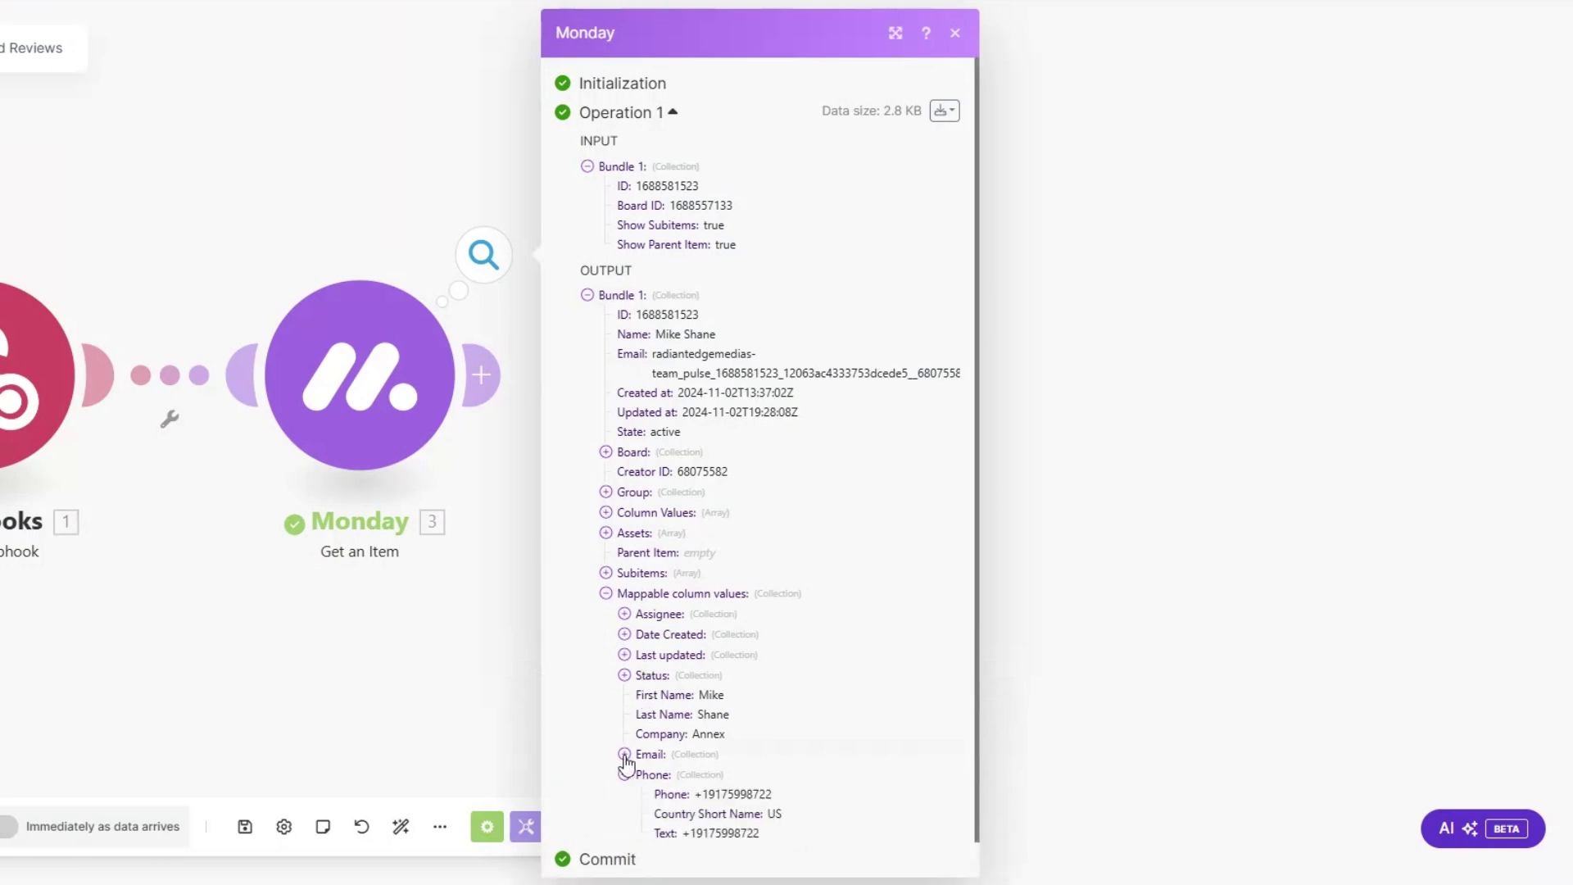
{"action": "left_click", "coordinate": [624, 753]}
{"action": "scroll", "coordinate": [737, 639], "scroll_direction": "down", "scroll_amount": 1}
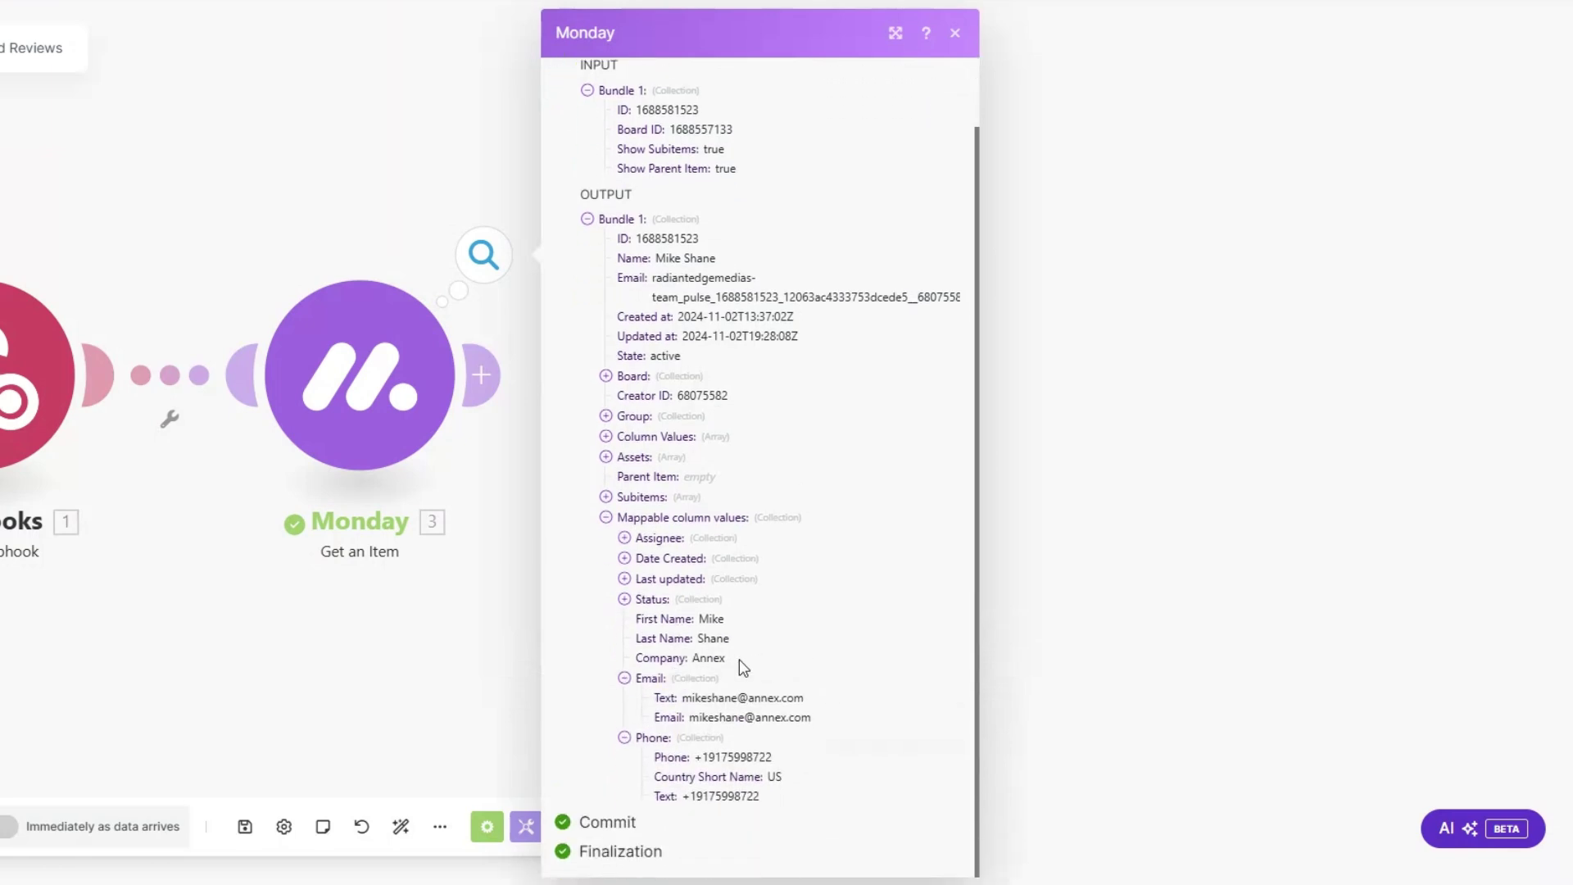
{"action": "left_click_drag", "start_coordinate": [683, 698], "coordinate": [798, 701]}
{"action": "left_click_drag", "start_coordinate": [692, 756], "coordinate": [782, 758]}
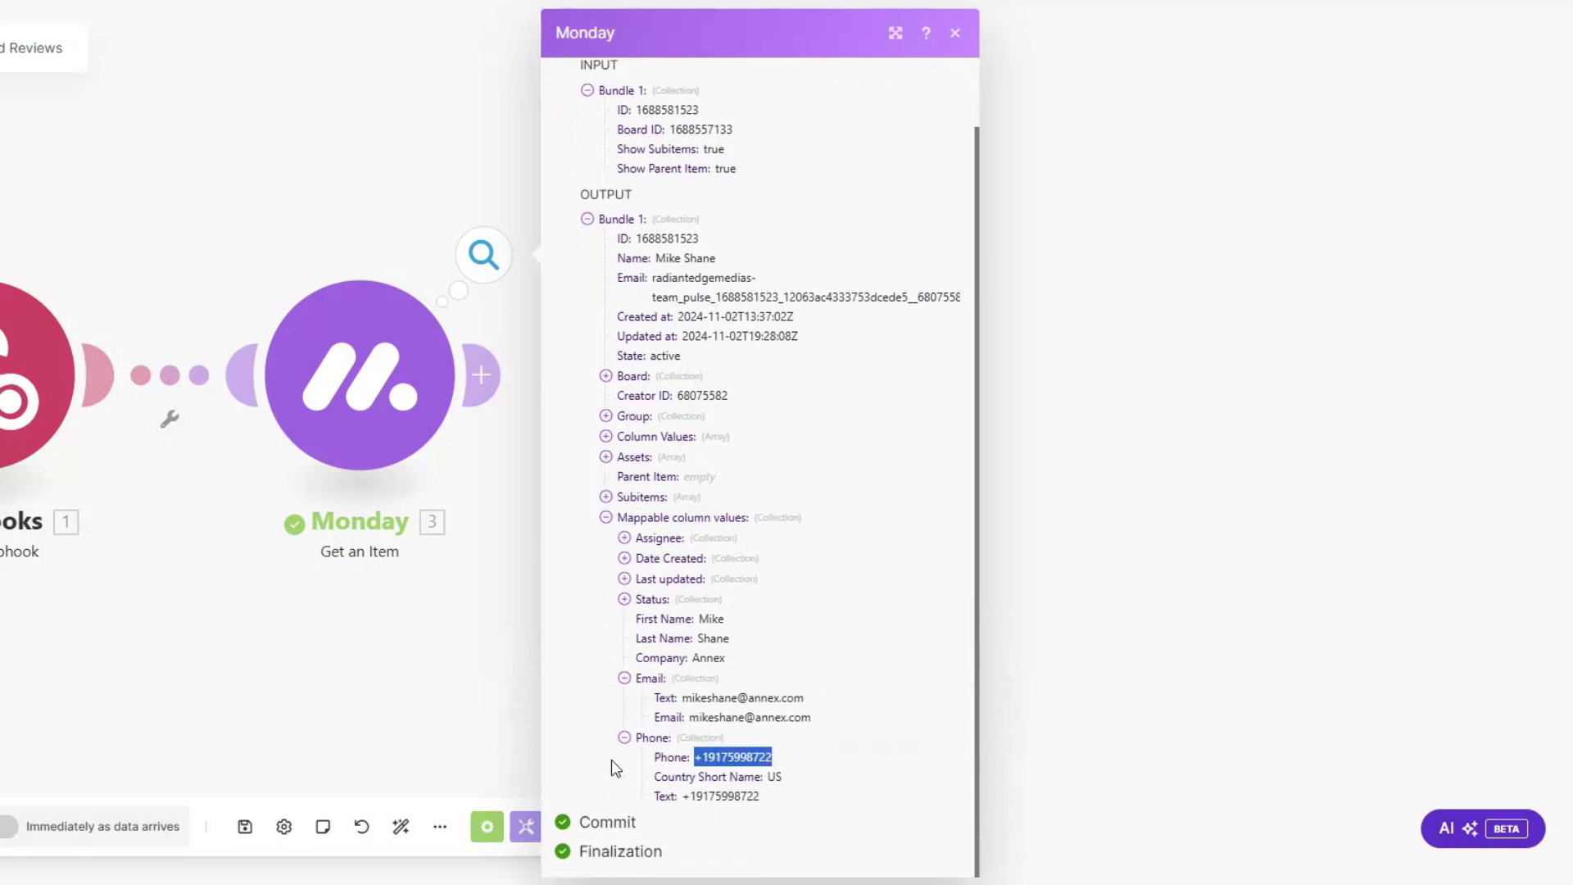
{"action": "left_click", "coordinate": [426, 543]}
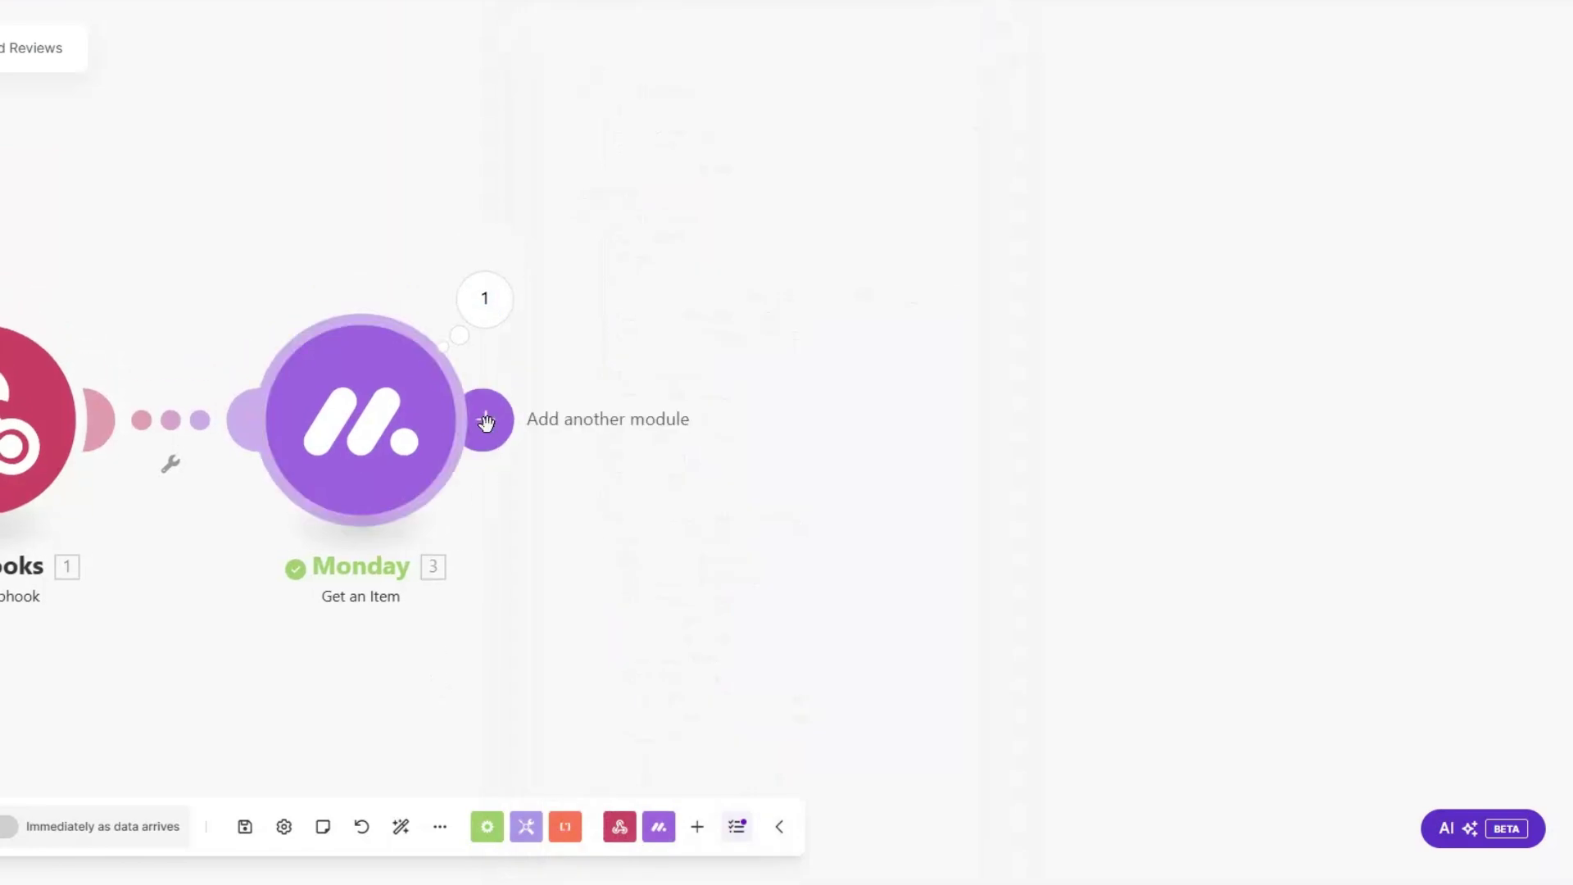
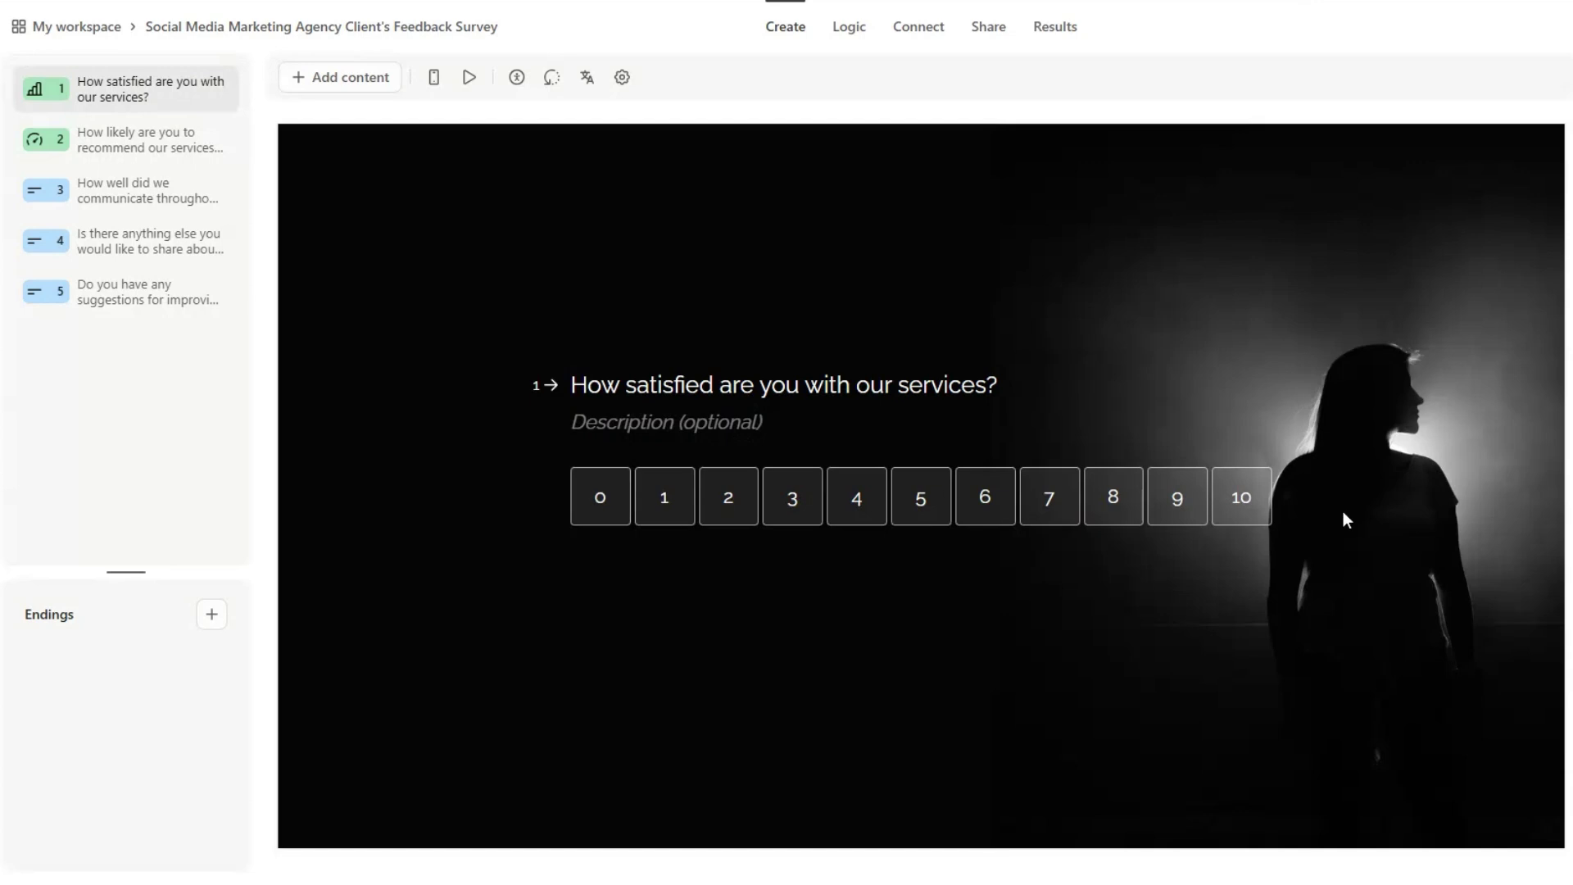
Step: Review questions 2 through 5 of the Typeform feedback survey, including communication and suggestions
{"action": "left_click", "coordinate": [156, 141]}
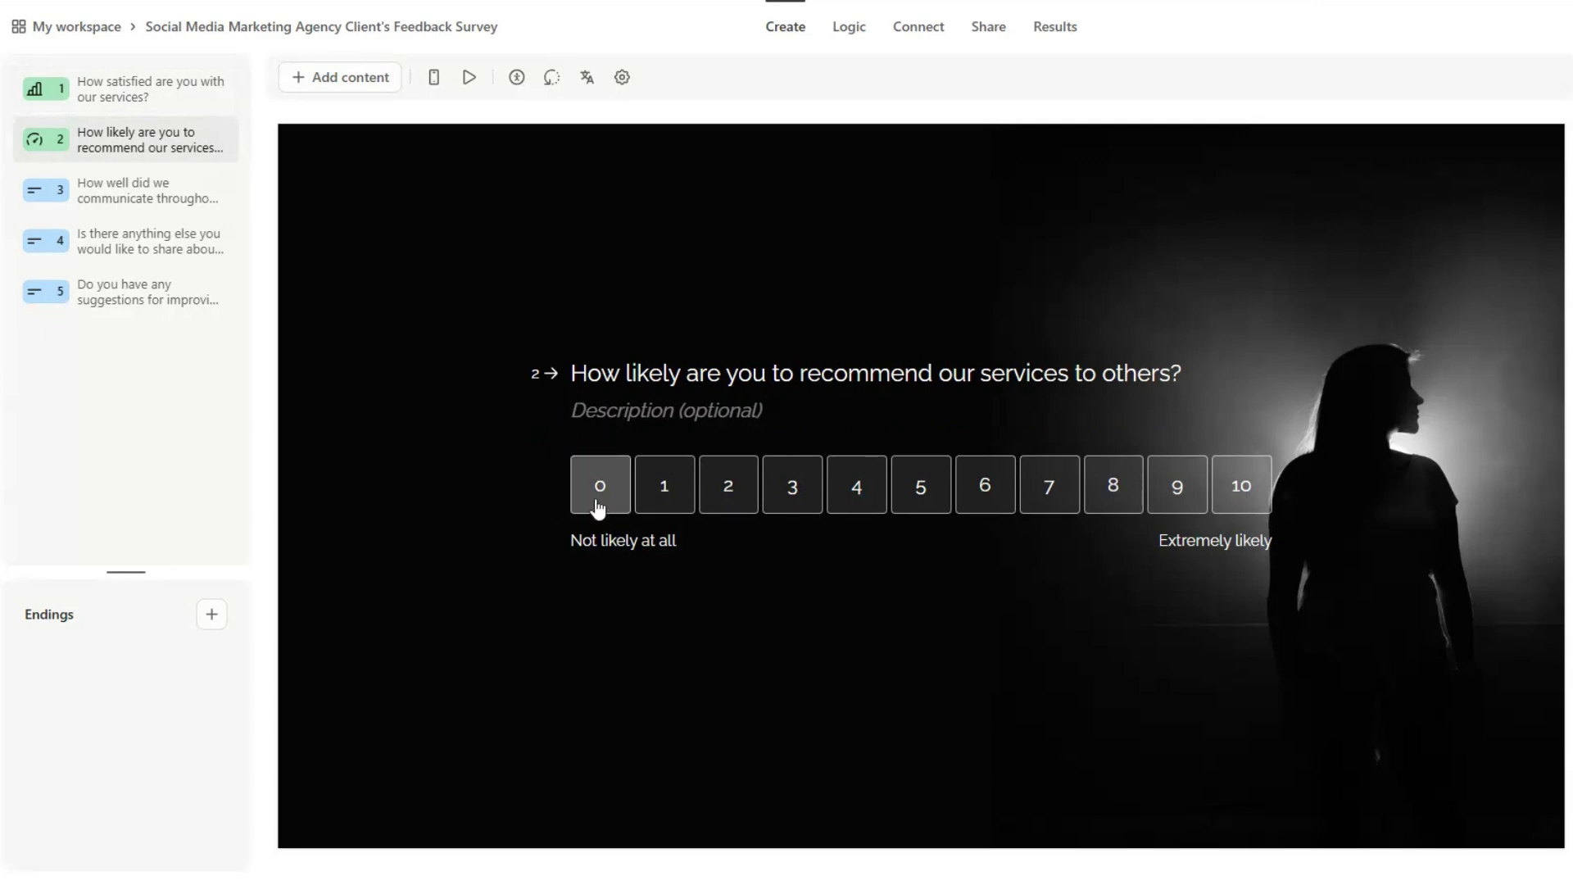
{"action": "left_click", "coordinate": [184, 194]}
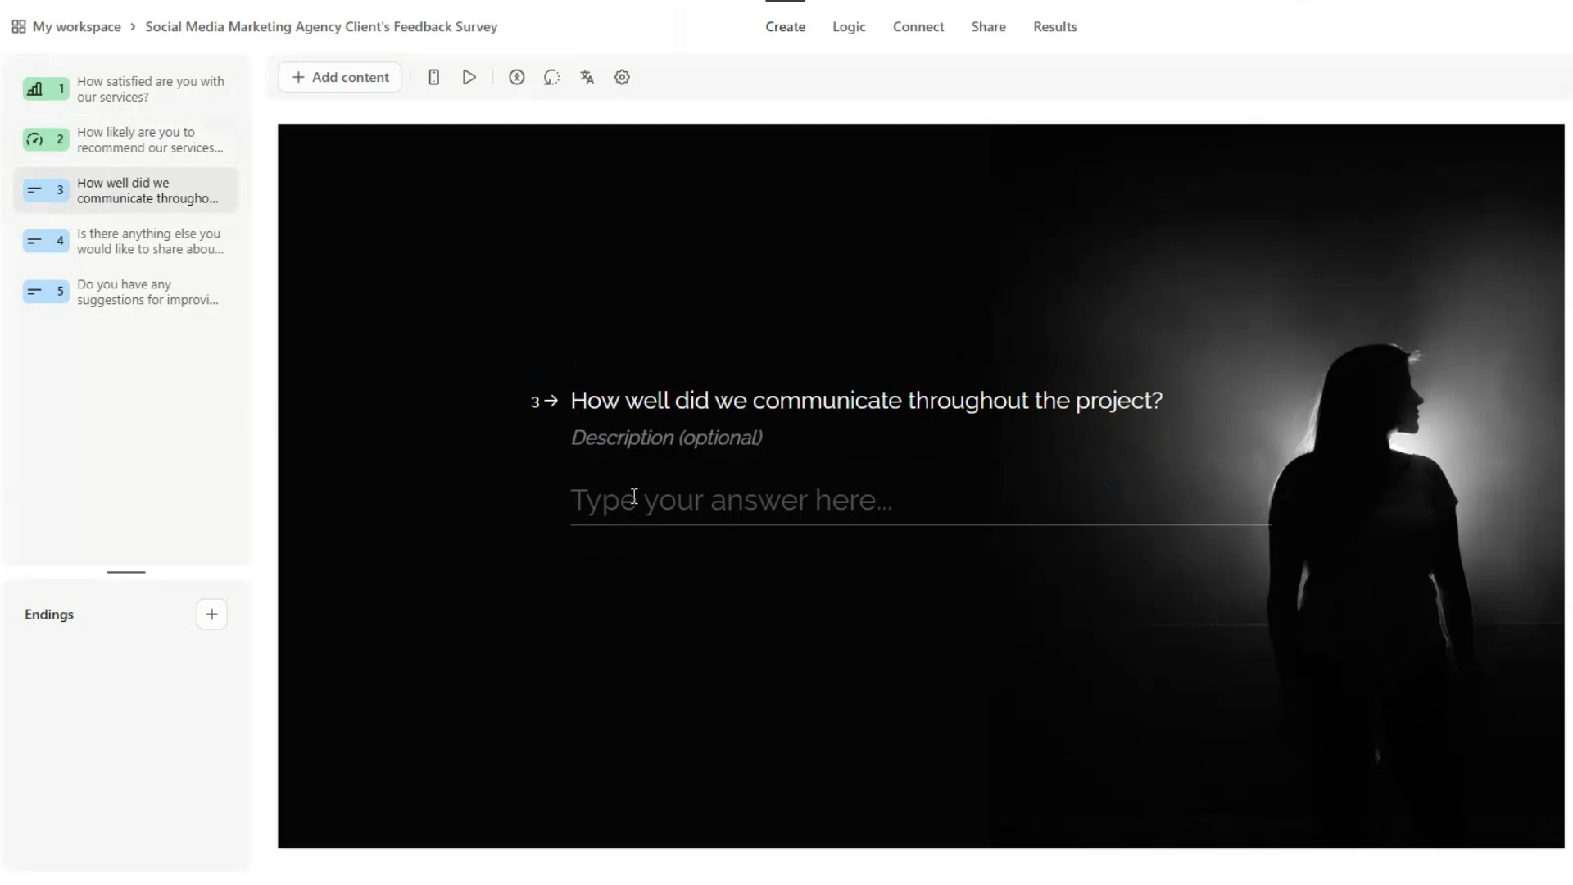
{"action": "left_click", "coordinate": [121, 240]}
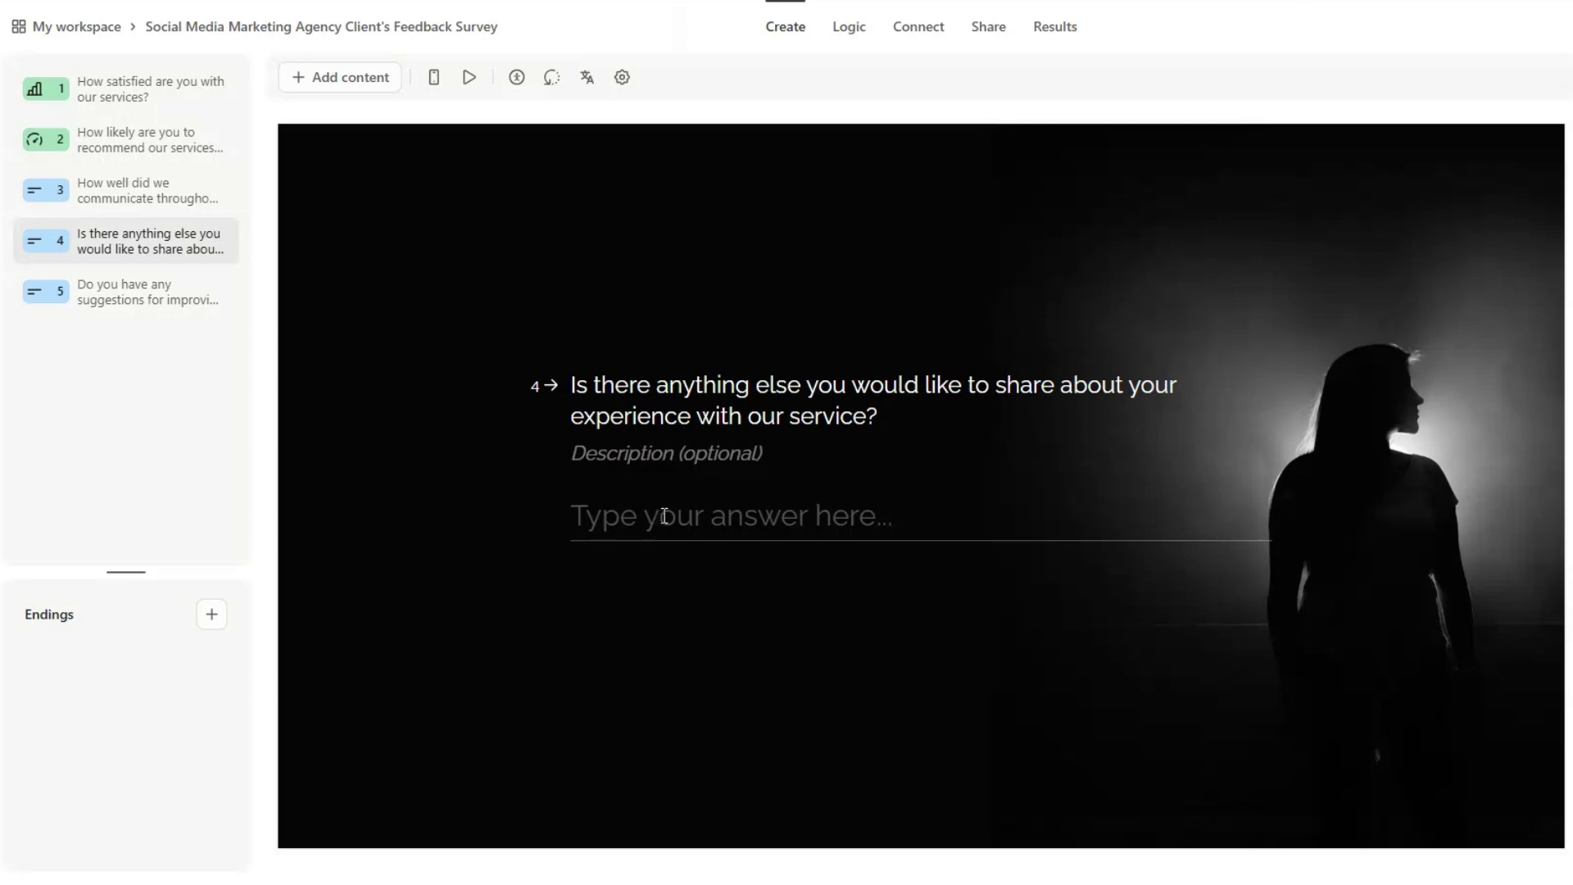
{"action": "left_click", "coordinate": [148, 293]}
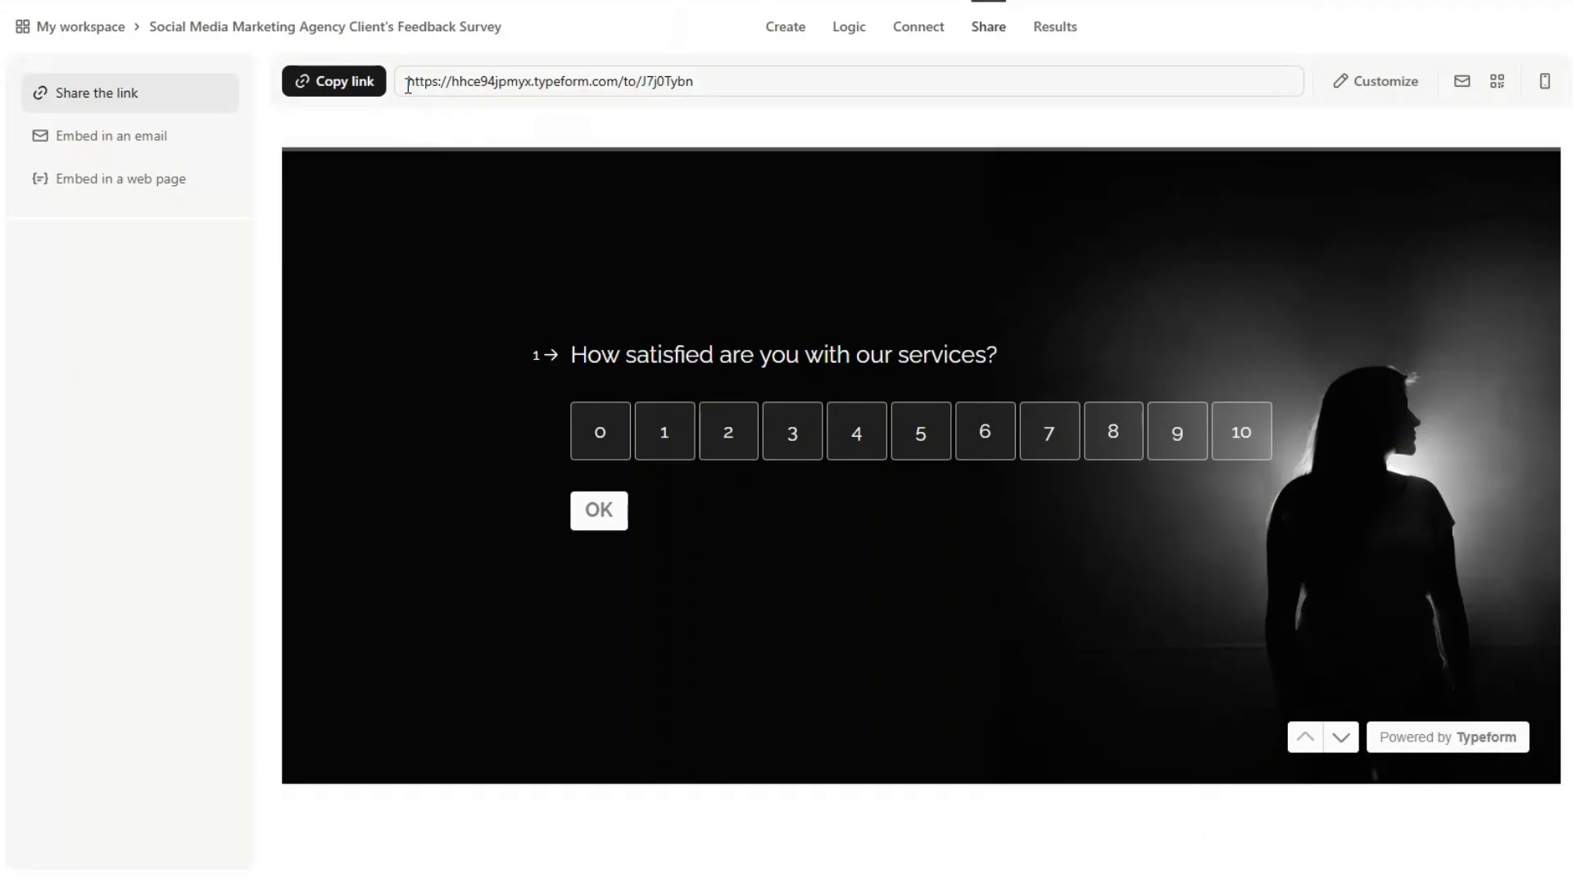
Step: Copy the survey's shareable public link
{"action": "left_click", "coordinate": [408, 85]}
{"action": "left_click_drag", "start_coordinate": [408, 85], "coordinate": [642, 82]}
{"action": "left_click", "coordinate": [732, 83]}
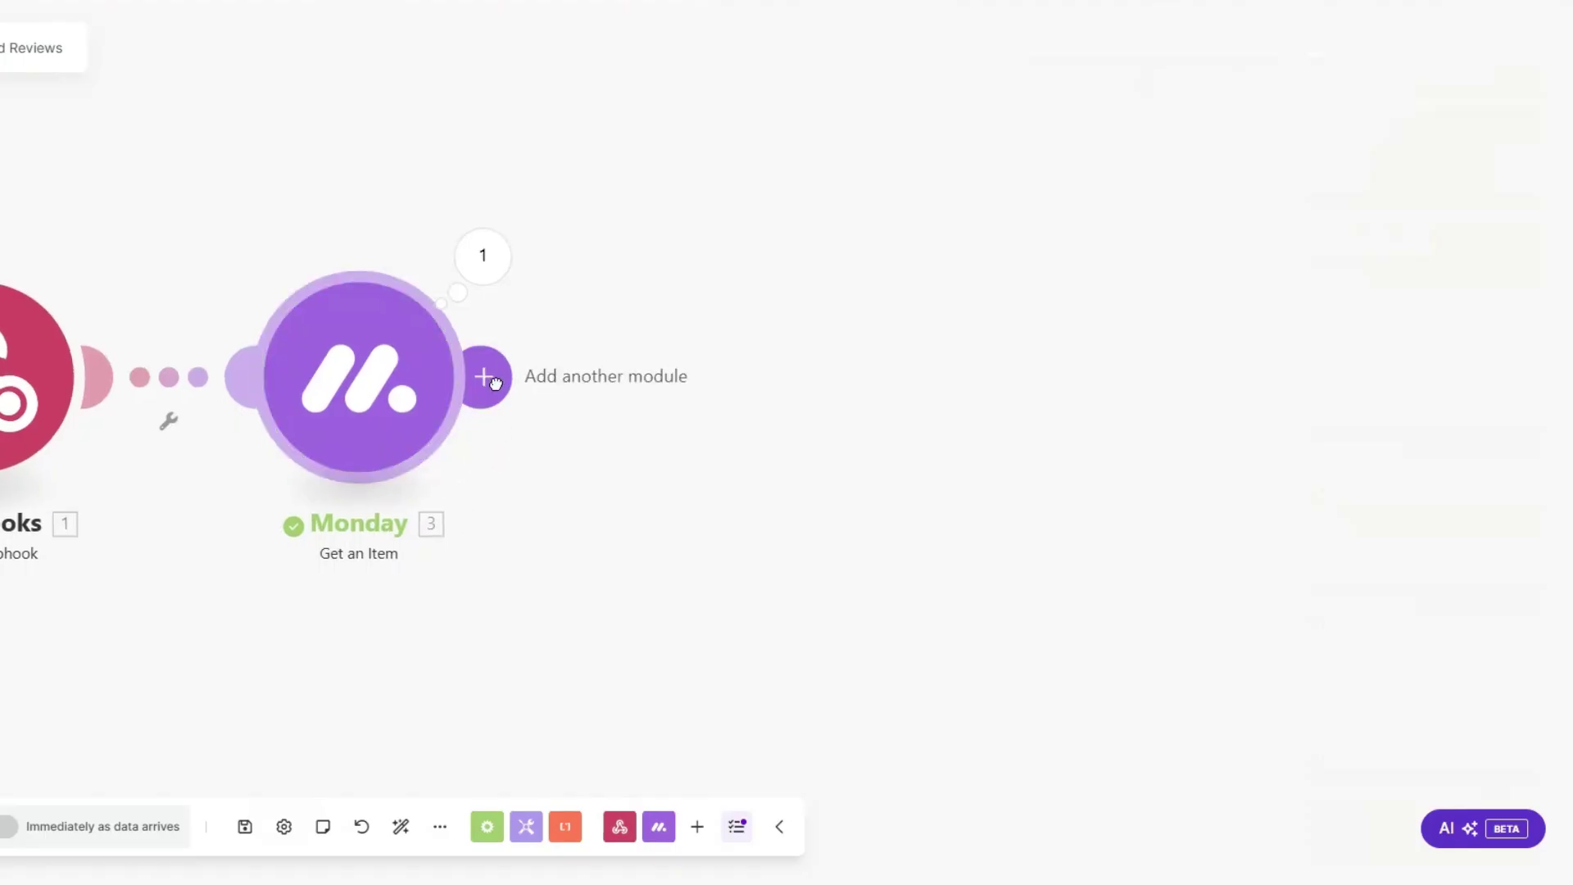
Step: Add a Typeform Get a Form step after Monday with form ID J7j0Tybn
{"action": "left_click", "coordinate": [491, 379]}
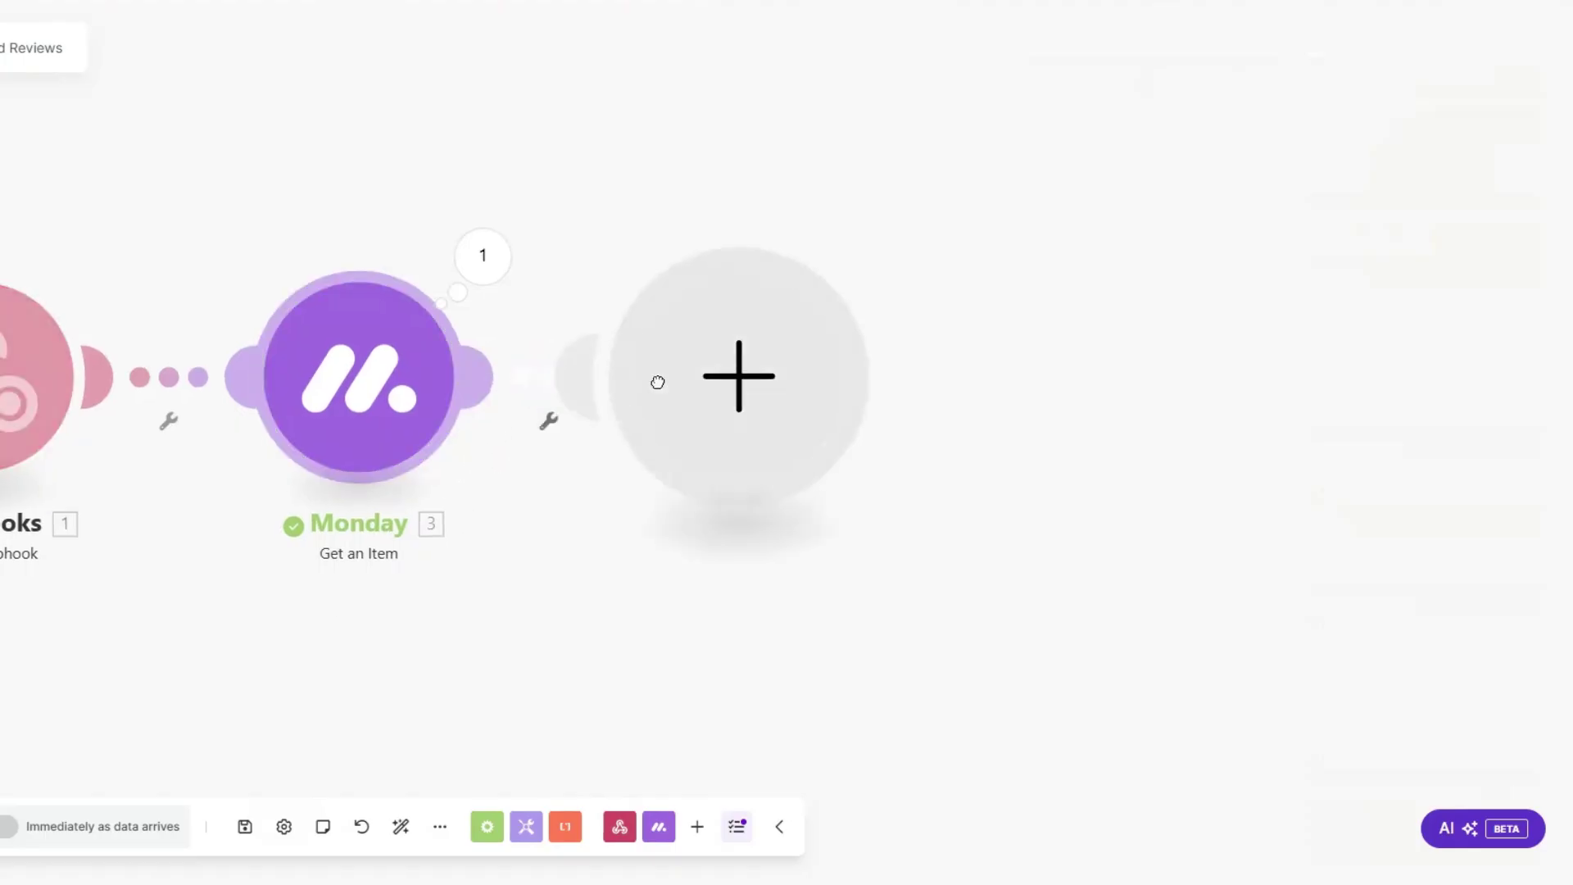
{"action": "scroll", "coordinate": [934, 475], "scroll_direction": "down", "scroll_amount": 2}
{"action": "left_click", "coordinate": [946, 512]}
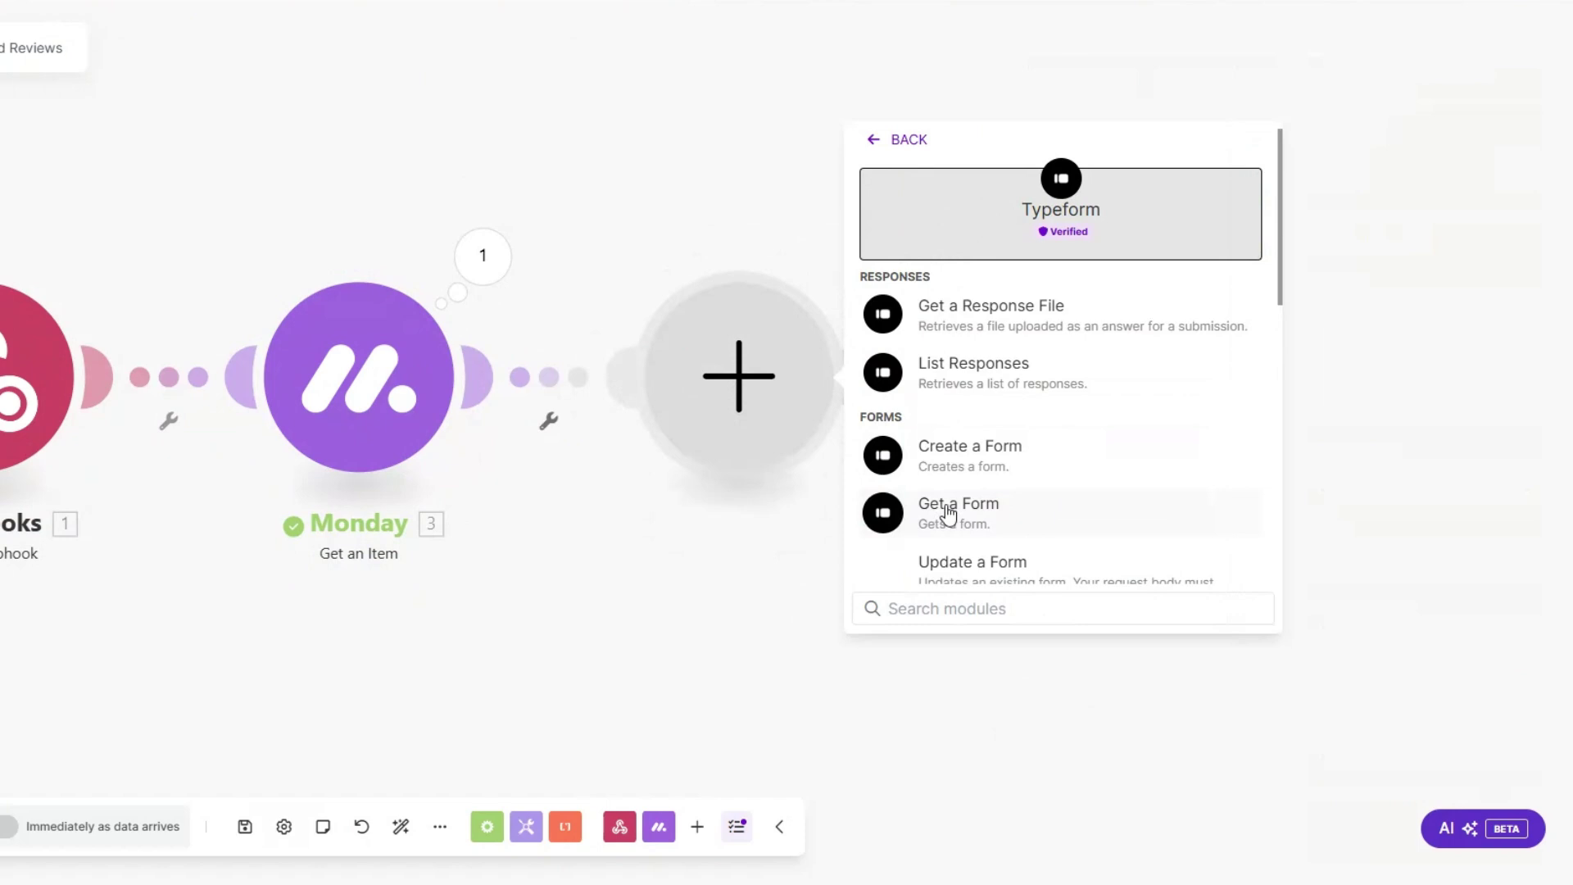
{"action": "left_click", "coordinate": [908, 513]}
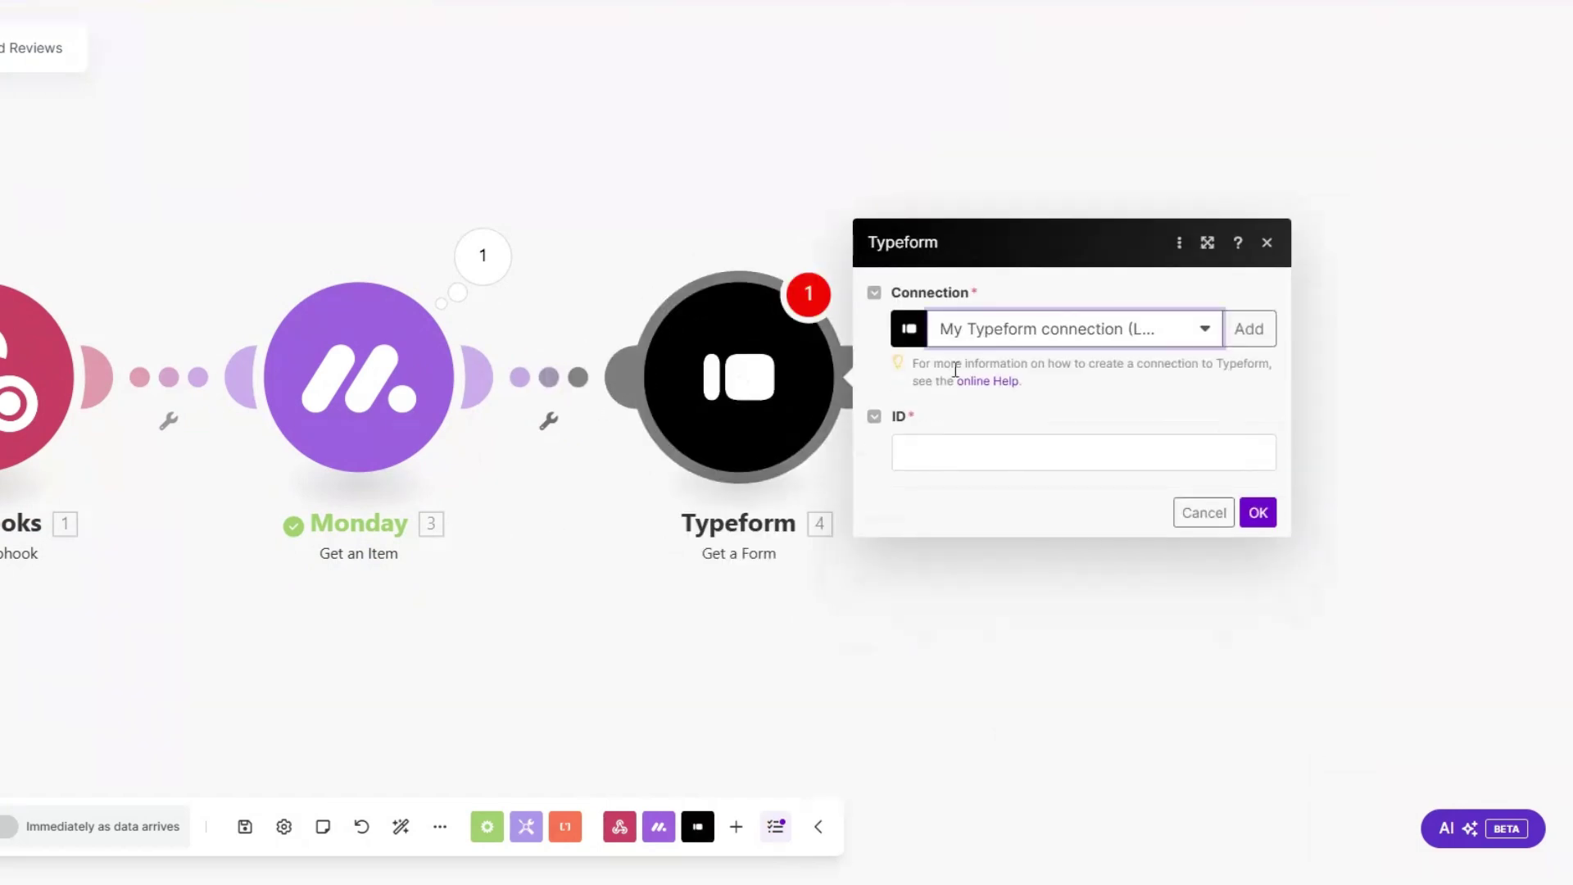
{"action": "left_click", "coordinate": [942, 466]}
{"action": "key", "text": "ctrl+v"}
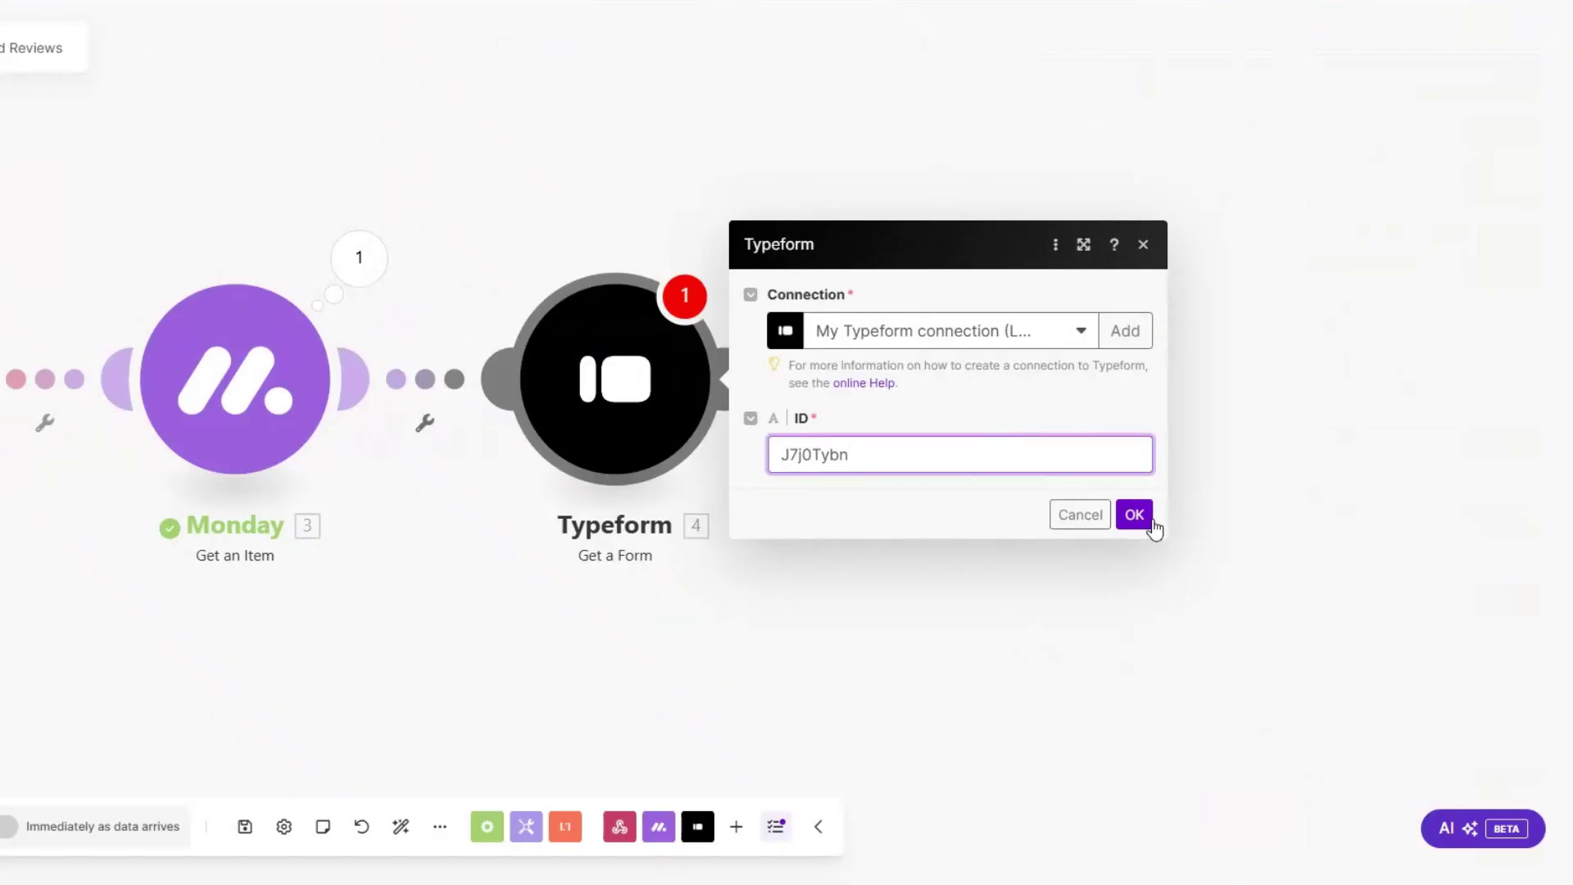
{"action": "left_click", "coordinate": [1134, 516]}
Step: Run the Typeform module alone and check the returned form title and Display URL
{"action": "right_click", "coordinate": [627, 391]}
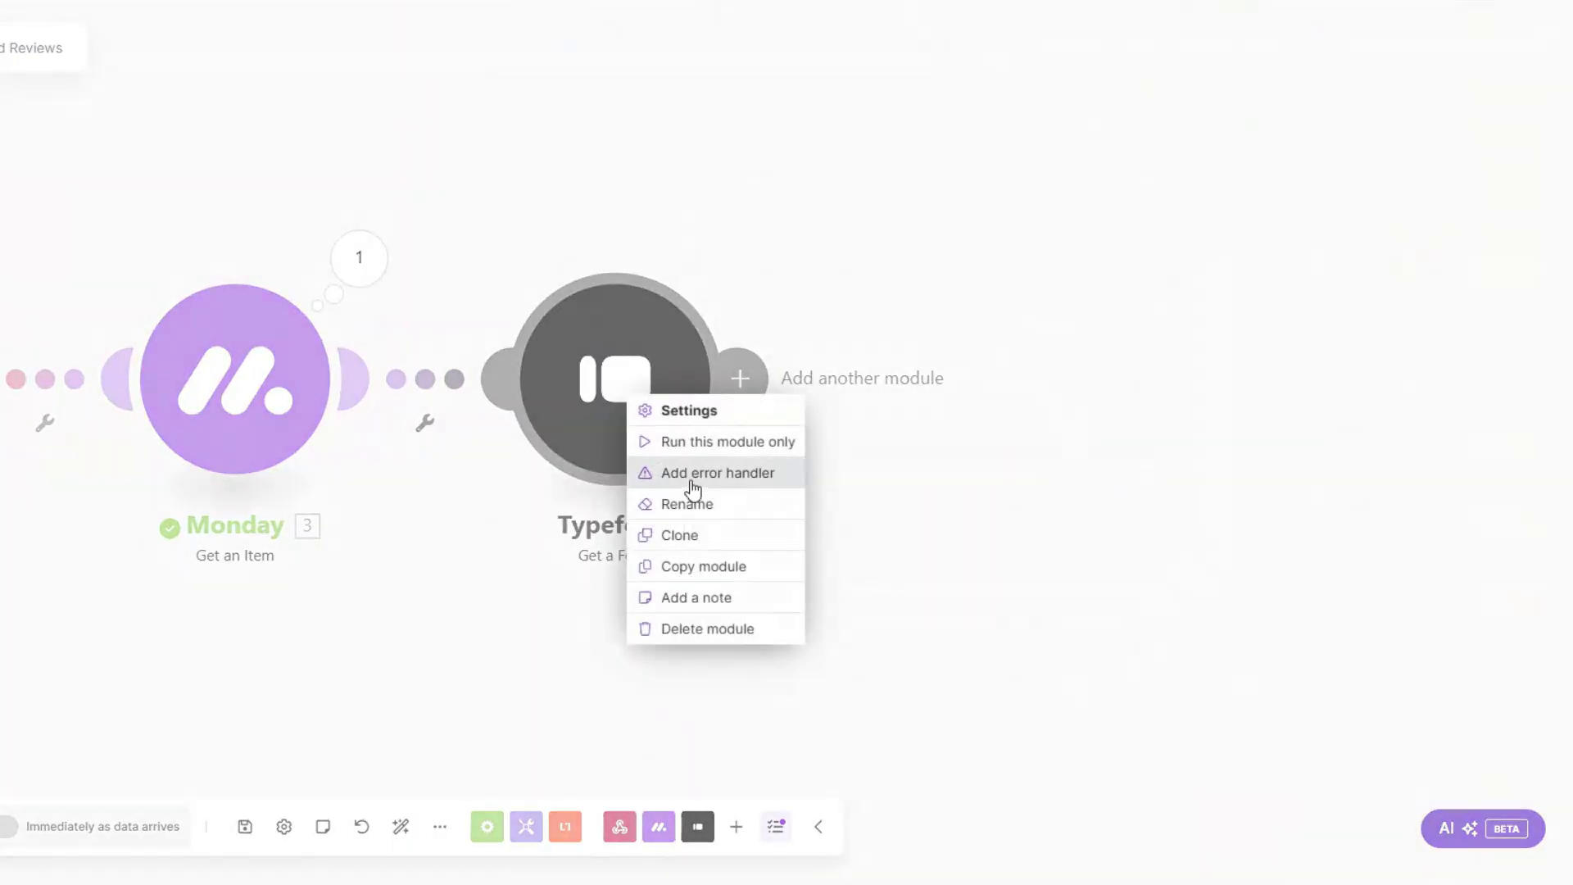
{"action": "left_click", "coordinate": [710, 443]}
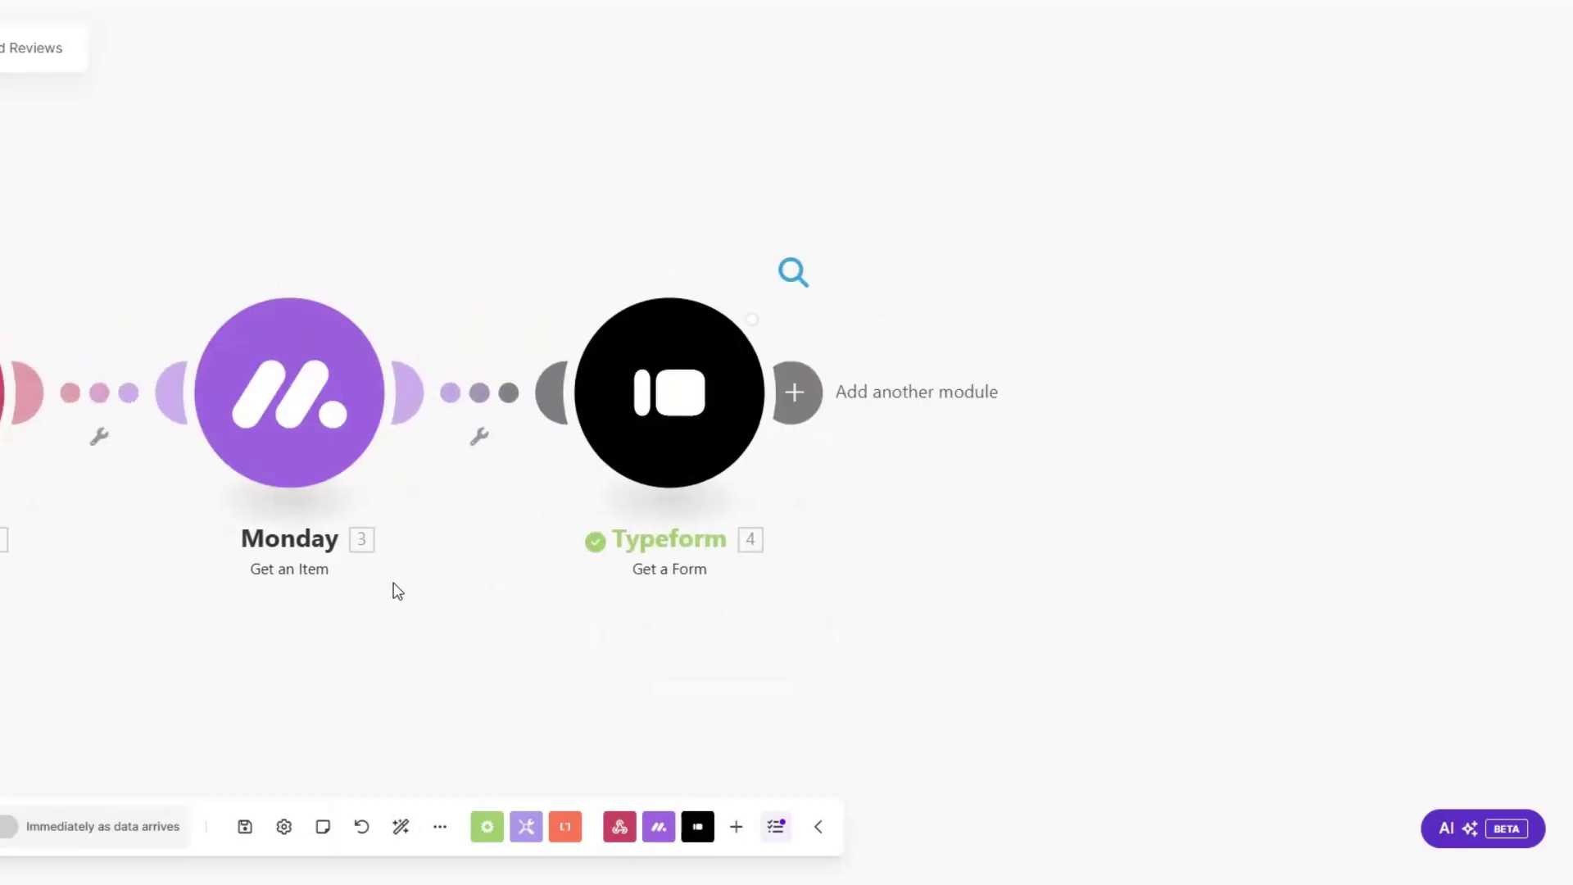
{"action": "left_click", "coordinate": [793, 272]}
{"action": "left_click_drag", "start_coordinate": [955, 295], "coordinate": [1256, 307]}
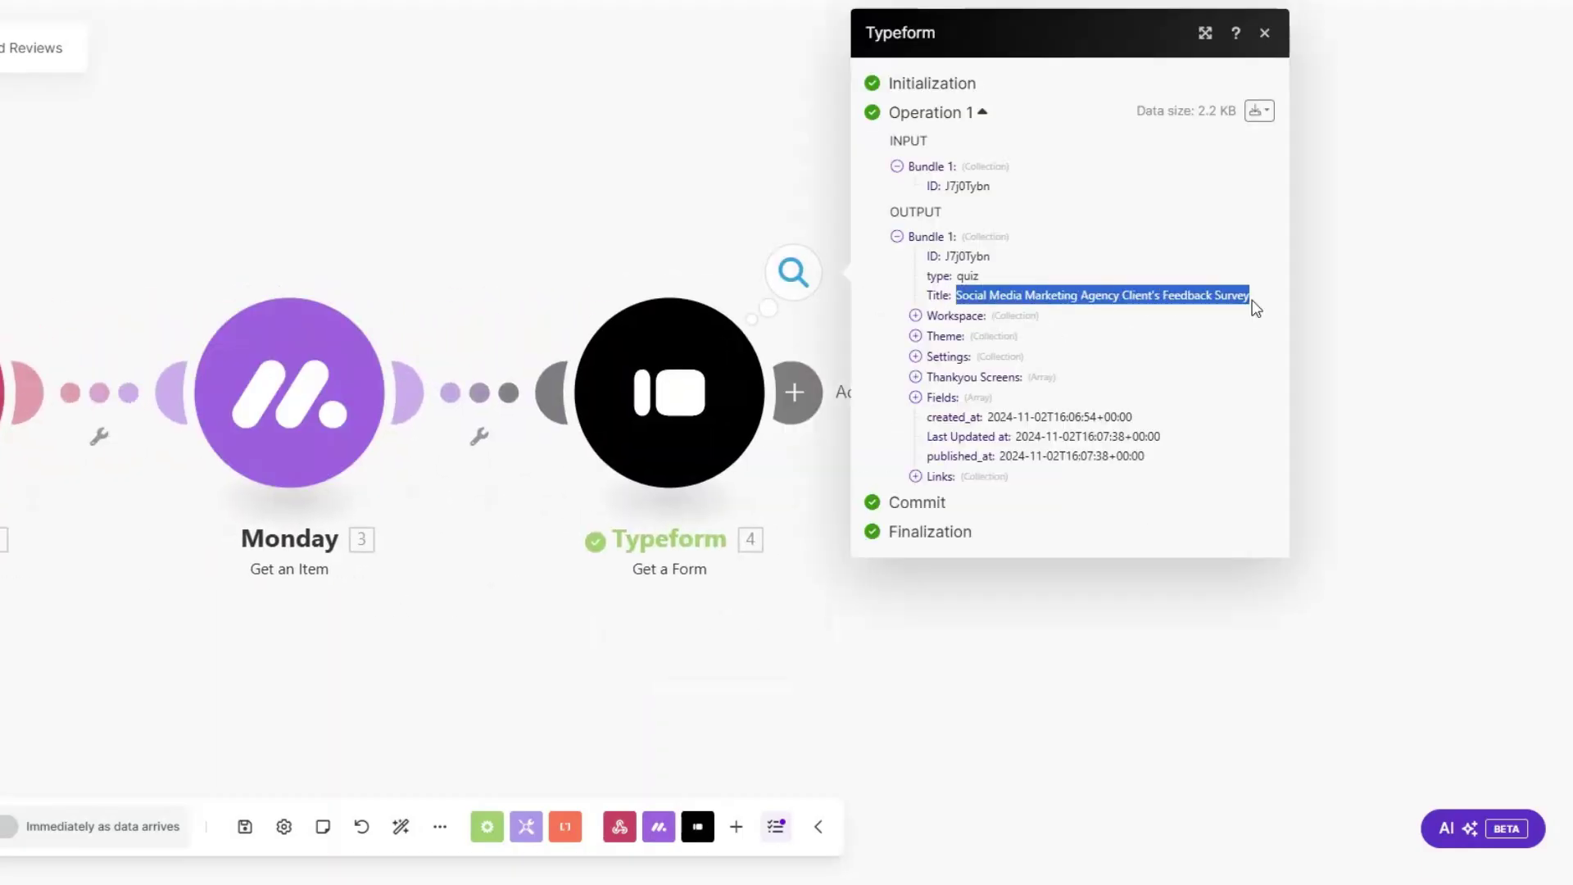
{"action": "left_click", "coordinate": [915, 475]}
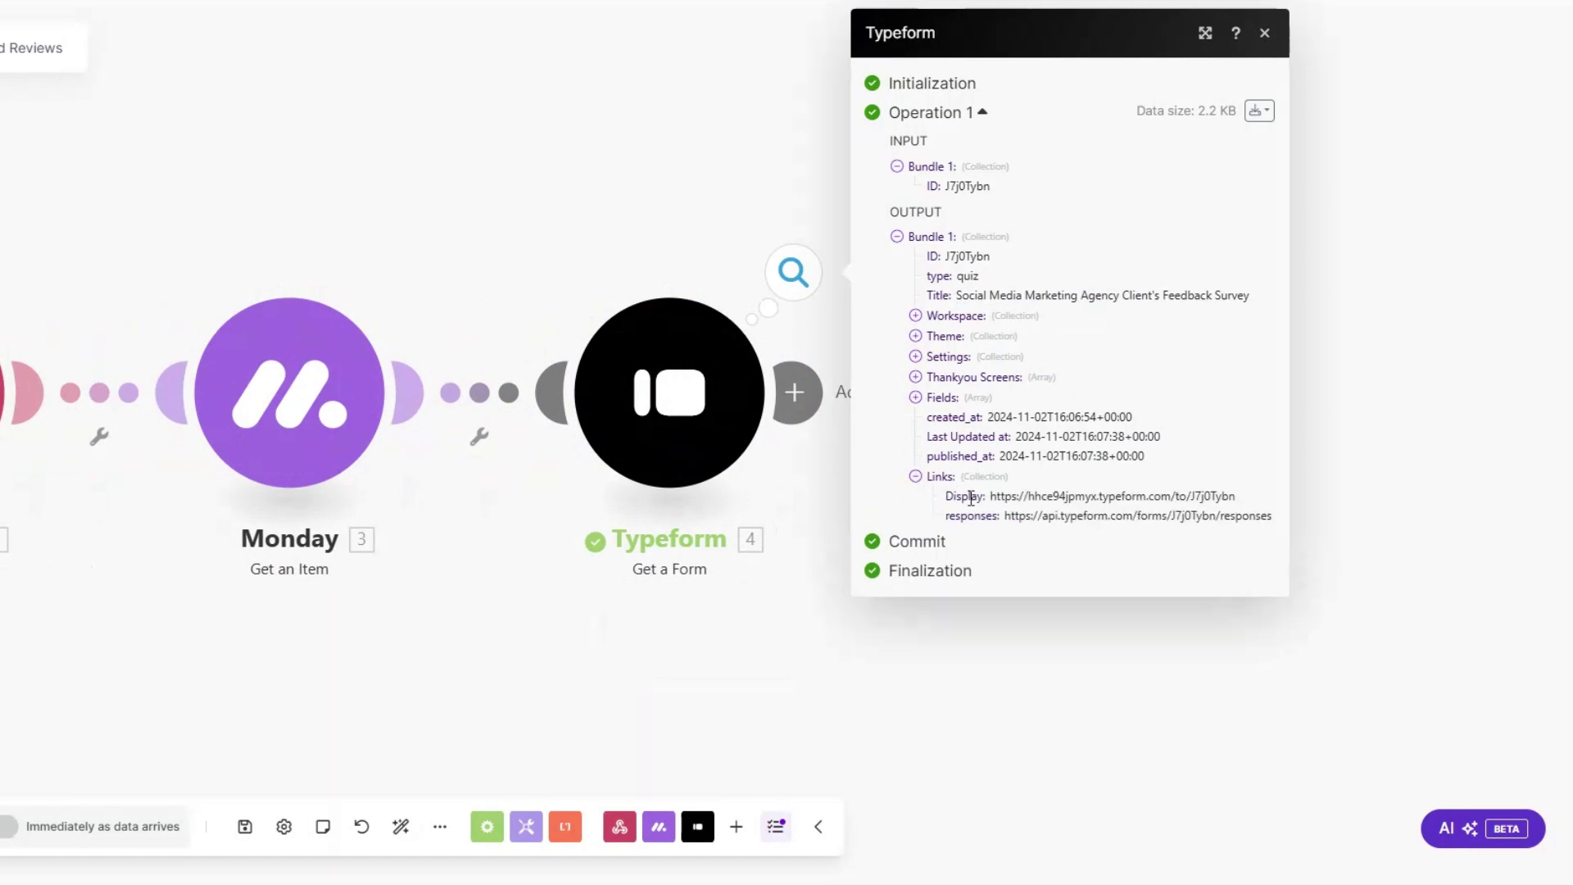
{"action": "left_click_drag", "start_coordinate": [989, 496], "coordinate": [1244, 506]}
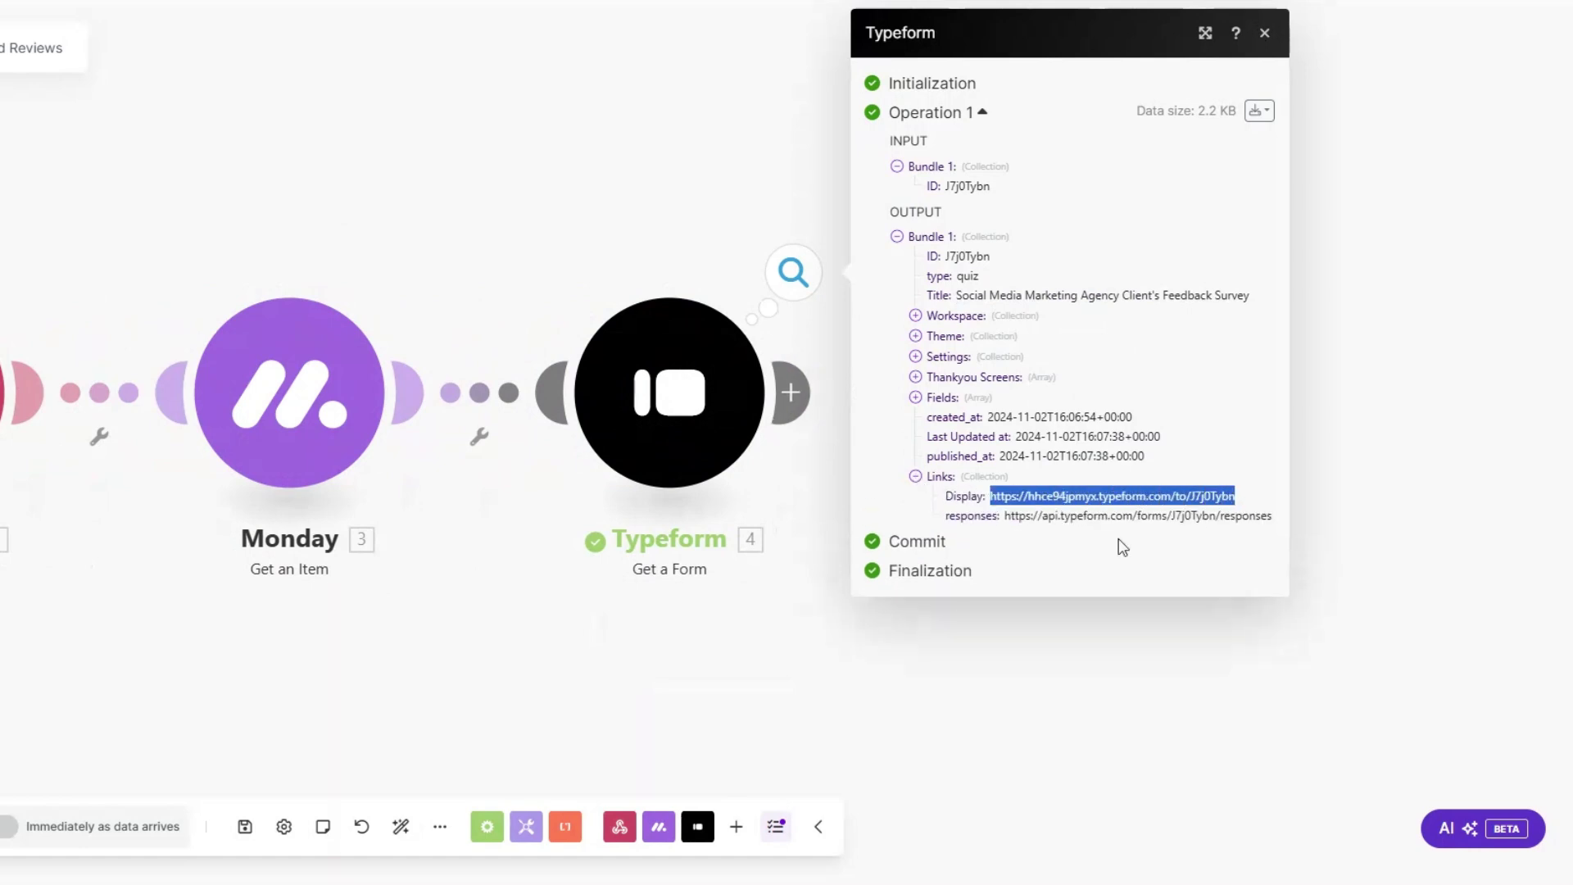
Step: Rename the Typeform step to 'Client Feedback Survey Form'
{"action": "right_click", "coordinate": [696, 407]}
{"action": "left_click", "coordinate": [767, 511]}
{"action": "type", "text": "Client Feedback Survey Form"}
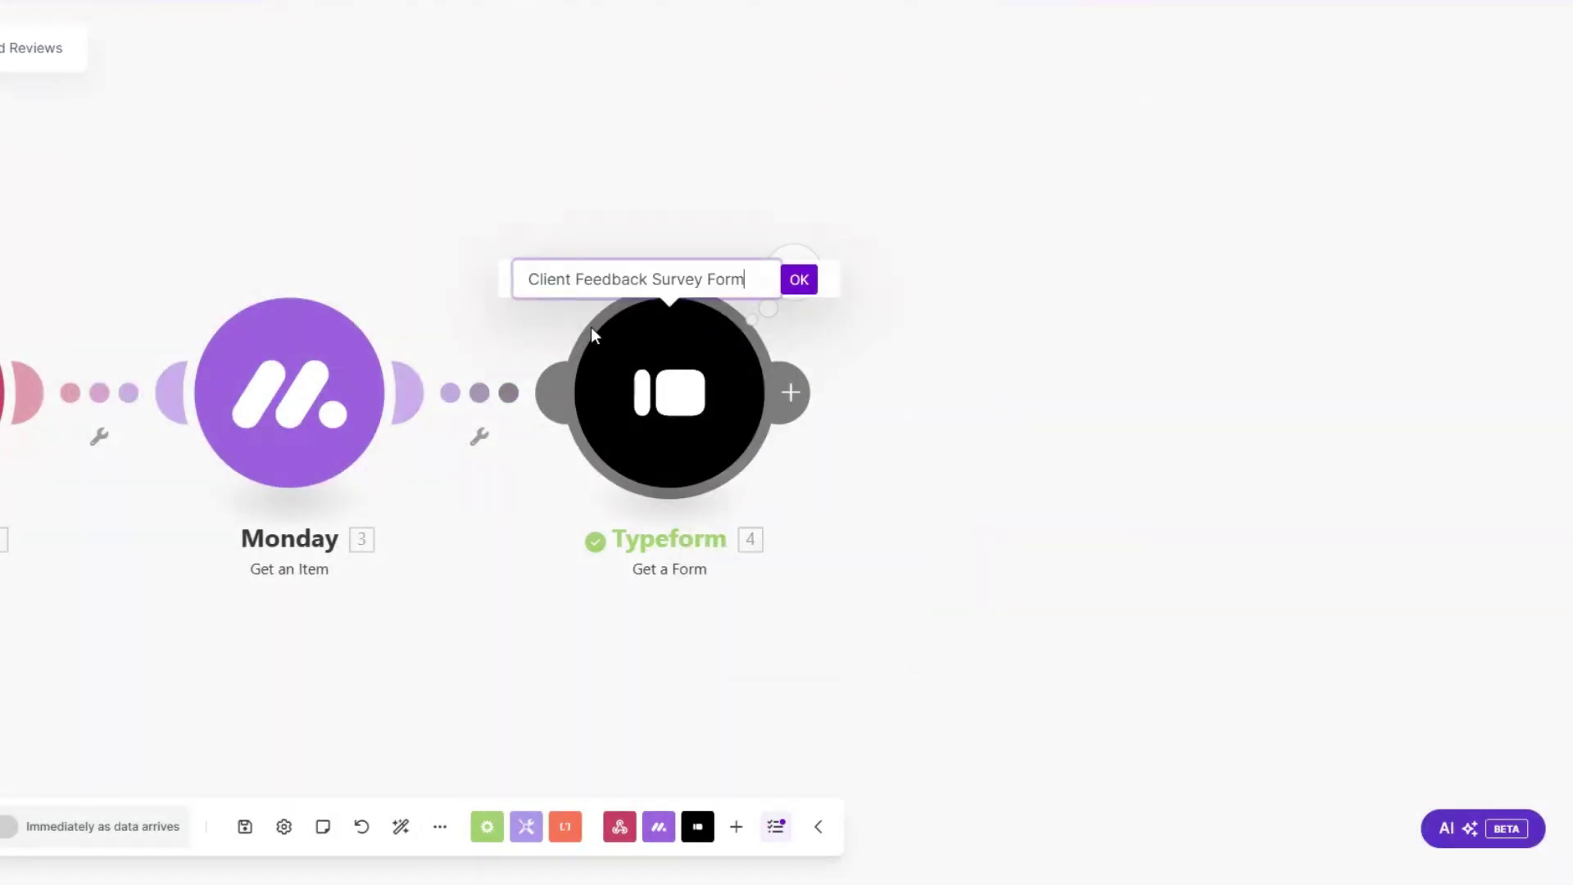
{"action": "left_click", "coordinate": [798, 279]}
{"action": "scroll", "coordinate": [870, 432], "scroll_direction": "down", "scroll_amount": 1}
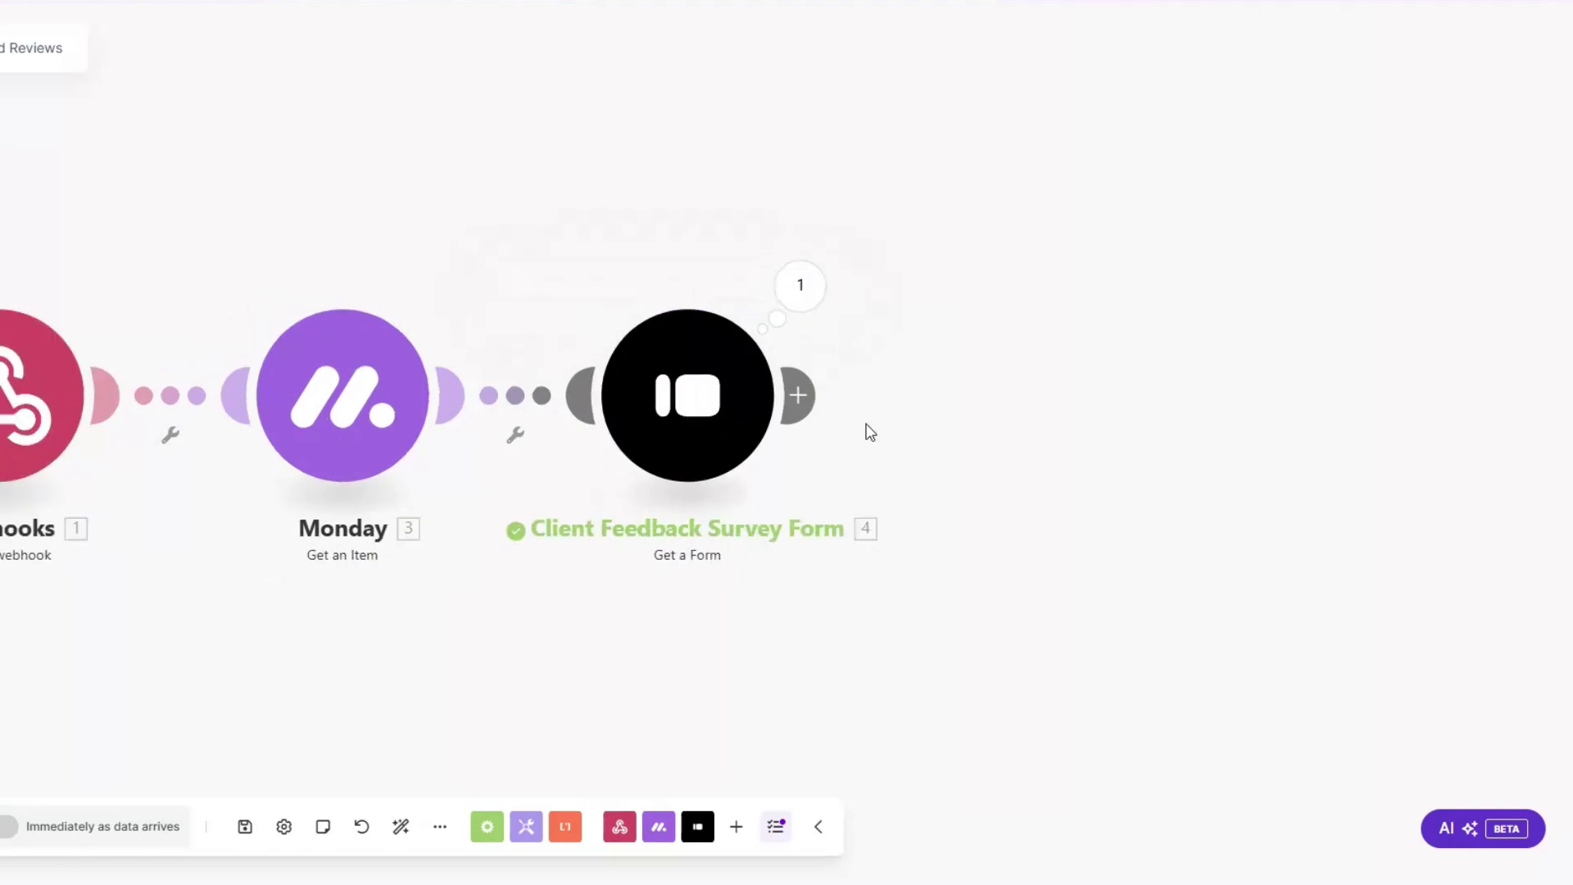
{"action": "scroll", "coordinate": [870, 432], "scroll_direction": "down", "scroll_amount": 1}
{"action": "left_click_drag", "start_coordinate": [952, 455], "coordinate": [734, 487]}
{"action": "left_click", "coordinate": [587, 431]}
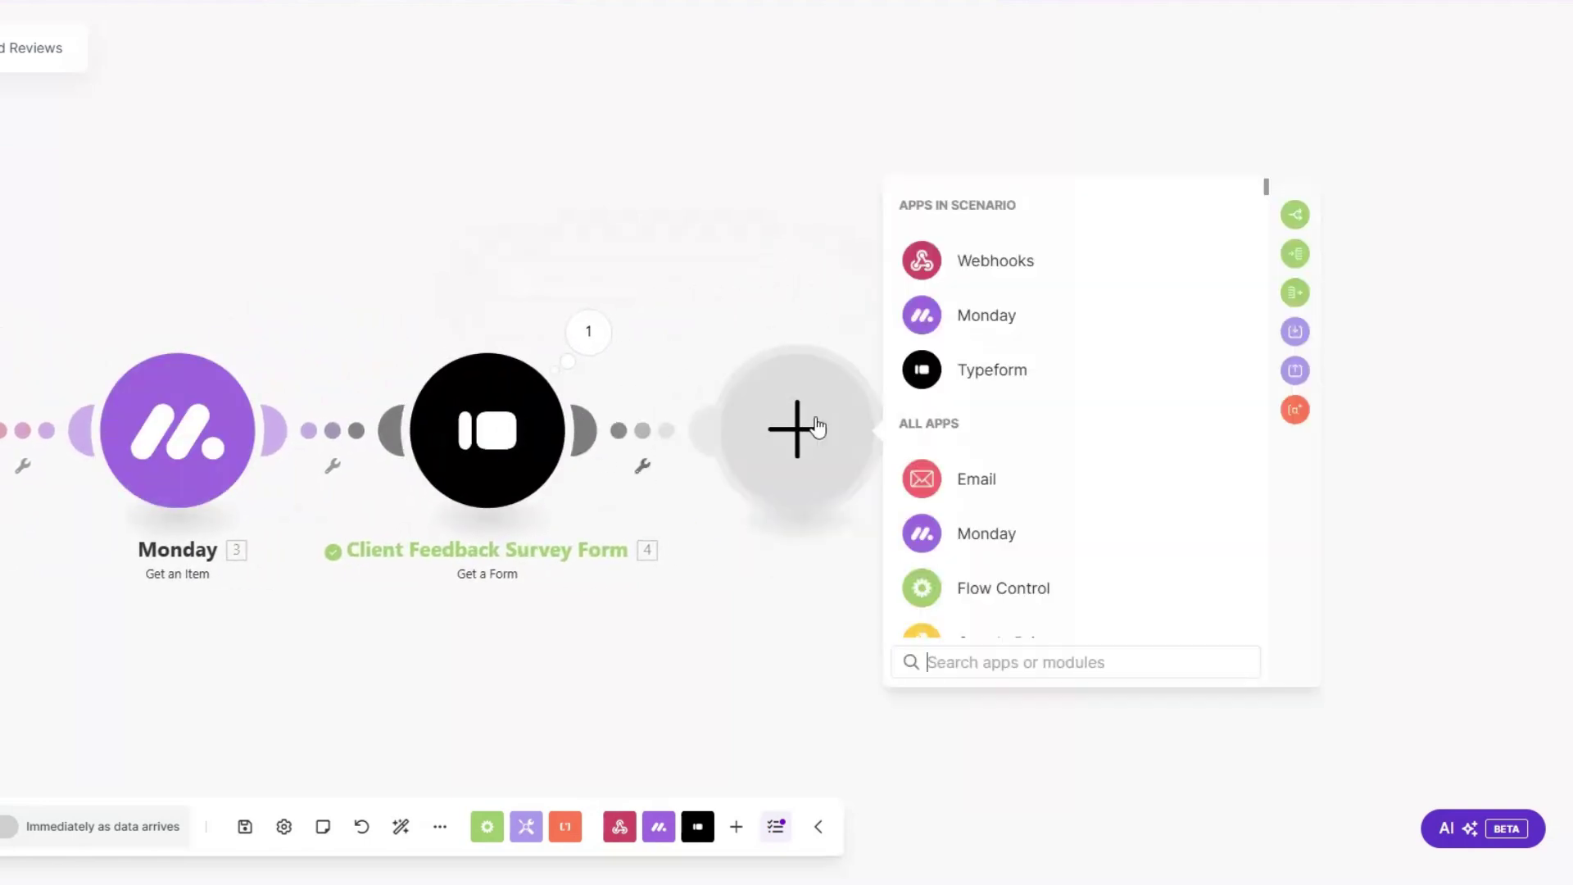
Step: Add an Email Send an Email step and name it 'Client Feedback Email'
{"action": "left_click", "coordinate": [966, 479]}
{"action": "scroll", "coordinate": [966, 458], "scroll_direction": "down", "scroll_amount": 3}
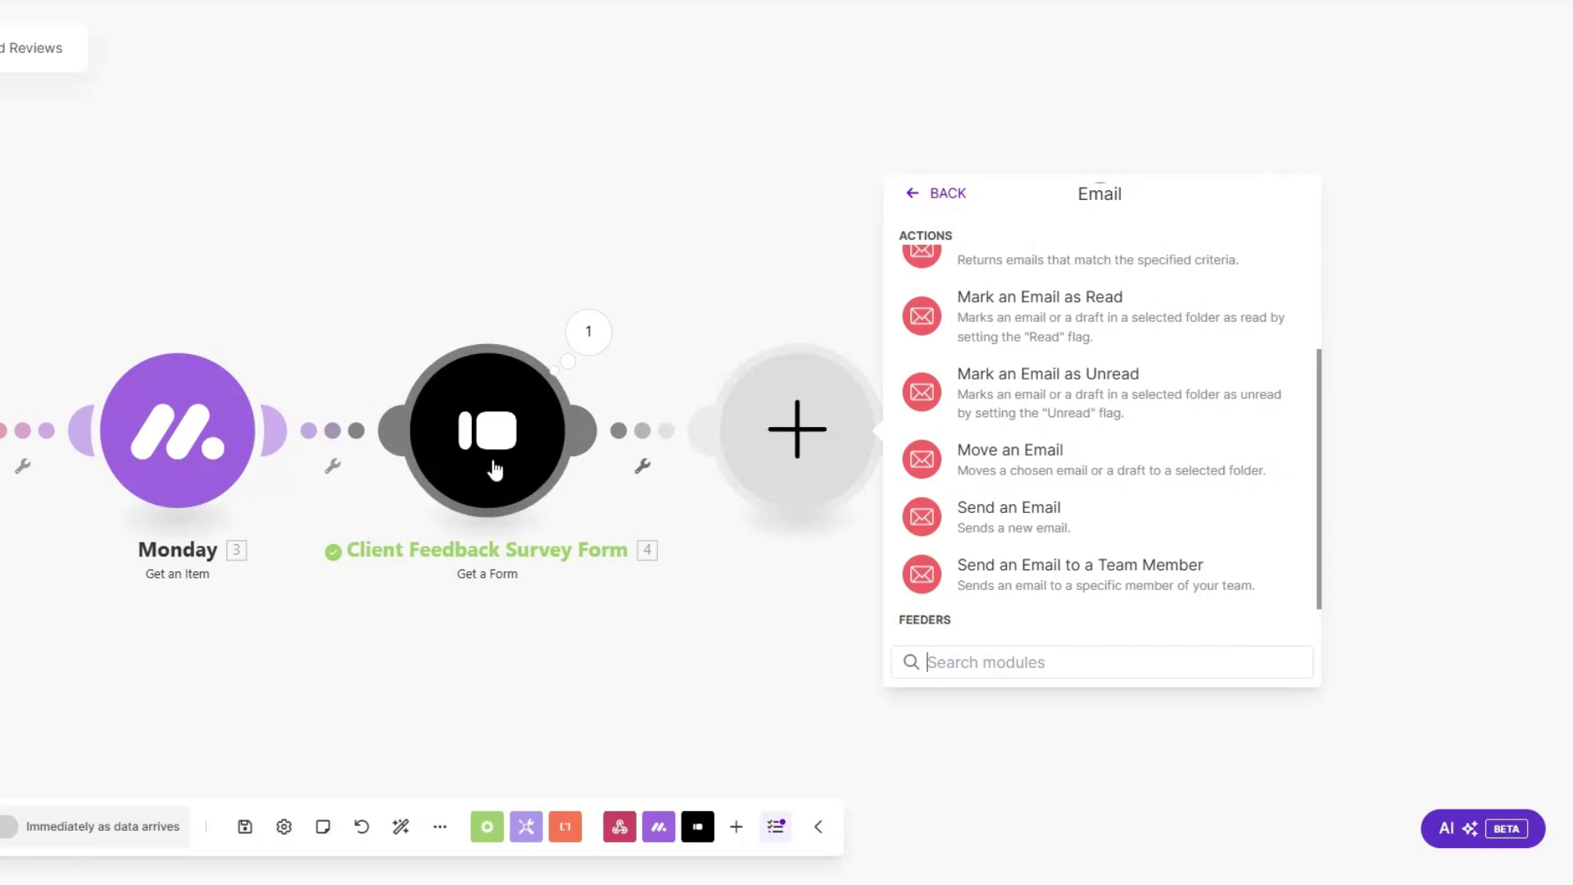
{"action": "left_click", "coordinate": [1022, 510]}
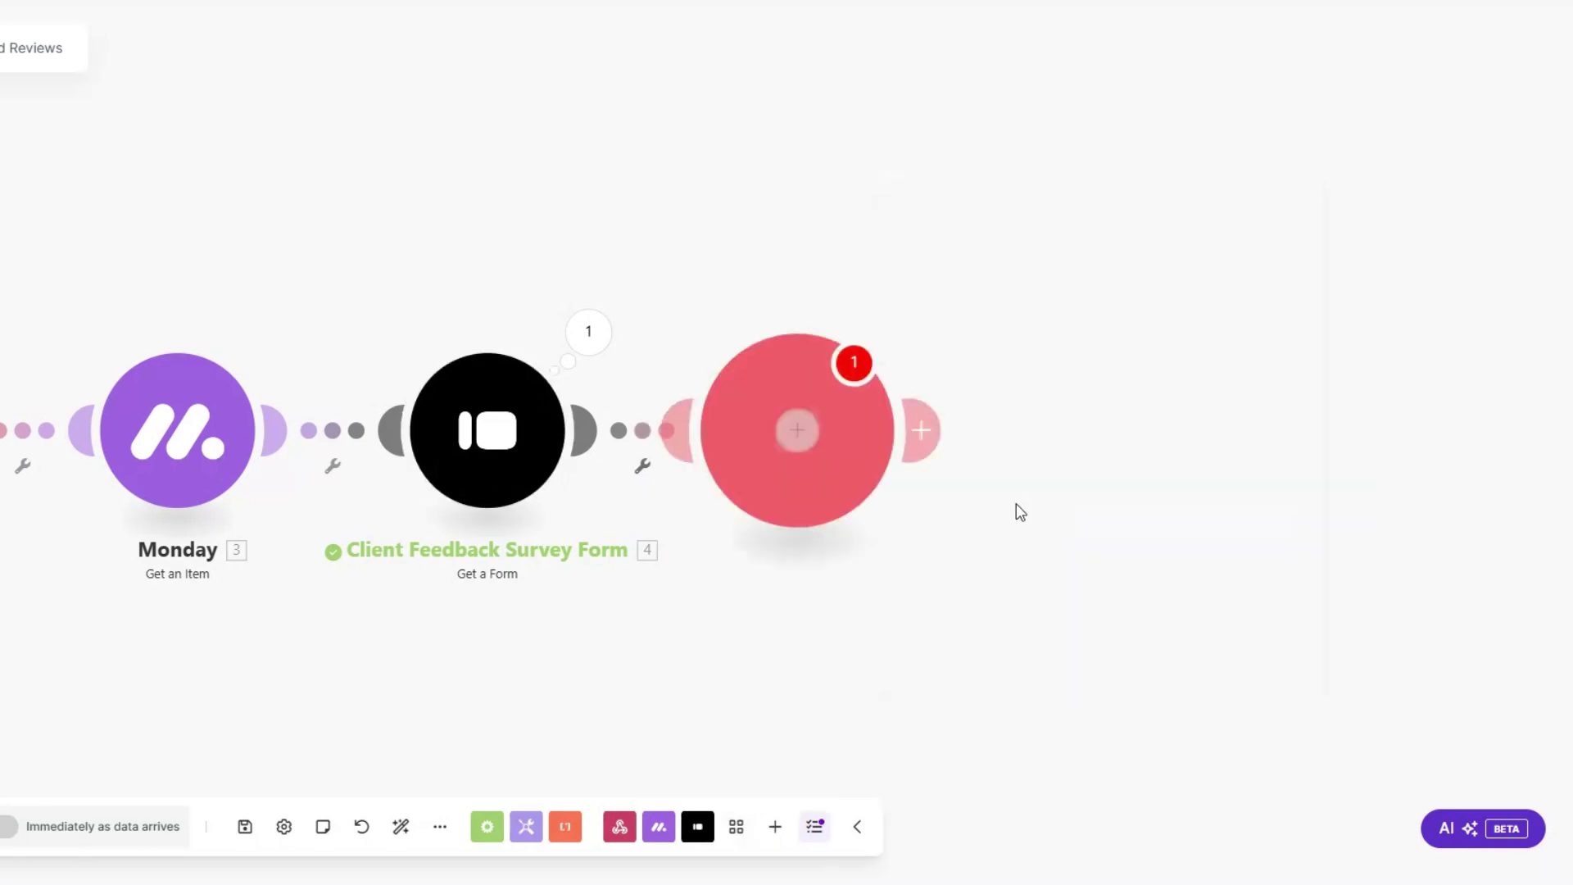
{"action": "left_click", "coordinate": [794, 597]}
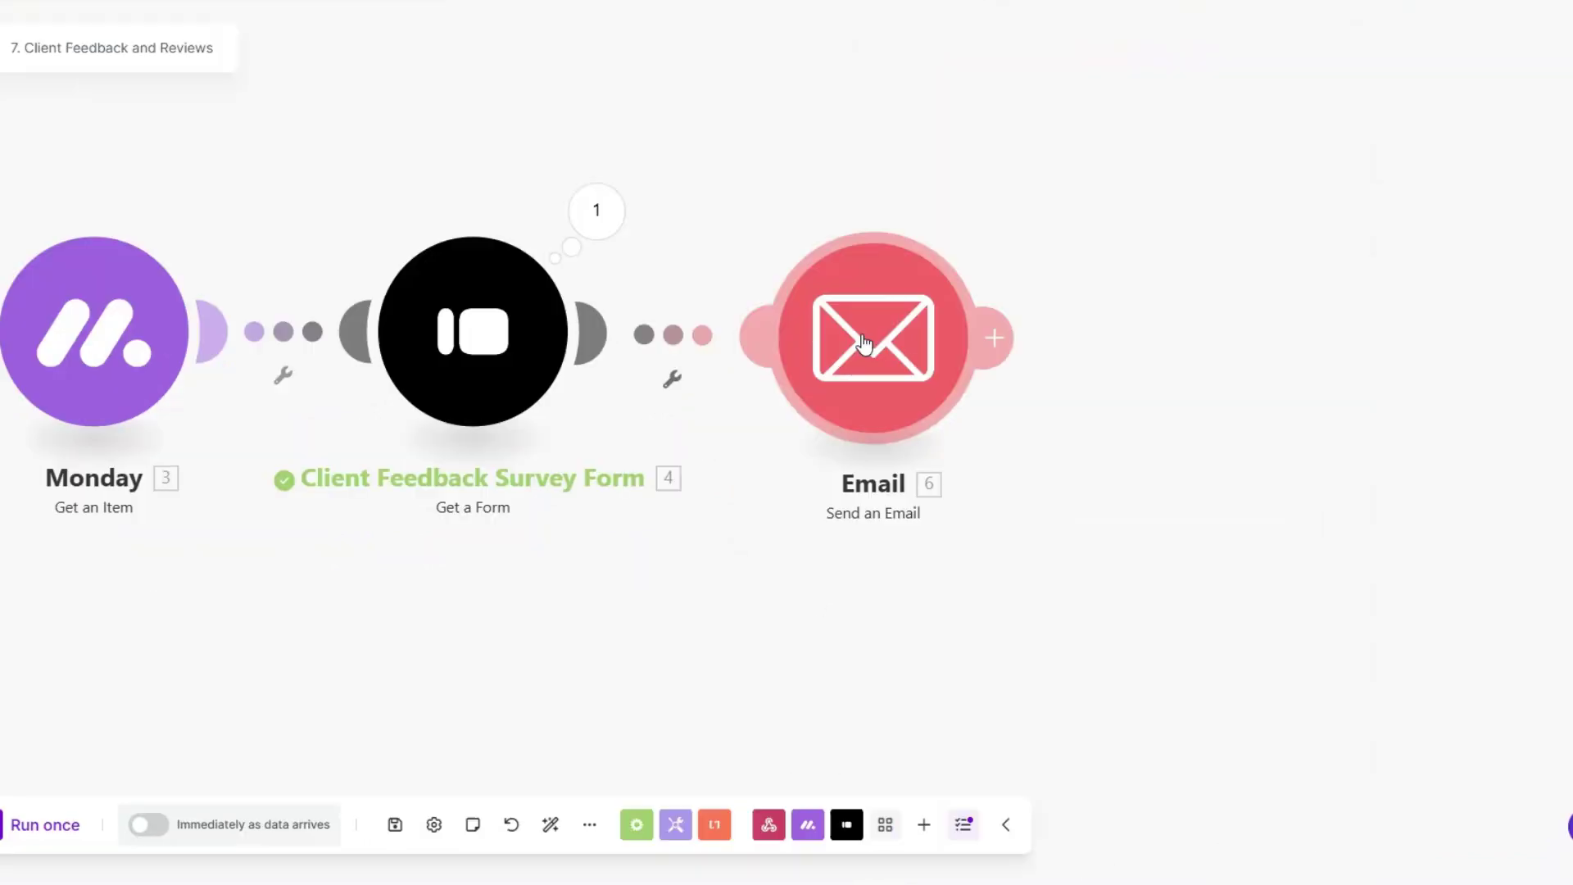
{"action": "right_click", "coordinate": [864, 342]}
{"action": "left_click", "coordinate": [932, 450]}
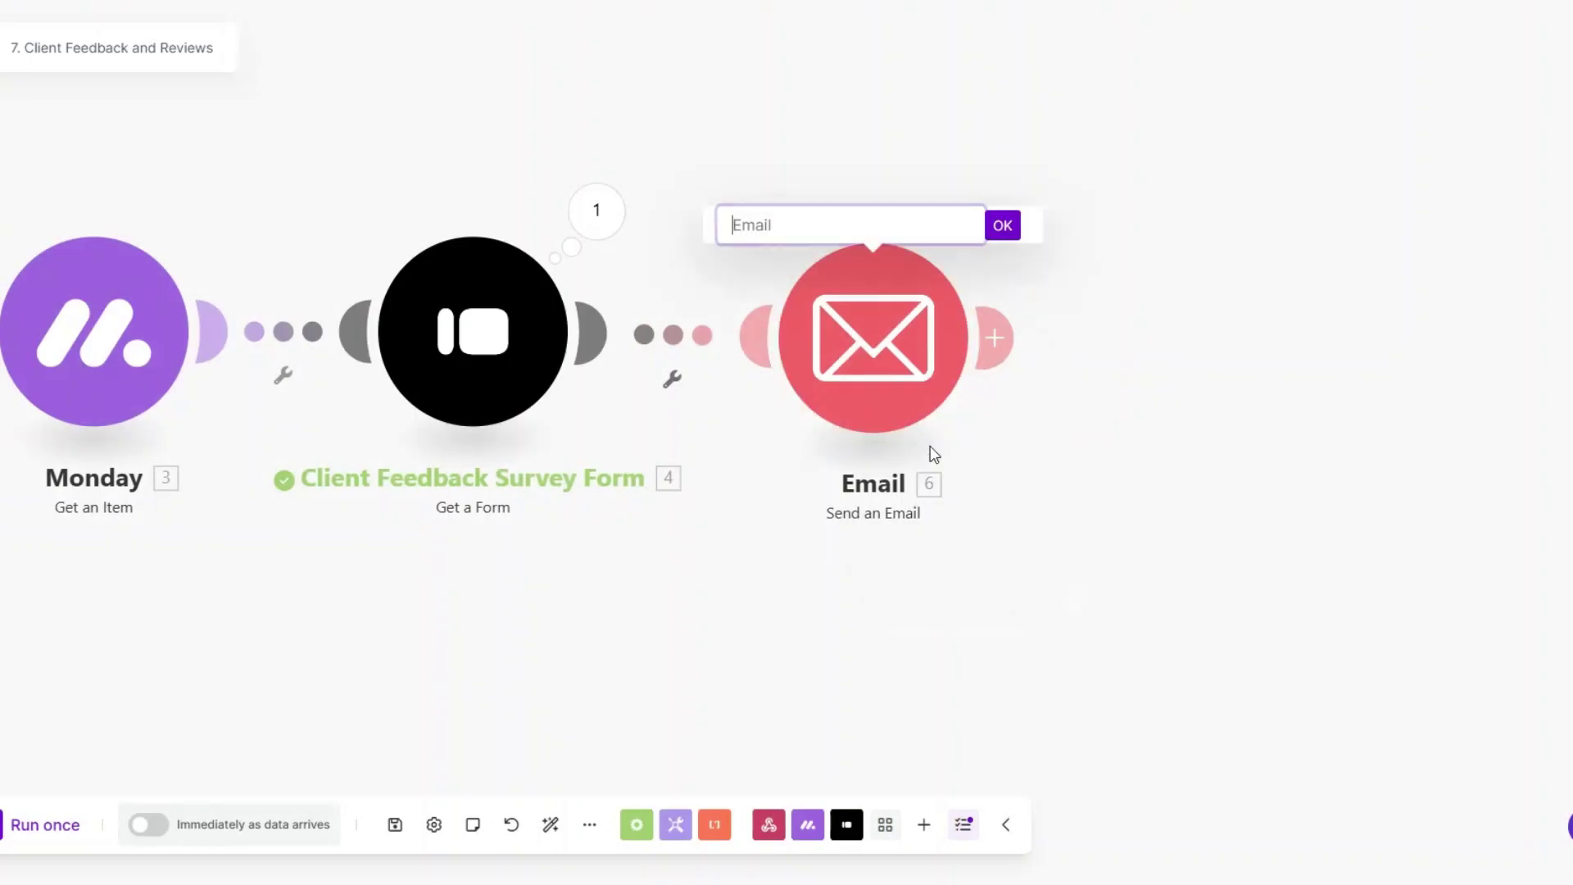
{"action": "type", "text": "Client Feedback Email"}
{"action": "key", "text": "Return"}
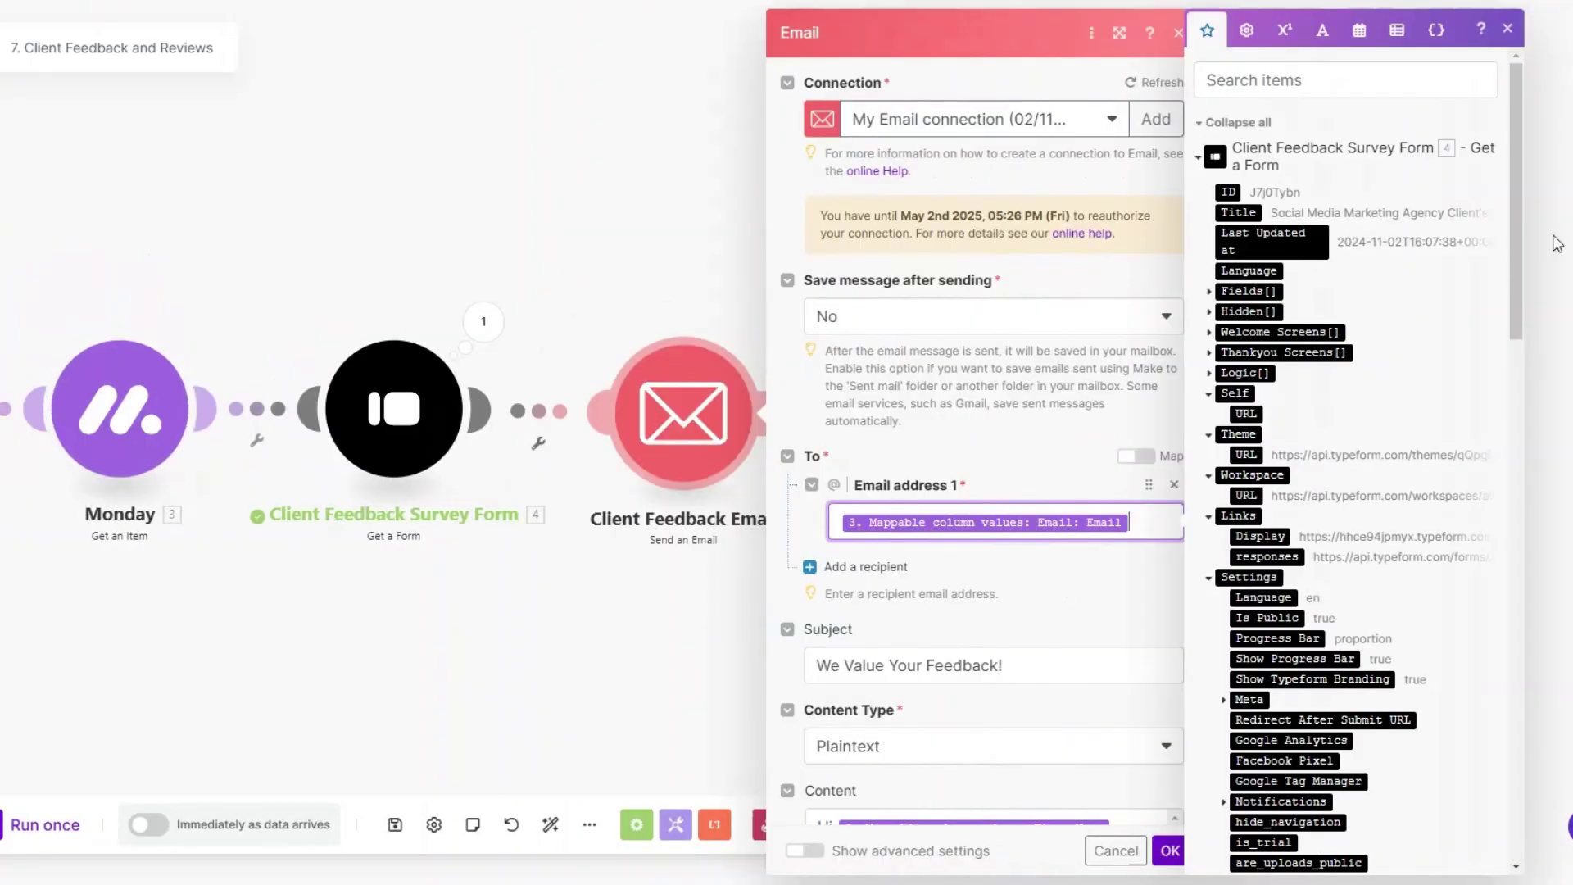
Step: Check the Monday item's Email field and edit the email's subject line
{"action": "left_click_drag", "start_coordinate": [1516, 262], "coordinate": [1501, 611]}
{"action": "scroll", "coordinate": [1500, 610], "scroll_direction": "down", "scroll_amount": 2}
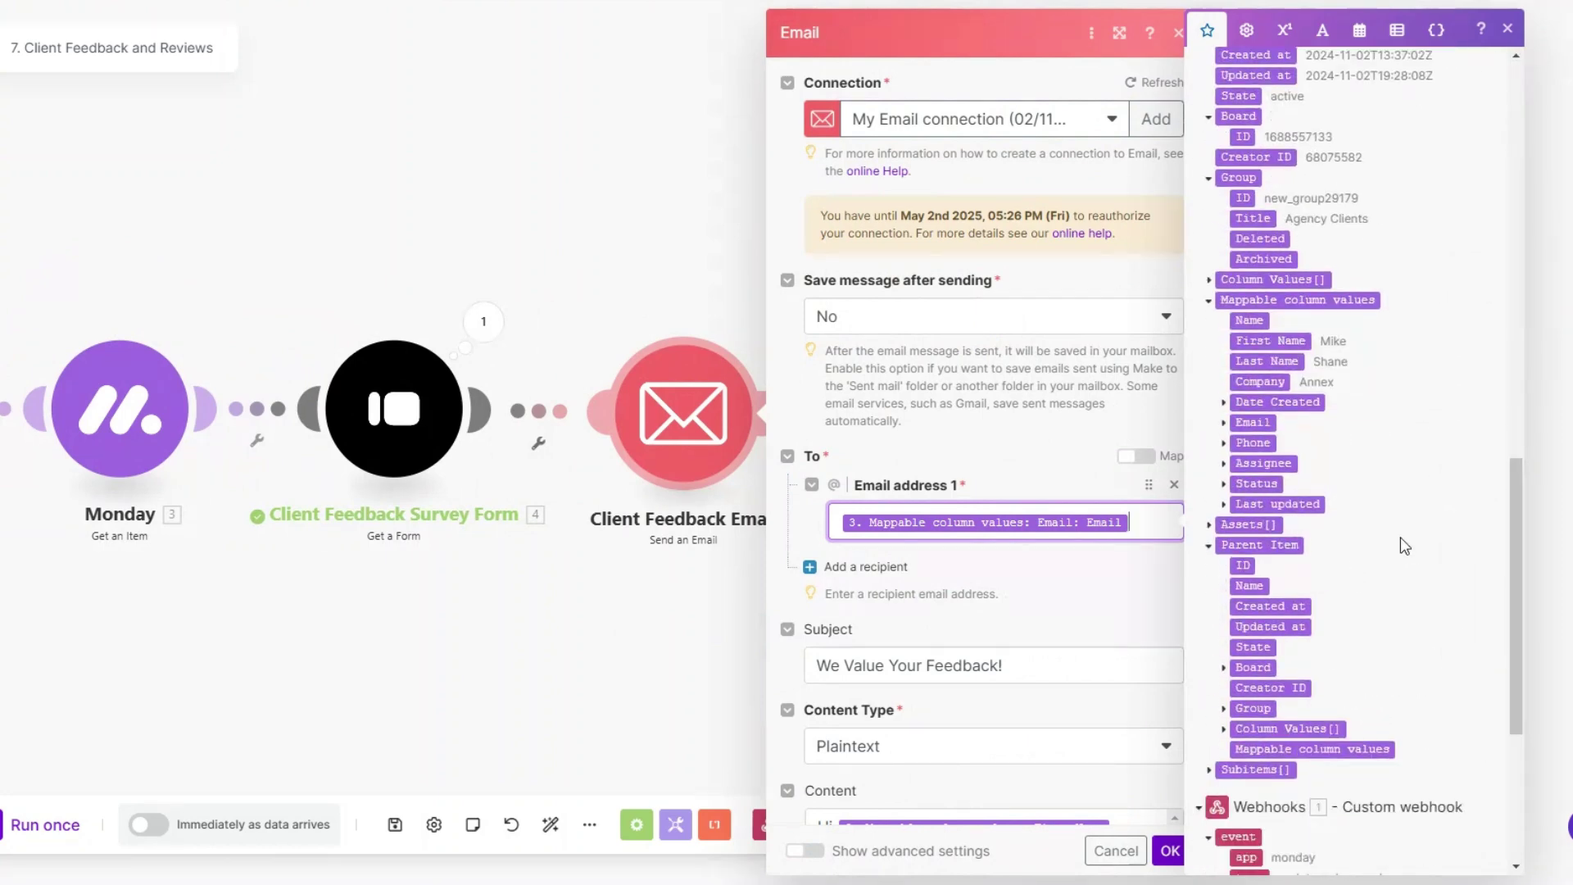
{"action": "left_click", "coordinate": [1224, 422]}
{"action": "scroll", "coordinate": [983, 524], "scroll_direction": "down", "scroll_amount": 5}
{"action": "scroll", "coordinate": [983, 524], "scroll_direction": "up", "scroll_amount": 2}
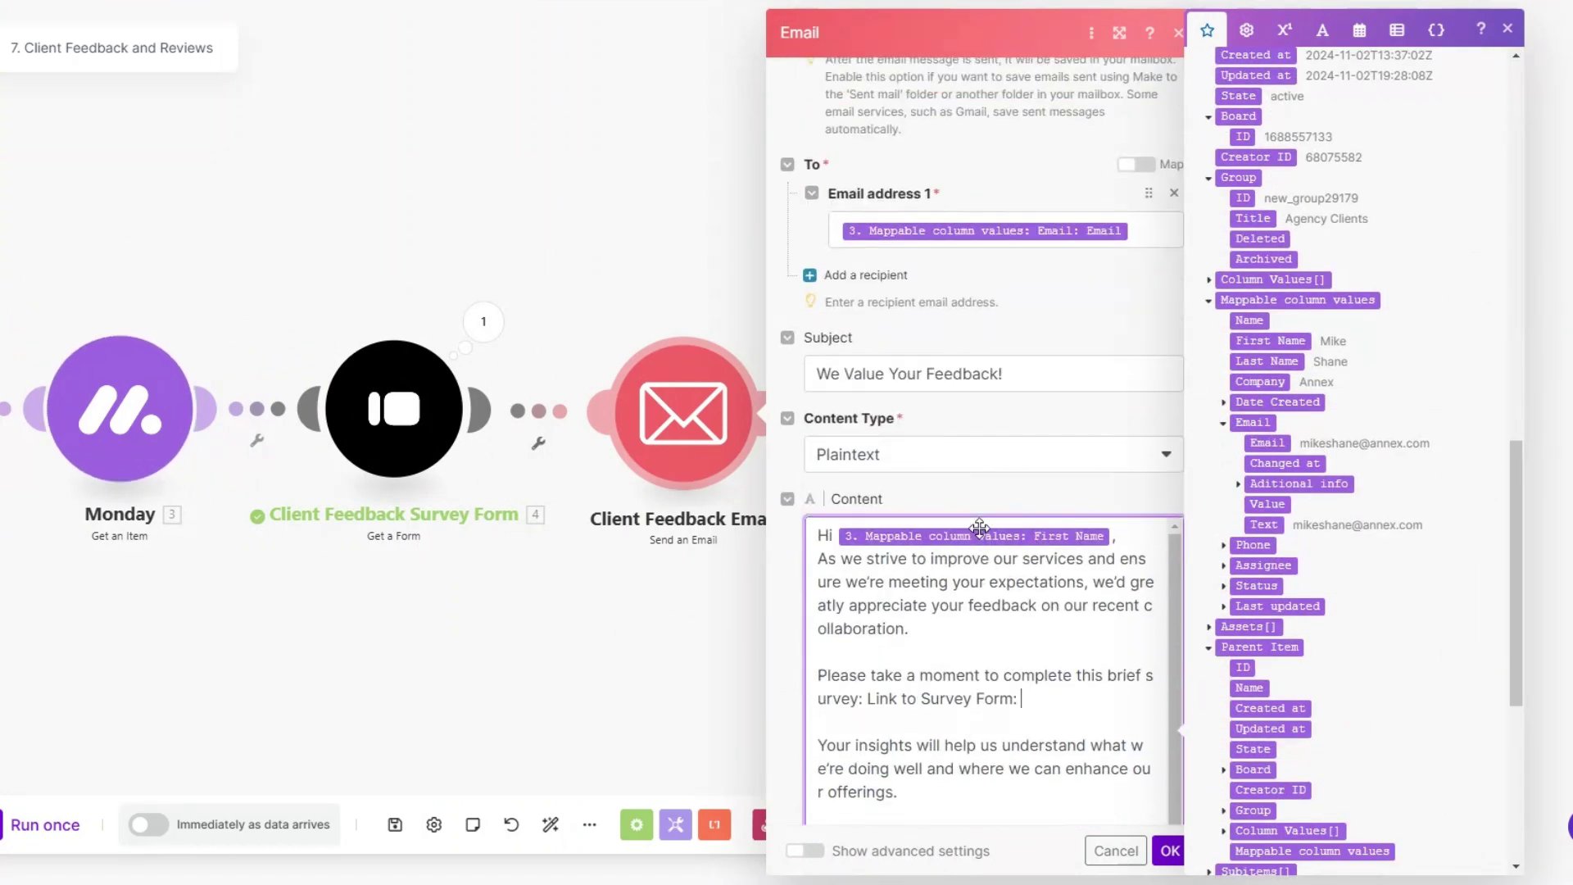
{"action": "left_click", "coordinate": [1037, 367]}
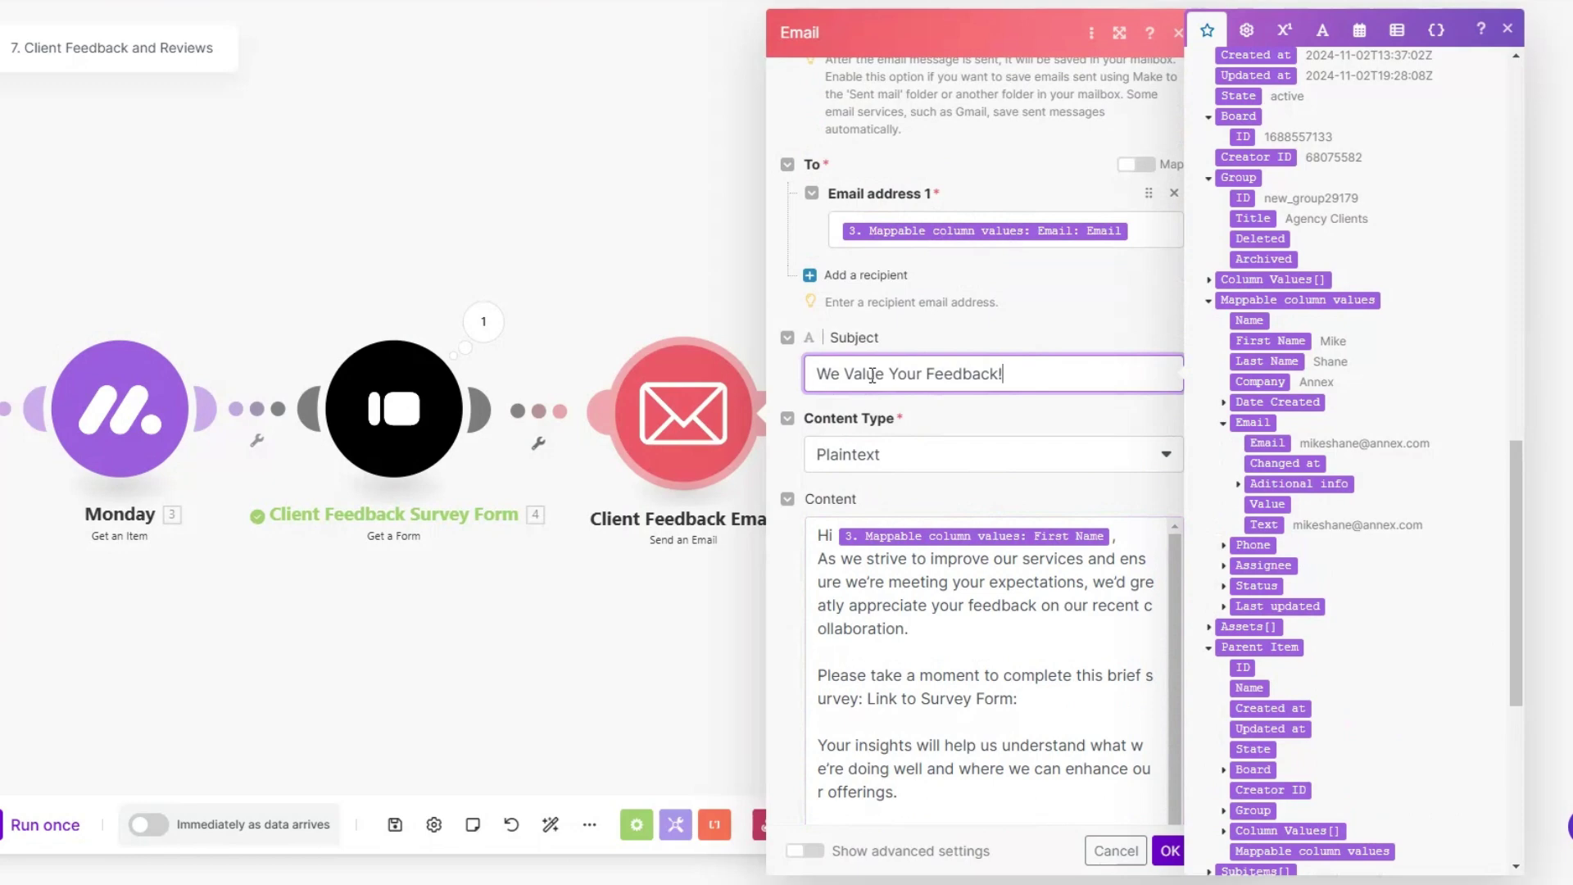
{"action": "scroll", "coordinate": [1018, 383], "scroll_direction": "down", "scroll_amount": 1}
{"action": "scroll", "coordinate": [1018, 383], "scroll_direction": "down", "scroll_amount": 3}
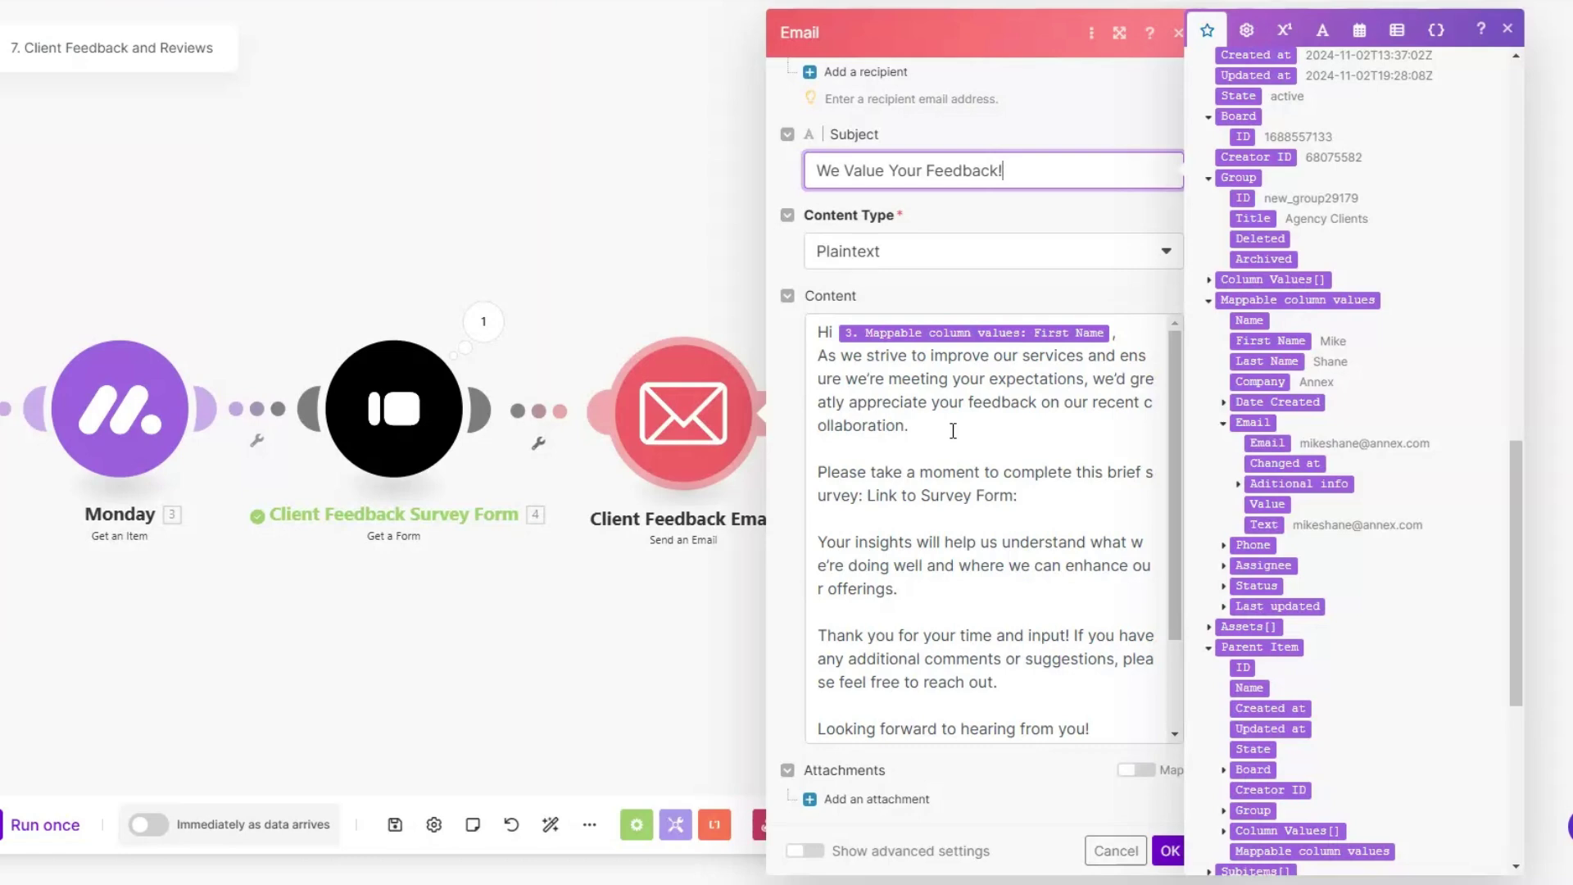
Step: Map Links: Display after 'Link to Survey Form:' in the content, save, and run once
{"action": "left_click", "coordinate": [1034, 492]}
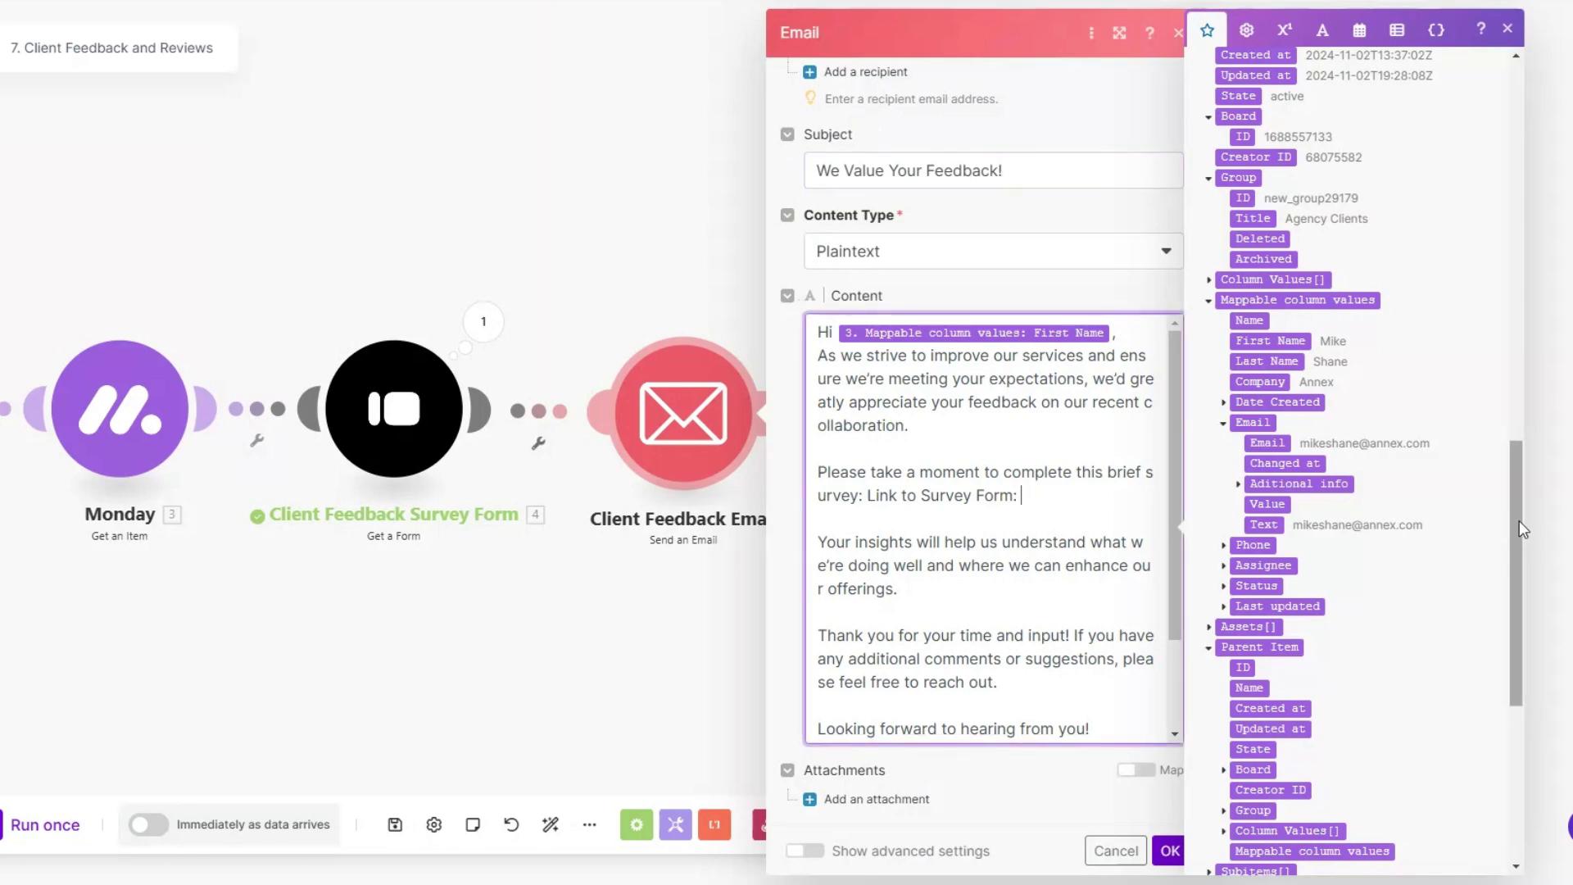
{"action": "left_click_drag", "start_coordinate": [1511, 537], "coordinate": [1506, 223]}
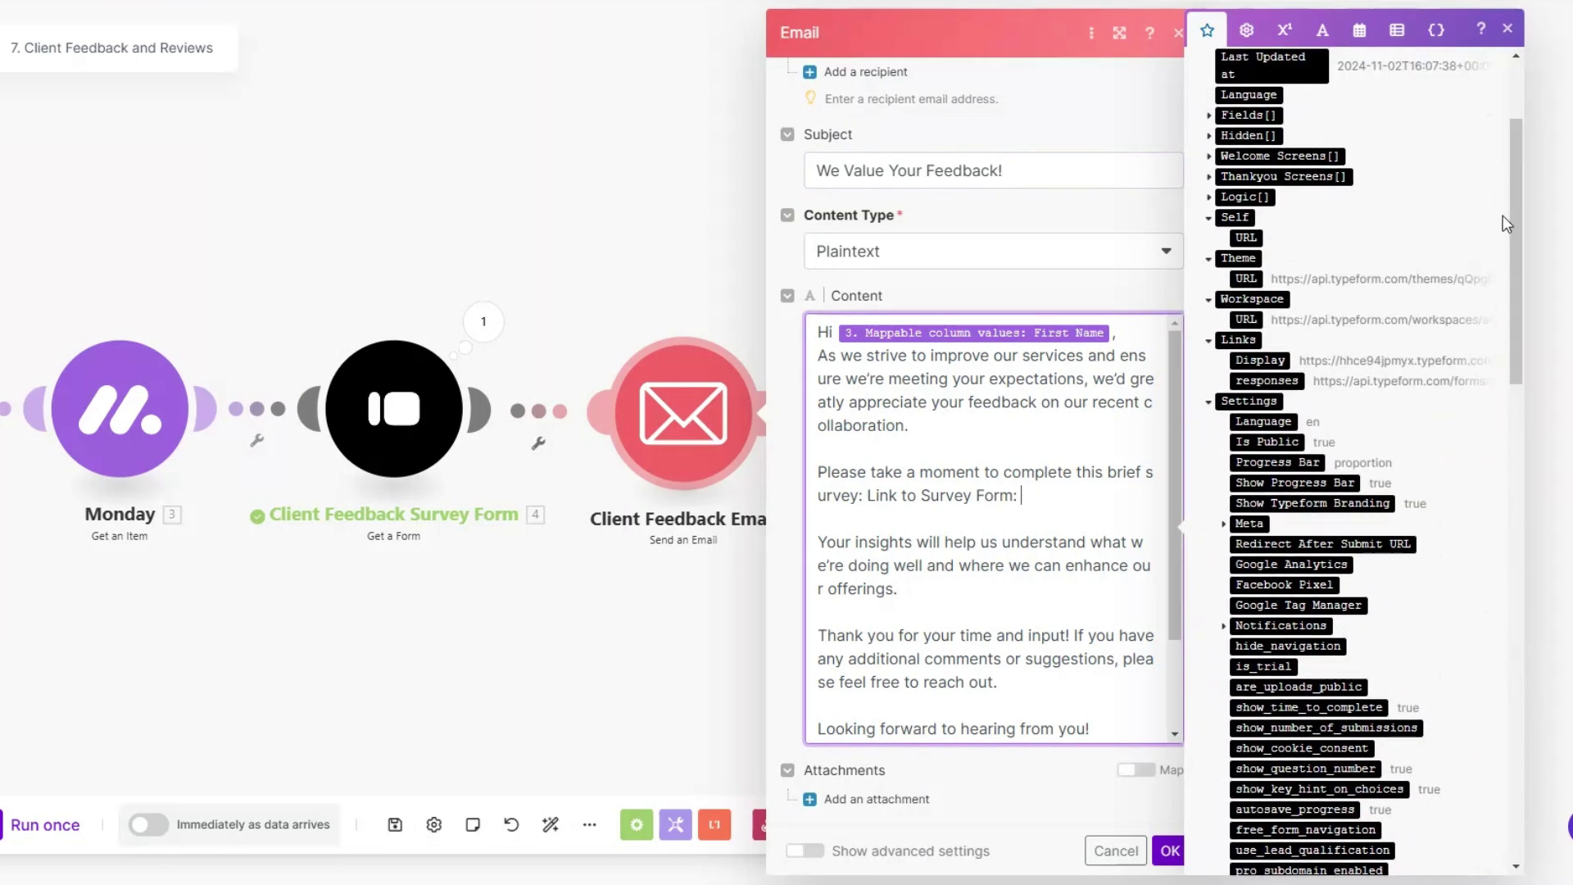
{"action": "left_click", "coordinate": [1258, 360]}
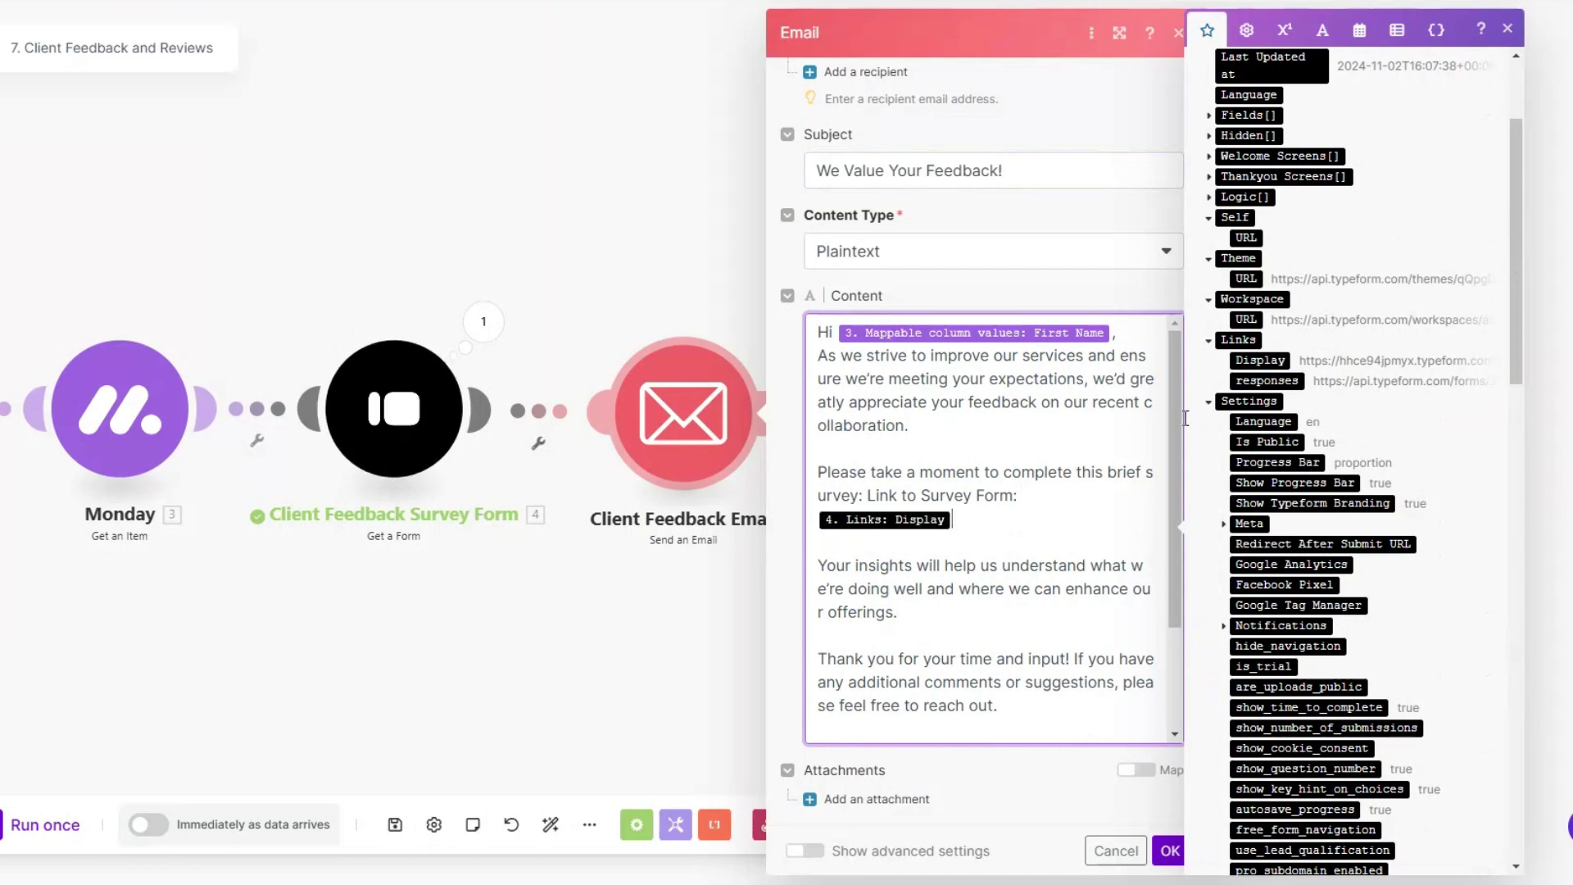
{"action": "scroll", "coordinate": [969, 502], "scroll_direction": "down", "scroll_amount": 2}
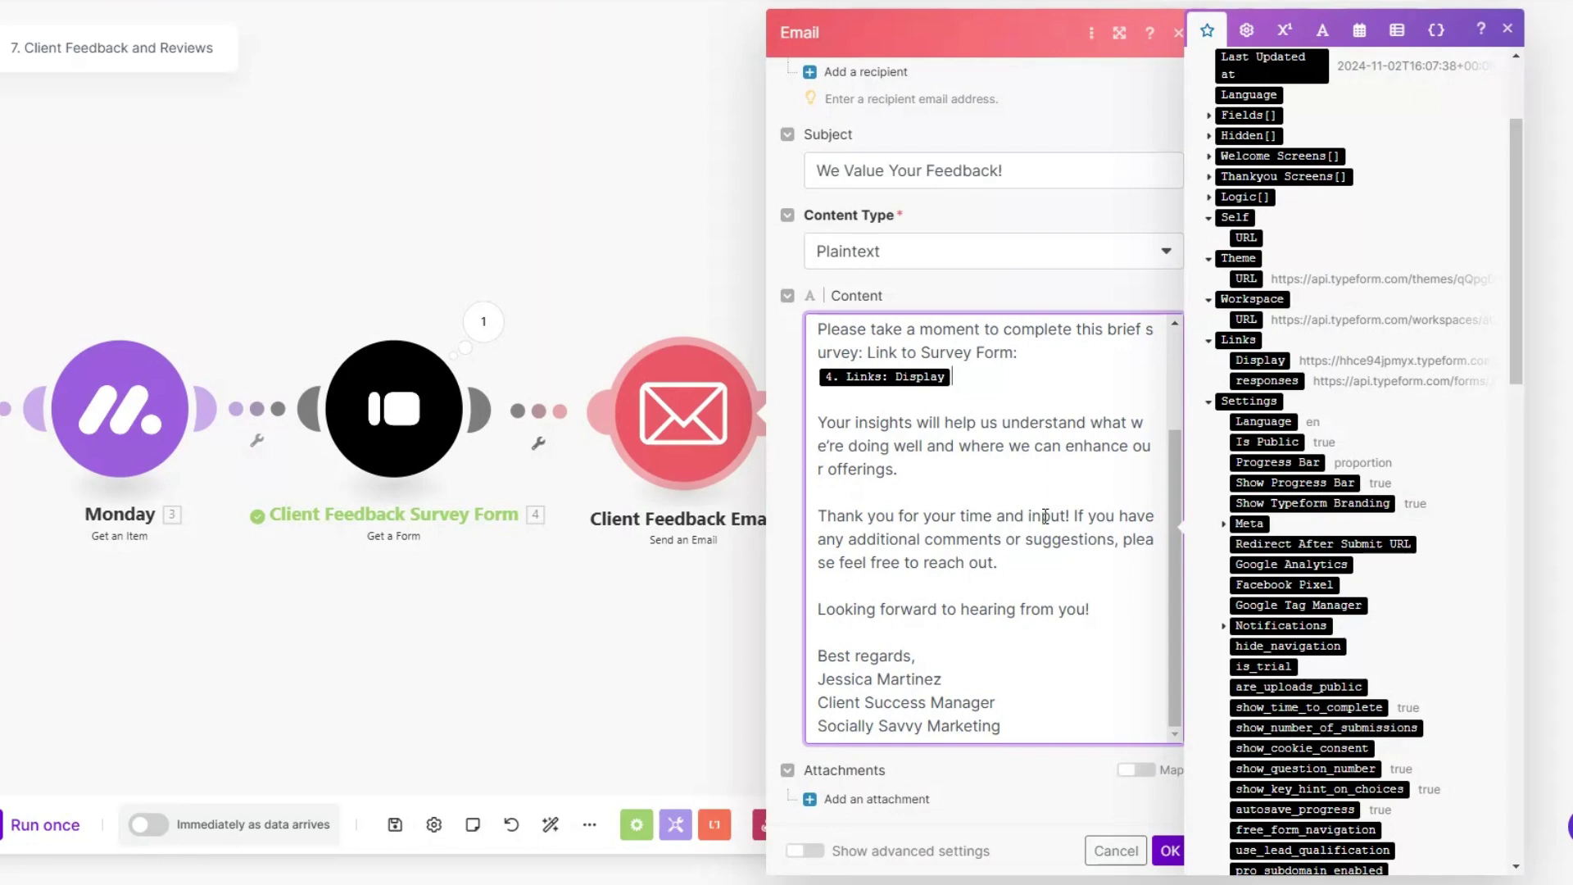
{"action": "left_click", "coordinate": [1167, 849]}
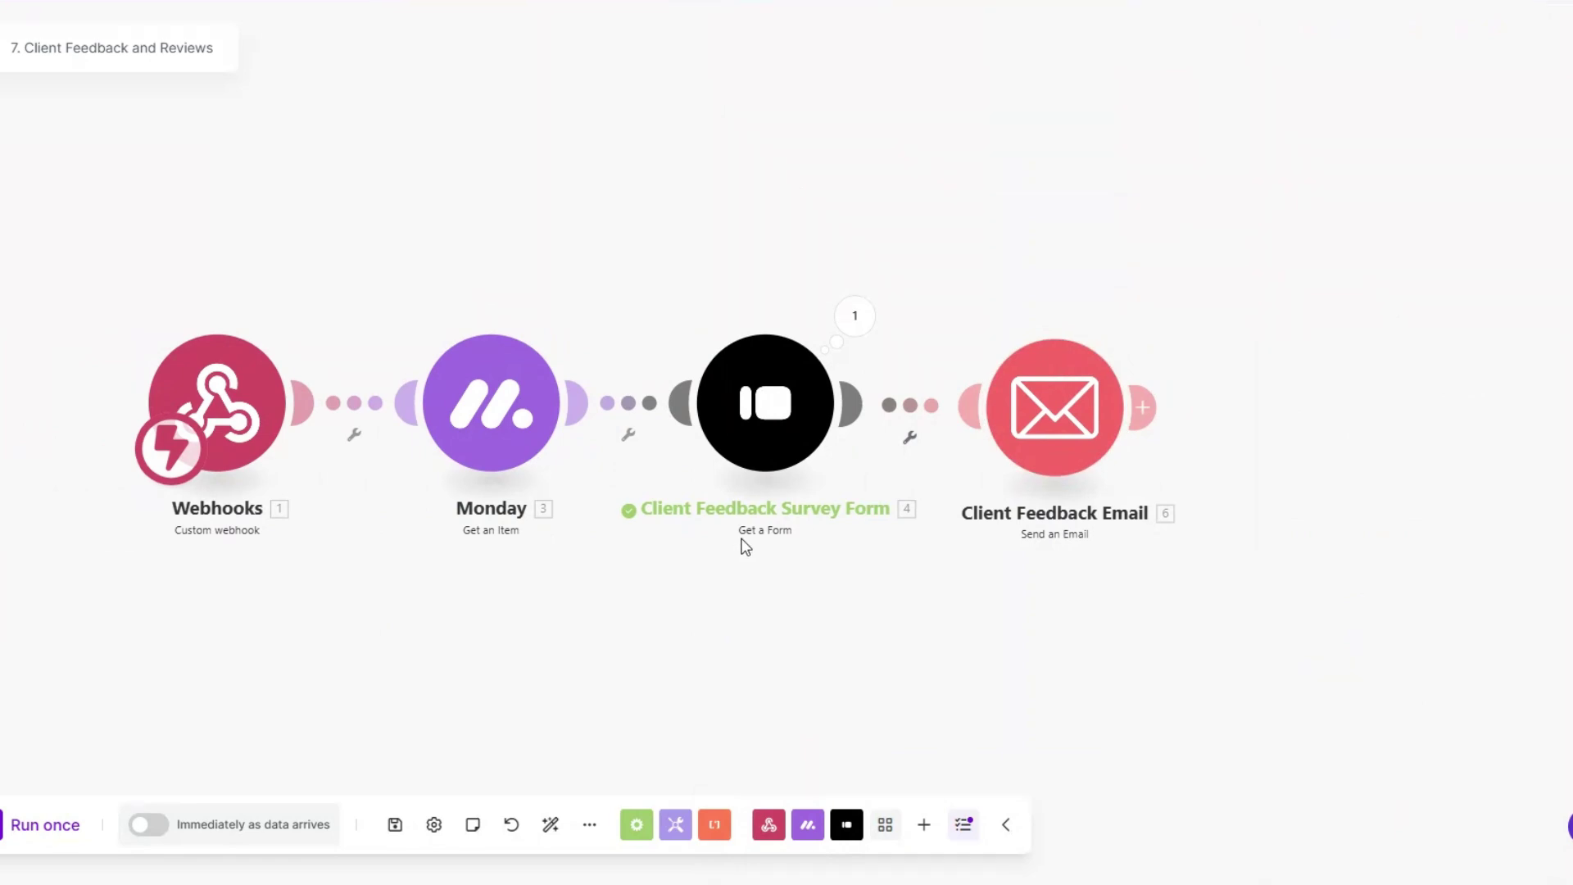
{"action": "scroll", "coordinate": [745, 547], "scroll_direction": "up", "scroll_amount": 2}
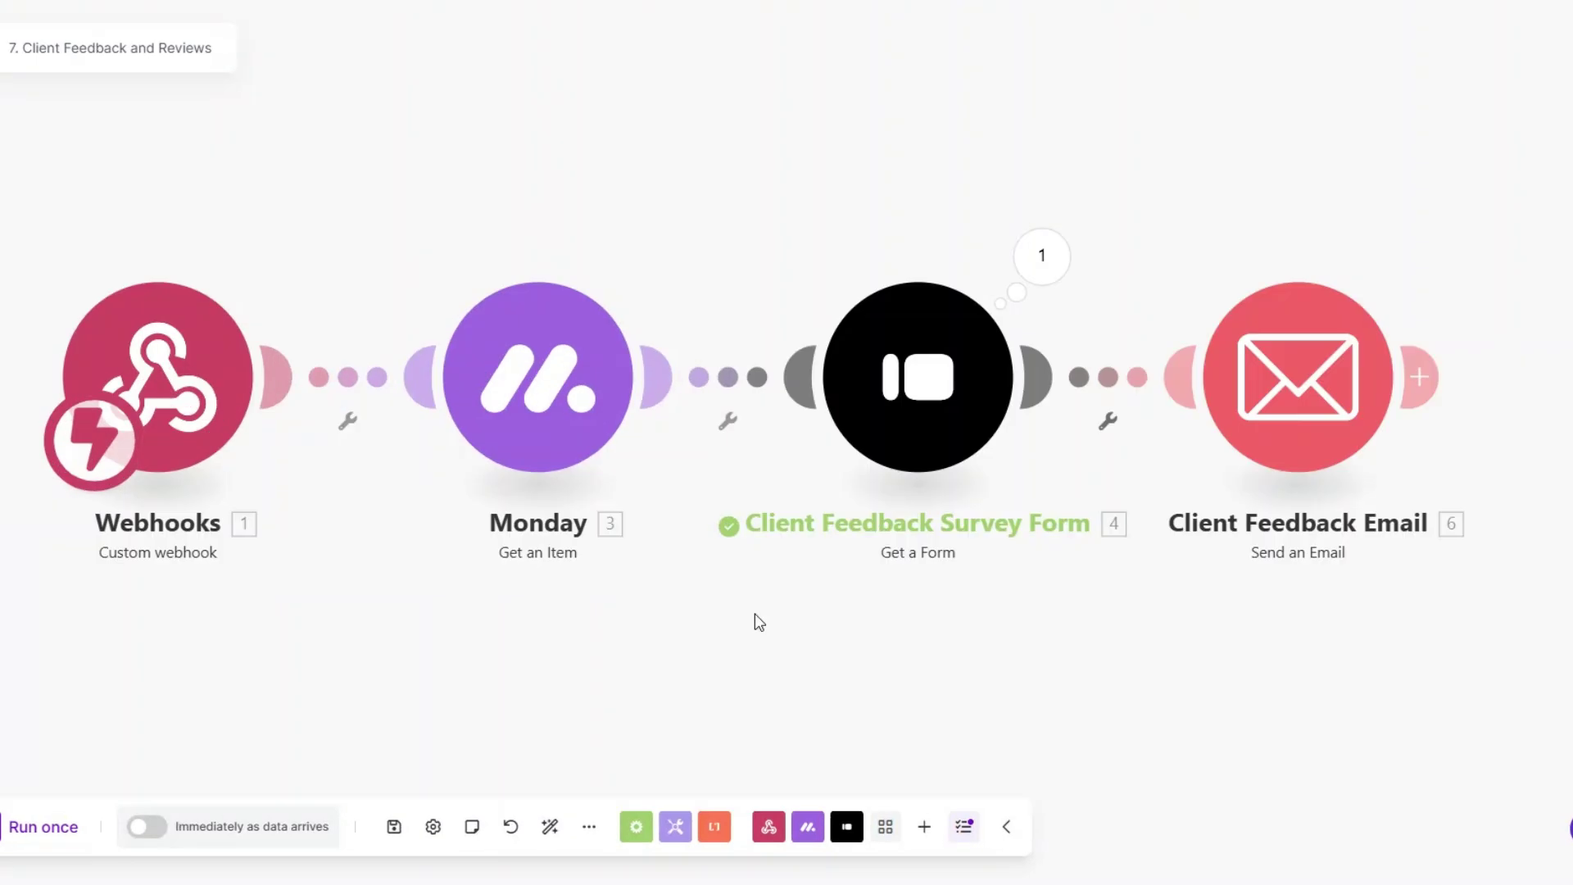
{"action": "left_click", "coordinate": [42, 826]}
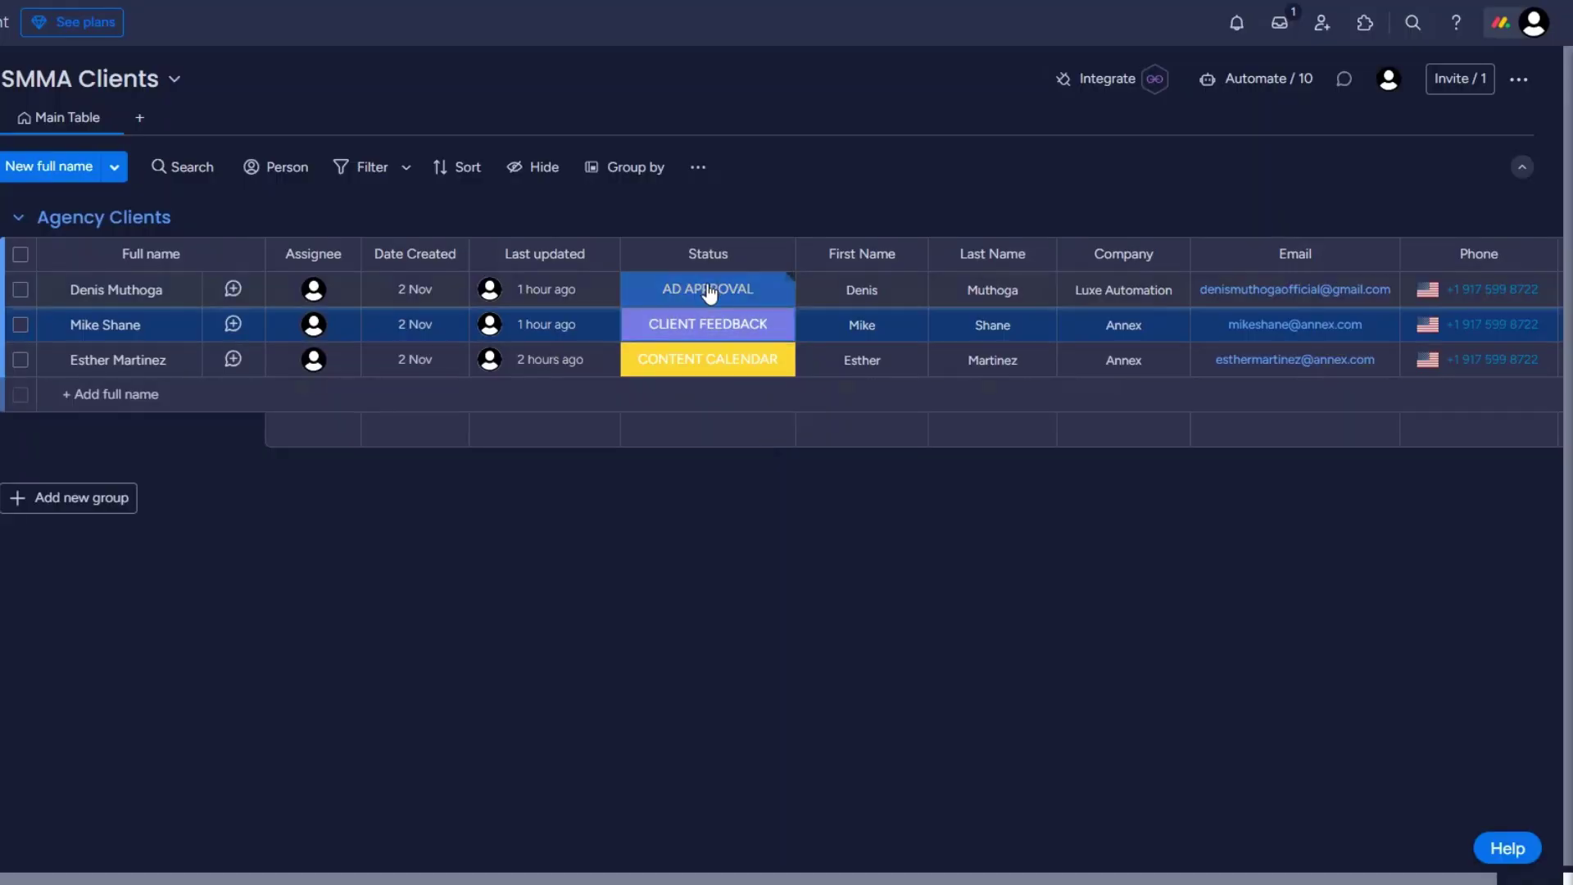
Step: Switch the first client's status from AD APPROVAL to CLIENT FEEDBACK
{"action": "left_click", "coordinate": [709, 293]}
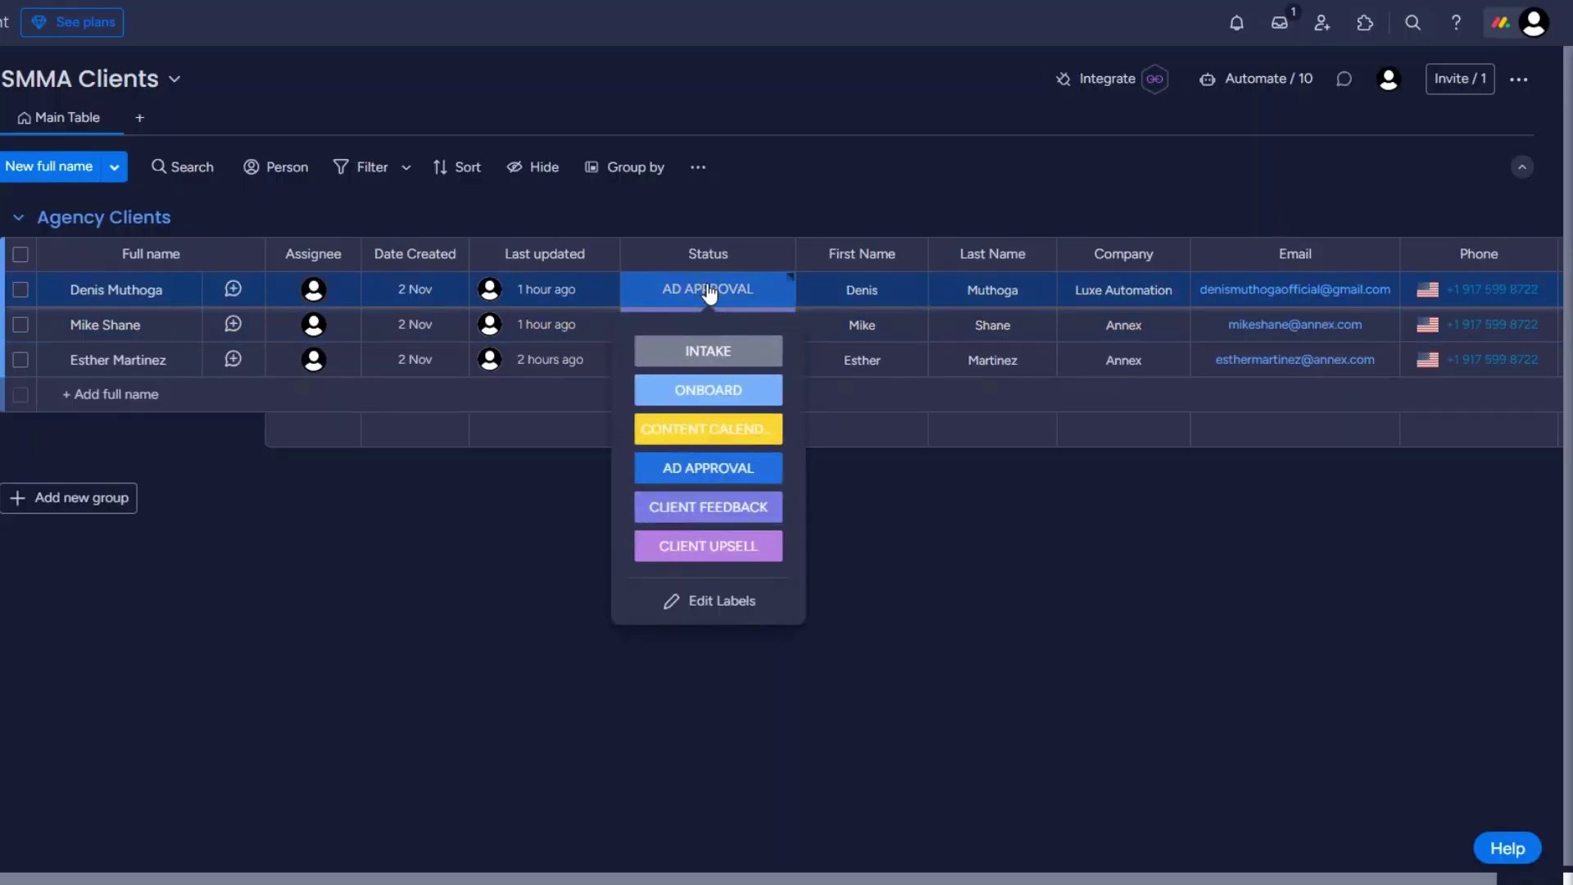
{"action": "left_click", "coordinate": [706, 508]}
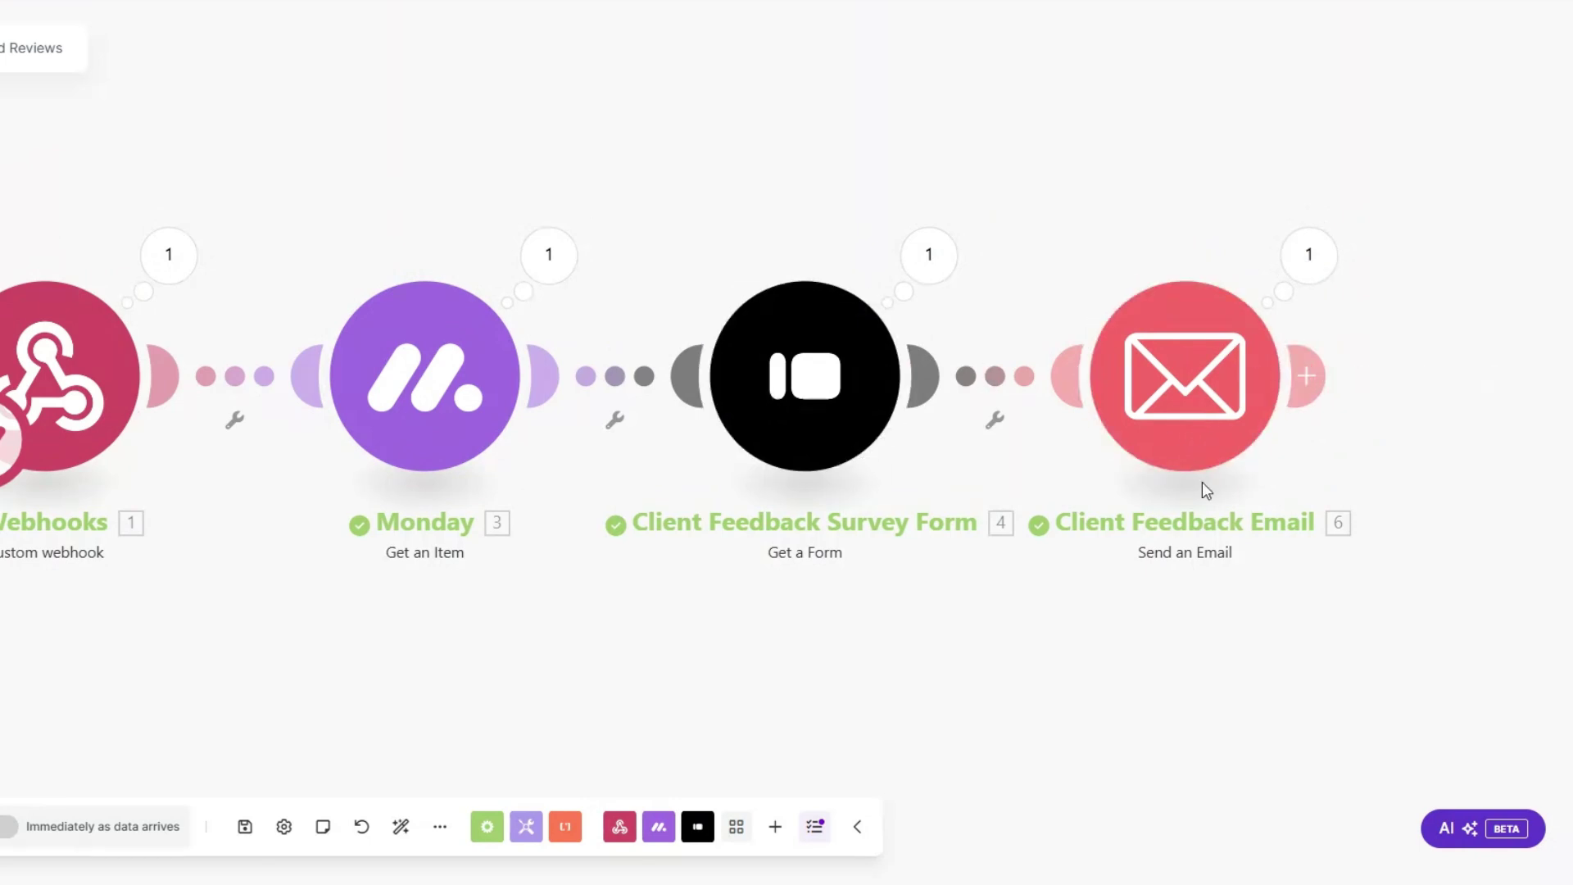
Step: Inspect the sent email's 'We Value Your Feedback!' subject, personalized body and survey link
{"action": "left_click", "coordinate": [1295, 283]}
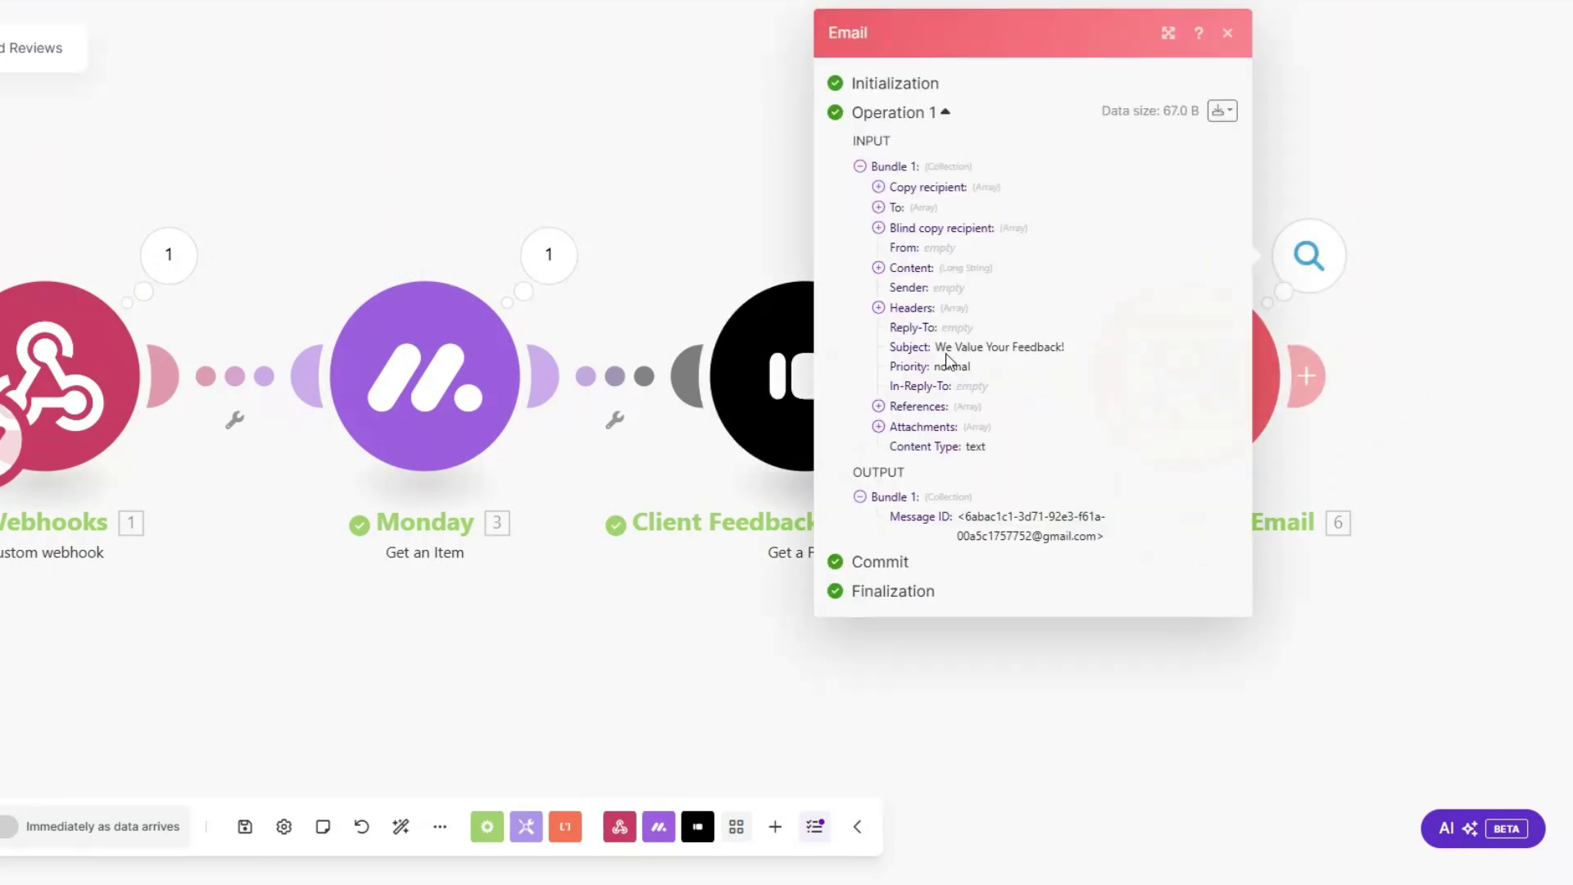
{"action": "left_click_drag", "start_coordinate": [936, 347], "coordinate": [1083, 343]}
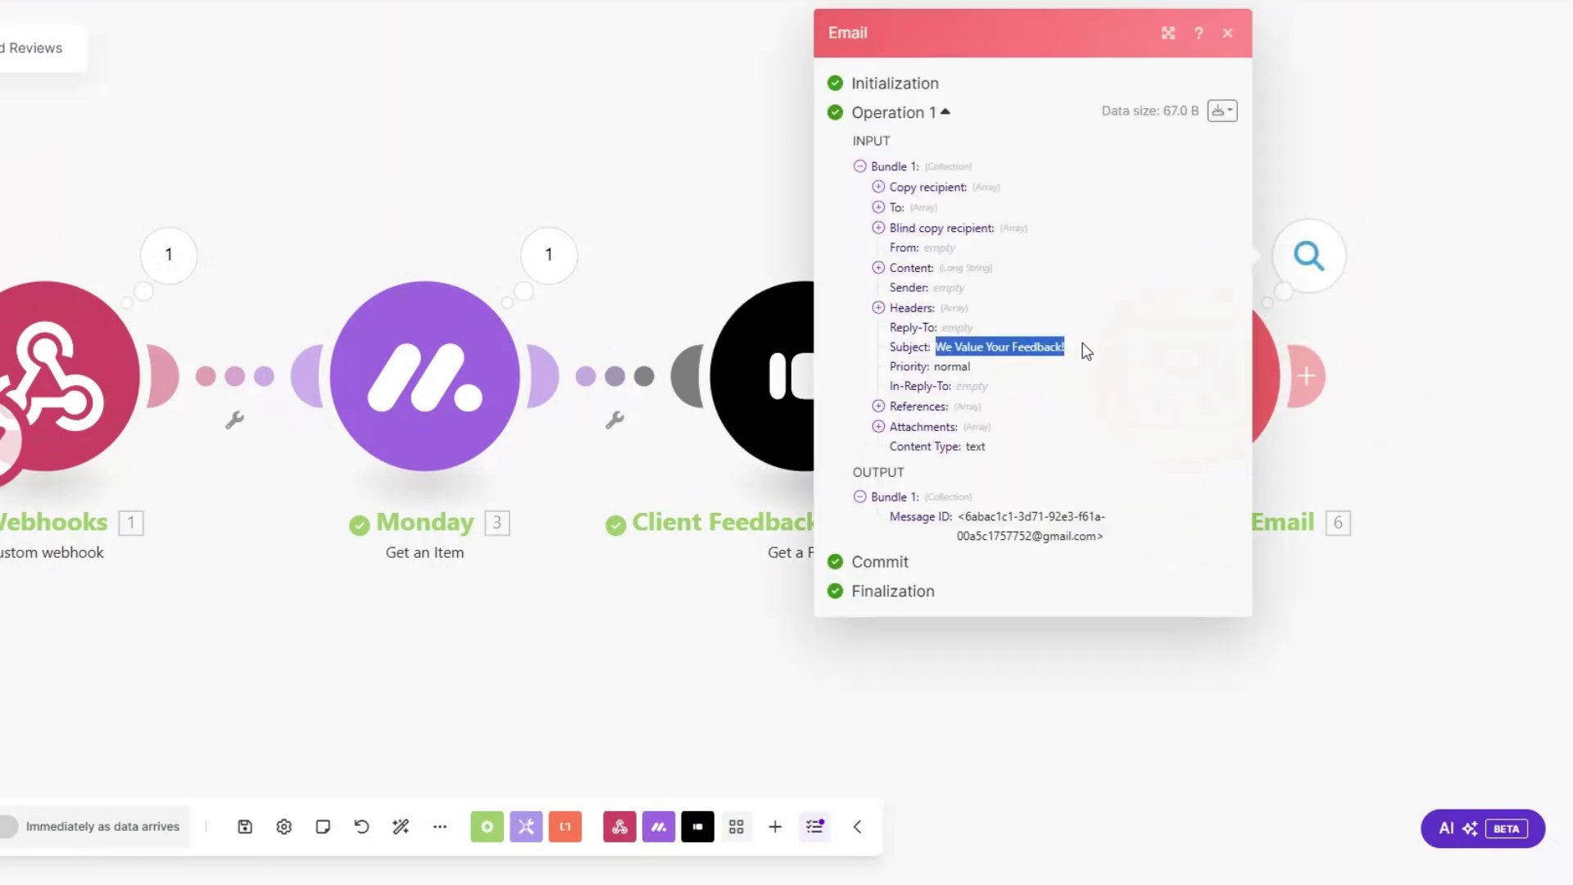
{"action": "left_click", "coordinate": [878, 268]}
{"action": "left_click_drag", "start_coordinate": [901, 291], "coordinate": [1045, 656]}
{"action": "left_click", "coordinate": [1075, 516]}
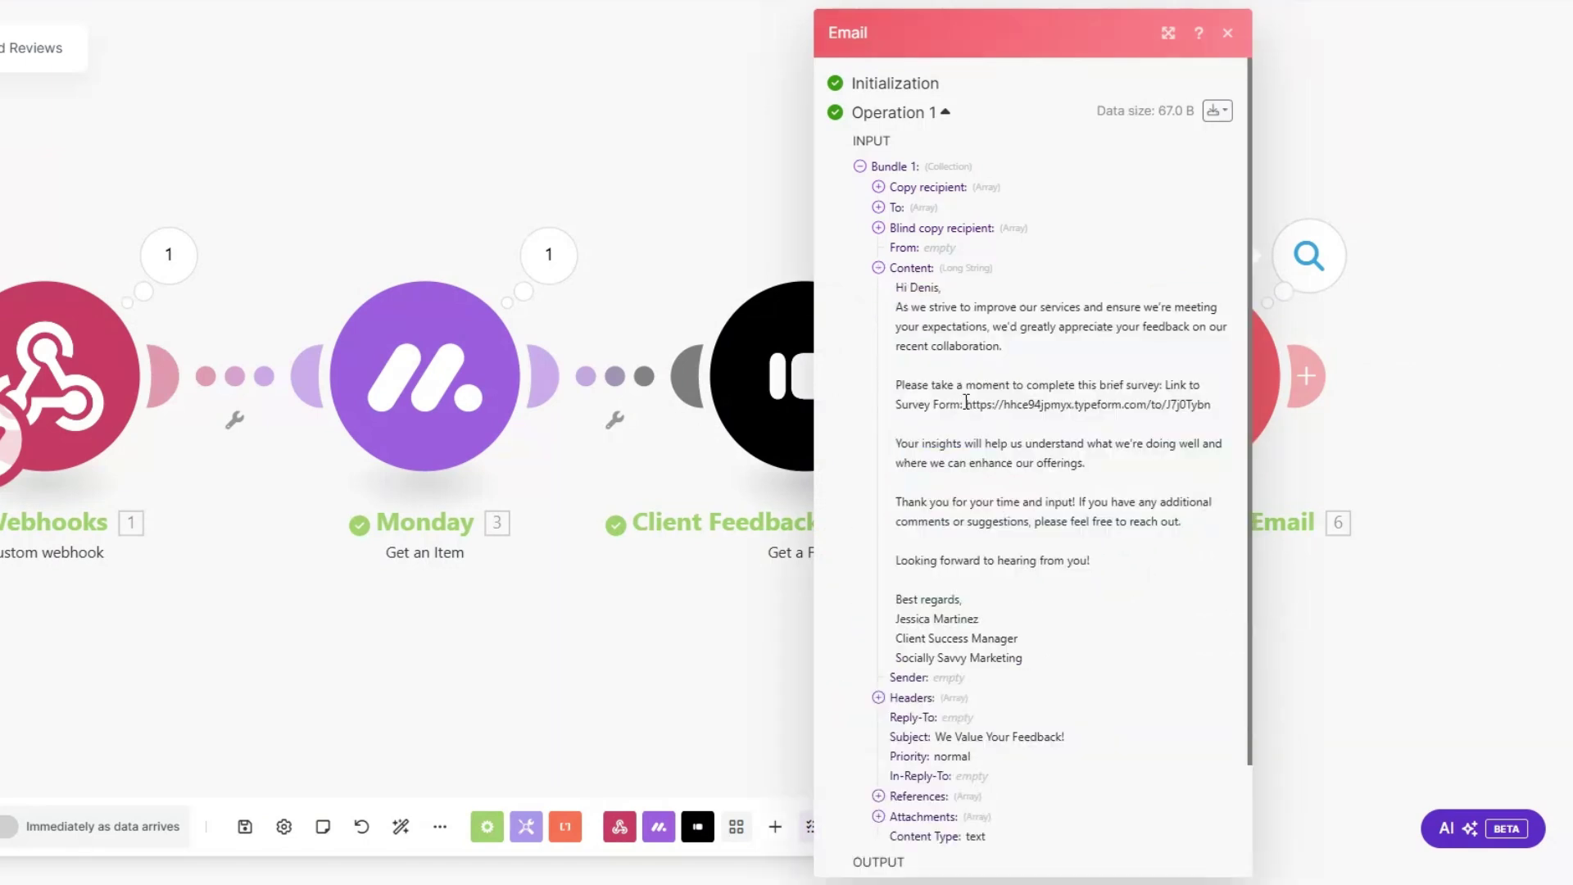
{"action": "left_click_drag", "start_coordinate": [966, 404], "coordinate": [1218, 416]}
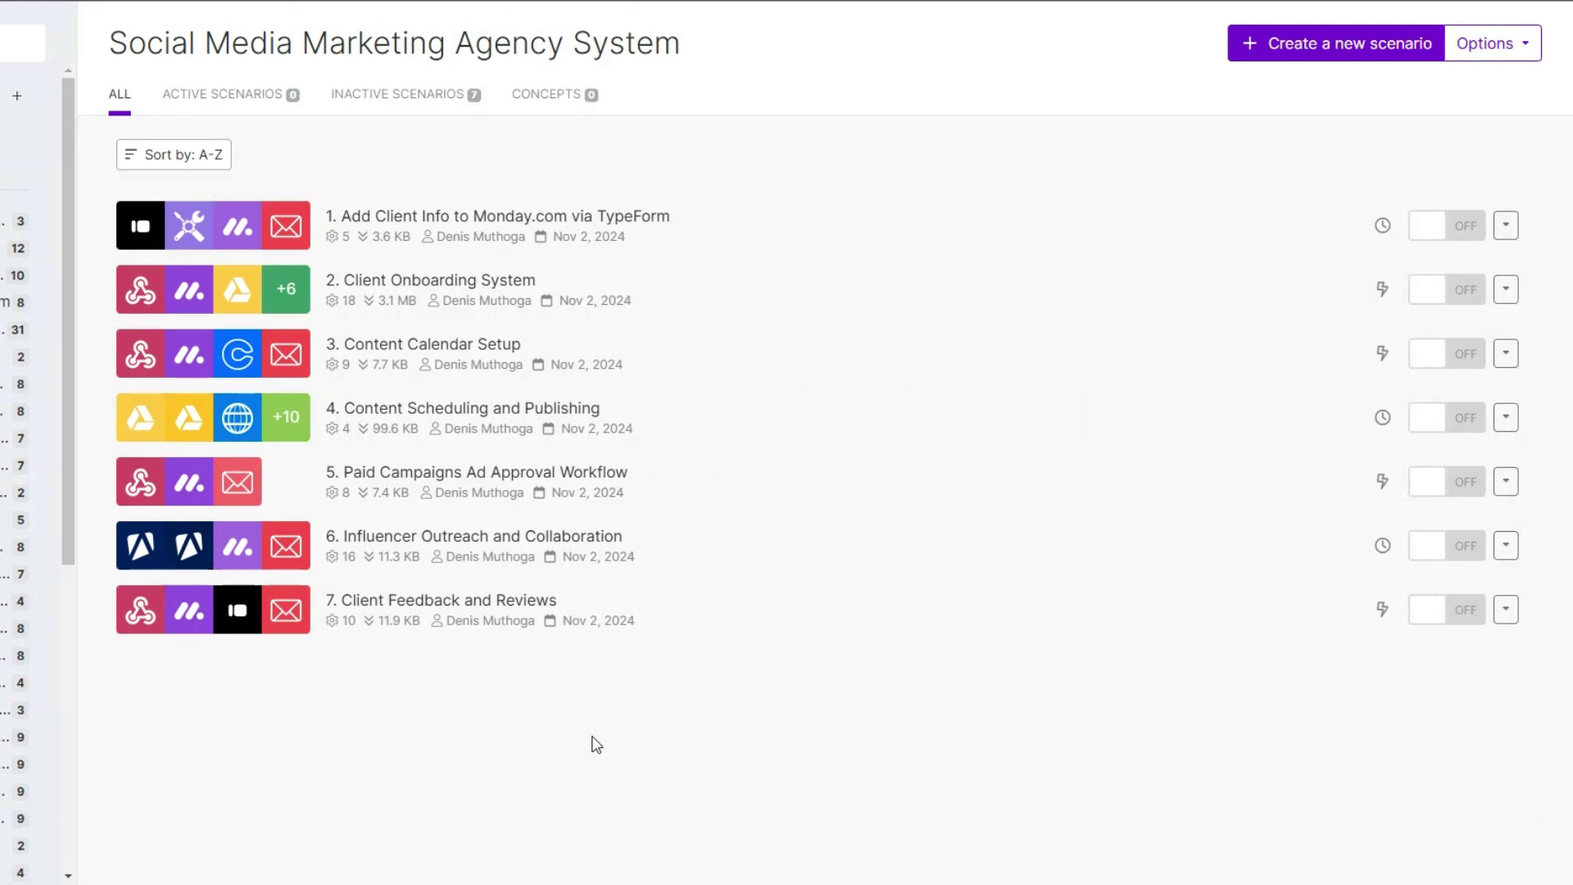
Step: Create a new scenario and position its empty first module on the canvas
{"action": "left_click", "coordinate": [1337, 49]}
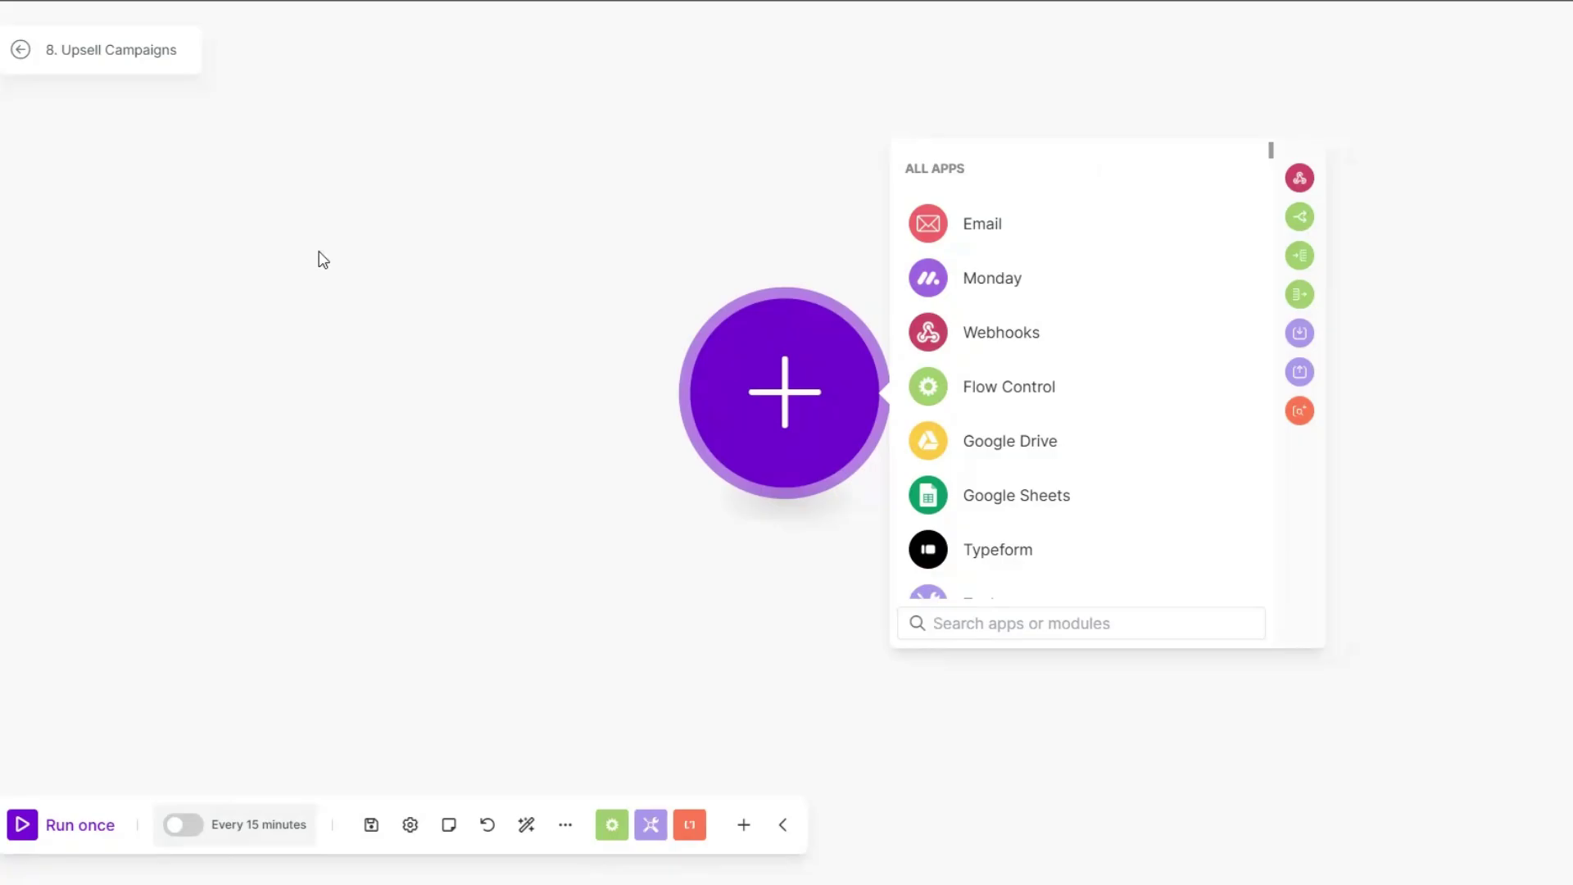
{"action": "left_click", "coordinate": [621, 393]}
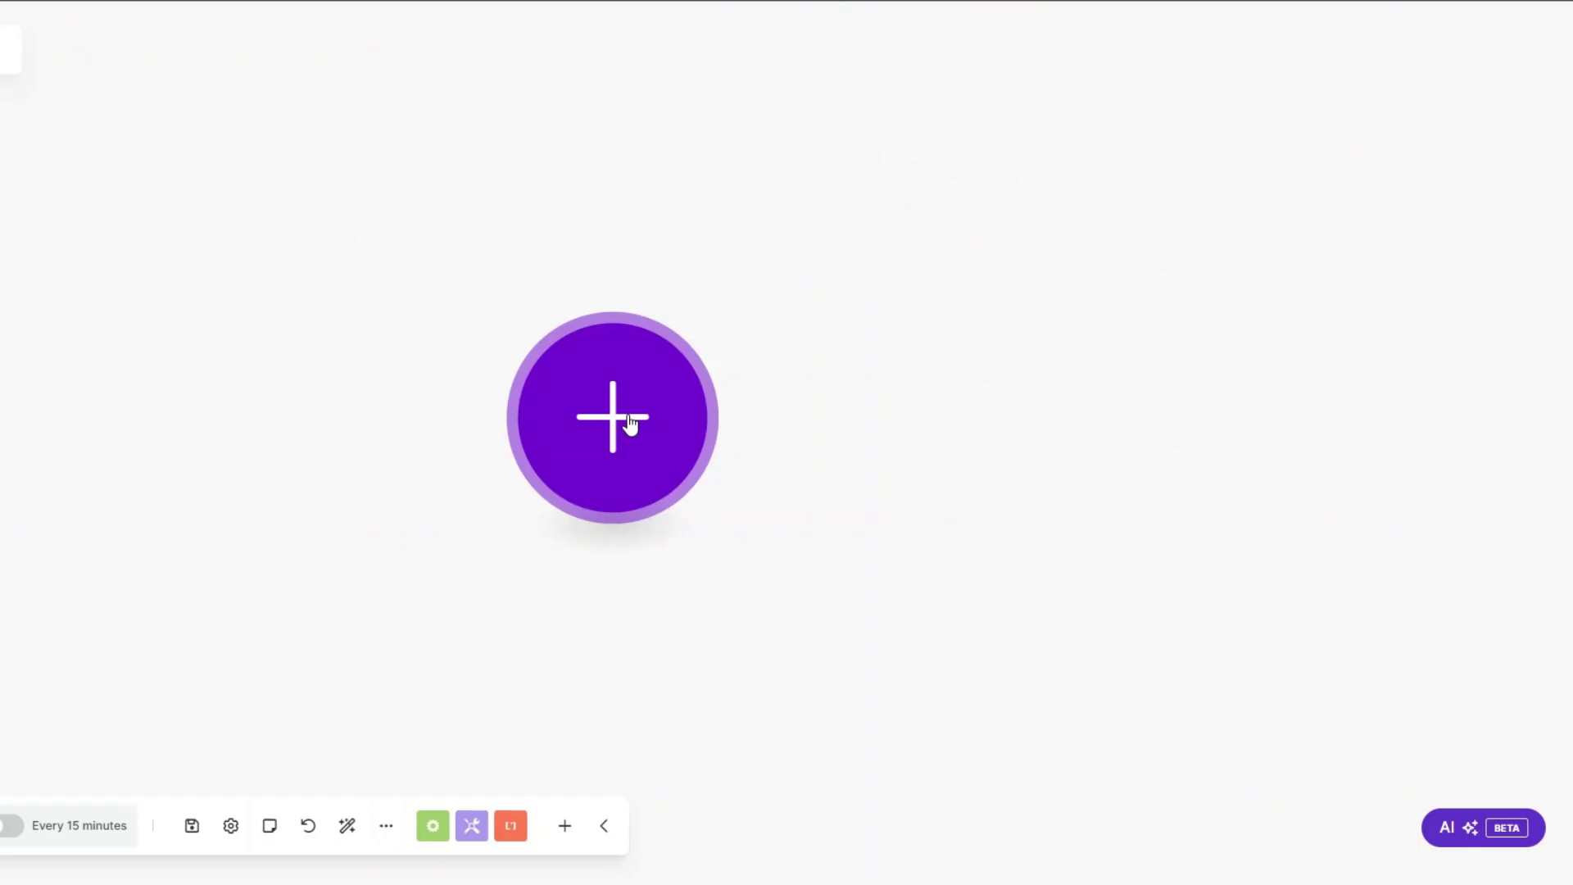
{"action": "left_click_drag", "start_coordinate": [807, 420], "coordinate": [800, 396]}
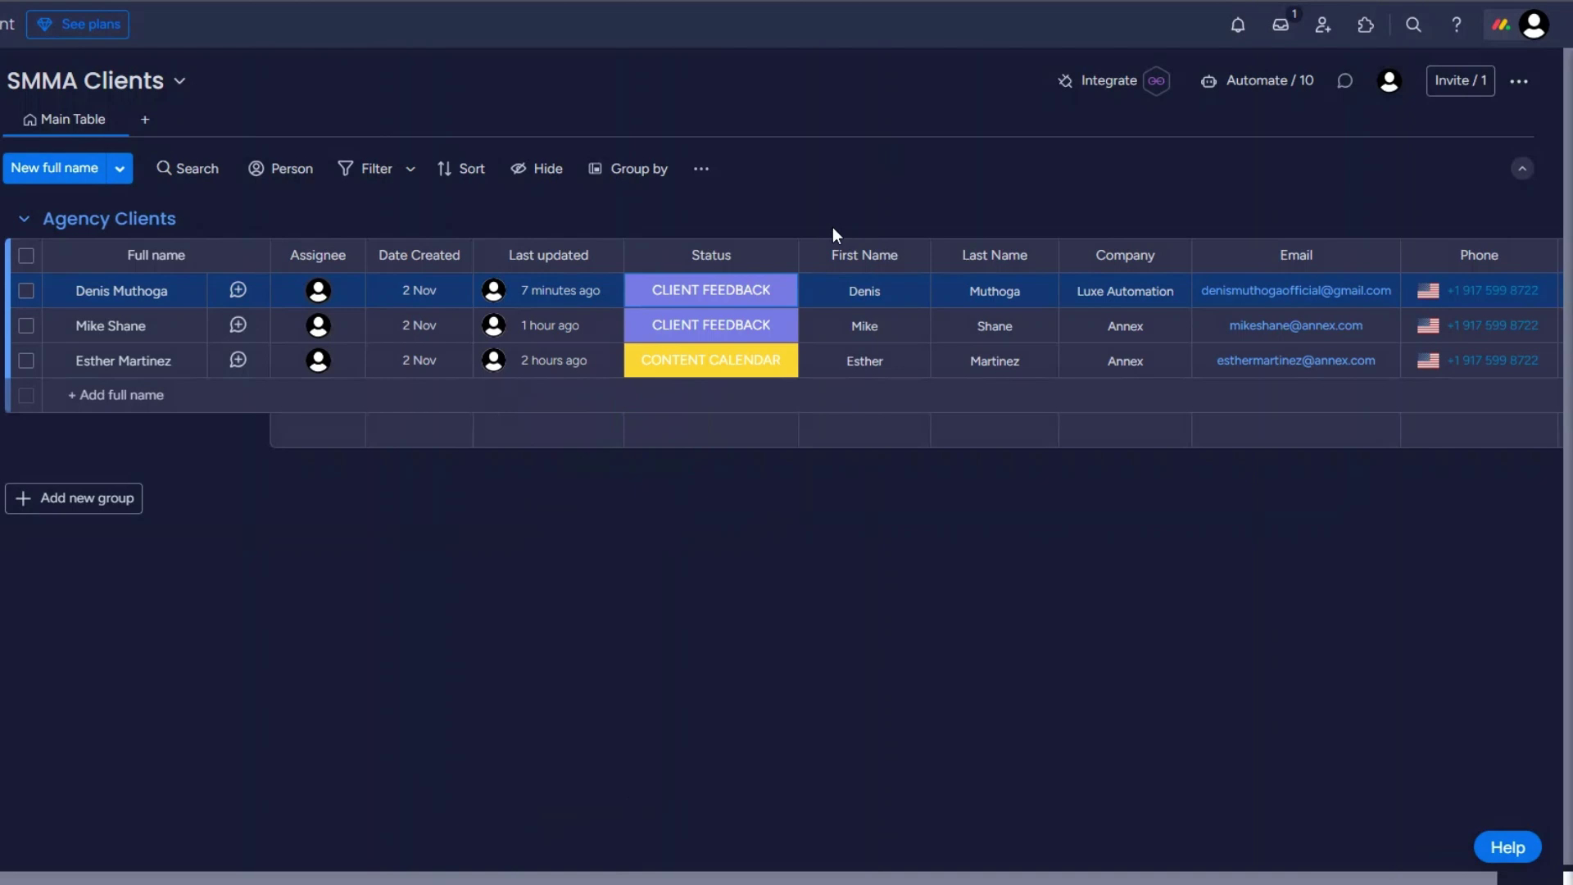
{"action": "left_click", "coordinate": [706, 364]}
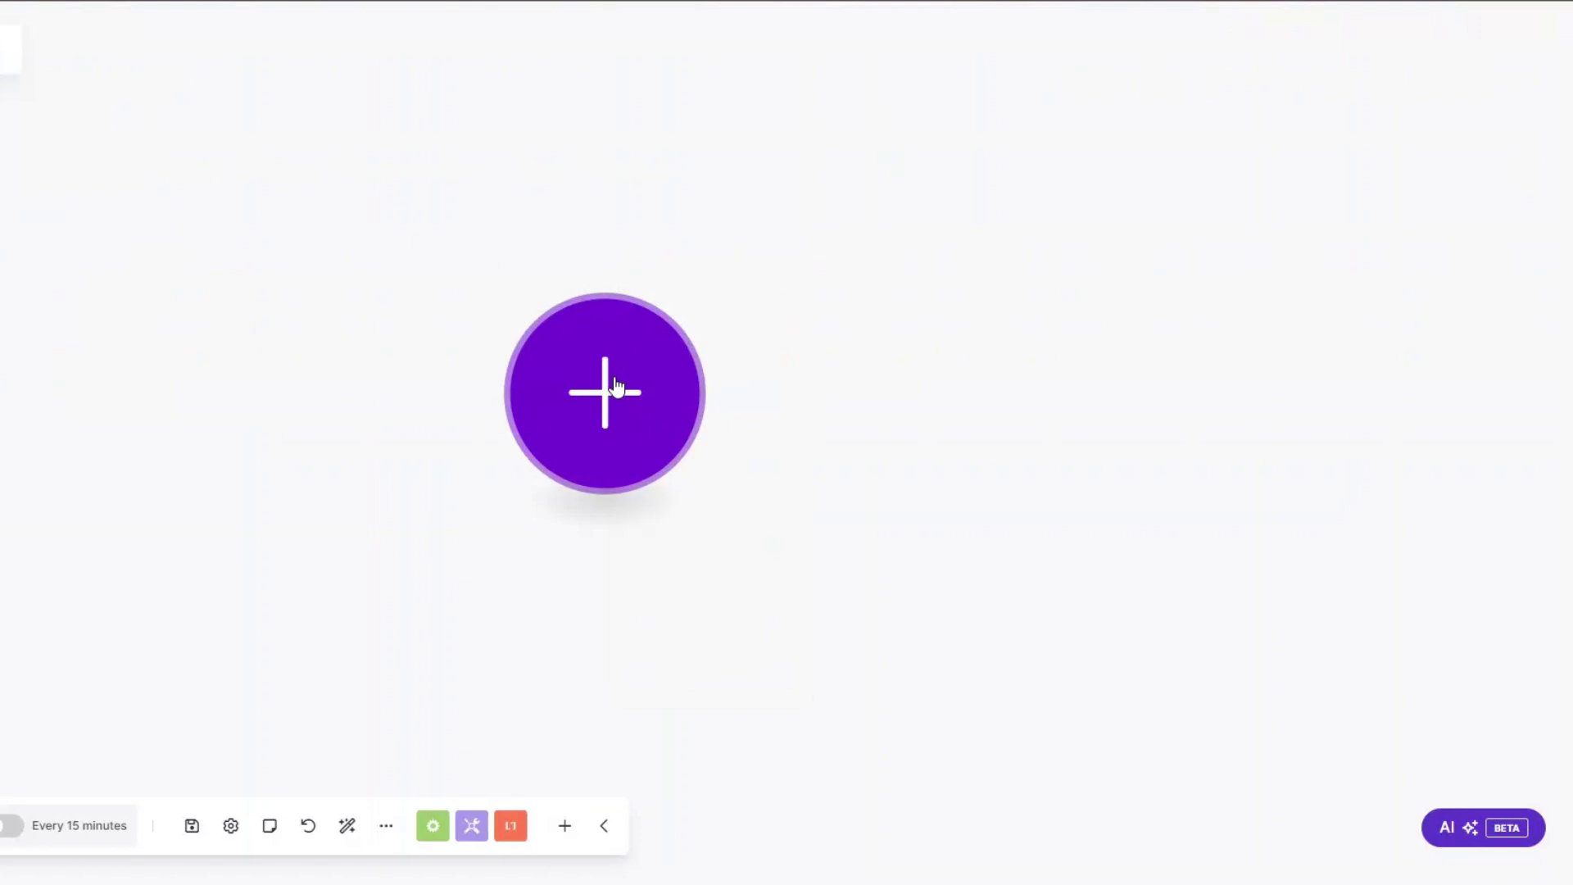
Step: Add a Custom webhook trigger on a new hook 'Upsell Campaigns webhook' and copy its address
{"action": "left_click", "coordinate": [610, 392]}
{"action": "left_click", "coordinate": [821, 341]}
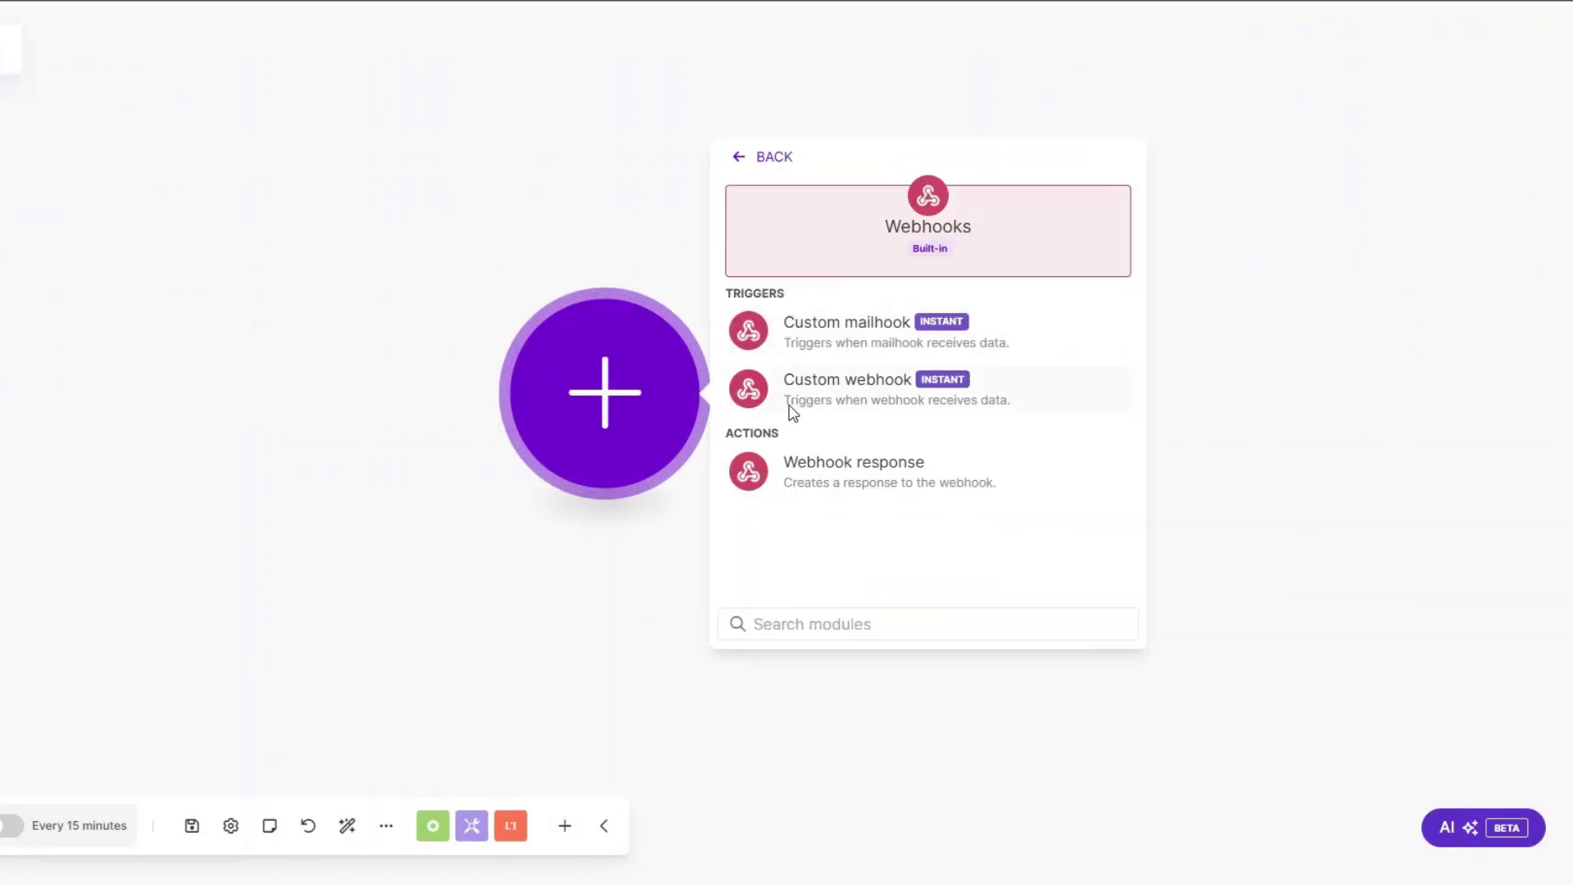
{"action": "left_click", "coordinate": [846, 393]}
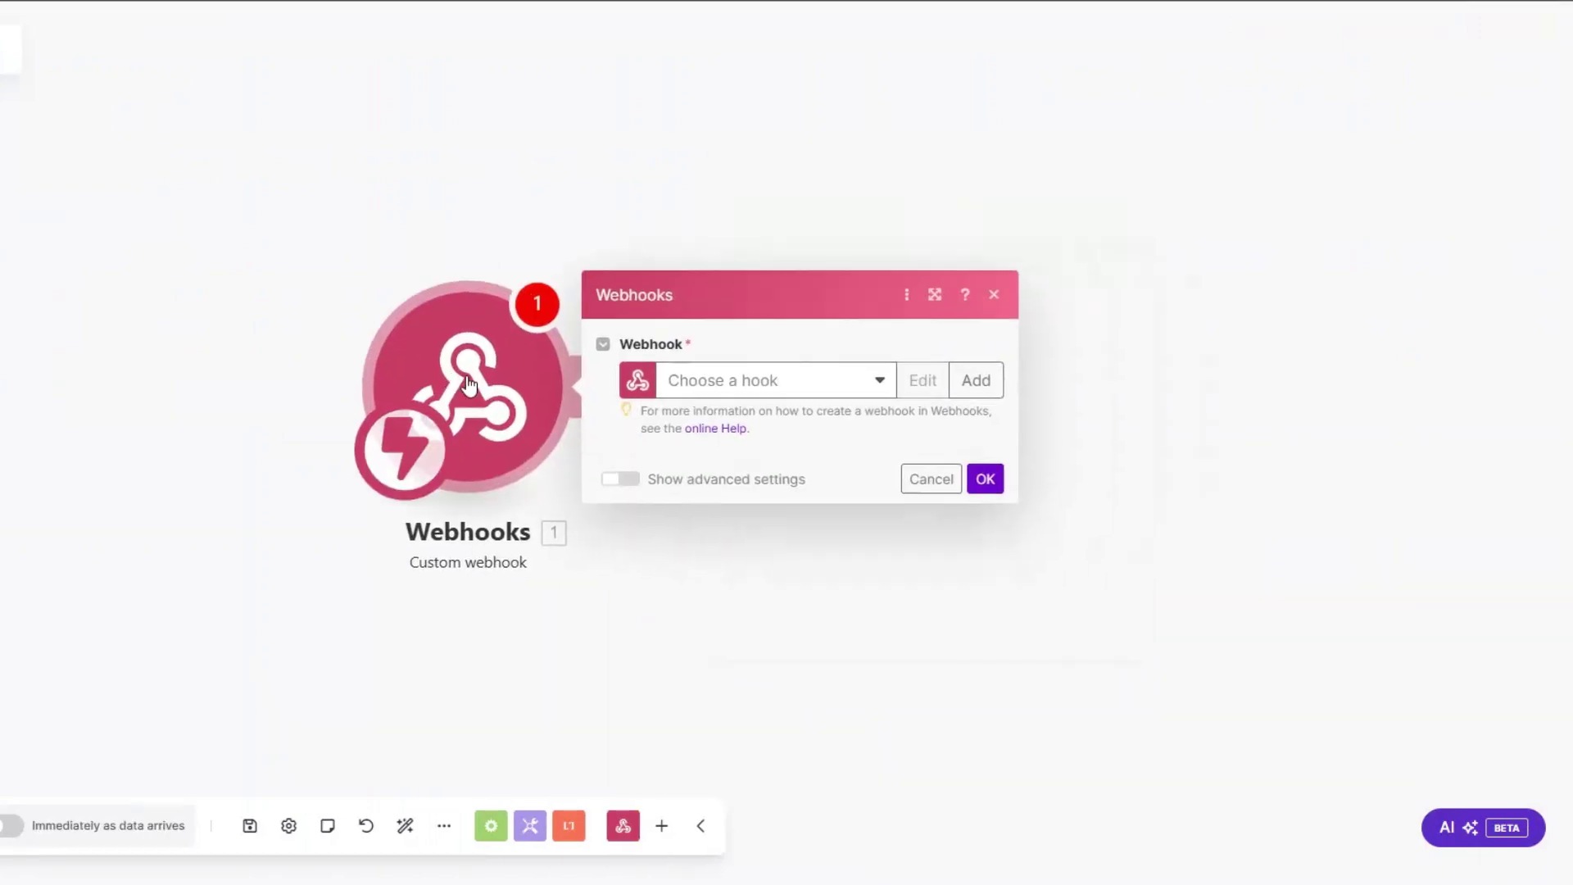
{"action": "left_click", "coordinate": [862, 368]}
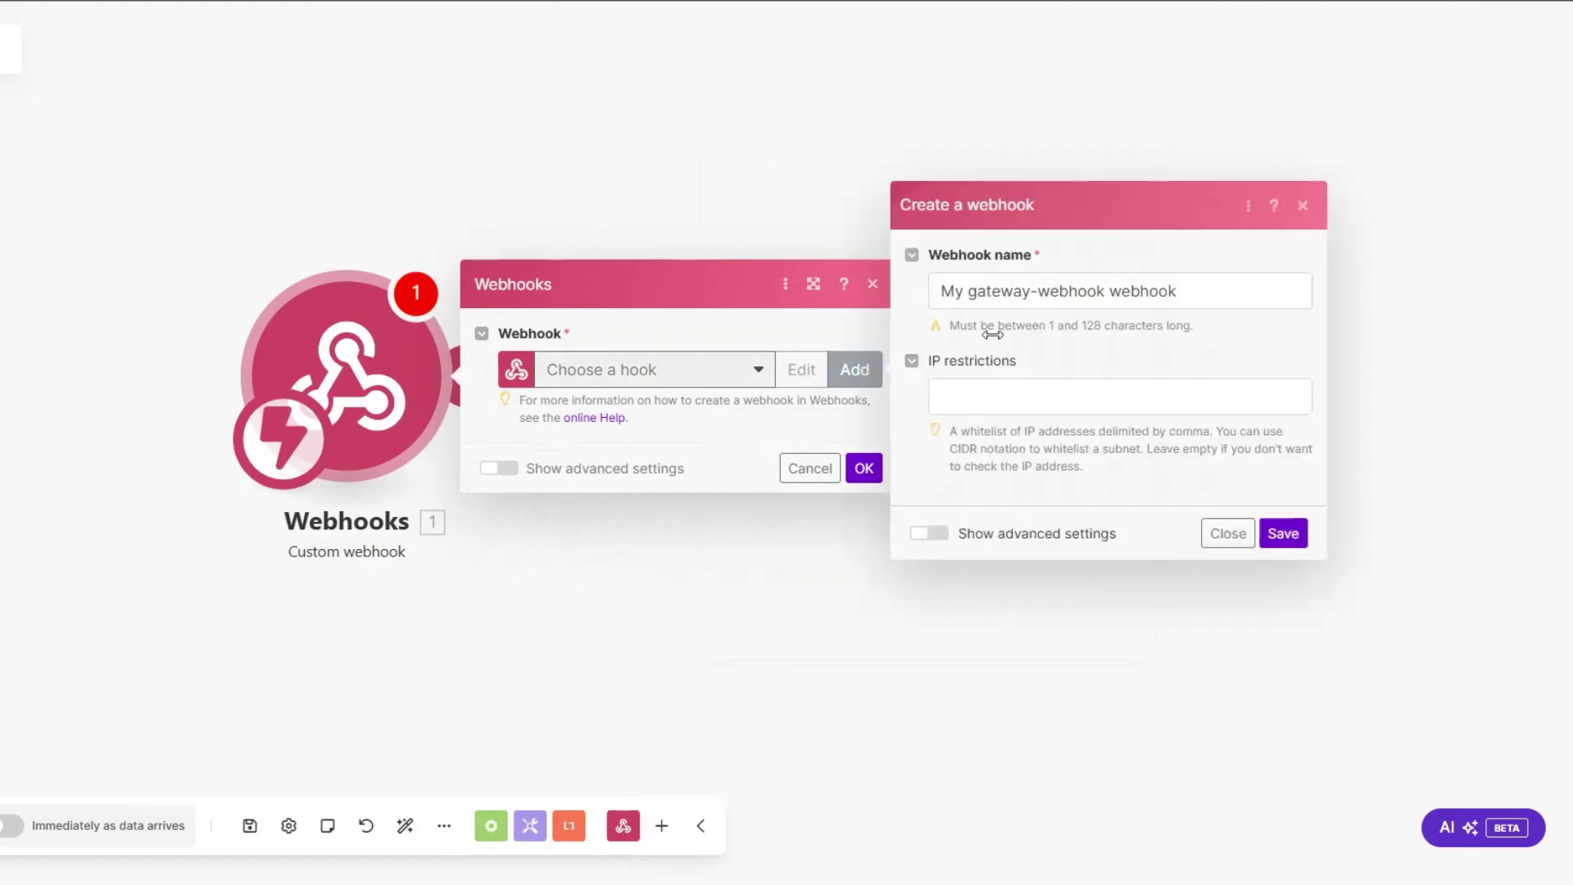
{"action": "left_click_drag", "start_coordinate": [1105, 291], "coordinate": [888, 288]}
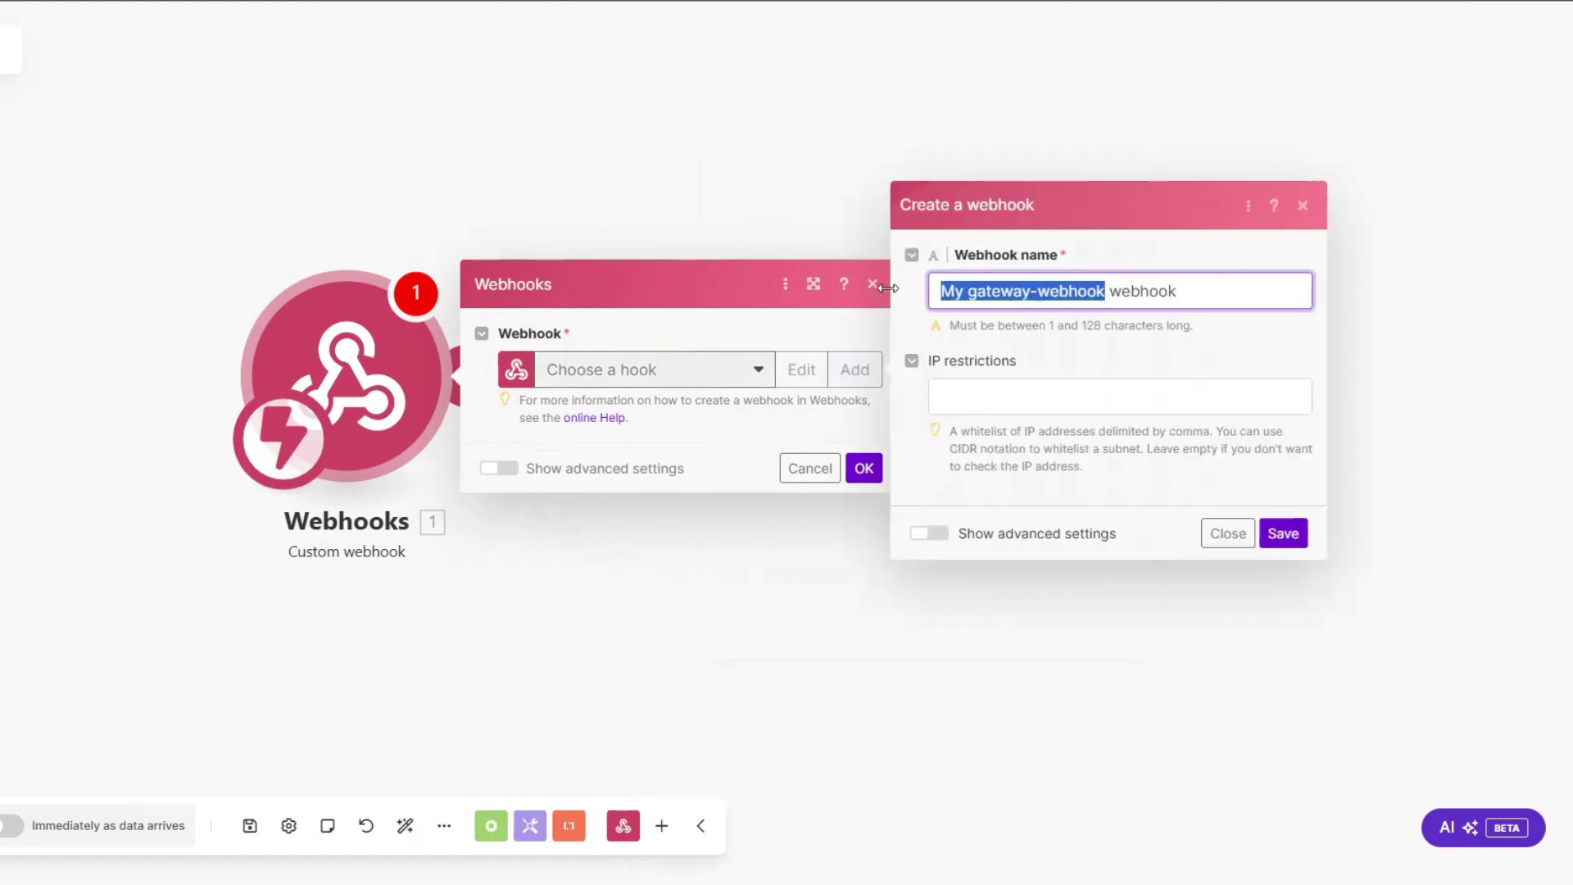
{"action": "type", "text": "Upsell Campaigns"}
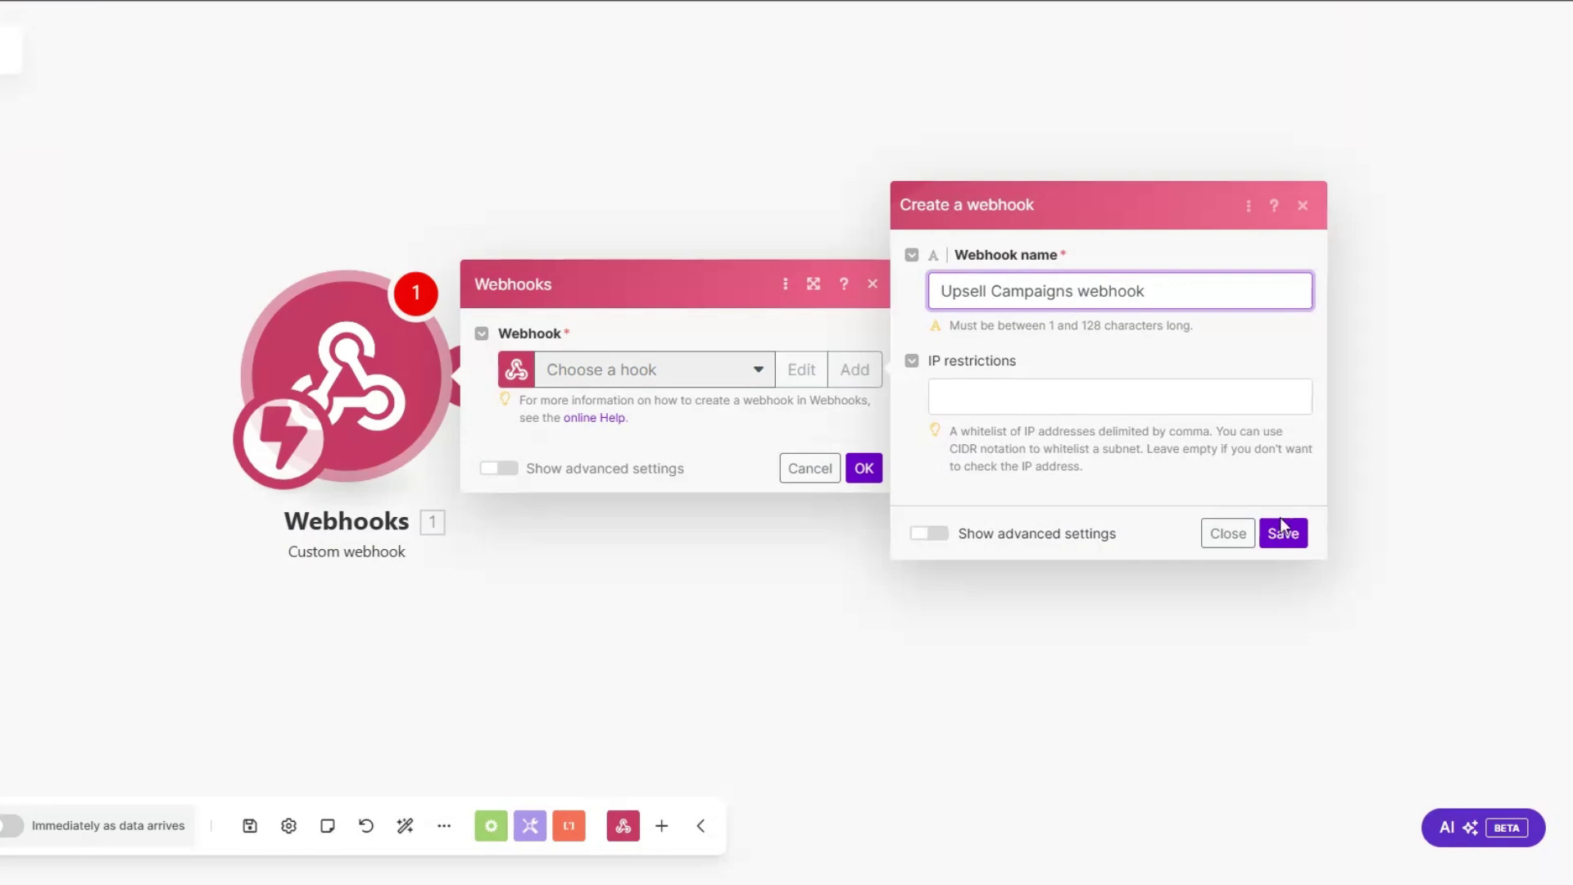
{"action": "left_click", "coordinate": [1283, 533]}
{"action": "left_click", "coordinate": [787, 449]}
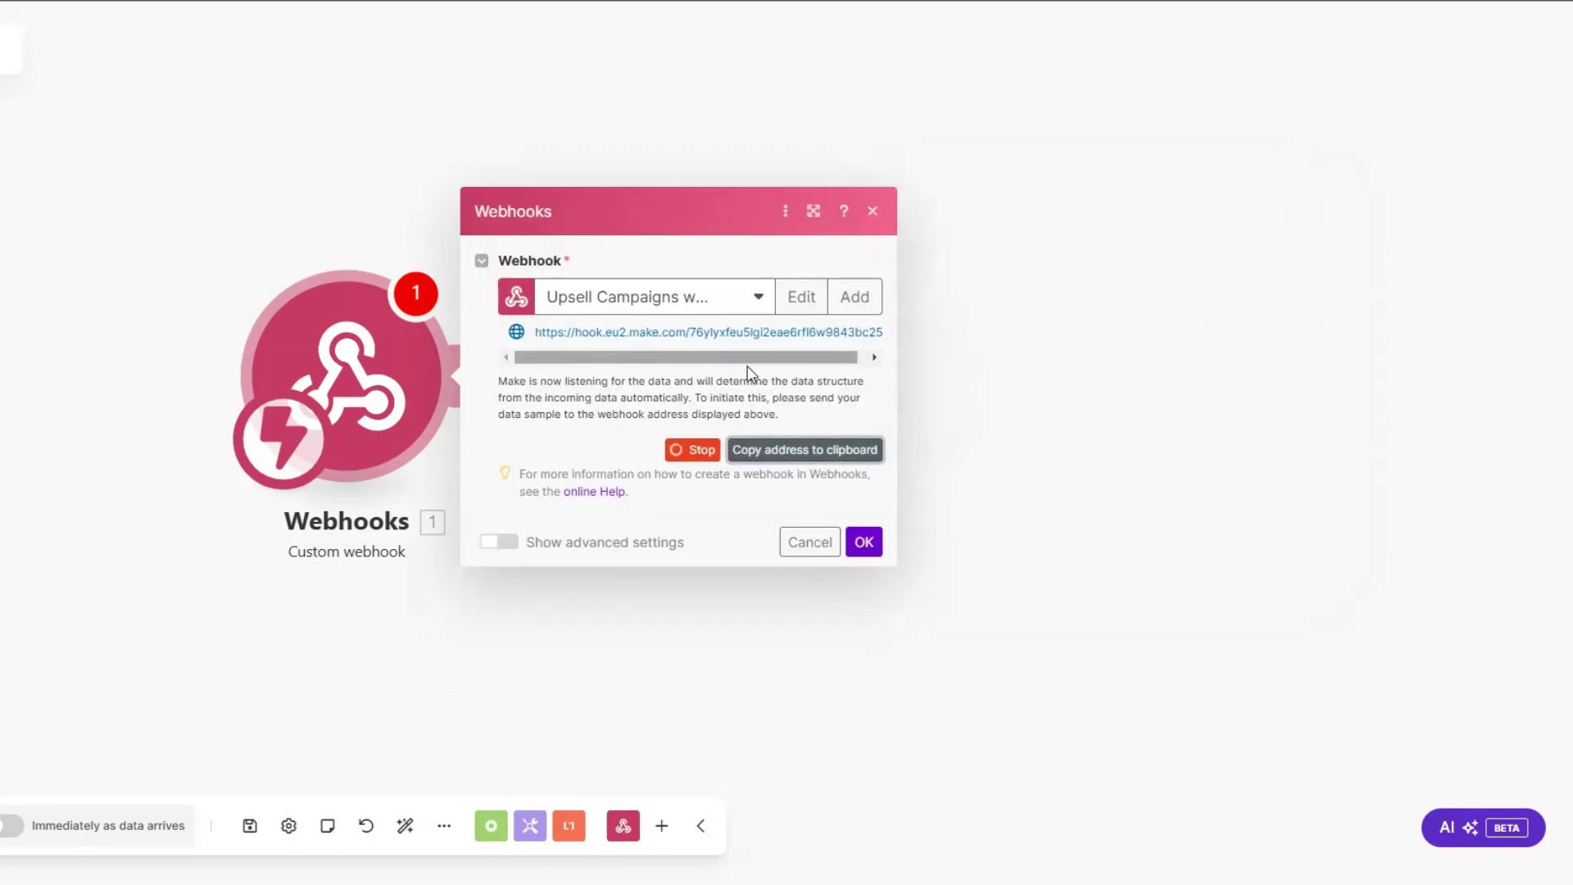
{"action": "left_click", "coordinate": [863, 541]}
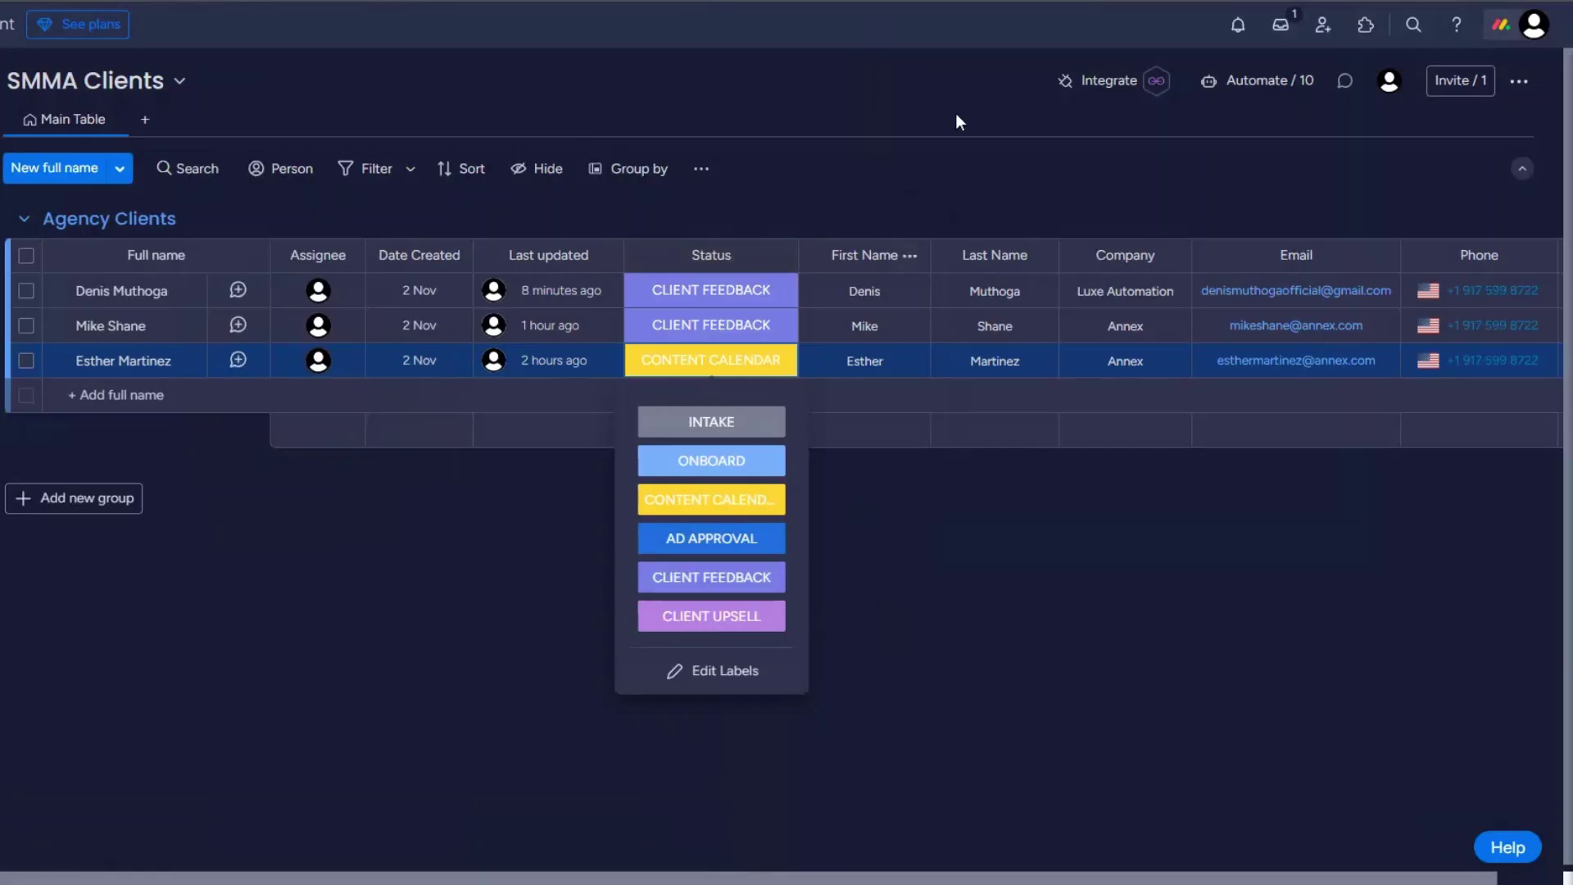
Step: Paste the Make hook address into monday.com's webhook integration and connect, which fails
{"action": "left_click", "coordinate": [1107, 82]}
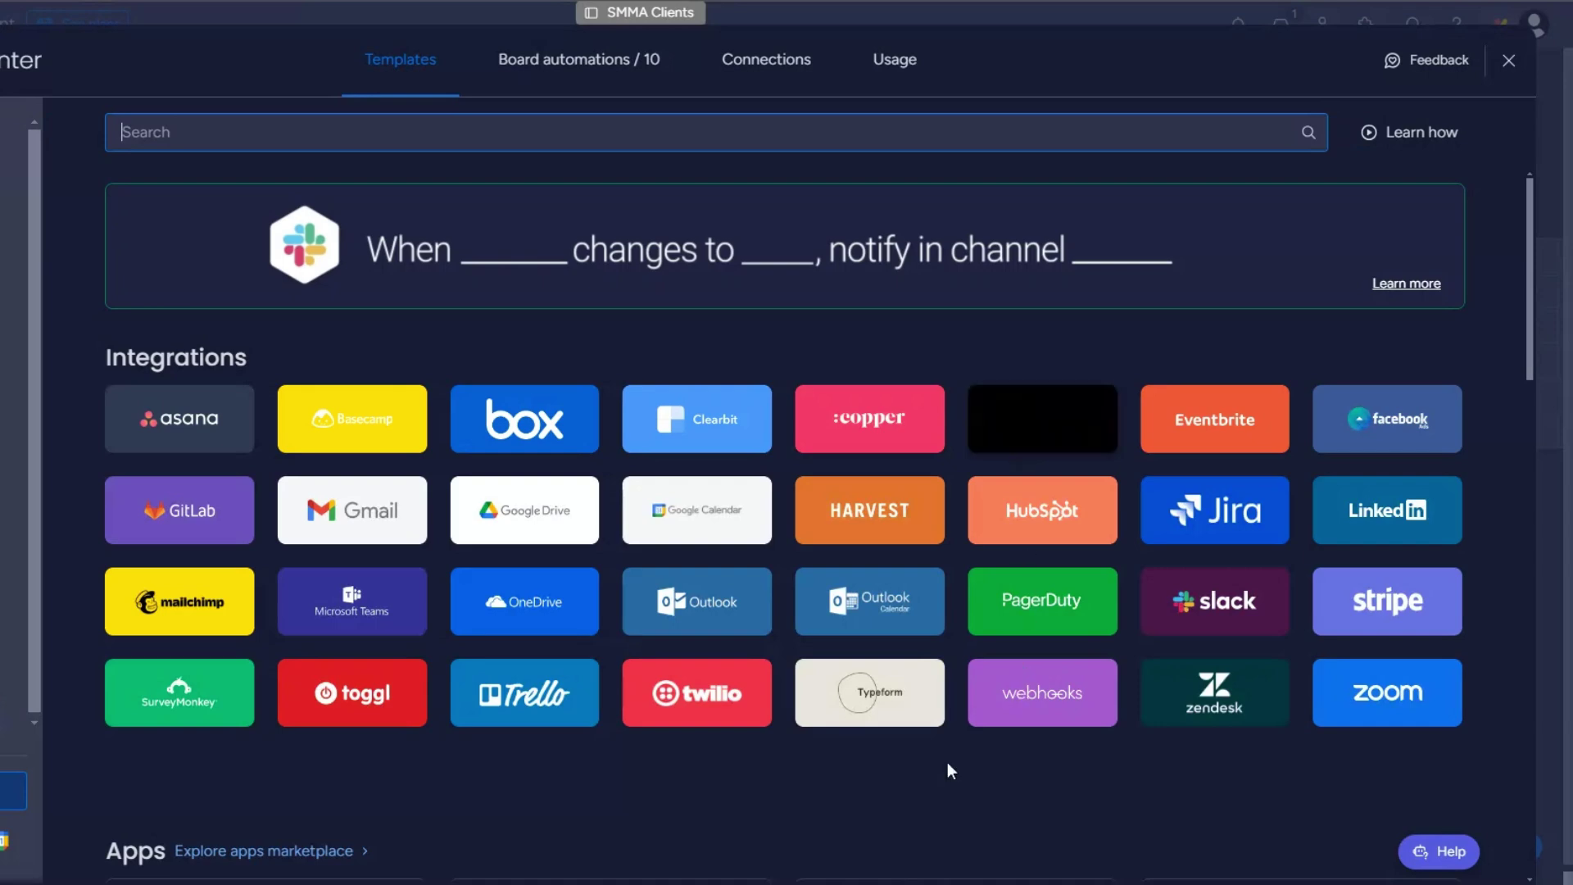
{"action": "left_click", "coordinate": [1044, 696]}
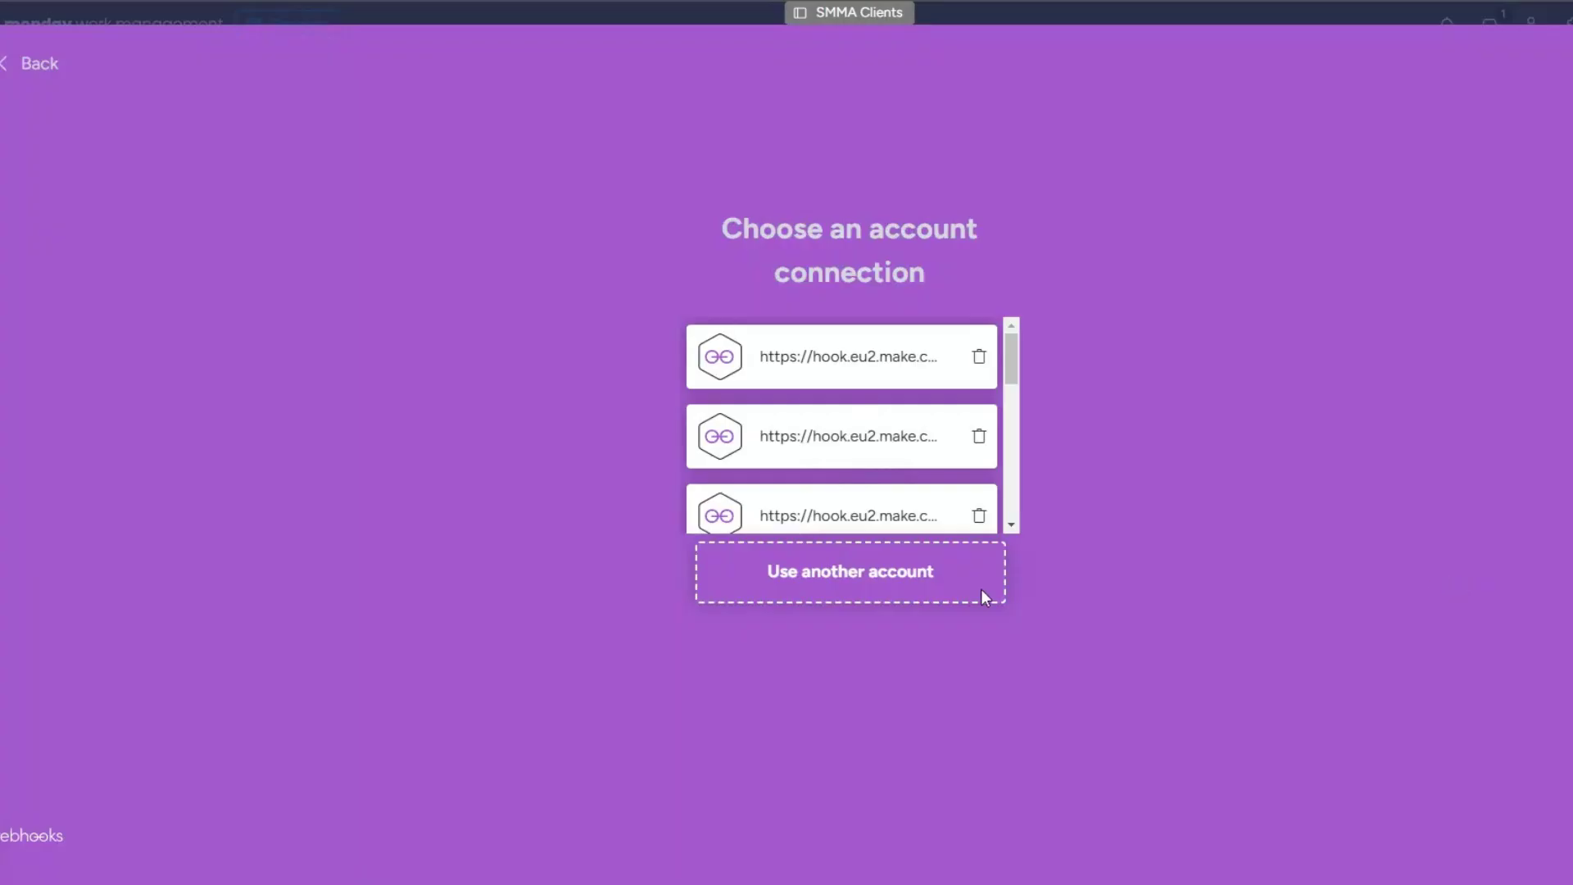
{"action": "left_click", "coordinate": [980, 589]}
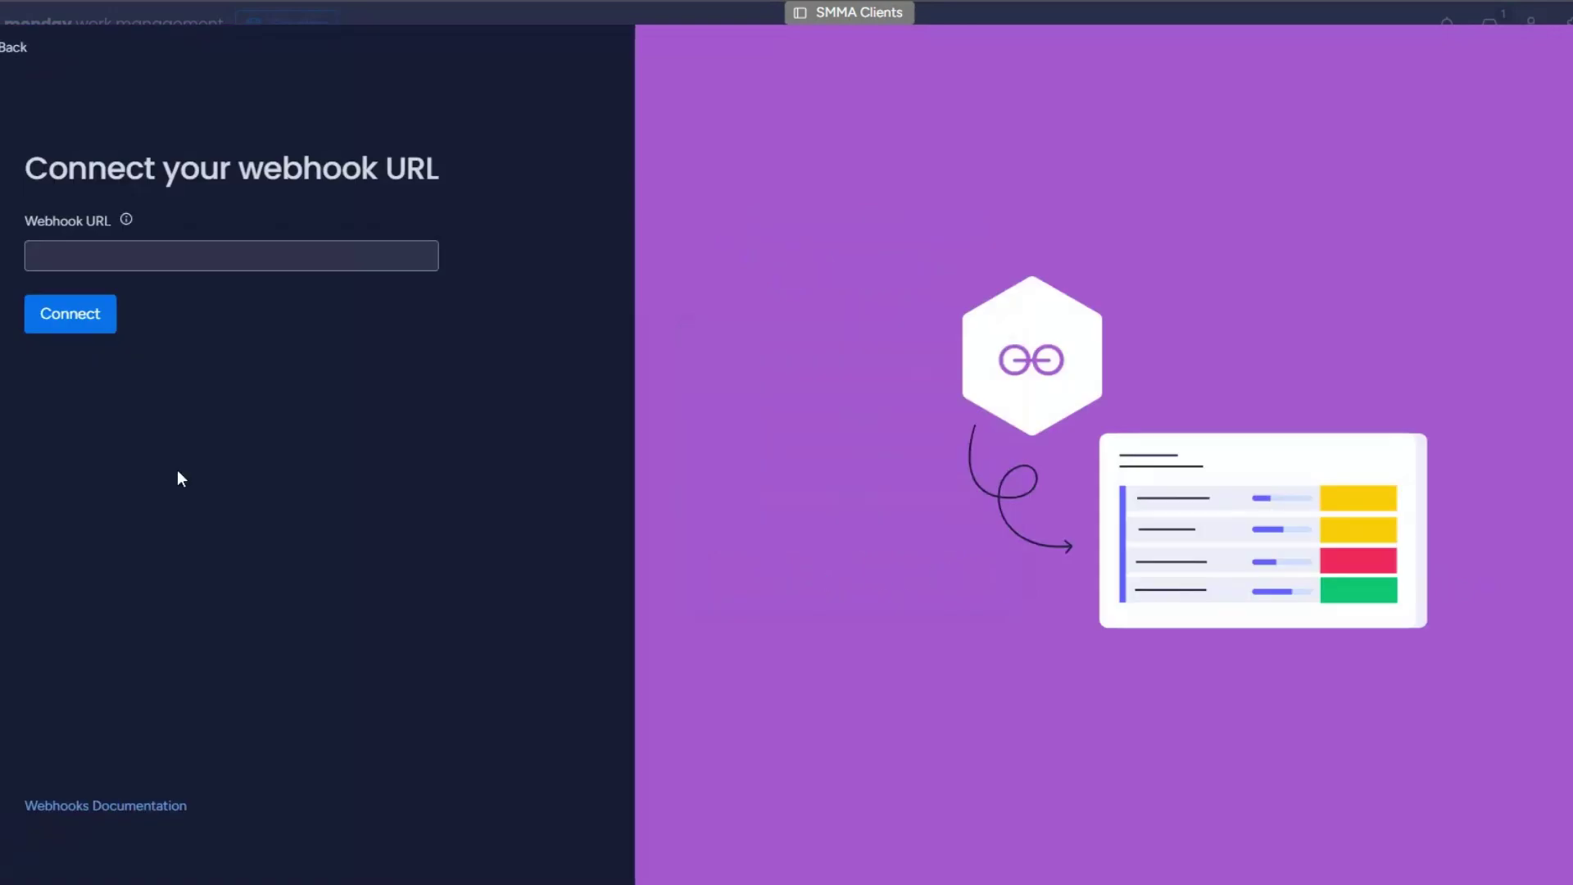
{"action": "left_click", "coordinate": [105, 257]}
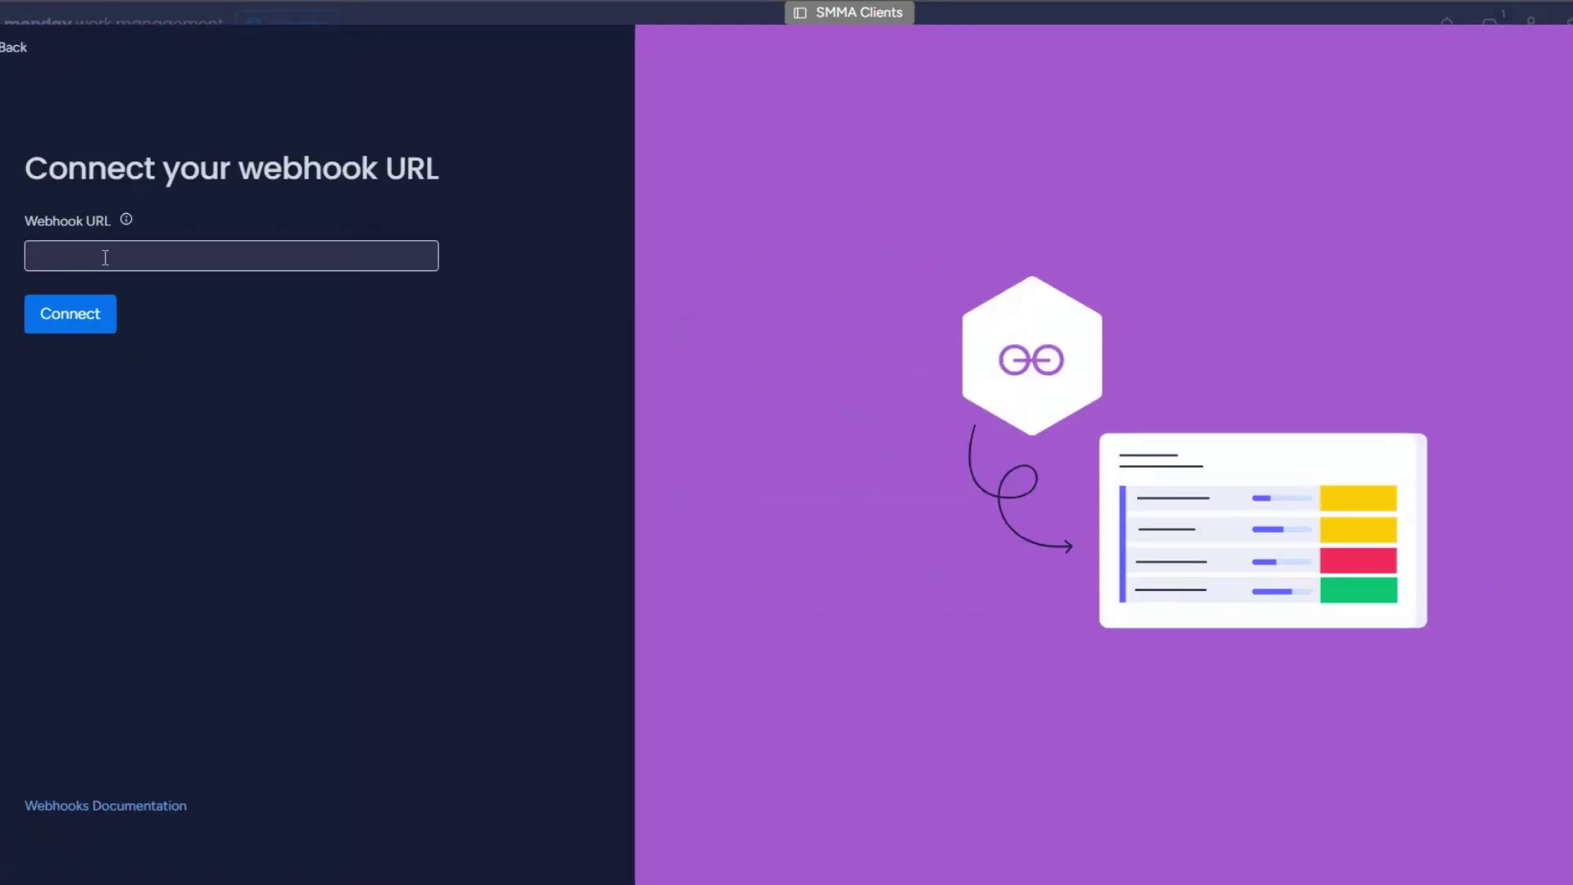
{"action": "key", "text": "ctrl+v"}
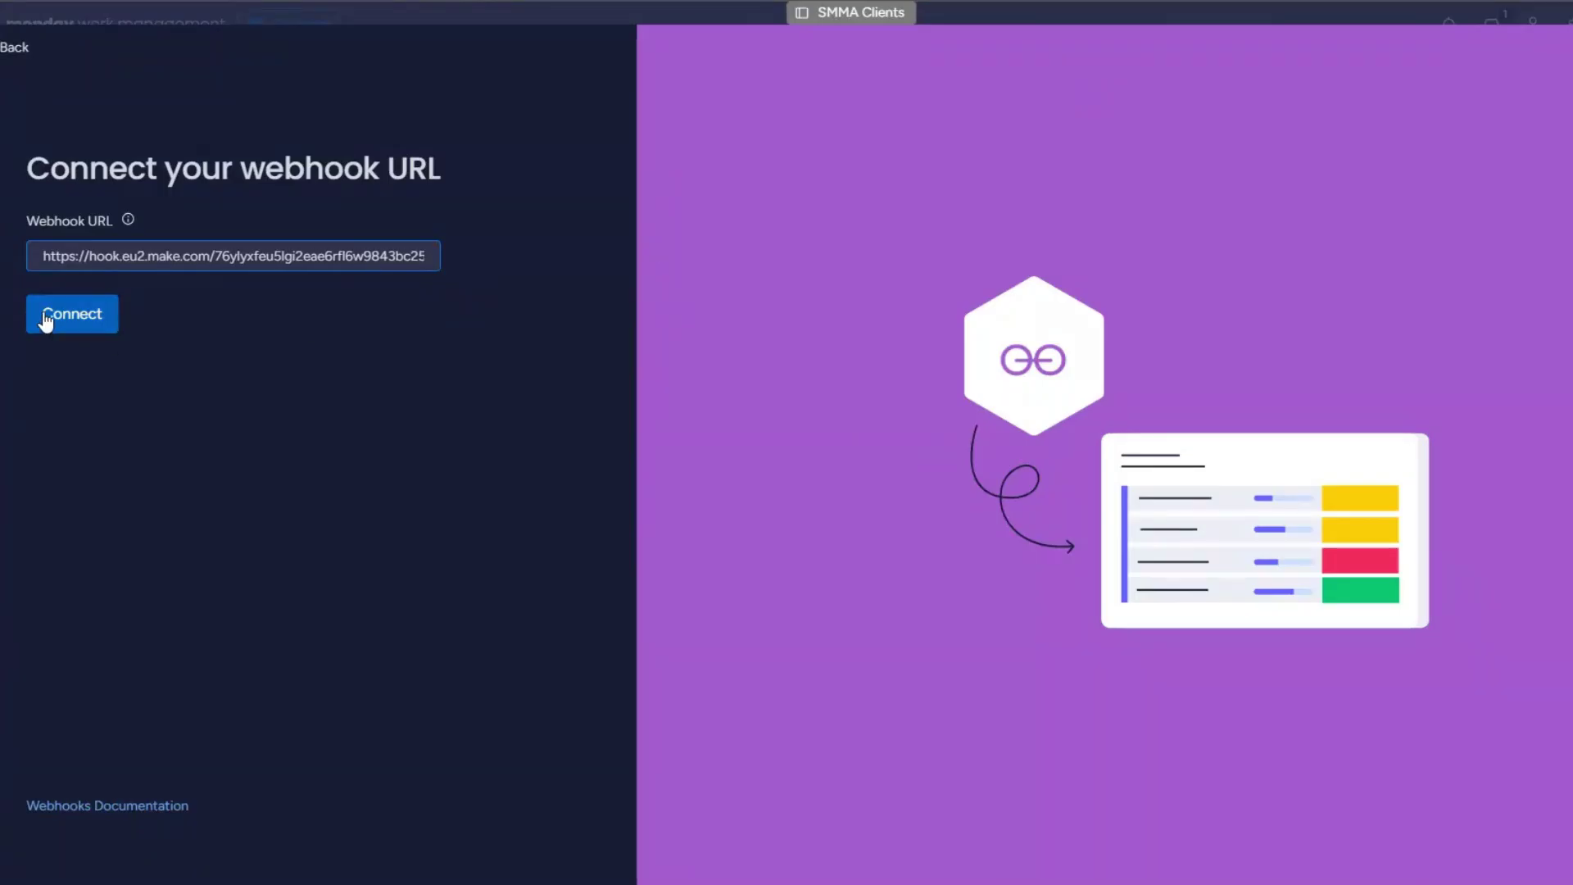
{"action": "left_click", "coordinate": [45, 320]}
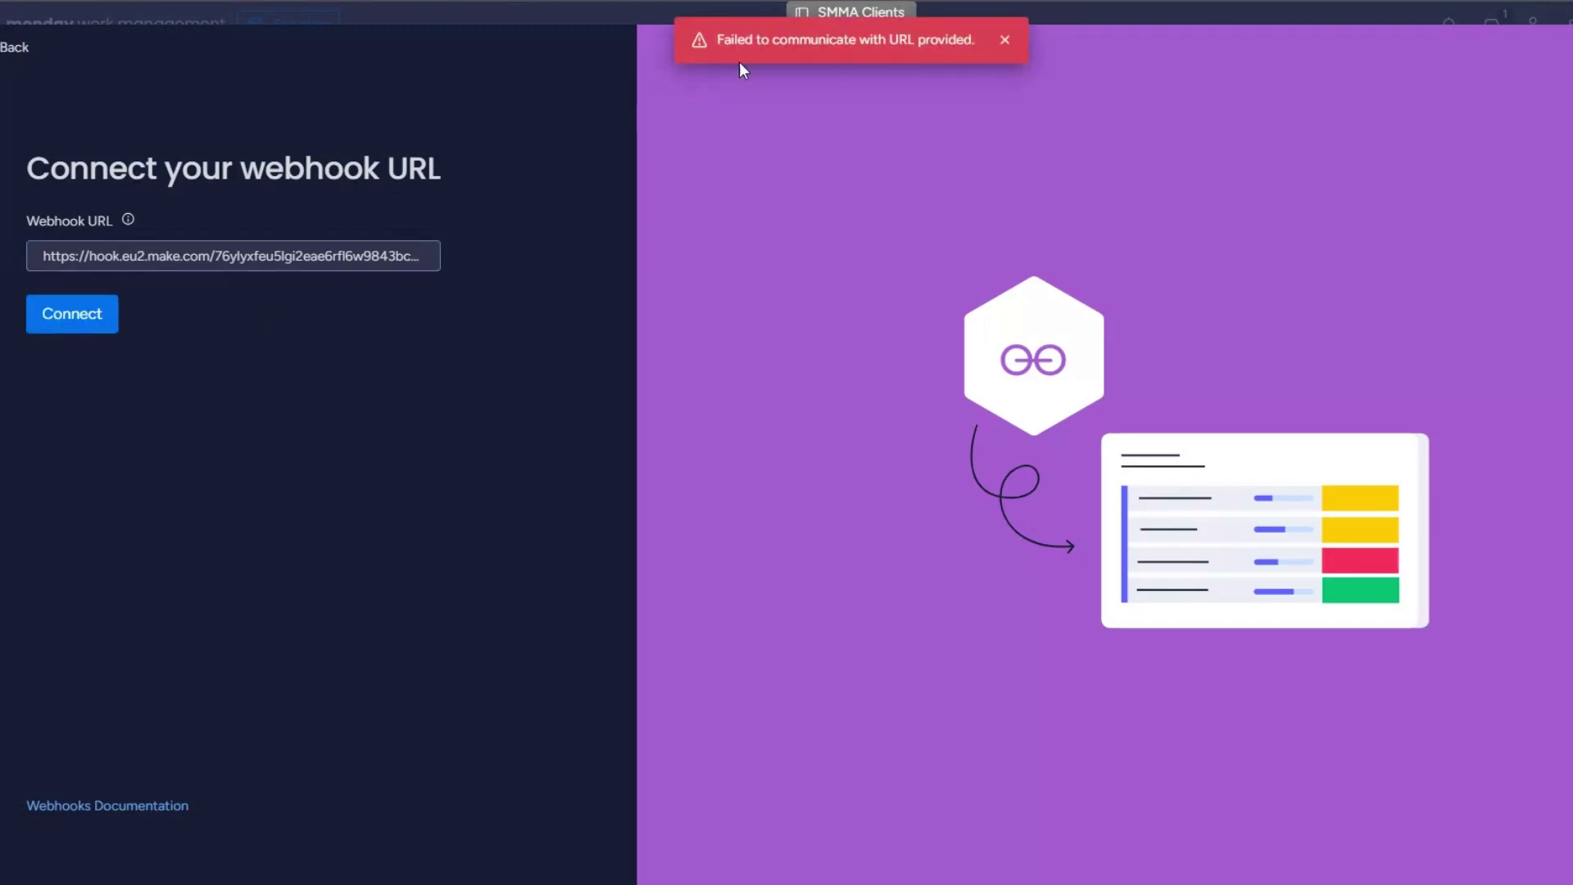
{"action": "left_click_drag", "start_coordinate": [716, 40], "coordinate": [983, 78]}
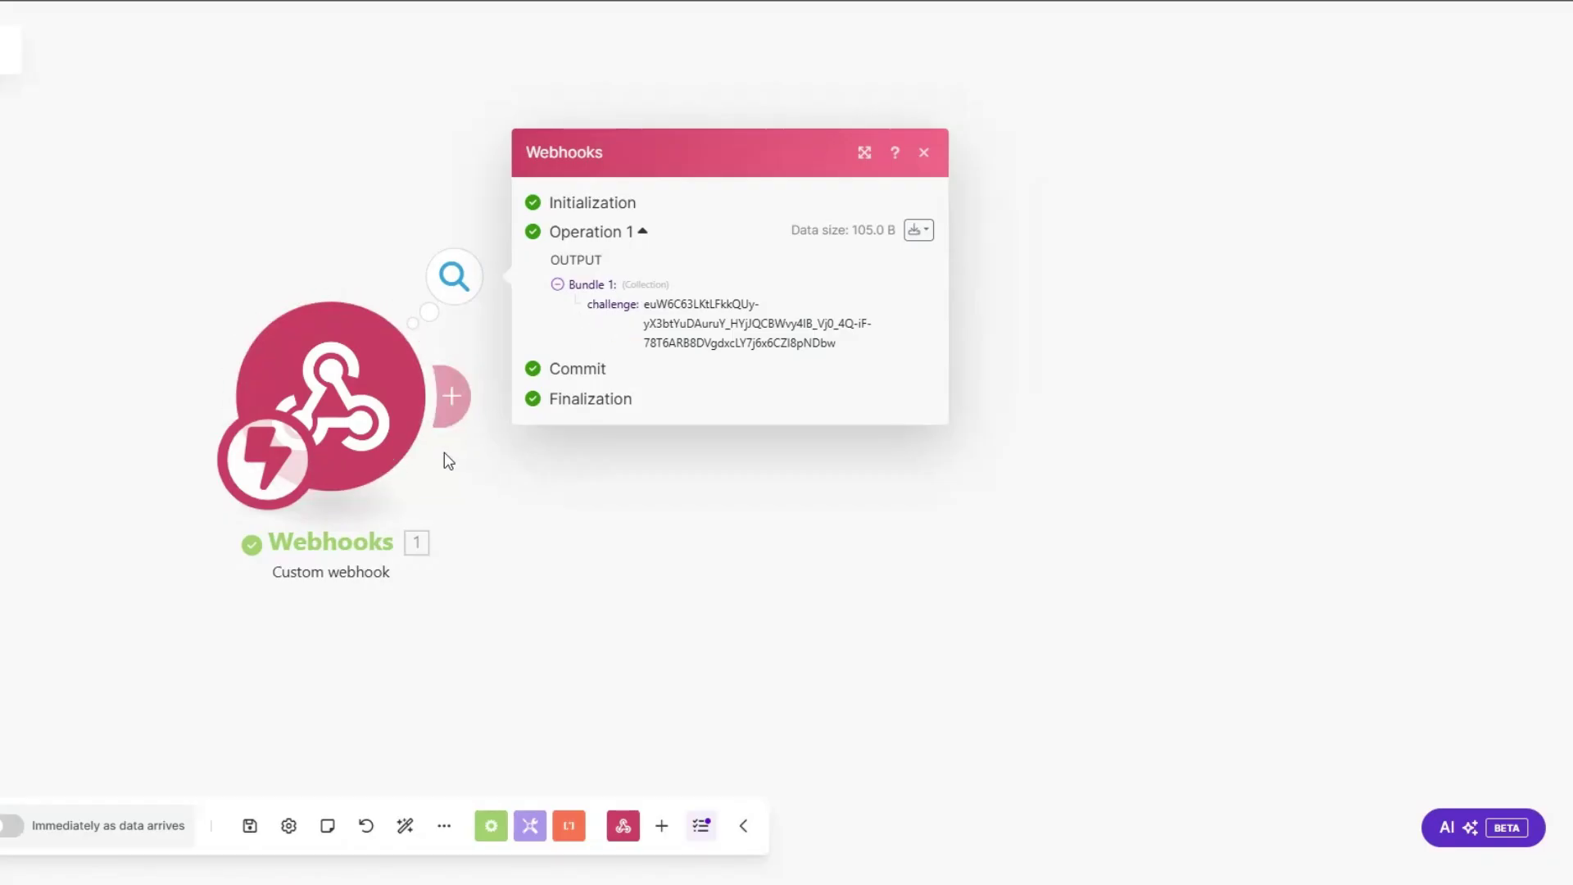
Step: Add a Webhook response with body {"challenge":"<challenge>"} and run the scenario once
{"action": "left_click", "coordinate": [451, 396]}
{"action": "left_click", "coordinate": [938, 224]}
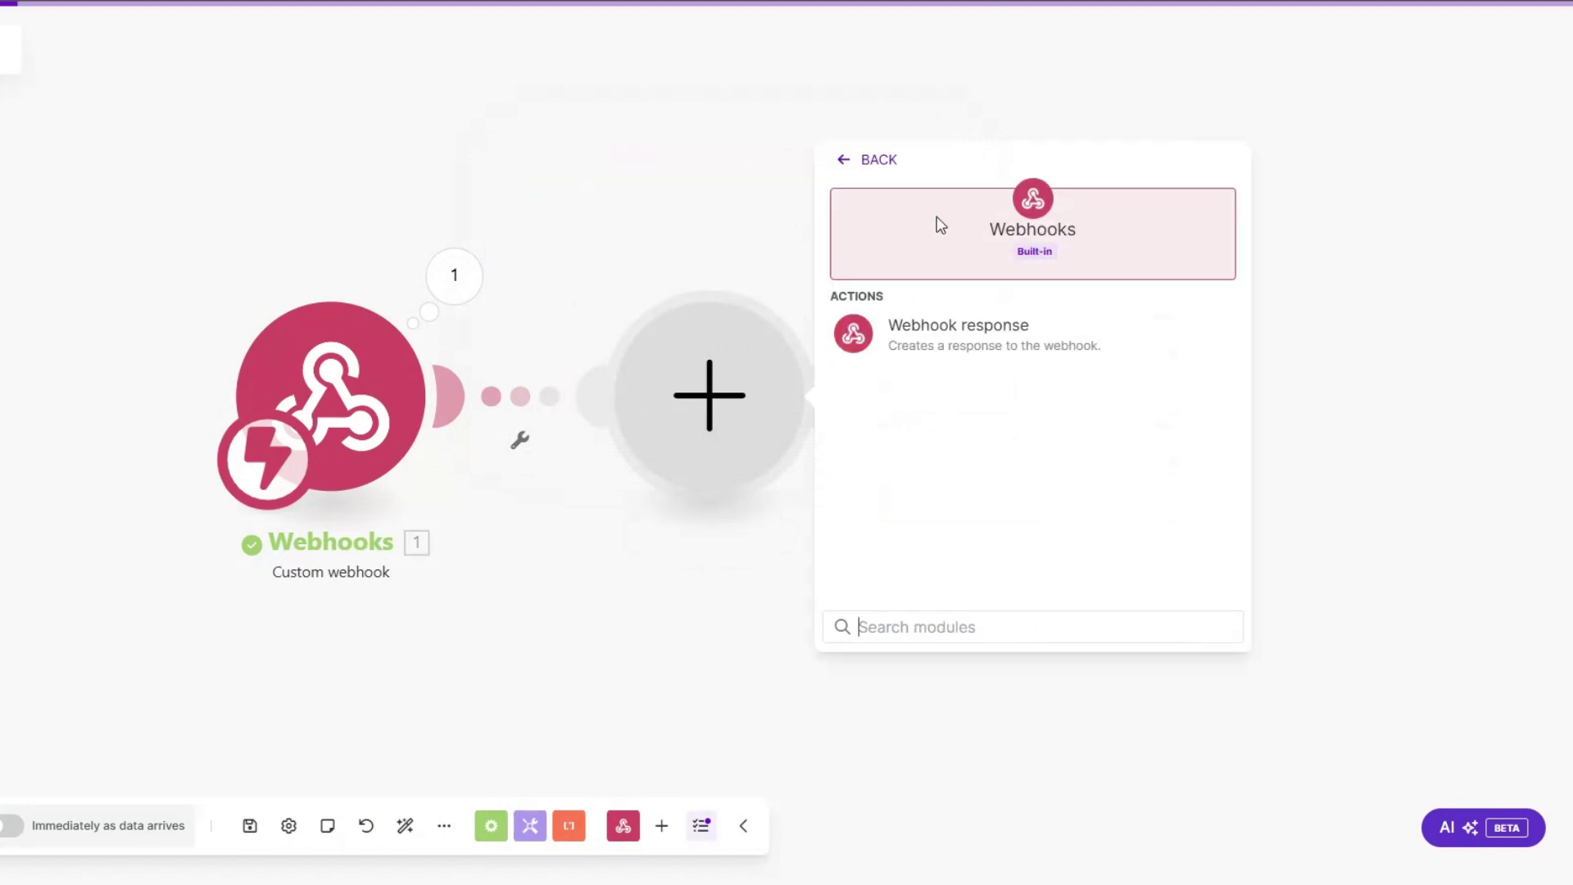
{"action": "left_click", "coordinate": [937, 330]}
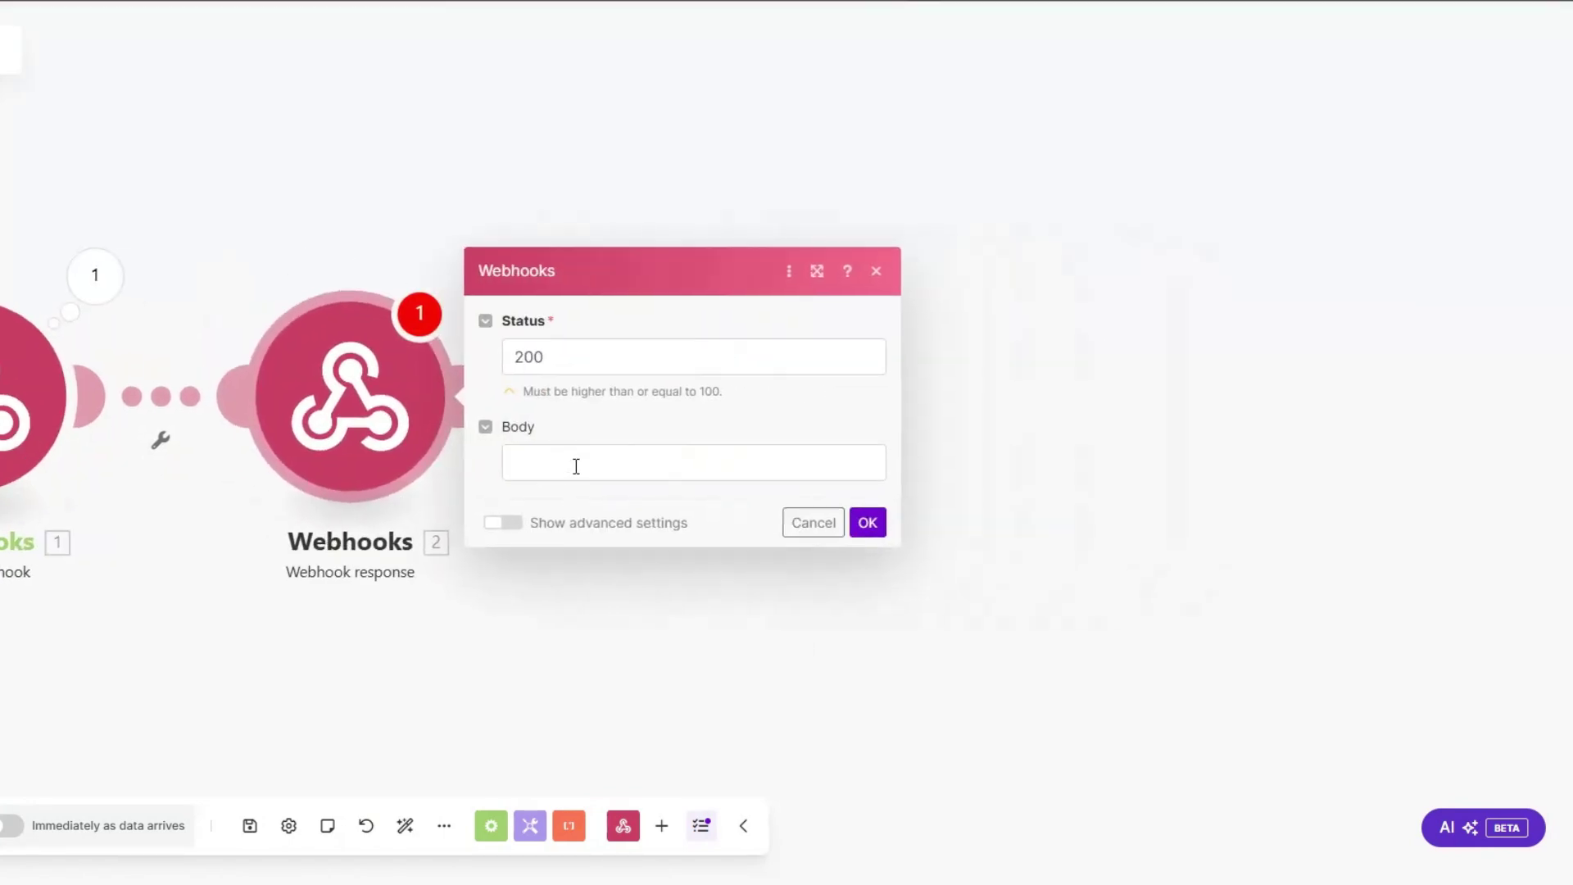
{"action": "left_click", "coordinate": [576, 463]}
{"action": "type", "text": "{}"}
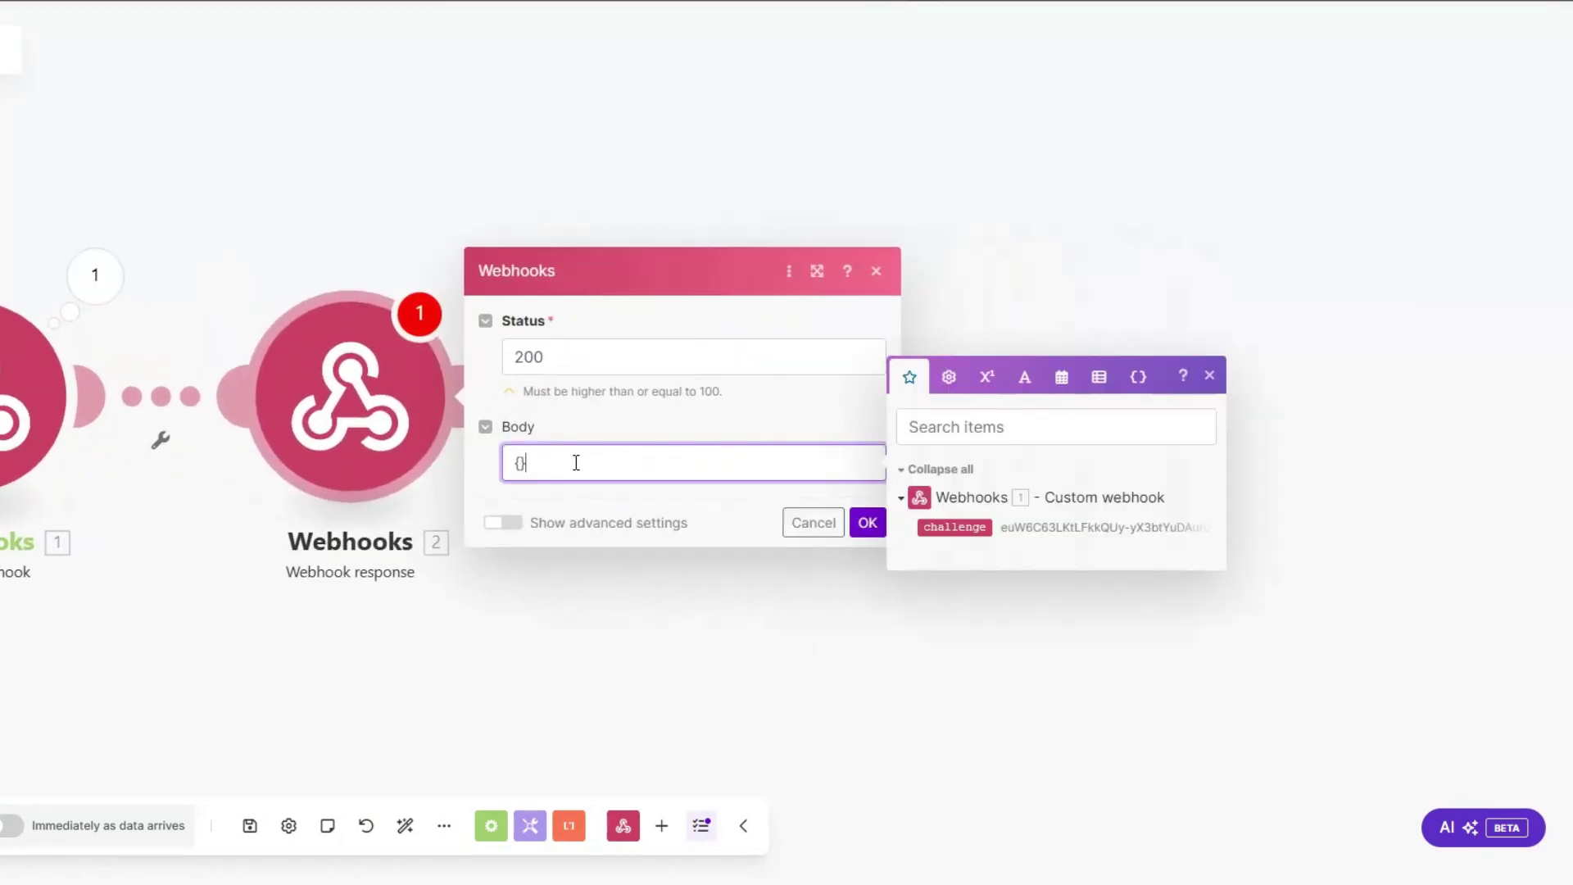
{"action": "type", "text": "\"\""}
{"action": "type", "text": ":\"\""}
{"action": "type", "text": "challenge"}
{"action": "key", "text": "Right"}
{"action": "key", "text": "Right"}
{"action": "key", "text": "Right"}
{"action": "left_click", "coordinate": [954, 527]}
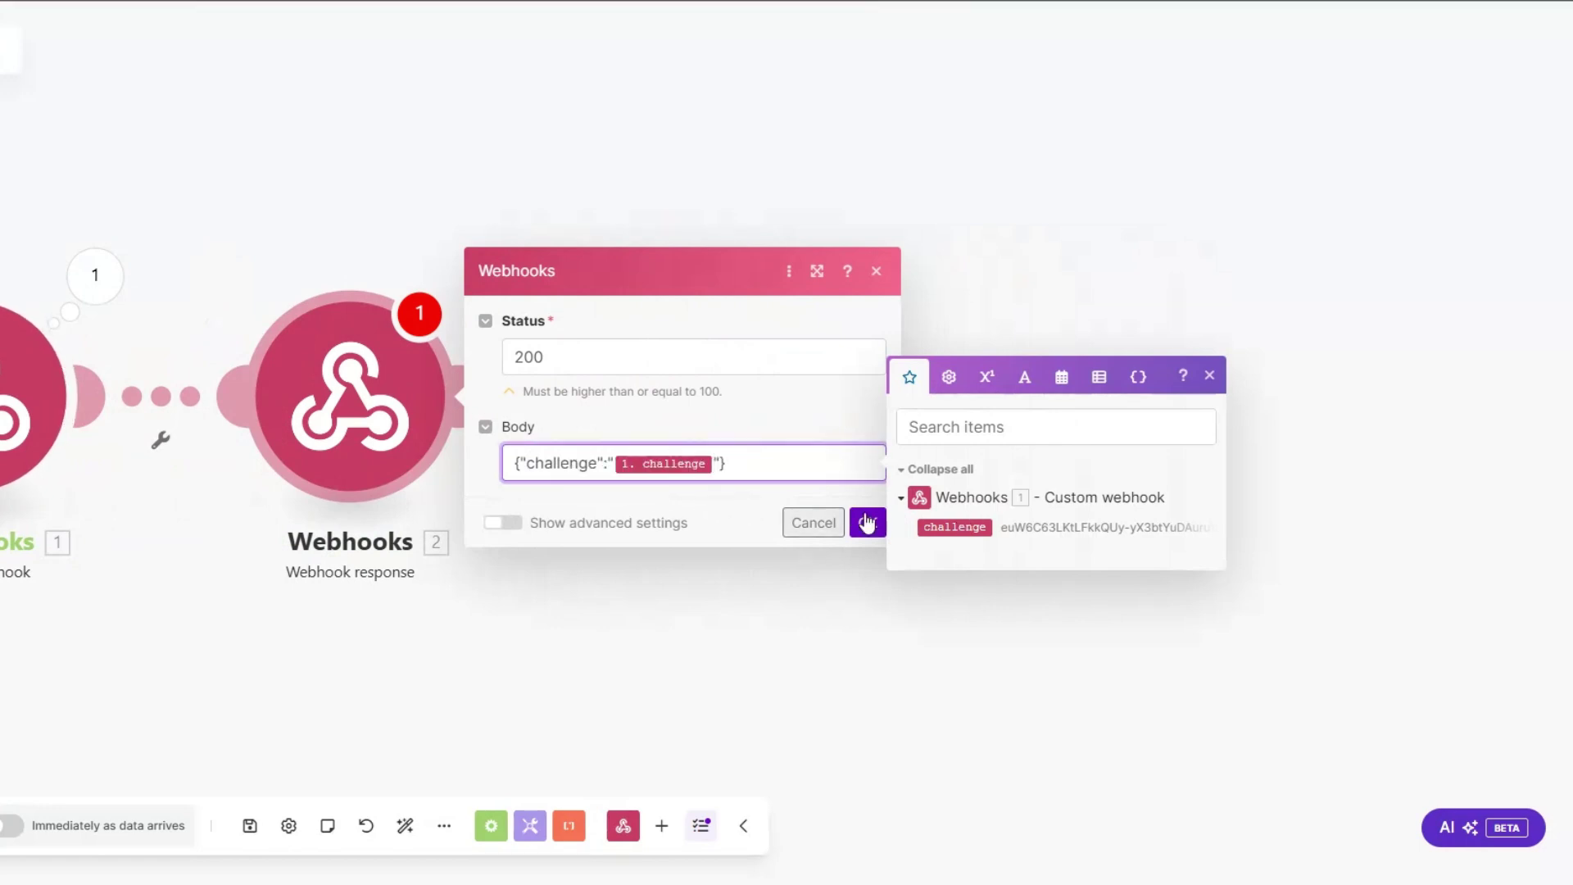
{"action": "left_click", "coordinate": [867, 522]}
{"action": "left_click", "coordinate": [86, 826]}
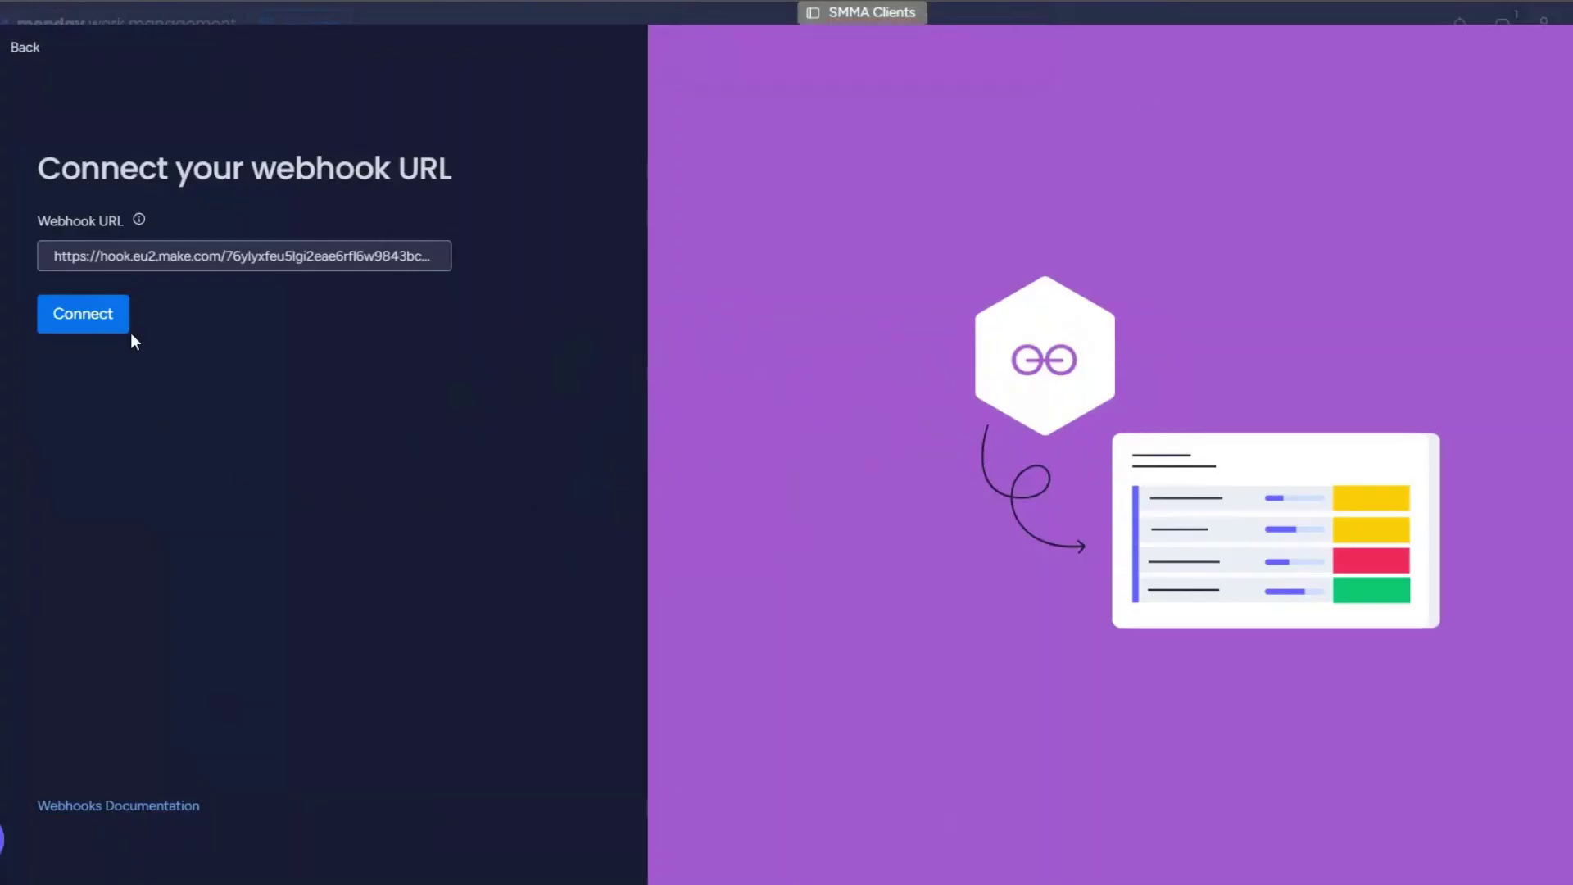
Step: Connect the webhook URL in monday.com and delete the Webhook response module
{"action": "left_click", "coordinate": [95, 319]}
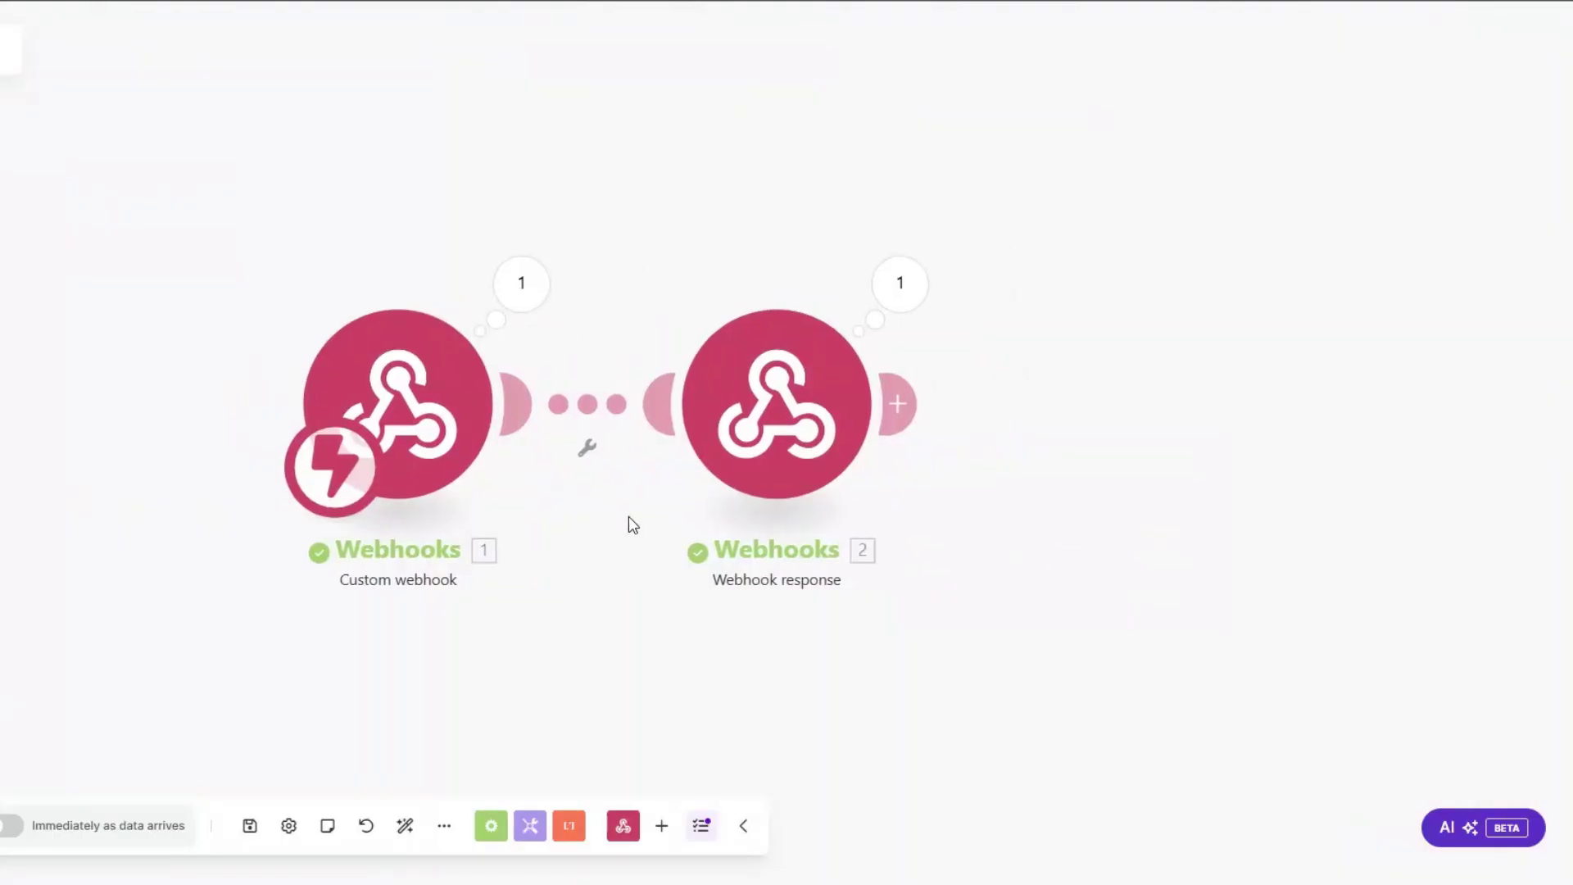
{"action": "right_click", "coordinate": [778, 392]}
{"action": "left_click", "coordinate": [815, 622]}
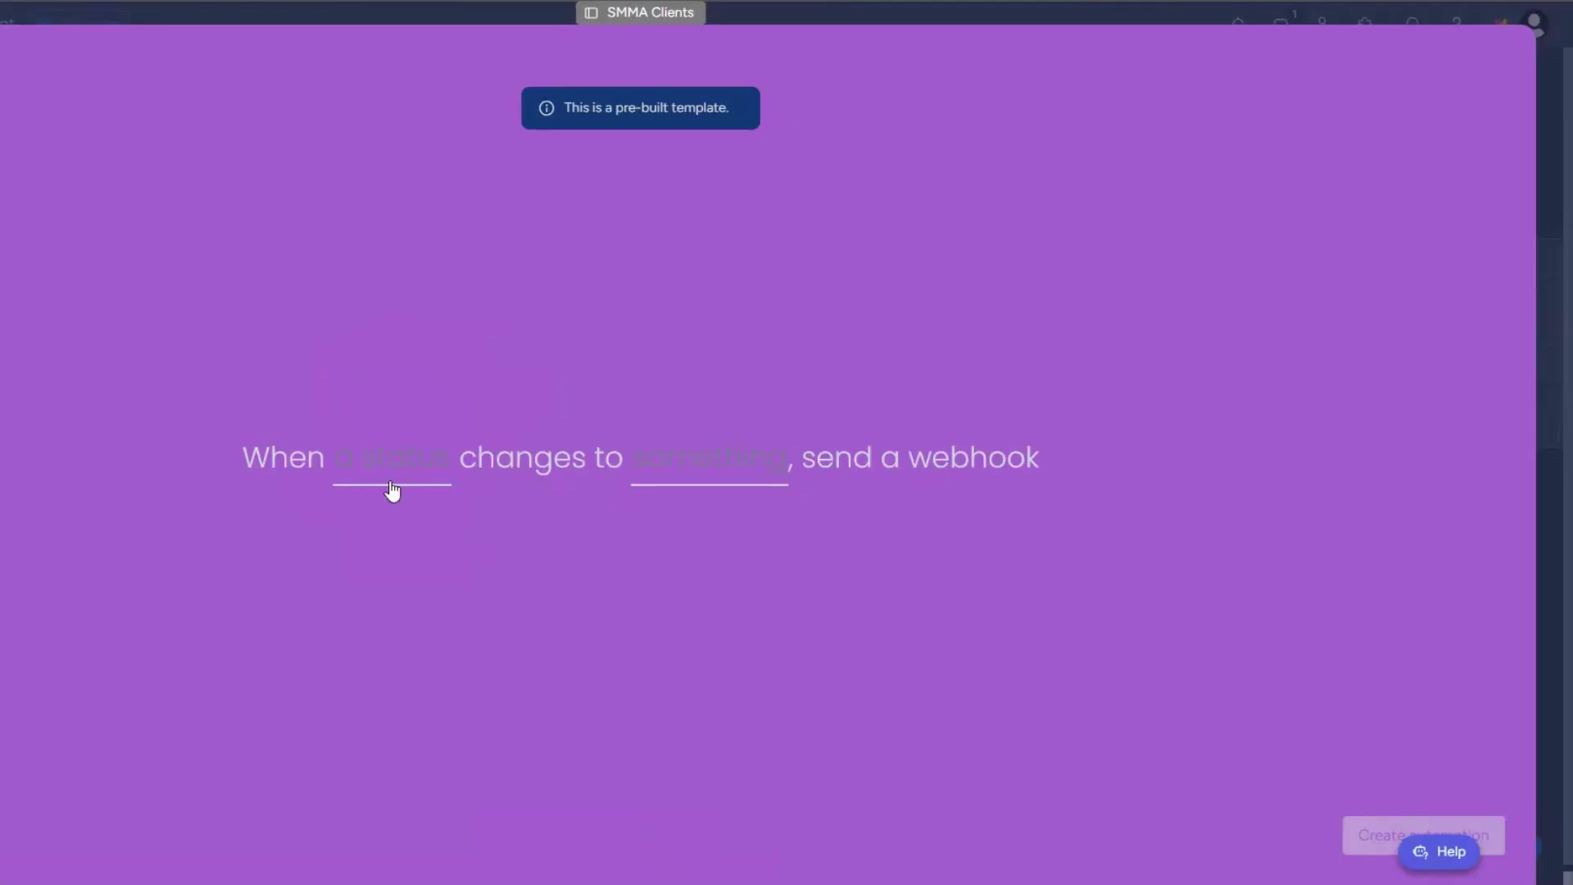
Step: Create the 'Status changes to CLIENT UPSELL' automation and set the third client to CLIENT UPSELL
{"action": "left_click", "coordinate": [449, 475]}
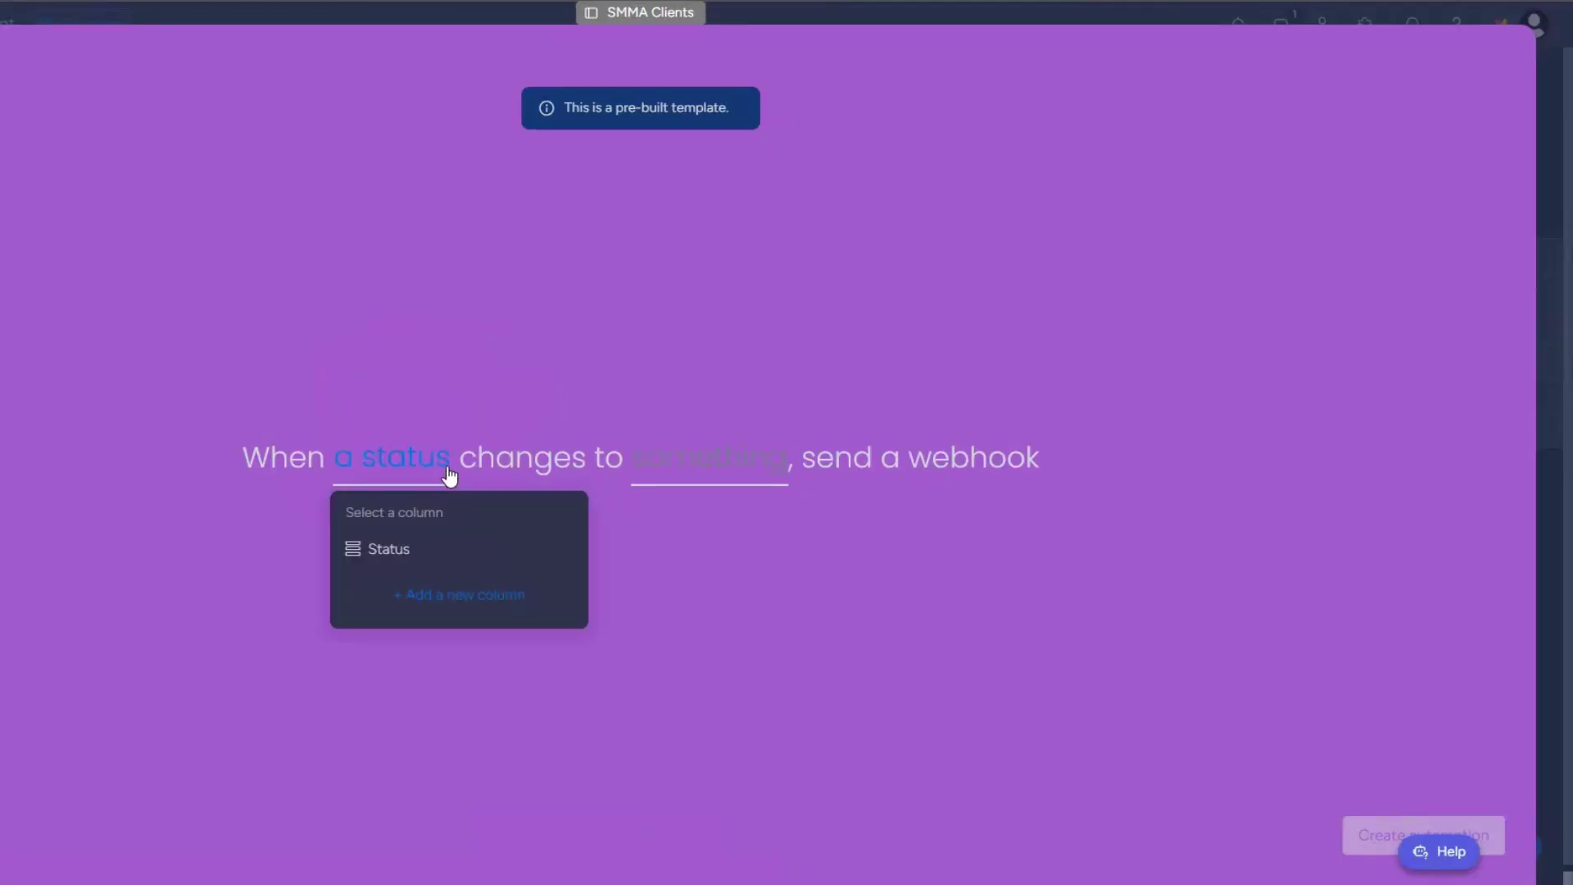
{"action": "left_click", "coordinate": [401, 550]}
{"action": "left_click", "coordinate": [686, 468]}
{"action": "scroll", "coordinate": [695, 621], "scroll_direction": "down", "scroll_amount": 2}
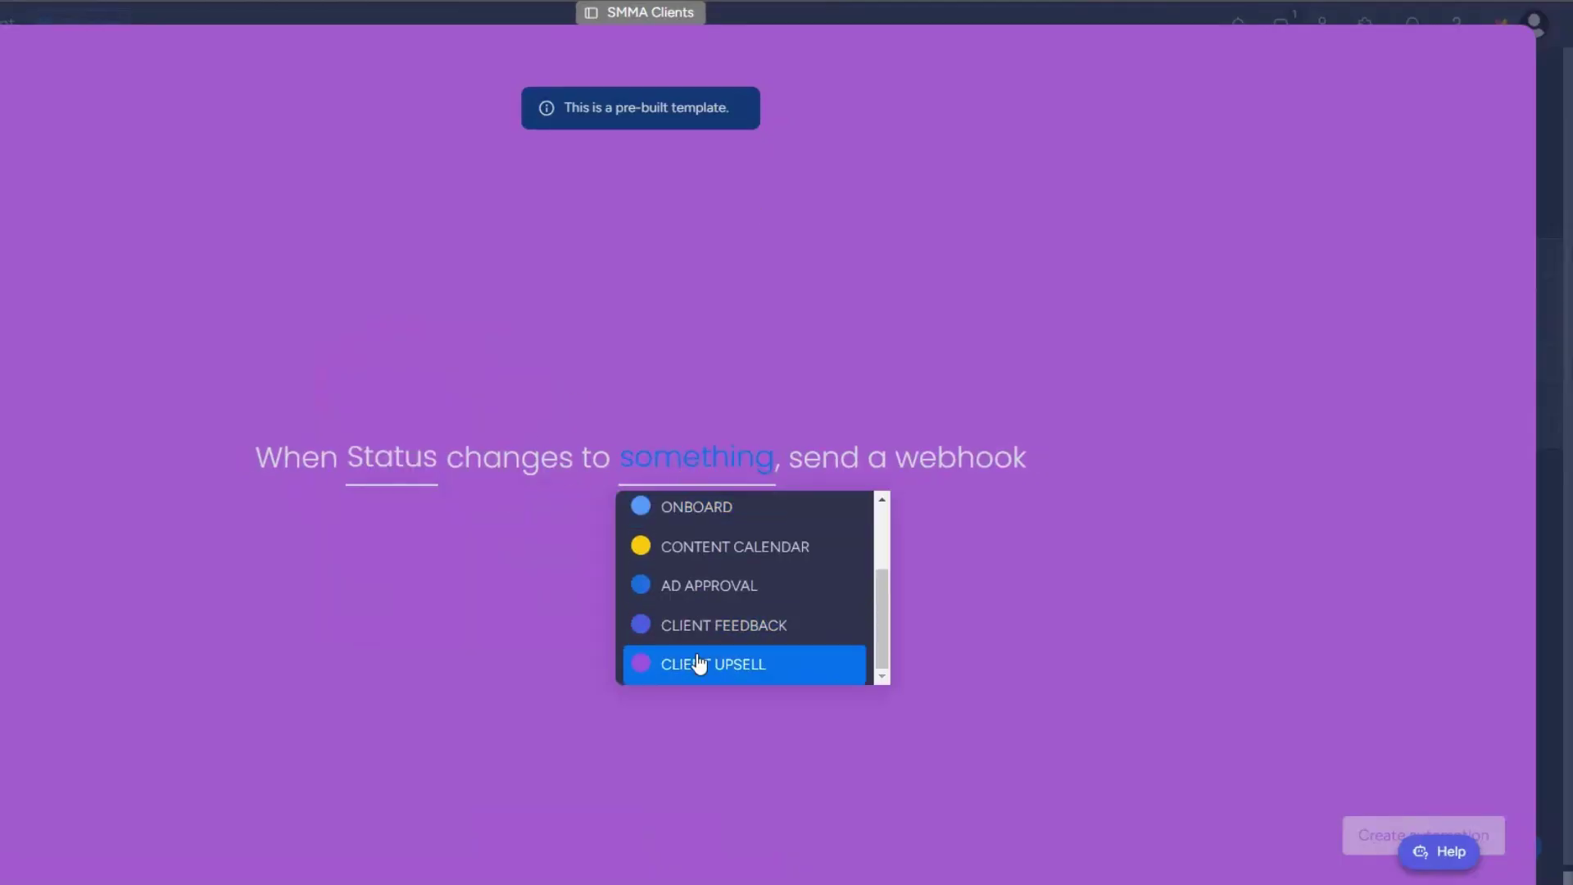
{"action": "left_click", "coordinate": [702, 659]}
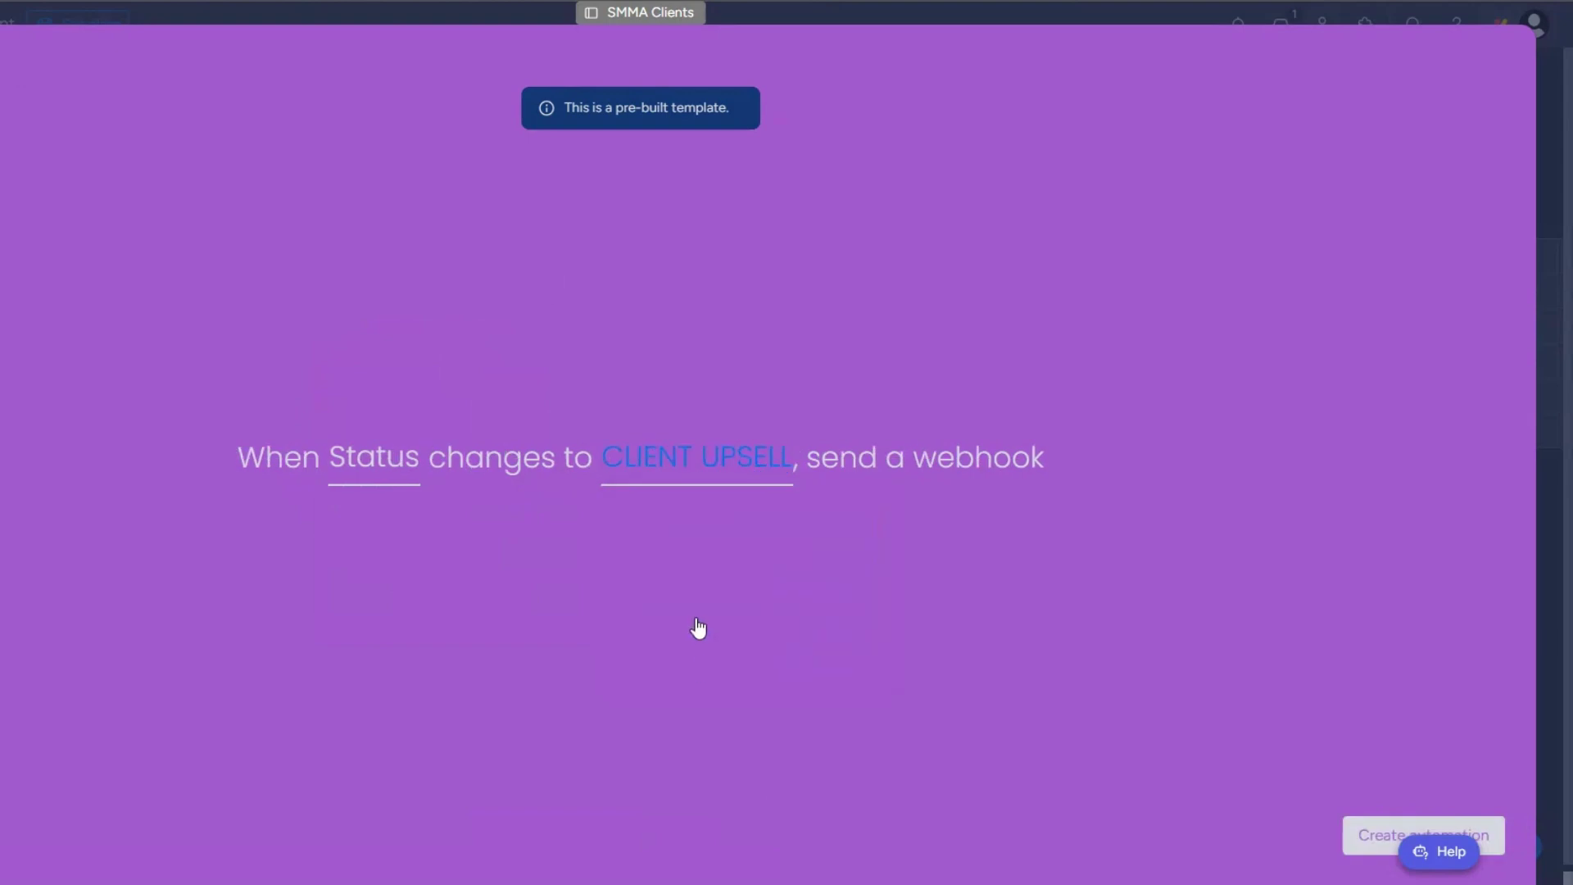
{"action": "left_click", "coordinate": [1376, 843]}
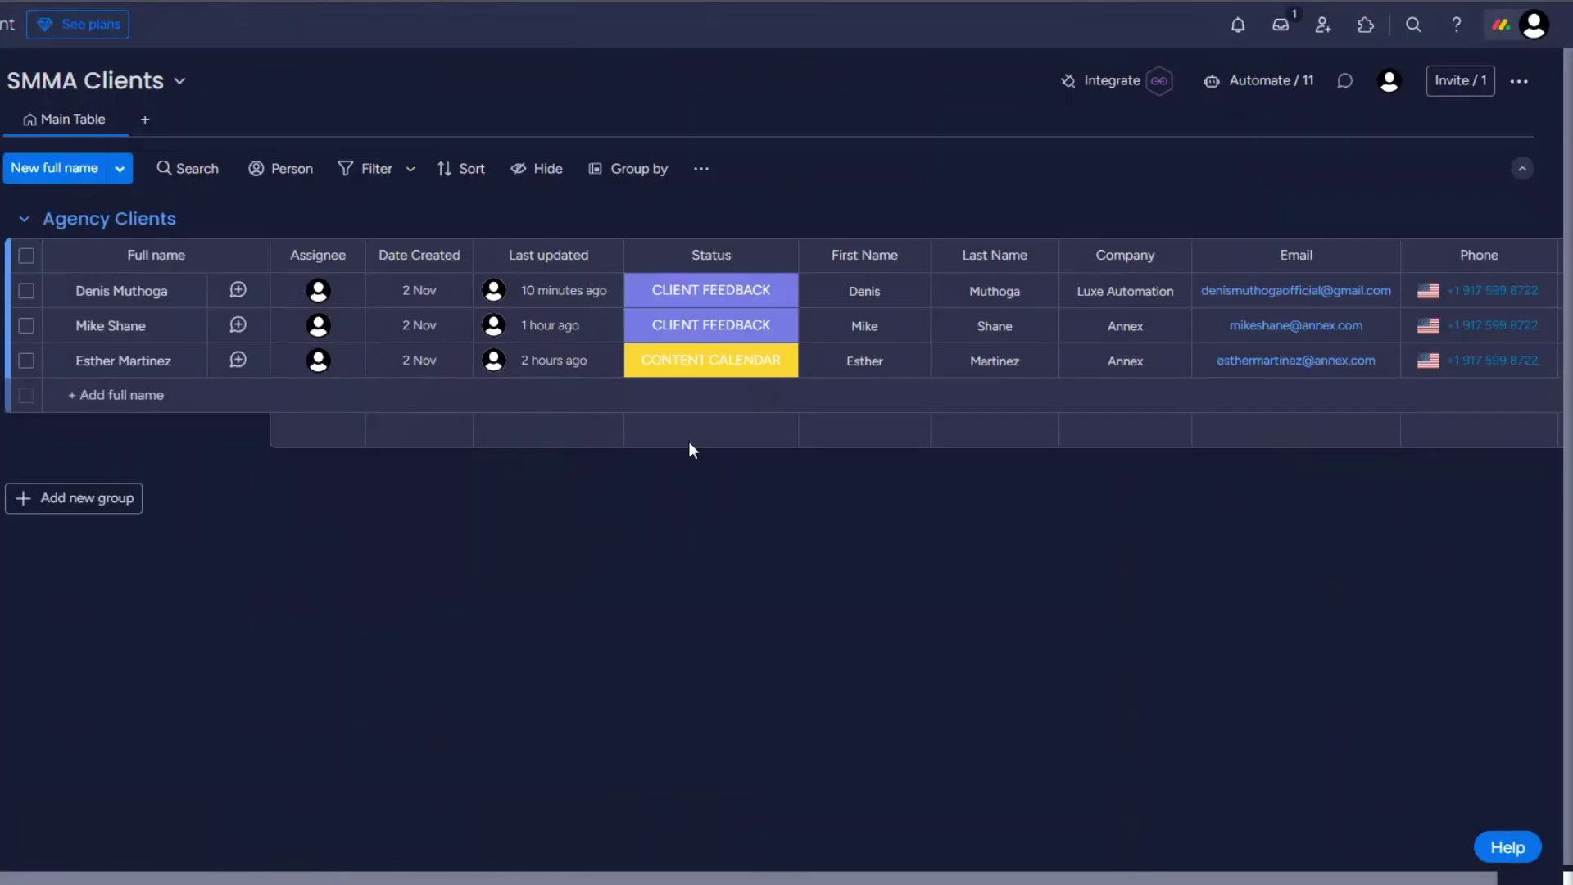
{"action": "left_click", "coordinate": [692, 367]}
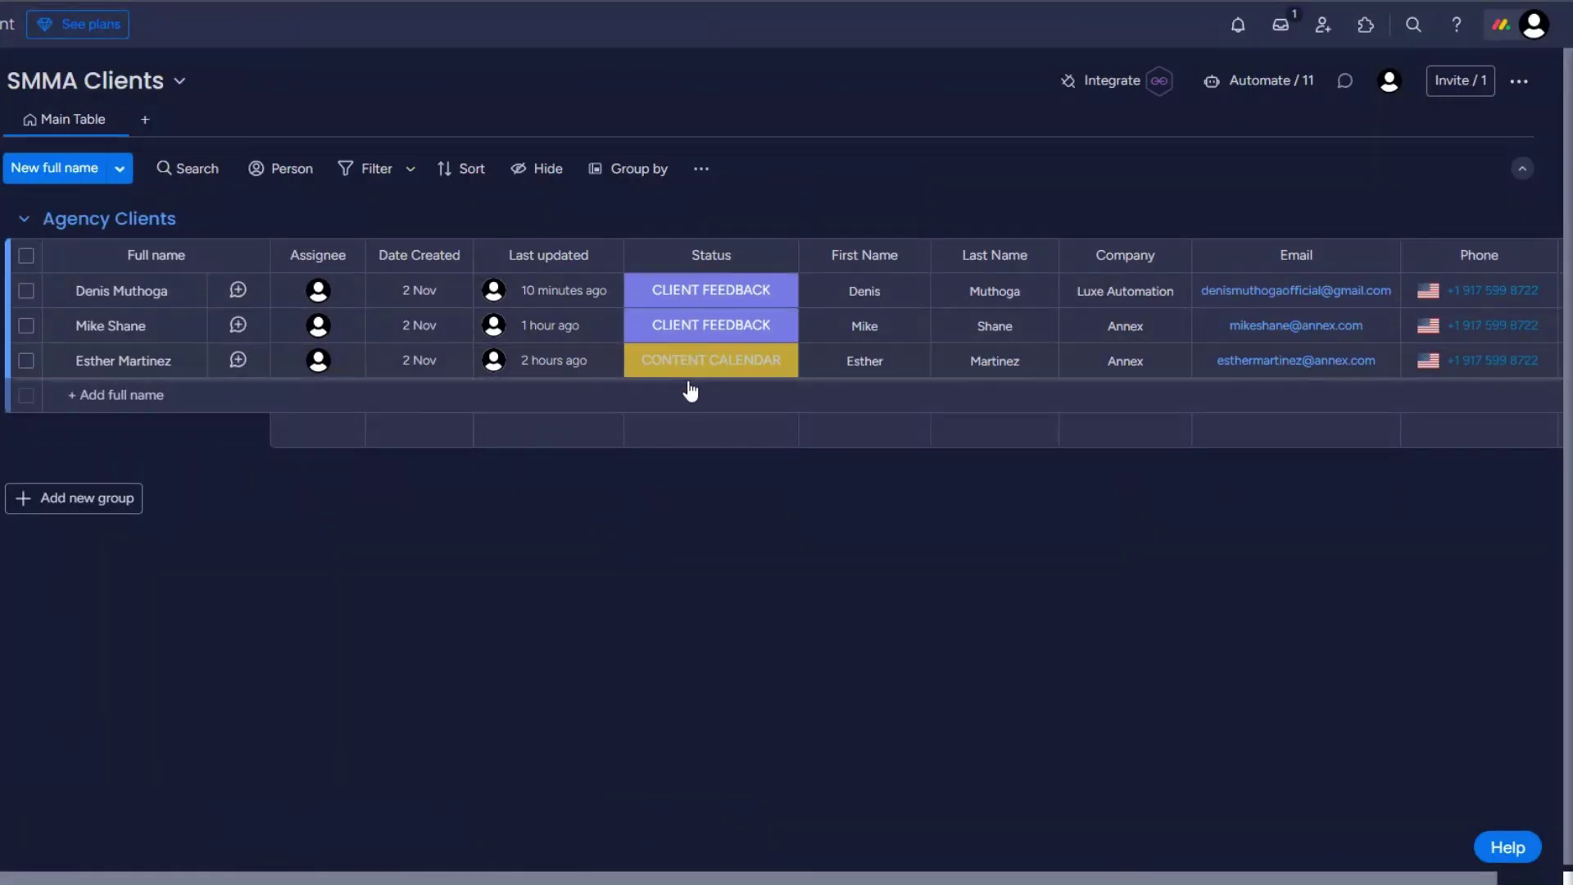
{"action": "left_click", "coordinate": [690, 616]}
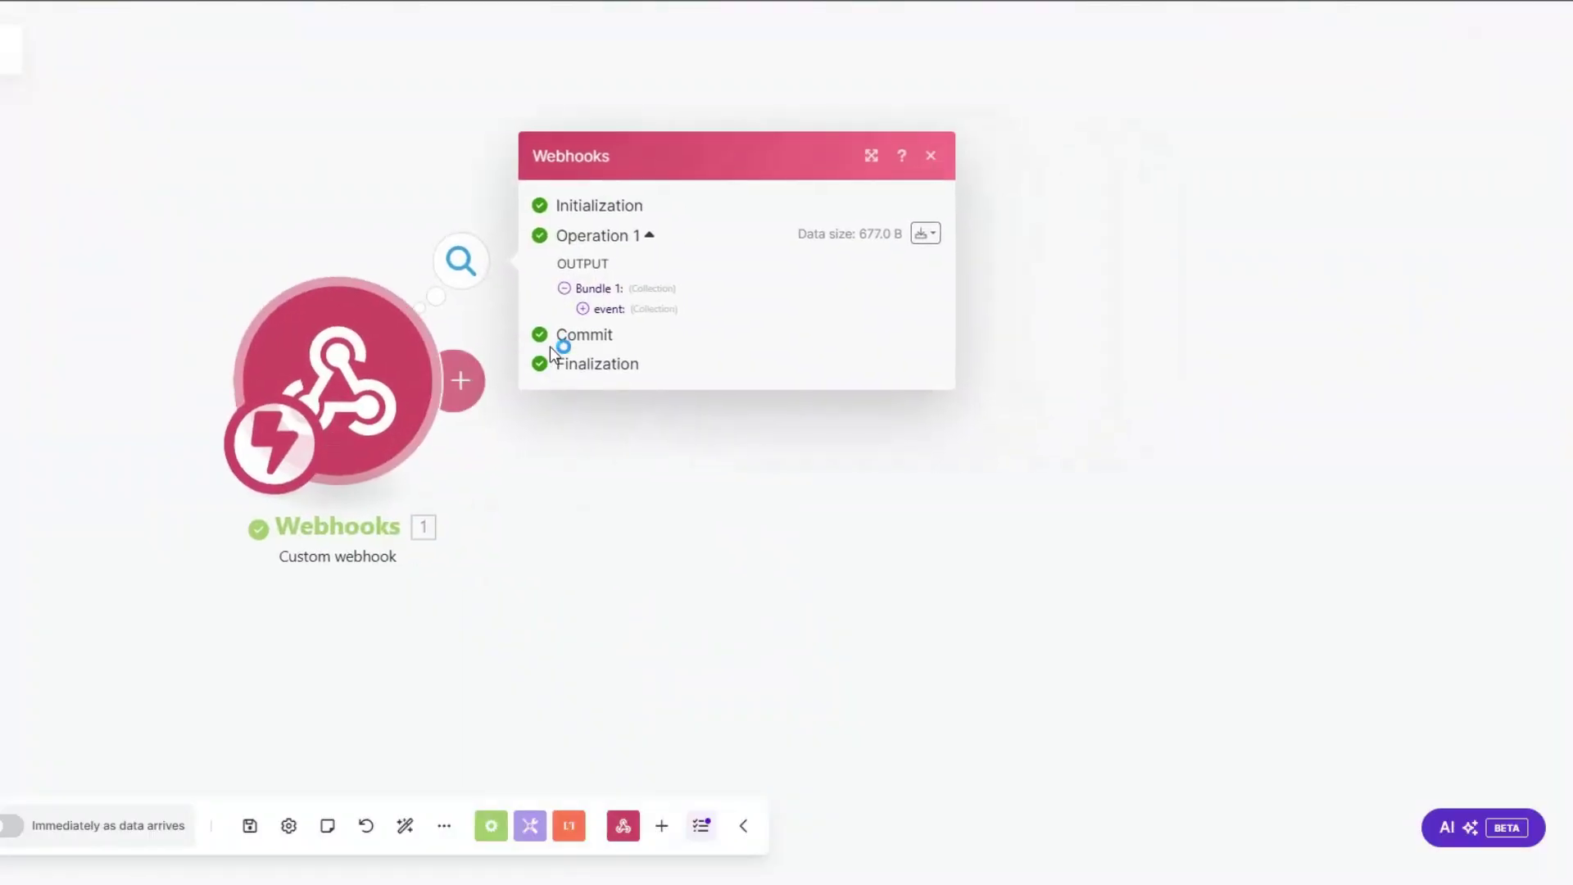
Step: Check the event's pulseName and pulseId, then add a Monday module after the webhook
{"action": "left_click", "coordinate": [582, 308]}
{"action": "left_click_drag", "start_coordinate": [678, 383], "coordinate": [791, 385]}
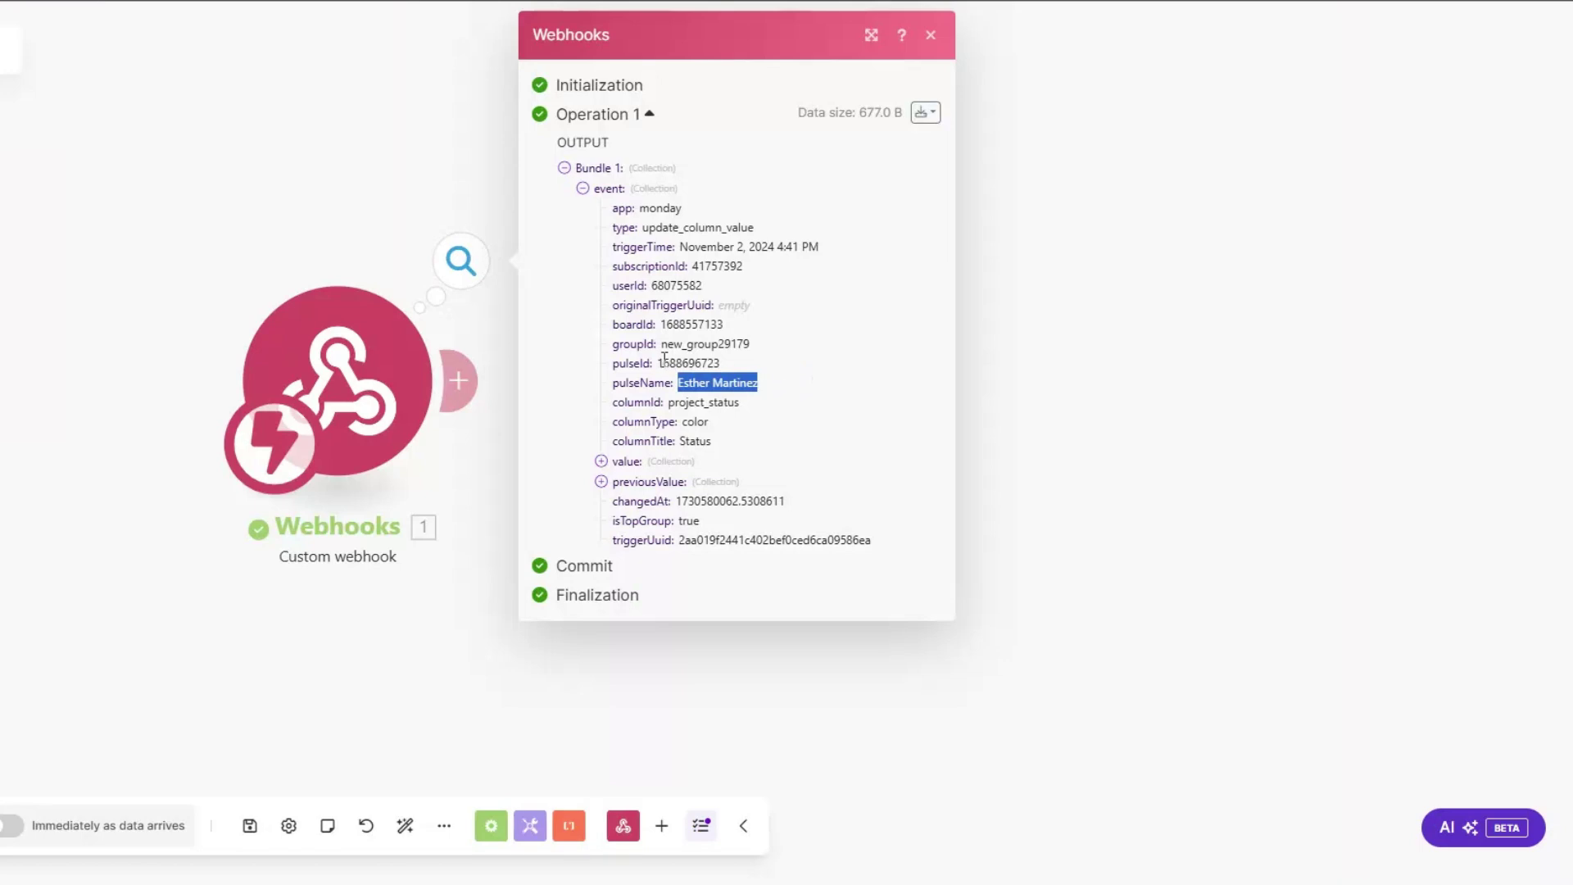
{"action": "left_click_drag", "start_coordinate": [659, 363], "coordinate": [727, 363]}
{"action": "key", "text": "ctrl+c"}
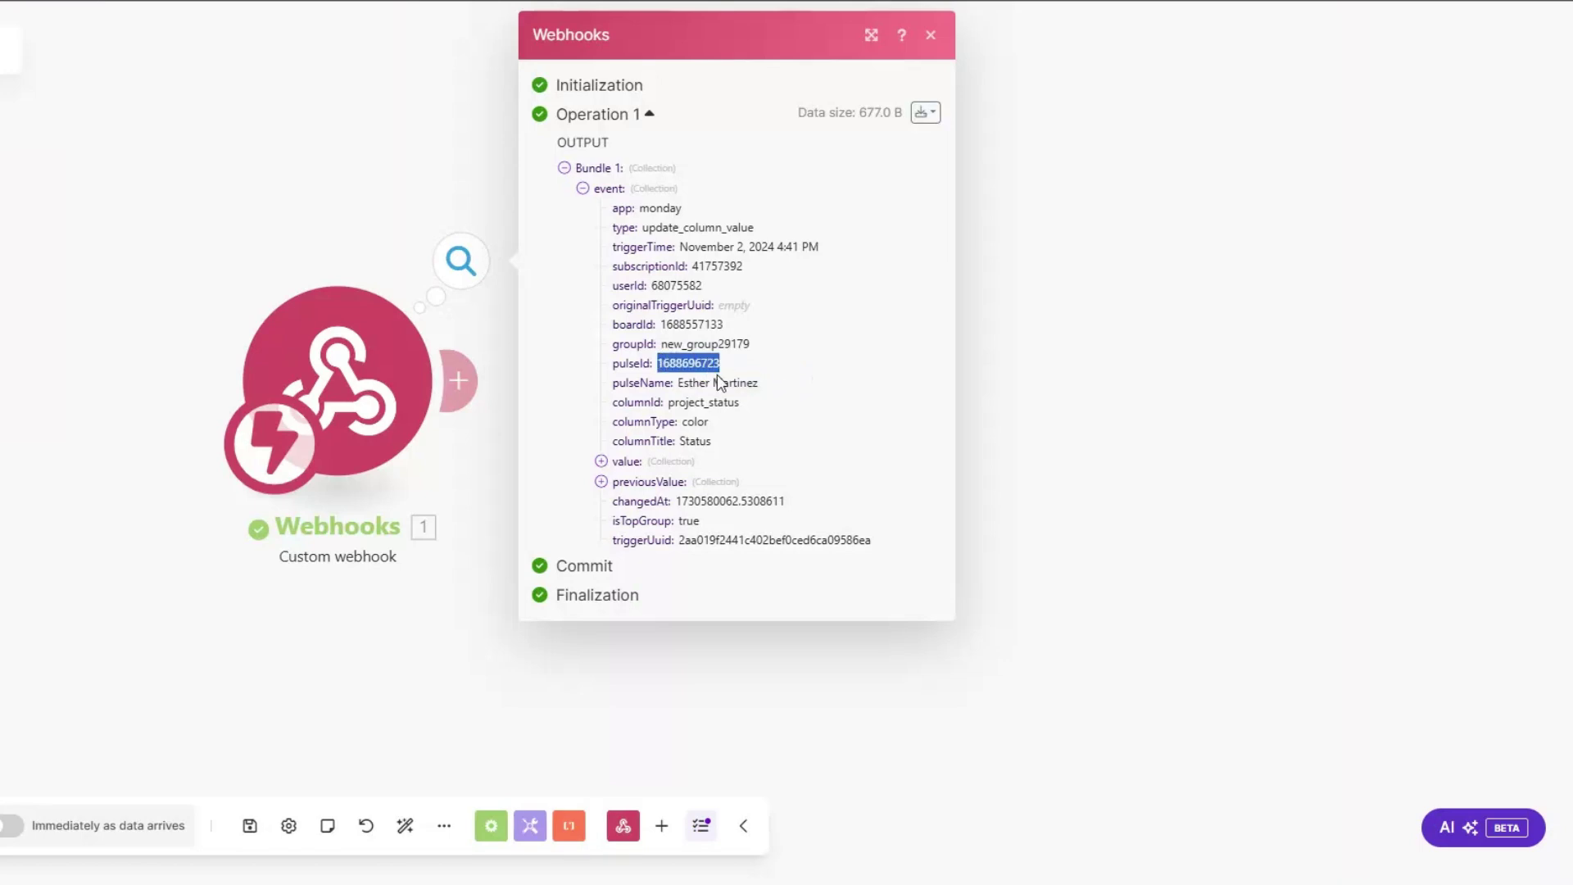
{"action": "left_click", "coordinate": [461, 562]}
{"action": "left_click", "coordinate": [458, 379]}
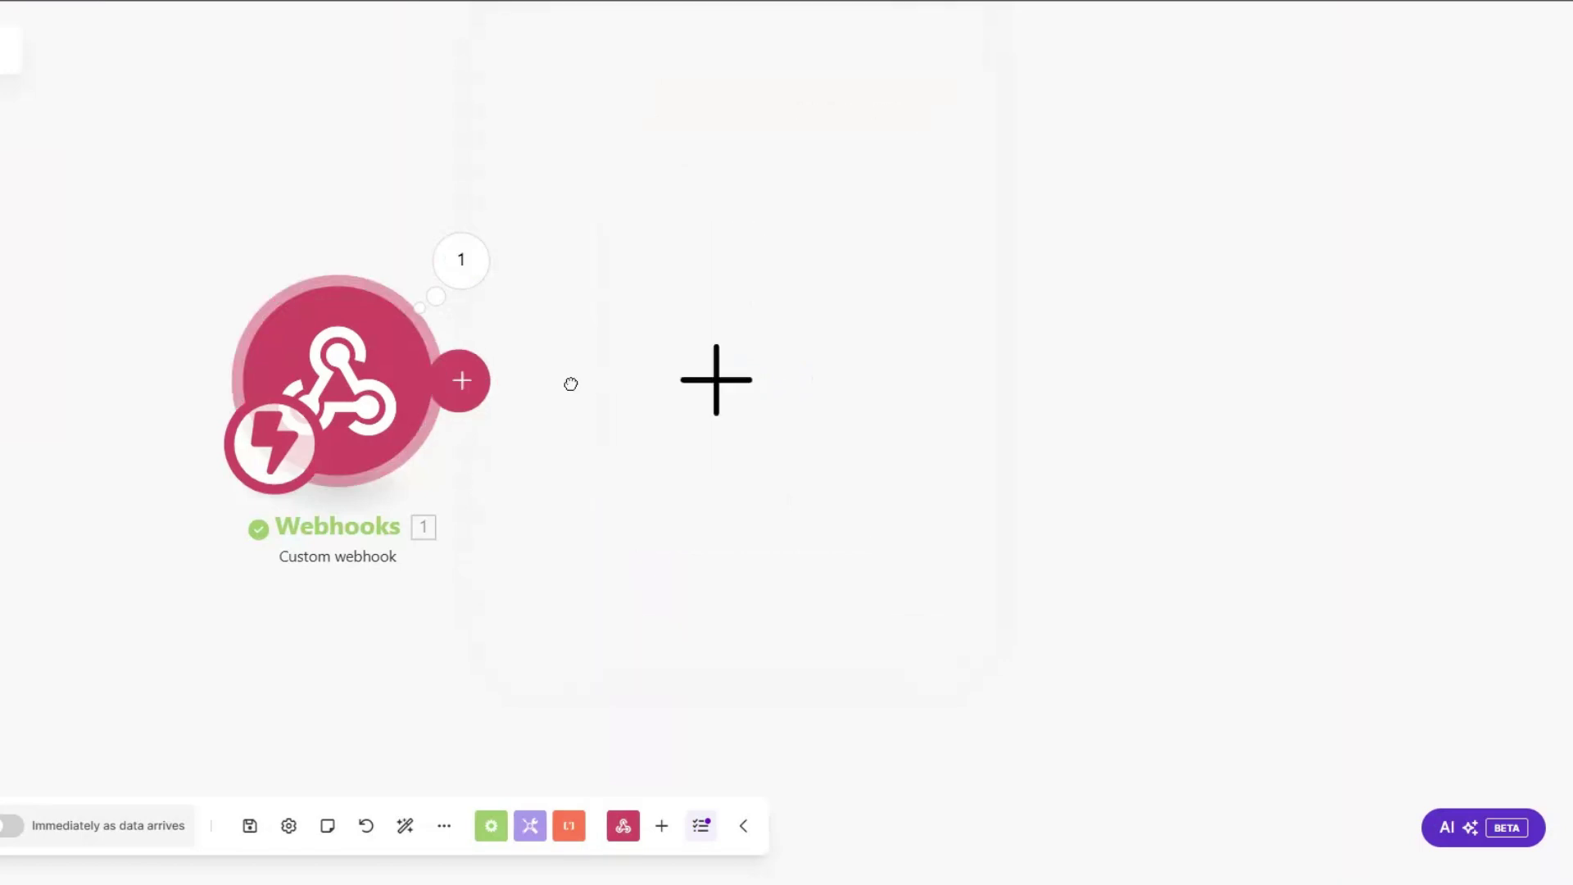
{"action": "left_click", "coordinate": [924, 375]}
Step: Add a Monday Get an Item step with the webhook's pulseId as ID on the SMMA Clients board
{"action": "scroll", "coordinate": [938, 550], "scroll_direction": "down", "scroll_amount": 5}
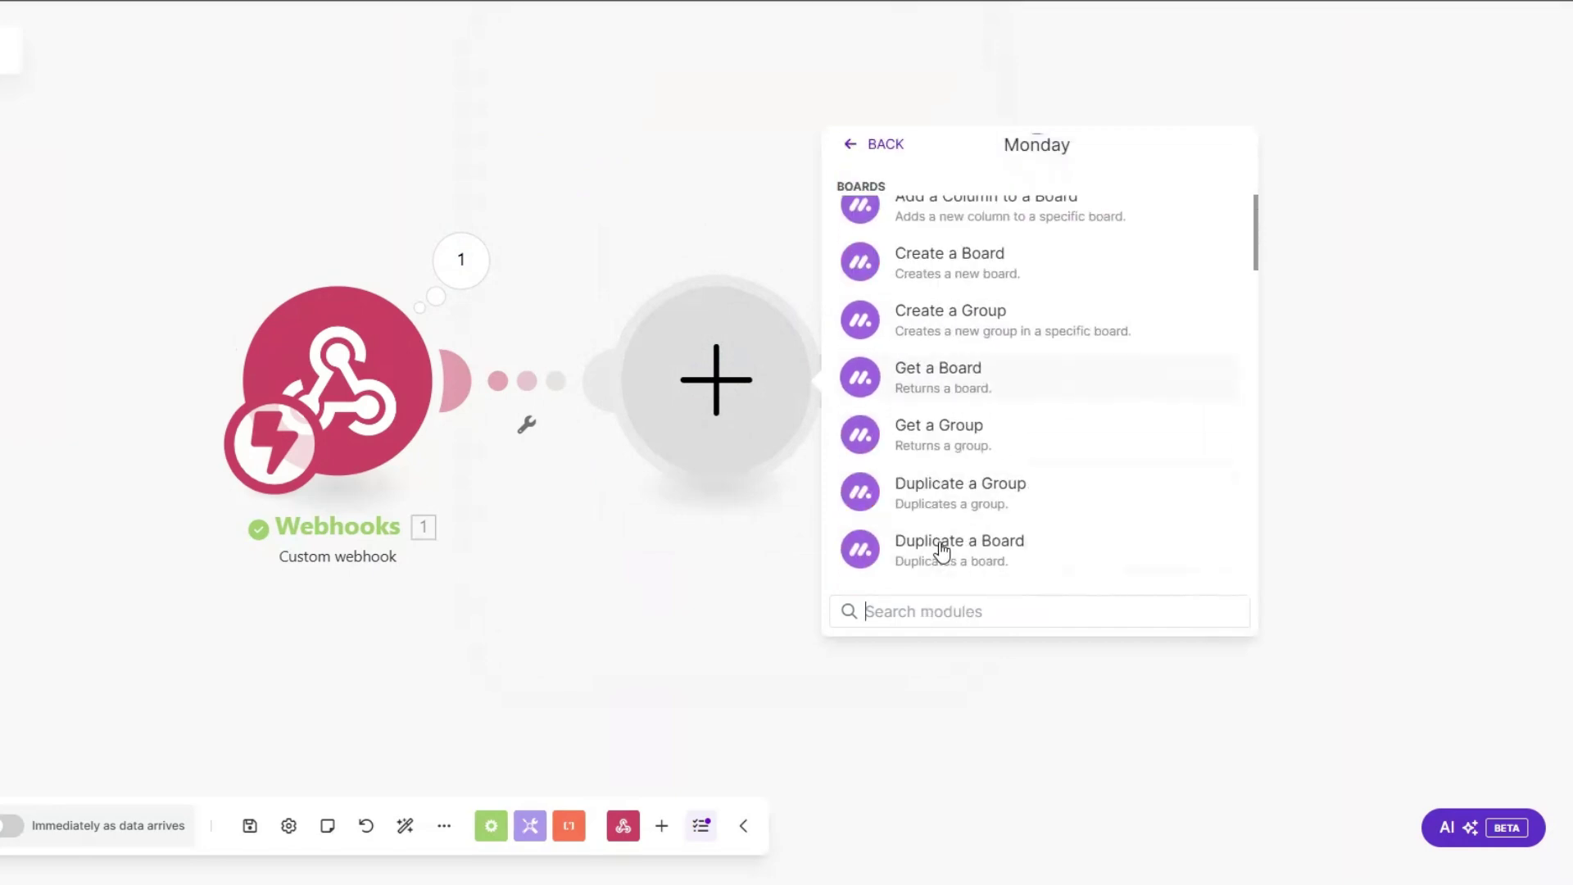
{"action": "type", "text": "get"}
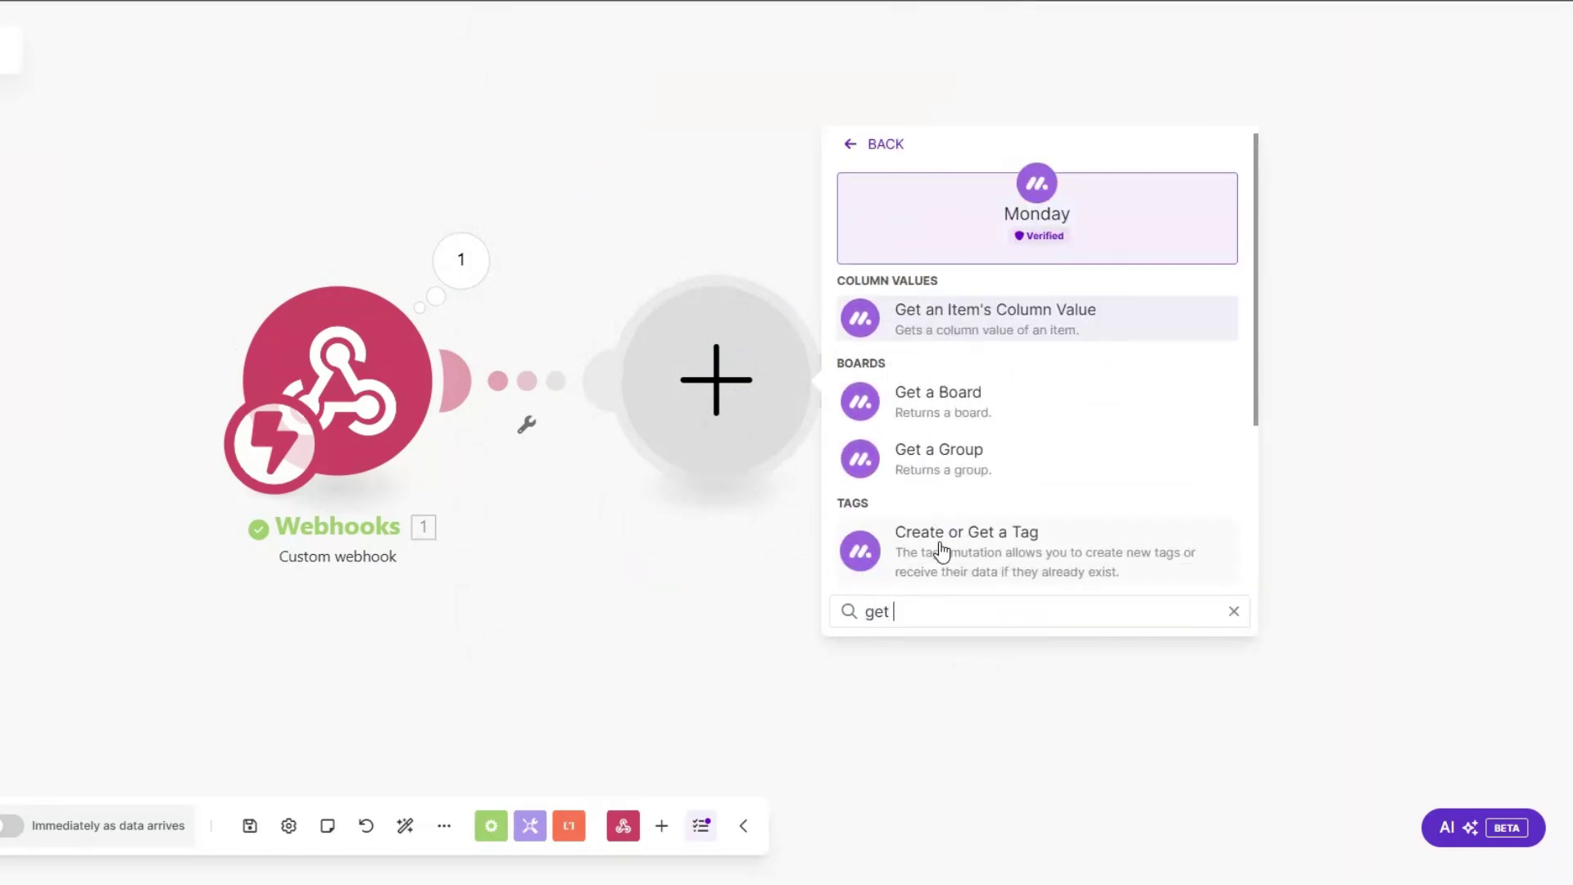
{"action": "type", "text": " an it"}
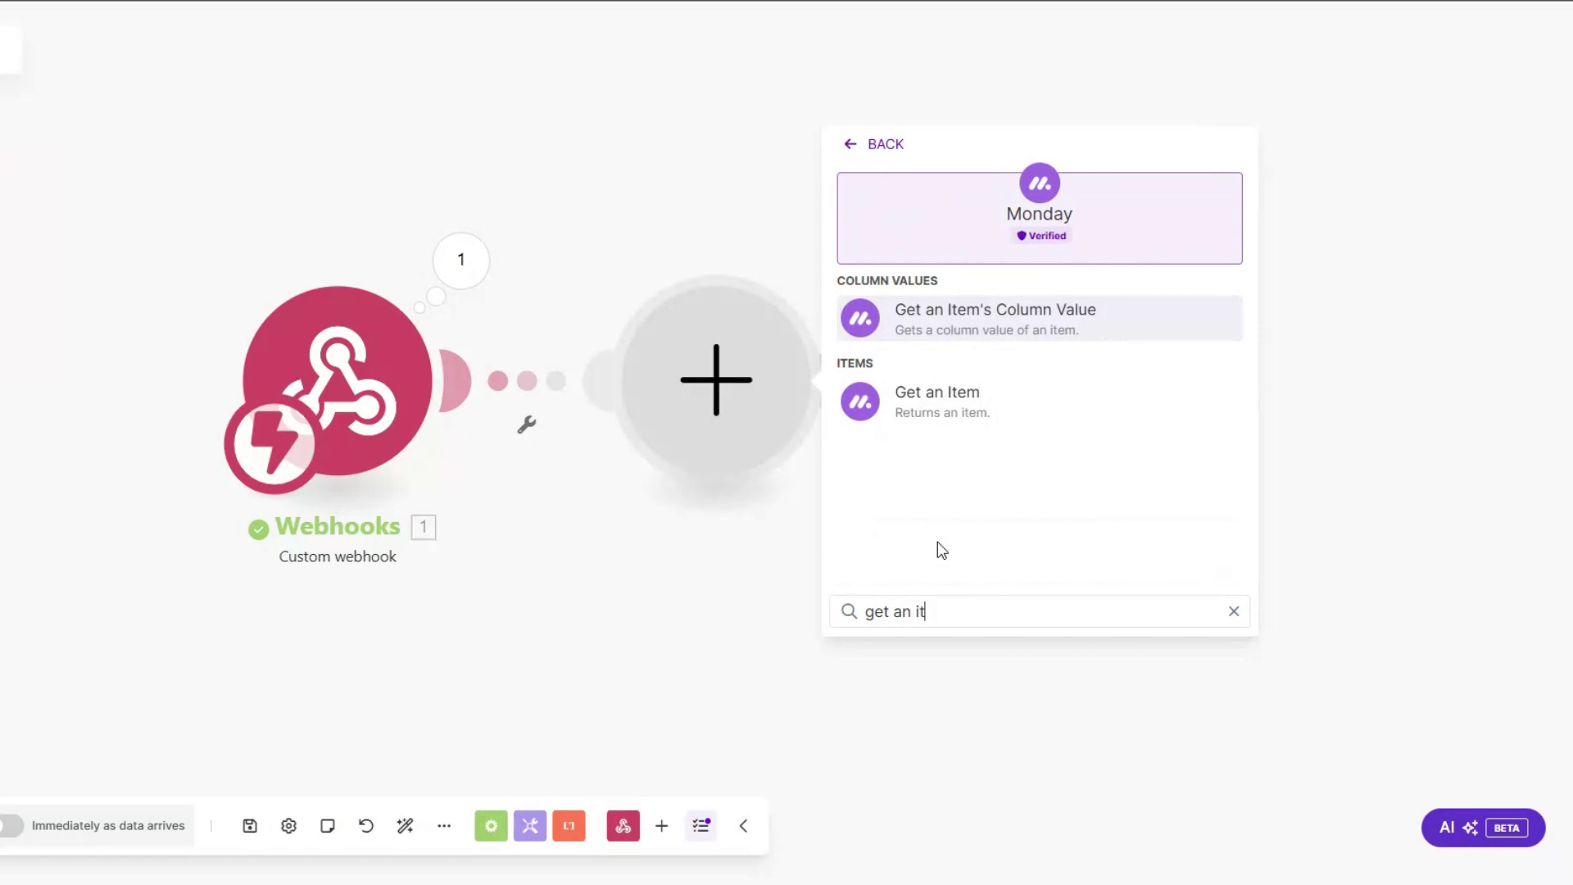
{"action": "left_click", "coordinate": [941, 408]}
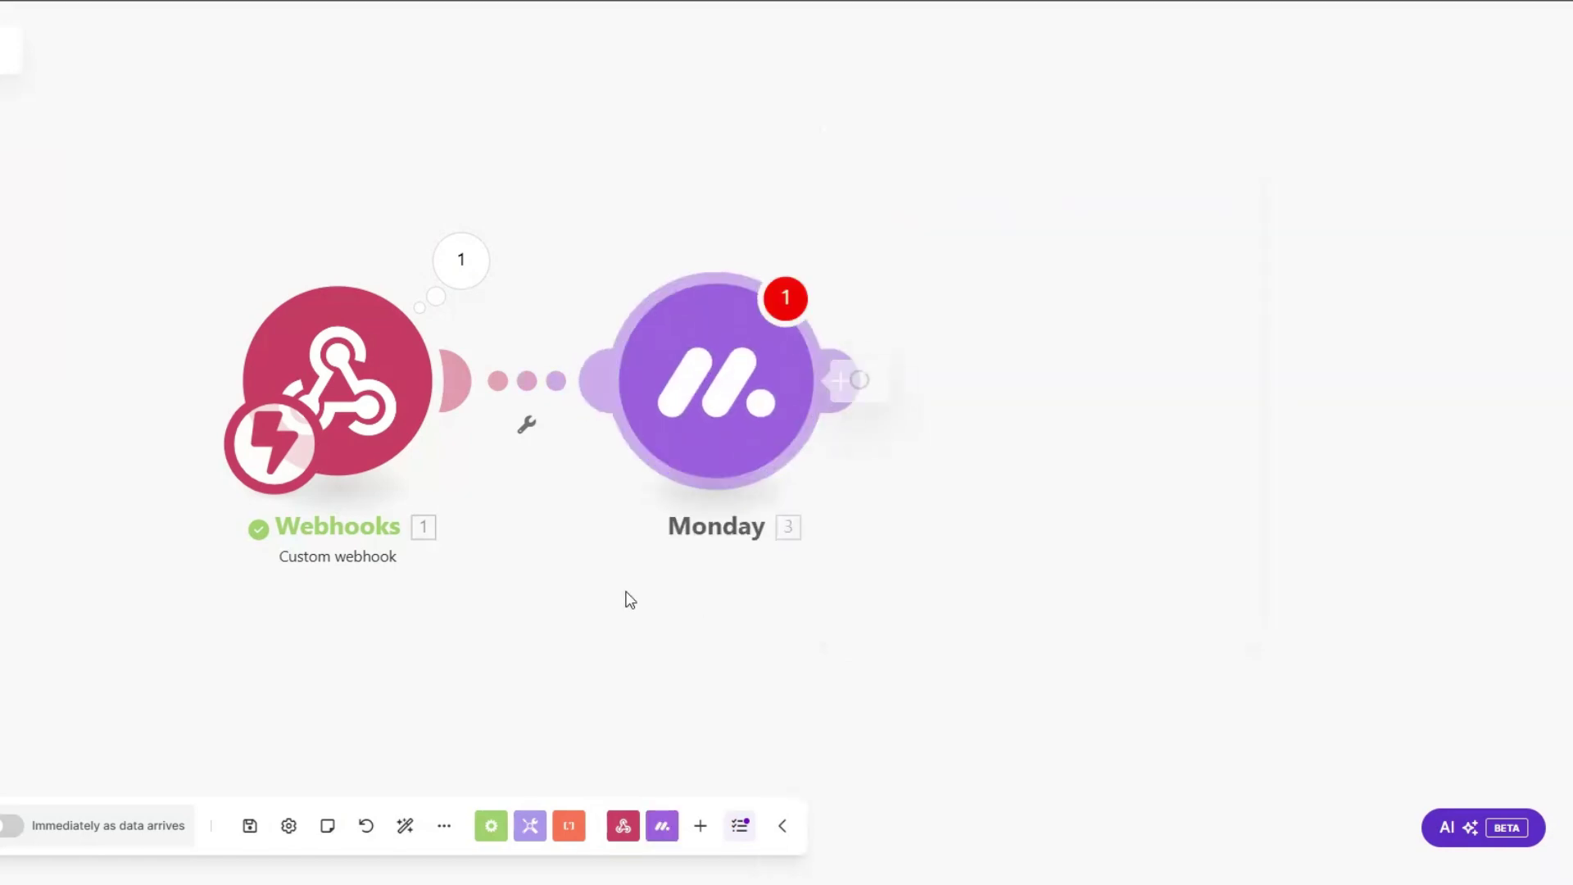
{"action": "left_click", "coordinate": [751, 246]}
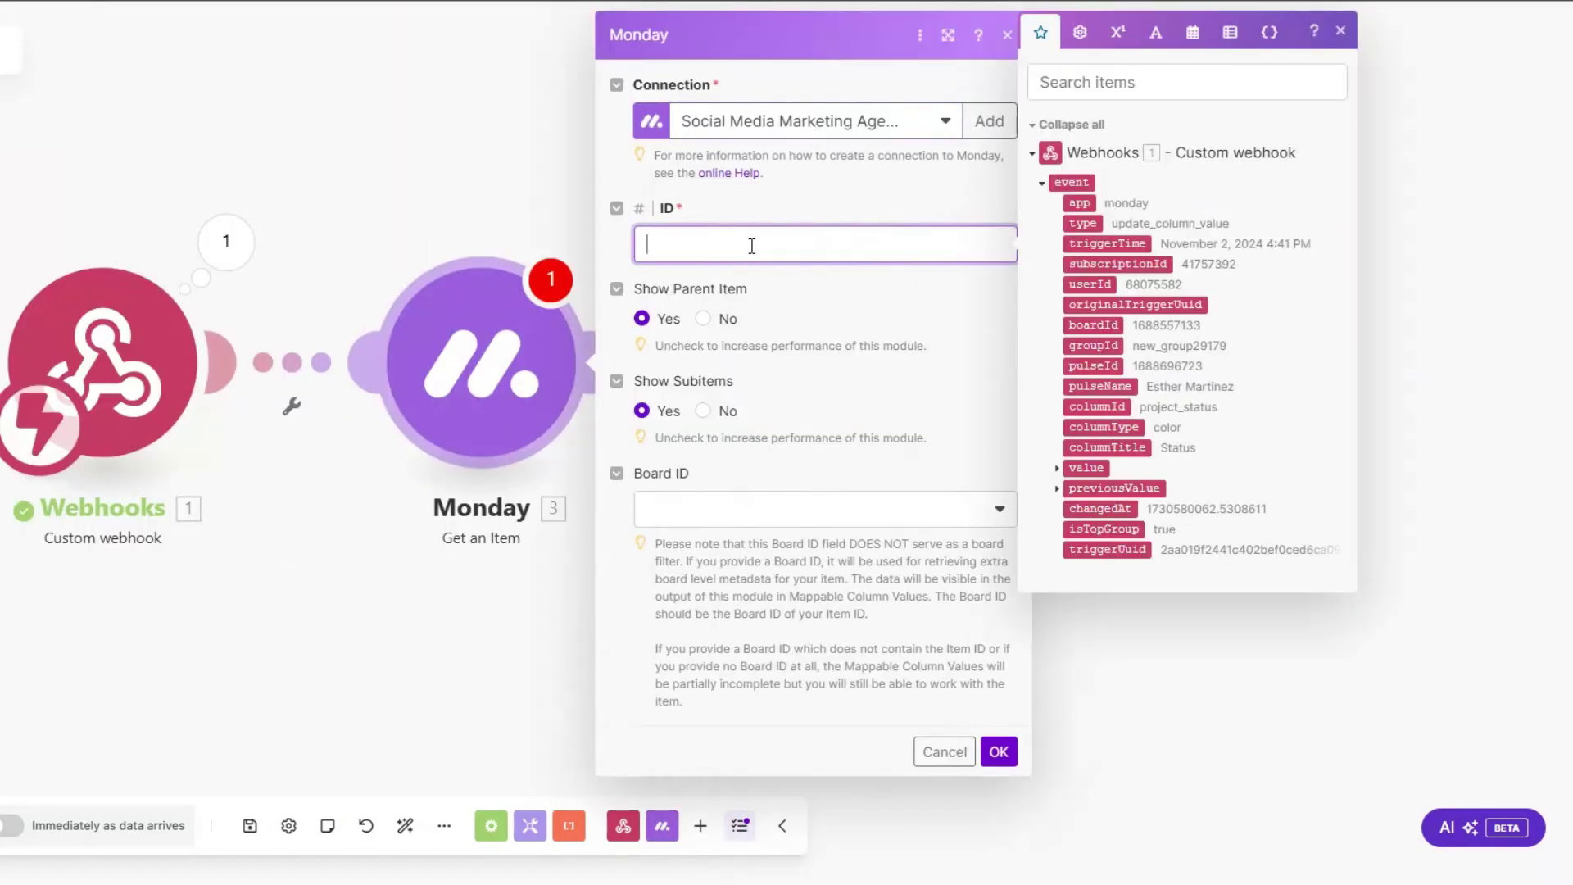
{"action": "left_click", "coordinate": [1089, 366]}
{"action": "left_click", "coordinate": [694, 520]}
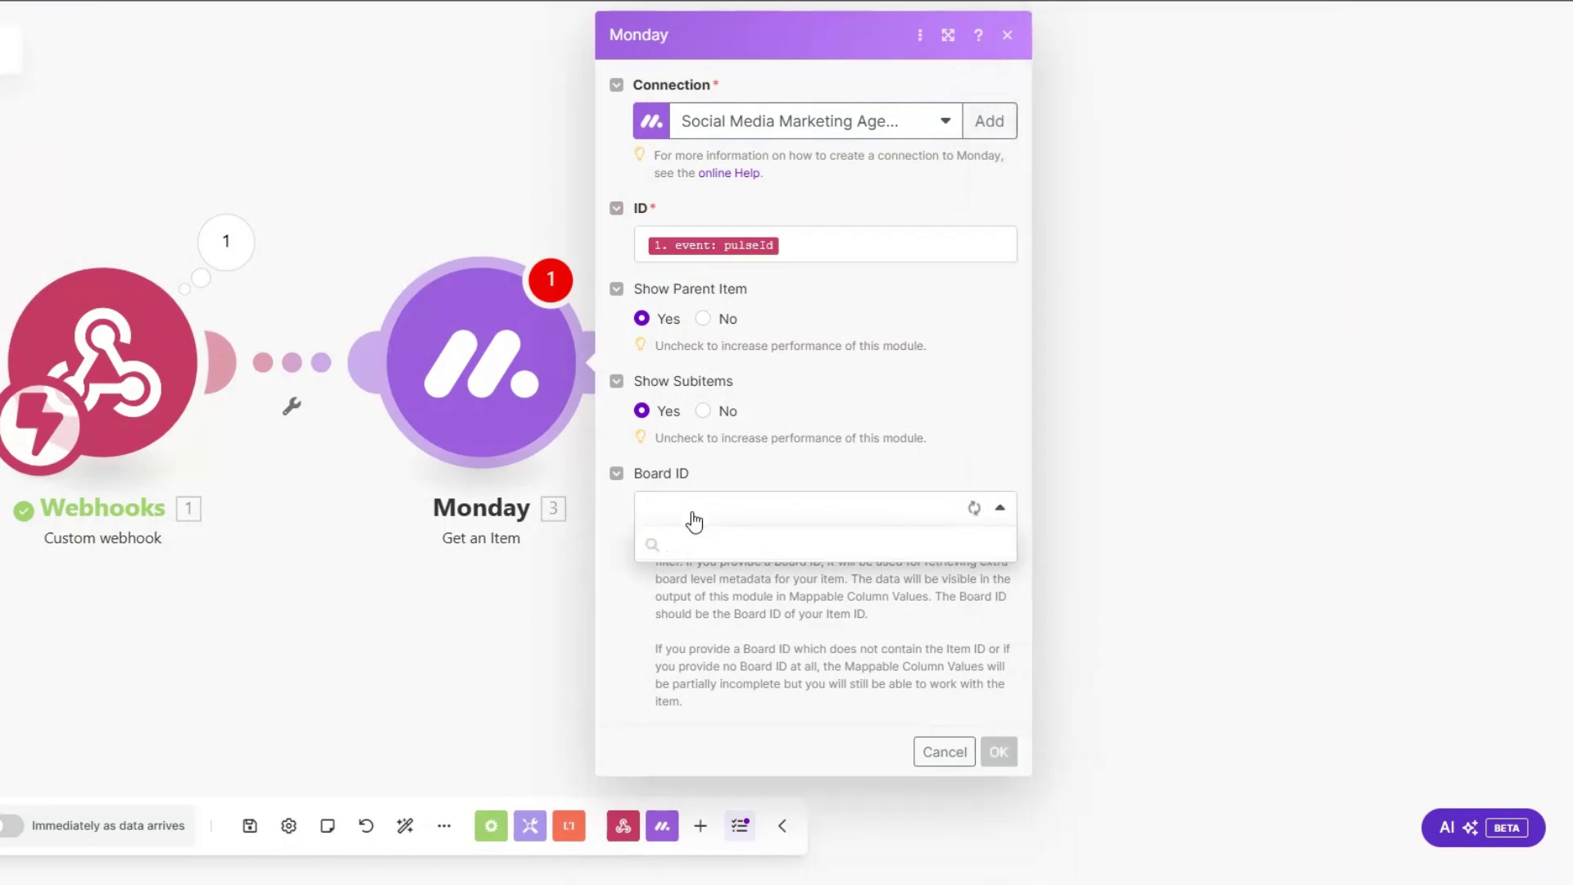
{"action": "left_click", "coordinate": [696, 645]}
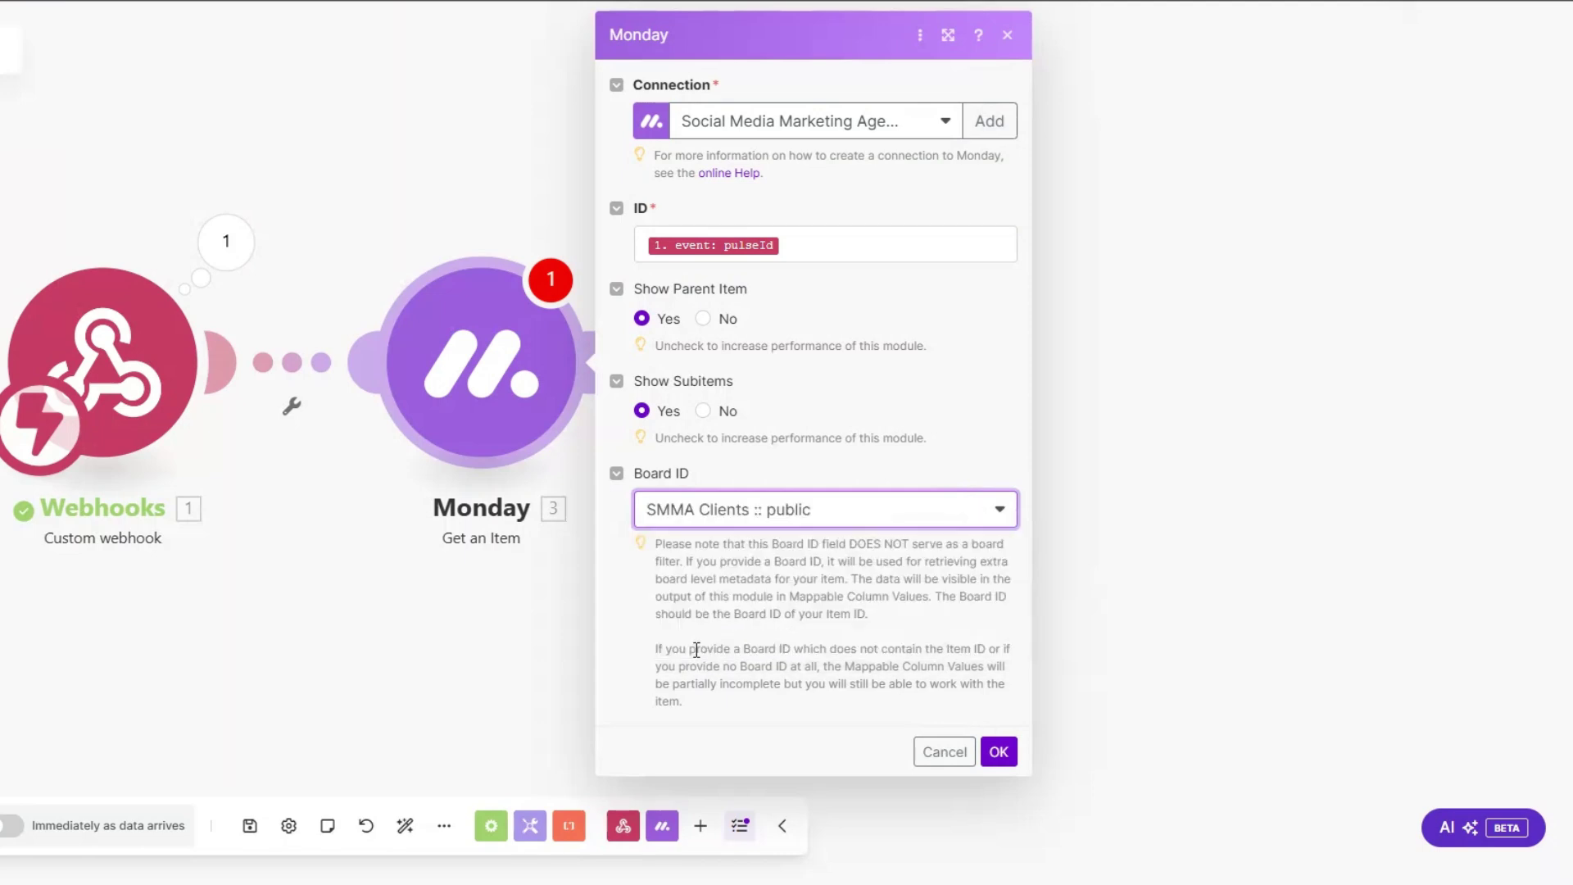
{"action": "left_click", "coordinate": [998, 751]}
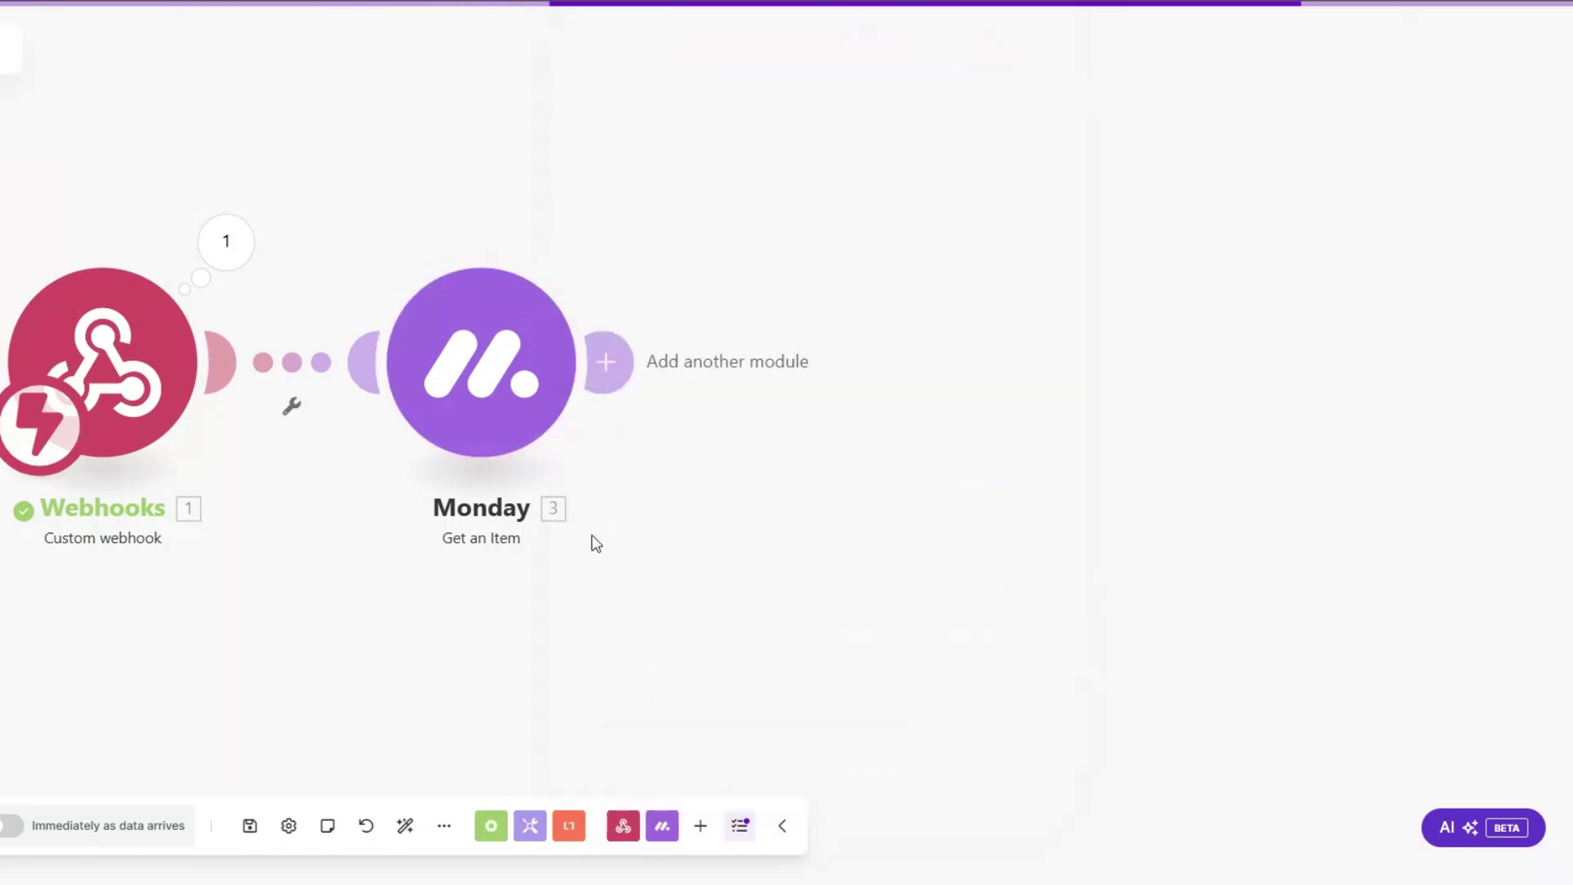
{"action": "right_click", "coordinate": [448, 363]}
{"action": "left_click", "coordinate": [527, 406]}
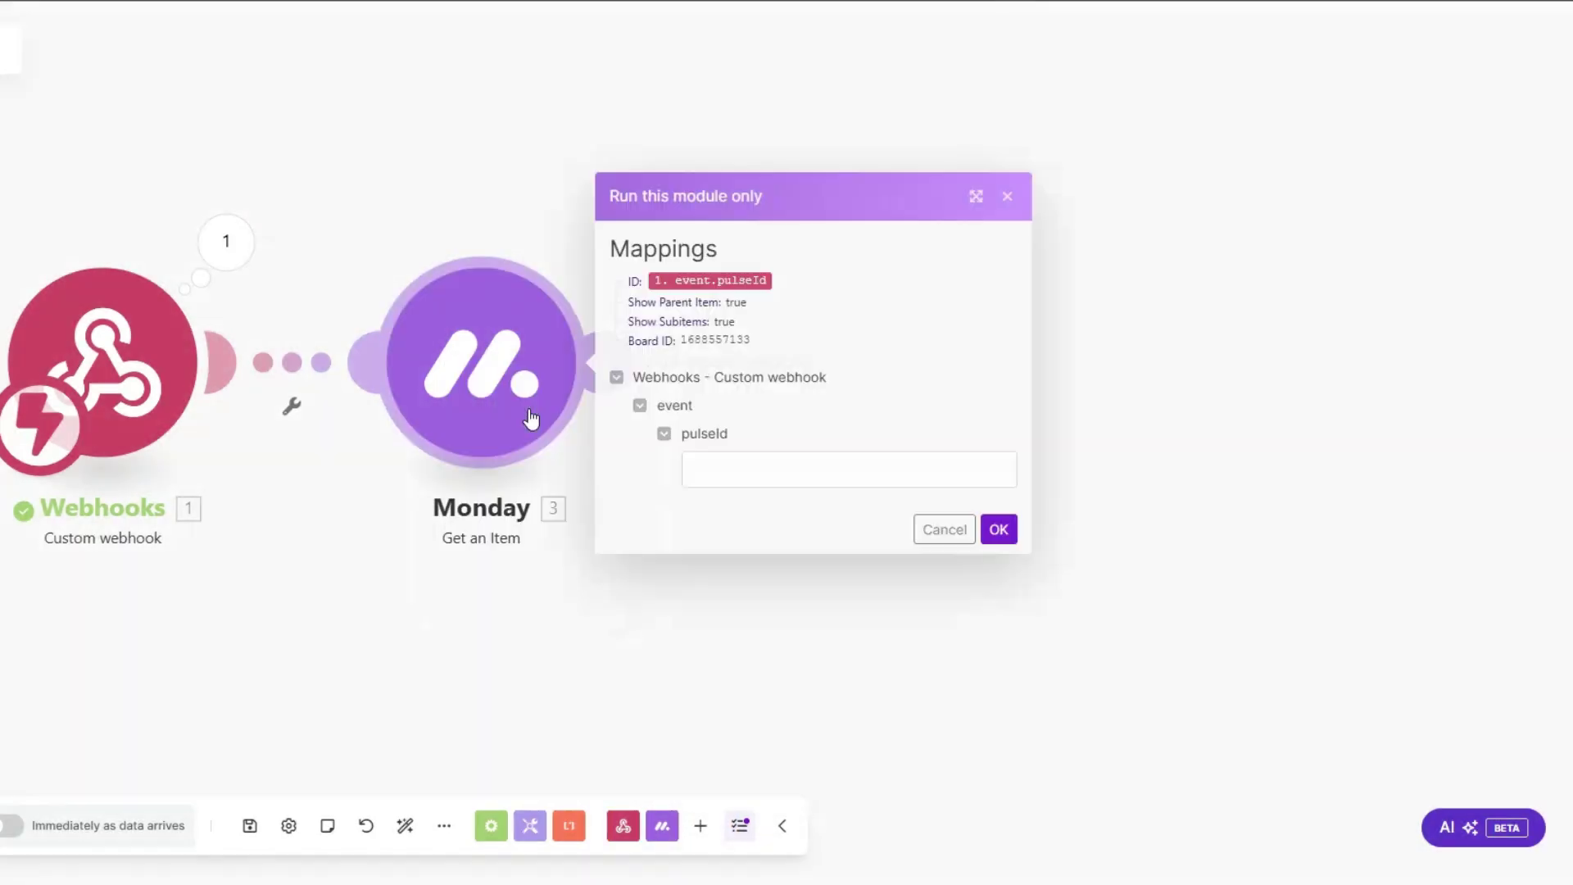
{"action": "left_click", "coordinate": [703, 463]}
{"action": "key", "text": "ctrl+v"}
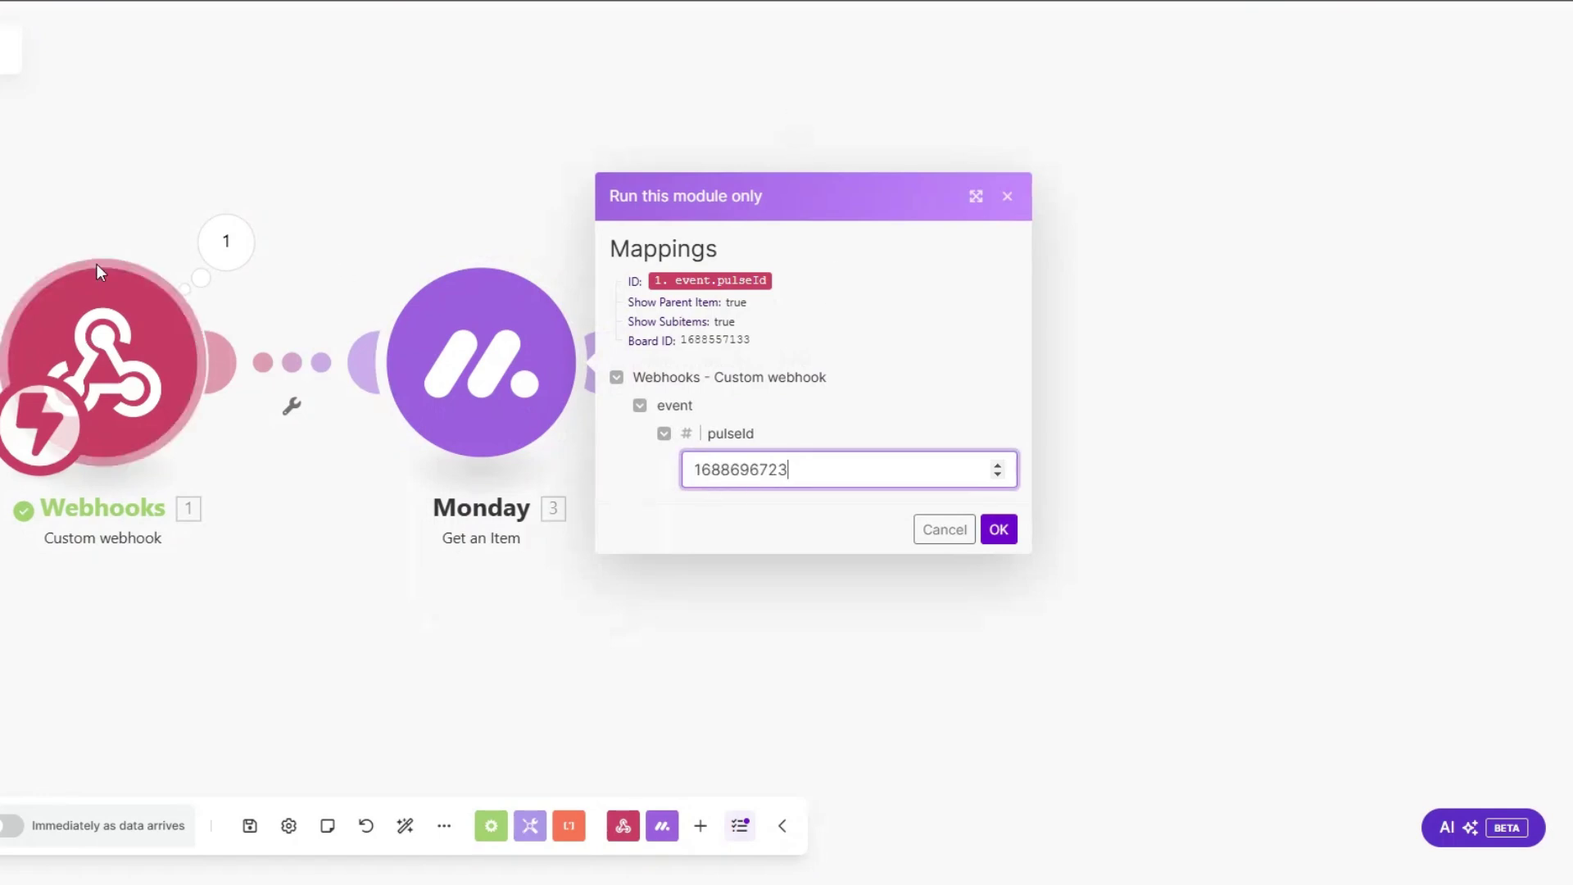
{"action": "left_click", "coordinate": [997, 529]}
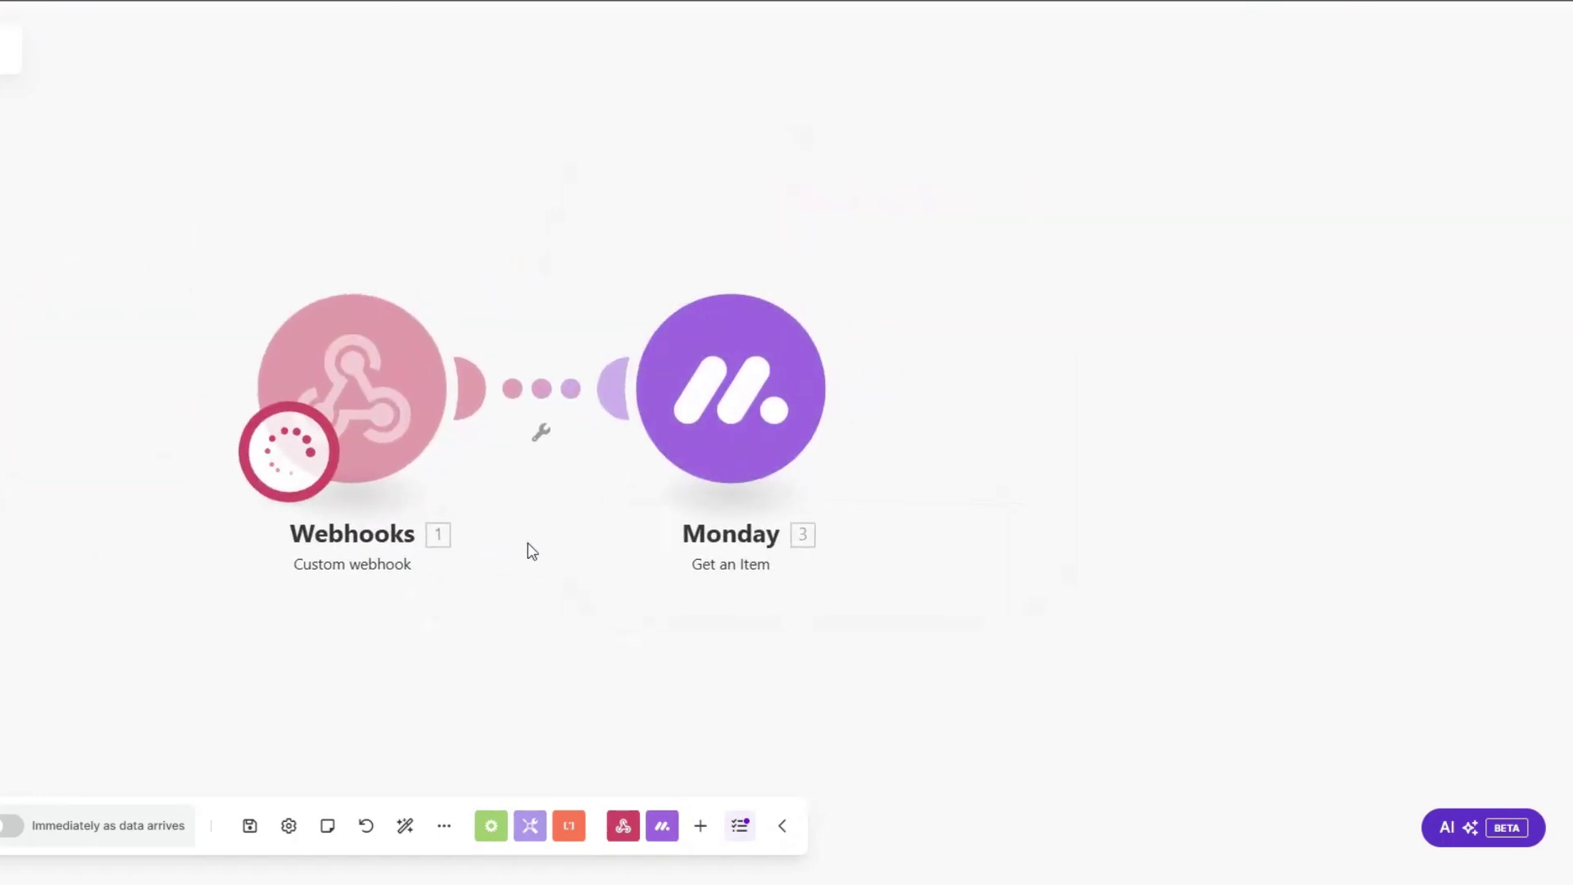
Step: Check the output's mappable column values for the client's first and last name, company Annex, email and phone
{"action": "left_click", "coordinate": [827, 595]}
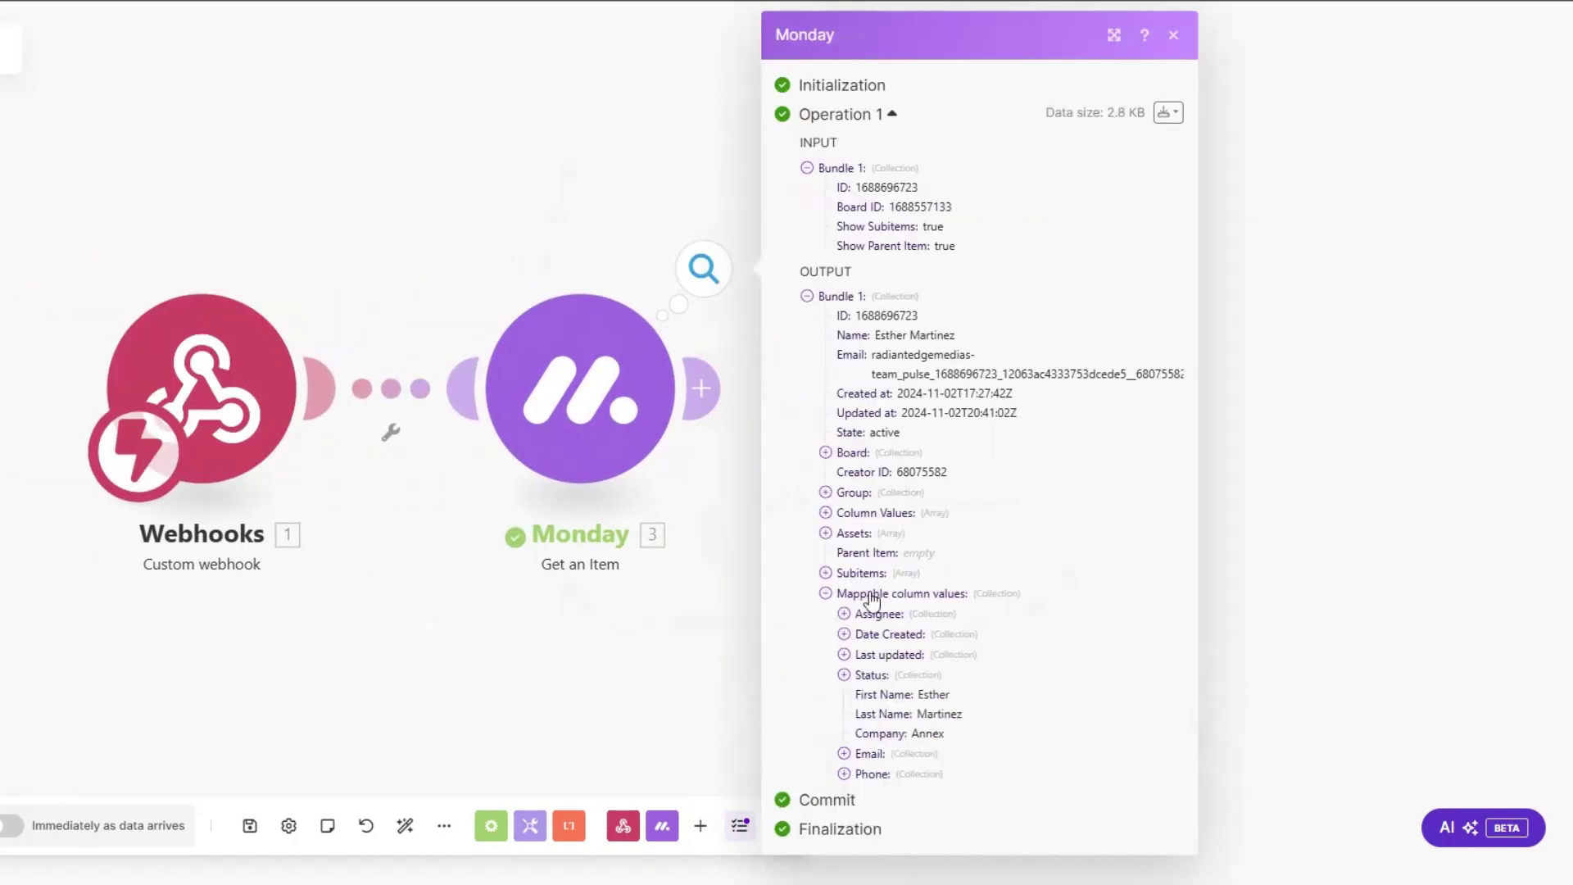
{"action": "left_click", "coordinate": [843, 753]}
{"action": "left_click", "coordinate": [843, 811]}
{"action": "scroll", "coordinate": [901, 655], "scroll_direction": "down", "scroll_amount": 1}
{"action": "double_click", "coordinate": [991, 617]}
{"action": "double_click", "coordinate": [981, 639]}
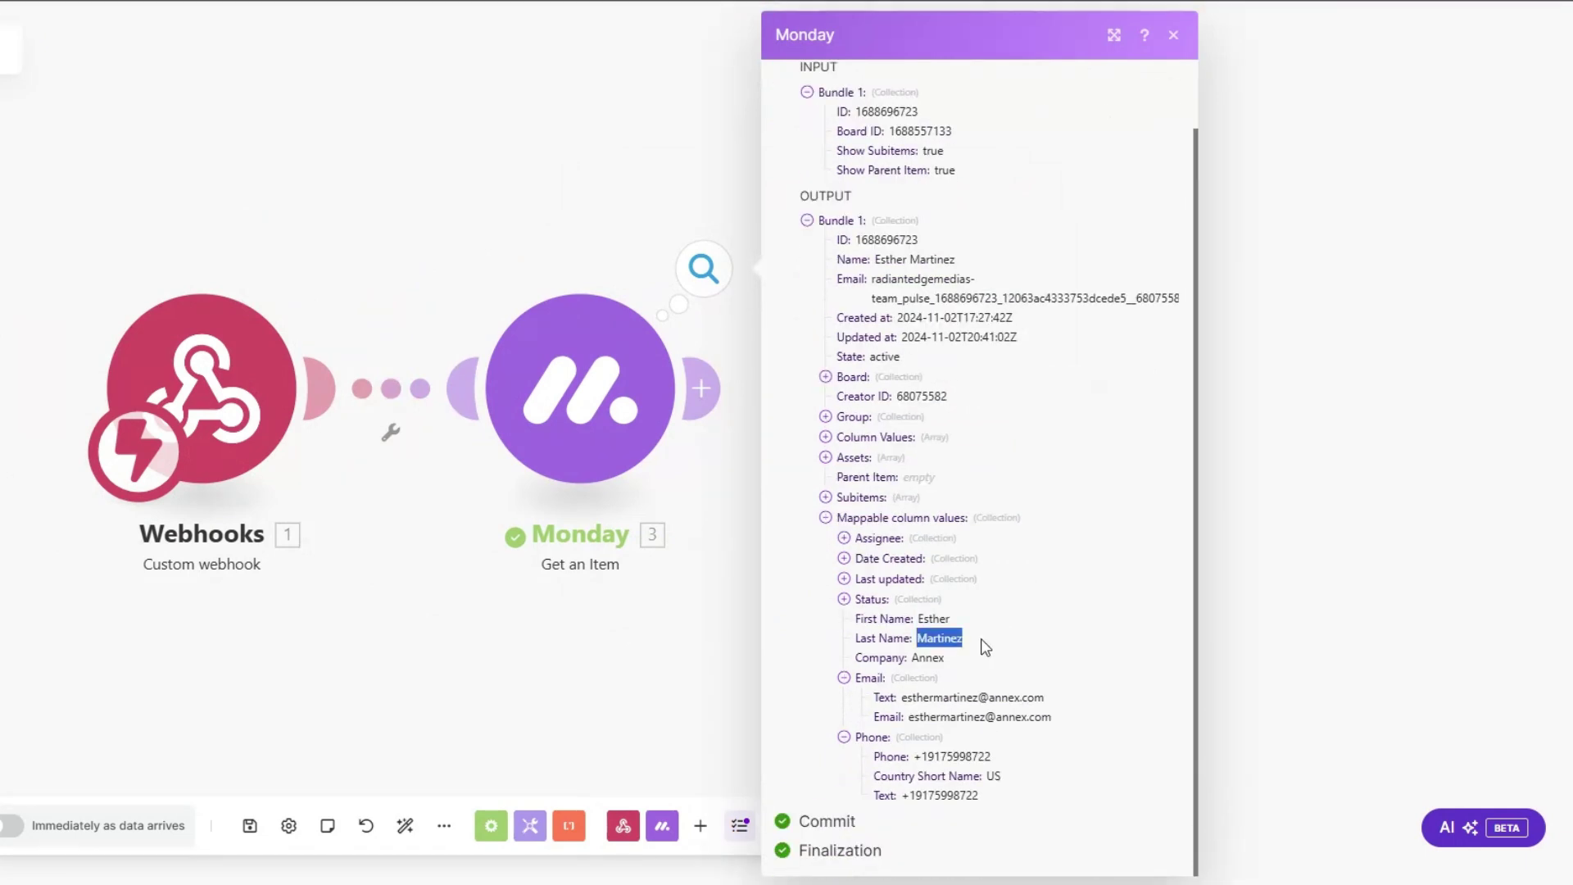
{"action": "double_click", "coordinate": [994, 660]}
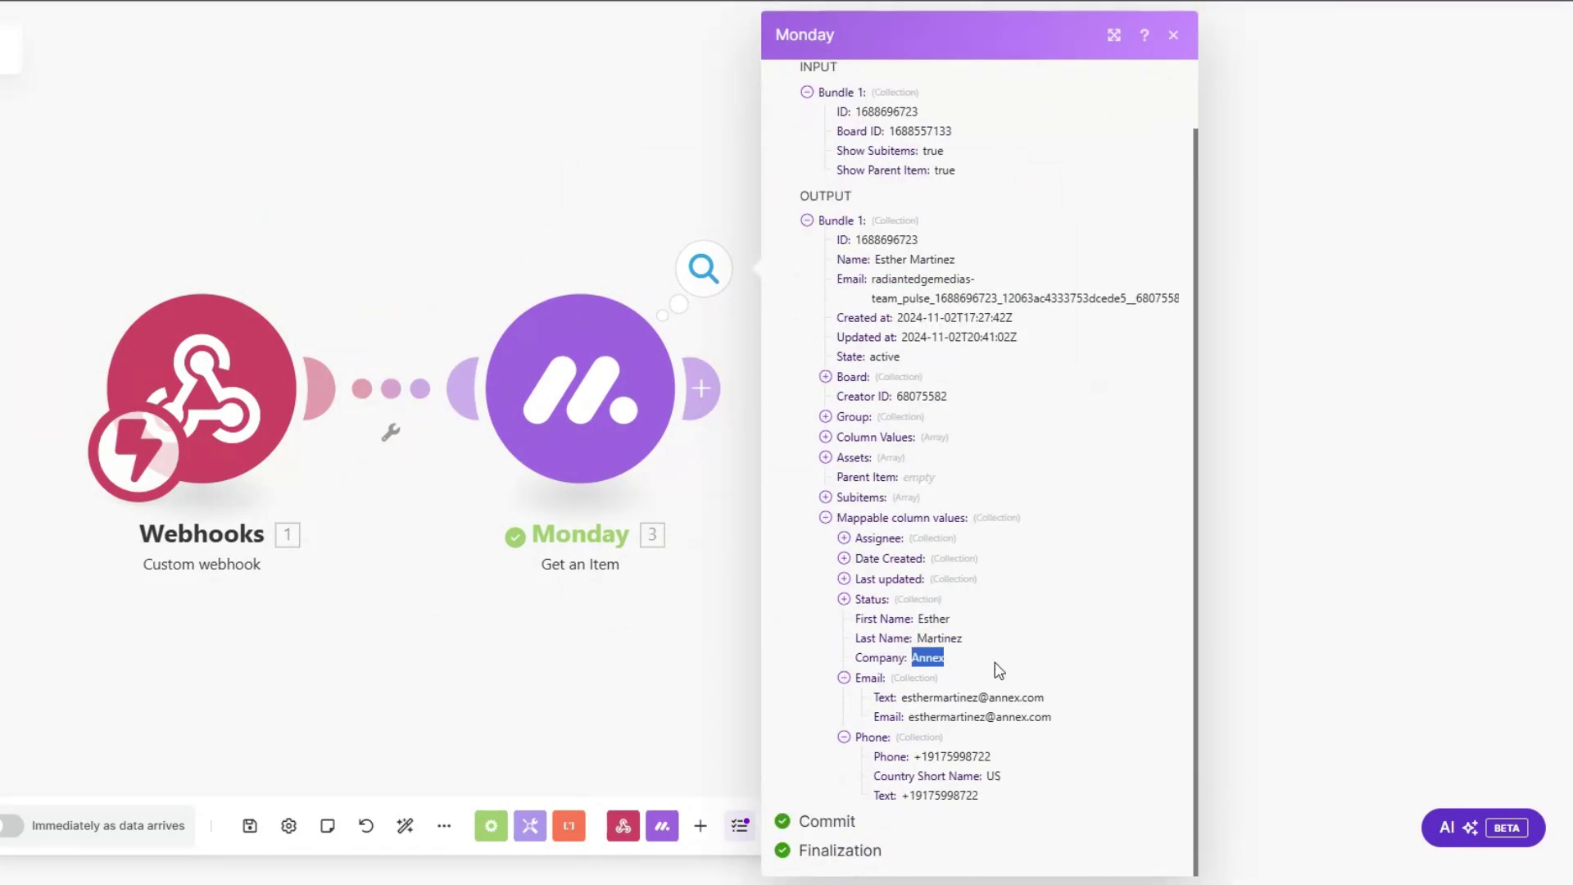
{"action": "double_click", "coordinate": [958, 755]}
{"action": "left_click", "coordinate": [592, 676]}
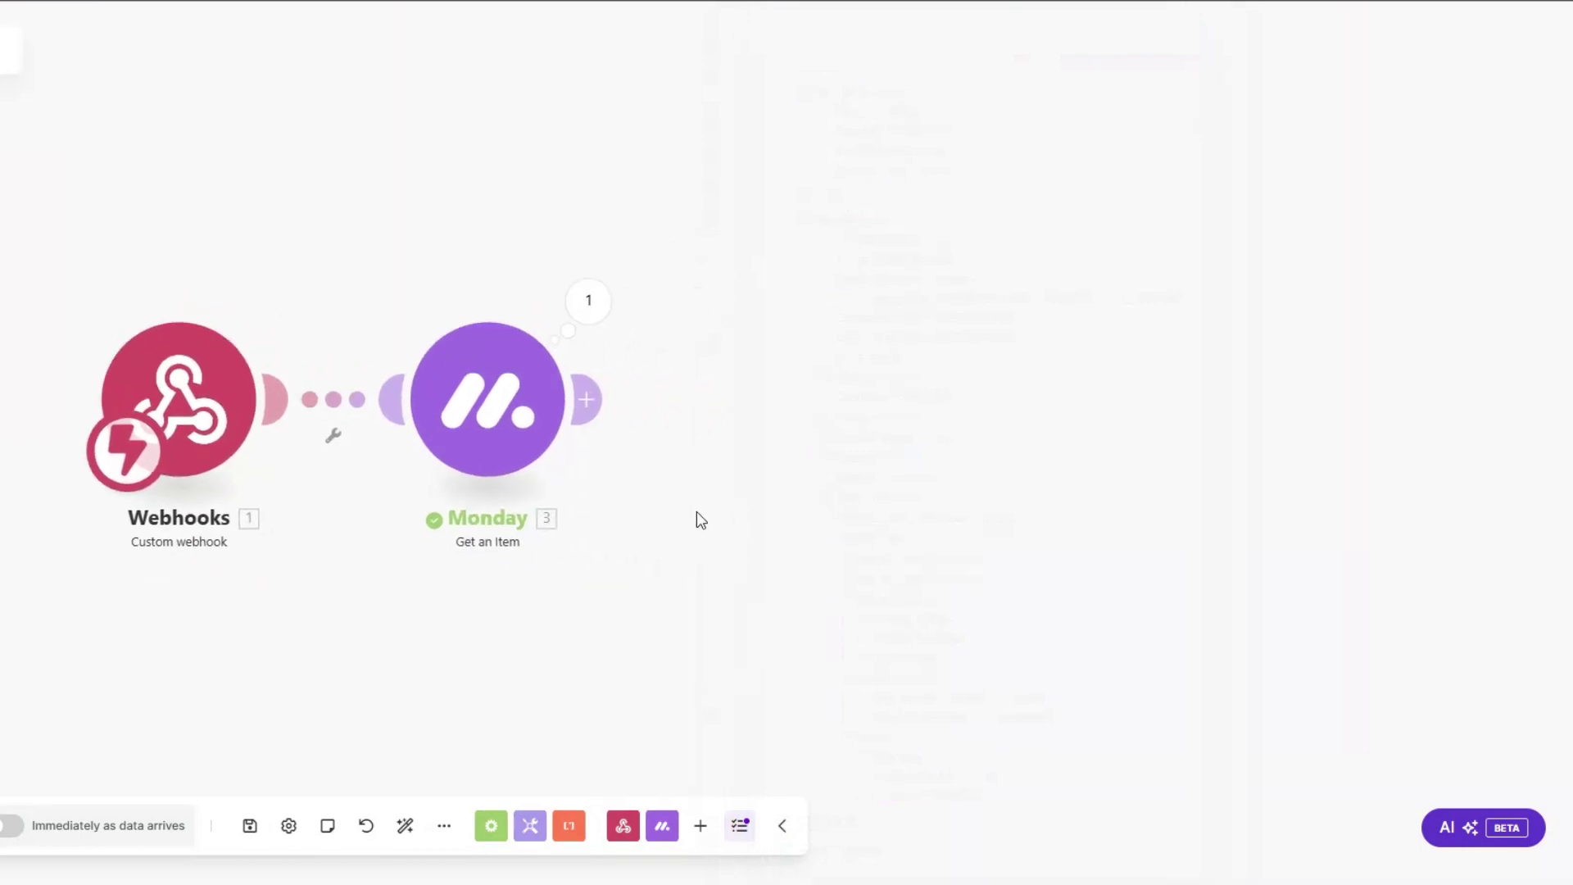
Step: Add an Email 'Send an Email' step after Monday and rename it 'Upsell Email'
{"action": "left_click", "coordinate": [583, 403]}
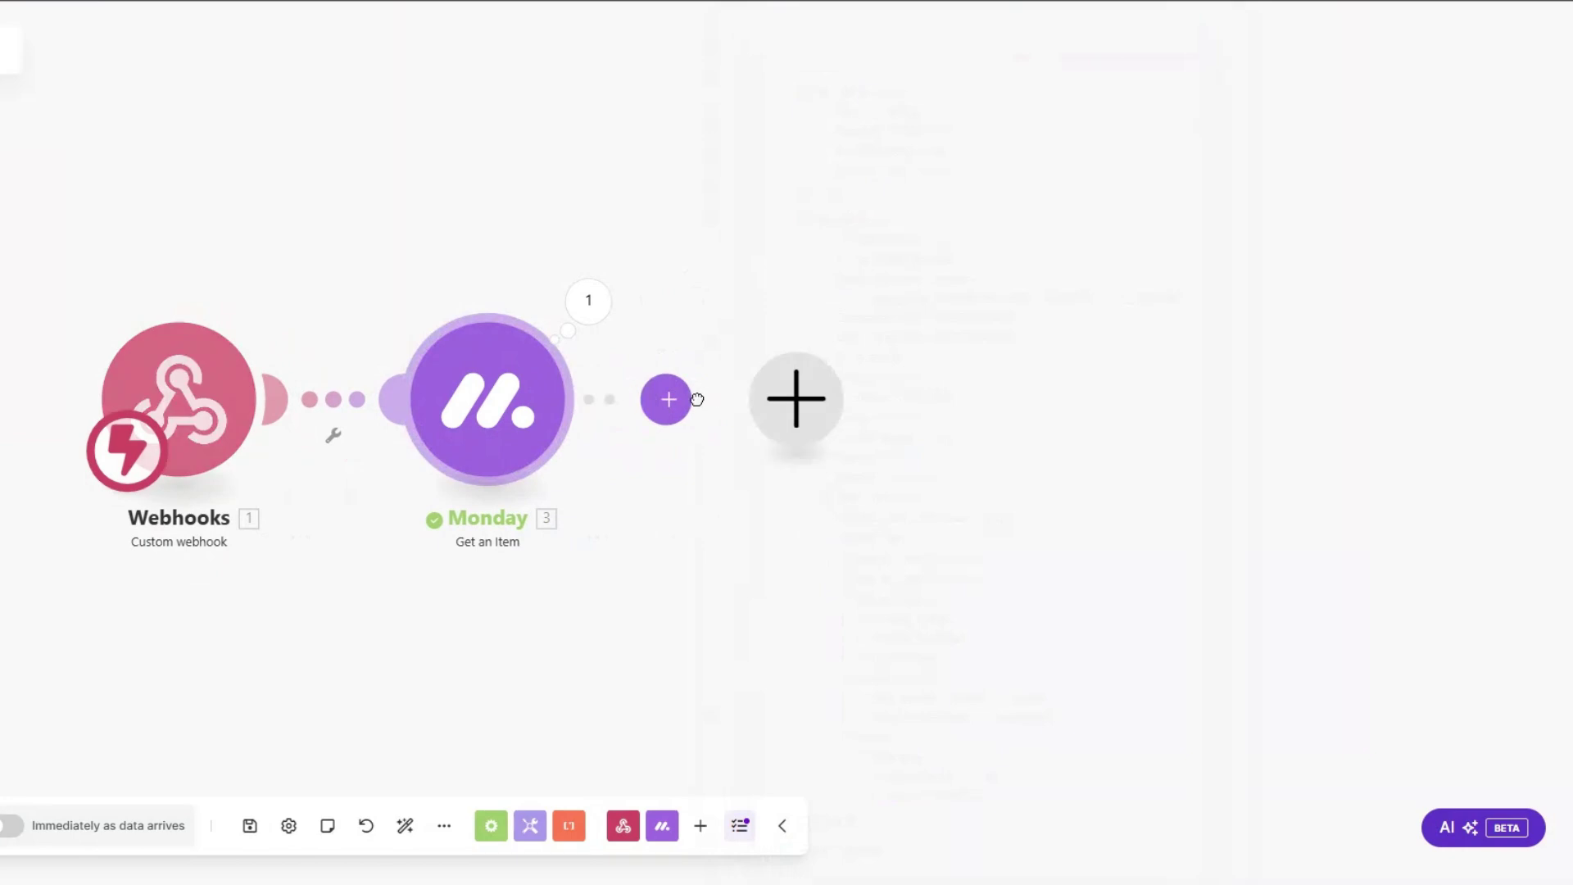
{"action": "left_click", "coordinate": [751, 407]}
{"action": "scroll", "coordinate": [996, 411], "scroll_direction": "down", "scroll_amount": 5}
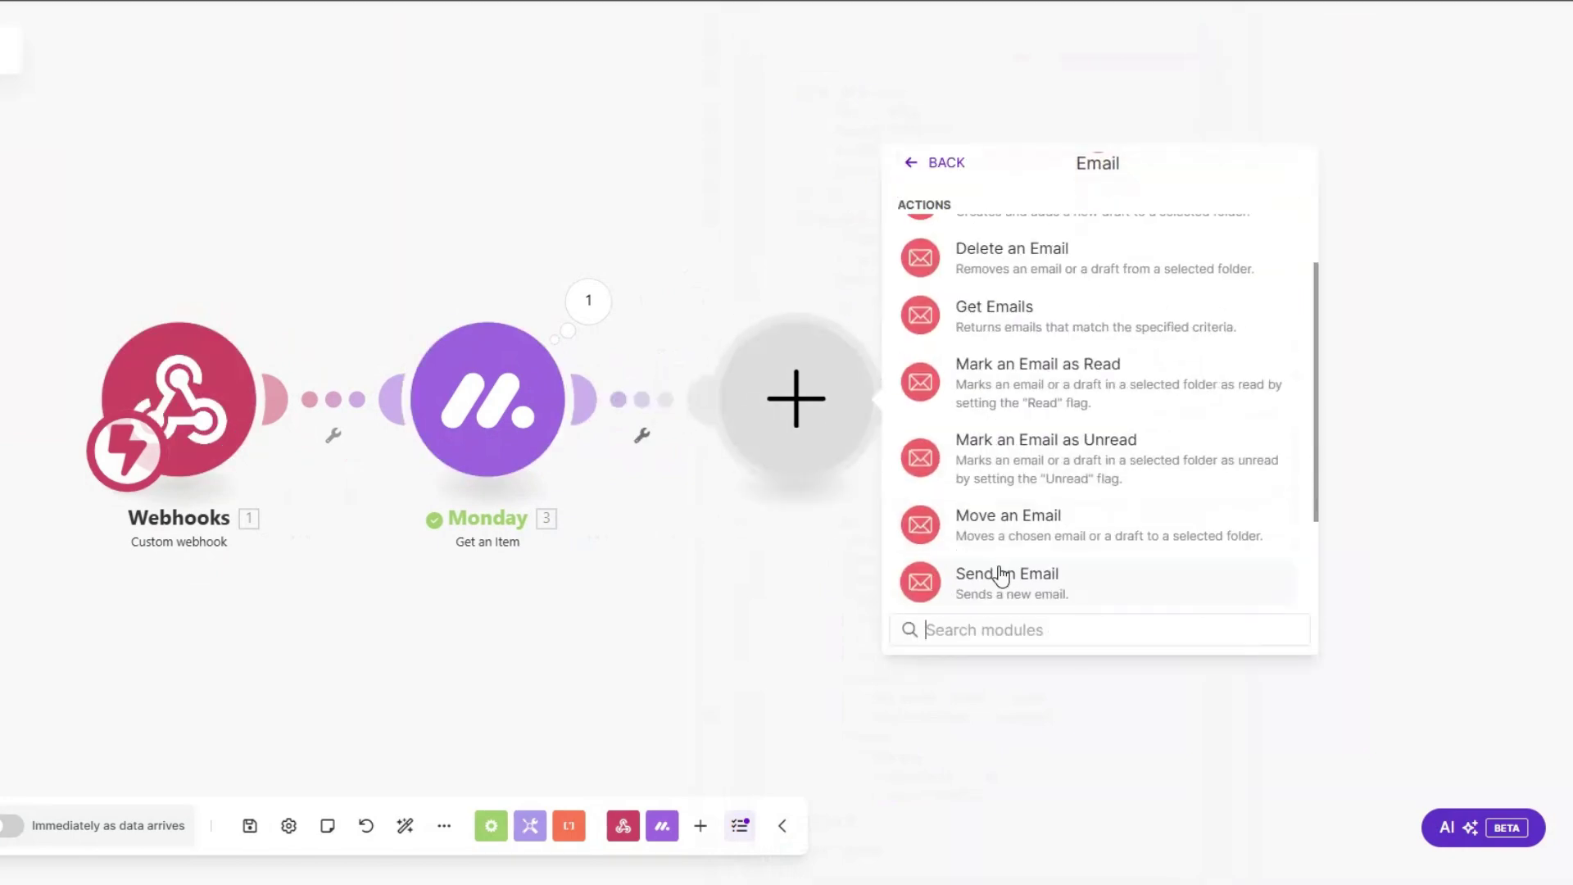
{"action": "left_click", "coordinate": [952, 572]}
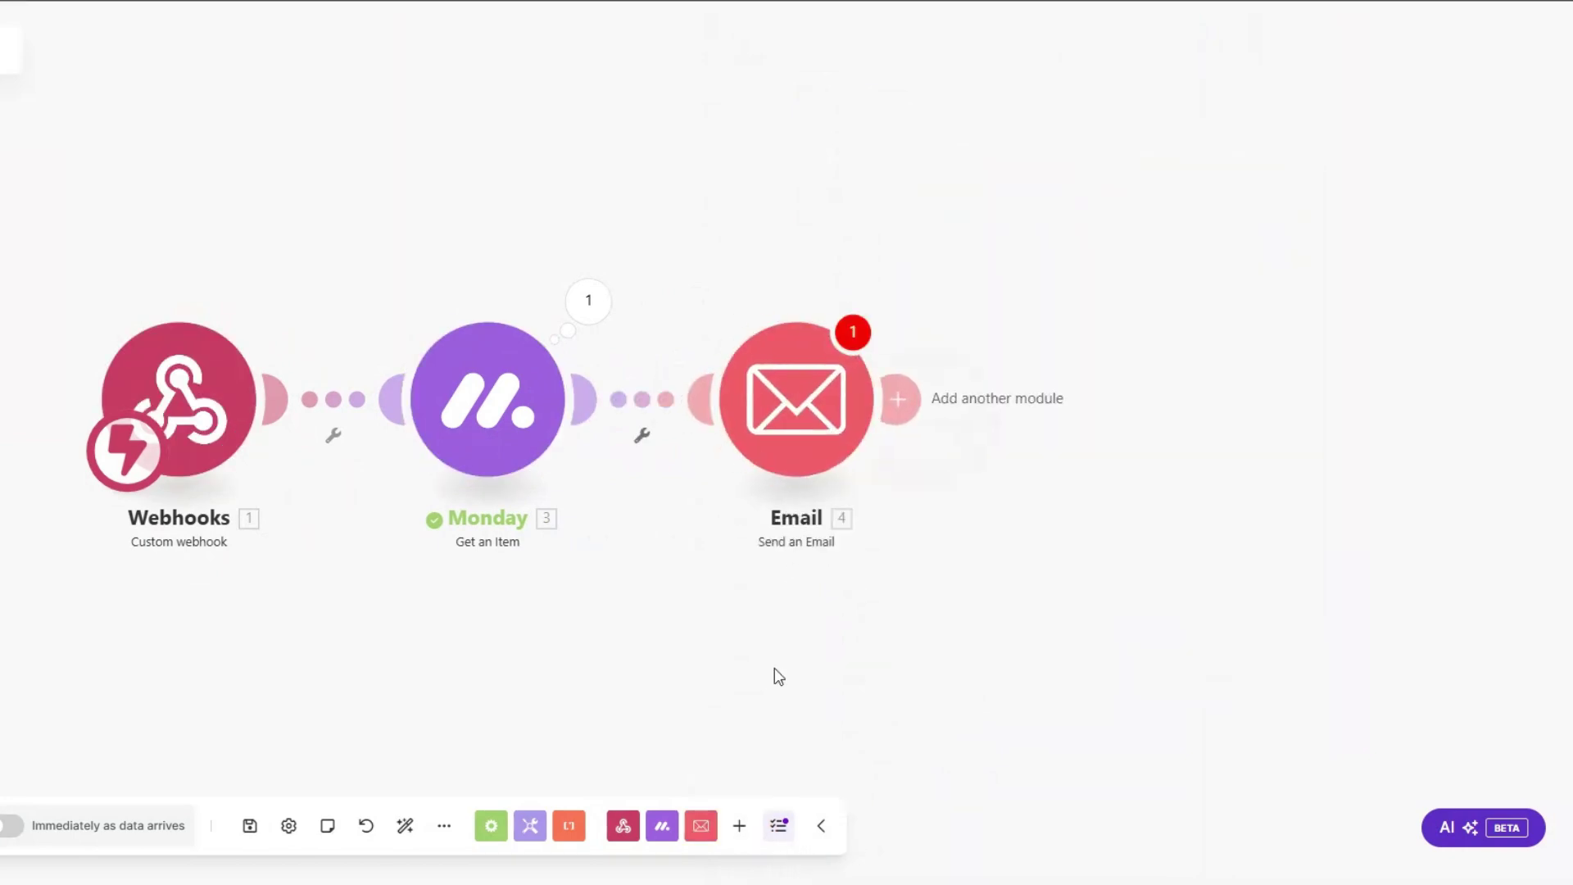
{"action": "right_click", "coordinate": [787, 410]}
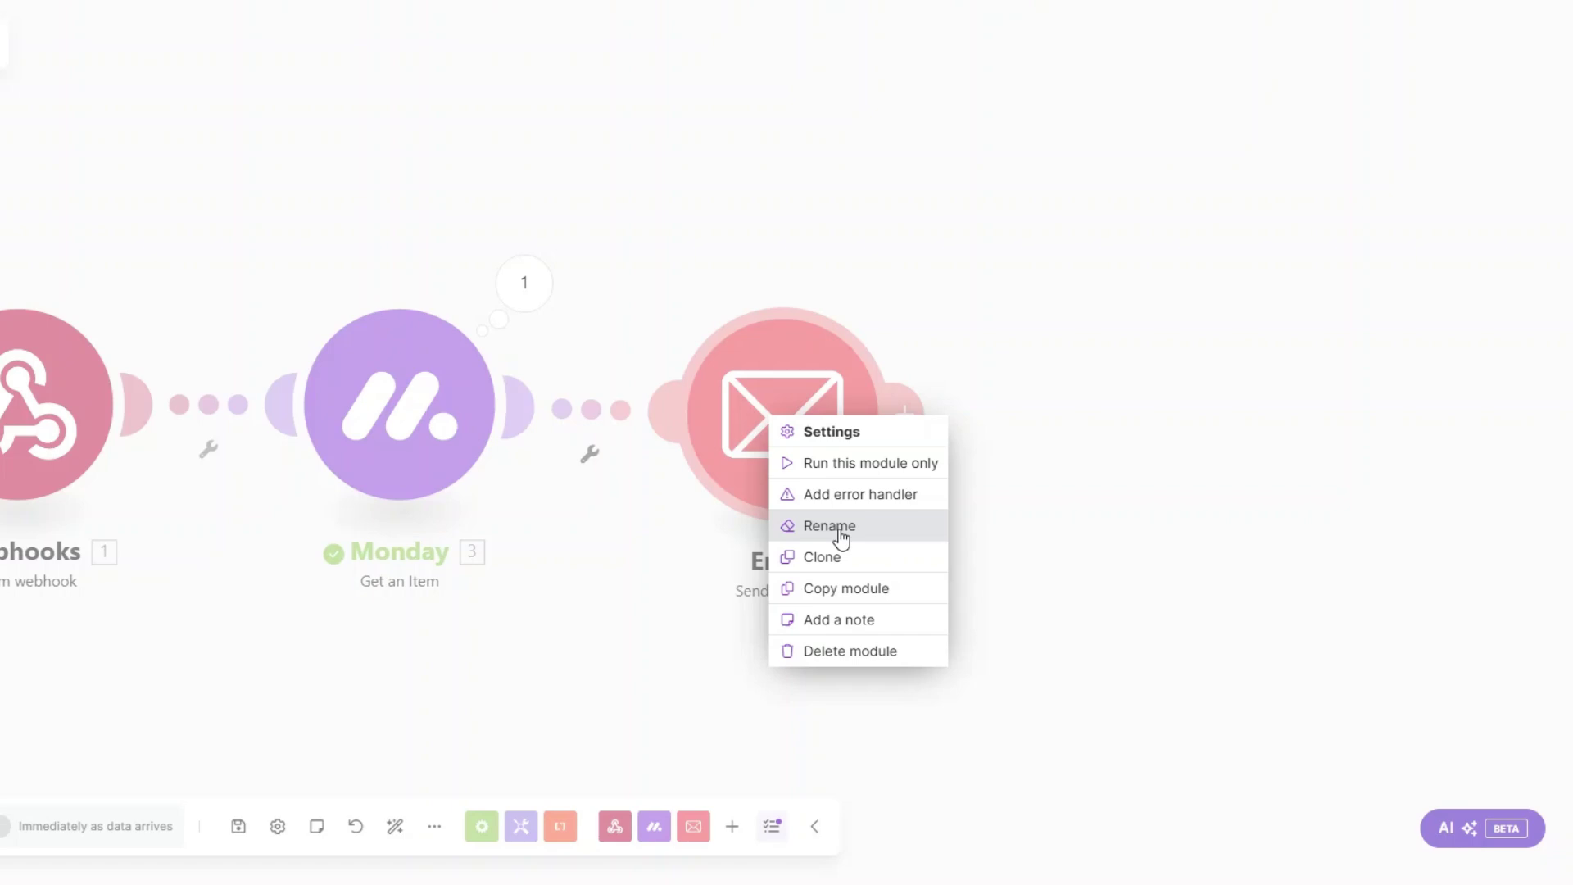
{"action": "left_click", "coordinate": [829, 525]}
{"action": "type", "text": "Up"}
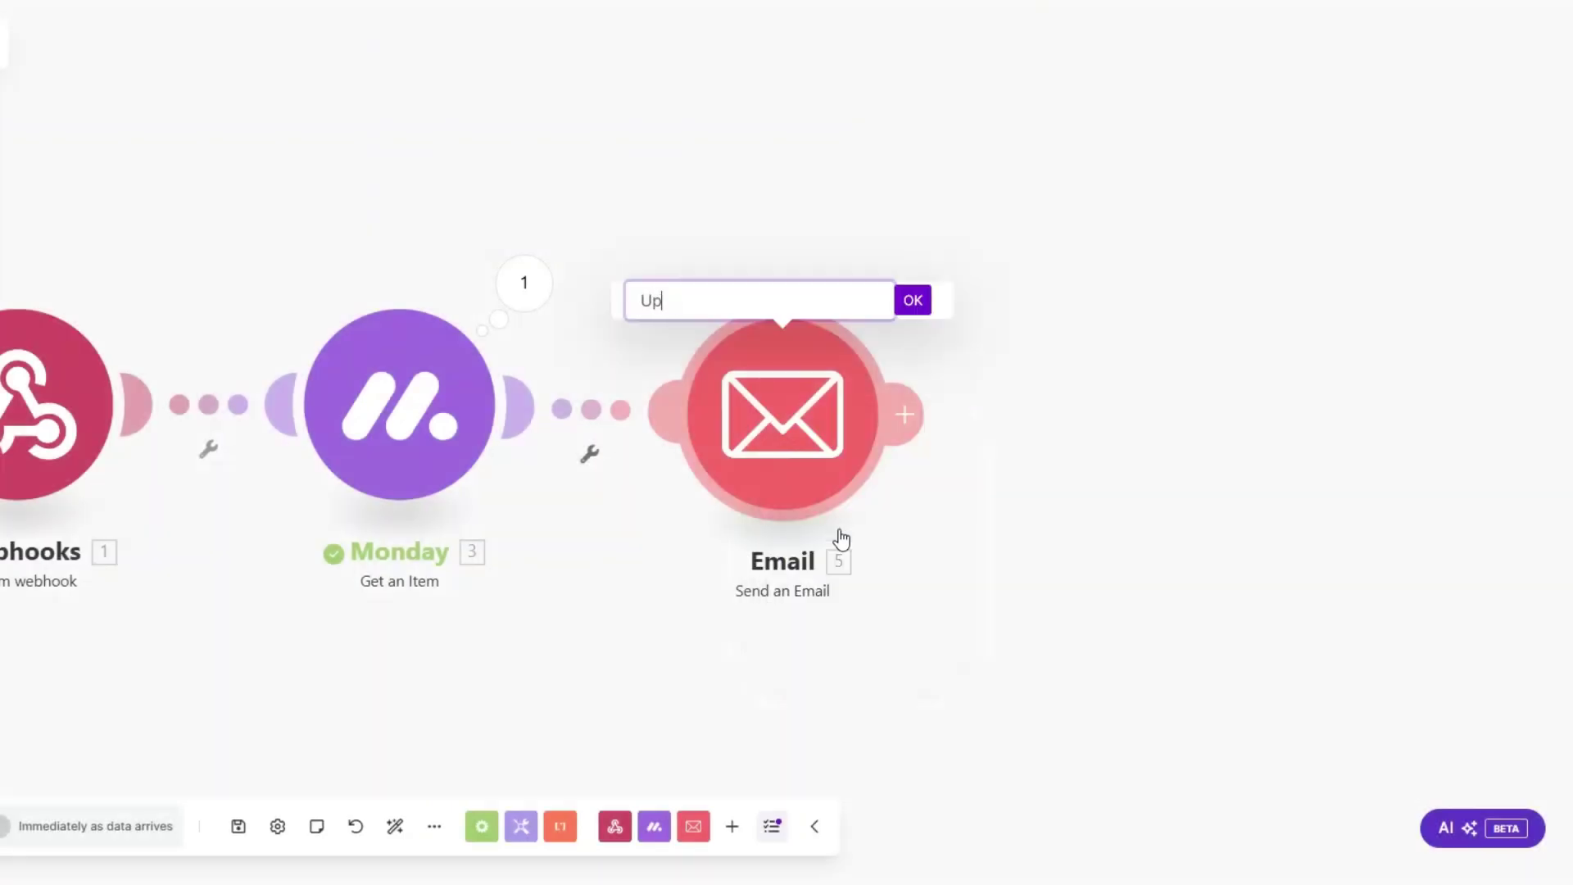
{"action": "type", "text": "sell Email"}
{"action": "left_click", "coordinate": [911, 301]}
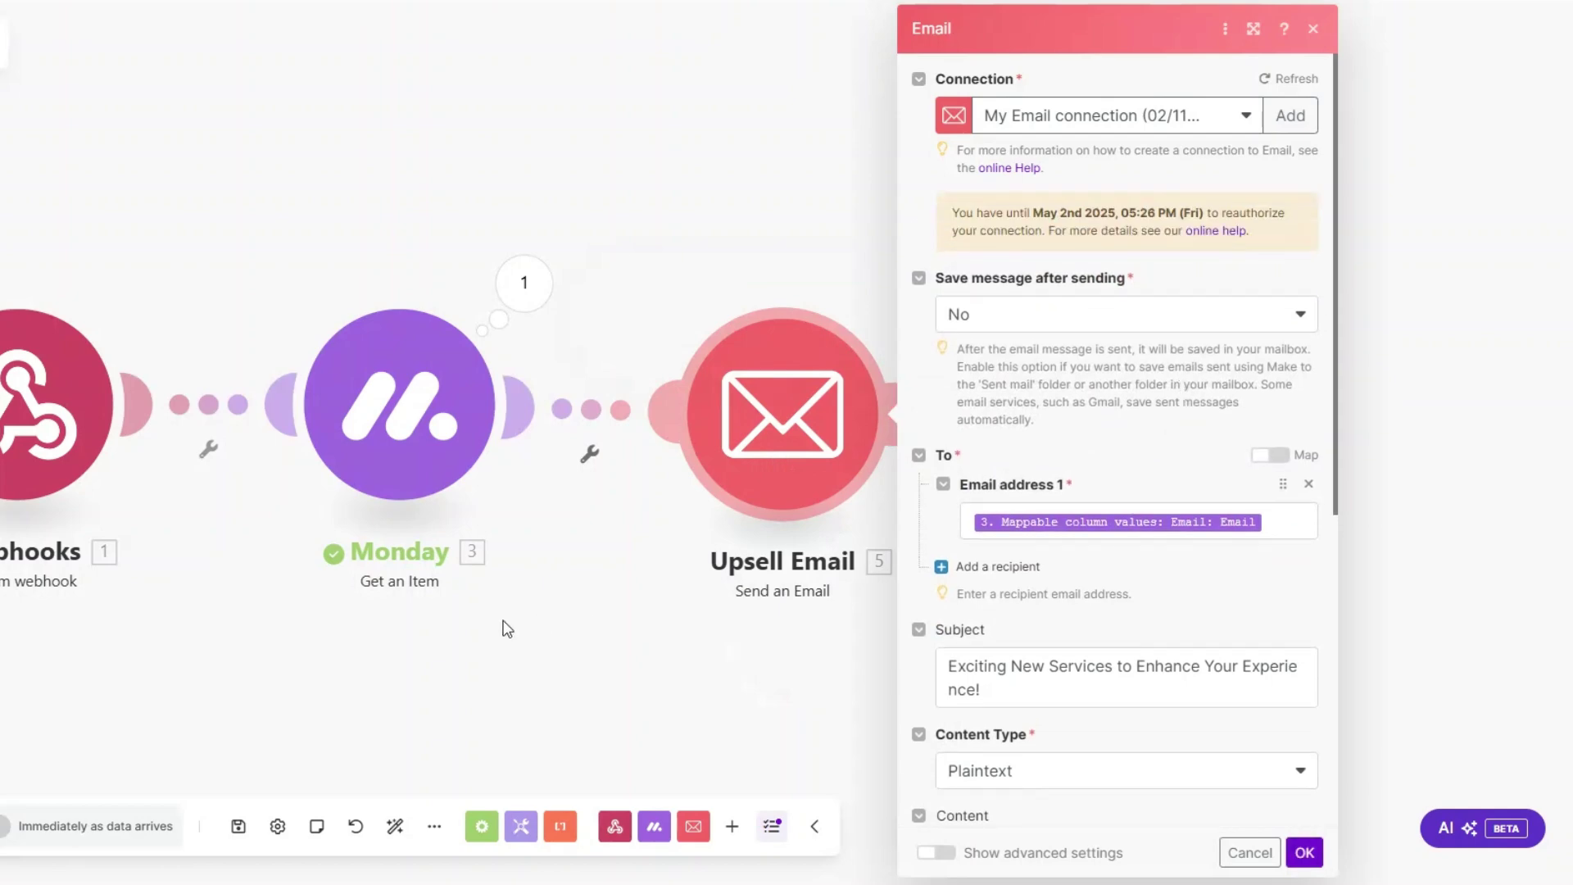
Step: Map the item's Email to the recipient, set subject 'Exciting New Services to Enhance Your Experience!' and body, and save
{"action": "scroll", "coordinate": [1050, 412], "scroll_direction": "down", "scroll_amount": 3}
{"action": "left_click", "coordinate": [1115, 326]}
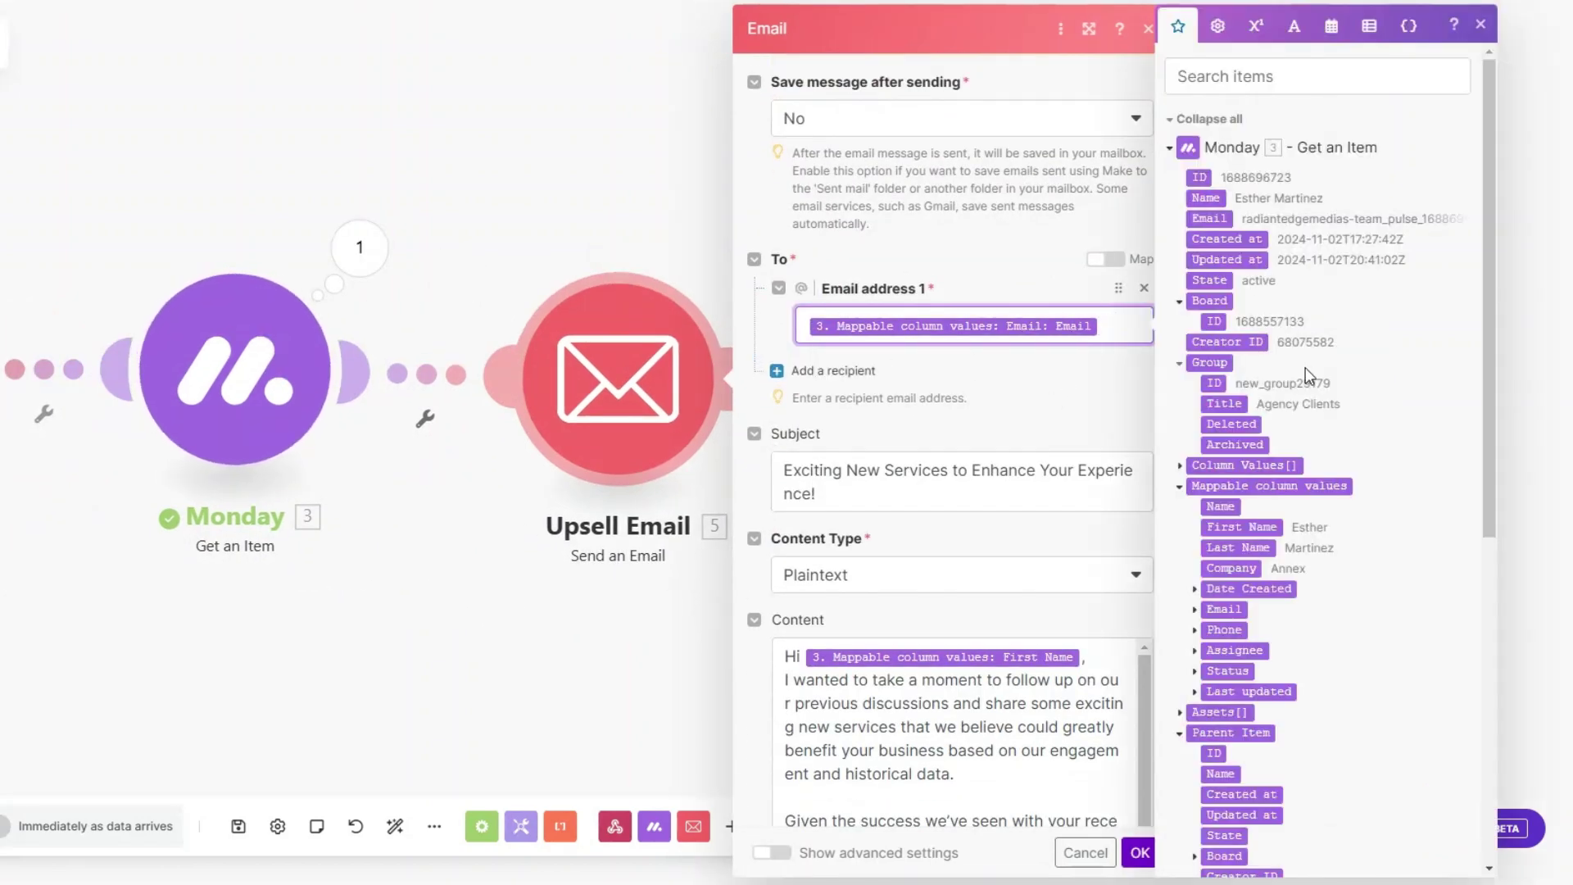
{"action": "scroll", "coordinate": [1305, 367], "scroll_direction": "down", "scroll_amount": 3}
{"action": "left_click", "coordinate": [1194, 316]}
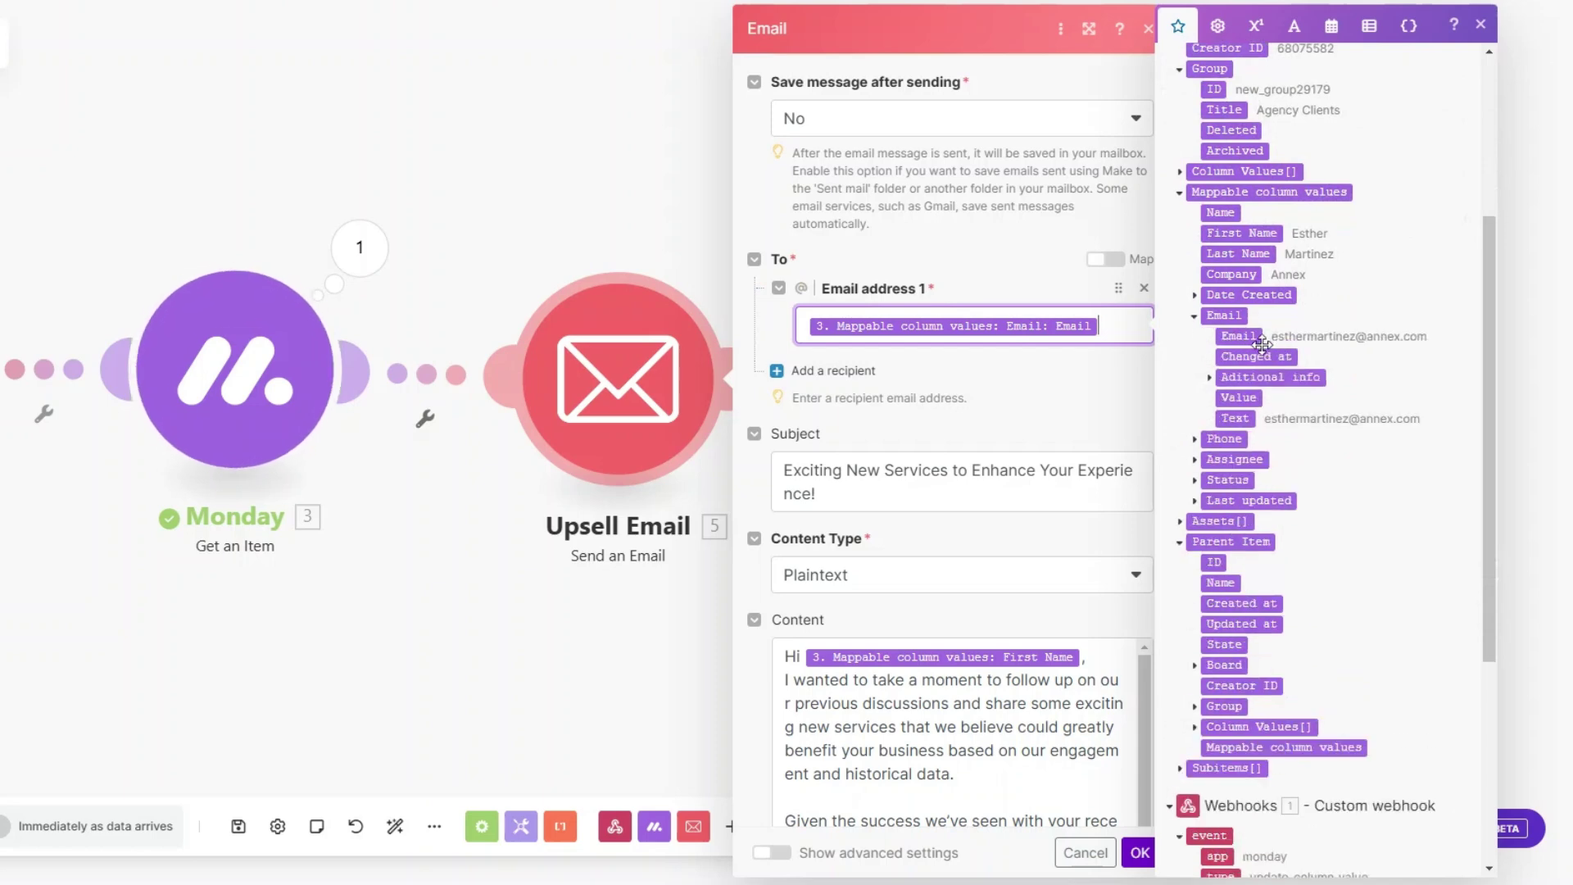
{"action": "scroll", "coordinate": [932, 298], "scroll_direction": "down", "scroll_amount": 3}
{"action": "left_click", "coordinate": [930, 296]}
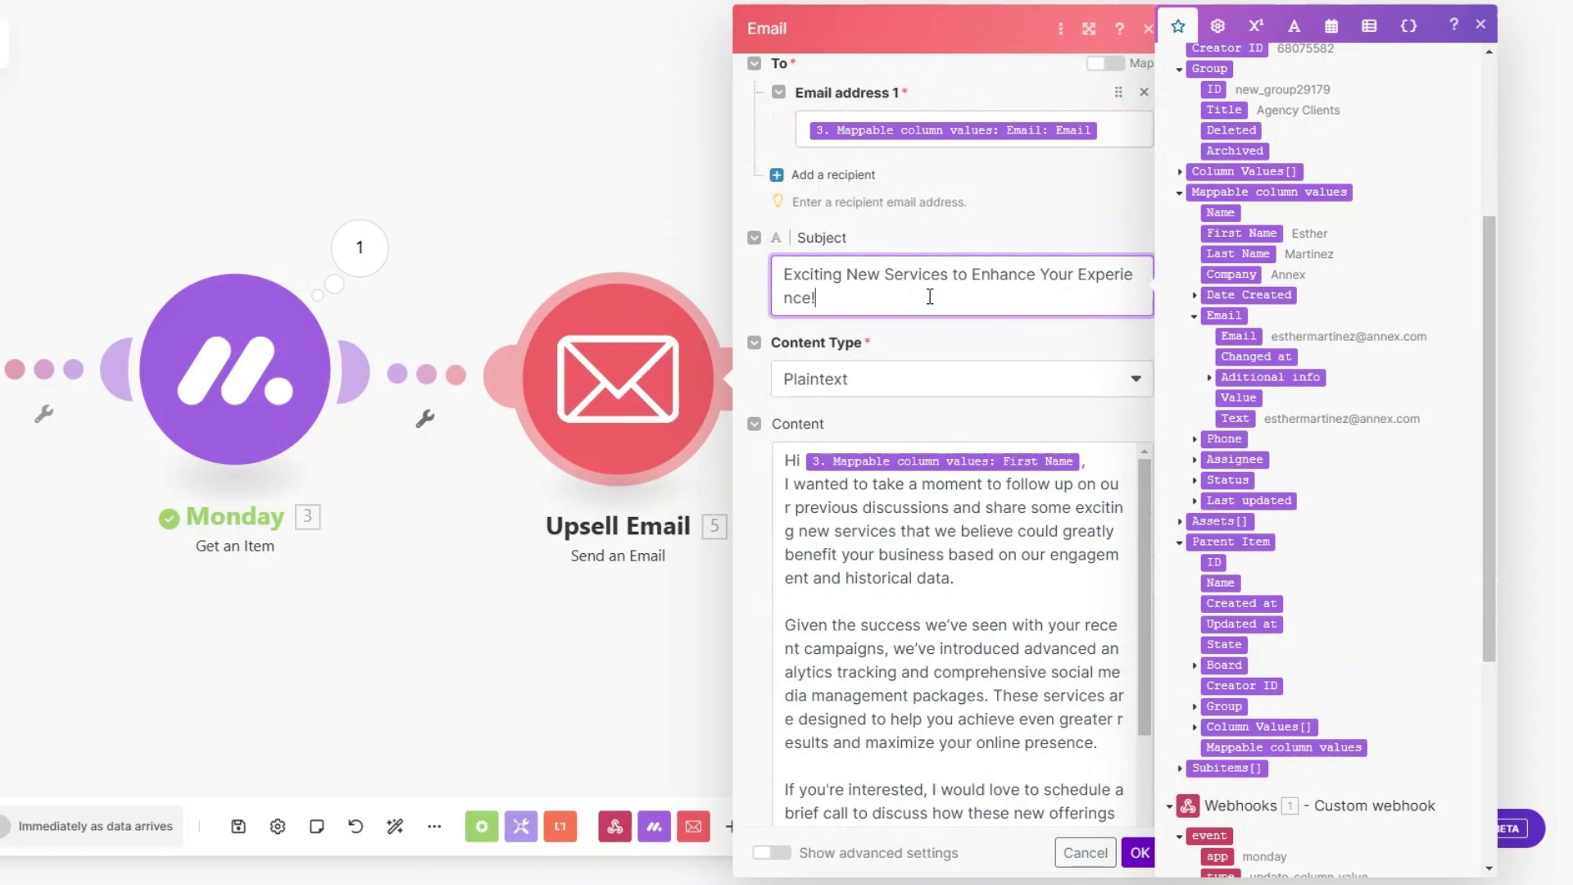
{"action": "scroll", "coordinate": [930, 297], "scroll_direction": "down", "scroll_amount": 2}
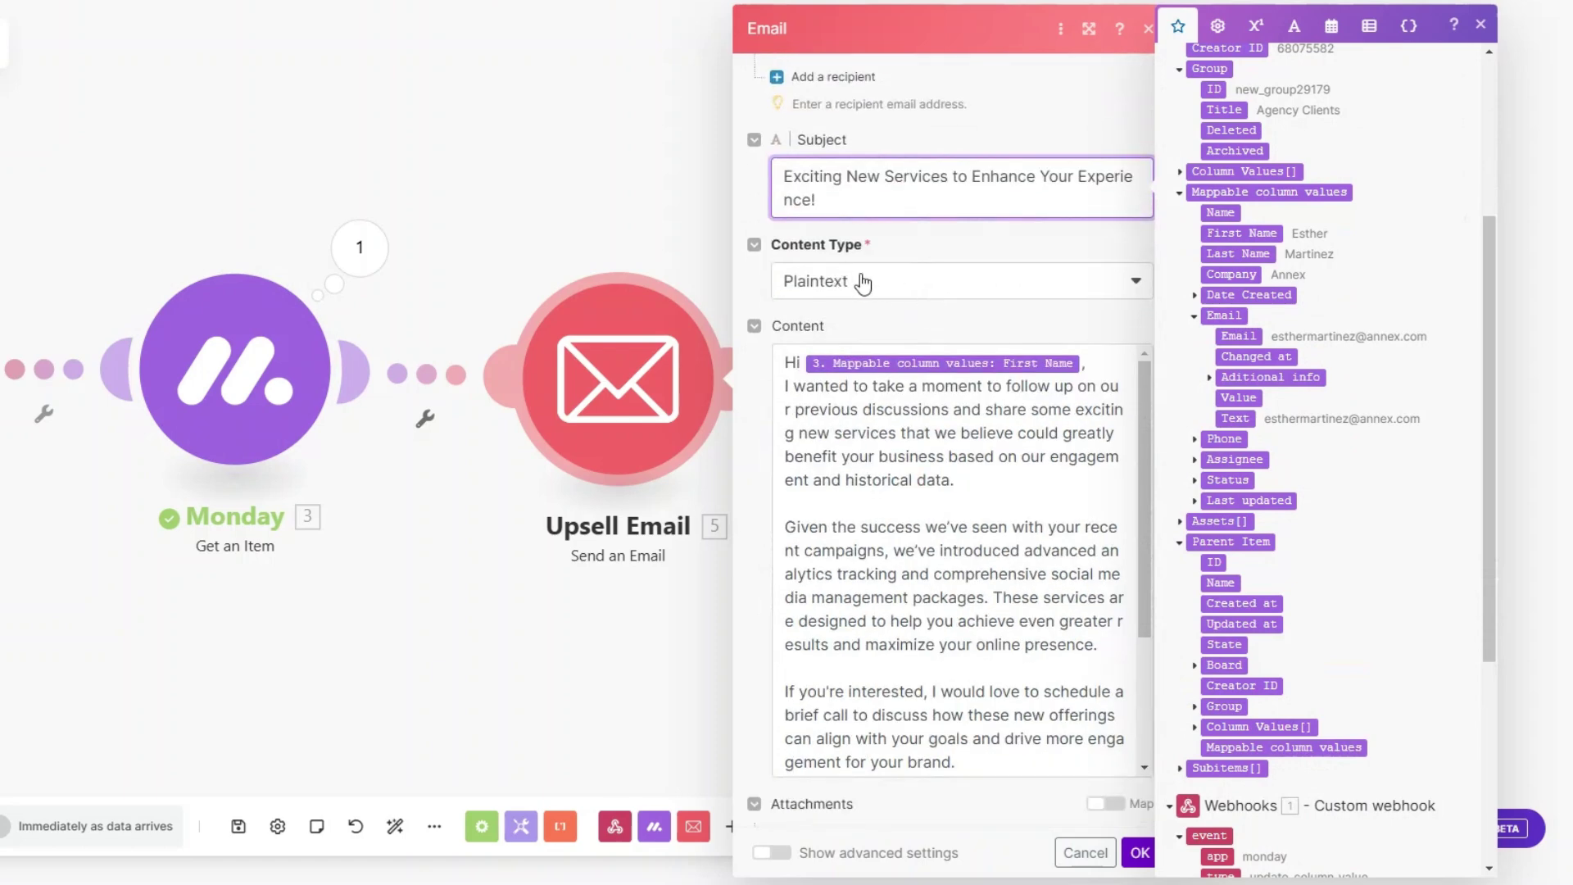
{"action": "scroll", "coordinate": [862, 283], "scroll_direction": "down", "scroll_amount": 1}
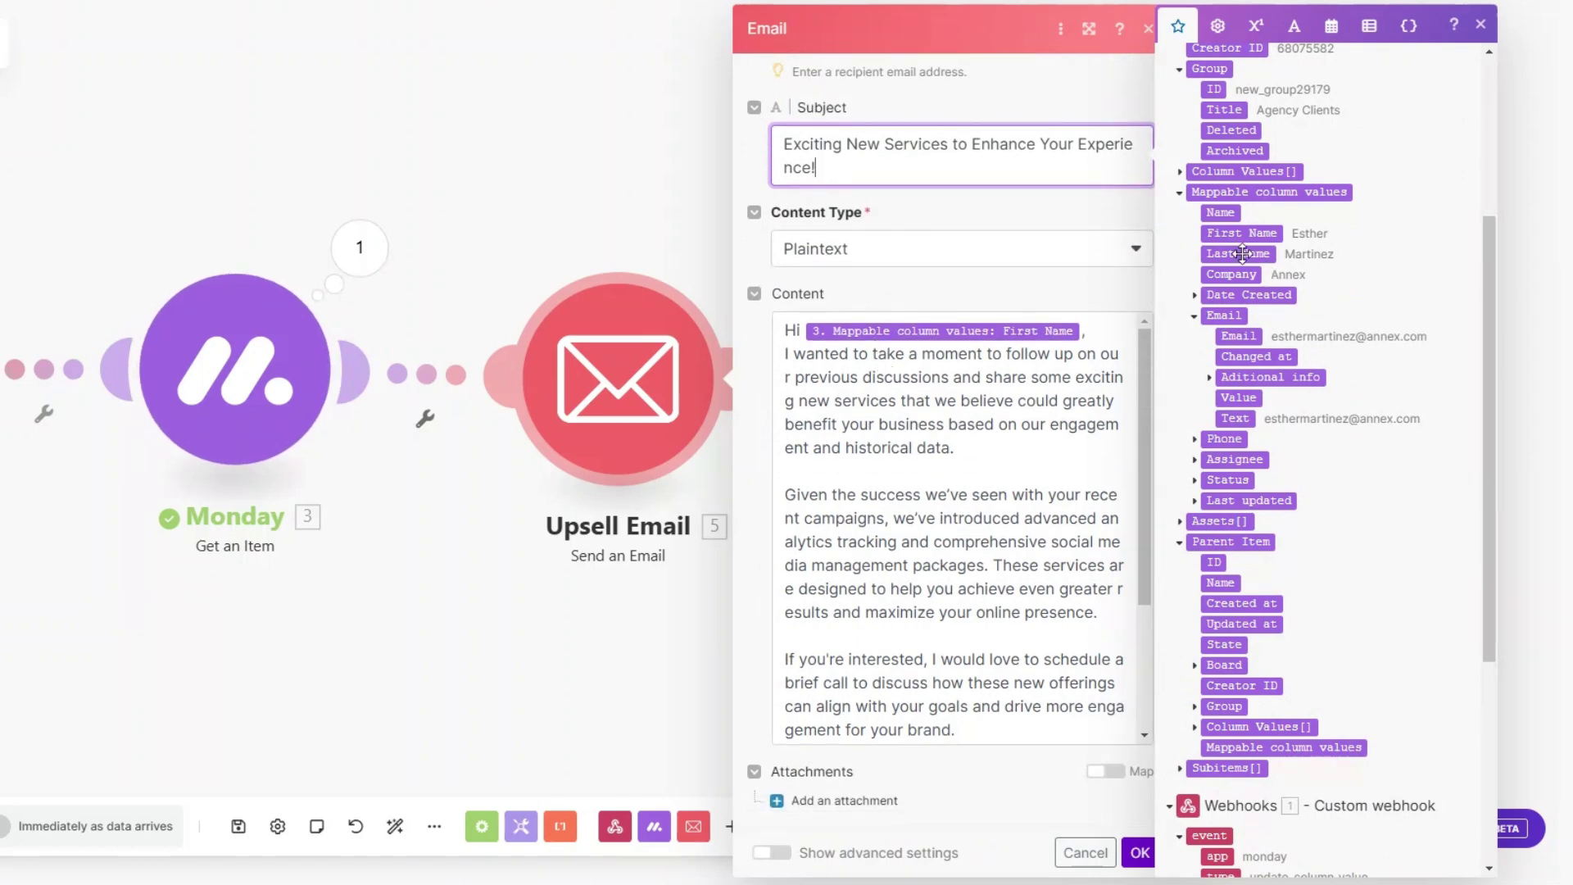
{"action": "left_click", "coordinate": [1058, 463]}
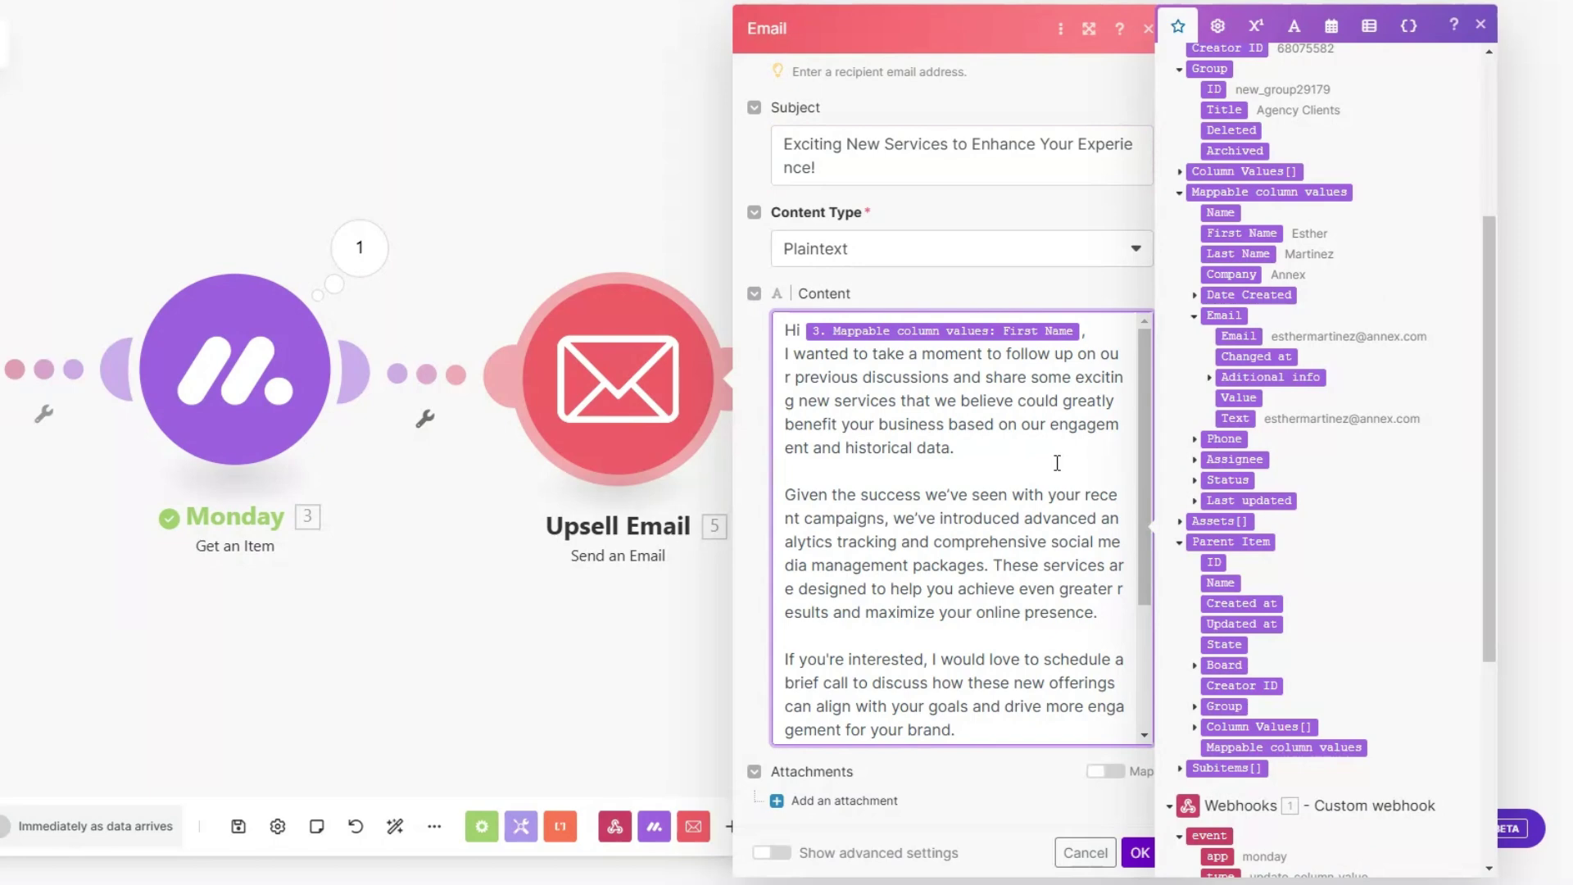
{"action": "scroll", "coordinate": [1056, 464], "scroll_direction": "down", "scroll_amount": 3}
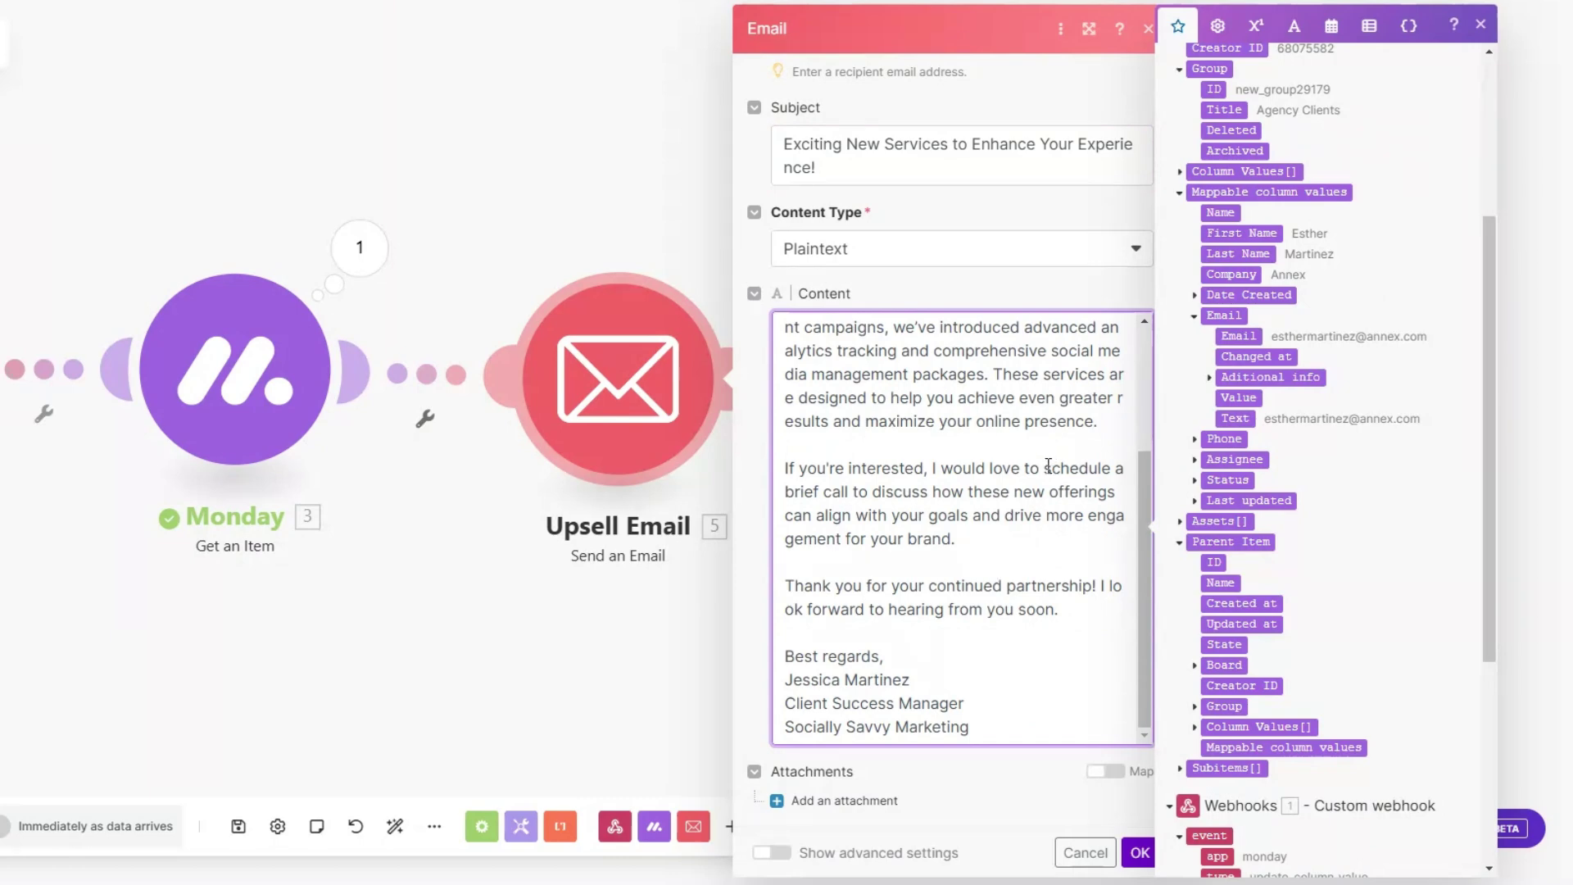
{"action": "left_click", "coordinate": [1139, 852]}
Step: Set the first client's status to CLIENT UPSELL to trigger the scenario
{"action": "left_click_drag", "start_coordinate": [303, 671], "coordinate": [541, 671]}
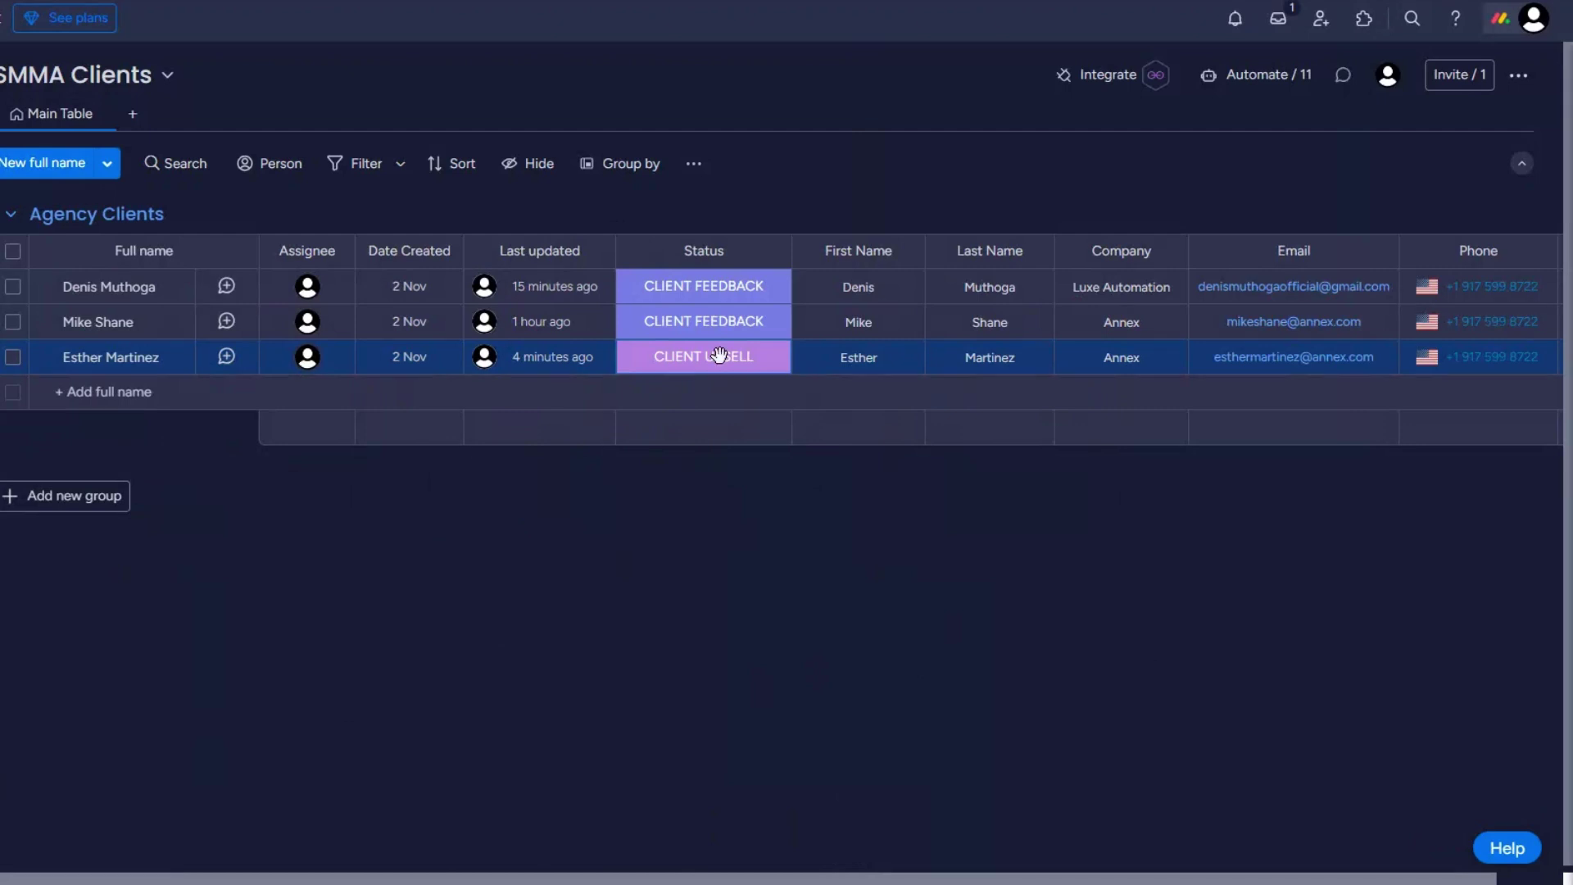
{"action": "left_click", "coordinate": [692, 291]}
{"action": "left_click", "coordinate": [693, 291]}
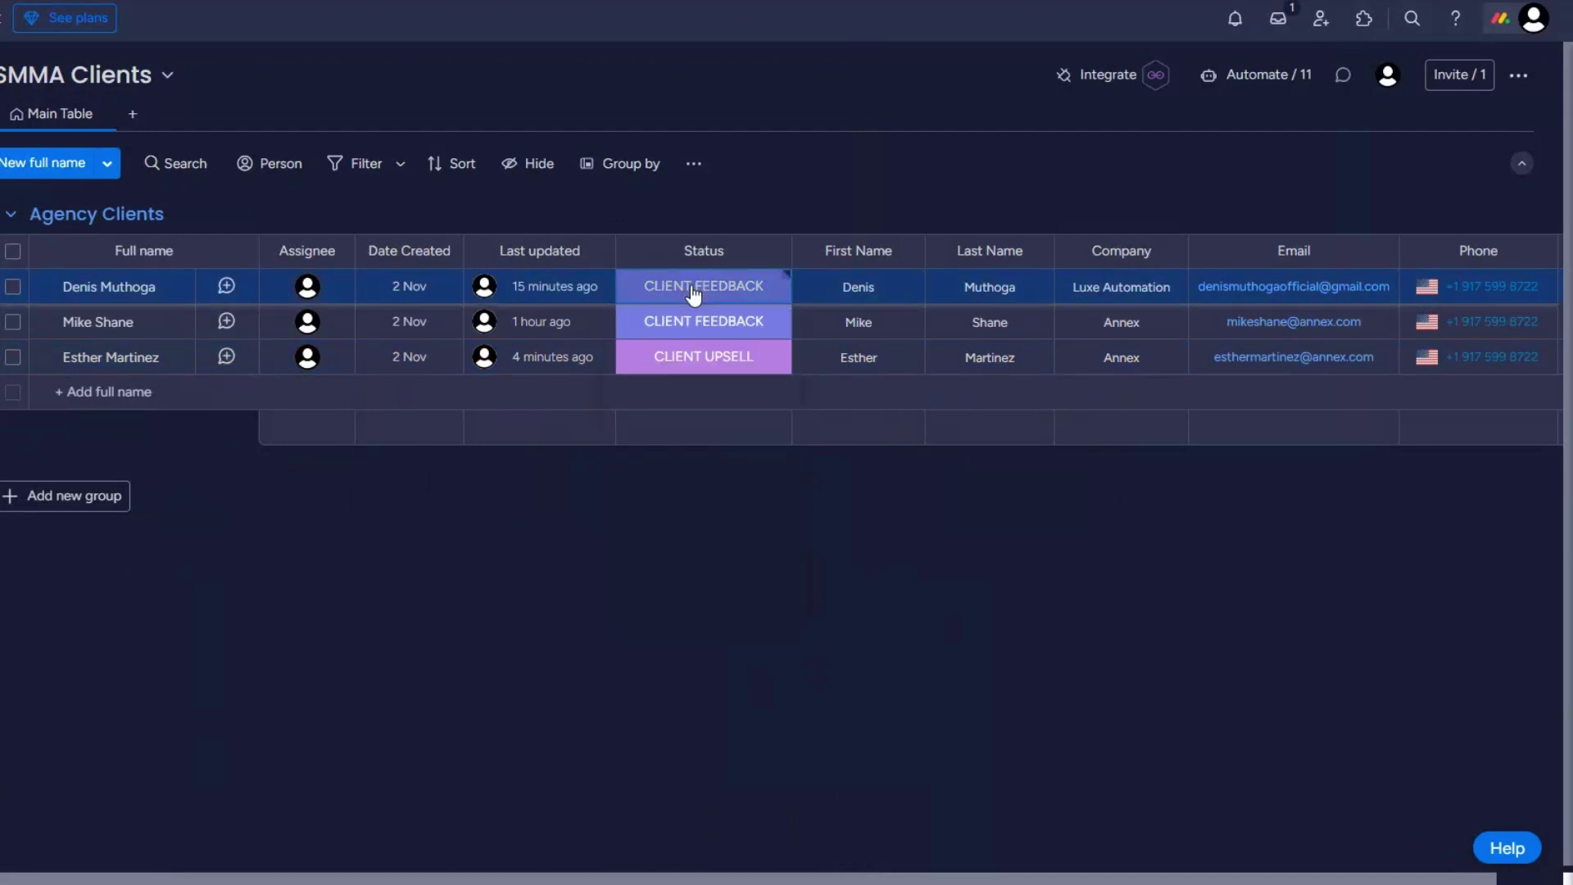
{"action": "left_click", "coordinate": [693, 291]}
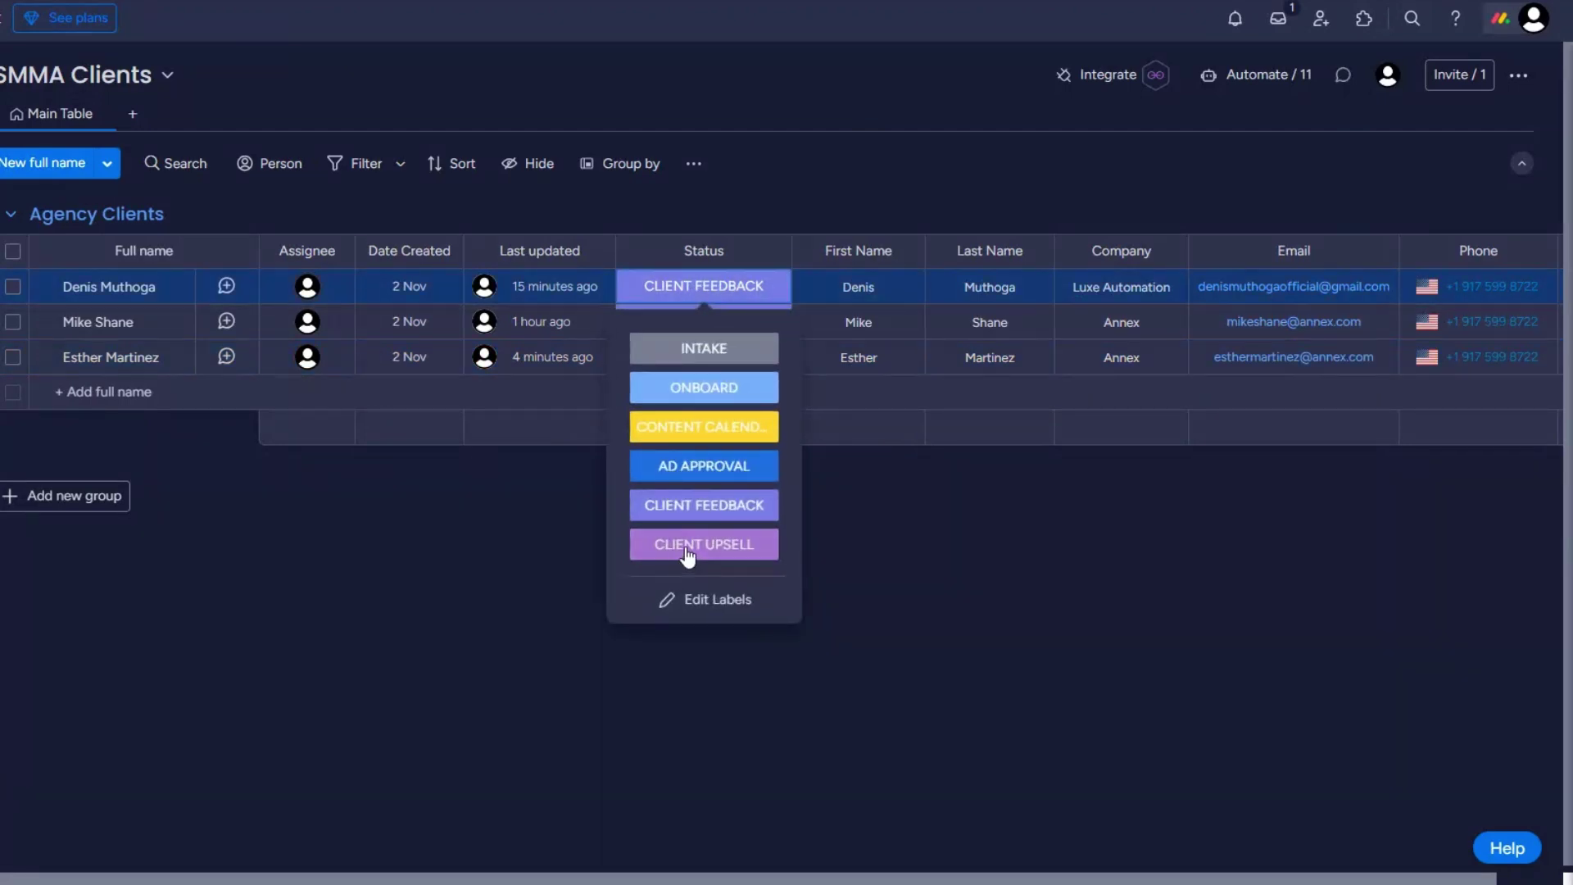
{"action": "left_click", "coordinate": [688, 544]}
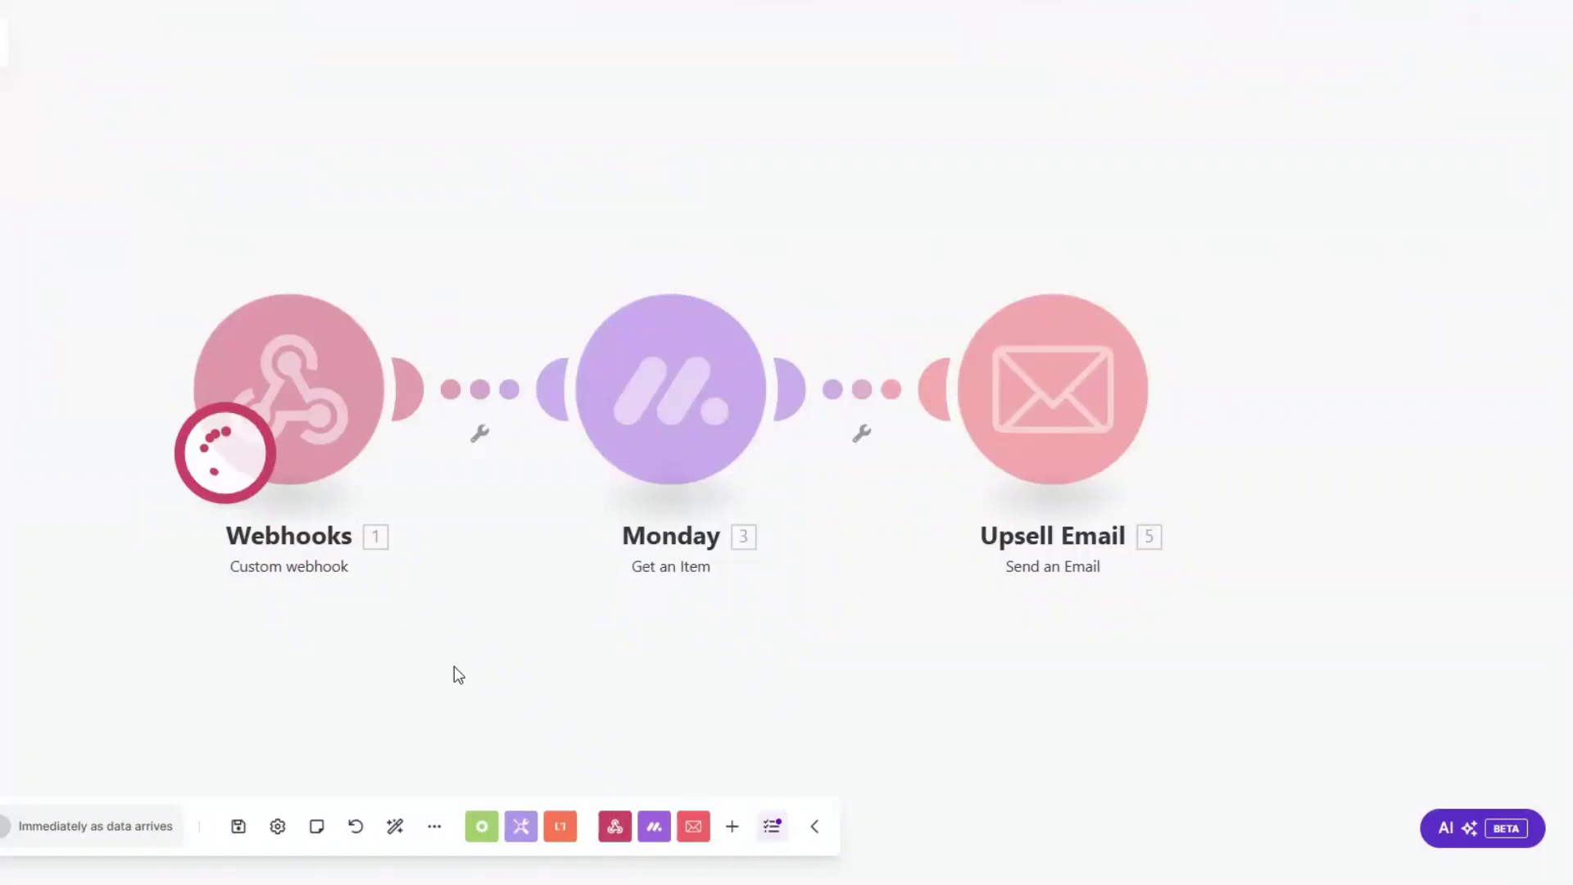
{"action": "left_click_drag", "start_coordinate": [453, 670], "coordinate": [320, 649]}
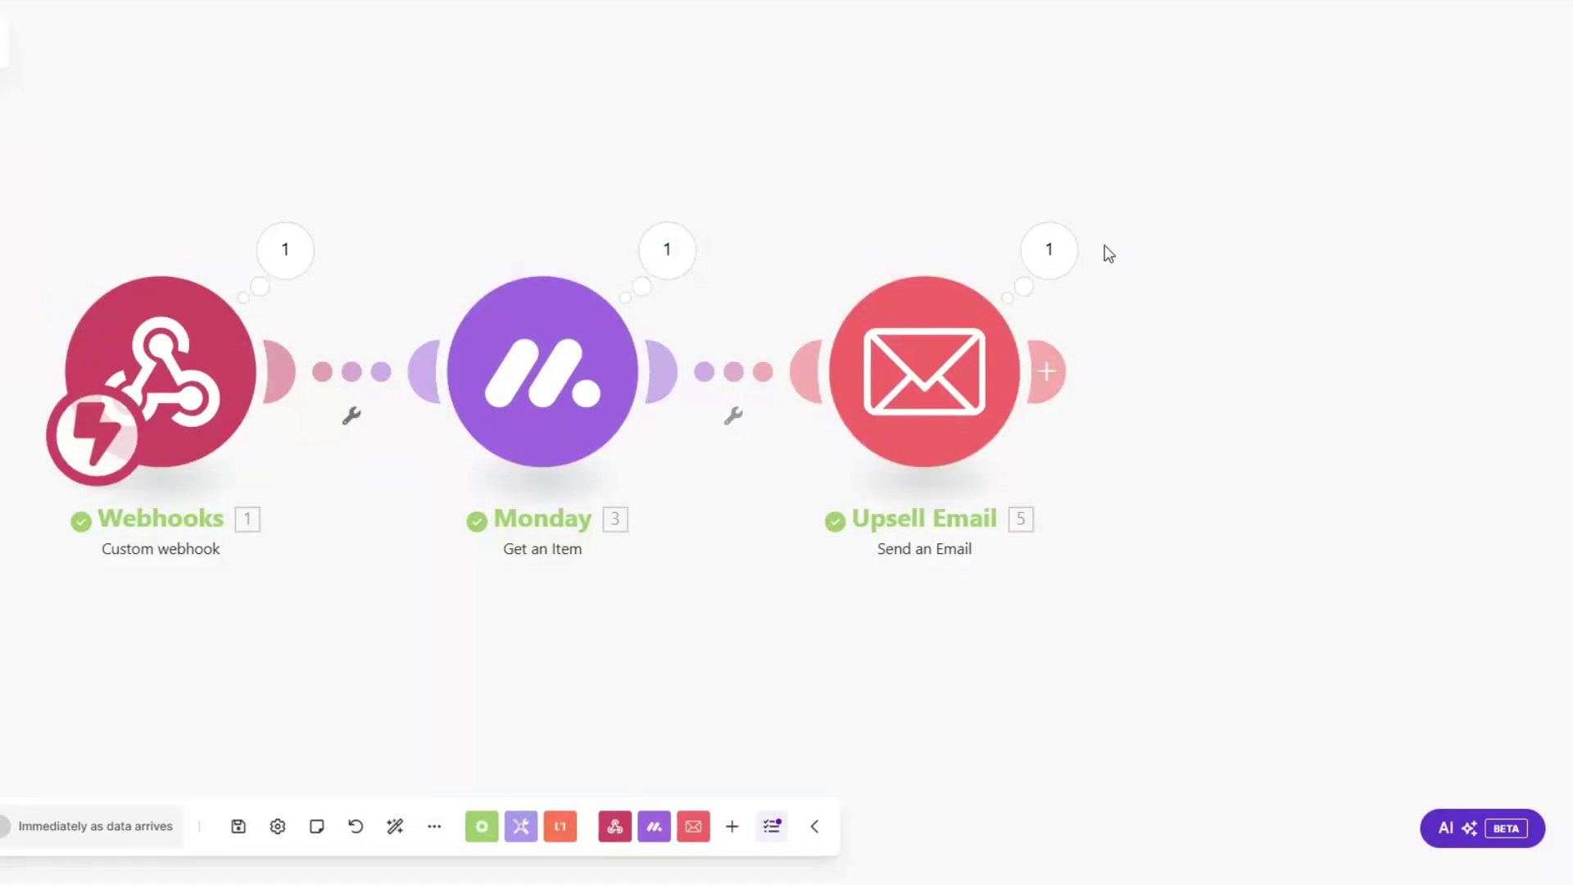
Step: Review the Upsell Email run output, checking the sent subject and the body greeting the client by first name
{"action": "left_click", "coordinate": [1056, 252]}
{"action": "left_click_drag", "start_coordinate": [1231, 345], "coordinate": [1492, 350]}
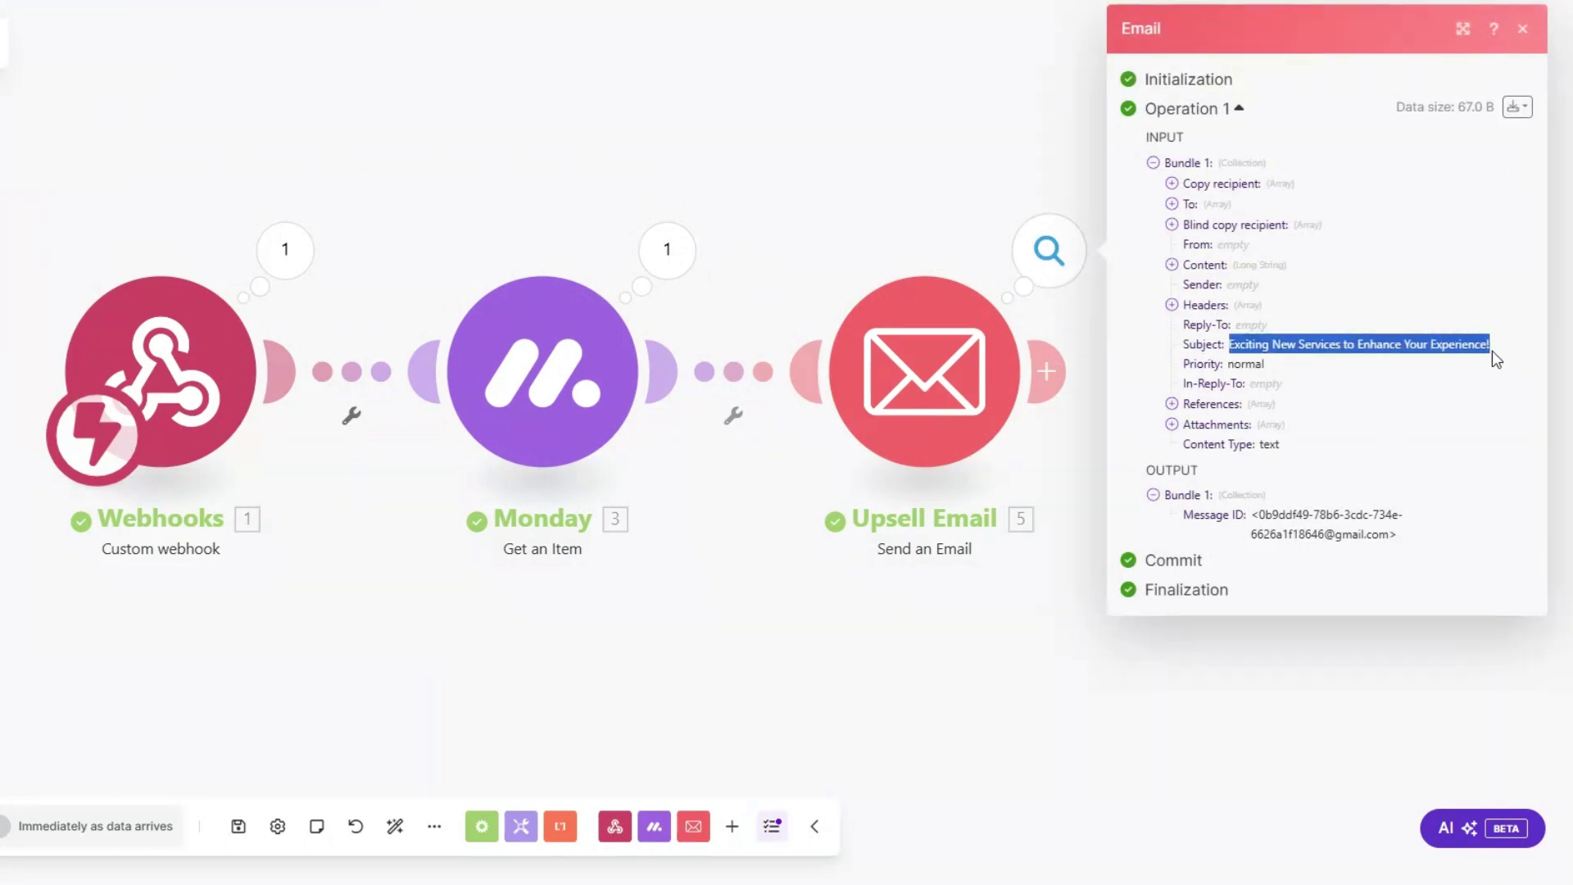
{"action": "left_click", "coordinate": [1172, 265]}
{"action": "left_click_drag", "start_coordinate": [1189, 284], "coordinate": [1332, 718]}
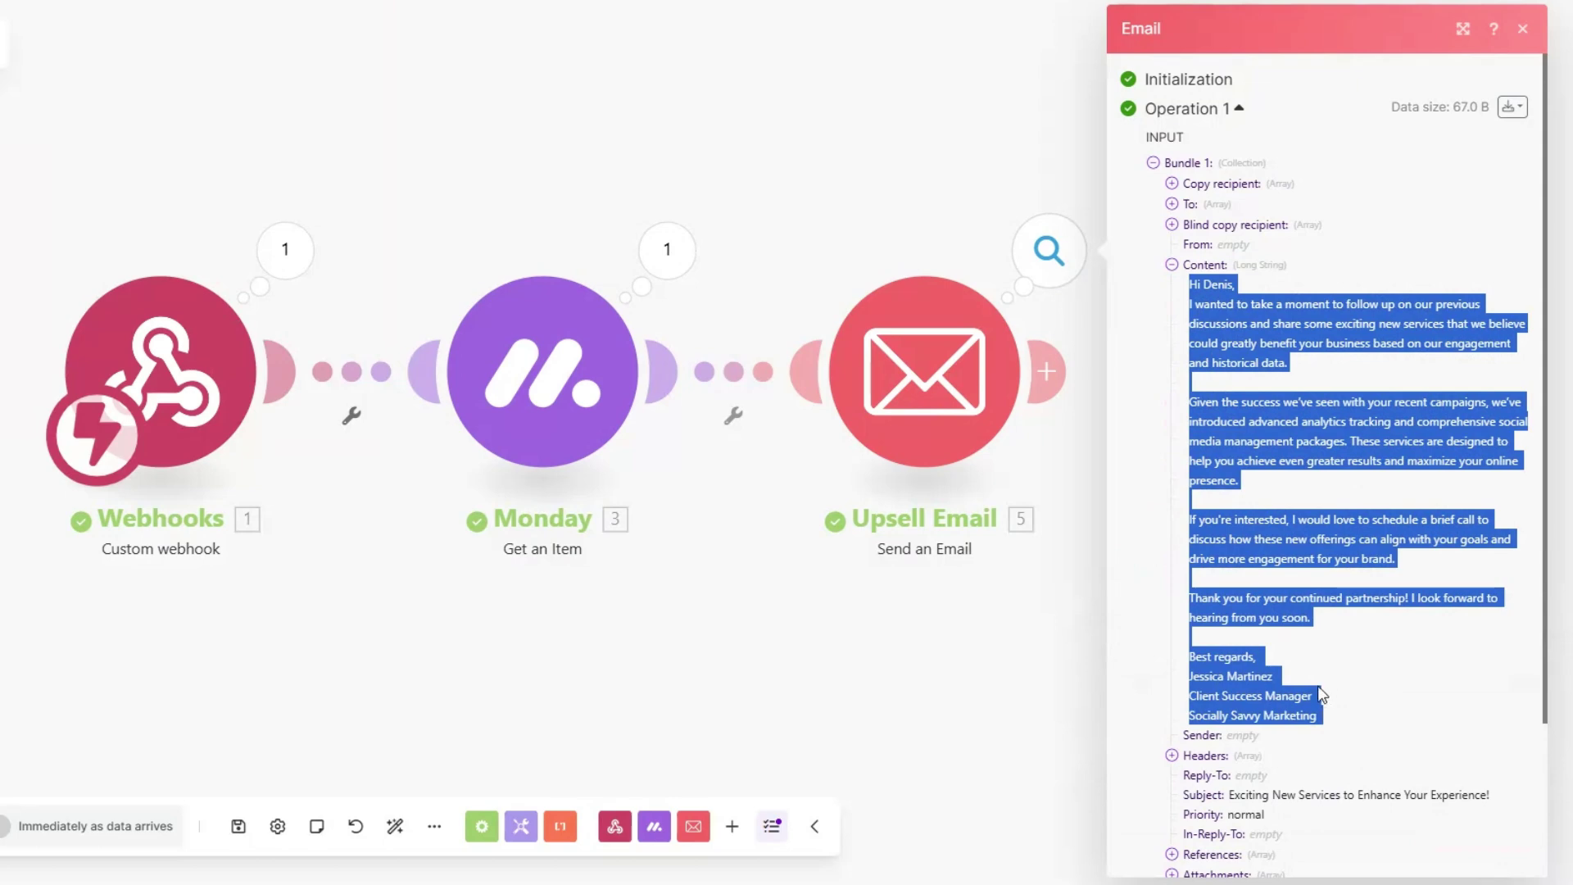
{"action": "left_click", "coordinate": [765, 693]}
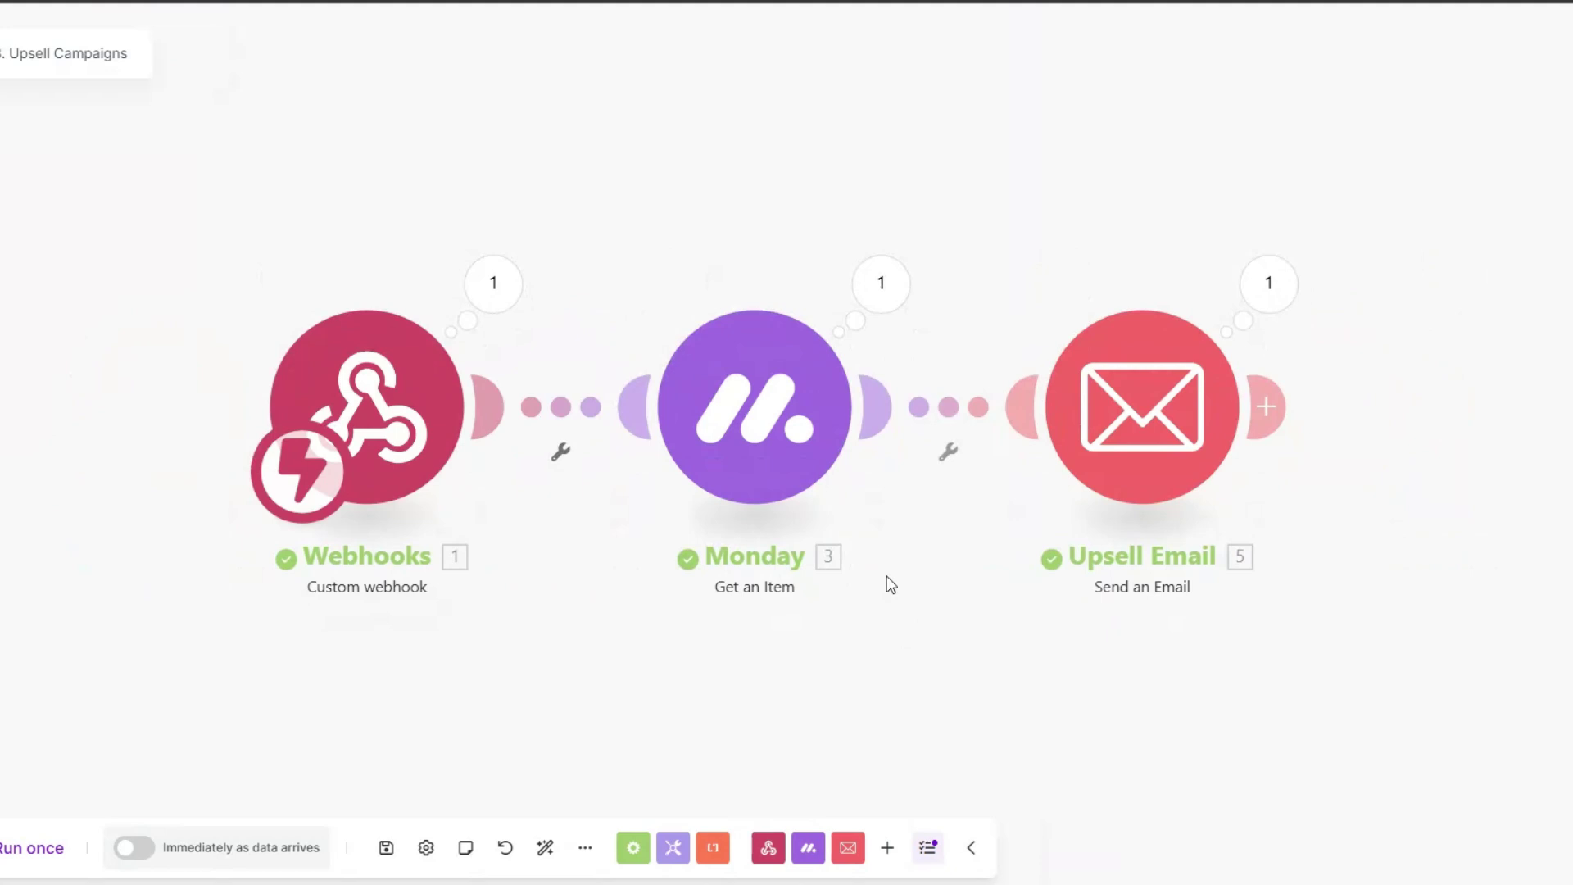
{"action": "left_click_drag", "start_coordinate": [874, 569], "coordinate": [843, 568]}
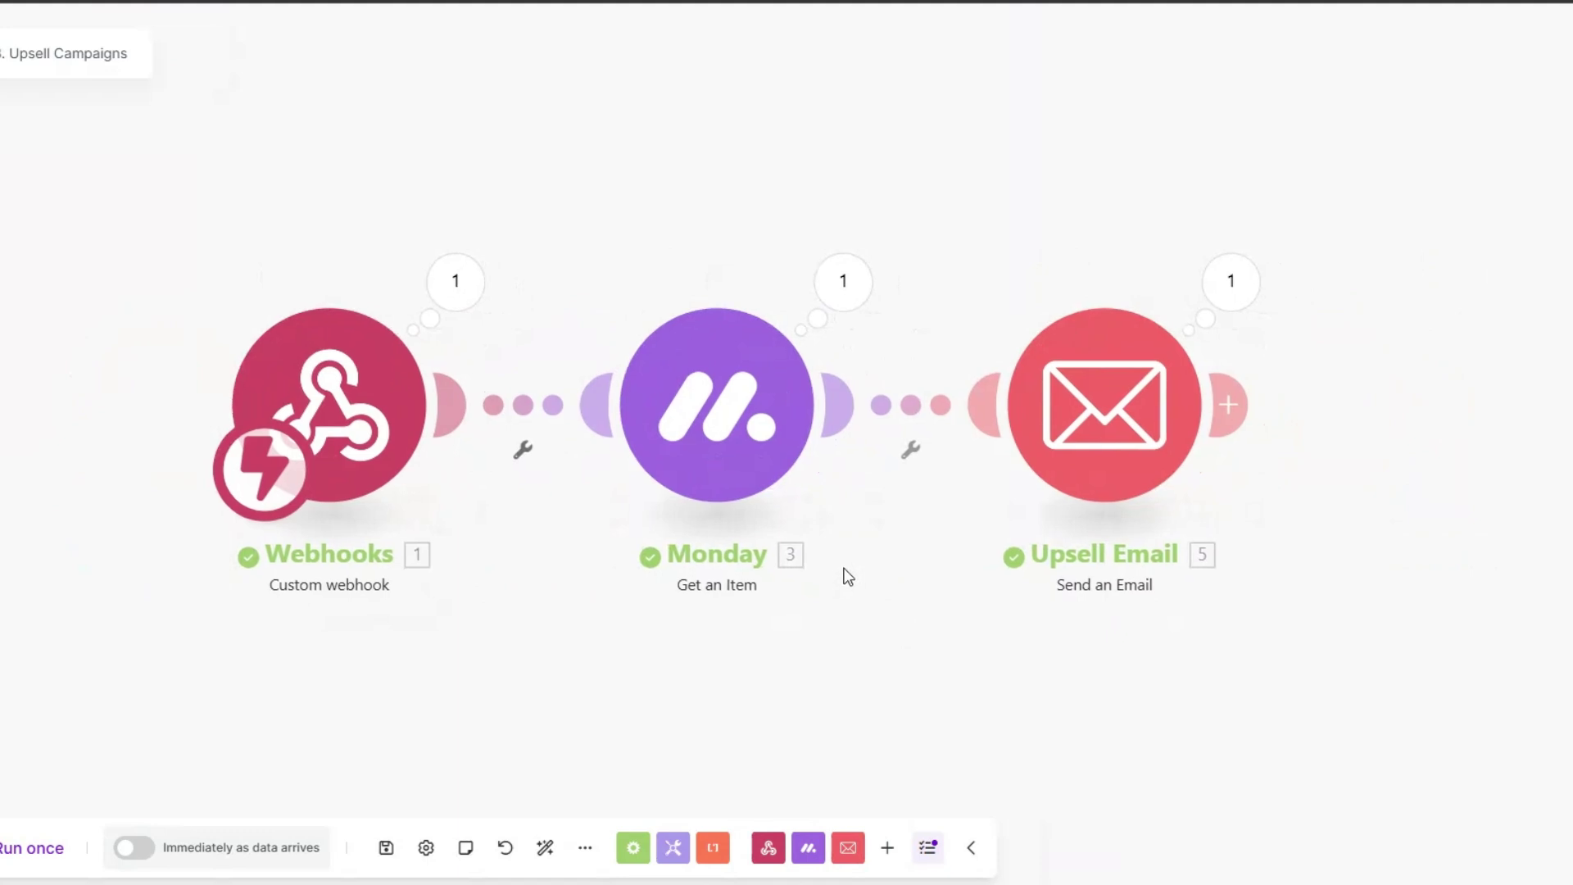